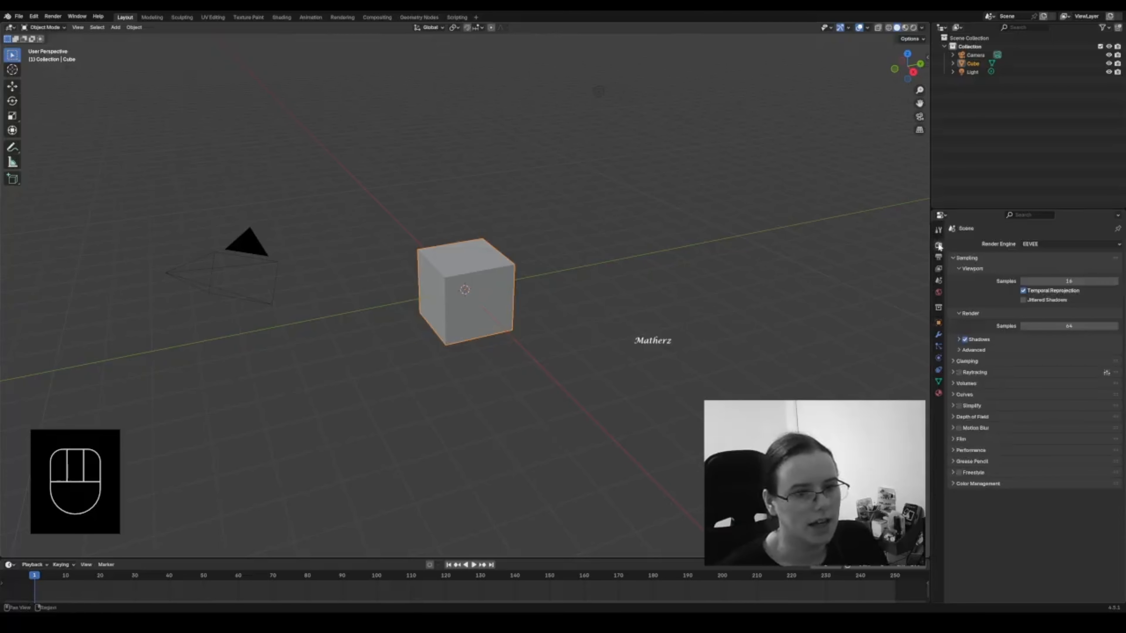
- Set the scene's render engine to Cycles
click(1040, 244)
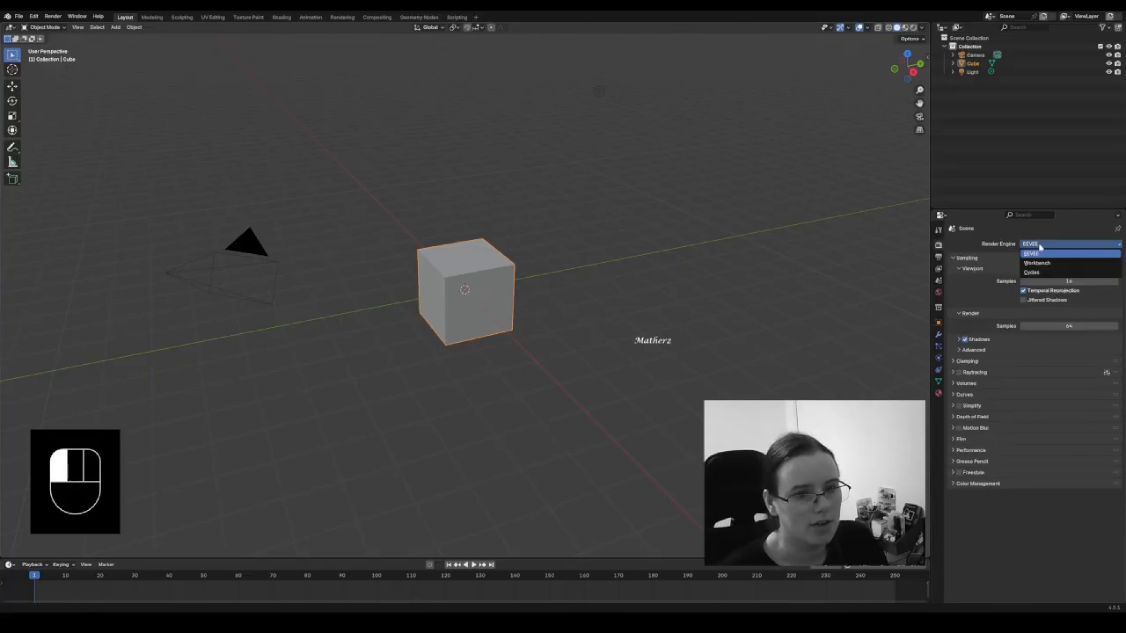
click(1041, 273)
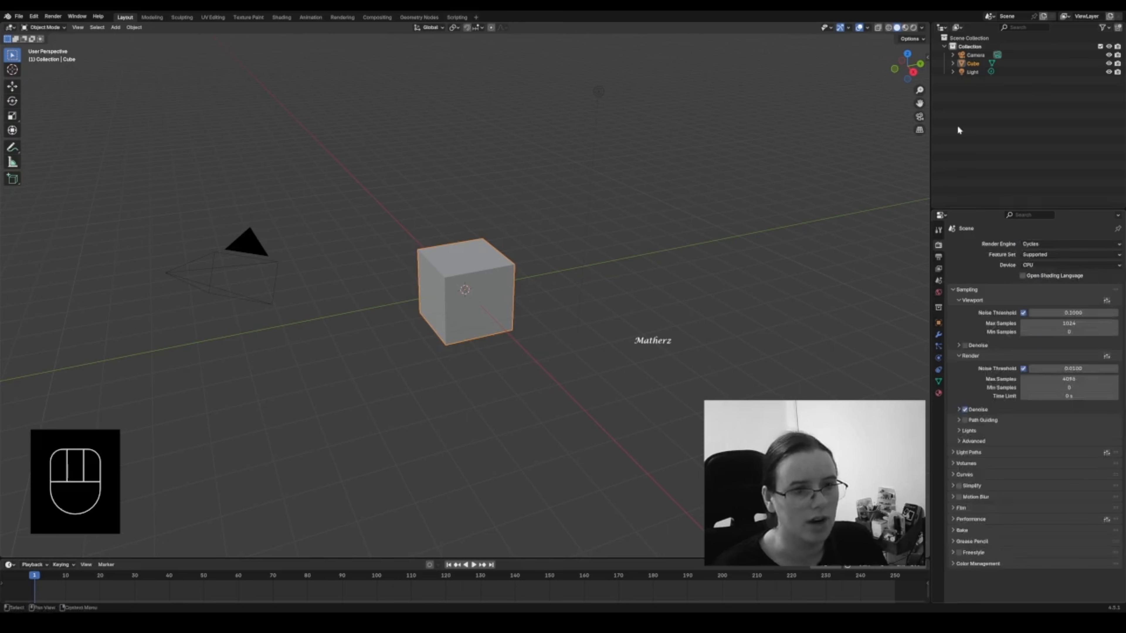
- Show the Screencast Keys settings beside the 3D viewport and collapse that section
click(927, 58)
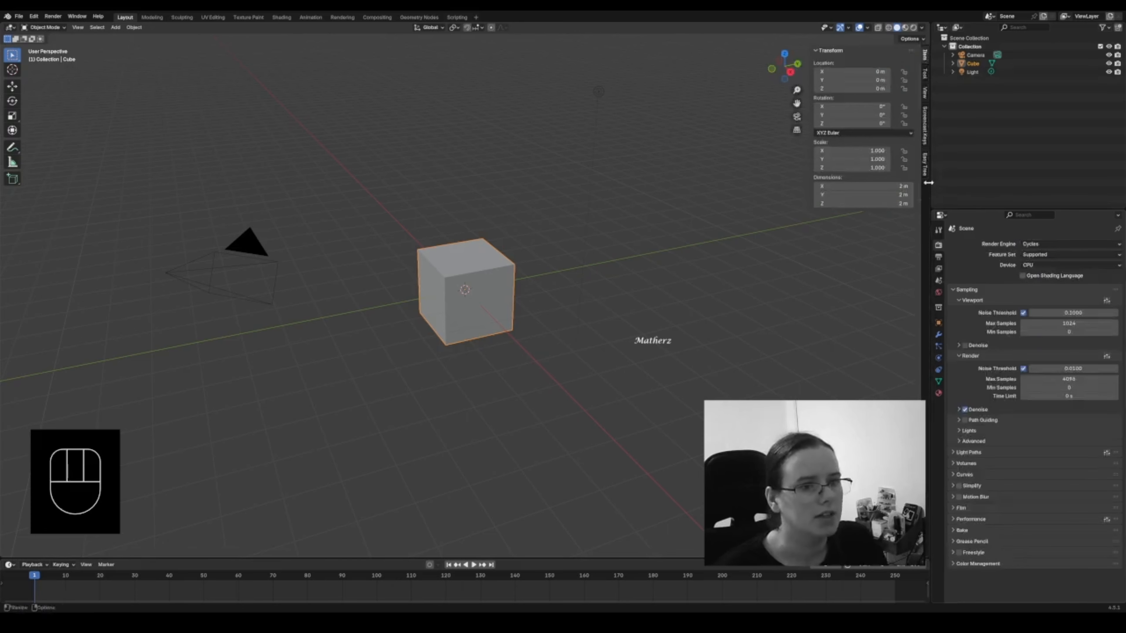
click(925, 127)
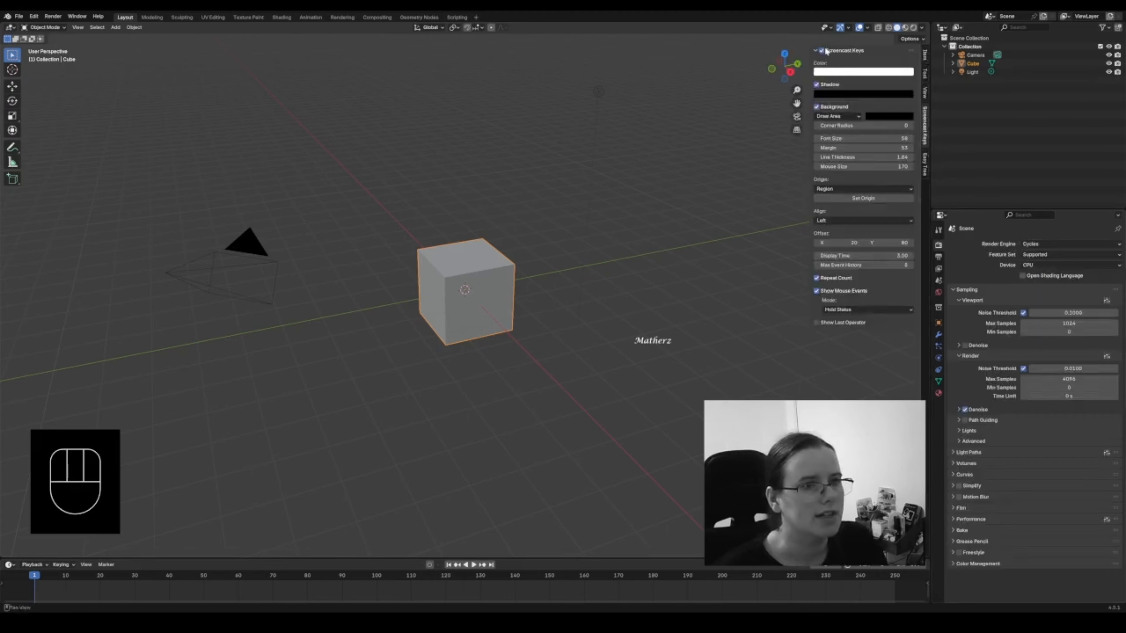
click(825, 50)
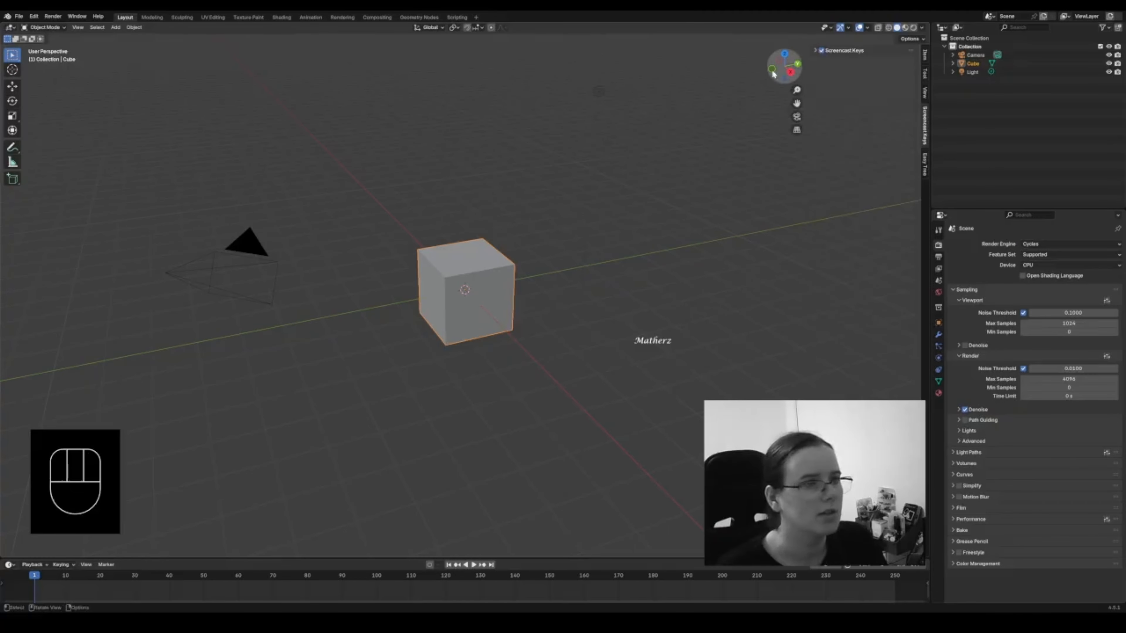
- Delete the default cube and the default light from the scene
click(505, 266)
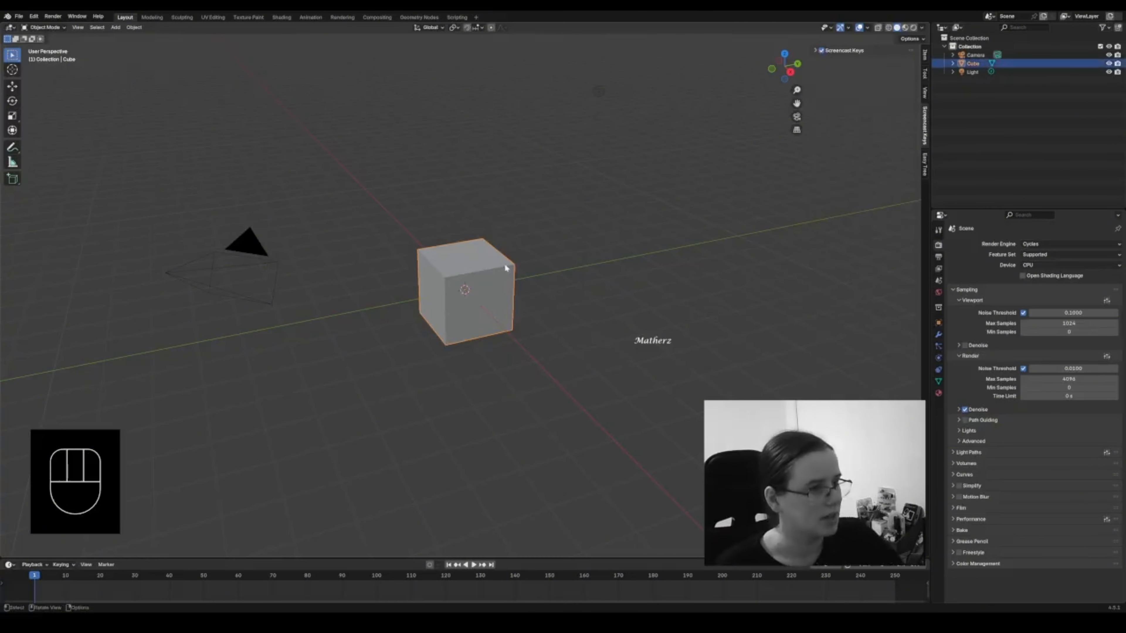
key(Delete)
click(599, 91)
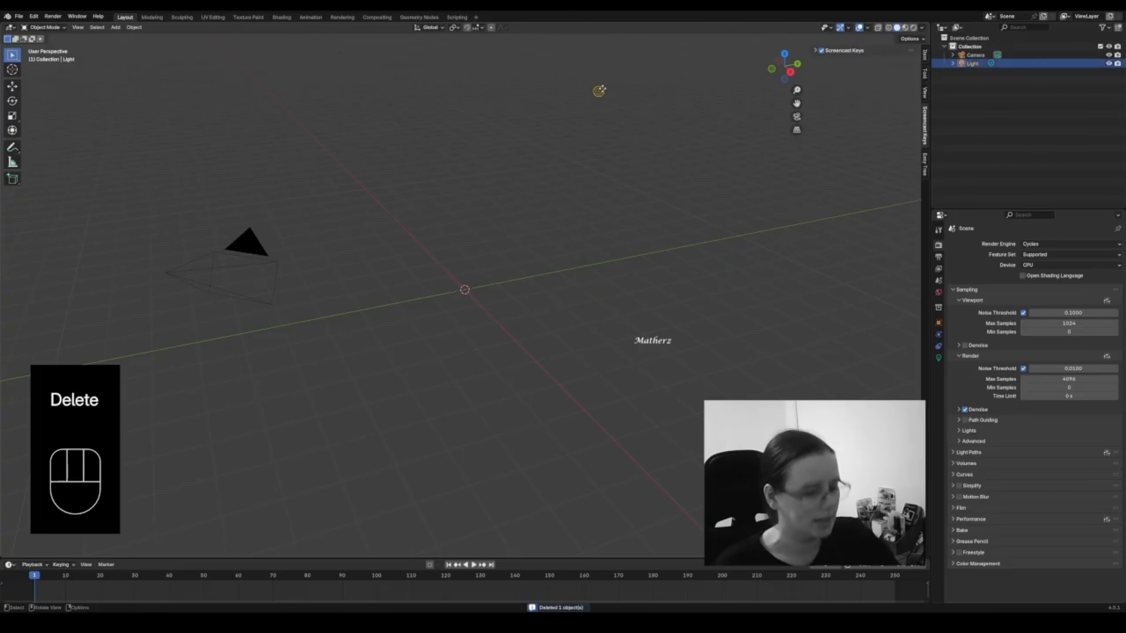
key(Delete)
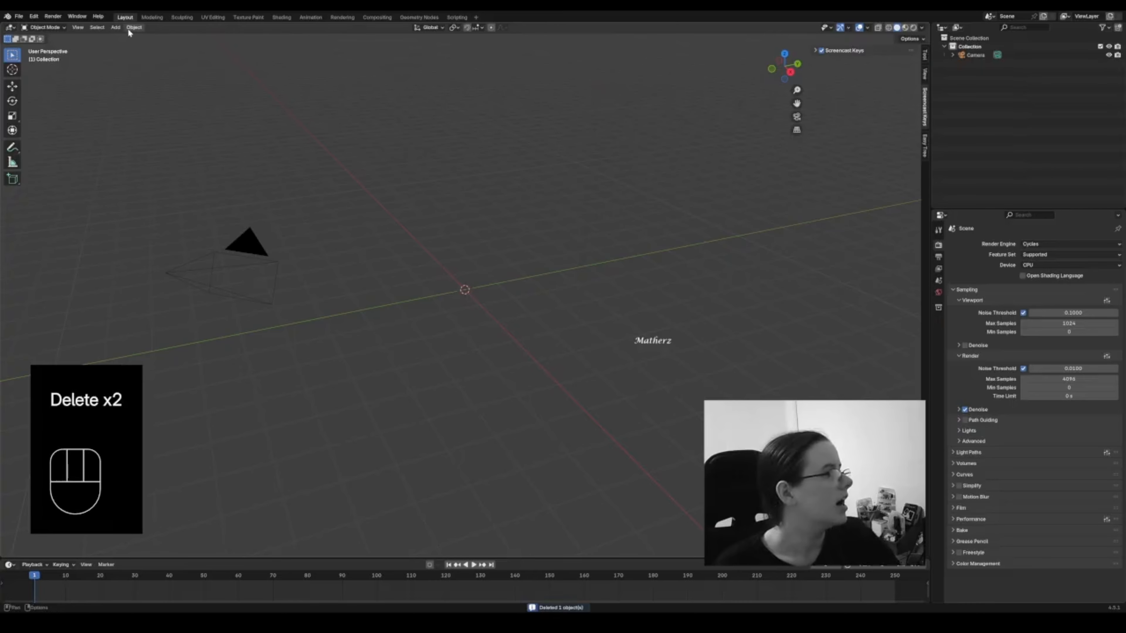
- Add a mesh plane at the origin and scale it up into a large ground surface extending past the camera
click(118, 27)
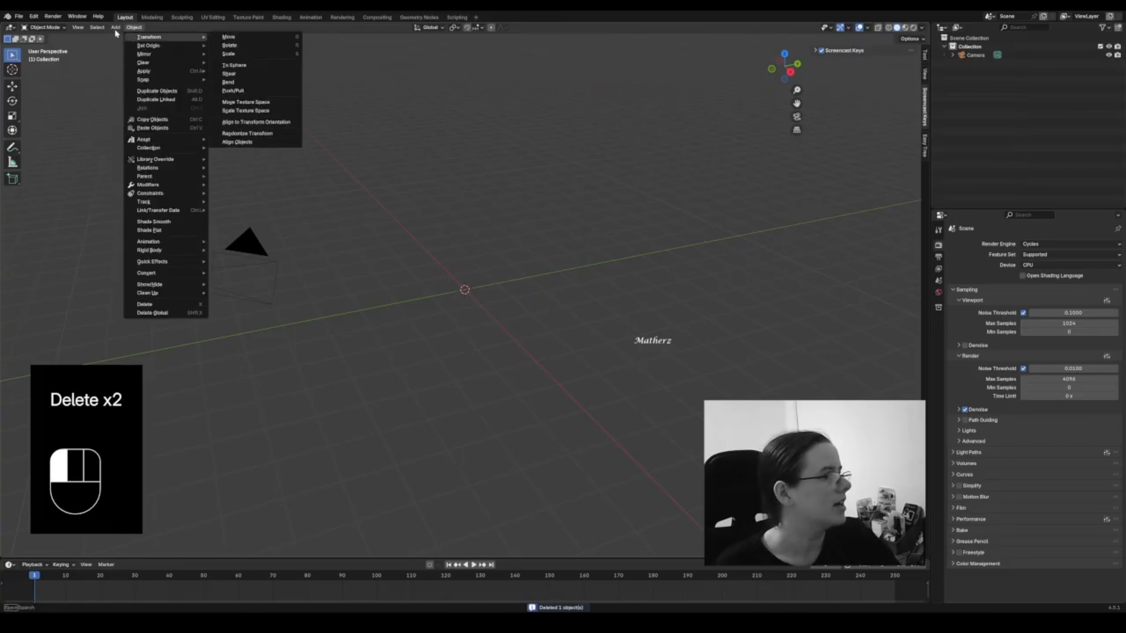
click(114, 28)
click(115, 29)
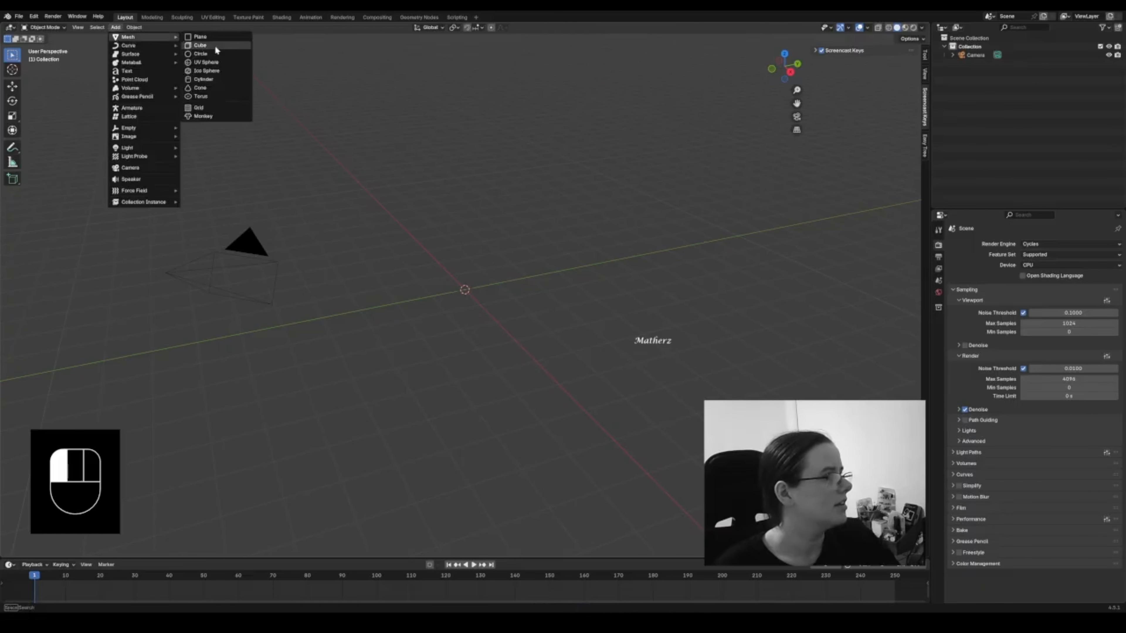
click(222, 36)
key(s)
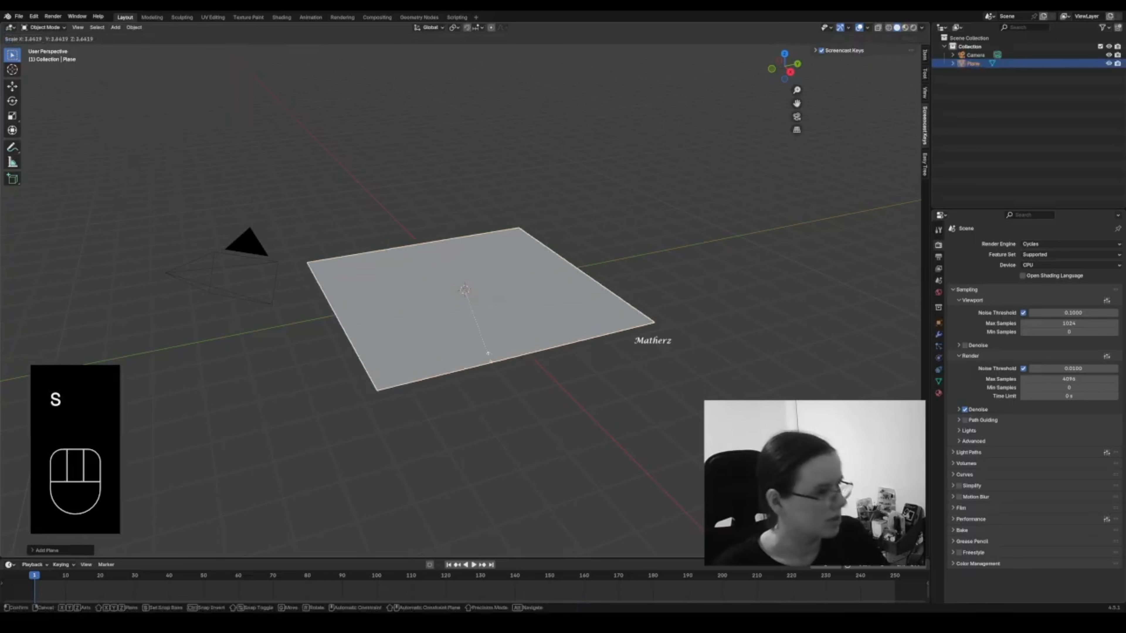
click(205, 80)
- Add a UV sphere at the centre of the ground plane
click(115, 27)
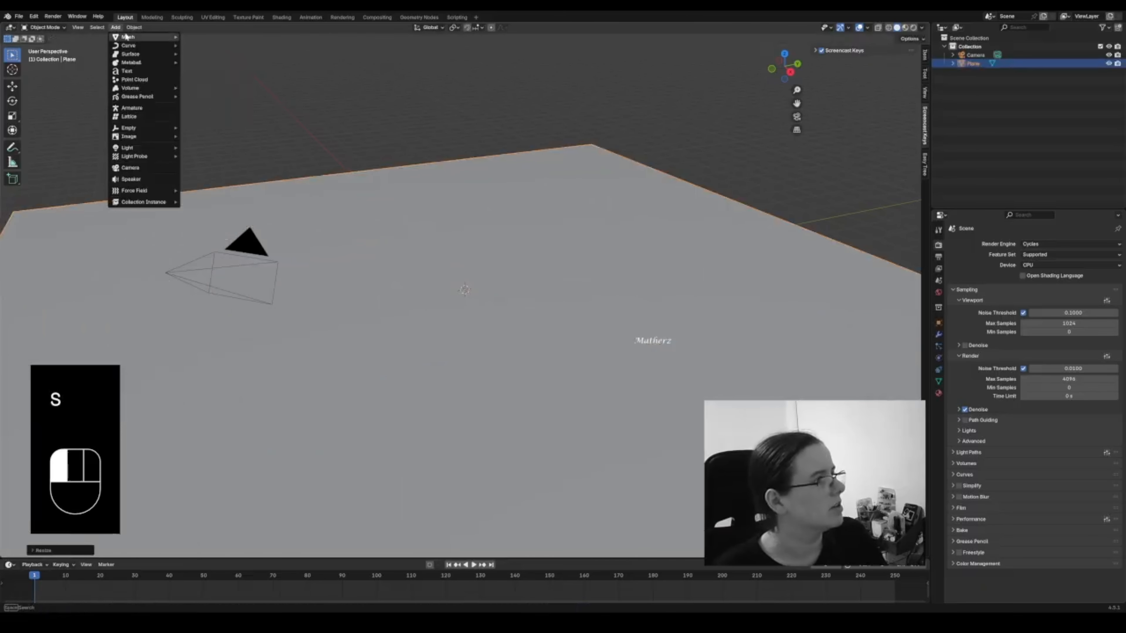
mouse_move(127, 37)
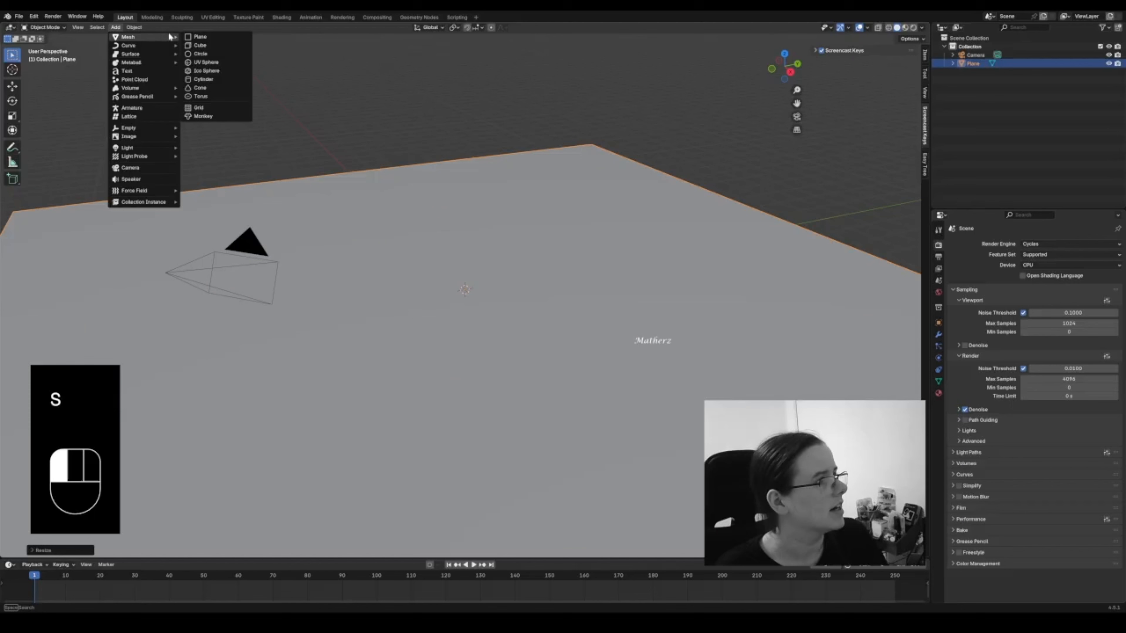
click(223, 64)
- Raise the sphere about 0.9 m along the Z axis to sit on the ground plane, and shade it smooth
scroll(464, 330, up, 3)
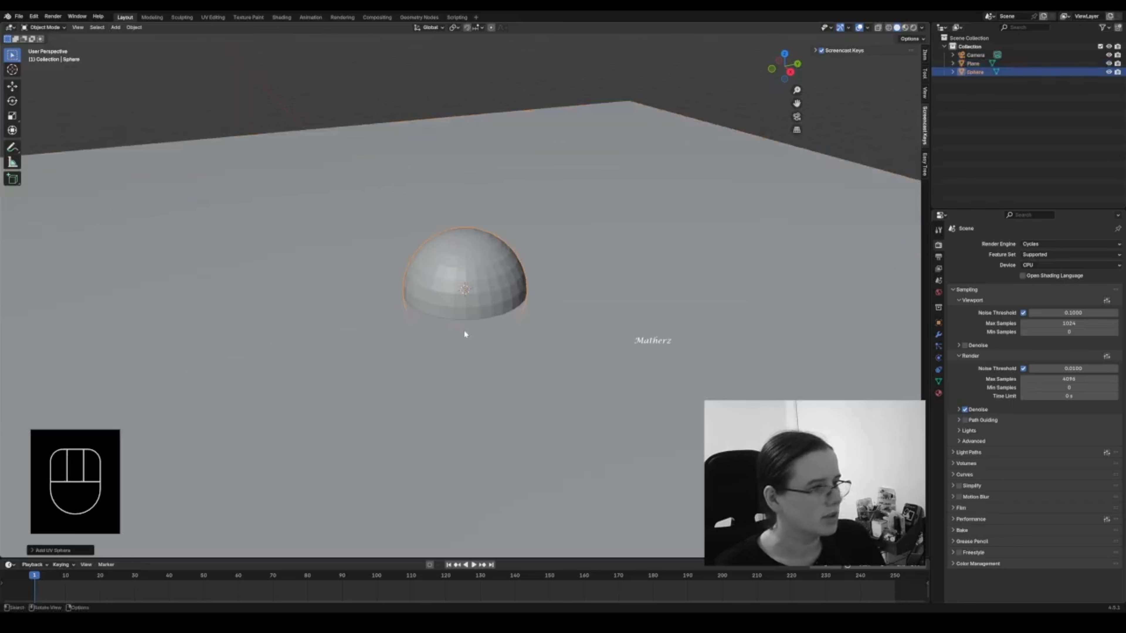
scroll(463, 330, up, 3)
shift+middle_drag(533, 397, 530, 302)
key(g)
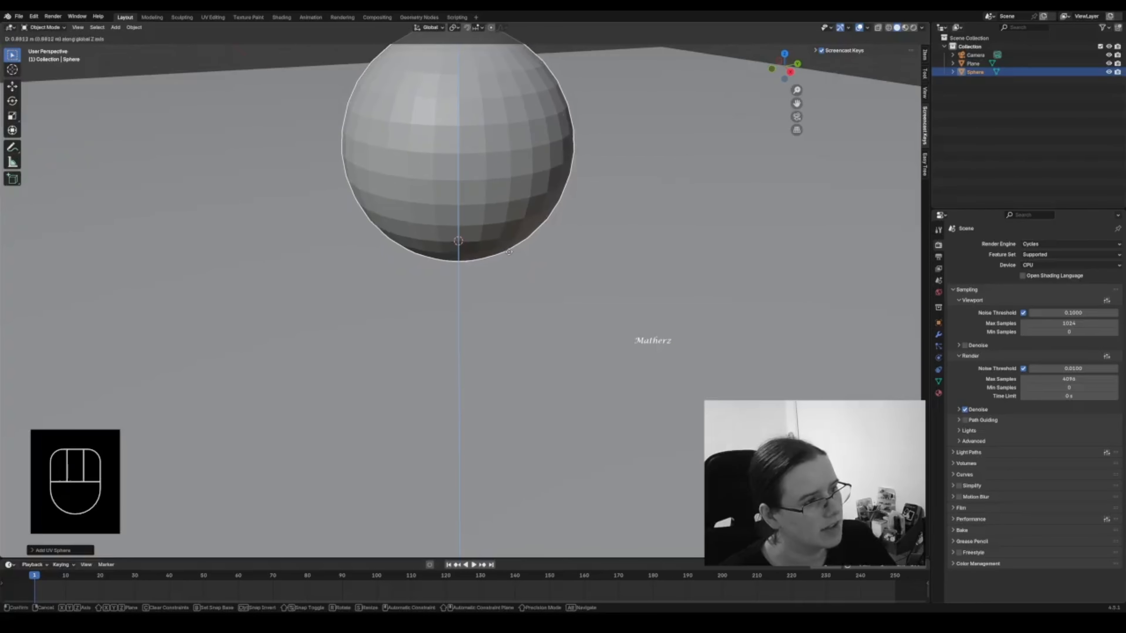
click(509, 251)
scroll(508, 251, down, 4)
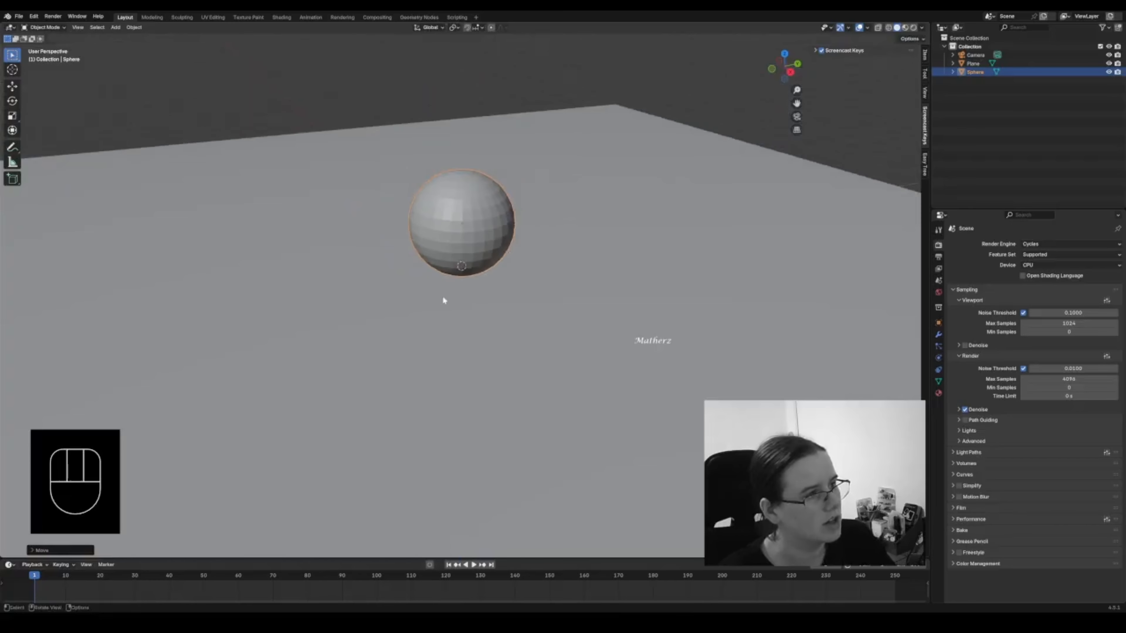
right_click(422, 208)
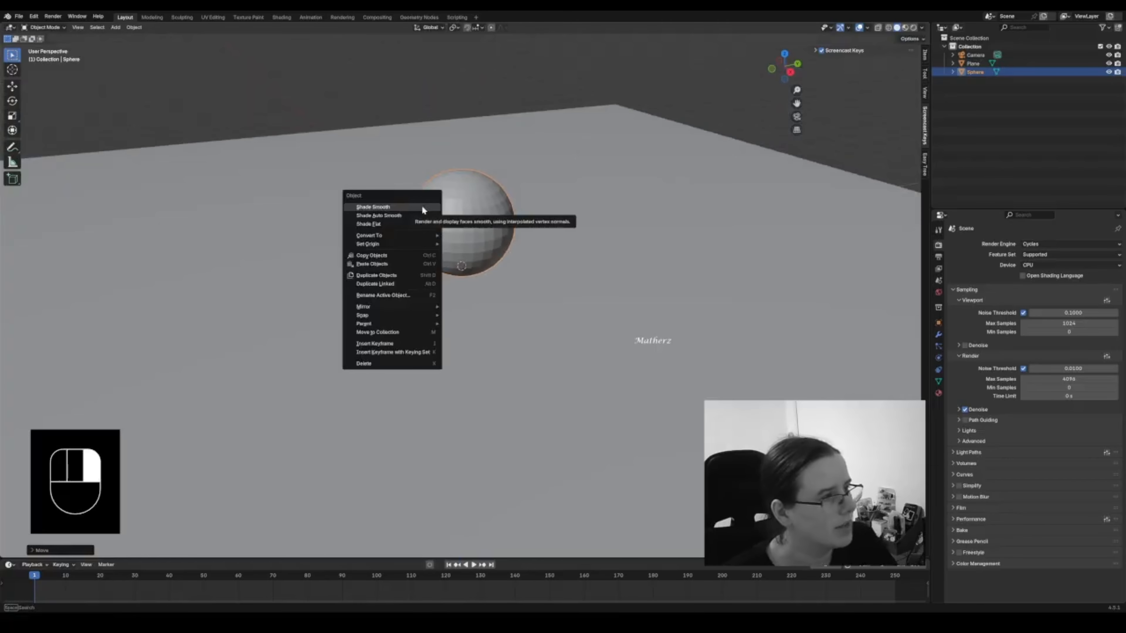
click(422, 208)
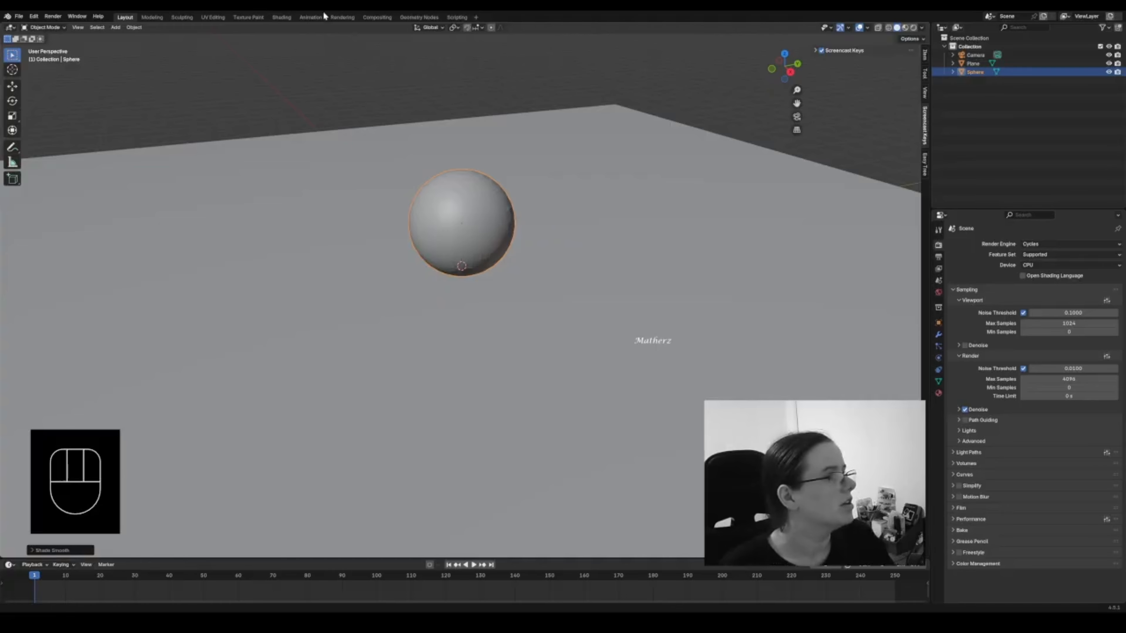
- In the Shading workspace, give the sphere a new material with a Glass BSDF surface and preview it in rendered viewport shading
click(288, 19)
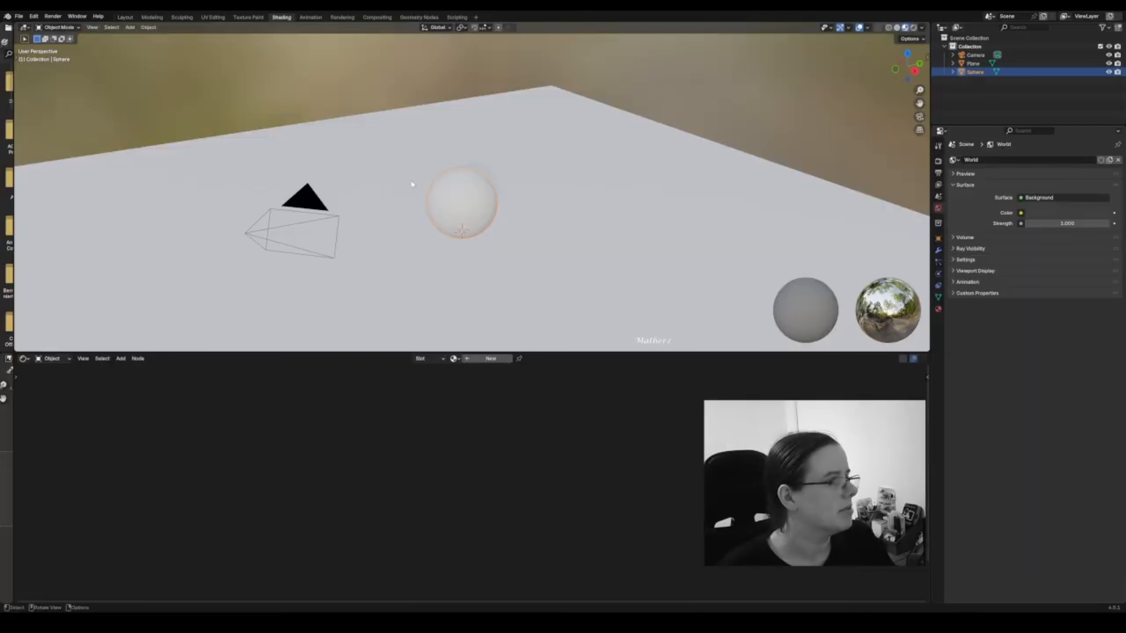
scroll(513, 336, up, 4)
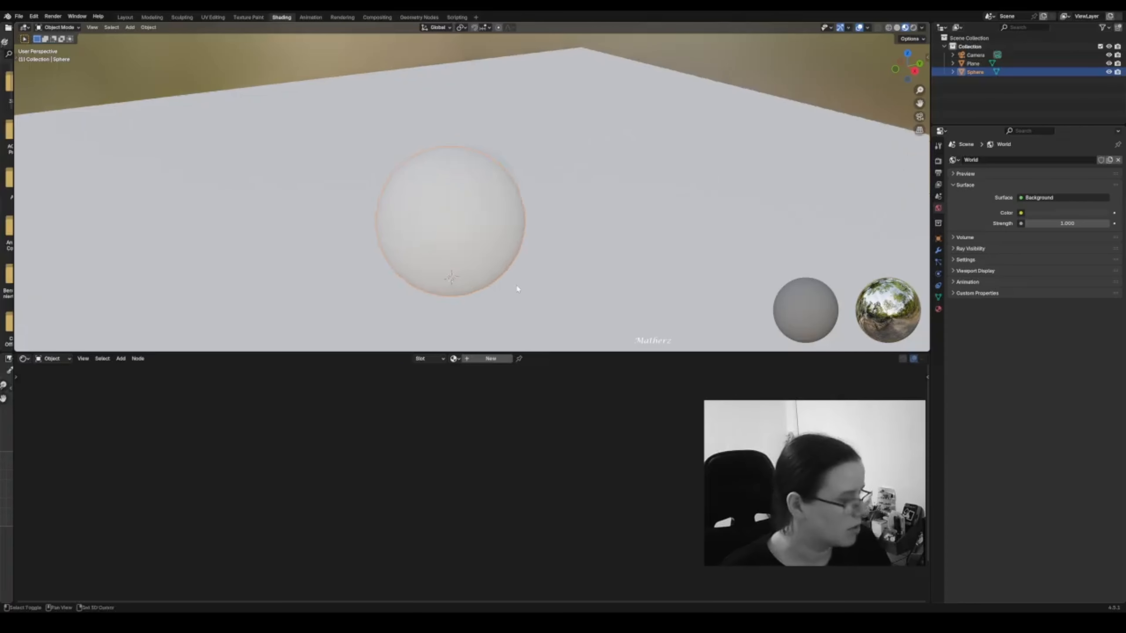
middle_drag(516, 289, 526, 225)
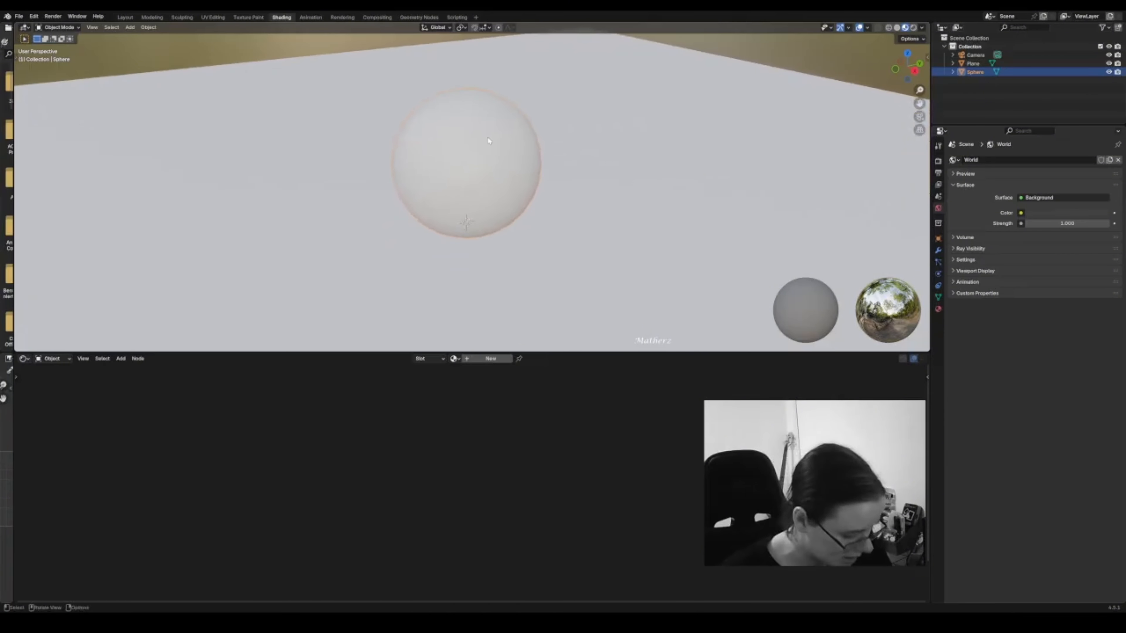
click(938, 310)
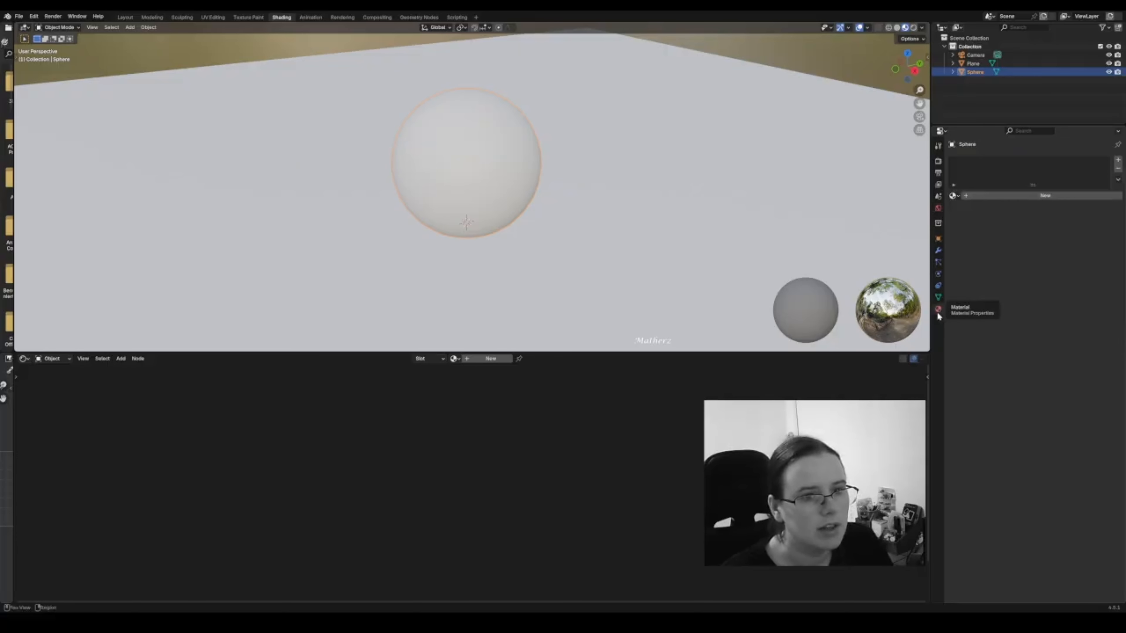
click(1025, 196)
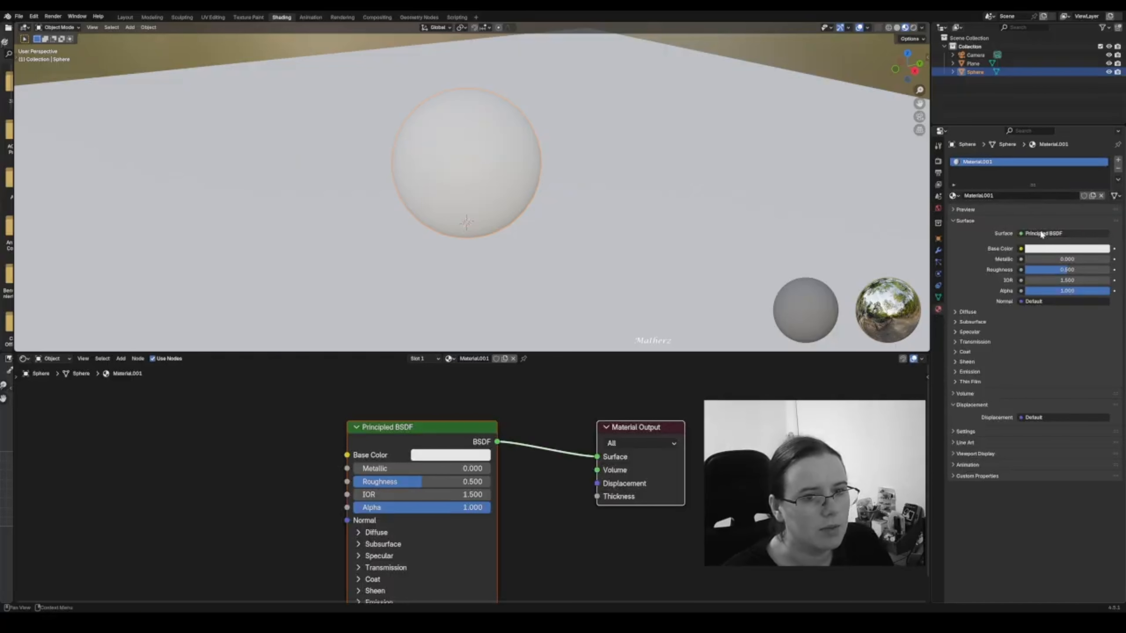
click(1042, 233)
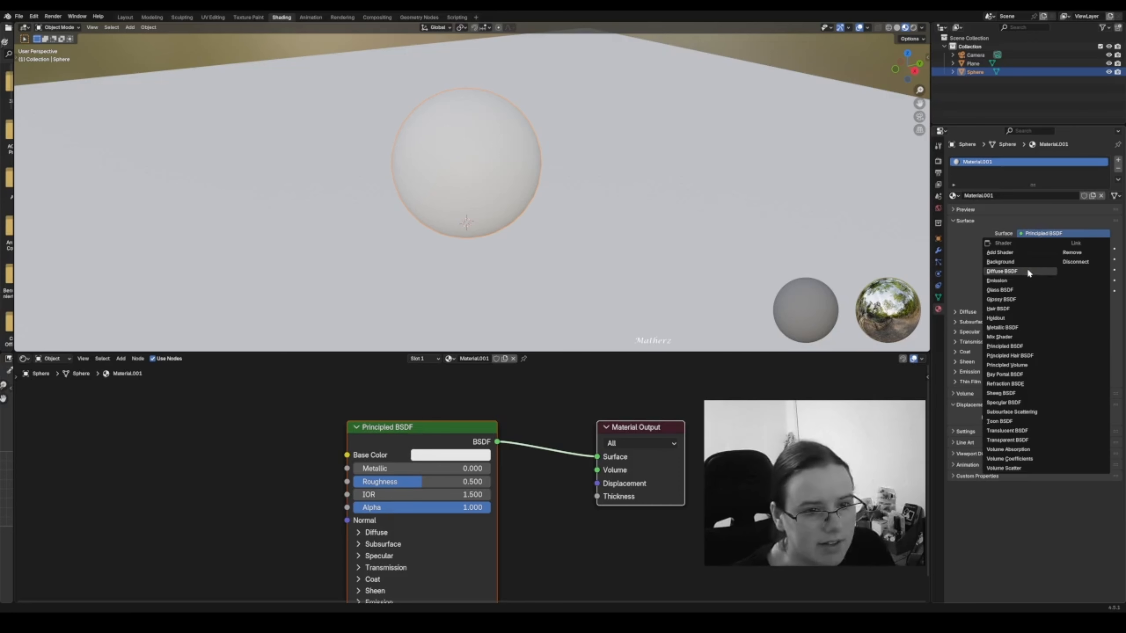
click(1027, 290)
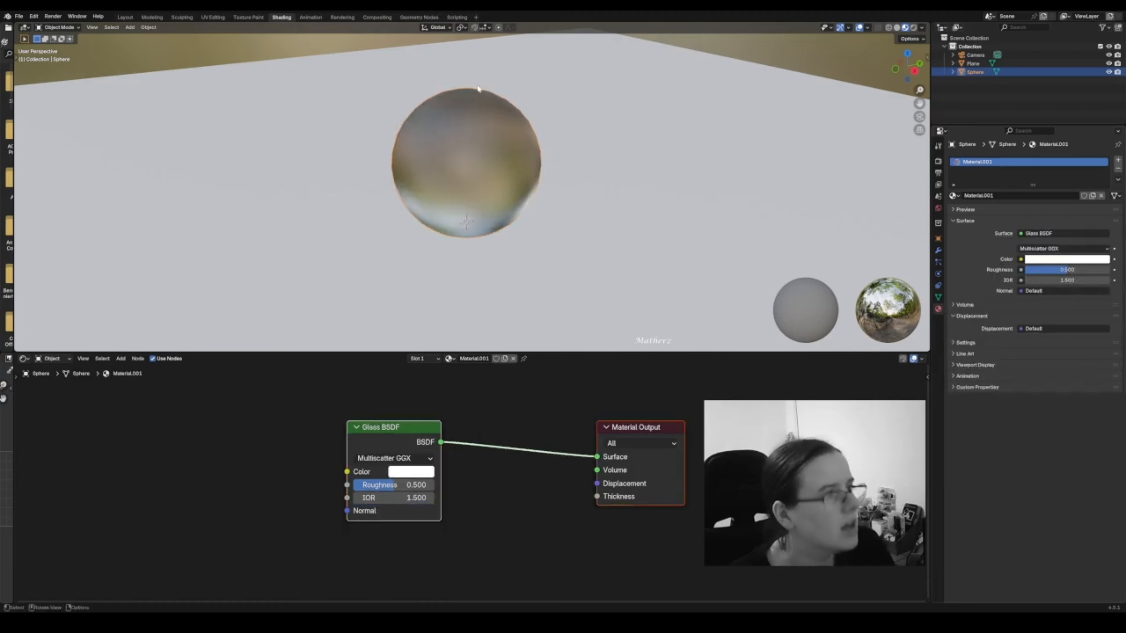
click(914, 27)
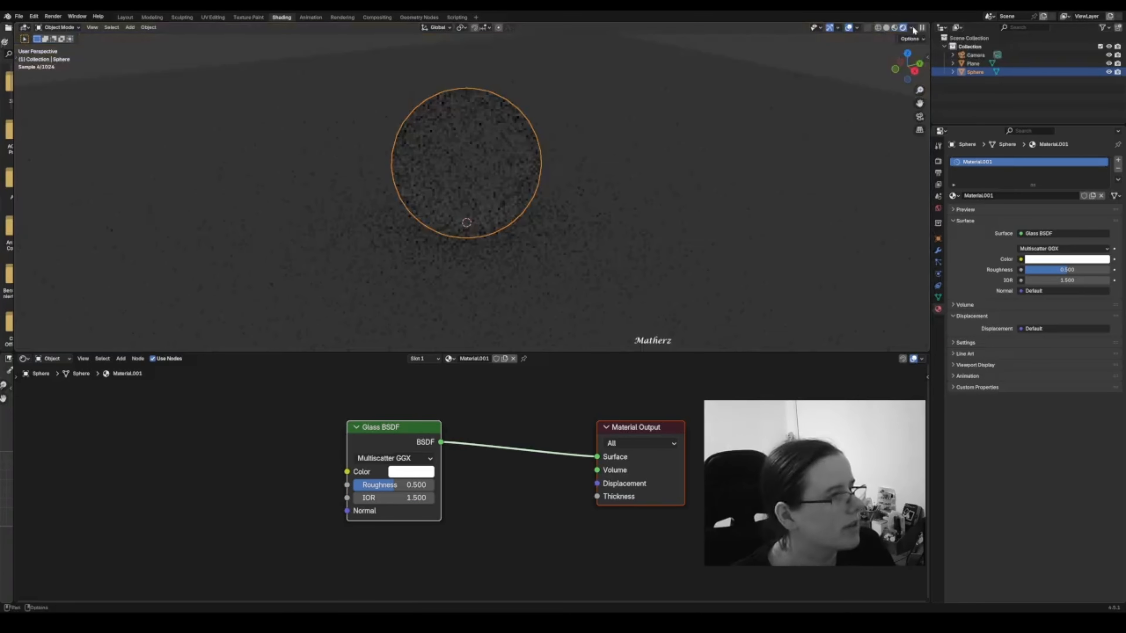
middle_drag(488, 178, 517, 174)
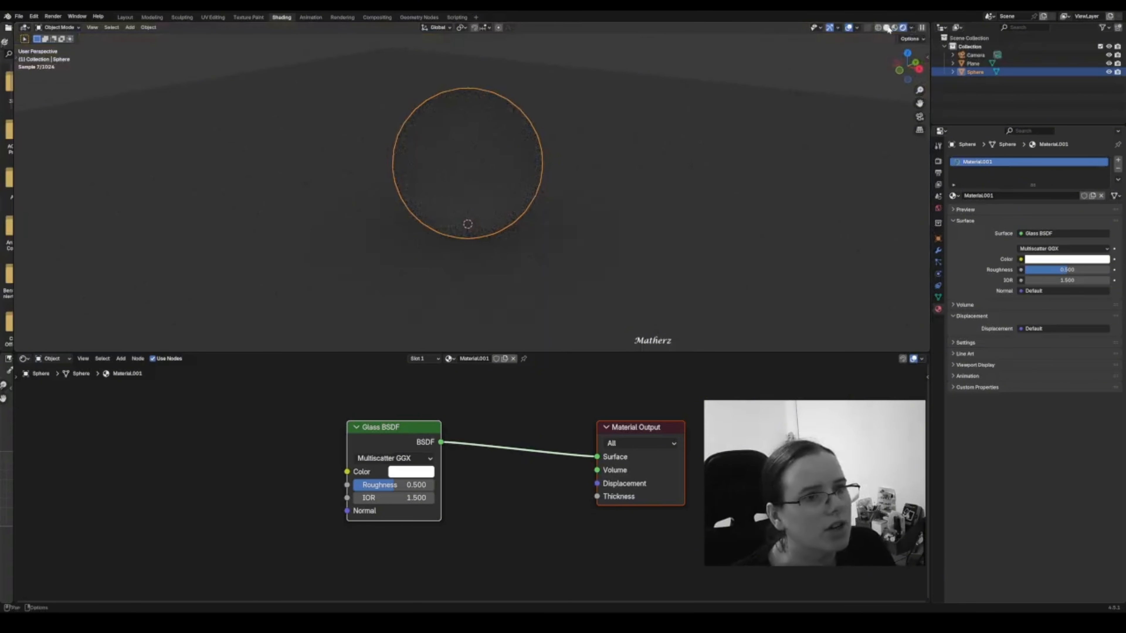
- Return to the Layout workspace, add a second mesh plane and move it straight up well above the sphere
click(125, 17)
scroll(377, 160, down, 2)
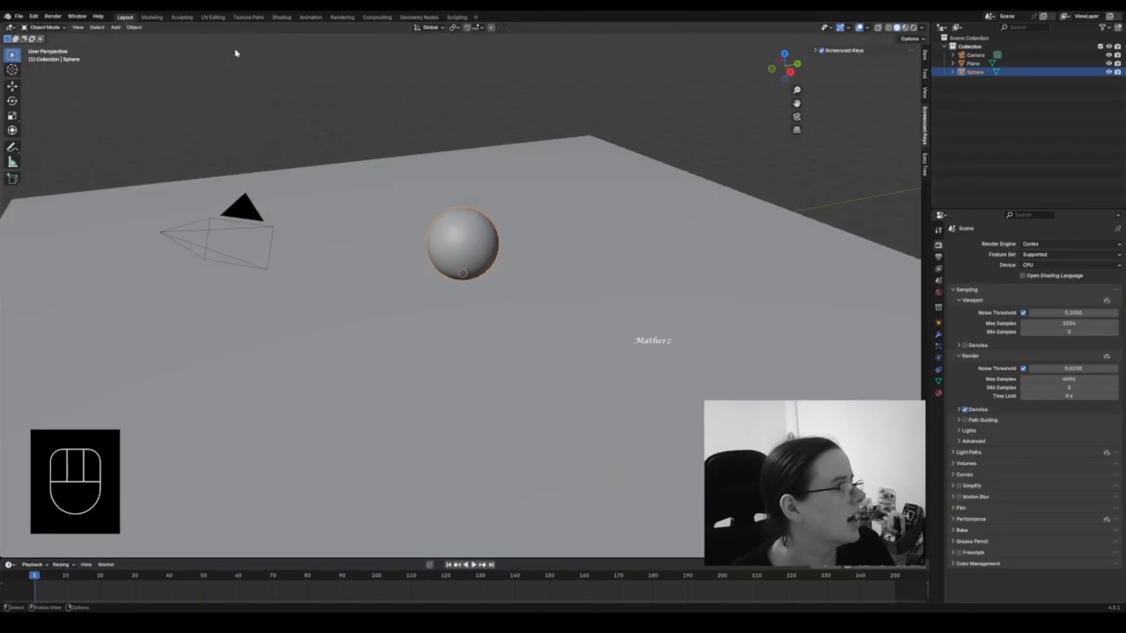
click(116, 28)
mouse_move(124, 37)
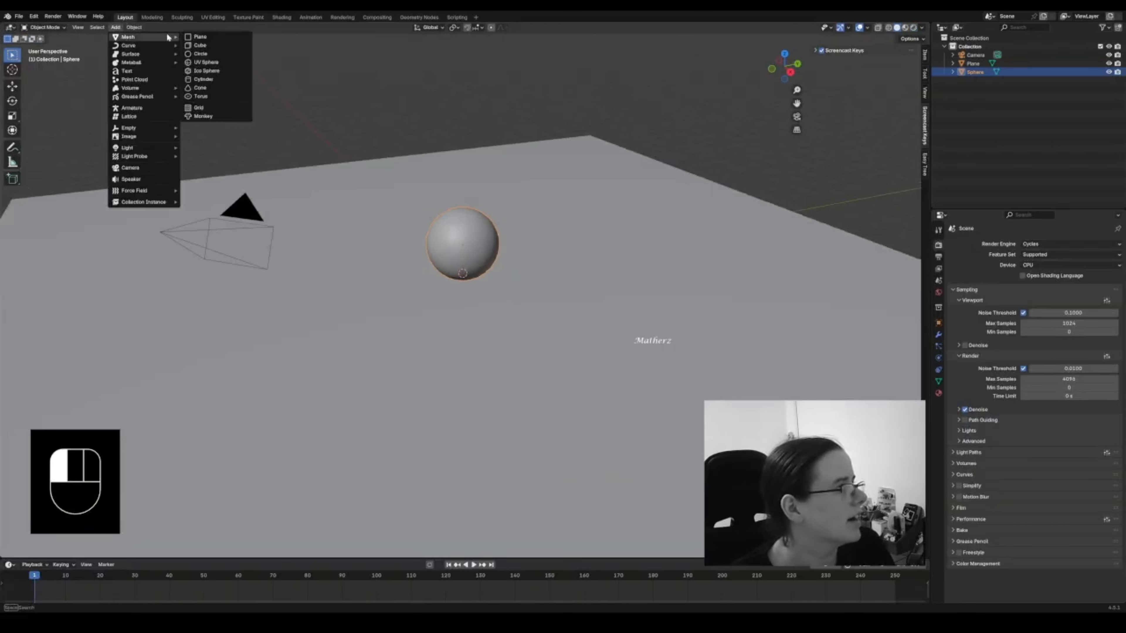
click(239, 39)
key(g)
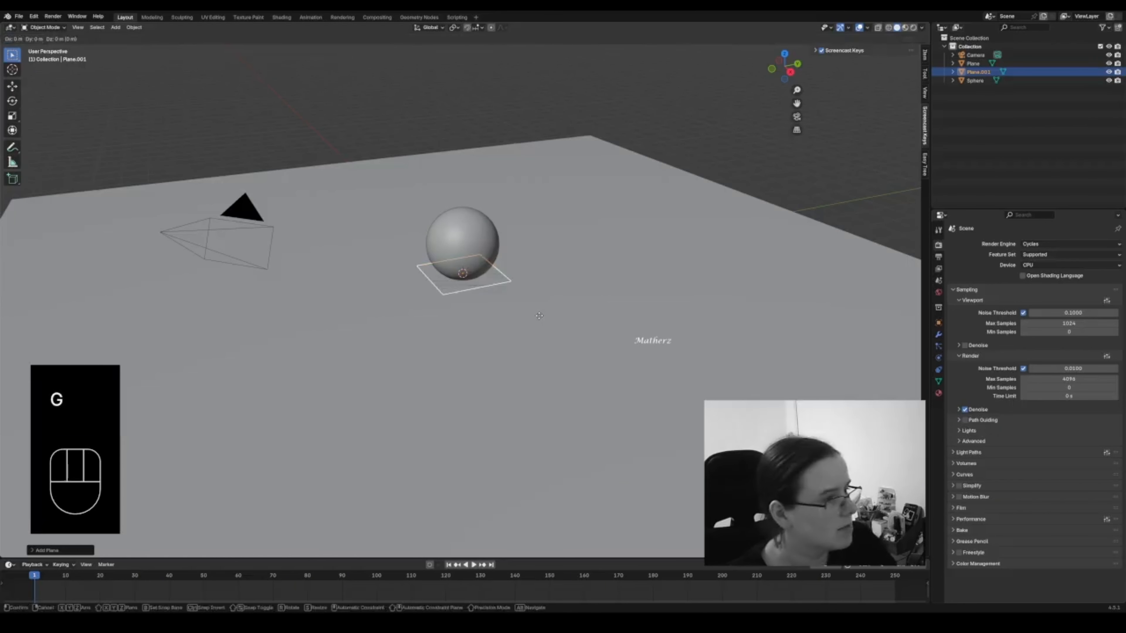
middle_drag(538, 314, 536, 132)
click(536, 133)
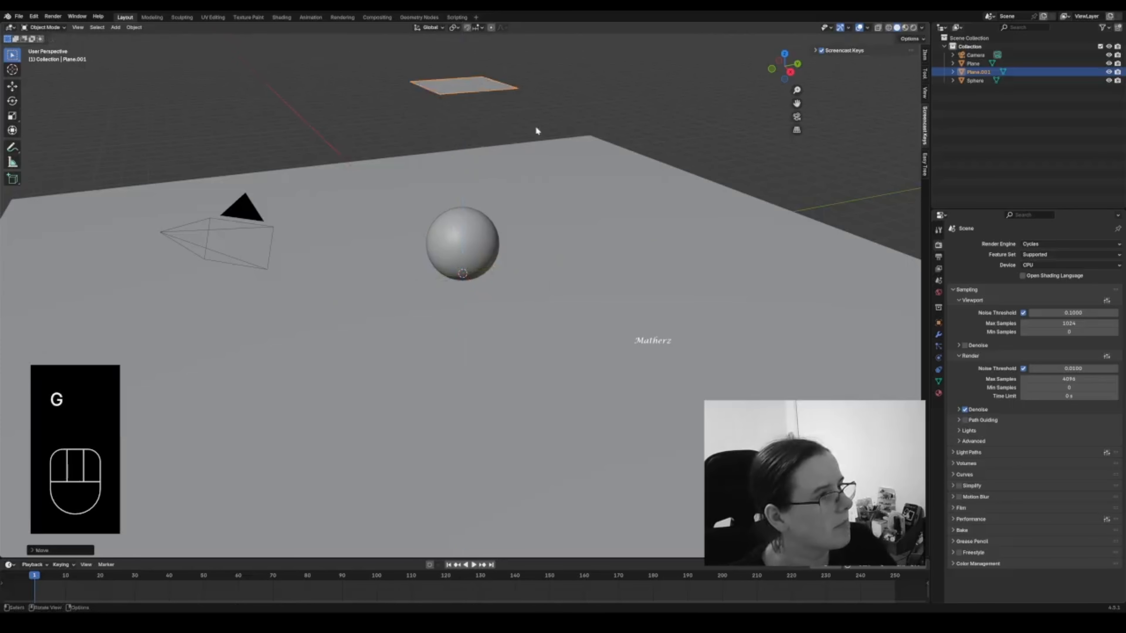
- Stretch the overhead plane along the Y axis into a long narrow strip spanning above the ground plane
scroll(536, 129, down, 3)
key(s)
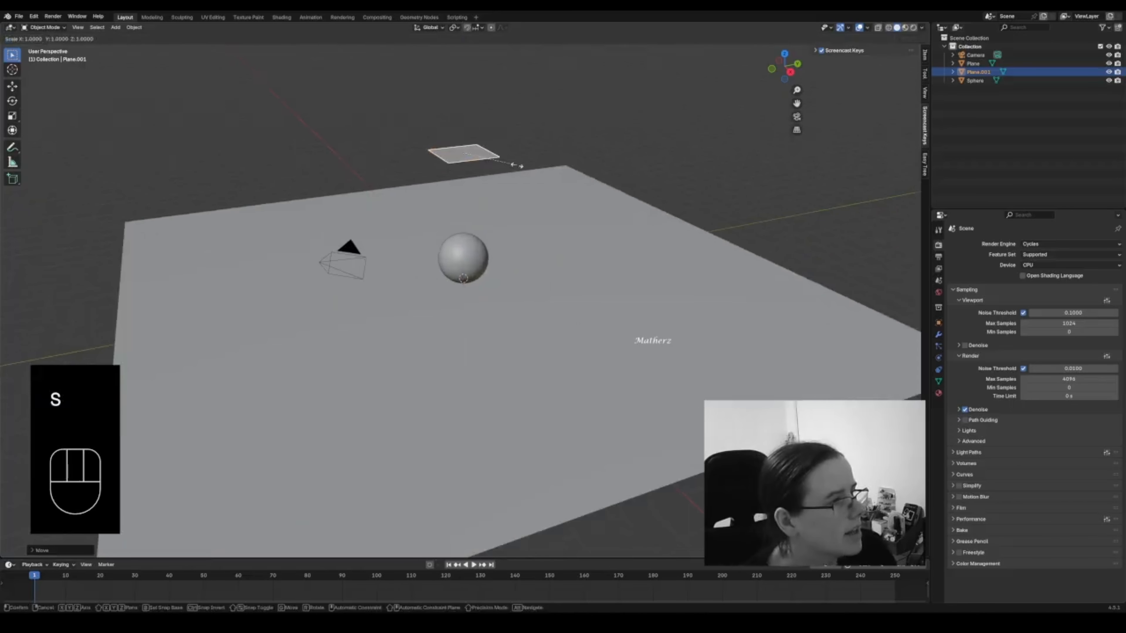
middle_drag(517, 165, 815, 147)
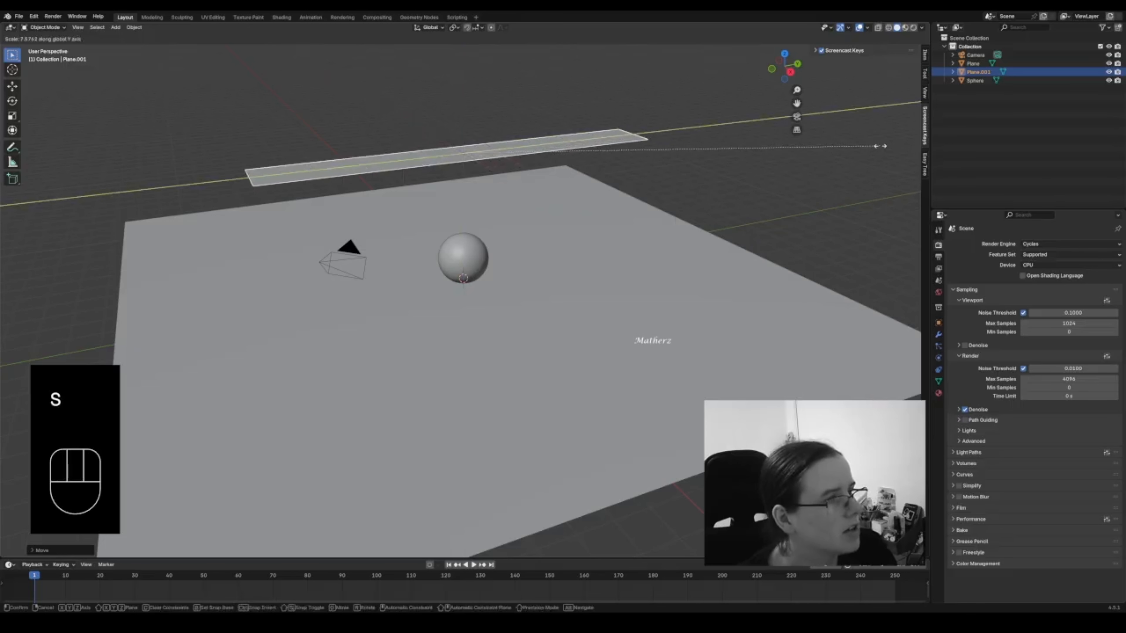
click(79, 223)
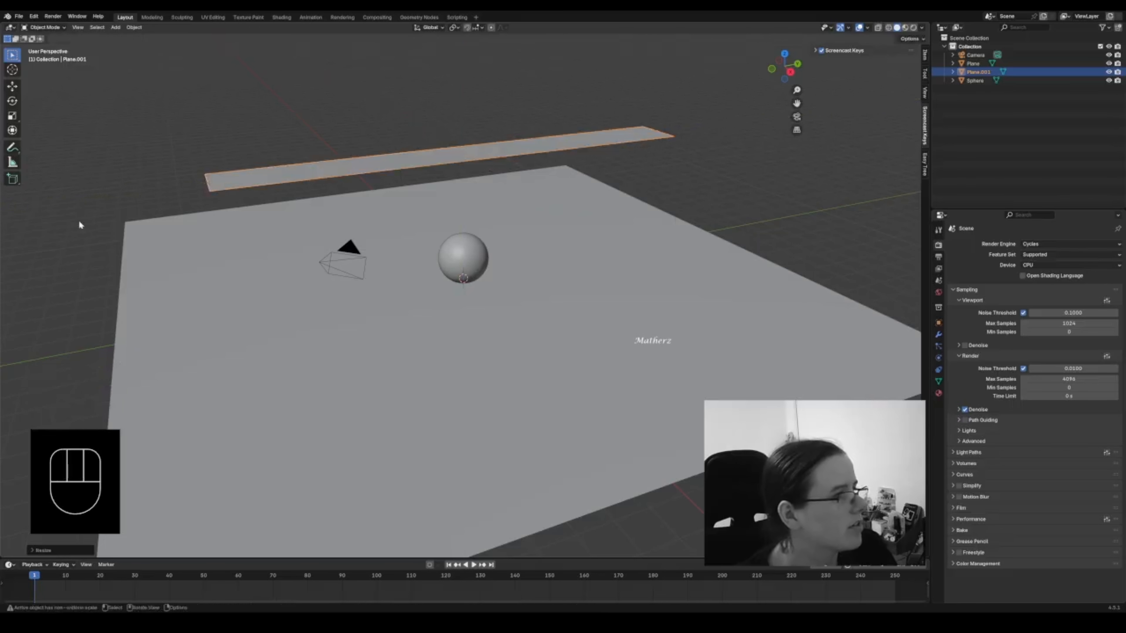
middle_drag(303, 208, 393, 200)
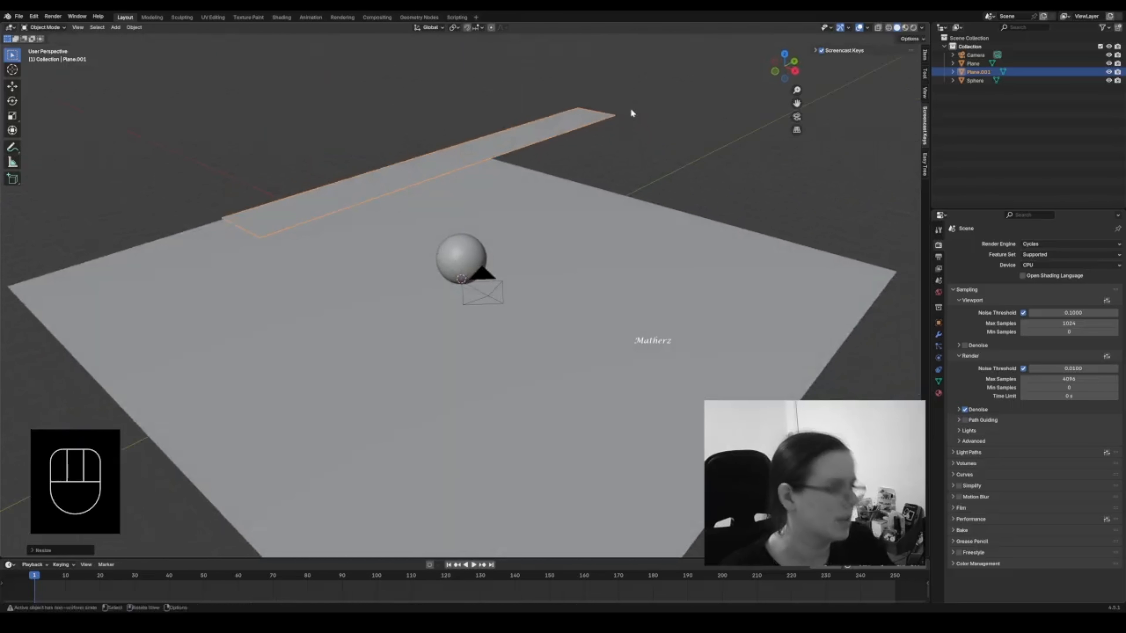
- Tilt the overhead strip about the global Y axis and narrow it along the global X axis
key(r)
middle_drag(630, 108, 640, 106)
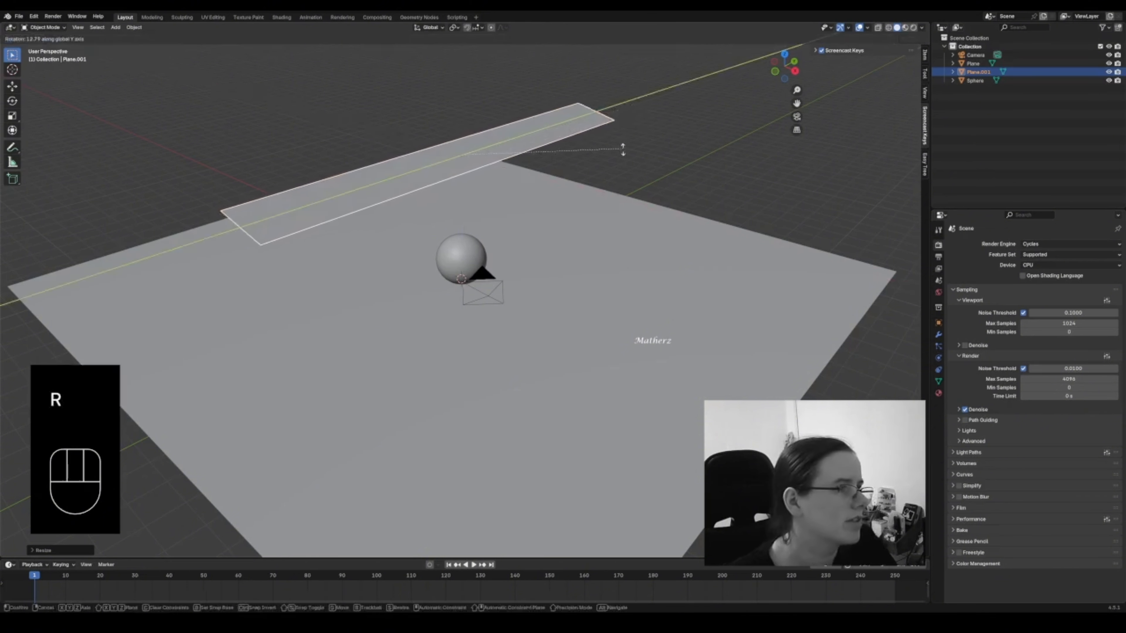
click(572, 175)
key(s)
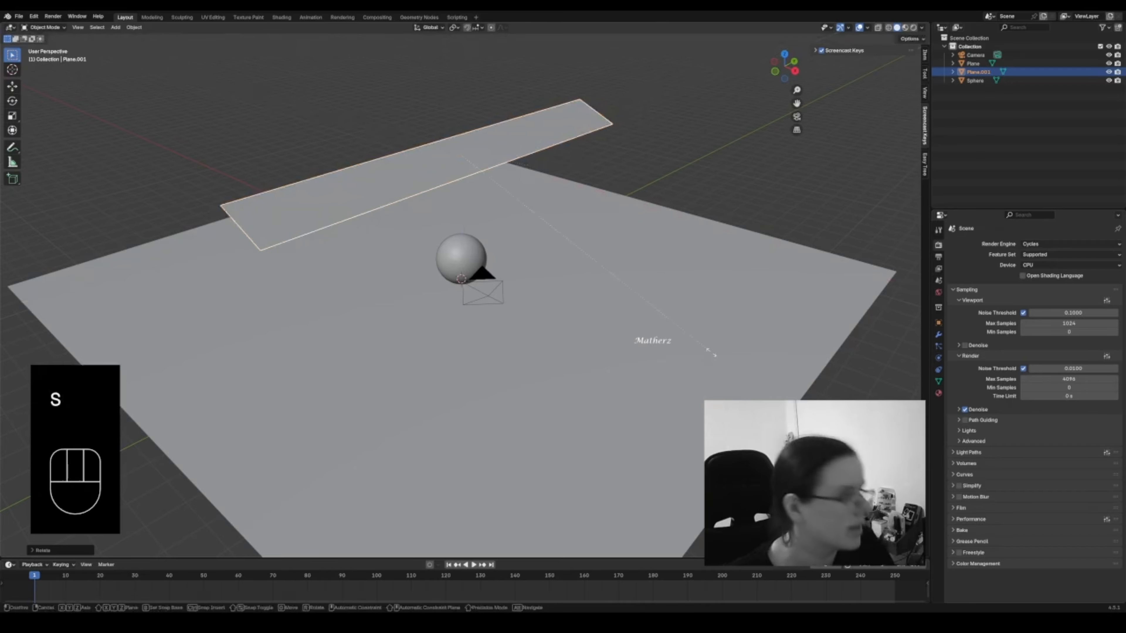
middle_drag(692, 345, 702, 348)
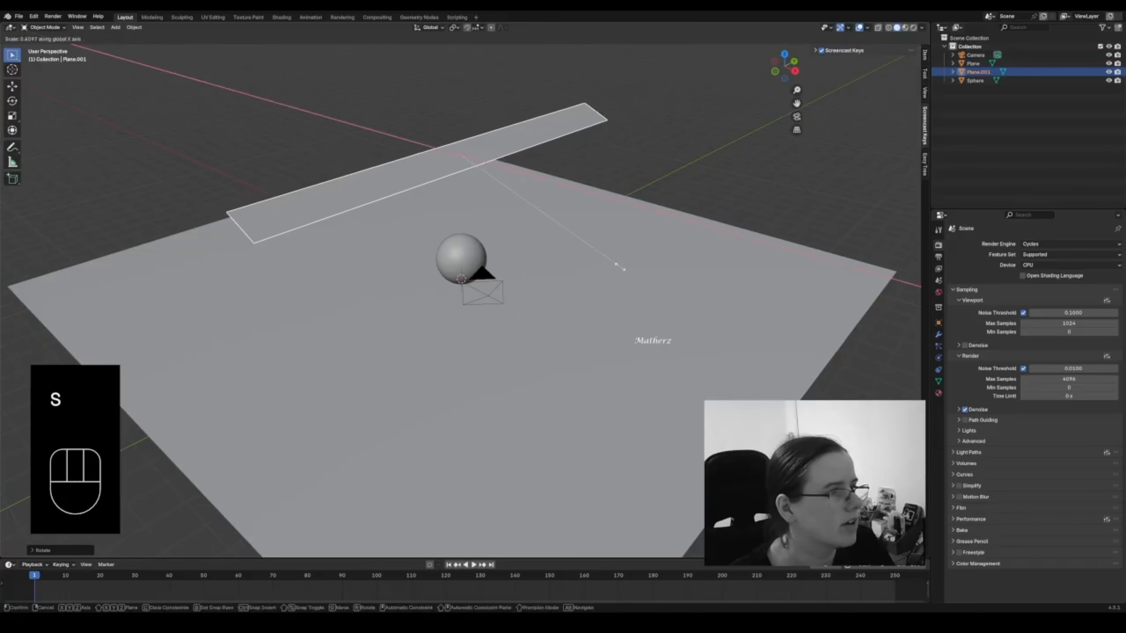
click(585, 240)
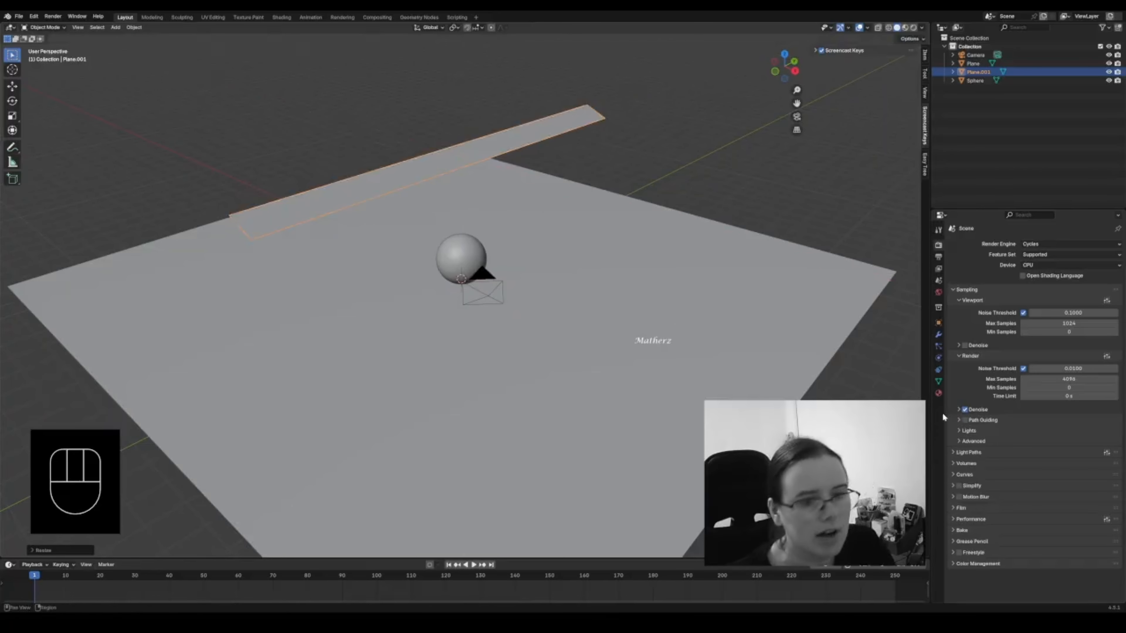
- Give the overhead strip a new material with an Emission surface and preview its light in rendered viewport shading
click(939, 393)
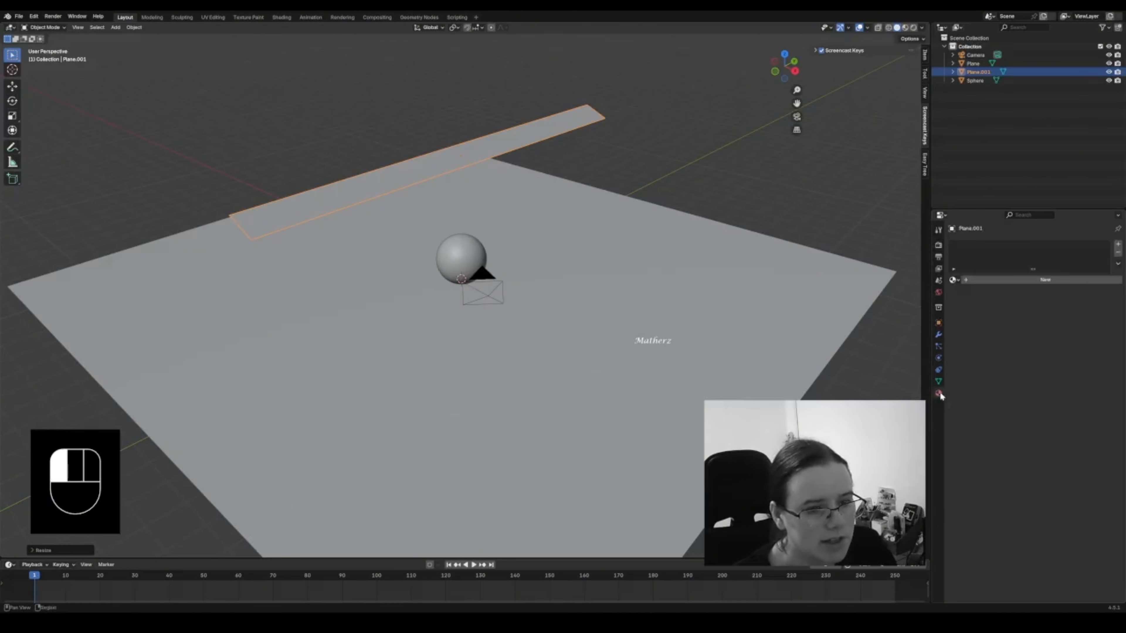
click(1028, 283)
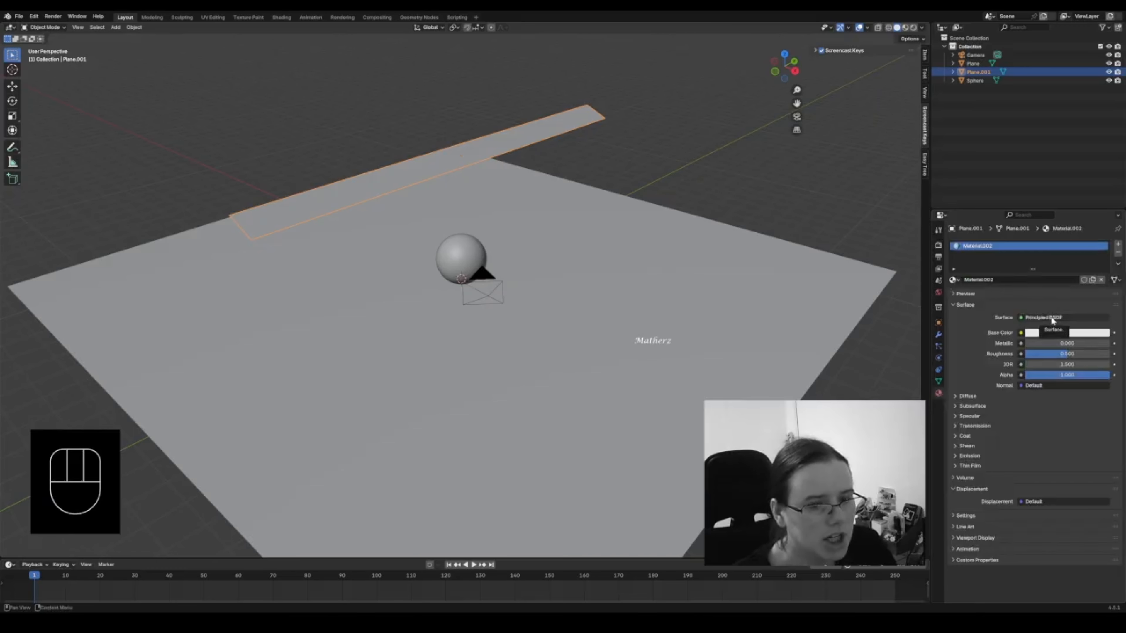
click(1053, 318)
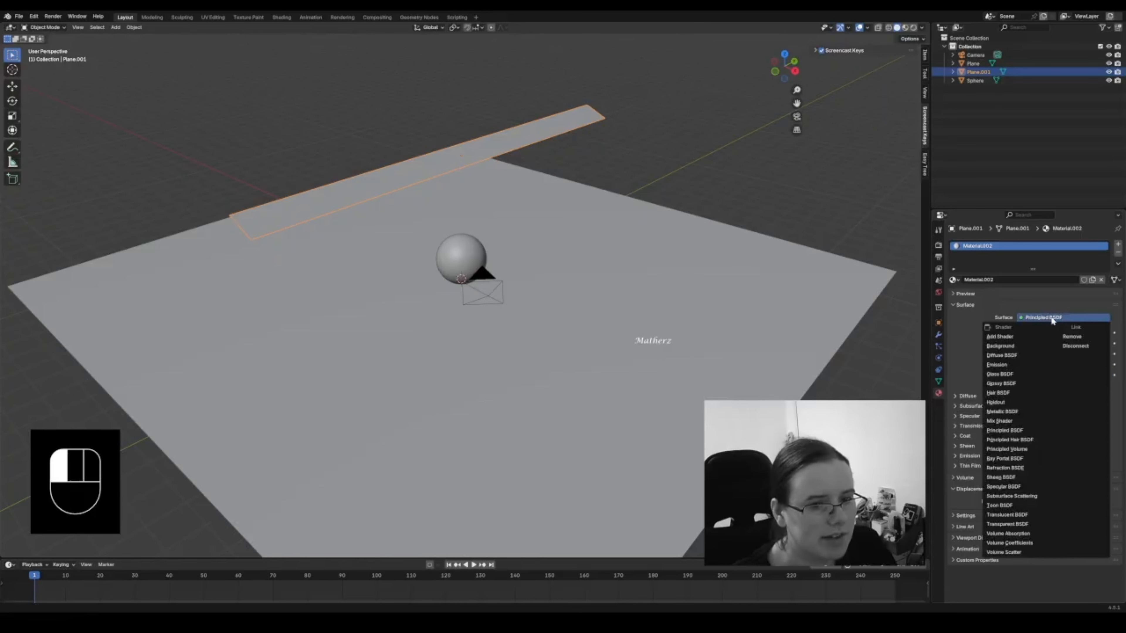
click(1012, 364)
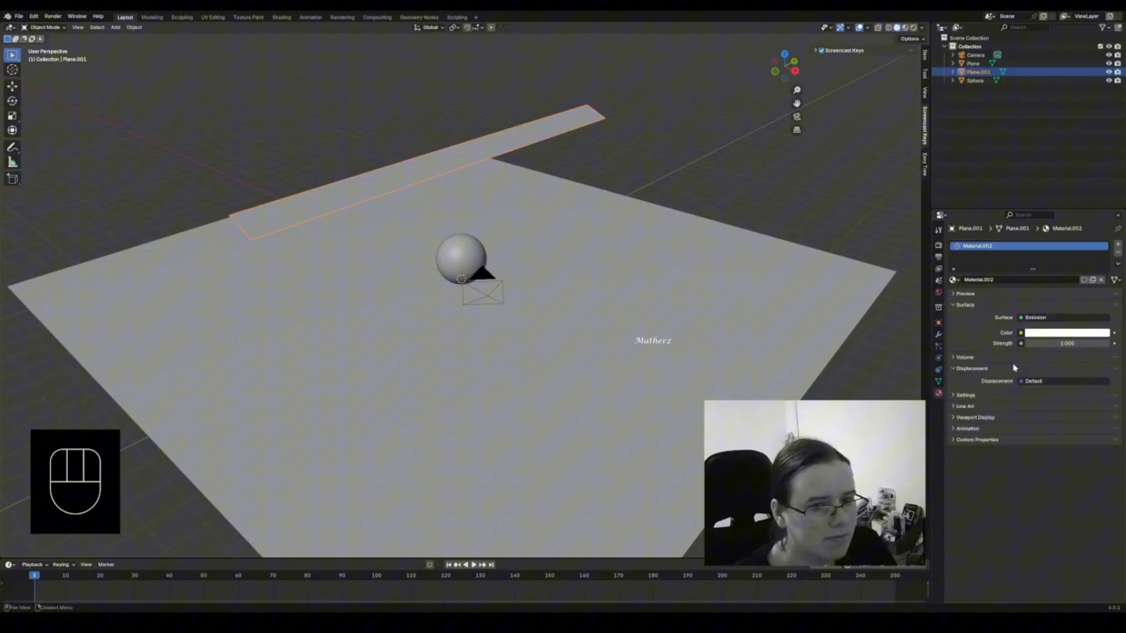
click(913, 27)
scroll(453, 283, up, 5)
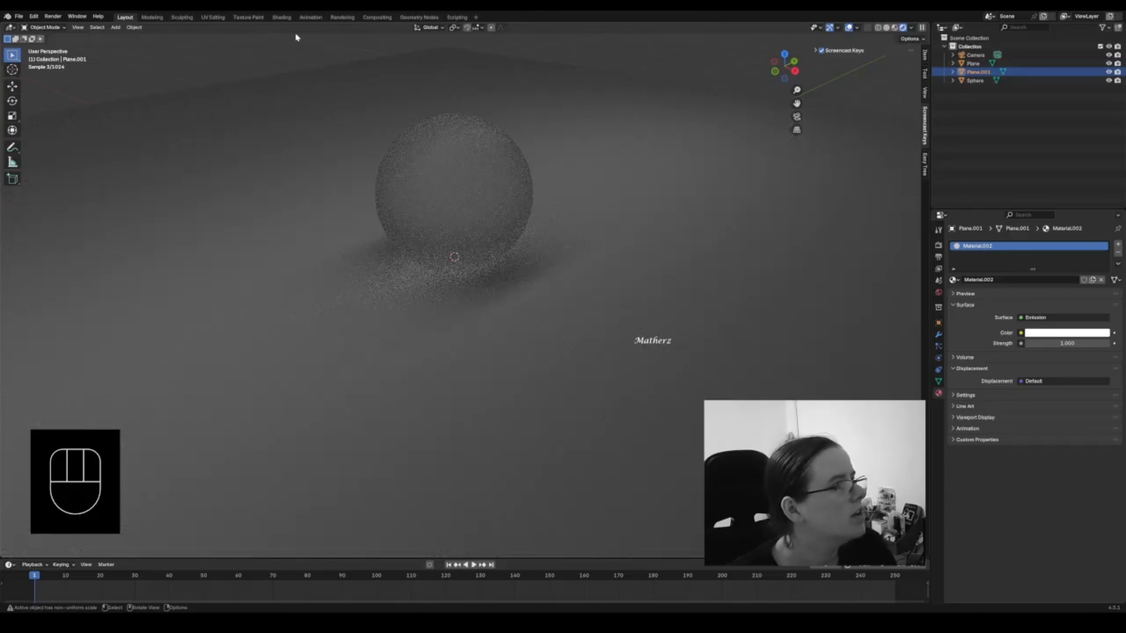
scroll(355, 147, down, 6)
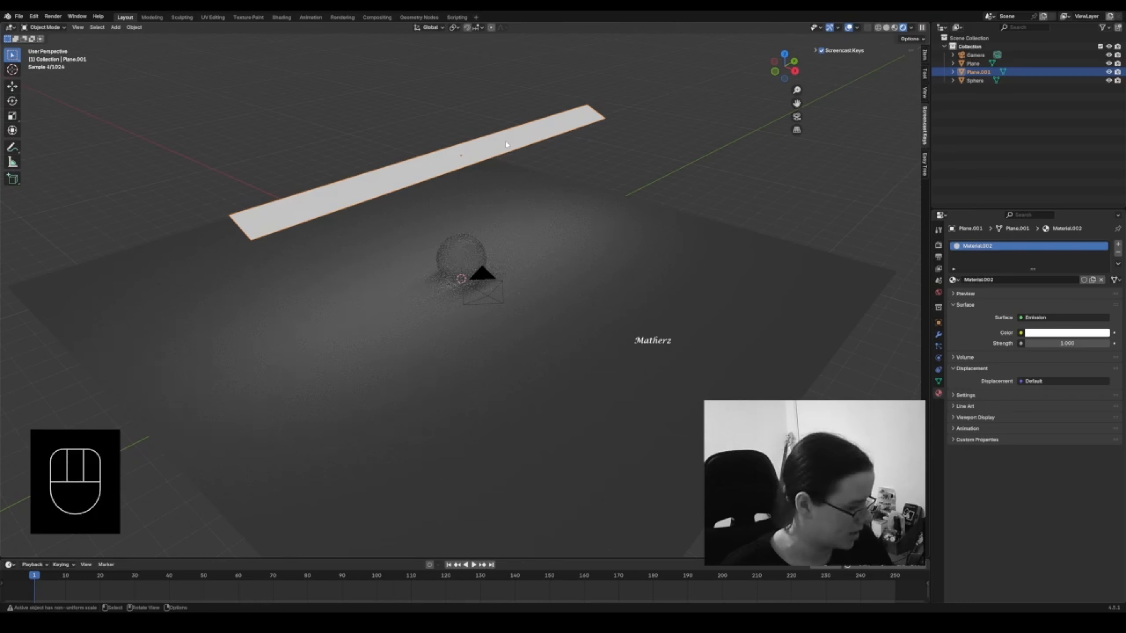
- Duplicate the emissive strip and offset the copy along the X axis, leaving a narrow gap between the two
key(shift+d)
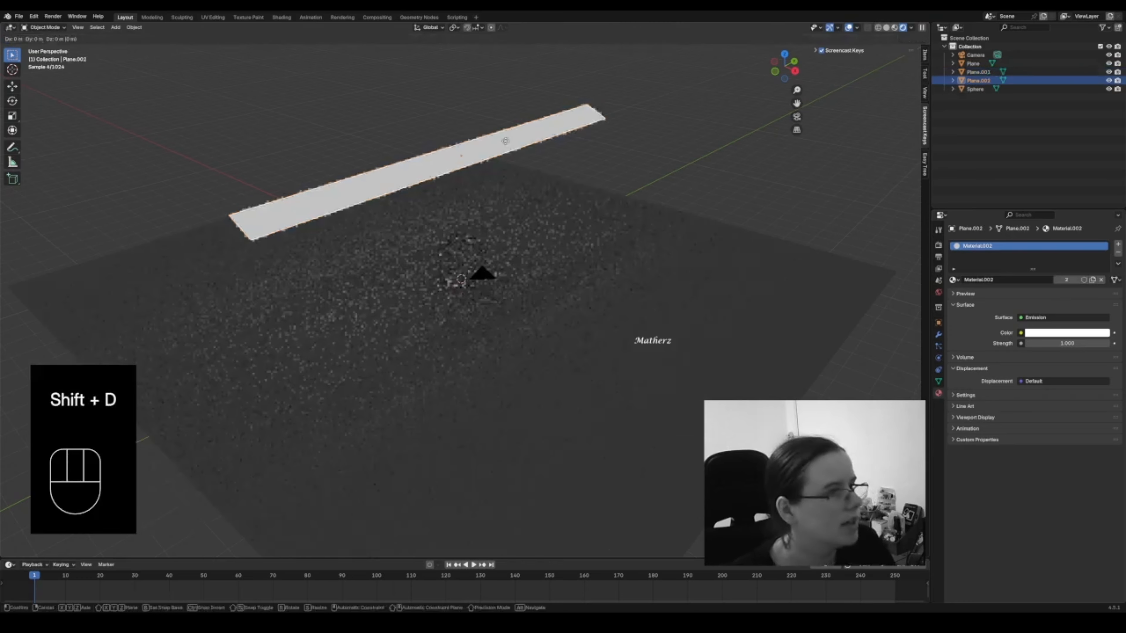
middle_drag(505, 140, 557, 172)
click(556, 172)
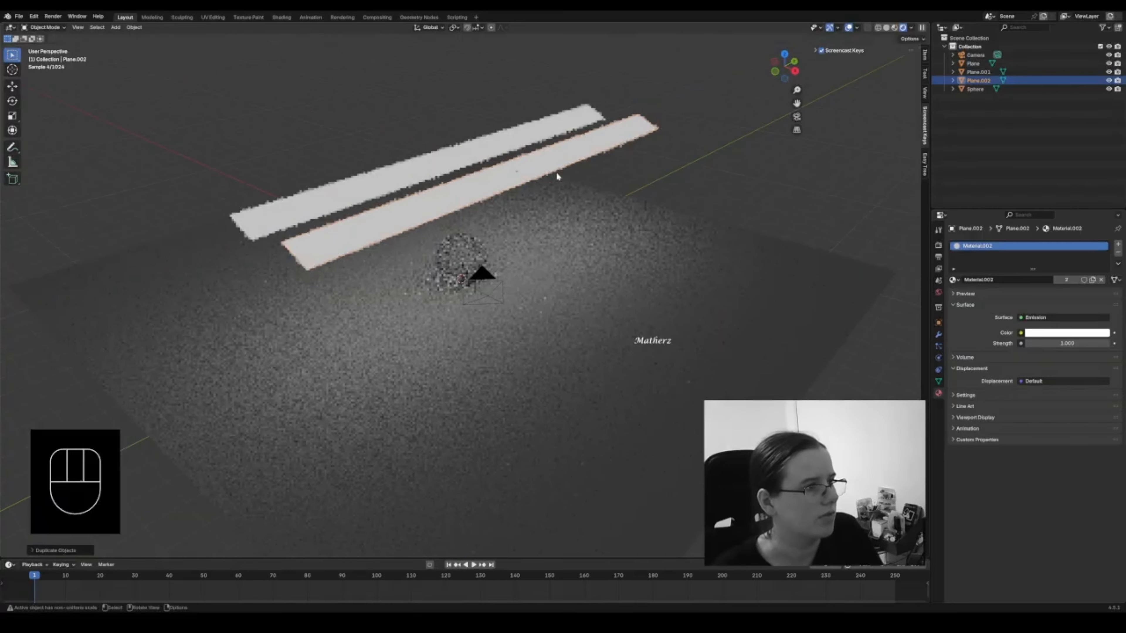
- Duplicate both emissive strips together and move the copies along the X axis to form four parallel overhead lights
key(shift)
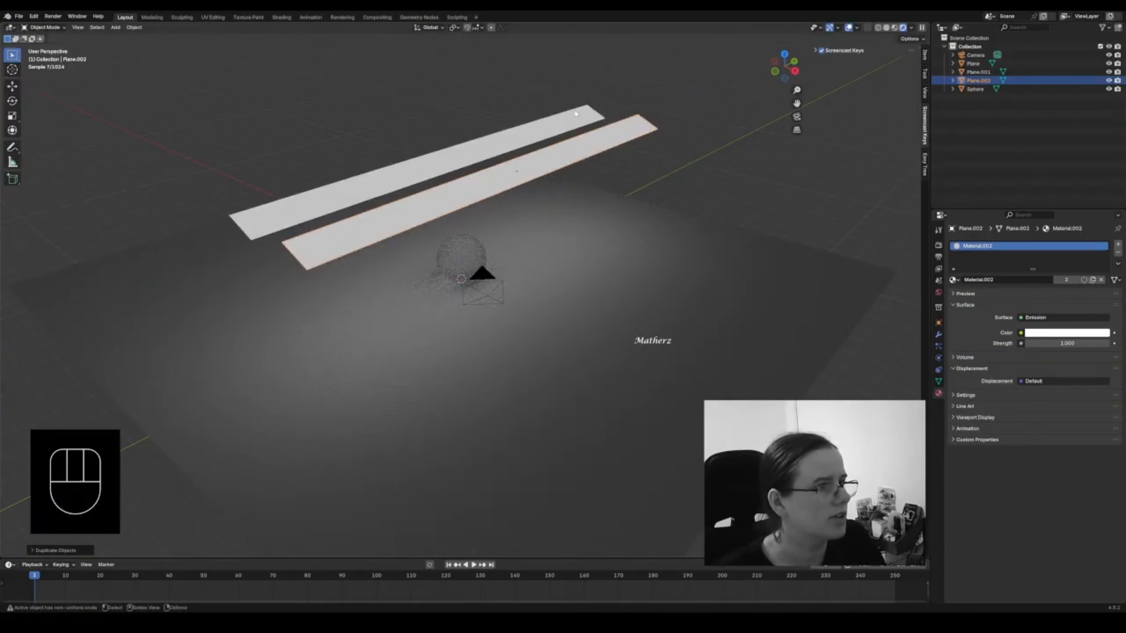
shift+click(571, 124)
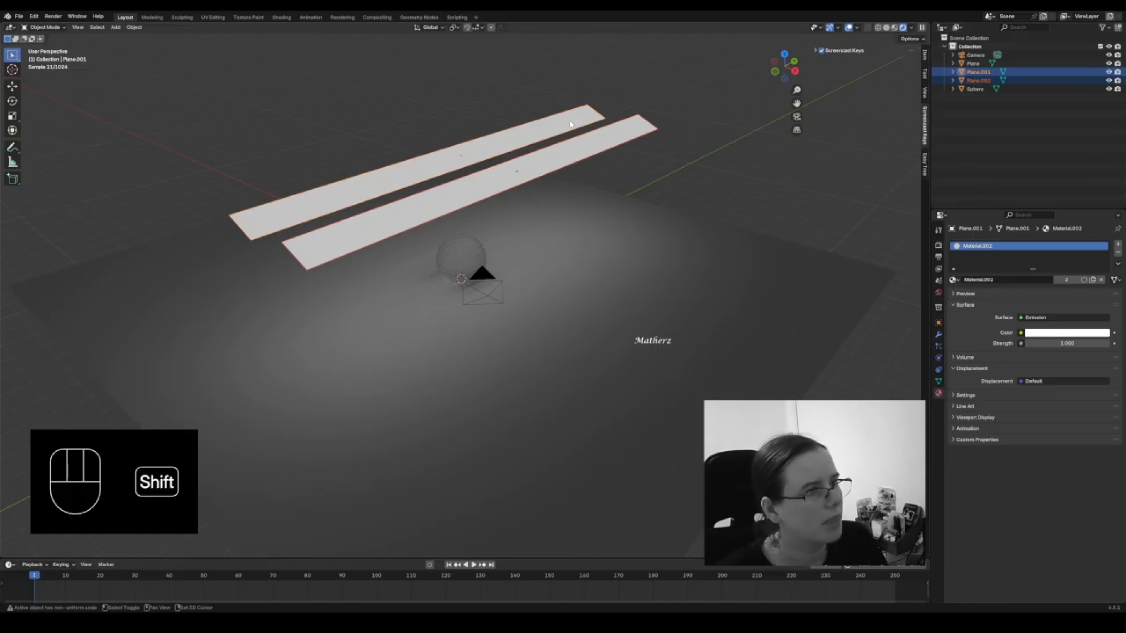
key(shift+d)
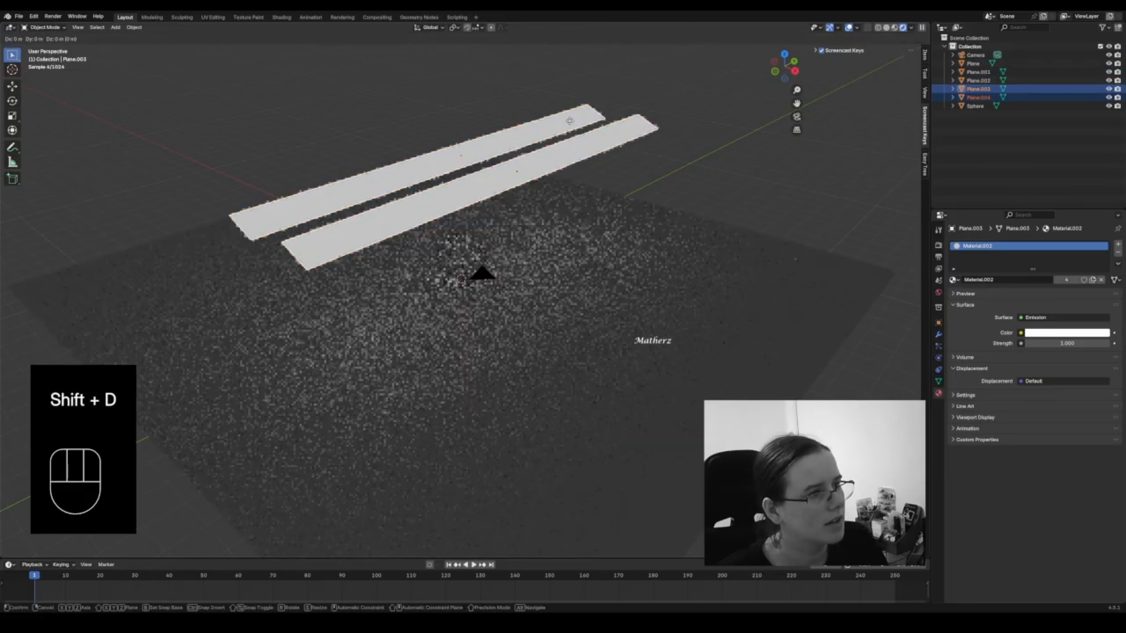
key(x)
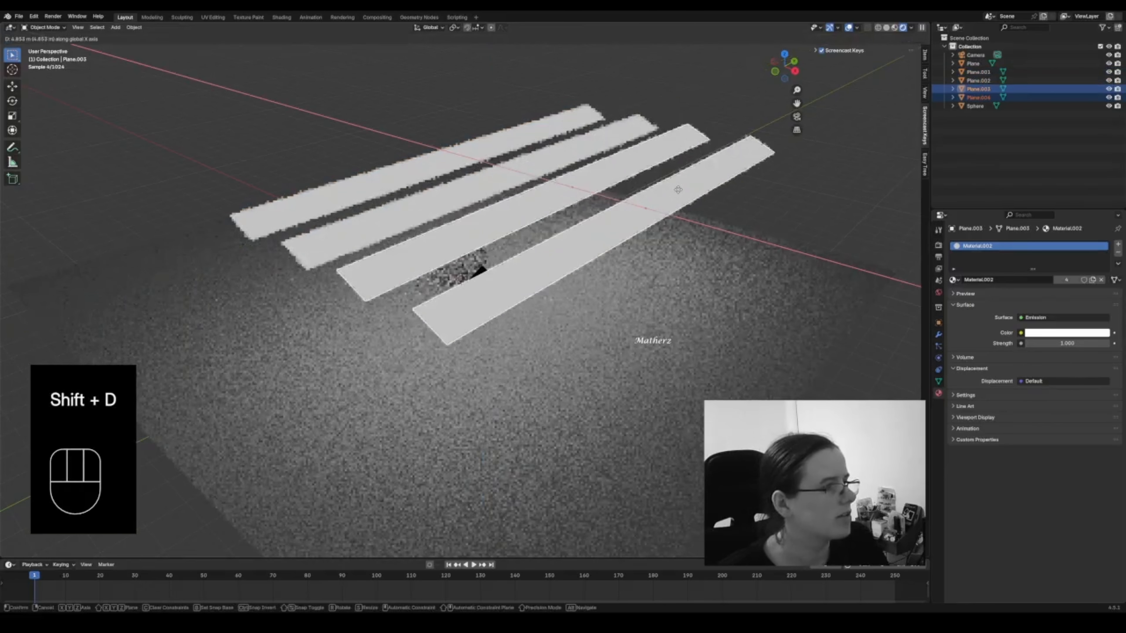
click(678, 190)
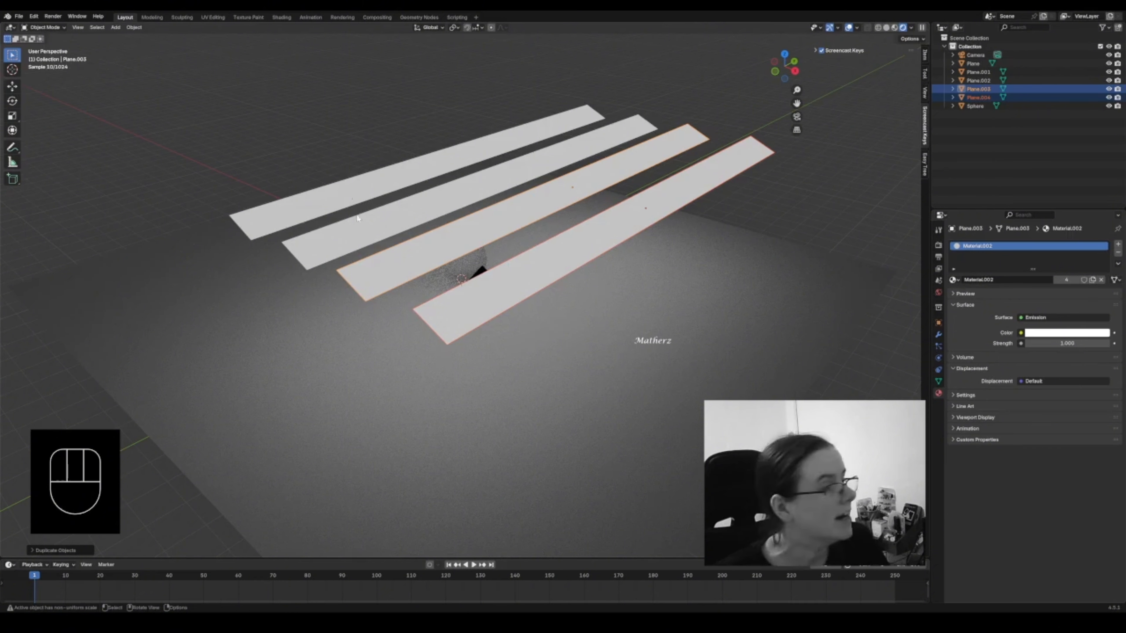
- In the Shading workspace, set the Roughness of the sphere's Glass BSDF to 0
click(282, 17)
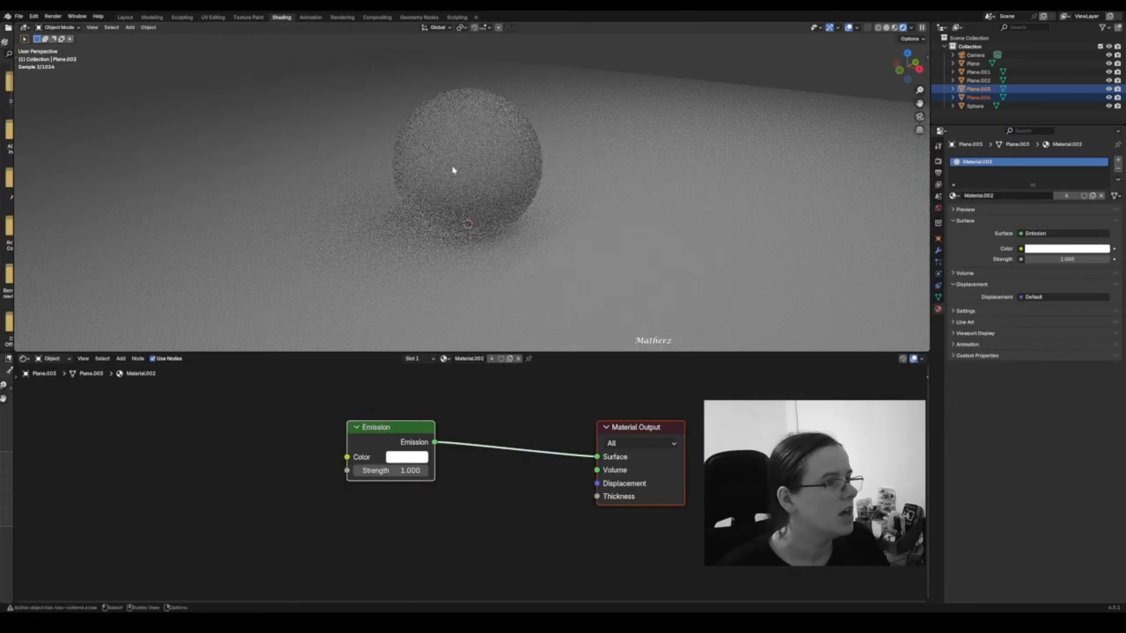
click(491, 119)
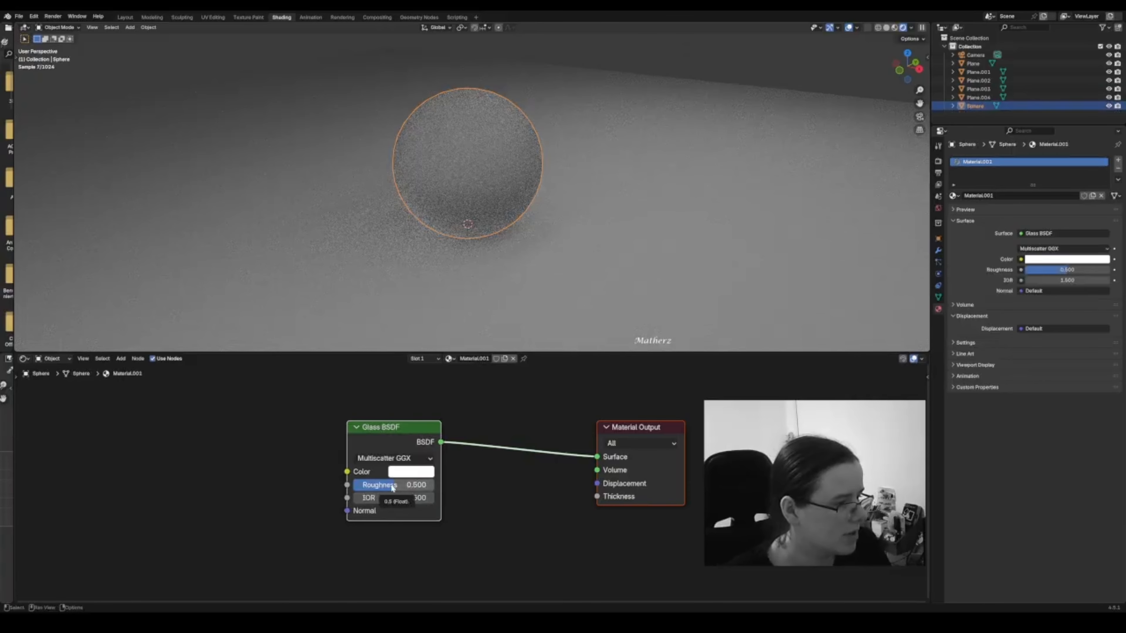
drag(393, 488, 352, 488)
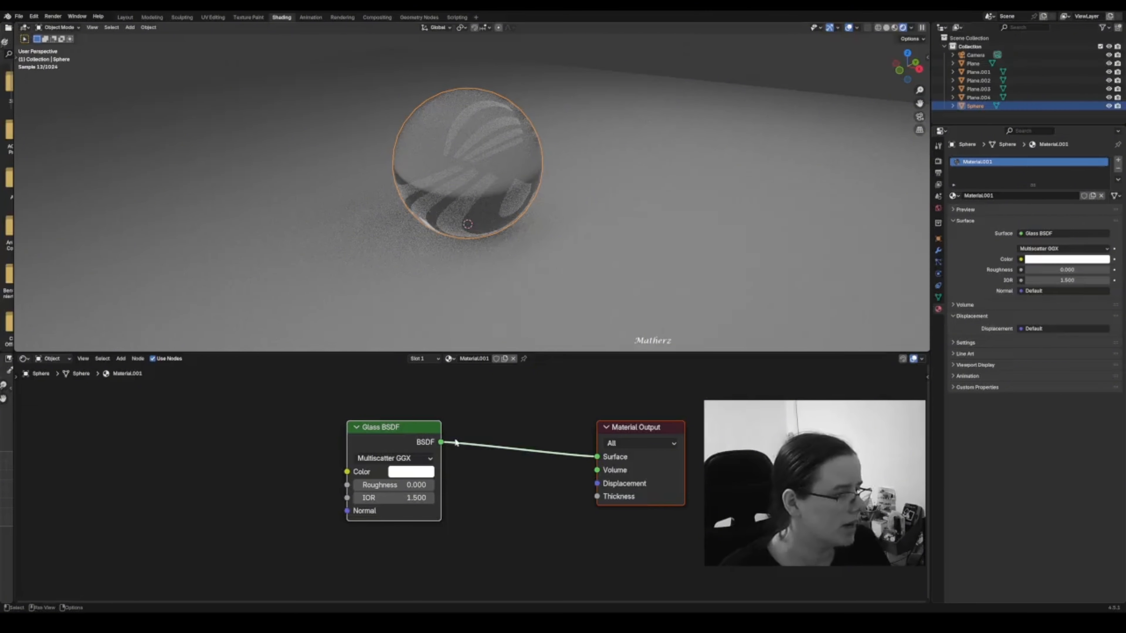
- Add a Noise Texture node to the sphere's material and connect its Color output to the Glass BSDF's Color input
drag(435, 430, 647, 392)
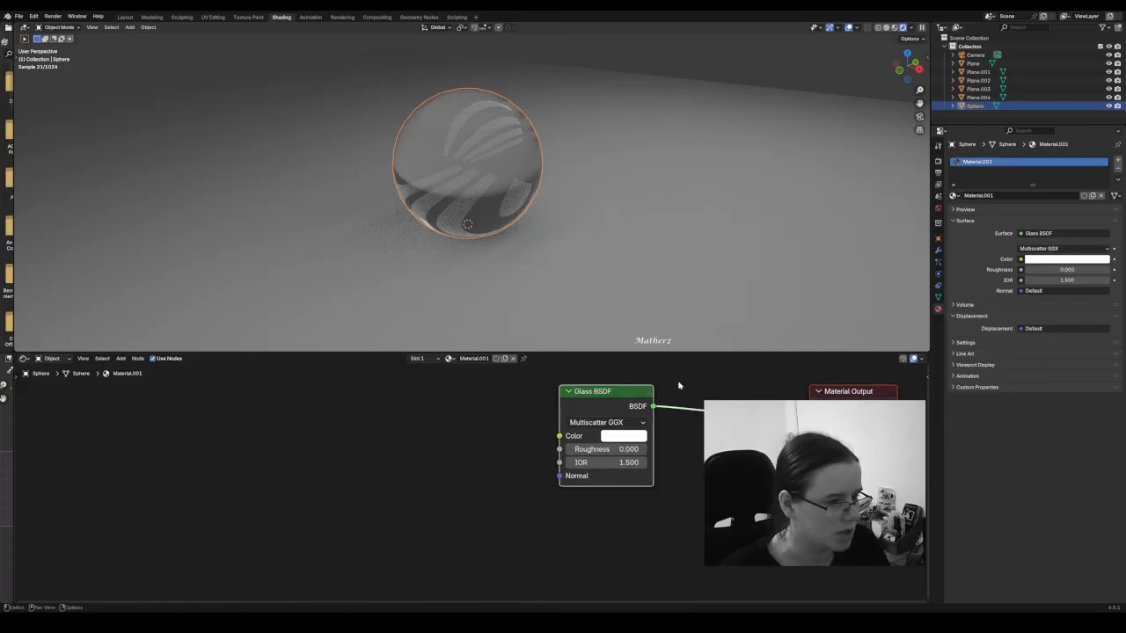
scroll(657, 467, up, 3)
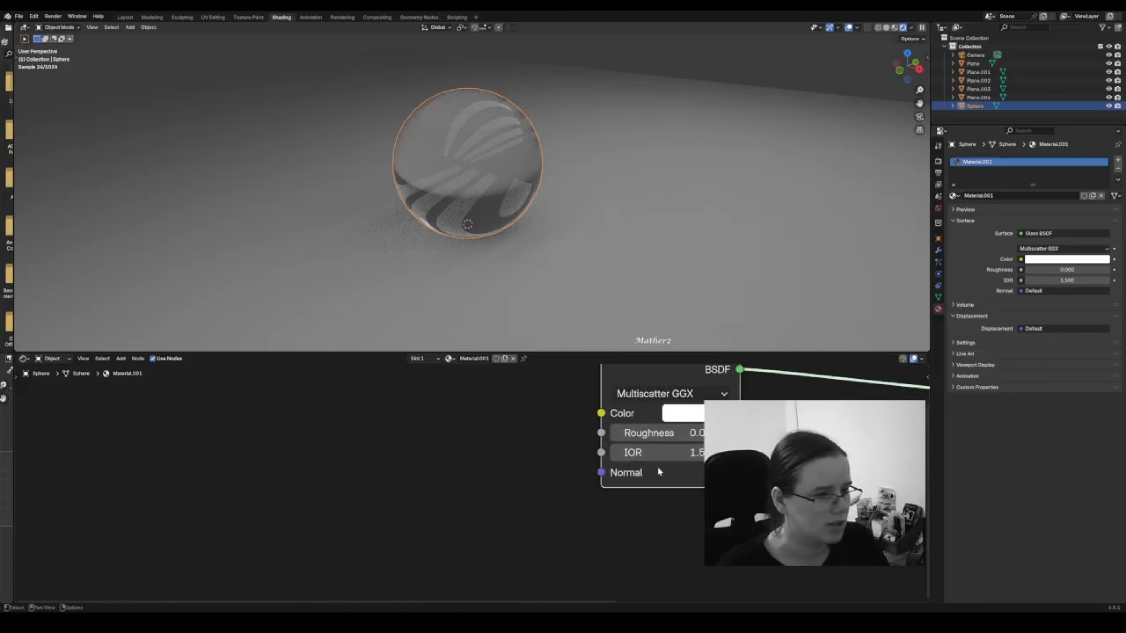
scroll(658, 469, down, 2)
shift+middle_drag(711, 417, 668, 452)
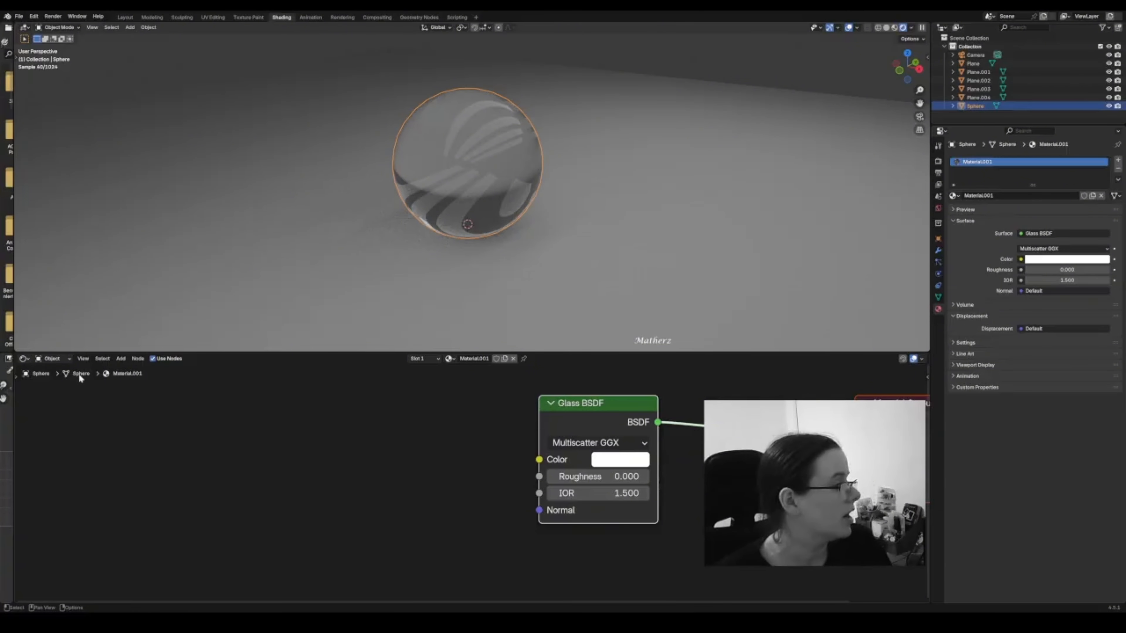
click(126, 358)
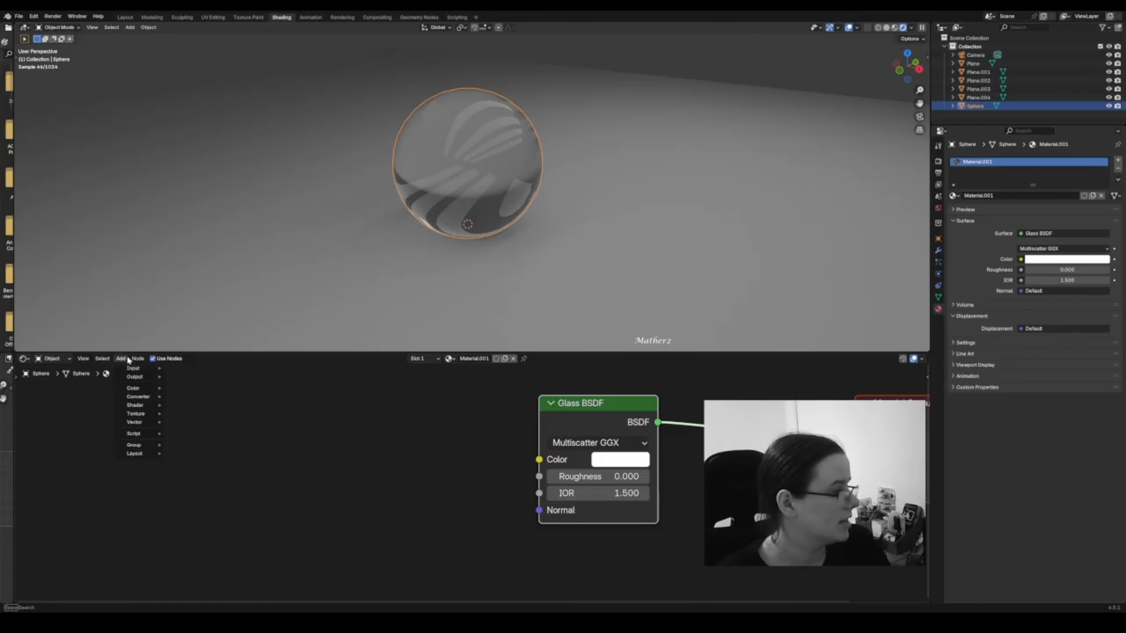
text(noise)
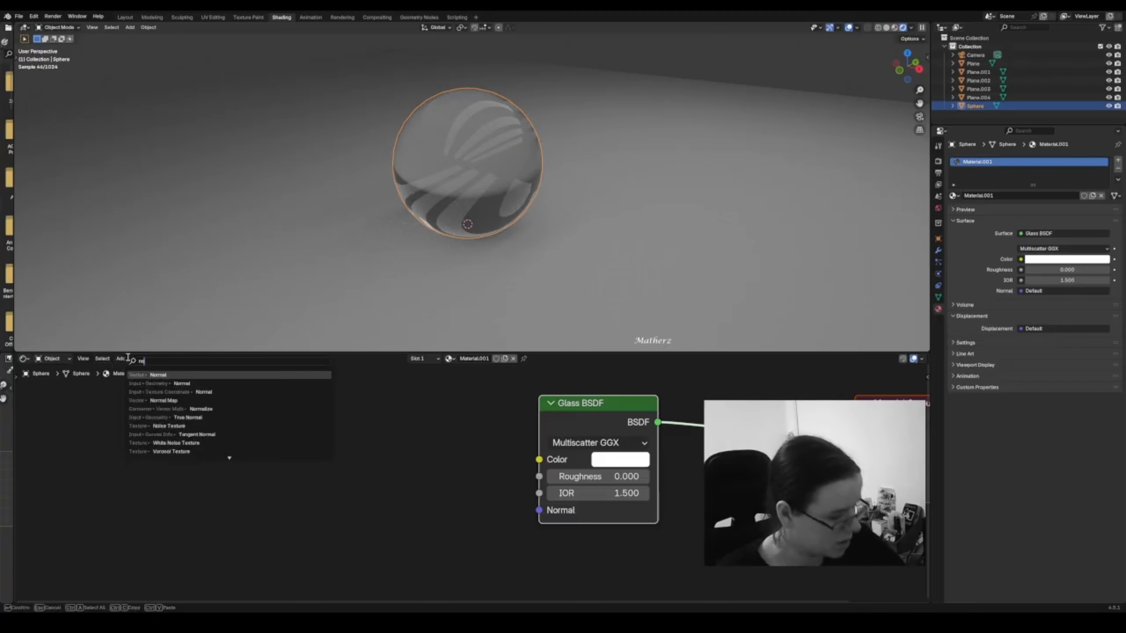
click(166, 369)
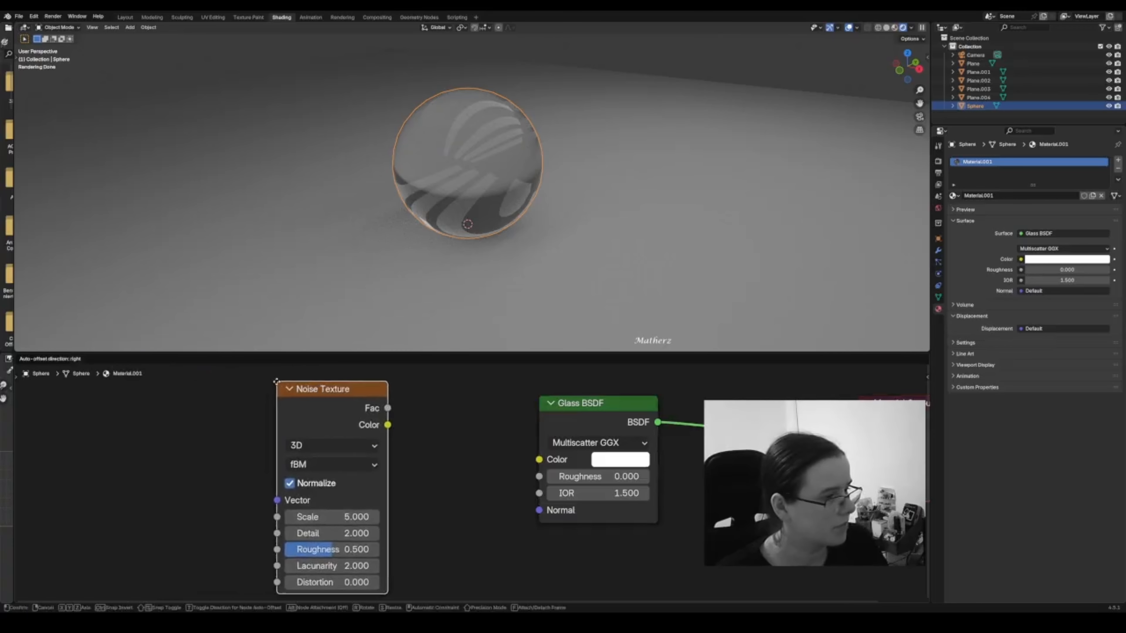
click(273, 382)
drag(384, 427, 539, 460)
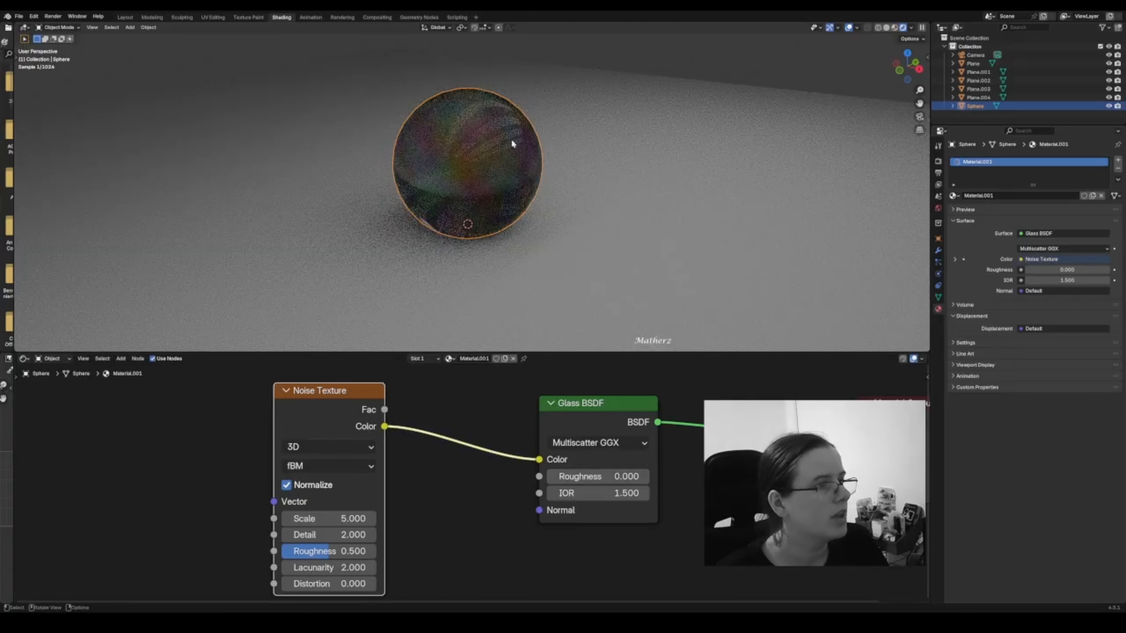
- Set the Noise Texture's Scale to 50.6
scroll(498, 123, up, 3)
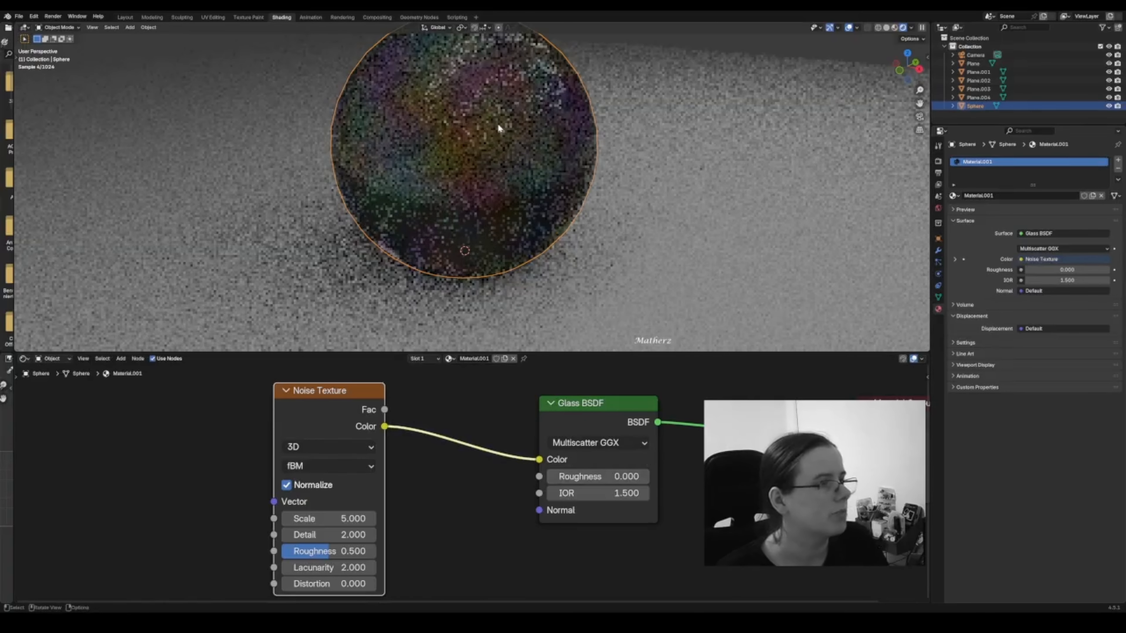
shift+middle_drag(569, 129, 579, 170)
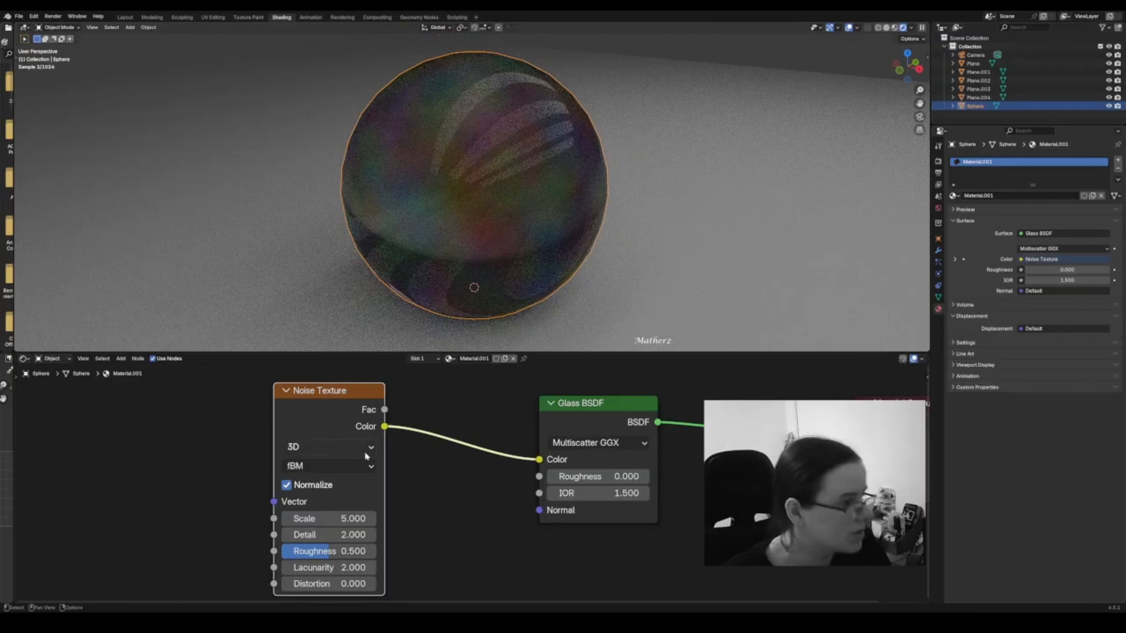
click(344, 519)
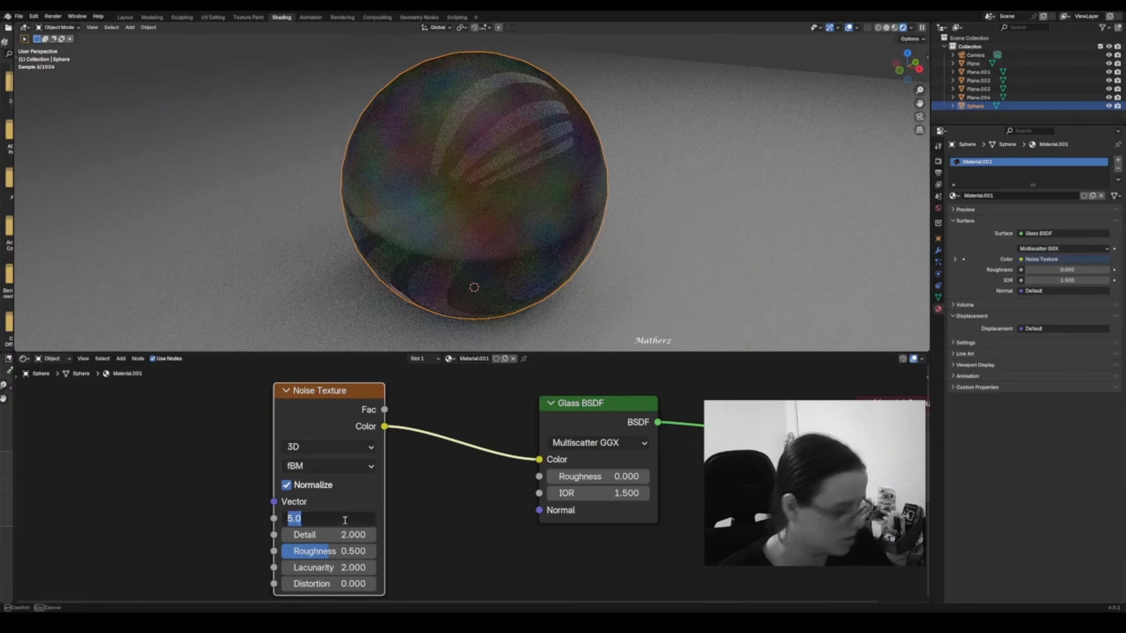
text(50)
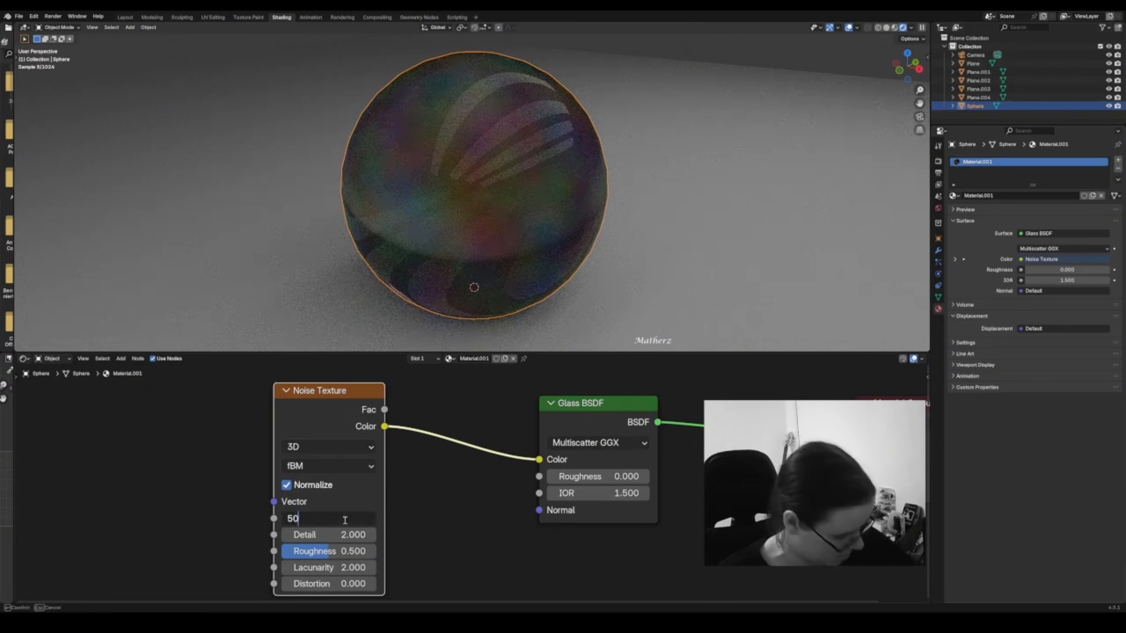
text(.6)
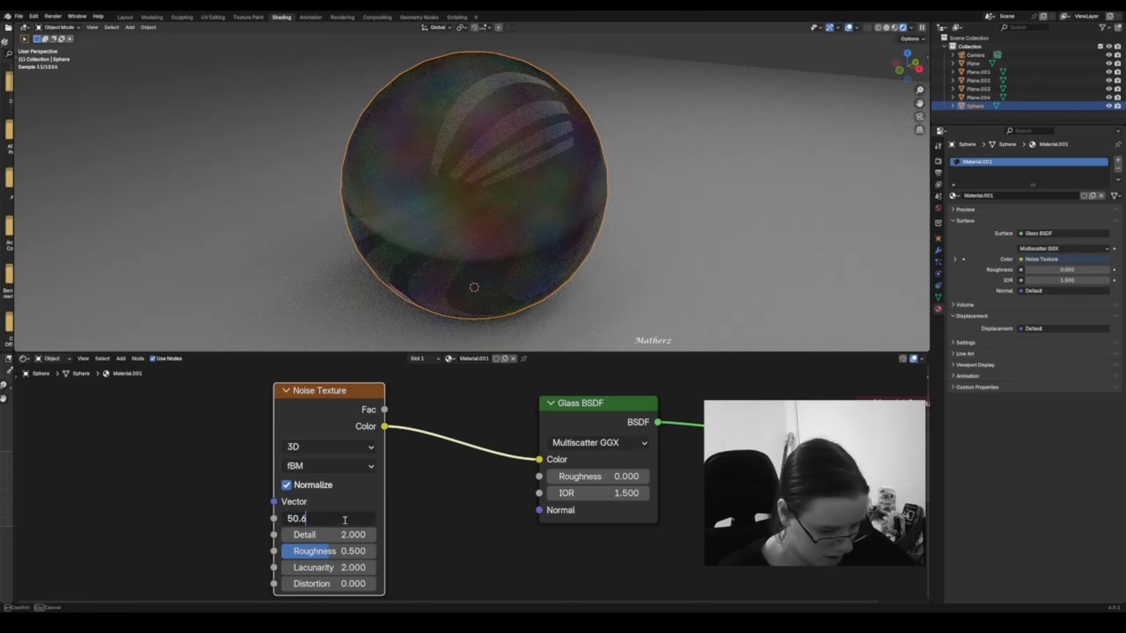
text(00)
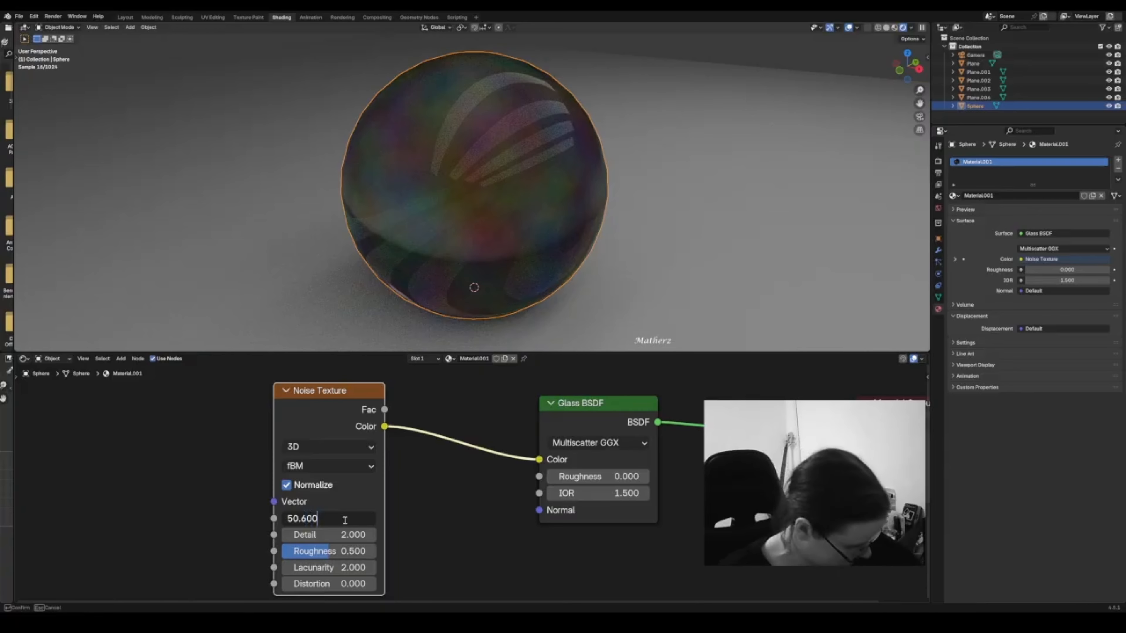
key(Return)
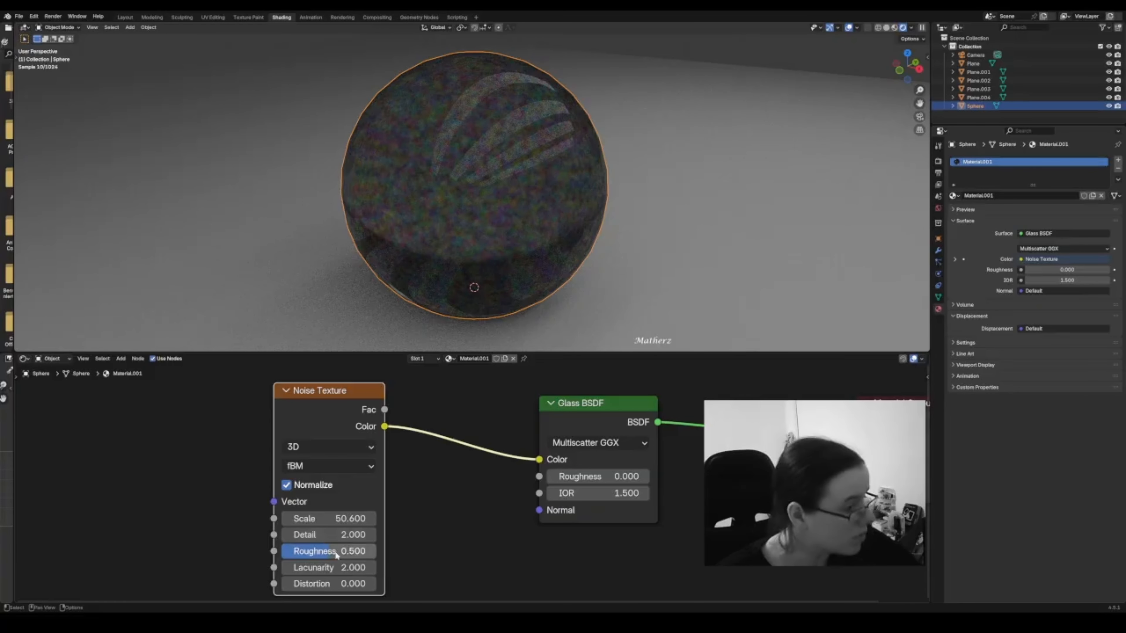
- Set the Noise Texture's Roughness to 0 and its Lacunarity to 15
click(346, 552)
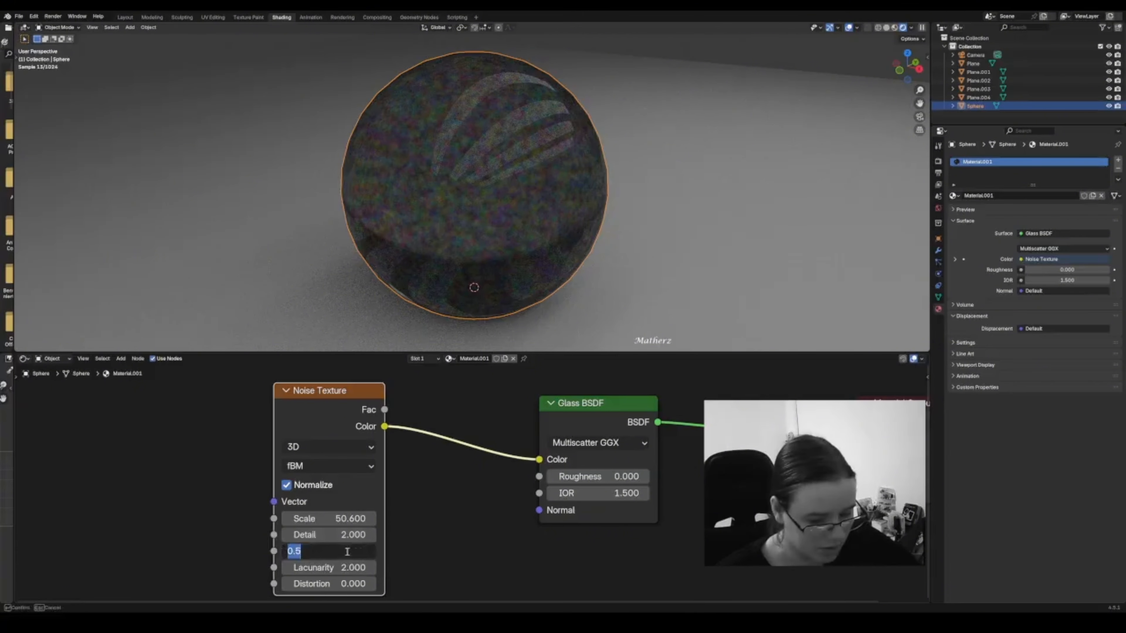
text(0.0)
key(Return)
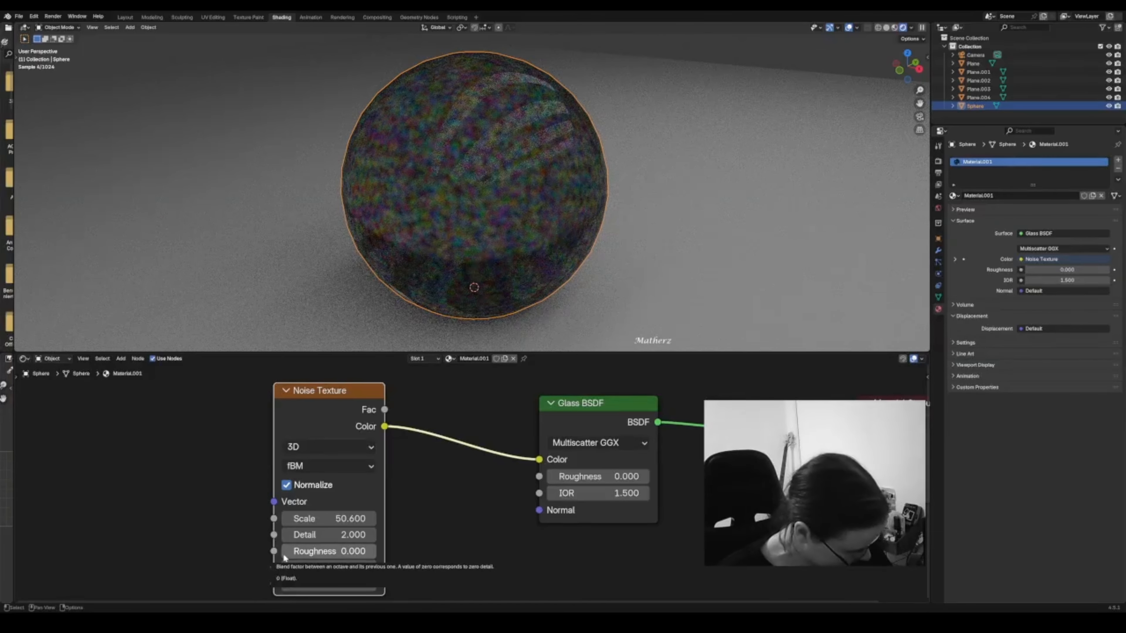
click(357, 568)
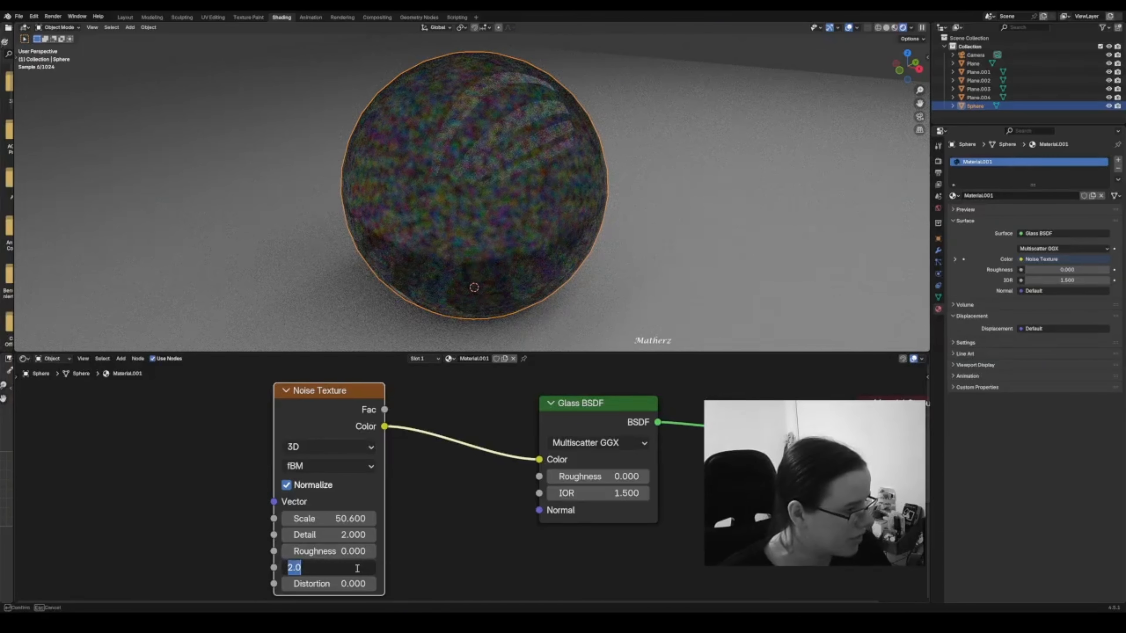
text(15.)
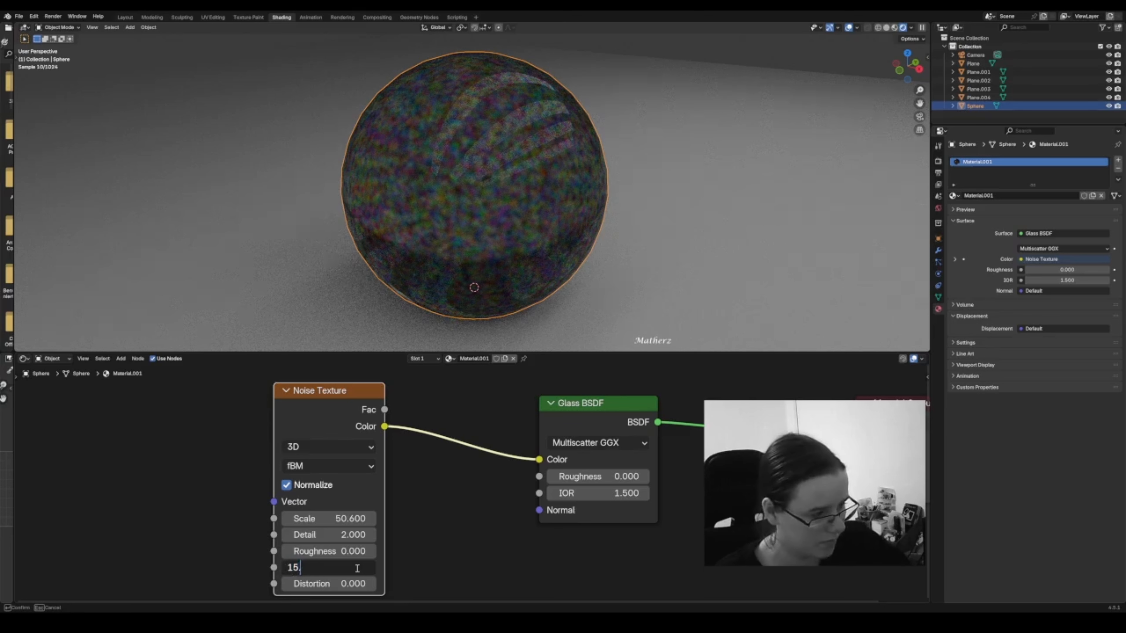
text(0)
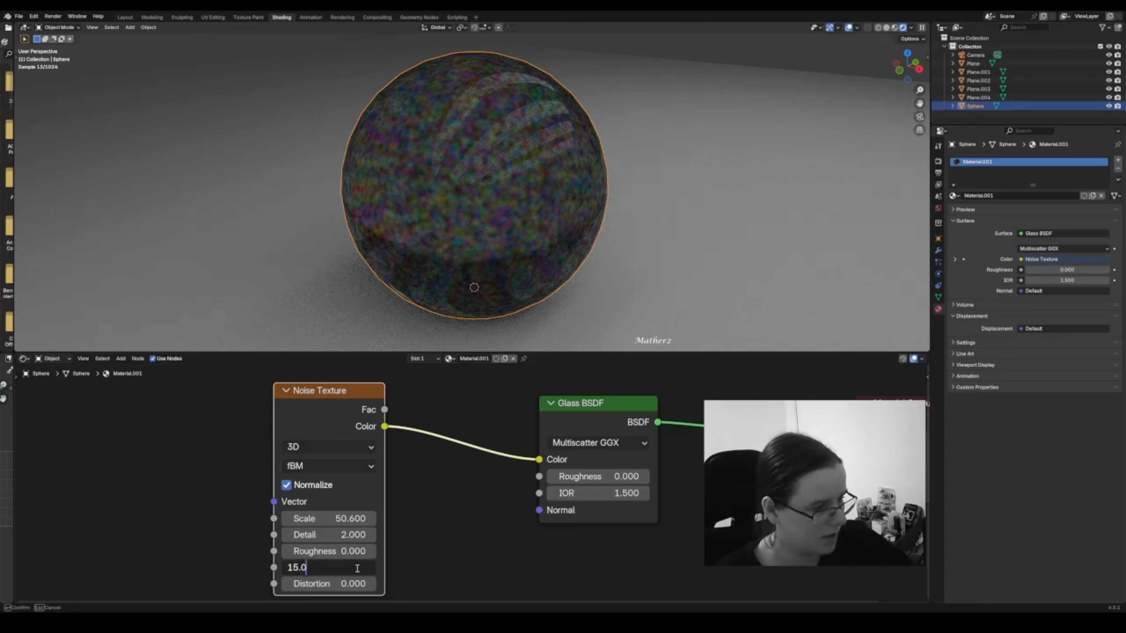
key(Return)
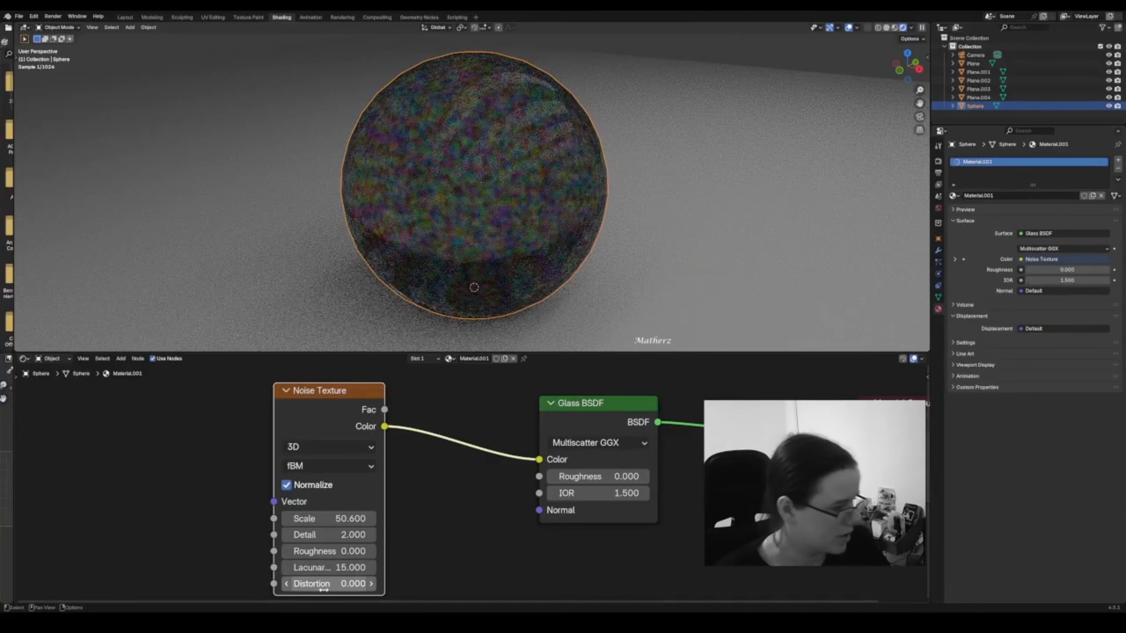
- Set the Noise Texture's Distortion to 0.4
click(326, 589)
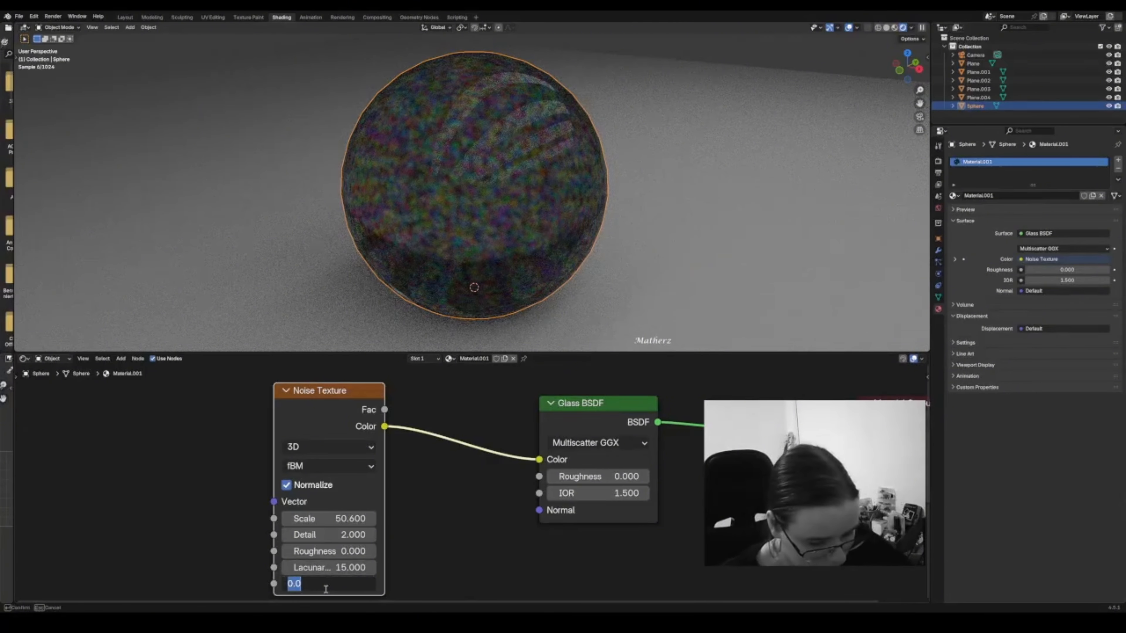
text(0.4)
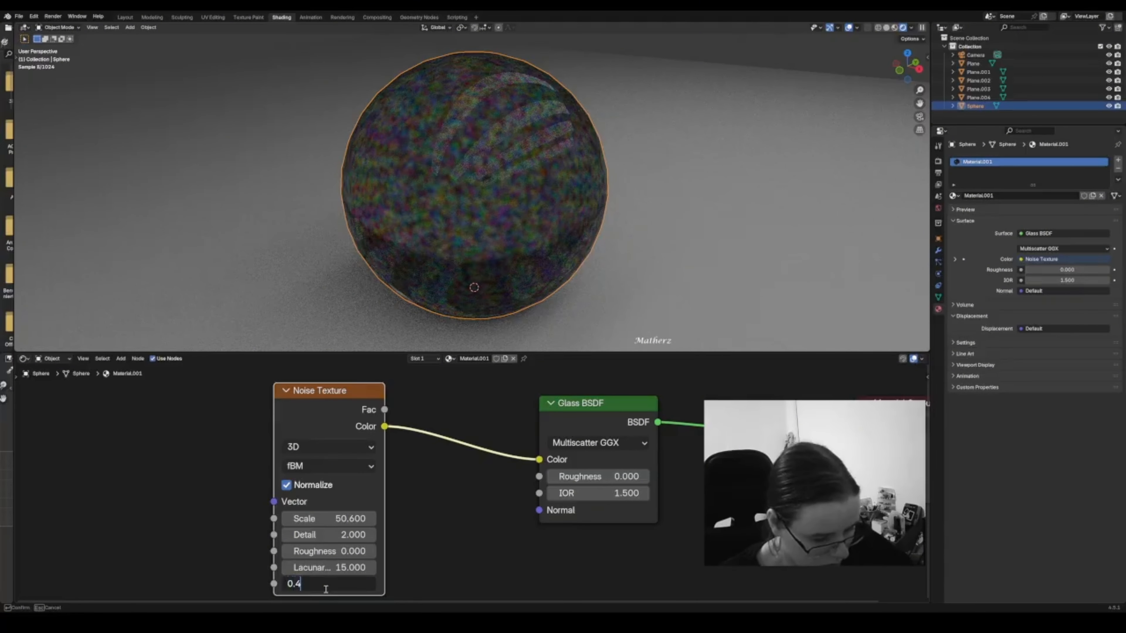
key(Return)
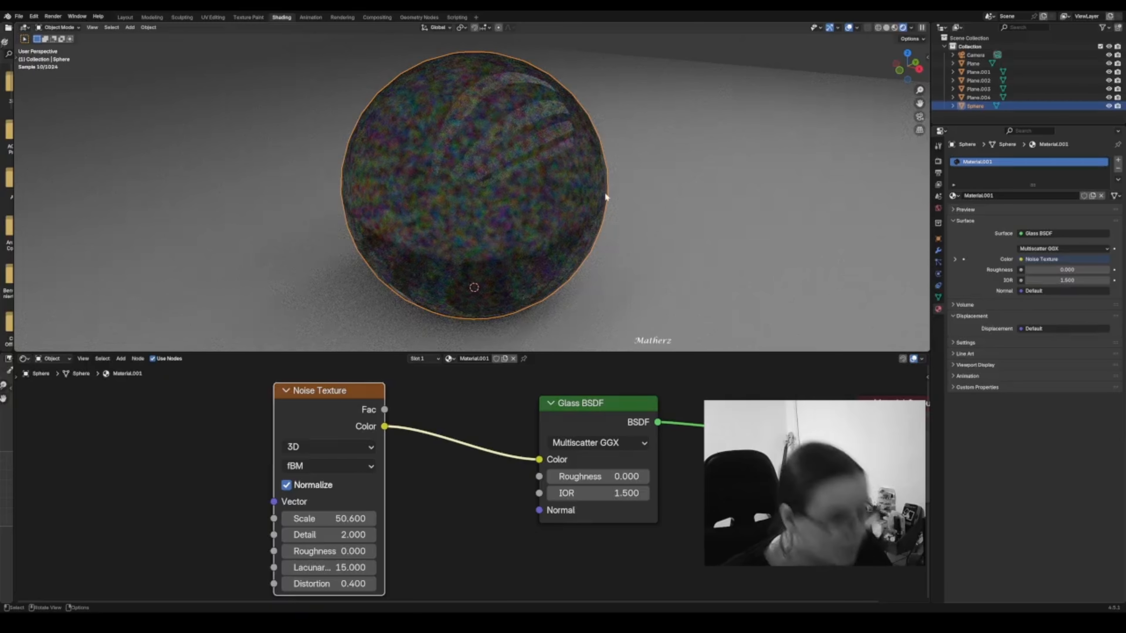
- Set the IOR of the sphere's Glass BSDF to 14.6
click(634, 493)
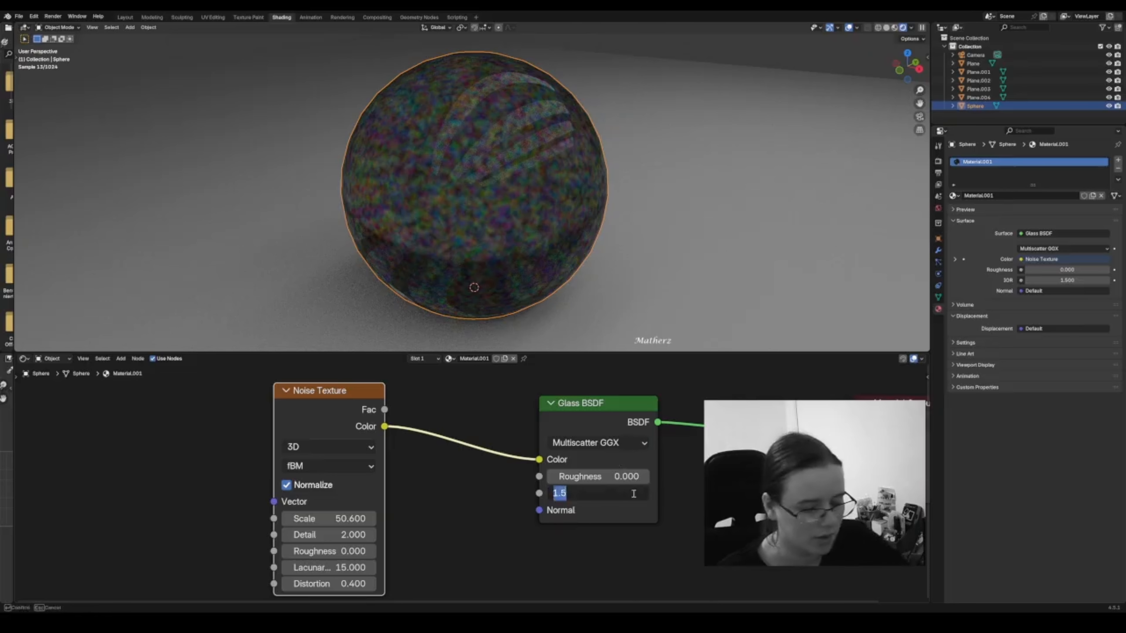
text(14.6)
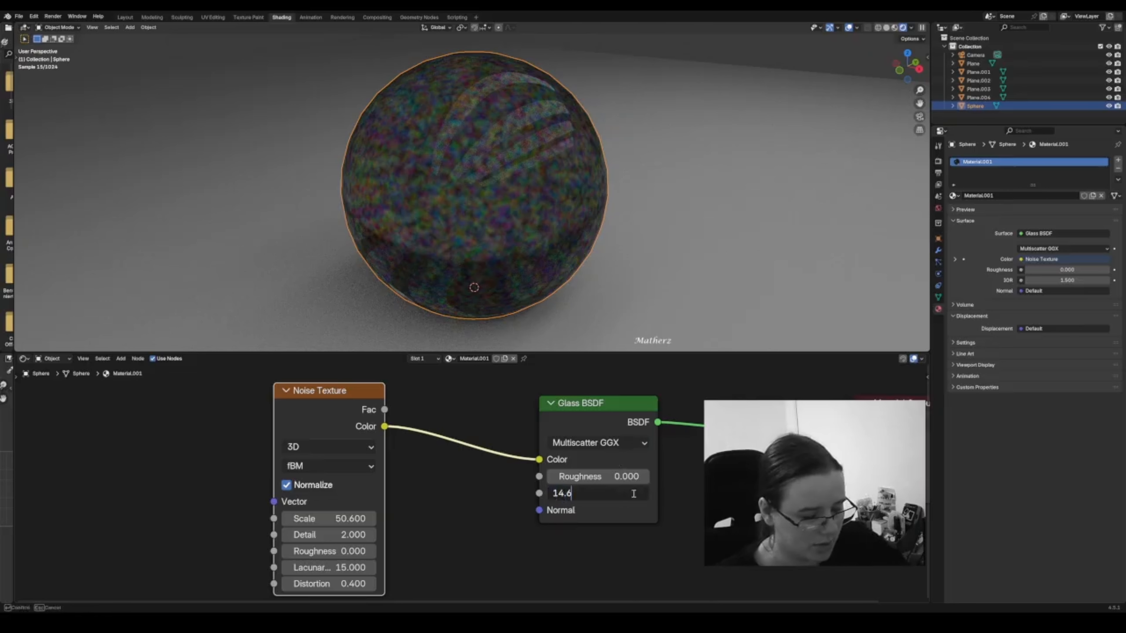
key(Return)
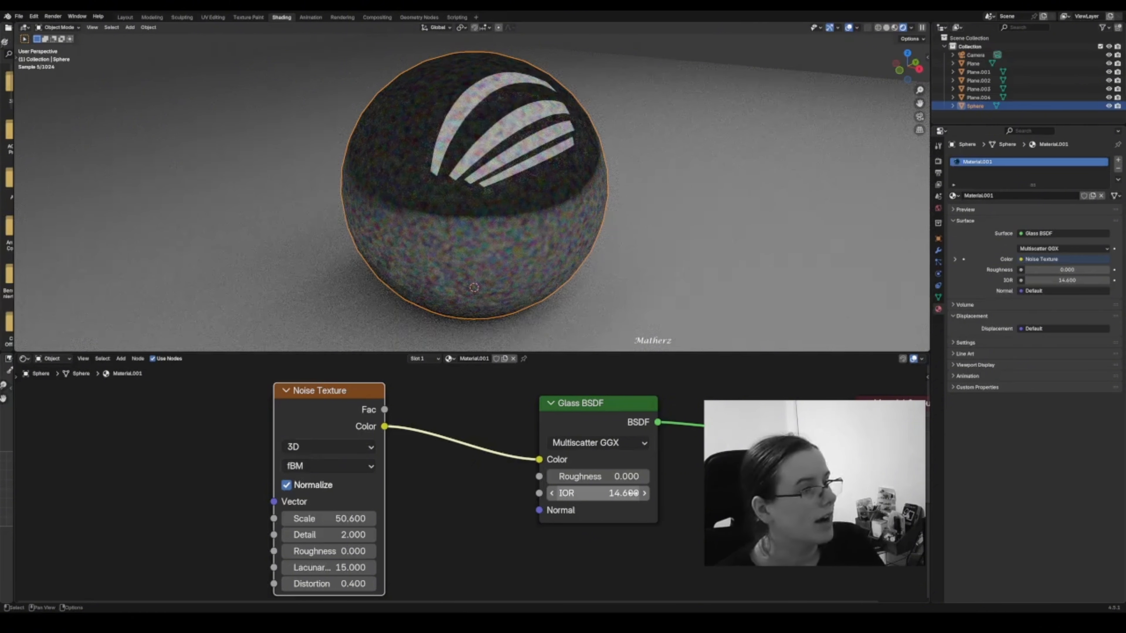
- Make room beside the Noise Texture and insert a Color Ramp node into its link to the Glass BSDF's Color
drag(373, 391, 208, 391)
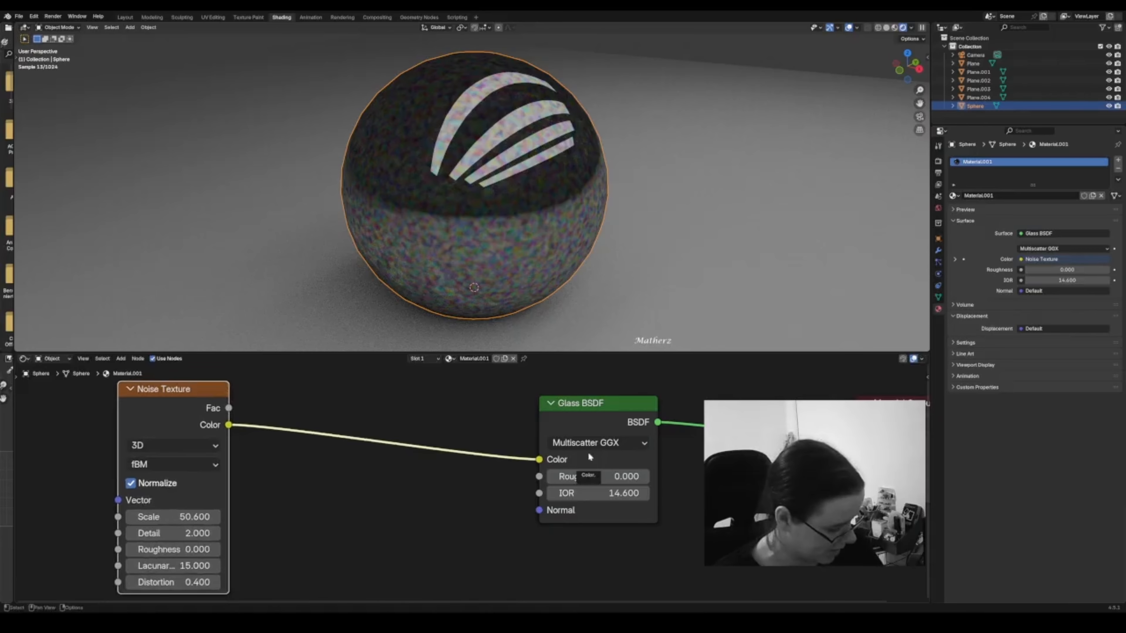
click(121, 359)
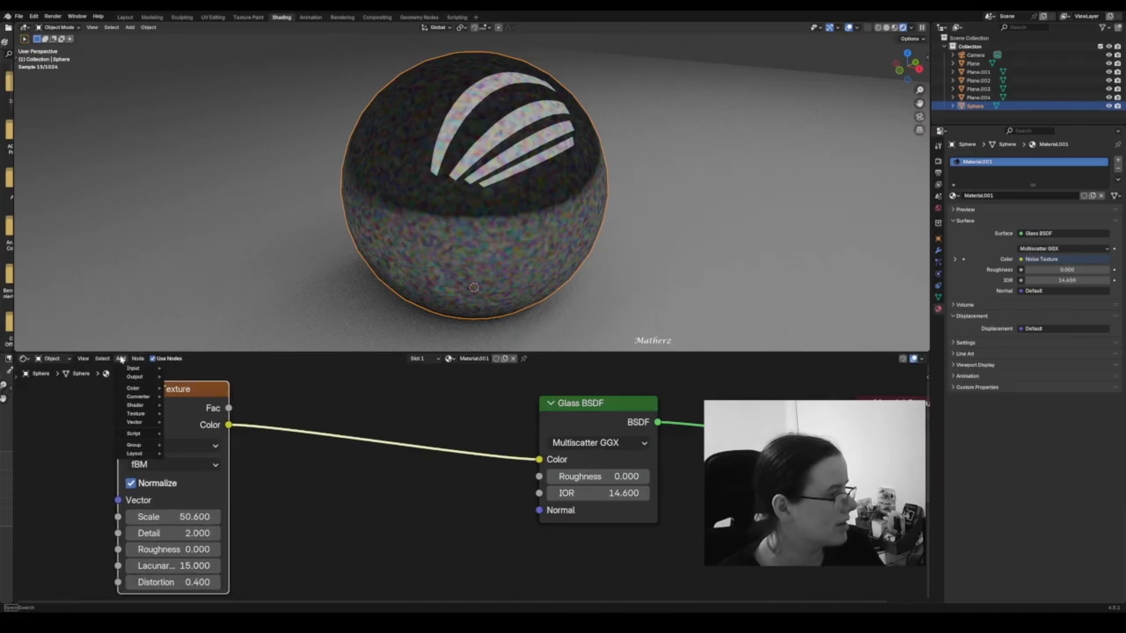
text(col)
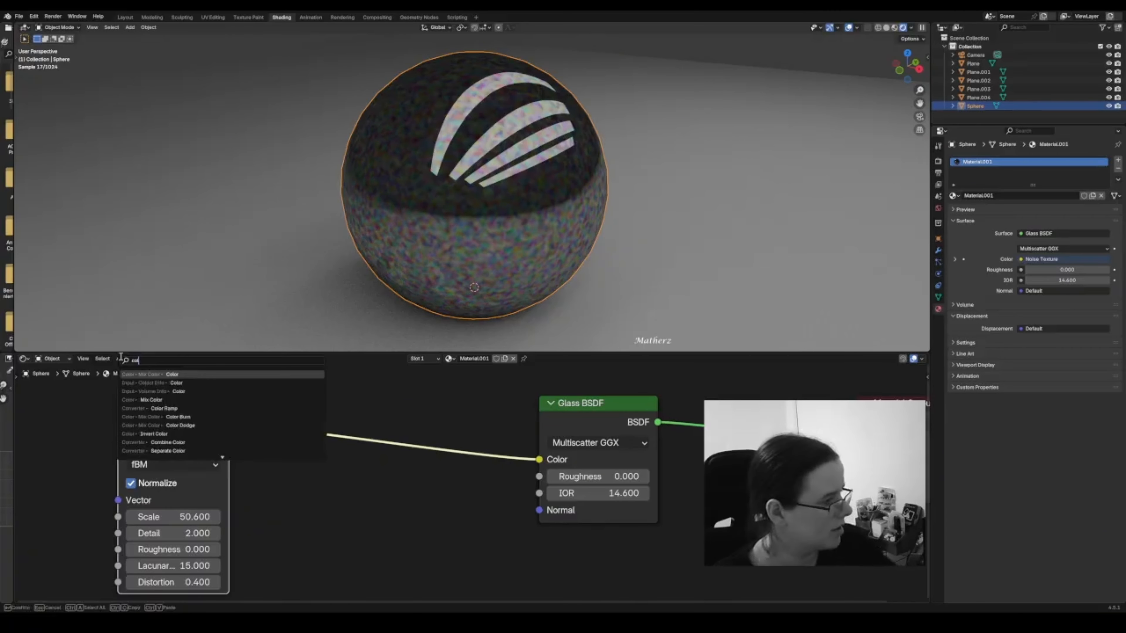
click(164, 408)
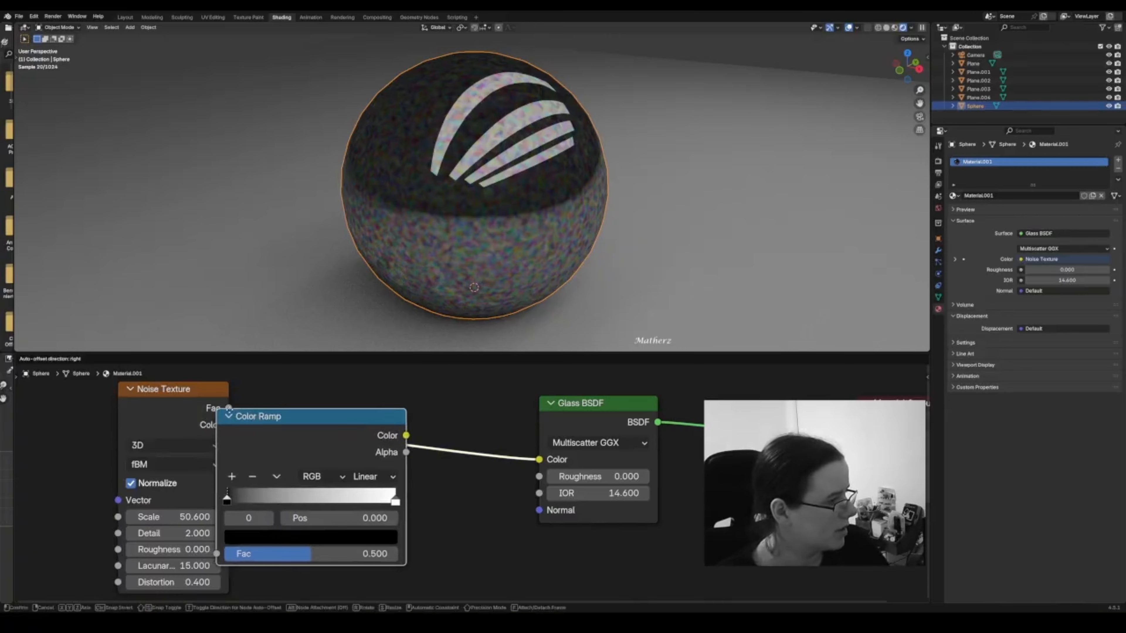
click(301, 394)
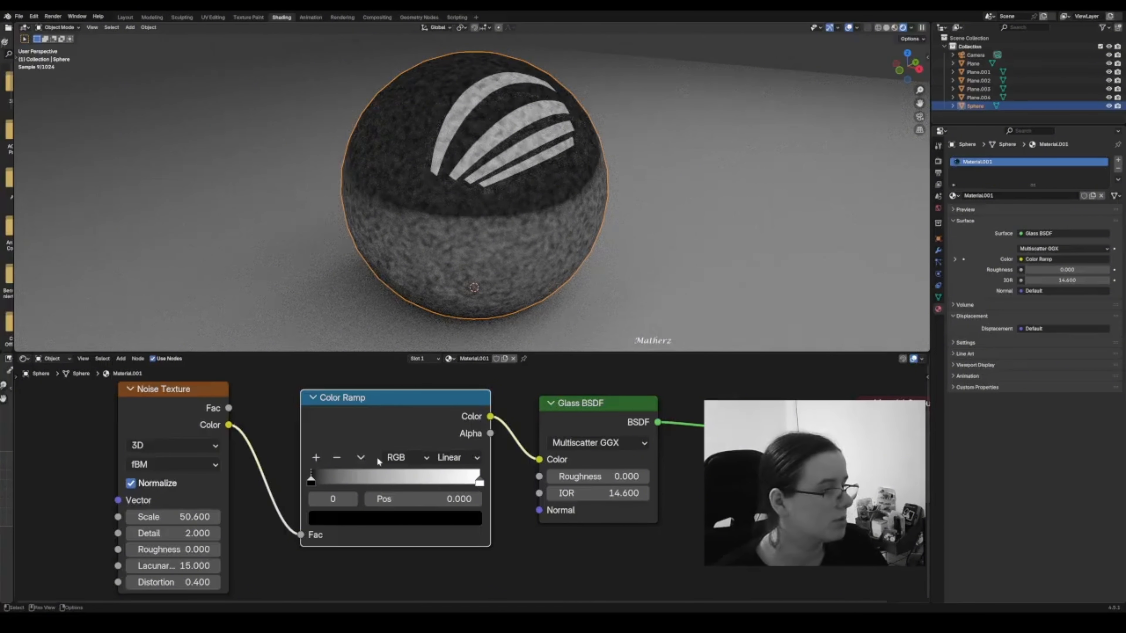
- Move the Color Ramp's black stop to 0.526 and its white stop to 0, and add a third stop at 0.669
drag(309, 483, 401, 475)
drag(480, 481, 273, 469)
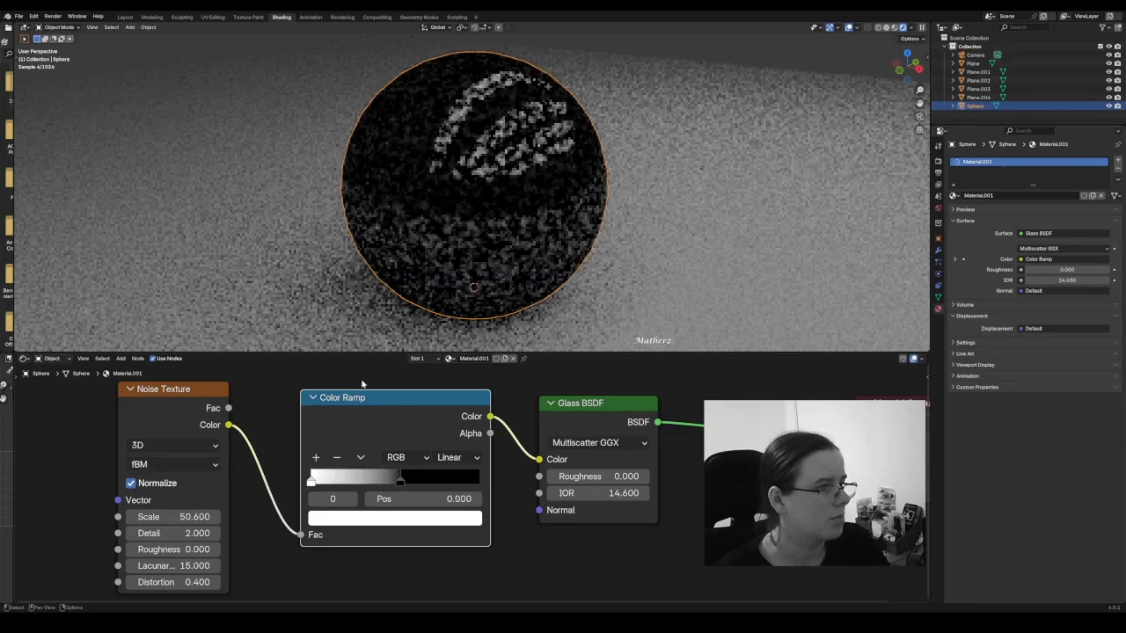
click(316, 457)
drag(355, 481, 425, 488)
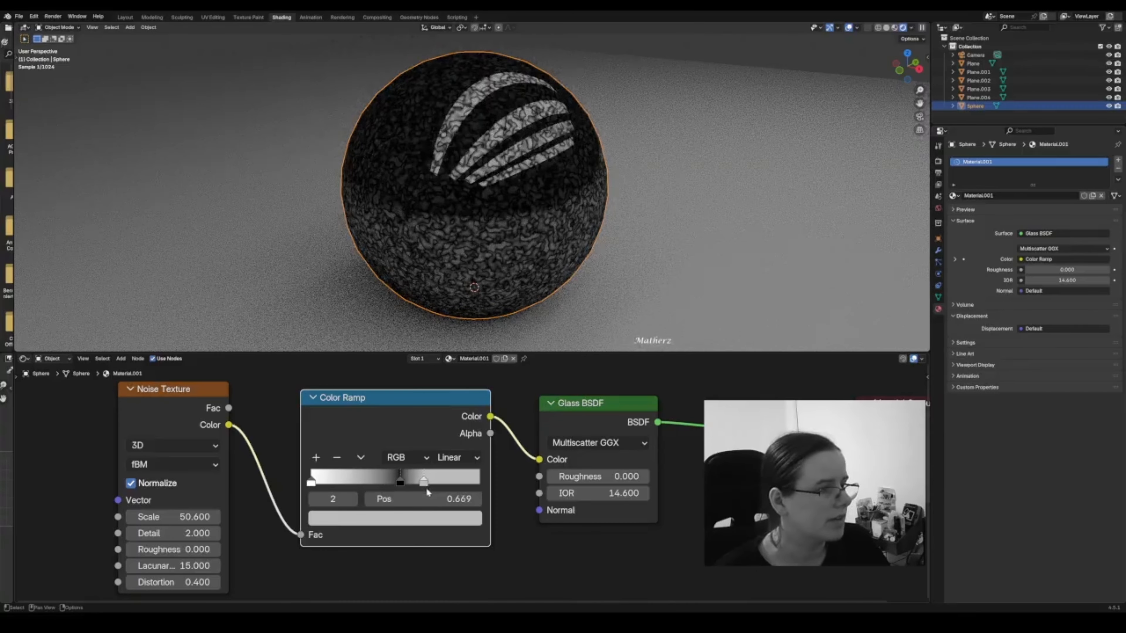
- Colour the Color Ramp's third stop blue, about #1B7DBB, and reposition it at 0.594 with the black stop slightly below it
click(384, 520)
drag(408, 315, 401, 277)
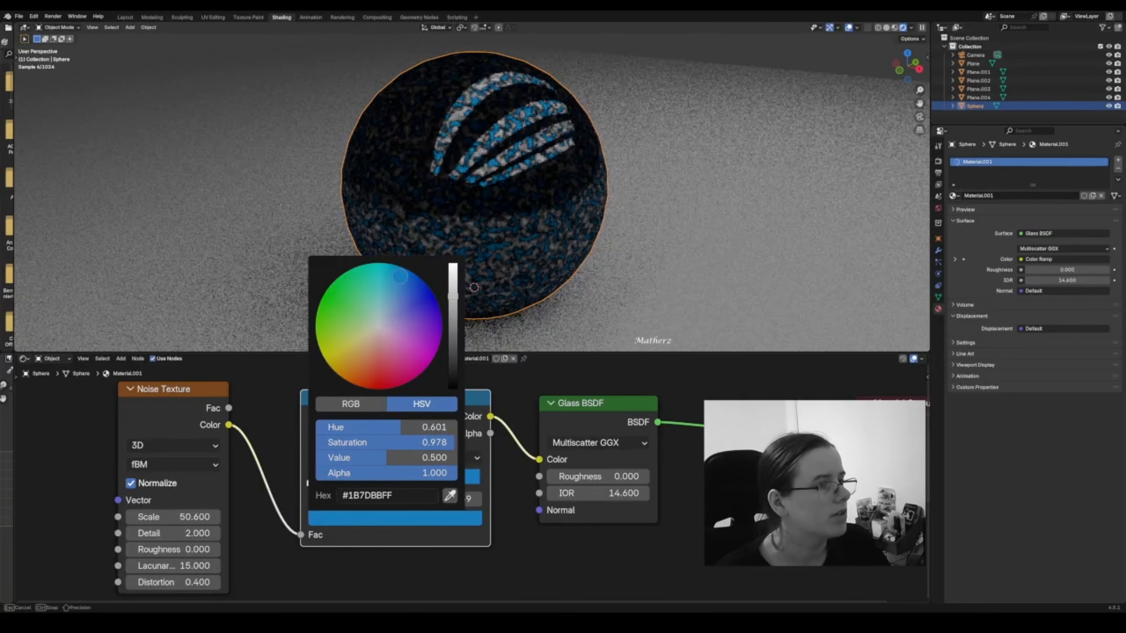
click(399, 481)
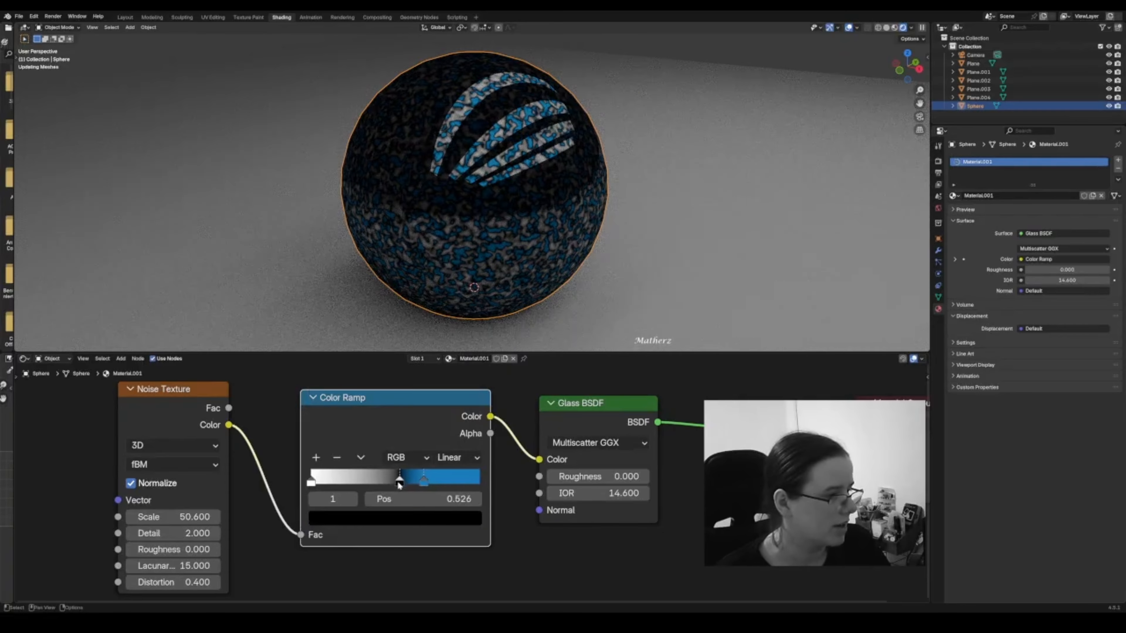
mouse_move(399, 484)
mouse_down()
mouse_move(375, 479)
mouse_move(429, 477)
mouse_move(411, 479)
mouse_up()
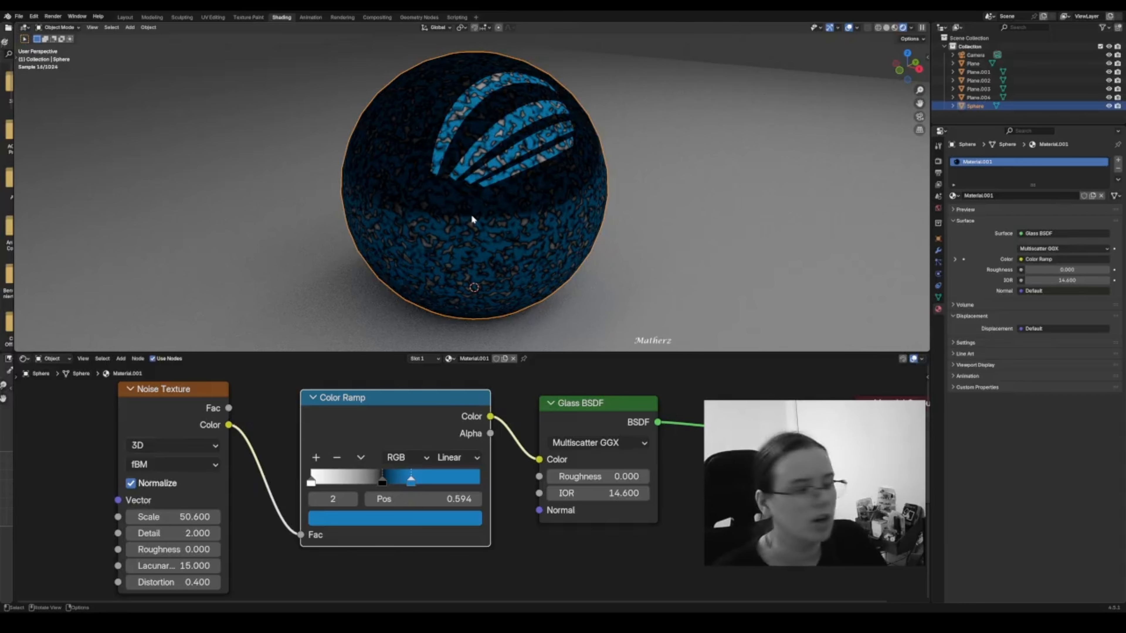
- Move the Color Ramp's link from the Glass BSDF's Color to its Roughness and set the glass Color to golden orange
click(541, 462)
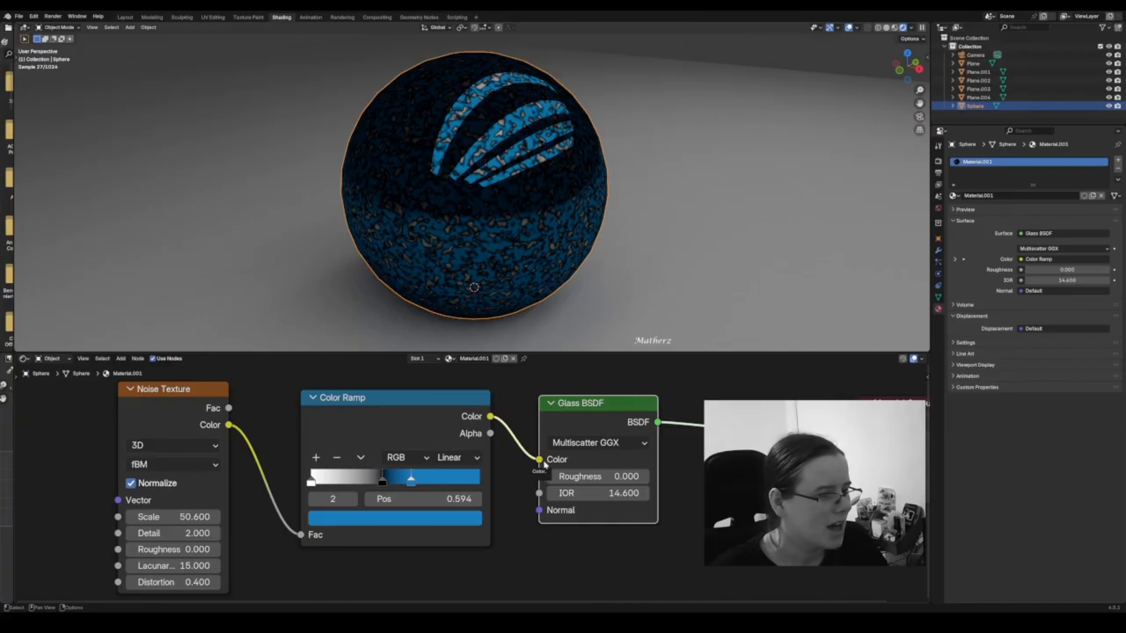
drag(539, 460, 538, 477)
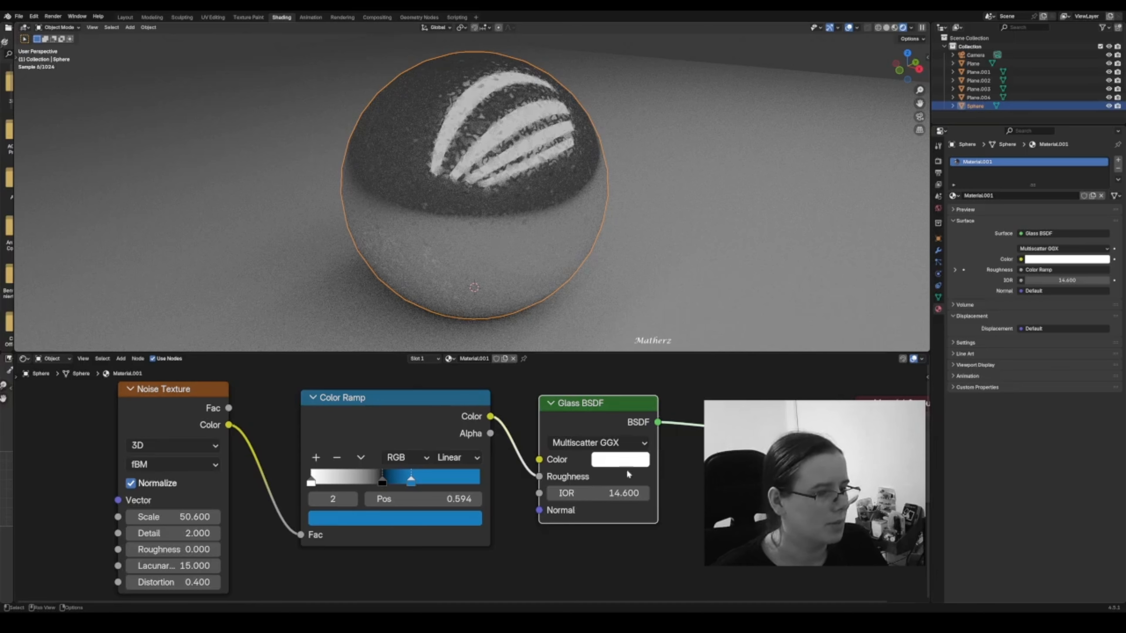
click(623, 461)
drag(637, 291, 628, 310)
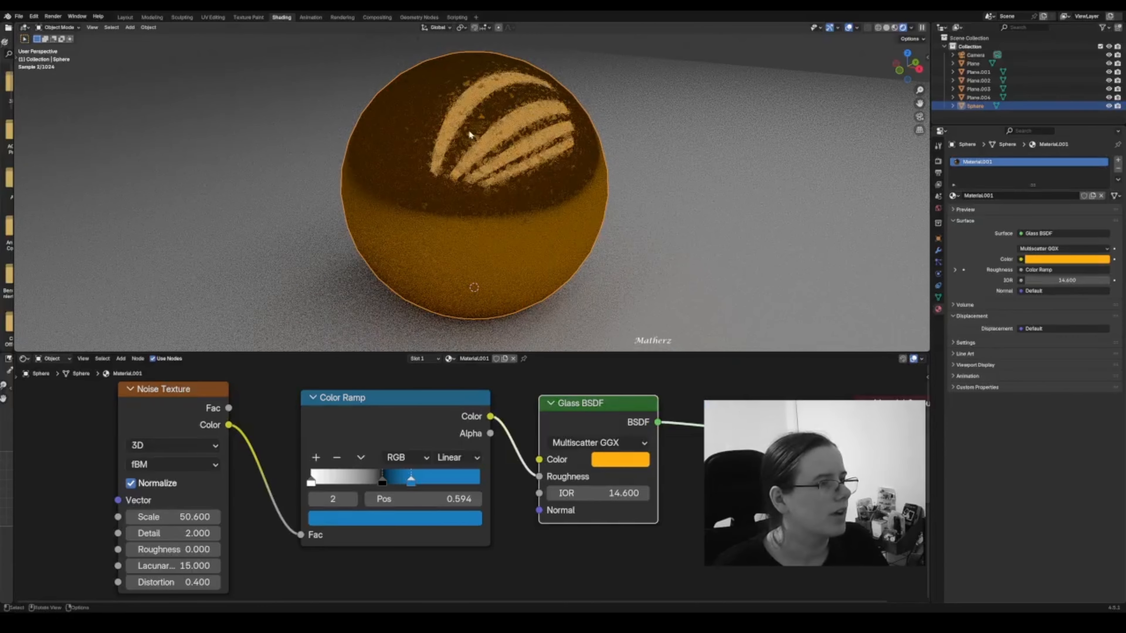
scroll(484, 112, up, 3)
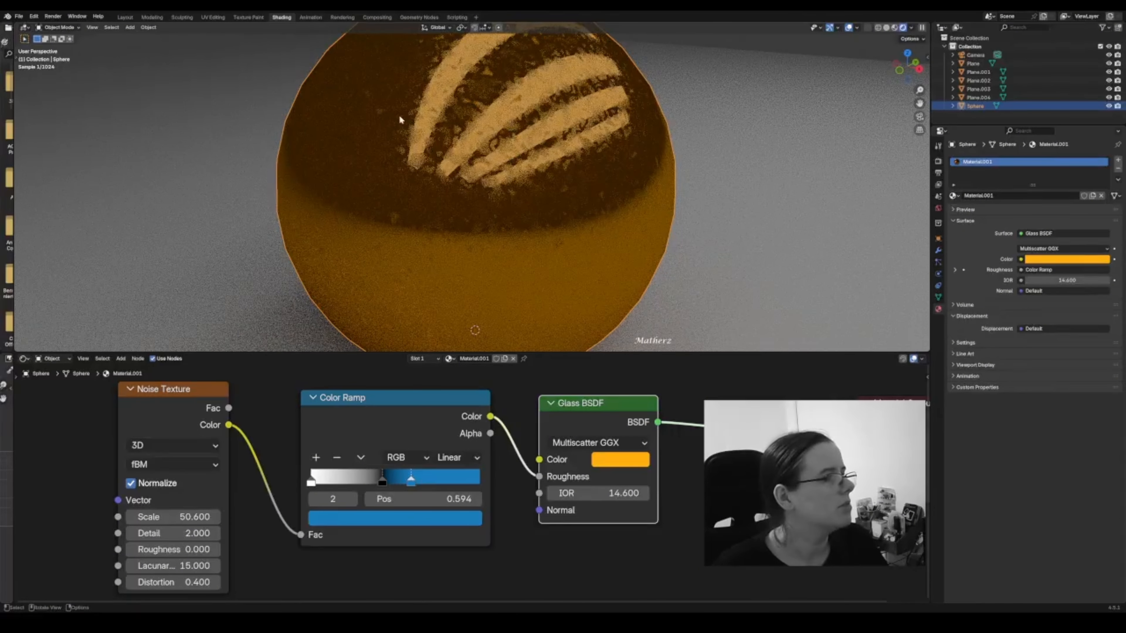
- Select one of the overhead strips and set the Emission Strength of their shared material to 9.1
click(127, 17)
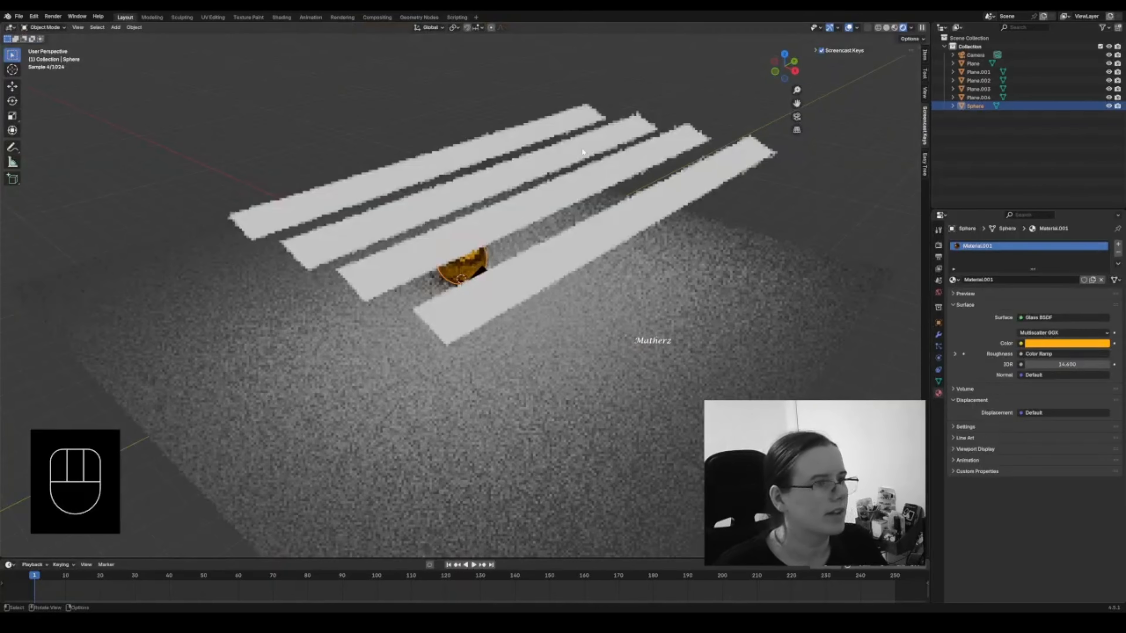
click(633, 137)
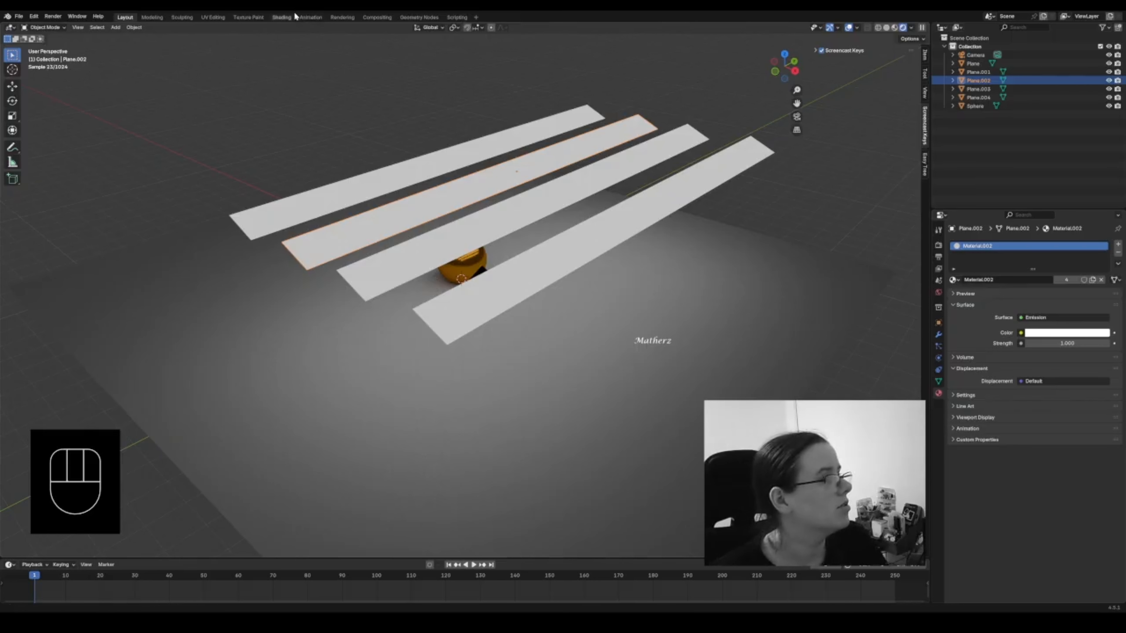
click(283, 18)
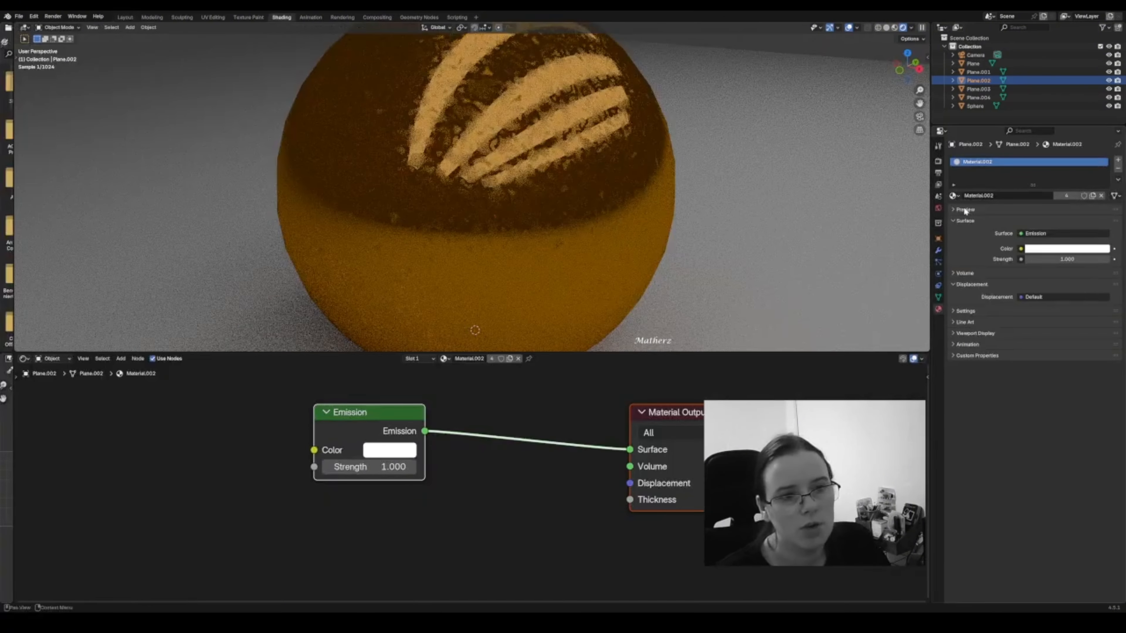
drag(1065, 260, 1122, 259)
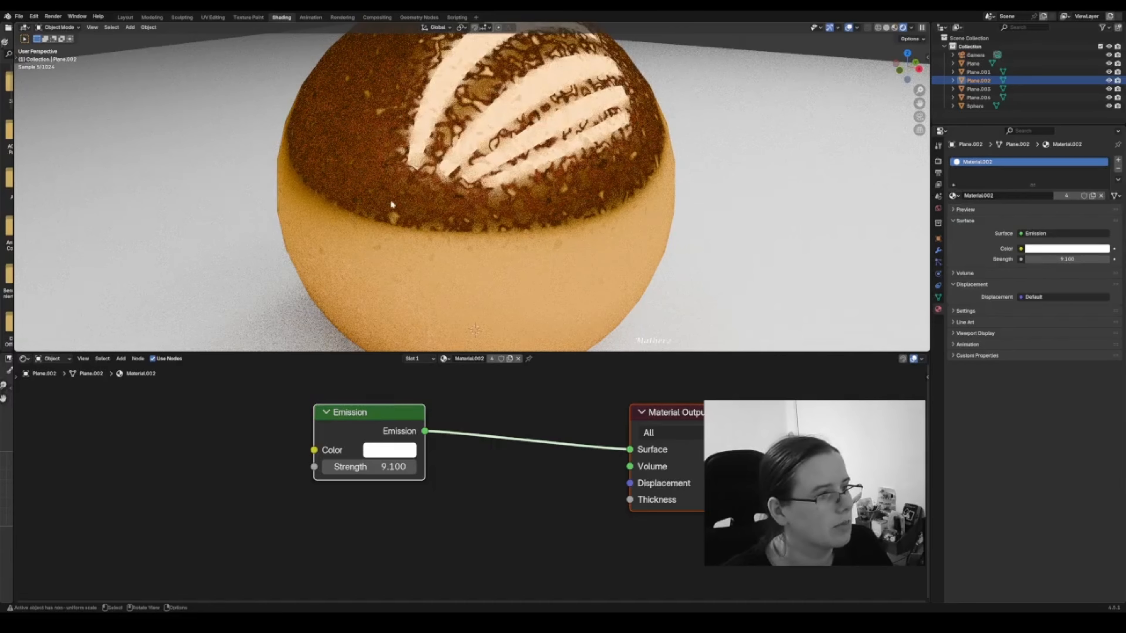
- Select the sphere and rename its material to Gold
scroll(570, 196, down, 1)
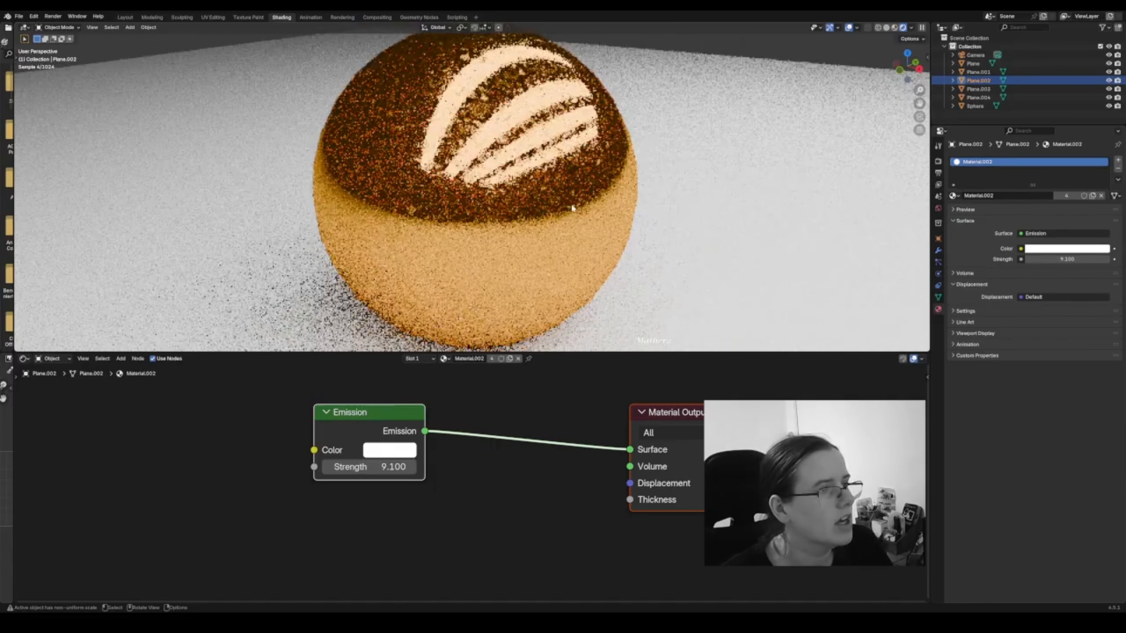
scroll(572, 207, down, 1)
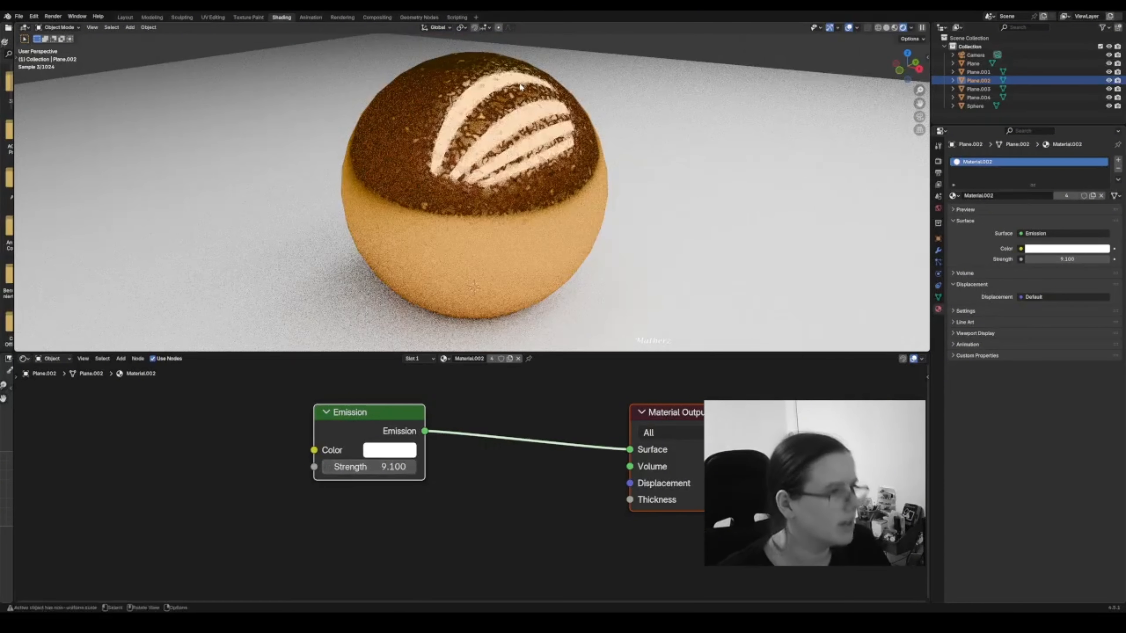
click(520, 84)
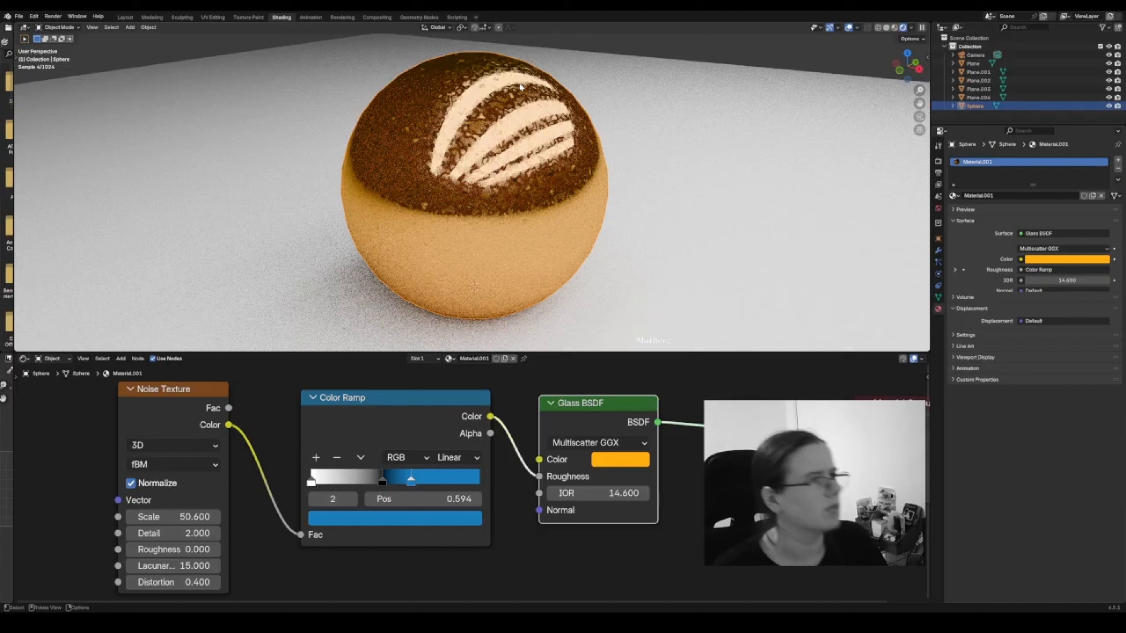
double_click(478, 358)
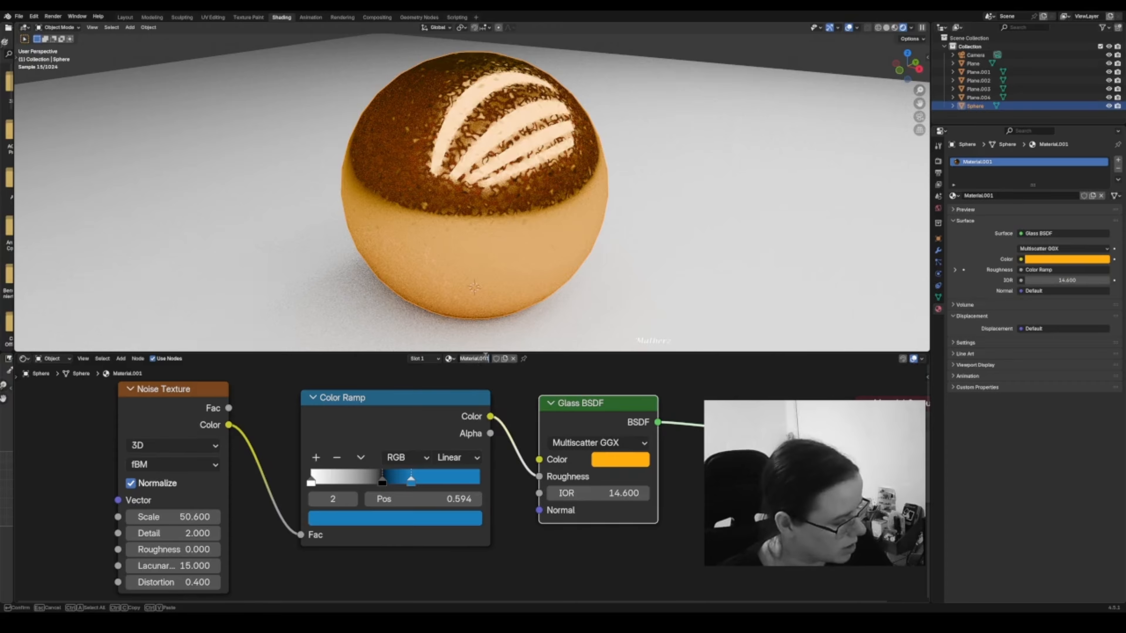
text(Gol)
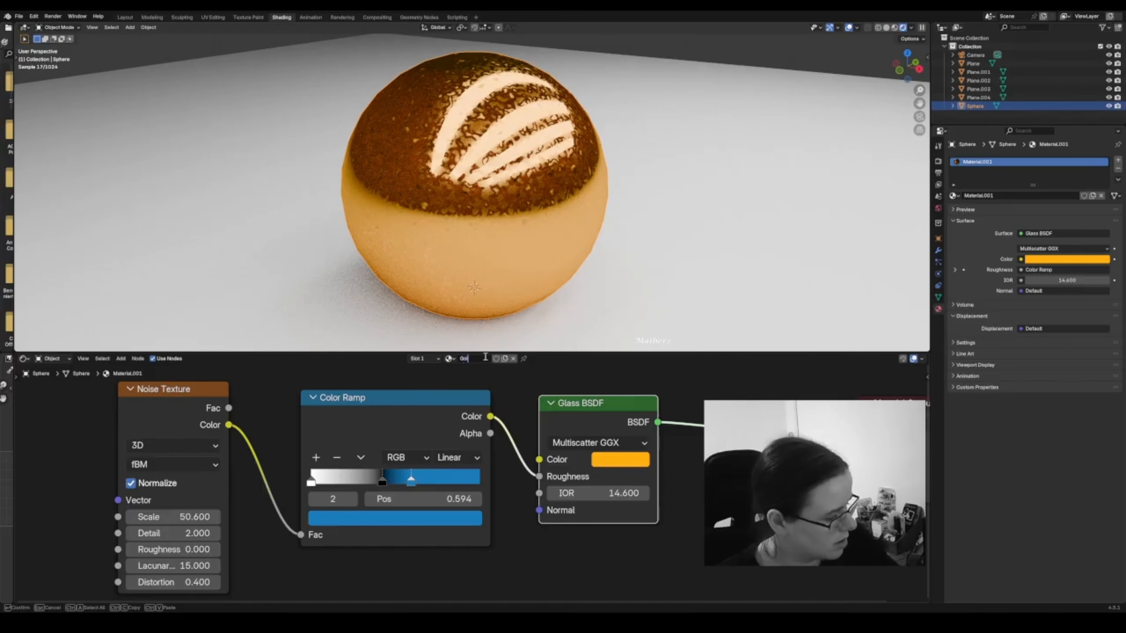
text(d)
key(Return)
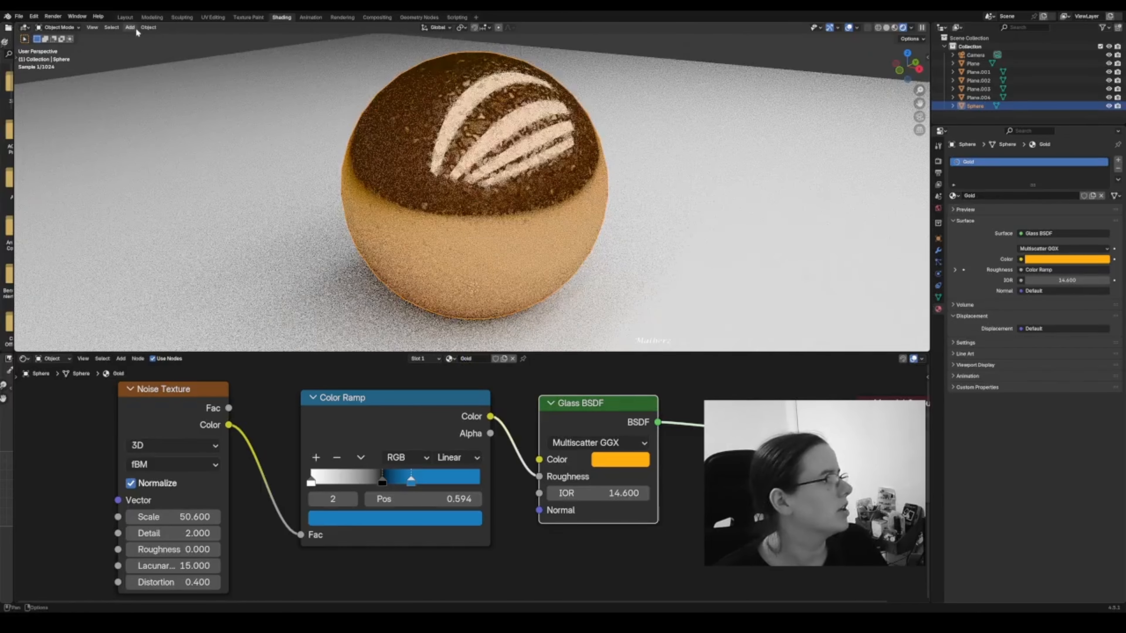
- Add a cube mesh, raise it along Z and move it beside the golden sphere
click(130, 28)
mouse_move(141, 37)
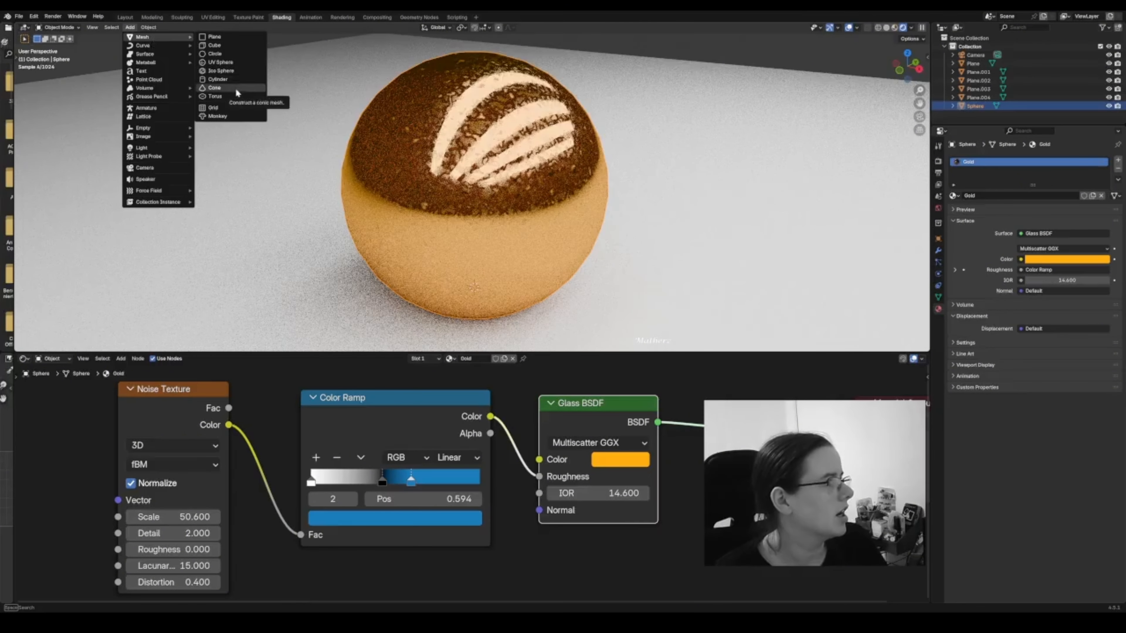
click(240, 45)
scroll(586, 190, down, 4)
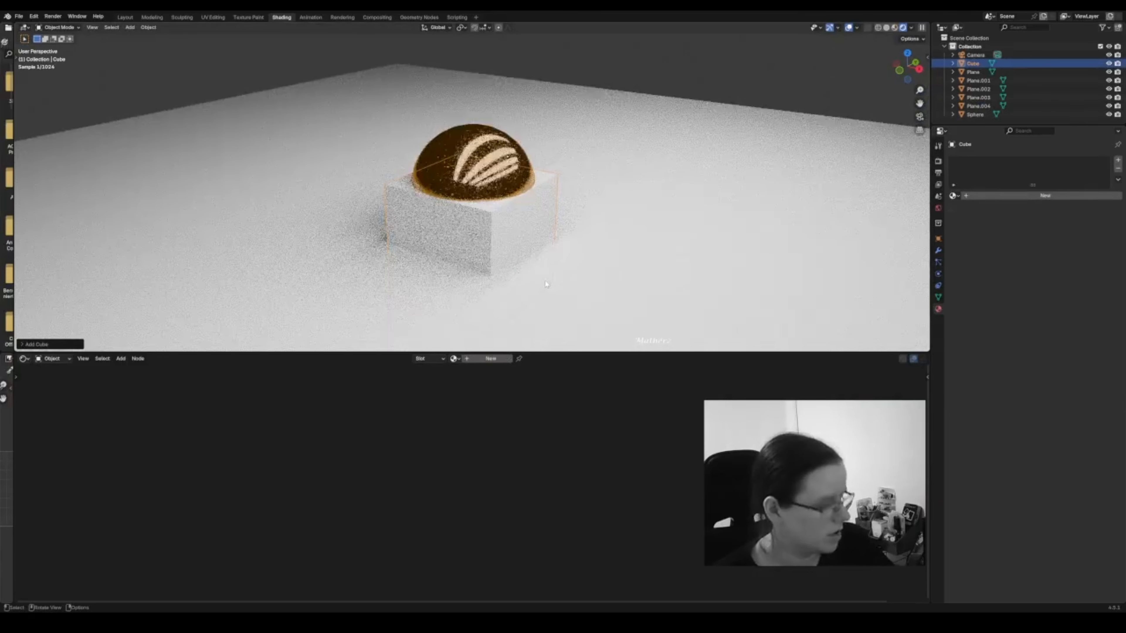
key(g)
key(z)
middle_drag(548, 266, 399, 274)
click(548, 235)
key(g)
click(317, 297)
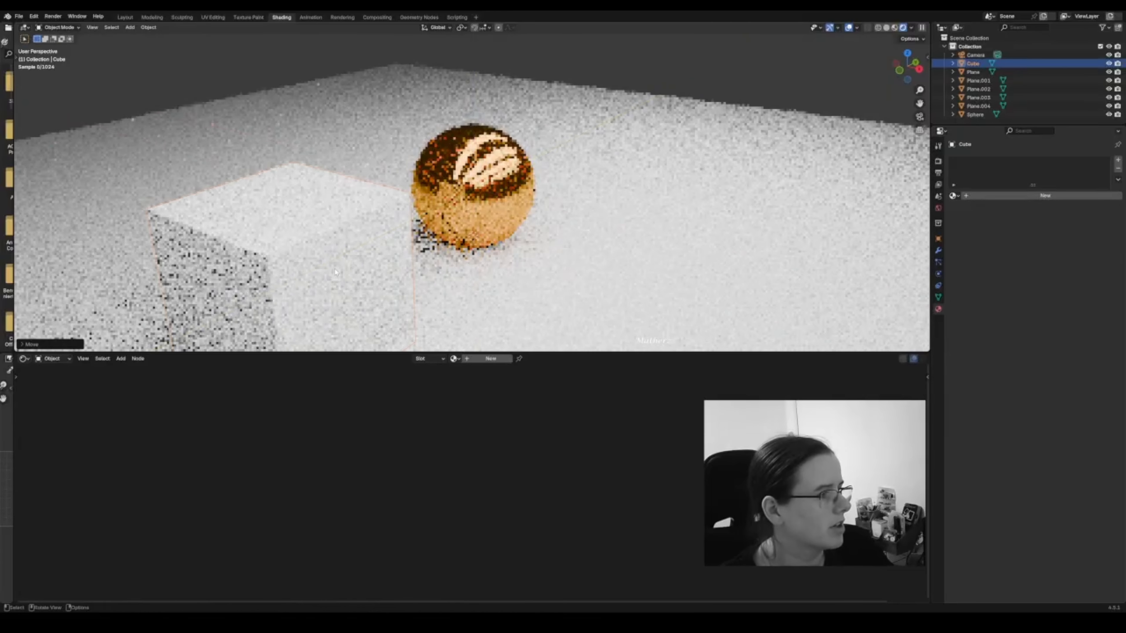
- Assign the existing Gold material to the new cube
scroll(509, 246, down, 4)
middle_drag(509, 247, 472, 239)
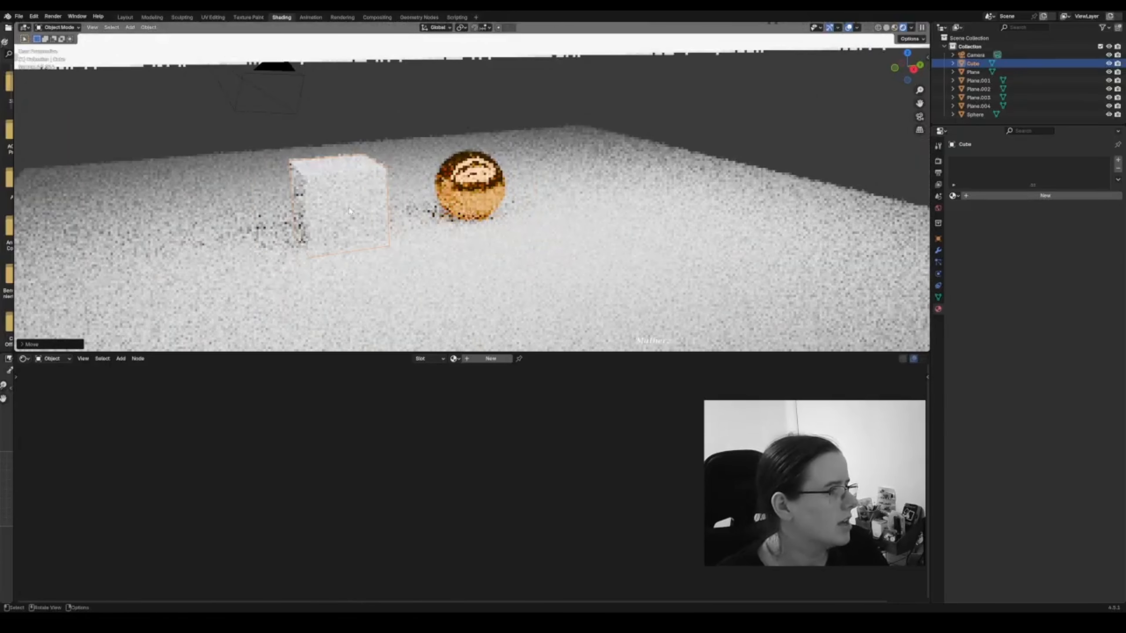
scroll(470, 240, up, 1)
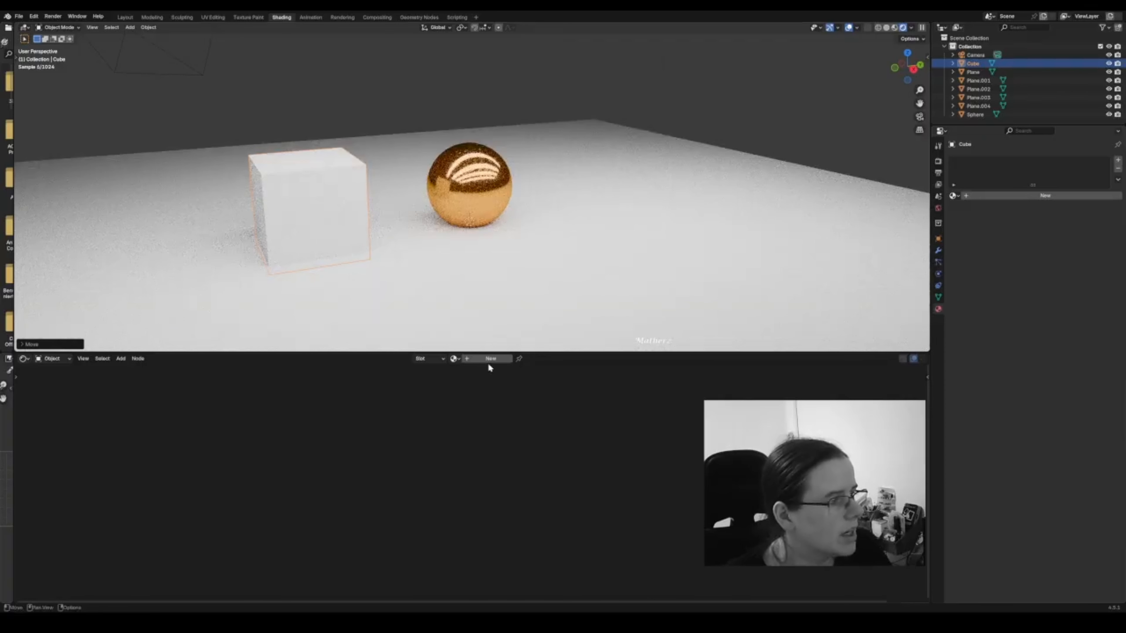
click(457, 358)
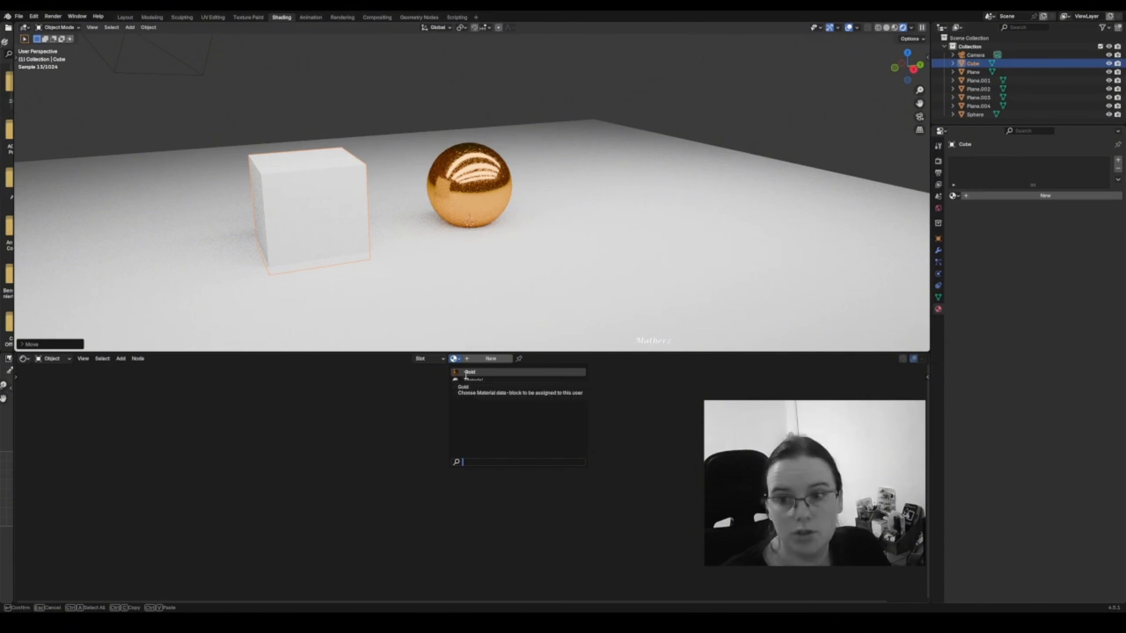
click(464, 374)
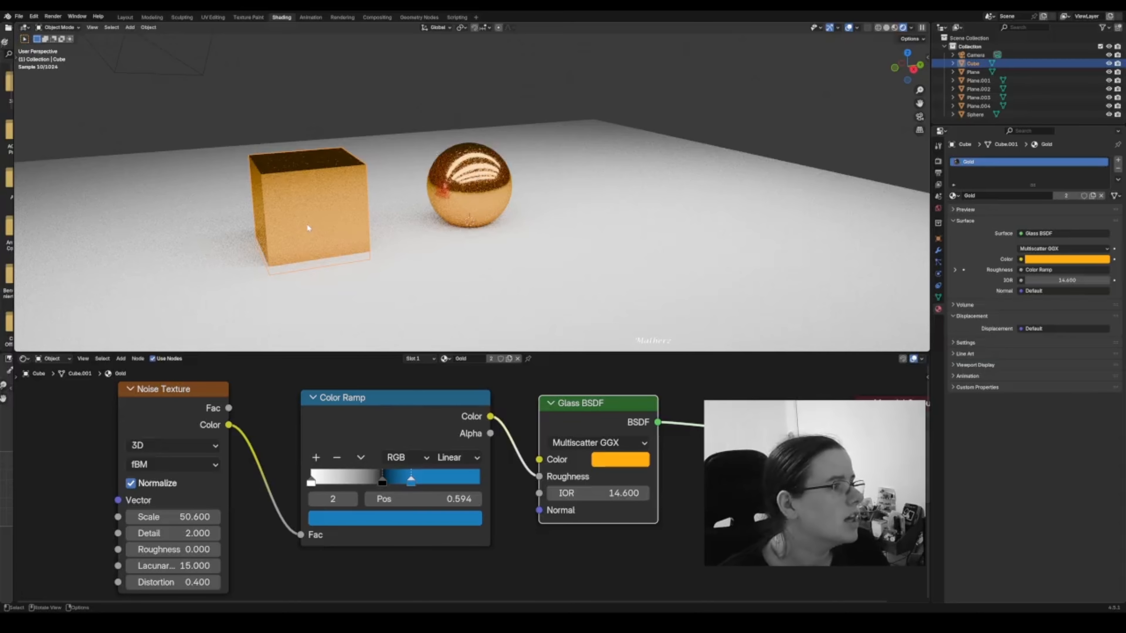
- Give the cube its own copy of the Gold material named Gold 2 and lower that copy's Noise Texture Scale
scroll(282, 243, up, 3)
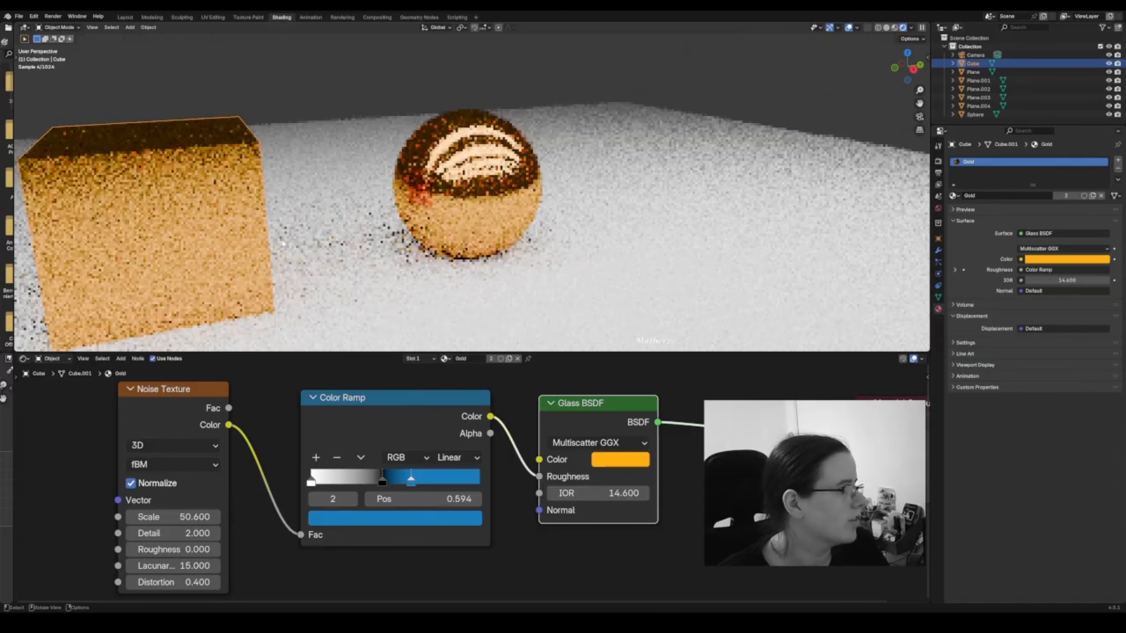
shift+middle_drag(330, 222, 476, 191)
scroll(476, 191, up, 2)
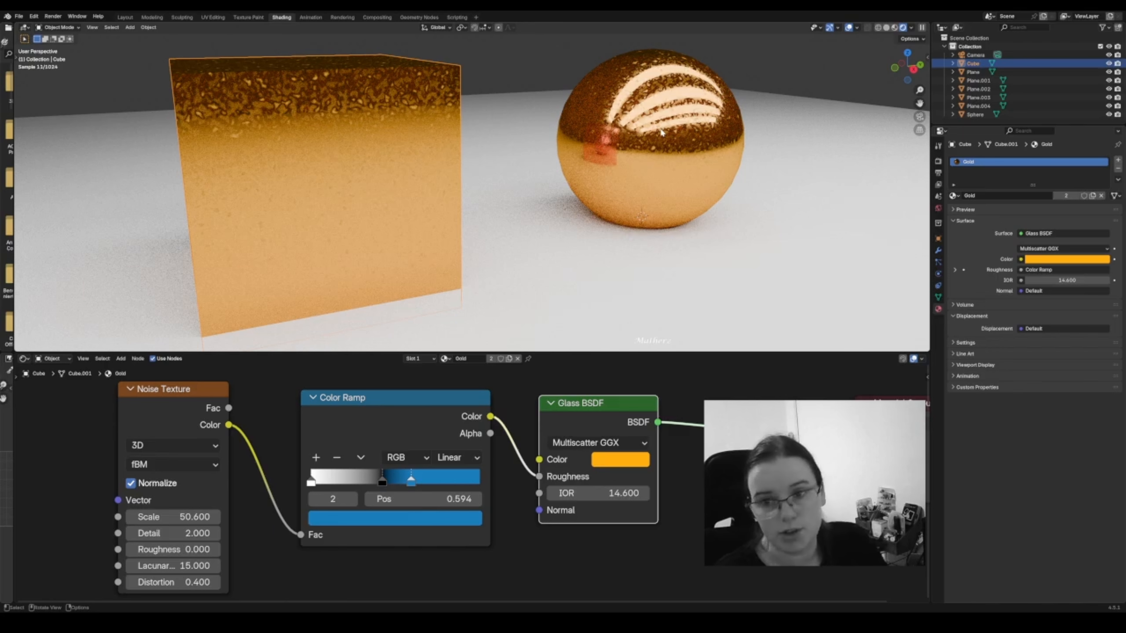
click(509, 359)
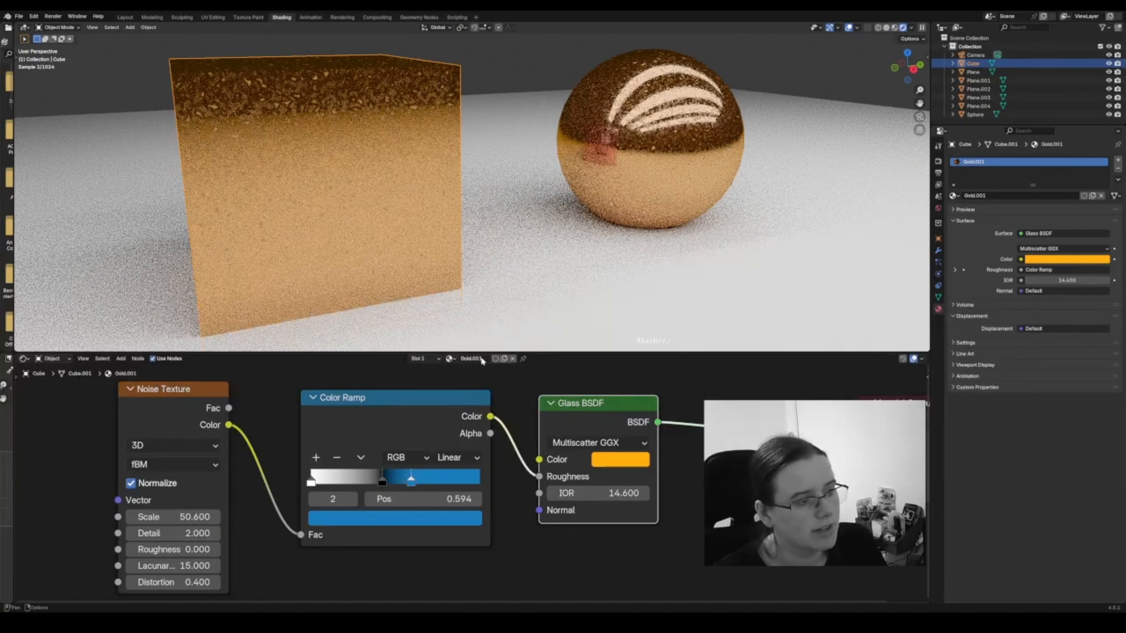
click(482, 359)
click(474, 359)
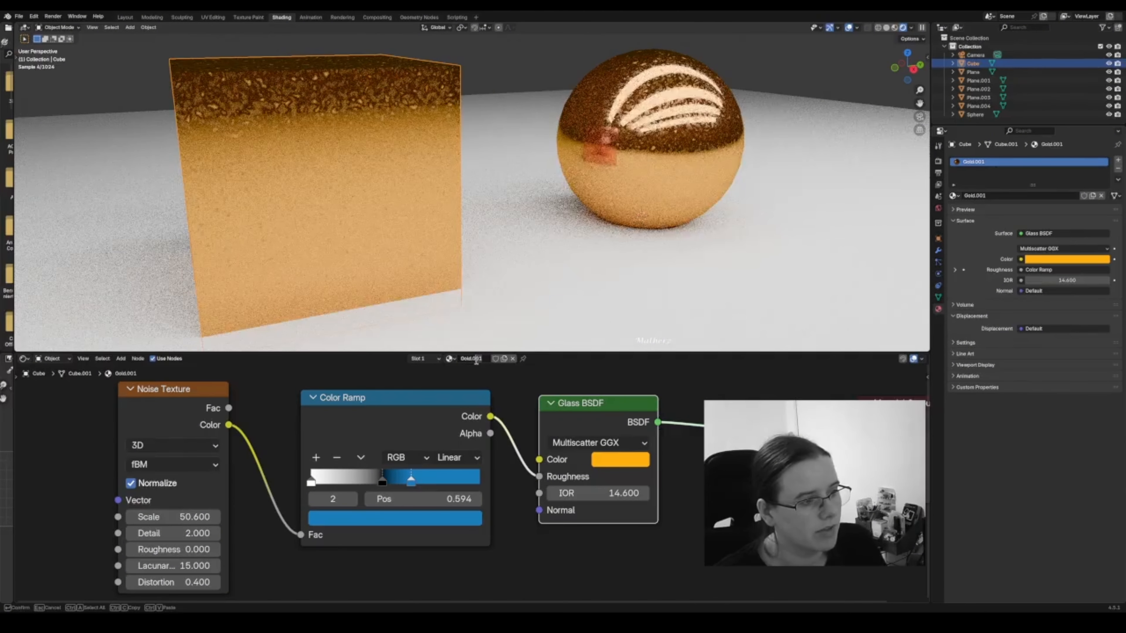
drag(477, 360, 473, 360)
key(BackSpace)
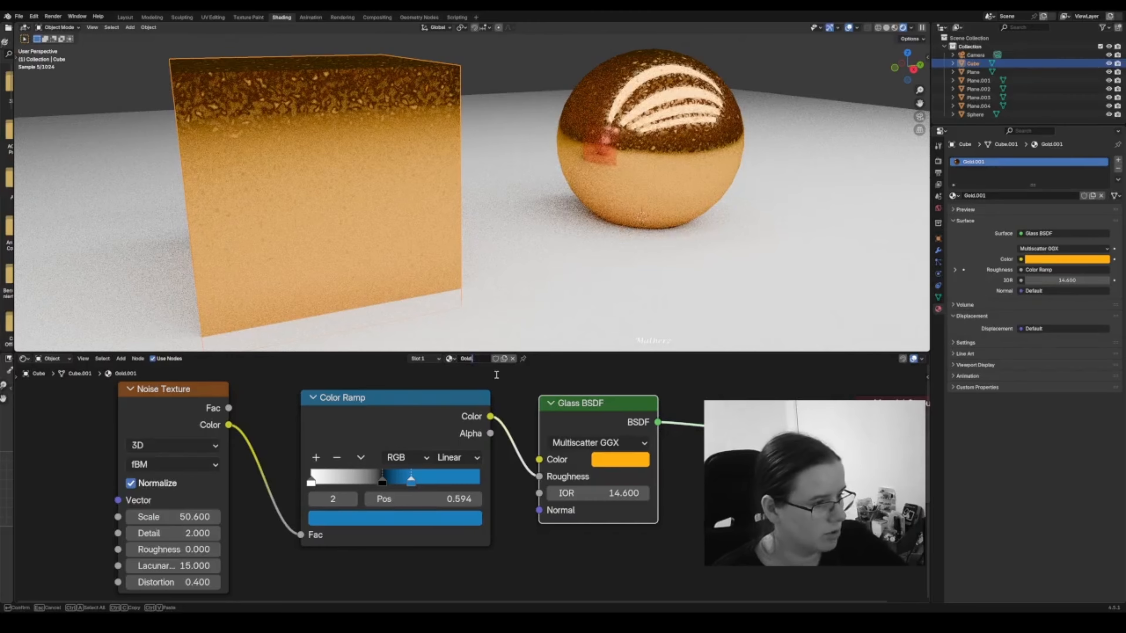
text(2)
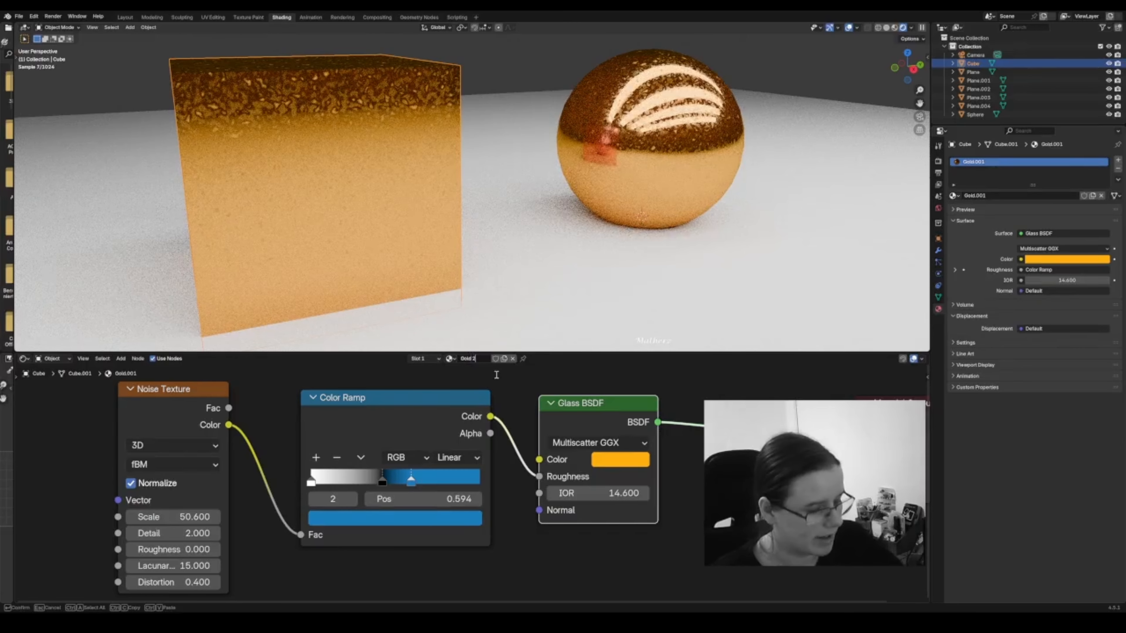
key(Return)
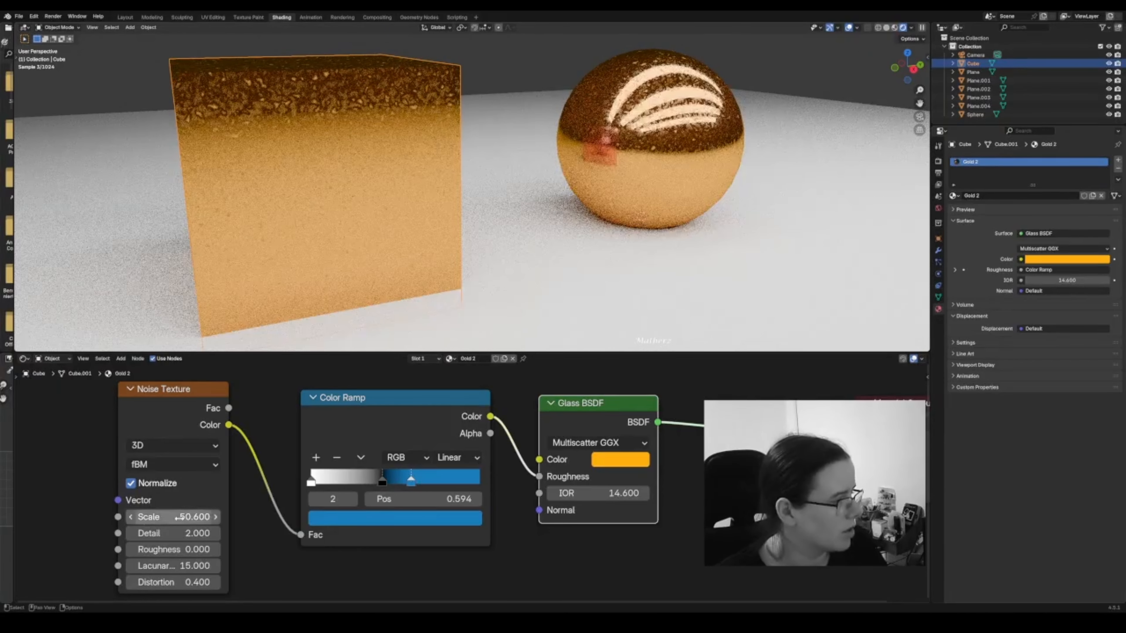
drag(173, 516, 61, 517)
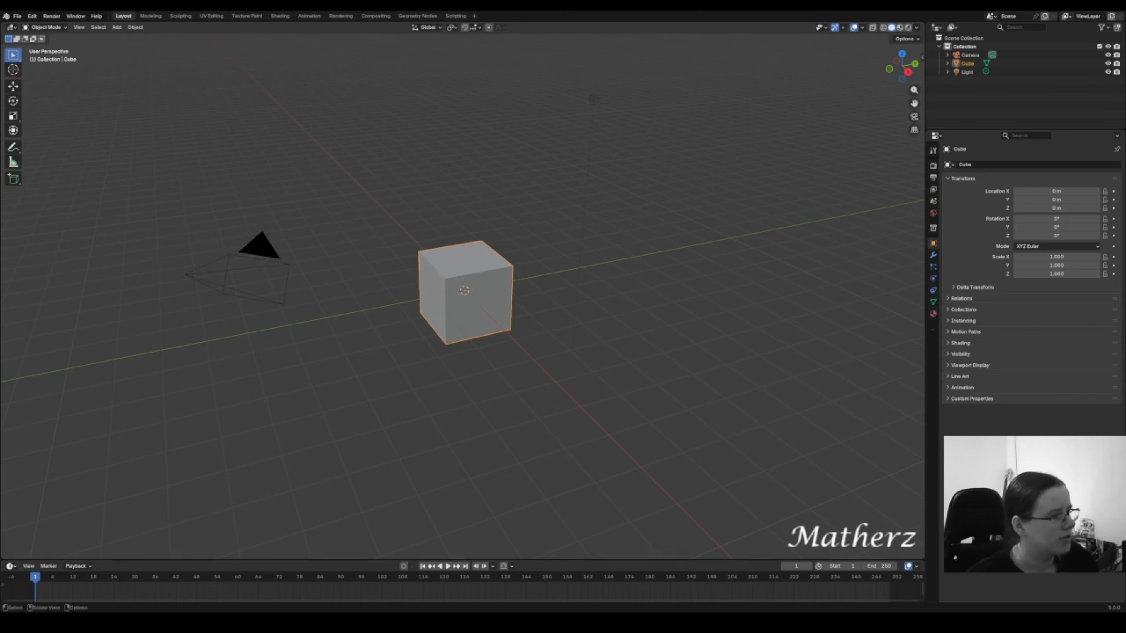
- Delete the default cube and the default light from the new scene
click(480, 283)
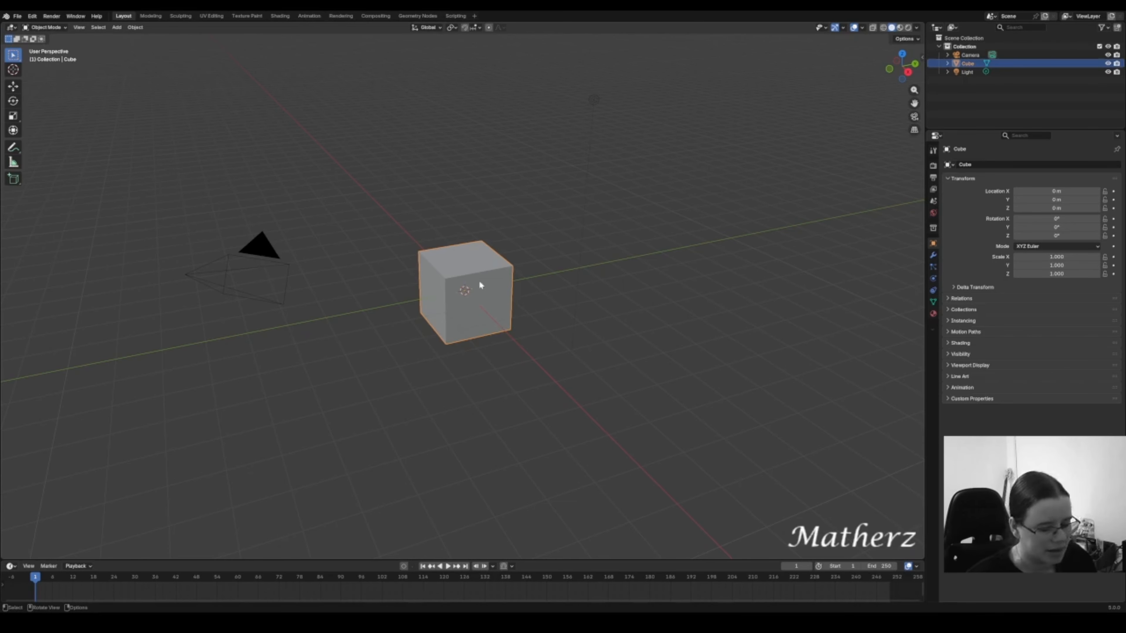
key(Delete)
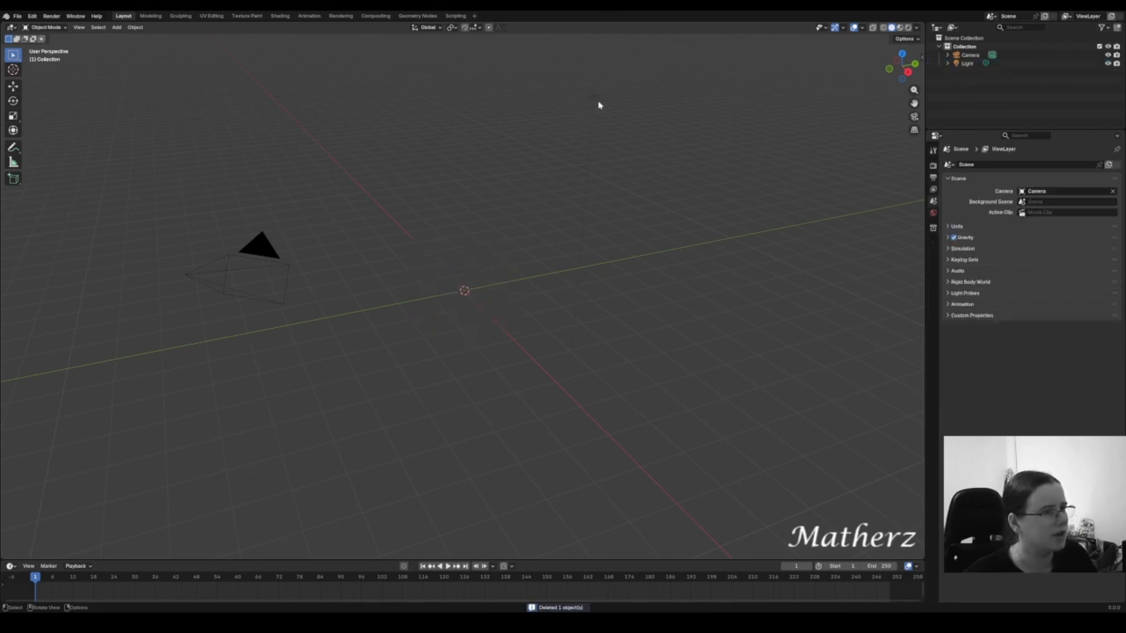
click(598, 103)
key(Delete)
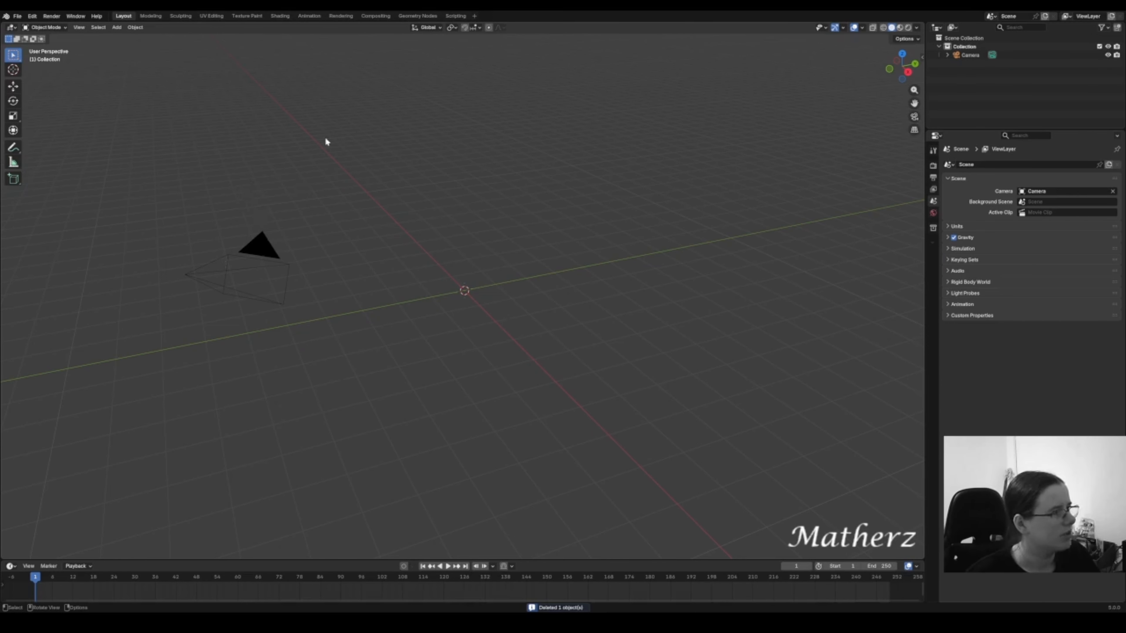
- Add a plane mesh at the origin and scale it up to about 7.9 as a floor
click(116, 27)
mouse_move(135, 38)
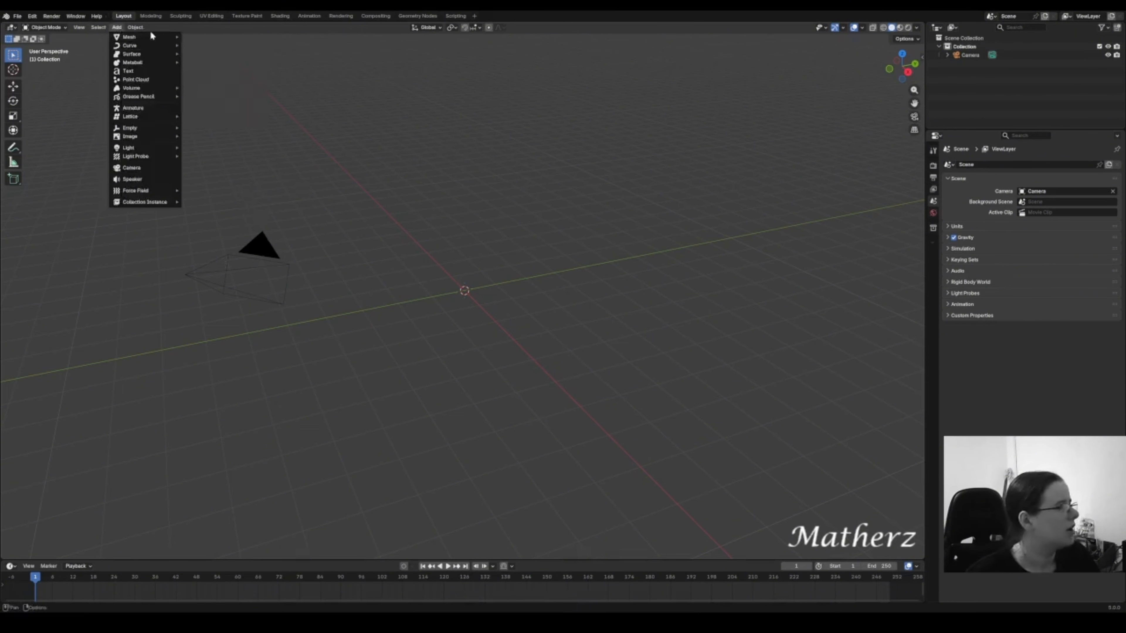
click(208, 37)
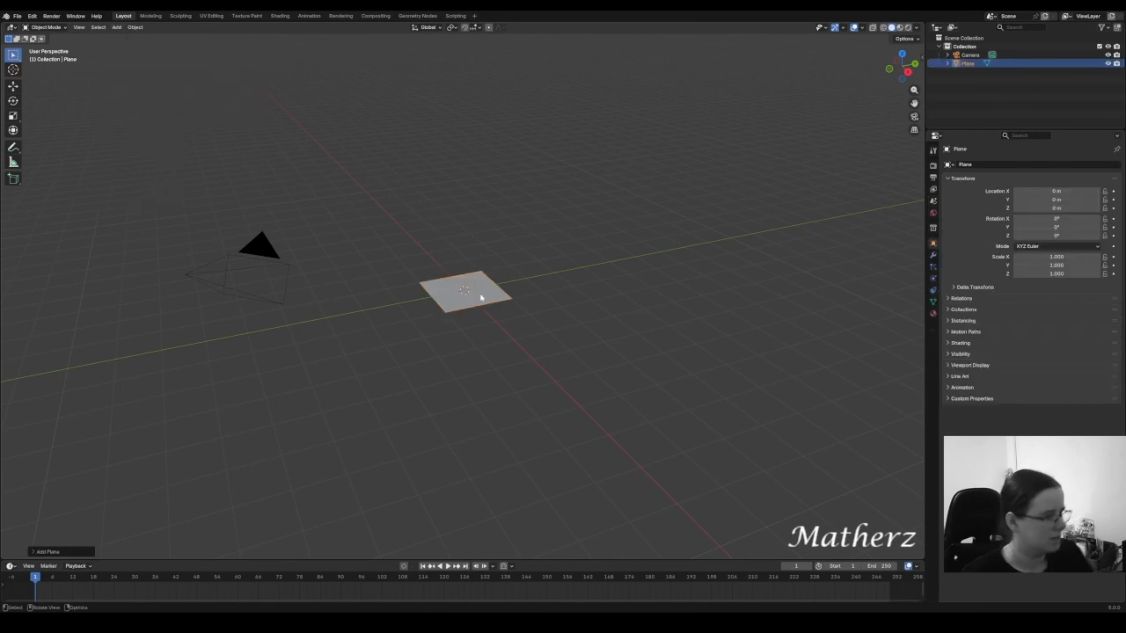
key(s)
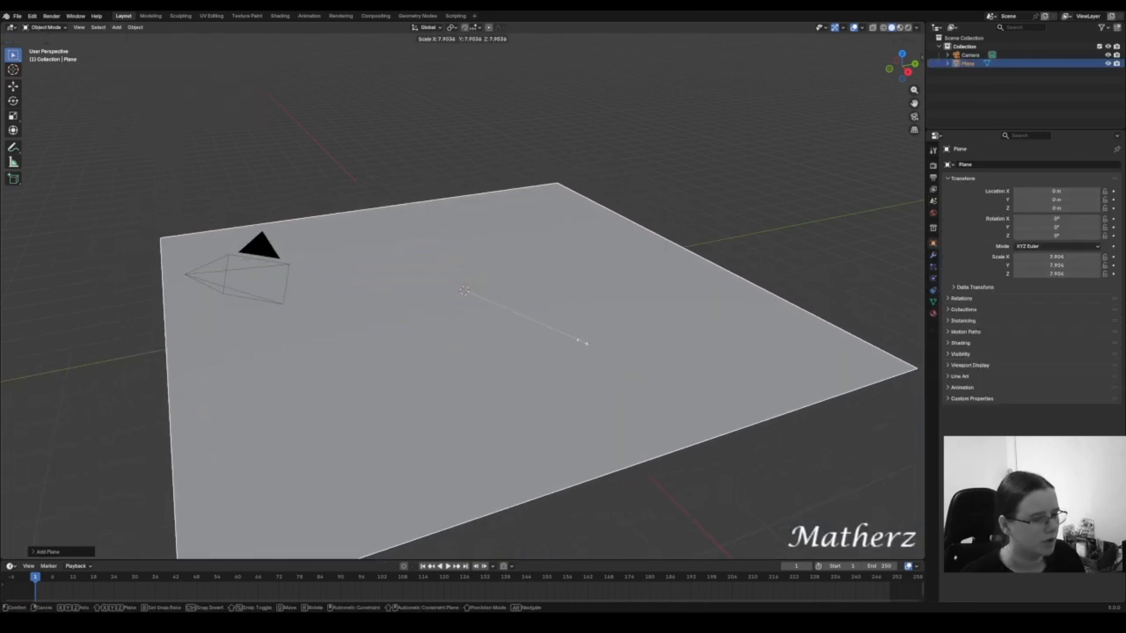
click(579, 342)
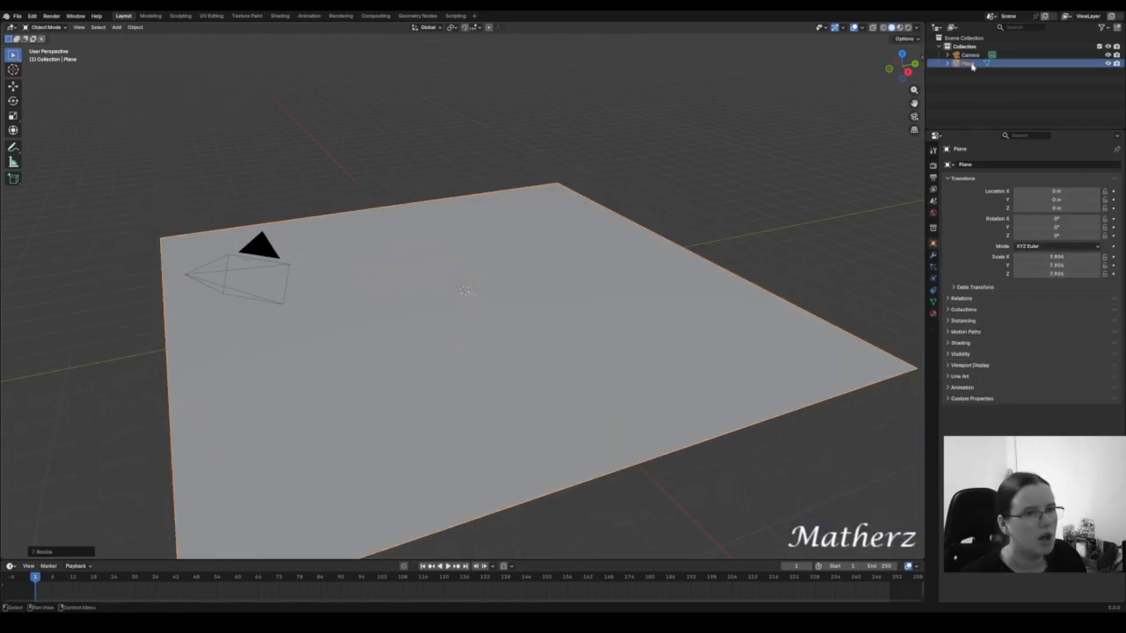
- Enable the Screencast Keys display in the viewport and collapse its settings
click(922, 60)
click(919, 158)
click(812, 85)
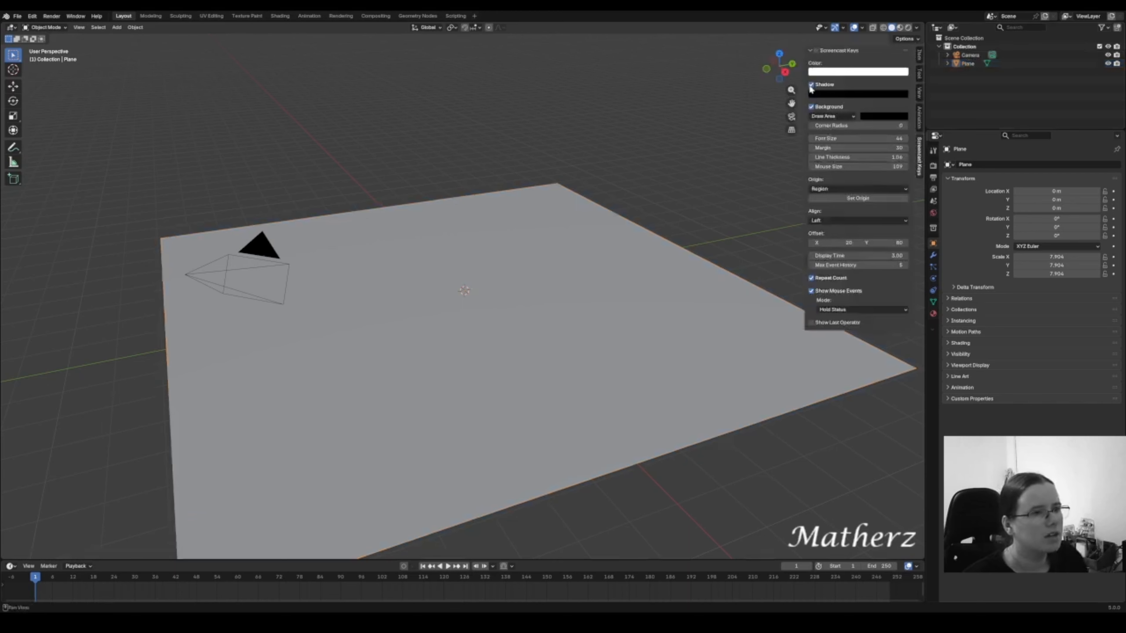
click(816, 50)
click(810, 50)
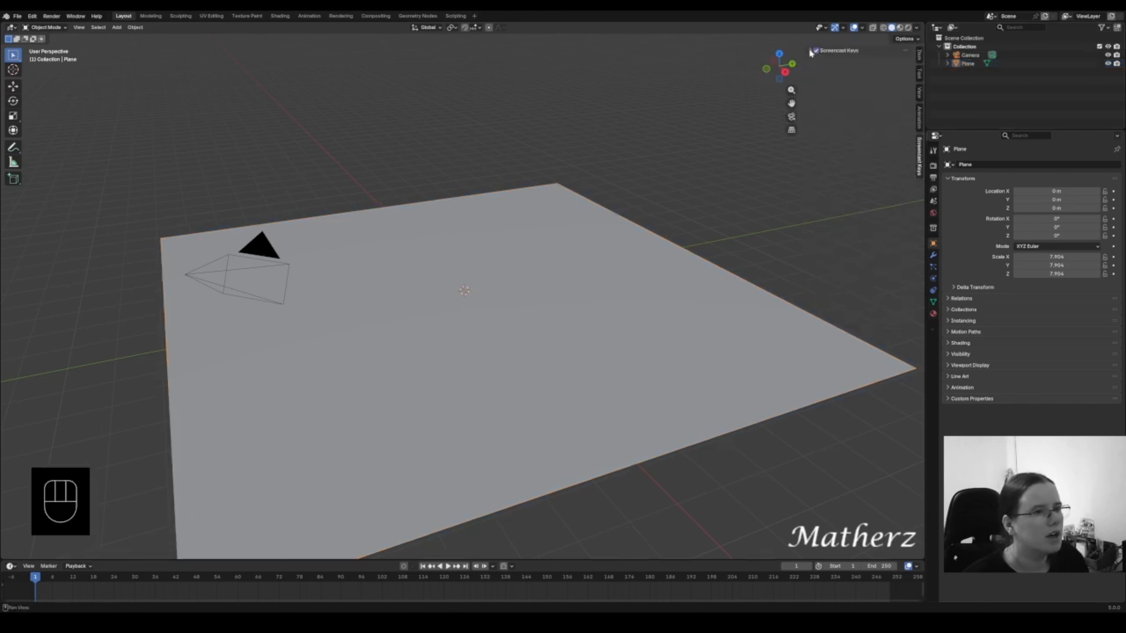
- Select the floor plane and enlarge it slightly to a scale of about 8.05
click(564, 333)
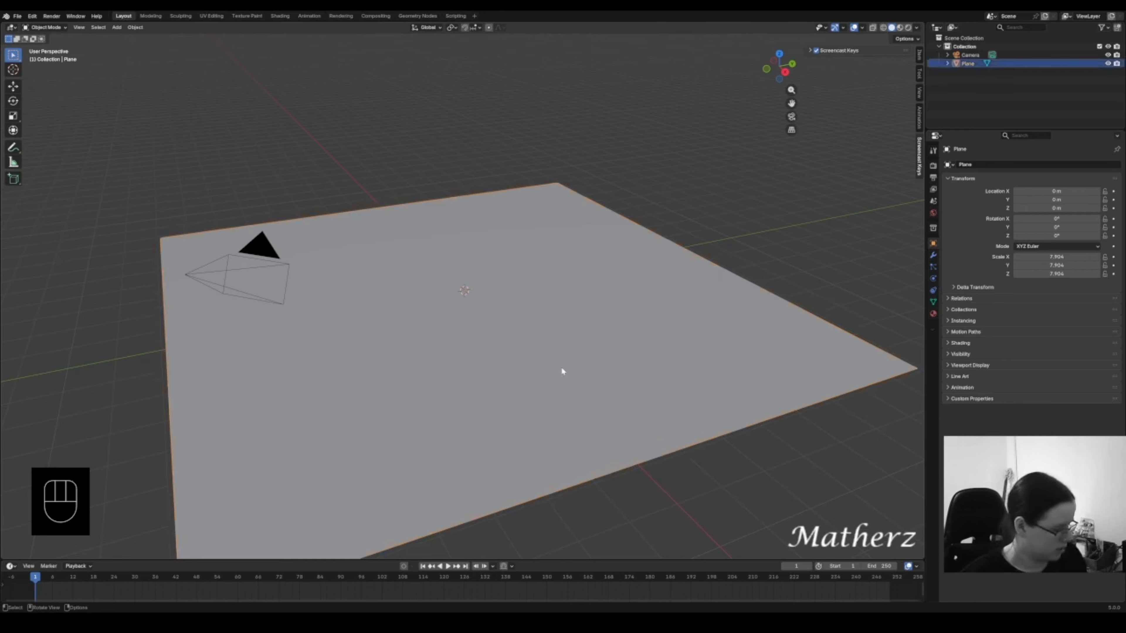
key(s)
click(570, 365)
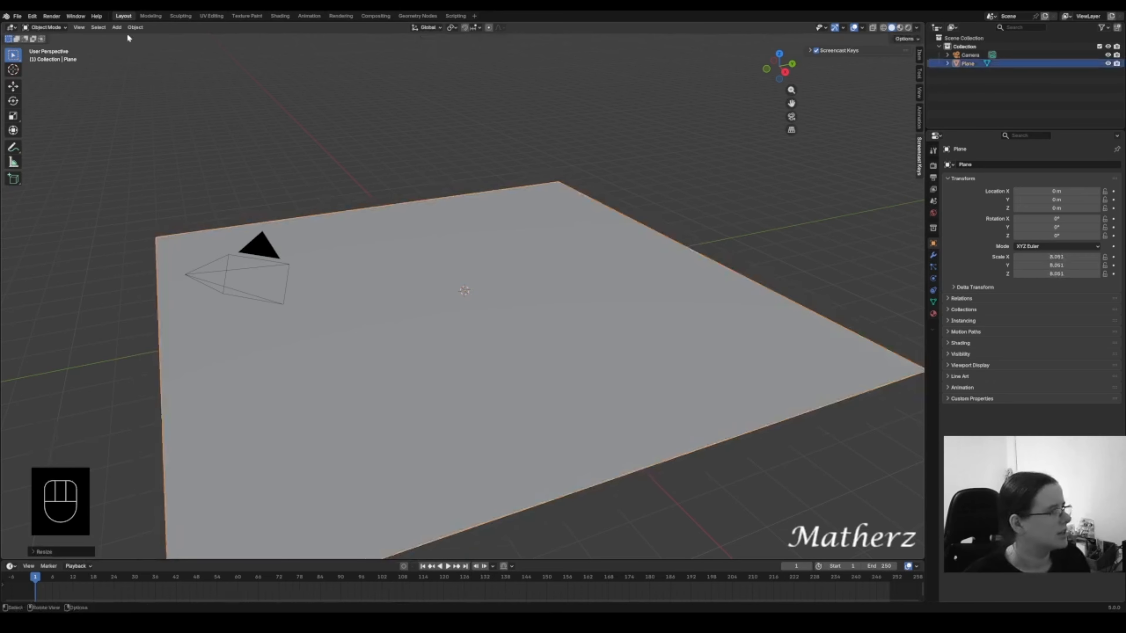
- Add a spot light and raise it along the Z axis to about 9 m above the floor plane
click(117, 27)
mouse_move(127, 38)
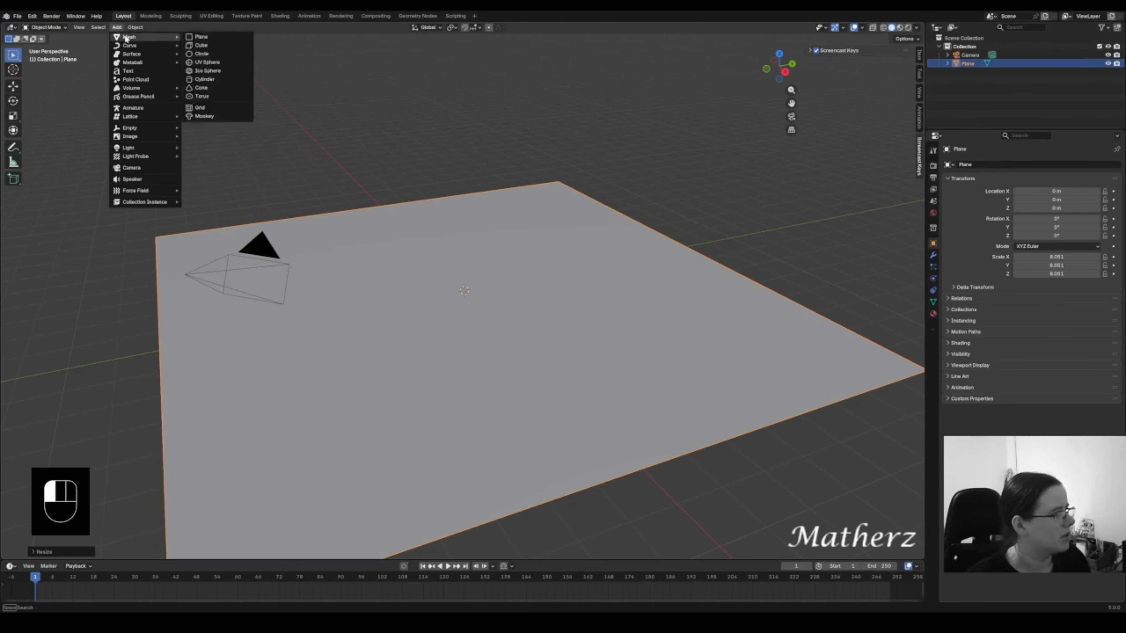
mouse_move(145, 64)
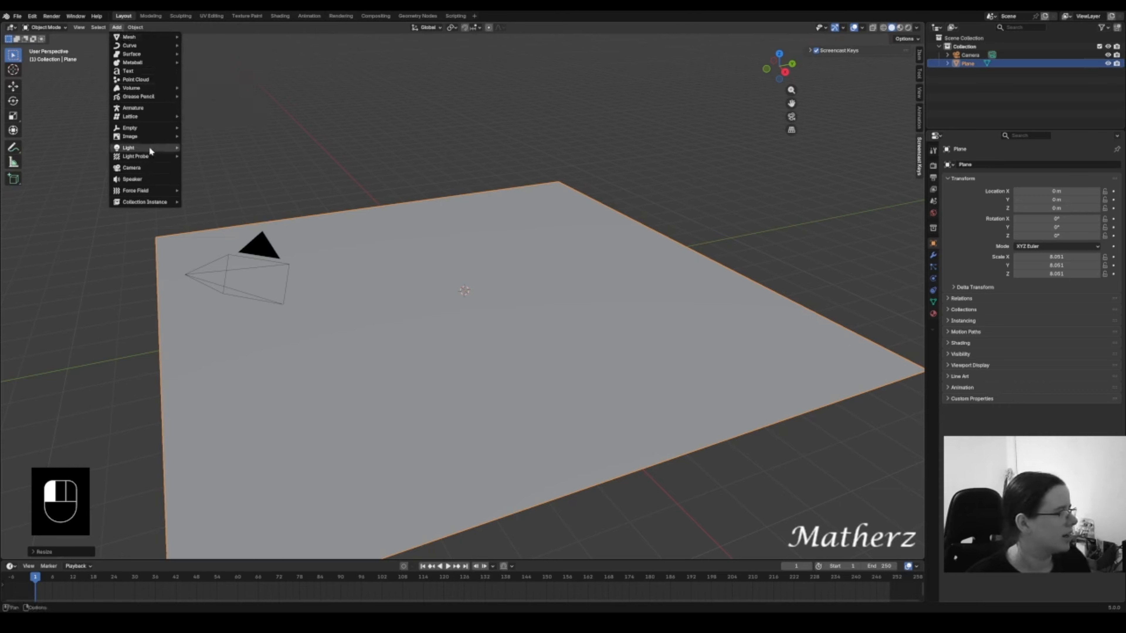
mouse_move(149, 148)
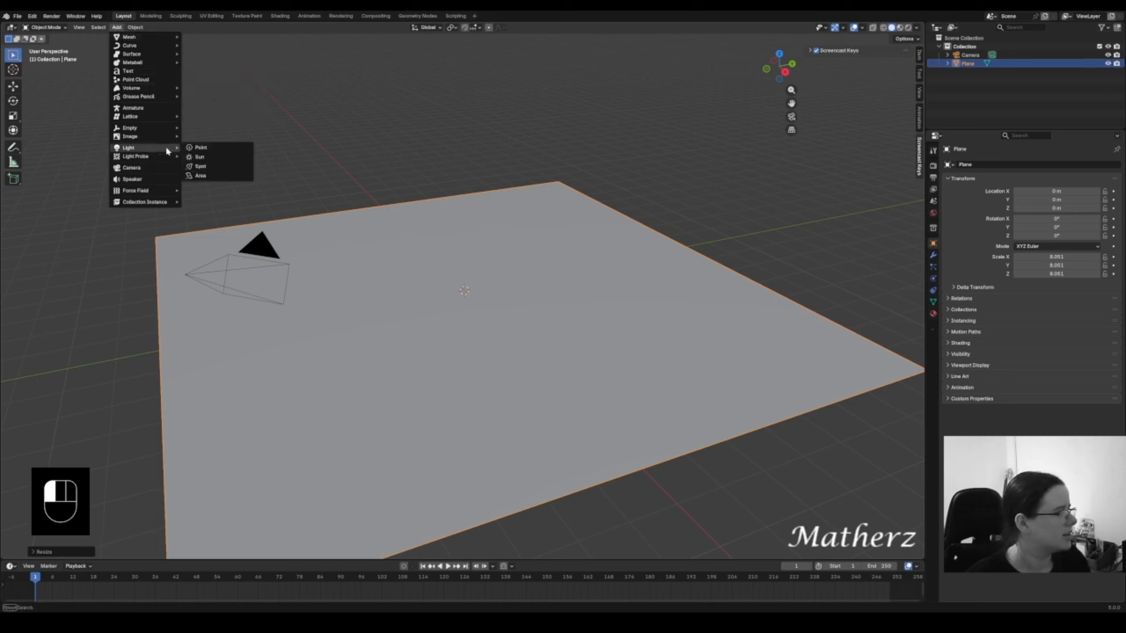
click(225, 167)
key(g)
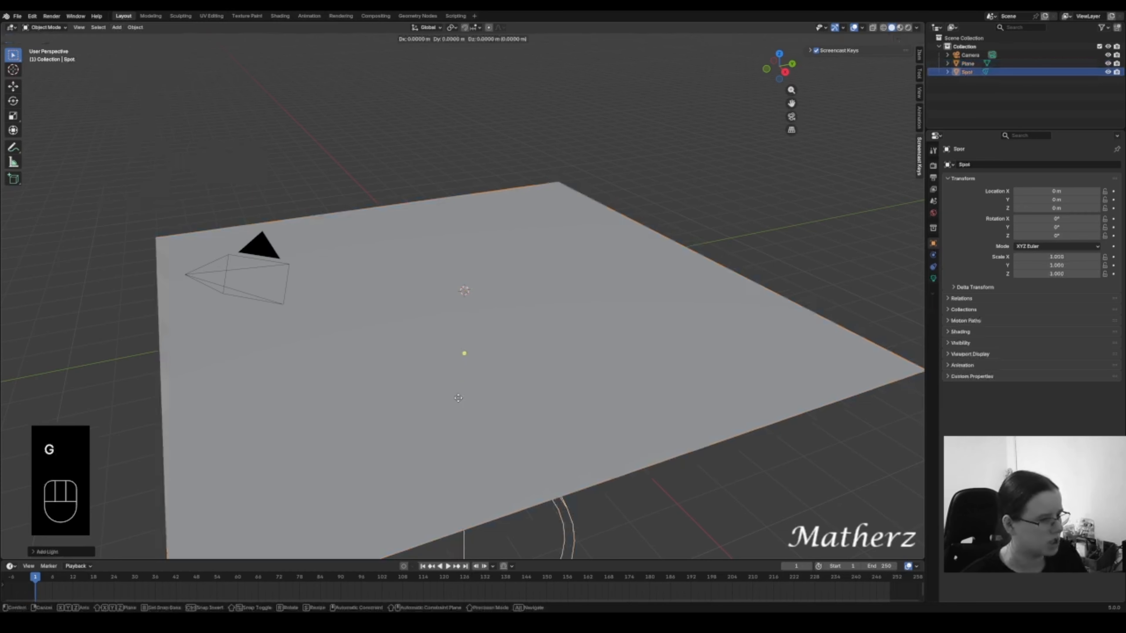
key(z)
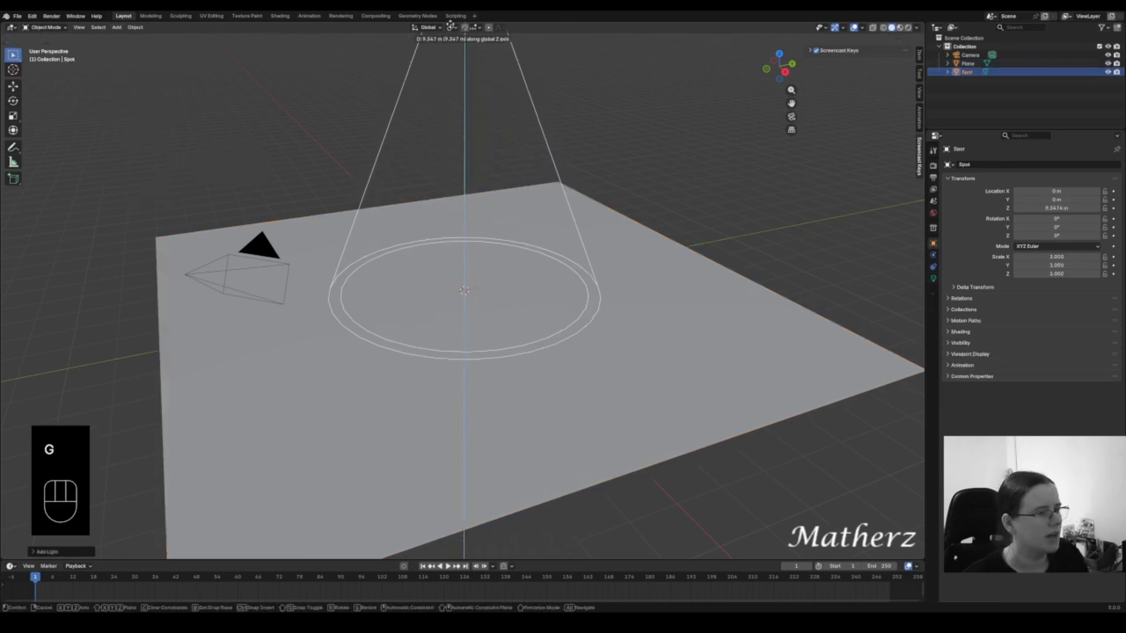
click(460, 35)
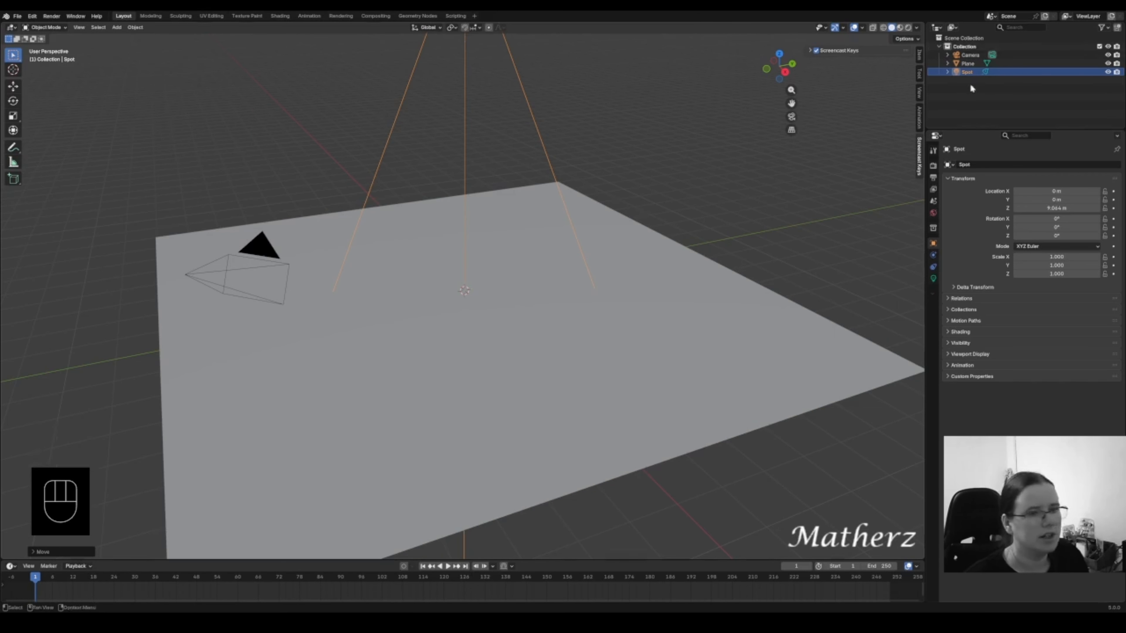
- Set the render engine to Cycles and display the viewport in rendered shading
click(933, 170)
click(1050, 165)
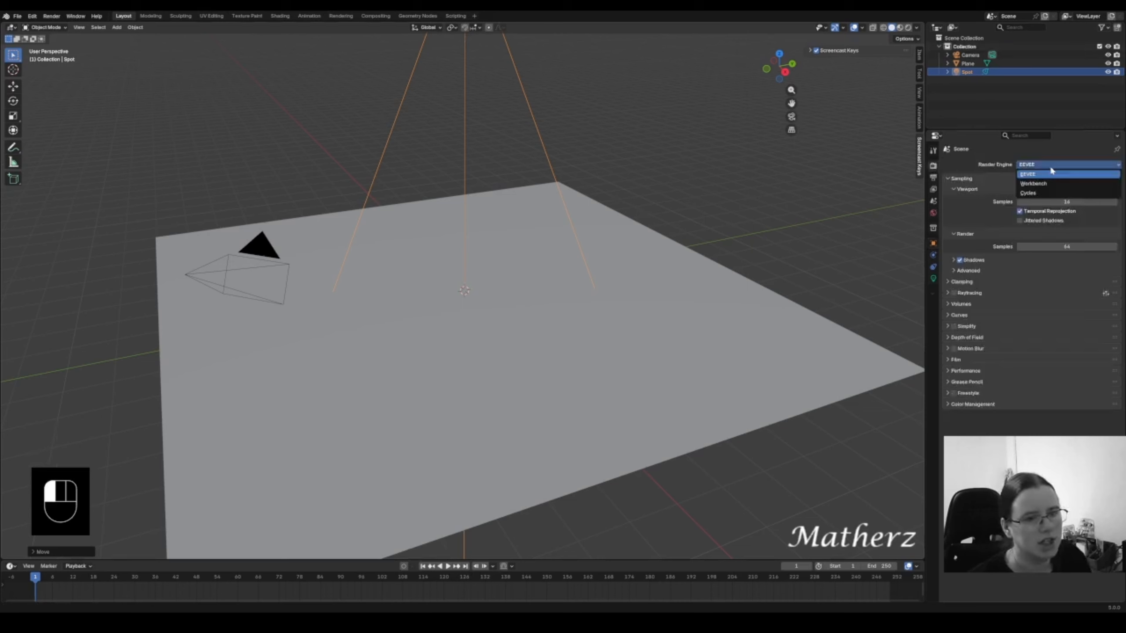
click(1048, 194)
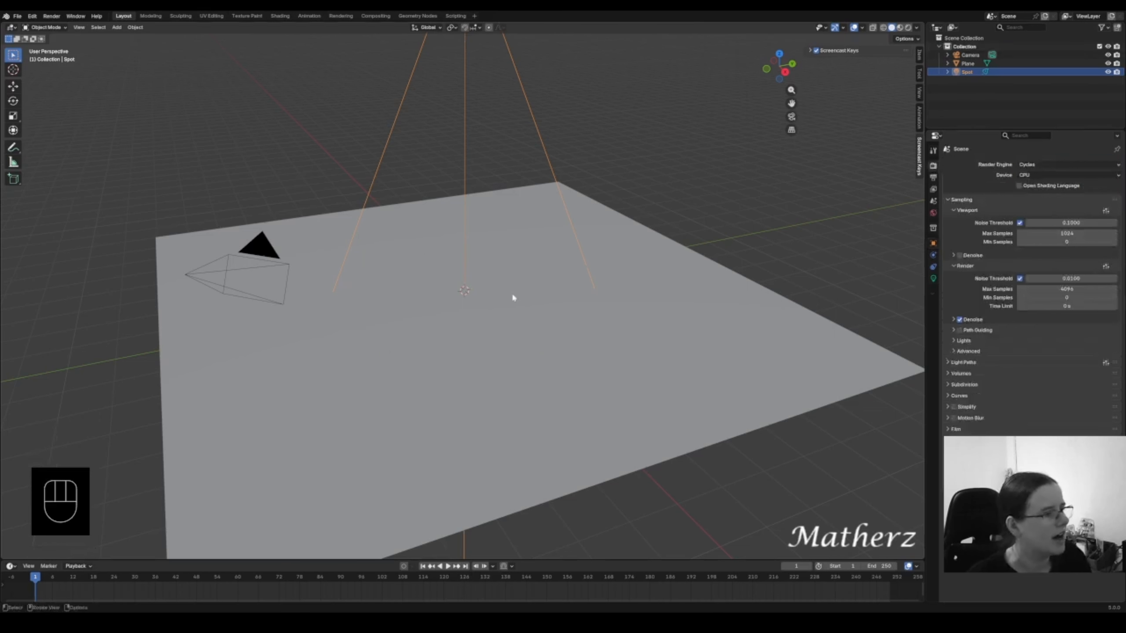
click(909, 27)
click(909, 28)
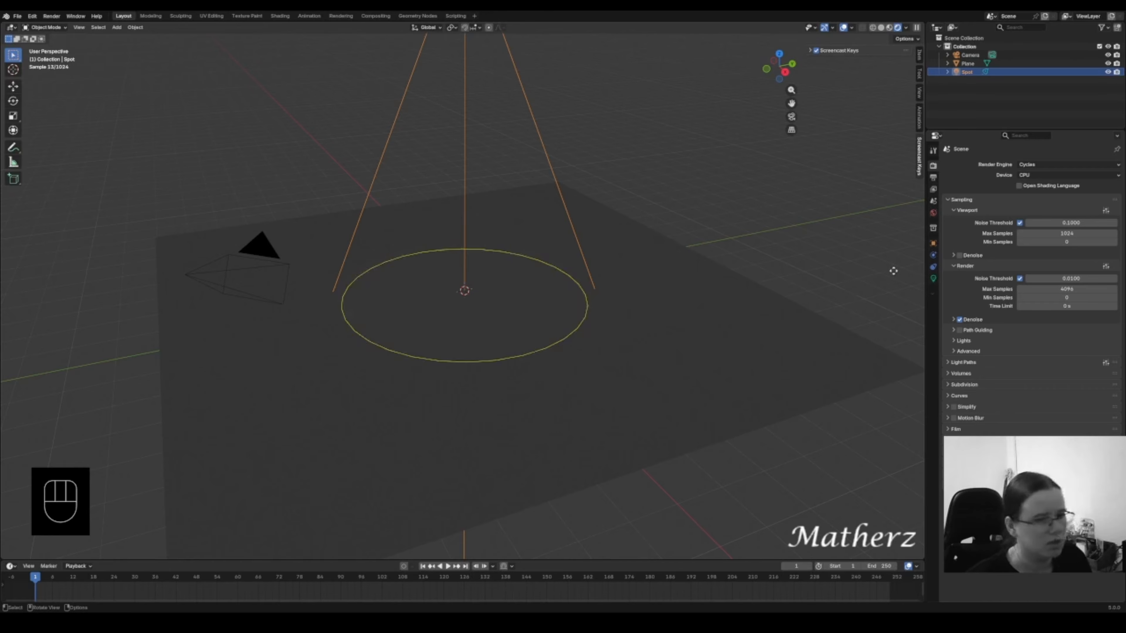
- Make the world background colour black and raise the spot light's exposure to about 8.9
click(933, 215)
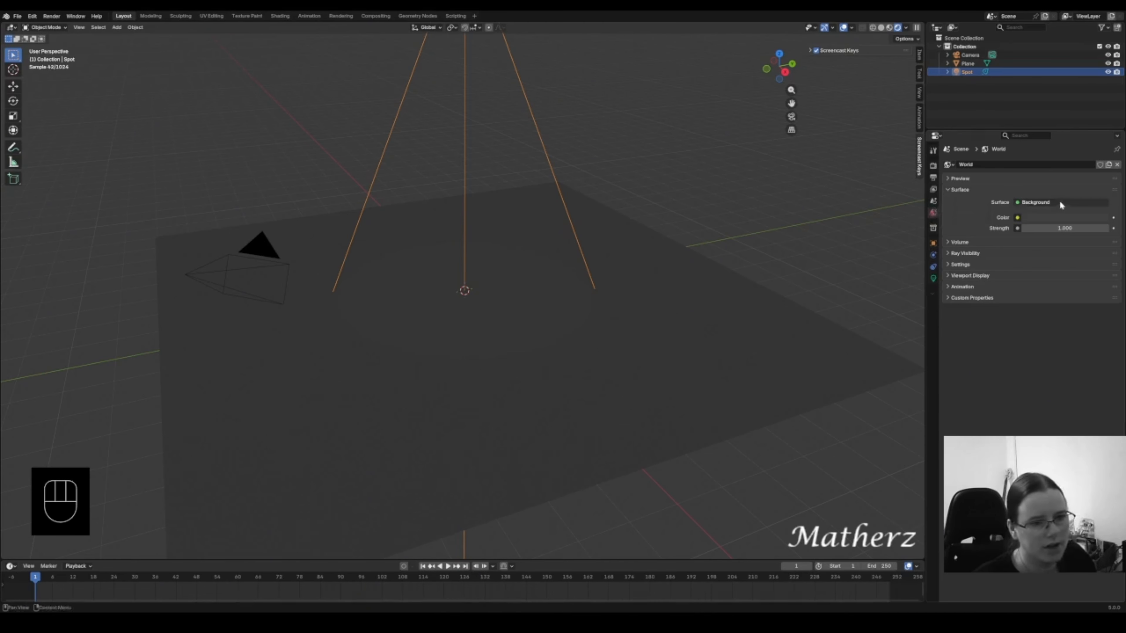
click(1054, 217)
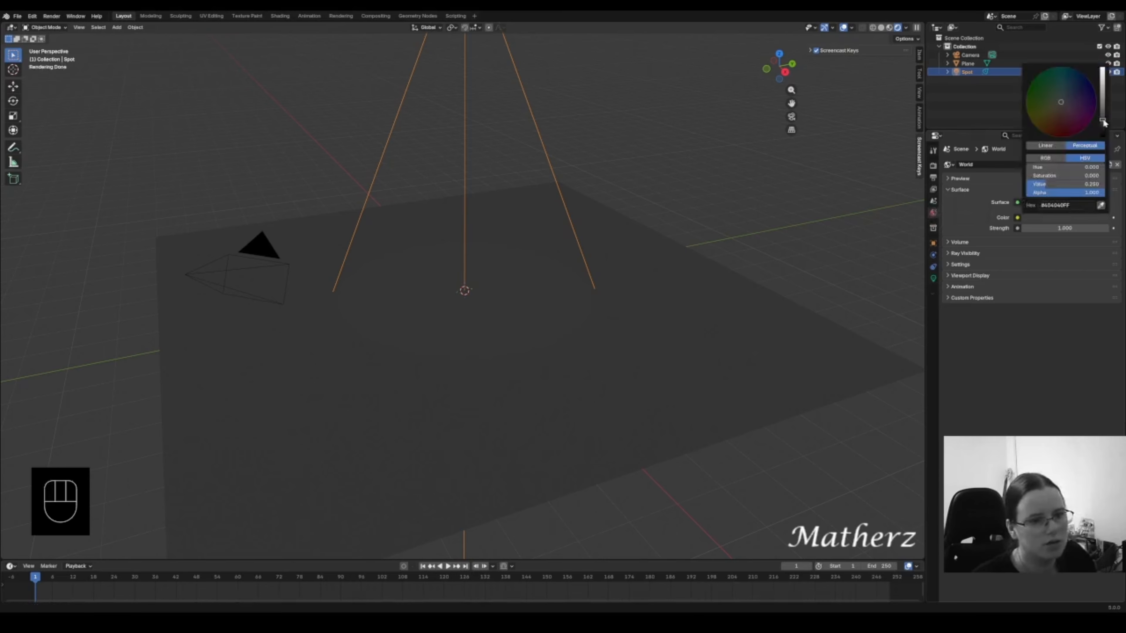
drag(1103, 121, 1103, 137)
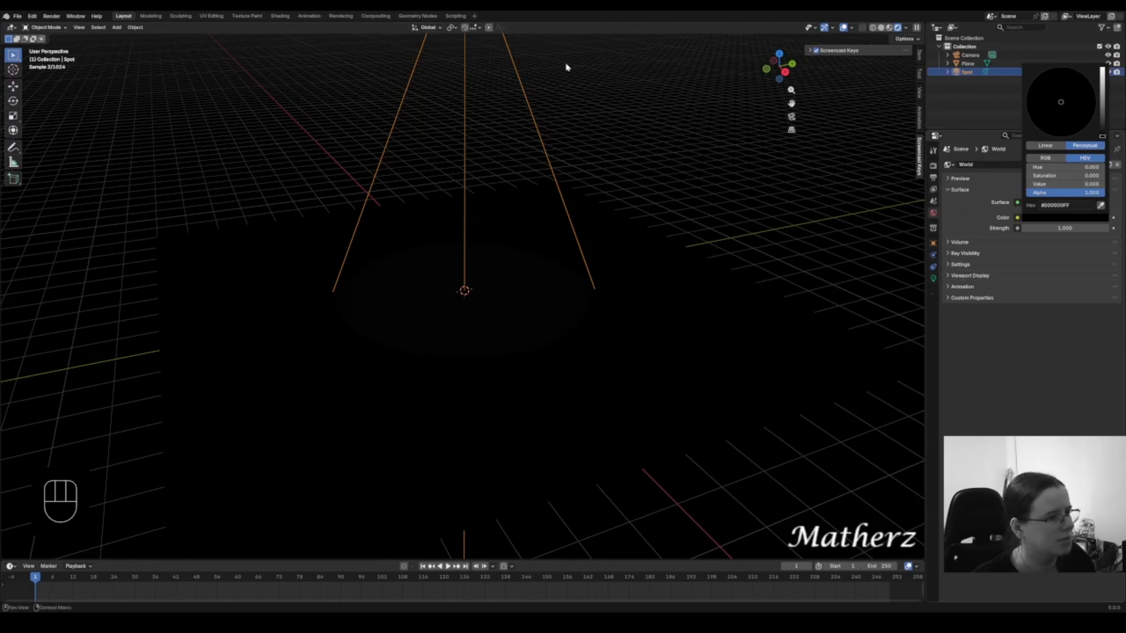
click(934, 279)
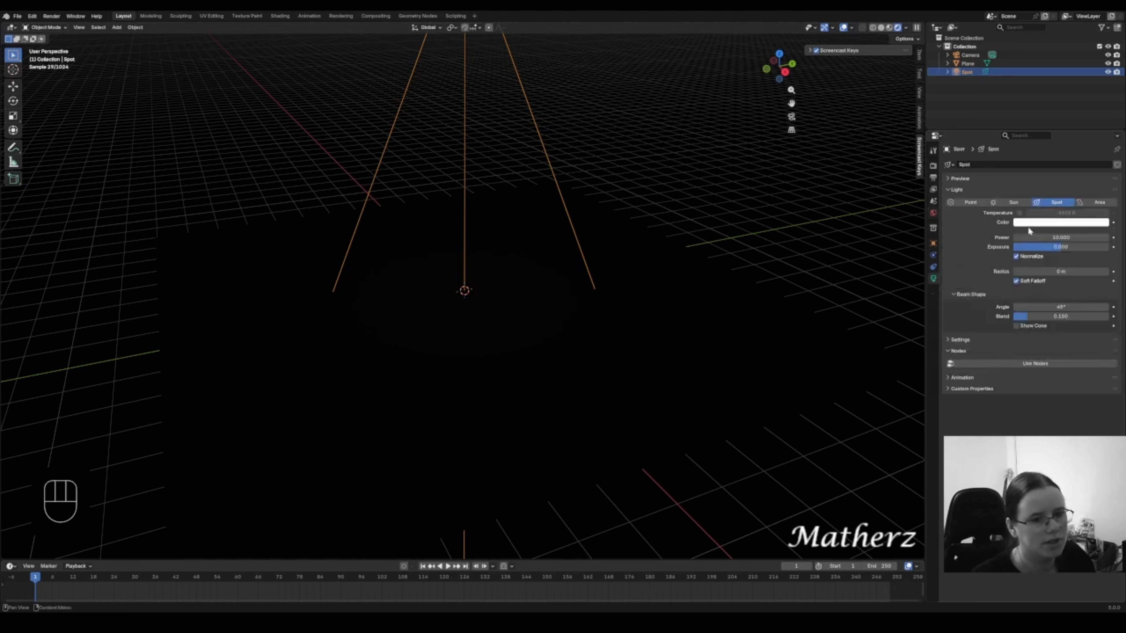
drag(1058, 247, 1104, 248)
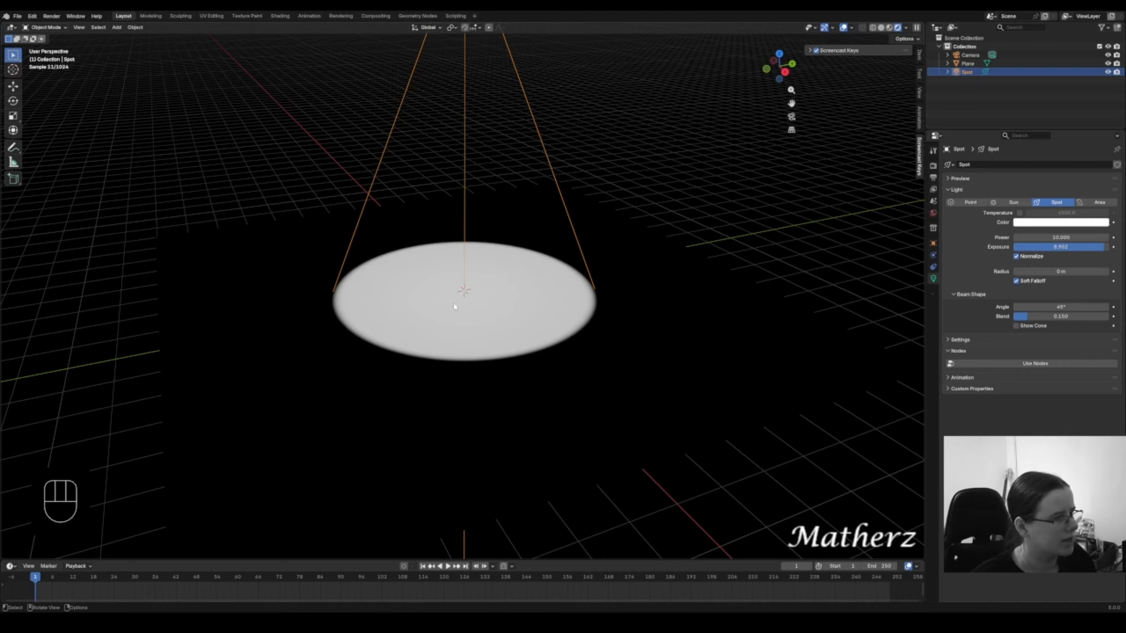
- Enable shader nodes for the spot light in the Shading workspace
click(280, 16)
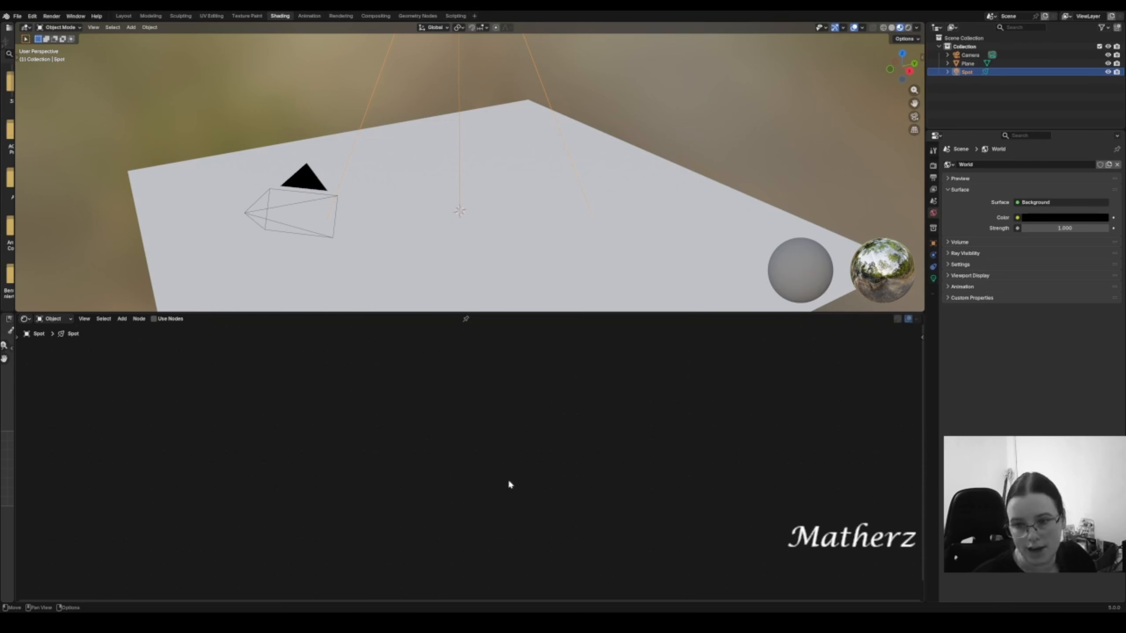
click(154, 319)
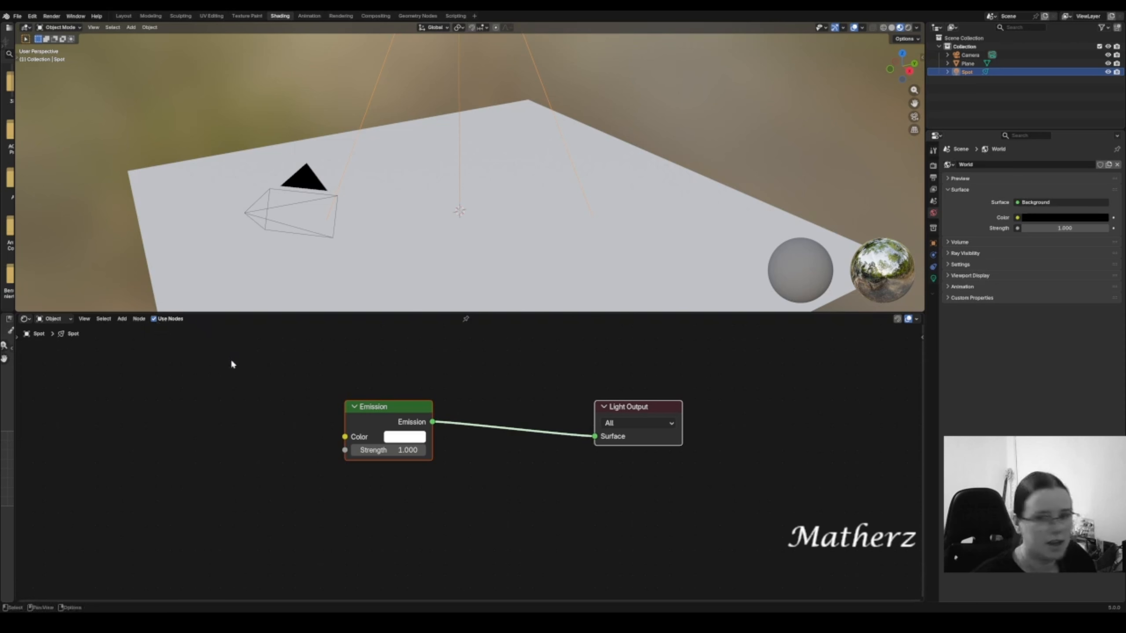
middle_drag(422, 412, 575, 385)
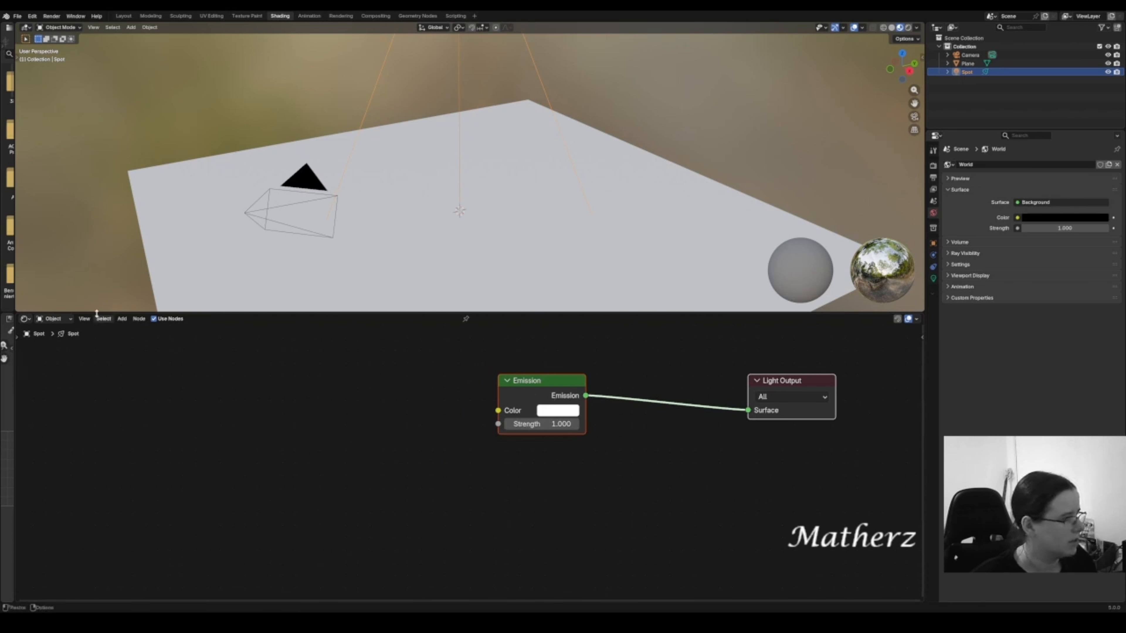
- Add an Image Texture node to the spot light's shader and link its Color output to the Emission node's Color input
click(123, 320)
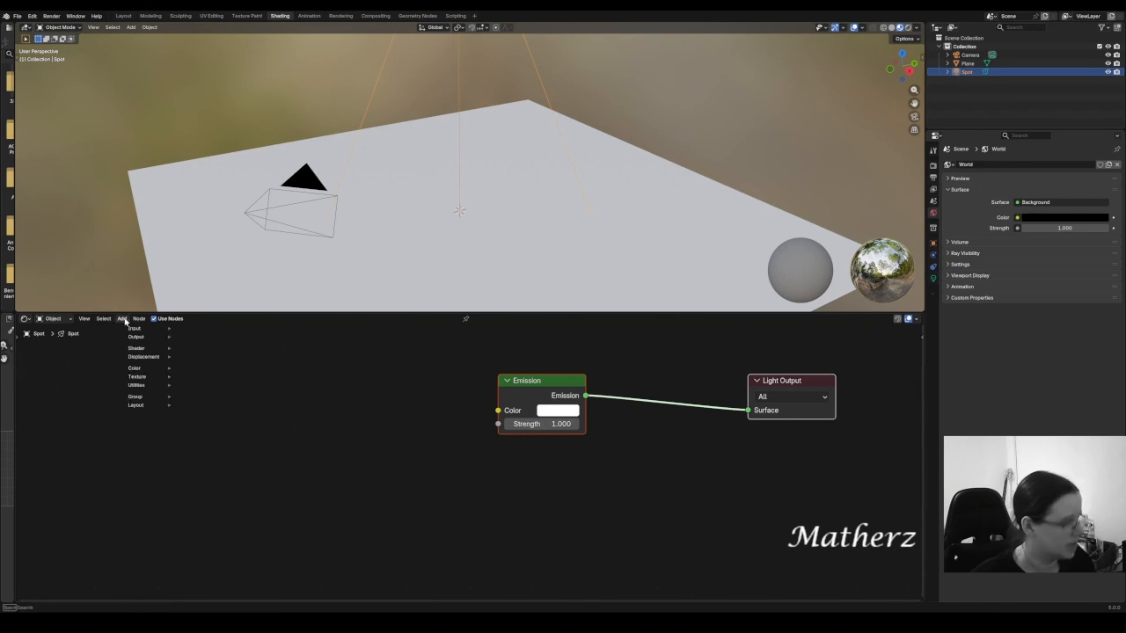
text(image)
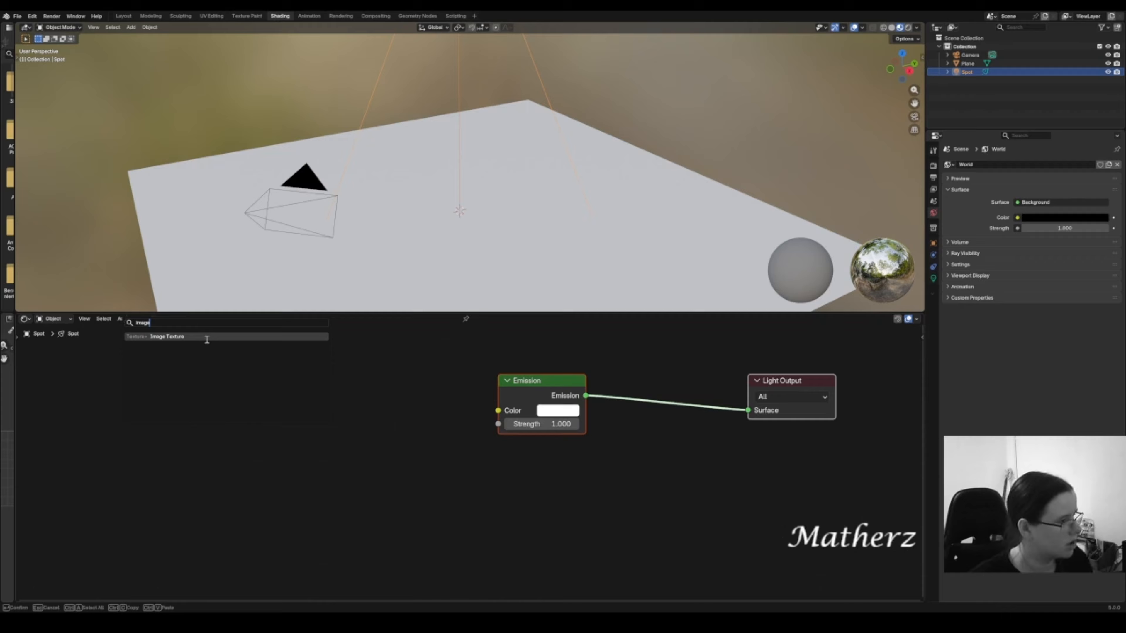
click(207, 337)
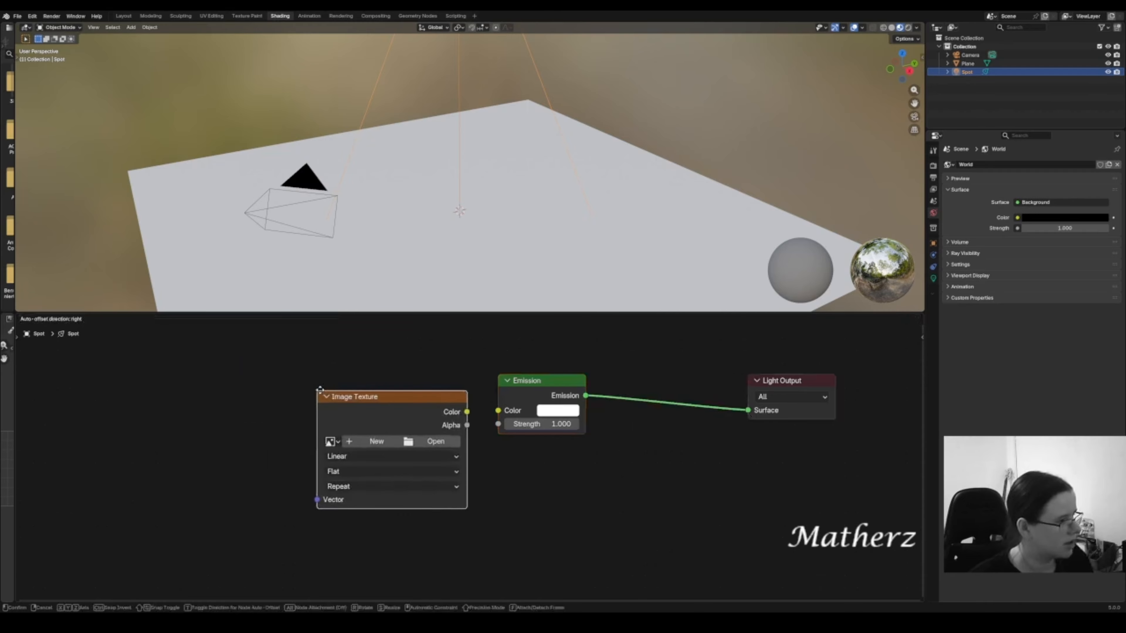
click(425, 402)
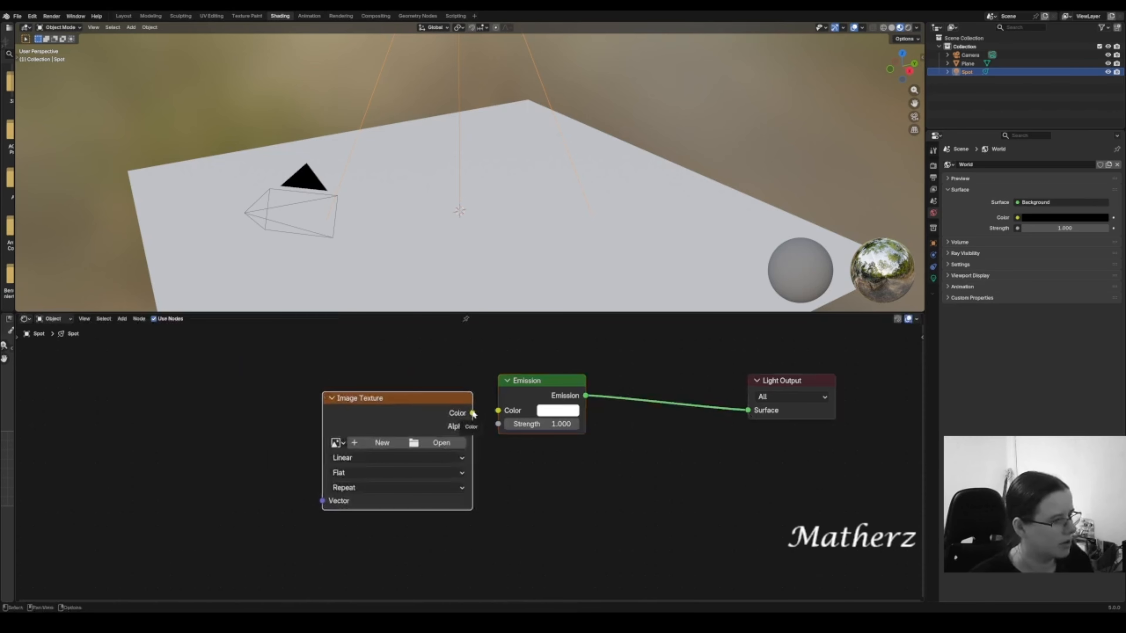
drag(473, 413, 498, 411)
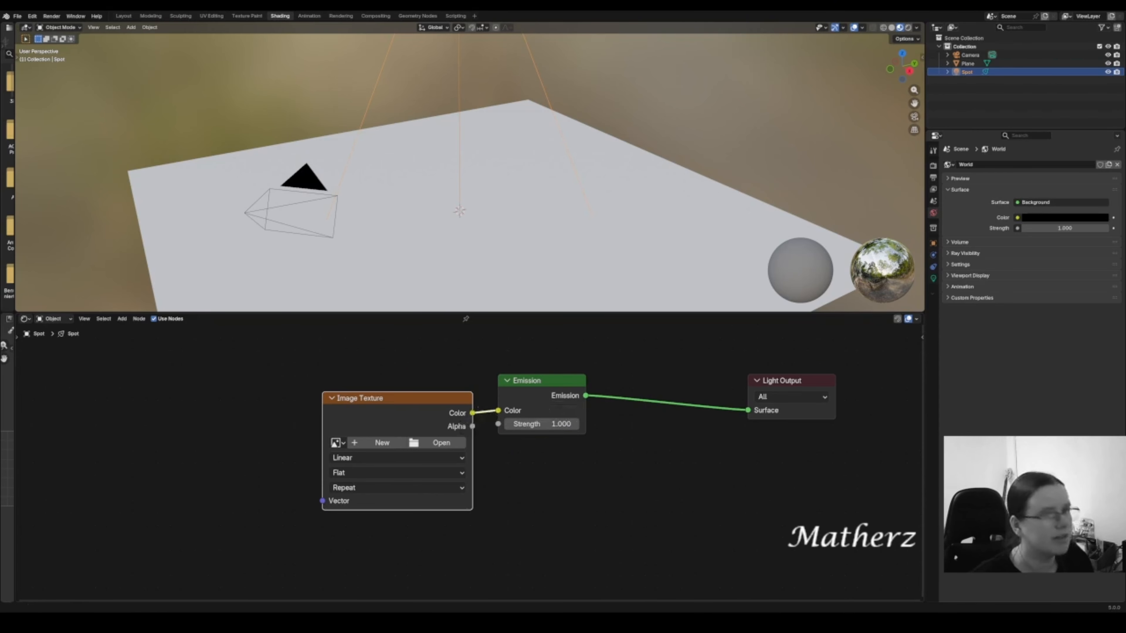
- Load Picture1.jpg into the Image Texture node and show the projected picture in rendered shading
click(907, 28)
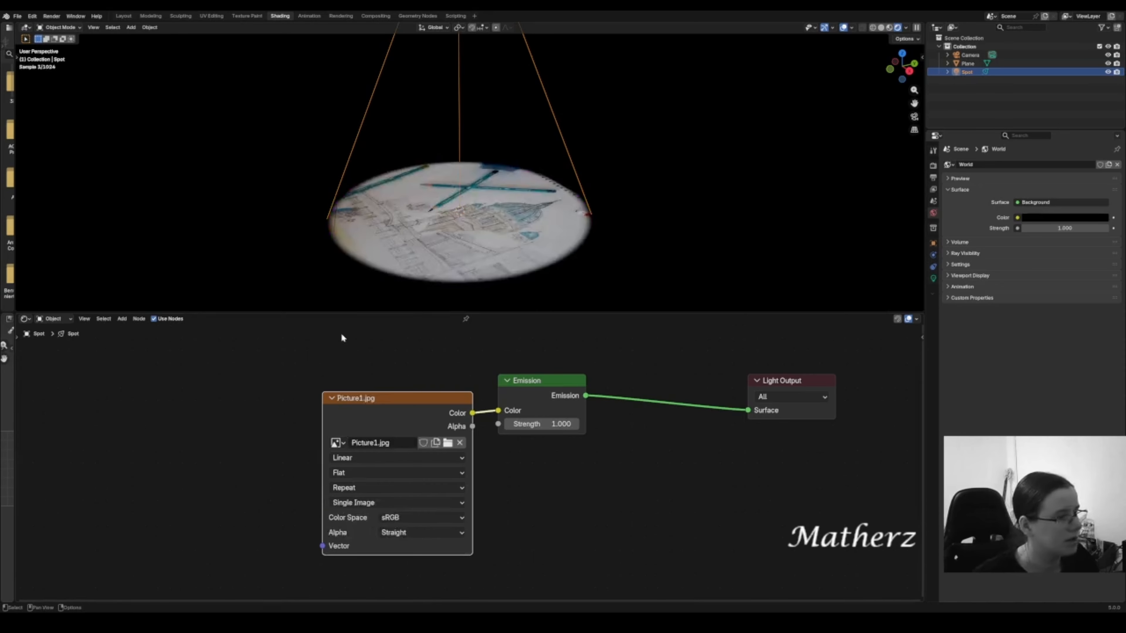
mouse_move(516, 239)
middle_down()
mouse_move(488, 257)
mouse_move(509, 265)
mouse_move(504, 277)
mouse_move(506, 242)
middle_up()
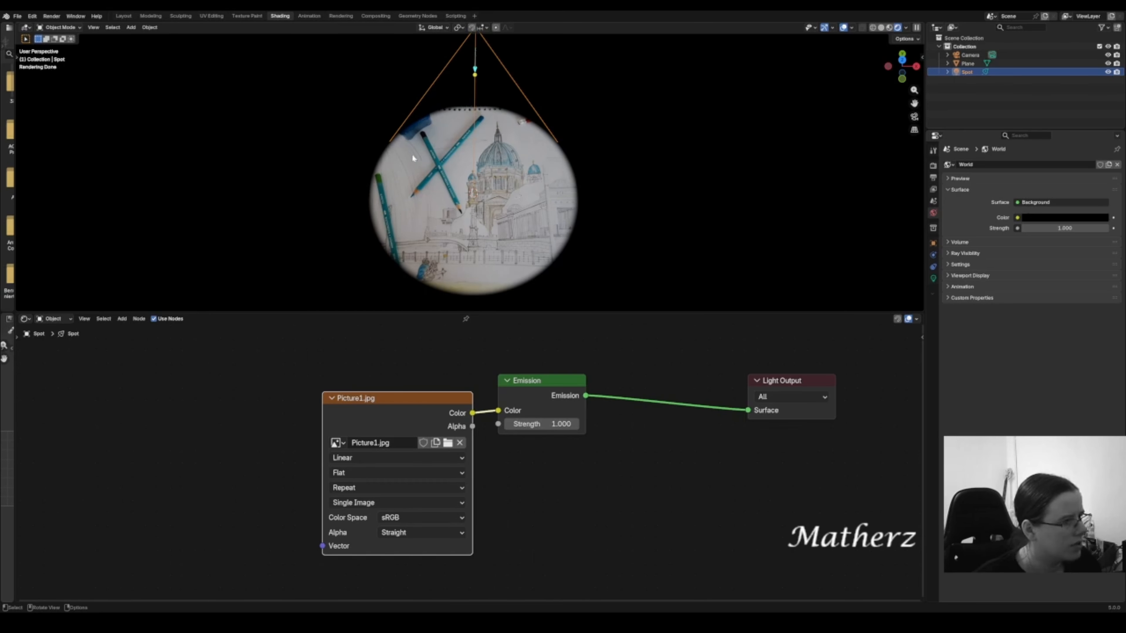
- Add a cube mesh under the spot light and rotate it around the global Y axis
click(131, 27)
mouse_move(146, 36)
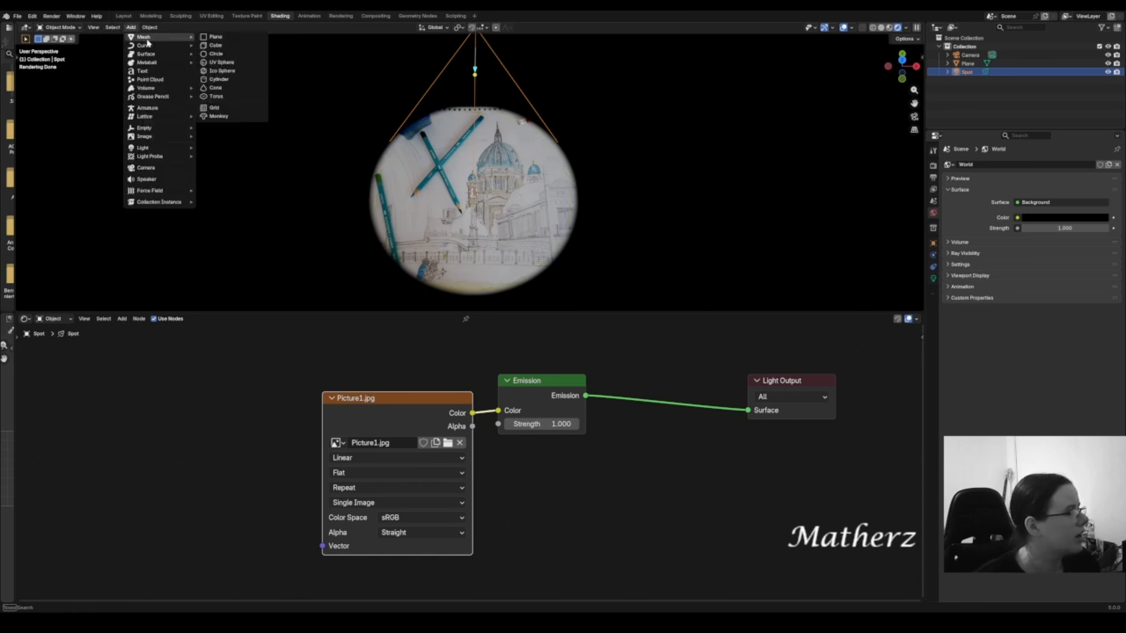
click(240, 46)
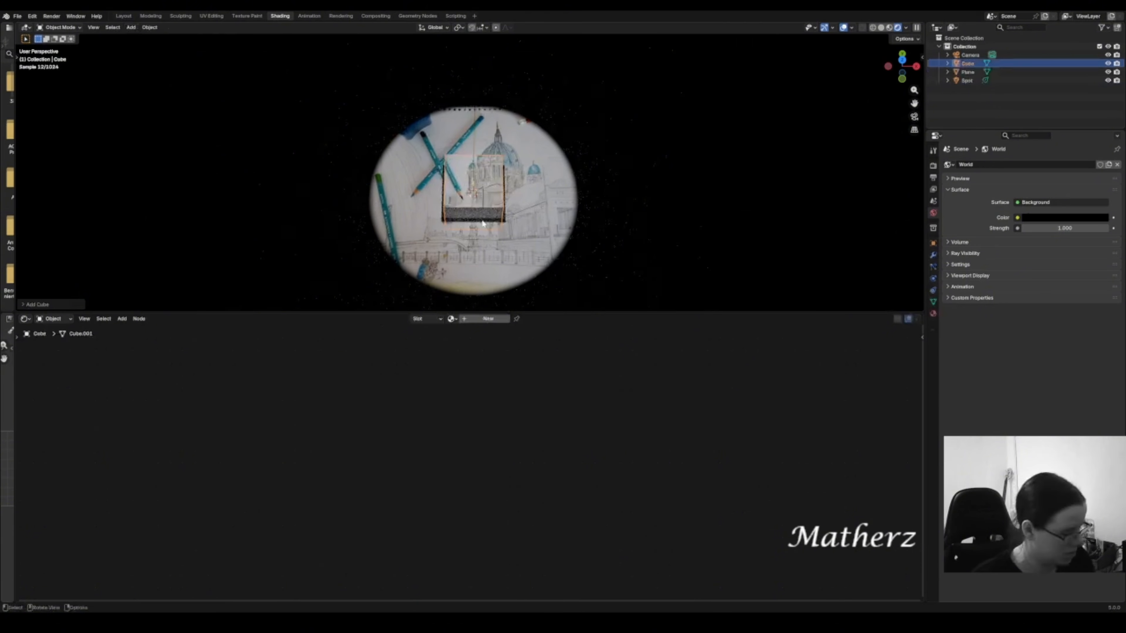
key(r)
key(x)
key(y)
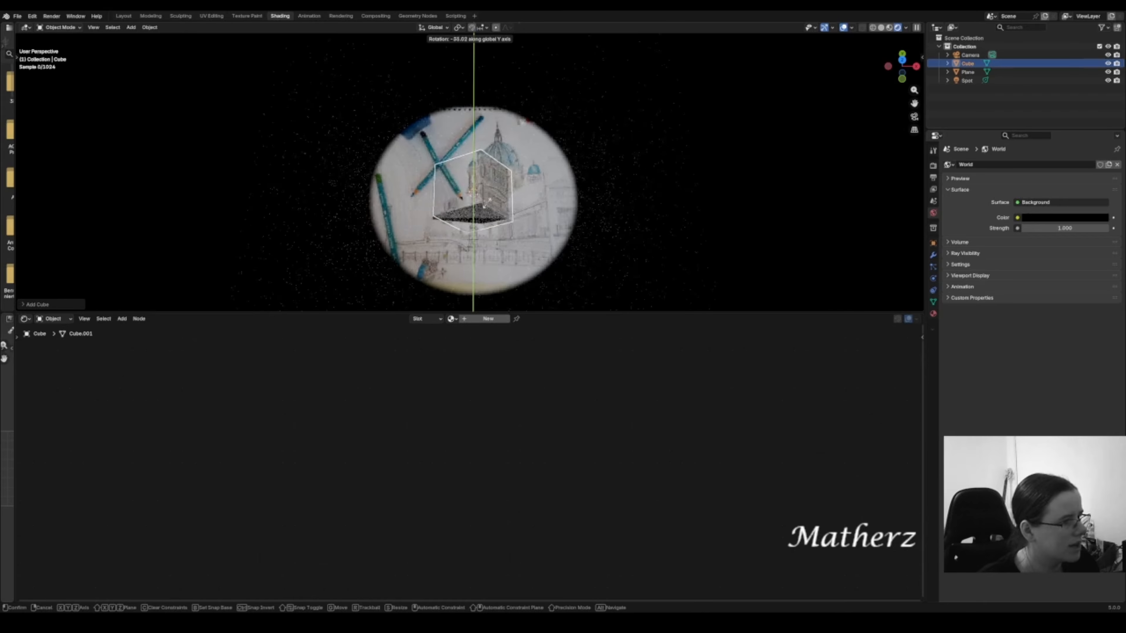
click(487, 205)
- Tilt the cube around the global X axis and check how the projected picture falls on it
middle_drag(543, 196, 507, 266)
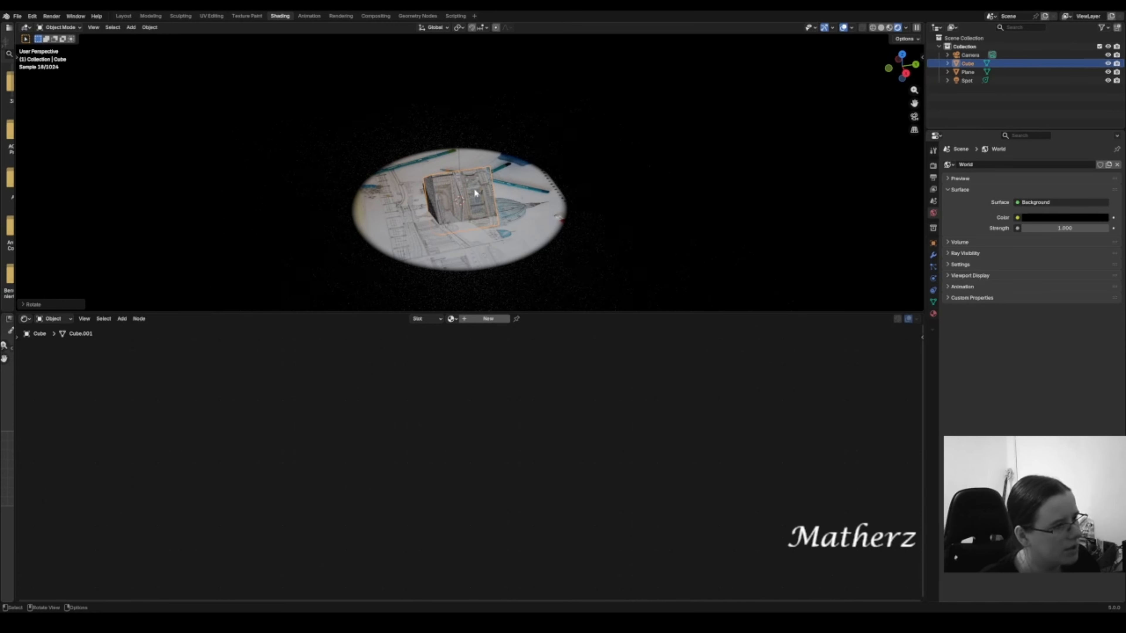
middle_drag(474, 189, 482, 163)
key(r)
key(x)
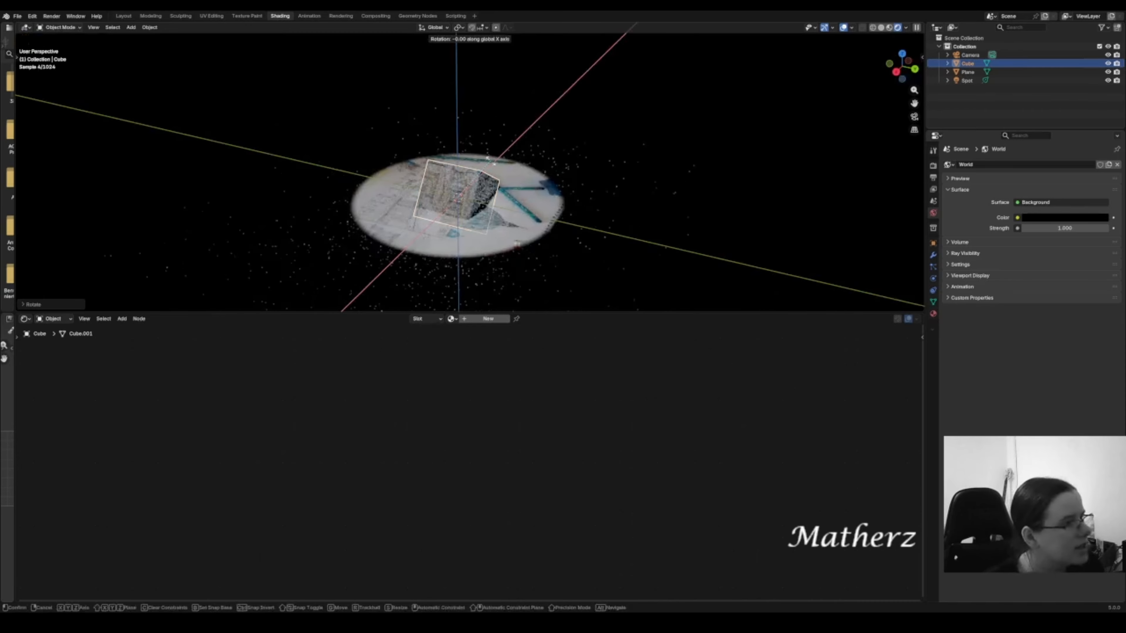
click(476, 137)
mouse_move(409, 213)
middle_down()
mouse_move(479, 239)
mouse_move(525, 278)
middle_up()
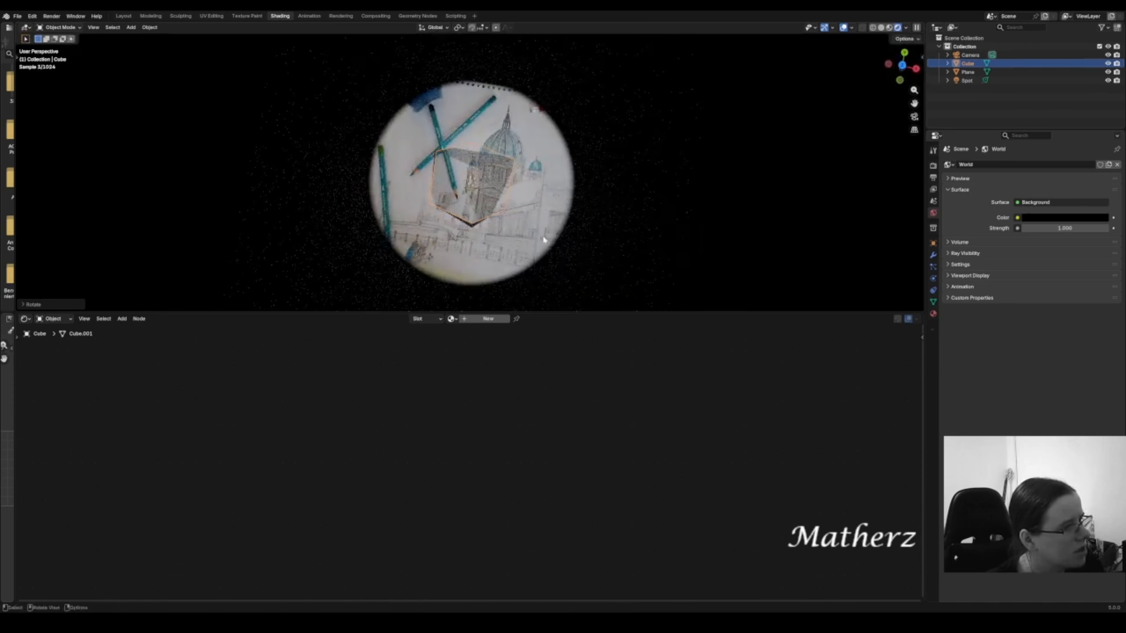
mouse_move(527, 224)
middle_down()
mouse_move(370, 137)
mouse_move(320, 131)
middle_up()
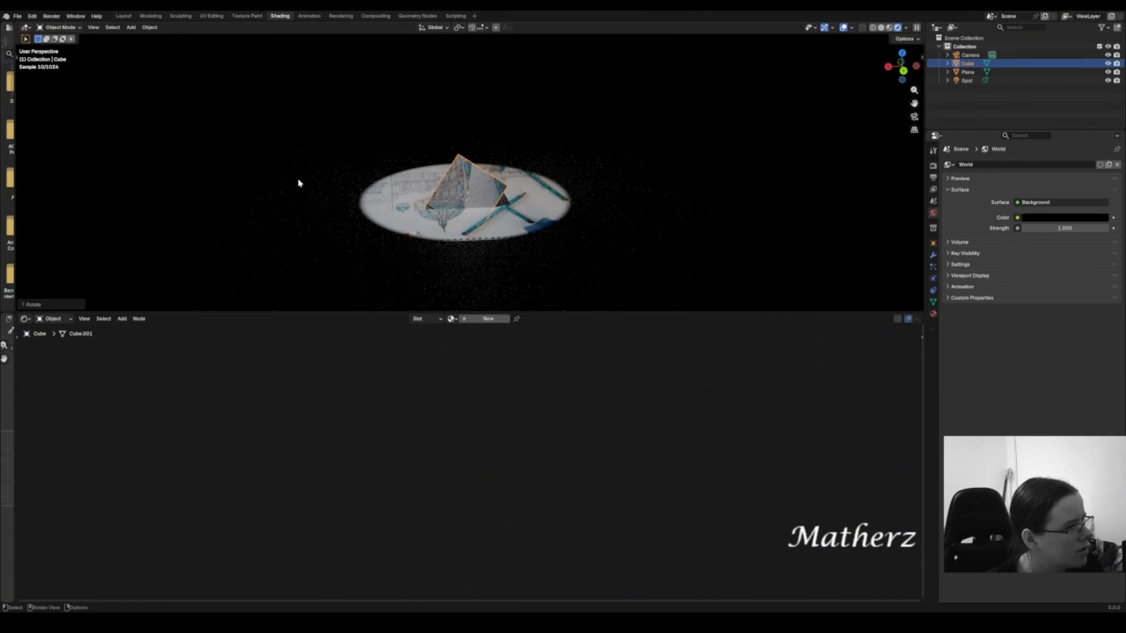
- Return to the Layout workspace, check the projection on the cube, and switch the viewport to solid shading
click(124, 15)
middle_drag(444, 378, 522, 386)
scroll(522, 385, up, 4)
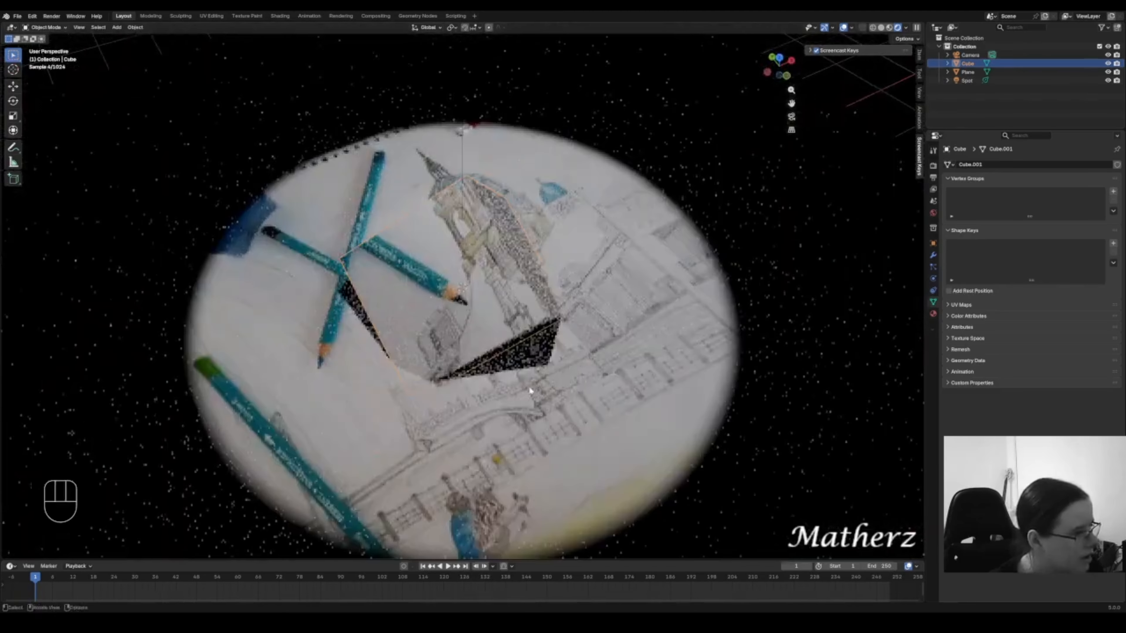
middle_drag(622, 378, 505, 333)
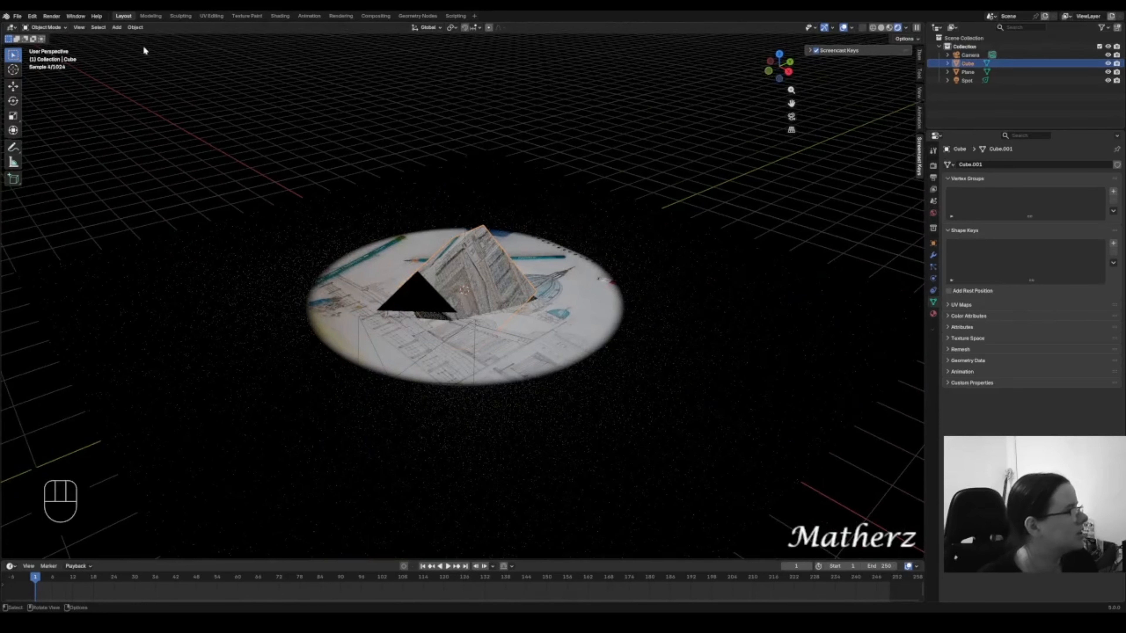
click(882, 28)
- Duplicate the spot light above the cube and move the copy about 5 m along the global X axis
scroll(458, 258, down, 3)
middle_drag(430, 284, 453, 284)
click(467, 65)
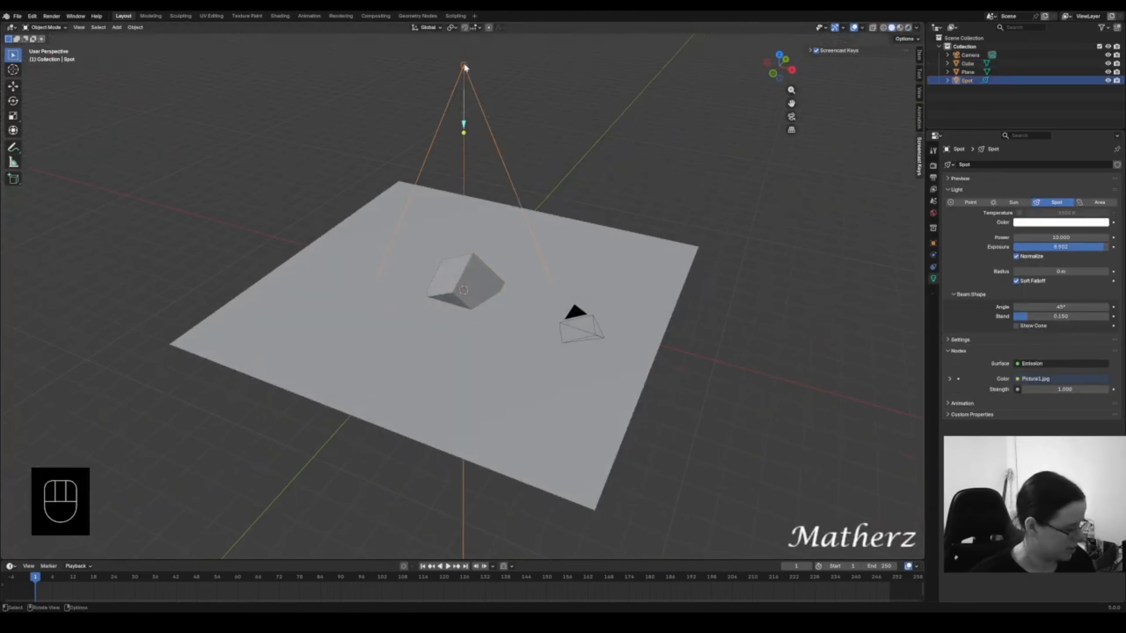
key(shift)
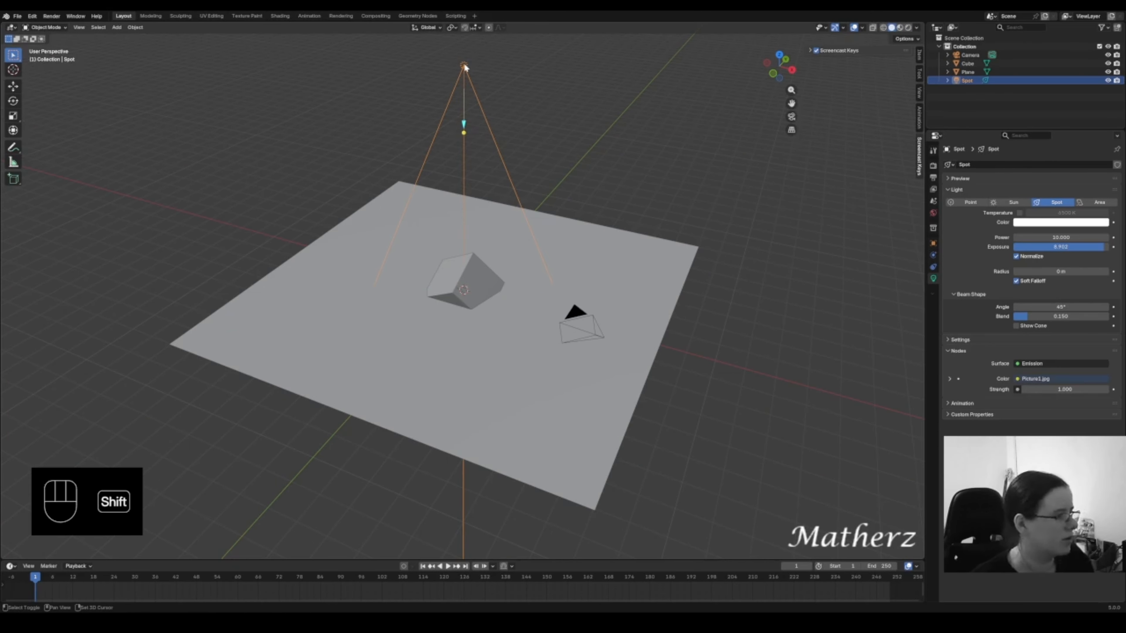
key(shift+d)
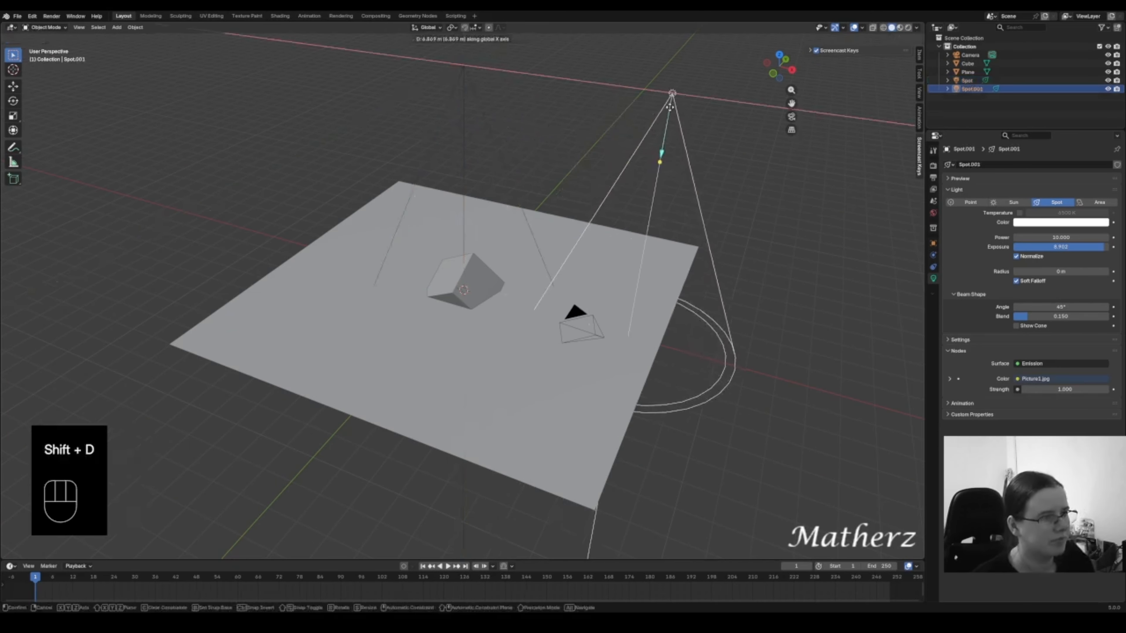
click(682, 106)
- Rotate the duplicated spot light around the global Y axis so it points toward the cube
key(r)
key(y)
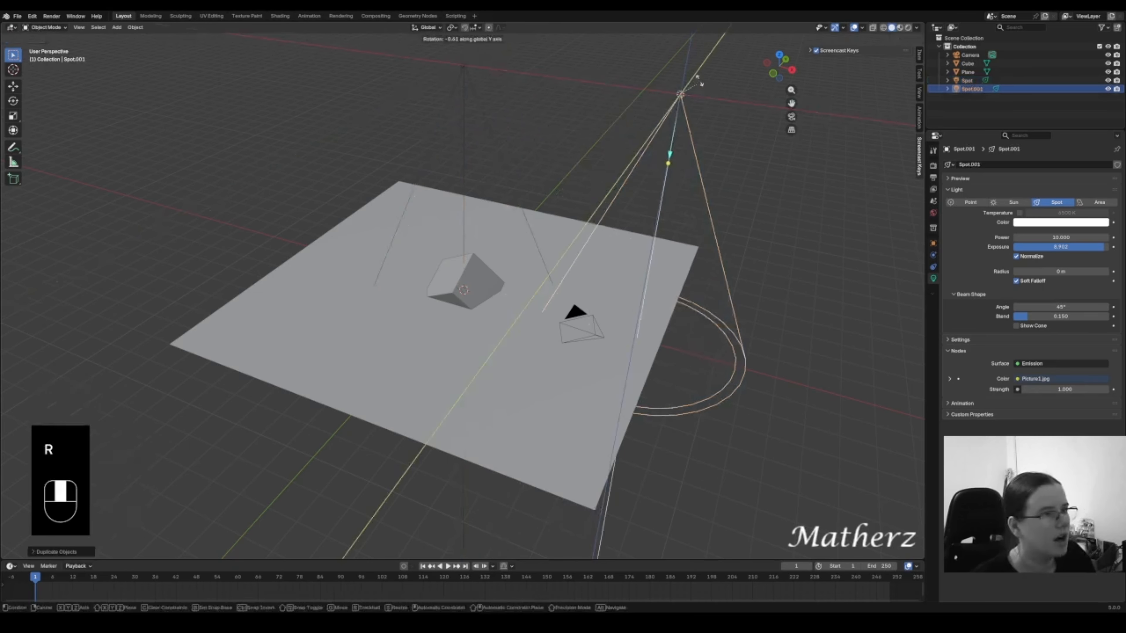
click(727, 106)
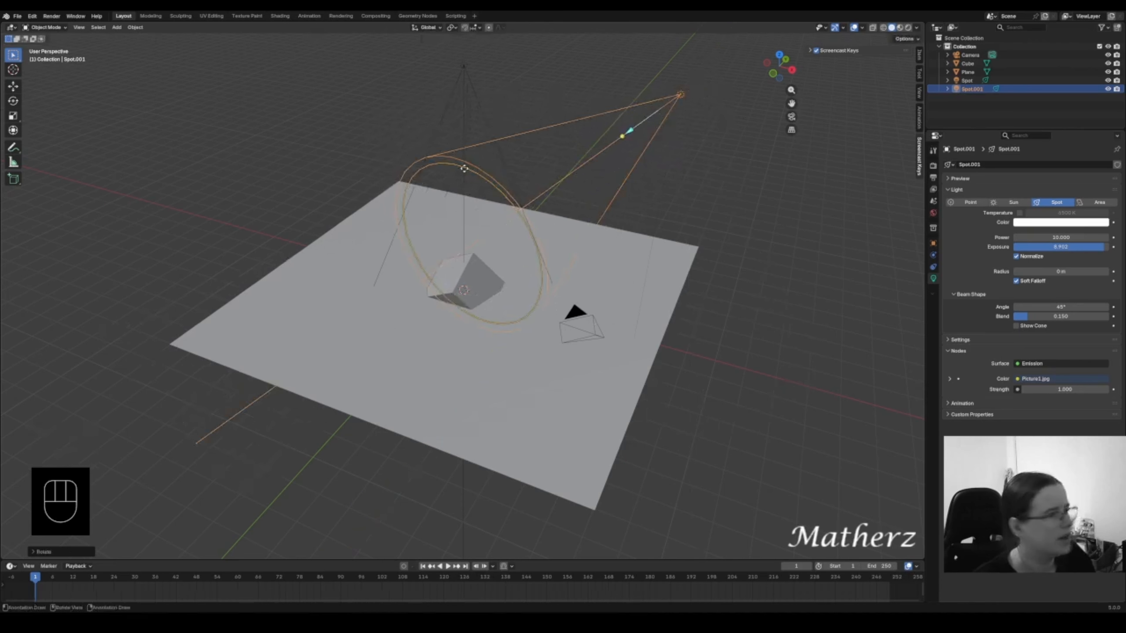
- Open the Shading workspace and toggle the duplicated spot light's viewport visibility to compare the overlapping projections
click(285, 14)
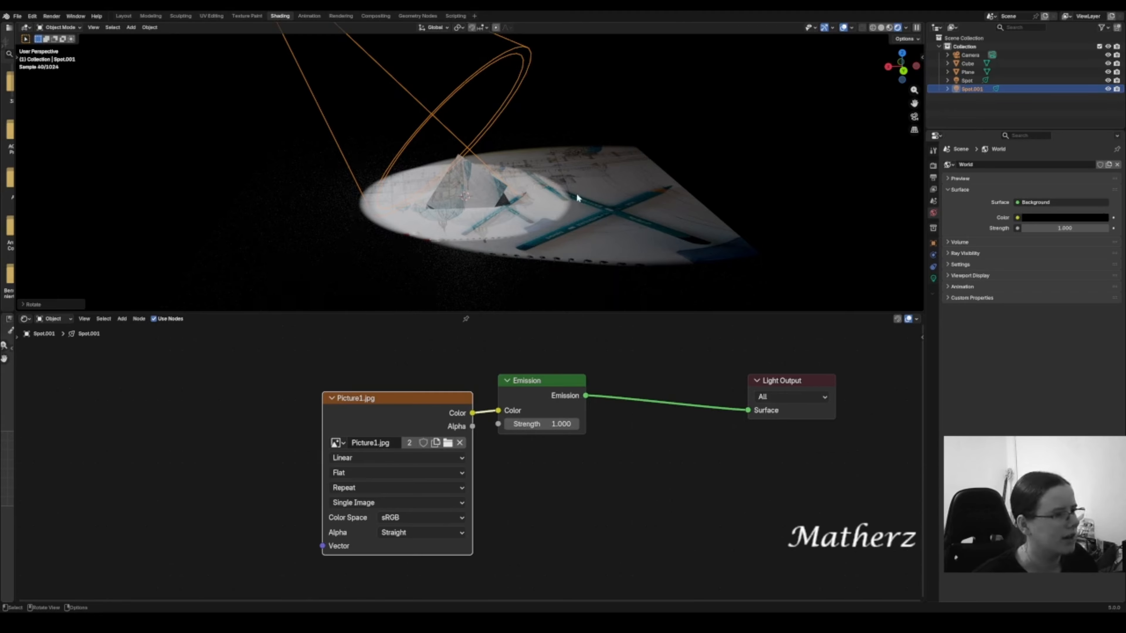
scroll(576, 194, down, 2)
scroll(501, 209, up, 3)
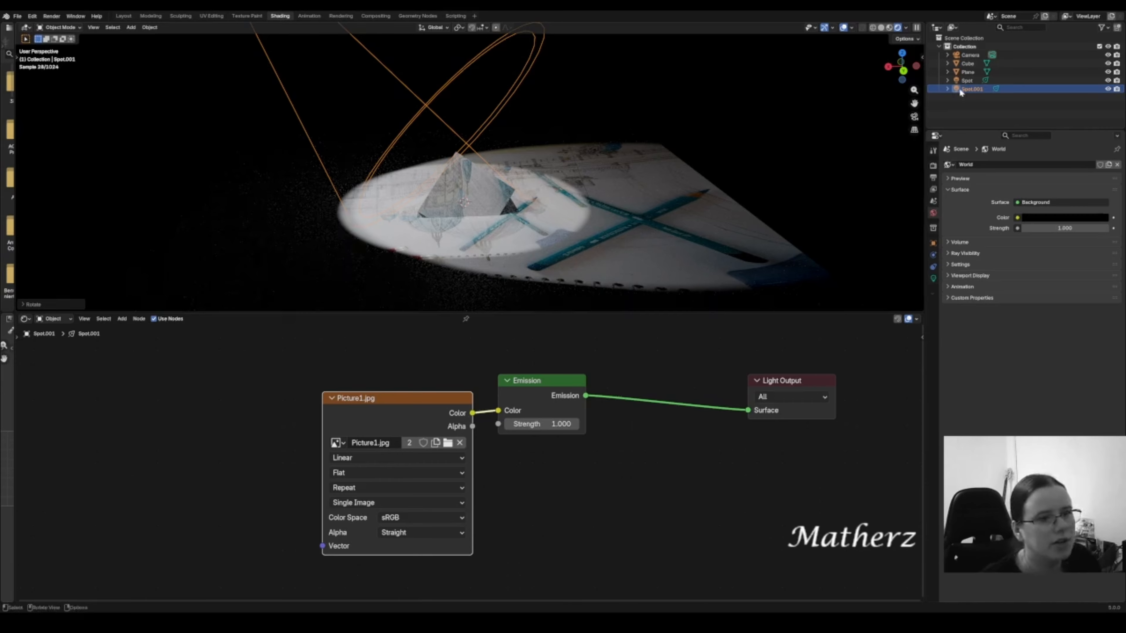
click(1107, 89)
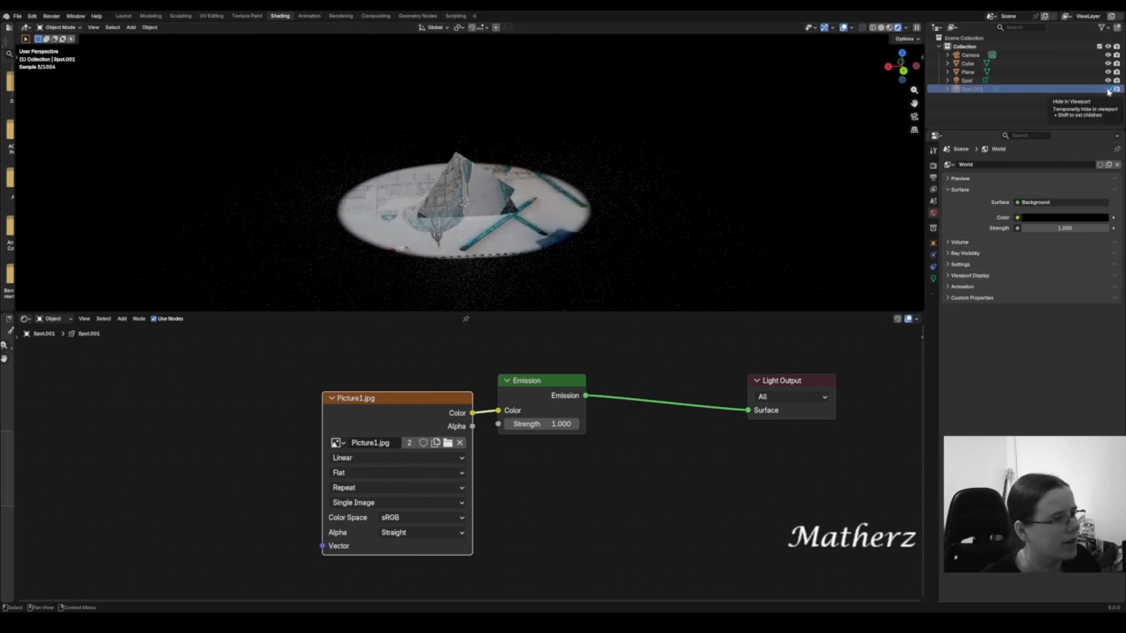
click(1108, 90)
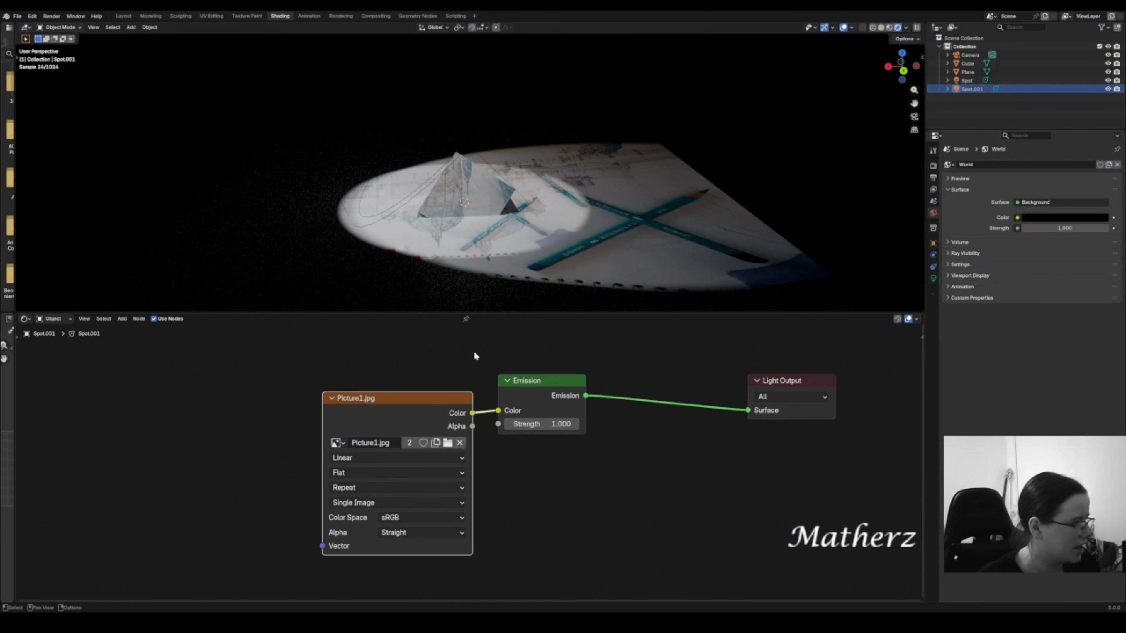
- Replace Picture1.jpg with 4-GARDEN.png in the duplicated spot light's Image Texture node
click(459, 442)
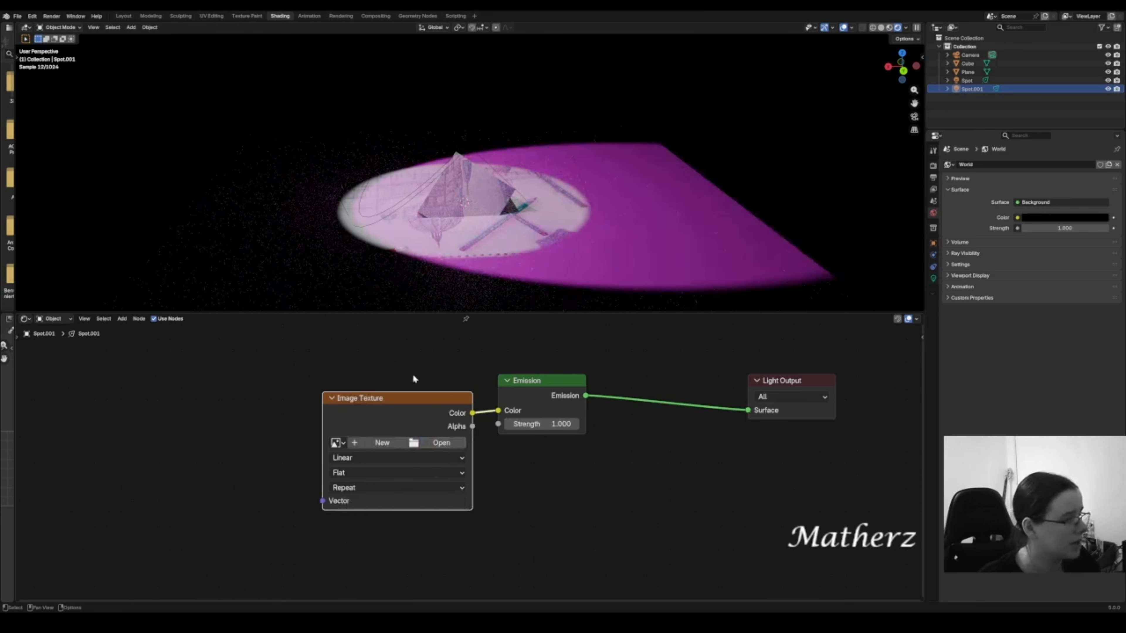
click(443, 443)
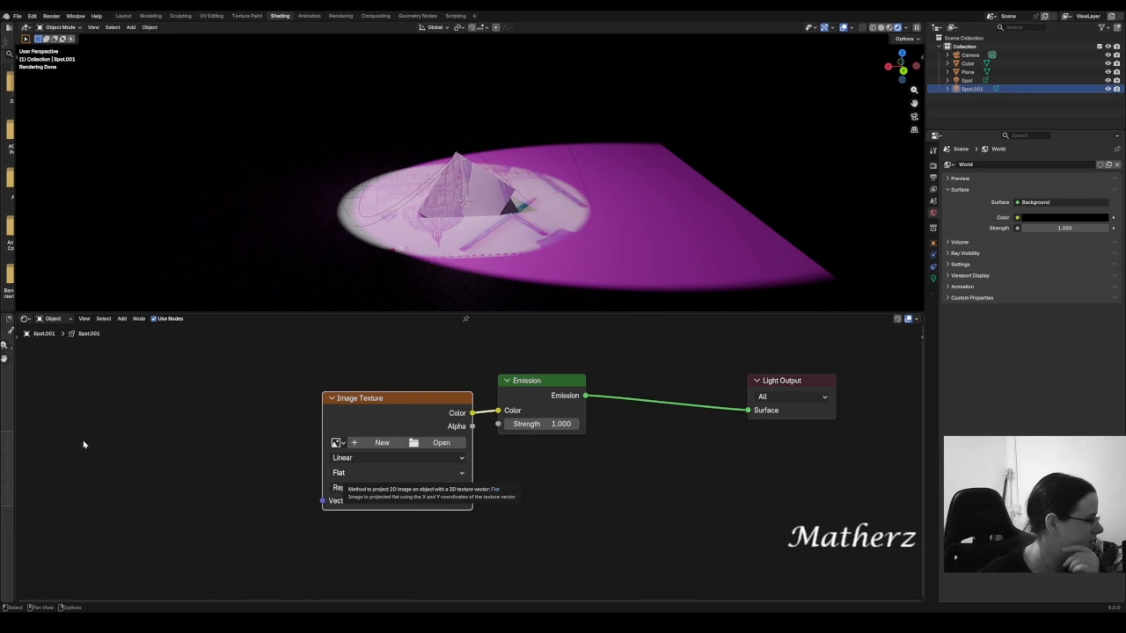
click(183, 294)
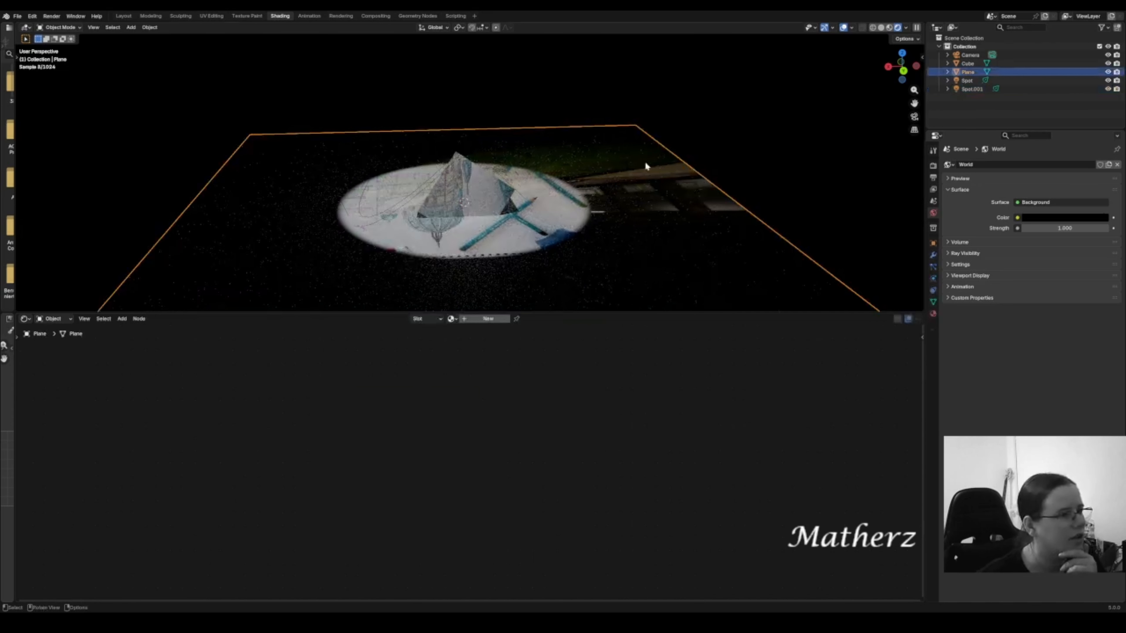
- Hide the original spot light in the viewport and examine the garden picture projected on the plane and cube
middle_drag(605, 185, 427, 240)
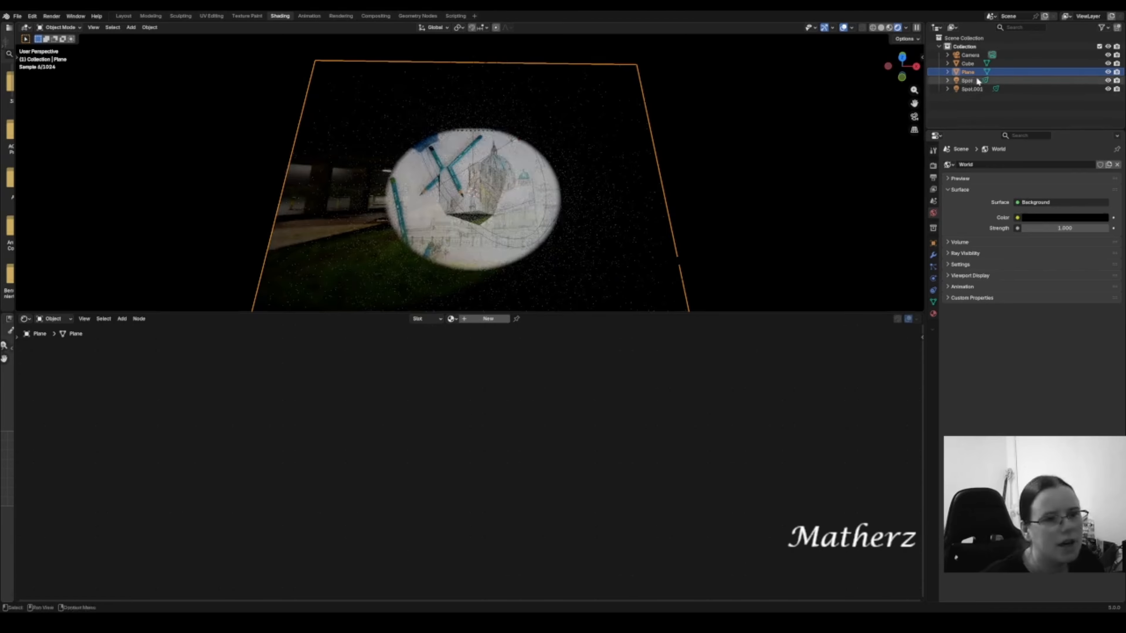
click(1107, 81)
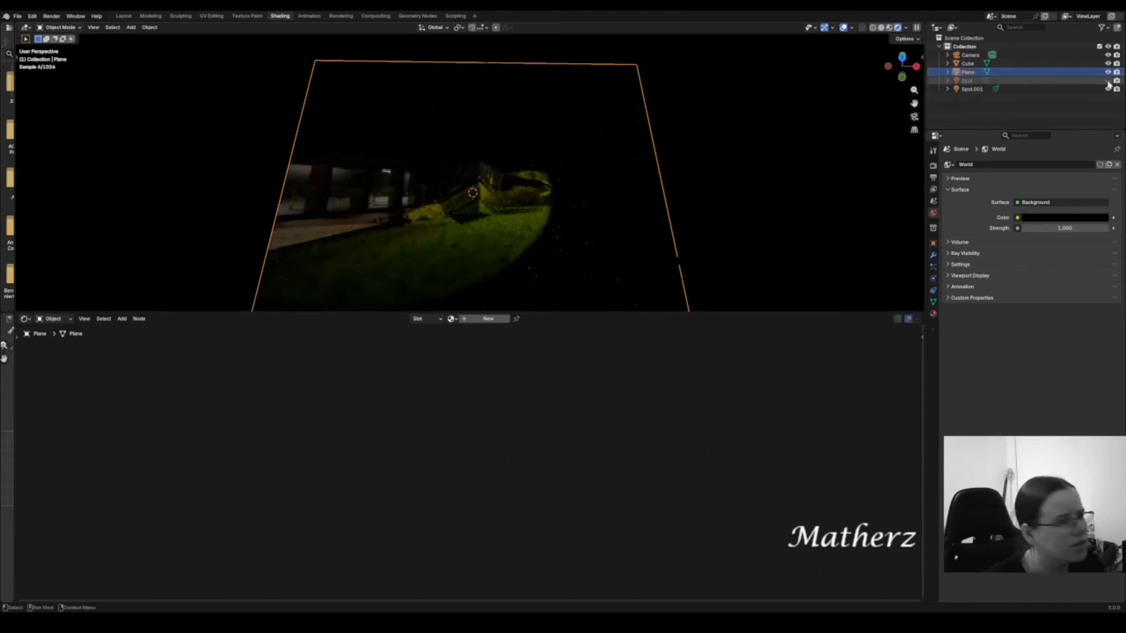
scroll(461, 206, up, 5)
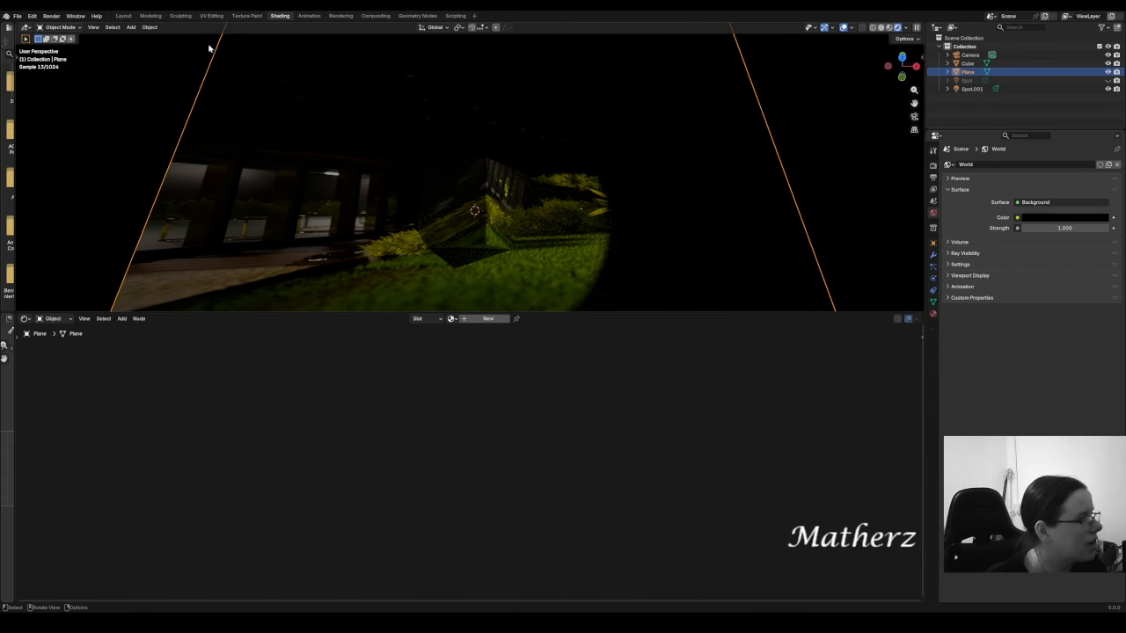
scroll(454, 191, down, 1)
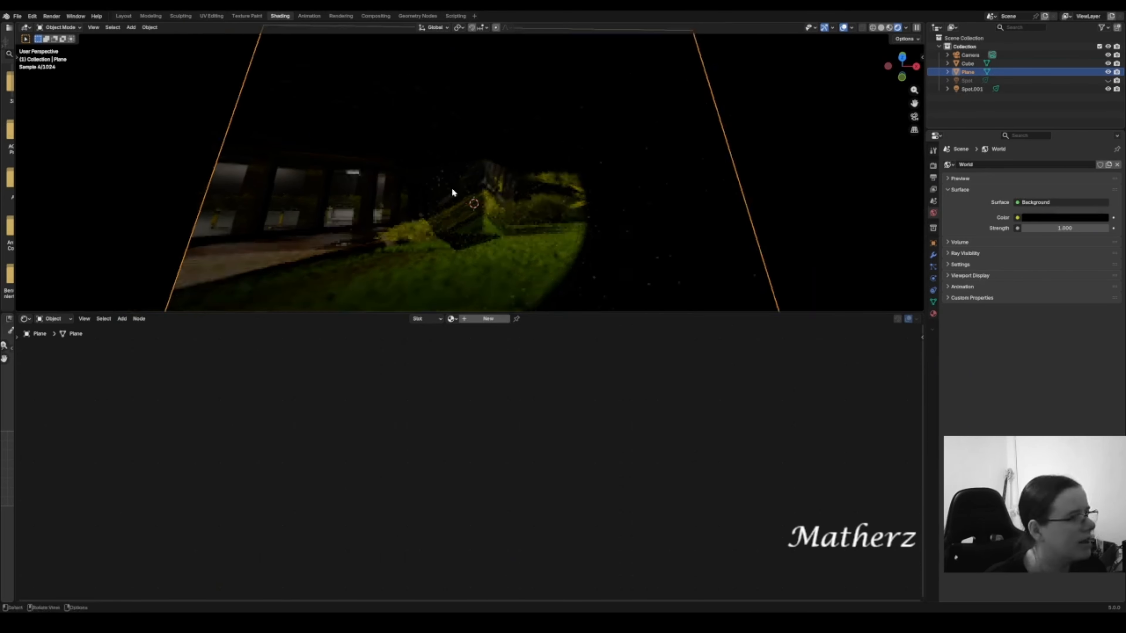
- Show the garden projection in the Layout workspace with rendered shading and raise the duplicated spot light's exposure to 10
click(123, 17)
mouse_move(586, 229)
middle_down()
mouse_move(659, 280)
mouse_move(819, 239)
mouse_move(814, 272)
middle_up()
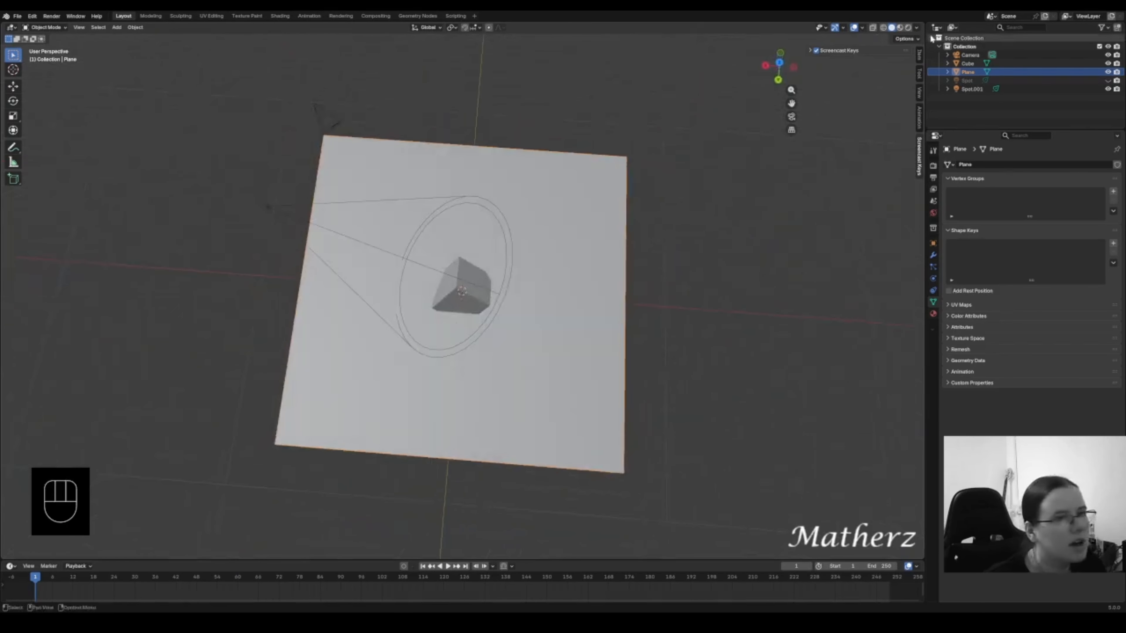
click(908, 27)
mouse_move(545, 330)
middle_down()
mouse_move(579, 302)
mouse_move(459, 327)
mouse_move(433, 279)
mouse_move(392, 275)
mouse_move(410, 266)
mouse_move(445, 310)
middle_up()
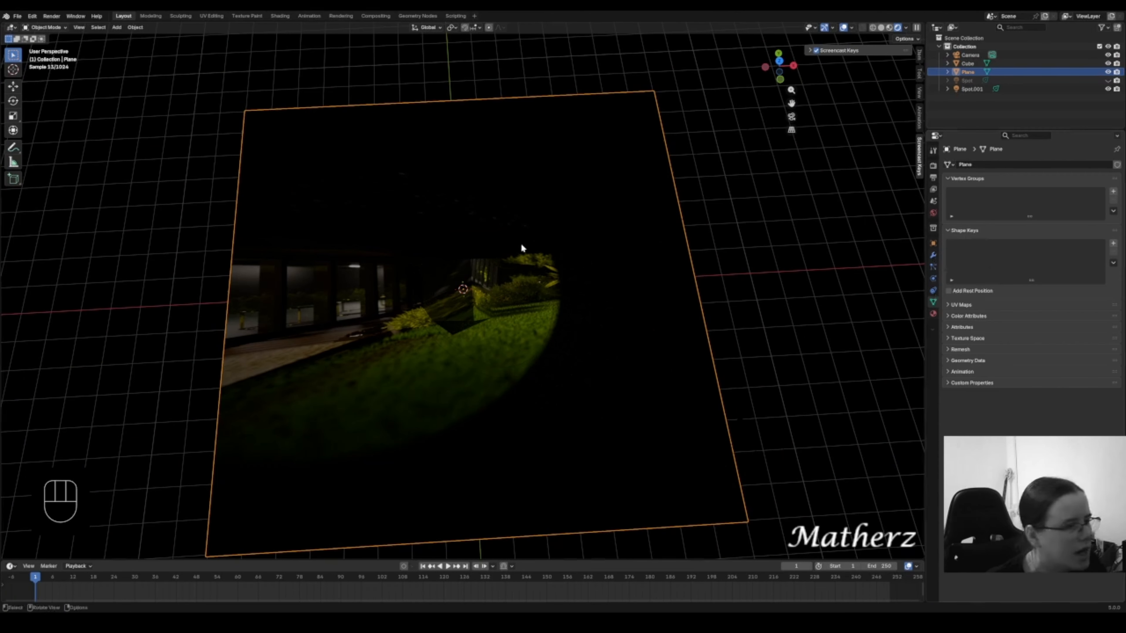
click(453, 344)
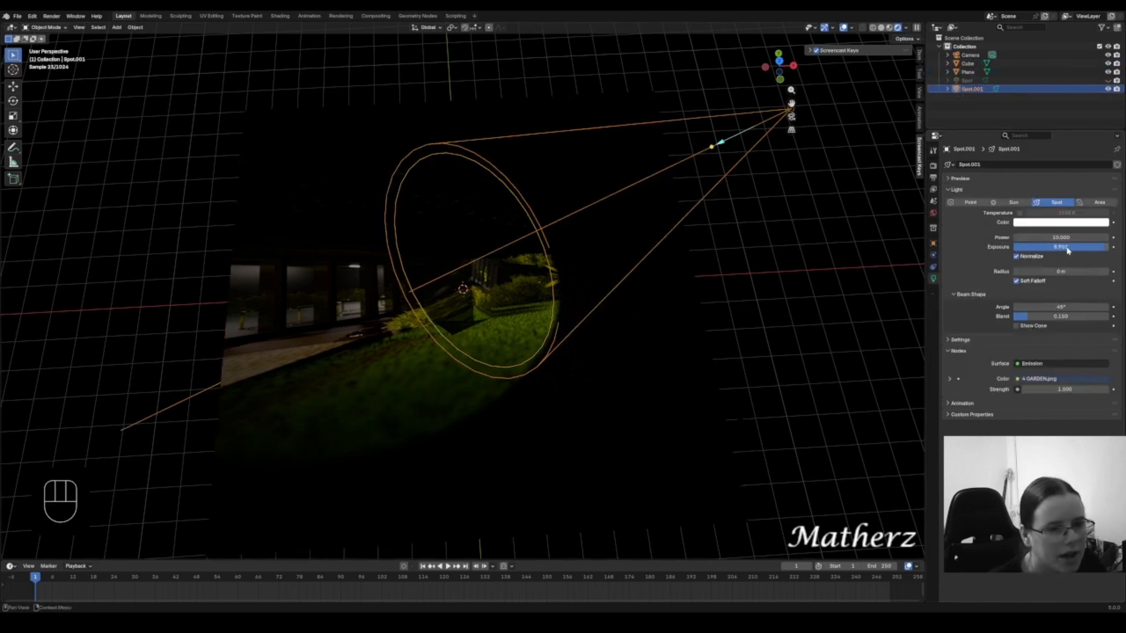
drag(1070, 247, 1101, 247)
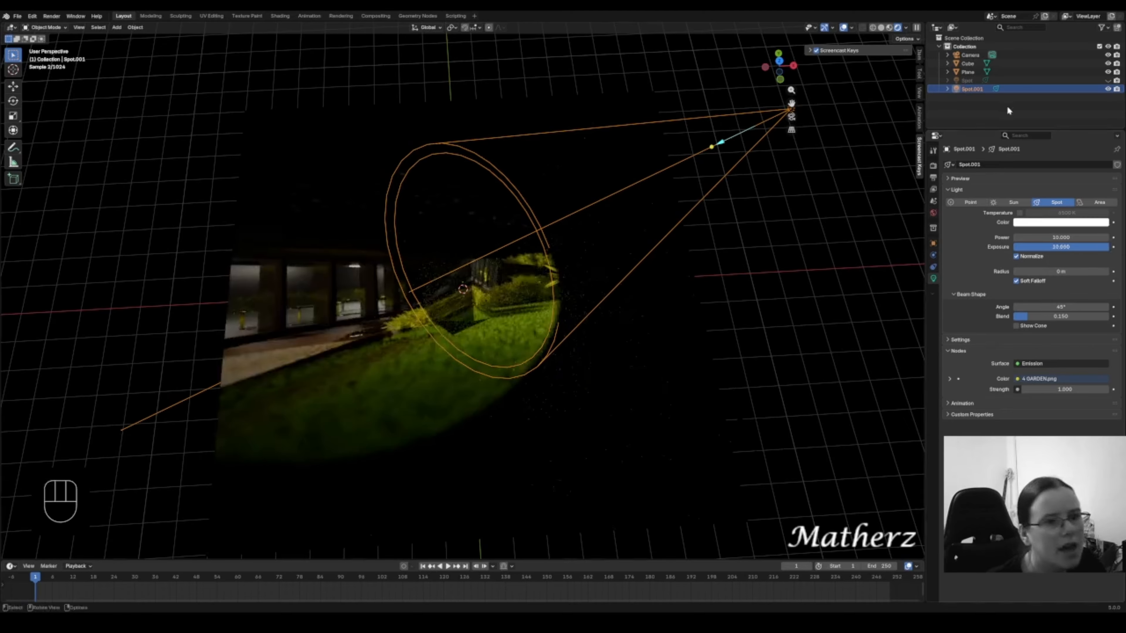
- Unhide the original spot light and slightly lower its exposure
click(1108, 81)
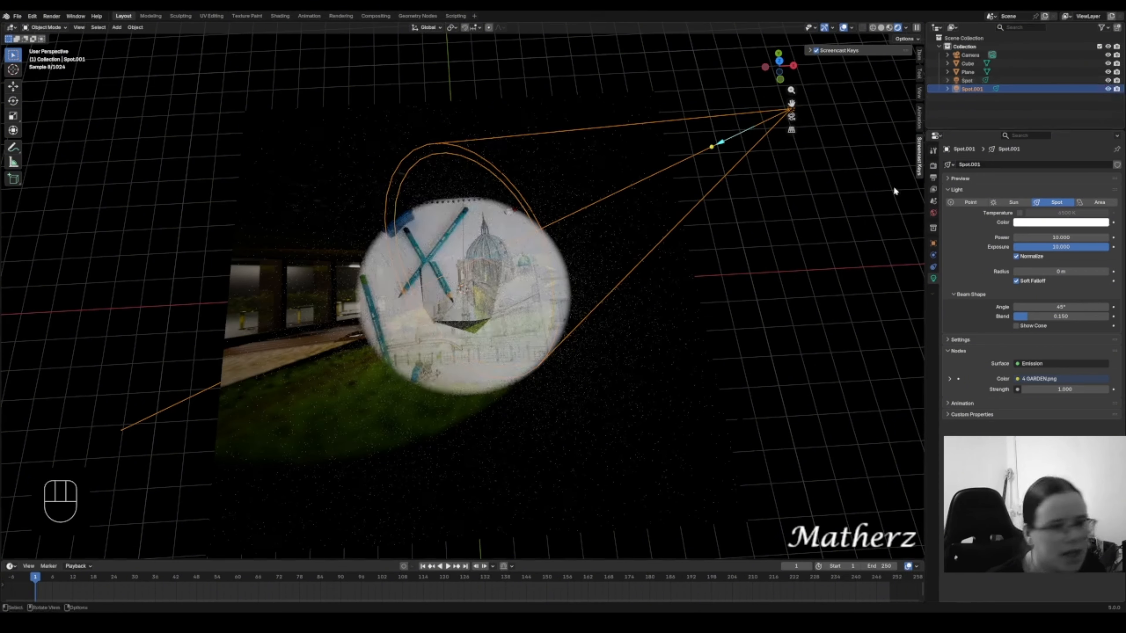
click(979, 79)
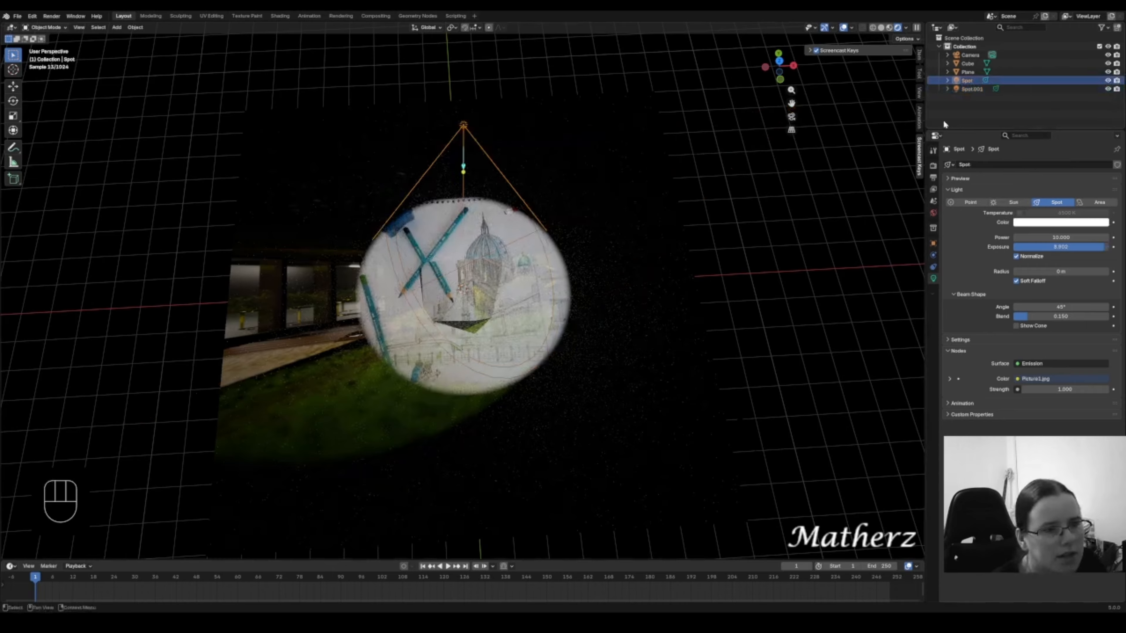
mouse_move(1077, 245)
mouse_down()
mouse_move(1052, 246)
mouse_move(1064, 247)
mouse_up()
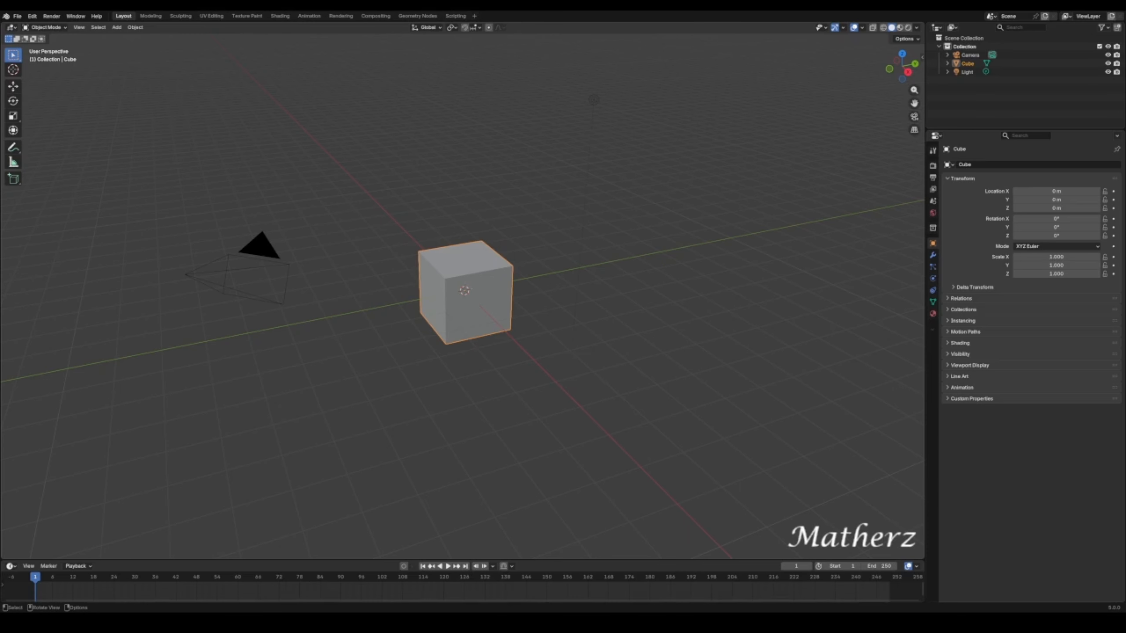
- Enlarge the timeline area in the default cube scene and align the active camera to the current view
click(250, 279)
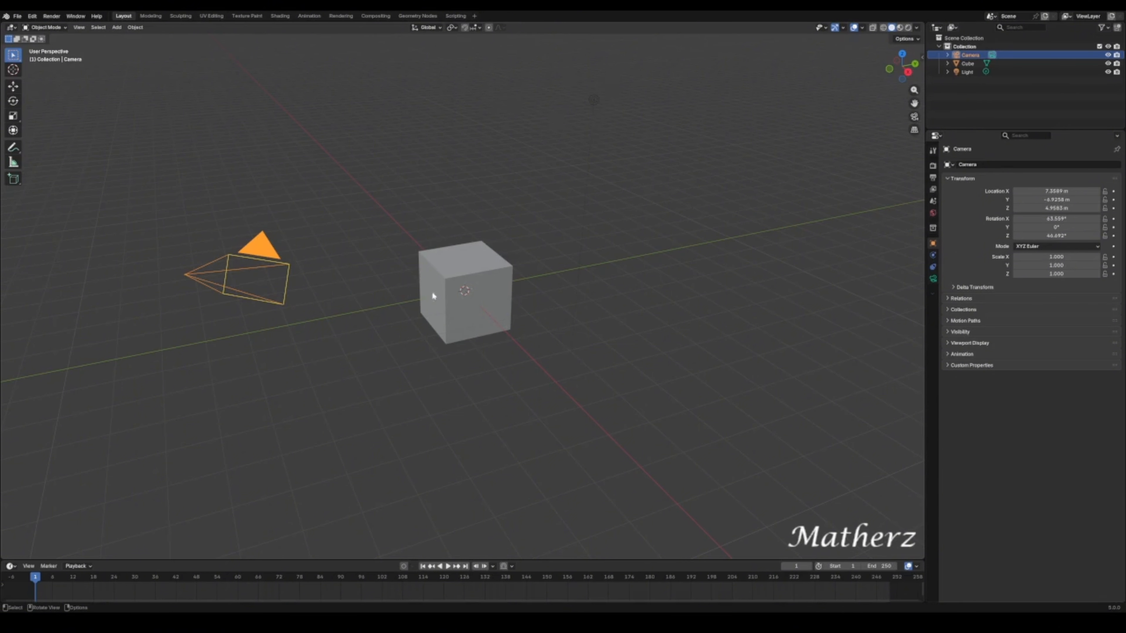
drag(249, 559, 267, 467)
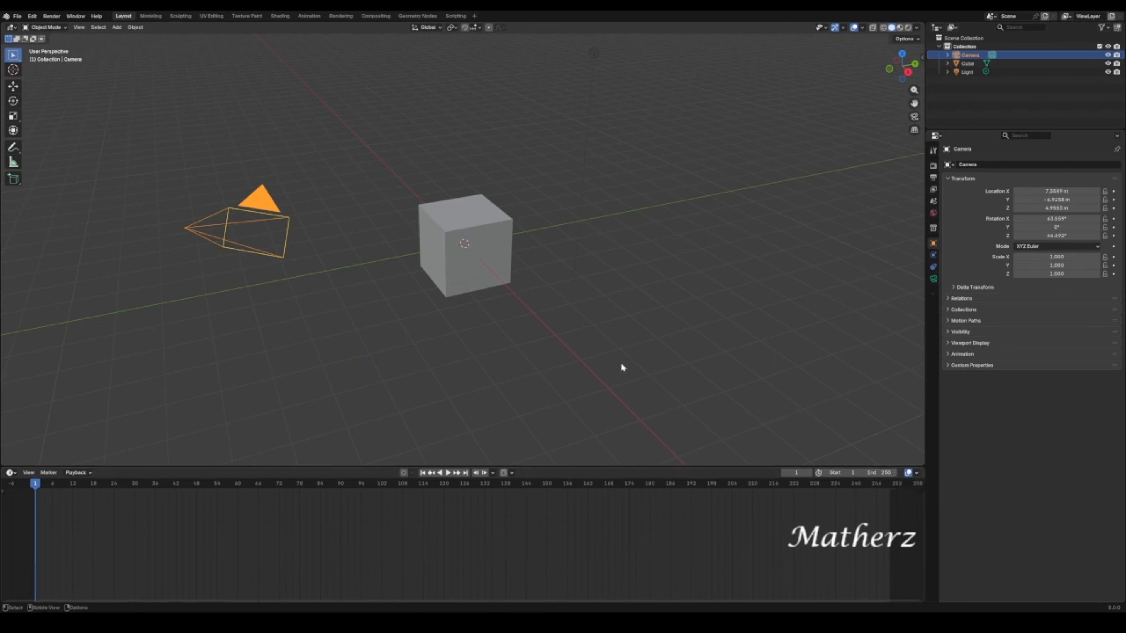
scroll(484, 262, up, 4)
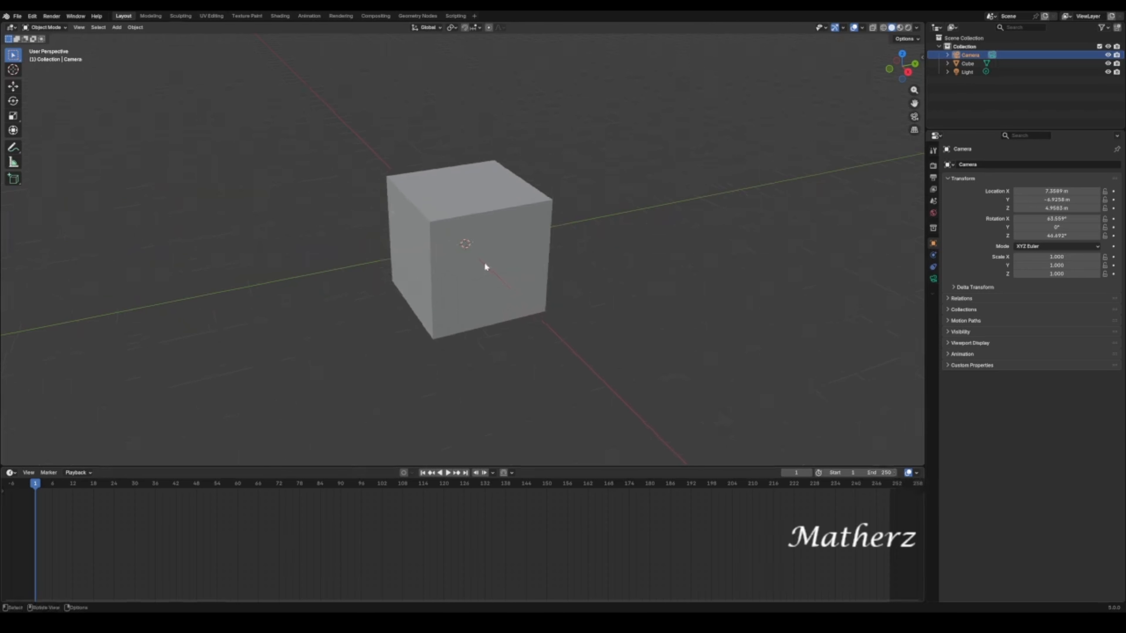
scroll(483, 263, down, 6)
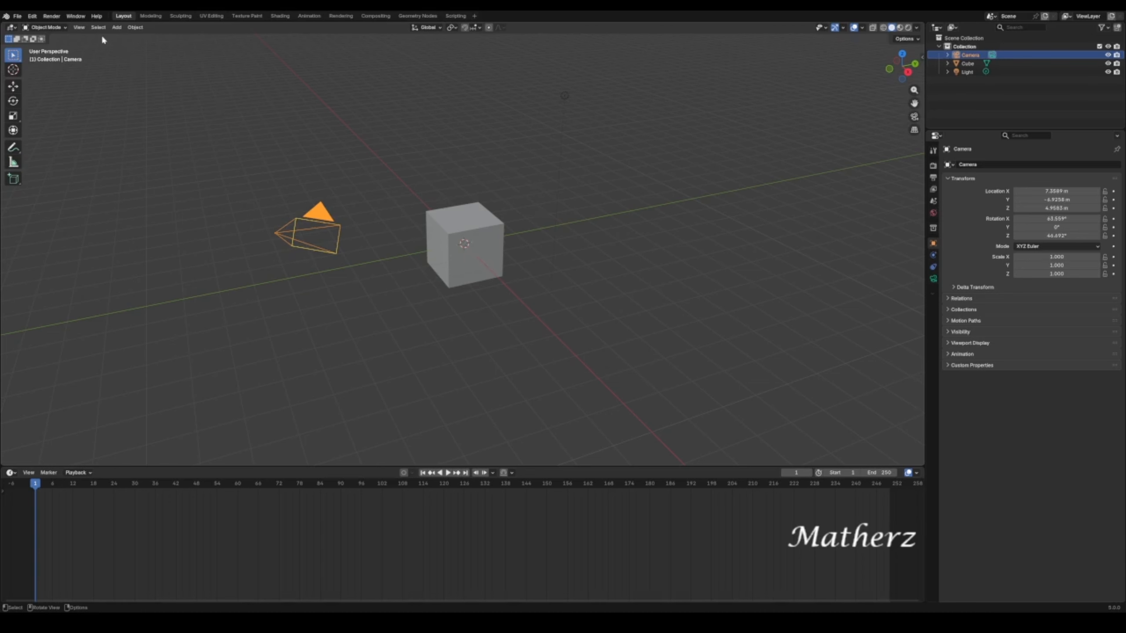
click(85, 28)
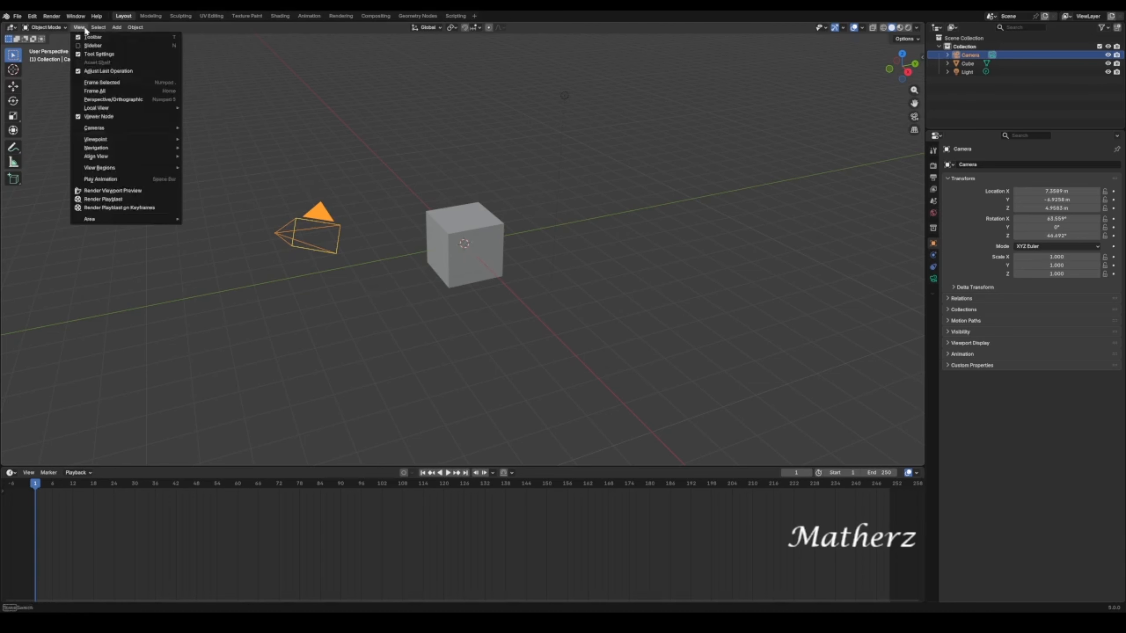
mouse_move(107, 158)
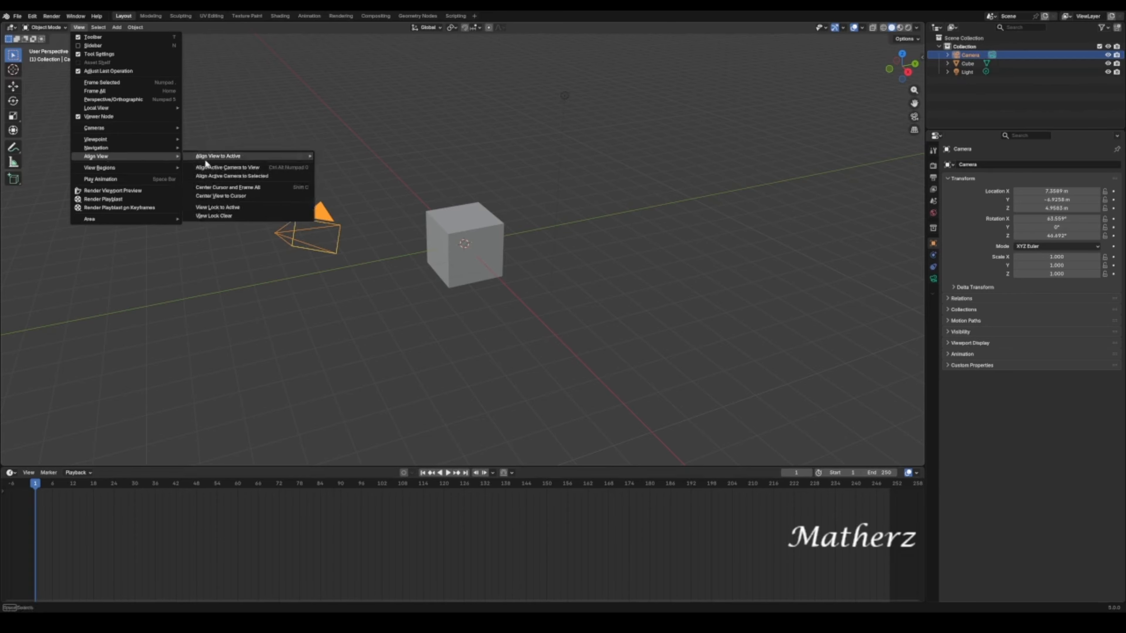
click(262, 169)
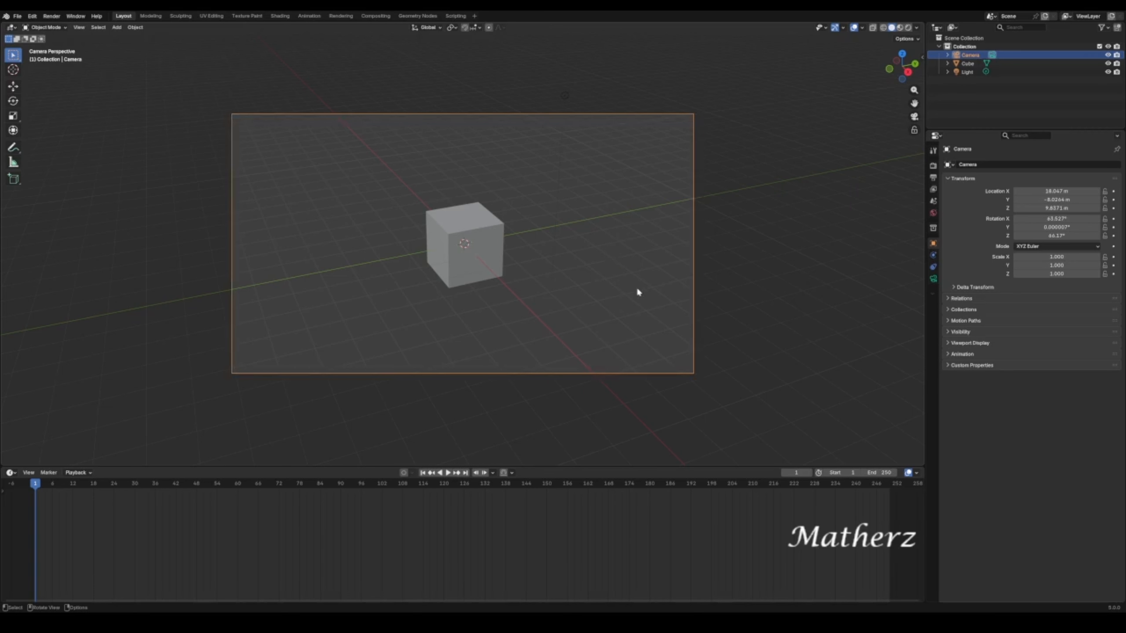
- Move the camera so the cube sits near the right edge of the camera frame
key(g)
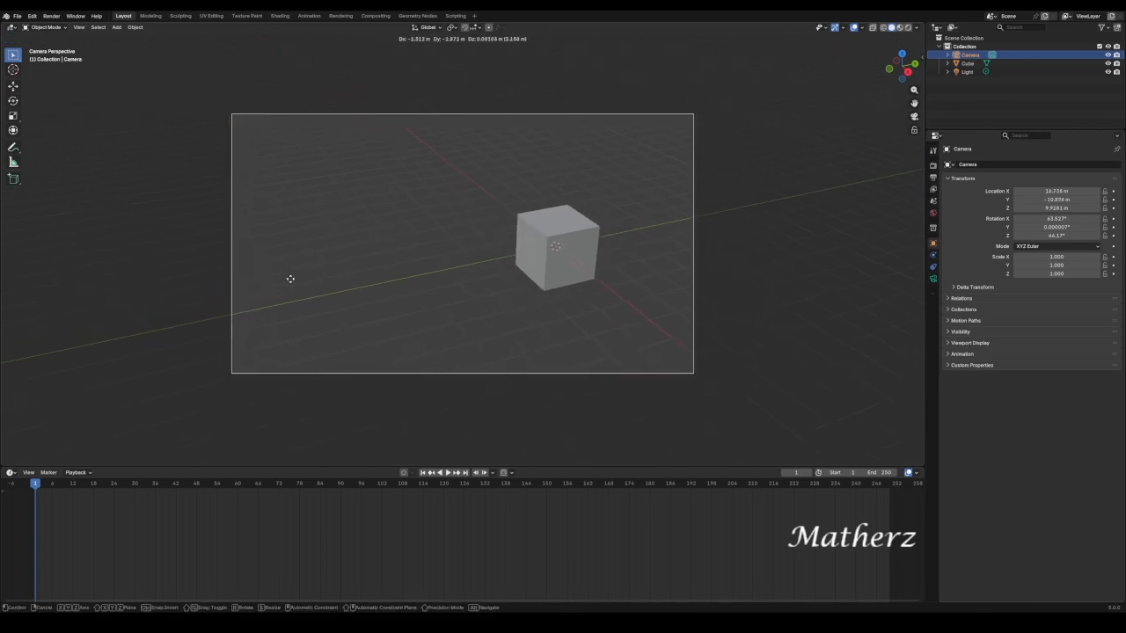
click(70, 294)
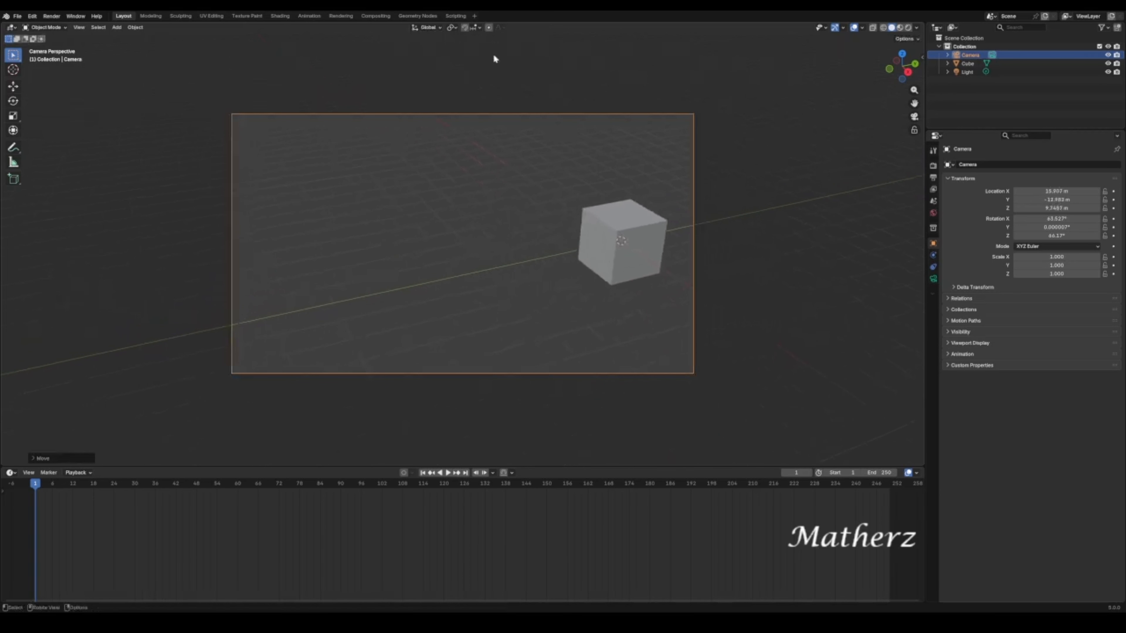
- Enable the Screencast Keys display and collapse its settings
click(924, 58)
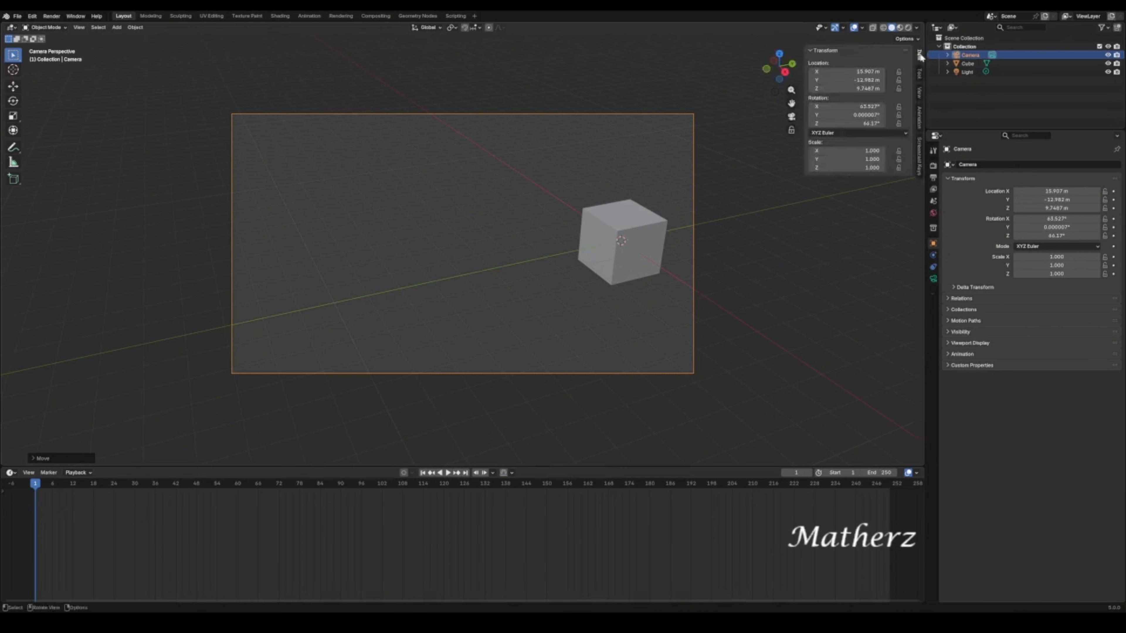
click(924, 150)
click(817, 51)
click(810, 51)
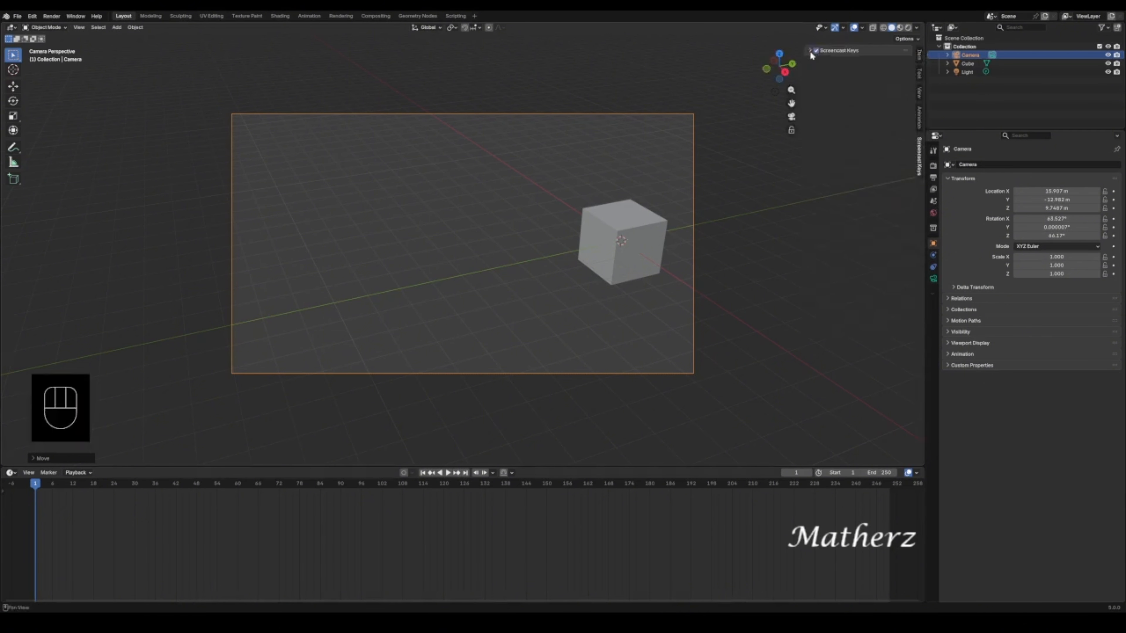
- Nudge the camera with the cube kept near the right edge of its frame, and insert a Location keyframe at frame 1
key(g)
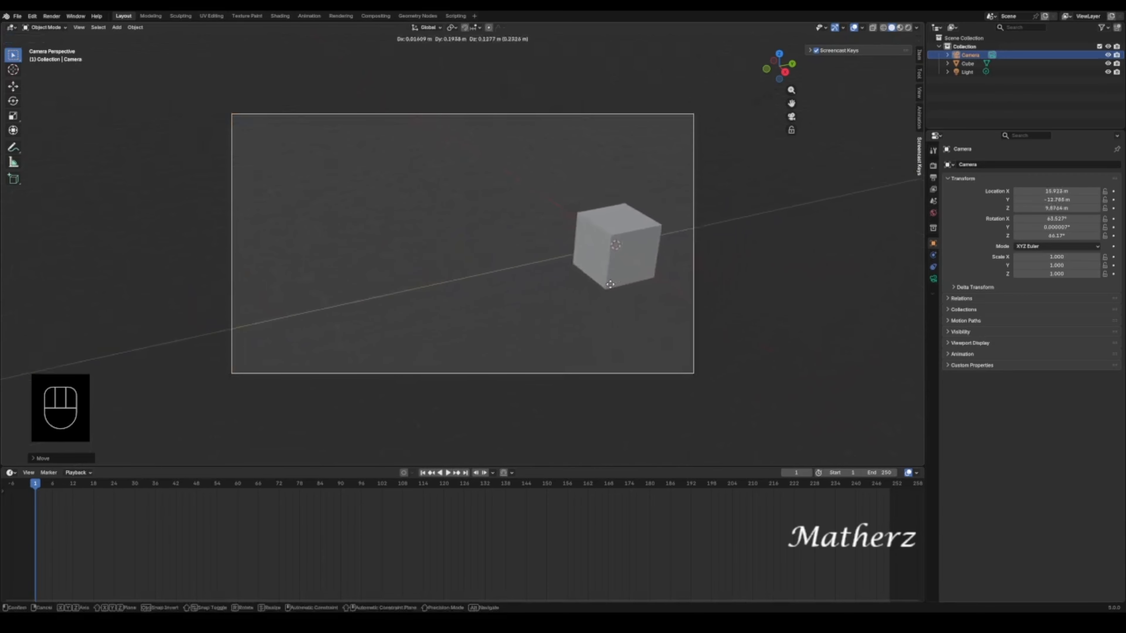
click(576, 286)
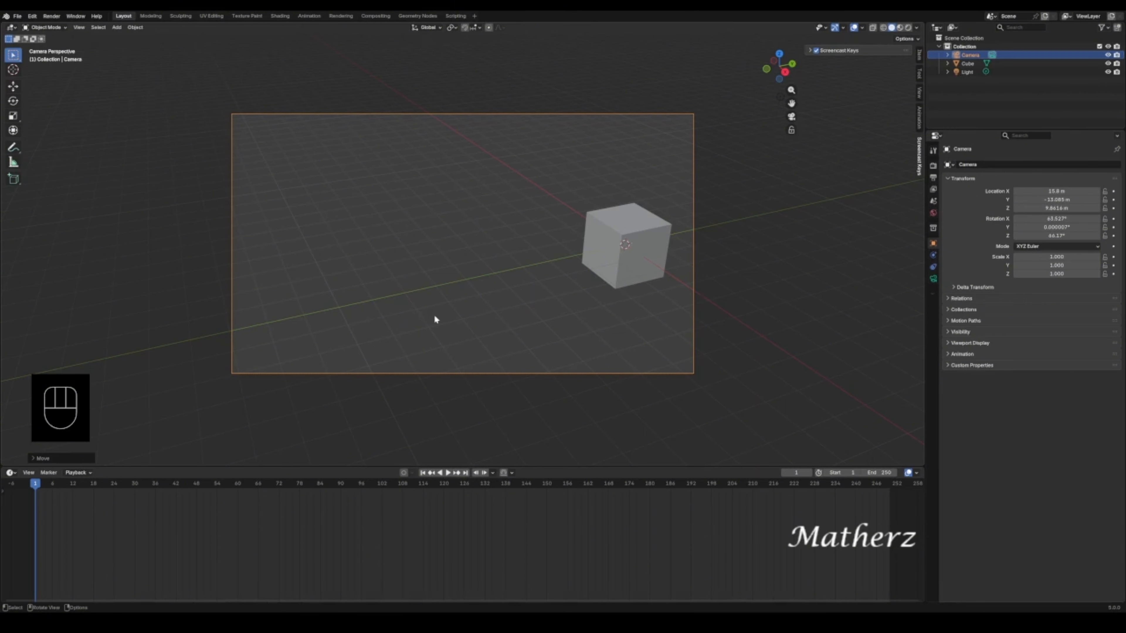
key(k)
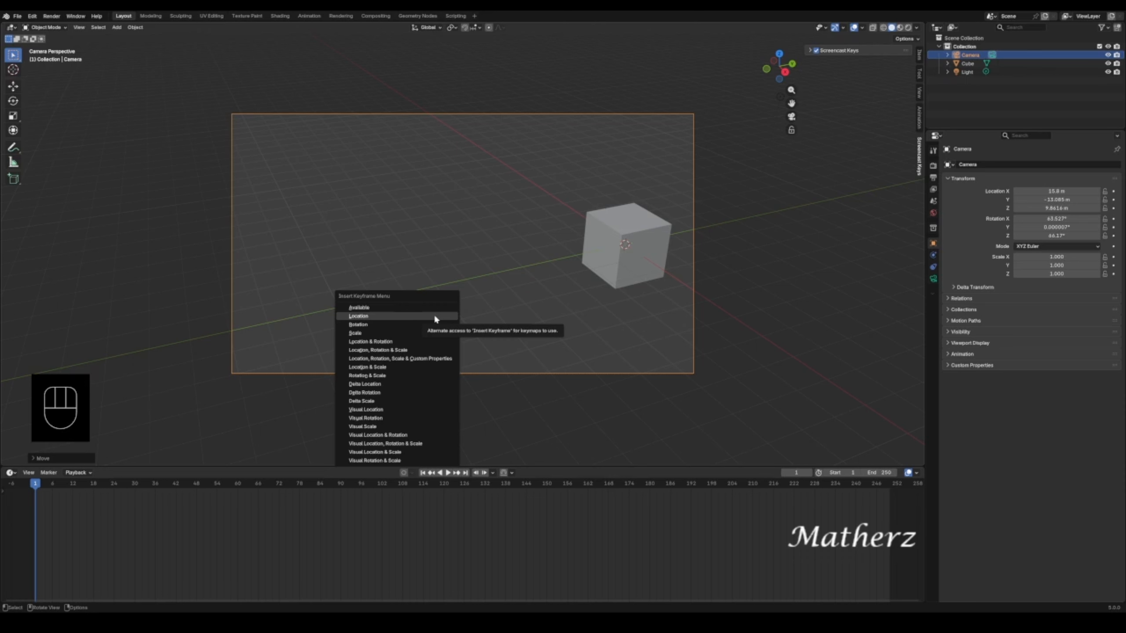
click(434, 317)
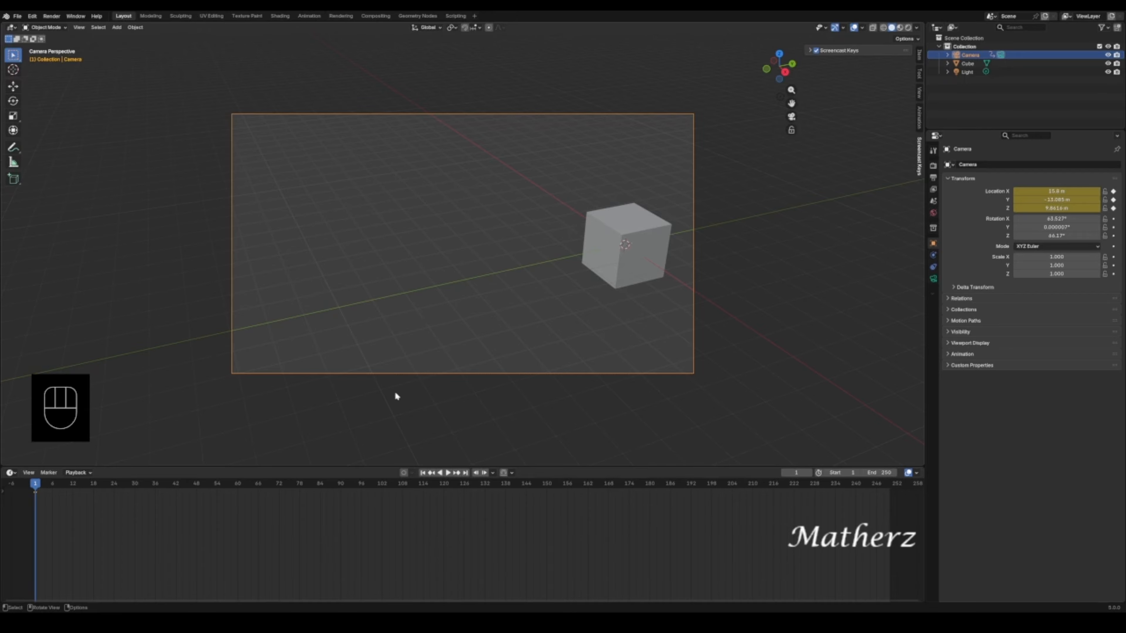
- At frame 100, move the camera so the cube sits near the left edge of its frame and insert a Location keyframe
drag(34, 489, 58, 492)
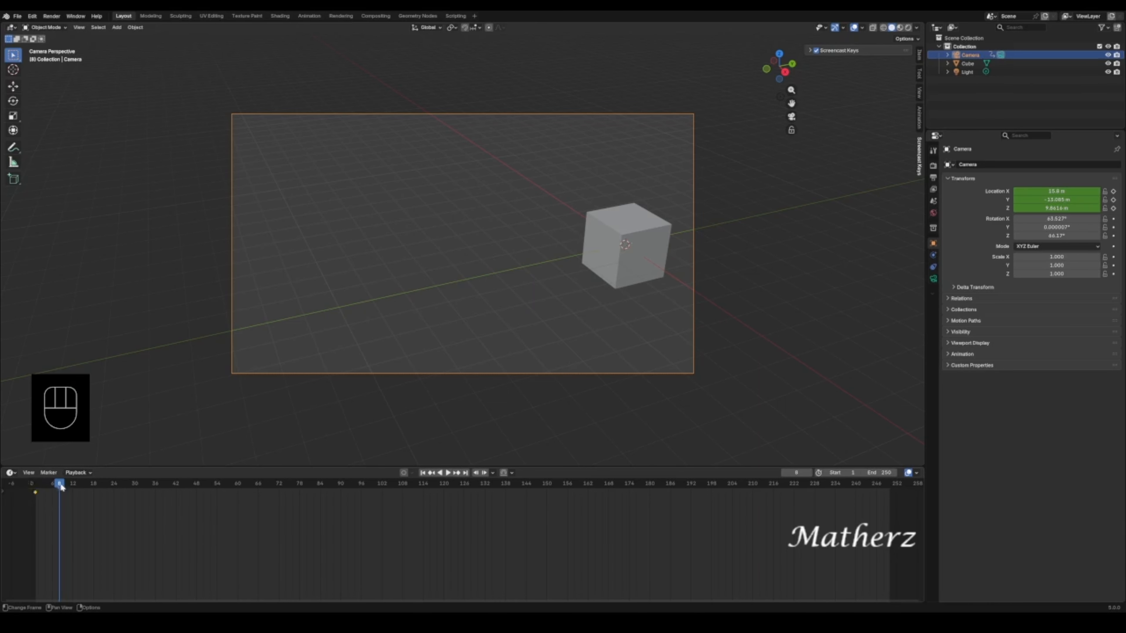
drag(62, 490, 35, 488)
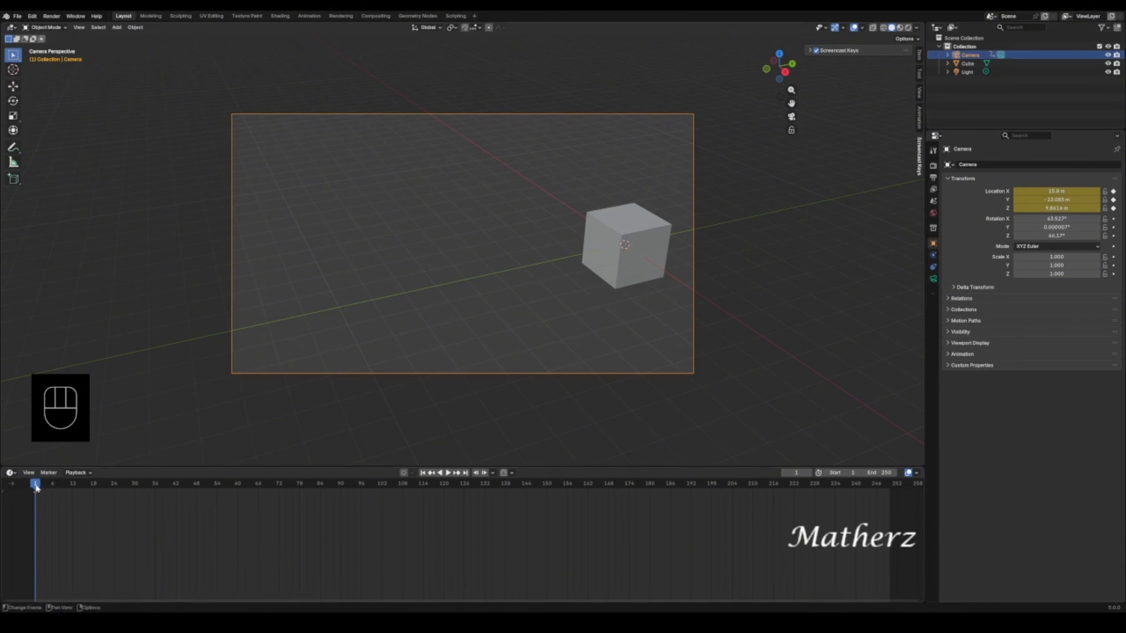
drag(35, 486, 373, 494)
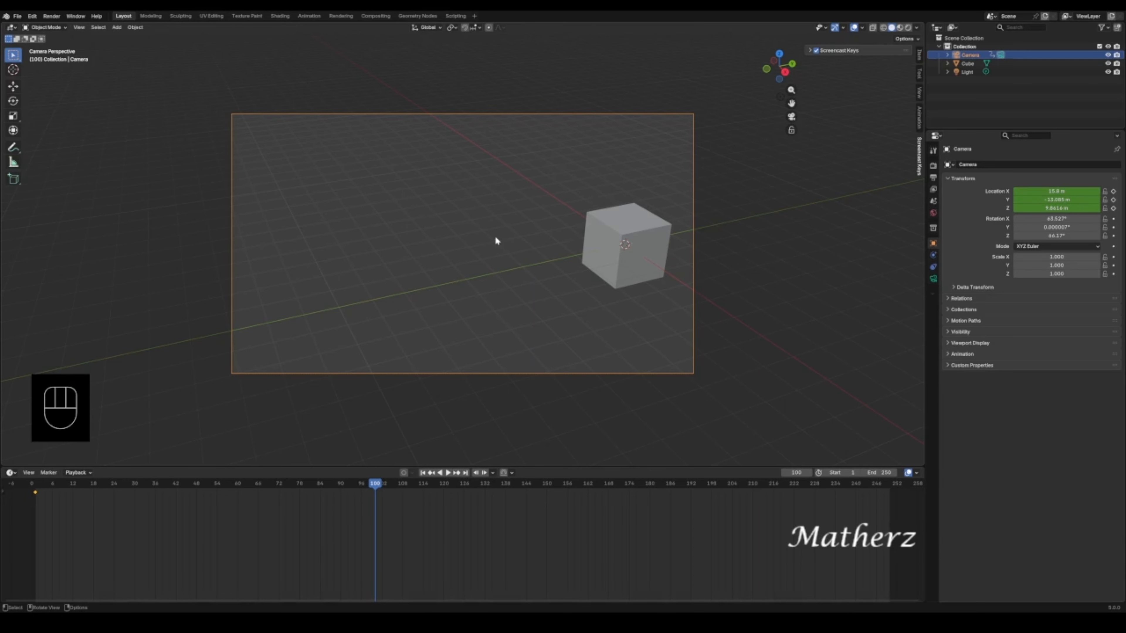
key(g)
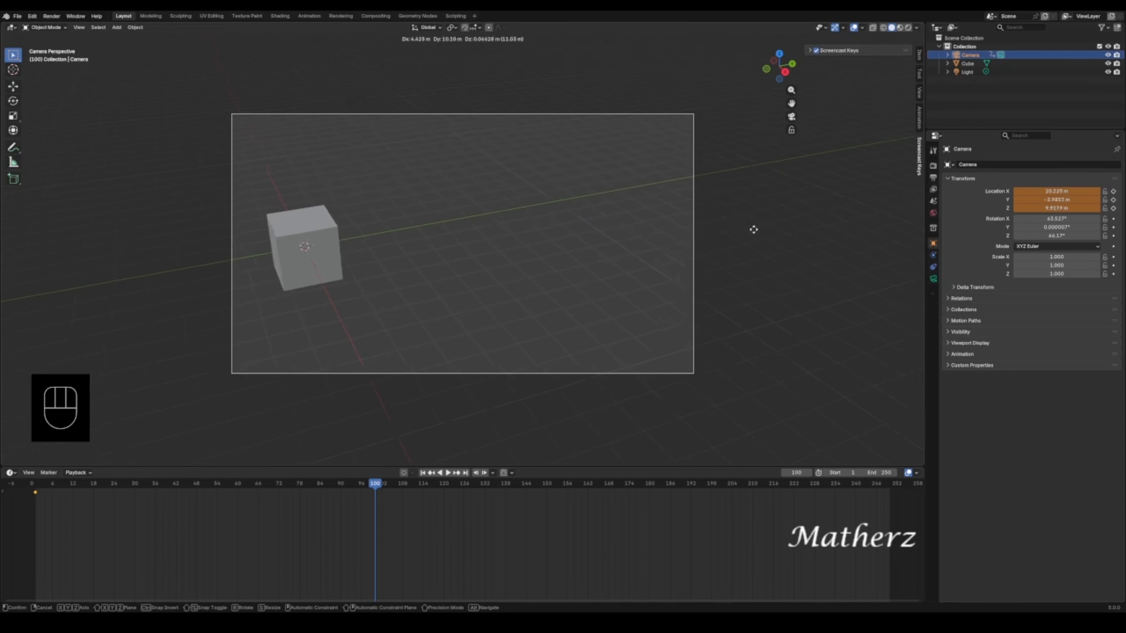
click(805, 232)
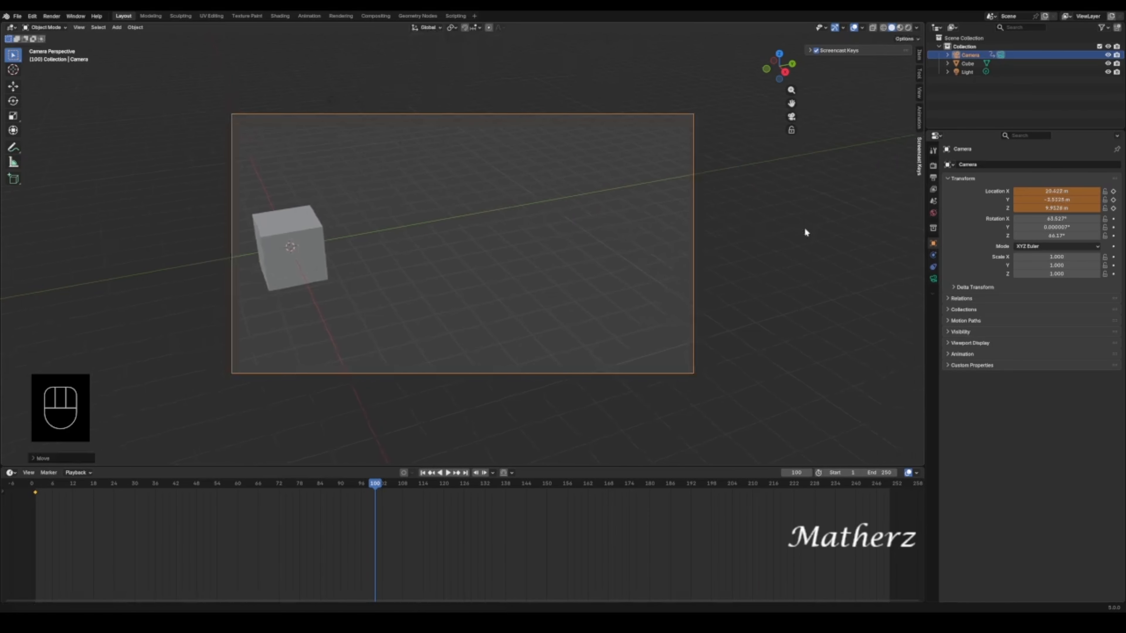
key(k)
click(503, 304)
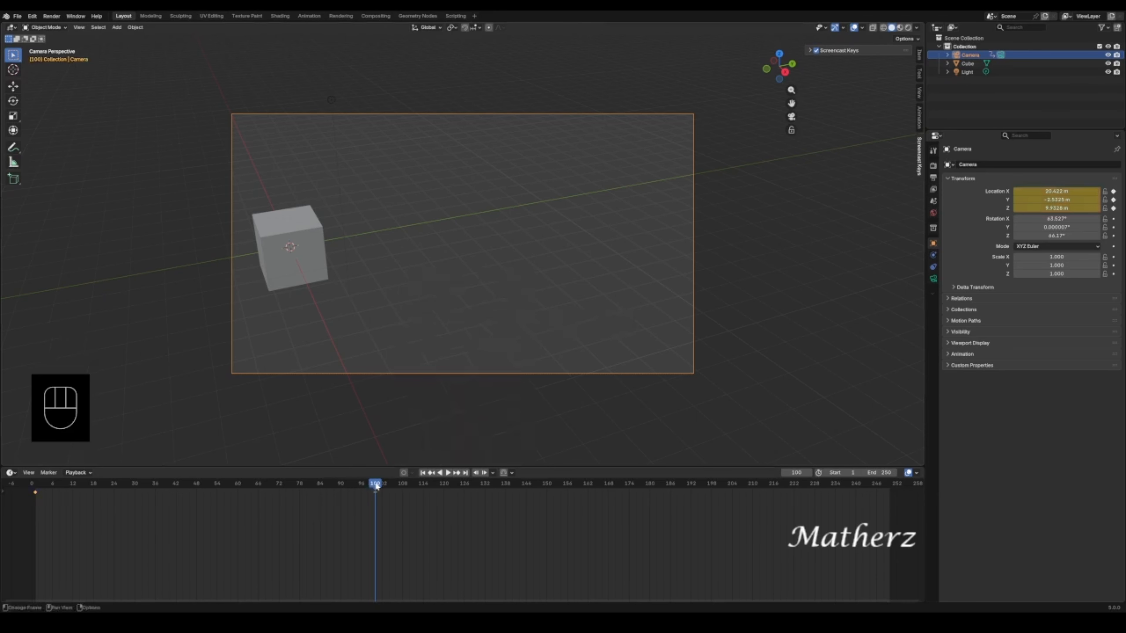
- Play the camera animation from frame 1 and scrub through the frames between the two keyframes
drag(376, 484, 34, 507)
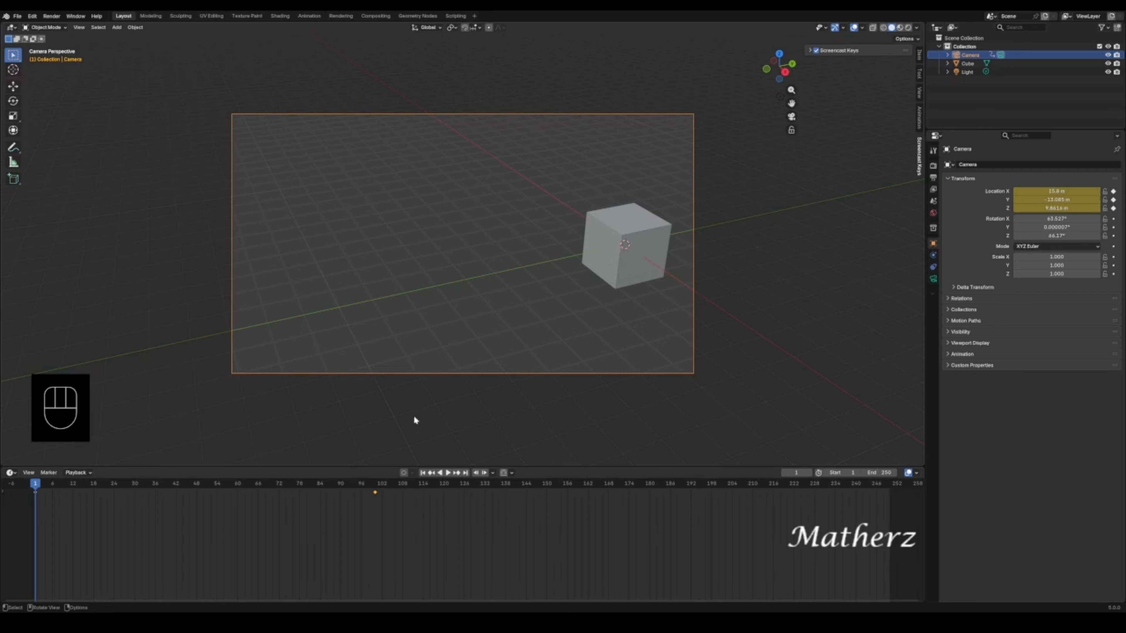
key(space)
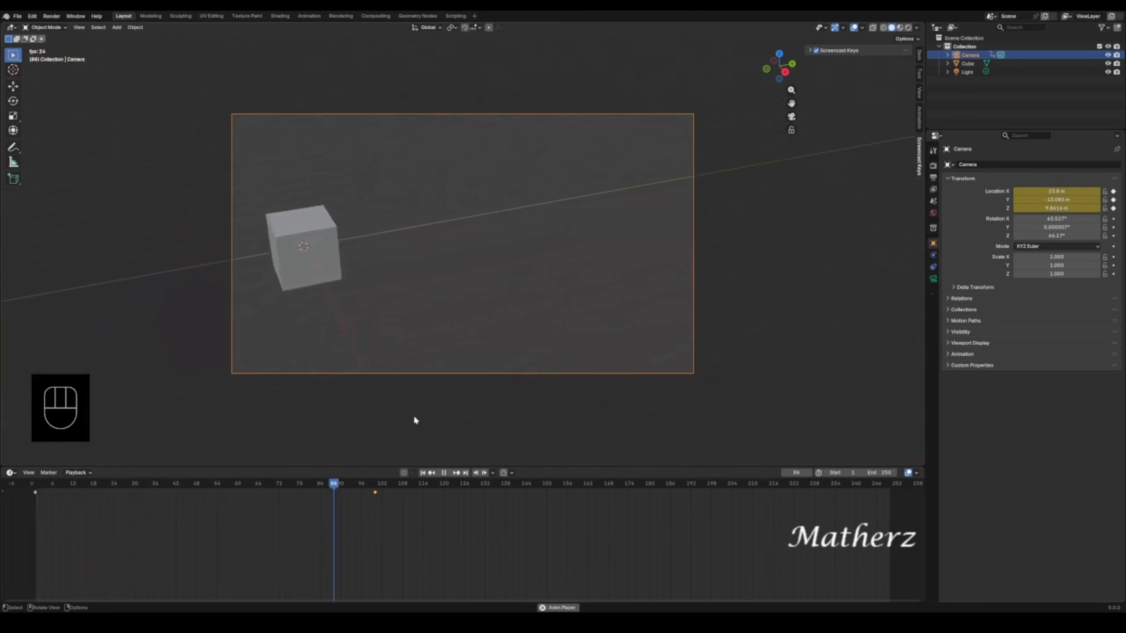
key(space)
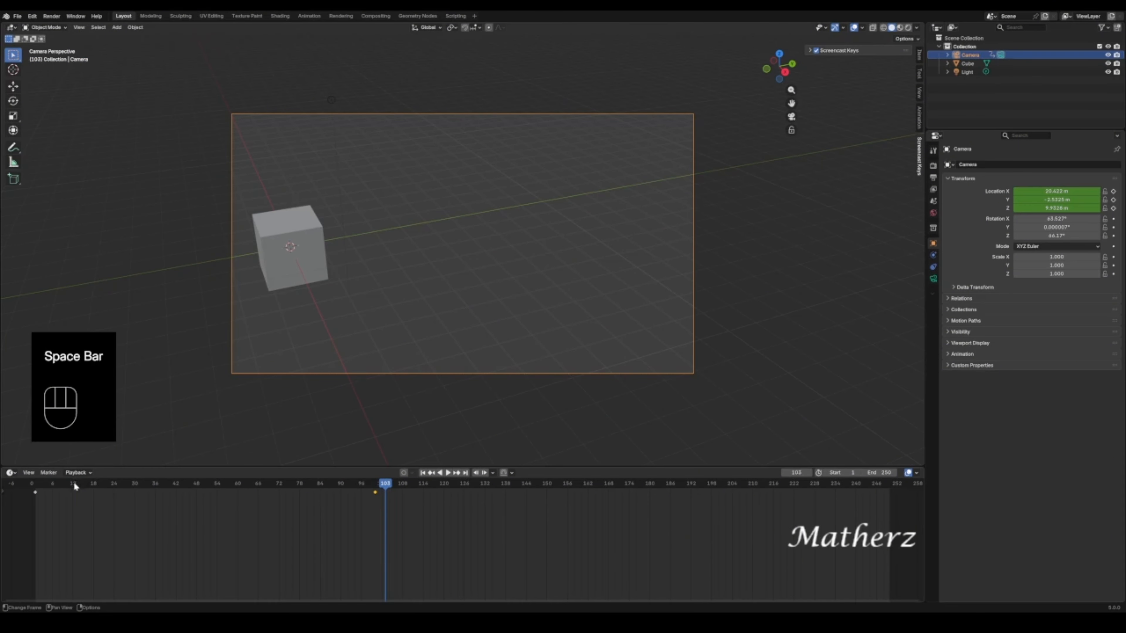
drag(74, 482, 151, 493)
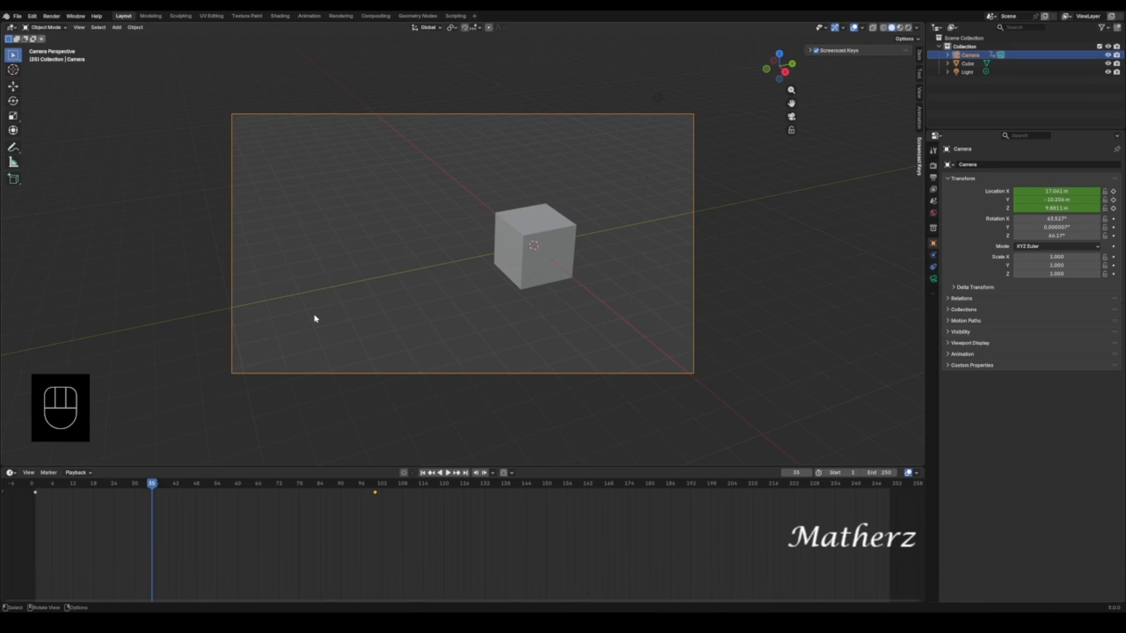
mouse_move(154, 484)
mouse_down()
mouse_move(35, 484)
mouse_move(198, 483)
mouse_move(333, 463)
mouse_move(367, 473)
mouse_move(83, 477)
mouse_move(167, 485)
mouse_up()
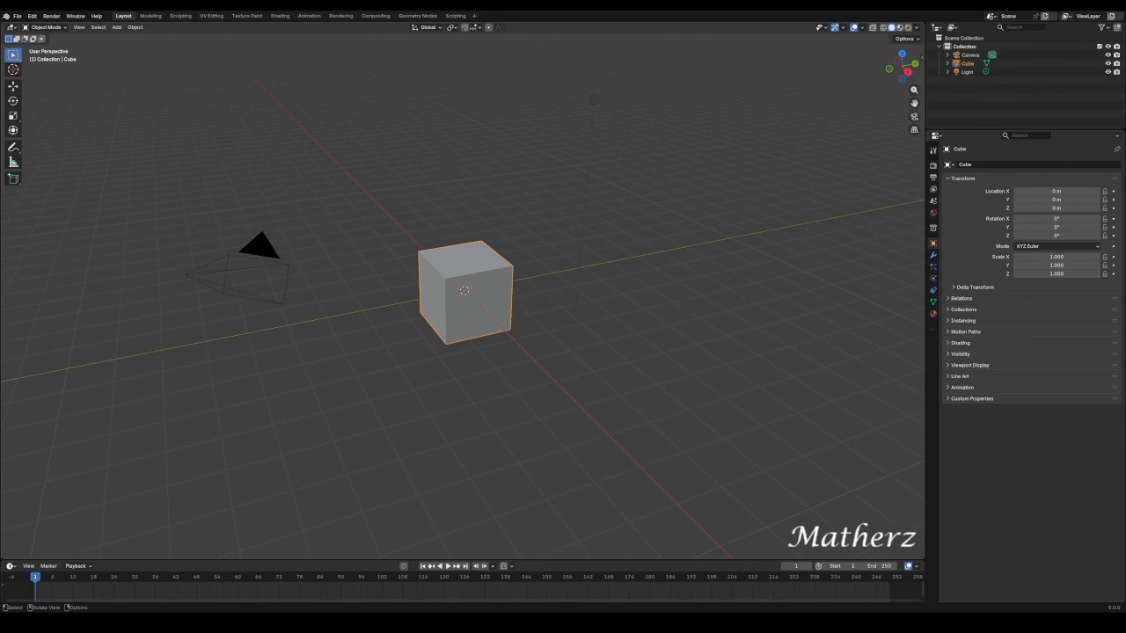
- Delete the default cube and enable the Screencast Keys display with its settings collapsed
click(441, 257)
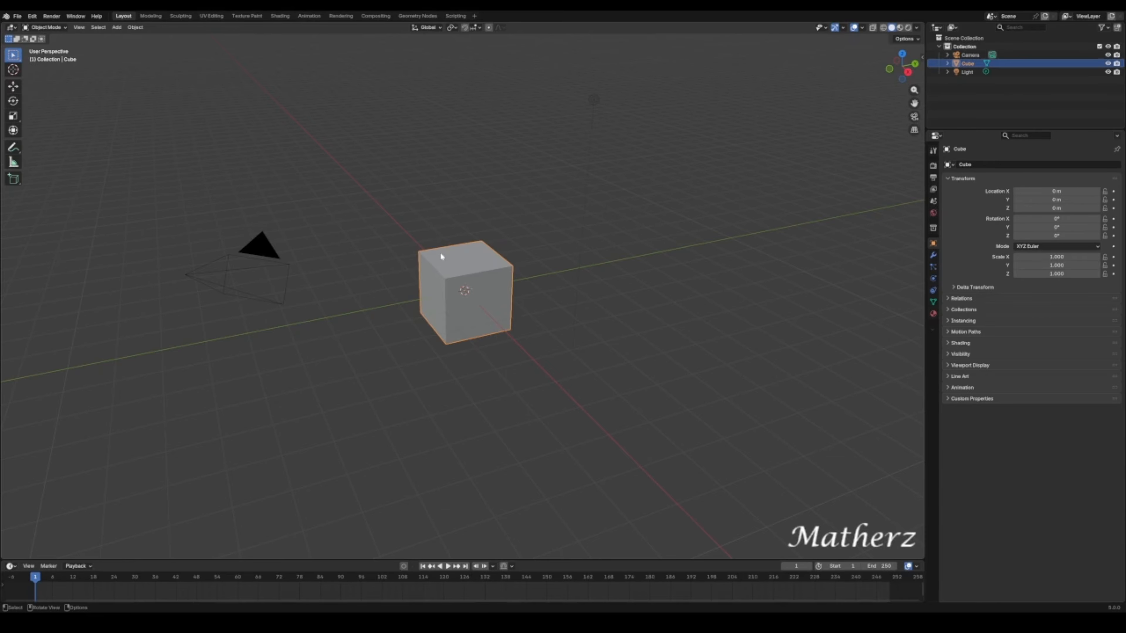
key(Delete)
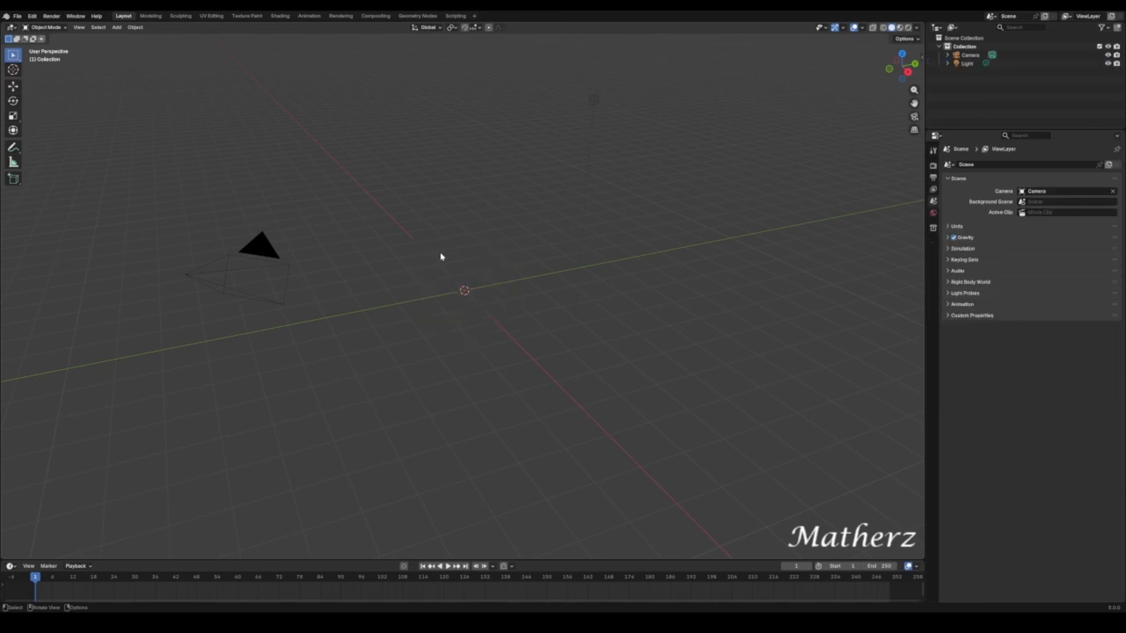
drag(921, 57, 805, 58)
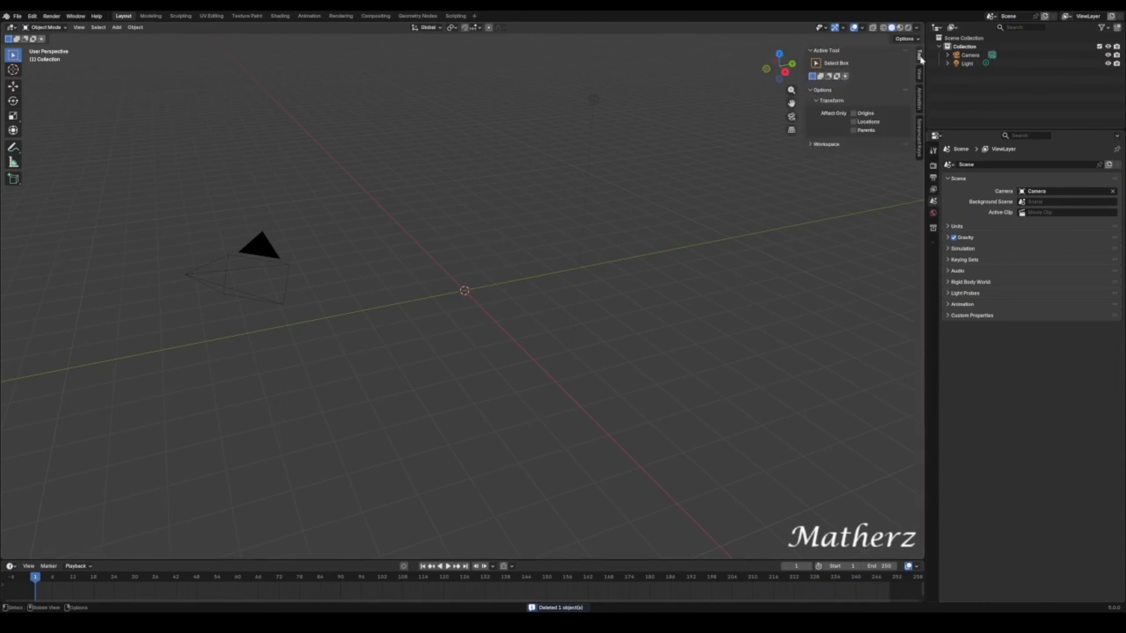
click(920, 138)
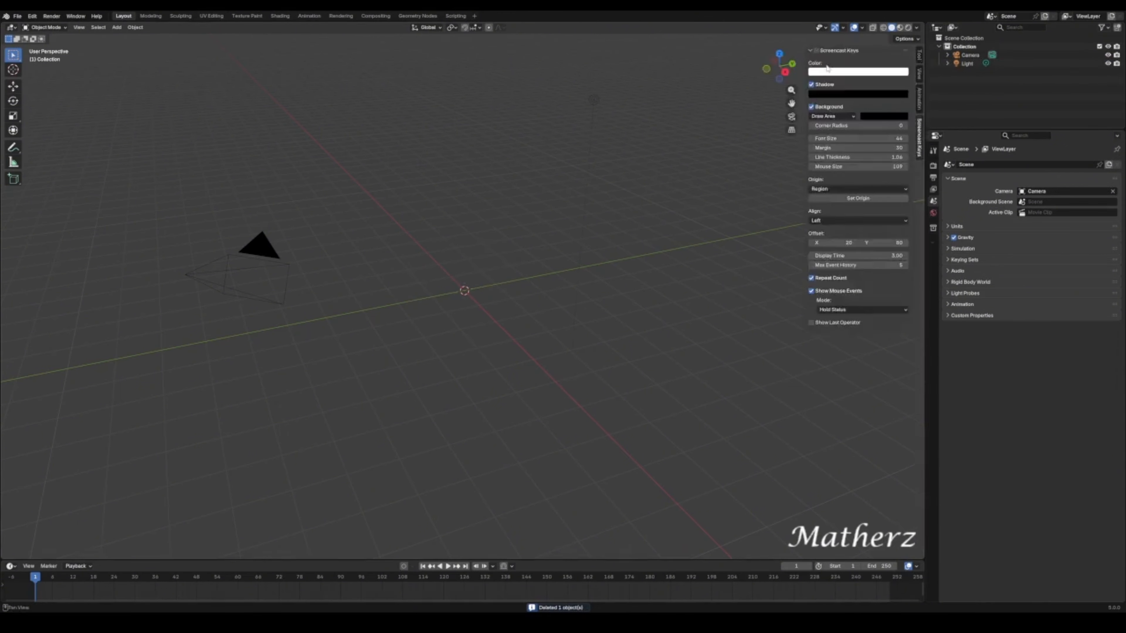
click(816, 50)
click(811, 51)
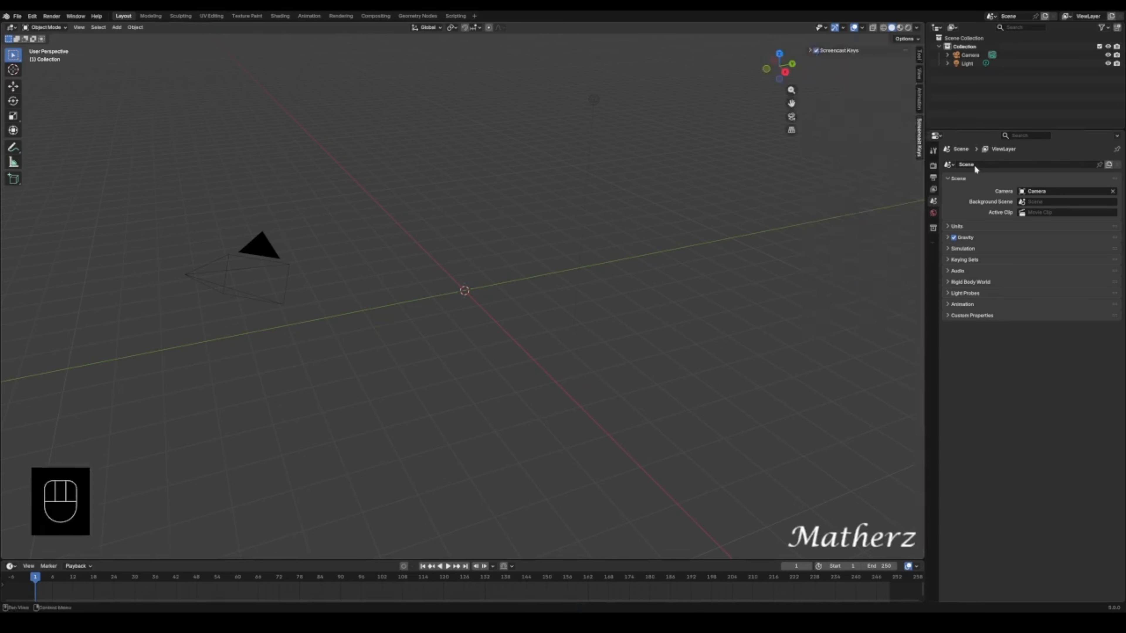
- Set the scene's render engine to Cycles
click(933, 166)
click(1035, 167)
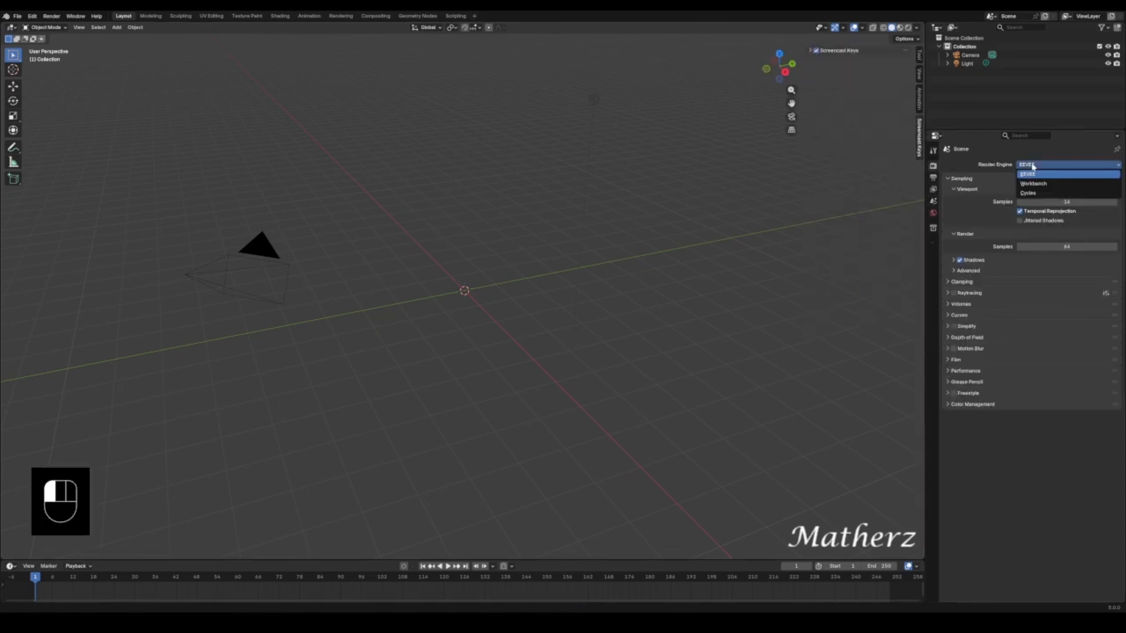
click(1038, 197)
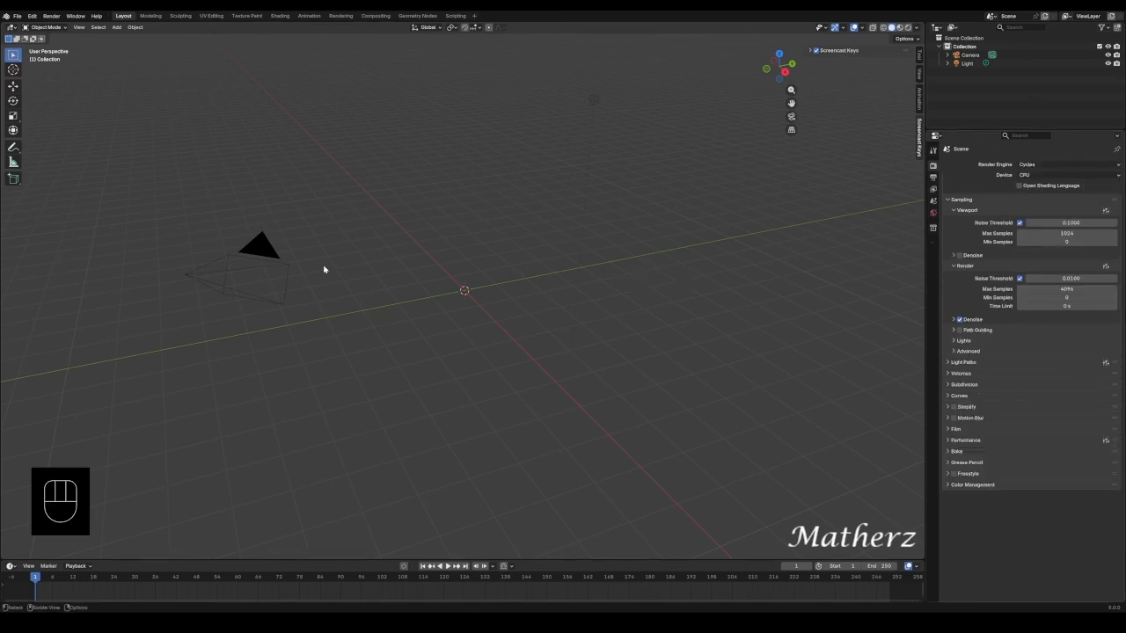
- Add a plane mesh at the origin and scale it up to over 13 times its size as a large floor
click(117, 27)
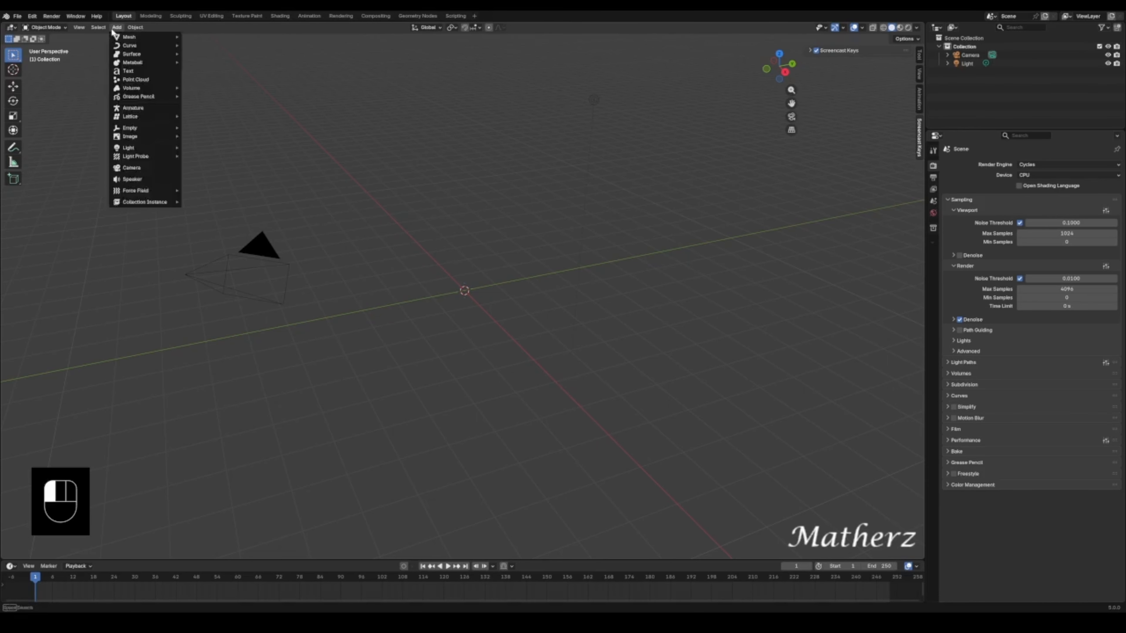
mouse_move(167, 35)
click(209, 38)
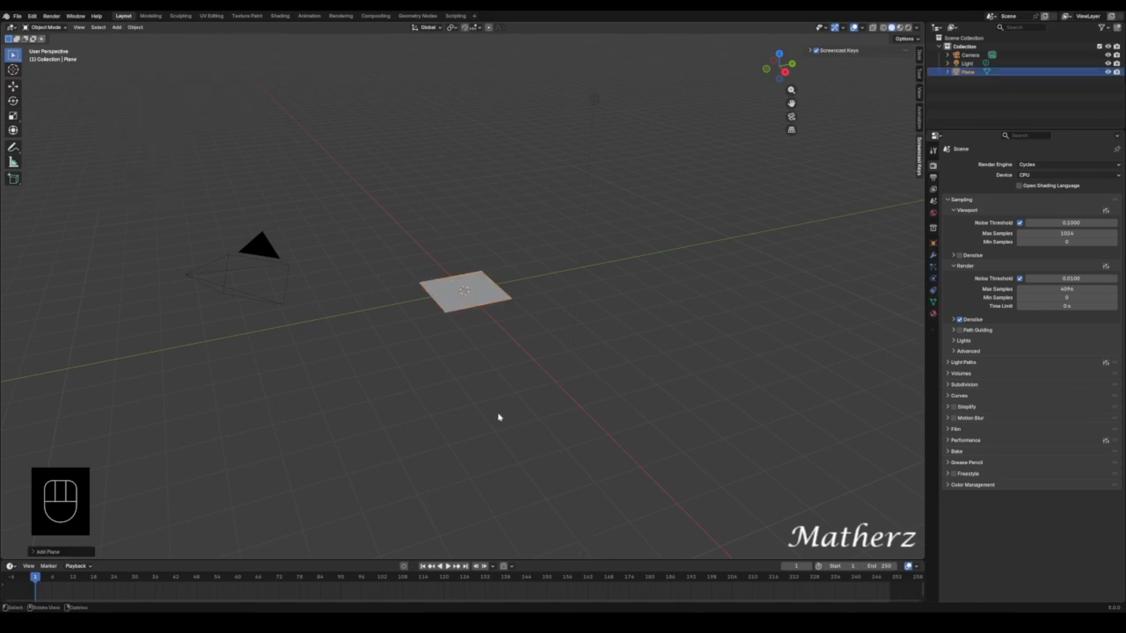
key(s)
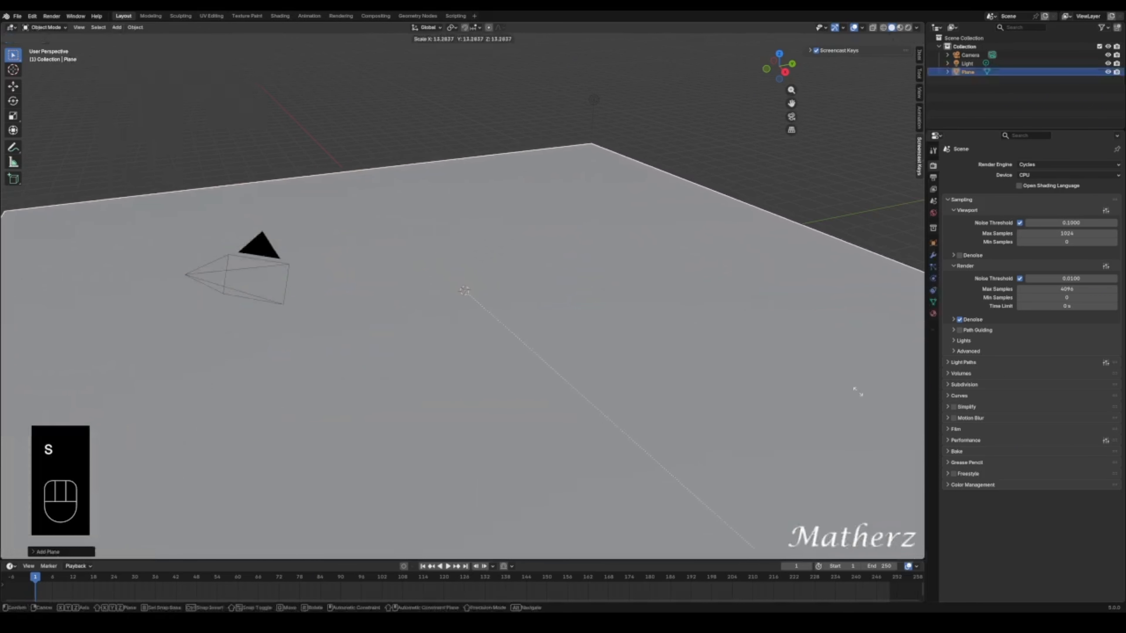
click(912, 440)
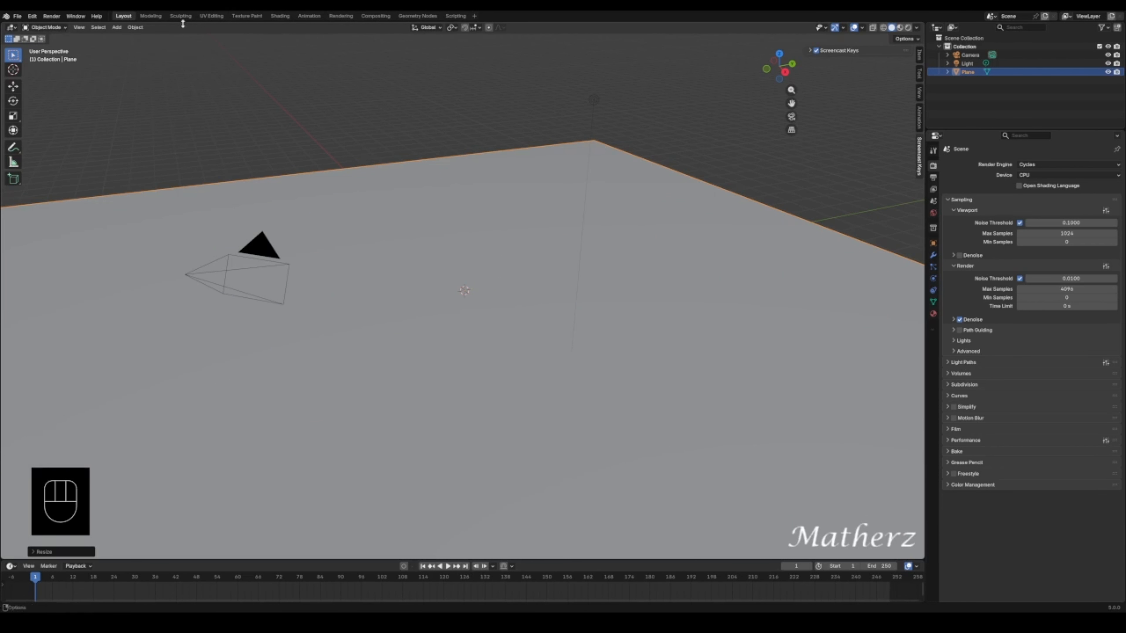
- Add a text object at the origin and stand it upright by rotating it 90° about the global X axis
click(118, 28)
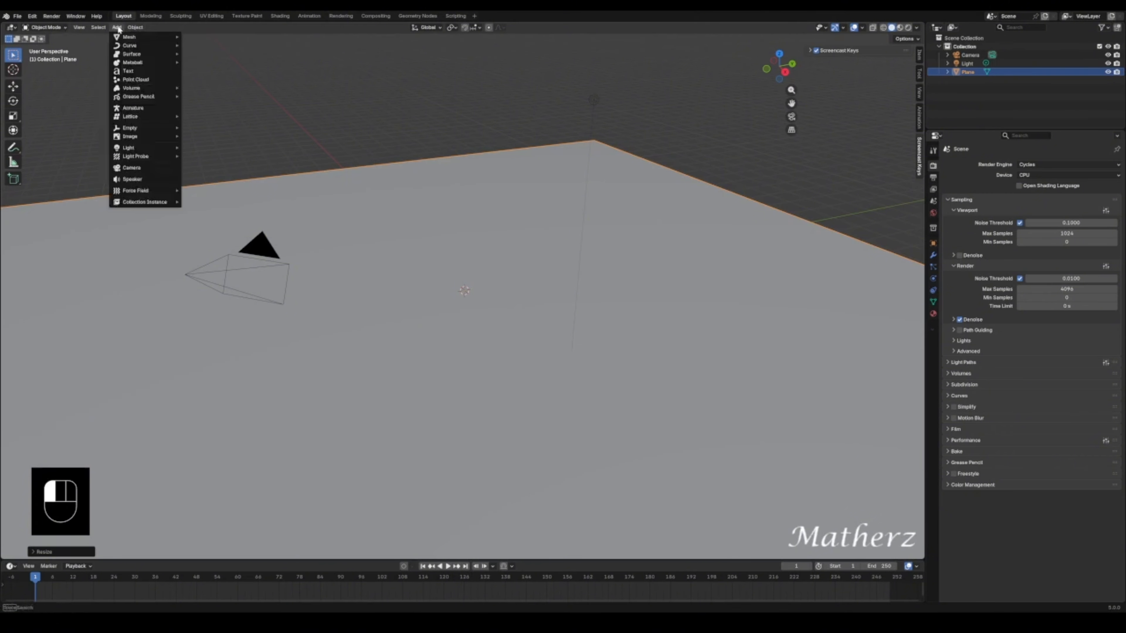
click(129, 71)
scroll(455, 327, up, 5)
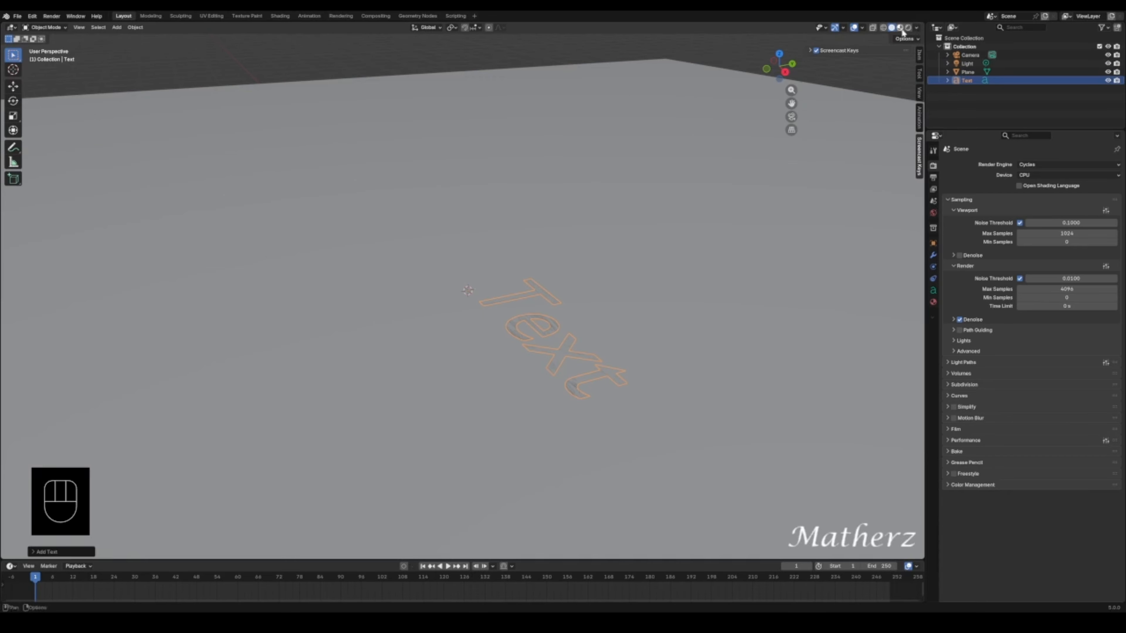
scroll(551, 311, down, 3)
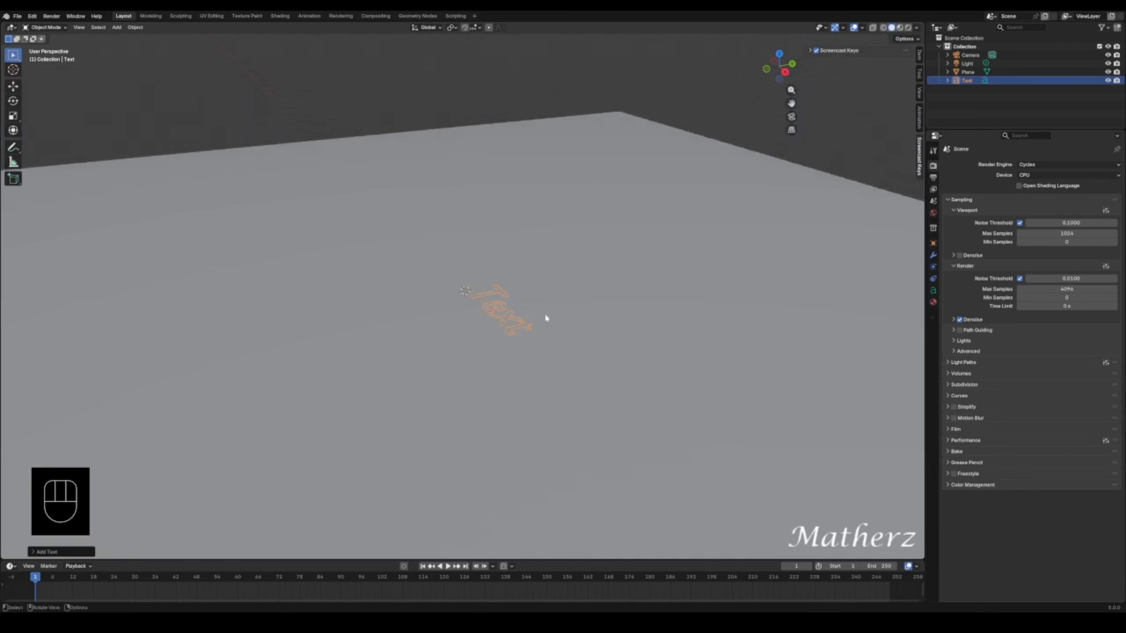
key(r)
middle_drag(542, 340, 599, 400)
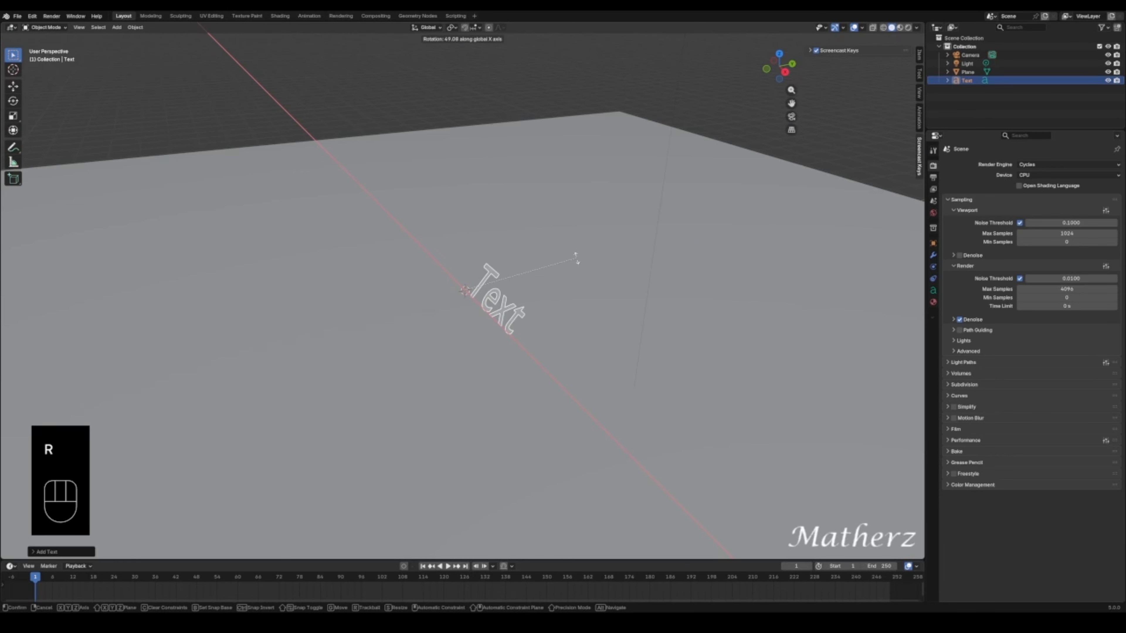
key(9)
key(0)
click(536, 339)
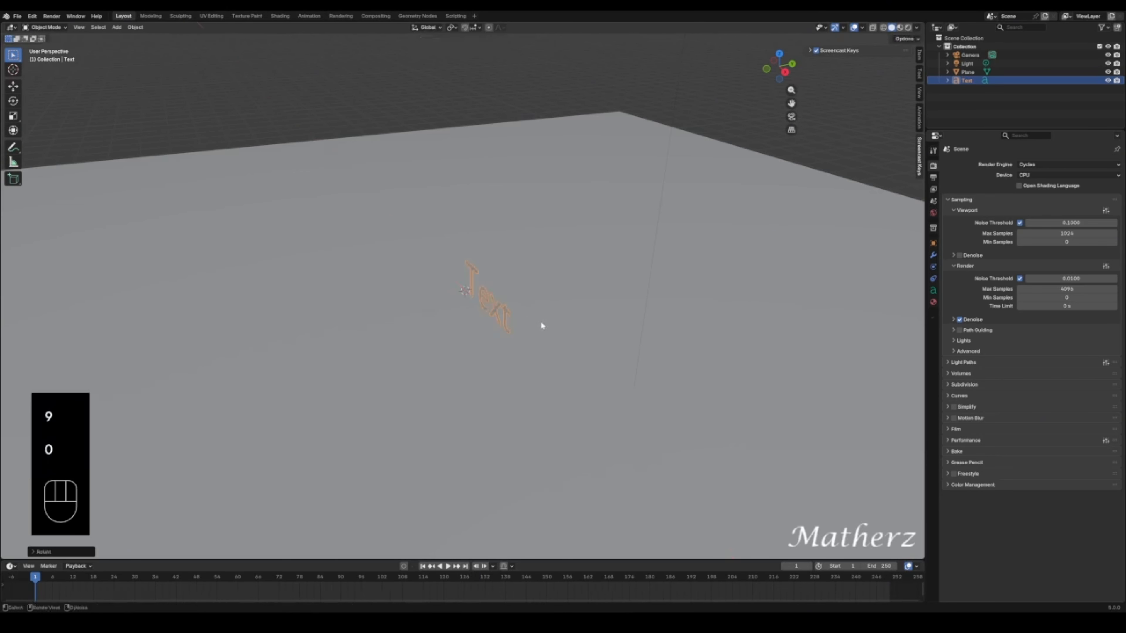
- Rotate the upright text 90° about the global Z axis
key(r)
key(z)
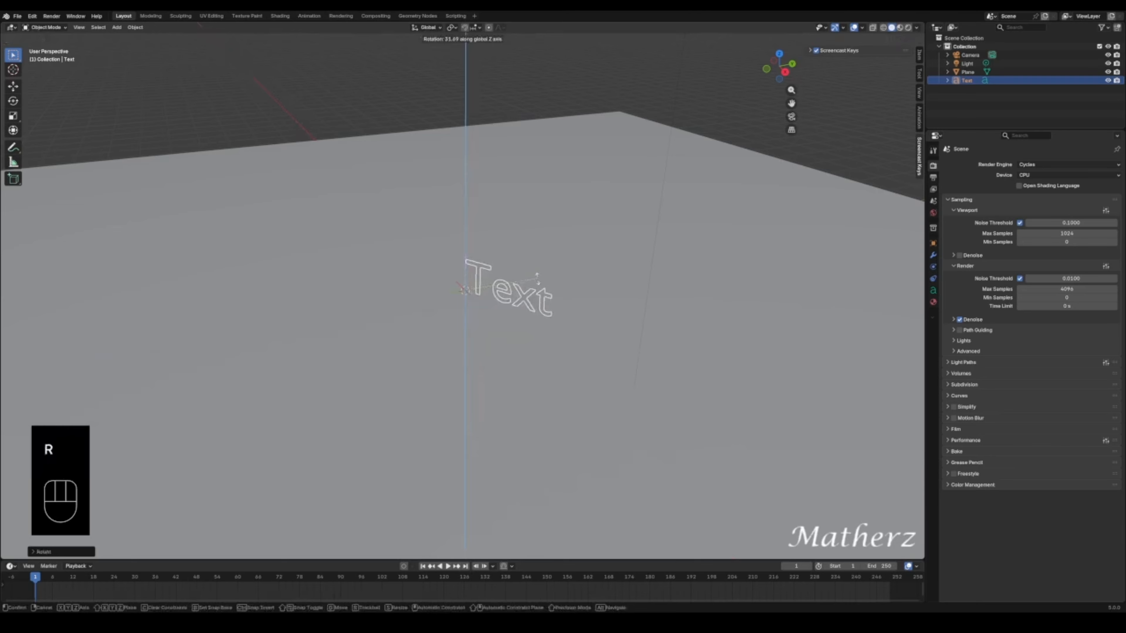
key(9)
key(0)
click(528, 272)
- Frame the upright text from the front above the floor plane and align the active camera to that view
middle_drag(527, 272, 588, 327)
shift+middle_drag(576, 240, 555, 312)
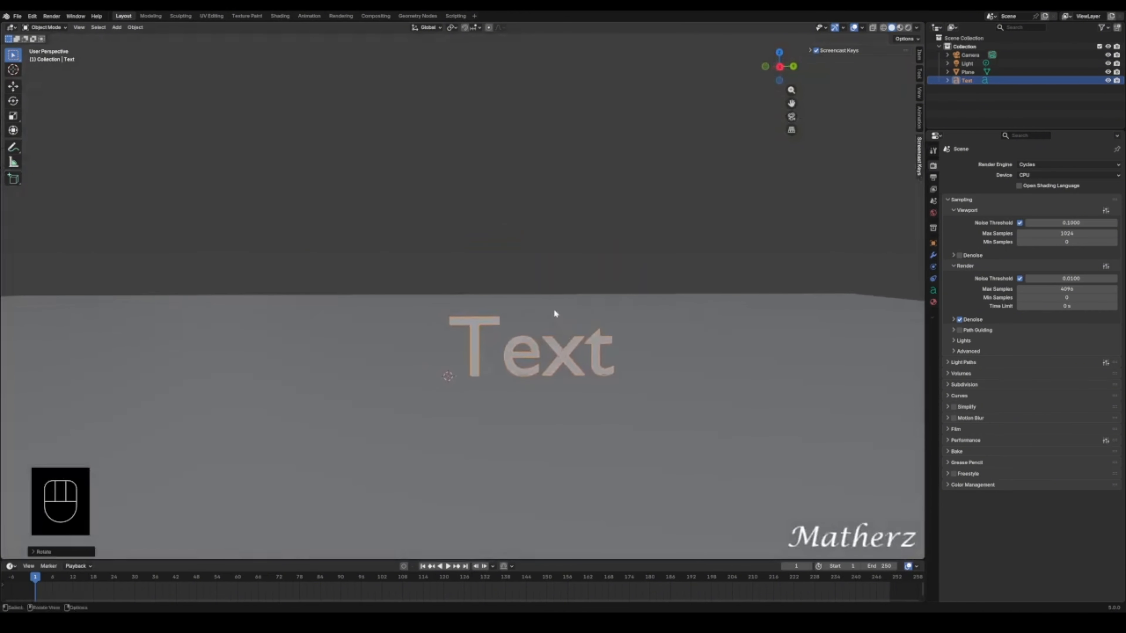
scroll(555, 312, down, 2)
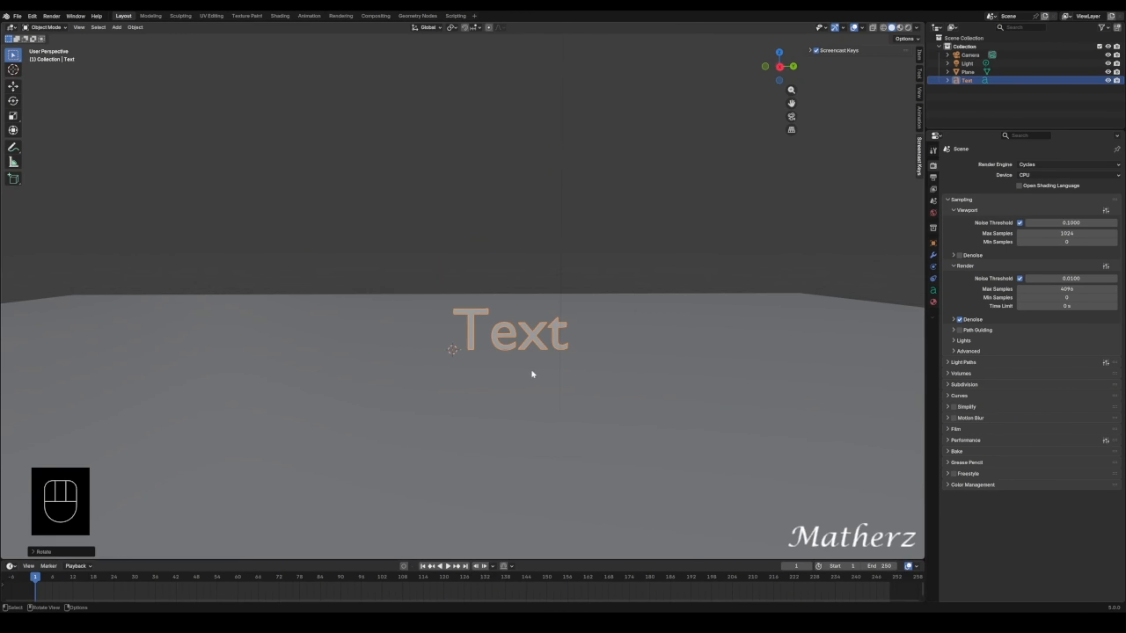
click(74, 29)
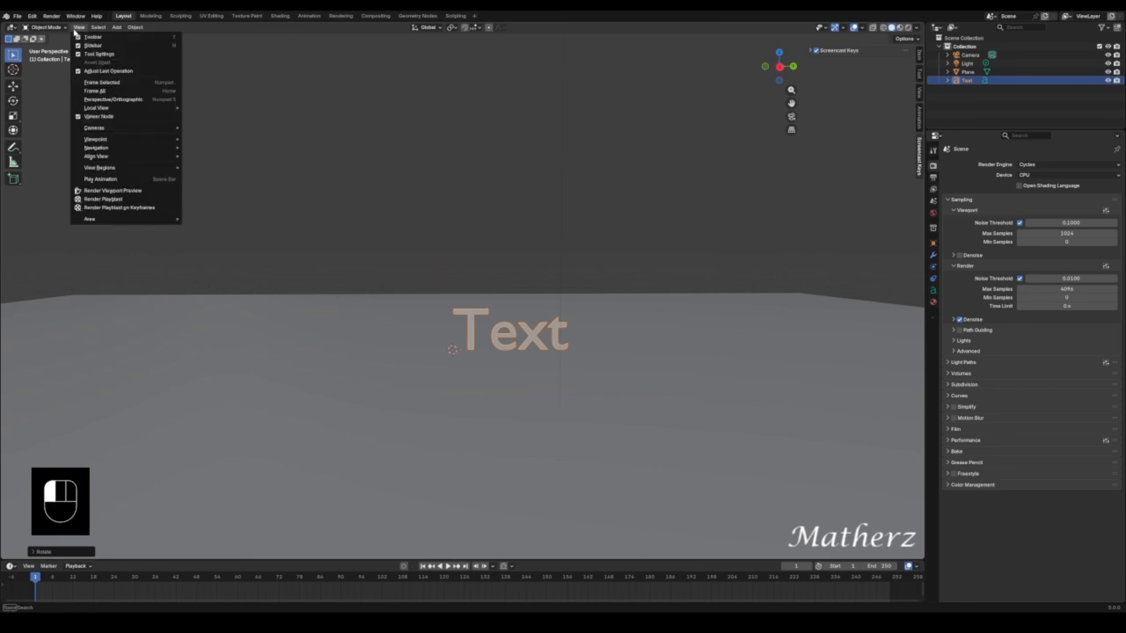
mouse_move(115, 156)
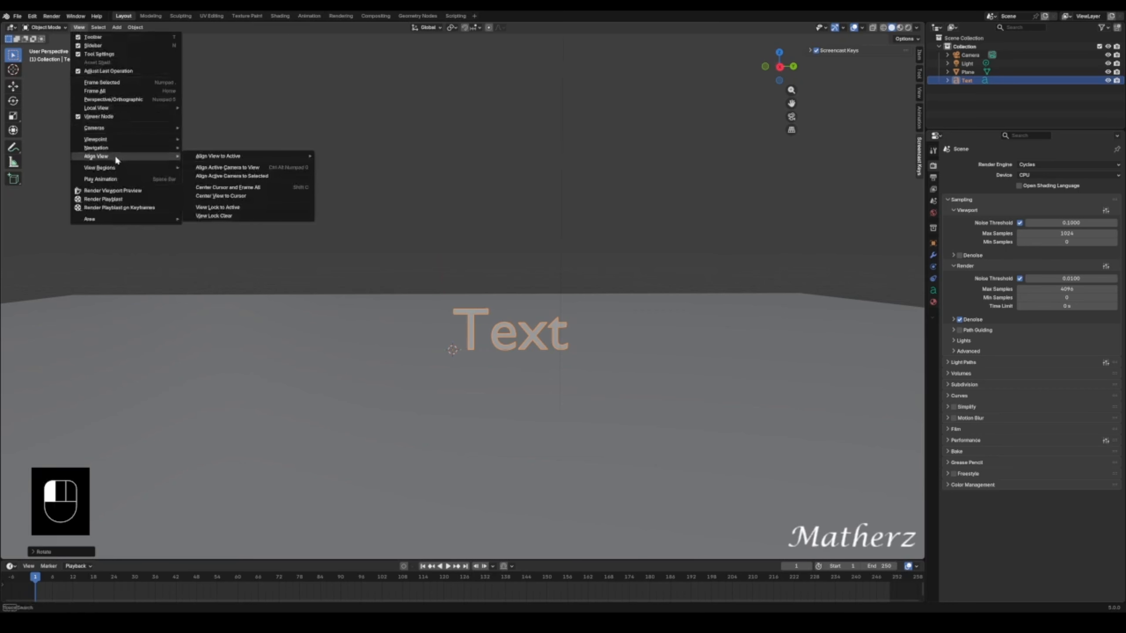
click(254, 170)
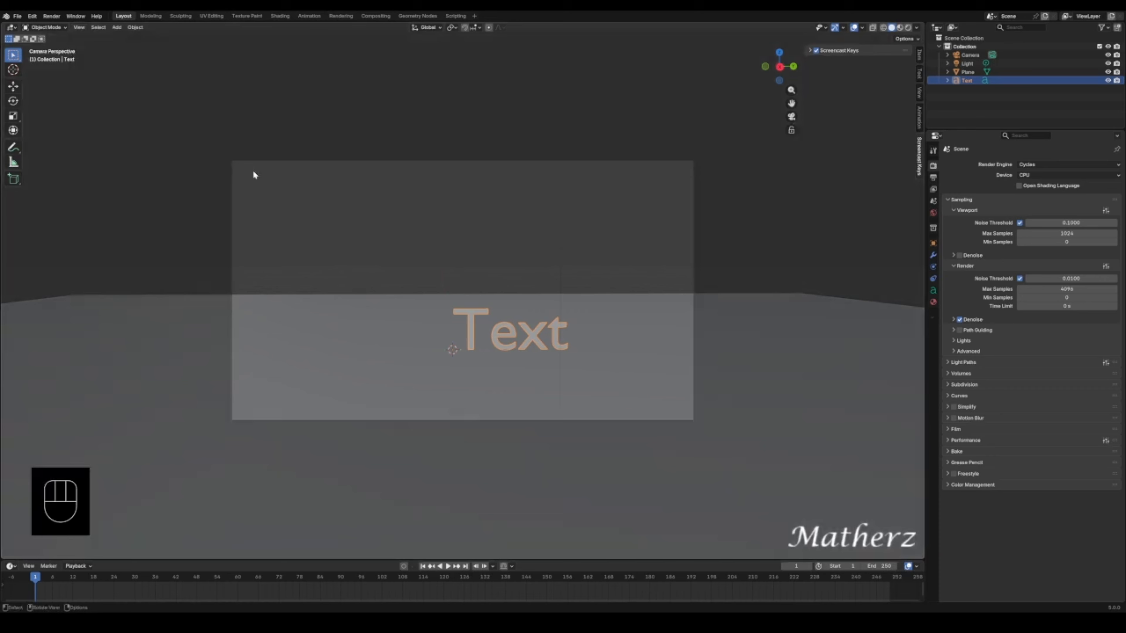
- Move the text about -1.5 m along the global Y axis within the camera frame
click(472, 322)
key(g)
middle_drag(499, 337, 441, 317)
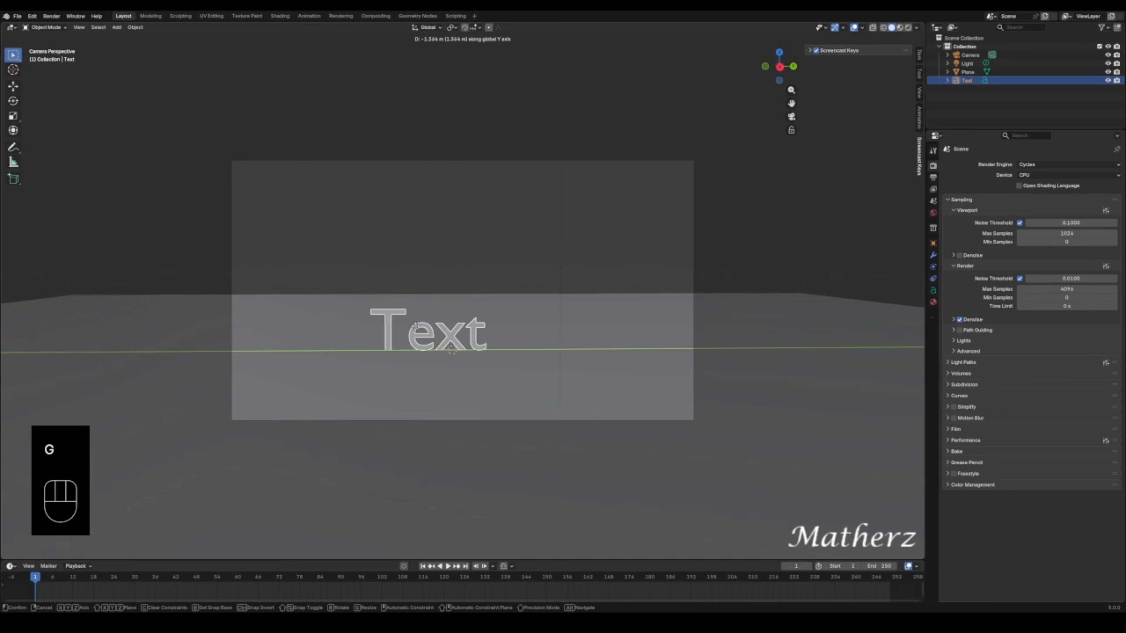
click(415, 383)
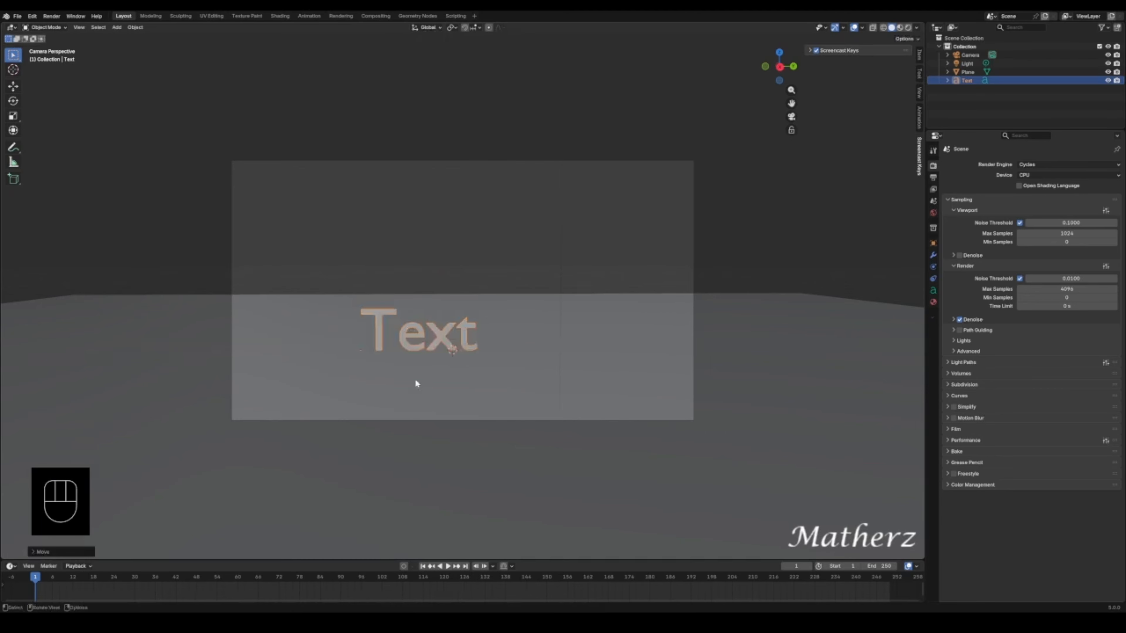
- Replace the text object's content with "20" and return to Object Mode
click(58, 28)
click(48, 46)
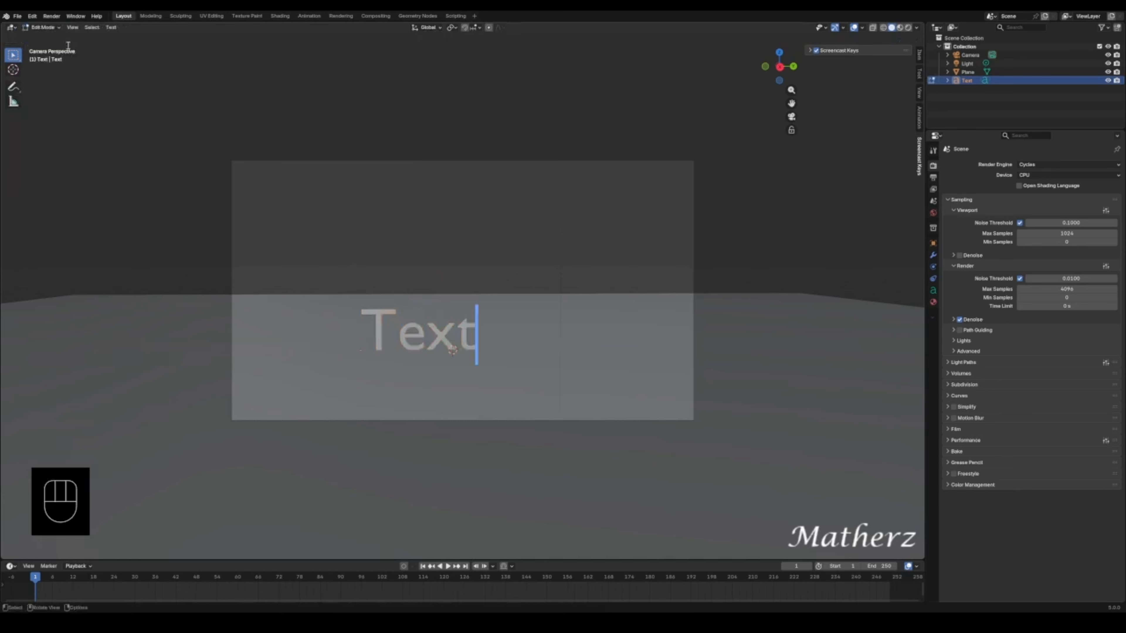
key(BackSpace)
key(BackSpace)
key(BackSpace)
key(BackSpace)
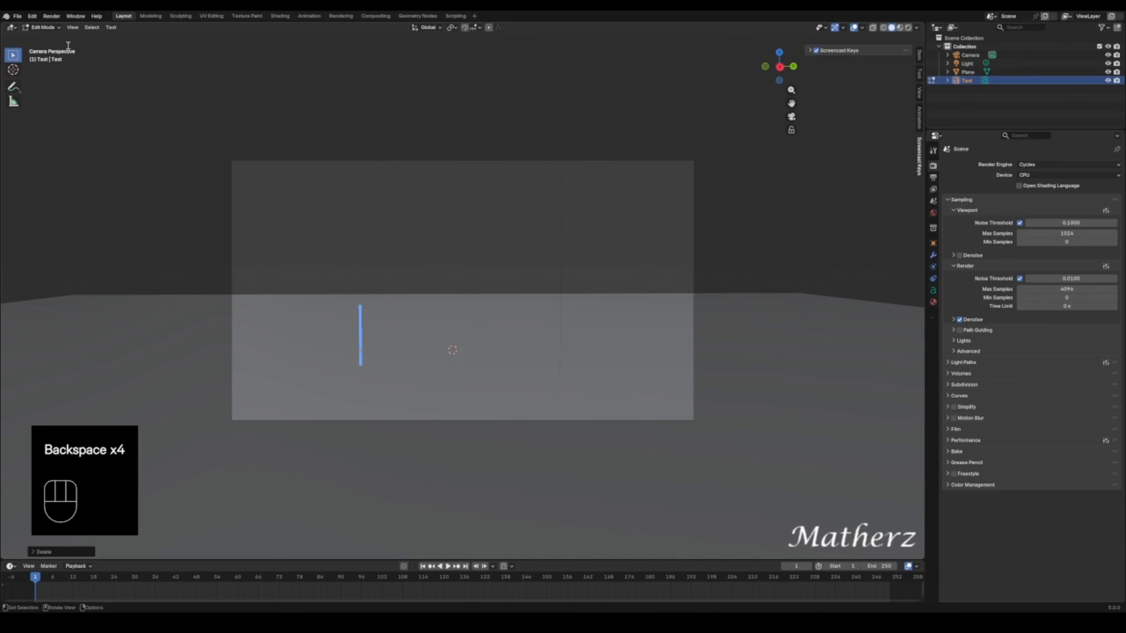
text(20)
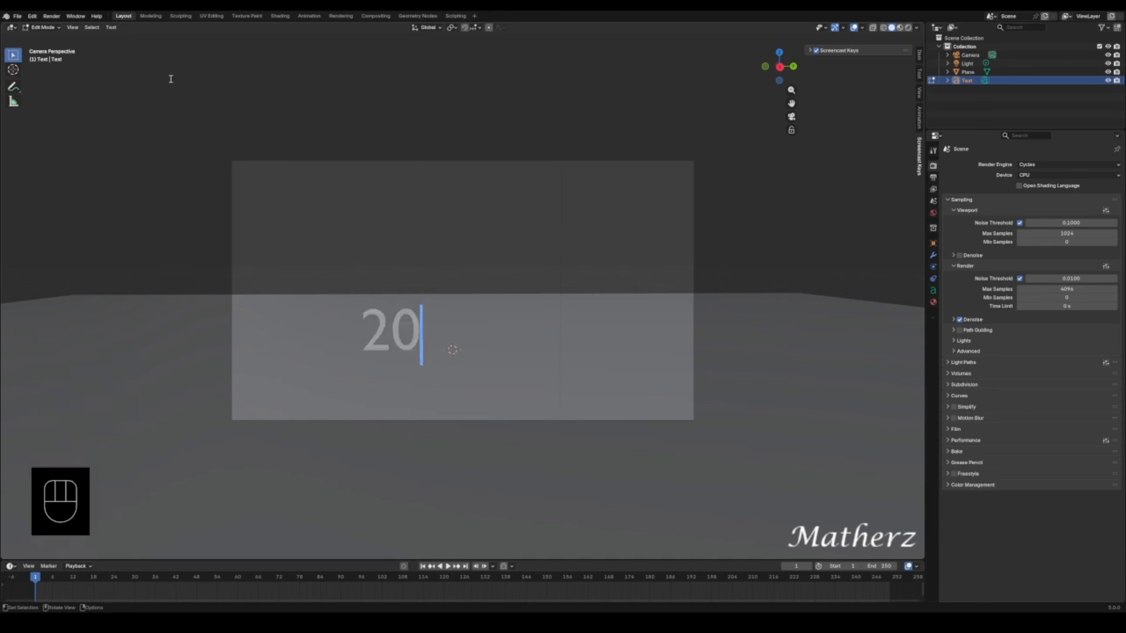
click(45, 27)
click(47, 37)
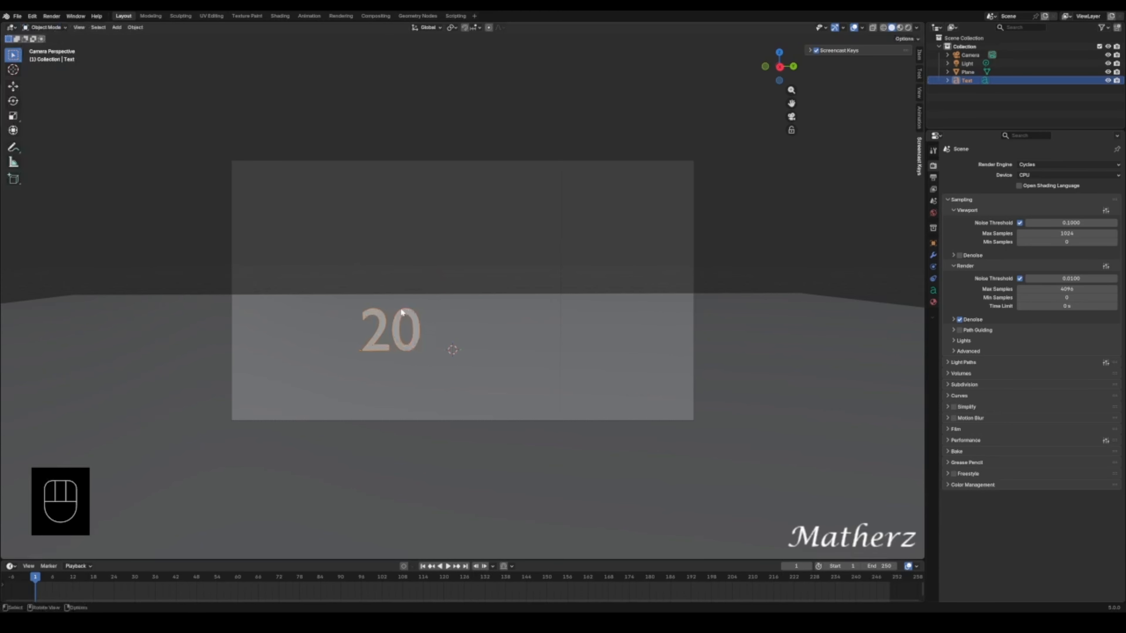
- Raise the "20" text about 1.1 m along the global Z axis, above the floor plane
key(g)
middle_drag(403, 309, 400, 252)
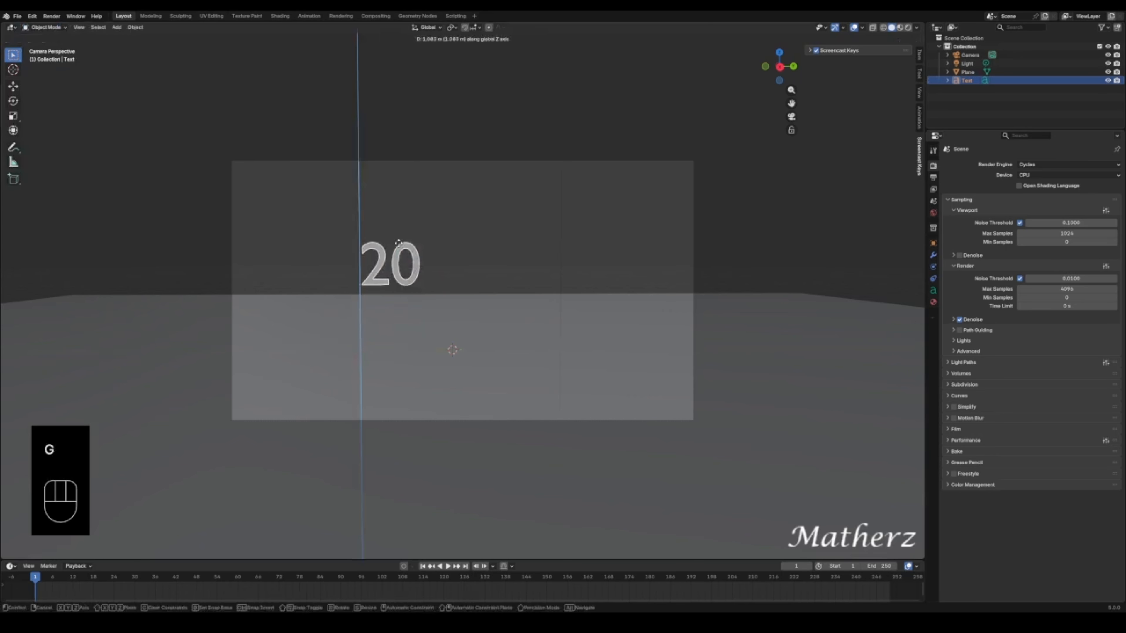
click(483, 252)
key(Home)
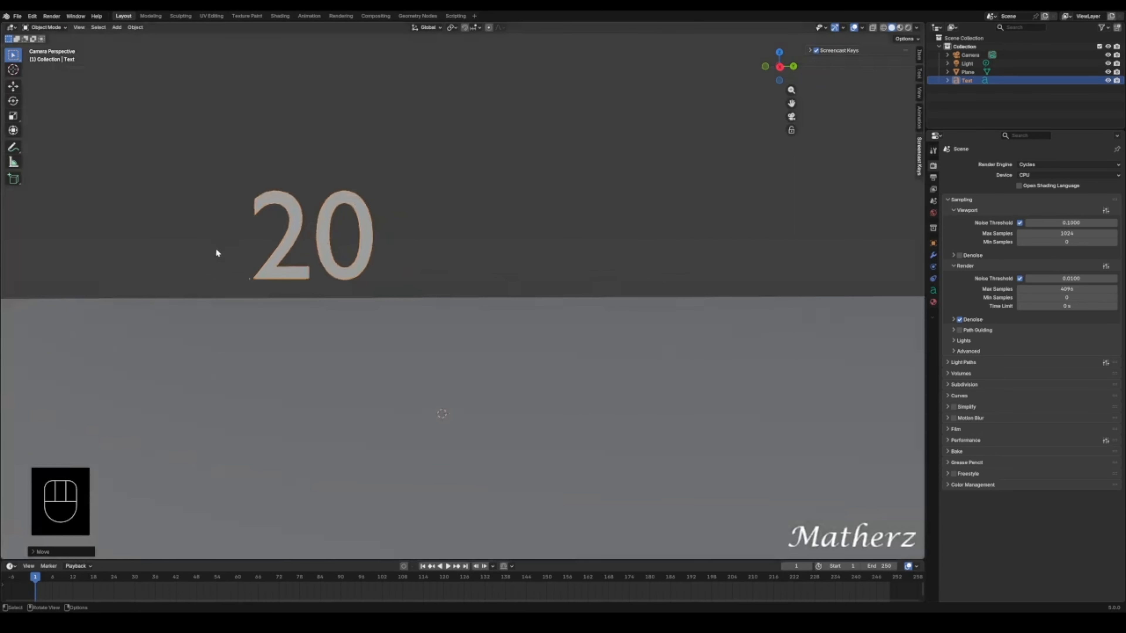
shift+middle_drag(316, 156, 437, 184)
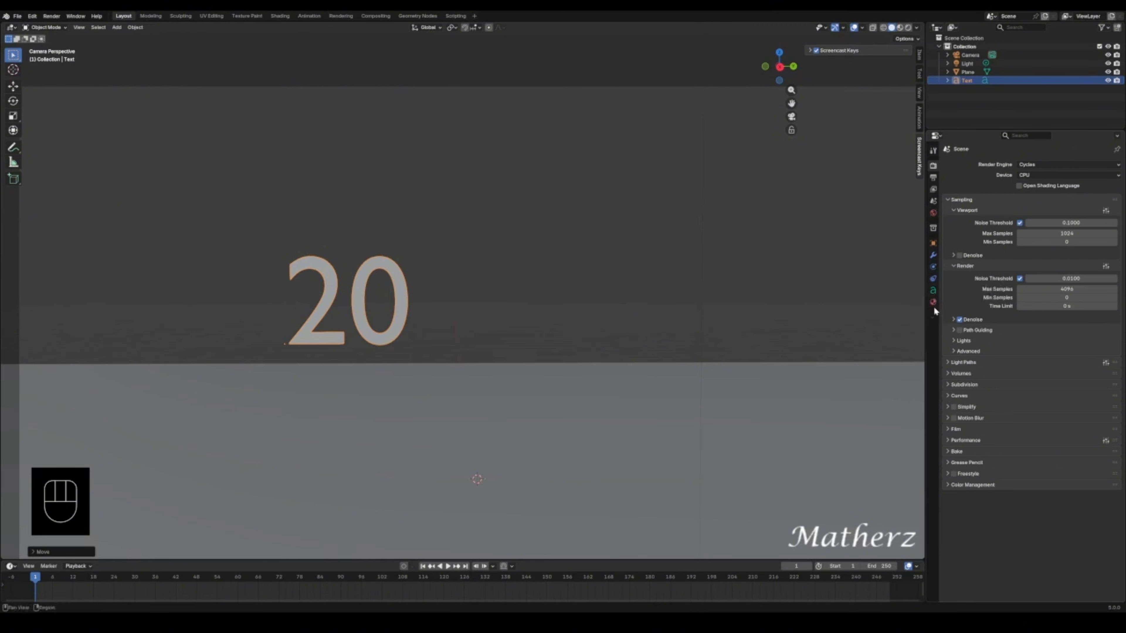
- Set the text geometry's offset to 0.03 m and its extrusion to 0.29 m
click(933, 291)
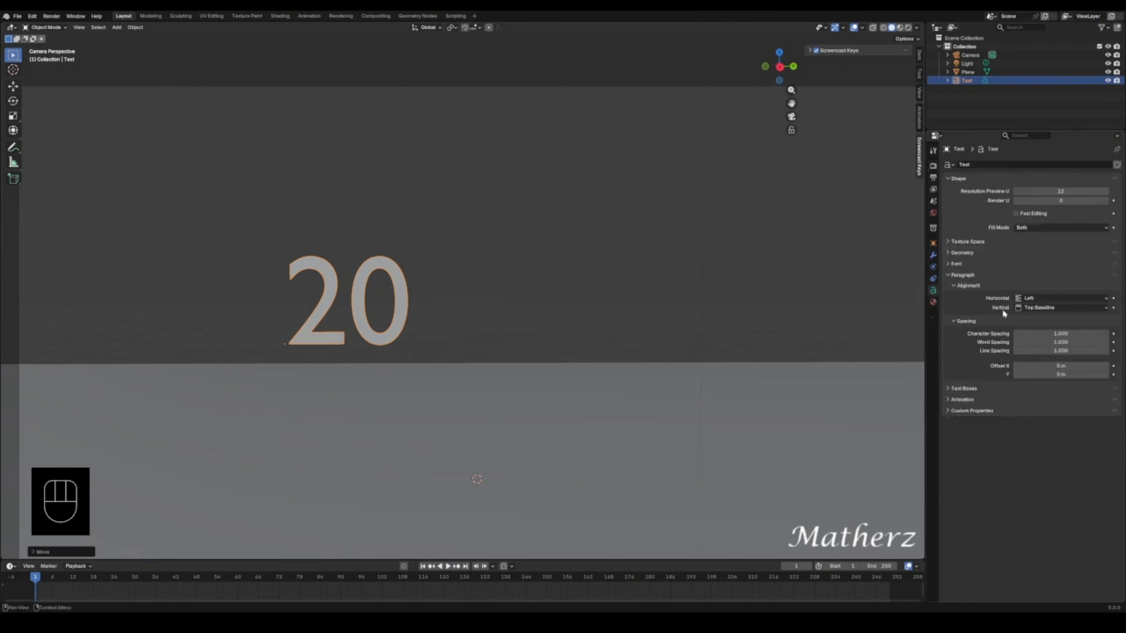
click(962, 252)
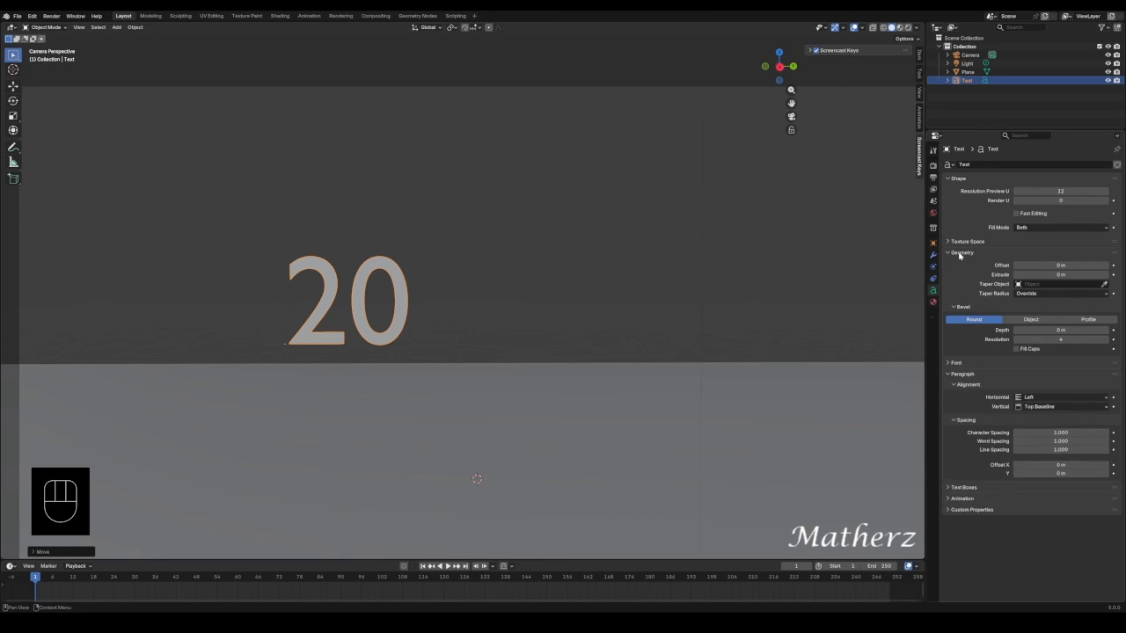
mouse_move(1059, 266)
mouse_down()
mouse_move(1038, 265)
mouse_move(1073, 275)
mouse_move(1057, 275)
mouse_up()
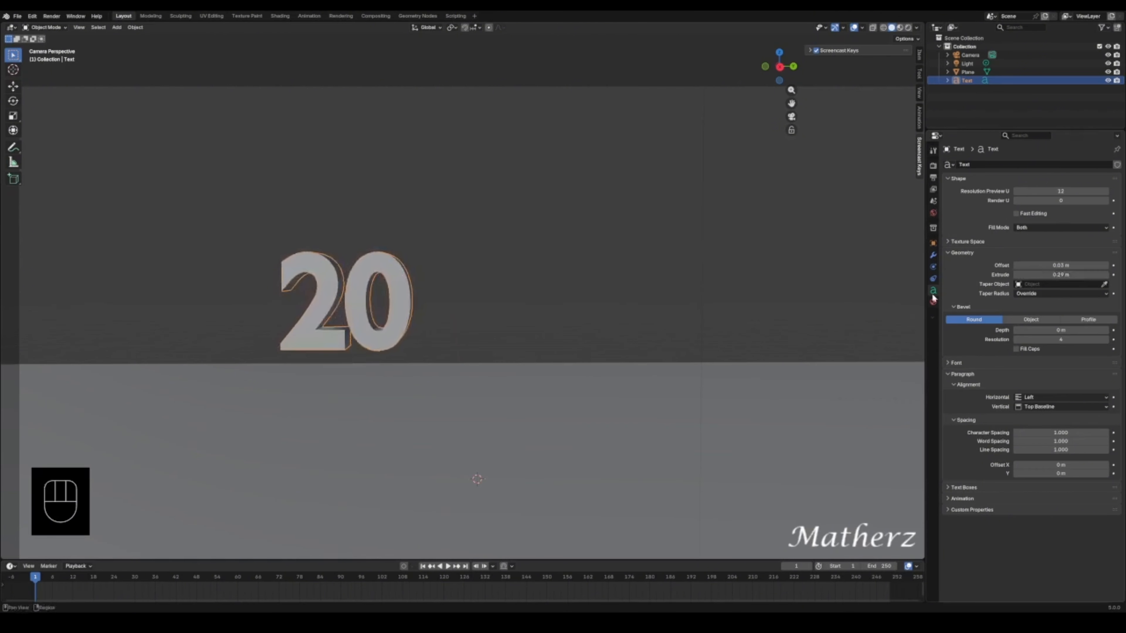
- Split the 3D viewport vertically into two side-by-side areas of about equal width
right_click(926, 27)
double_click(865, 10)
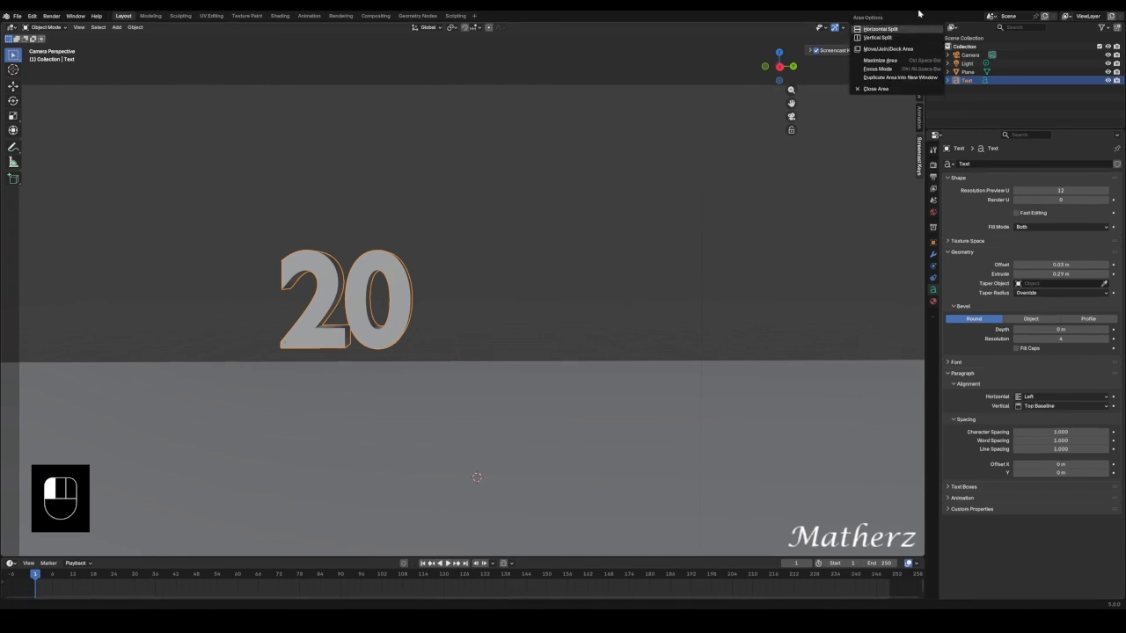
click(831, 22)
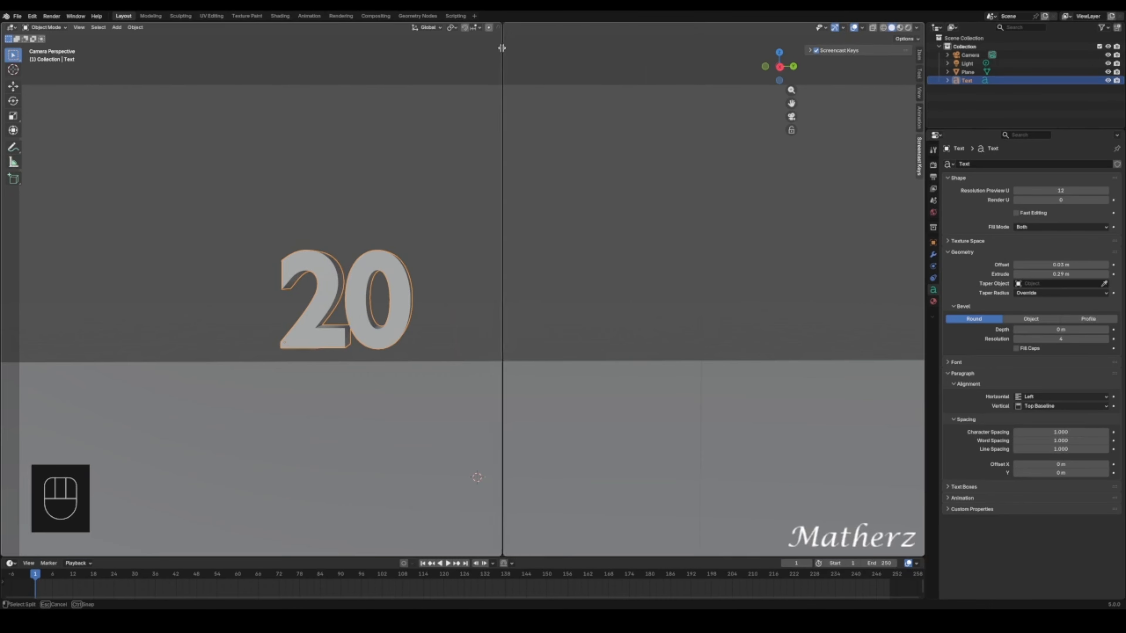
click(459, 60)
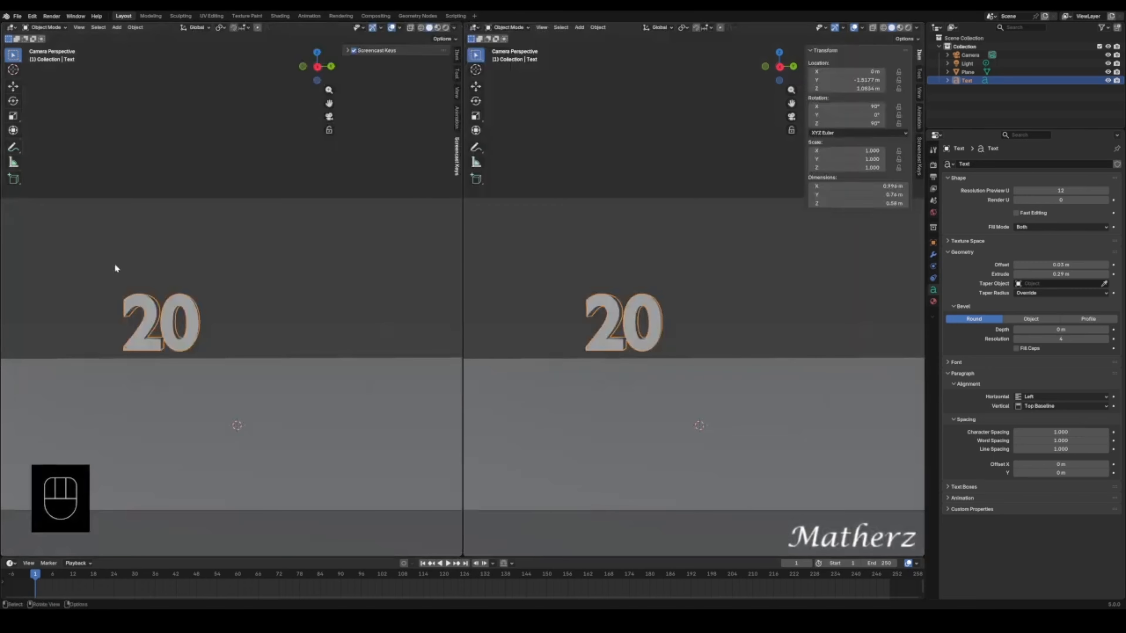
- Set the text's extrusion to 0.17 m, judging its depth from an angled view beside the camera view
middle_drag(115, 264, 144, 275)
scroll(178, 281, up, 6)
shift+middle_drag(153, 182, 259, 200)
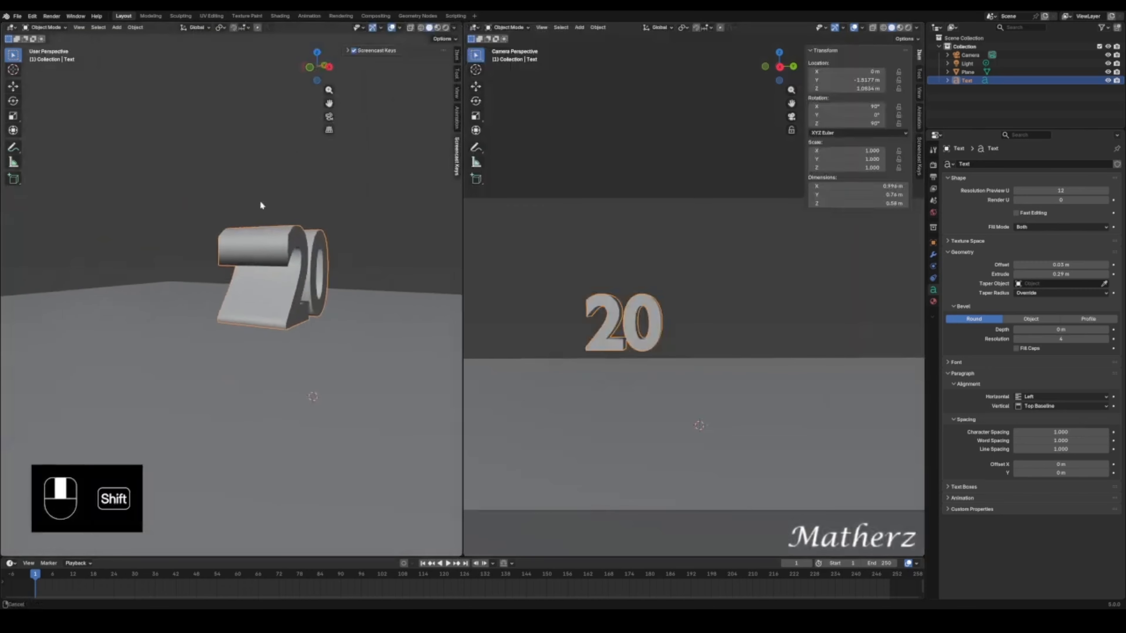
scroll(266, 206, up, 1)
middle_drag(319, 240, 297, 246)
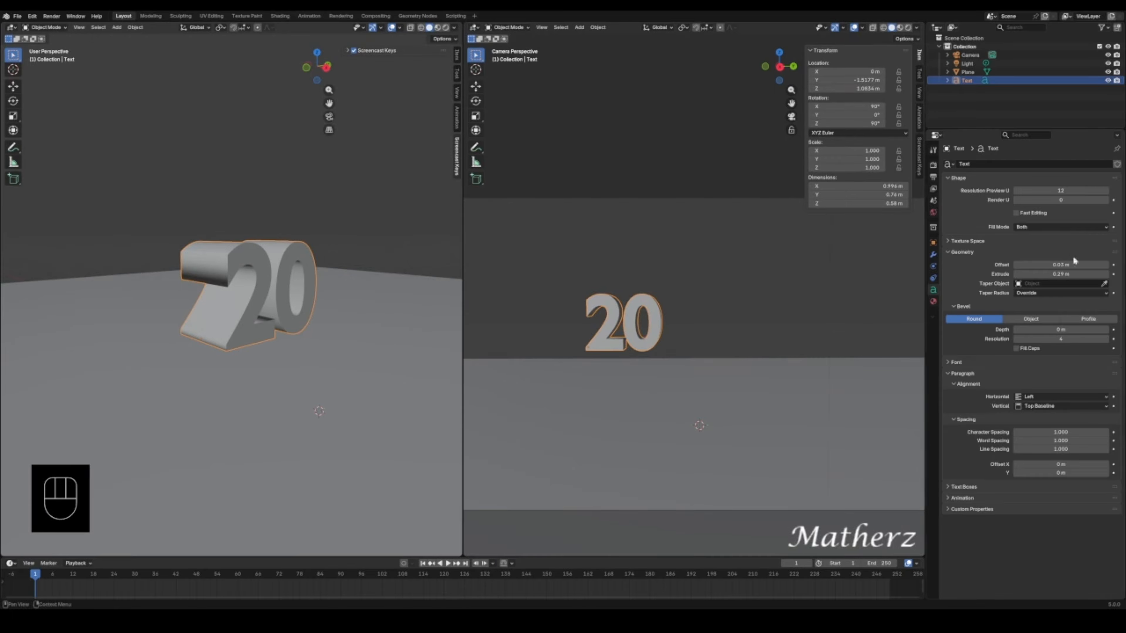
mouse_move(1061, 274)
mouse_down()
mouse_move(966, 274)
mouse_move(1061, 274)
mouse_up()
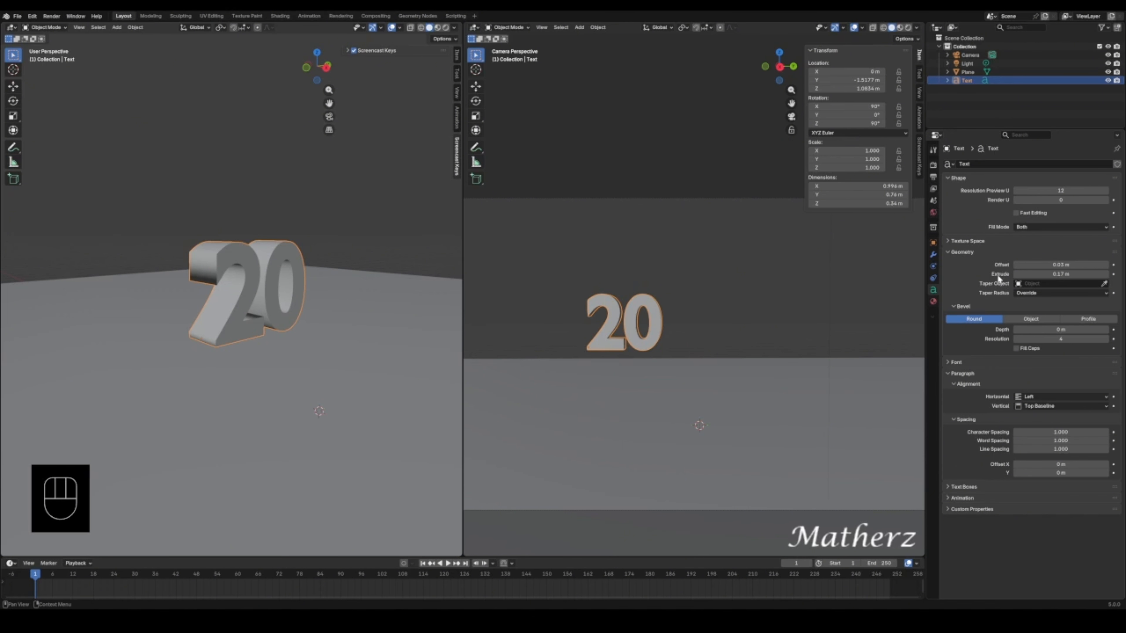
- Load Frankfurter Venetian TT Regular as the regular font of the "20" text
scroll(585, 354, up, 4)
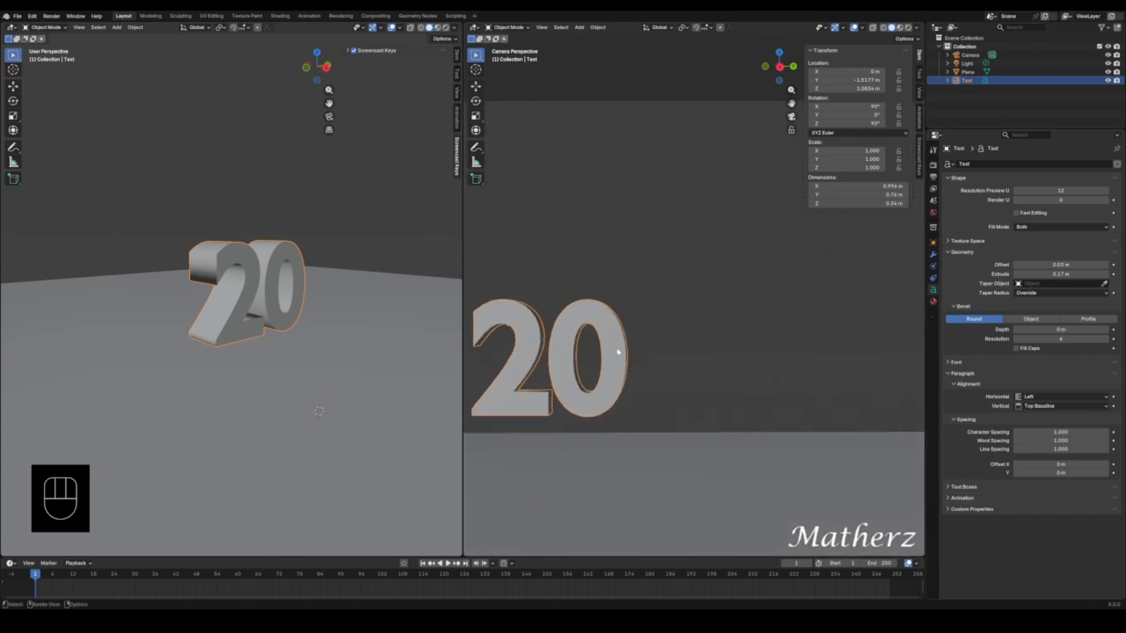
shift+middle_drag(682, 371, 828, 267)
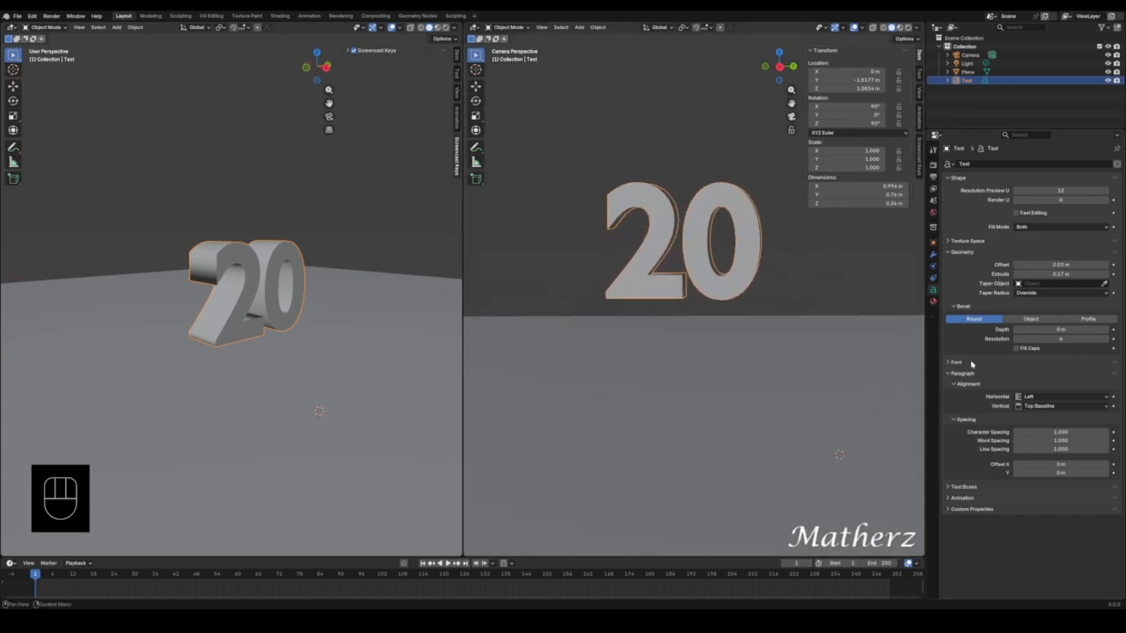
click(956, 363)
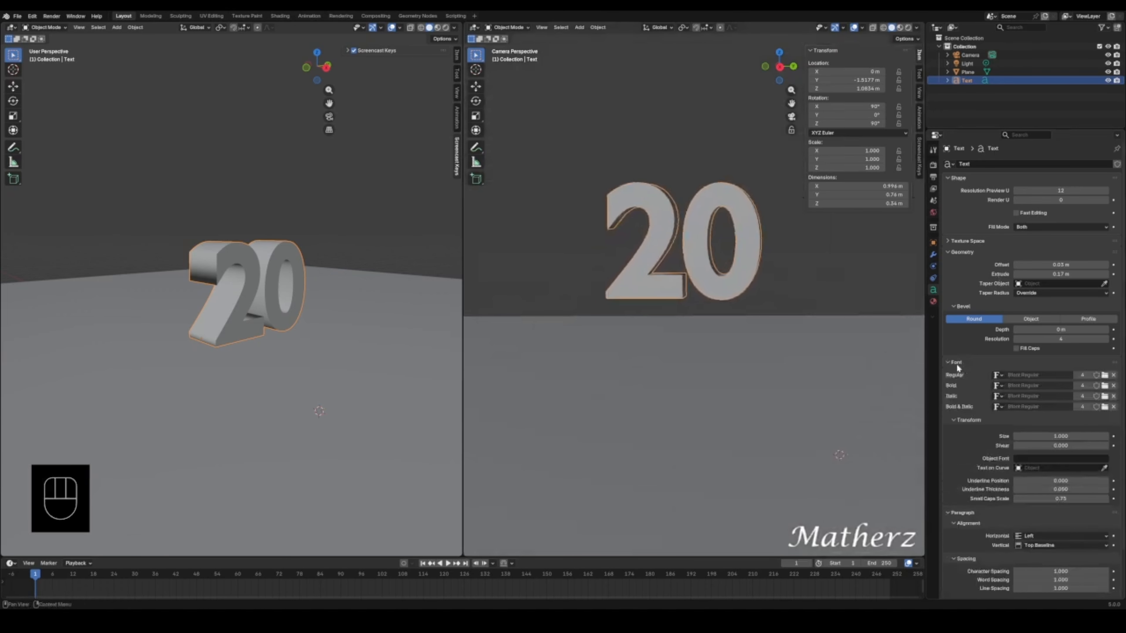
click(1105, 377)
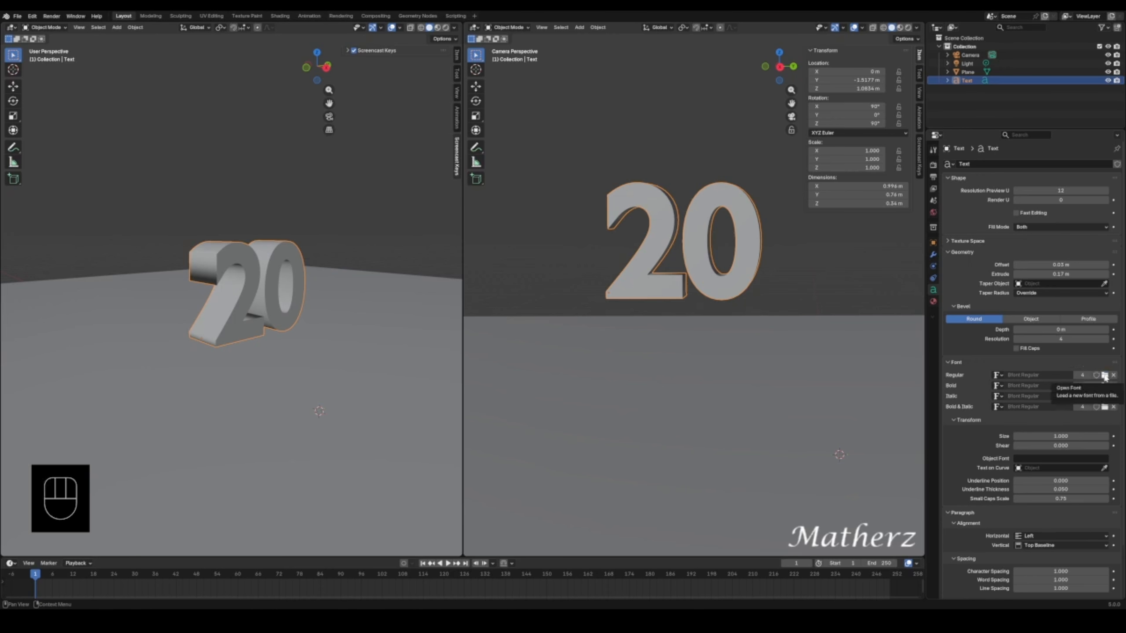
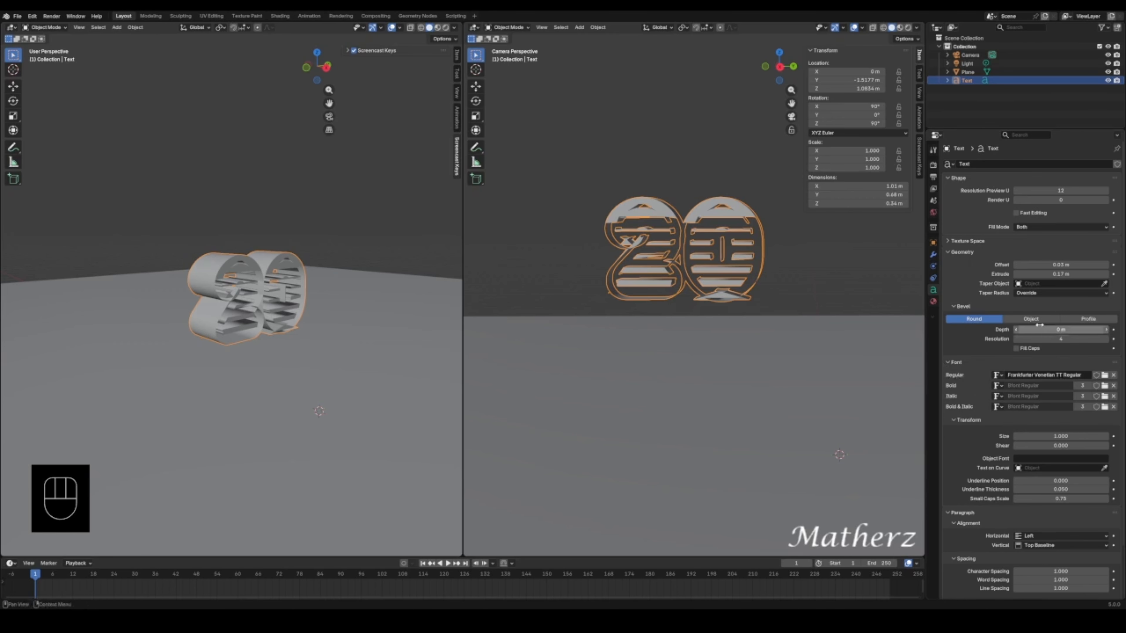
- Set the text geometry's offset to 0 m
drag(1061, 265, 967, 273)
text(0)
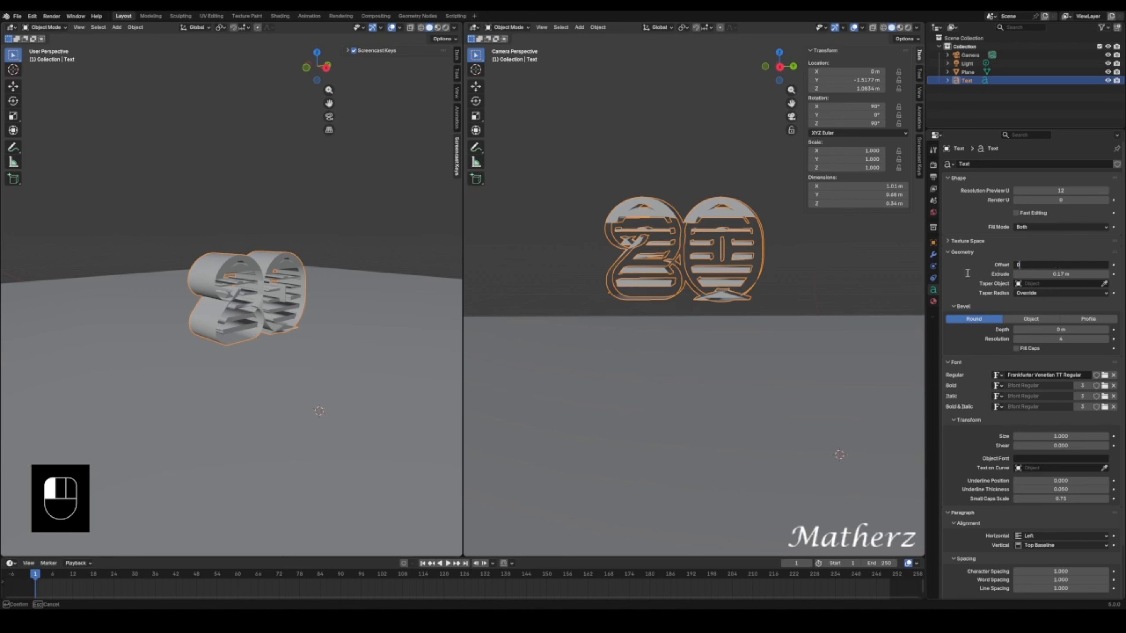
click(968, 272)
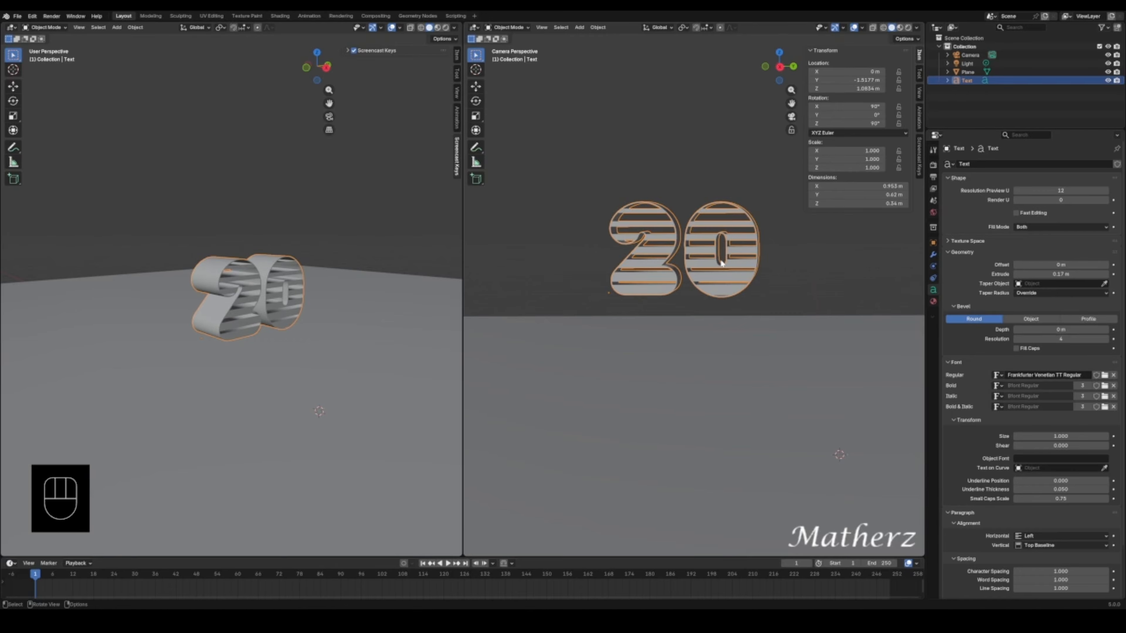
- Give the "20" text a new material with a Glass BSDF surface and a roughness of about 0.05
click(281, 232)
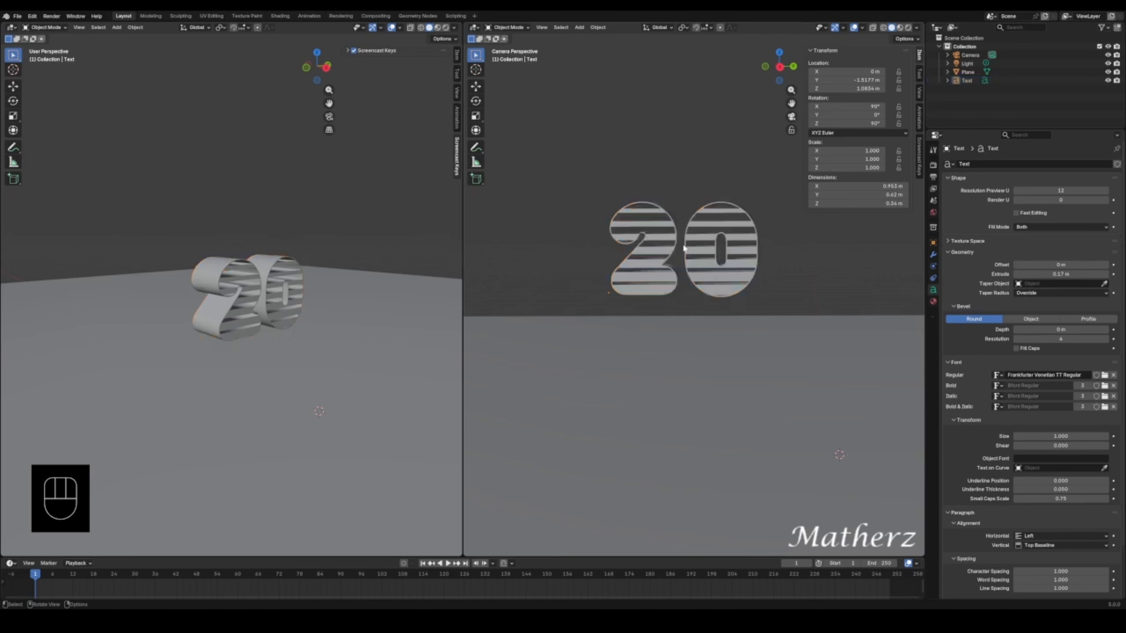
click(712, 244)
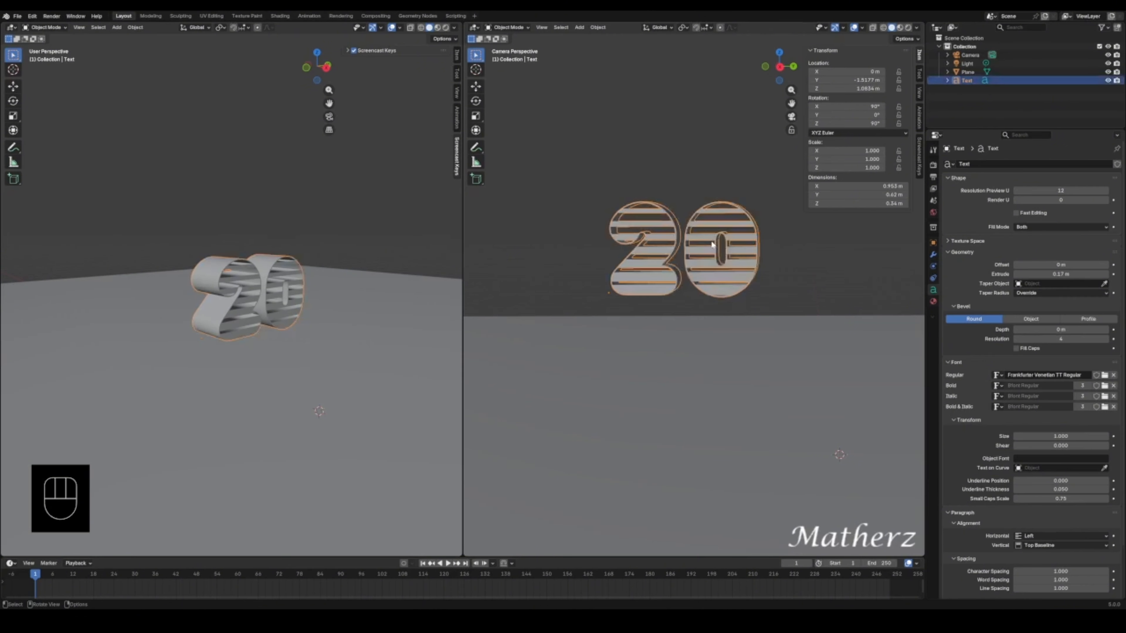
click(933, 302)
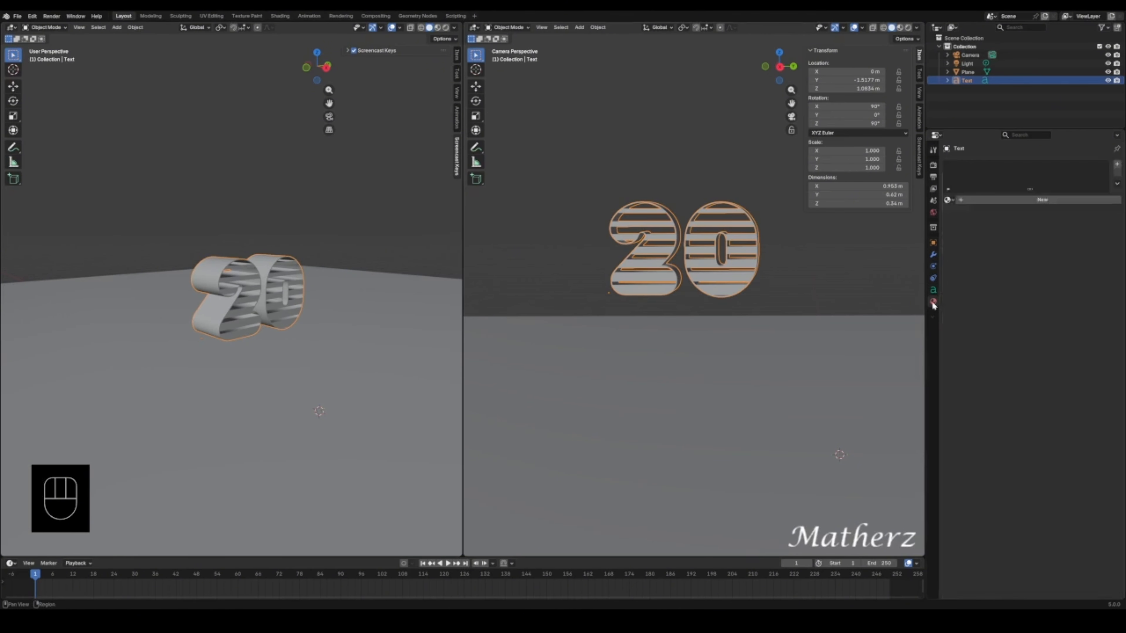
click(1027, 199)
click(1052, 238)
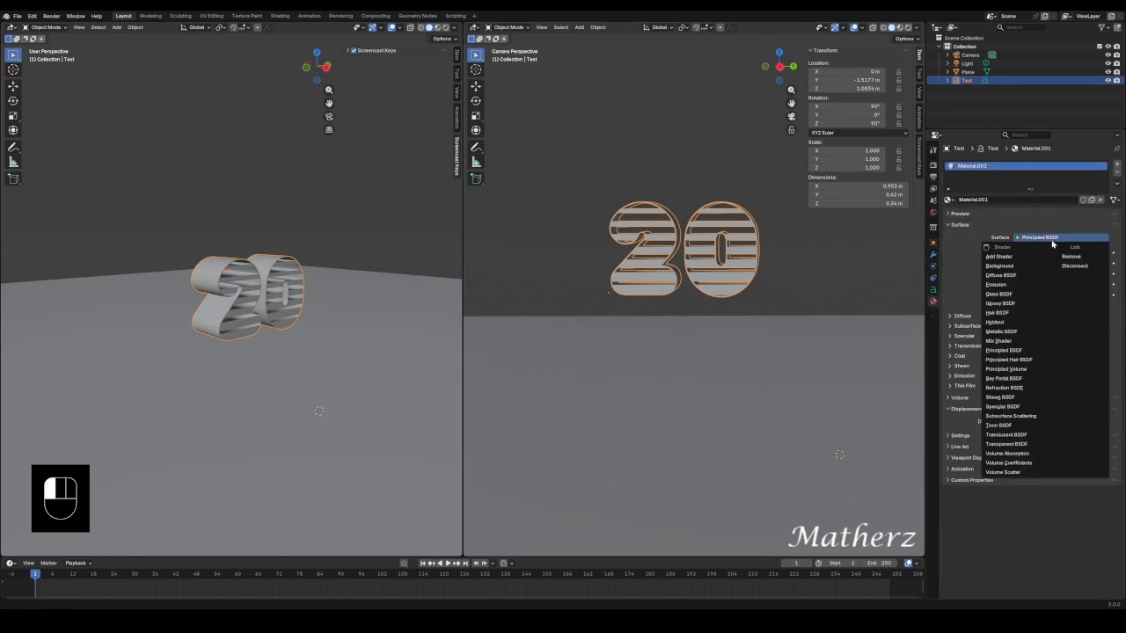
click(1015, 293)
drag(1054, 274, 1055, 274)
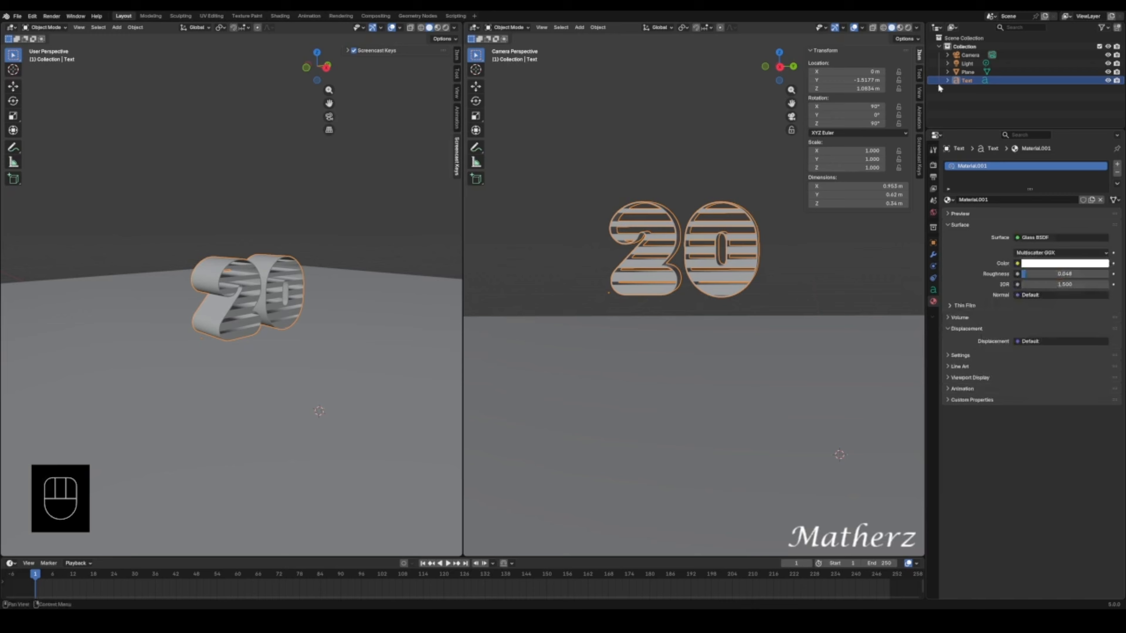
- Switch the camera view to rendered shading and inspect the glass "20" text with and without its selection outline
click(908, 27)
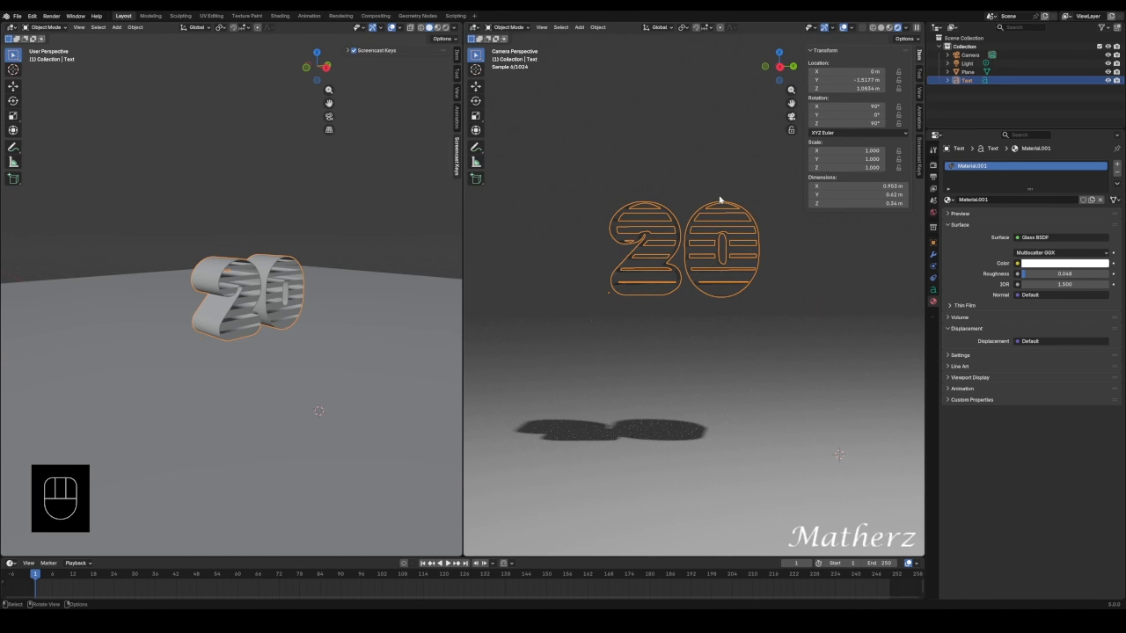
click(731, 177)
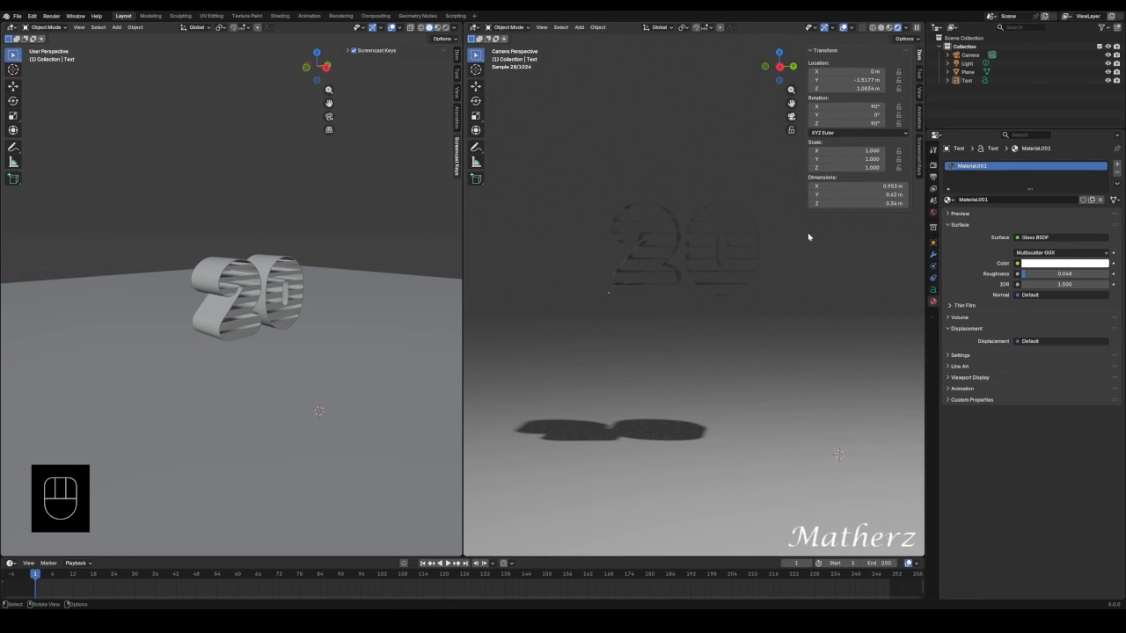
click(730, 281)
click(732, 265)
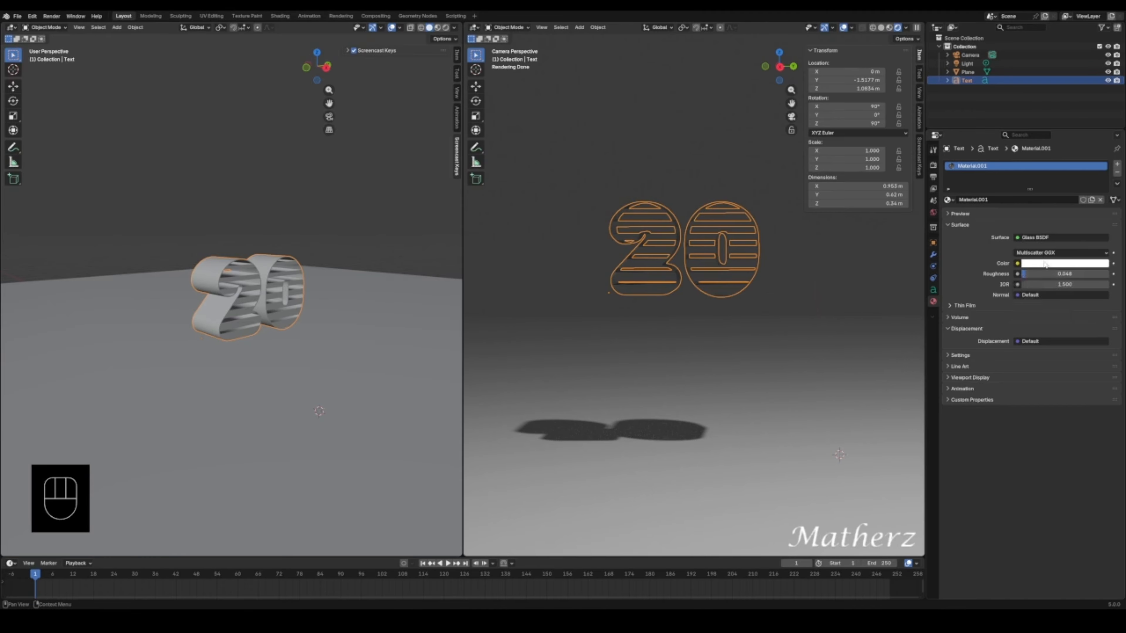
- Tint the "20" text's glass color light pink-violet and lower its roughness to 0
click(1032, 264)
mouse_move(1062, 148)
mouse_down()
mouse_move(1058, 159)
mouse_move(1073, 155)
mouse_up()
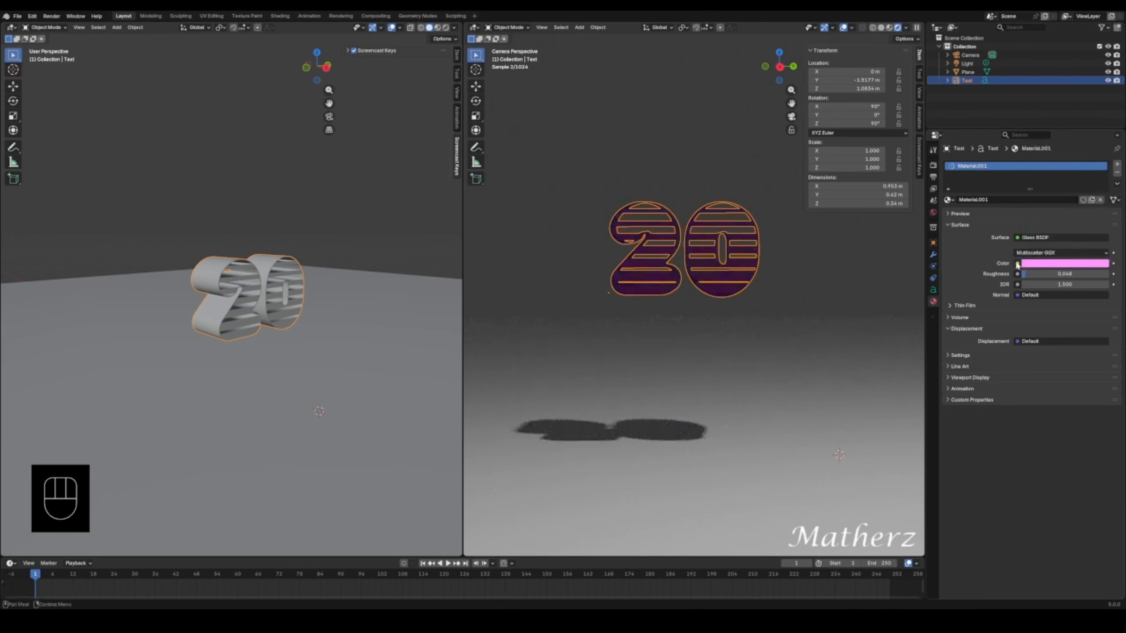
drag(1025, 274, 1019, 274)
click(653, 154)
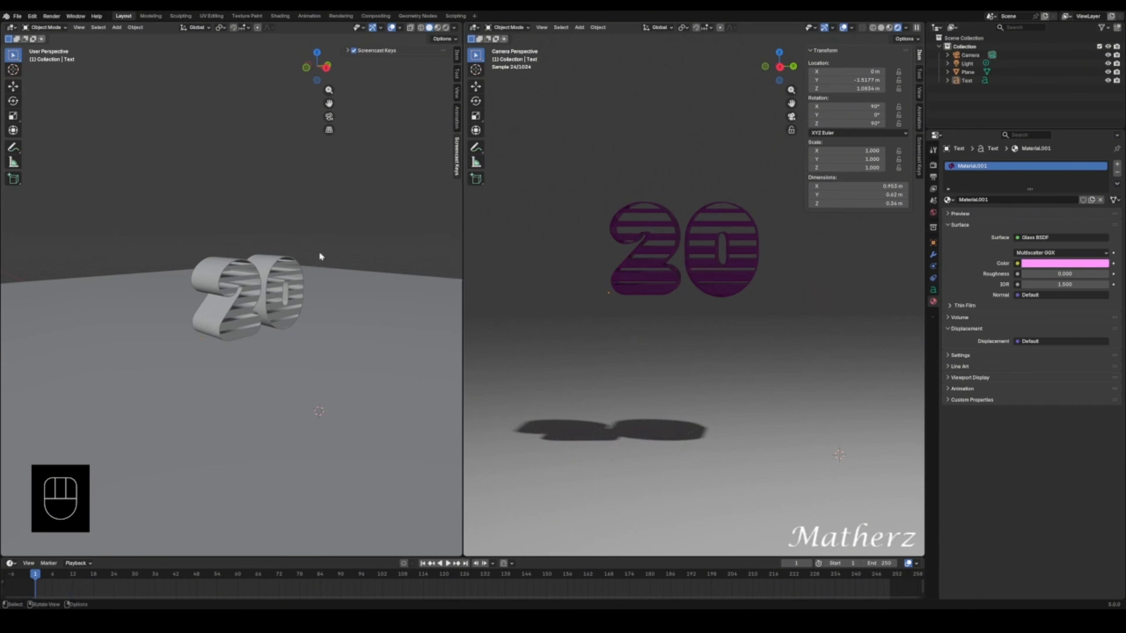
- Add a mesh plane at the origin and raise it along Z to about 2.56 m
scroll(319, 256, down, 8)
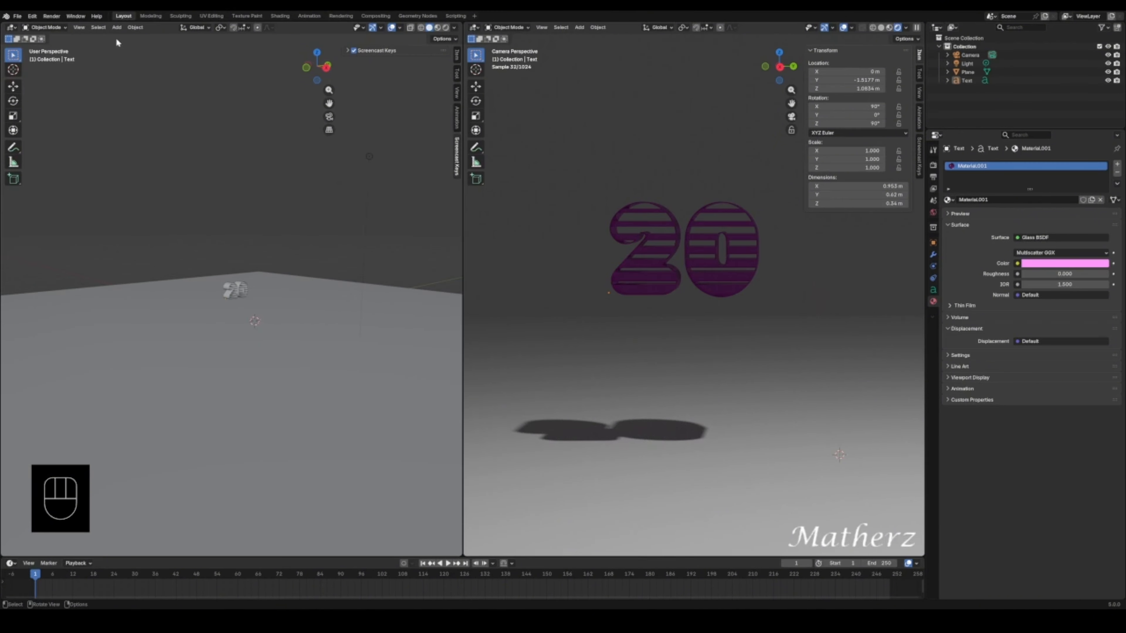
click(116, 27)
mouse_move(120, 37)
click(202, 37)
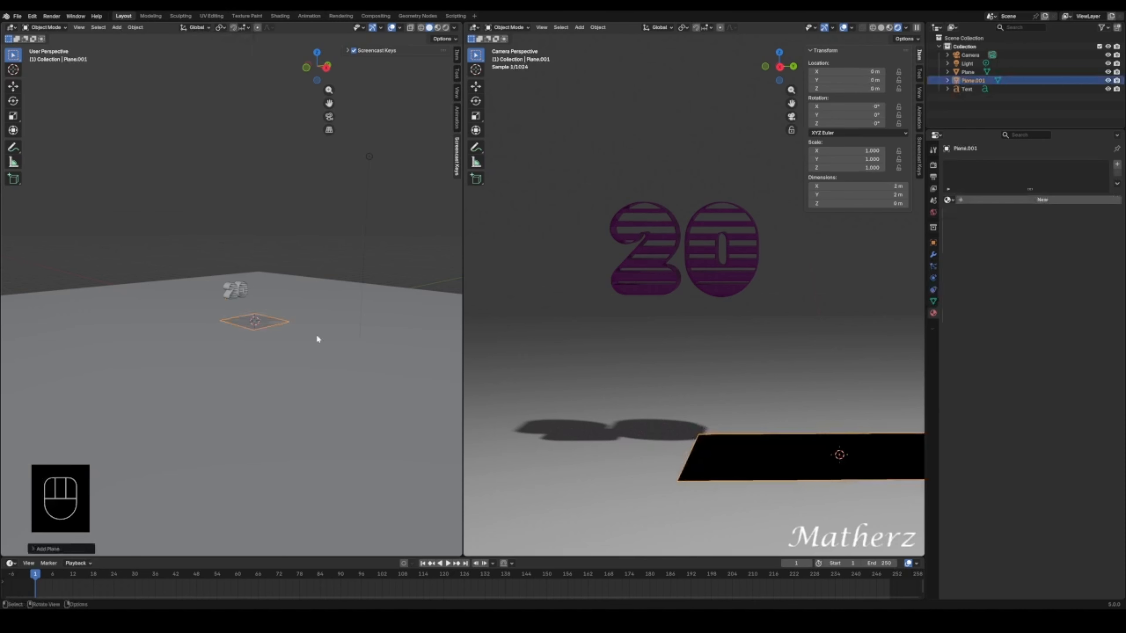
key(g)
key(z)
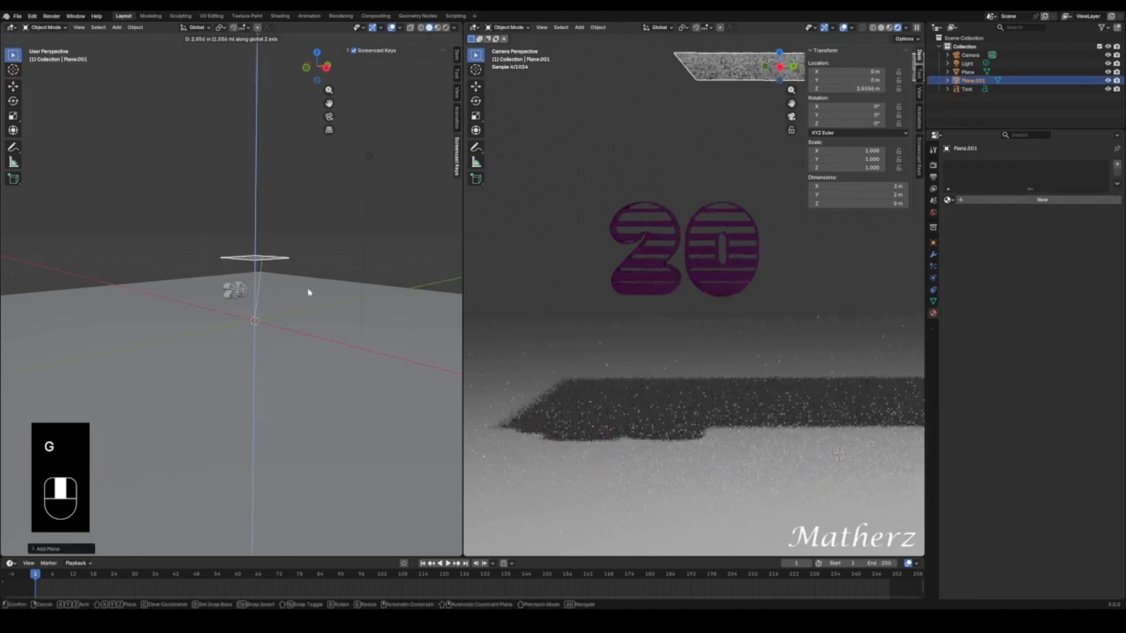
click(306, 272)
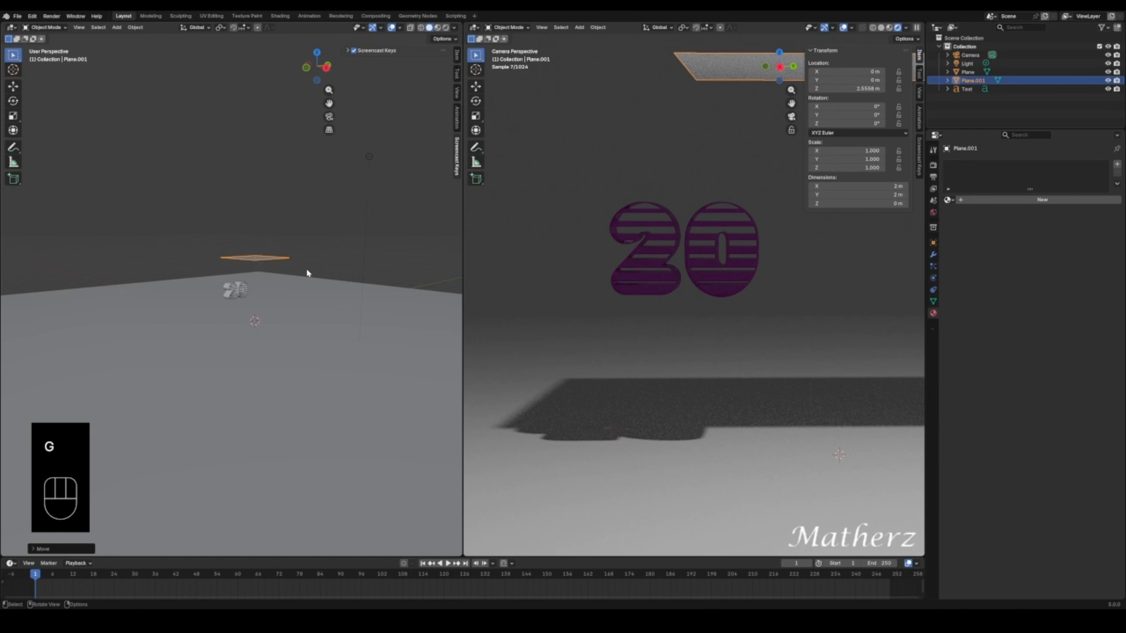
- Rotate the new plane about 60° around Y, stretch it along Y, and scale it down to about 0.77 m by 5.5 m
key(r)
key(y)
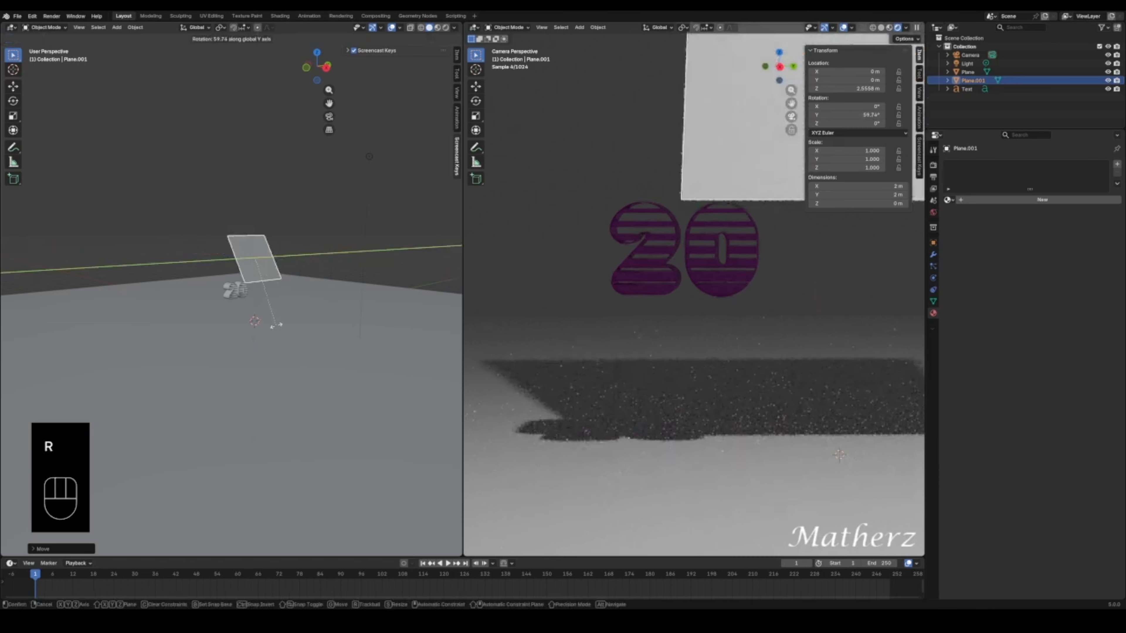
click(281, 272)
key(s)
key(y)
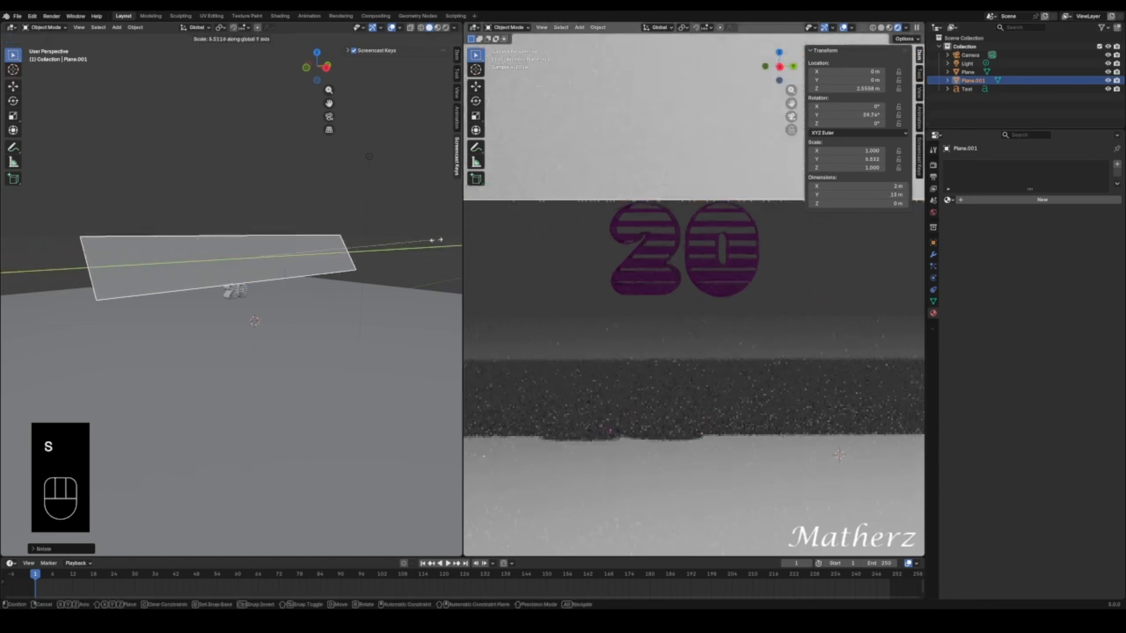
click(410, 272)
key(s)
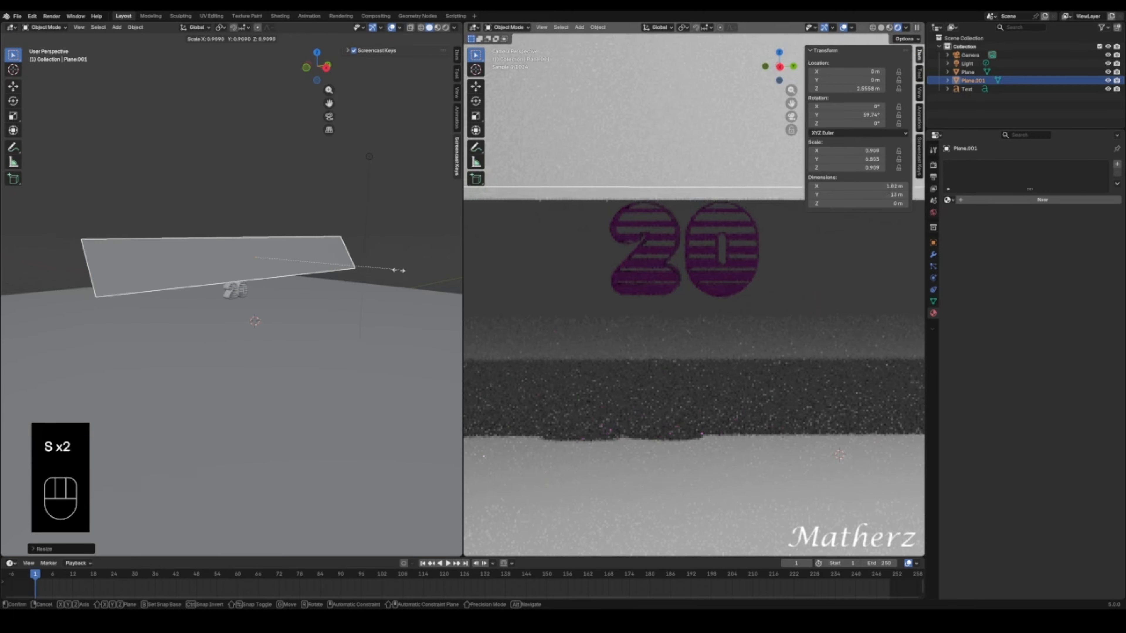
click(314, 267)
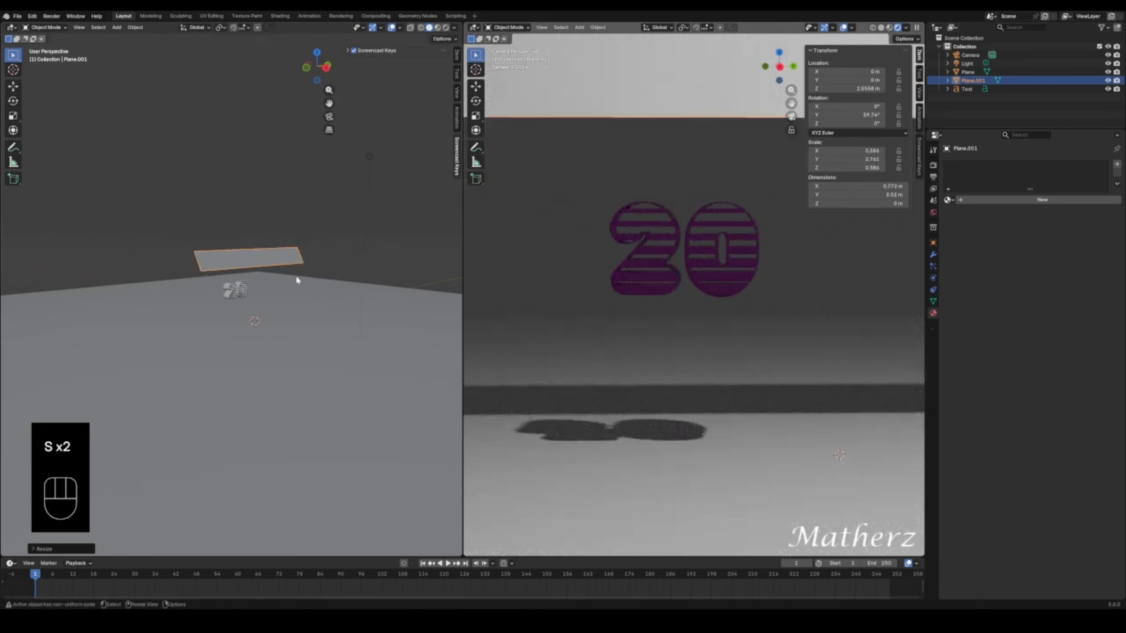
- Move the tilted plane along X toward the camera until it lies above and outside the camera frame
key(g)
key(y)
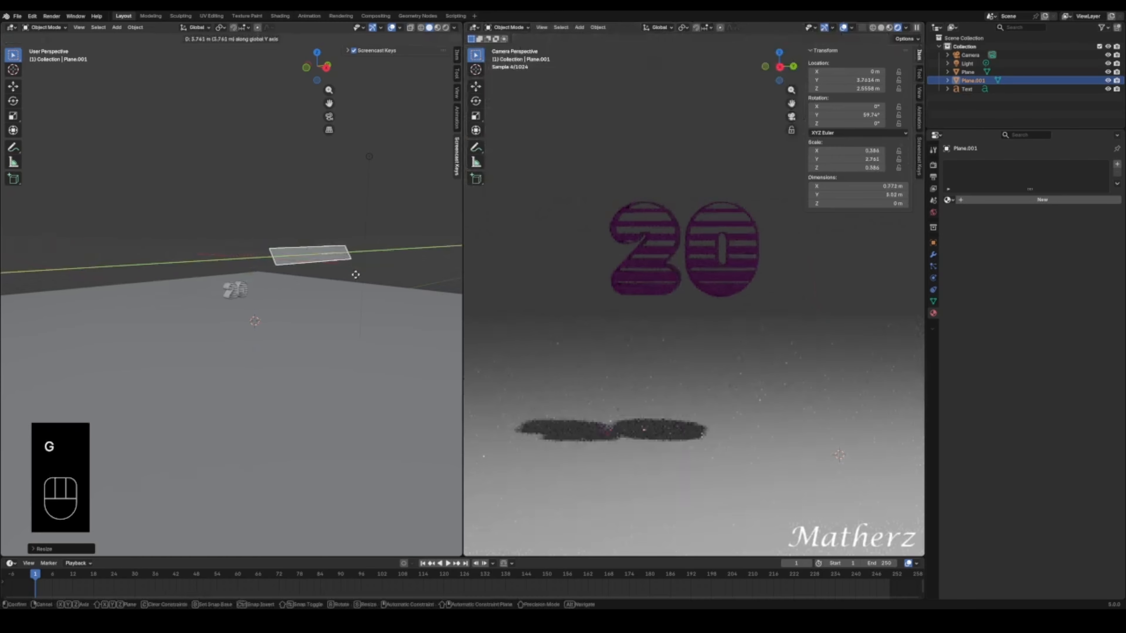
key(x)
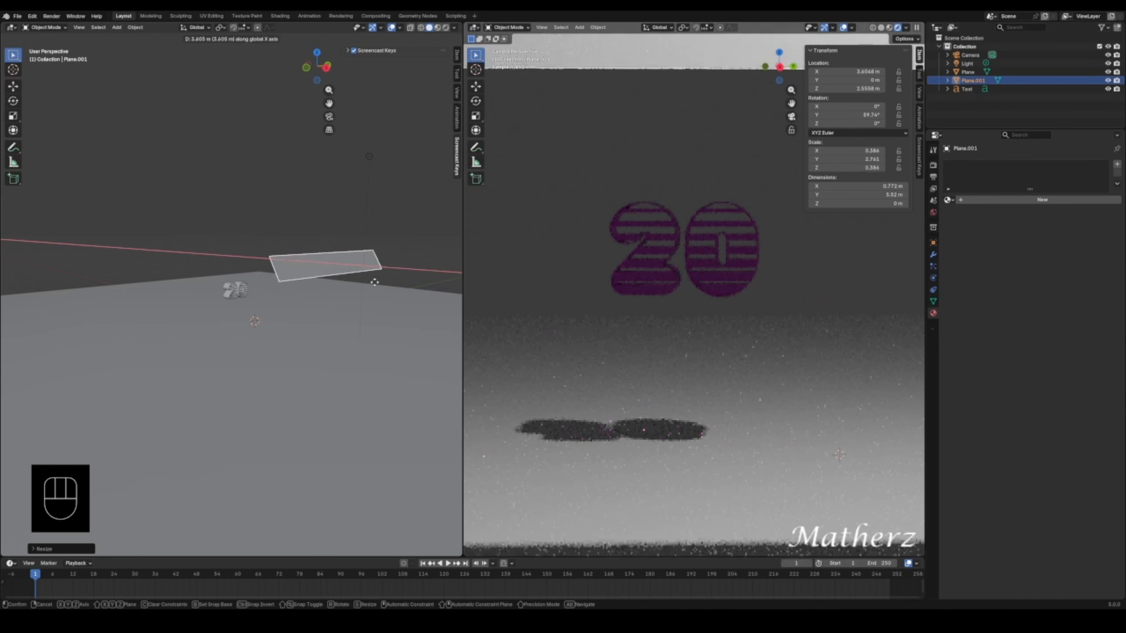
click(411, 309)
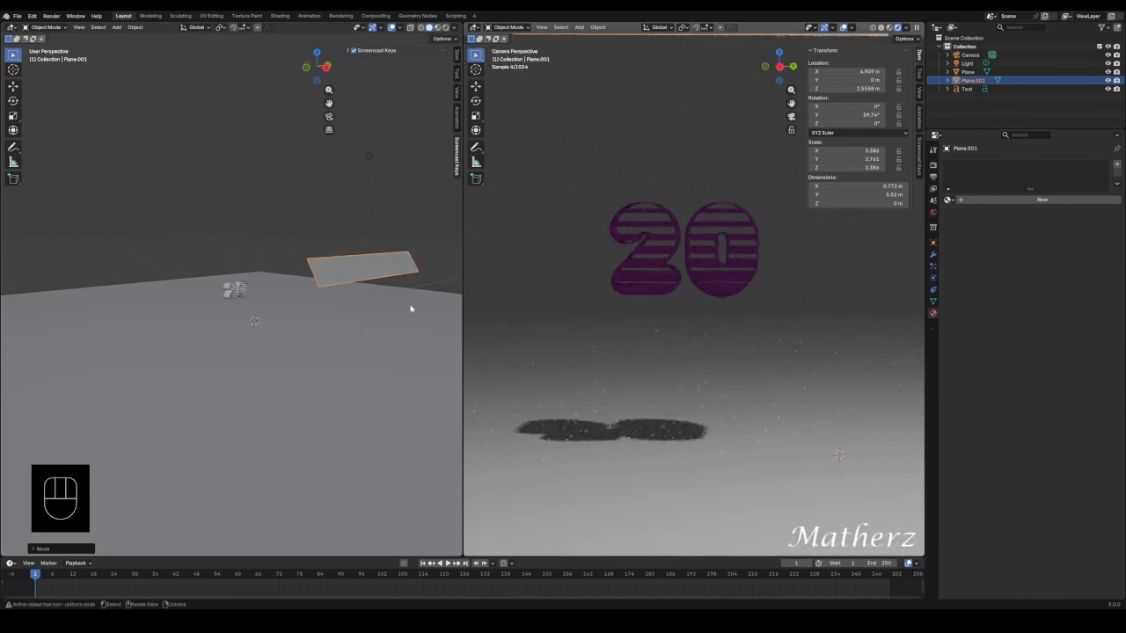
scroll(710, 310, down, 5)
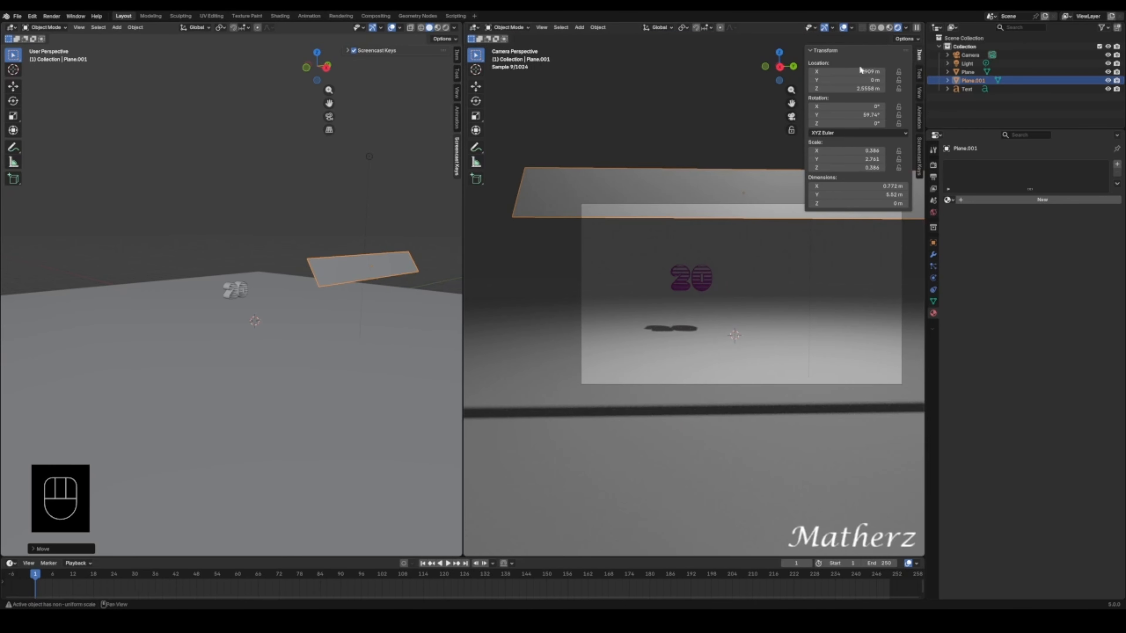
click(814, 51)
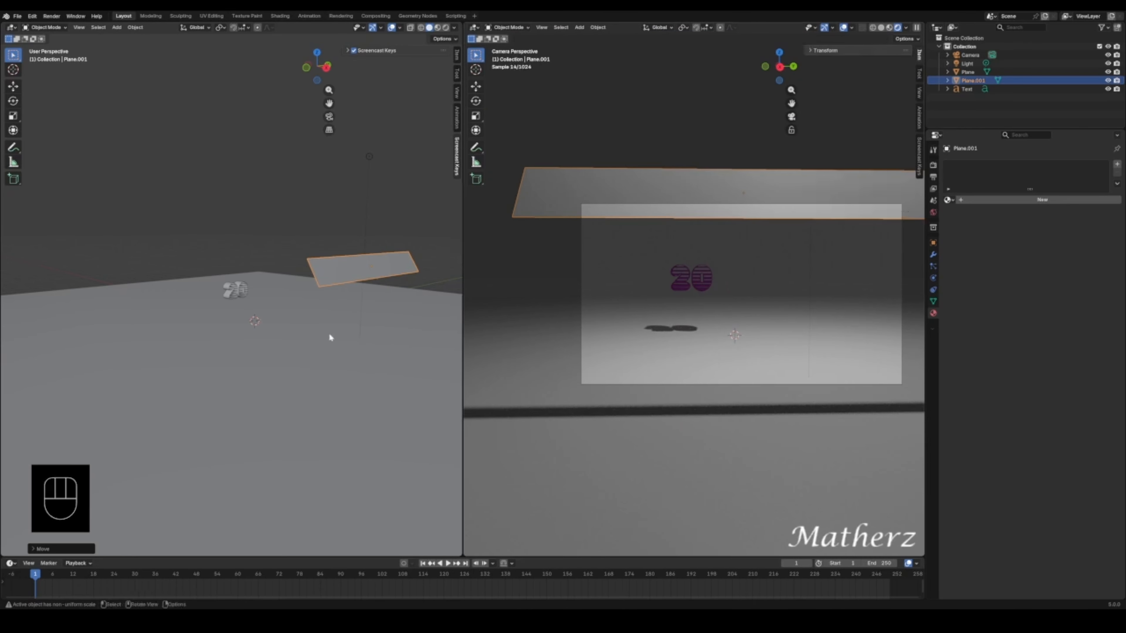
key(g)
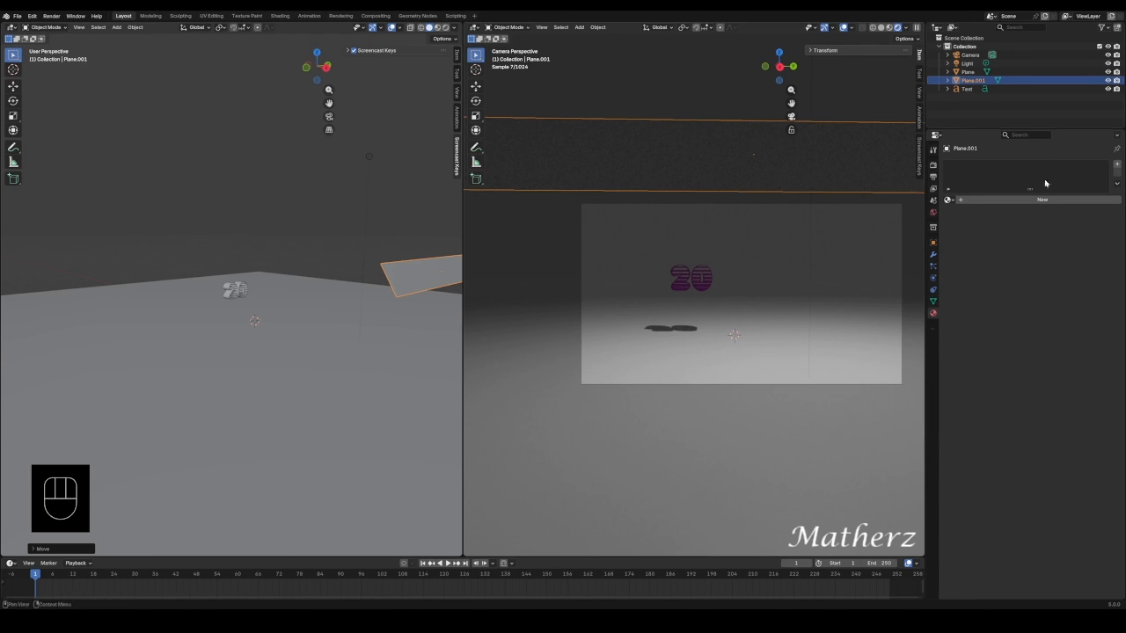
- Give the tilted plane a new material with an Emission surface and a strength of about 148.6
click(1036, 200)
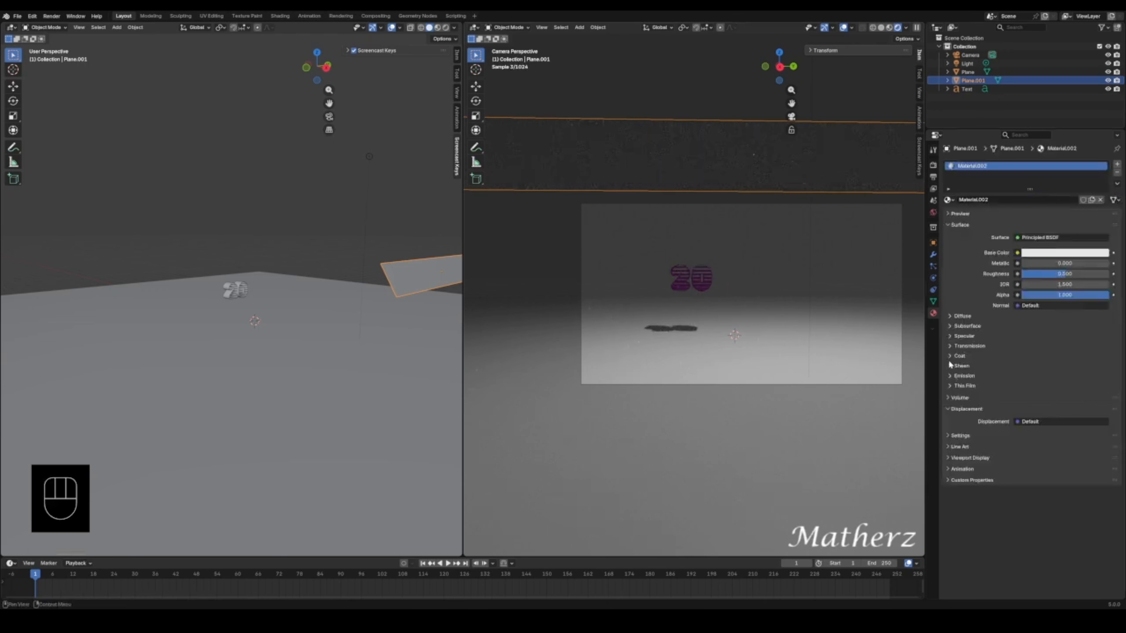
click(1054, 239)
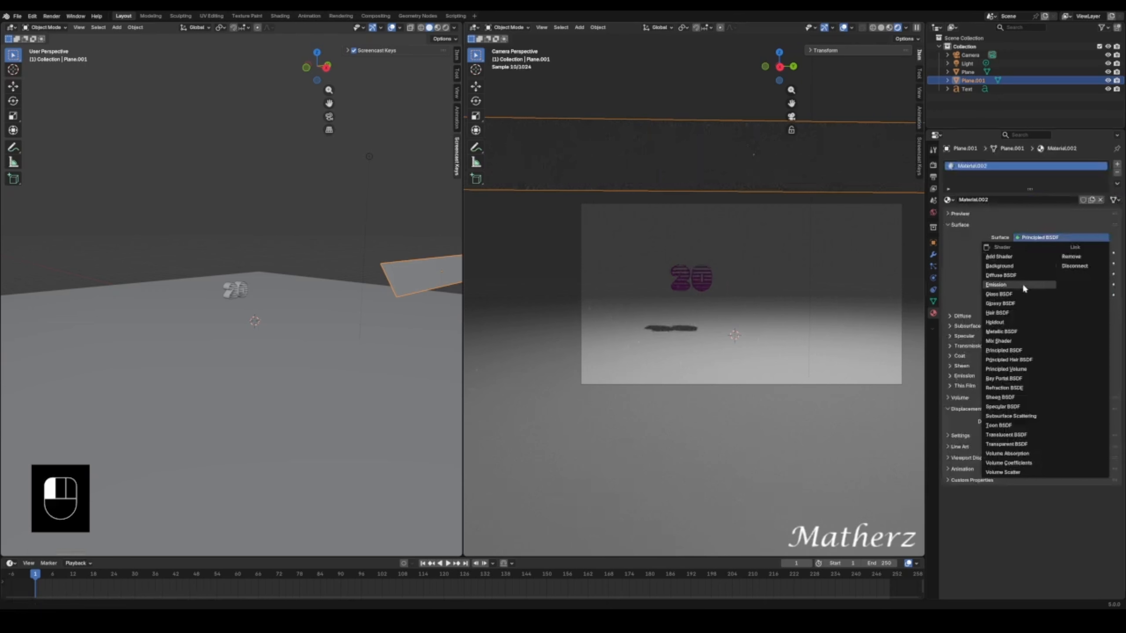
click(996, 285)
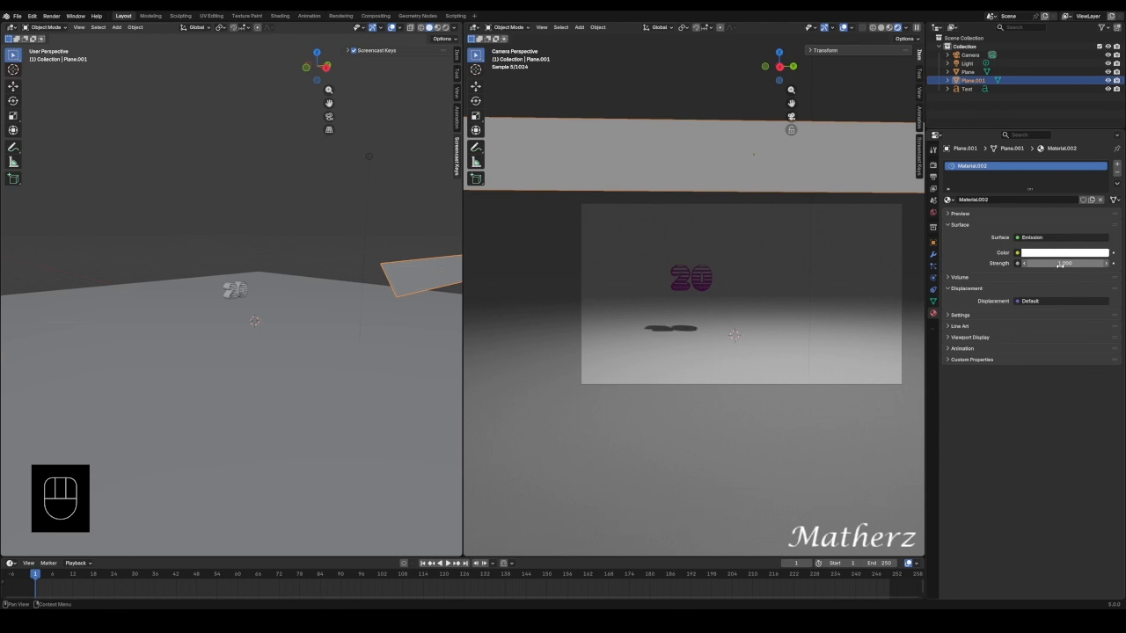
mouse_move(1061, 262)
mouse_down()
mouse_move(1122, 263)
mouse_move(1064, 263)
mouse_up()
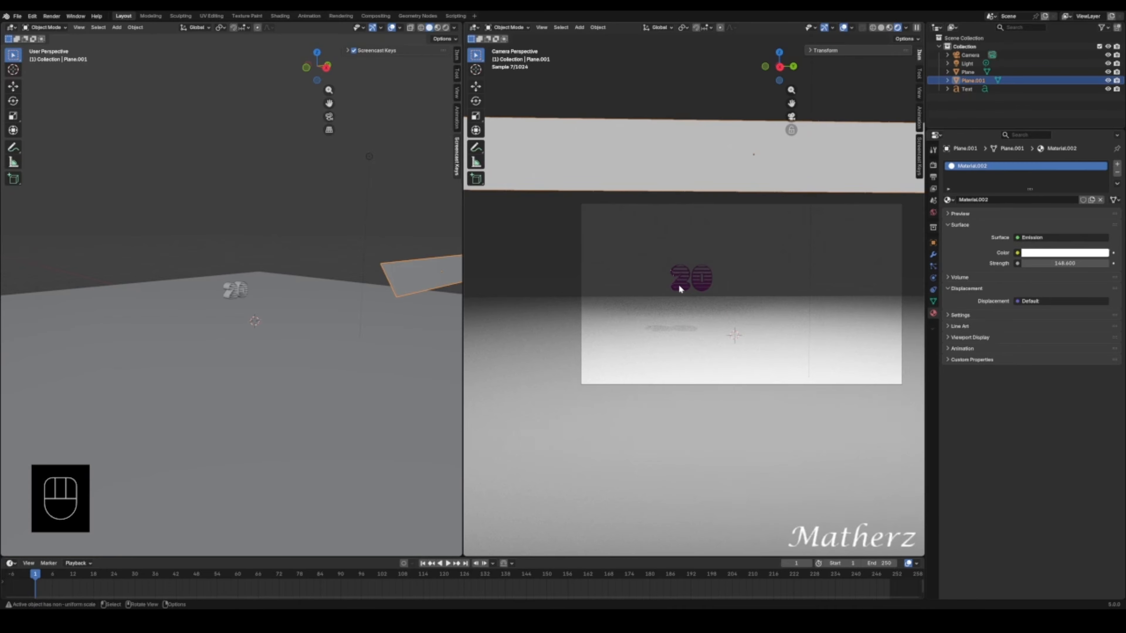
- Move the "20" text along X closer to the camera and about 1 m along Y to center it in the frame
click(683, 280)
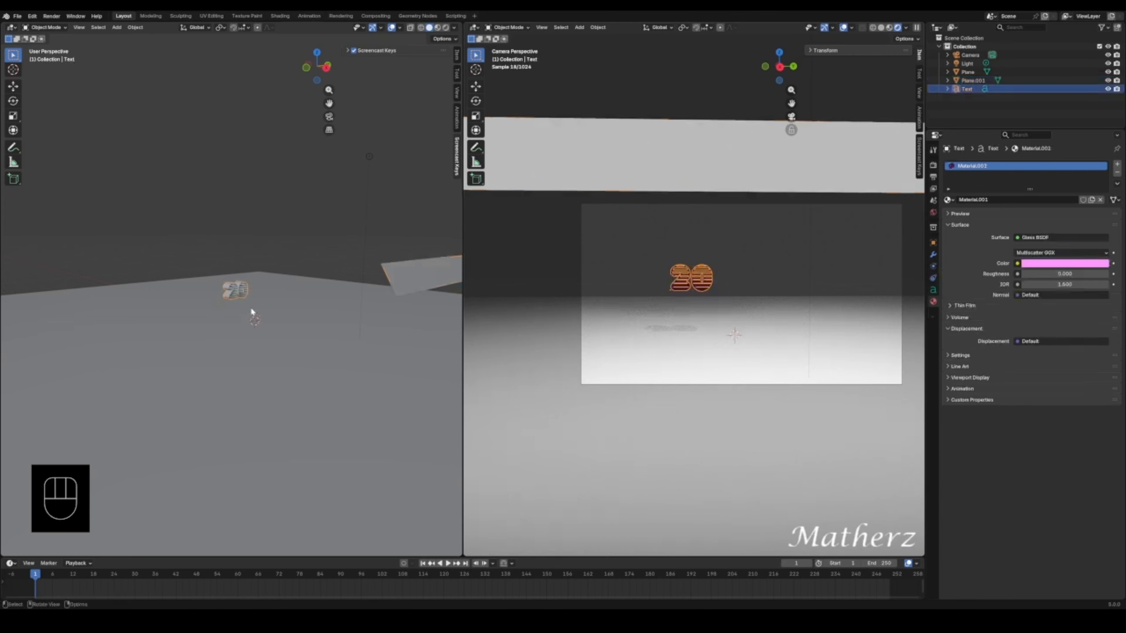
key(g)
key(x)
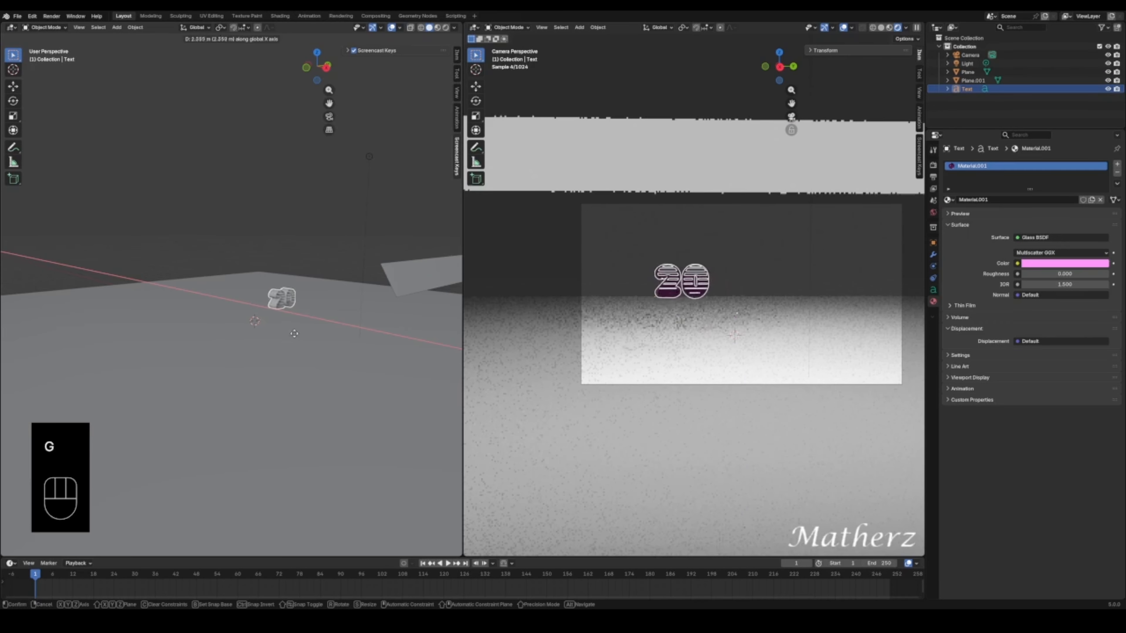
click(322, 349)
key(g)
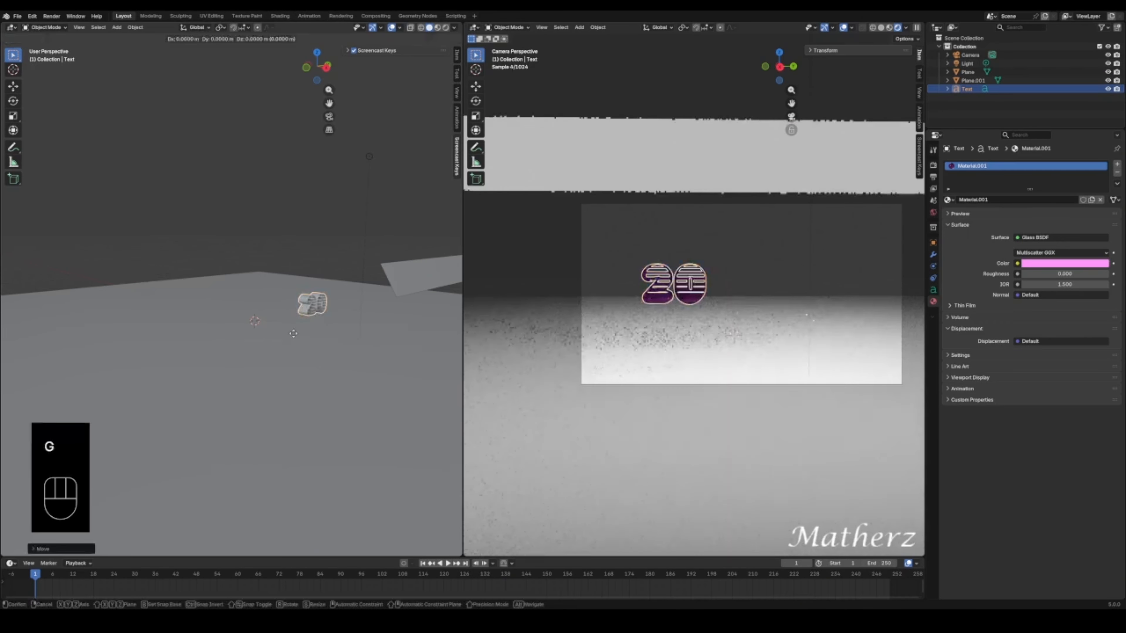
key(y)
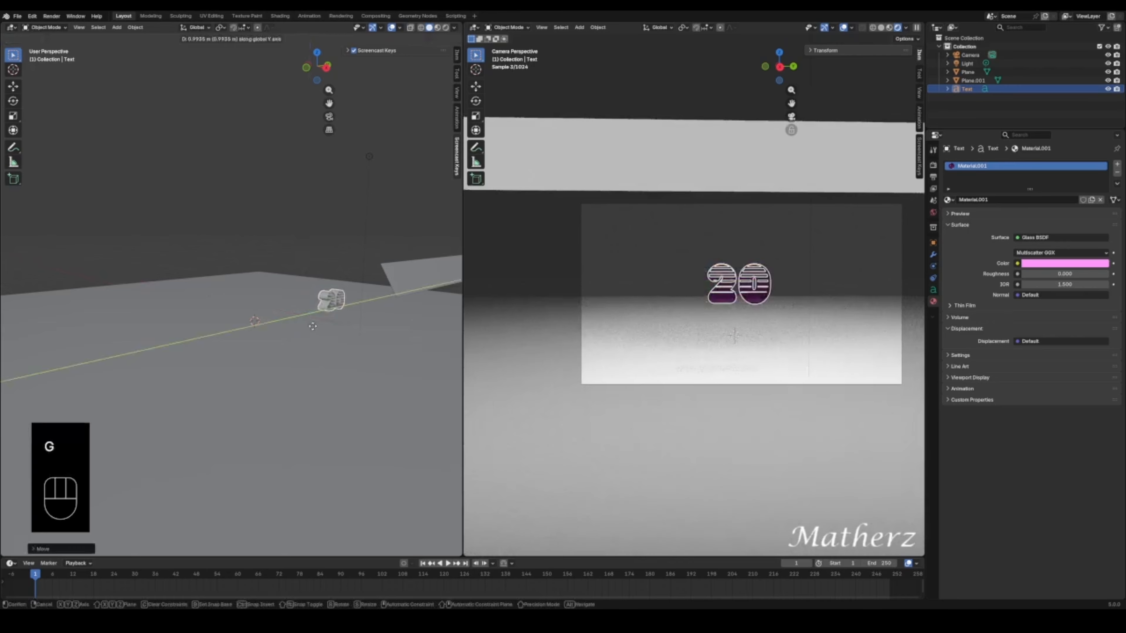
click(312, 324)
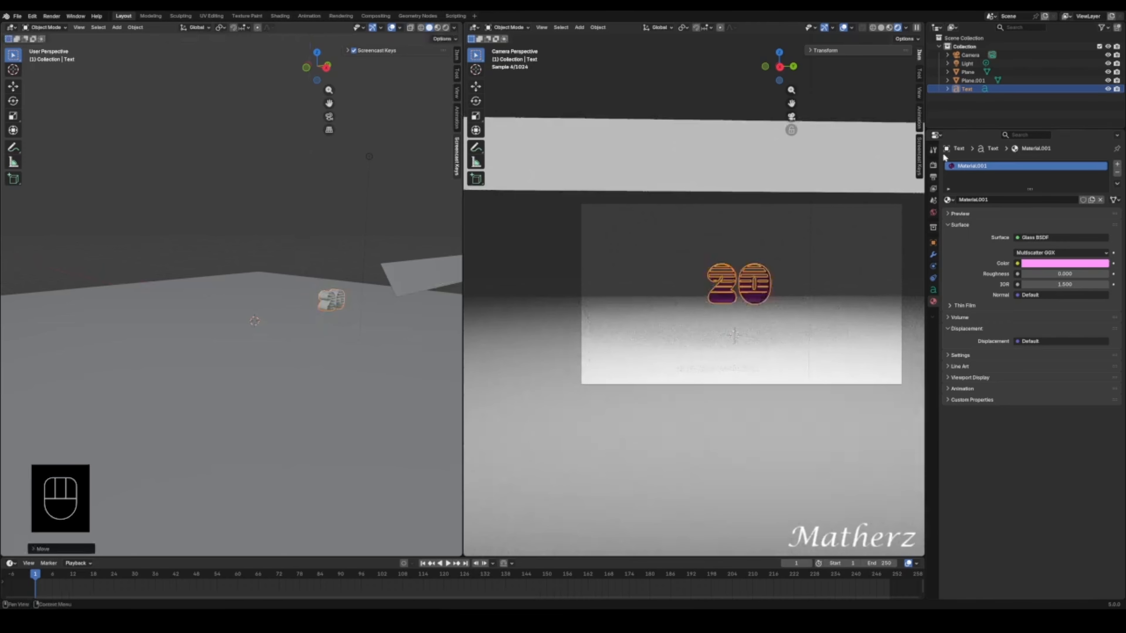
- Duplicate the emissive plane, raise the copy along Z, and move it in the negative X direction to behind the text
click(837, 156)
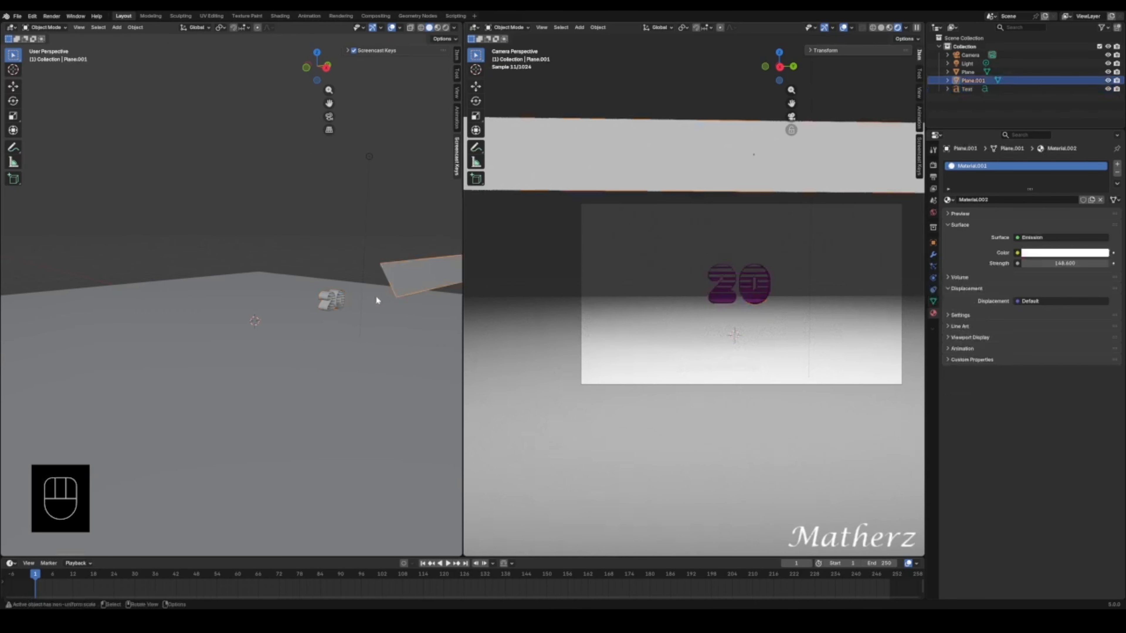
key(shift+d)
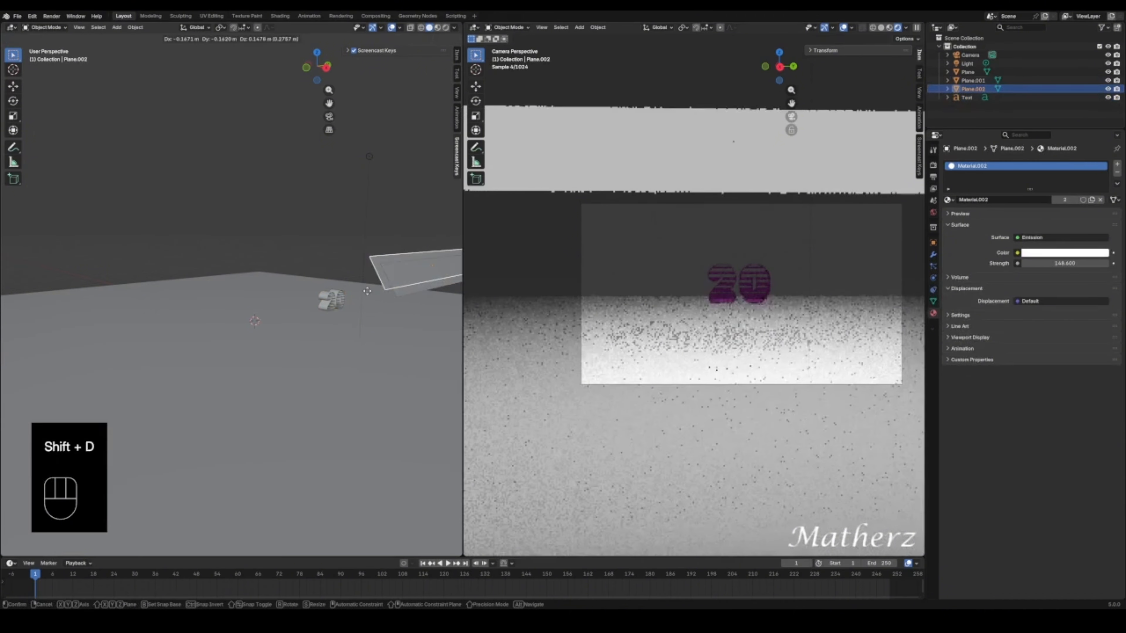
key(z)
click(378, 239)
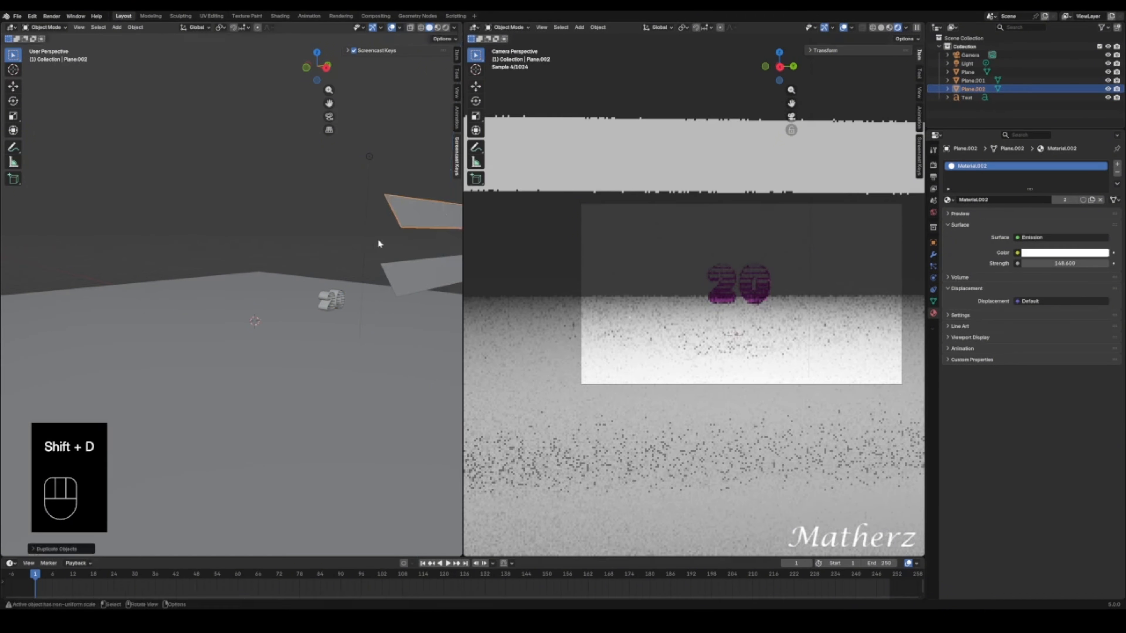
key(g)
middle_drag(420, 245, 359, 242)
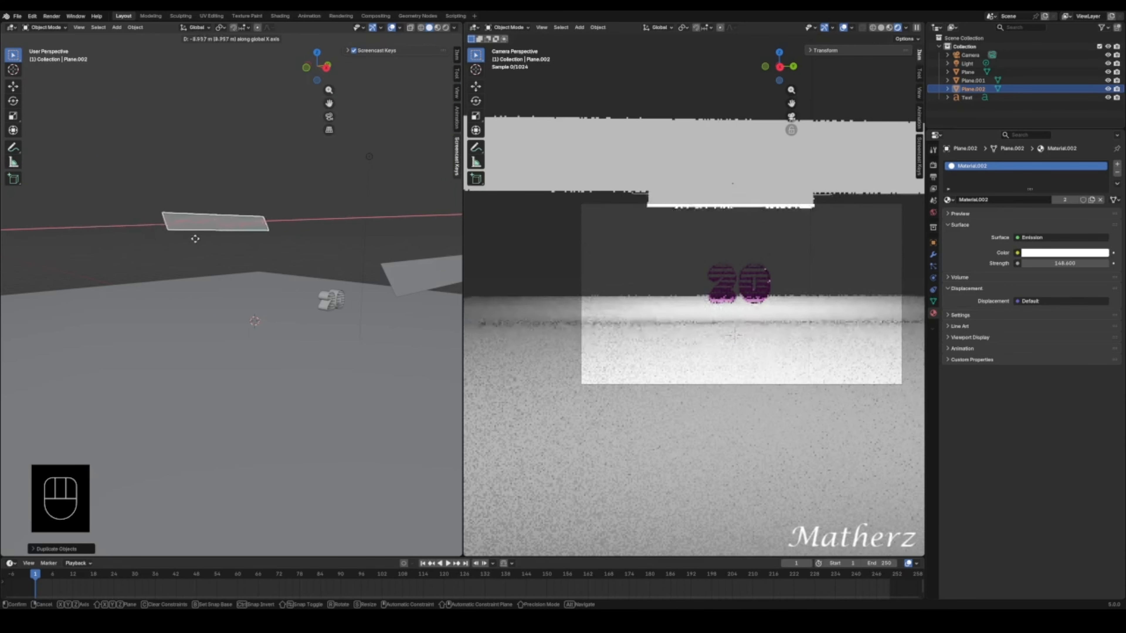
click(272, 223)
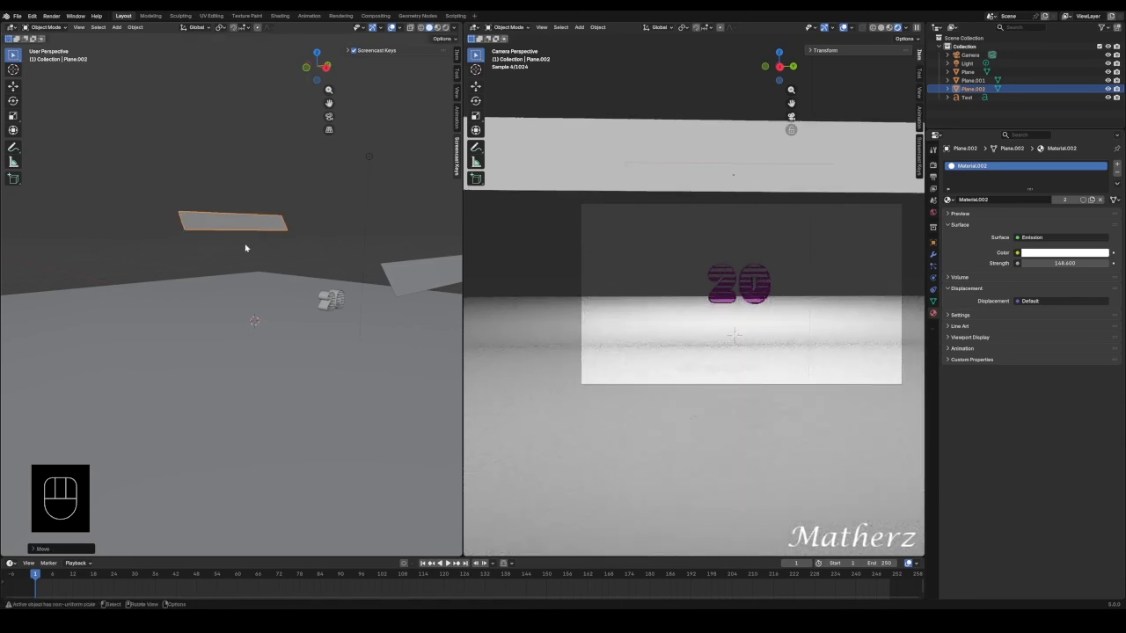
- Rotate the emissive plane behind the text around the global Y axis by about -204.6° and again by about -173.4°
key(r)
middle_click(232, 235)
middle_drag(232, 236, 309, 234)
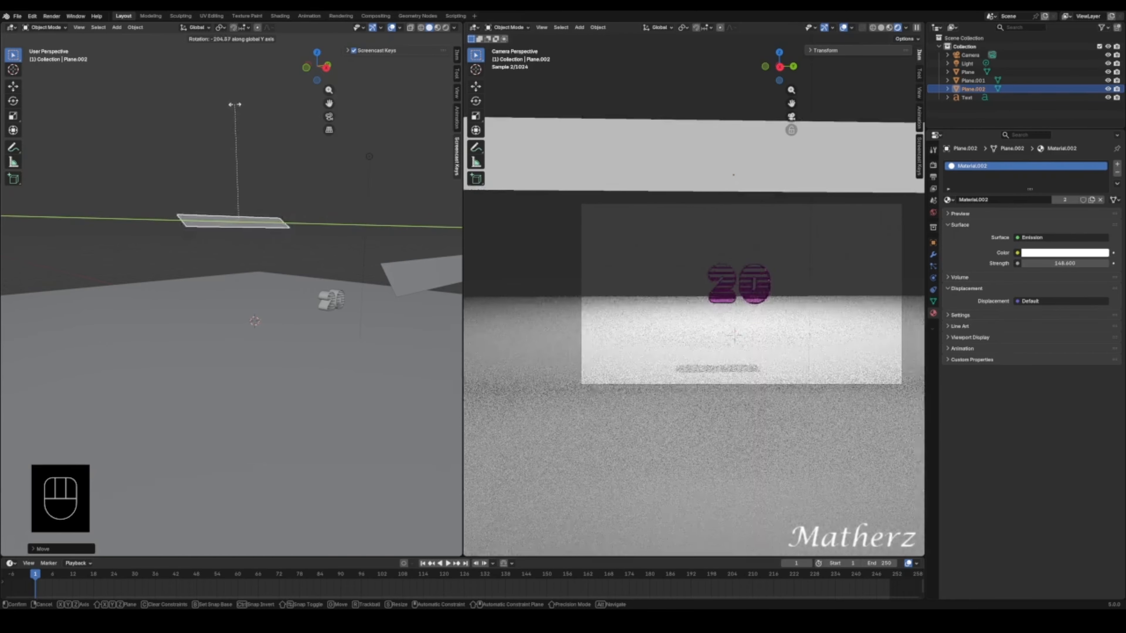
click(234, 104)
middle_drag(236, 409, 292, 393)
key(r)
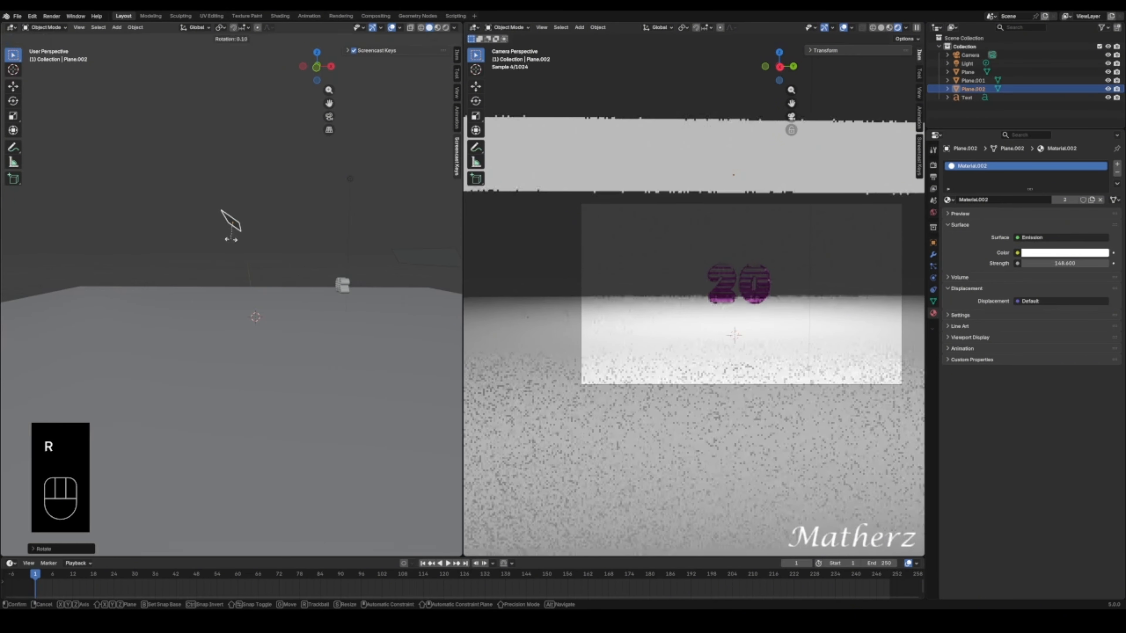
middle_drag(230, 238, 224, 219)
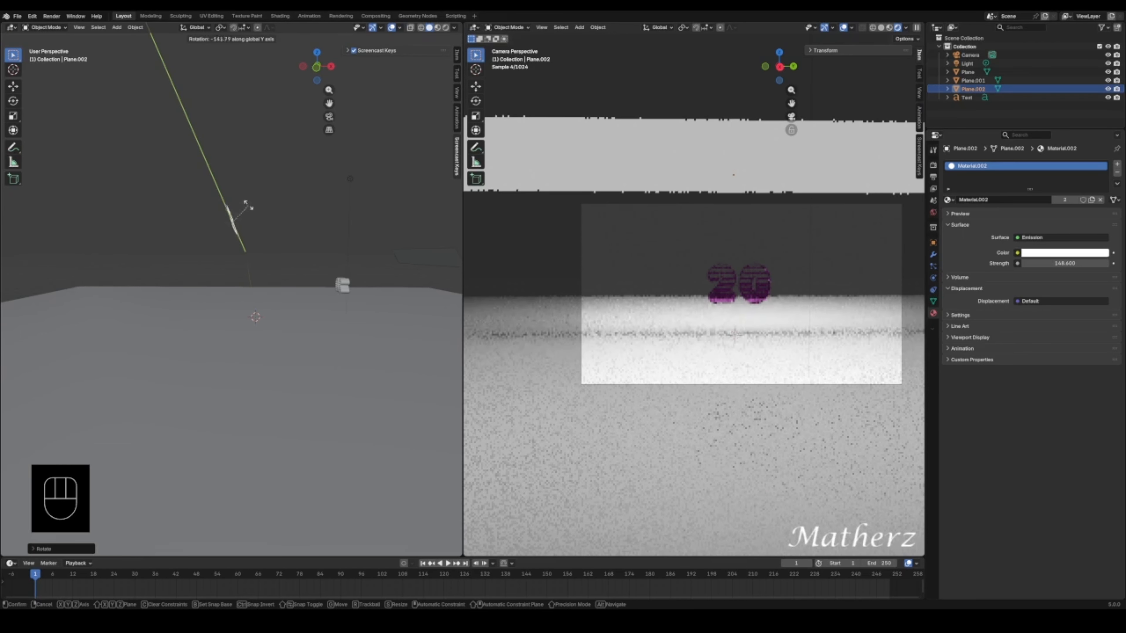
mouse_move(239, 183)
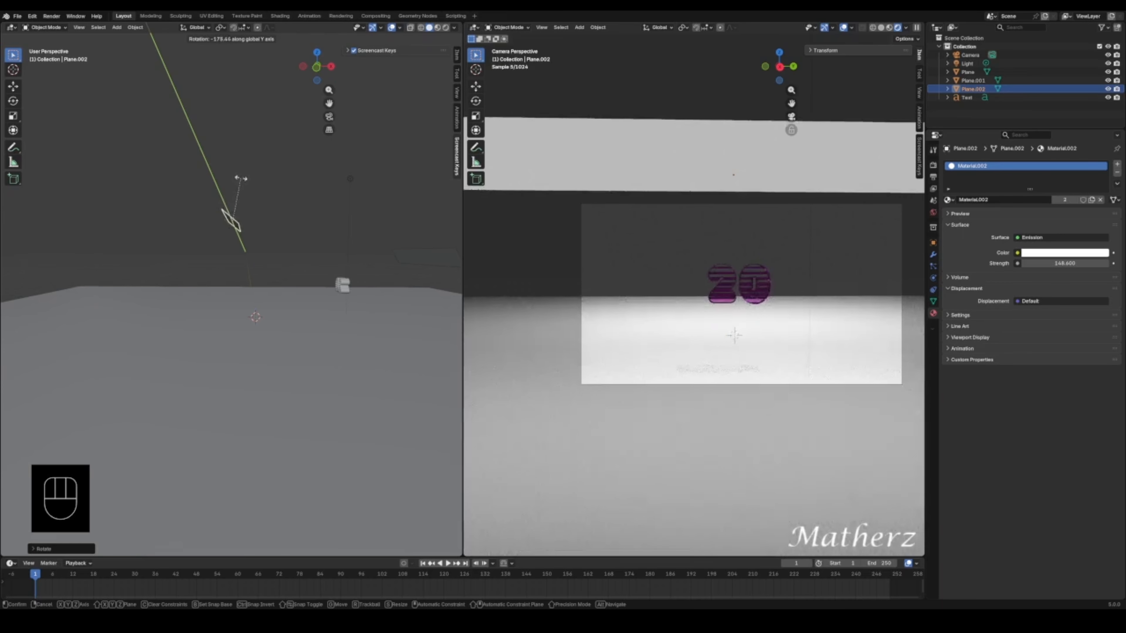
click(240, 178)
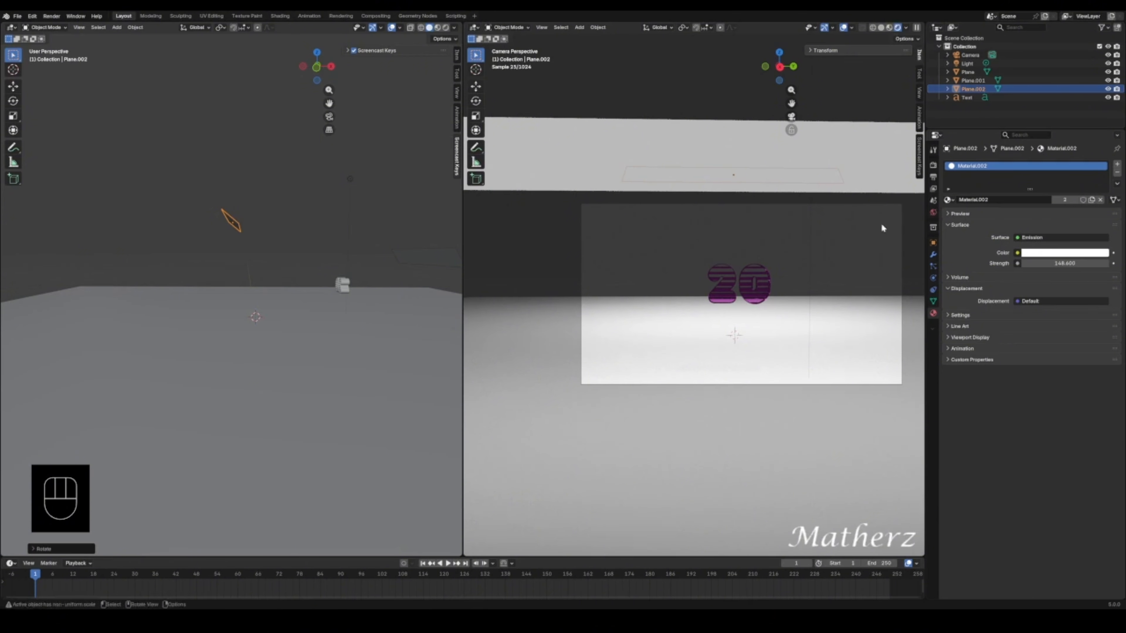
- Set the camera's clip end distance to 799 m
click(898, 204)
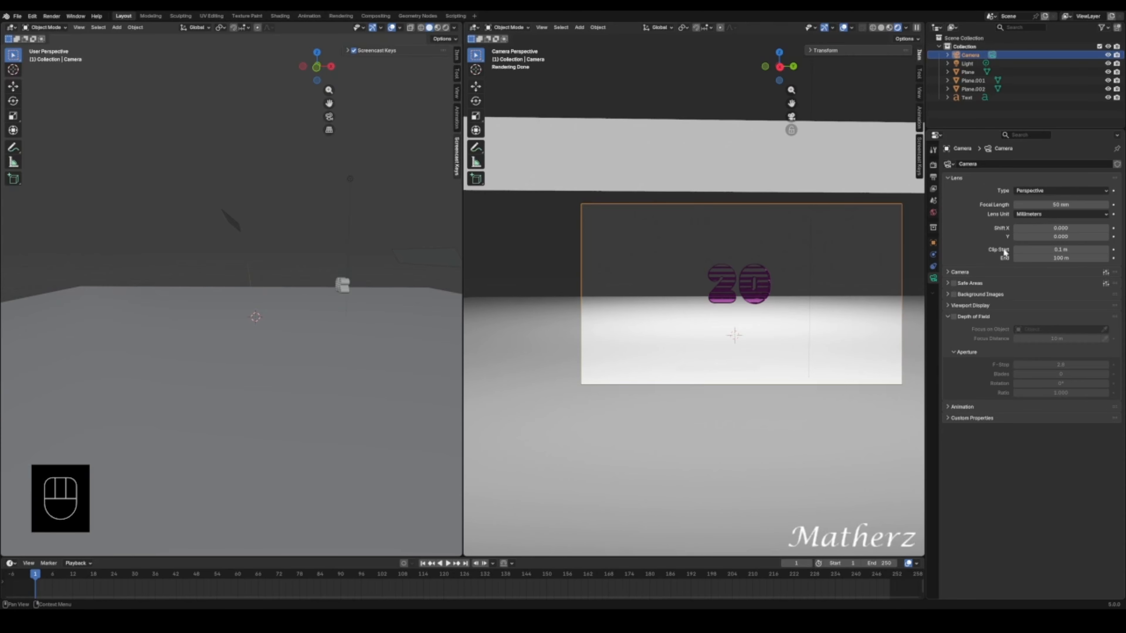
drag(1029, 258, 1061, 258)
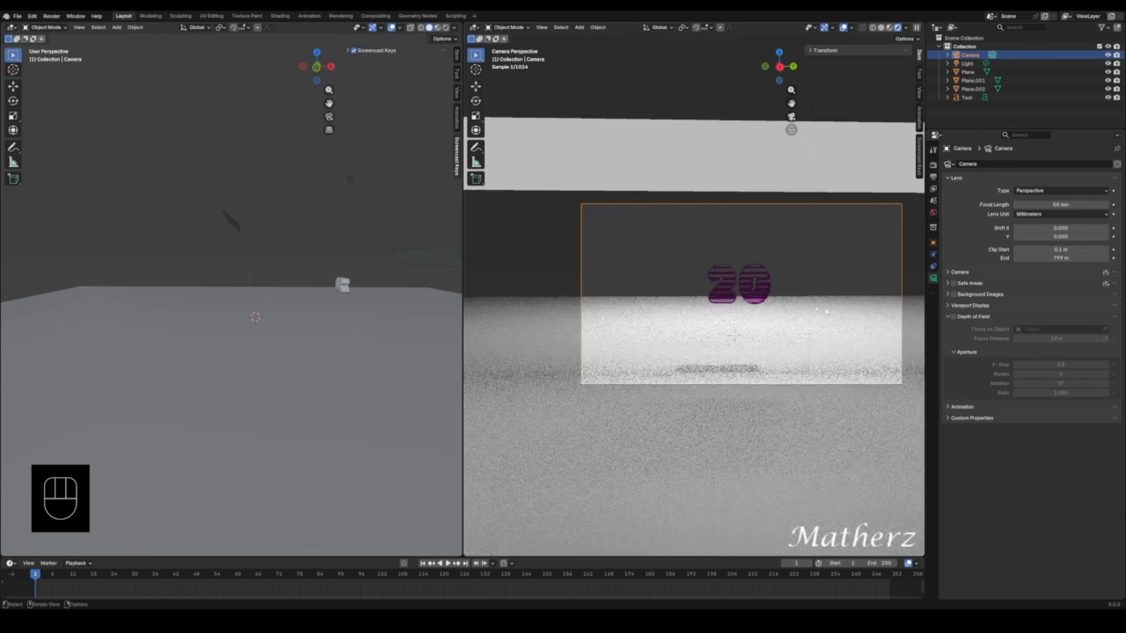
- Scale up the floor plane along the X and Y axes so it extends far beyond the scene, and deselect it
click(832, 311)
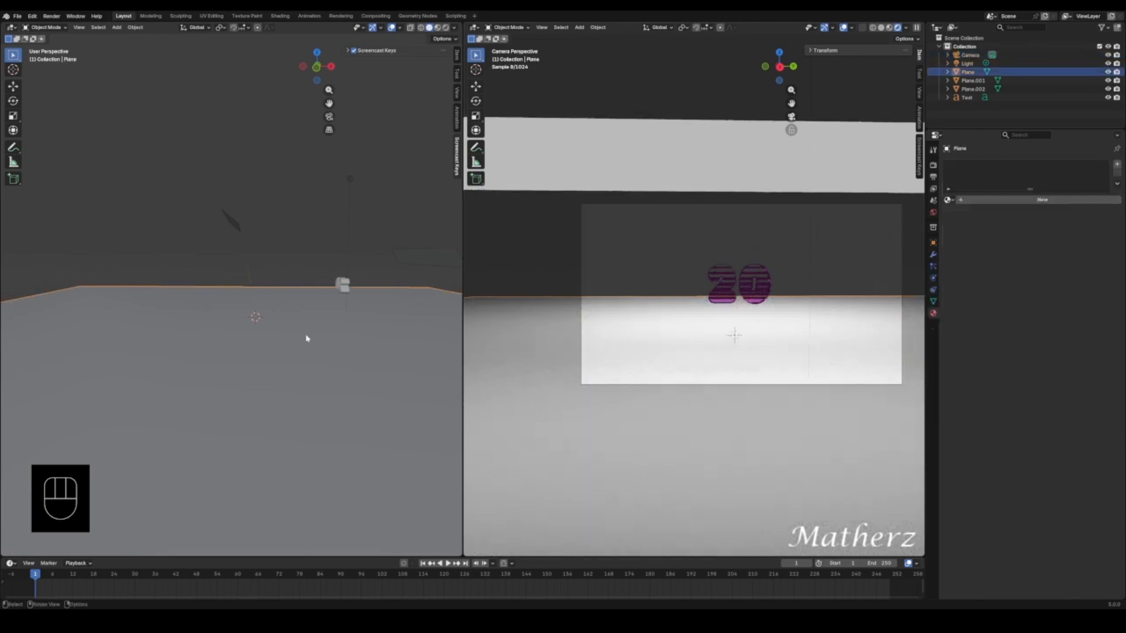
scroll(348, 329, down, 5)
middle_drag(314, 307, 272, 350)
key(s)
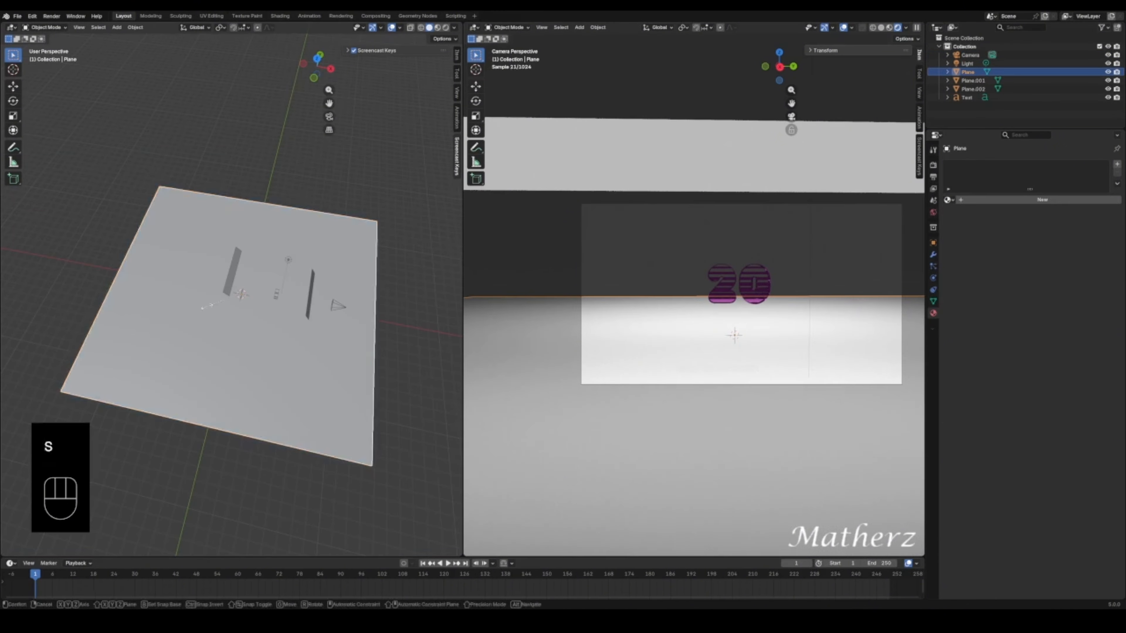
middle_drag(205, 305, 155, 291)
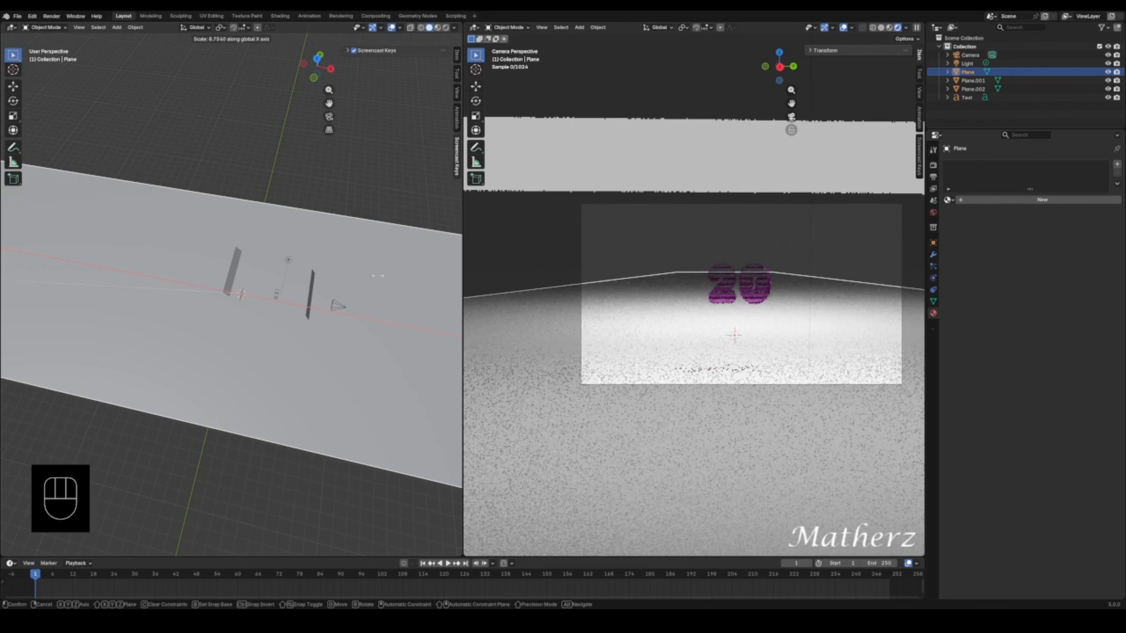
click(420, 243)
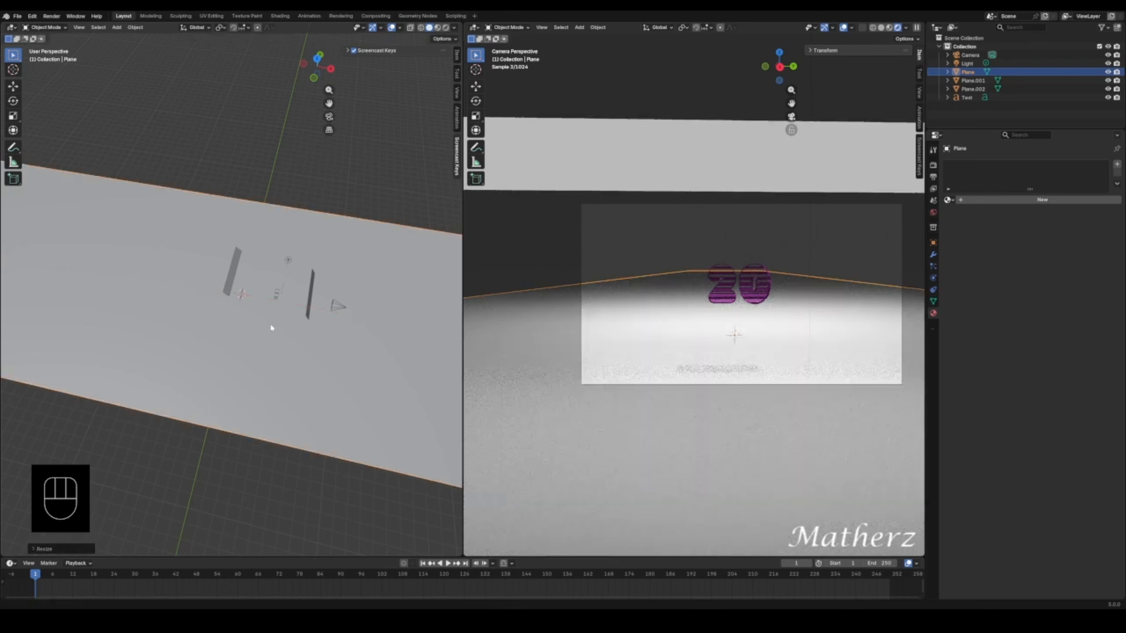
key(s)
middle_drag(270, 326, 252, 377)
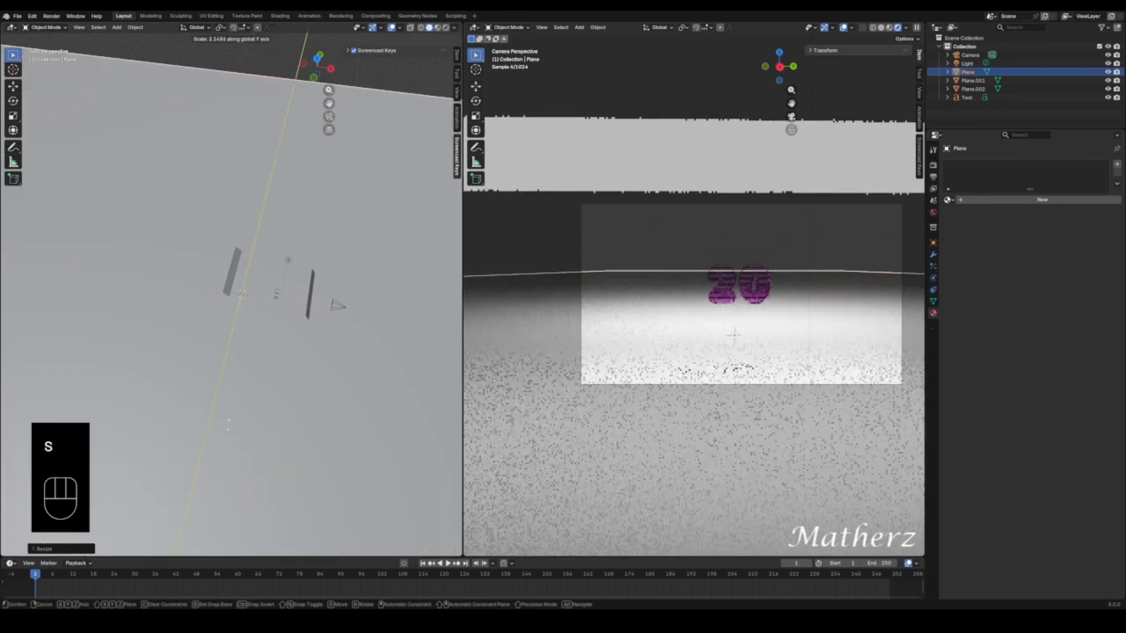
click(478, 346)
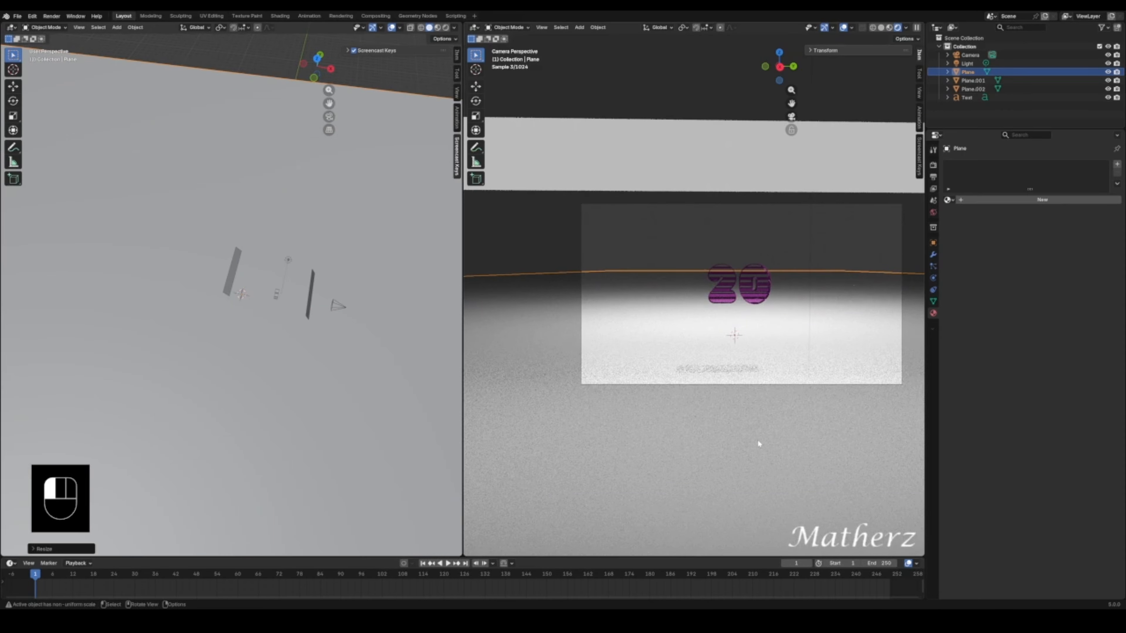
click(758, 441)
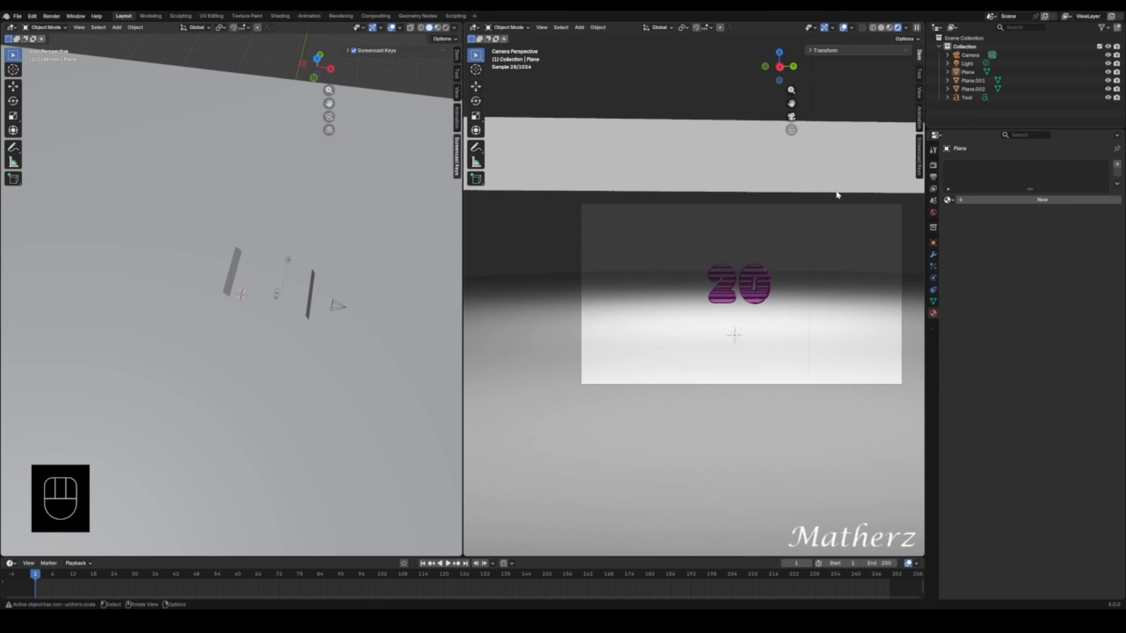
- Set the world background color to pure black (value 0)
click(933, 213)
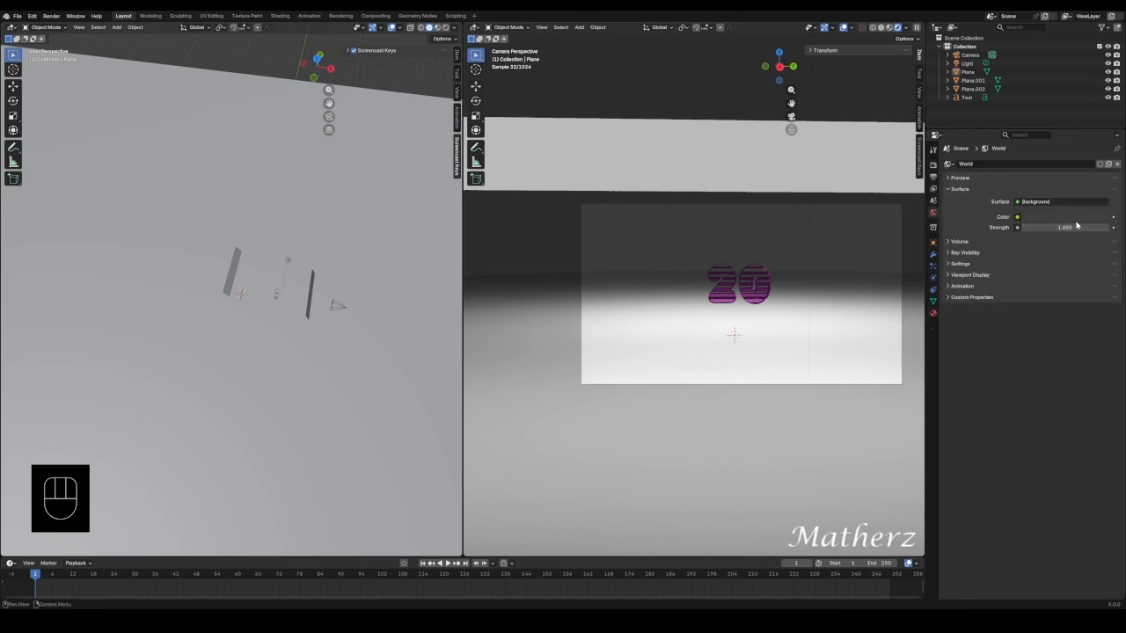
click(1033, 214)
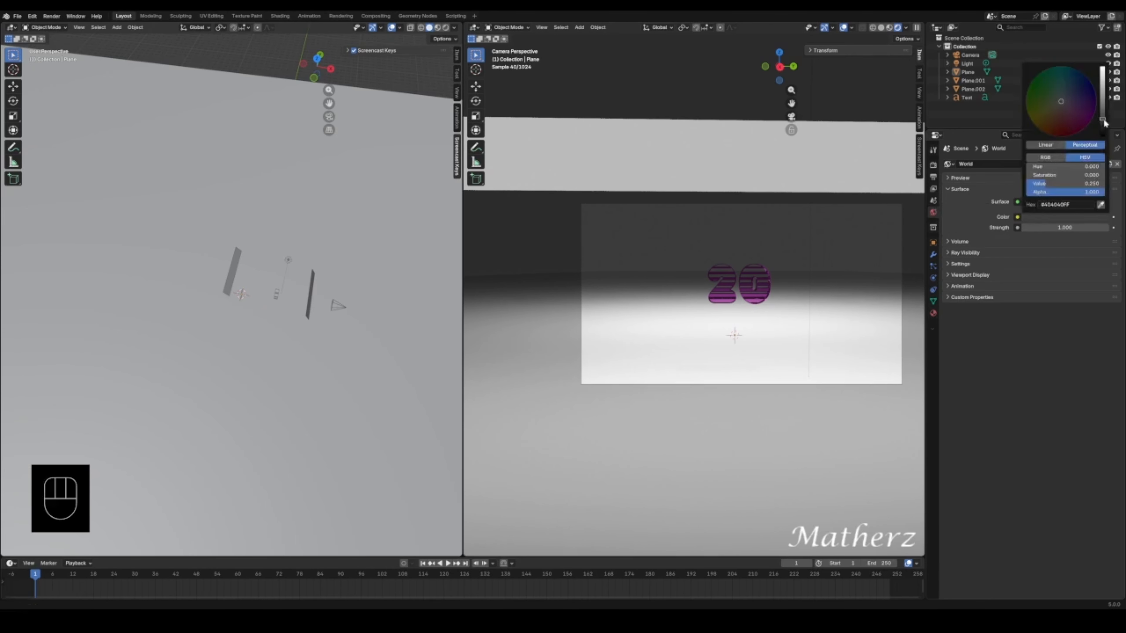
drag(1105, 123, 1103, 136)
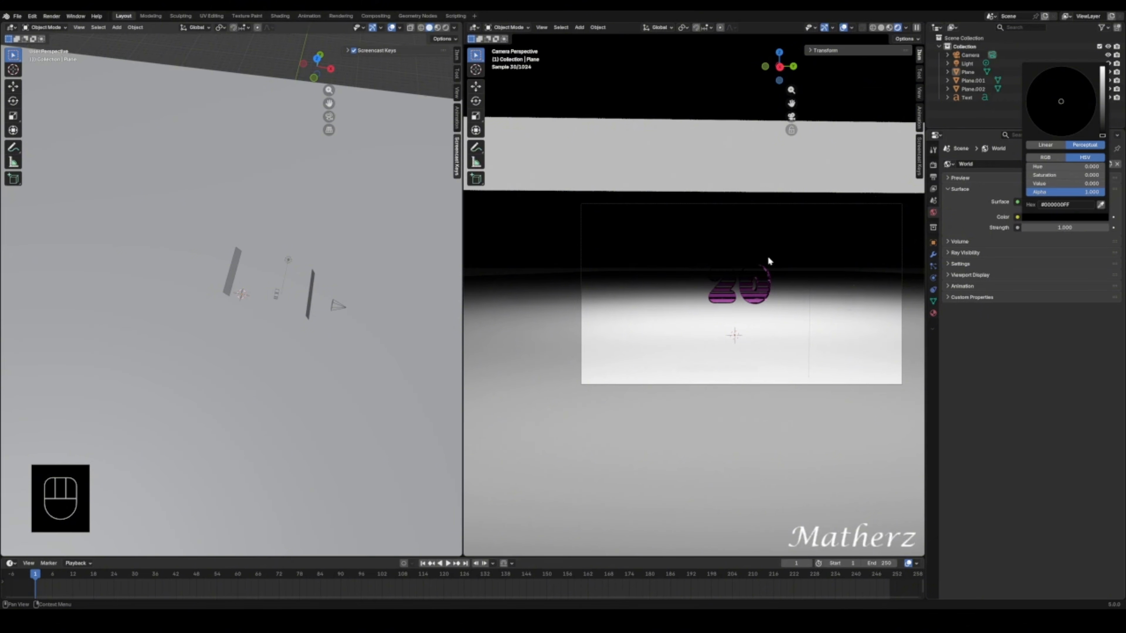
click(750, 299)
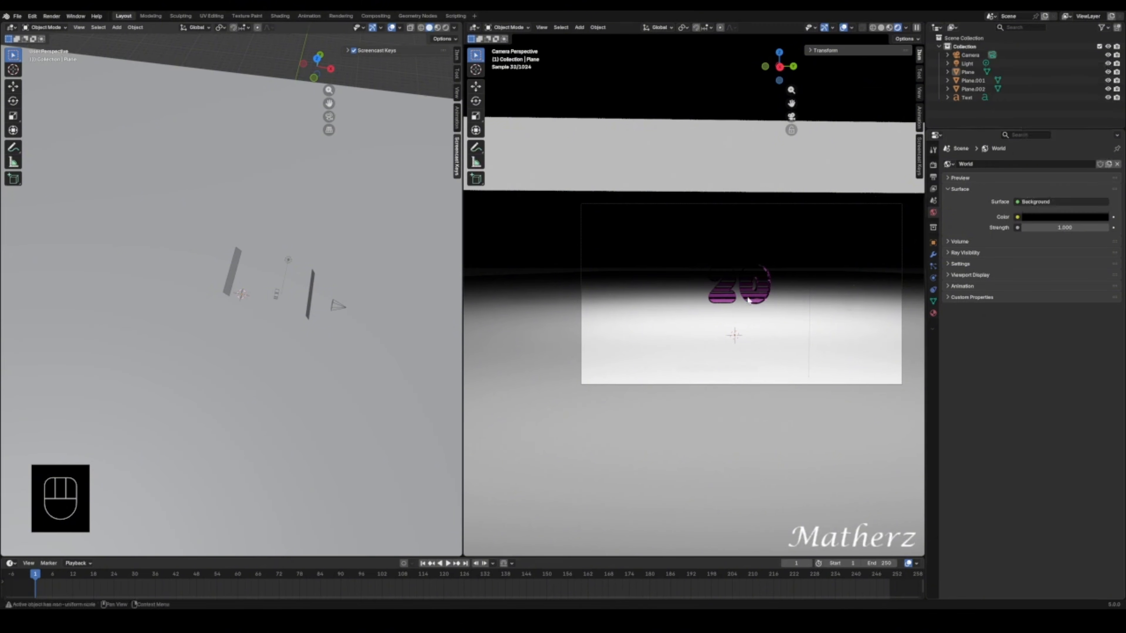
- Duplicate the "20" text and move the copy down along Z to directly below the original
middle_drag(404, 326, 165, 281)
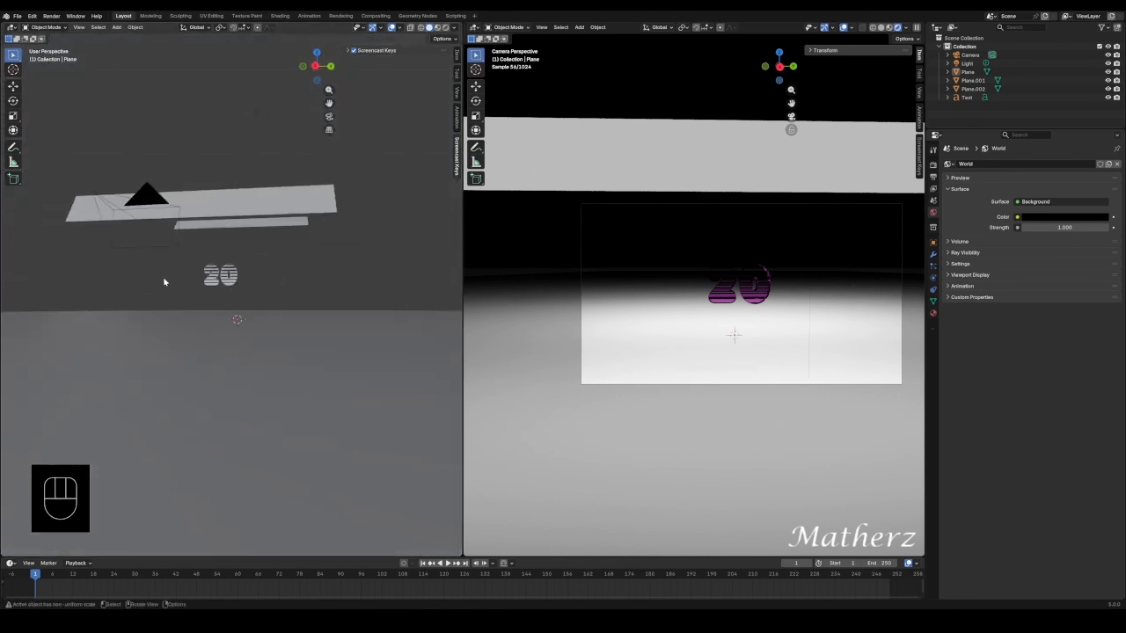
click(231, 288)
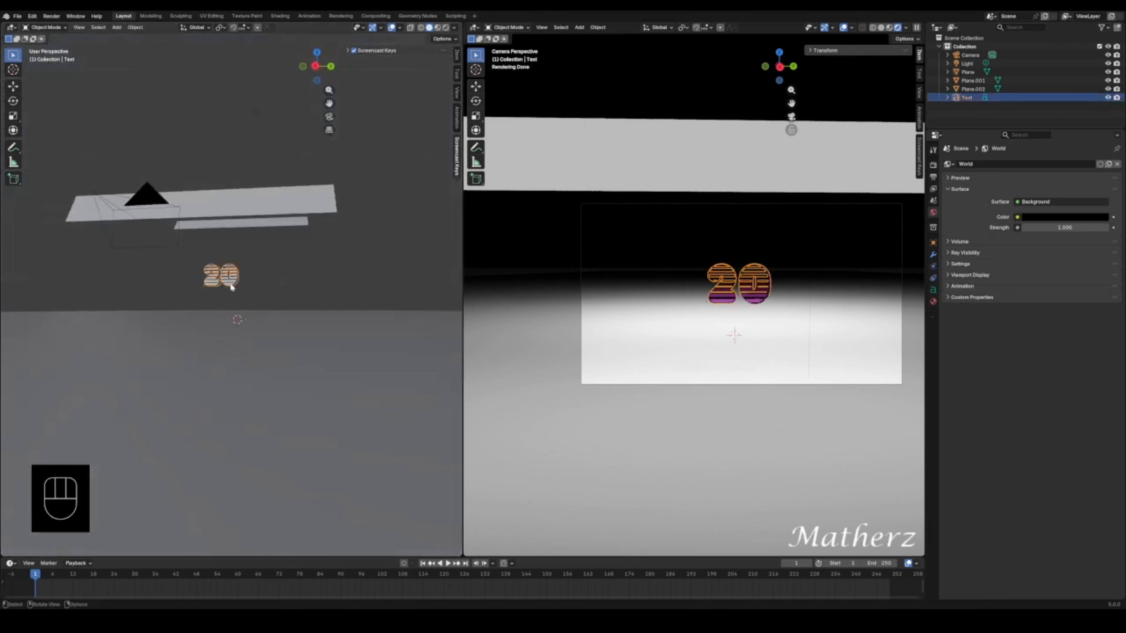
key(shift+d)
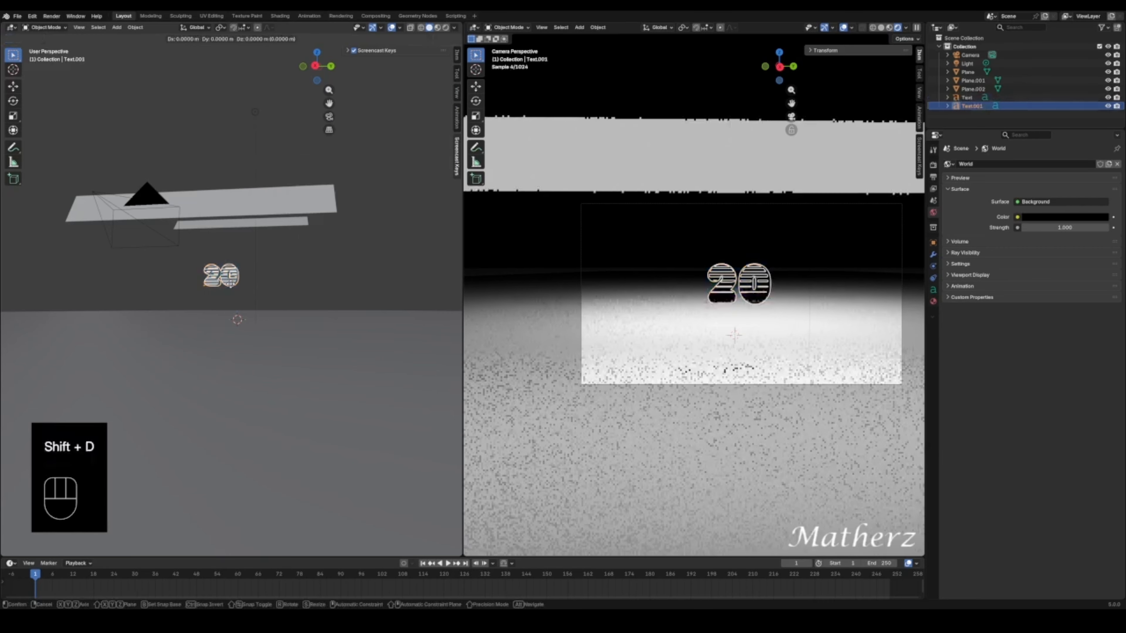
key(z)
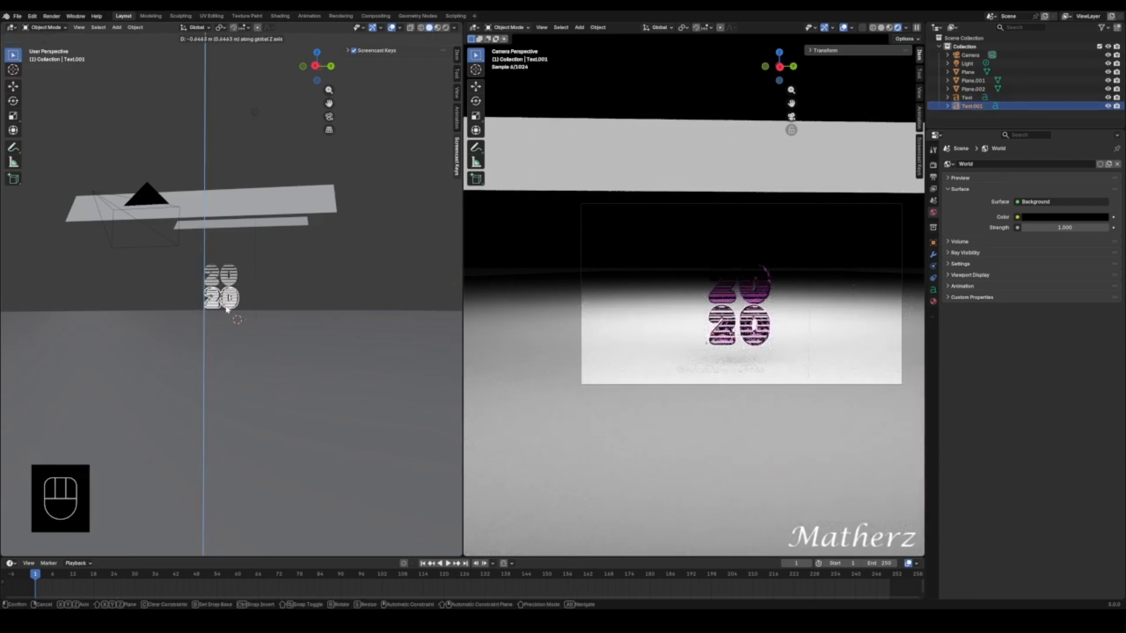
click(227, 307)
- Change the lower text copy to read "26", return to Object Mode, and deselect it
scroll(797, 291, up, 2)
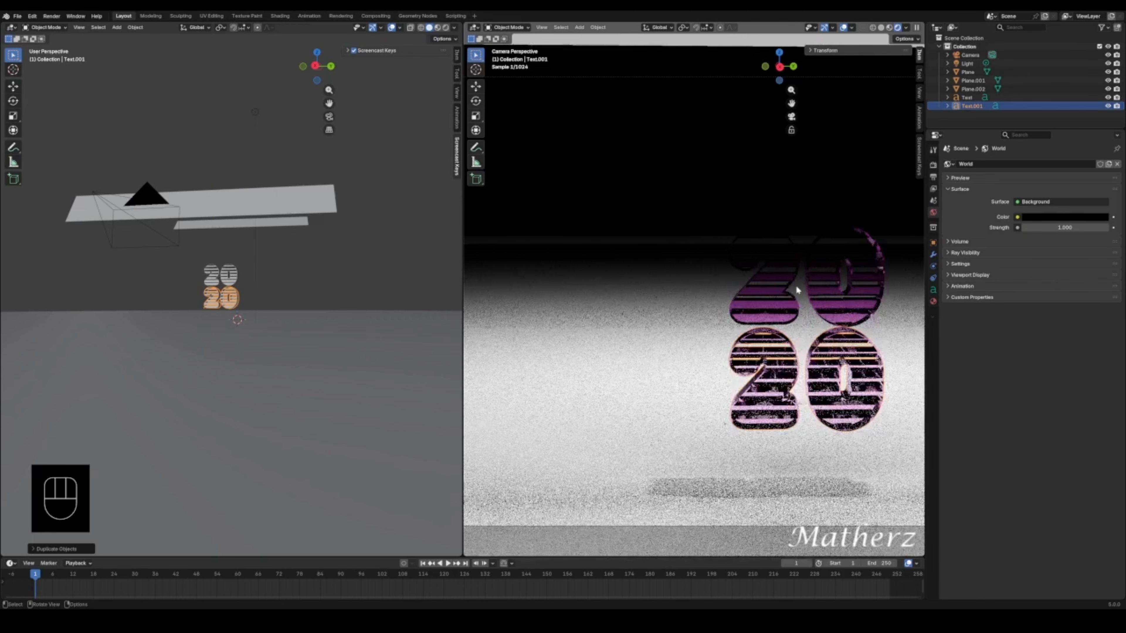
key(Tab)
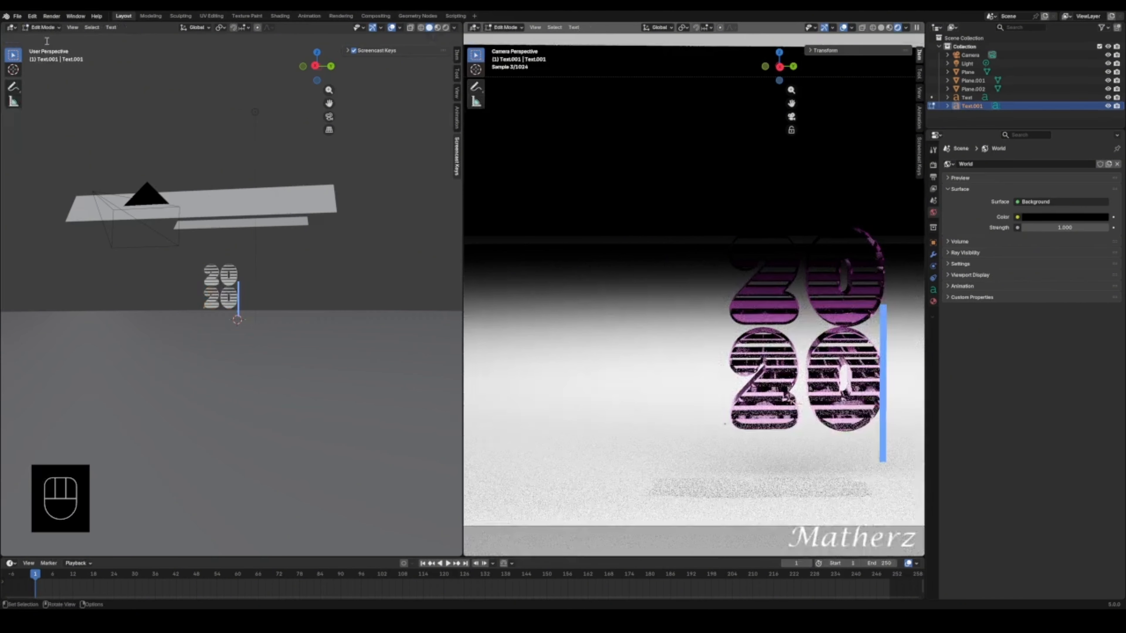
key(BackSpace)
text(6)
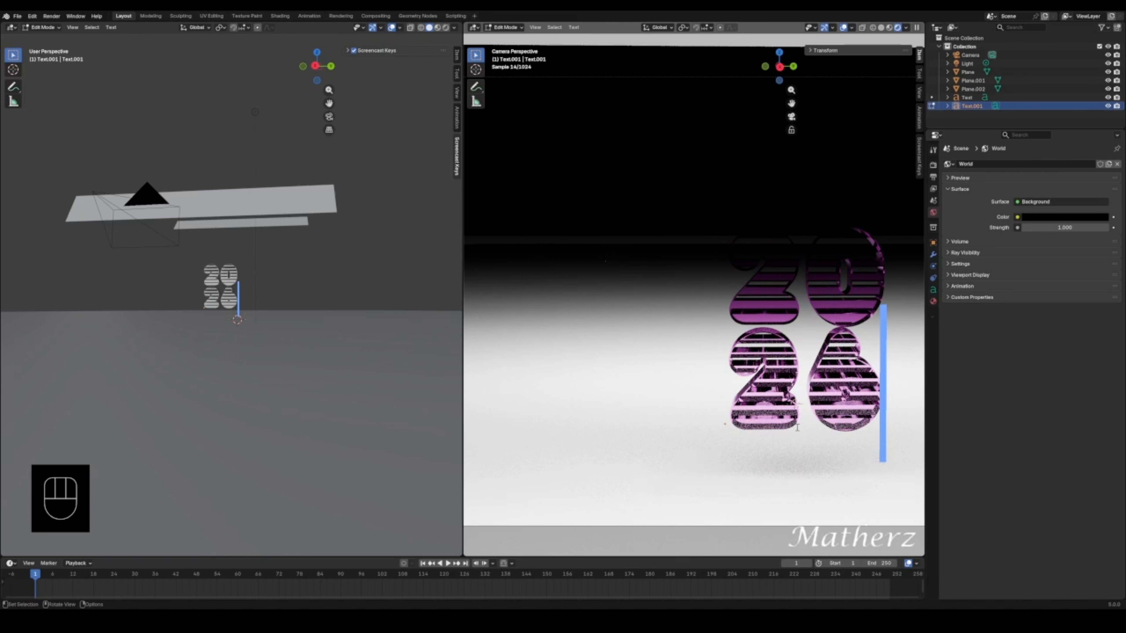
click(42, 27)
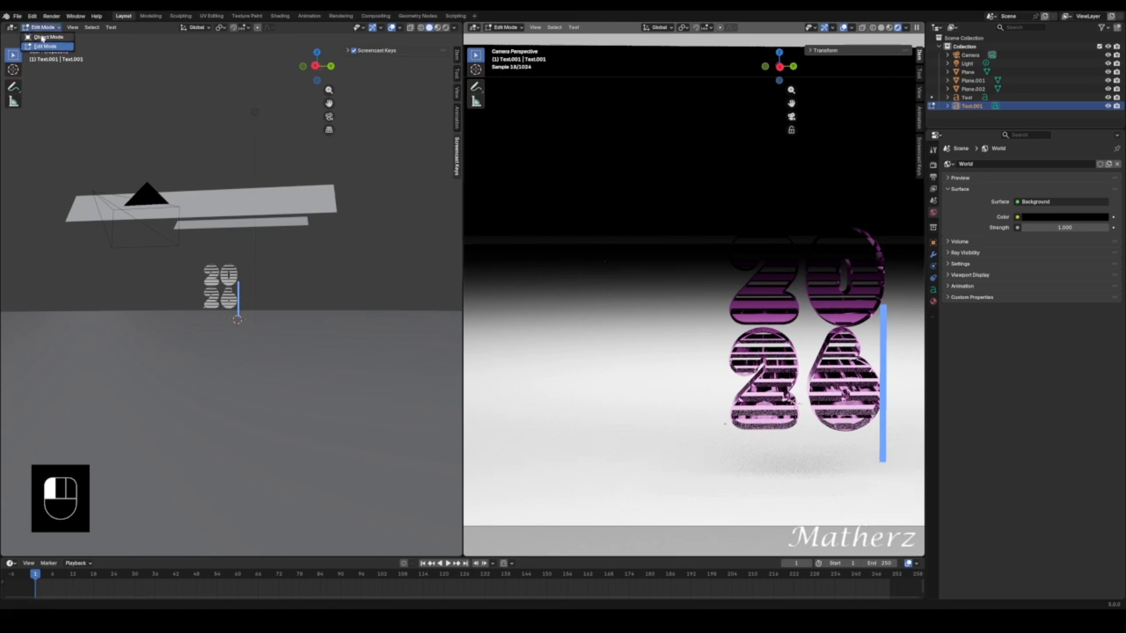
click(42, 37)
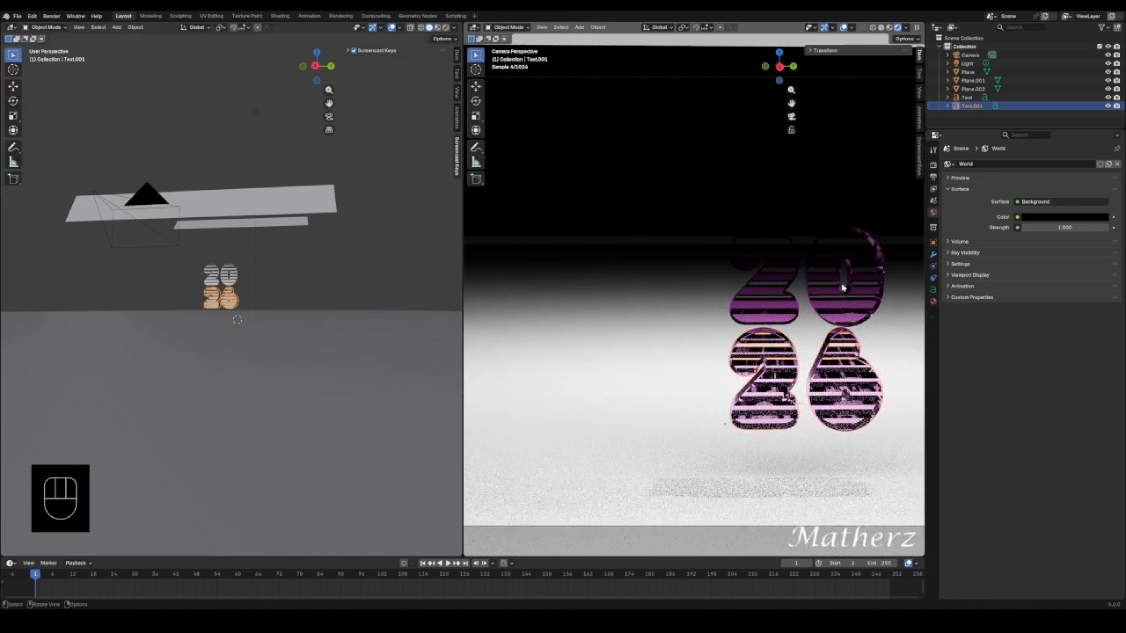
click(382, 261)
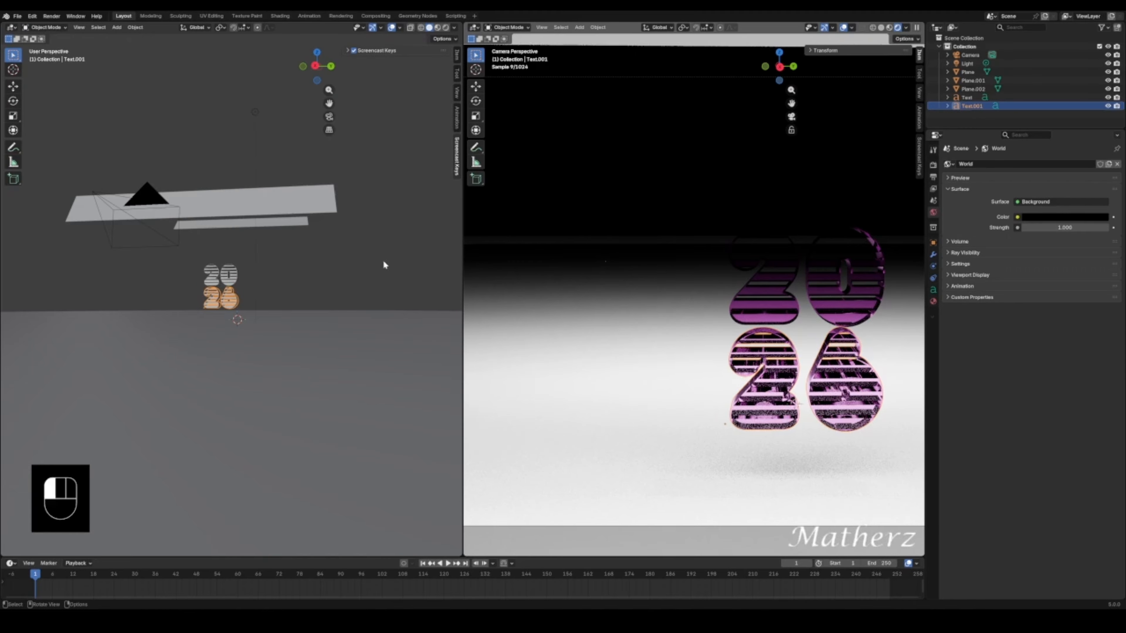
- Add a new plane mesh to the scene at the 3D cursor
middle_drag(413, 277, 358, 280)
key(shift)
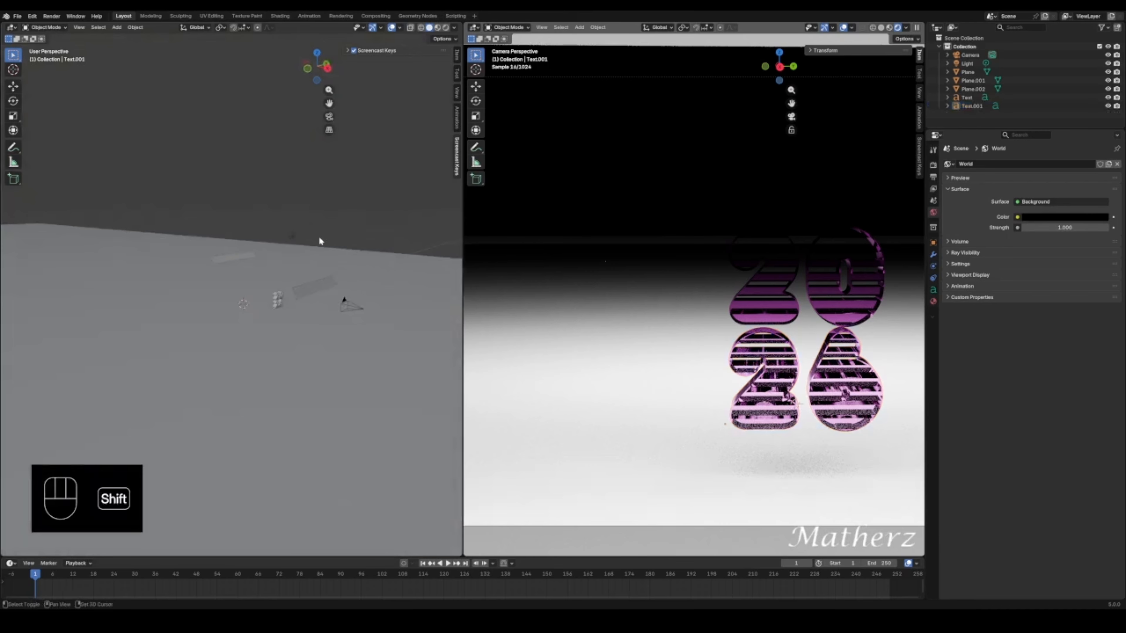
shift+middle_drag(318, 237, 378, 304)
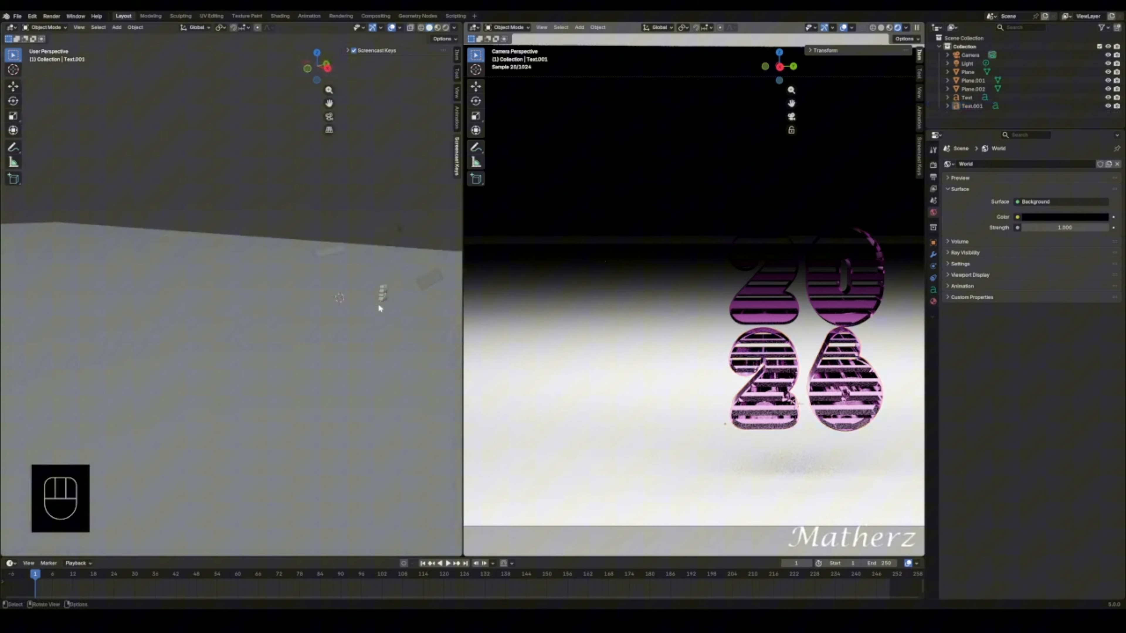
click(116, 27)
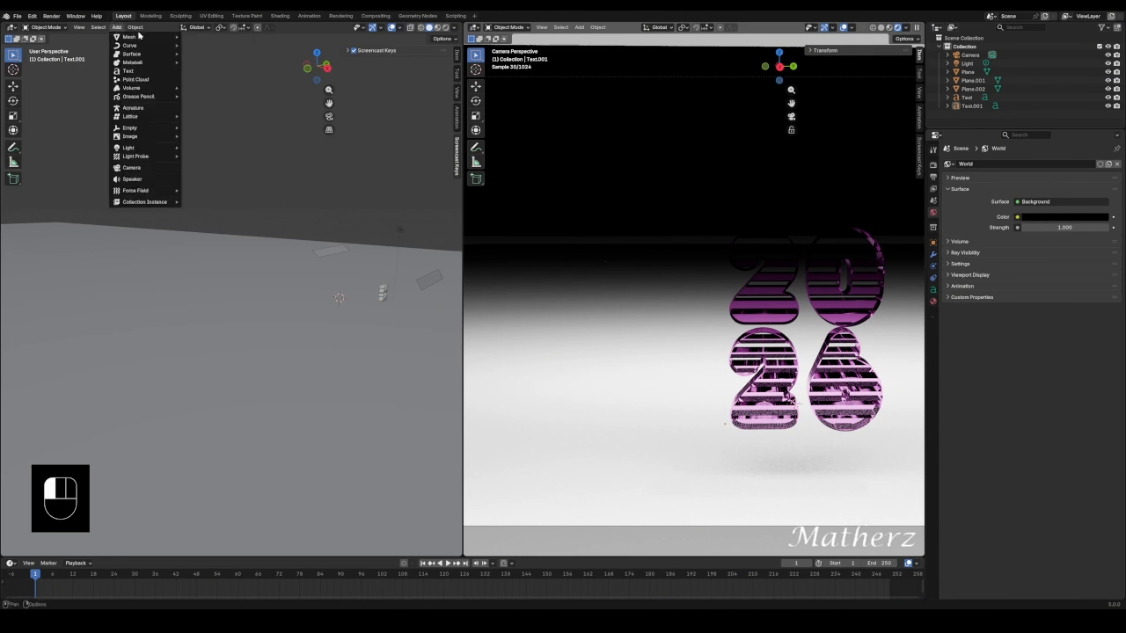
mouse_move(148, 38)
click(201, 36)
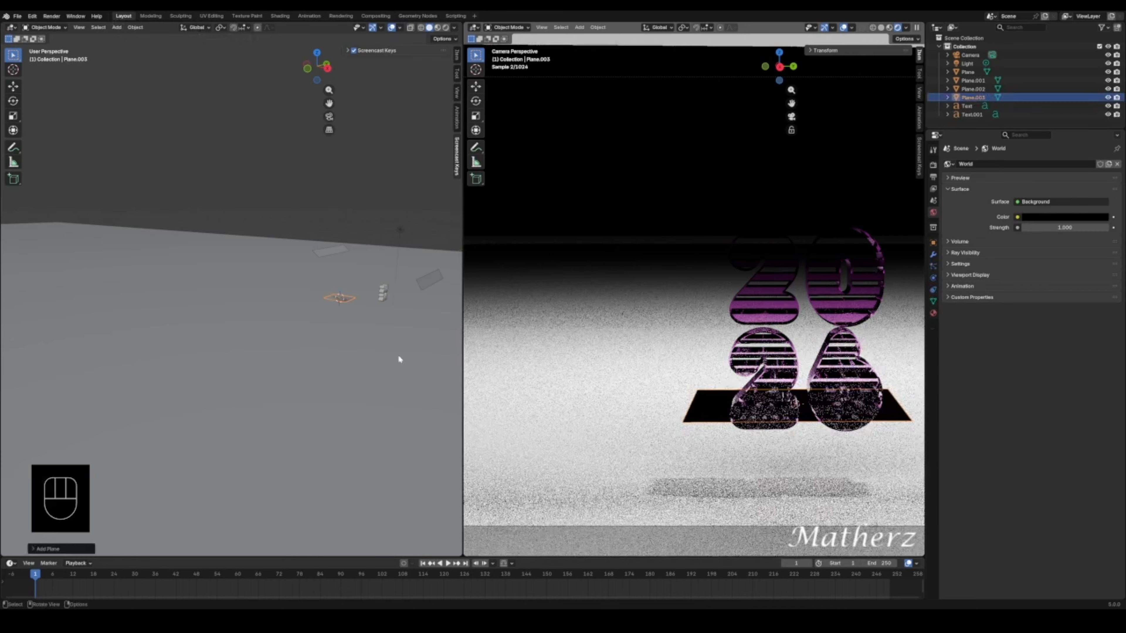
- Raise the new plane along Z above the text and move it over 20 m back along negative X, behind the text
key(g)
middle_drag(399, 359, 305, 266)
click(395, 284)
key(g)
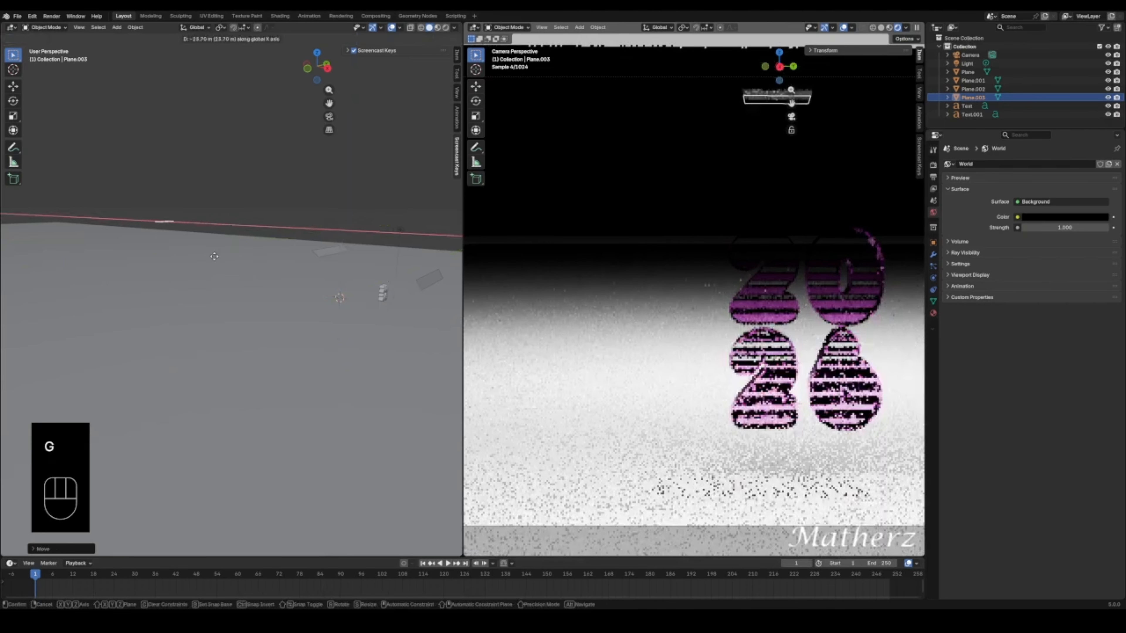
click(224, 269)
key(g)
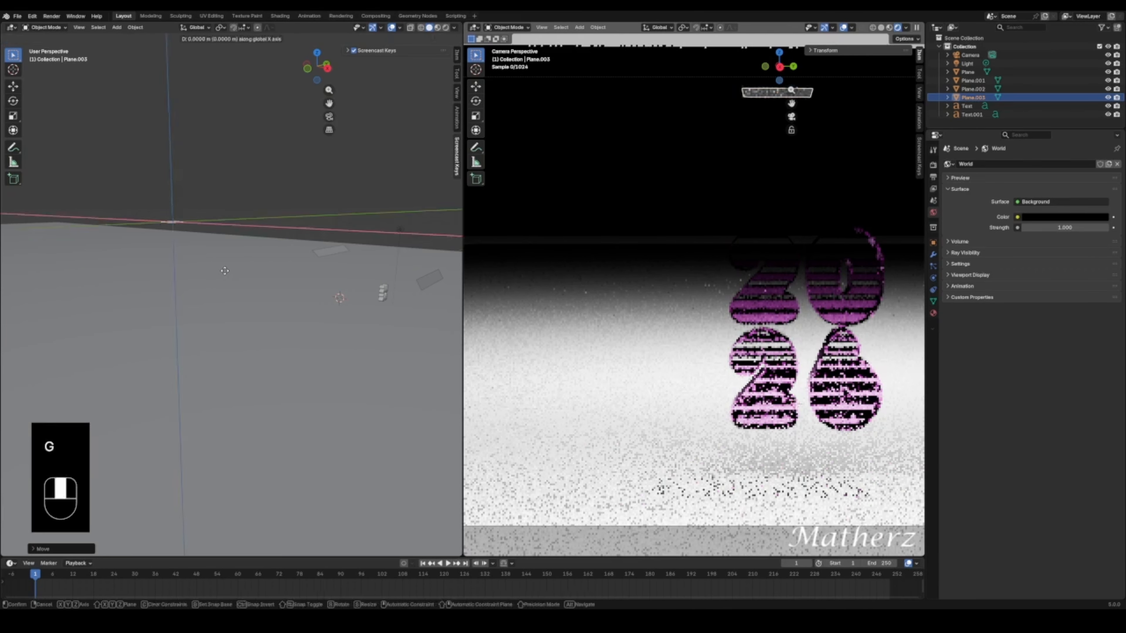
middle_drag(225, 269, 224, 265)
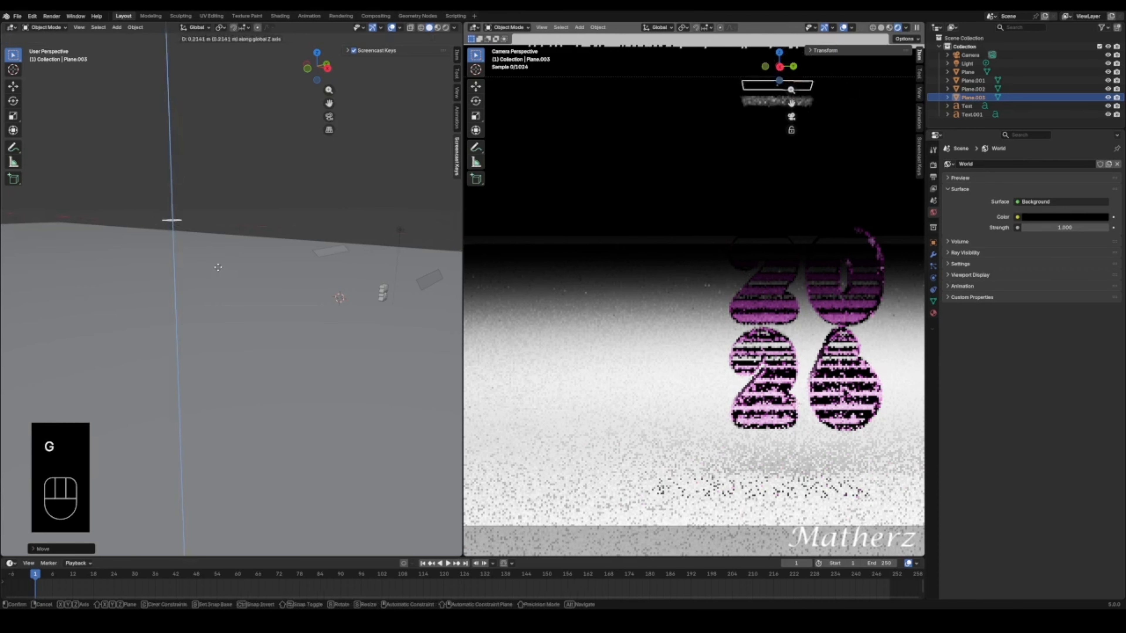
click(216, 264)
- Check the new plane's position relative to the text from outside the camera and restore the active camera view
scroll(817, 208, down, 4)
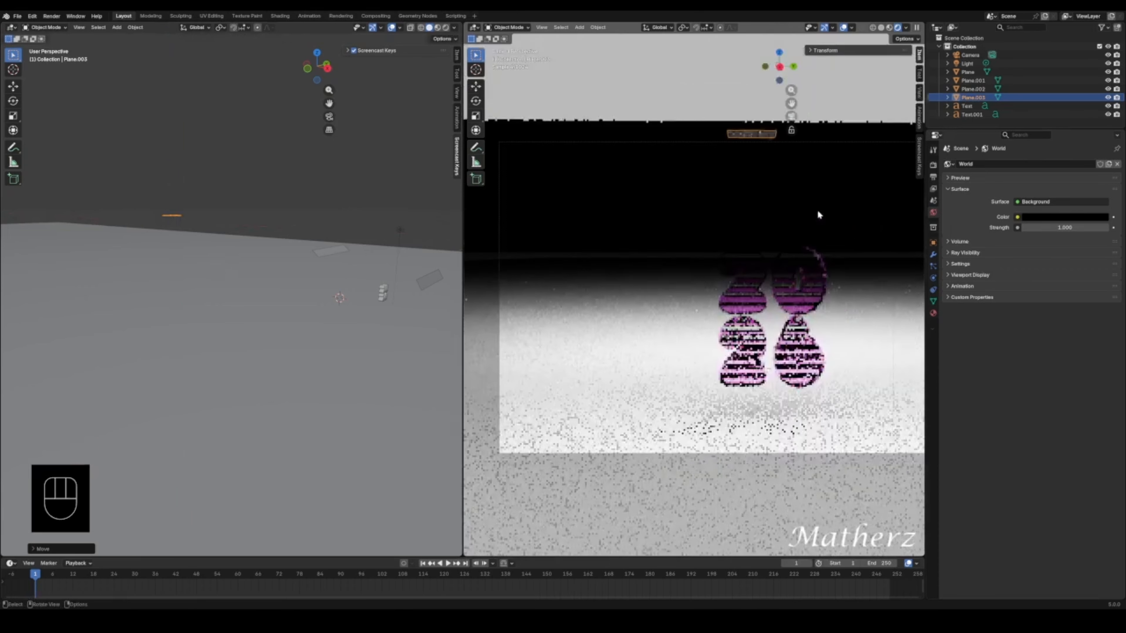
mouse_move(820, 217)
shift+middle_down()
mouse_move(787, 215)
mouse_move(818, 213)
mouse_move(790, 218)
mouse_move(812, 224)
shift+middle_up()
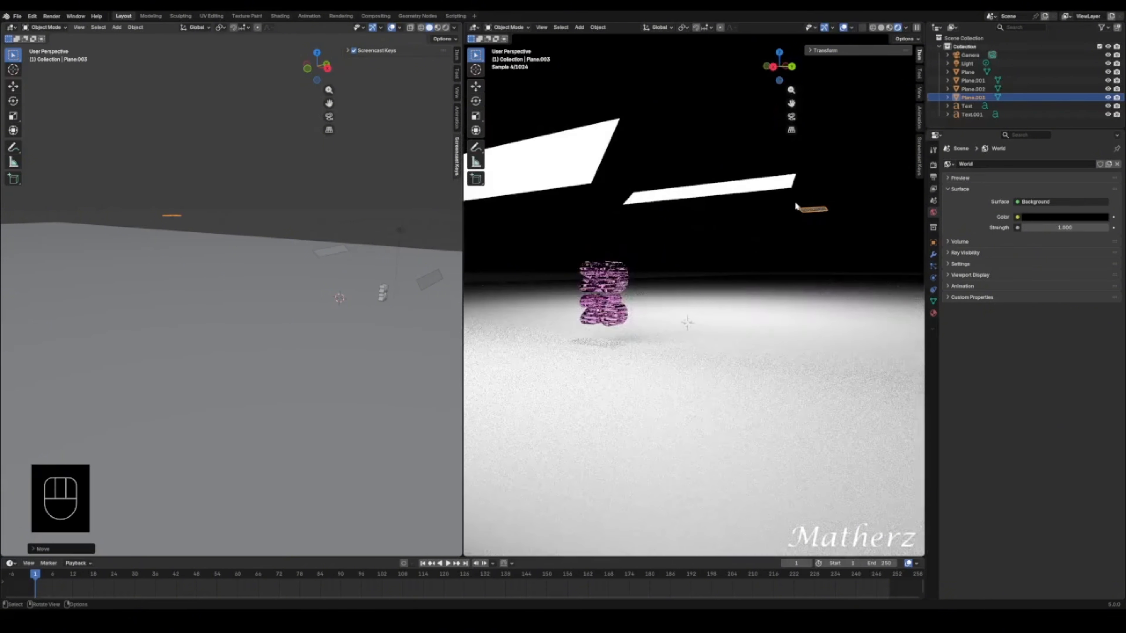
click(542, 28)
mouse_move(572, 149)
mouse_move(631, 128)
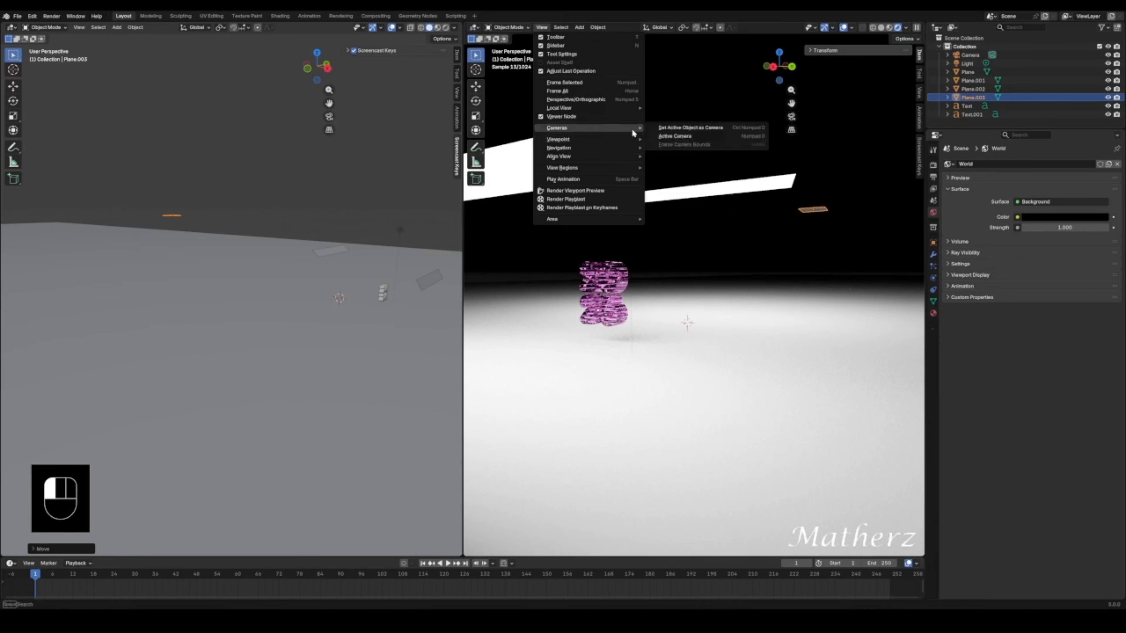
click(696, 134)
scroll(714, 217, up, 3)
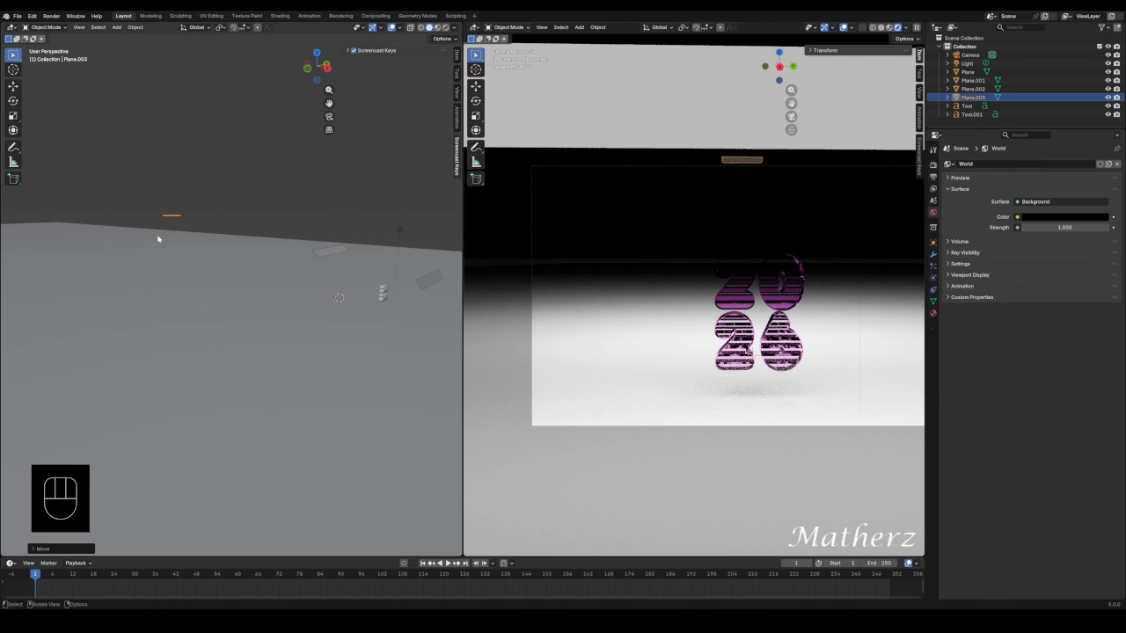
- Scale the raised plane along the Y axis into a long strip spanning most of the camera frame's width
key(s)
key(x)
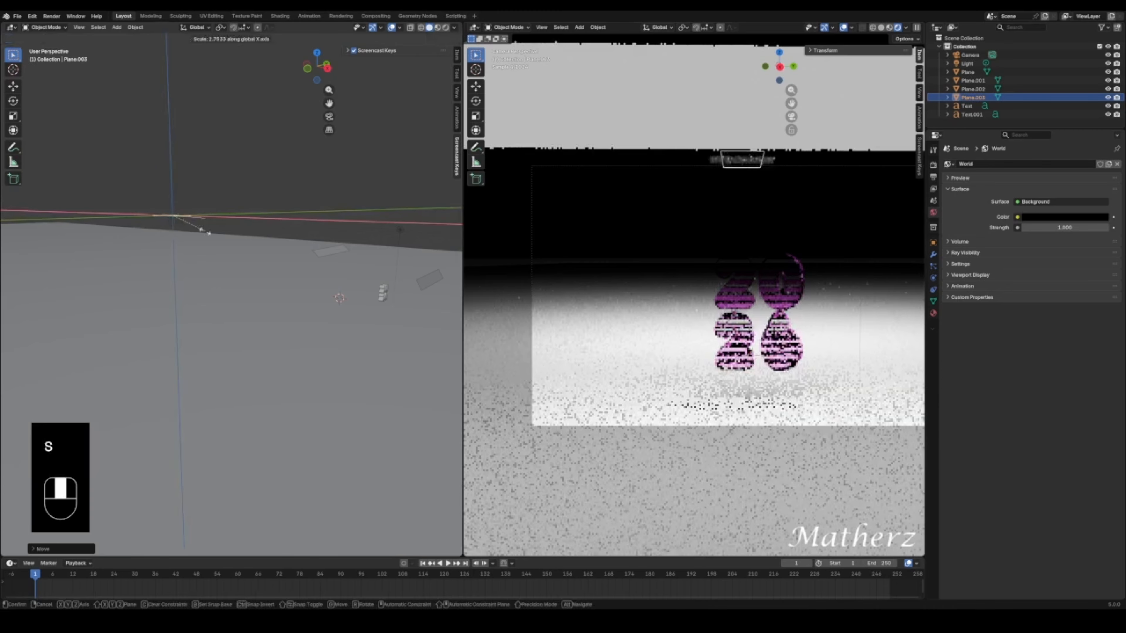
key(y)
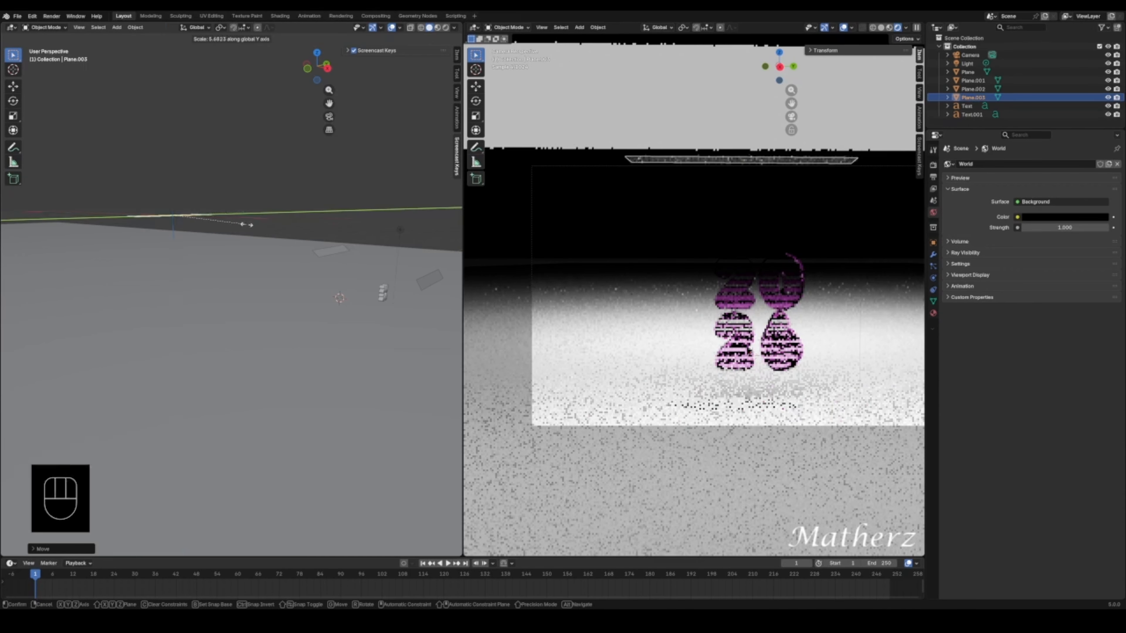
click(309, 235)
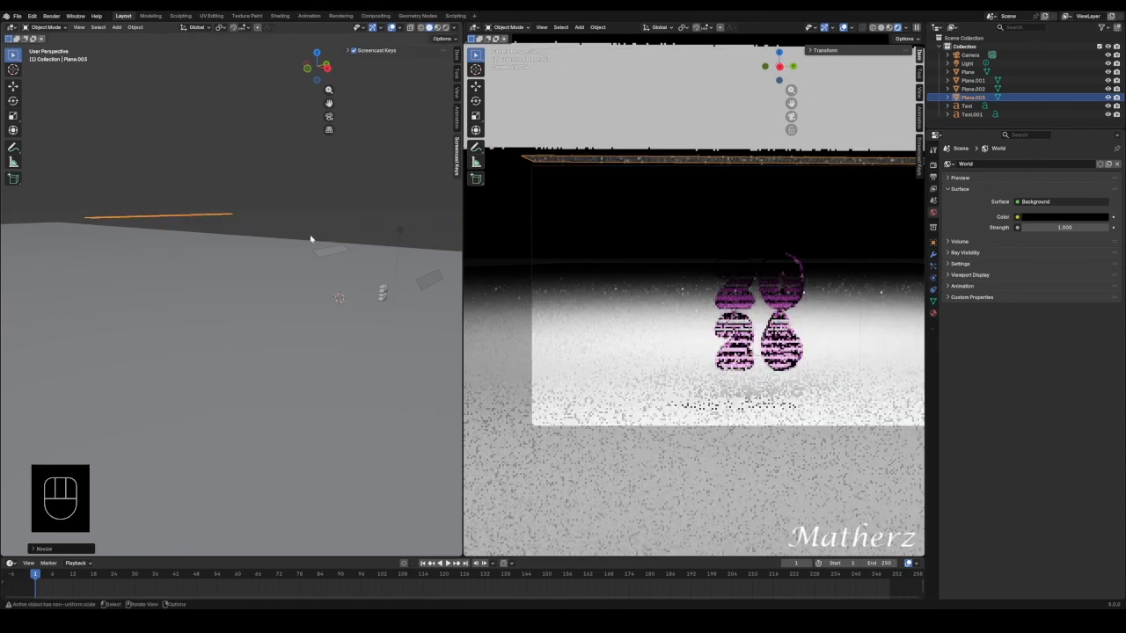
- Shift the strip plane about 1.4 m along Y and scale it up uniformly by about 1.2
scroll(656, 243, down, 1)
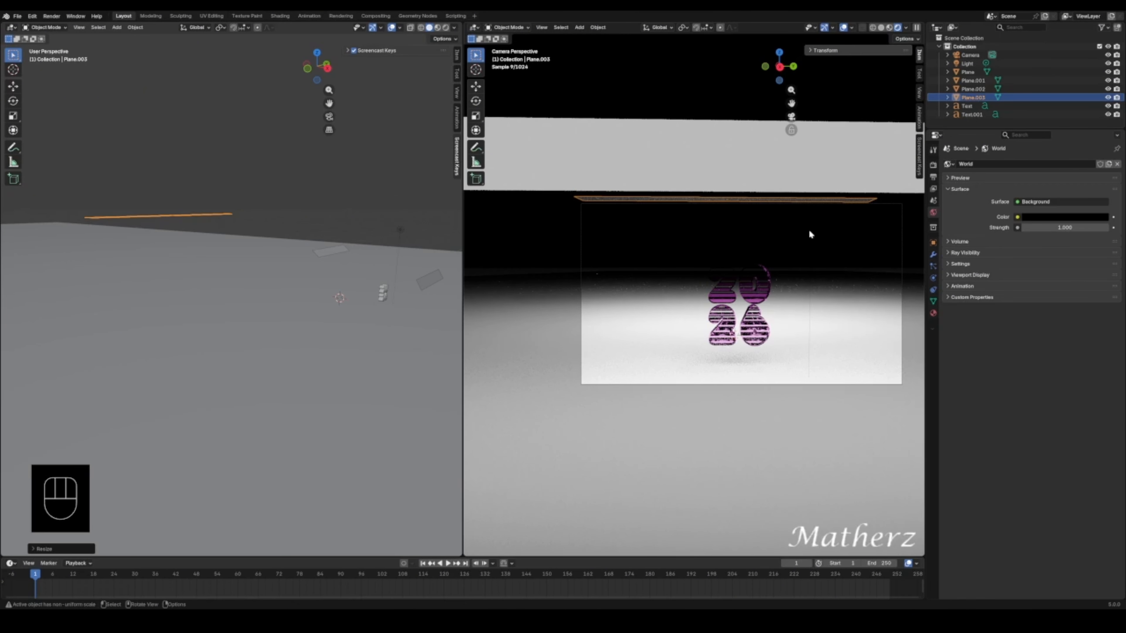
key(g)
middle_drag(810, 231, 823, 228)
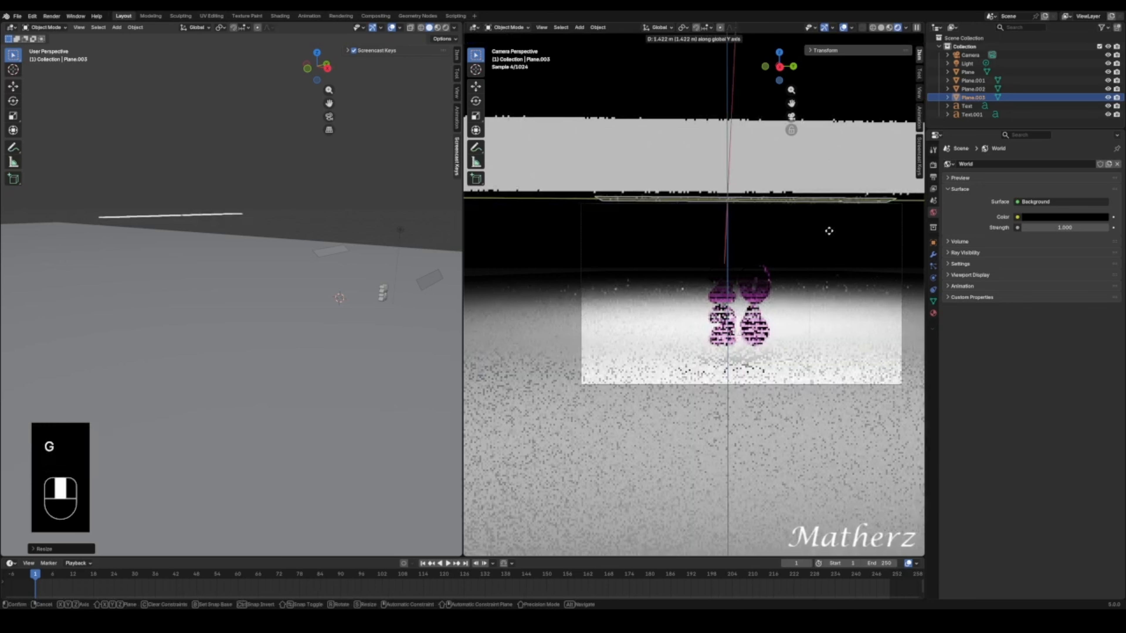
click(827, 228)
key(s)
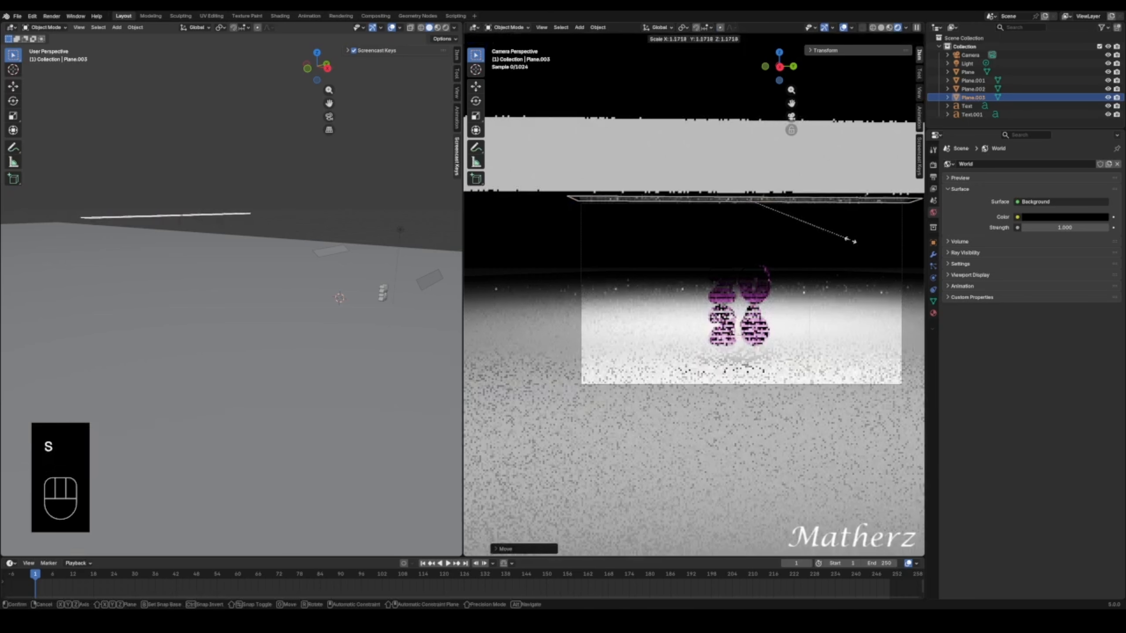
click(778, 207)
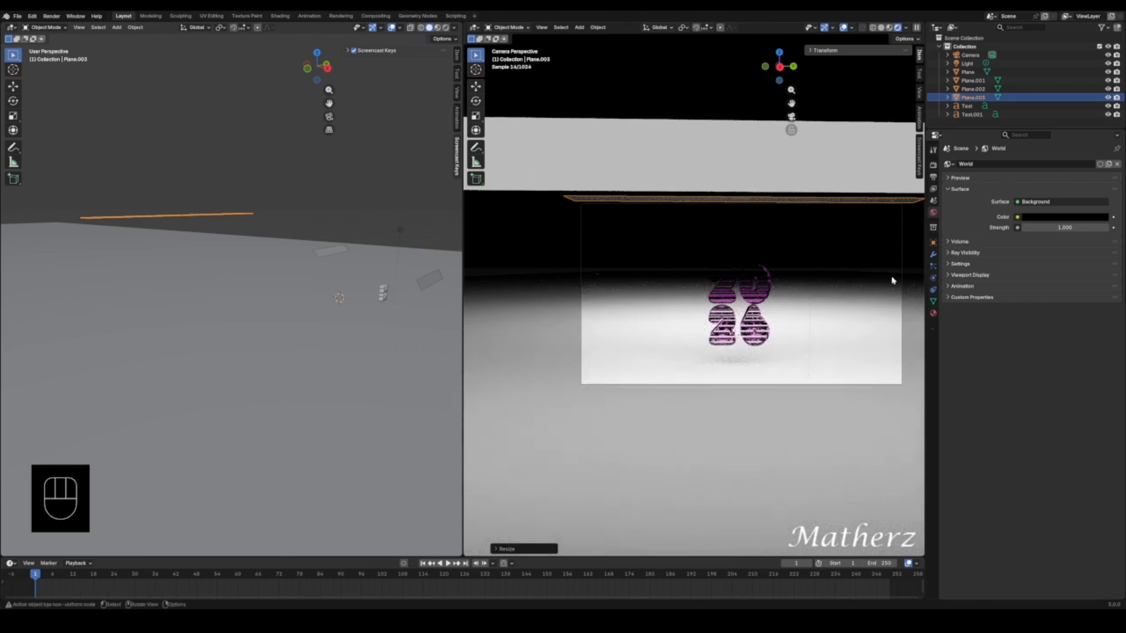
- Add an emitter particle system to the strip plane and play the animation with the camera viewport in Material Preview
click(933, 268)
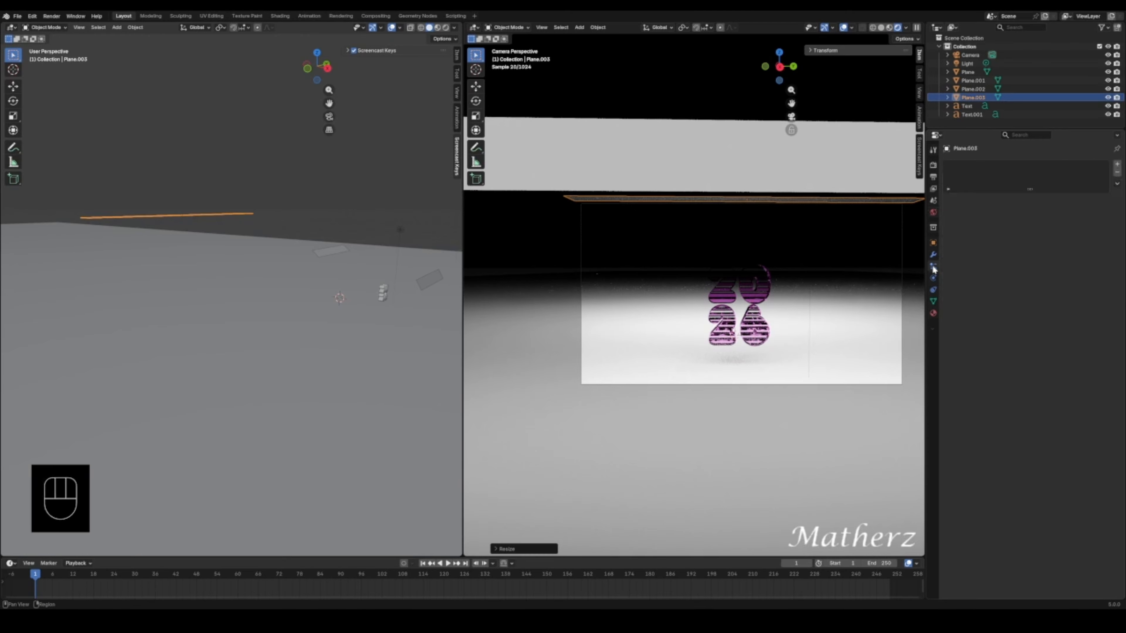
click(1118, 167)
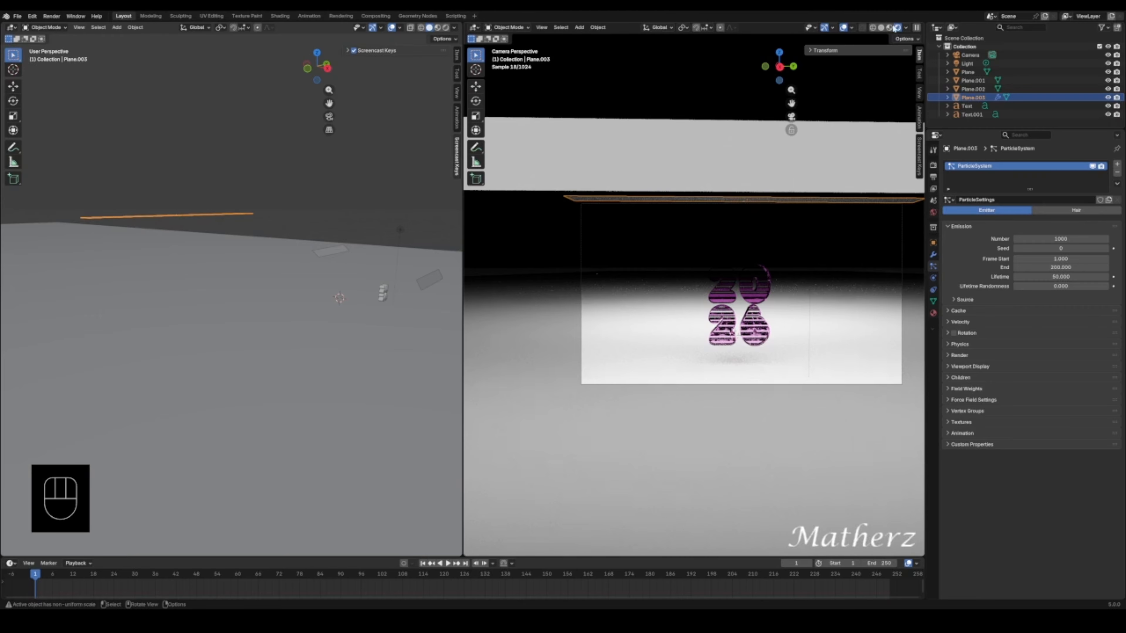
key(space)
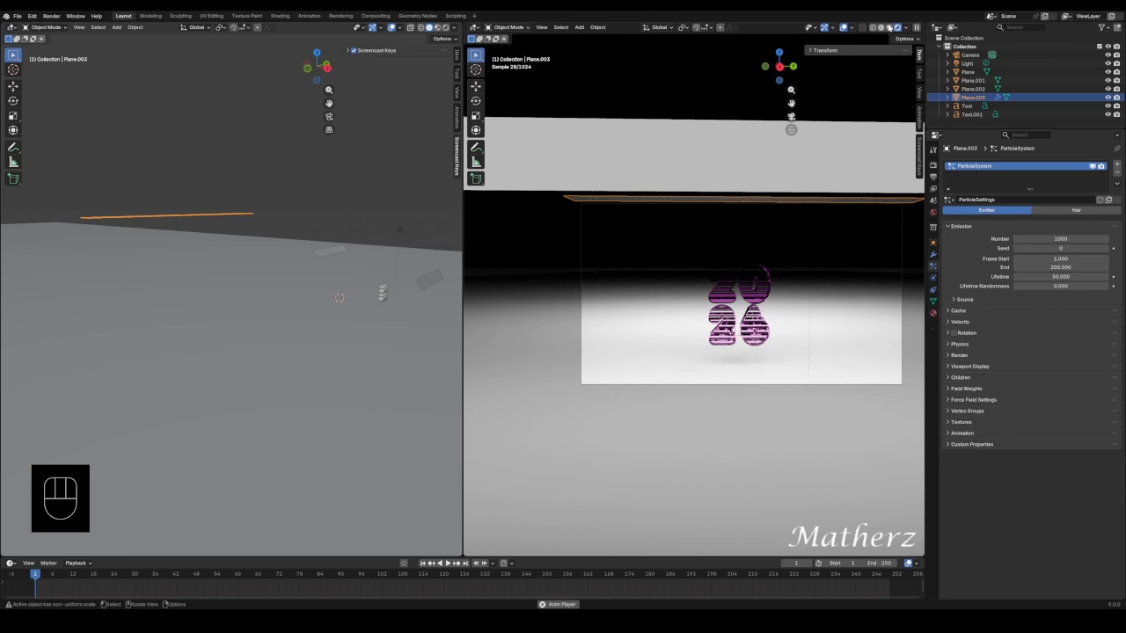
click(889, 28)
key(space)
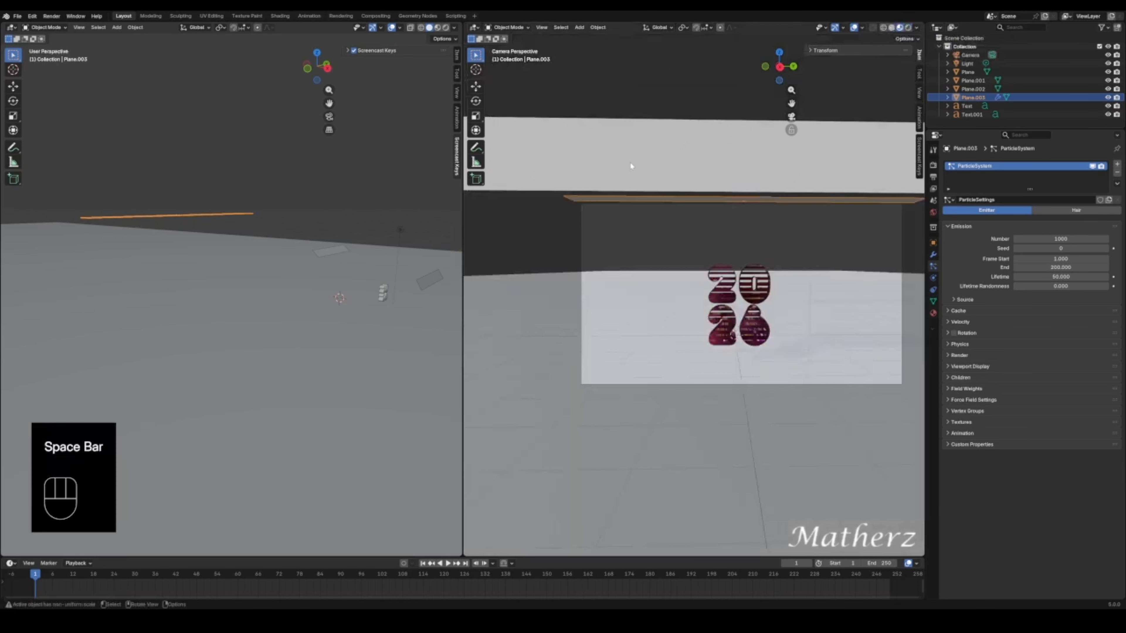
key(space)
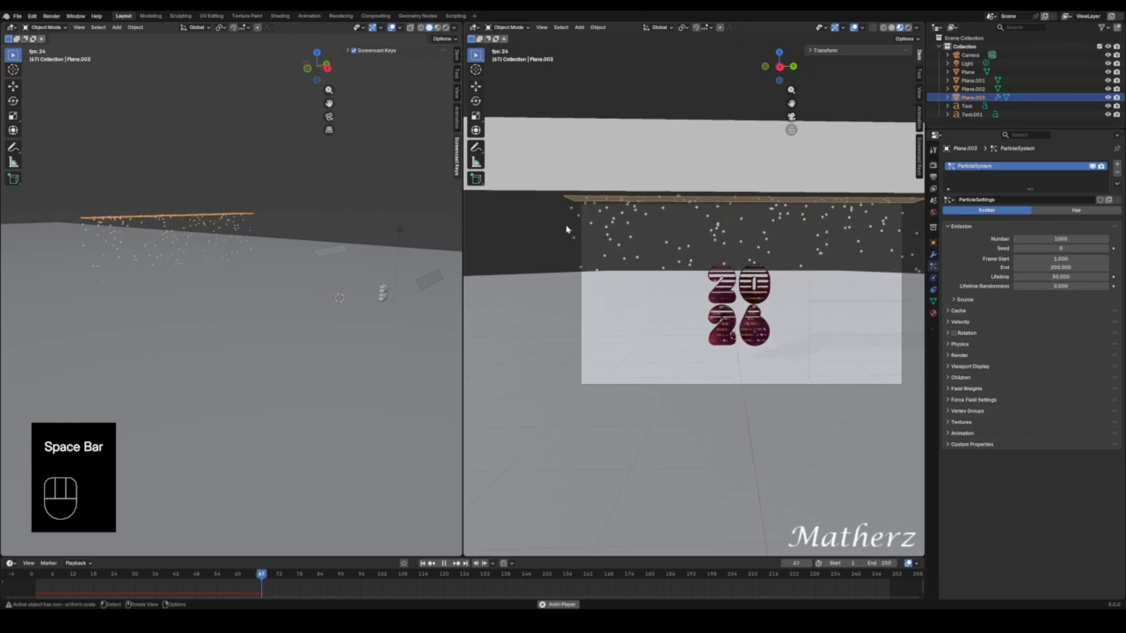
key(space)
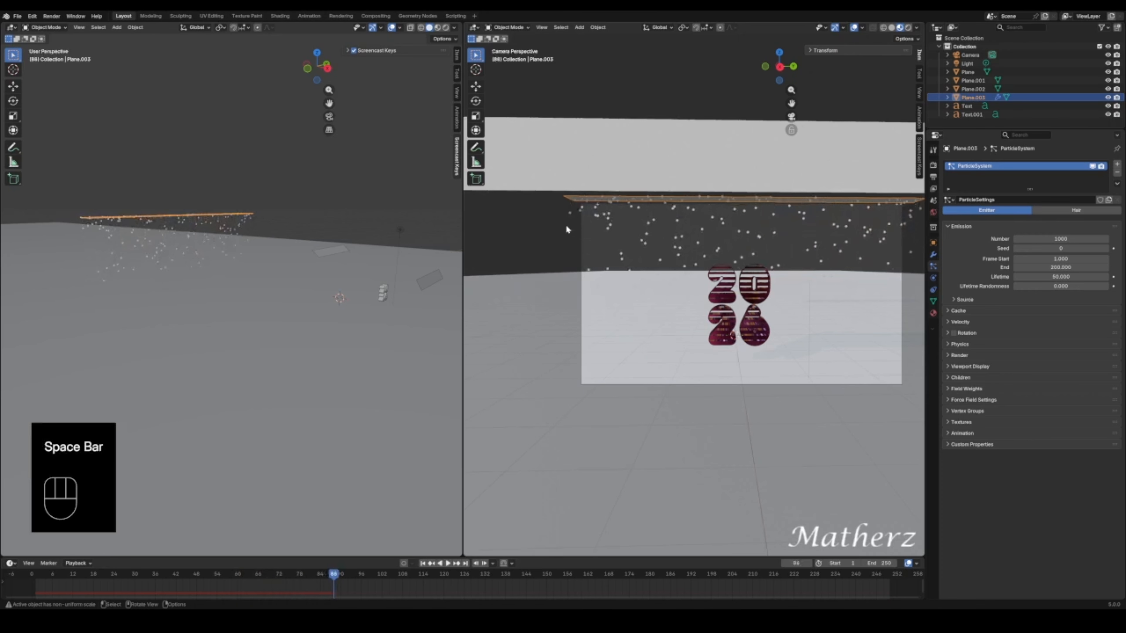
- Give the large floor plane Collision physics and replay the particle animation from frame 1
click(677, 312)
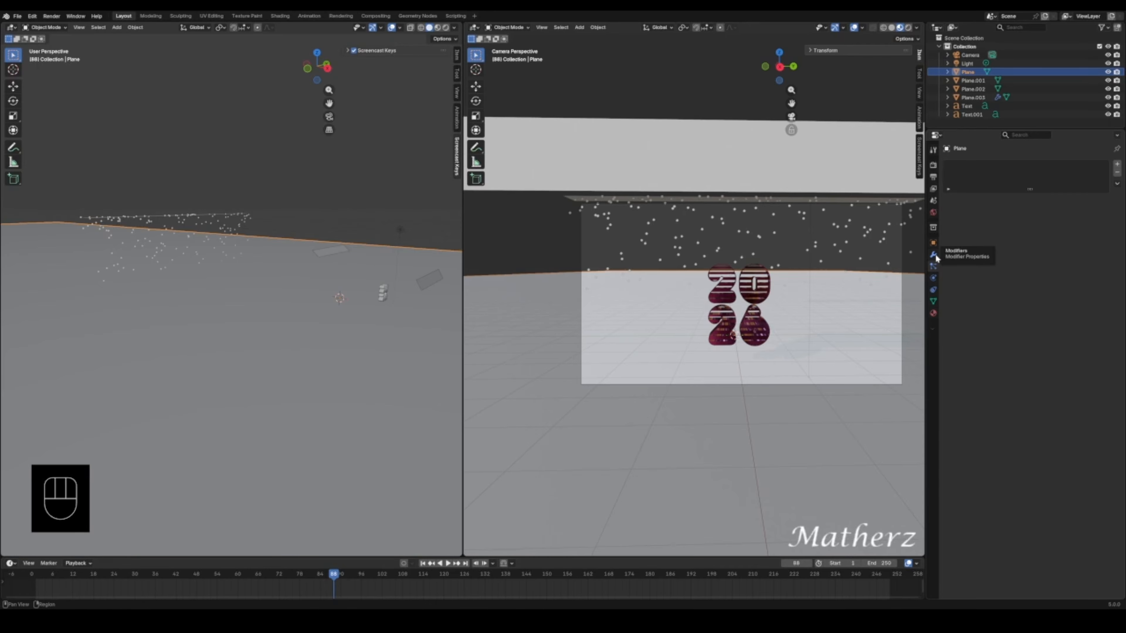
click(933, 278)
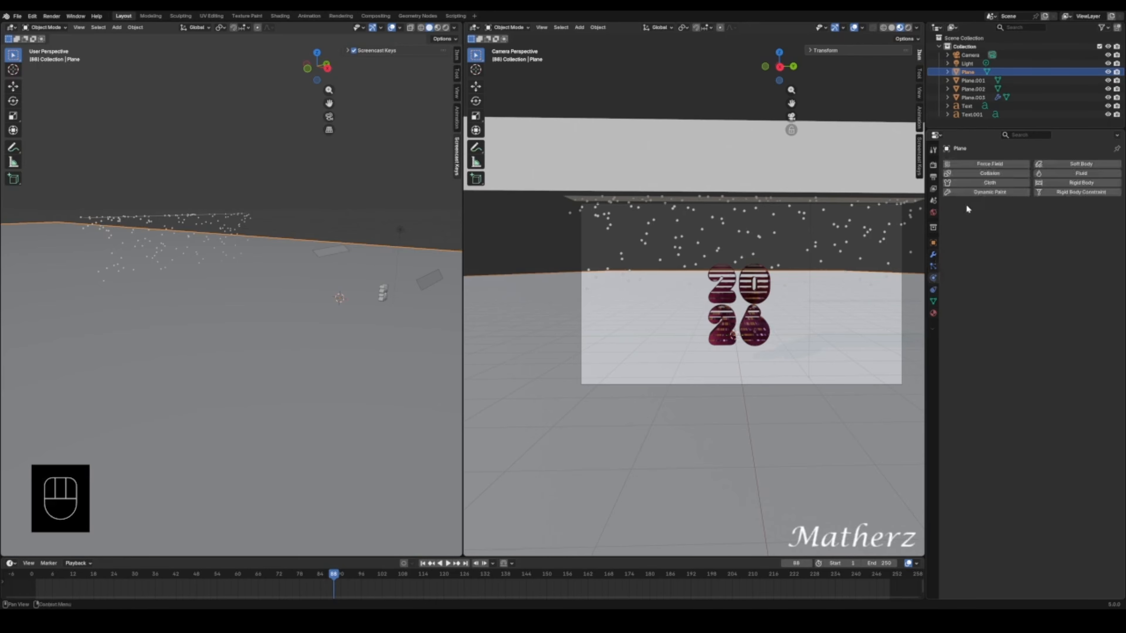
click(990, 173)
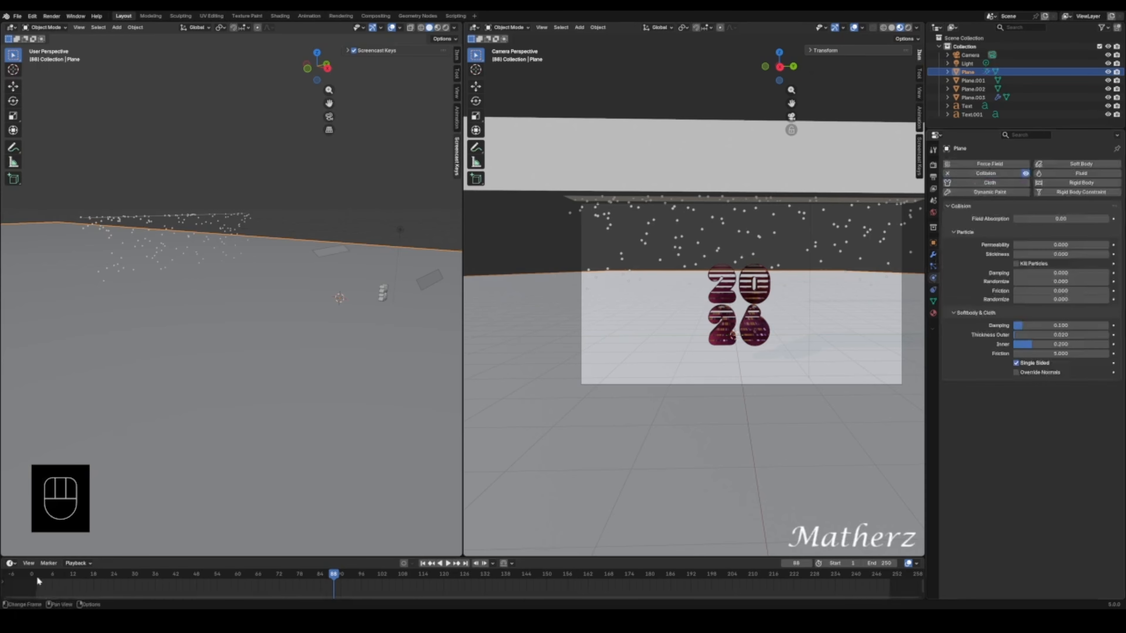
drag(35, 576, 37, 576)
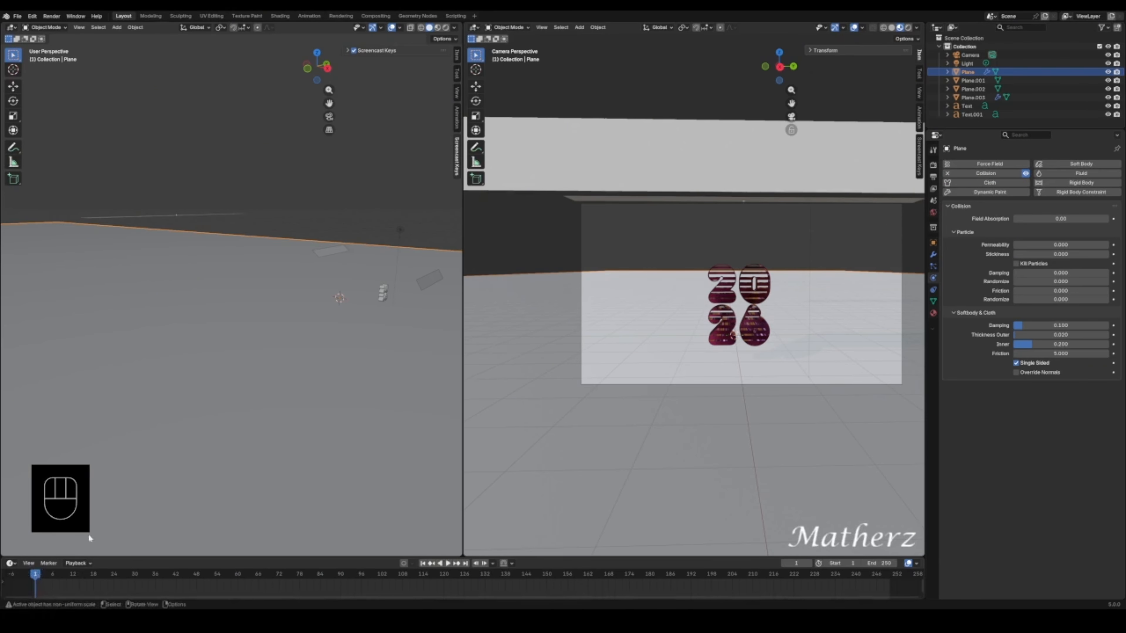
key(space)
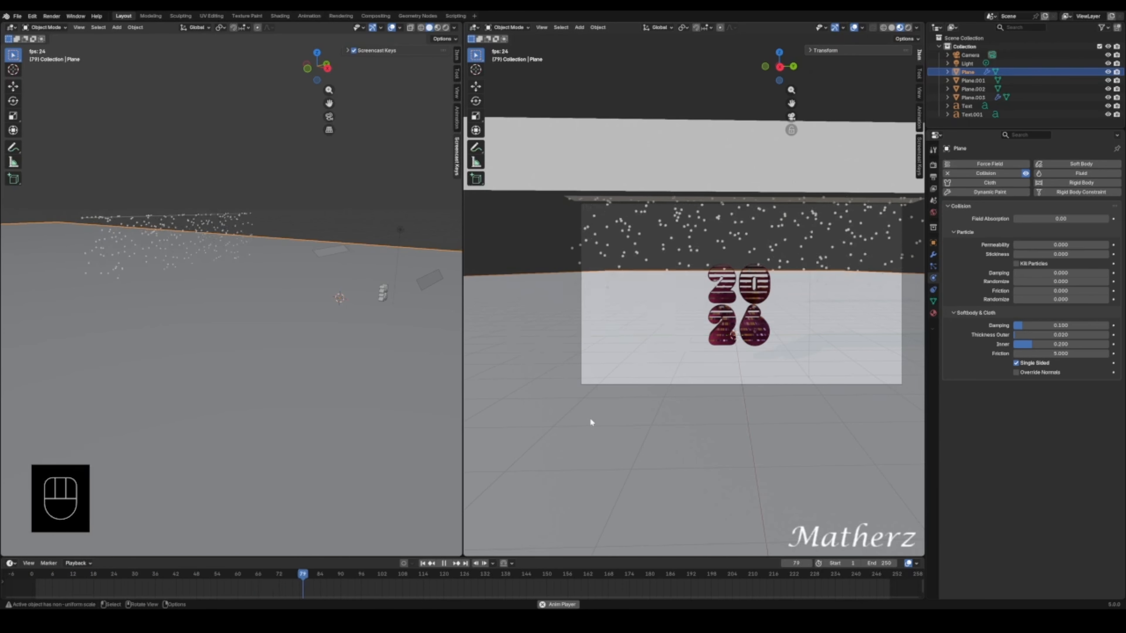
key(space)
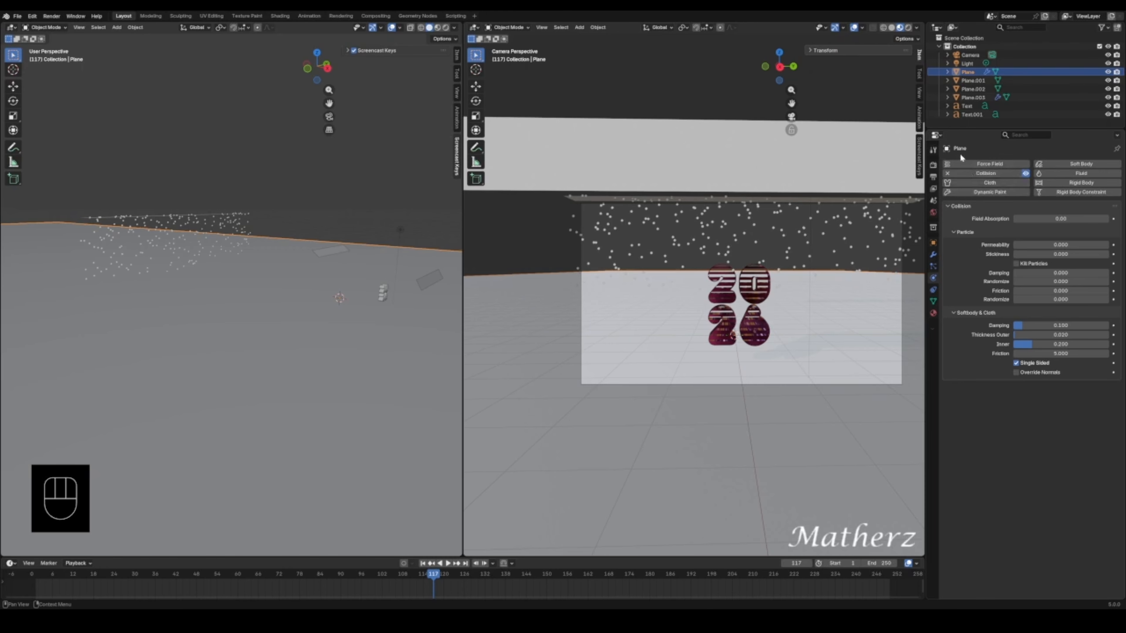
- Enable the camera's depth of field, focus it on the "20" text, and set the F-Stop to 0.1
click(805, 232)
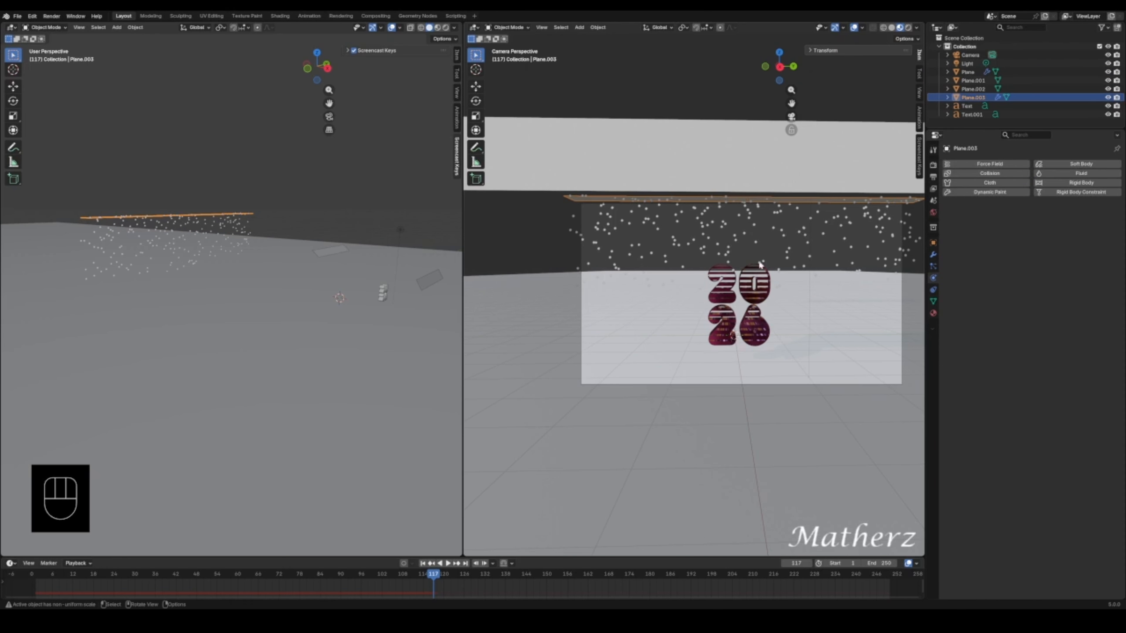
shift+middle_drag(758, 260, 713, 225)
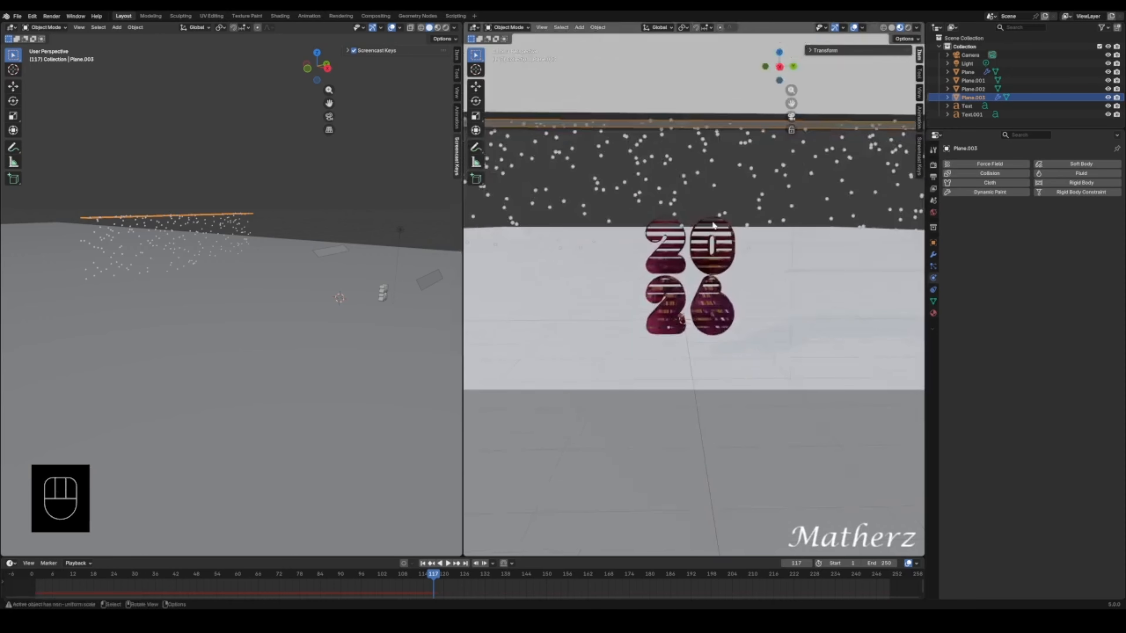
scroll(713, 226, down, 1)
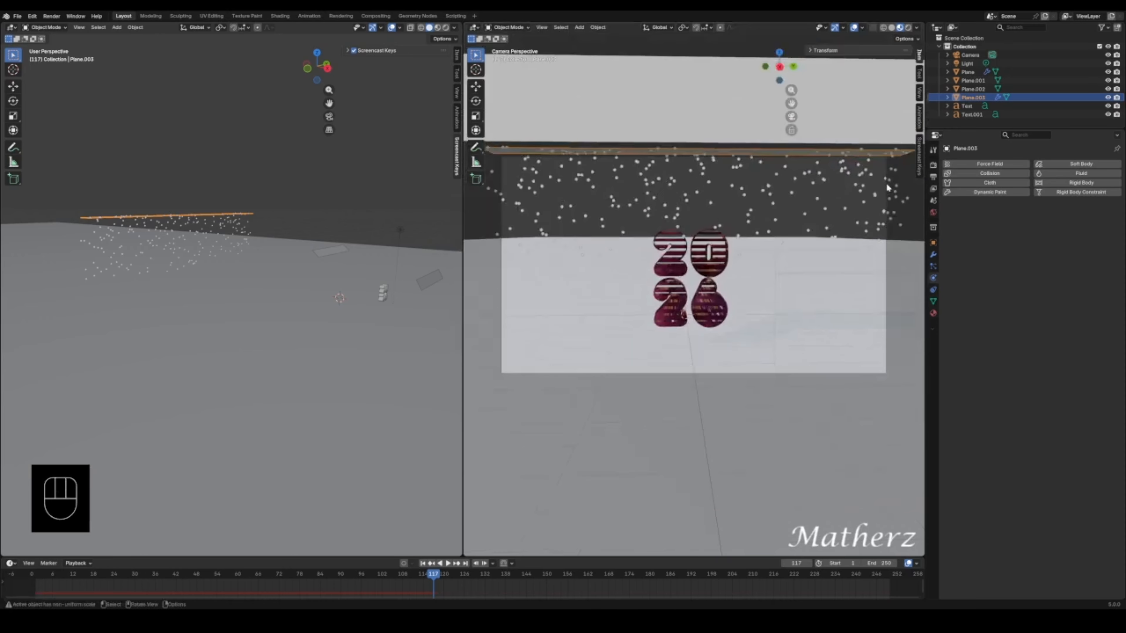
click(887, 188)
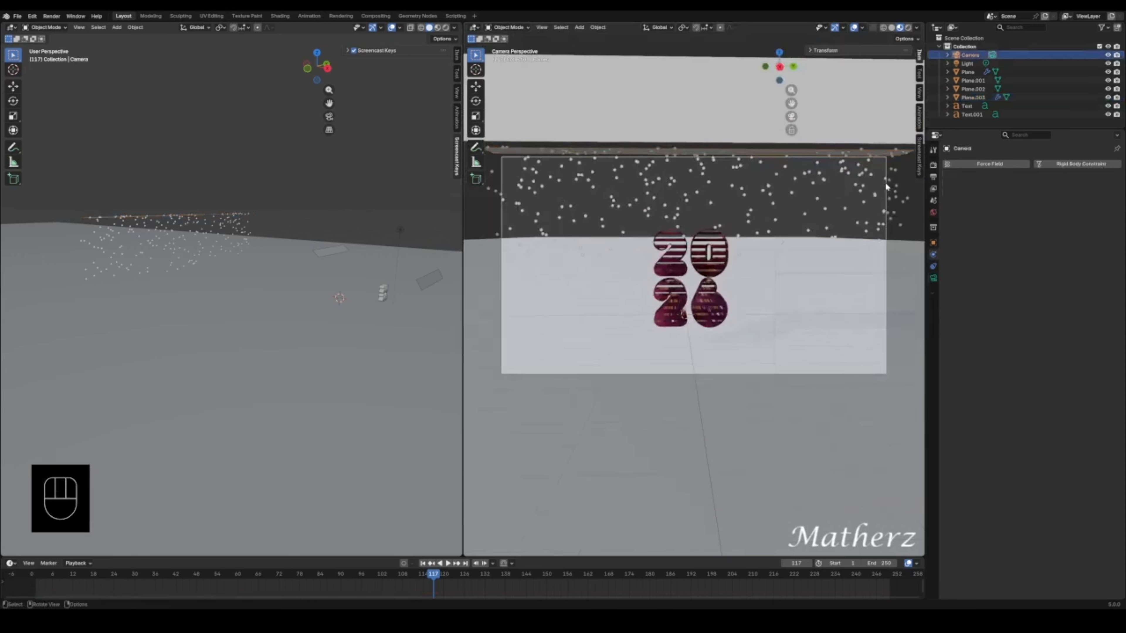
click(933, 279)
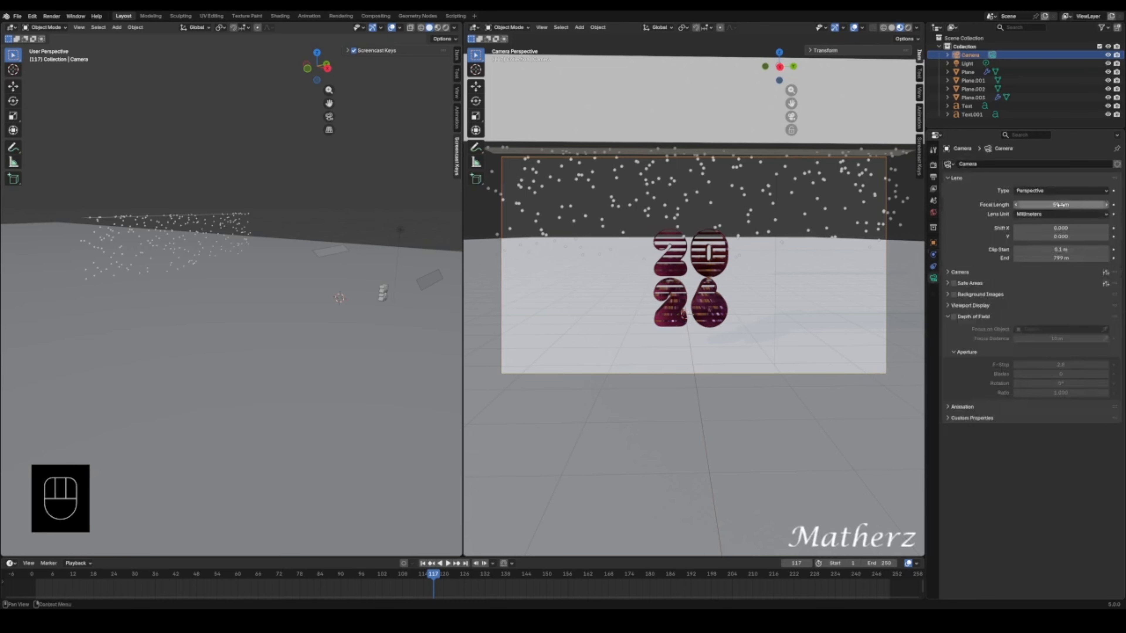
click(954, 317)
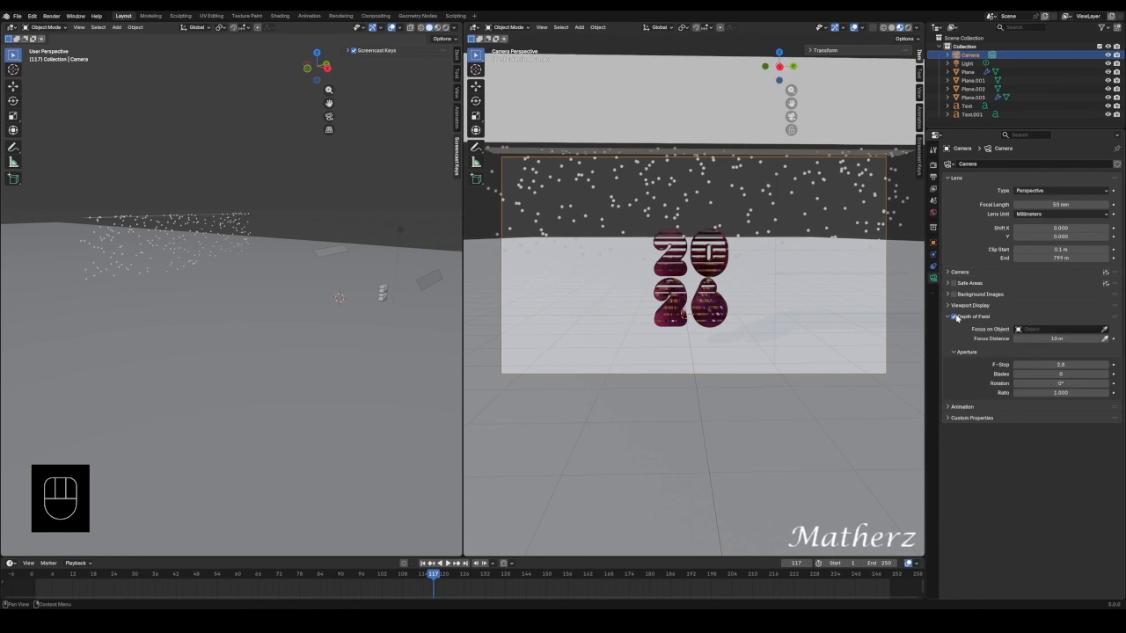
click(1105, 329)
click(667, 261)
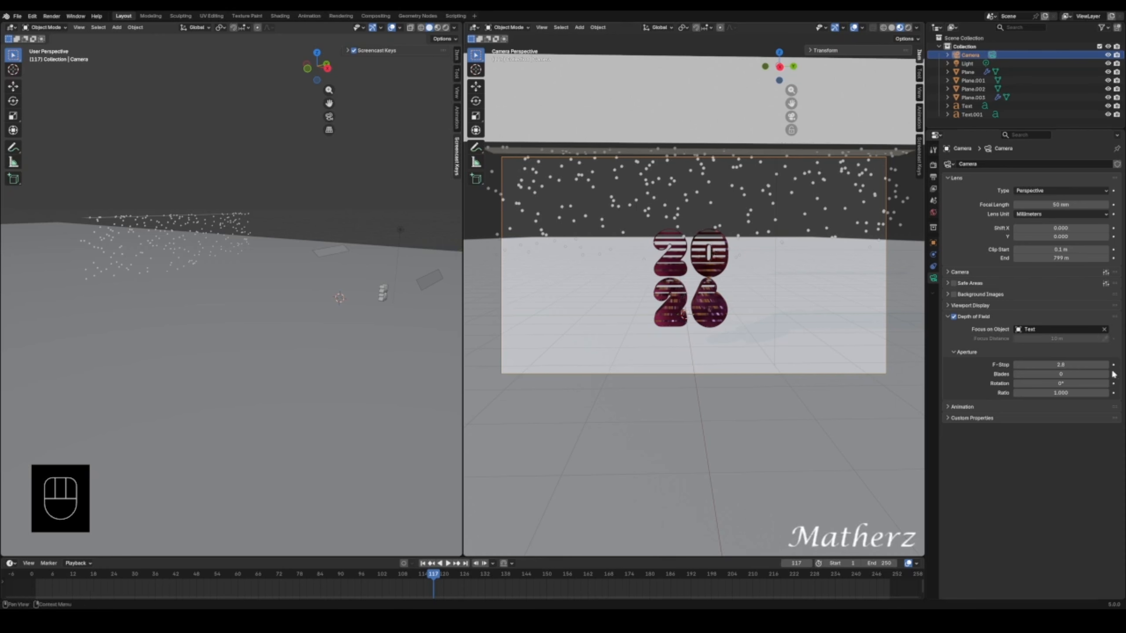
drag(1016, 364, 30, 364)
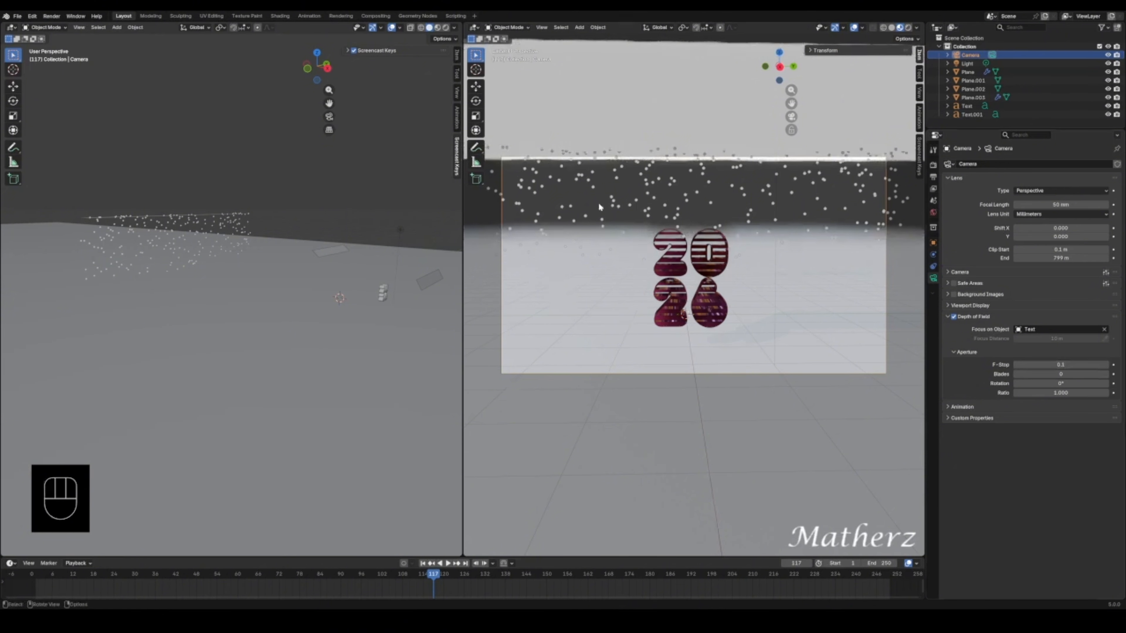
- Switch the camera viewport back to Rendered shading
click(770, 189)
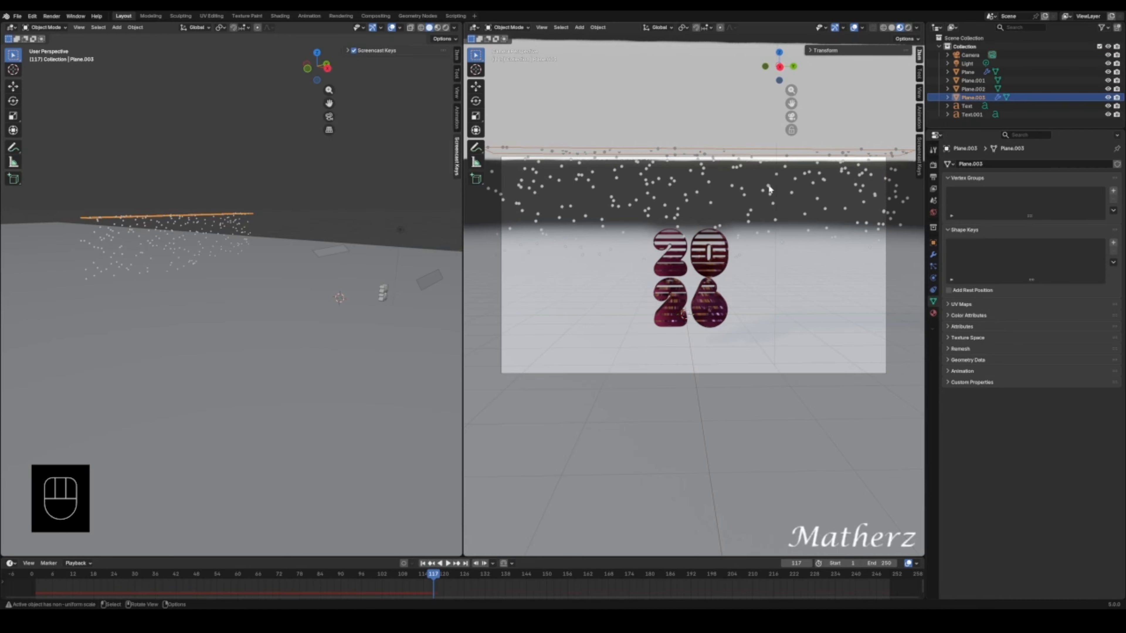
click(909, 29)
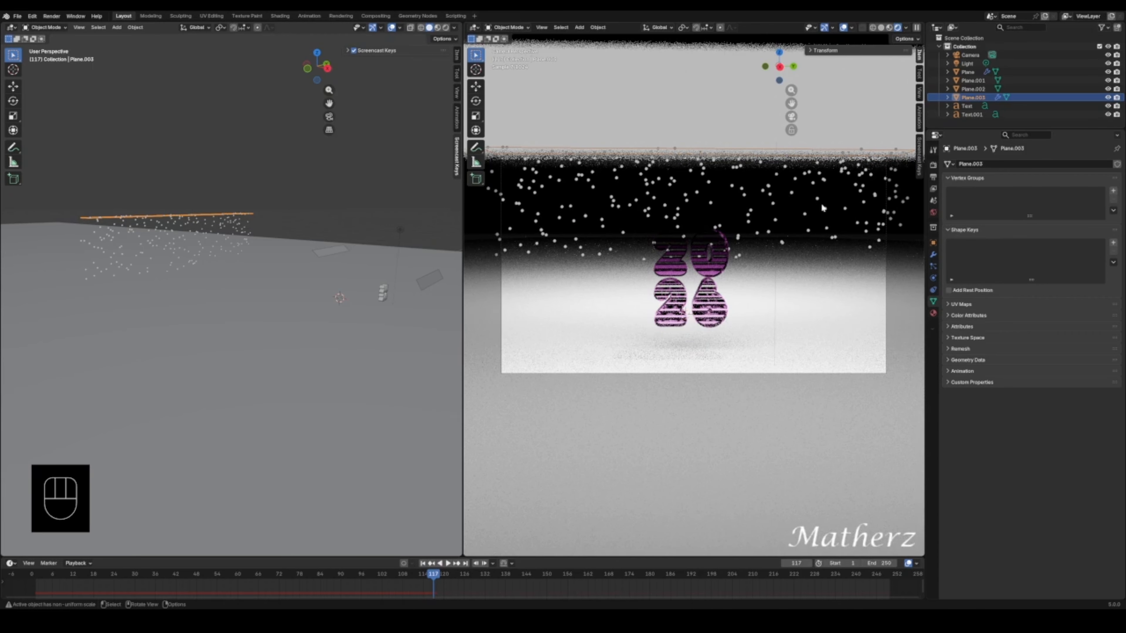
click(885, 246)
- Return the timeline to frame 1 and move the particle emitter plane farther from the camera along negative X
click(188, 219)
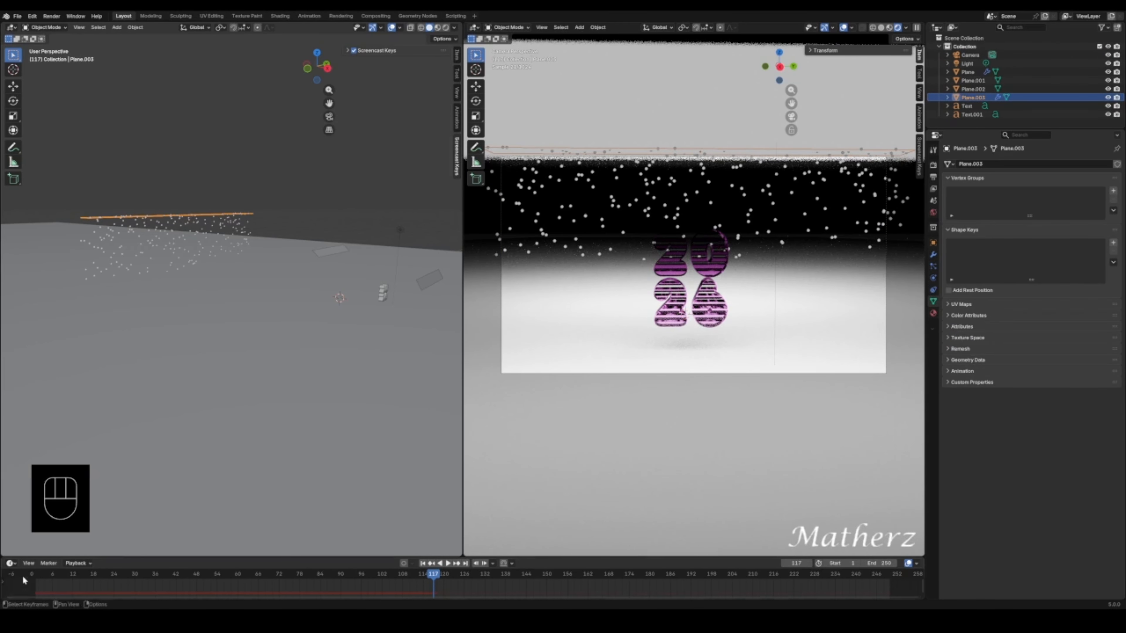
click(37, 577)
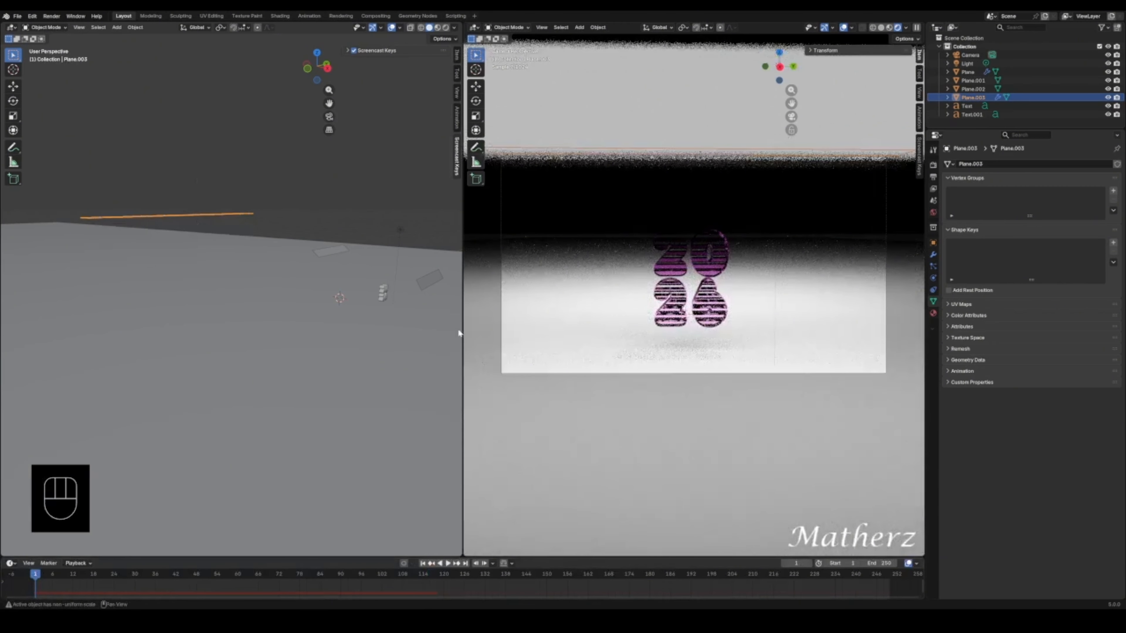
shift+middle_drag(238, 271, 374, 373)
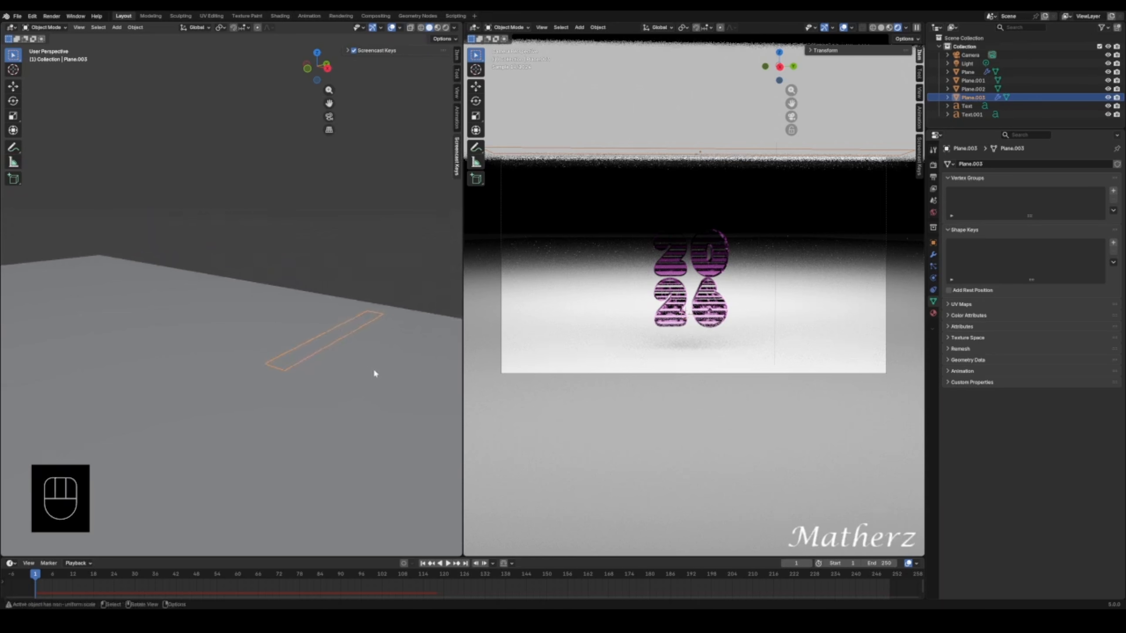
key(g)
middle_click(350, 360)
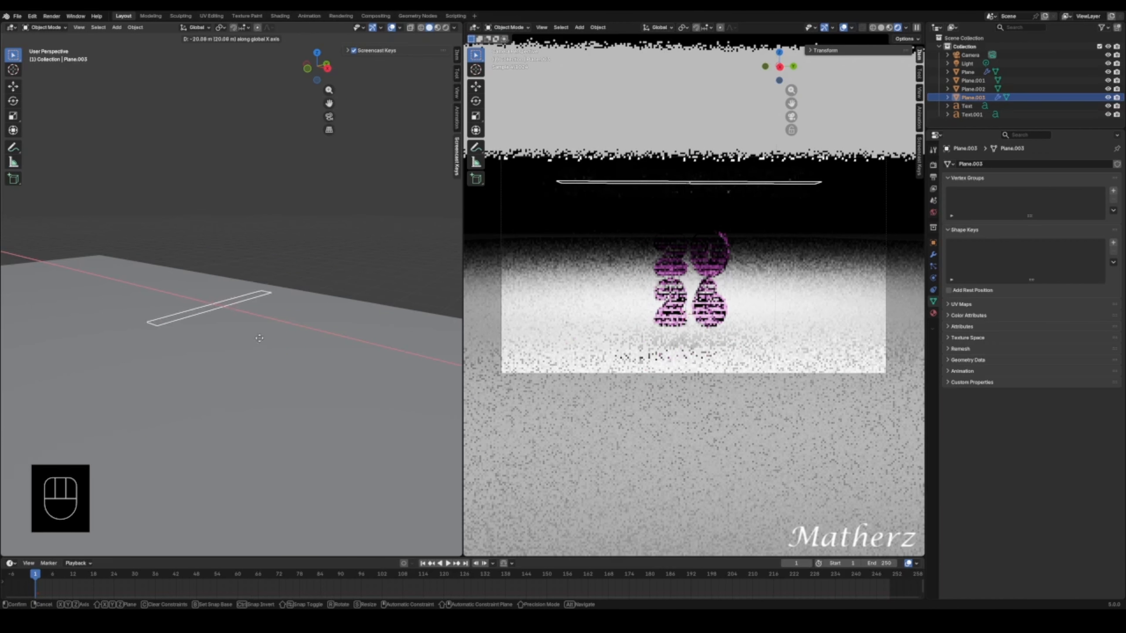
- Reposition the particle emitter plane back along X and higher along Z, and scale it up until it spans the camera view
click(248, 346)
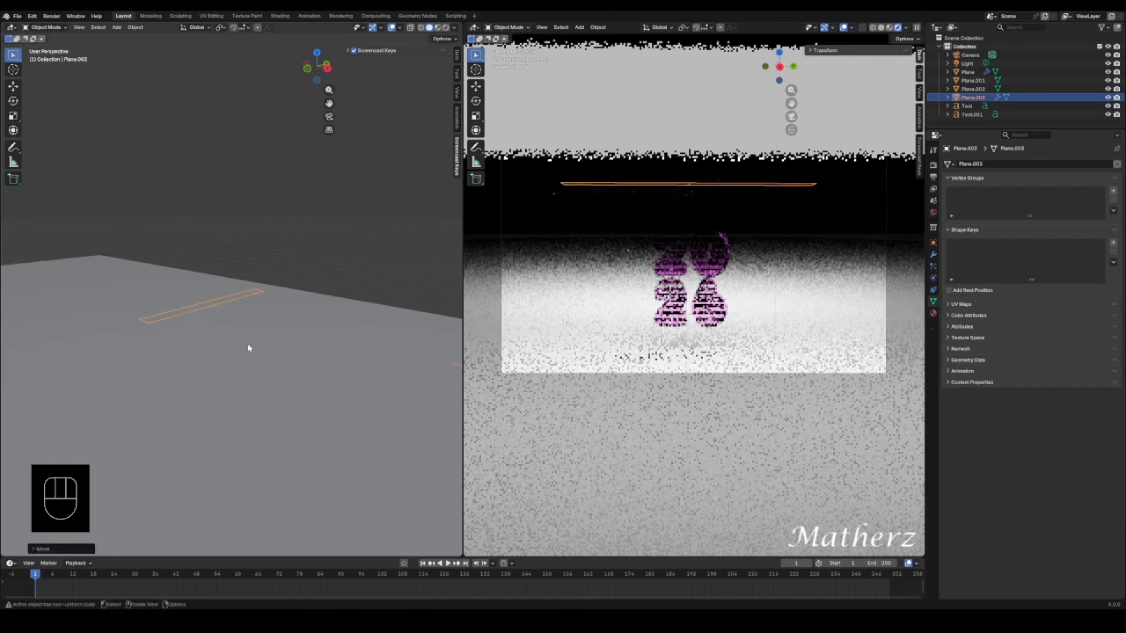
key(g)
middle_click(248, 338)
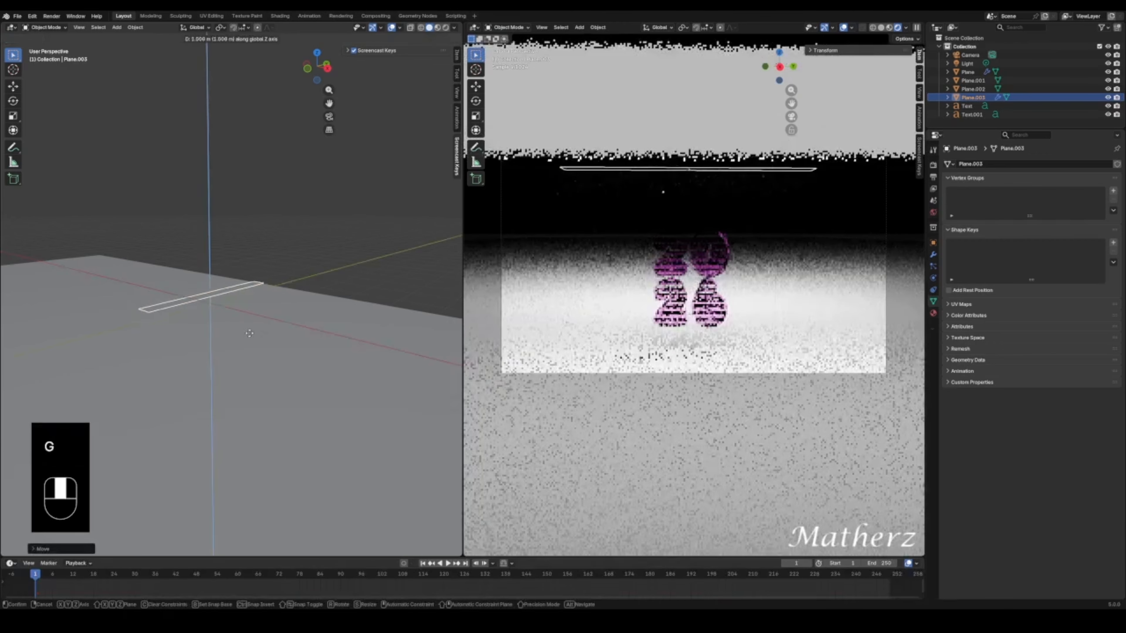
click(257, 318)
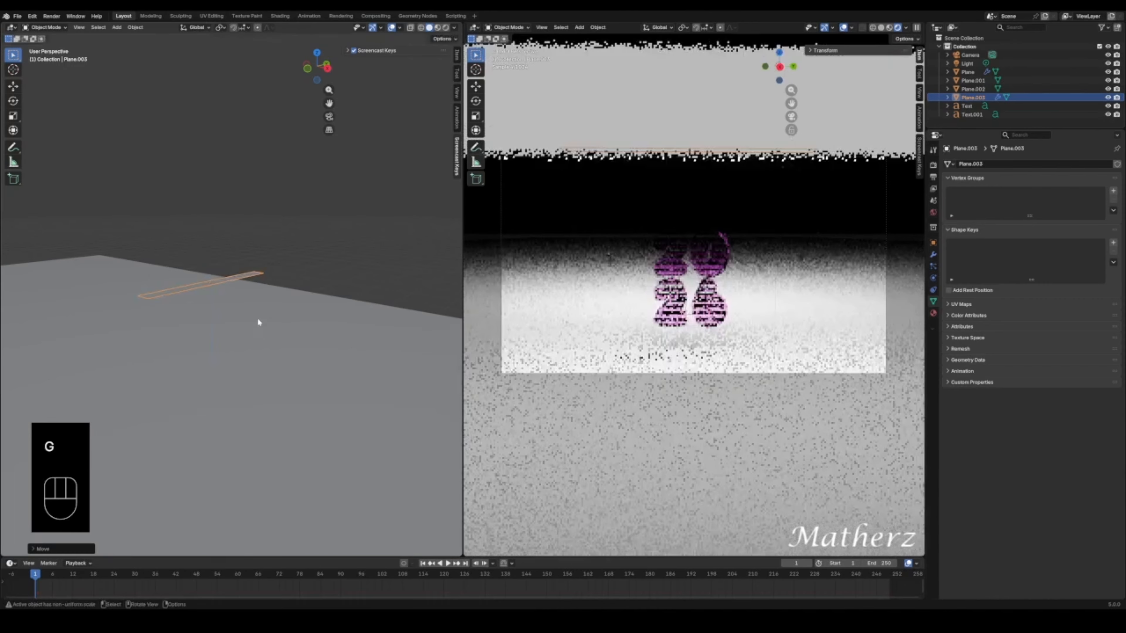
key(s)
click(328, 395)
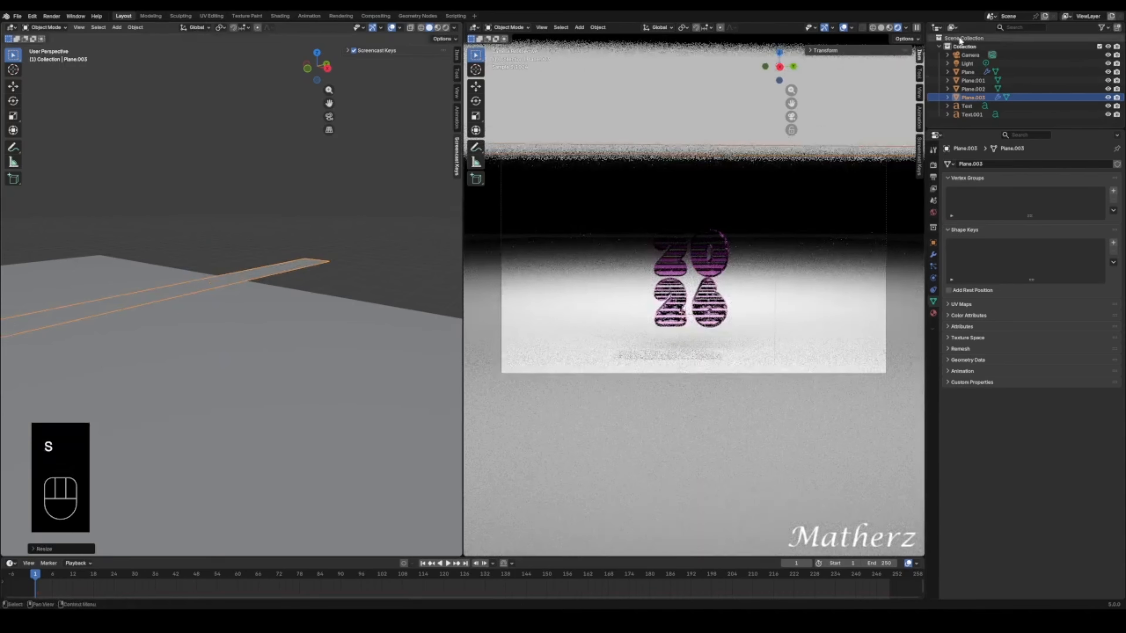
- Play the particle animation in Solid shading, stop it at frame 70, and check that frame in Rendered shading
click(882, 27)
key(space)
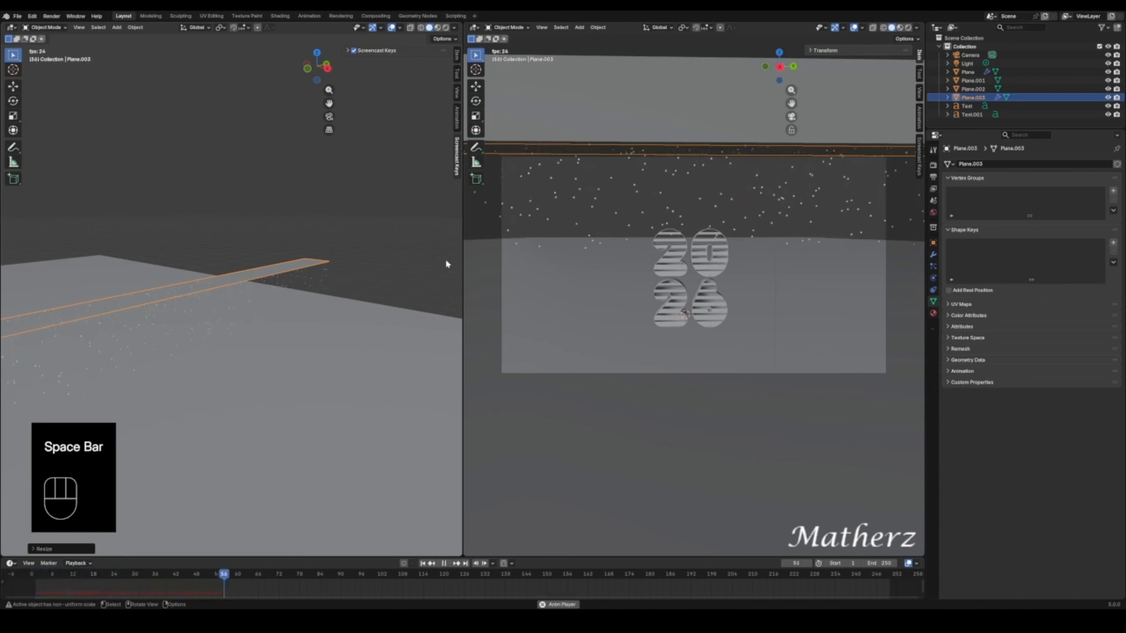
key(space)
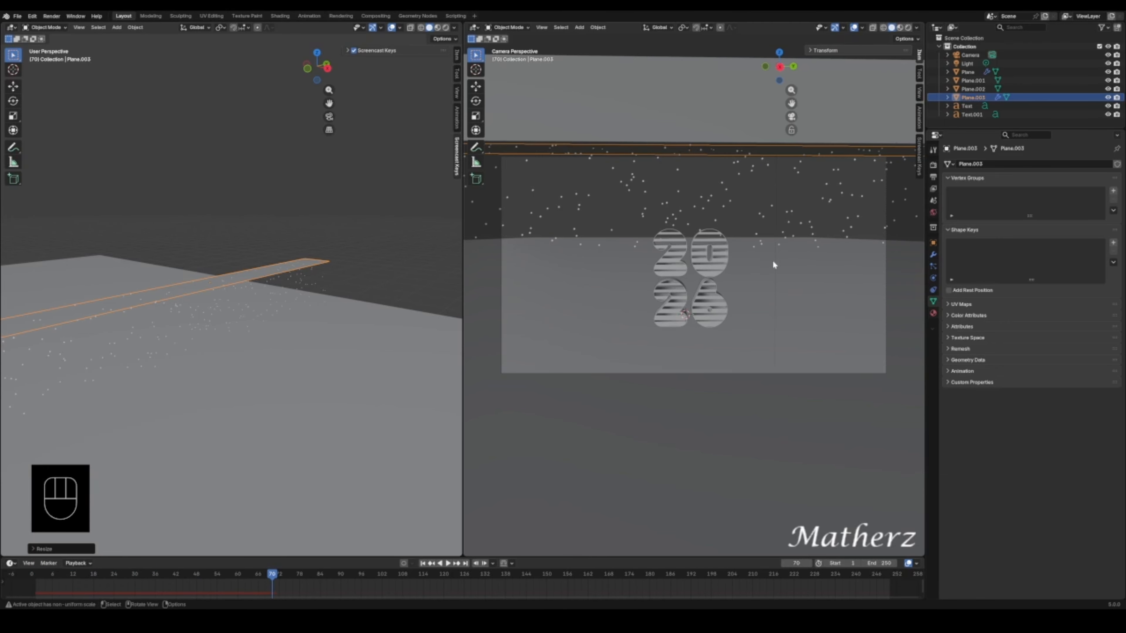
click(912, 28)
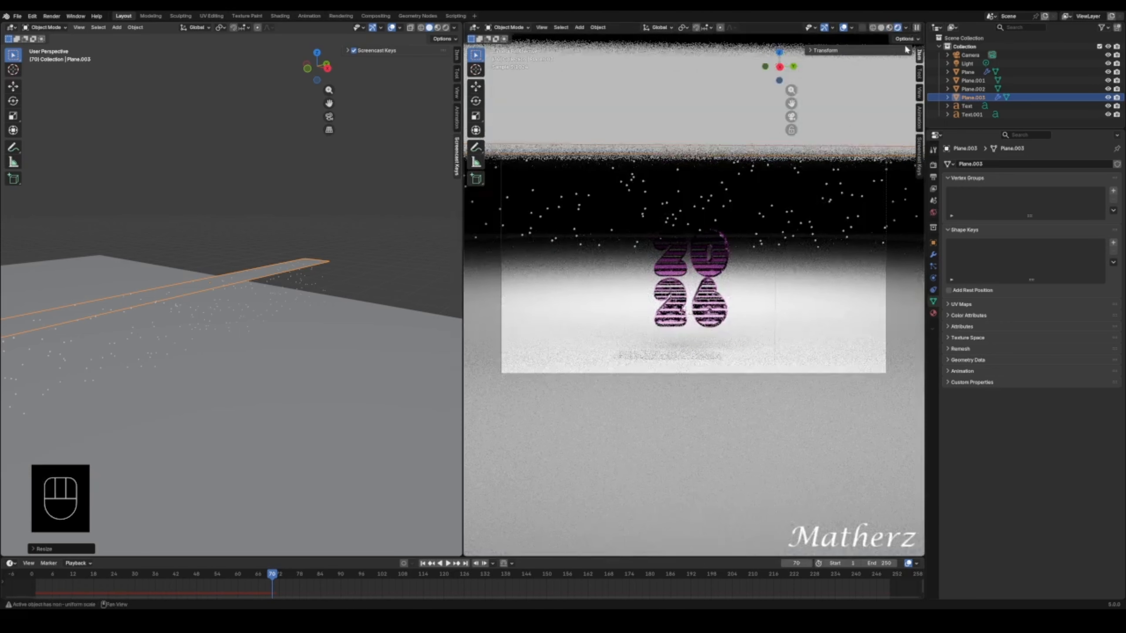
click(786, 205)
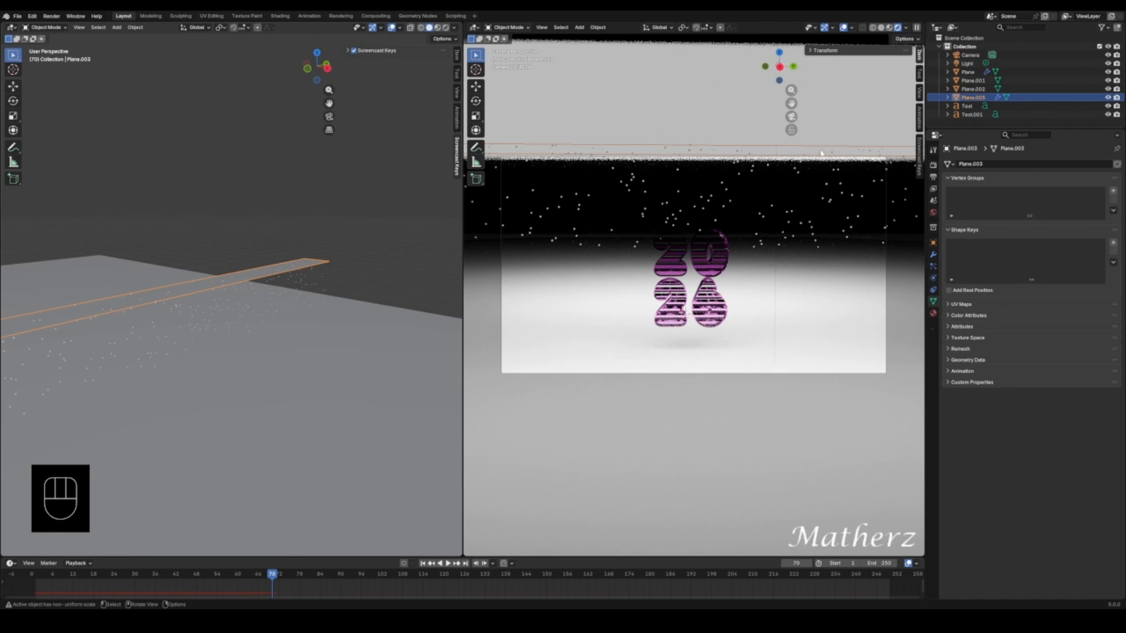
- Set the camera viewport to Material Preview and move the emitter plane forward along X toward the 2026 text
click(889, 28)
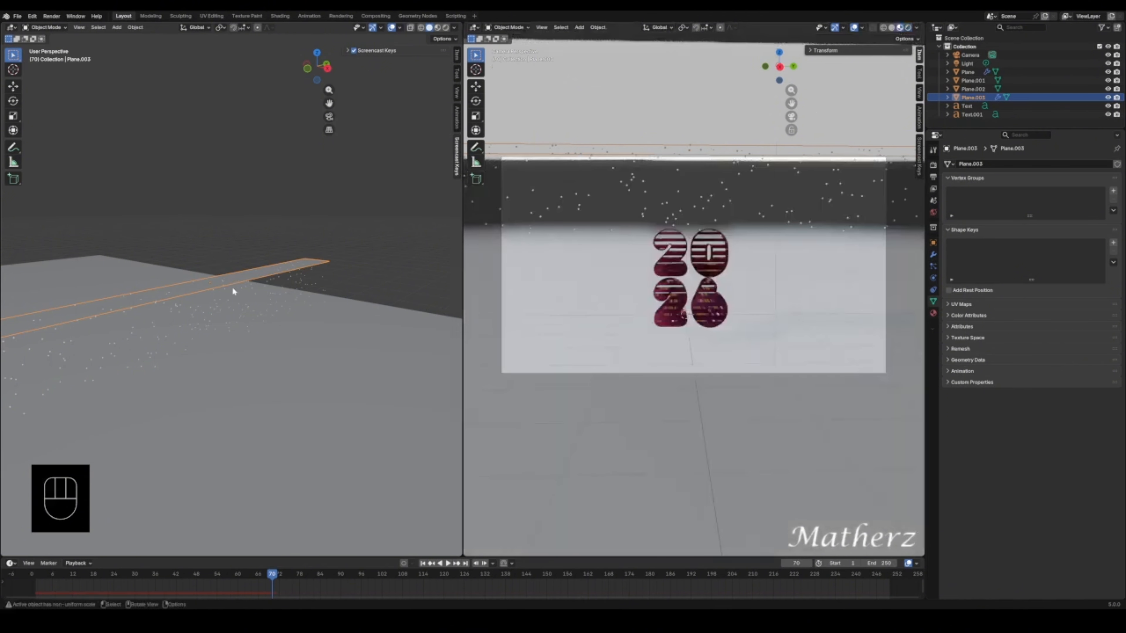
scroll(232, 288, down, 4)
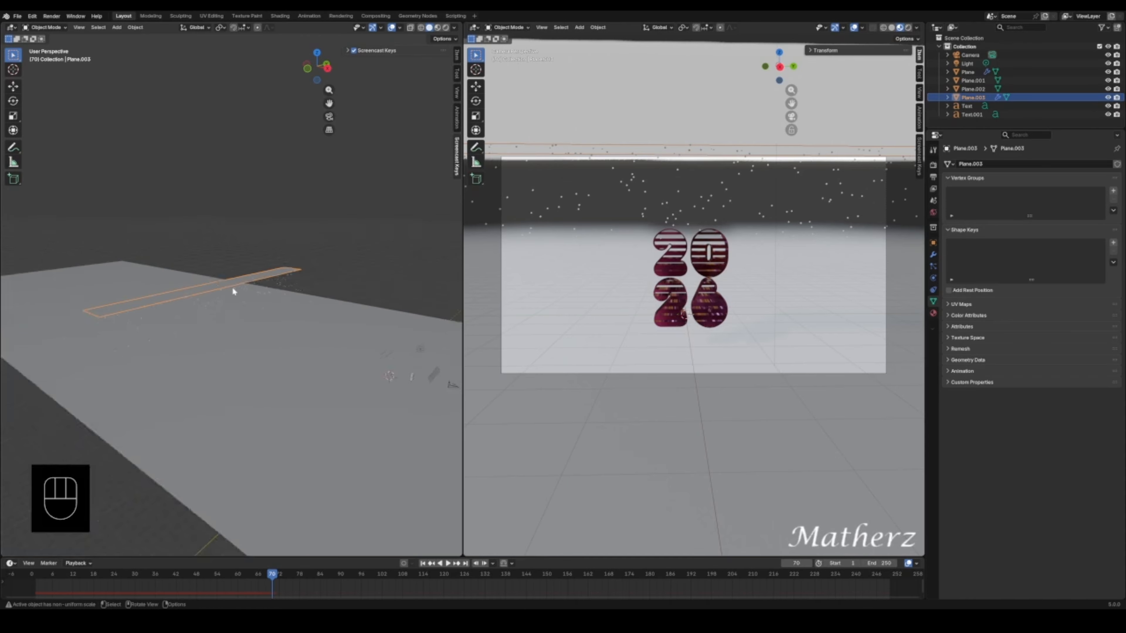
key(g)
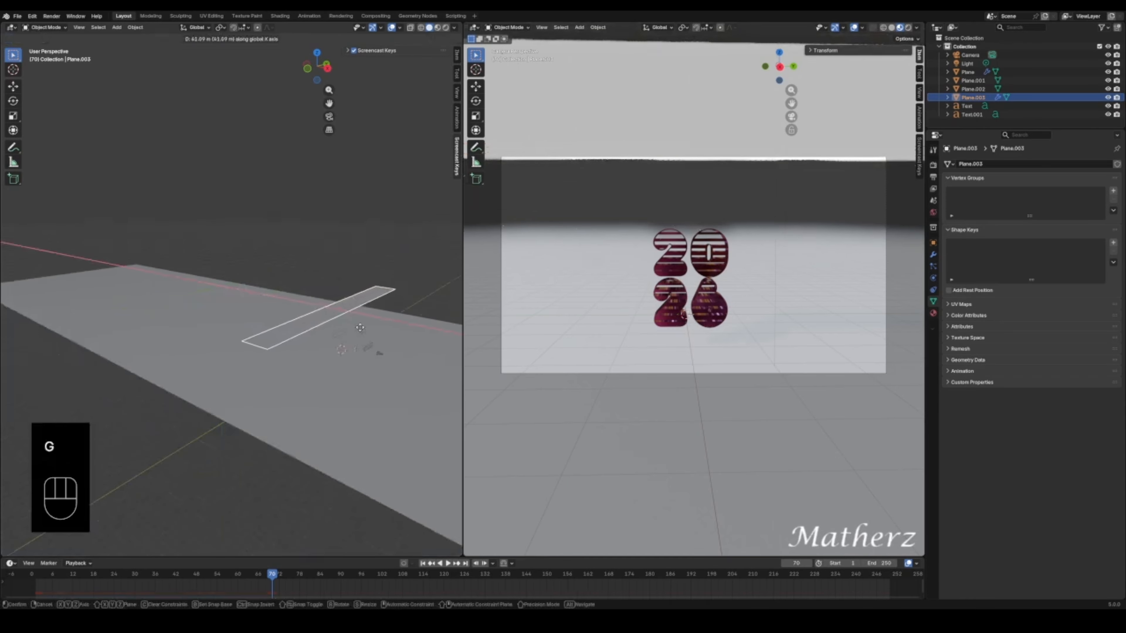
key(x)
click(340, 310)
- Nudge the emitter plane about 2.5 m farther along X toward the camera
scroll(358, 382, up, 4)
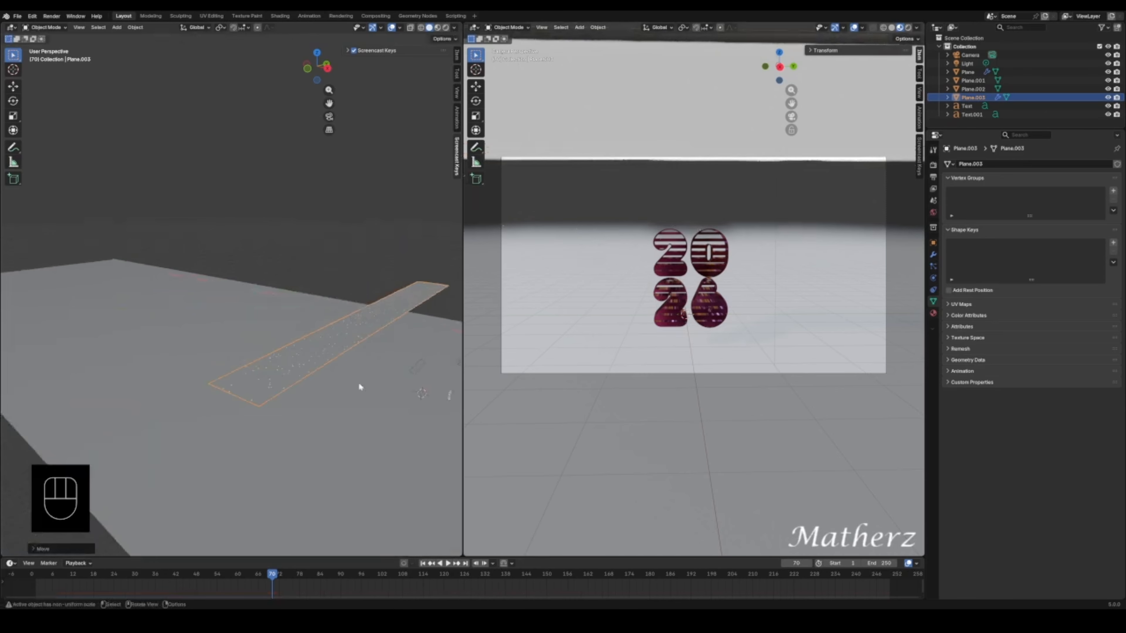
shift+middle_drag(422, 398, 284, 294)
scroll(284, 295, up, 3)
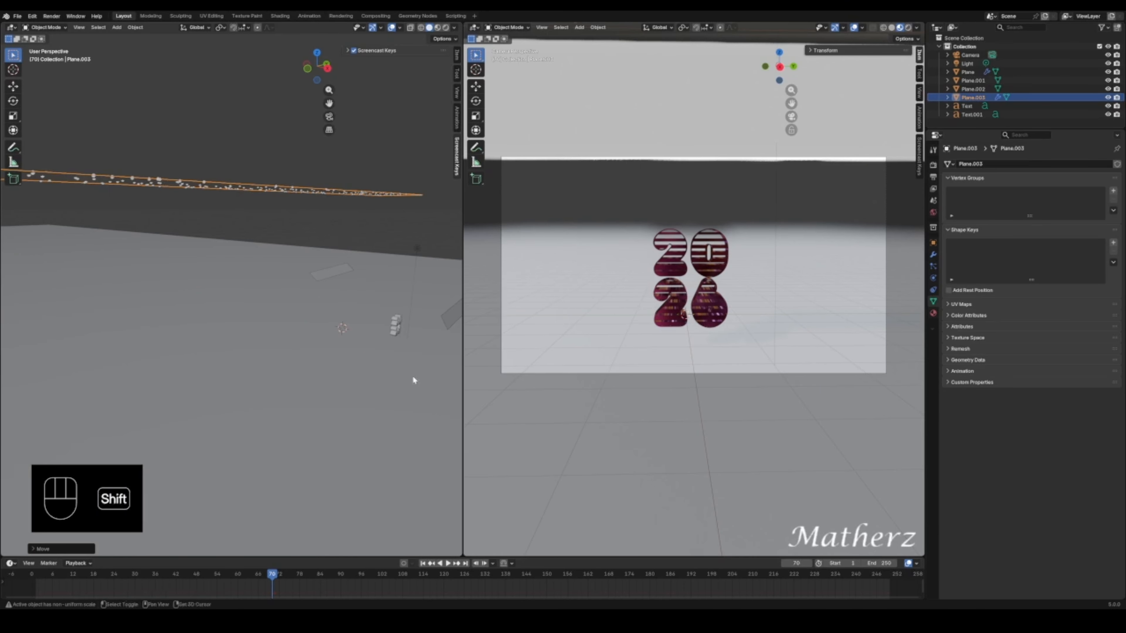
shift+middle_drag(412, 376, 311, 334)
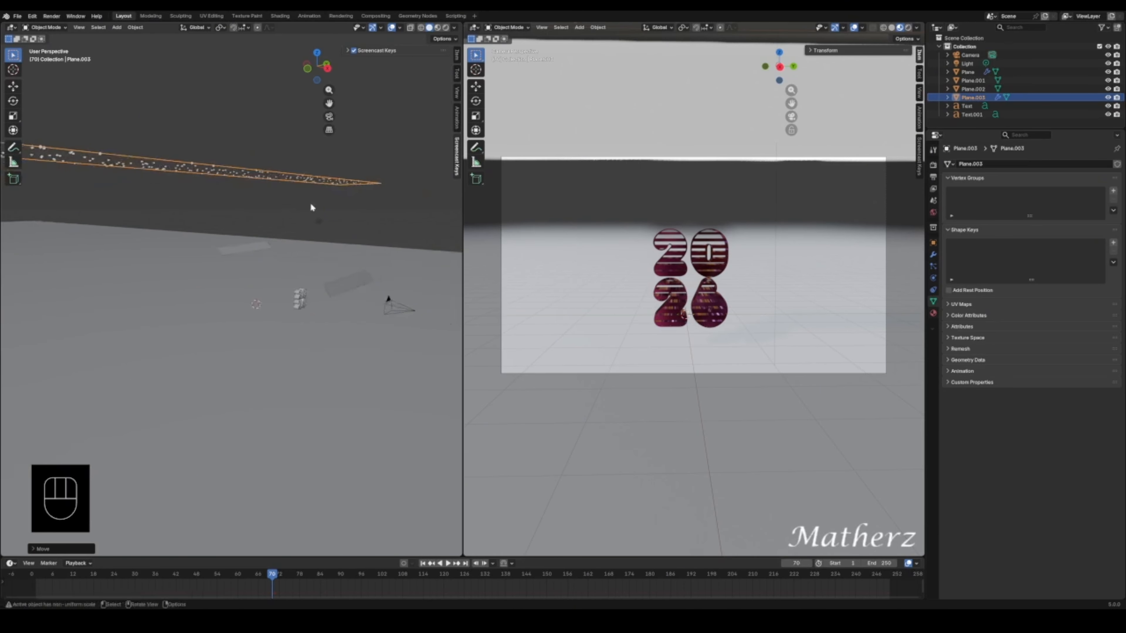
key(g)
key(x)
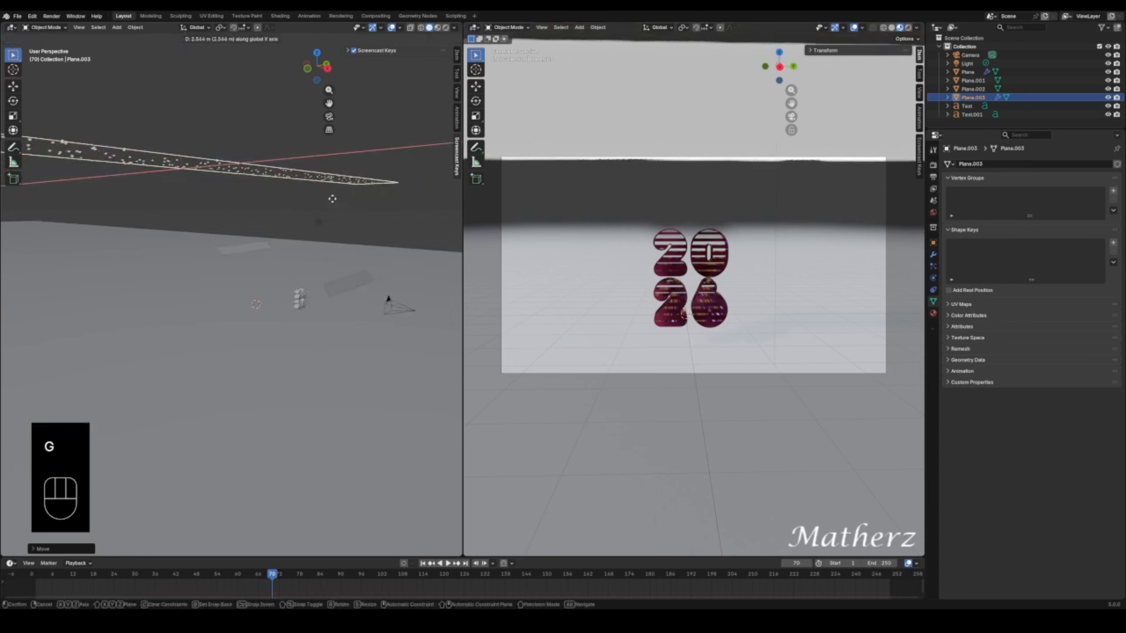
click(382, 199)
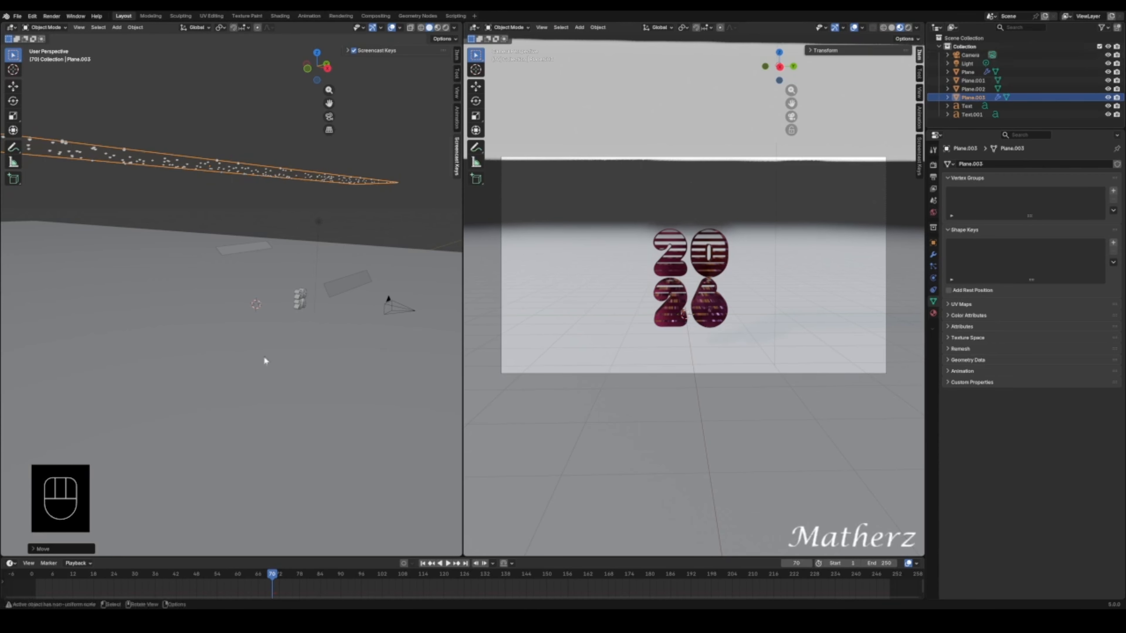
- Play the animation from frame 1 to frame 75 to check how the particles fall in the camera view
click(36, 575)
key(space)
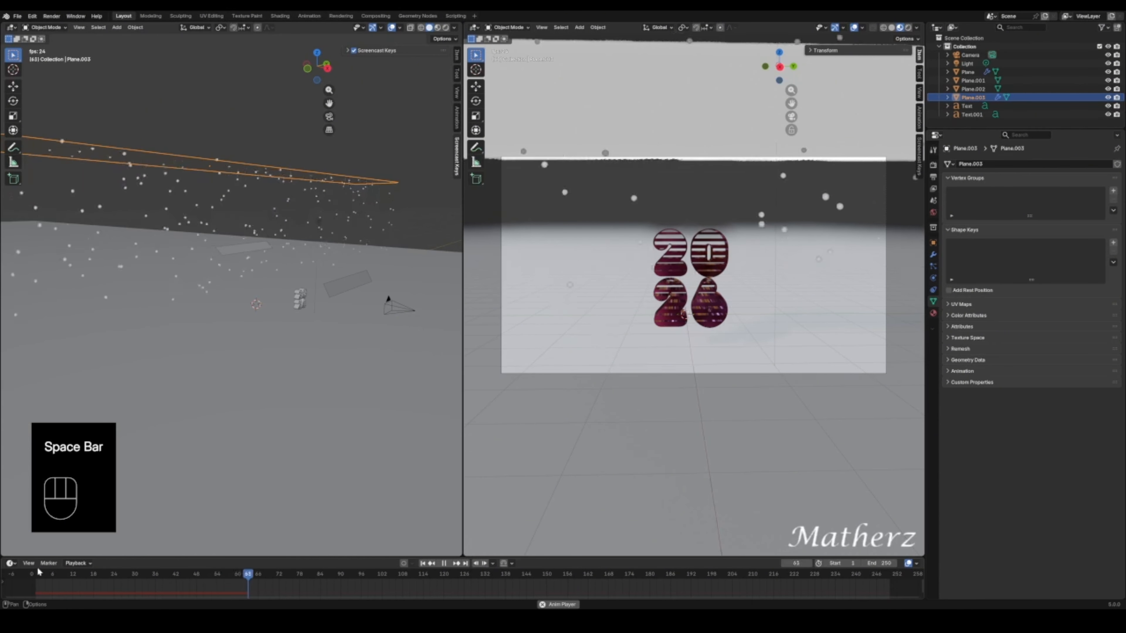
key(space)
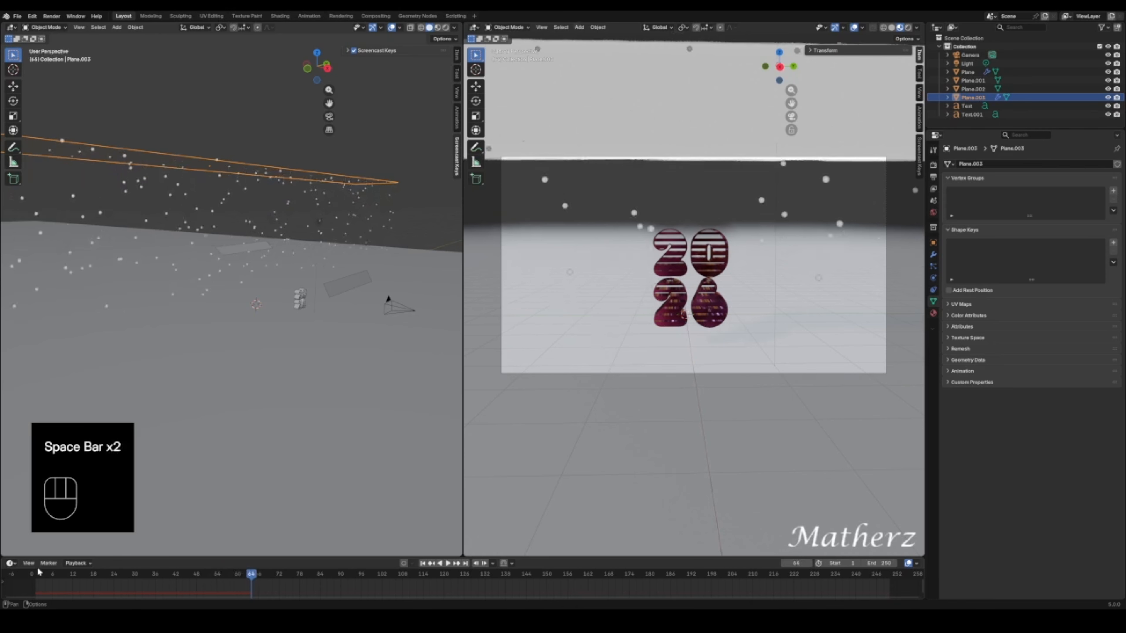
key(space)
key(space)
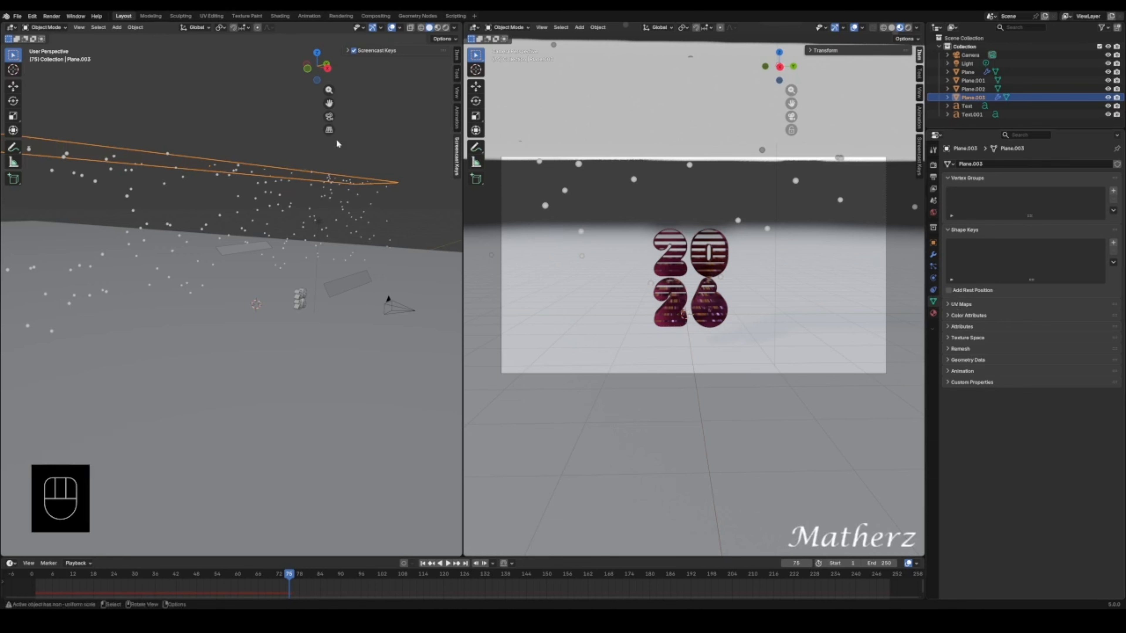
- Move the emitter plane back along X, farther from the camera
key(g)
key(x)
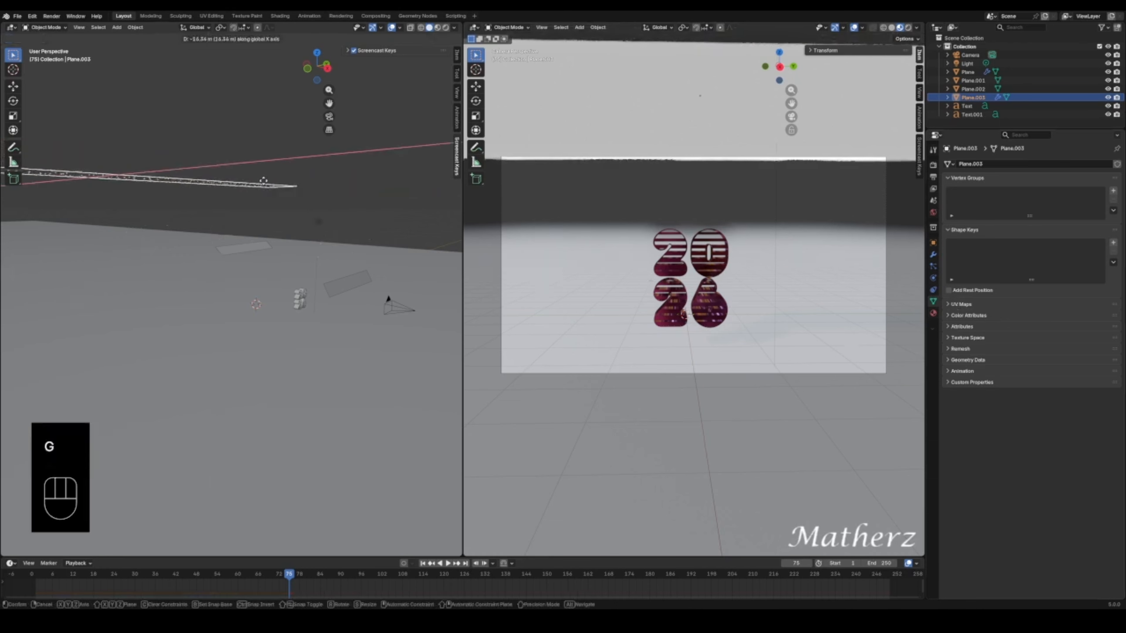
click(262, 220)
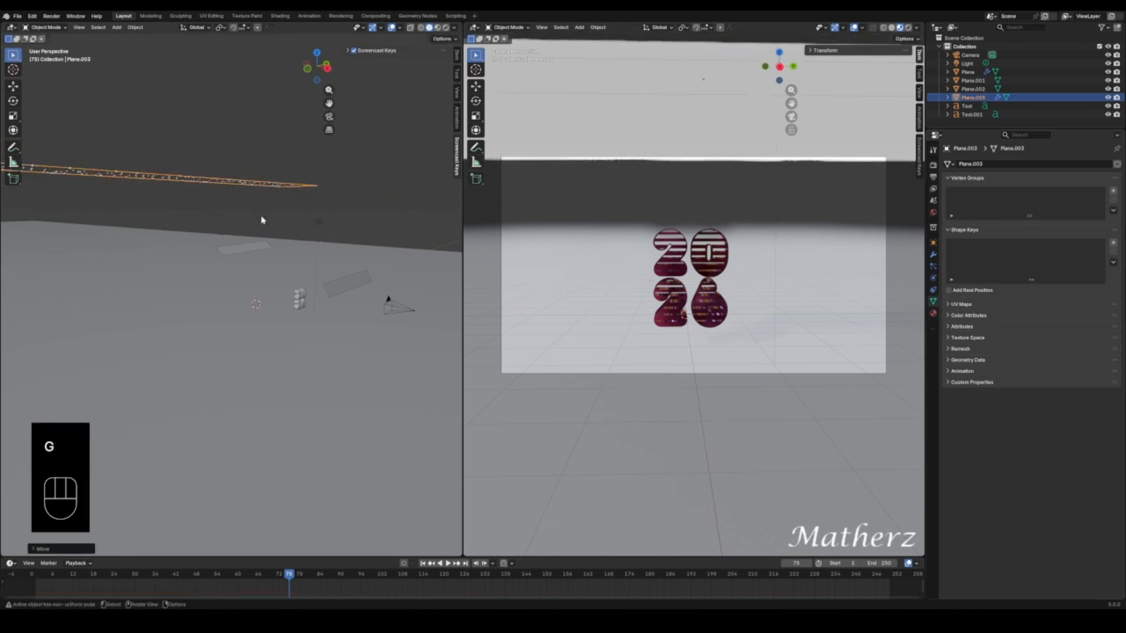
- Replay the particle fall from frame 1, stop at frame 95, and check it in Rendered shading
click(36, 575)
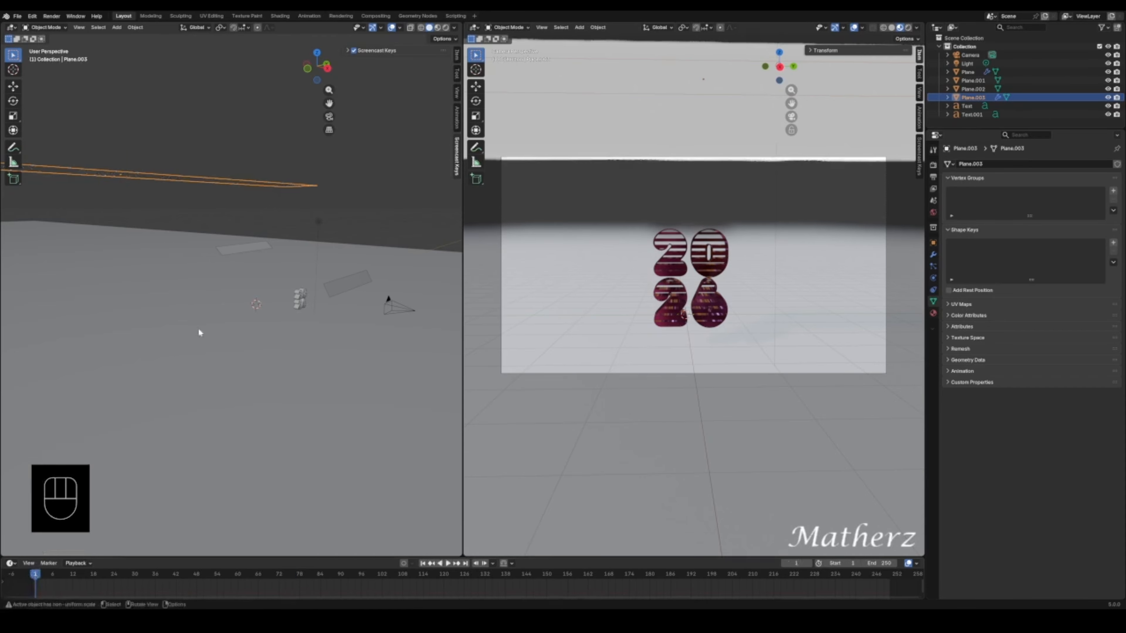
key(space)
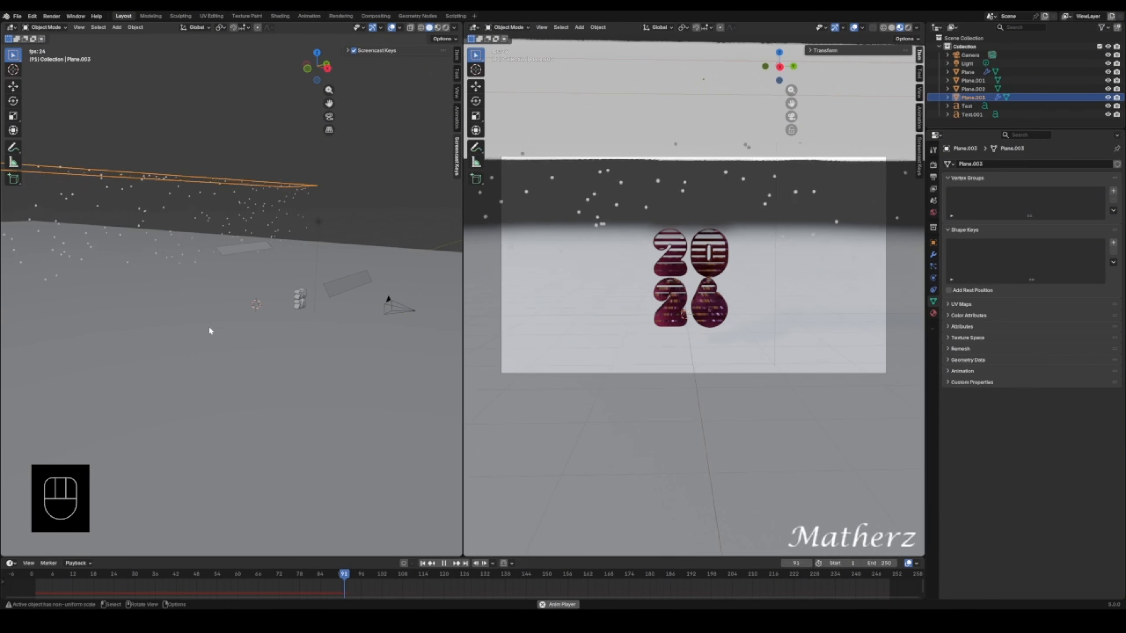
key(space)
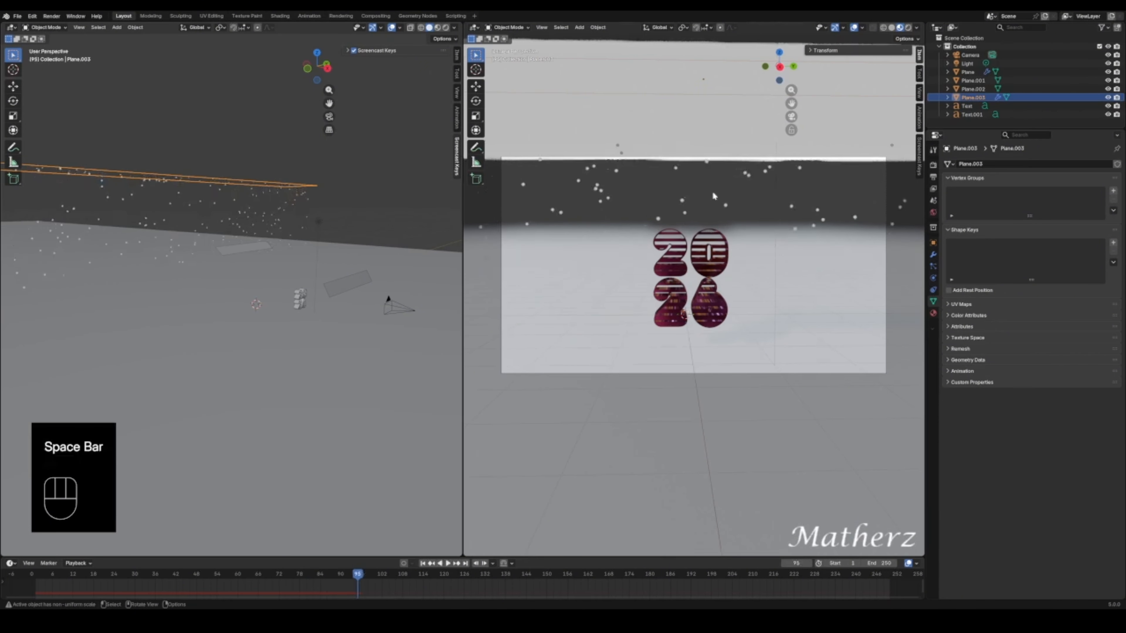
click(908, 27)
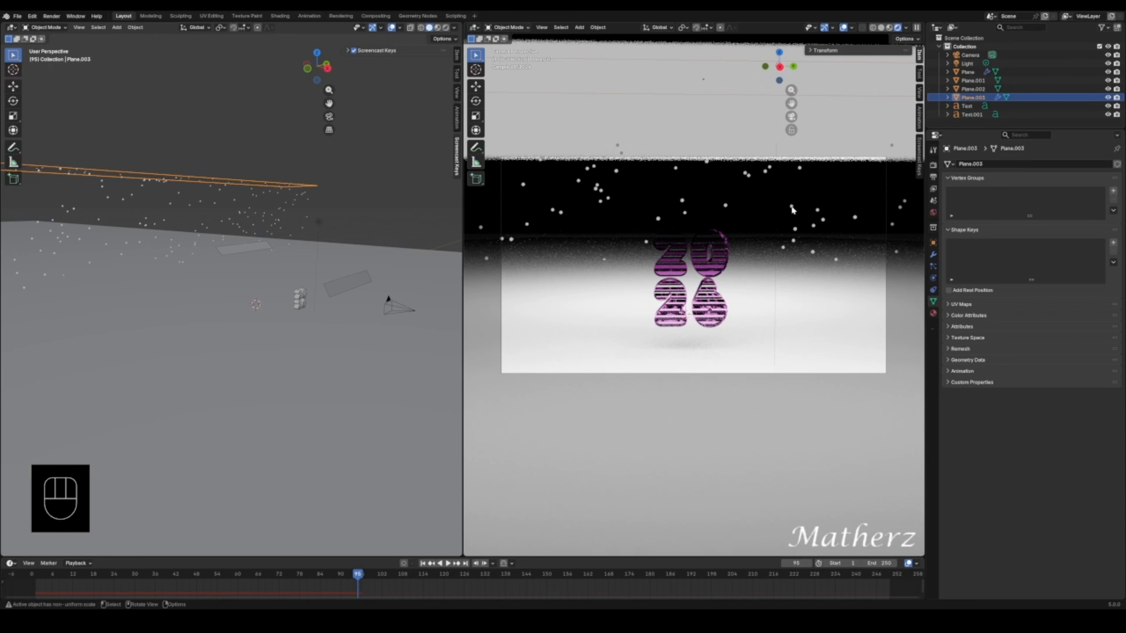
- Add a new material to the emitter plane with a Glass BSDF surface and roughness 0
click(933, 314)
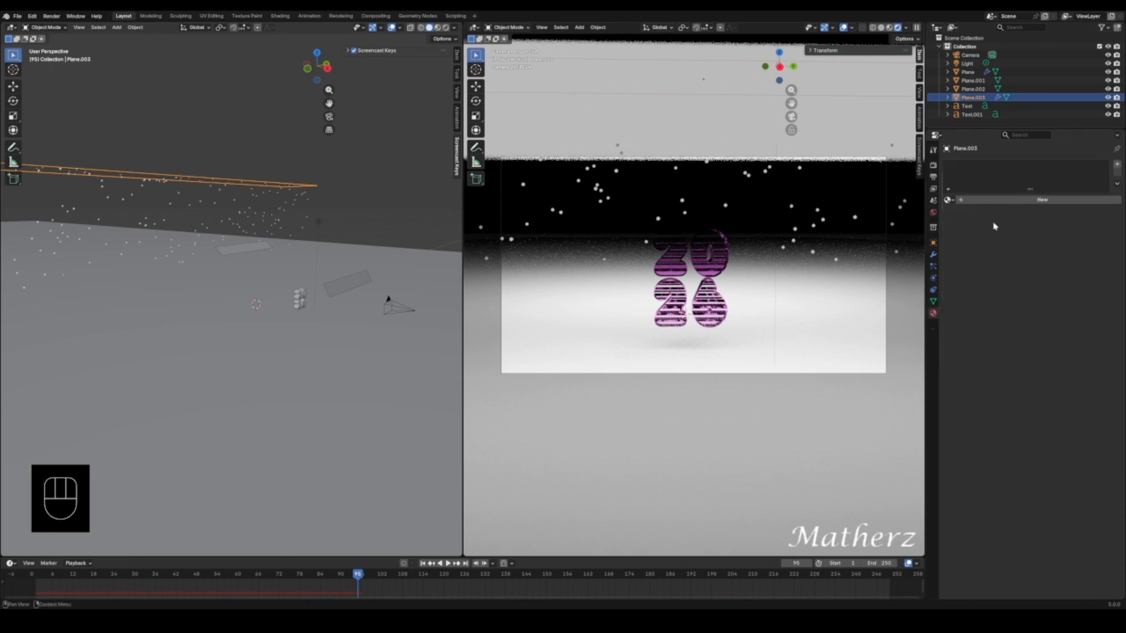
click(1018, 201)
click(1040, 238)
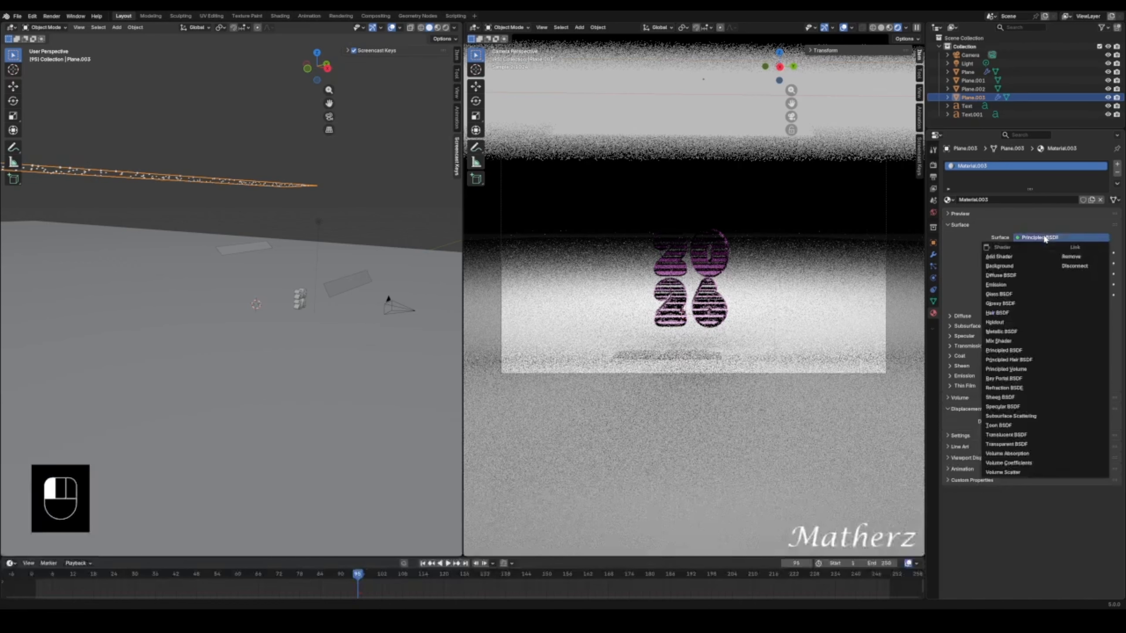
click(1019, 295)
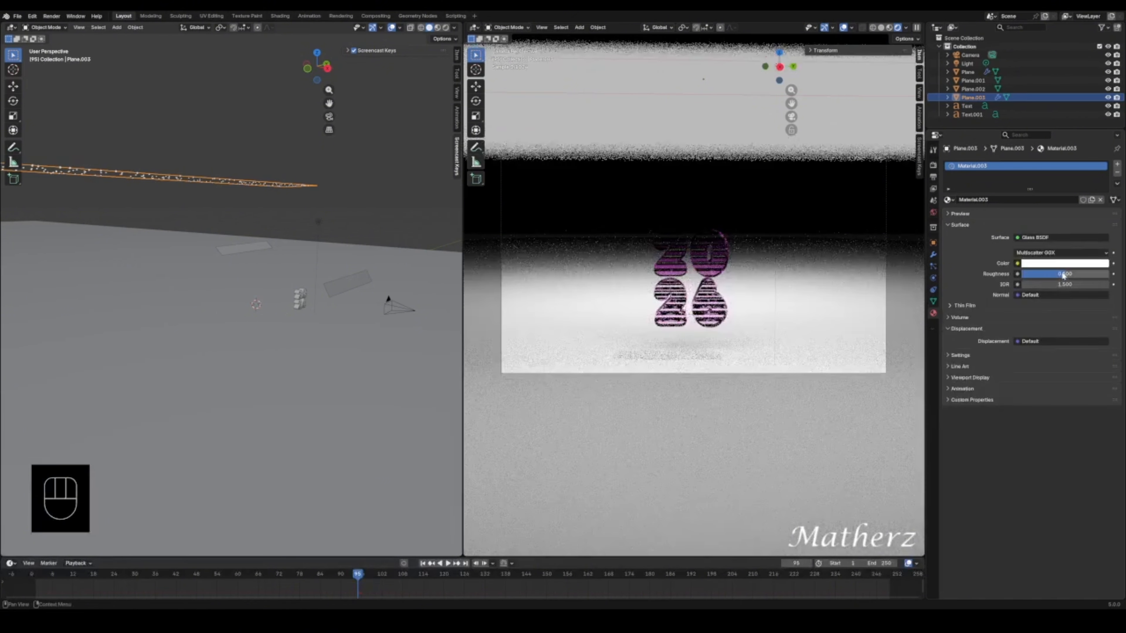
drag(1063, 274, 1020, 274)
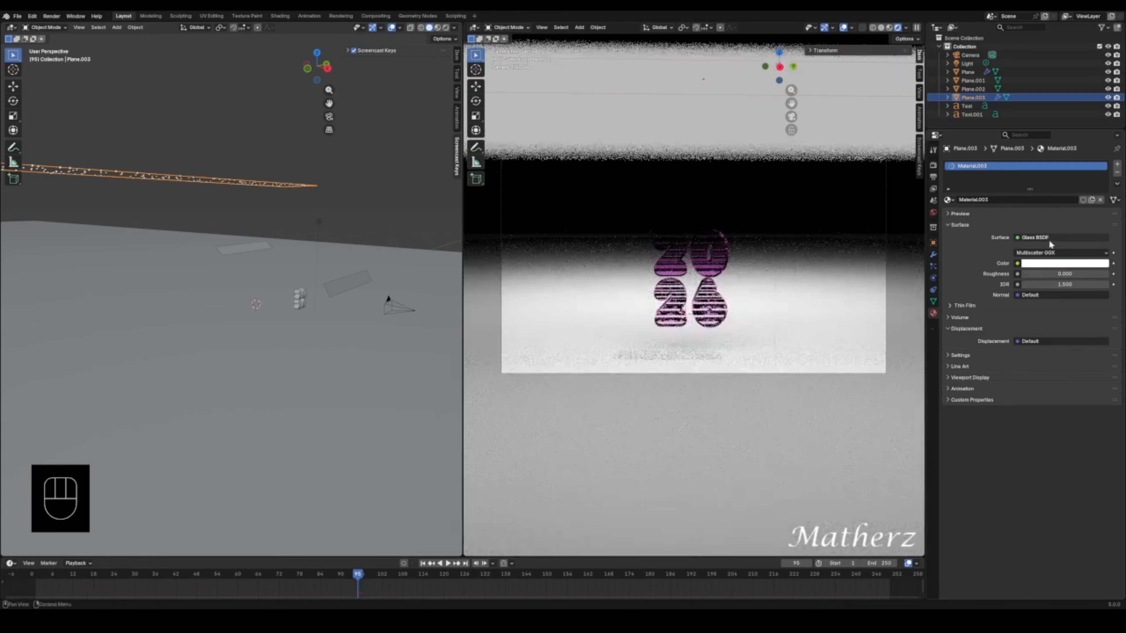
- Change the emitter material's surface to Emission with strength 0 and play the animation to preview the particles
click(1049, 239)
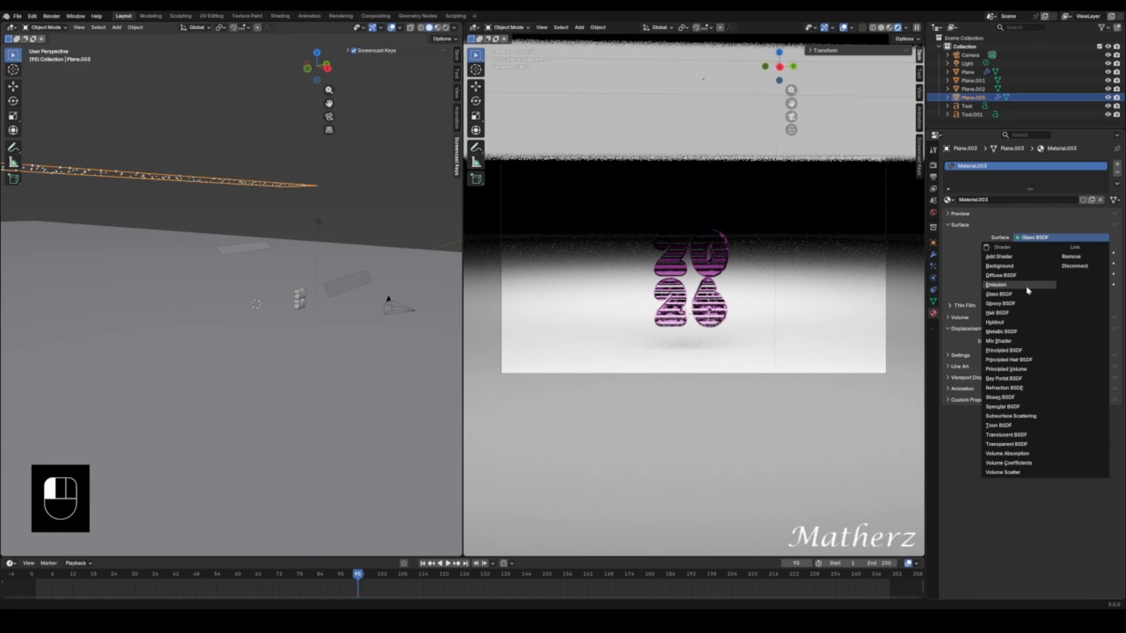
click(1015, 285)
drag(1059, 264, 1028, 264)
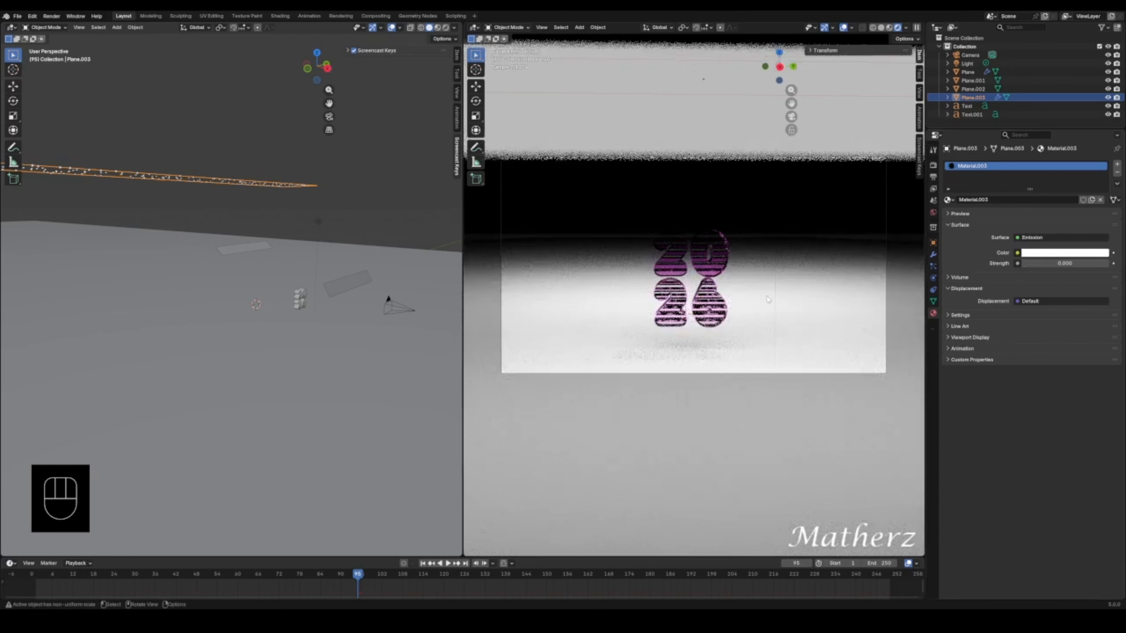
key(space)
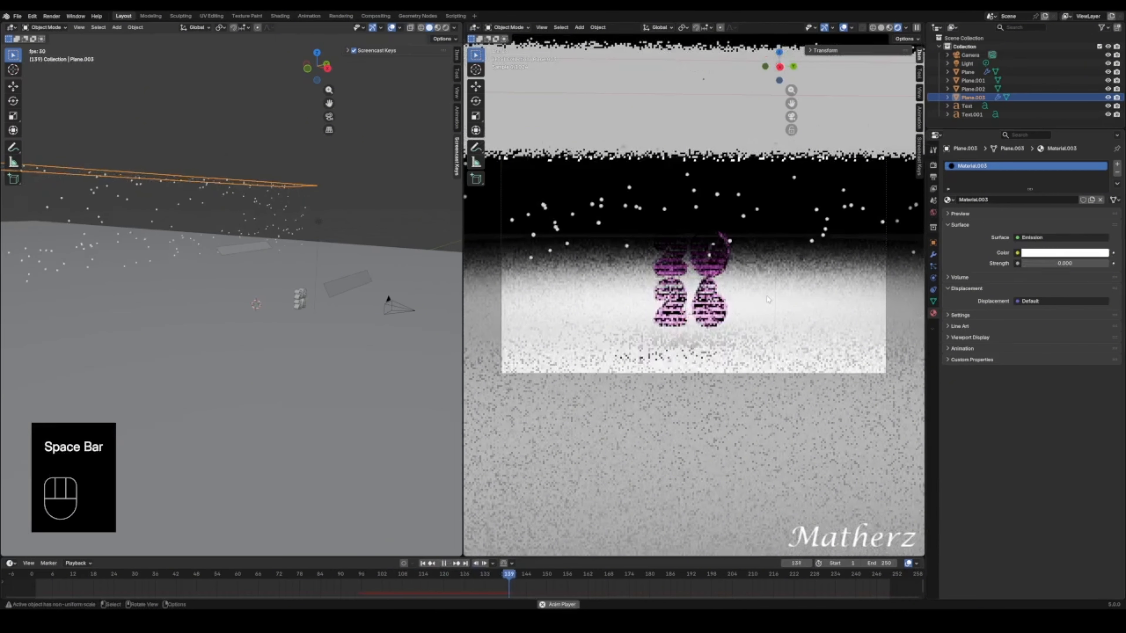
key(space)
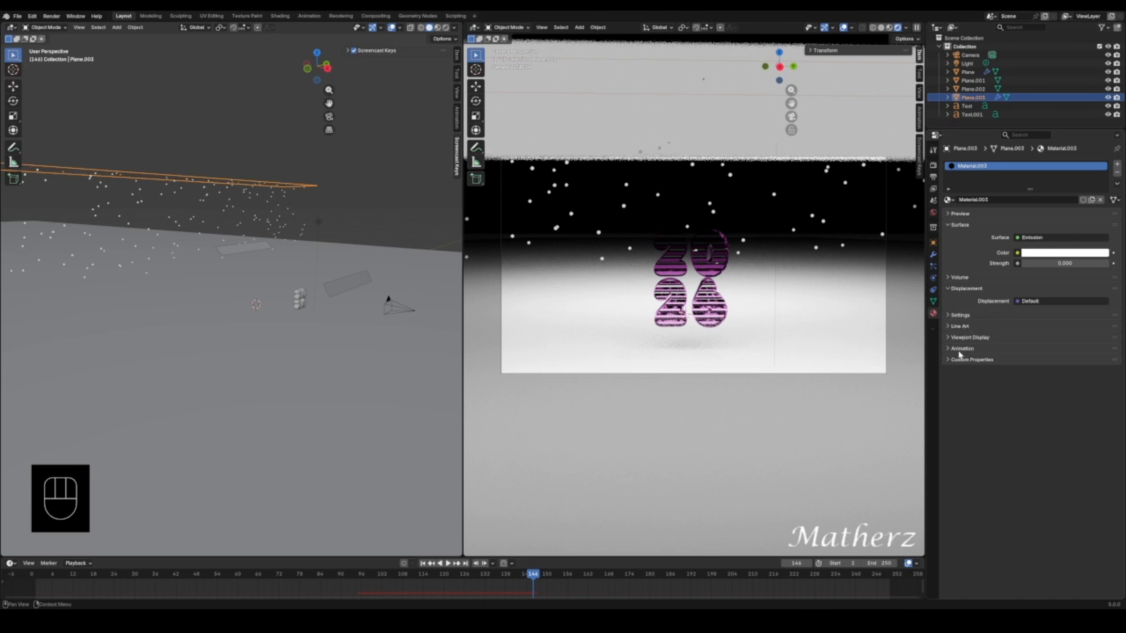
click(957, 315)
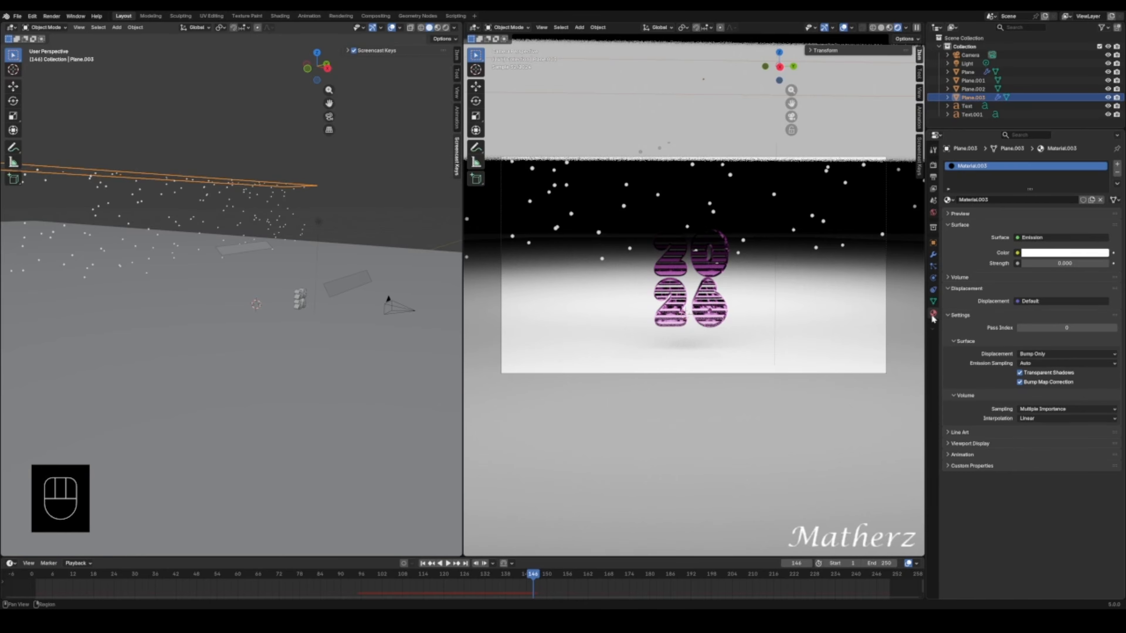
click(934, 266)
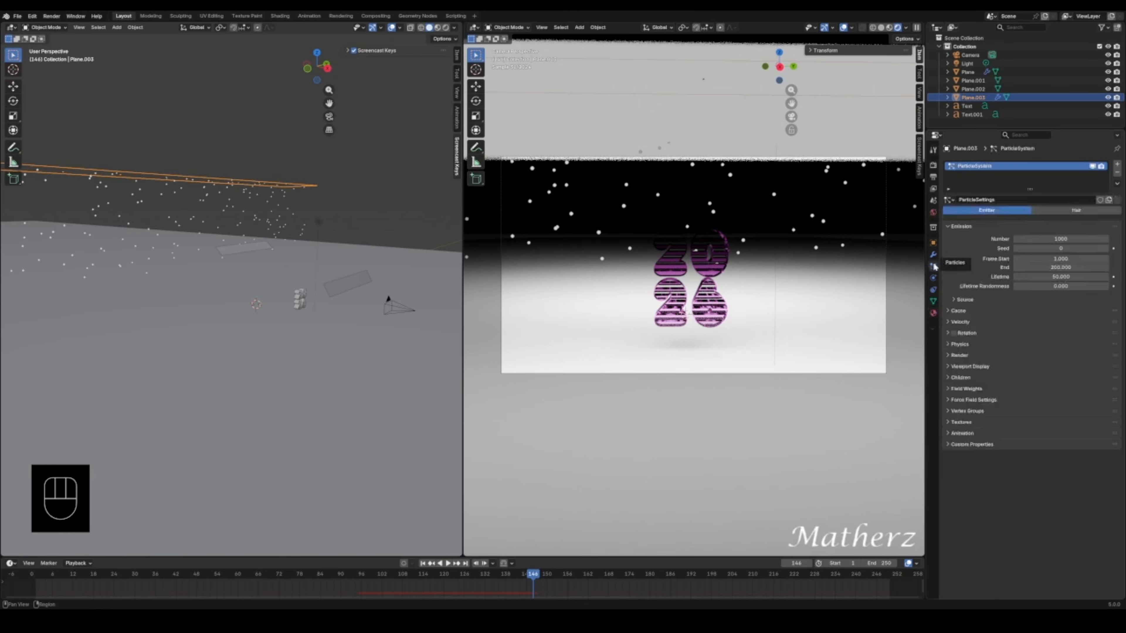
click(971, 421)
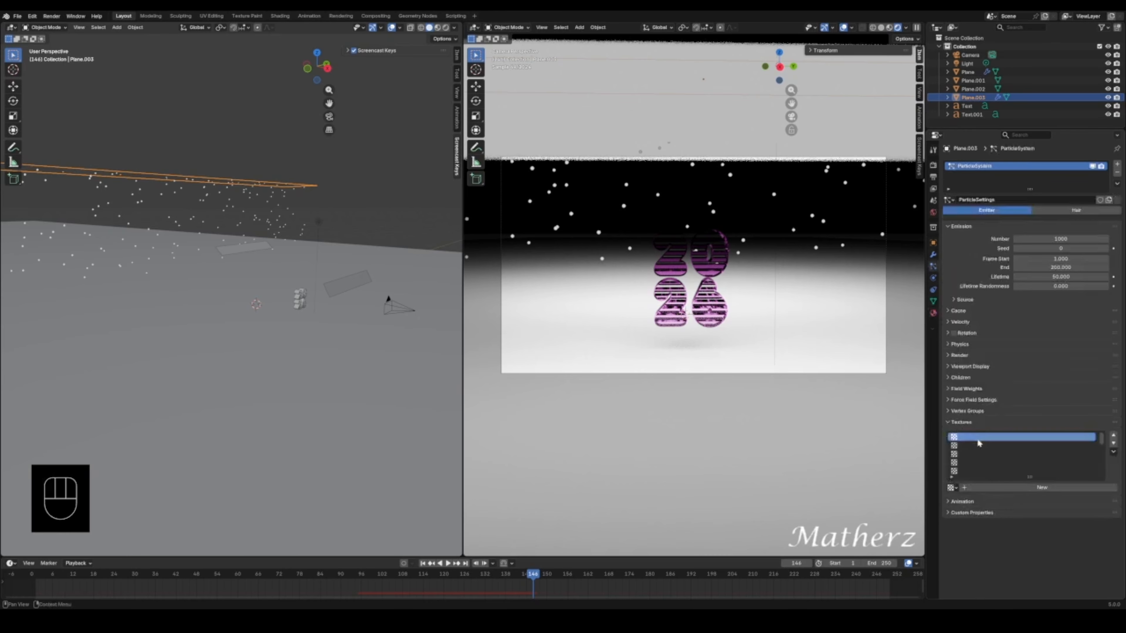
click(1002, 489)
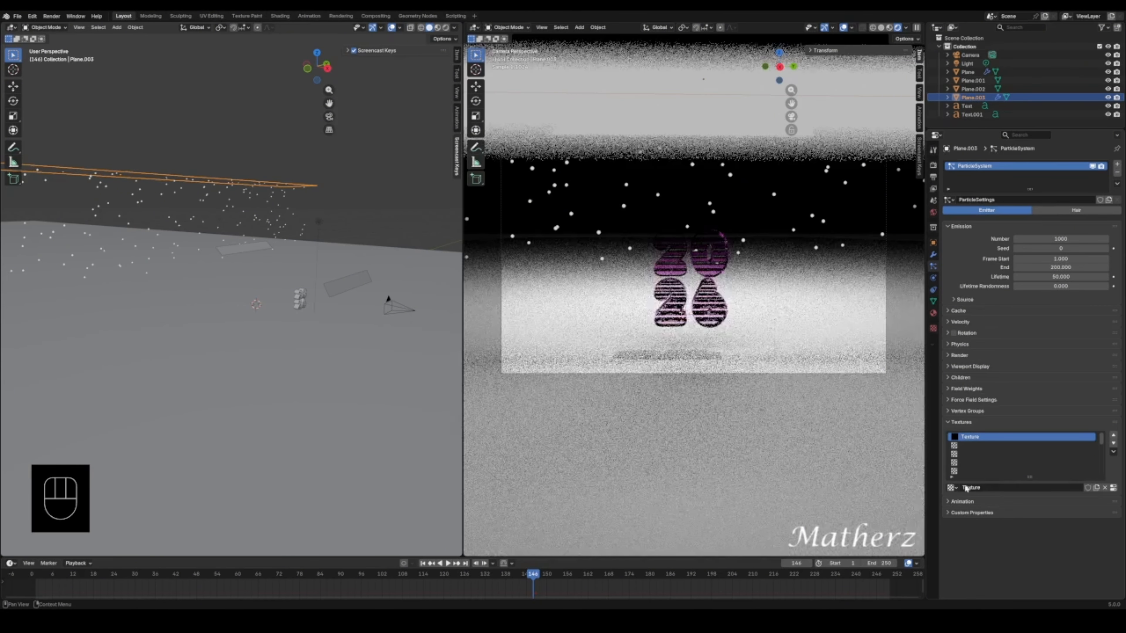
click(954, 488)
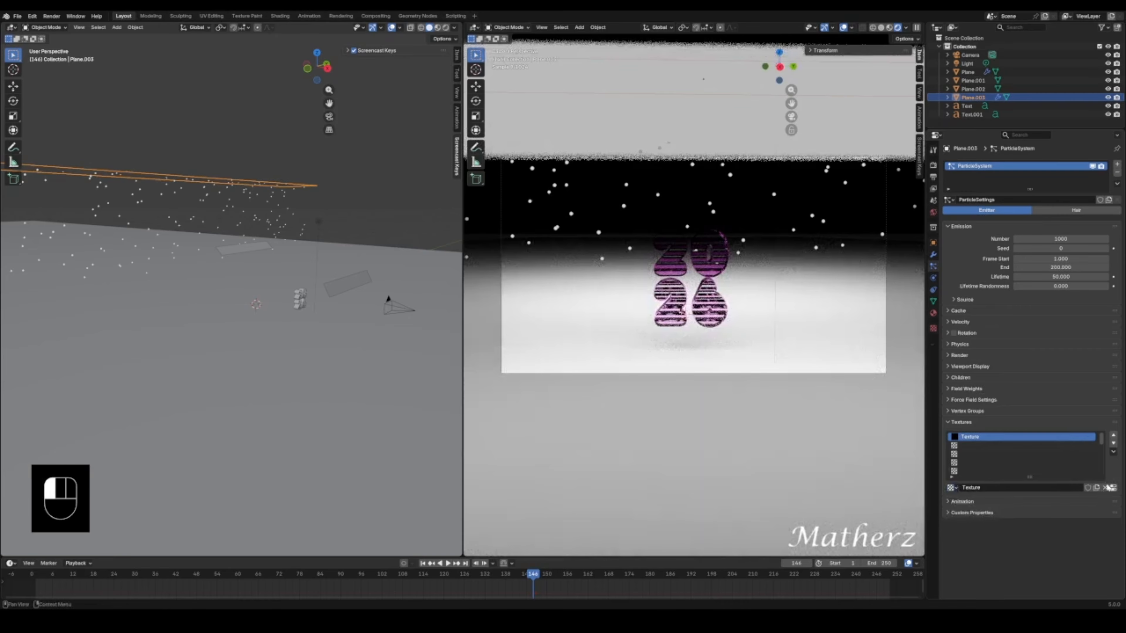
click(1106, 487)
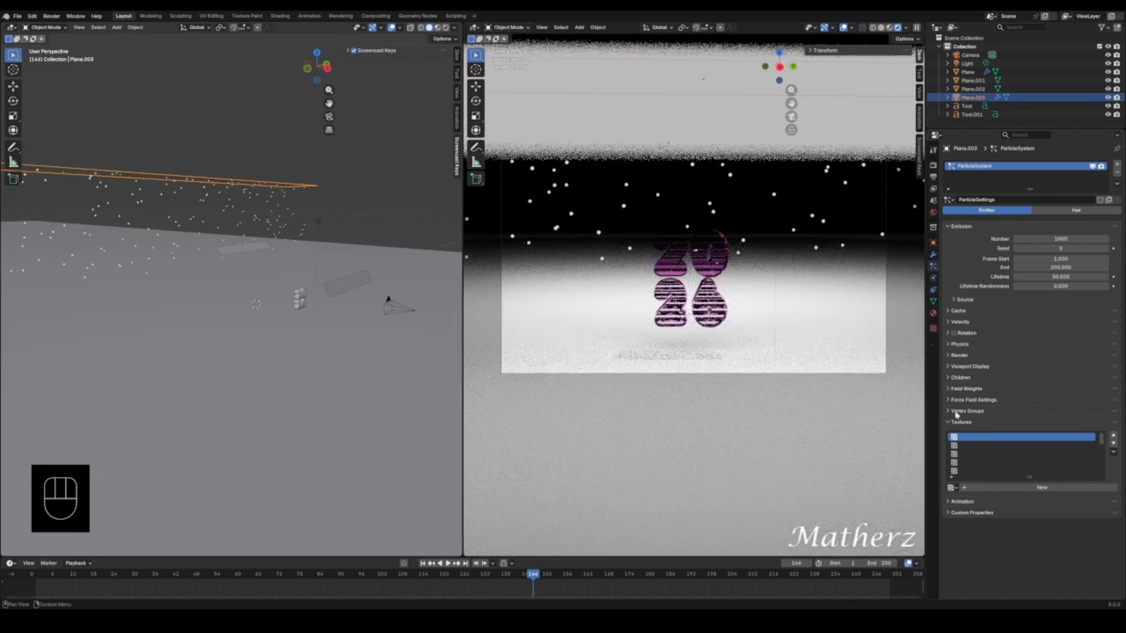
click(956, 411)
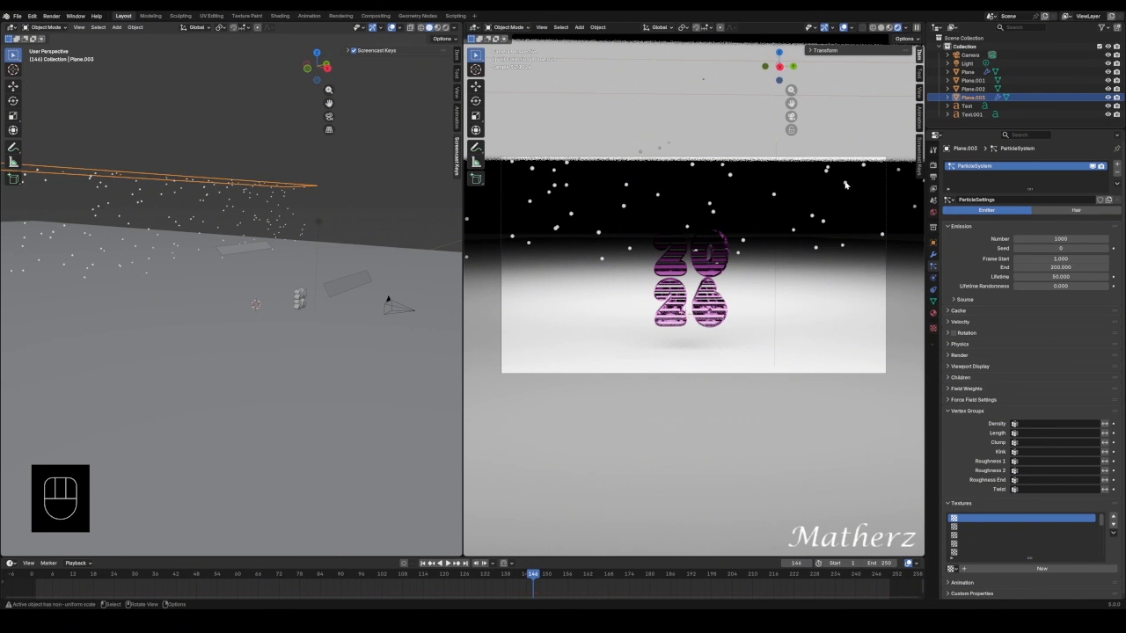
- Set the emitter material's emission colour to a light blue with hue about 0.634 and saturation about 0.425
click(934, 313)
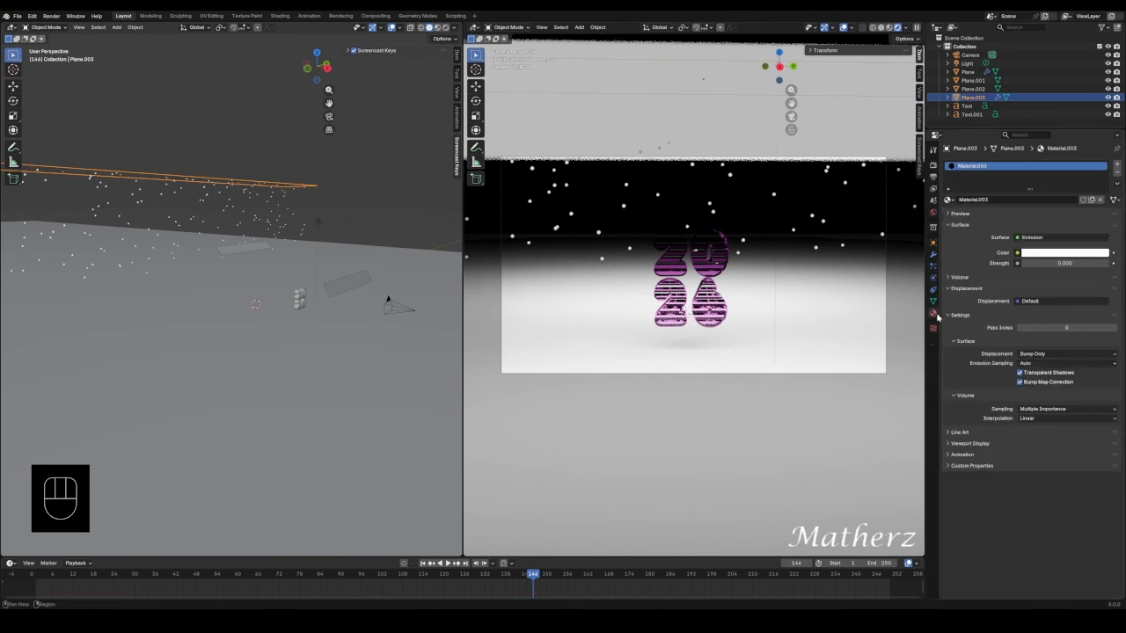
click(1041, 254)
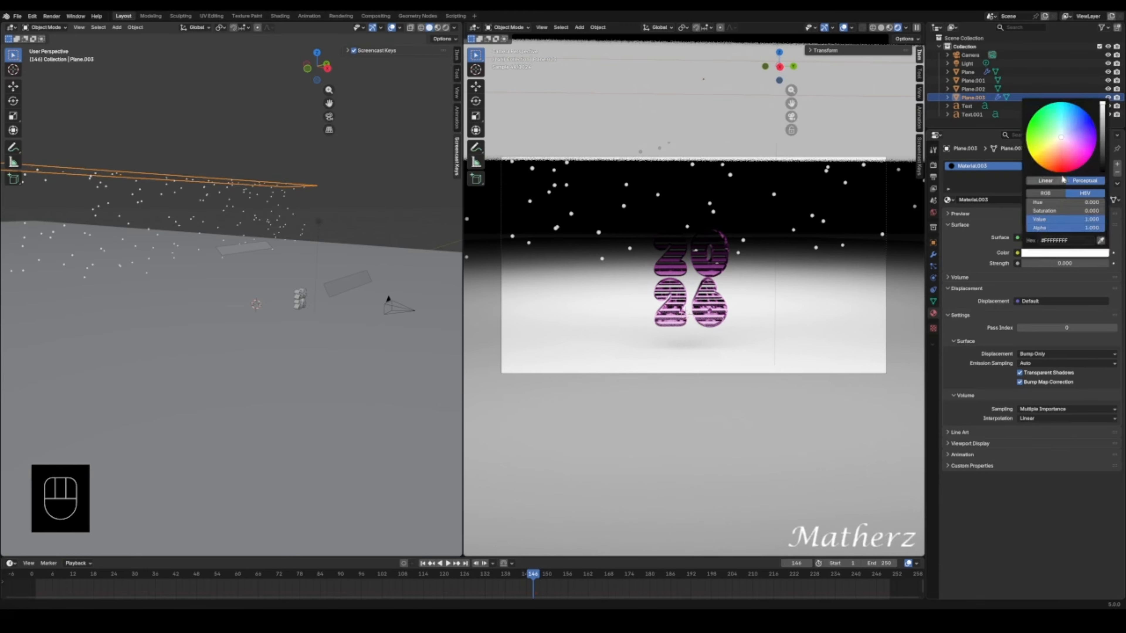
drag(1062, 140, 1071, 125)
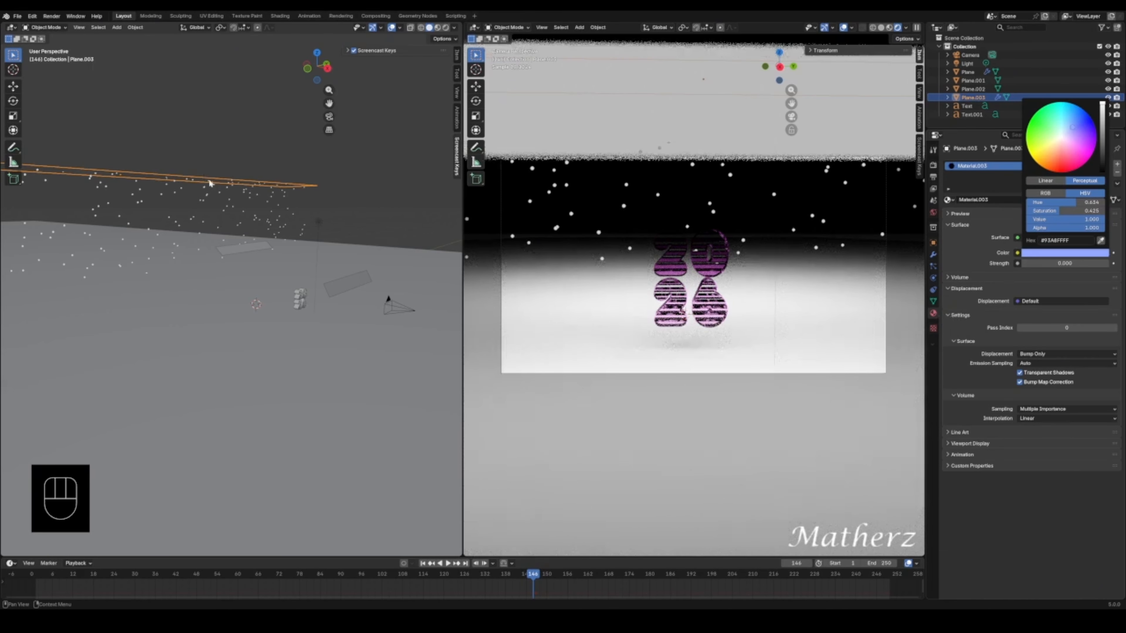
- Raise the emitter's particle number to 1369 and set the particle mass to 0.972 kg
click(933, 254)
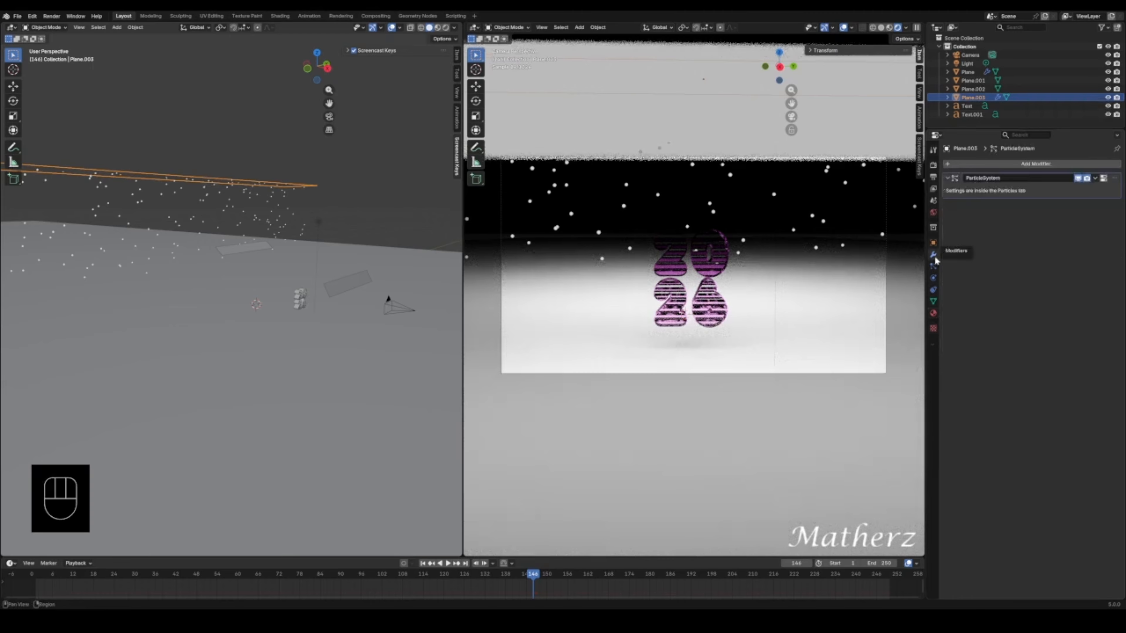
click(934, 267)
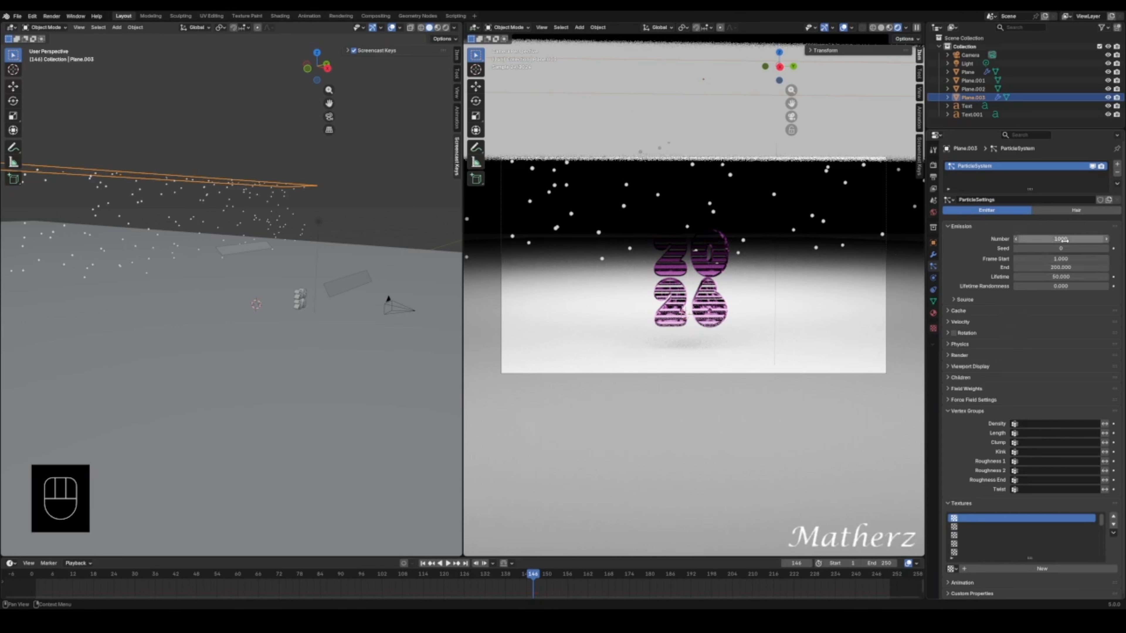
drag(1055, 239, 1104, 238)
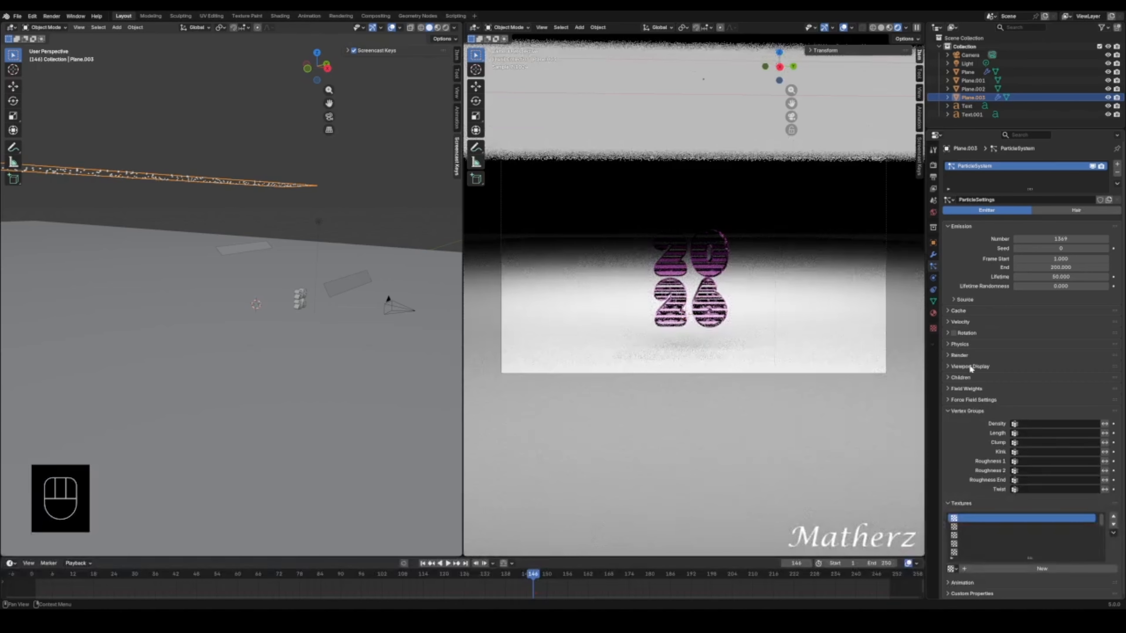
click(969, 367)
click(960, 344)
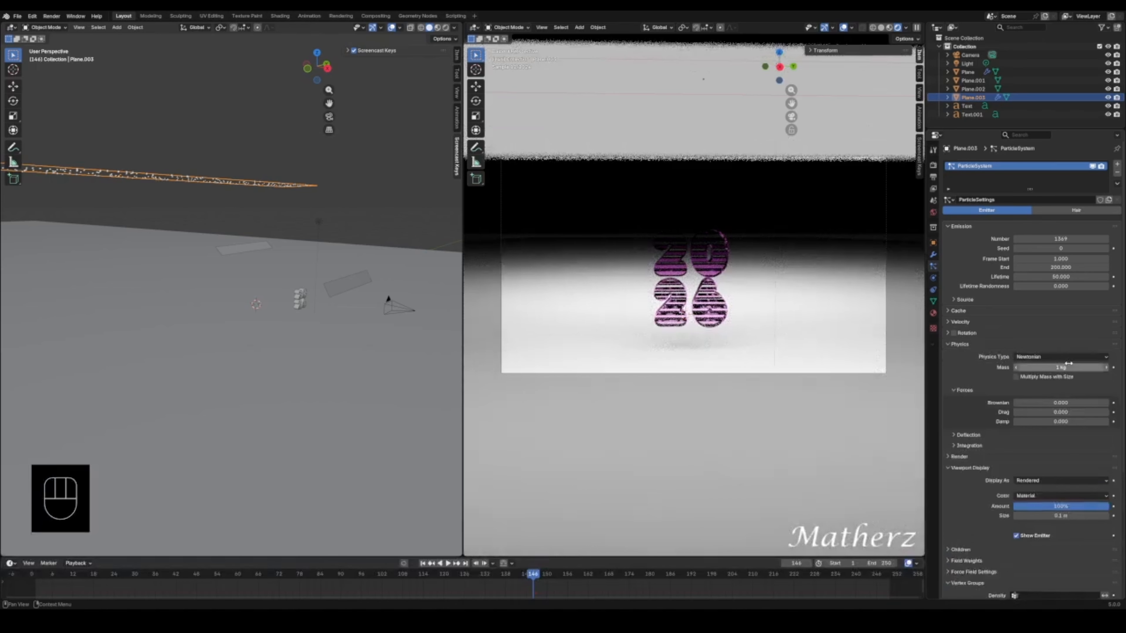
drag(1060, 367, 1056, 367)
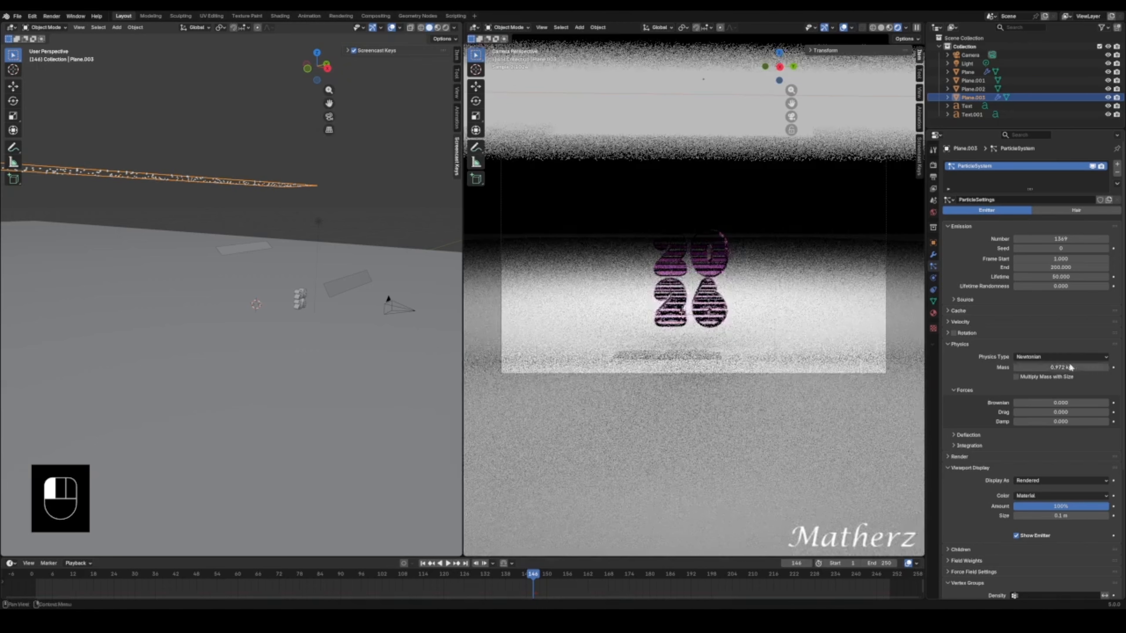
- Reduce the gravity field weight of the particle system to about 0.846
scroll(988, 360, down, 8)
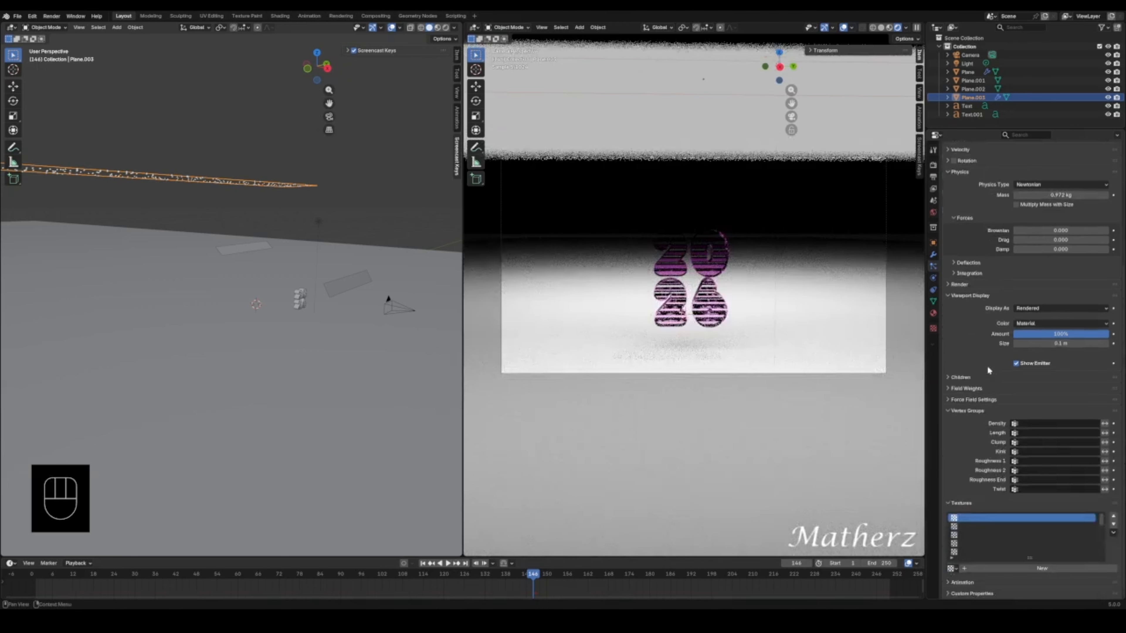
click(952, 390)
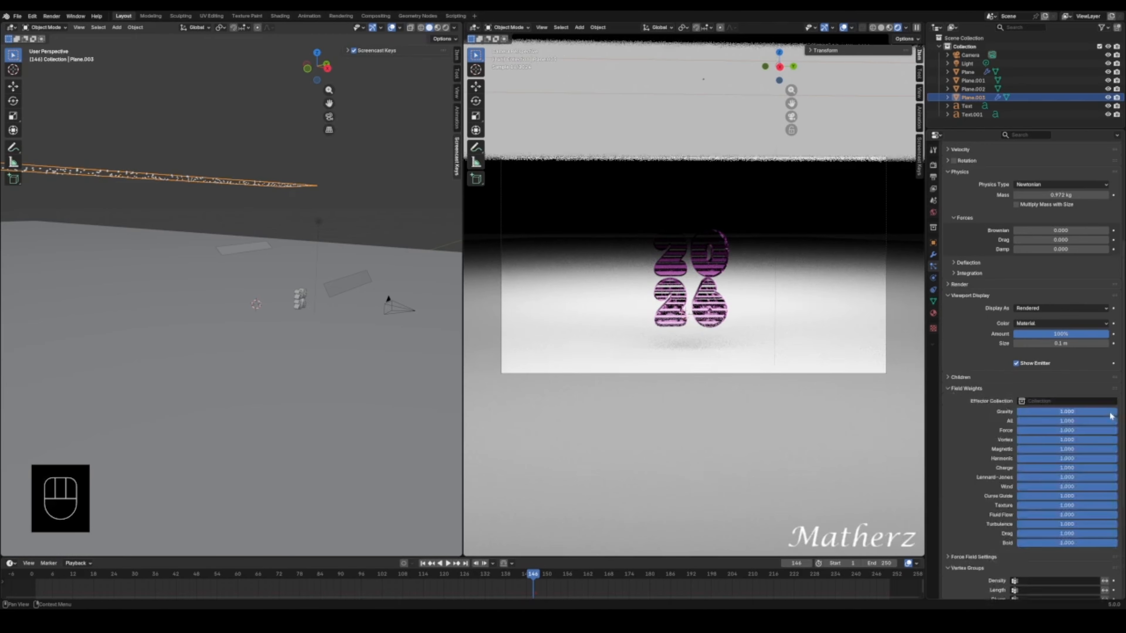
drag(1111, 417, 1099, 416)
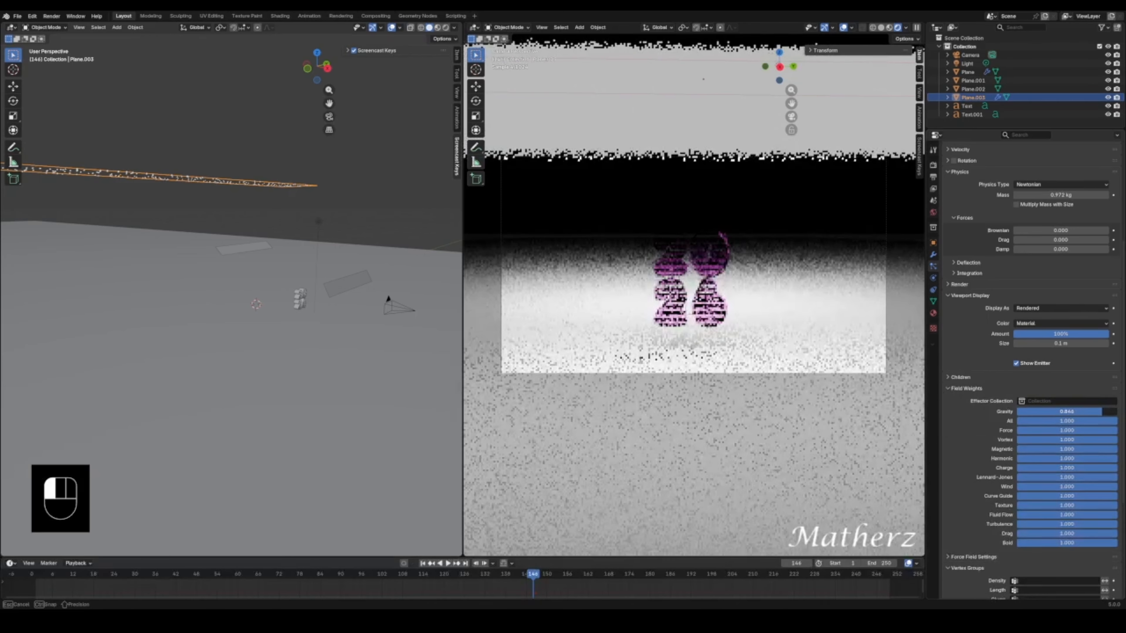
- Set the particle children to Interpolated and preview the fall in Solid shading in the camera view
click(970, 377)
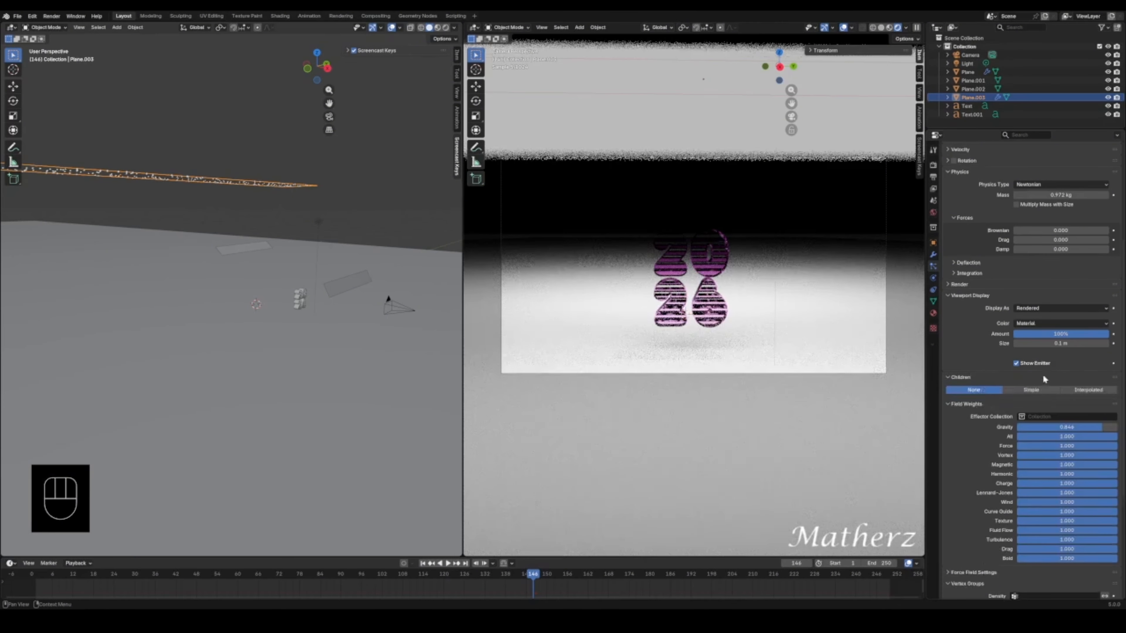
click(1082, 390)
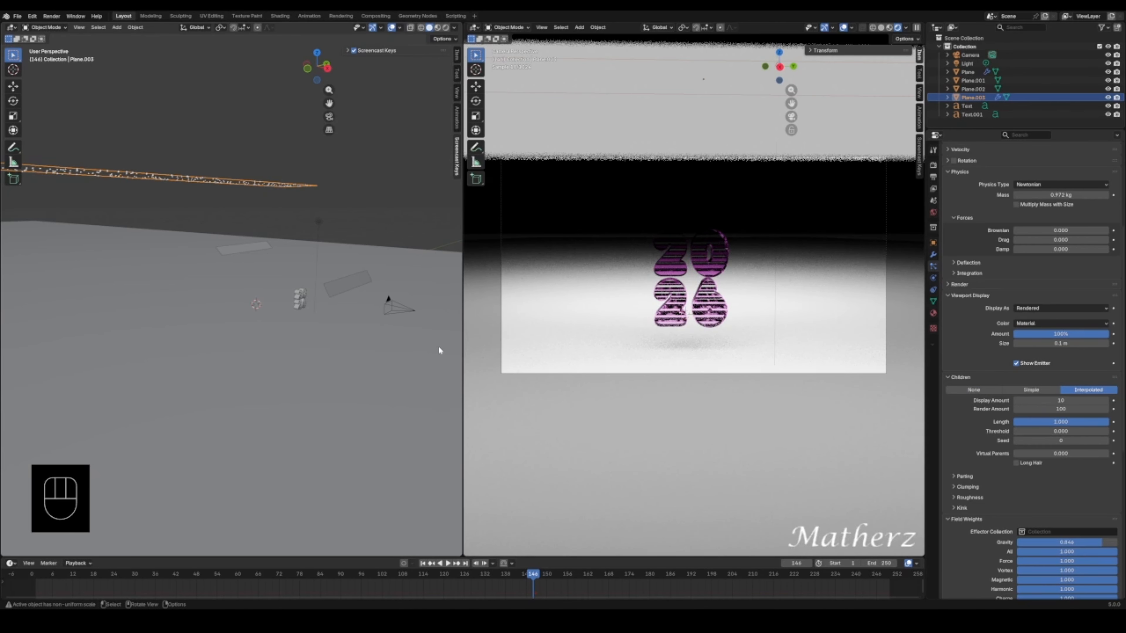
click(881, 28)
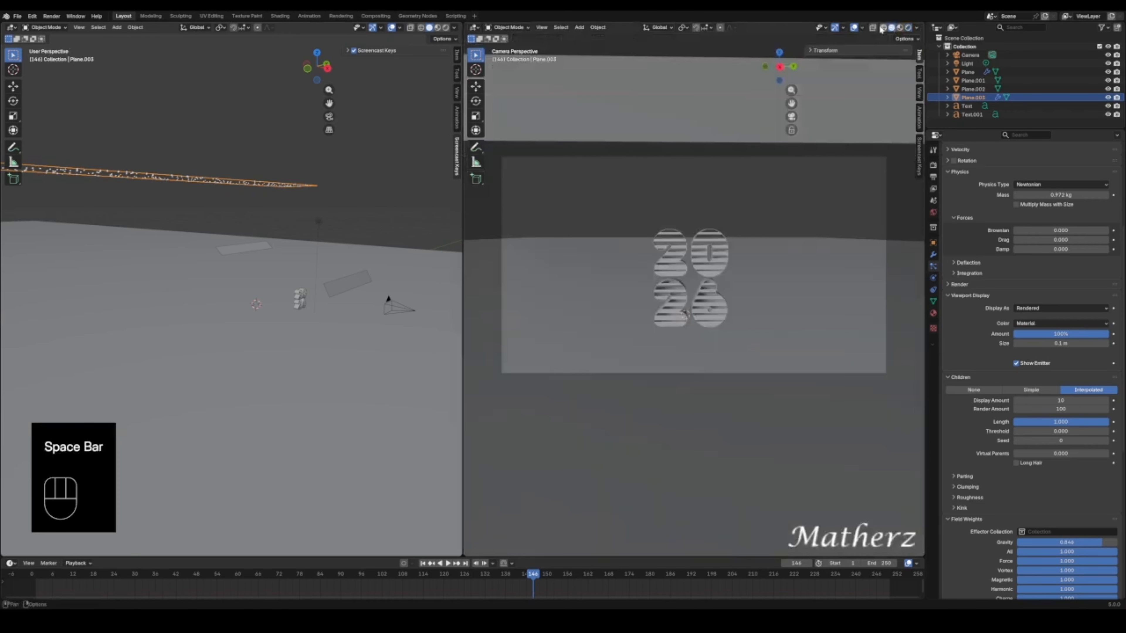
key(space)
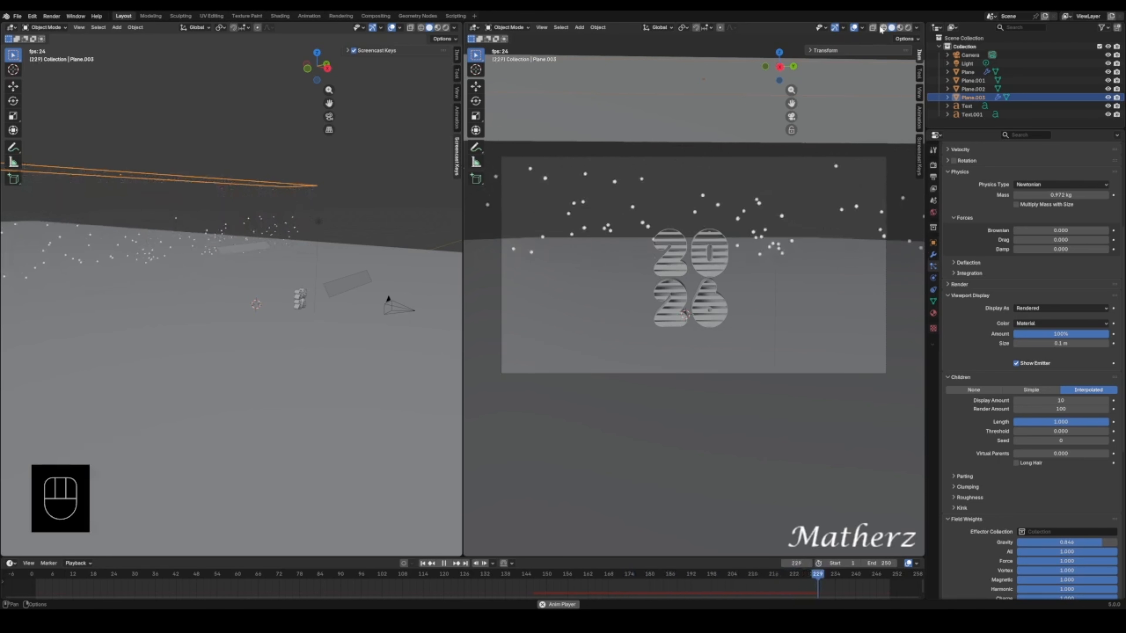
key(space)
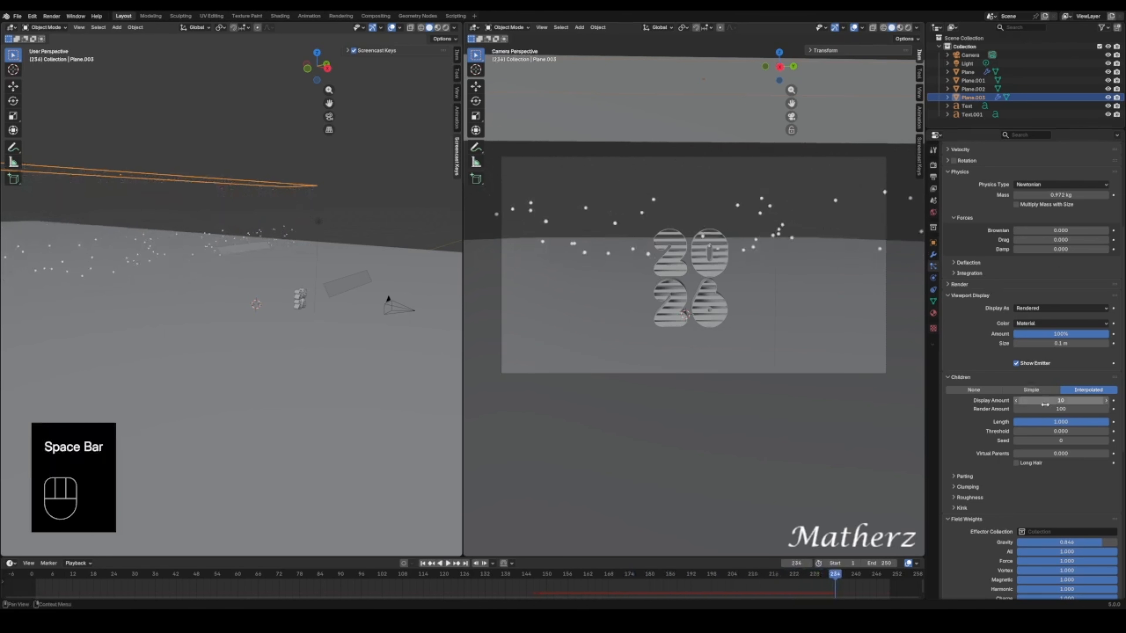
- Set the children's display amount to 59, raise their render amount, and replay the fall from the start to frame 48
drag(1061, 400, 1094, 412)
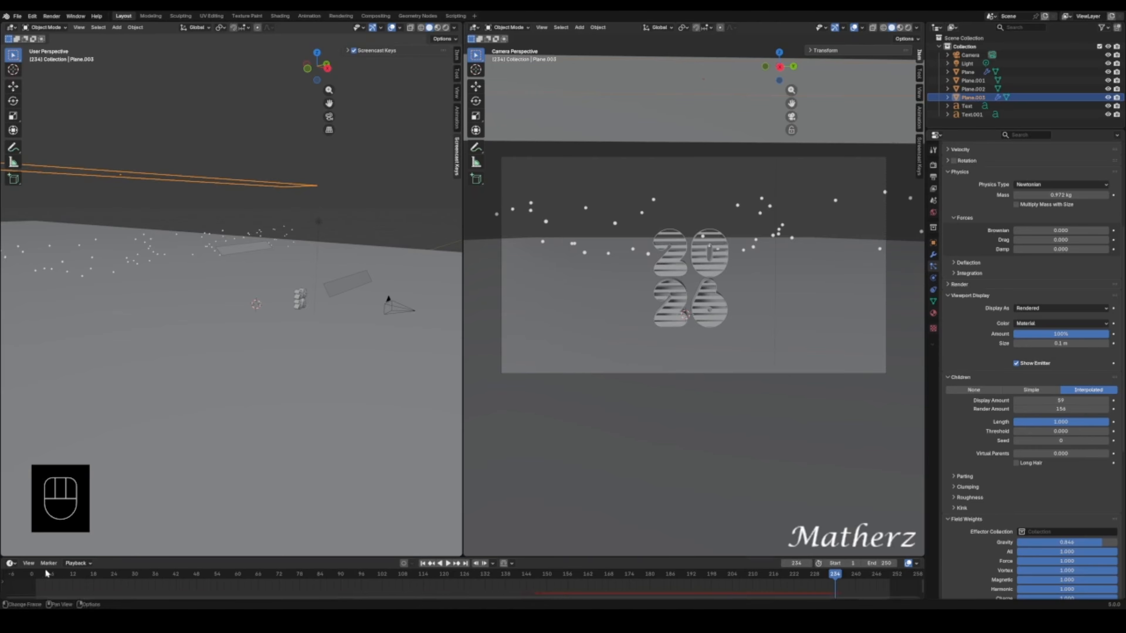
click(37, 577)
key(space)
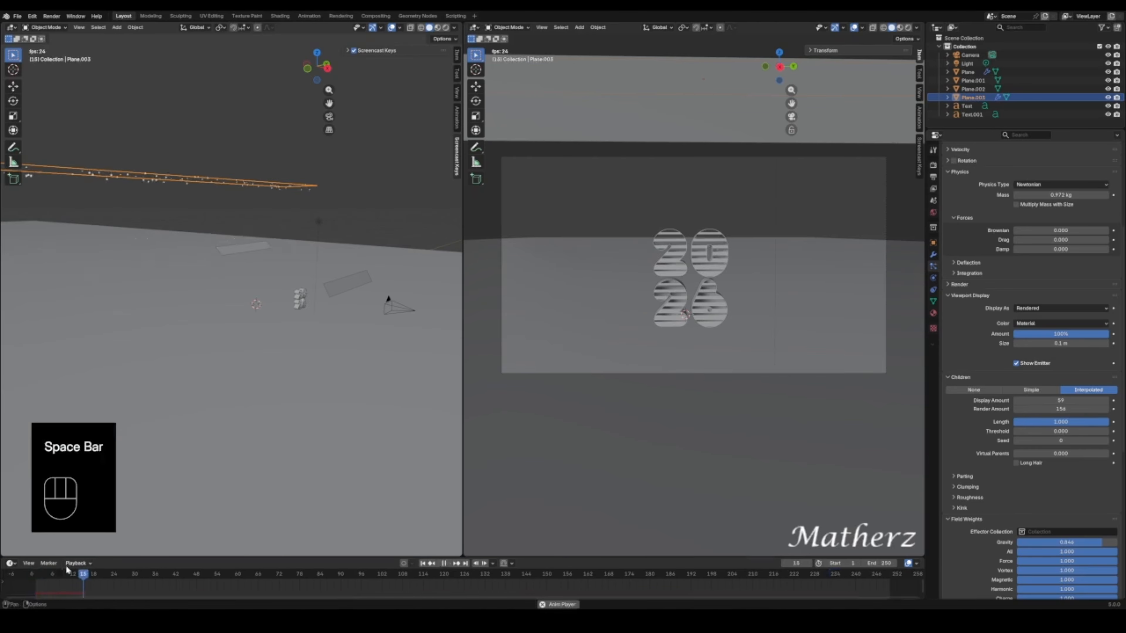
key(space)
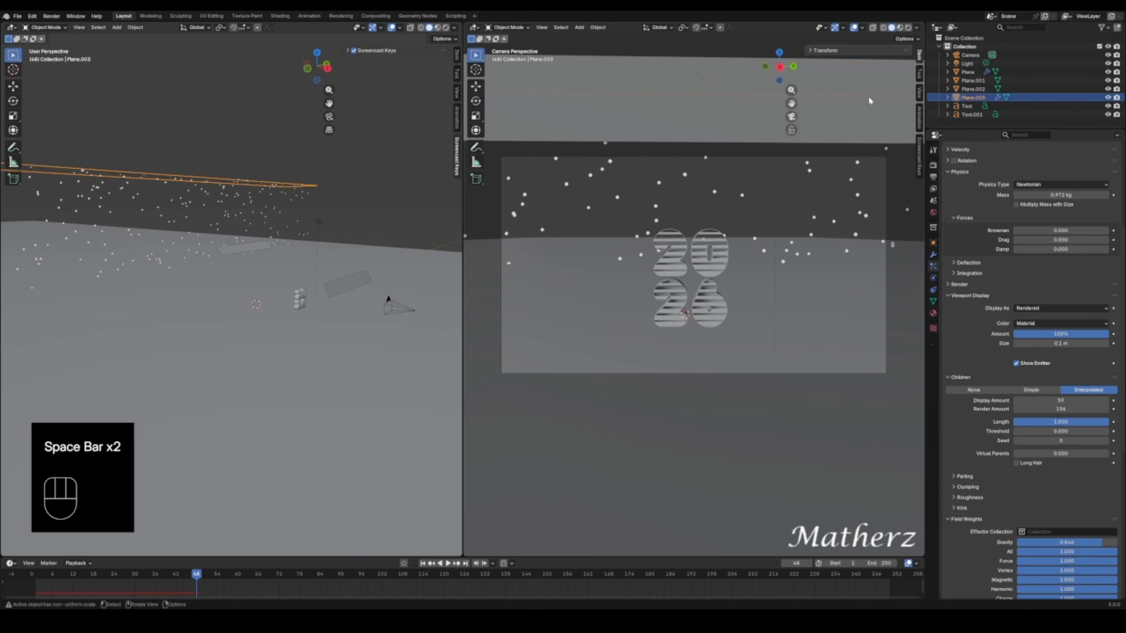
- Set the children's clump value to about 0.43 and replay the fall from the start to frame 55
click(968, 488)
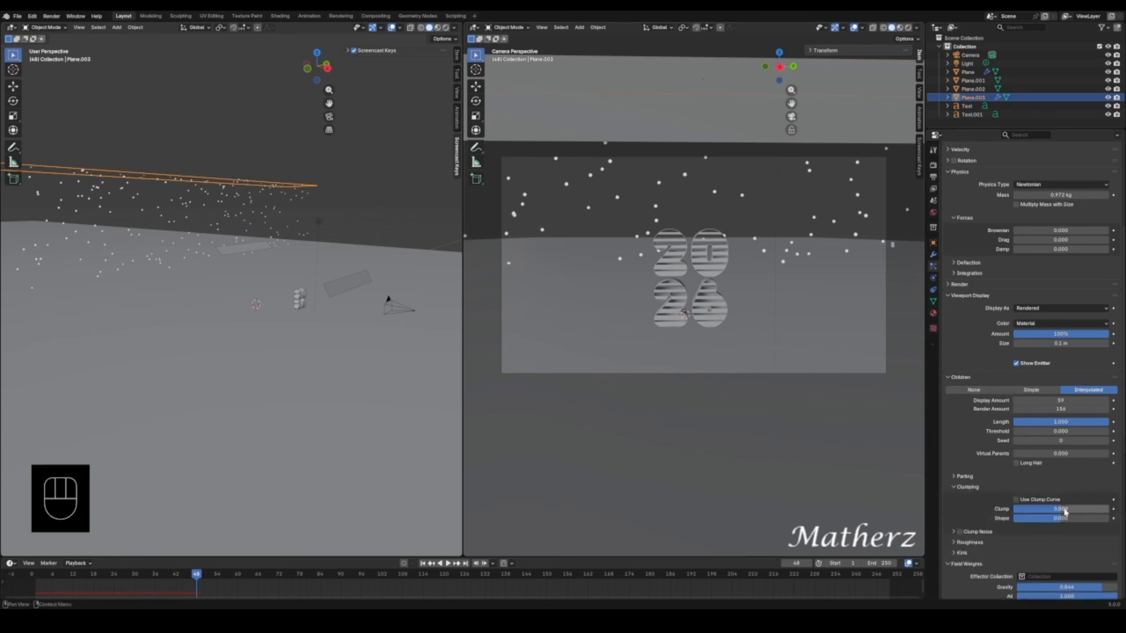
mouse_move(1082, 509)
mouse_down()
mouse_move(1064, 509)
mouse_move(1082, 510)
mouse_up()
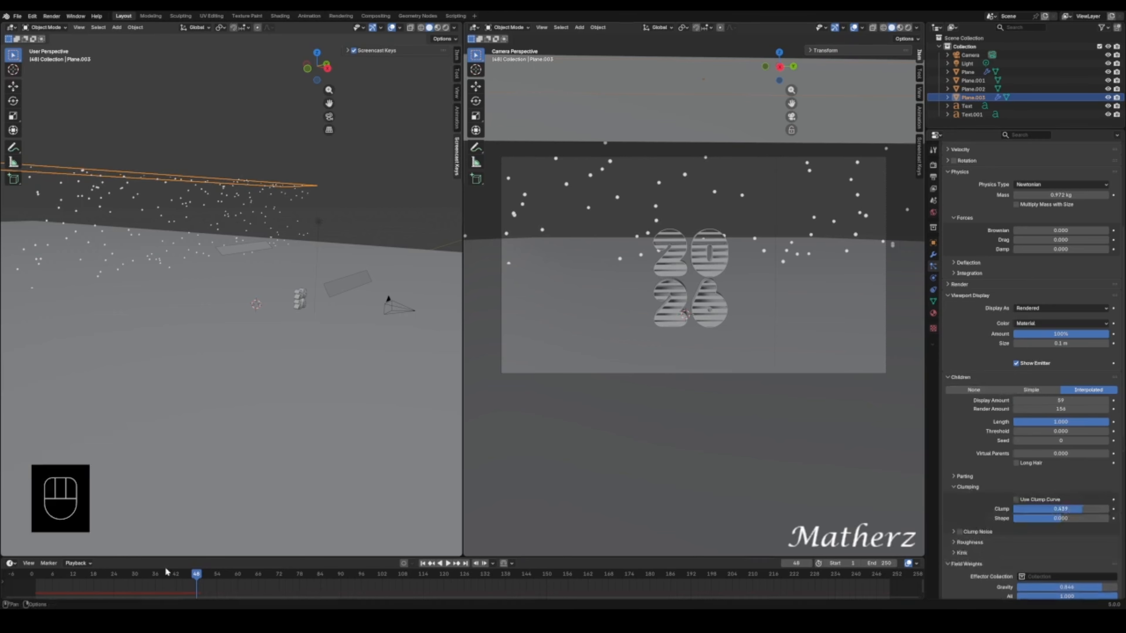
click(36, 575)
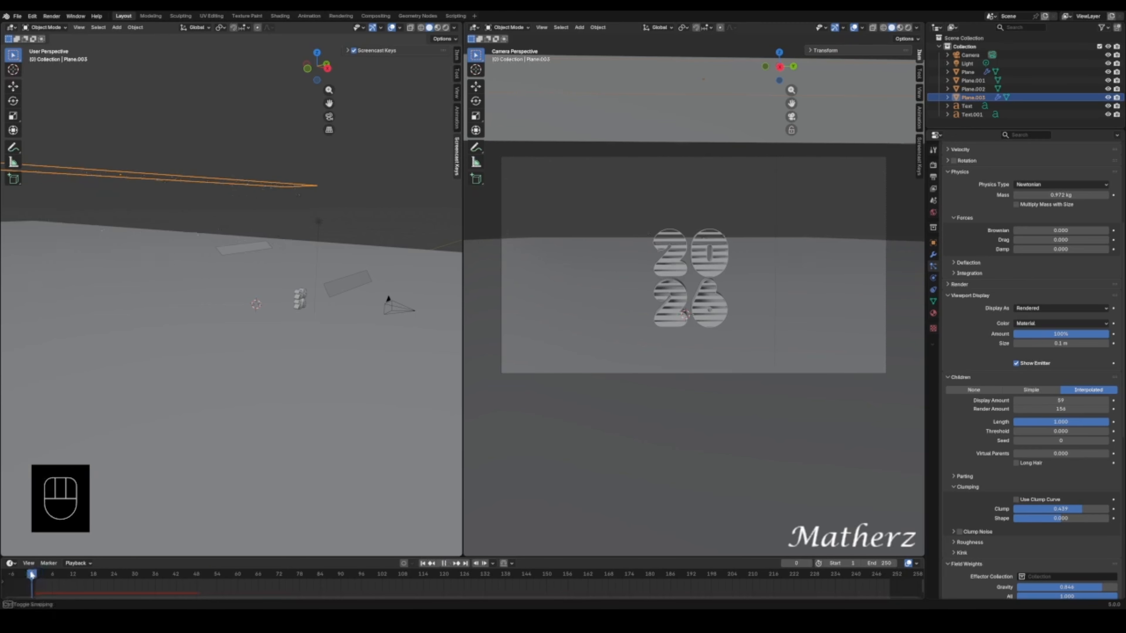
key(space)
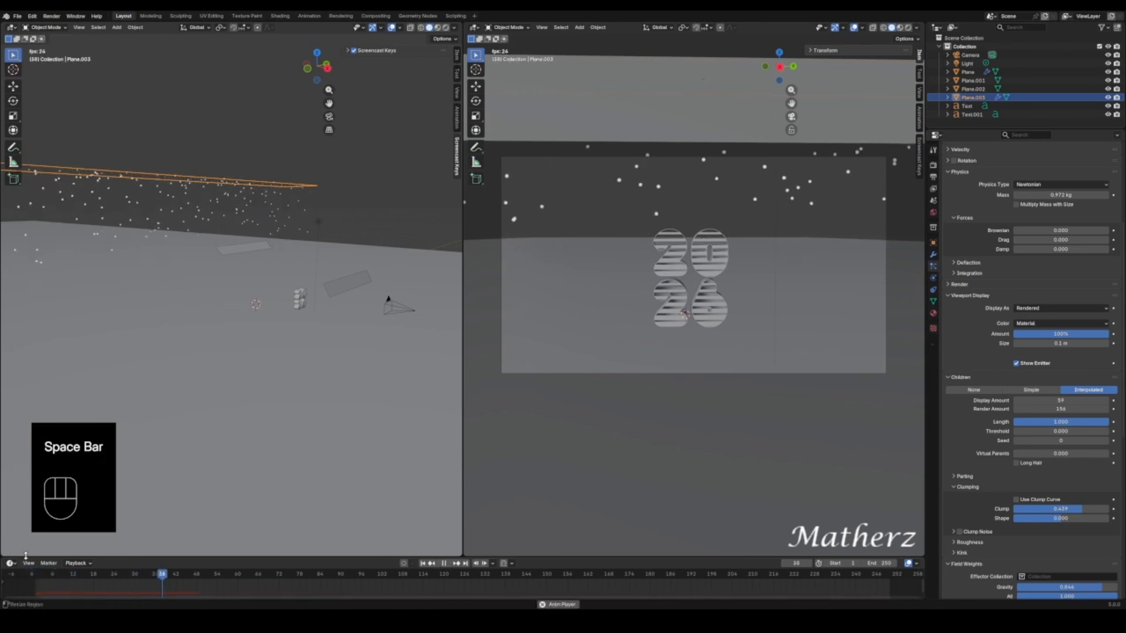
key(space)
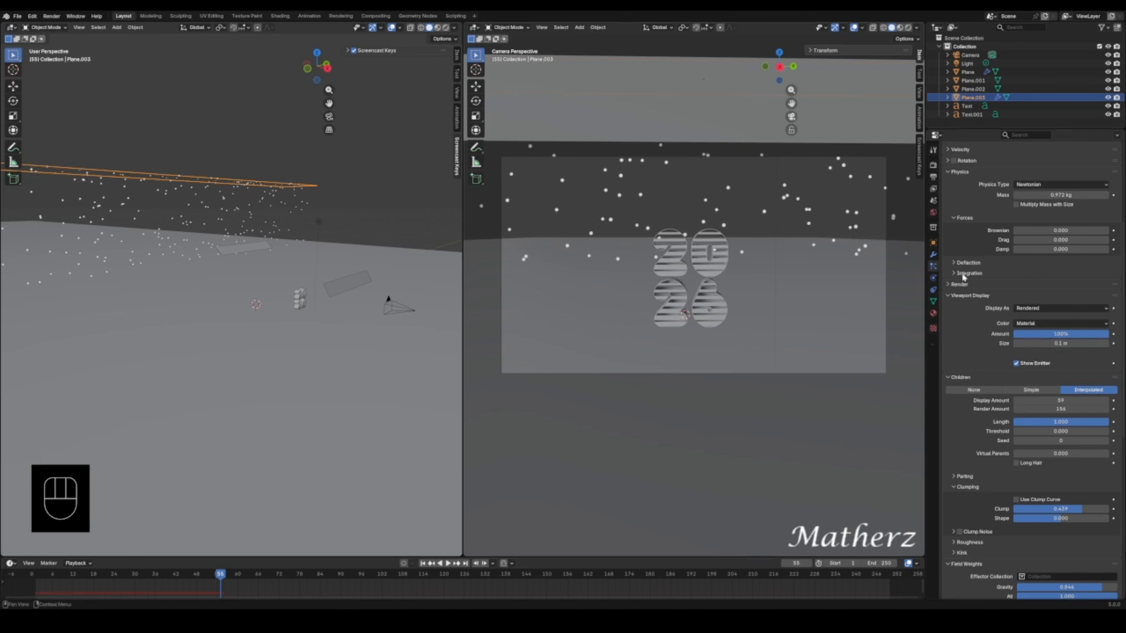
- Check the emitter material's emission colour, view the particles in Rendered shading, and reopen the particle settings
click(934, 313)
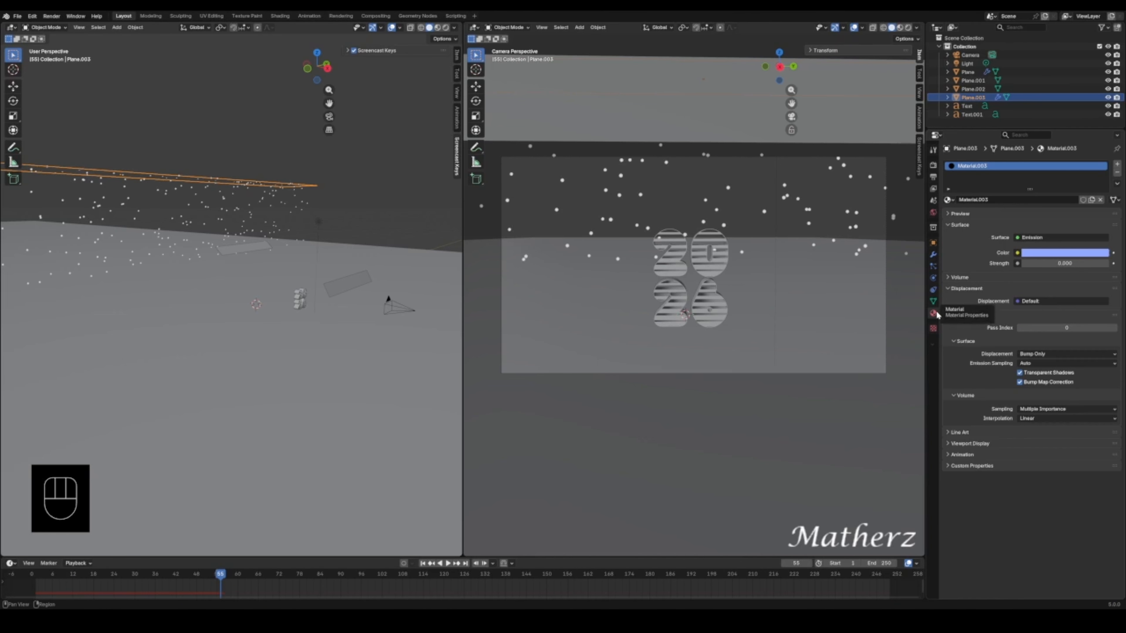
click(1050, 252)
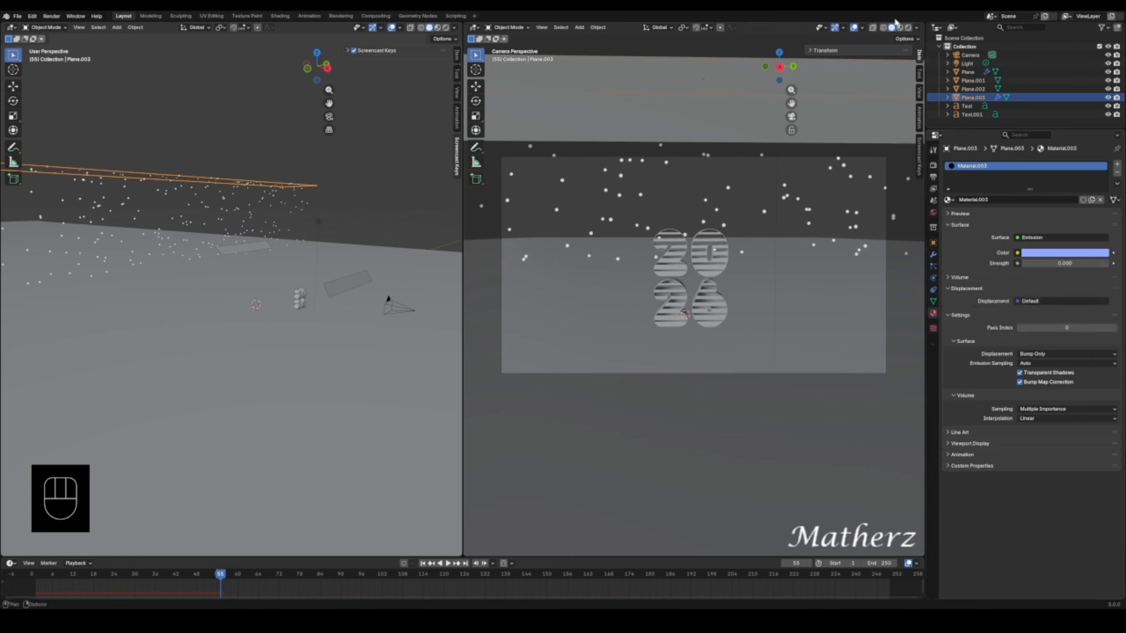
click(908, 28)
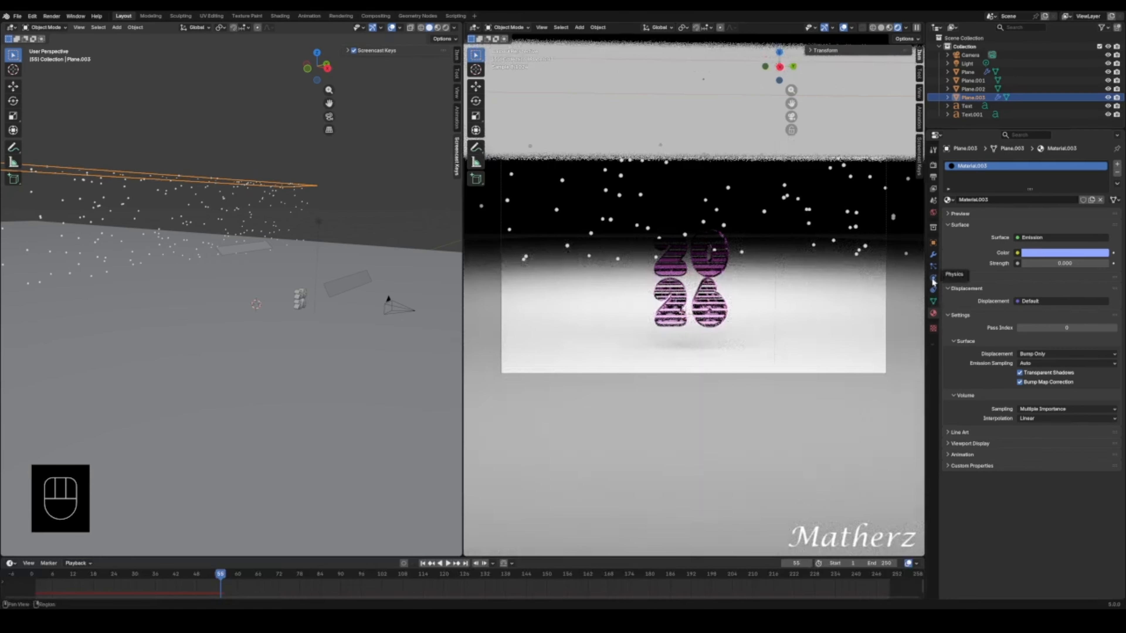
click(933, 266)
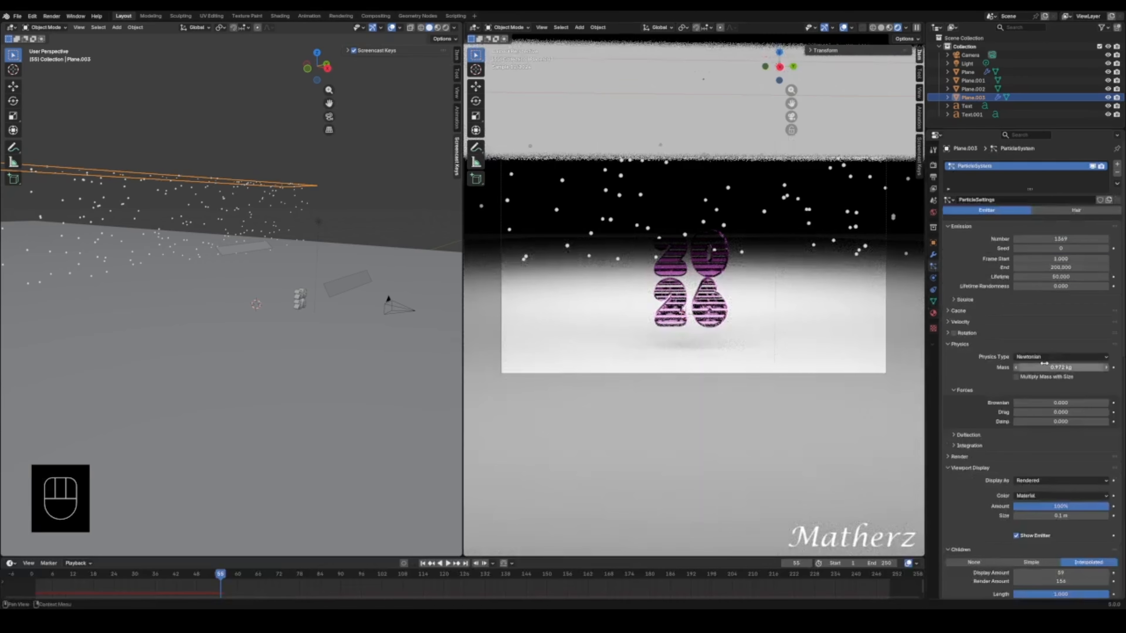
- Review the emitter plane's particle settings and reassign Material.003 to the plane
scroll(1040, 360, down, 5)
scroll(1040, 360, down, 15)
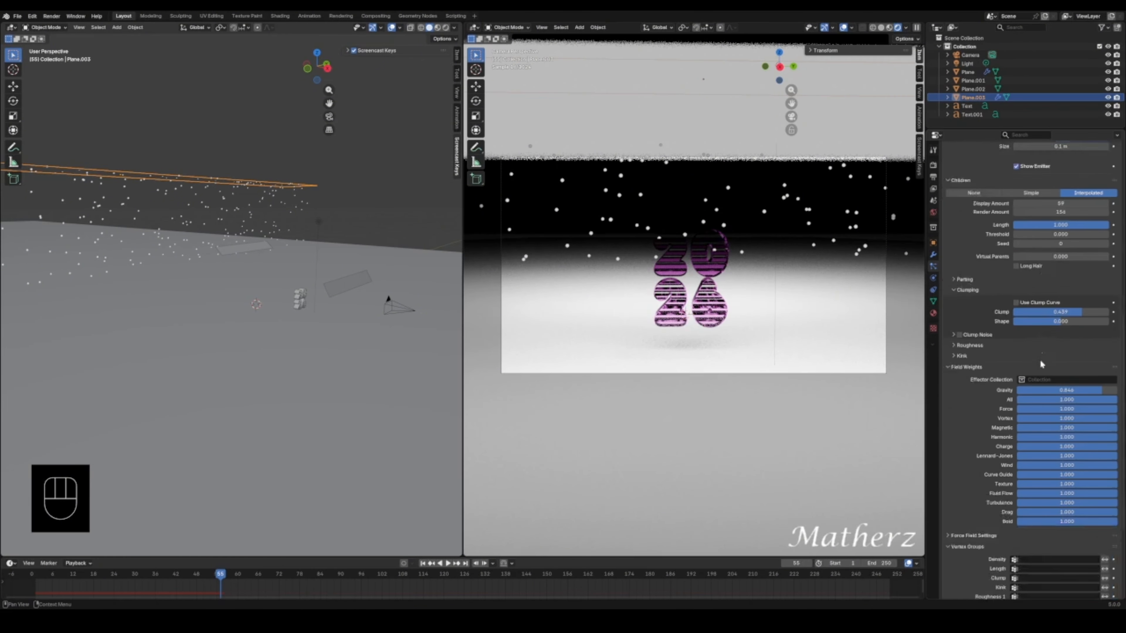
scroll(1040, 361, down, 3)
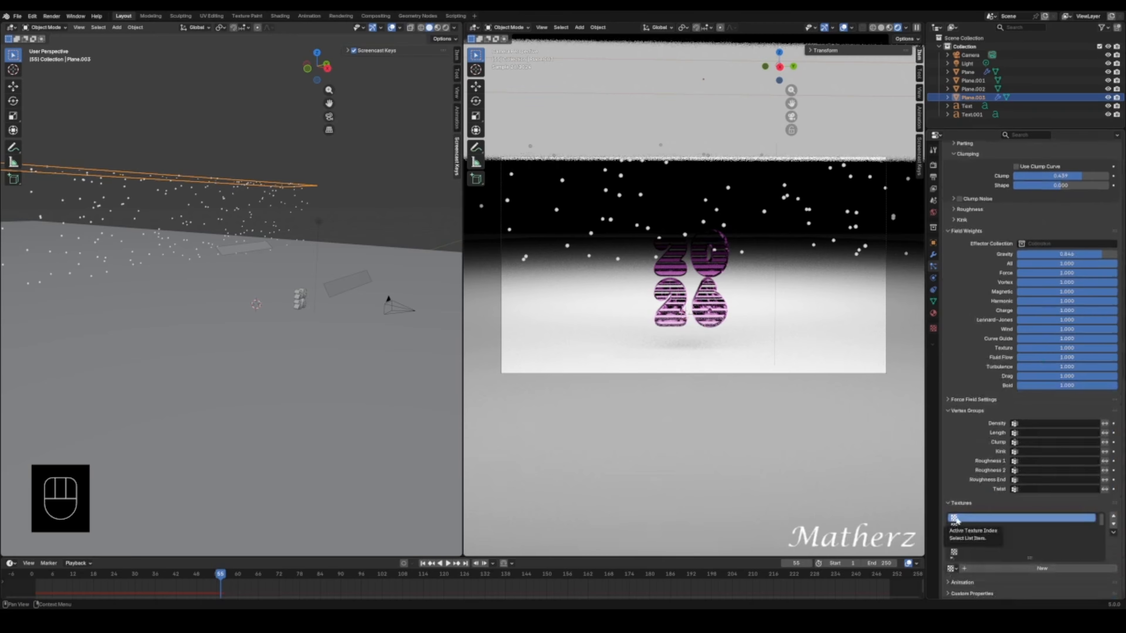
click(933, 313)
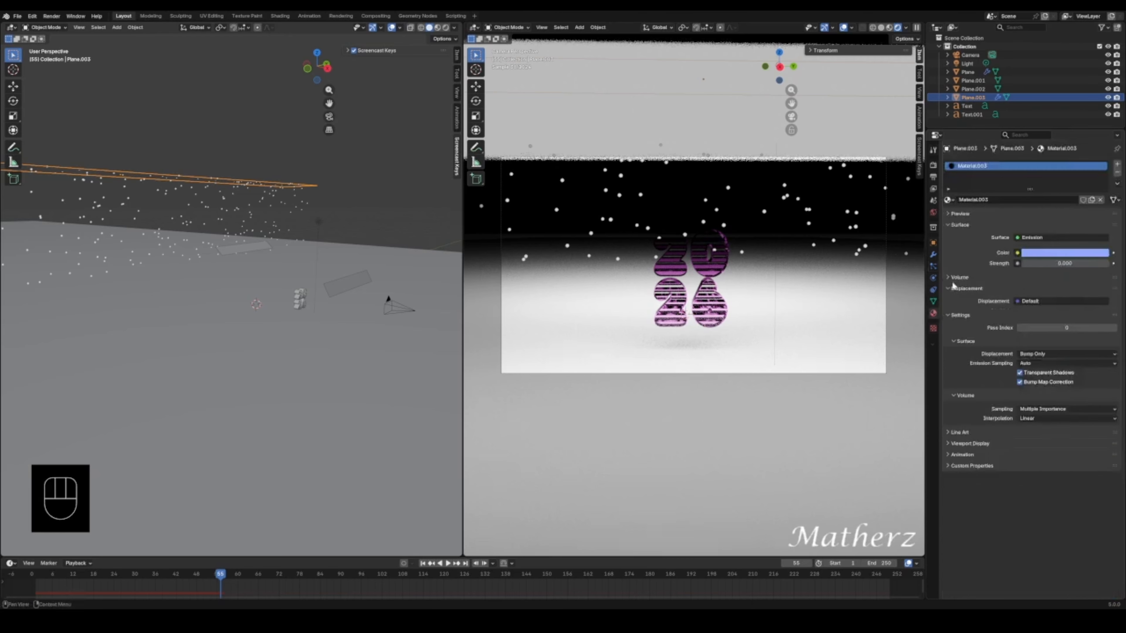
click(949, 199)
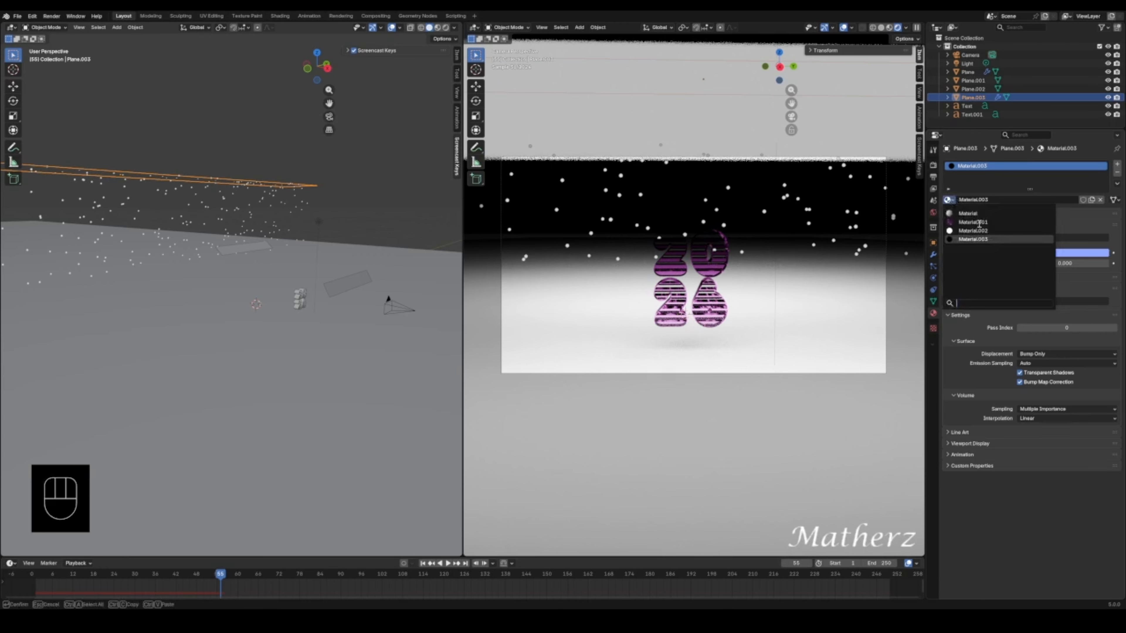
click(982, 239)
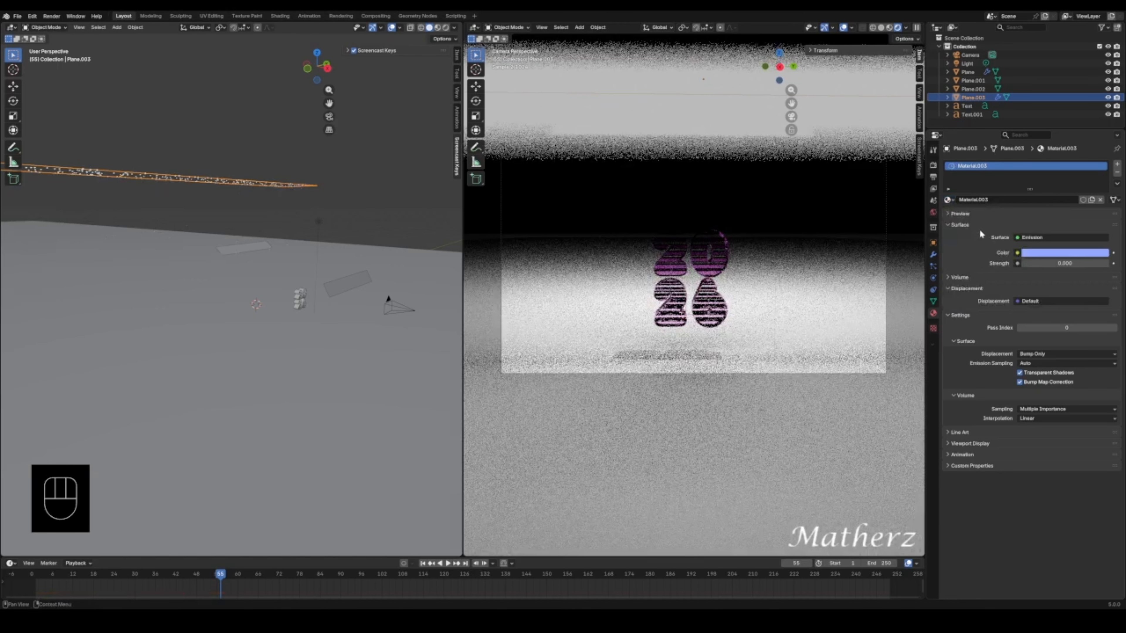
- Play the particle fall in Rendered shading from frame 55 to frame 131
key(space)
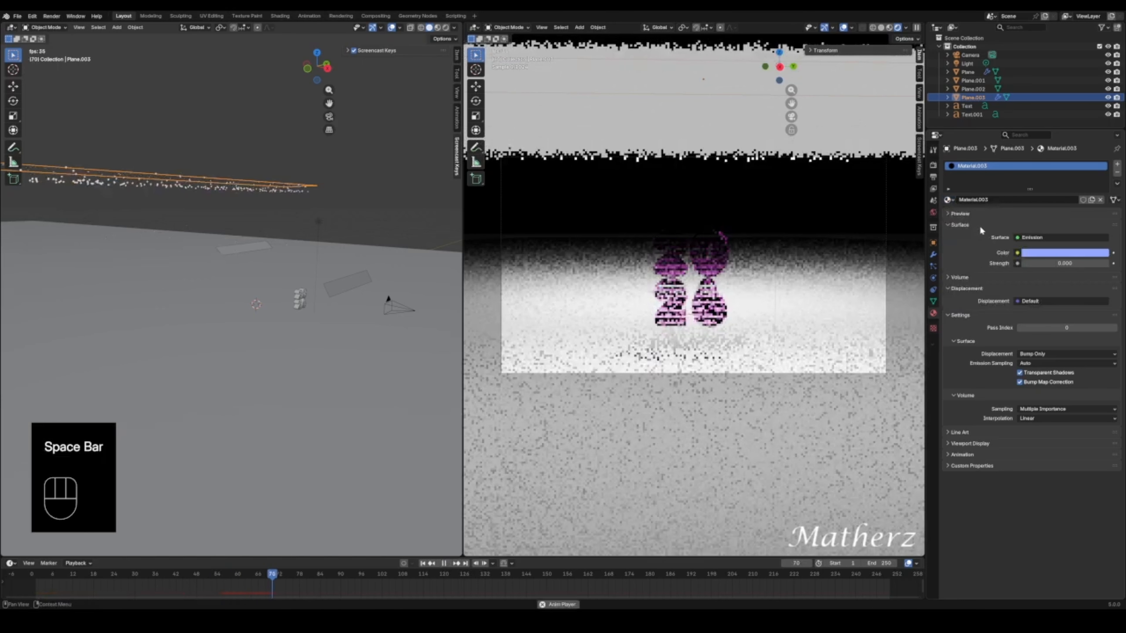
key(space)
key(space)
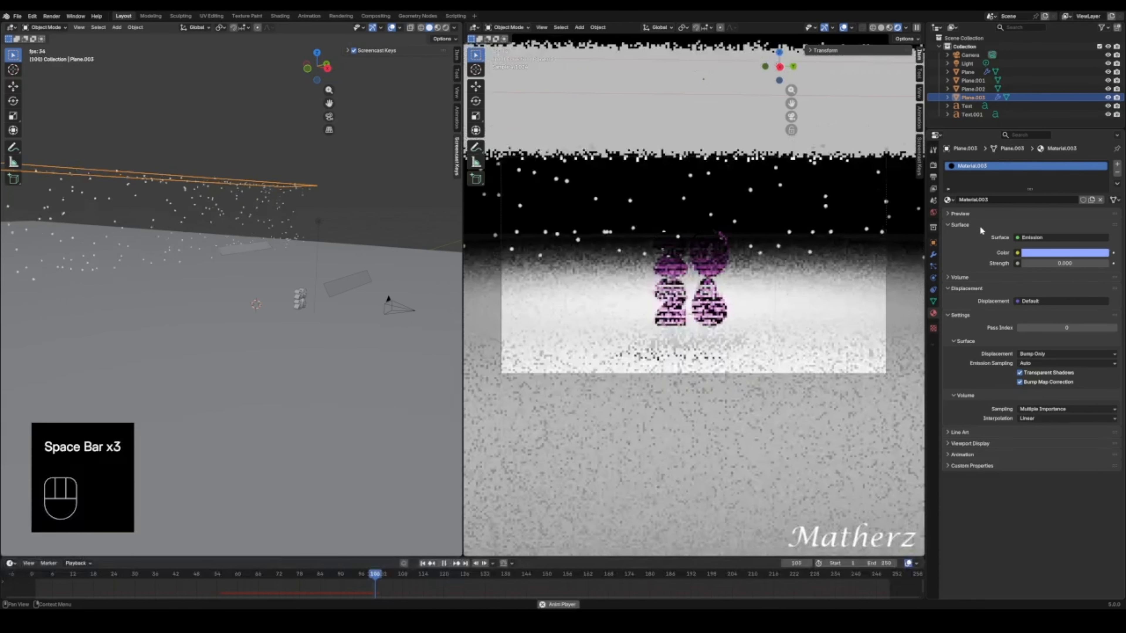
key(space)
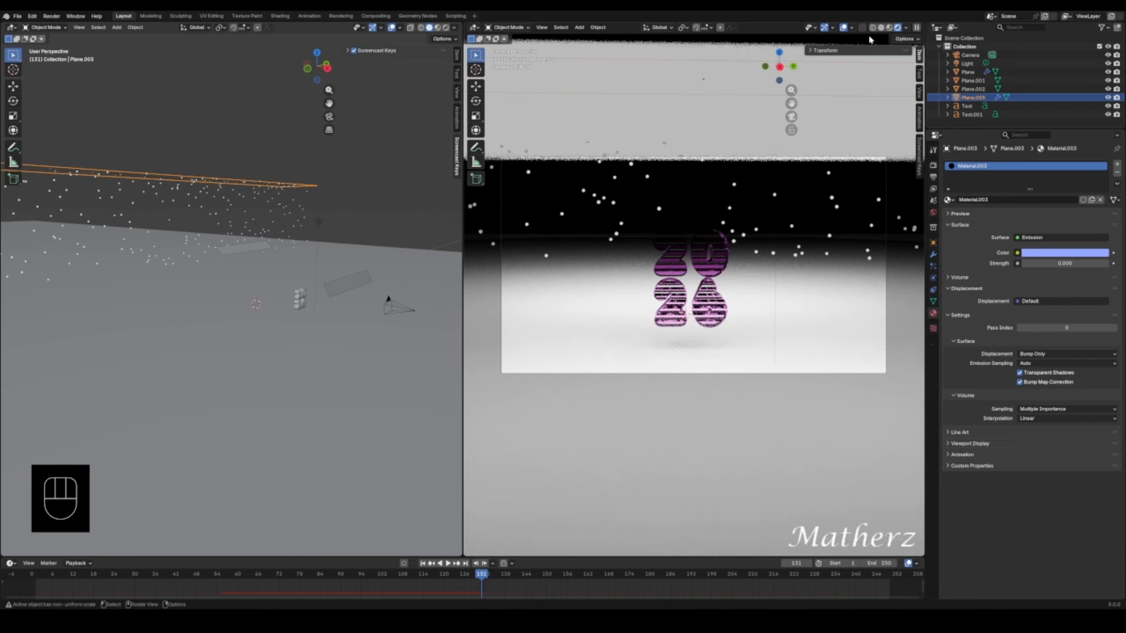
- In Solid shading, move the emitter plane farther behind the 2026 text along X and raise it about 9 m along Z
click(881, 26)
key(g)
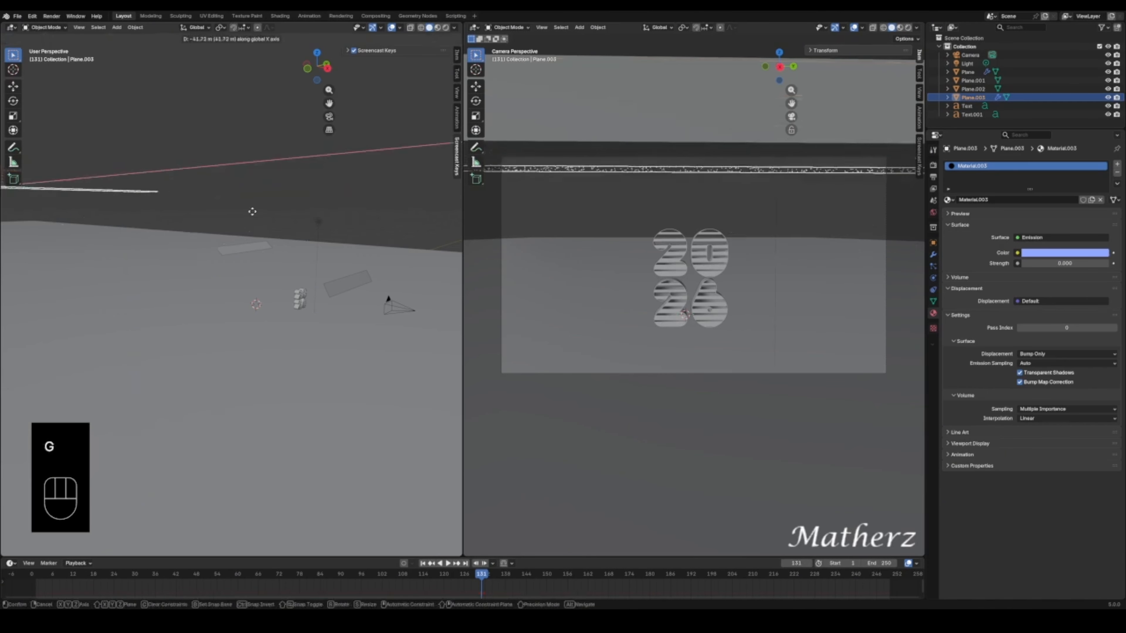
click(228, 239)
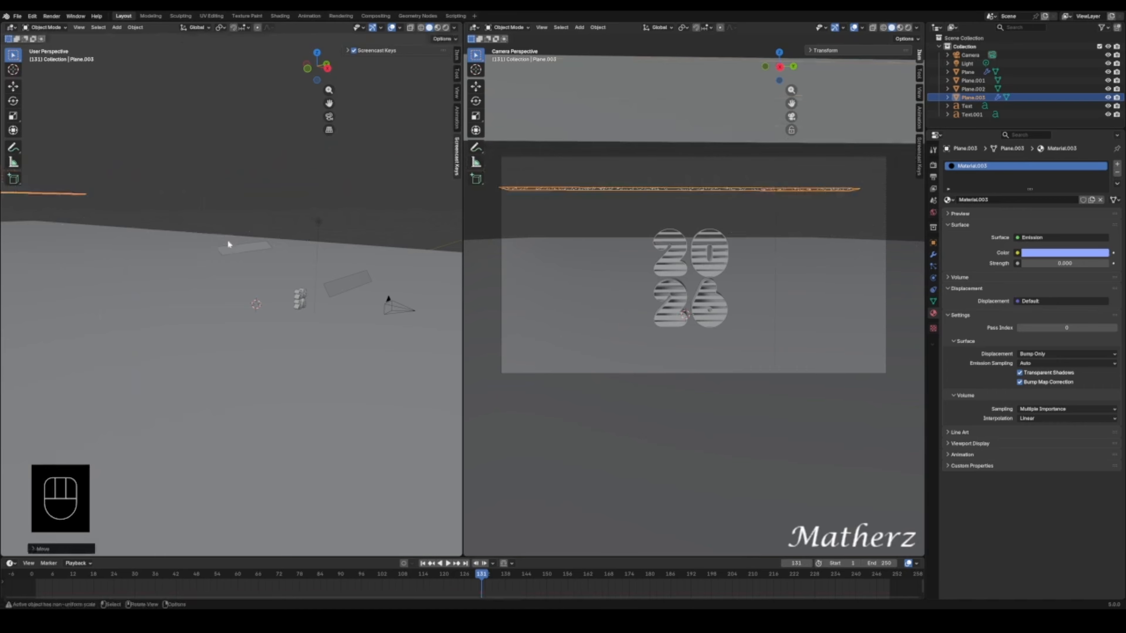
key(g)
middle_drag(227, 236, 224, 207)
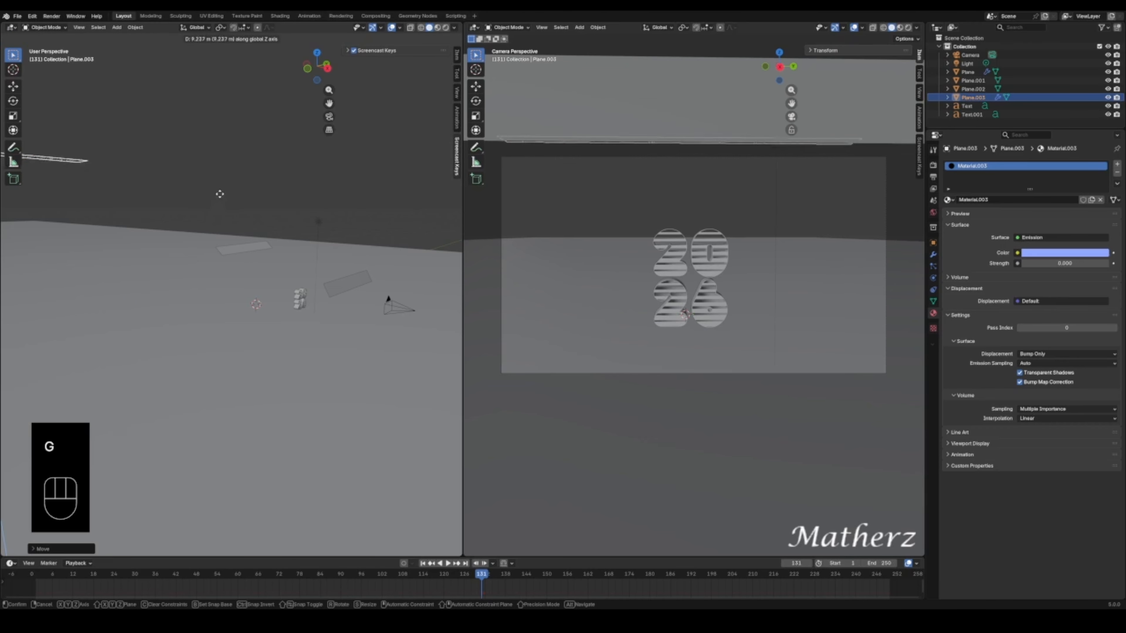
- Scale up the emitter plane uniformly and play the fall to frame 201
key(s)
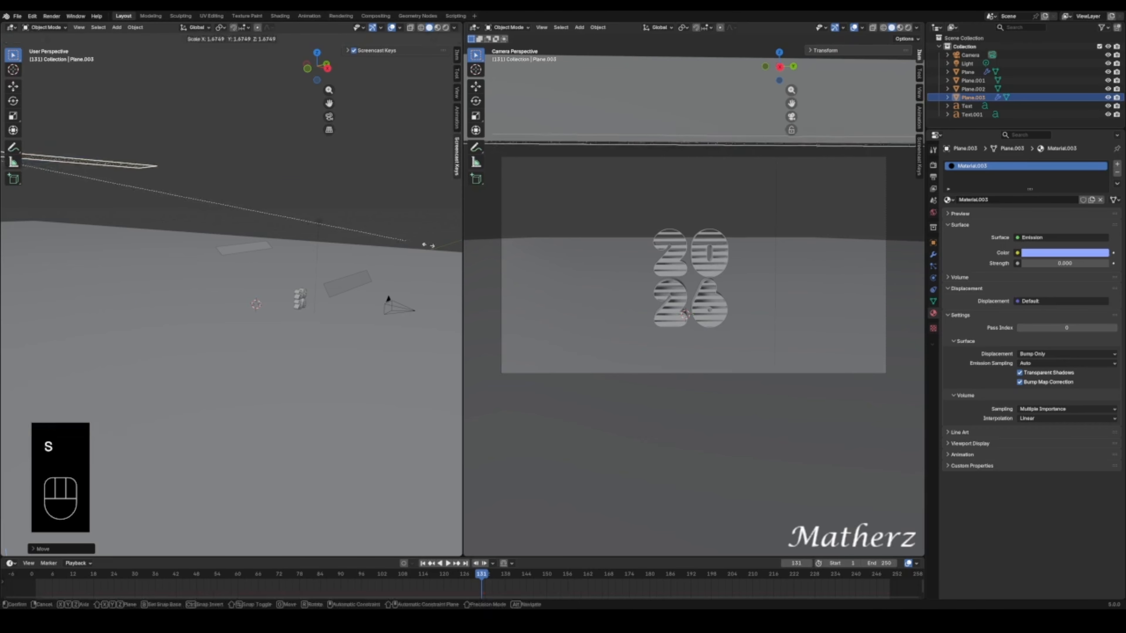
click(86, 268)
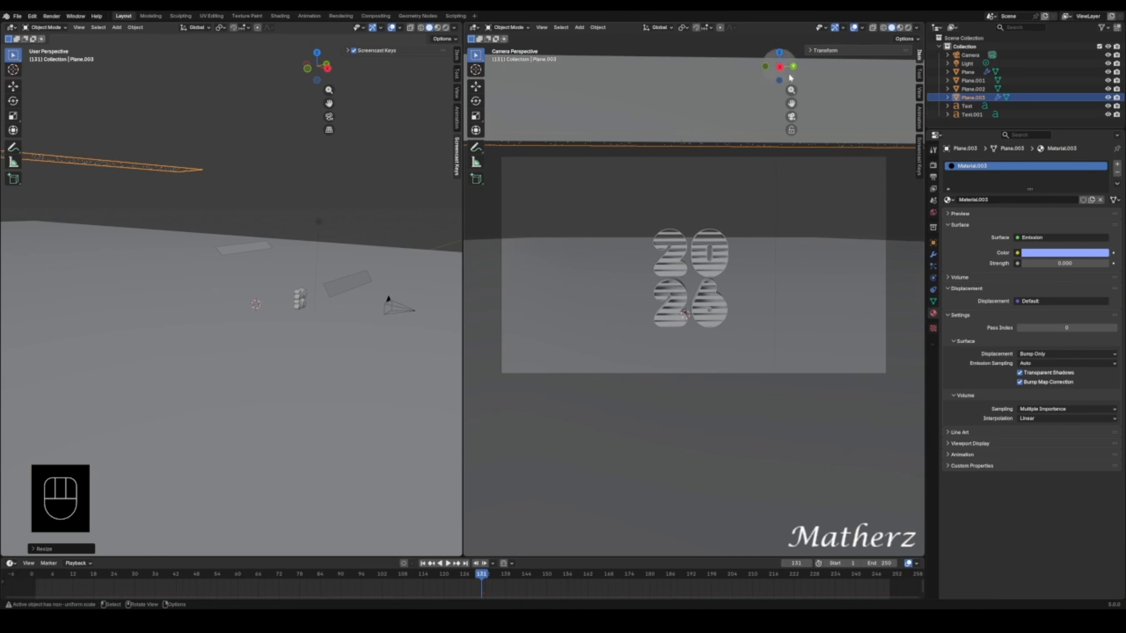
key(space)
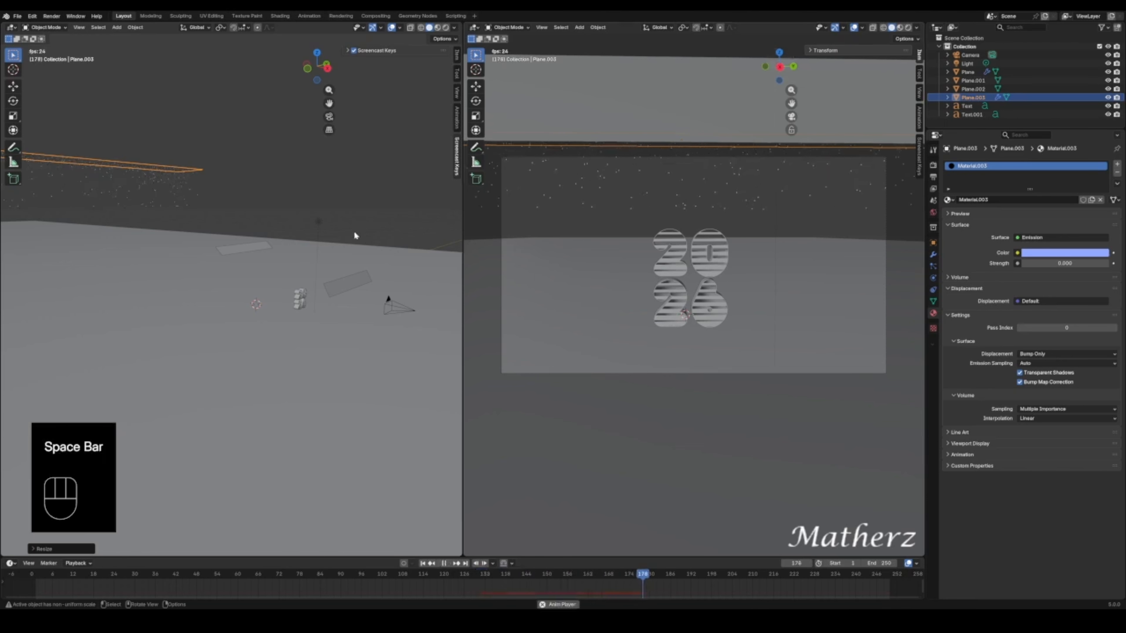
key(space)
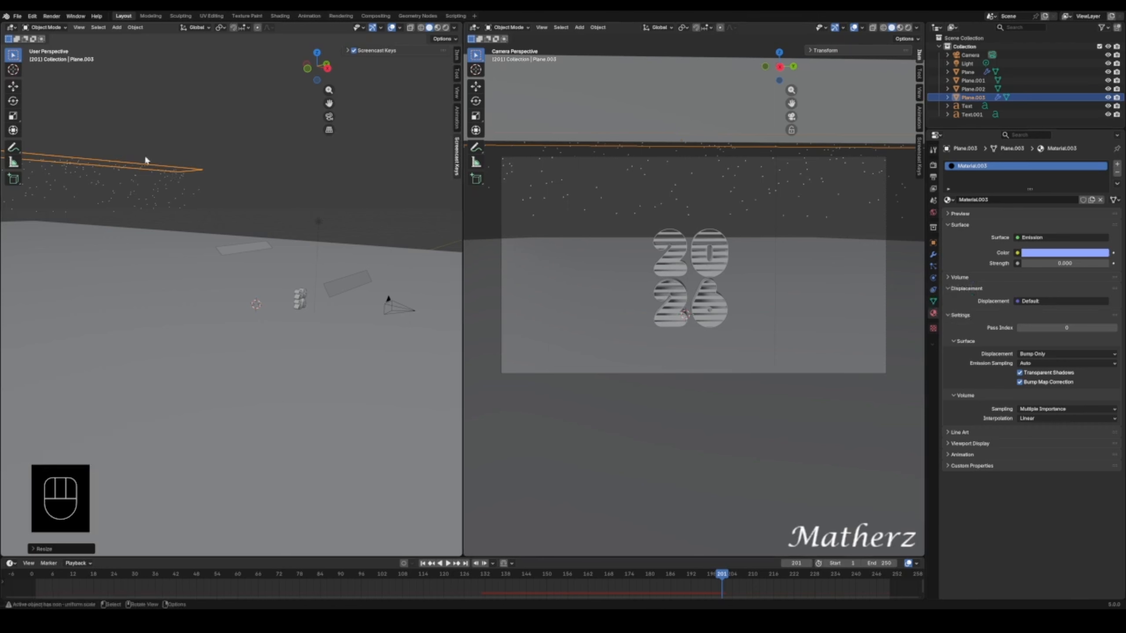
- Set the particles' lifetime to about 119 and their lifetime randomness to about 0.16
click(933, 278)
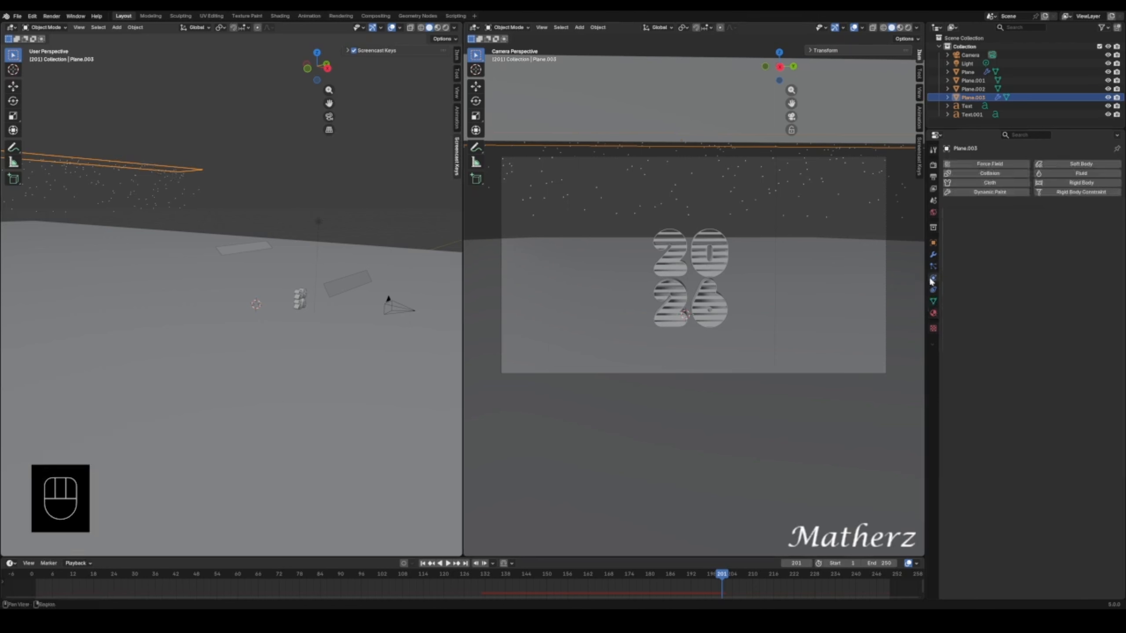
click(934, 267)
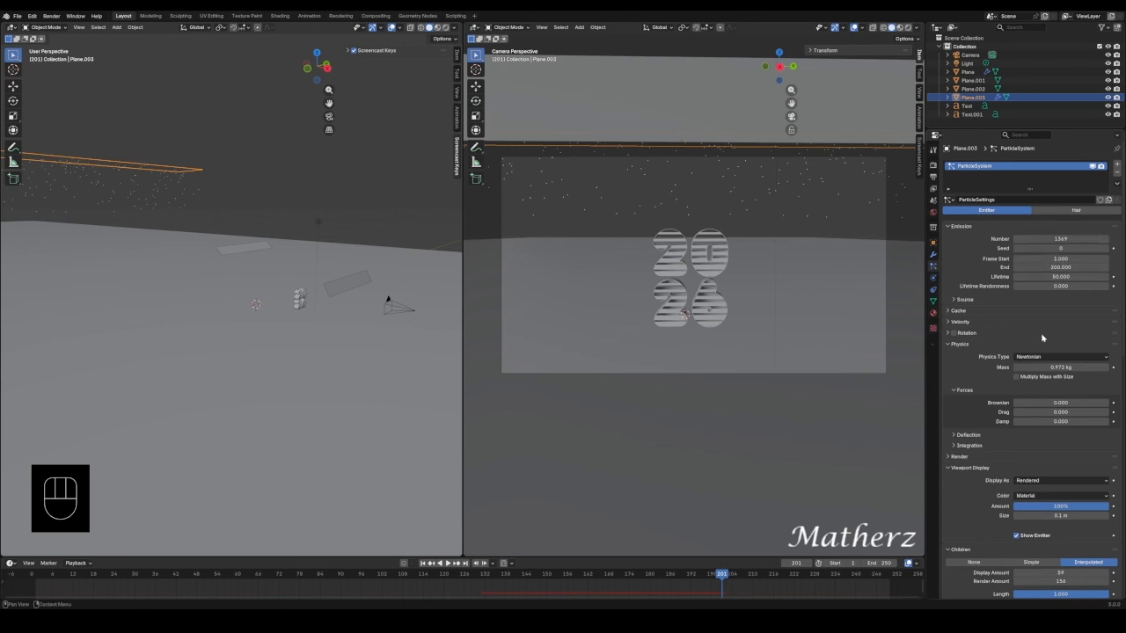
drag(1059, 276, 1075, 276)
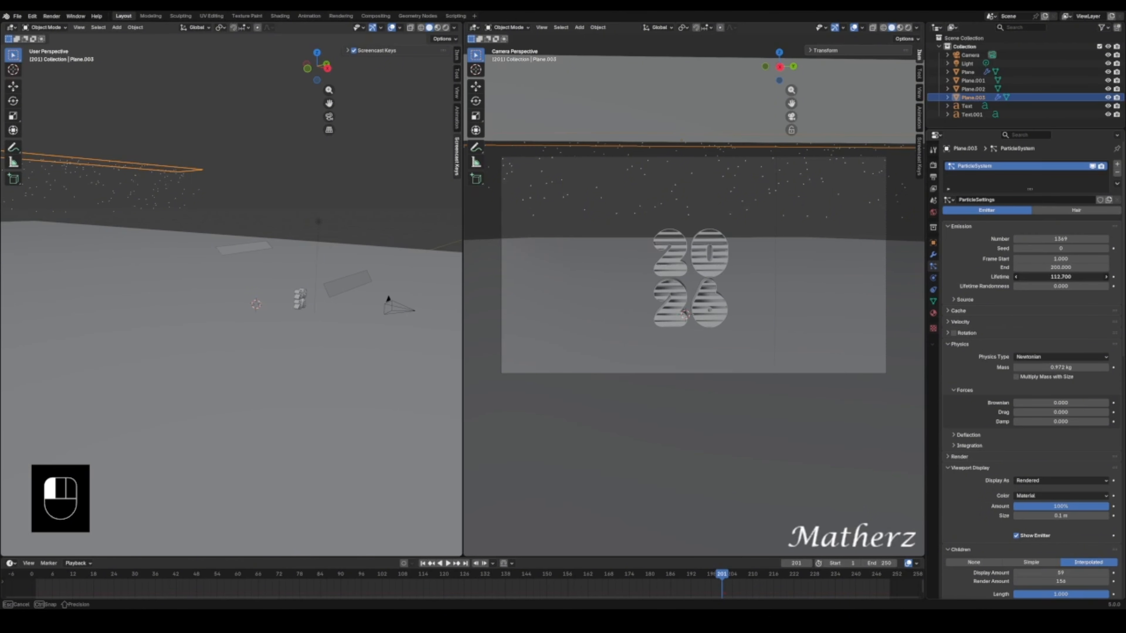
mouse_move(1075, 276)
mouse_down()
mouse_move(1086, 277)
mouse_move(1059, 286)
mouse_up()
click(1061, 286)
- Expand the velocity and integration settings, and reduce the wind field weight to about 0.91
click(954, 321)
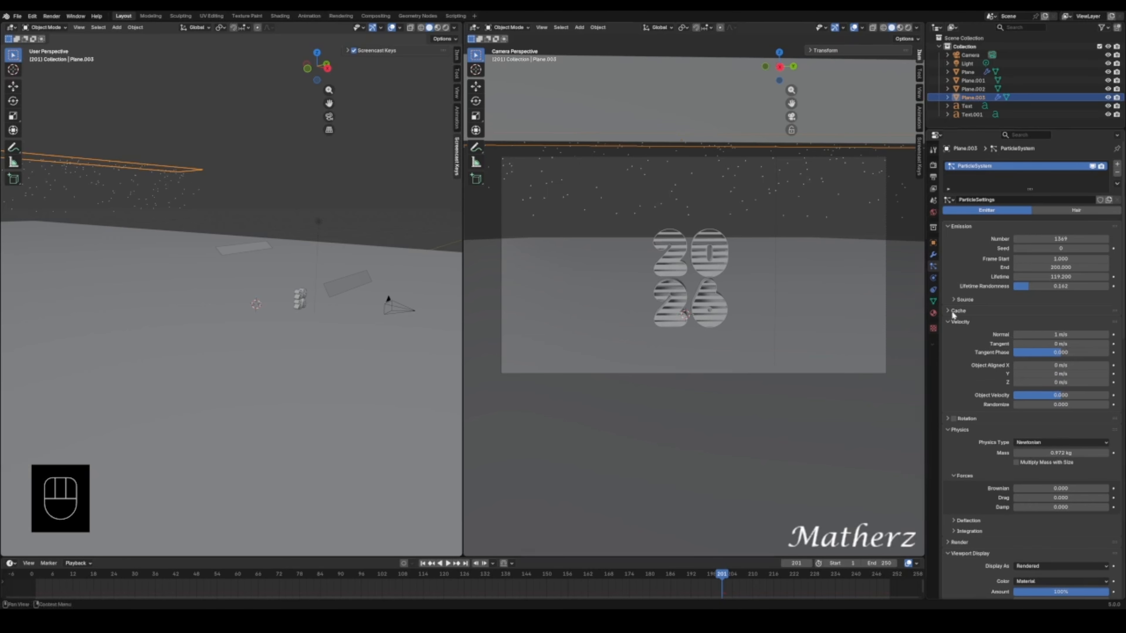
scroll(970, 386, down, 3)
scroll(971, 384, down, 6)
click(977, 357)
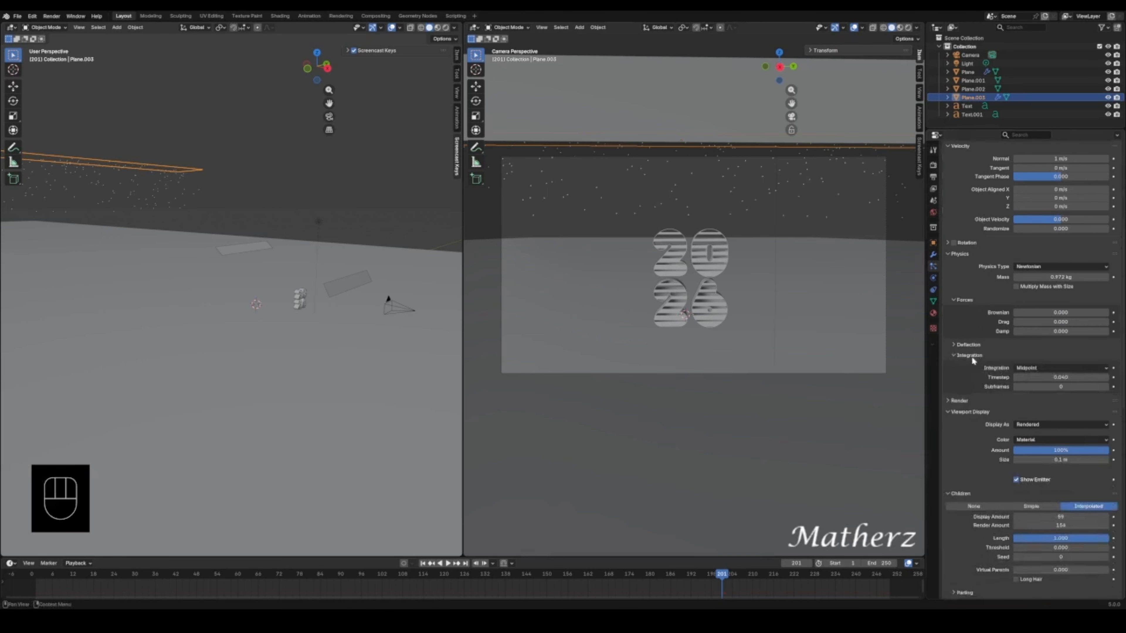
scroll(971, 357, down, 2)
scroll(971, 357, down, 14)
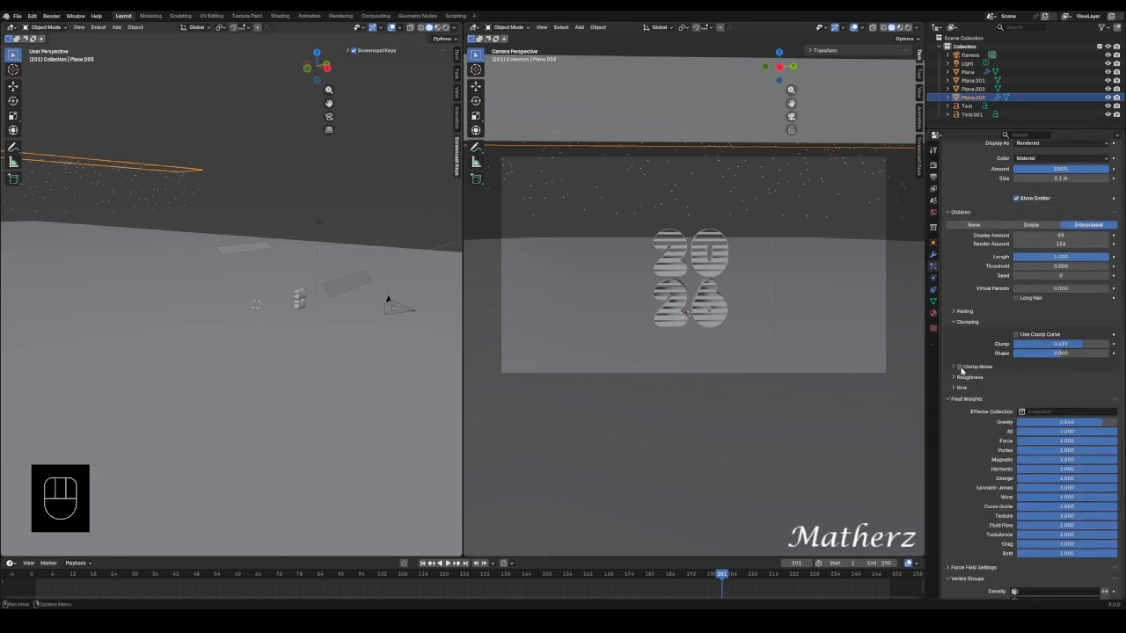
scroll(958, 368, down, 9)
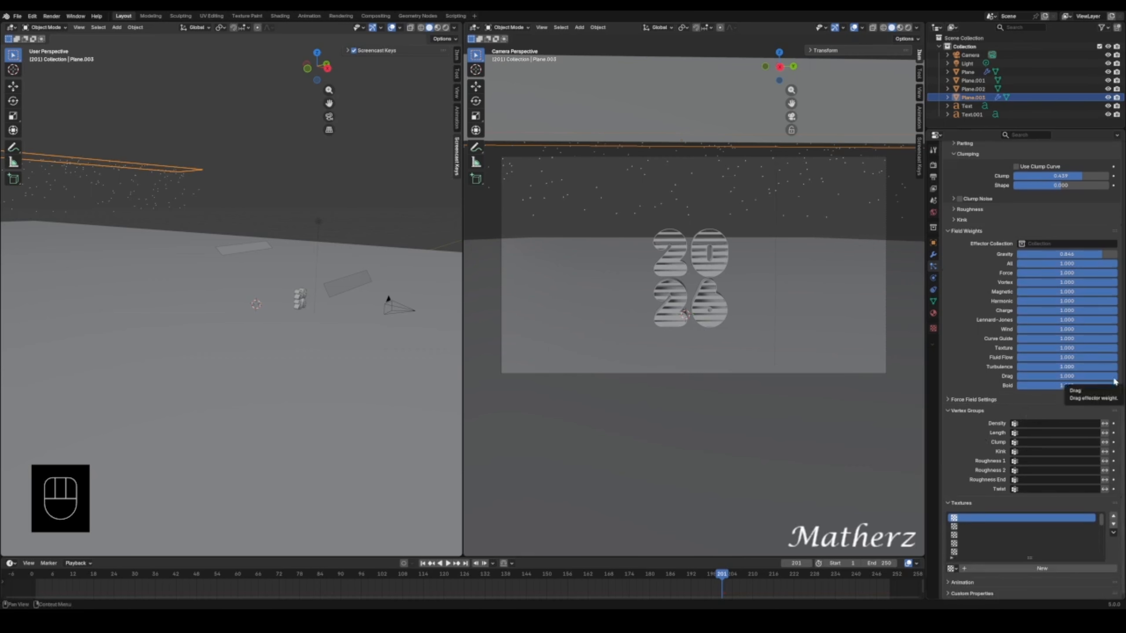
drag(1101, 255, 1102, 254)
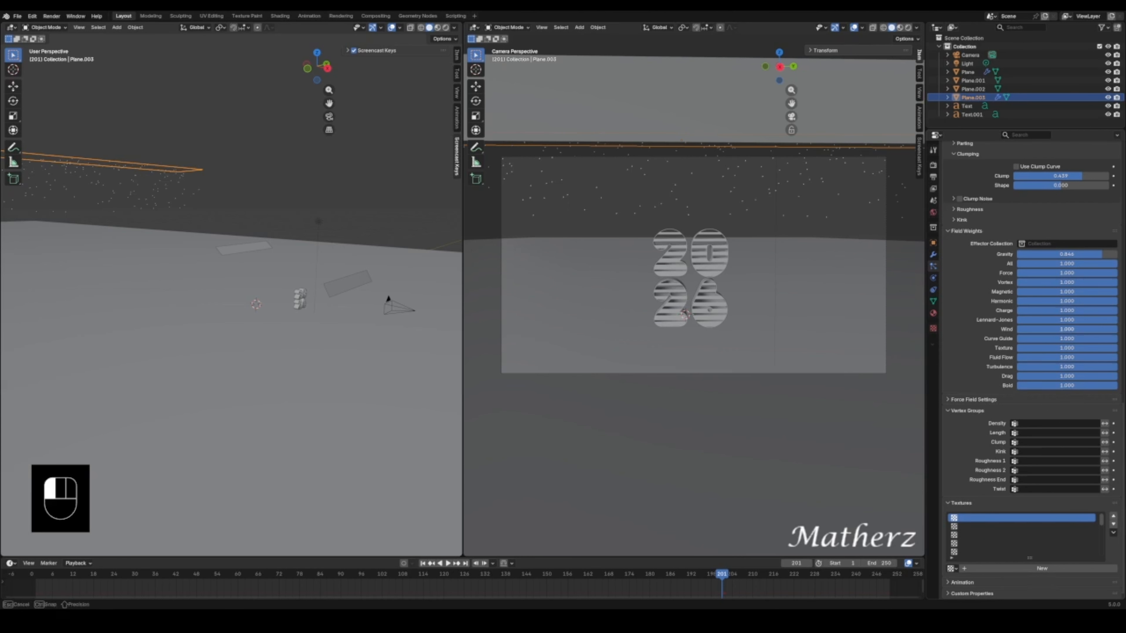
drag(1109, 329, 1108, 329)
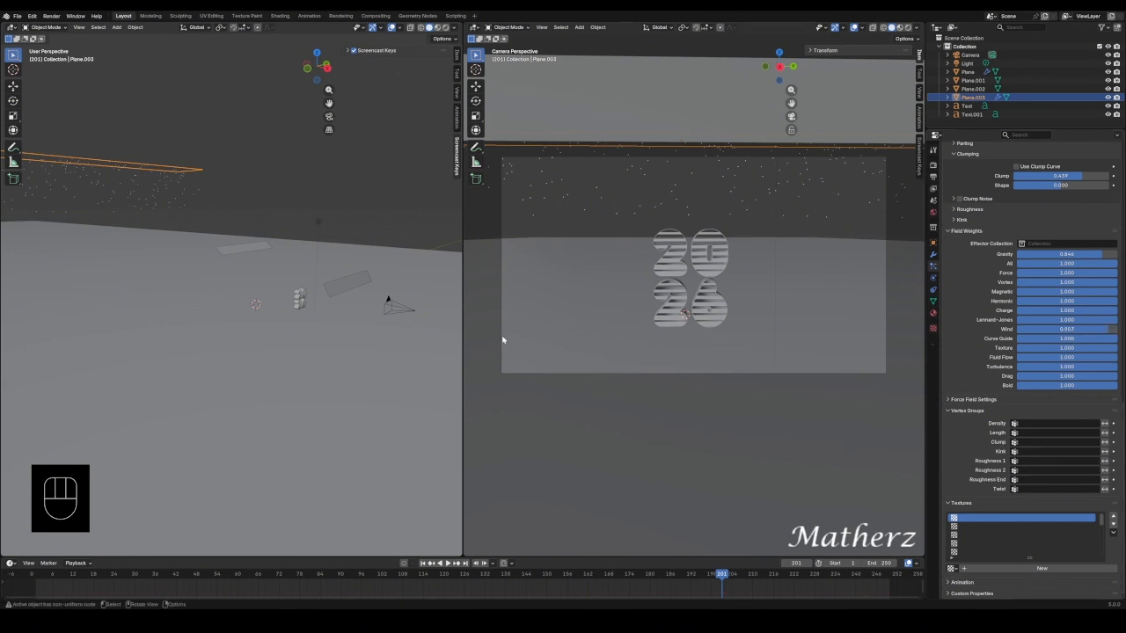
- Replay the particle fall from frame 1 to frame 126
click(35, 574)
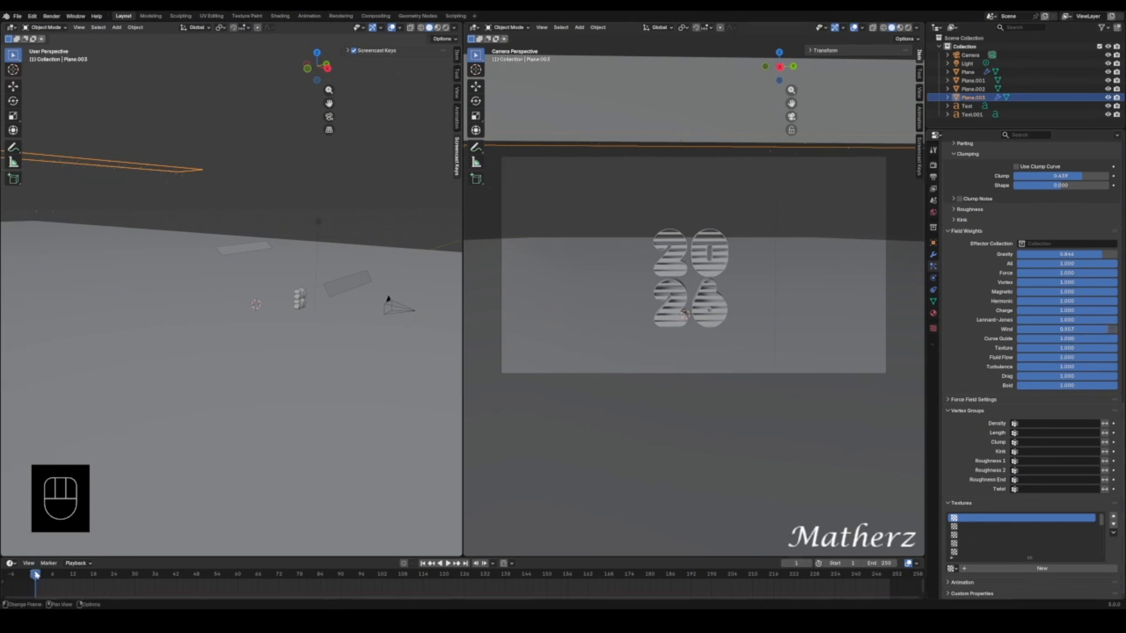
key(space)
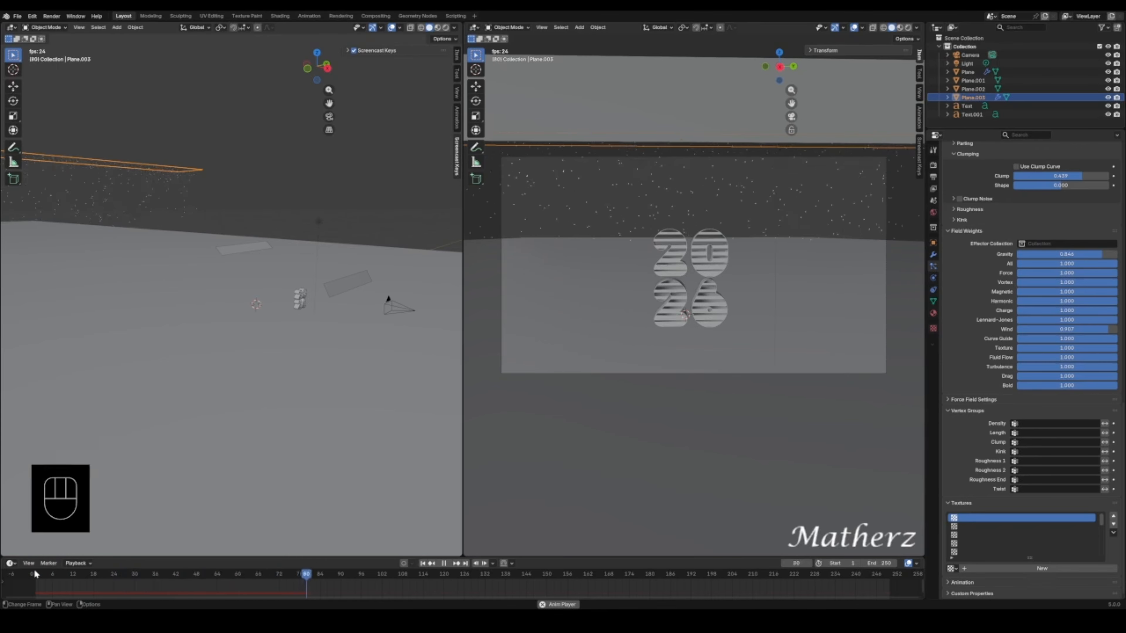
key(space)
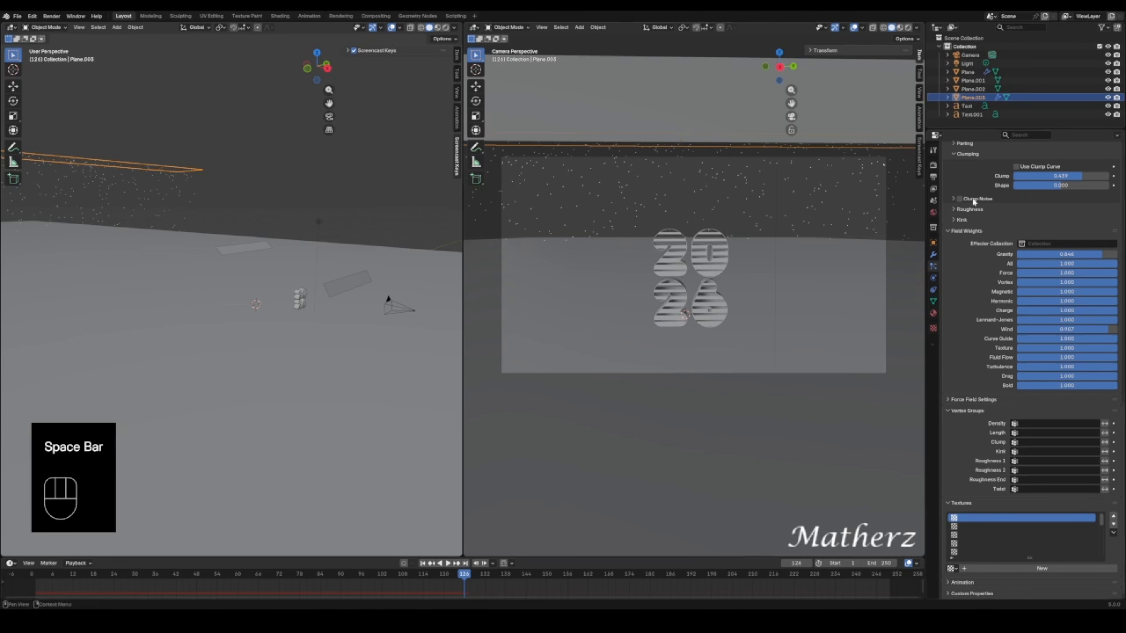
- Set the children's kink type to Curl and replay the fall from the start to frame 110
click(962, 220)
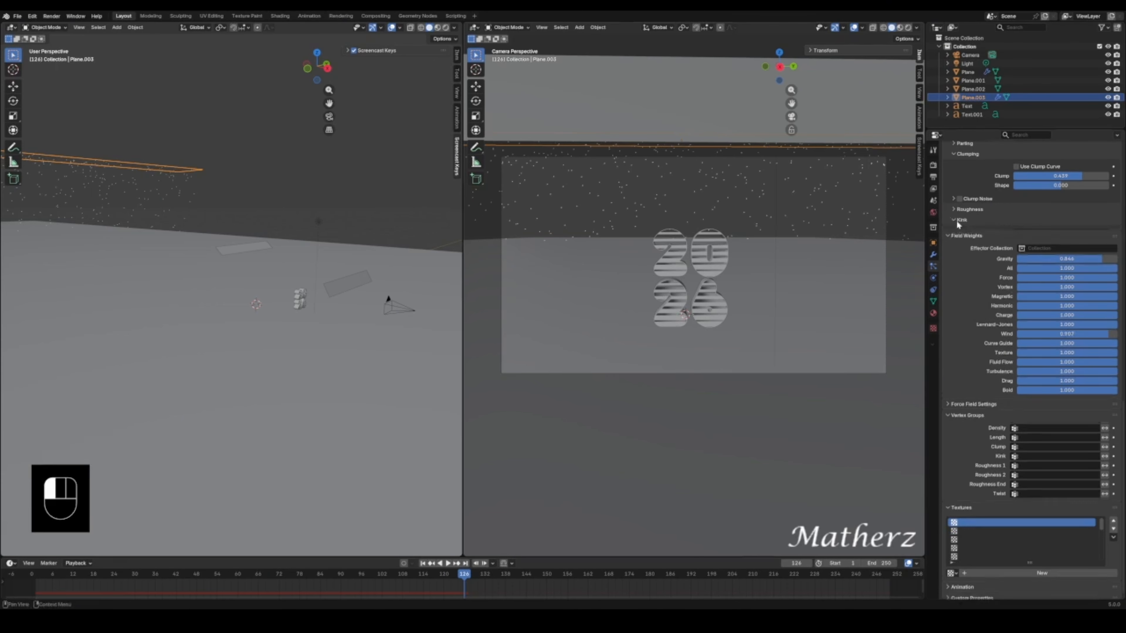
click(1016, 232)
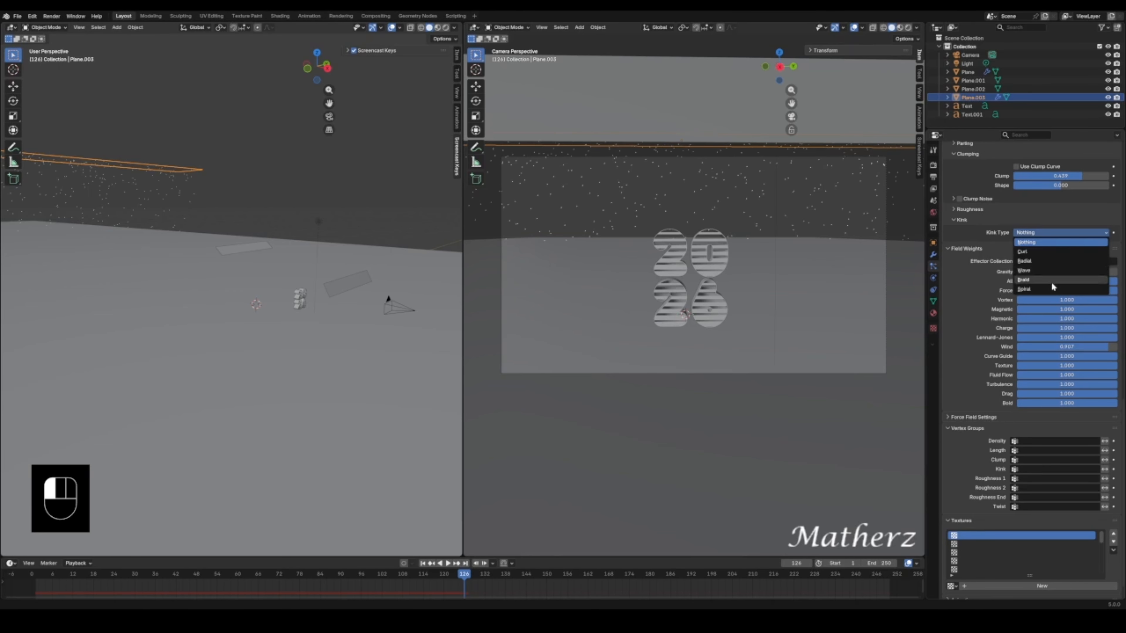
click(1024, 252)
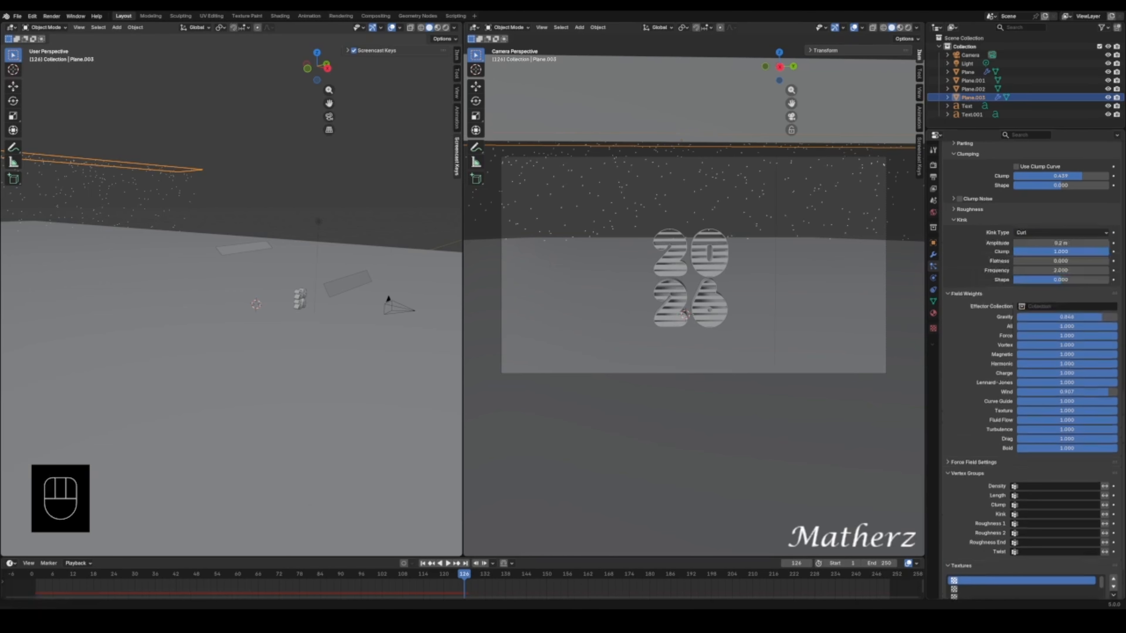
drag(45, 577, 33, 578)
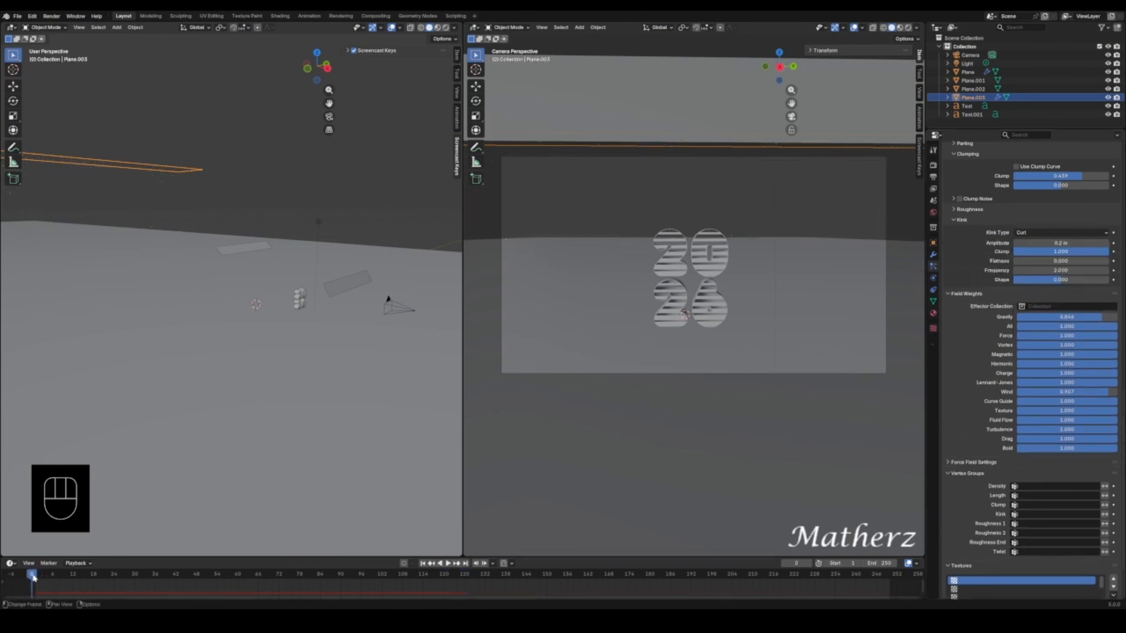
key(space)
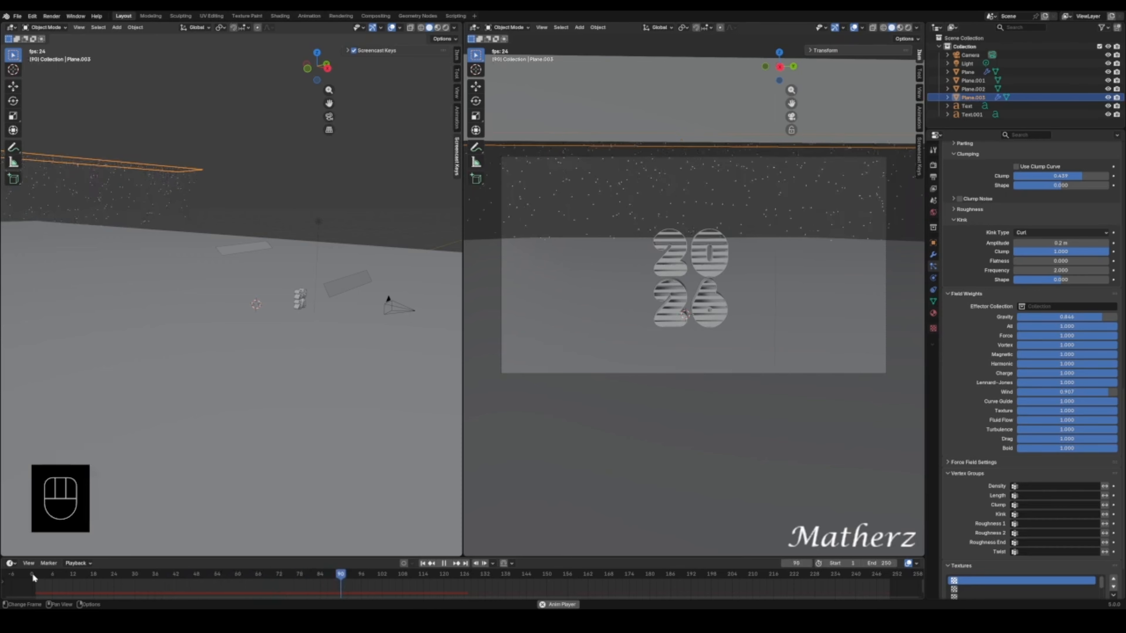
key(space)
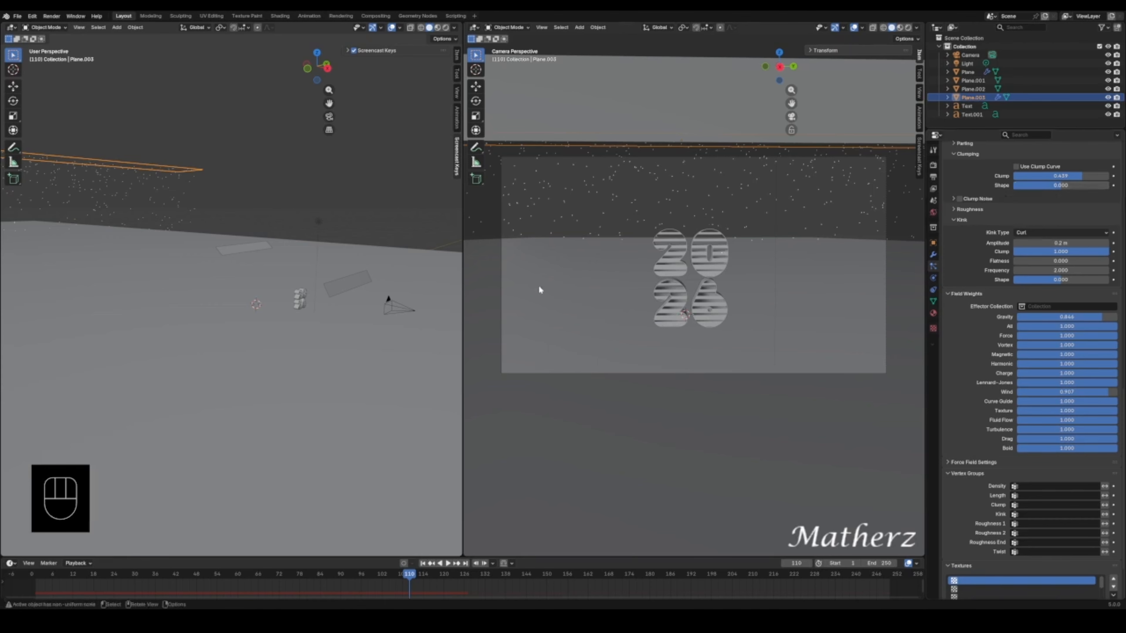
- Switch the camera view to rendered shading and give the ground plane a Principled BSDF material with metallic 1.0 and higher roughness and IOR
click(255, 249)
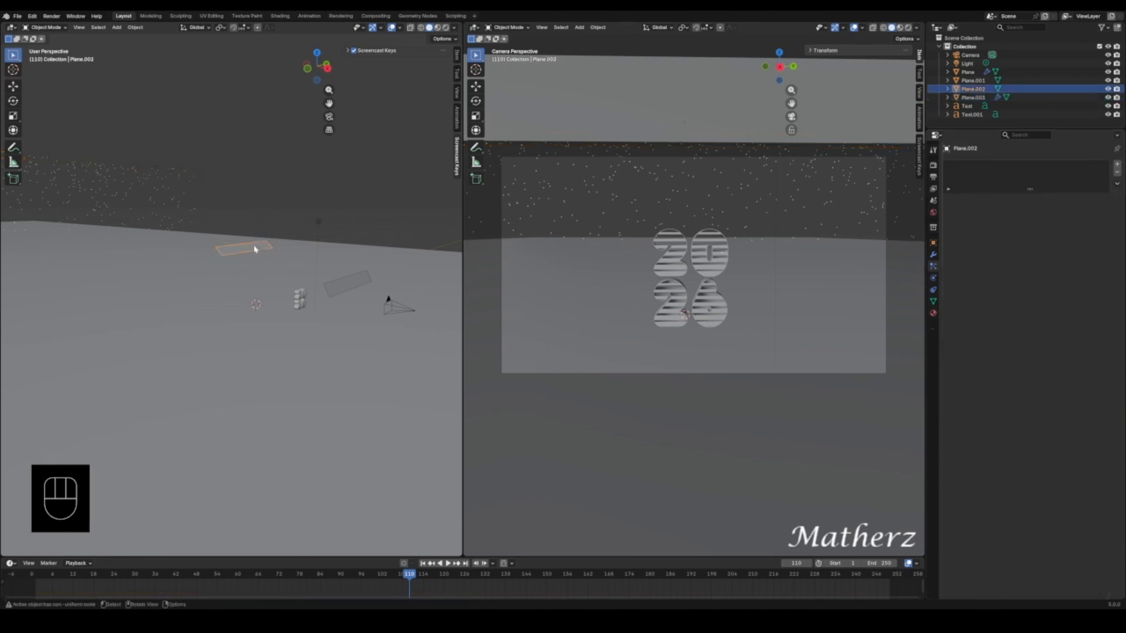
click(908, 28)
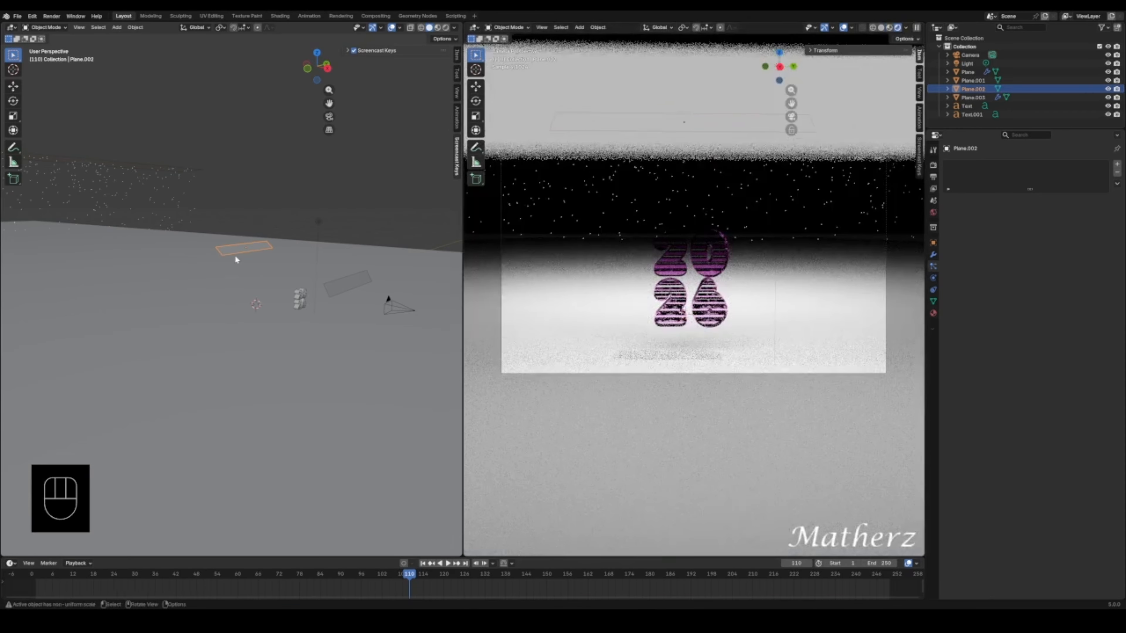
click(763, 275)
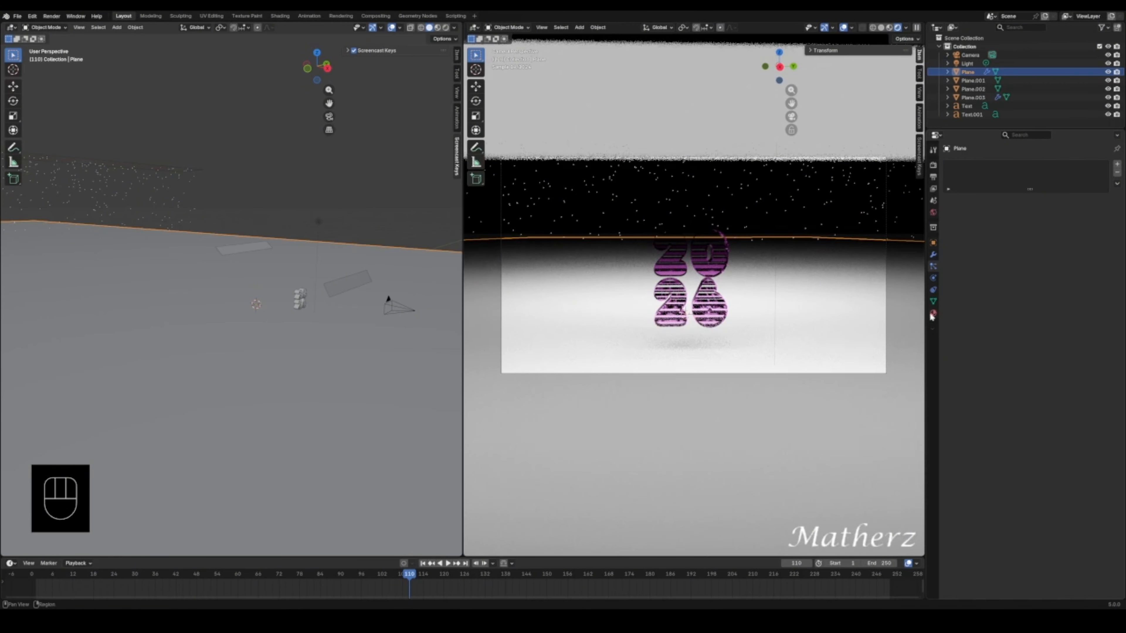
click(1034, 203)
click(1045, 238)
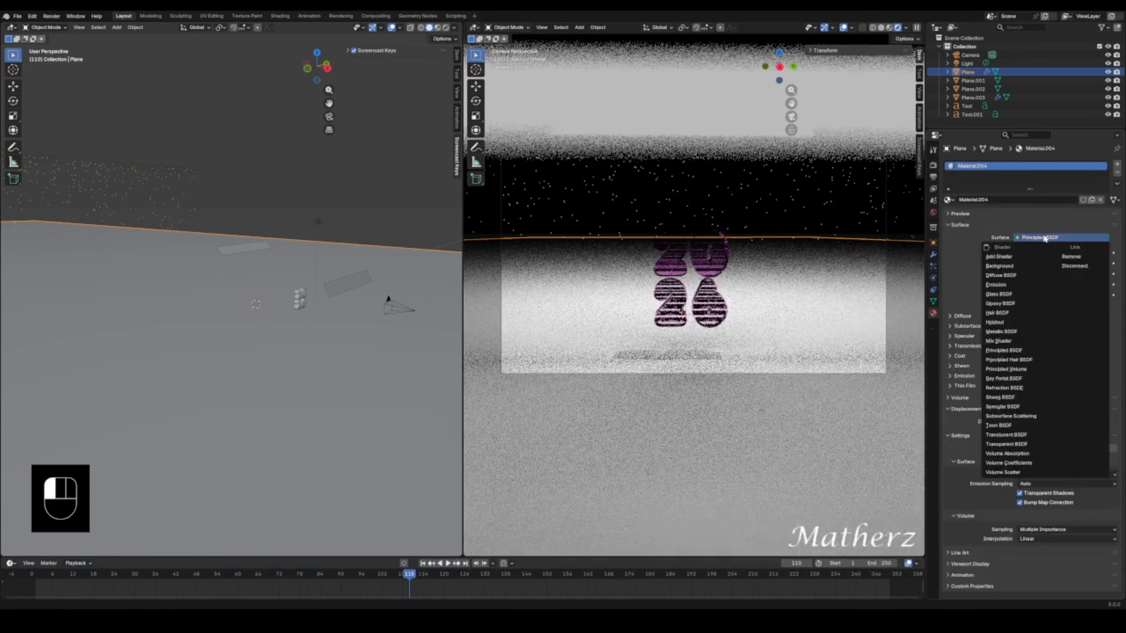
drag(1064, 263, 1109, 287)
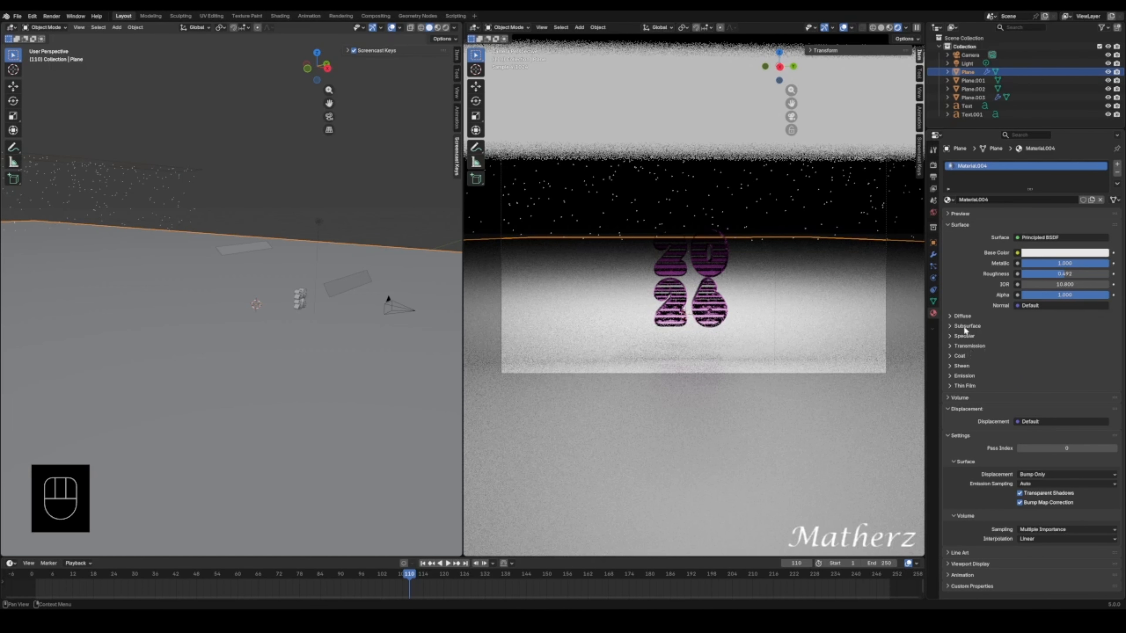
- Duplicate the emissive plane between the text and the camera and place the copy straight below it along the Z axis
click(678, 257)
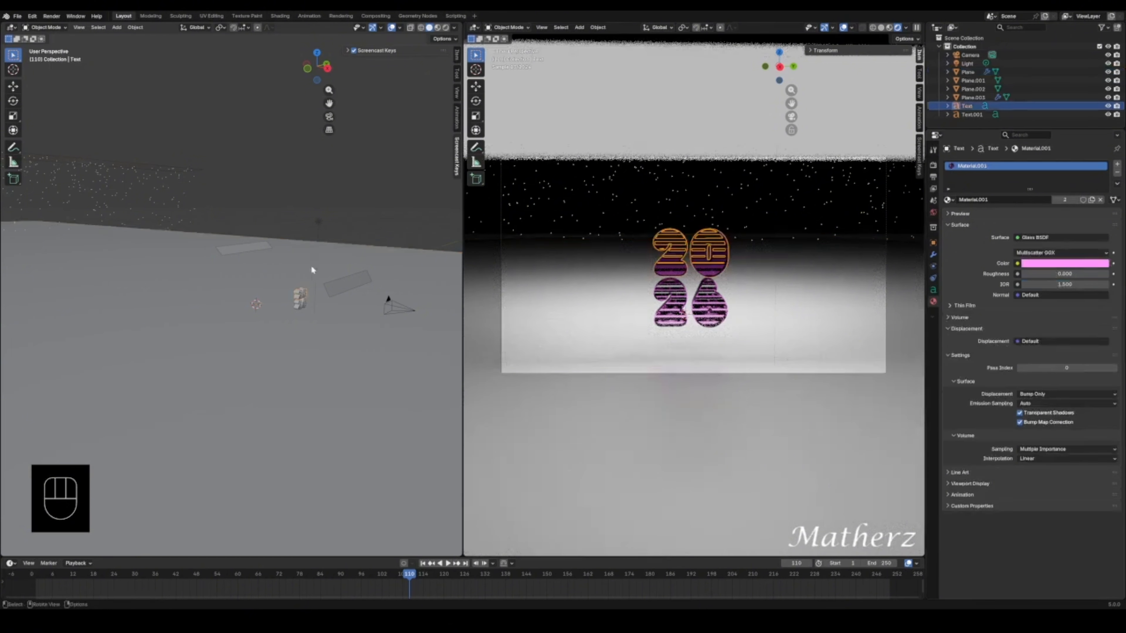
click(340, 288)
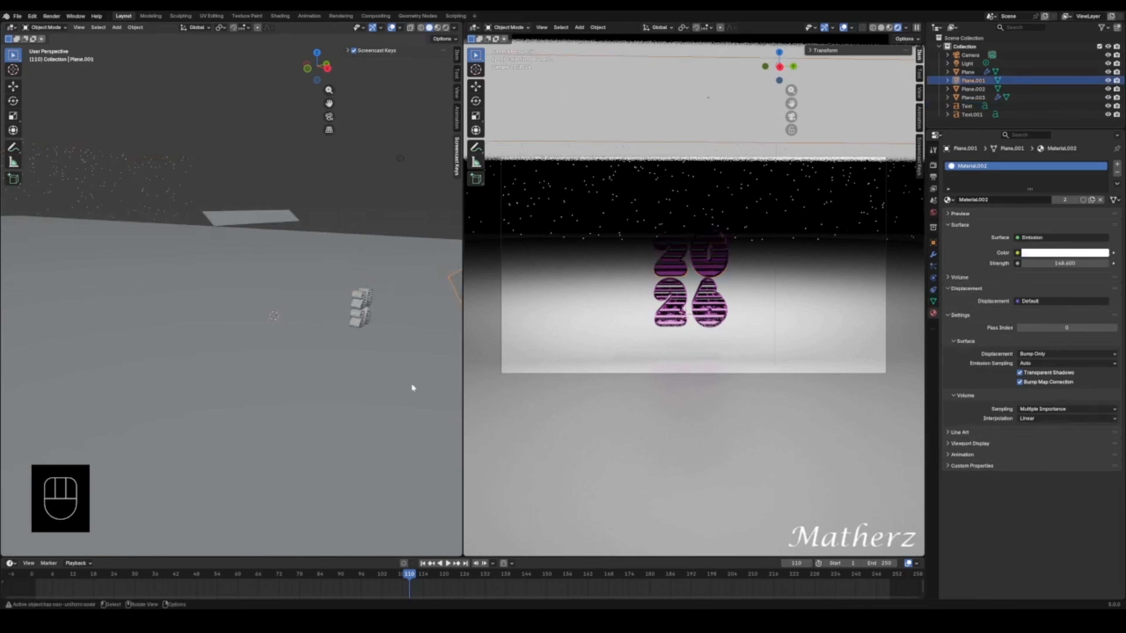
shift+middle_drag(386, 323, 364, 317)
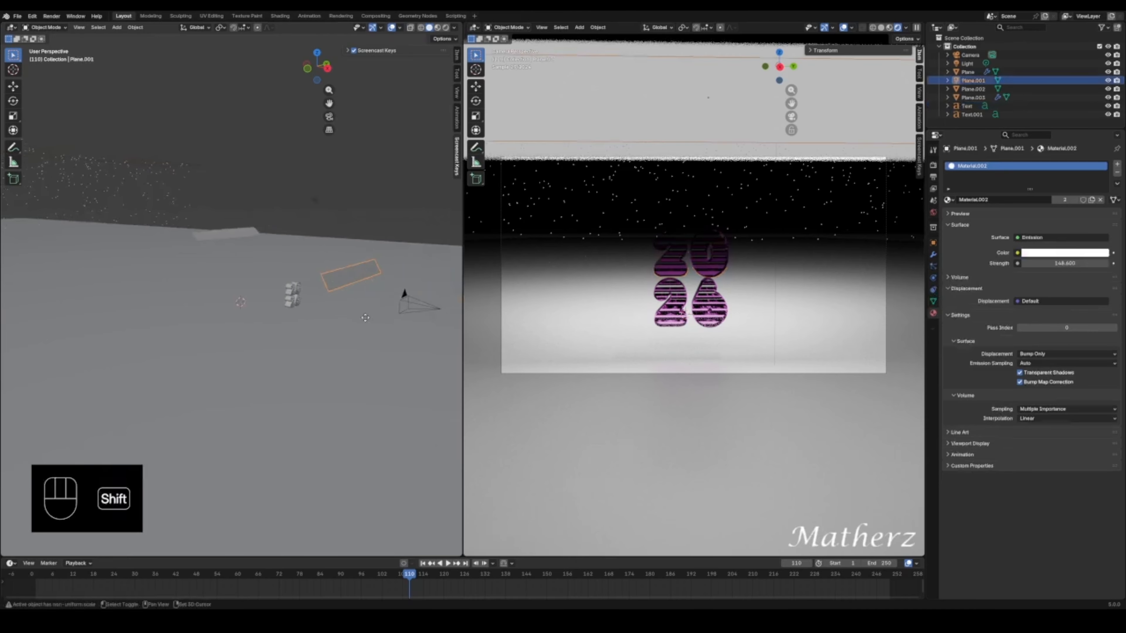
key(shift+d)
key(z)
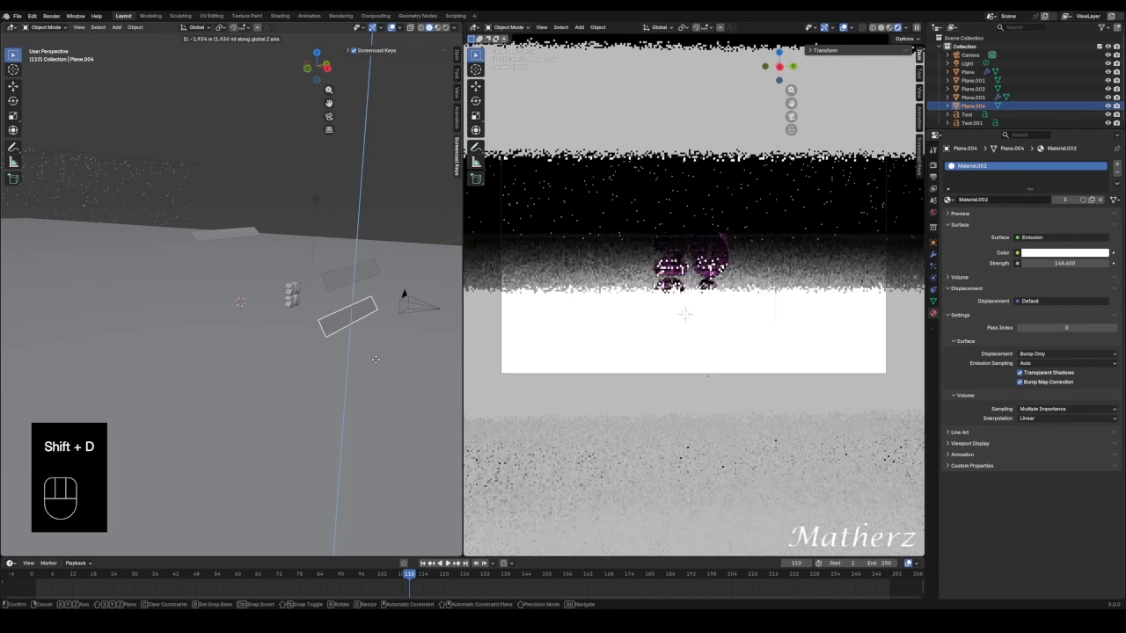
click(382, 369)
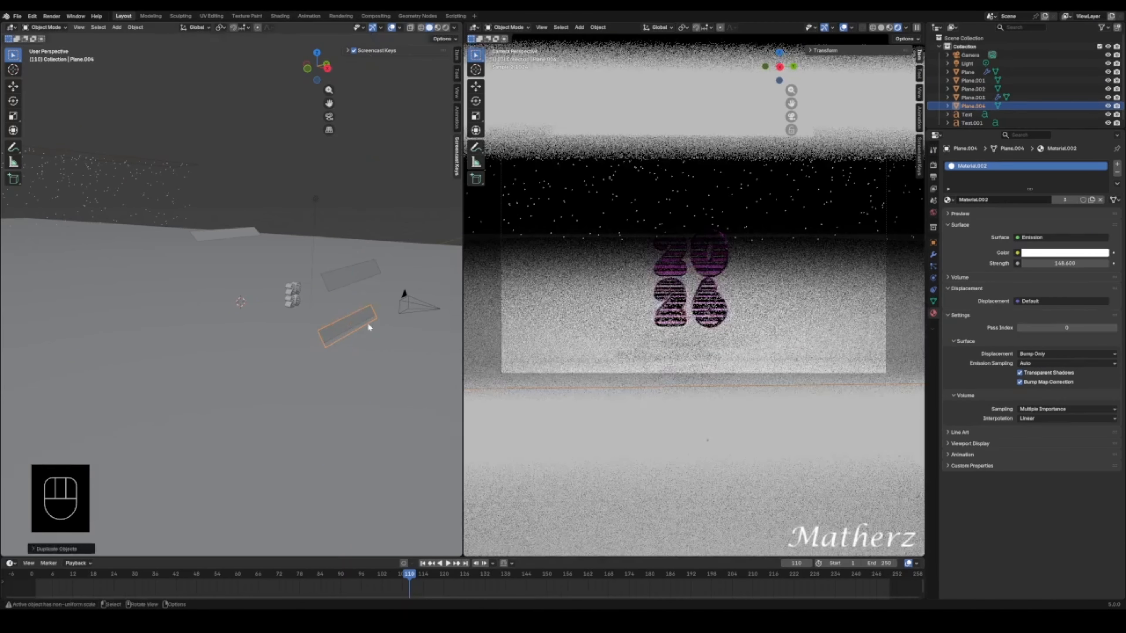
- Rotate the lower emissive plane copy about the global Y axis so it lies nearly flat, and move it along X toward the text
key(r)
key(x)
key(y)
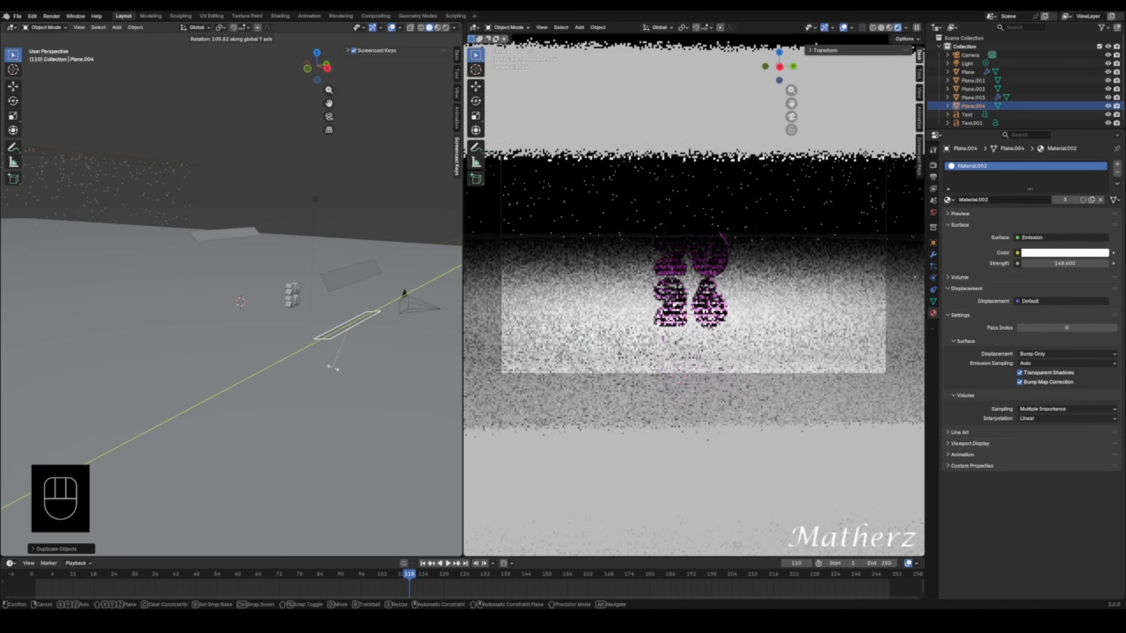
click(342, 375)
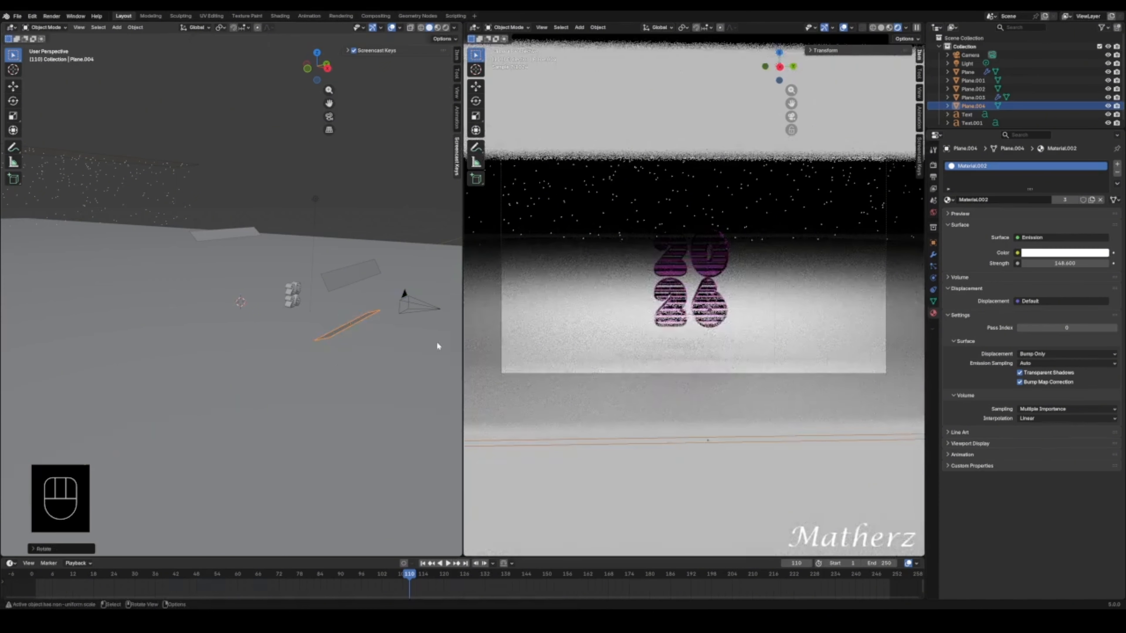
key(g)
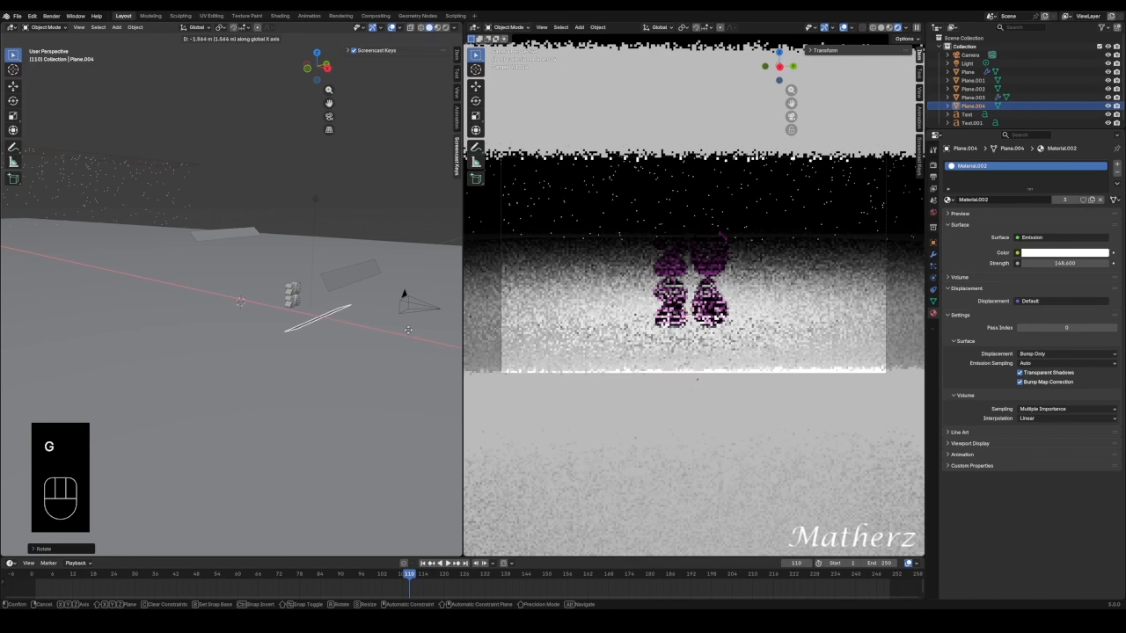
click(413, 331)
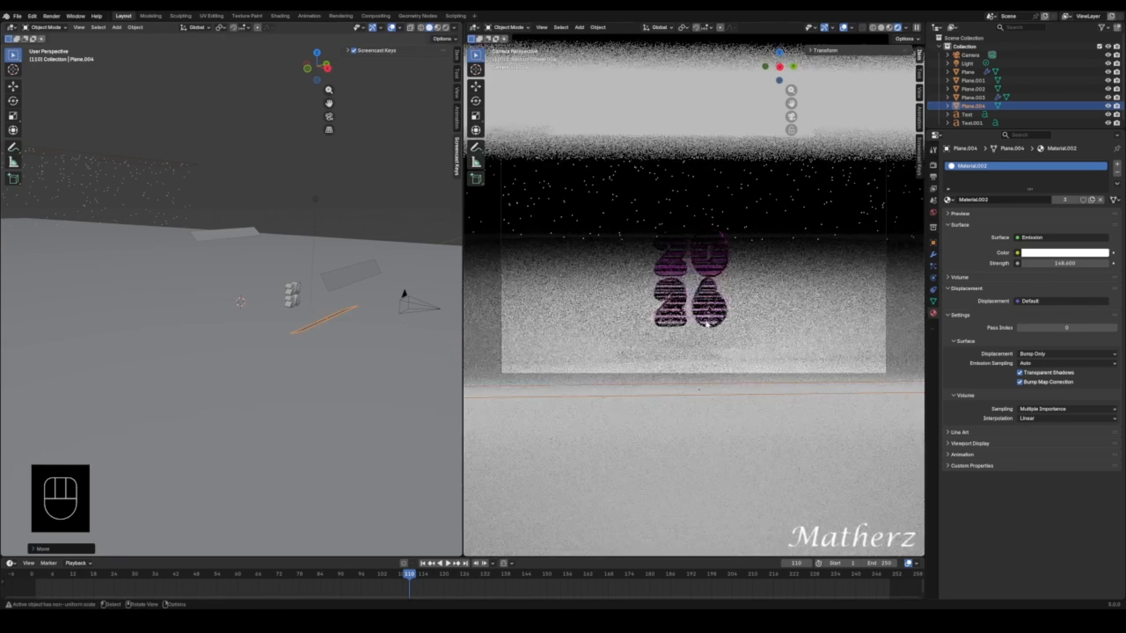
- Delete the point light above the 2026 text
click(722, 241)
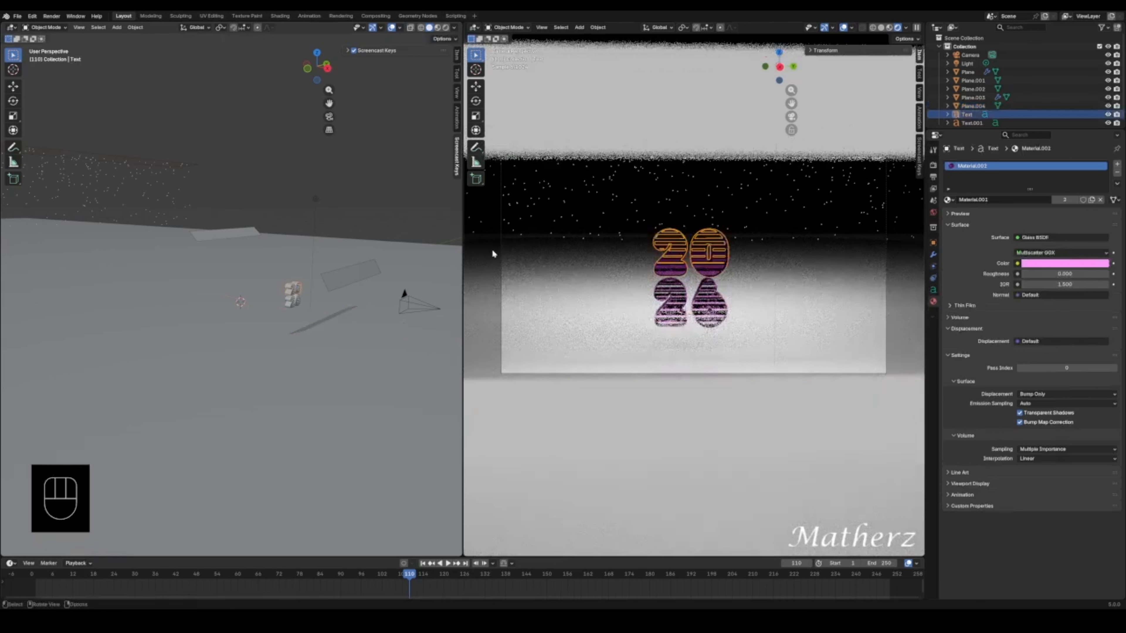
click(315, 200)
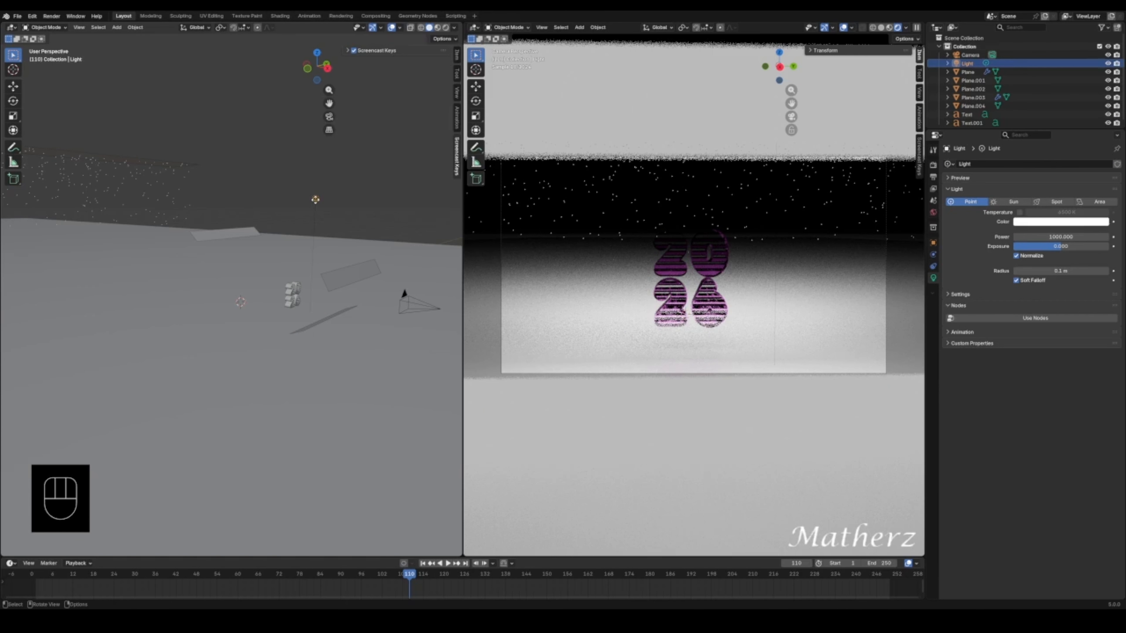
key(Delete)
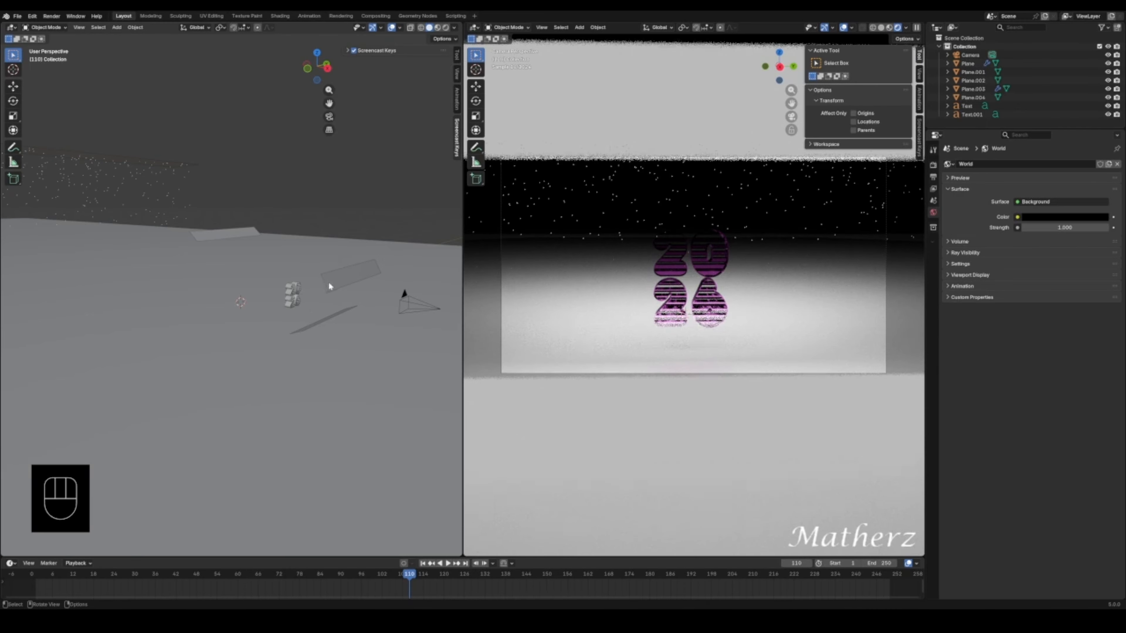
- Duplicate the emissive plane behind the text, shift the copy along X toward the camera, and rotate it about 53° around the global X axis
click(242, 237)
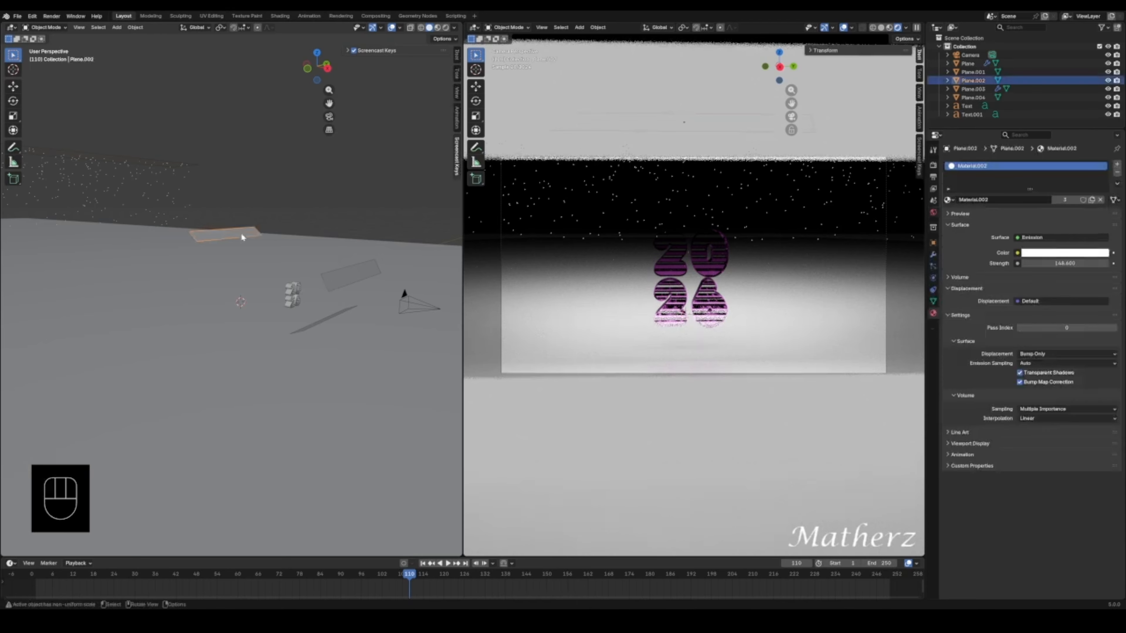
key(shift+d)
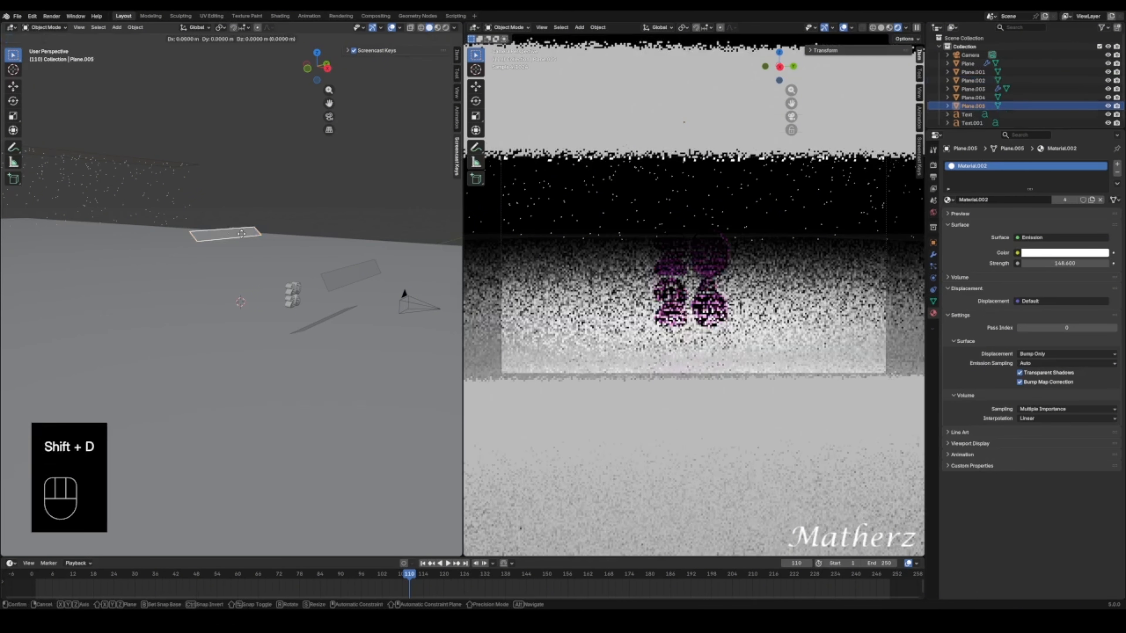
key(x)
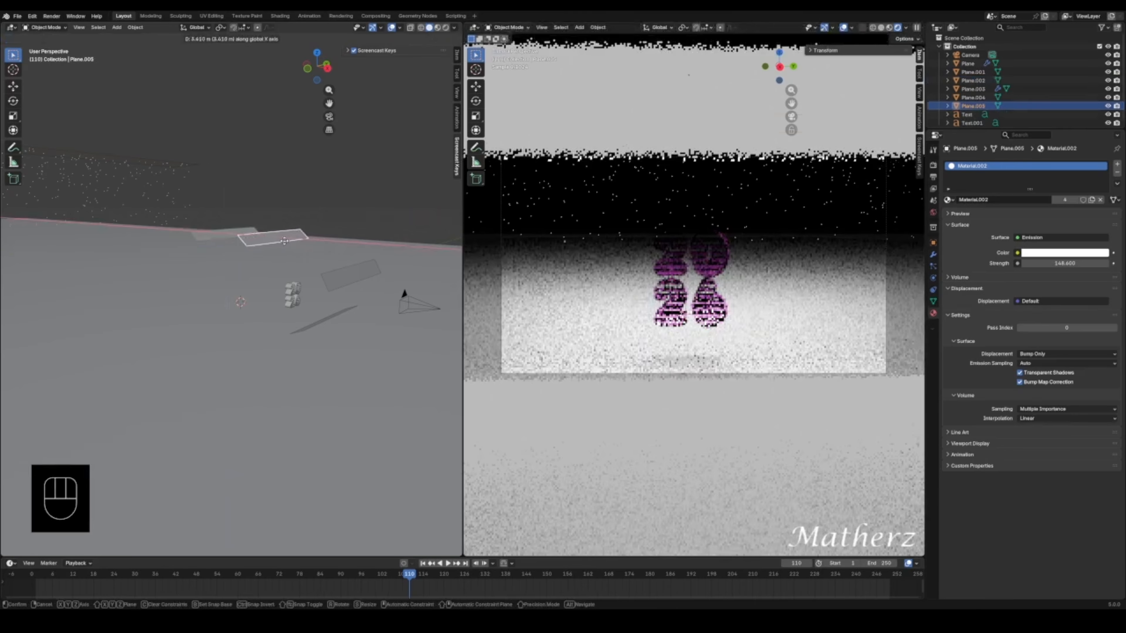
click(301, 240)
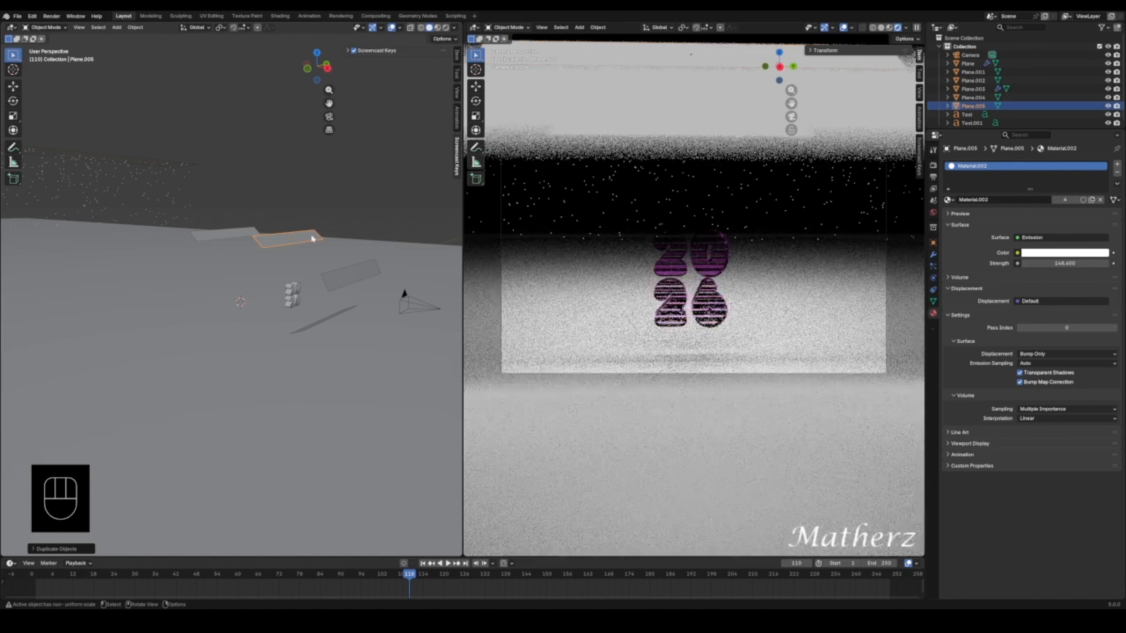
key(r)
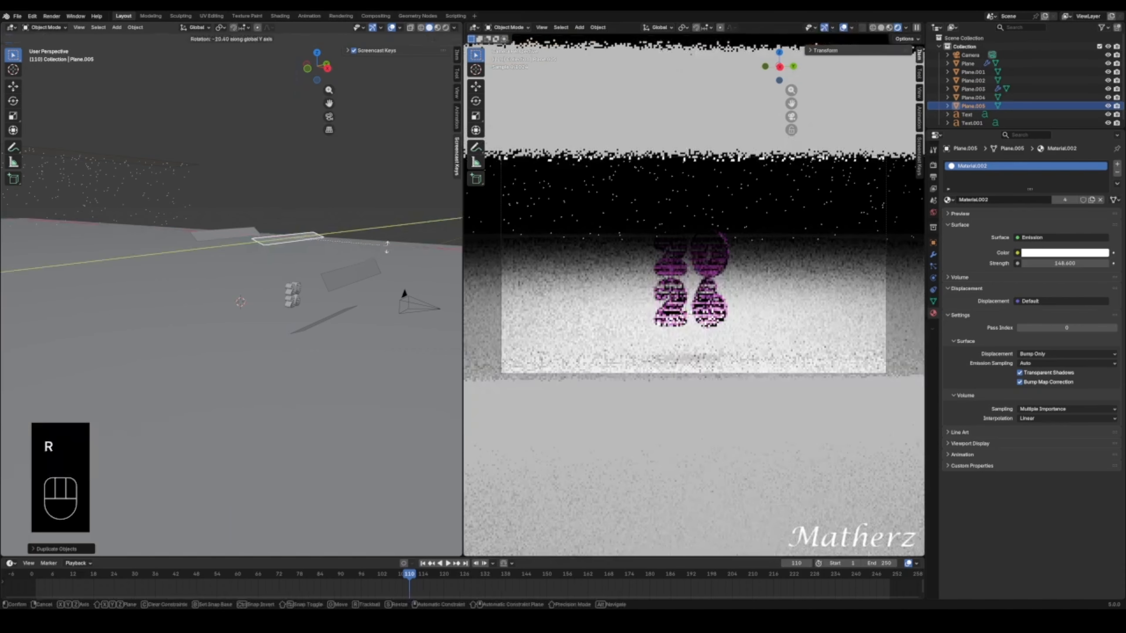
click(396, 175)
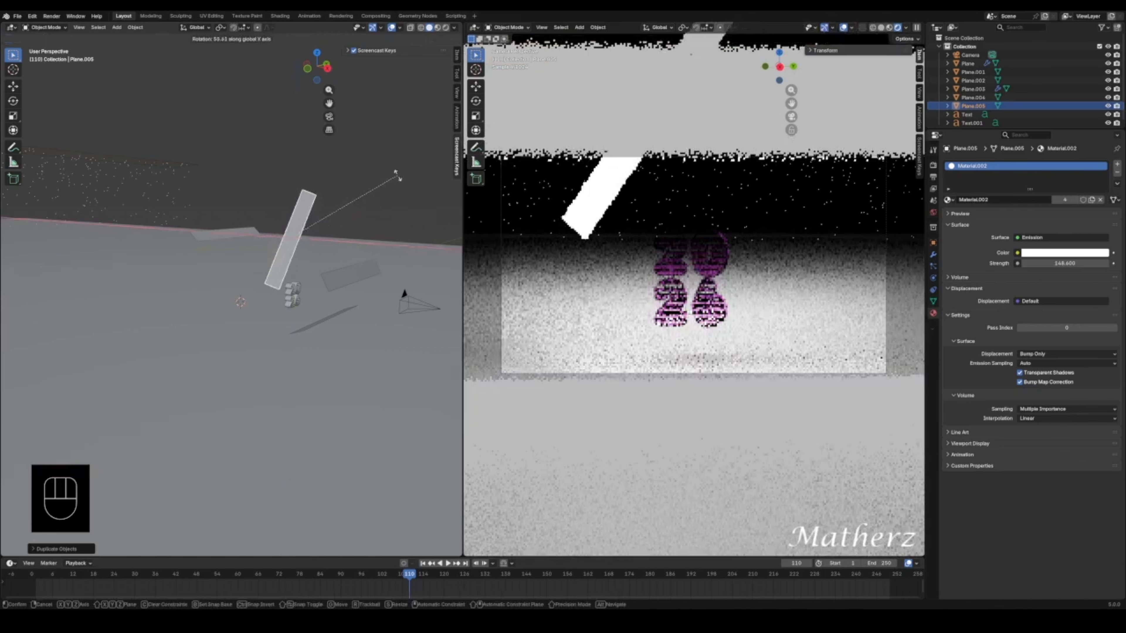
- Move the tilted emissive plane along Y to one side of the text, out of the camera frame, and lower it along Z
key(g)
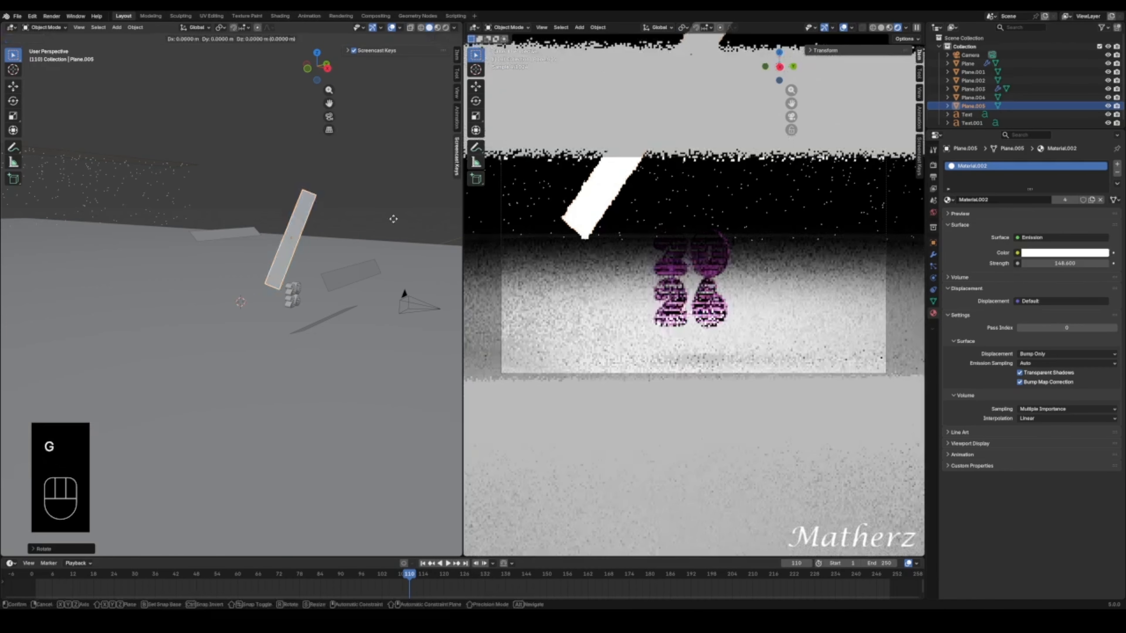
key(y)
click(336, 234)
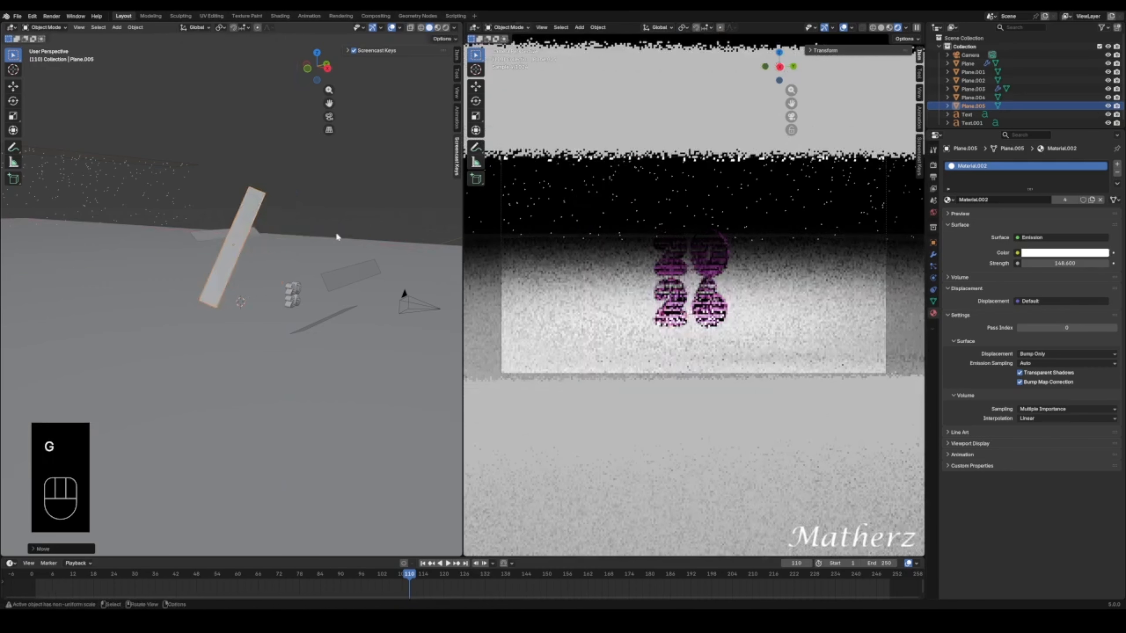
key(g)
middle_drag(336, 235, 353, 268)
click(355, 272)
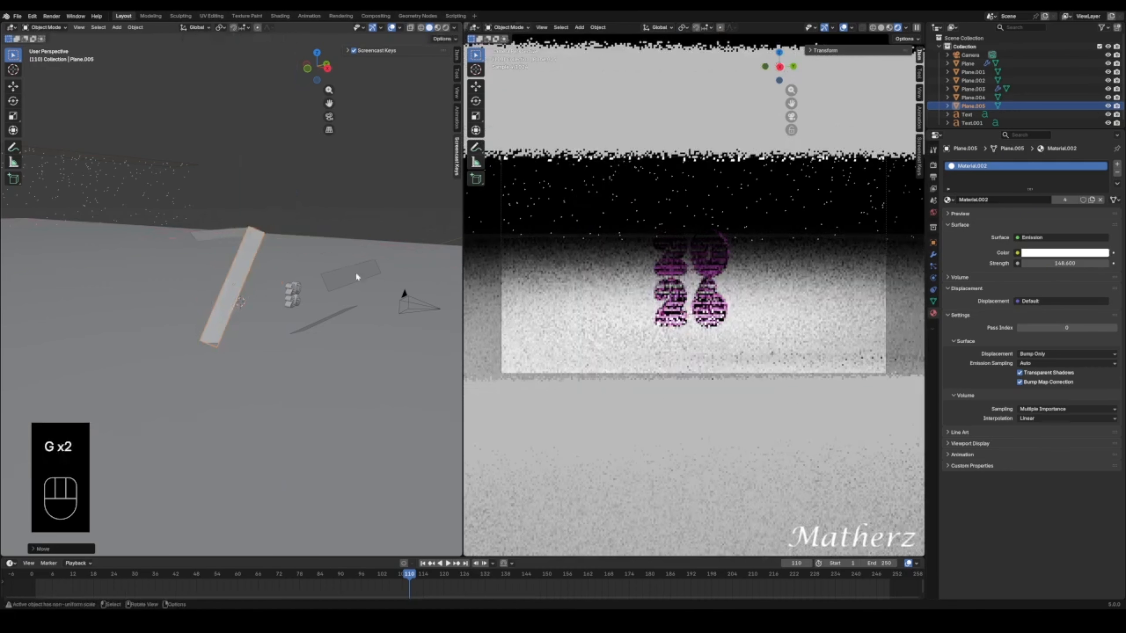
- Set the IOR of the 2026 text's Glass BSDF material to 1.7
click(715, 262)
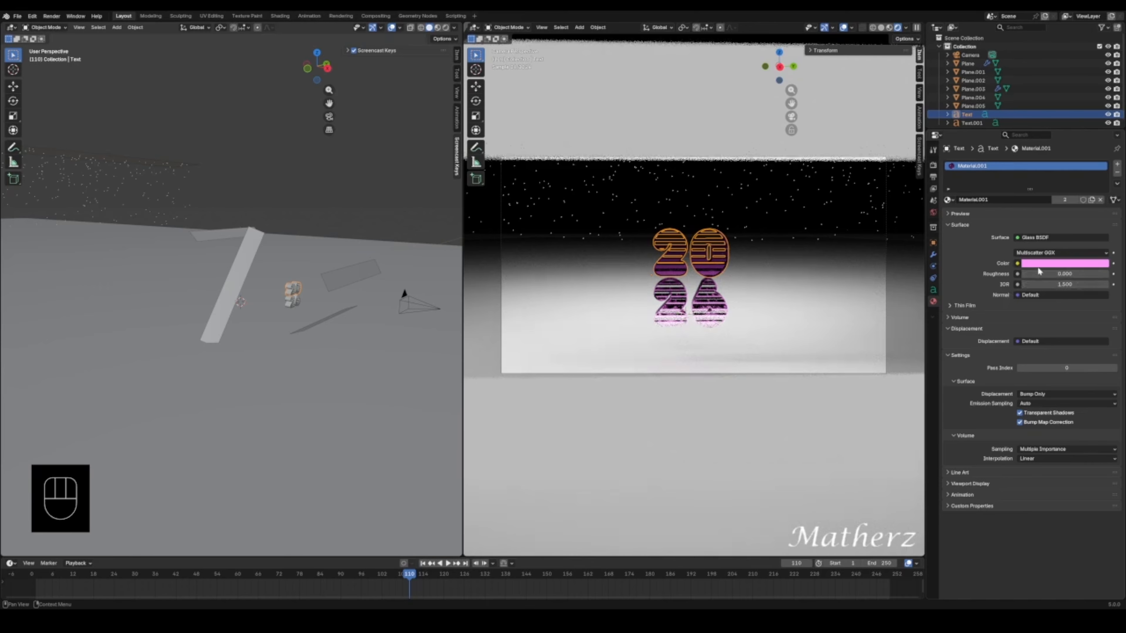
mouse_move(1040, 284)
mouse_down()
mouse_move(1073, 284)
mouse_move(1039, 285)
mouse_move(1051, 285)
mouse_up()
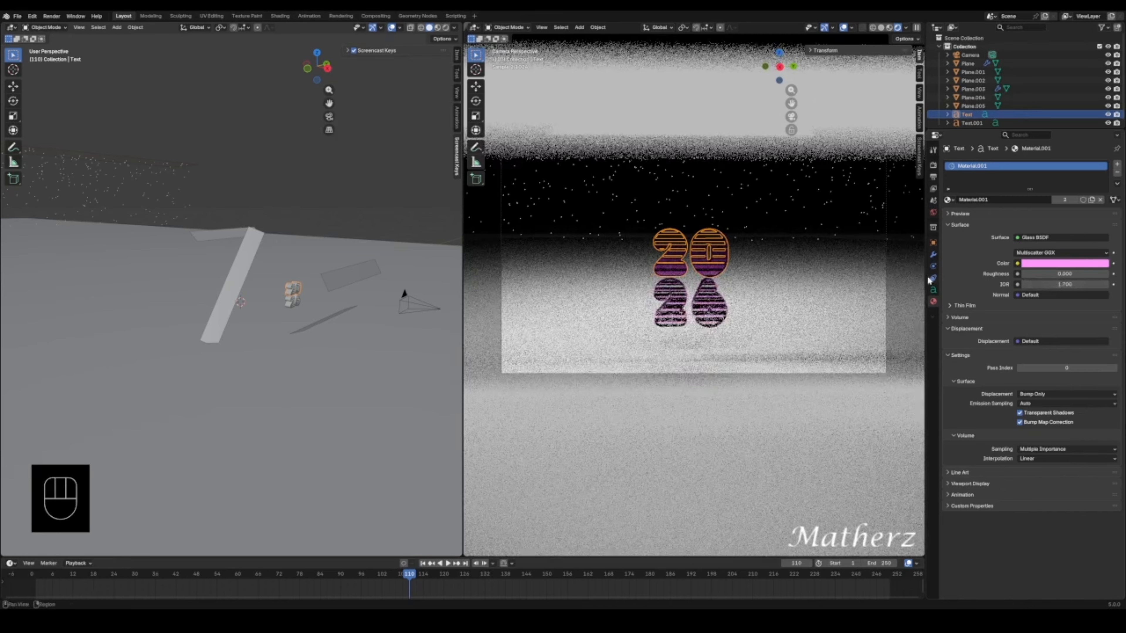
click(780, 219)
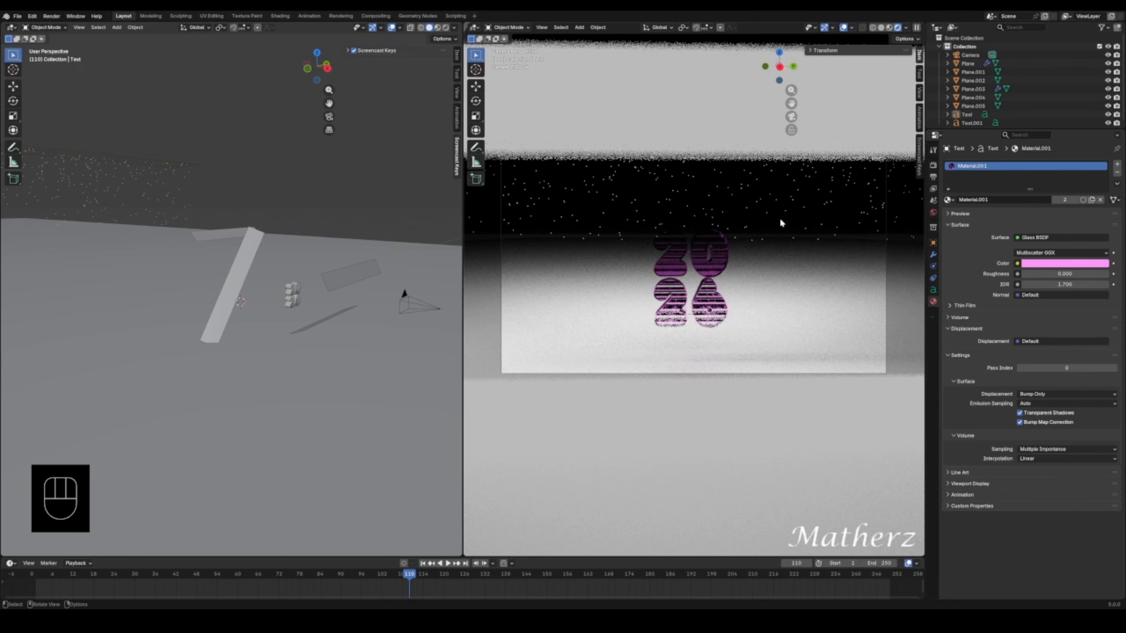
- Darken the ground plane material's base color to mid grey, #7C7C7C
click(788, 265)
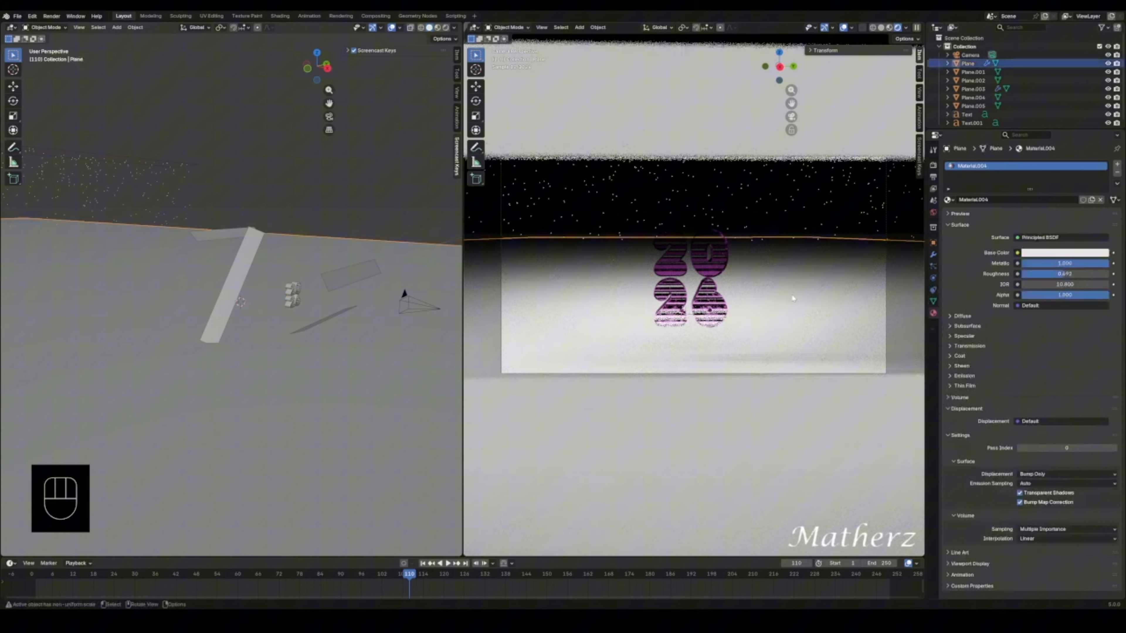
click(1080, 253)
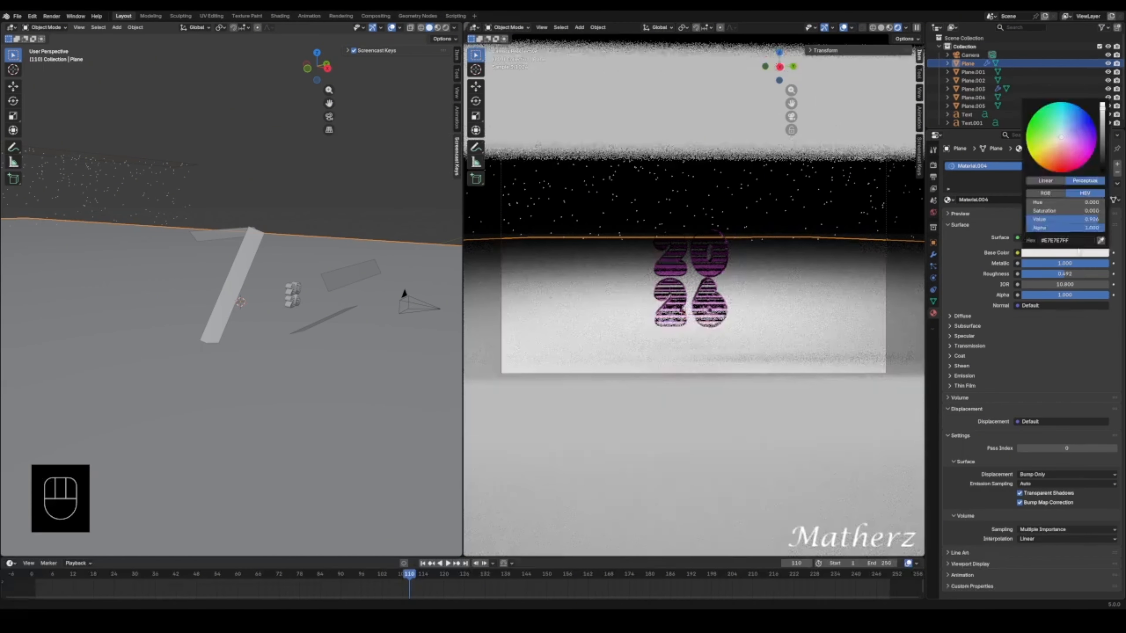
click(1104, 147)
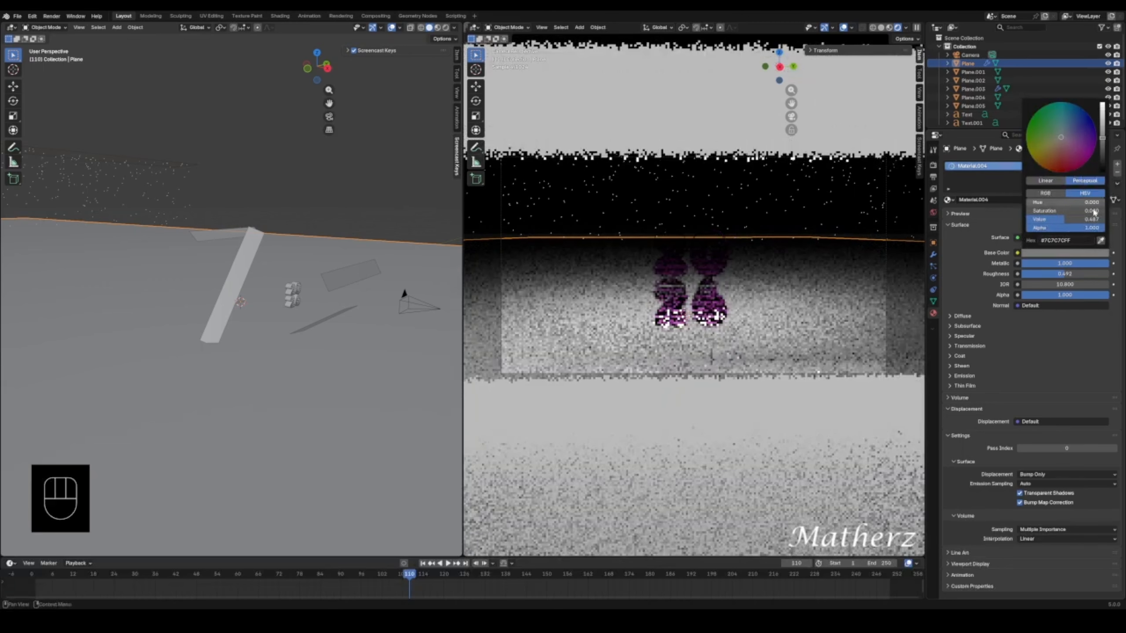
- Raise the roughness of the 2026 text's pink glass material to about 0.15 and deselect the text
click(709, 277)
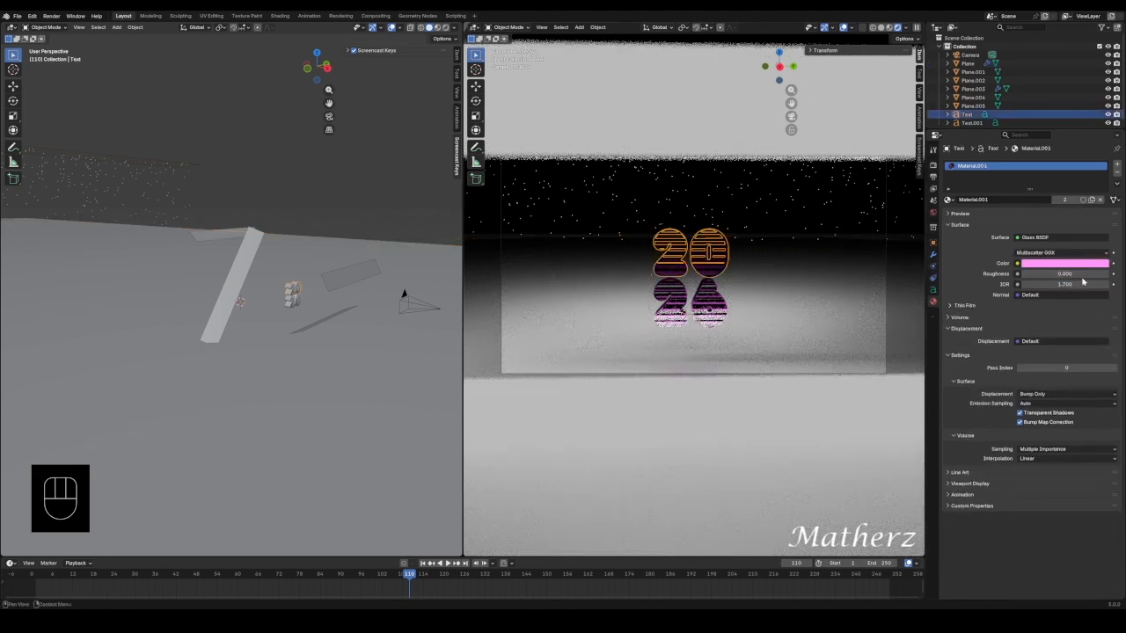
drag(1077, 274, 1090, 273)
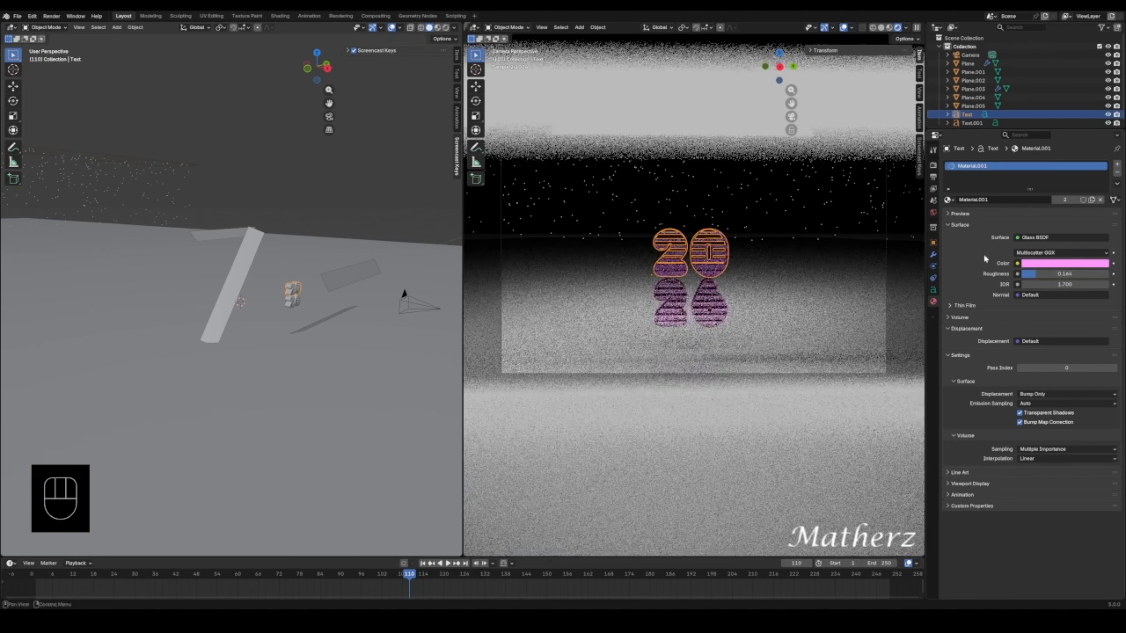
click(853, 211)
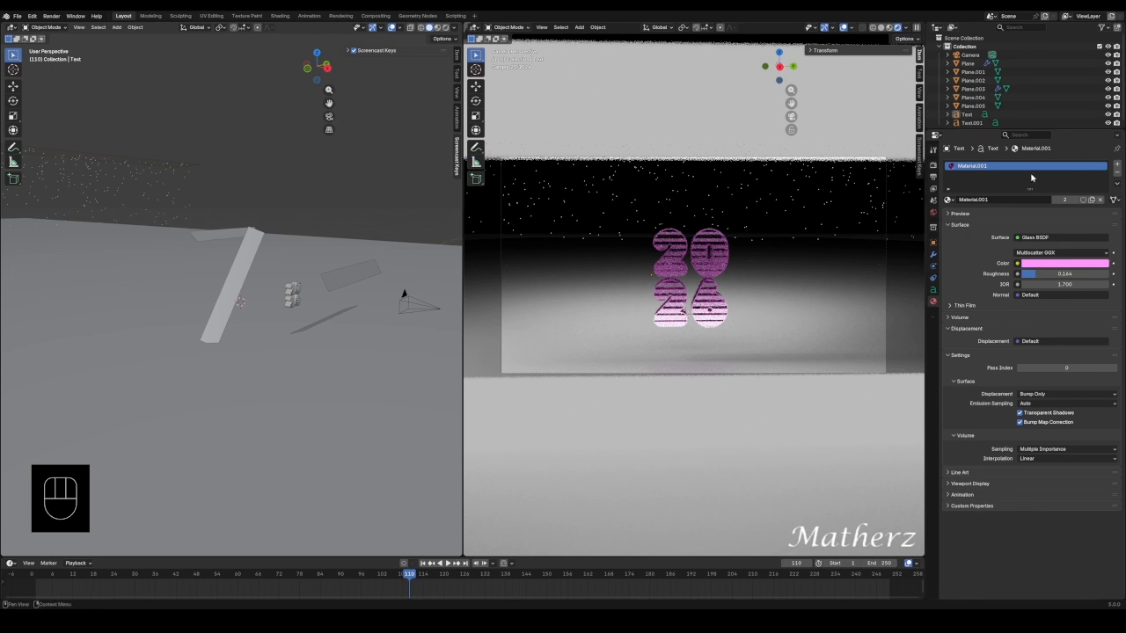
click(933, 267)
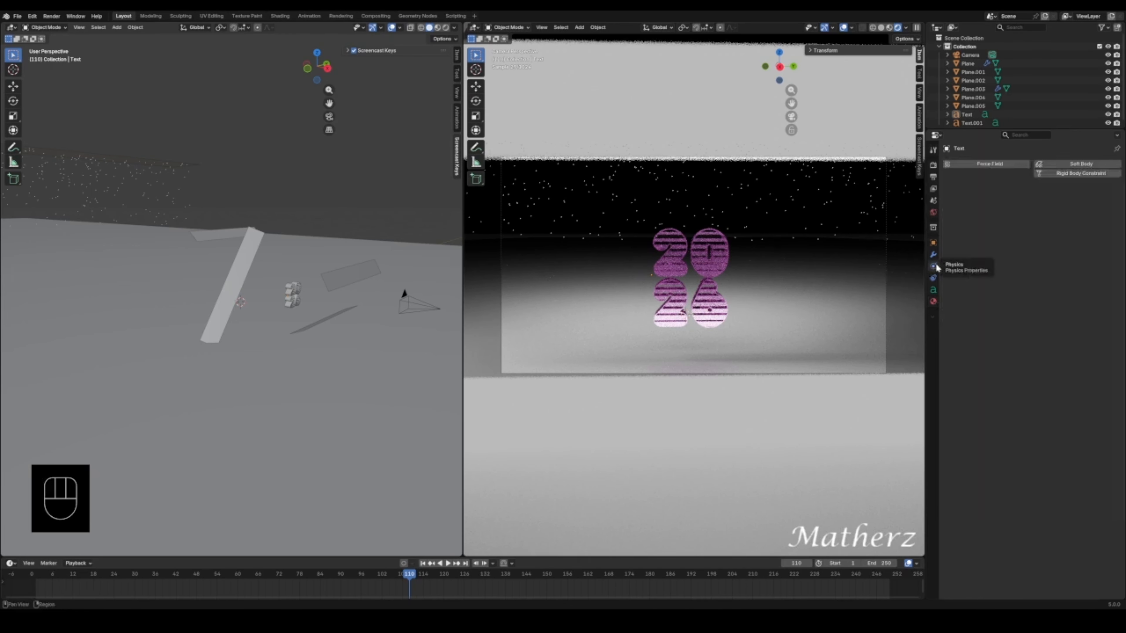
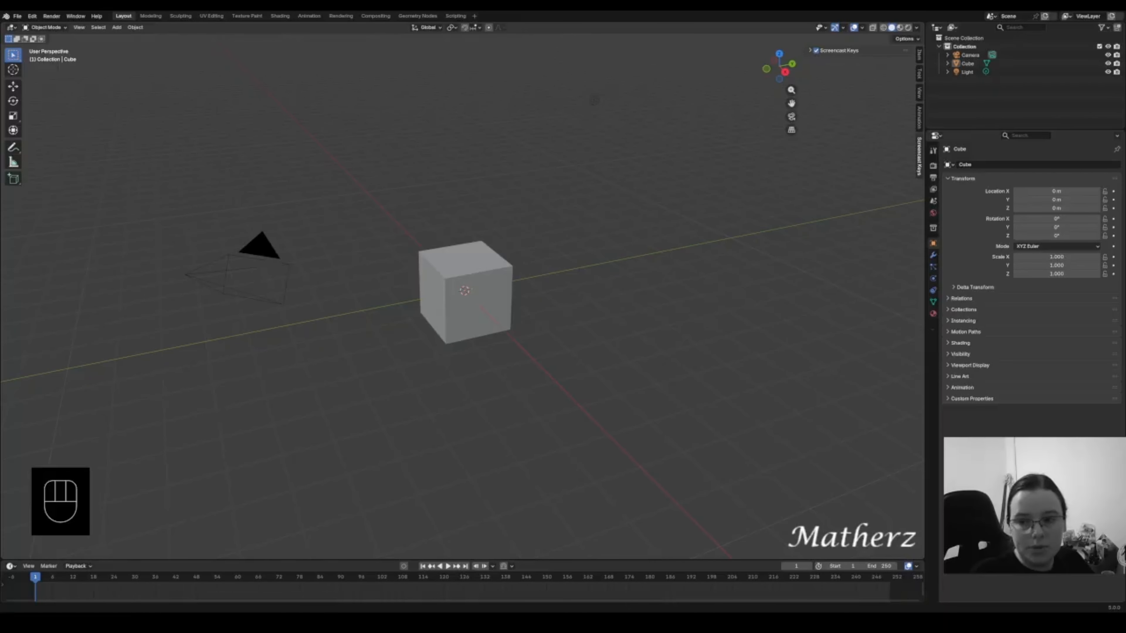
- Delete the default cube from the new scene and set the render engine to Cycles
click(480, 259)
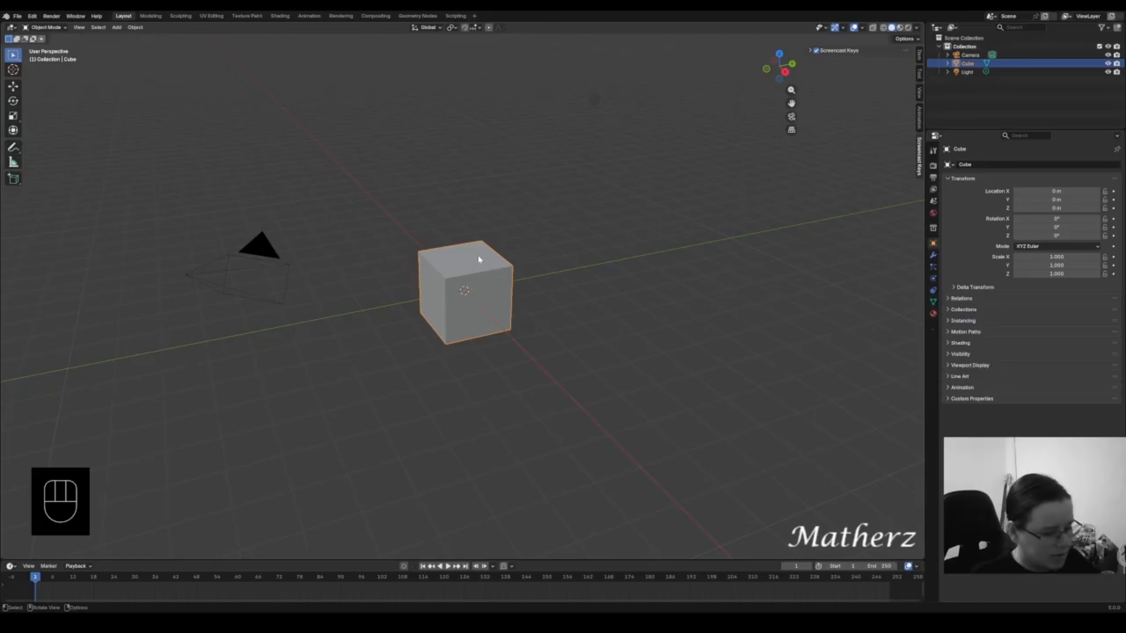
key(Delete)
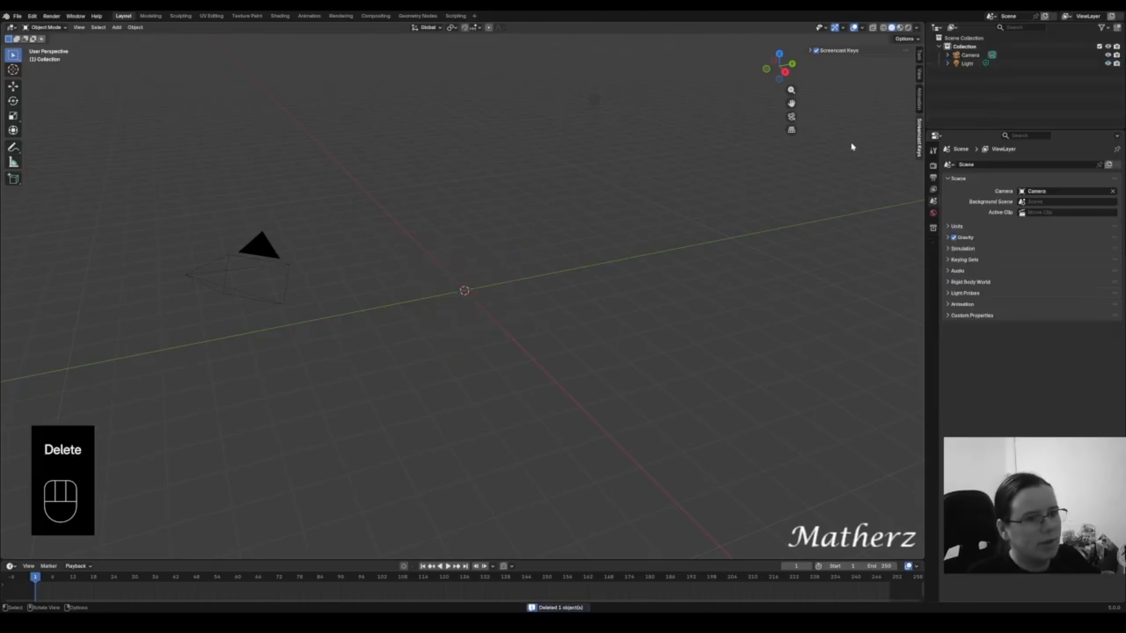
click(933, 168)
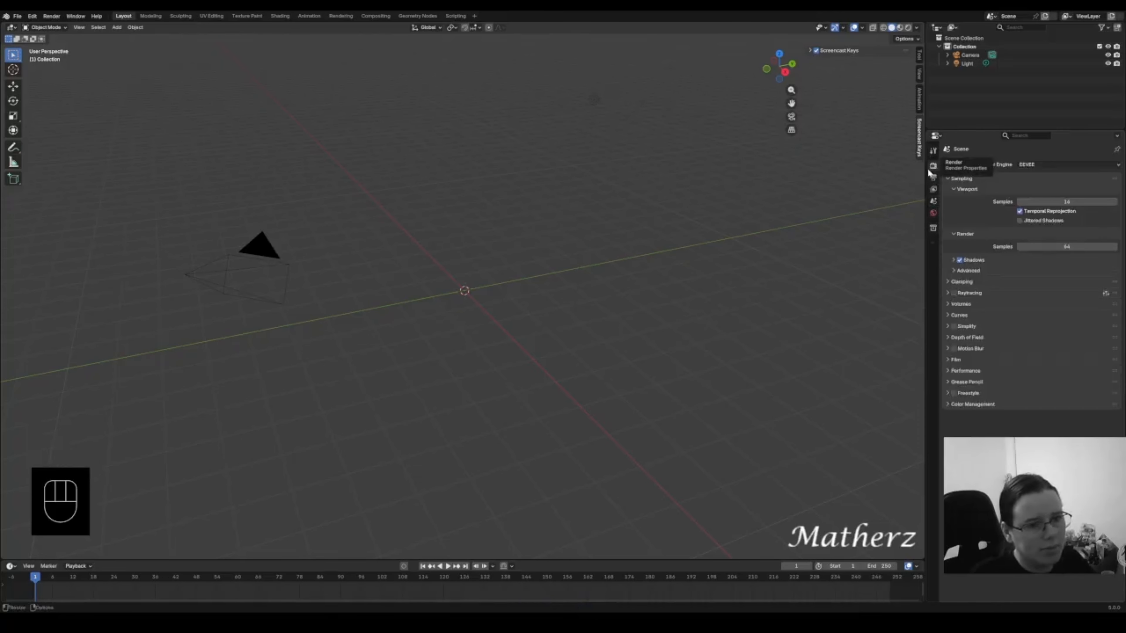
click(1050, 166)
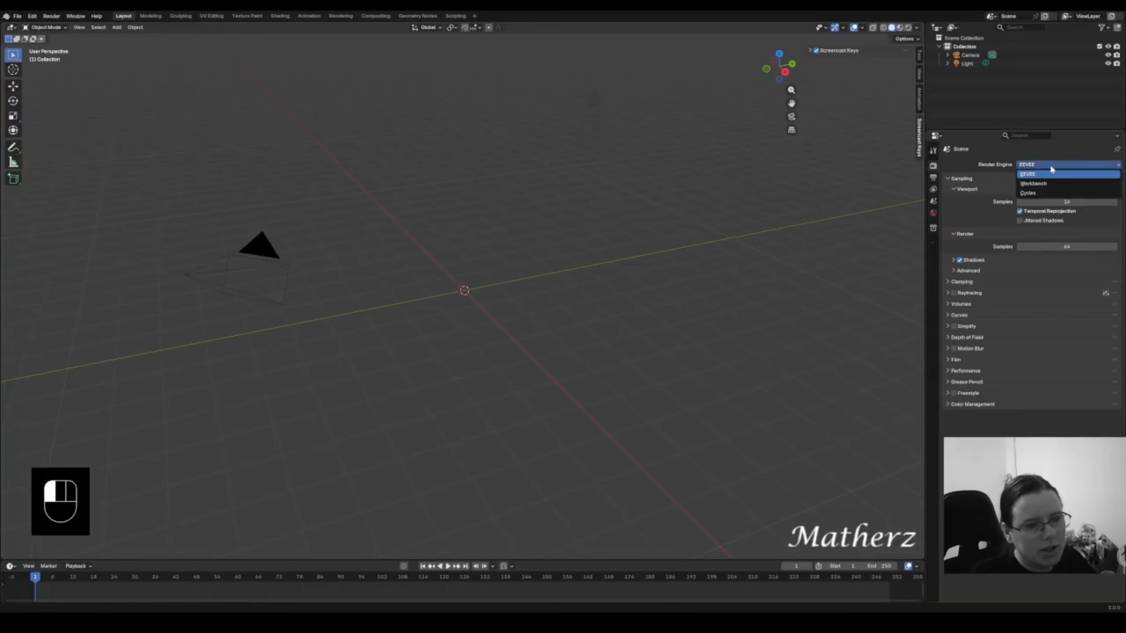
click(1049, 193)
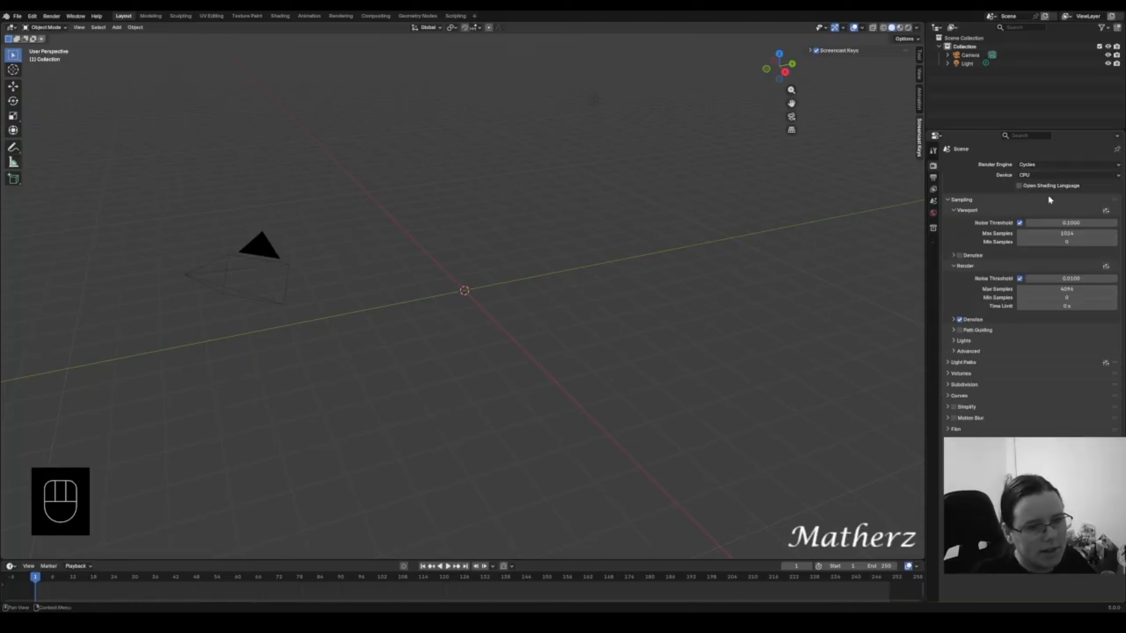
- Add a mesh circle at the origin and scale it up to about 2.02, roughly 4.03 m across
click(117, 27)
mouse_move(137, 40)
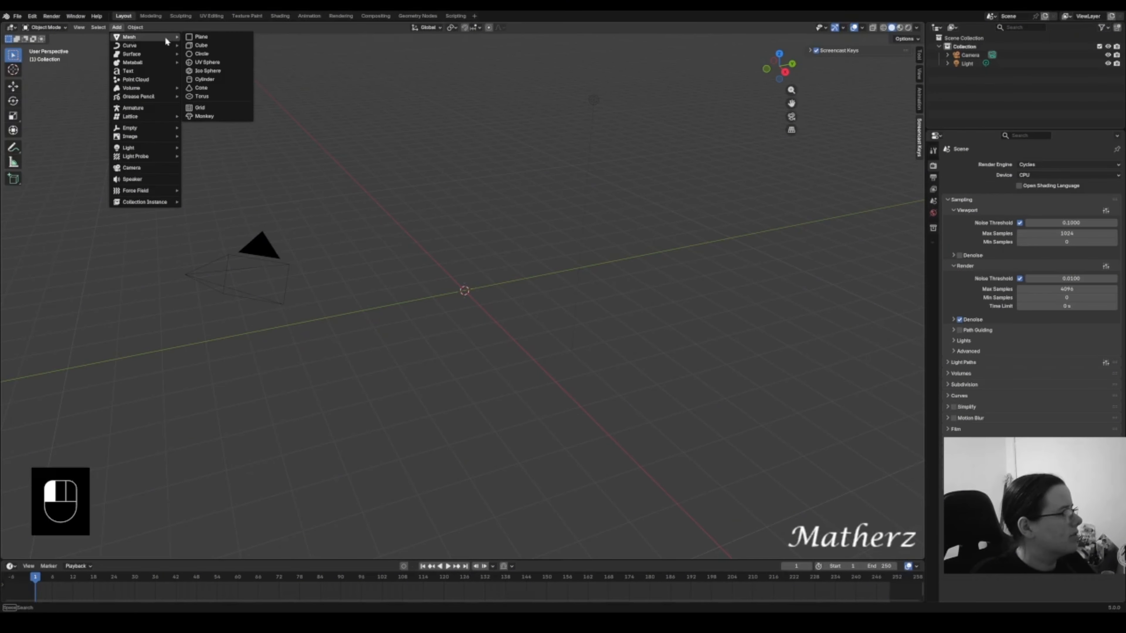
click(234, 53)
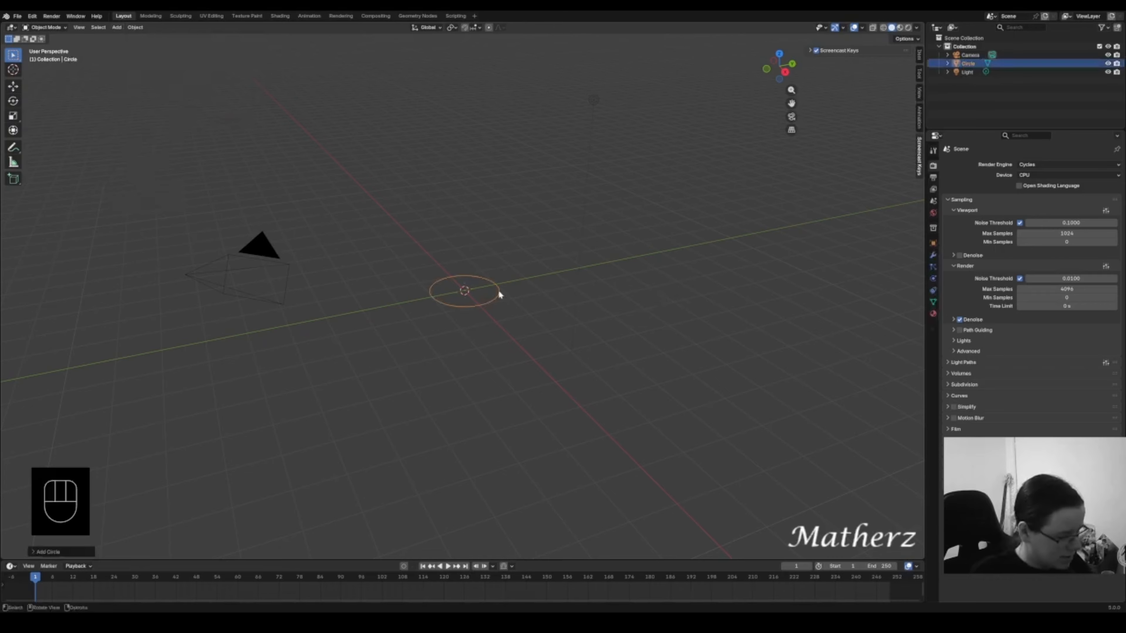
scroll(519, 338, up, 4)
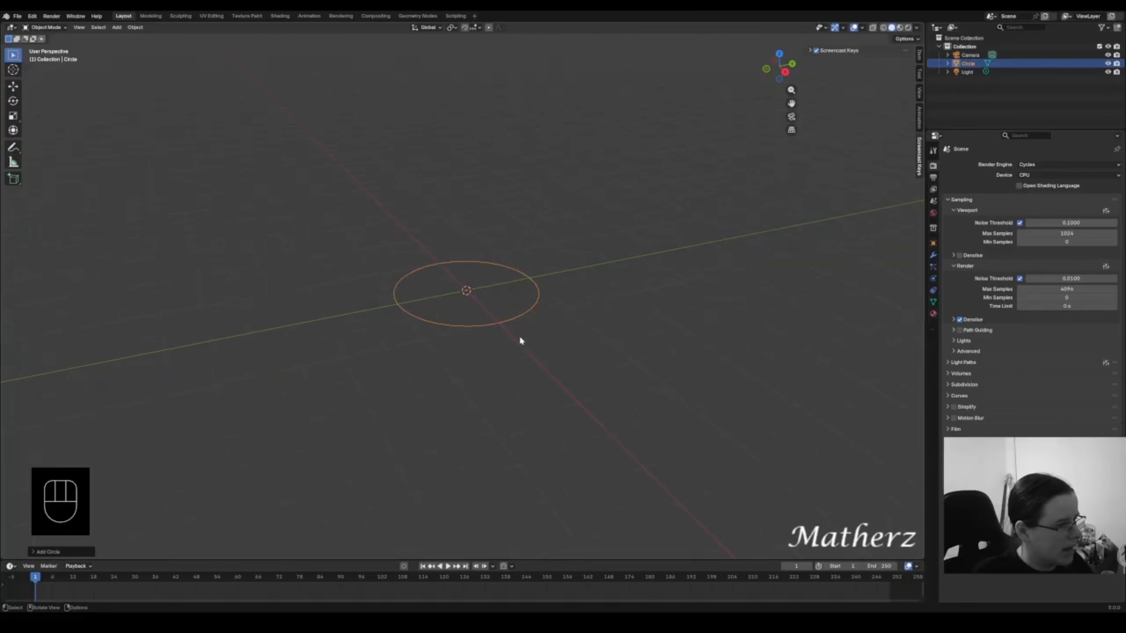
key(s)
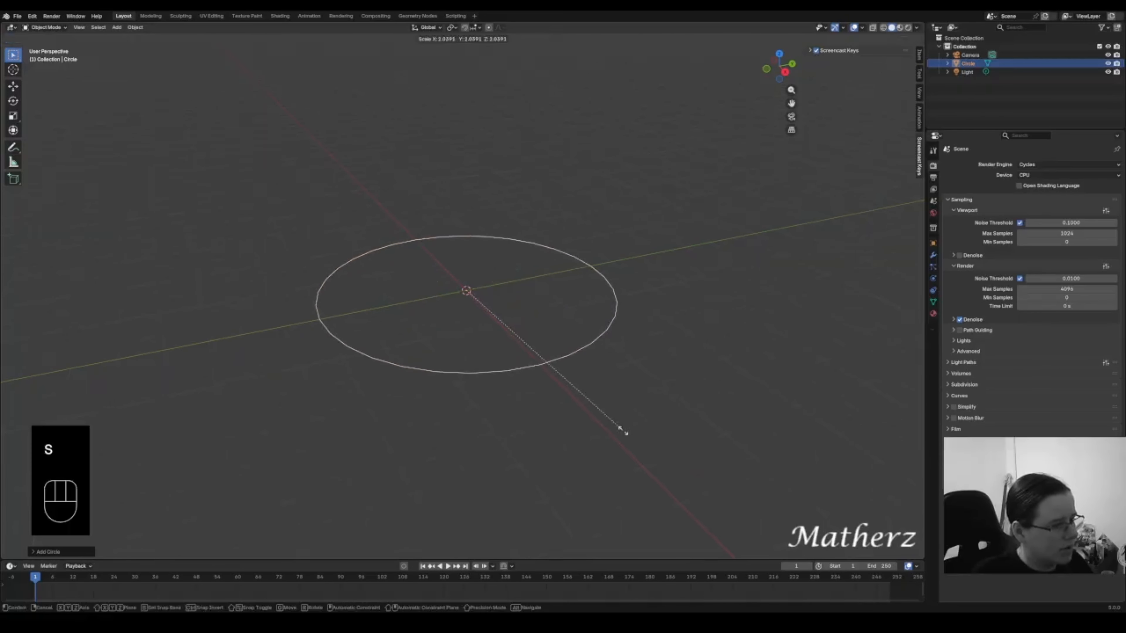
click(621, 428)
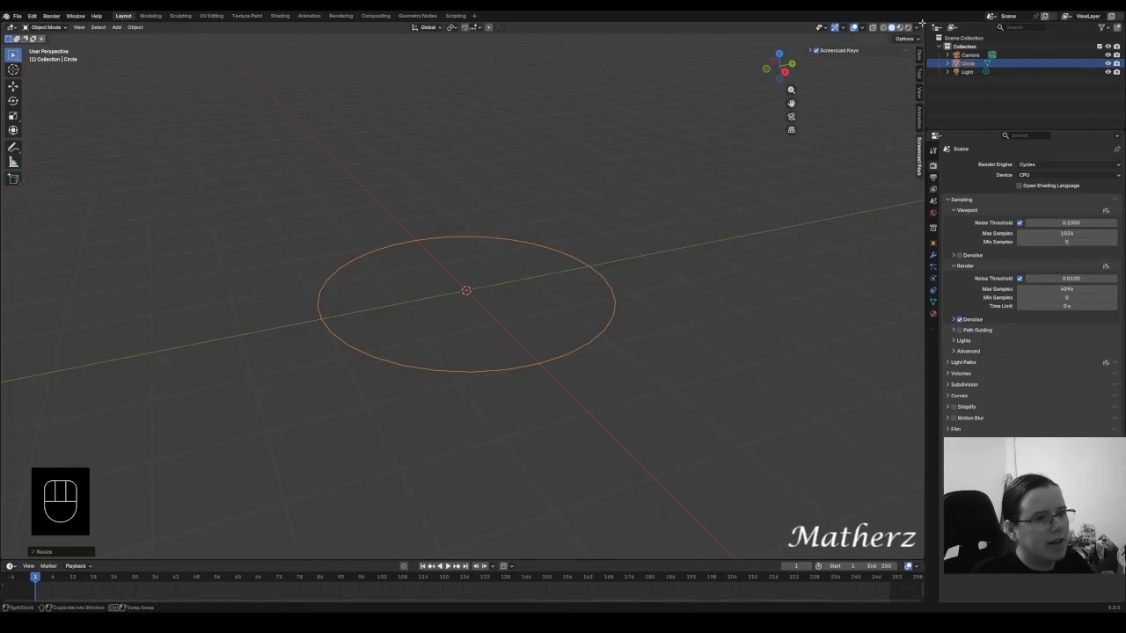
- Split the 3D viewport into two side-by-side views and set one of them to front orthographic
drag(923, 23, 458, 98)
click(328, 245)
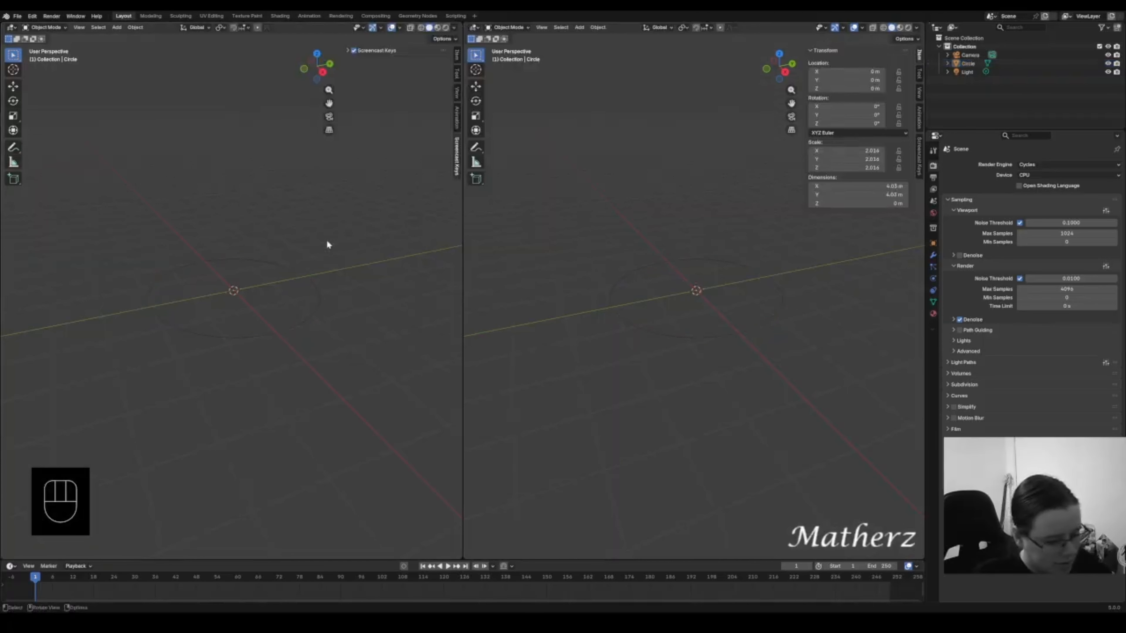
key(KP_1)
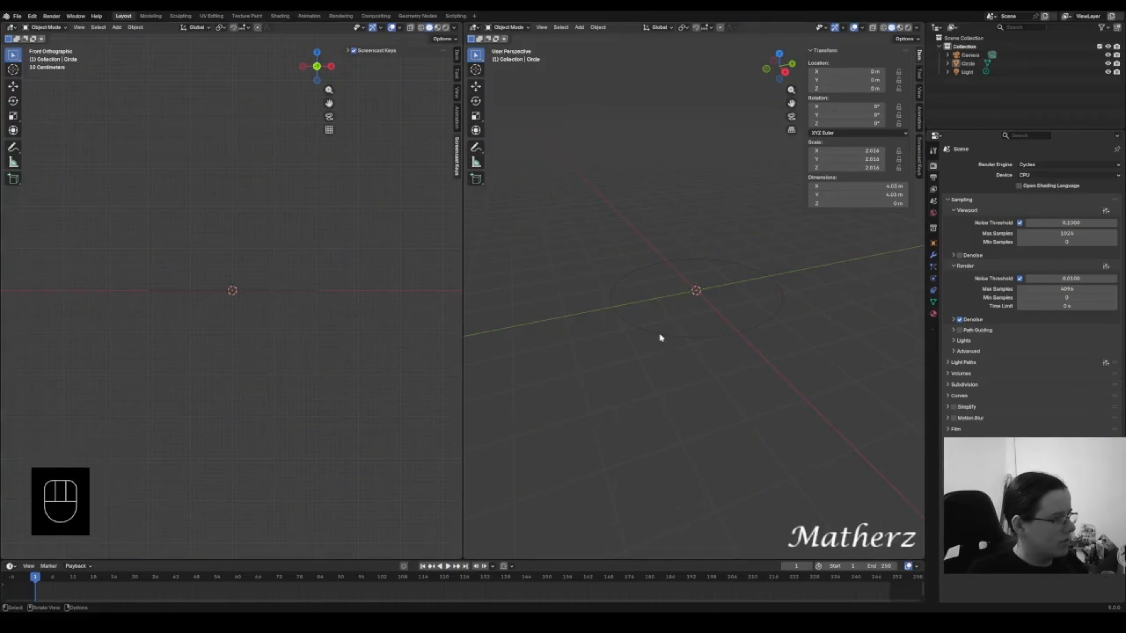
- Widen the perspective view's area and fill the circle with a face in Edit Mode
click(673, 337)
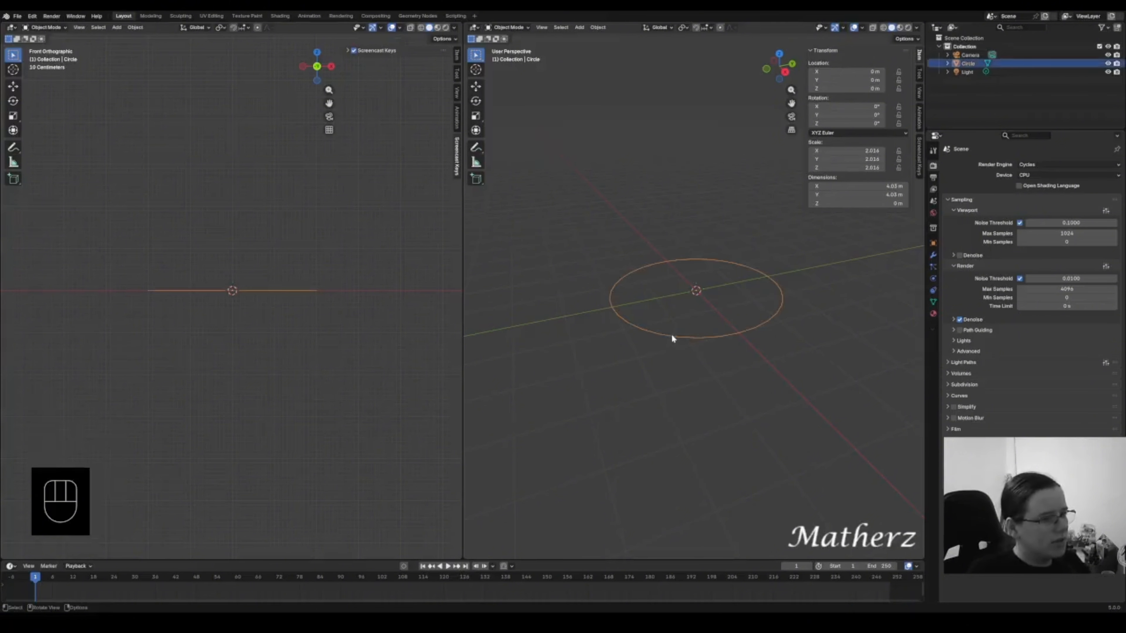
click(508, 28)
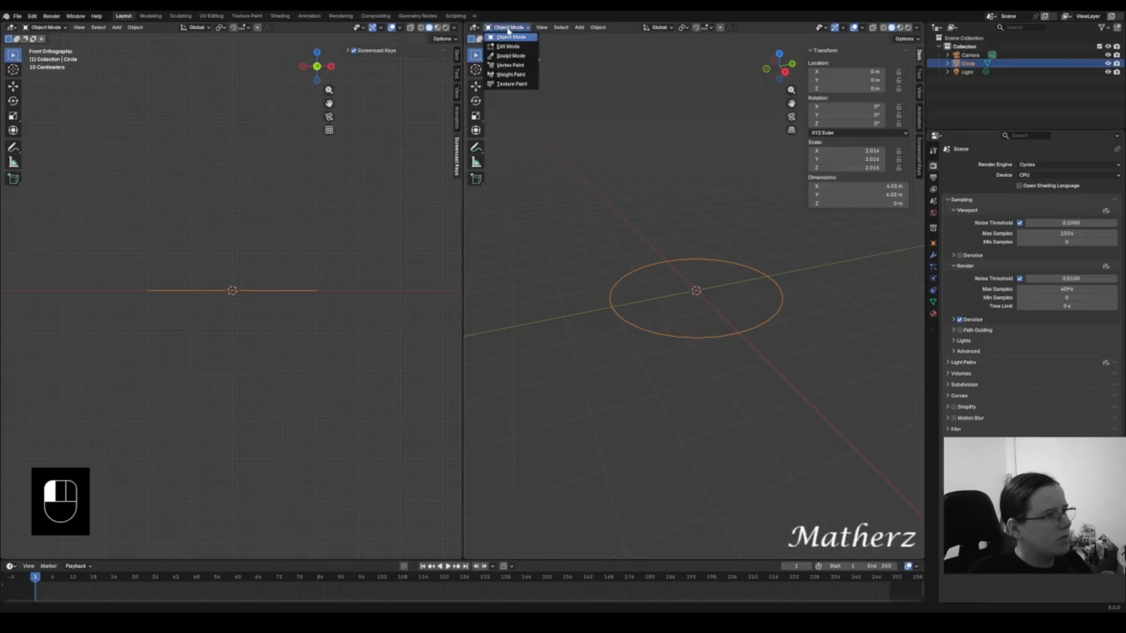
click(509, 46)
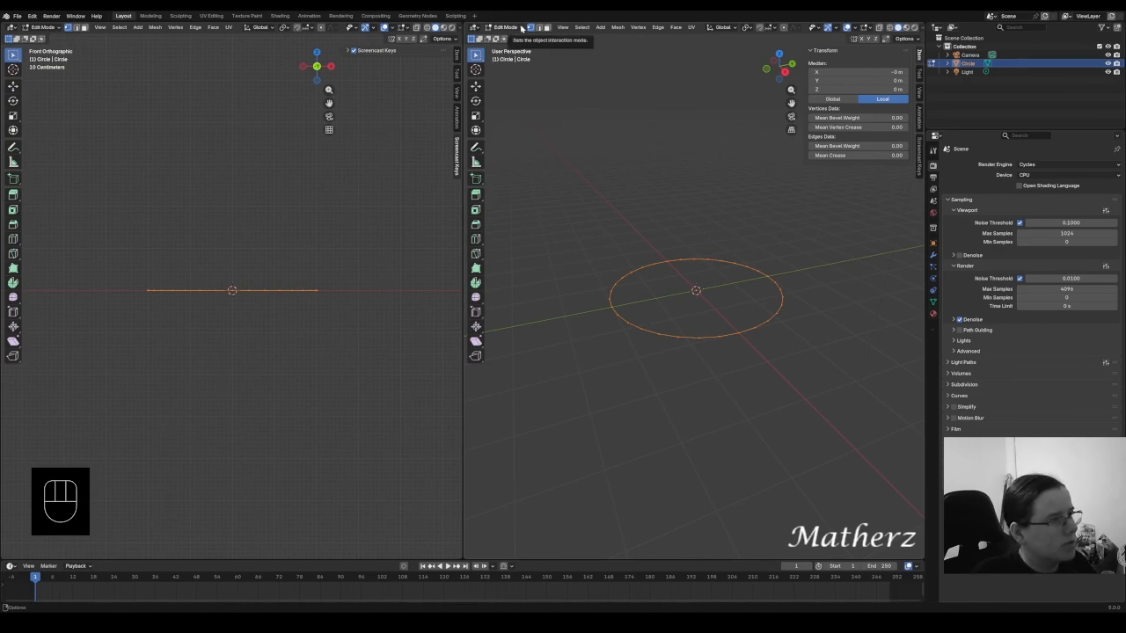
scroll(787, 381, up, 2)
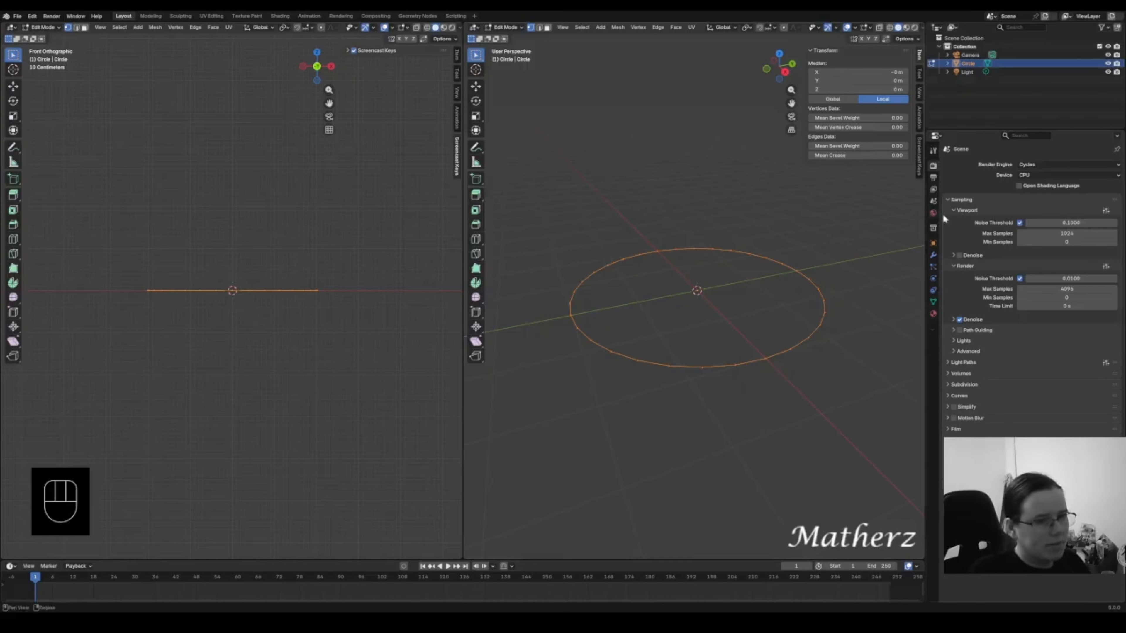
drag(927, 195, 1064, 196)
click(948, 50)
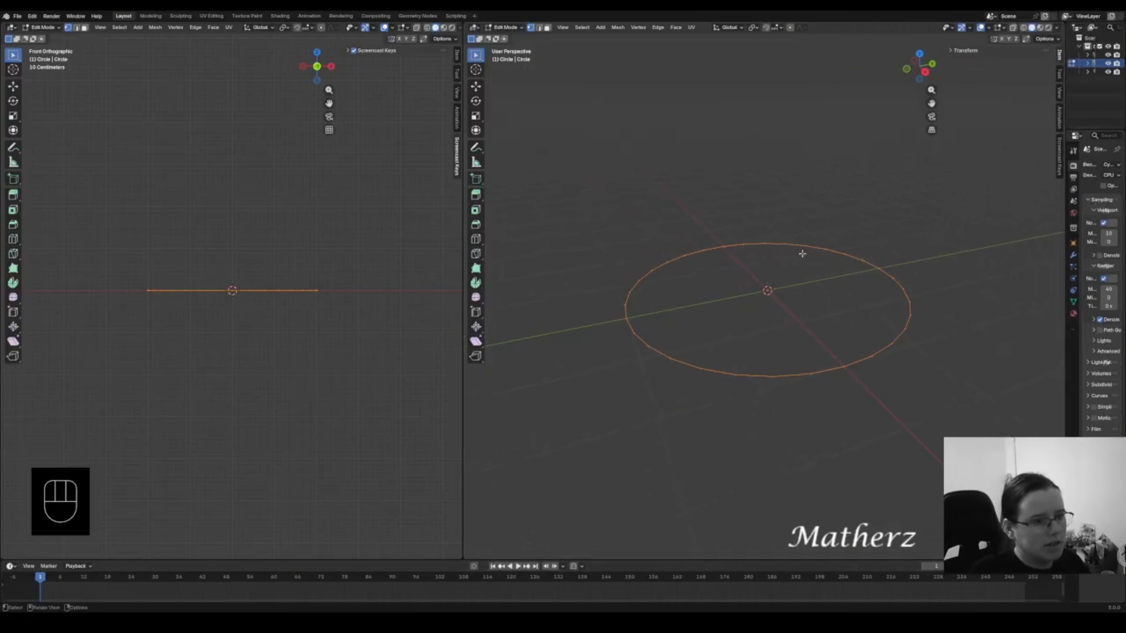
key(f)
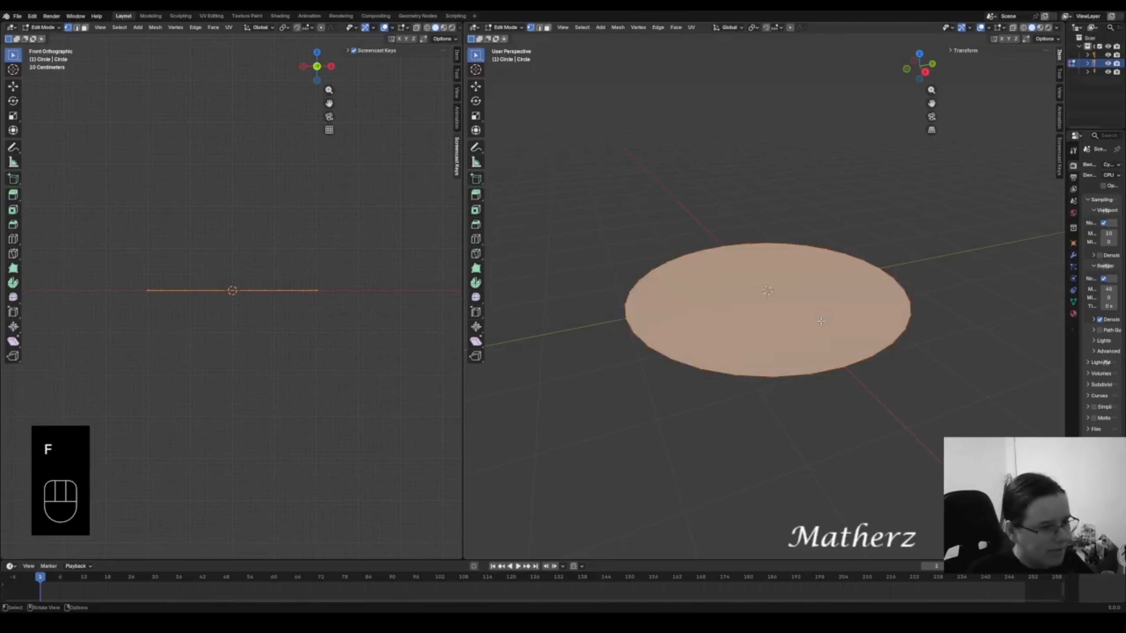
- Extrude the circle's face about 0.05 m up along Z and scale the new top face outward to about 1.03
scroll(309, 329, up, 3)
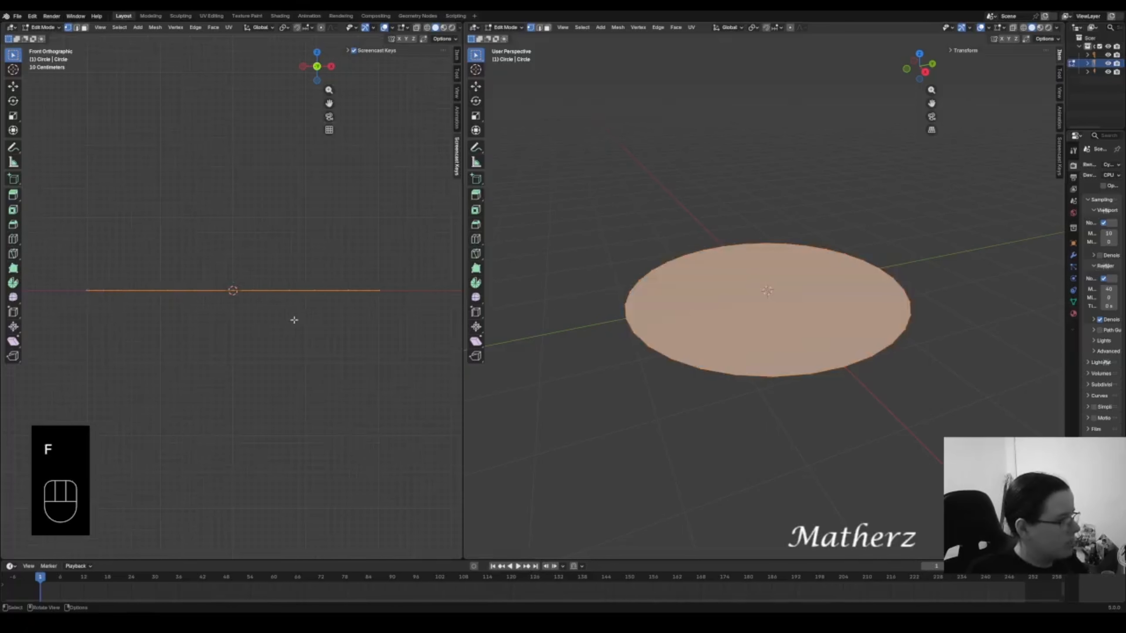
key(e)
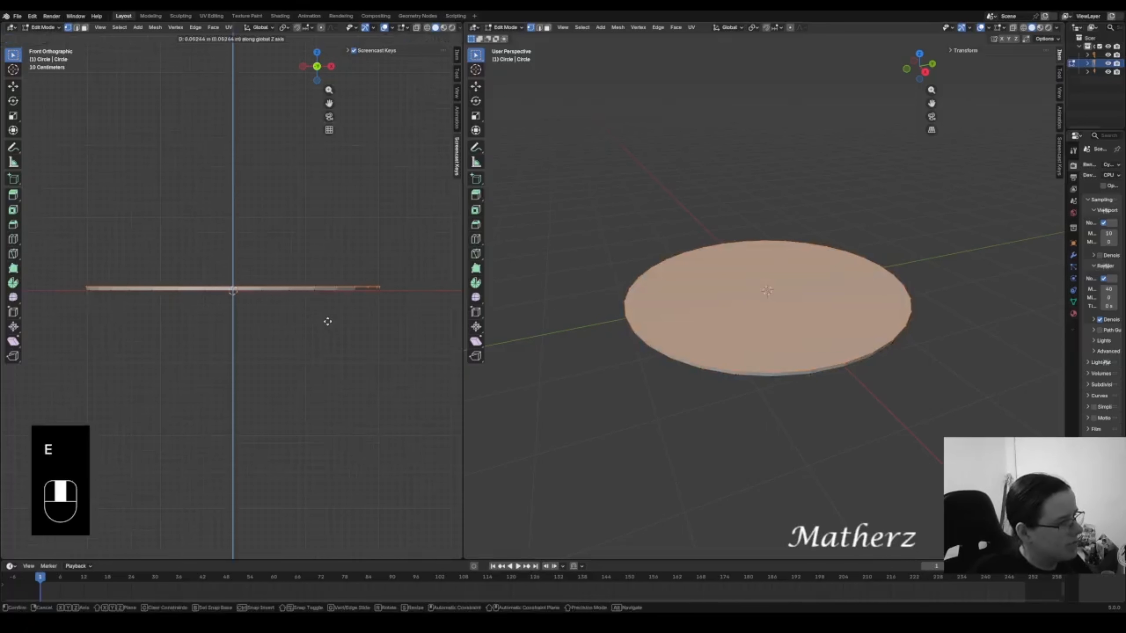
click(327, 322)
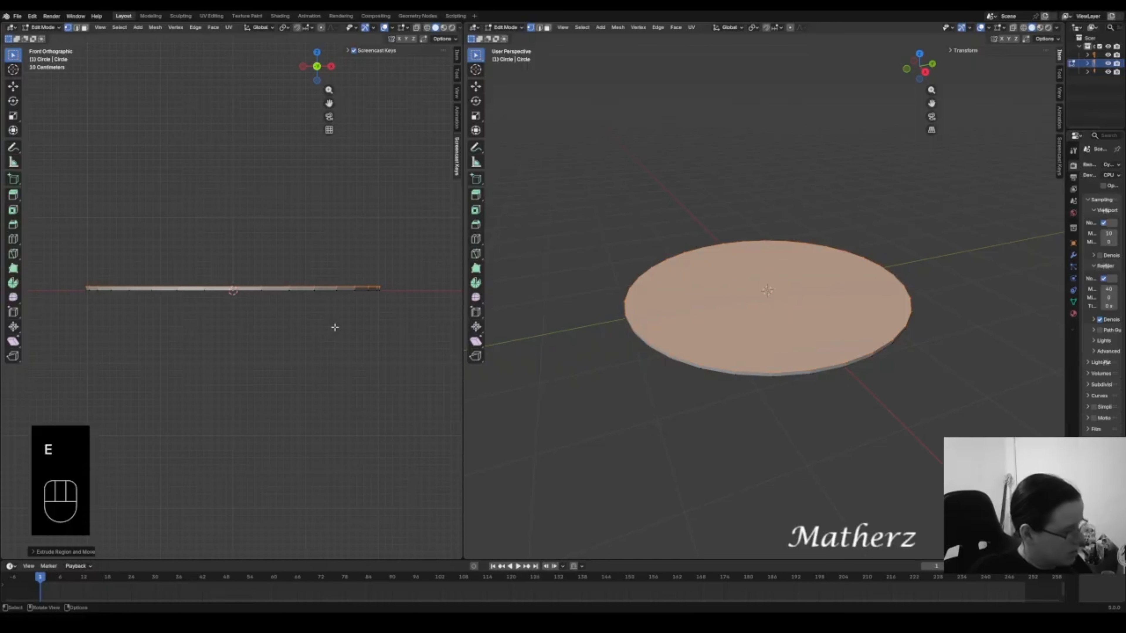
key(s)
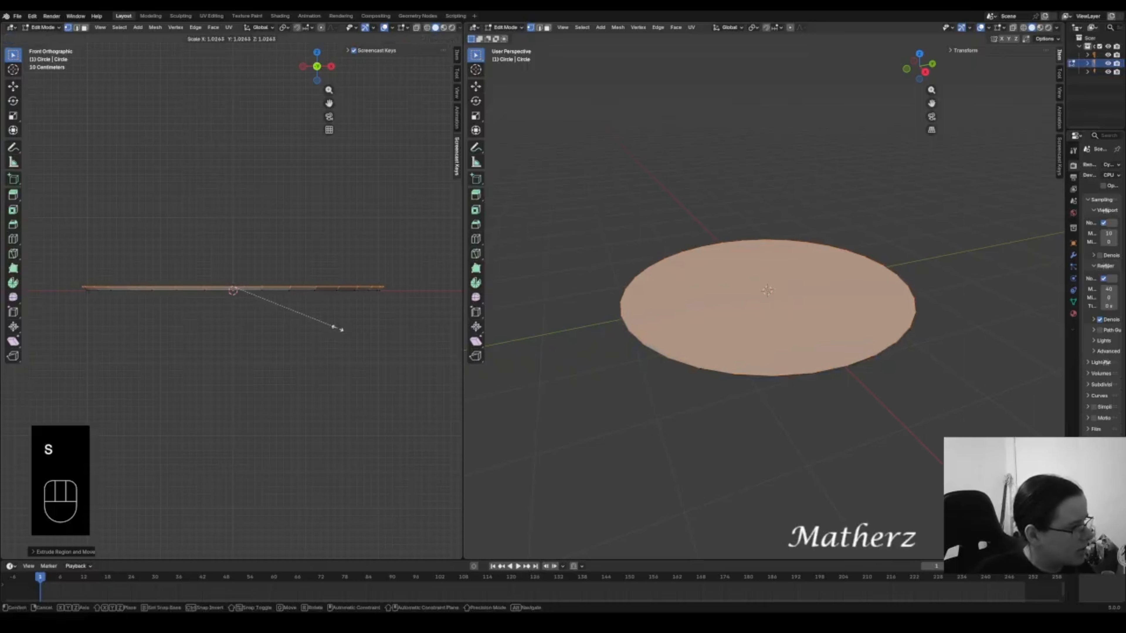
click(327, 318)
- Extrude the disc's top face a further 0.09 m or so straight up along Z and enlarge it very slightly
key(e)
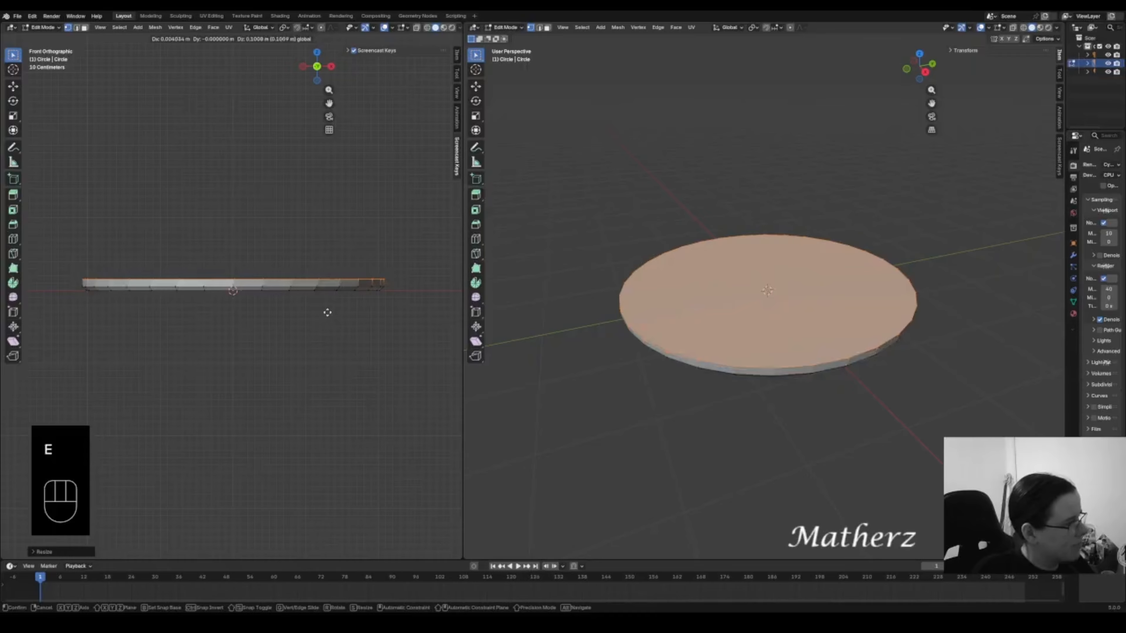
middle_click(328, 313)
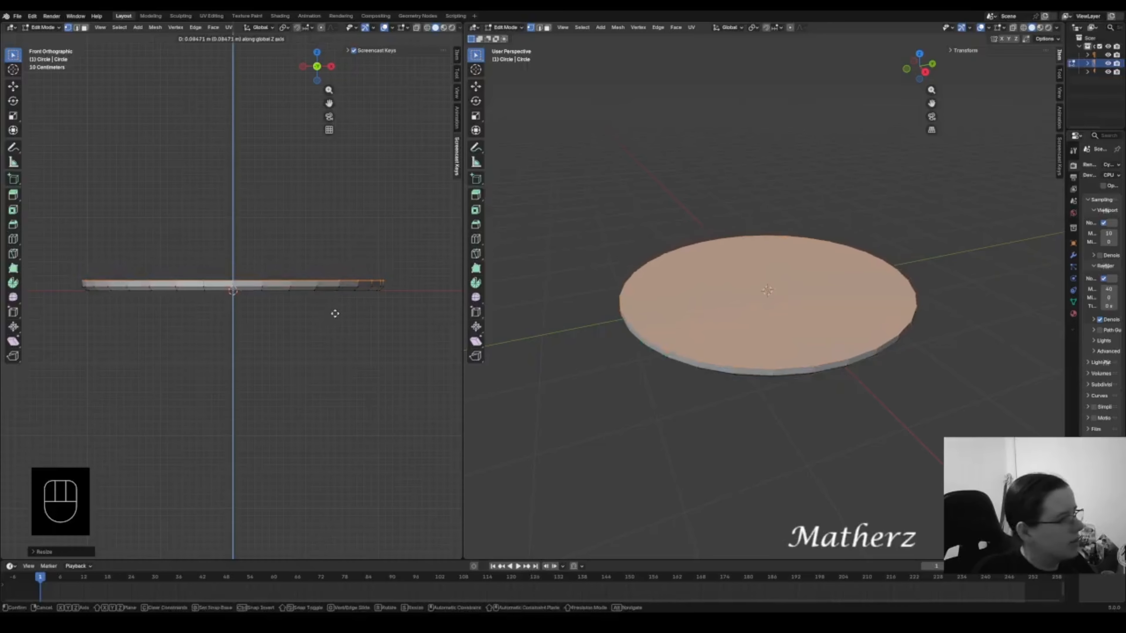
middle_click(336, 315)
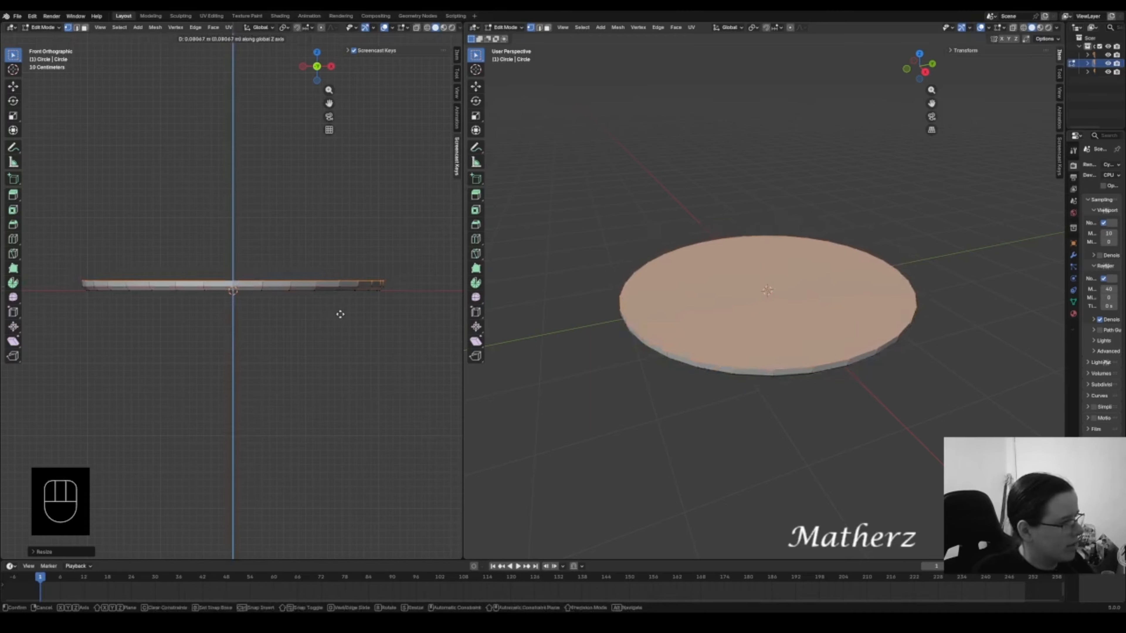
click(340, 314)
key(s)
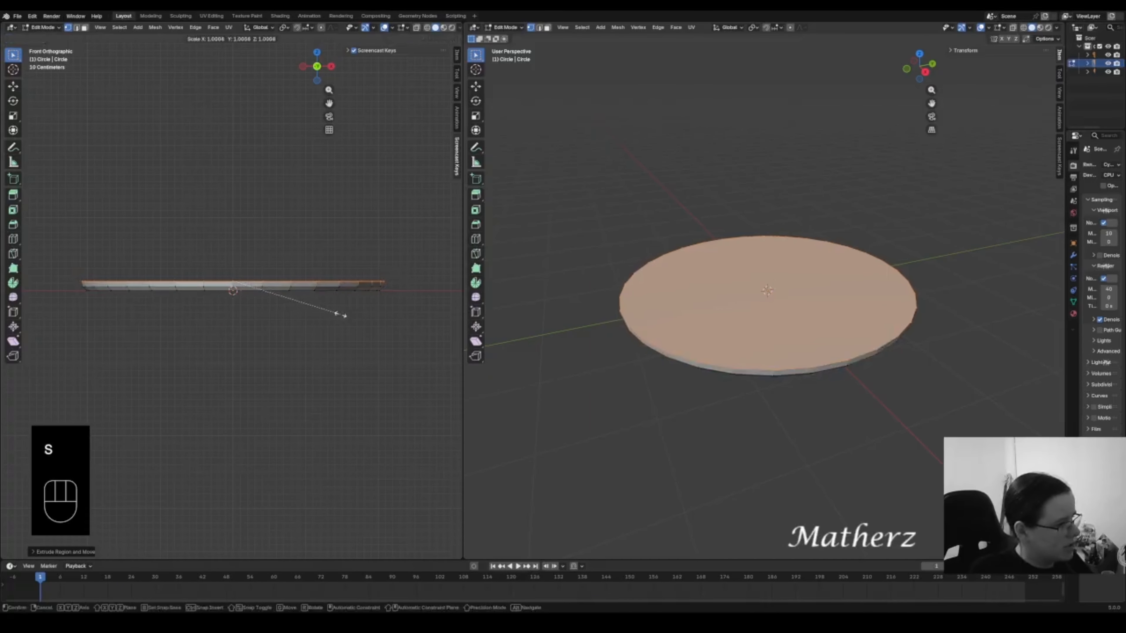
click(341, 315)
- Extrude the disc's top face a small amount upward and scale it outward by about 1.02 to flare the rim
key(e)
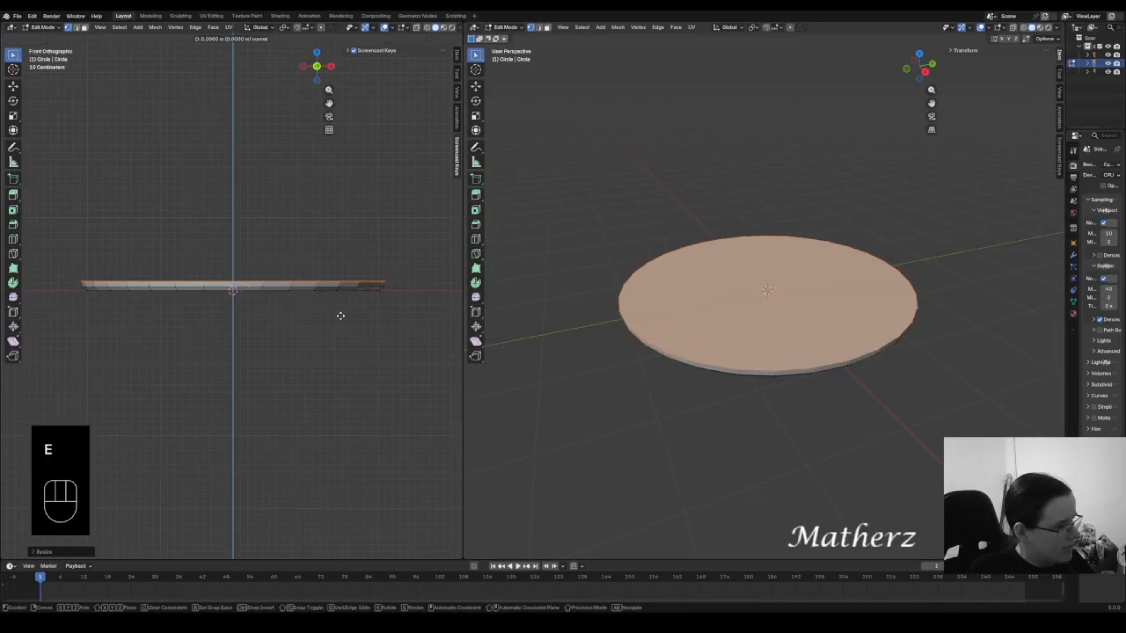
click(341, 313)
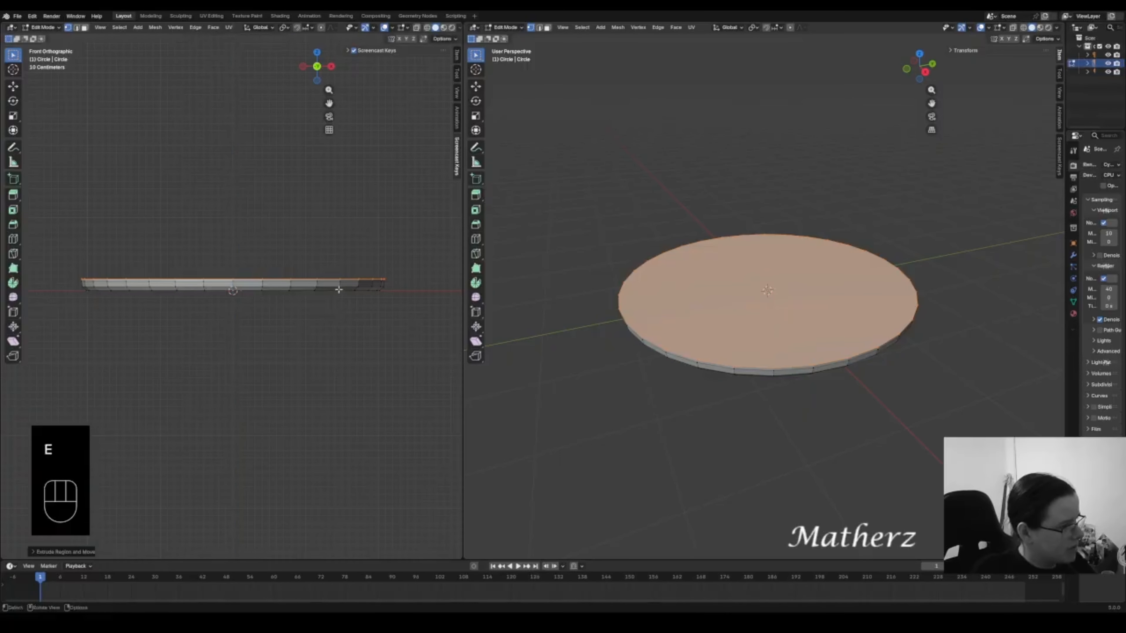
scroll(339, 287, up, 5)
shift+middle_drag(304, 229, 458, 228)
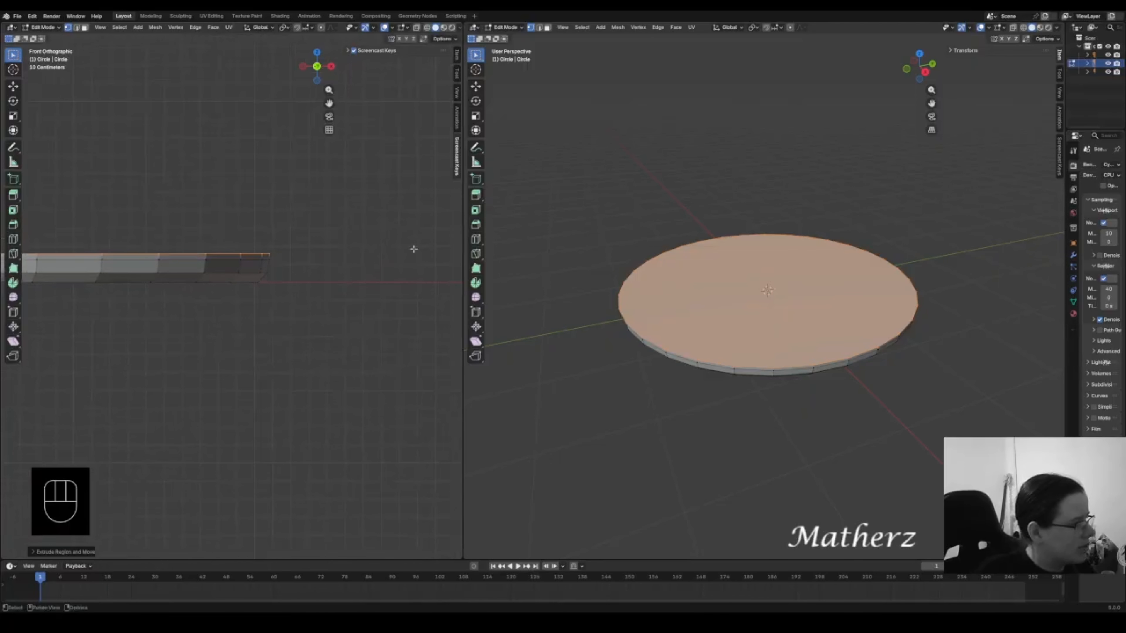
scroll(298, 254, up, 2)
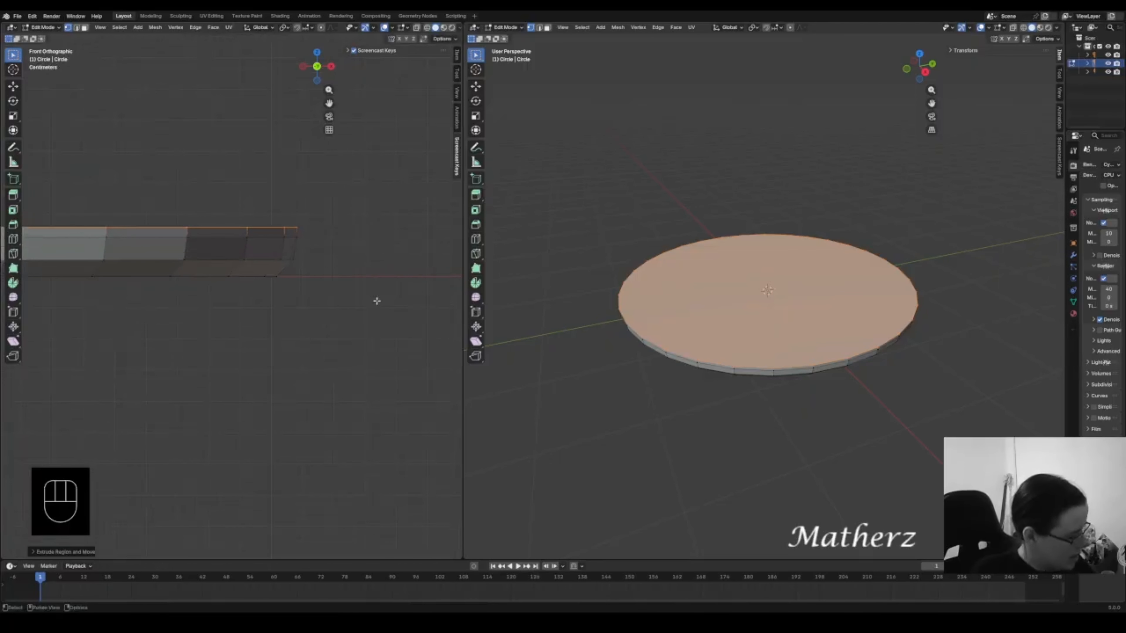
key(s)
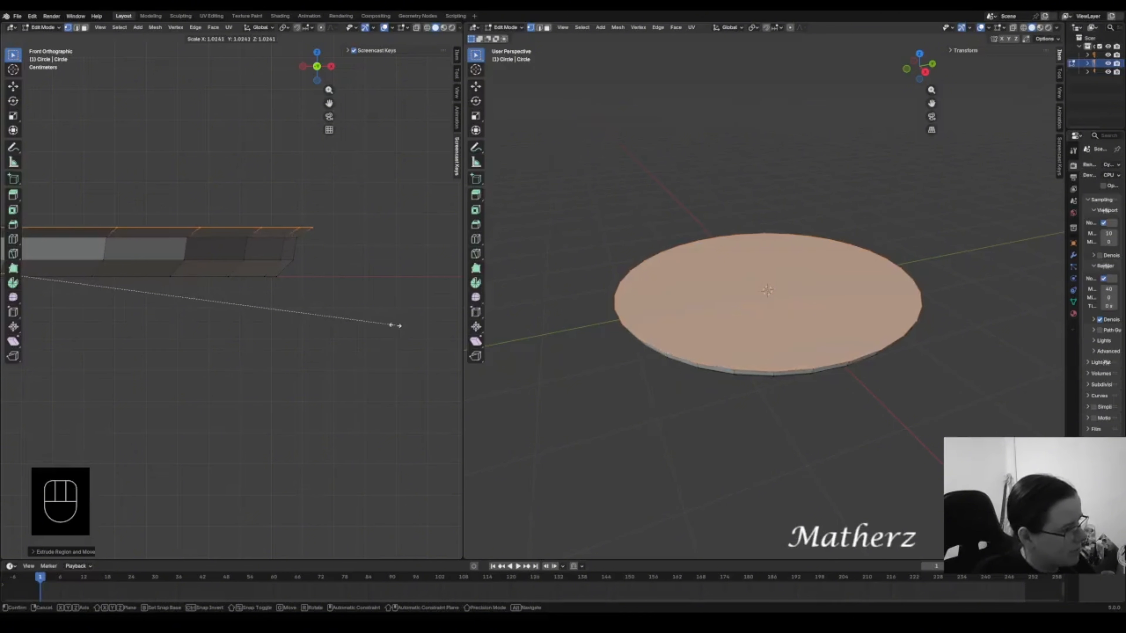
click(390, 325)
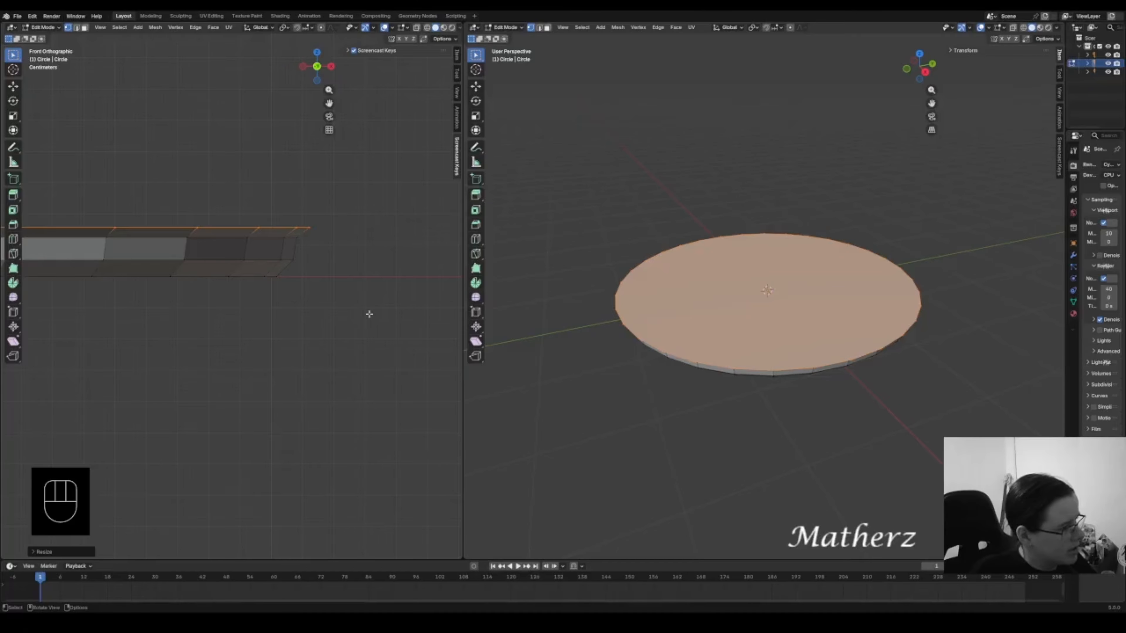
- Extrude the disc's top face in place and scale it outward to form a broad flat ring beyond the rim
key(e)
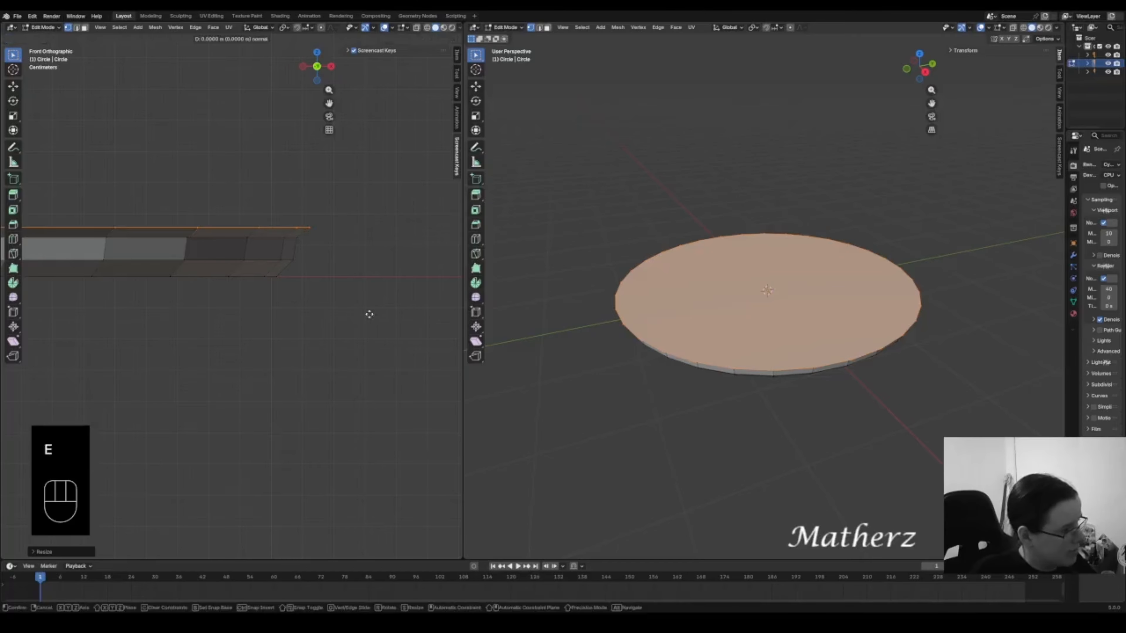
click(369, 314)
key(s)
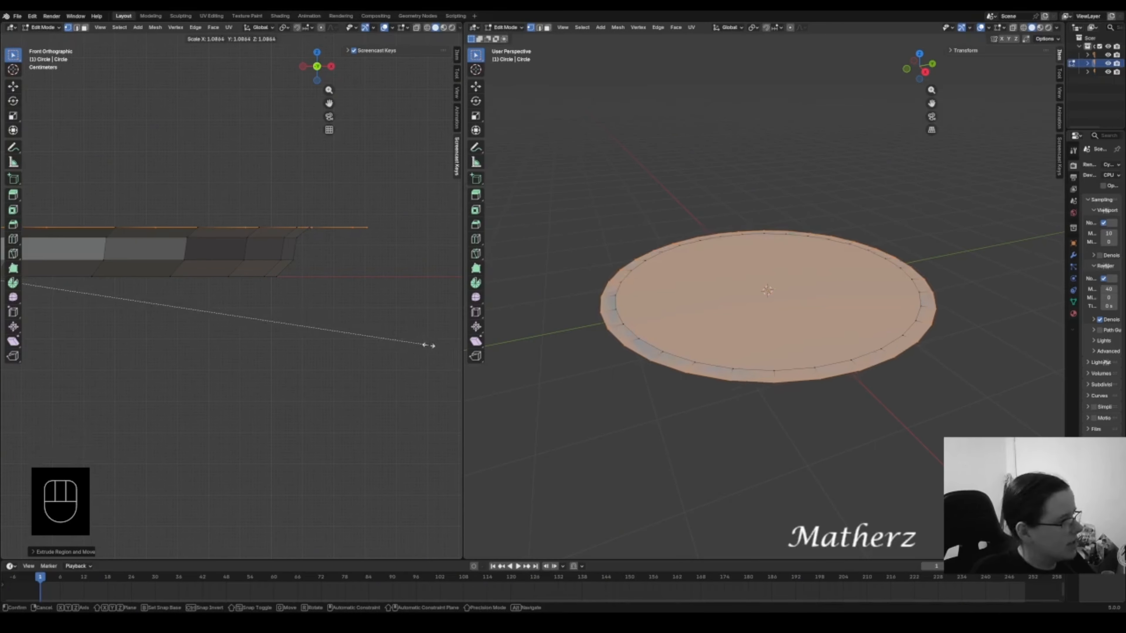
click(68, 387)
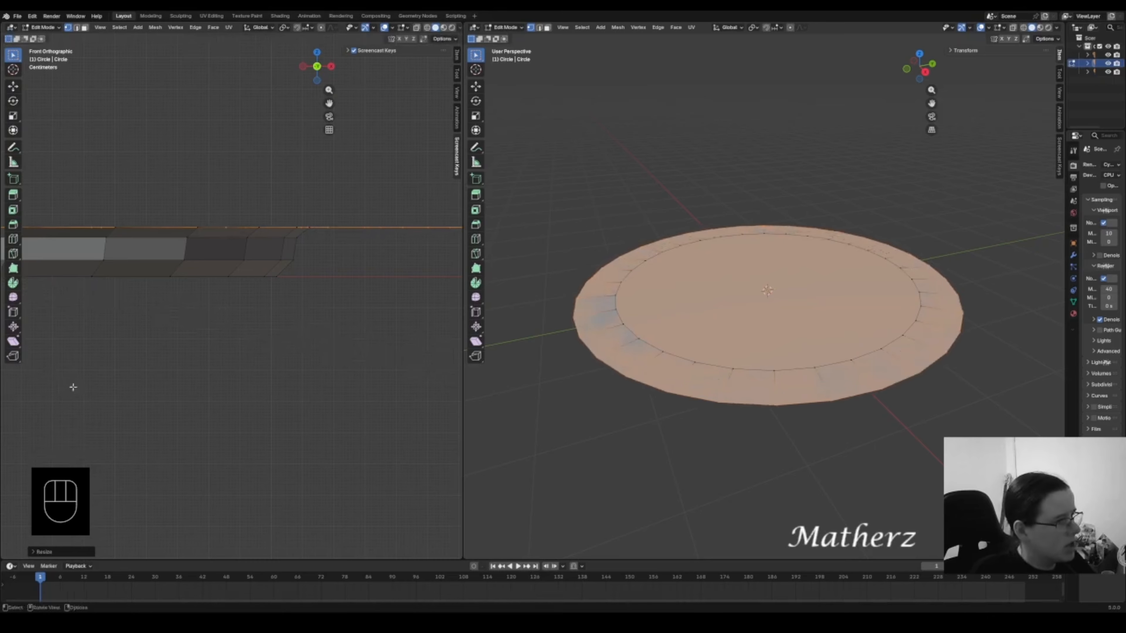
- Raise the widened top face about 0.03 m along Z so the ring slopes gently upward
scroll(274, 269, down, 2)
scroll(173, 293, down, 1)
shift+middle_drag(168, 291, 262, 289)
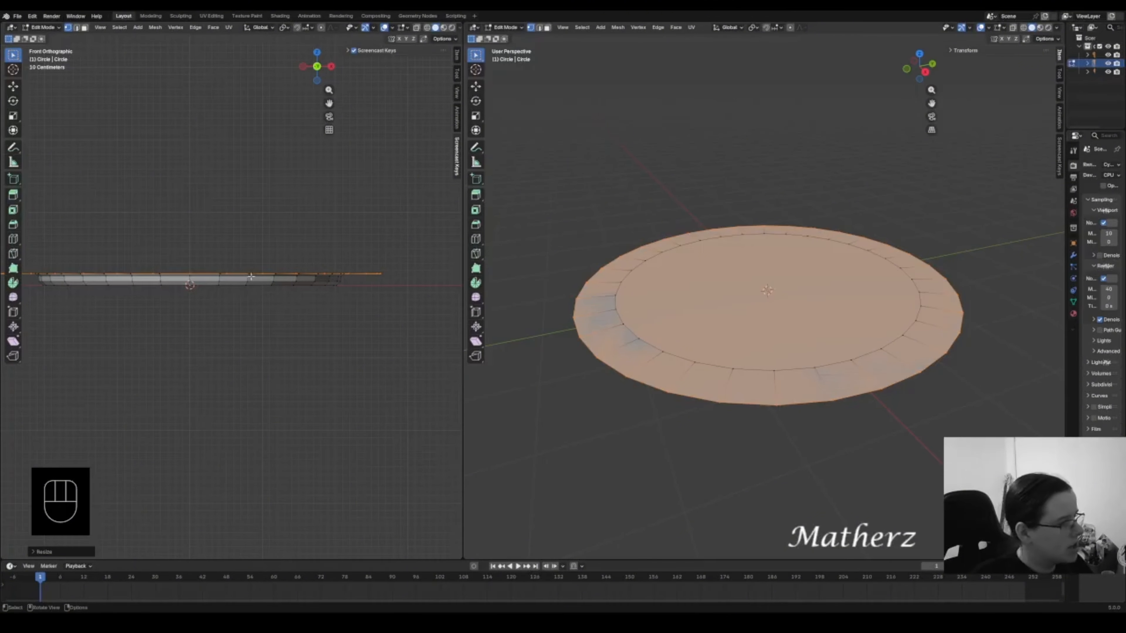
key(g)
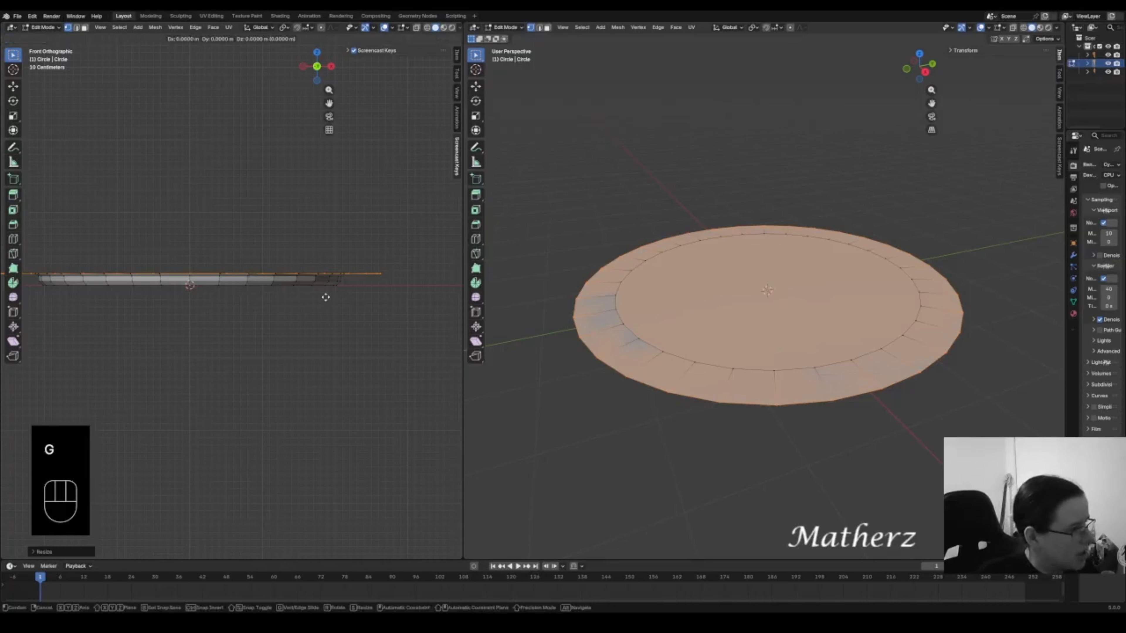
middle_click(325, 296)
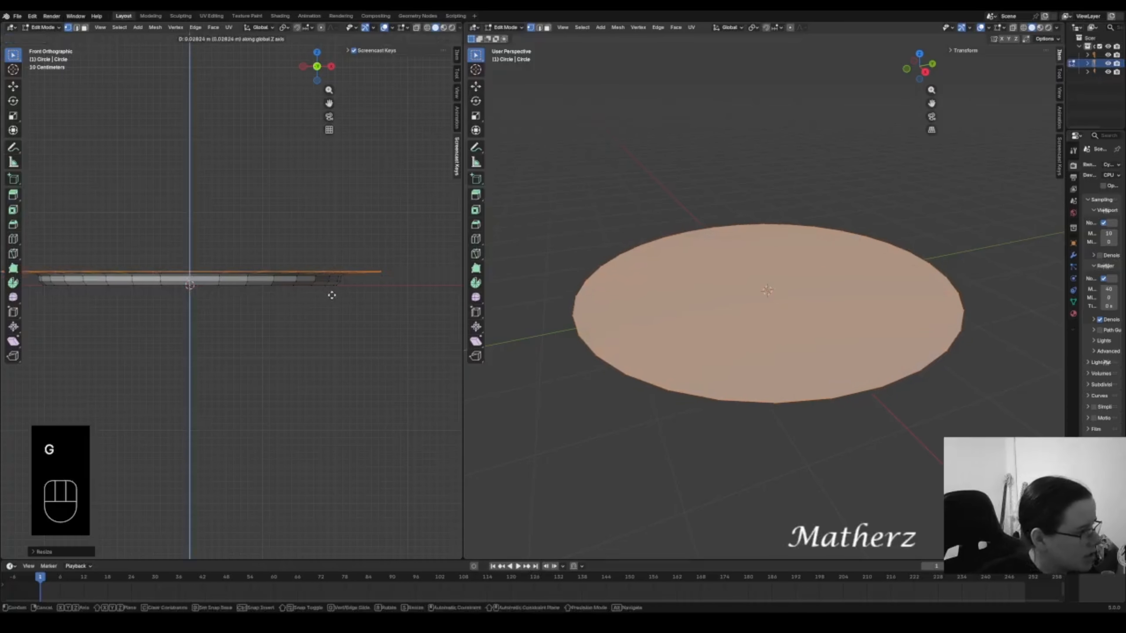
click(332, 295)
- Extrude the widened top face about 0.08 m upward and scale the new face outward by more than 1.12
scroll(365, 273, up, 5)
shift+middle_drag(346, 249, 5, 230)
scroll(245, 272, down, 5)
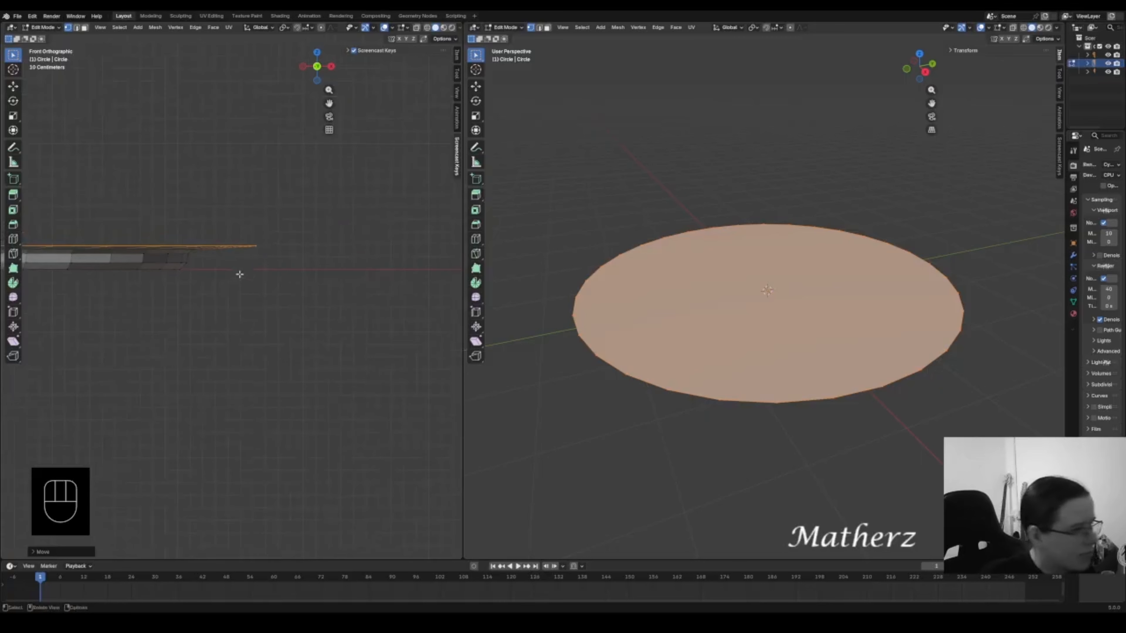
shift+middle_drag(252, 295, 320, 302)
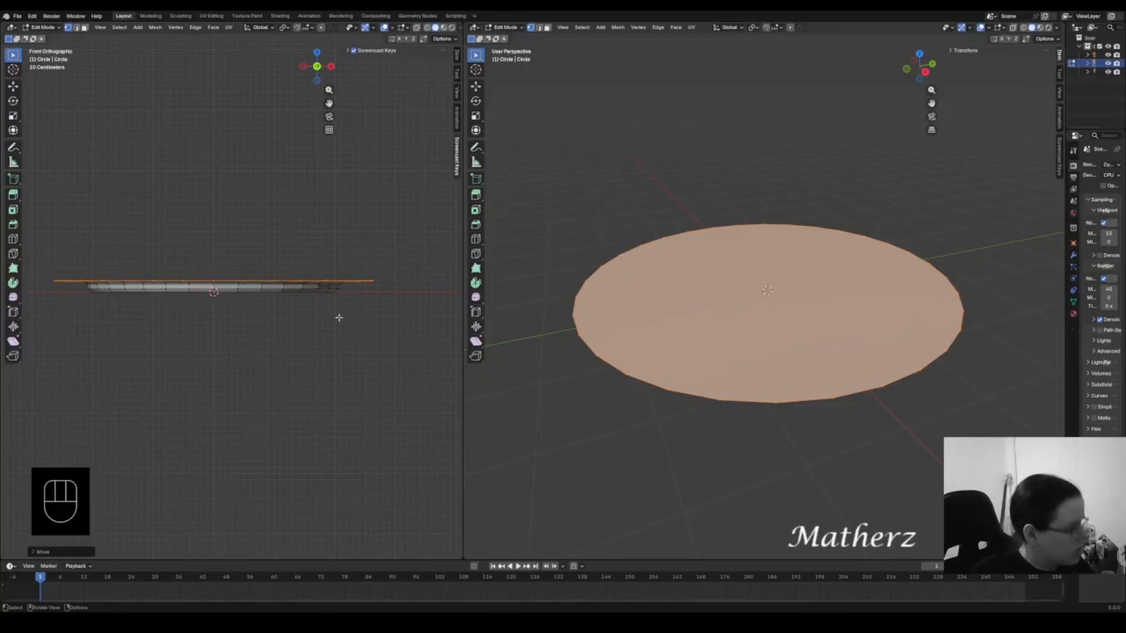
key(e)
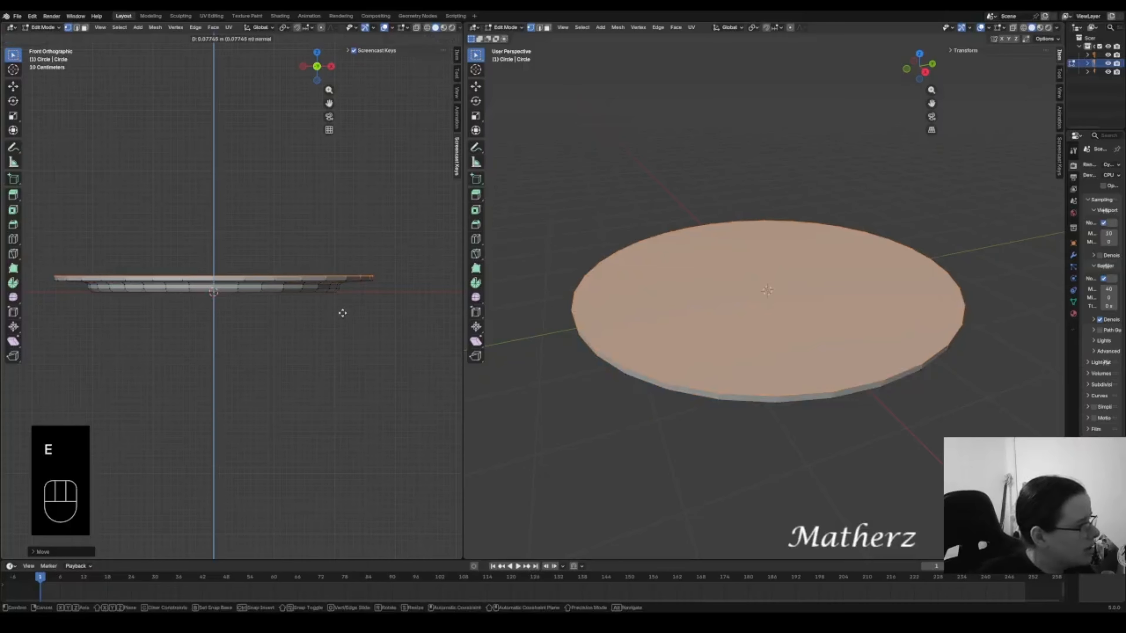
click(342, 313)
scroll(343, 314, up, 2)
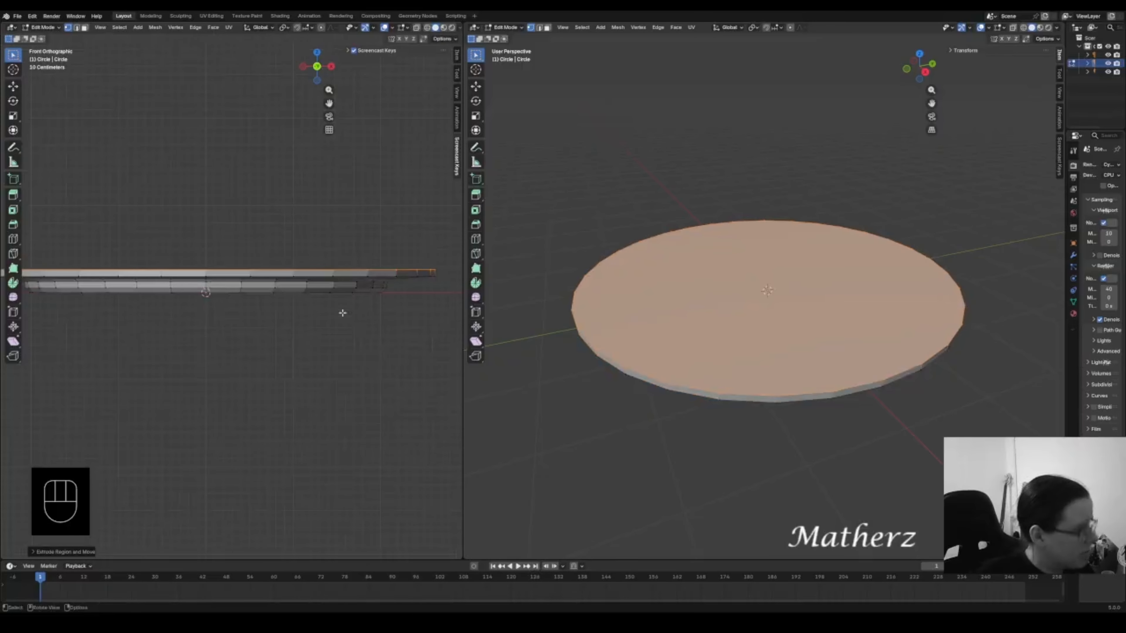
key(s)
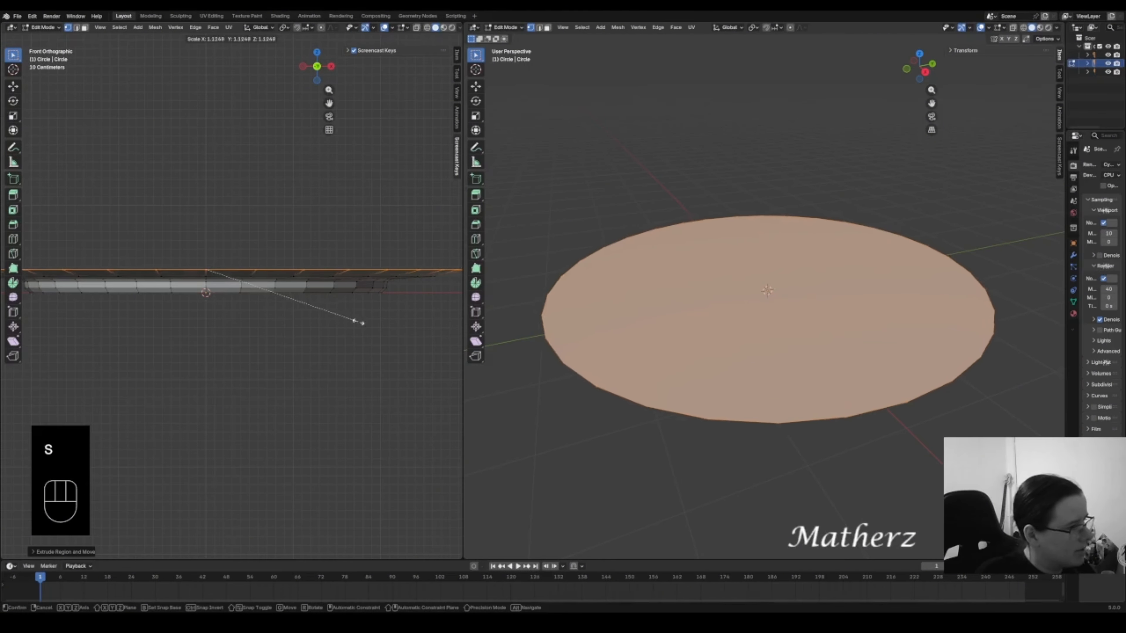
click(369, 327)
- Extrude the top face about another 0.08 m upward and scale it outward by about 1.05
shift+middle_drag(397, 292, 289, 281)
key(e)
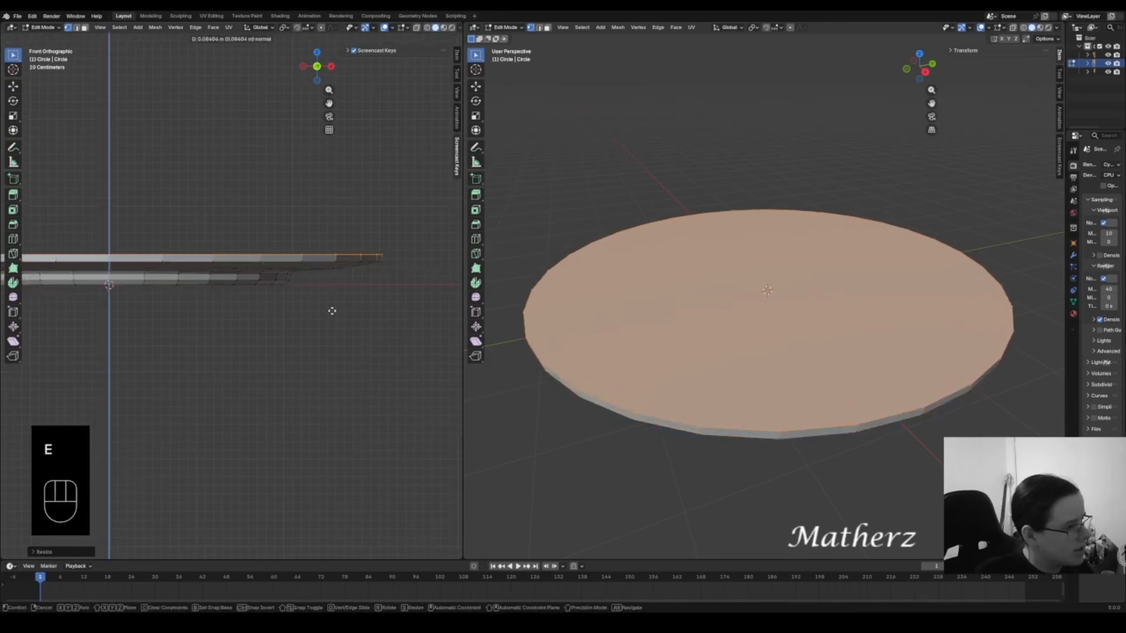
click(334, 312)
key(s)
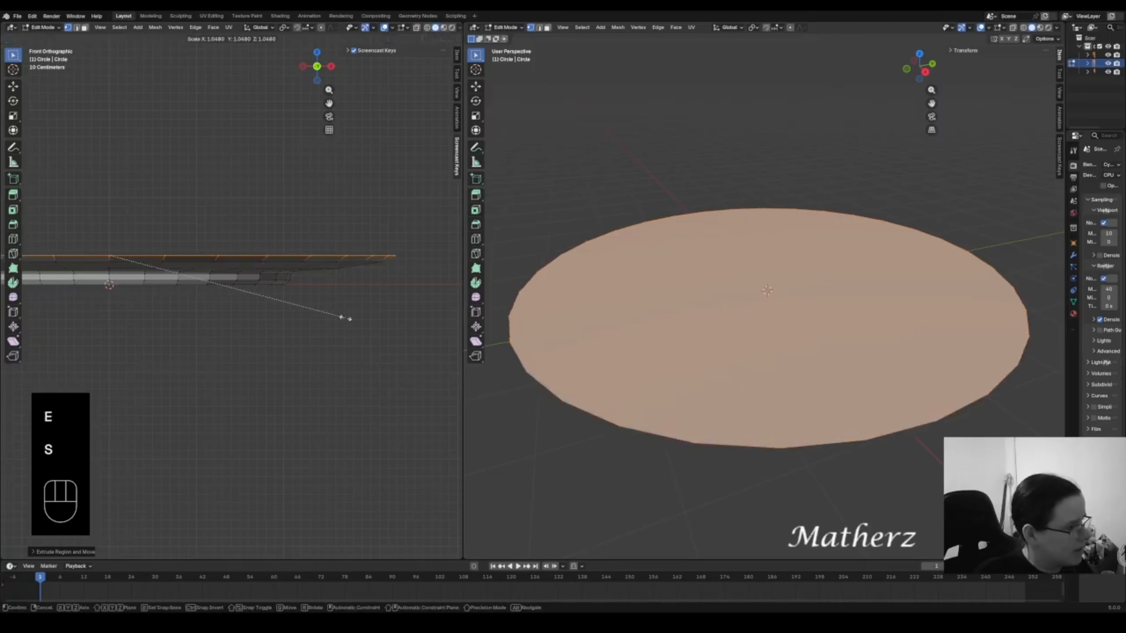
click(350, 319)
- Extrude the top face slightly upward and, with X-ray enabled in the front view, scale it outward by about 1.01
key(e)
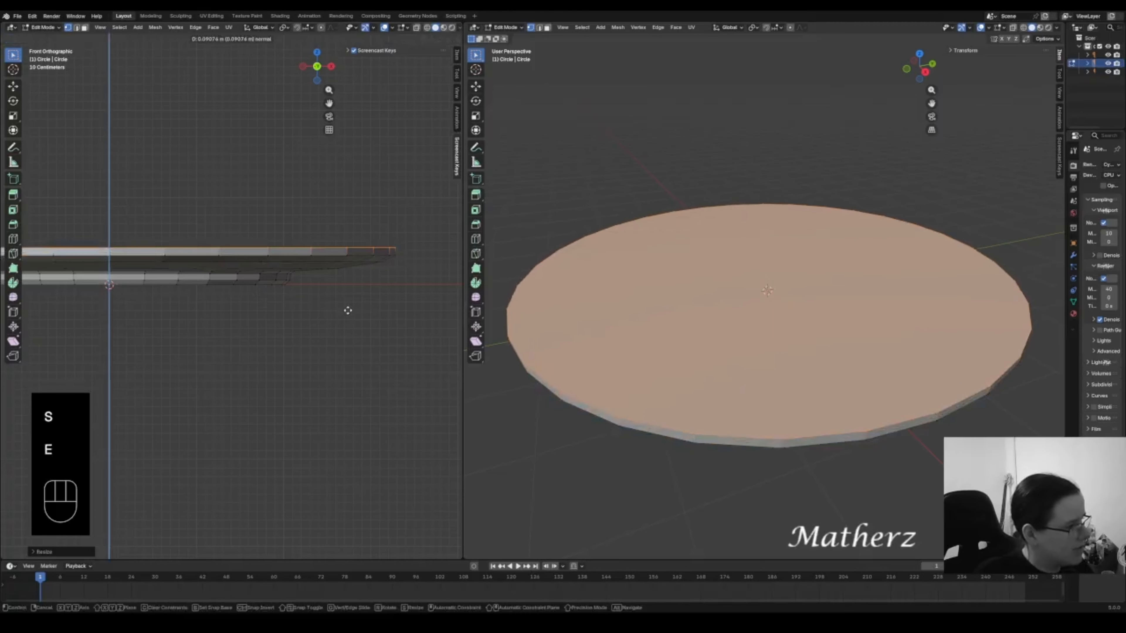
click(352, 312)
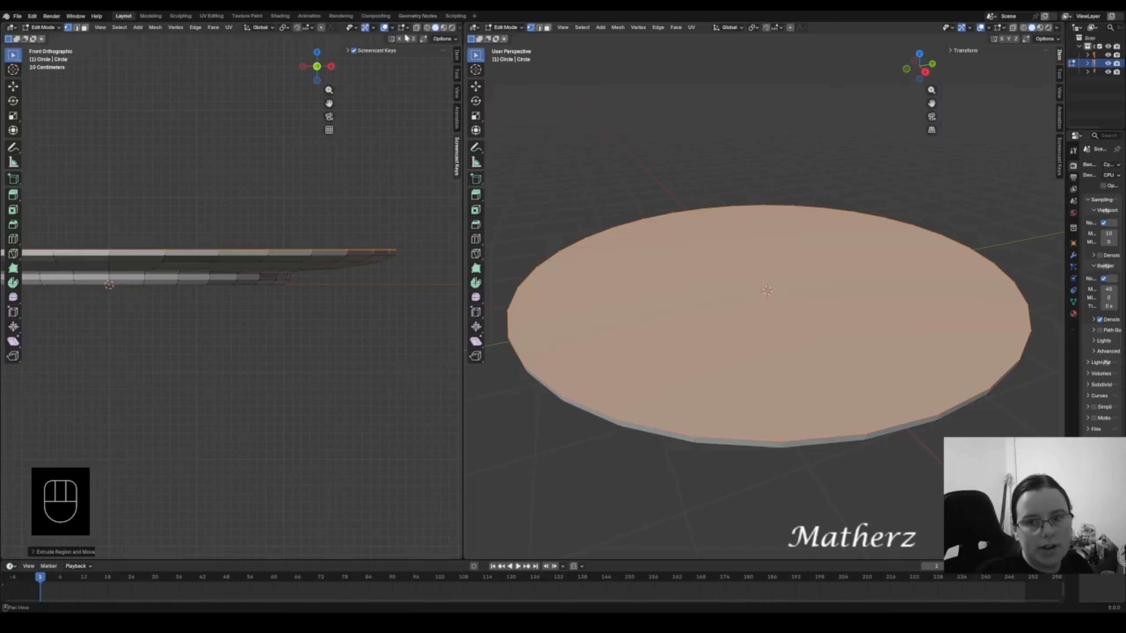
click(417, 28)
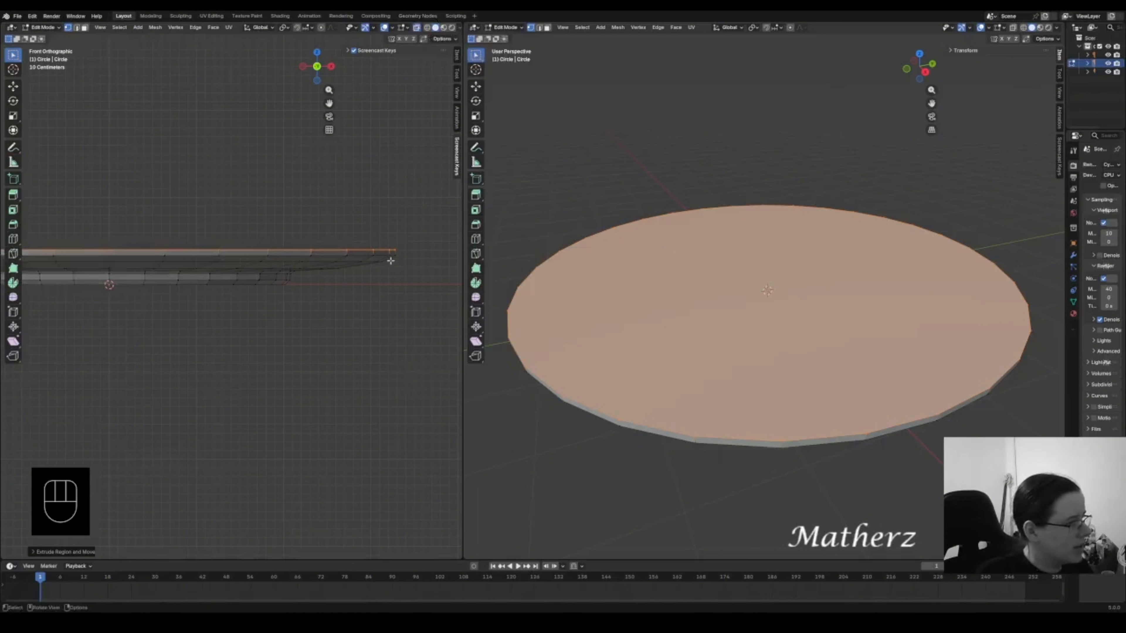
scroll(388, 250, up, 1)
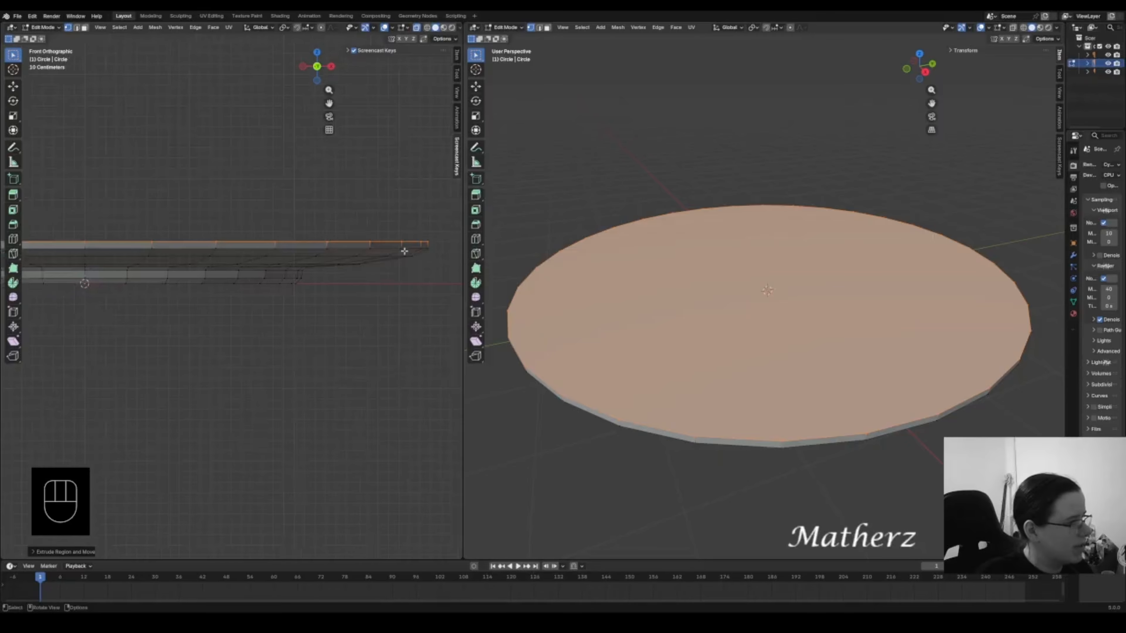
shift+middle_drag(397, 231, 291, 257)
scroll(346, 290, up, 2)
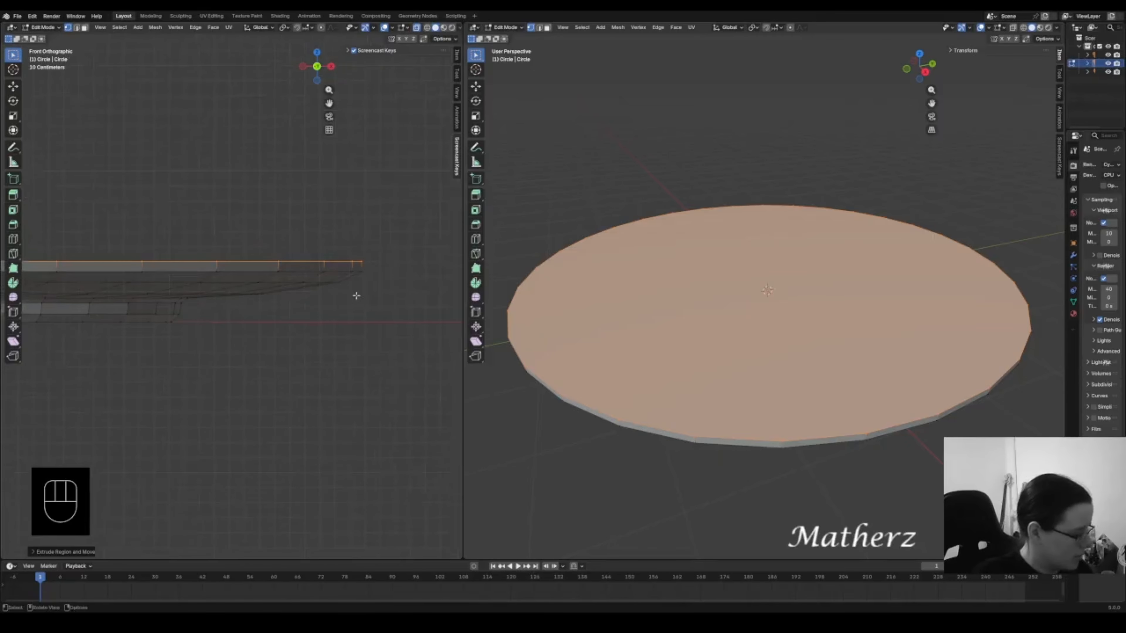
key(s)
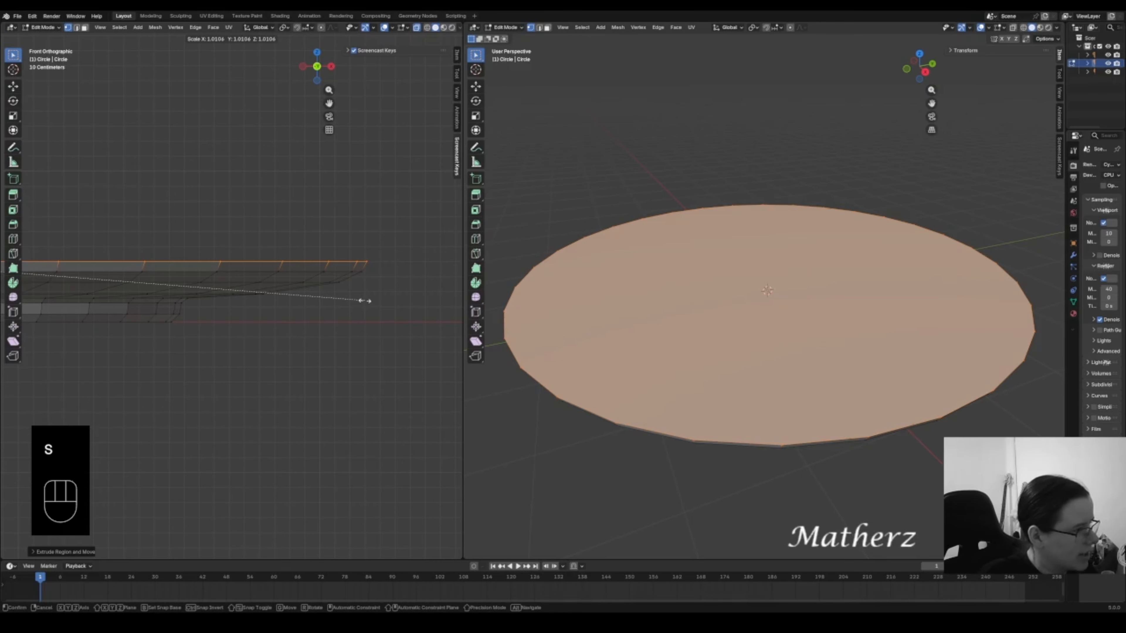
click(365, 301)
- Extrude the top face upward twice by small amounts and scale the last face very slightly inward to round the rim
key(e)
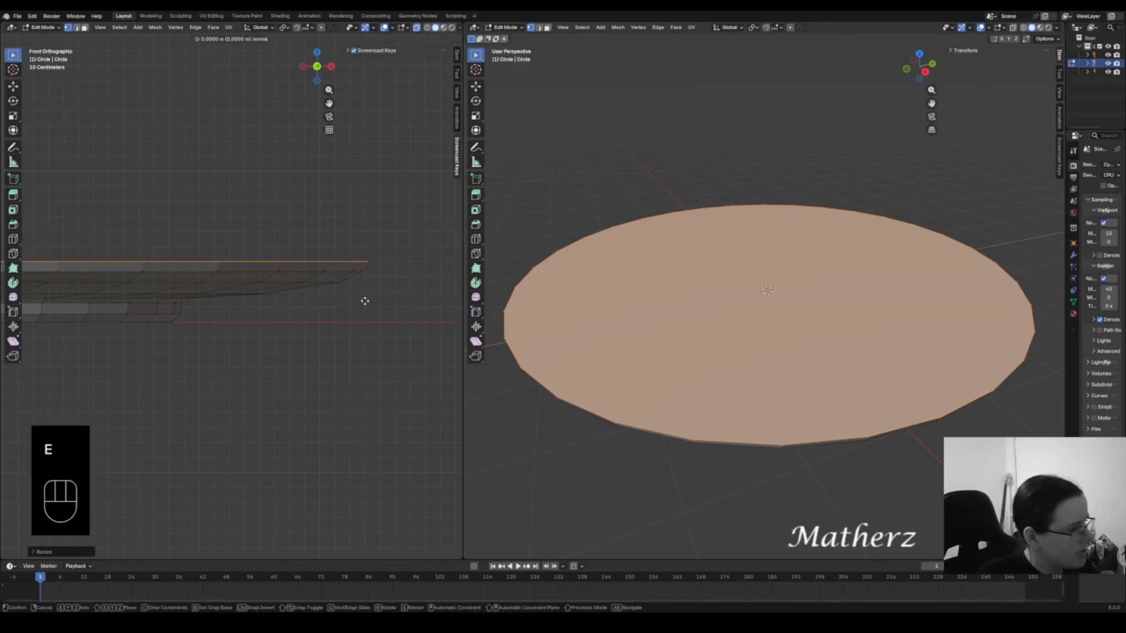
click(365, 293)
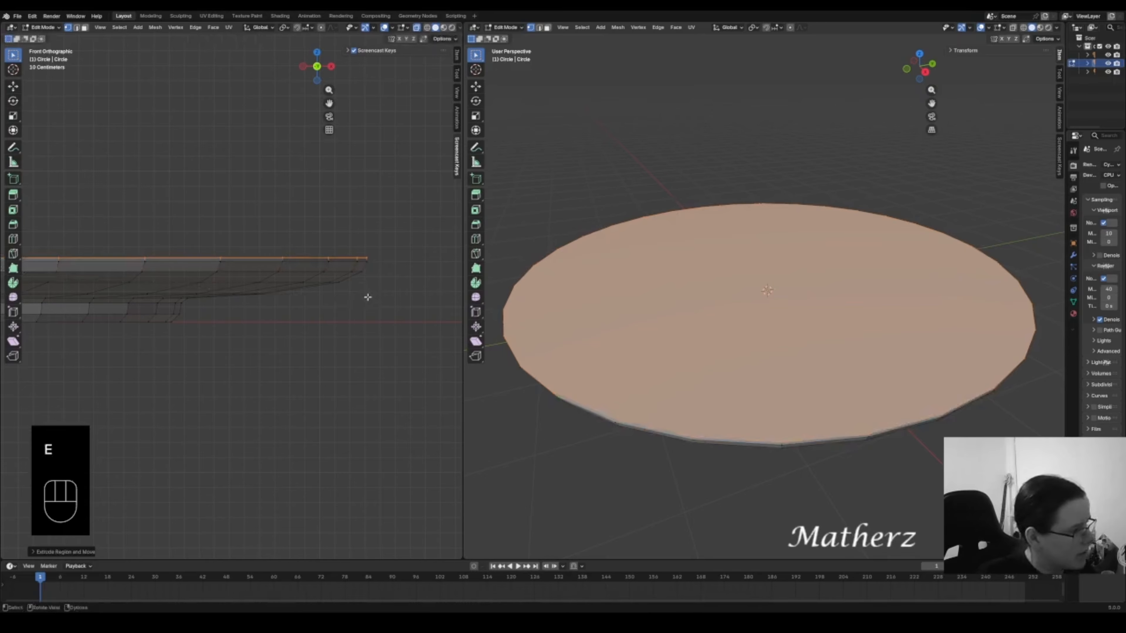
key(e)
key(s)
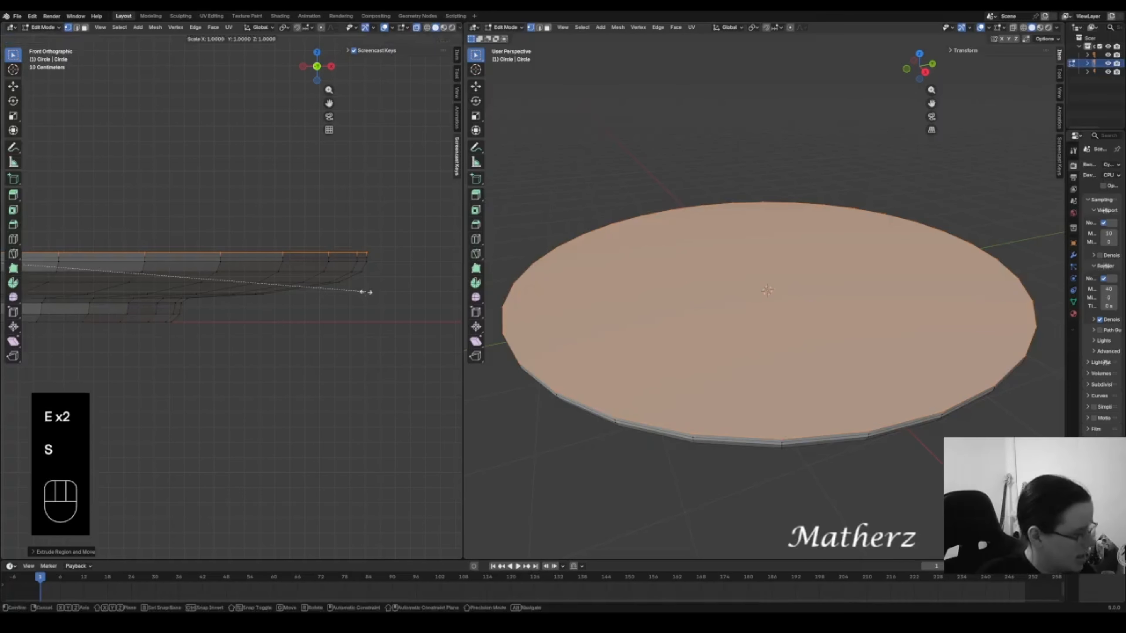
click(363, 291)
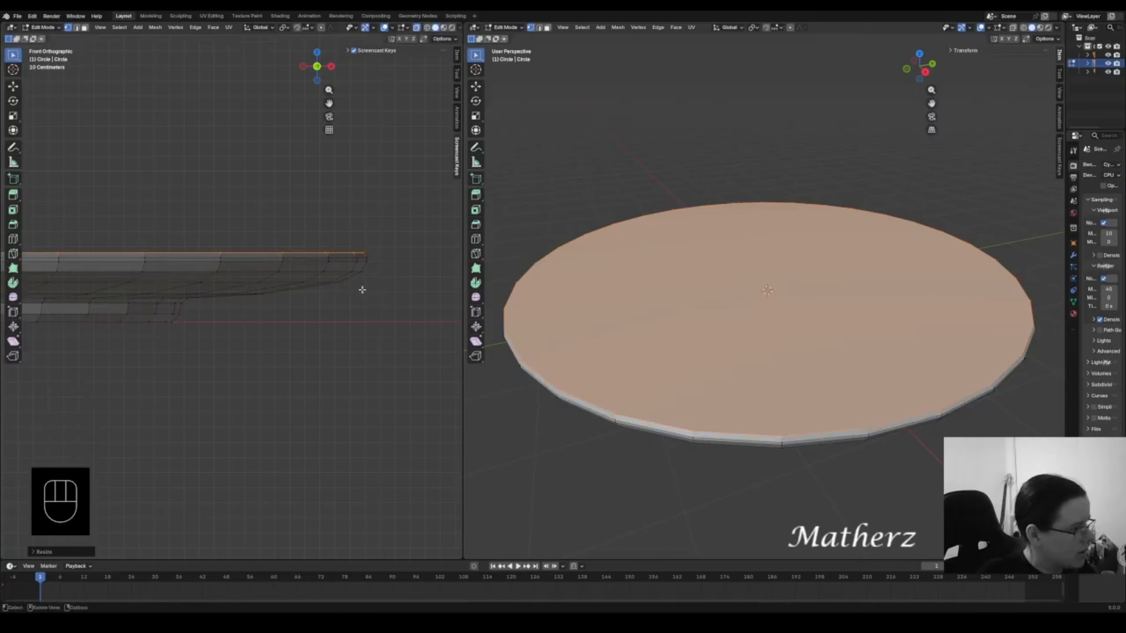
- Extrude the top face in place and scale it inward to about 0.99 to form the rim's flat top edge
key(e)
click(362, 290)
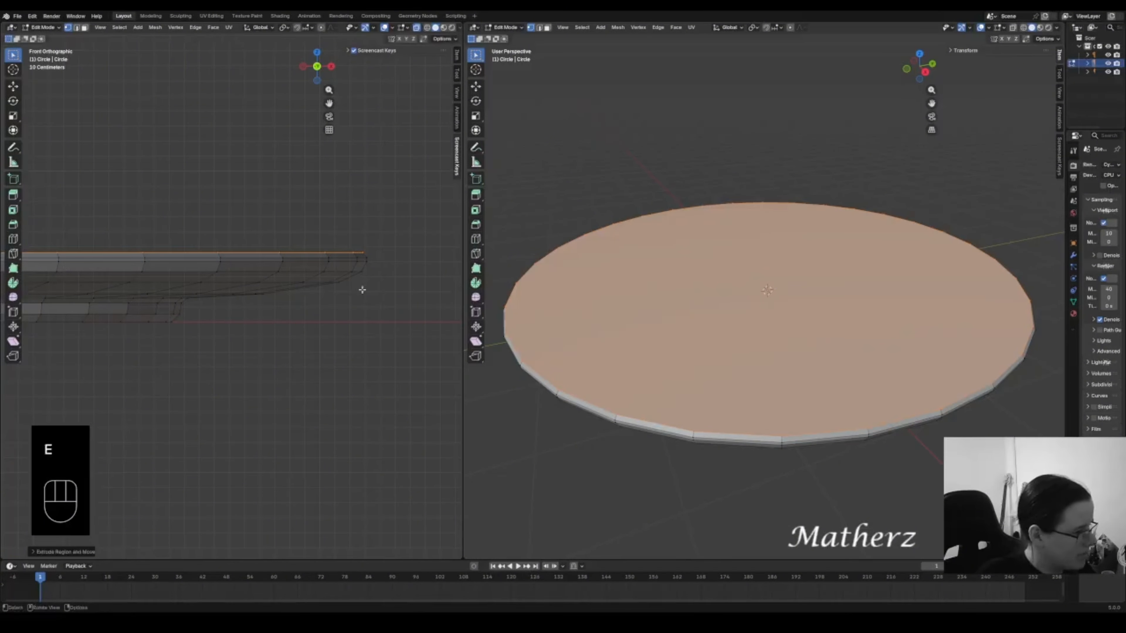
scroll(544, 326, up, 4)
scroll(546, 329, down, 3)
shift+middle_drag(558, 376, 599, 353)
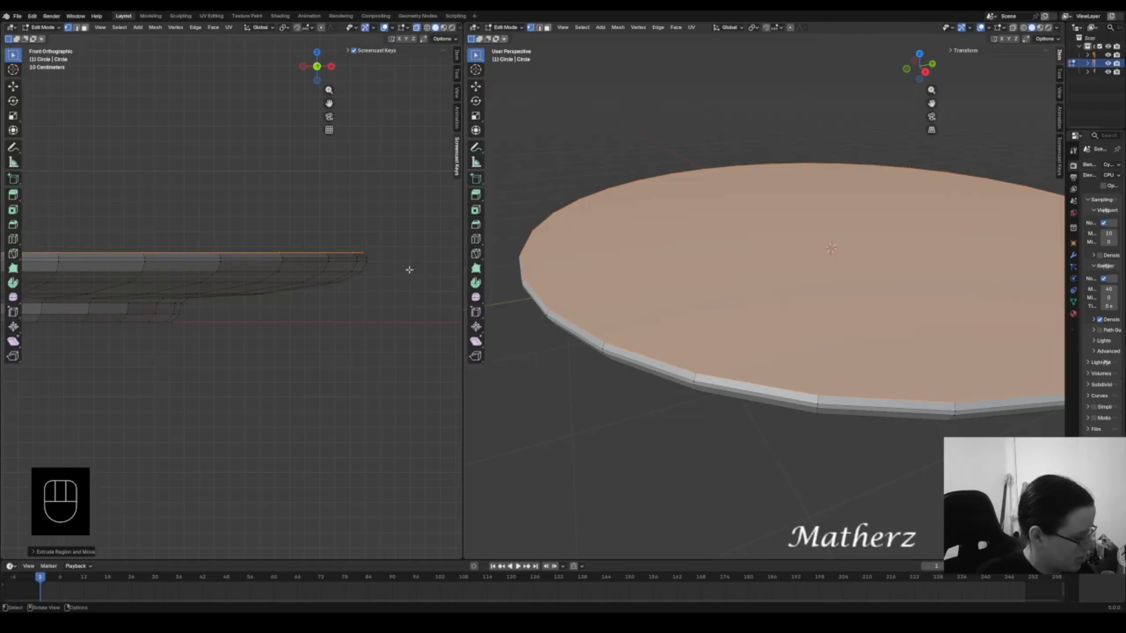
key(s)
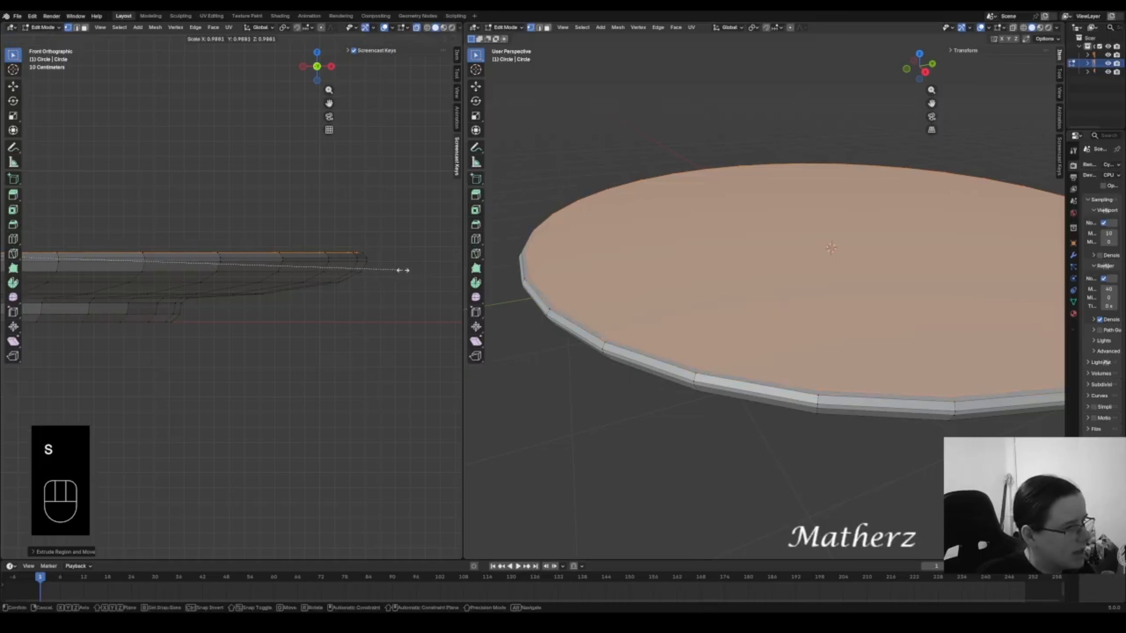
click(402, 270)
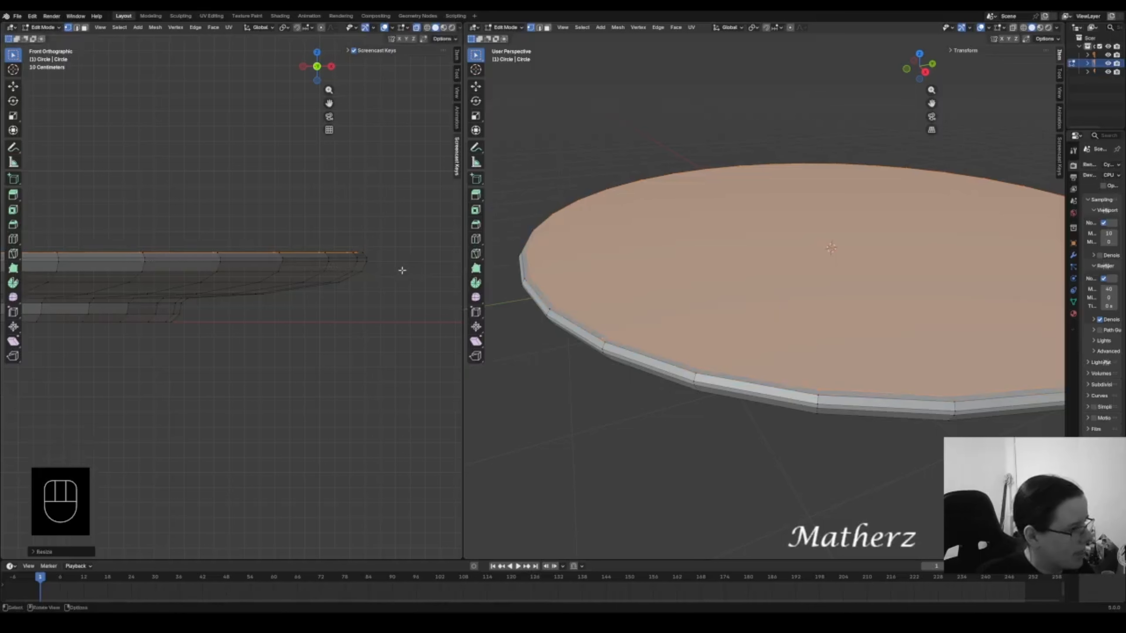
- Extrude the face inside the rim about 0.04 m downward and scale it inward to about 0.98
key(e)
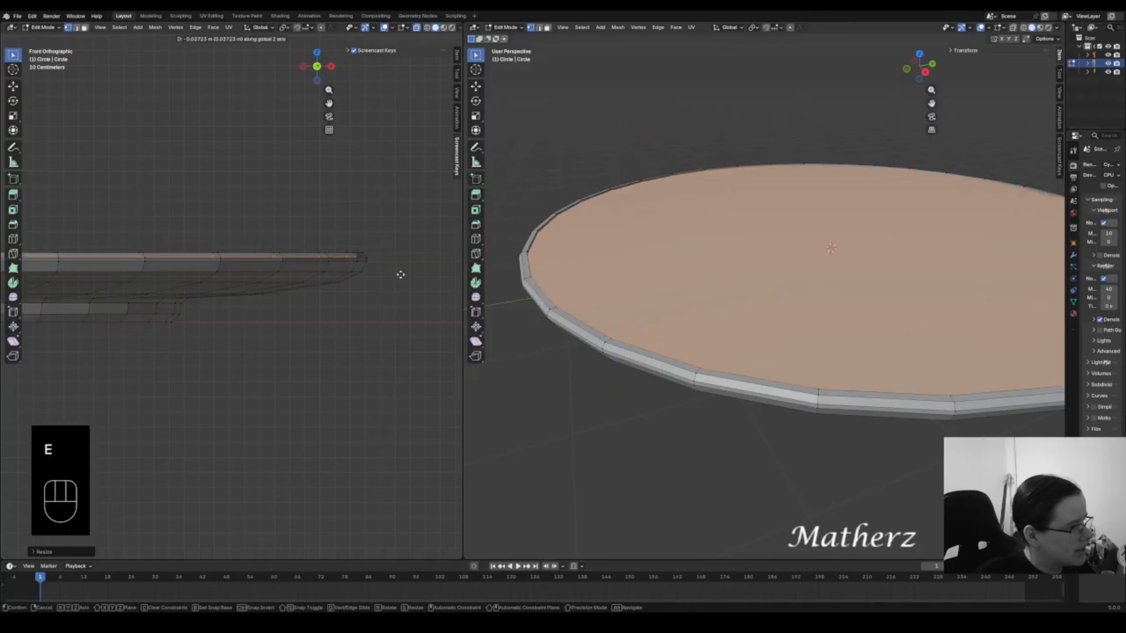
click(401, 274)
key(s)
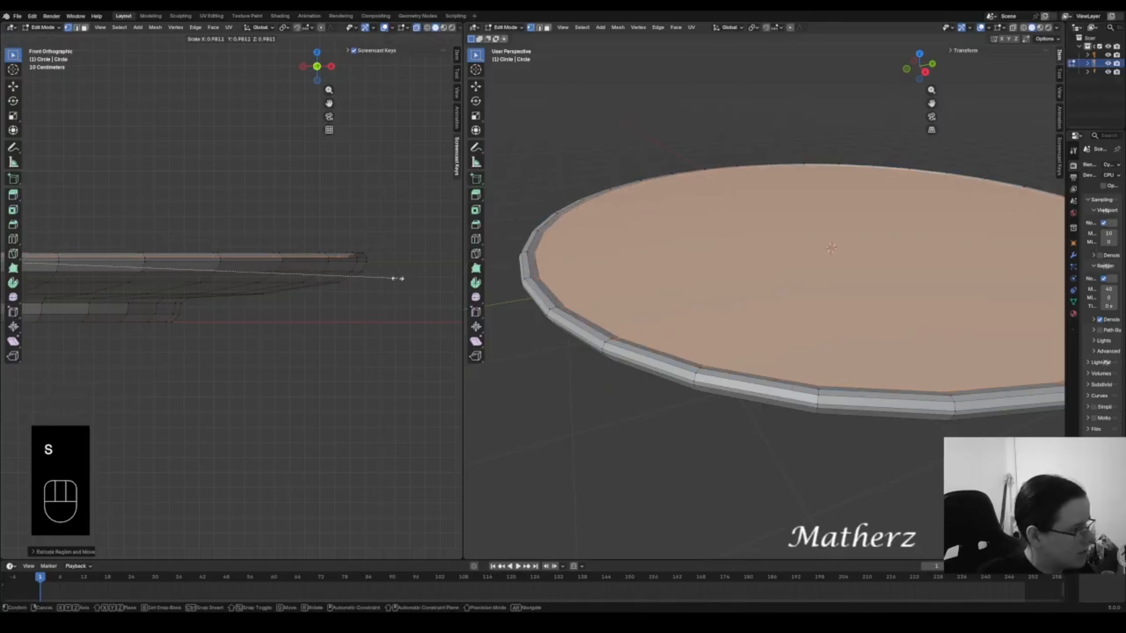
click(398, 279)
- Extrude the inner face downward twice more, scaling it inward each time, the second time to about 0.93, following the outer slope
key(e)
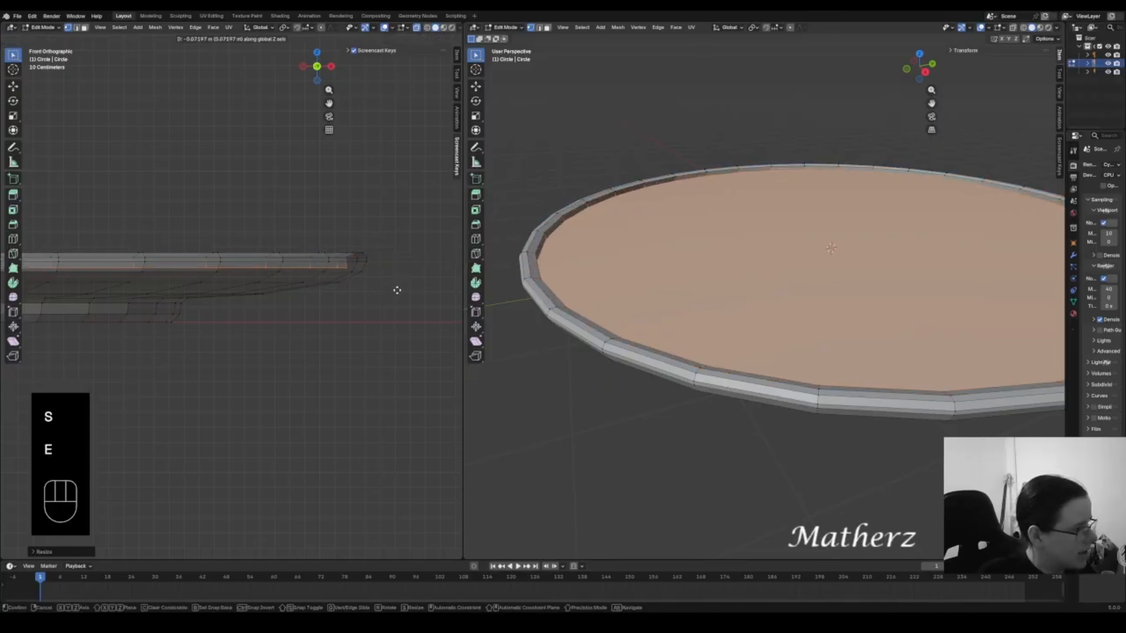
click(395, 291)
key(s)
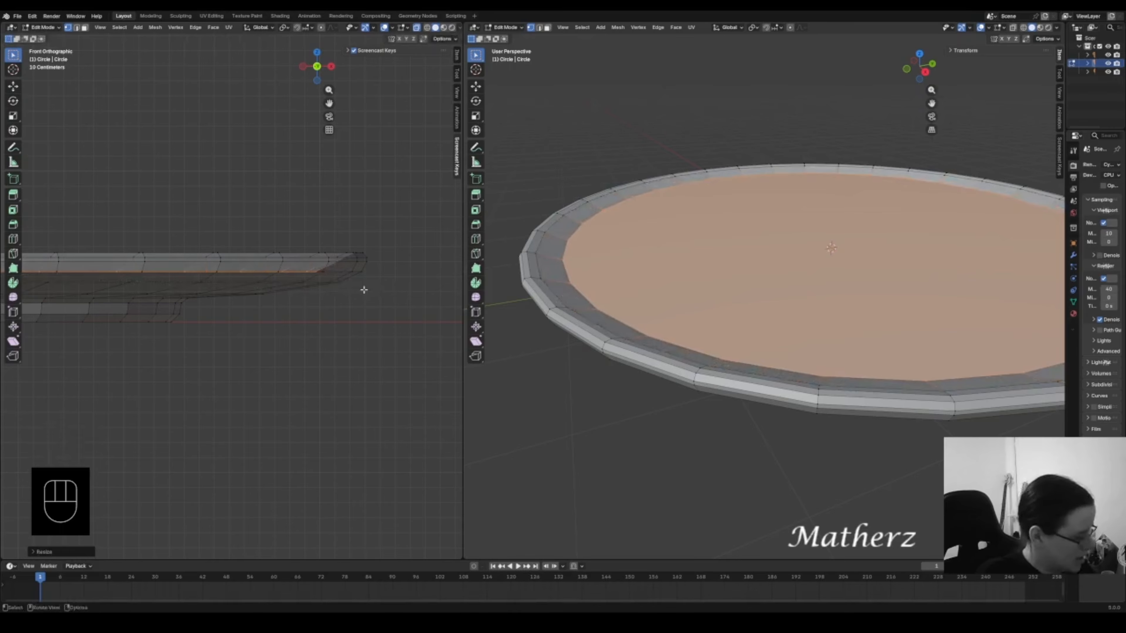
key(e)
click(368, 299)
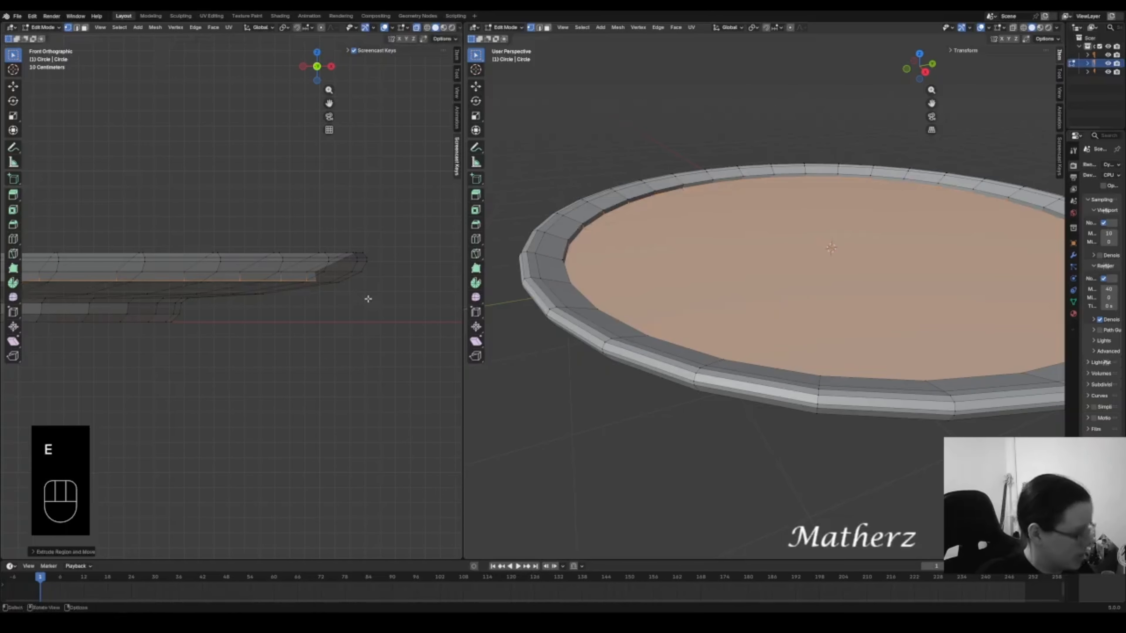
key(s)
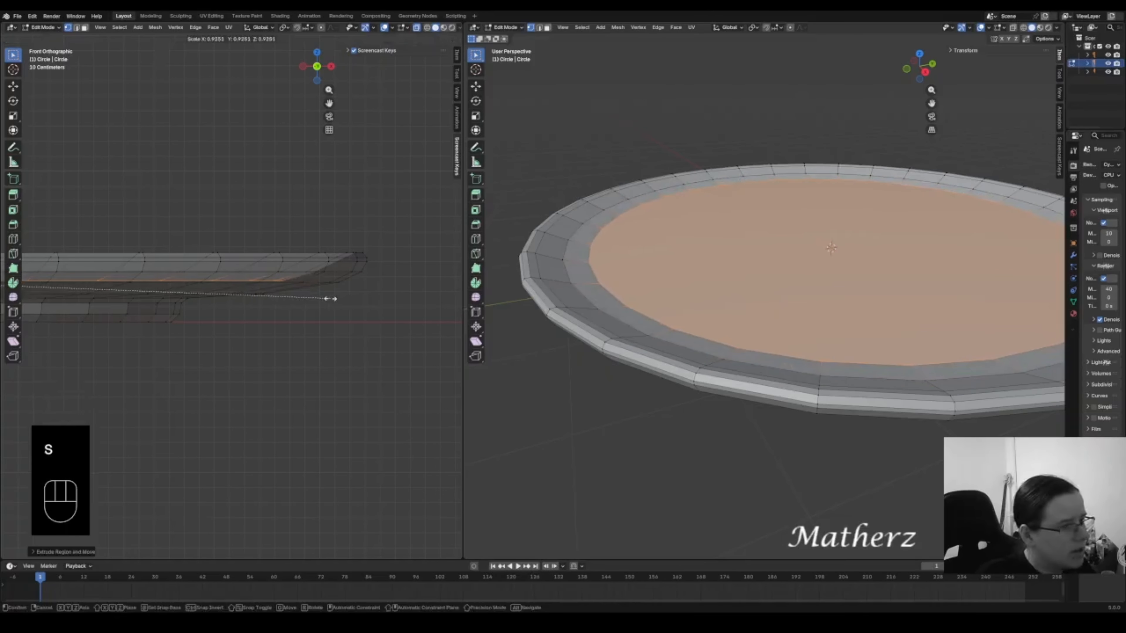
click(328, 298)
- Extrude the plate's inner face slightly downward and scale it well inward to form the gently sloping floor
key(e)
click(327, 312)
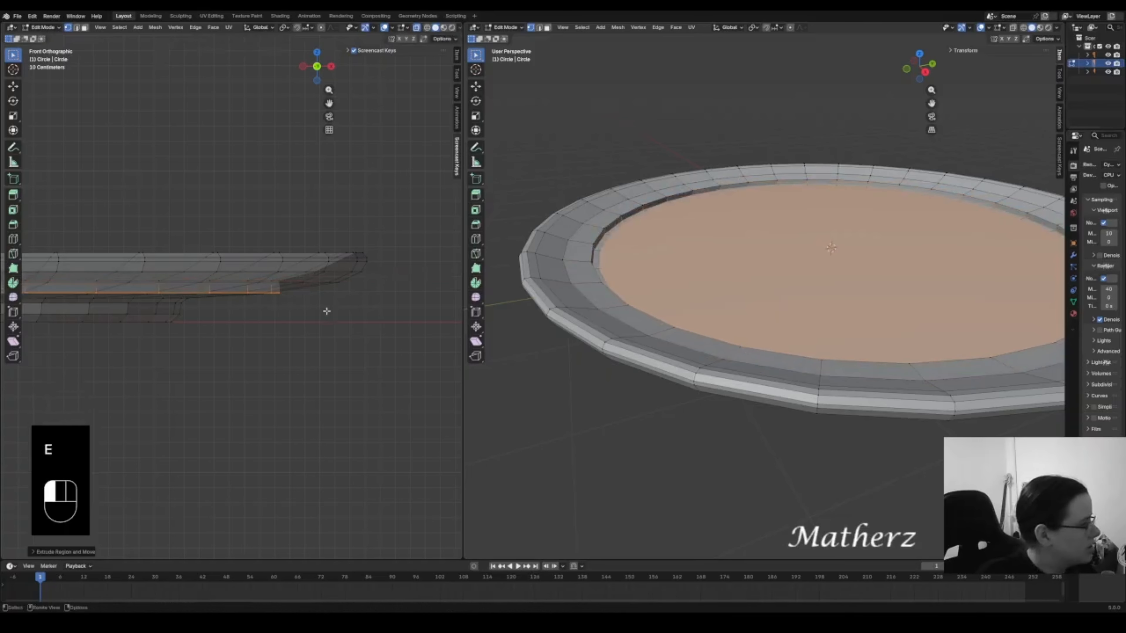
key(s)
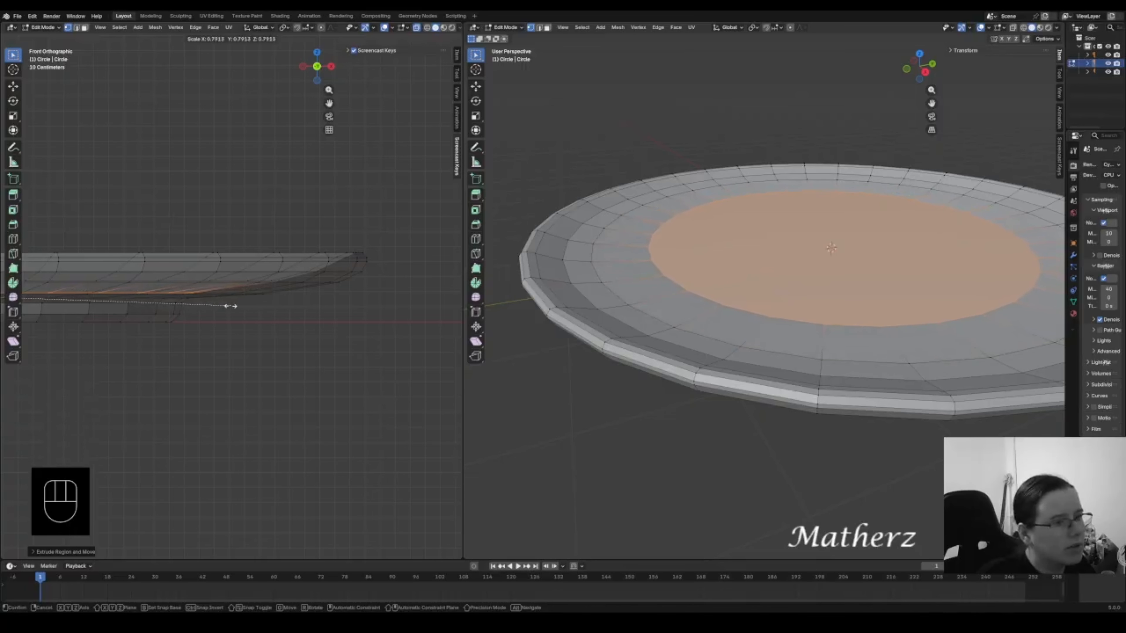
click(203, 307)
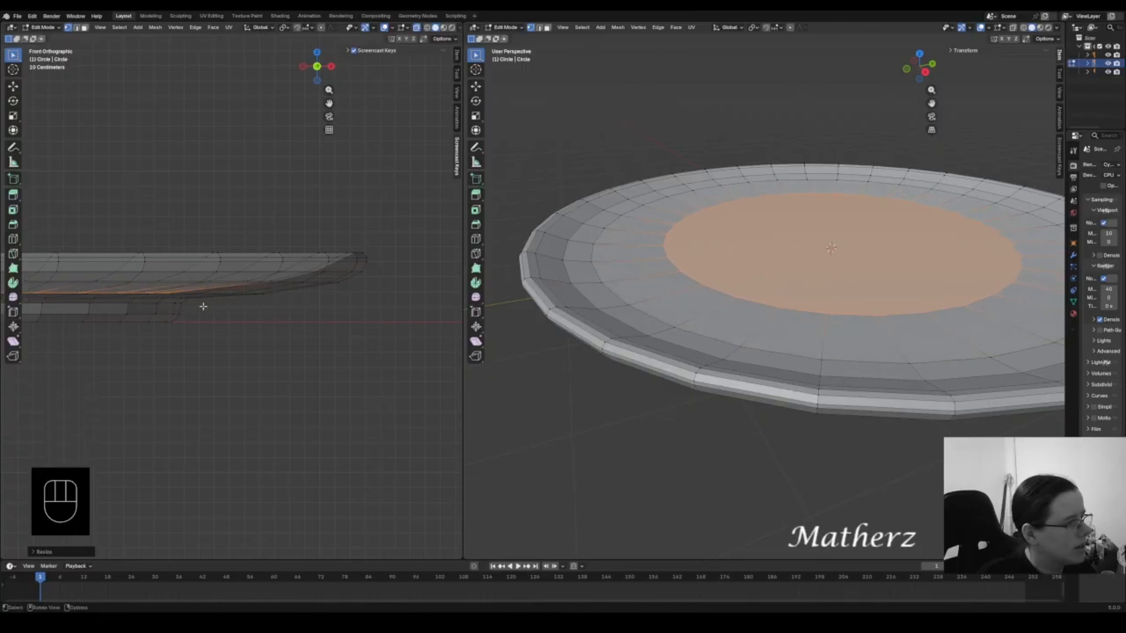
- Select the plate's bottom face in face selection mode, extrude it in place and scale it slightly inward to form a narrow foot ring
shift+middle_drag(135, 353, 412, 393)
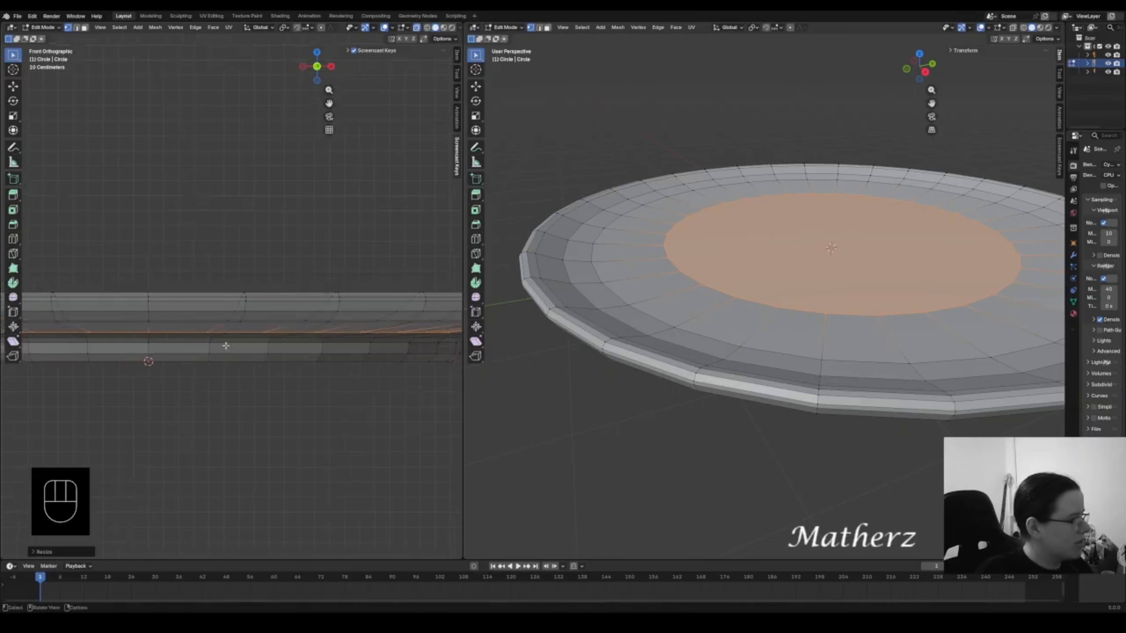
scroll(823, 348, down, 5)
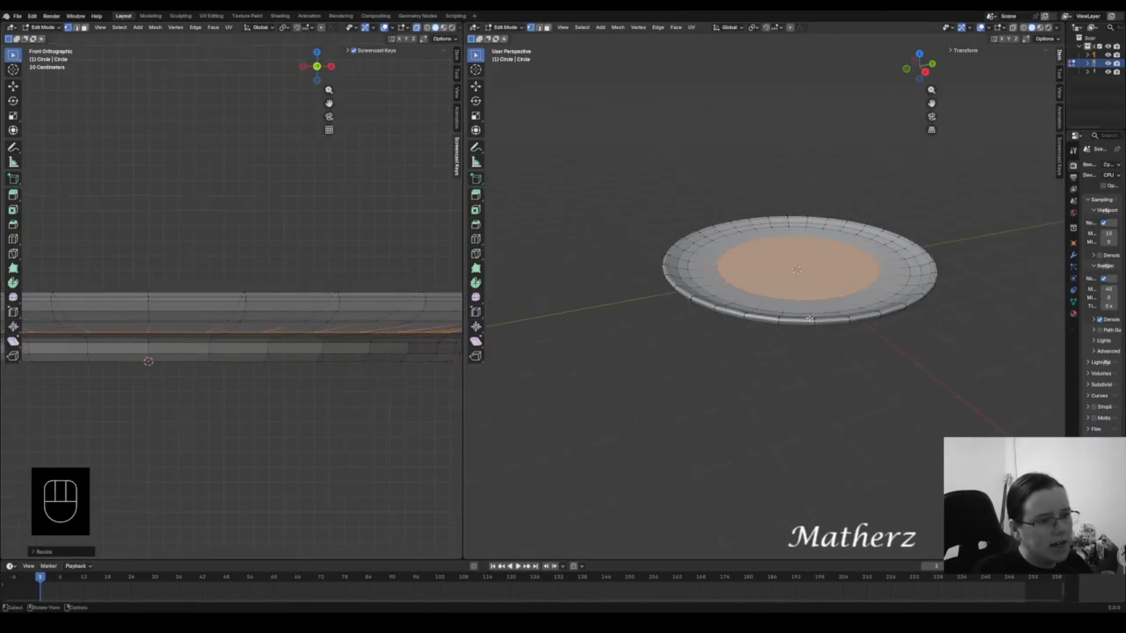
middle_drag(823, 348, 848, 330)
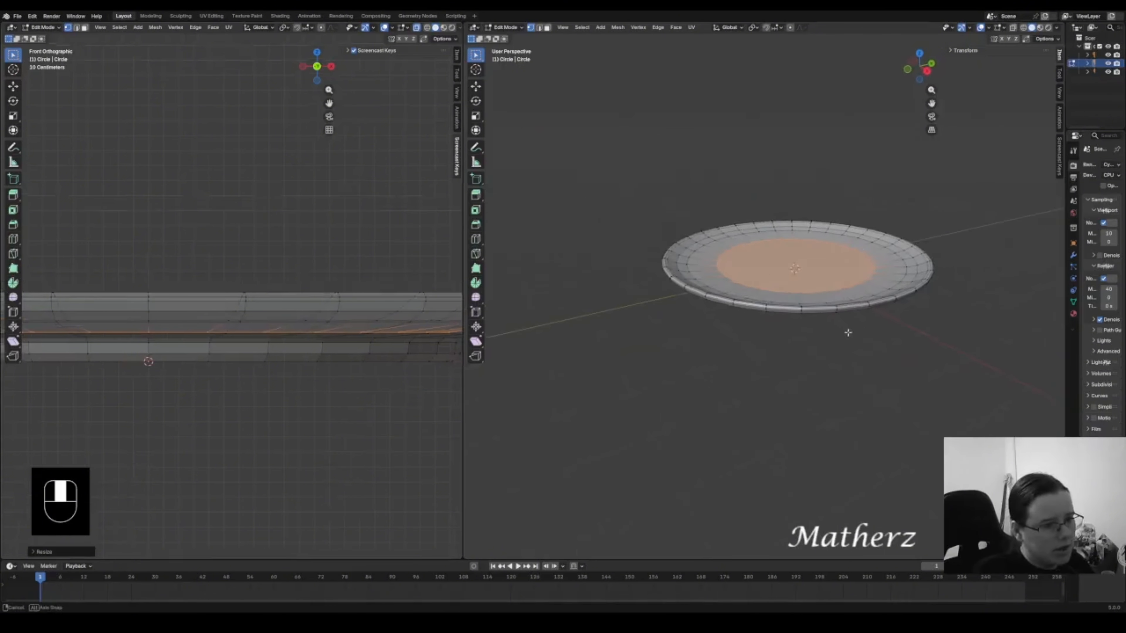
middle_drag(857, 217, 836, 243)
click(821, 384)
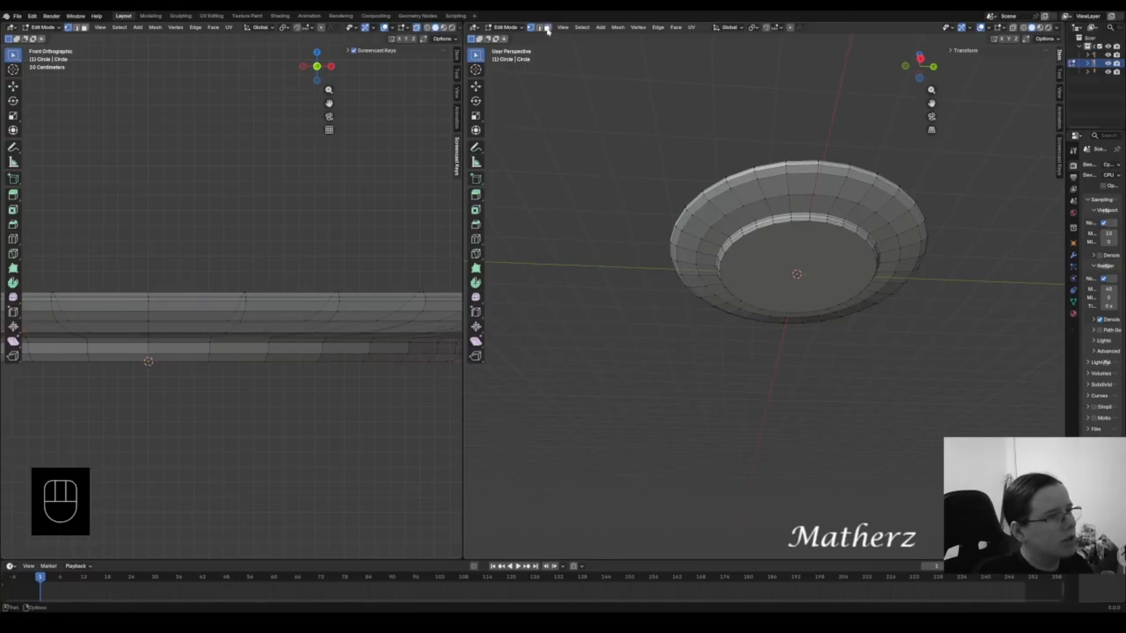
click(548, 28)
click(795, 274)
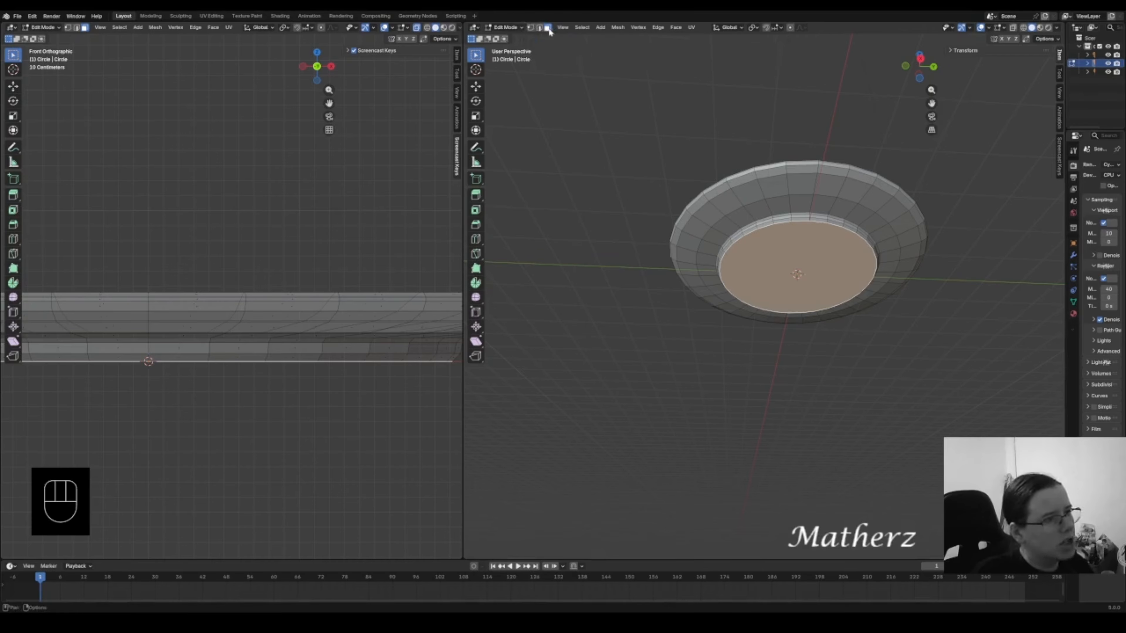
scroll(805, 218, up, 4)
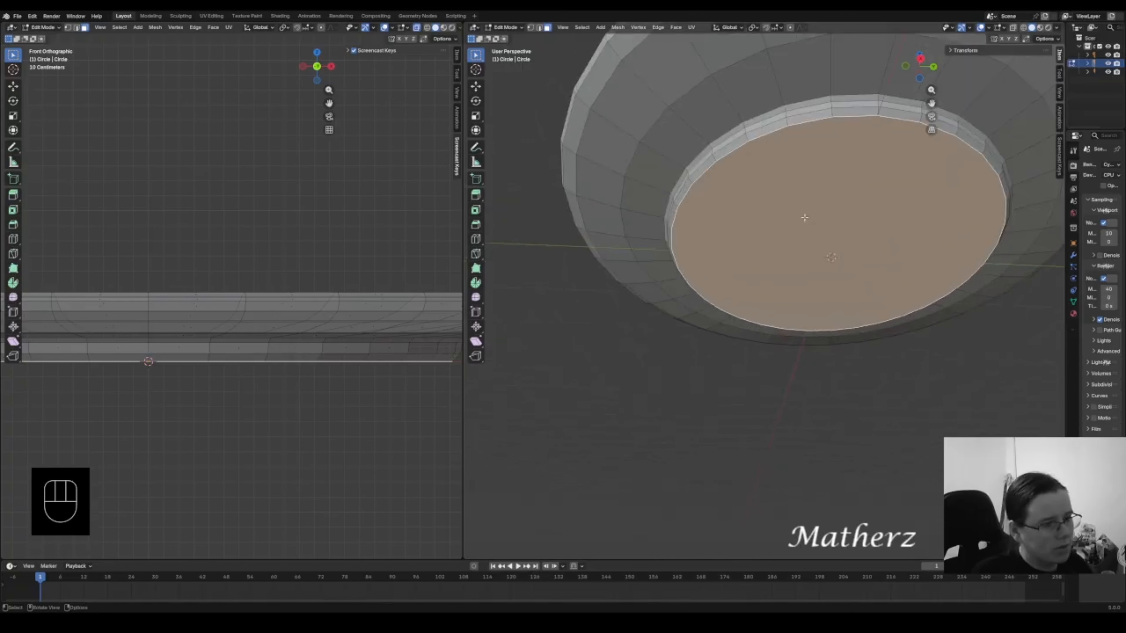
shift+middle_drag(860, 181, 672, 244)
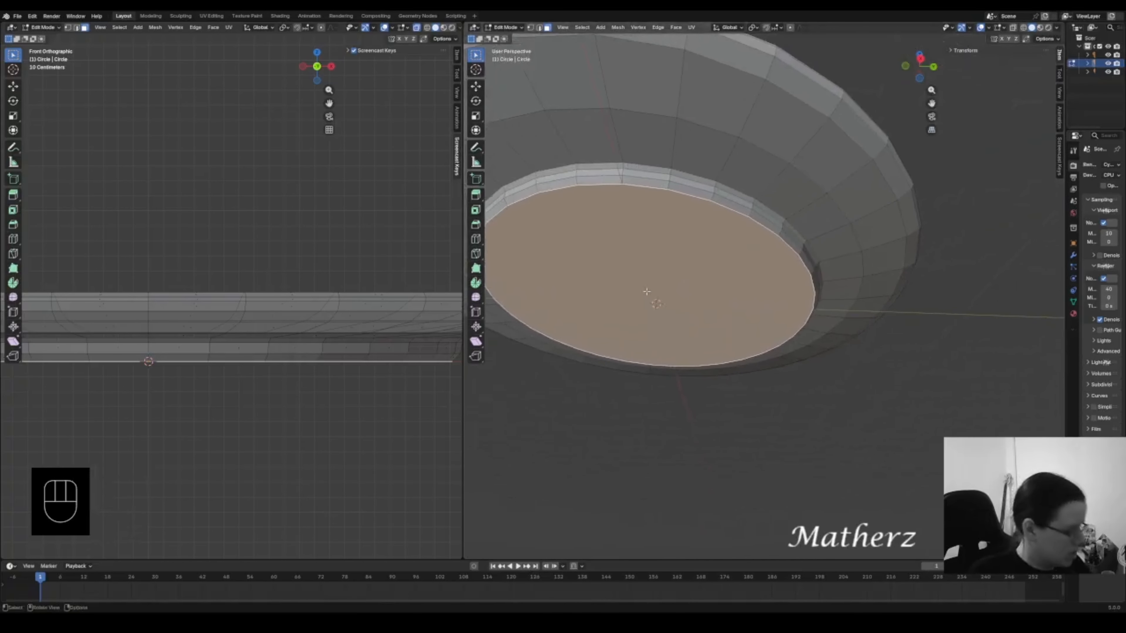
key(e)
click(648, 293)
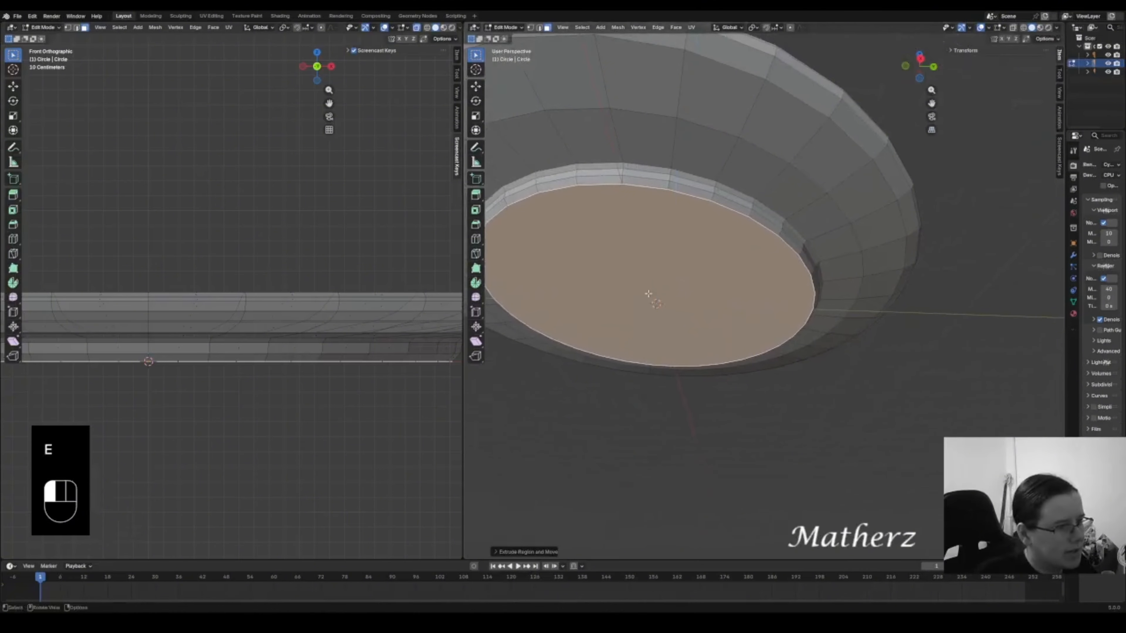
key(s)
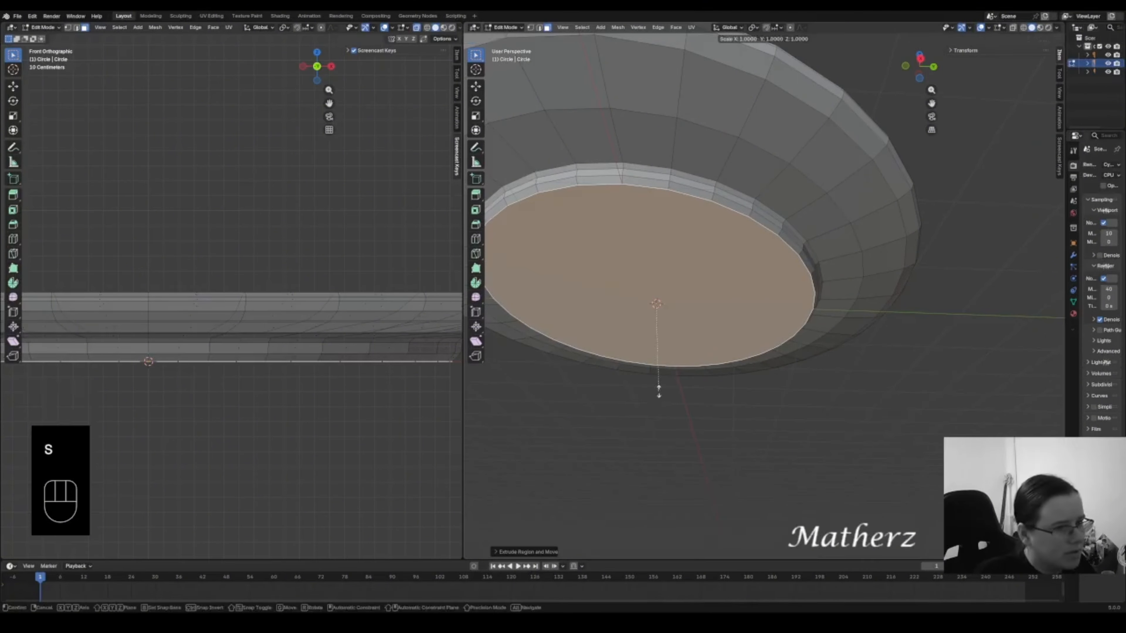
click(654, 388)
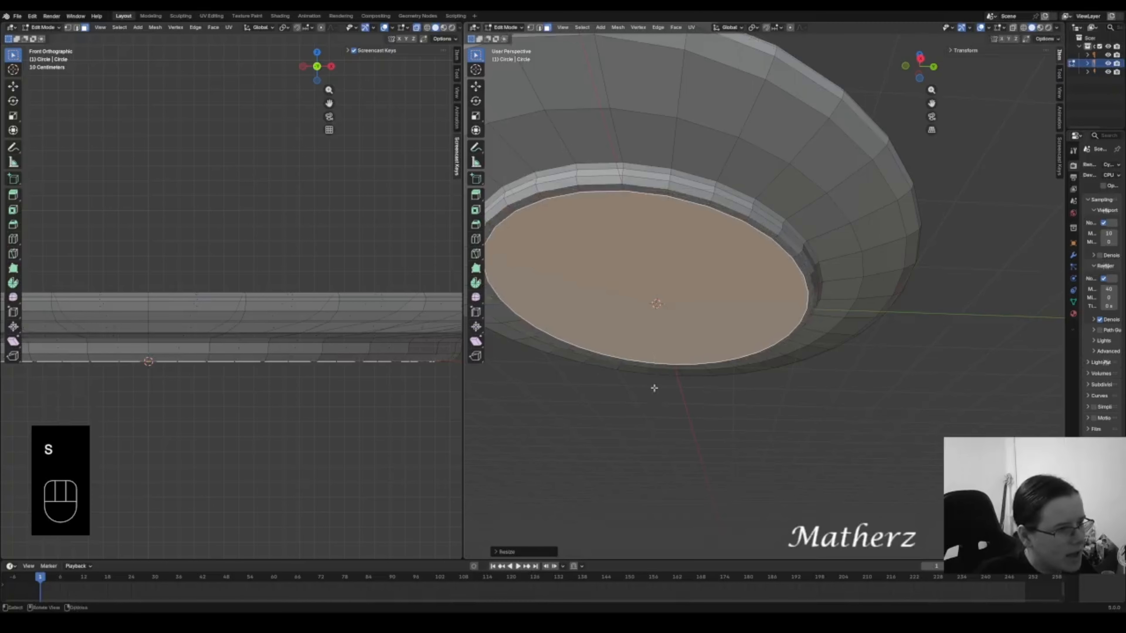
- Extrude the bottom face in place again, scale it inward to about half size and raise it about 0.07 m along Z
key(e)
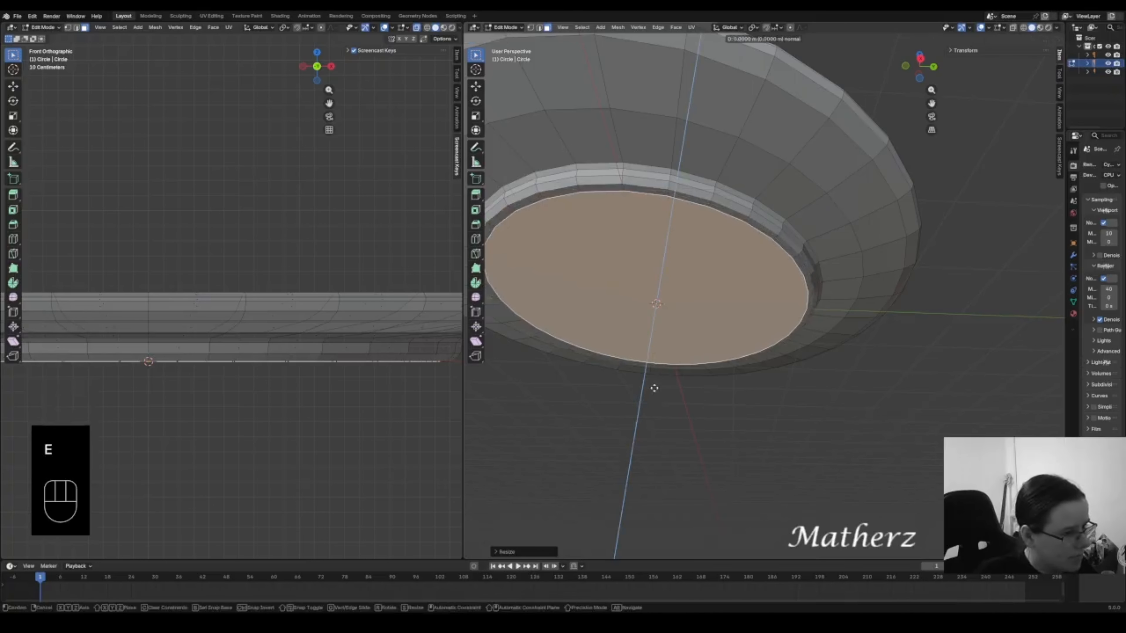
click(655, 388)
key(s)
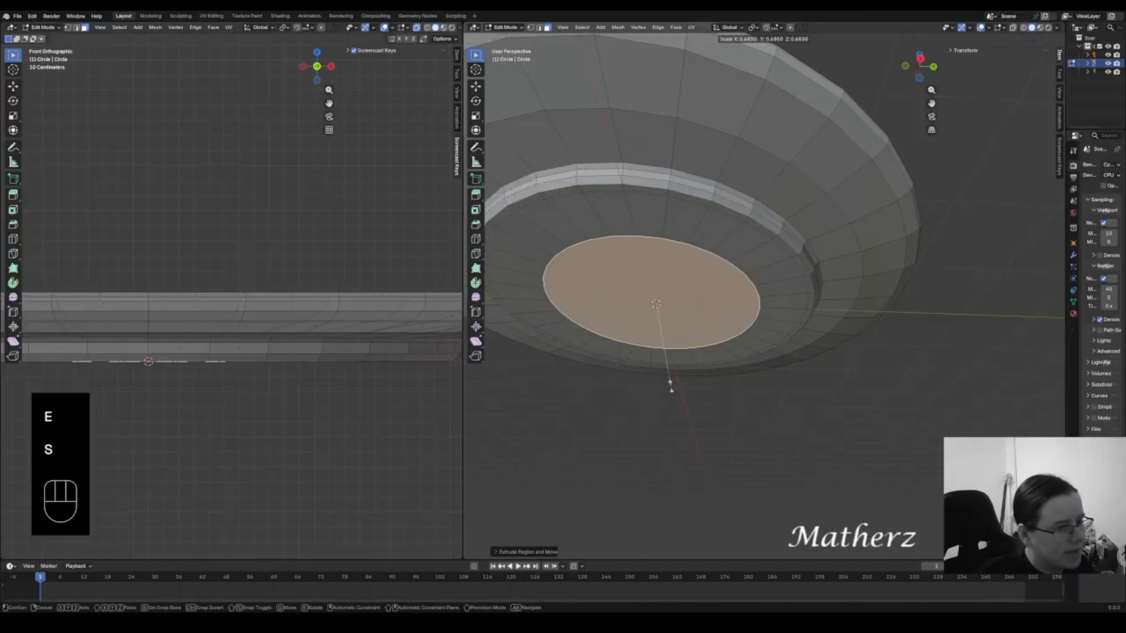
click(636, 366)
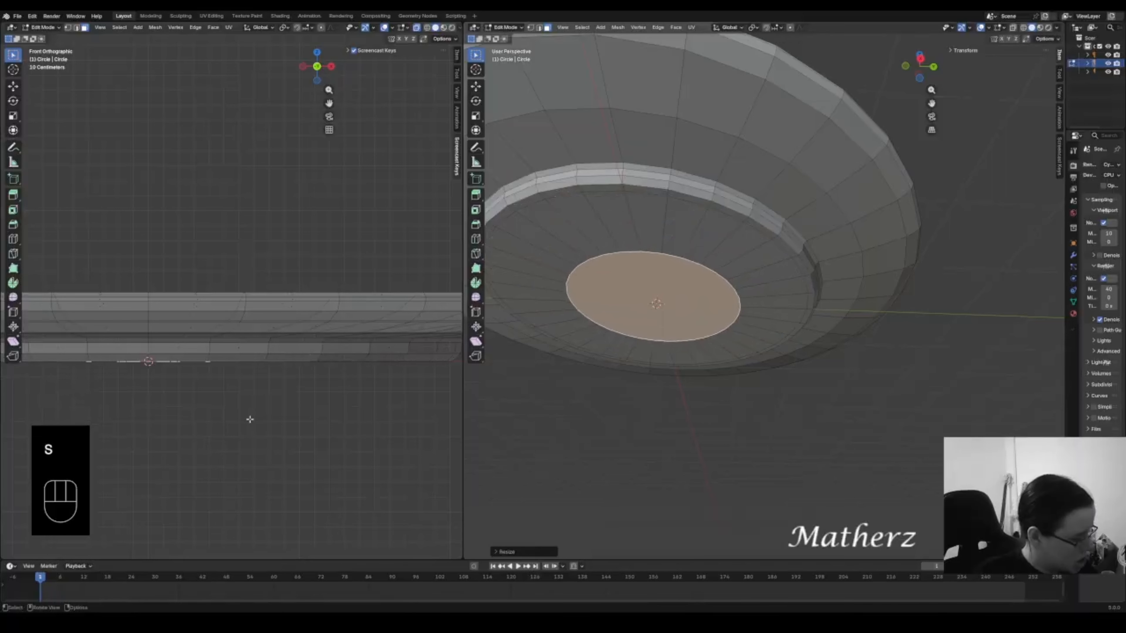
key(g)
key(z)
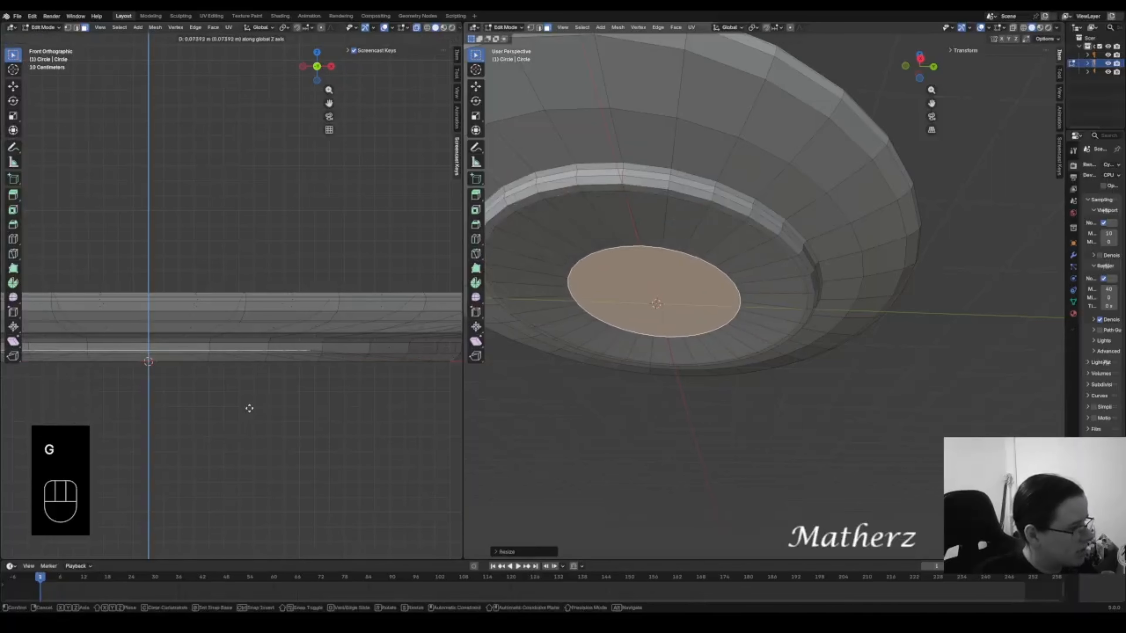
click(251, 406)
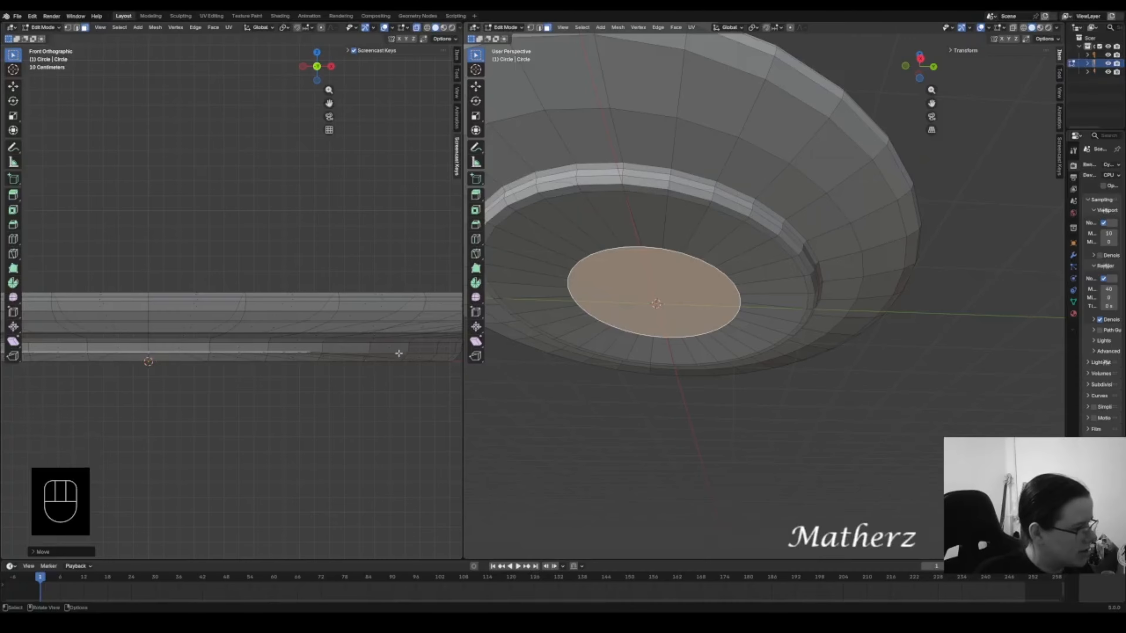
- Return to Object Mode and apply Shade Smooth to the whole plate
mouse_move(747, 243)
middle_down()
mouse_move(769, 262)
mouse_move(769, 181)
middle_up()
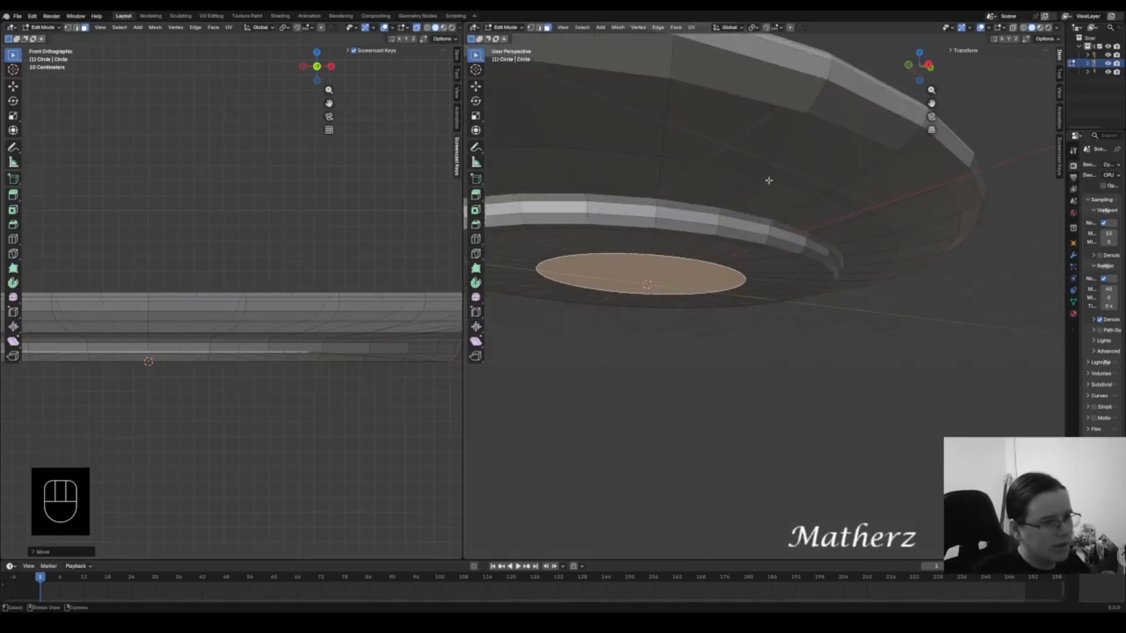
click(491, 28)
click(511, 37)
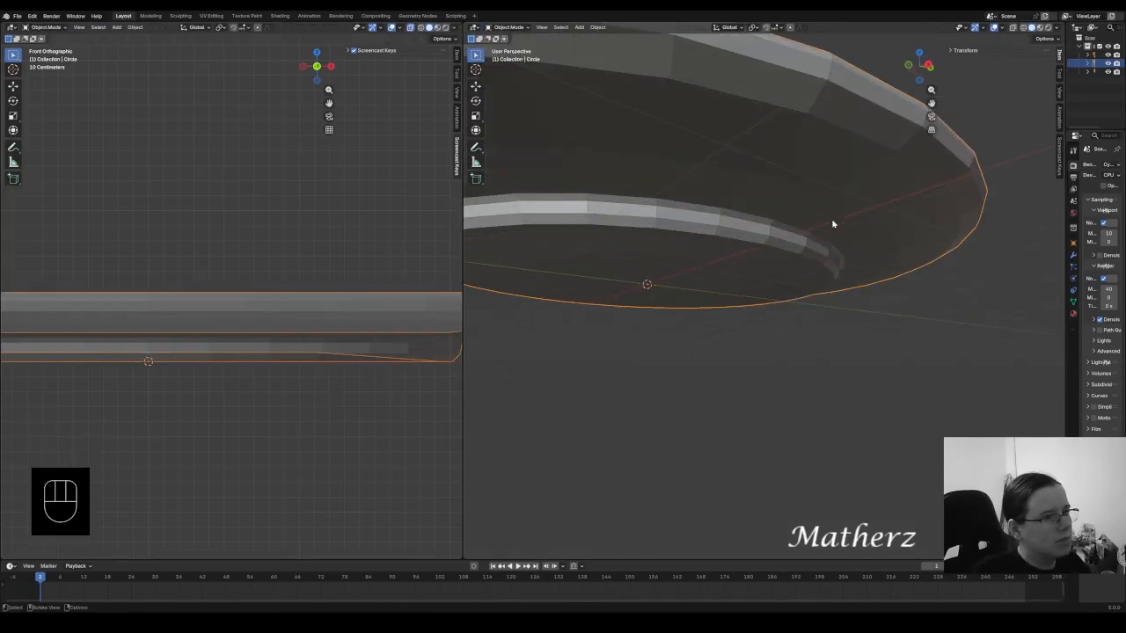
scroll(842, 231, down, 5)
middle_drag(868, 250, 718, 327)
scroll(719, 327, up, 3)
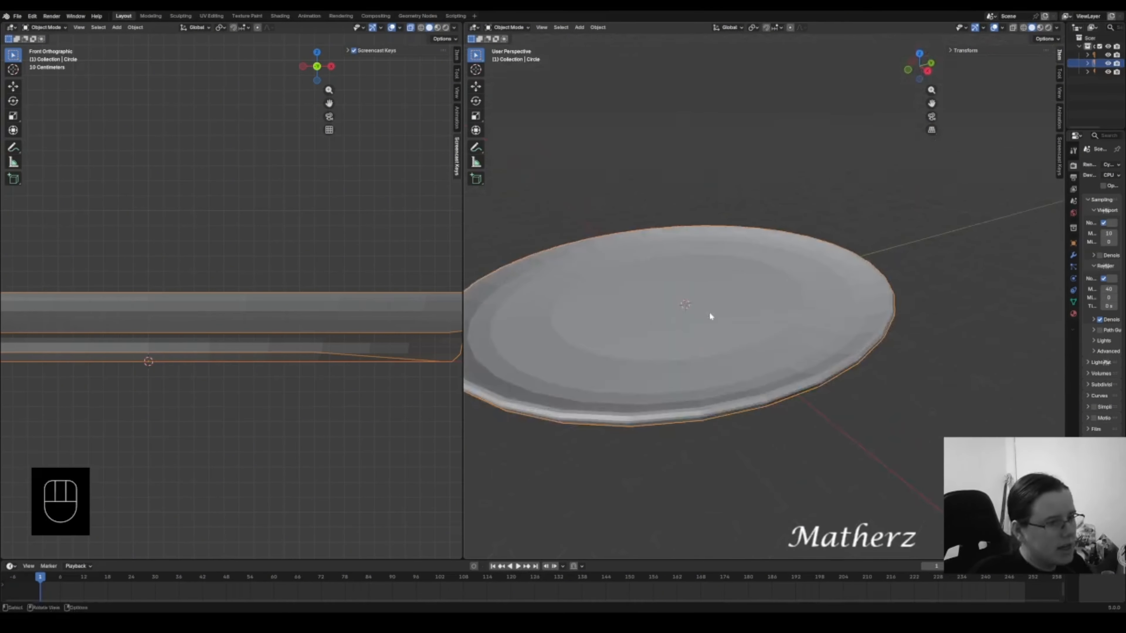
right_click(708, 316)
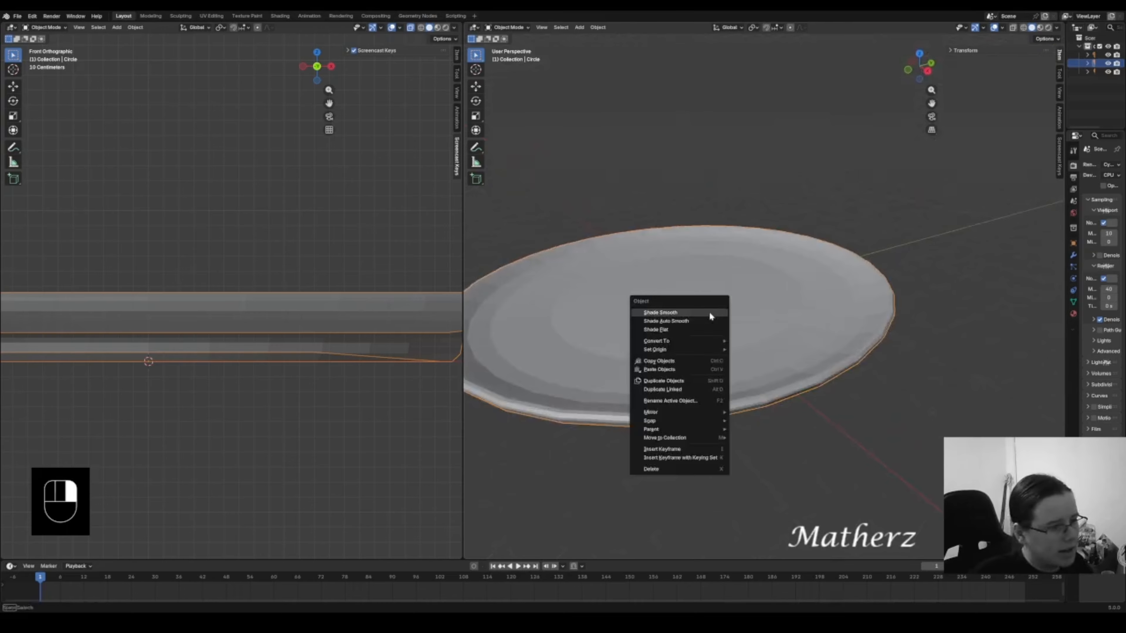
click(709, 316)
scroll(710, 315, down, 5)
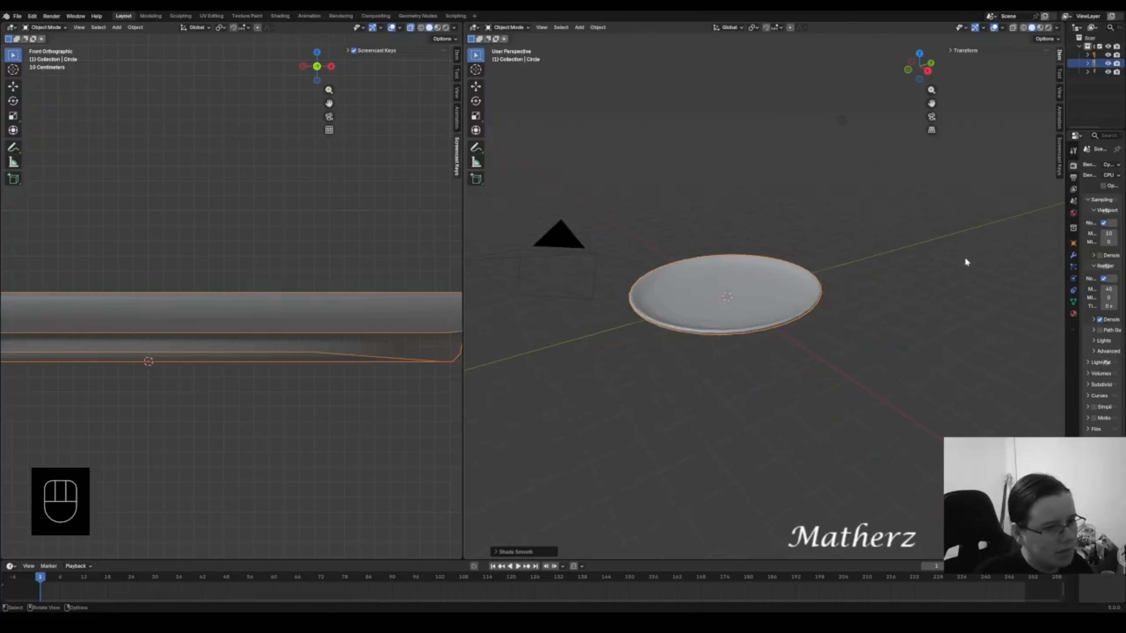
- Duplicate the plate and place the copy beside the original along the positive Y axis
shift+middle_drag(966, 259, 825, 284)
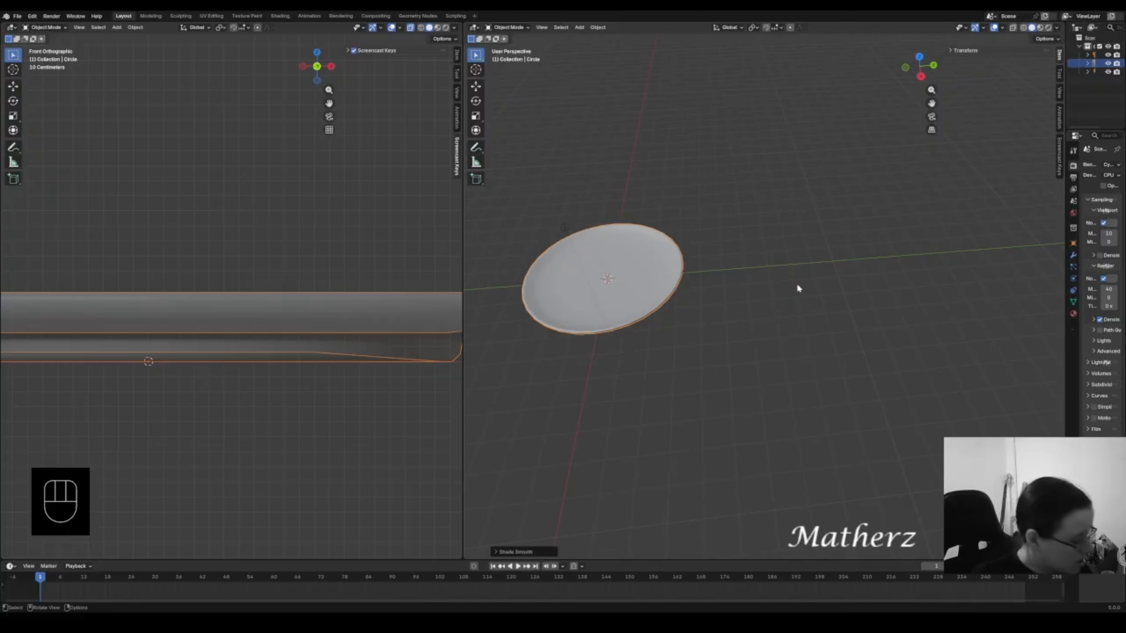
key(shift)
key(shift+d)
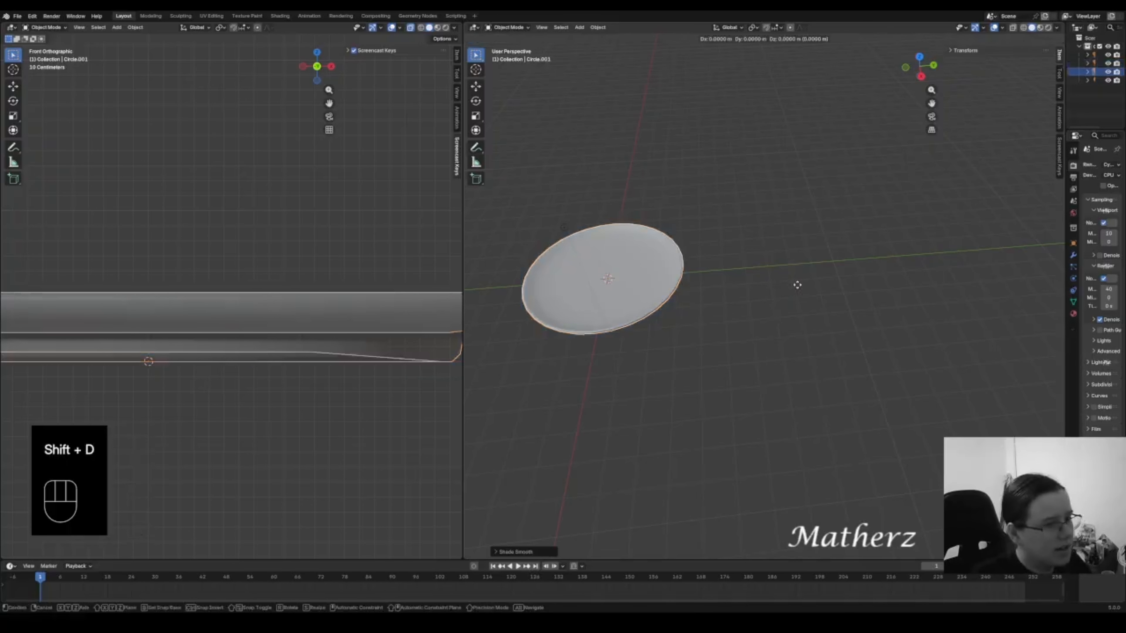
key(y)
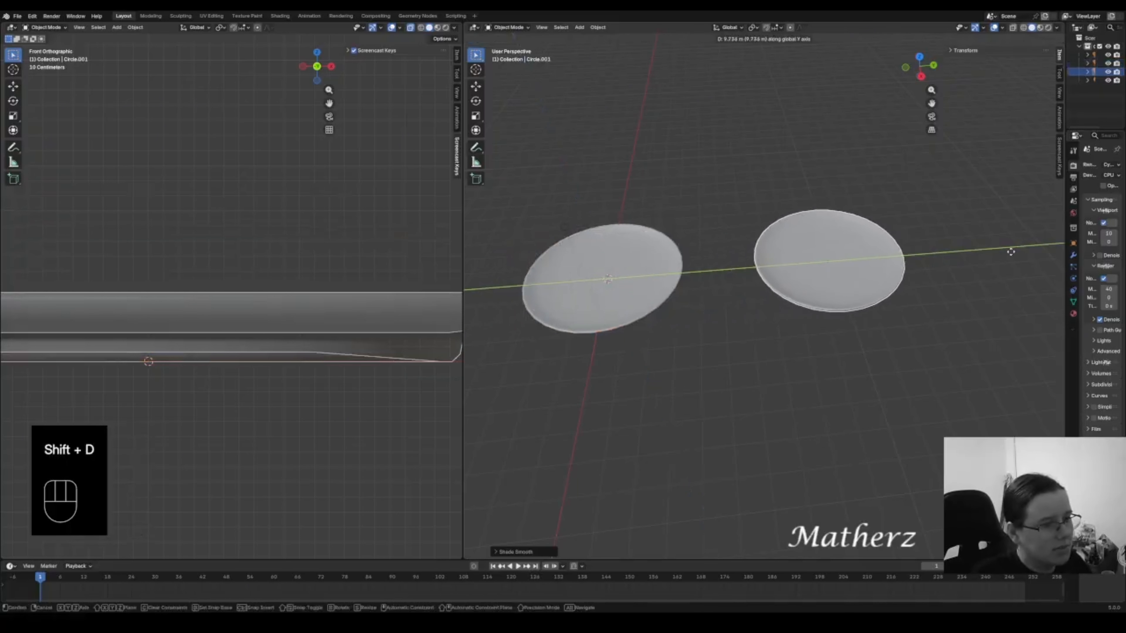
click(963, 250)
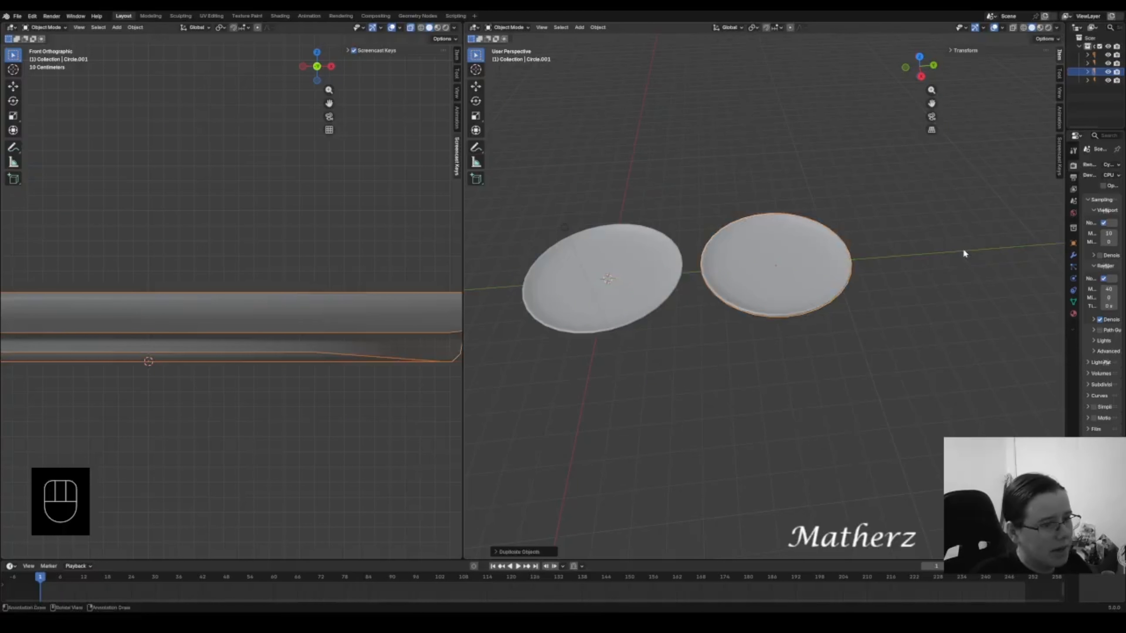
- Scale the duplicated plate down uniformly to about 0.78 to make a smaller plate
scroll(925, 317, up, 2)
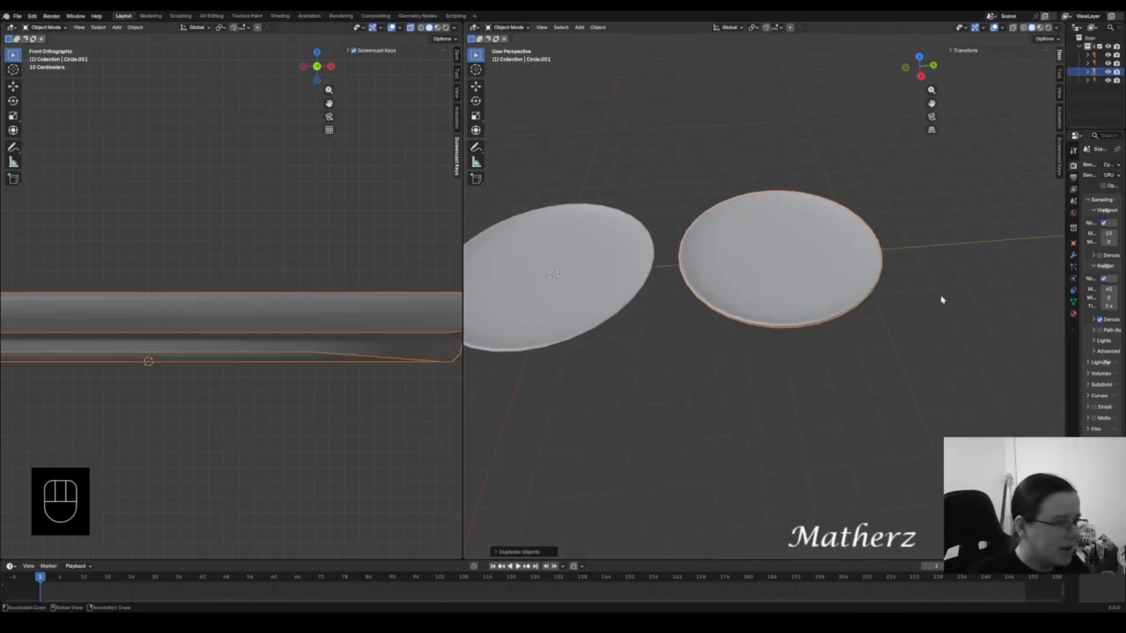
key(s)
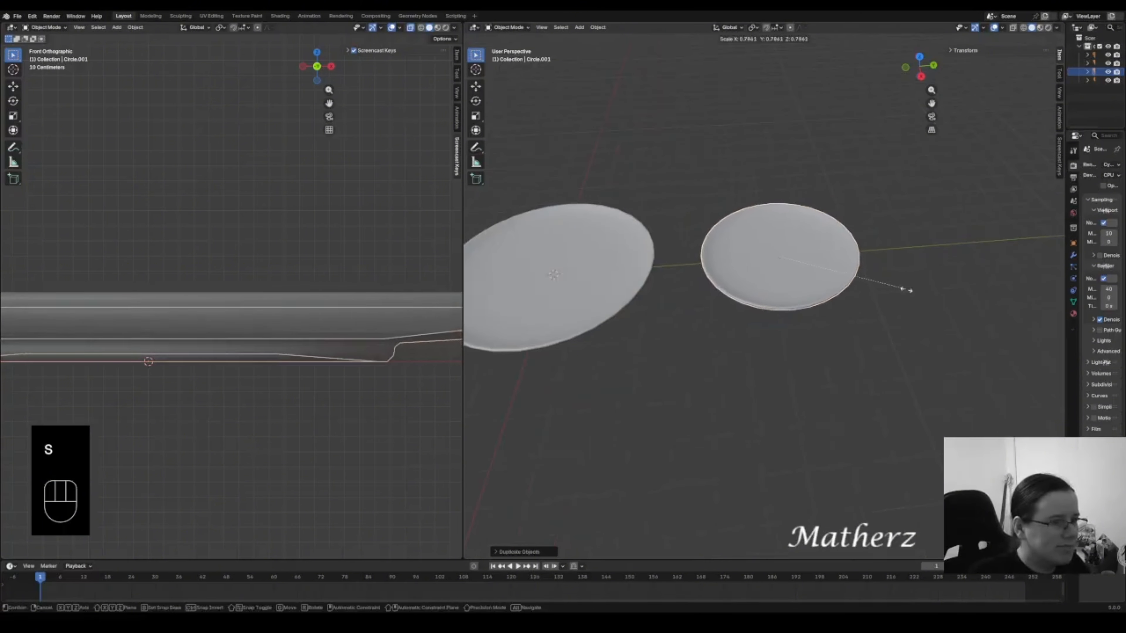
click(903, 288)
middle_drag(901, 287, 769, 333)
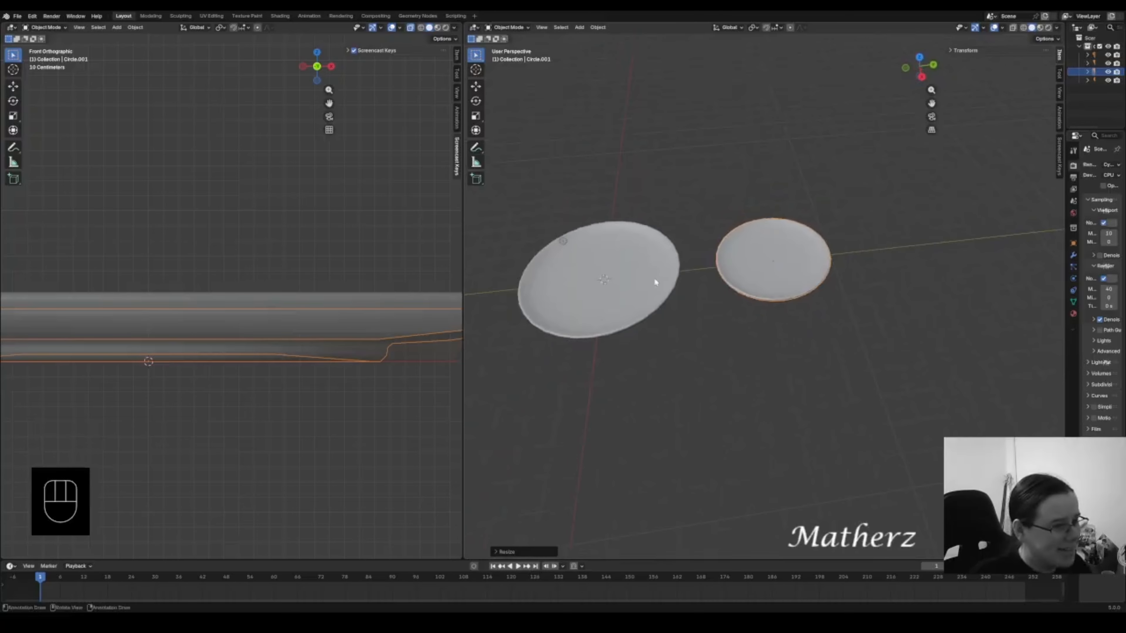
click(832, 214)
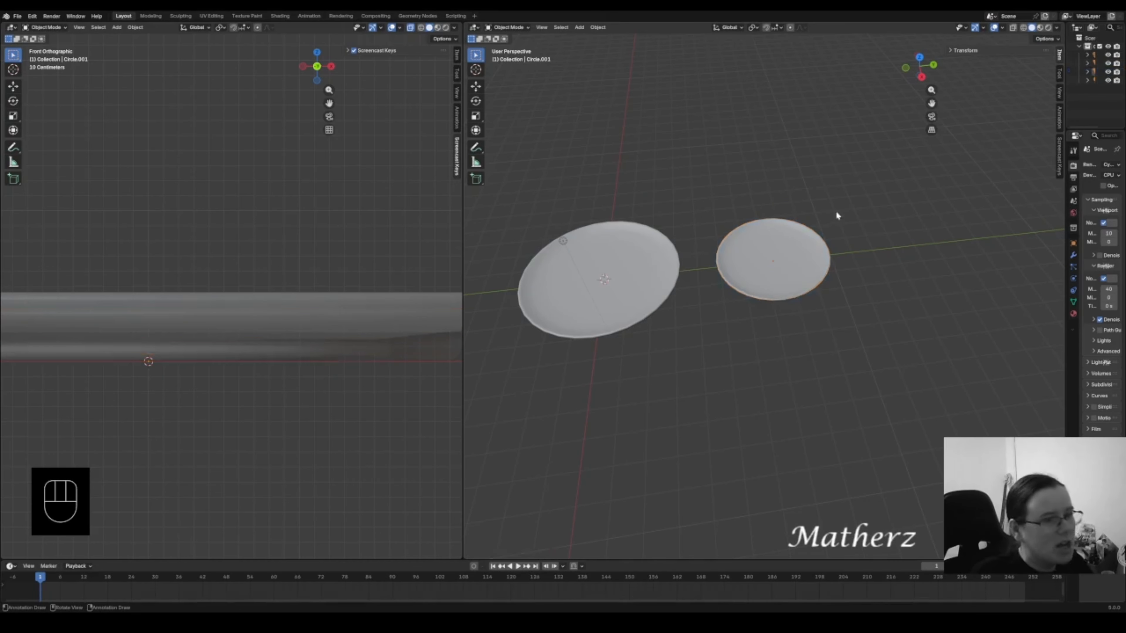
click(803, 247)
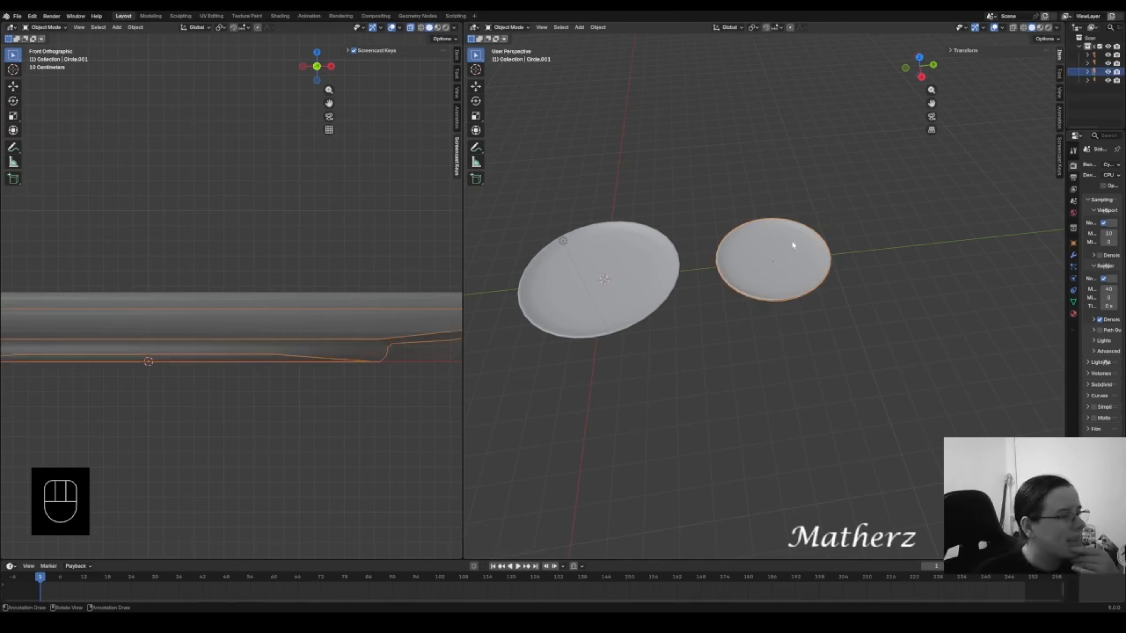
scroll(692, 273, down, 3)
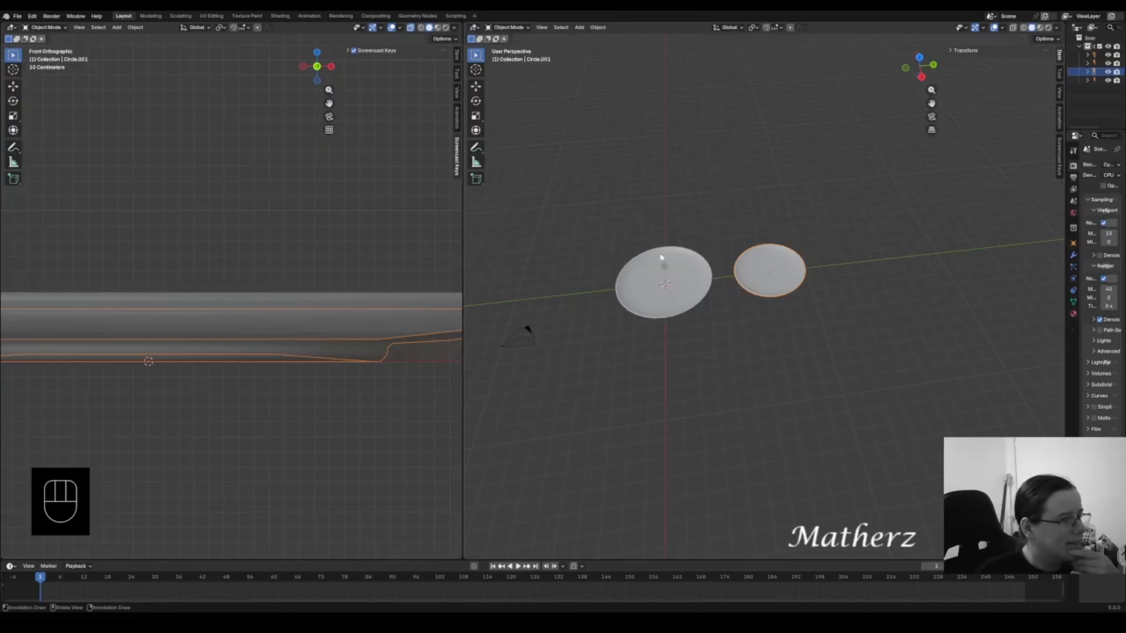
click(579, 27)
mouse_move(598, 35)
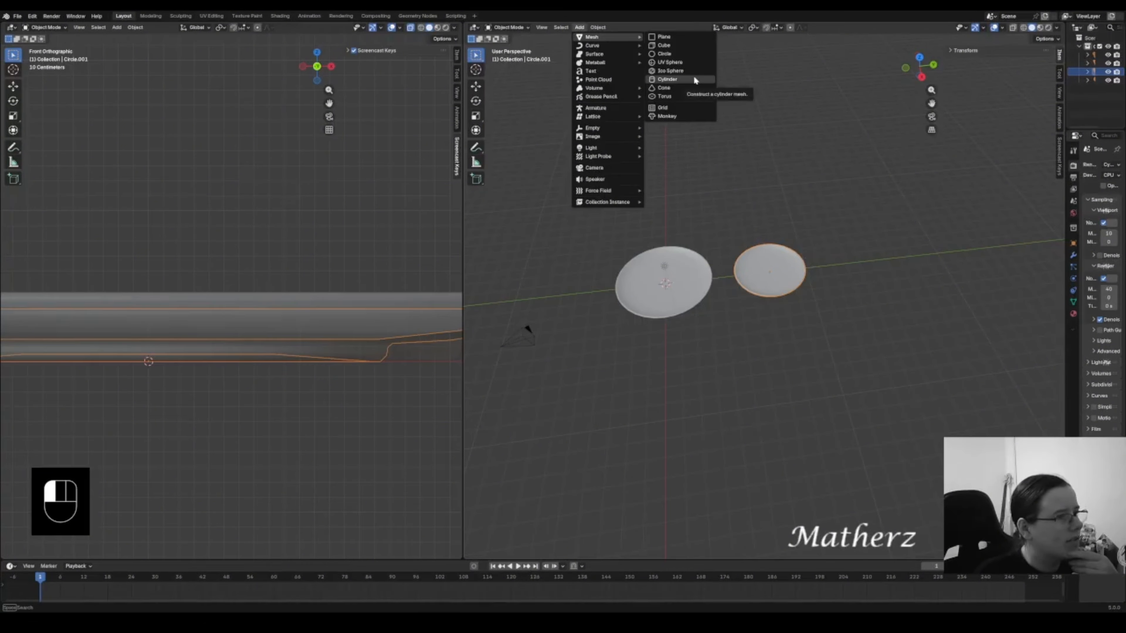
- Move the larger plate away from the world origin along the negative X axis
click(699, 268)
scroll(694, 297, up, 3)
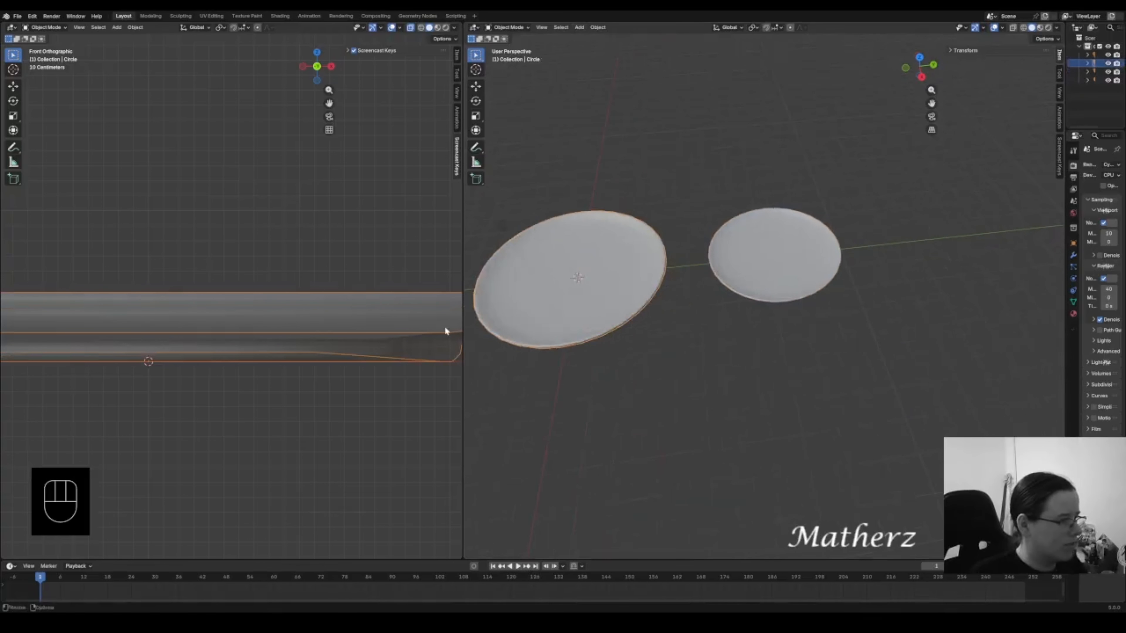
scroll(315, 301, down, 4)
scroll(315, 301, down, 6)
scroll(315, 301, up, 6)
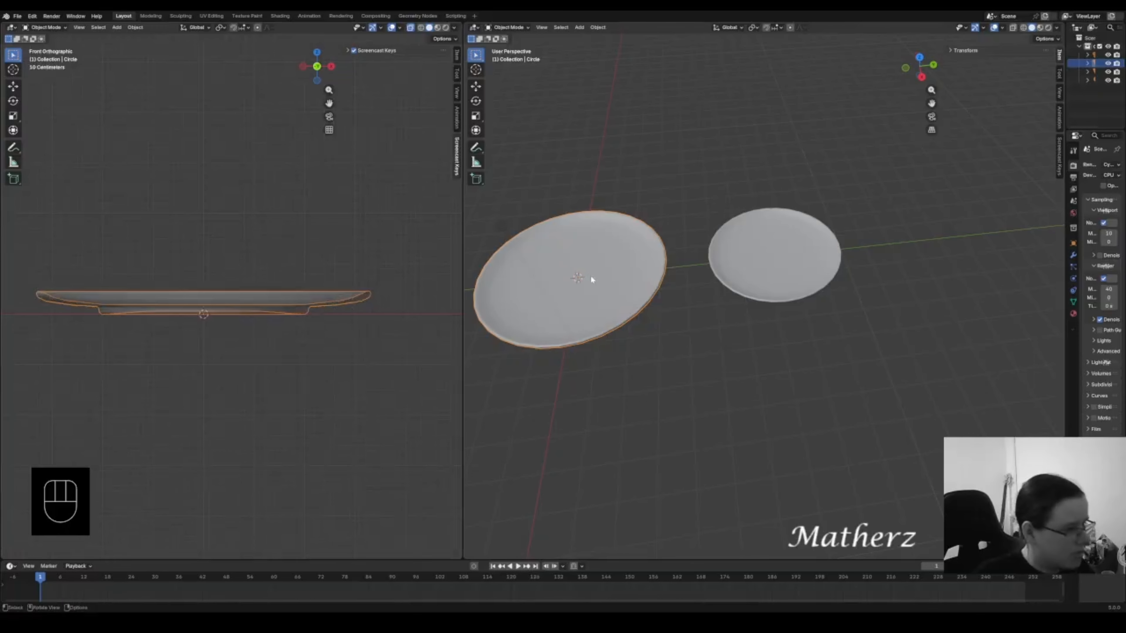
key(g)
key(x)
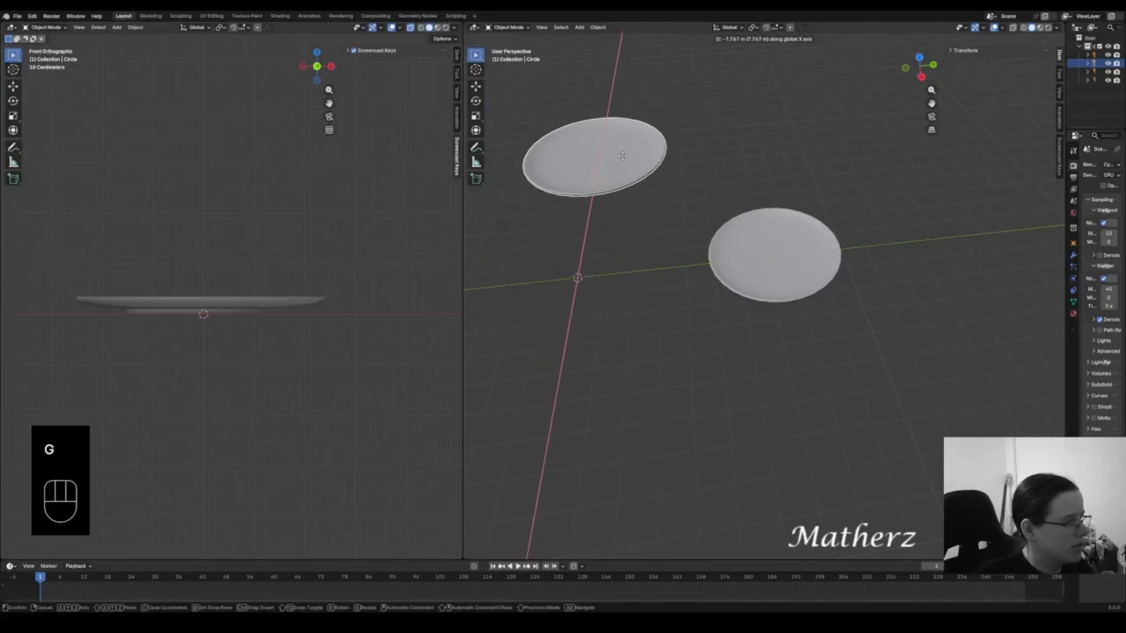
click(635, 96)
- Move the smaller plate back beside the larger one, clearing the area around the origin
click(808, 244)
key(g)
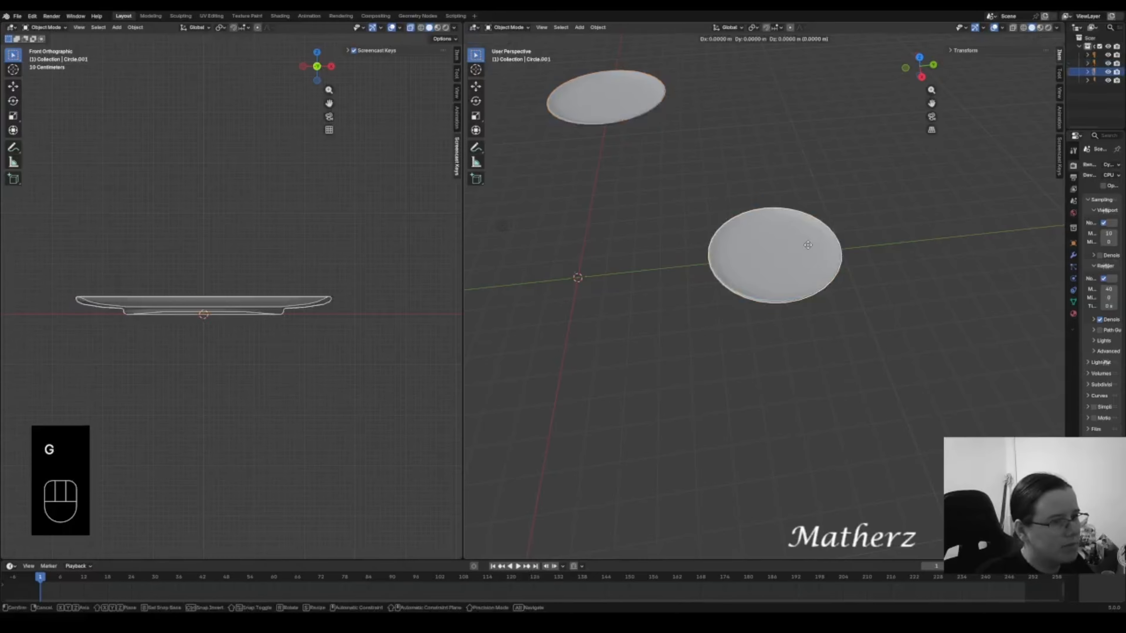
click(764, 87)
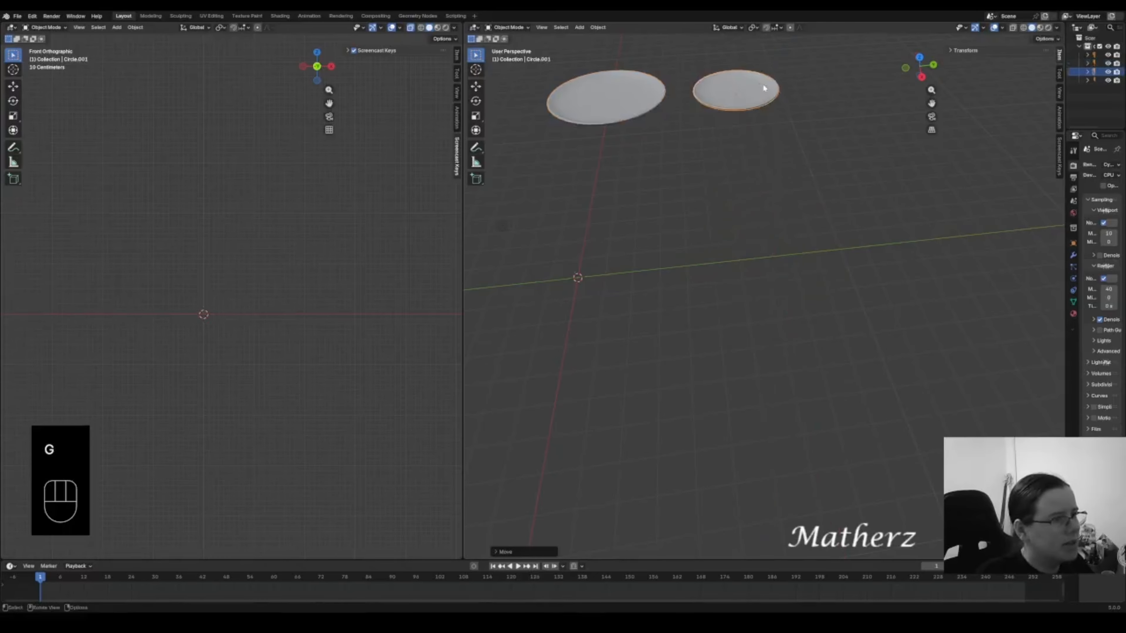
- Add a mesh circle at the origin and scale it up uniformly to about twice its size
middle_drag(663, 256, 912, 307)
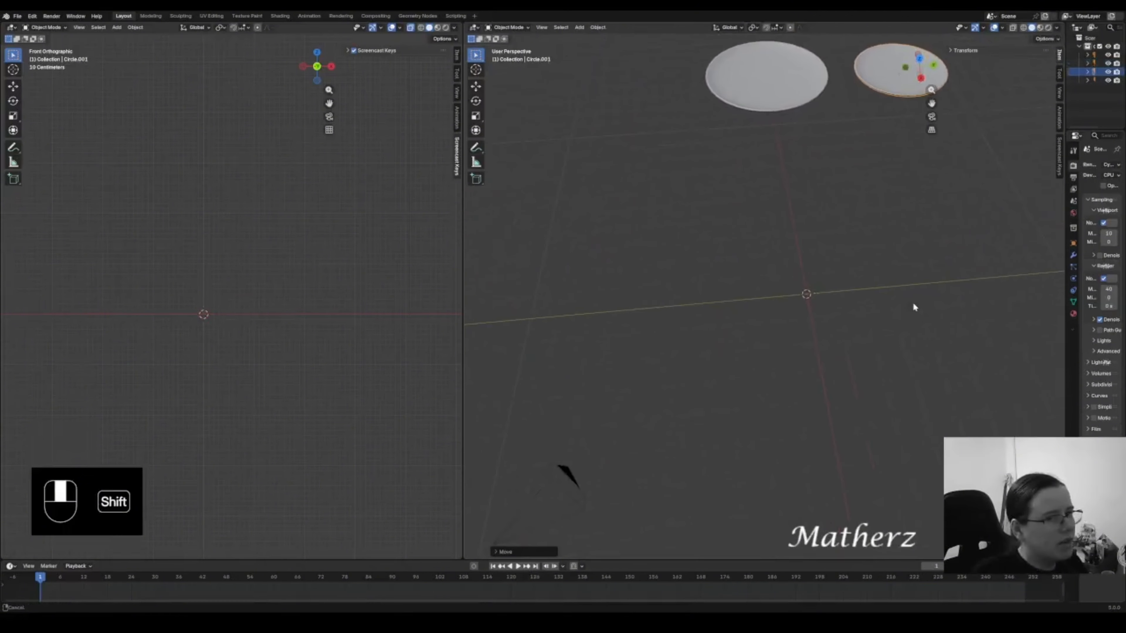
click(579, 27)
mouse_move(597, 37)
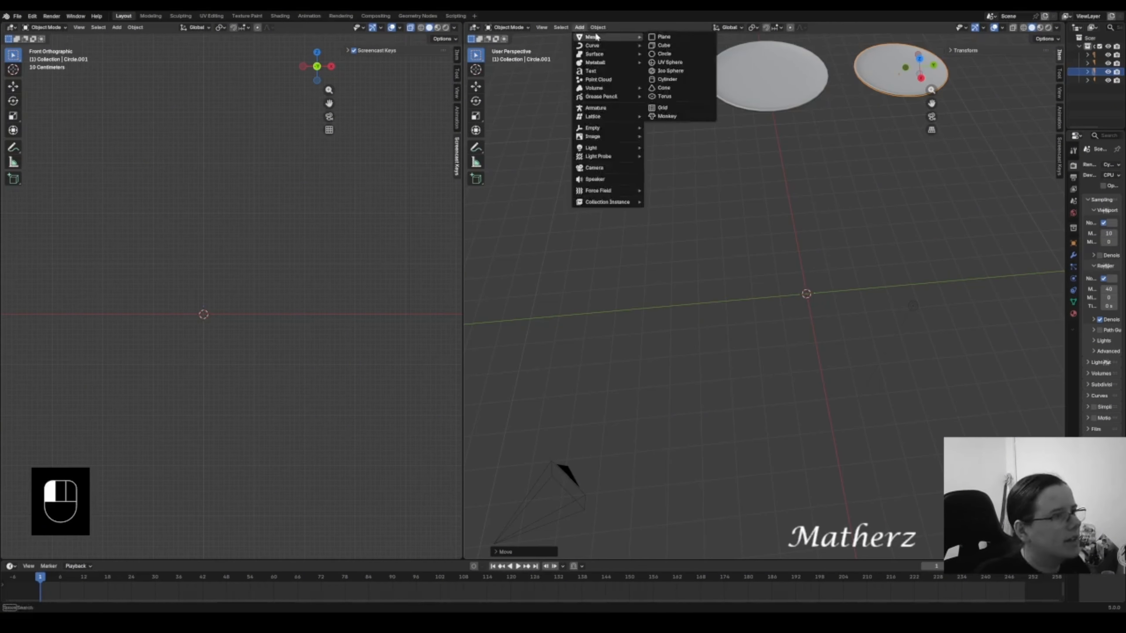
click(683, 56)
scroll(727, 306, up, 3)
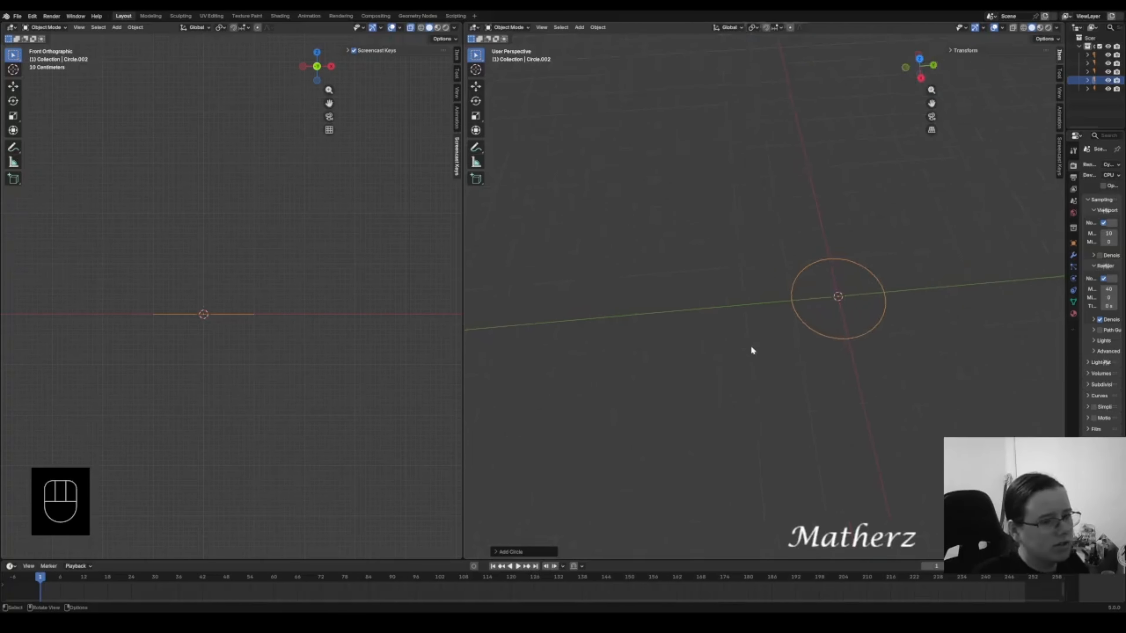
key(s)
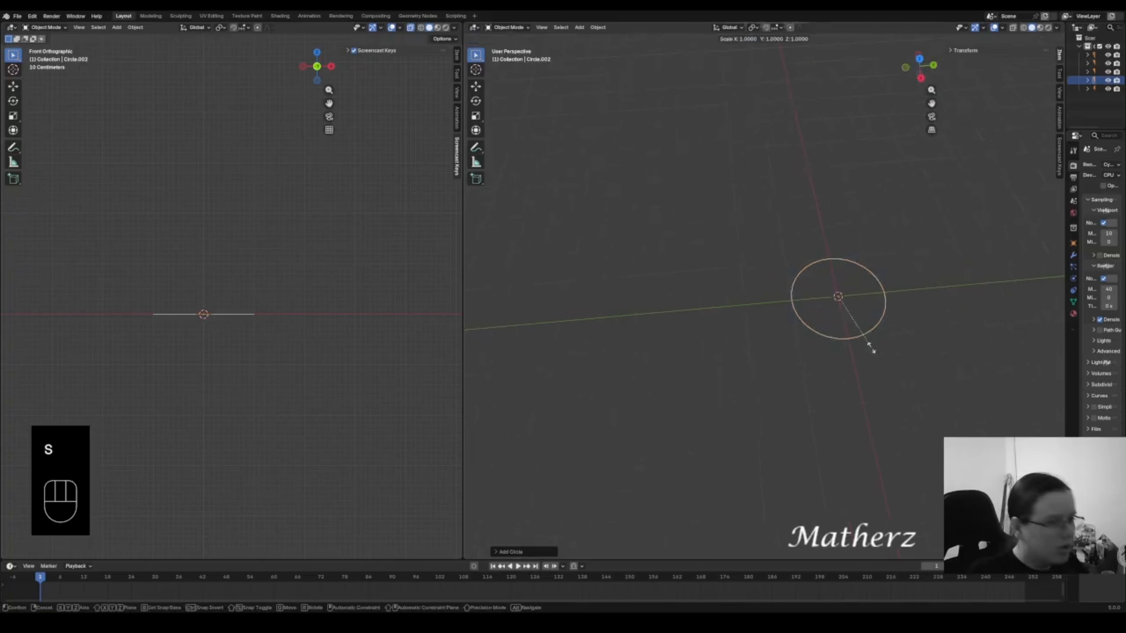
click(916, 392)
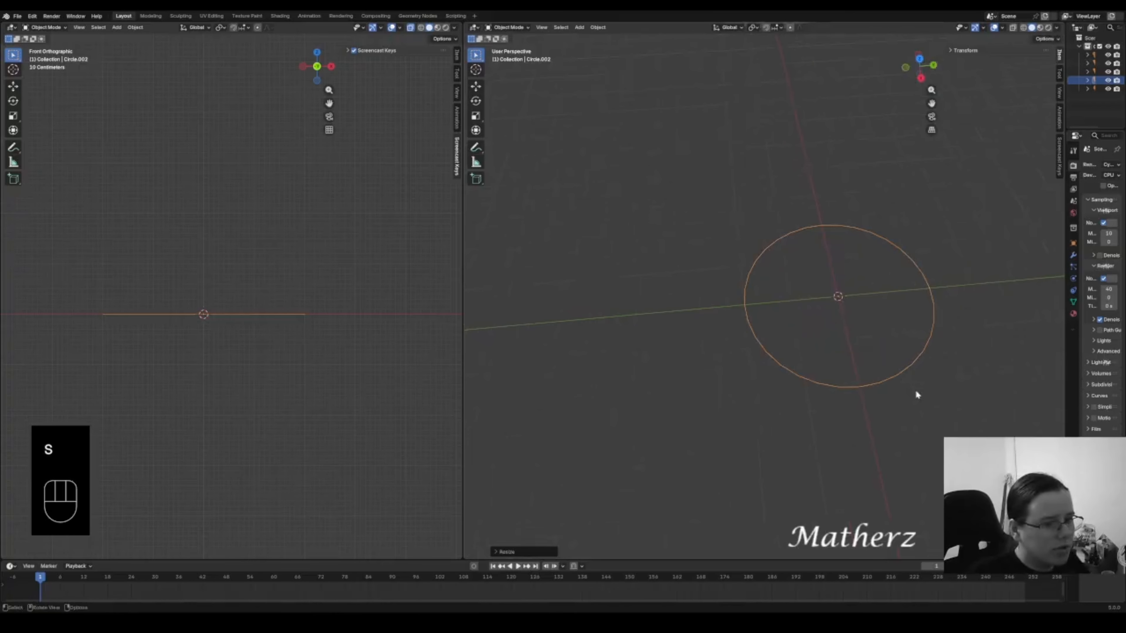
- In Edit Mode, fill the circle with a face and scale it down to about 0.7
click(508, 27)
click(510, 46)
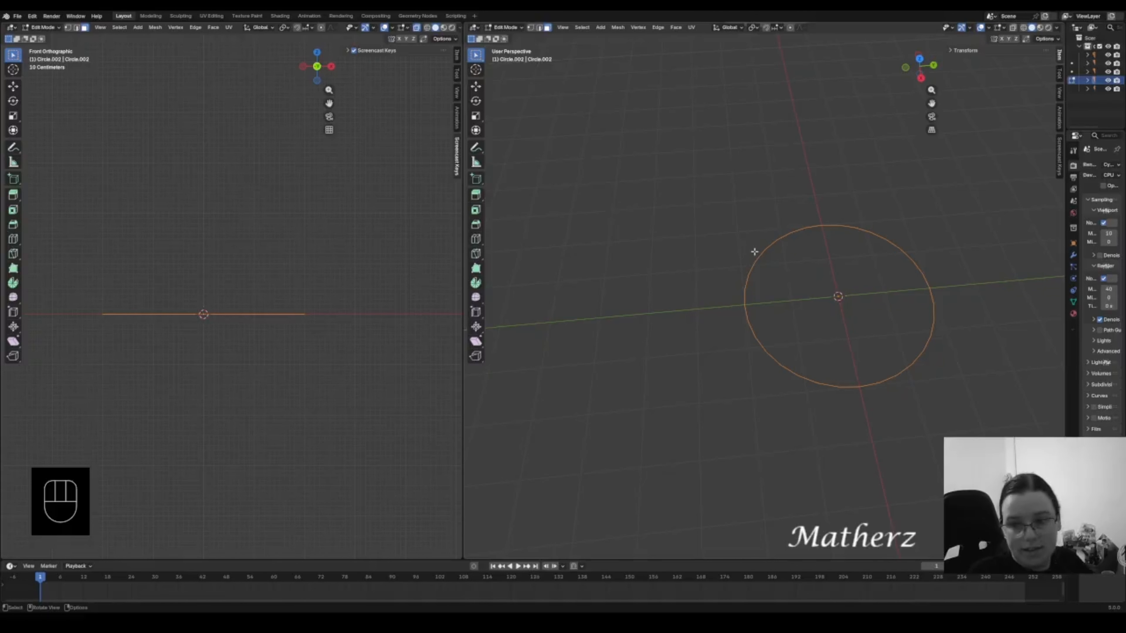
middle_drag(895, 410, 800, 289)
key(f)
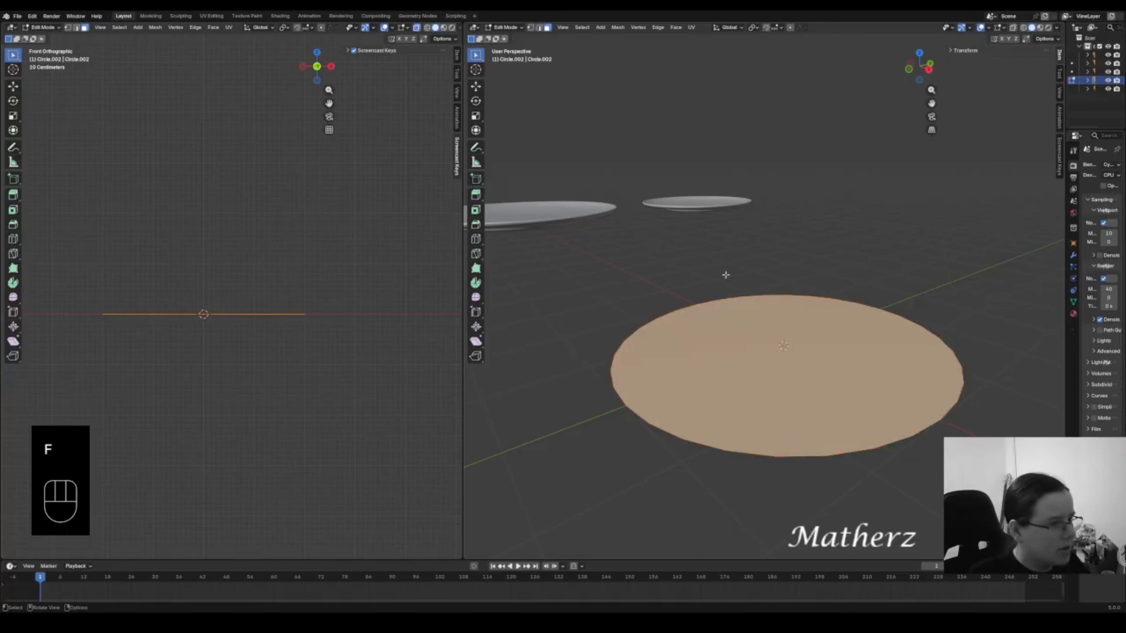
scroll(156, 344, up, 1)
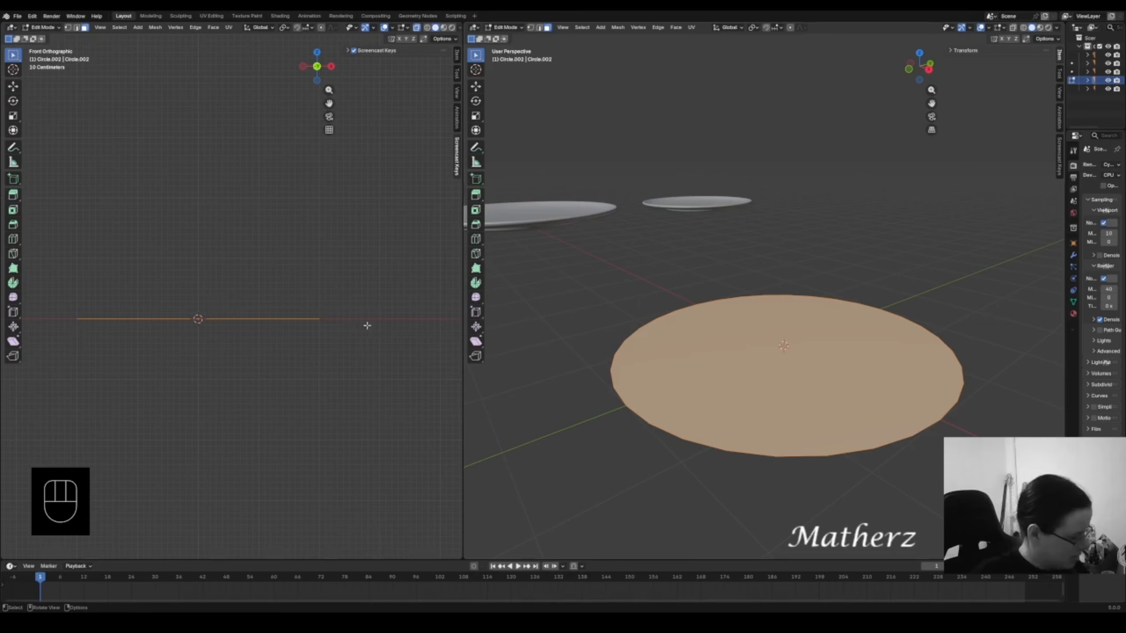
key(s)
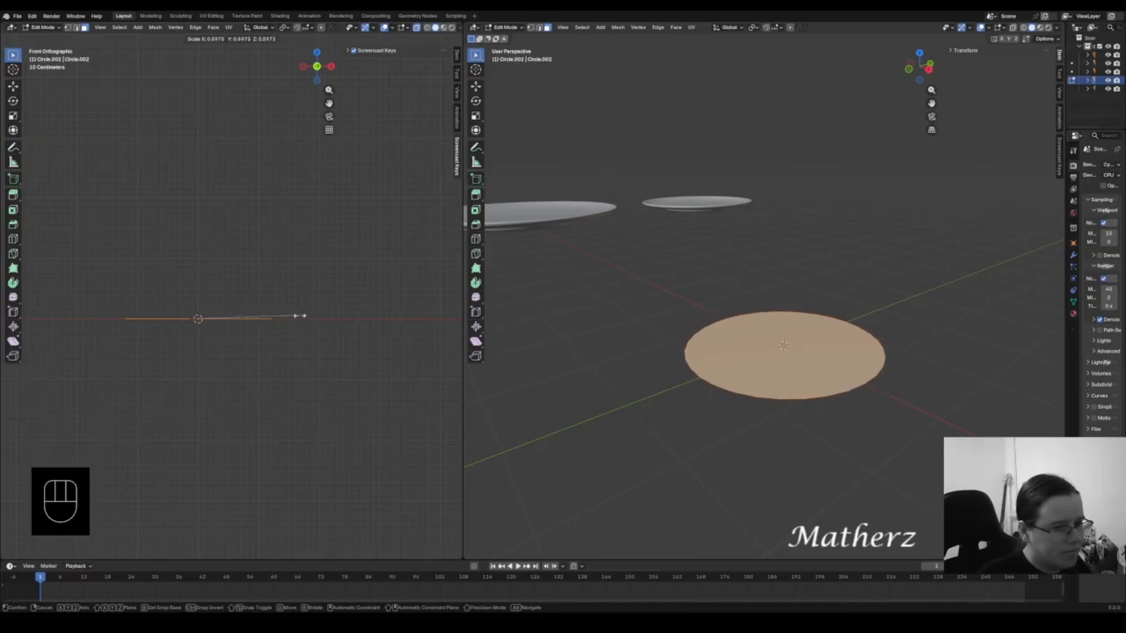
click(311, 330)
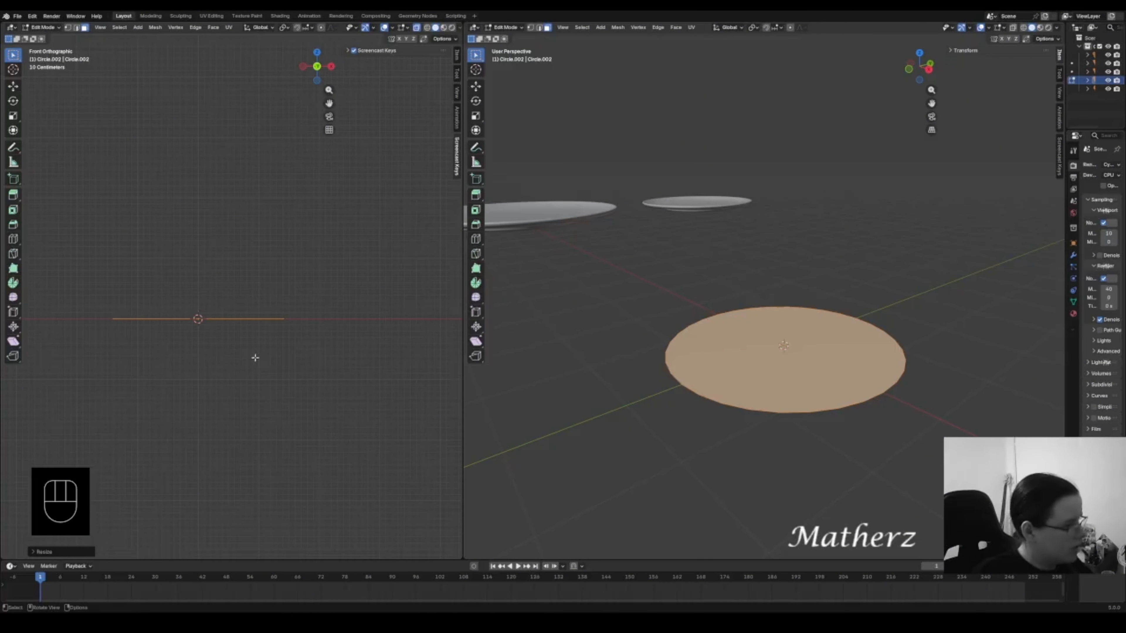
- Extrude the face up about 0.1 m along Z and scale the new top face slightly outward
key(e)
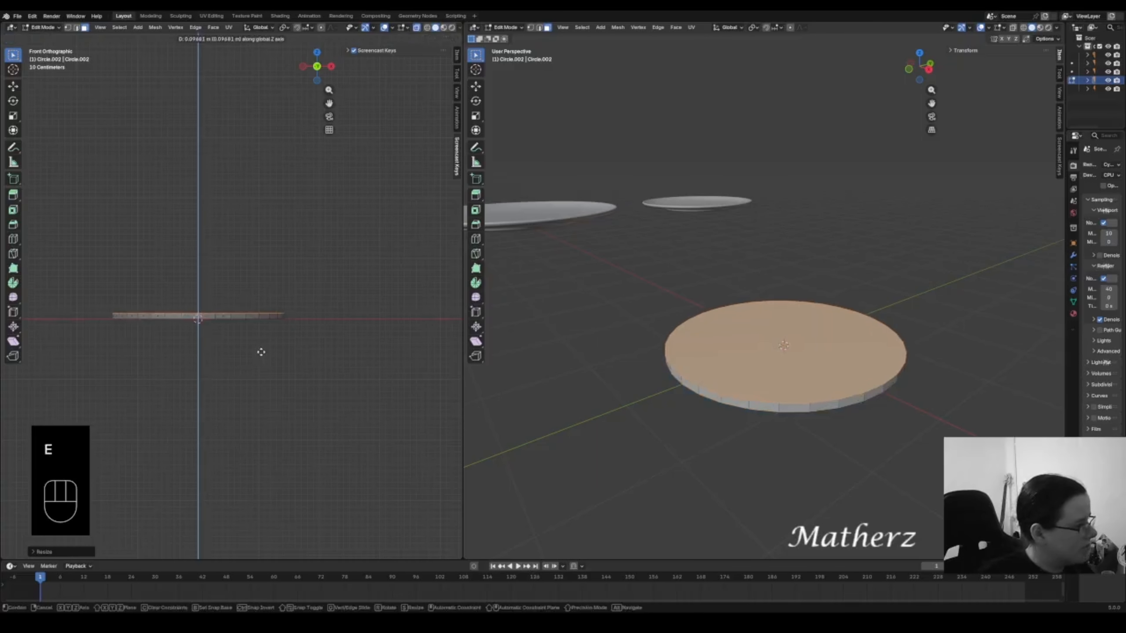
click(261, 351)
key(s)
click(267, 356)
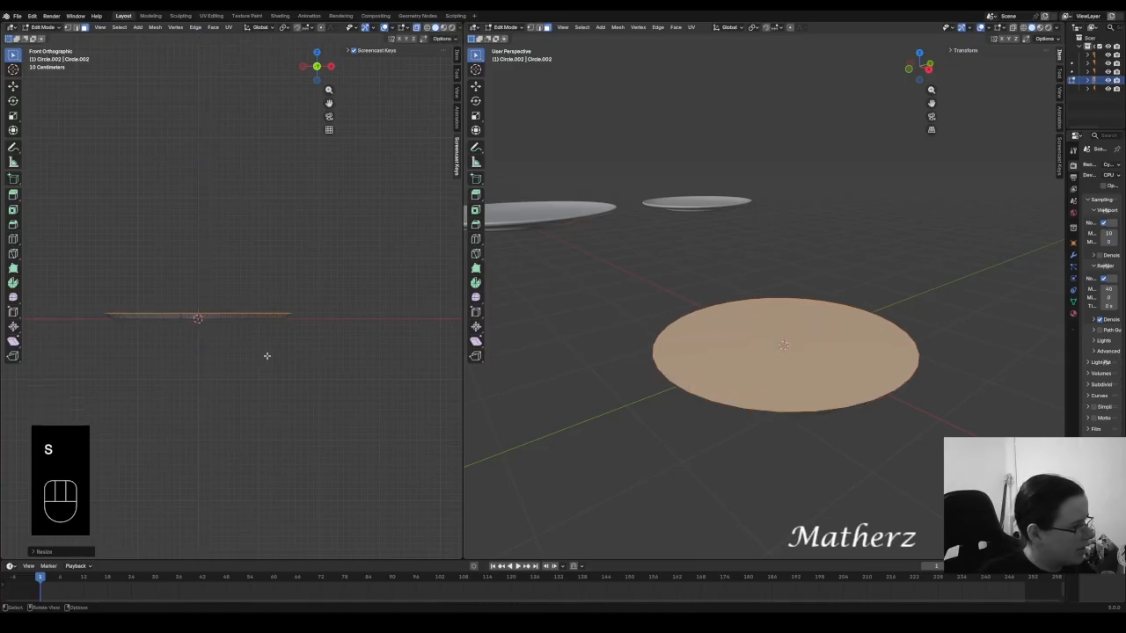
- Extrude the top face straight up in three short stages, the first about 0.18 m, to form the bowl's foot
key(e)
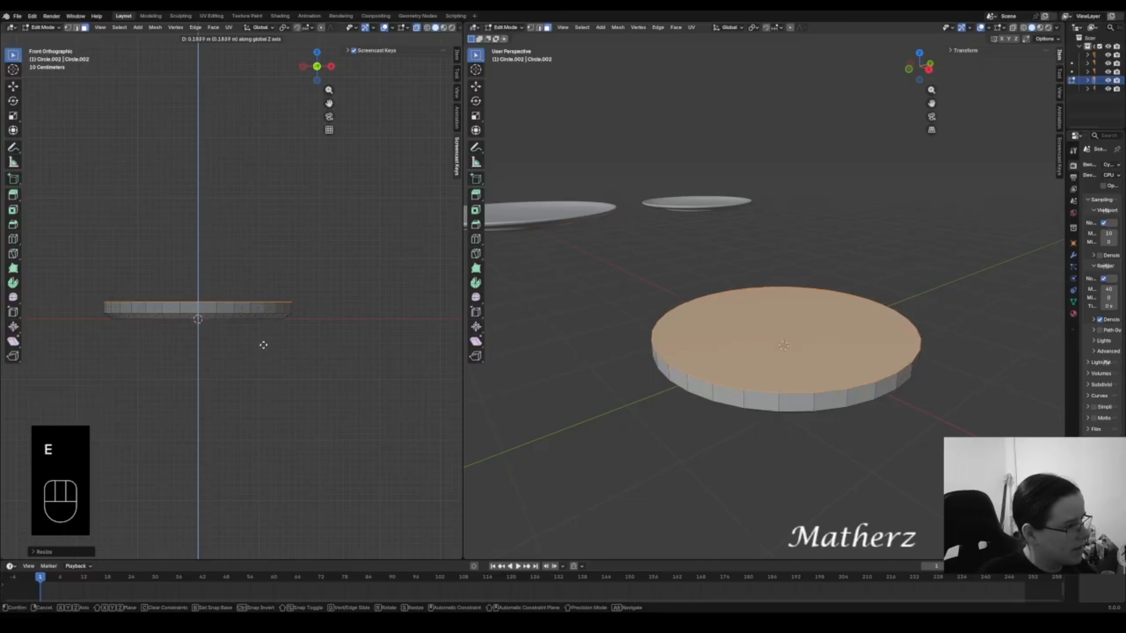
click(265, 346)
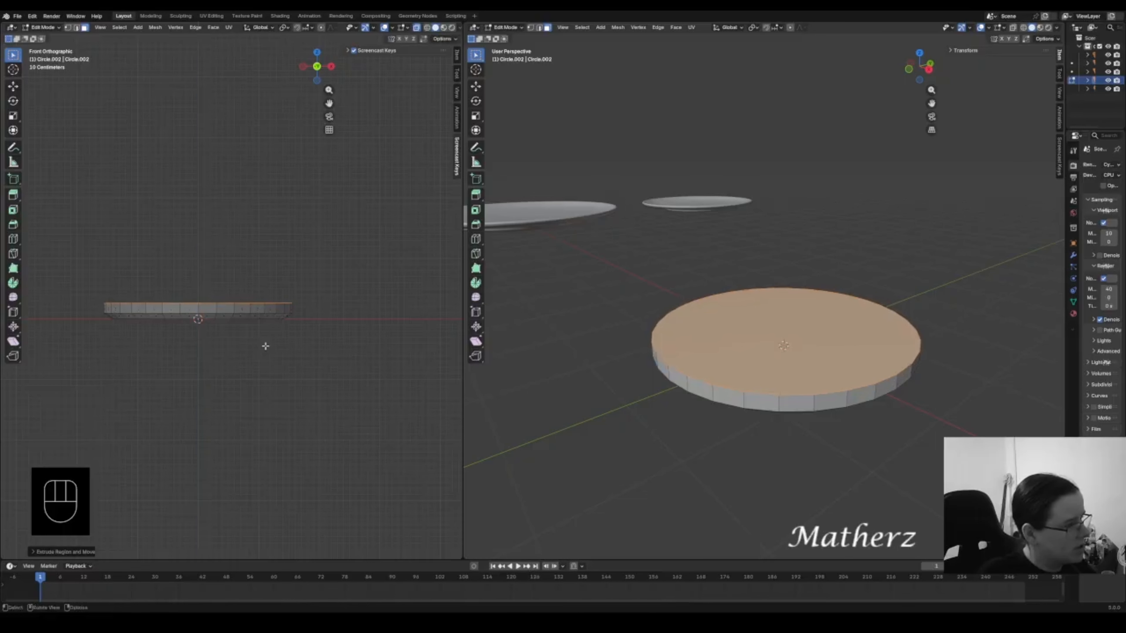
key(e)
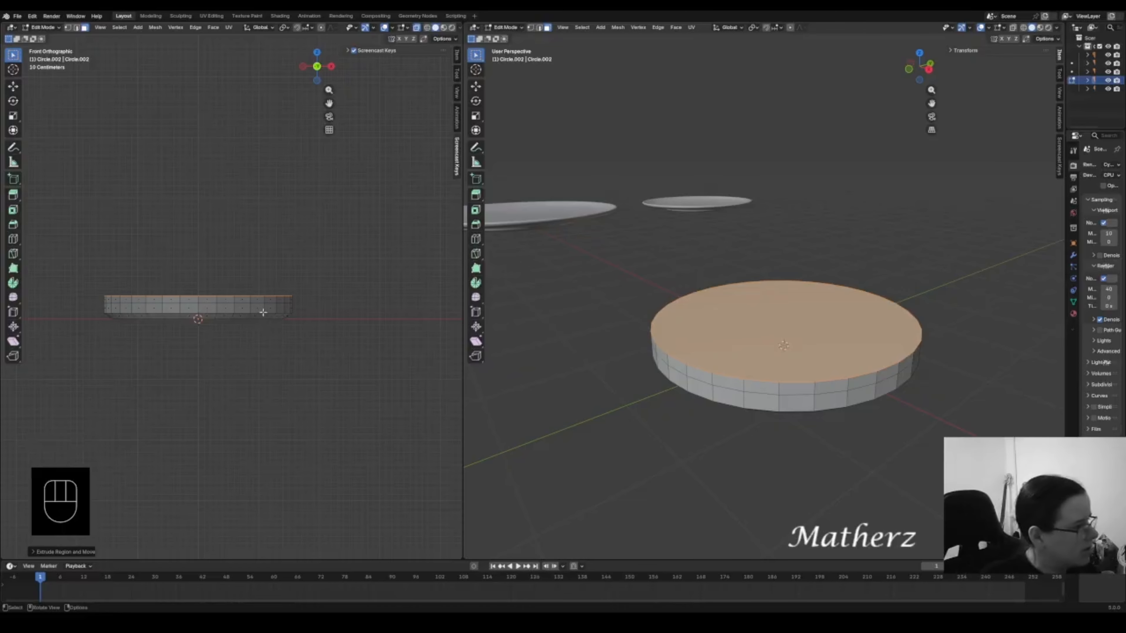
key(e)
click(265, 306)
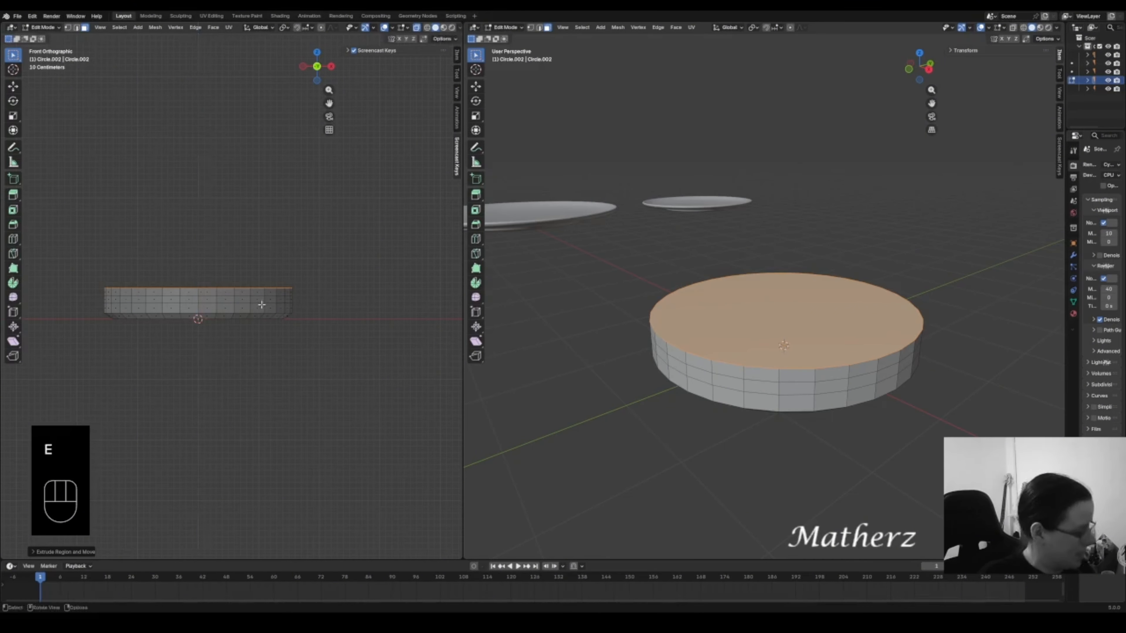
- Widen the foot's top face to about 1.1, then extrude it upward and scale it out to about 1.2
key(s)
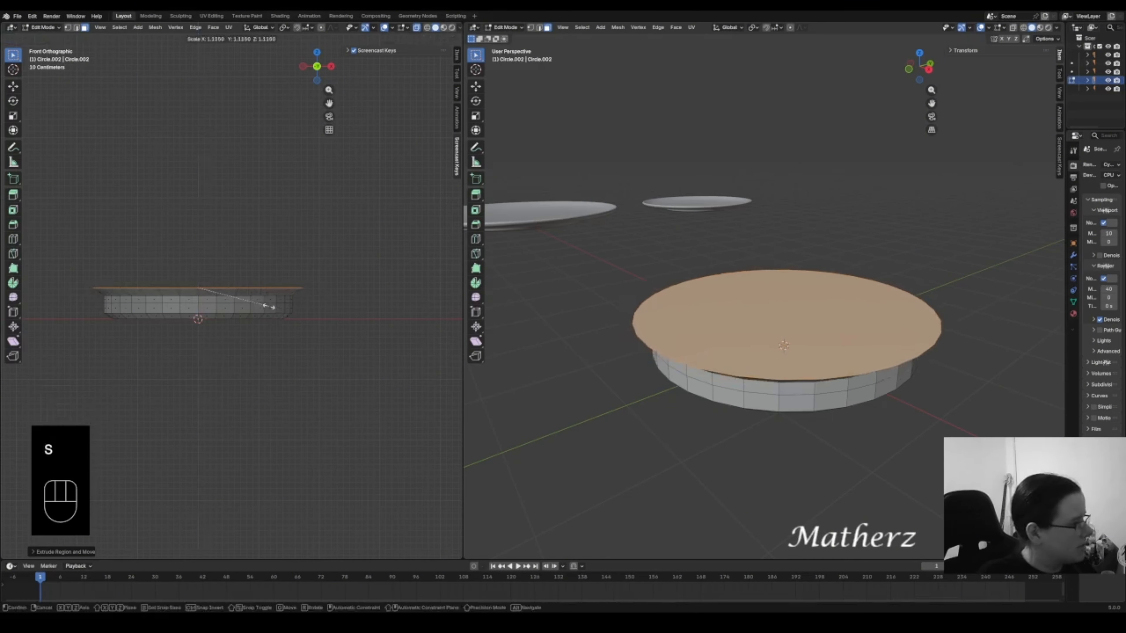
click(269, 306)
key(e)
click(269, 292)
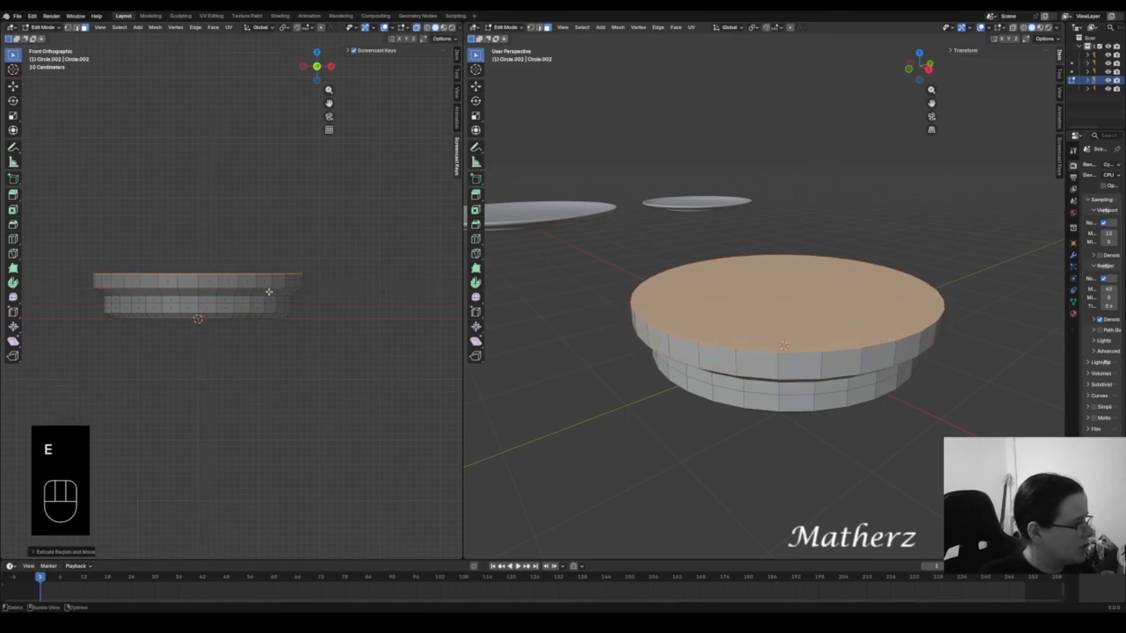
key(s)
click(285, 298)
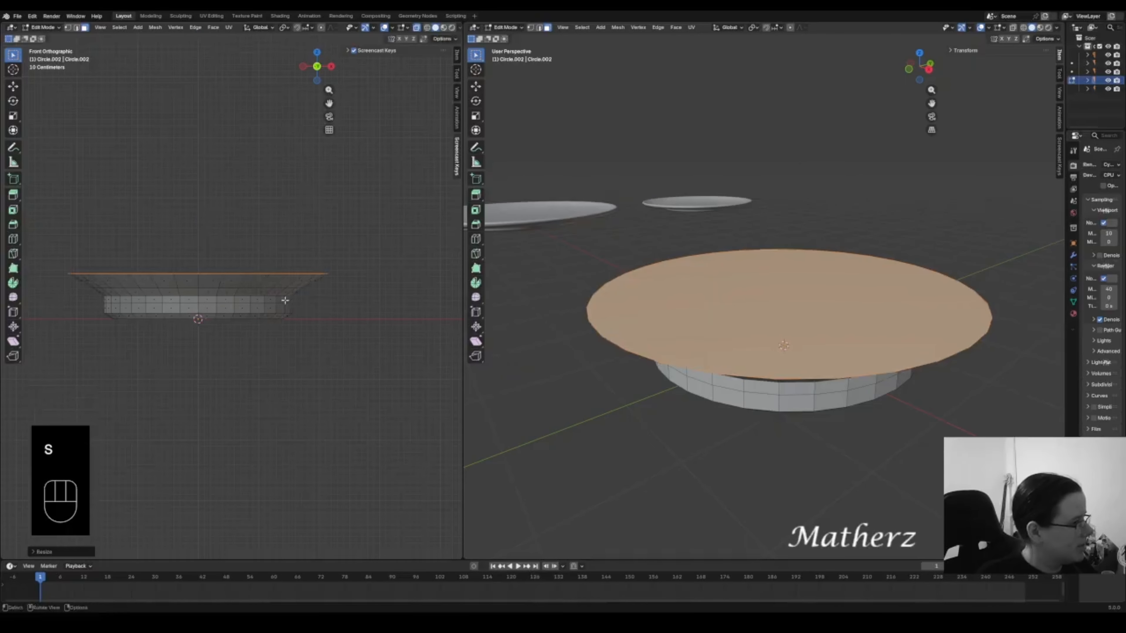
- Extrude the top face upward twice, about 0.3 m each time, scaling it outward by about 1.1 after each extrusion
key(e)
click(279, 282)
key(s)
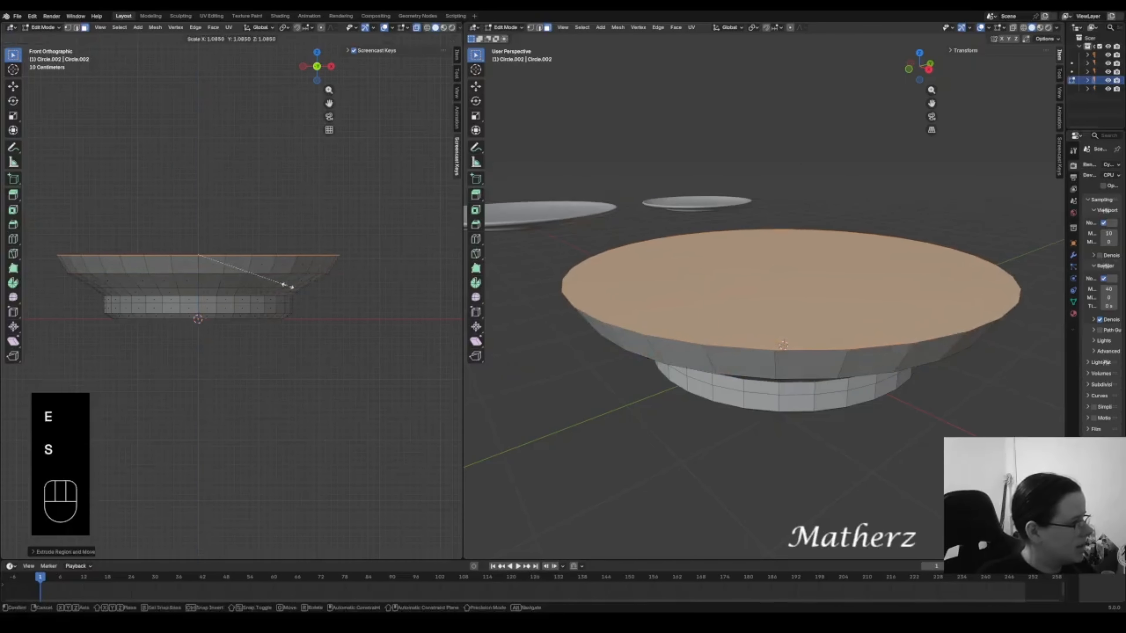
click(293, 288)
key(e)
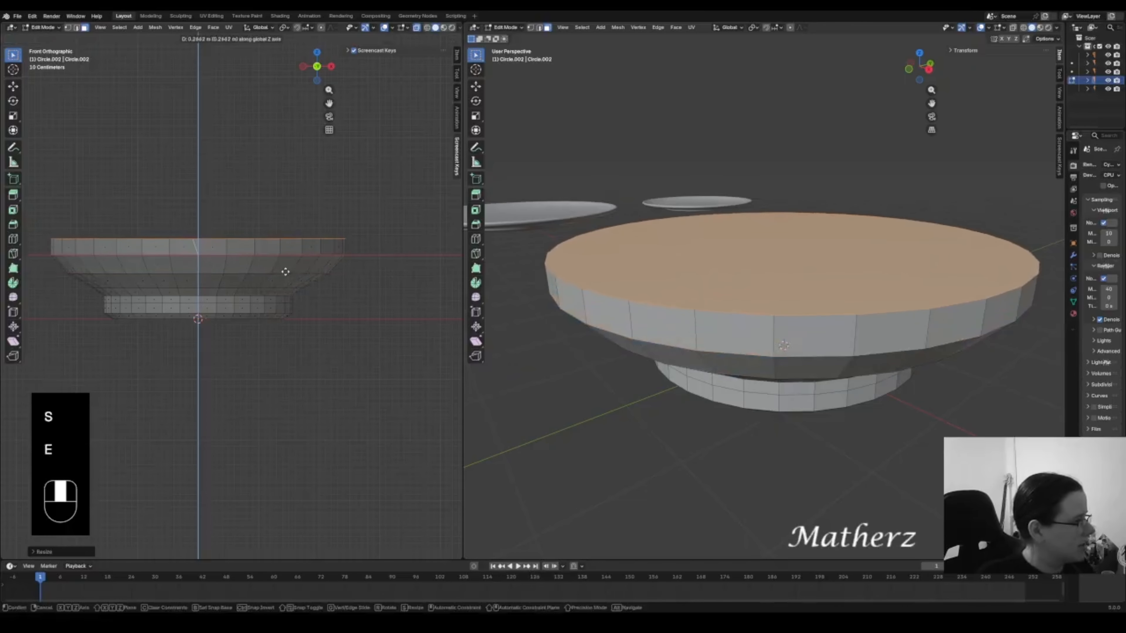
click(284, 269)
key(s)
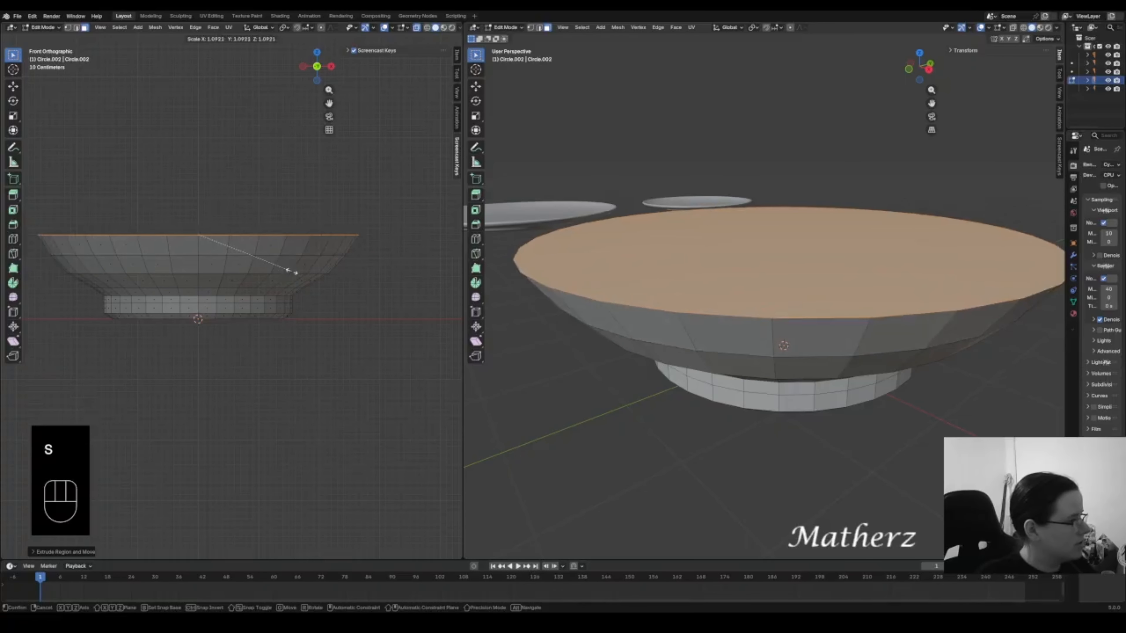
click(292, 271)
- Add two taller sections to the bowl wall by extruding the top face upward and scaling each slightly outward to about 1.08
key(e)
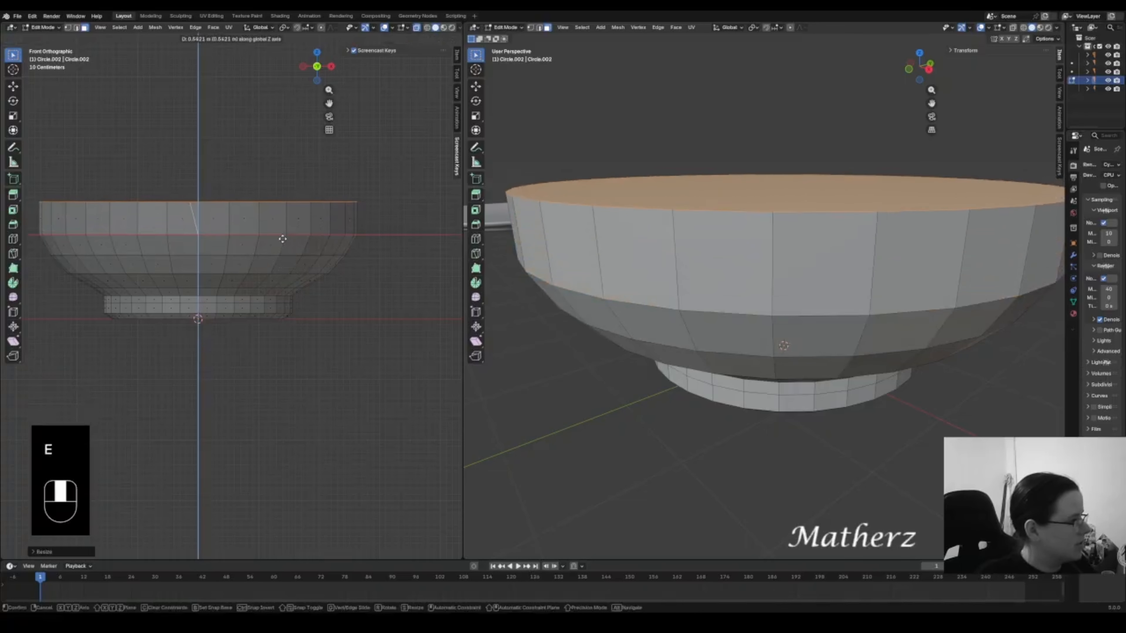
click(282, 248)
key(s)
click(288, 247)
key(e)
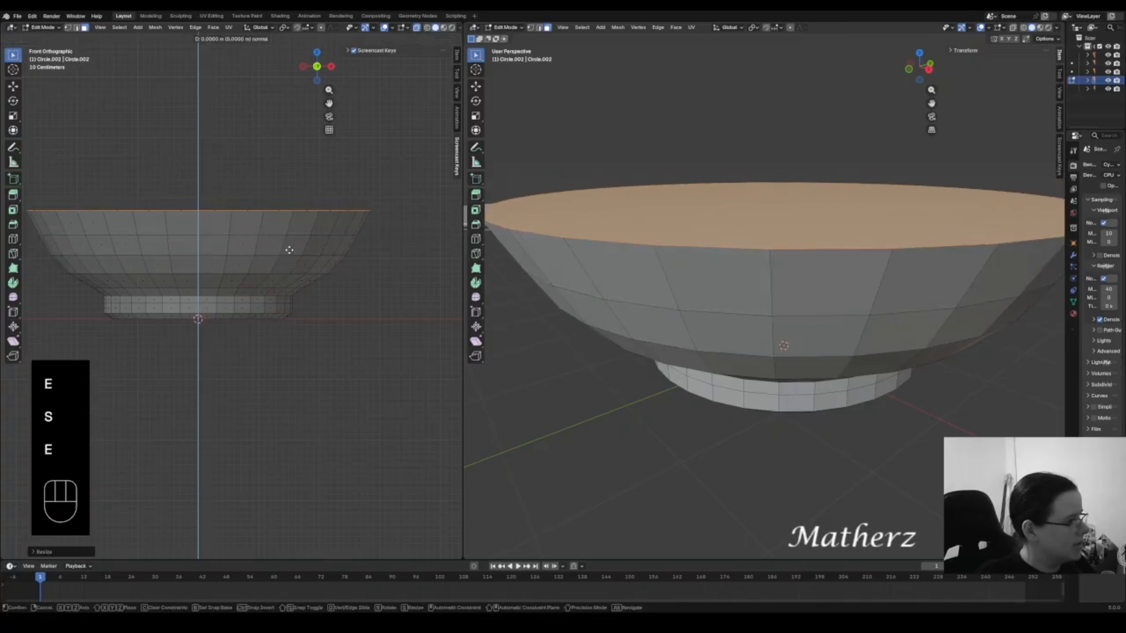
click(285, 211)
key(s)
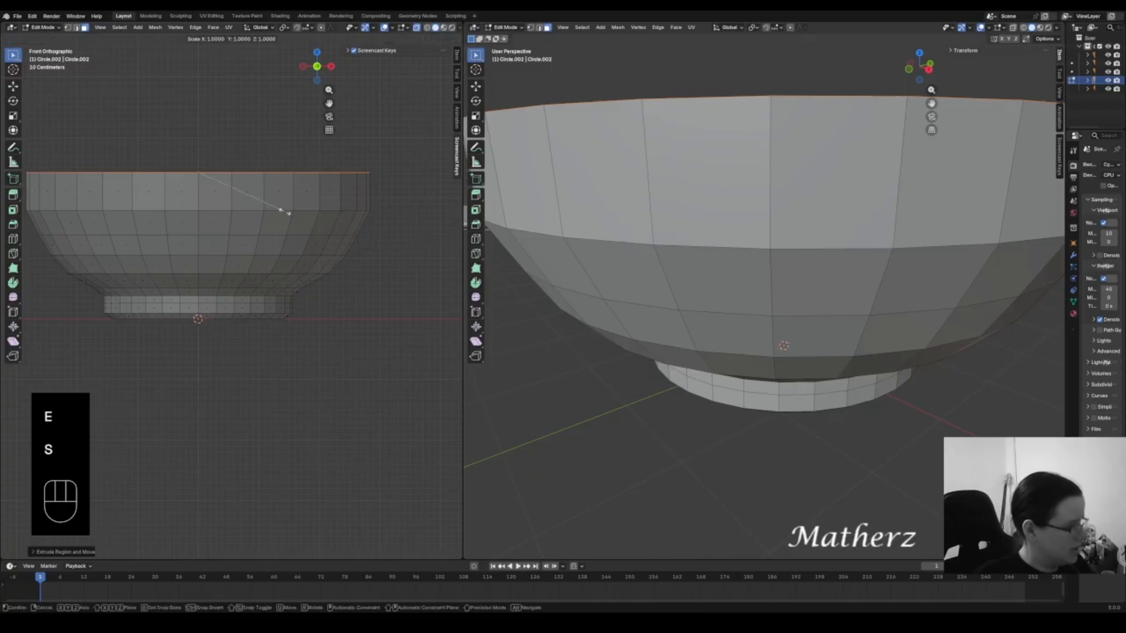
click(288, 216)
- Extrude the top face straight up twice without scaling to form the bowl's vertical upper wall
key(e)
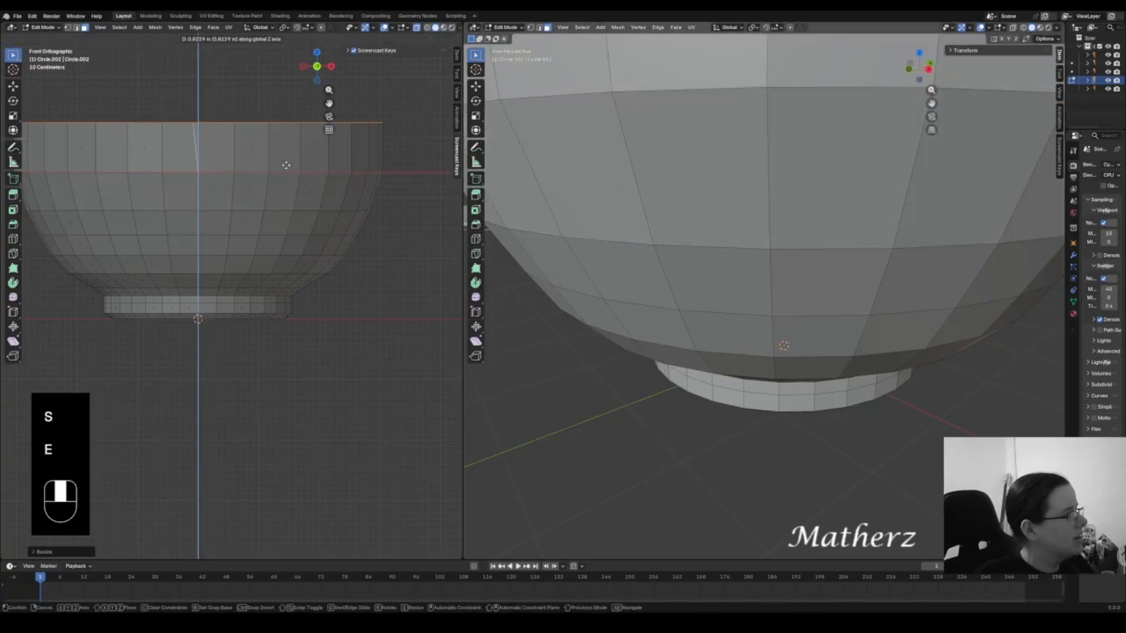
click(298, 157)
scroll(702, 231, down, 5)
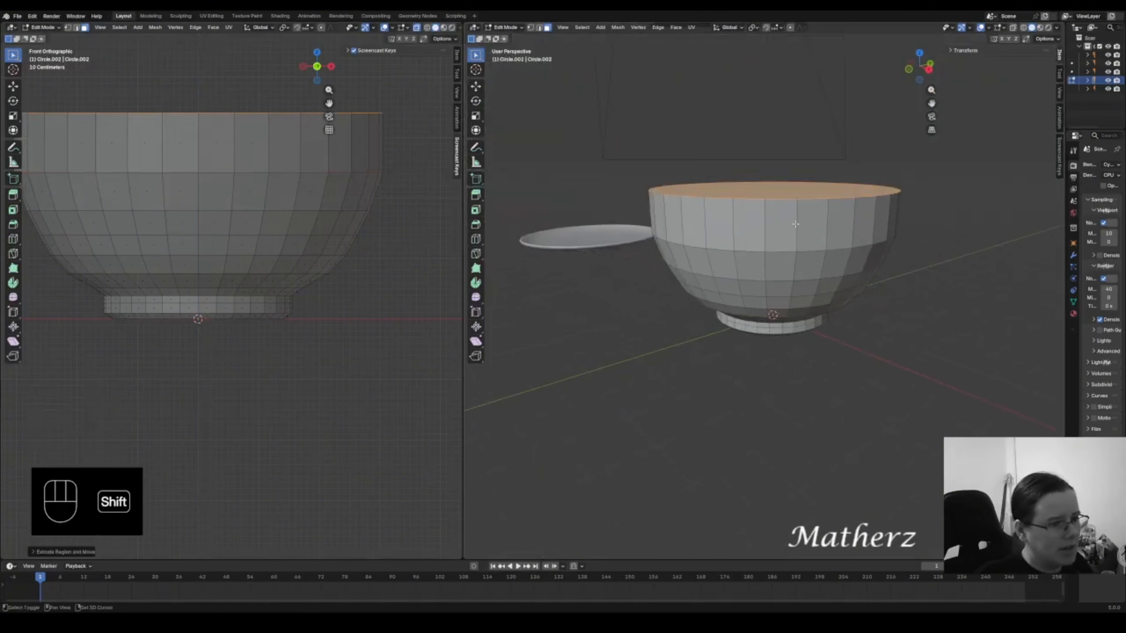
shift+middle_drag(795, 224, 815, 355)
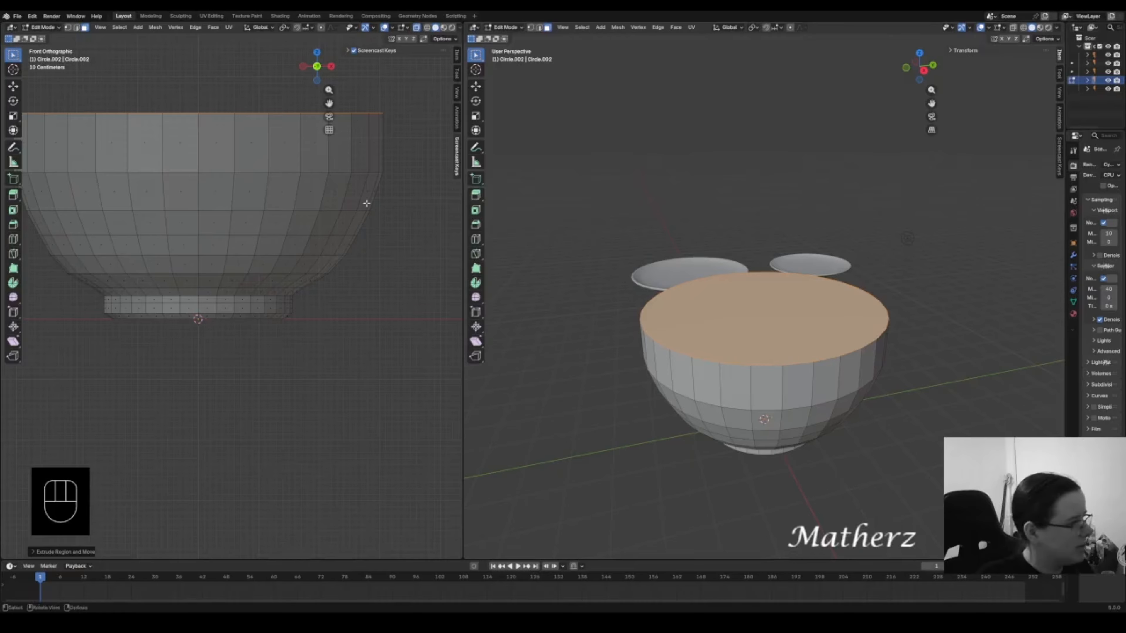
shift+middle_drag(232, 168, 246, 226)
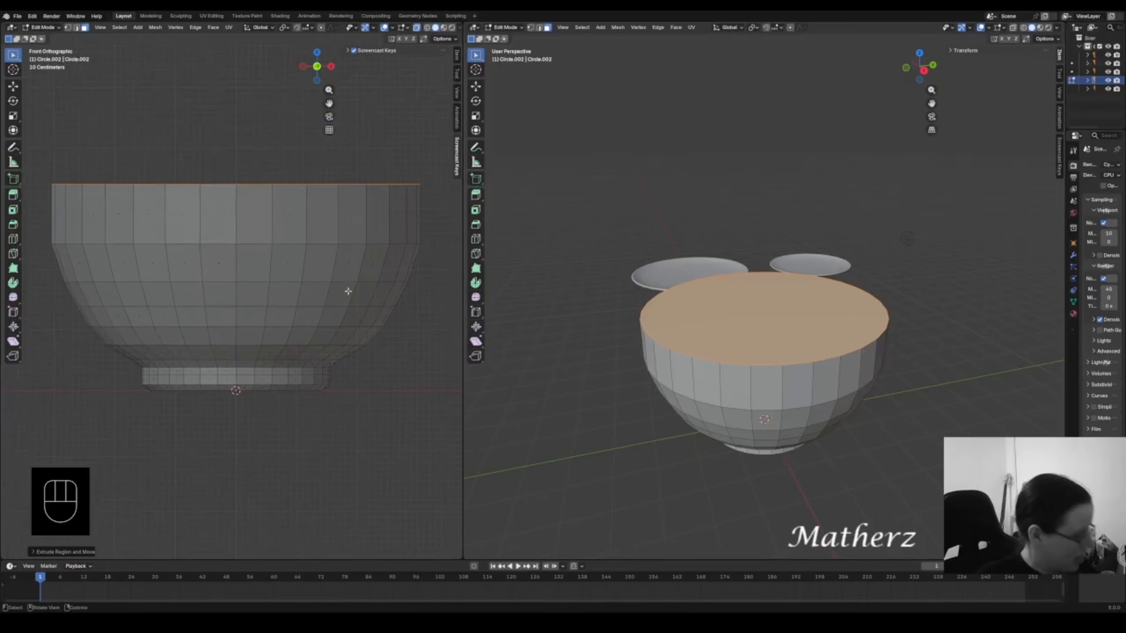
key(e)
click(354, 255)
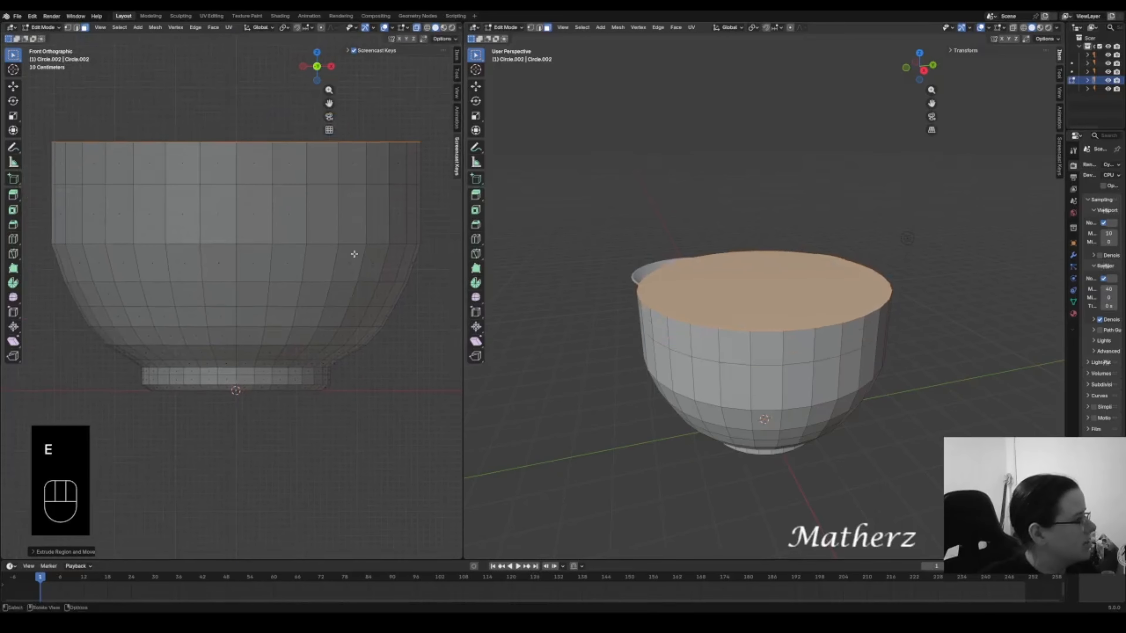
- Scale the bowl's top face slightly inward, extrude it up a very small amount and scale it in to about 0.99 to round the rim
key(s)
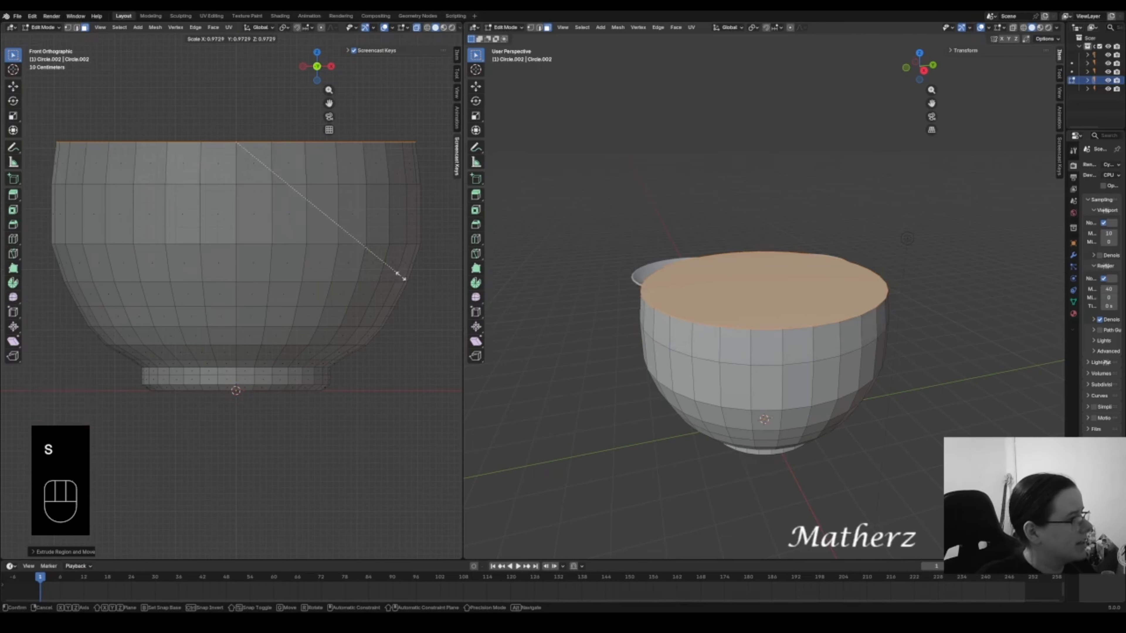
click(397, 274)
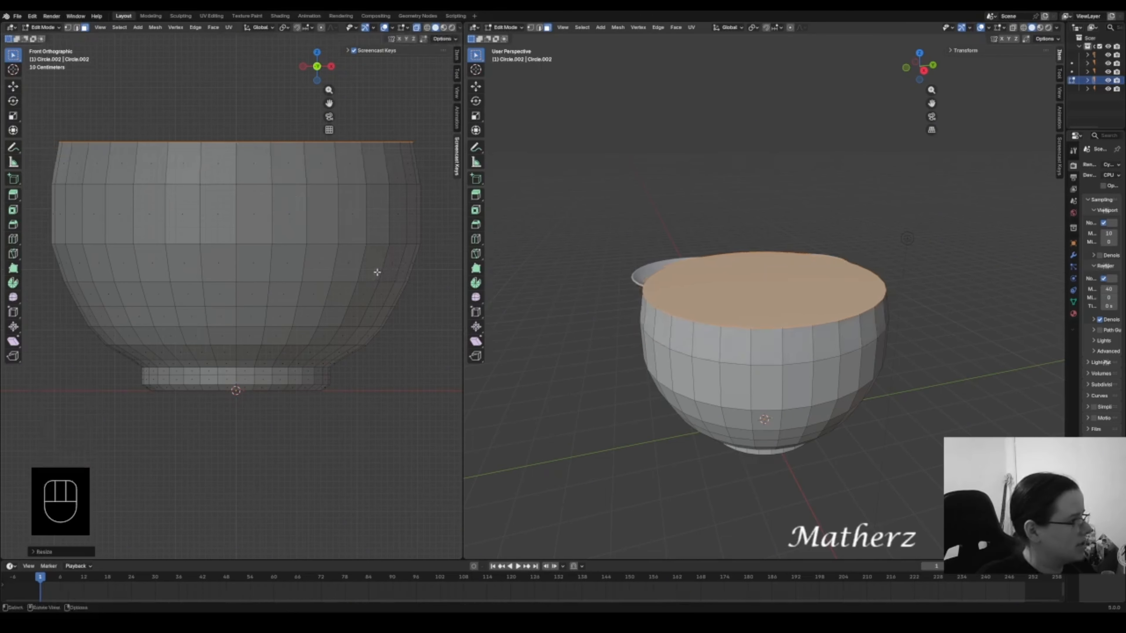
key(e)
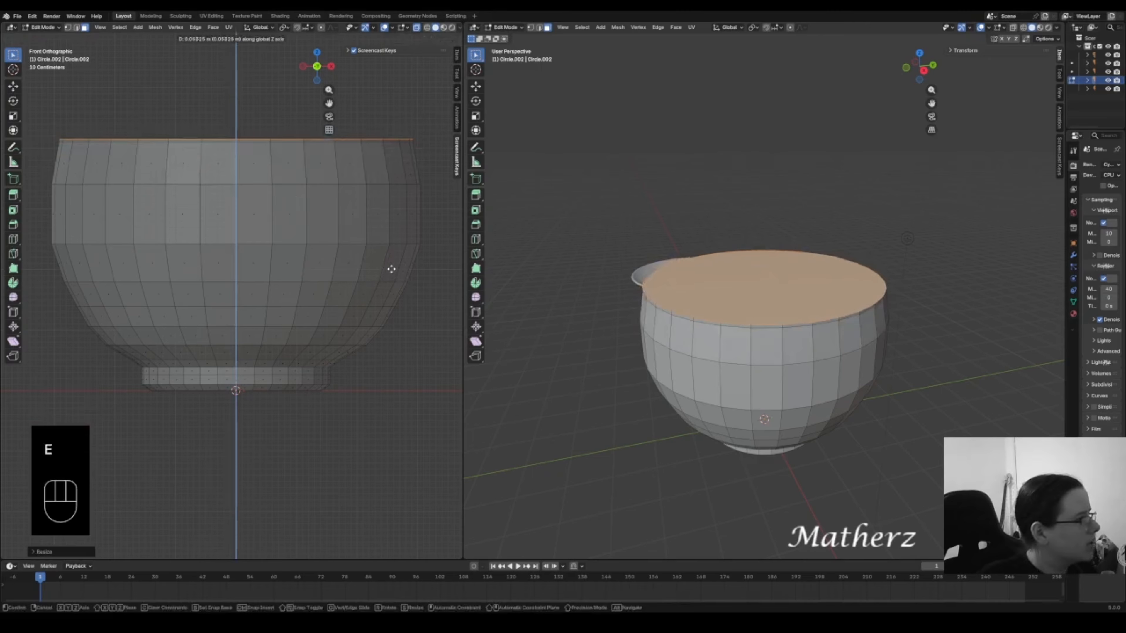
click(387, 266)
scroll(377, 114, up, 5)
shift+middle_drag(402, 113, 243, 285)
key(s)
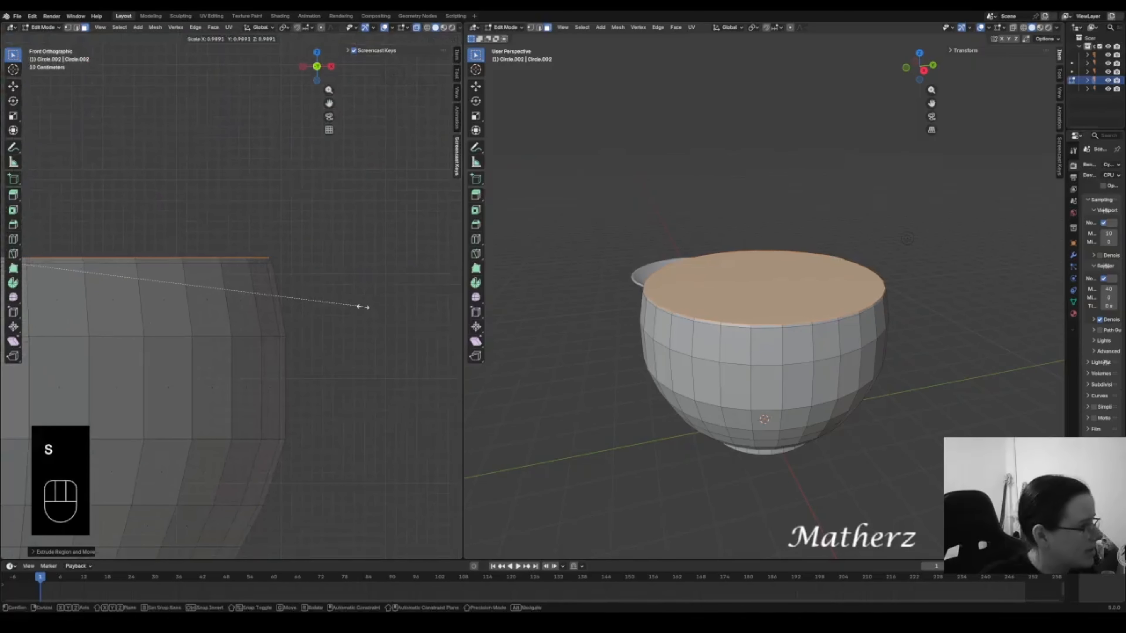
click(362, 305)
scroll(851, 315, up, 3)
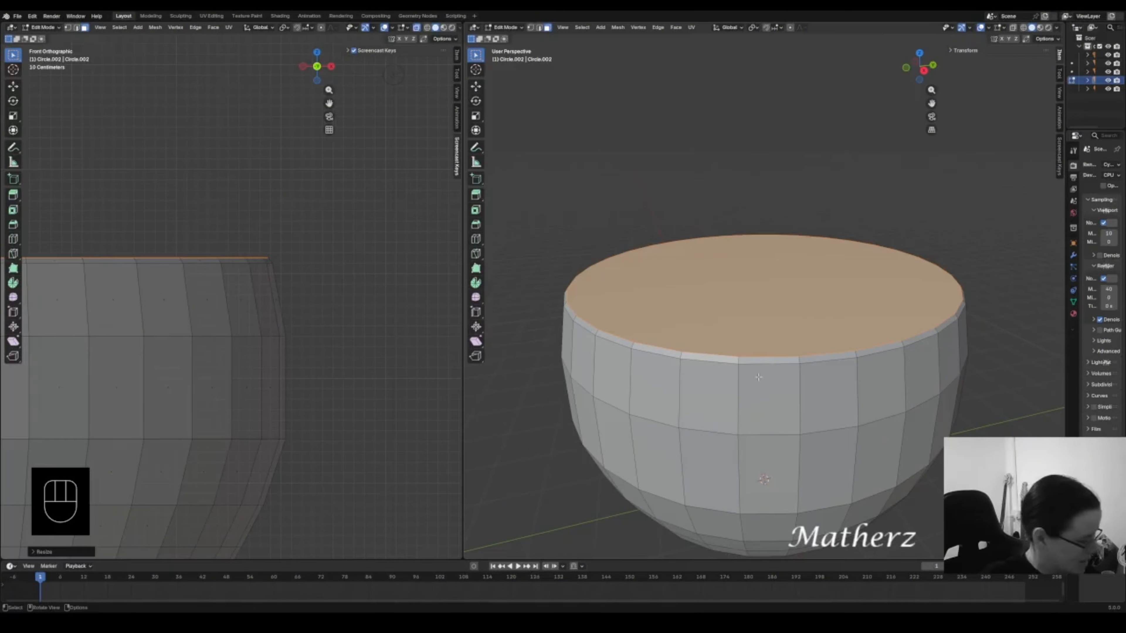
- Extrude the top face in place and scale it inward to about 0.96 to form the rim's thickness
key(e)
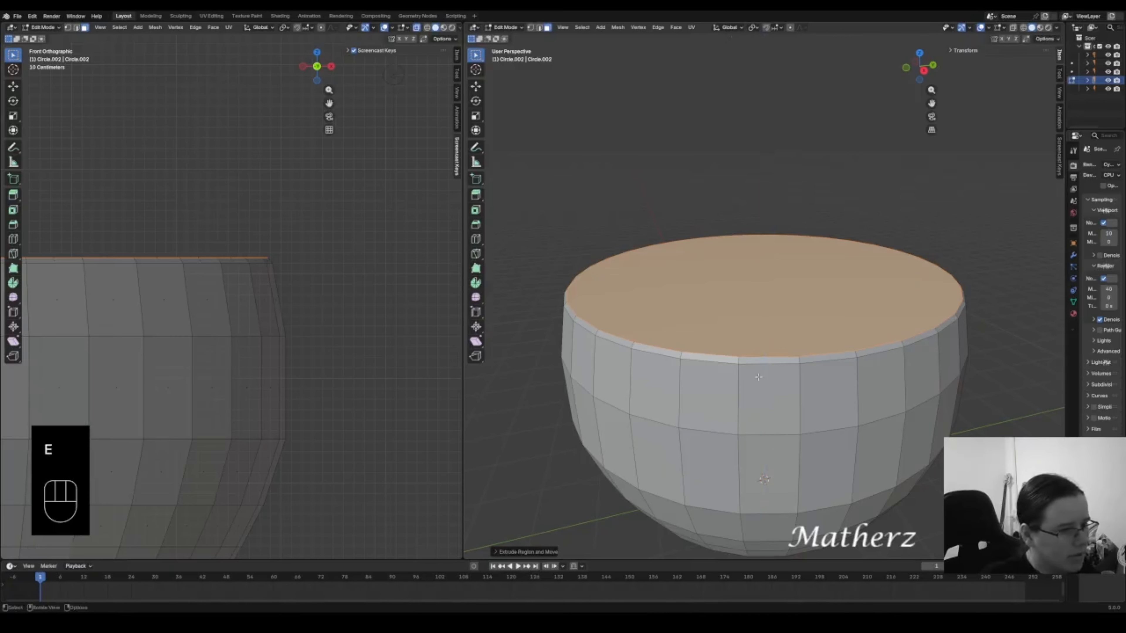
key(s)
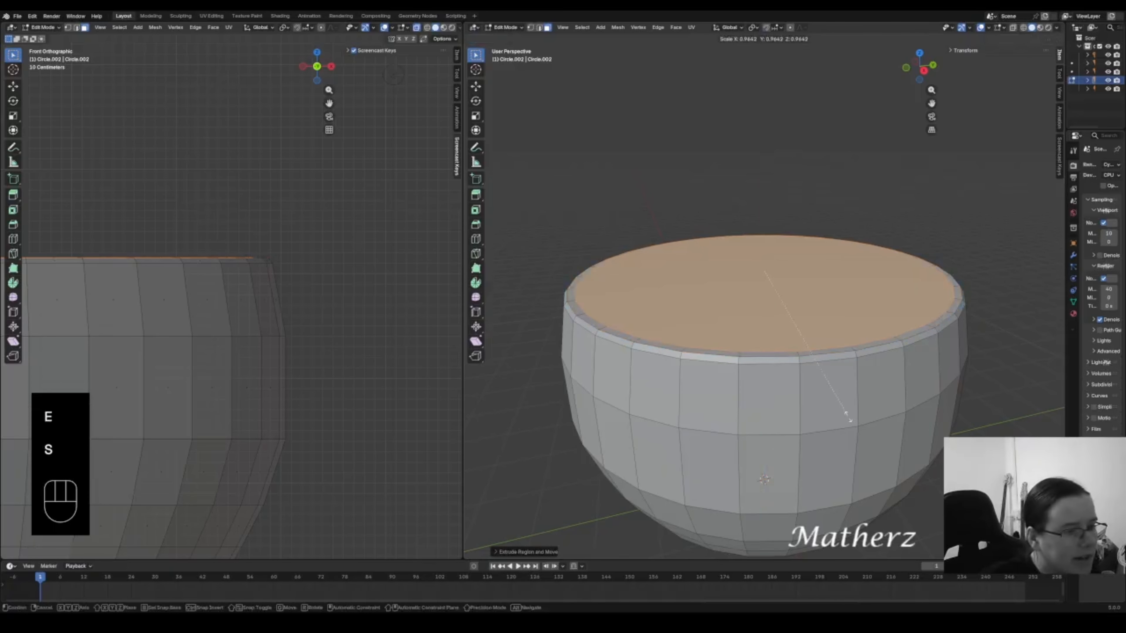
click(850, 419)
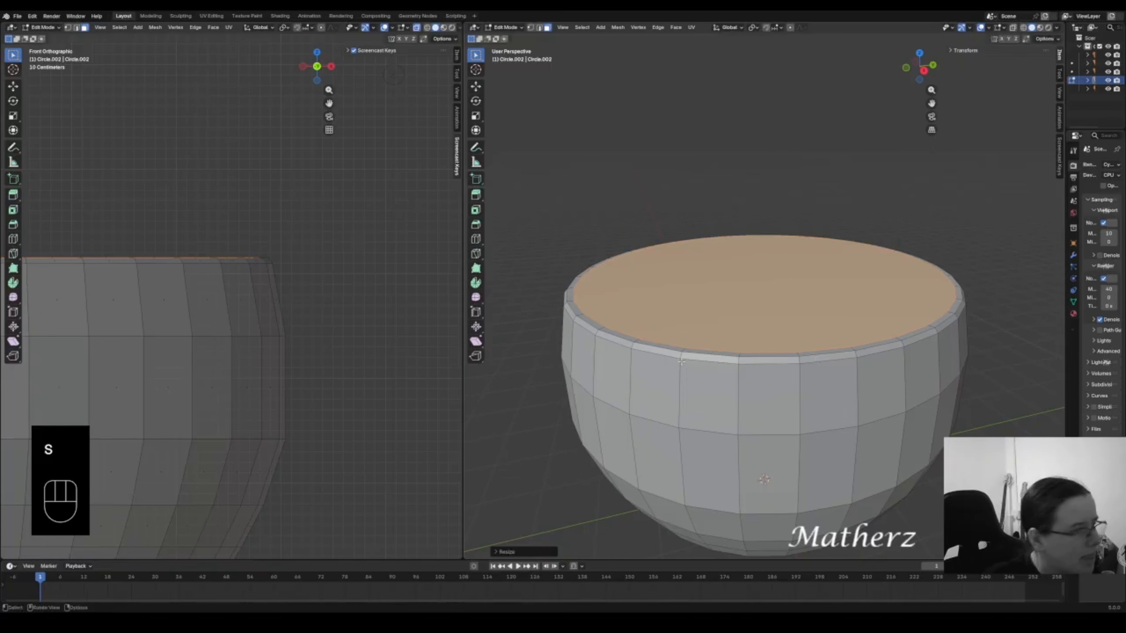
- Extrude the inner face down very slightly and scale it in a touch to round the rim's inner edge
key(e)
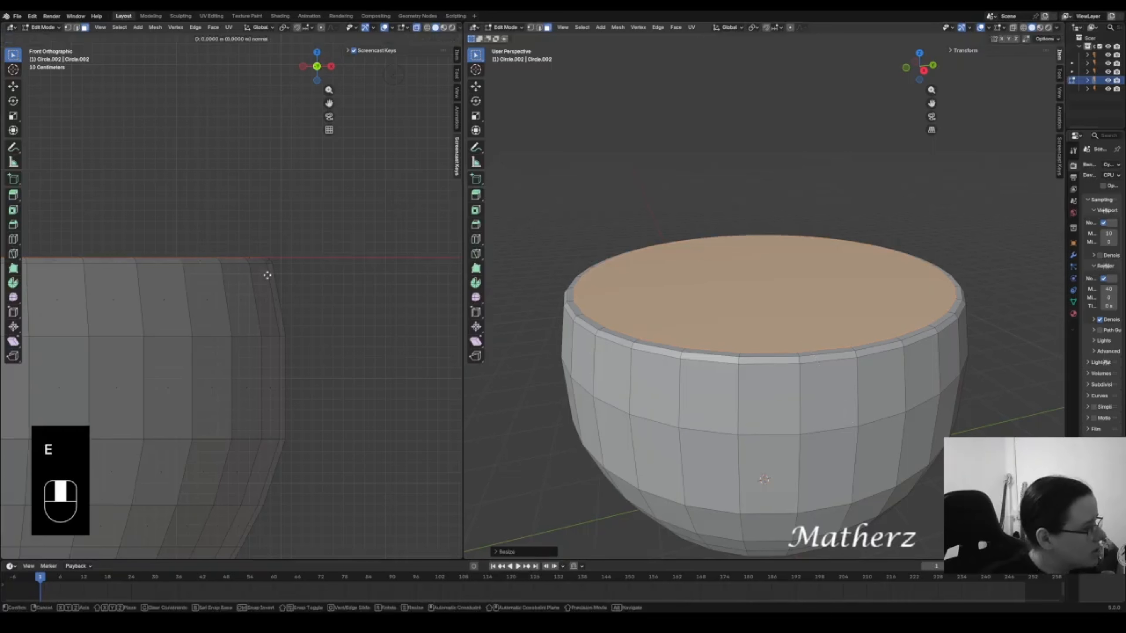
click(278, 278)
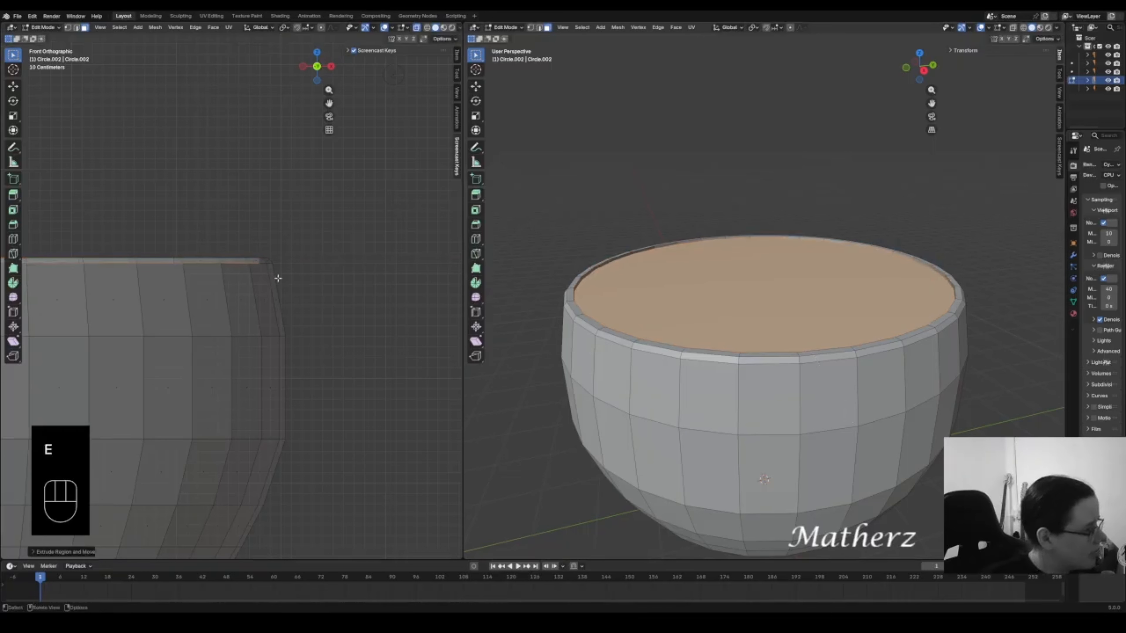
key(s)
click(278, 301)
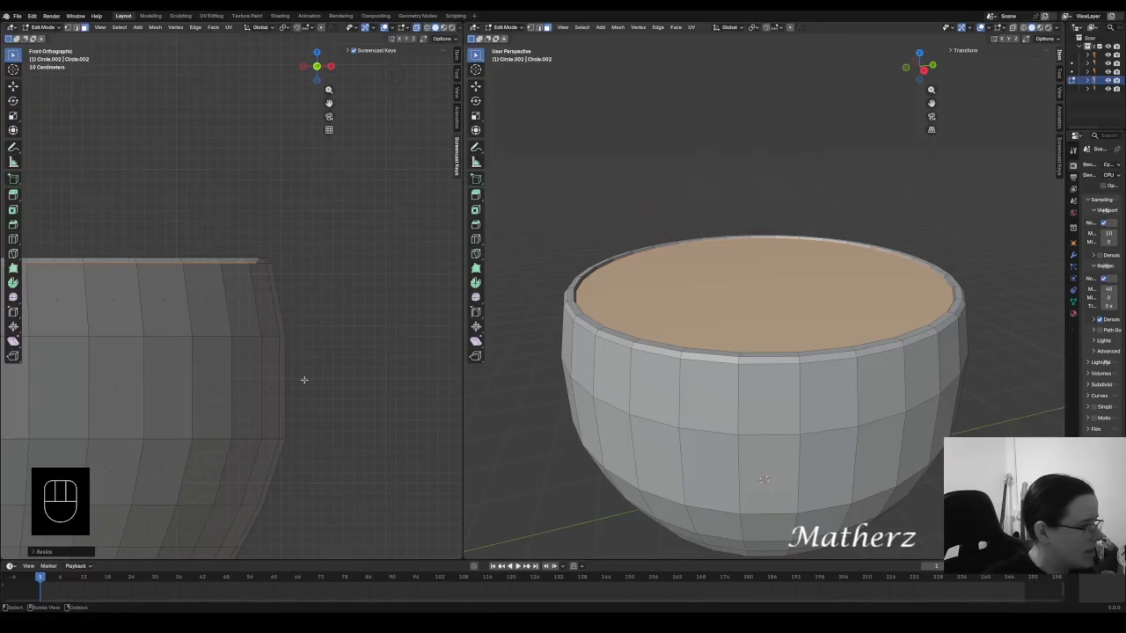
scroll(296, 307, down, 5)
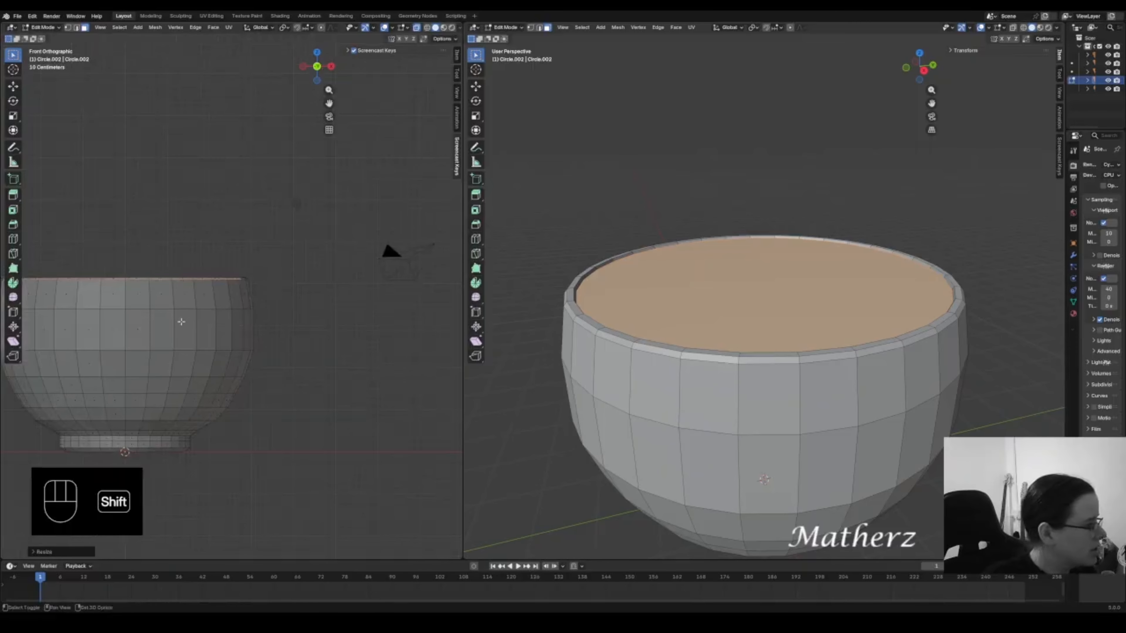
shift+middle_drag(181, 319, 296, 296)
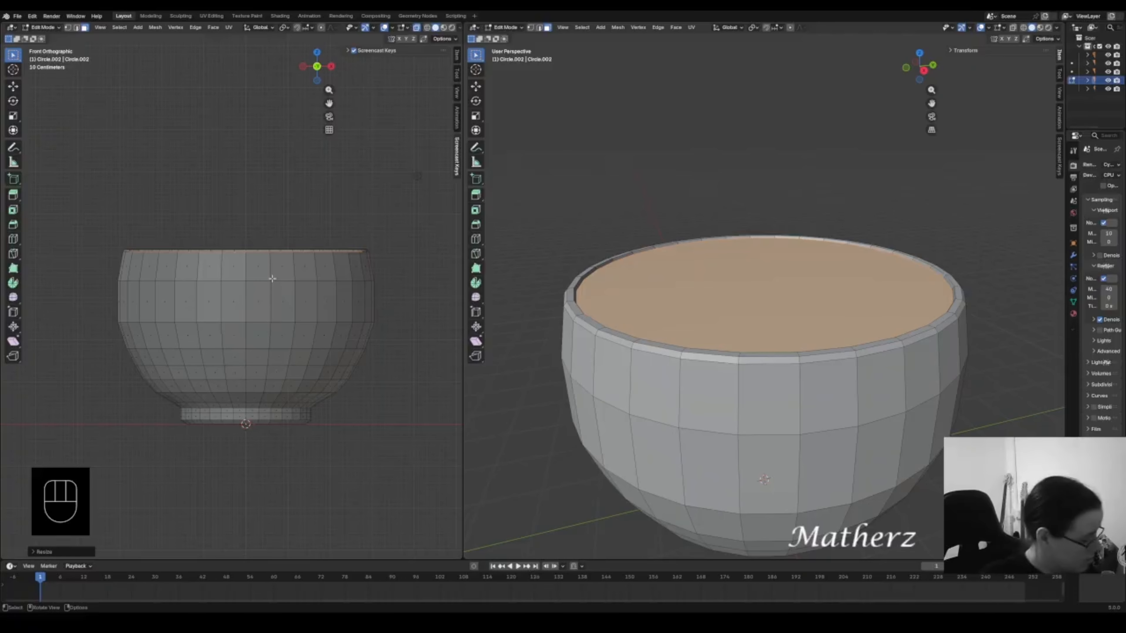
- Extrude the inner face down to the first outer ring, scale it to about 1.02, and extrude it down to the next outer ring
key(e)
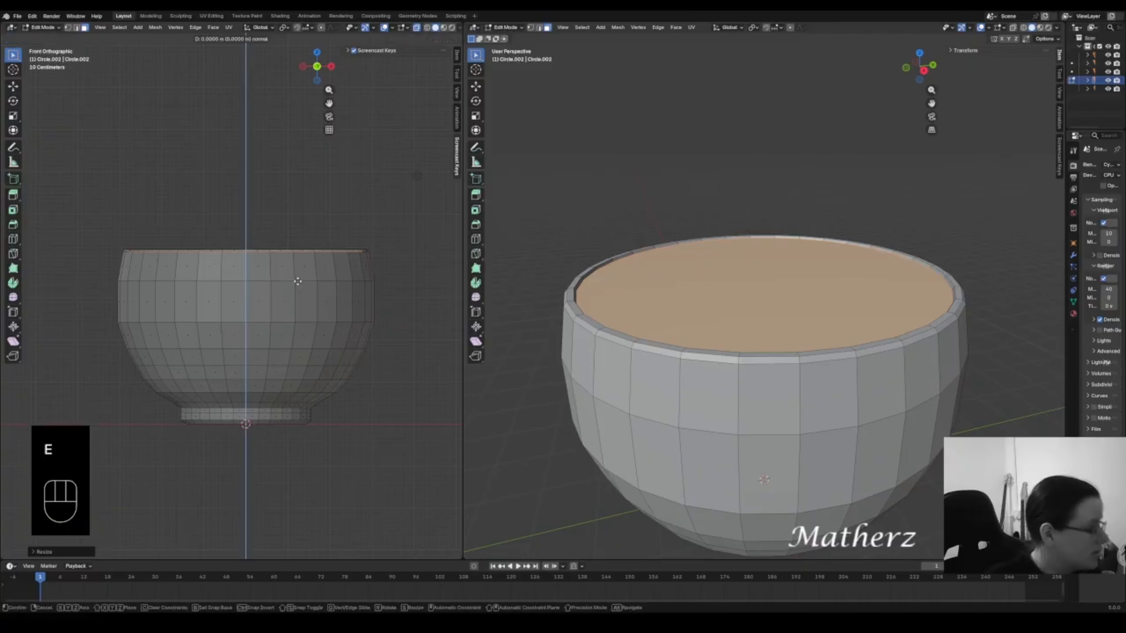
click(310, 312)
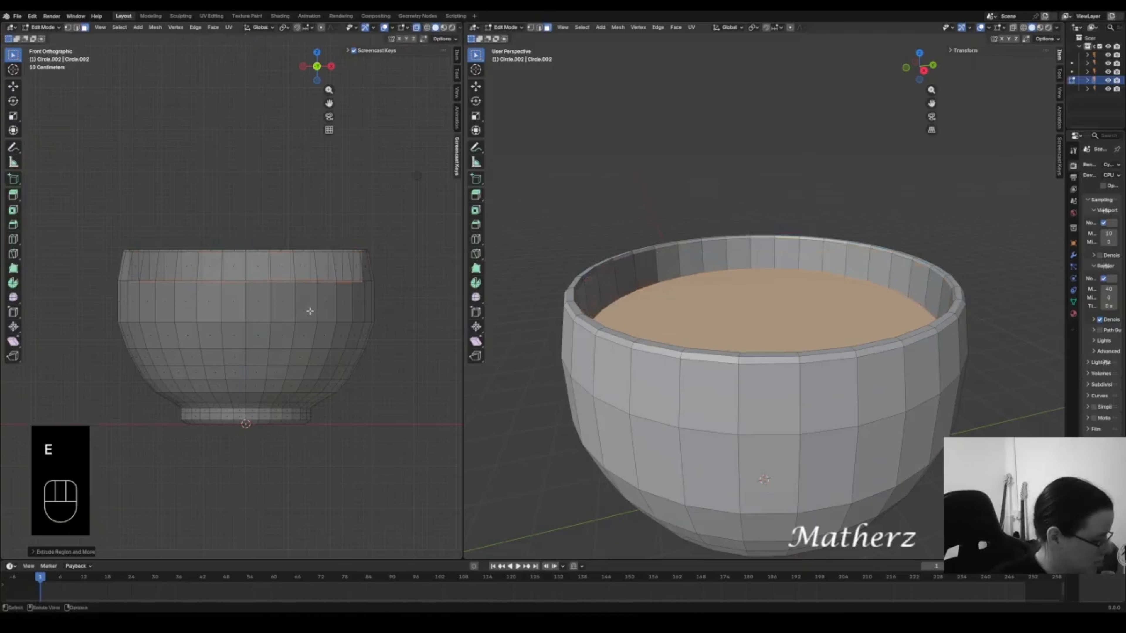
key(s)
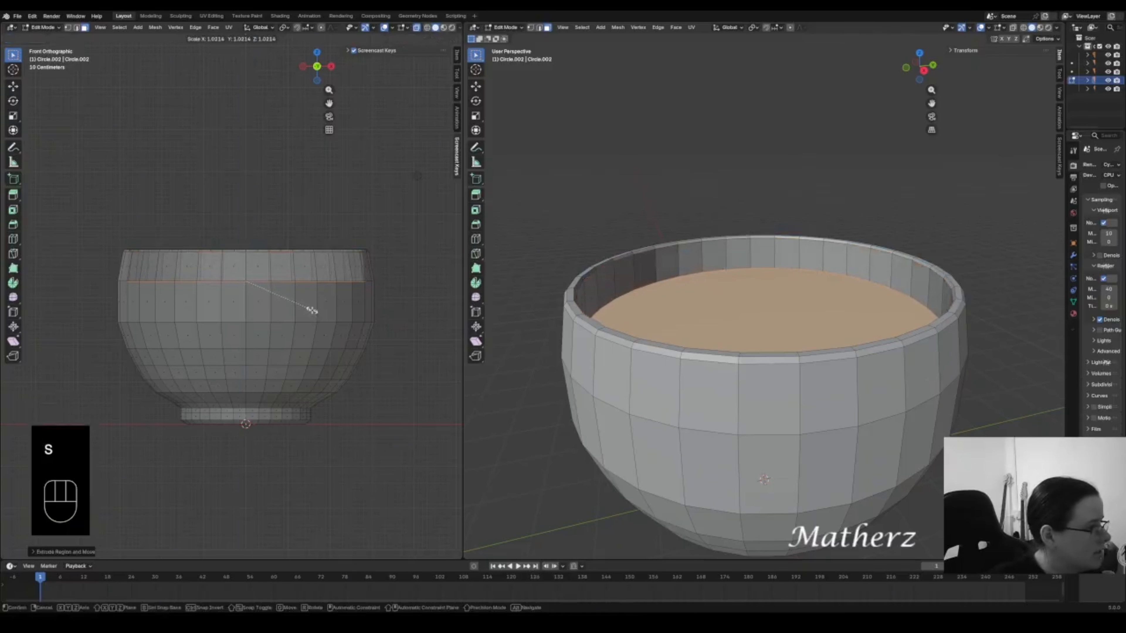
click(311, 311)
key(e)
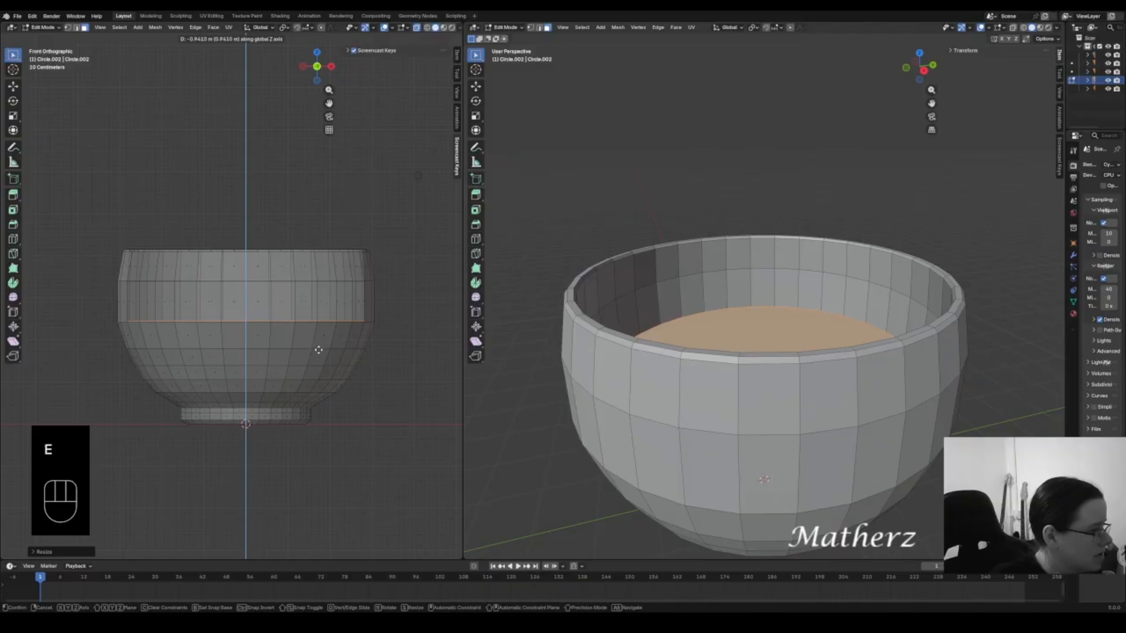
click(320, 351)
- Add two more inner wall sections by extruding the face down to the outer rings, scaling the first to about 0.91 and the second slightly inward
key(e)
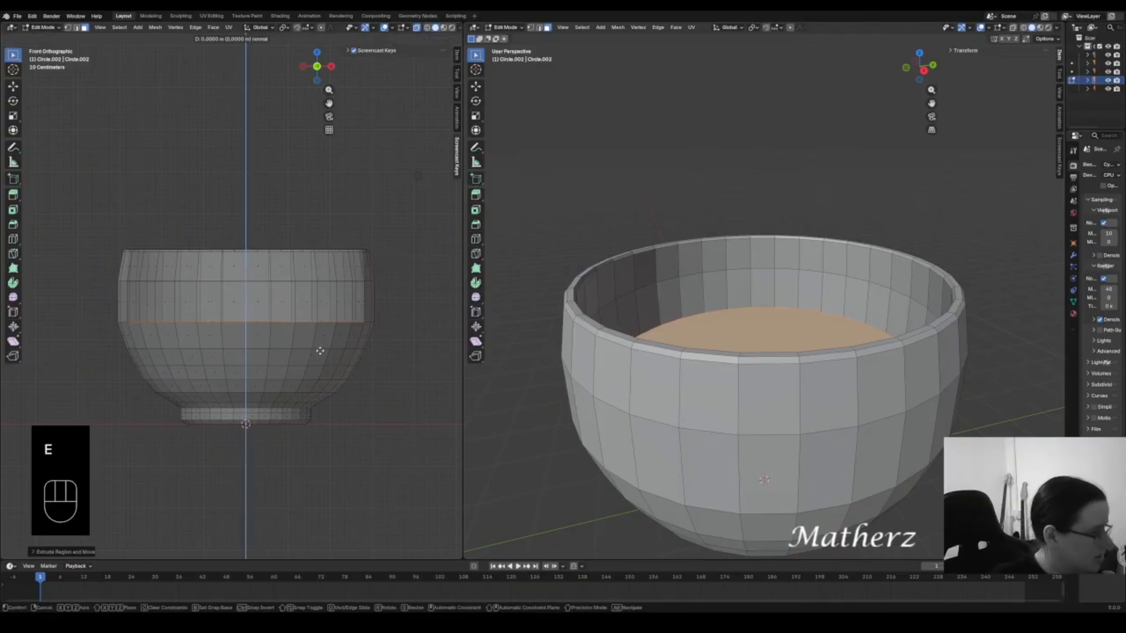
click(311, 378)
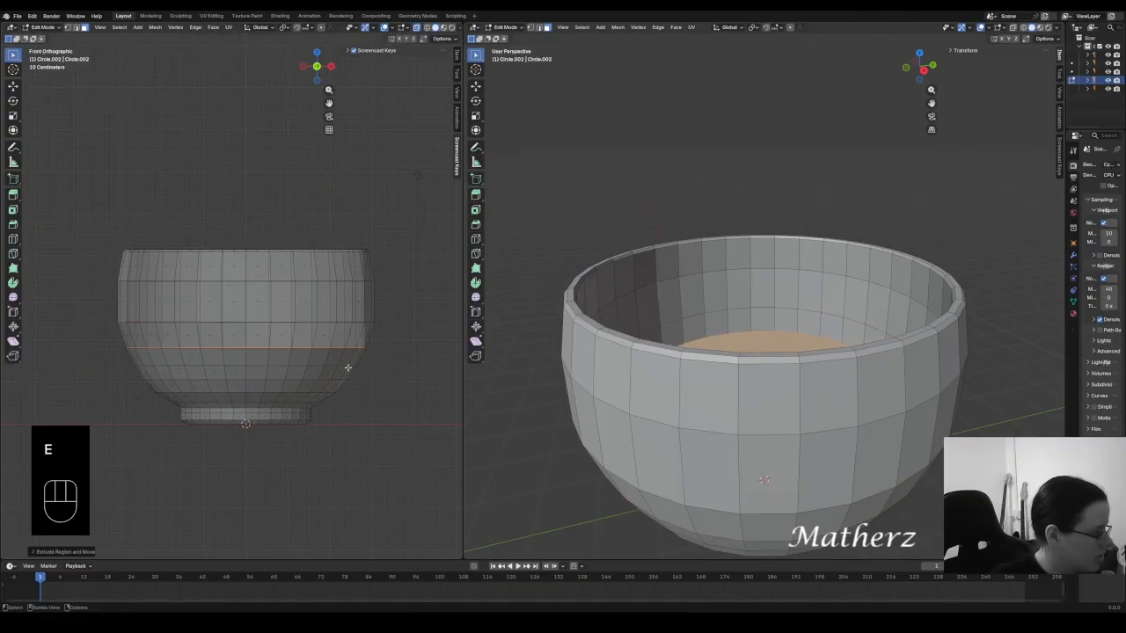
key(s)
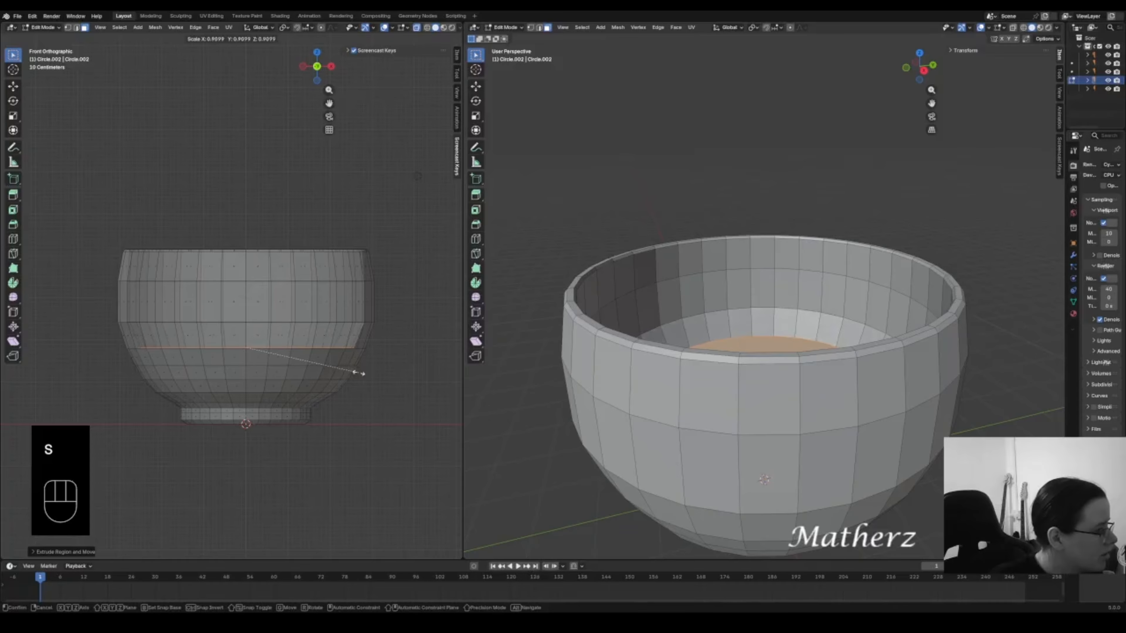
click(358, 373)
key(e)
click(356, 392)
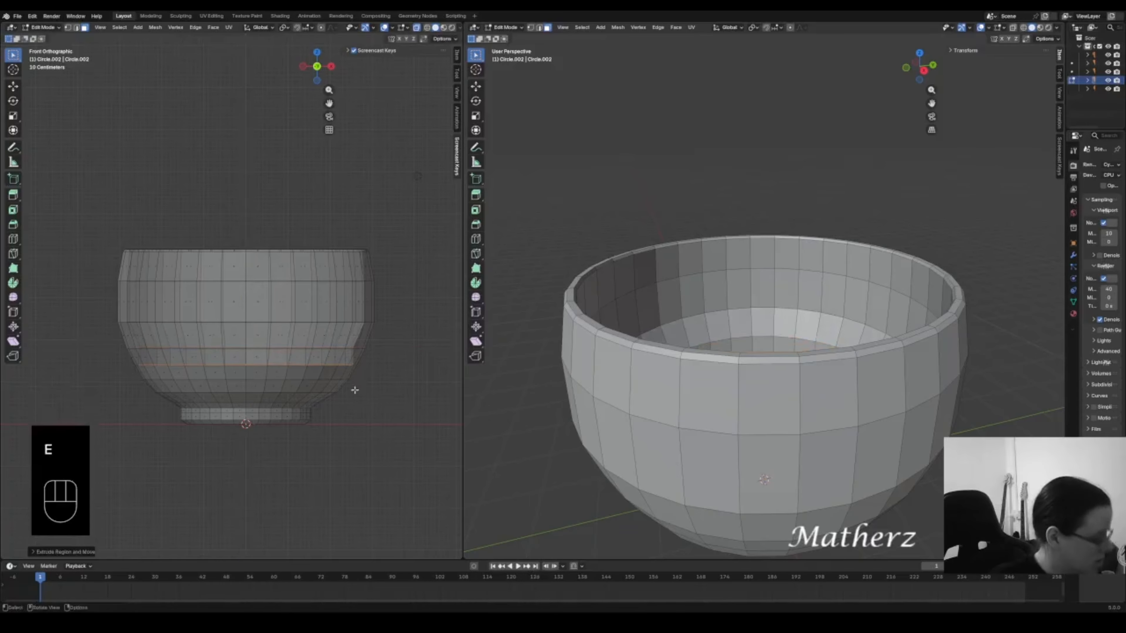
key(s)
click(346, 388)
- Curve the inner wall toward the base with two short downward extrusions, scaling the first to about 0.84 and narrowing the second
key(e)
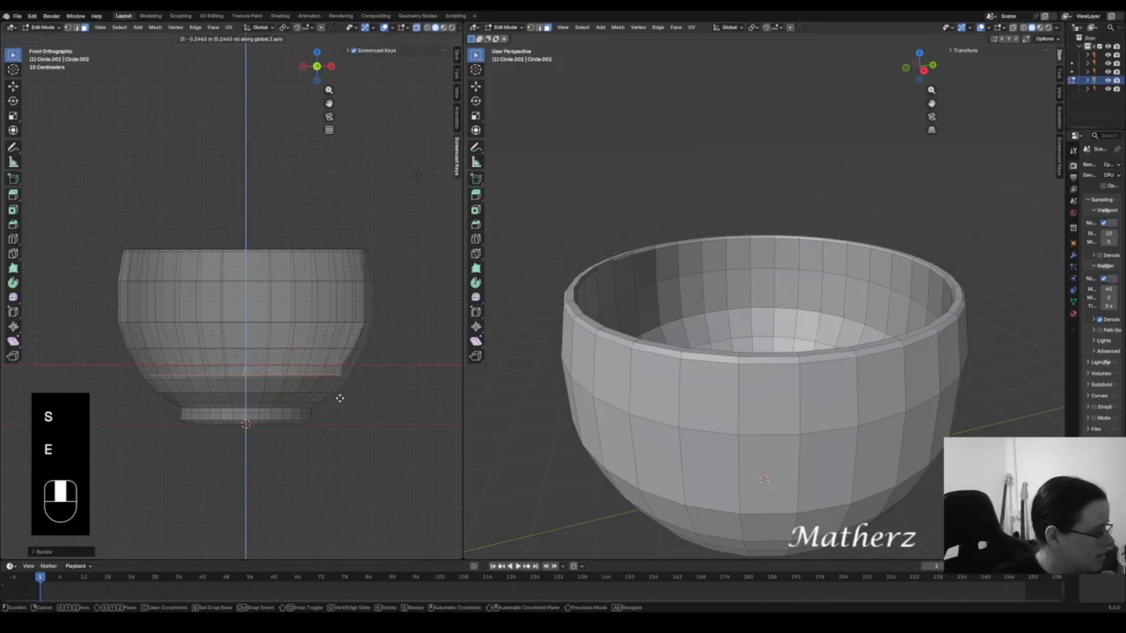
click(341, 402)
key(s)
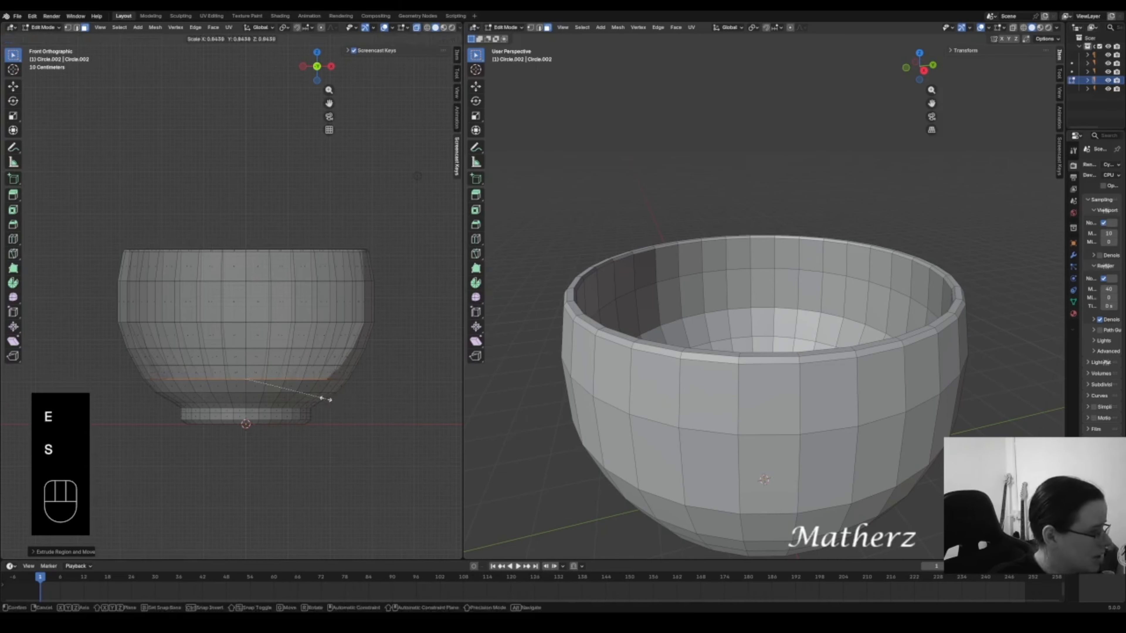
click(327, 399)
key(e)
click(326, 411)
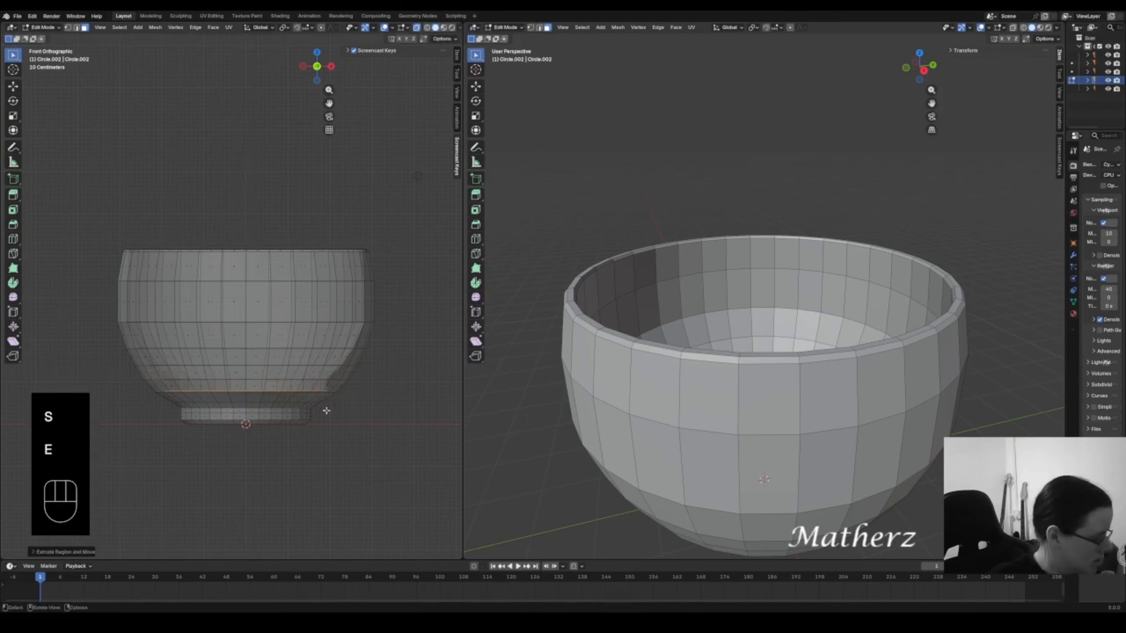
key(s)
click(305, 404)
- Finish the bowl's inner floor by extruding the face down slightly and scaling it in to about 0.5
key(e)
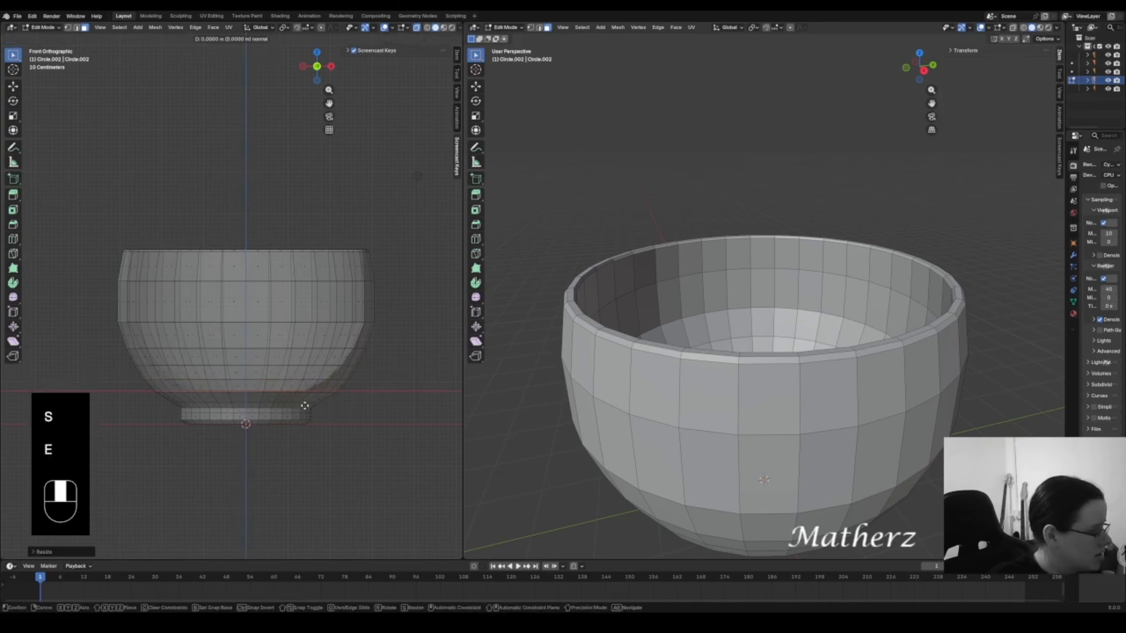
click(305, 406)
key(s)
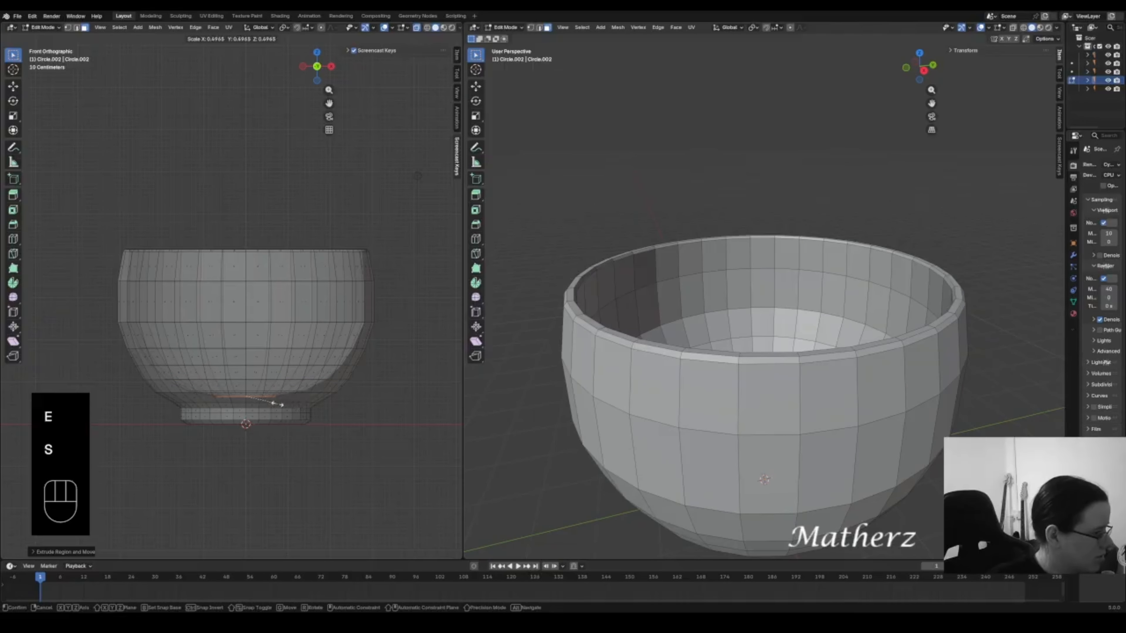
click(277, 404)
- Return the bowl to Object Mode and apply Shade Smooth to it
scroll(289, 319, up, 3)
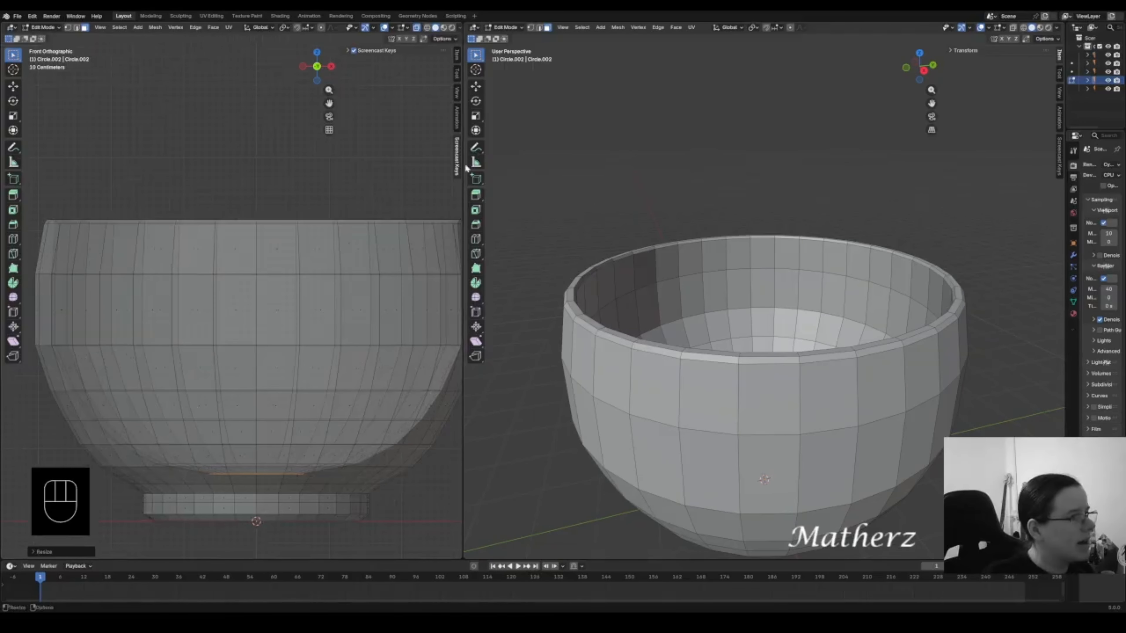
drag(464, 183, 771, 183)
scroll(598, 302, down, 3)
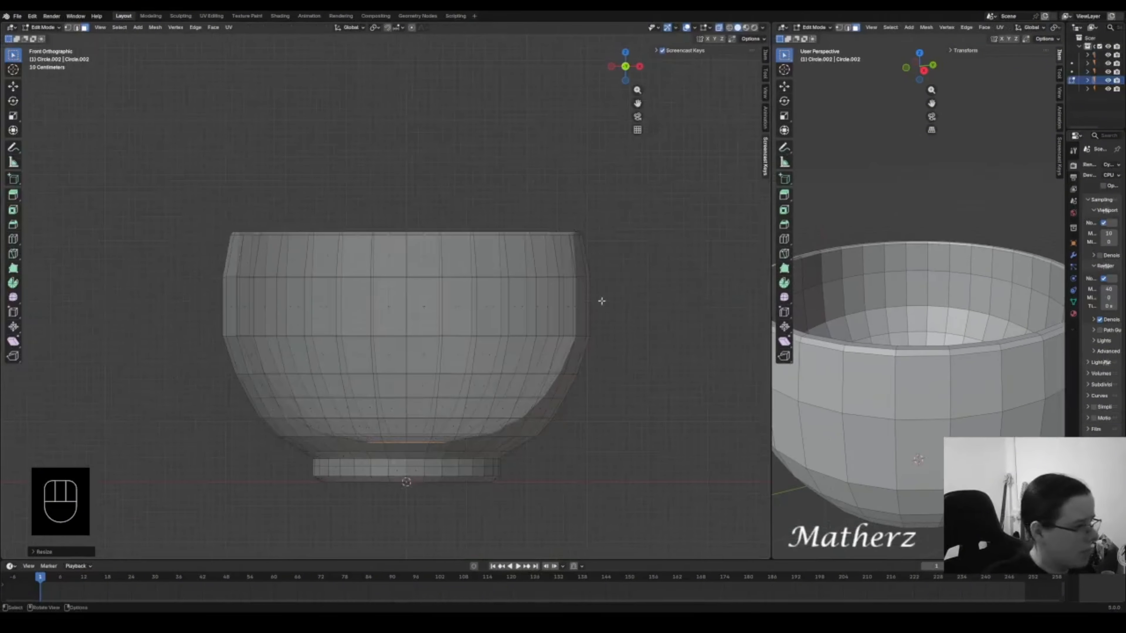
scroll(547, 371, up, 1)
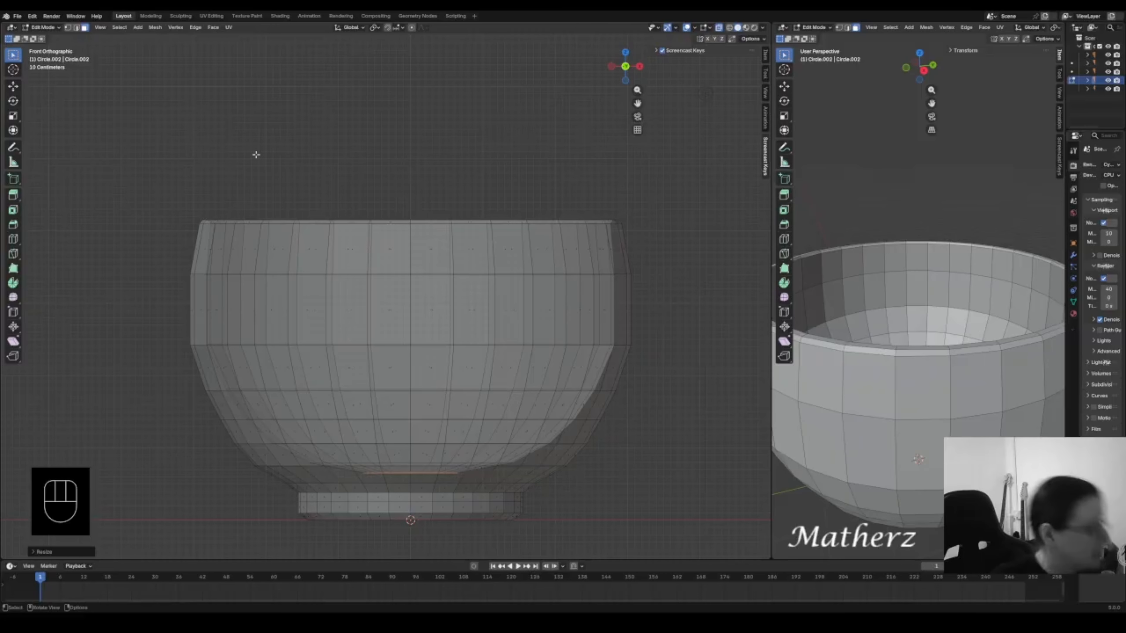
click(43, 27)
click(45, 39)
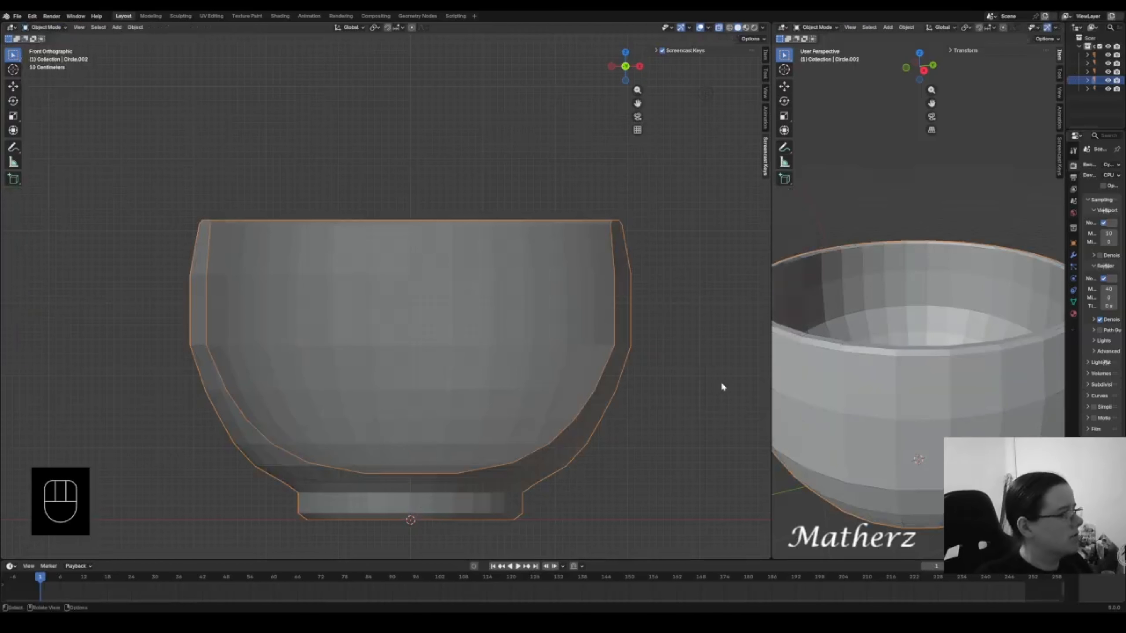
right_click(534, 307)
click(533, 306)
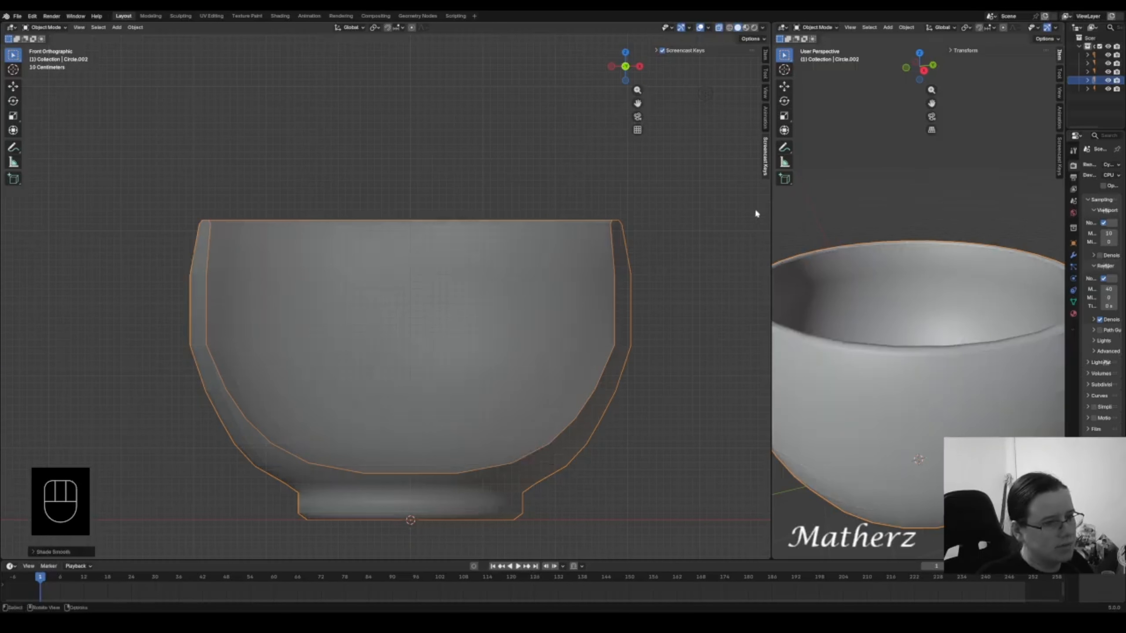
- Enlarge the perspective viewport and scale the whole bowl down to about half size to suit the plates
drag(774, 209, 160, 209)
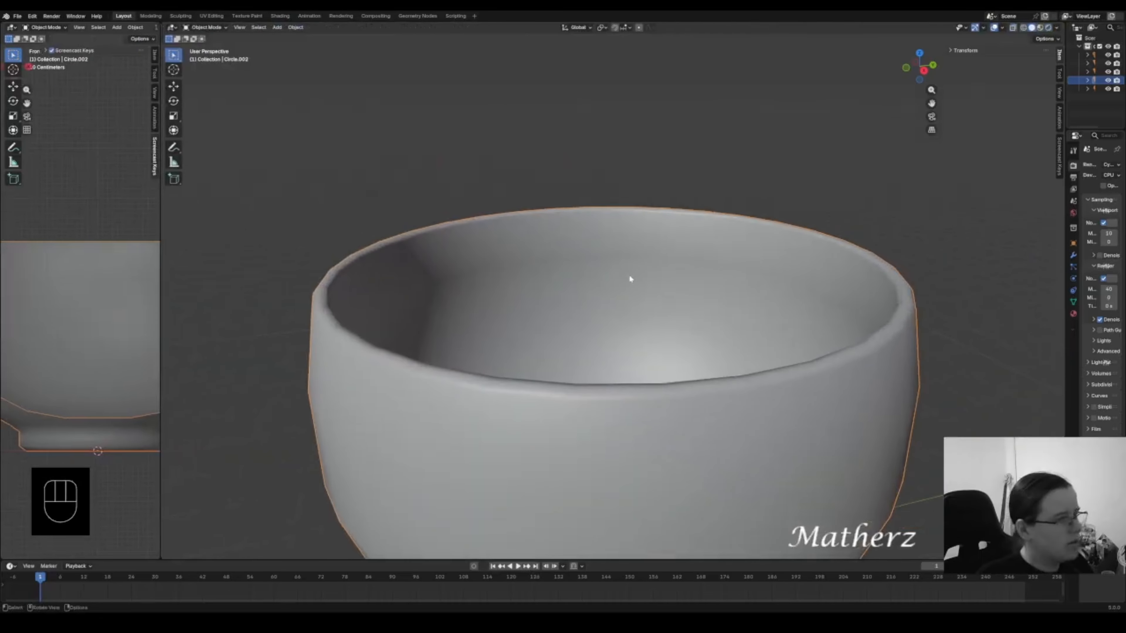
scroll(629, 275, down, 3)
middle_drag(606, 340, 665, 308)
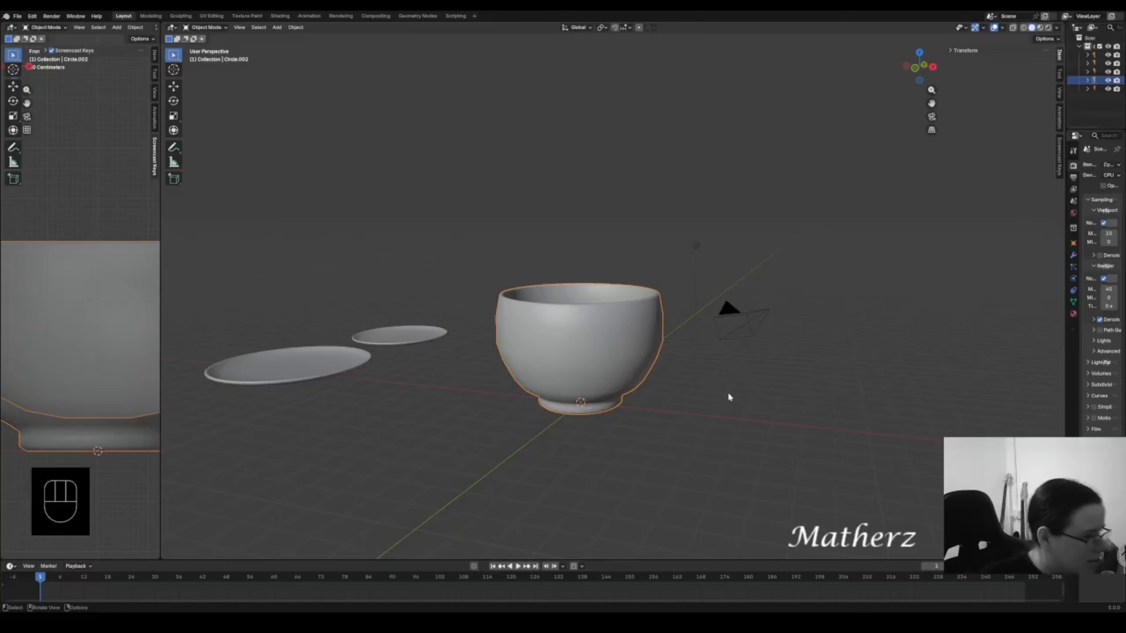
key(s)
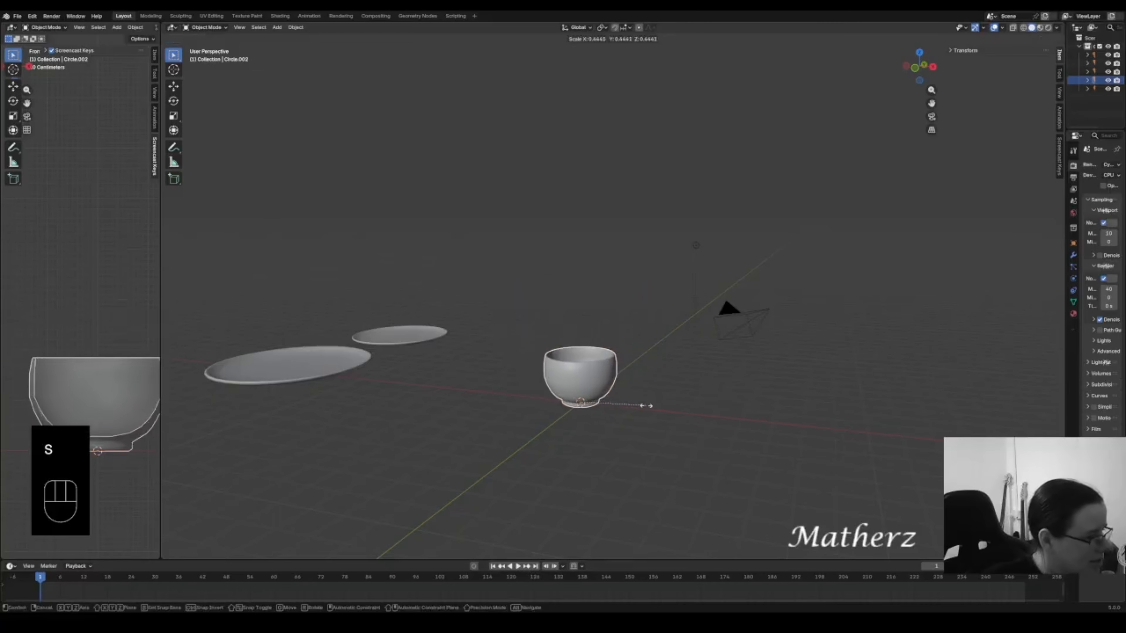
click(654, 409)
- Move the large plate along X into line with the bowl and shift it clear of the bowl along the Y axis
middle_drag(677, 386, 449, 256)
click(448, 256)
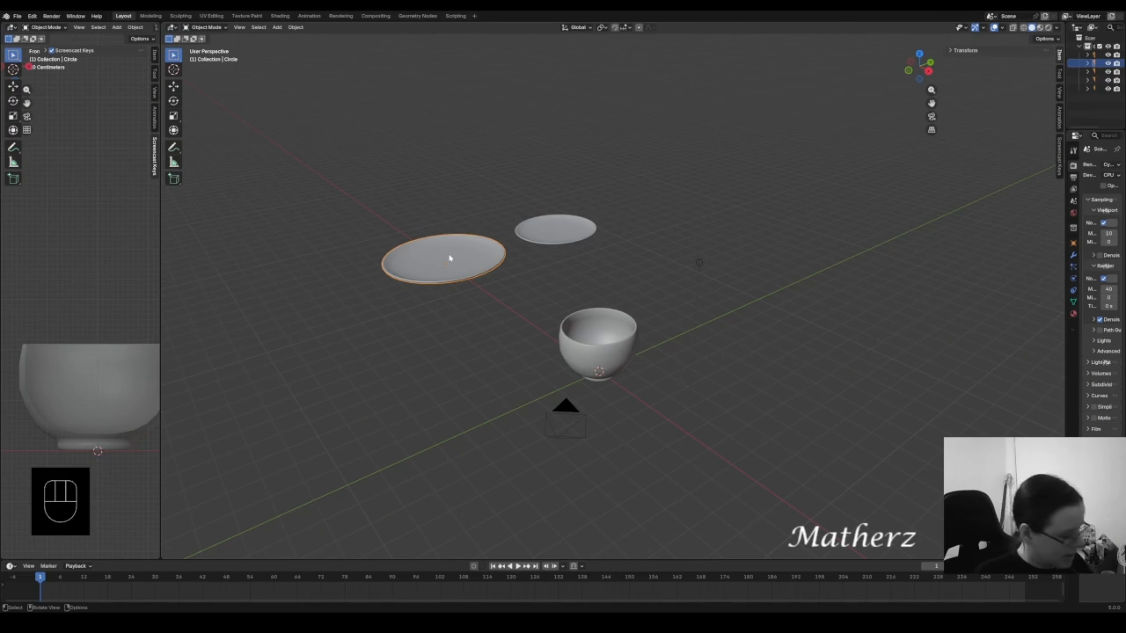
key(g)
key(x)
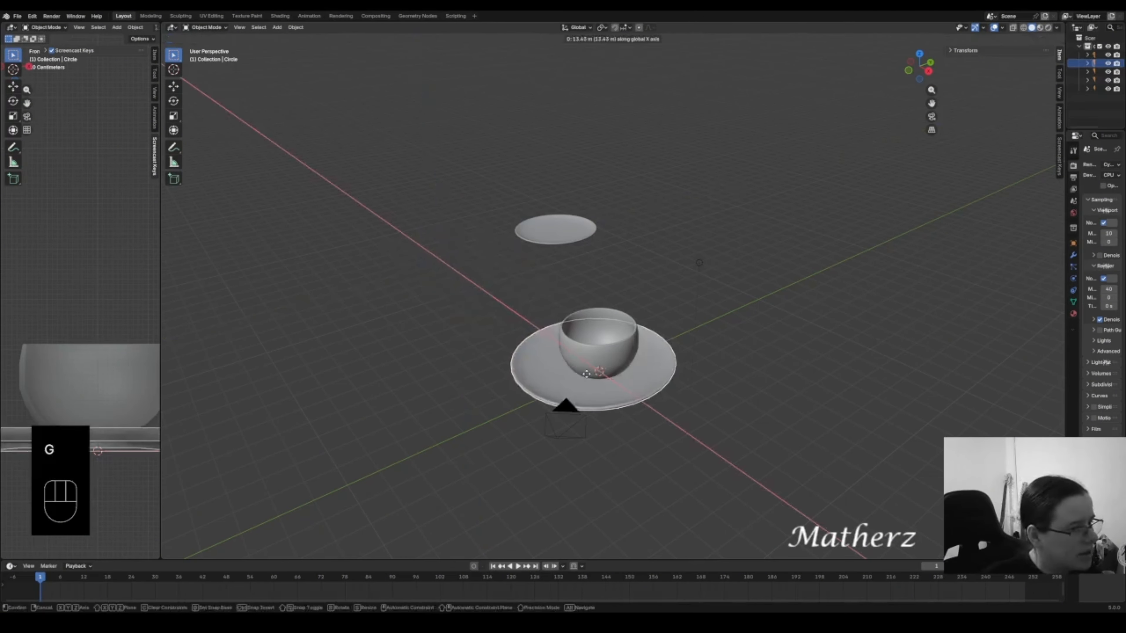
key(g)
click(480, 415)
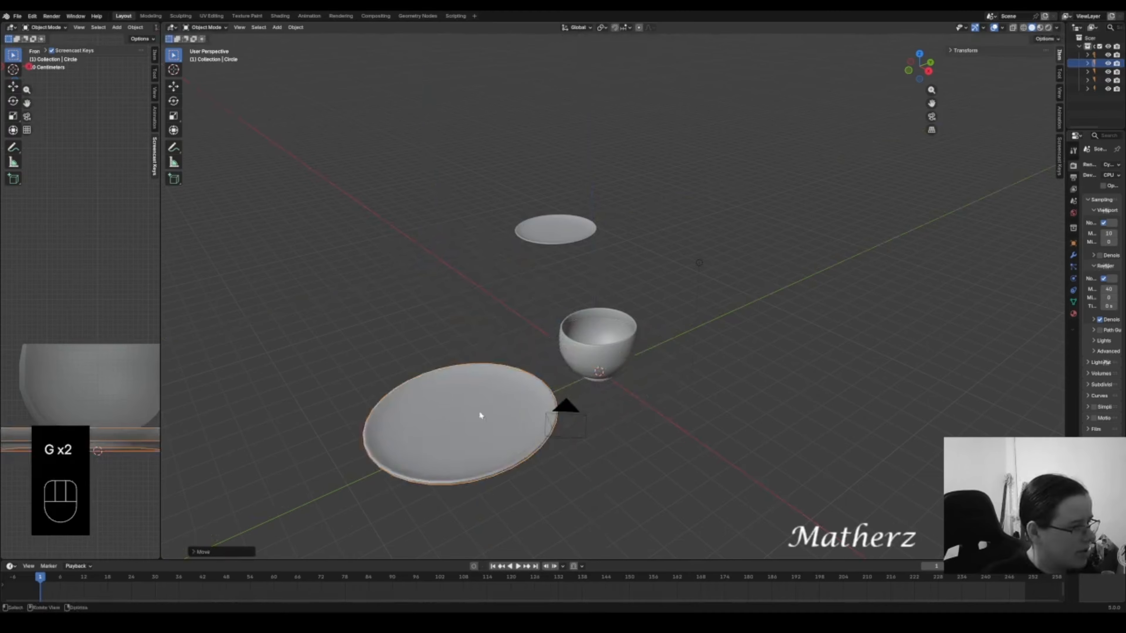
- Bring the small plate along X onto the same line and move the bowl along Y to the far side of it
click(571, 241)
key(g)
key(x)
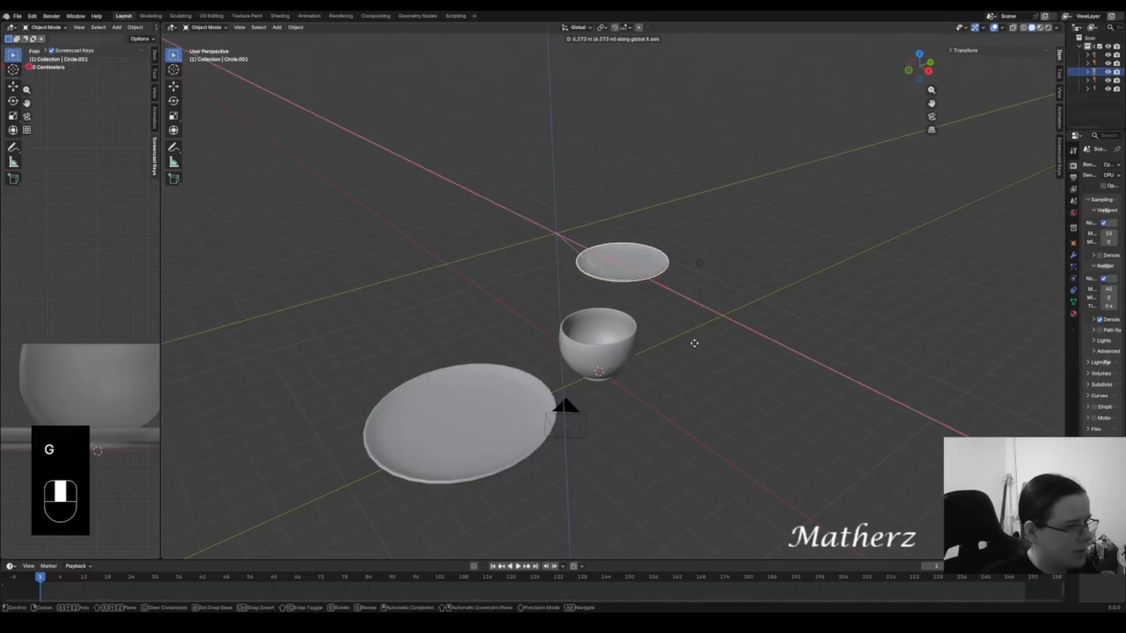
click(763, 386)
click(630, 350)
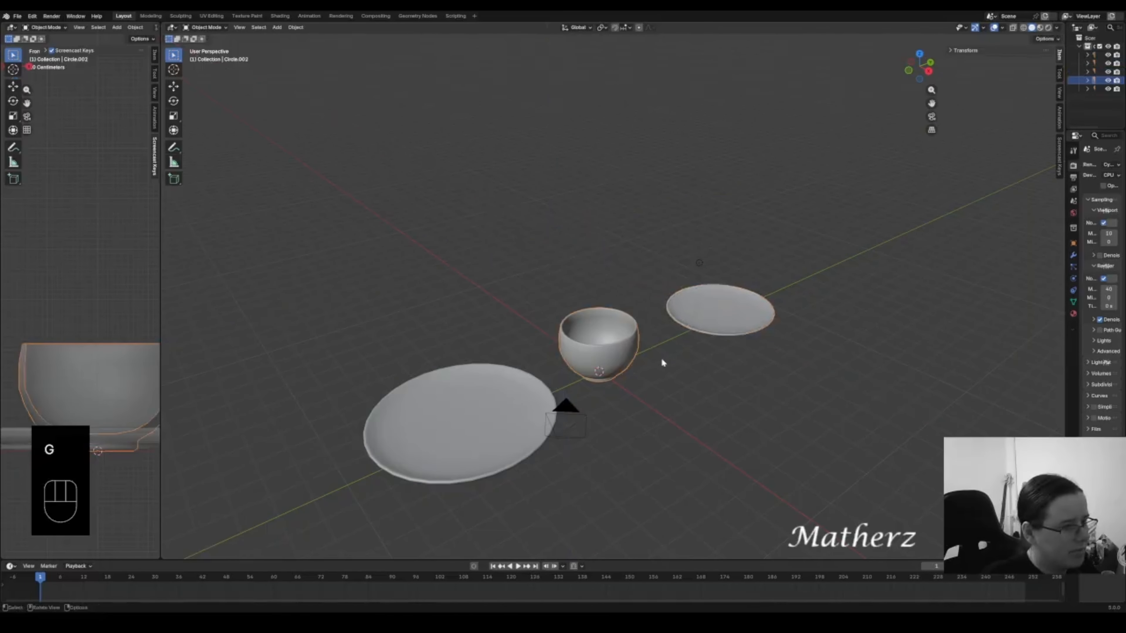
key(g)
key(y)
click(810, 301)
- Close up the row by moving the small plate along Y beside the large one and the bowl beside the small plate
click(749, 317)
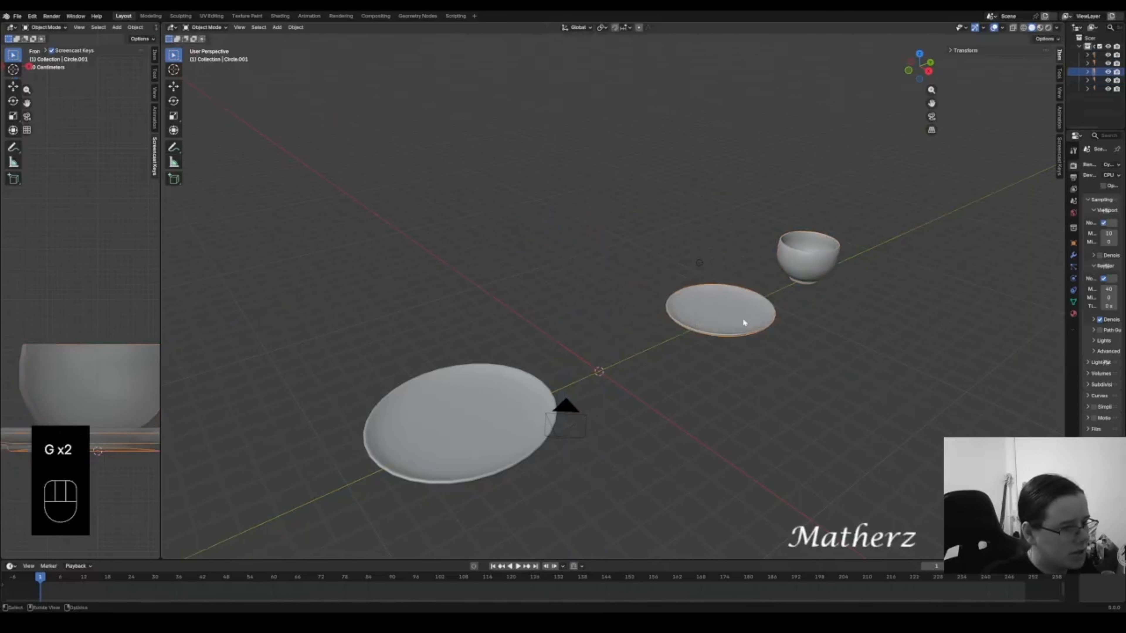
key(g)
key(y)
click(626, 372)
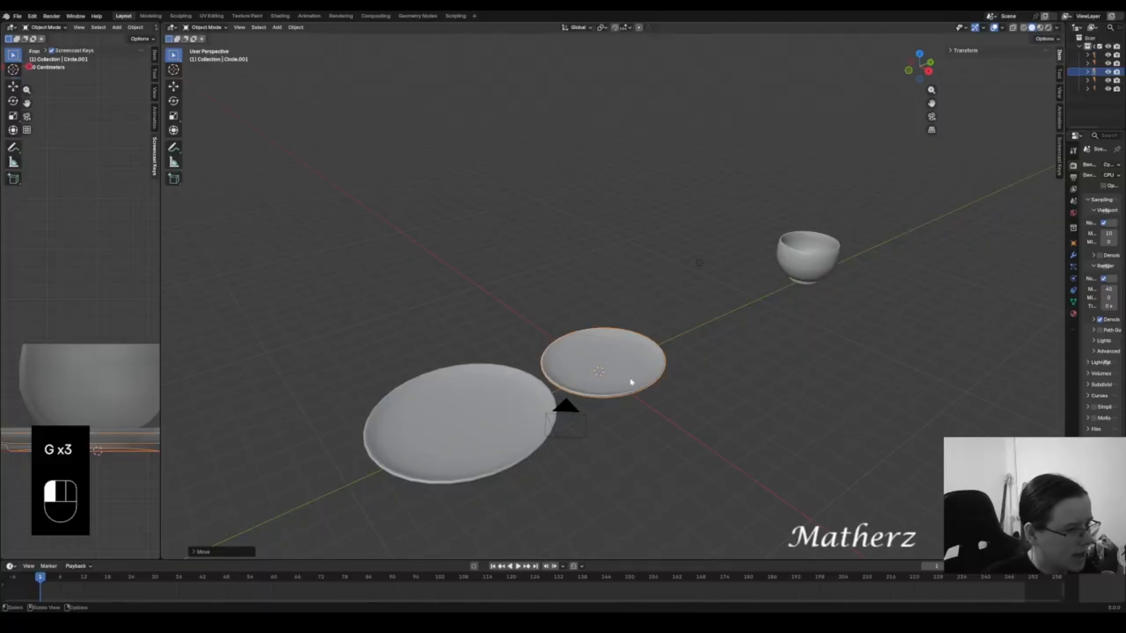
click(825, 260)
key(g)
key(y)
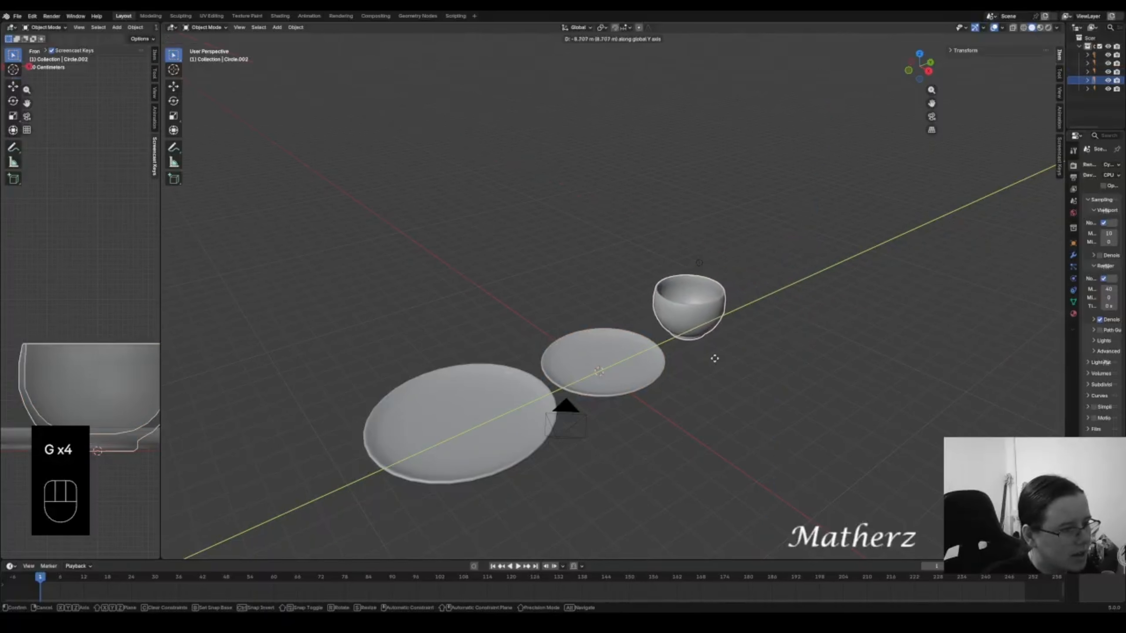
click(707, 373)
- Scale the bowl down to about 0.83 so its size suits the two plates
middle_drag(701, 385, 669, 349)
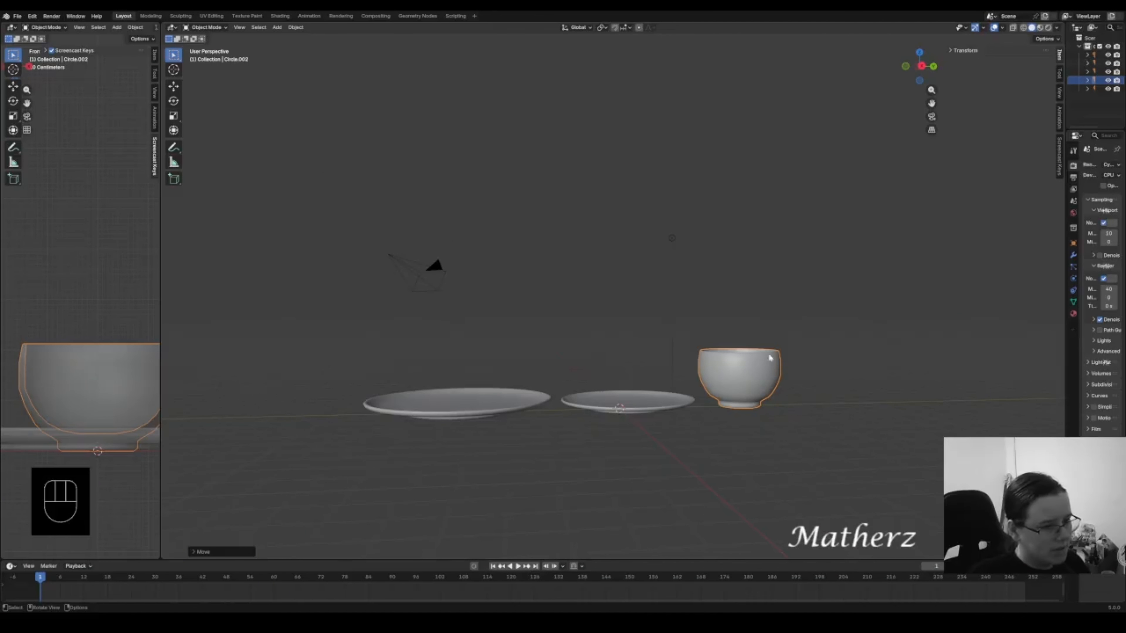
scroll(767, 416, up, 1)
shift+middle_drag(845, 432, 778, 377)
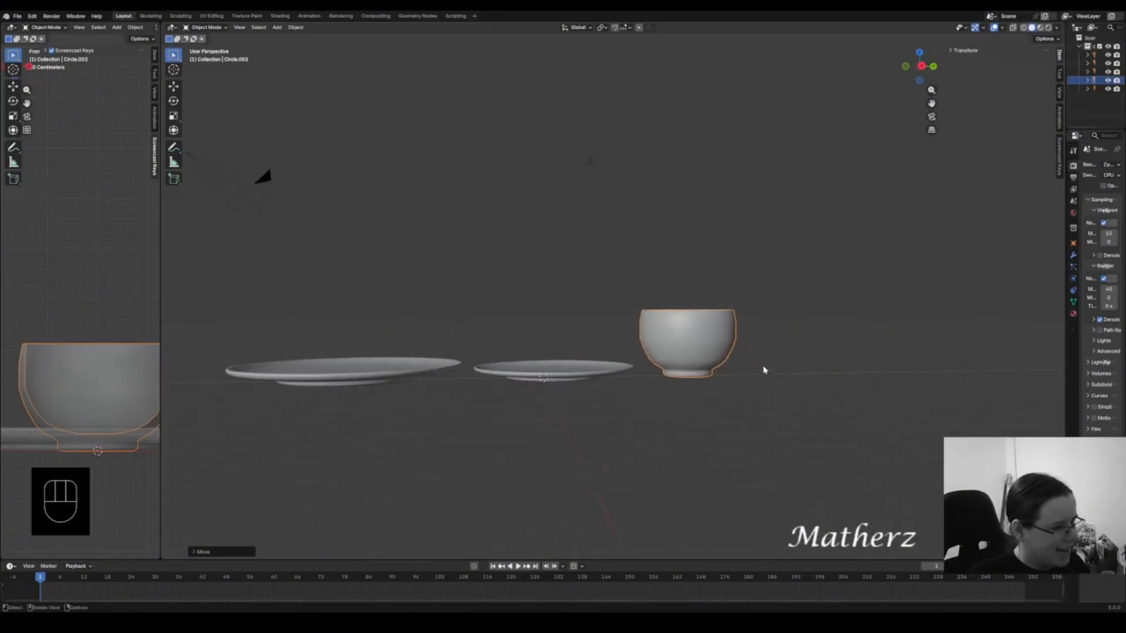
key(s)
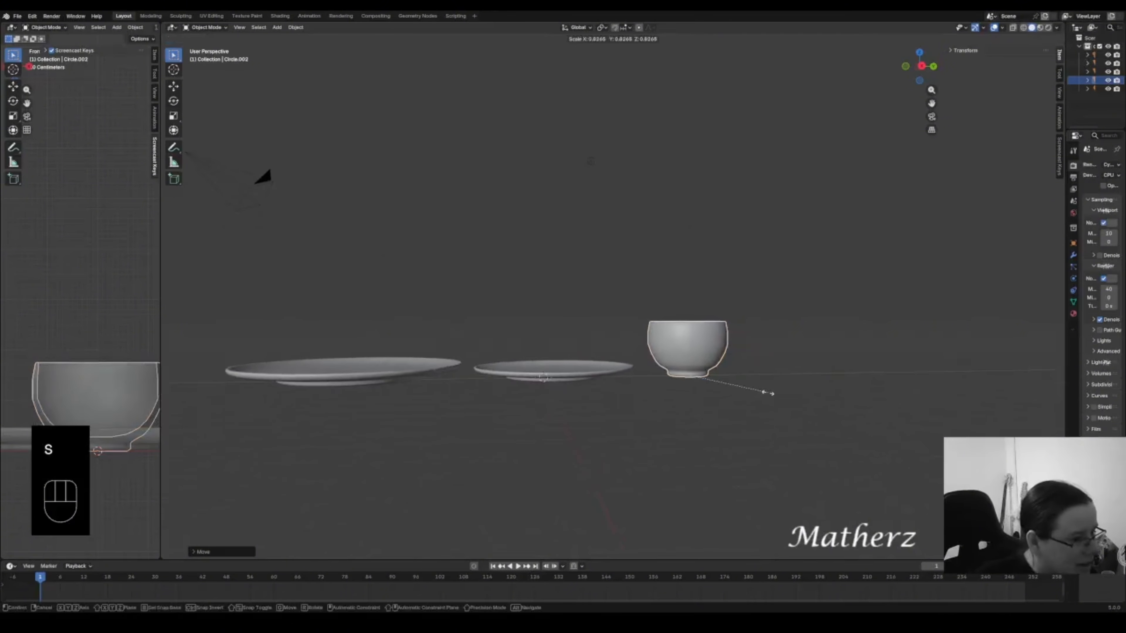
click(769, 393)
- Widen the properties area and give the bowl a new material named Base coat
middle_drag(697, 386, 654, 328)
shift+middle_drag(434, 351, 527, 341)
scroll(649, 325, down, 2)
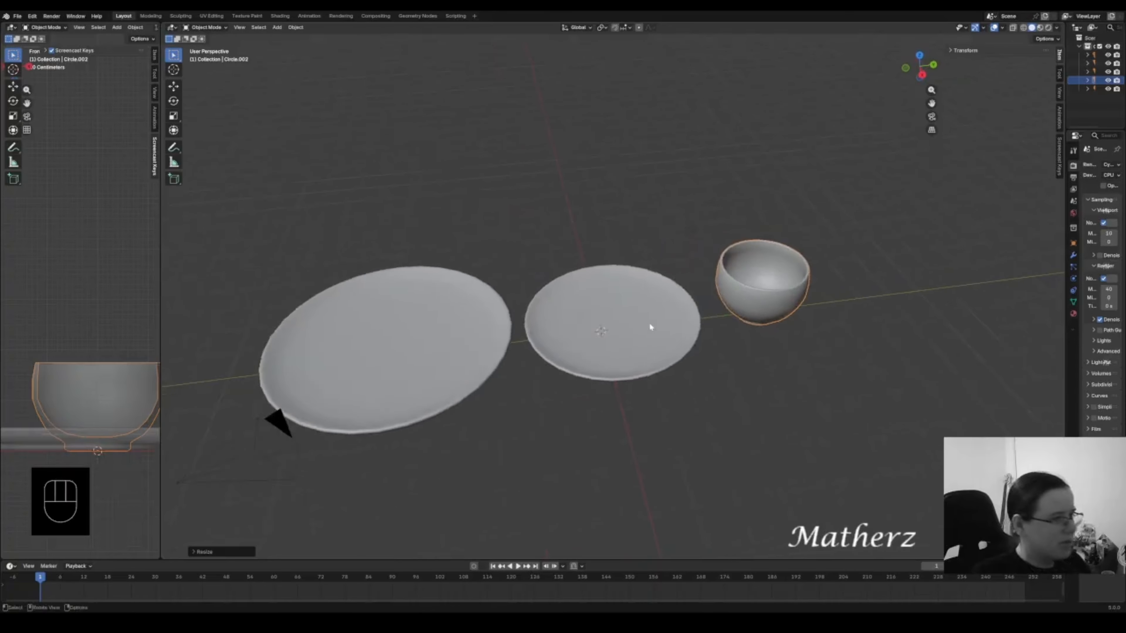
middle_drag(981, 324, 972, 330)
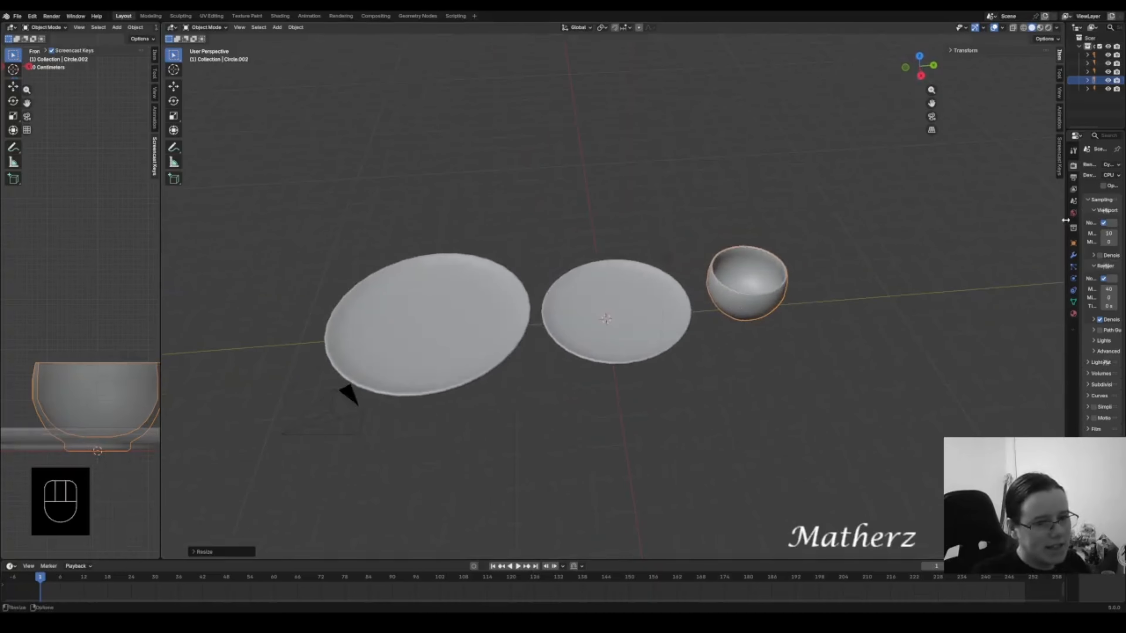
drag(1064, 218, 946, 247)
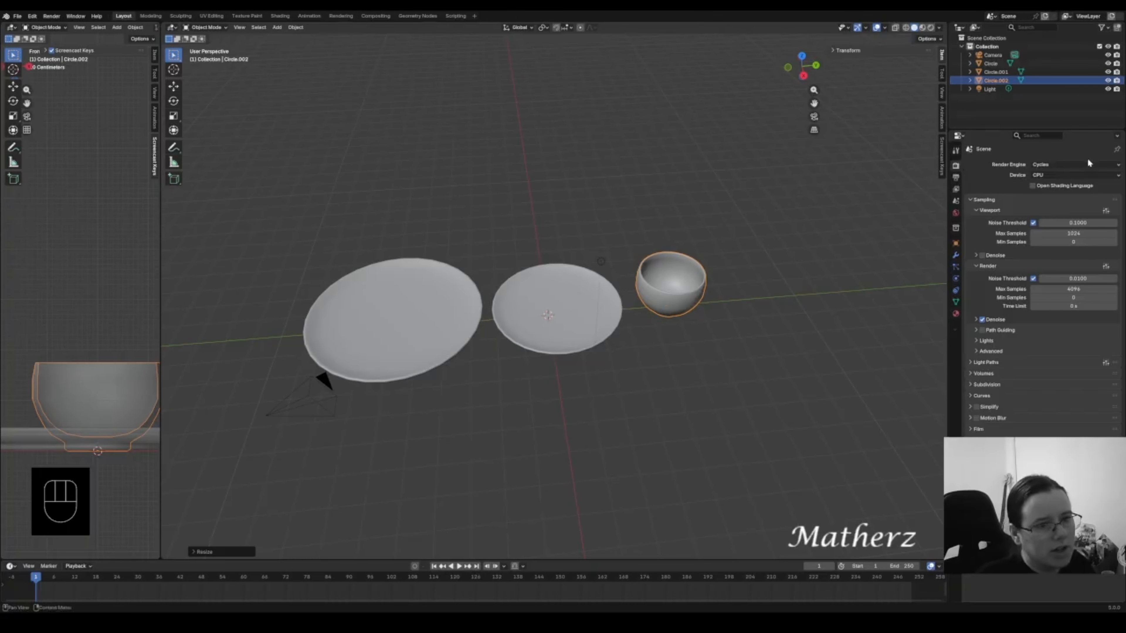
click(956, 314)
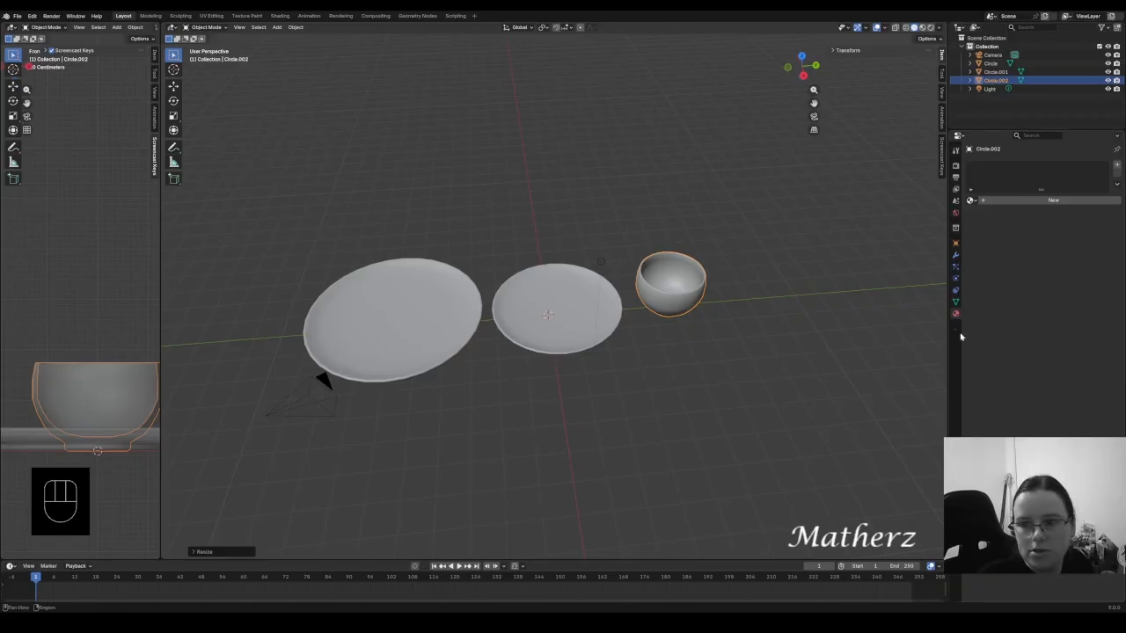
click(1049, 201)
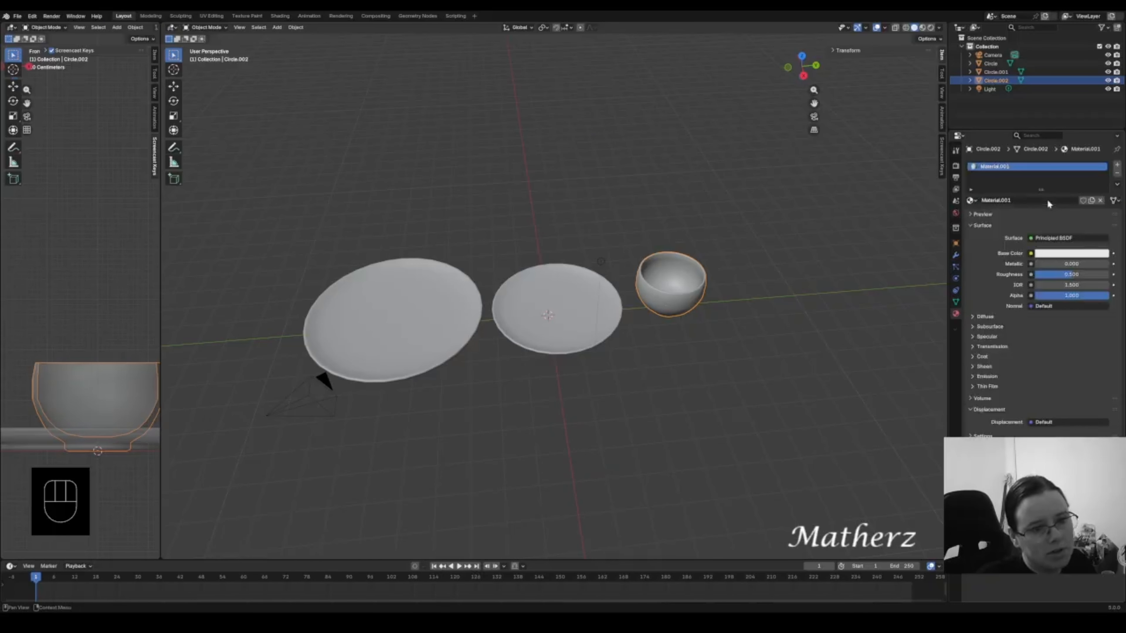
double_click(1005, 166)
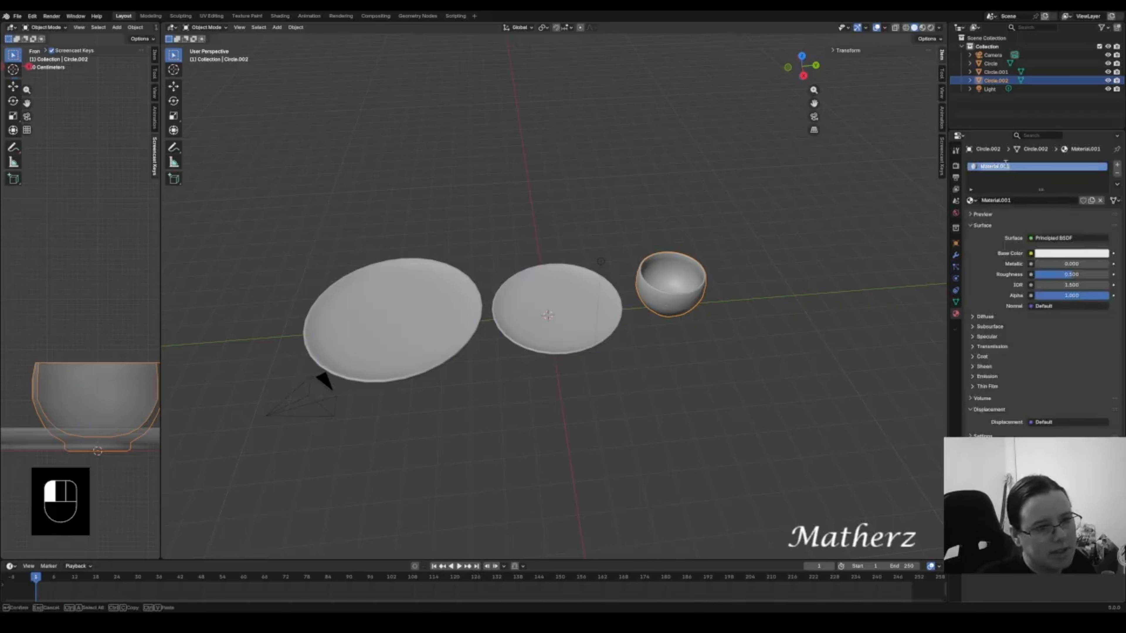
text(Bas)
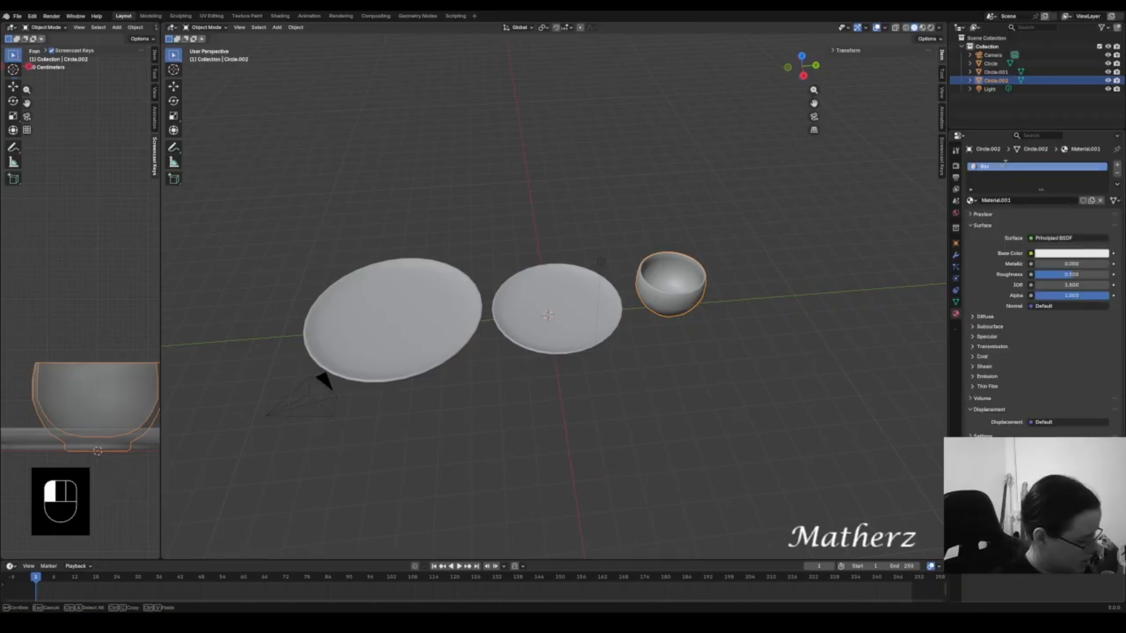
text(e coat)
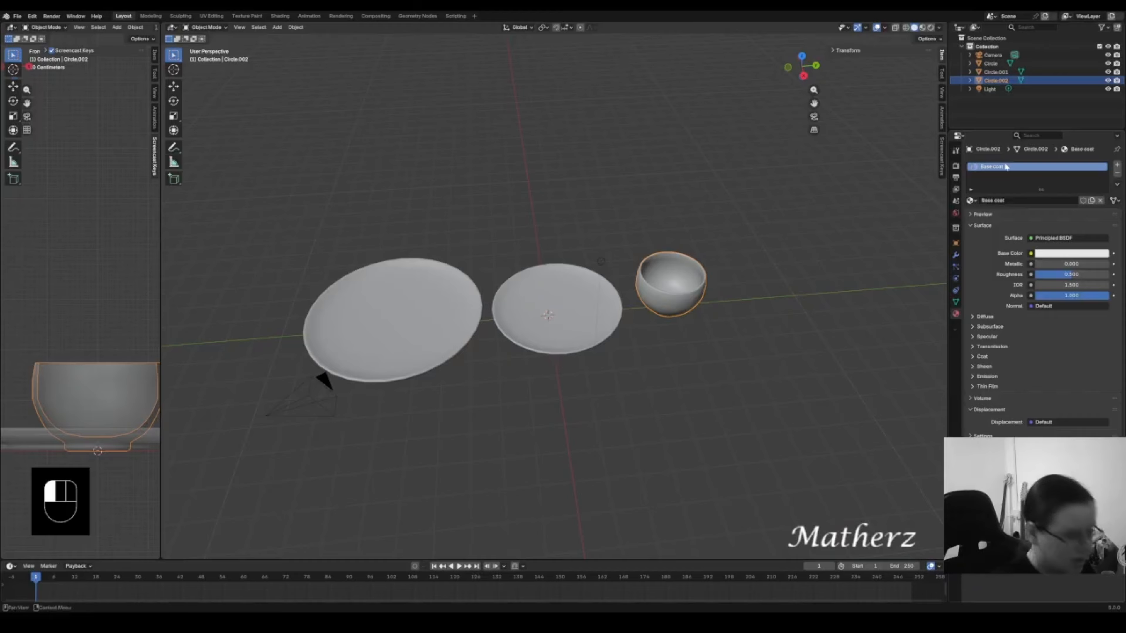
key(Return)
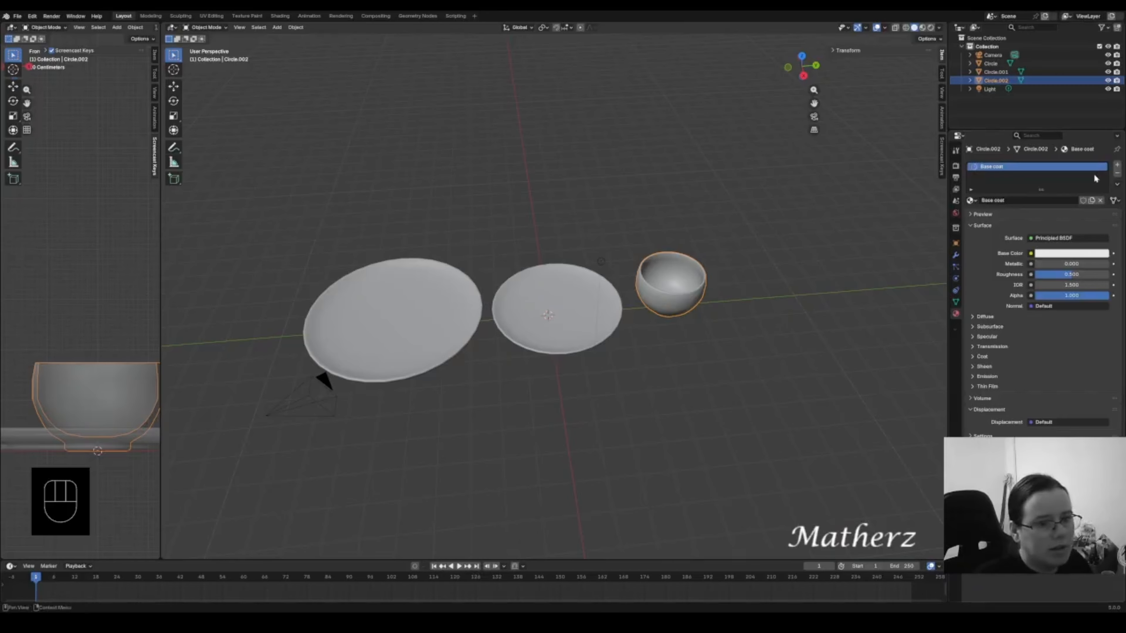
- Set the Base coat material's base color to blue #2945E7 and show the perspective viewport in rendered shading
click(1054, 256)
drag(1061, 157, 1084, 120)
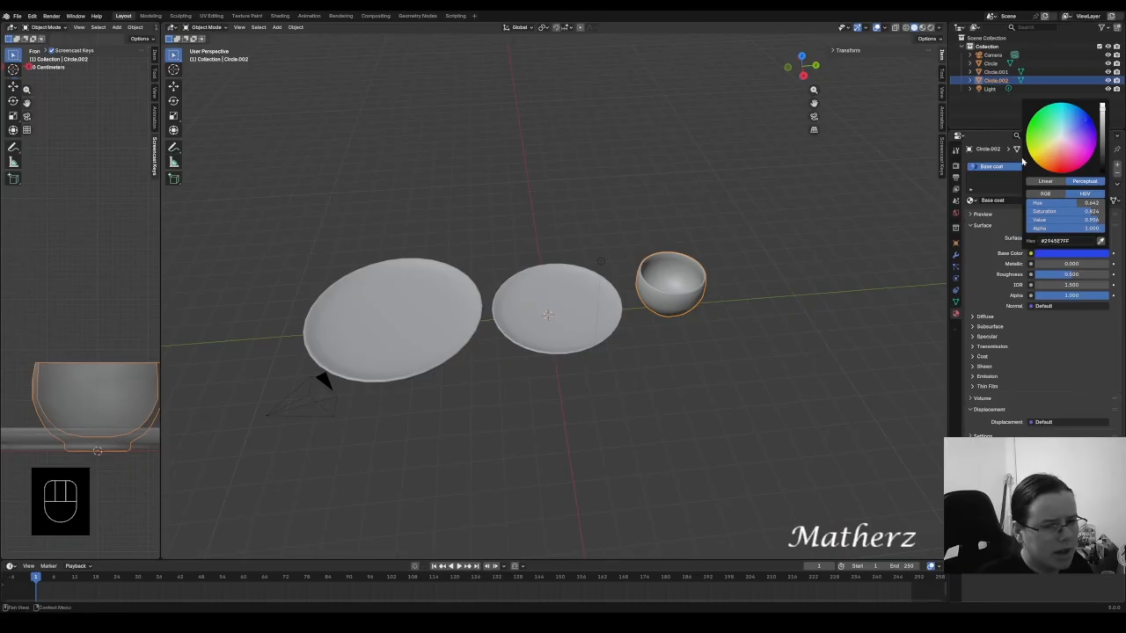
click(924, 28)
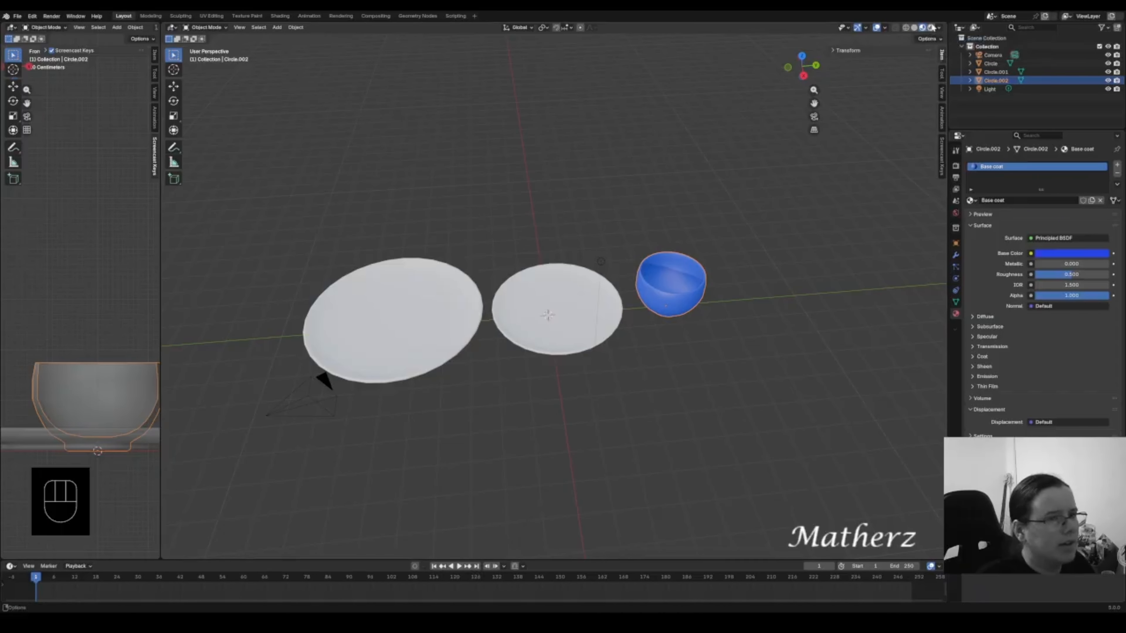
click(931, 28)
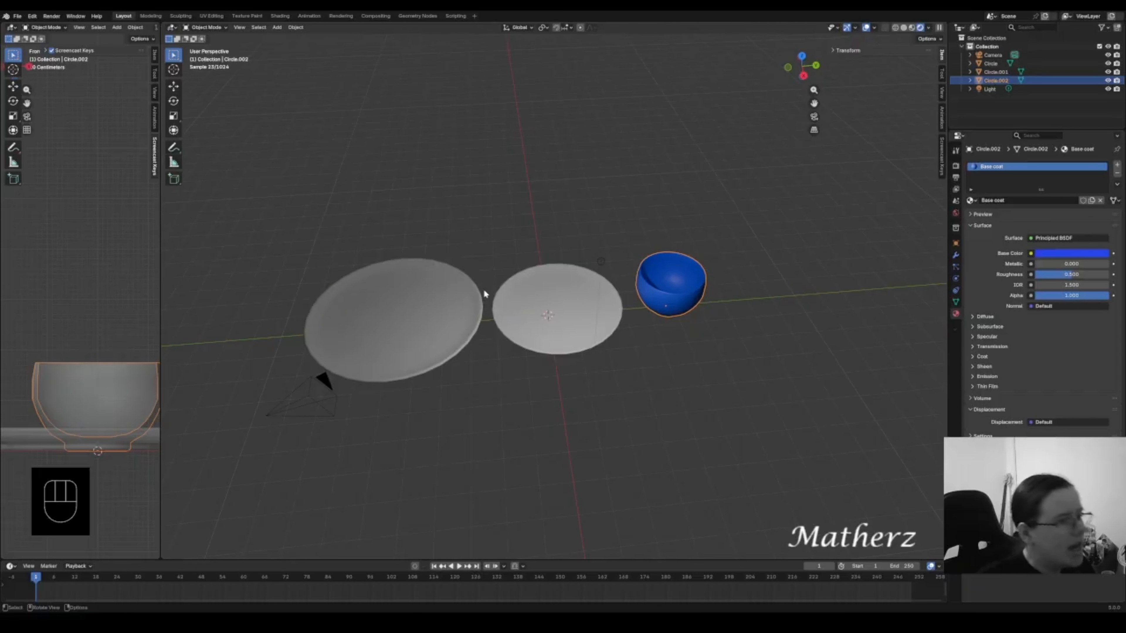
- Add a plane at the origin and scale it up into a floor that extends beyond all three dishes
click(277, 27)
mouse_move(305, 40)
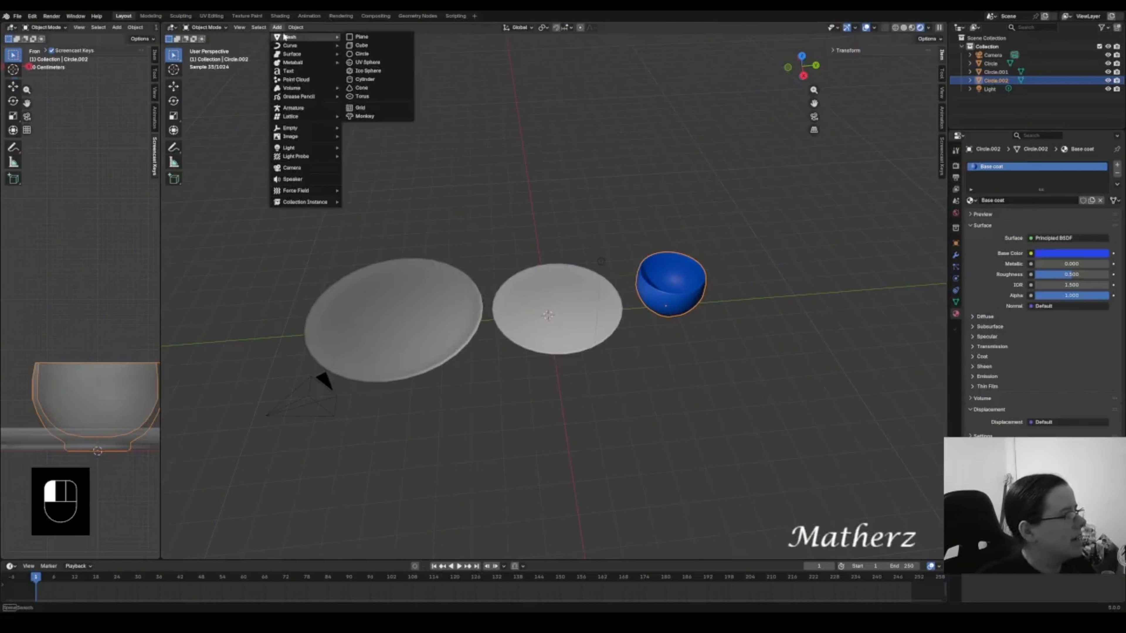
click(381, 38)
key(s)
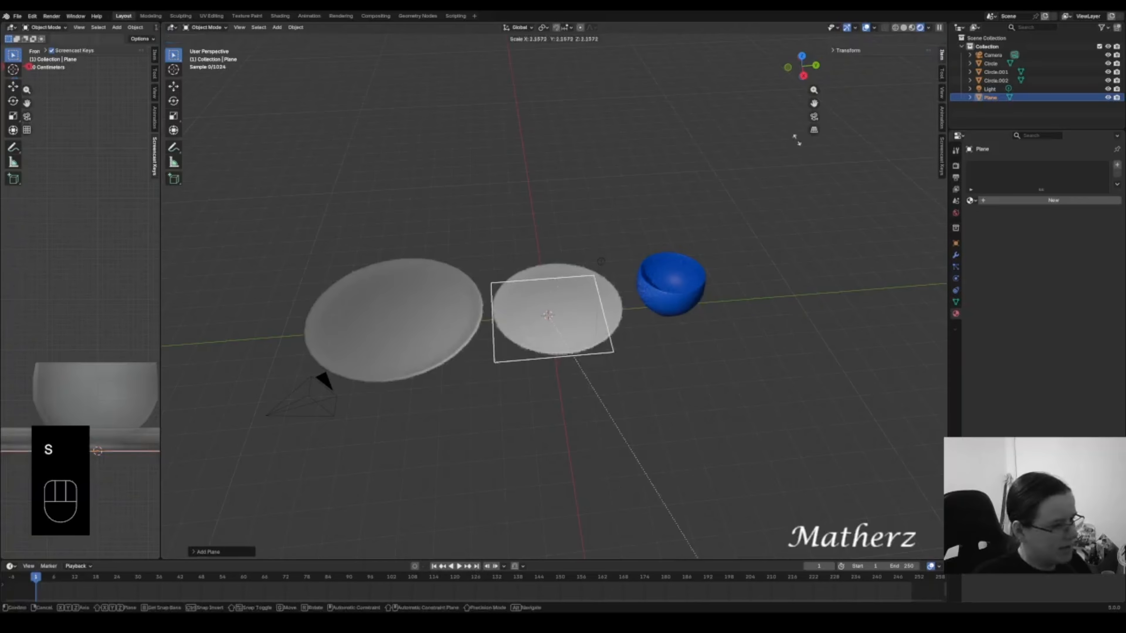
click(637, 167)
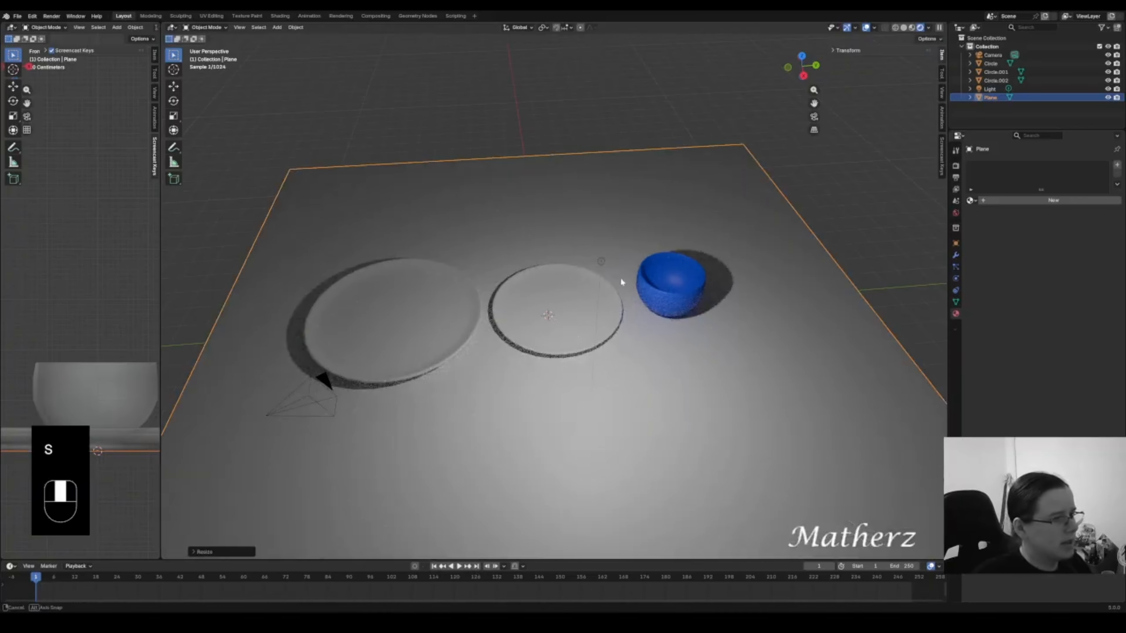
- Examine from low perspective and front orthographic views how the plates and bowl sit on the floor plane
middle_drag(621, 280, 625, 225)
scroll(576, 350, up, 4)
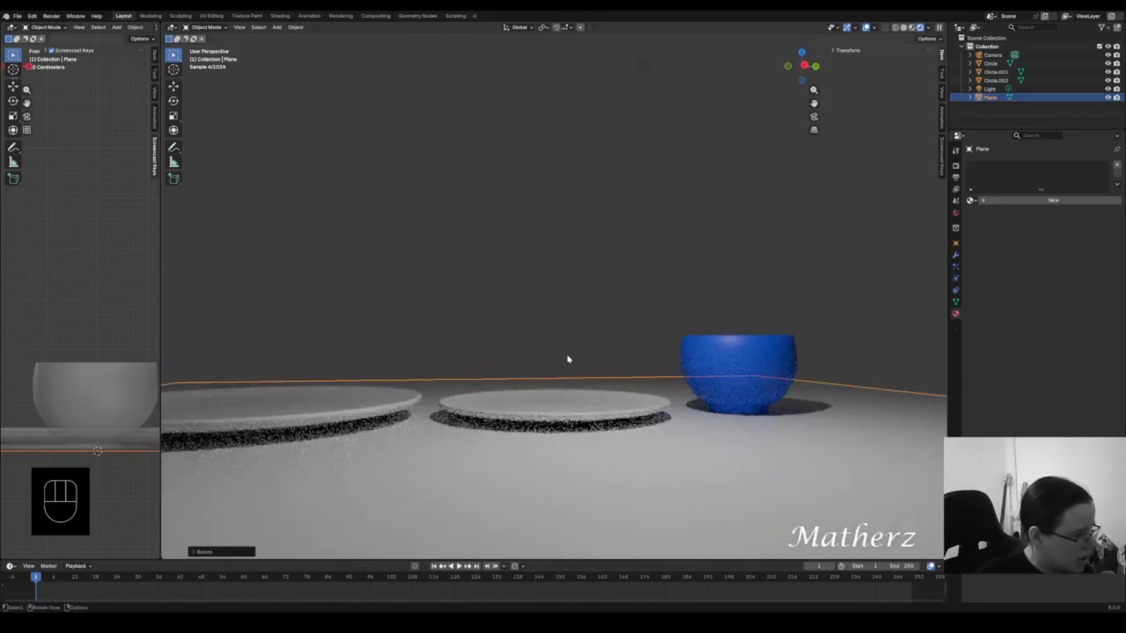
key(shift)
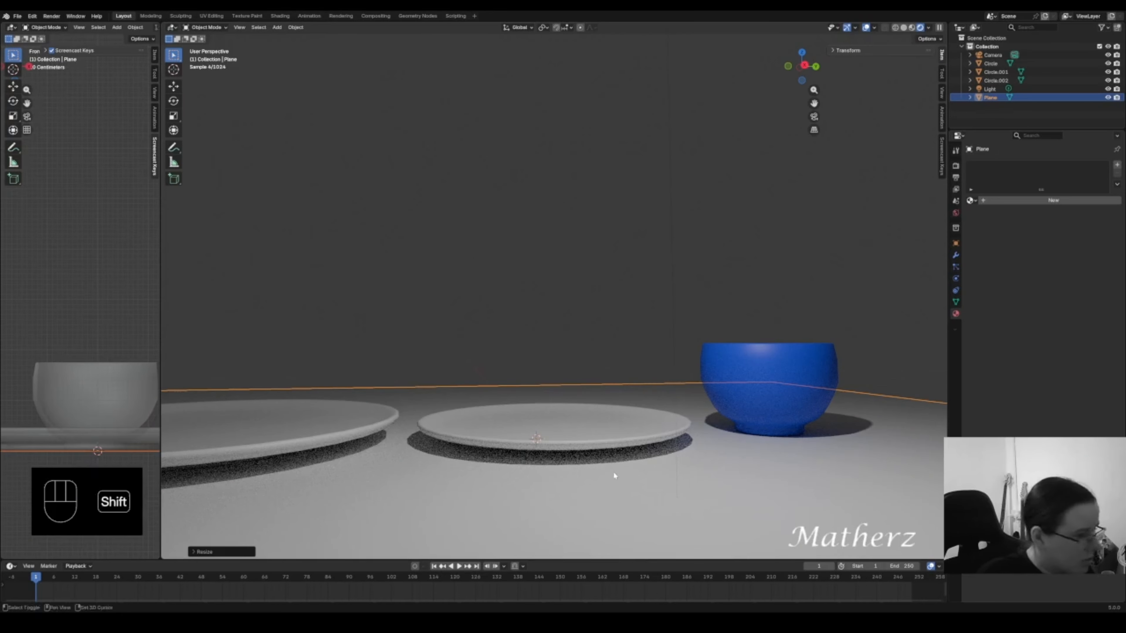
scroll(112, 364, down, 1)
drag(159, 302, 731, 302)
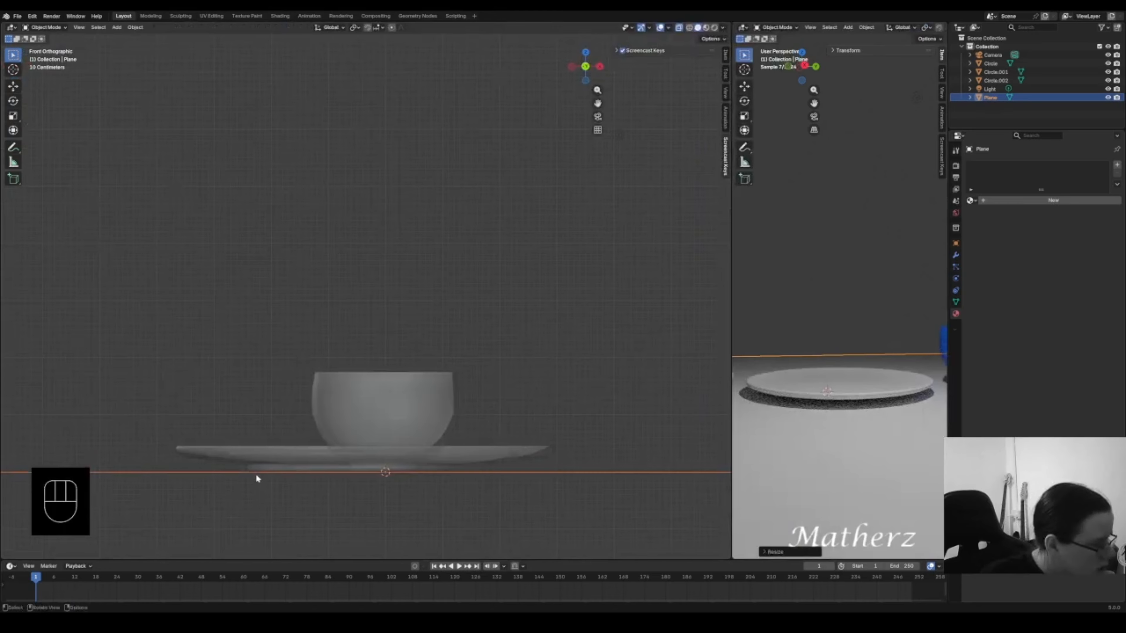
scroll(256, 475, up, 4)
middle_drag(377, 488, 357, 463)
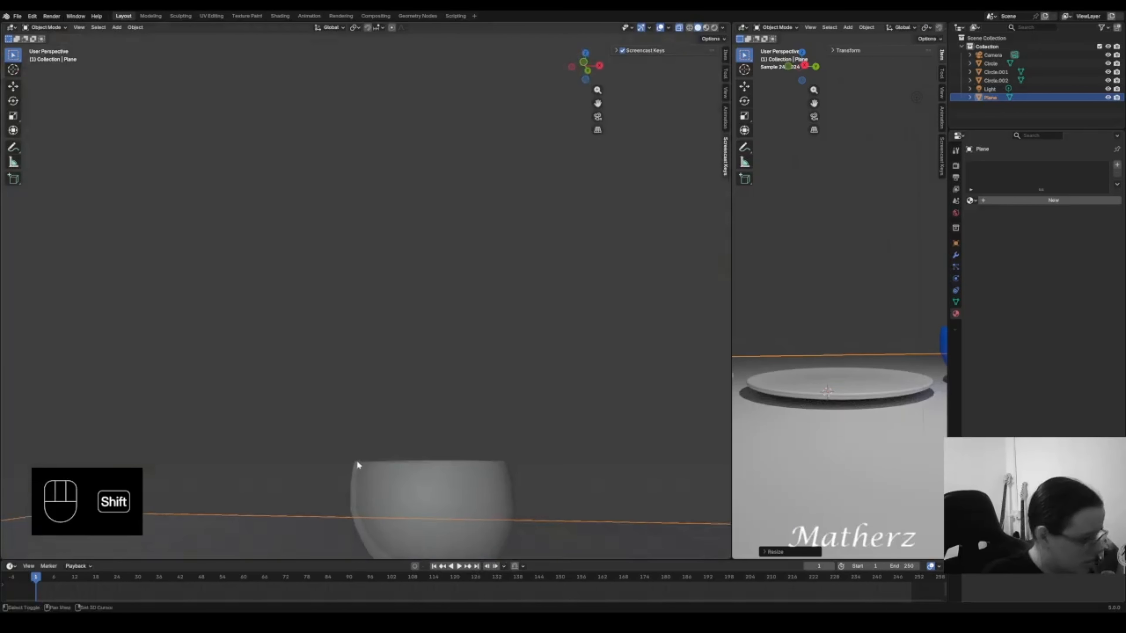
key(KP_1)
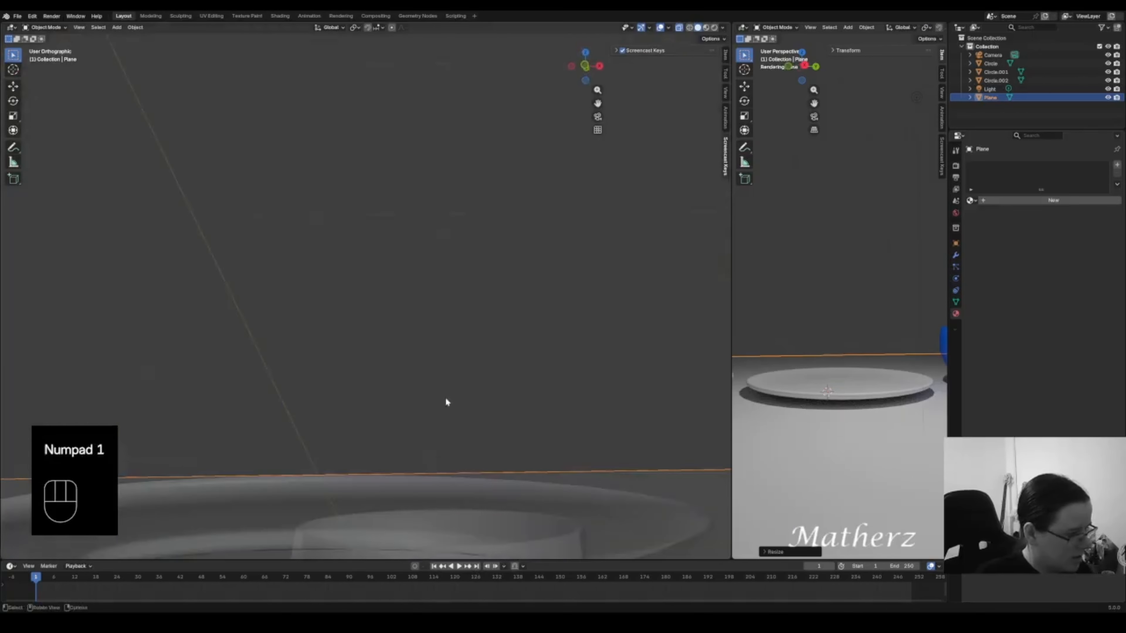
key(KP_1)
scroll(446, 399, down, 4)
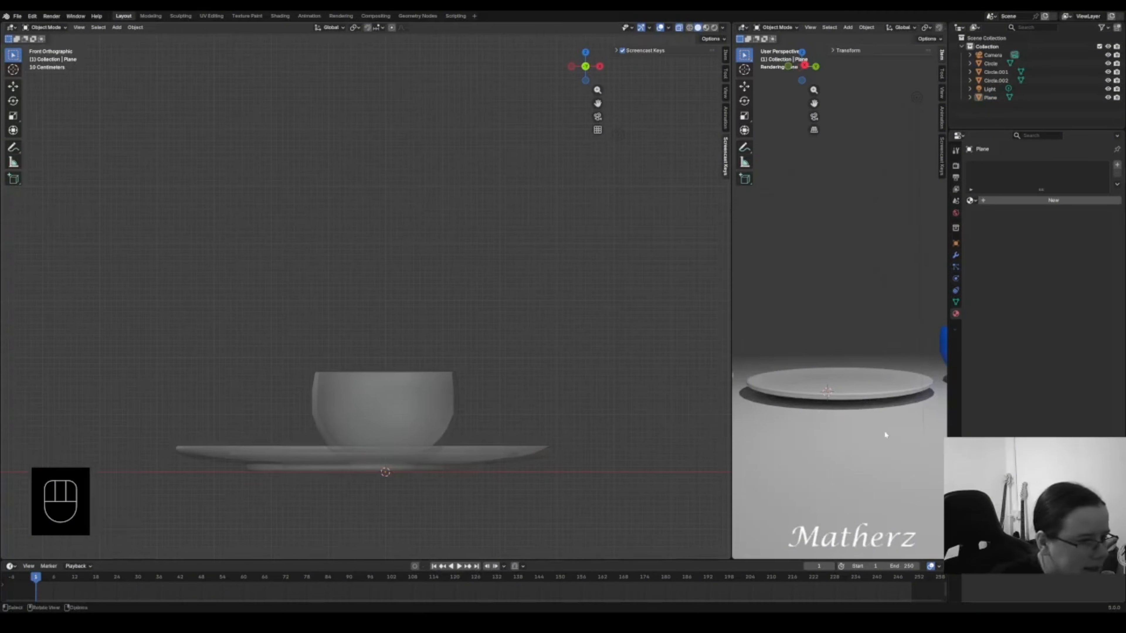
click(374, 472)
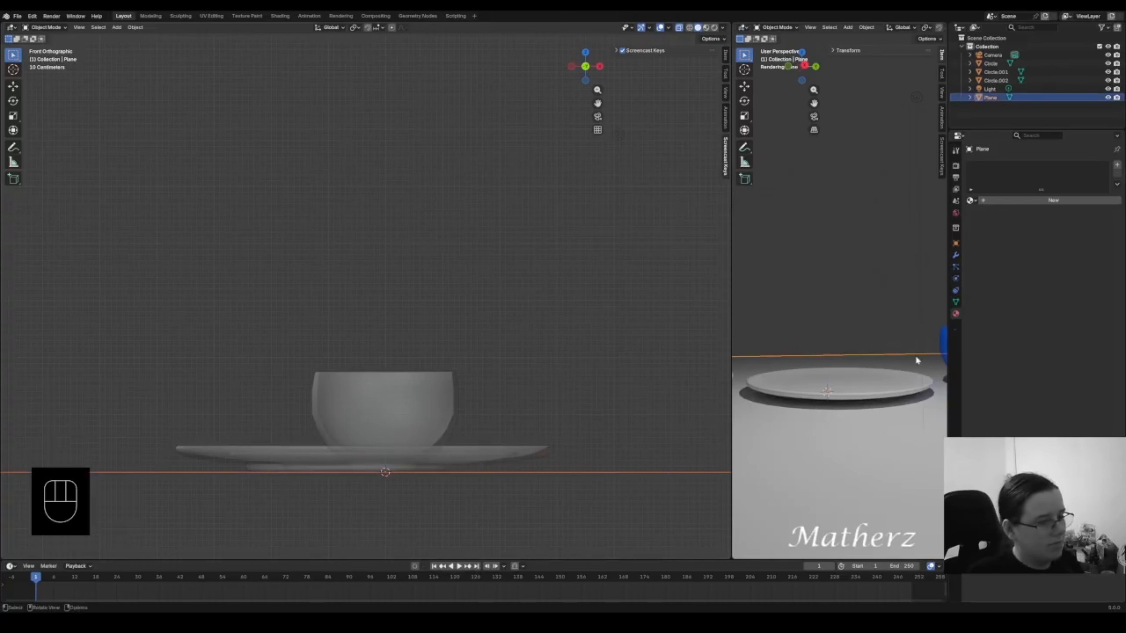
- Enlarge the perspective viewport, view the whole set from above, and switch to the Shading workspace
drag(732, 278, 141, 275)
middle_drag(395, 323, 481, 448)
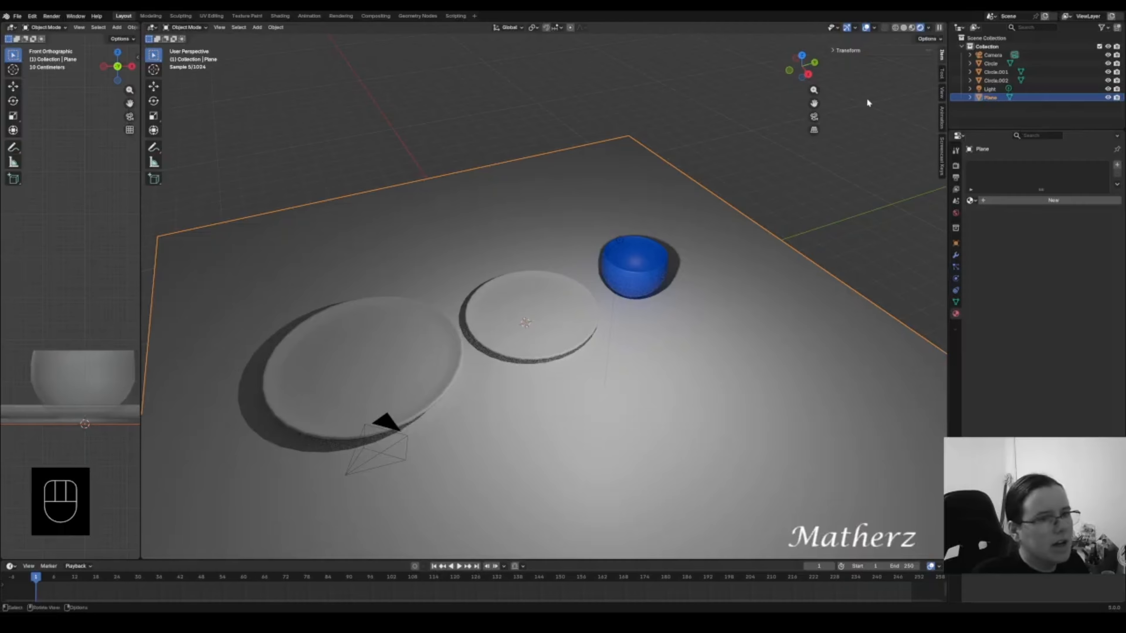
click(276, 15)
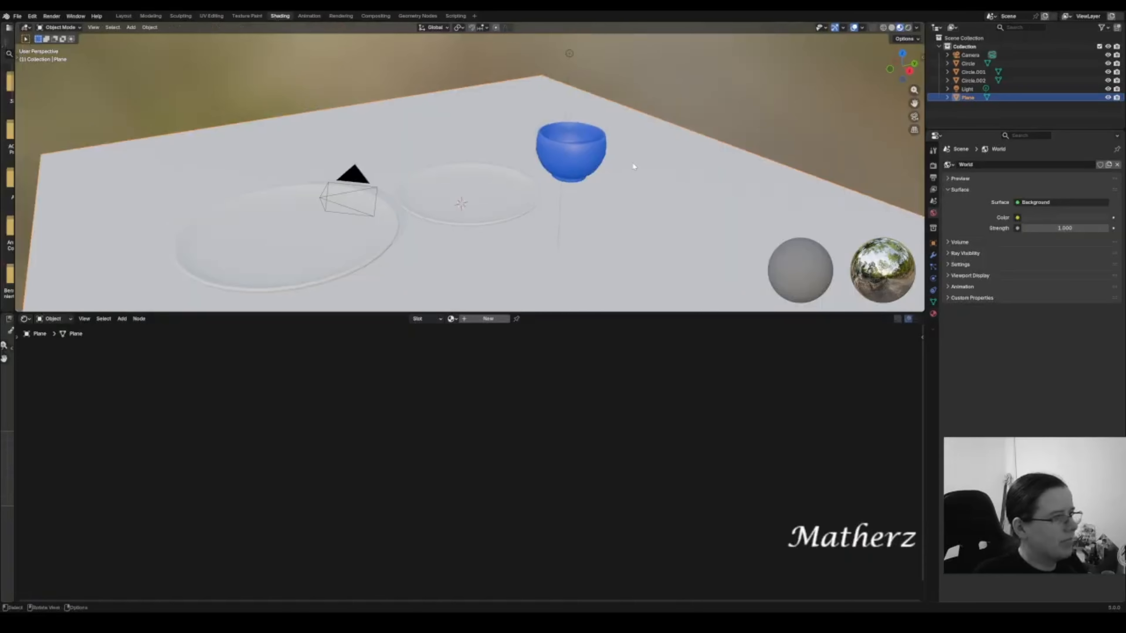
- Select the blue bowl, add a Noise Texture node to its Base coat material, and link its Color output to Base Color
click(596, 133)
middle_drag(596, 133, 711, 201)
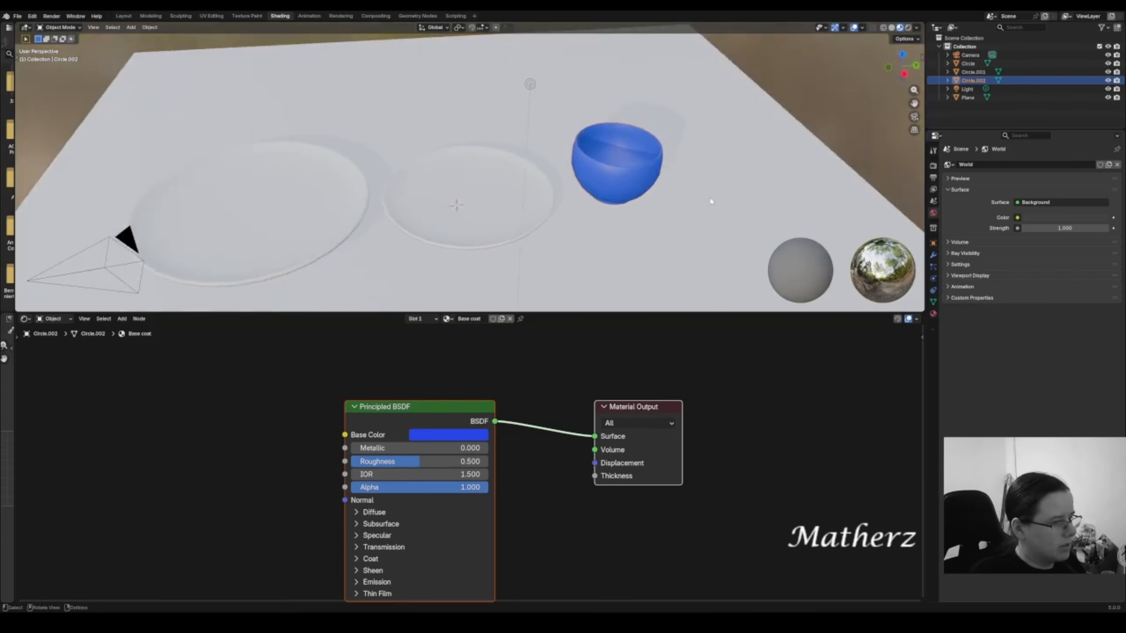
shift+middle_drag(612, 147, 486, 133)
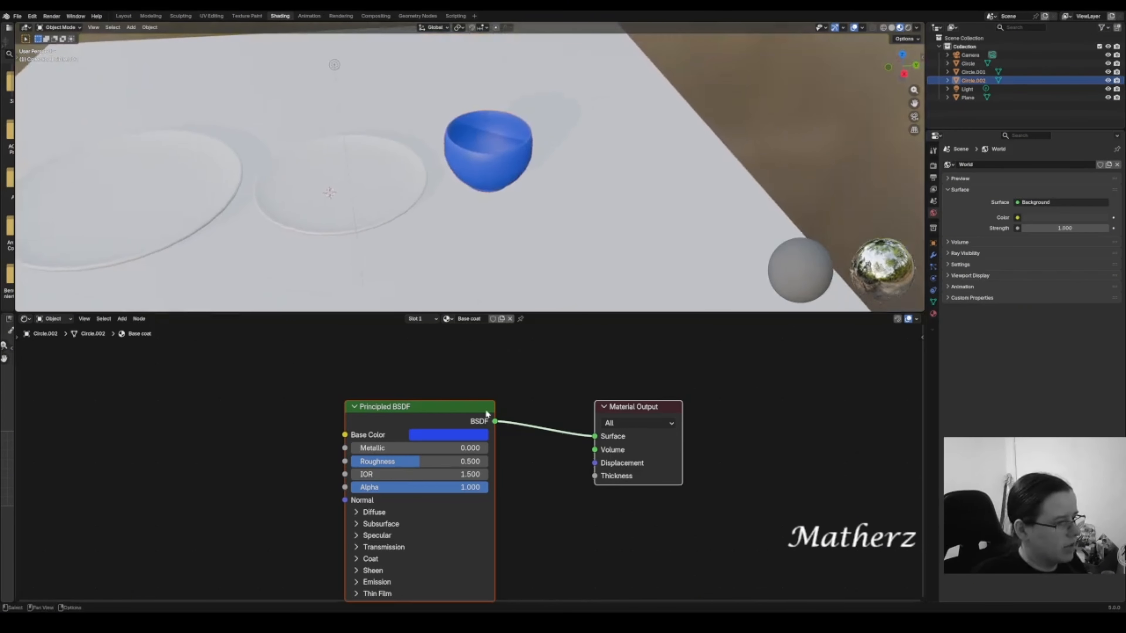
middle_drag(367, 336, 481, 280)
scroll(527, 176, up, 3)
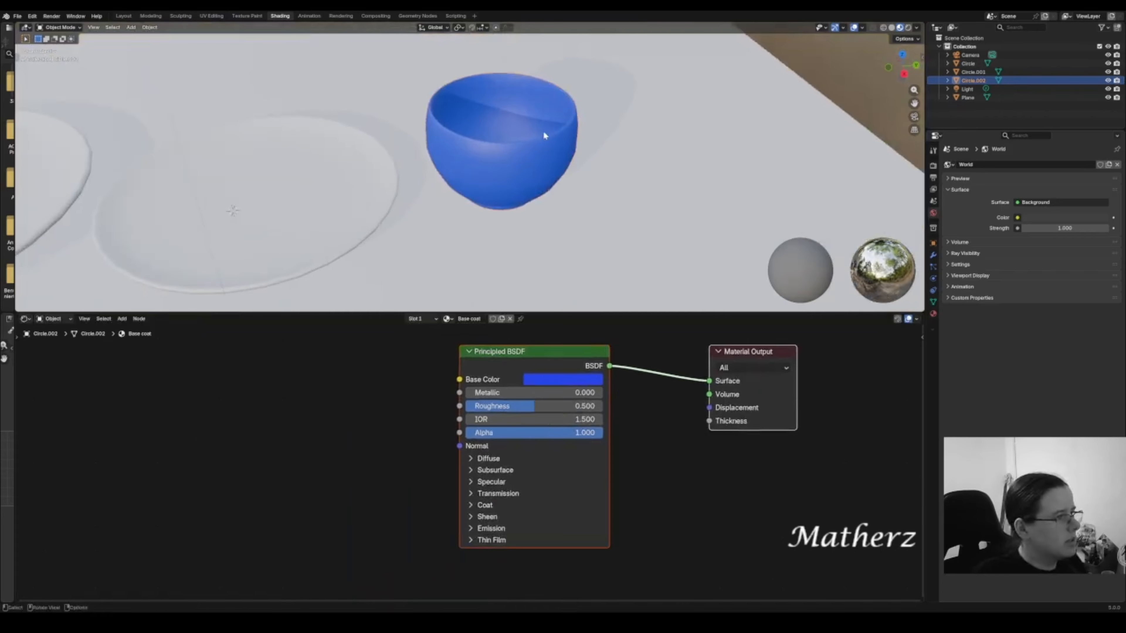
shift+middle_drag(542, 132, 552, 181)
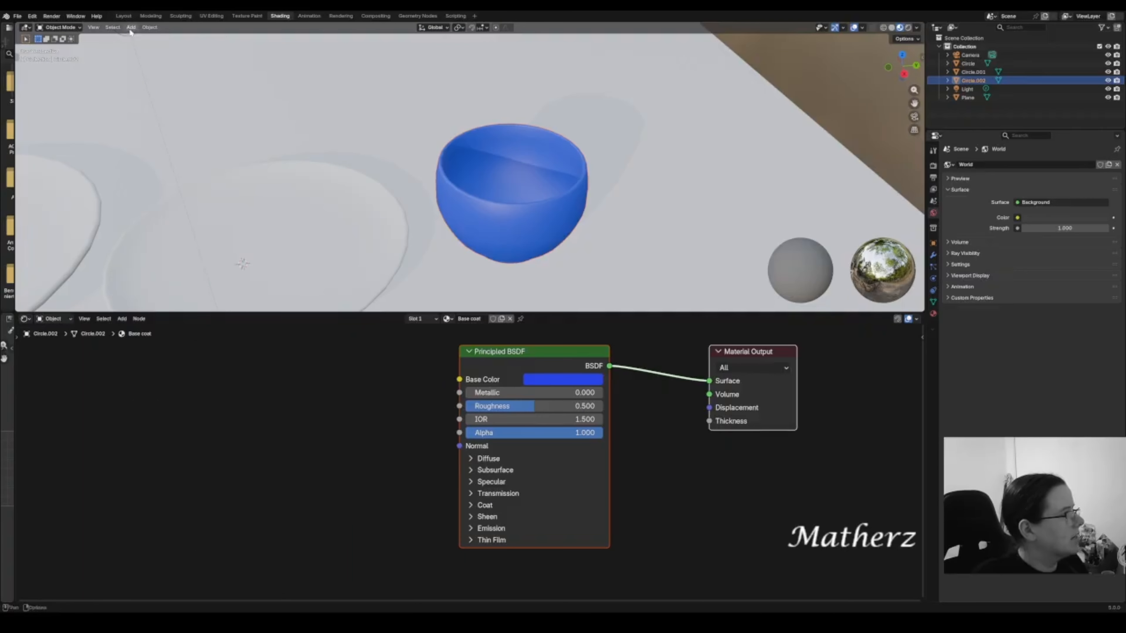
click(121, 318)
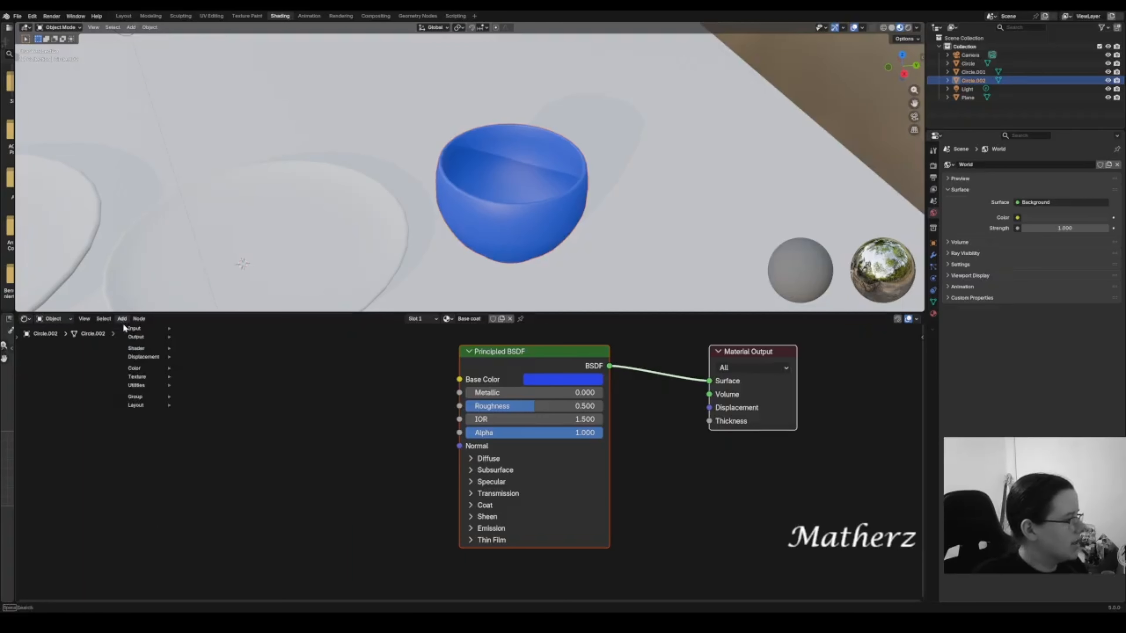
mouse_move(134, 347)
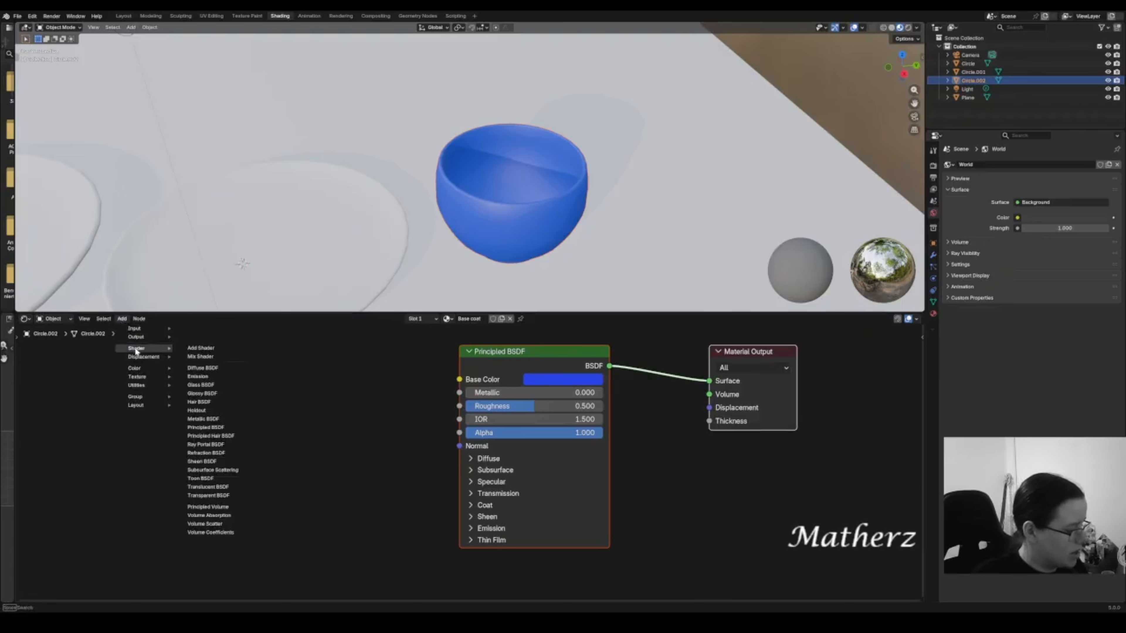
text(noise)
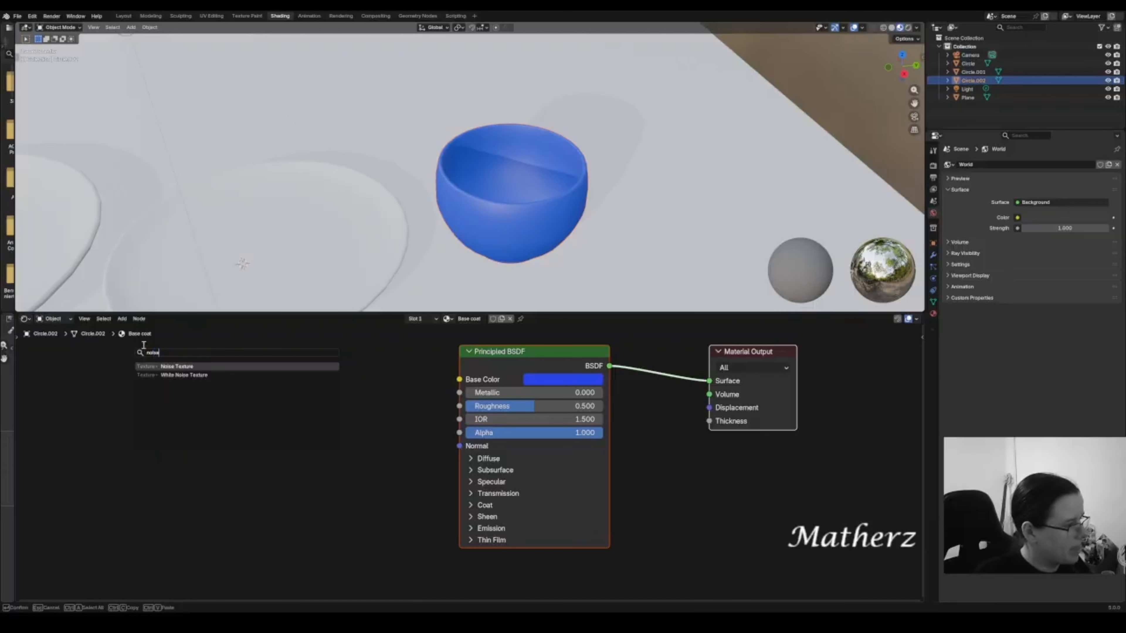
click(196, 367)
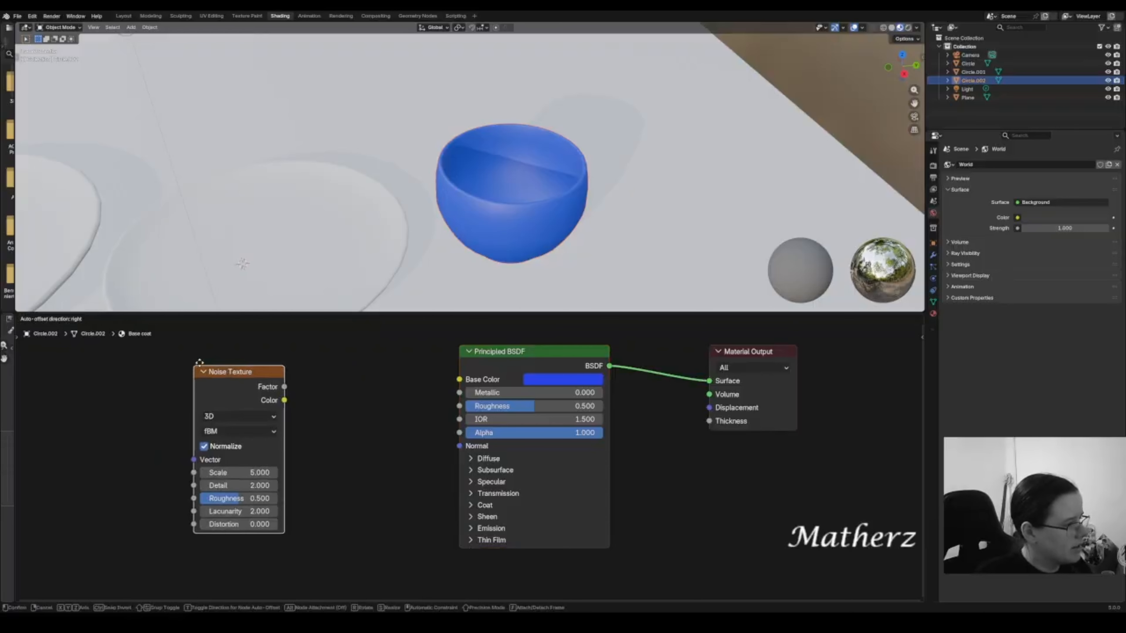
click(360, 401)
drag(353, 402, 459, 379)
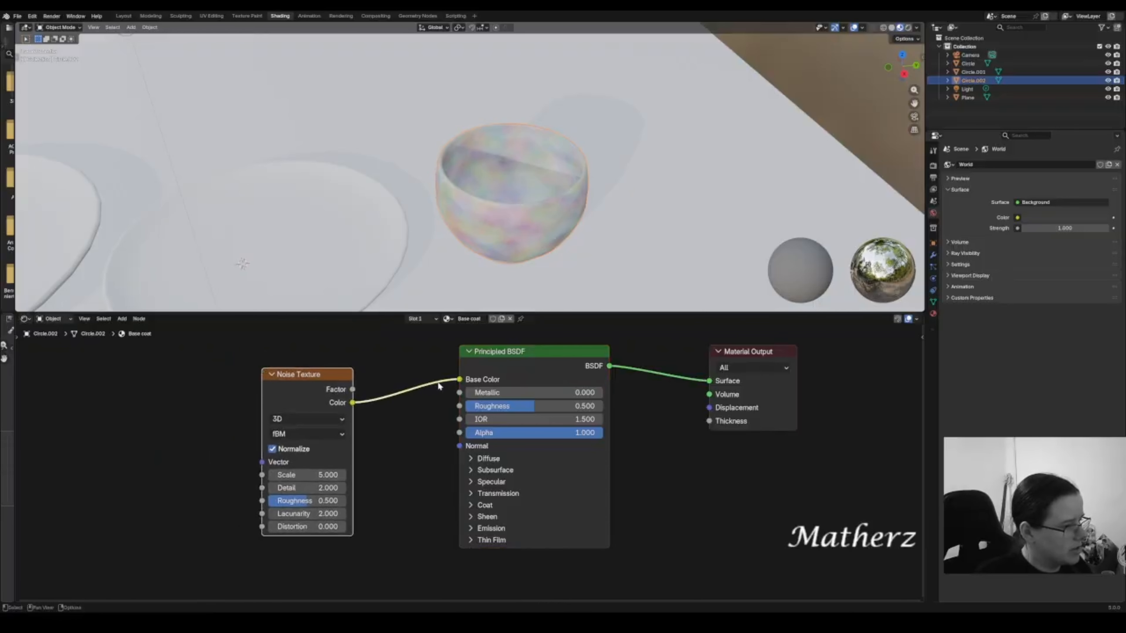
- Set the Noise Texture scale to 15.8 and insert a Color Ramp between it and the Principled BSDF
drag(328, 374, 164, 367)
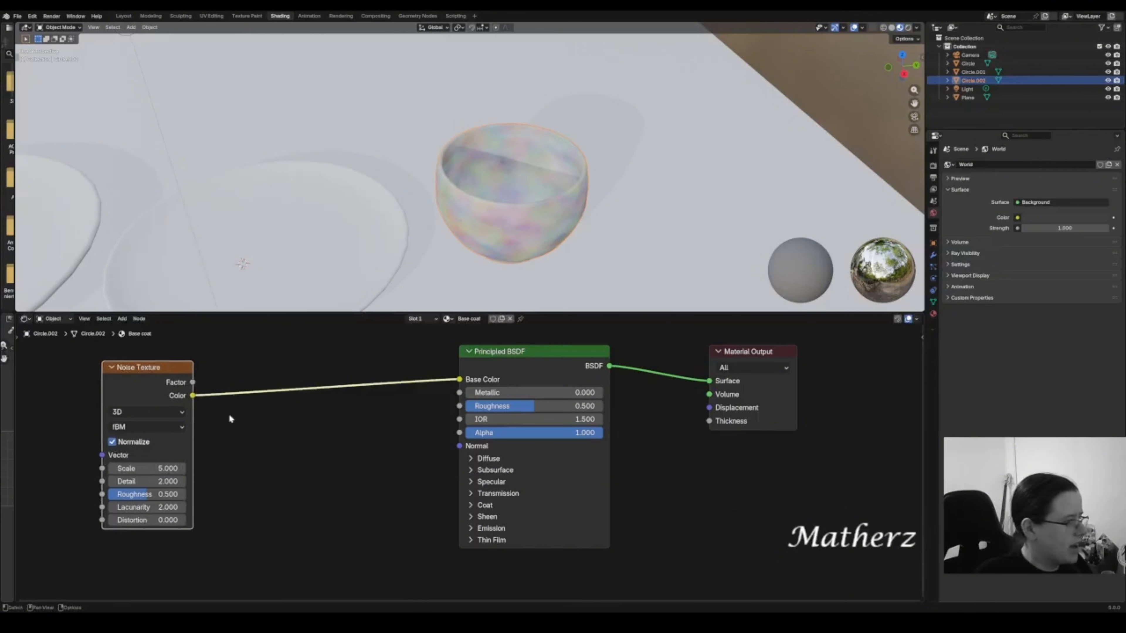
mouse_move(146, 468)
mouse_down()
mouse_move(262, 469)
mouse_move(167, 467)
mouse_up()
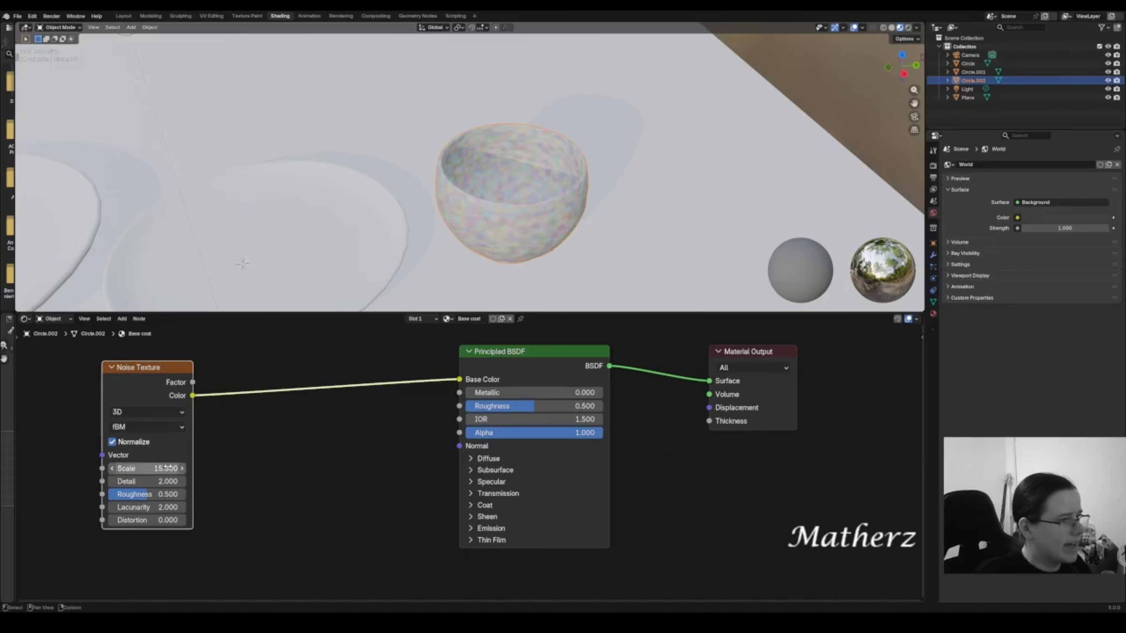
click(122, 319)
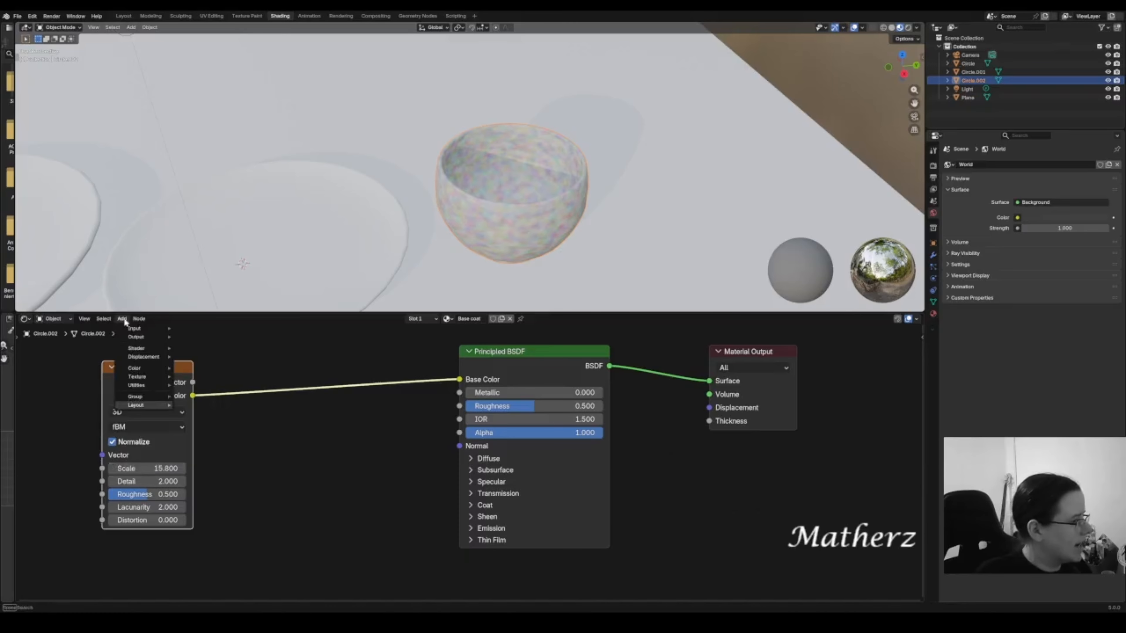
text(col)
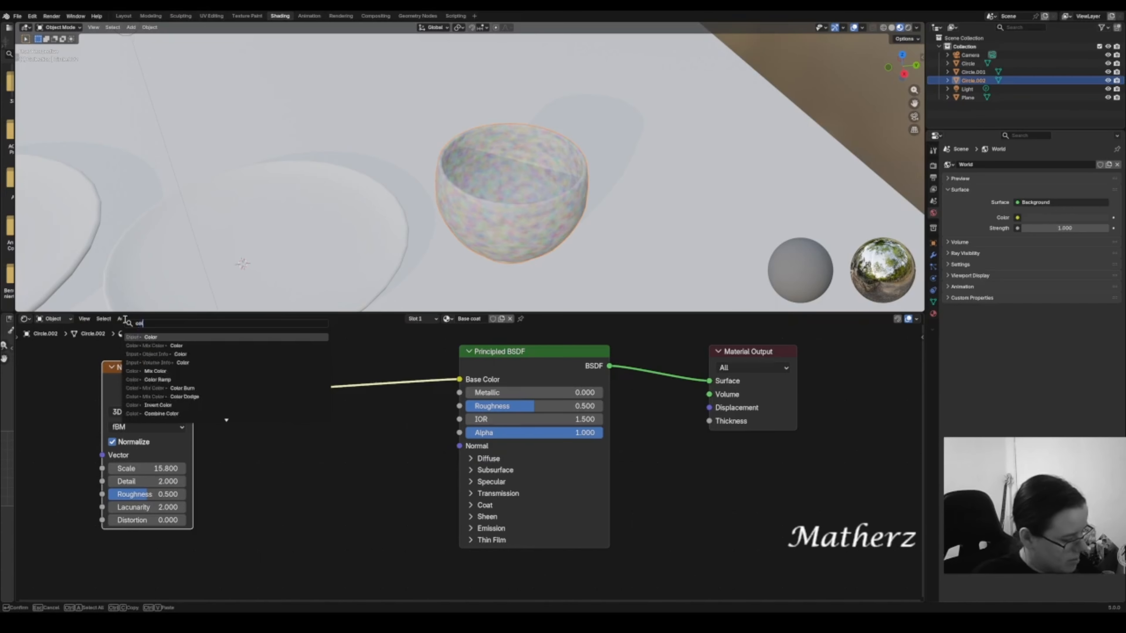
key(BackSpace)
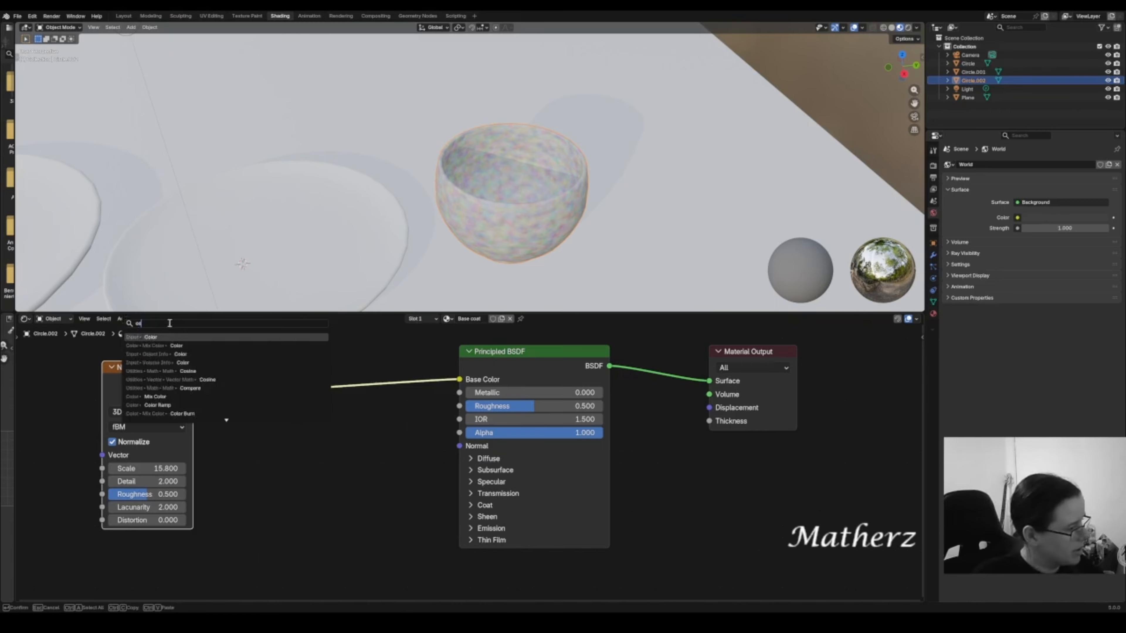
click(156, 405)
click(266, 354)
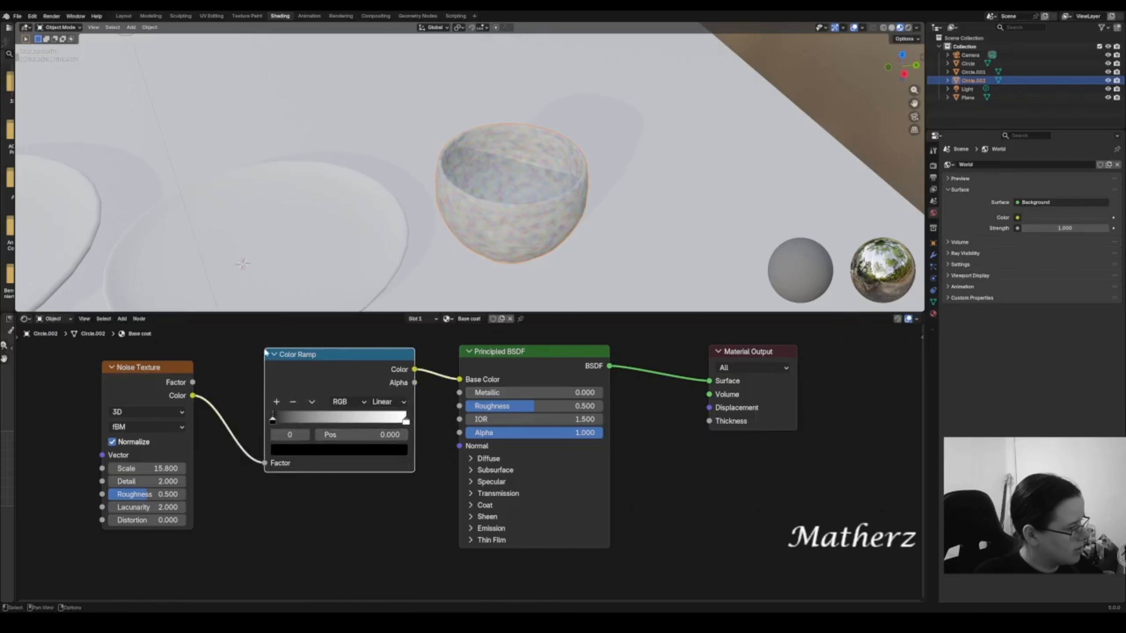
- Add two color stops to the Color Ramp: a blue one at position 0.5 and a teal-blue one at 0.25
click(277, 402)
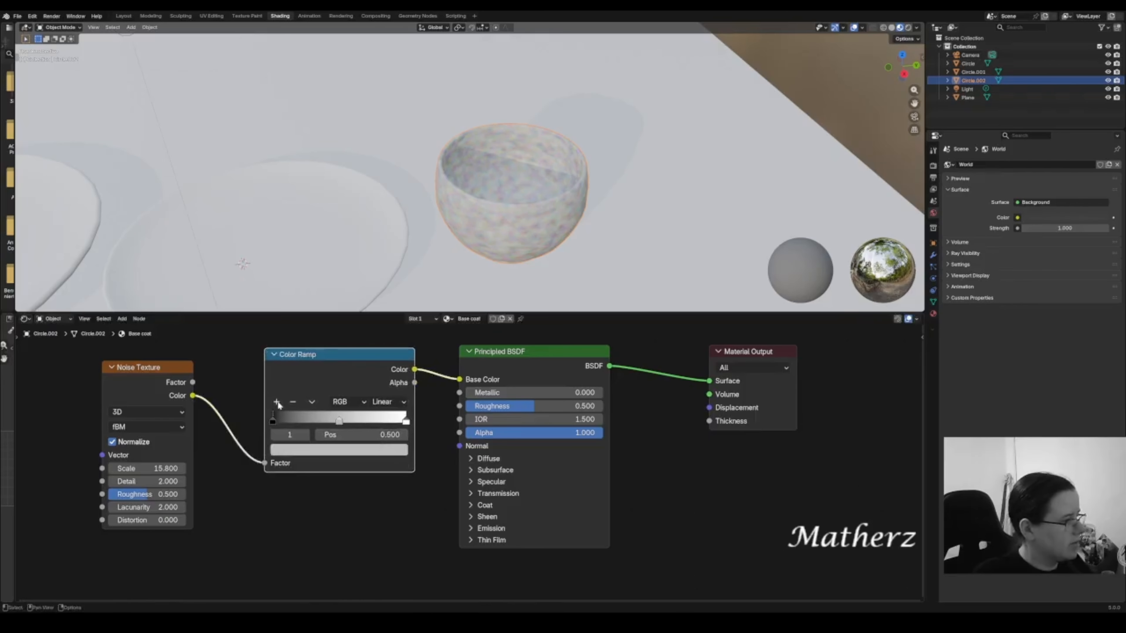
click(339, 450)
drag(337, 272, 352, 252)
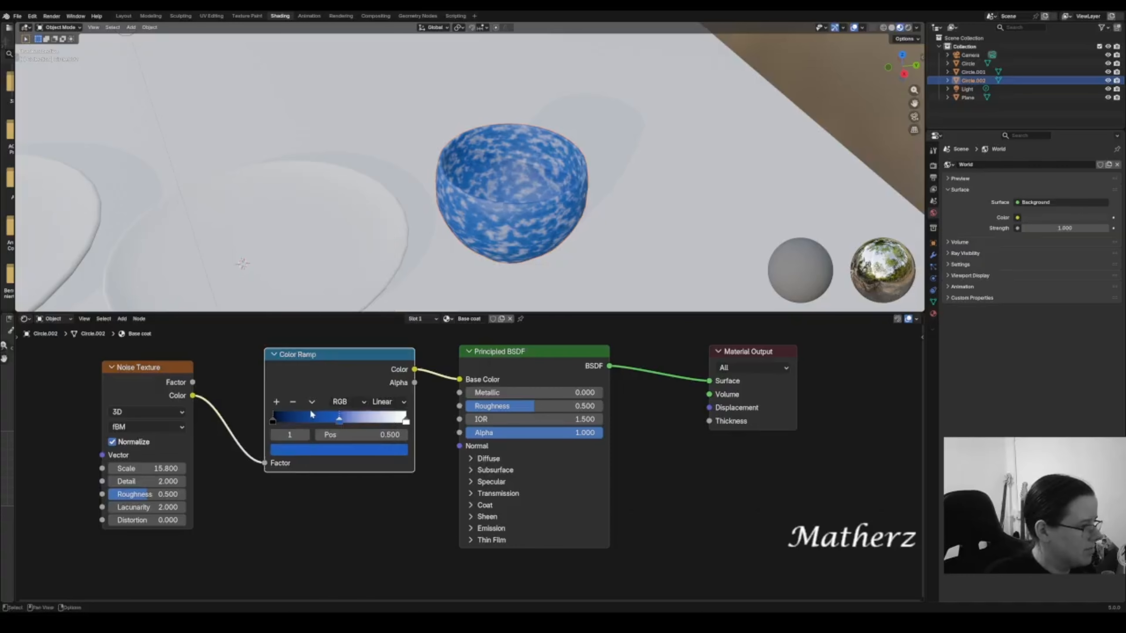
click(276, 402)
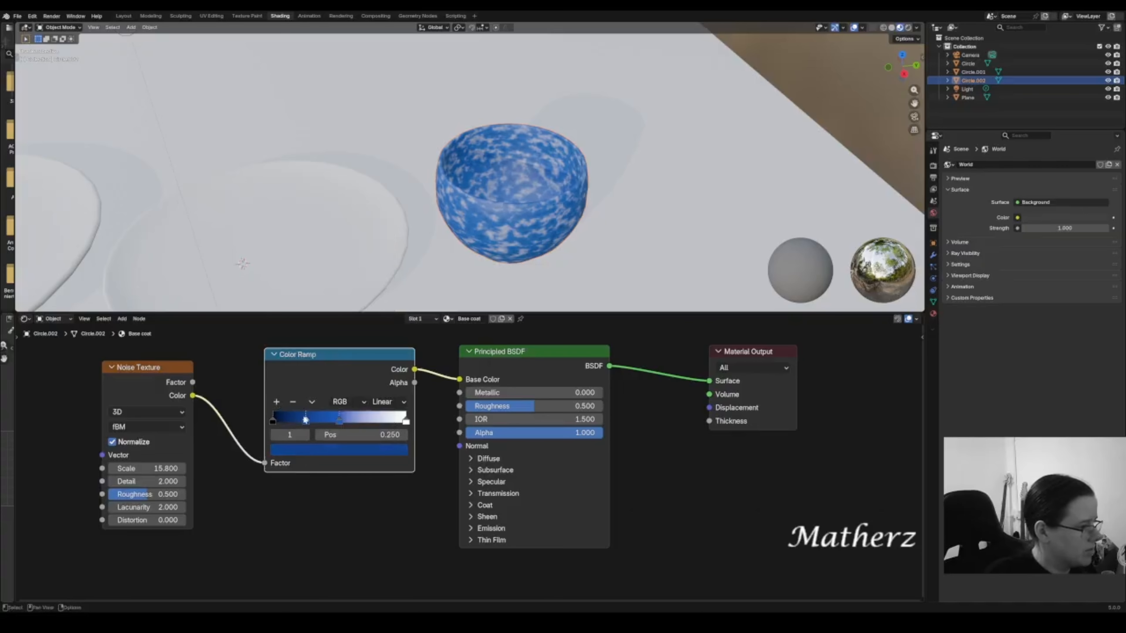
click(318, 449)
drag(346, 253, 336, 259)
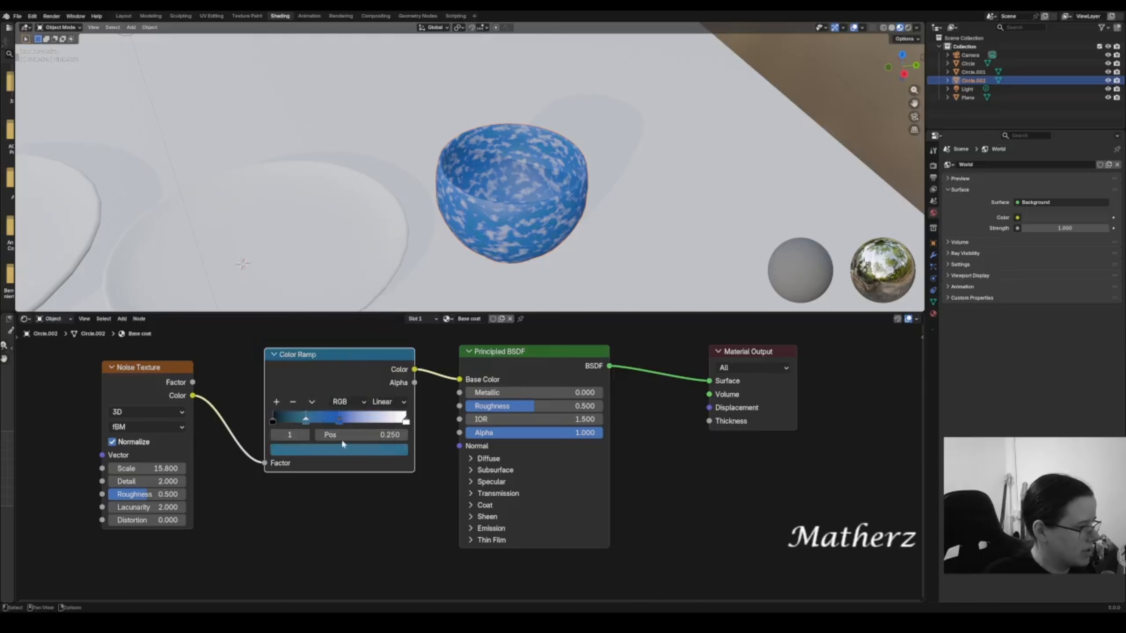
- Move the Color Ramp's black stop to position 0.789 and set the Noise Texture scale to 41.6
drag(343, 420, 389, 428)
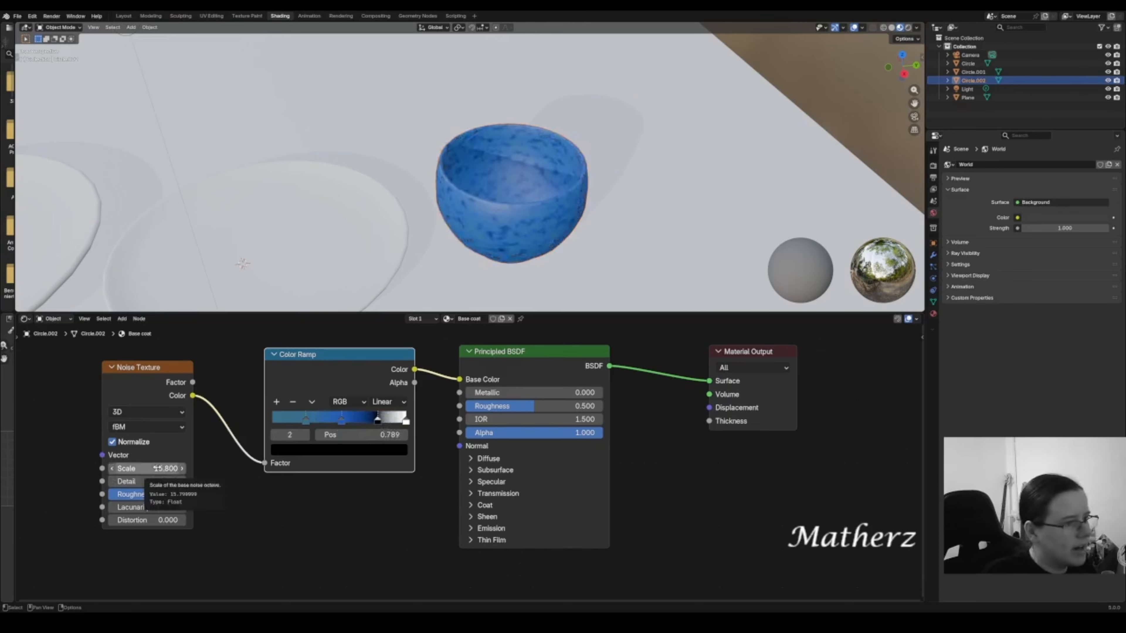
drag(156, 468, 206, 468)
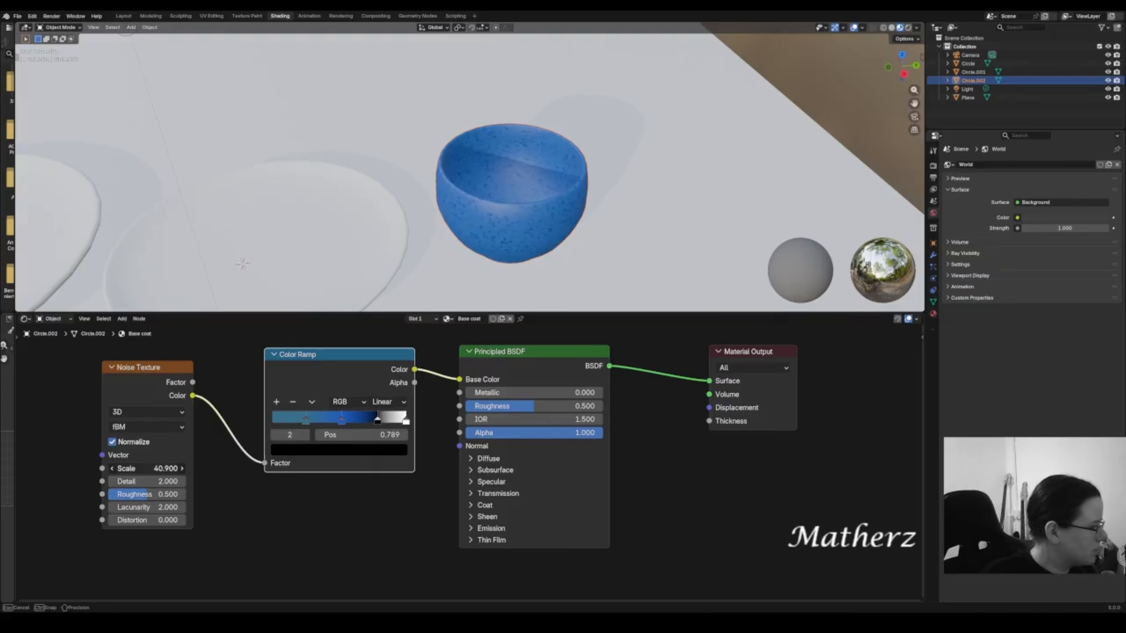
drag(206, 469, 207, 468)
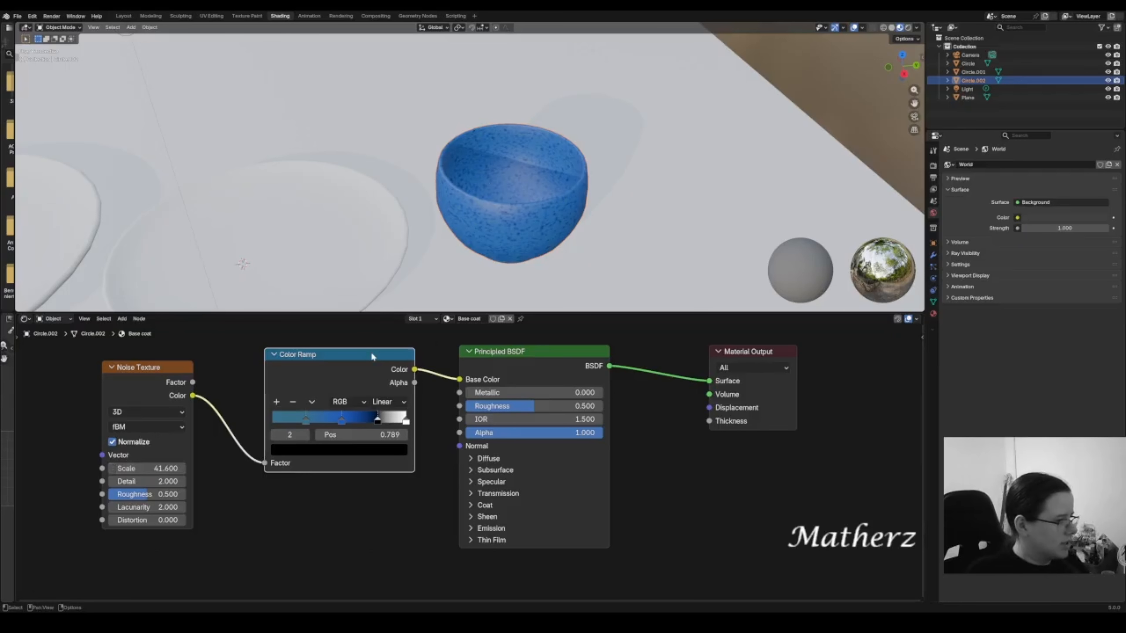
- Duplicate the Noise Texture node below the Color Ramp and link the copy's Color output to the Principled BSDF's Metallic input
drag(363, 354, 365, 348)
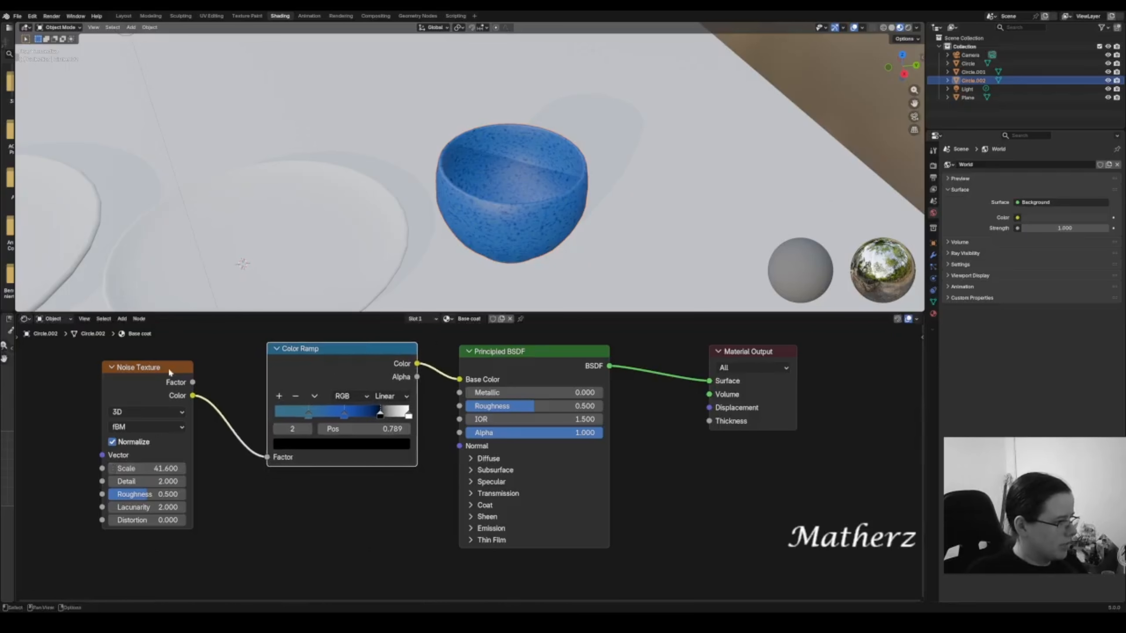
click(168, 368)
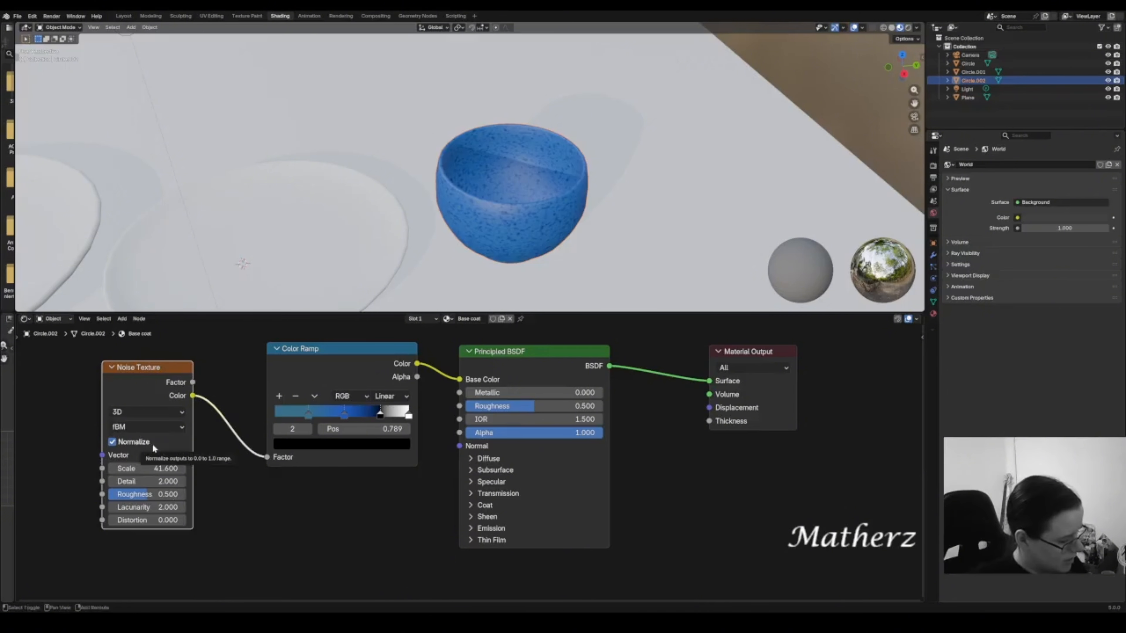
key(g)
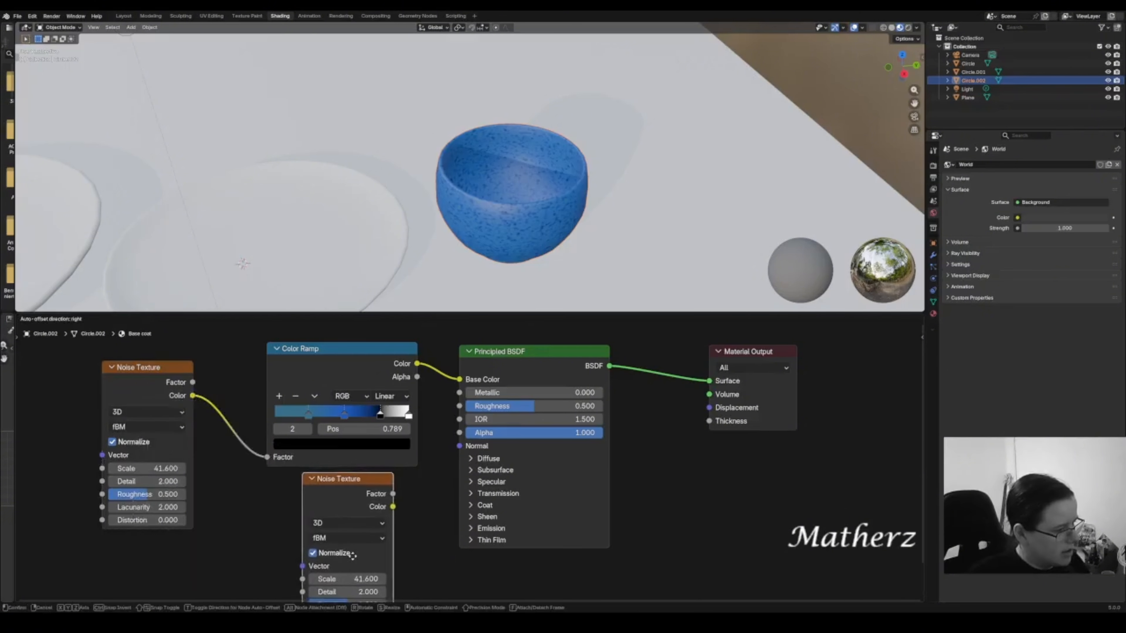
click(344, 556)
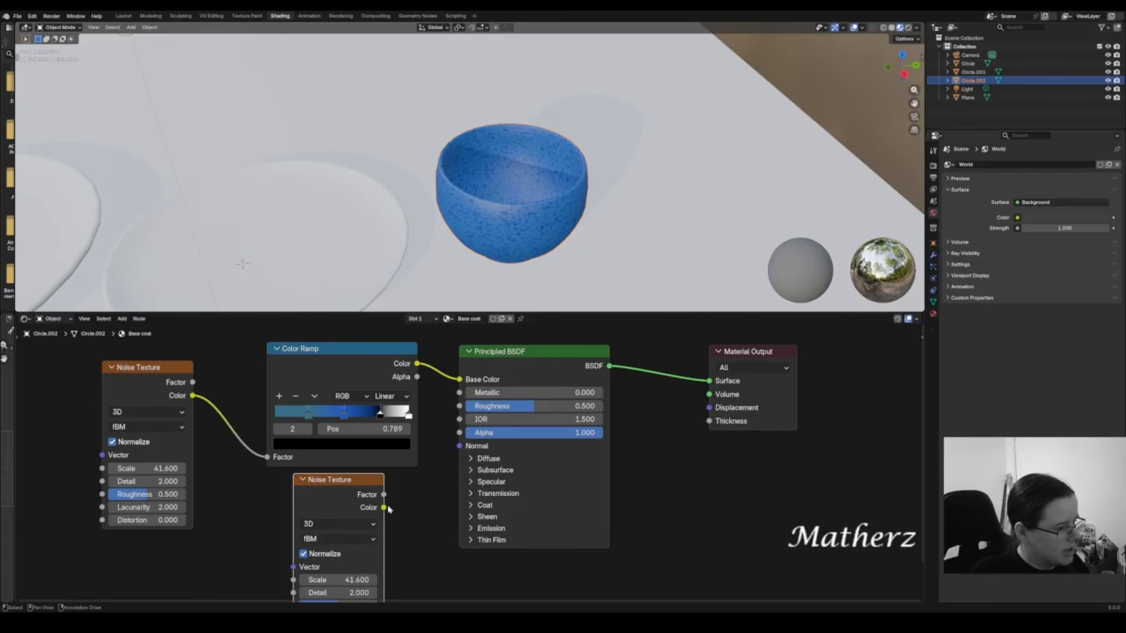
drag(384, 508, 454, 397)
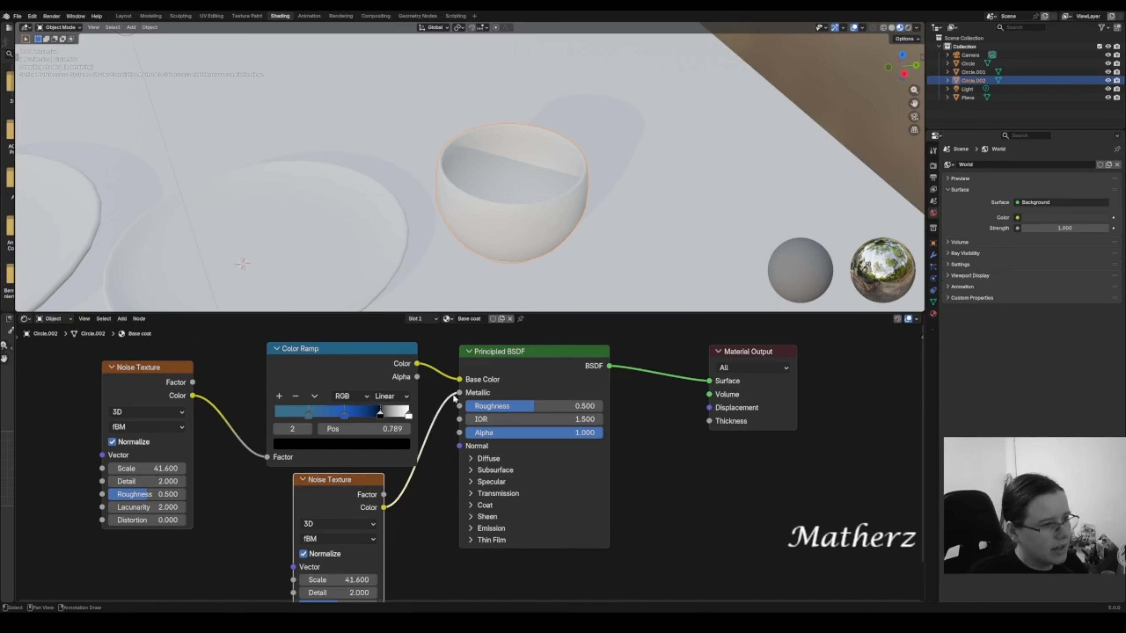
scroll(491, 186, up, 3)
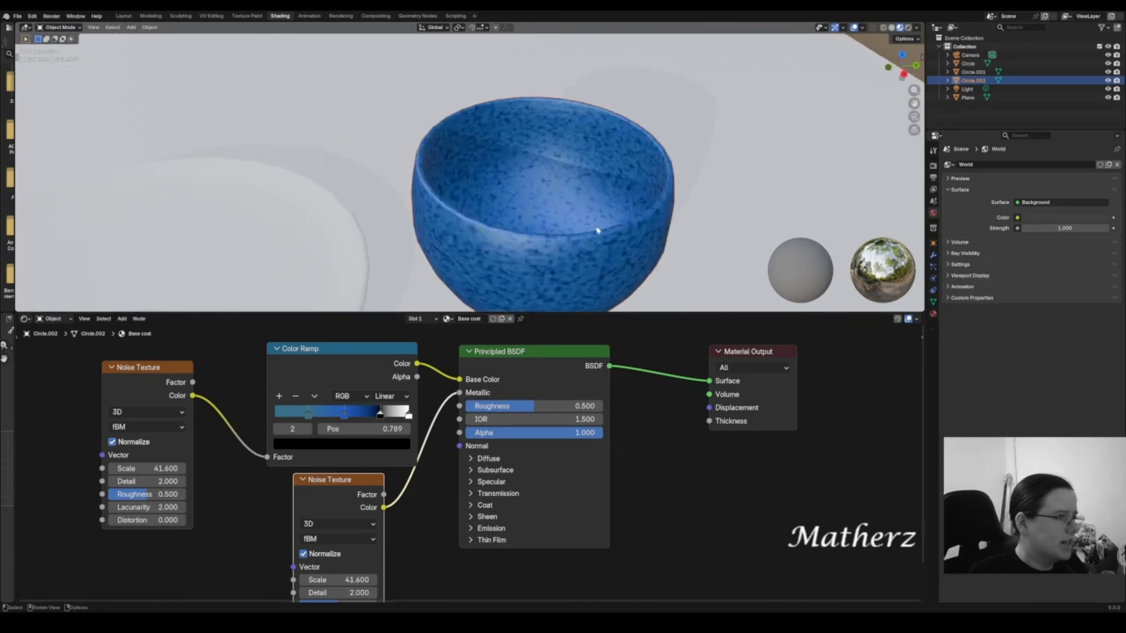
shift+middle_drag(593, 213, 577, 133)
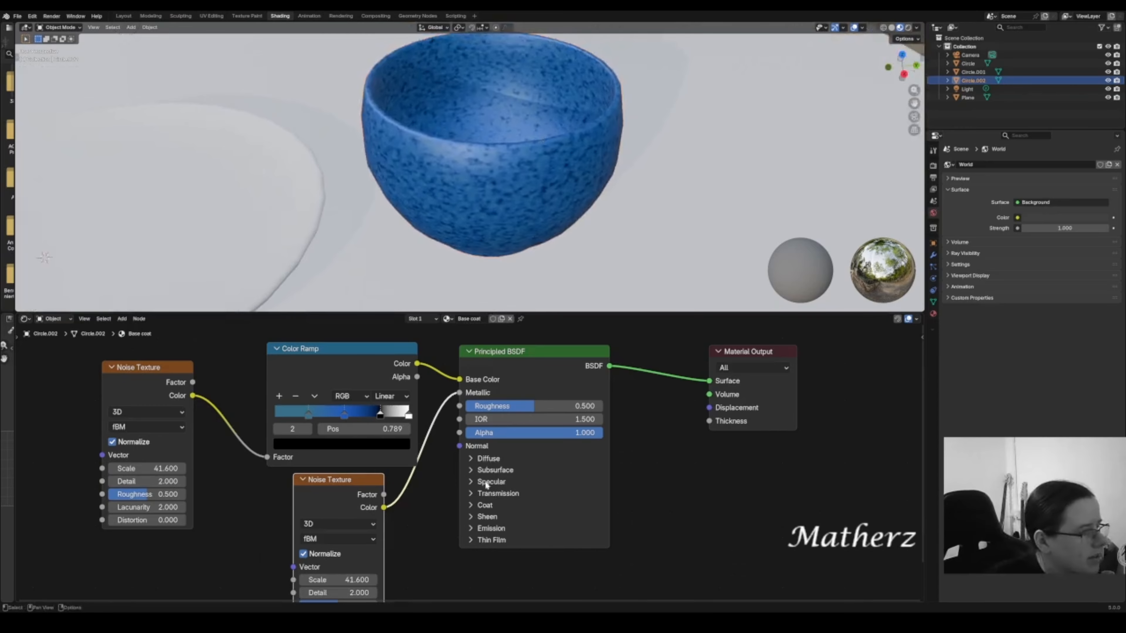
- Try feeding the lower Noise Texture's Color into the Principled BSDF's Roughness instead of Metallic
drag(460, 392, 460, 406)
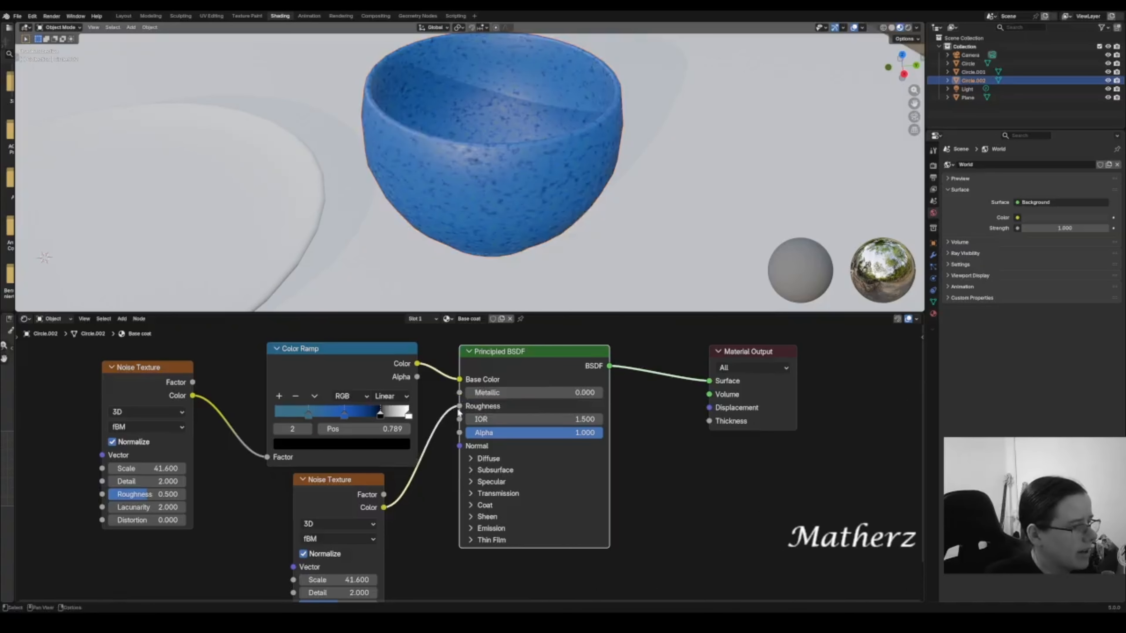
drag(460, 406, 459, 393)
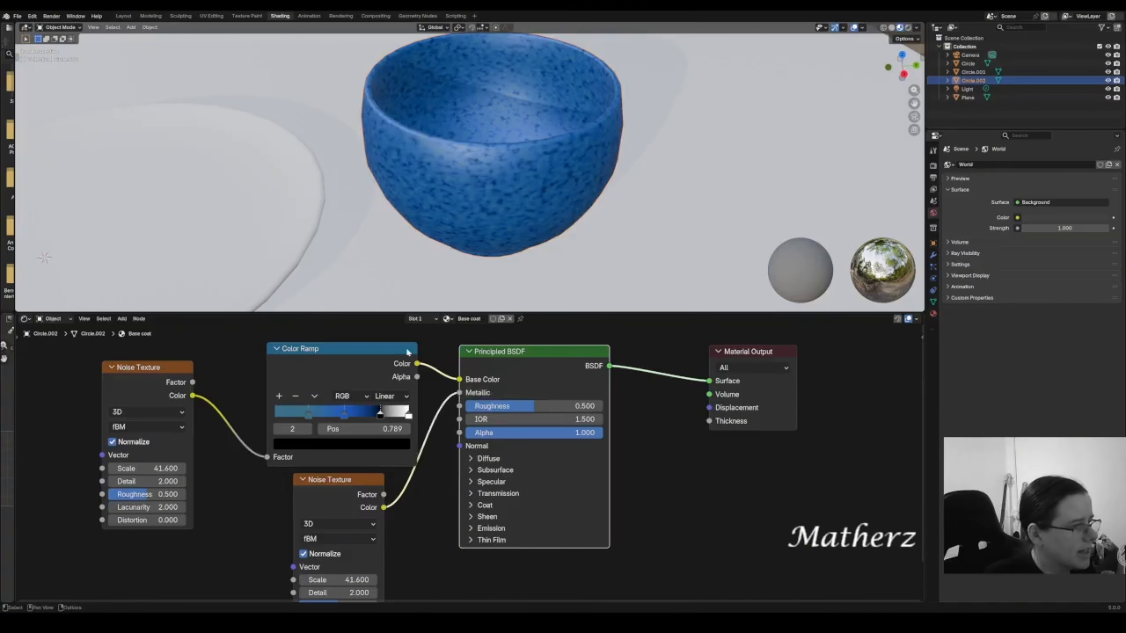
- Rearrange the Color Ramp and upper Noise Texture nodes and insert a Bump node between the lower Noise Texture and Metallic
drag(408, 353, 371, 344)
drag(164, 378, 160, 347)
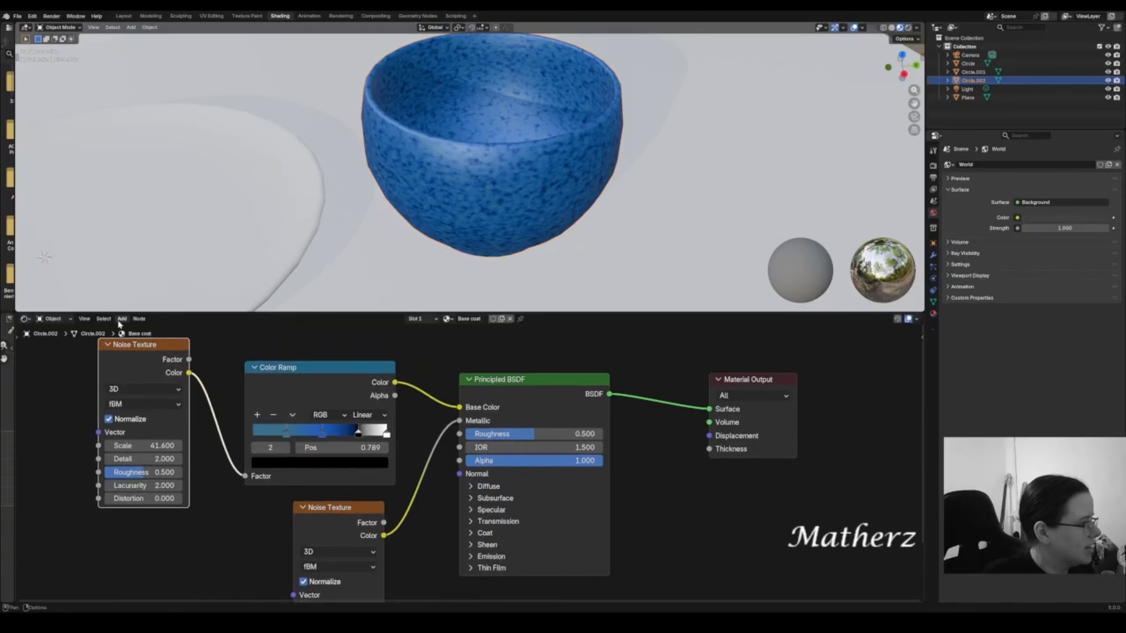
click(121, 319)
text(bump)
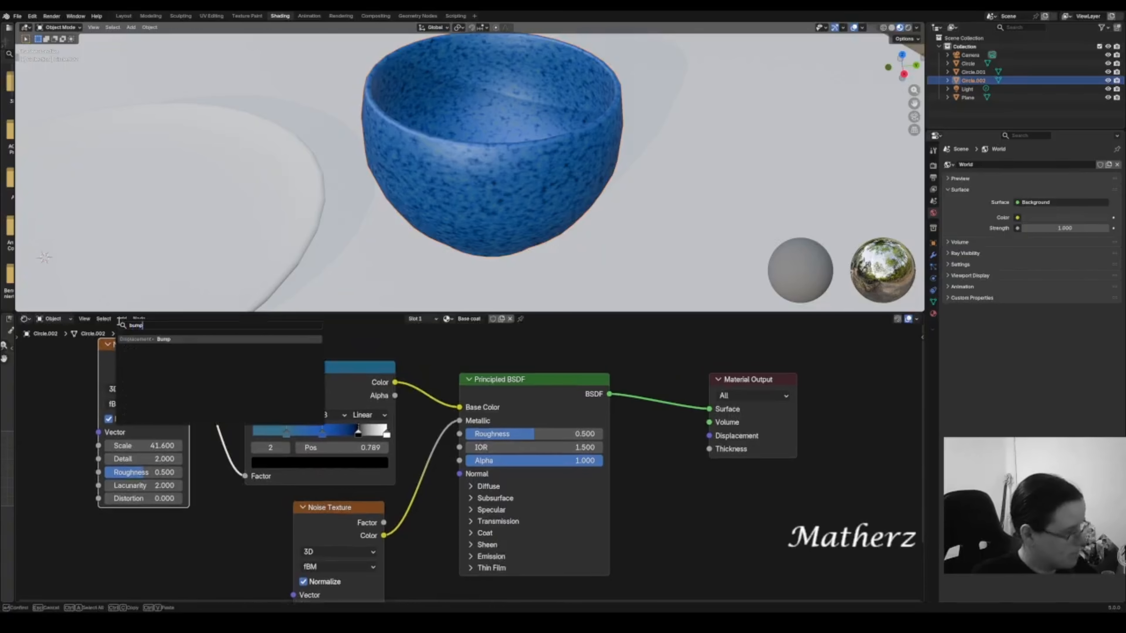
key(Return)
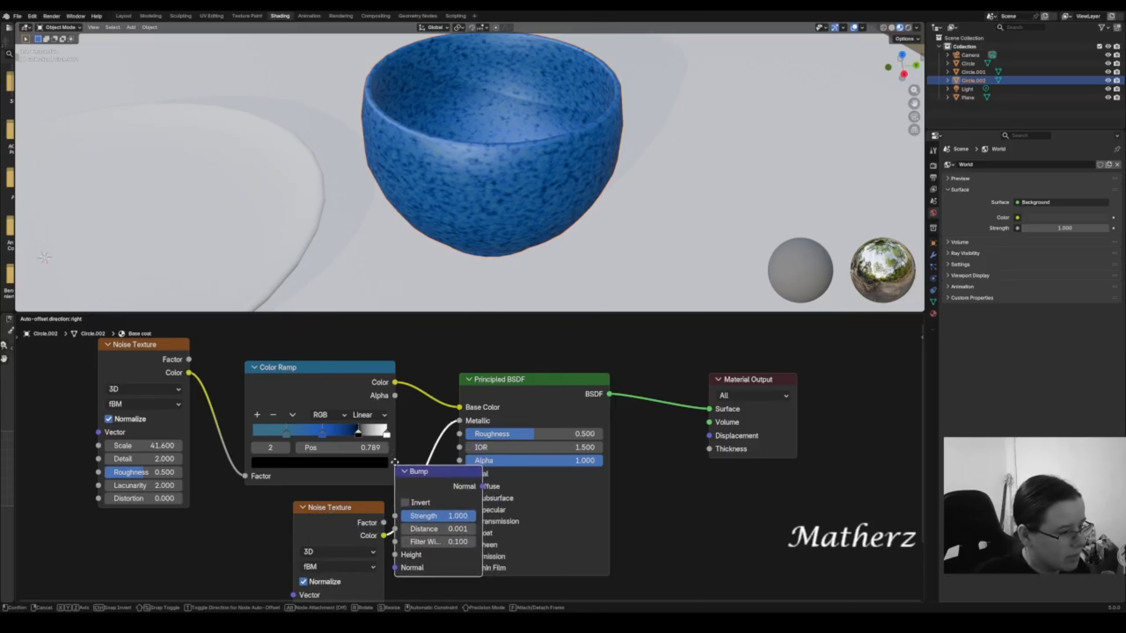
click(394, 461)
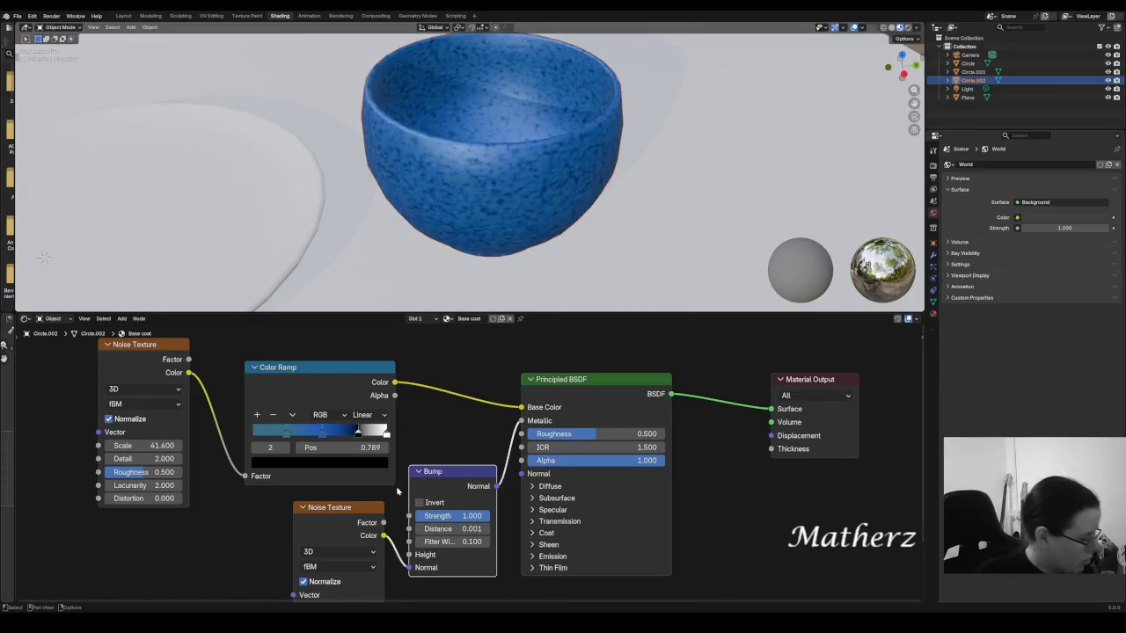
- Relink the lower Noise Texture's Color to the Bump node's Height input and set the Bump distance to 9.901
scroll(402, 485, up, 2)
middle_drag(414, 491, 434, 353)
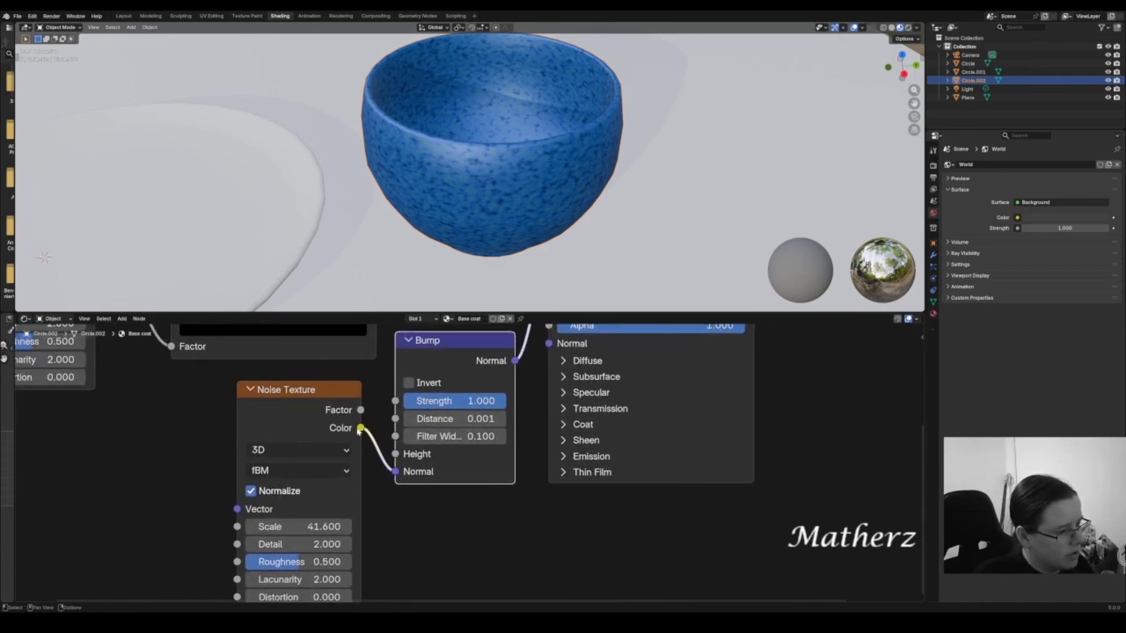
drag(395, 472, 395, 454)
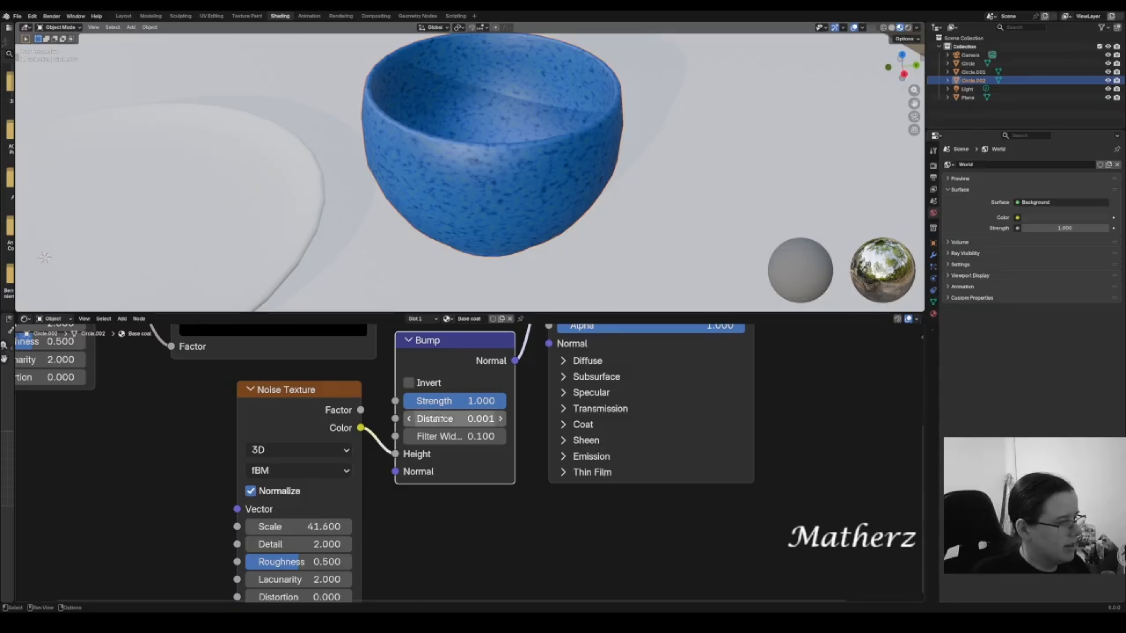
drag(443, 420, 621, 419)
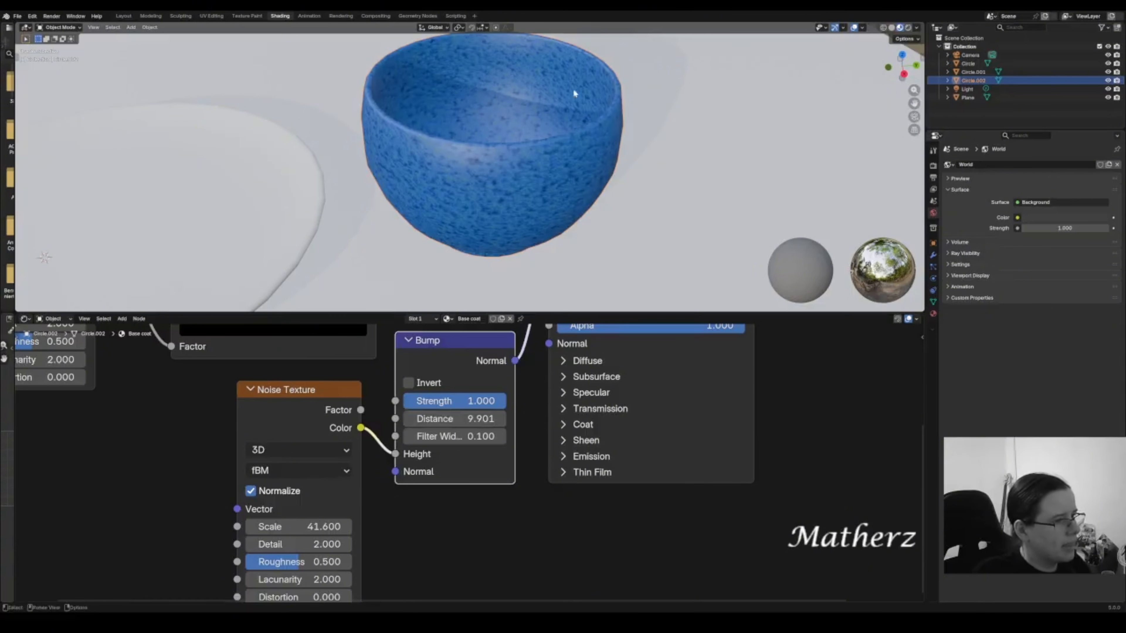
- Lower the Principled BSDF's roughness to 0.180, judging the bowl's gloss in rendered viewport shading
scroll(543, 133, down, 4)
middle_drag(533, 120, 465, 163)
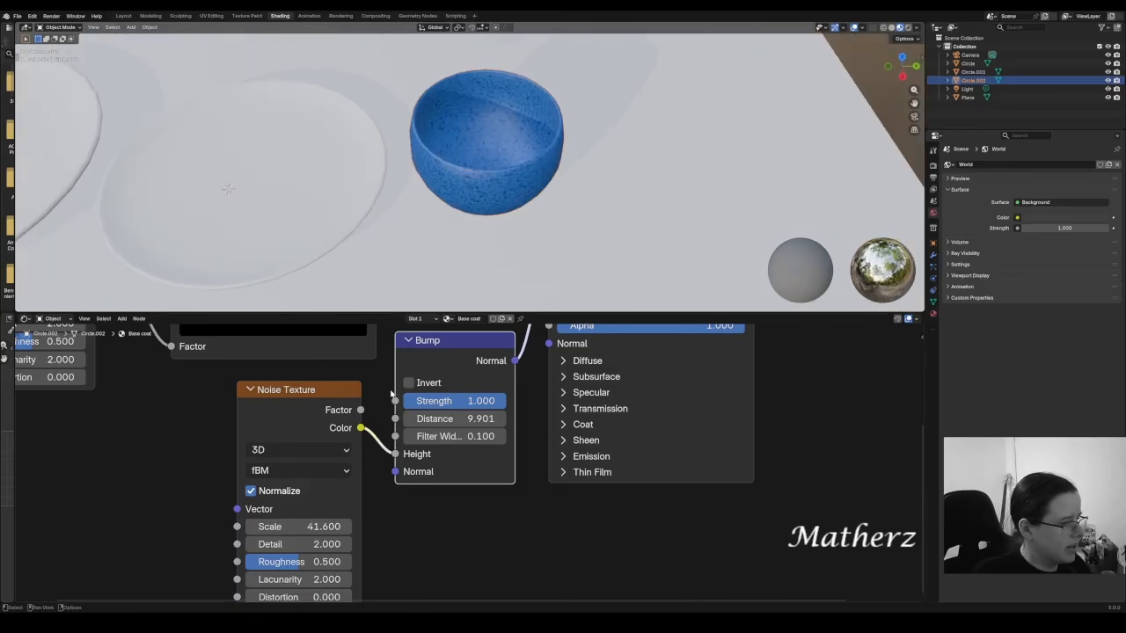
middle_drag(660, 373, 665, 499)
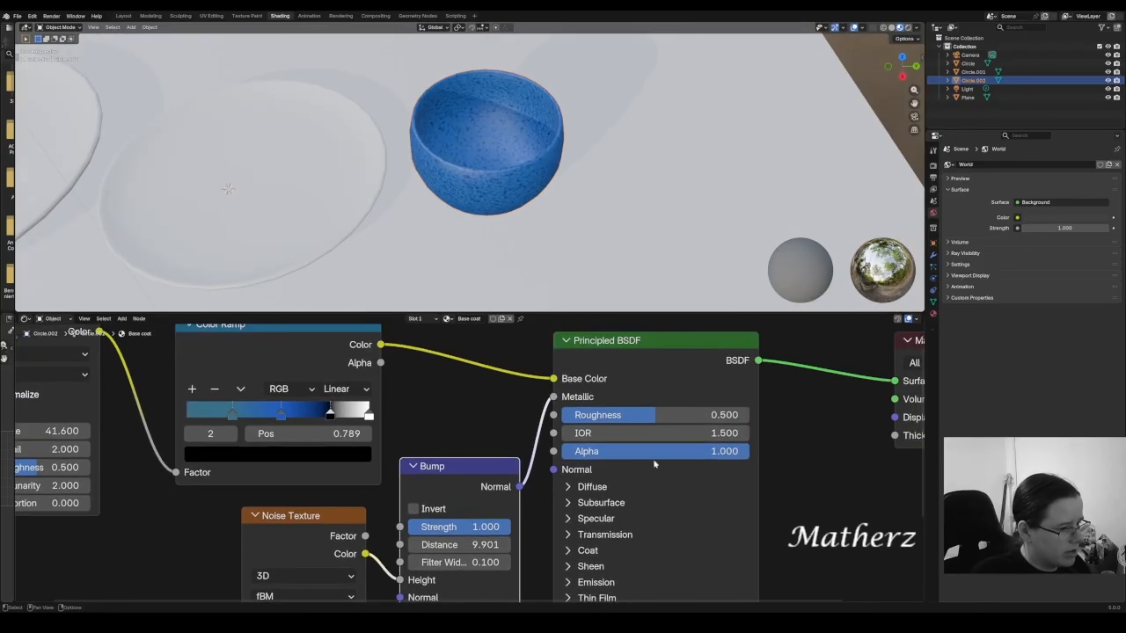
drag(658, 416, 579, 415)
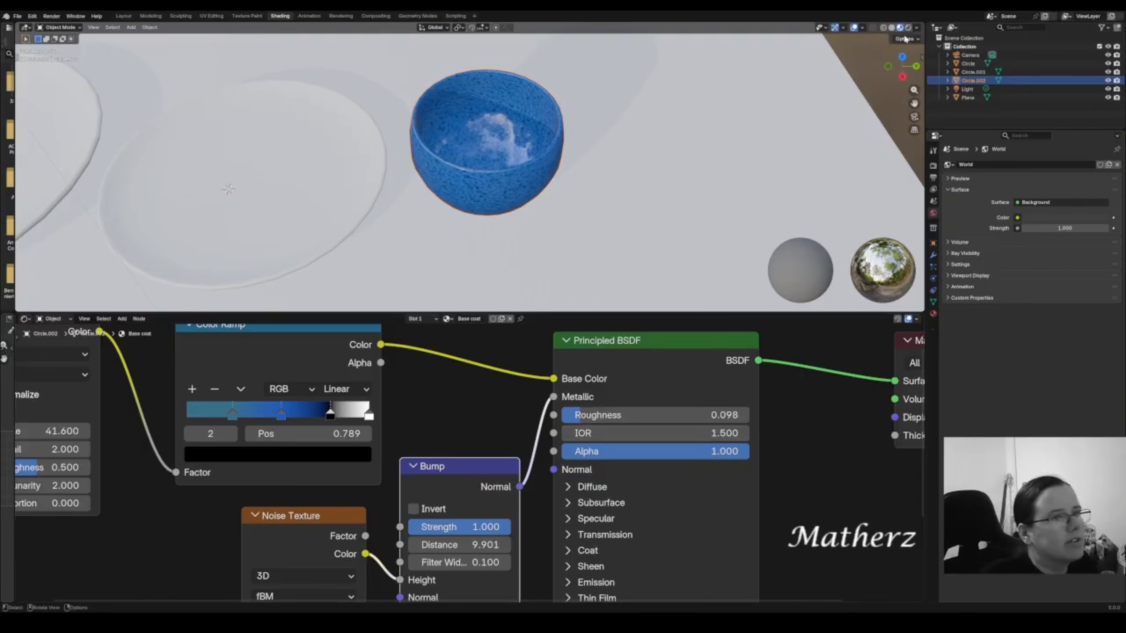
click(909, 28)
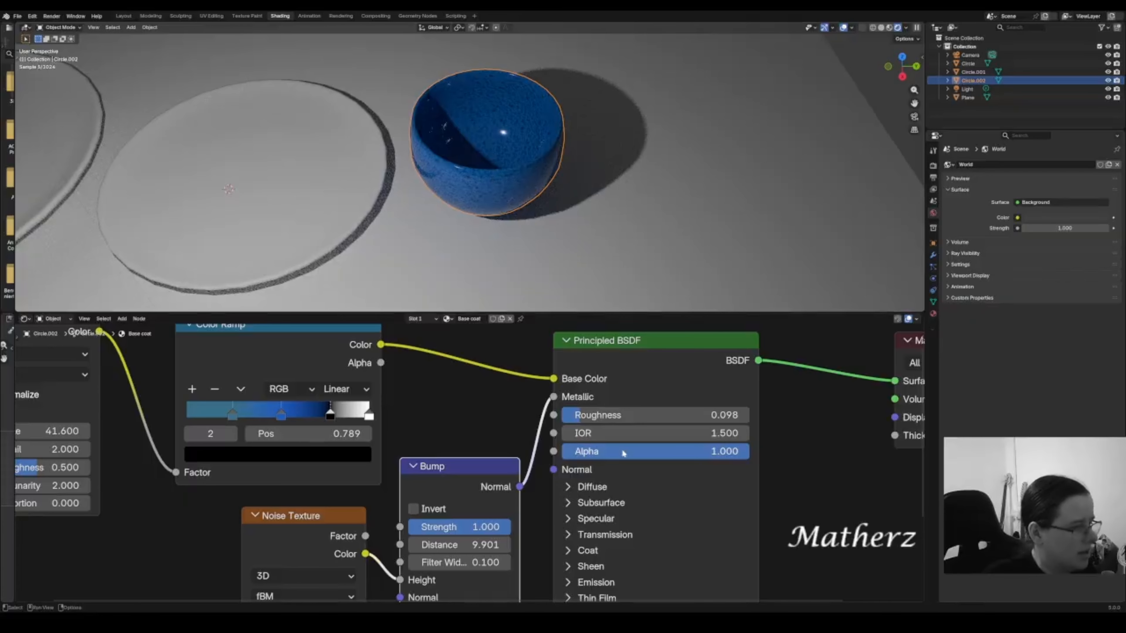
mouse_move(581, 416)
mouse_down()
mouse_move(680, 416)
mouse_move(596, 417)
mouse_up()
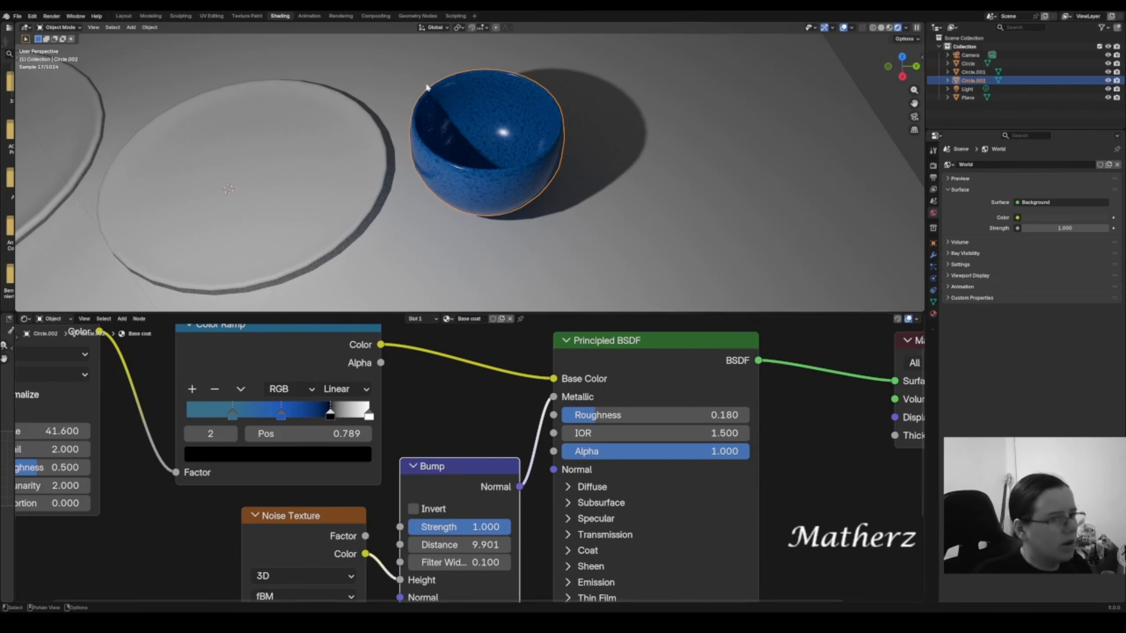
- Return to the Layout workspace with material preview shading and put the blue bowl into Edit Mode
click(122, 16)
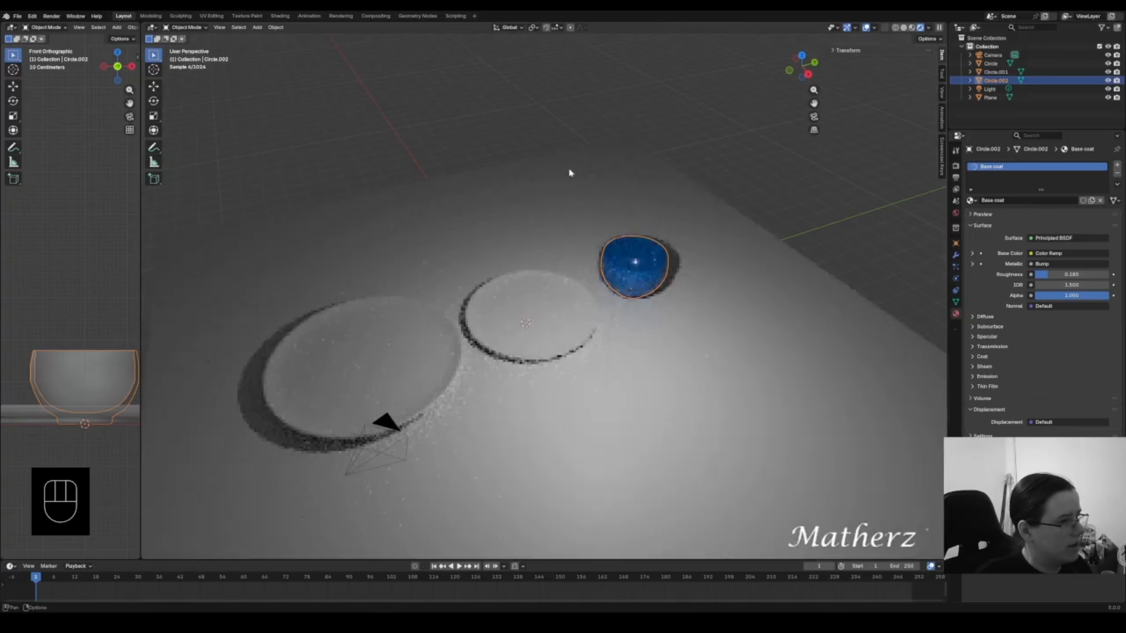
click(914, 28)
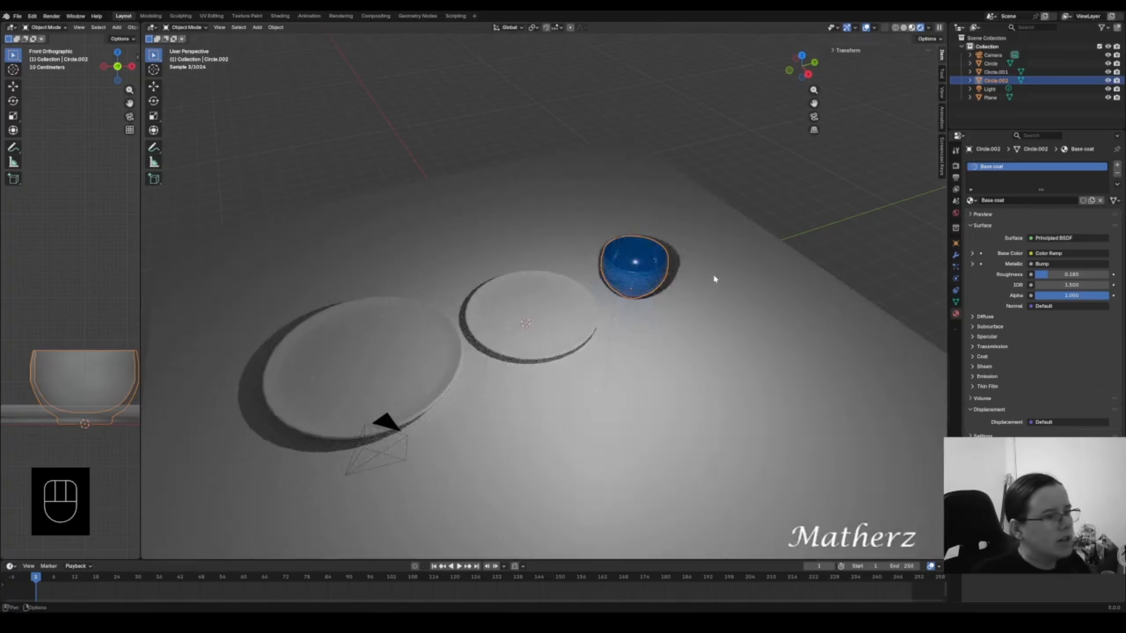
scroll(704, 269, up, 4)
mouse_move(705, 269)
shift+middle_down()
mouse_move(658, 260)
mouse_move(529, 272)
shift+middle_up()
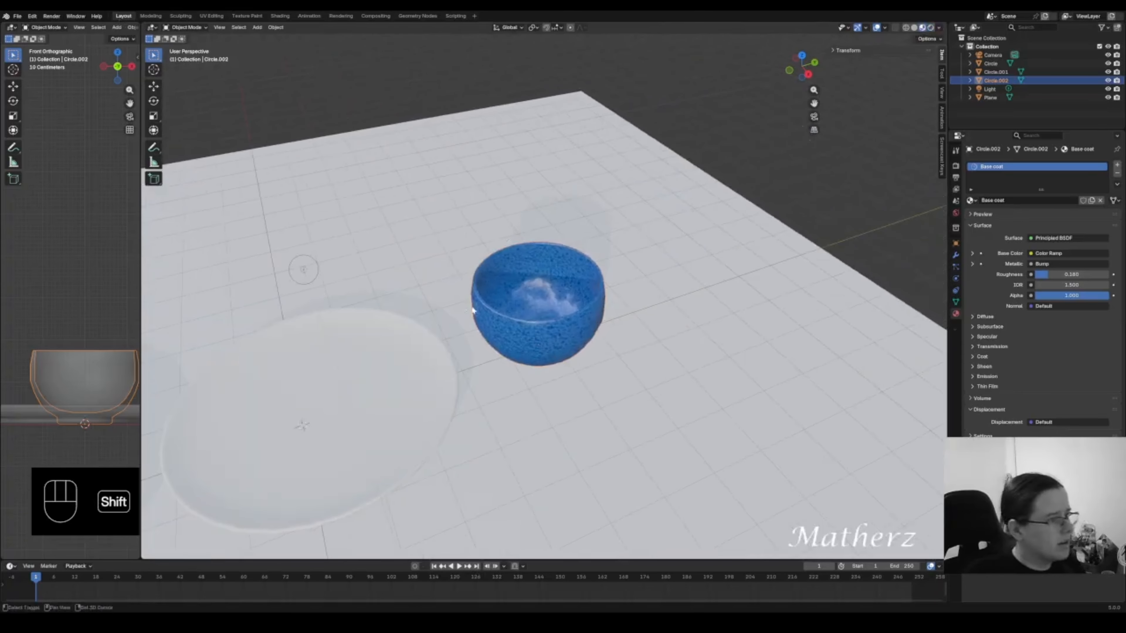
click(185, 27)
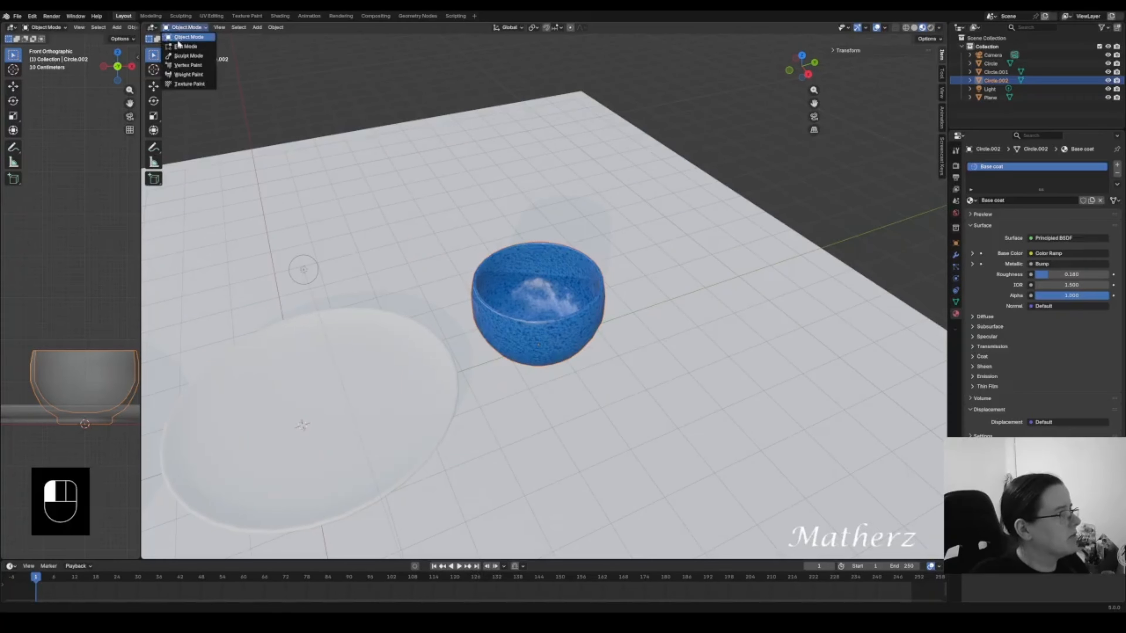
click(186, 47)
- From the top view, select the full ring of outer side faces just below the bowl's rim
scroll(550, 257, up, 4)
scroll(550, 257, up, 2)
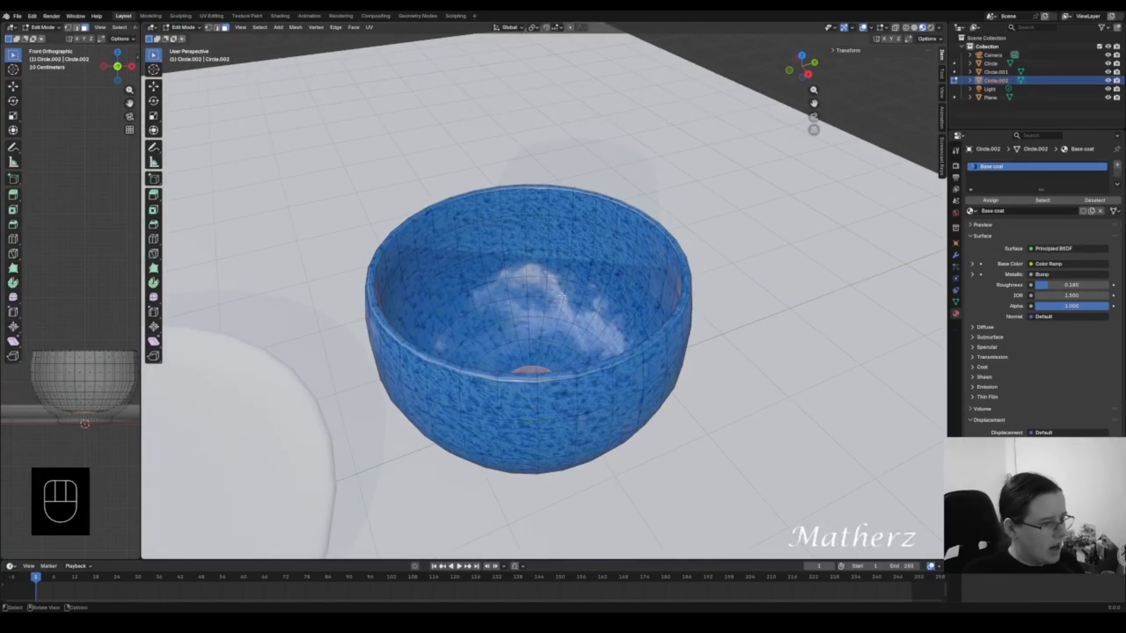
middle_drag(613, 316, 611, 321)
key(KP_7)
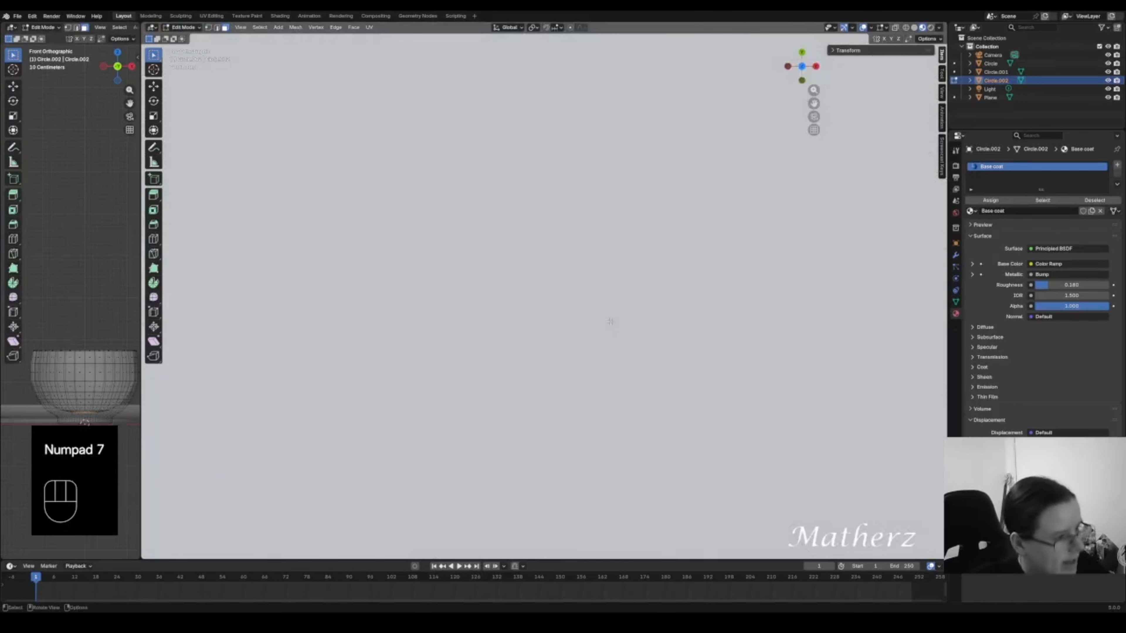
scroll(609, 299, down, 10)
scroll(608, 298, up, 4)
shift+middle_drag(334, 179, 588, 321)
click(472, 195)
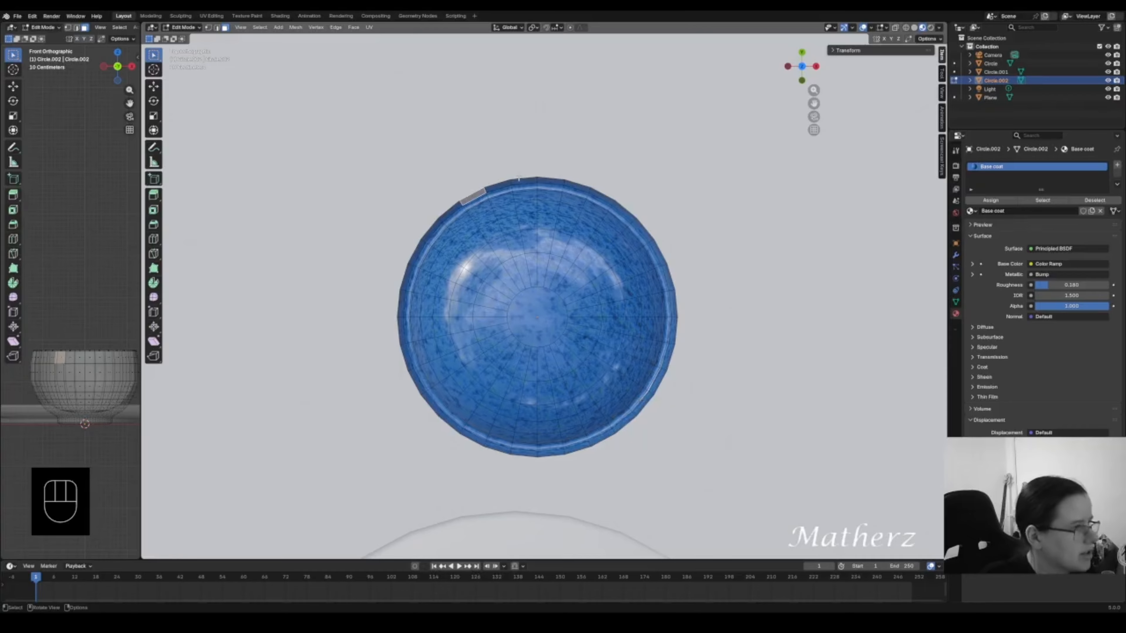
ctrl+shift+click(634, 215)
ctrl+shift+click(642, 412)
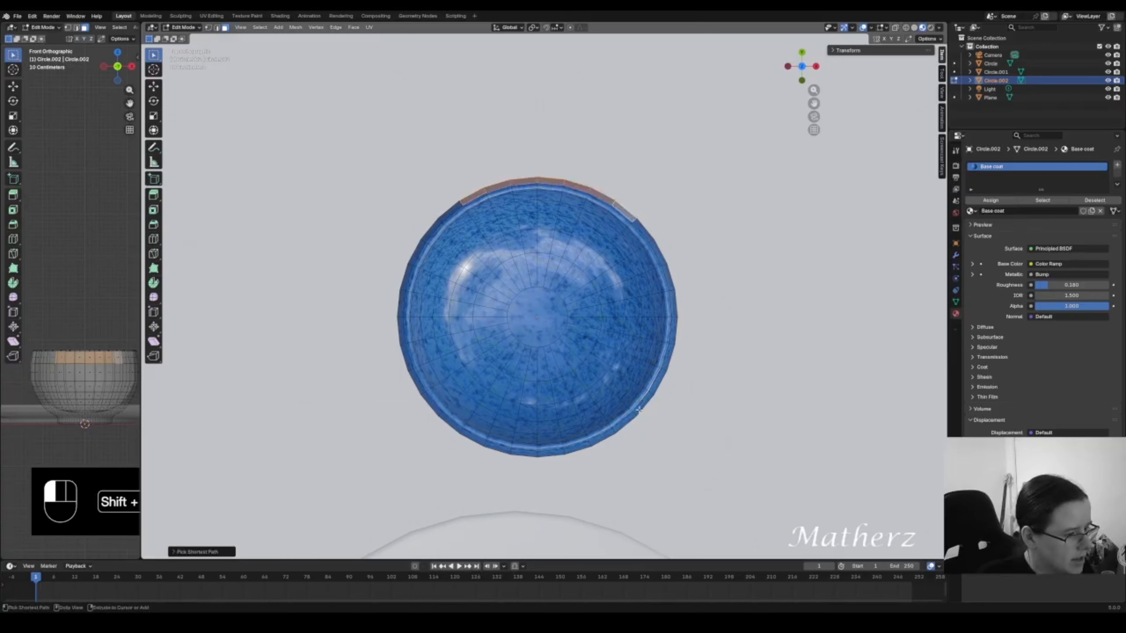
ctrl+shift+click(413, 381)
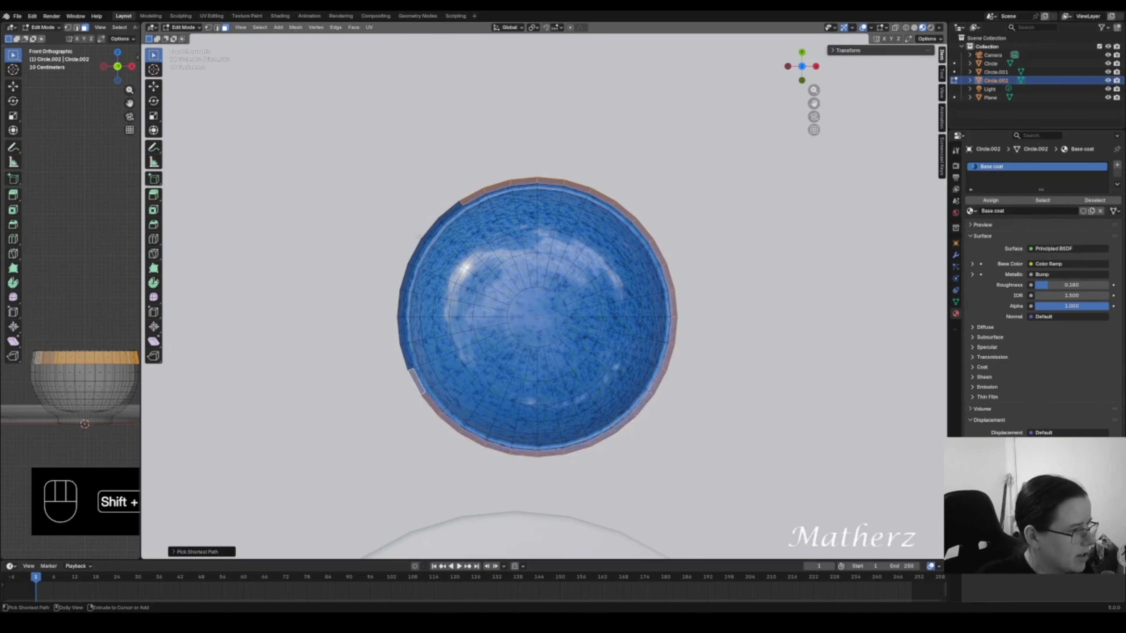
ctrl+shift+click(448, 214)
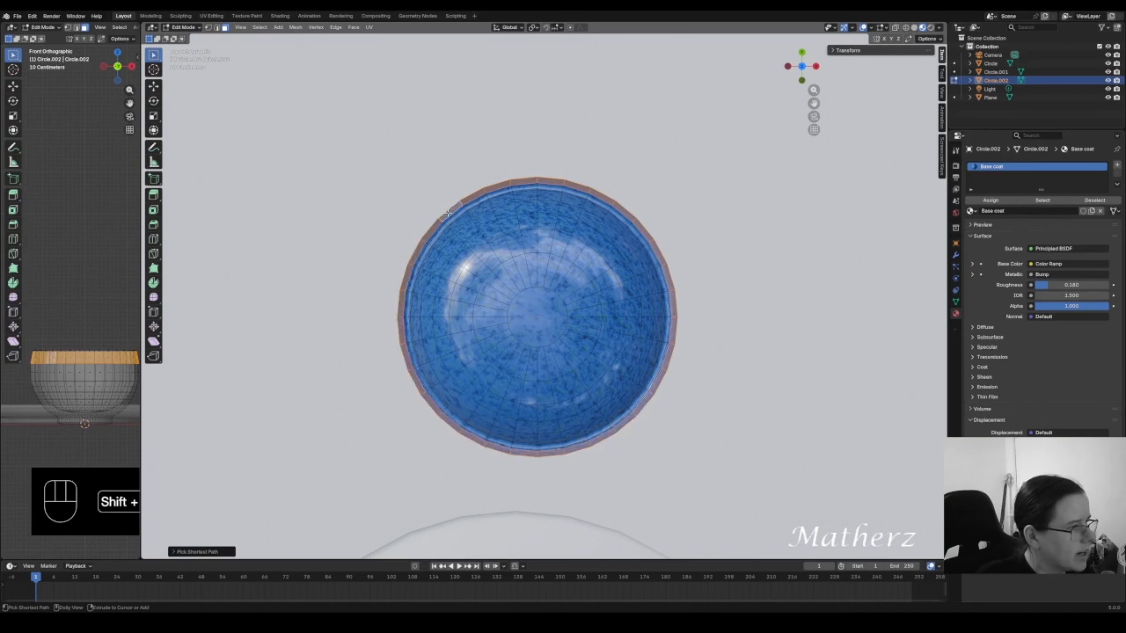
- Switch the main viewport to solid shading and clear the face selection
click(914, 27)
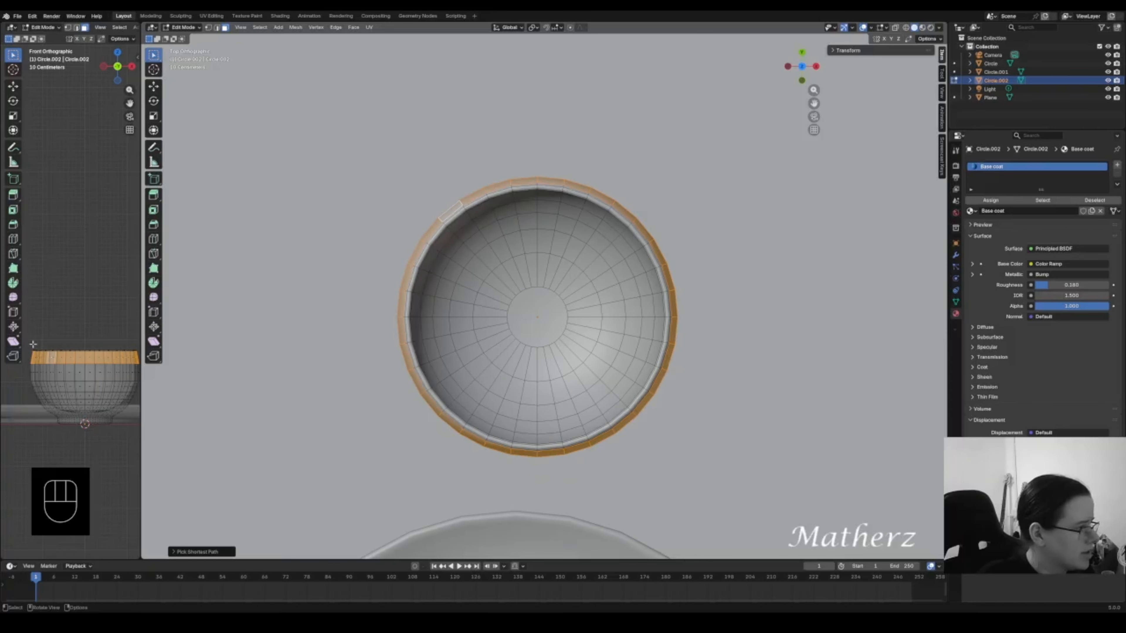
key(alt+a)
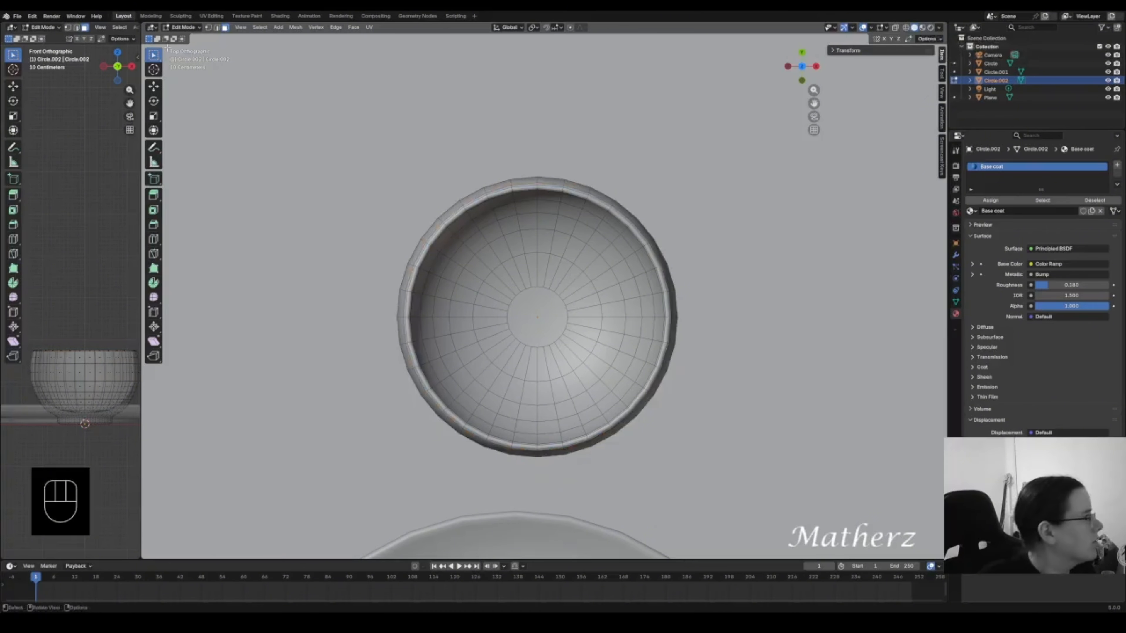
- Turn off X-ray display in the front orthographic viewport
scroll(106, 27, down, 5)
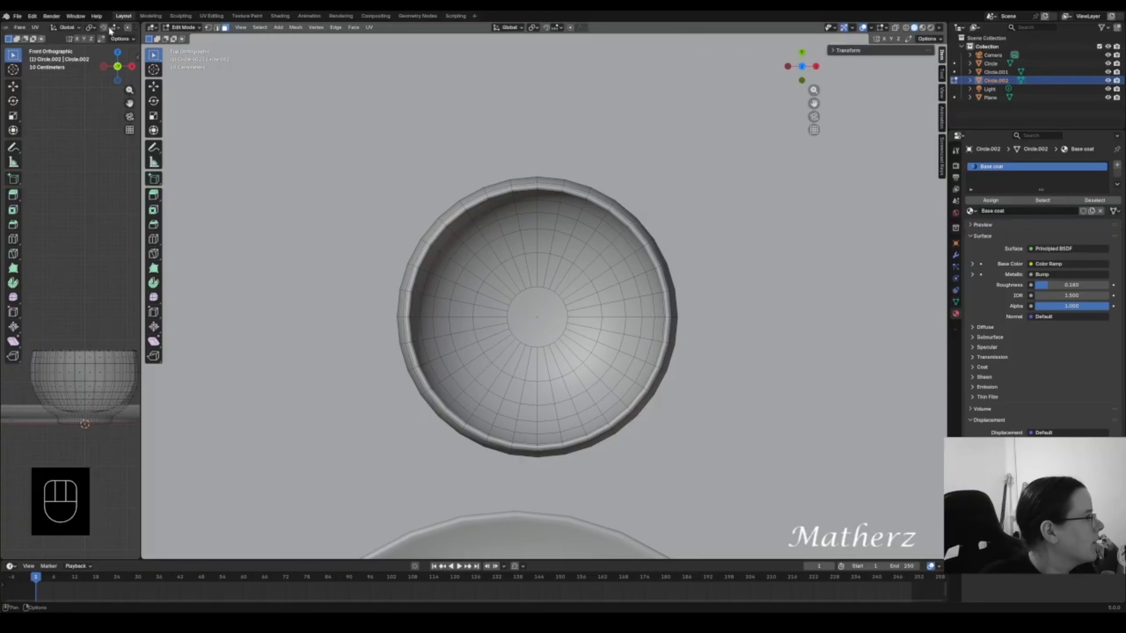
scroll(109, 30, down, 6)
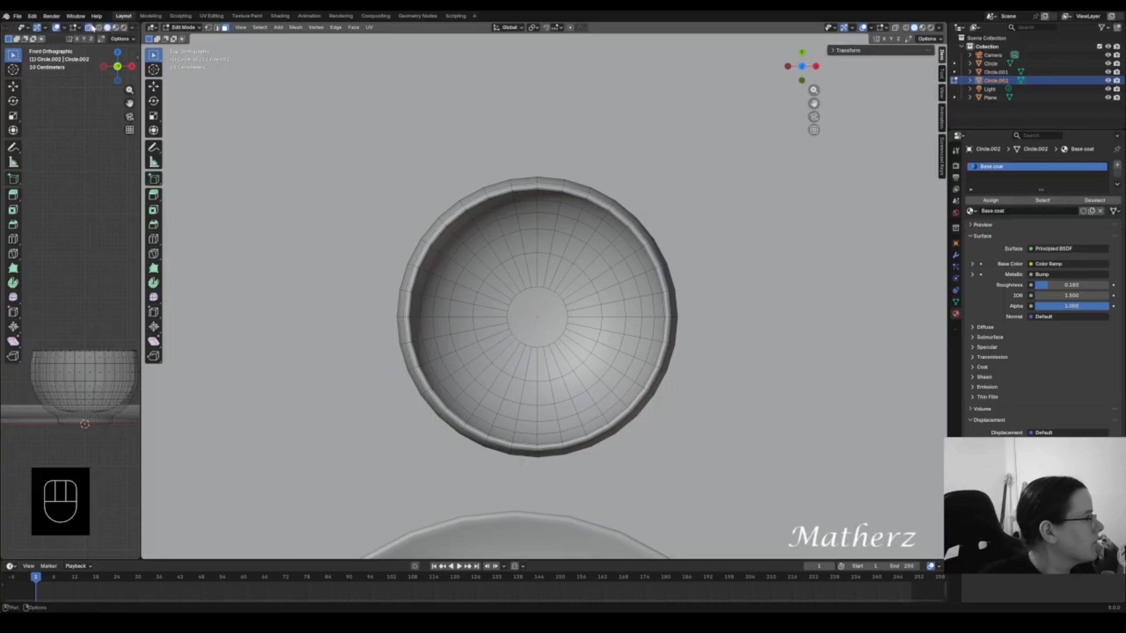
click(89, 28)
scroll(90, 29, up, 8)
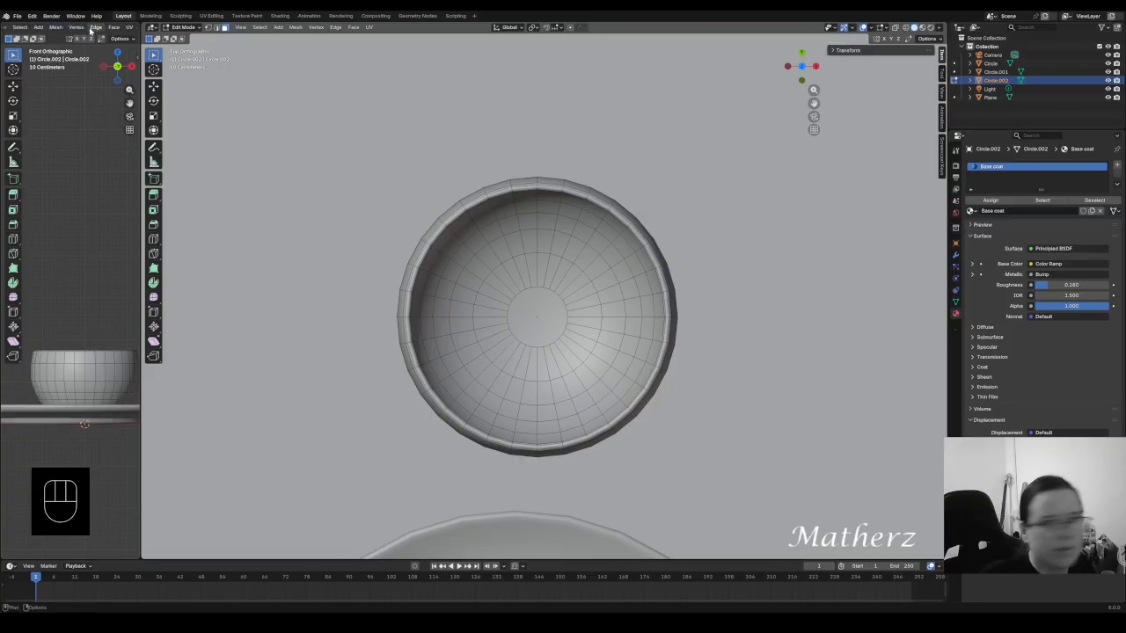
scroll(90, 29, down, 10)
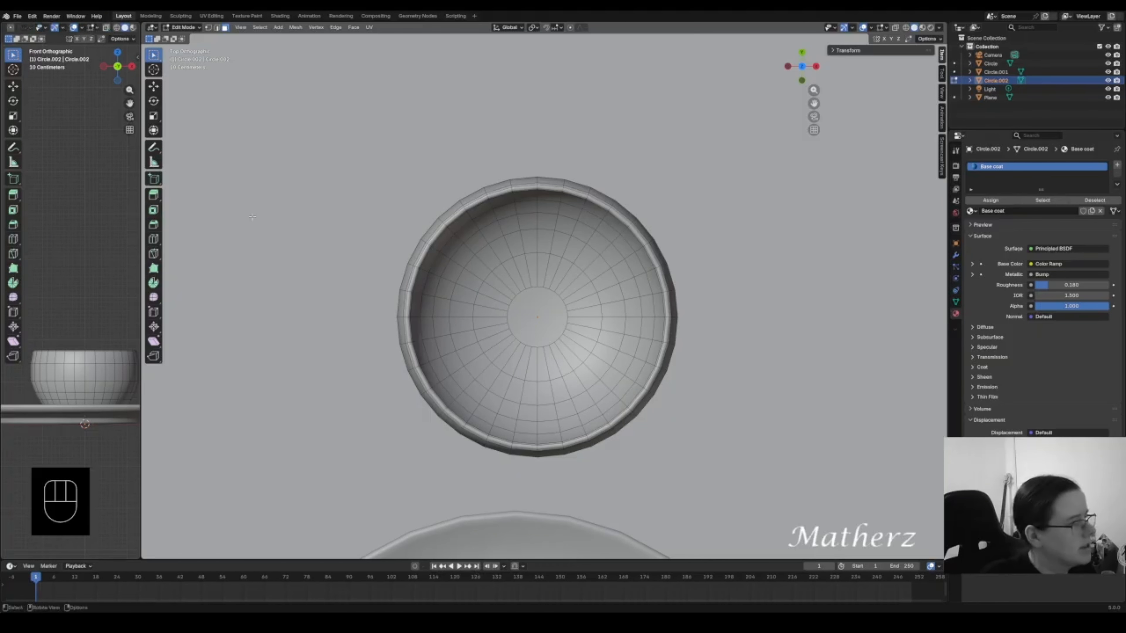
- Select the complete ring of faces along the top of the bowl's rim, extending the selection by shortest paths
middle_drag(451, 216, 588, 408)
scroll(587, 407, up, 1)
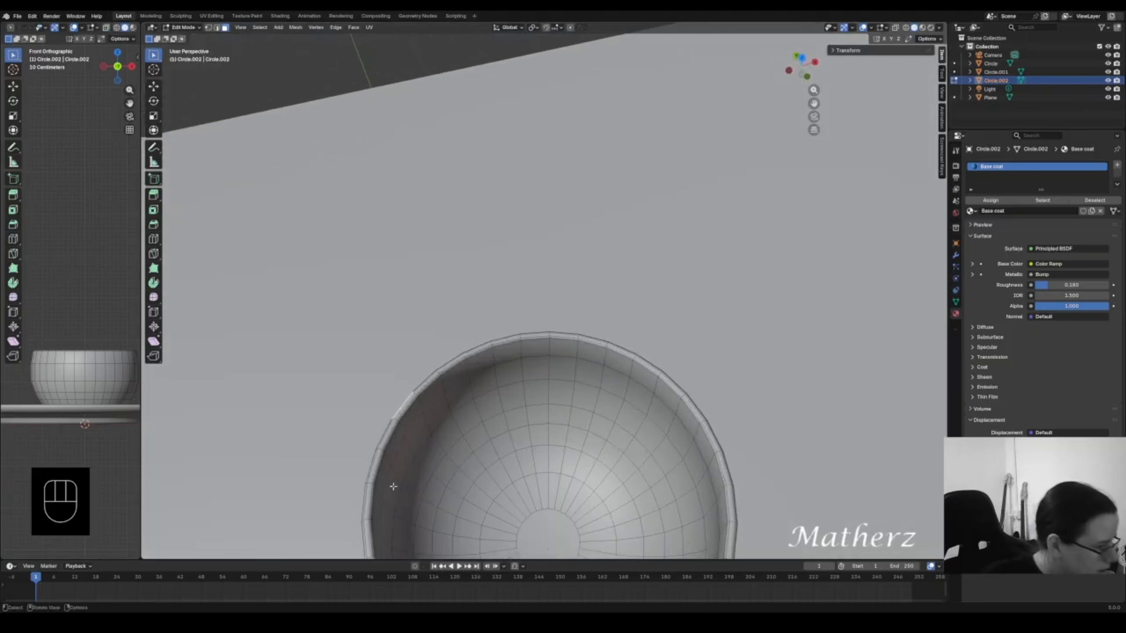
click(369, 495)
click(370, 495)
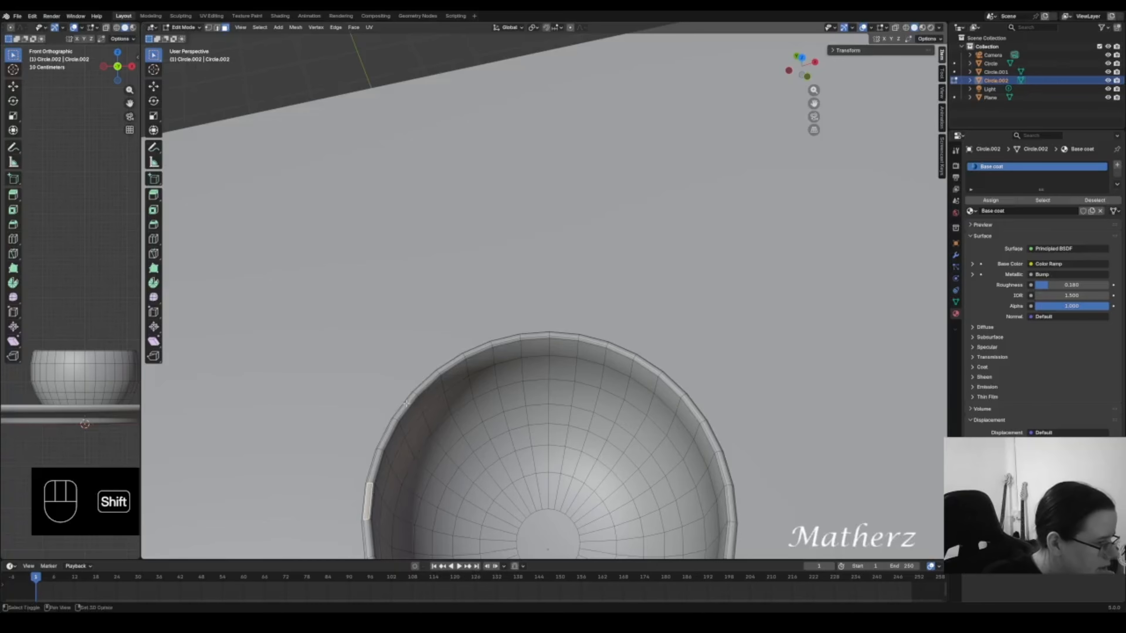
ctrl+shift+click(411, 414)
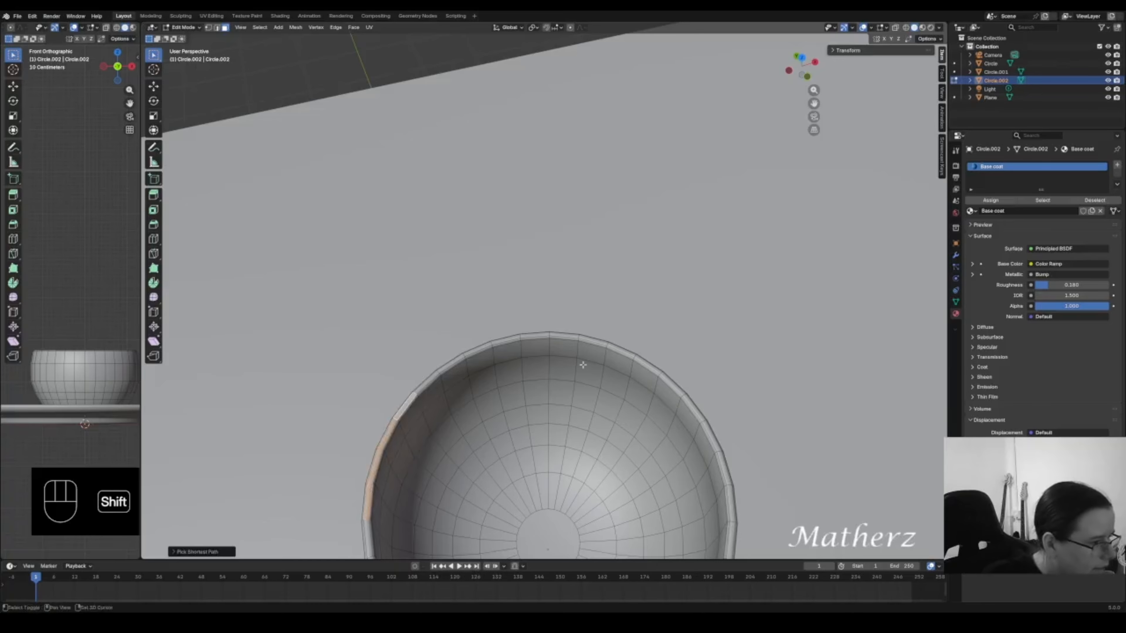
ctrl+shift+click(568, 336)
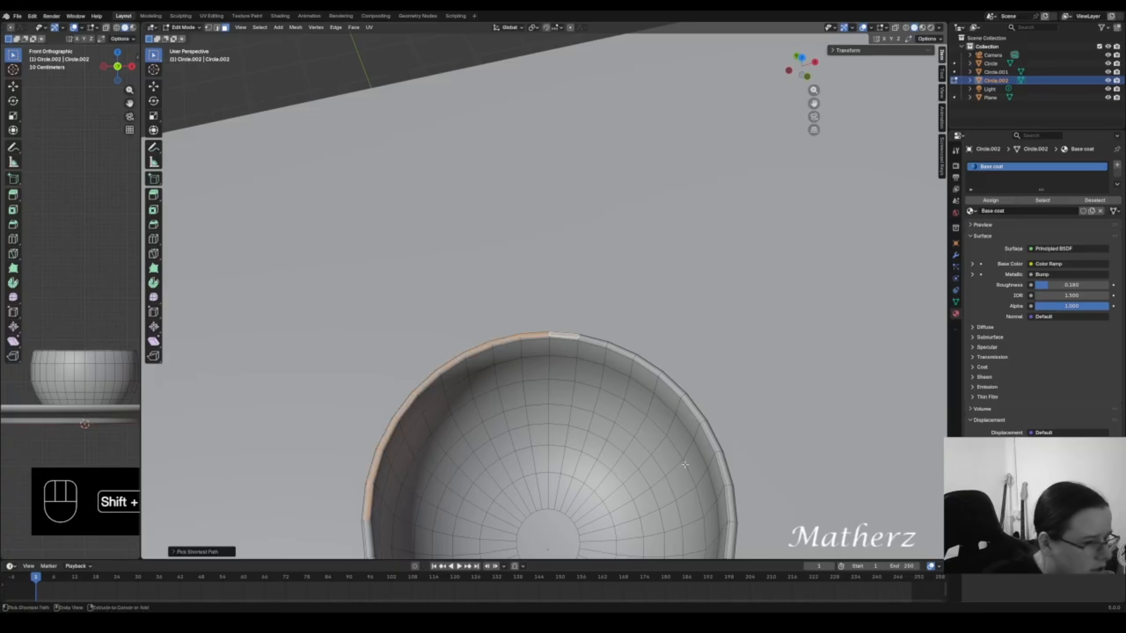
ctrl+shift+click(734, 503)
shift+middle_drag(734, 504, 666, 235)
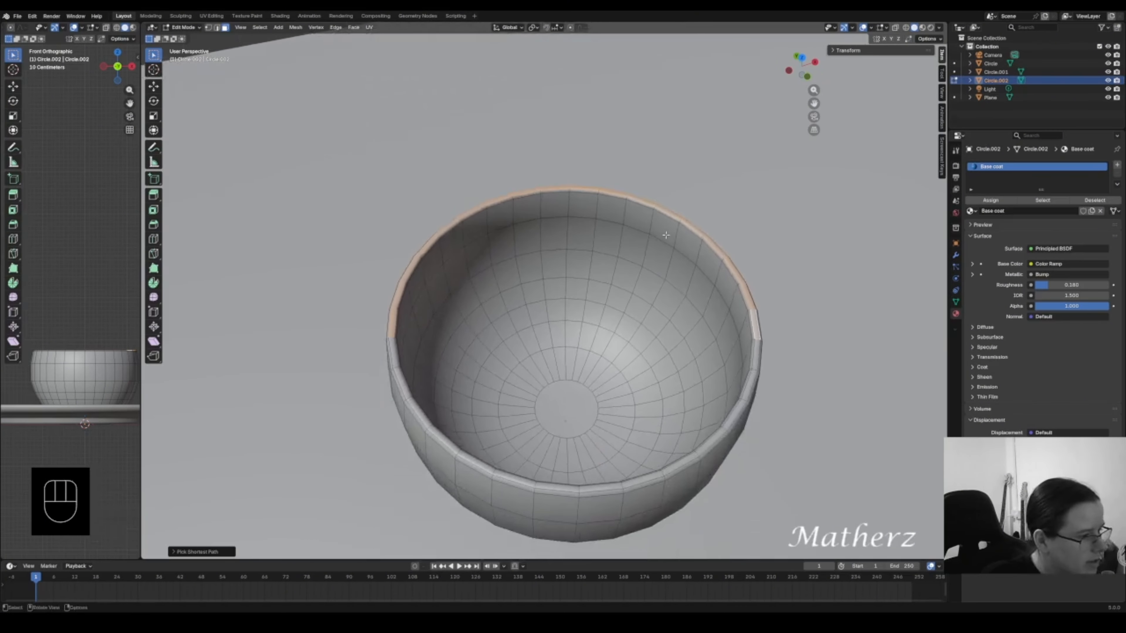
ctrl+shift+click(681, 465)
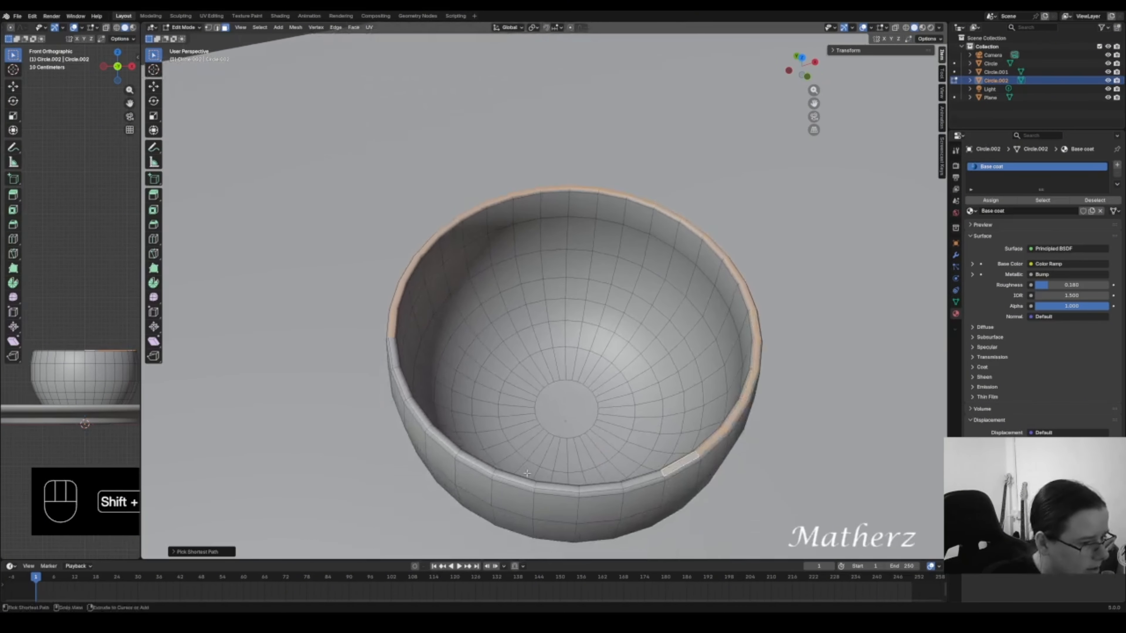
ctrl+shift+click(394, 355)
middle_drag(395, 355, 646, 290)
shift+middle_drag(647, 289, 557, 173)
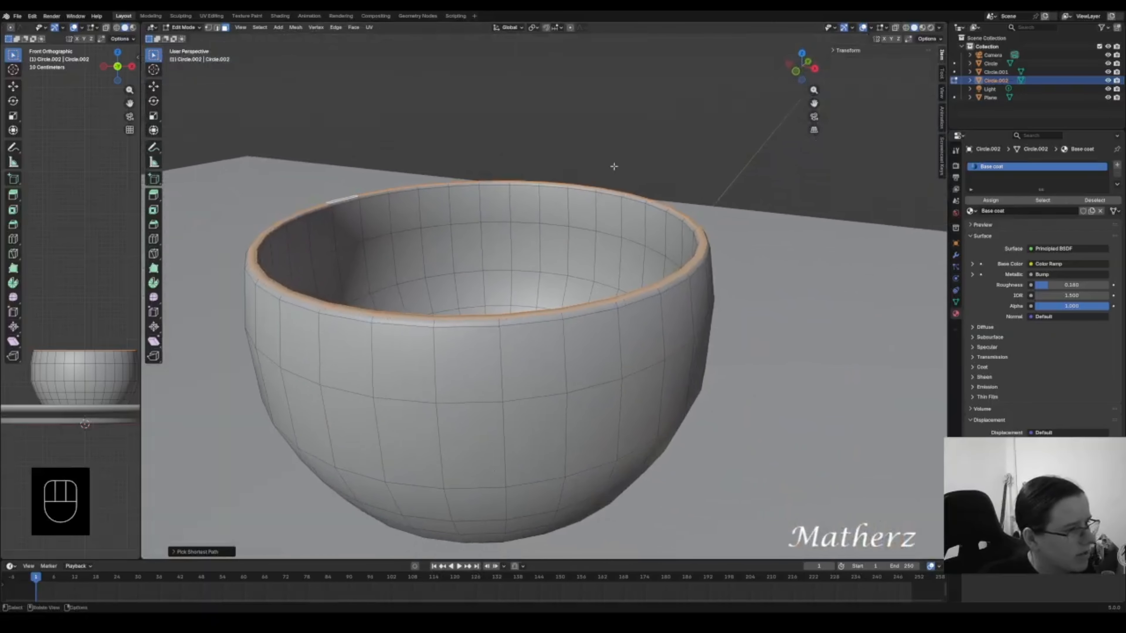
- Add a second material slot to the bowl with a new material named "Gold trim"
click(1118, 165)
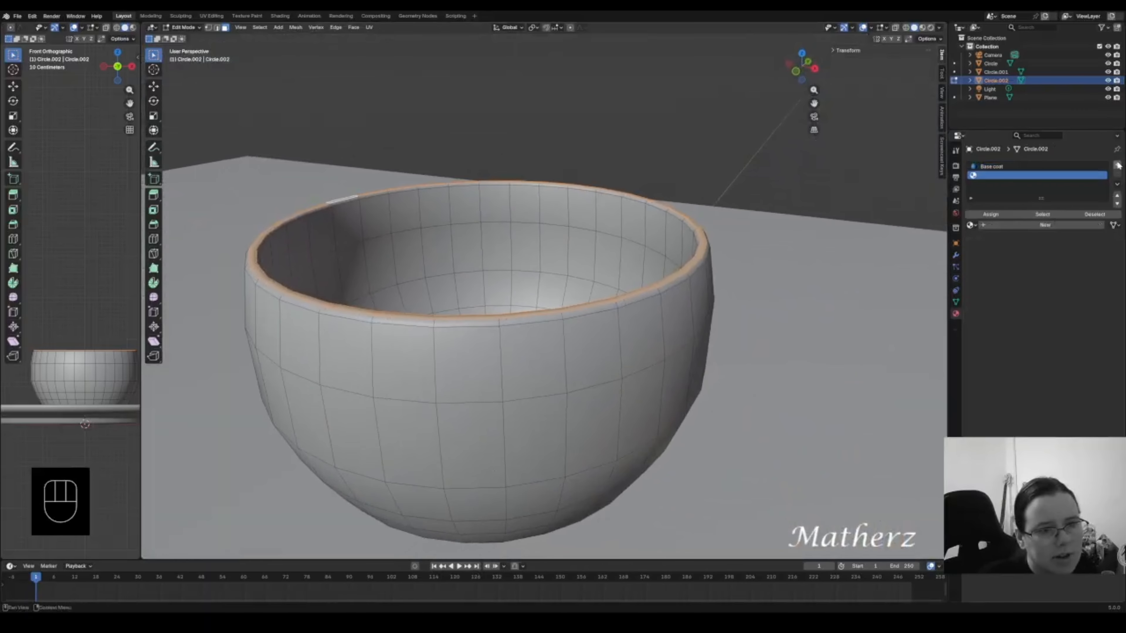
click(1029, 225)
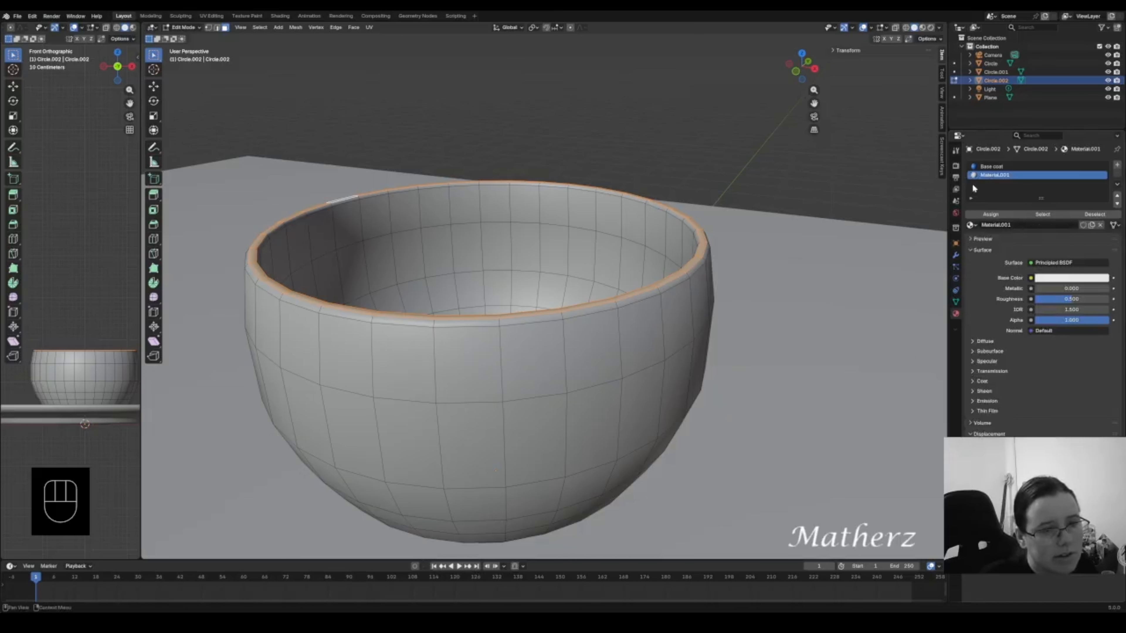
double_click(1003, 175)
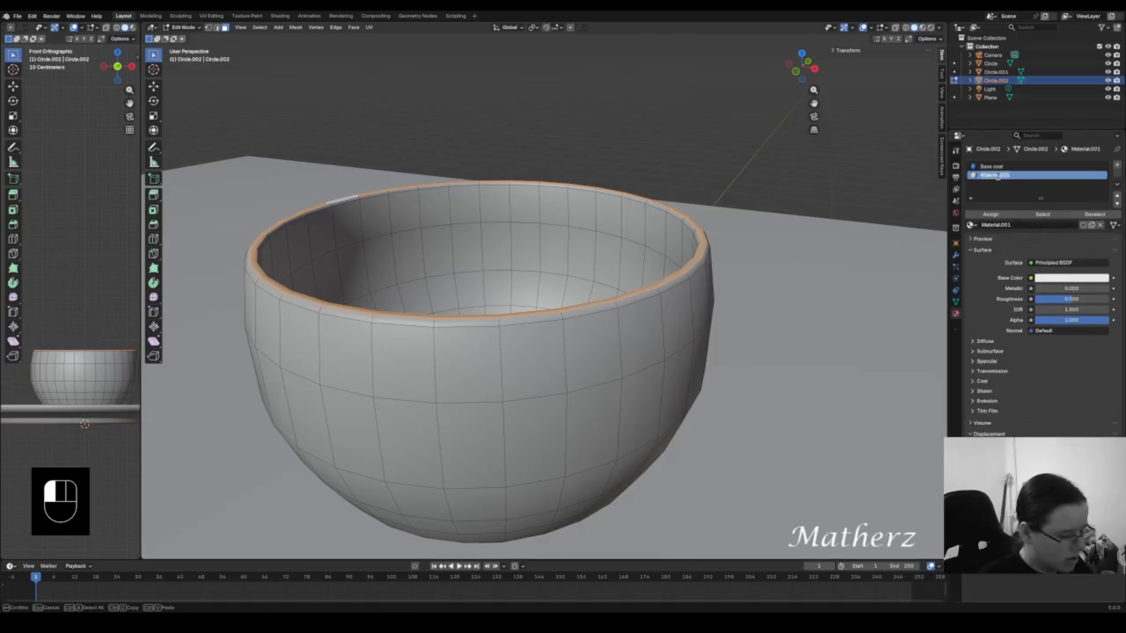
text(Gold)
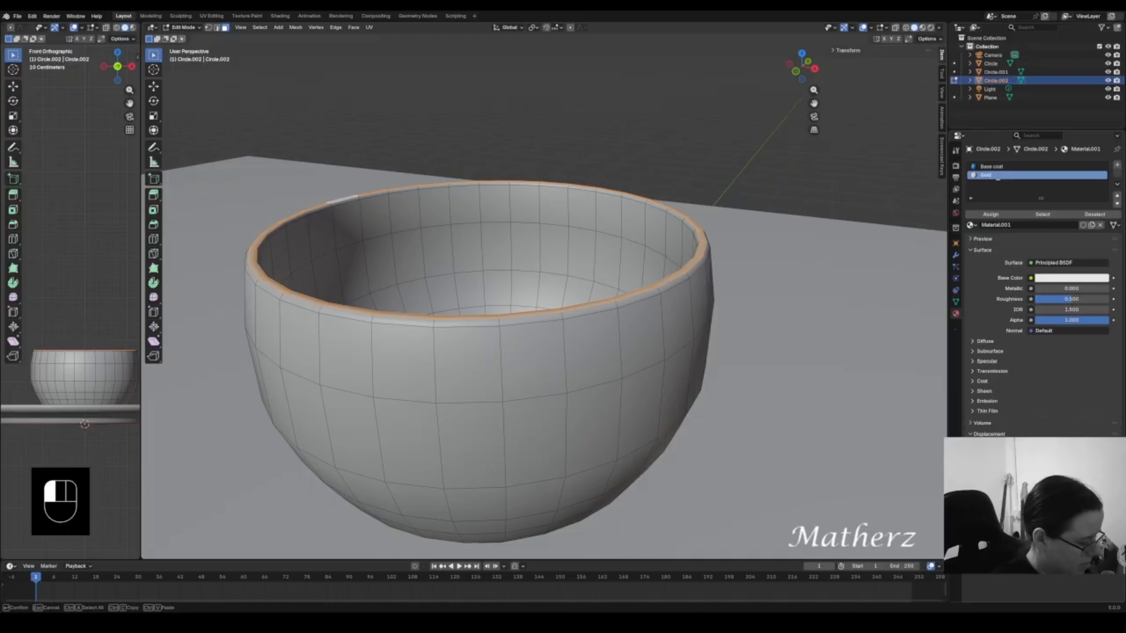
text( trim)
click(997, 177)
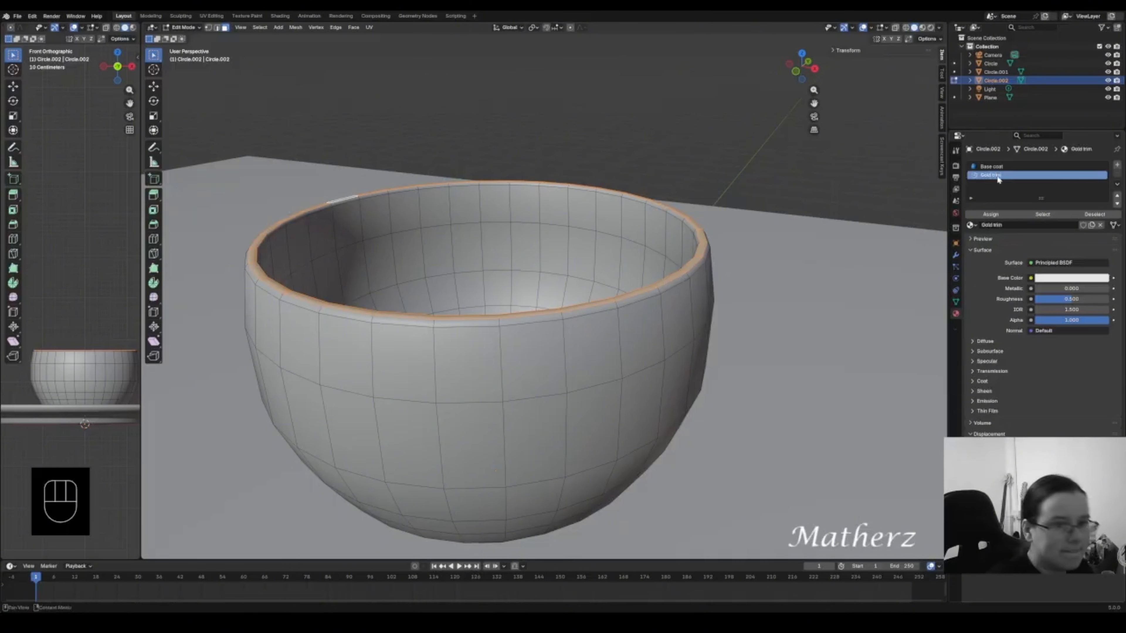
- Give the Gold trim material a golden-orange base color, metallic 1.000 and roughness 0.117
click(1052, 278)
drag(1051, 171, 1045, 182)
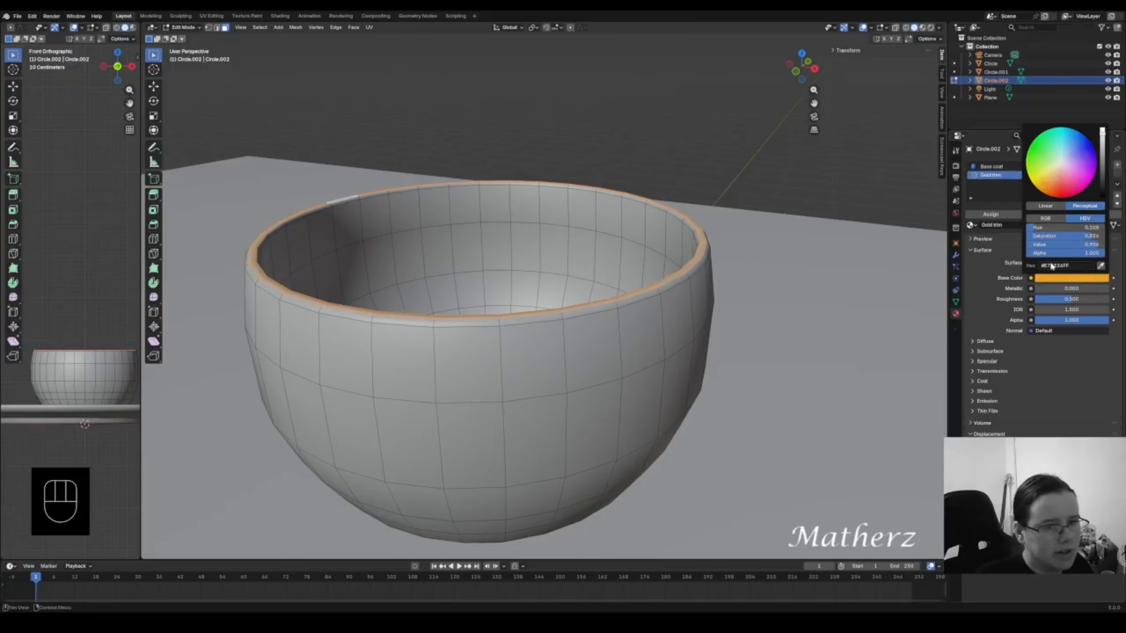
click(1053, 279)
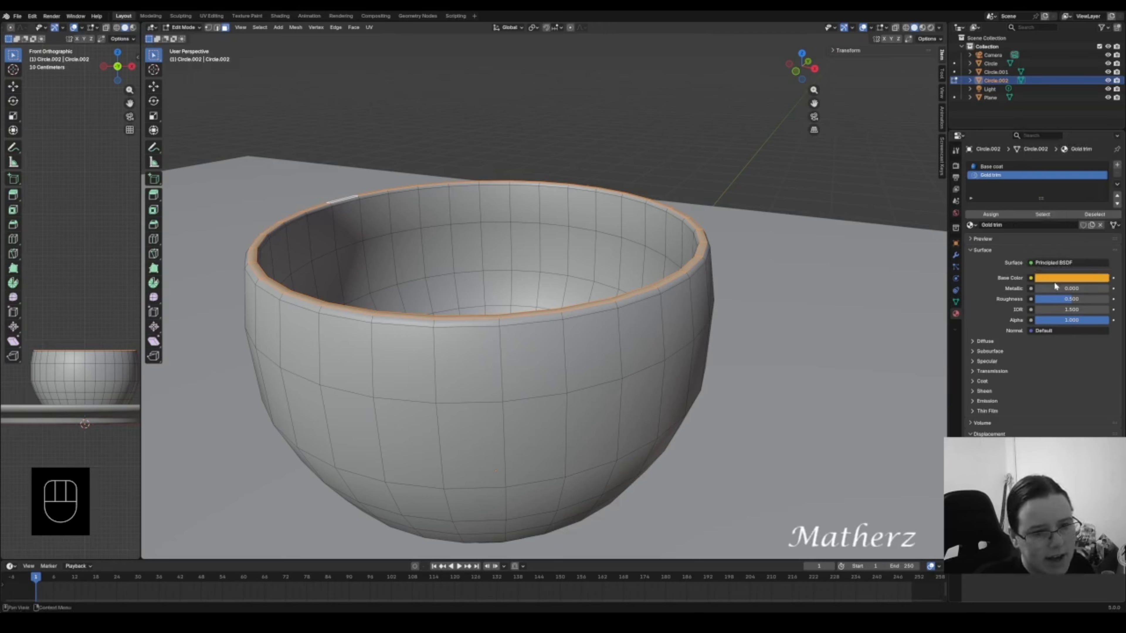
click(1055, 281)
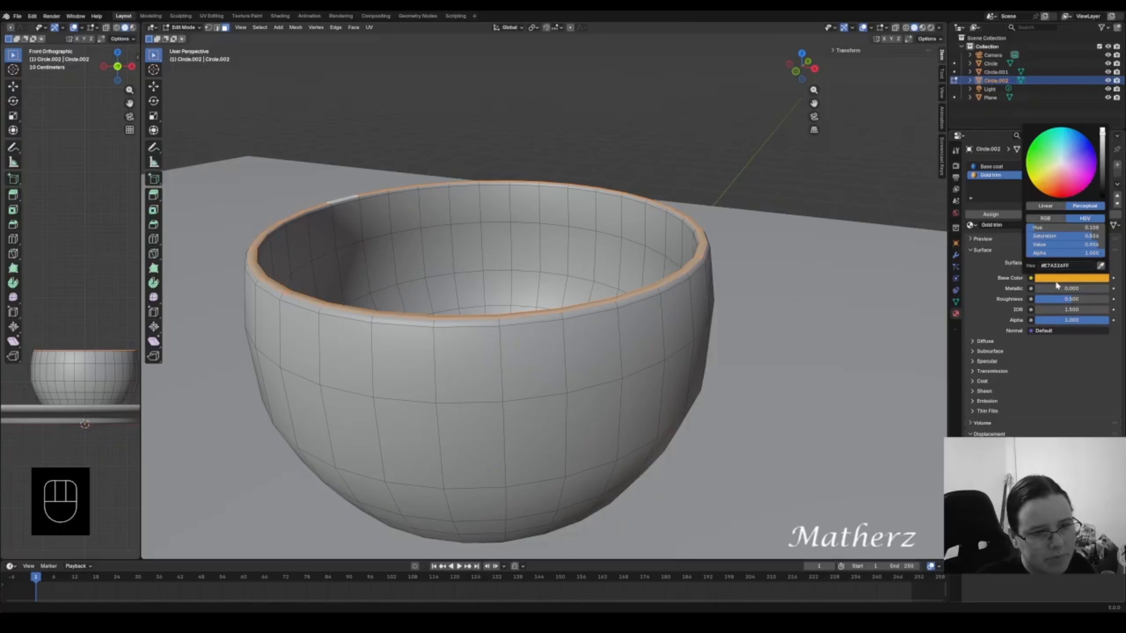
mouse_move(1038, 287)
mouse_down()
mouse_move(1109, 289)
mouse_move(1042, 299)
mouse_up()
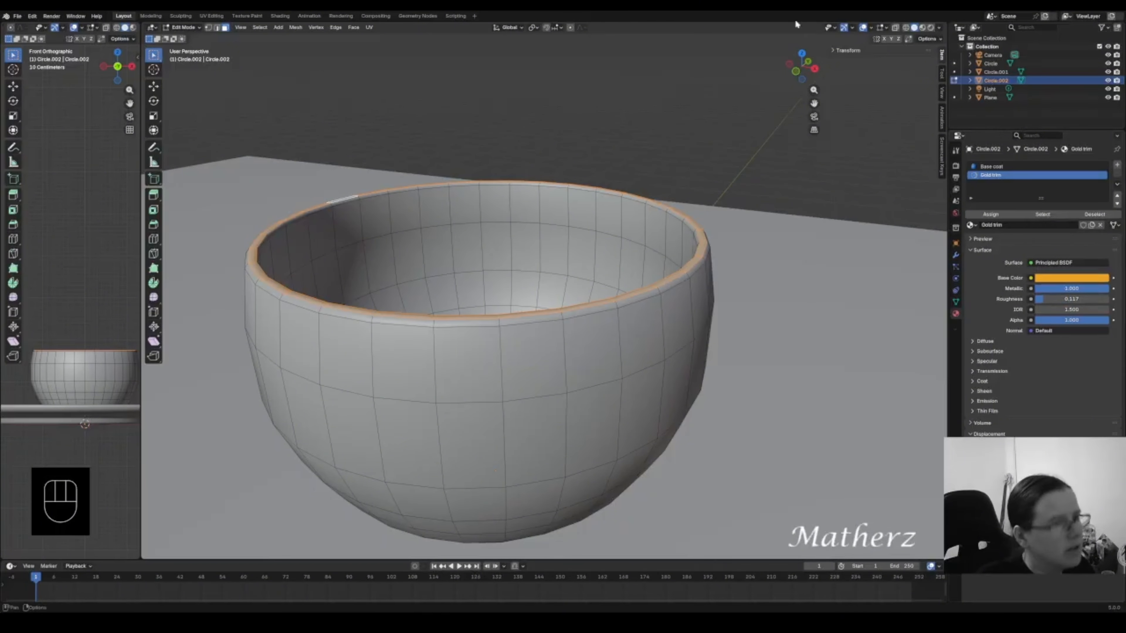
- Switch the main viewport to rendered shading, assign Gold trim to the selected rim faces and return to Object Mode
click(931, 27)
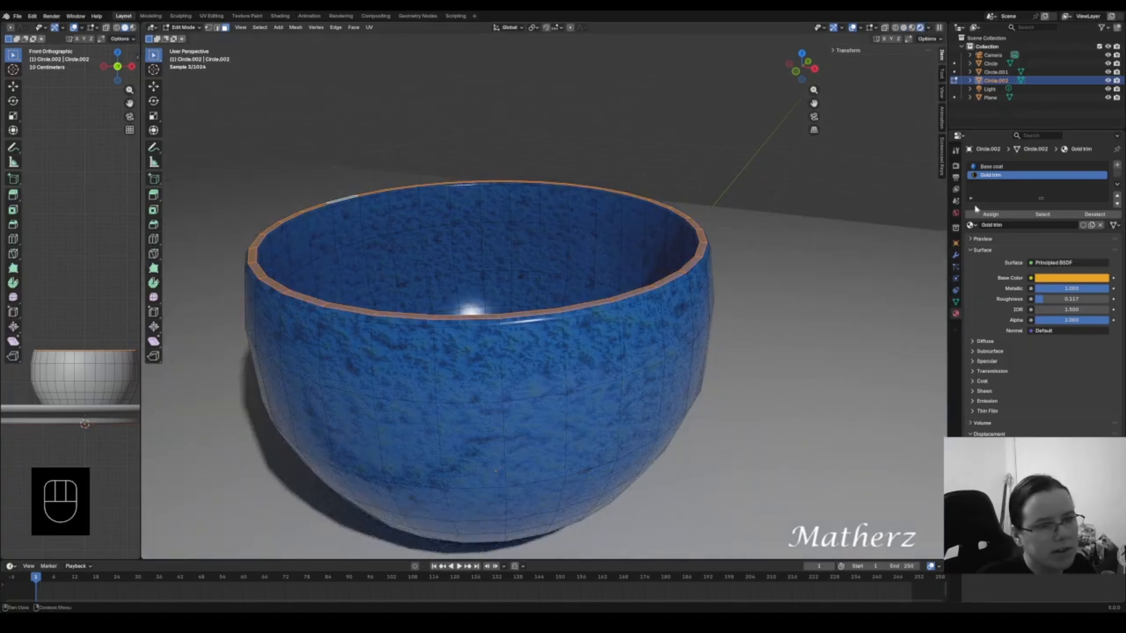
click(989, 215)
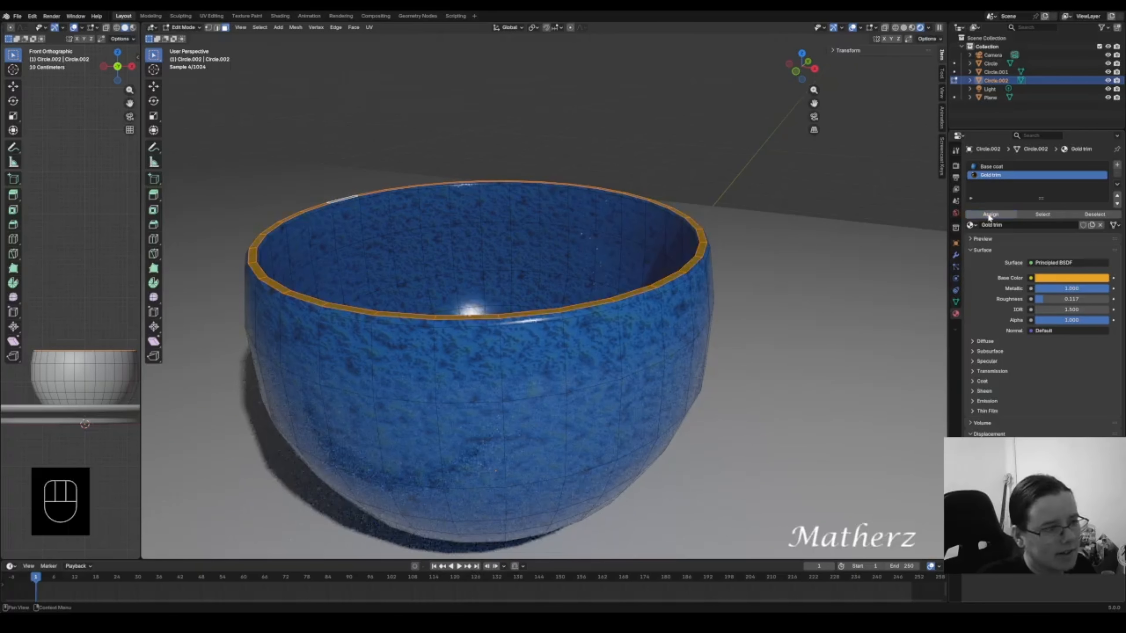
click(183, 27)
click(186, 36)
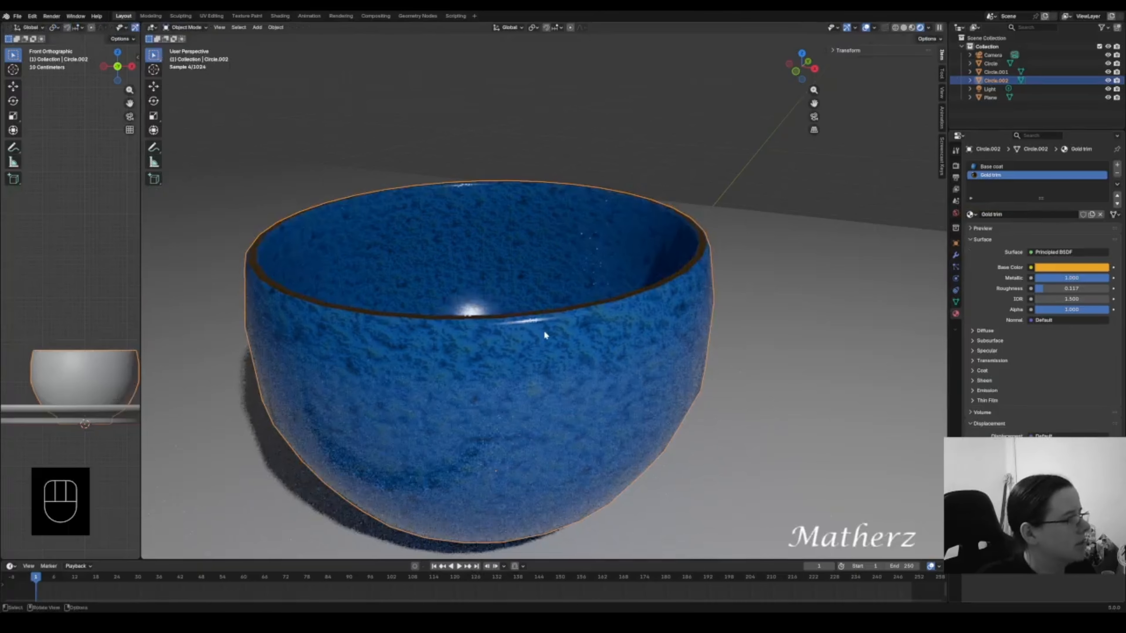
- Lower the Gold trim material's metallic value, set its roughness to 0, and check the rim with everything deselected
middle_drag(630, 257, 694, 319)
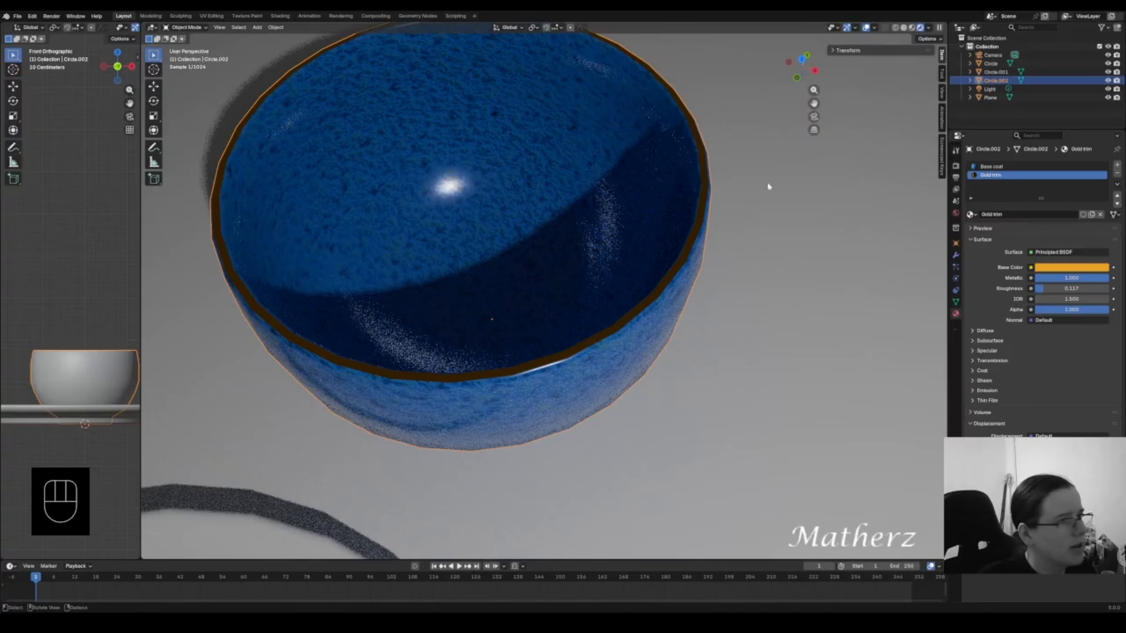
drag(1106, 278, 1041, 290)
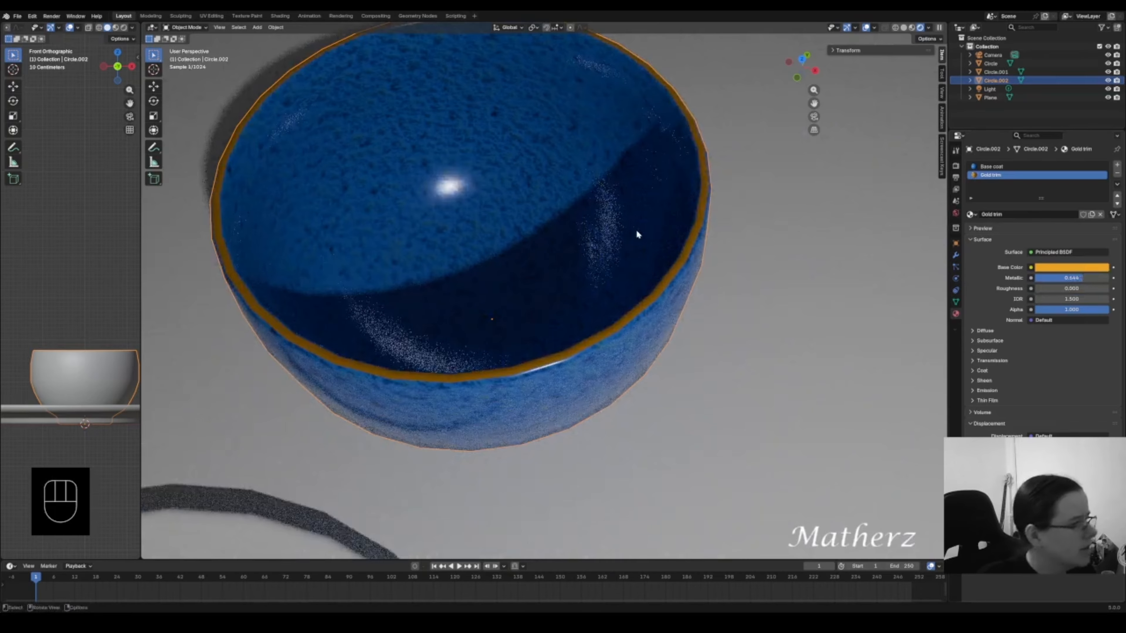
scroll(637, 234, down, 3)
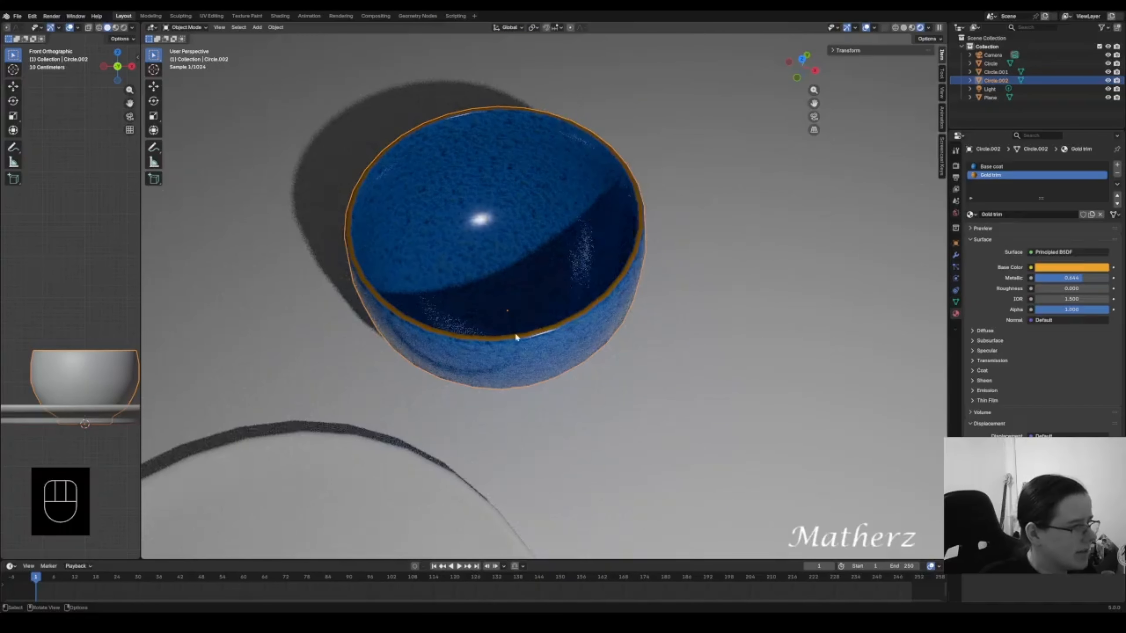
click(611, 40)
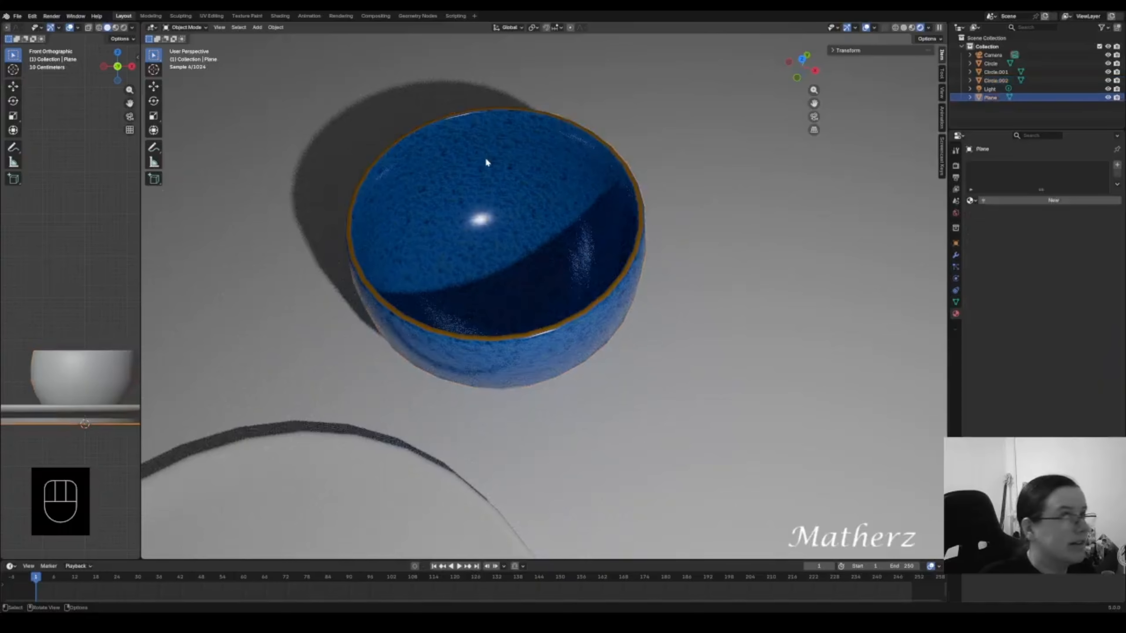
middle_drag(677, 347, 597, 291)
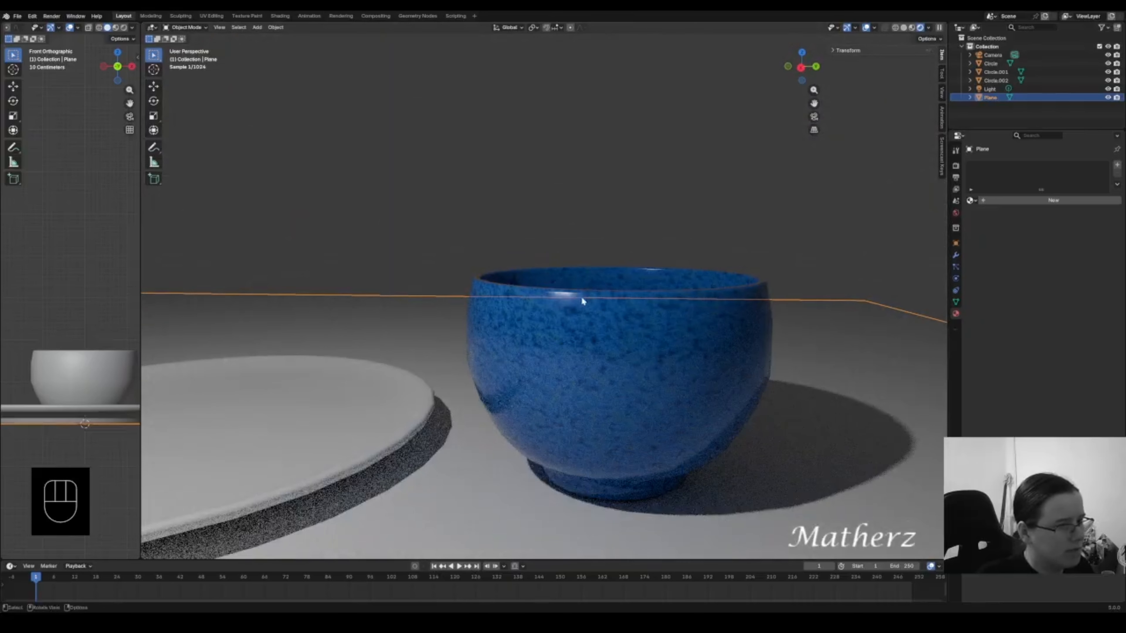
scroll(581, 297, down, 6)
click(536, 248)
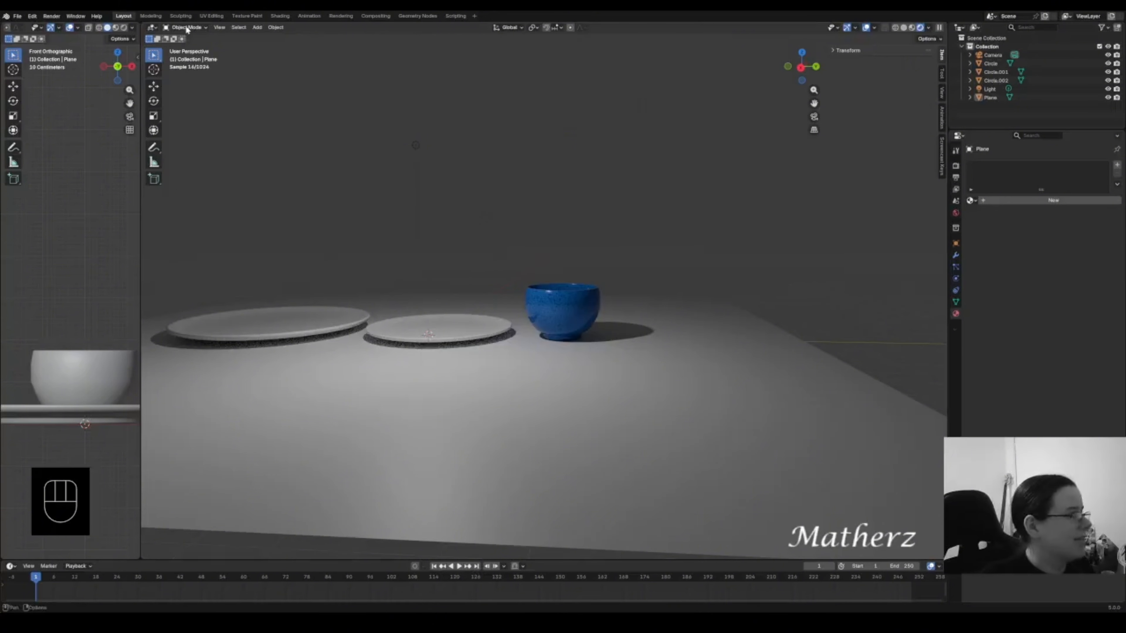
- Apply the existing Base coat material to the smaller plate beside the bowl
click(447, 341)
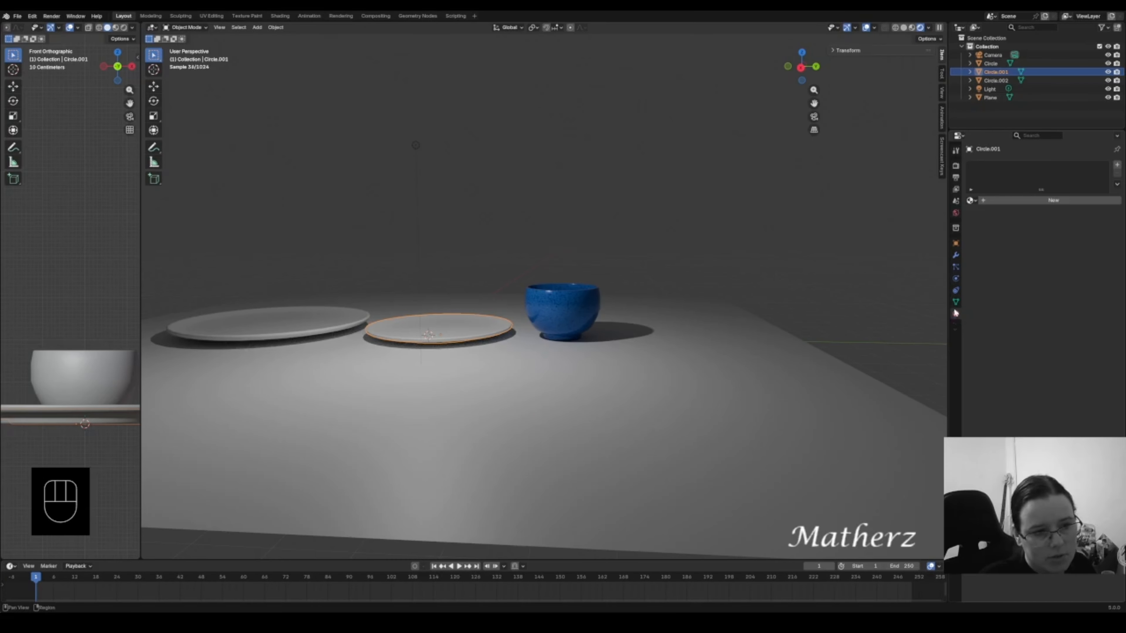
click(975, 200)
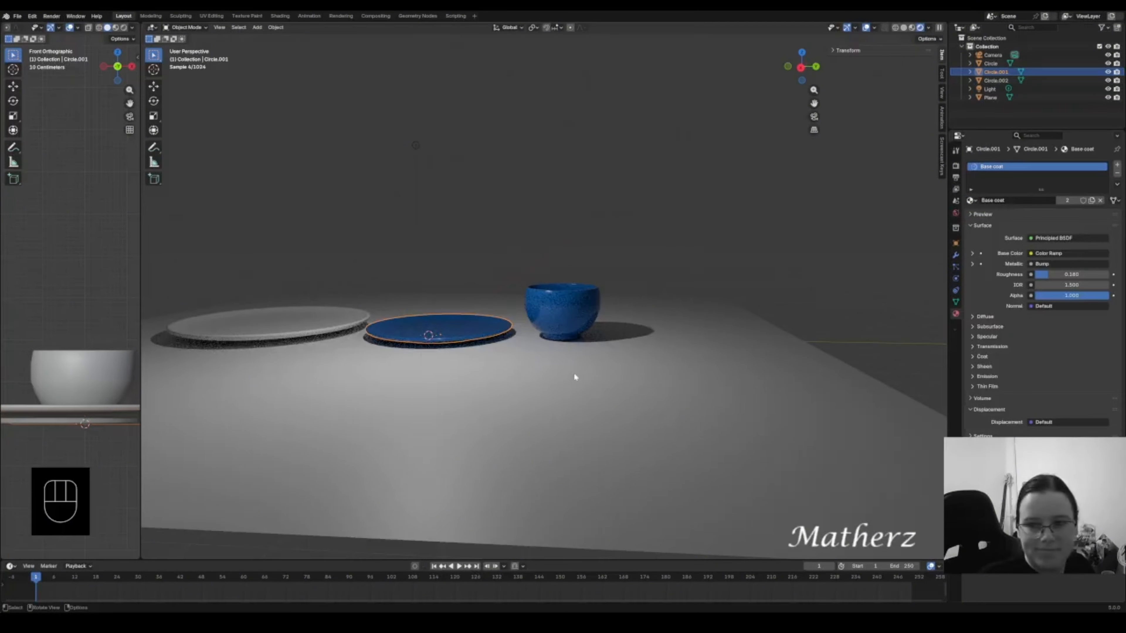
middle_drag(585, 347, 593, 407)
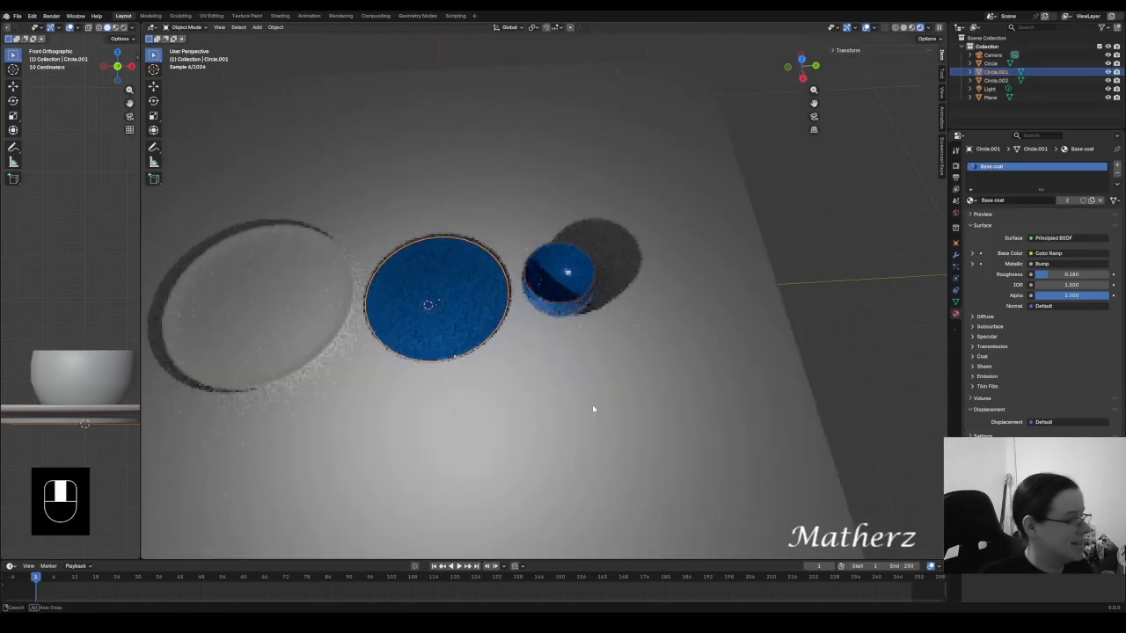
scroll(429, 311, up, 3)
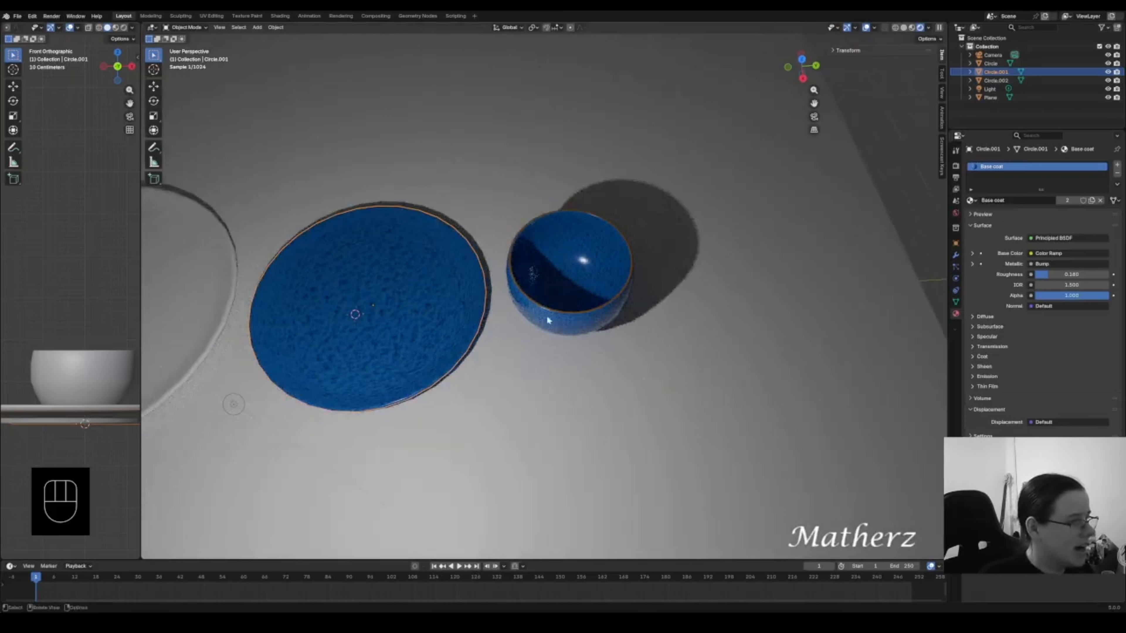
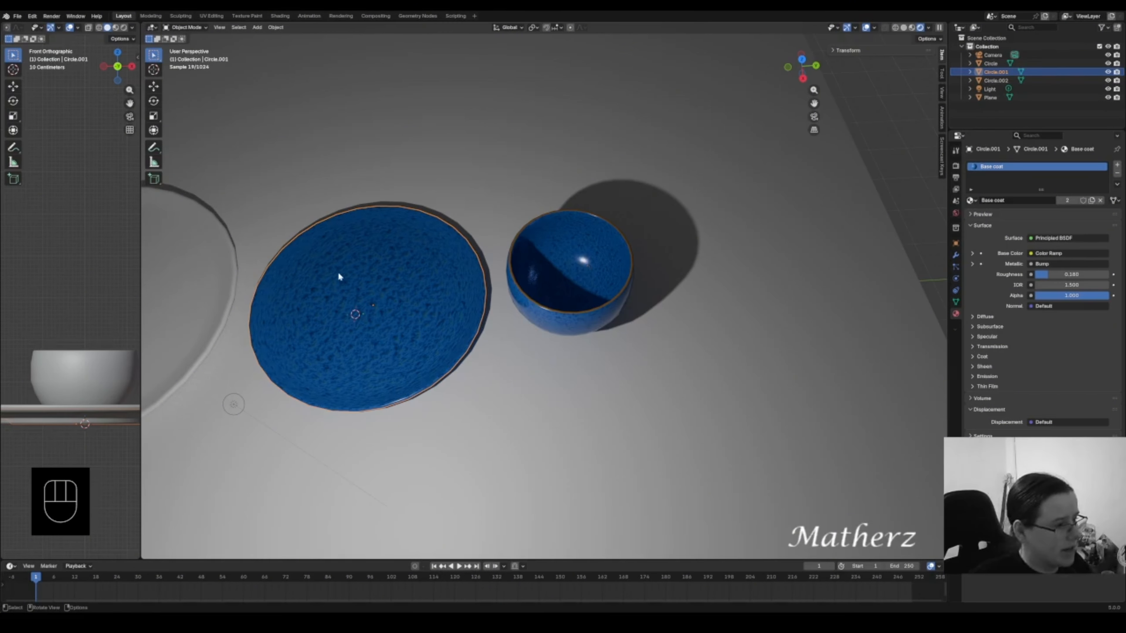
- In the Shading workspace, make a separate copy of the small plate's Base coat material and name it "Base coat small plate"
click(280, 17)
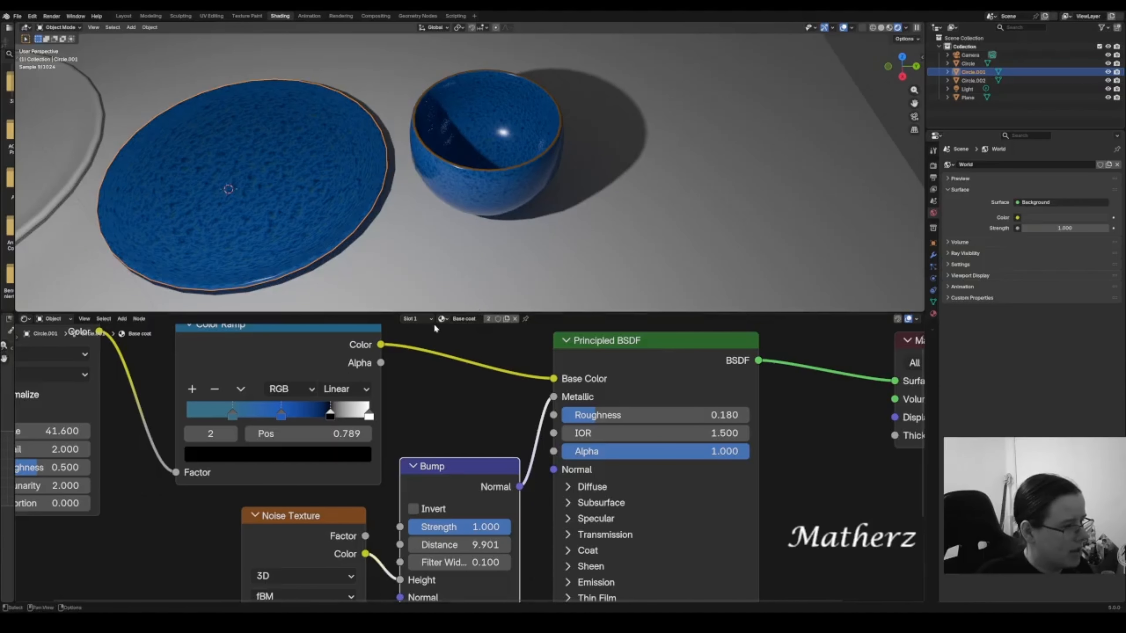
click(506, 320)
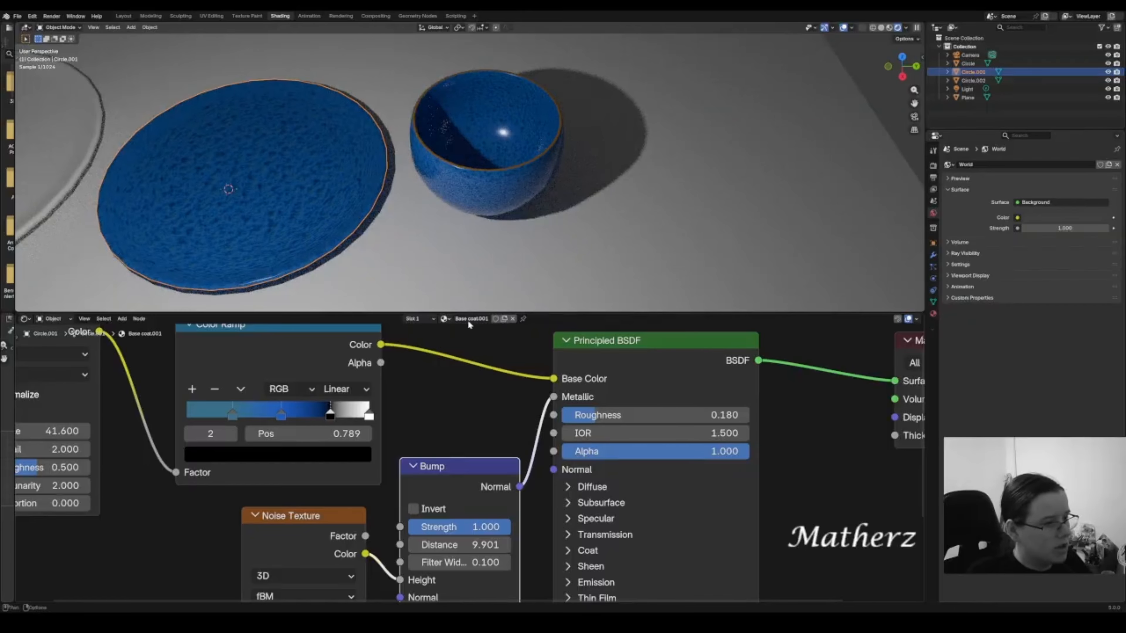
click(485, 318)
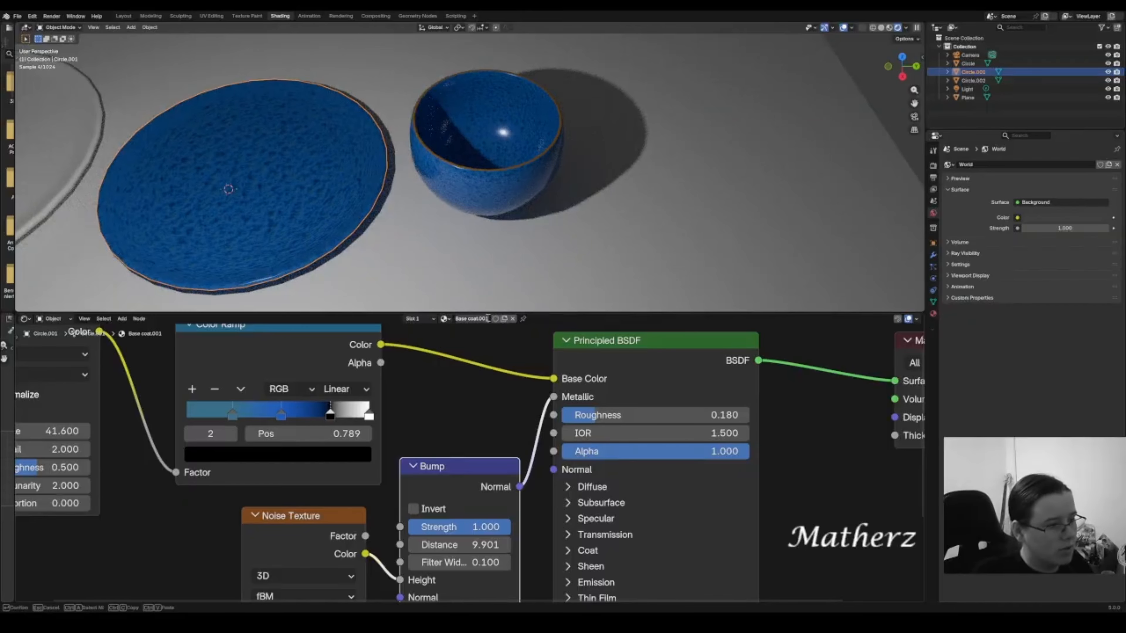
key(BackSpace)
key(BackSpace)
key(BackSpace)
key(BackSpace)
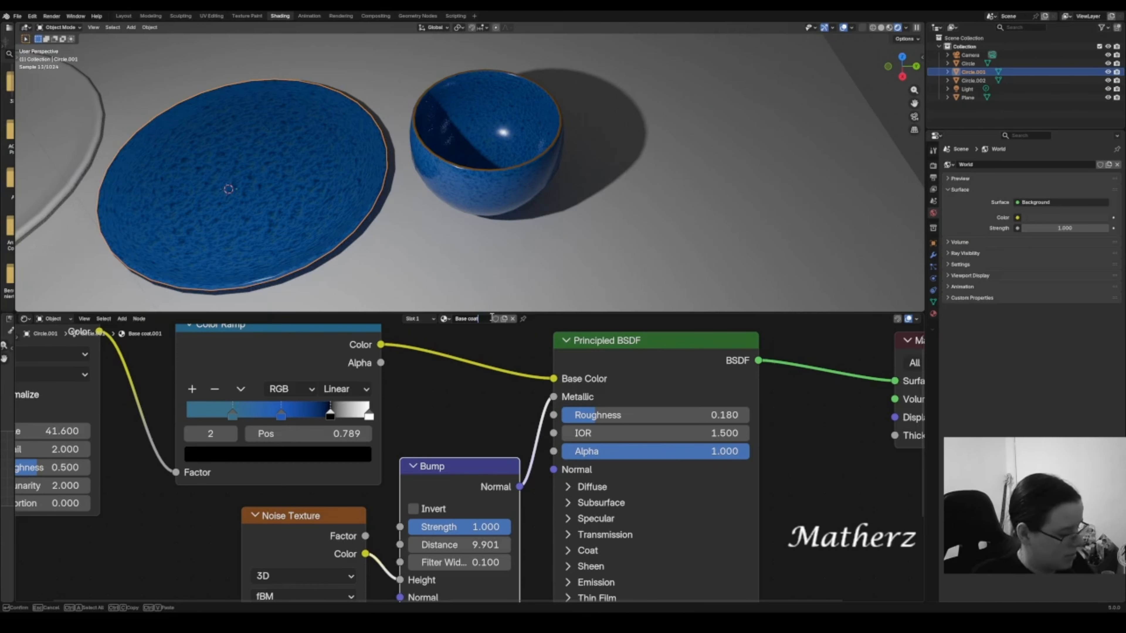
text(sma)
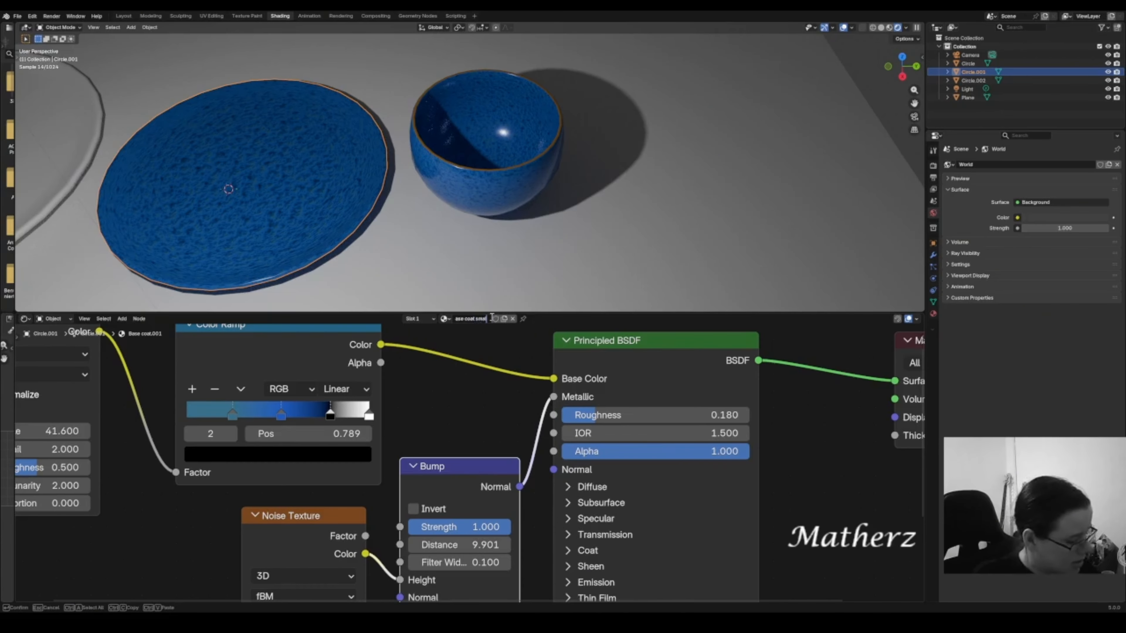
text(ll plate)
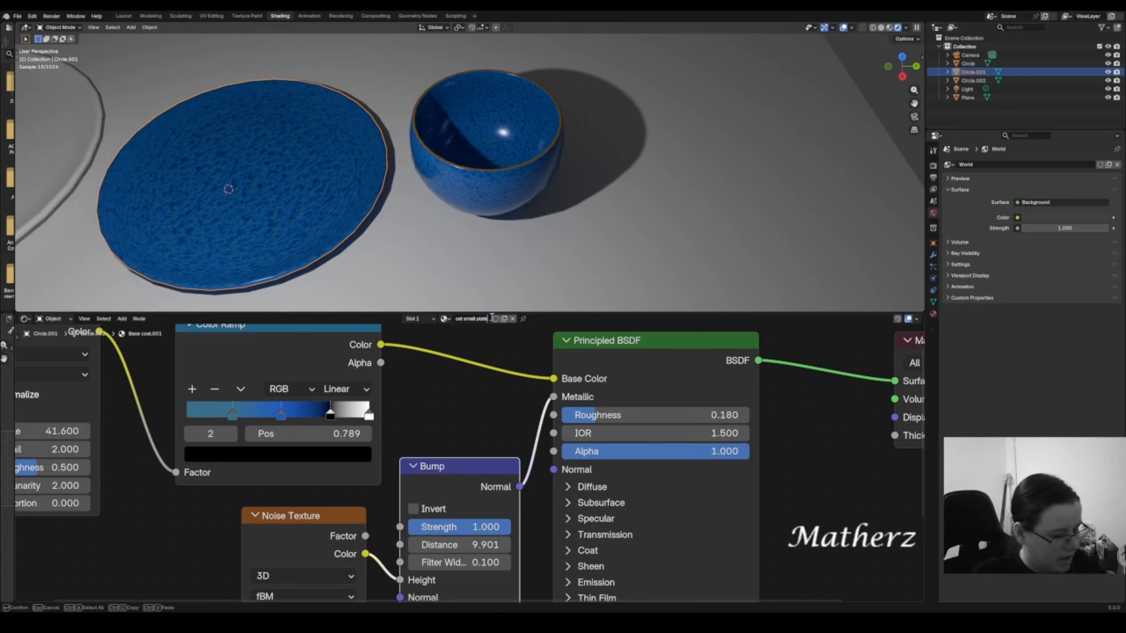
key(Return)
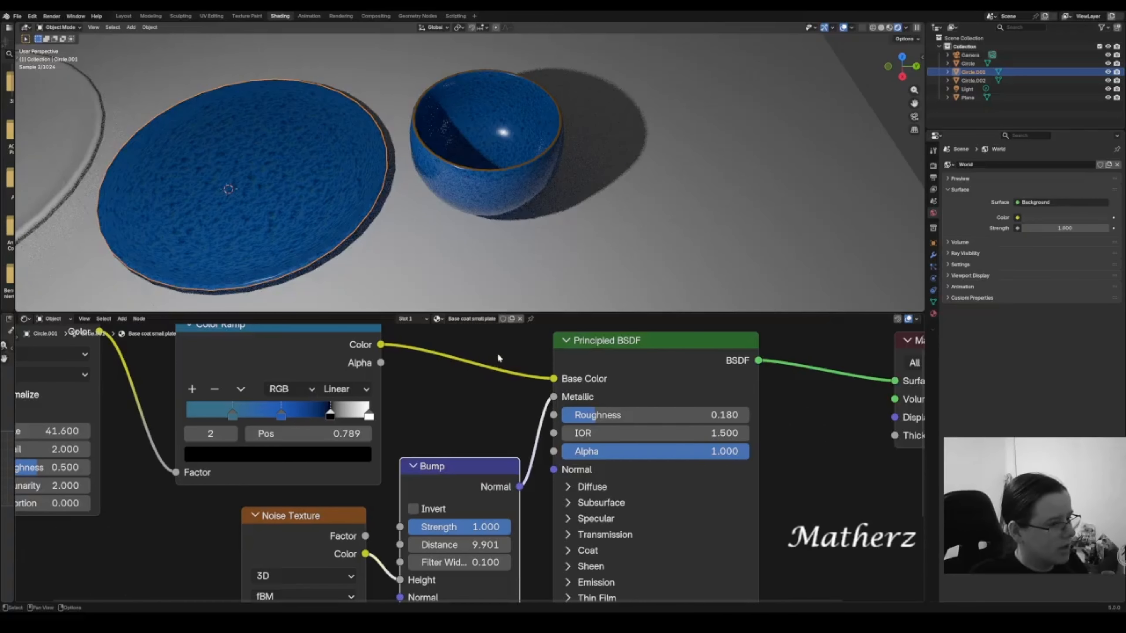
- Set the scale of the Noise Texture feeding the small plate's Color Ramp to 68.800
scroll(229, 414, down, 1)
scroll(228, 415, down, 1)
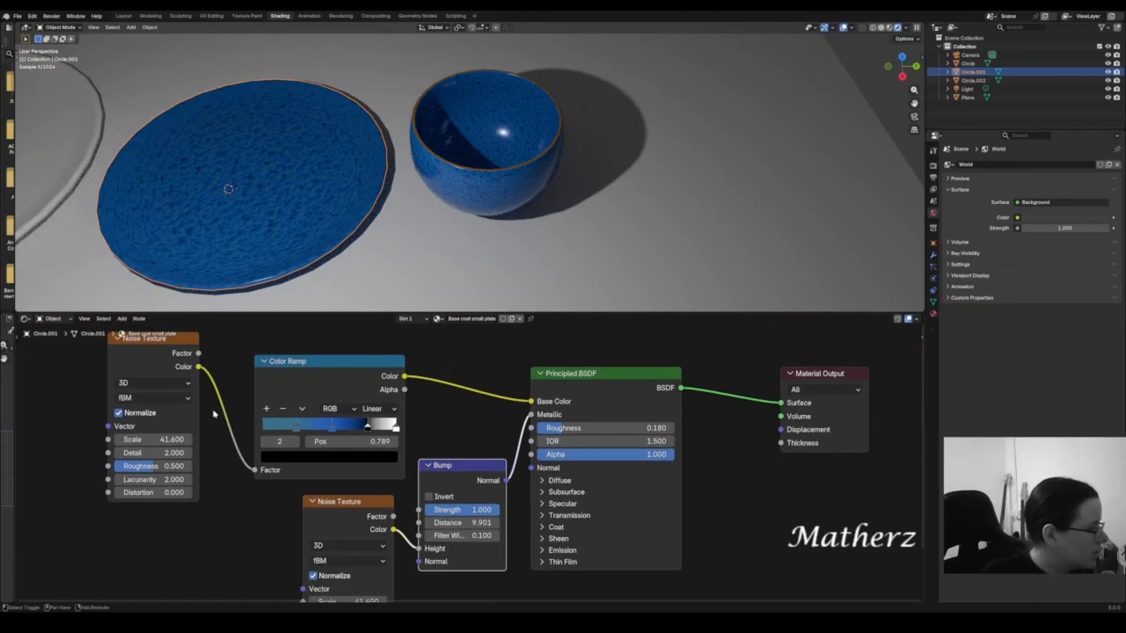
middle_drag(212, 408, 298, 488)
drag(280, 489, 305, 488)
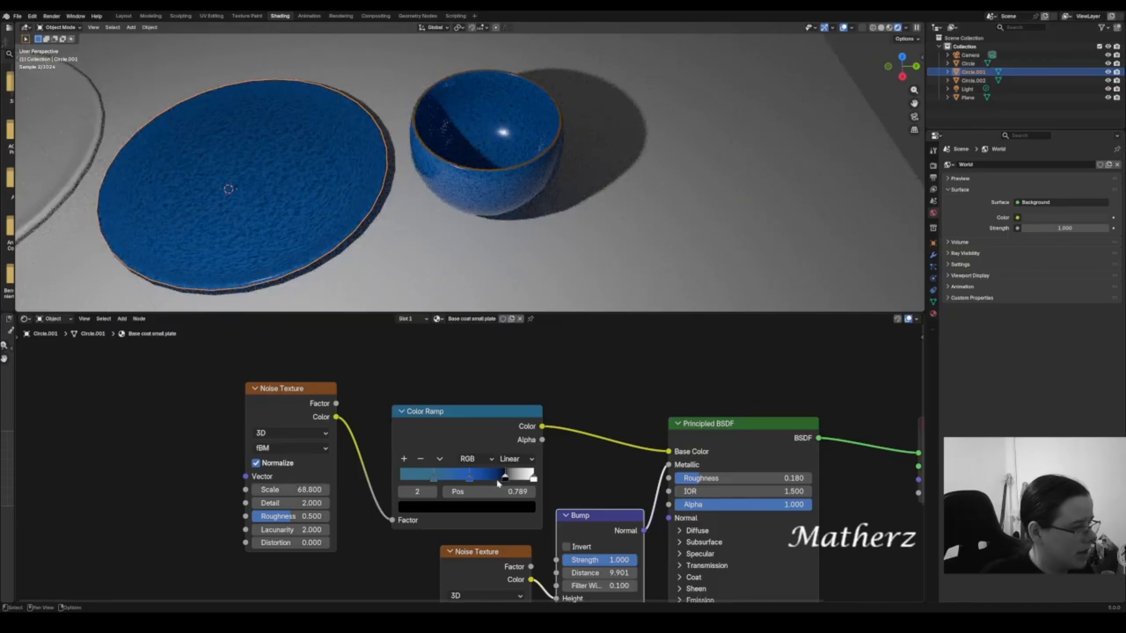
- Reposition the small plate's Color Ramp stops, with teal at 0.156, the mid-blue closer to teal, and black at 0.882
drag(433, 478, 420, 479)
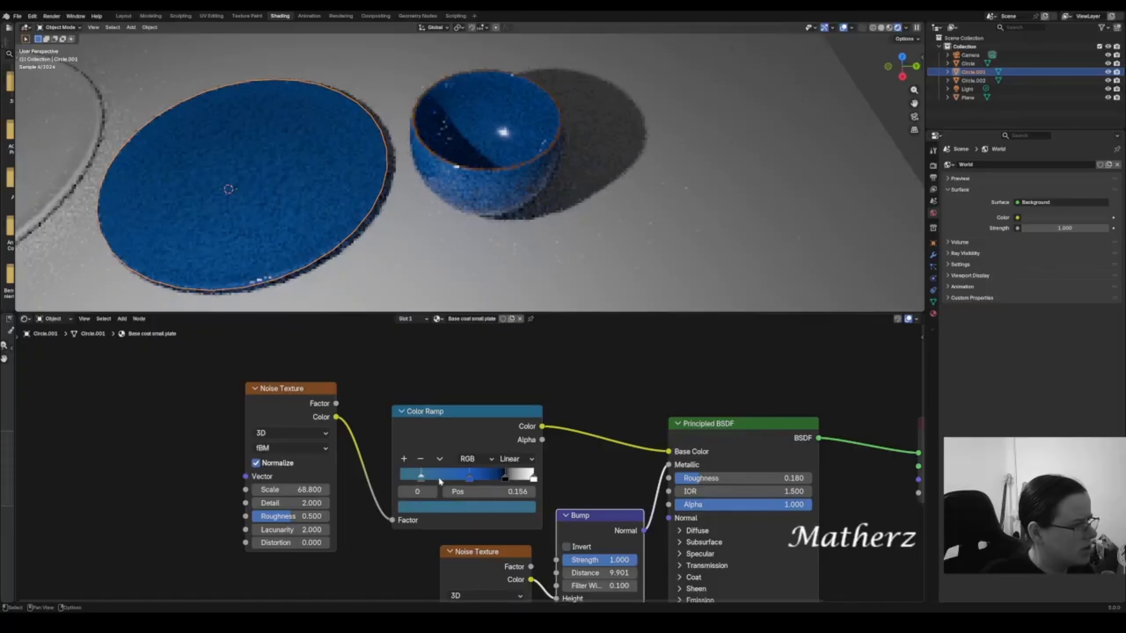
key(g)
click(467, 483)
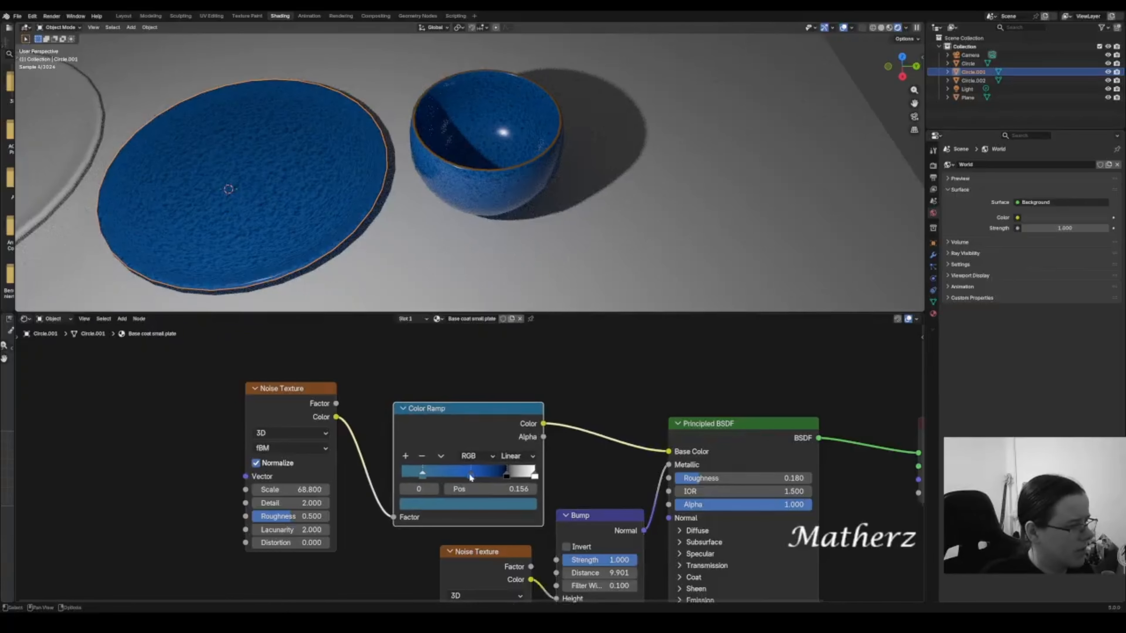
click(469, 476)
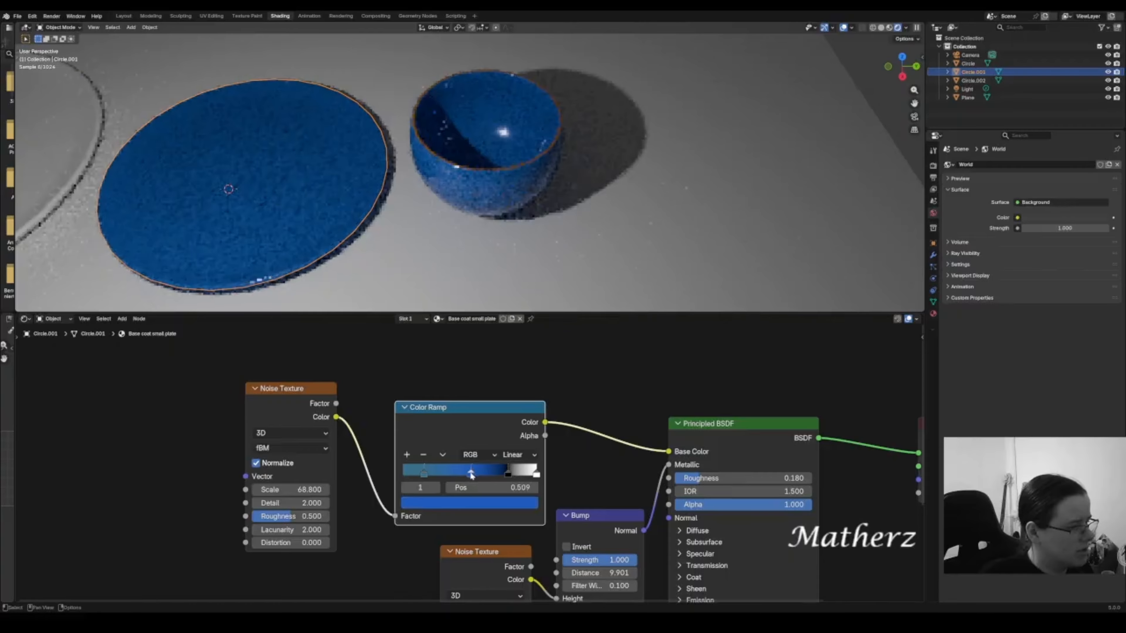
drag(471, 475, 521, 475)
click(507, 474)
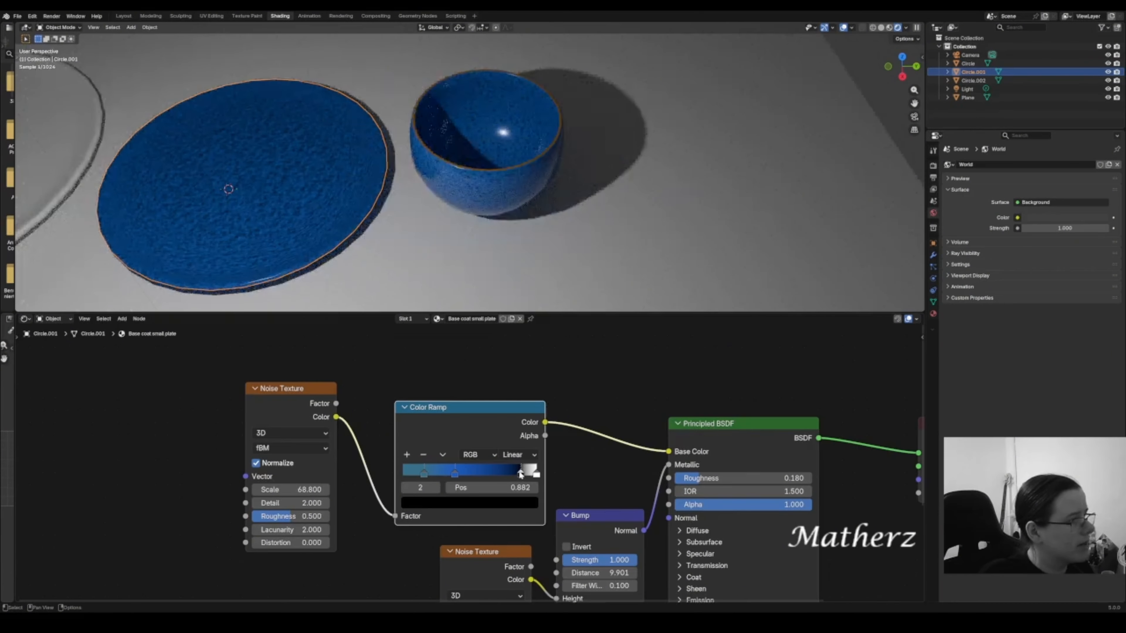
- Apply the existing Base coat material to the large unshaded plate
scroll(400, 169, down, 2)
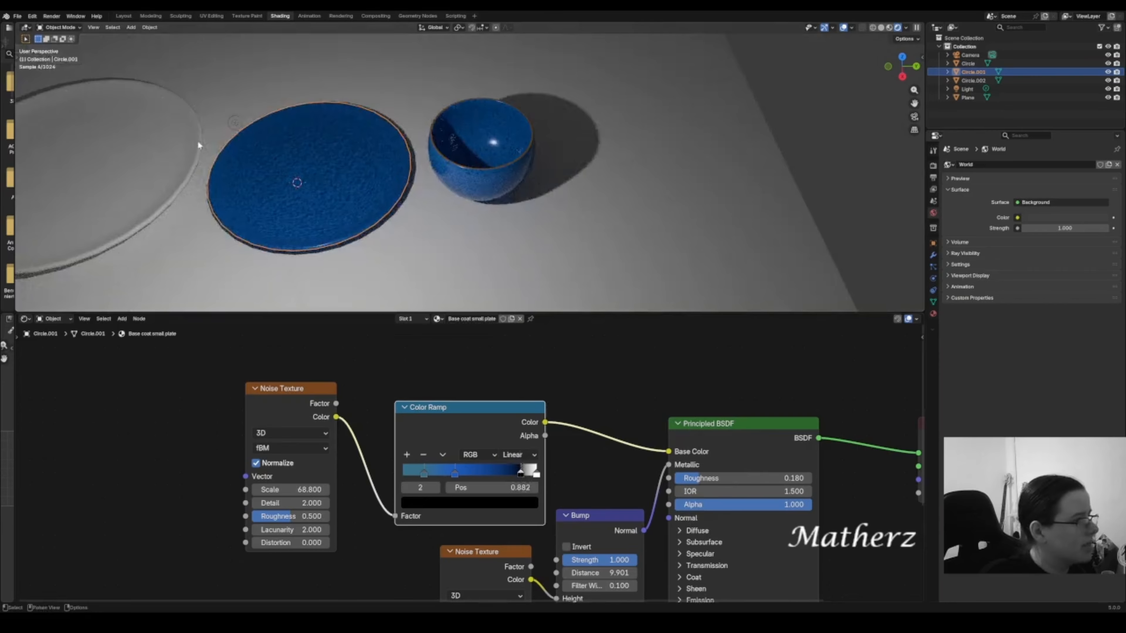
click(128, 153)
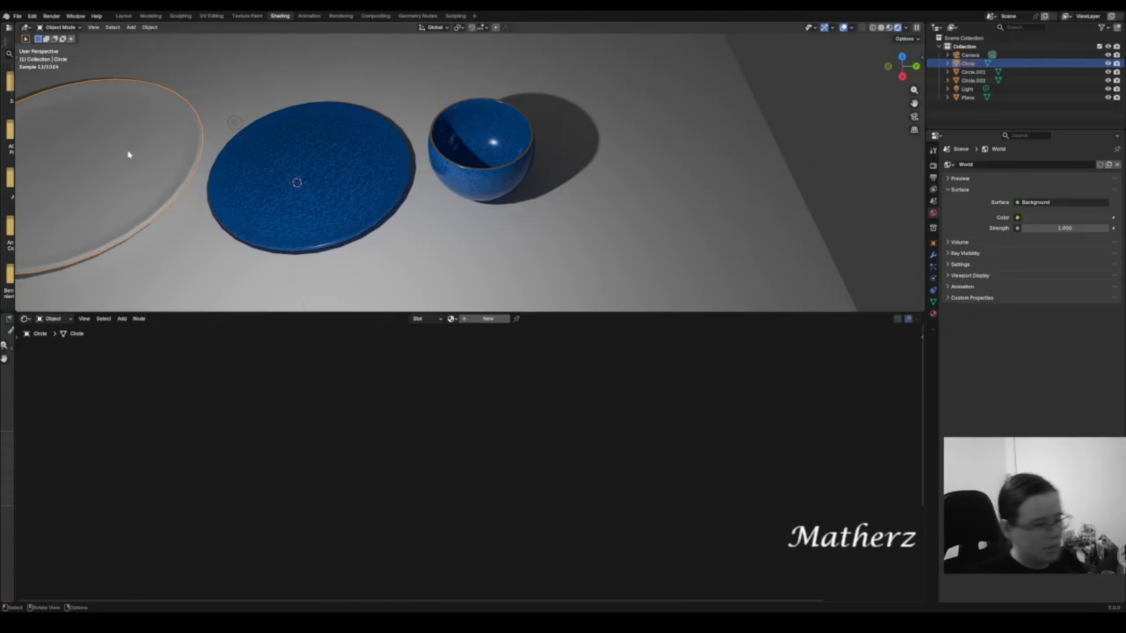
click(452, 319)
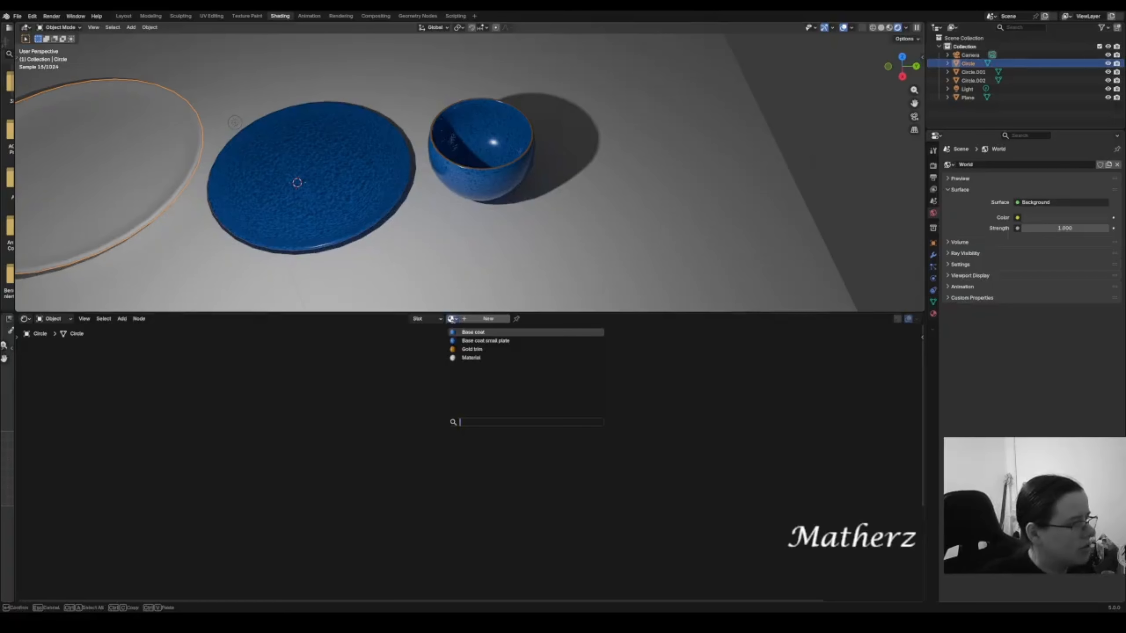
click(474, 332)
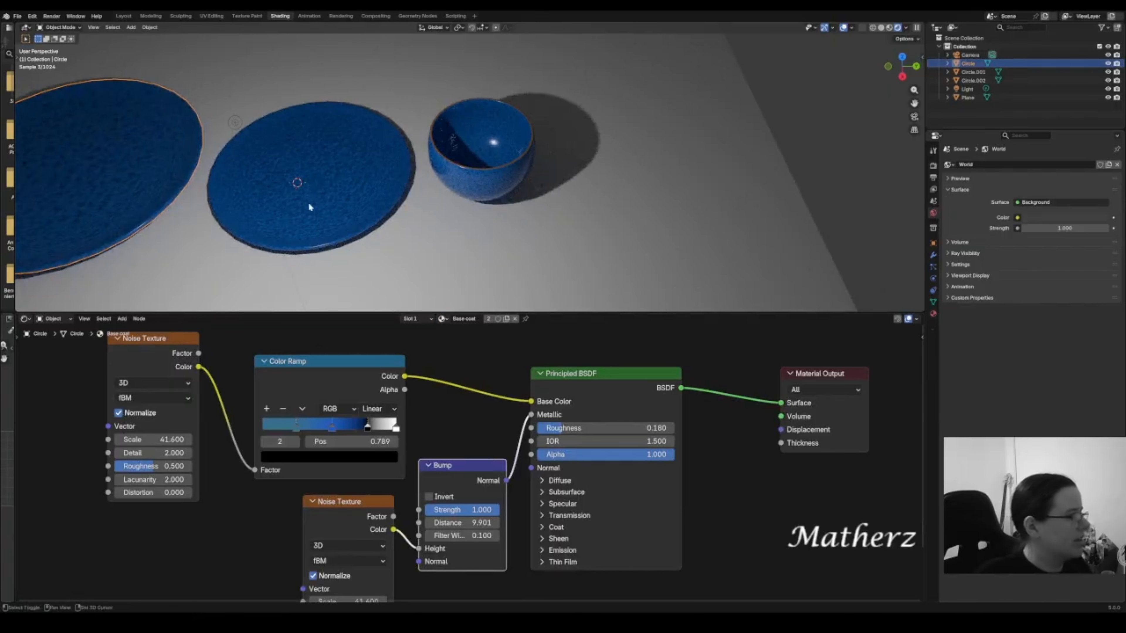
- Duplicate the light along the global Y axis and place the copy beyond the large plate's outer edge
middle_drag(308, 203, 556, 205)
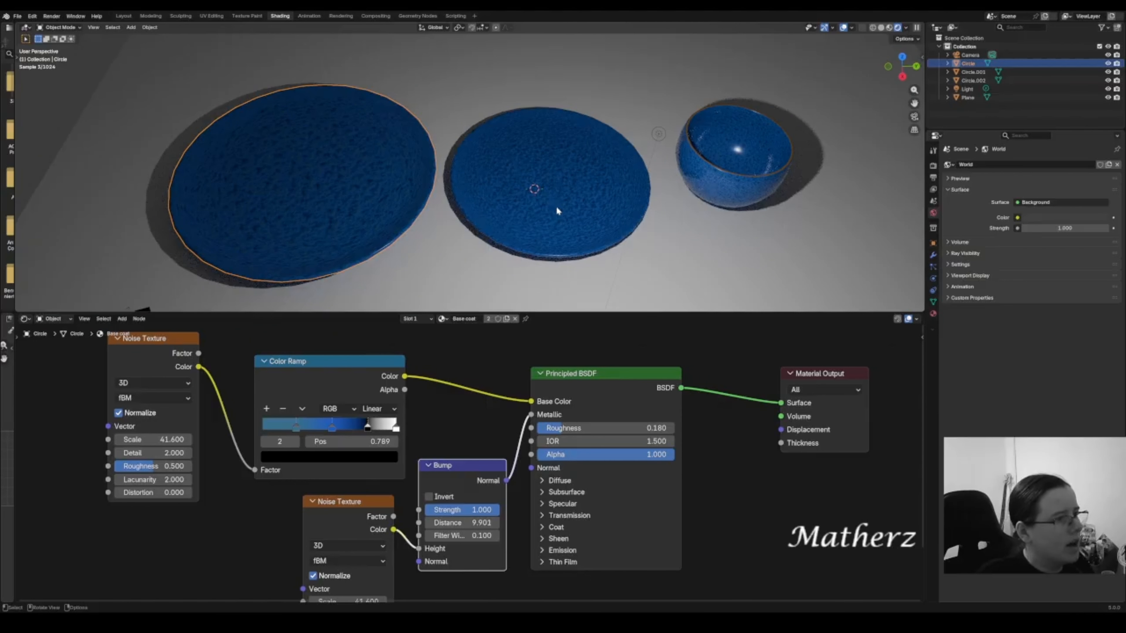
click(661, 134)
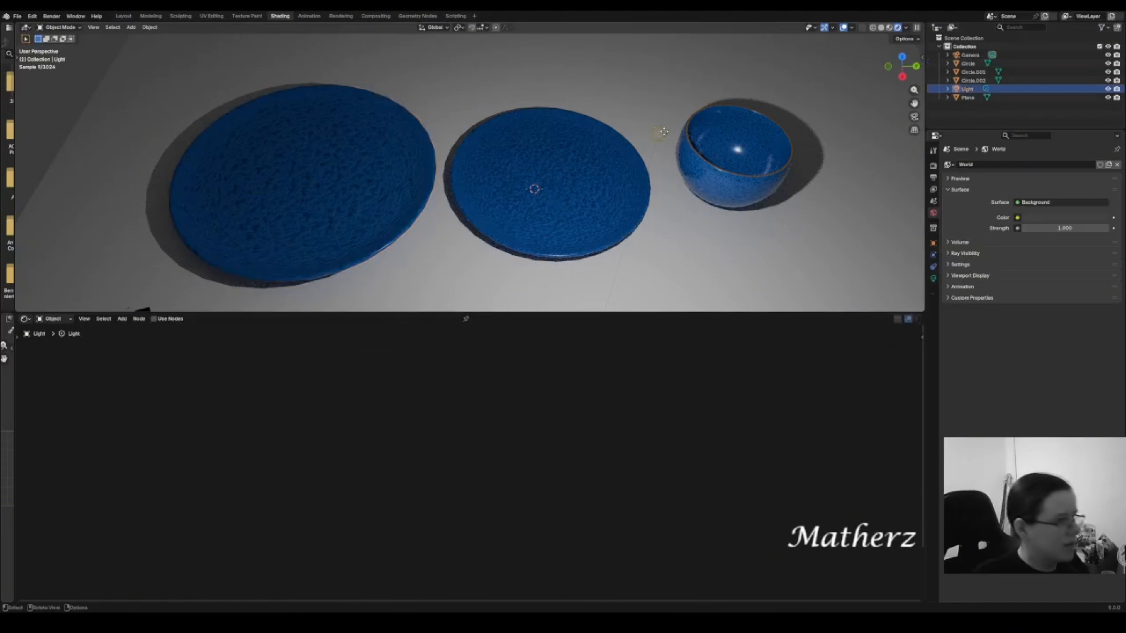
key(shift+d)
key(y)
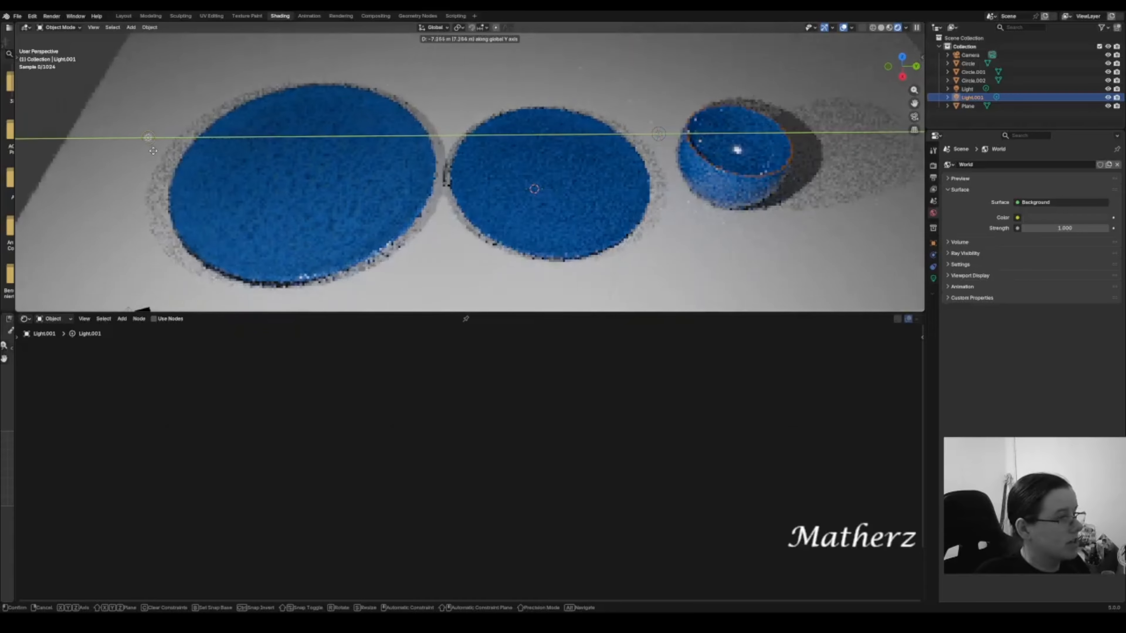
click(40, 157)
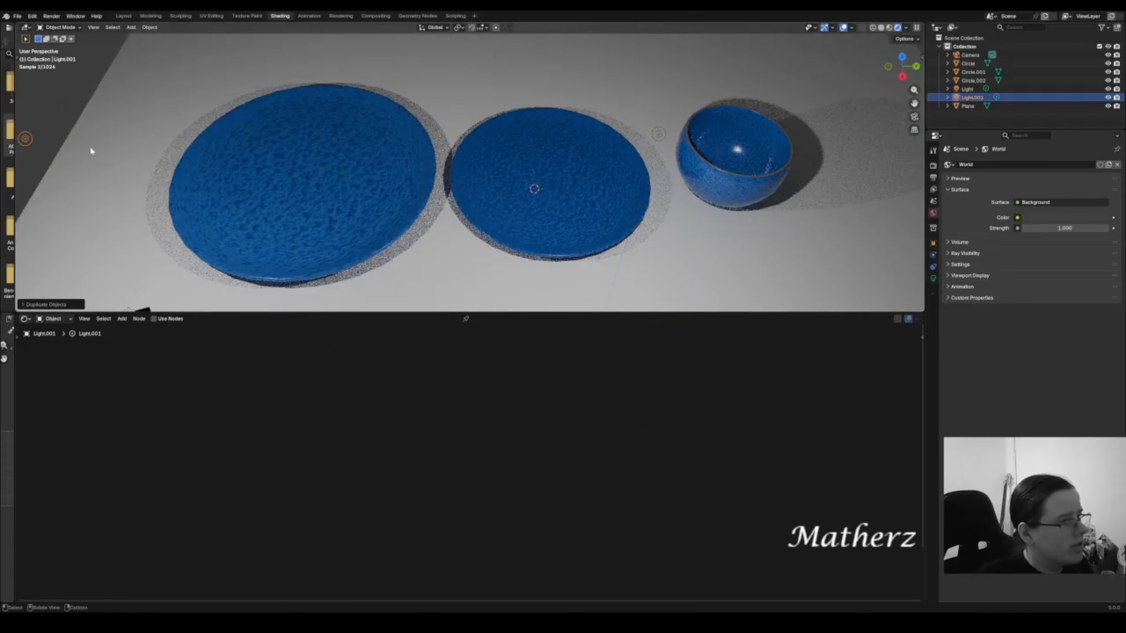
- Give the large plate its own copy of Base coat named "Base coat big plate" and adjust its color Noise Texture scale
click(292, 196)
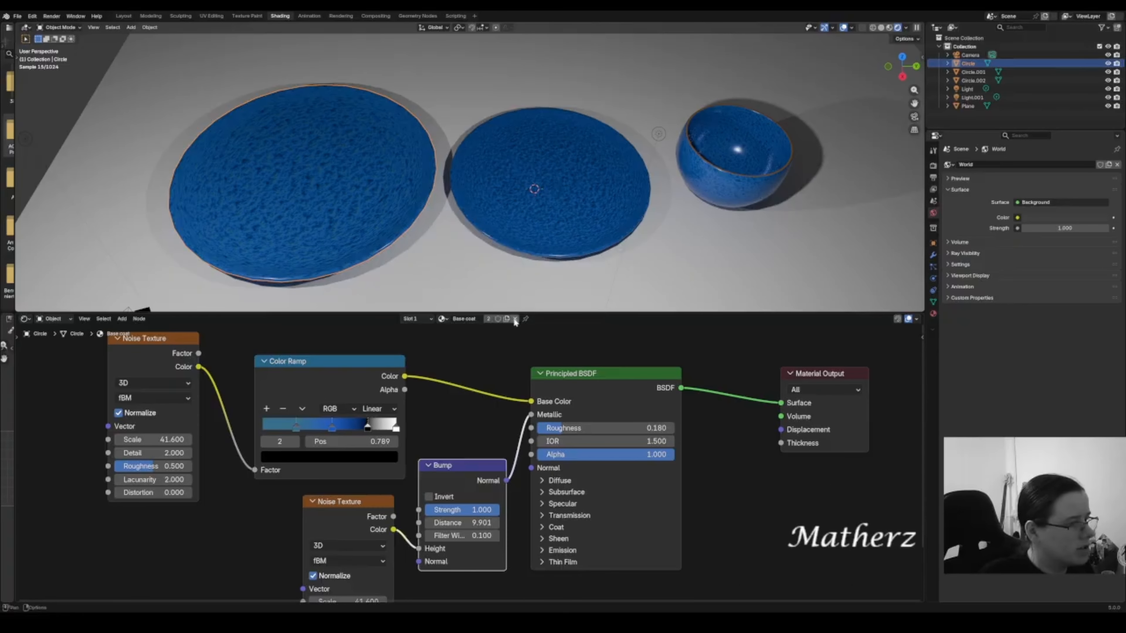
click(489, 319)
double_click(486, 319)
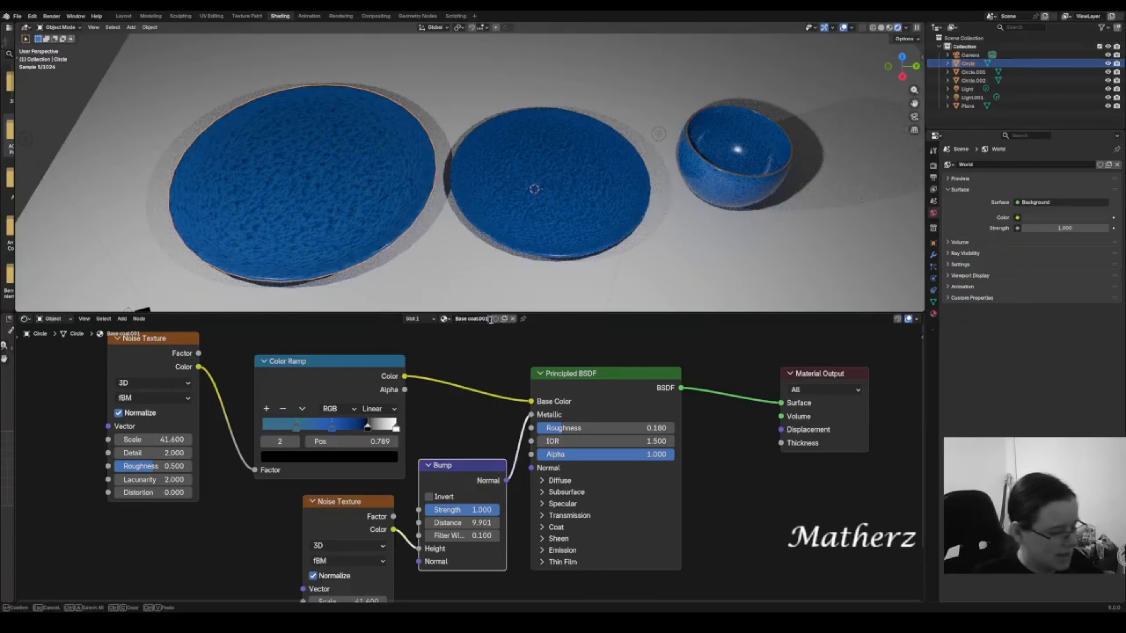
key(BackSpace)
key(BackSpace)
key(BackSpace)
key(BackSpace)
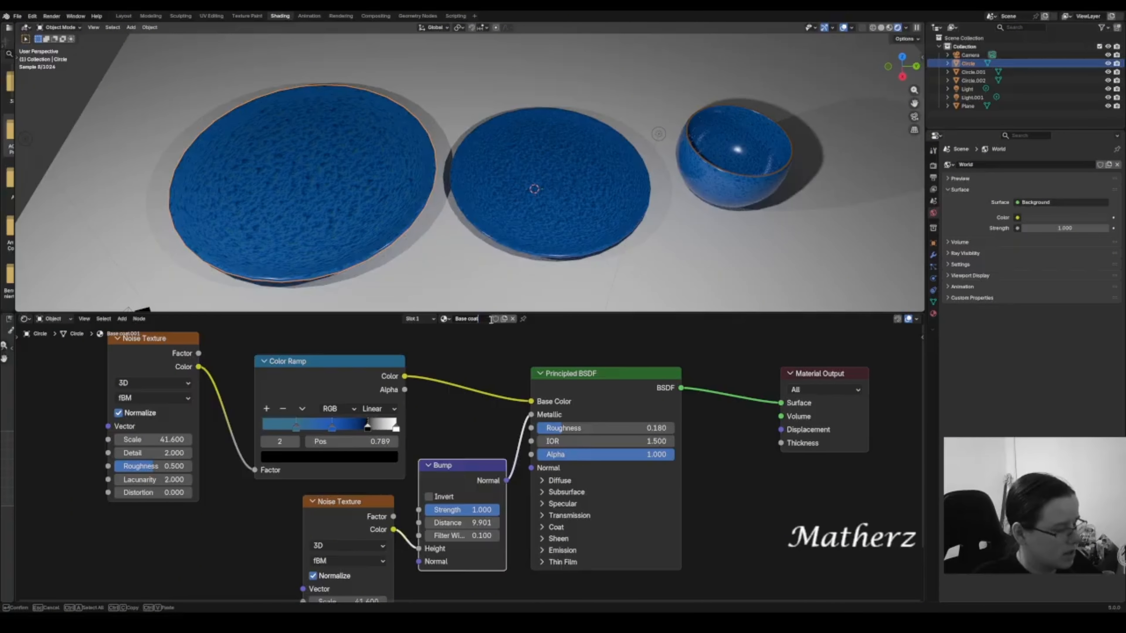
text(B)
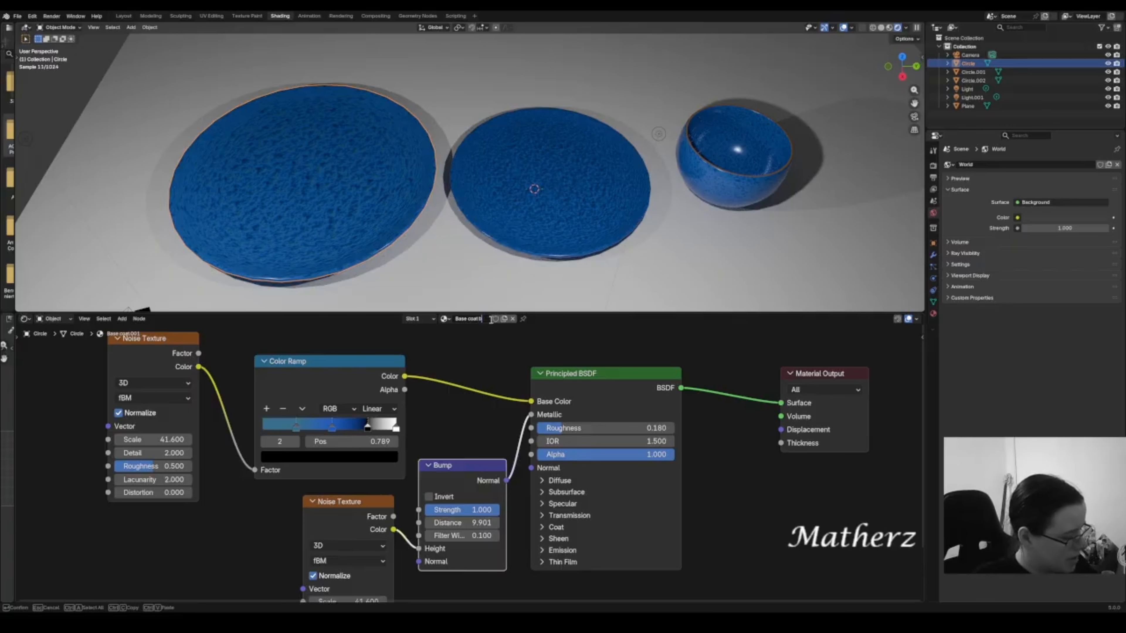
text(lg p)
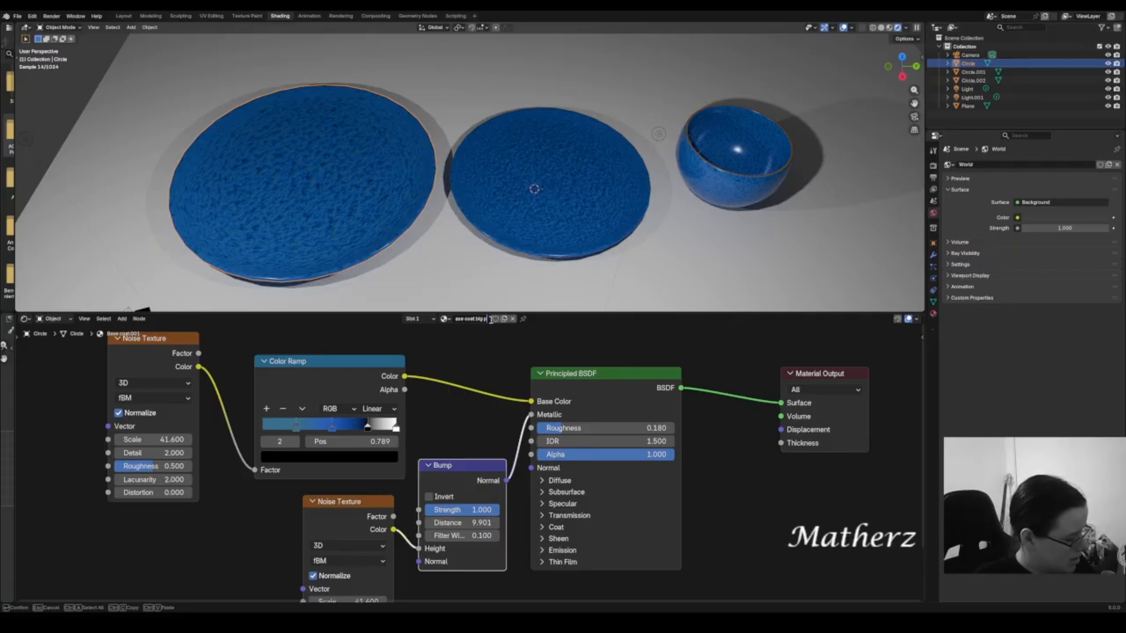
text(late)
key(Return)
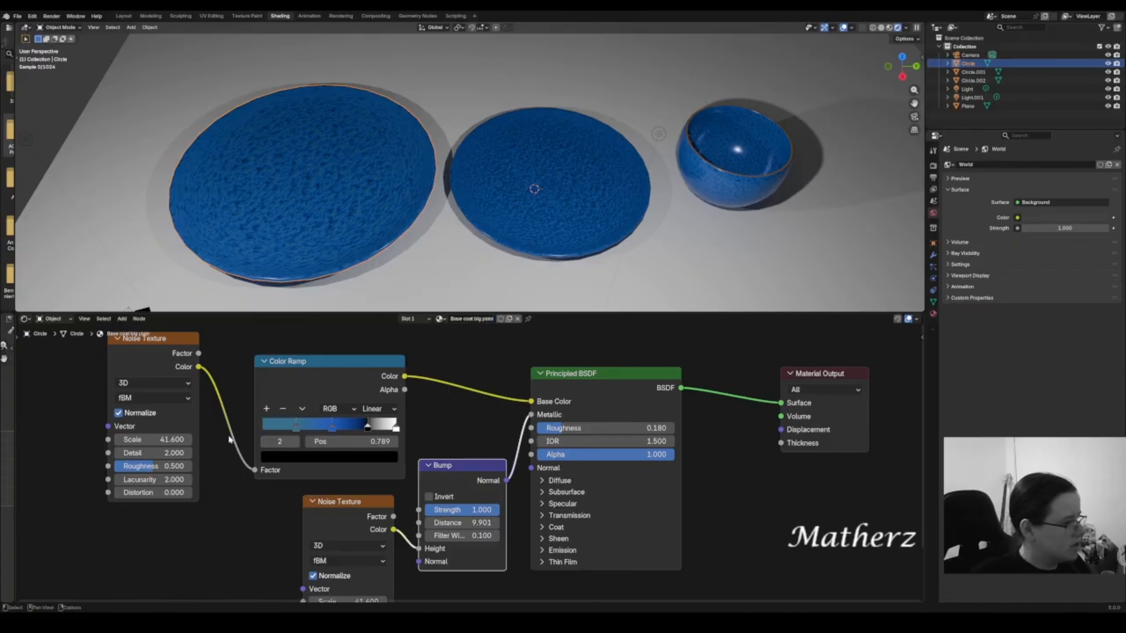
drag(148, 439, 257, 439)
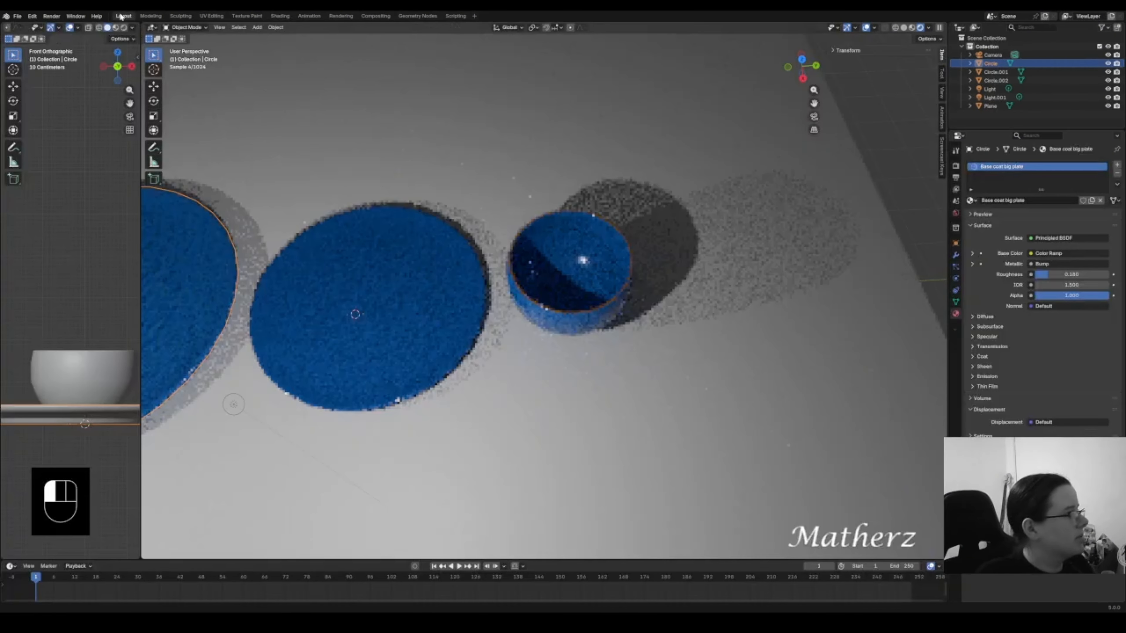
- In the Layout workspace, show the tableware from the top in material preview and enter Edit Mode on the small plate
click(124, 15)
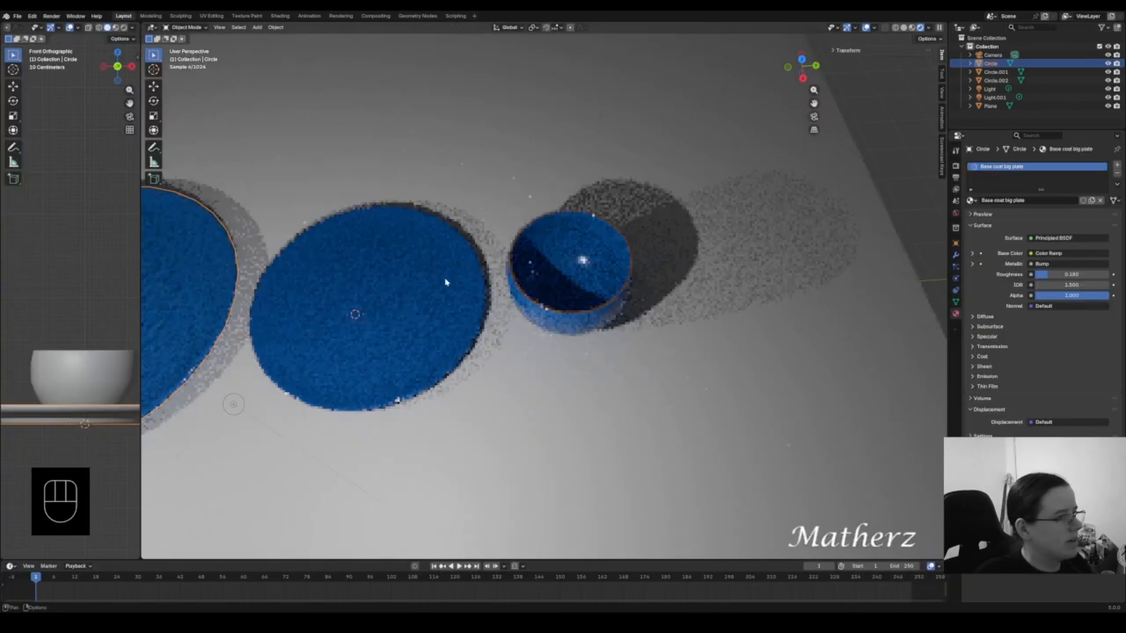
key(KP_7)
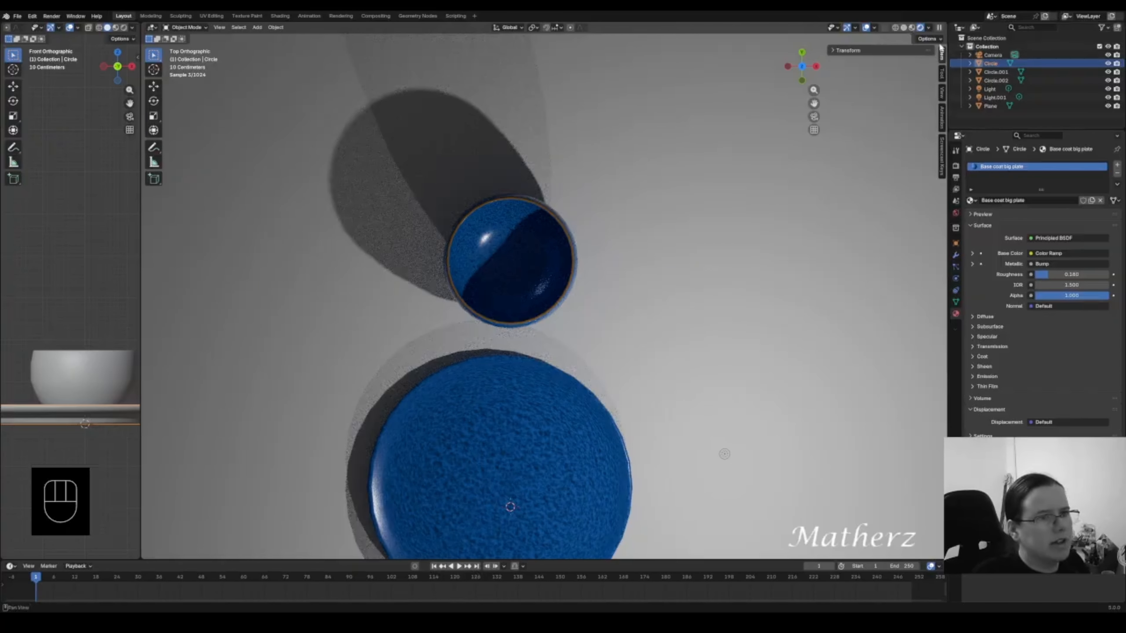
click(912, 27)
shift+middle_drag(585, 334, 537, 193)
click(491, 253)
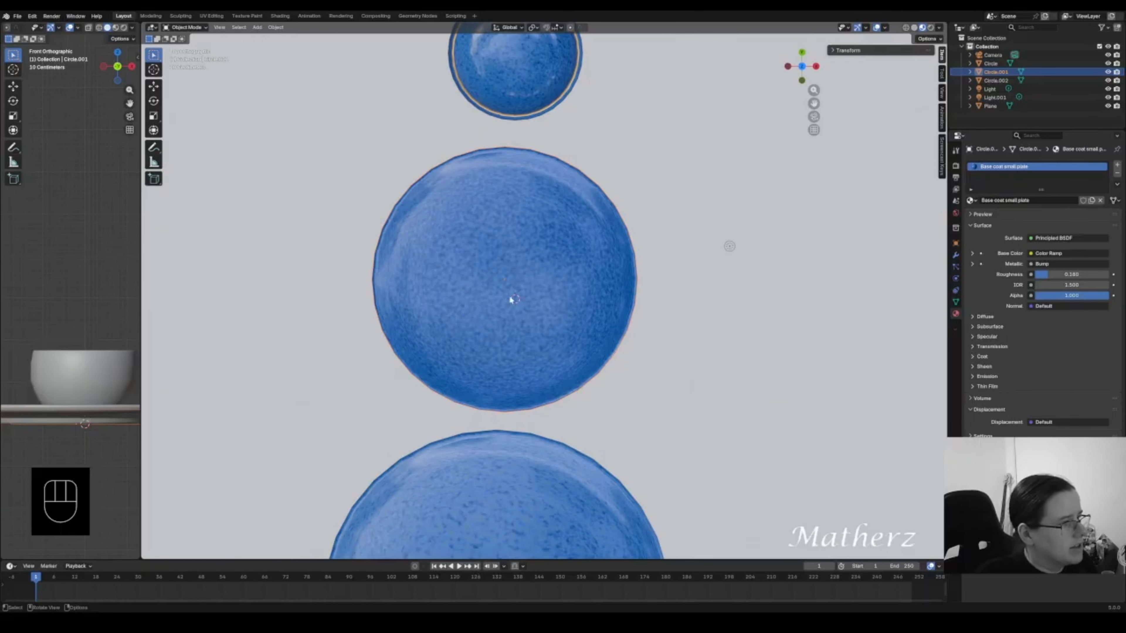
click(184, 27)
click(185, 50)
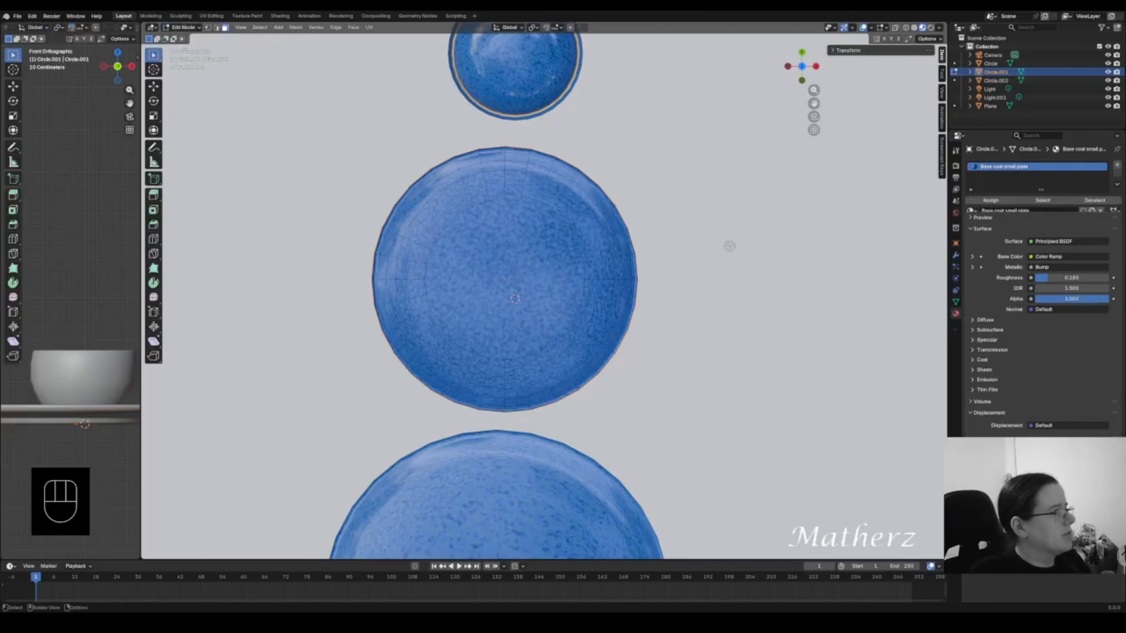
- Select the complete ring of faces around the small plate's upper rim with successive shortest-path picks
scroll(511, 222, up, 2)
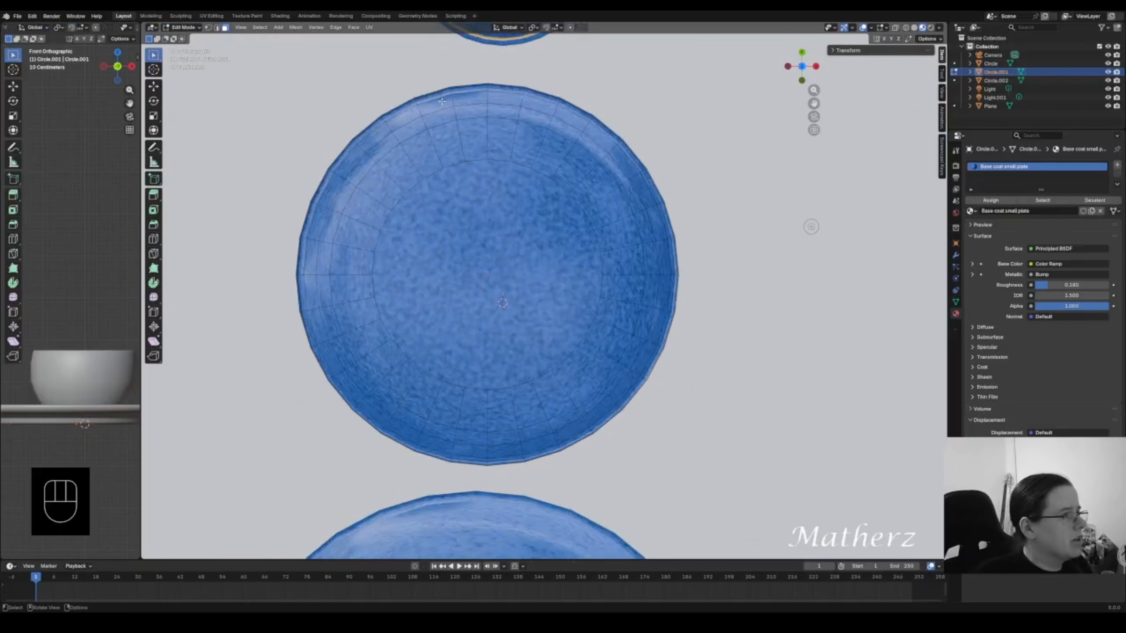
click(438, 95)
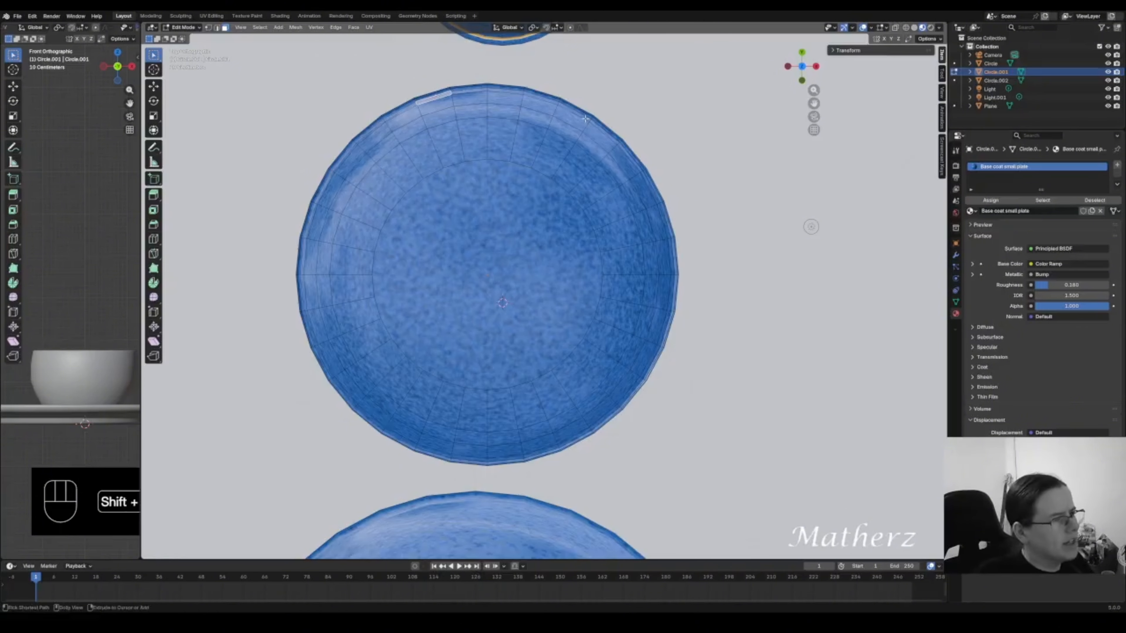
ctrl+shift+click(595, 124)
ctrl+shift+click(673, 270)
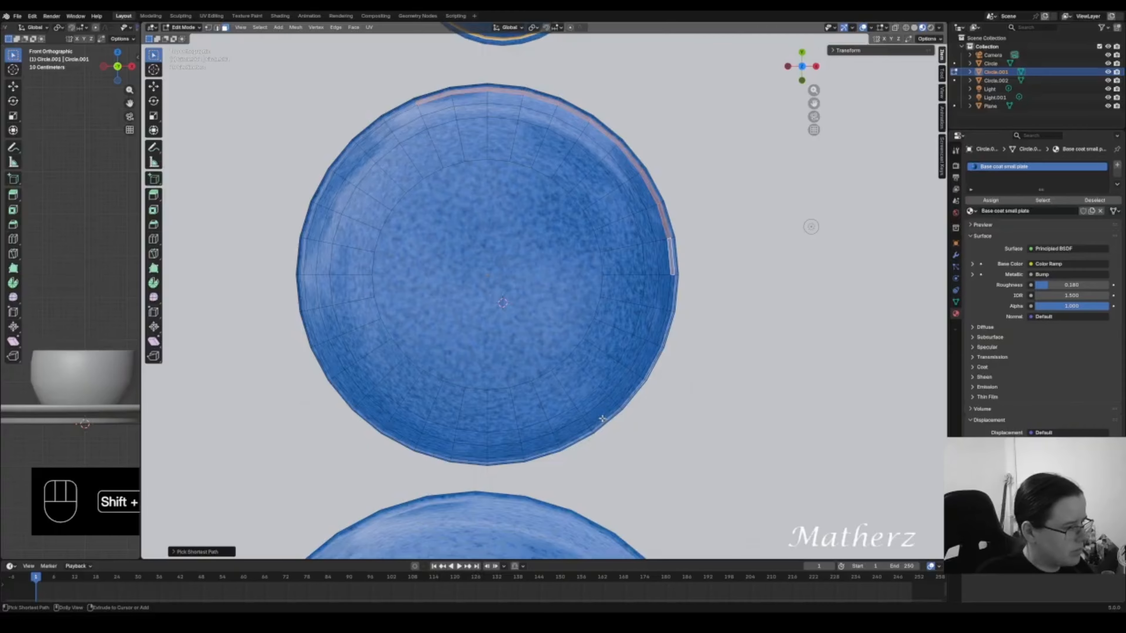
drag(140, 253, 200, 253)
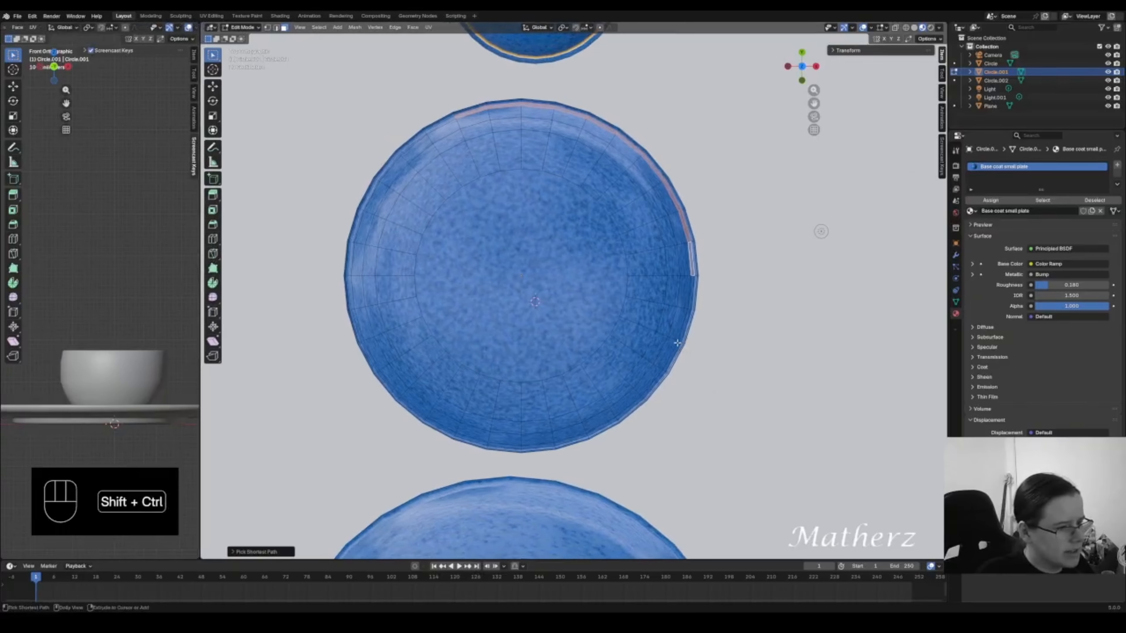
ctrl+shift+click(665, 370)
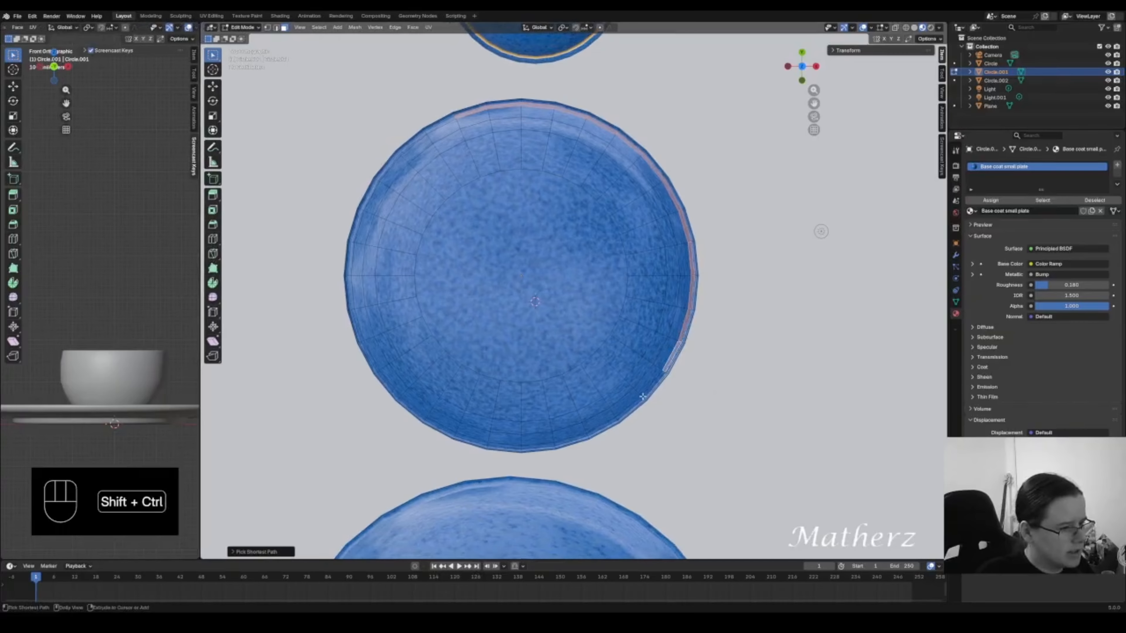
ctrl+shift+click(571, 439)
ctrl+shift+click(415, 413)
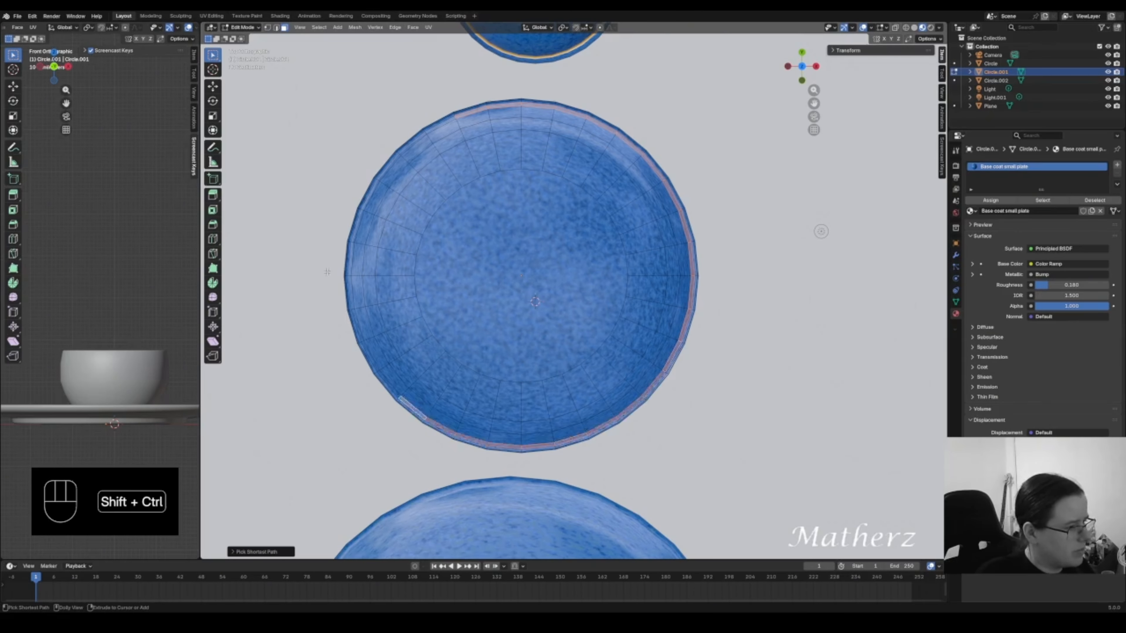
ctrl+shift+click(371, 186)
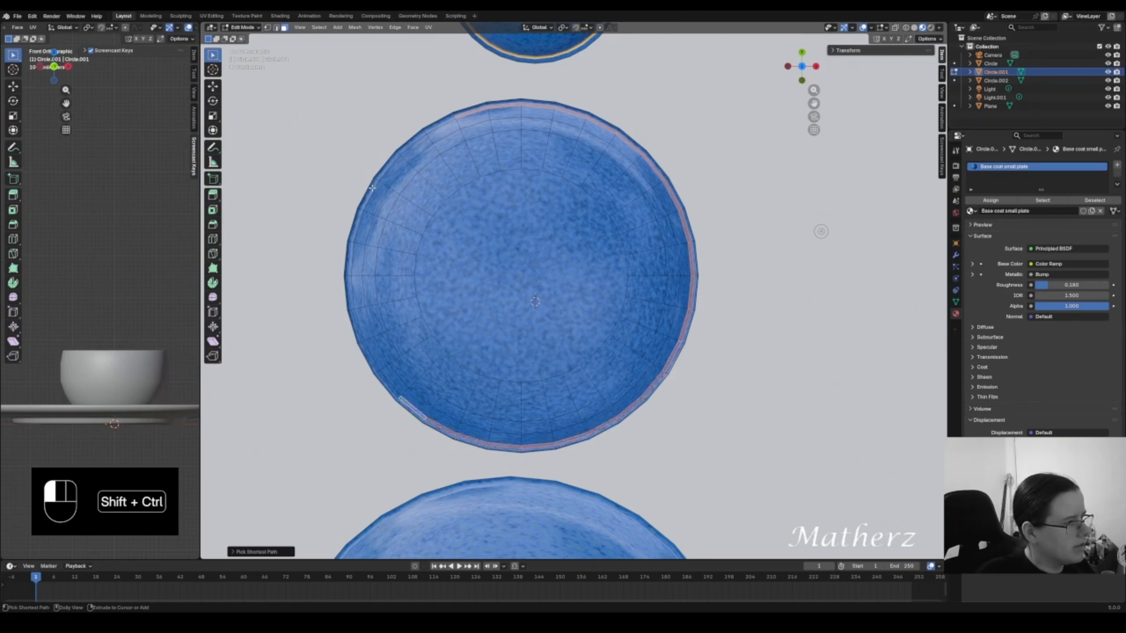
ctrl+shift+click(448, 120)
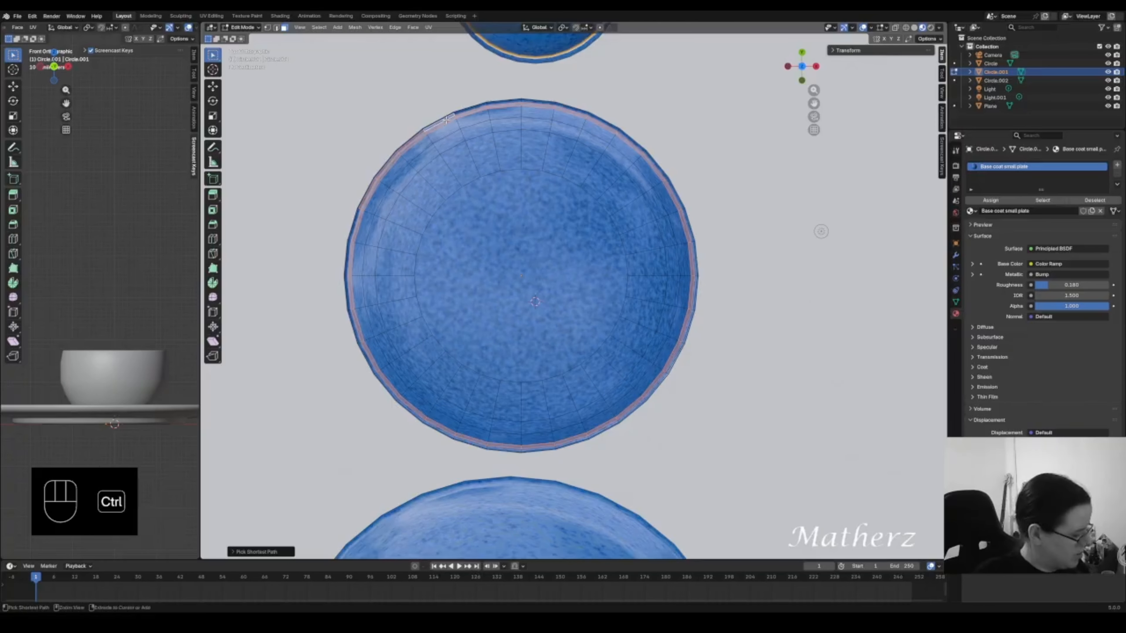
key(ctrl+z)
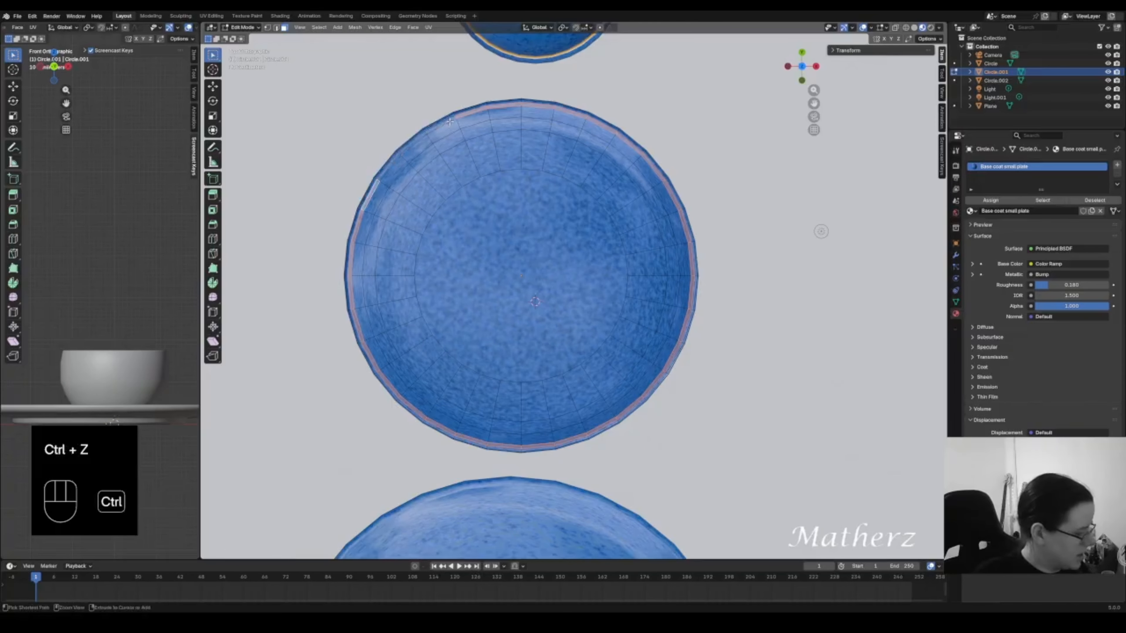
ctrl+shift+click(448, 122)
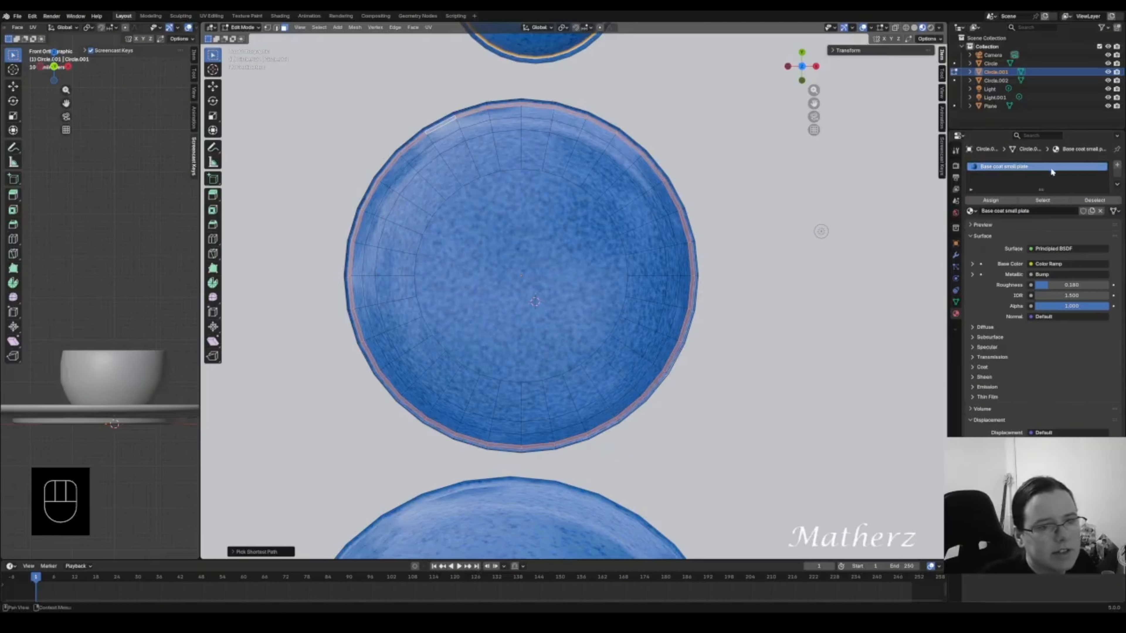
- Add a second material slot to the small plate, choose Gold trim for it and assign it to the selected rim faces
click(1116, 166)
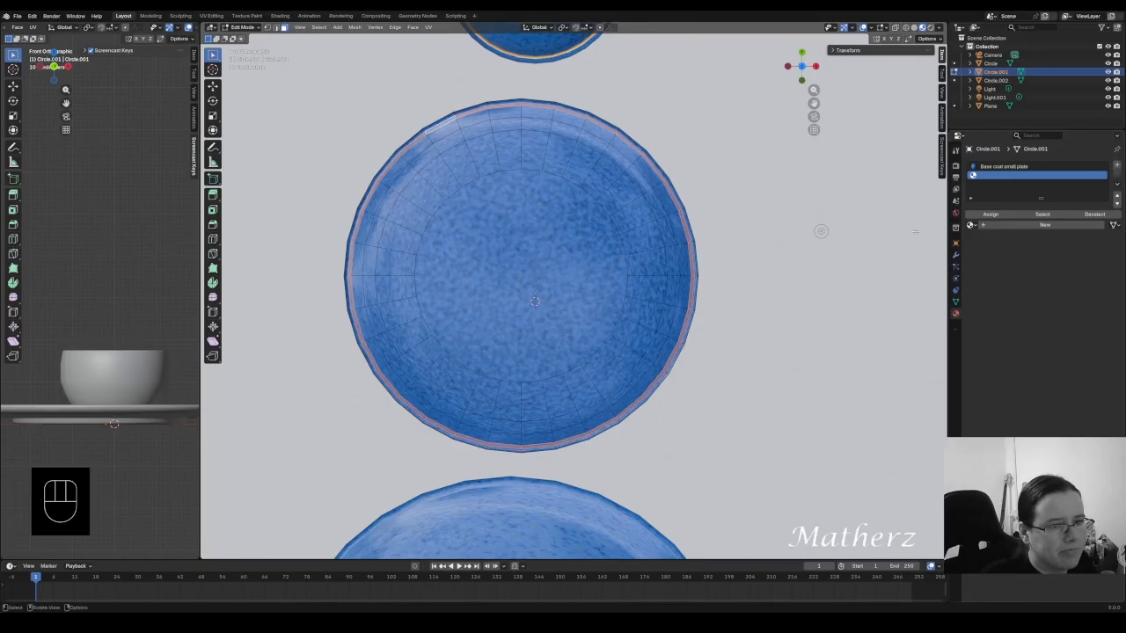
click(970, 225)
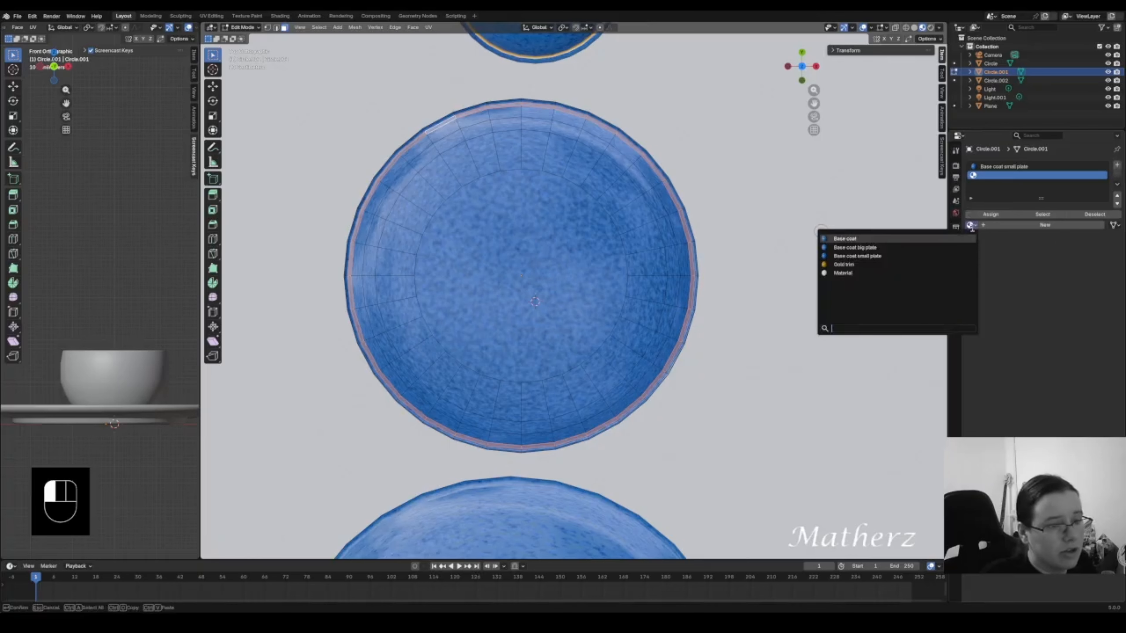
key(Down)
key(Down)
key(Down)
key(Return)
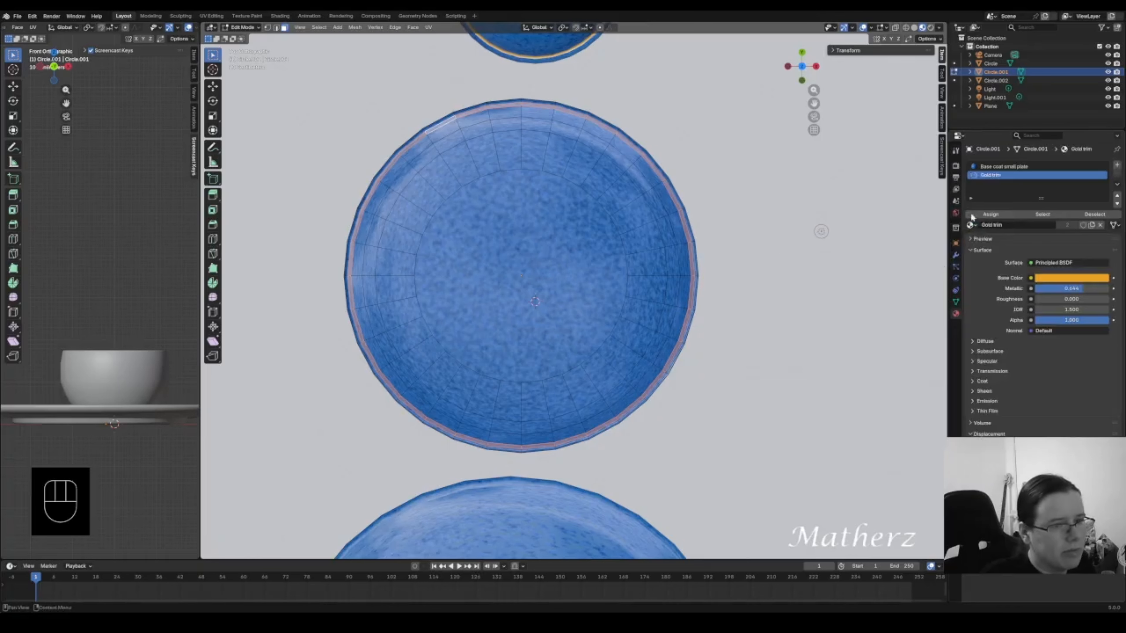
click(991, 215)
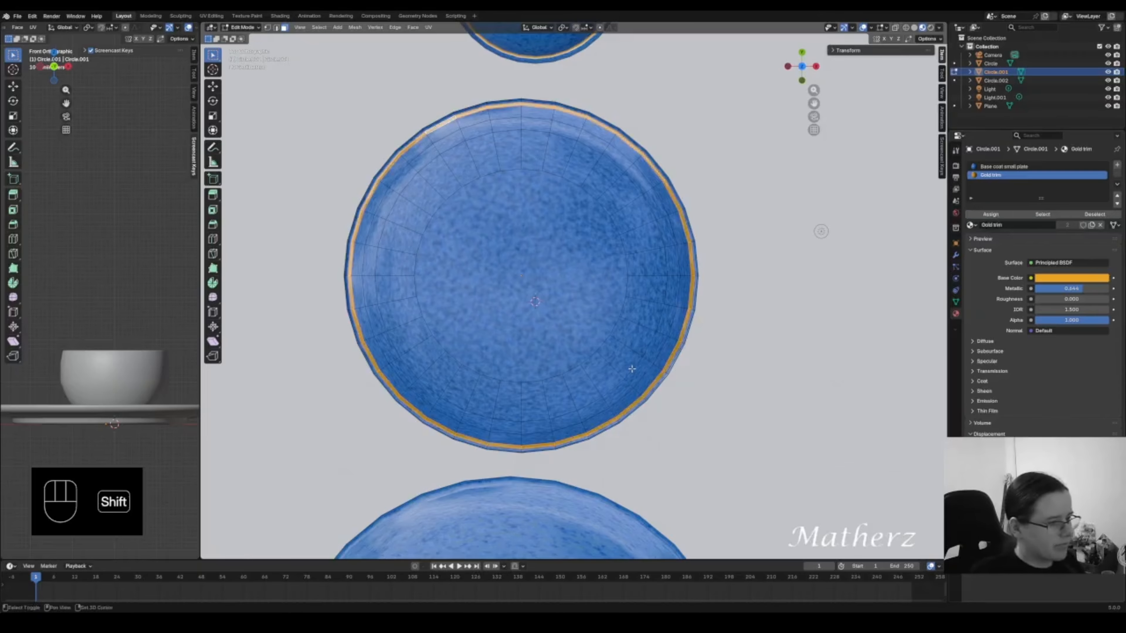
- Leave Edit Mode on the small plate and enter Edit Mode on the large plate
shift+middle_drag(633, 369, 634, 26)
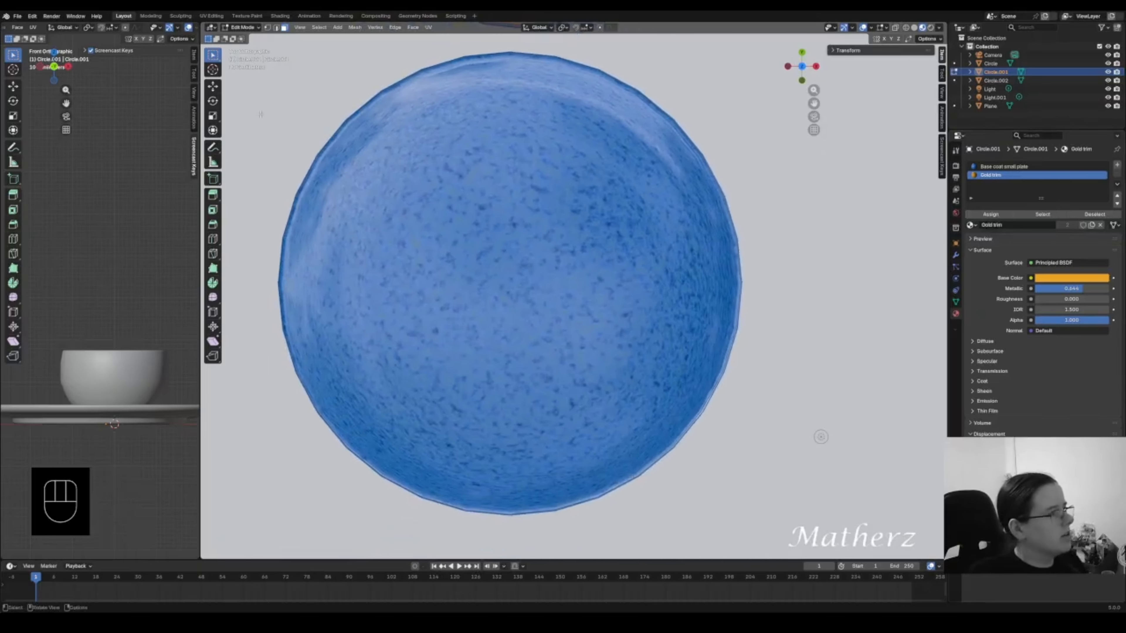
click(243, 27)
click(247, 36)
click(533, 219)
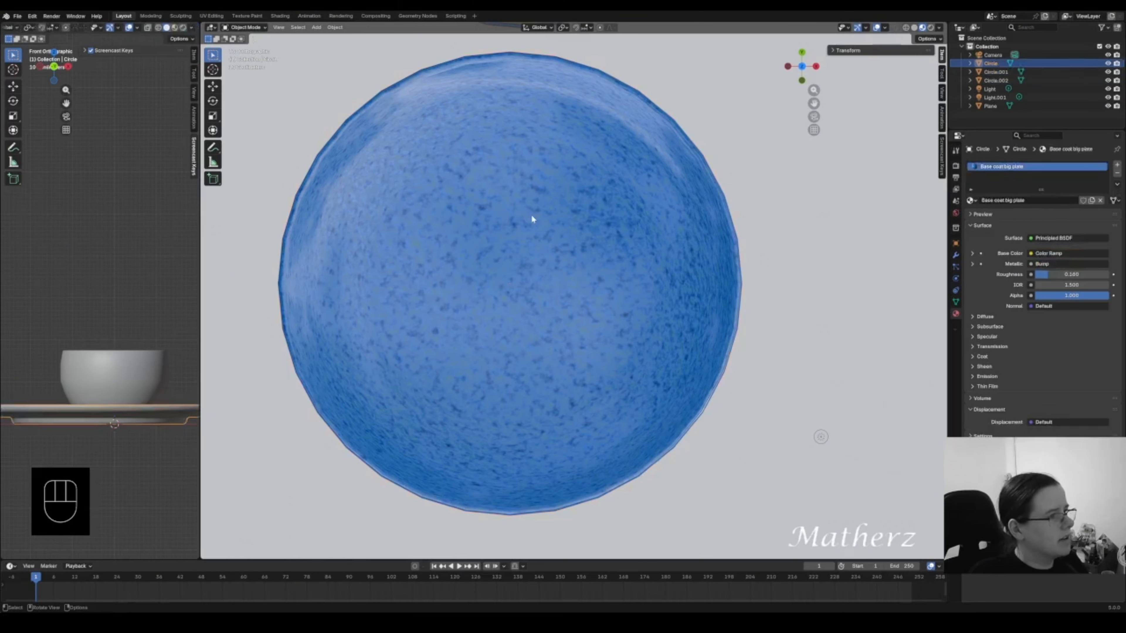
click(243, 27)
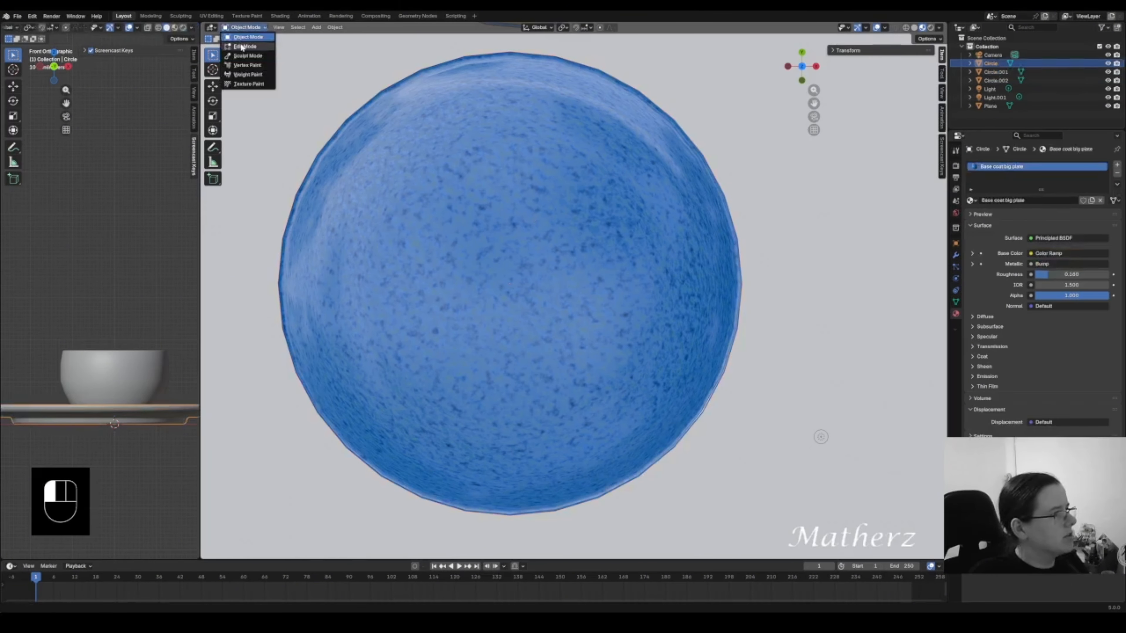
click(242, 47)
- Select the complete ring of faces around the large plate's upper rim with shortest-path picks
click(410, 79)
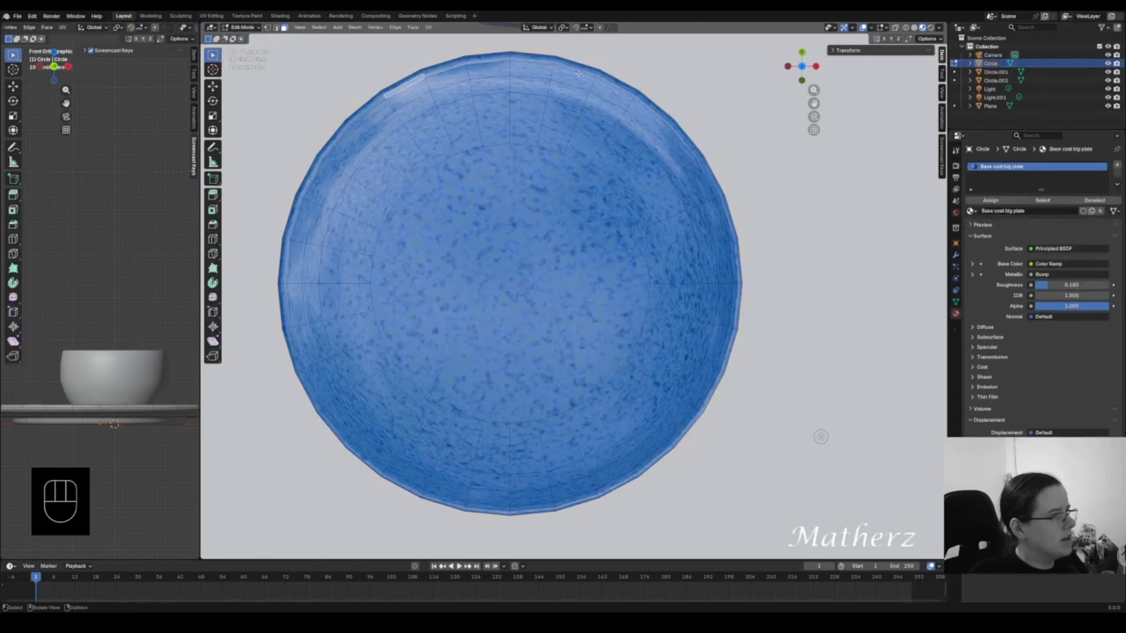
ctrl+shift+click(662, 119)
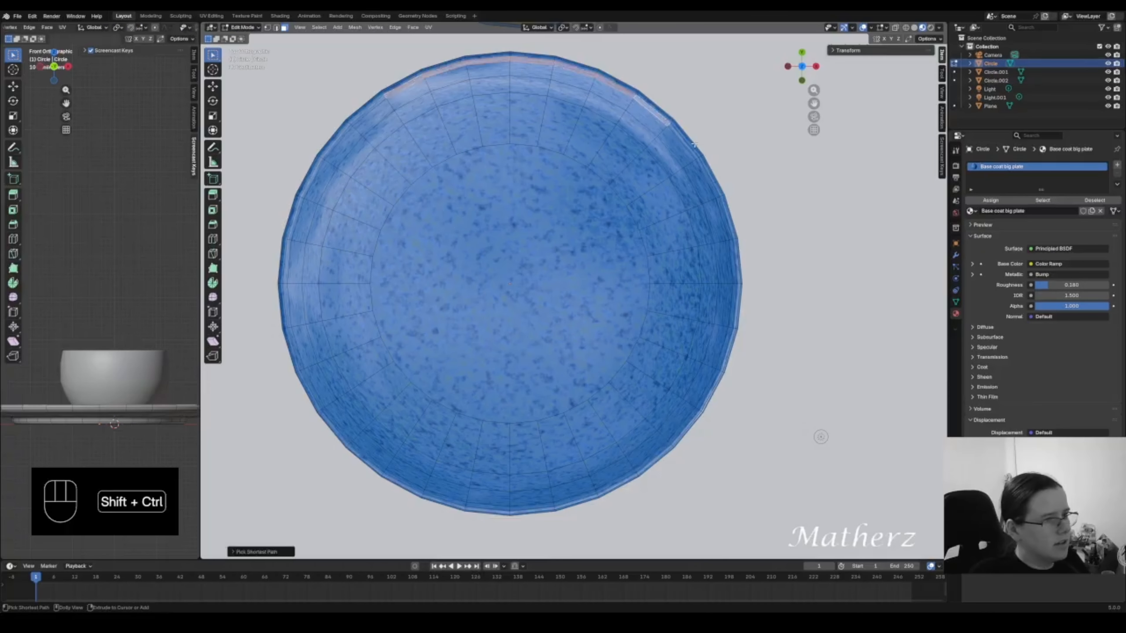
ctrl+shift+click(729, 327)
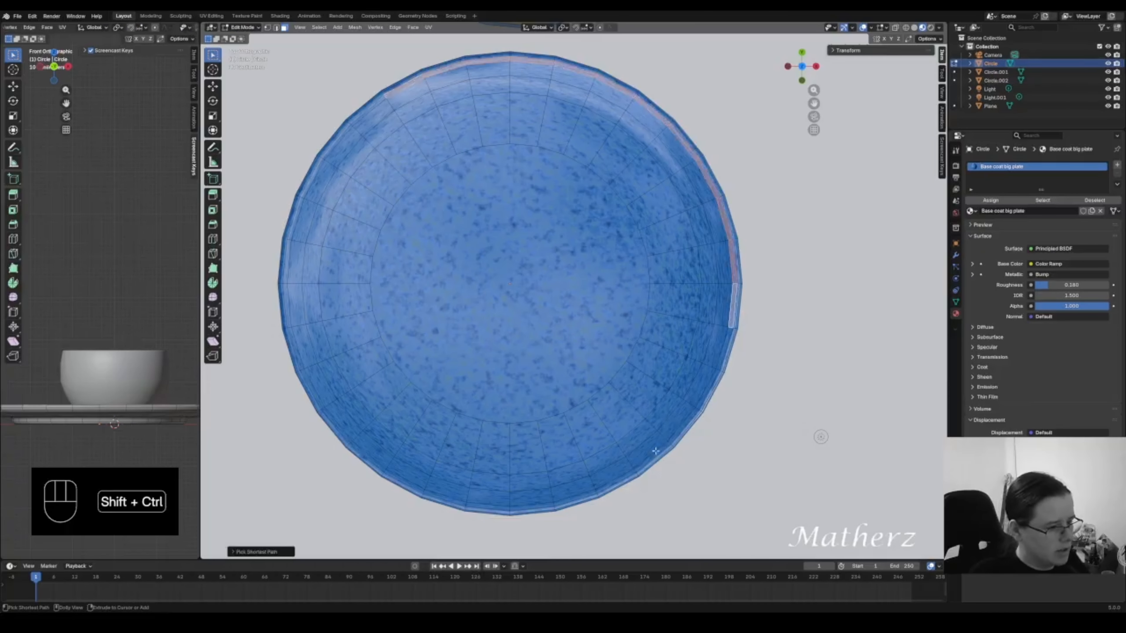
ctrl+shift+click(597, 491)
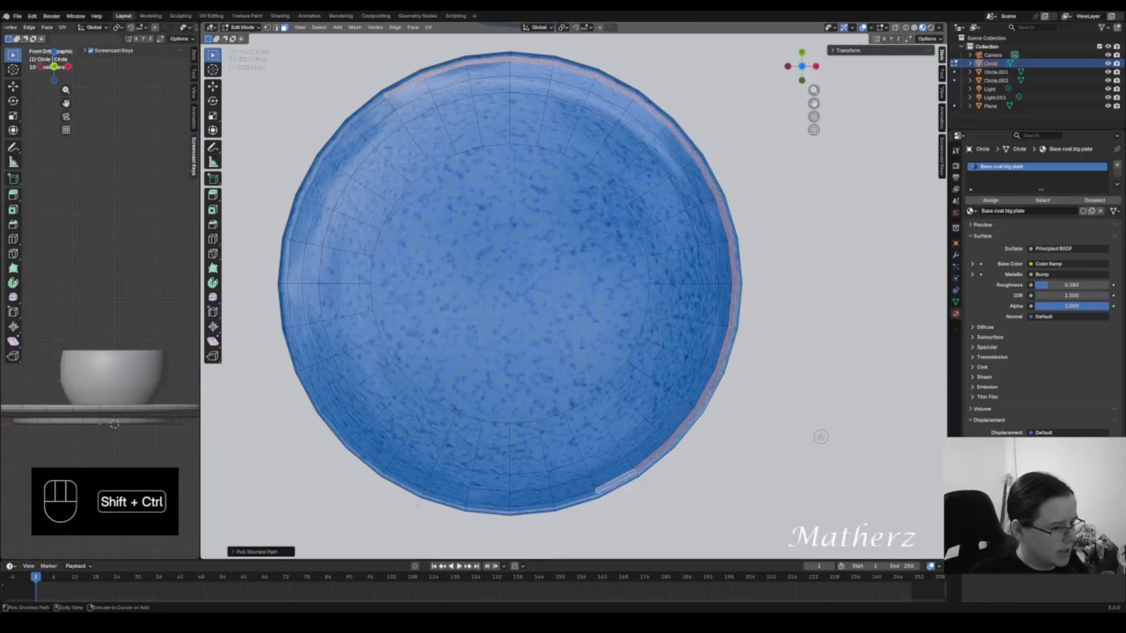
ctrl+shift+click(364, 455)
ctrl+shift+click(313, 172)
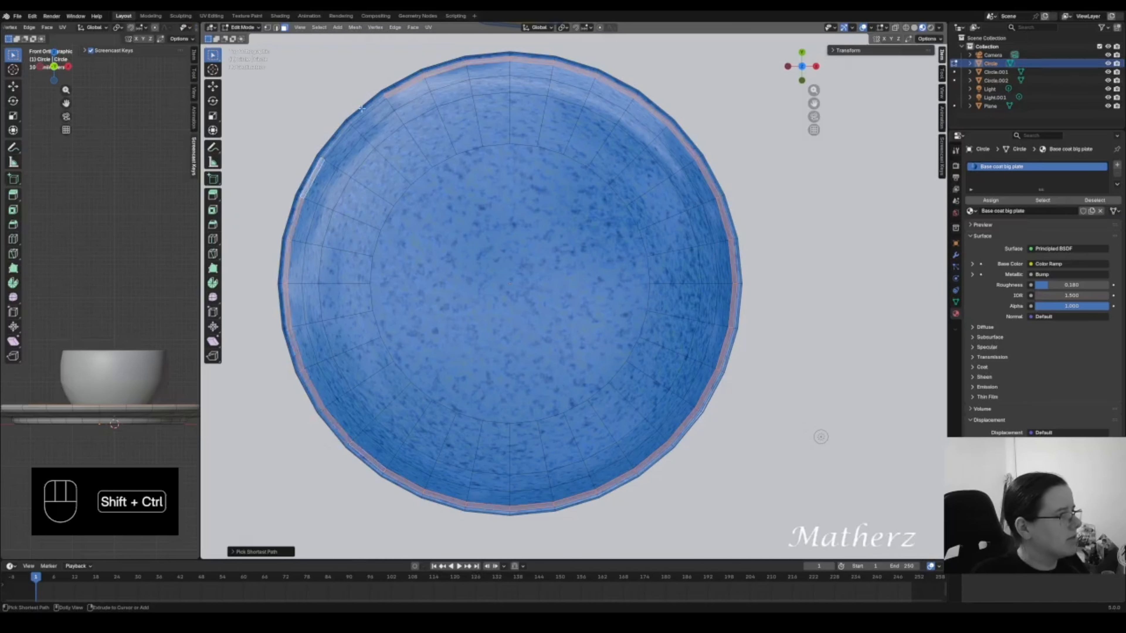
ctrl+shift+click(368, 112)
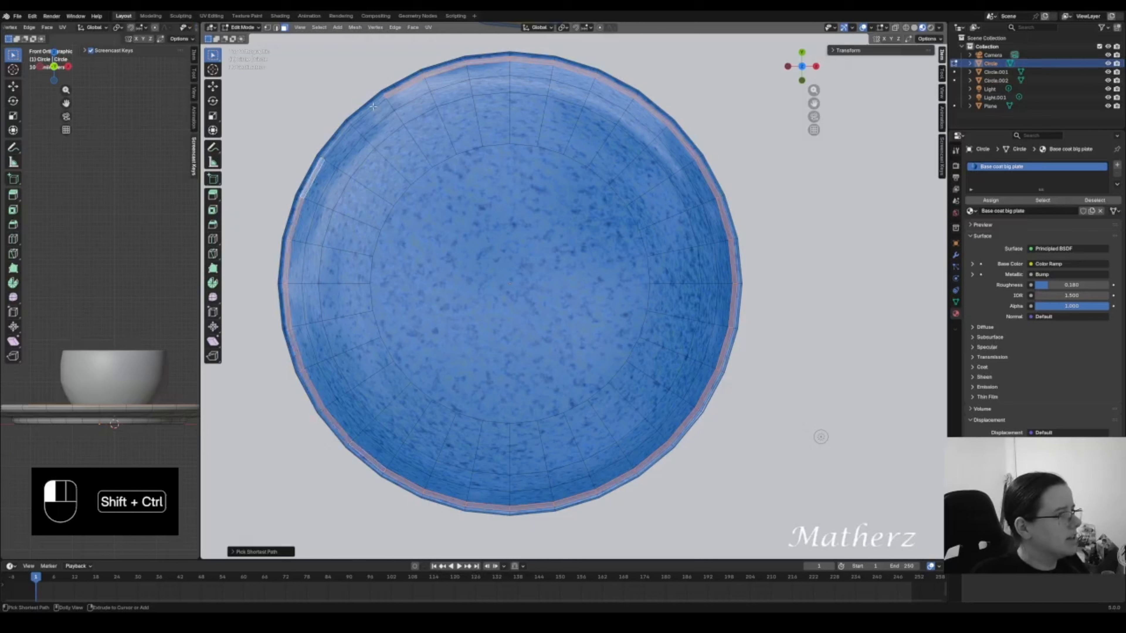
- Give the large plate a second material slot with Gold trim, assign it to the selected rim faces and return to Object Mode
click(1117, 165)
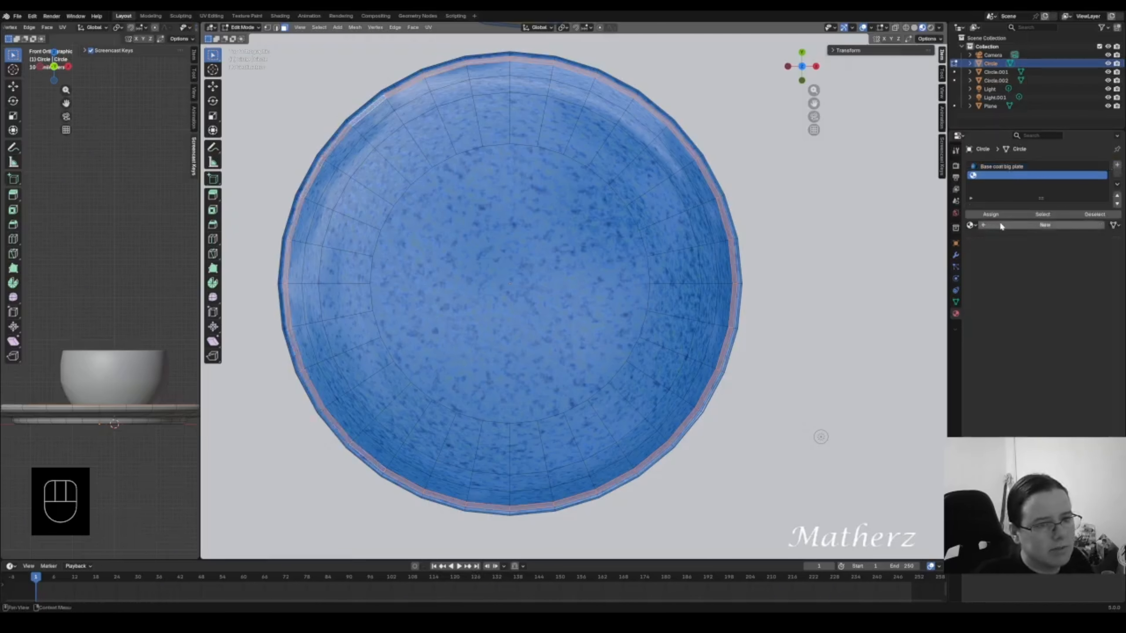
click(971, 225)
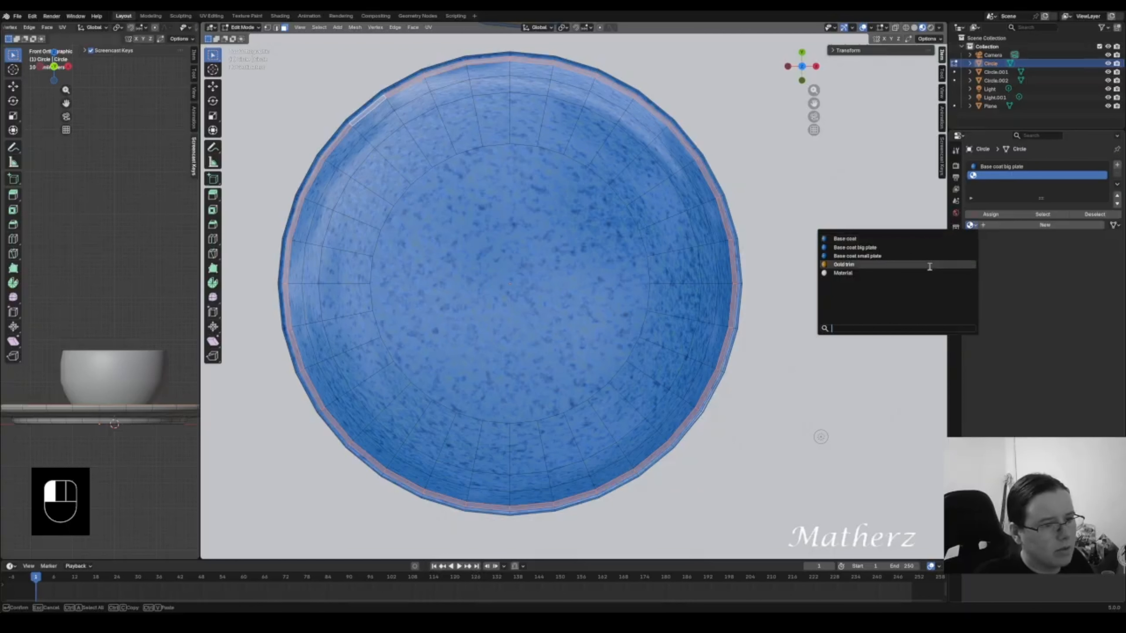
click(931, 264)
click(1015, 214)
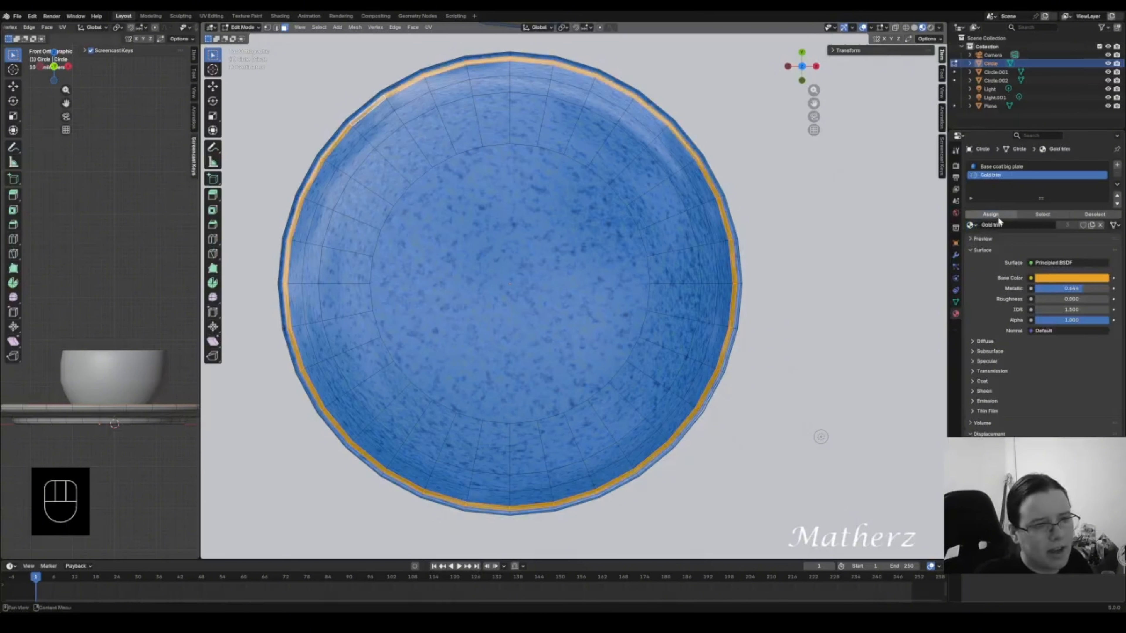
click(242, 27)
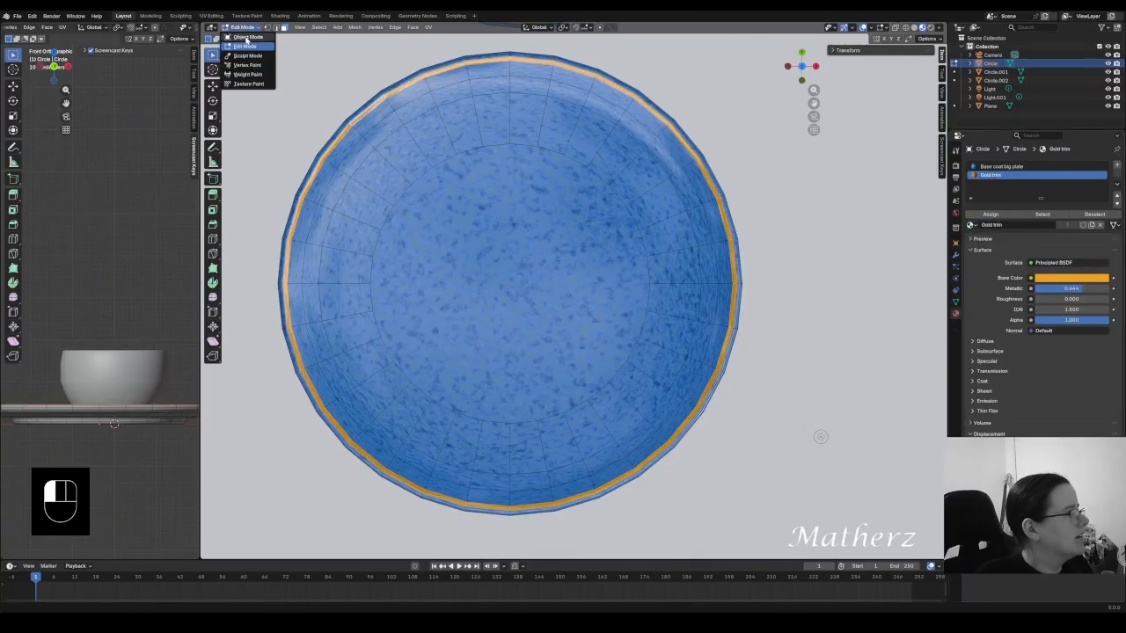
click(242, 37)
- Examine the cup and both plates with their gold rims in rendered shading, from above and in perspective
scroll(462, 189, down, 5)
scroll(462, 189, up, 2)
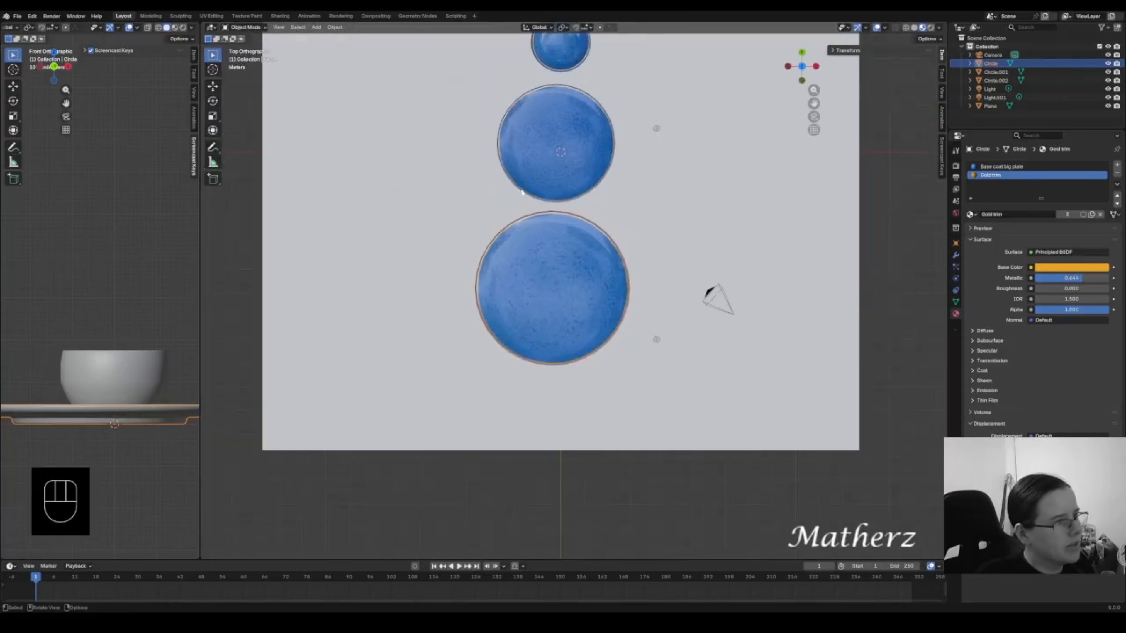
shift+middle_drag(642, 126, 641, 247)
scroll(646, 261, up, 2)
scroll(645, 261, down, 1)
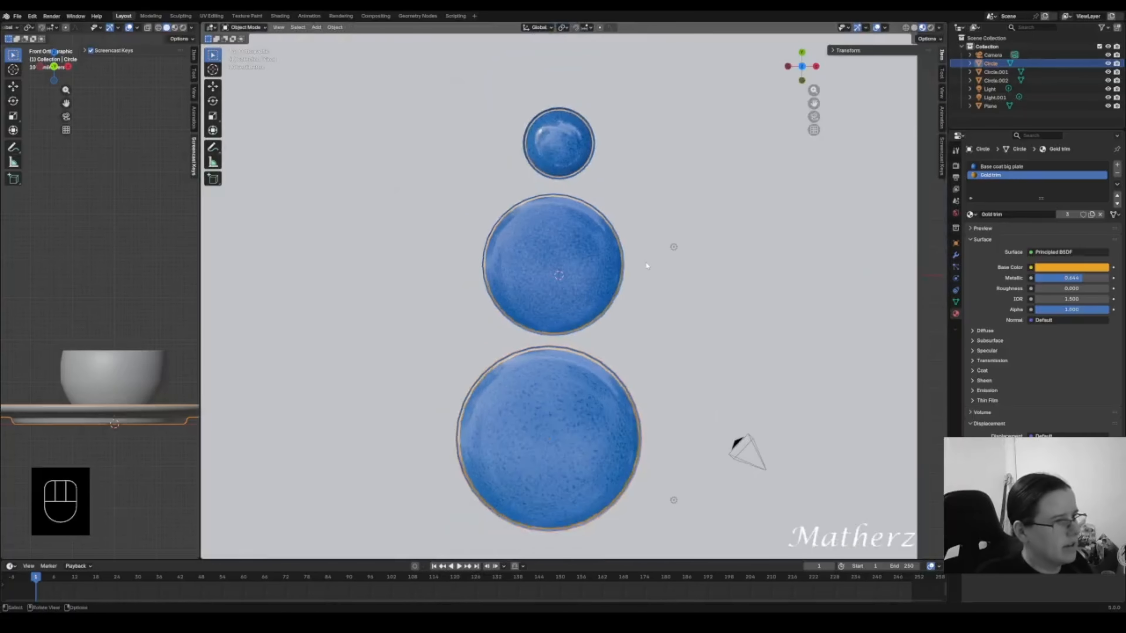
click(931, 27)
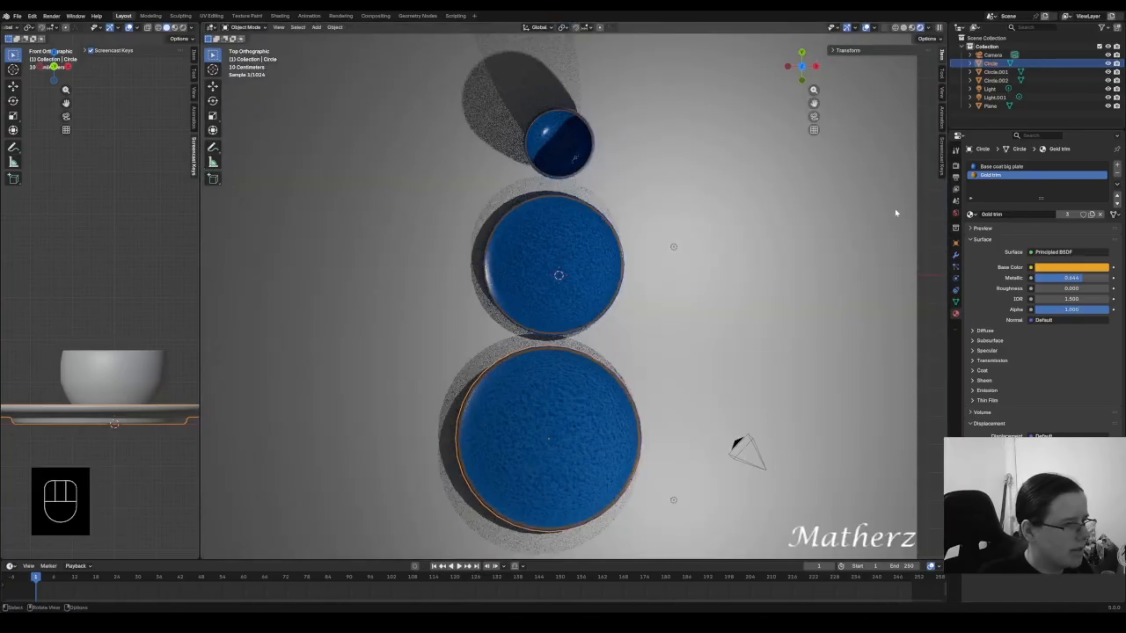
click(934, 228)
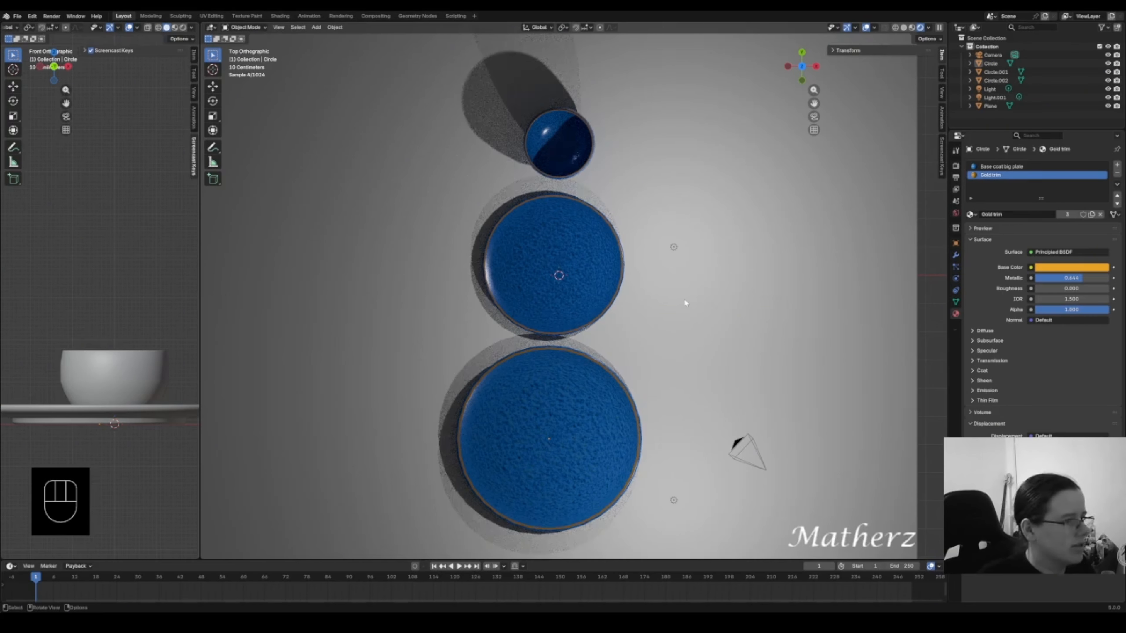
middle_drag(683, 298, 671, 287)
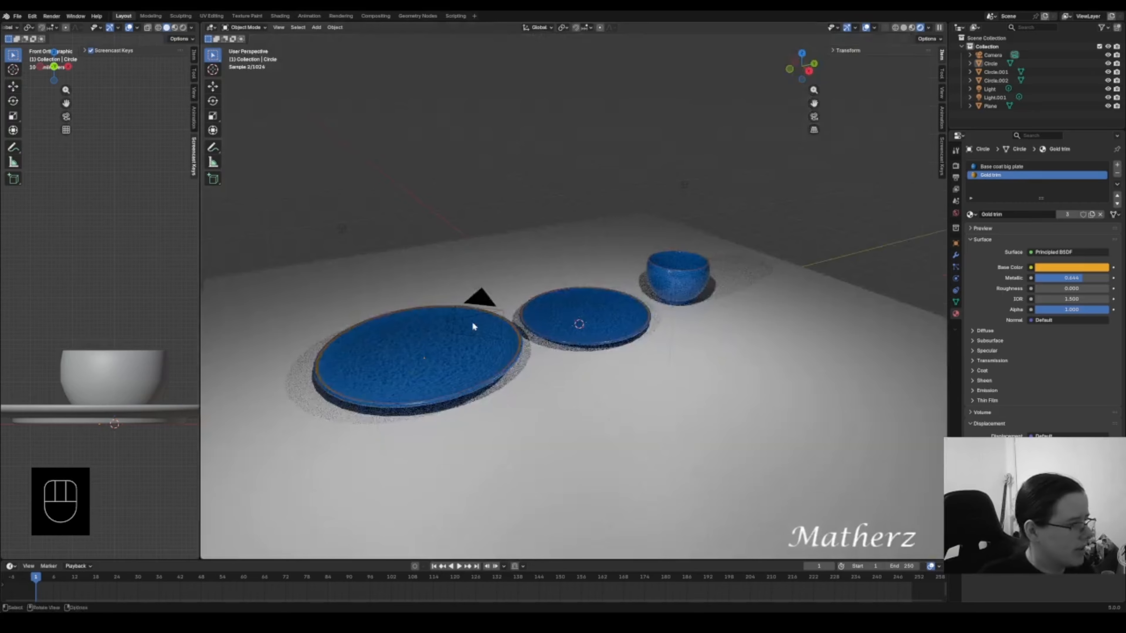
- Switch to solid shading and move the small plate along the Y axis until it sits over the large plate
click(904, 28)
click(595, 314)
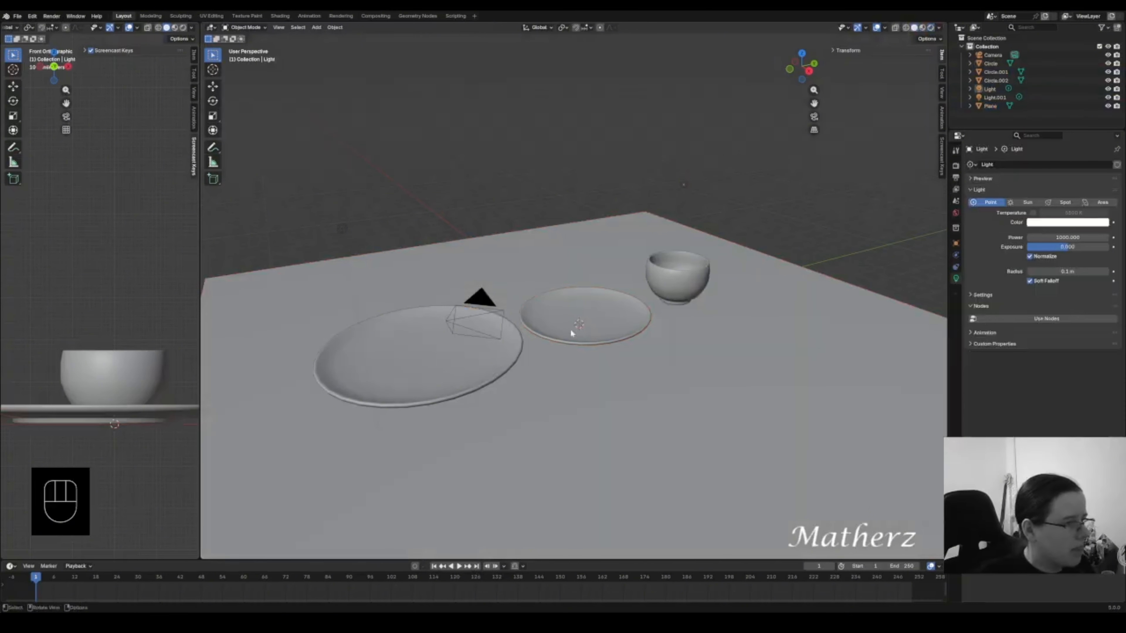
click(579, 313)
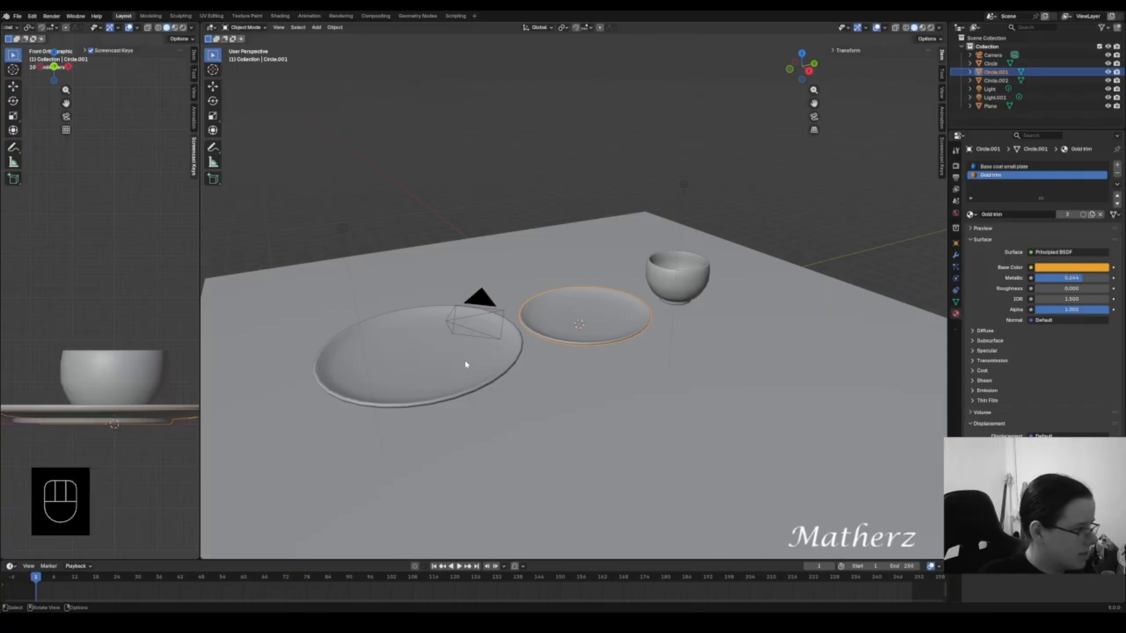
scroll(472, 355, up, 4)
shift+middle_drag(495, 341, 634, 296)
mouse_move(682, 336)
middle_down()
mouse_move(661, 343)
mouse_move(681, 336)
middle_up()
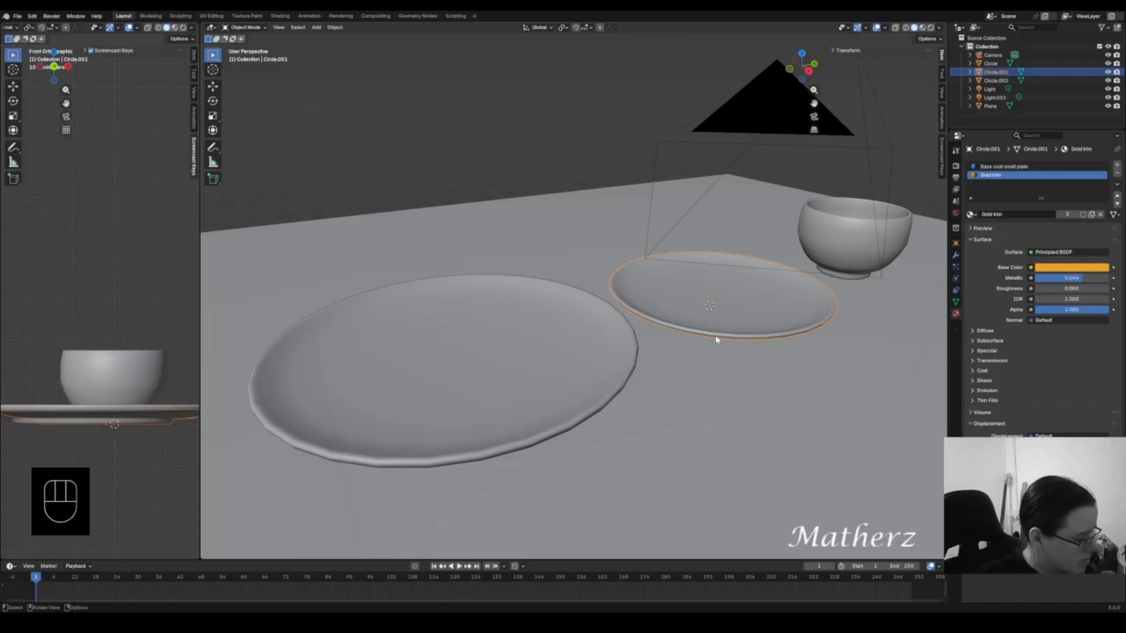
key(g)
middle_click(665, 342)
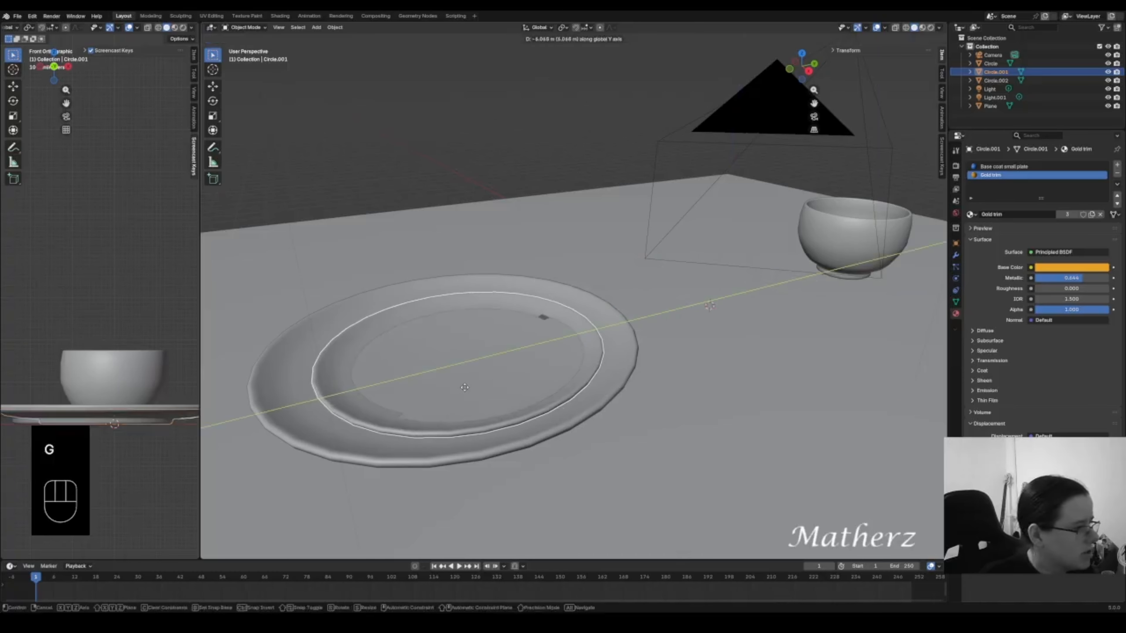
click(454, 389)
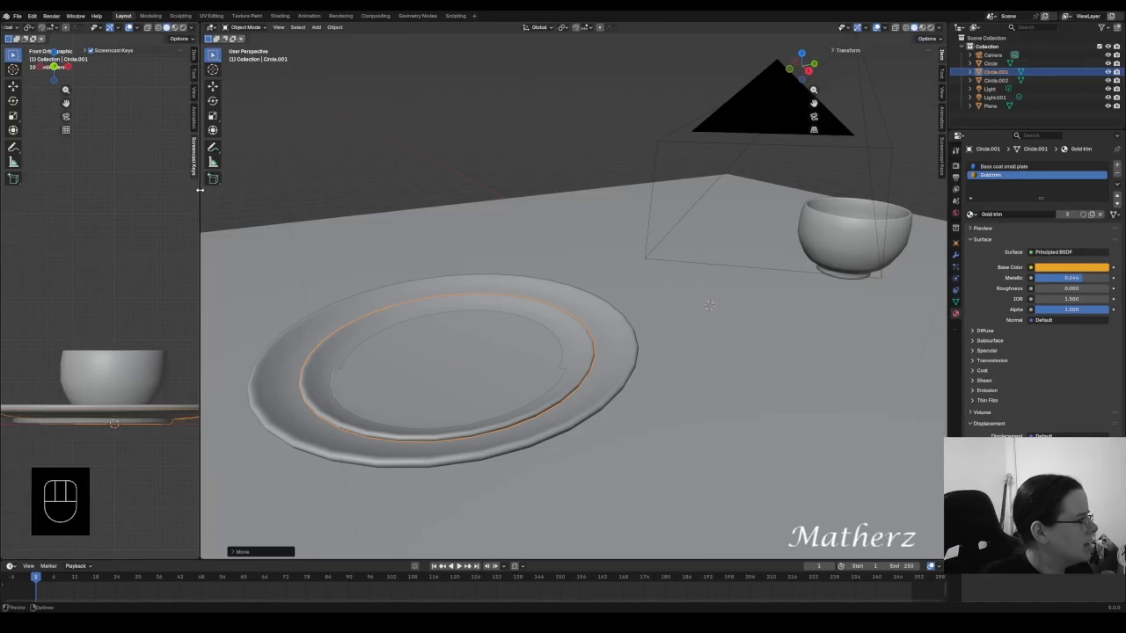
- Enlarge the front view with X-ray on, and centre the small plate on the large plate along X from above
drag(200, 190, 394, 189)
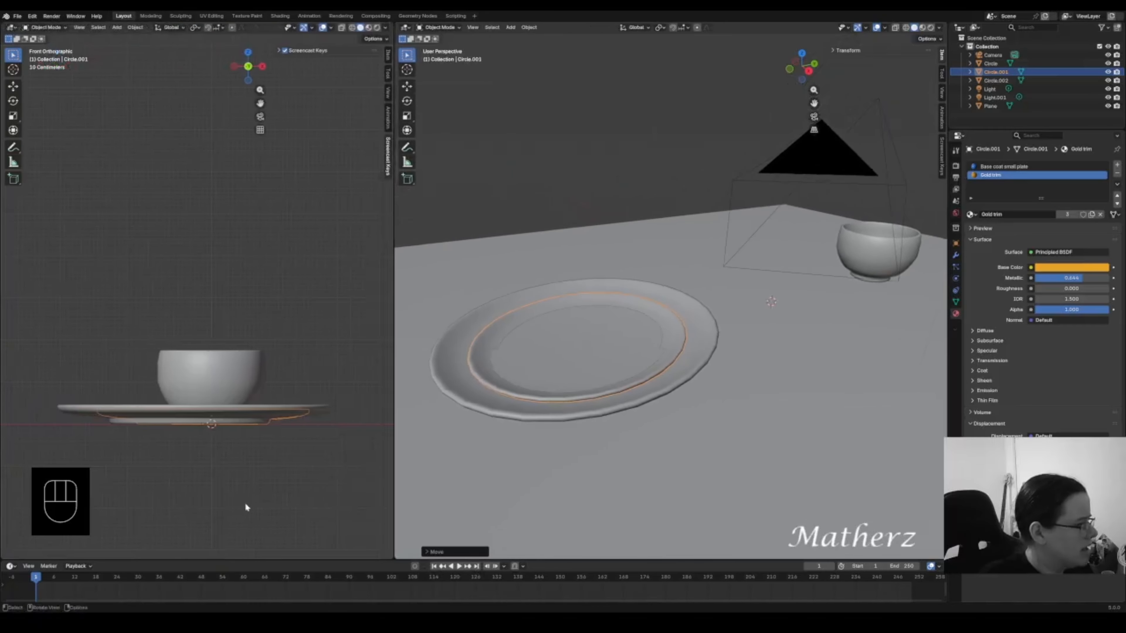
click(342, 27)
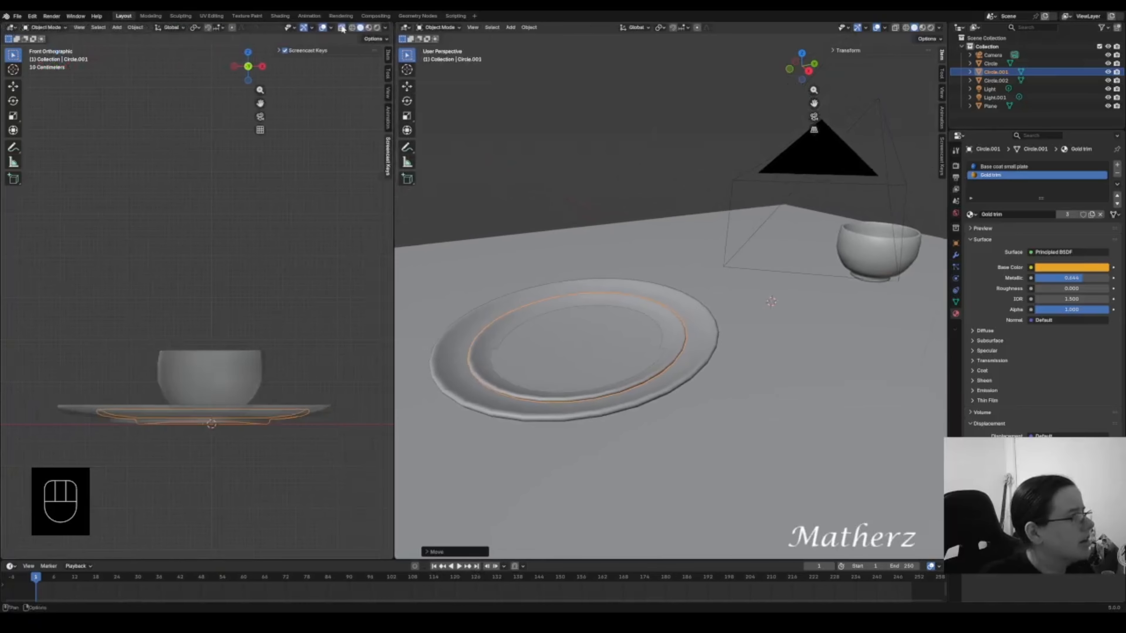
key(KP_7)
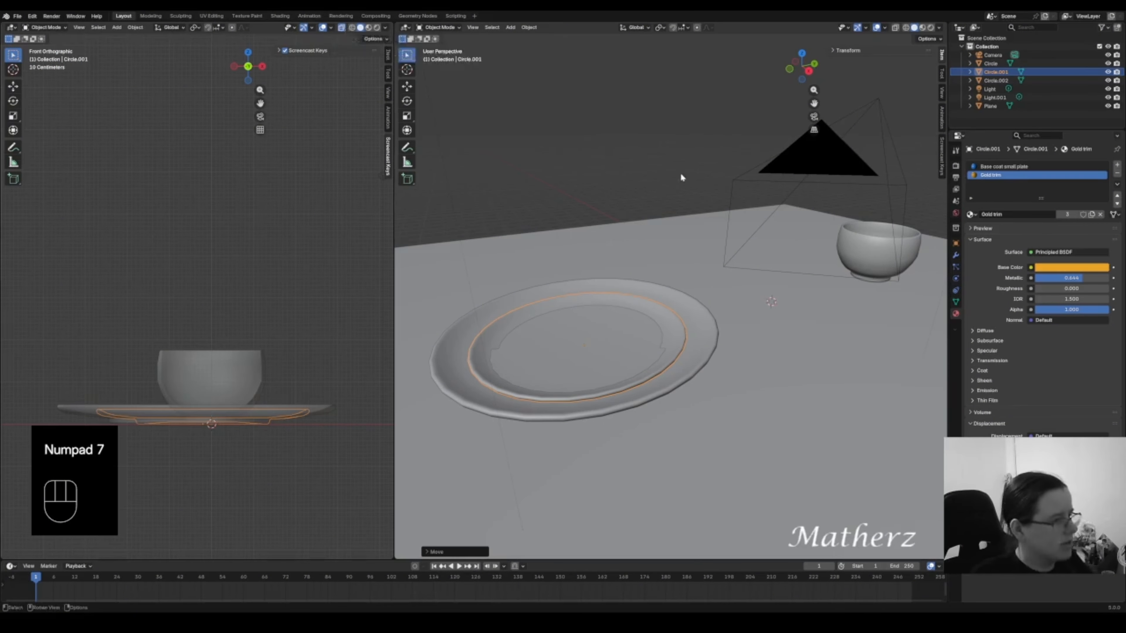
click(324, 323)
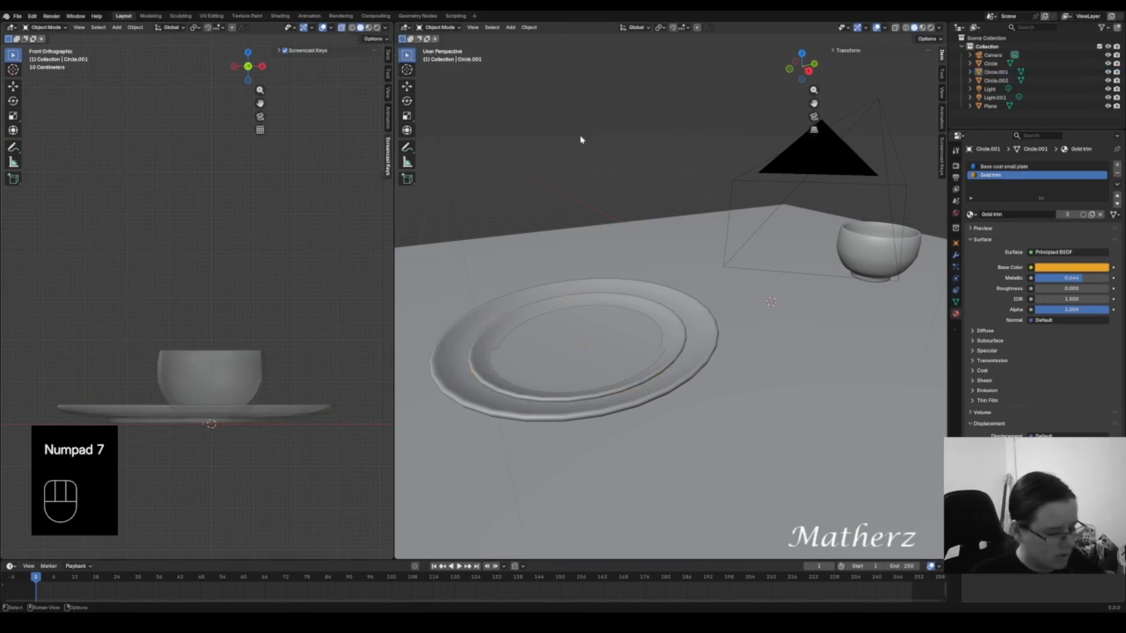
key(KP_7)
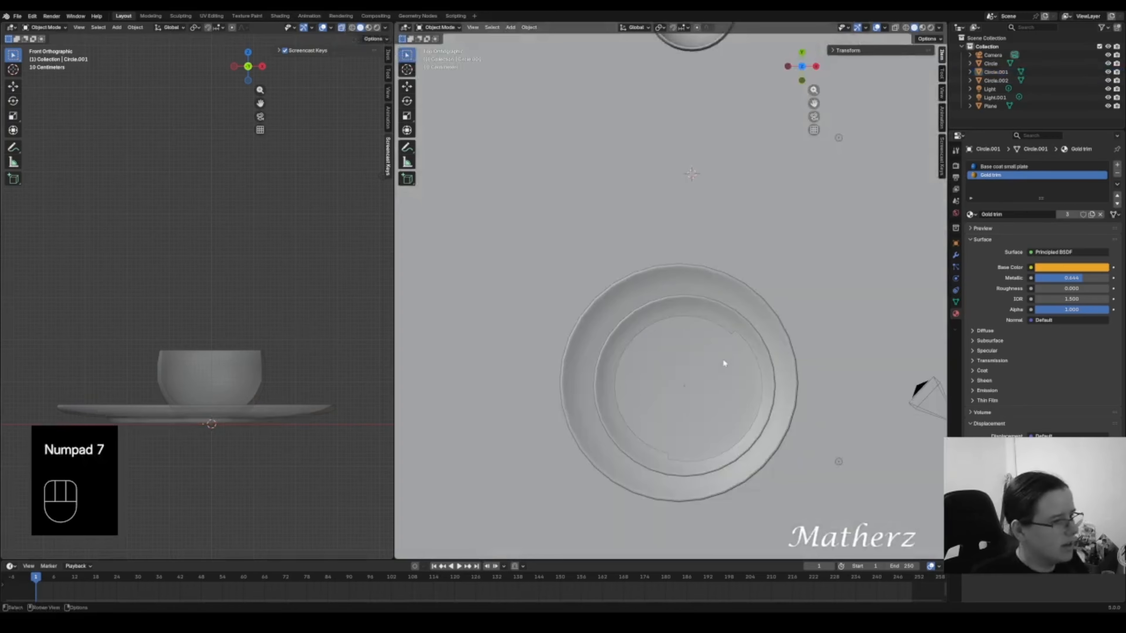
click(727, 322)
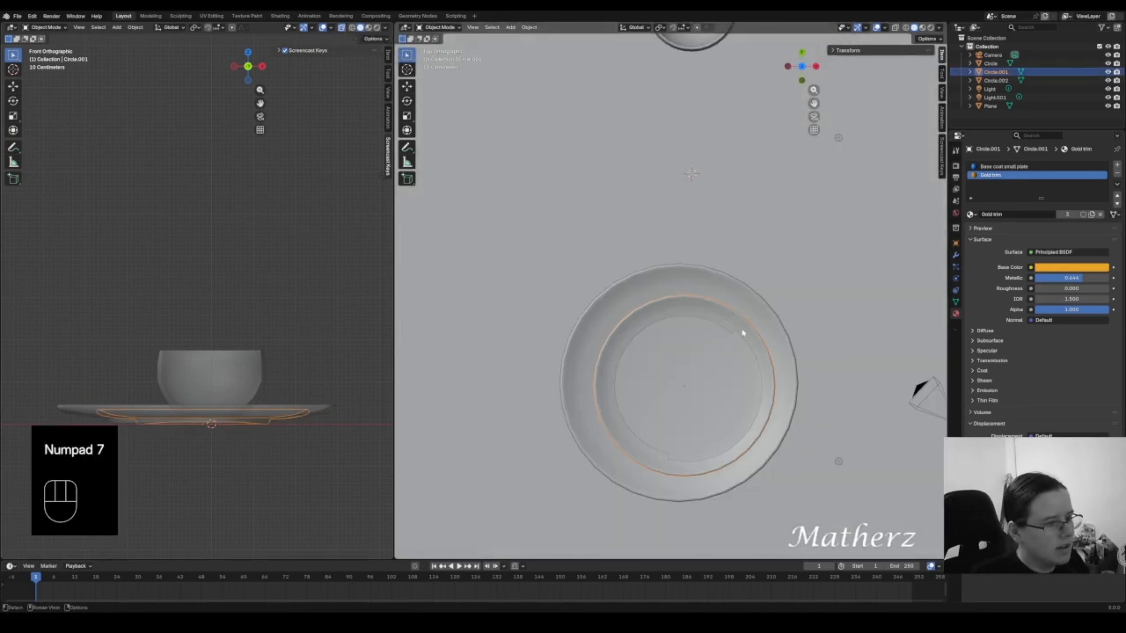
key(g)
middle_click(793, 394)
click(793, 394)
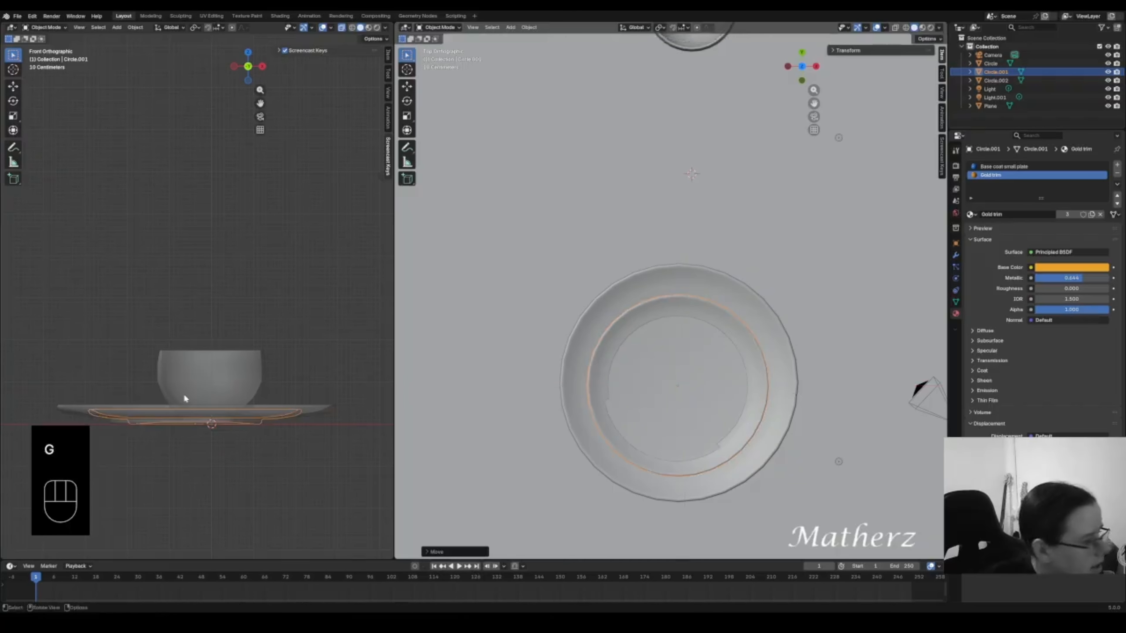
- Raise the small plate about 0.2 m along Z so it rests on the large plate
scroll(184, 395, up, 3)
shift+middle_drag(186, 301, 189, 209)
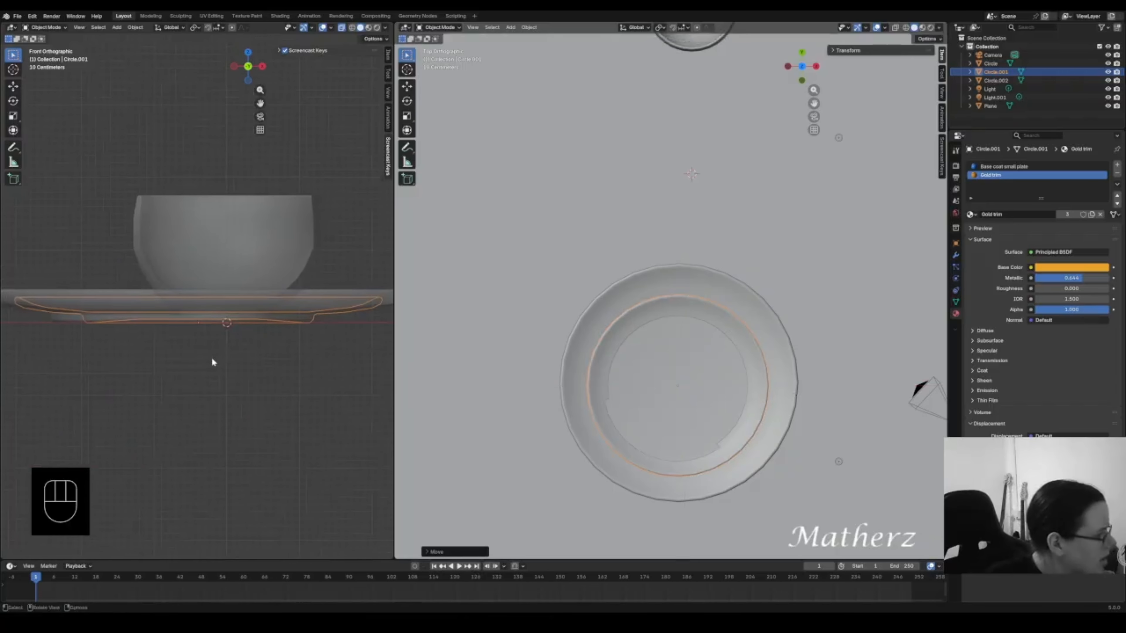
key(g)
middle_click(214, 359)
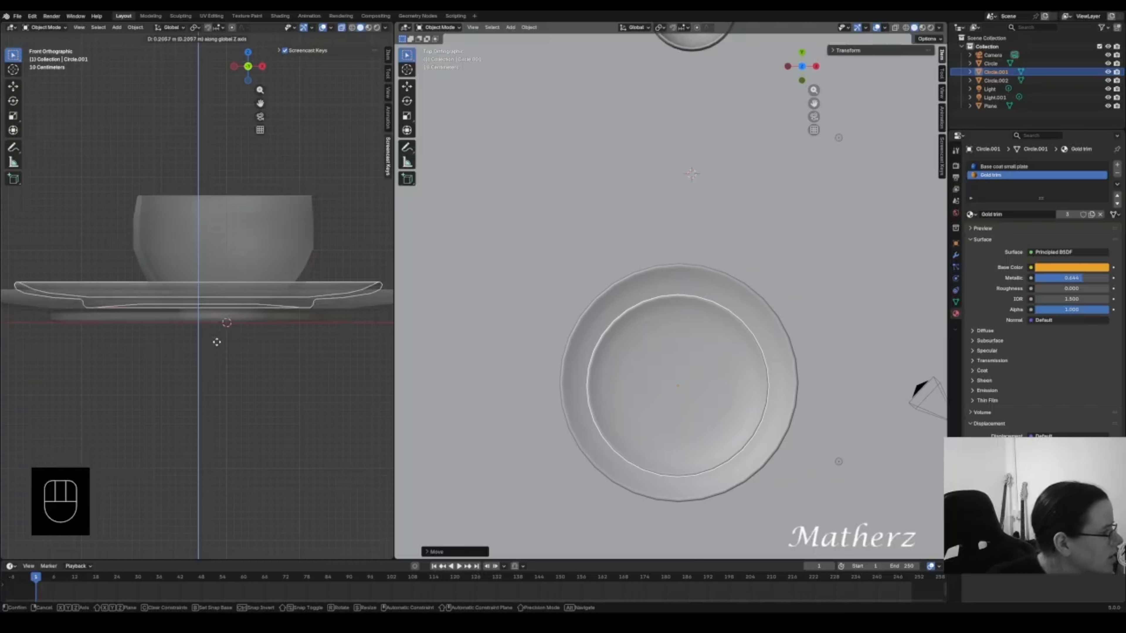
click(216, 341)
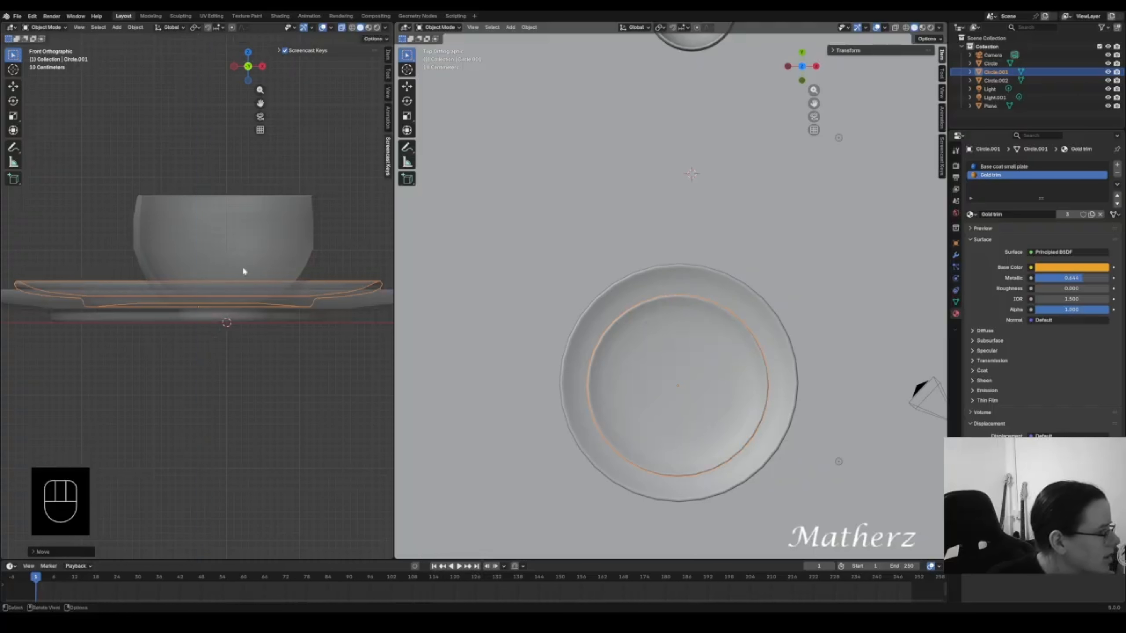
- Move the cup about 10.7 m along negative Y and slightly along negative X to centre it over the plates
click(283, 245)
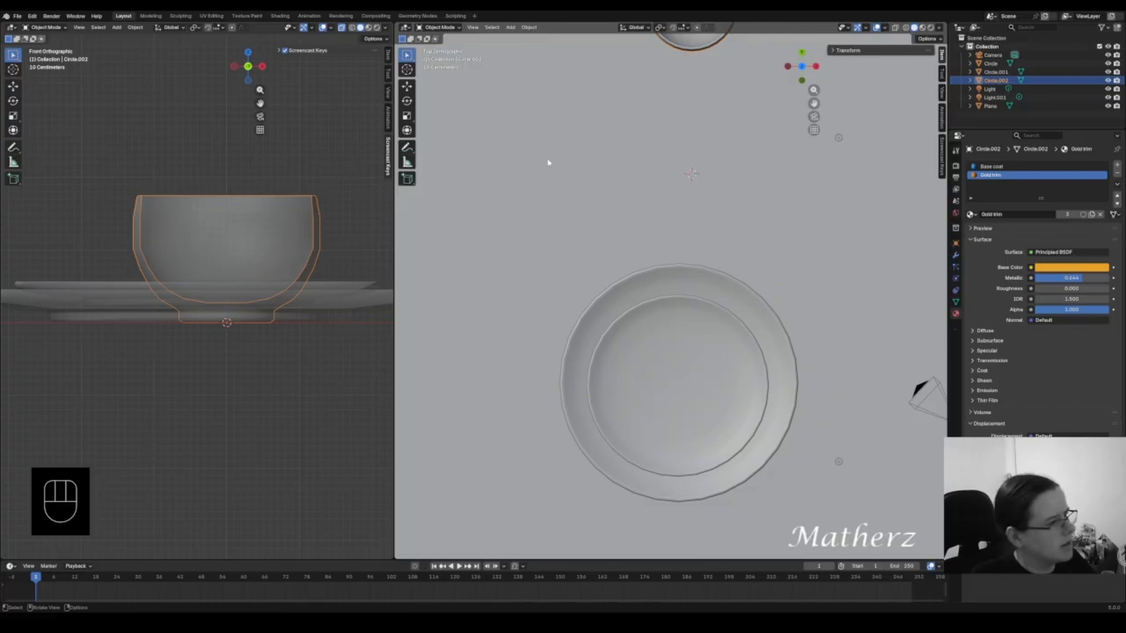
scroll(671, 205, down, 5)
key(g)
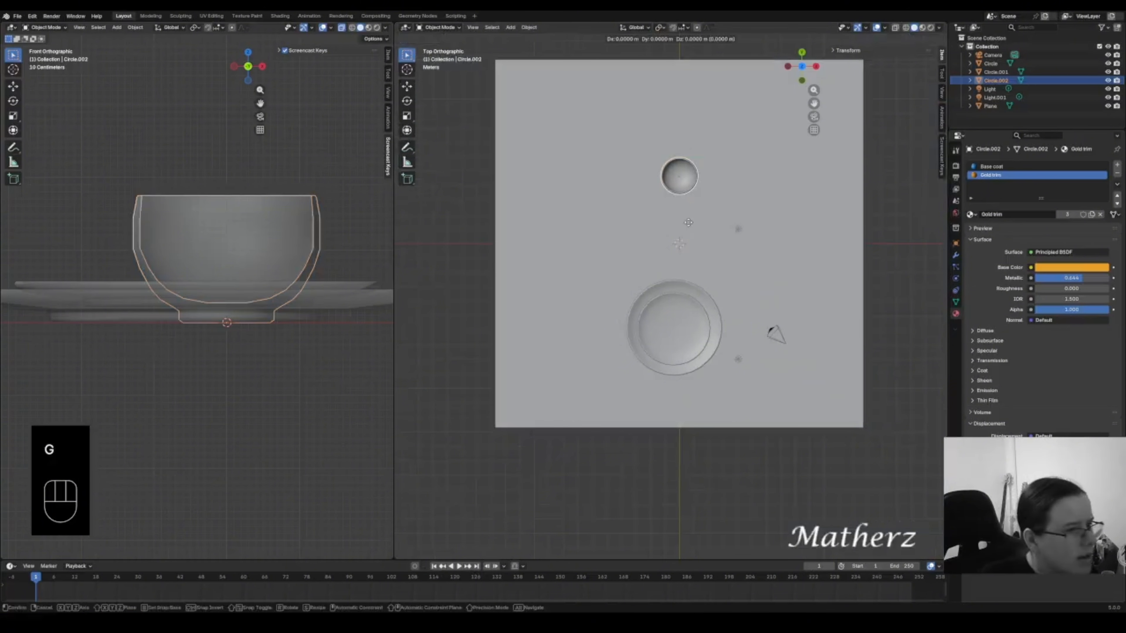
key(y)
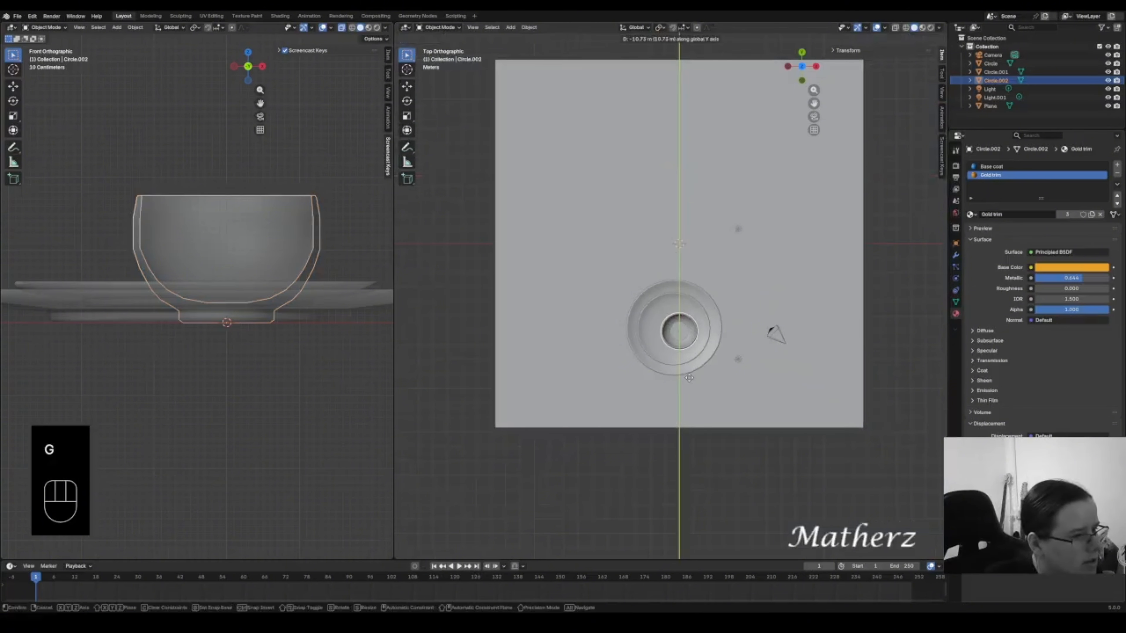
click(689, 377)
key(g)
middle_click(689, 378)
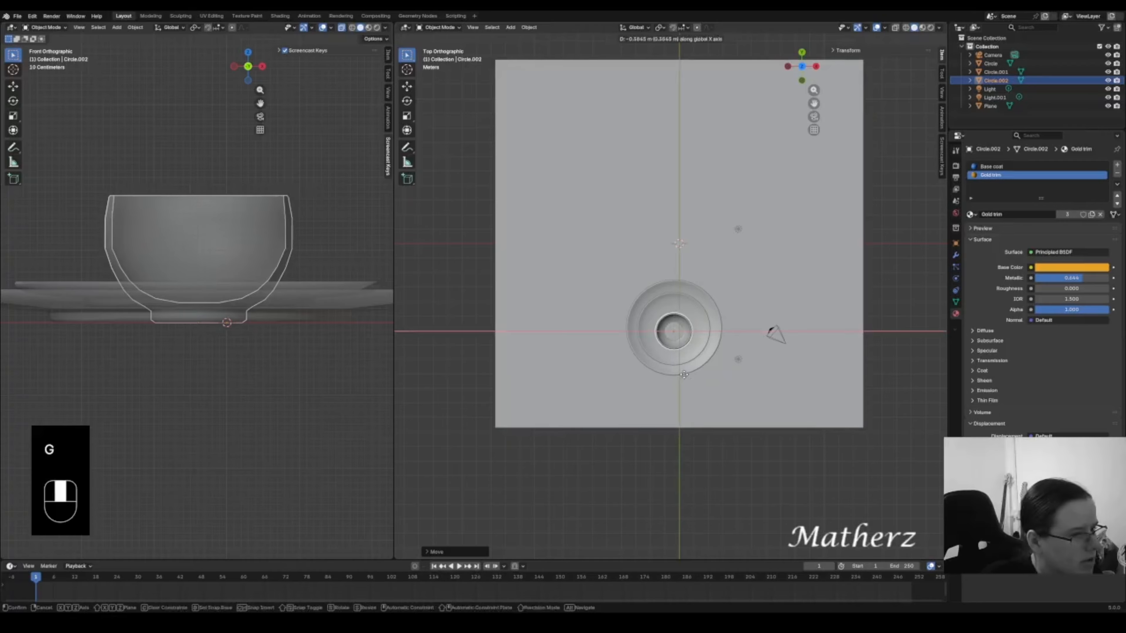
click(683, 377)
- Raise the cup about 0.35 m along Z so its foot rests on the small plate
key(g)
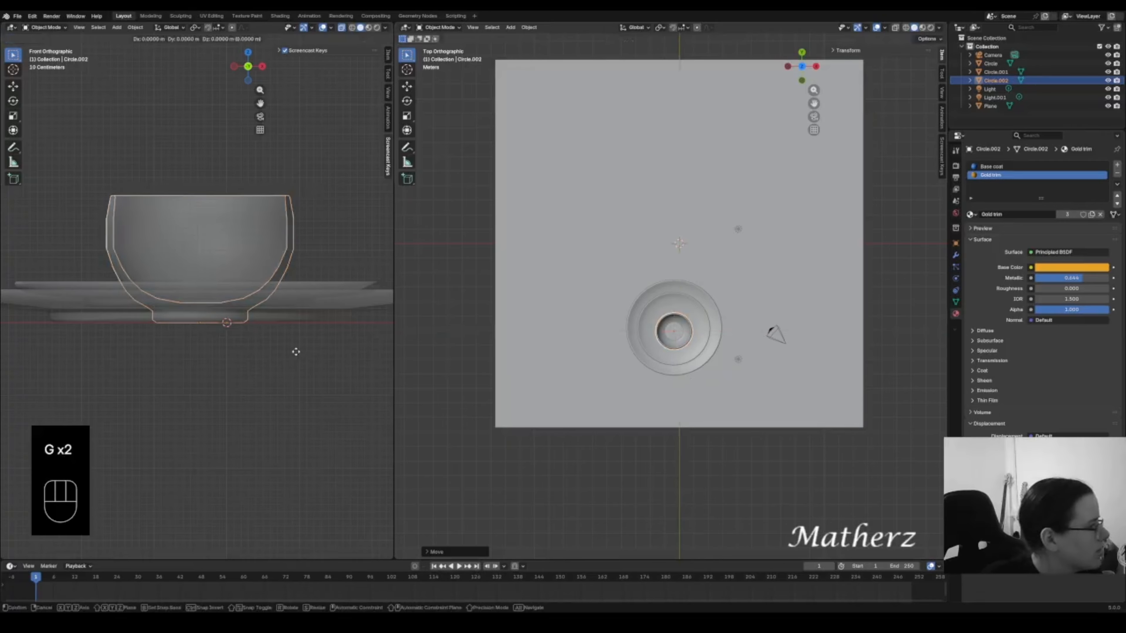
key(z)
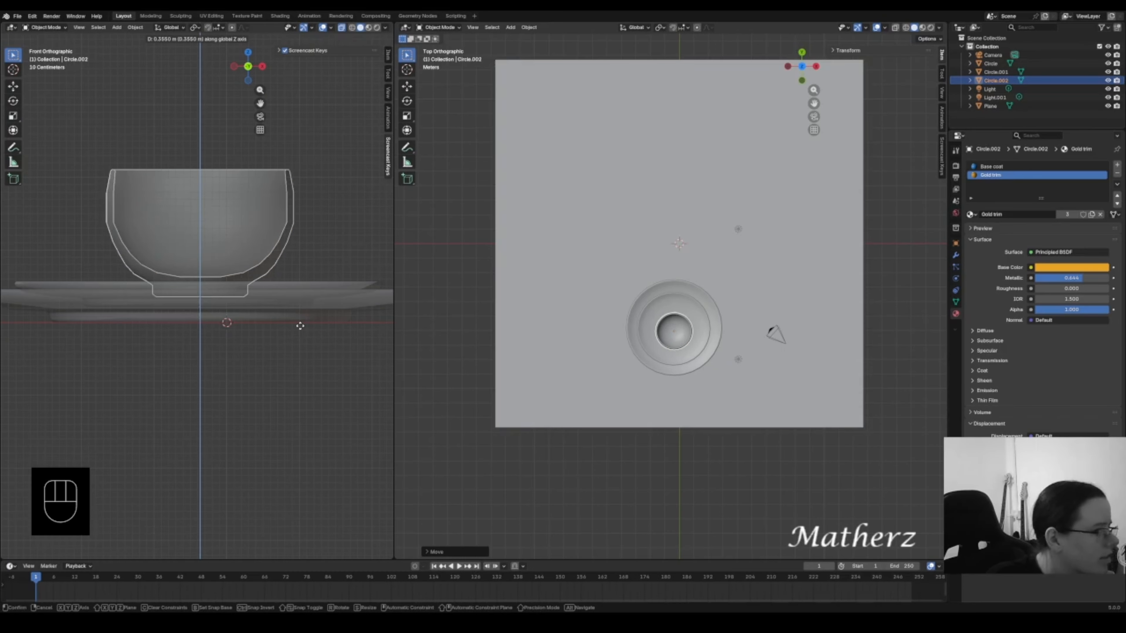
click(300, 326)
middle_drag(672, 282, 712, 275)
scroll(613, 306, up, 3)
key(g)
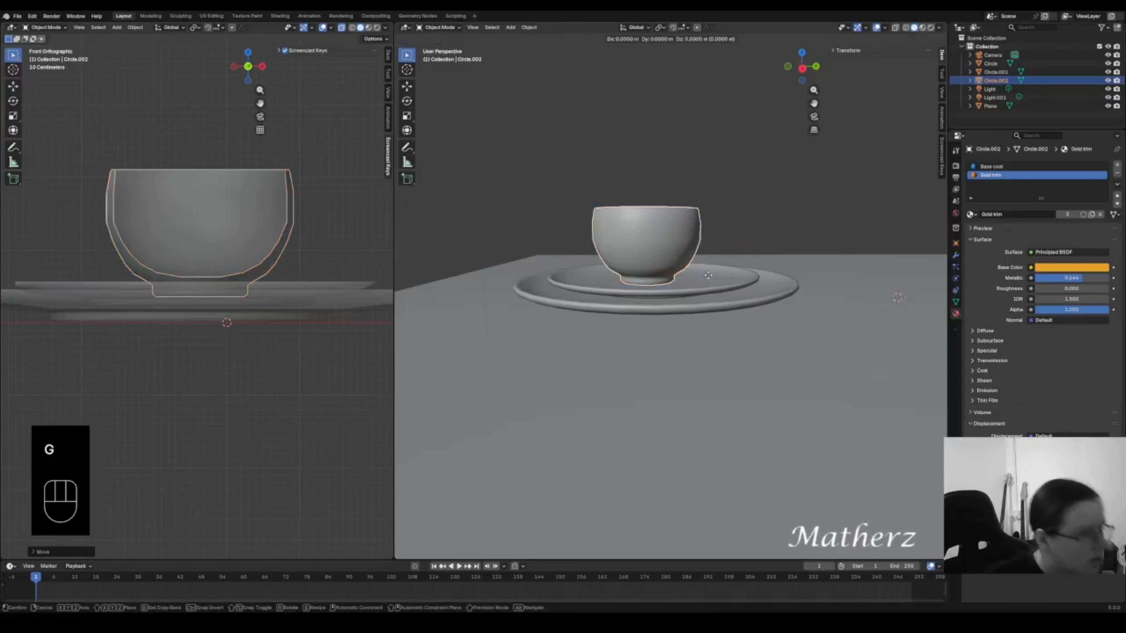
click(726, 299)
- Examine how the cup sits on the stacked plates in solid shading, and check the set in rendered shading
middle_drag(727, 299, 758, 331)
click(830, 205)
middle_drag(830, 205, 754, 298)
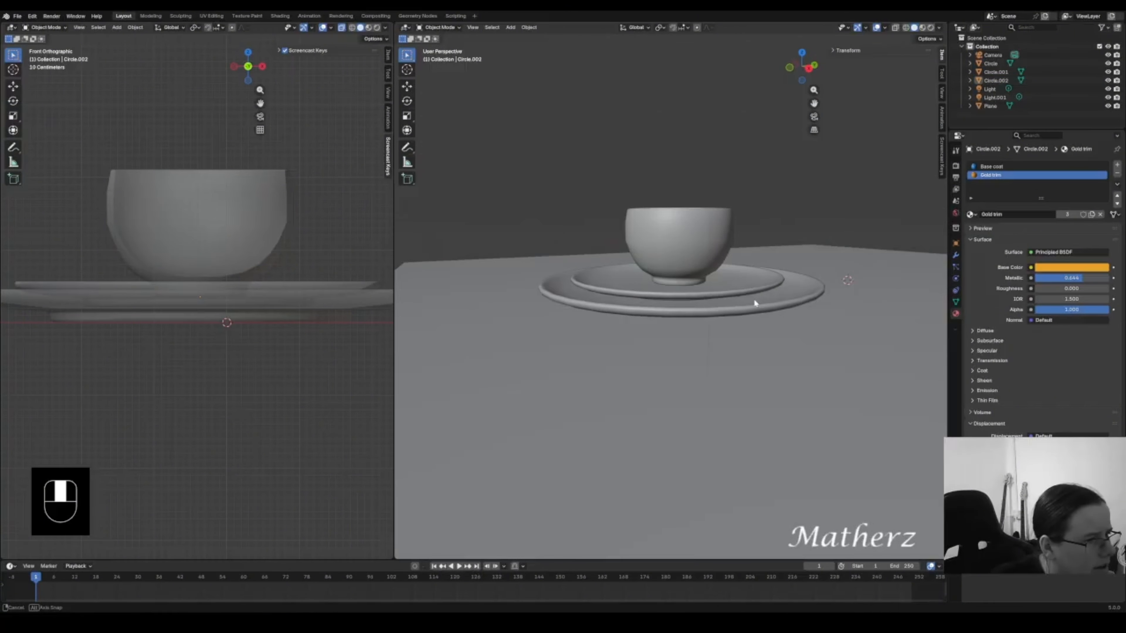
click(677, 233)
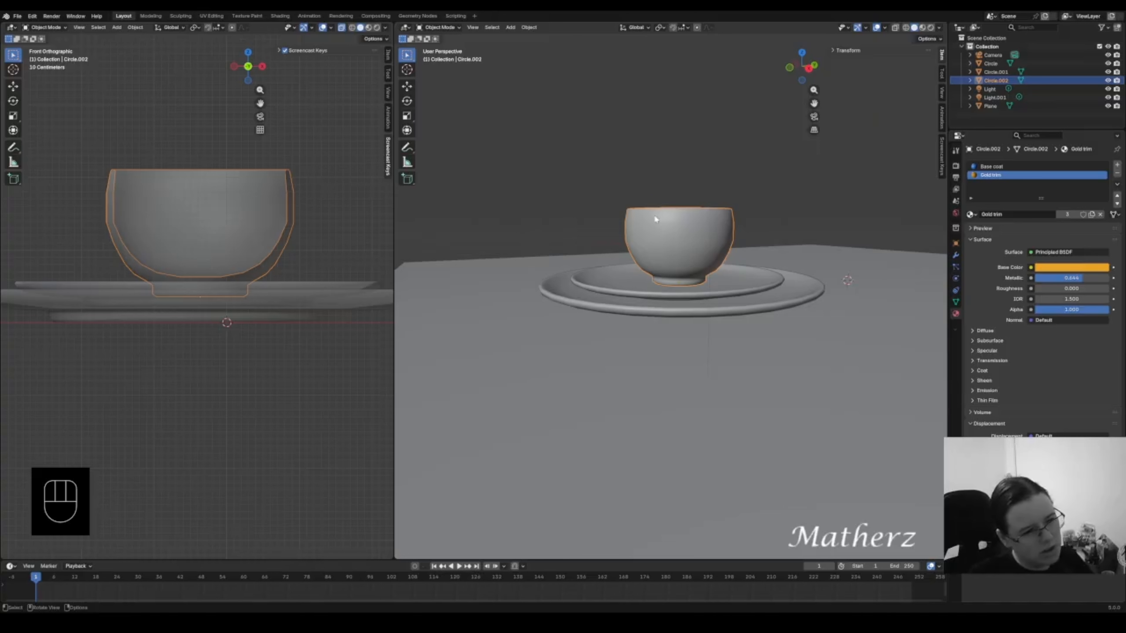
middle_drag(668, 202, 719, 177)
click(923, 27)
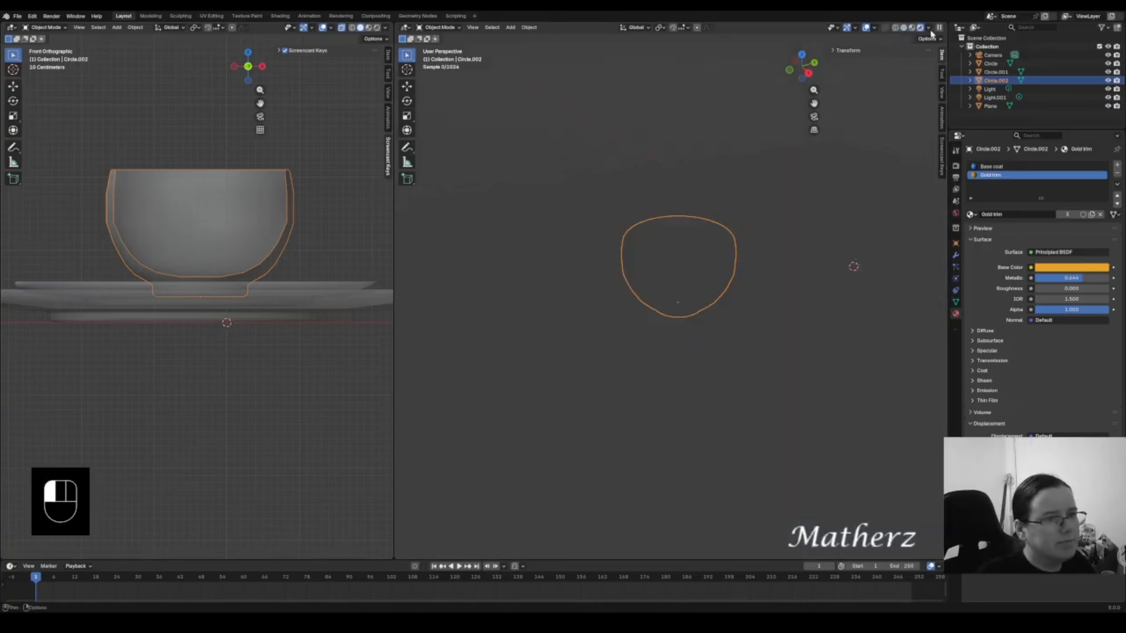
click(726, 141)
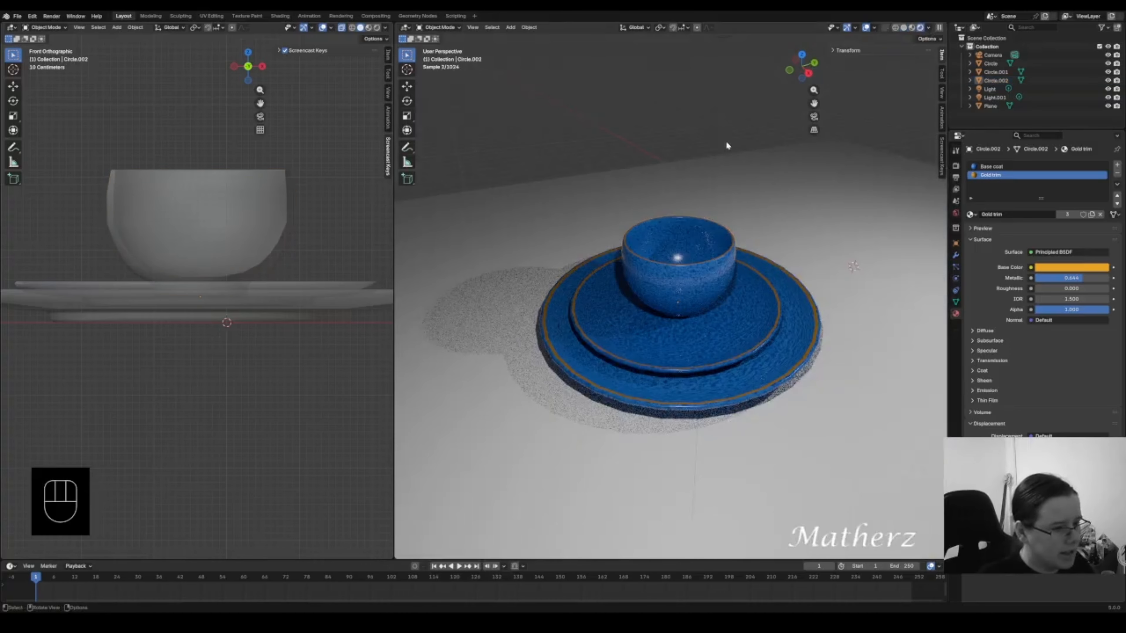
scroll(704, 362, up, 2)
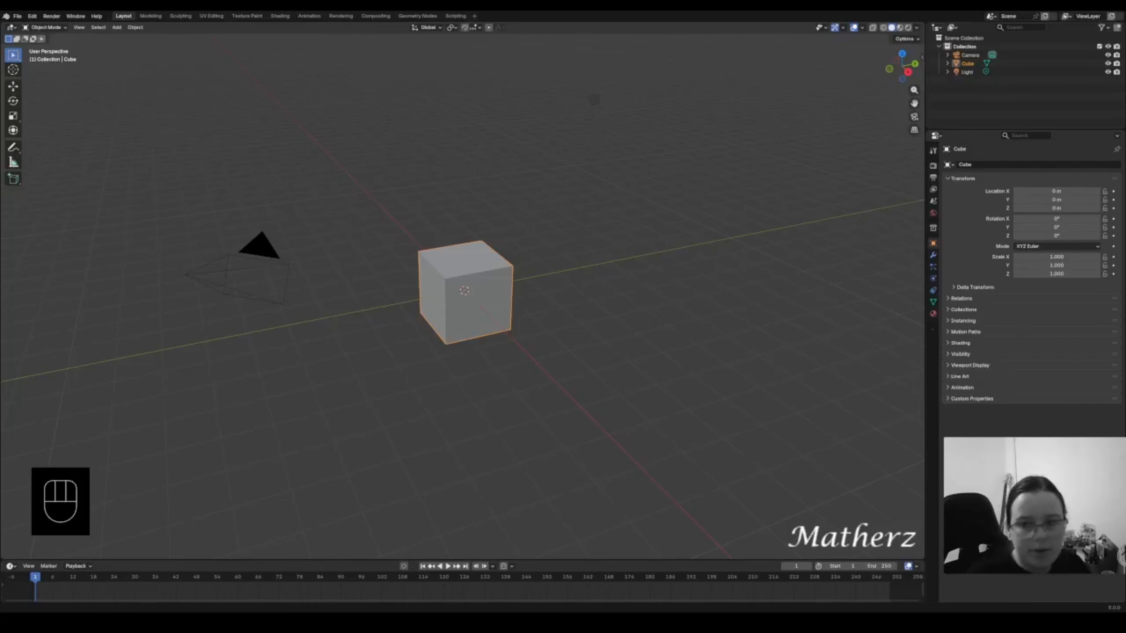
- Delete the default cube in the new scene and add a cylinder mesh
click(436, 256)
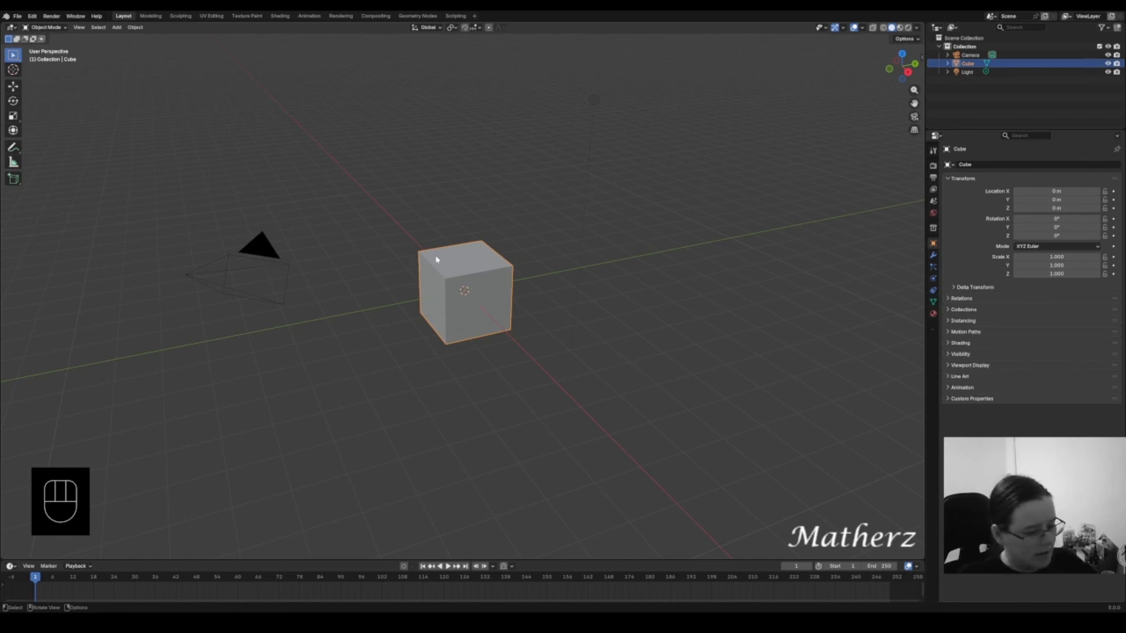
key(Delete)
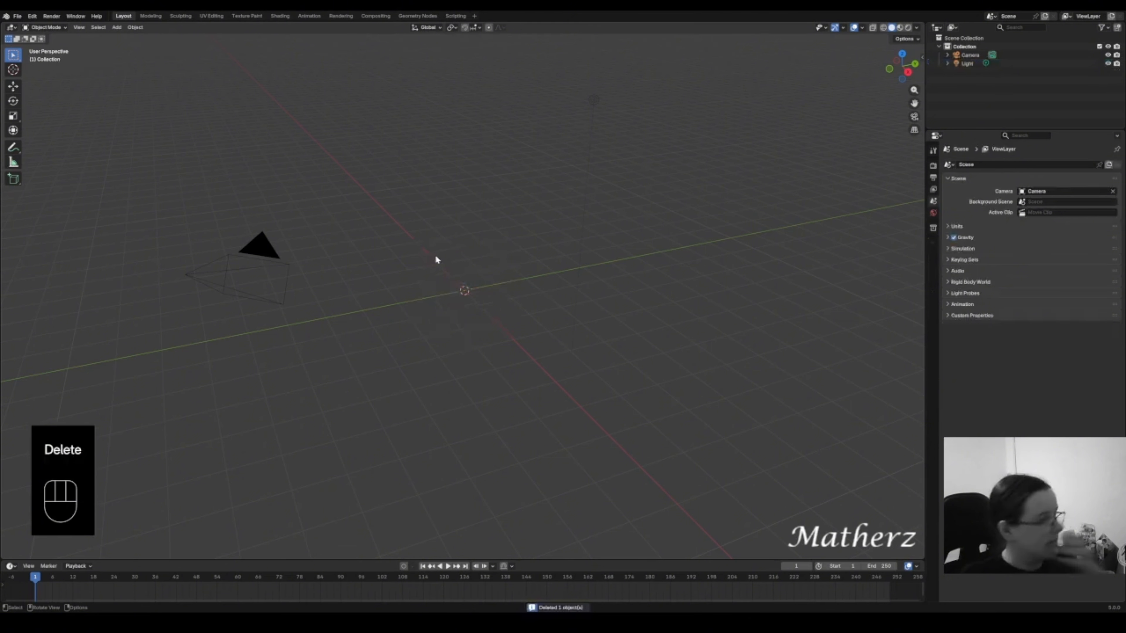
click(116, 27)
mouse_move(129, 39)
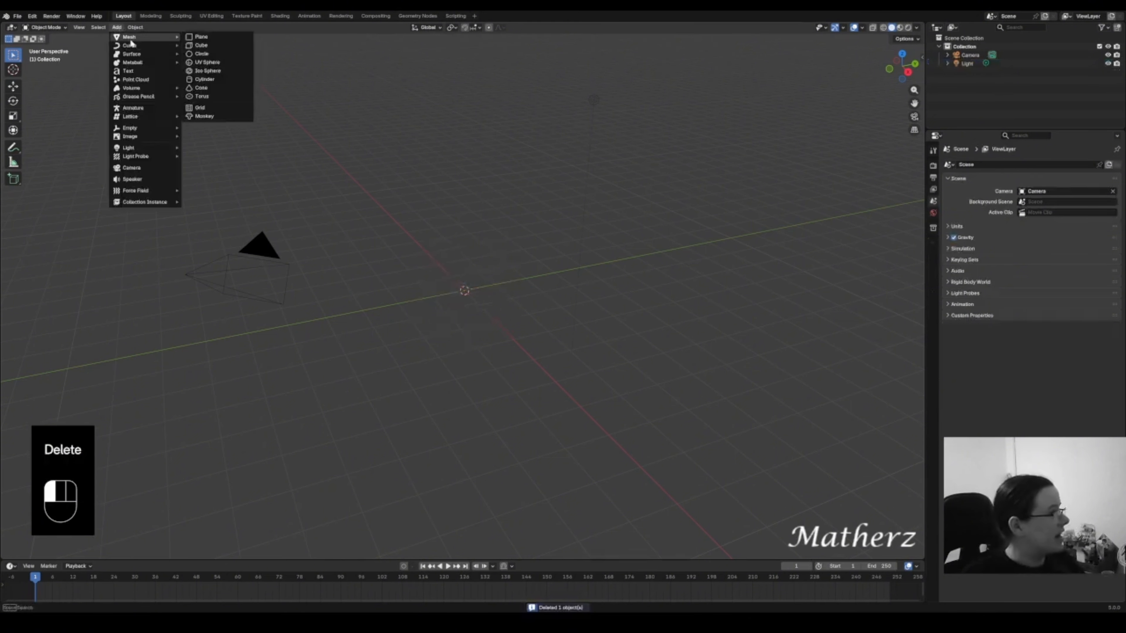
click(246, 79)
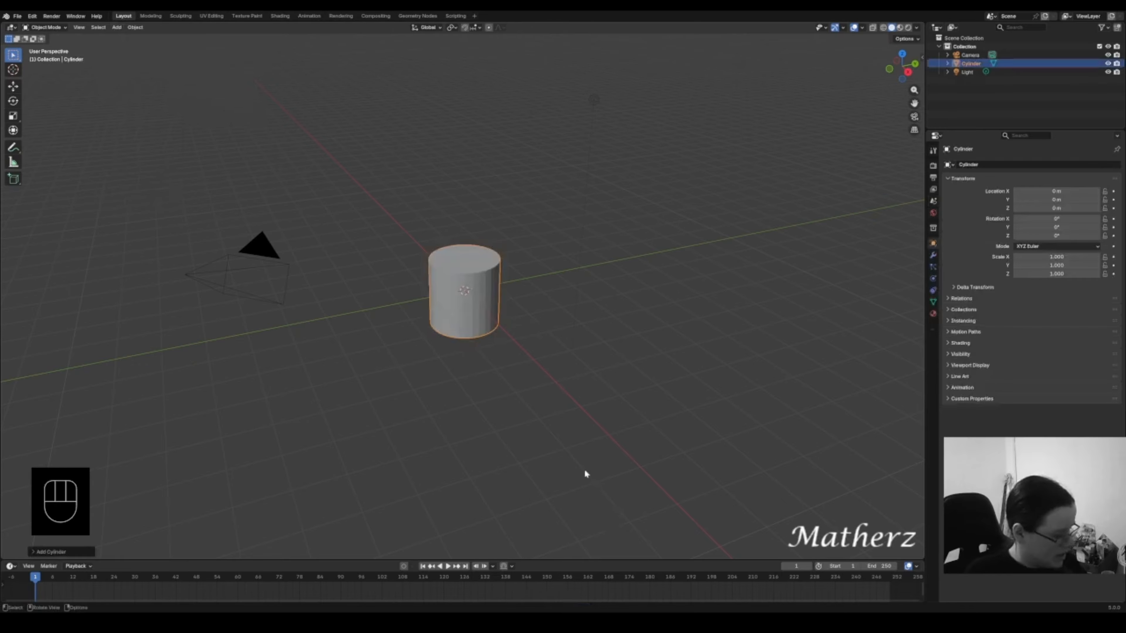
- Scale the cylinder up uniformly to about 1.86, and flatten it along Z to a scale of about 0.35
key(s)
click(612, 497)
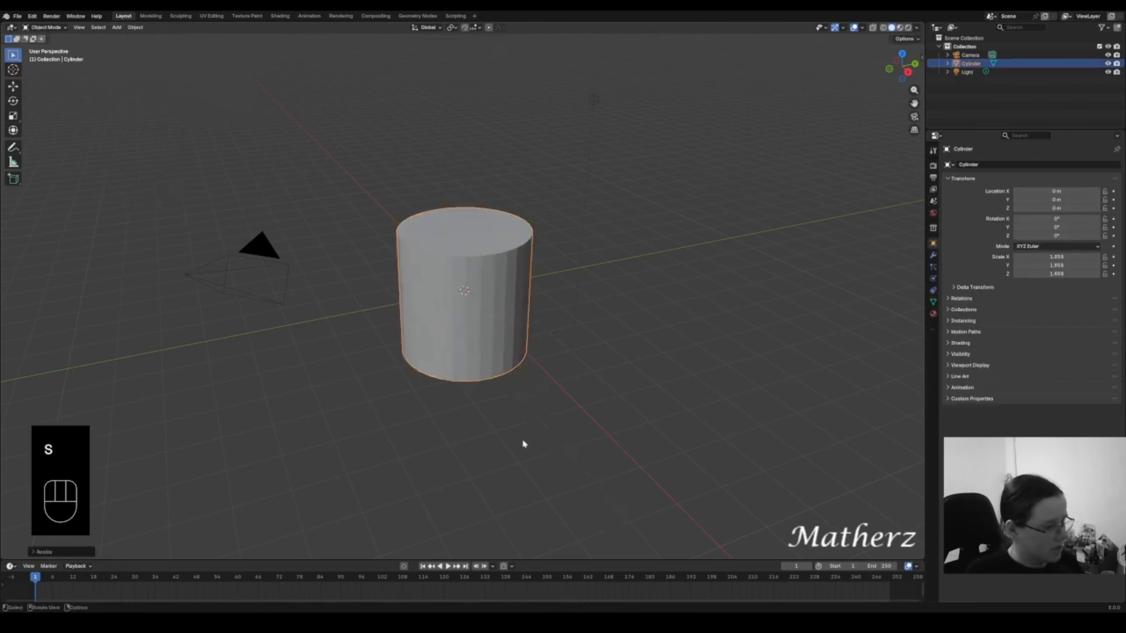
key(s)
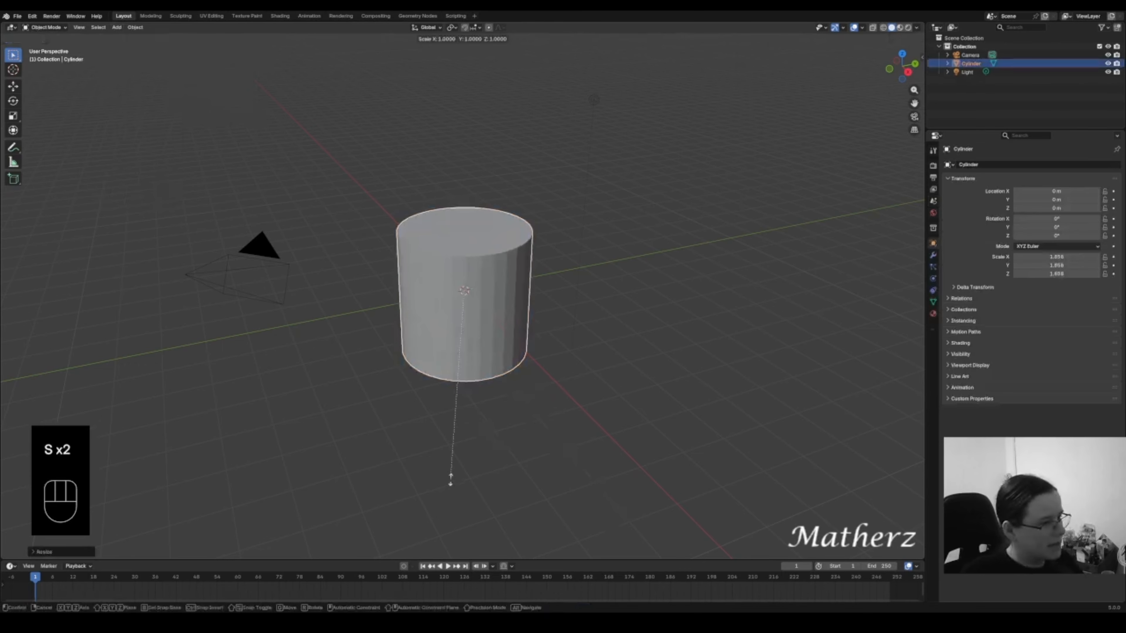
middle_click(450, 480)
middle_drag(451, 480, 472, 399)
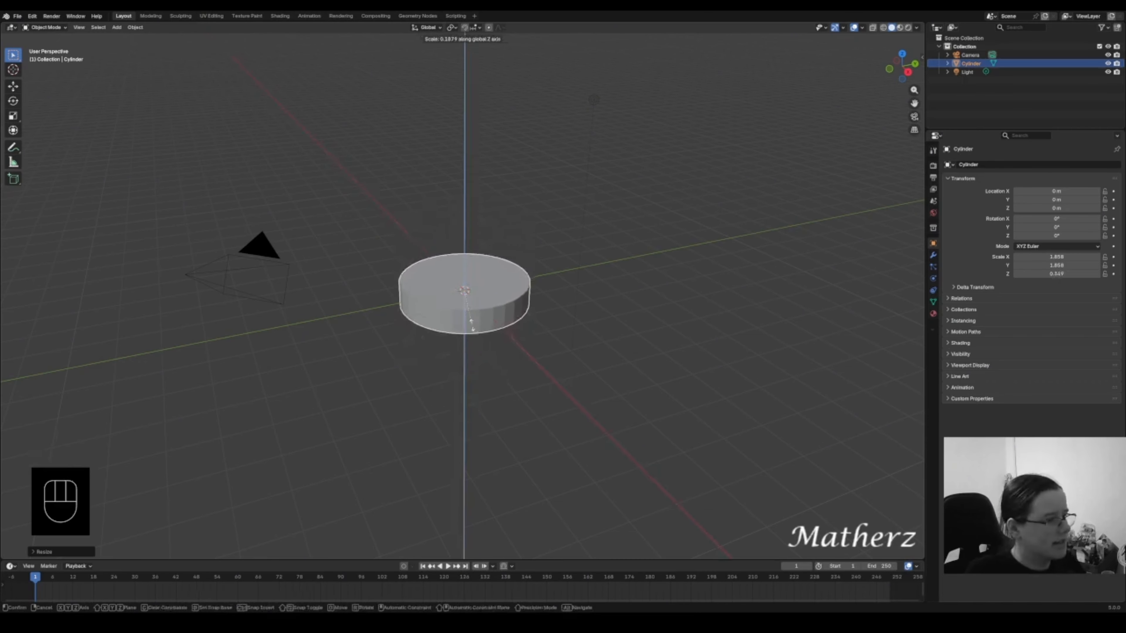
click(473, 328)
- Rotate the flattened cylinder 90° about the Y axis so it stands upright as a disc
key(r)
middle_click(664, 234)
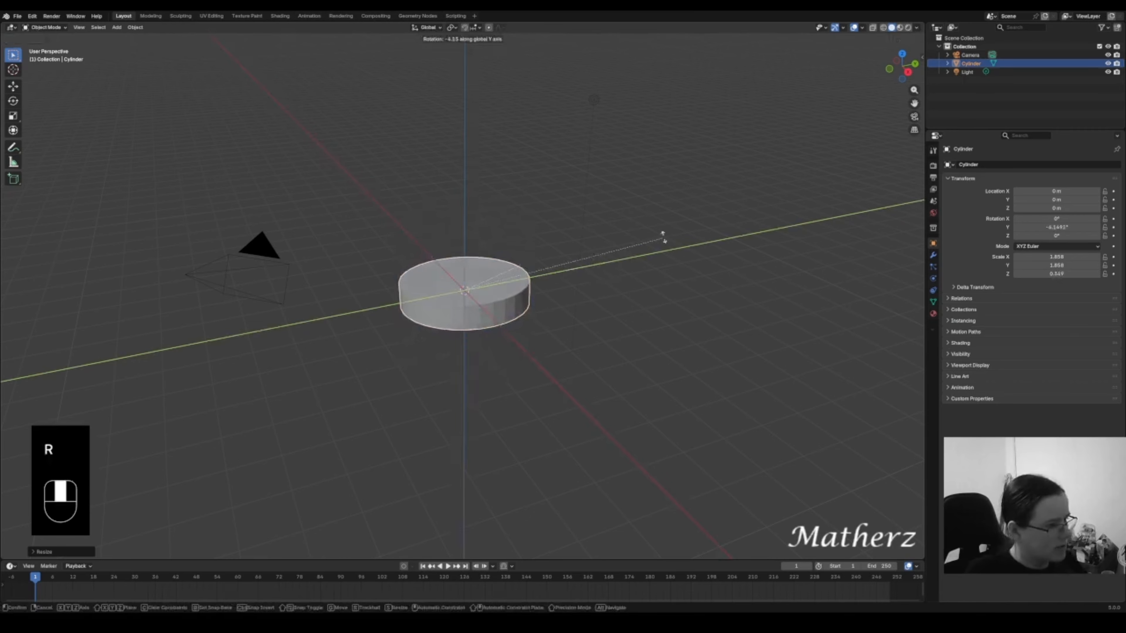
text(90)
click(669, 217)
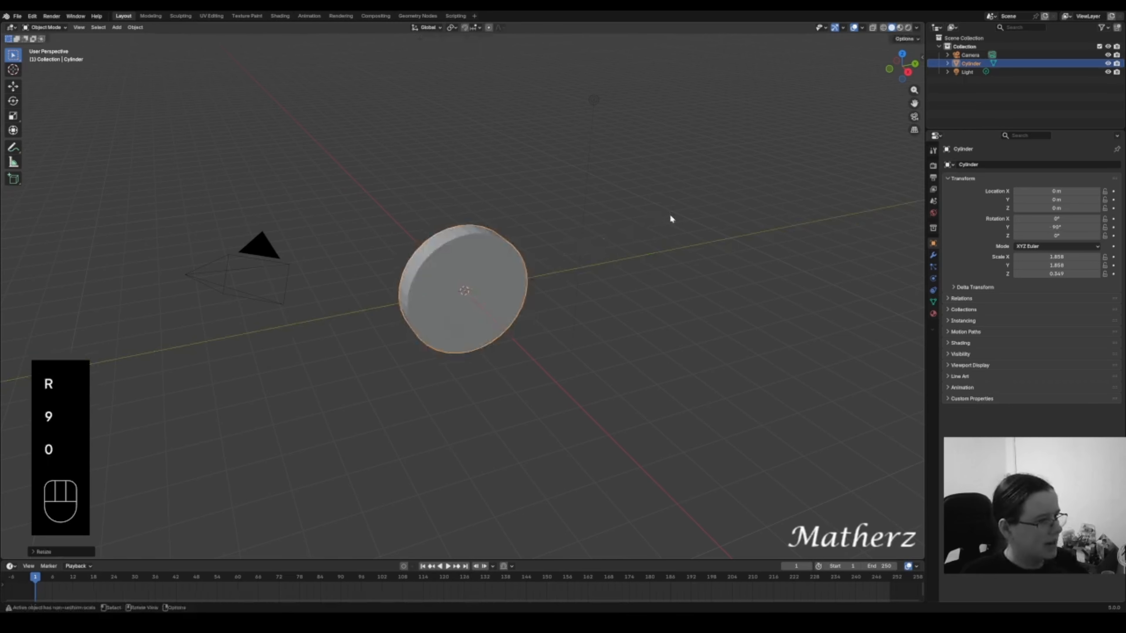
- Thin the disc in Edit Mode by moving its front face back about 0.6 m along the X axis
click(34, 28)
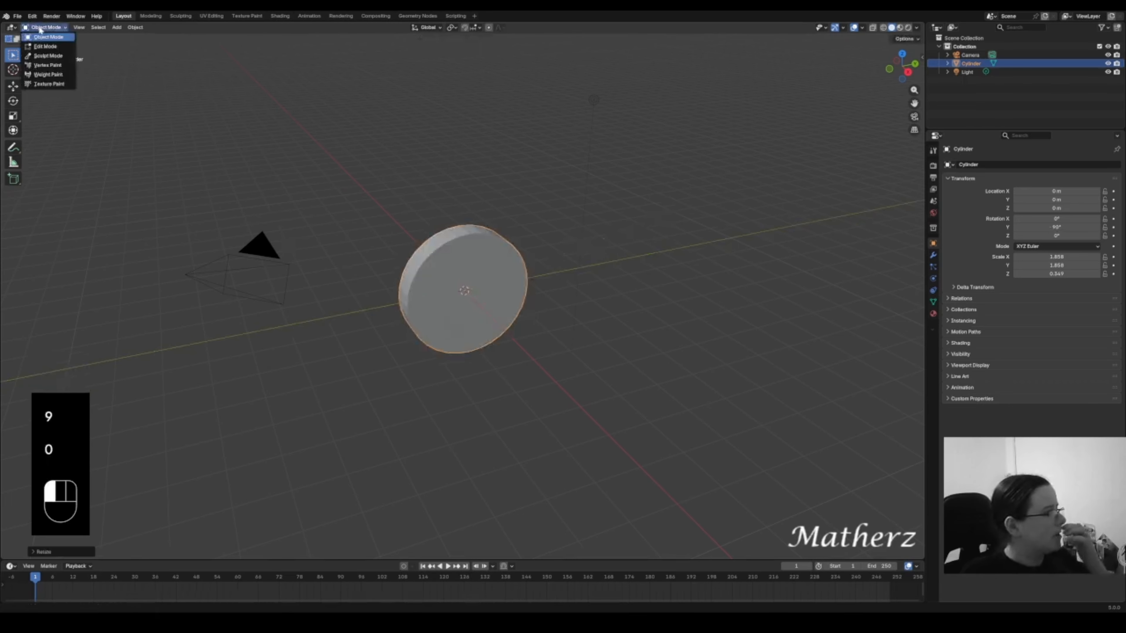
click(51, 46)
click(85, 27)
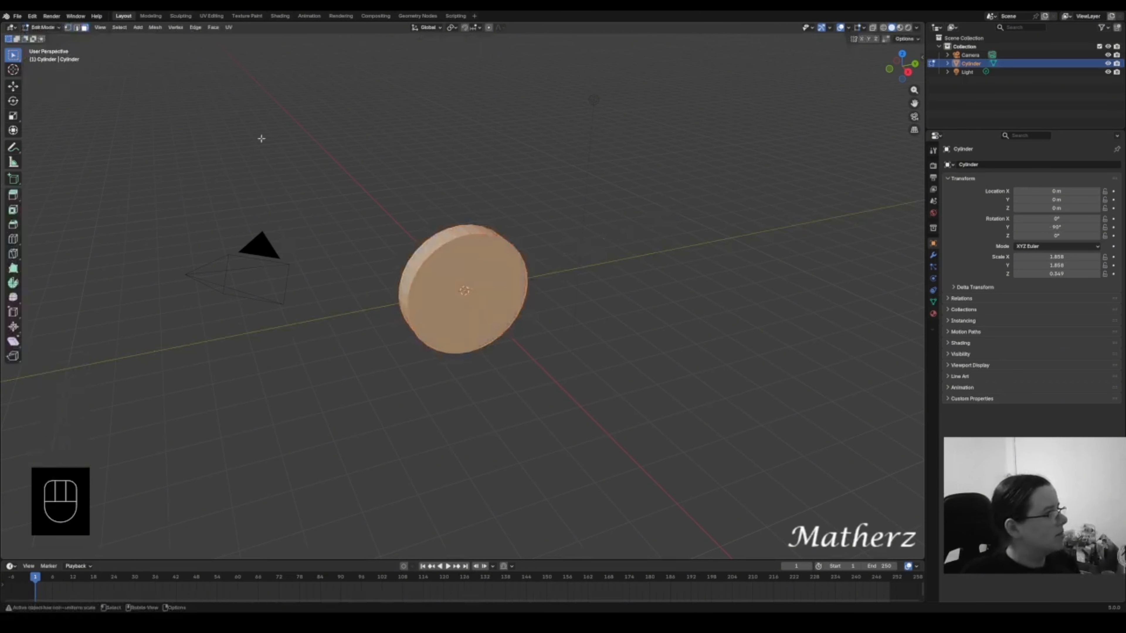
click(450, 294)
scroll(532, 326, up, 3)
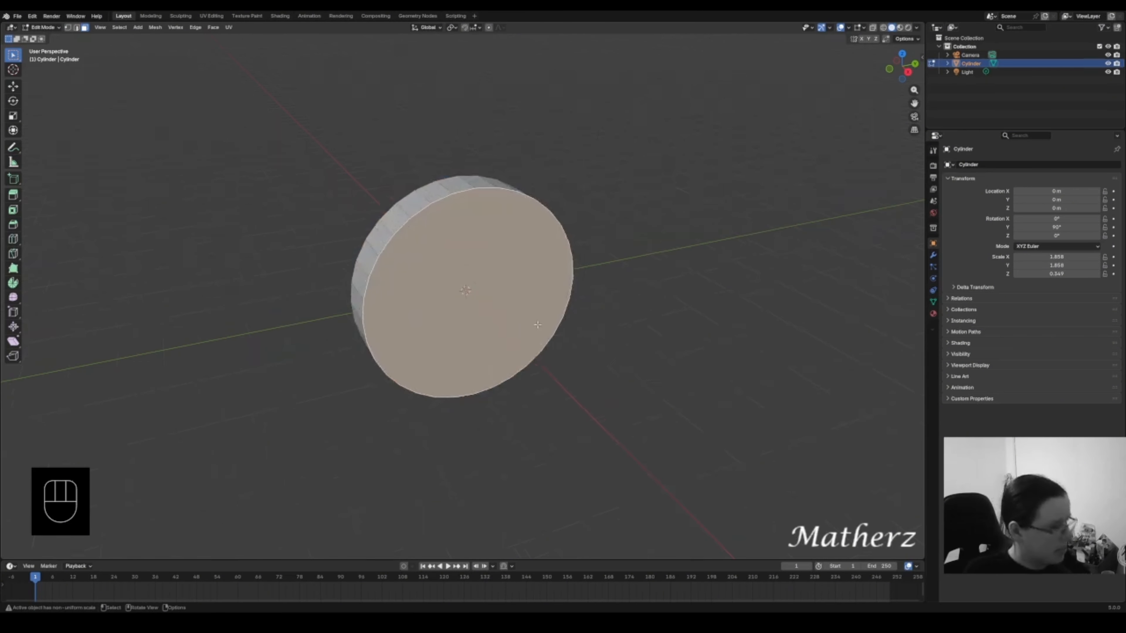
middle_drag(536, 367, 575, 339)
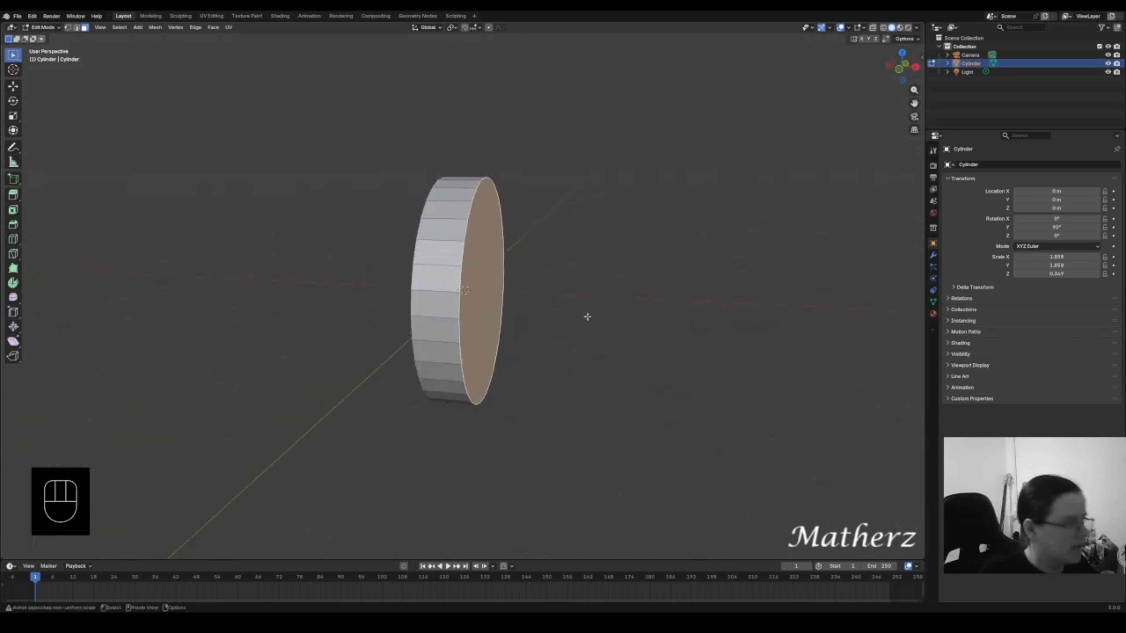
key(g)
key(x)
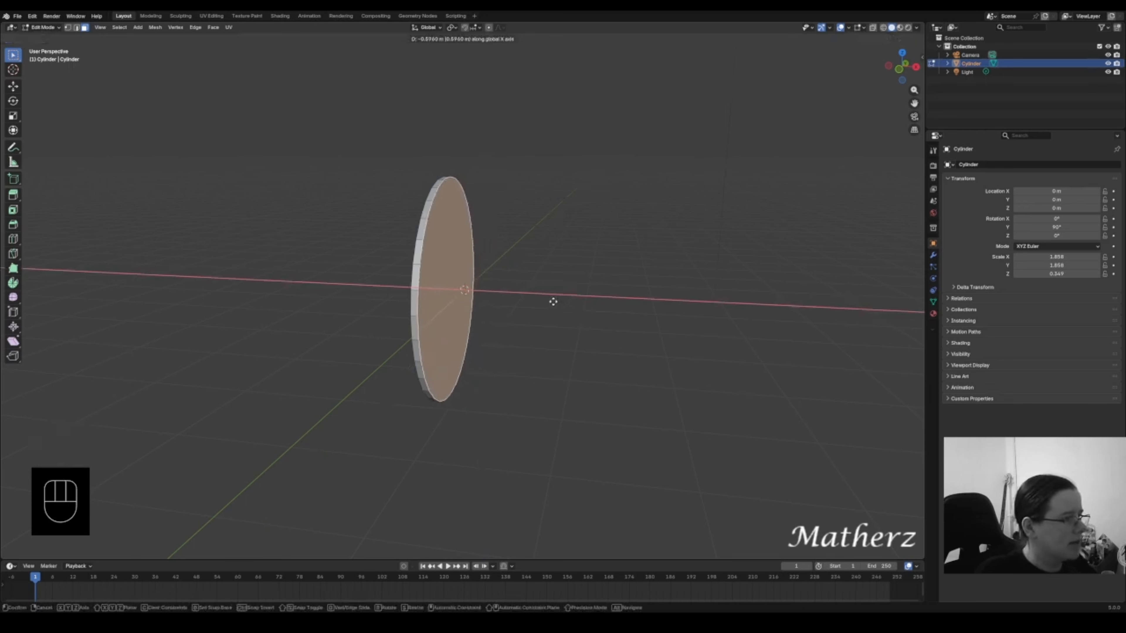
click(554, 302)
- Extrude the disc's front face in place and scale it slightly inward to form a narrow border
scroll(455, 321, up, 2)
key(e)
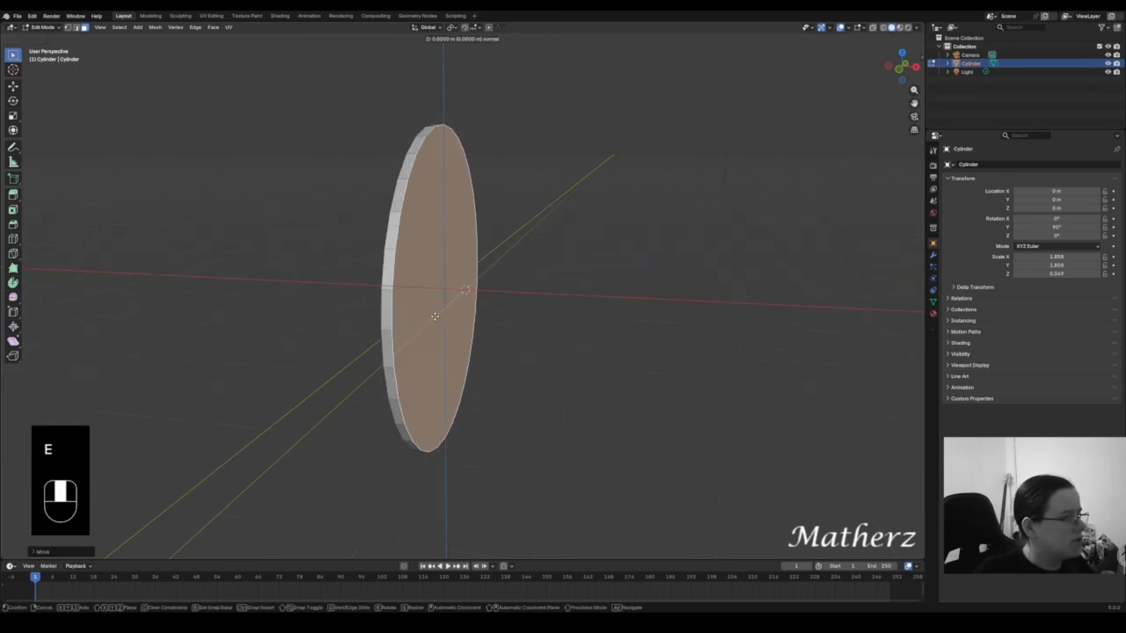
click(455, 337)
key(s)
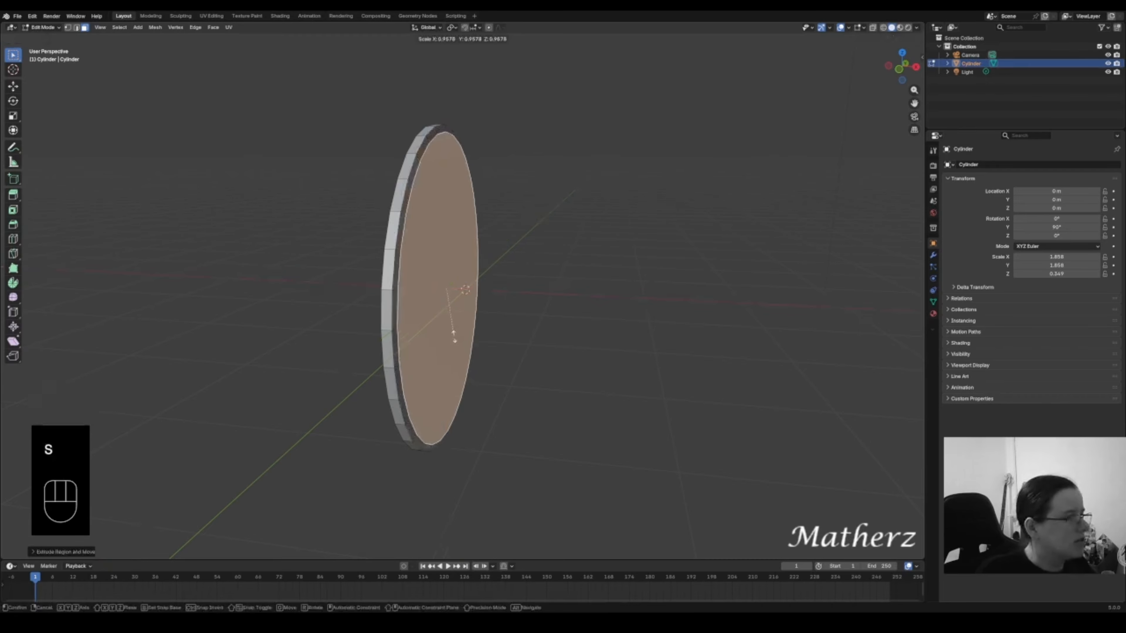
click(454, 337)
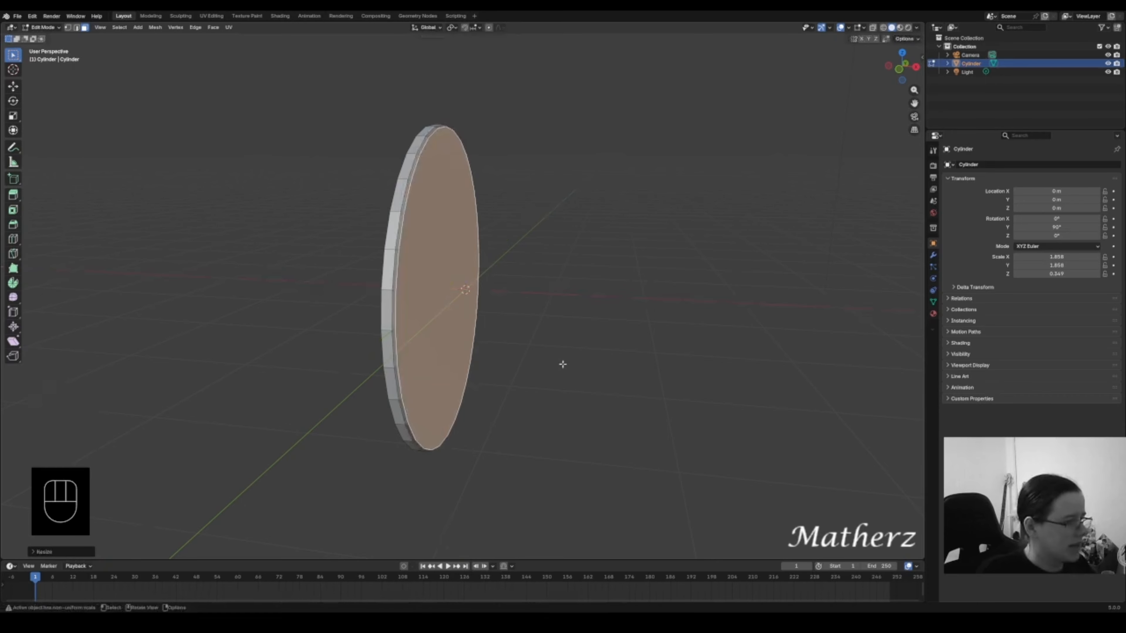
- Extrude the front face again in place and shrink it to a small central circle, about 0.1 of its size
key(e)
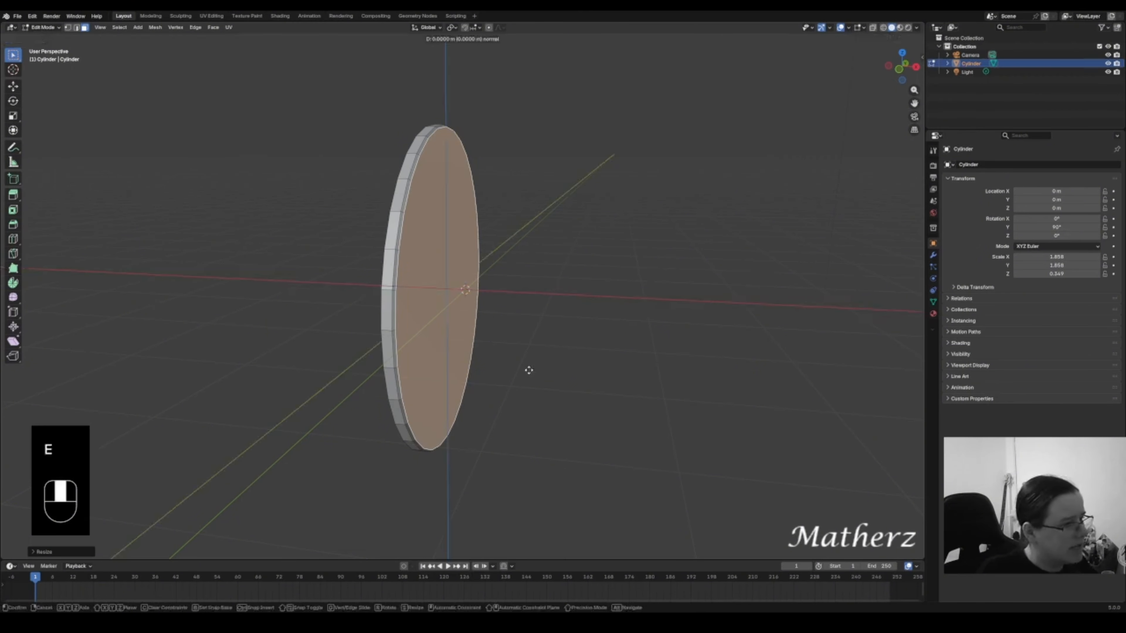
click(533, 372)
key(s)
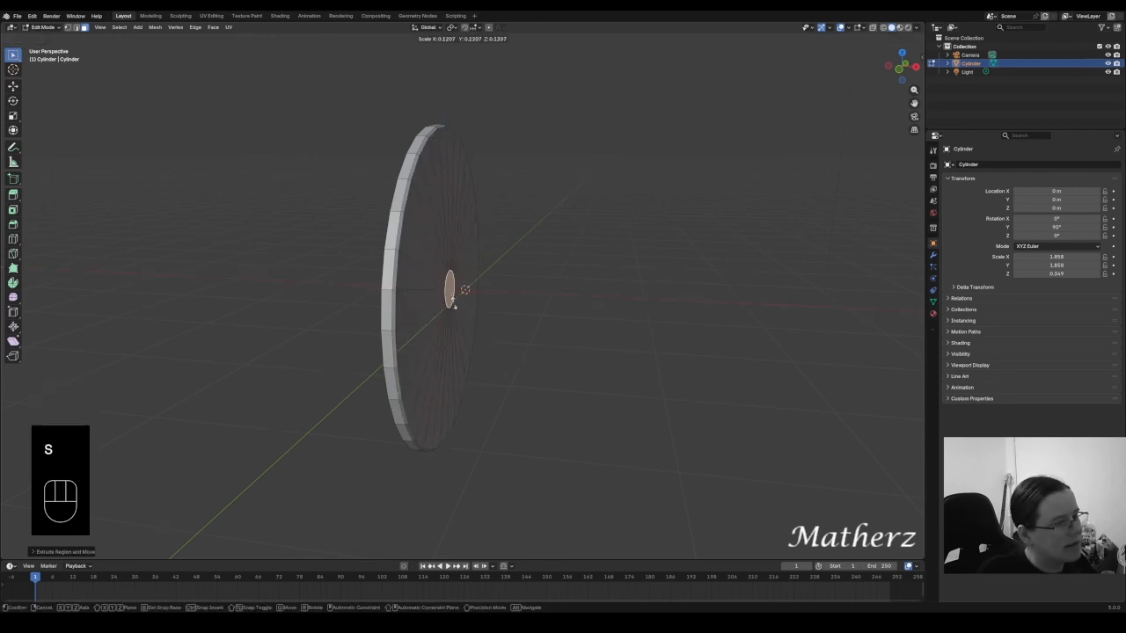
click(450, 304)
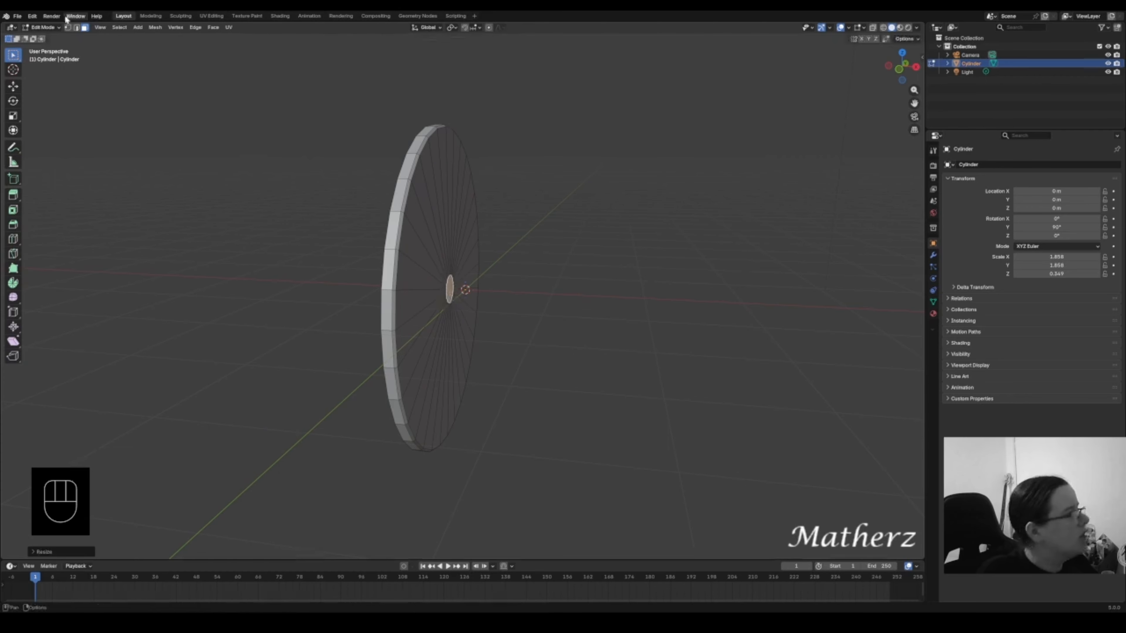
- Return to Object Mode and apply smooth shading to the disc
click(40, 27)
click(49, 37)
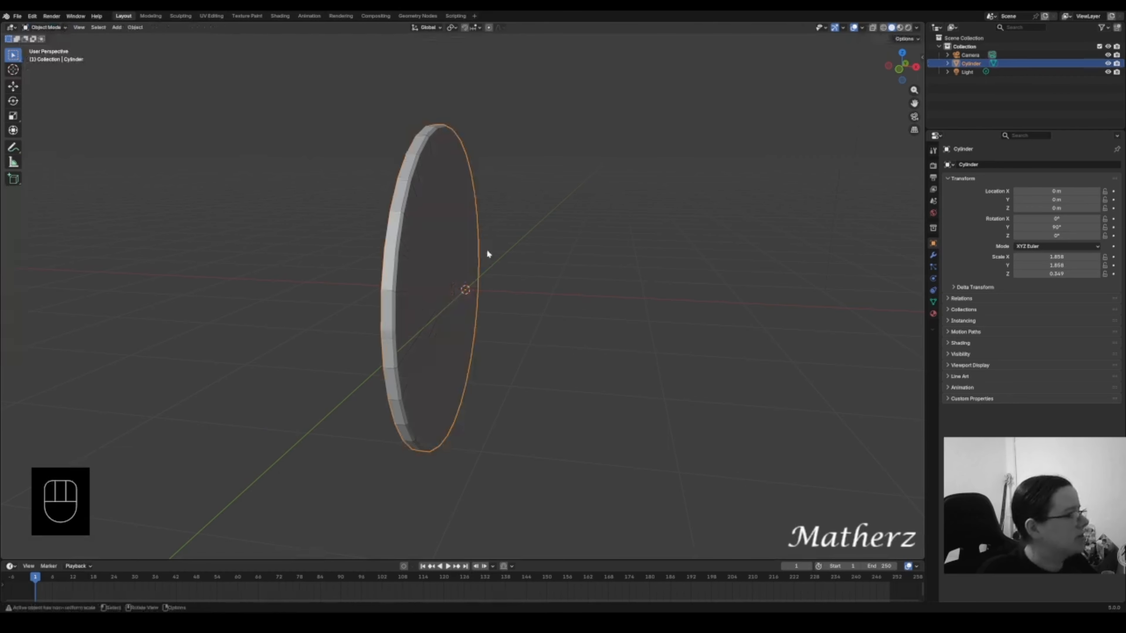
right_click(430, 215)
click(429, 215)
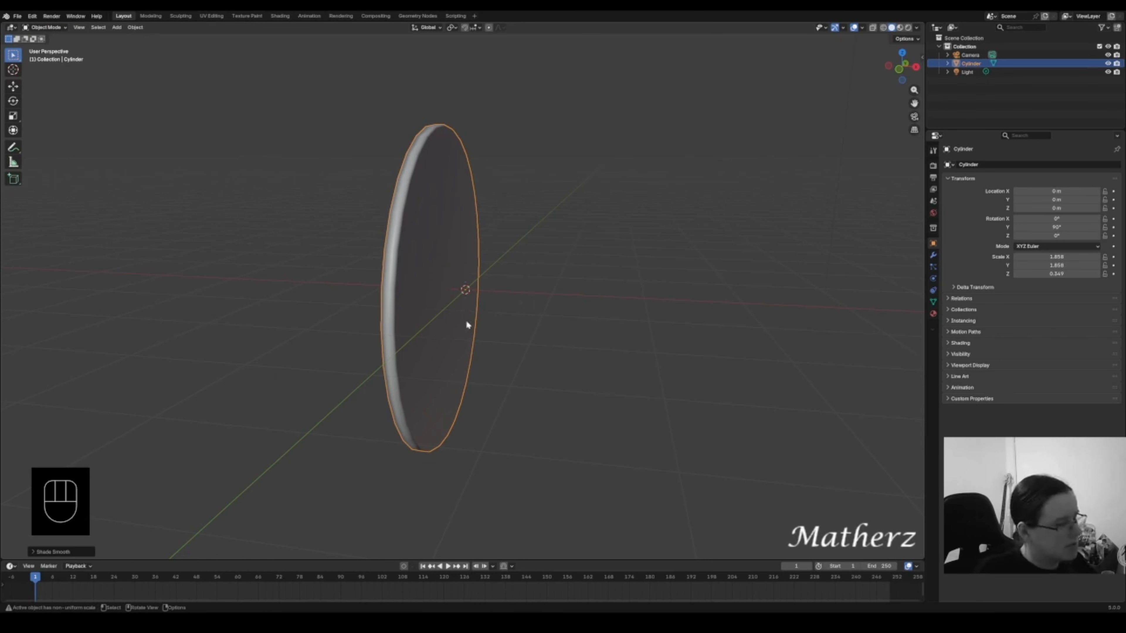
- Raise the disc along Z to about 1.72 m
key(g)
key(z)
click(451, 168)
middle_drag(451, 168, 563, 253)
- Add a plane mesh and rotate it 90° about the Y axis to stand as a wall
click(116, 27)
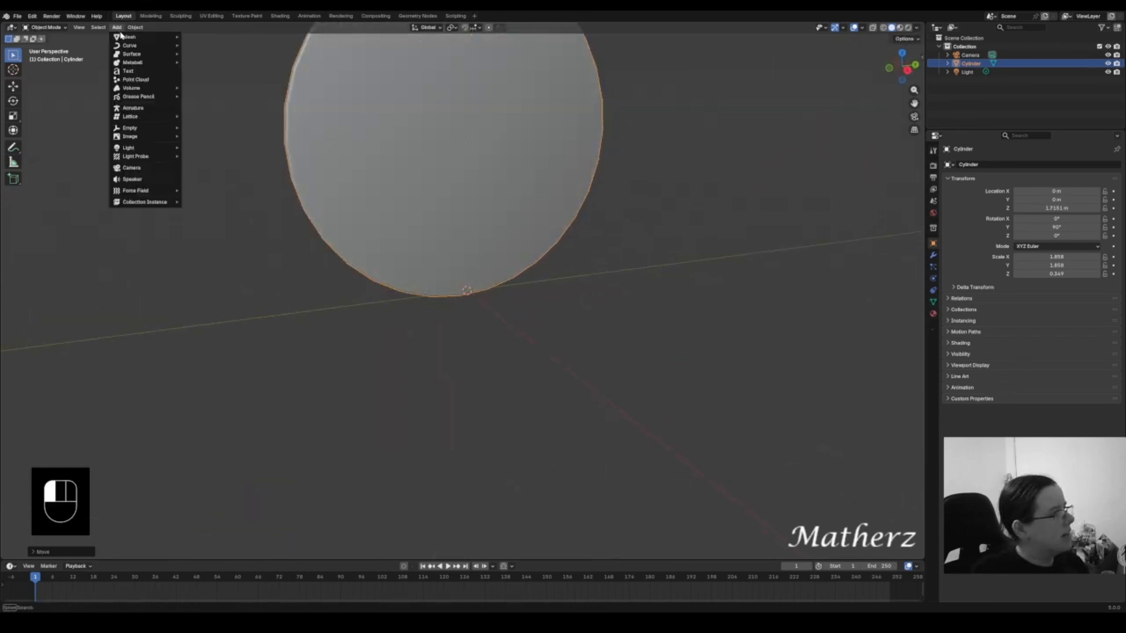
mouse_move(160, 37)
click(212, 37)
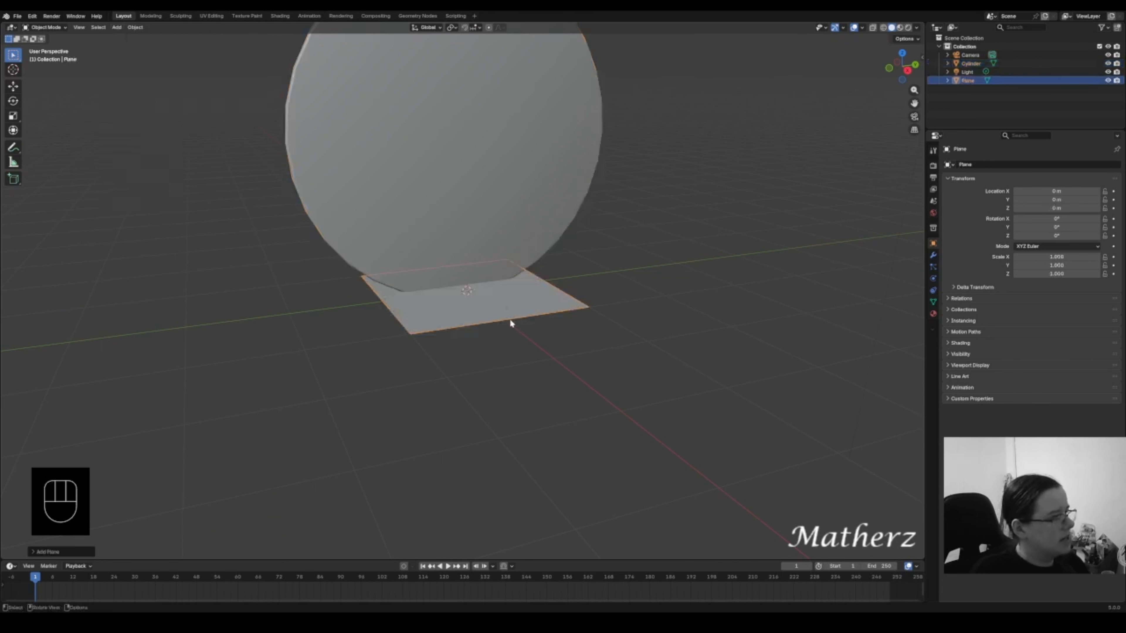
scroll(535, 300, down, 3)
key(r)
key(y)
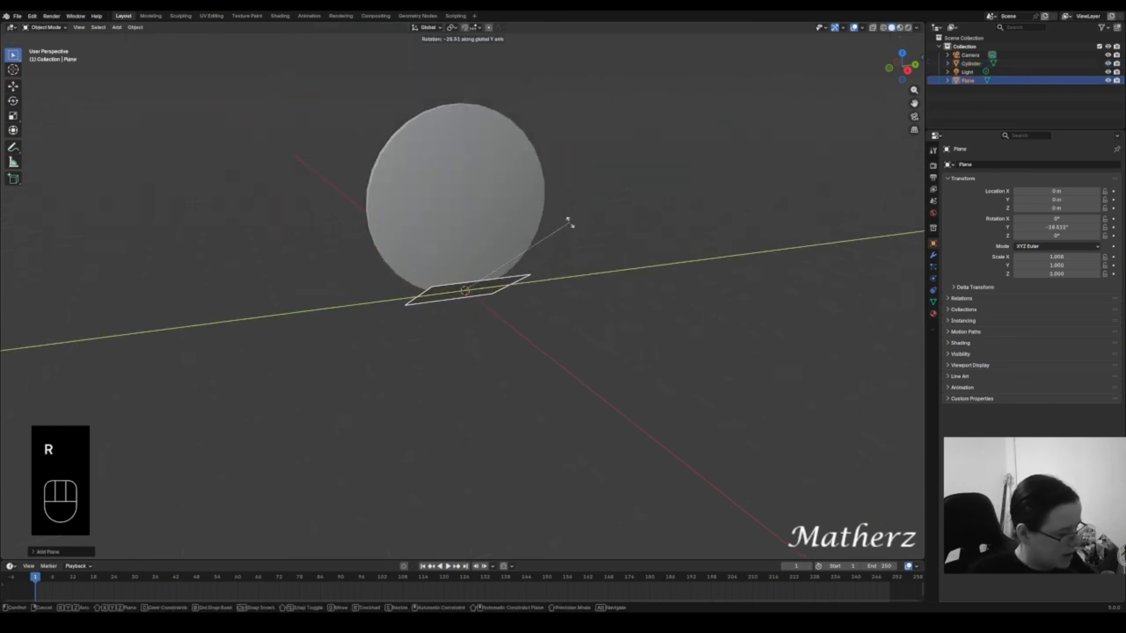
text(90)
click(552, 295)
- Scale the wall plane to about 4.94 and move it along X to about -0.34 m, behind the disc
key(s)
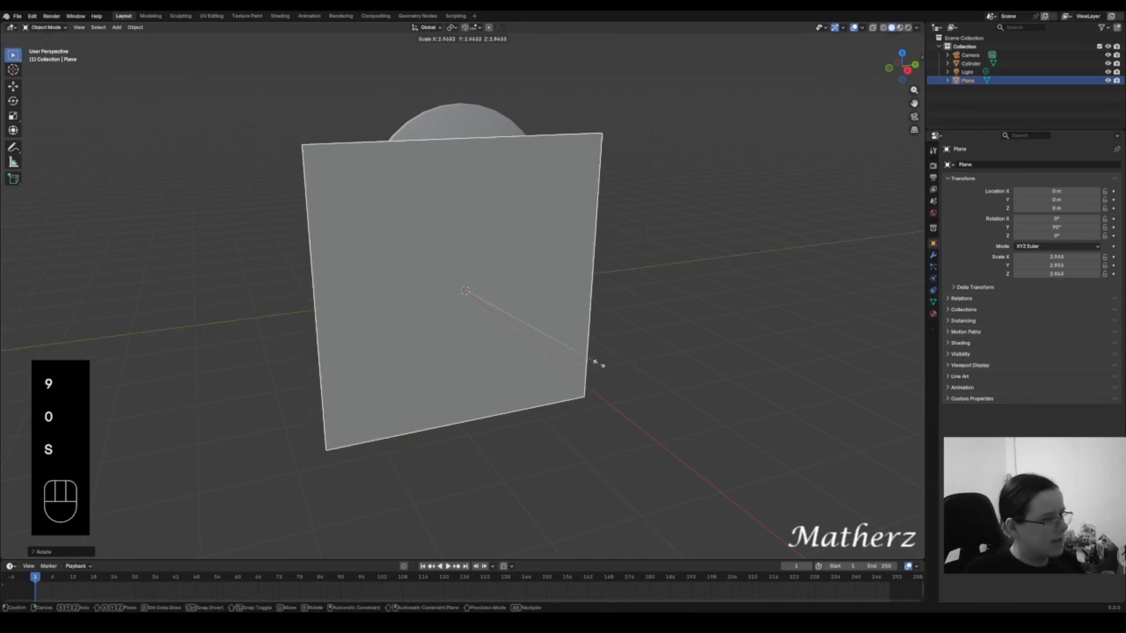
click(474, 417)
key(g)
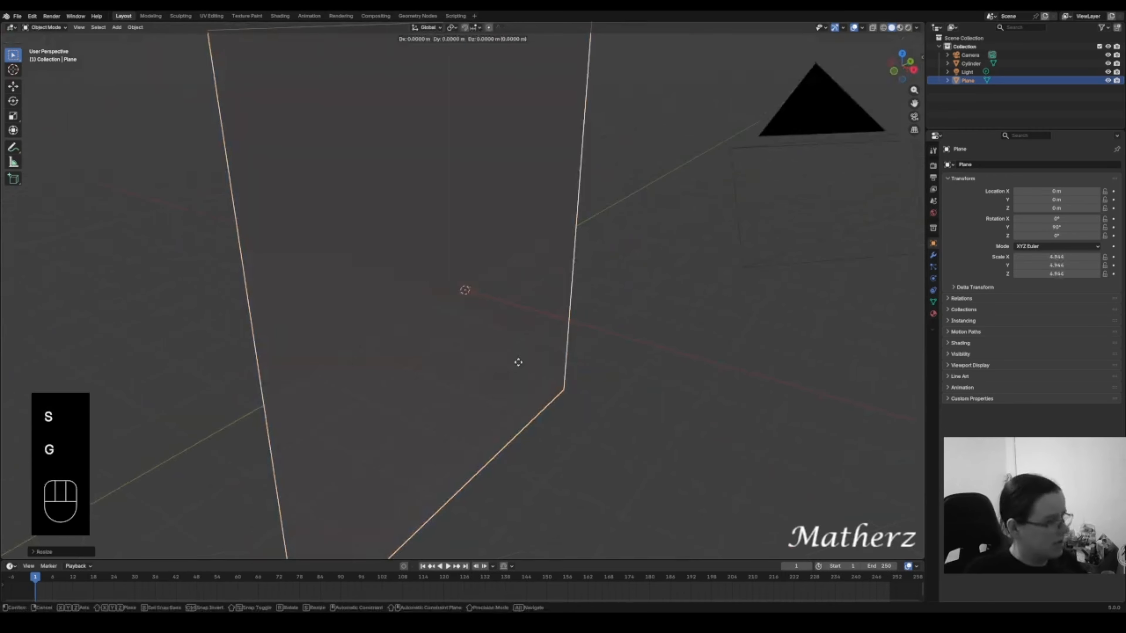
key(x)
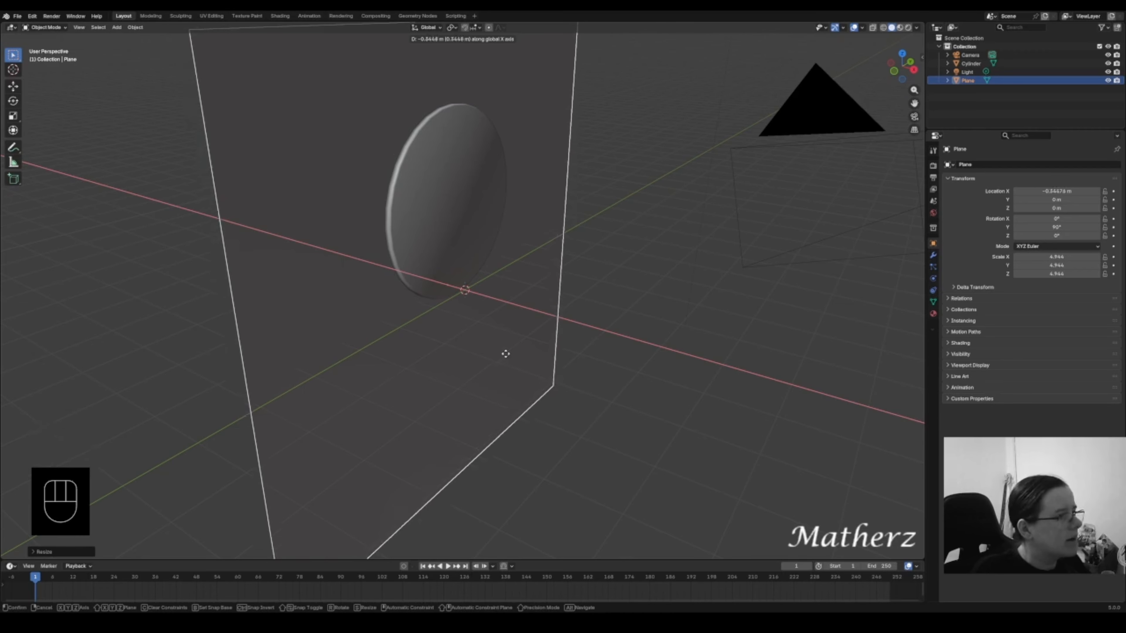
click(505, 355)
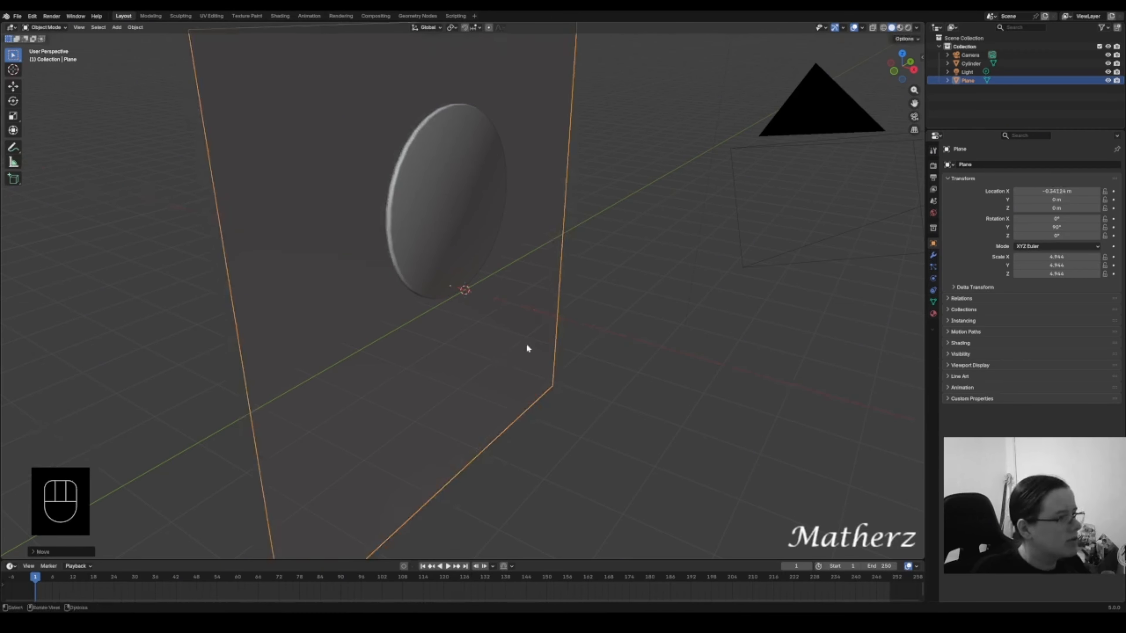
- Set the render engine to Cycles and show the disc against the wall plane in rendered shading
scroll(527, 348, down, 5)
click(575, 156)
middle_drag(577, 156, 692, 302)
click(900, 28)
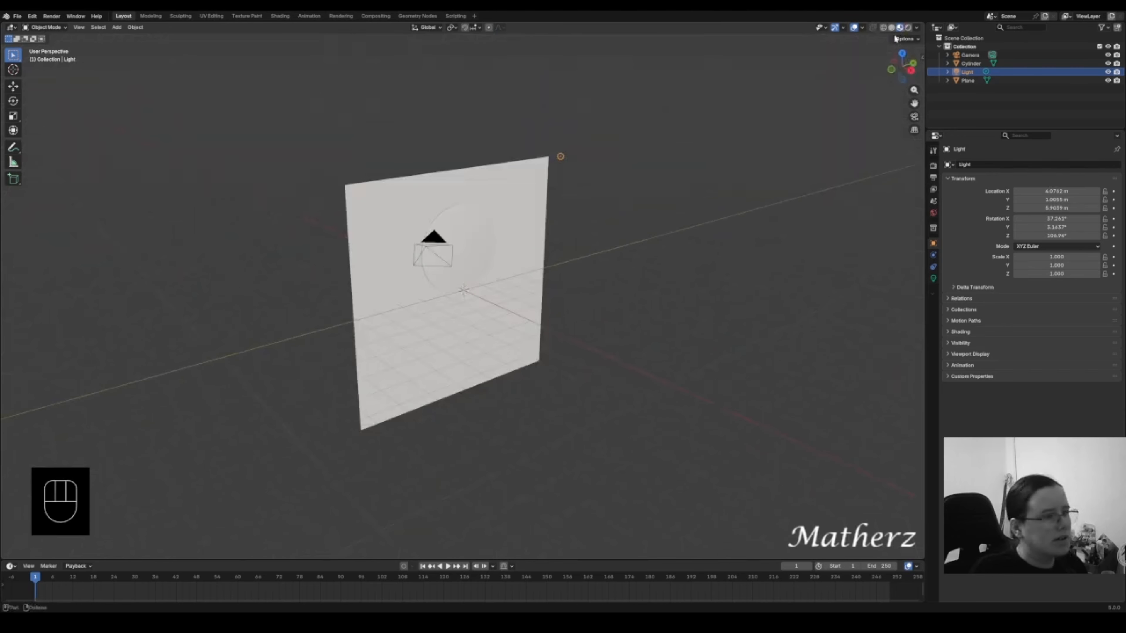
scroll(526, 299, up, 6)
shift+middle_drag(555, 217, 622, 303)
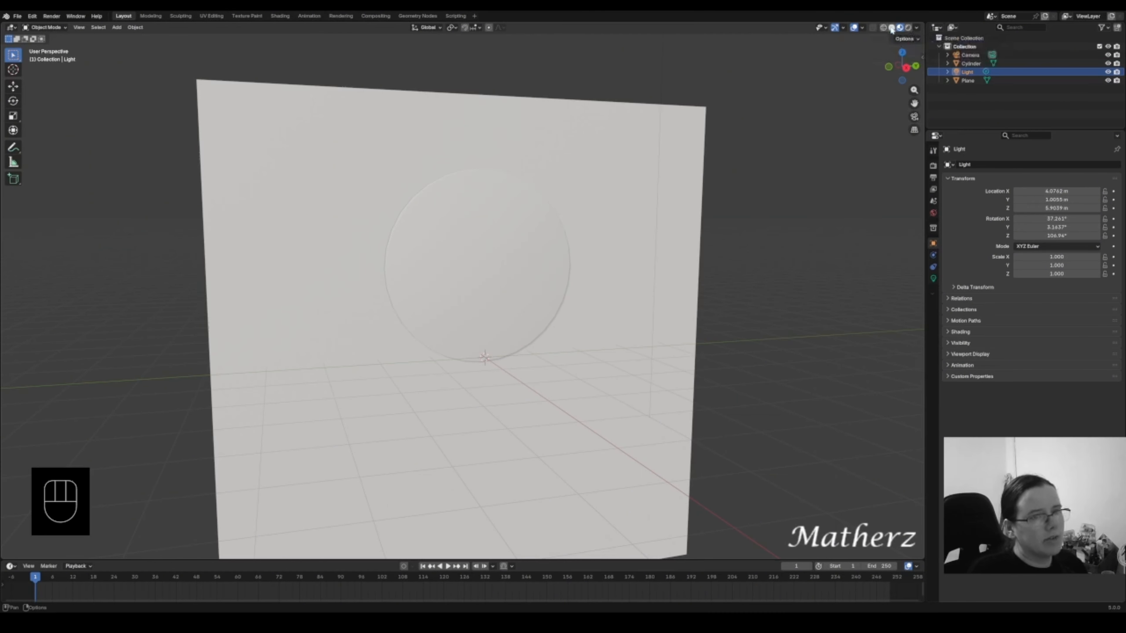
click(934, 166)
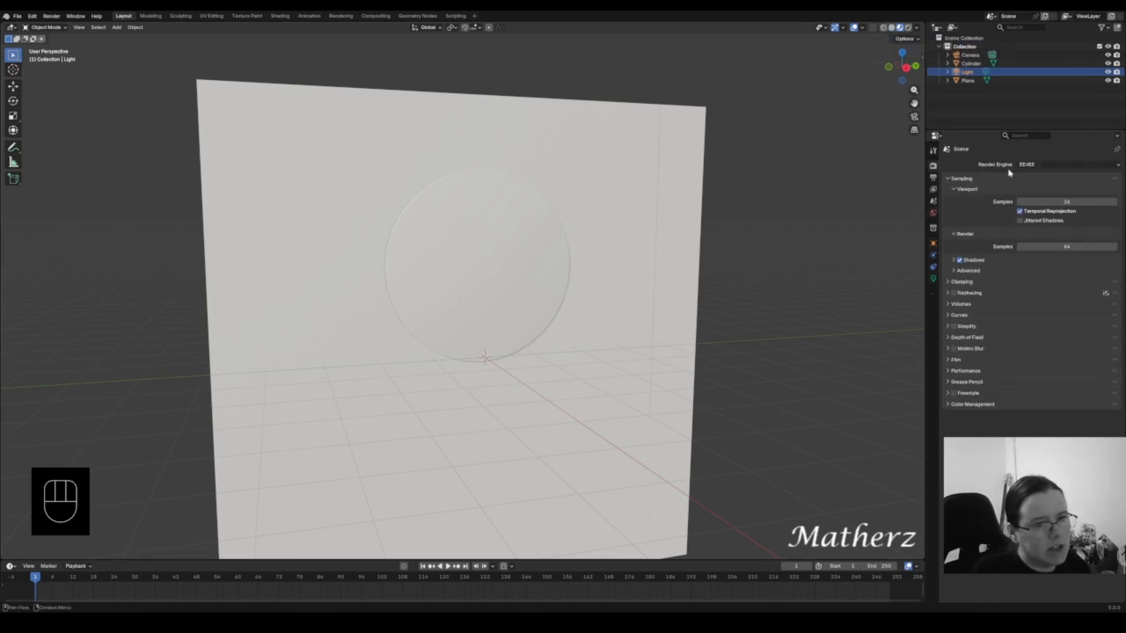
click(1024, 165)
click(1033, 192)
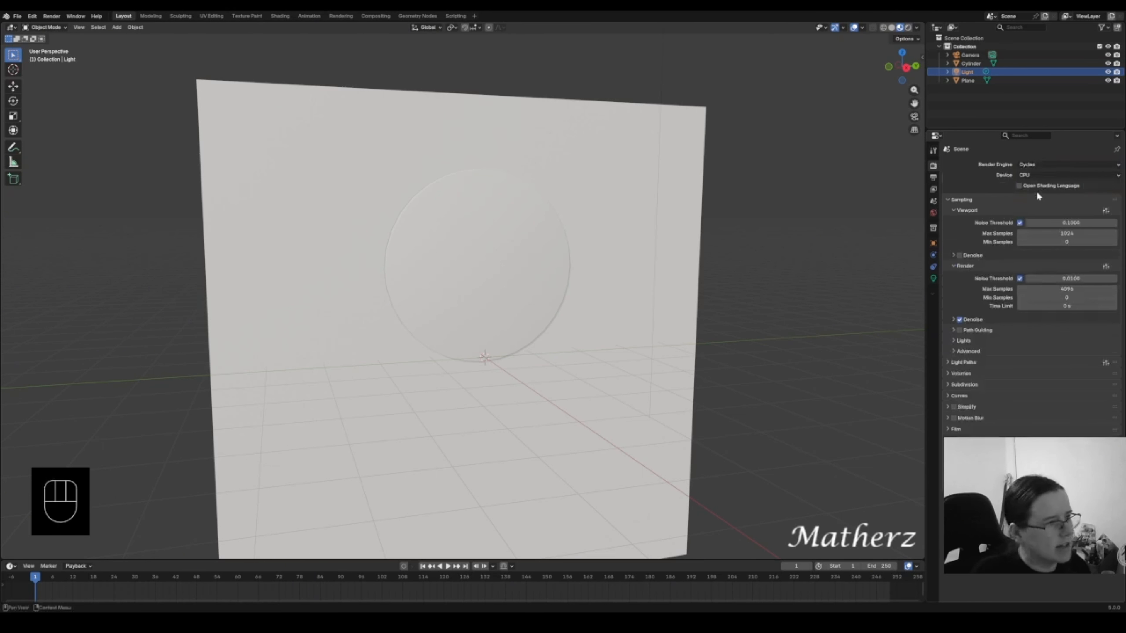
click(909, 27)
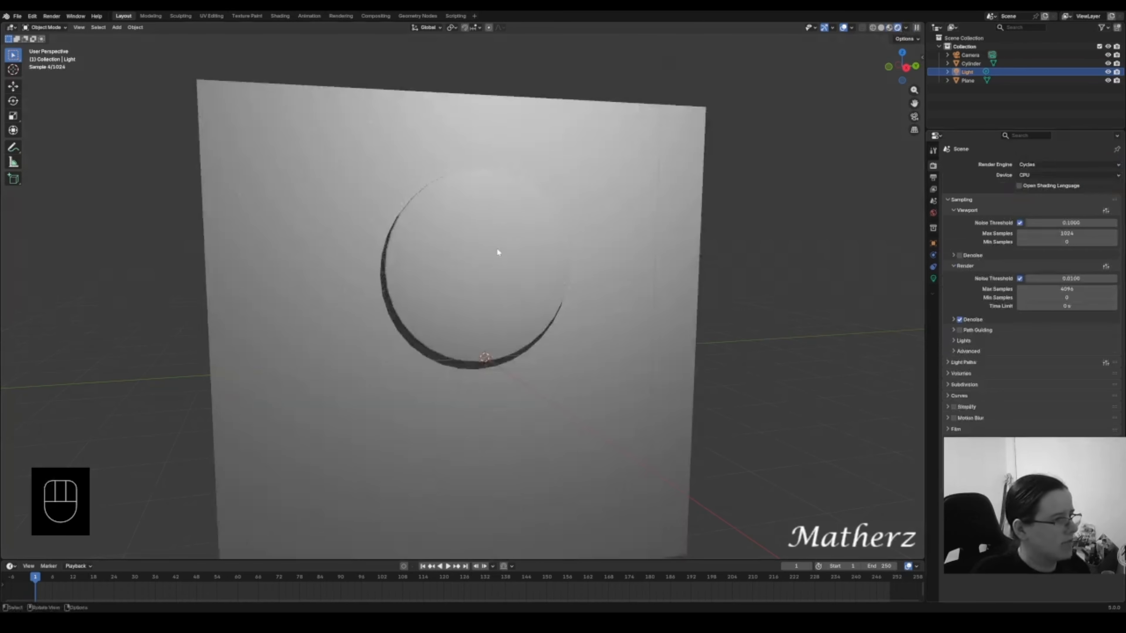
- Add a cube mesh, stretch it along Z and scale it down uniformly into a thin upright bar
click(496, 254)
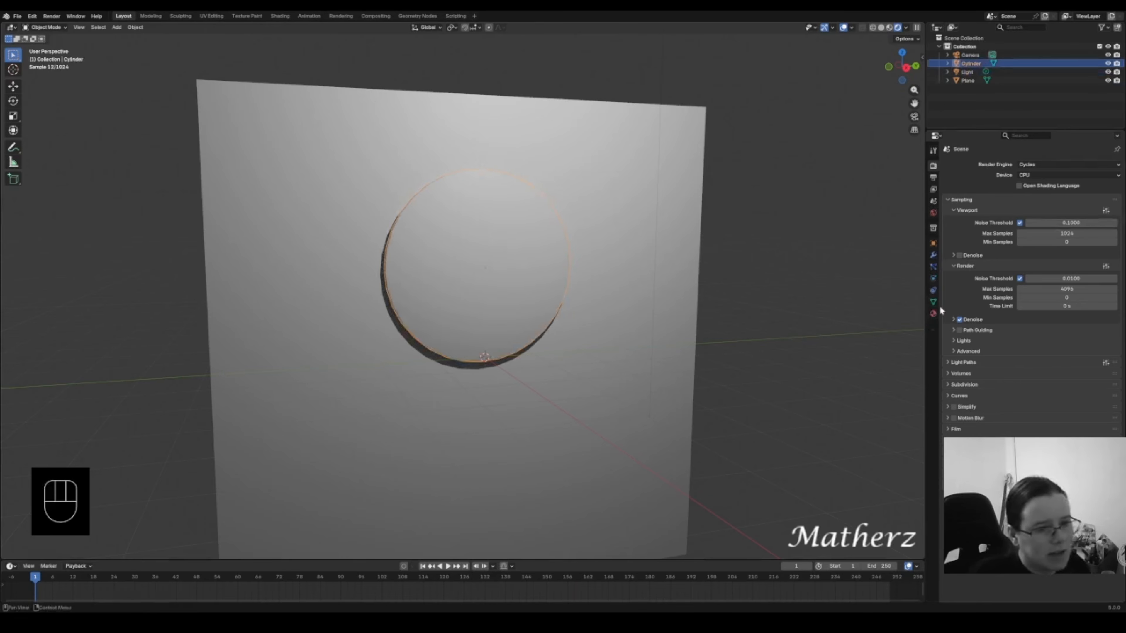
click(933, 314)
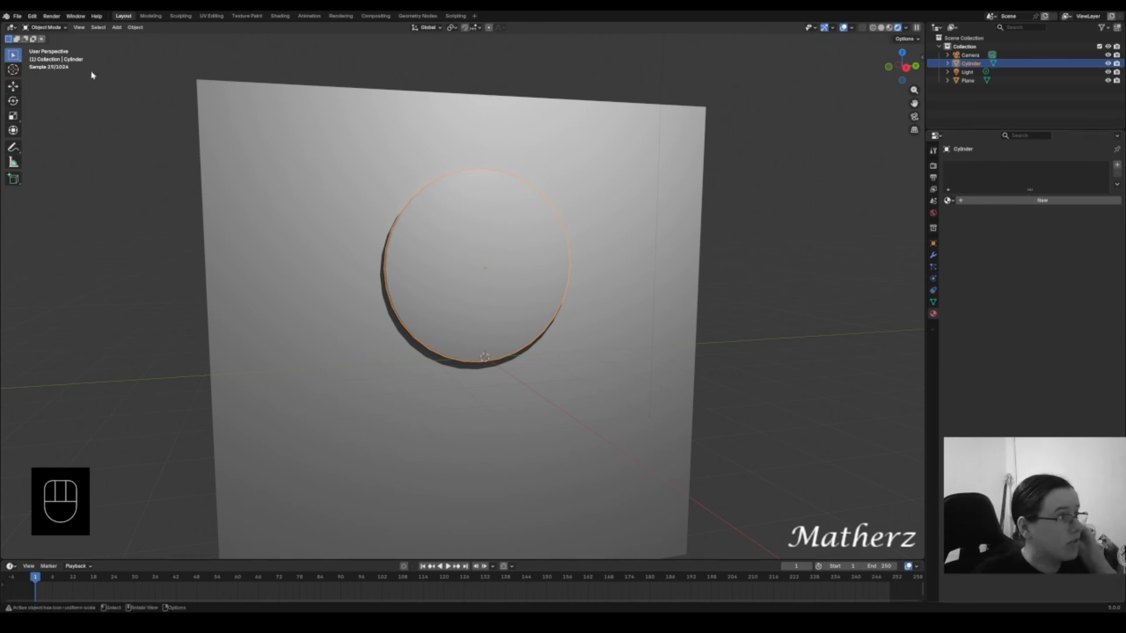
click(117, 27)
mouse_move(121, 39)
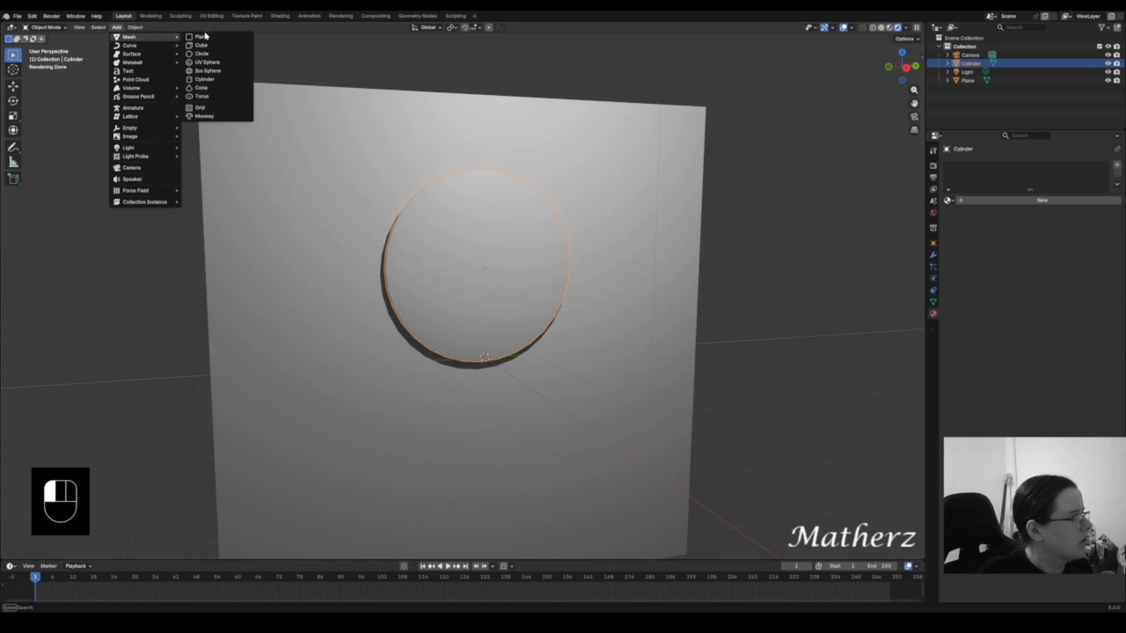
click(229, 46)
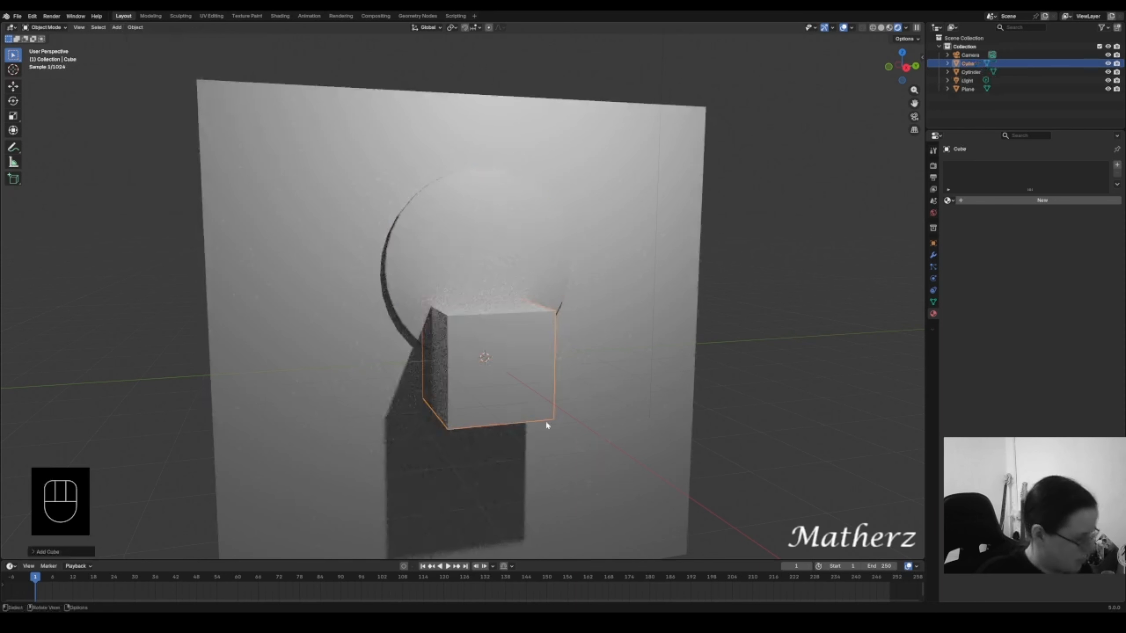
key(s)
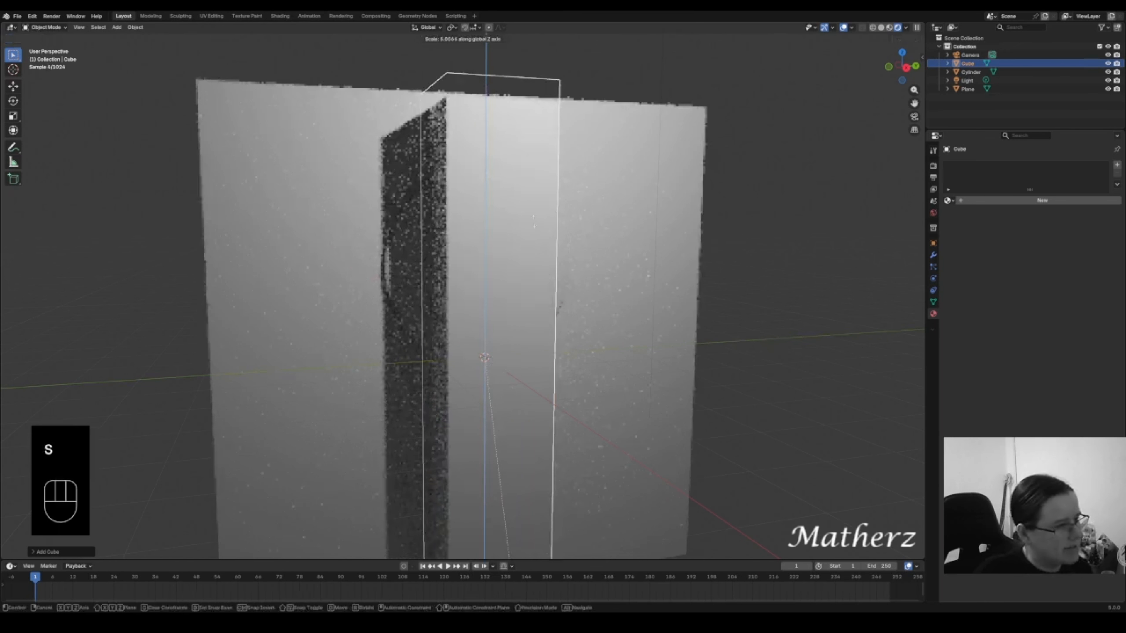
click(531, 445)
key(s)
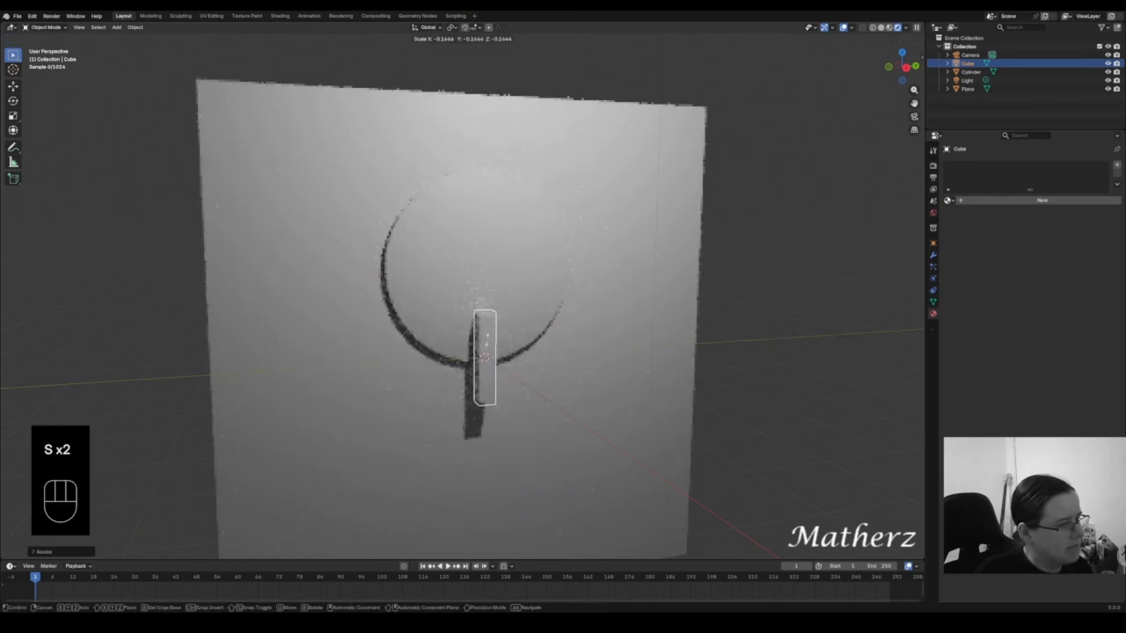
click(493, 348)
- Stretch the bar along Z and raise it along Z over the upper half of the disc
key(s)
key(z)
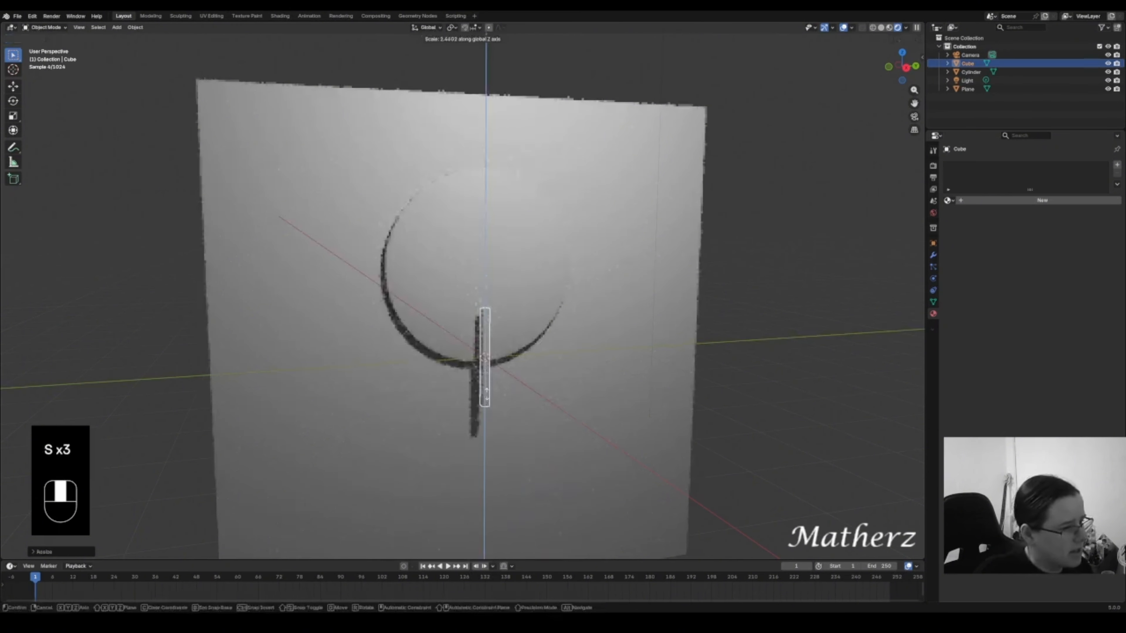
click(486, 405)
key(g)
key(z)
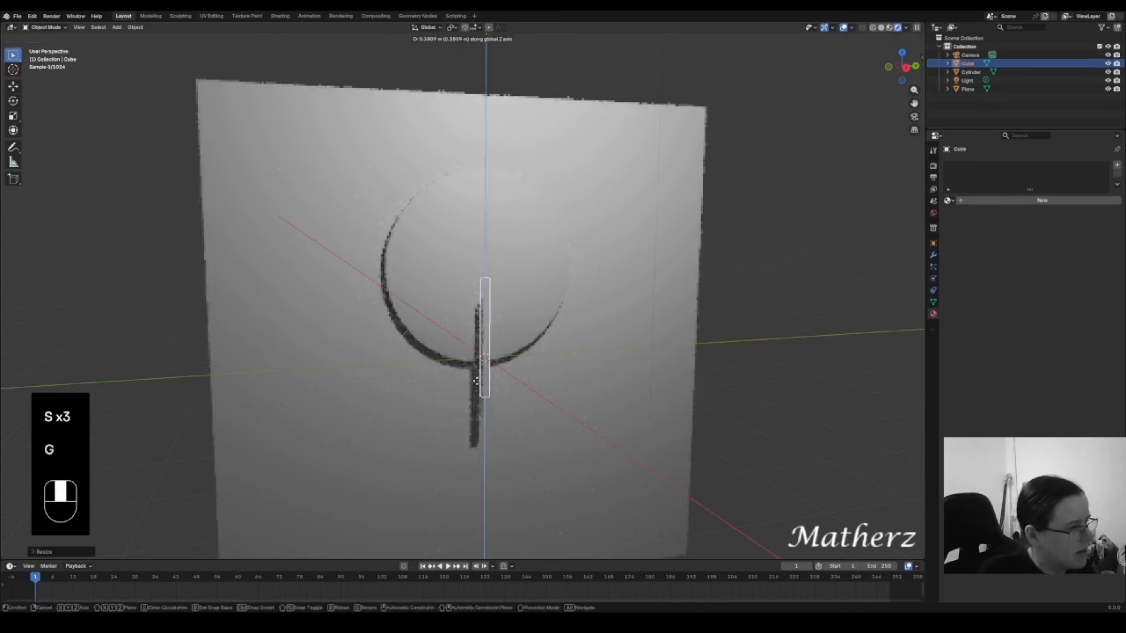
click(478, 287)
middle_drag(499, 219, 542, 221)
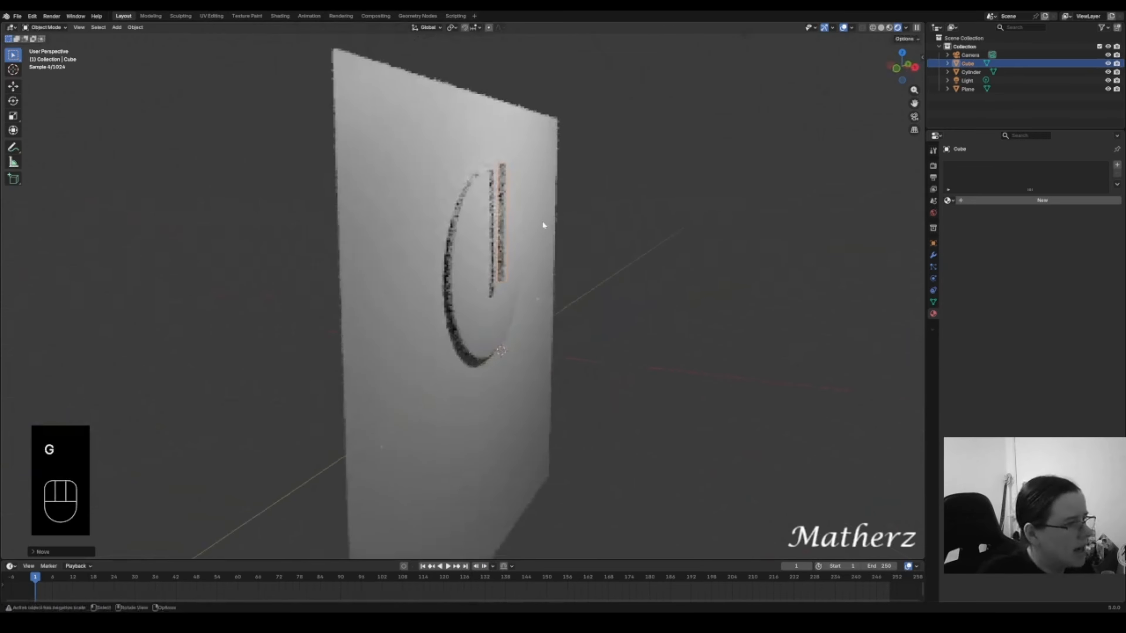
- Scale the bar down uniformly to the size of a small hour marker
key(s)
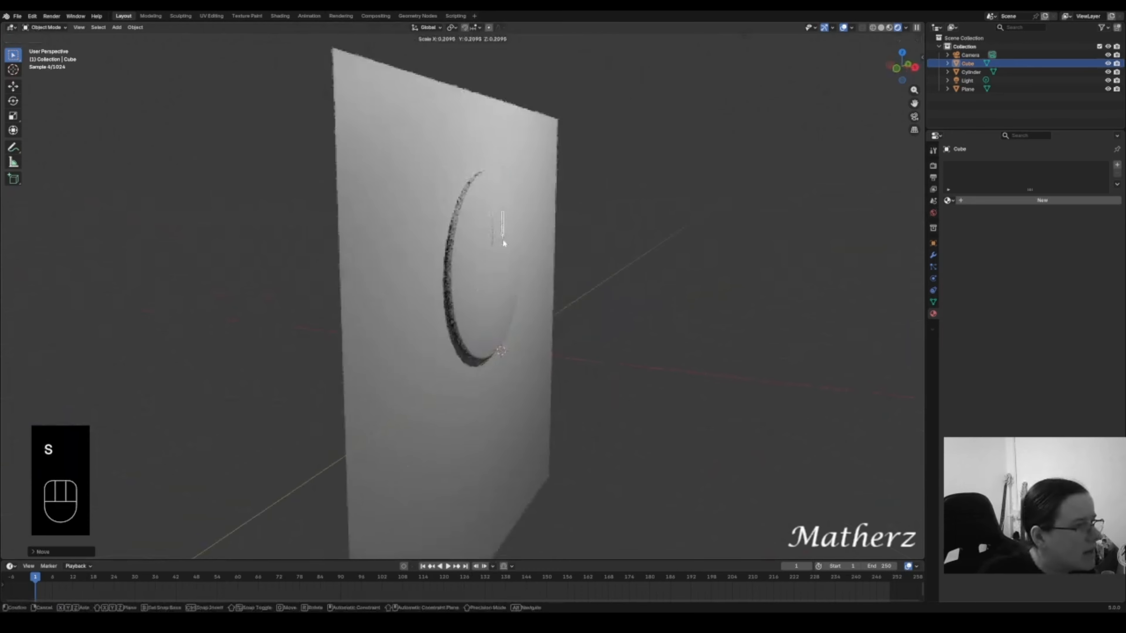
click(503, 241)
key(s)
click(511, 244)
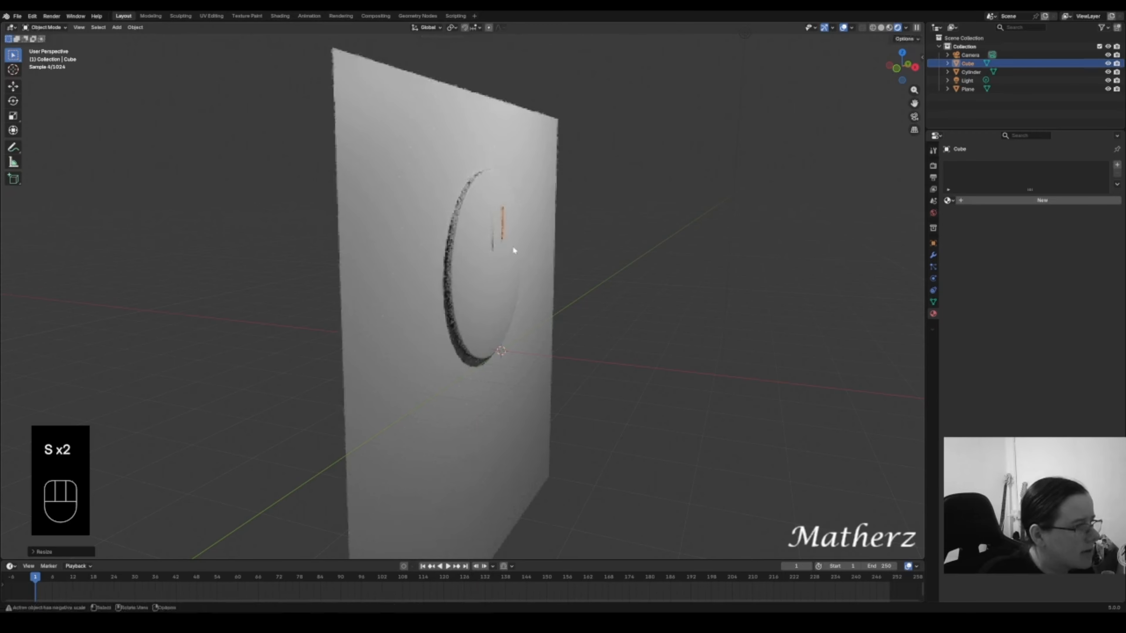
- Move the bar about 0.70 m up along Z and about -0.25 m along X onto the disc's face near its upper edge
key(g)
key(z)
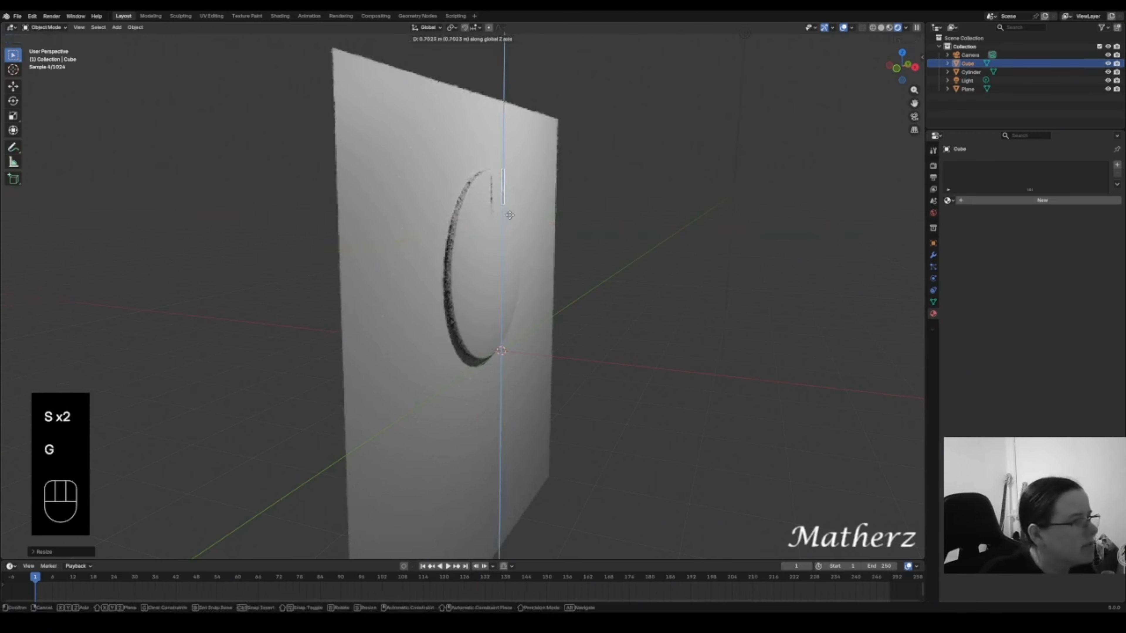
click(509, 214)
key(g)
key(x)
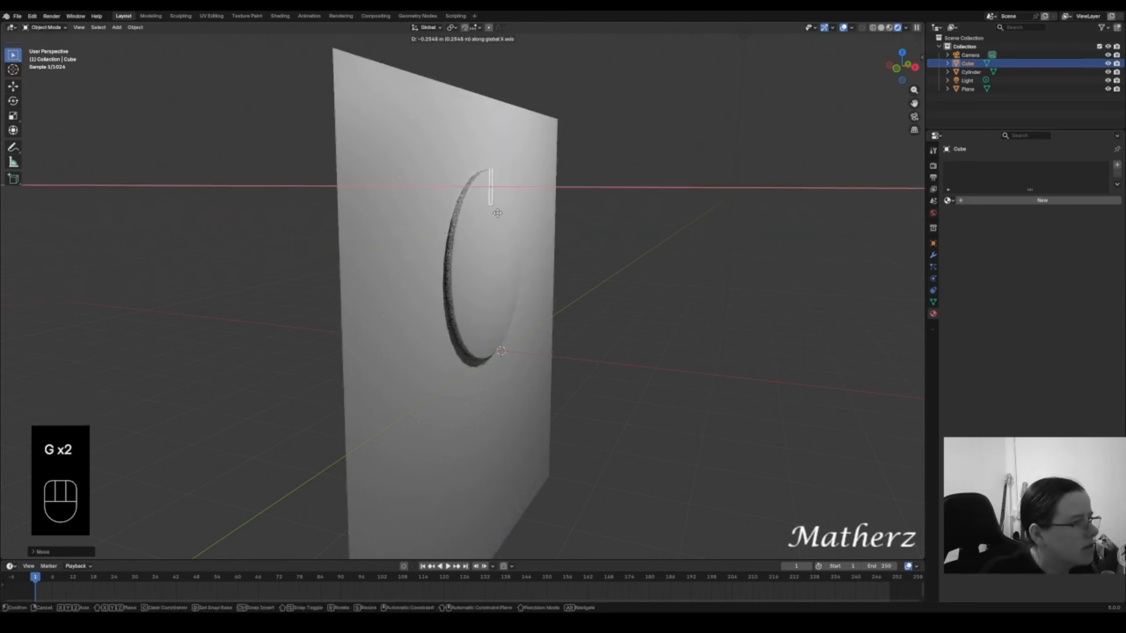
click(500, 215)
scroll(584, 222, up, 4)
middle_drag(544, 218, 494, 206)
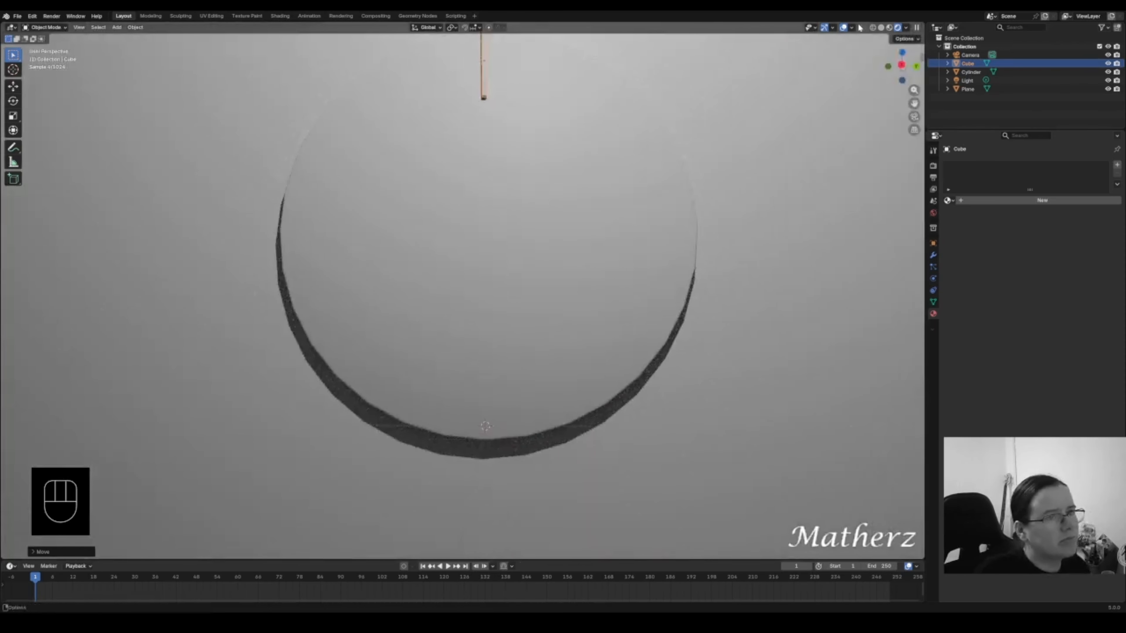
- Switch the viewport to solid shading and shorten the bar slightly along Z to fit inside the disc's upper edge
click(881, 27)
shift+middle_drag(528, 91, 507, 188)
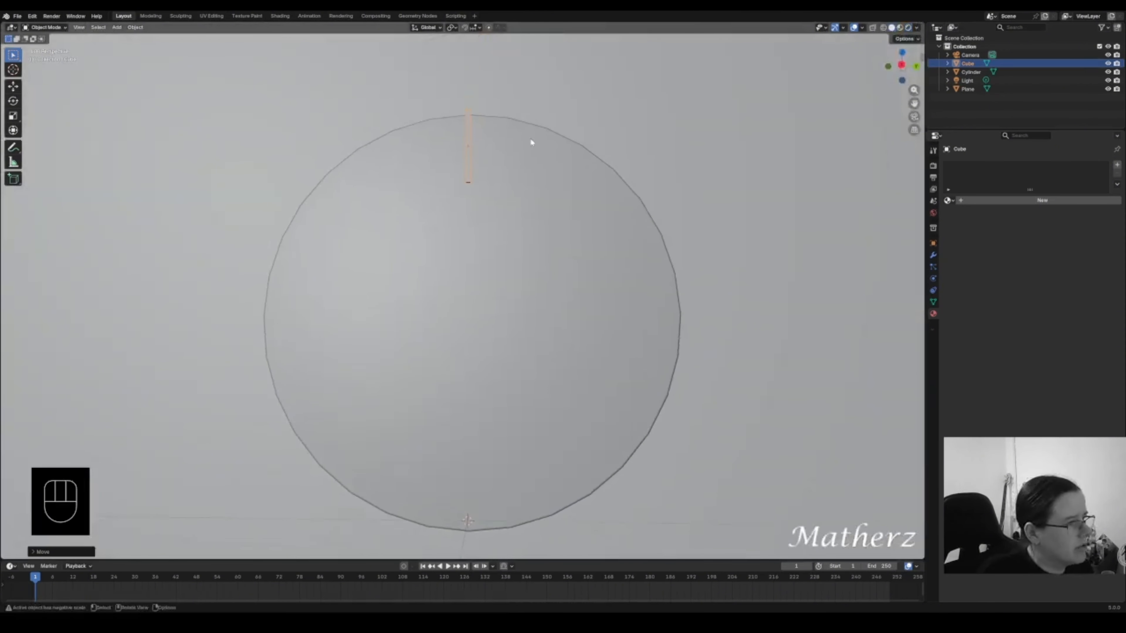
middle_drag(531, 141, 497, 150)
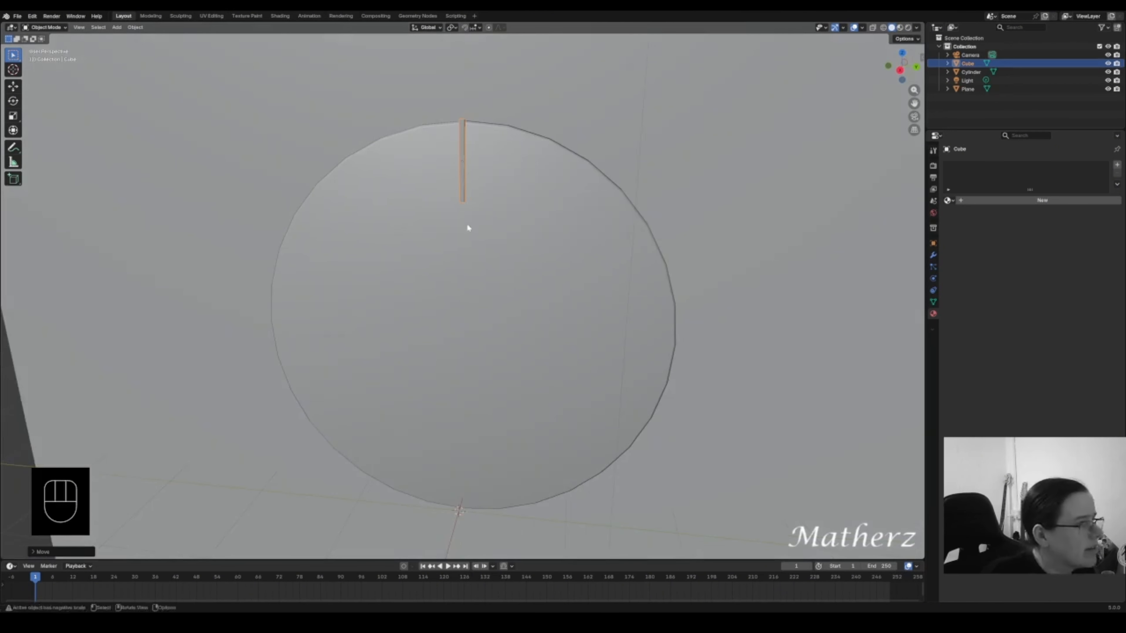
key(s)
key(z)
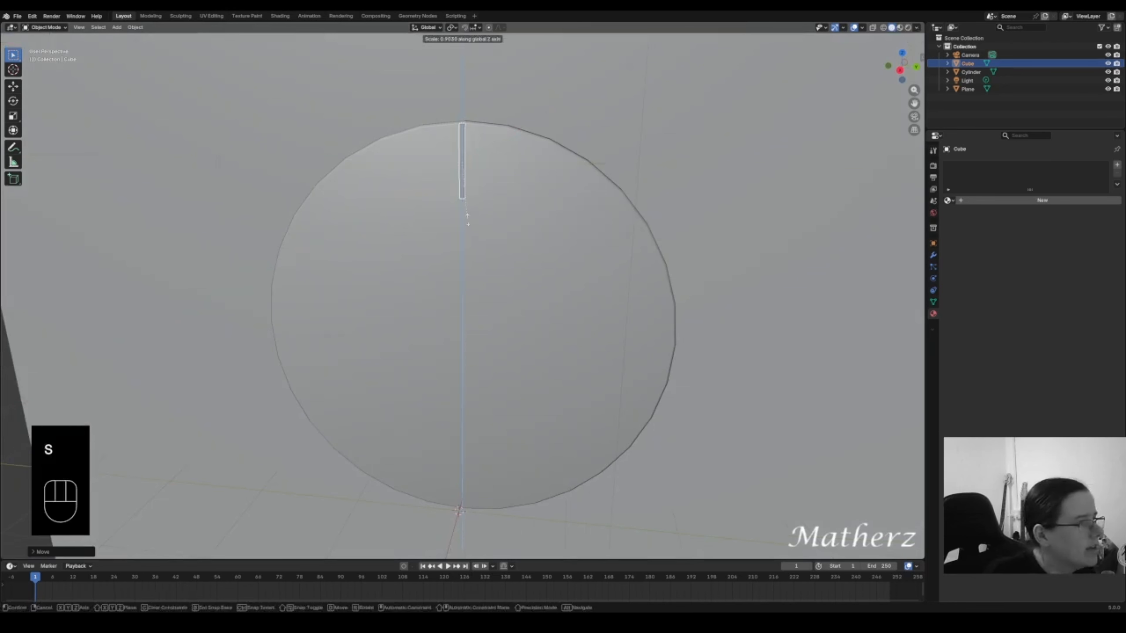
click(468, 215)
scroll(474, 190, up, 2)
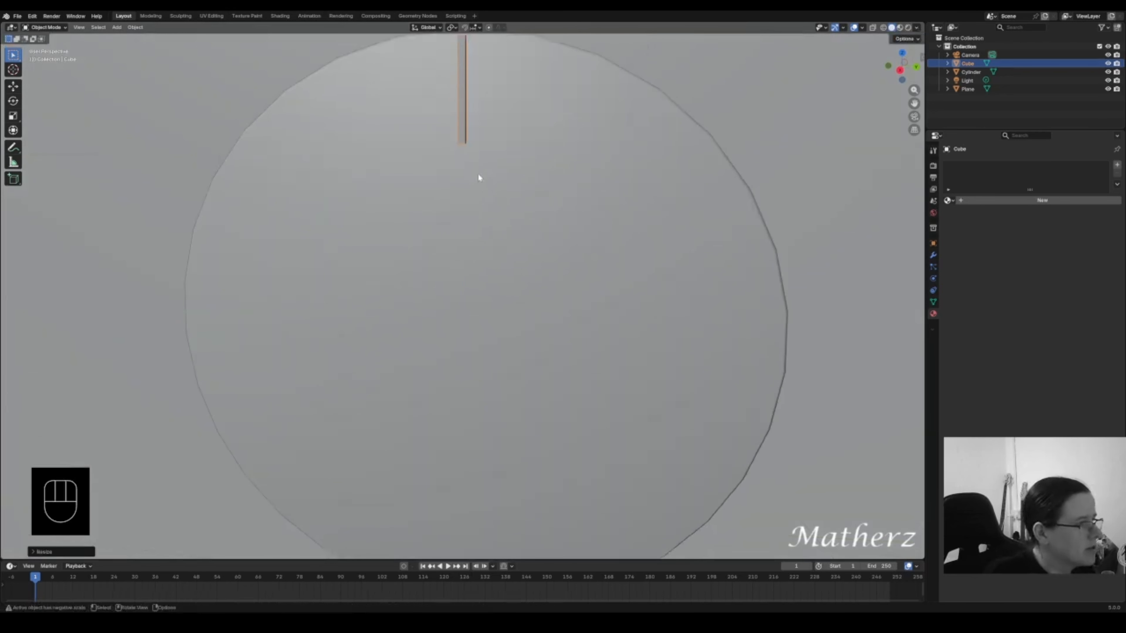
shift+middle_drag(479, 153, 485, 217)
middle_drag(490, 234, 505, 172)
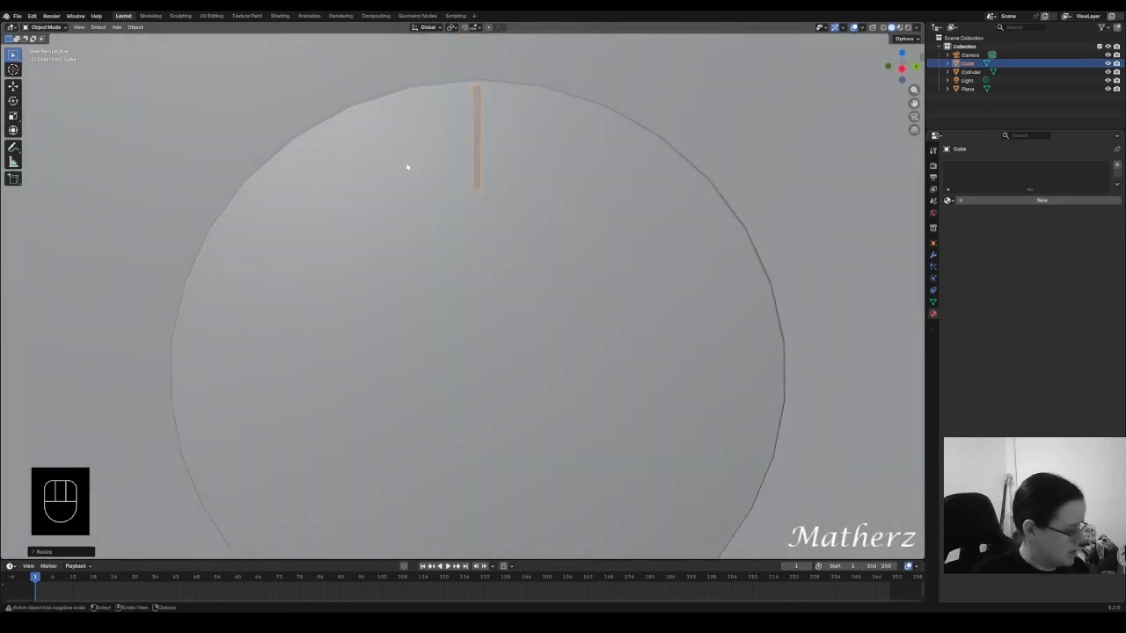
- Duplicate the bar along Y beside the original and shift both bars about -0.047 m along Y to centre the pair
key(shift+d)
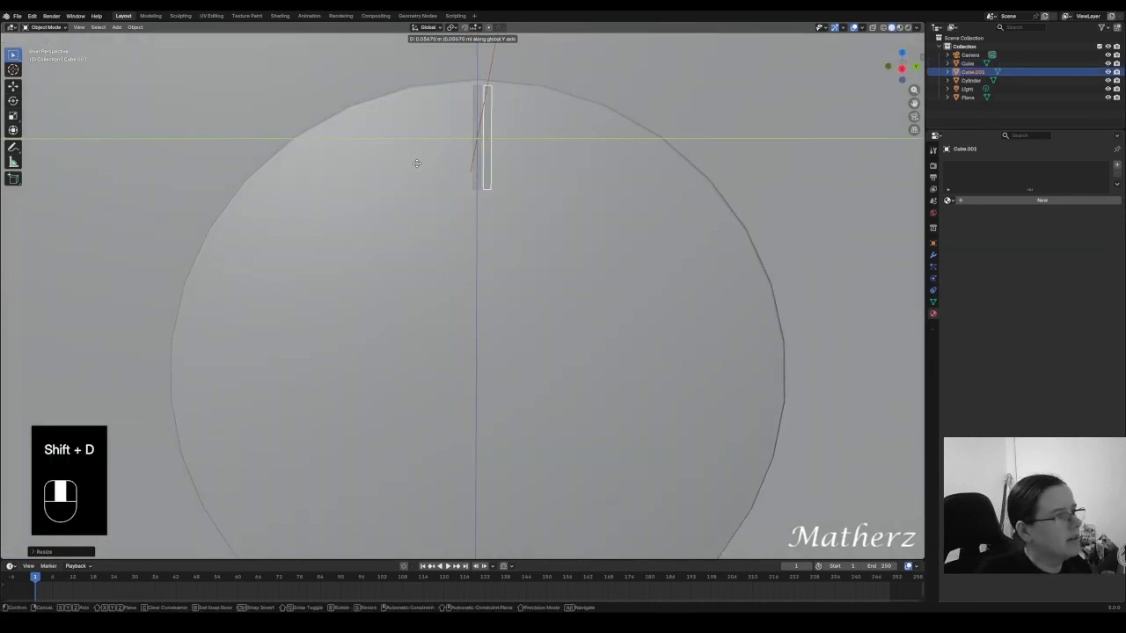
key(y)
click(422, 171)
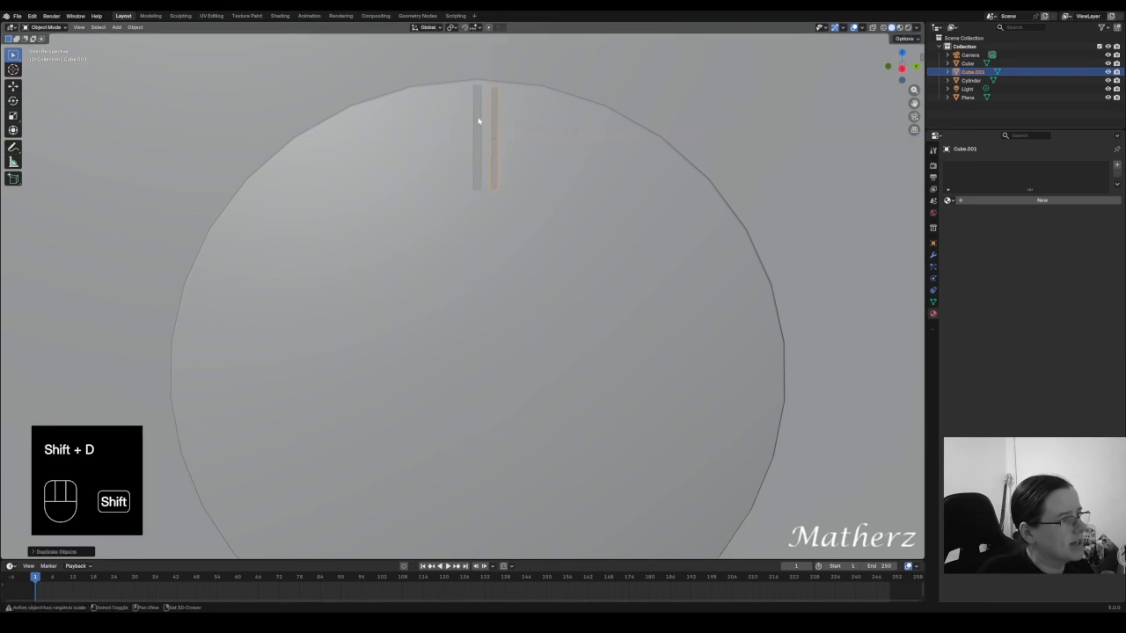
shift+click(478, 116)
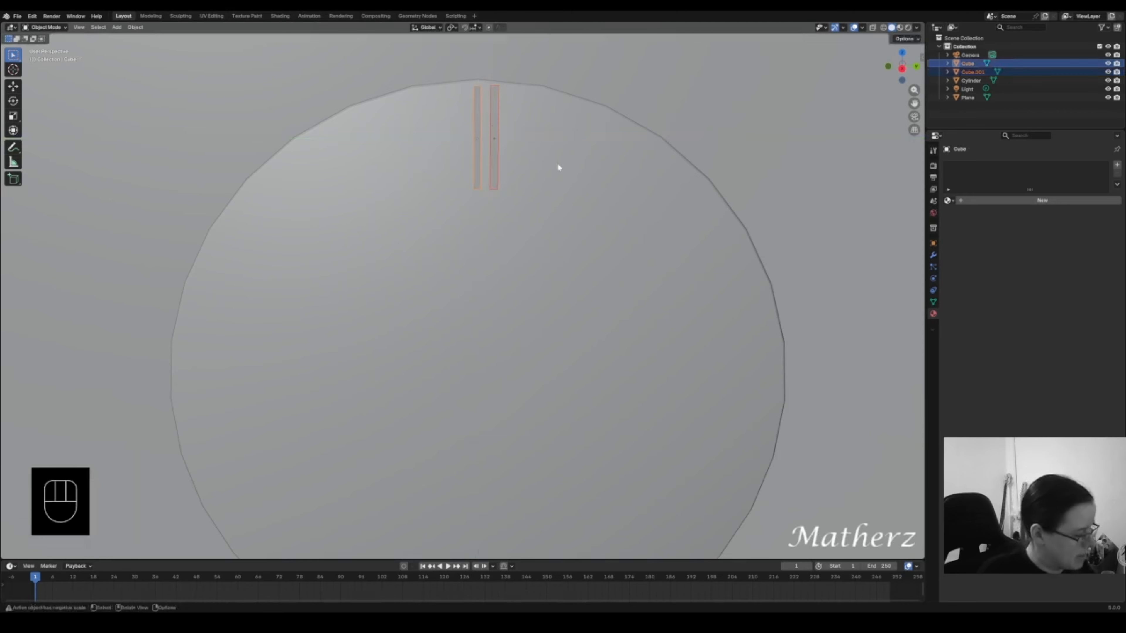
key(g)
key(y)
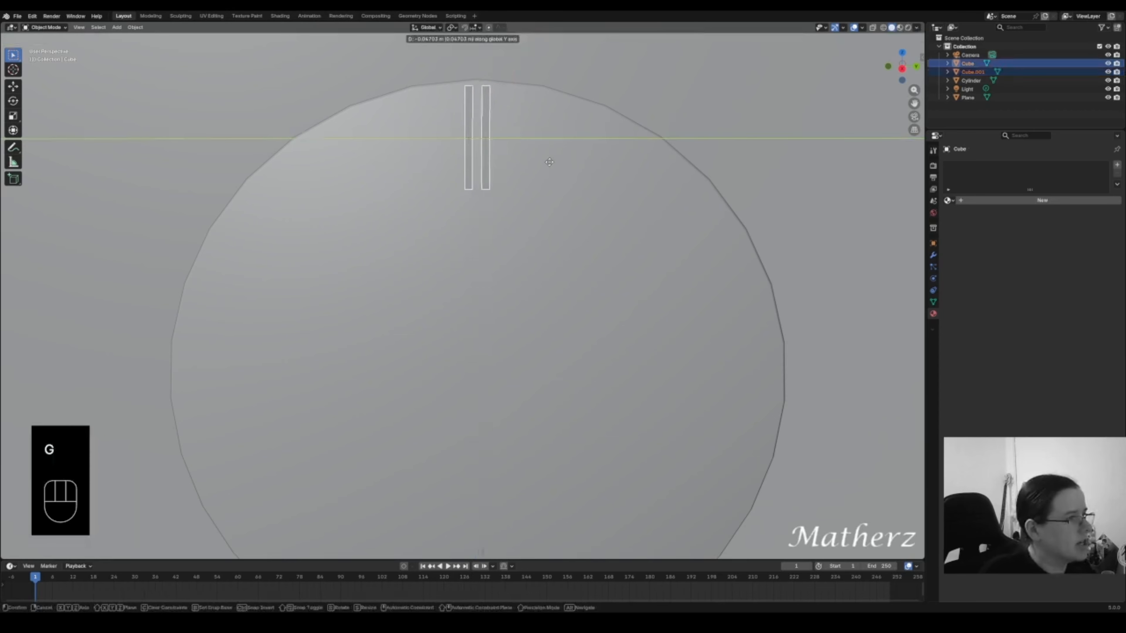
click(549, 163)
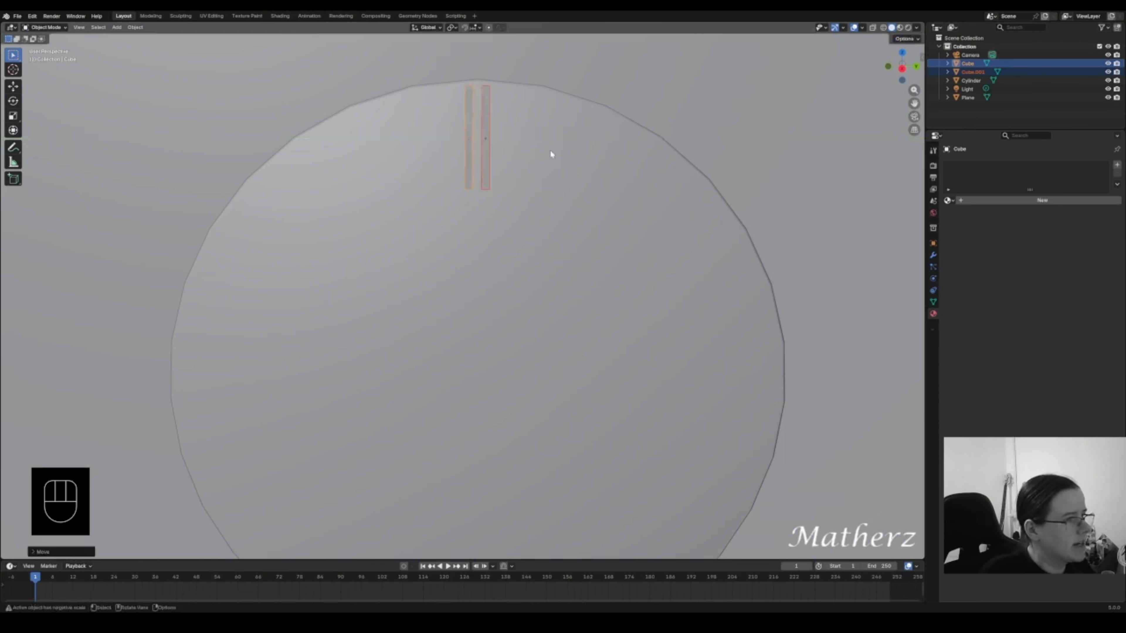
- Give the original bar a new material with orange base color, metallic 1.000 and roughness 0.102, shown in material preview shading
click(973, 200)
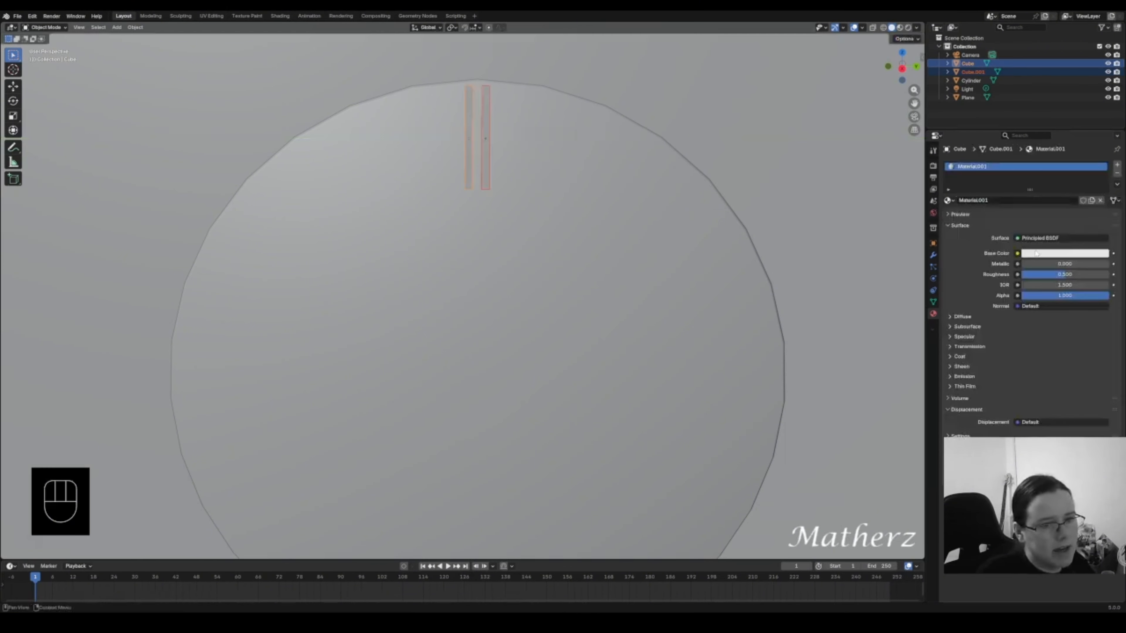
click(1064, 253)
drag(1055, 211, 1094, 212)
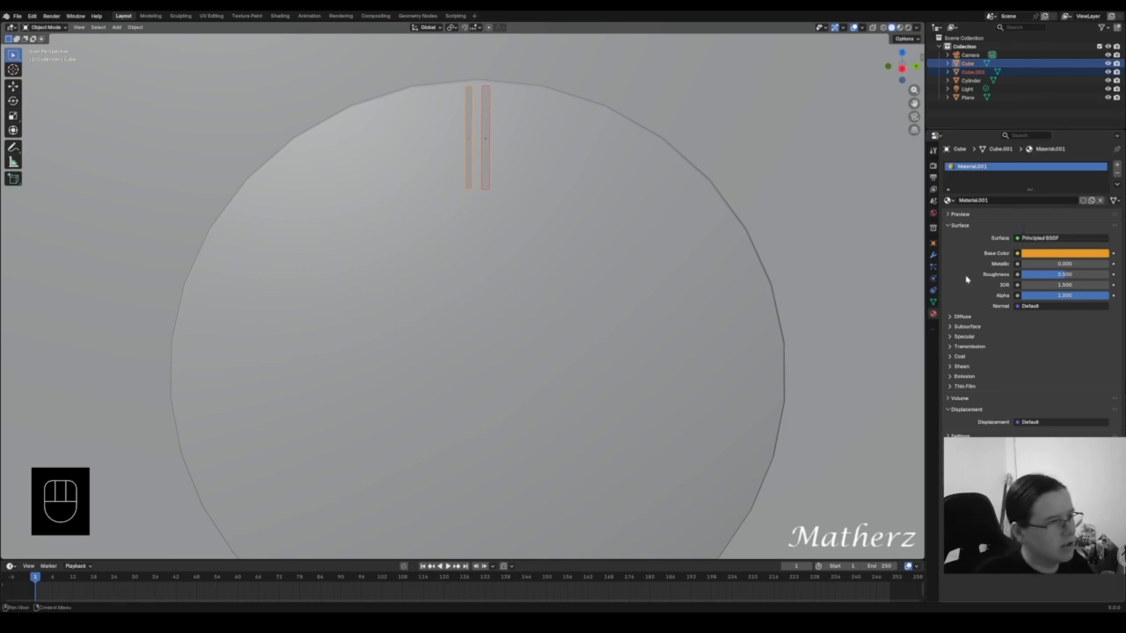
mouse_move(1066, 264)
mouse_down()
mouse_move(1108, 264)
mouse_move(1029, 274)
mouse_up()
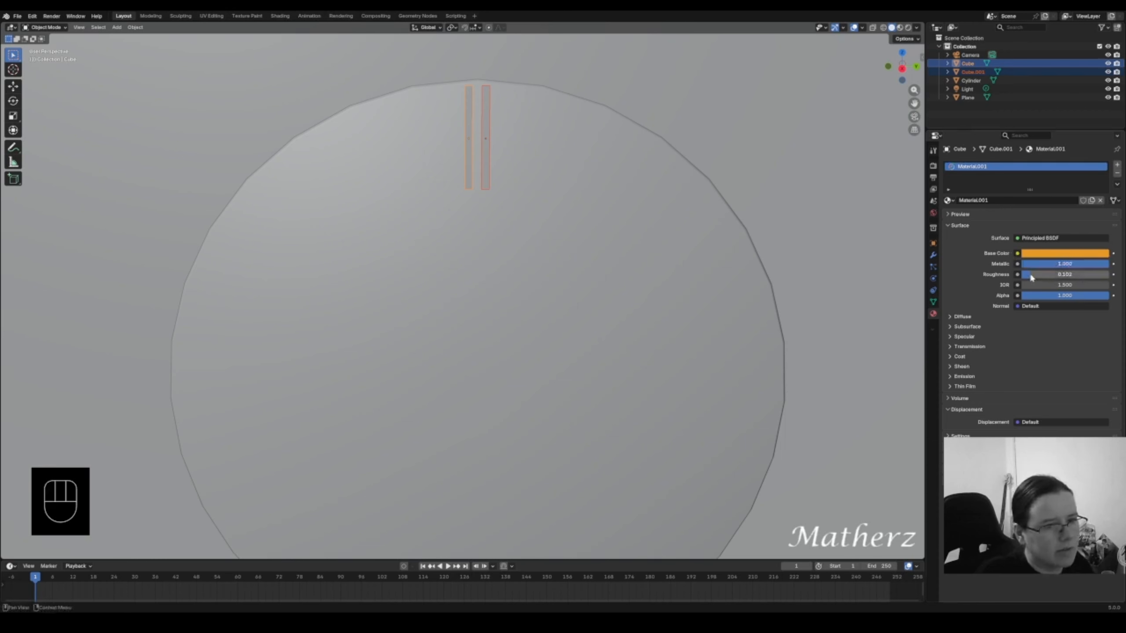
click(900, 28)
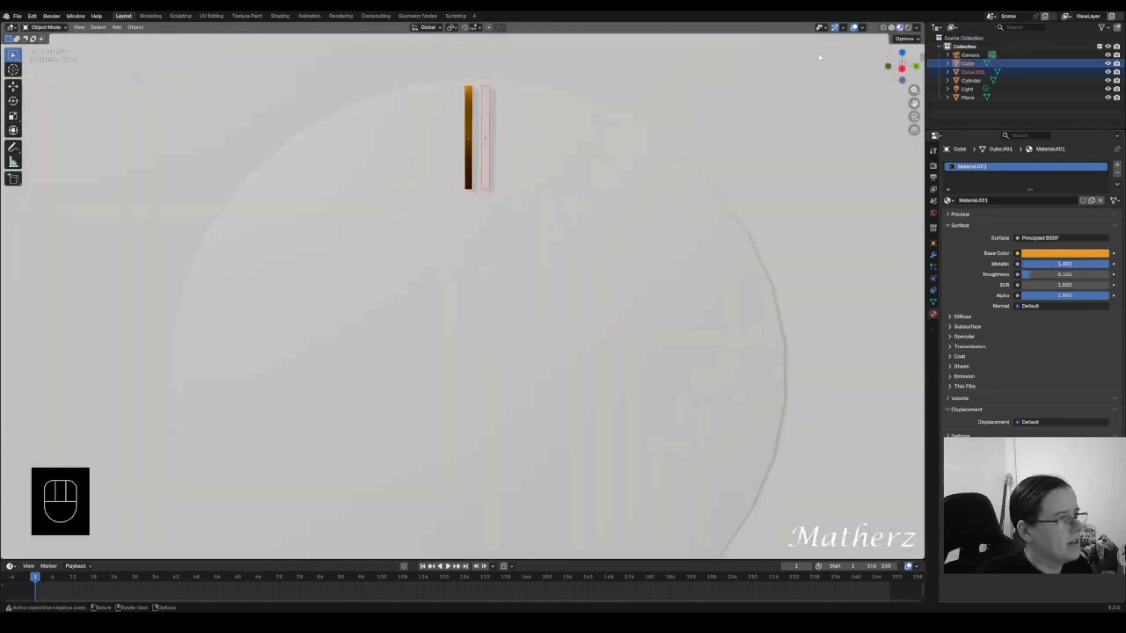
- Assign the existing orange metallic Material.001 to the second bar
click(486, 119)
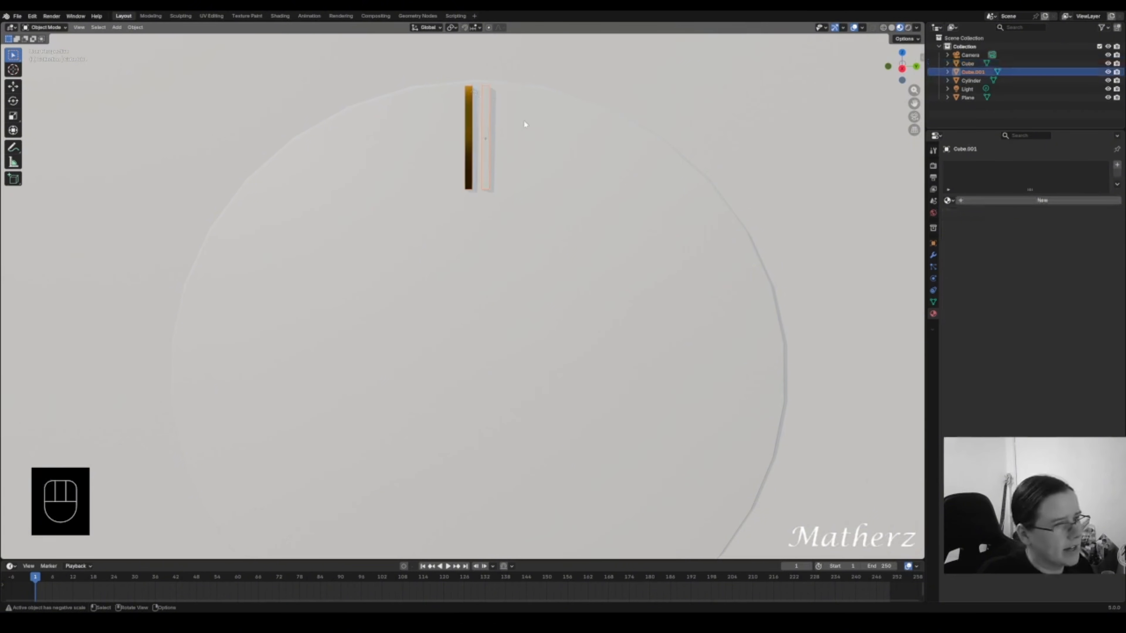
click(953, 201)
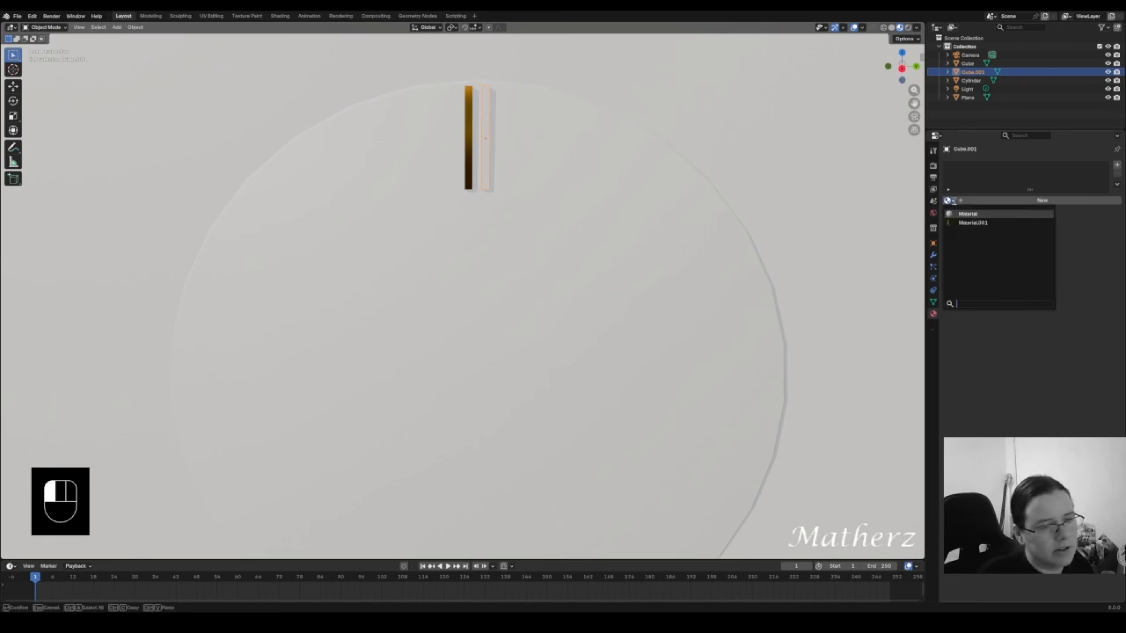
click(980, 223)
scroll(584, 131, down, 5)
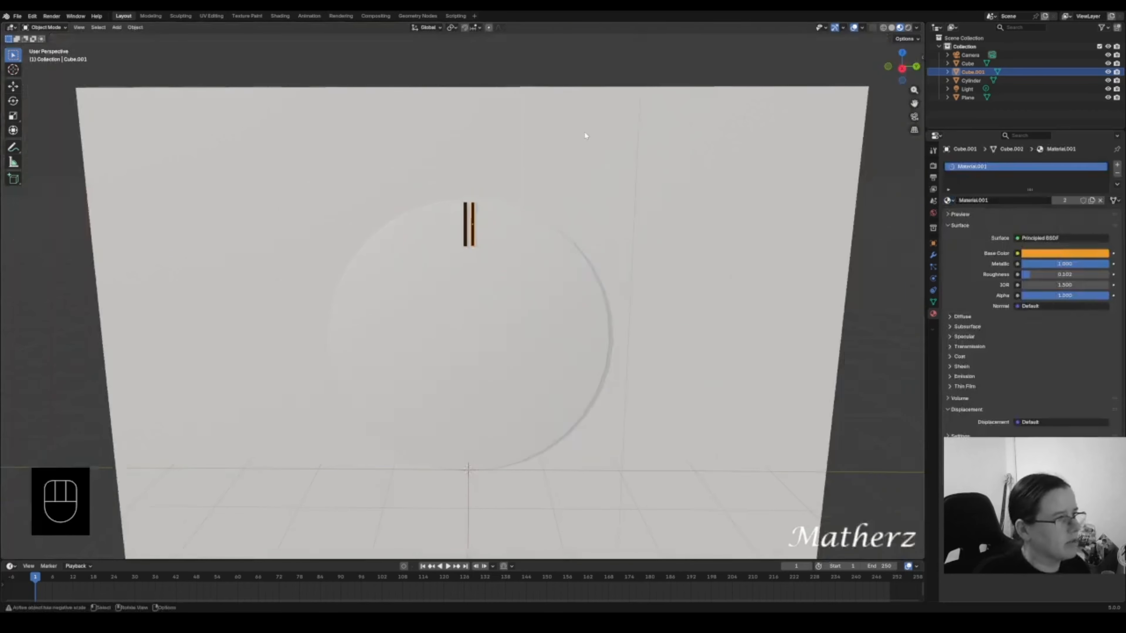
- Duplicate both bars and move the copies down along Z to the disc's lower edge
shift+middle_drag(570, 337, 578, 282)
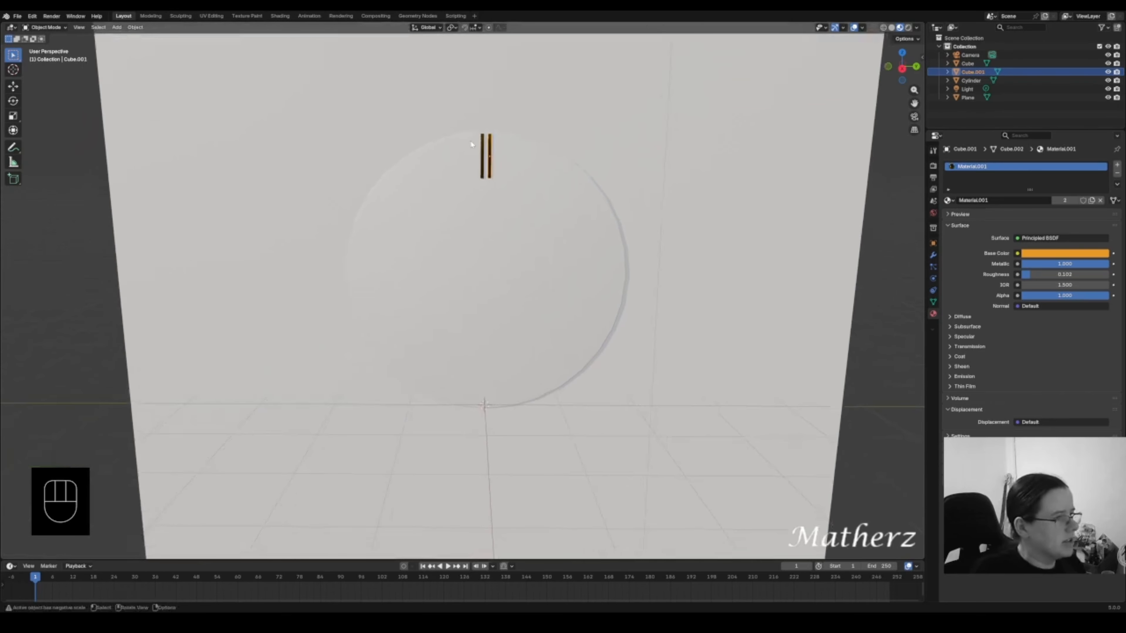
shift+click(482, 151)
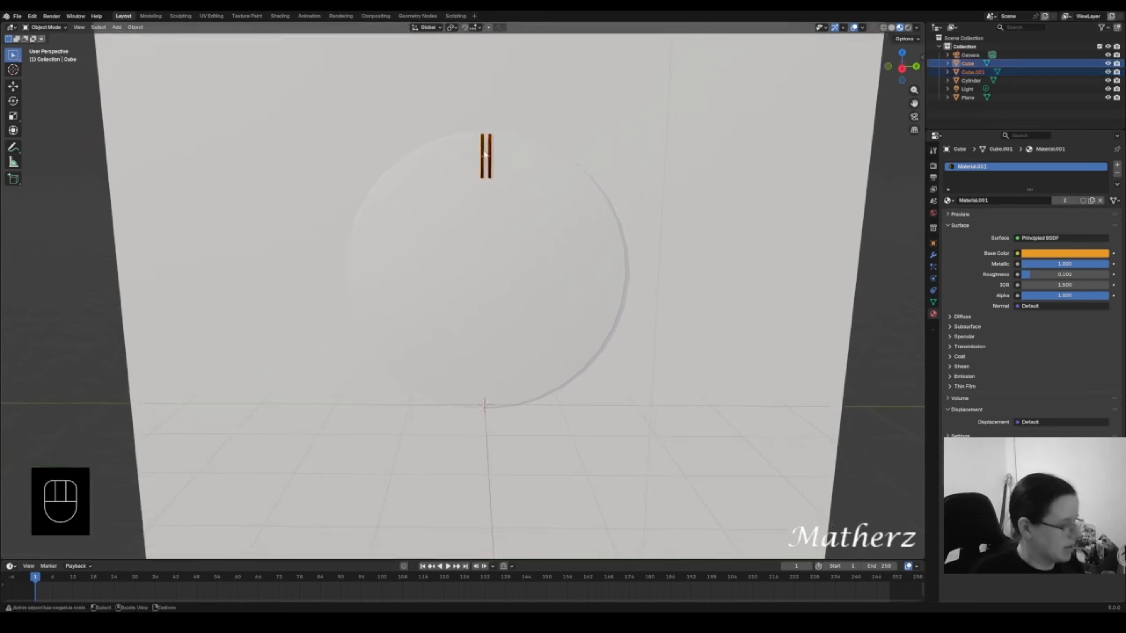
key(shift+d)
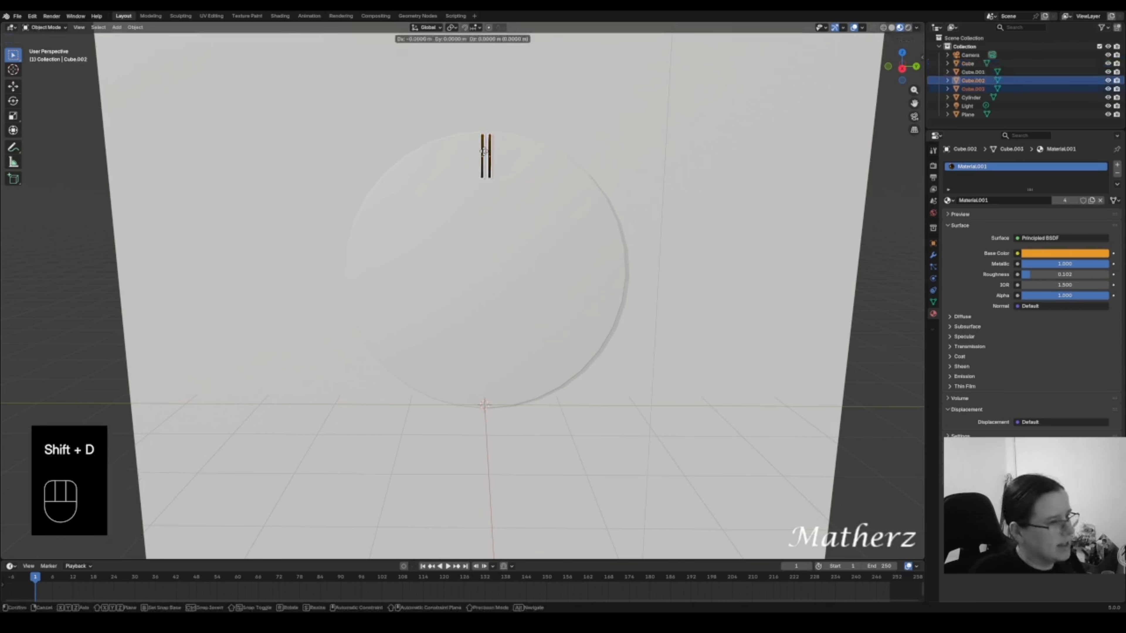
key(z)
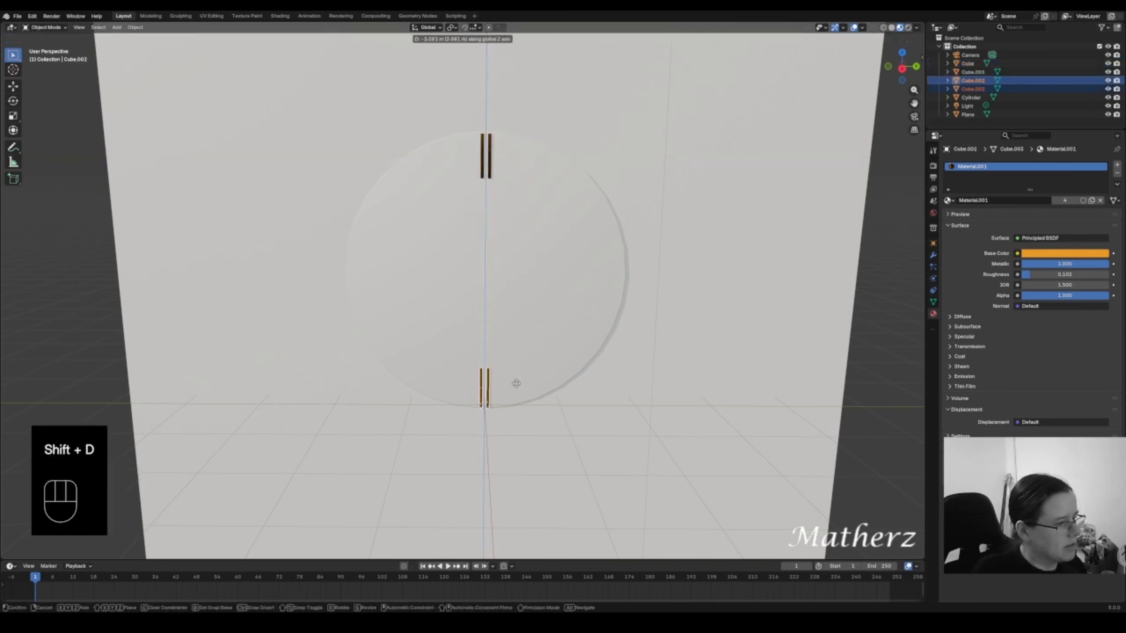
click(515, 382)
middle_drag(524, 414, 527, 395)
- Duplicate all four bars at the disc's upper and lower edges and rotate the copies 90° about the X axis
shift+click(482, 149)
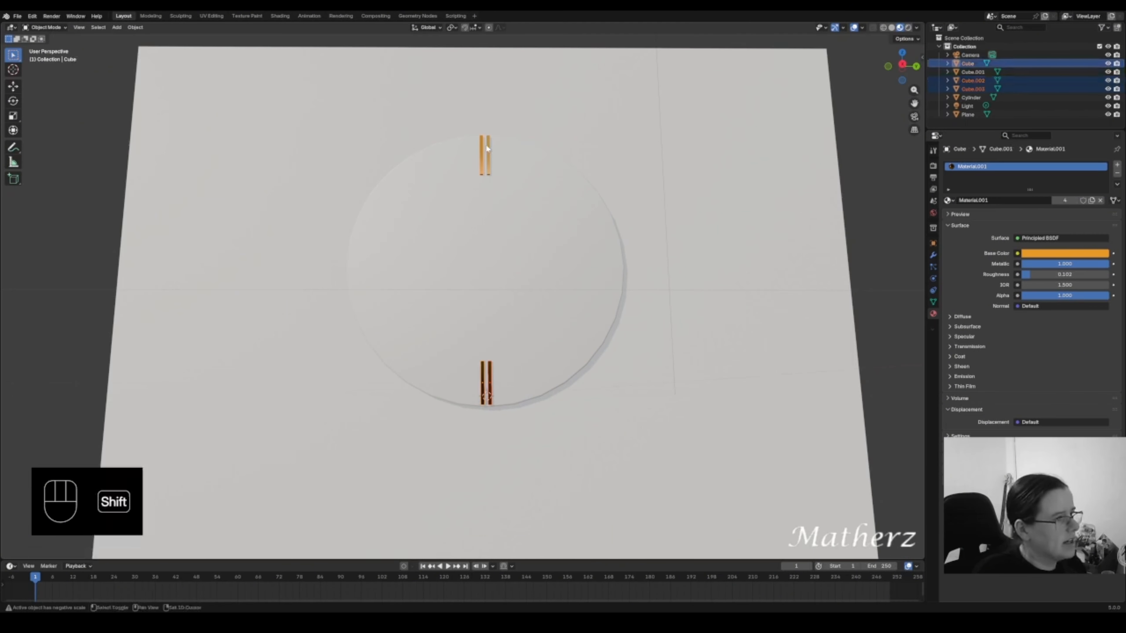
shift+click(488, 150)
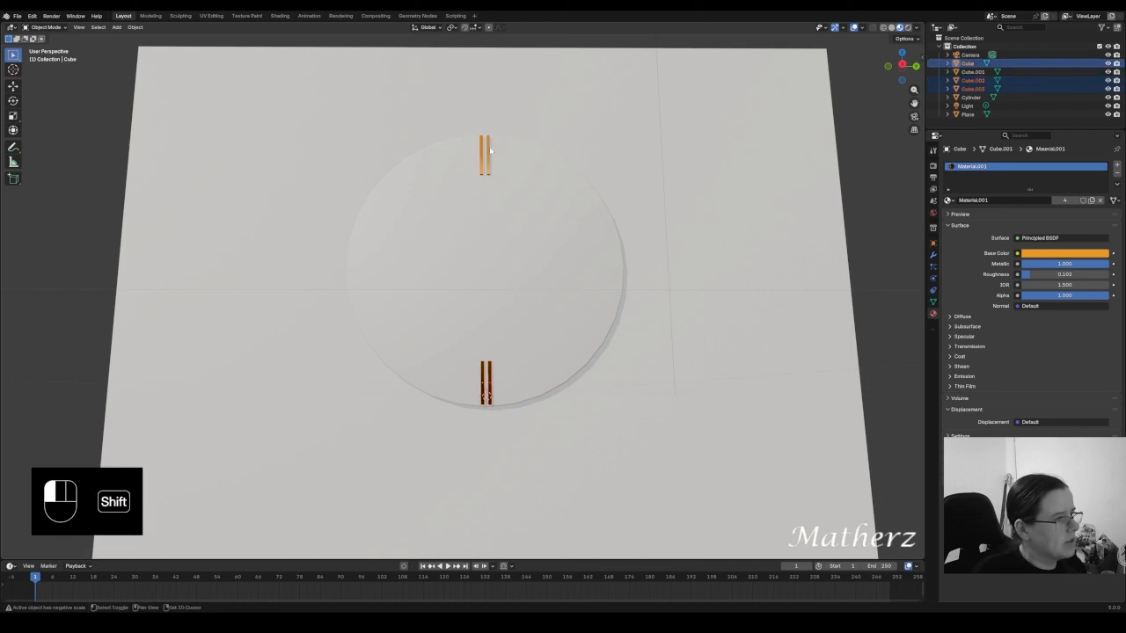
key(shift+d)
right_click(496, 243)
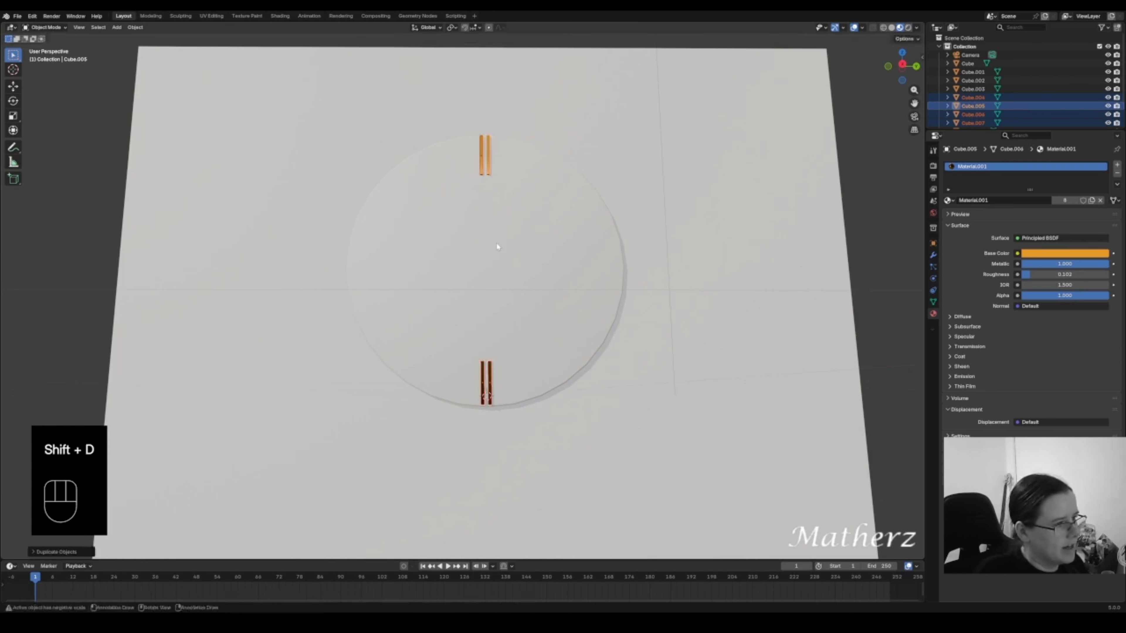
key(r)
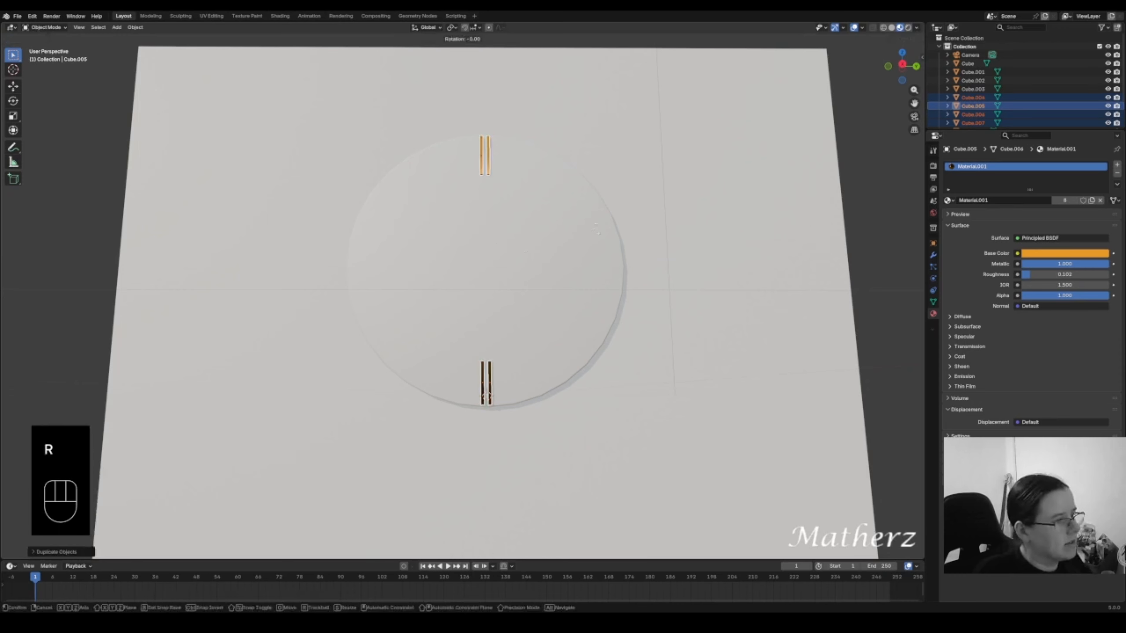
middle_drag(596, 230, 612, 204)
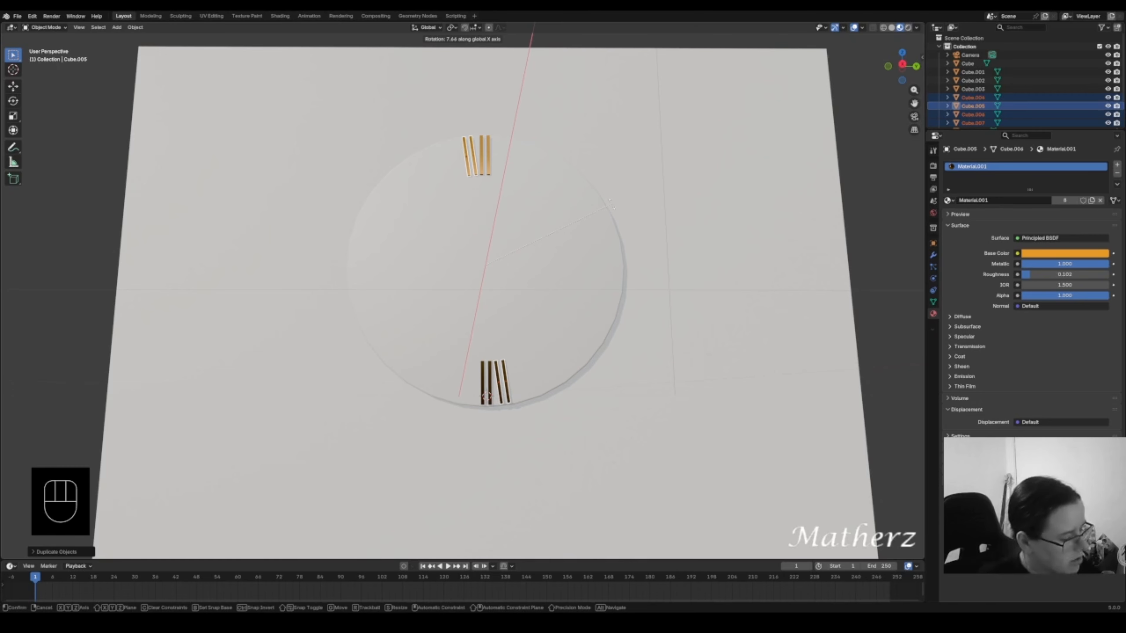
text(90)
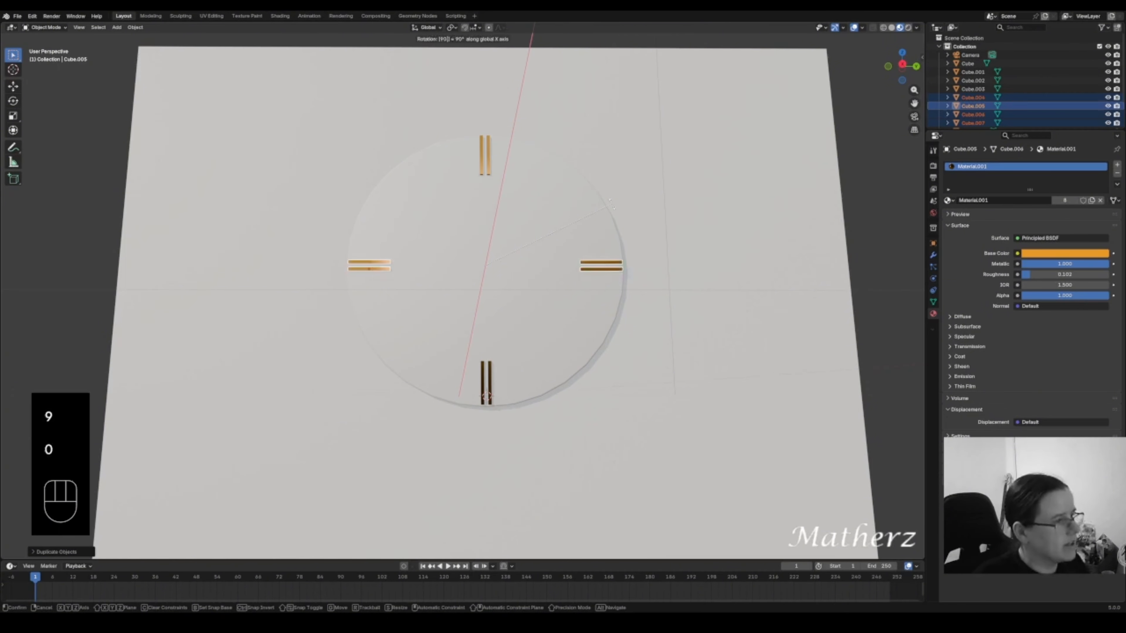
key(Return)
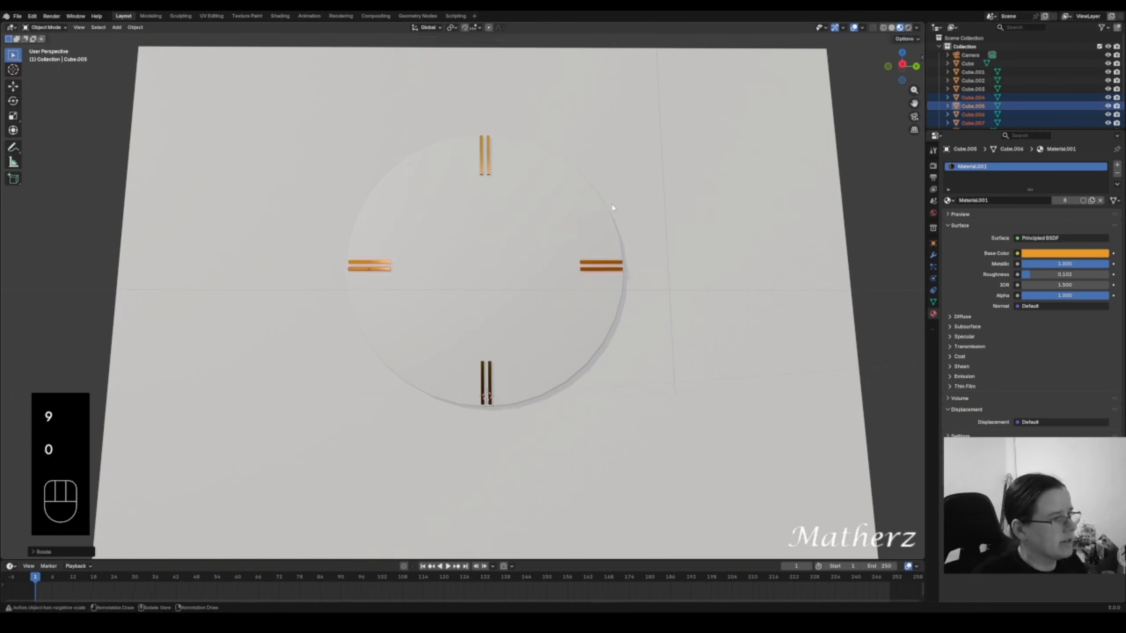
- Duplicate all eight marker bars and rotate the copies about 58° around the X axis to intermediate hour positions
shift+click(487, 160)
shift+click(487, 158)
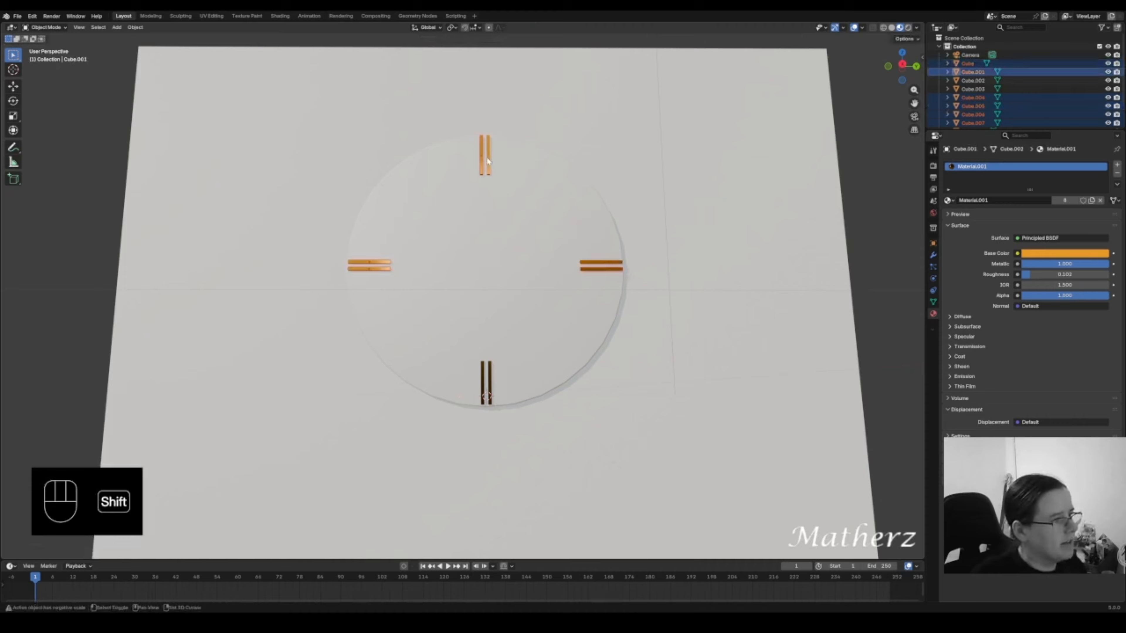
shift+click(483, 380)
shift+click(490, 380)
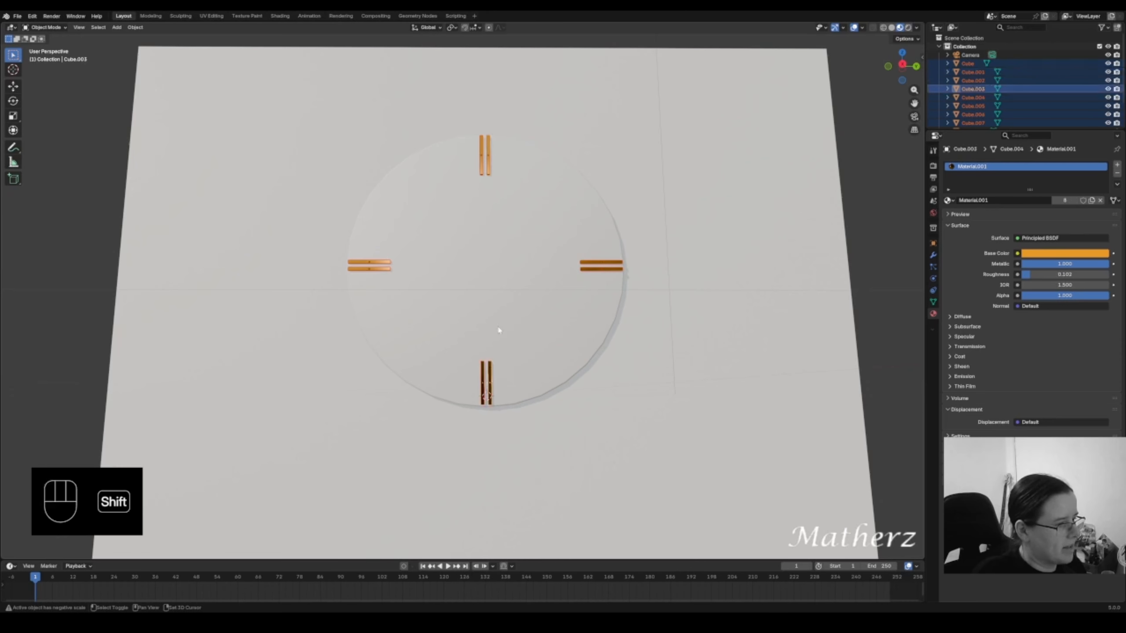
key(shift+d)
right_click(499, 306)
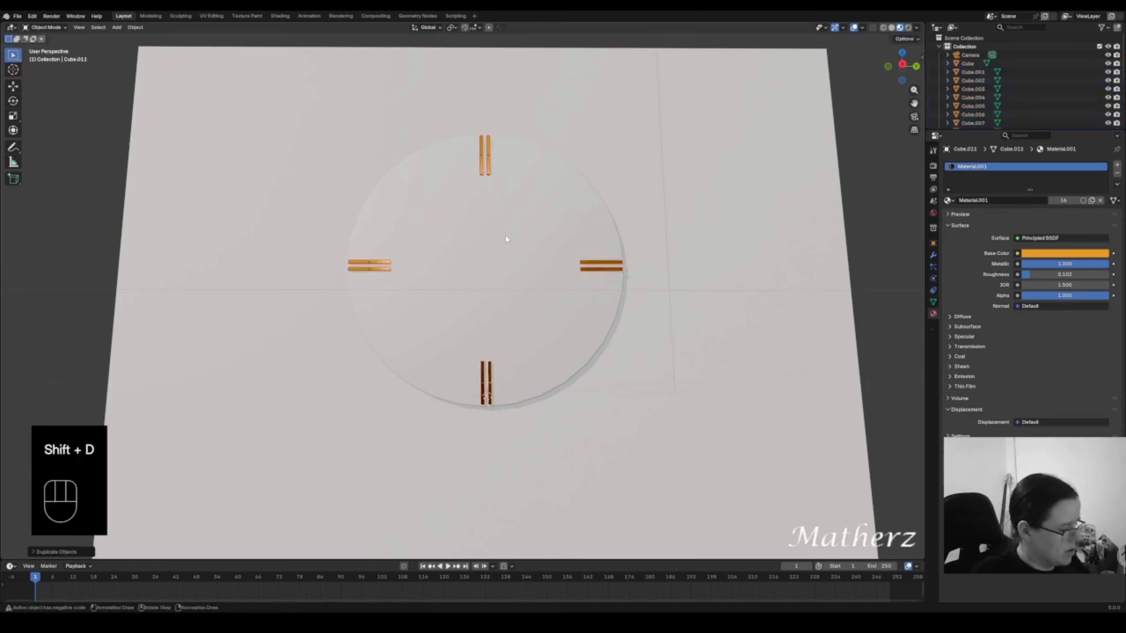
key(r)
middle_drag(505, 235, 519, 187)
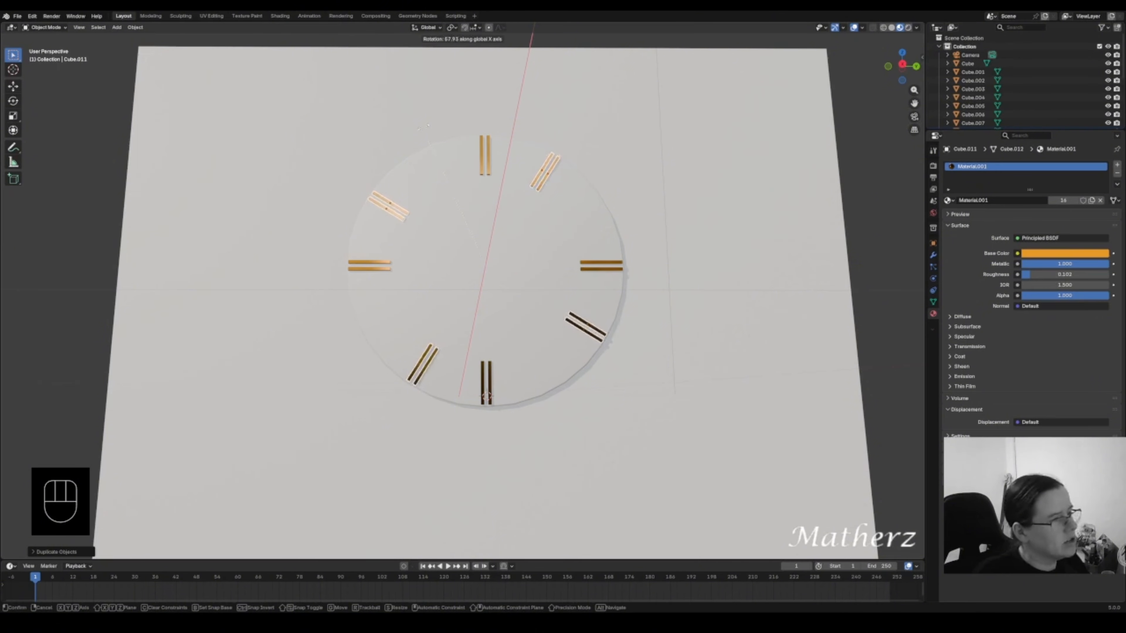
click(424, 128)
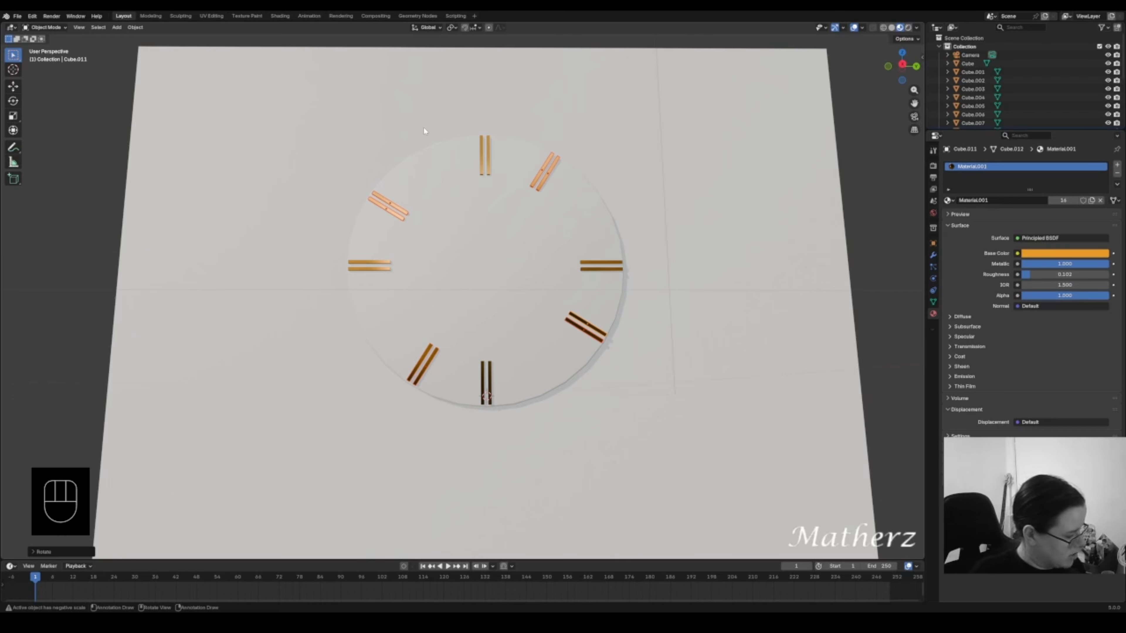
- Duplicate the newly rotated markers and rotate the copies about X to fill the four remaining hour positions
key(shift+d)
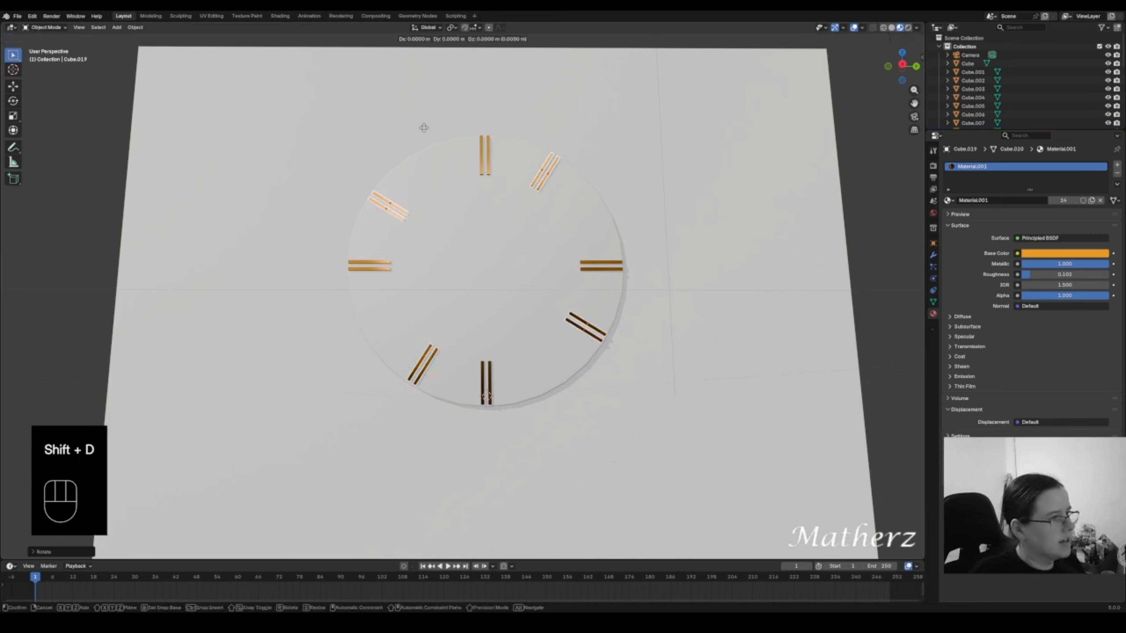
right_click(424, 129)
key(r)
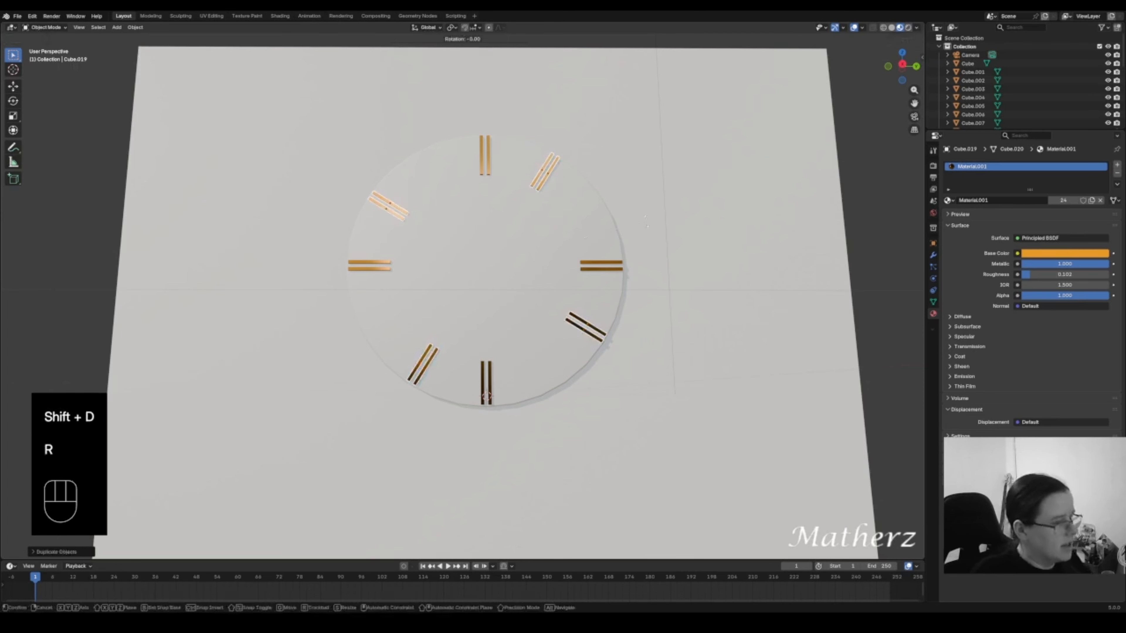
key(x)
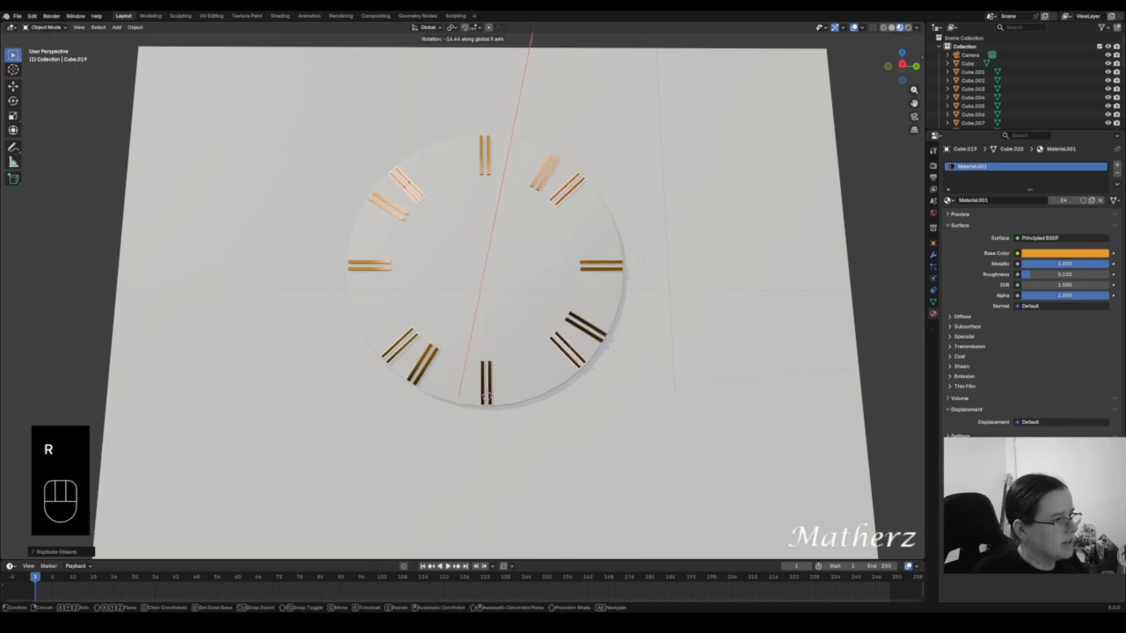
click(598, 291)
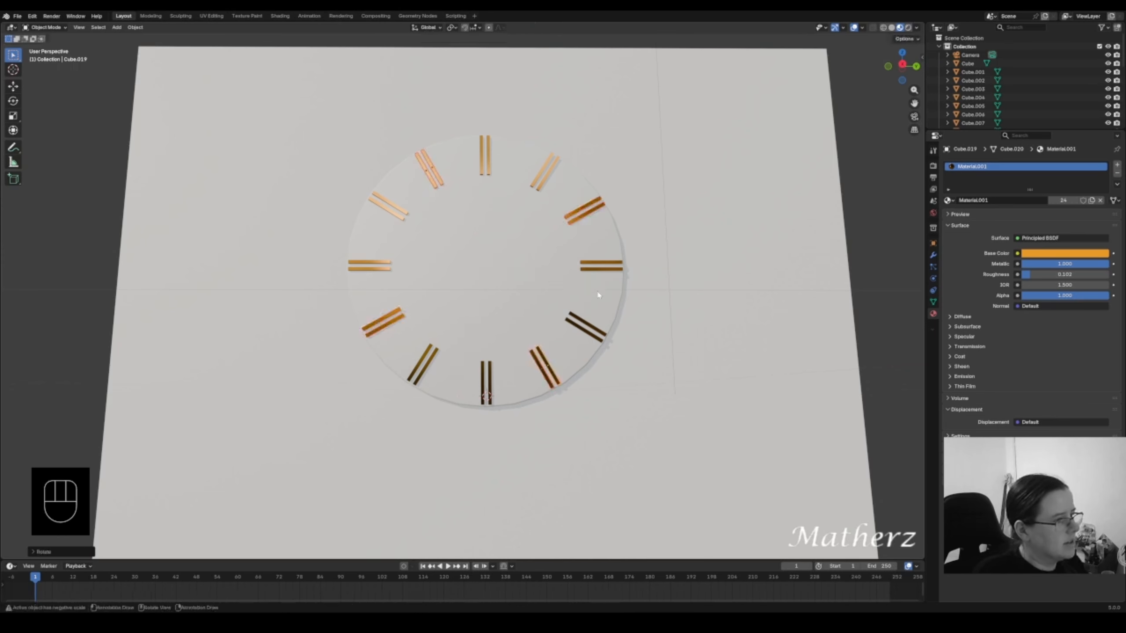
- Duplicate the clock disc in place and scale the copy down to a small hub at the centre of the face
middle_drag(654, 307, 511, 295)
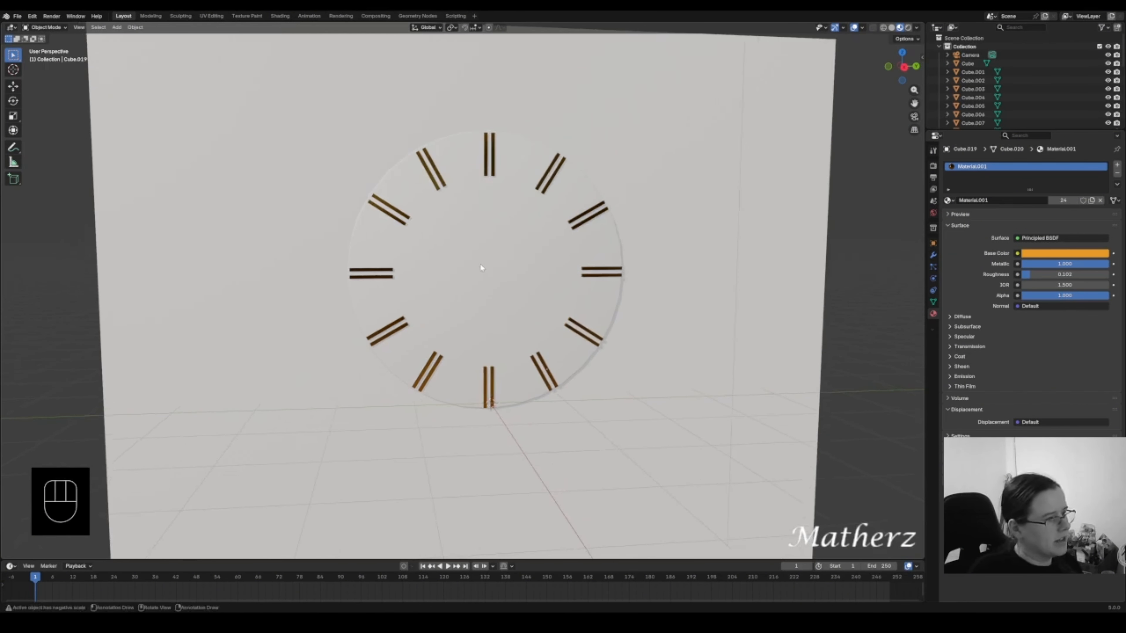
click(503, 263)
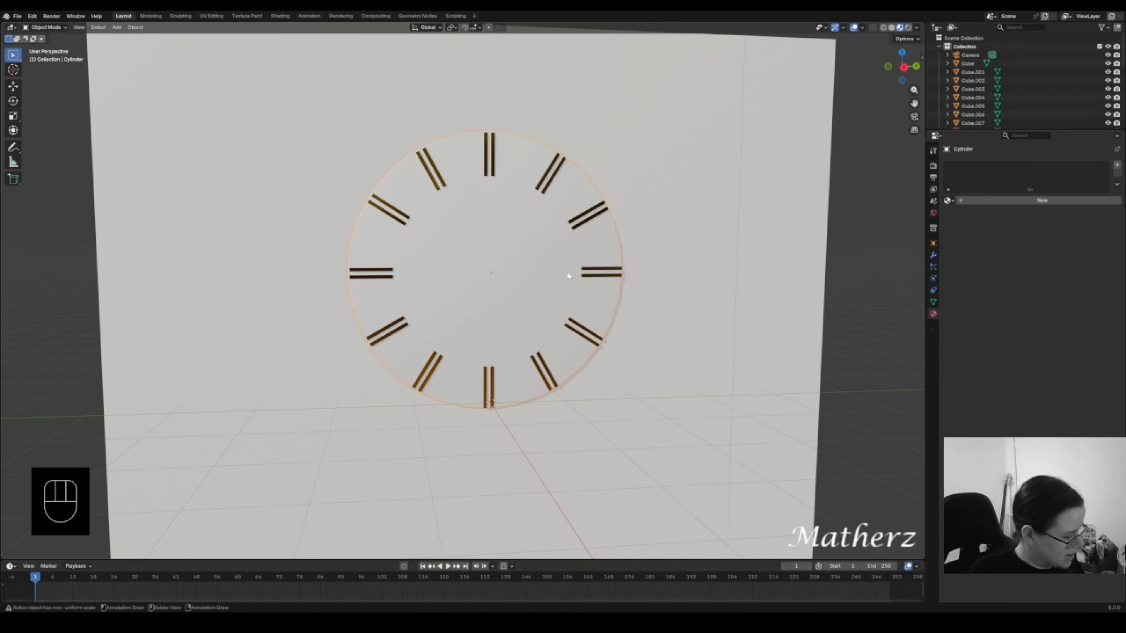
key(shift+d)
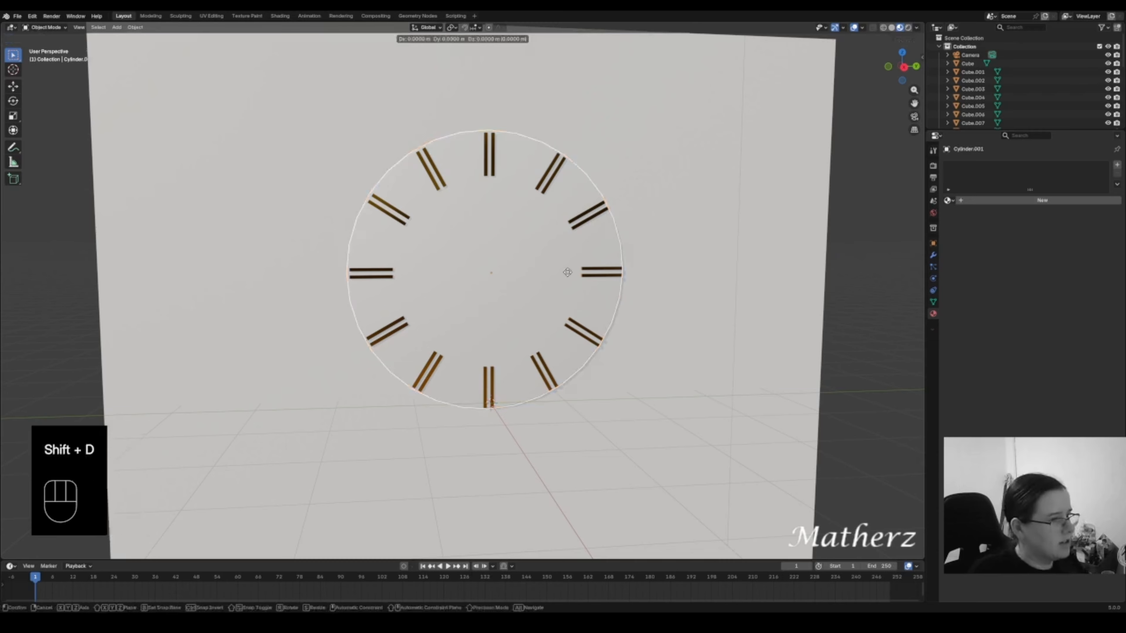
right_click(567, 271)
key(s)
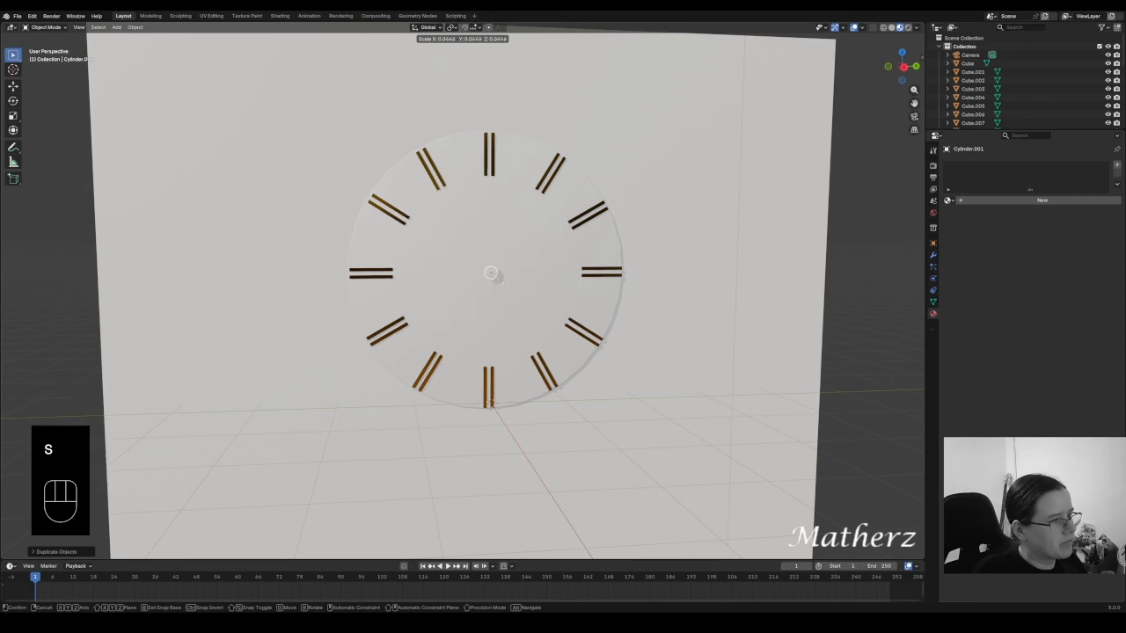
click(496, 277)
- Stretch the small centre hub along the X axis so it protrudes from the clock face
scroll(495, 277, up, 2)
middle_drag(510, 276, 639, 276)
key(s)
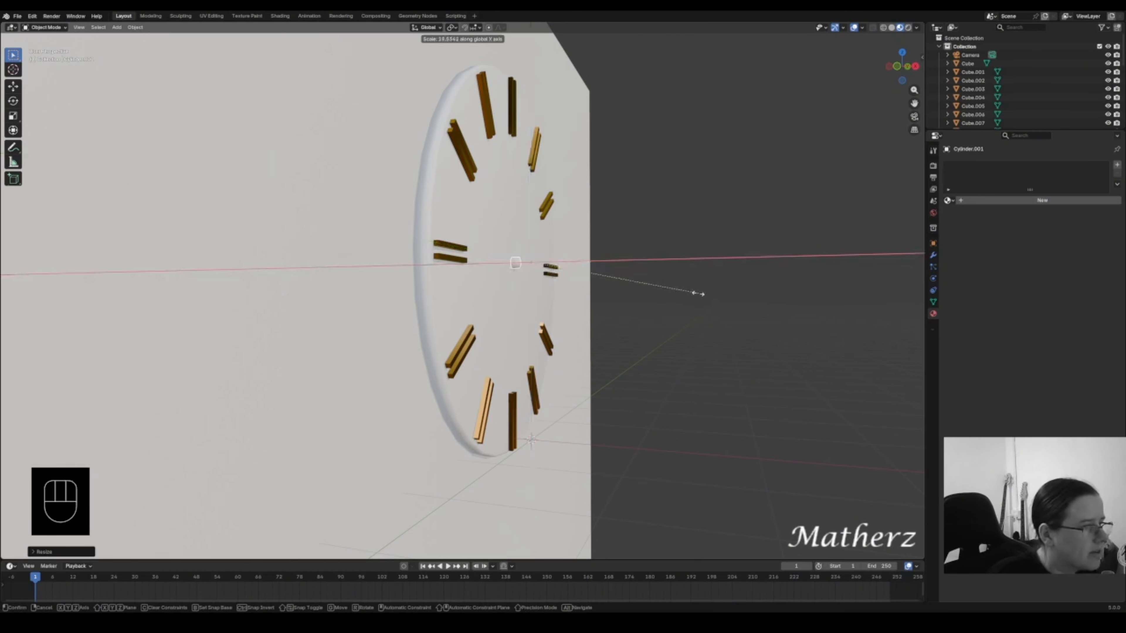
click(710, 295)
- Assign the existing orange metallic Material.001 to the centre hub
scroll(527, 257, up, 4)
scroll(527, 257, up, 1)
mouse_move(527, 256)
shift+middle_down()
mouse_move(452, 276)
mouse_move(530, 276)
shift+middle_up()
click(948, 200)
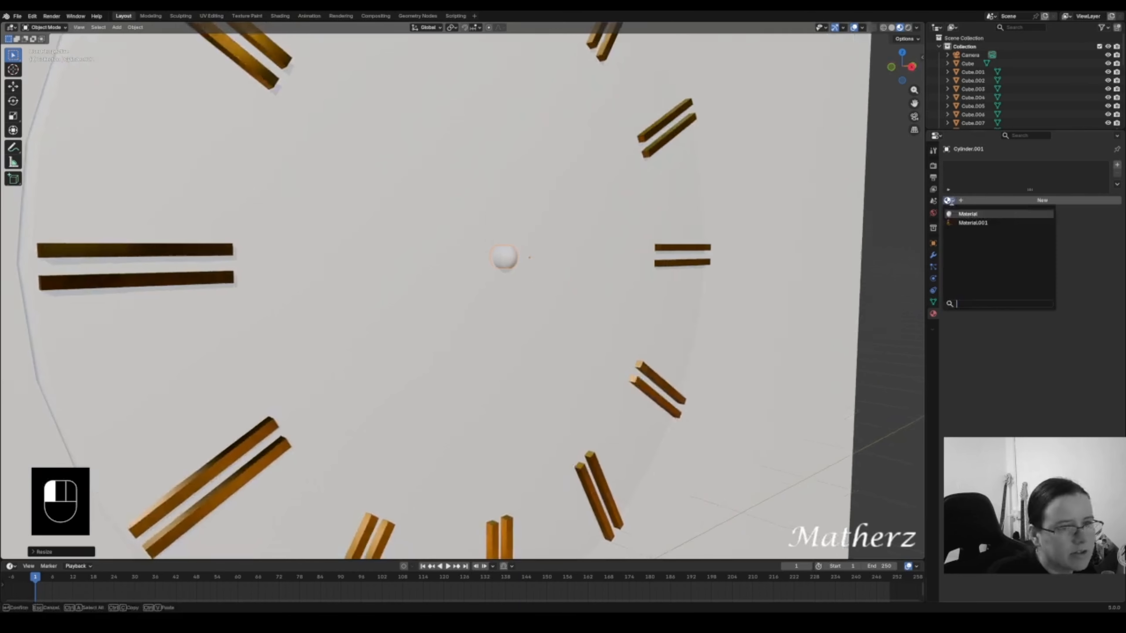
click(969, 220)
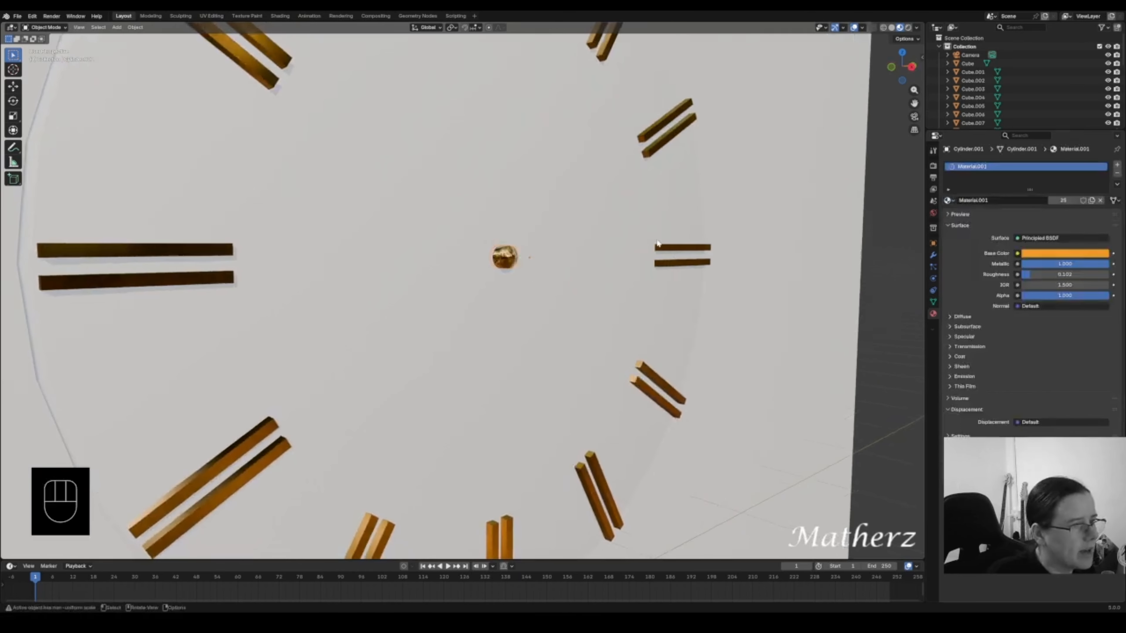
- Duplicate one bar of the 12 o'clock marker and move the copy down along Z to just above the hub
scroll(802, 281, down, 5)
middle_drag(807, 278, 777, 281)
scroll(775, 281, down, 4)
scroll(705, 342, up, 3)
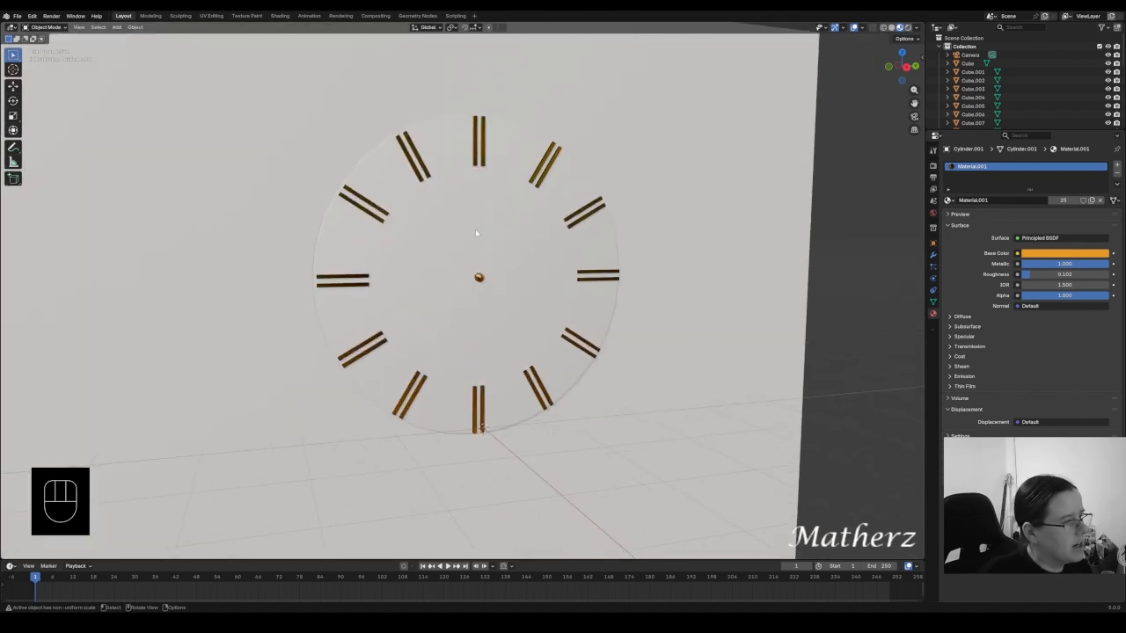
click(485, 136)
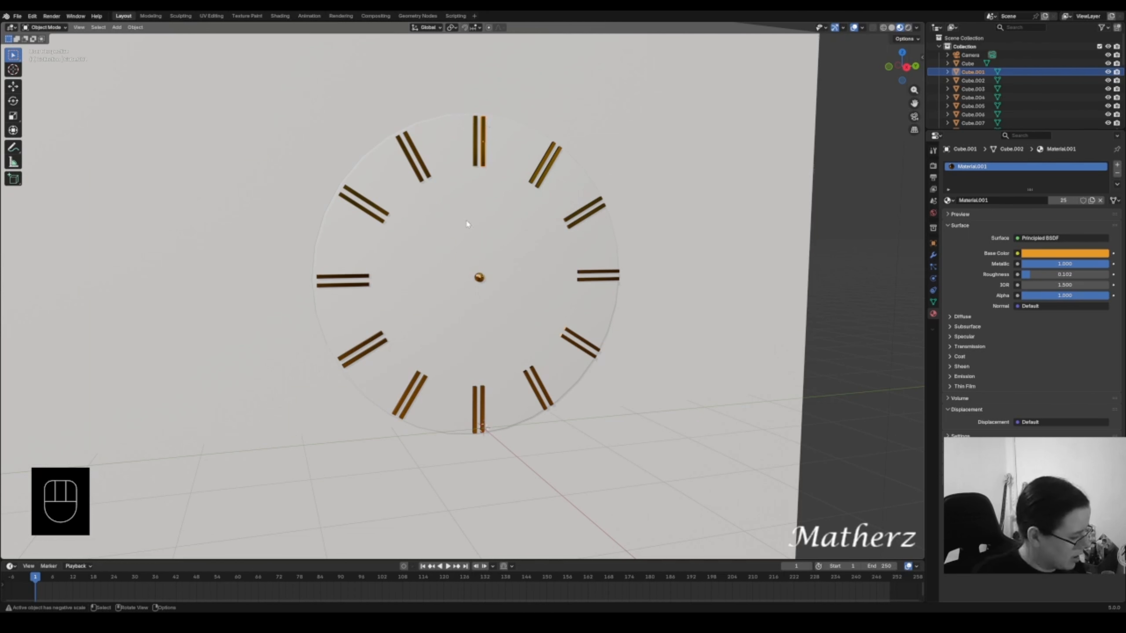
key(shift+d)
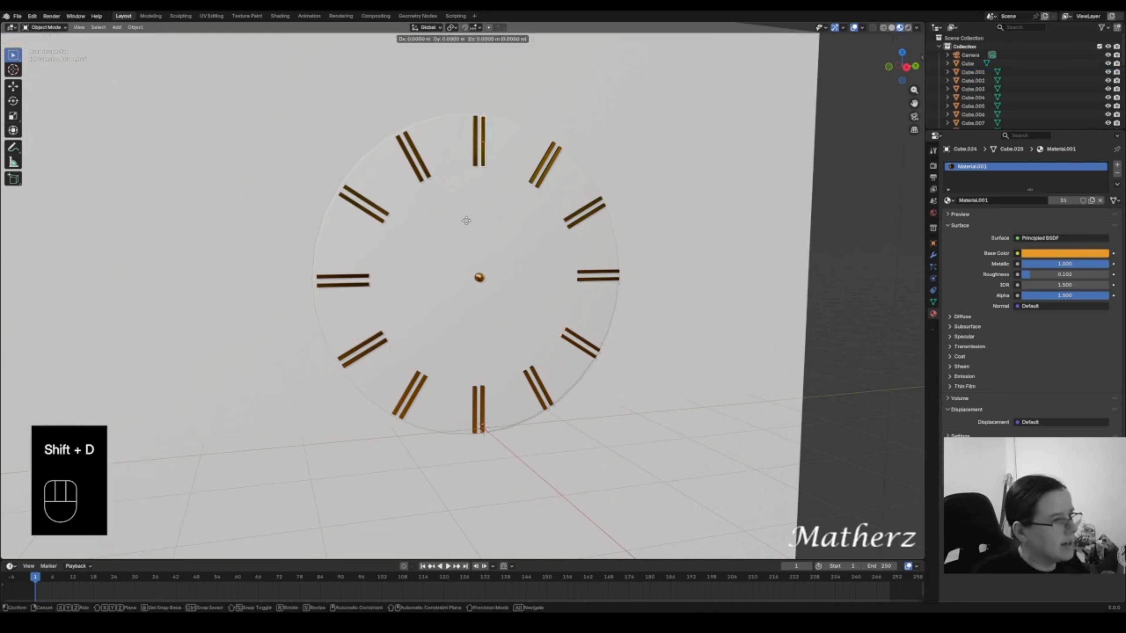
key(z)
click(485, 334)
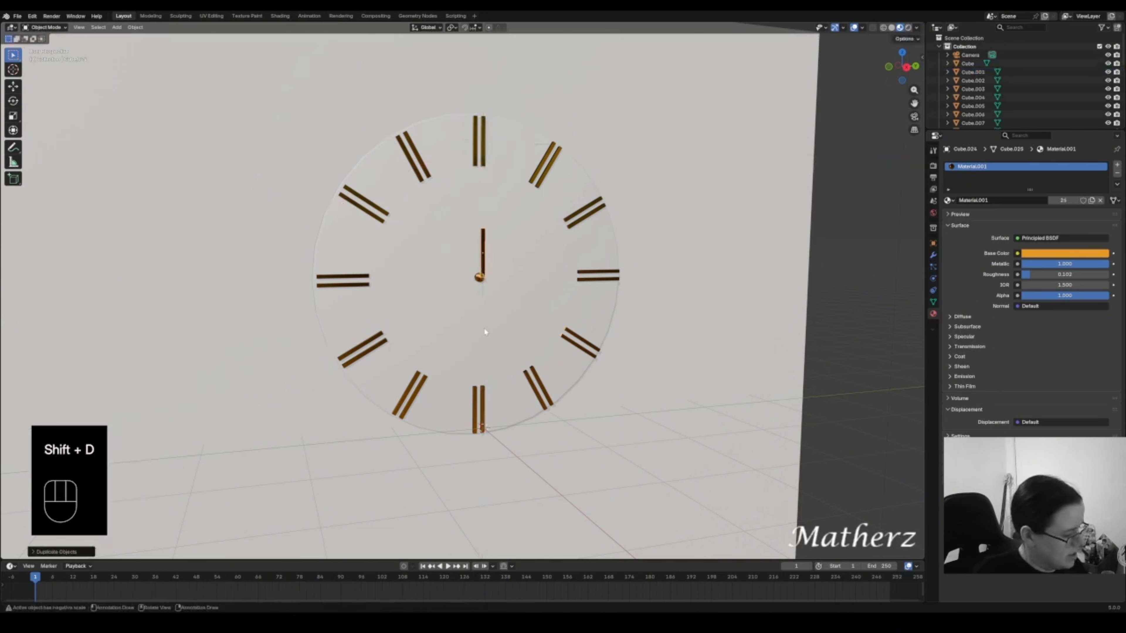
- Scale the duplicated bar longer along Z and wider along Y to form a clock hand
key(s)
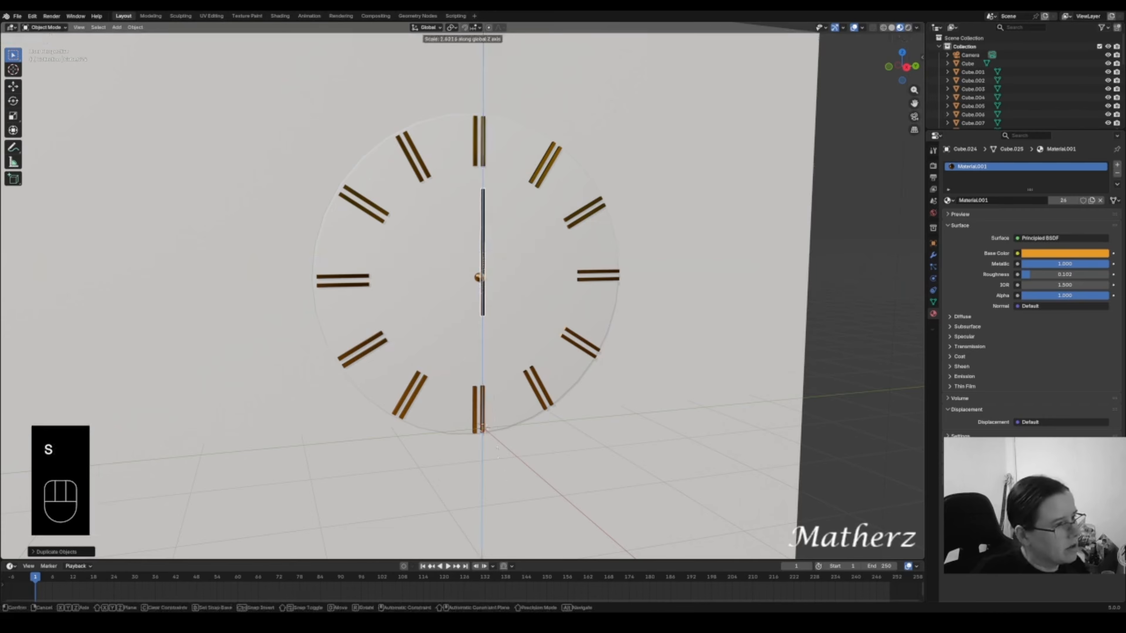
click(524, 516)
key(s)
key(y)
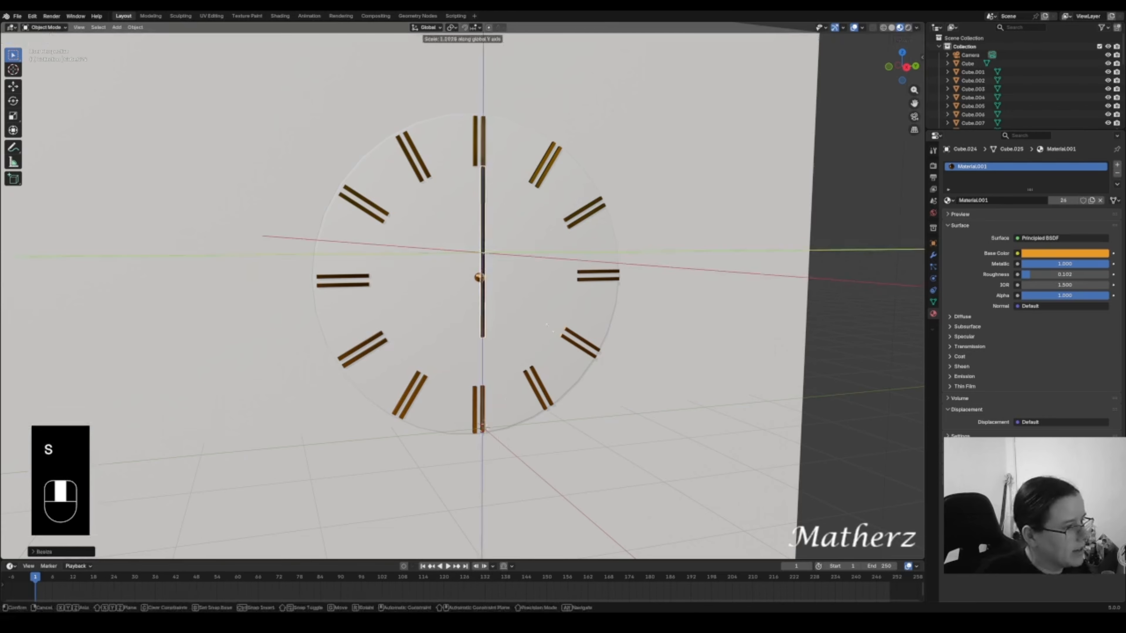
click(649, 316)
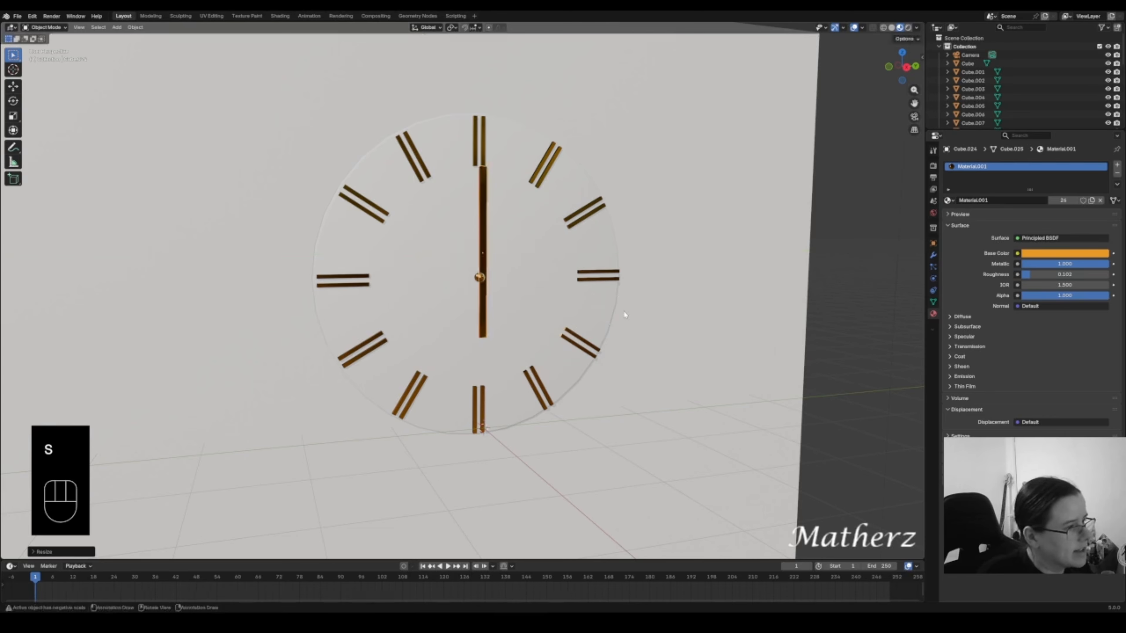
- Narrow the clock hand along Y to roughly the width of a marker bar
middle_drag(622, 310, 525, 256)
scroll(525, 256, up, 4)
shift+middle_drag(592, 282, 479, 131)
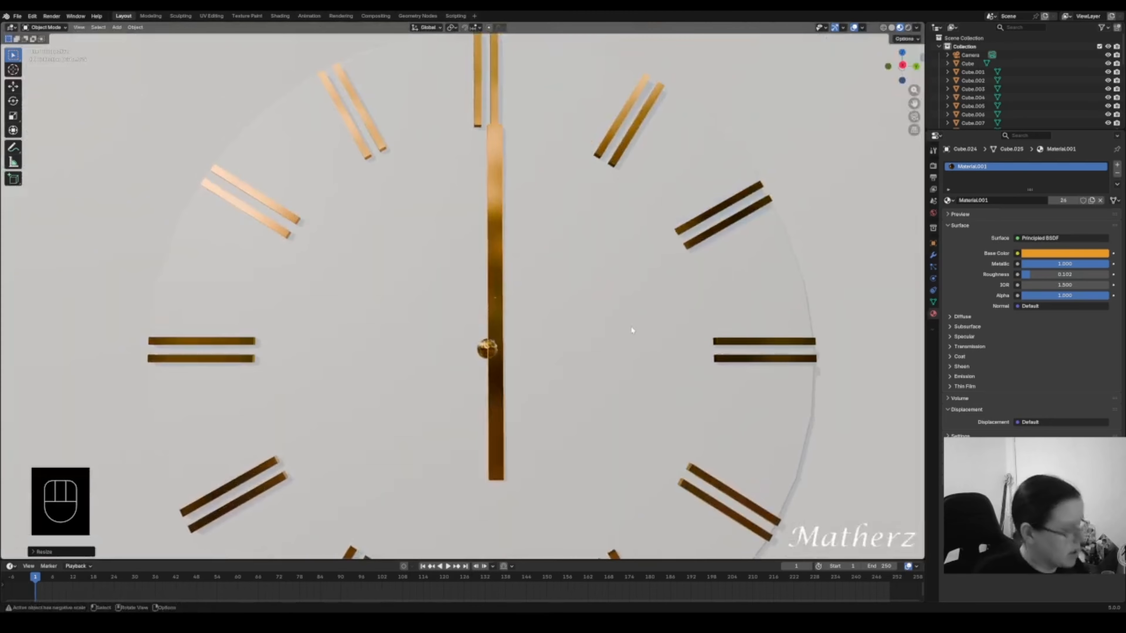
key(s)
middle_drag(621, 338, 566, 300)
click(572, 349)
- Raise the clock hand along Z until its lower end meets the hub and centre it on the hub along Y
key(g)
click(581, 292)
key(g)
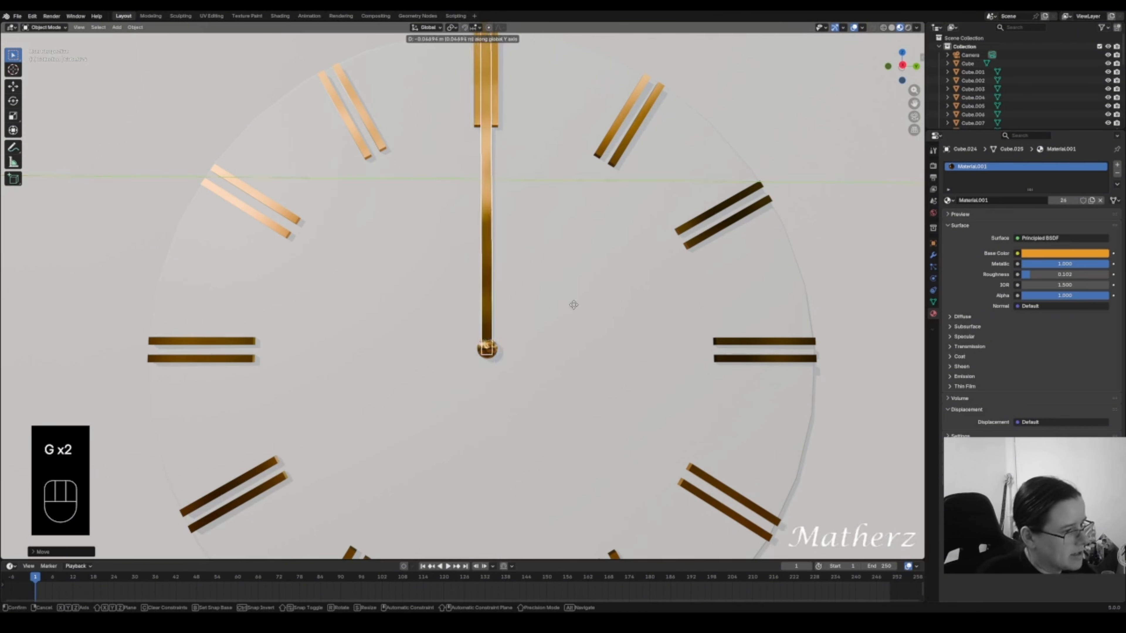
click(573, 307)
- Move the clock hand about 0.04 m along X, outward from the clock face
middle_drag(542, 341, 521, 253)
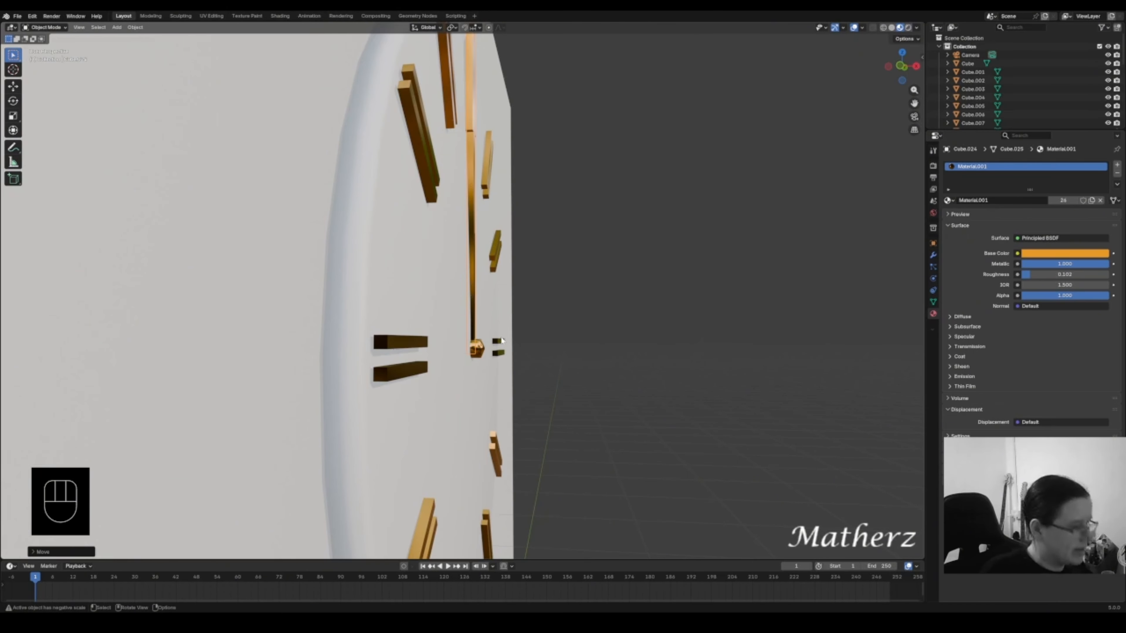
key(g)
middle_drag(502, 341, 512, 337)
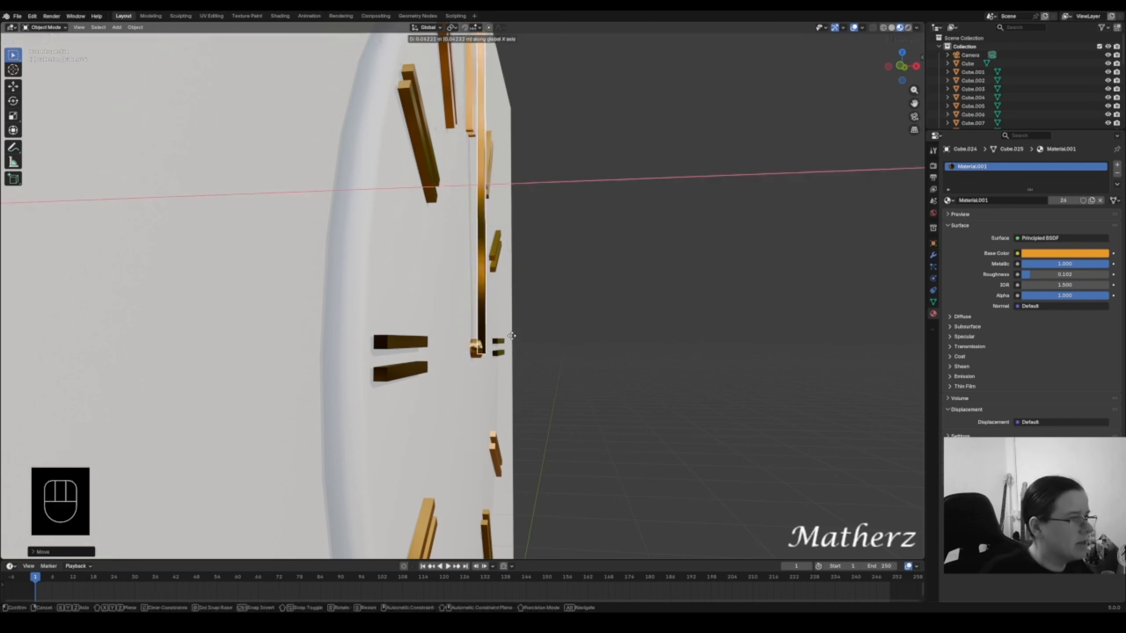
click(512, 336)
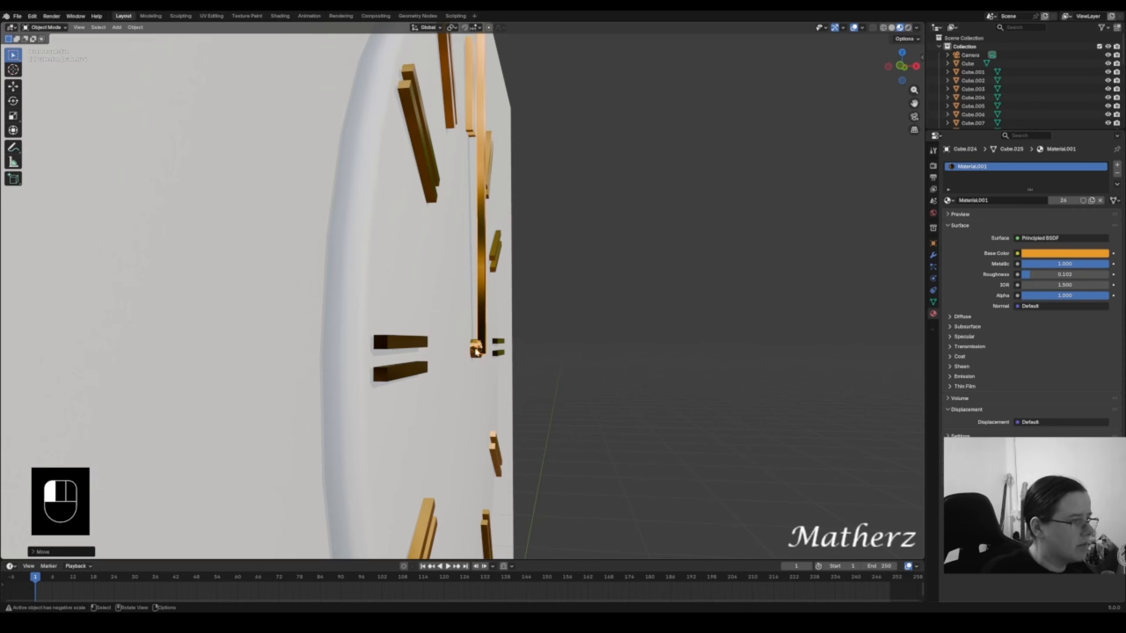
- Lengthen the centre hub along X and move it outward along X so it projects past the clock hand
click(476, 353)
key(s)
key(x)
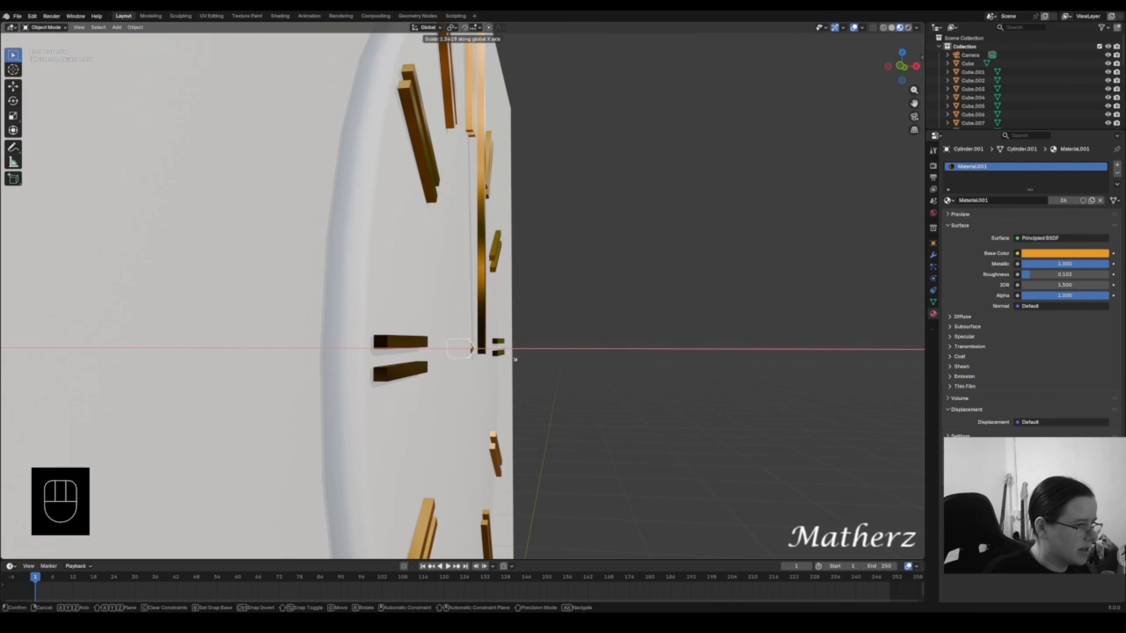
click(515, 359)
key(g)
key(x)
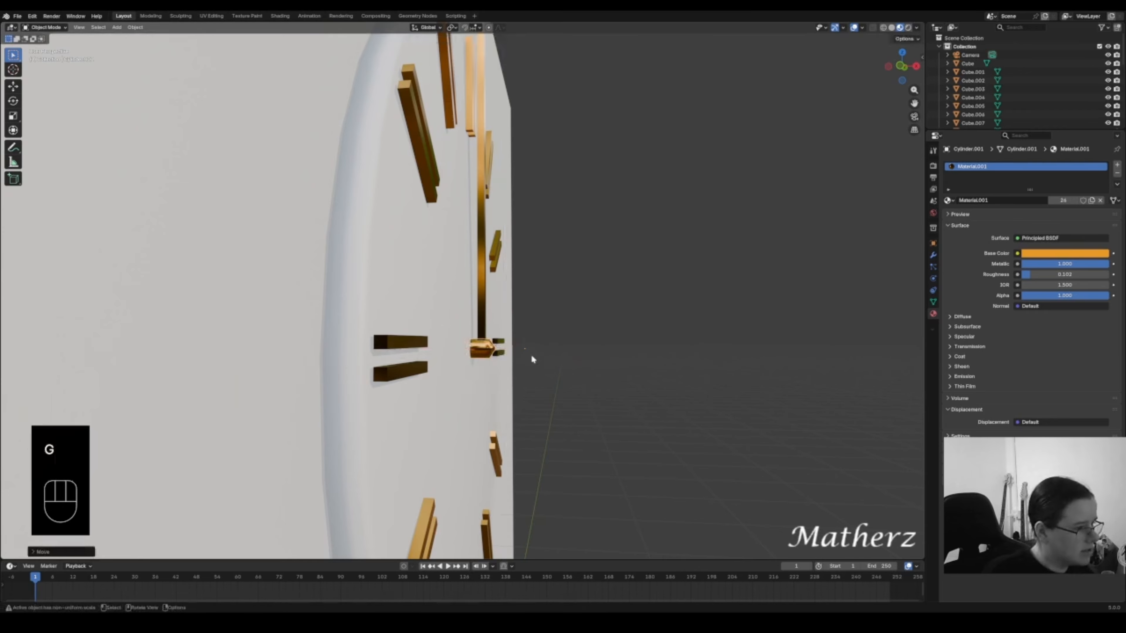
click(530, 354)
key(s)
middle_drag(530, 354, 530, 354)
click(534, 357)
key(g)
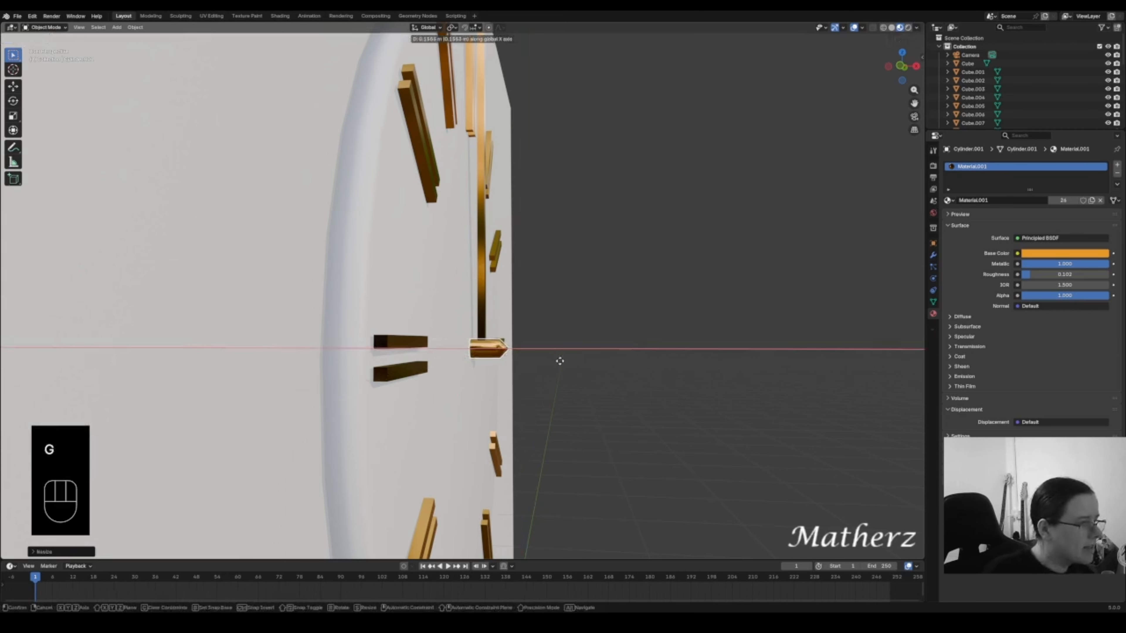
click(560, 360)
- Move the round clock disc slightly outward along X, away from the wall plane
click(483, 297)
middle_drag(487, 333, 506, 343)
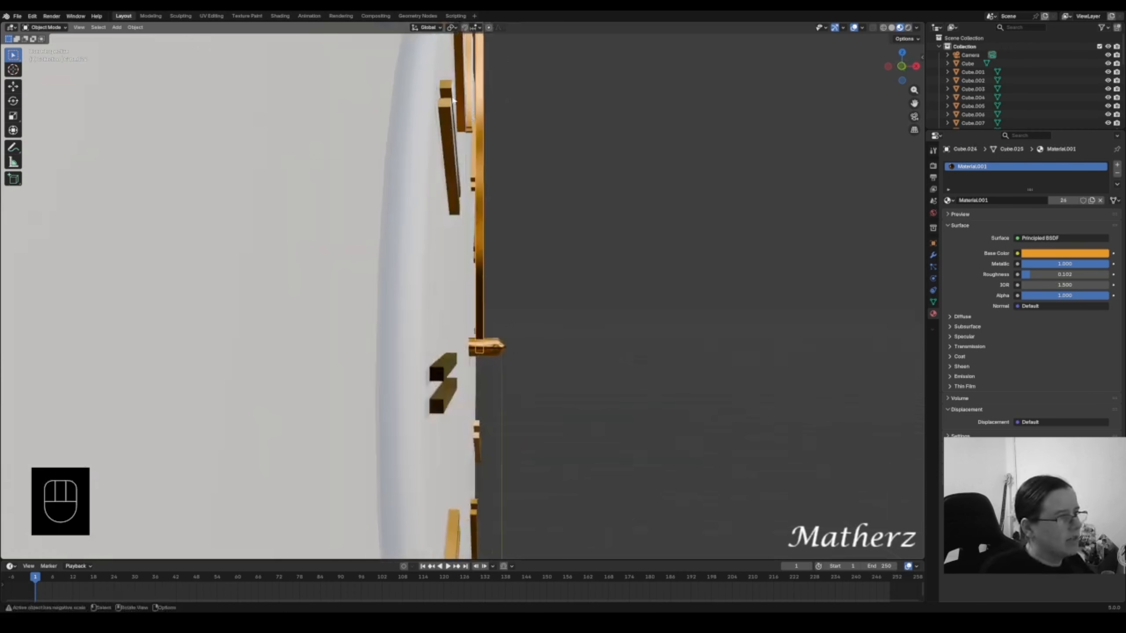
click(434, 128)
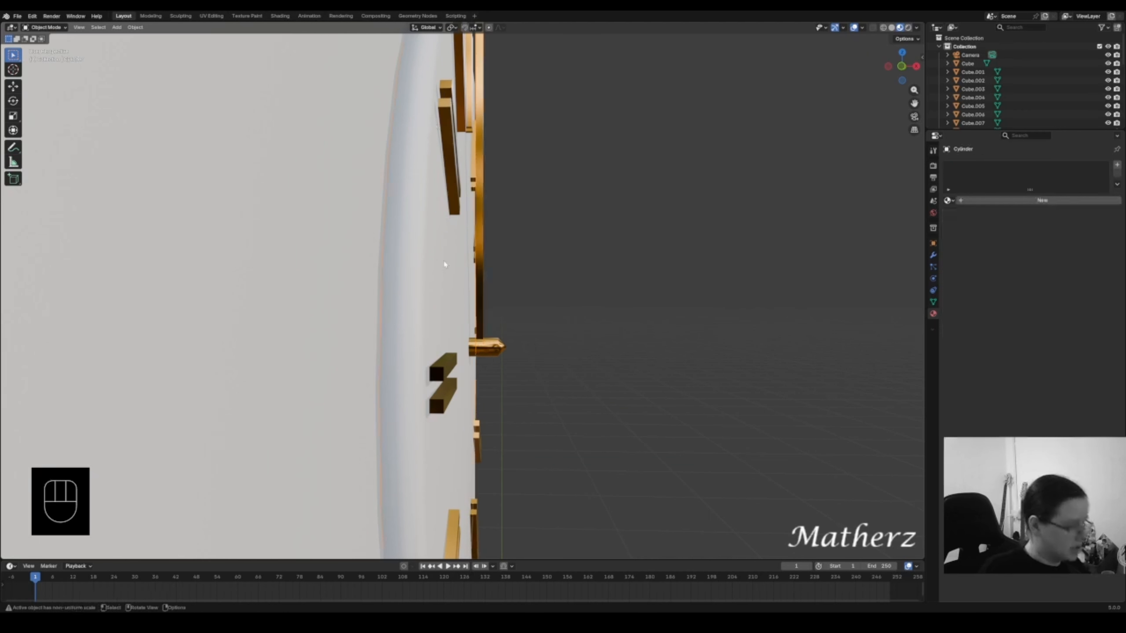
key(g)
key(x)
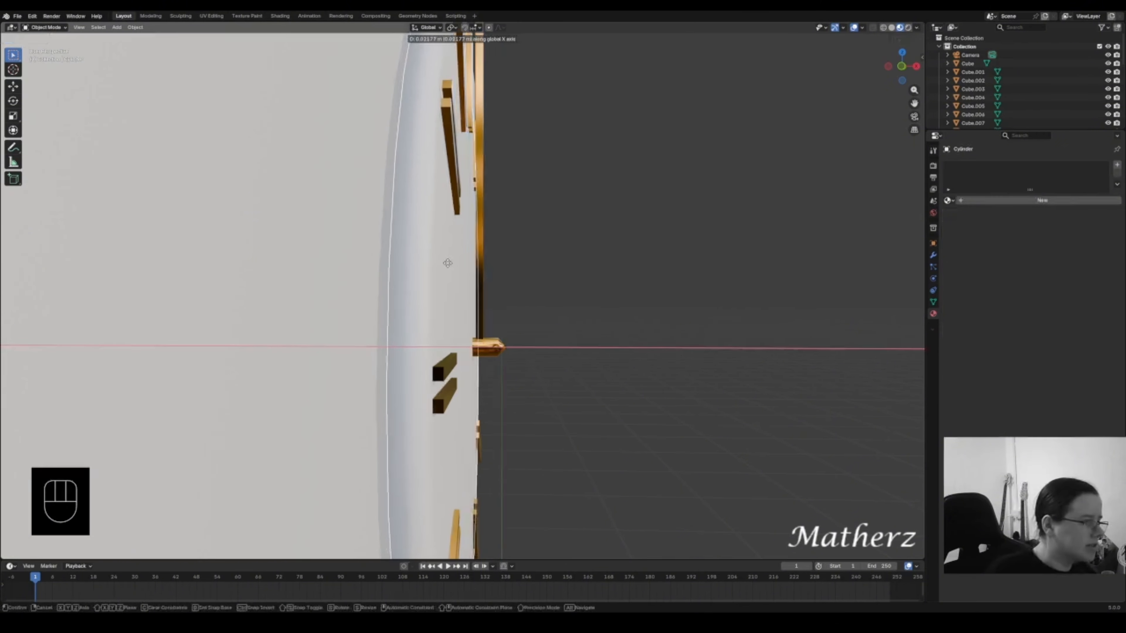
click(446, 262)
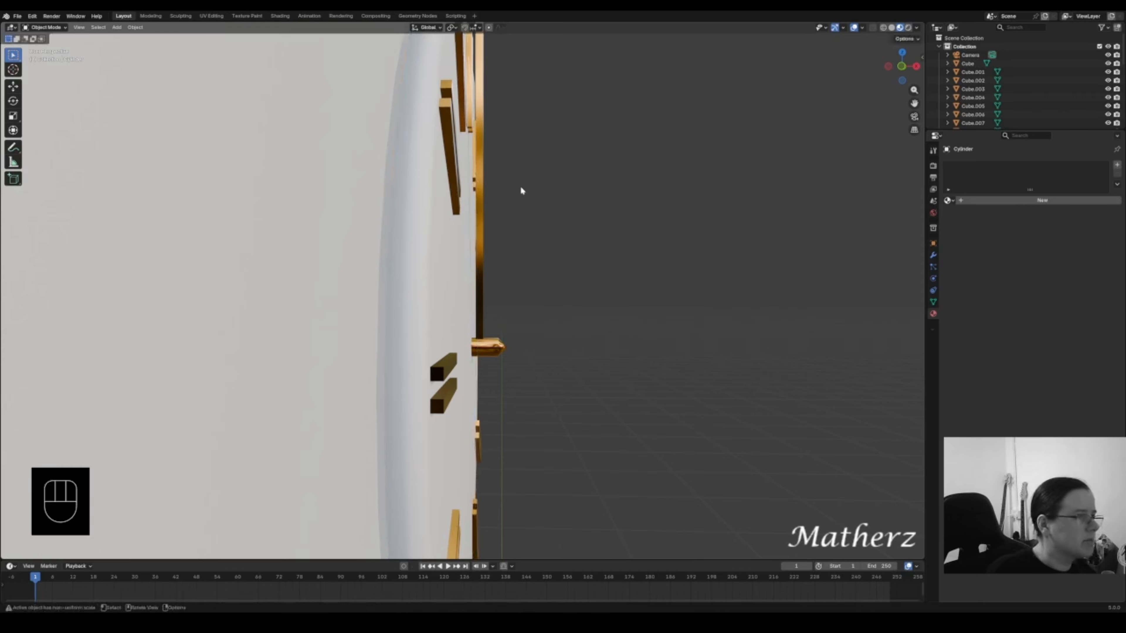
- Move the clock hand about 0.08 m outward along X, close to the tip of the hub
click(492, 185)
key(g)
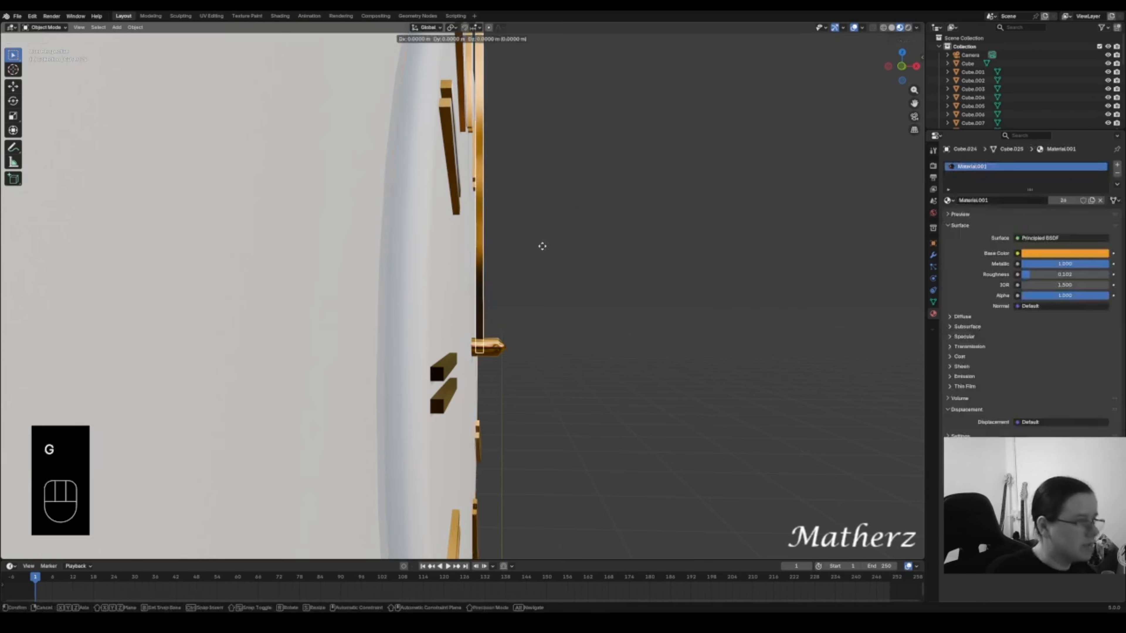
key(x)
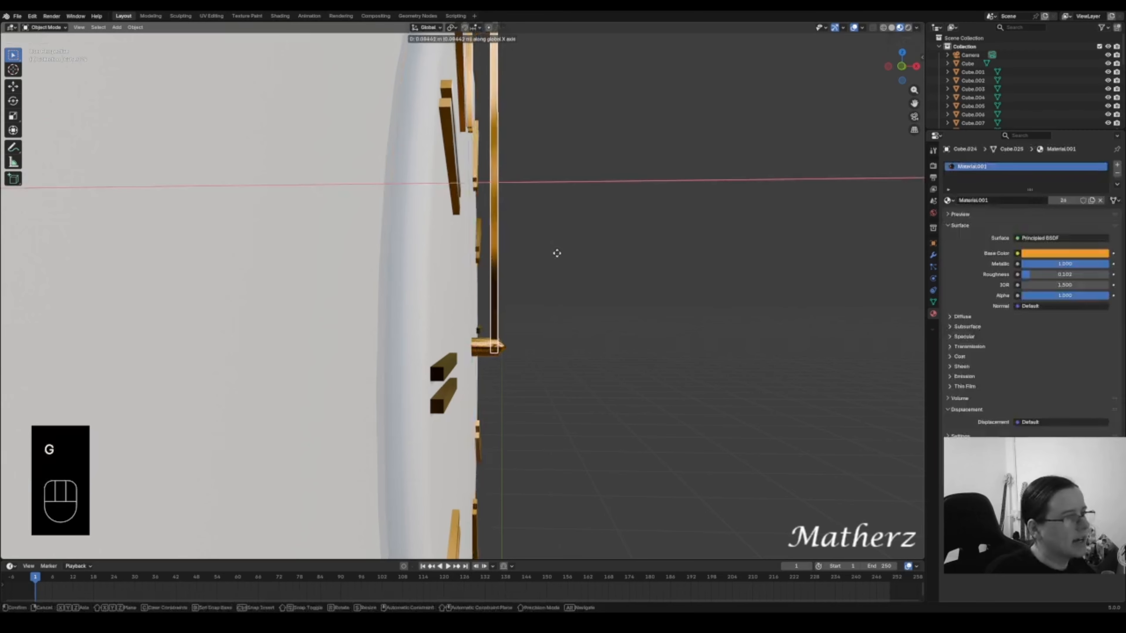
click(558, 254)
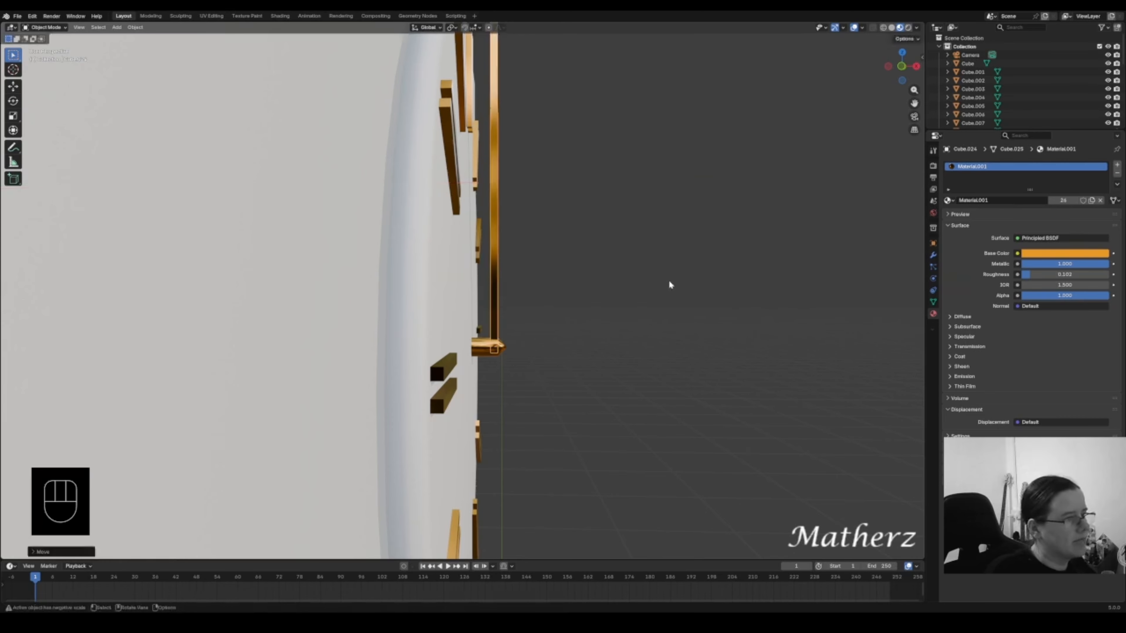
- Shorten the clock hand along Z and lower it so its lower end meets the hub again
middle_drag(669, 282, 508, 255)
scroll(501, 244, down, 2)
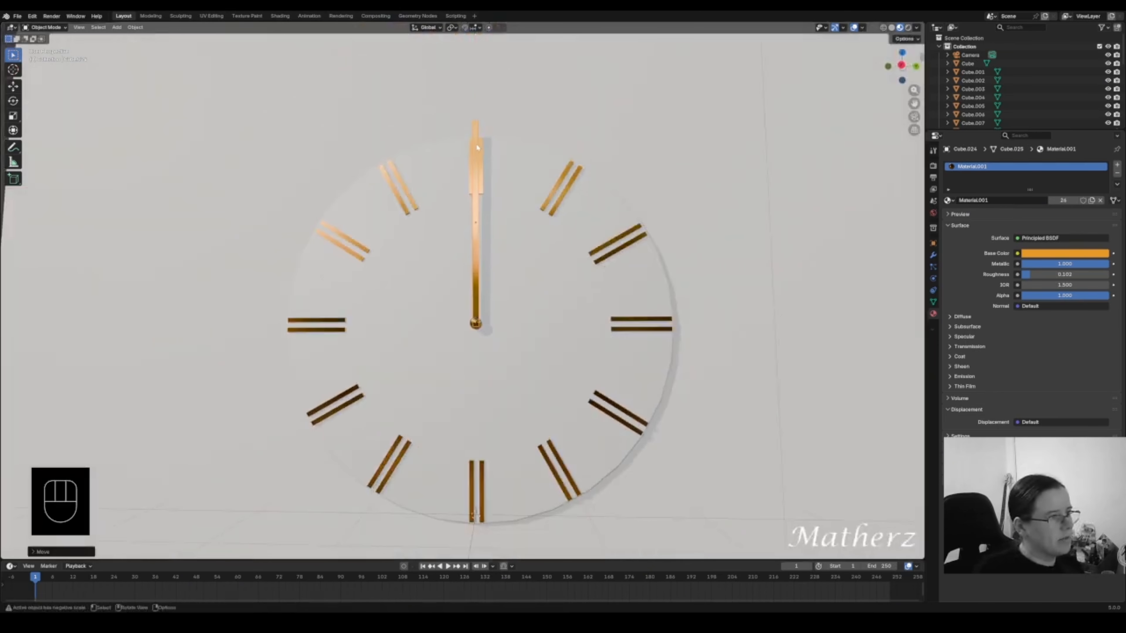
key(s)
key(z)
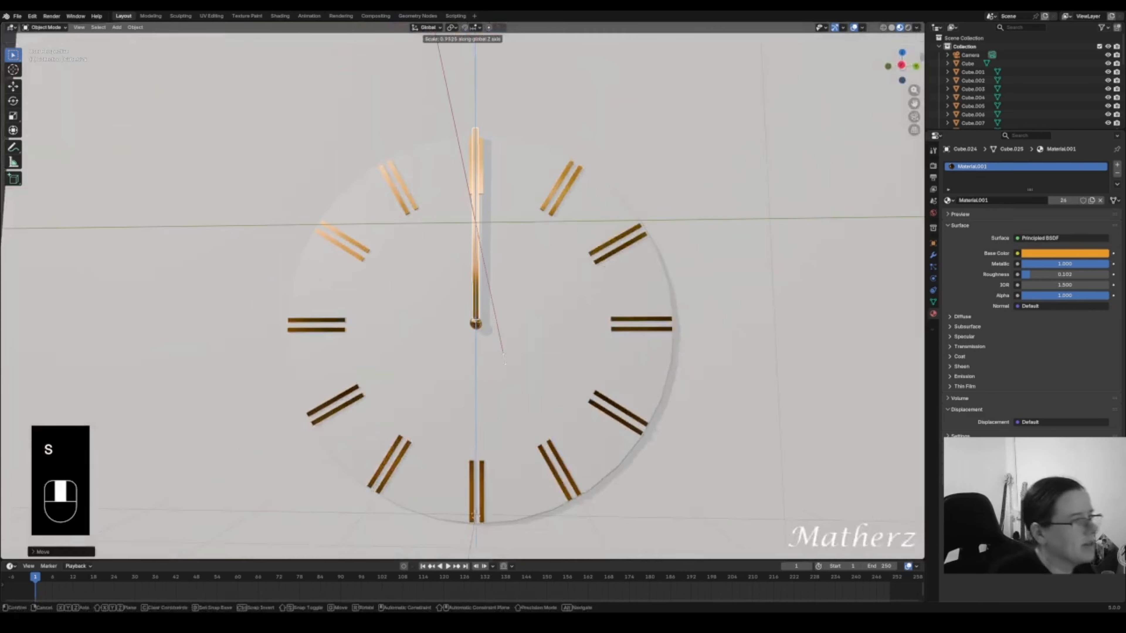
click(505, 338)
key(g)
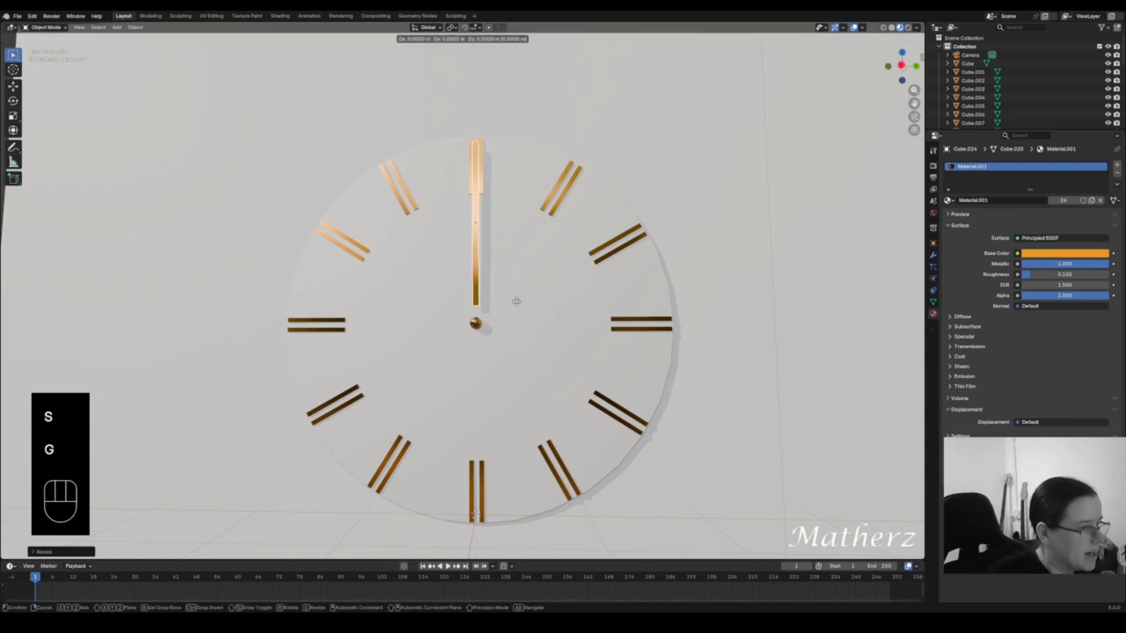
key(z)
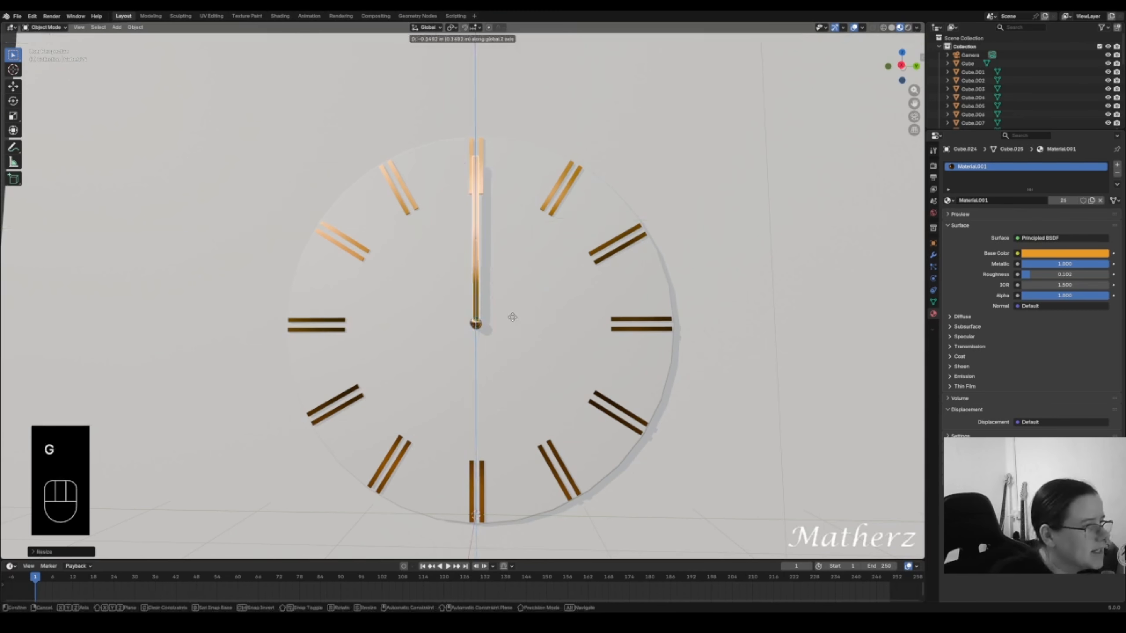
click(505, 342)
- Duplicate the clock hand and move the copy inward along X, between the original hand and the clock face
middle_drag(505, 342, 541, 319)
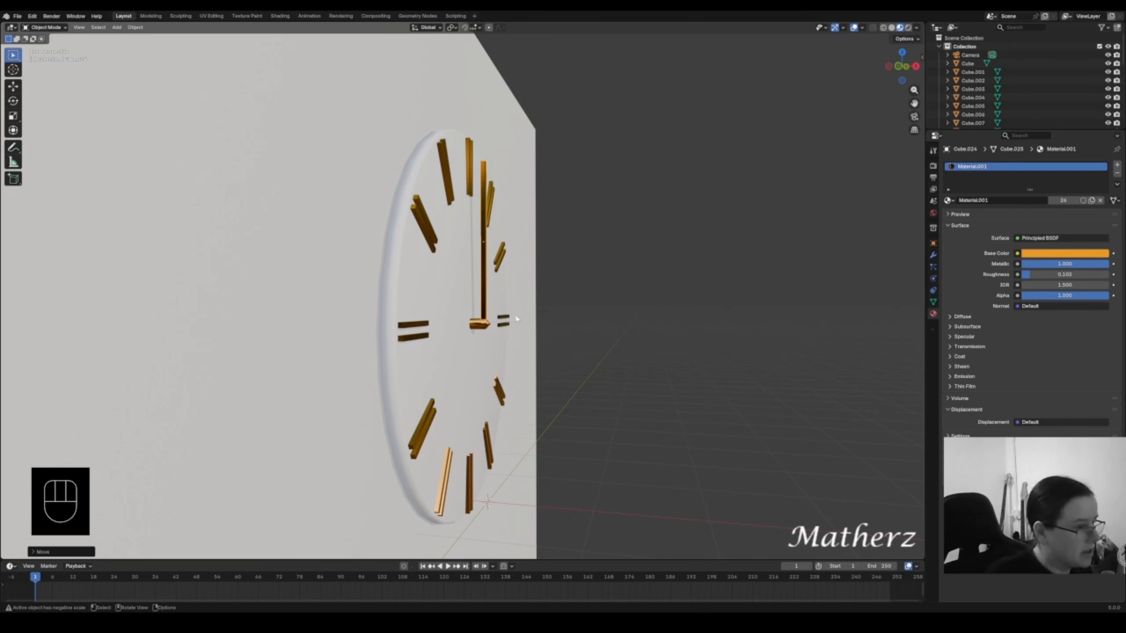
key(shift)
key(shift+d)
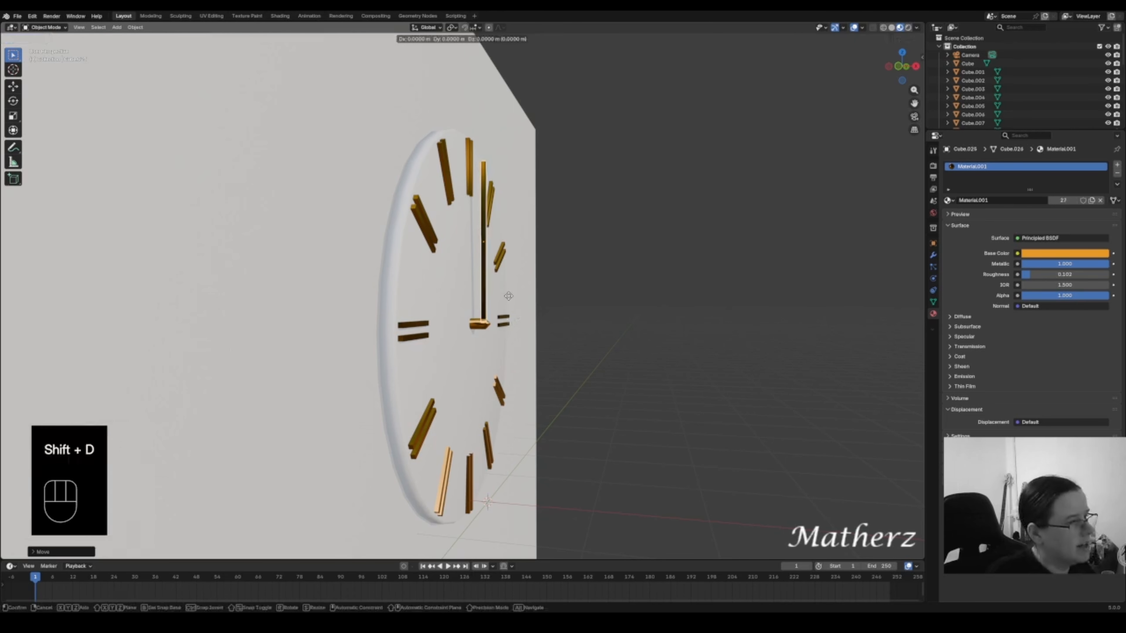
click(507, 295)
middle_drag(504, 289, 498, 280)
key(g)
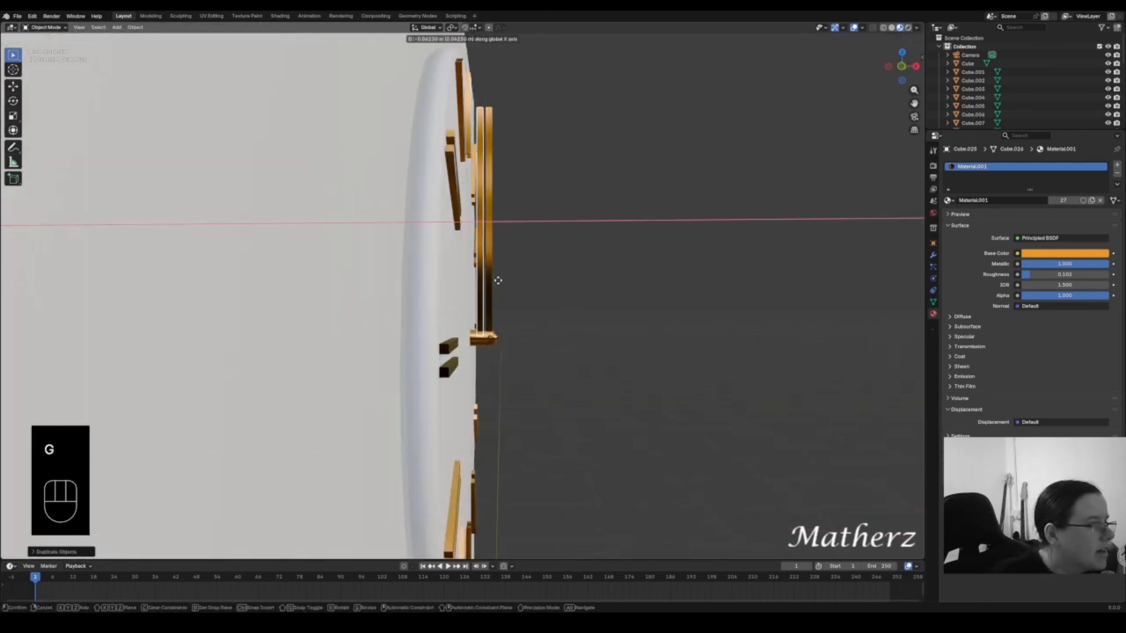
click(498, 280)
- Widen the duplicated hand along Y to roughly the width of the twelve o'clock marker pair
middle_drag(603, 274, 561, 261)
key(s)
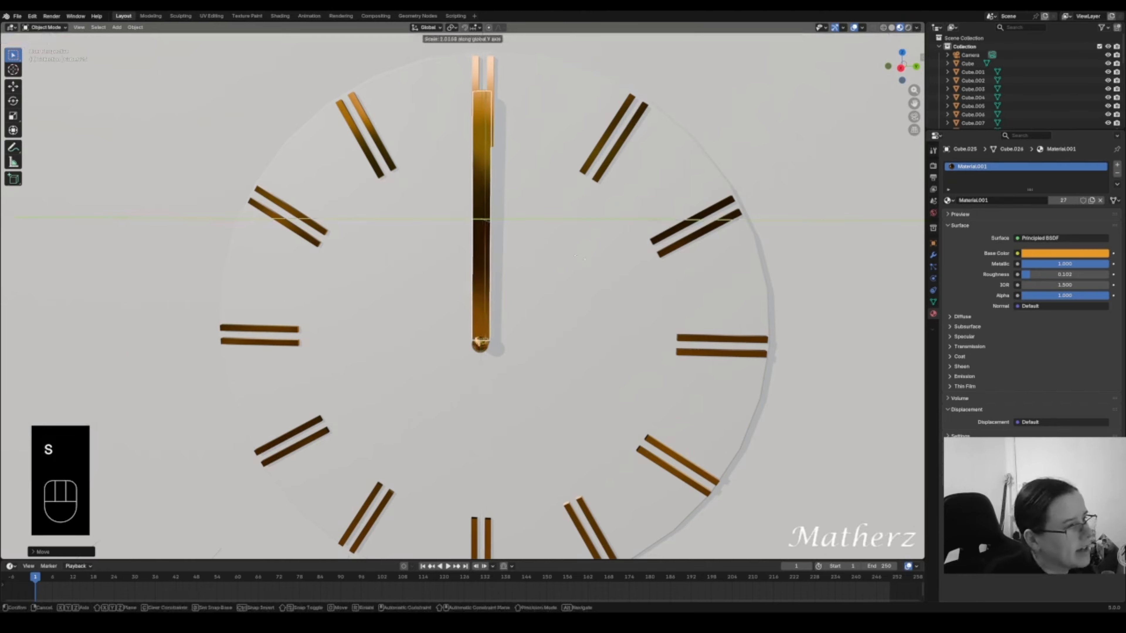
click(608, 263)
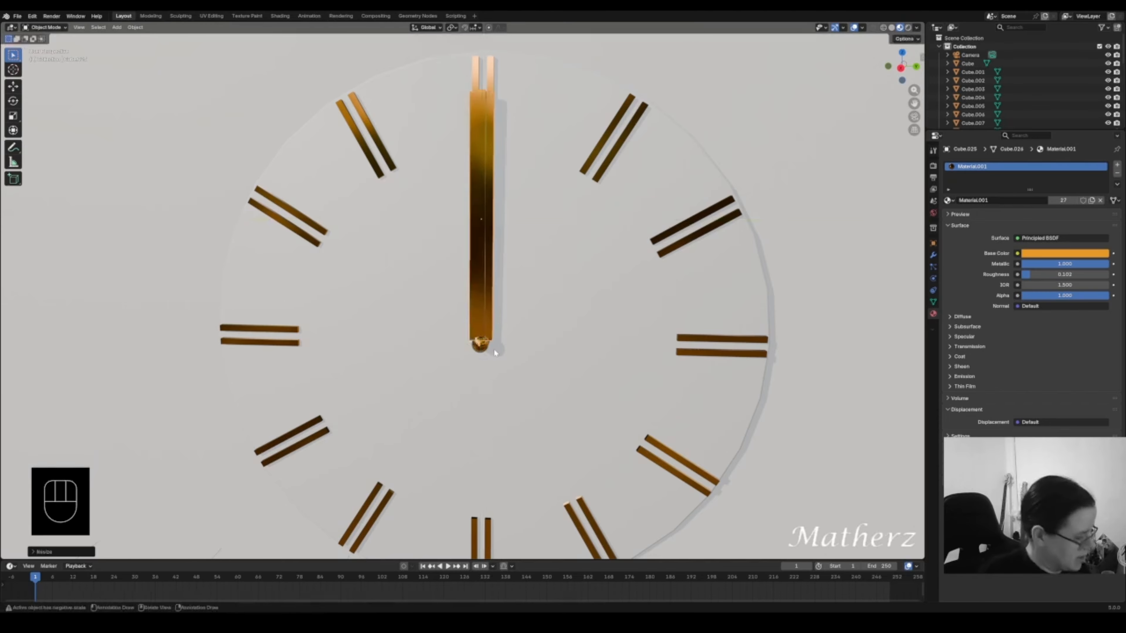
- Shorten the wide hand along Z into an hour hand and lower it until its lower end meets the hub
key(s)
middle_drag(493, 348, 499, 319)
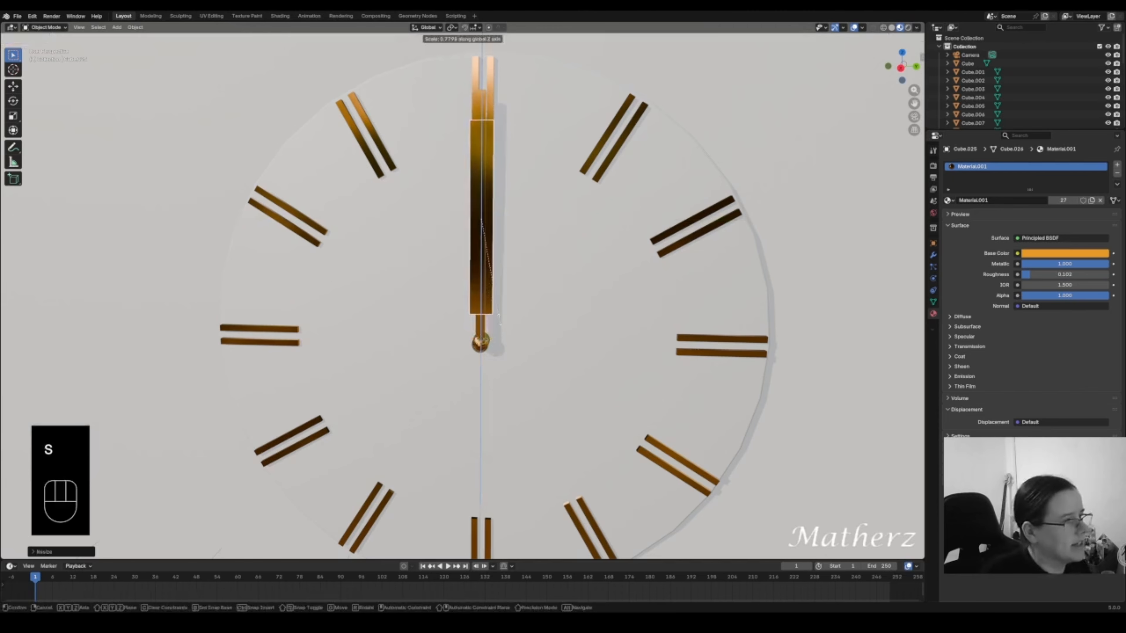
middle_drag(608, 275, 585, 277)
click(583, 279)
key(g)
key(z)
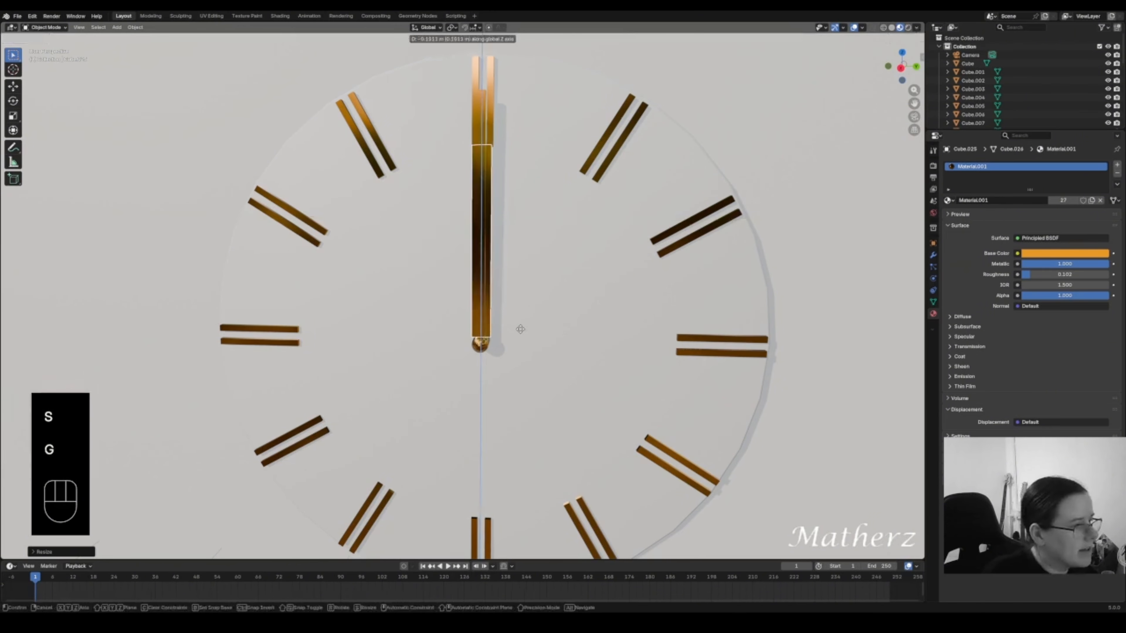
click(523, 333)
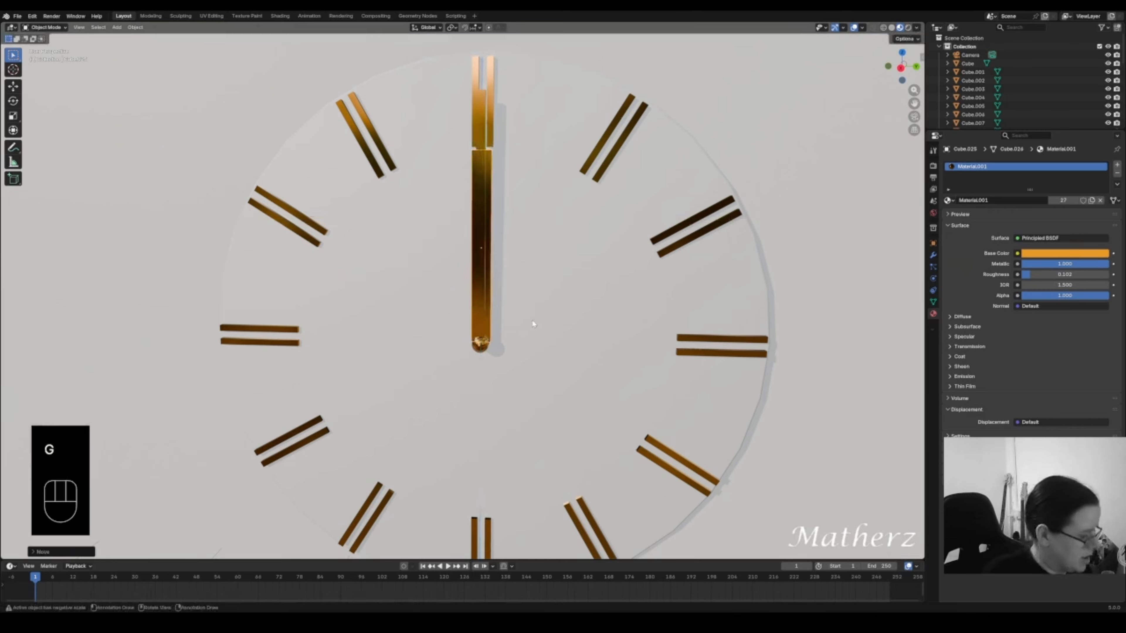
- Narrow the hour hand slightly along Y
key(s)
key(y)
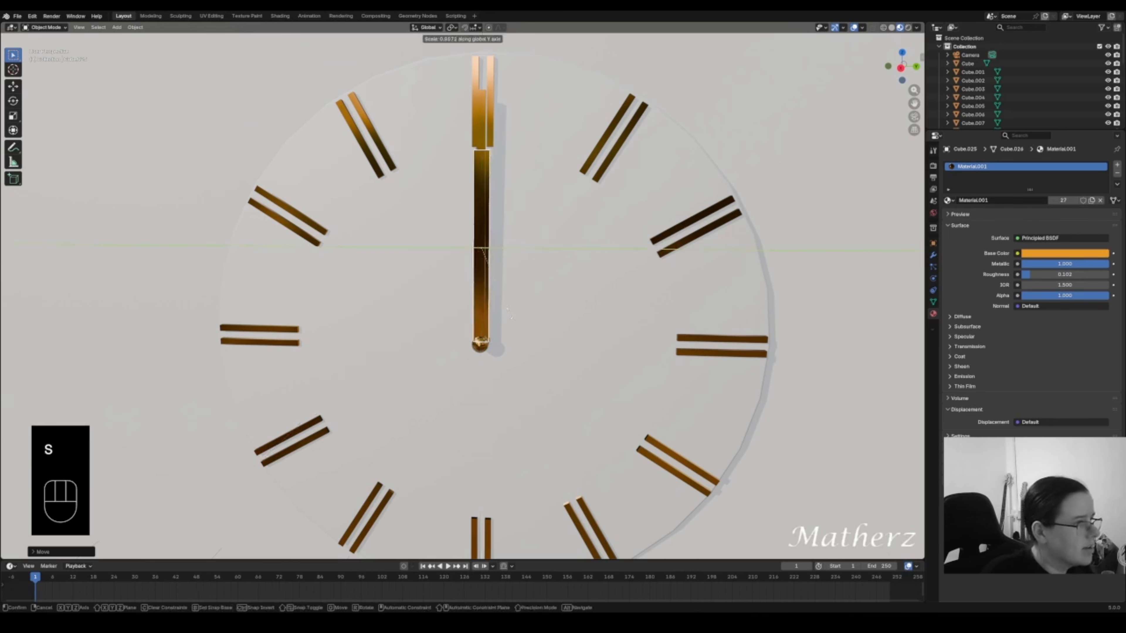
click(509, 311)
- Select both the long and short clock hands and move them together slightly inward along X, toward the clock face
middle_drag(465, 238, 540, 217)
click(497, 141)
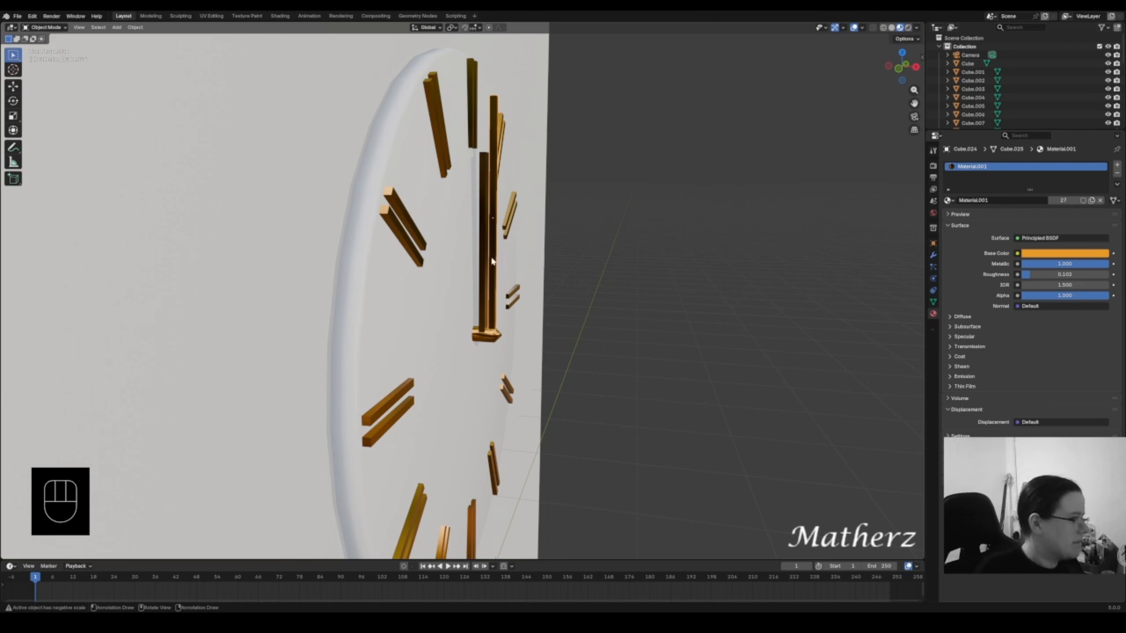
middle_drag(492, 261, 472, 197)
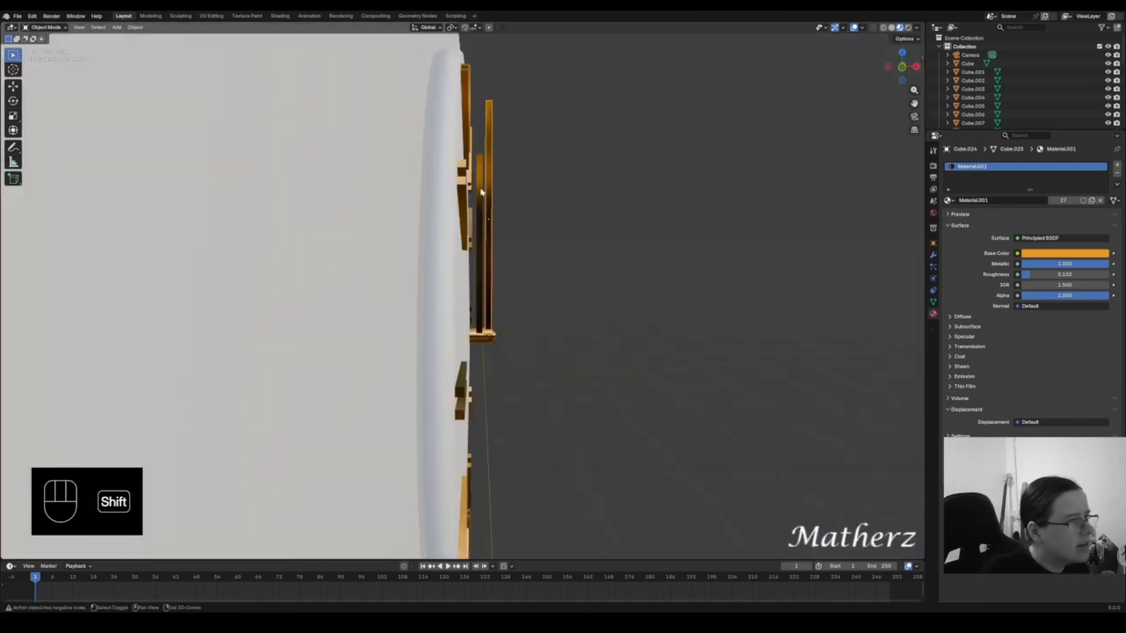
shift+click(481, 190)
key(g)
key(x)
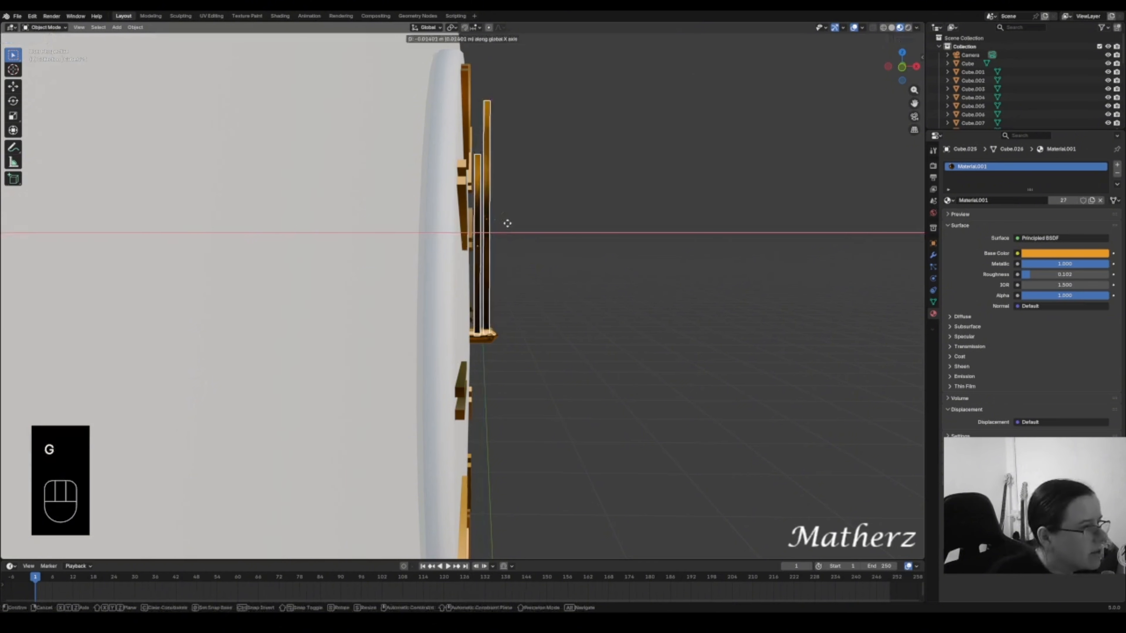
click(505, 222)
- Duplicate the long clock hand and offset the copy outward along X, in front of the original
click(484, 186)
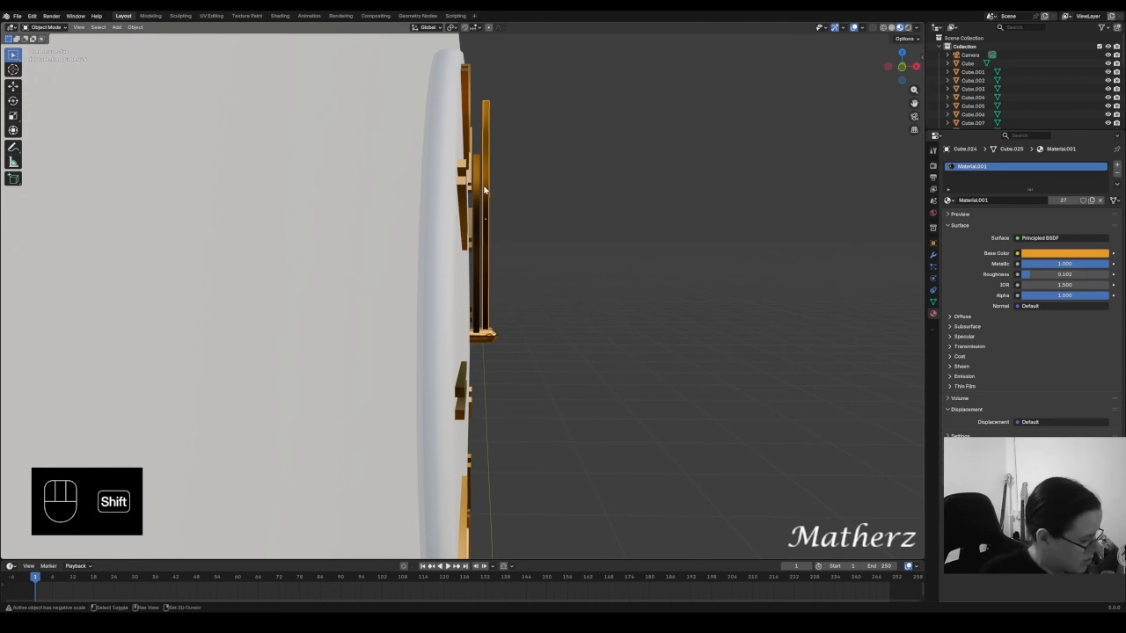
key(shift+d)
key(x)
click(495, 186)
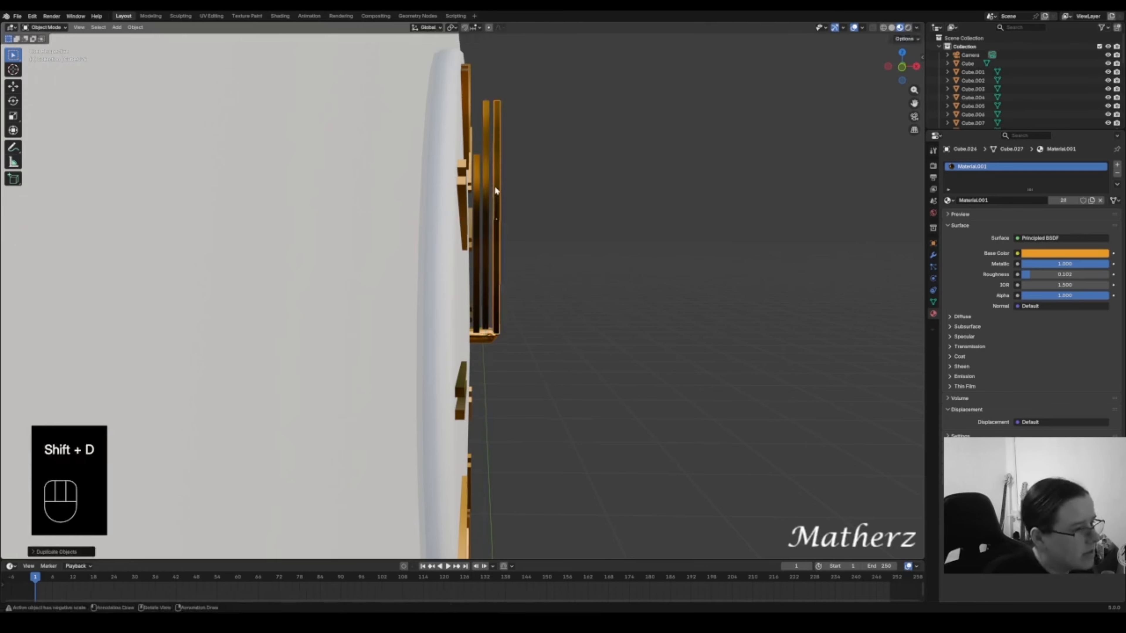
- Narrow the new front hand along Y into a thin second hand
middle_drag(494, 185, 531, 235)
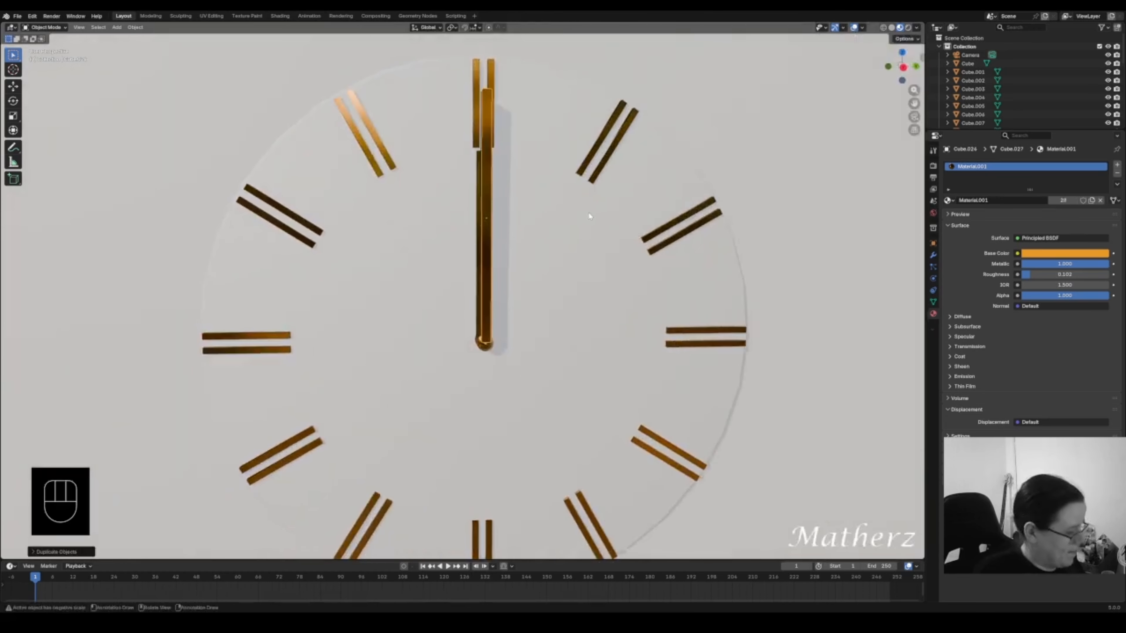
key(s)
key(z)
key(y)
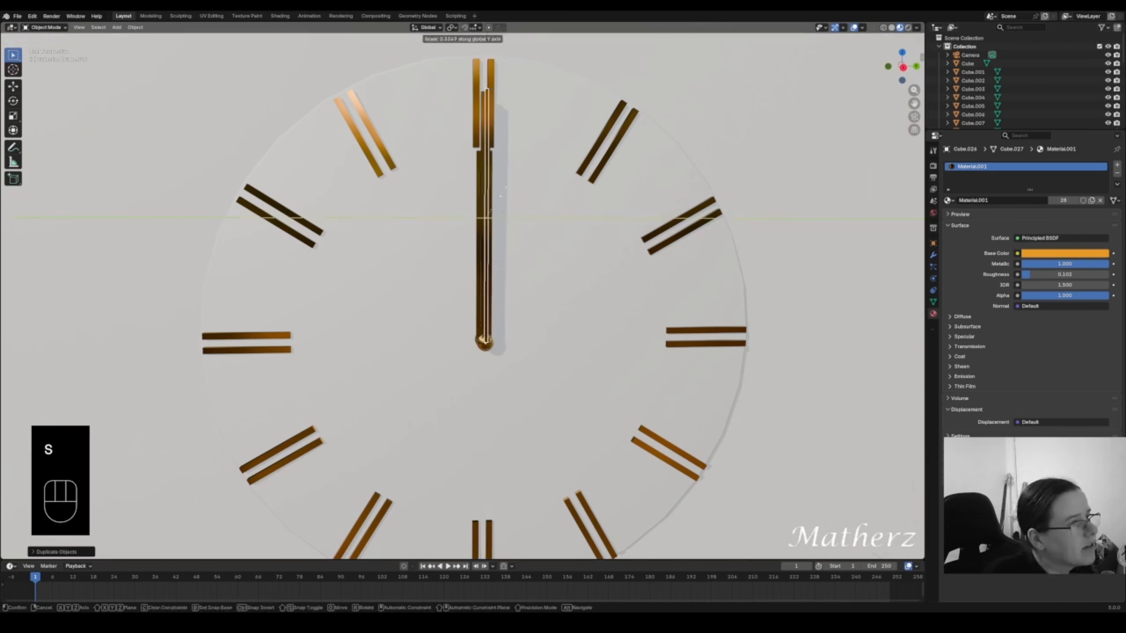
click(518, 254)
- Thin the second hand along X and move it about 0.03 m inward along X, close to the long hand
middle_drag(518, 254, 611, 213)
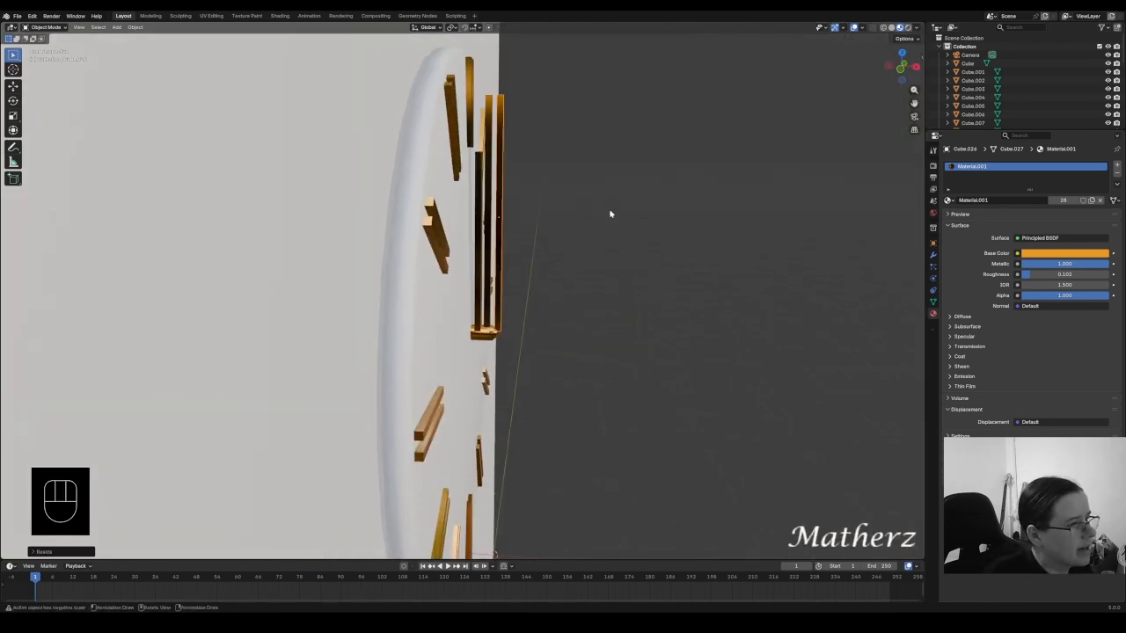
key(s)
key(x)
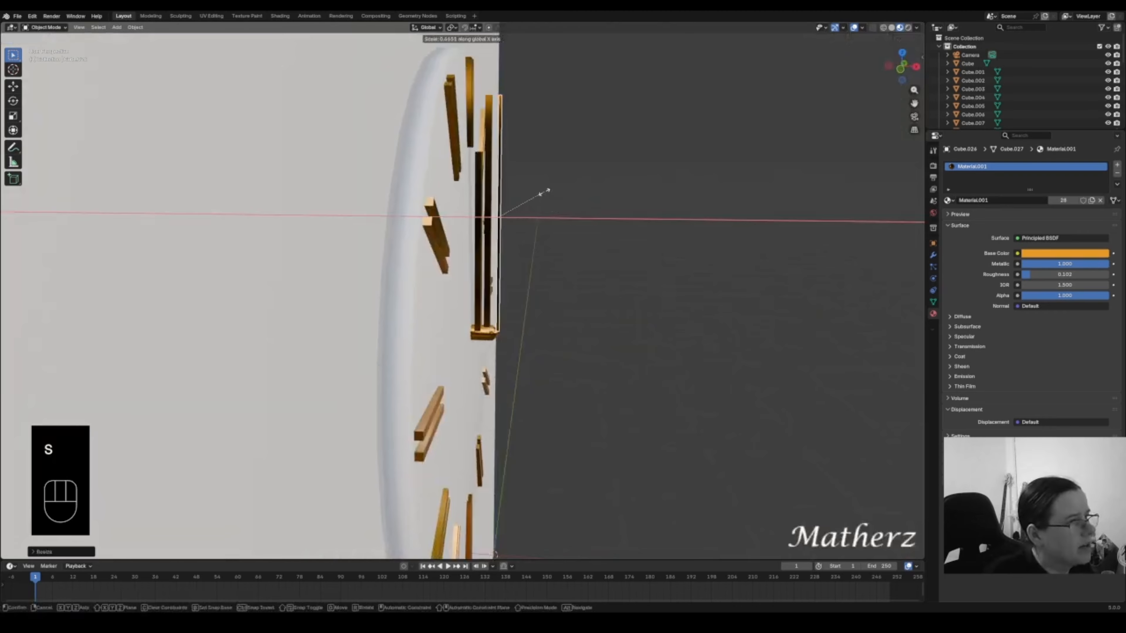
click(539, 216)
middle_drag(539, 216, 550, 301)
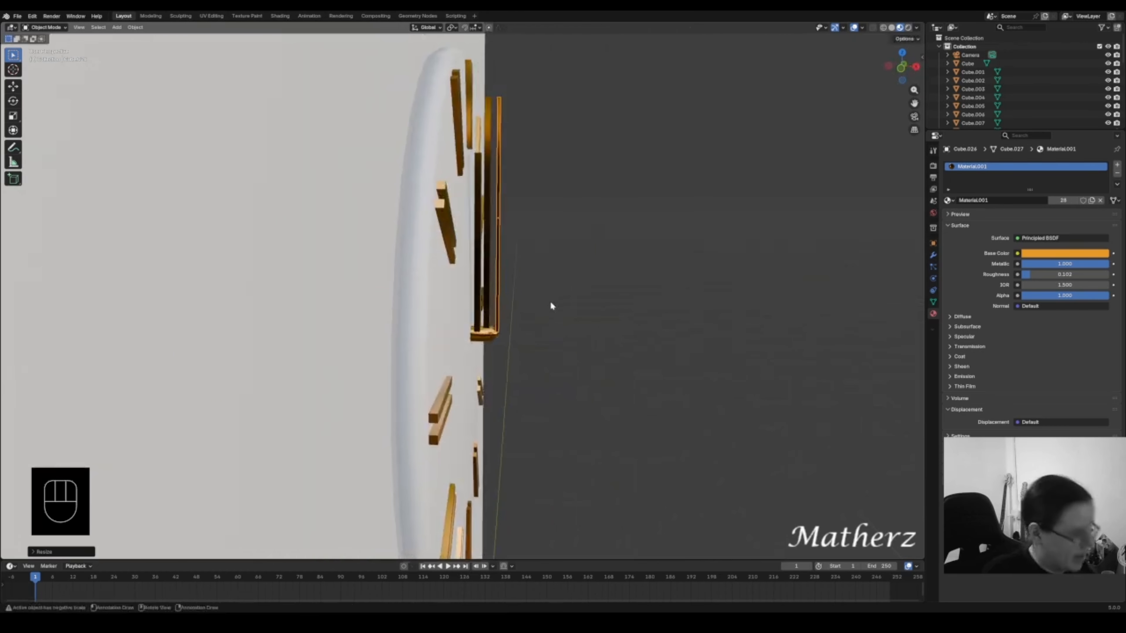
key(g)
key(x)
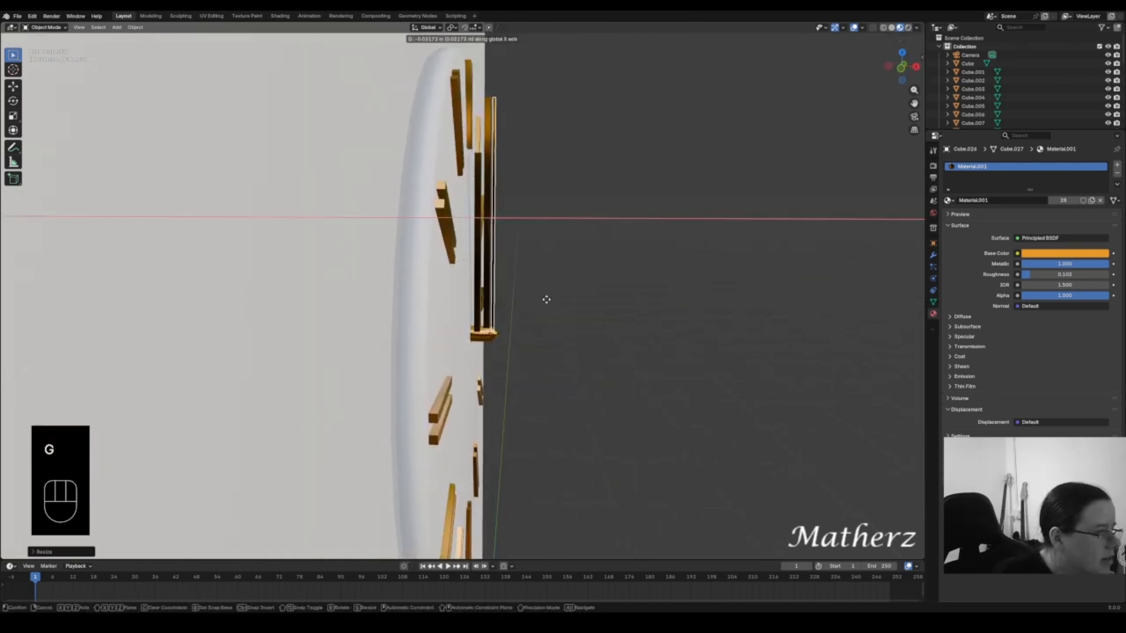
click(544, 300)
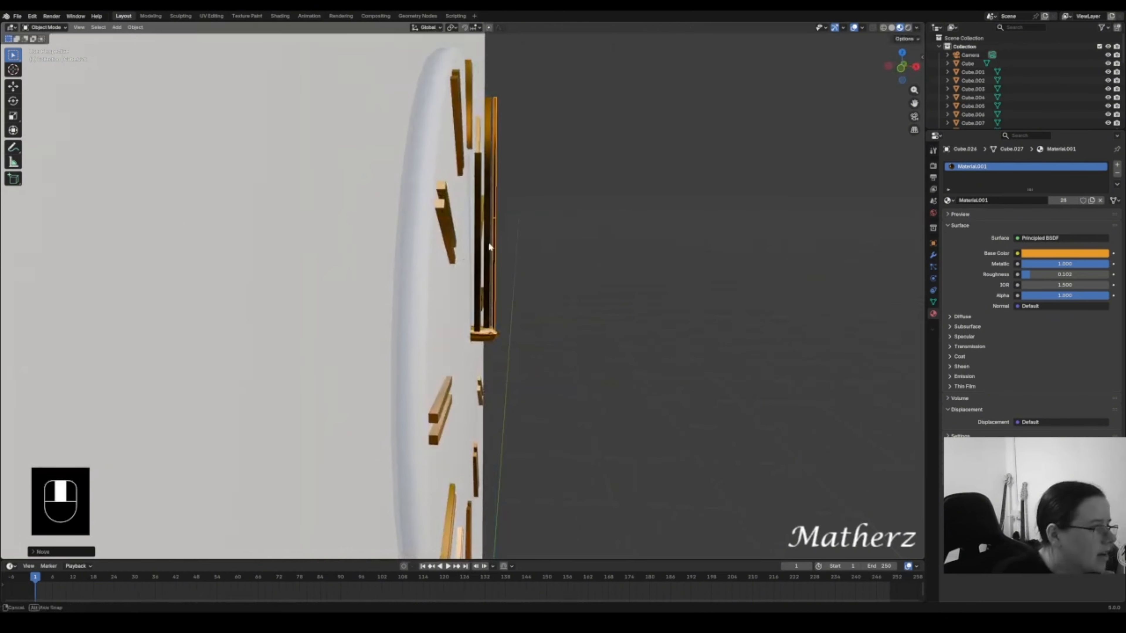
- Move the long minute hand slightly inward along X, closer to the short hand behind it
scroll(488, 242, up, 5)
shift+middle_drag(491, 234, 587, 293)
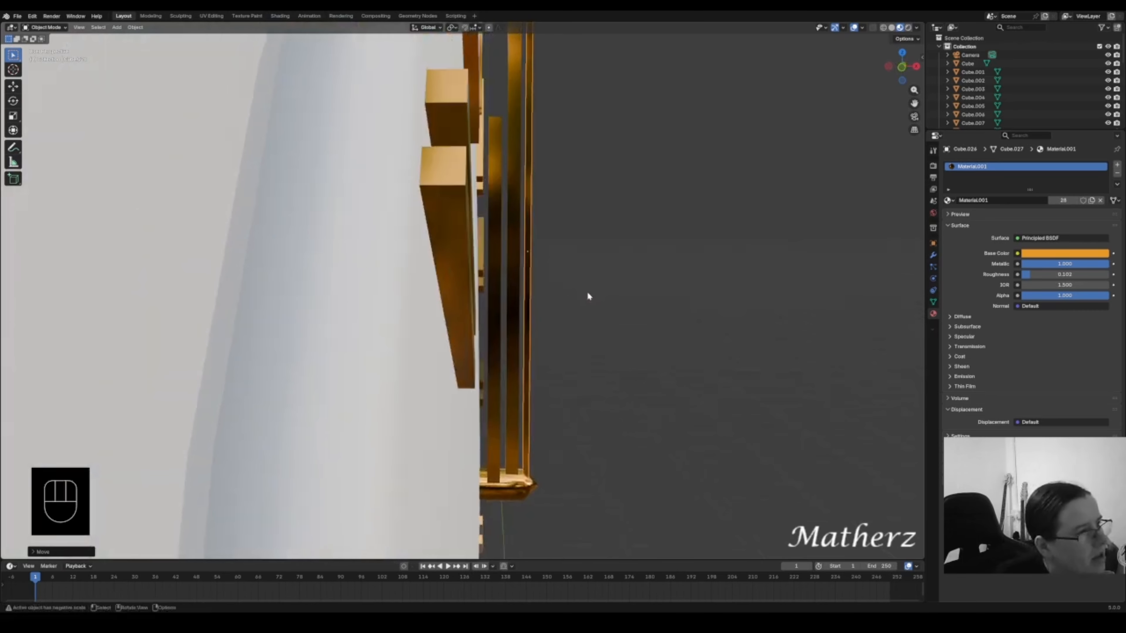
click(519, 262)
key(g)
key(x)
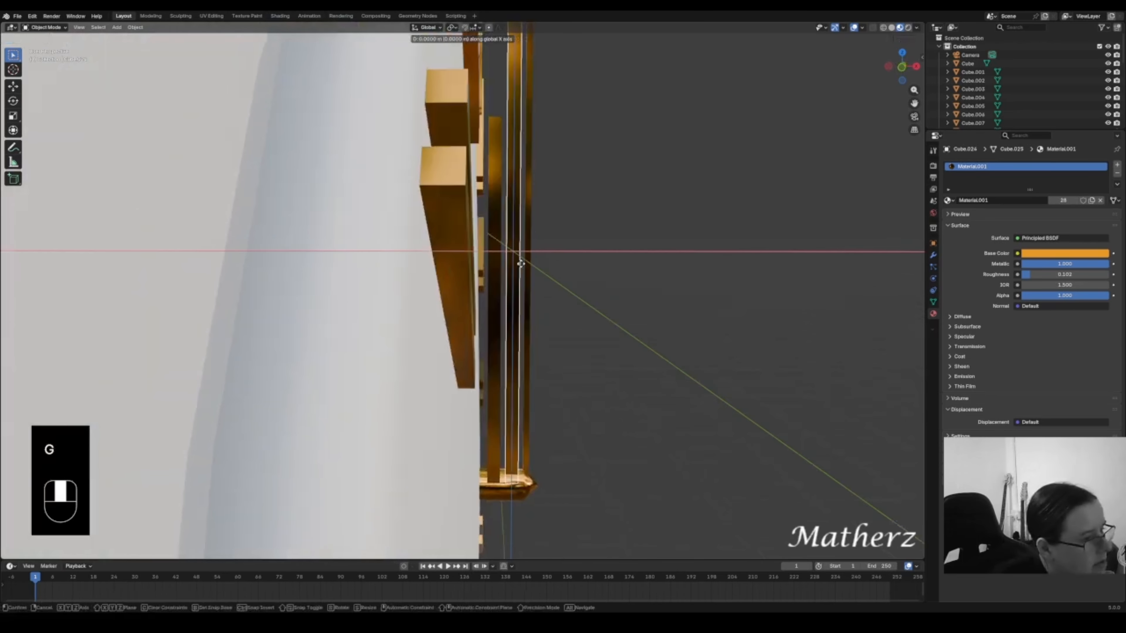
click(522, 285)
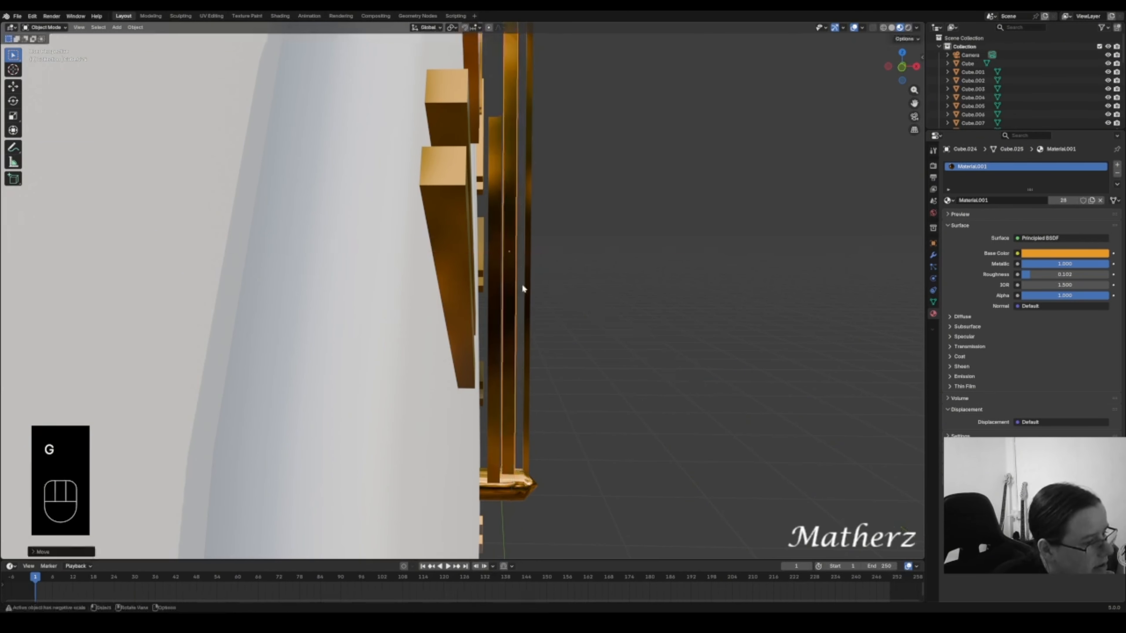
- Move the thin second hand slightly inward along X so it sits just in front of the long minute hand
click(527, 331)
key(g)
middle_drag(528, 331, 552, 324)
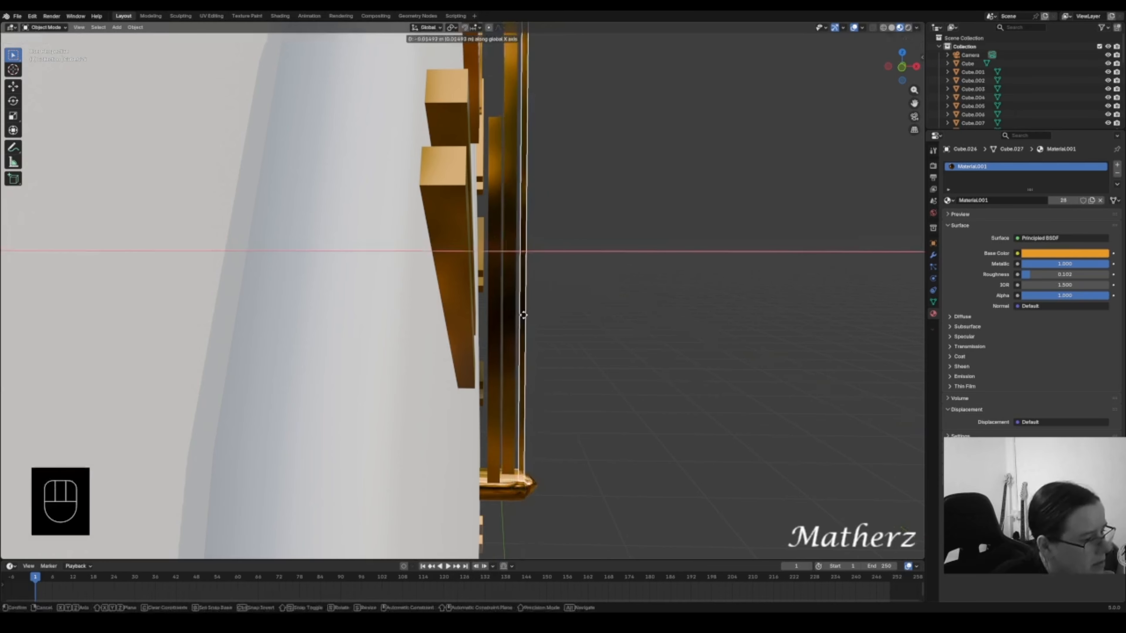
click(524, 315)
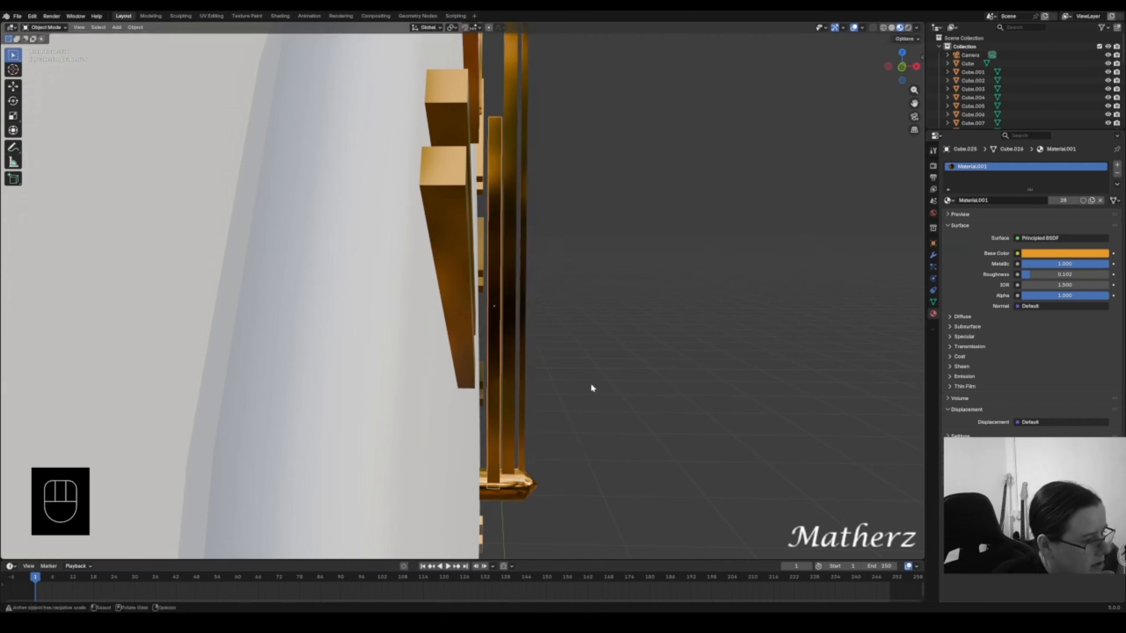
- Select the short hour hand and scale it slightly wider along Y
middle_drag(591, 384, 512, 374)
scroll(520, 399, down, 3)
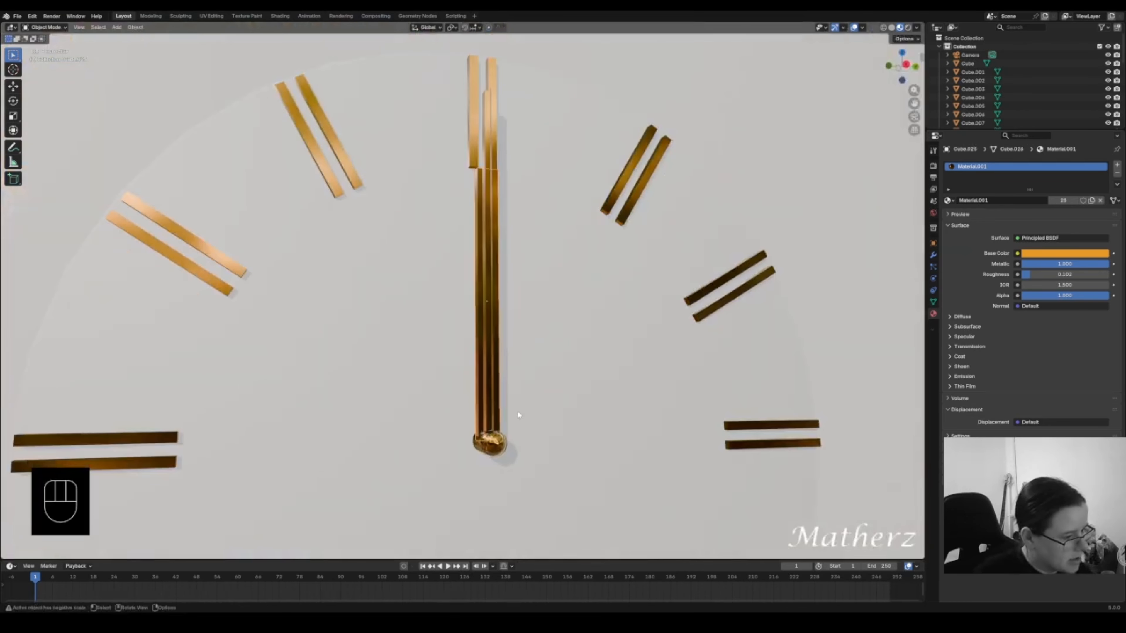
key(s)
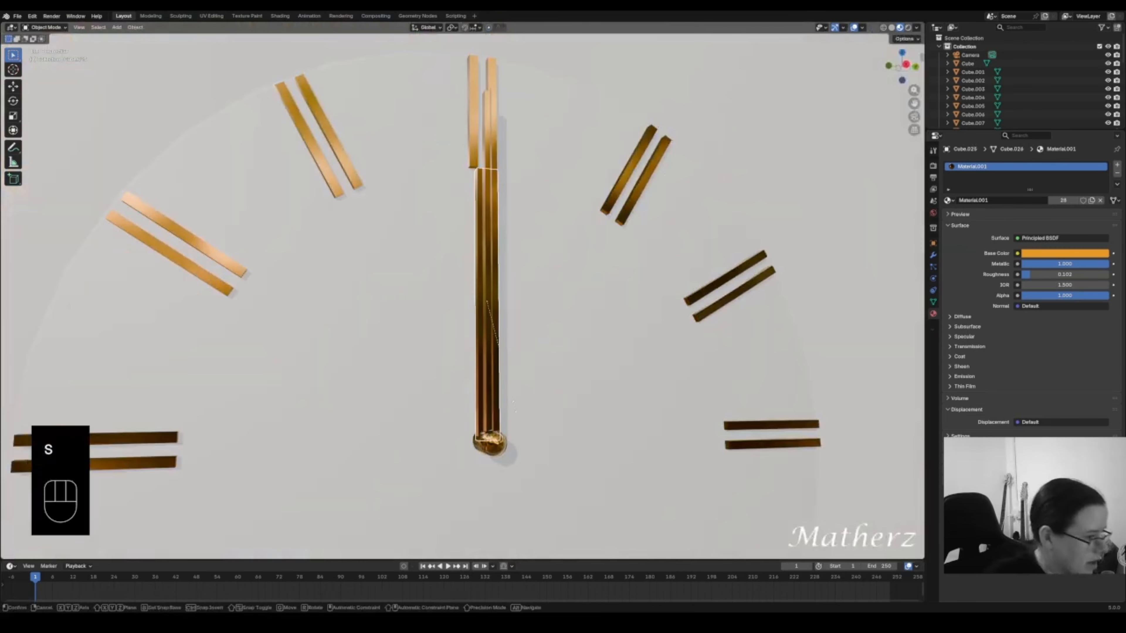
middle_drag(532, 411, 527, 408)
click(528, 407)
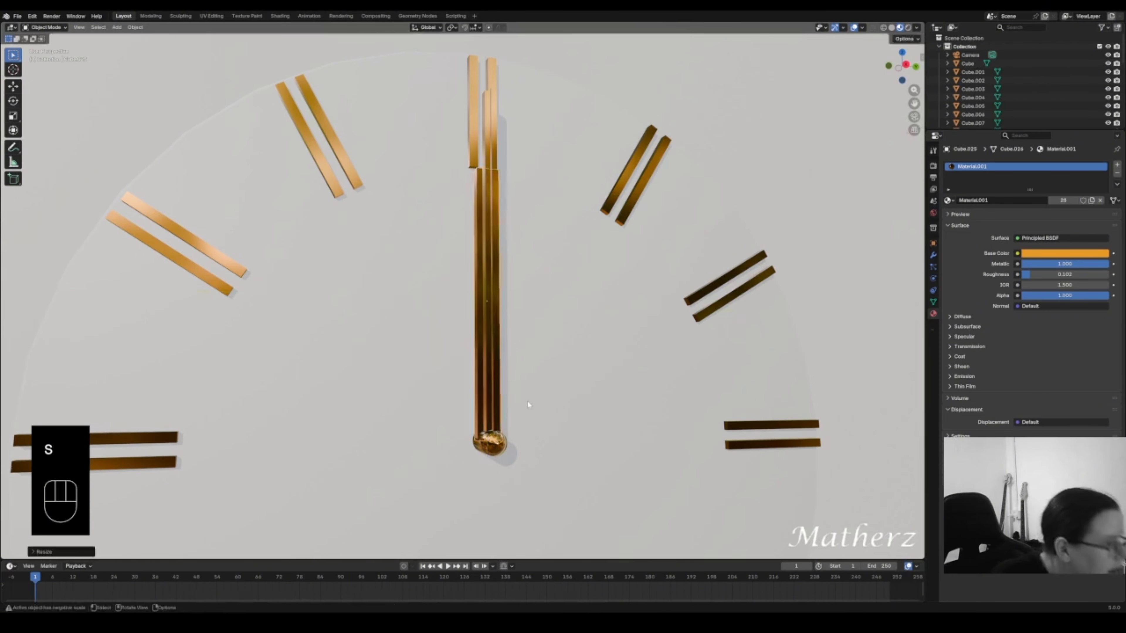
- Rotate the thin second hand about X to slant toward the one o'clock markers
scroll(527, 397, down, 4)
mouse_move(590, 290)
middle_down()
mouse_move(497, 291)
mouse_move(575, 285)
middle_up()
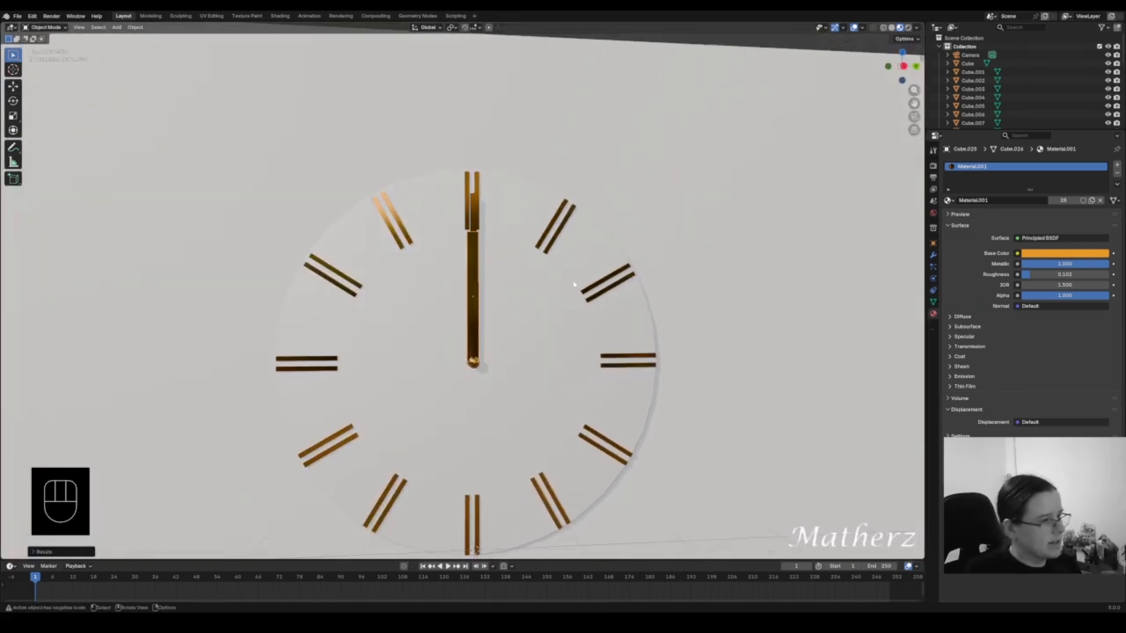
click(473, 205)
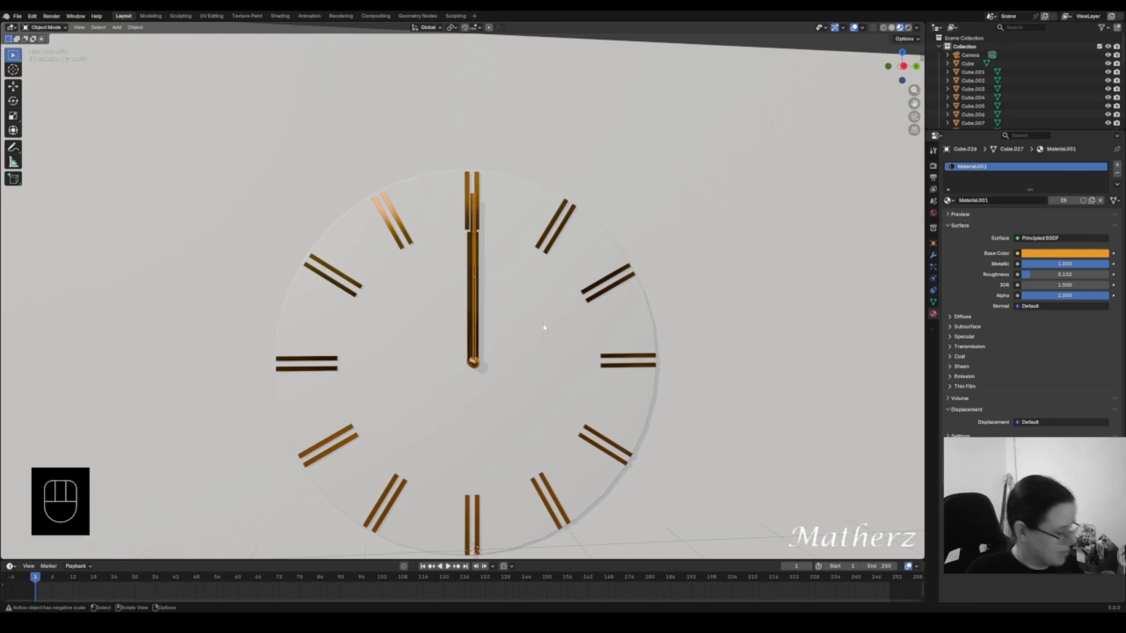
key(r)
key(x)
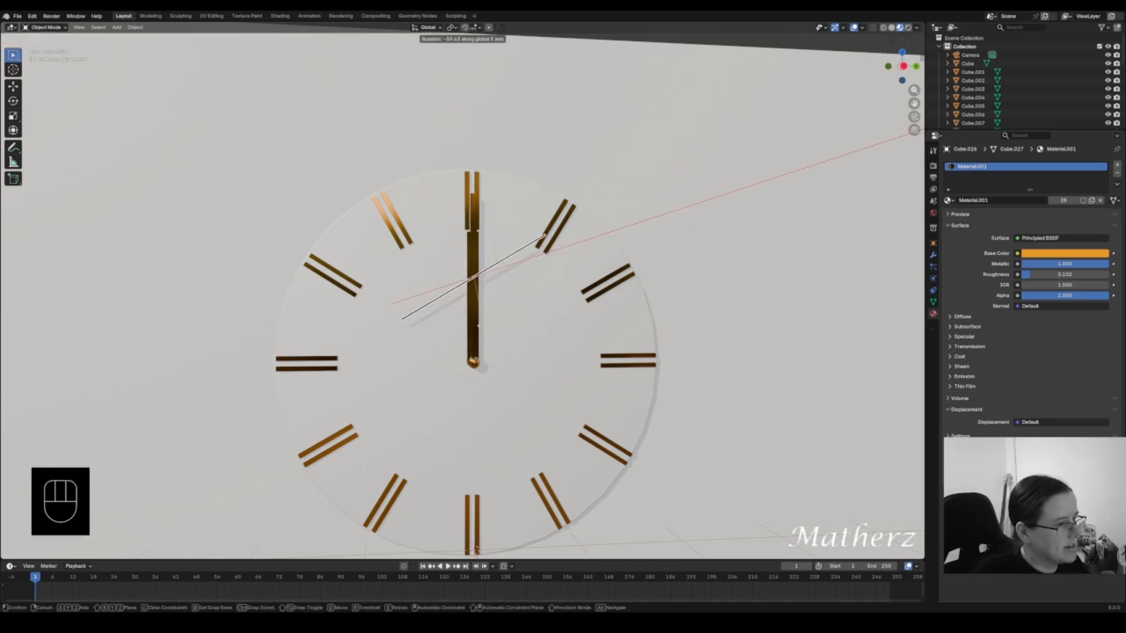
click(511, 320)
- Move the rotated second hand along Y and Z so its lower end meets the centre hub
key(g)
key(g)
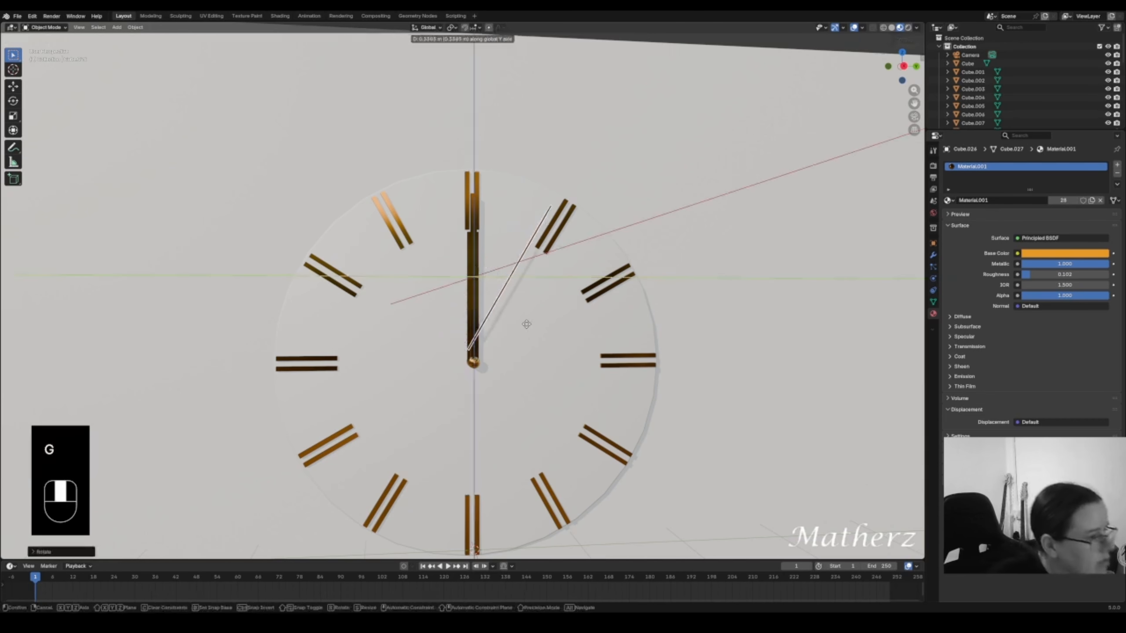
key(z)
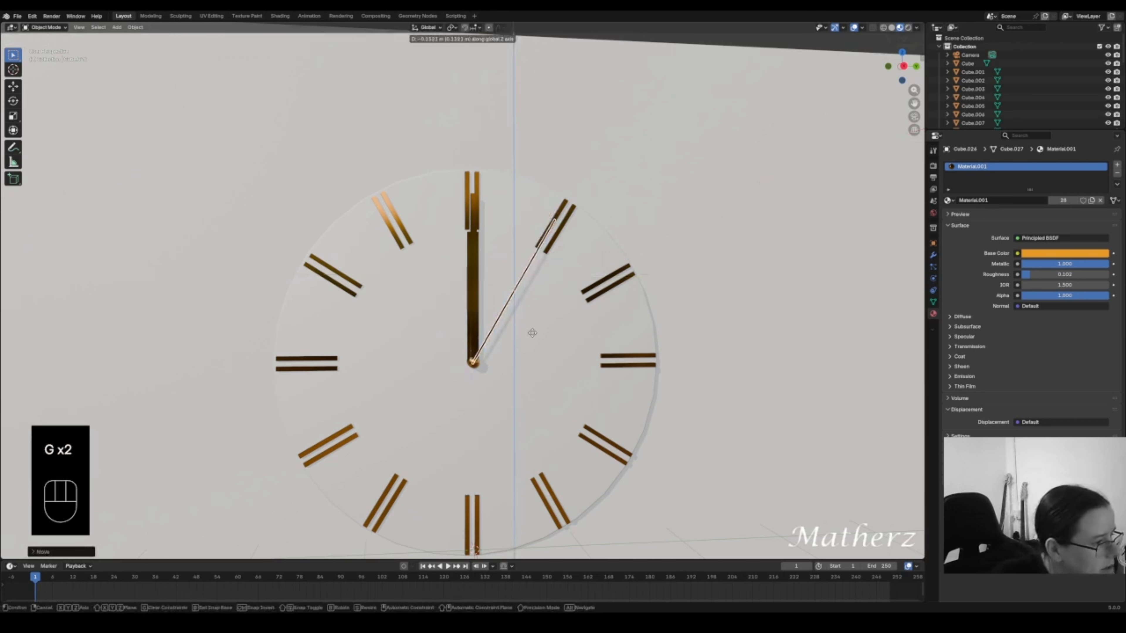
click(536, 330)
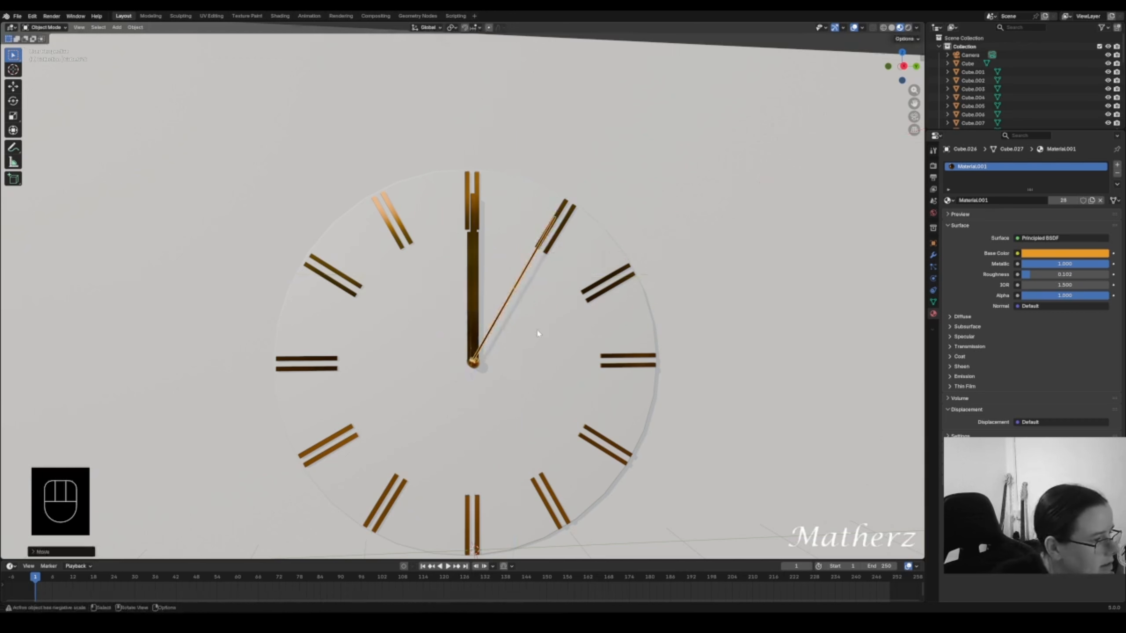
key(g)
middle_drag(536, 331, 541, 331)
click(540, 332)
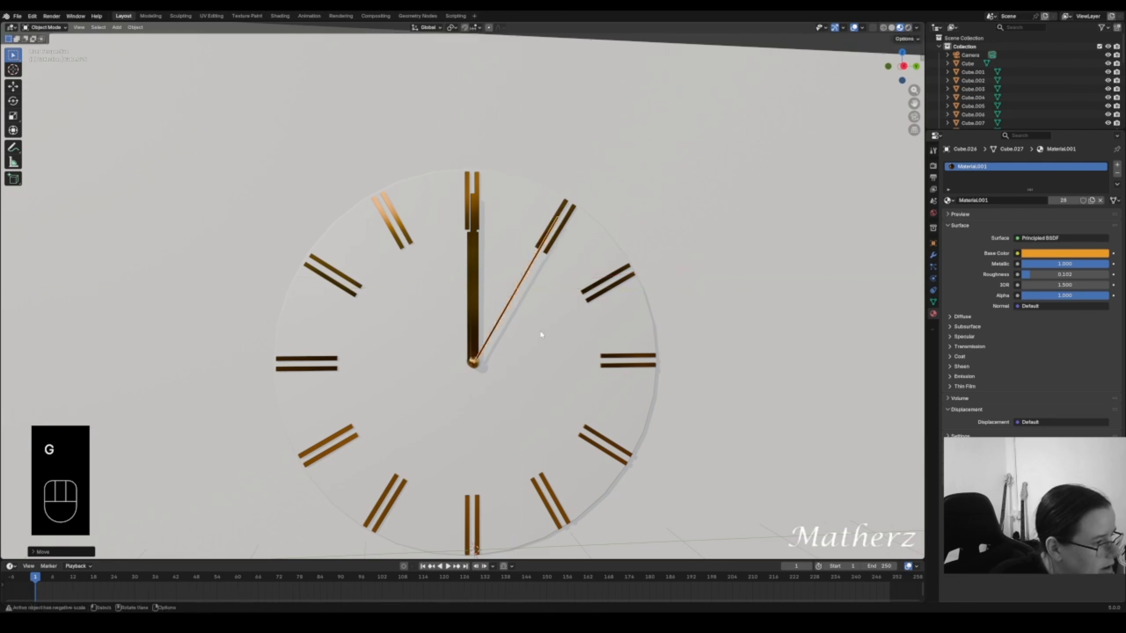
- Rotate the short hour hand about X to point between eleven and twelve o'clock, and shift it along Y and Z back onto the hub
click(469, 243)
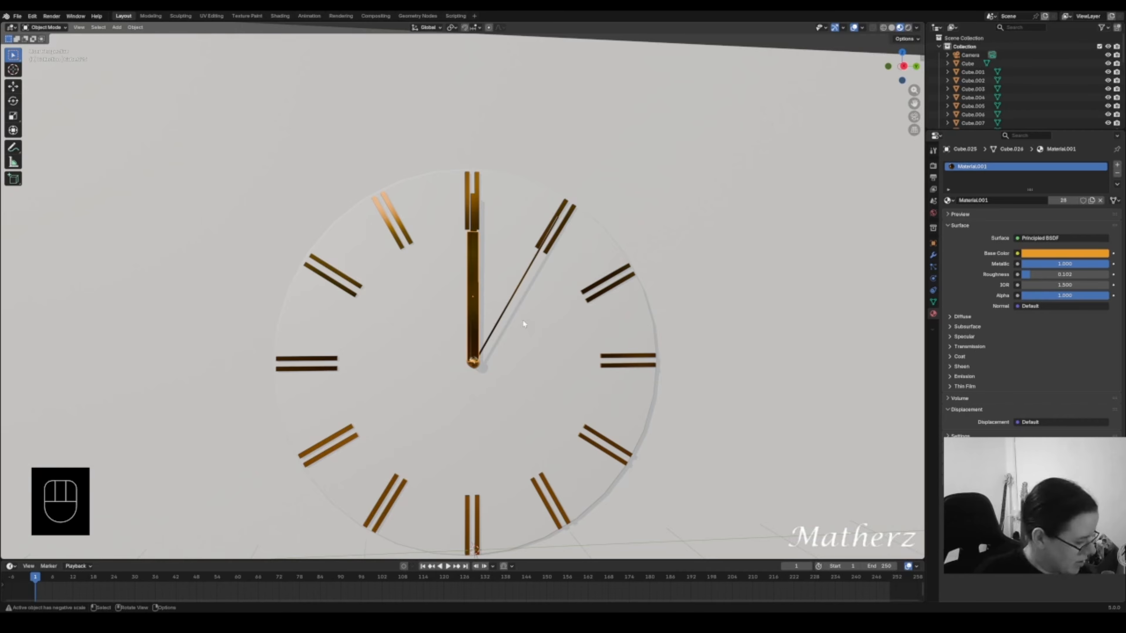
key(r)
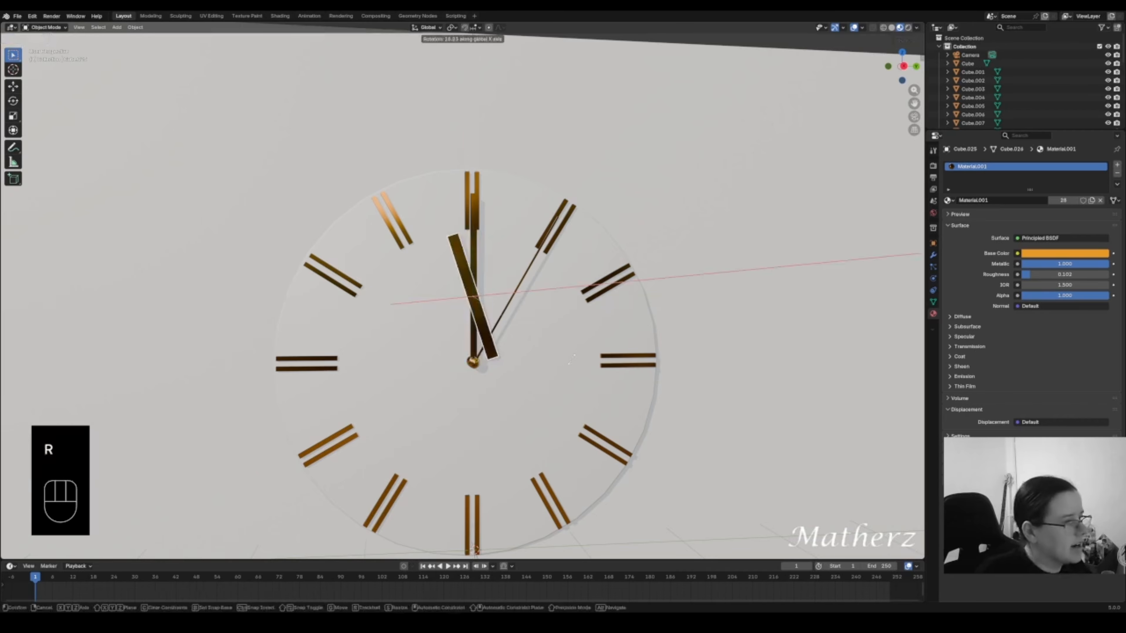
click(563, 353)
key(g)
mouse_move(555, 353)
middle_down()
mouse_move(532, 352)
mouse_move(534, 361)
mouse_move(535, 347)
middle_up()
click(530, 352)
key(g)
click(542, 358)
key(g)
click(534, 345)
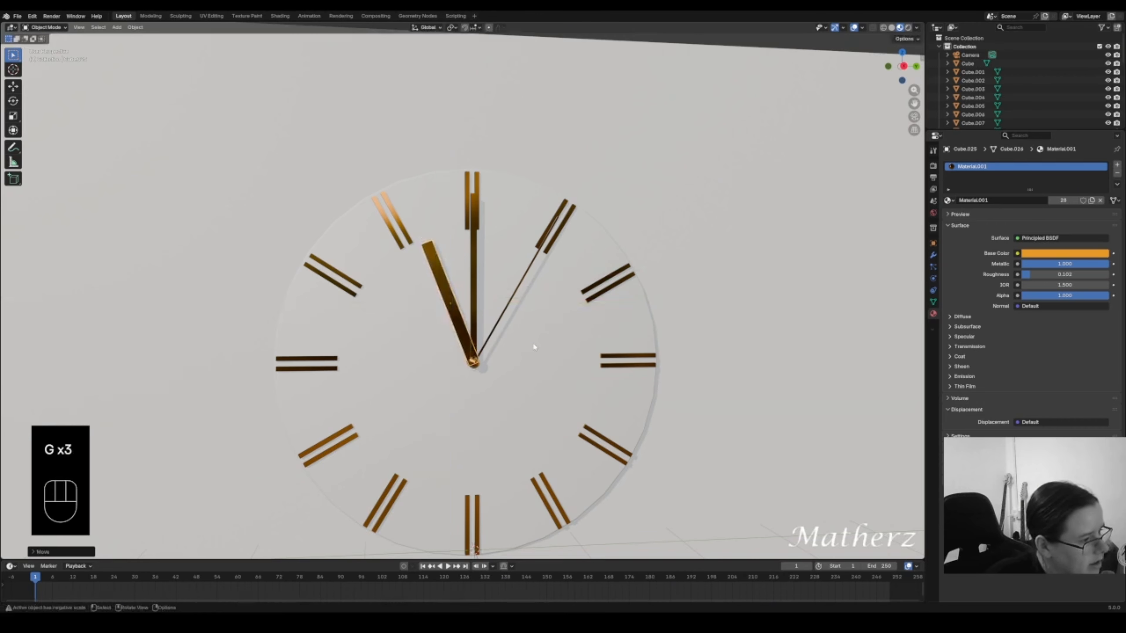
- Move the long minute hand down along Z below the hub and rotate it about X to slant between seven and eight o'clock
click(473, 263)
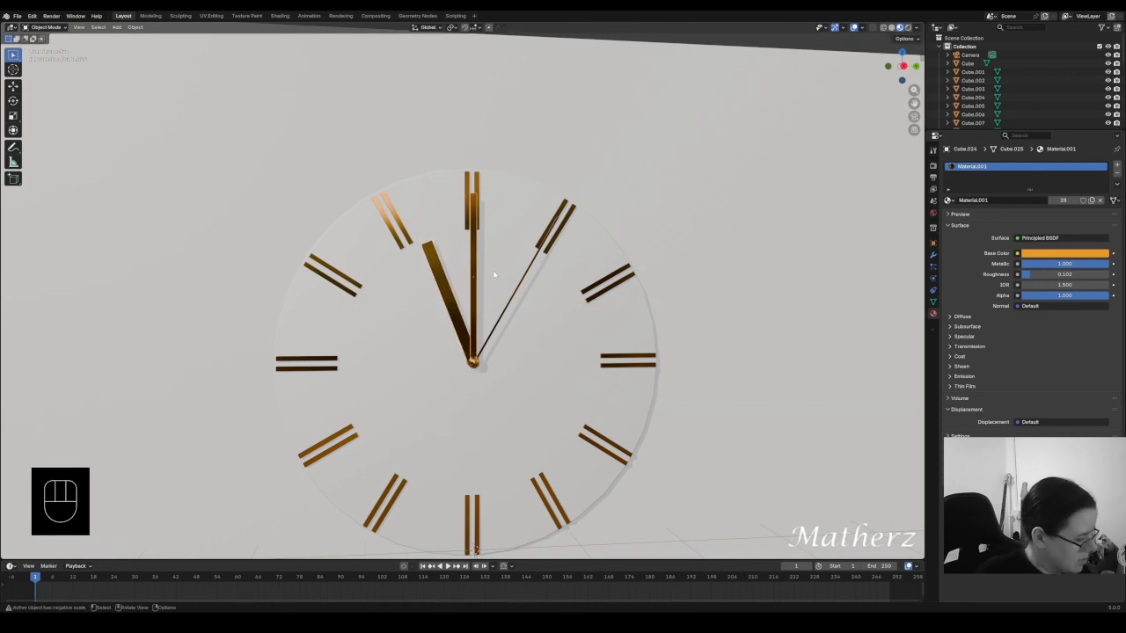
key(g)
middle_drag(485, 333, 493, 399)
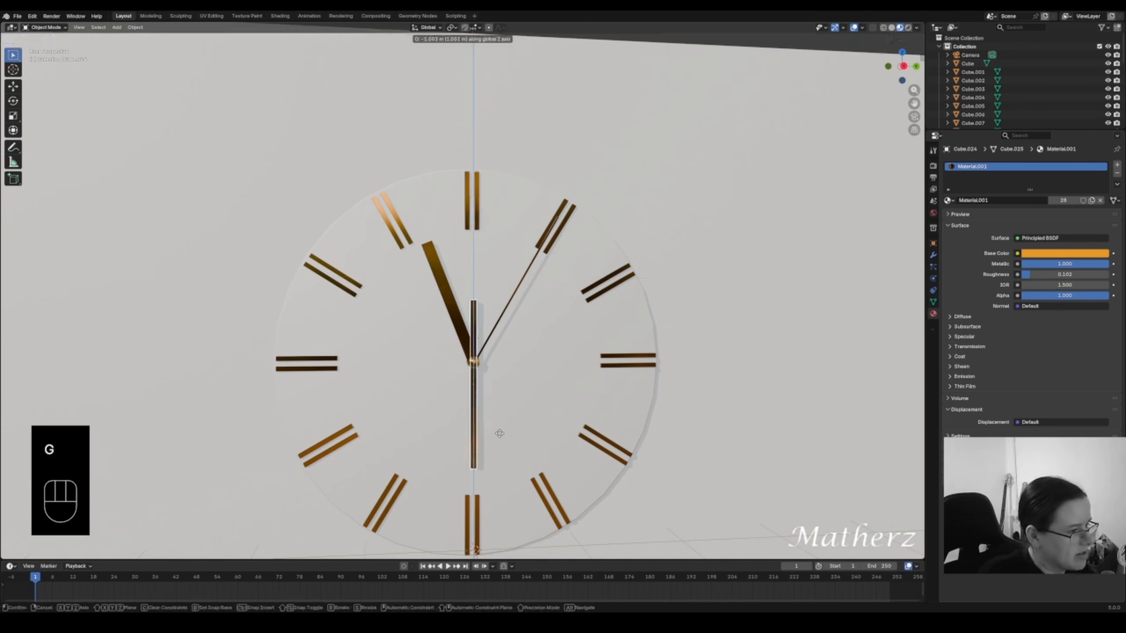
click(515, 492)
key(r)
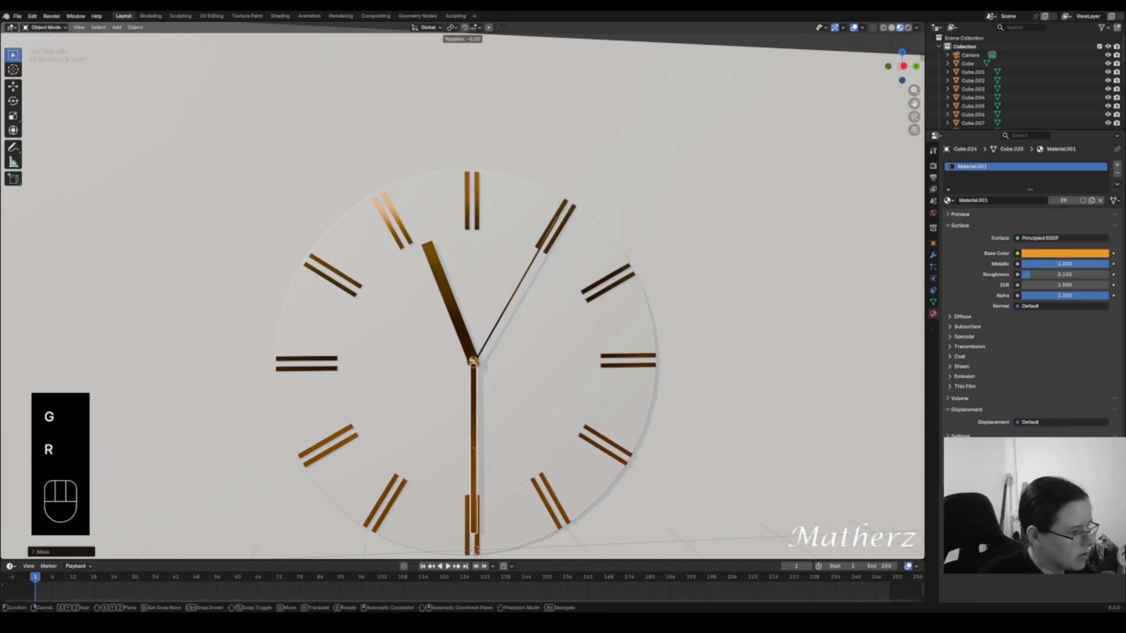
mouse_move(517, 486)
middle_down()
mouse_move(522, 498)
mouse_move(499, 490)
middle_up()
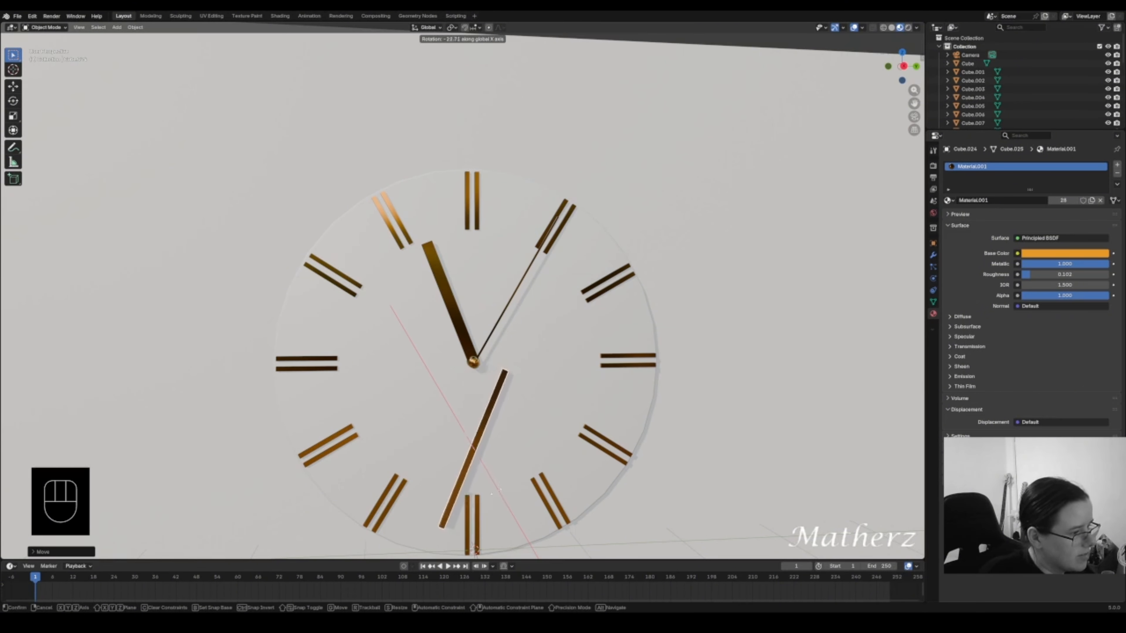
click(475, 475)
- Move the rotated minute hand along Y and Z until its upper end meets the centre hub
key(g)
middle_drag(497, 421, 467, 380)
click(464, 410)
key(g)
click(474, 375)
key(g)
click(467, 377)
key(g)
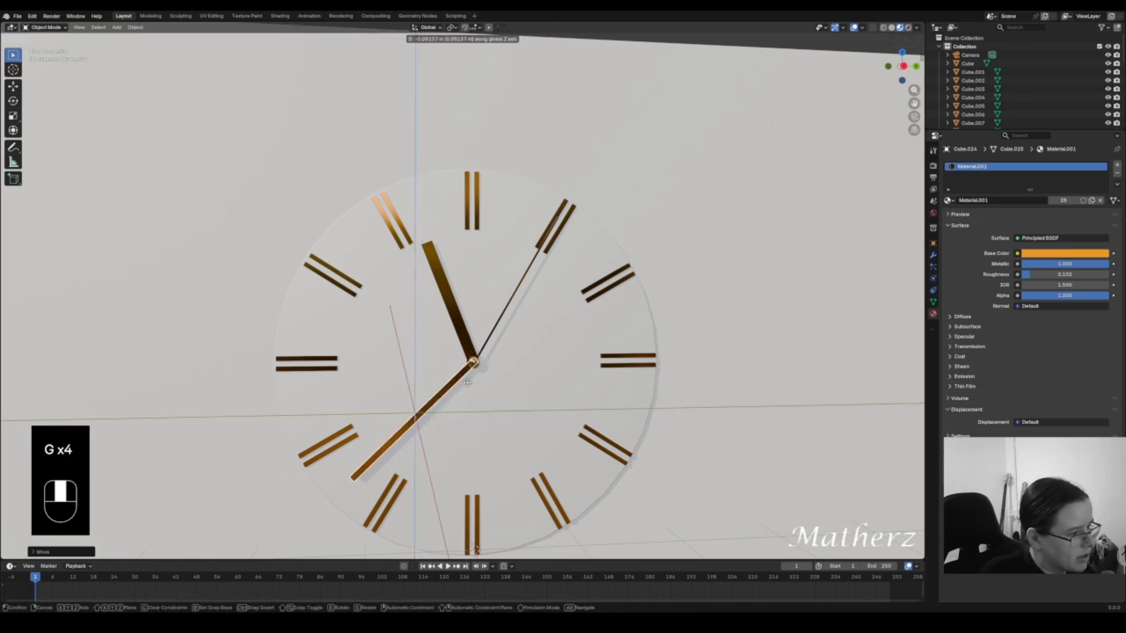
click(467, 384)
- Give the wall plane a new material and darken its base color to a very dark grey
click(718, 324)
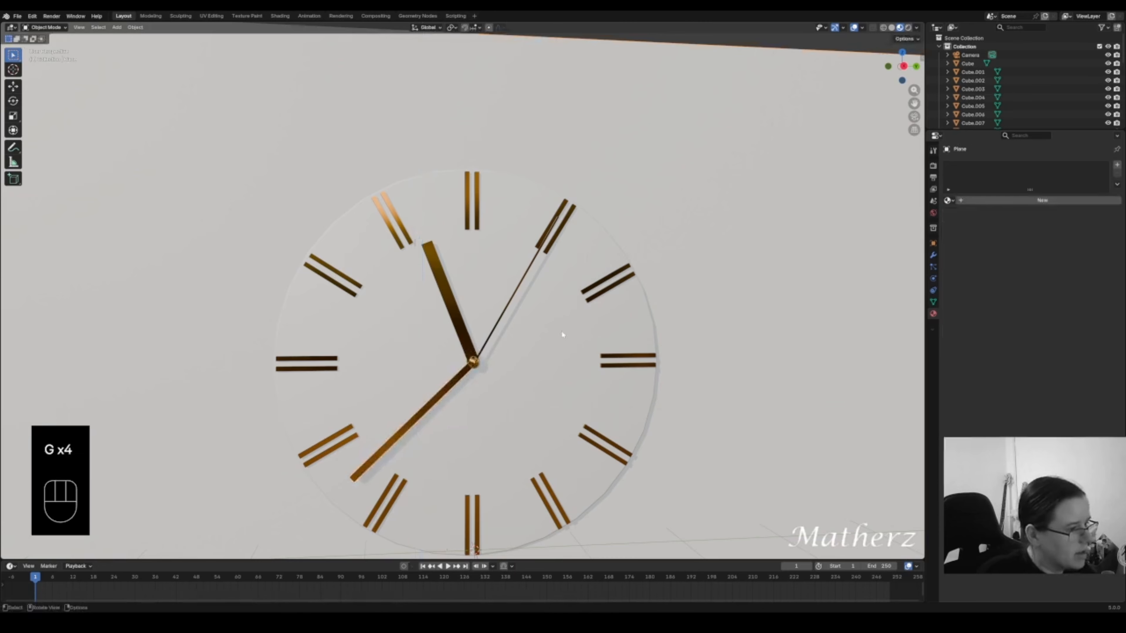
middle_drag(718, 324, 603, 270)
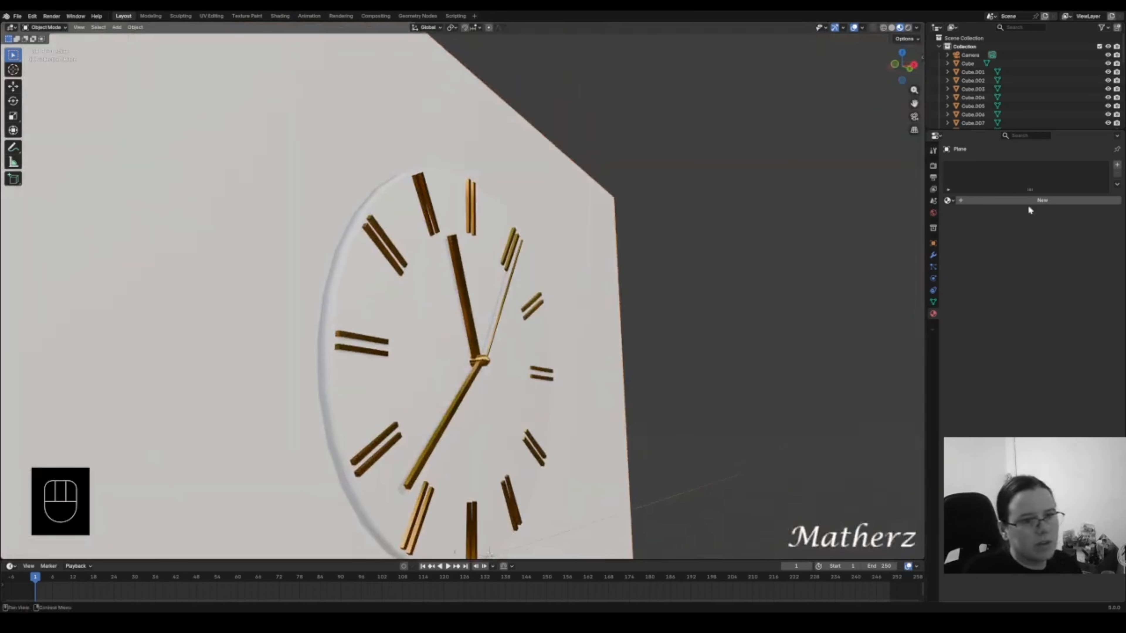
click(972, 201)
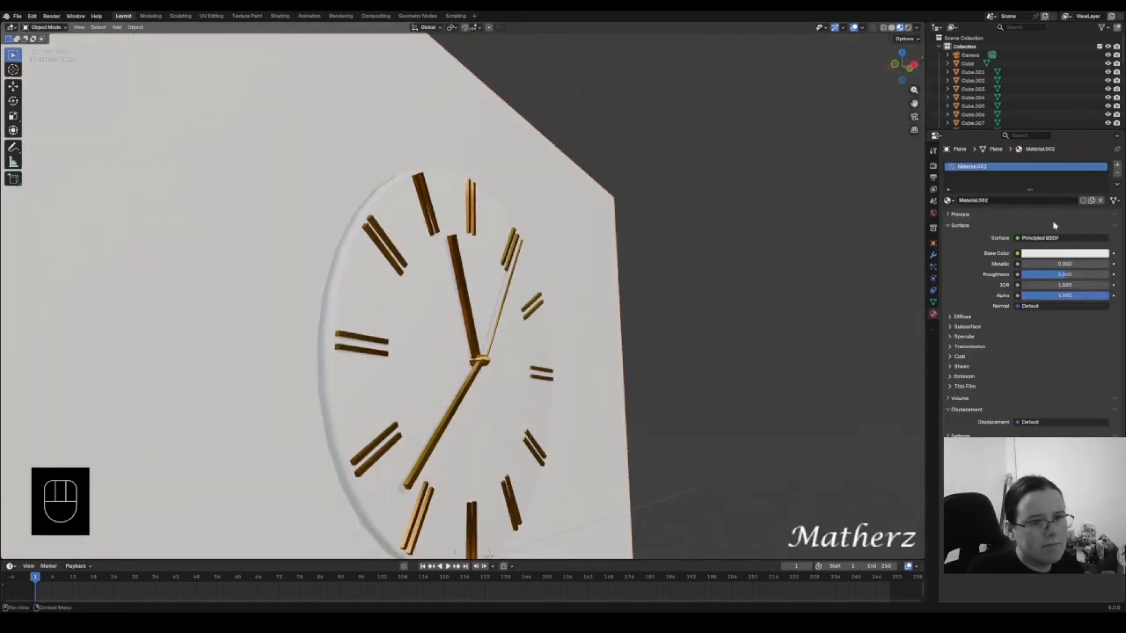
click(1064, 254)
drag(1104, 149, 1103, 173)
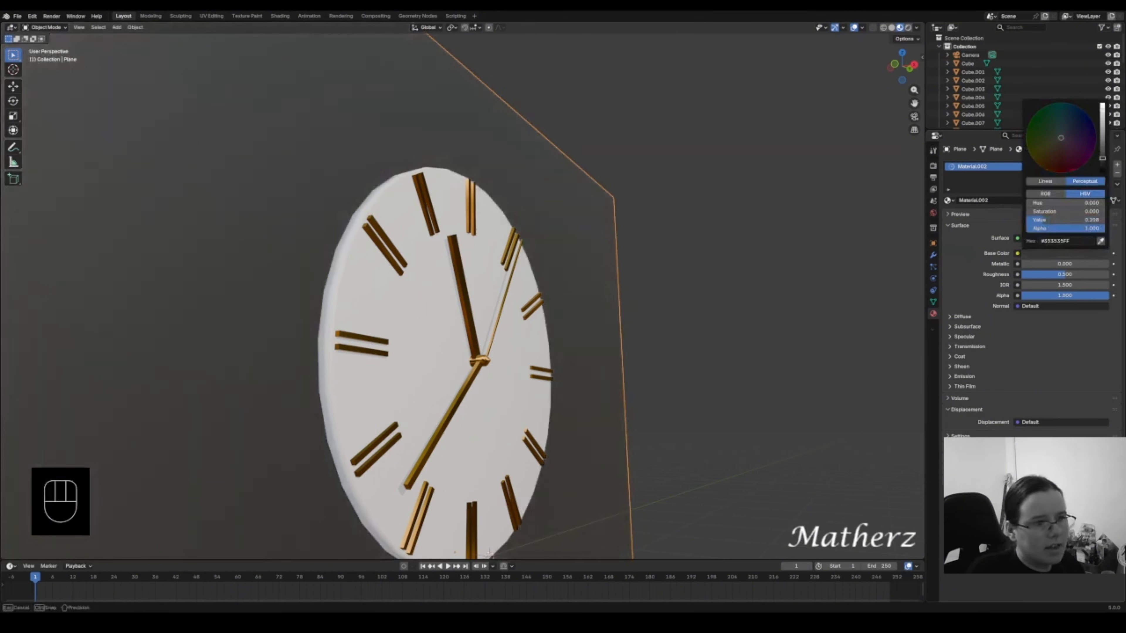
- Give the round clock disc a new material and name it "clock back"
middle_drag(558, 248, 599, 328)
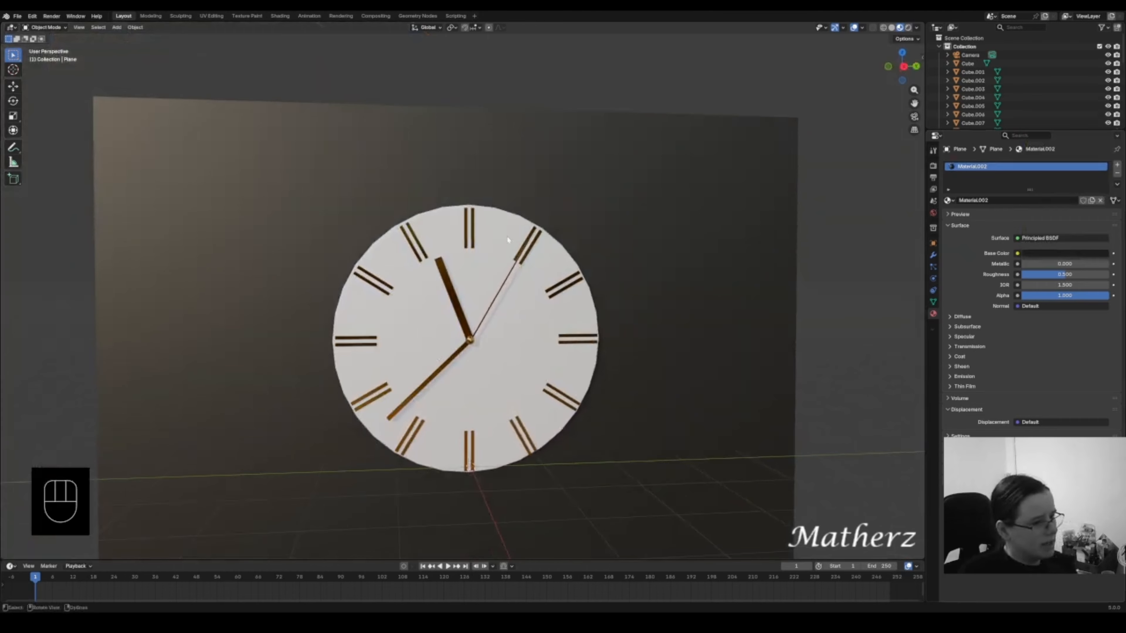
scroll(460, 382, up, 2)
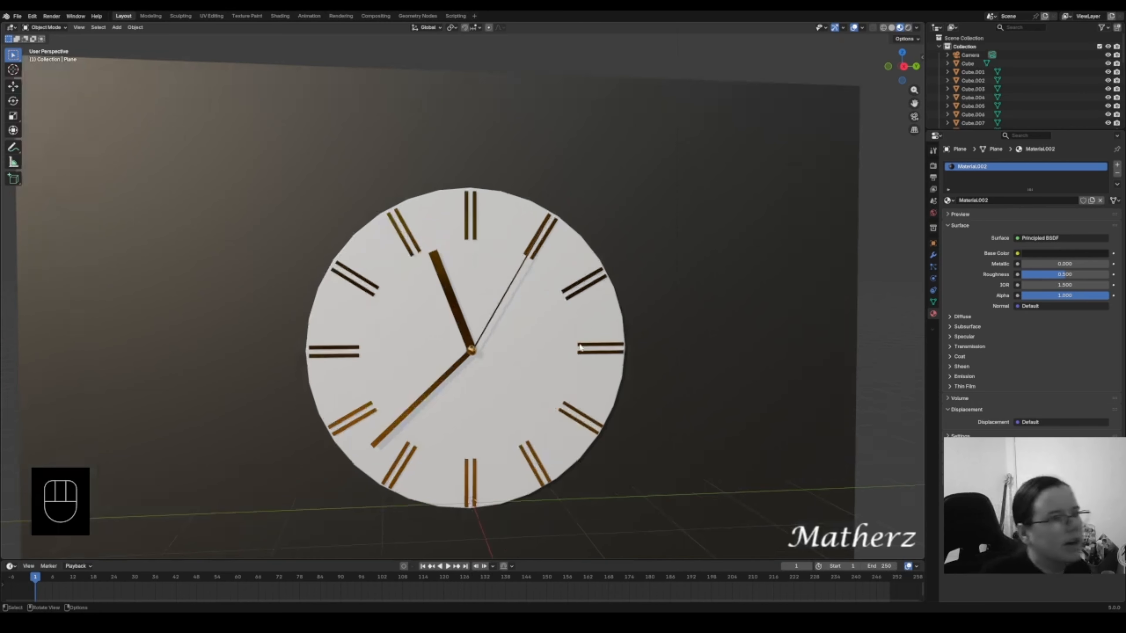
click(488, 243)
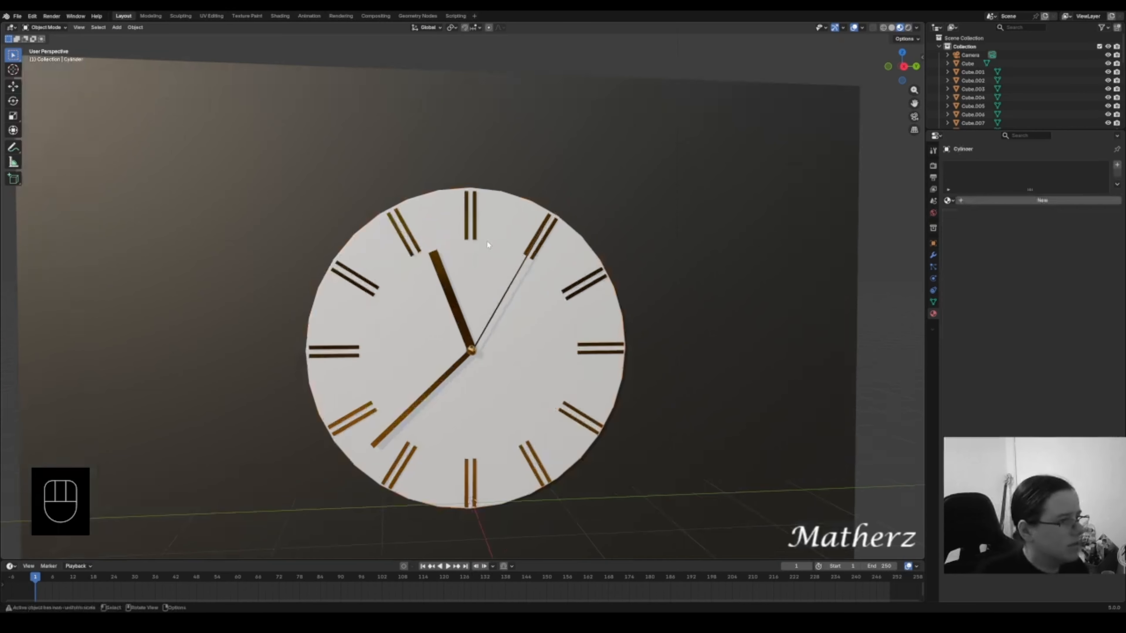
click(1023, 200)
double_click(973, 167)
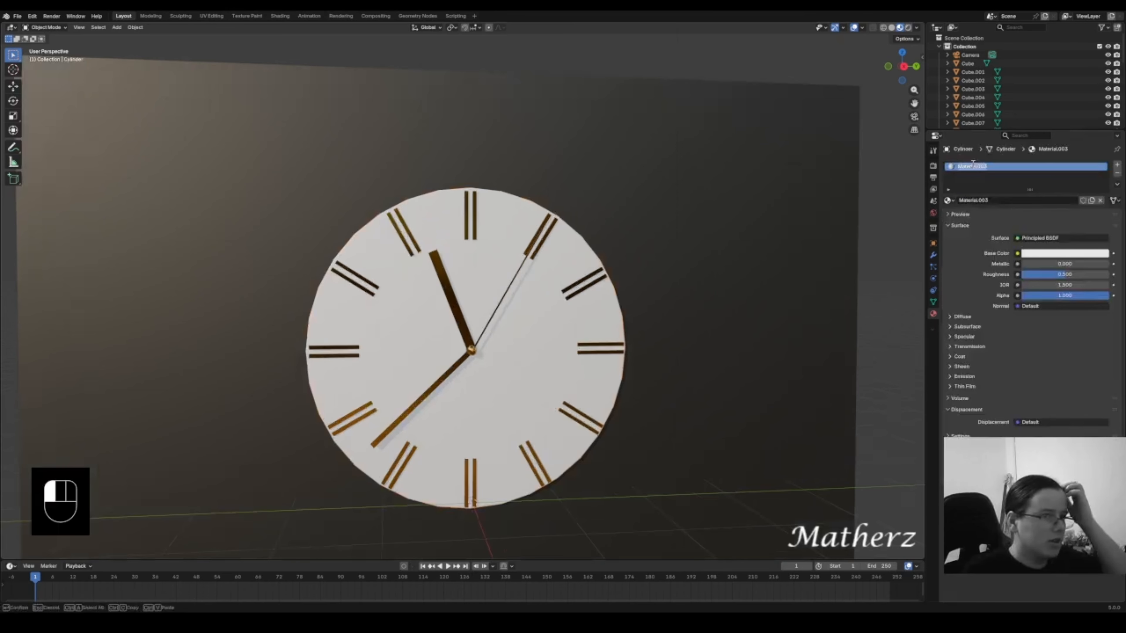
text(clock back)
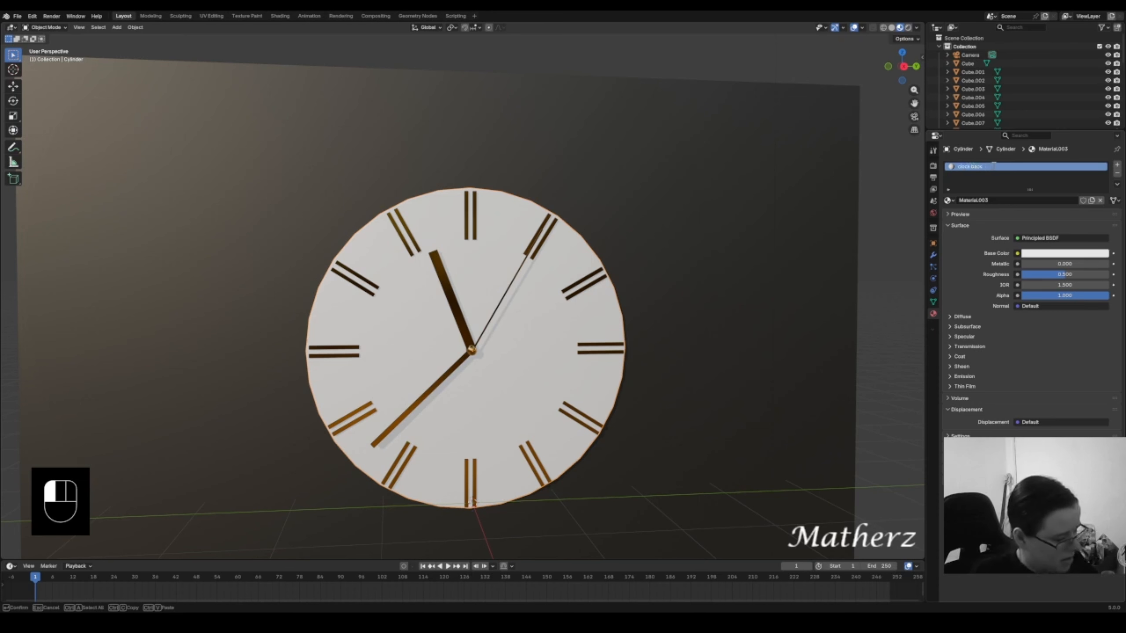
key(Return)
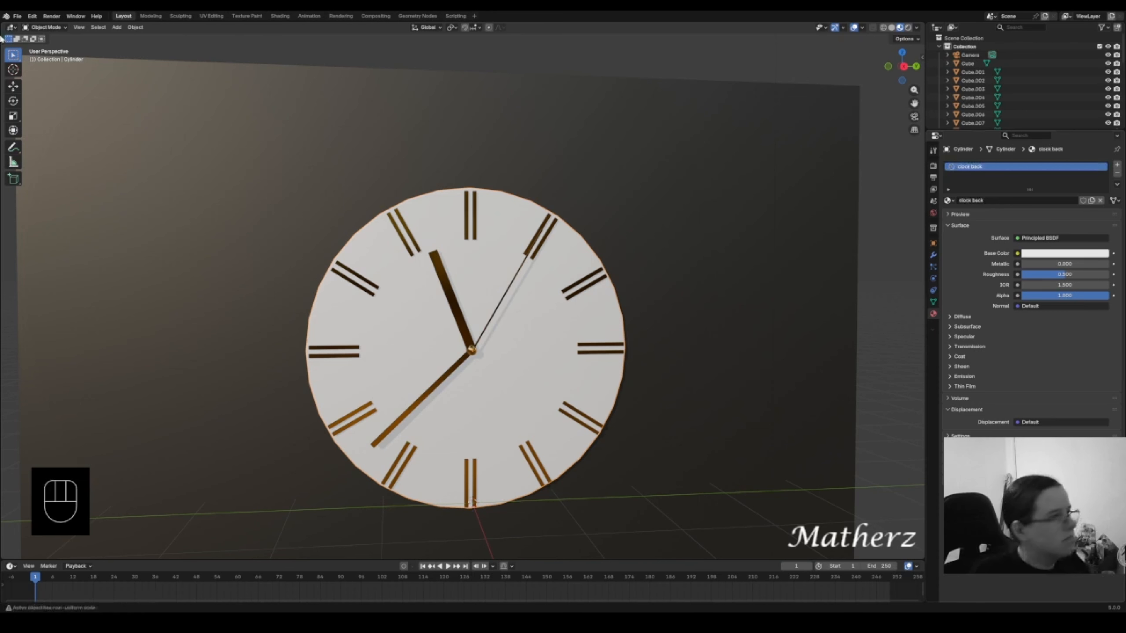
- Switch to the Shading workspace and enlarge the 3D viewport above the disc material's node editor
click(280, 16)
scroll(576, 166, up, 5)
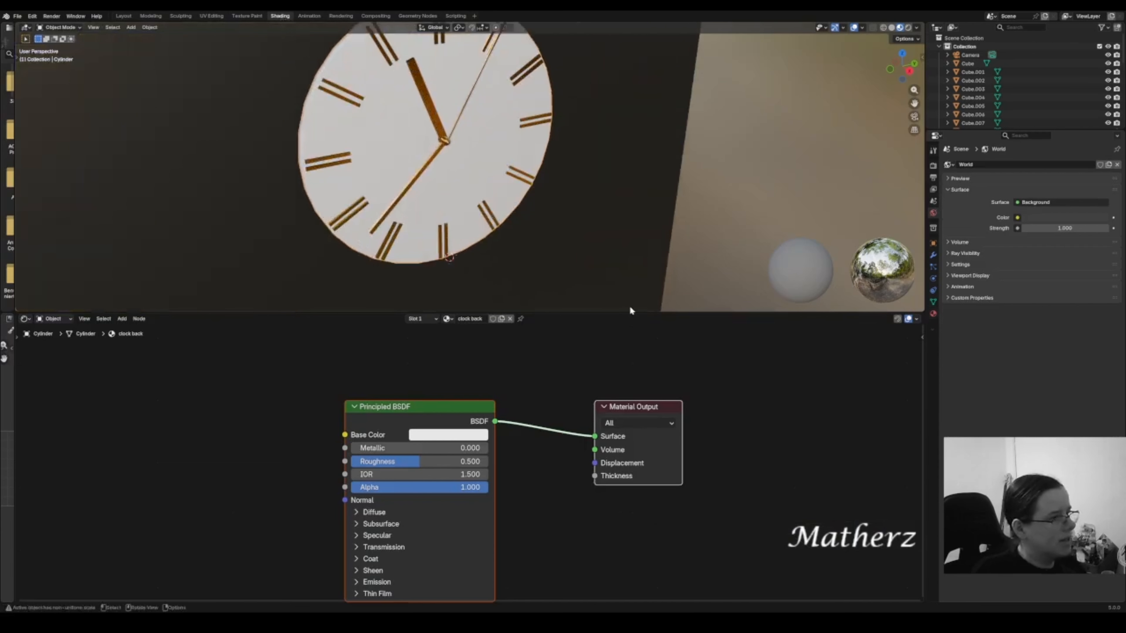
drag(645, 313, 643, 345)
click(594, 357)
scroll(490, 200, down, 1)
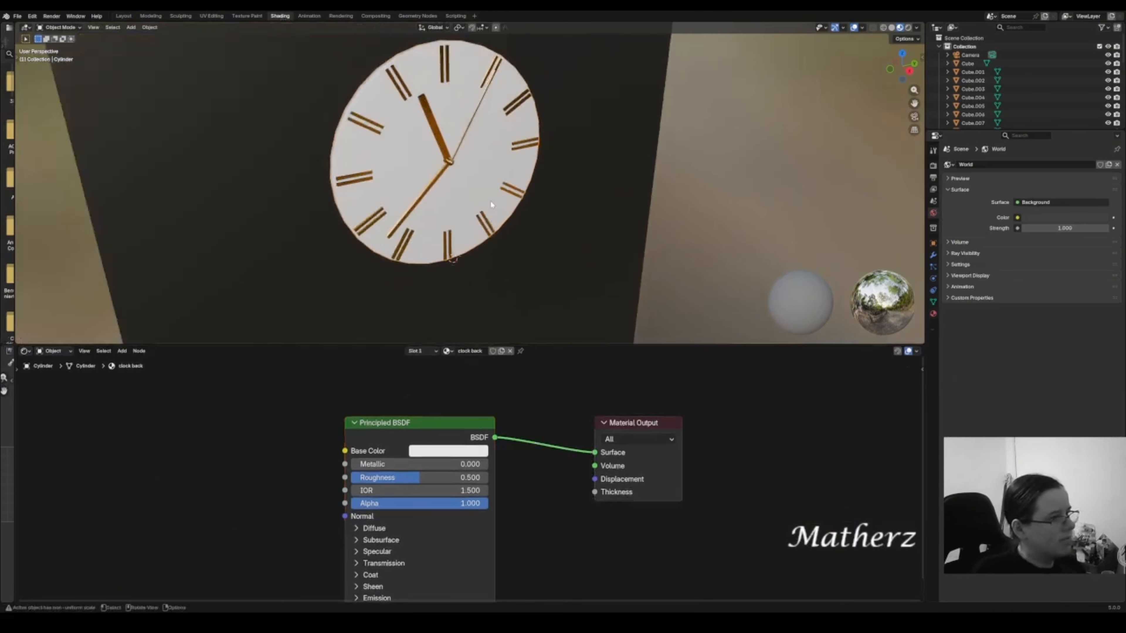
- Try a Gabor Texture at scale 12.3 as the clock disc's base color and remove it
middle_drag(490, 200, 592, 217)
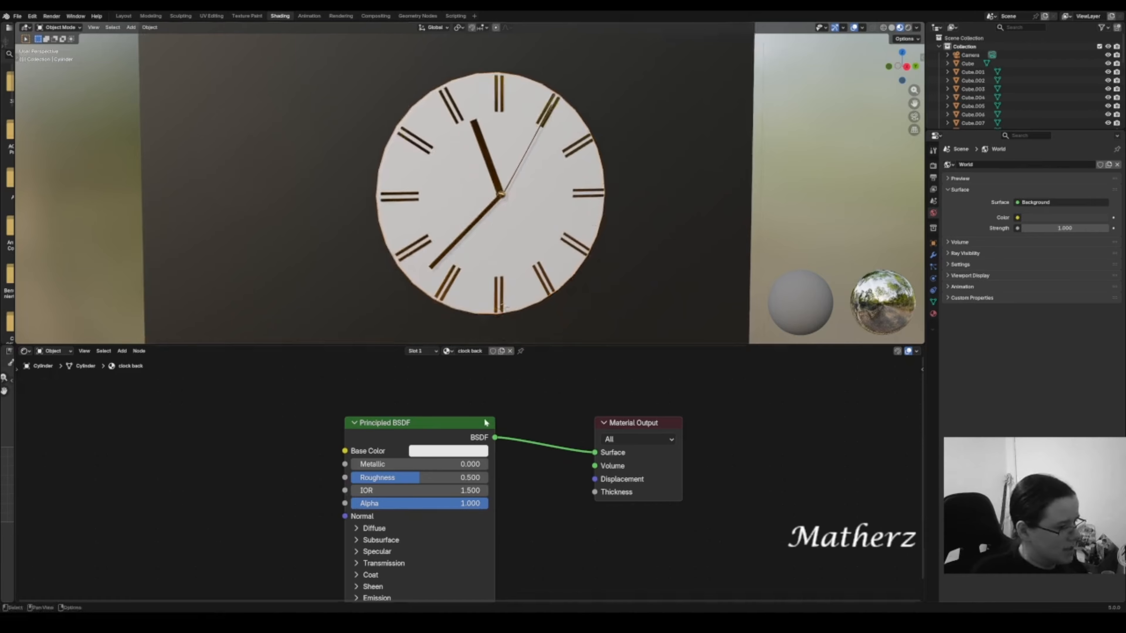
drag(486, 423, 550, 392)
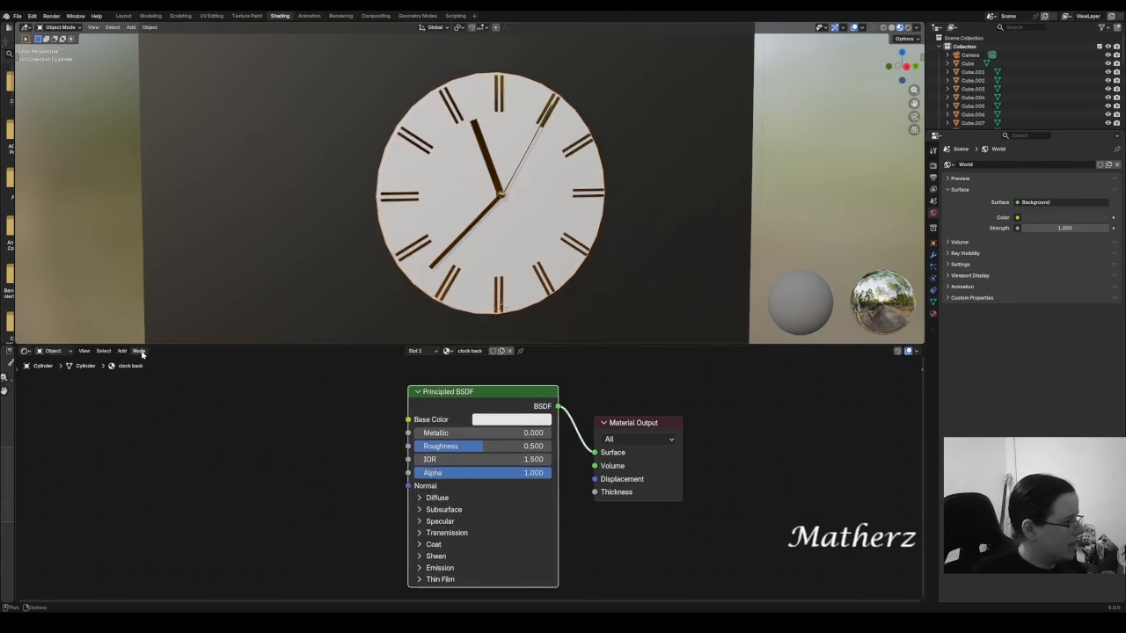
click(122, 351)
mouse_move(148, 410)
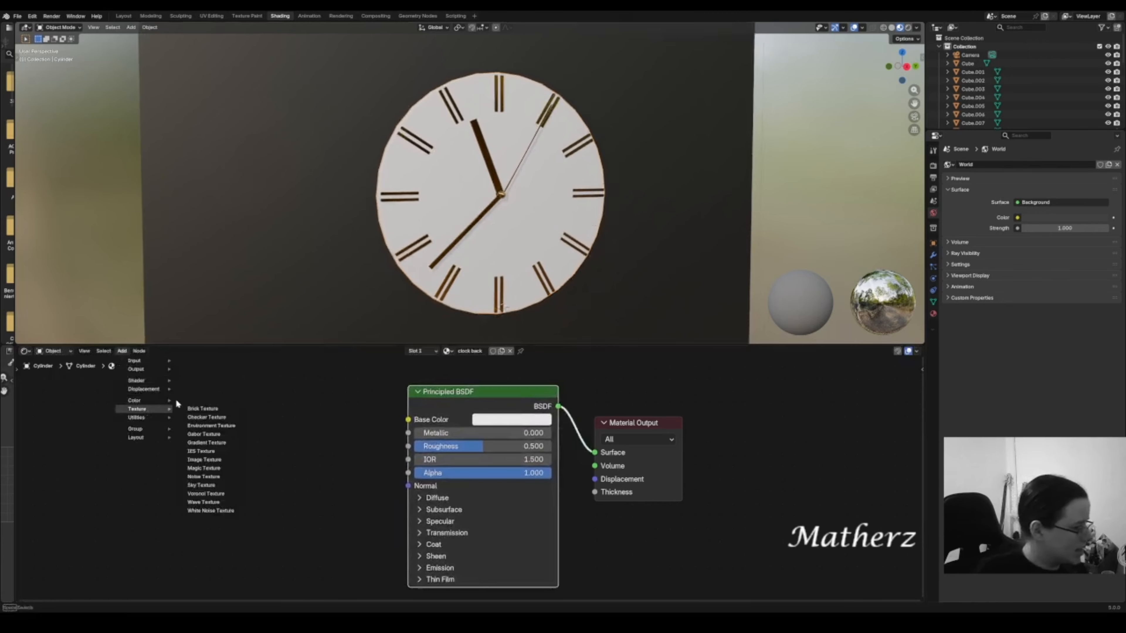
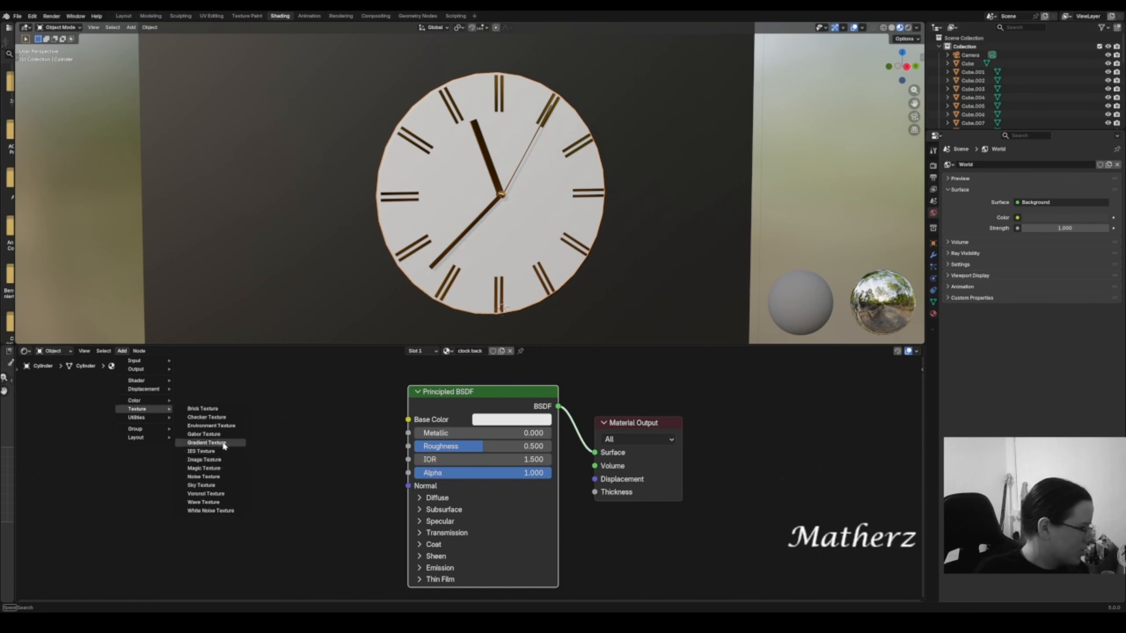
click(218, 434)
click(244, 413)
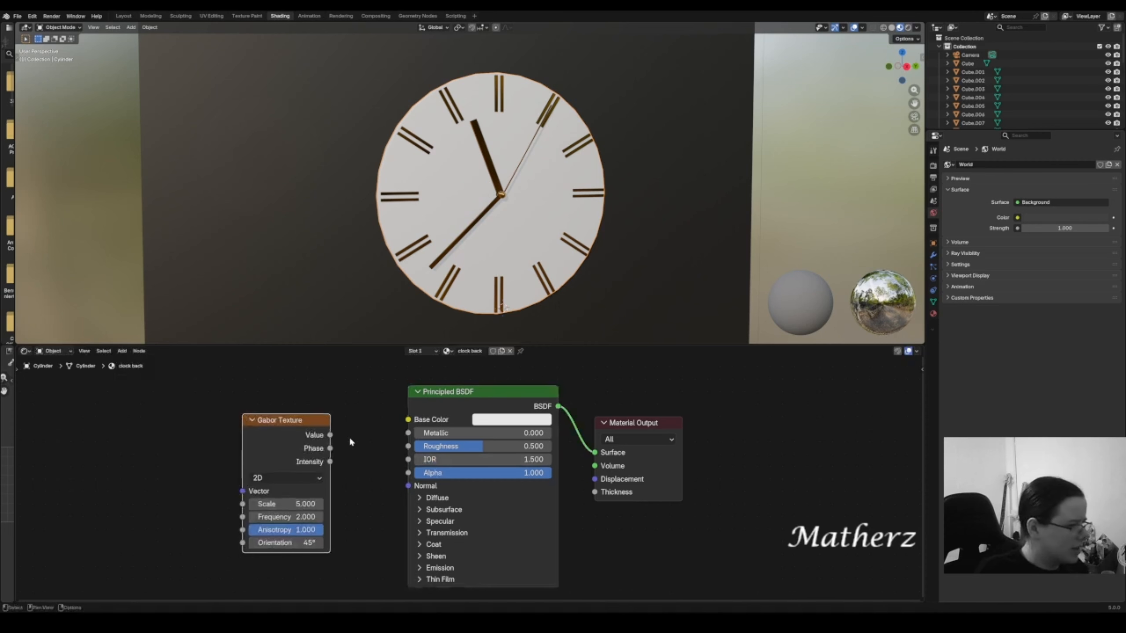
drag(329, 435, 408, 420)
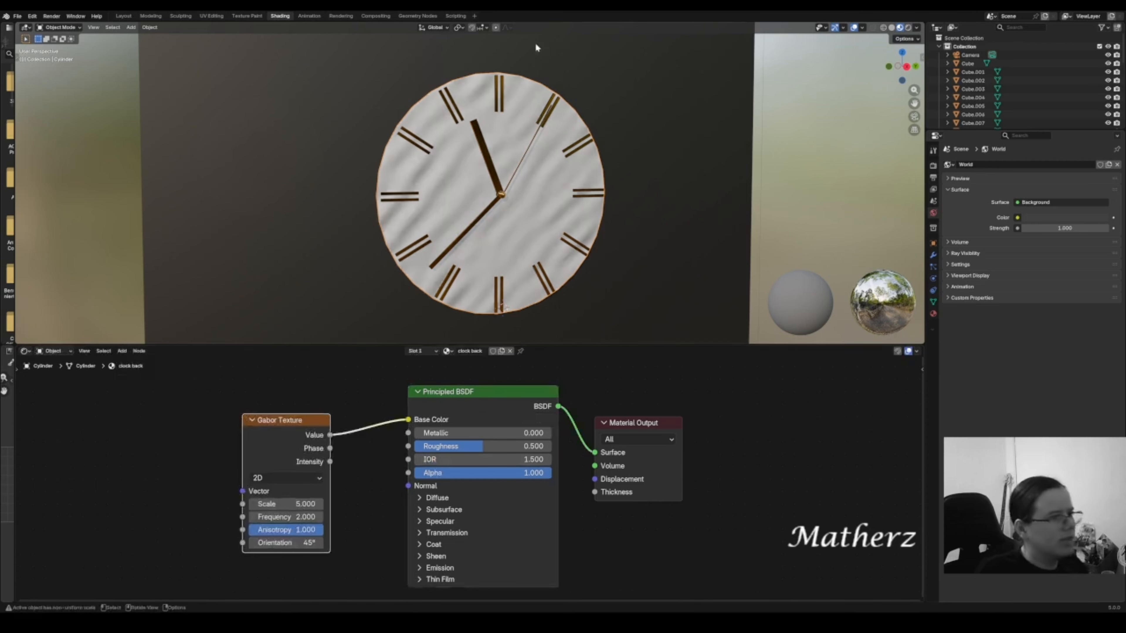
drag(286, 504, 317, 504)
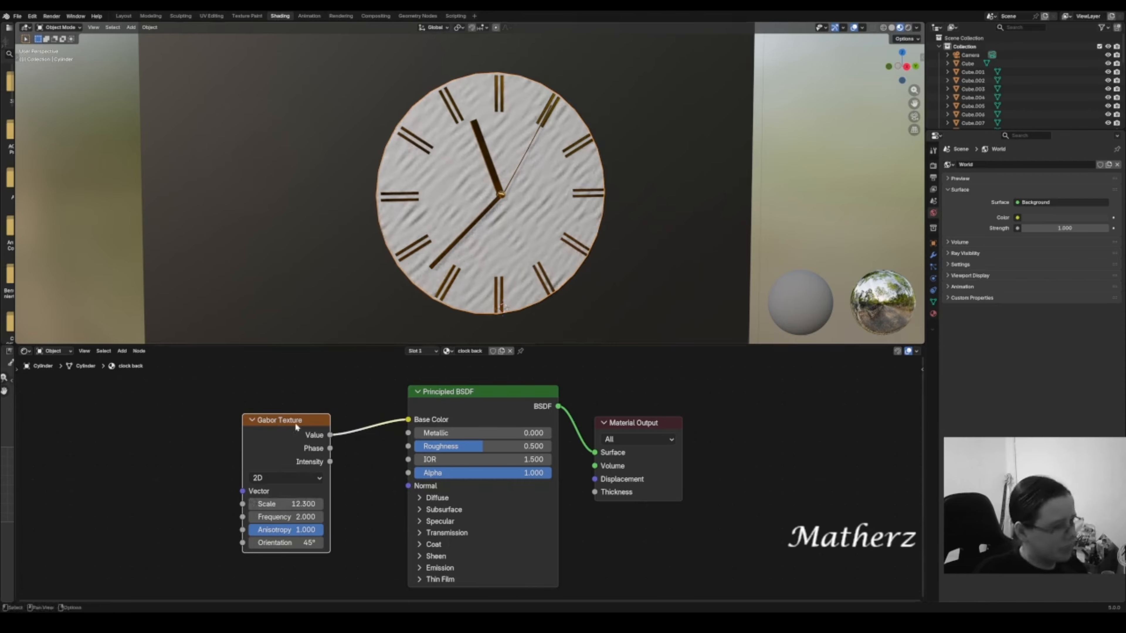
key(x)
- Try a Magic Texture with altered distortion as the disc's base color and delete the node
click(122, 351)
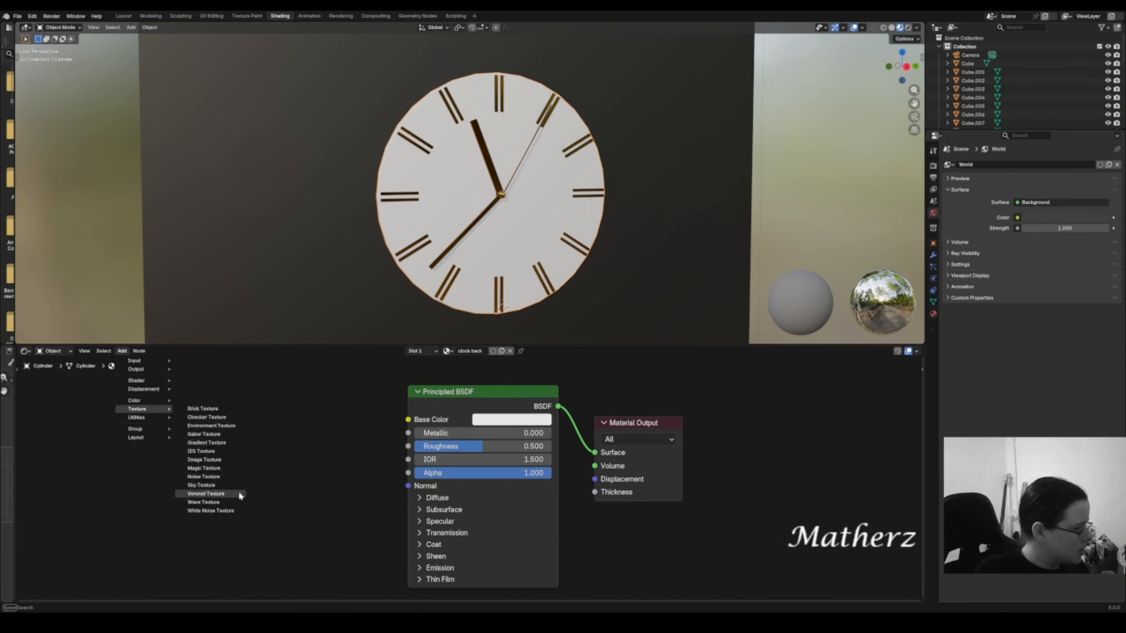
click(213, 468)
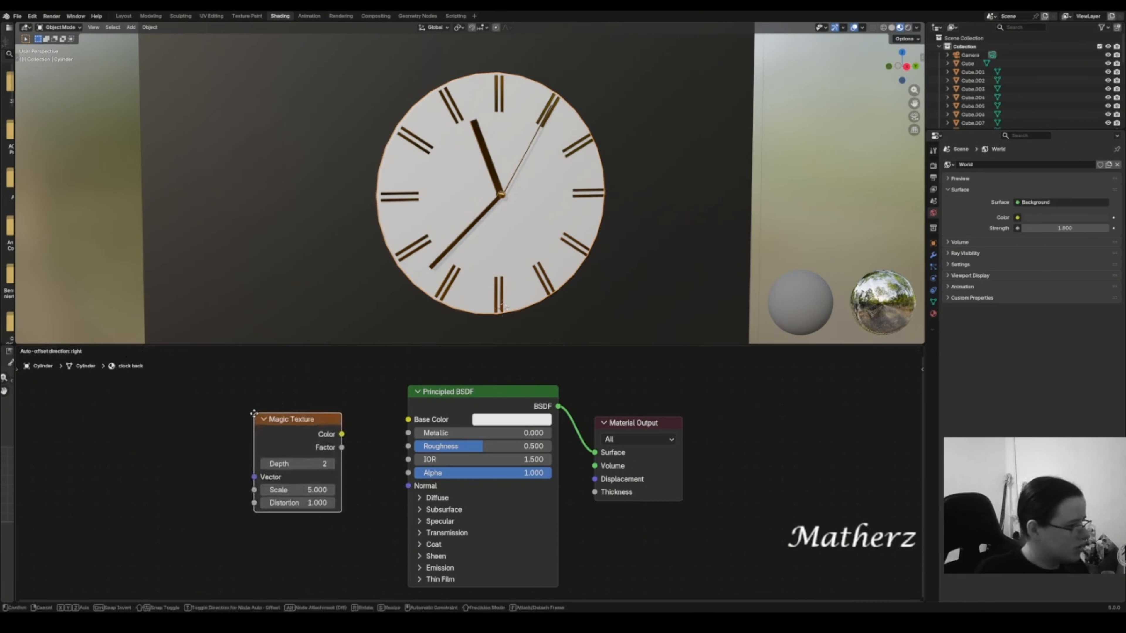
click(254, 414)
drag(341, 437, 407, 420)
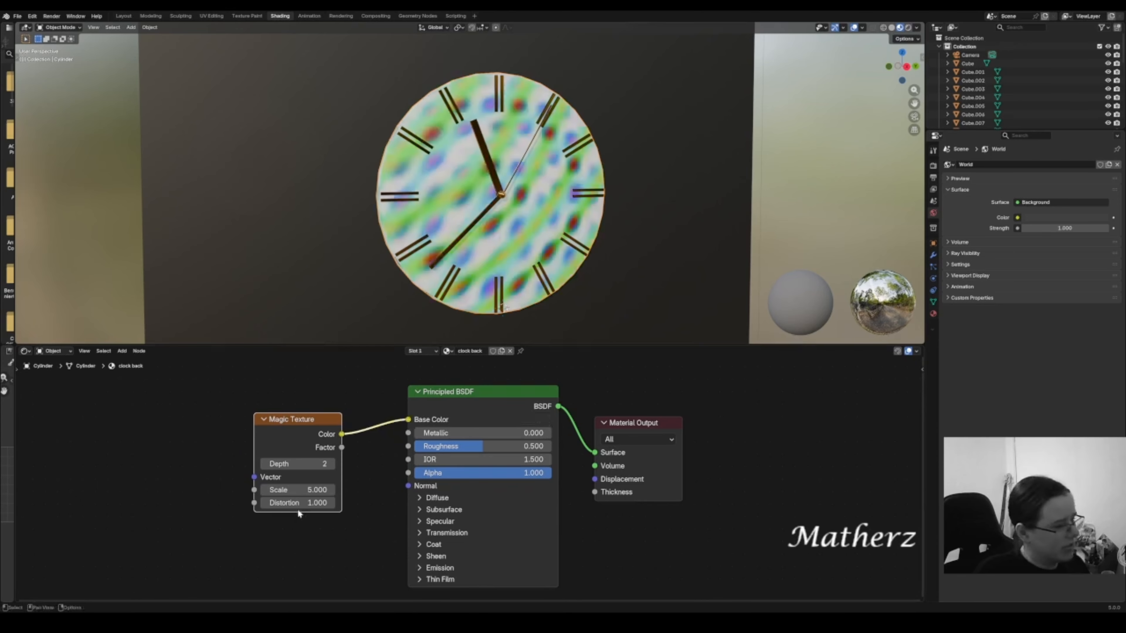
drag(298, 504, 375, 504)
key(x)
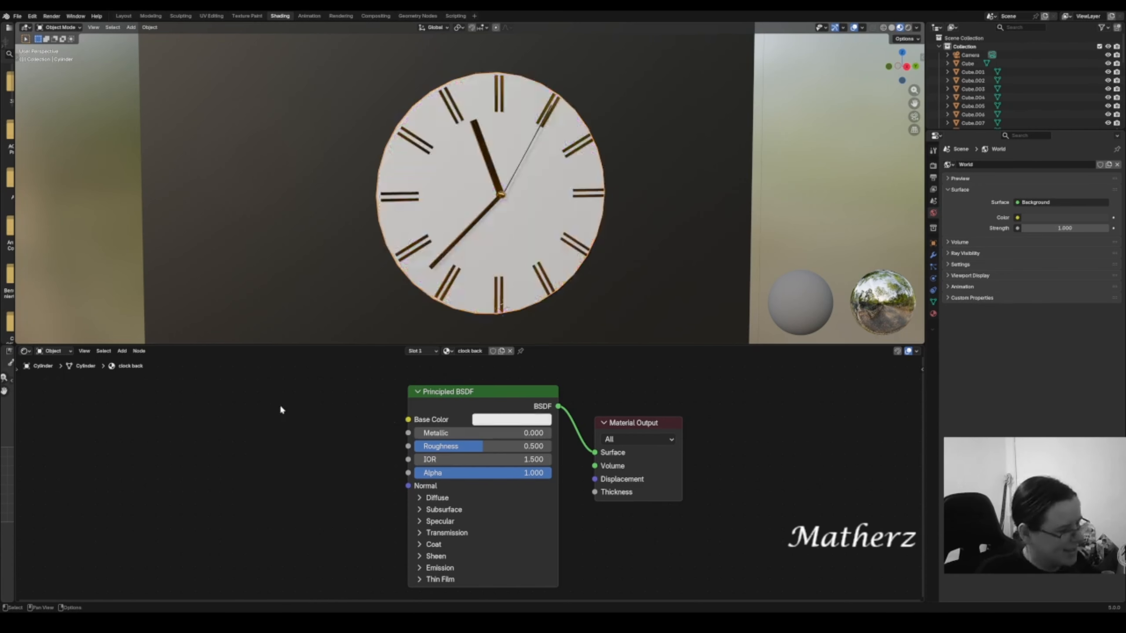
- Try a linear Gradient Texture by linking its Color output to the disc material's Base Color
click(128, 353)
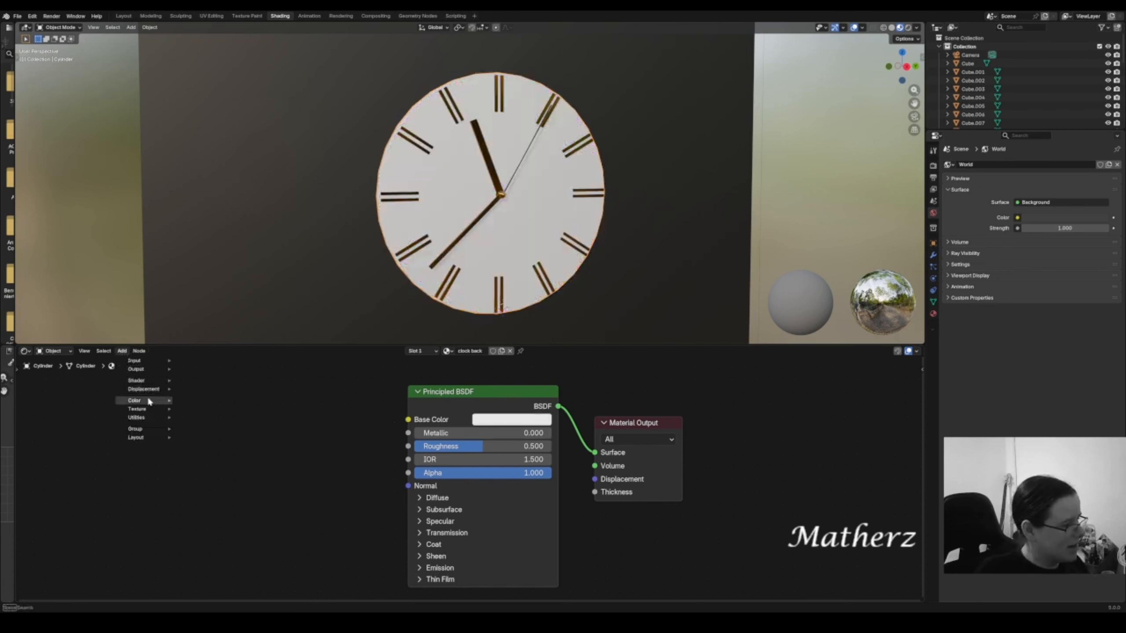
mouse_move(148, 409)
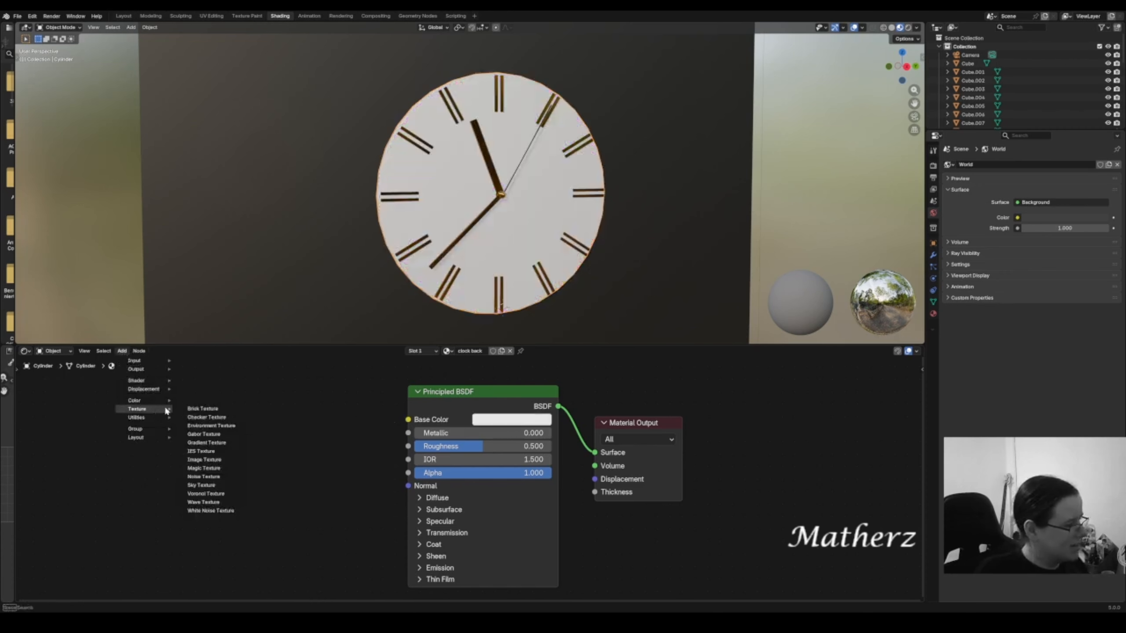
click(231, 442)
click(264, 439)
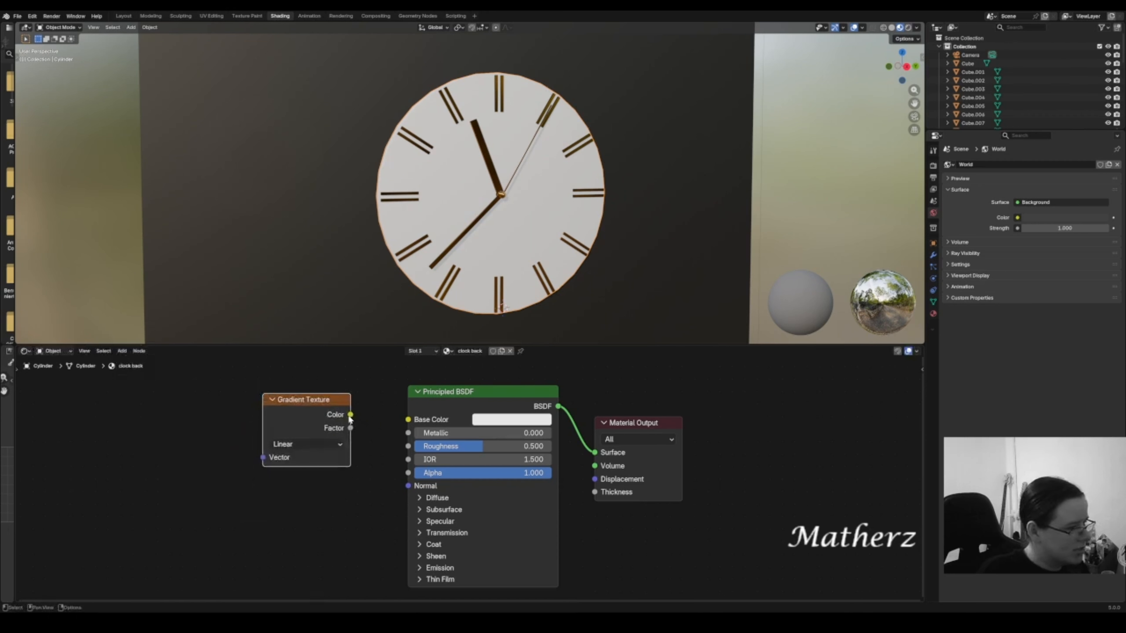
drag(350, 416, 408, 420)
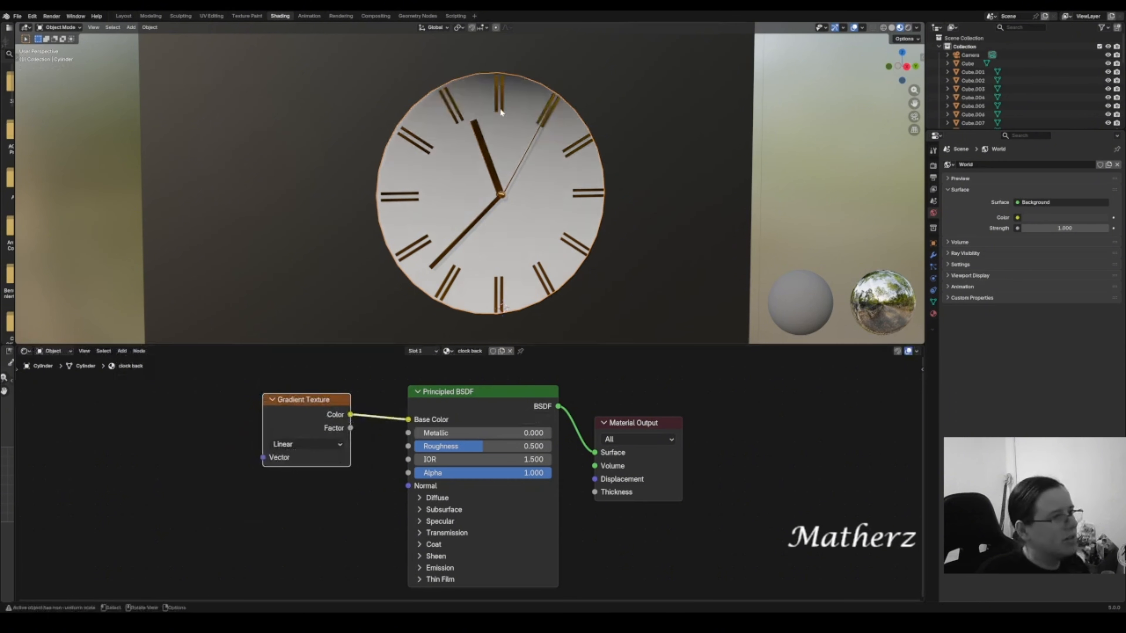
- Try the Quadratic, Radial and Spherical gradient types on the disc and delete the Gradient Texture node
click(306, 444)
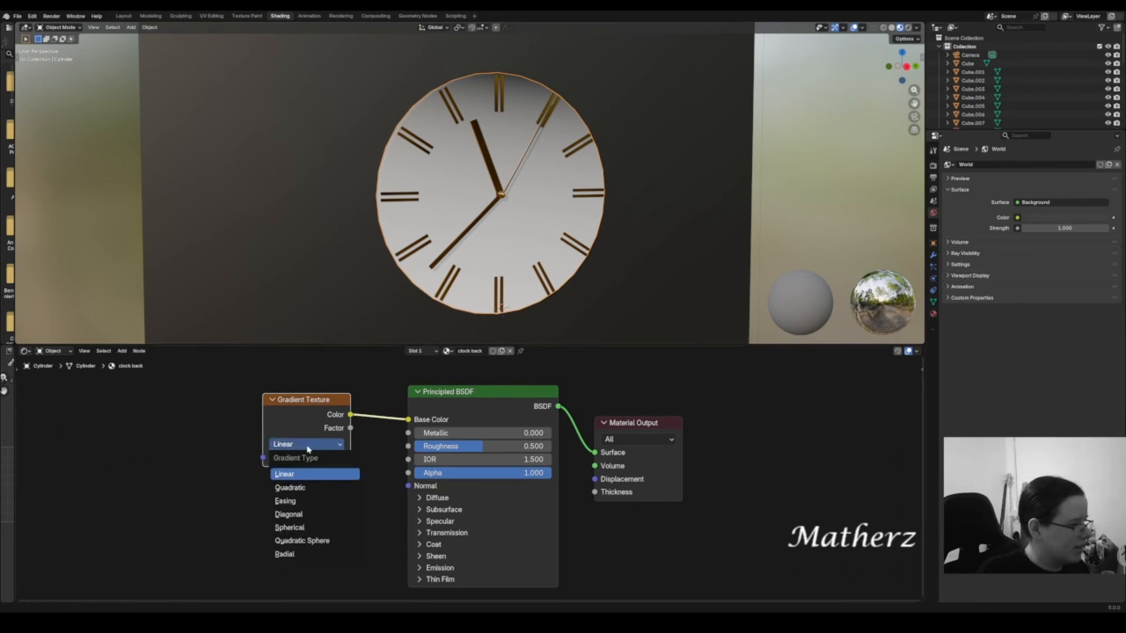
click(308, 489)
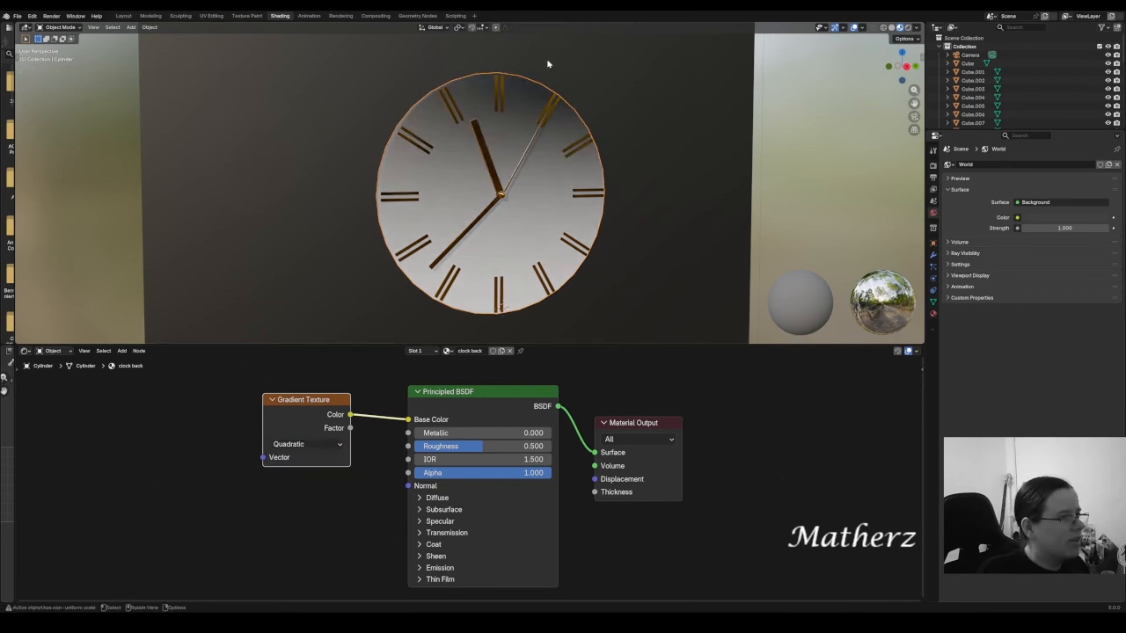
click(307, 444)
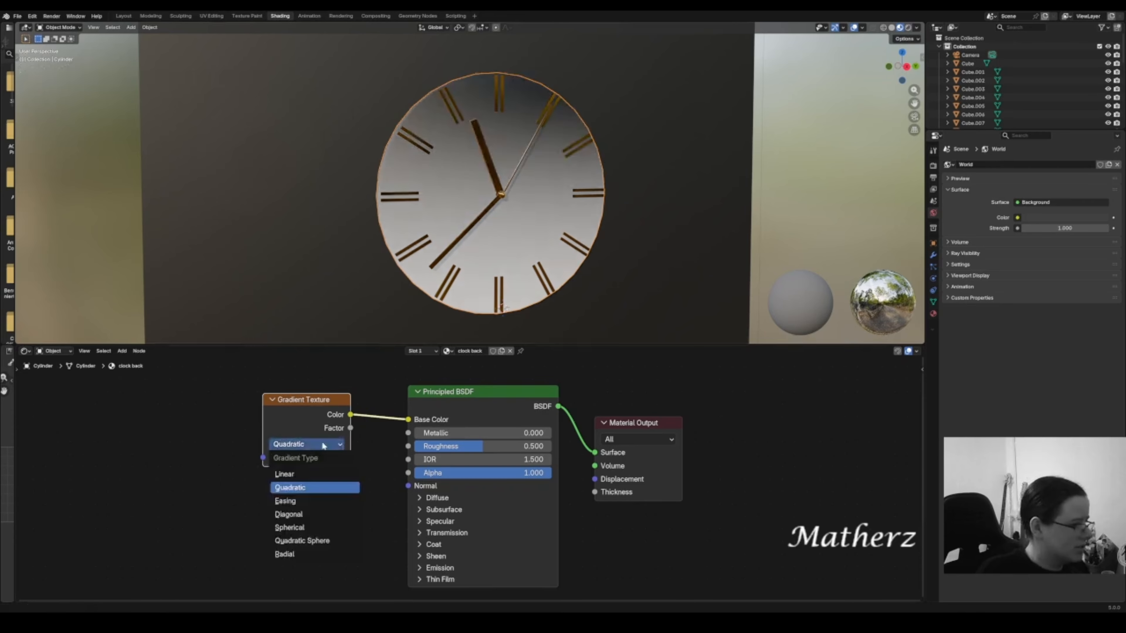
click(320, 555)
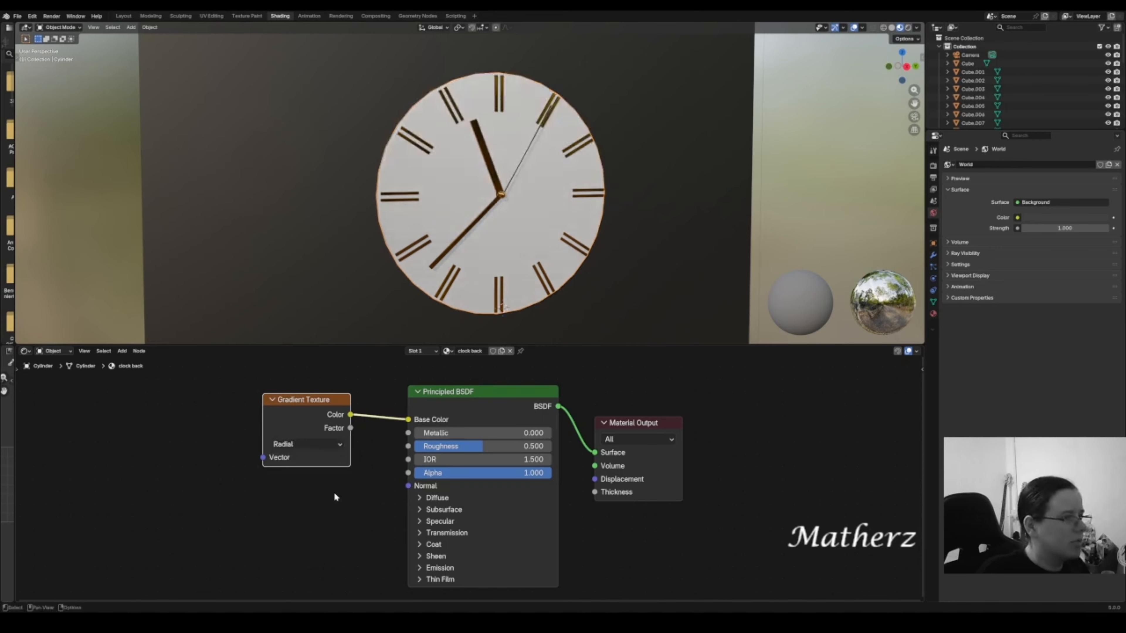
drag(348, 395, 316, 392)
click(295, 441)
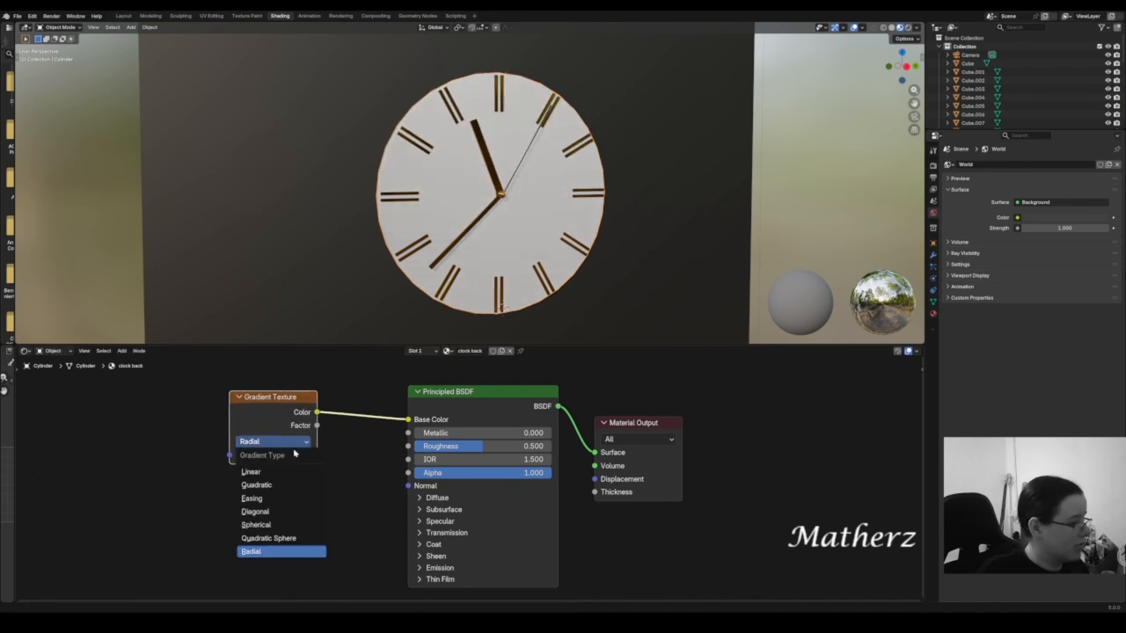
click(278, 528)
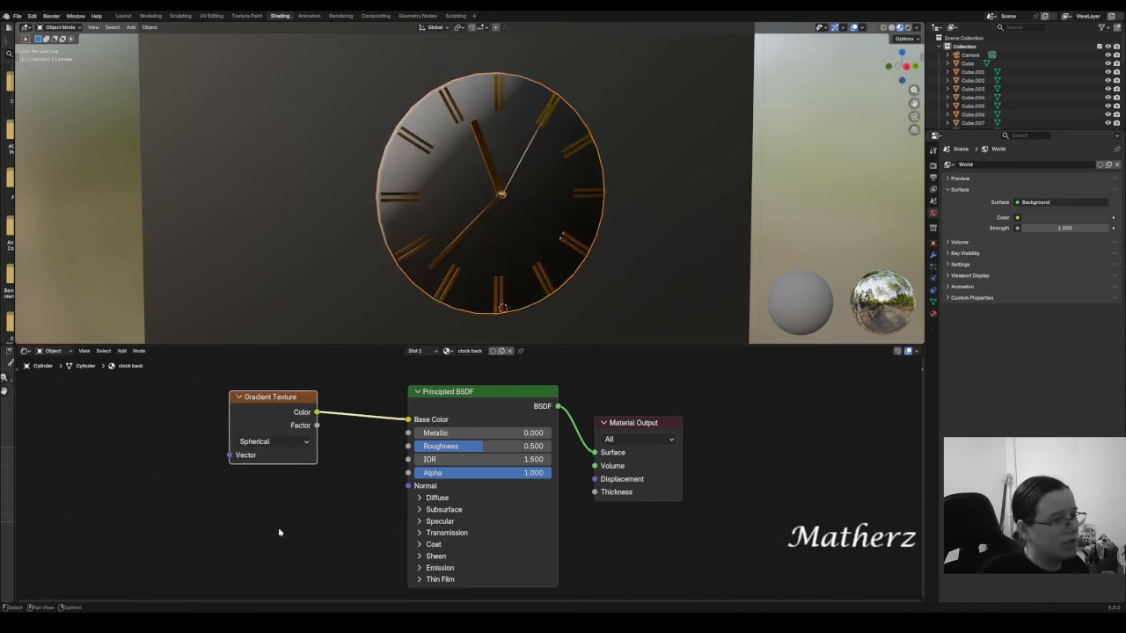
middle_drag(569, 221, 631, 199)
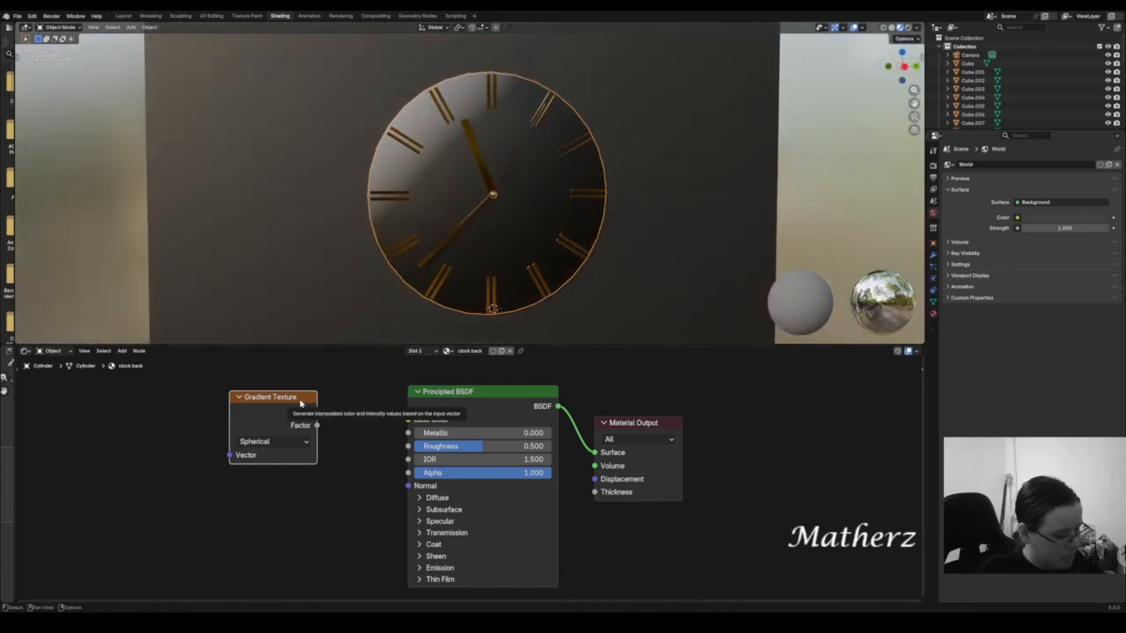
key(Delete)
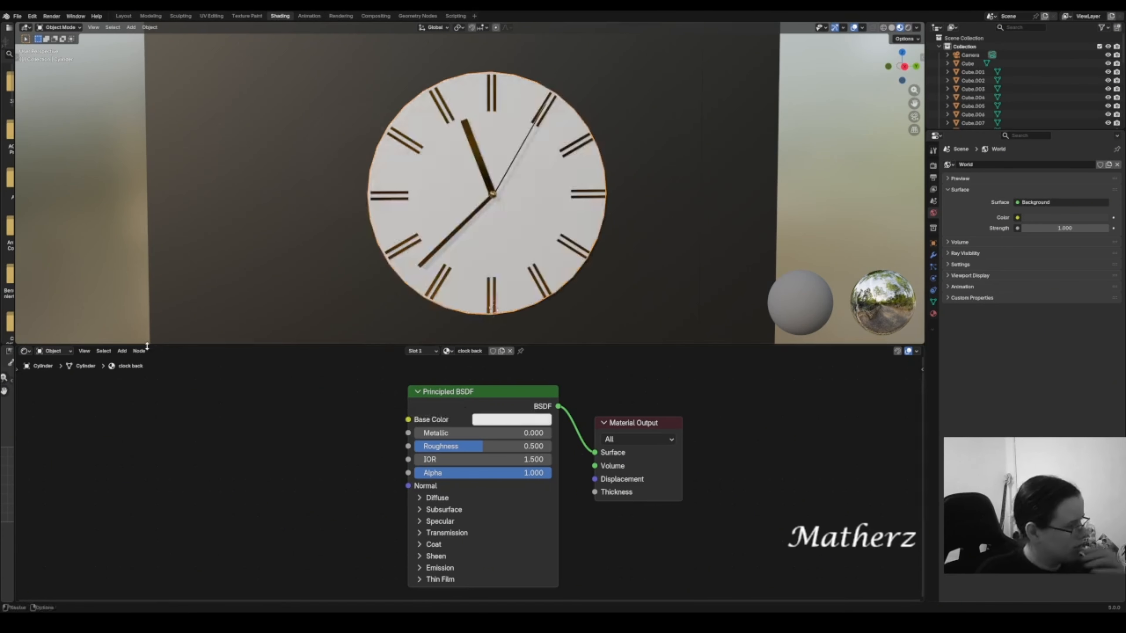
- Add a Checker Texture at scale 12 and link its Color output to the disc material's Base Color
click(122, 351)
mouse_move(149, 409)
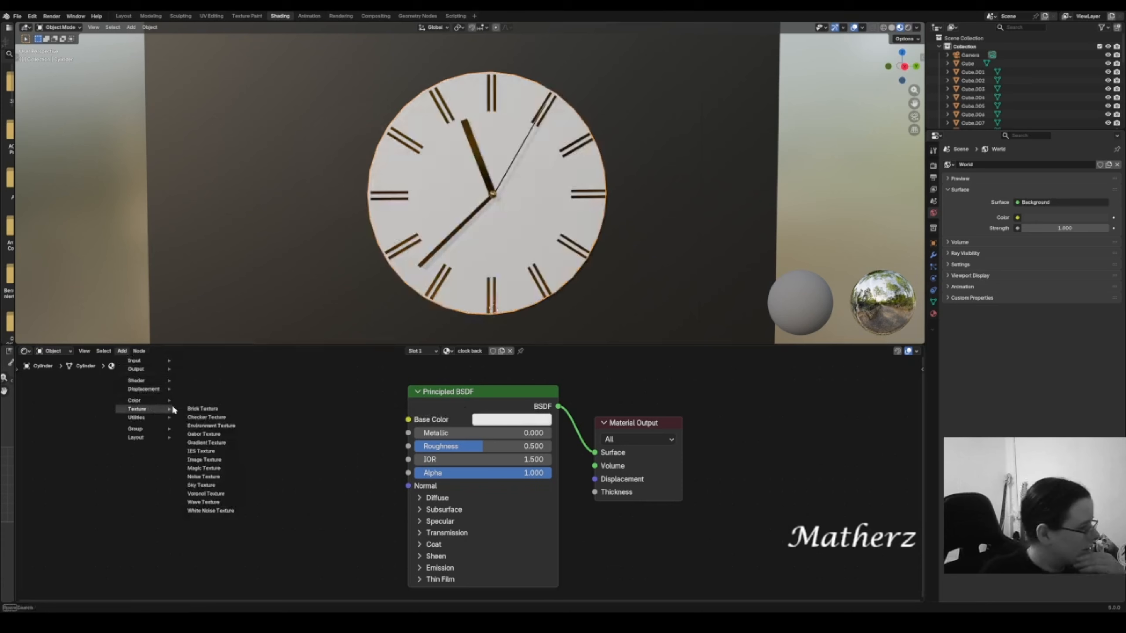
click(242, 418)
click(245, 407)
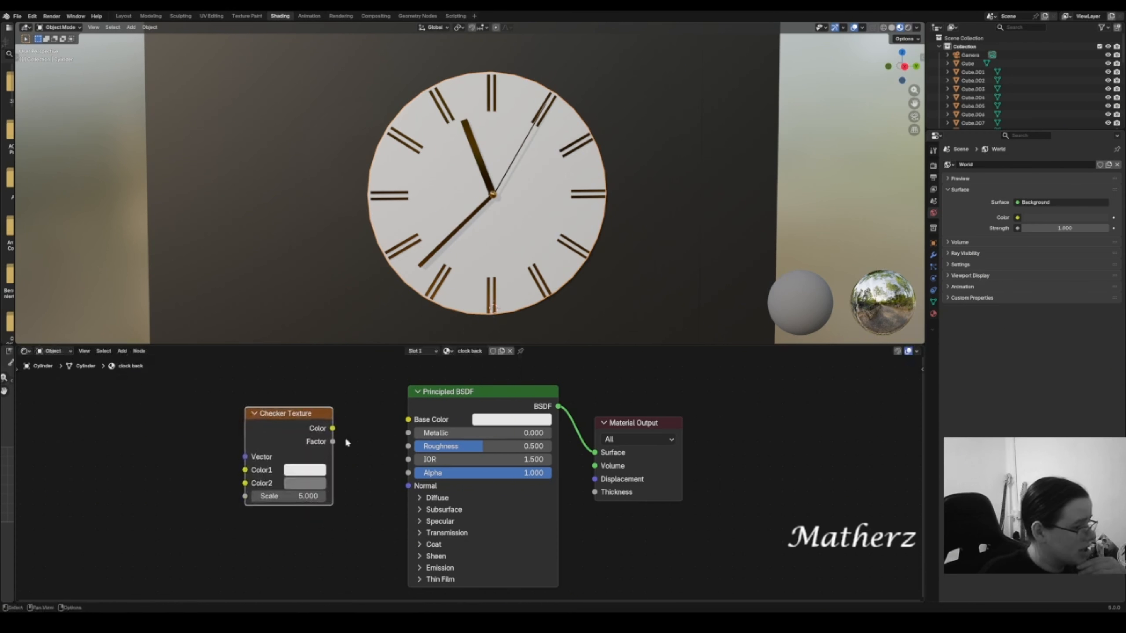
drag(333, 429, 409, 420)
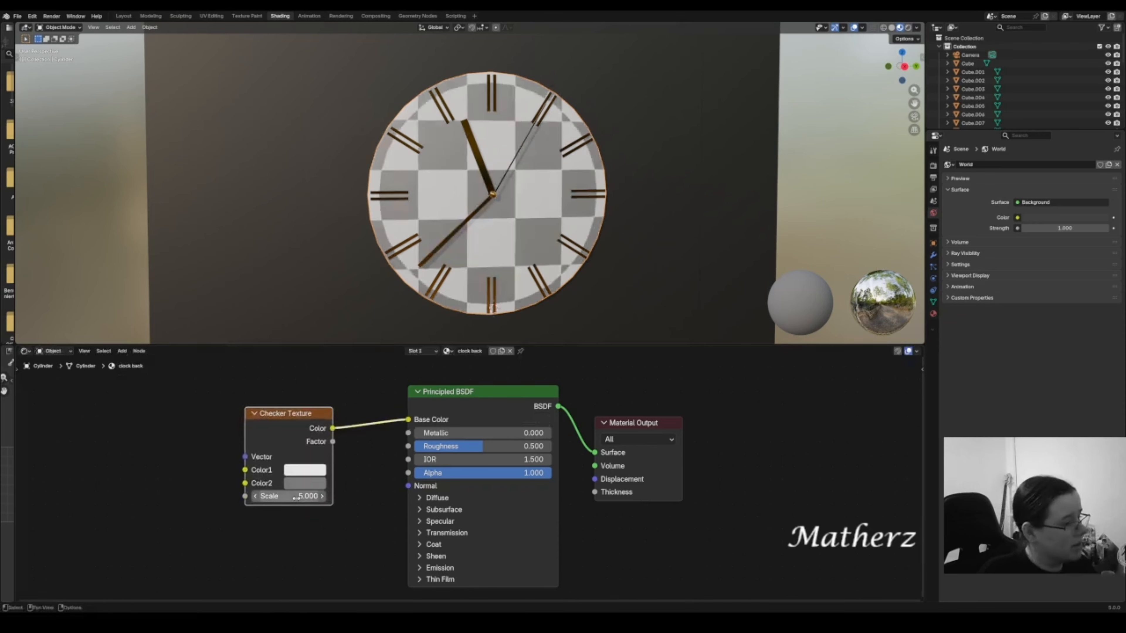
drag(306, 496, 484, 495)
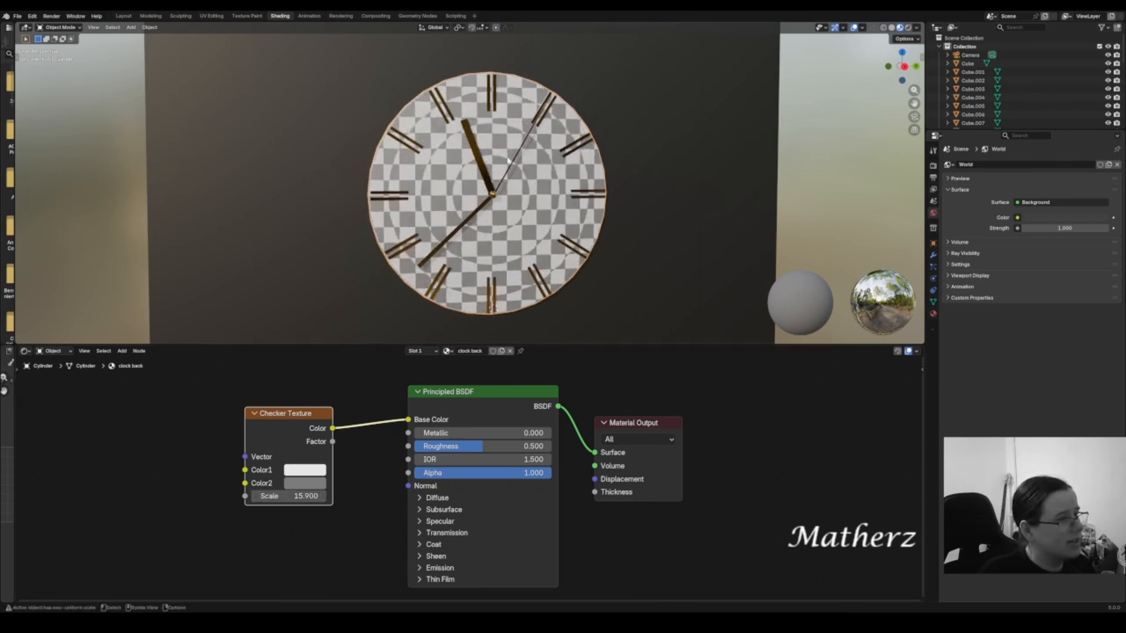
drag(306, 496, 312, 464)
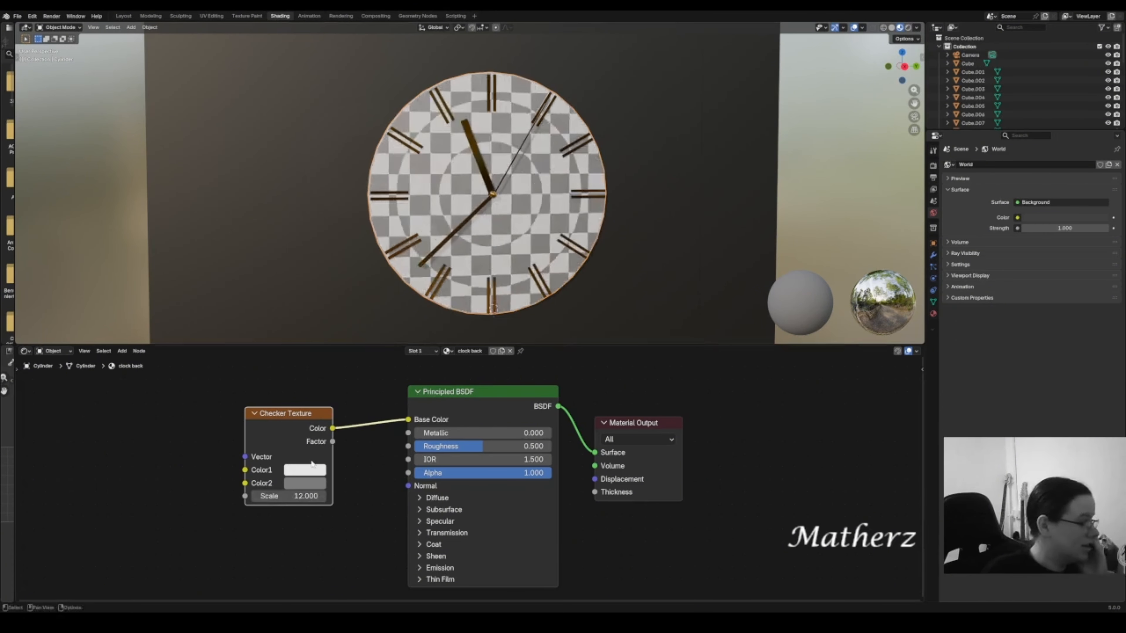
- Set the Checker Texture's Color1 to light blue and Color2 to a muted grey-green
click(316, 484)
mouse_move(360, 307)
mouse_down()
mouse_move(379, 313)
mouse_move(320, 312)
mouse_move(398, 335)
mouse_move(398, 360)
mouse_move(399, 320)
mouse_move(328, 307)
mouse_move(336, 311)
mouse_move(316, 334)
mouse_move(351, 339)
mouse_move(372, 320)
mouse_move(362, 332)
mouse_move(375, 335)
mouse_move(364, 288)
mouse_move(334, 298)
mouse_move(345, 284)
mouse_up()
click(316, 483)
click(306, 470)
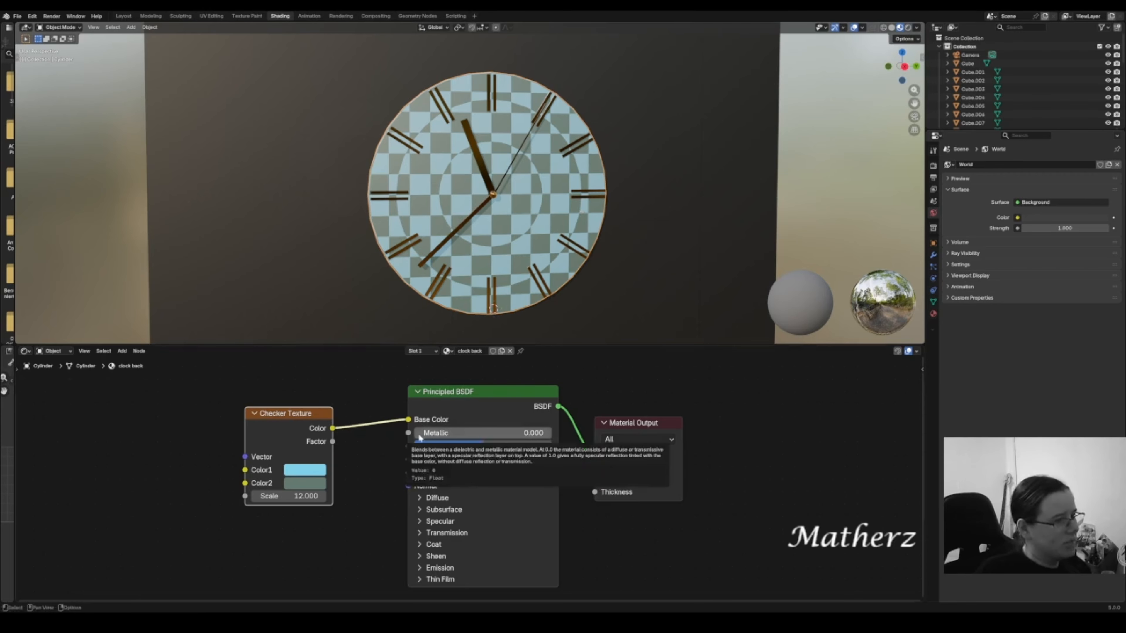
- Set the disc material's Metallic to 0.740 and preview the clock in rendered shading
drag(470, 433, 570, 433)
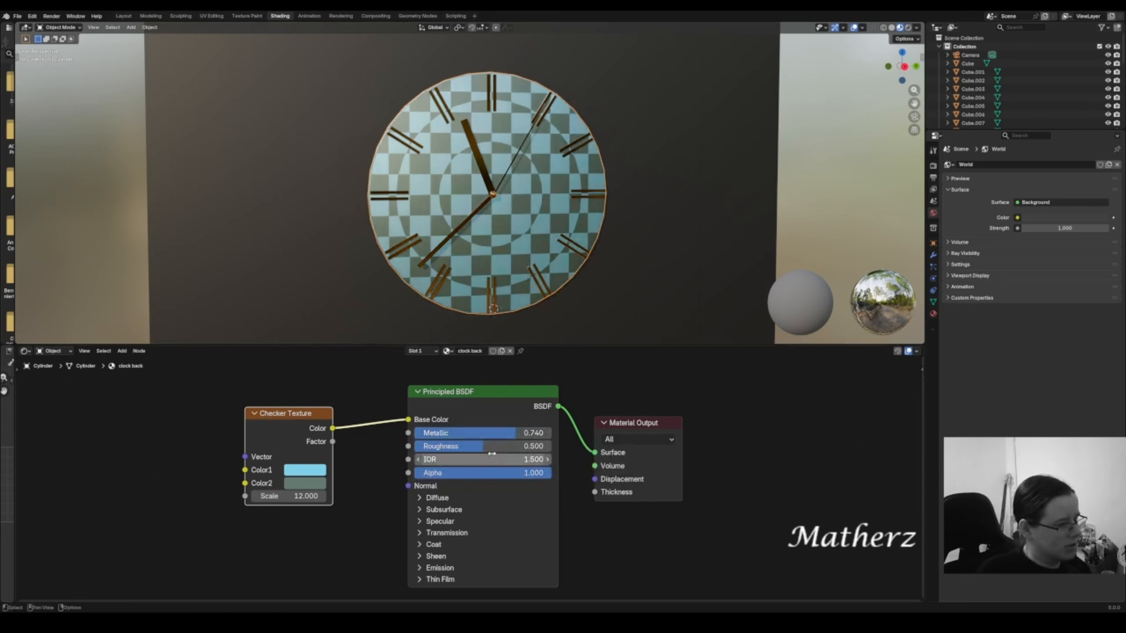
mouse_move(480, 446)
mouse_down()
mouse_move(446, 446)
mouse_move(483, 446)
mouse_up()
middle_drag(576, 151, 554, 139)
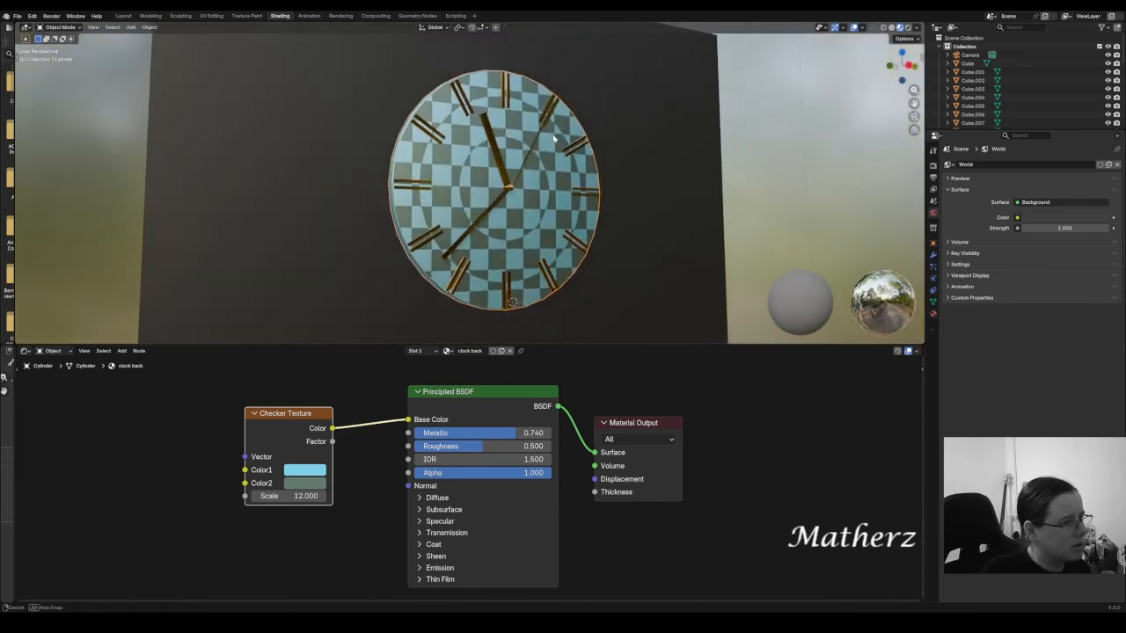
click(908, 27)
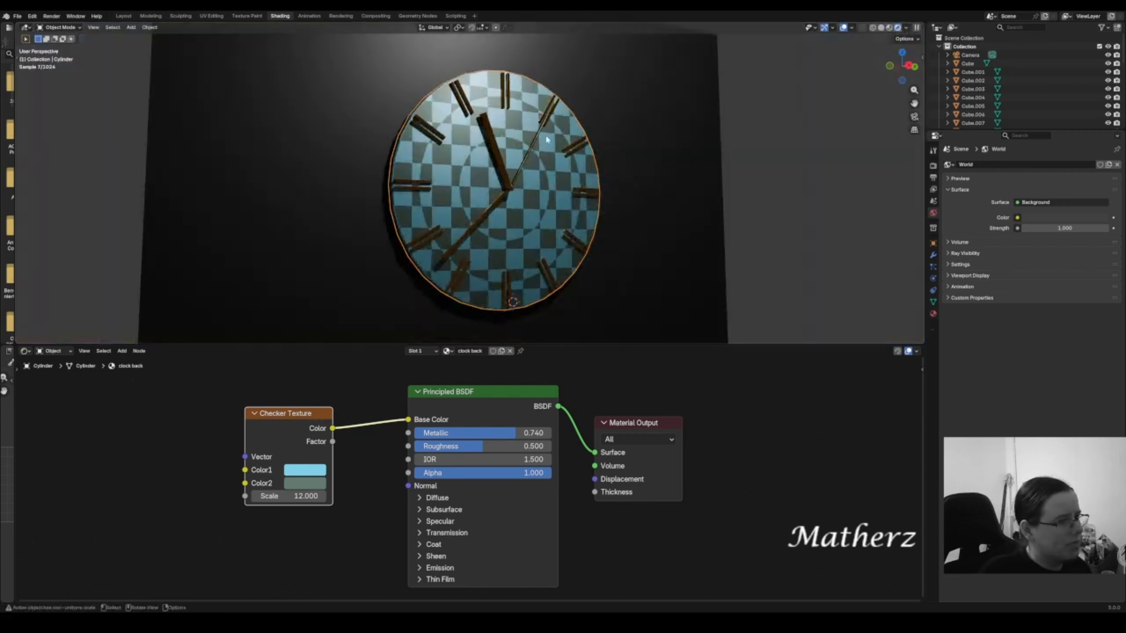
- Deselect the clock disc in solid shading and switch back to the Layout workspace
click(881, 27)
scroll(794, 124, down, 5)
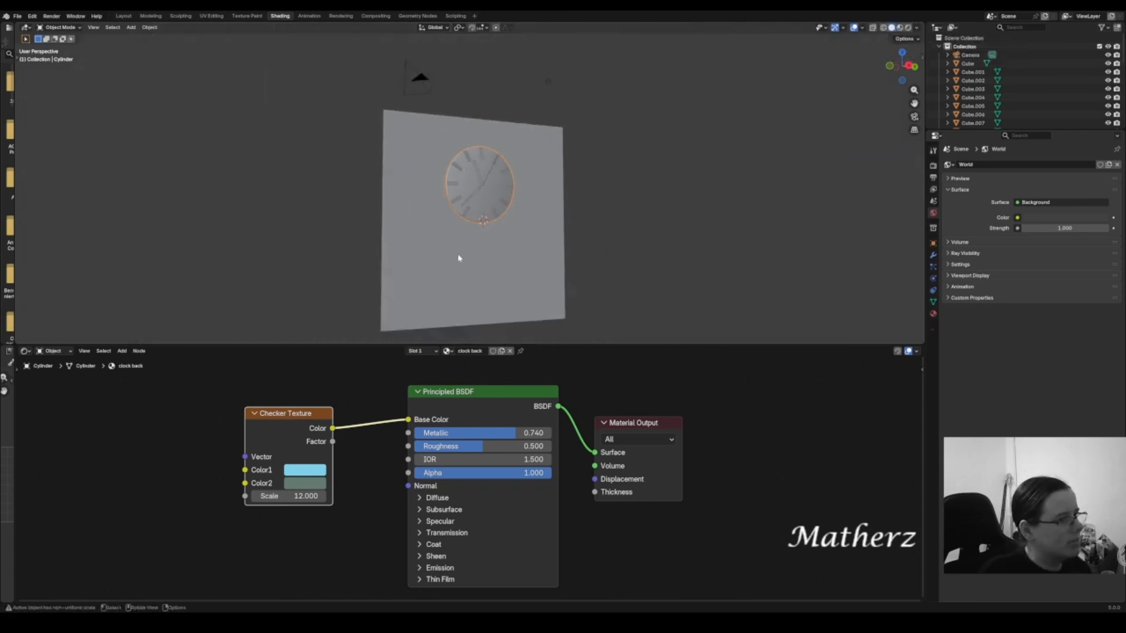
click(620, 134)
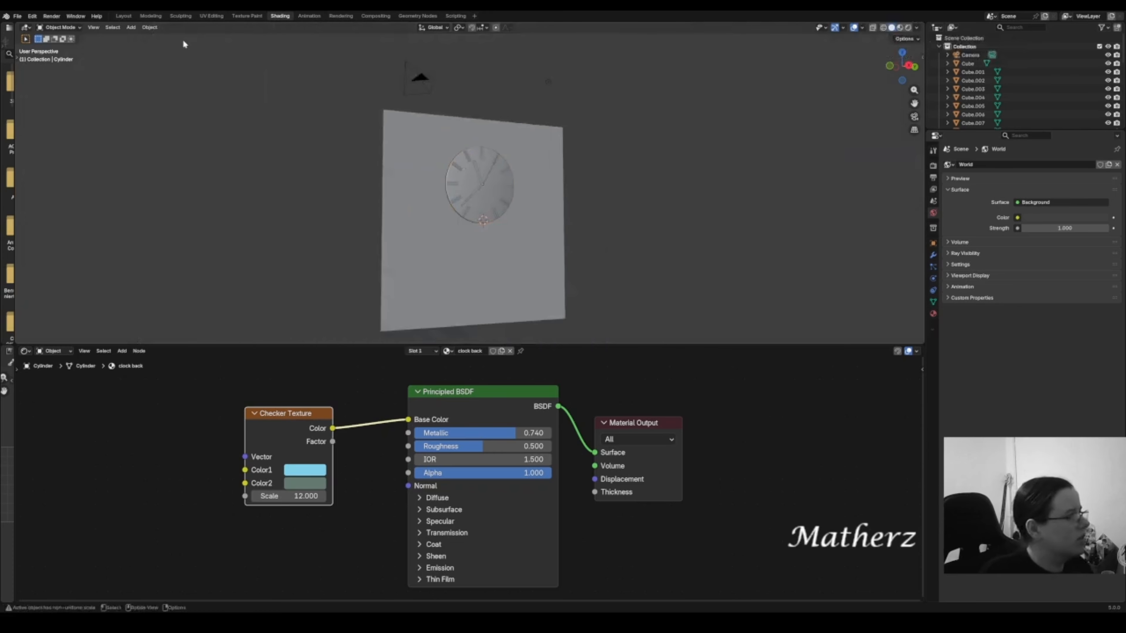
click(124, 16)
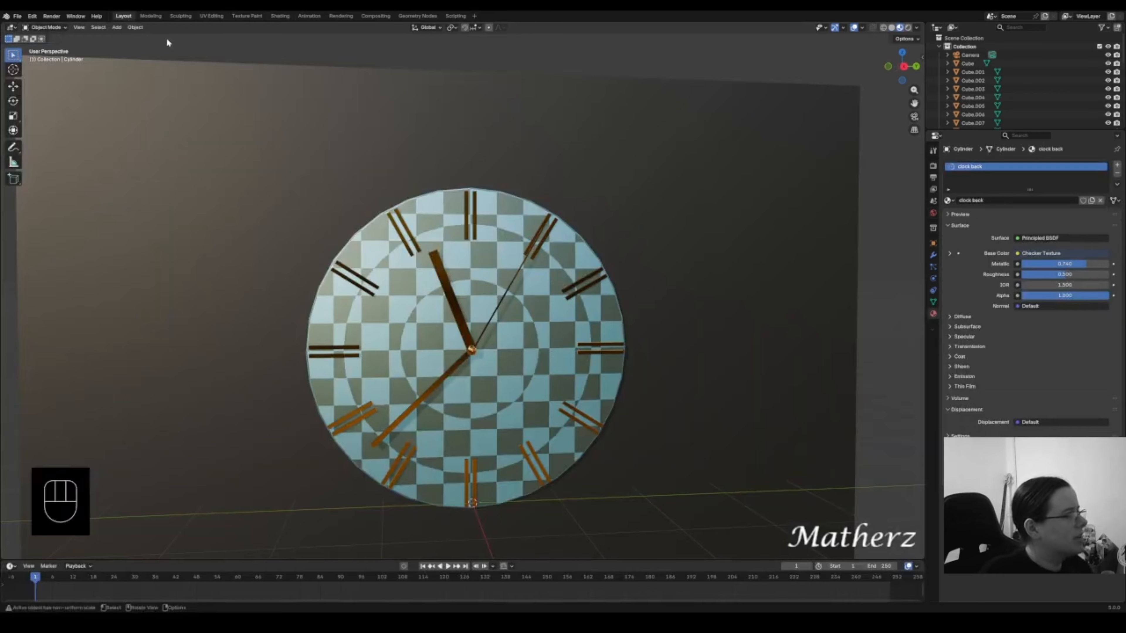
- Add a mesh plane and move it forward of the wall, below the clock
click(117, 27)
mouse_move(142, 37)
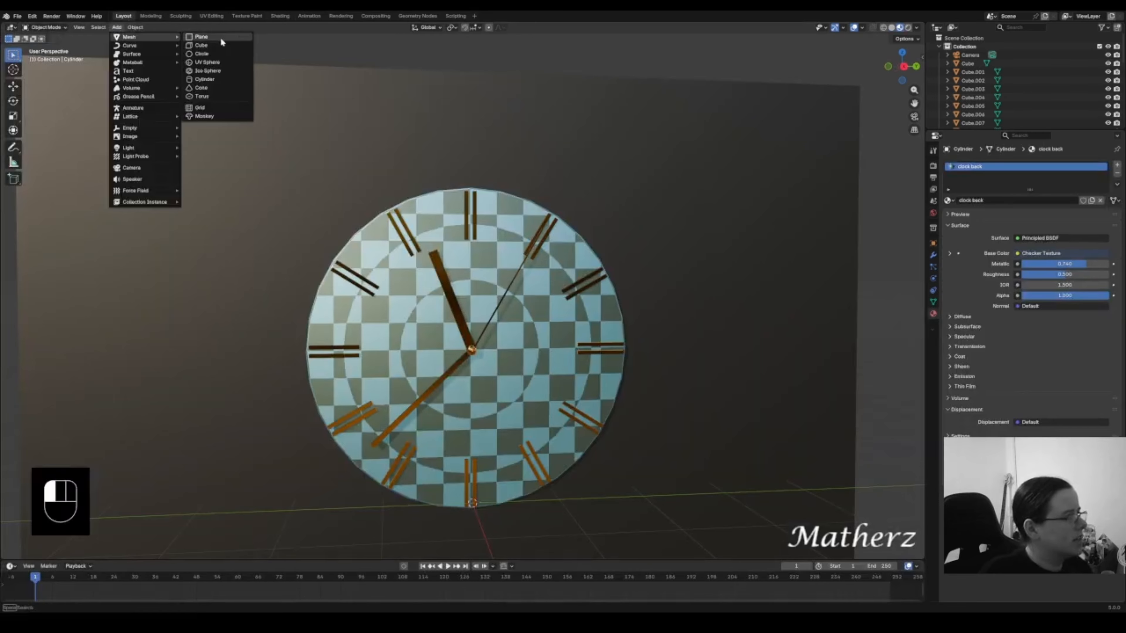
click(202, 36)
scroll(482, 360, down, 6)
key(g)
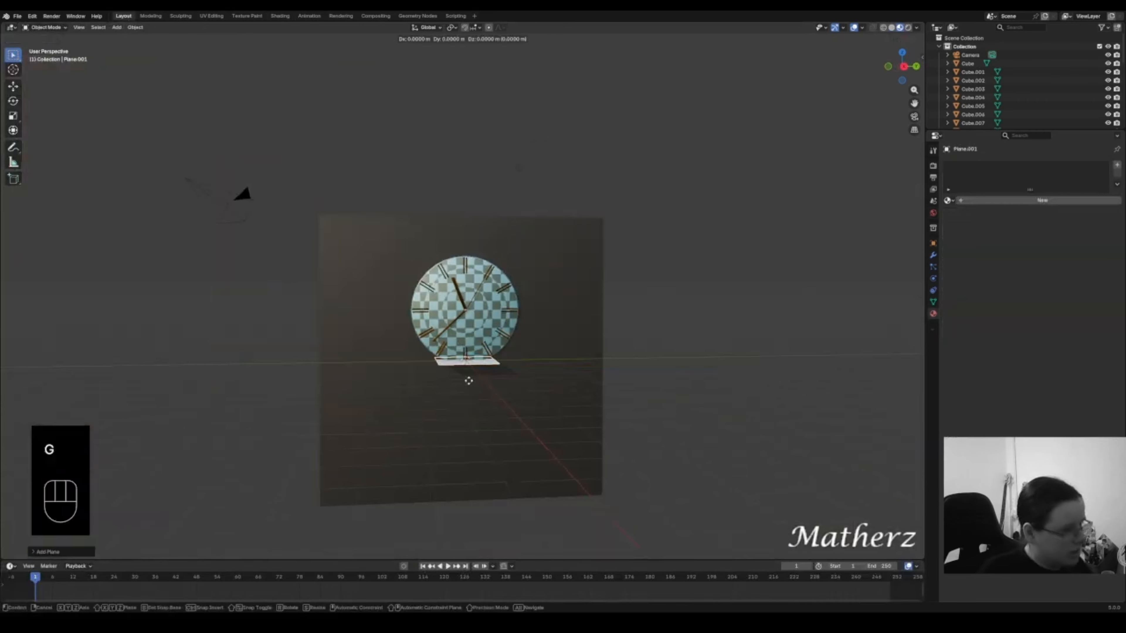
click(558, 465)
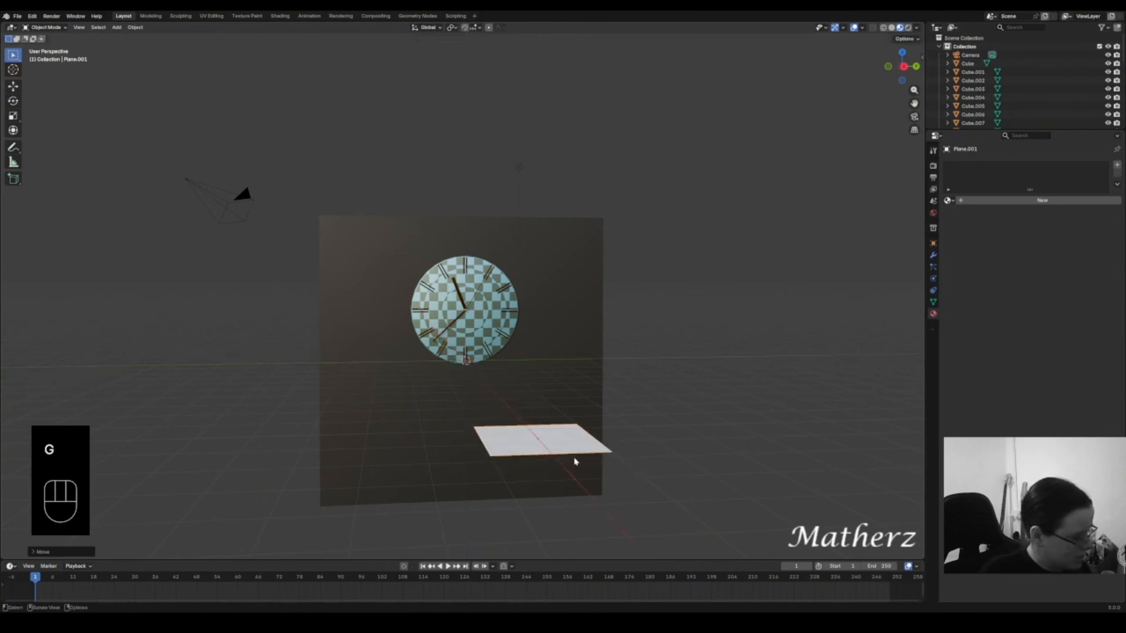
- Stretch the new plane along the Y axis into a long strip wider than the wall
key(s)
middle_drag(575, 460, 514, 453)
click(3, 427)
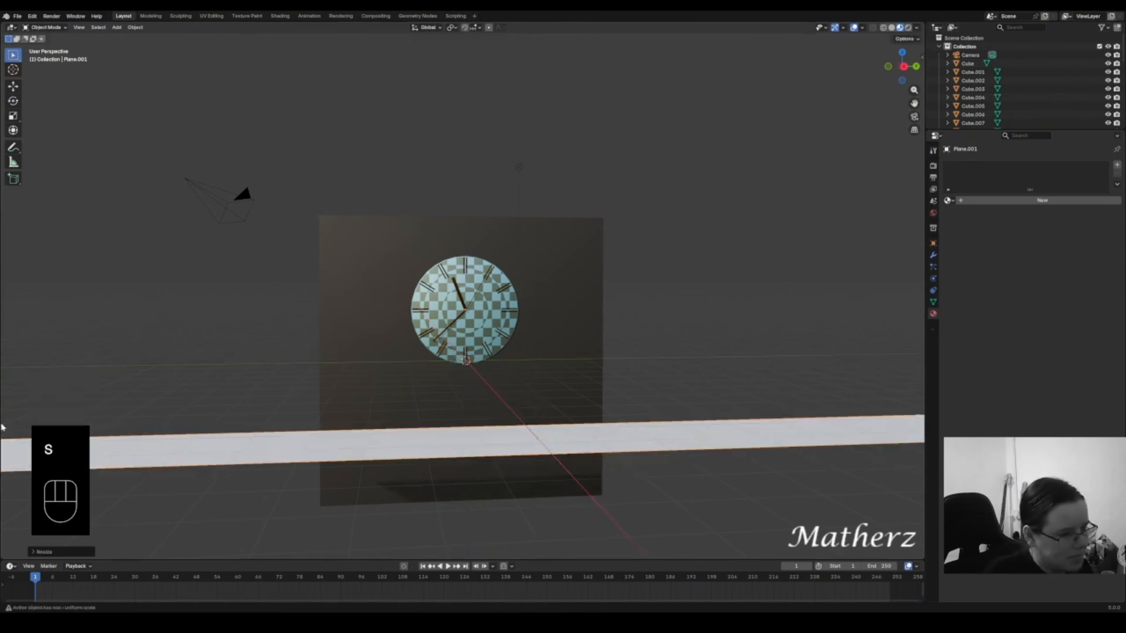
- Rotate the long strip 90 degrees about the Y axis so it stands upright facing the clock
scroll(353, 401, up, 1)
scroll(354, 404, down, 2)
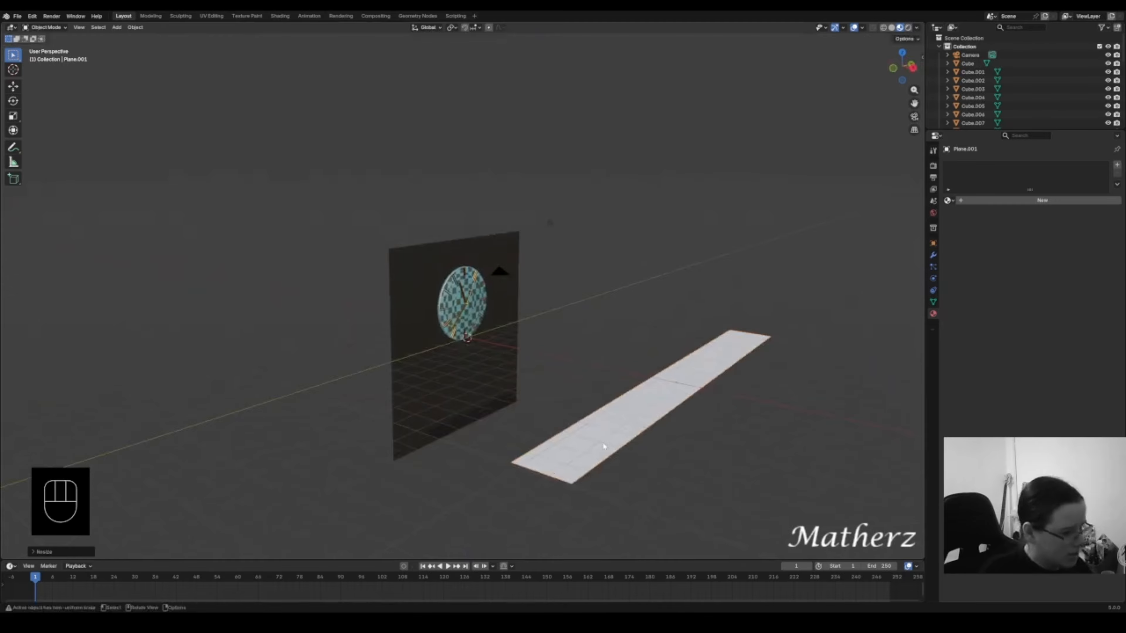
key(r)
key(y)
key(9)
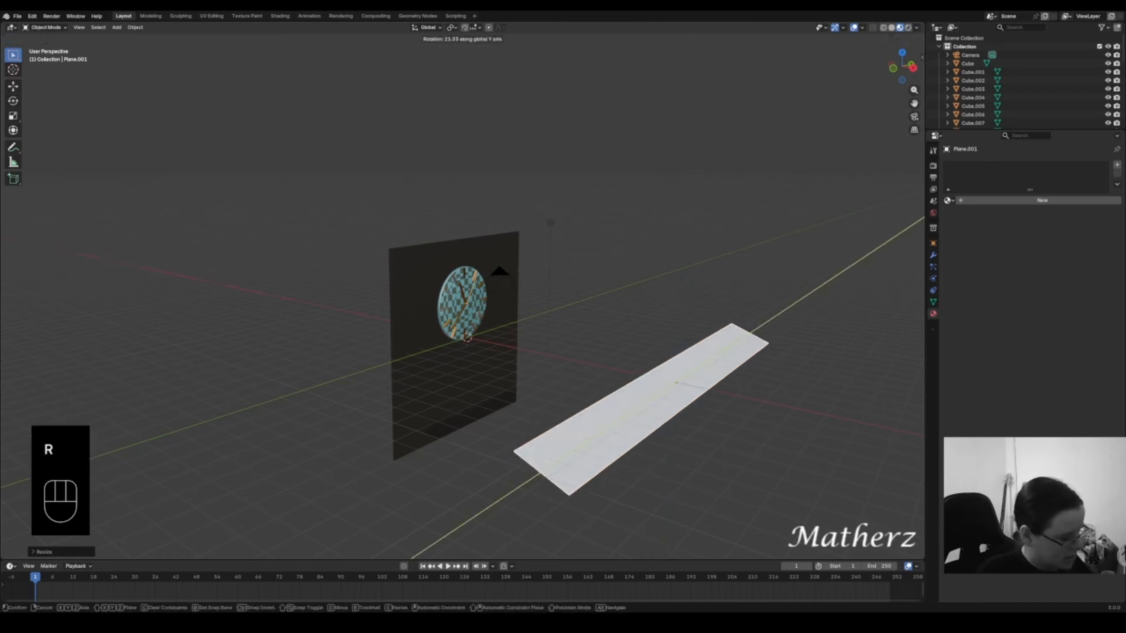
key(0)
click(612, 412)
- Scale the upright strip down along the Z axis to less than half its height
key(s)
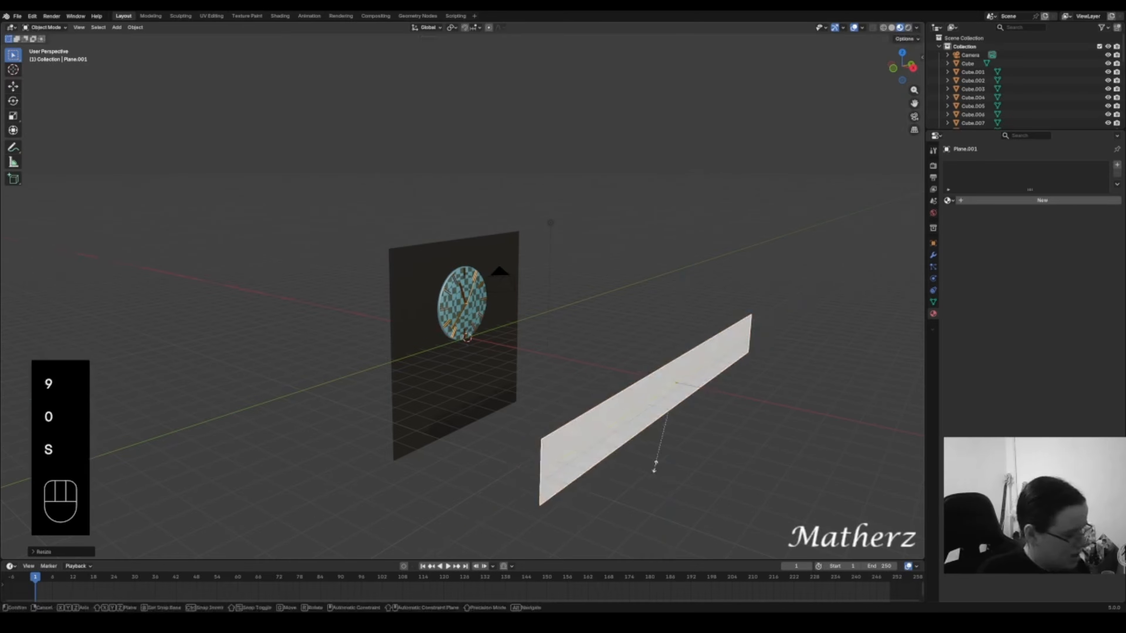
middle_click(658, 459)
click(662, 417)
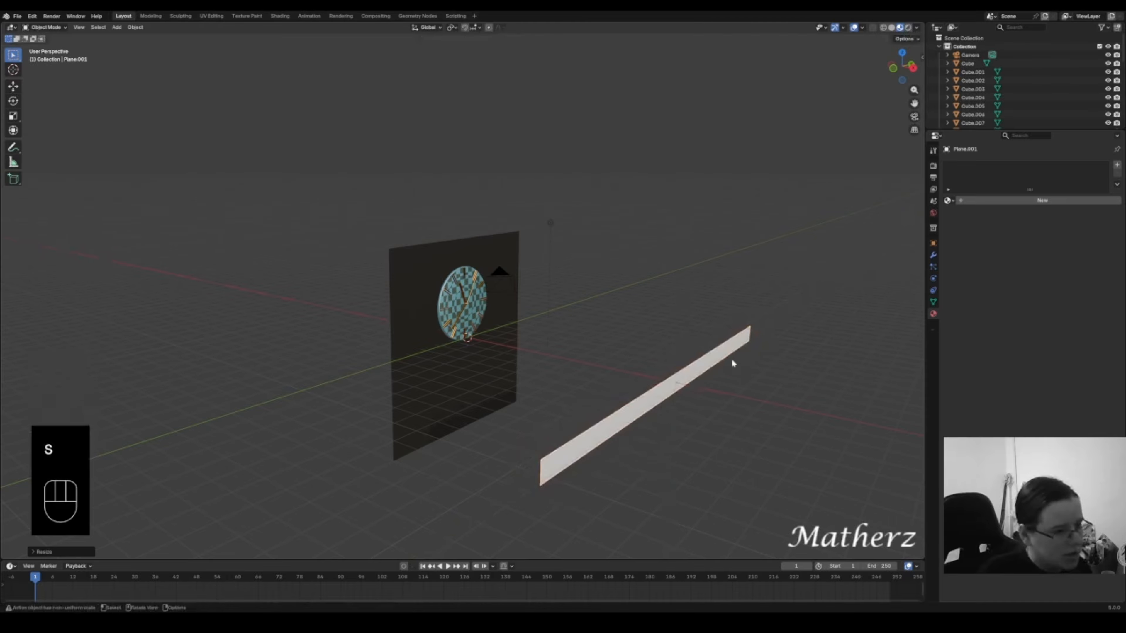
- Create a new material for the narrow strip in front of the clock
click(1015, 203)
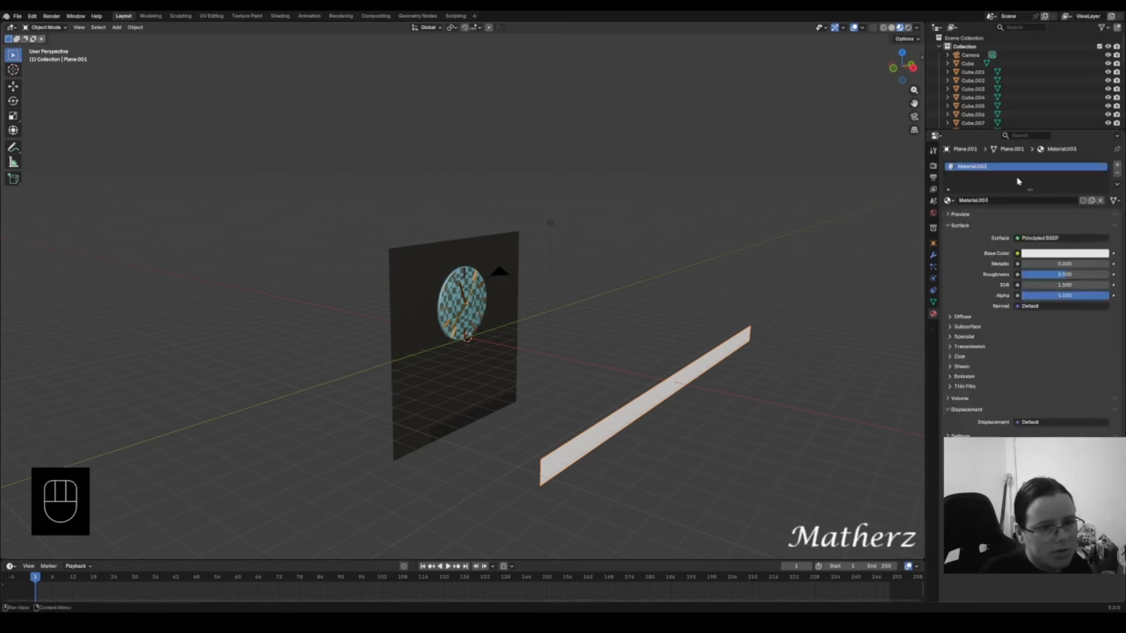
- Change the long strip plane's surface shader to Emission and set its strength to 8.4
click(1035, 239)
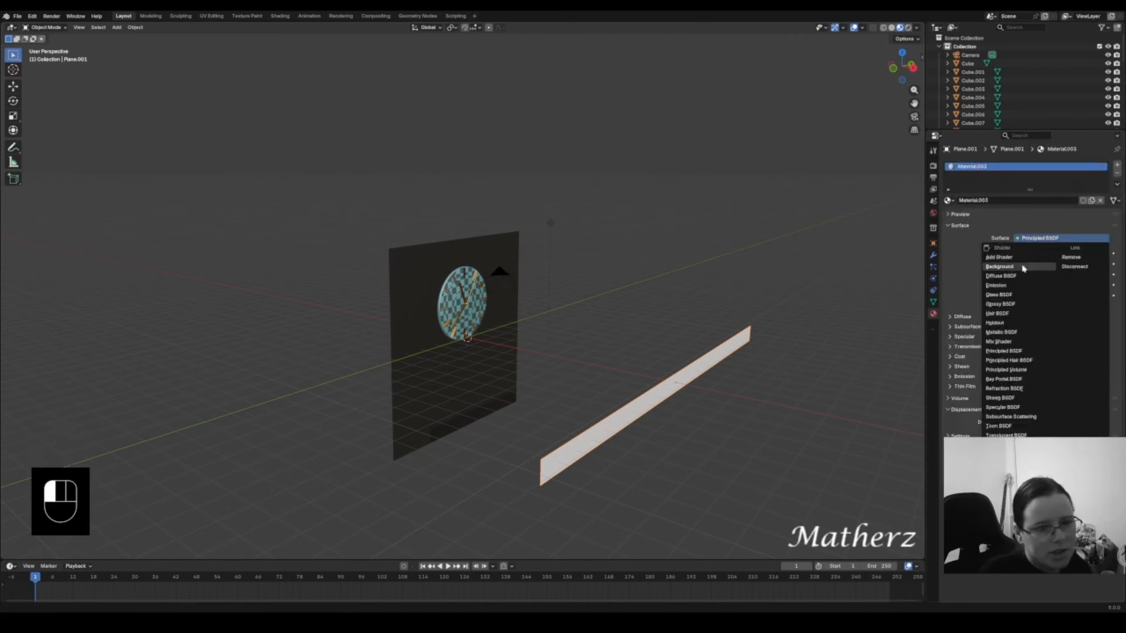
click(1019, 286)
drag(1047, 264, 1057, 264)
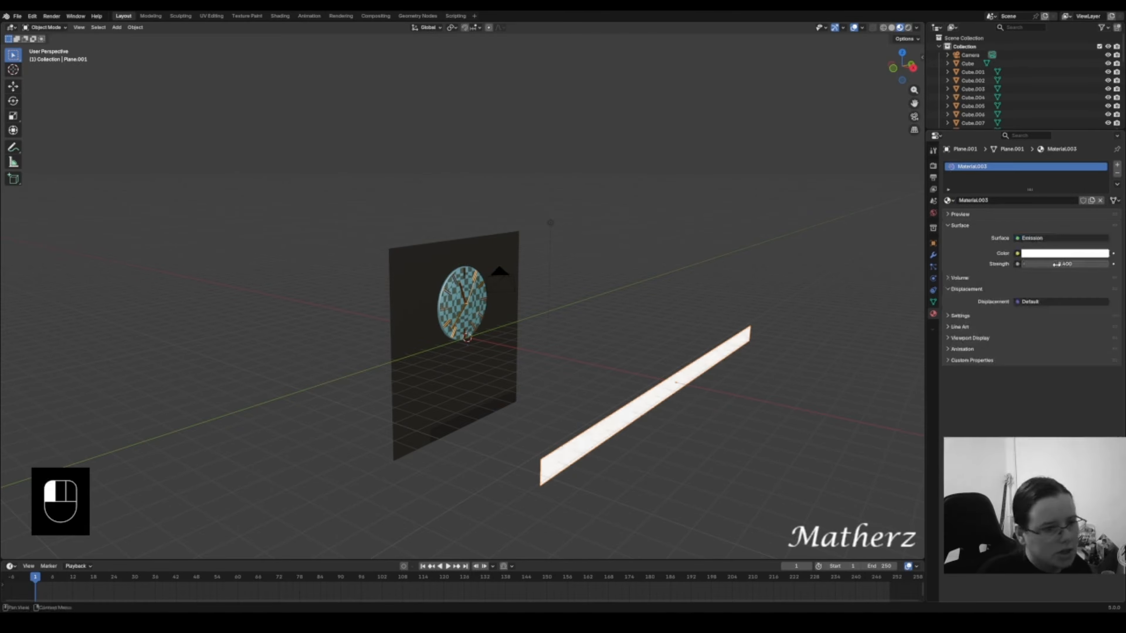
- Duplicate the glowing strip upward four times along the Z axis, spacing the copies about 1.2 to 1.4 m apart
key(shift+d)
key(z)
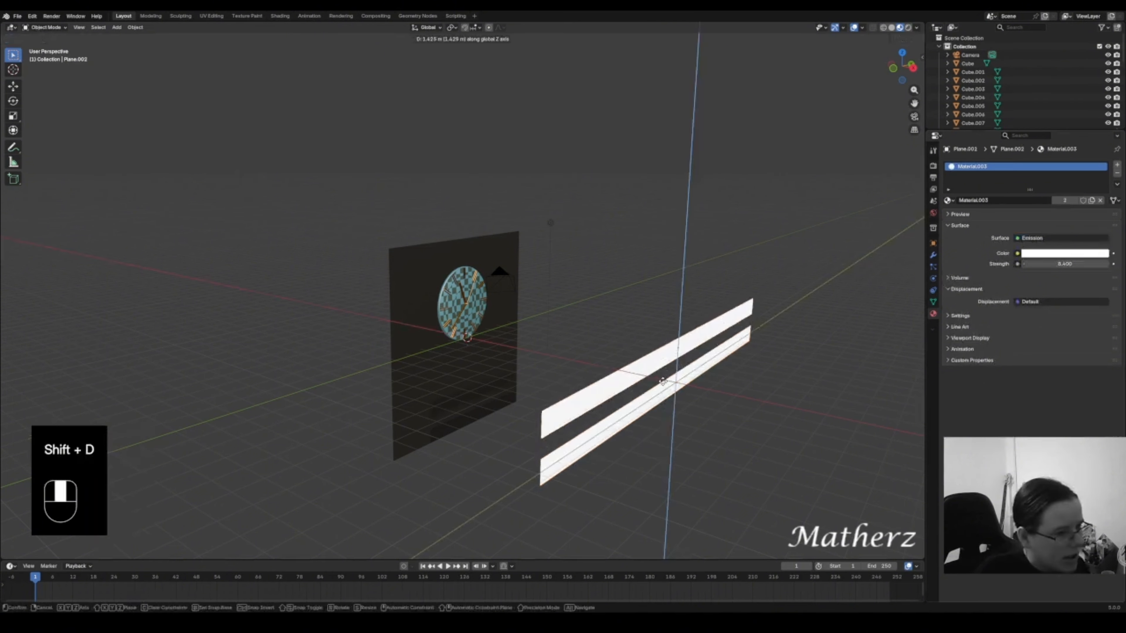
click(663, 382)
key(shift+d)
key(z)
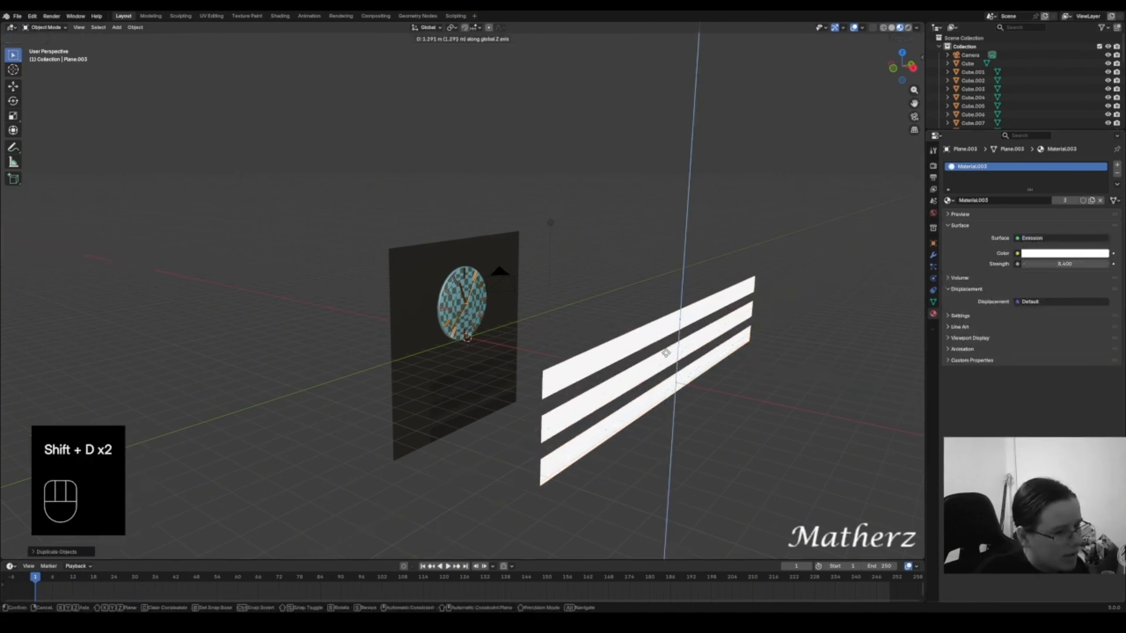
click(666, 353)
key(shift+d)
key(z)
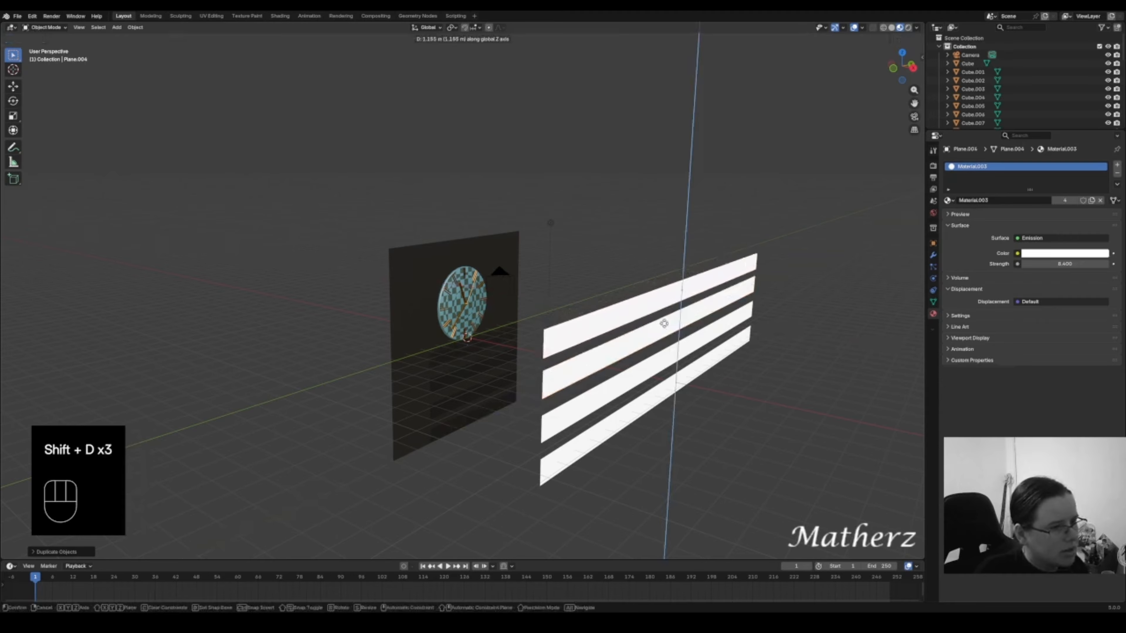
click(664, 323)
key(shift+d)
middle_drag(664, 318, 662, 291)
click(659, 288)
- Switch the viewport to rendered shading with the clock and wall framed close up
scroll(301, 331, up, 3)
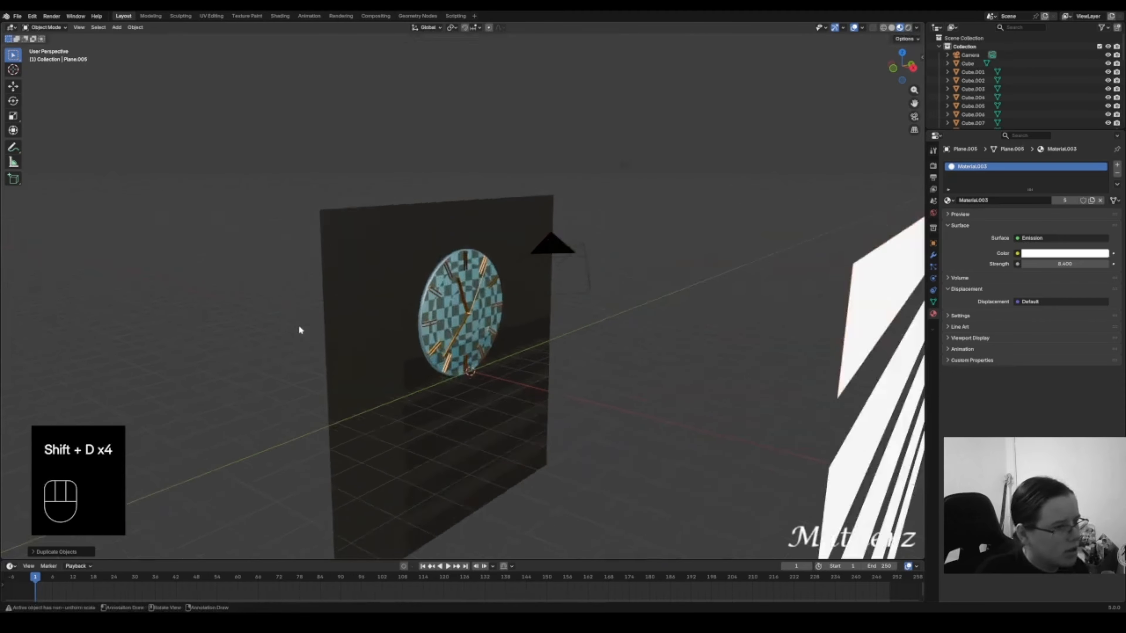
scroll(301, 330, up, 1)
middle_drag(581, 371, 543, 356)
scroll(543, 357, up, 2)
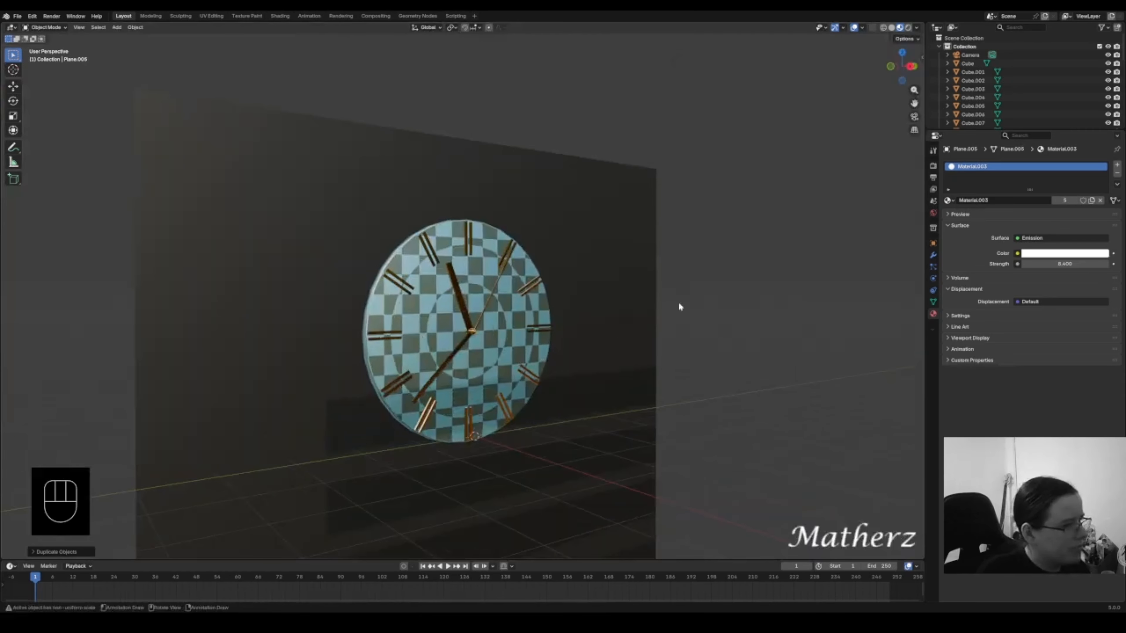
click(908, 28)
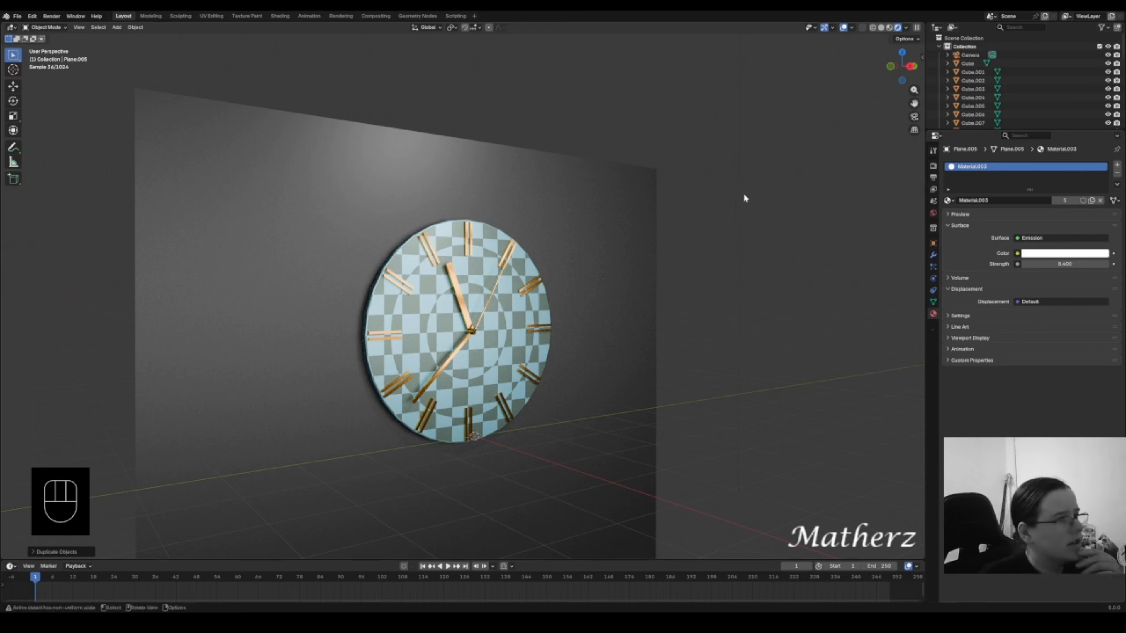
- Convert the point light near the clock to a spot light with a 27° beam angle
click(739, 116)
scroll(738, 100, down, 2)
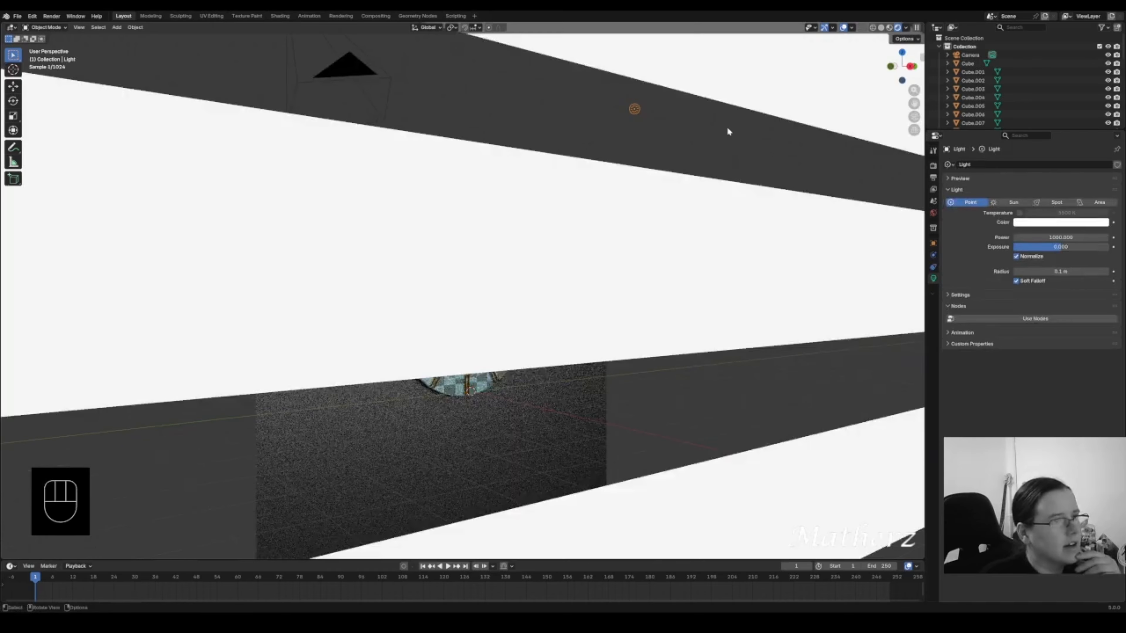
scroll(726, 127, up, 1)
key(g)
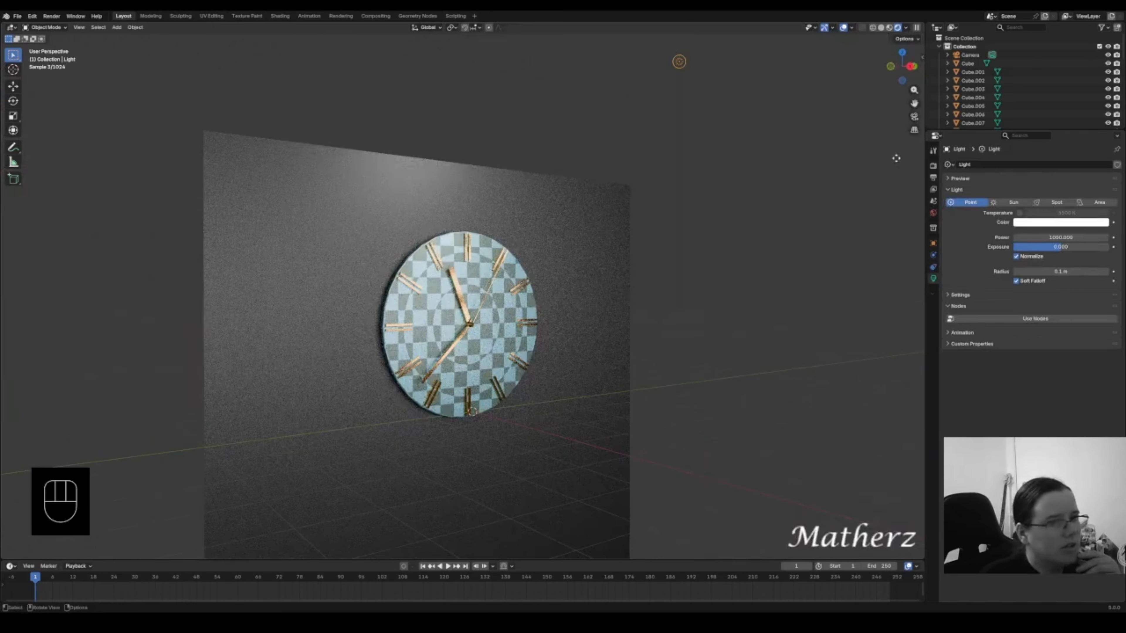
click(1004, 203)
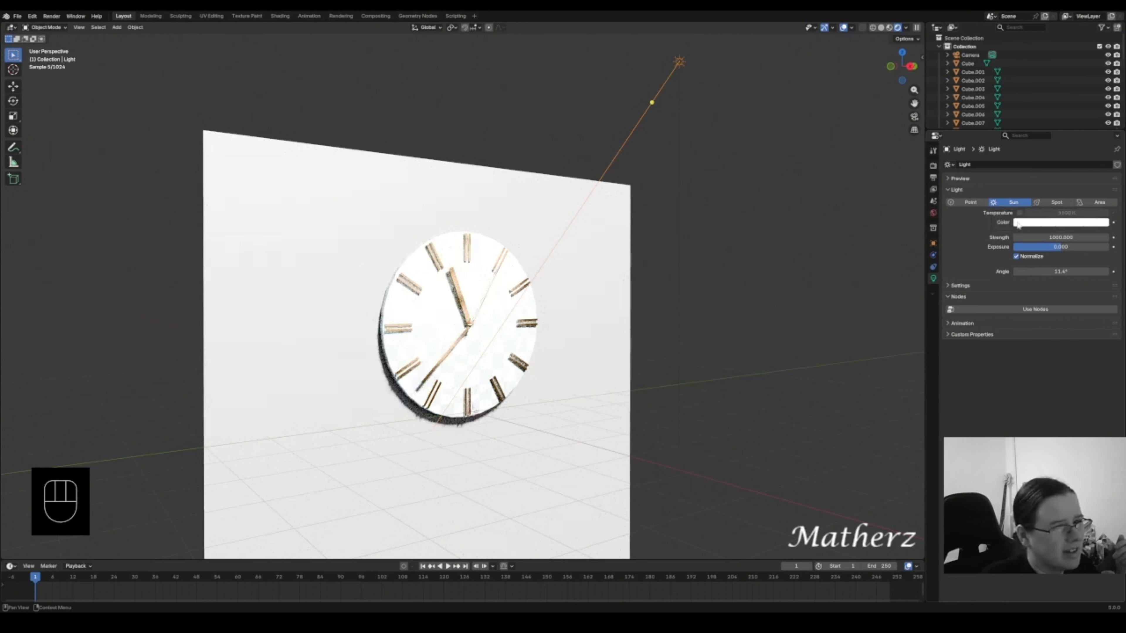
click(1057, 203)
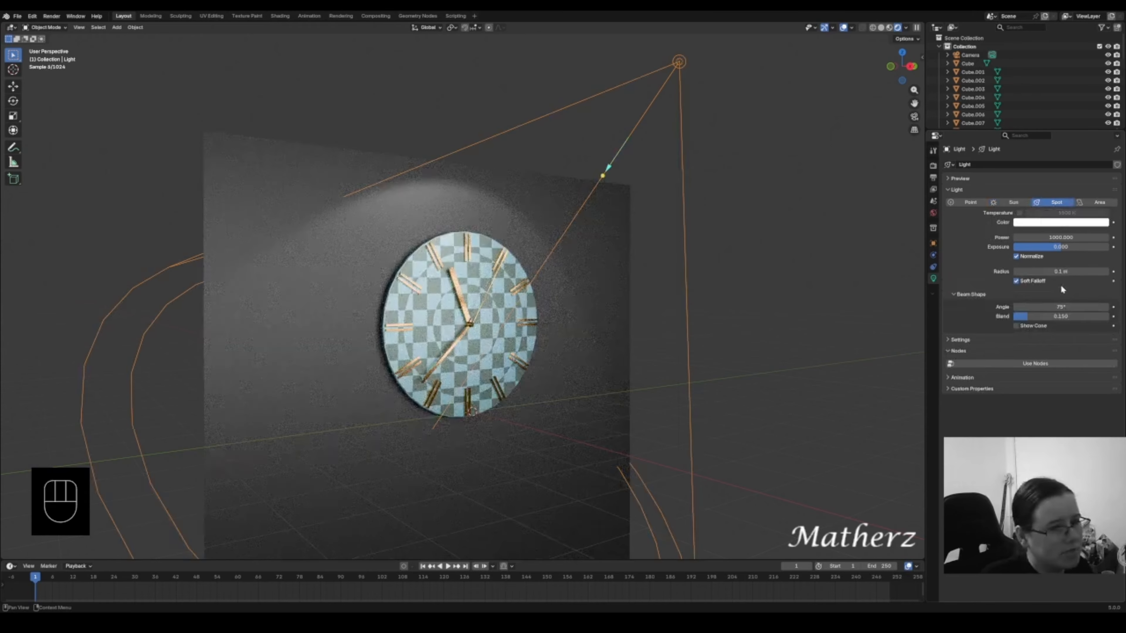
drag(1061, 307, 1017, 307)
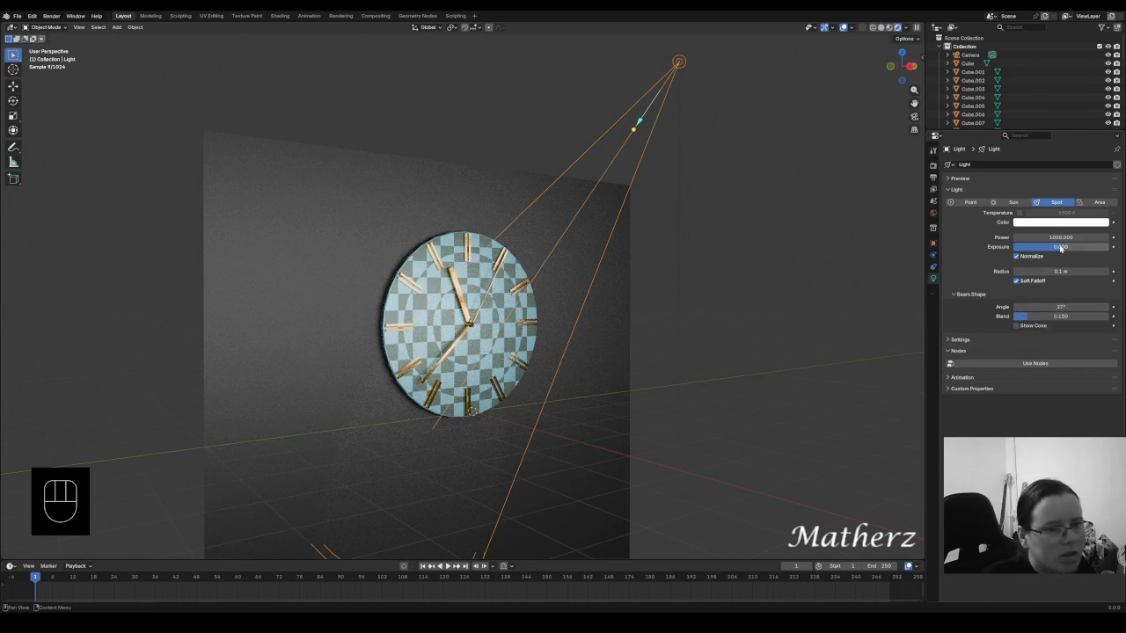
- Raise the spot light's exposure to about 4.2 and rotate it about 14° around the global Y axis to aim at the clock
drag(1061, 247, 1081, 247)
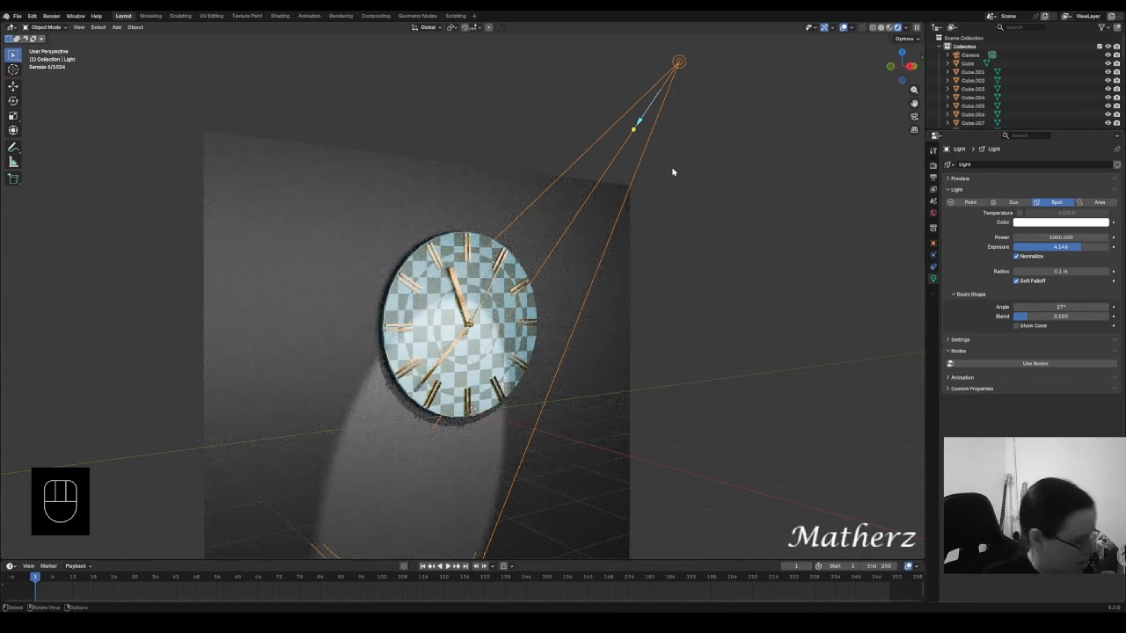
key(r)
key(y)
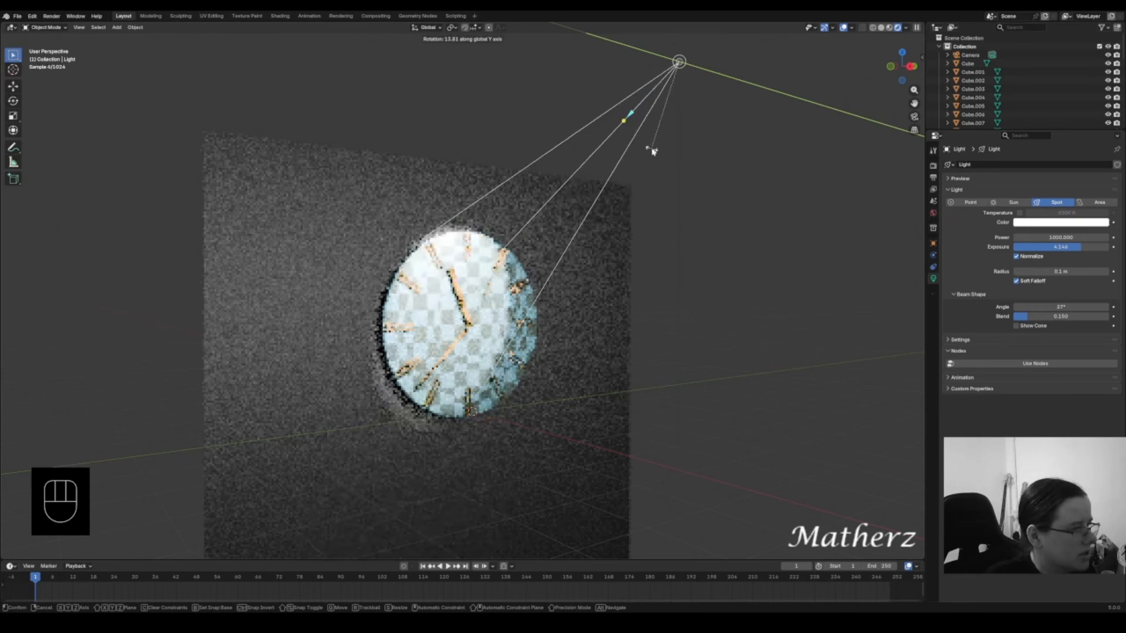
click(651, 148)
- Adjust the spot light to a radius of 1.45 m, a power of about 1767 and an exposure of about 4.02
drag(1081, 247, 1111, 271)
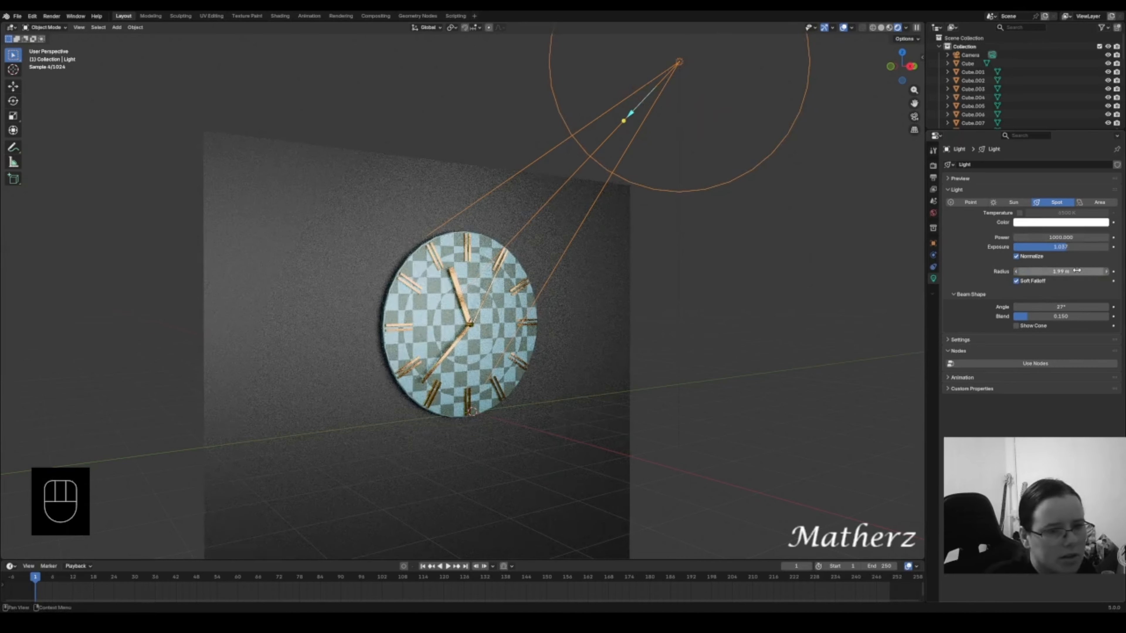
drag(1061, 246, 1015, 272)
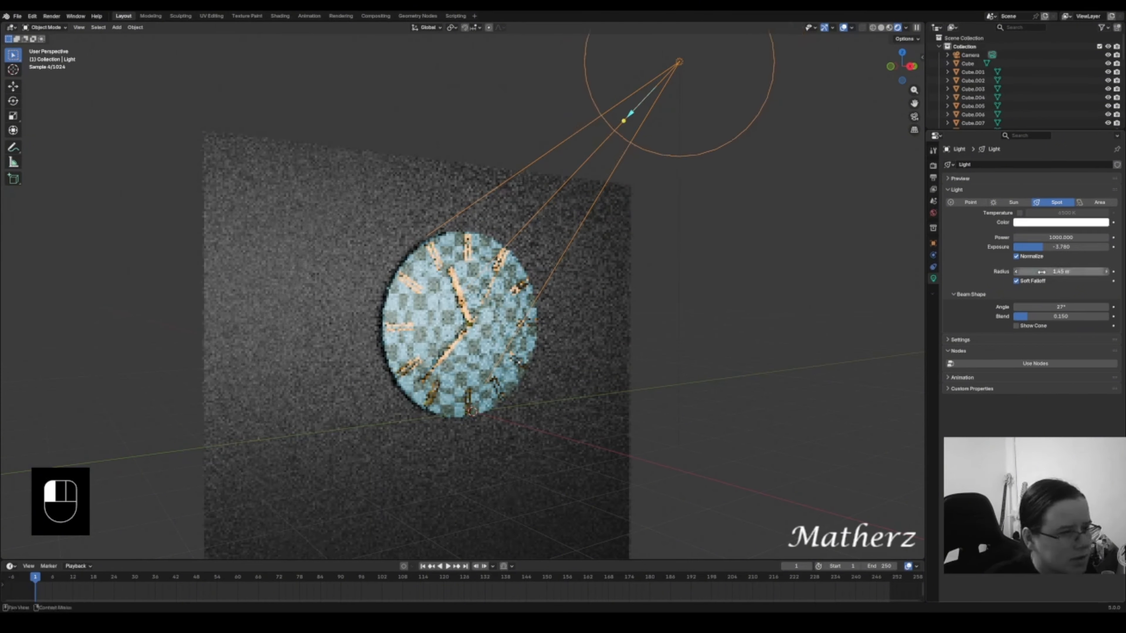
drag(1055, 238, 1056, 238)
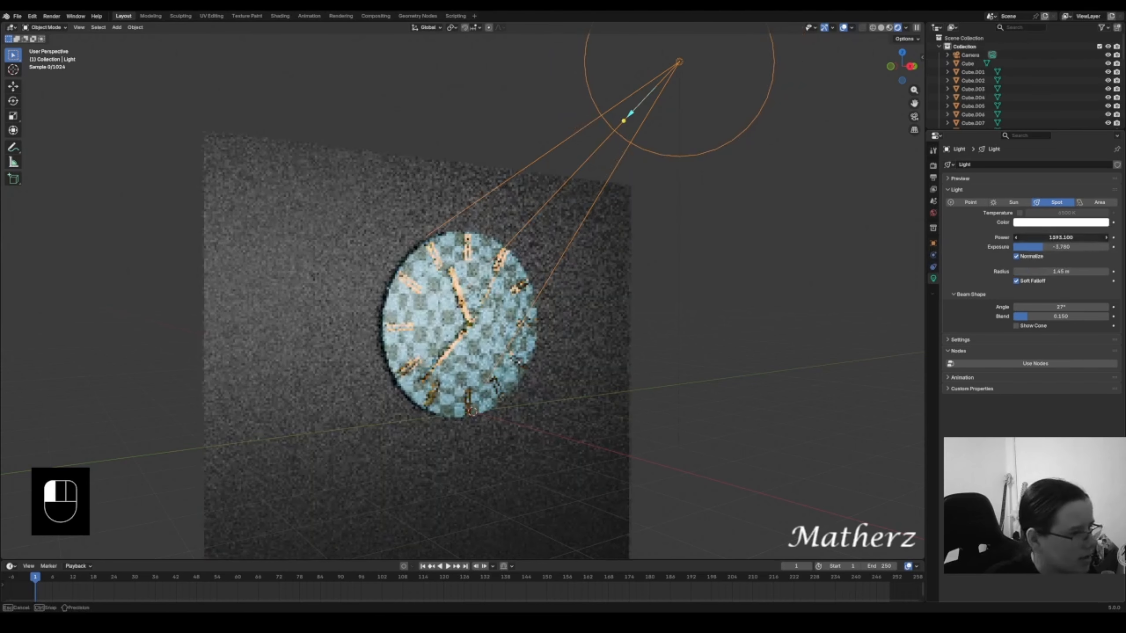
mouse_move(1059, 238)
mouse_down()
mouse_move(1045, 246)
mouse_move(1098, 247)
mouse_move(1080, 247)
mouse_up()
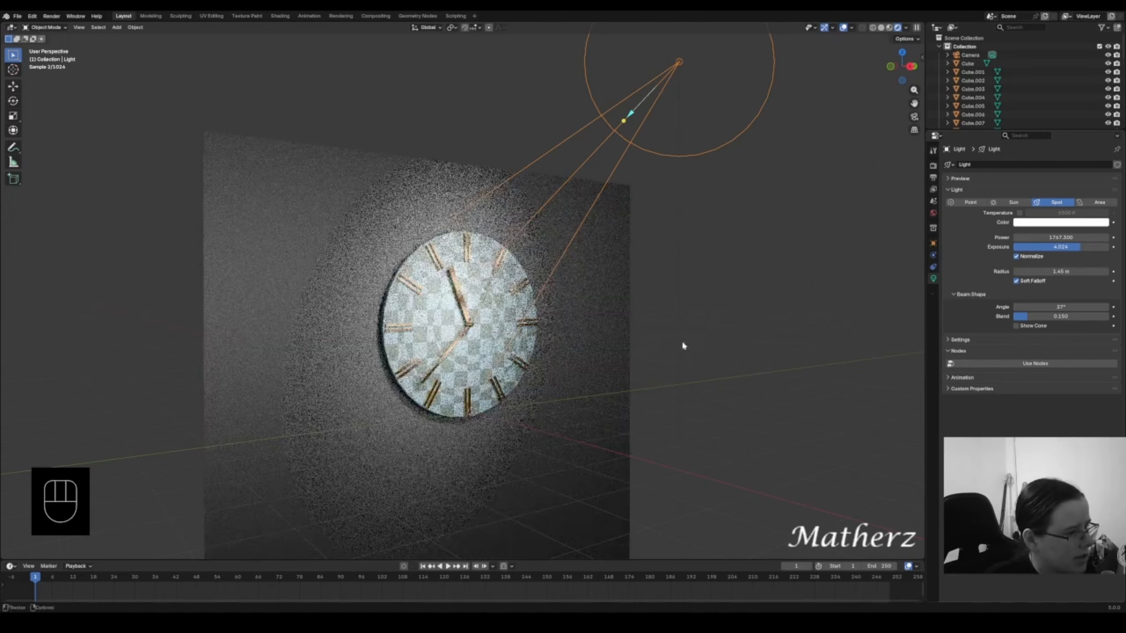
- Set the wall plane's material roughness to 1.0 and brighten its base color to #3E3E3E
click(613, 271)
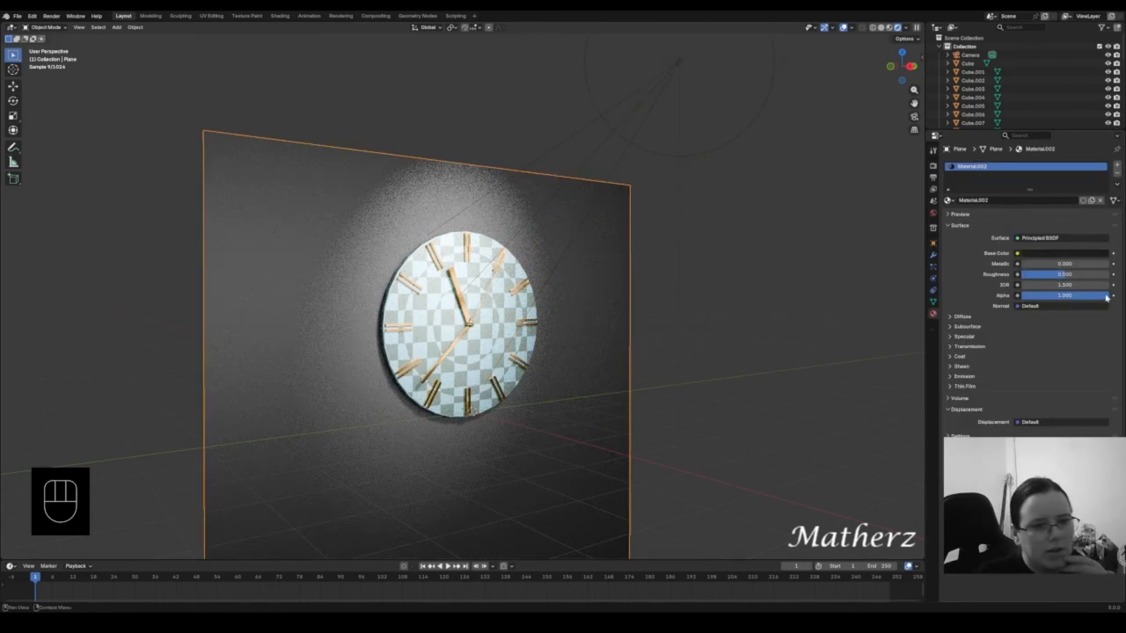
drag(1063, 276, 1110, 276)
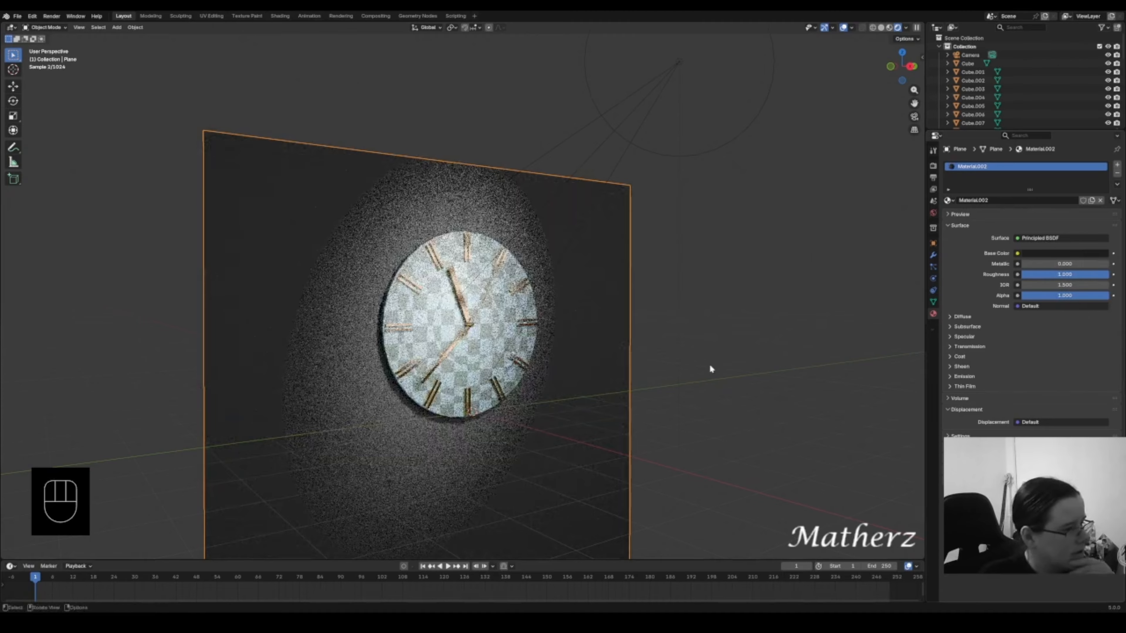
click(1091, 255)
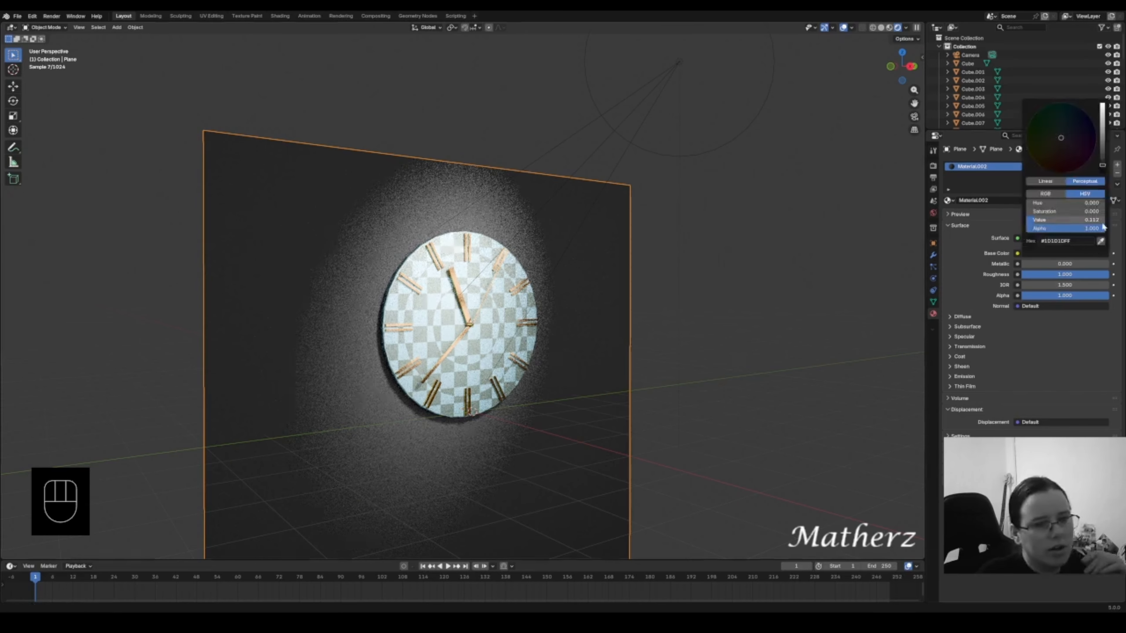
click(1087, 252)
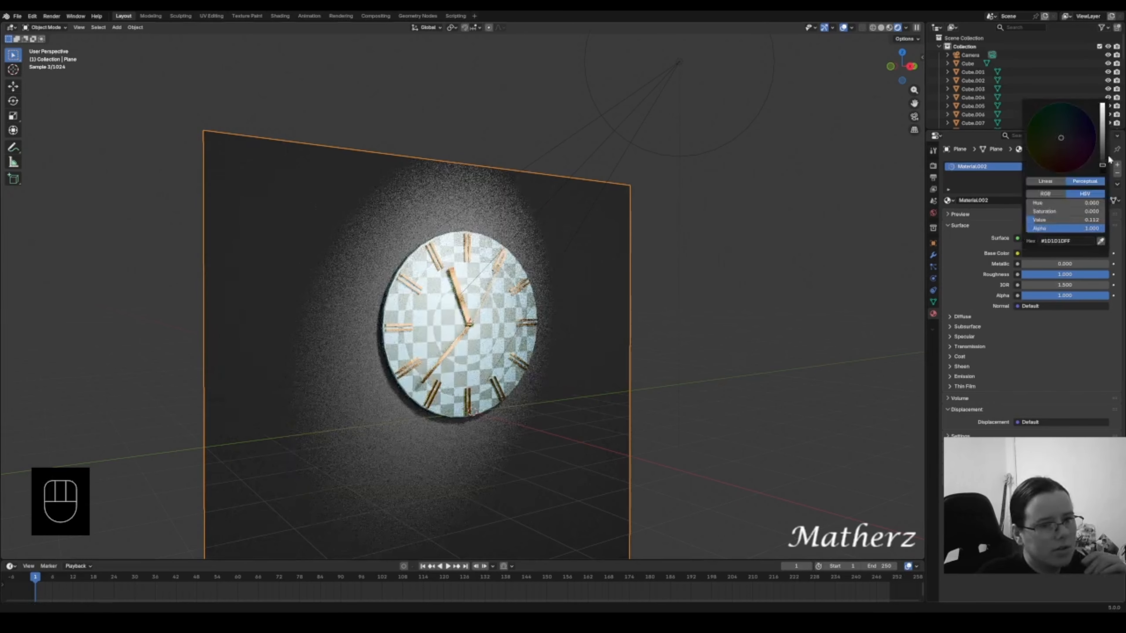
mouse_move(1046, 219)
mouse_down()
mouse_move(1073, 220)
mouse_move(1046, 220)
mouse_up()
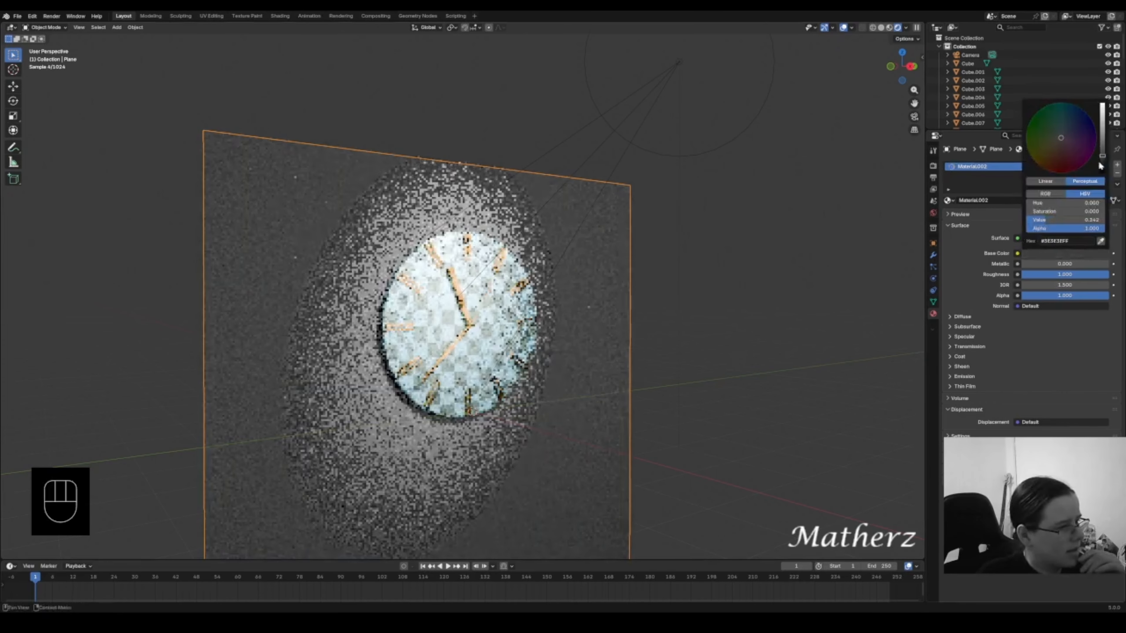
click(763, 323)
- Reduce the emission strength of the light strips' shared material to 4.7
scroll(764, 324, down, 4)
click(580, 291)
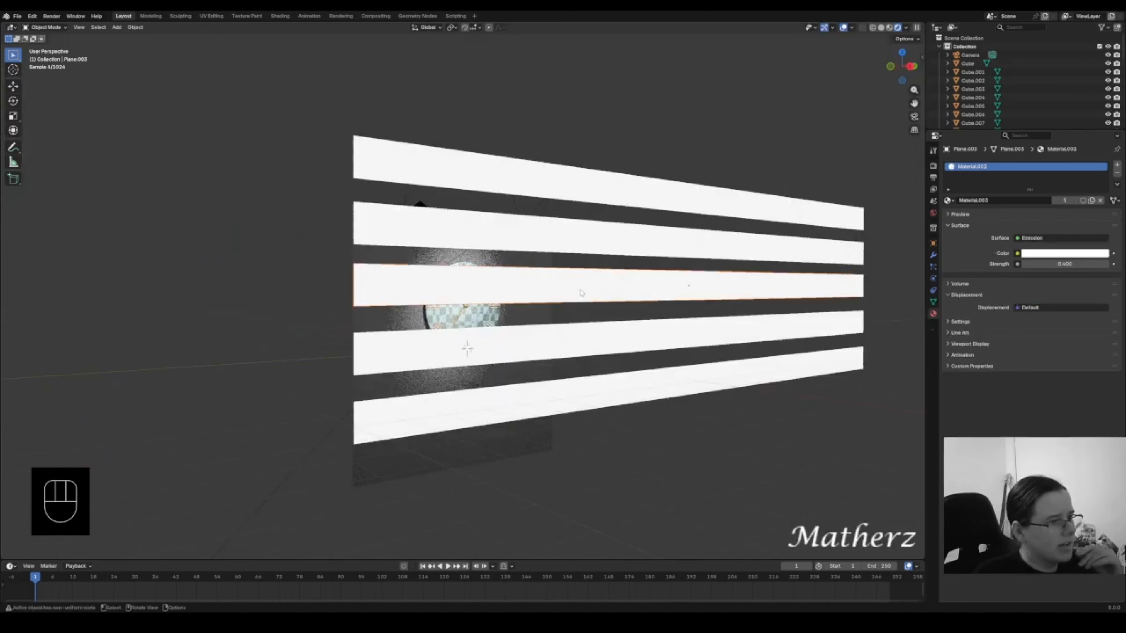
scroll(473, 359, up, 3)
scroll(483, 371, up, 3)
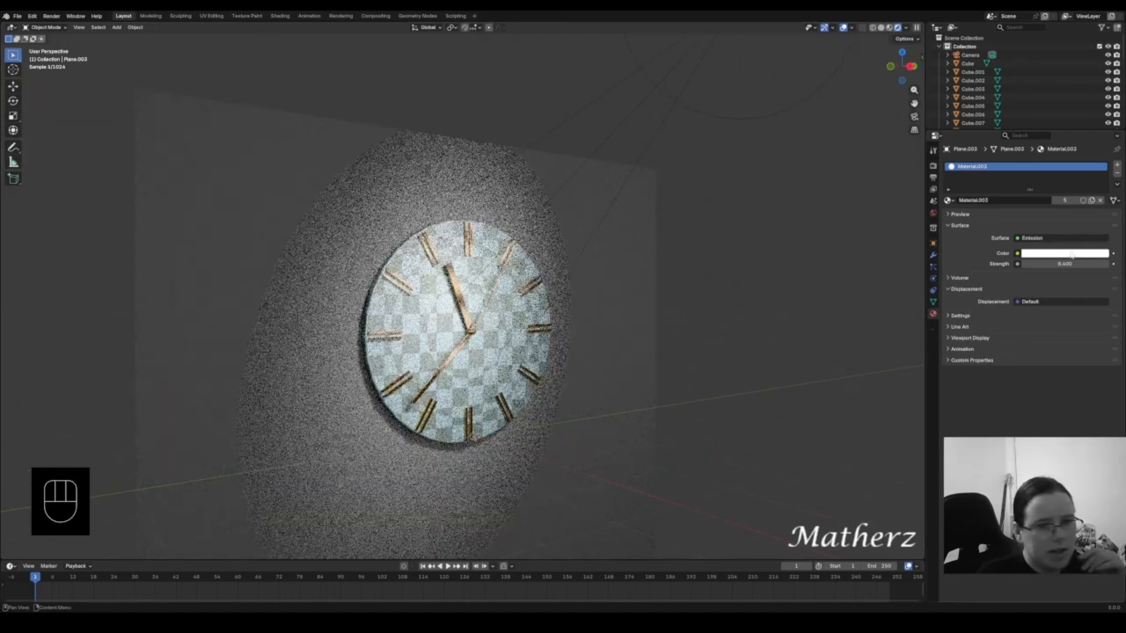
mouse_move(1073, 264)
mouse_down()
mouse_move(1025, 264)
mouse_move(1073, 268)
mouse_up()
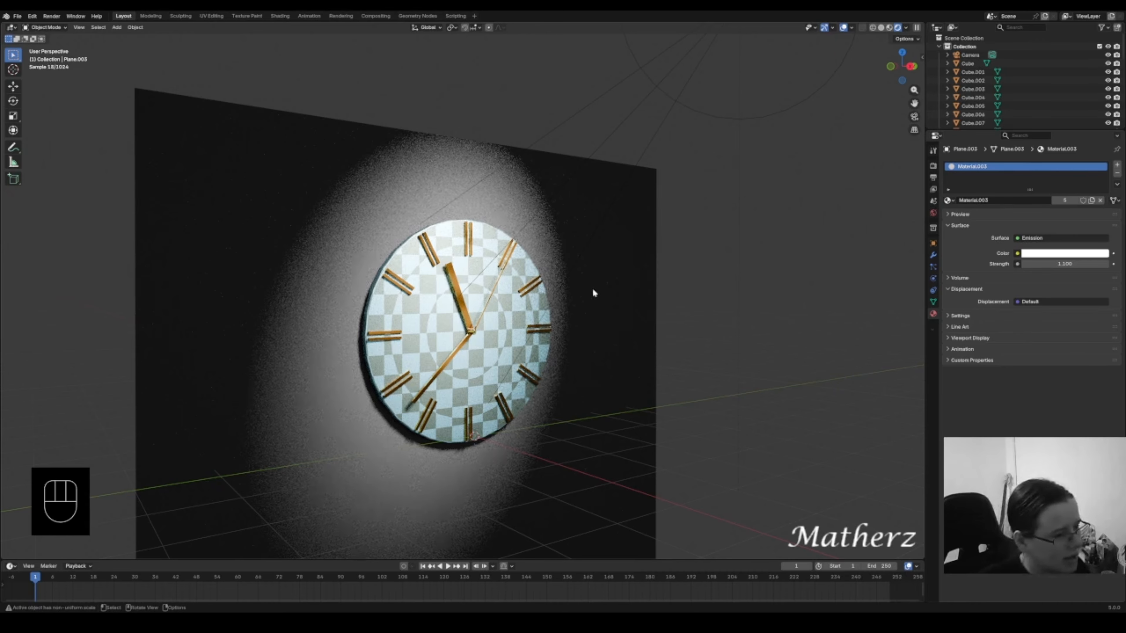
drag(1064, 263, 1118, 263)
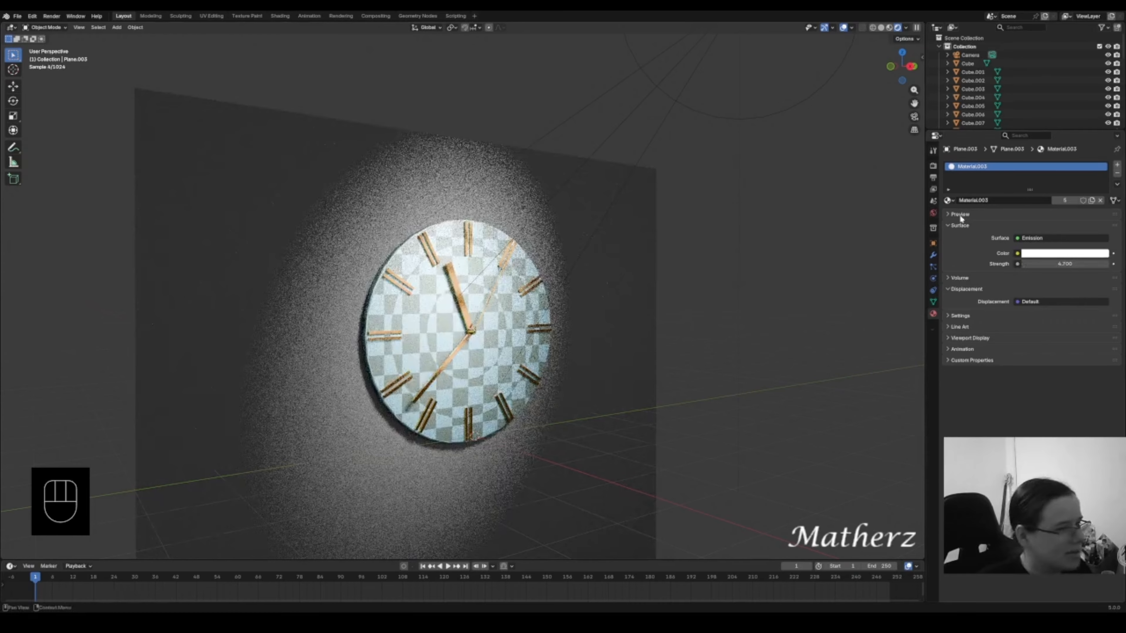
- Lower the spot light's exposure to about -0.1
click(694, 44)
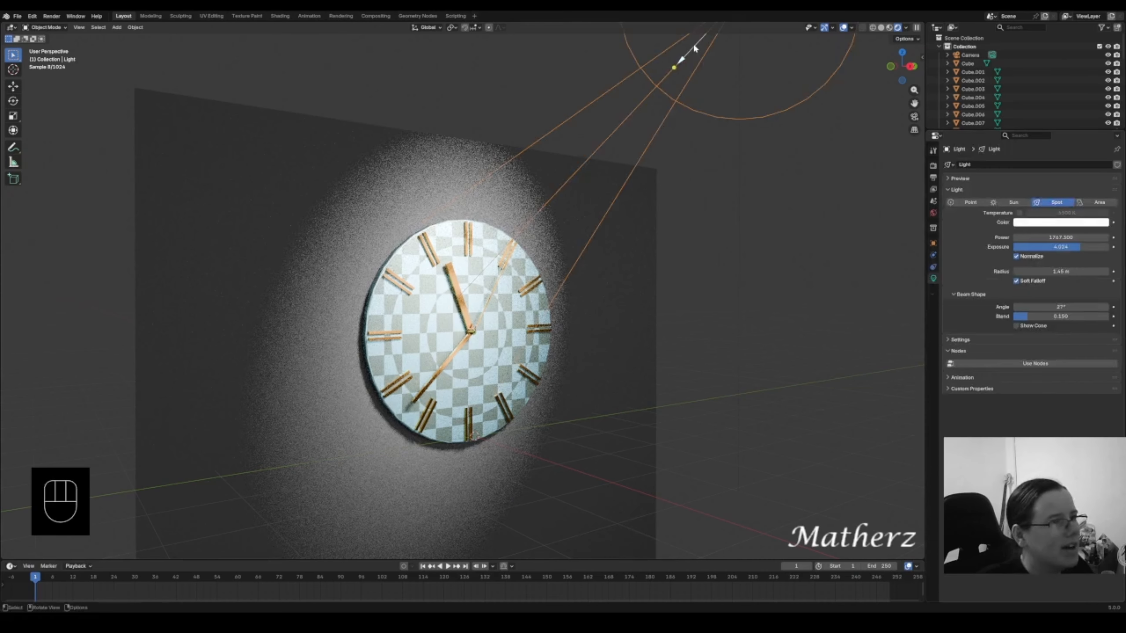
drag(1078, 250, 762, 280)
- Set the light strips' emission strength to 8.4 and check the lighting on the clock up close
scroll(751, 278, down, 8)
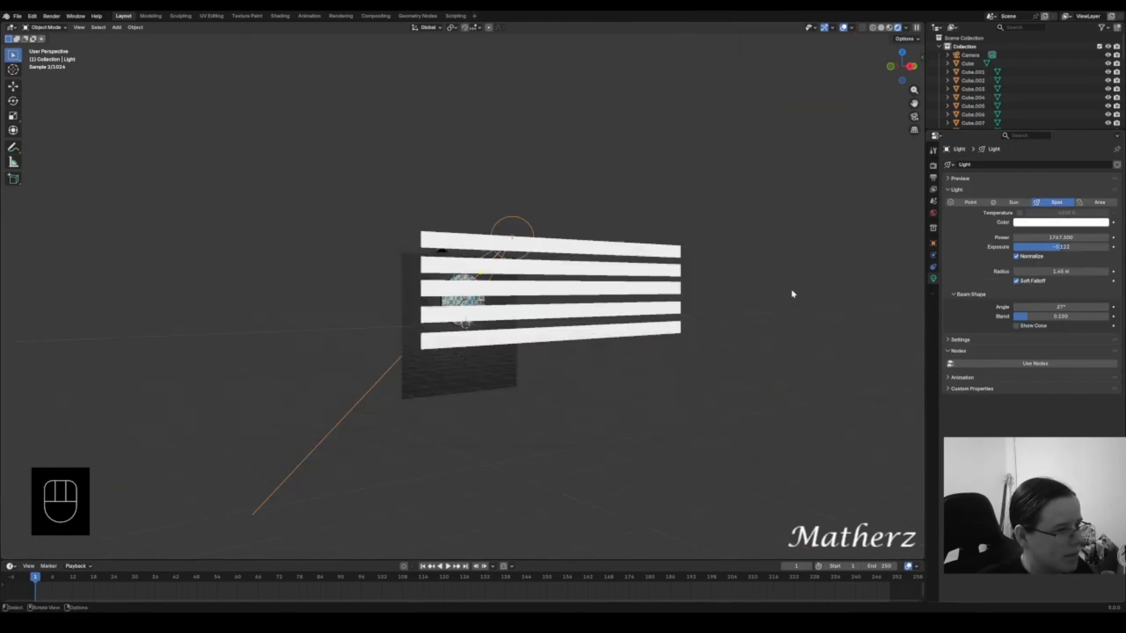
click(617, 240)
click(619, 249)
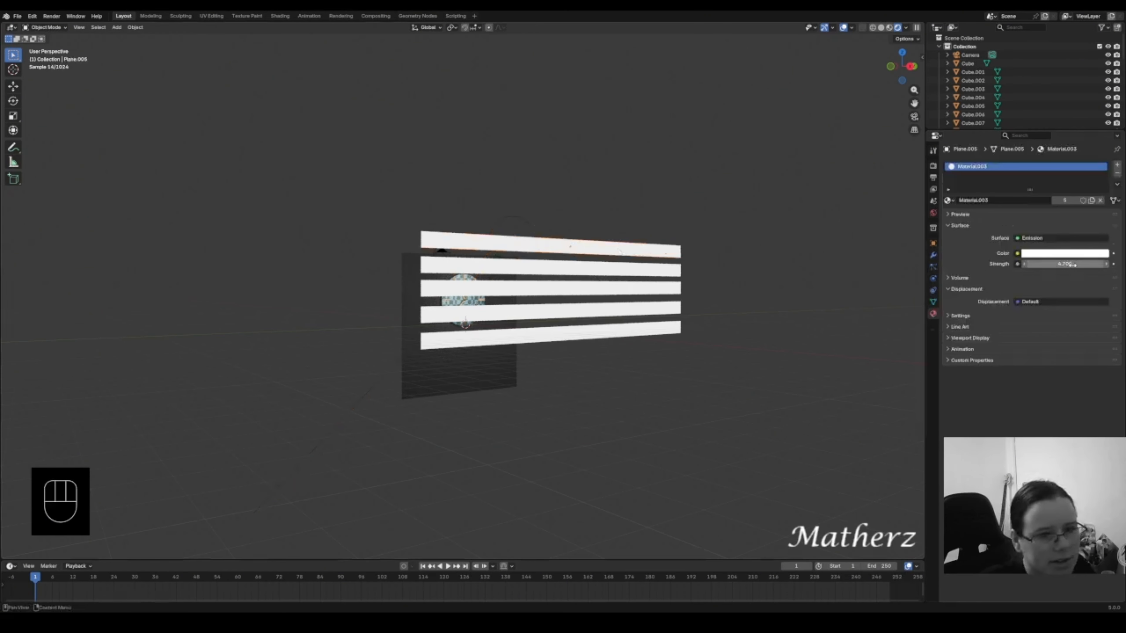
drag(1073, 265, 1111, 265)
scroll(335, 386, up, 10)
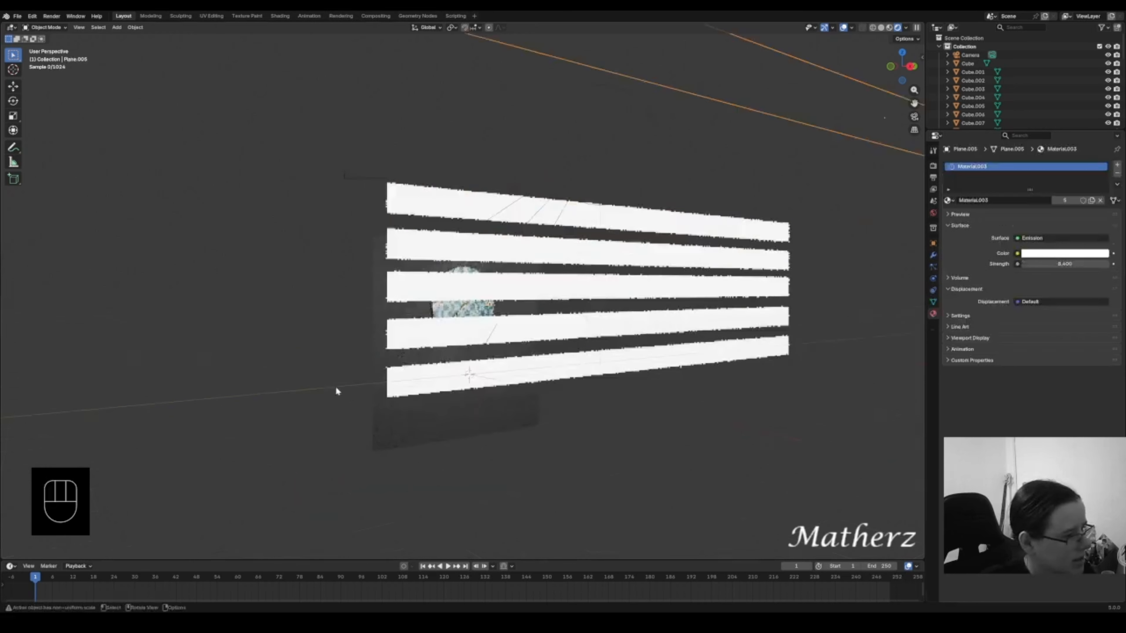
scroll(368, 370, up, 1)
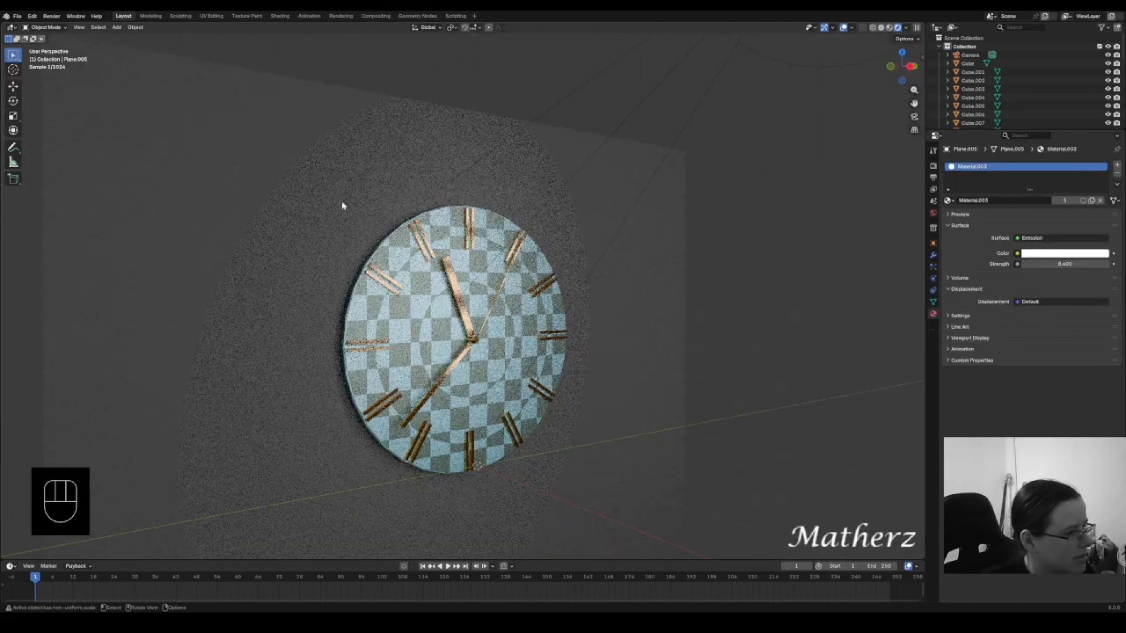
- Darken the base color of the wall plane behind the clock by lowering its color value
click(572, 193)
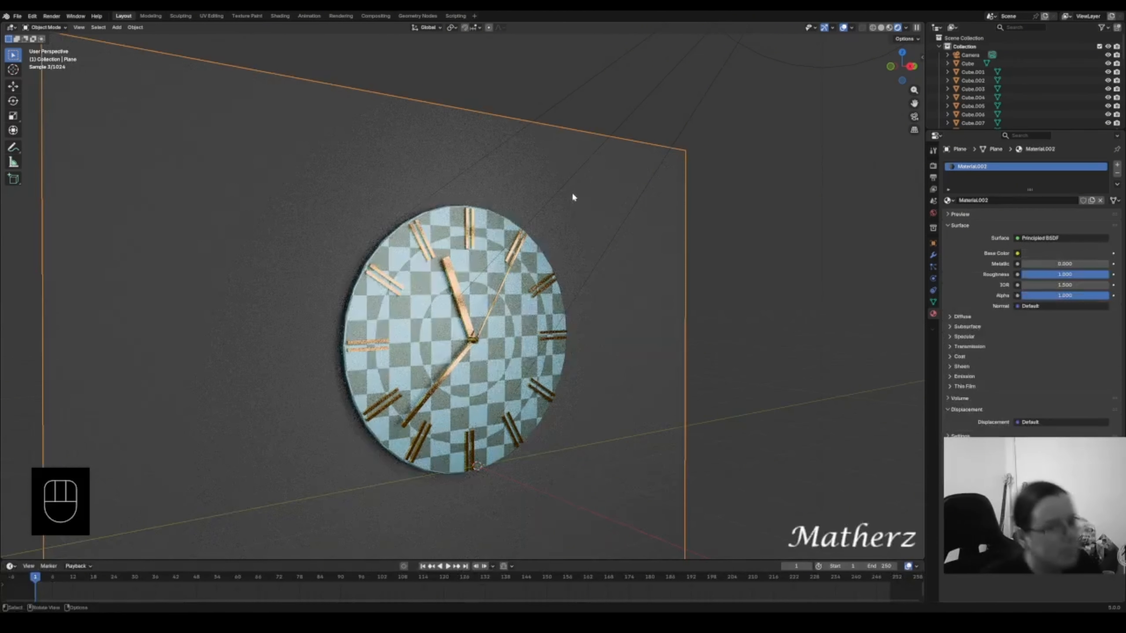
click(1074, 253)
drag(1092, 221, 1064, 220)
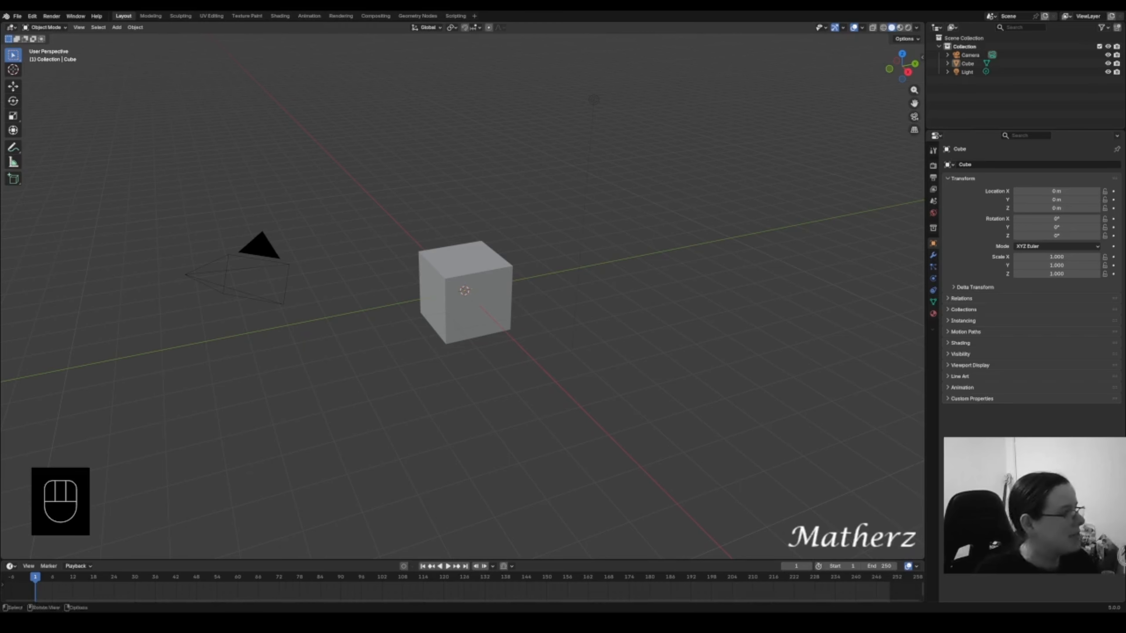
- Set the scene's render engine to Cycles
click(933, 166)
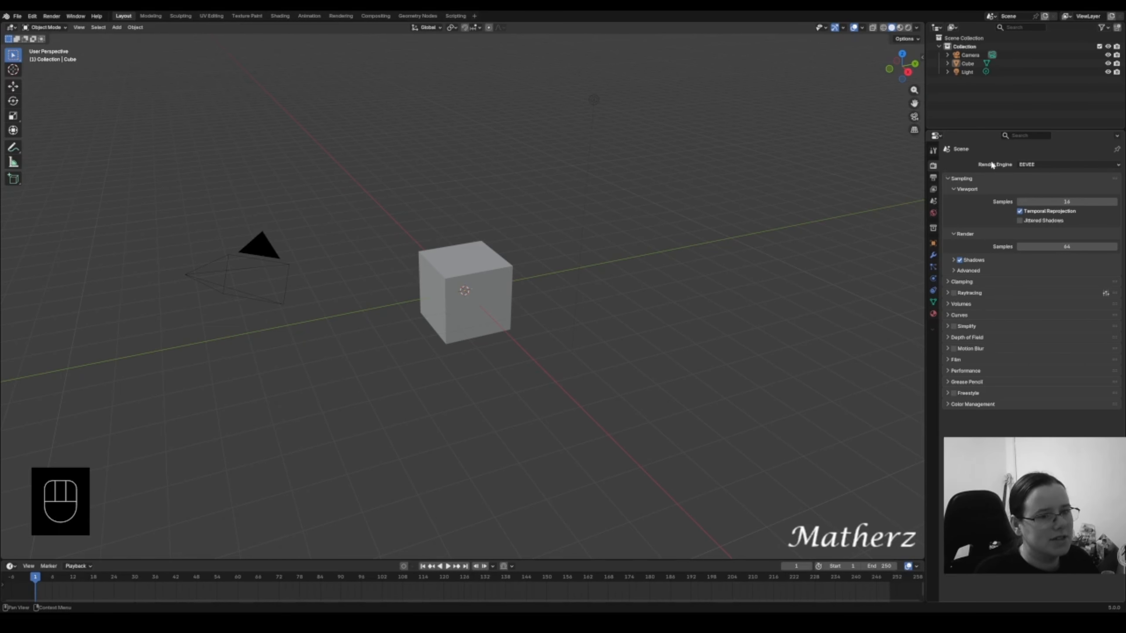
click(1038, 165)
click(1042, 165)
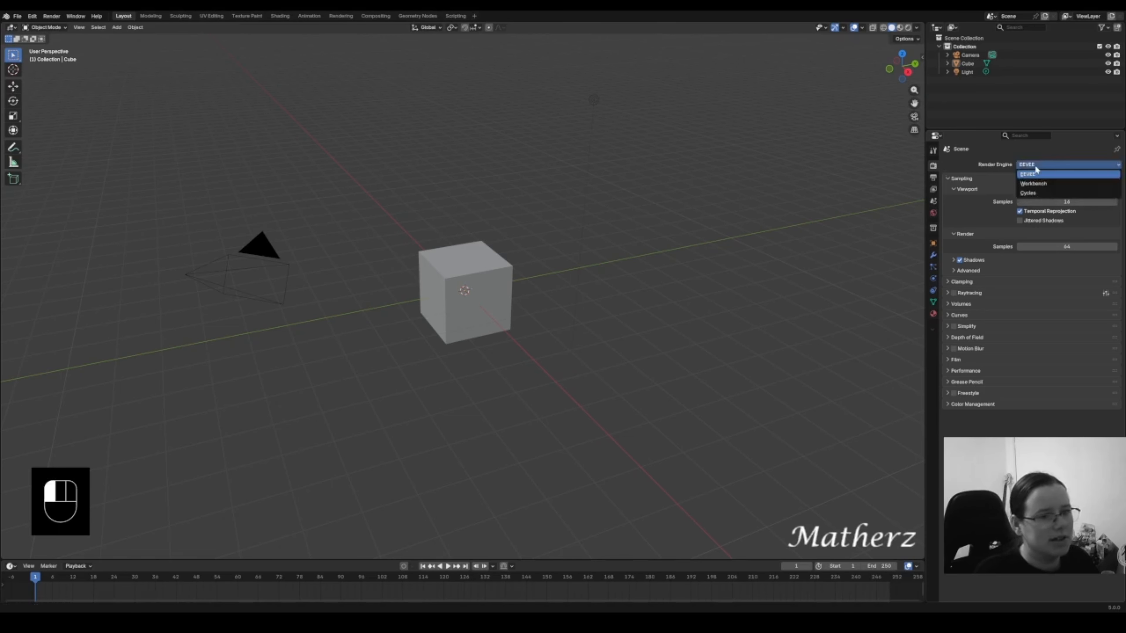
click(1045, 192)
- Add a plane mesh at the origin and scale it up into a large floor around the cube
click(480, 272)
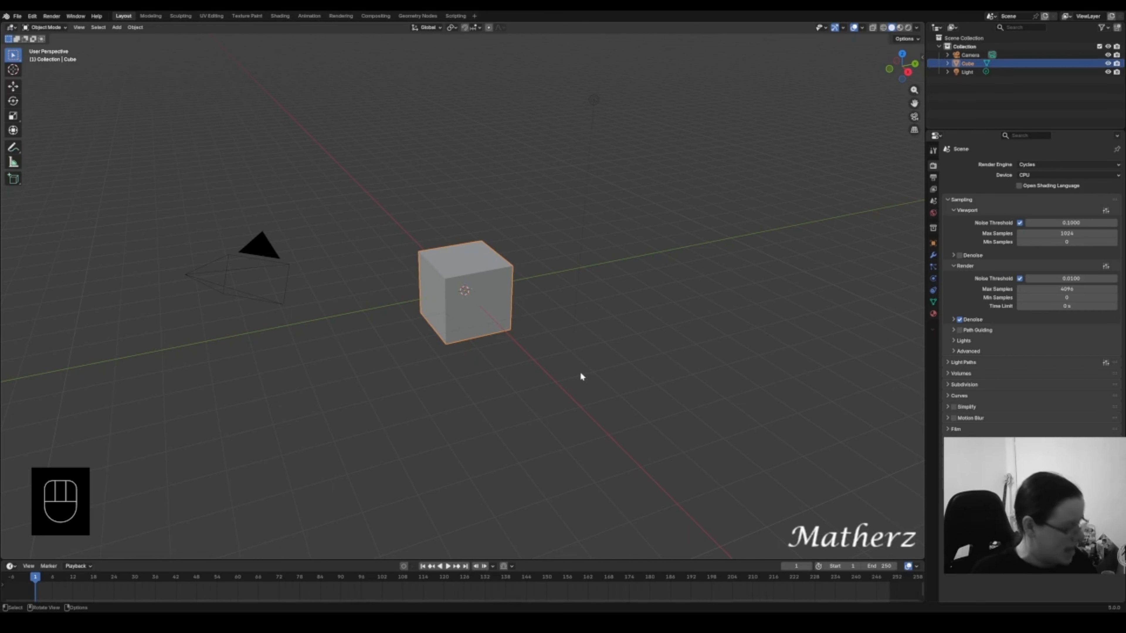
click(117, 27)
mouse_move(133, 37)
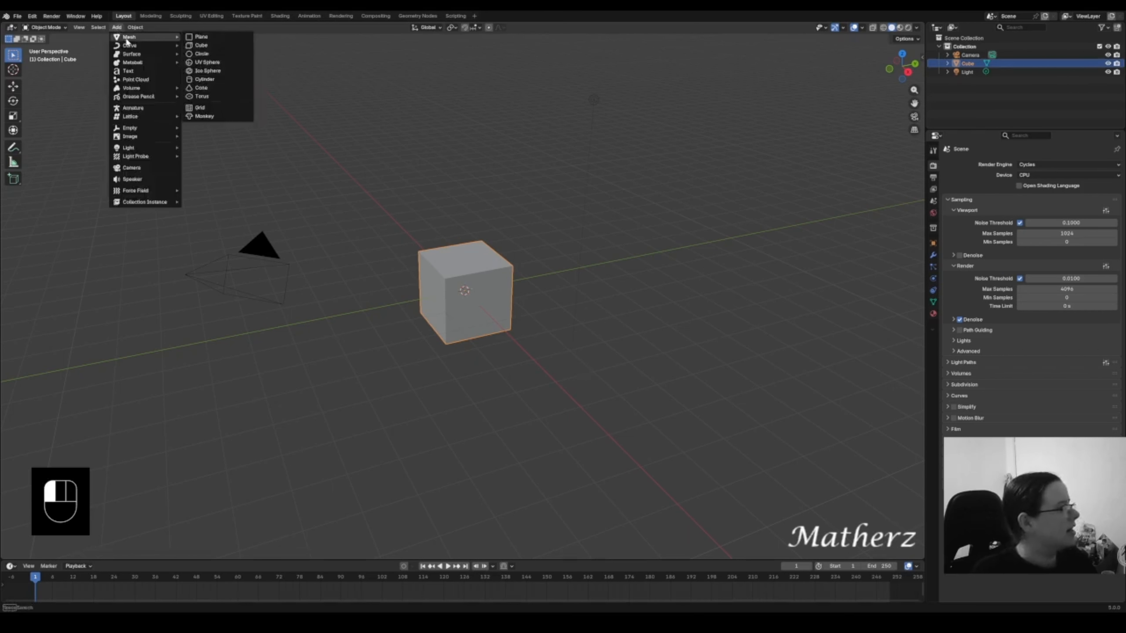
click(202, 37)
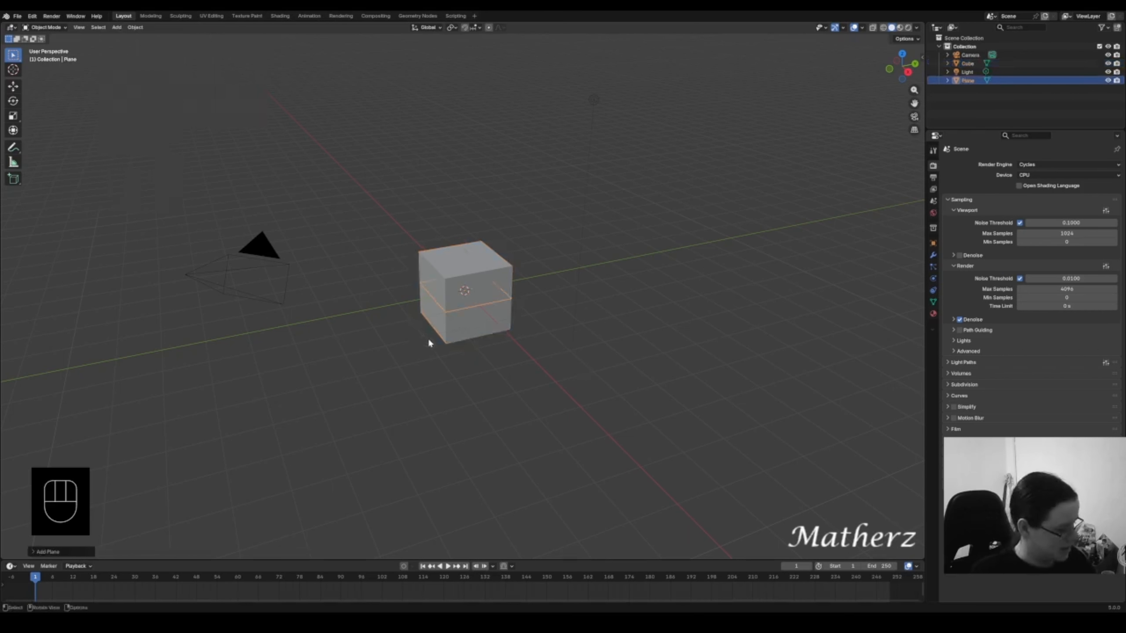
key(s)
click(84, 405)
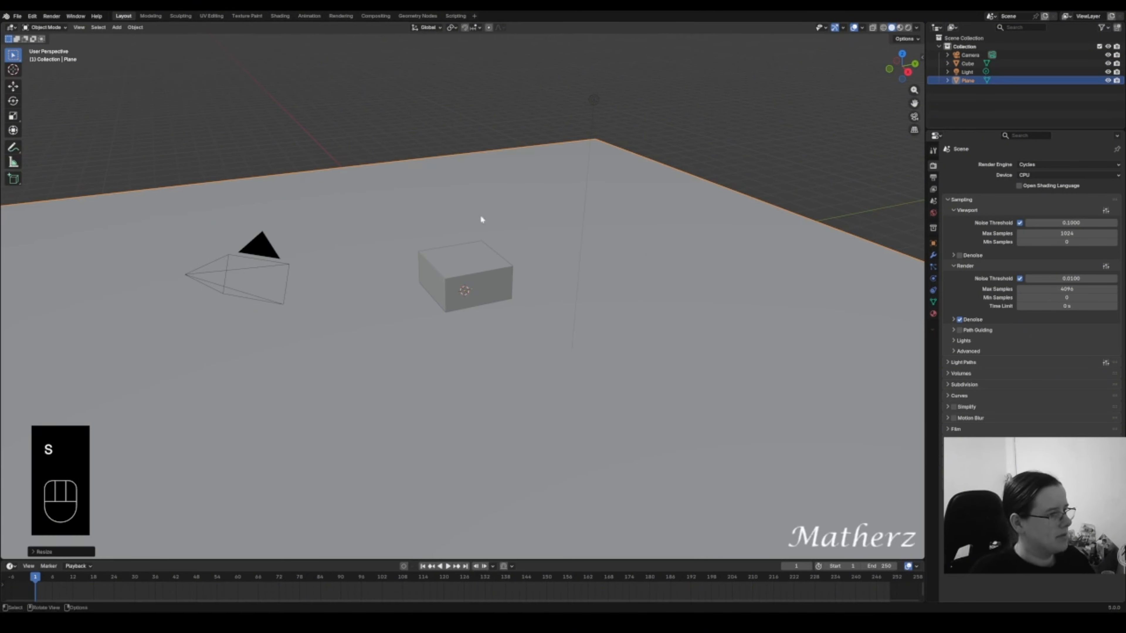
- Raise the cube along Z until it sits clear above the floor plane
click(435, 269)
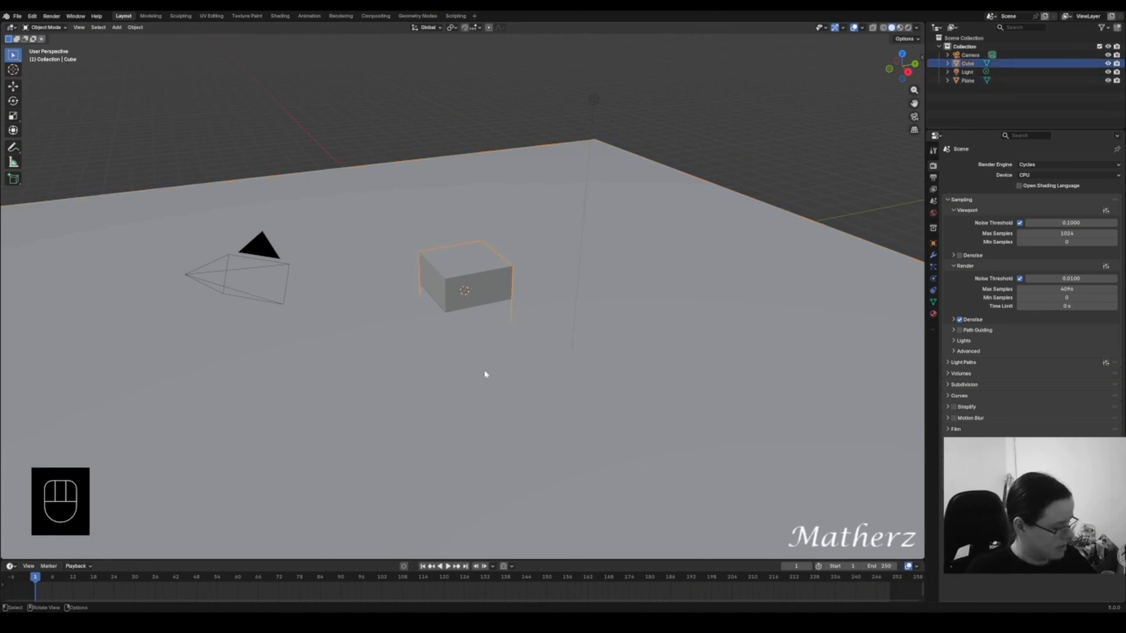
key(g)
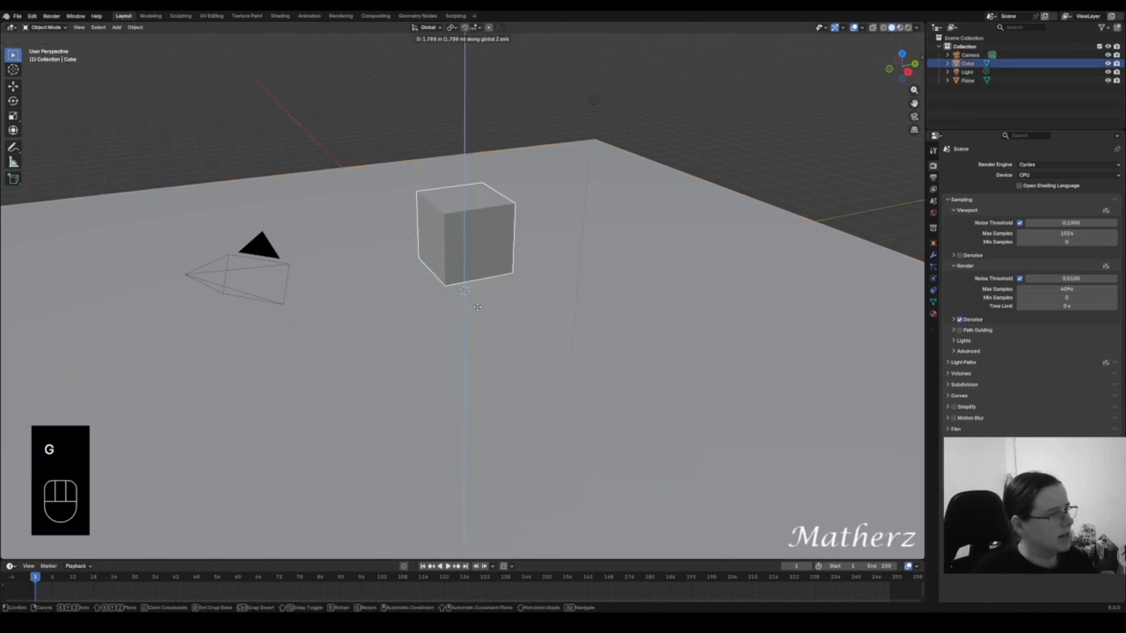
click(454, 229)
scroll(519, 262, up, 3)
shift+middle_drag(528, 143, 611, 269)
- Stretch the cube along Z into a tall box that stays above the floor
key(s)
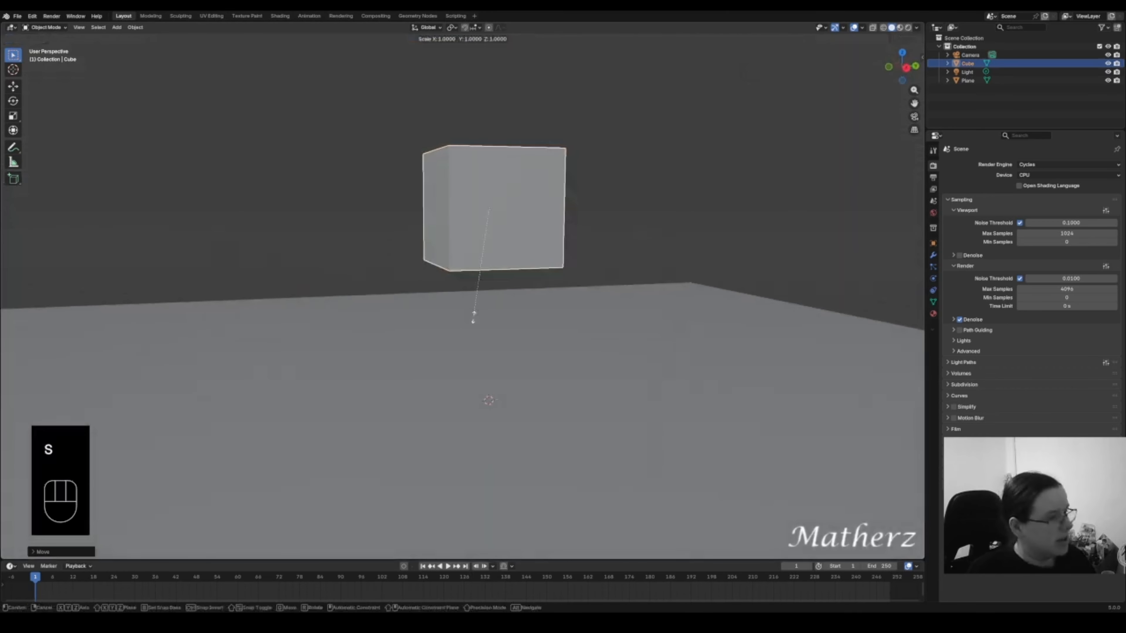
key(z)
click(504, 472)
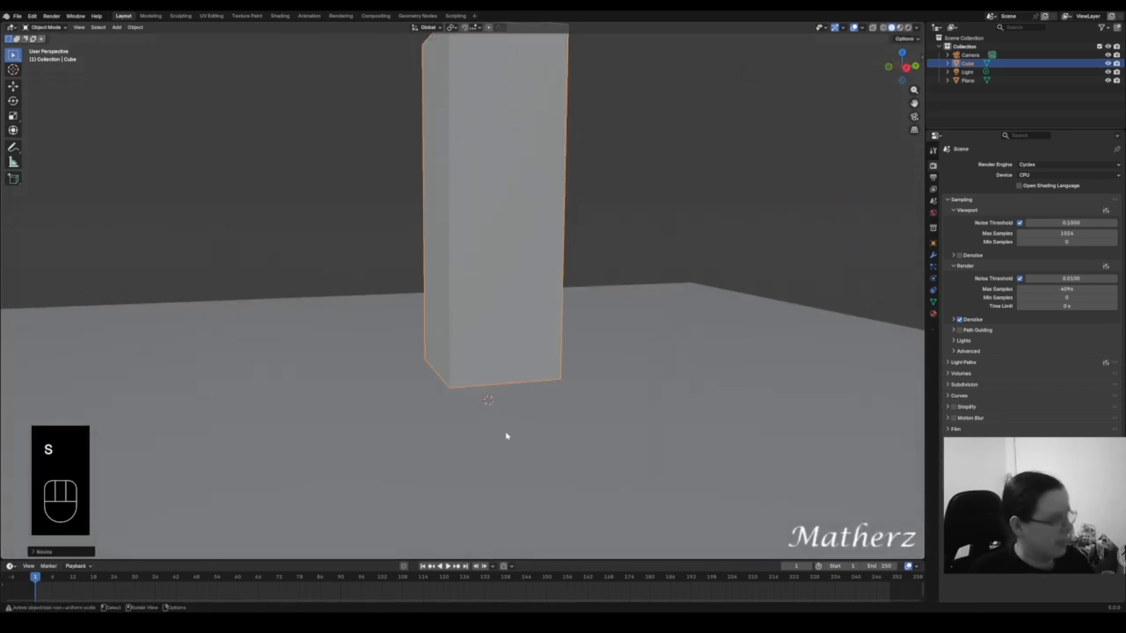
key(s)
middle_drag(503, 455, 517, 399)
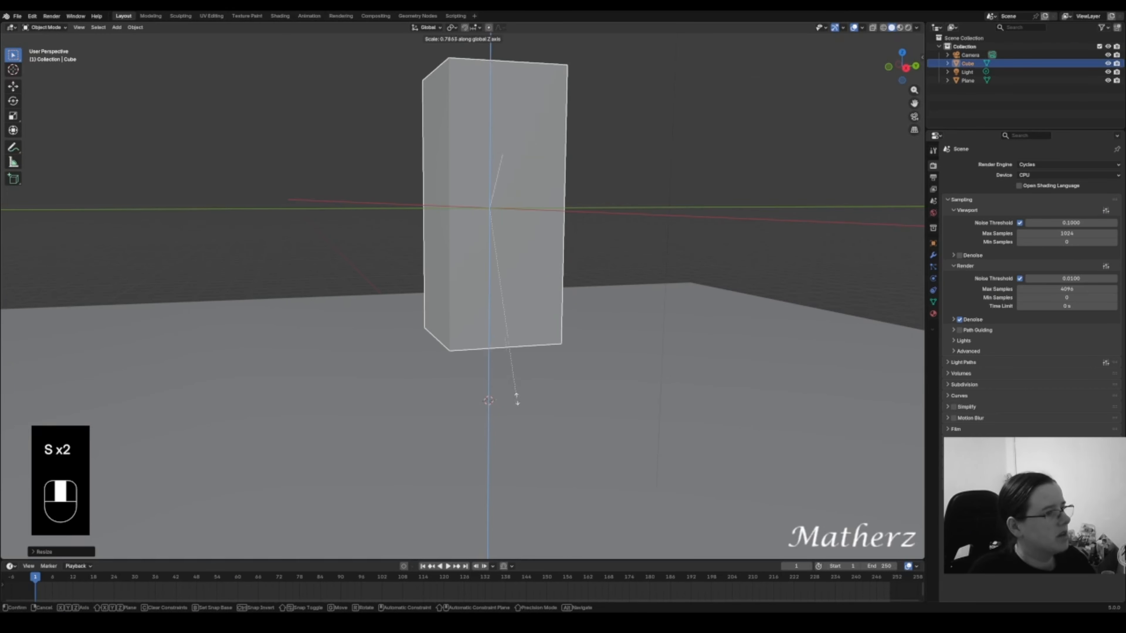
click(517, 399)
- Extrude the tall box's front face in place in Edit Mode and scale it to about 0.88 to form an inset border
shift+middle_drag(568, 181, 498, 224)
click(48, 28)
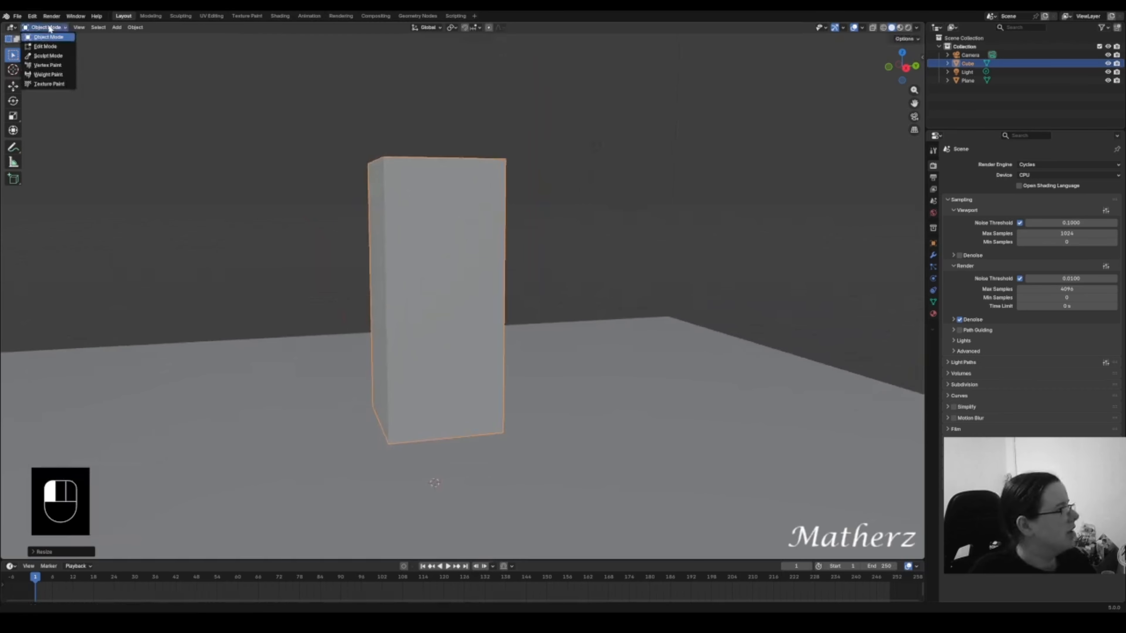
click(46, 46)
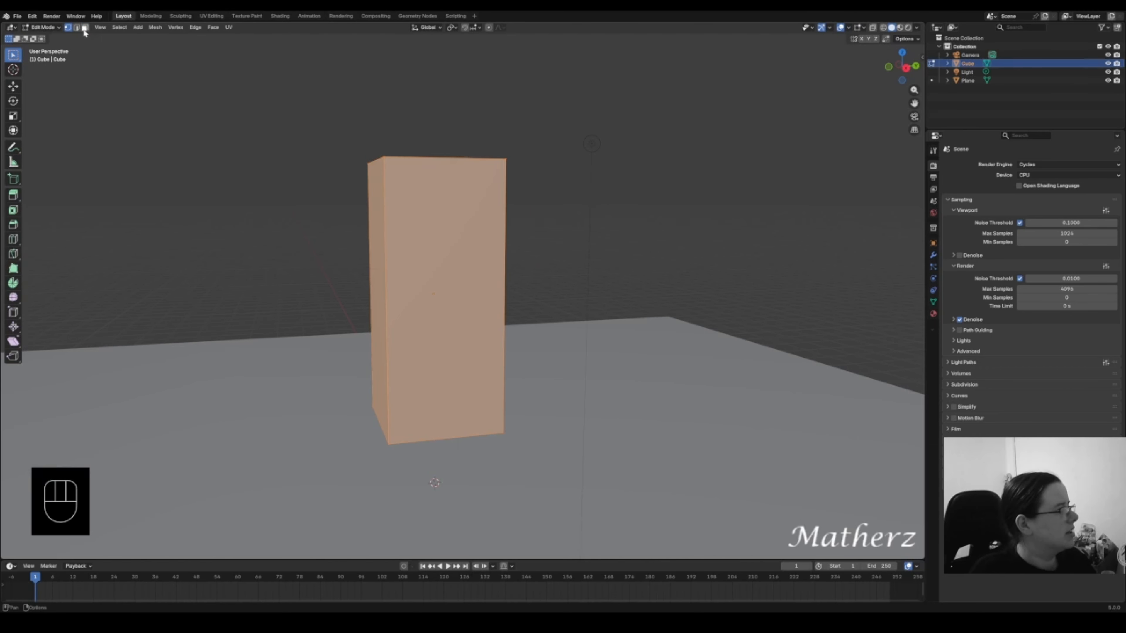
click(85, 28)
click(460, 246)
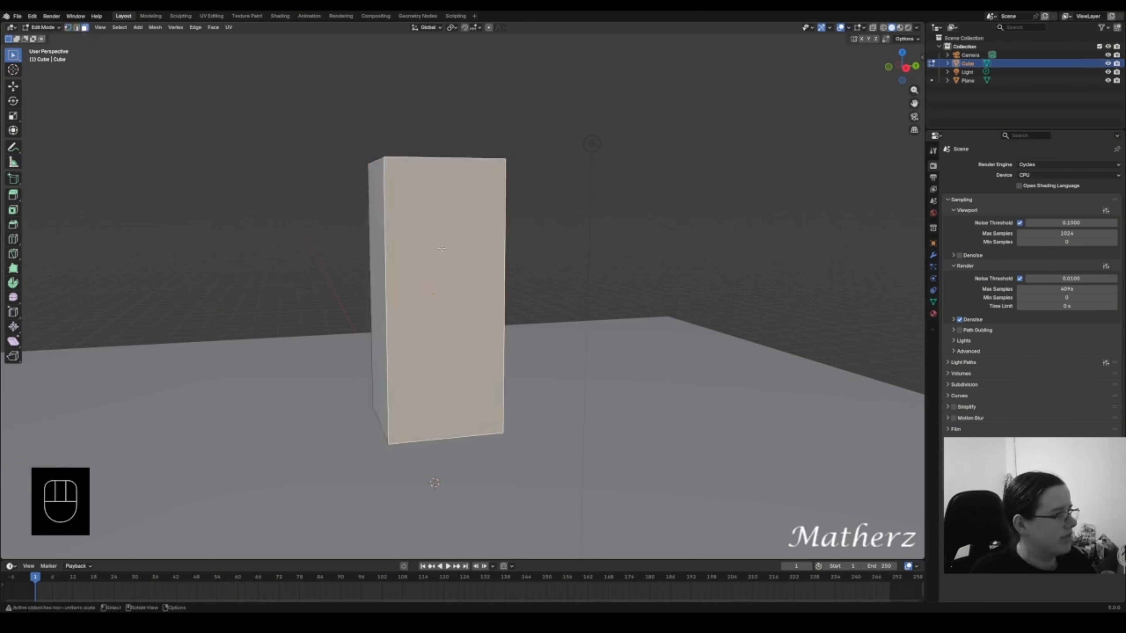
scroll(461, 255, up, 3)
key(e)
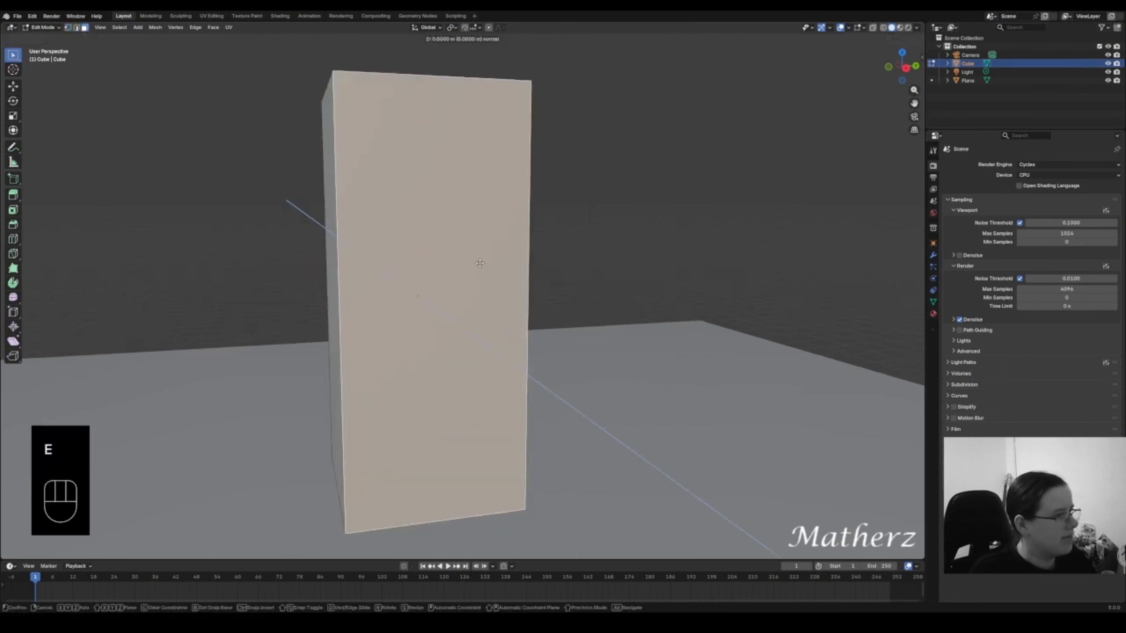
click(480, 263)
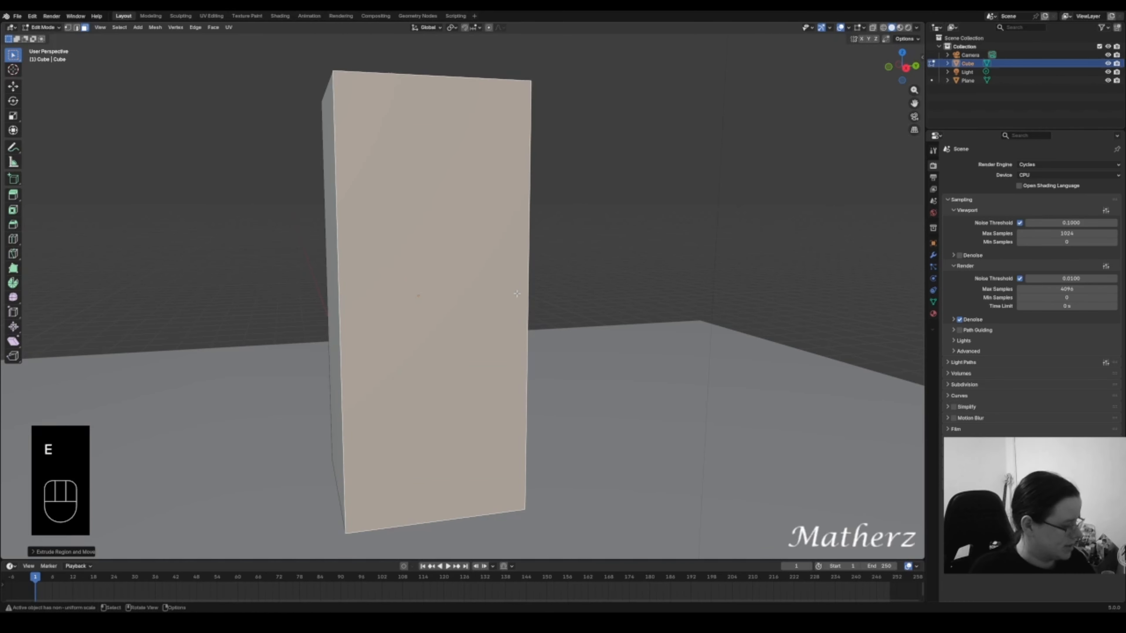
key(s)
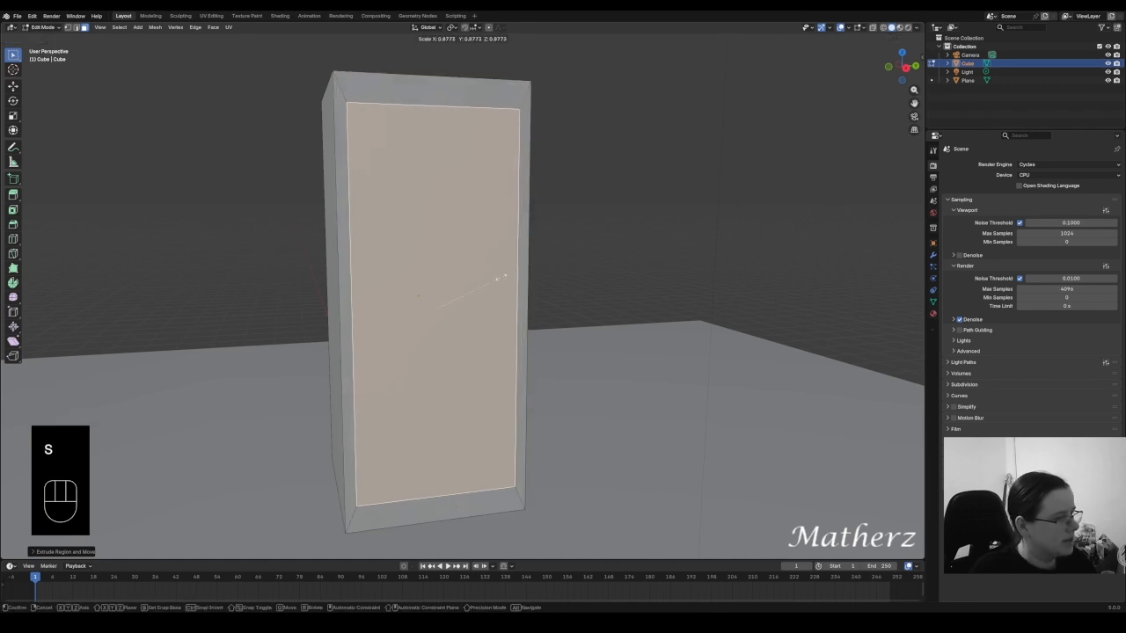
click(469, 299)
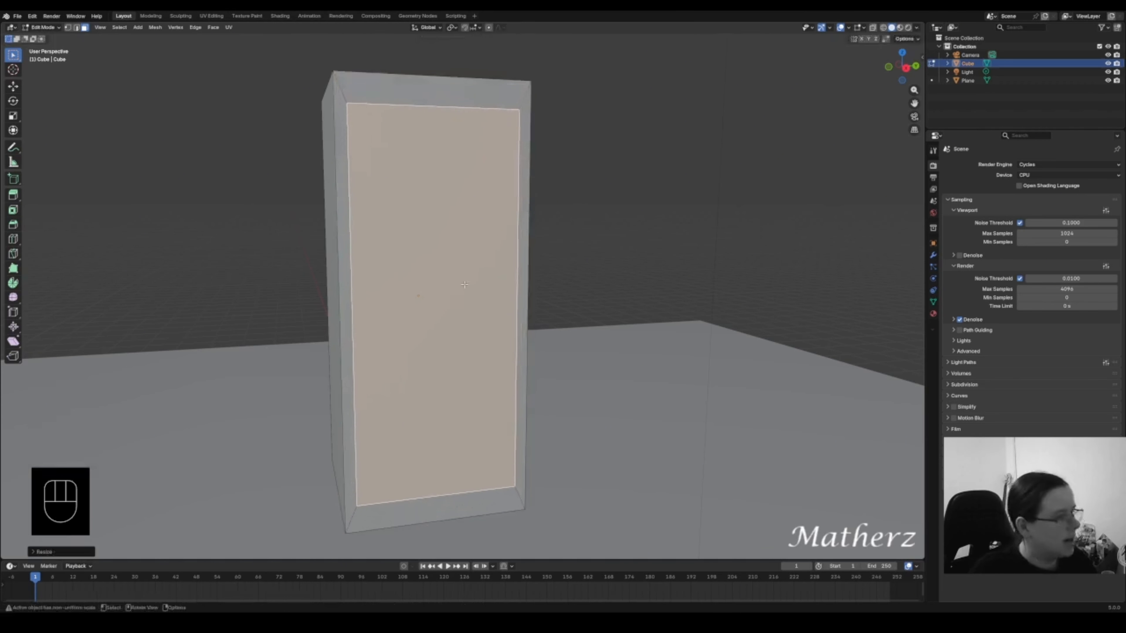
- Scale the inset face along Z to about 1.08, extrude it about 1.57 m inward to hollow the box, and return to Object Mode
key(s)
key(z)
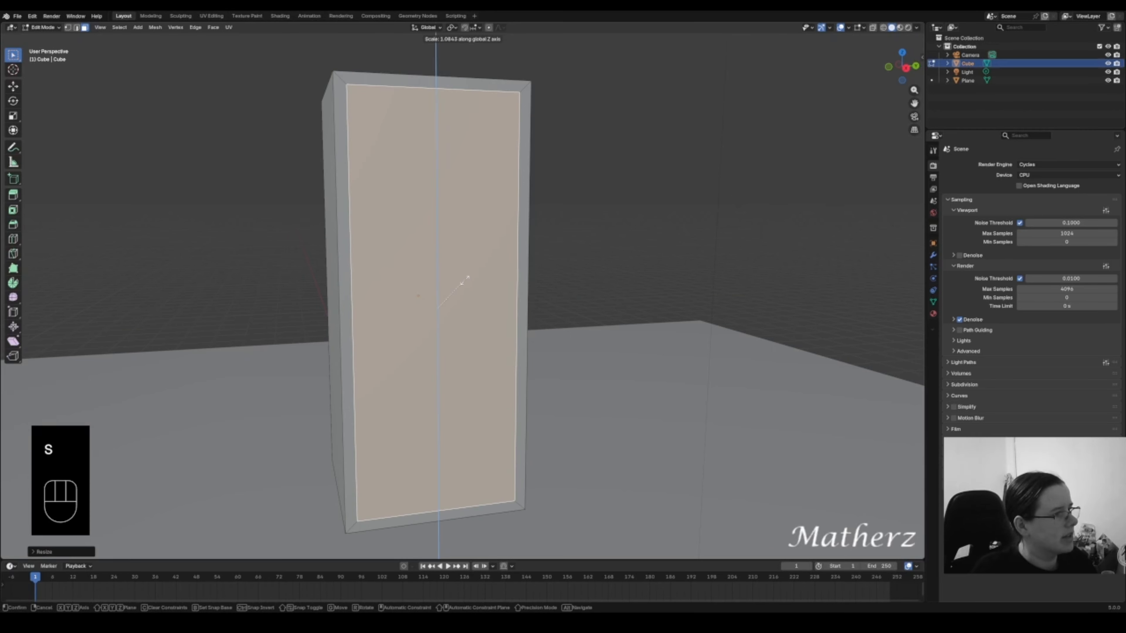
click(468, 278)
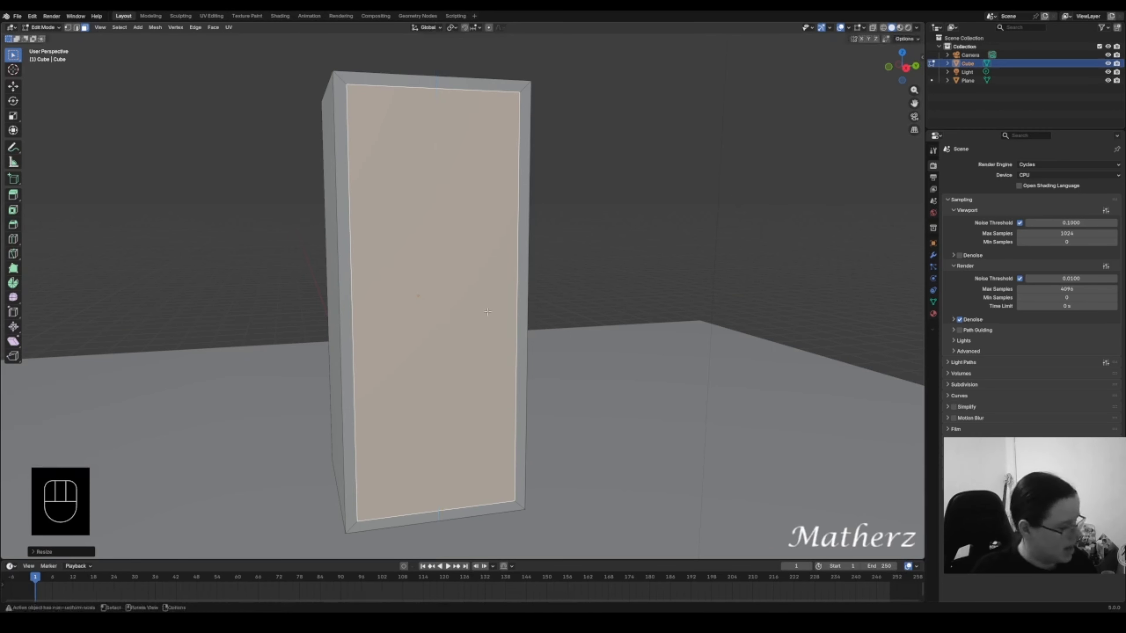
key(e)
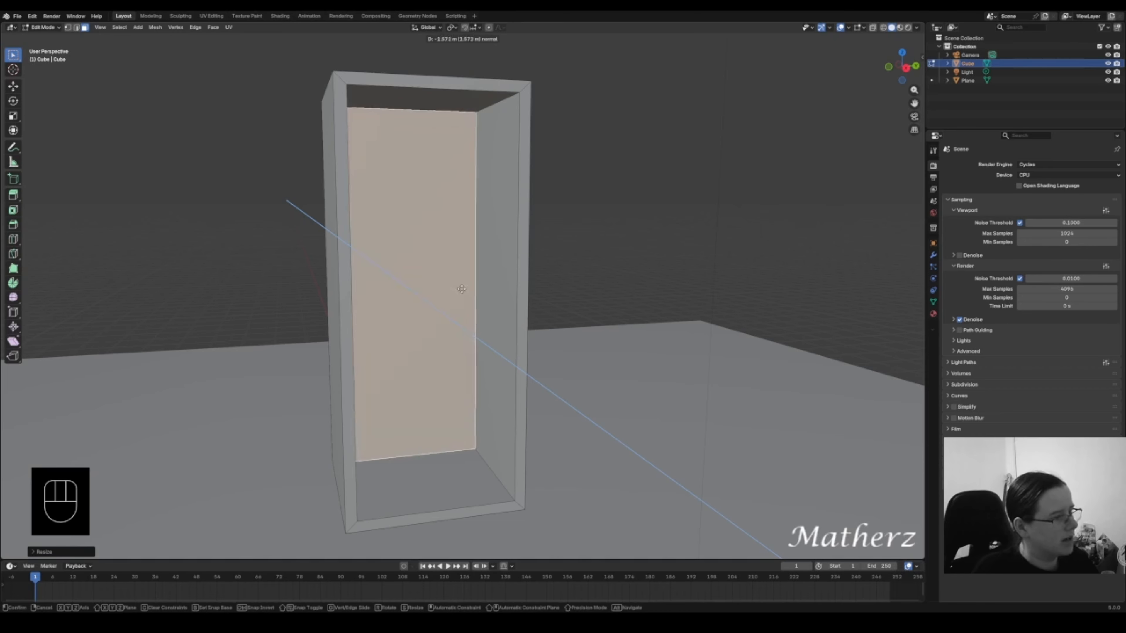
click(462, 289)
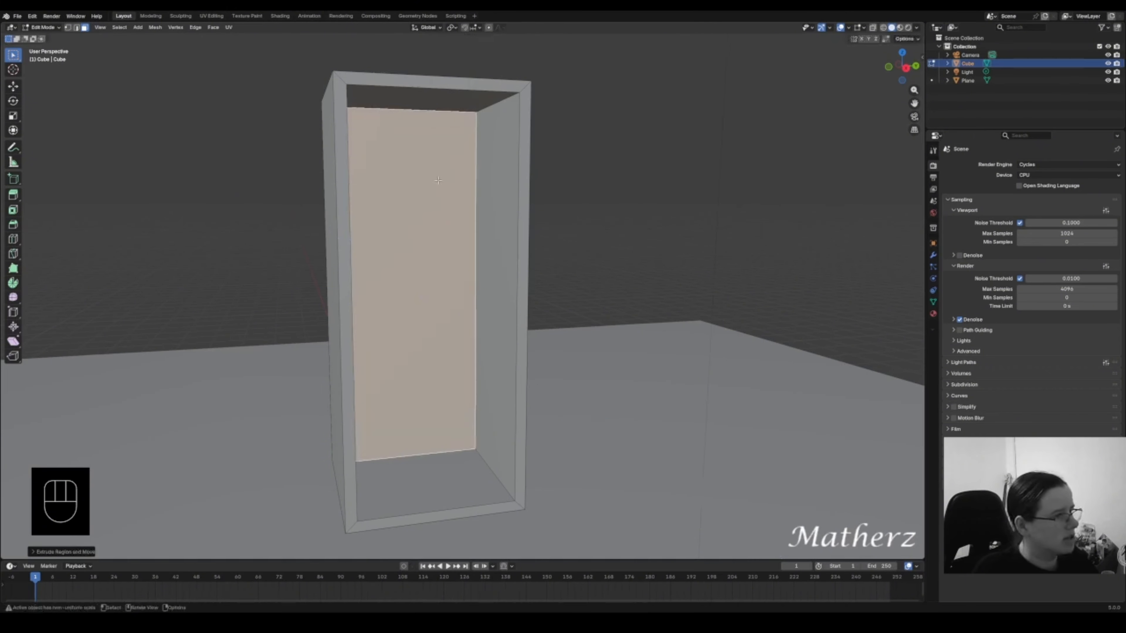
click(55, 26)
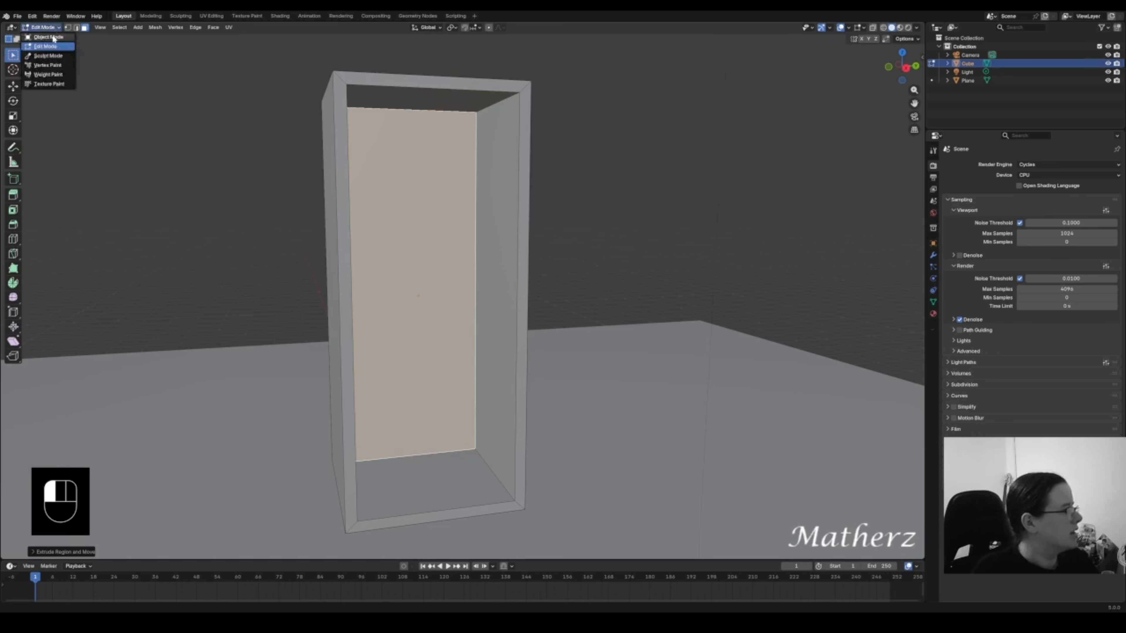
click(49, 37)
- Add a second plane mesh and rotate it 90° about the Y axis so it stands upright
click(119, 30)
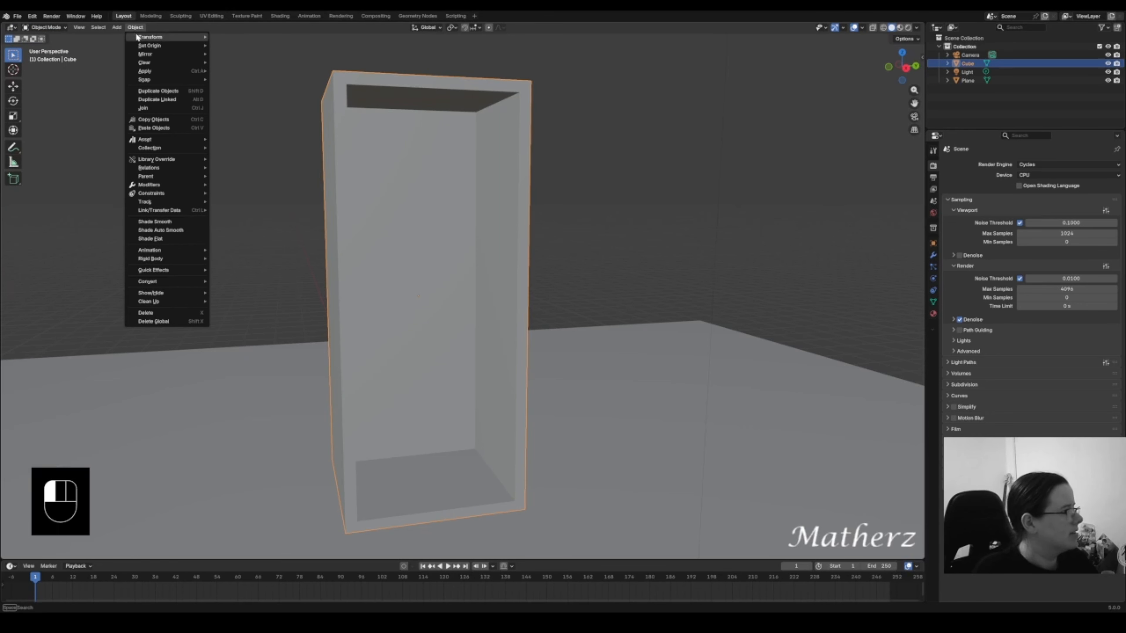
click(118, 29)
click(118, 30)
mouse_move(124, 38)
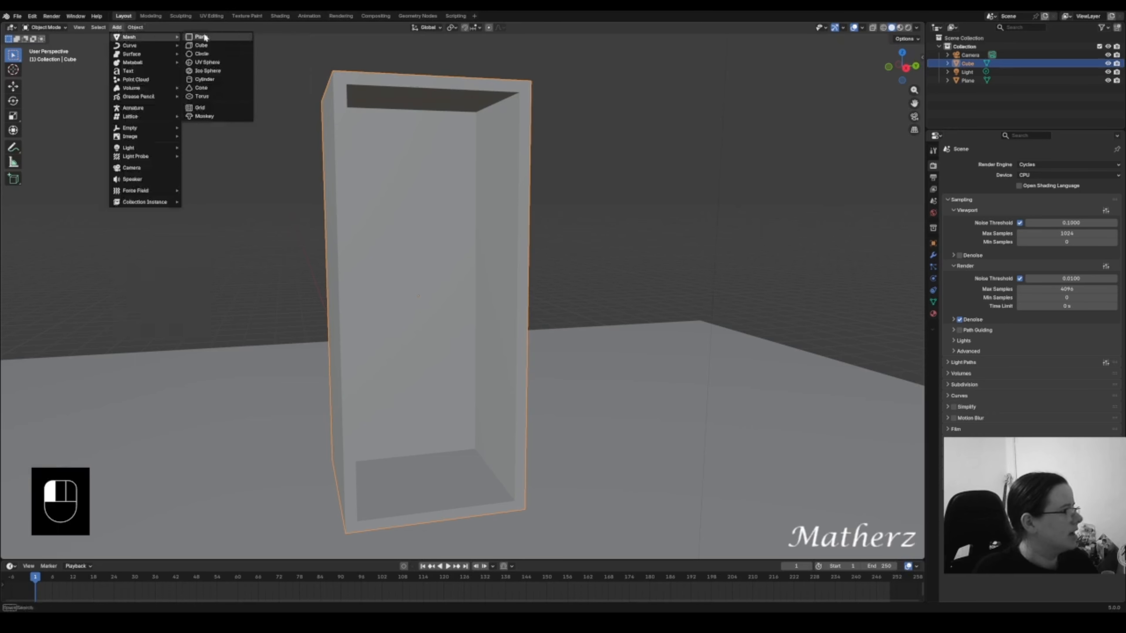
click(207, 37)
scroll(420, 454, down, 3)
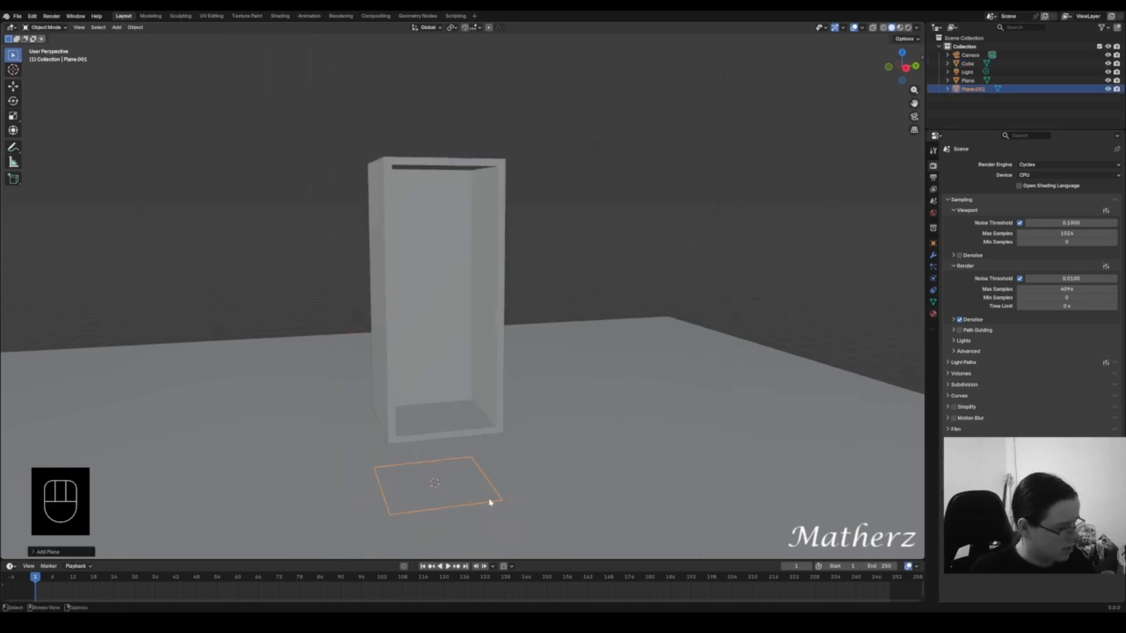
text(ry)
text(90)
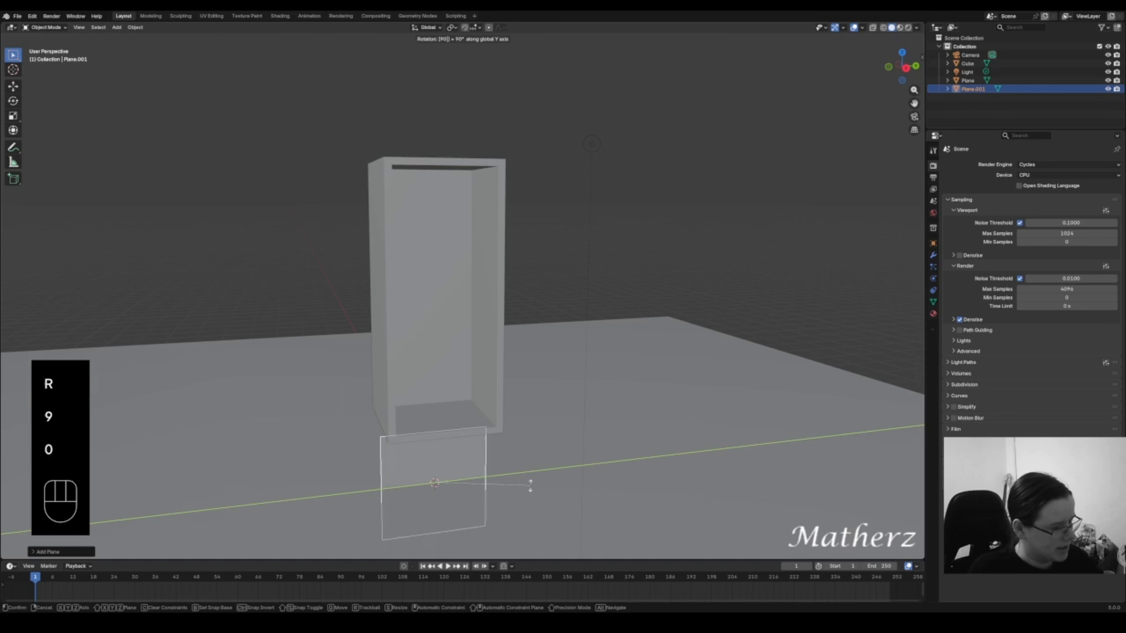
click(530, 485)
- Raise the upright plane to the upper part of the box and move it along X to the box's front opening
key(g)
key(z)
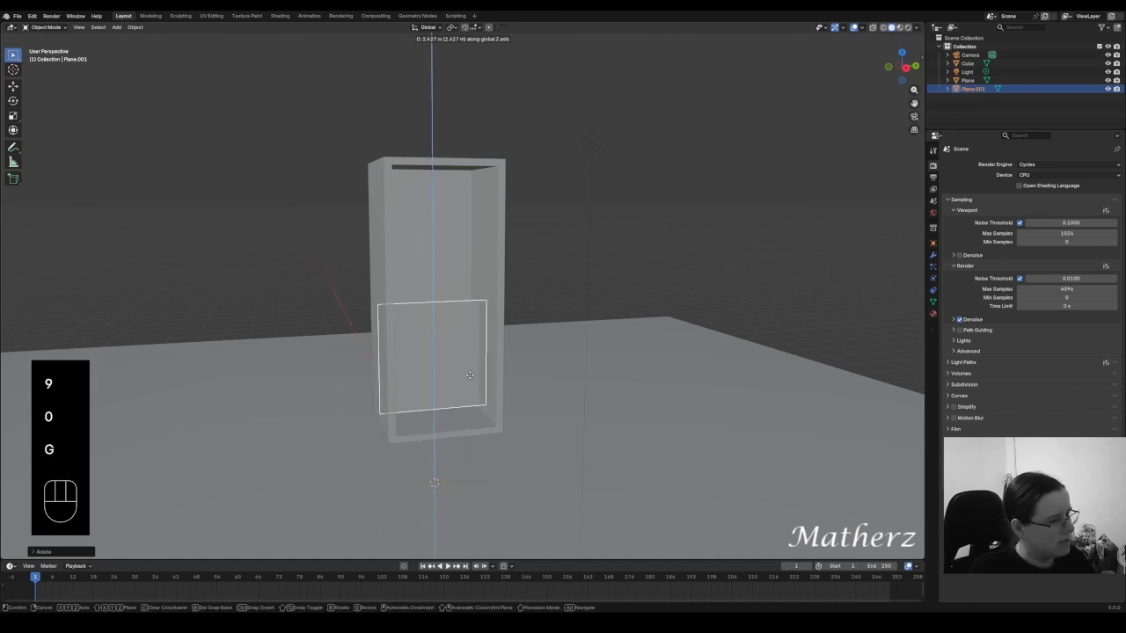
click(481, 251)
middle_drag(432, 312, 463, 315)
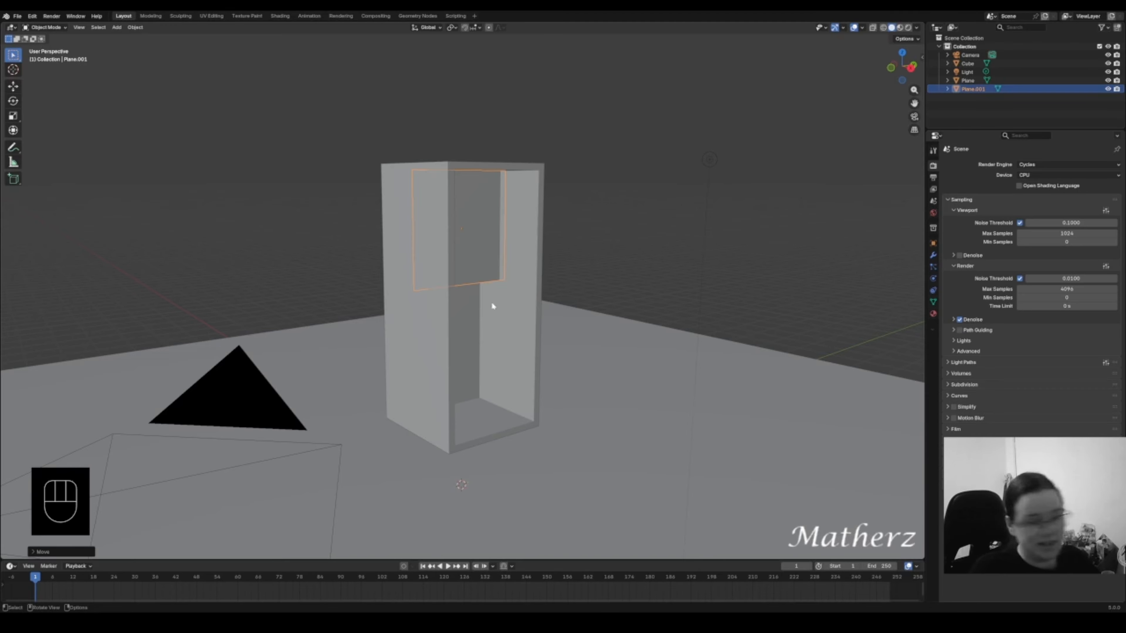
key(g)
key(x)
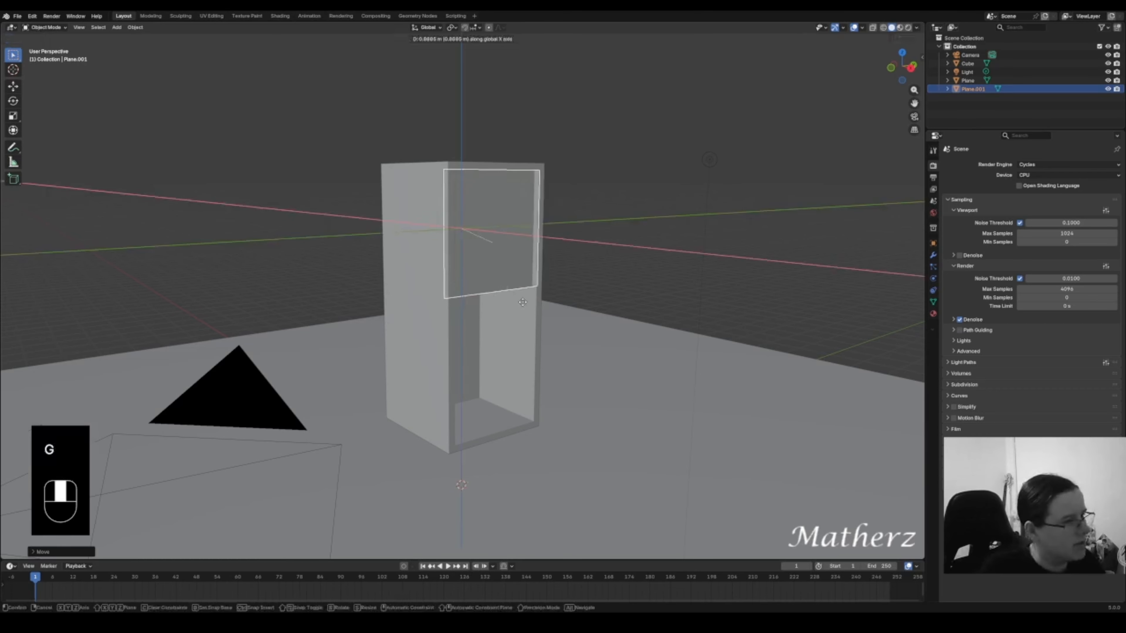
click(525, 306)
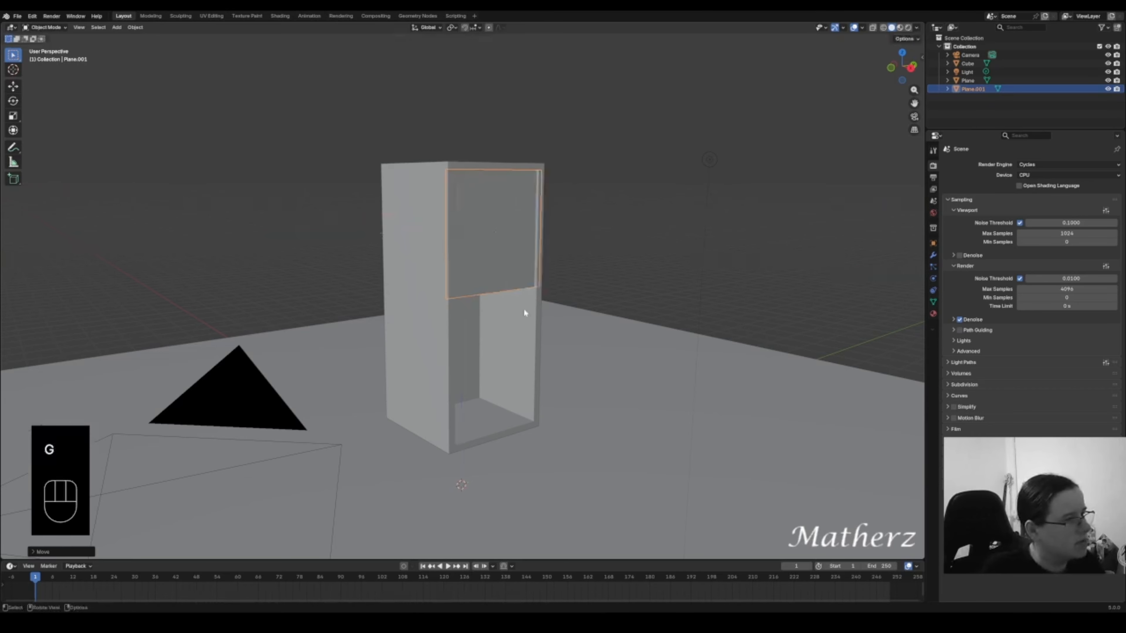
- Stretch the front plane along Z and lower it so it covers the middle of the box's opening
middle_drag(523, 308, 486, 293)
key(s)
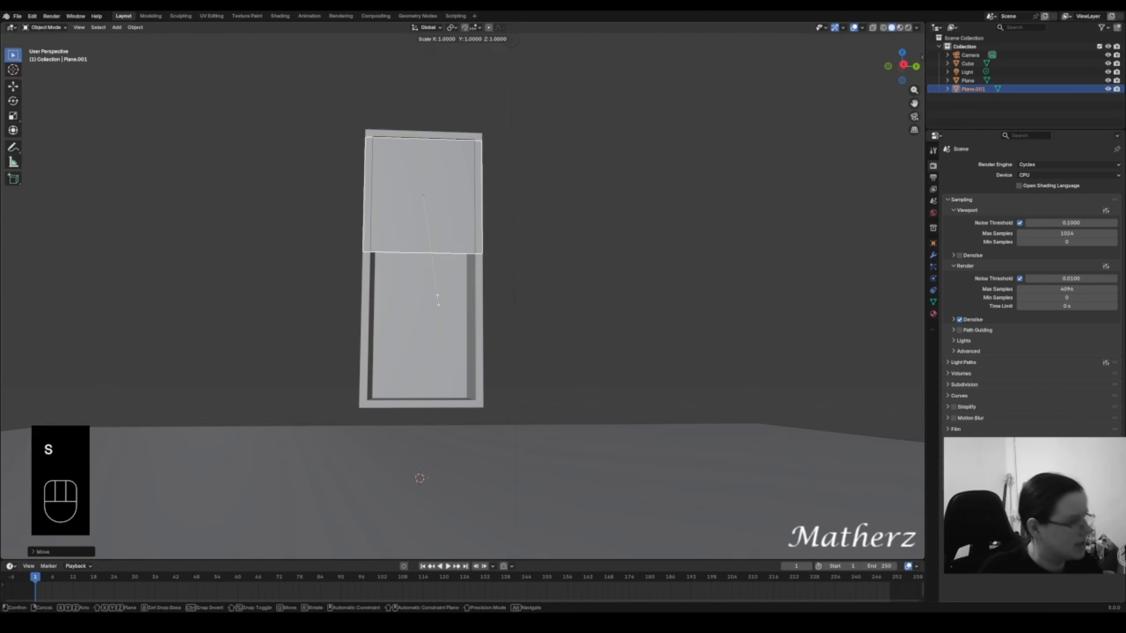
key(z)
click(471, 321)
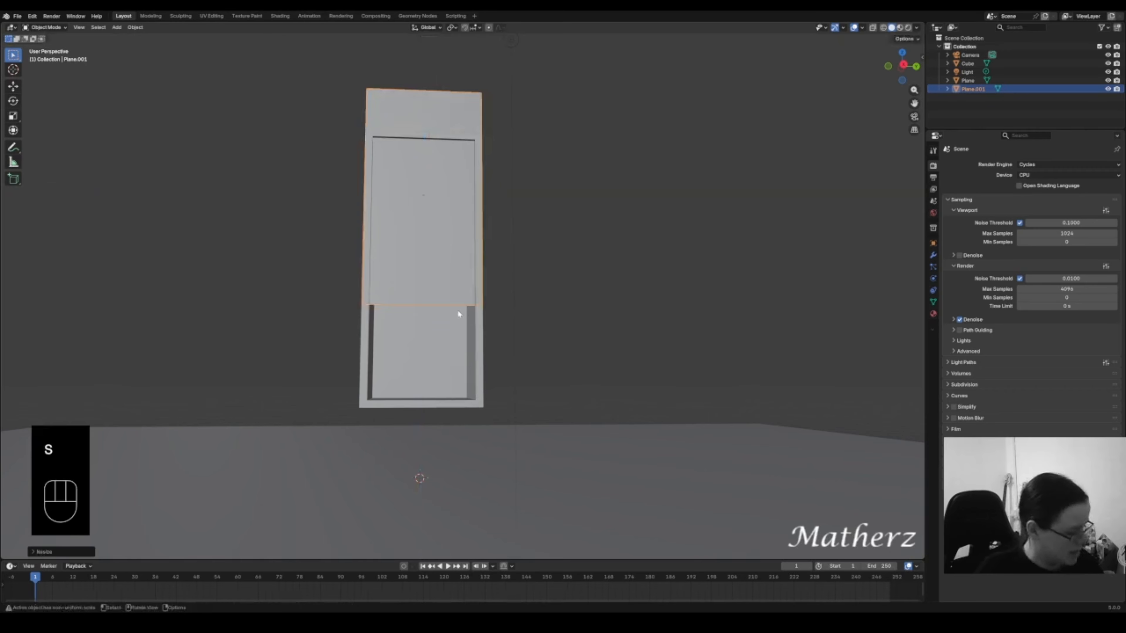
key(g)
key(z)
click(474, 386)
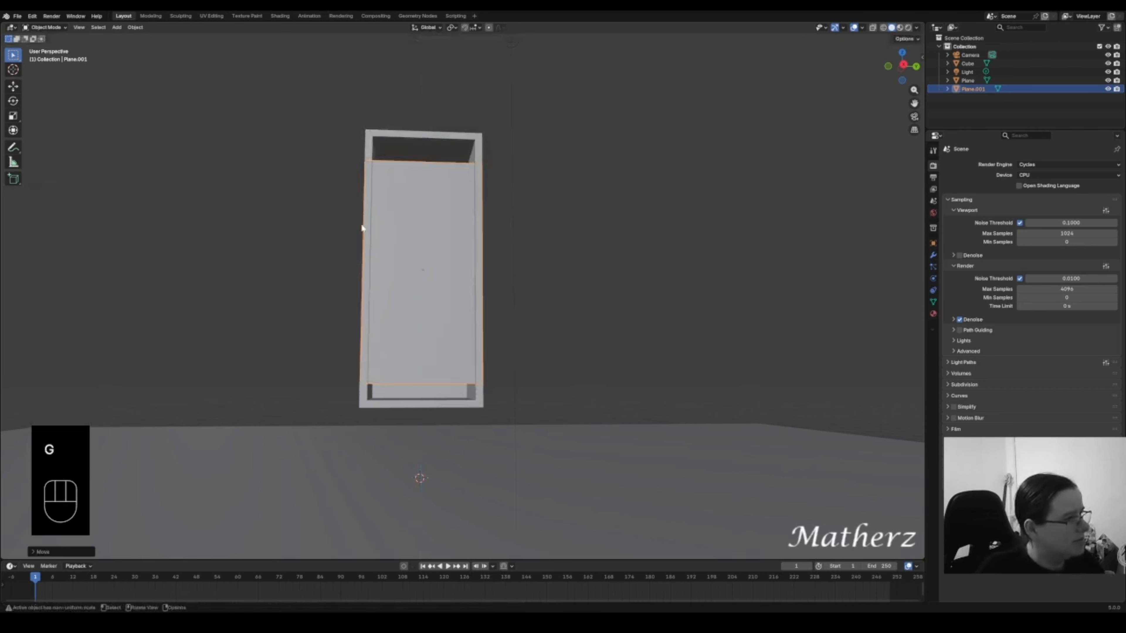
- In Edit Mode, raise the front plane's top edge along Z to the upper edge of the box's opening
click(58, 28)
click(56, 46)
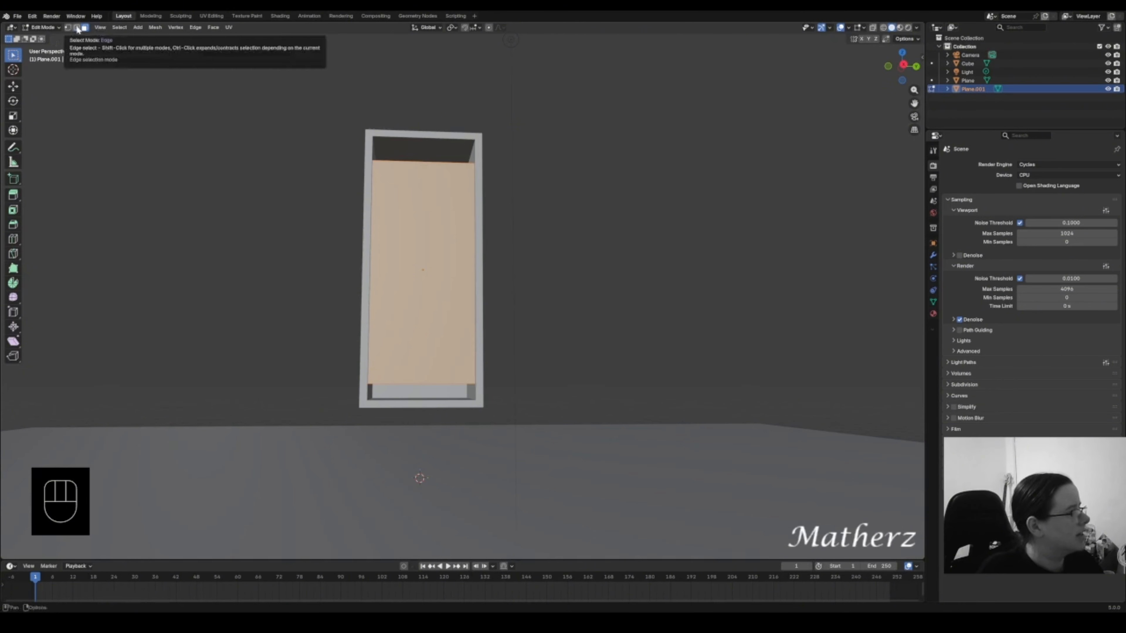
click(77, 29)
click(437, 162)
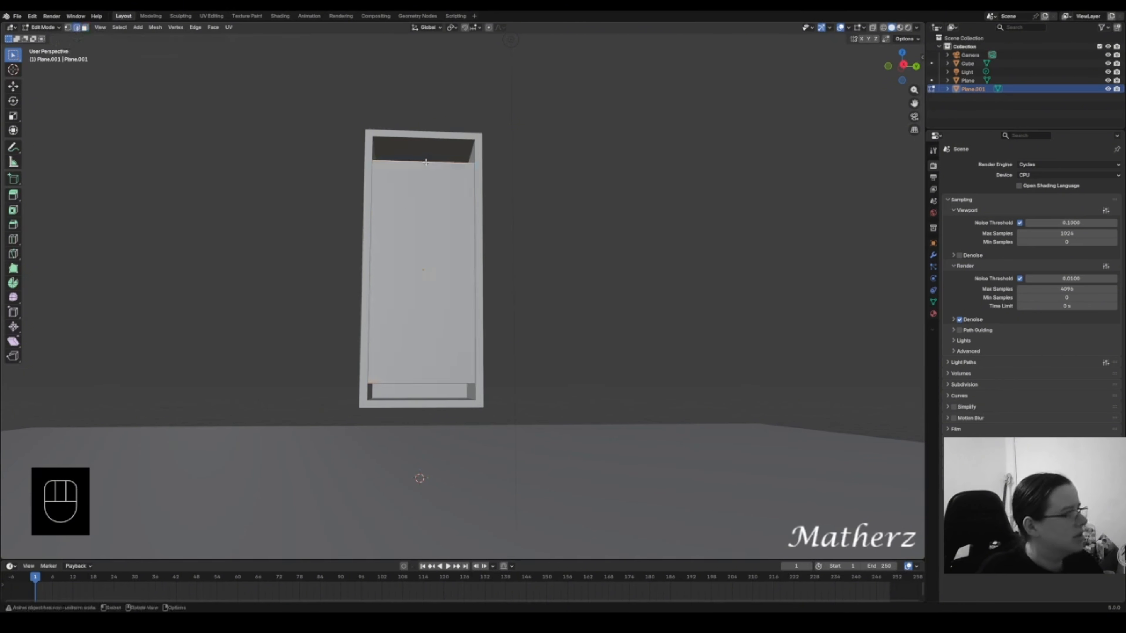
middle_drag(435, 204, 444, 198)
key(g)
key(z)
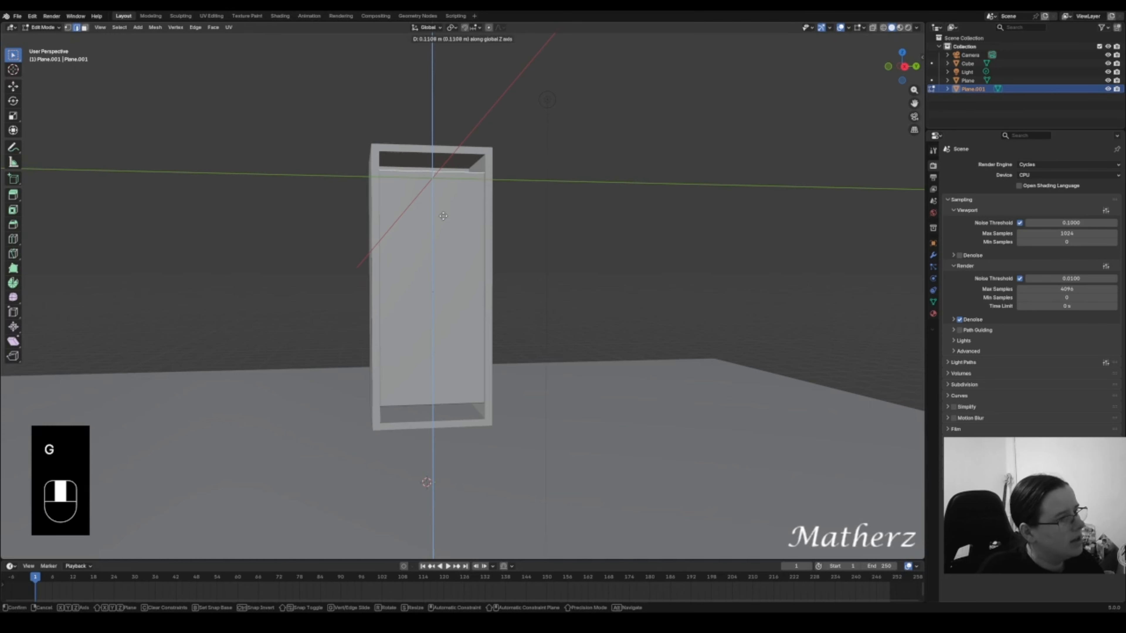
click(446, 197)
- Lower the front plane's bottom edge along Z to the base of the opening and return to Object Mode
click(459, 406)
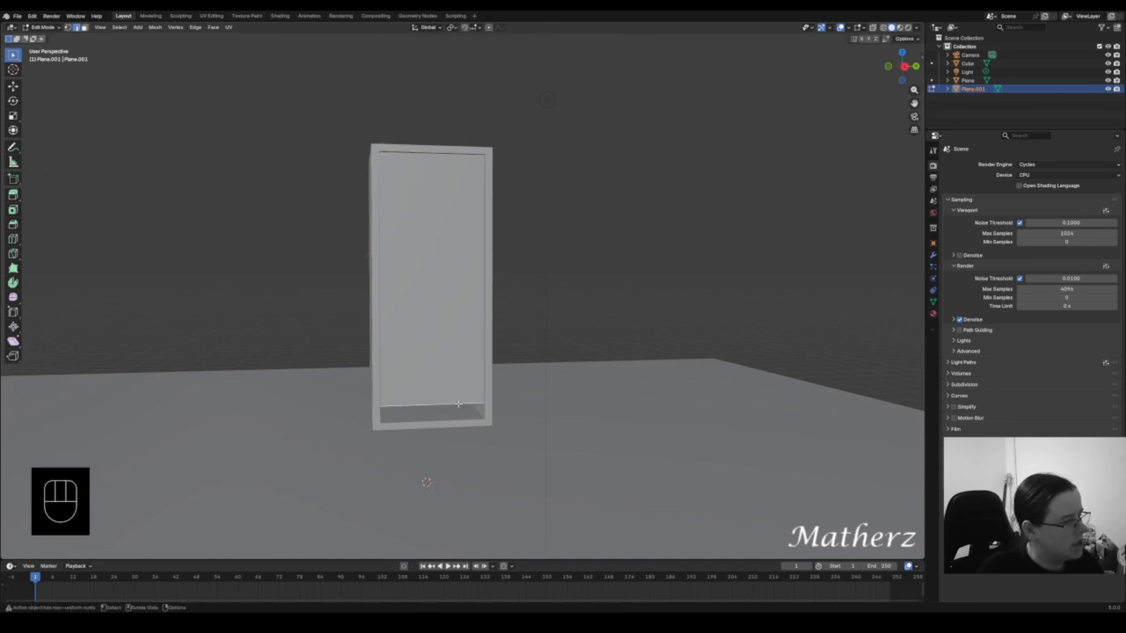
key(g)
middle_drag(460, 409, 452, 425)
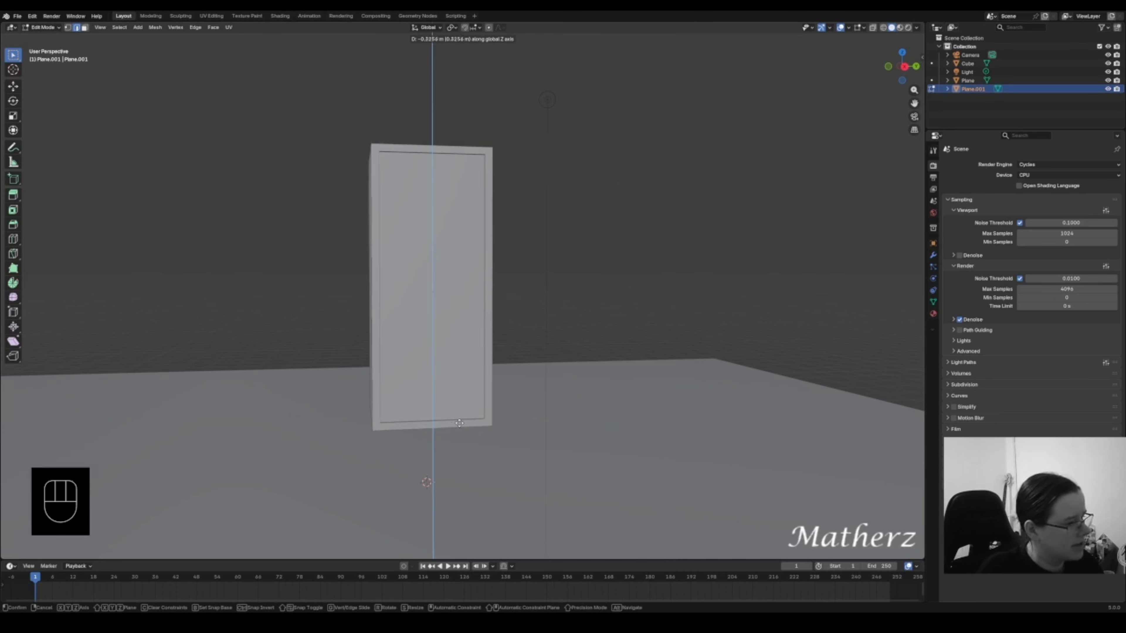
click(459, 423)
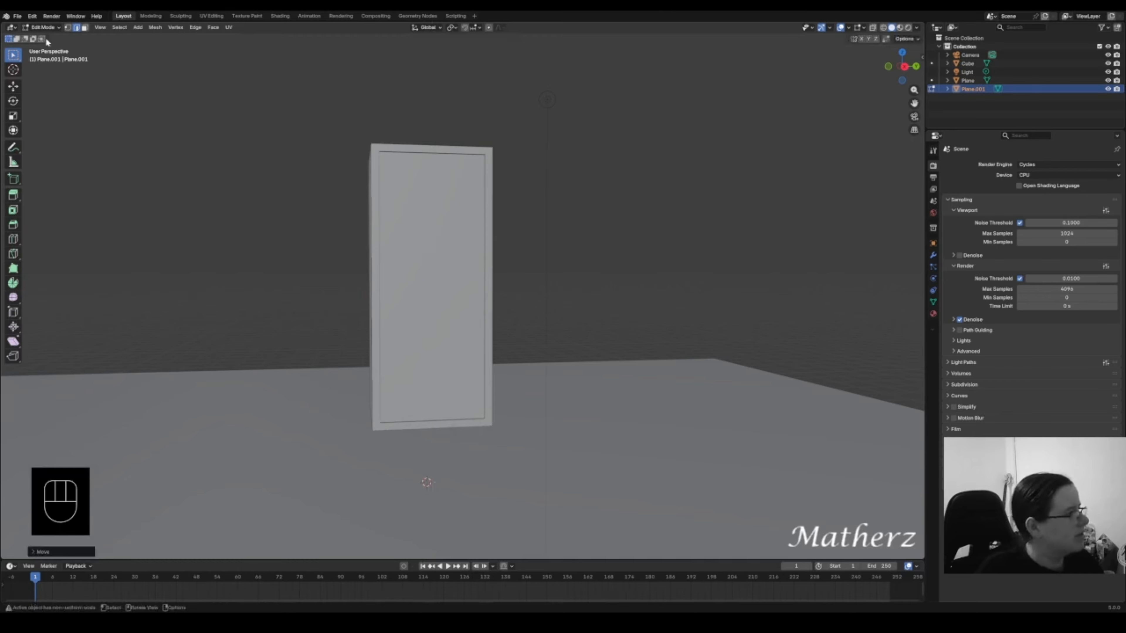
click(43, 27)
click(47, 41)
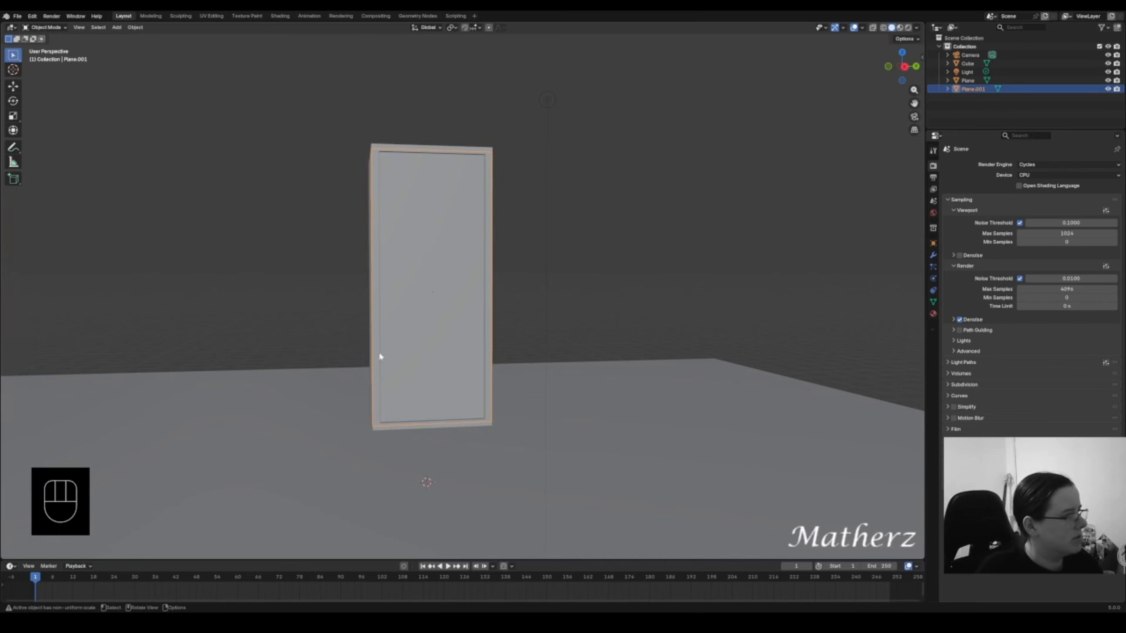
- Duplicate the front plane and offset the copy about 0.14 m along X, just in front of the box
middle_drag(379, 355, 435, 377)
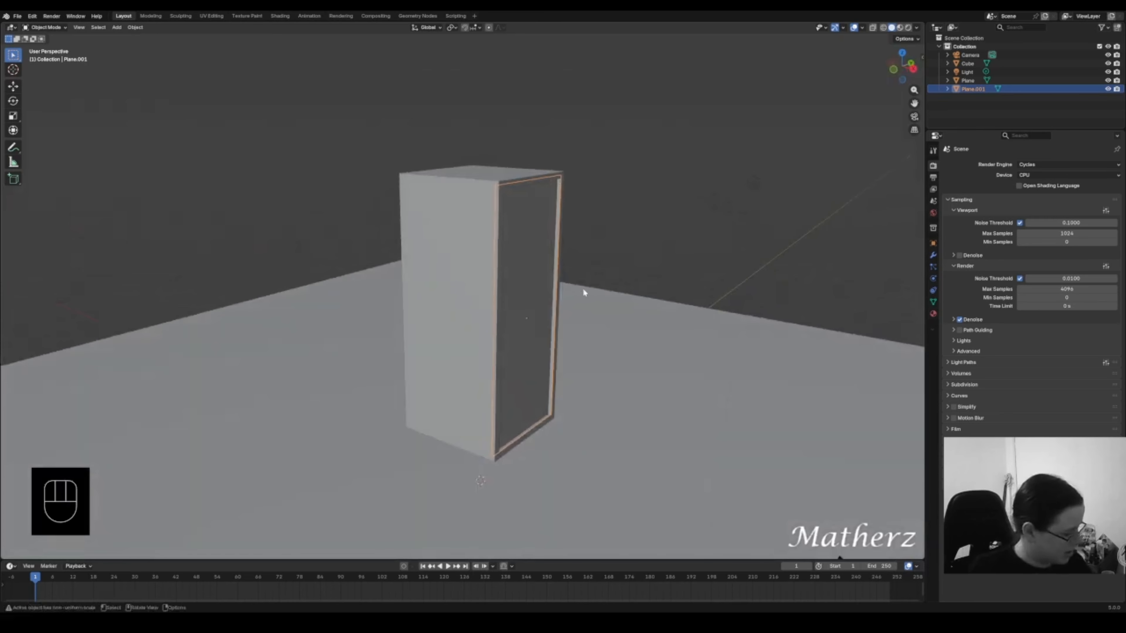
key(shift+d)
key(x)
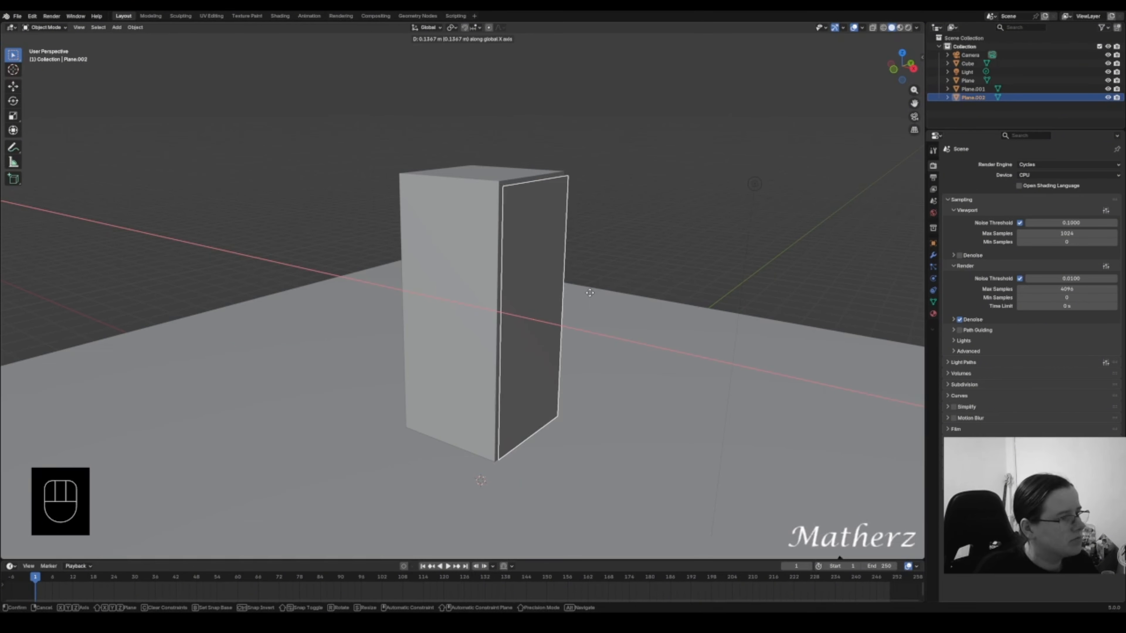
click(574, 288)
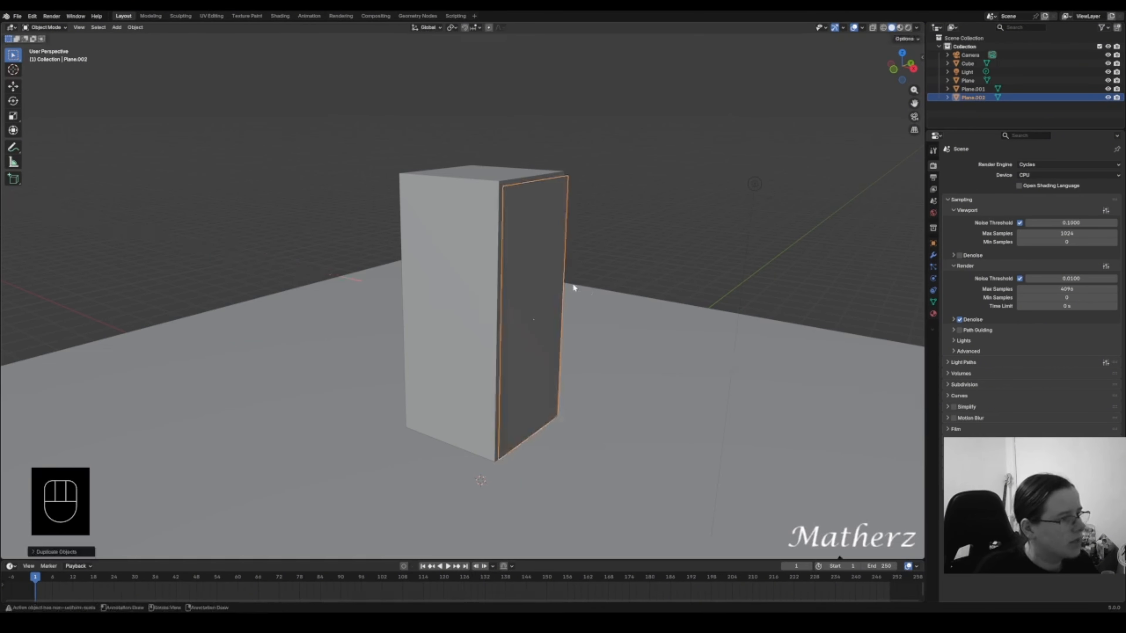
- Examine the two overlapping front planes in X-ray view, selecting each to tell them apart, and end with the outer copy selected in solid view
click(873, 27)
scroll(583, 242, up, 5)
click(583, 243)
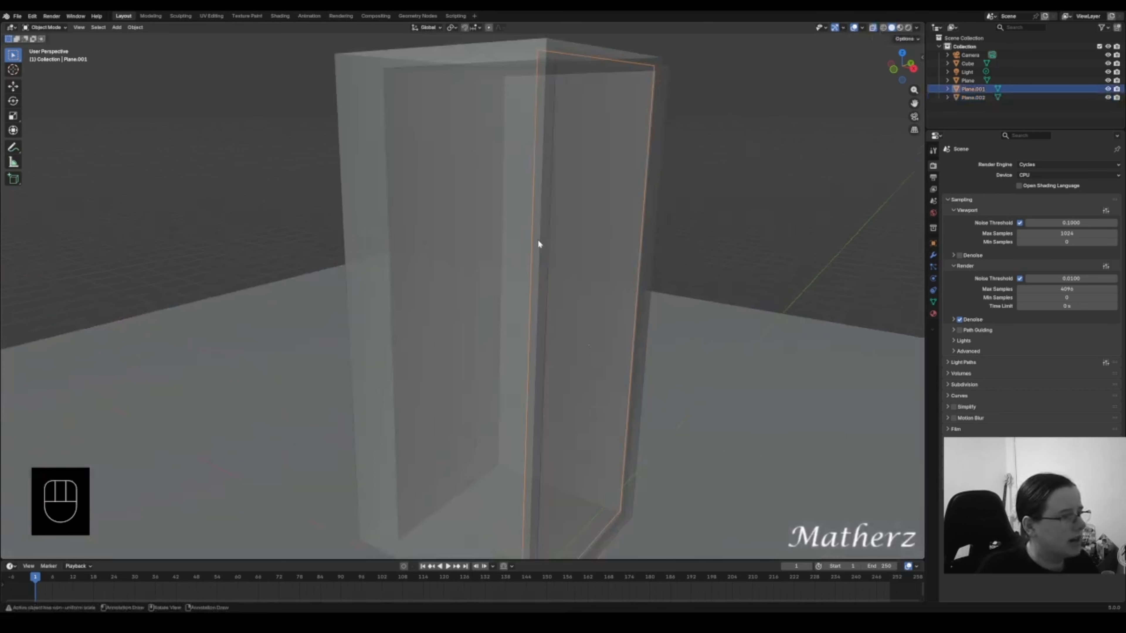
click(588, 236)
click(588, 237)
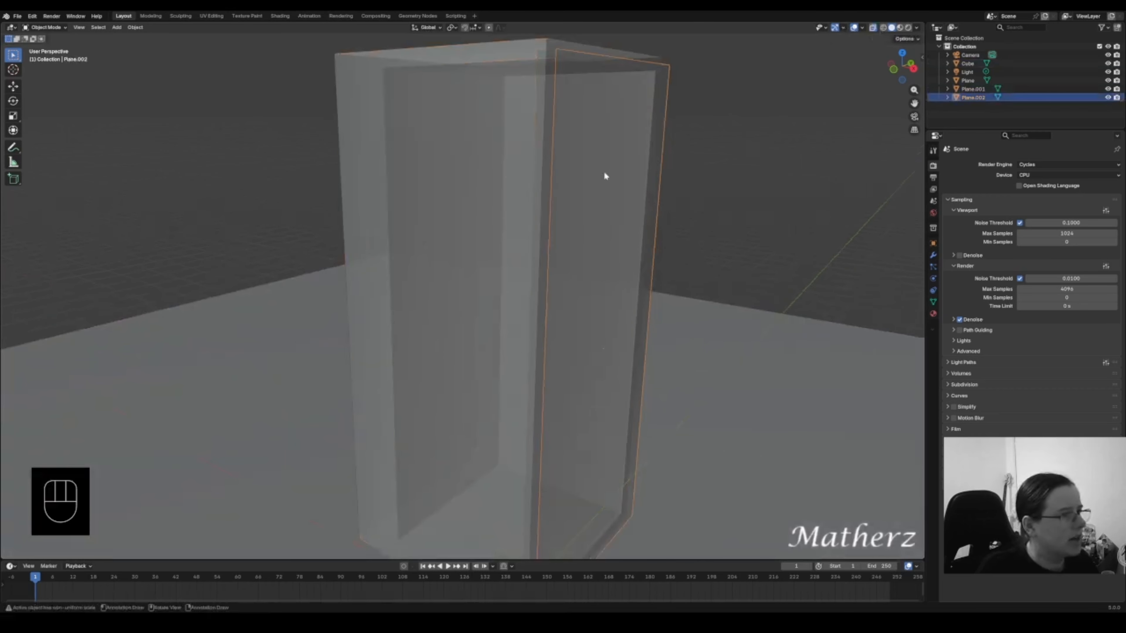
click(539, 53)
click(539, 53)
click(562, 59)
click(546, 58)
click(570, 61)
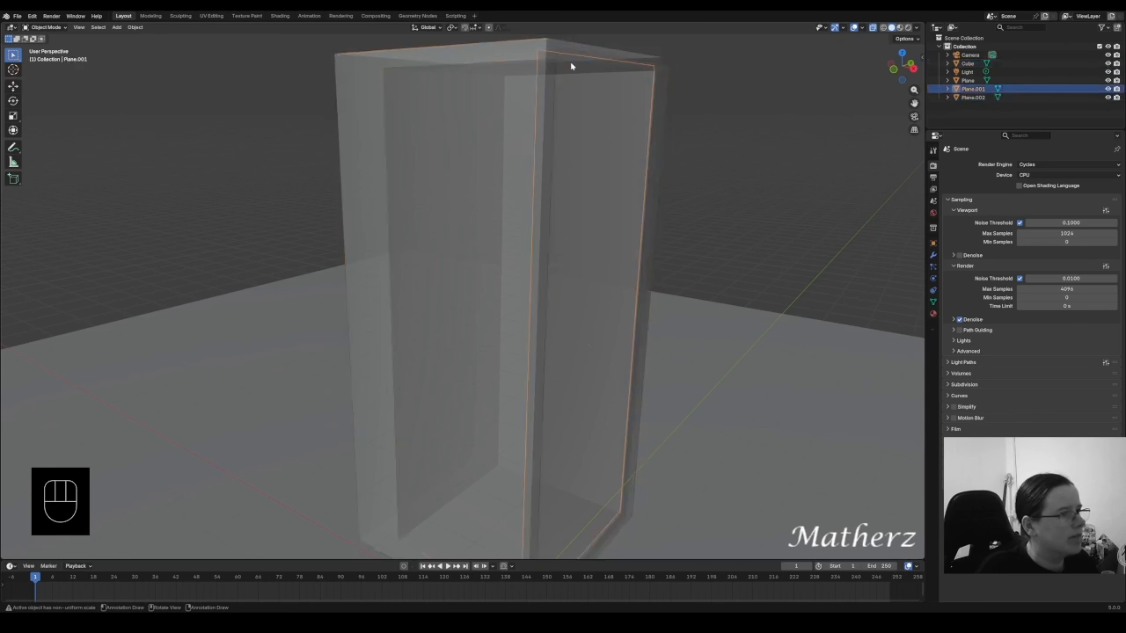
click(570, 81)
click(651, 75)
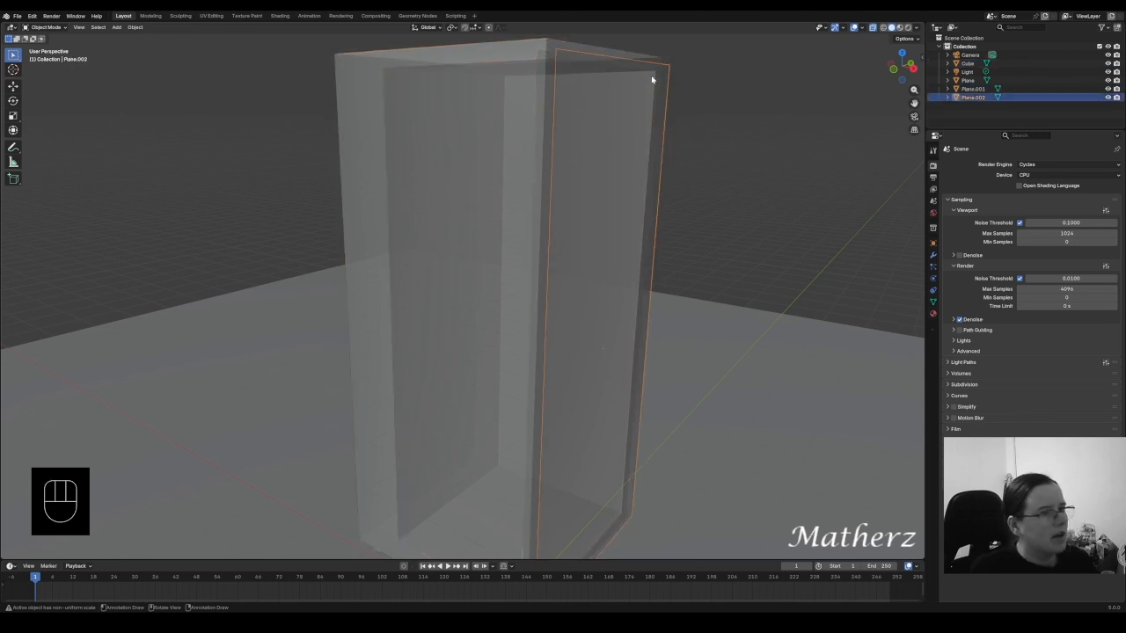
click(874, 28)
- Move the duplicated plane farther out along X so it stands clear of the box's front
key(g)
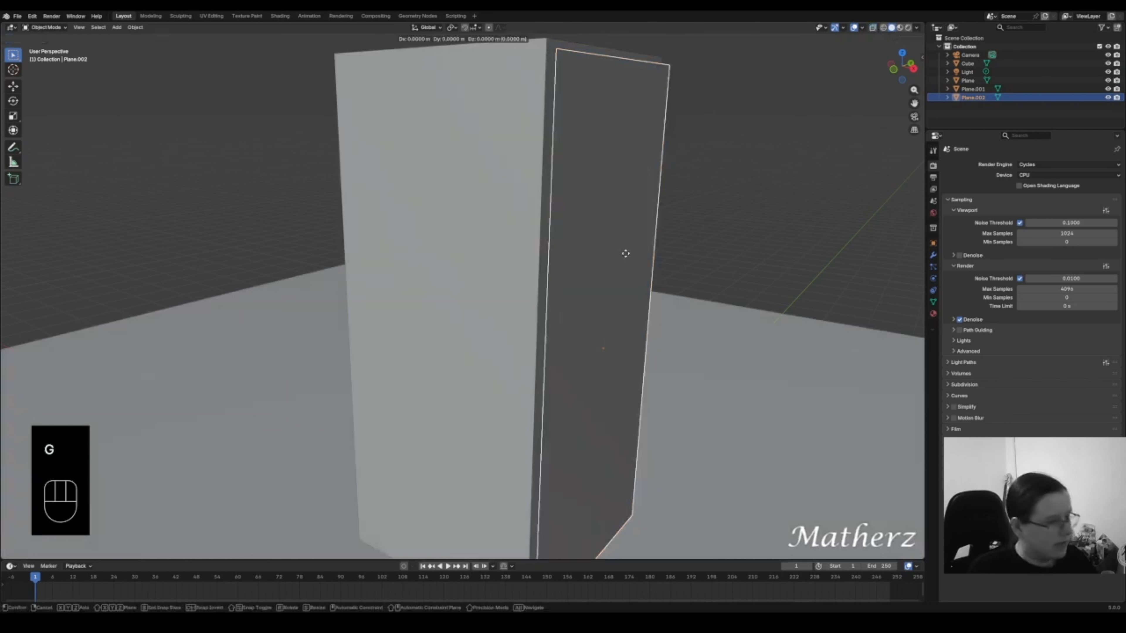
middle_drag(703, 279, 643, 304)
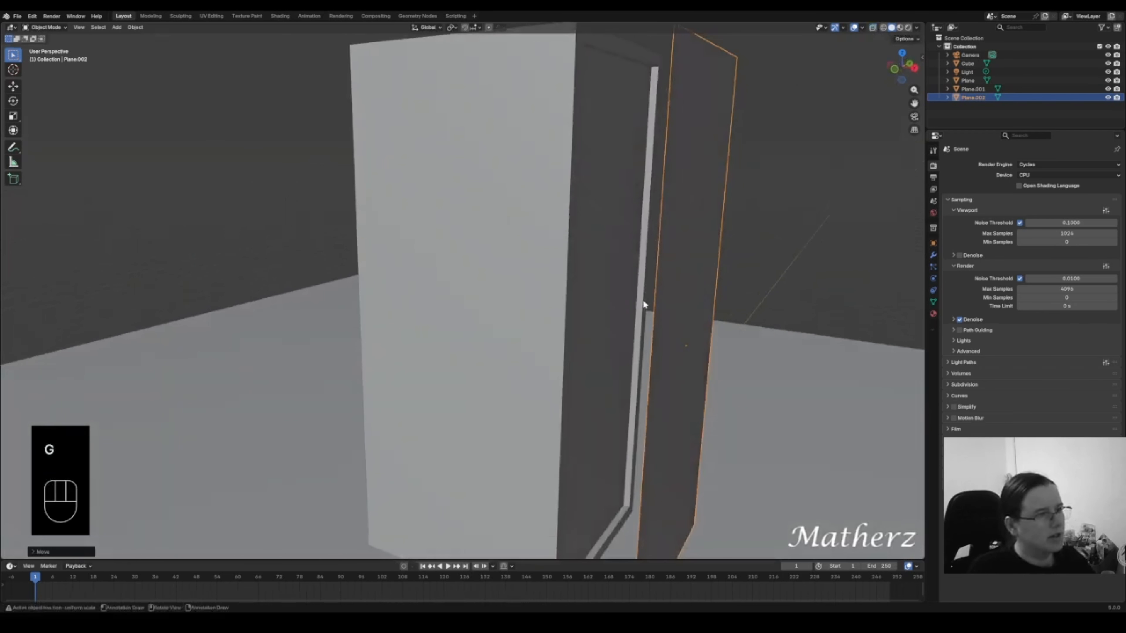
scroll(672, 259, down, 6)
middle_drag(629, 249, 315, 236)
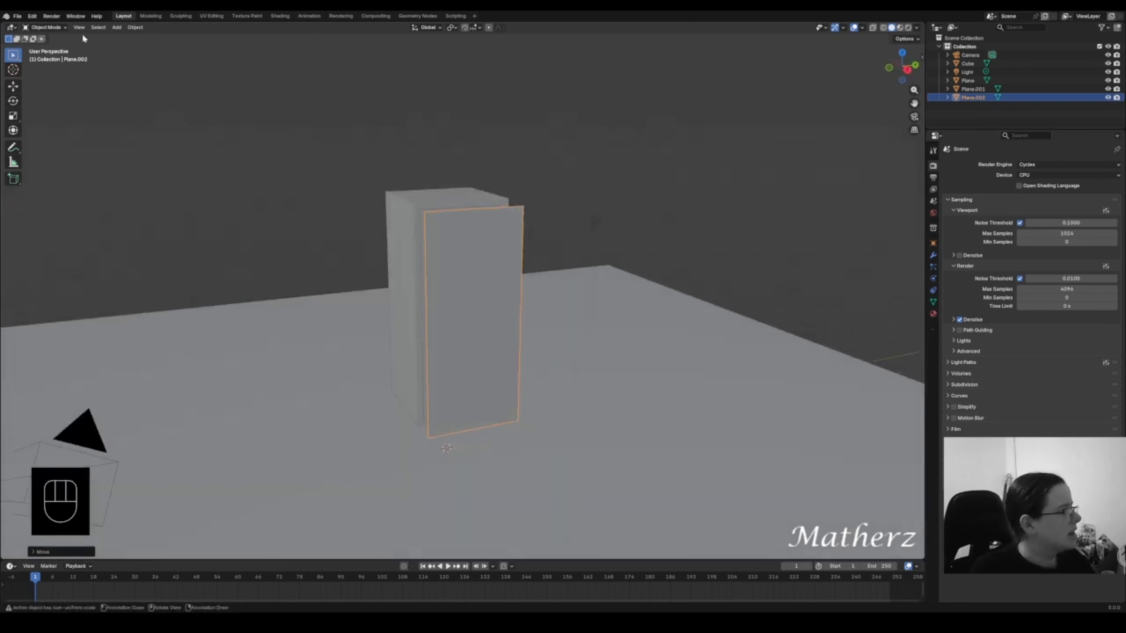
- In Edit Mode, extrude the duplicated plane's face in place and scale the new face inward to form a border
click(44, 27)
click(44, 42)
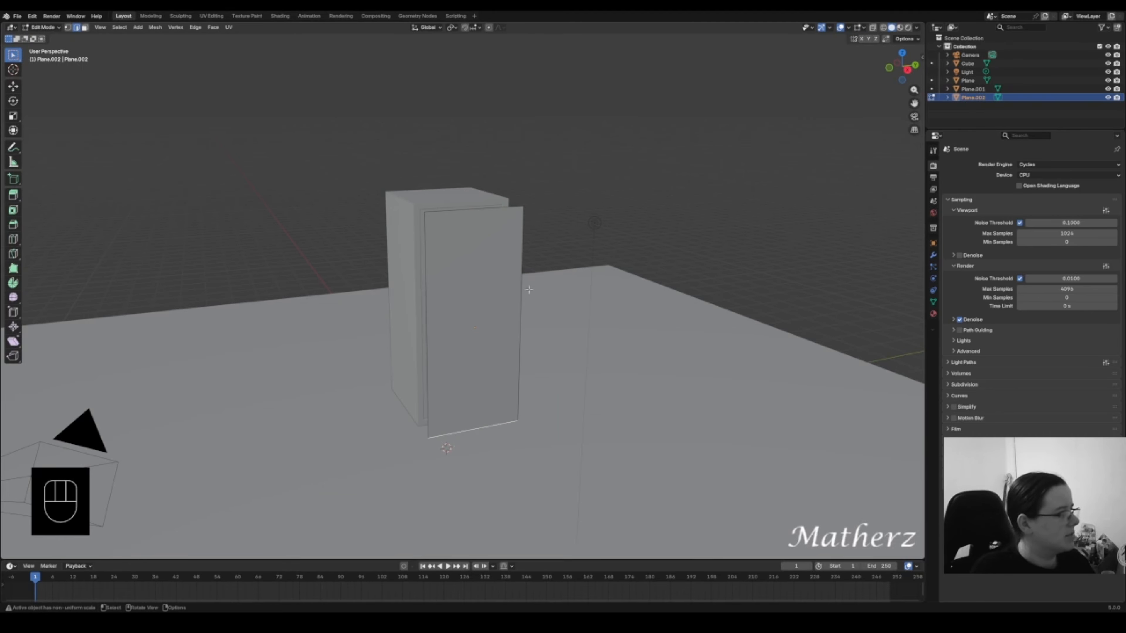
click(84, 27)
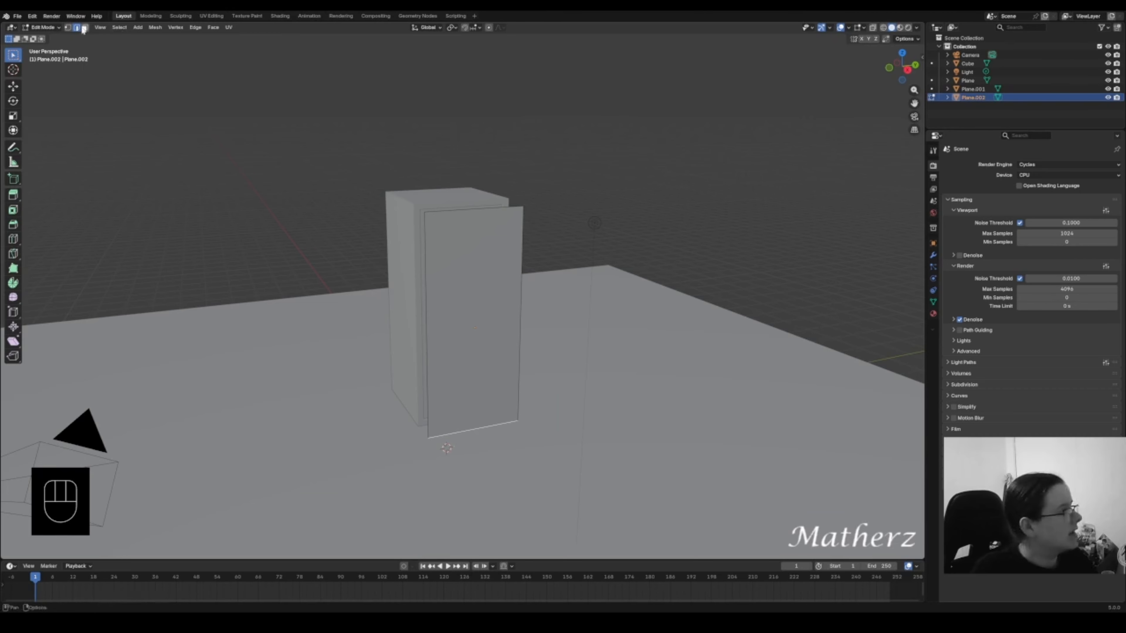
click(454, 304)
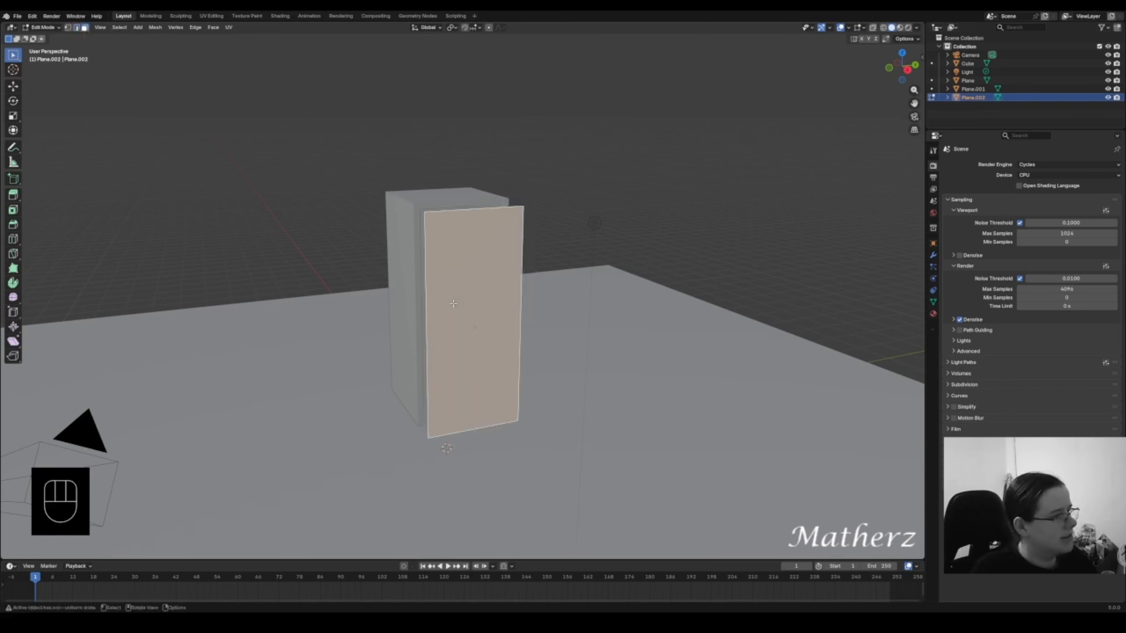
key(e)
click(519, 353)
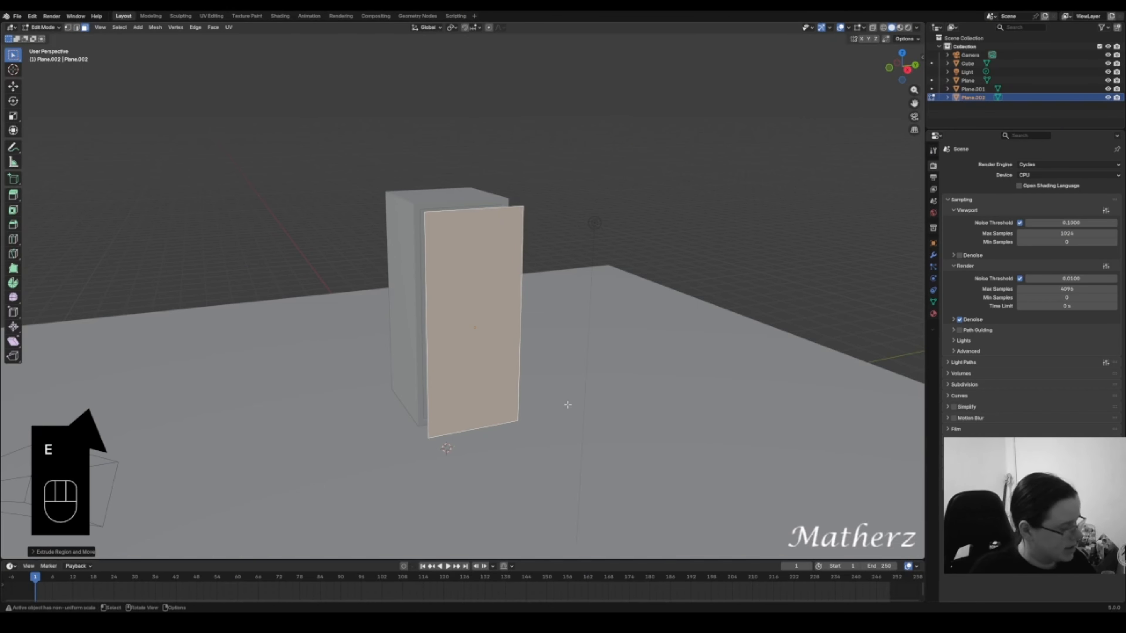
key(s)
click(531, 397)
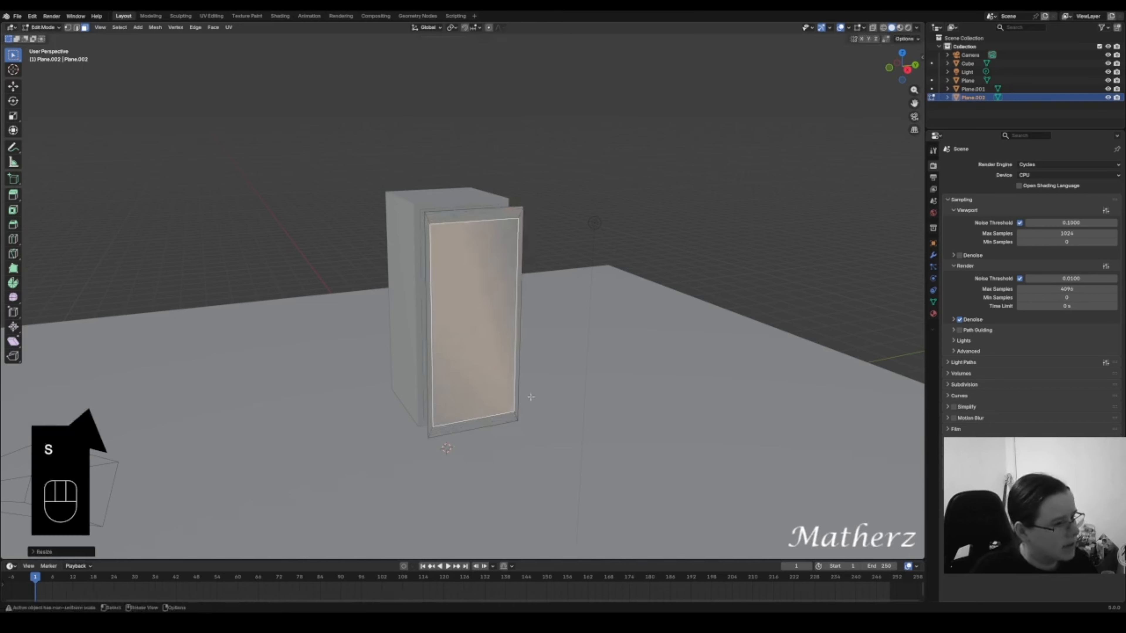
- Even out the border by scaling the inner face about 1.05 along Z, shrinking it slightly overall, and stretching it along Z again
key(s)
key(z)
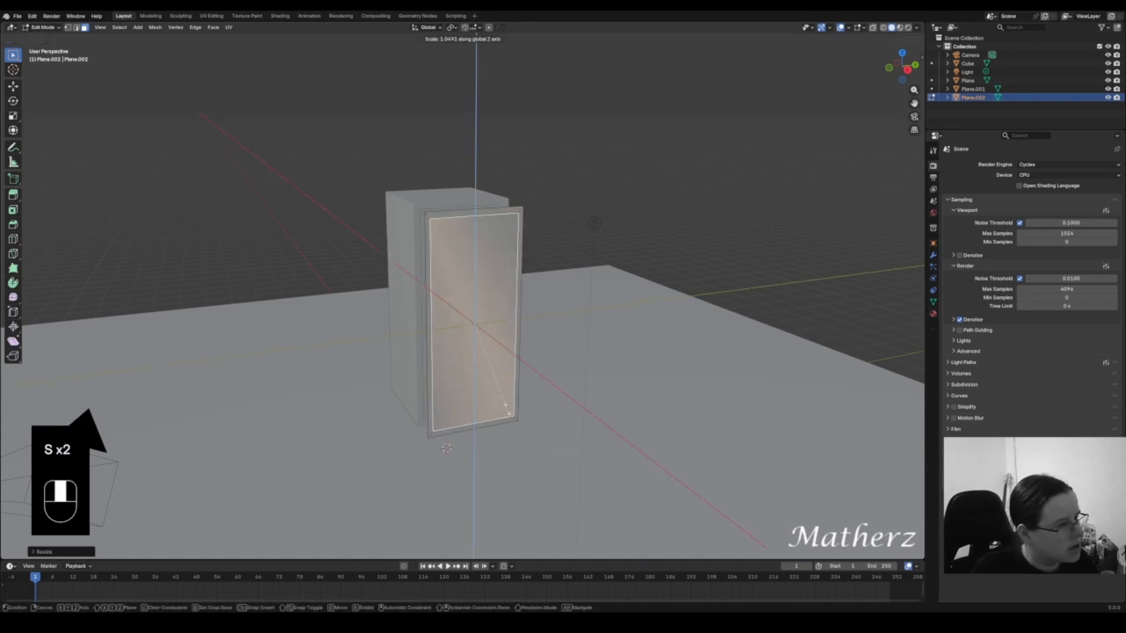
key(Escape)
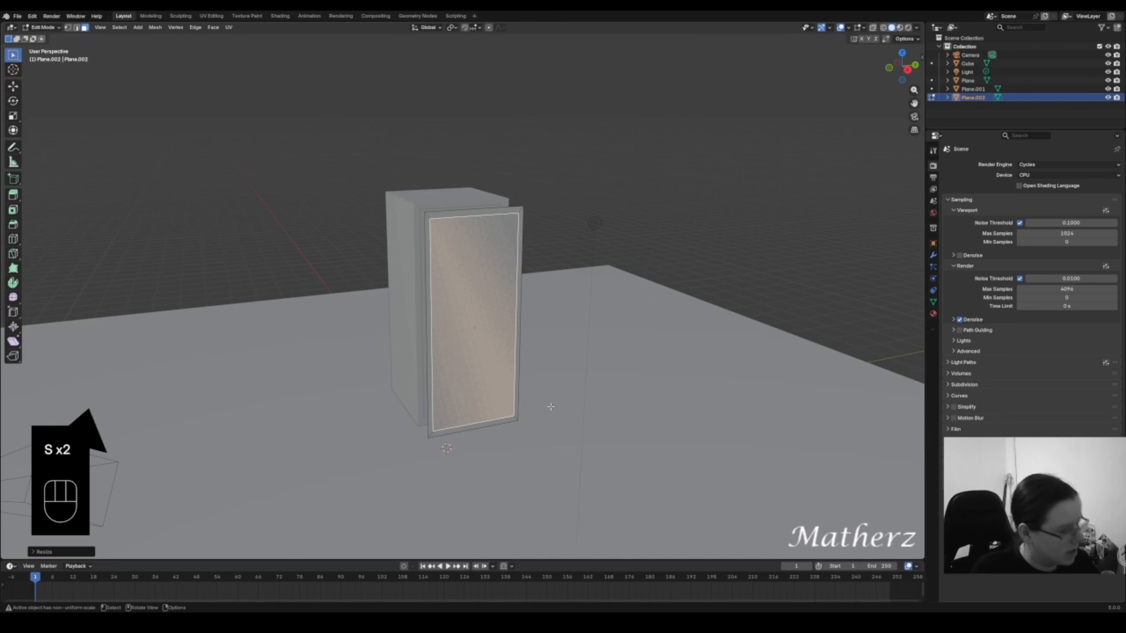
key(s)
click(540, 407)
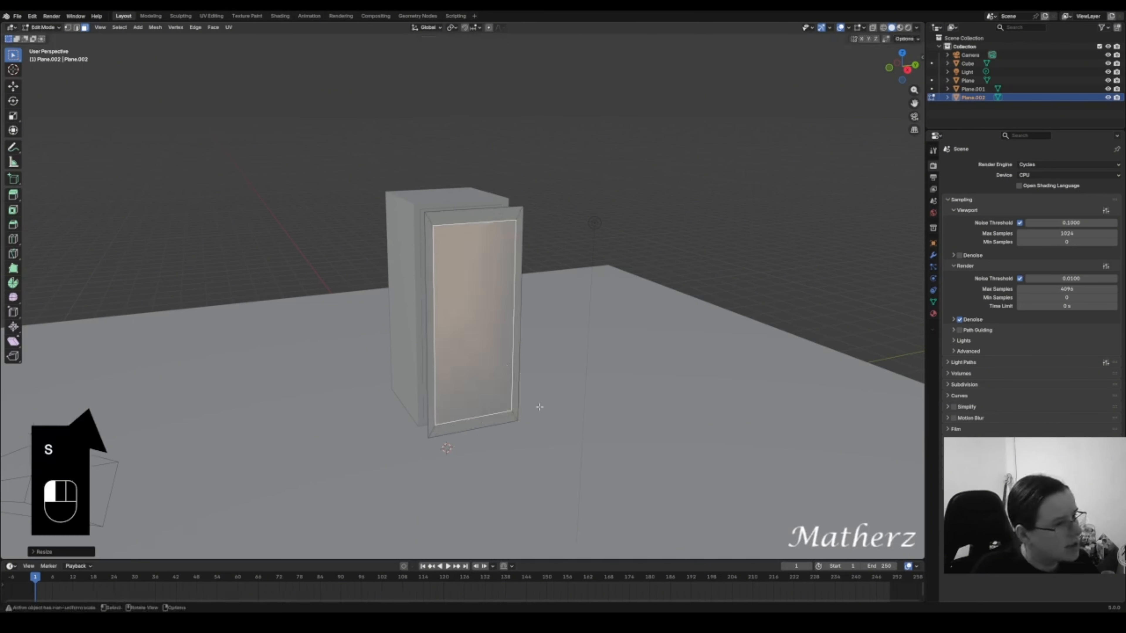
key(s)
key(z)
click(499, 404)
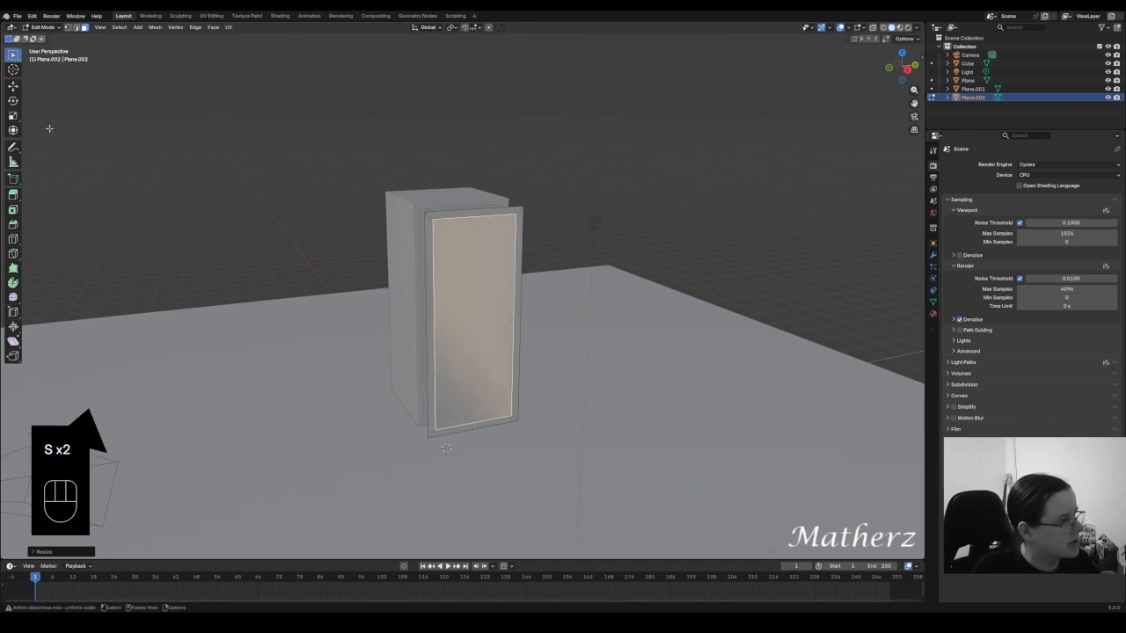
- Delete the inner face and the original full-size face behind it, leaving only the rectangular frame
key(Delete)
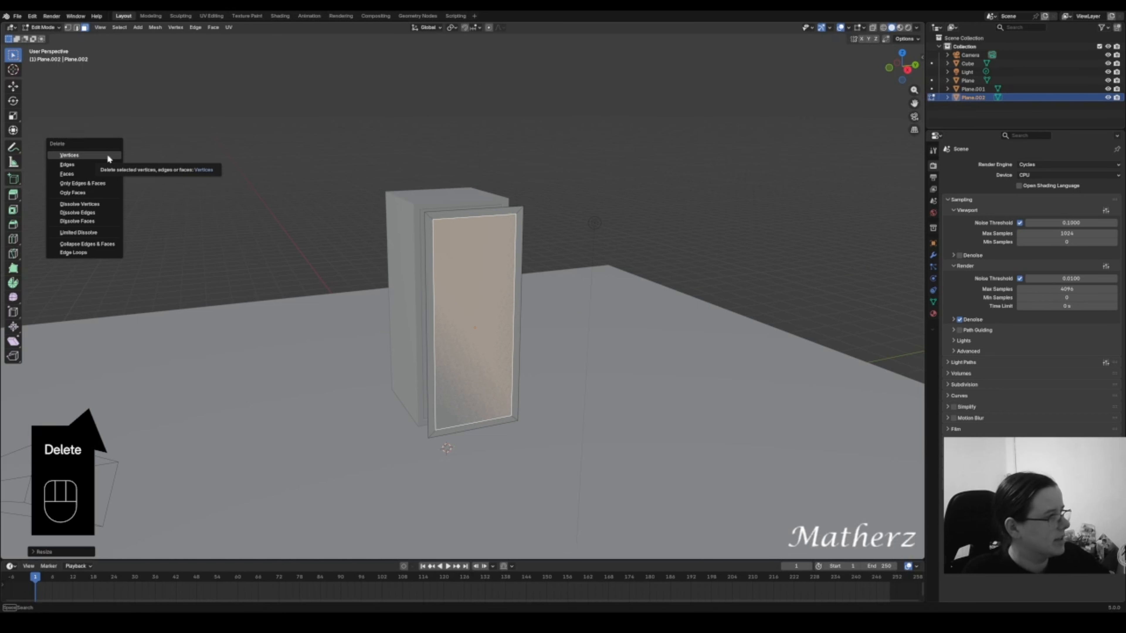
click(105, 174)
click(493, 288)
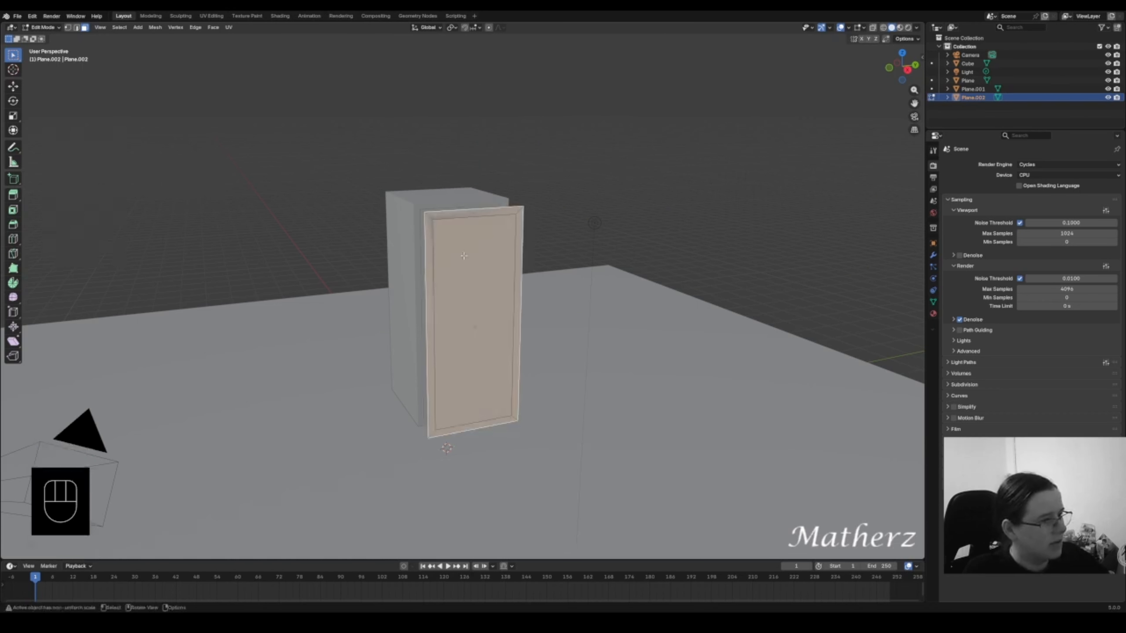
key(Delete)
click(500, 217)
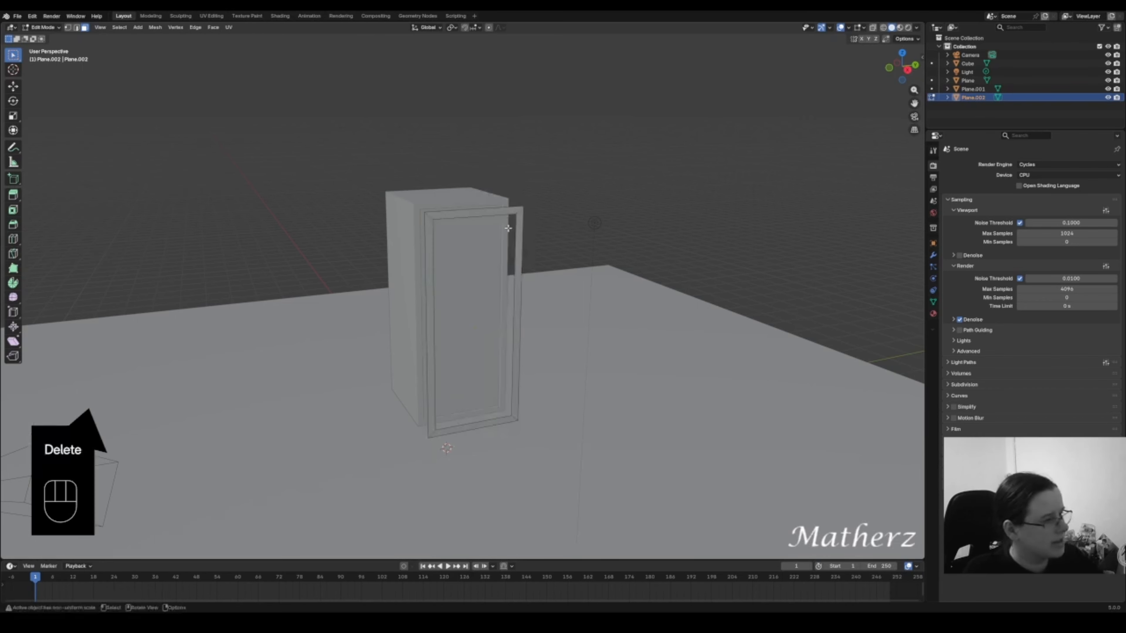
- Select the whole frame, extrude it outward to give it thickness, and return to Object Mode
key(a)
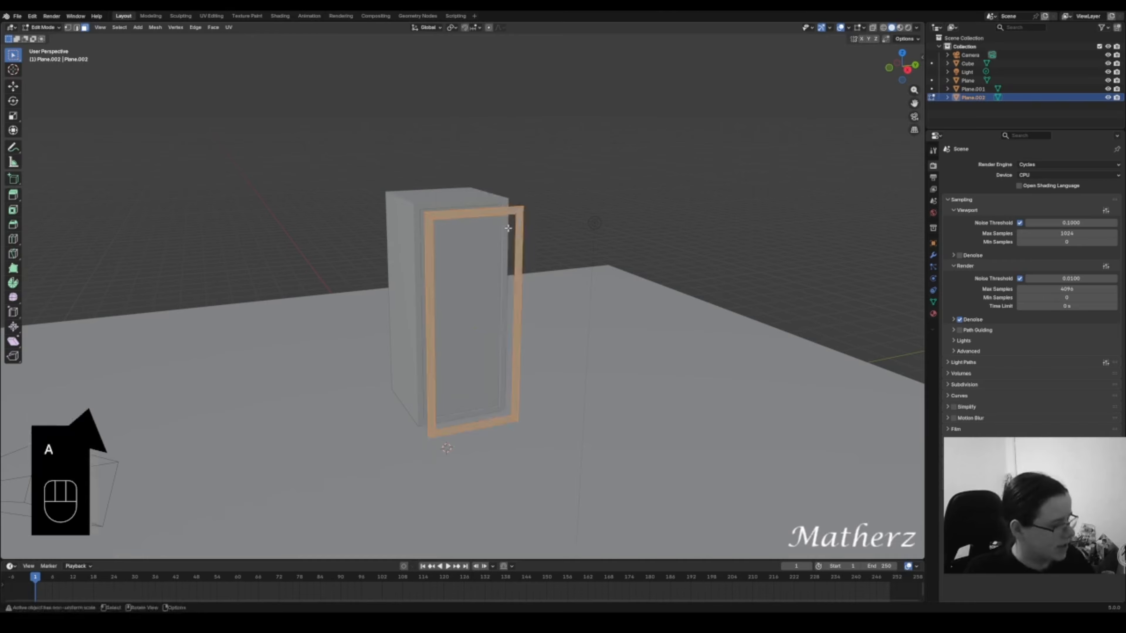
key(e)
click(510, 231)
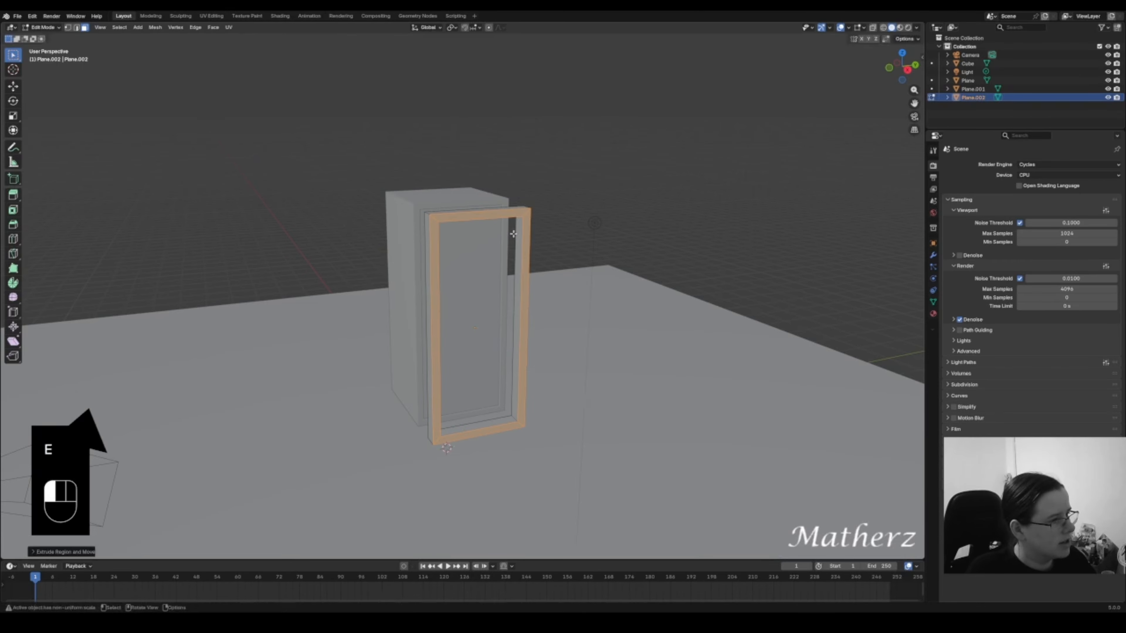
middle_drag(408, 244, 389, 201)
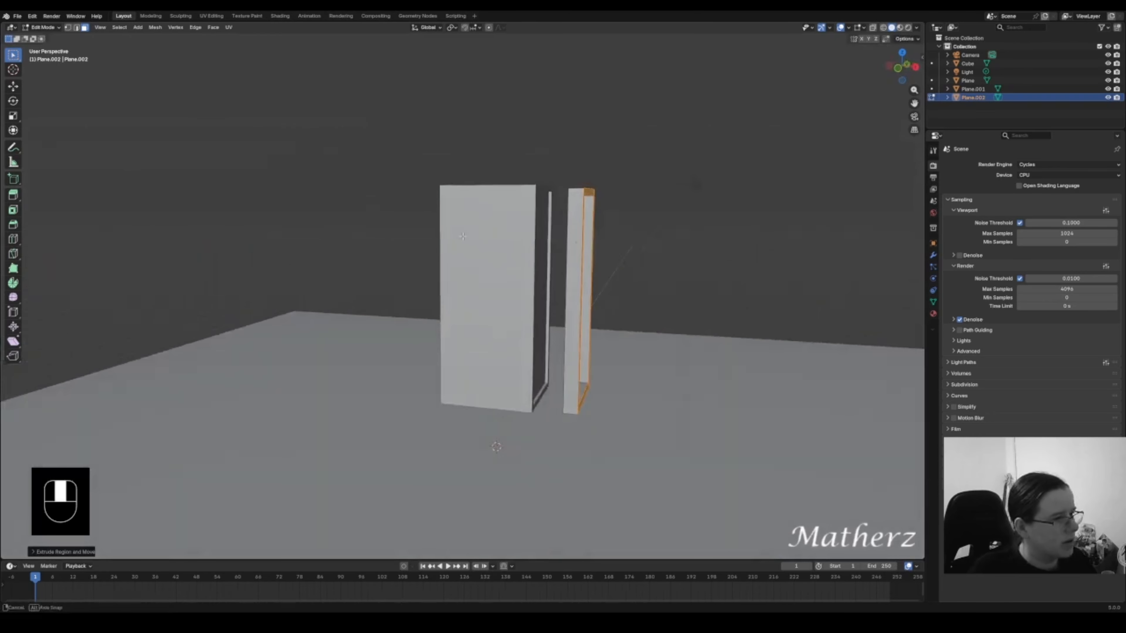
click(44, 27)
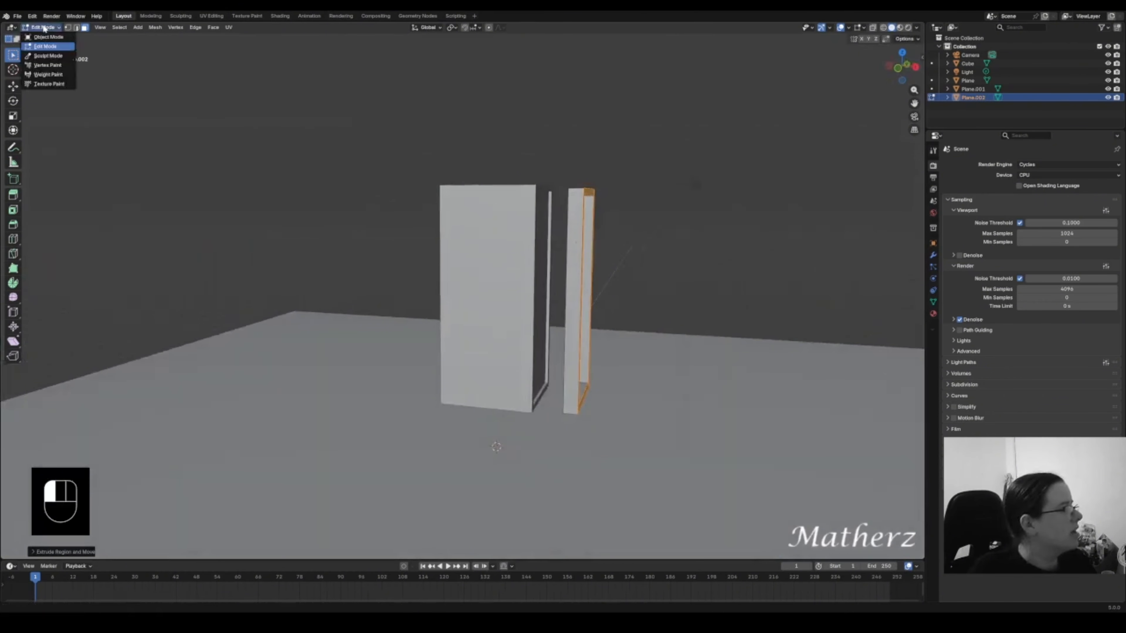
click(50, 39)
- Apply Shade Smooth to the extruded frame in front of the box
right_click(574, 218)
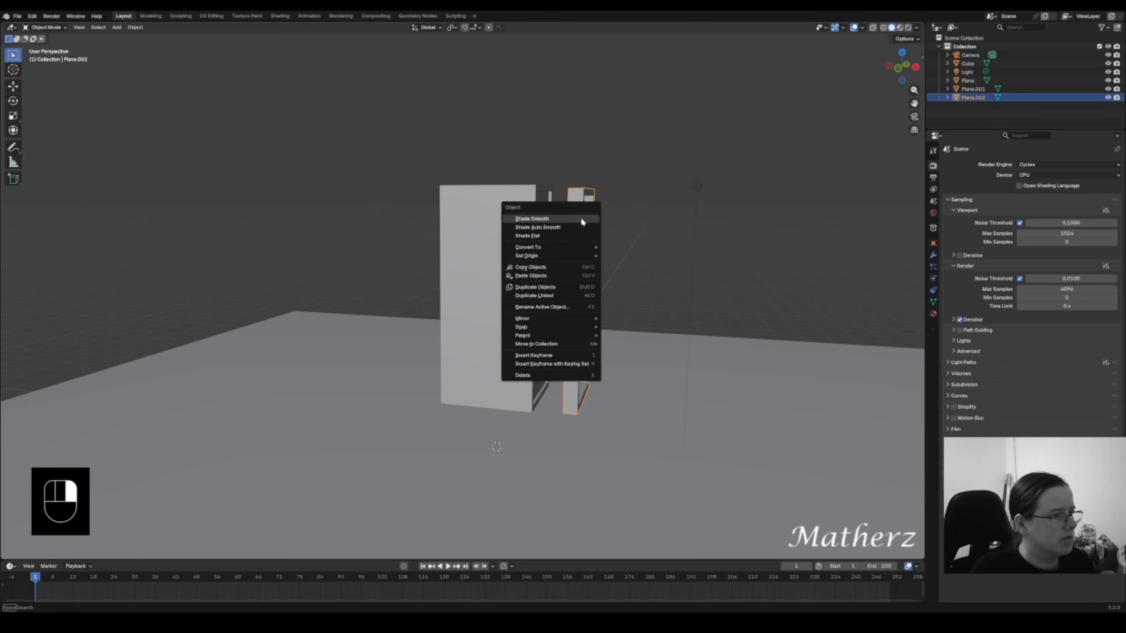
click(580, 218)
middle_drag(597, 200, 621, 148)
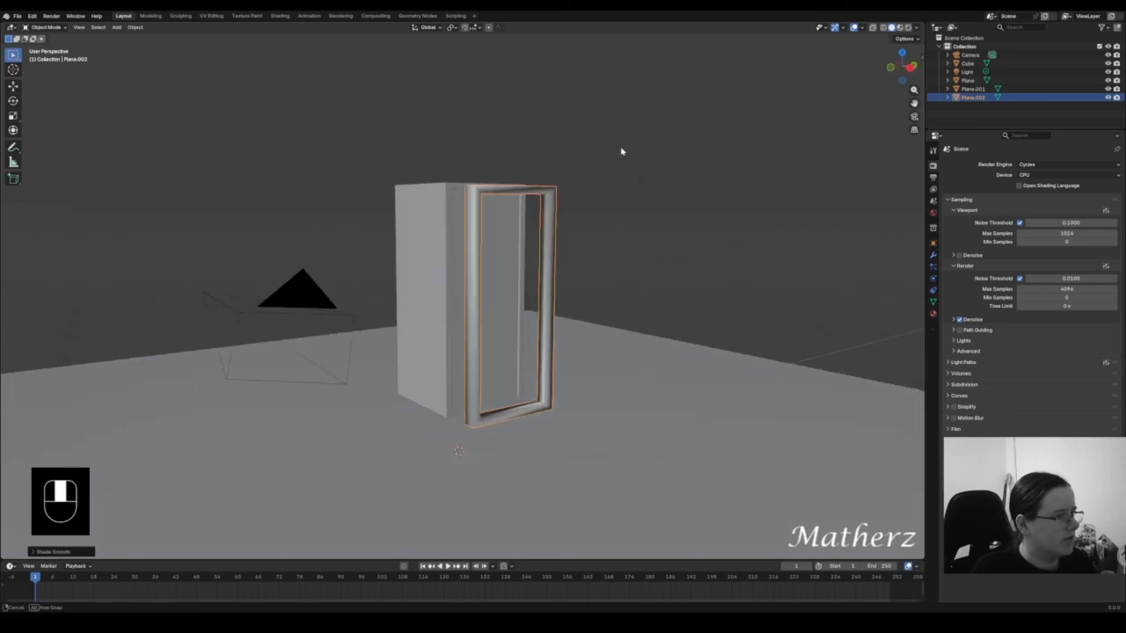
- Apply Shade Smooth to the tall hollow box
click(410, 239)
right_click(410, 239)
click(410, 239)
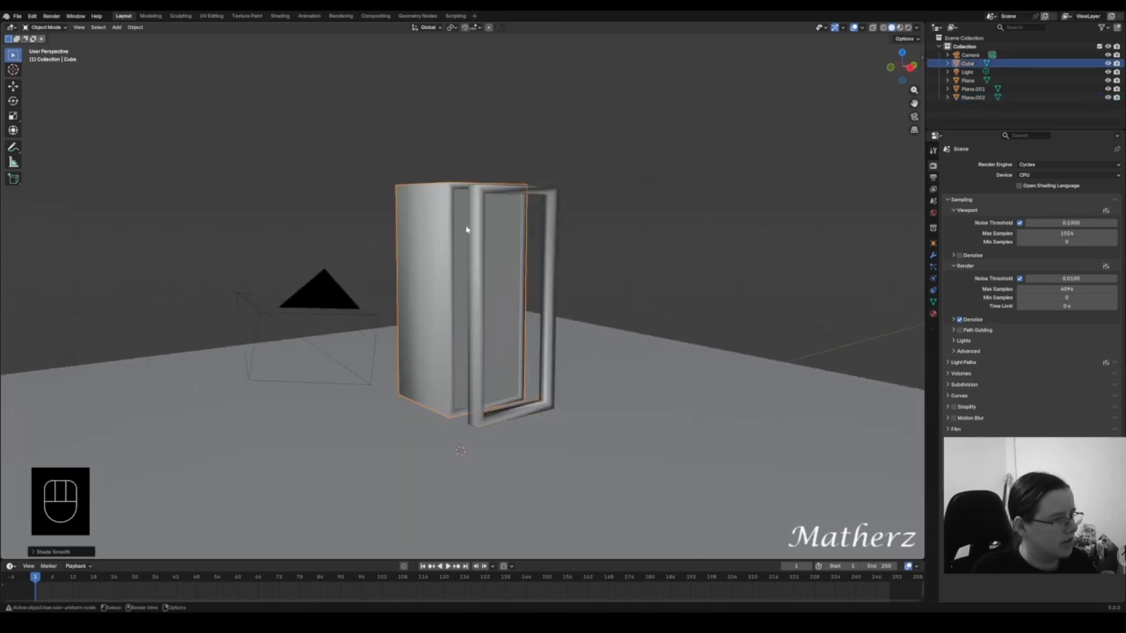
- Move the plane at the box's front about 0.89 m along X so it sits inside the door frame
click(545, 406)
click(495, 349)
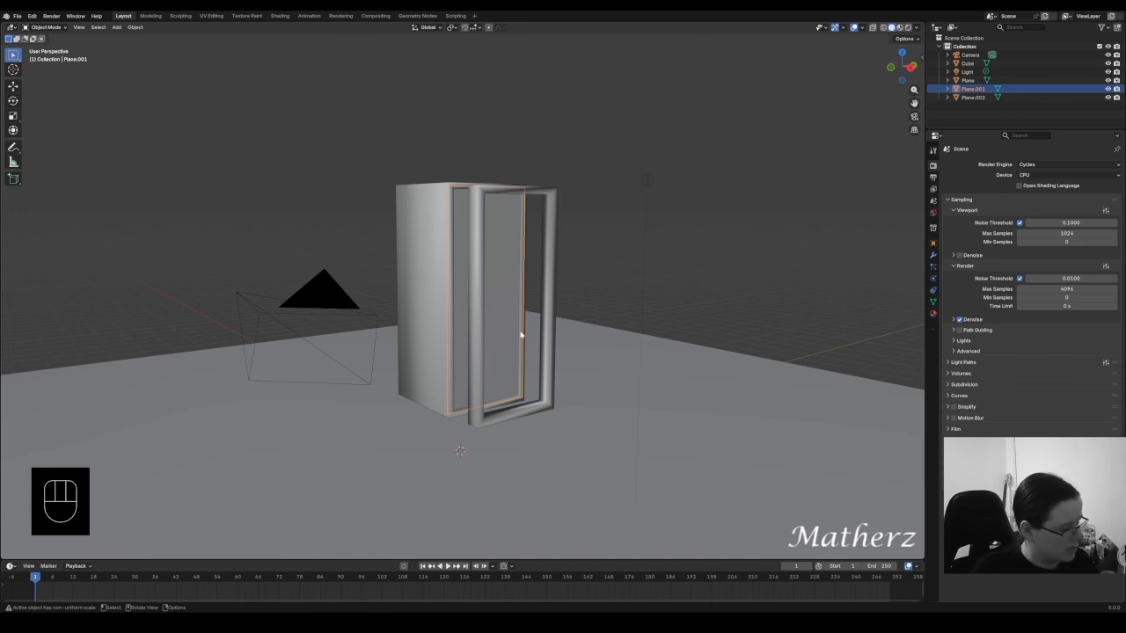
key(g)
key(x)
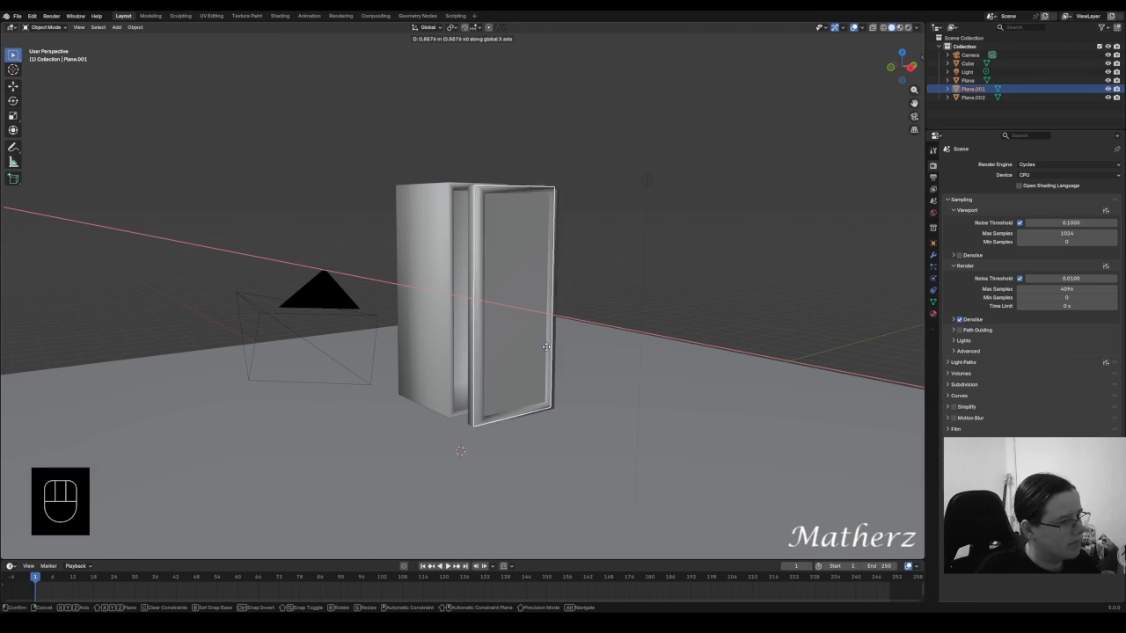
click(547, 347)
scroll(510, 231, up, 3)
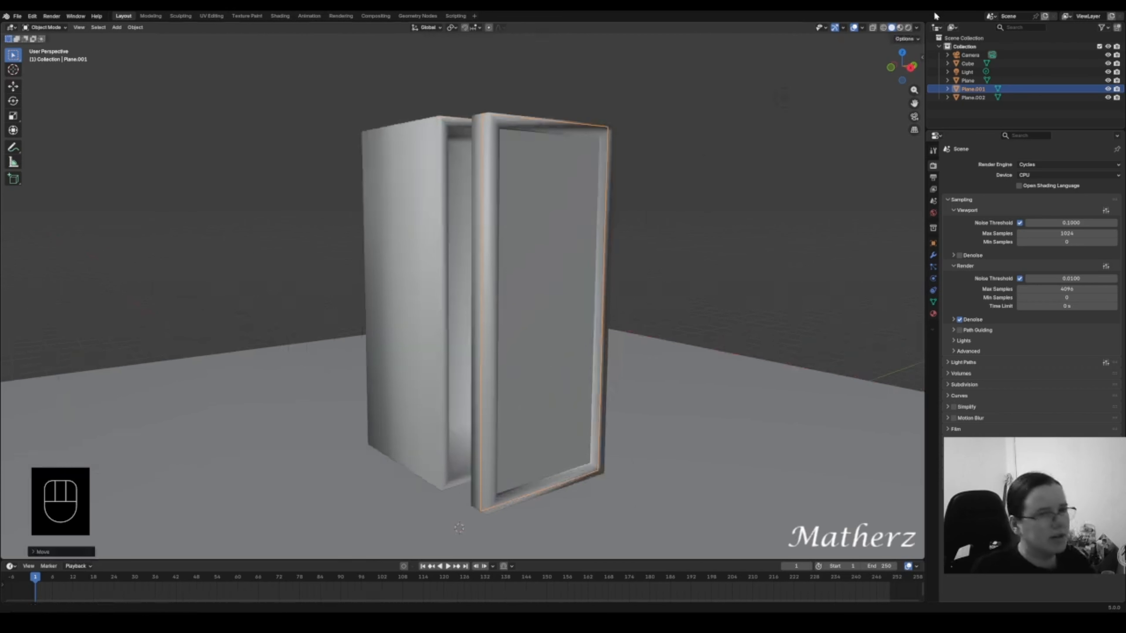
- Switch the viewport to Rendered shading and give the plane inside the frame a new material named "glass"
click(900, 28)
click(908, 28)
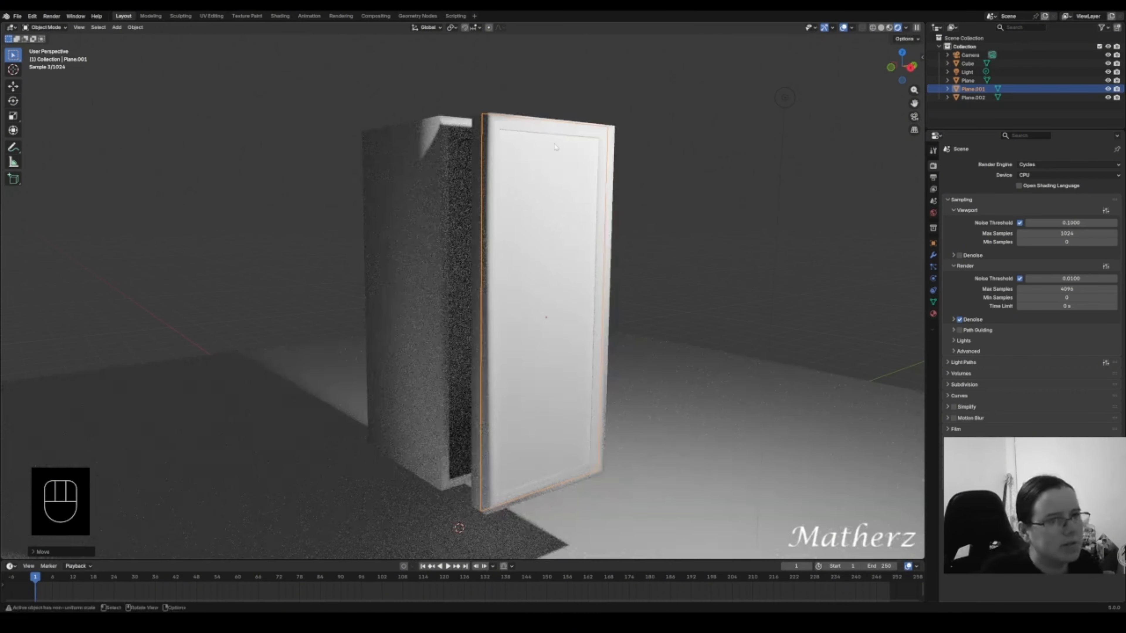
click(933, 314)
click(1049, 201)
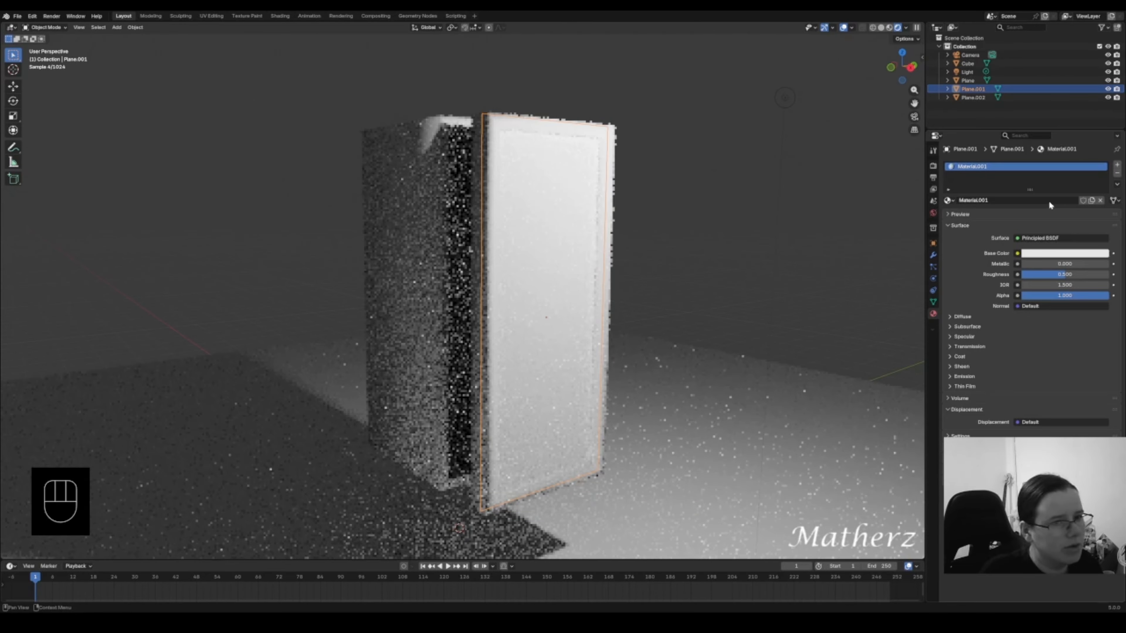
double_click(975, 167)
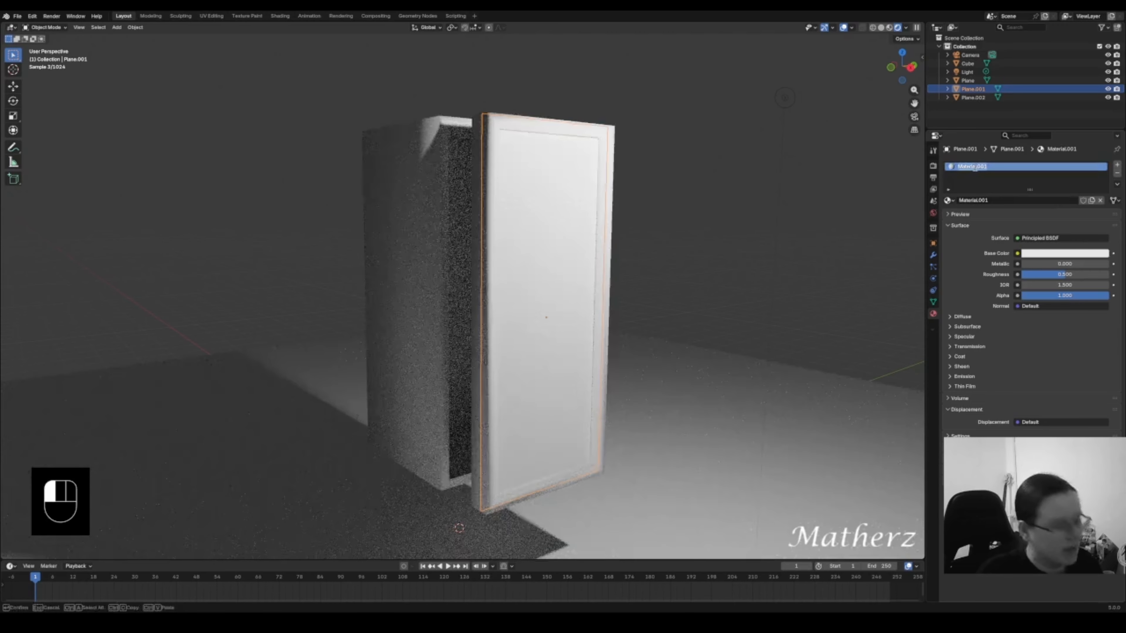
text(d)
text(las)
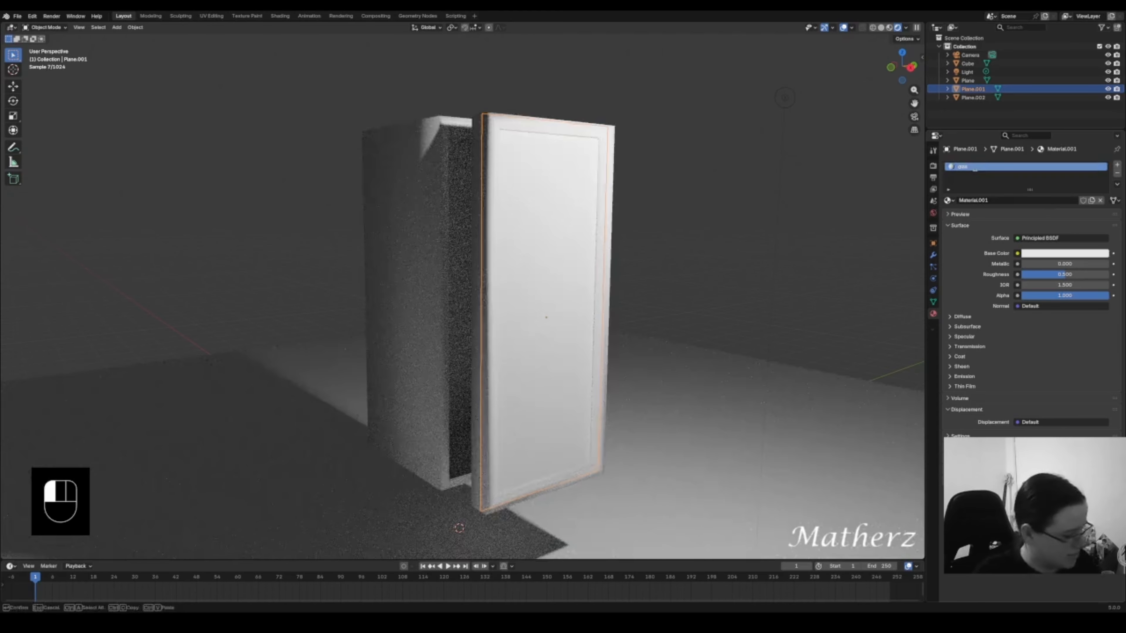
text(s)
key(Return)
- Change the glass material's surface to Glass BSDF and lower its roughness to about 0.045
click(1052, 238)
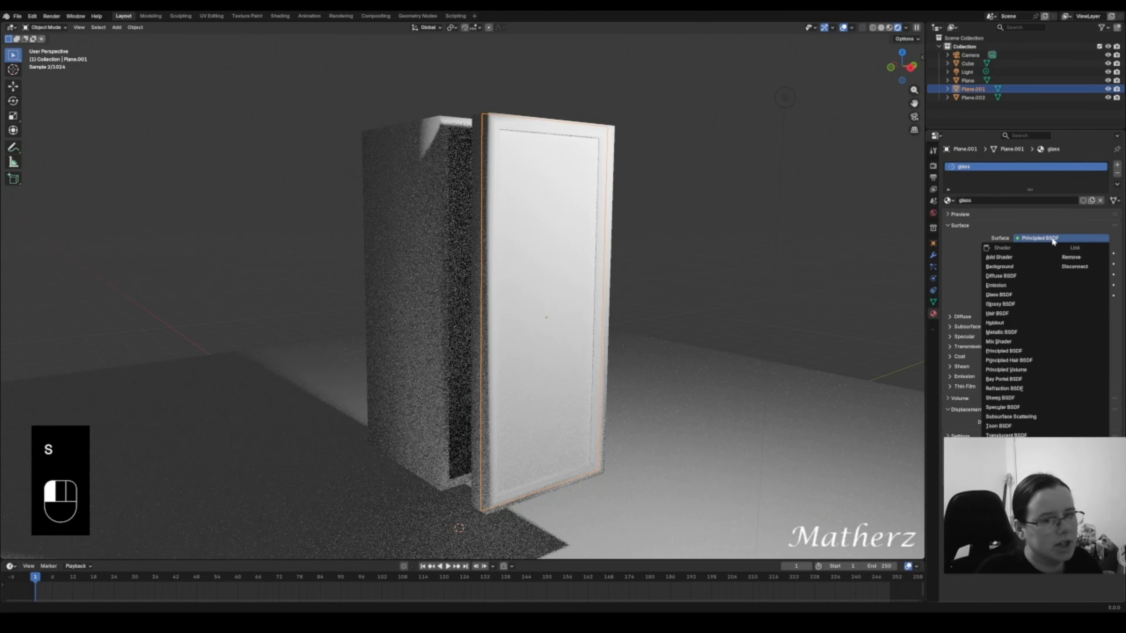
click(1002, 295)
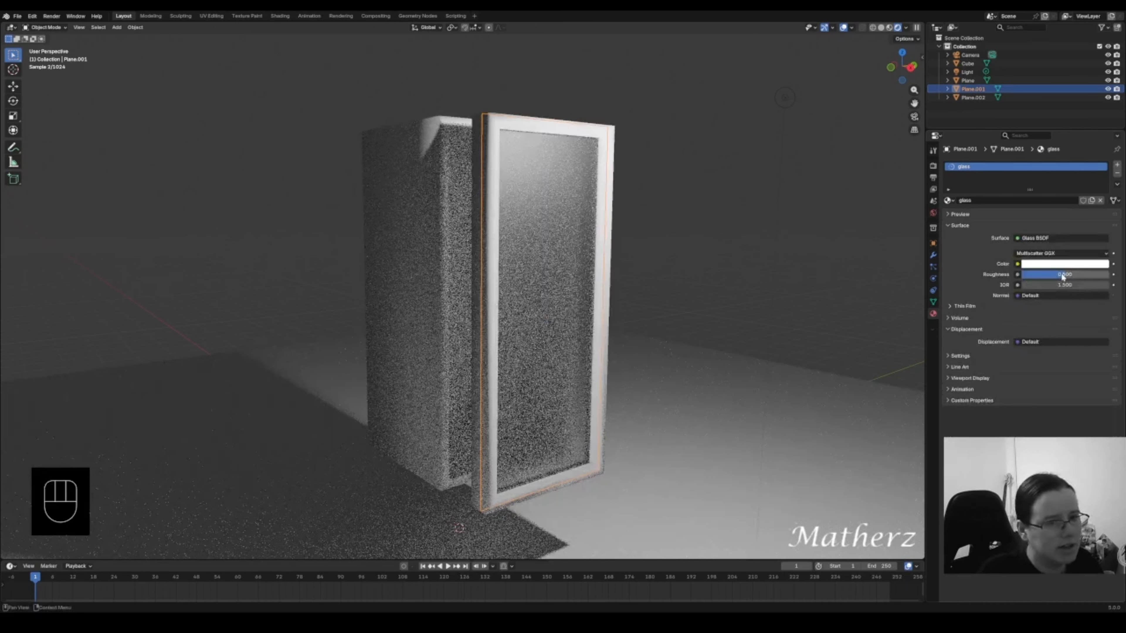
drag(1062, 277, 1026, 277)
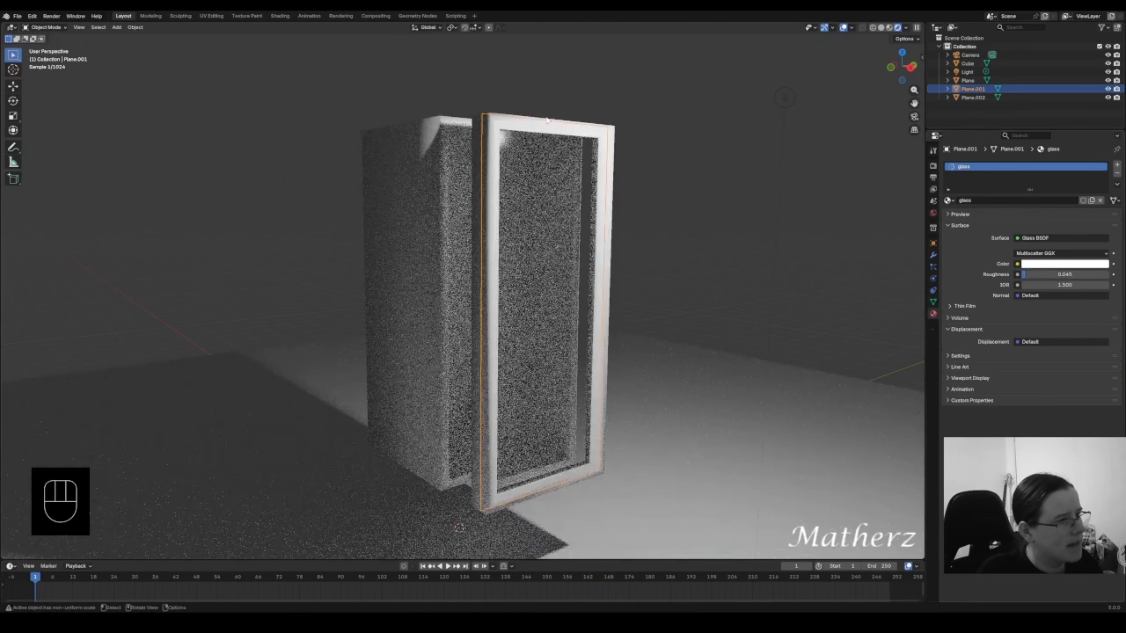
- Give the door frame a new material named "Red wood"
click(550, 130)
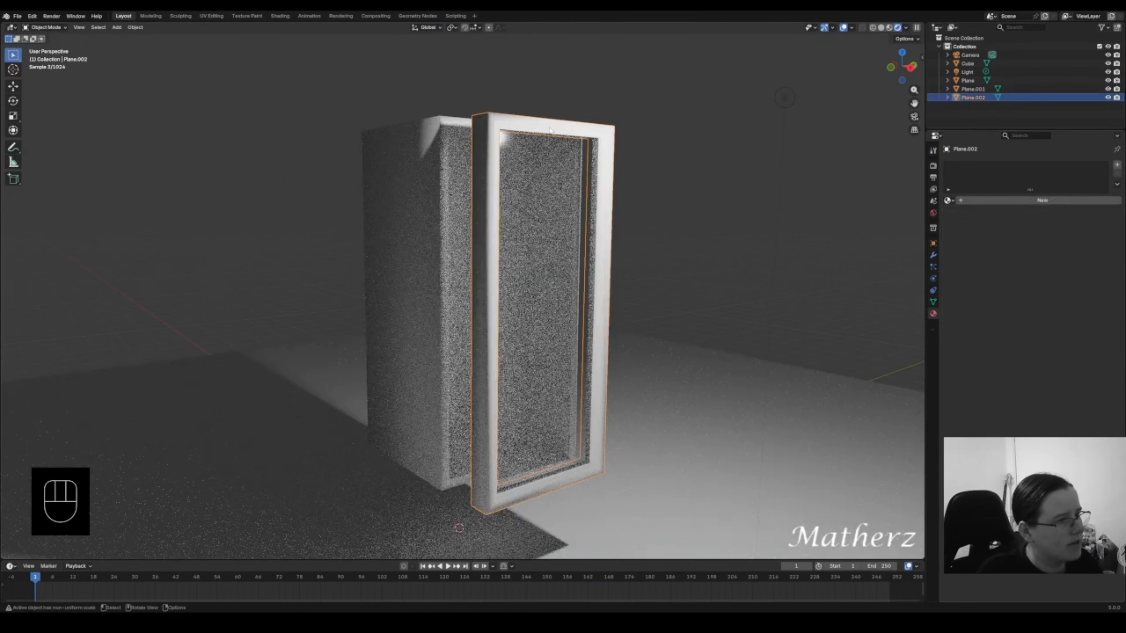
click(1036, 201)
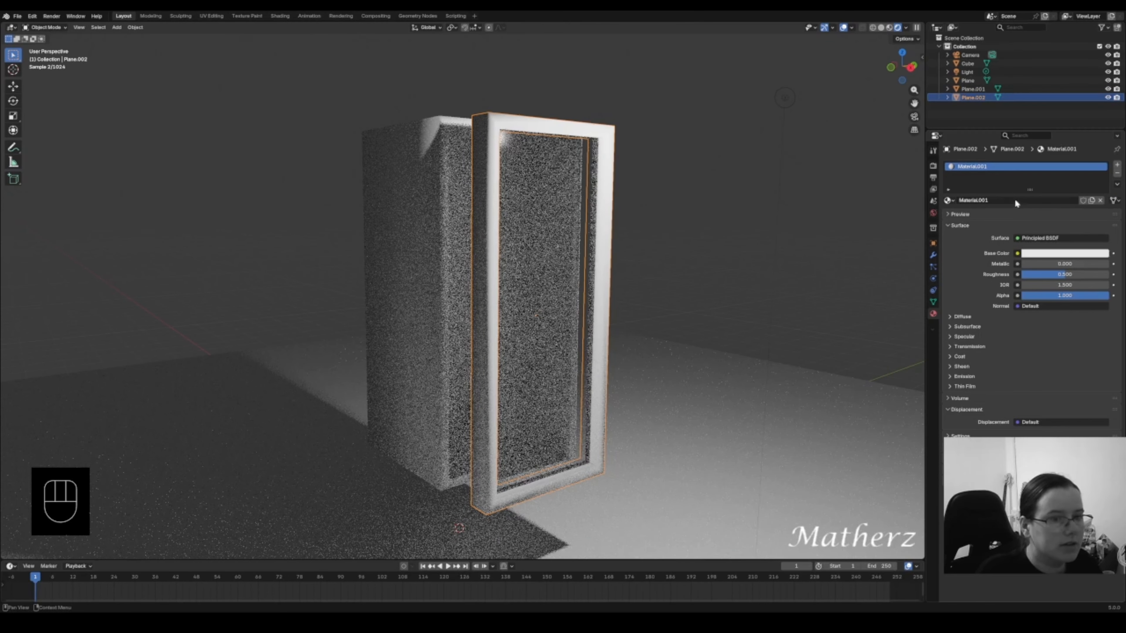
double_click(960, 166)
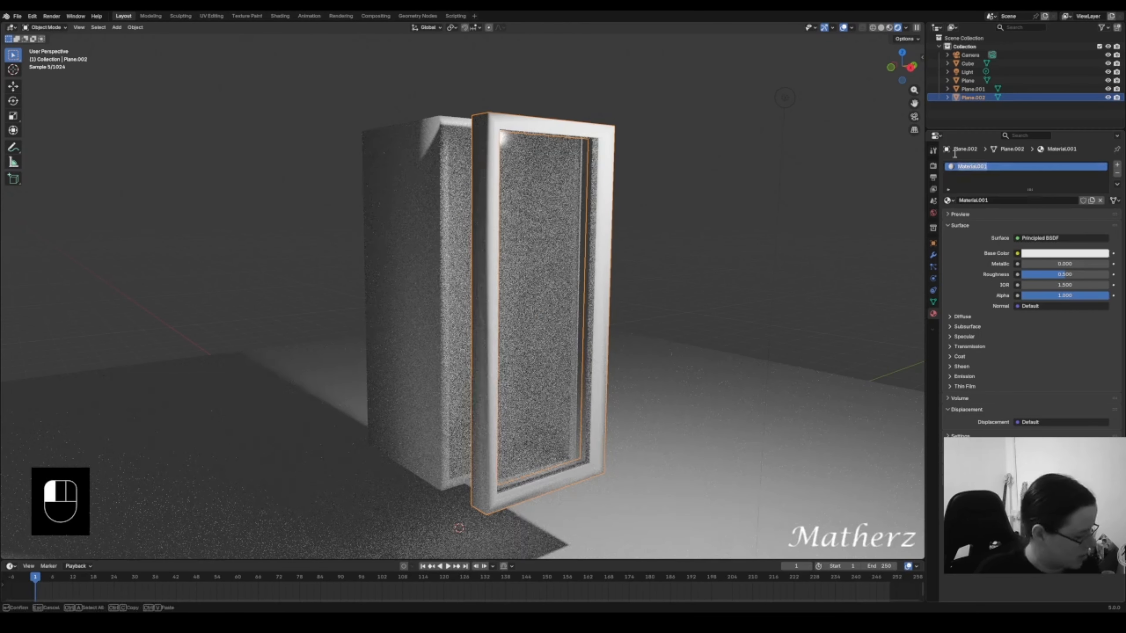
text(Red w)
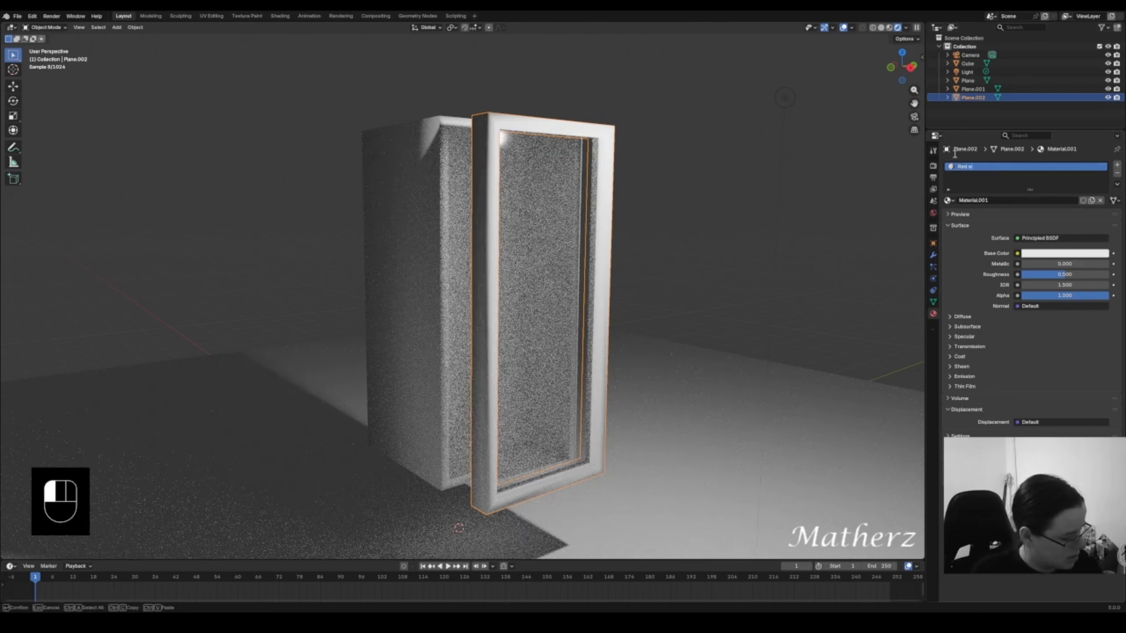
text(ood)
key(Return)
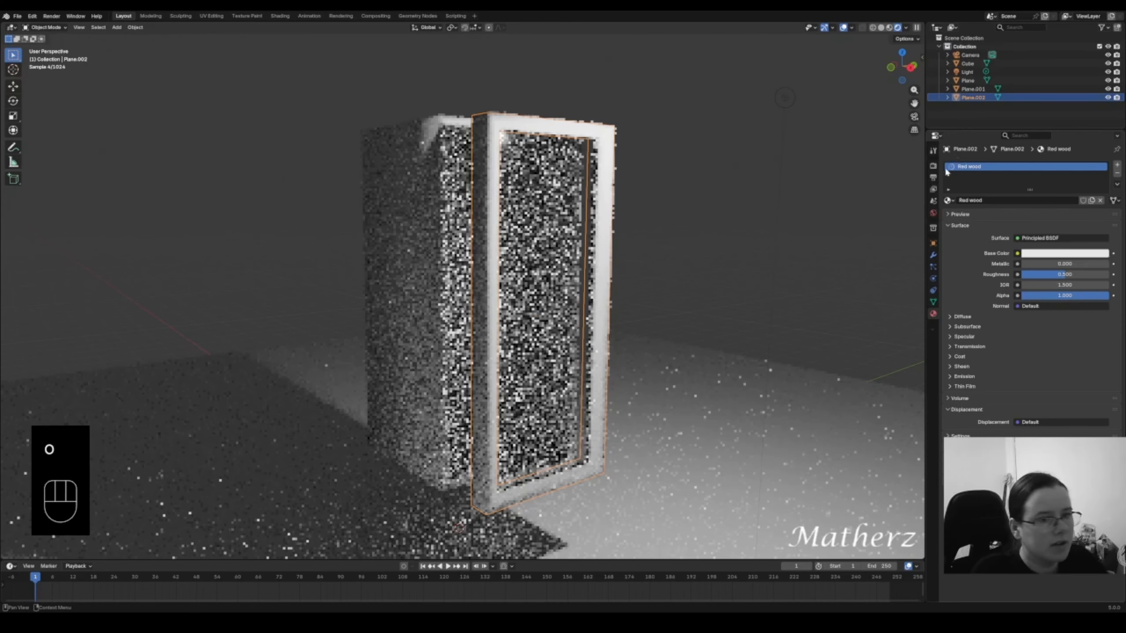
- Set the Red wood material's base color to red and raise its roughness to about 0.8
click(1059, 255)
drag(1057, 152, 1061, 167)
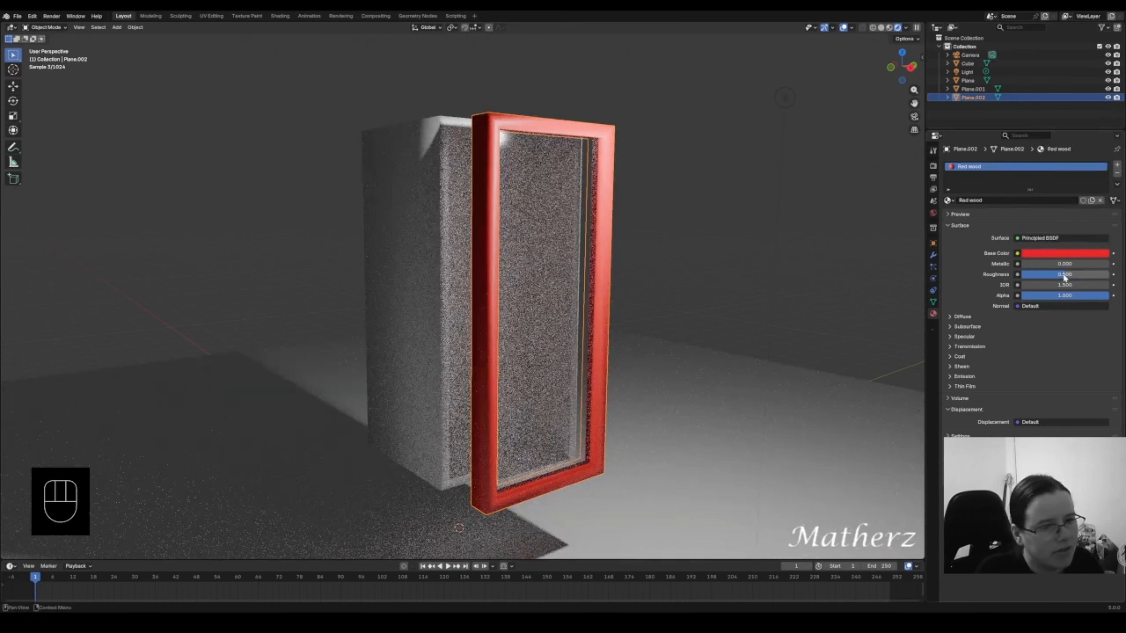
drag(1065, 277, 1099, 277)
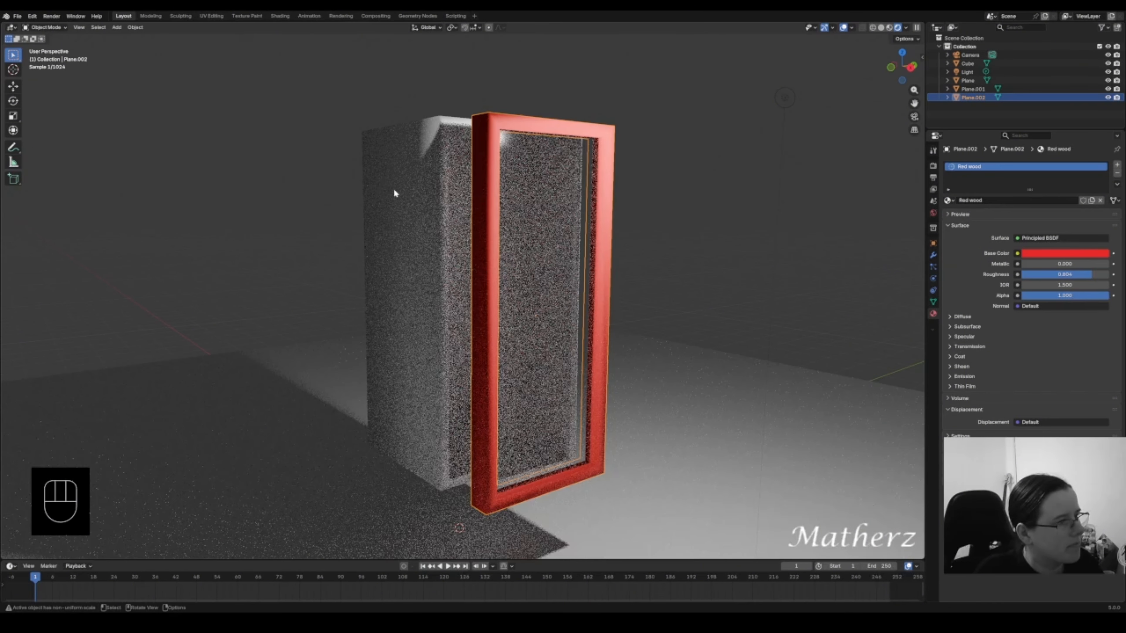
- Assign the existing Red wood material to the hollow box
click(409, 194)
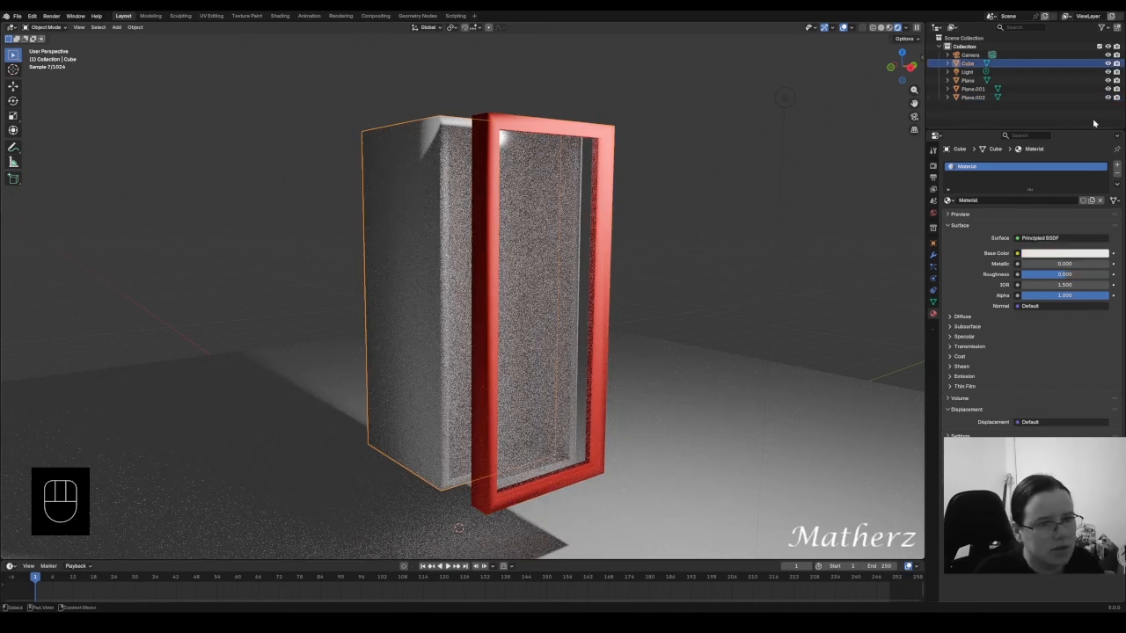
click(947, 200)
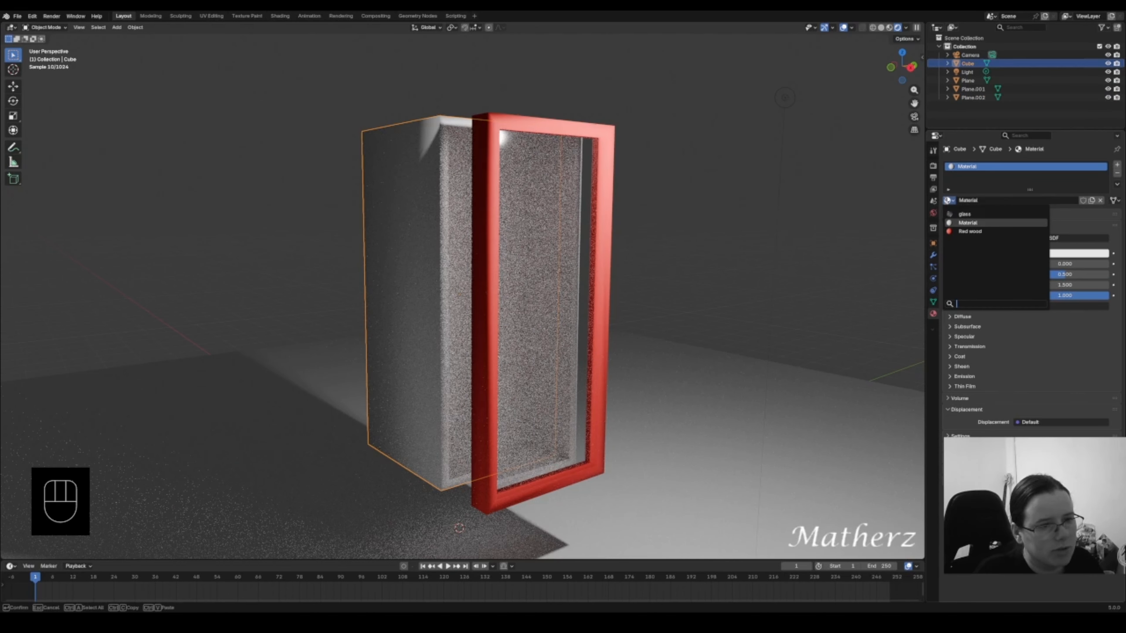
click(971, 231)
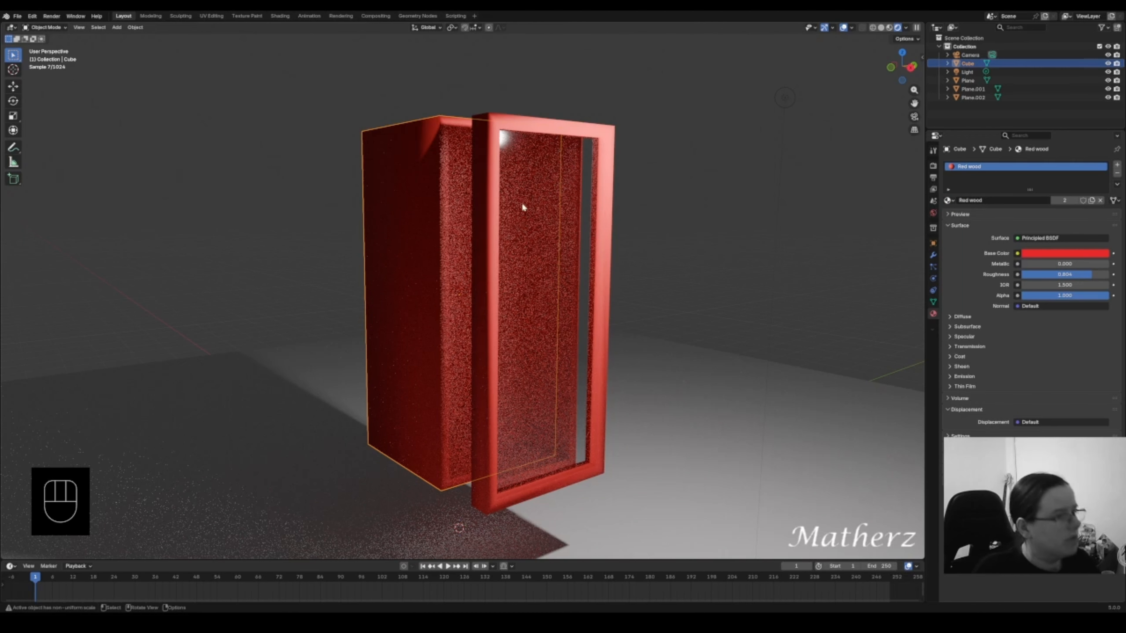
- Switch the viewport to Material Preview shading and select the door frame in front of the box
click(614, 186)
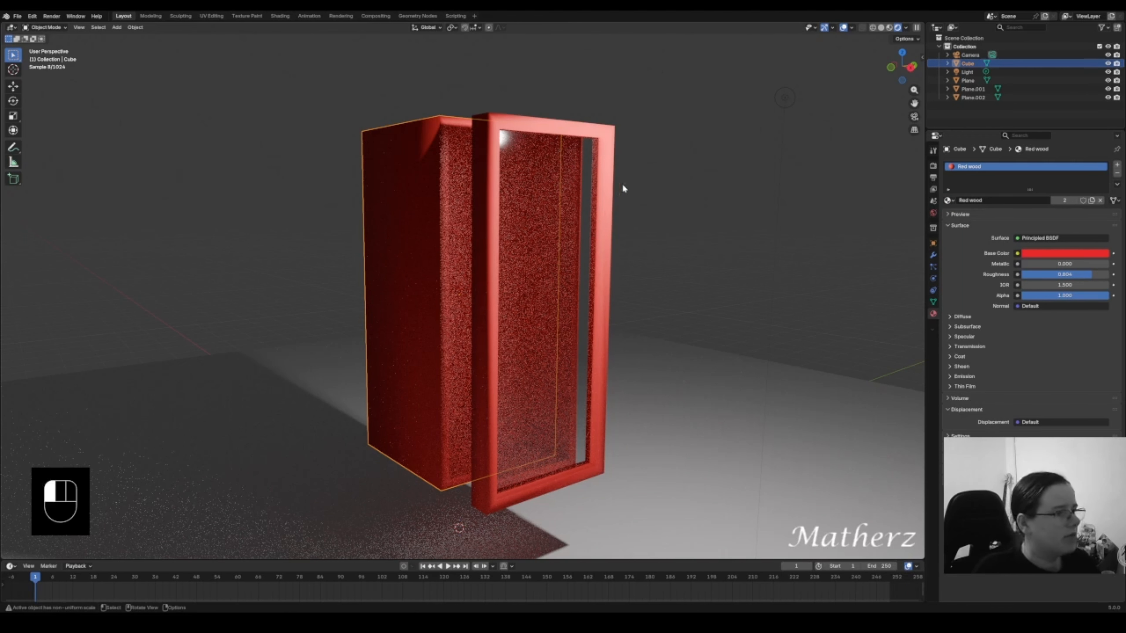
click(889, 28)
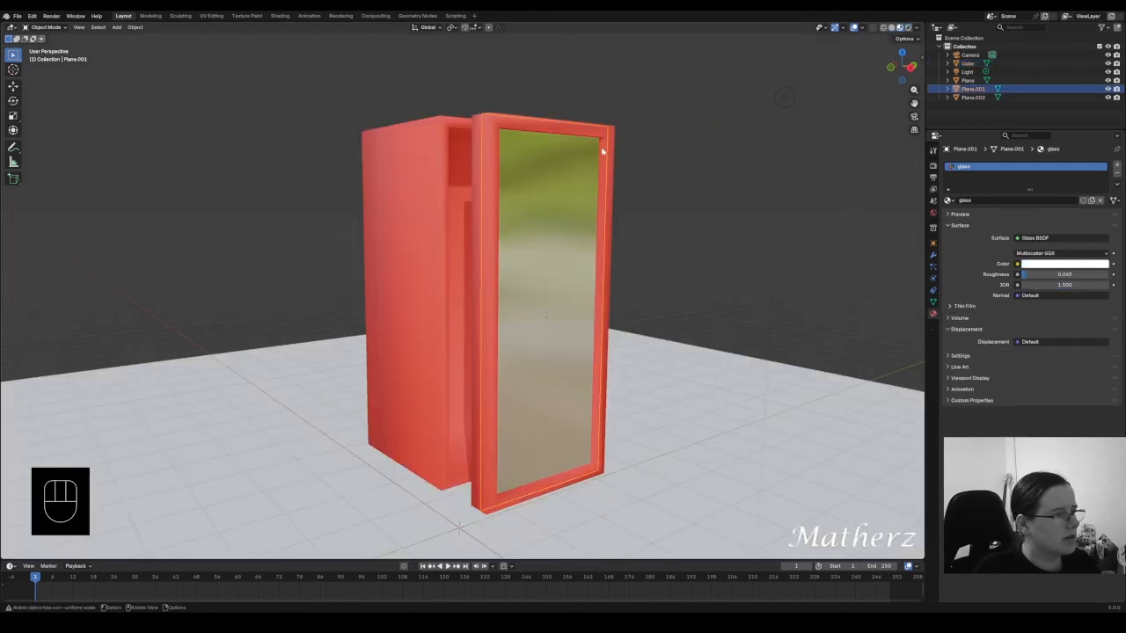
shift+click(589, 147)
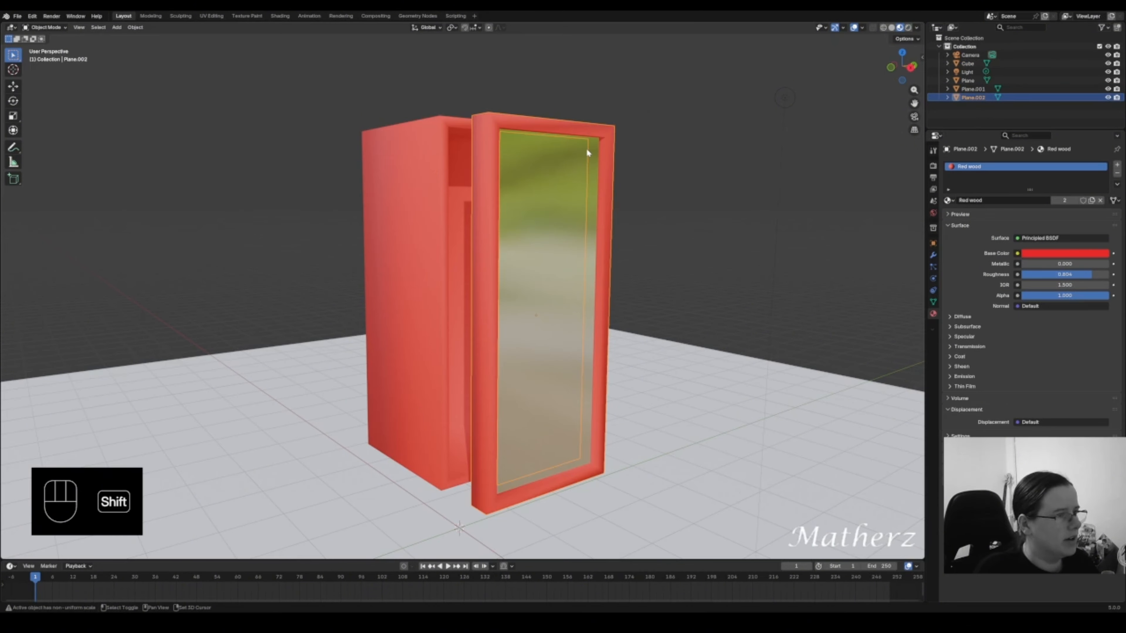
middle_drag(588, 152, 564, 286)
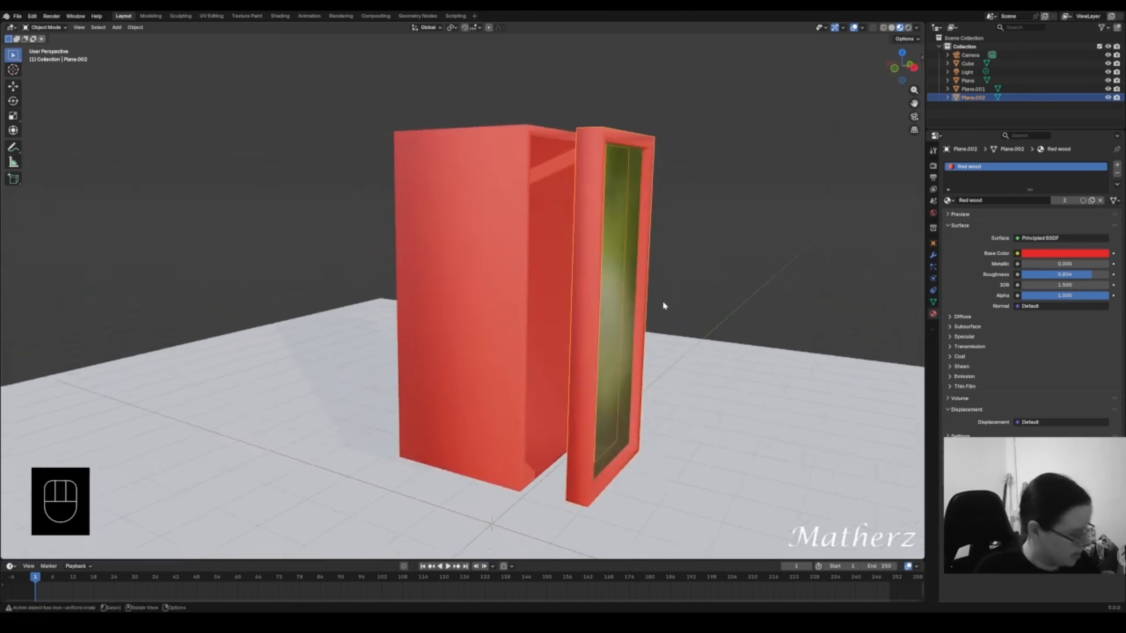
key(g)
key(x)
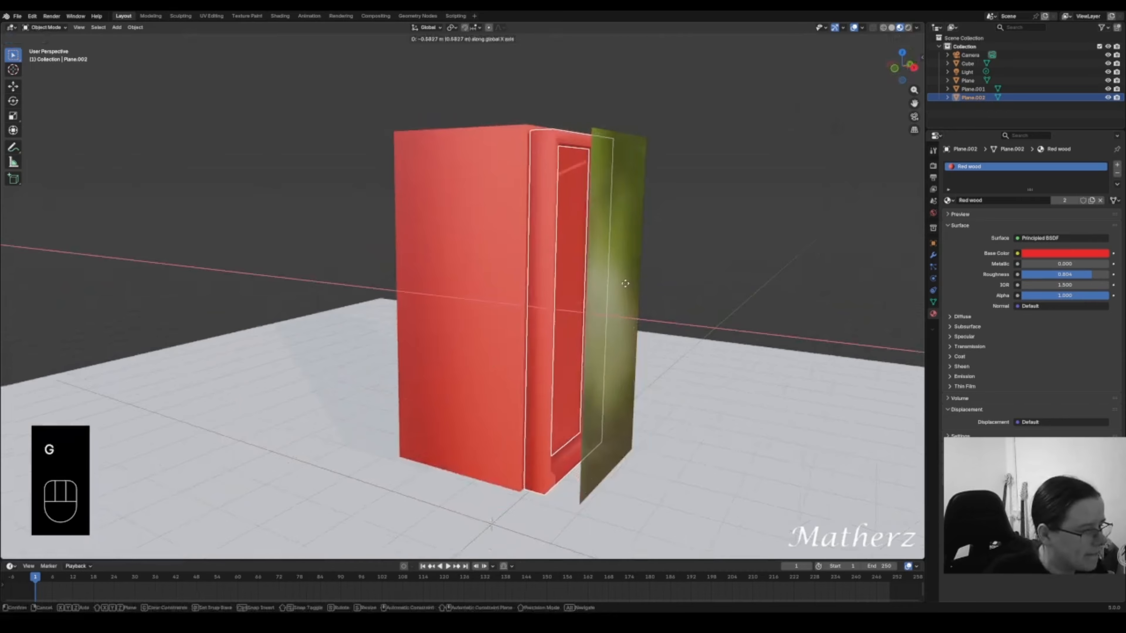
click(624, 282)
key(ctrl+z)
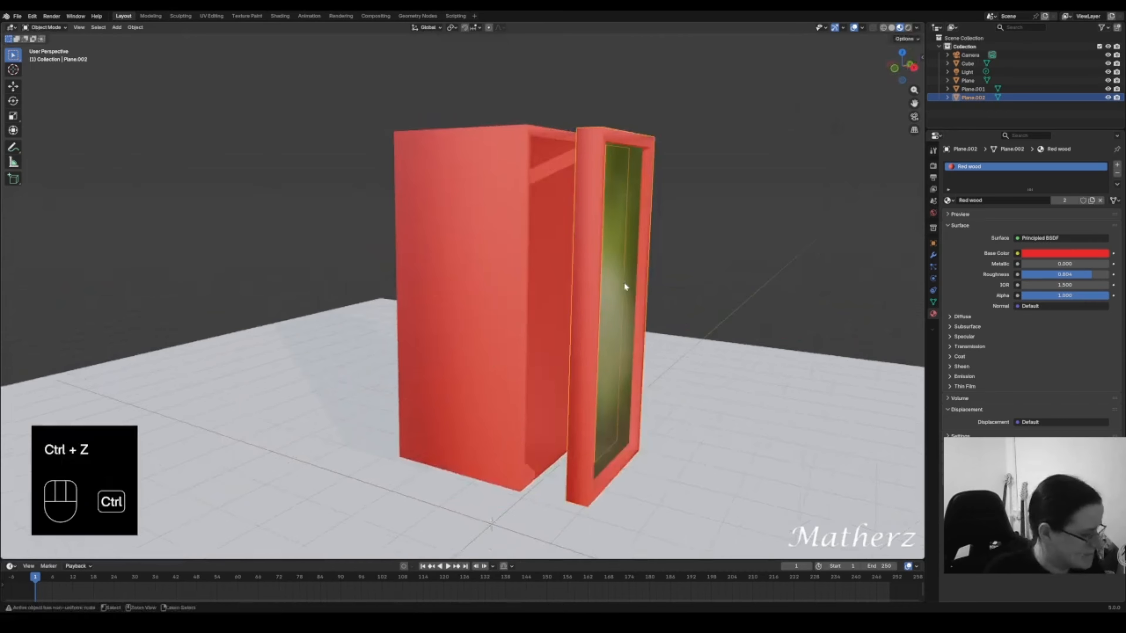
- Add the glass plane to the frame selection, move both about -0.63 m along X against the box, and deselect them
shift+click(630, 239)
key(g)
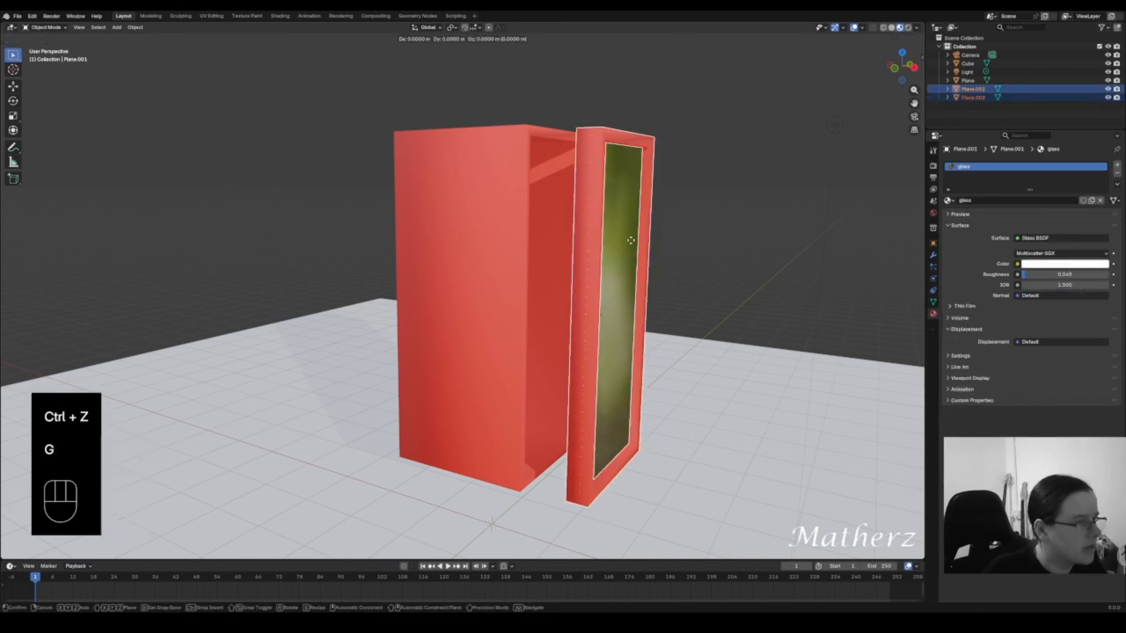
key(x)
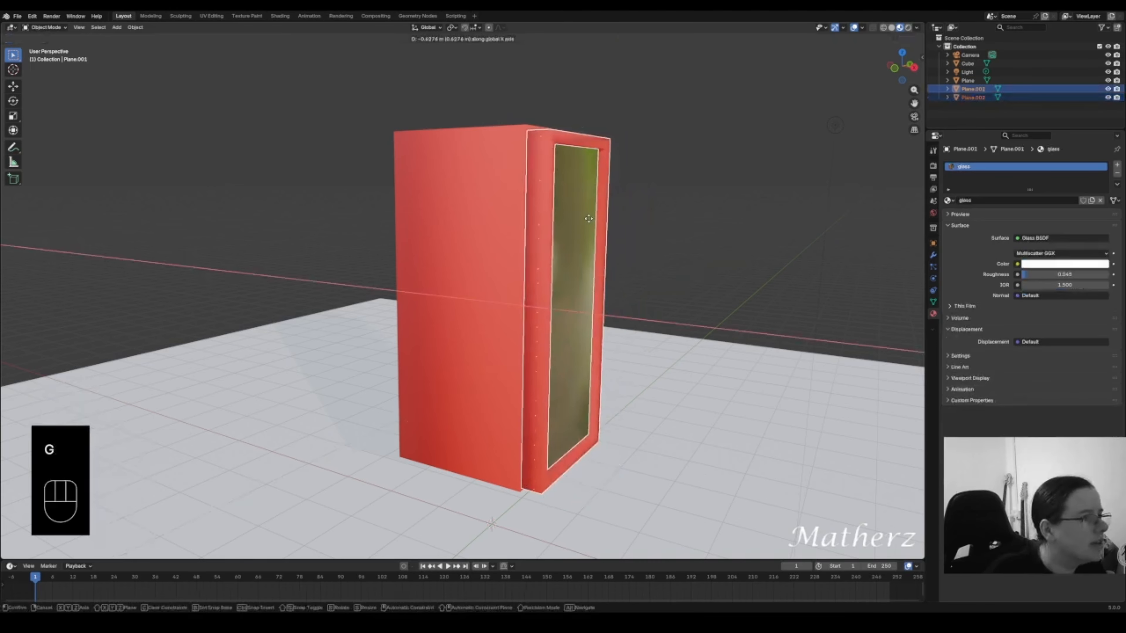
click(588, 218)
click(683, 222)
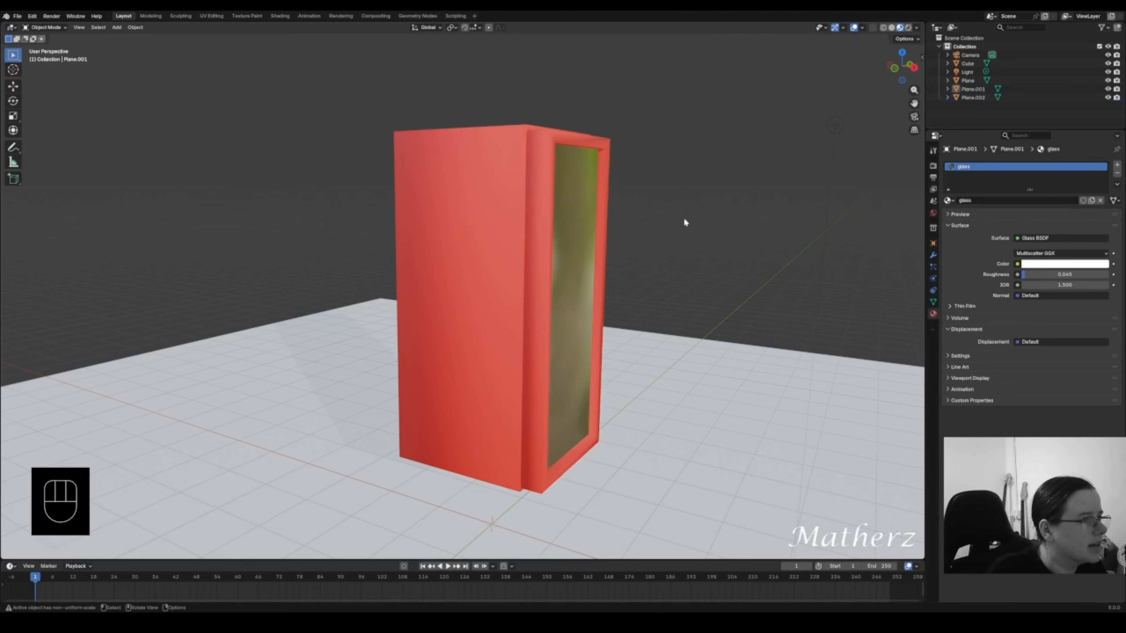
- Inspect the closed door from several angles, switch the viewport back to Rendered shading, and select the box
middle_drag(683, 222, 705, 235)
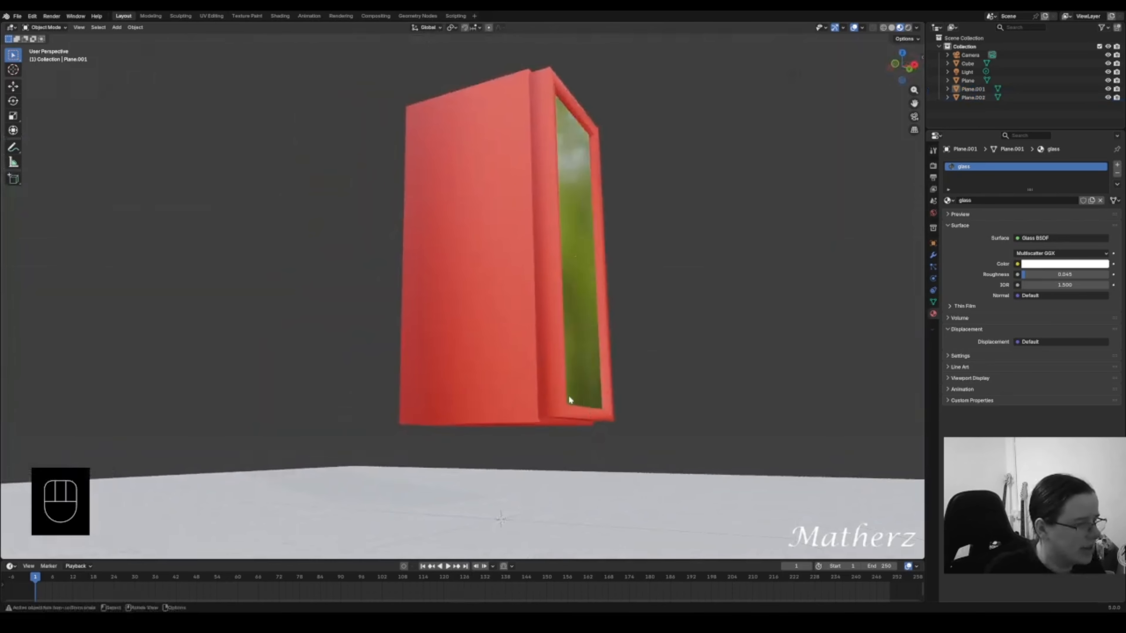
middle_drag(587, 95, 701, 158)
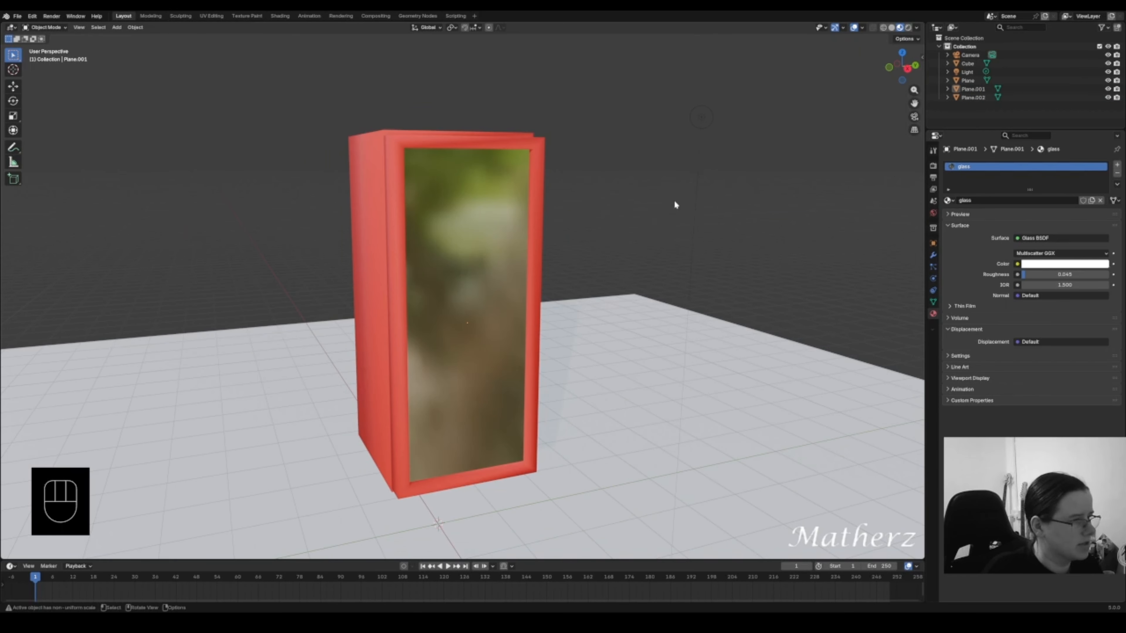
scroll(551, 305, up, 2)
shift+middle_drag(552, 304, 573, 256)
click(908, 28)
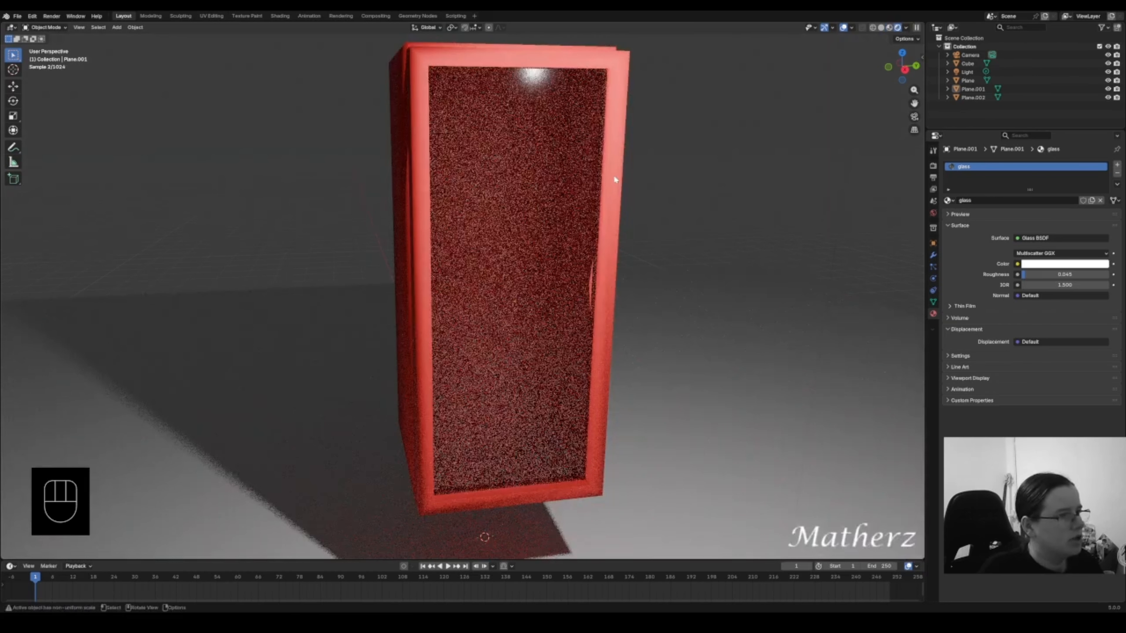
click(562, 204)
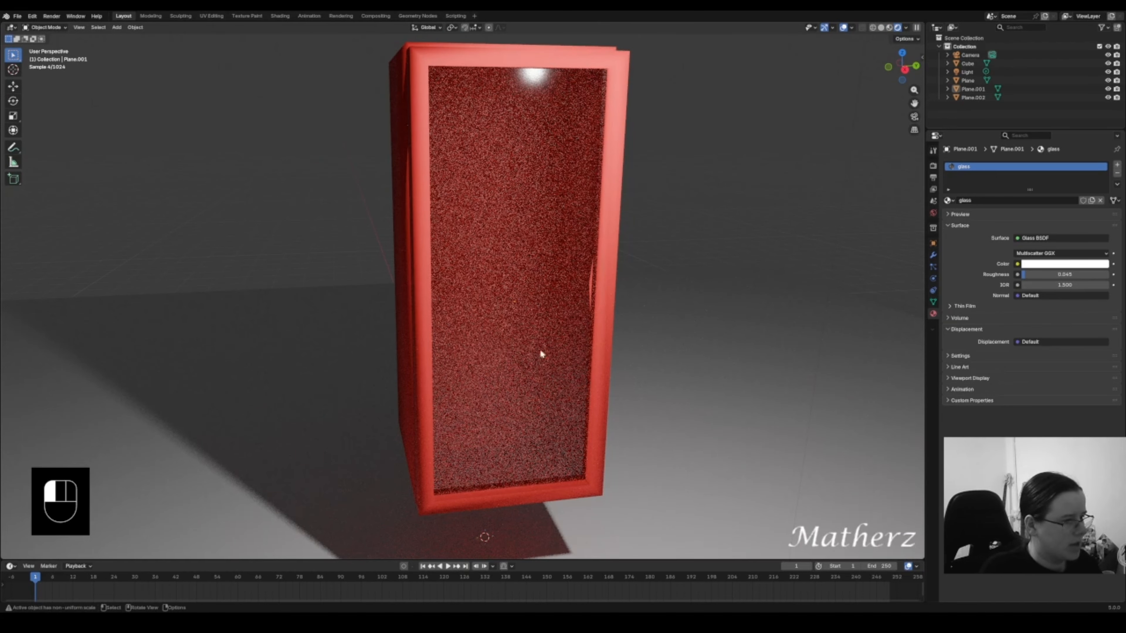
click(399, 150)
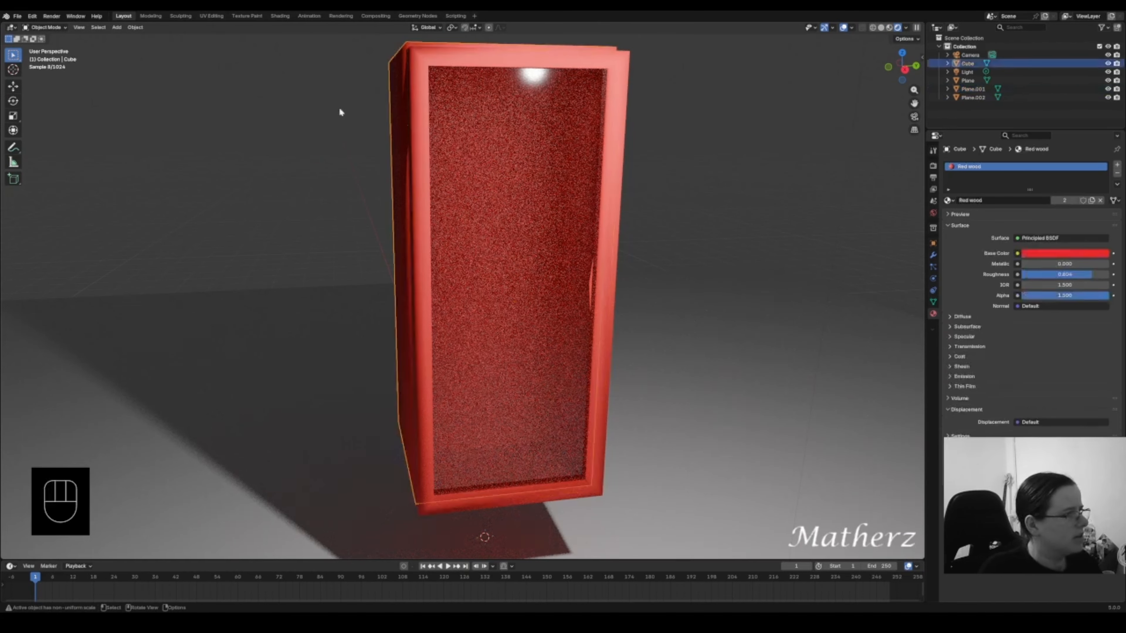
- Edit the hollow box's mesh, select its inner bottom face, and switch the viewport to Solid shading with X-ray on
click(55, 28)
click(44, 47)
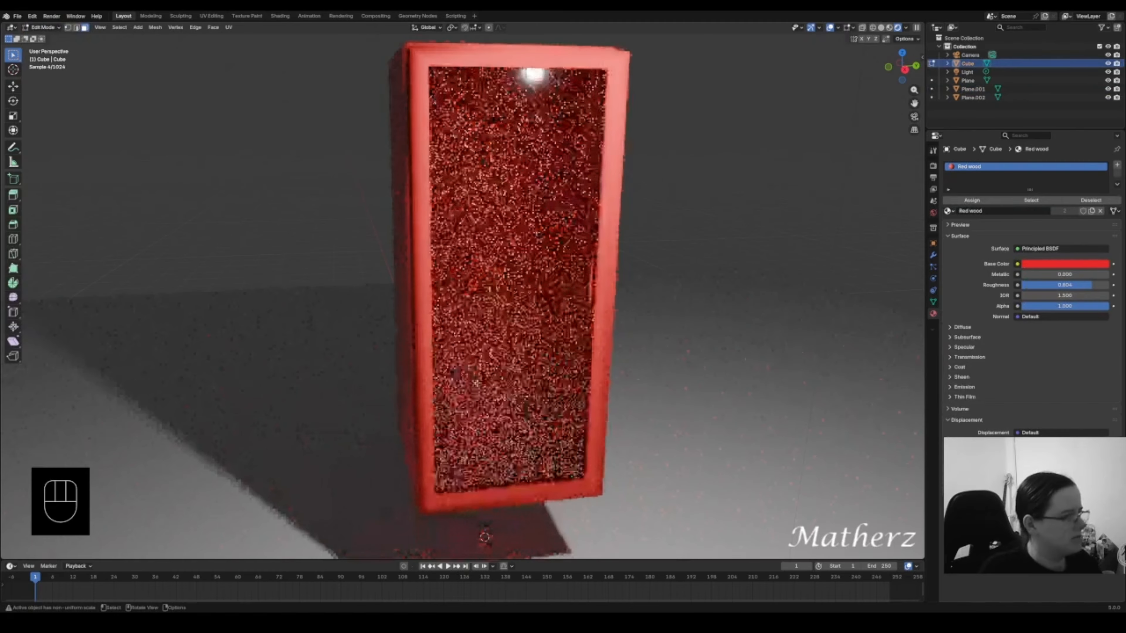
click(495, 455)
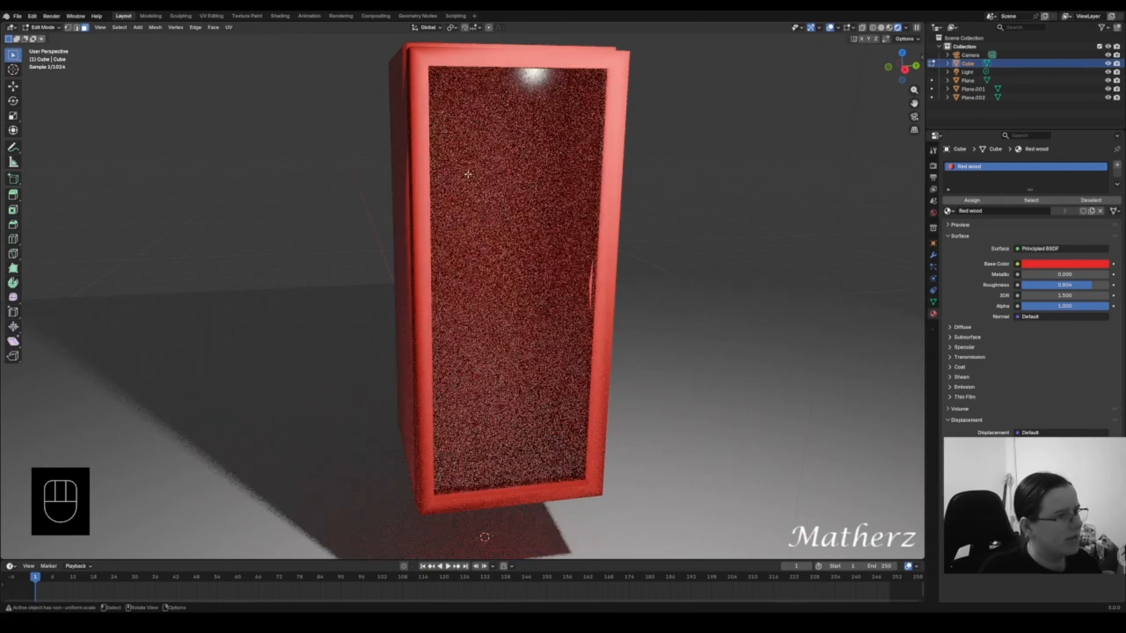
click(881, 27)
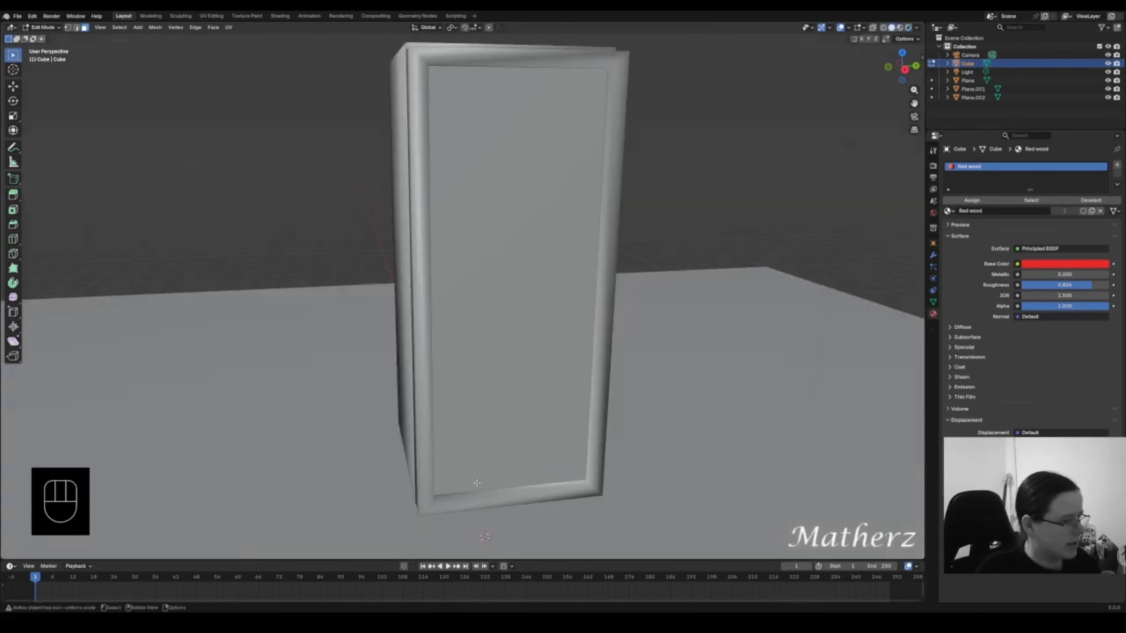
key(alt+z)
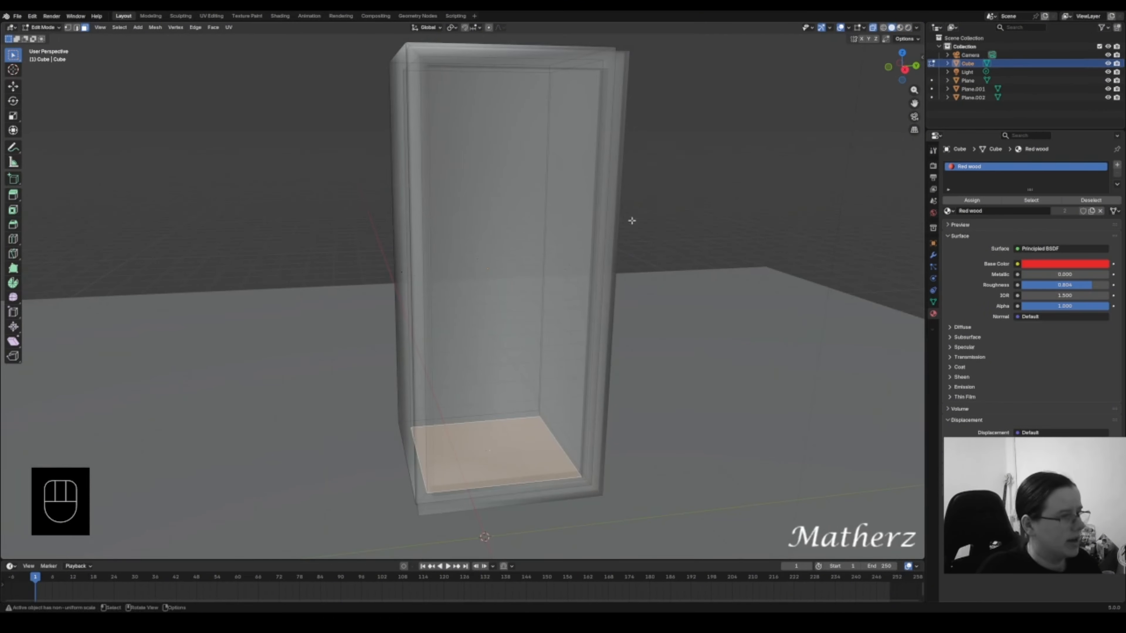
- Add the box's inner top face to the selected inner bottom face
middle_drag(631, 221, 548, 45)
shift+middle_drag(566, 105, 548, 189)
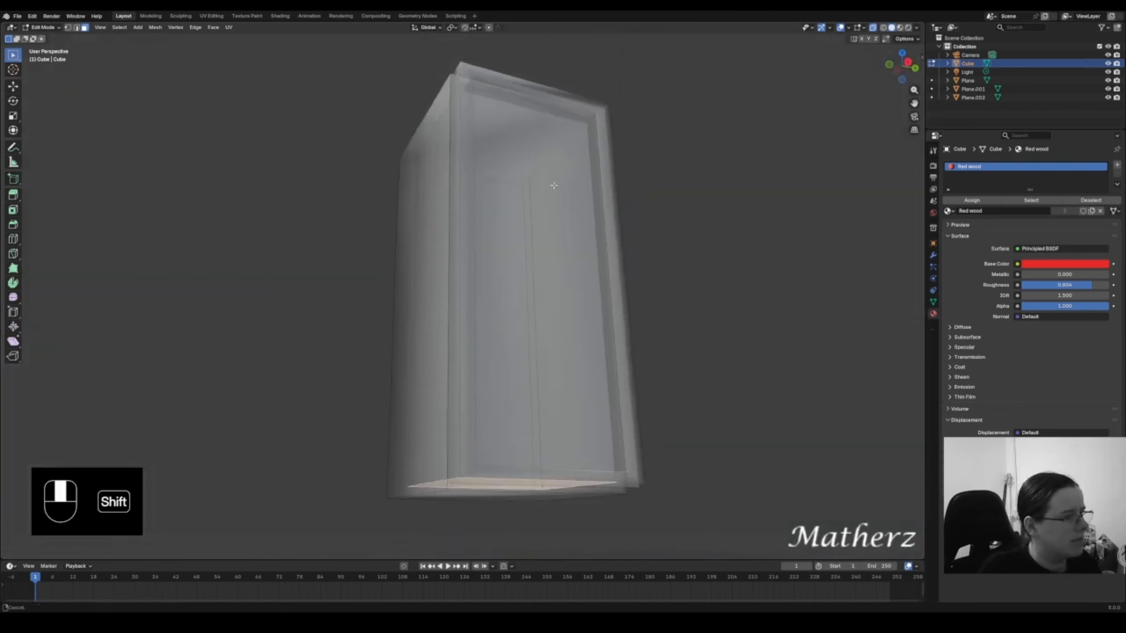
shift+click(494, 144)
middle_drag(494, 144, 520, 156)
key(ctrl+z)
shift+click(480, 138)
key(ctrl+z)
click(873, 28)
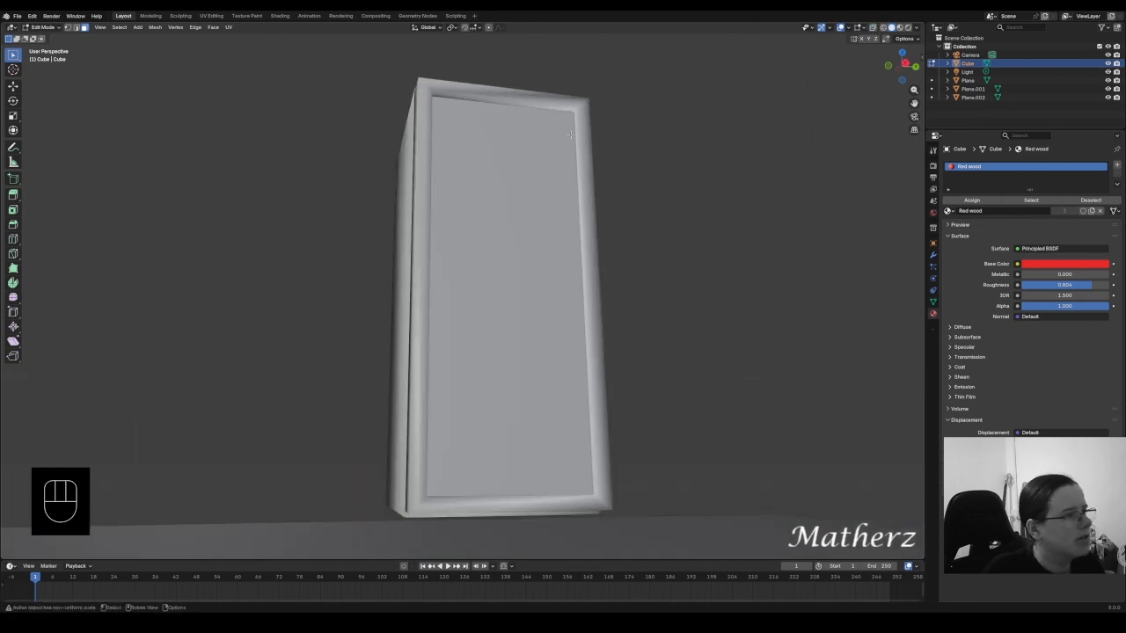
click(873, 28)
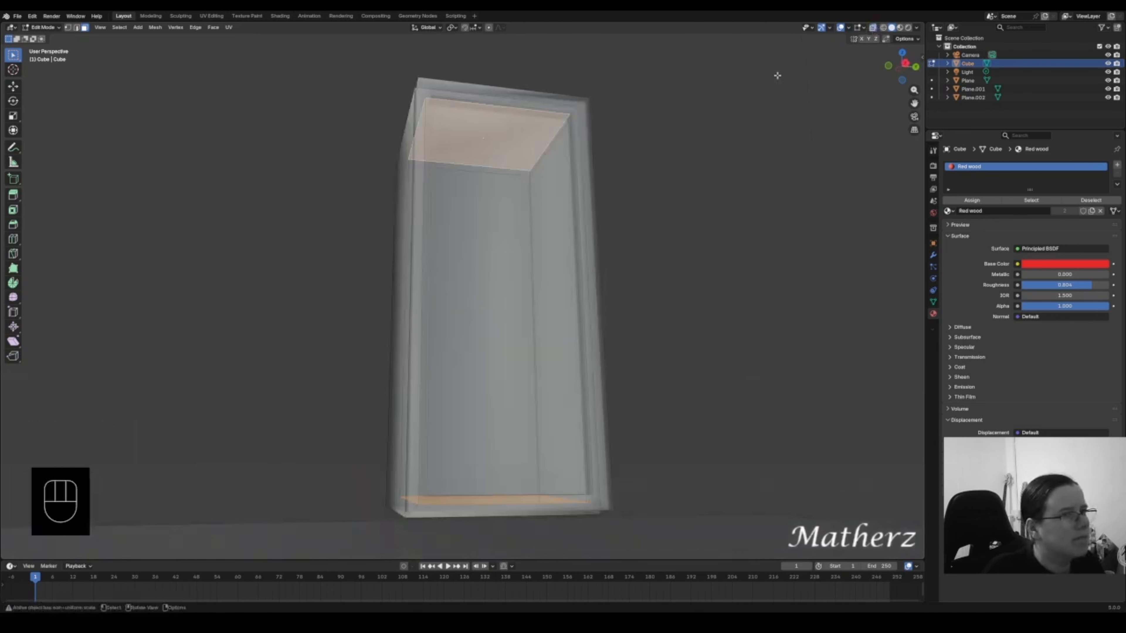
middle_drag(674, 133, 554, 154)
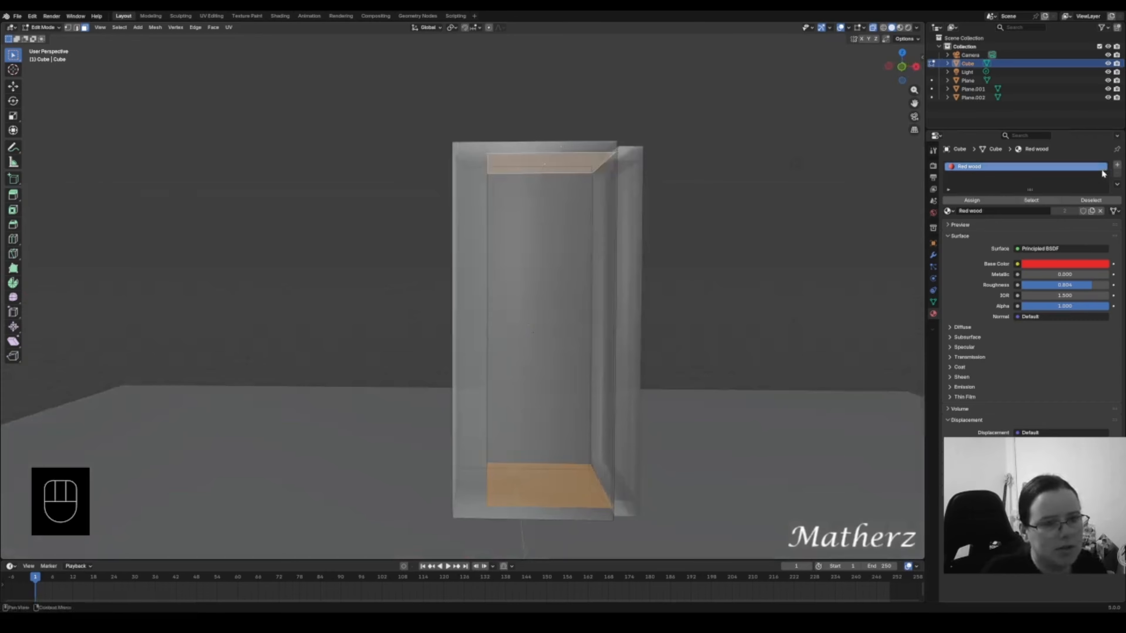
- Add a second material slot with a new dark red material, base color #741B13, and assign it to the selected inner faces
click(1117, 165)
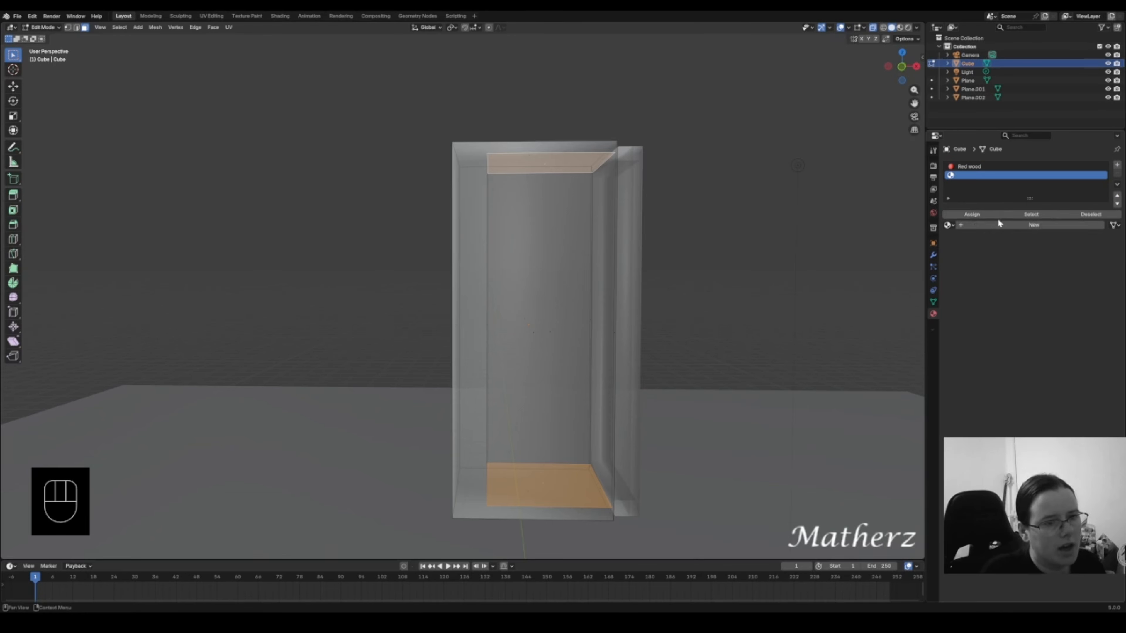
click(1005, 224)
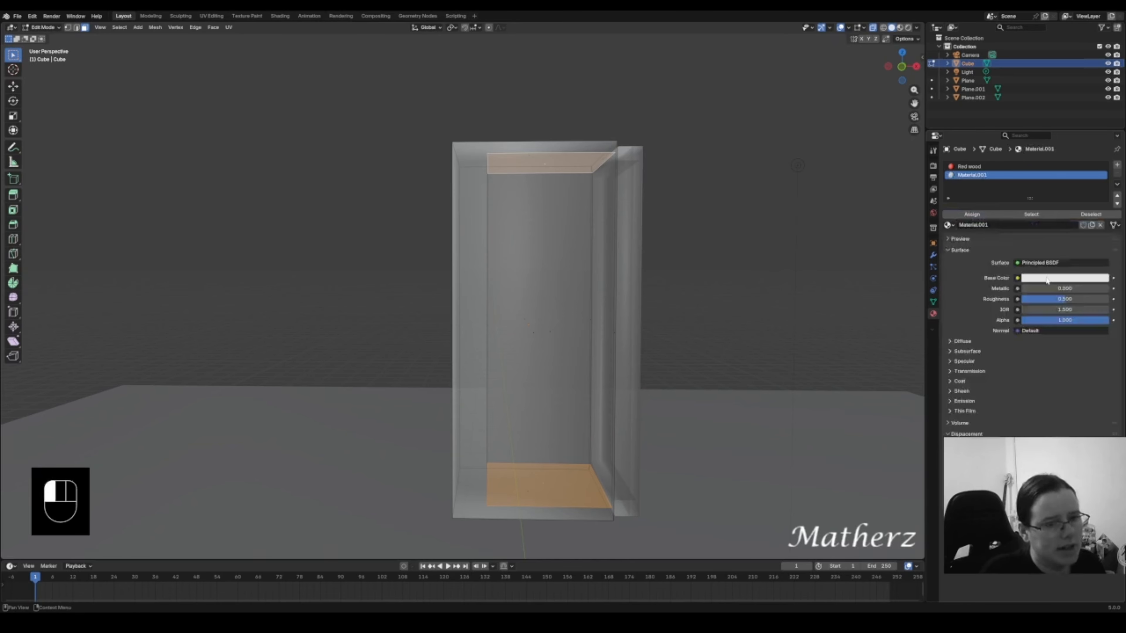
click(1061, 277)
drag(1063, 168, 1061, 196)
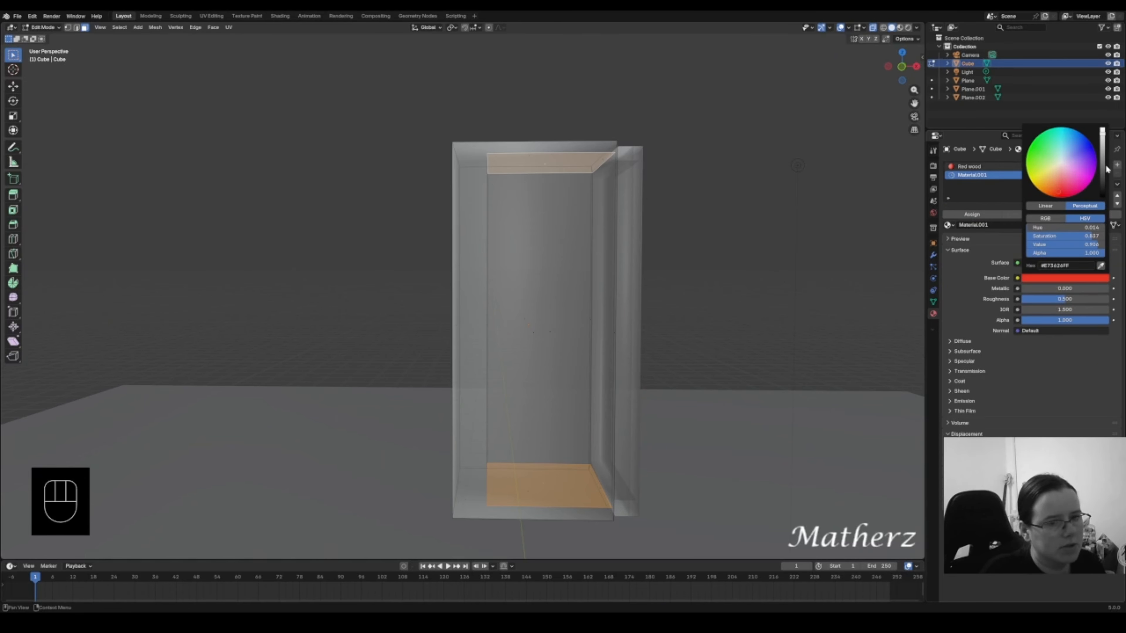
drag(1102, 156, 1103, 165)
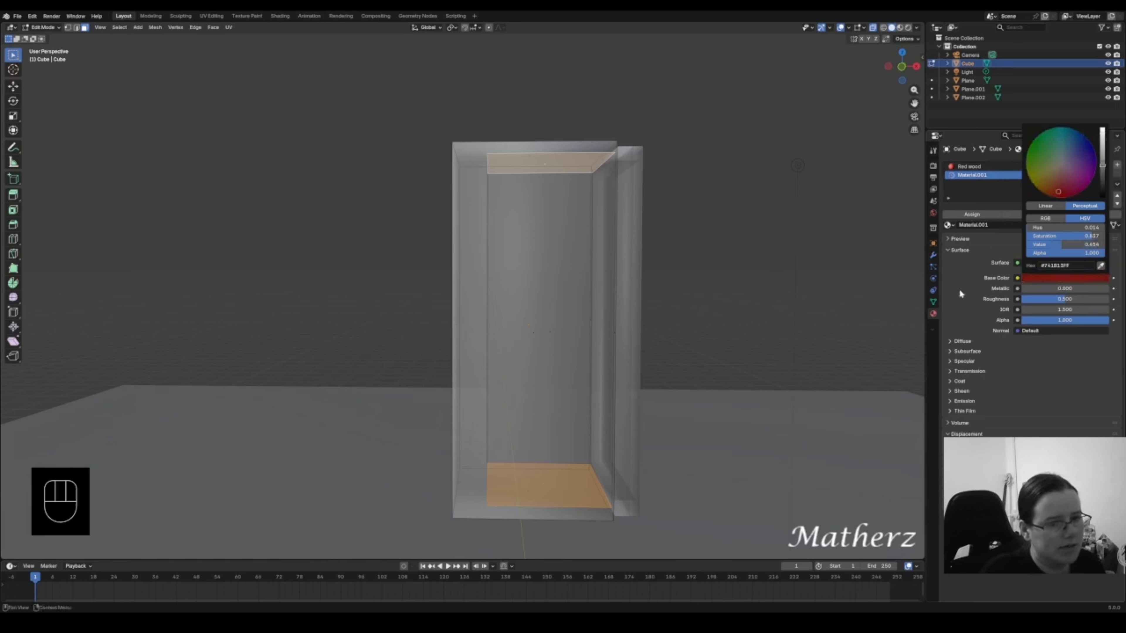
click(982, 215)
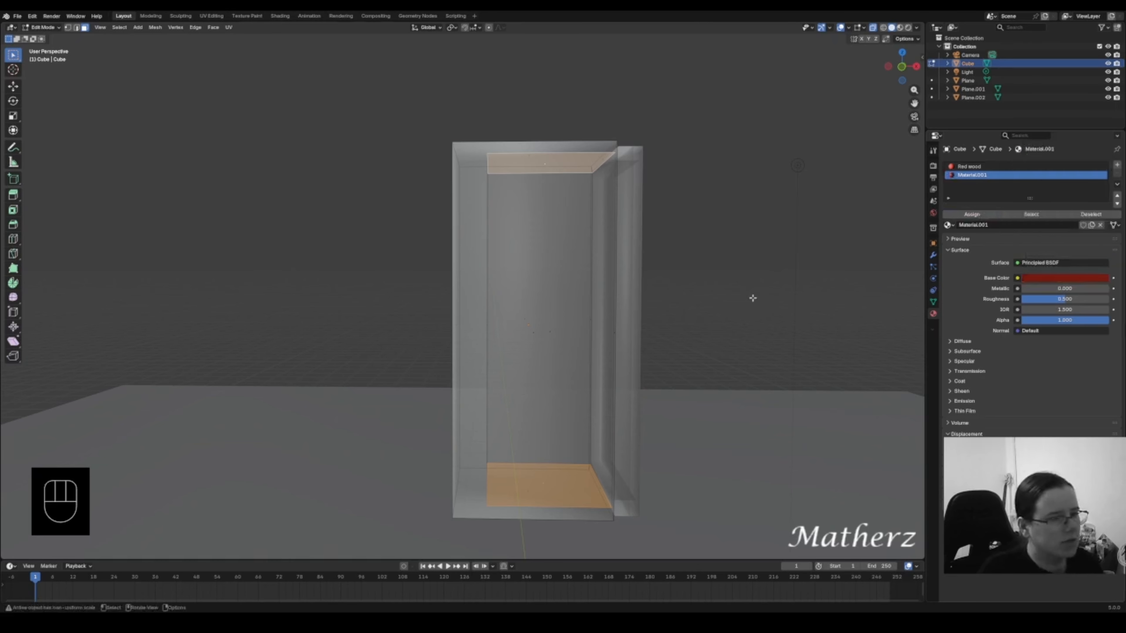
- Check the darker inner faces from the front in Rendered shading, and return the viewport to Solid shading
middle_drag(752, 284, 661, 261)
click(909, 27)
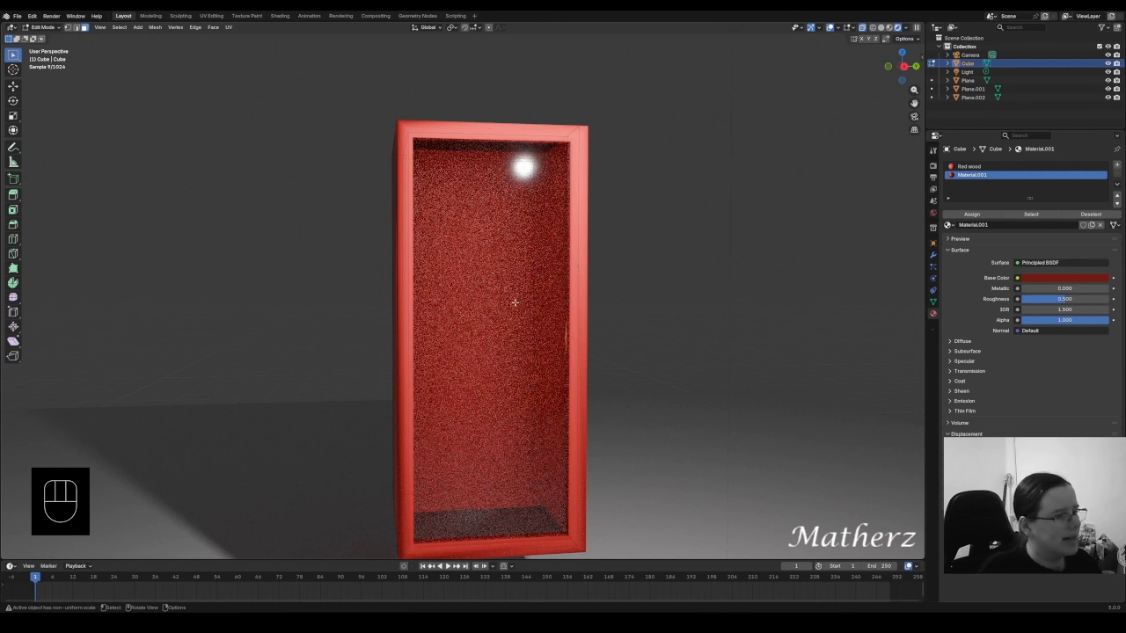
click(881, 28)
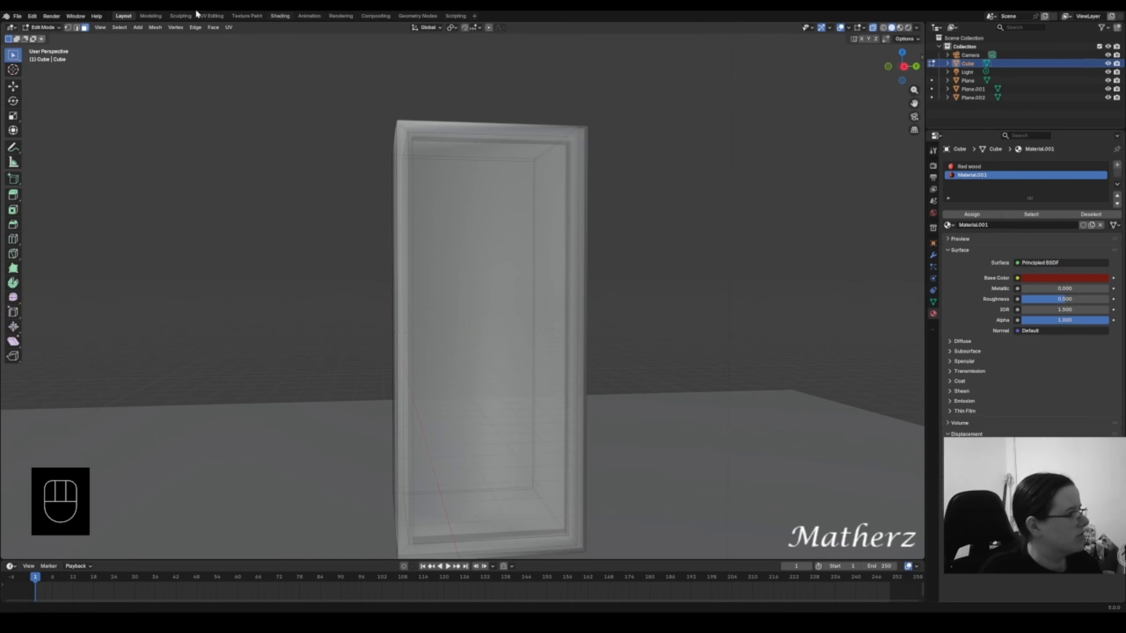
- Return to Object Mode and add a text object to the scene
click(138, 28)
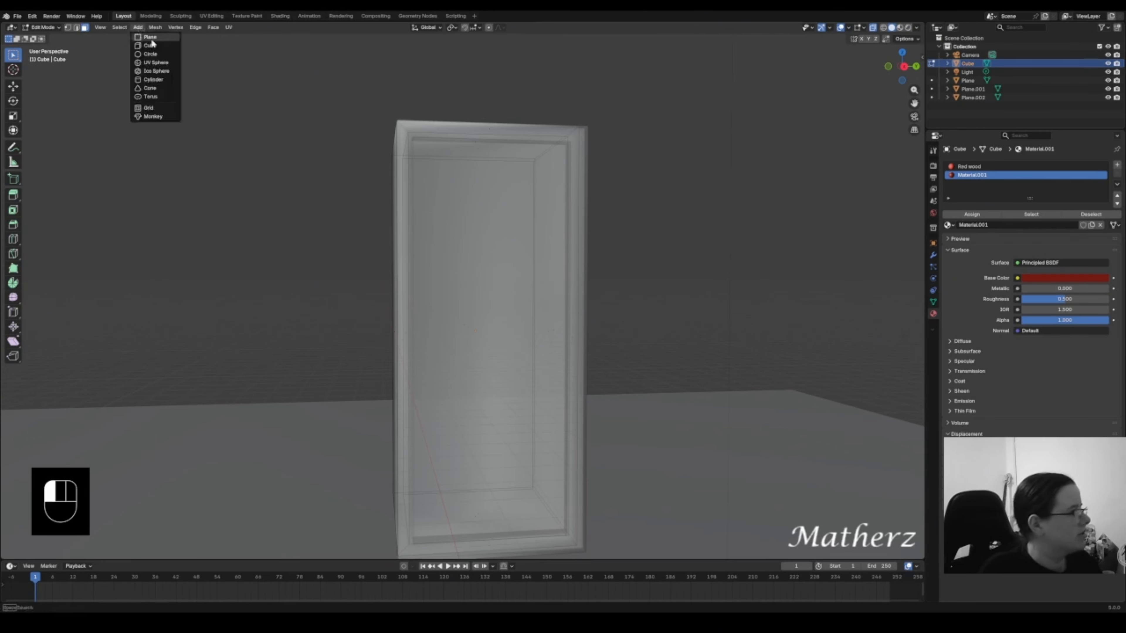
click(141, 28)
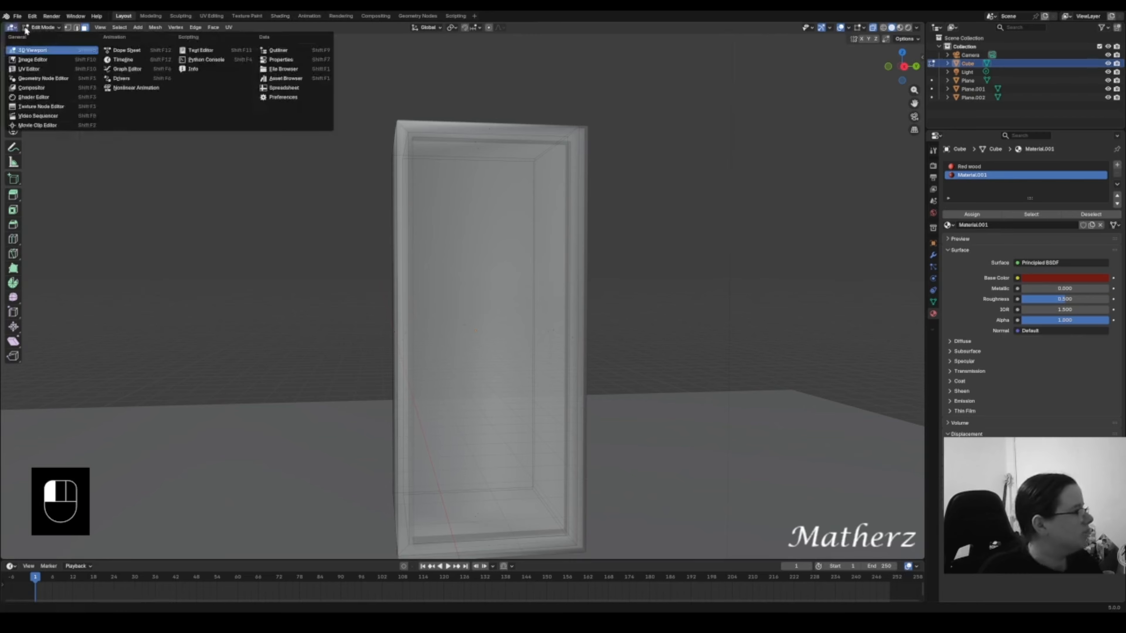
click(38, 28)
click(43, 37)
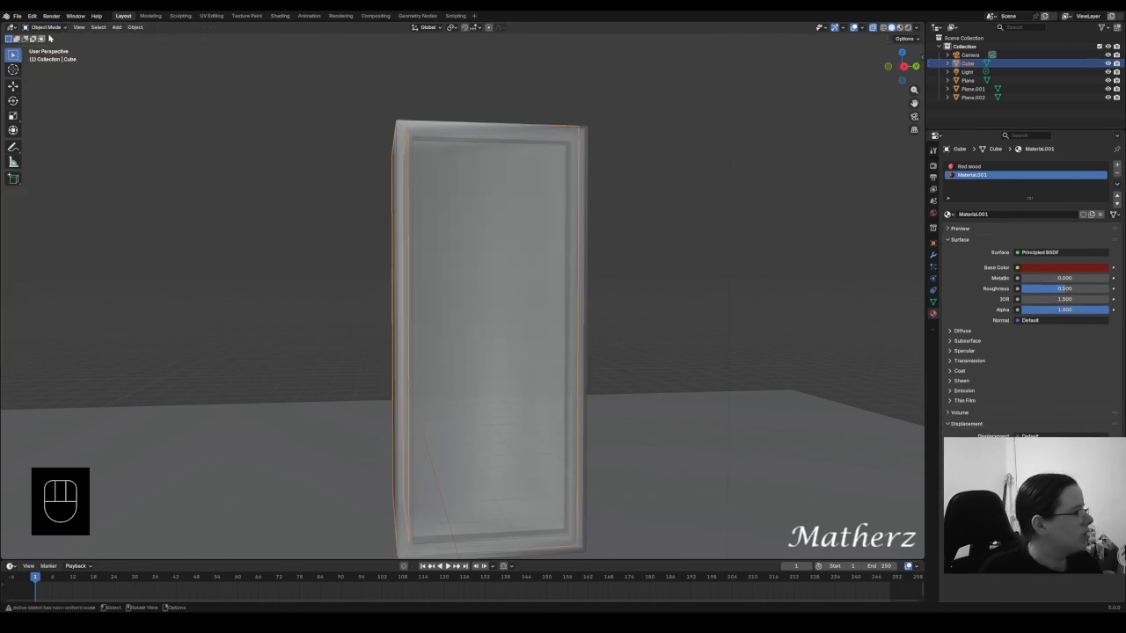
click(117, 27)
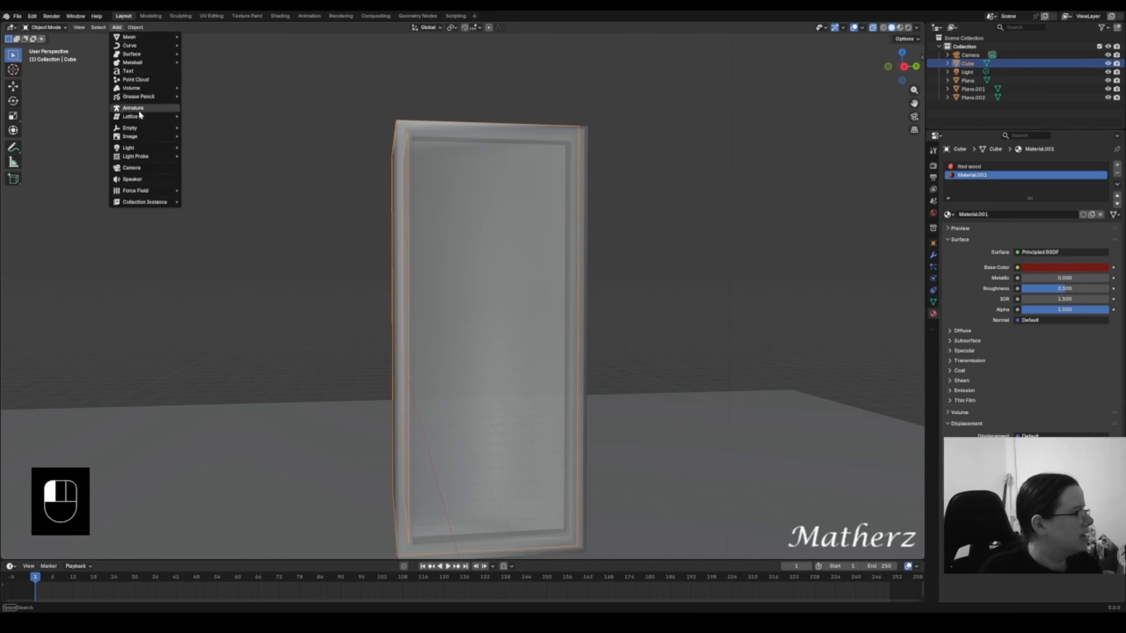
click(145, 71)
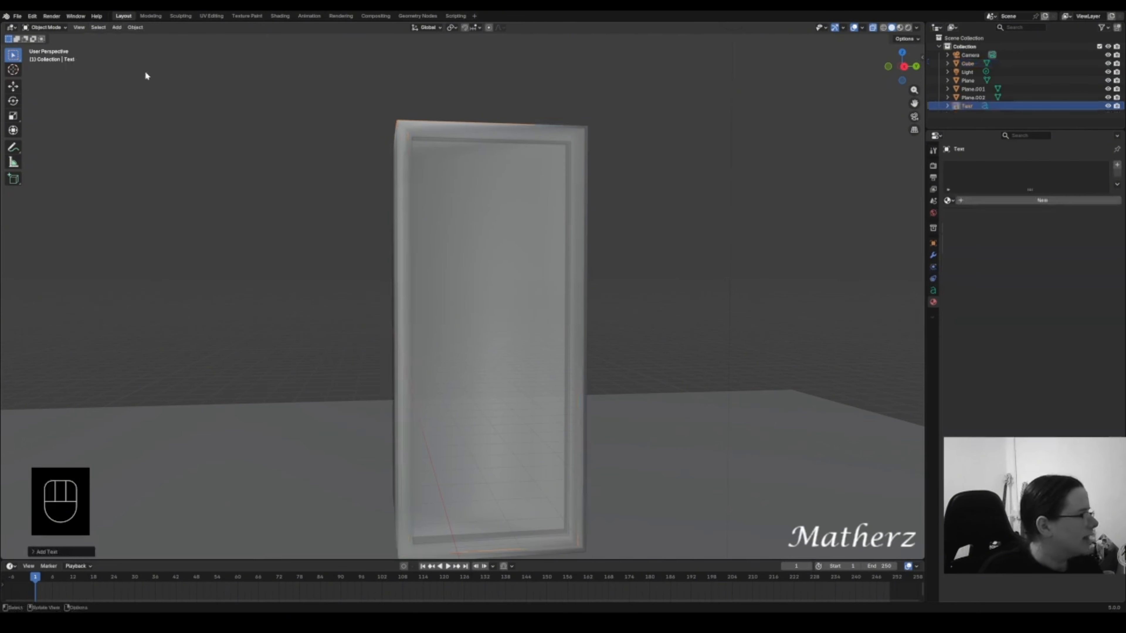
- View the text object from the top, open it for editing, and delete its placeholder word
middle_drag(546, 299, 580, 453)
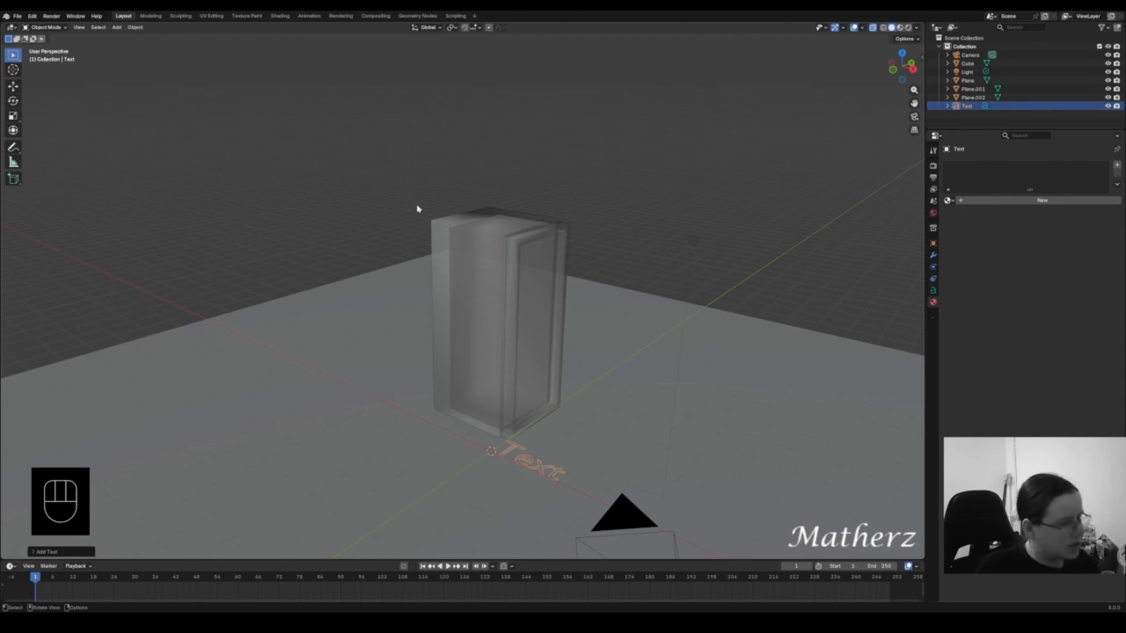
scroll(592, 428, up, 2)
shift+middle_drag(594, 424, 562, 328)
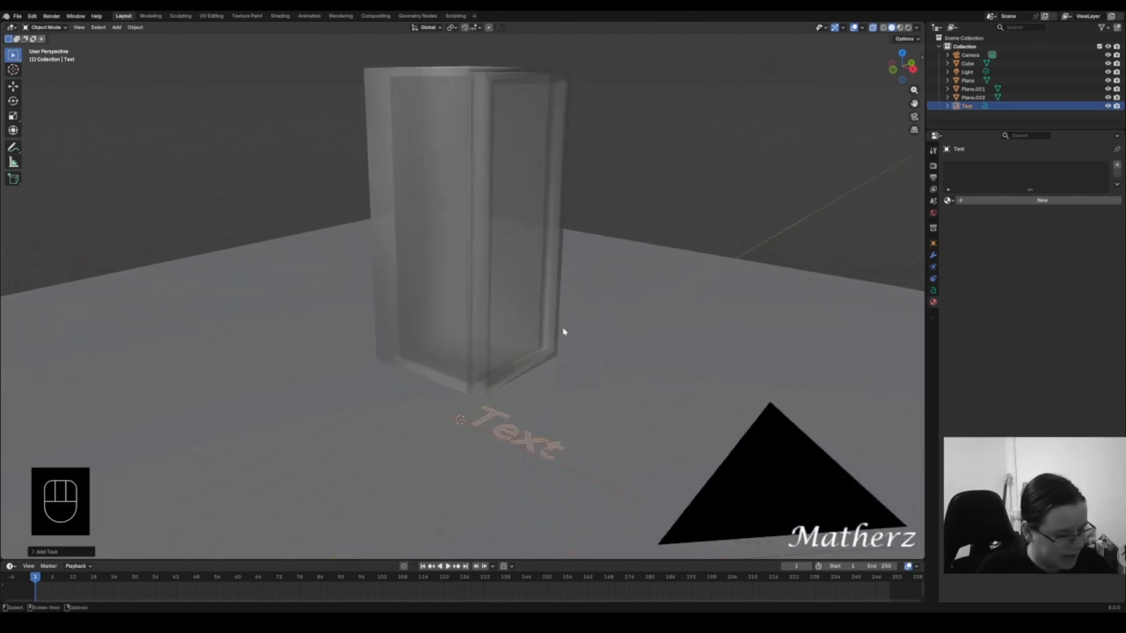
key(KP_7)
scroll(582, 326, up, 5)
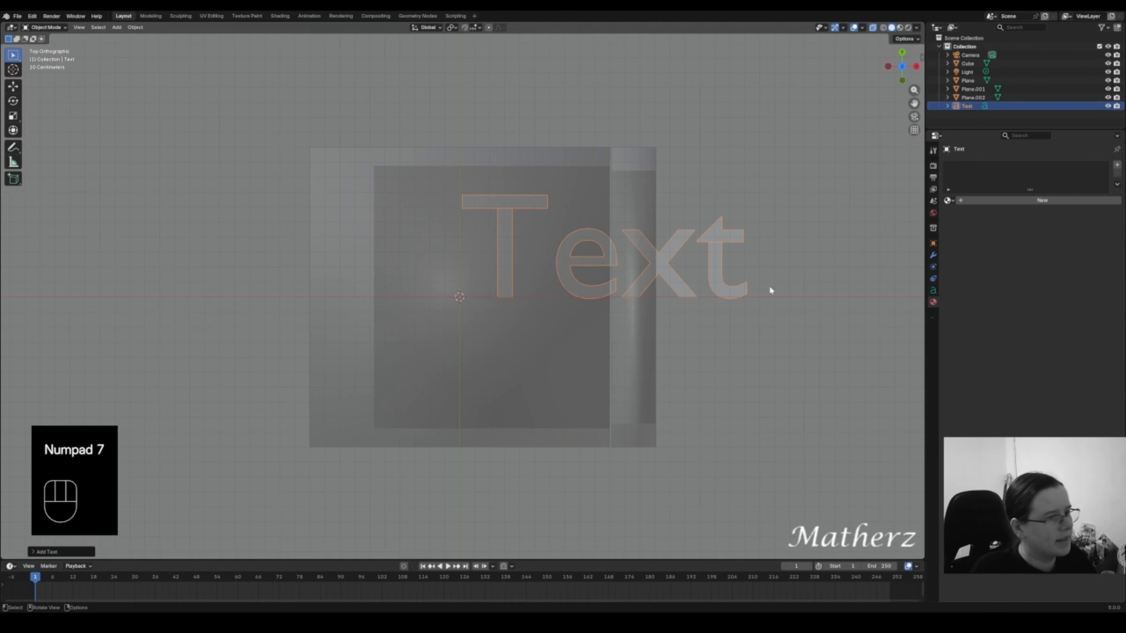
shift+middle_drag(770, 289, 553, 239)
key(Tab)
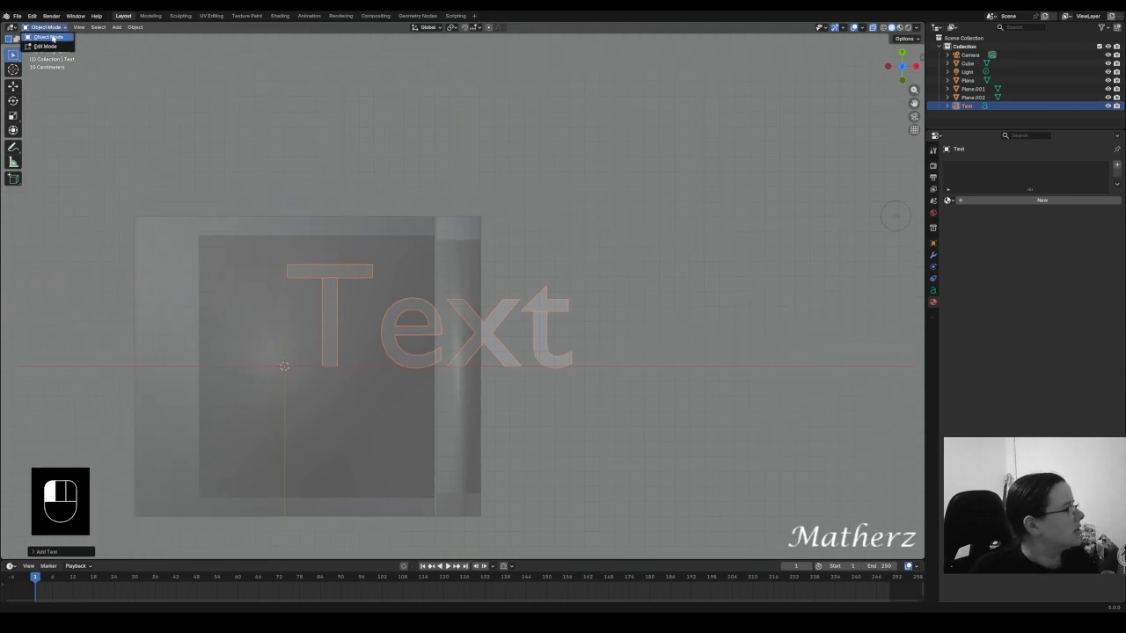
key(BackSpace)
key(BackSpace)
key(BackSpace)
key(BackSpace)
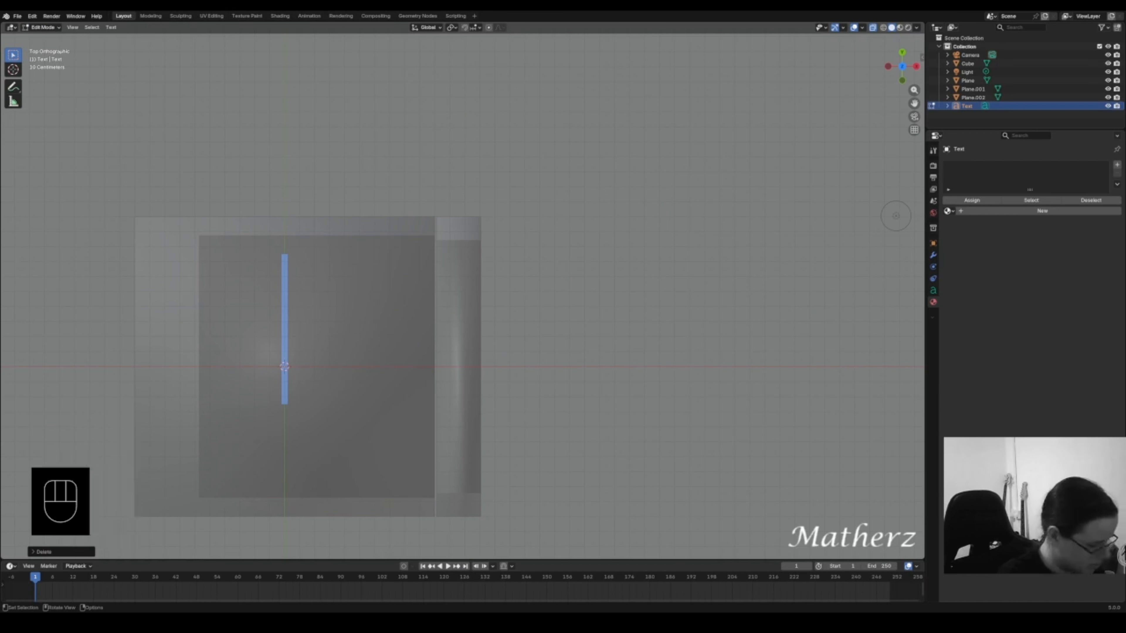
- Write "IN CASE OF" in the text object with "EMERGENCY" on a second line
text(IN CA)
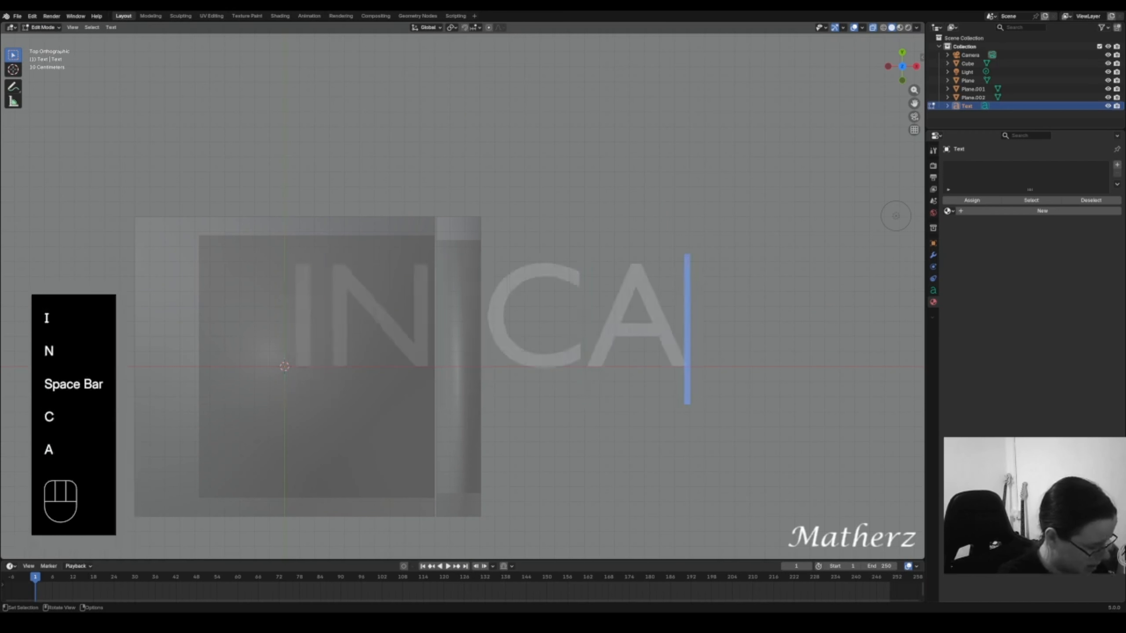
text(SE)
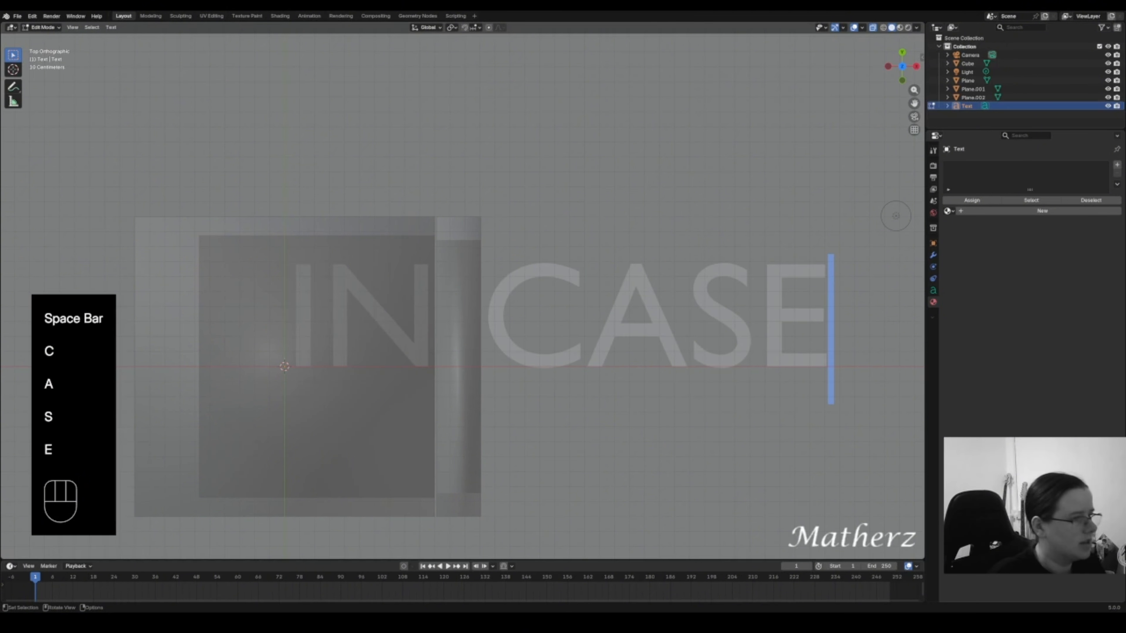
scroll(672, 254, down, 4)
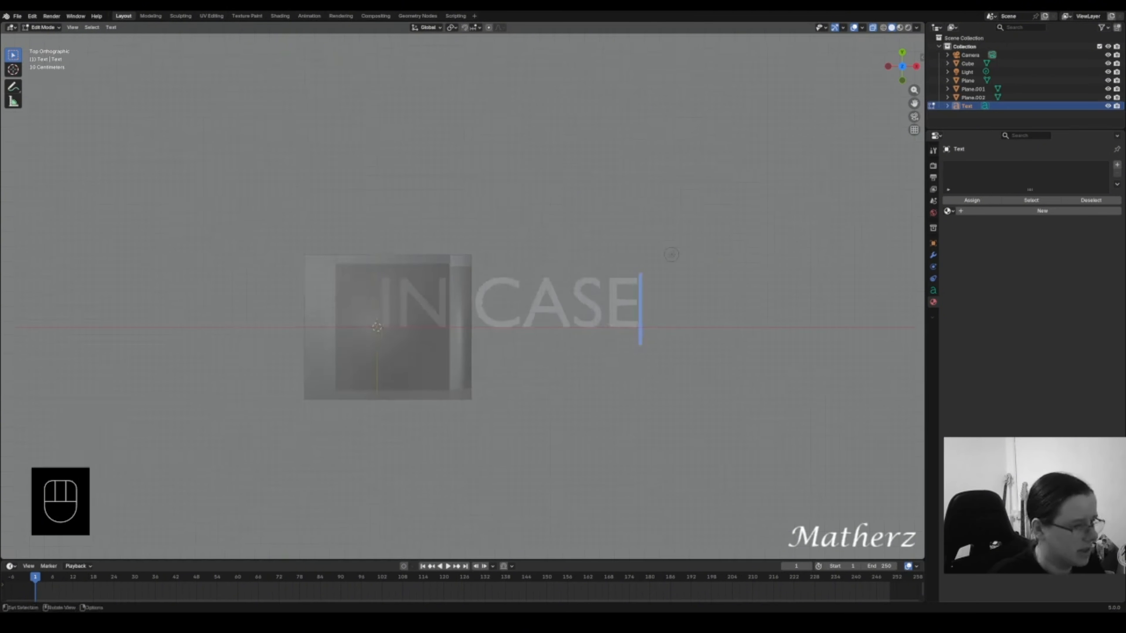
text(OF)
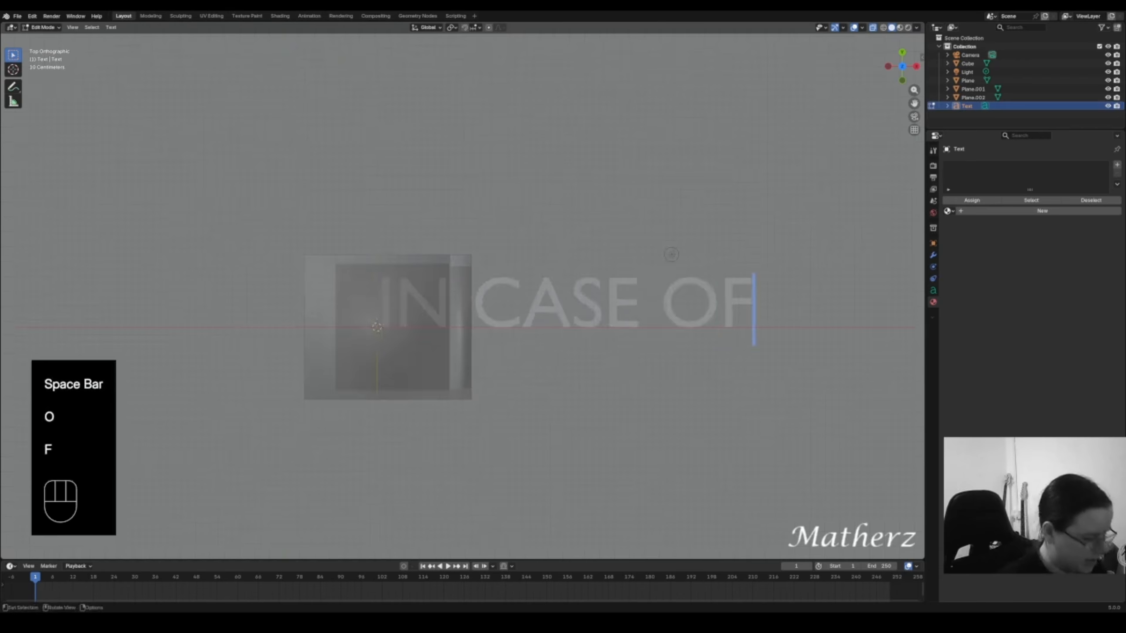
key(Return)
text(E)
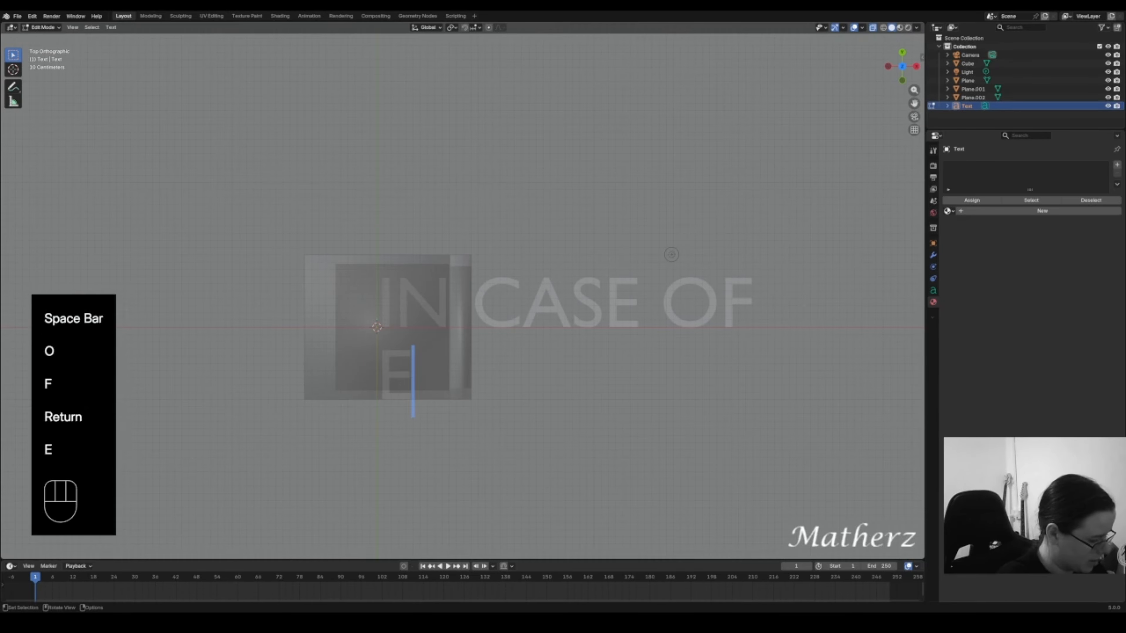
text(MERGE)
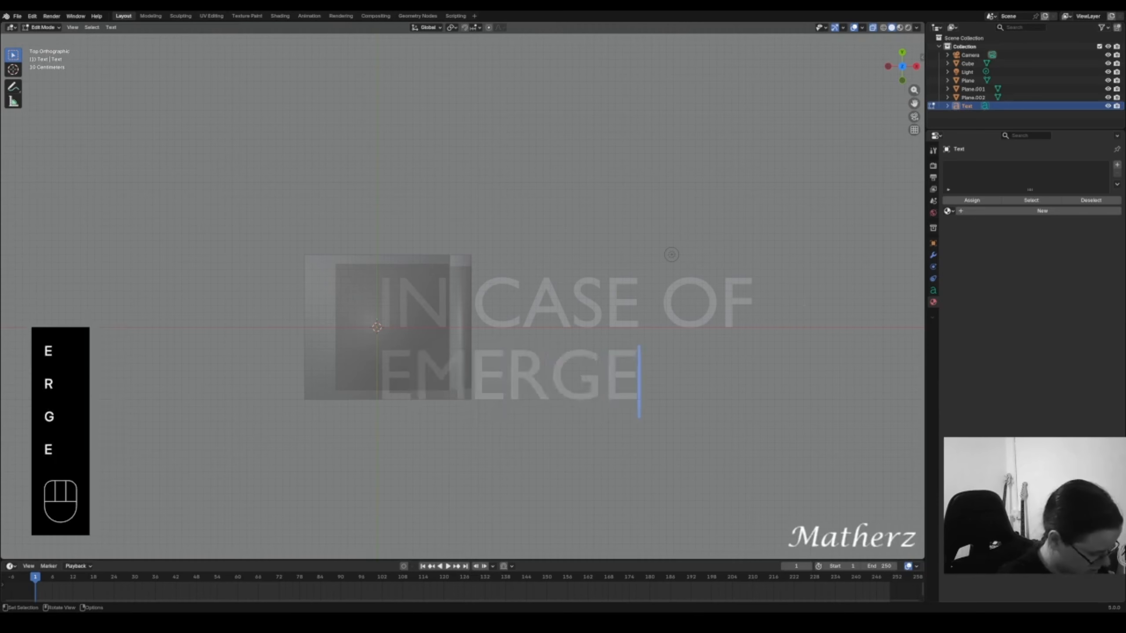
text(NCY)
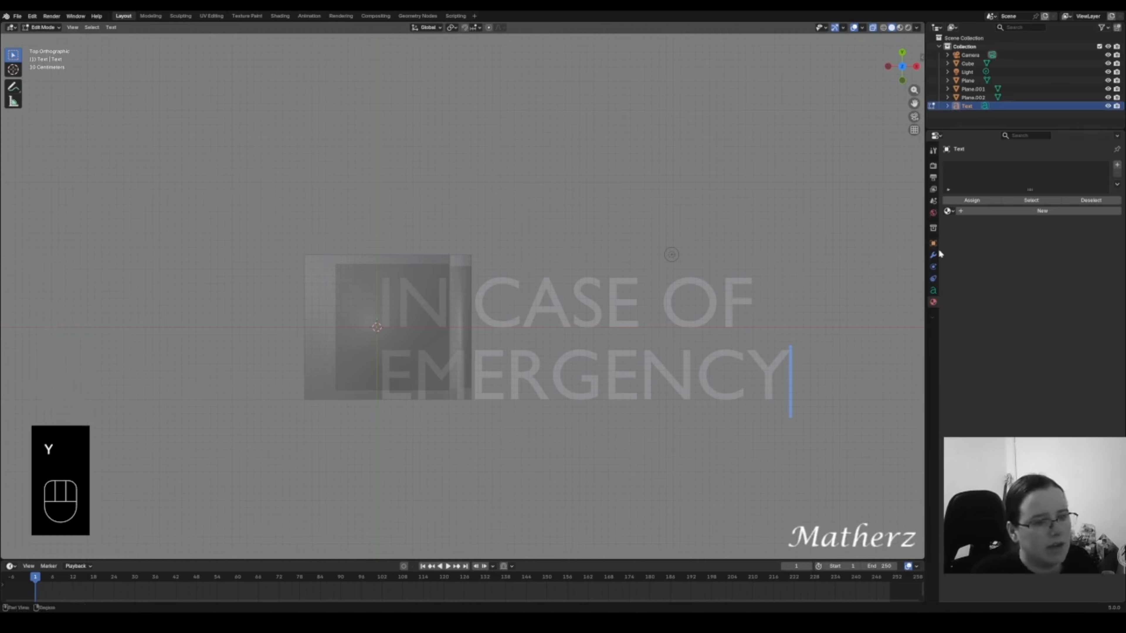
- Set the text's horizontal paragraph alignment to Center
click(934, 291)
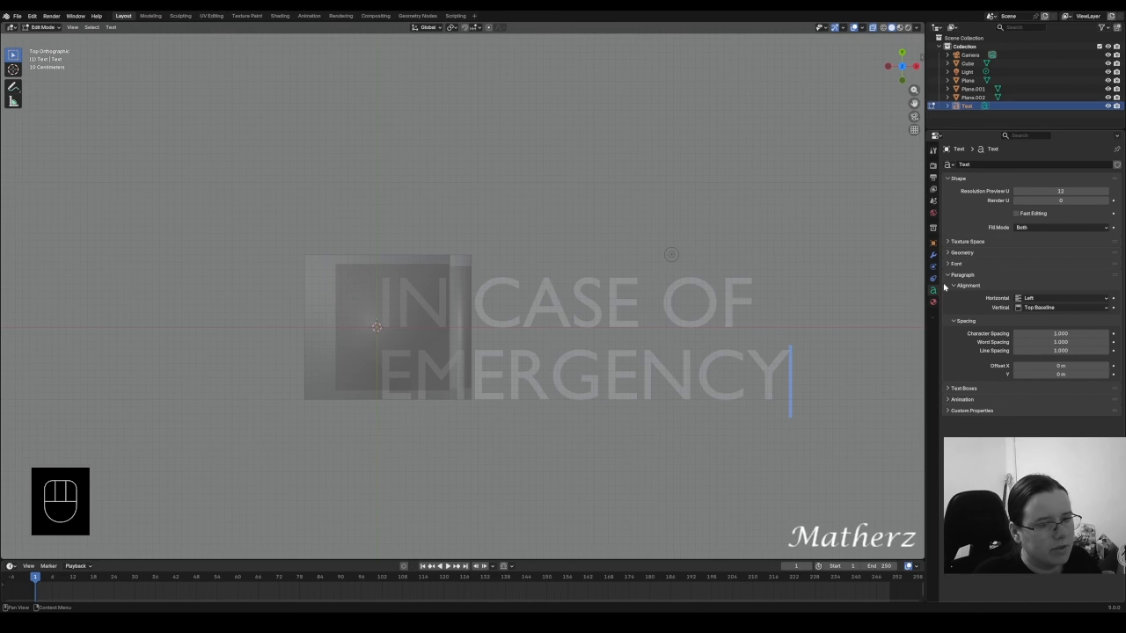
click(1029, 300)
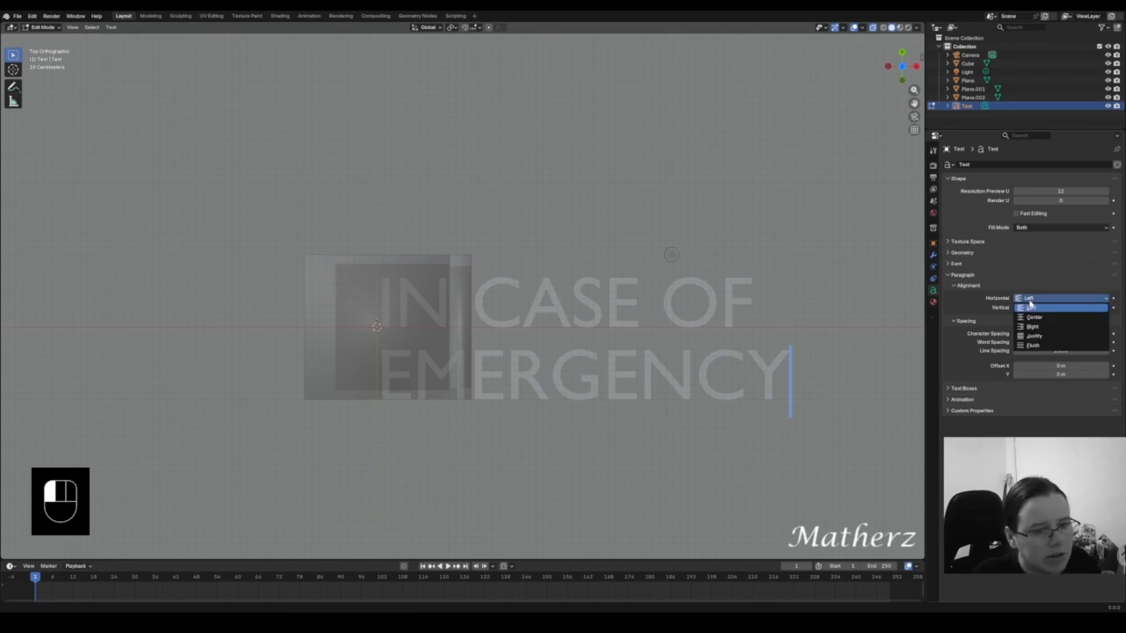
click(1047, 317)
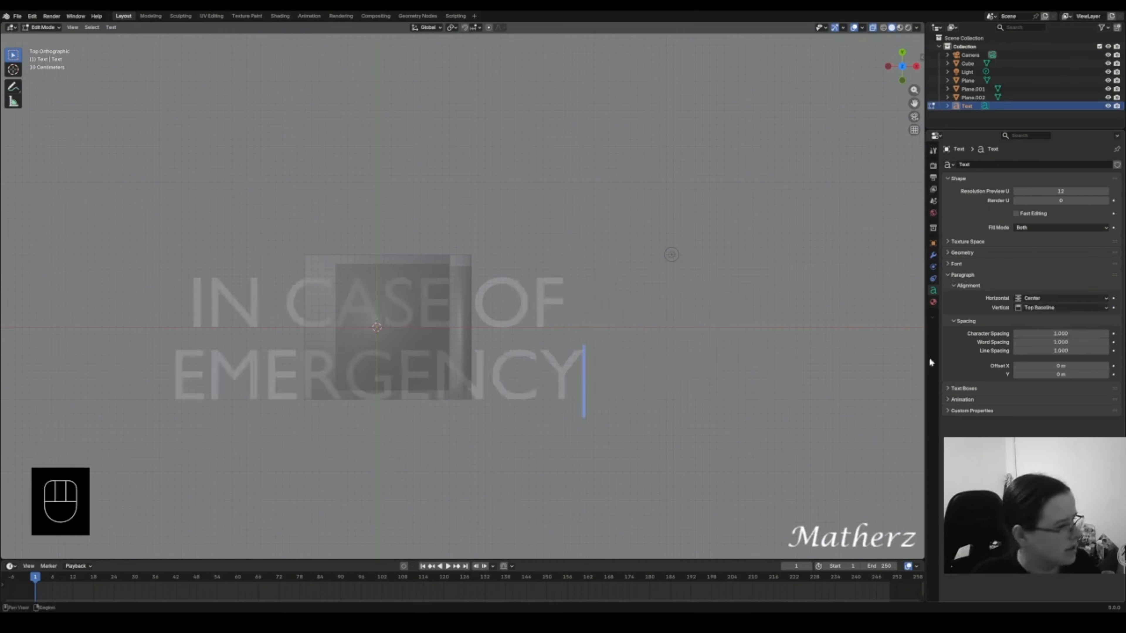
- Return to Object Mode and raise the text straight up along the Z axis to about the cabinet's mid-height
click(43, 26)
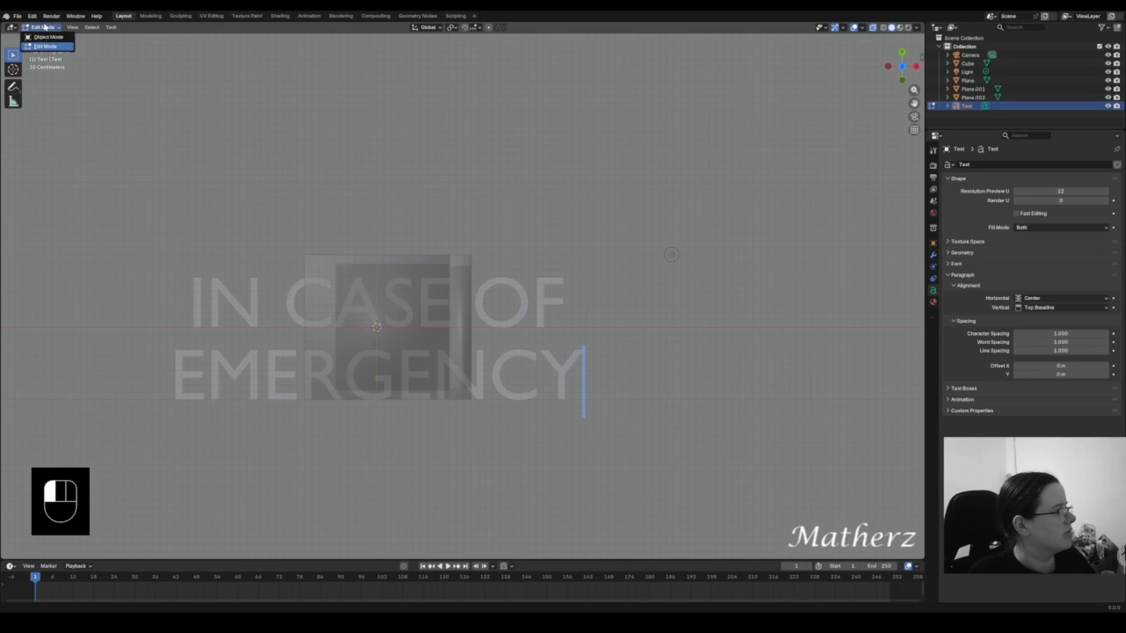
click(44, 35)
middle_drag(620, 410, 375, 382)
scroll(433, 372, down, 3)
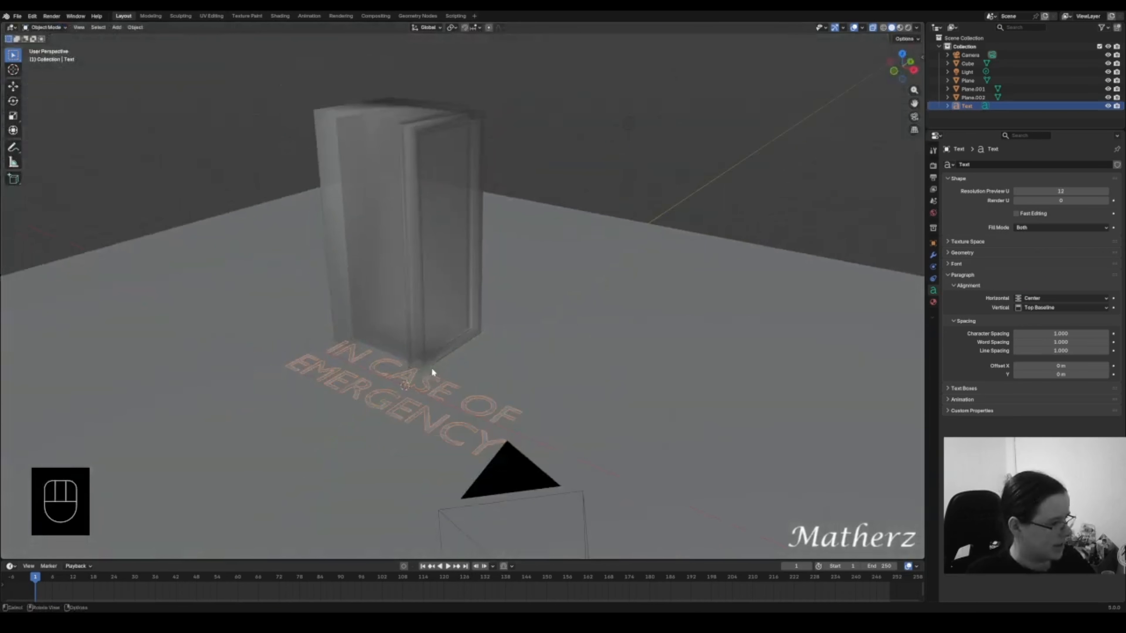
key(g)
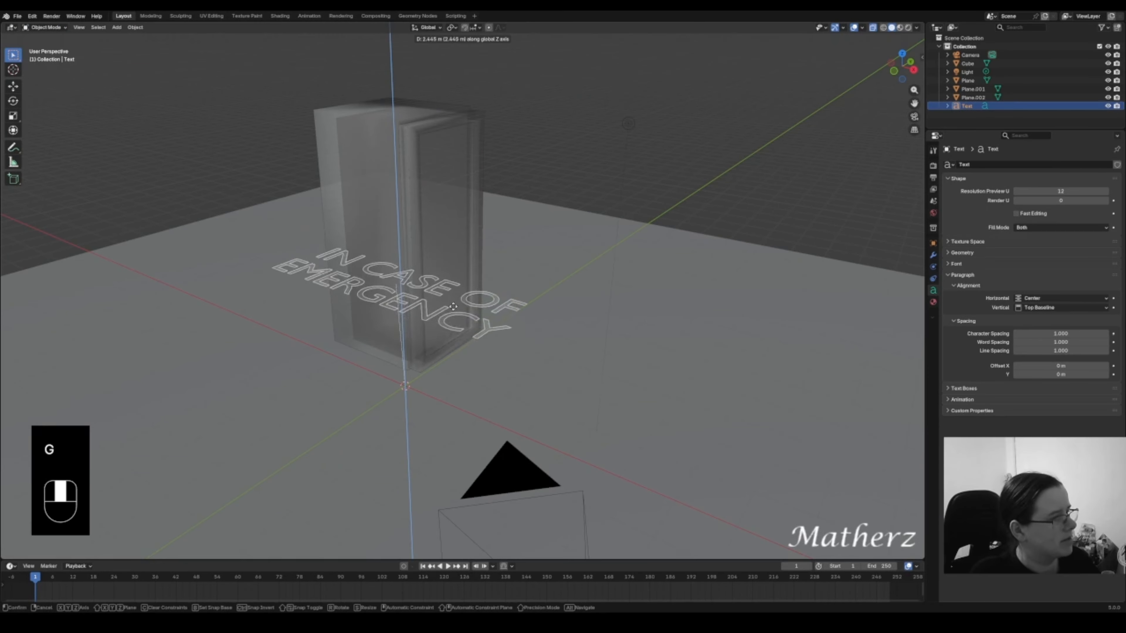
click(454, 268)
- Rotate the text 90° about the Z axis and 90° about the Y axis so it stands parallel to the door
key(r)
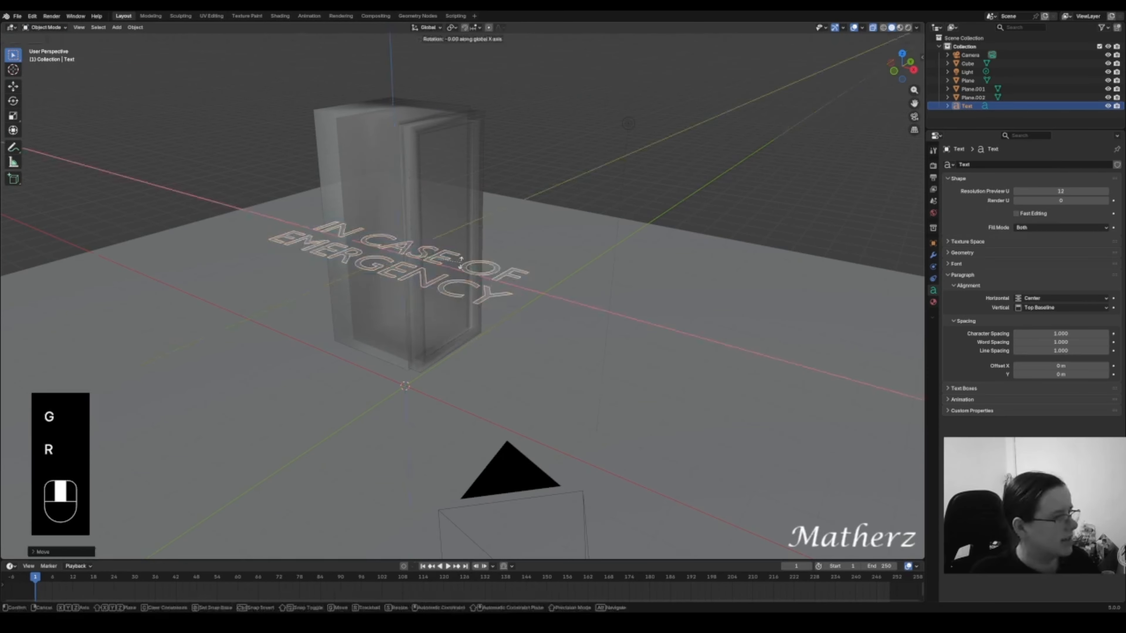
text(z)
text(90)
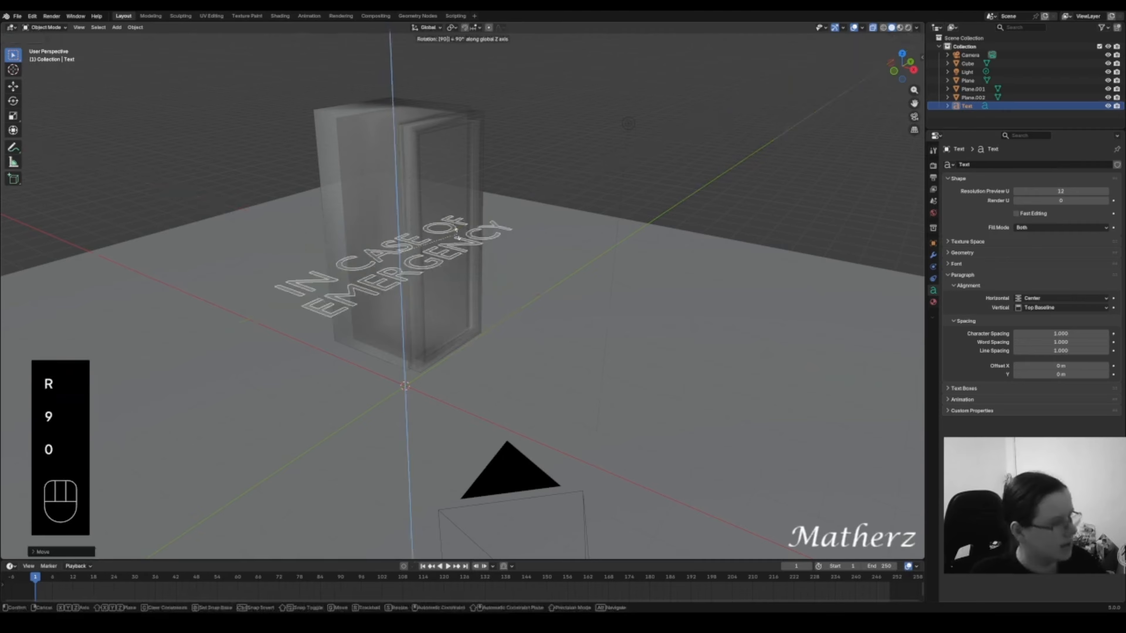
click(450, 231)
key(r)
text(y)
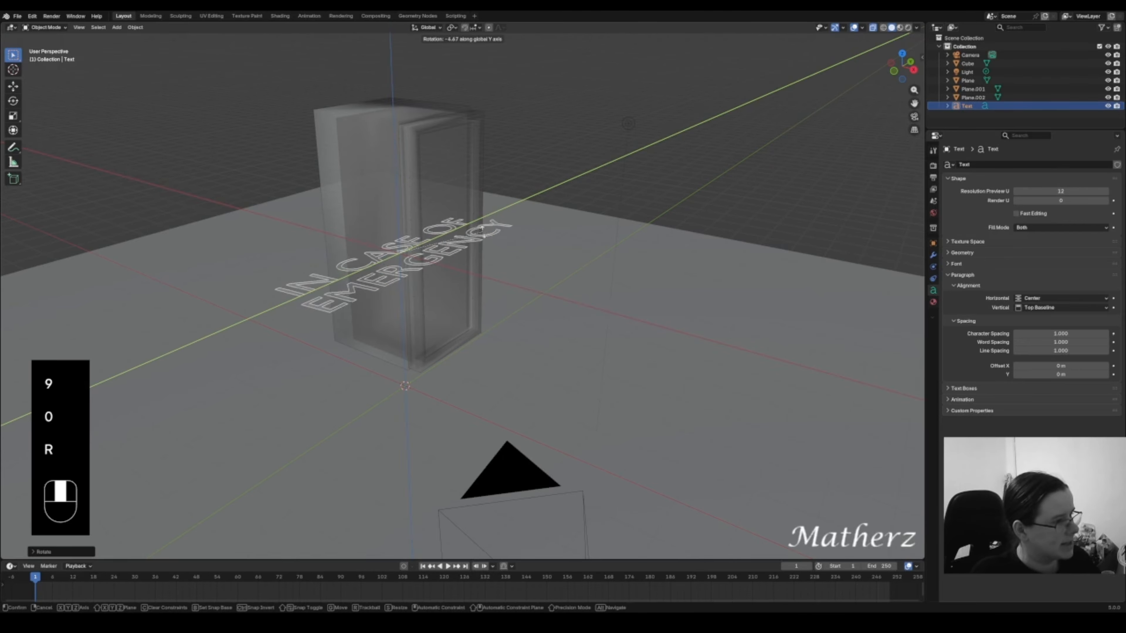
text(90)
click(521, 244)
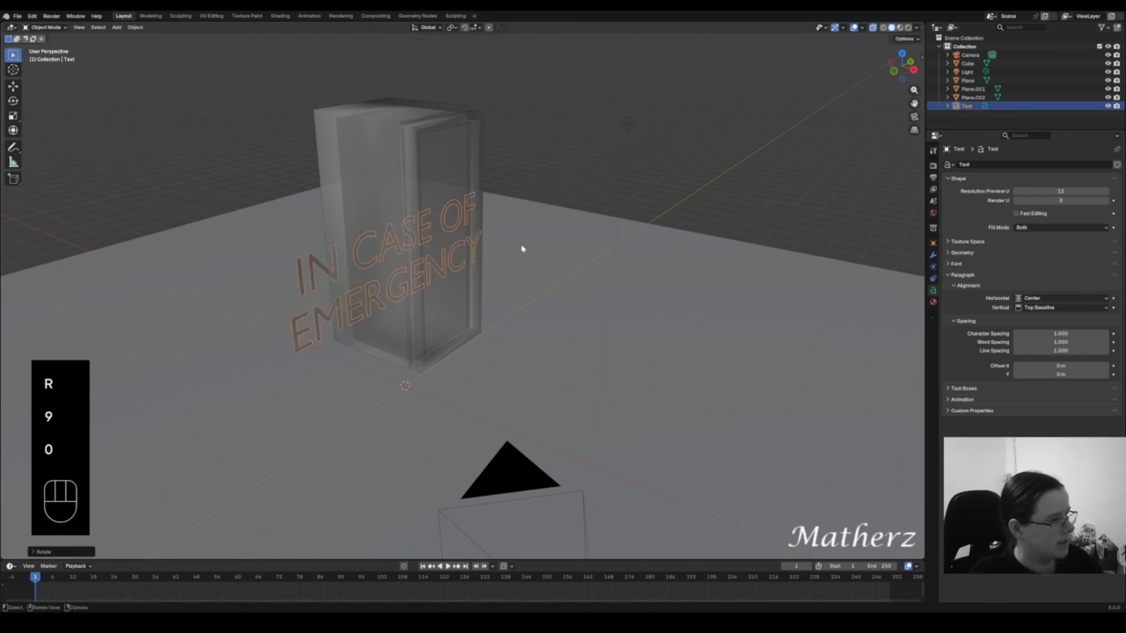
- Move the text along the X axis to just in front of the cabinet door and turn off X-ray display
middle_drag(520, 244, 580, 249)
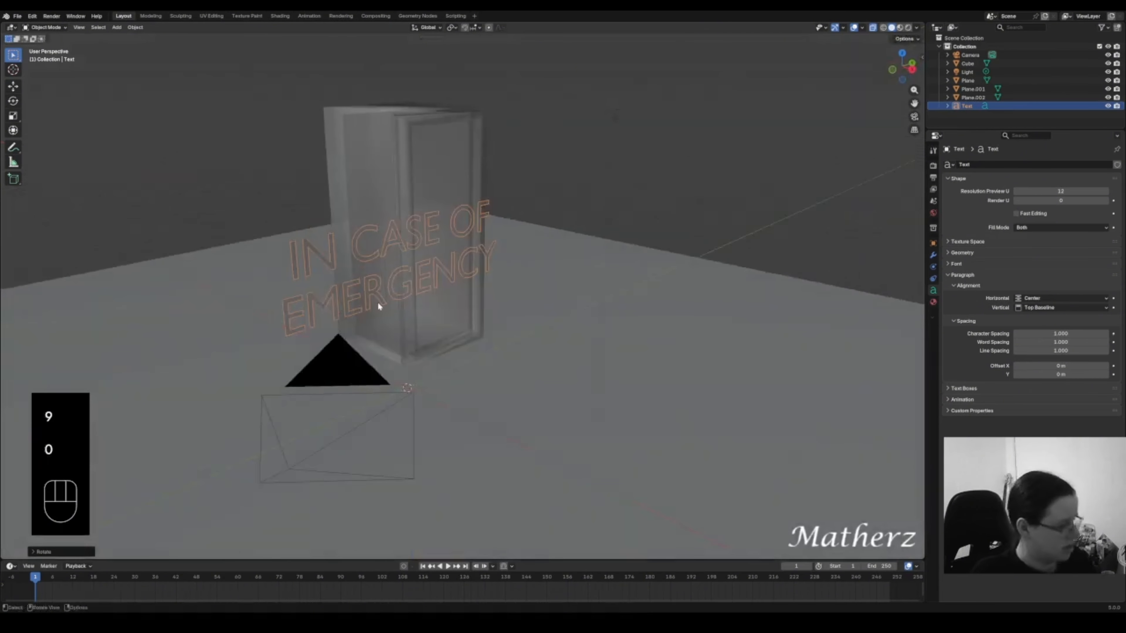
key(g)
key(x)
click(463, 339)
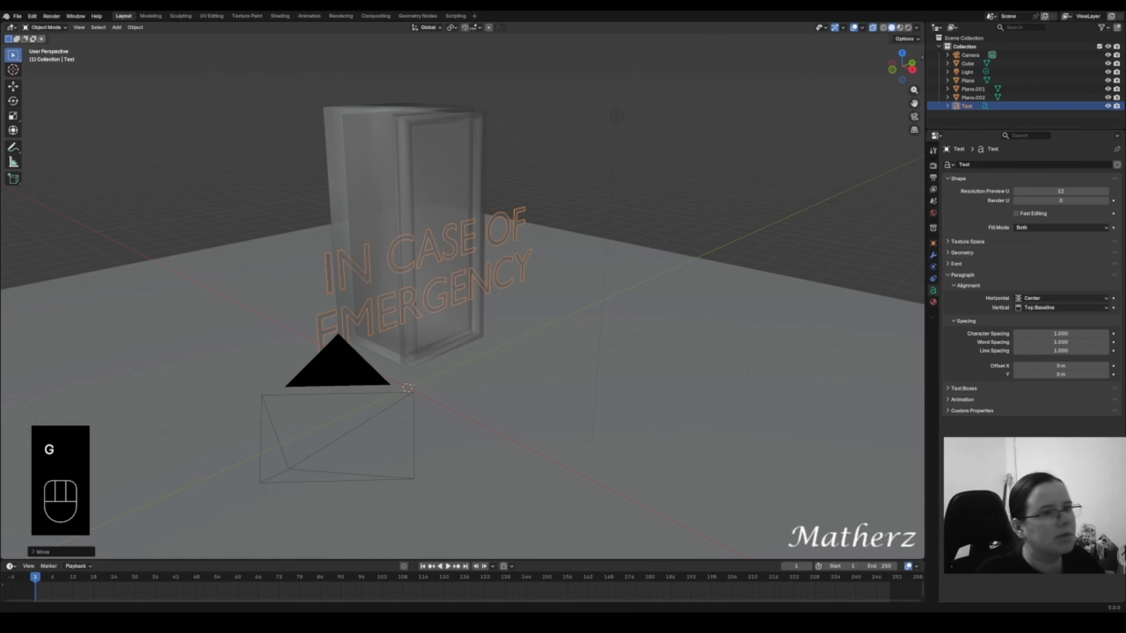
click(873, 28)
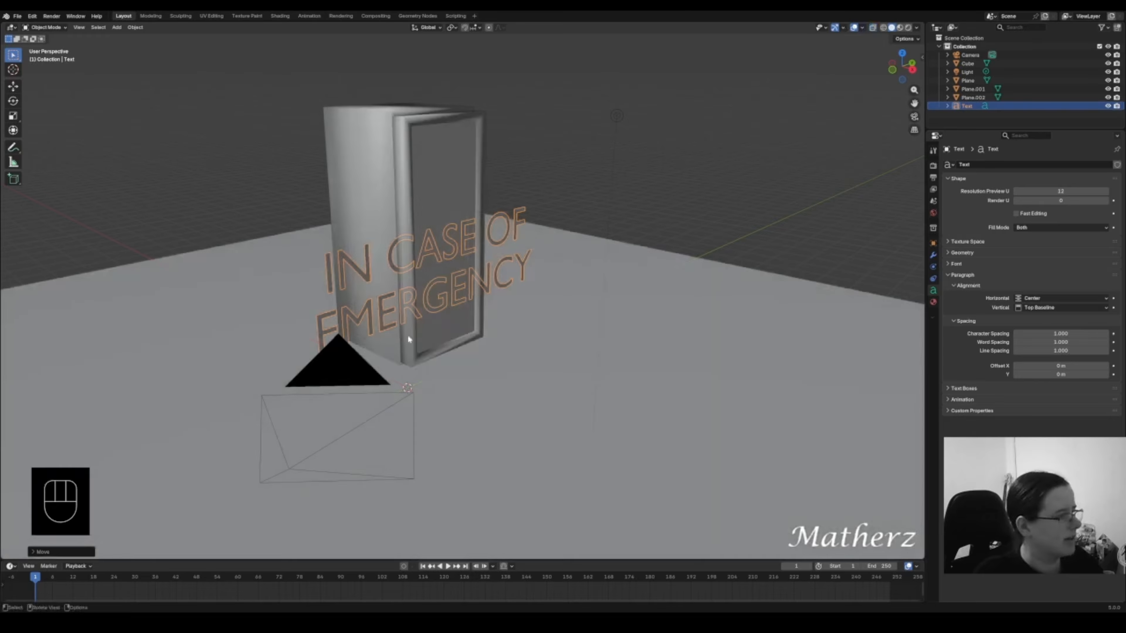
- Scale the text down to about the door's width and move it up and along X to the door's upper part
key(s)
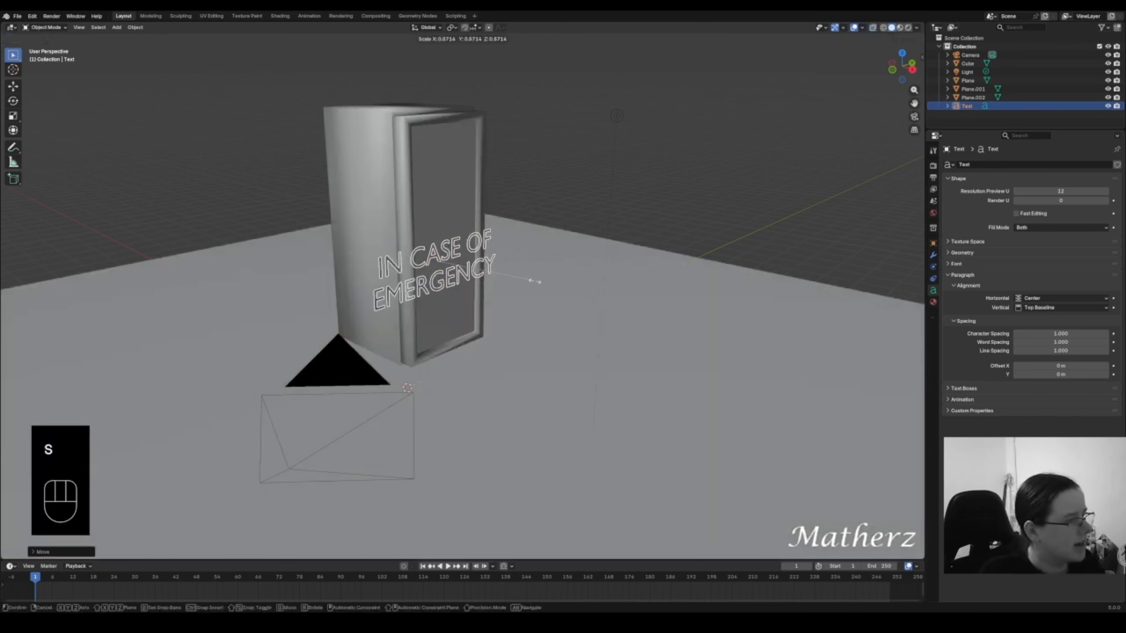
click(501, 276)
middle_drag(501, 279, 533, 231)
key(g)
click(445, 285)
key(g)
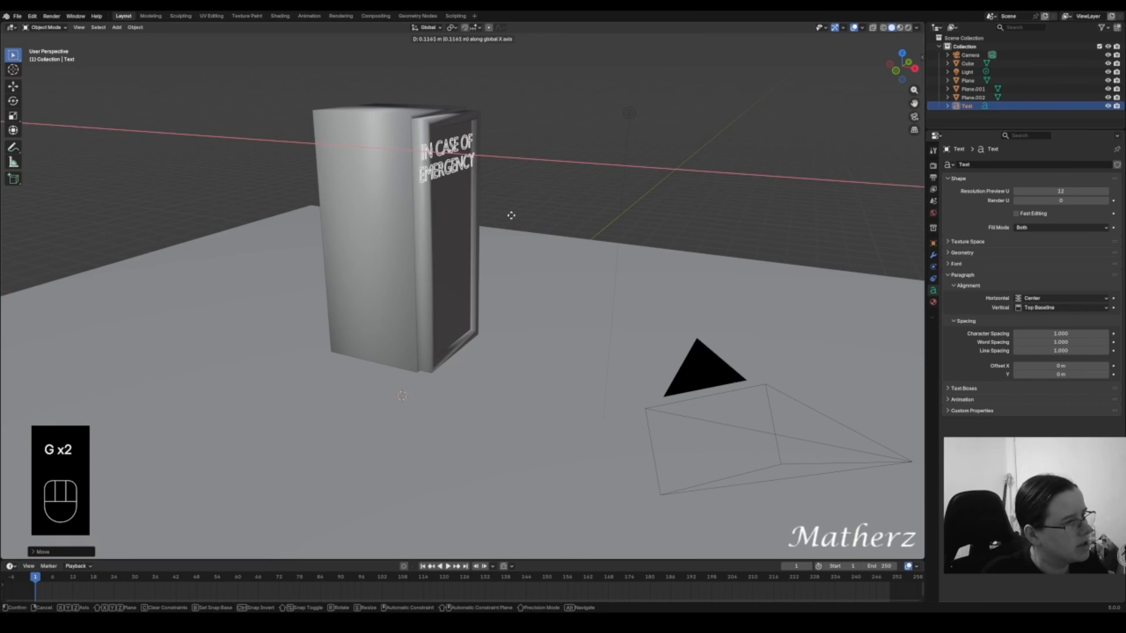
click(510, 213)
- Scale the text down further so both lines fit inside the door frame
scroll(485, 182, up, 4)
middle_drag(486, 184, 601, 251)
key(s)
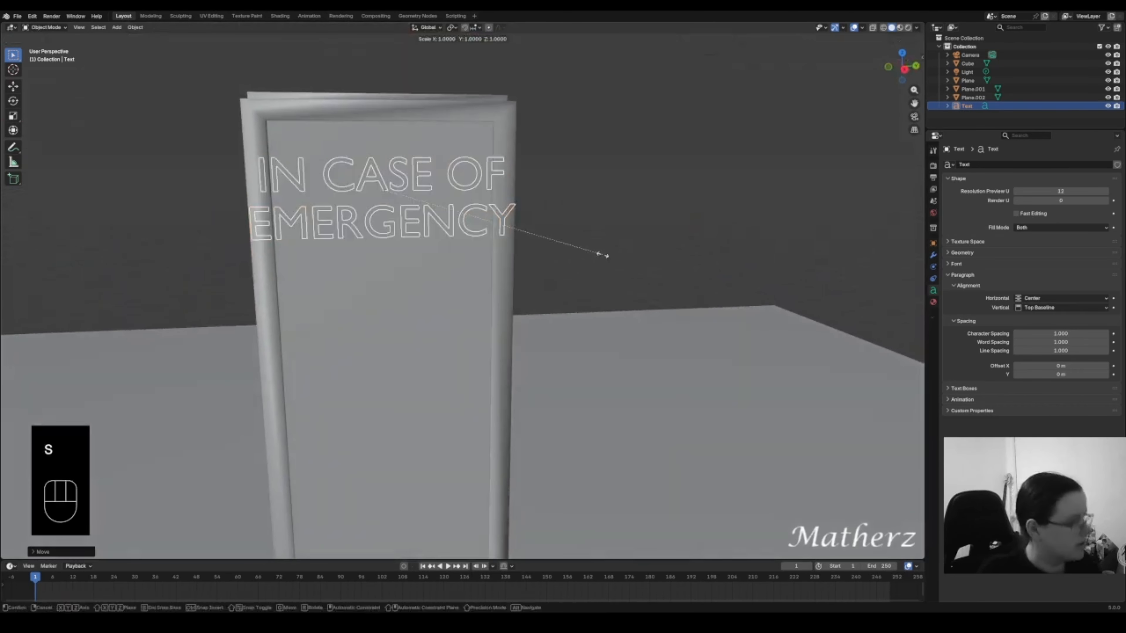
click(552, 238)
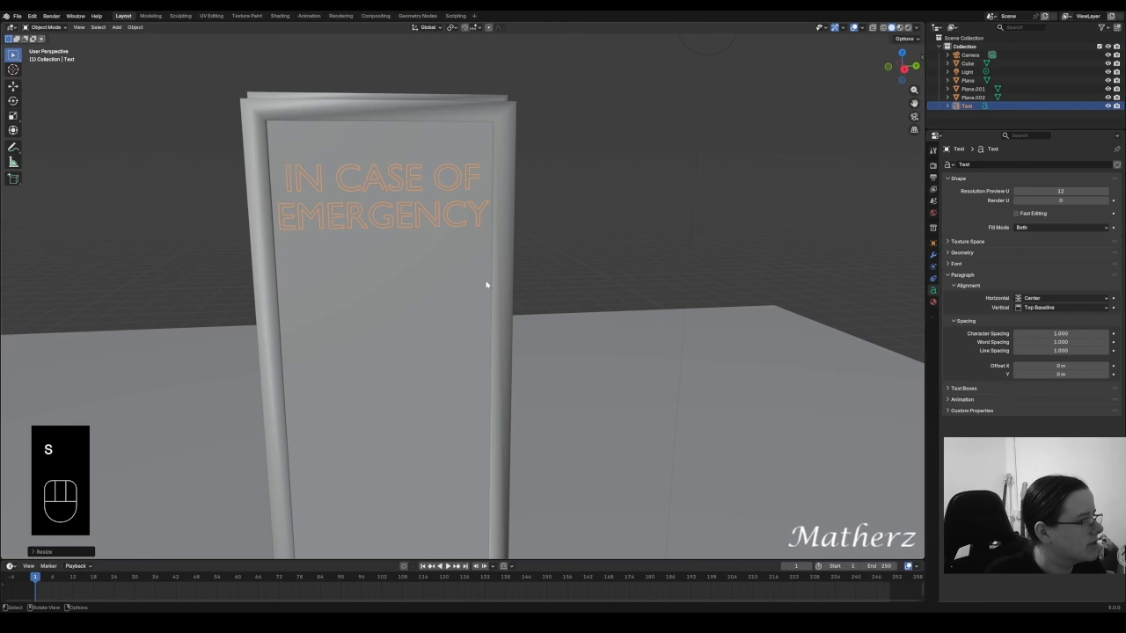
- Switch to Material Preview shading and move the text along X until it sits just in front of the glass
middle_drag(487, 285, 654, 150)
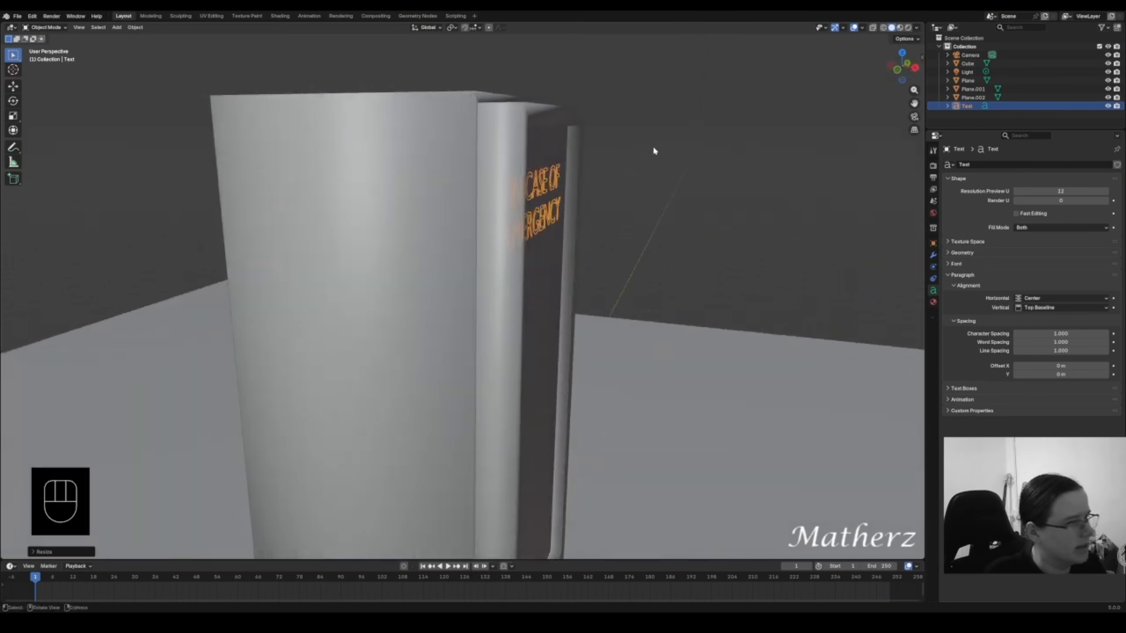
click(899, 28)
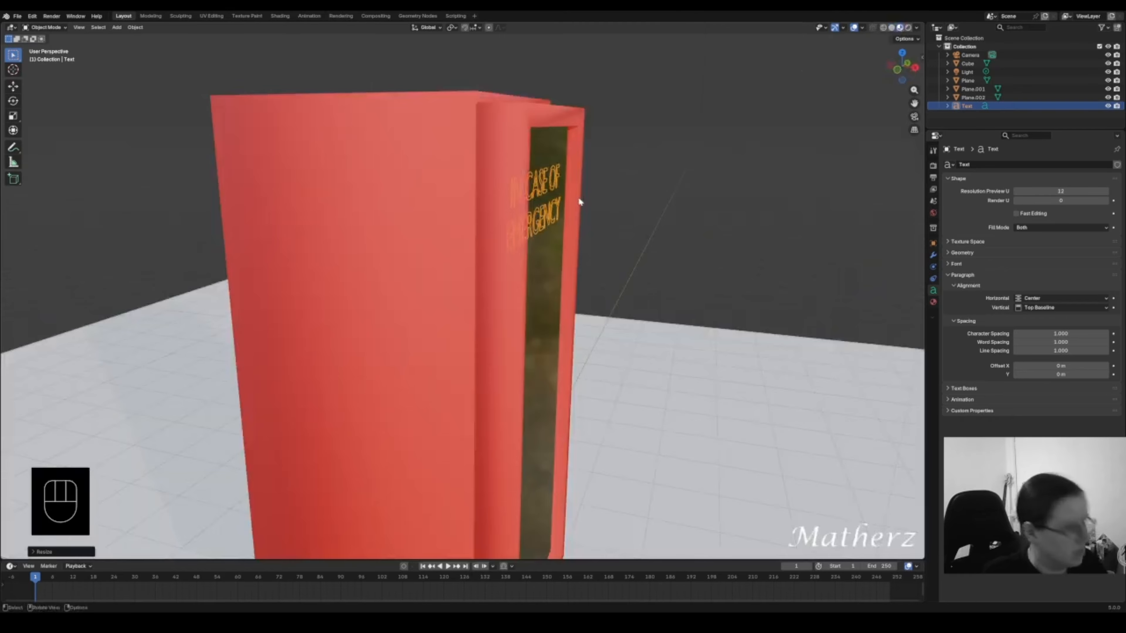
key(g)
middle_click(585, 200)
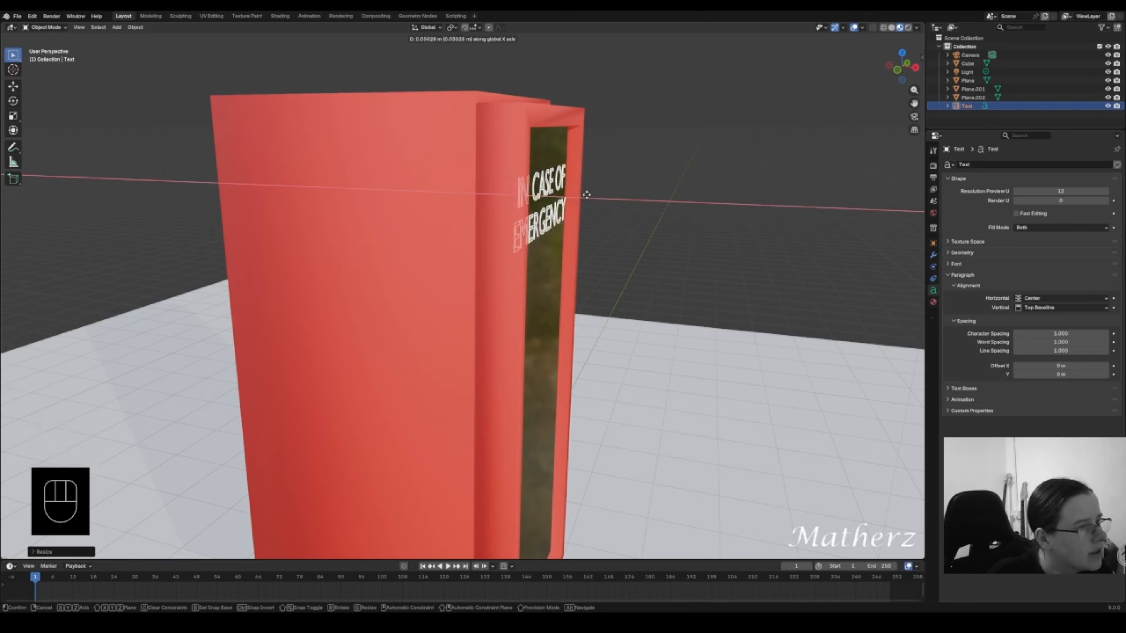
click(586, 194)
- Shrink the text slightly to leave a margin inside the frame and lower it along the Z axis on the glass
middle_drag(705, 187, 570, 236)
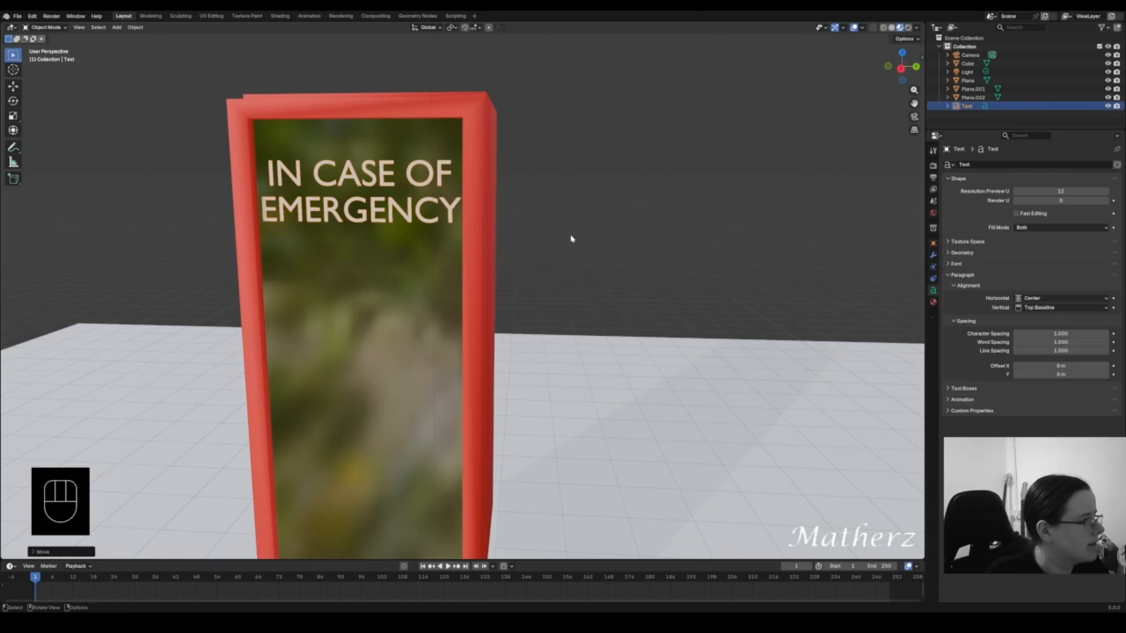
key(s)
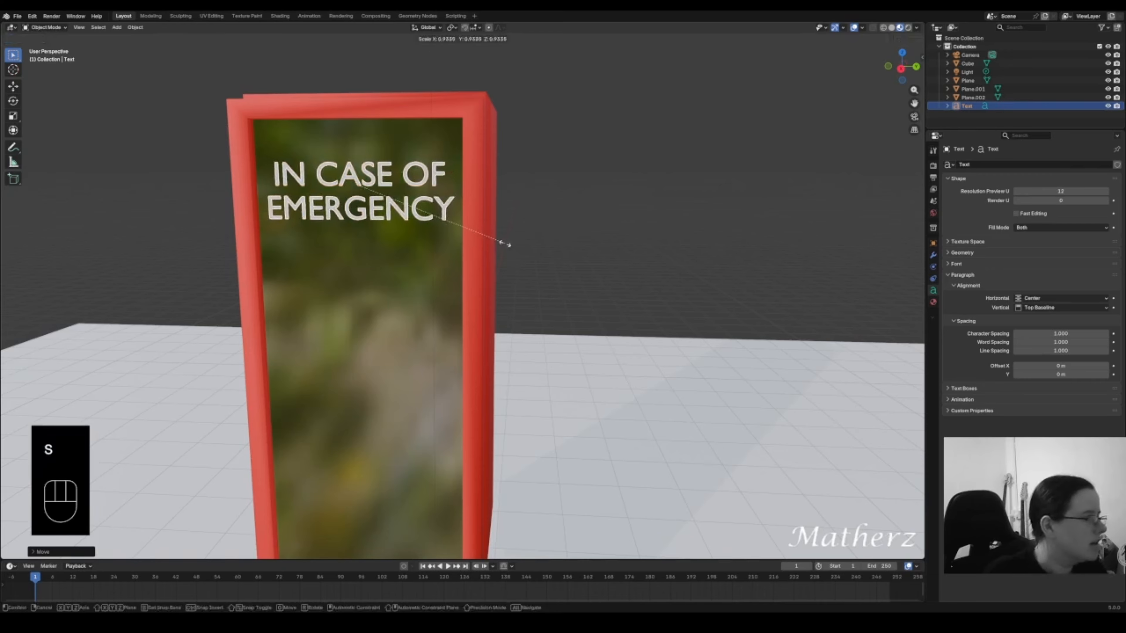
click(502, 244)
key(g)
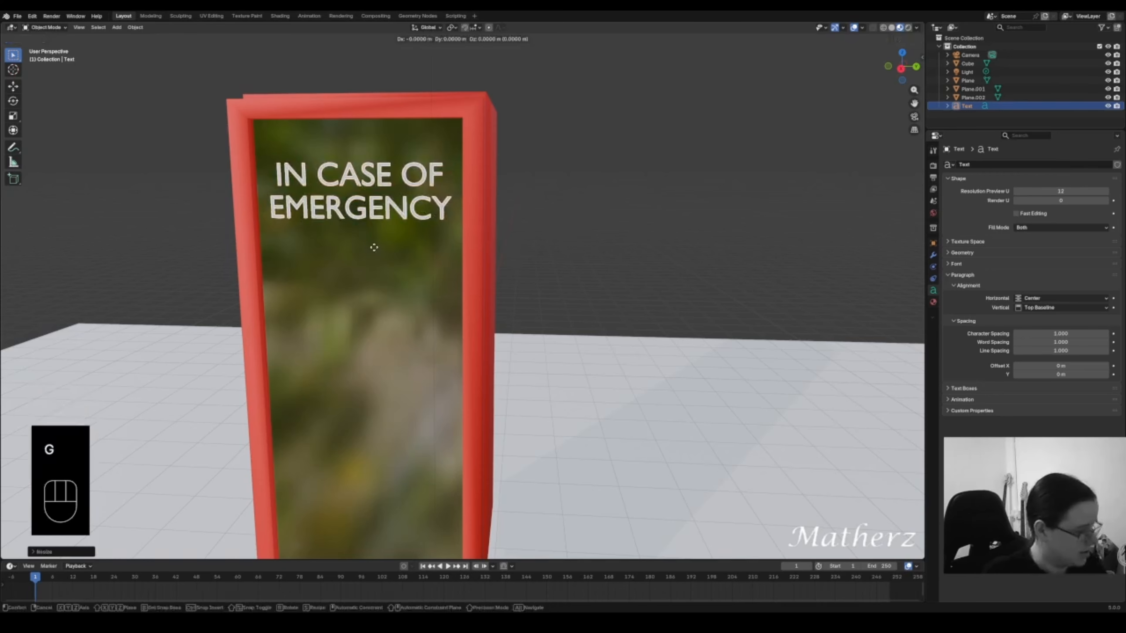
key(z)
click(373, 315)
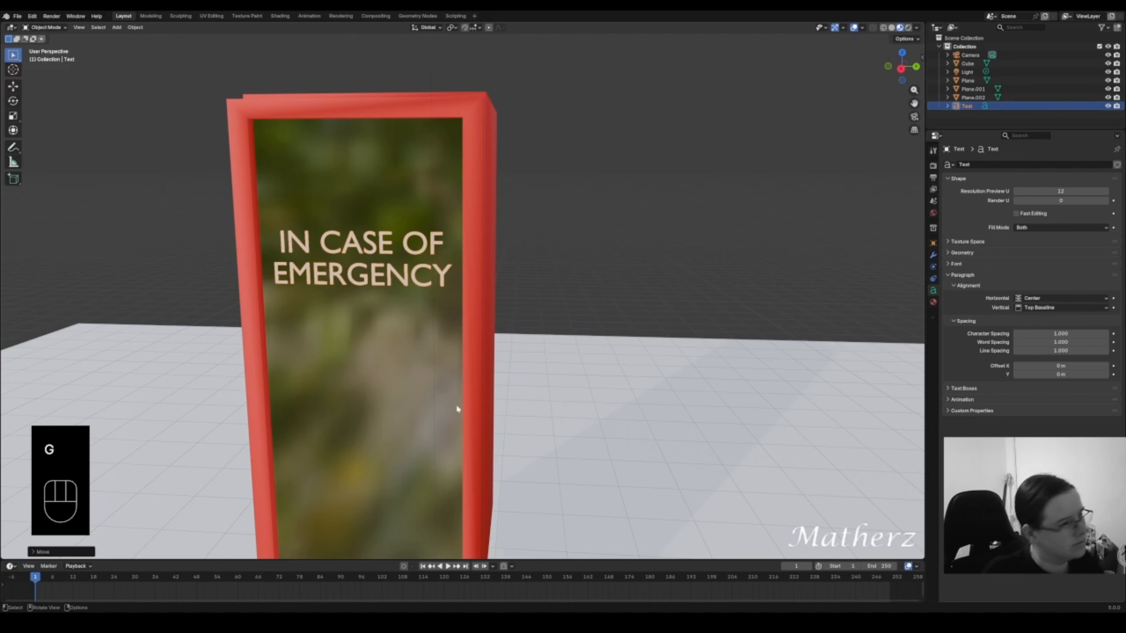
- Check the lettering on the glass door in Rendered shading, and return the viewport to Solid shading
shift+middle_drag(458, 407, 459, 307)
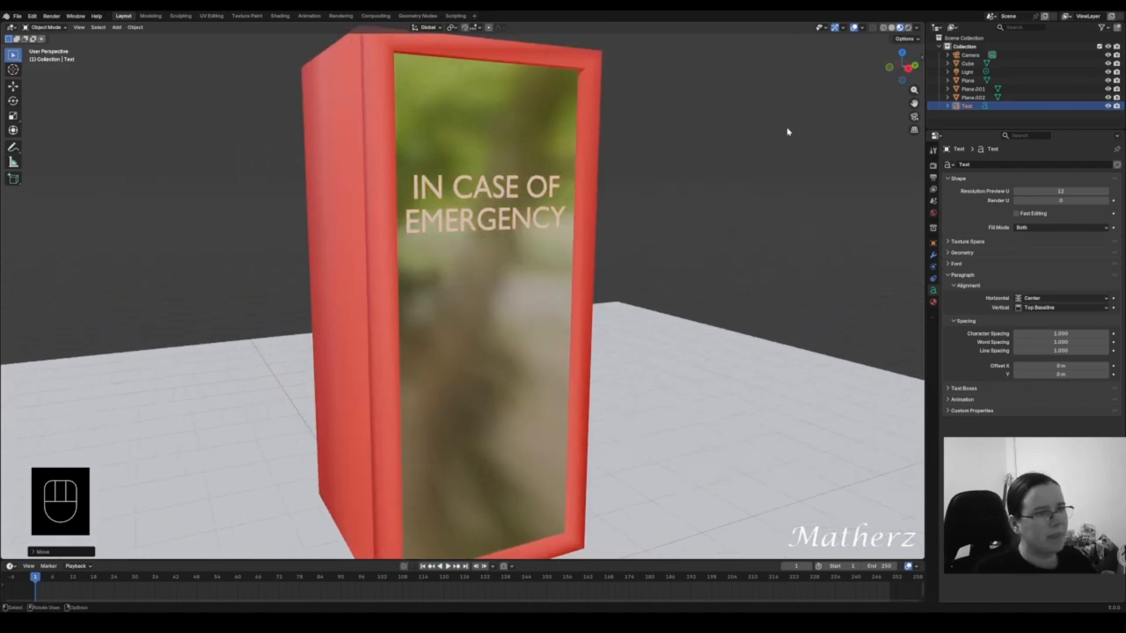
click(908, 28)
click(744, 152)
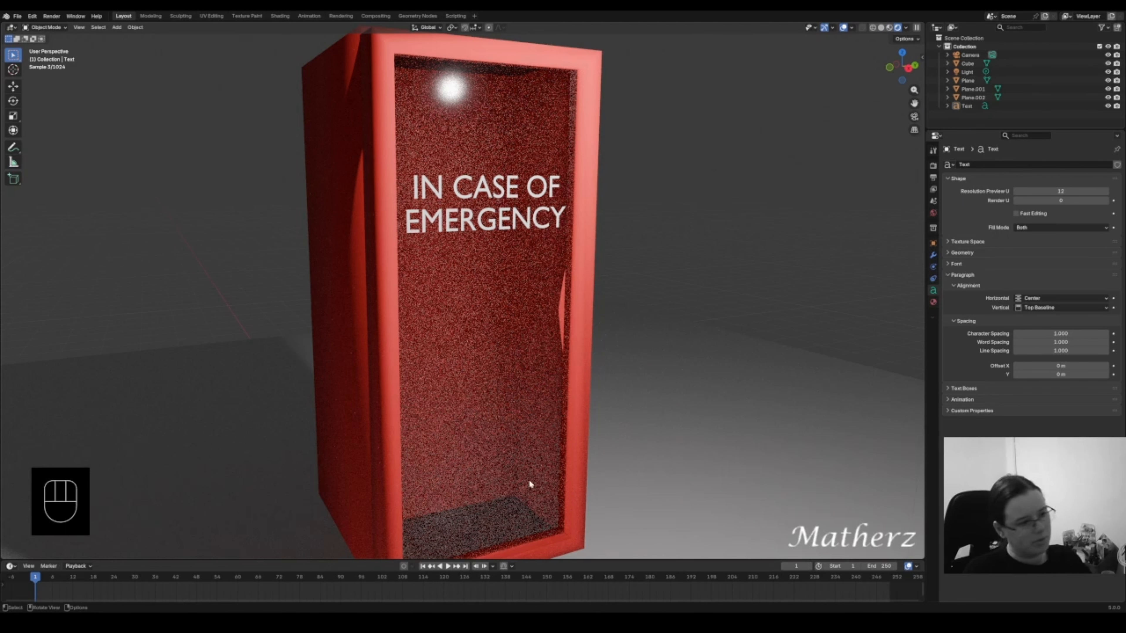
click(883, 28)
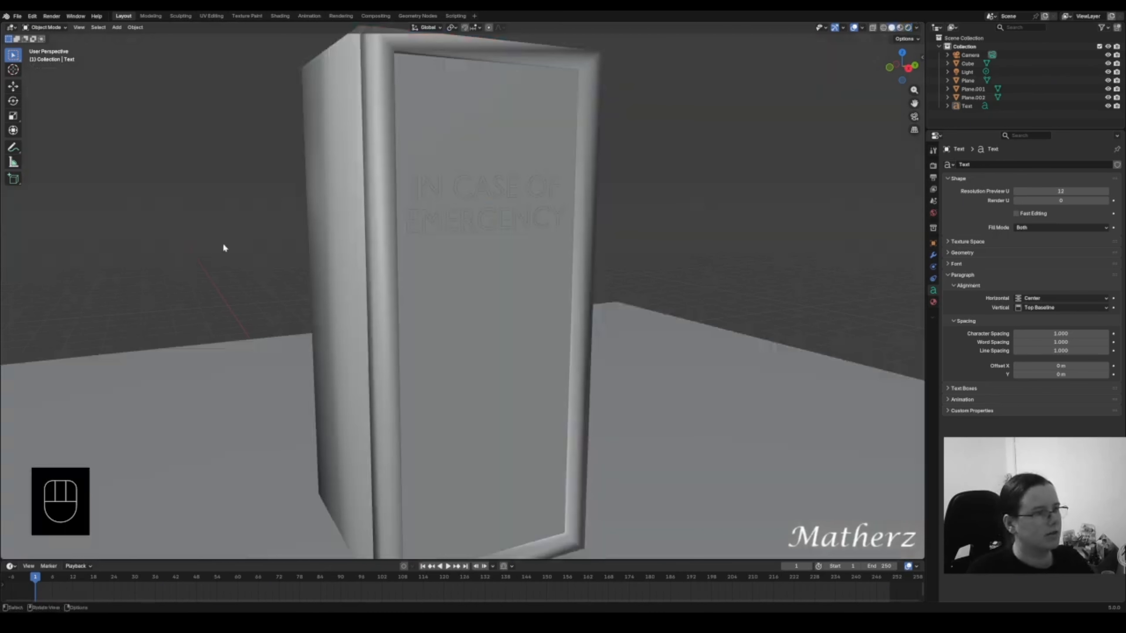
- Duplicate the "IN CASE OF EMERGENCY" text and move the copy down along Z to the lower part of the door
click(508, 189)
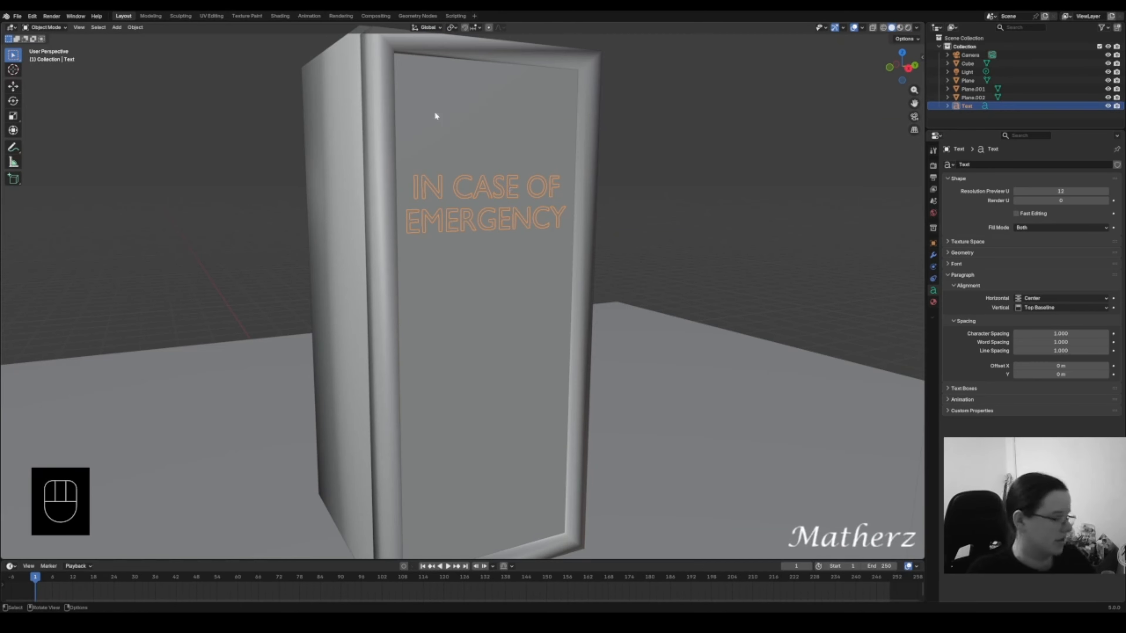
key(shift+d)
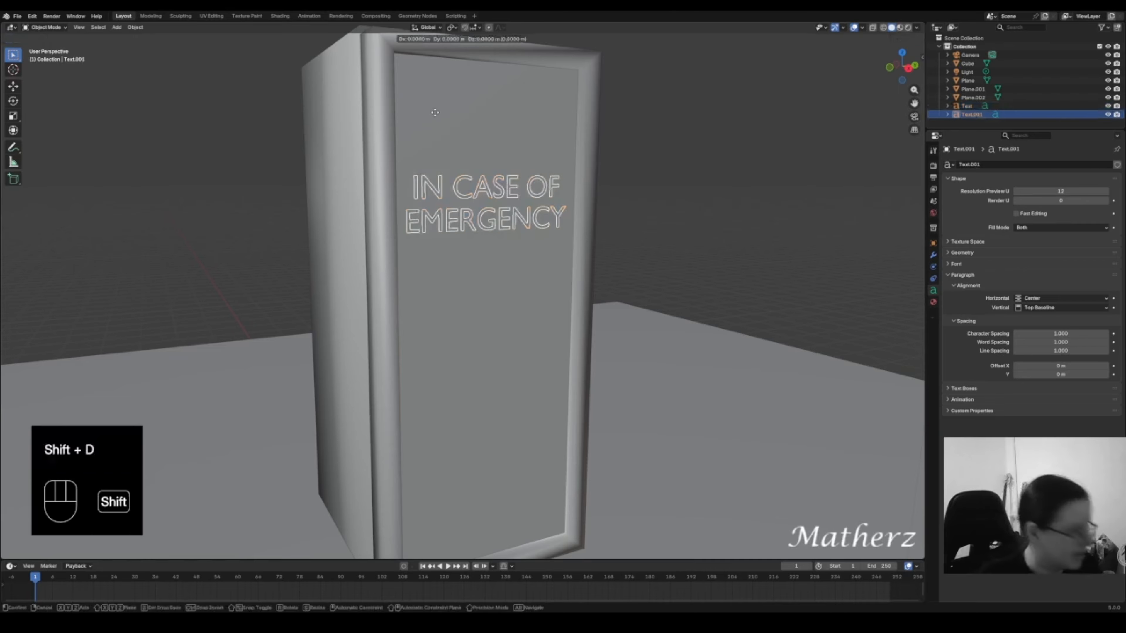
key(z)
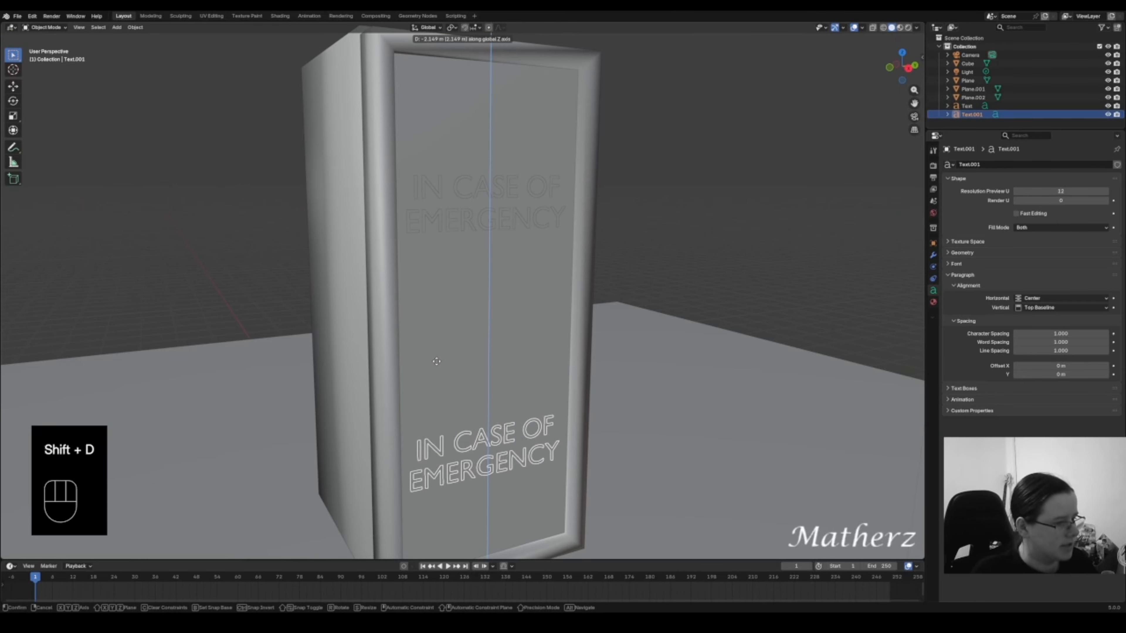
click(438, 348)
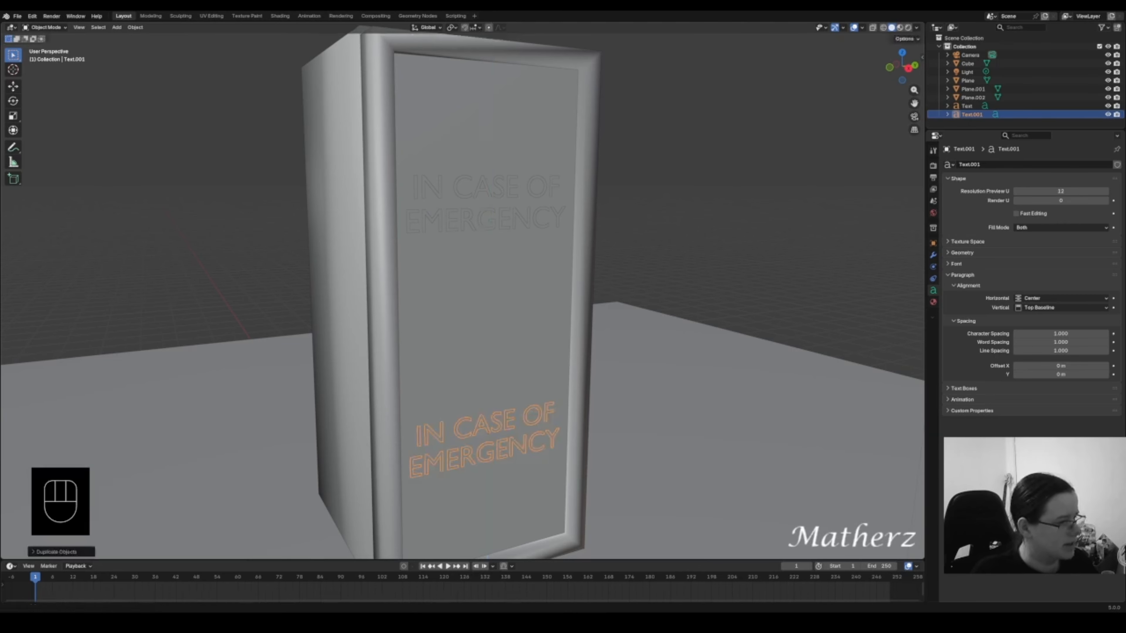
- Open the lower text copy in Edit Mode and delete all of its wording
click(45, 27)
click(46, 46)
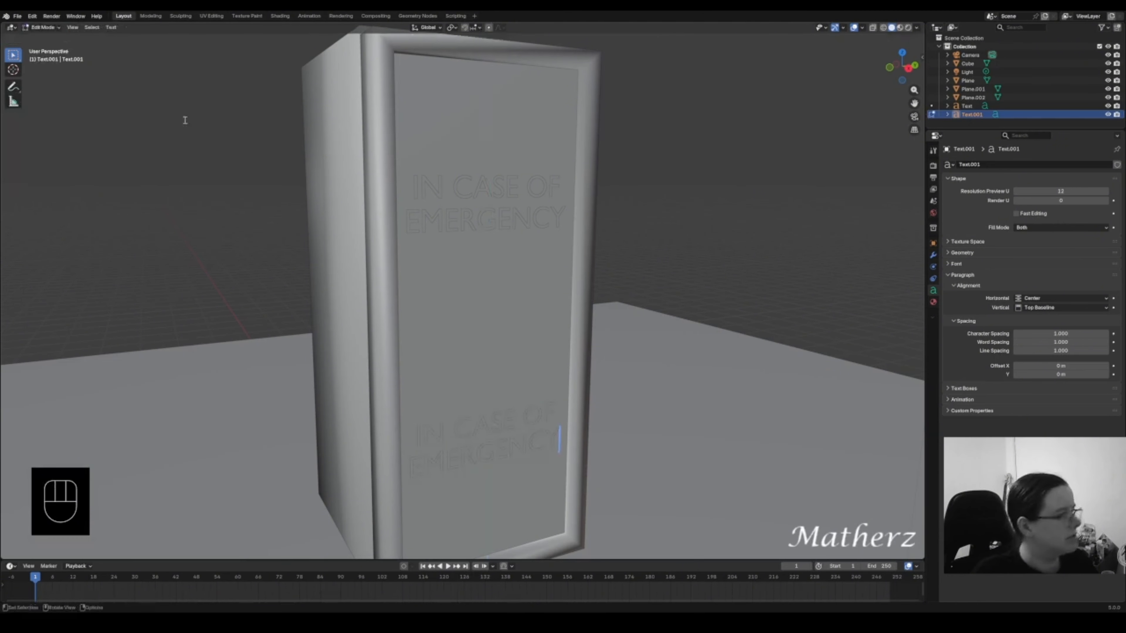
key(BackSpace)
key(BackSpace)
key(BackSpace)
key(BackSpace)
key(BackSpace)
key(BackSpace)
key(BackSpace)
key(BackSpace)
key(BackSpace)
key(BackSpace)
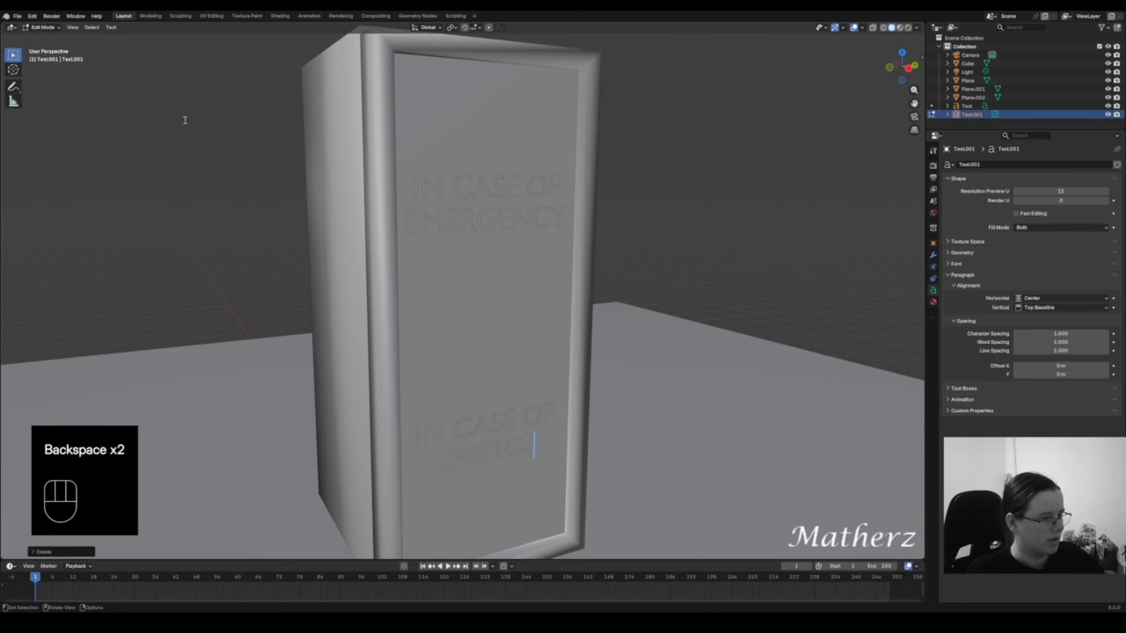
key(BackSpace)
key(BackSpace)
key(BackSpace)
key(BackSpace)
key(BackSpace)
key(BackSpace)
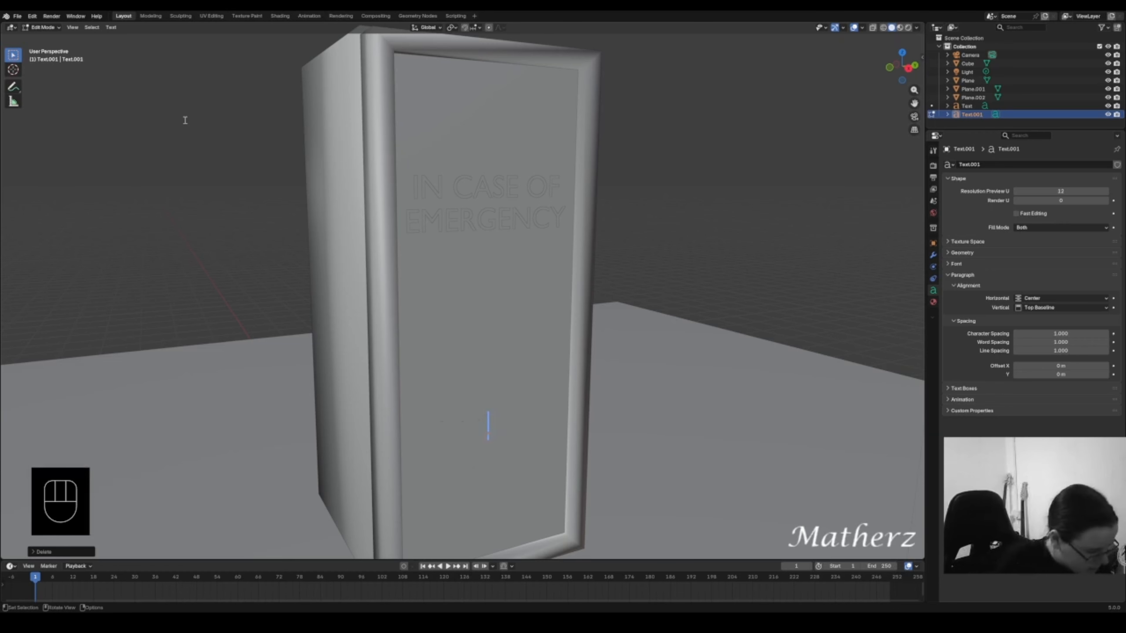
- Write "BREAK" in the lower text with "GLASS" on a second line
text(BREAK)
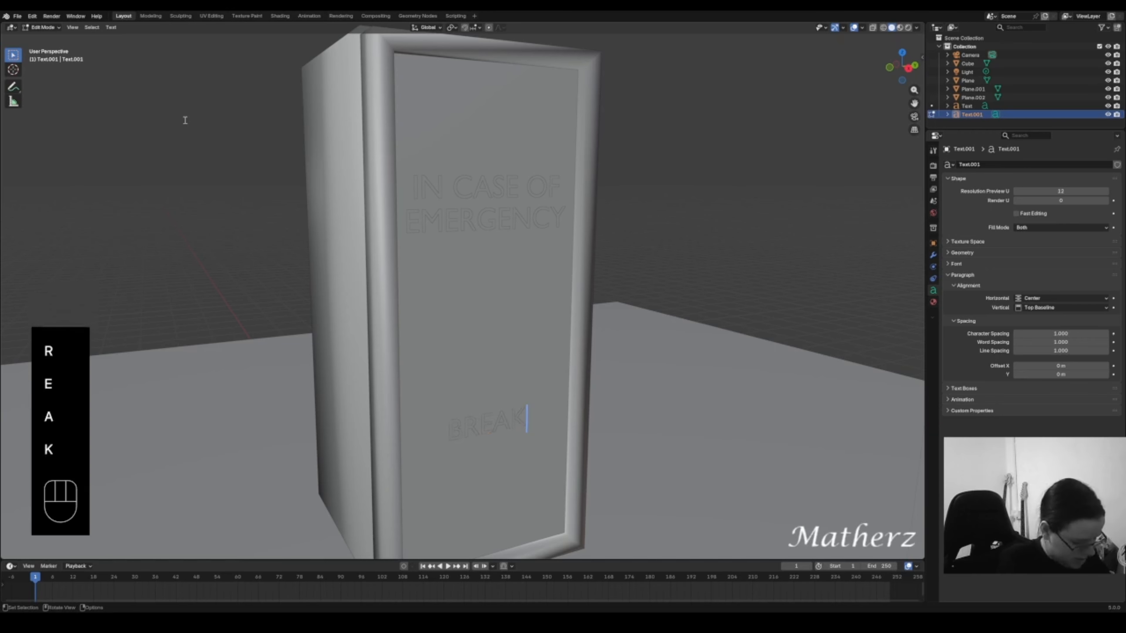
key(Return)
text(GLASS)
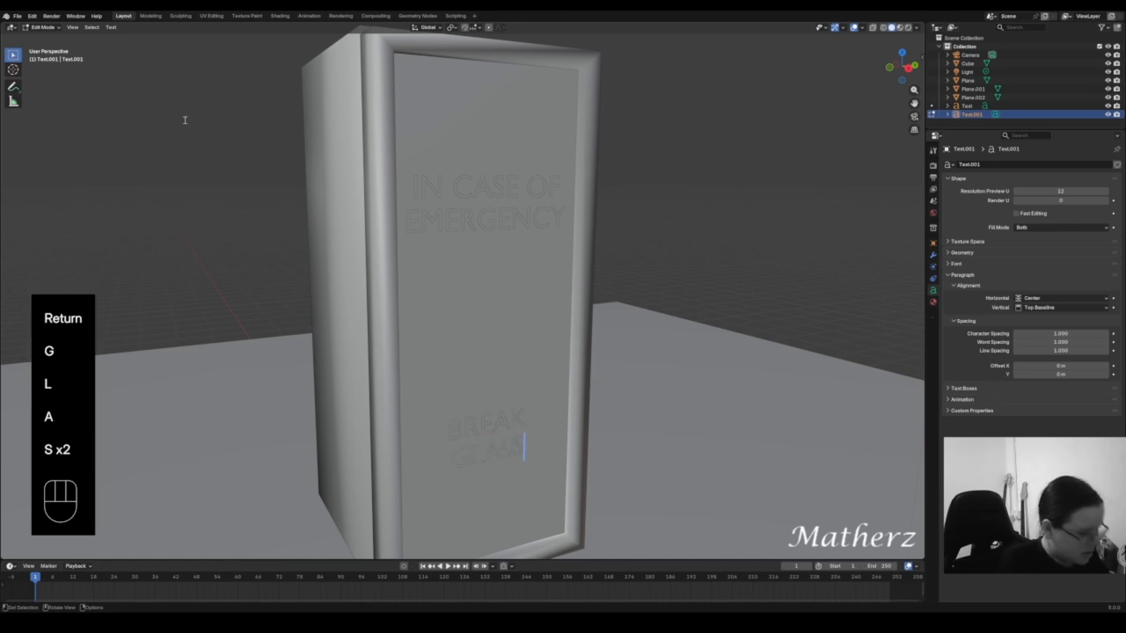
click(771, 204)
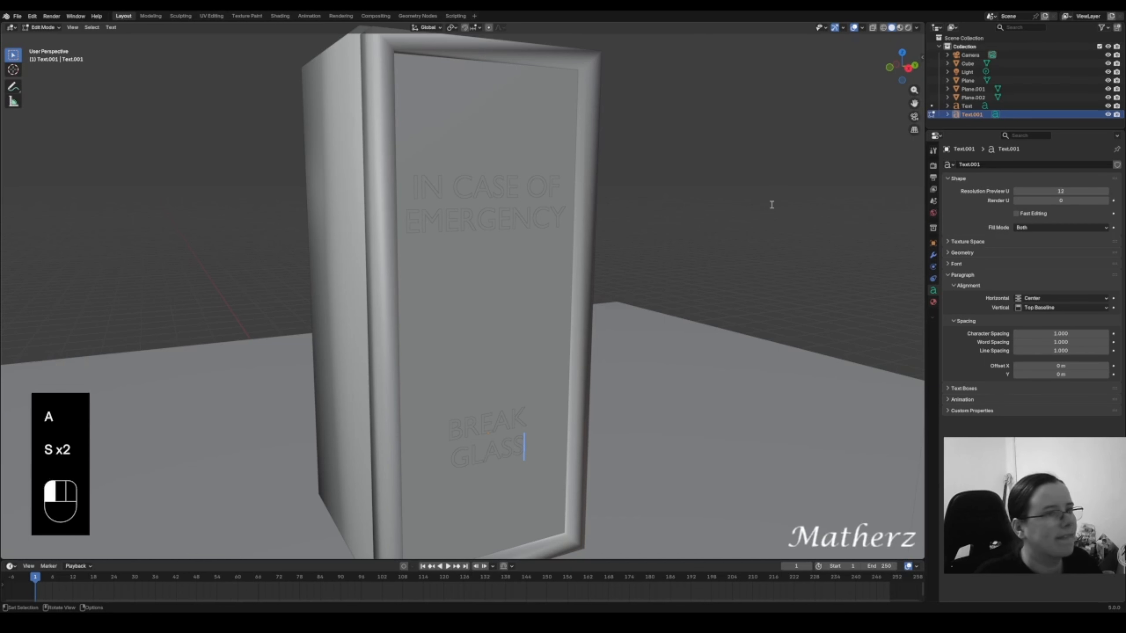
click(43, 27)
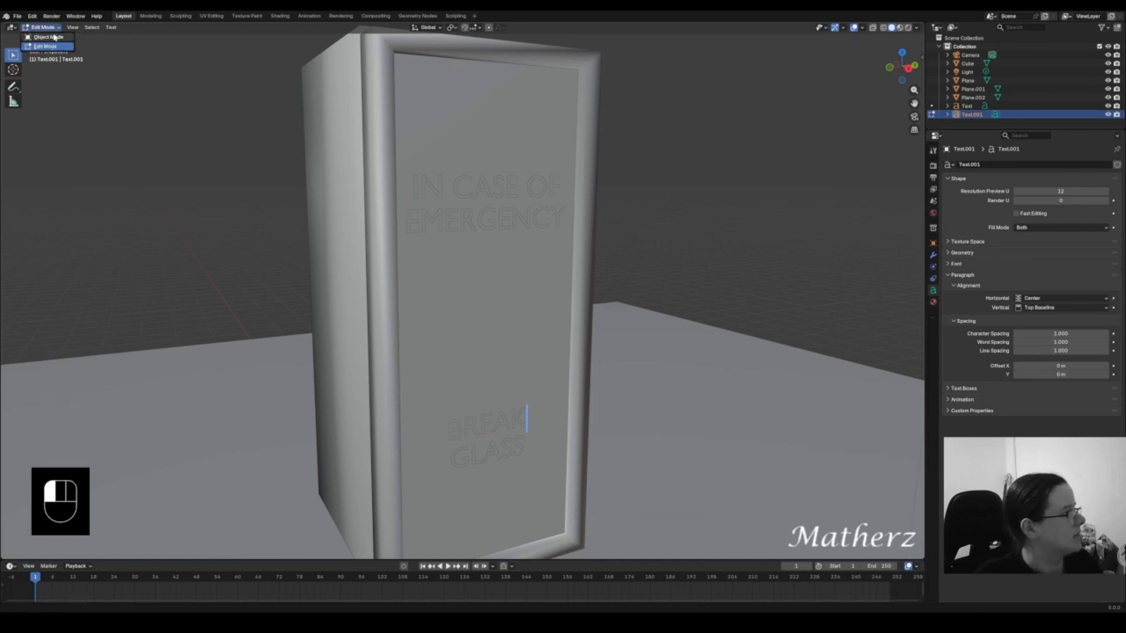
- Leave text editing for Object Mode and check the whole lettered cabinet in Rendered shading
click(44, 35)
click(804, 129)
click(908, 27)
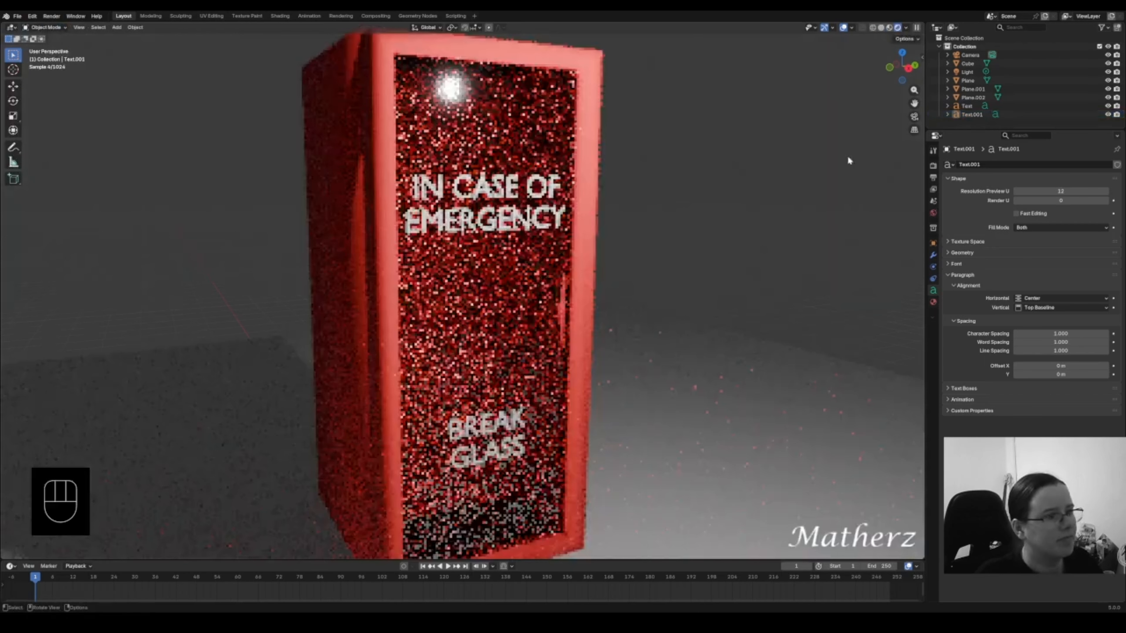
scroll(791, 221, down, 1)
middle_drag(539, 356, 600, 407)
- Raise the floor plane about 1.2 m along Z to meet the bottom of the cabinet
click(599, 464)
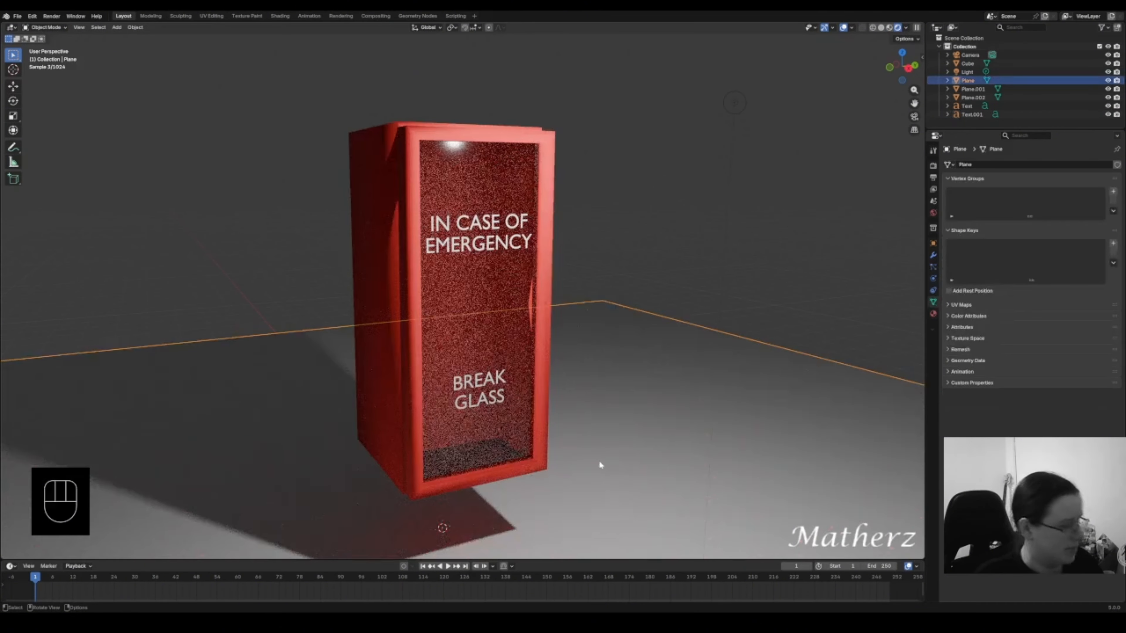
key(g)
key(z)
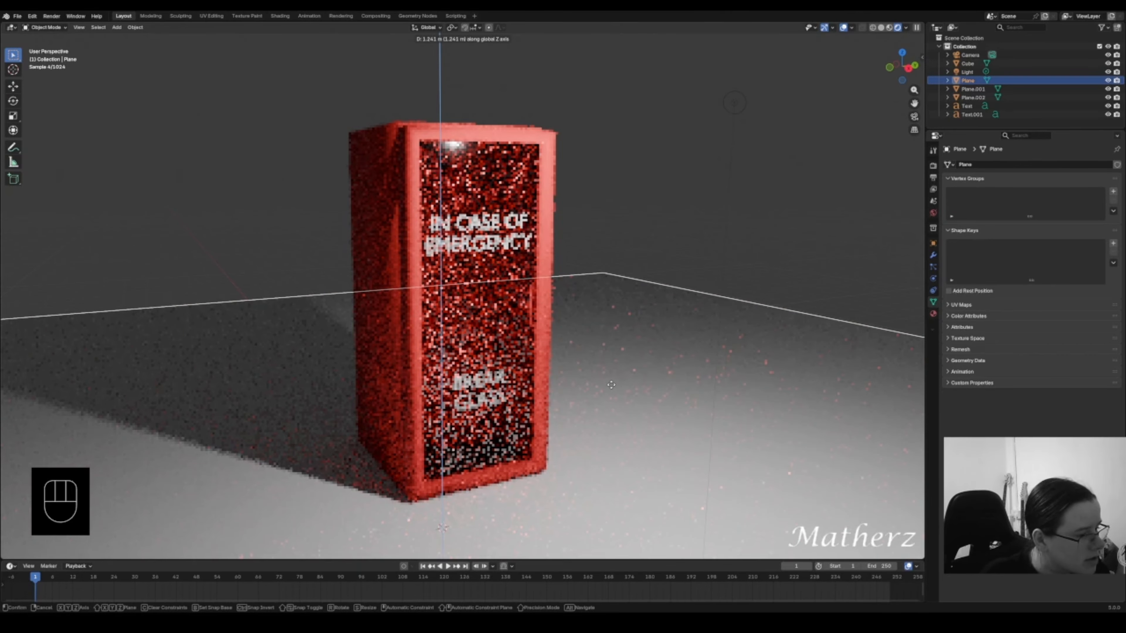
key(Escape)
scroll(626, 194, down, 2)
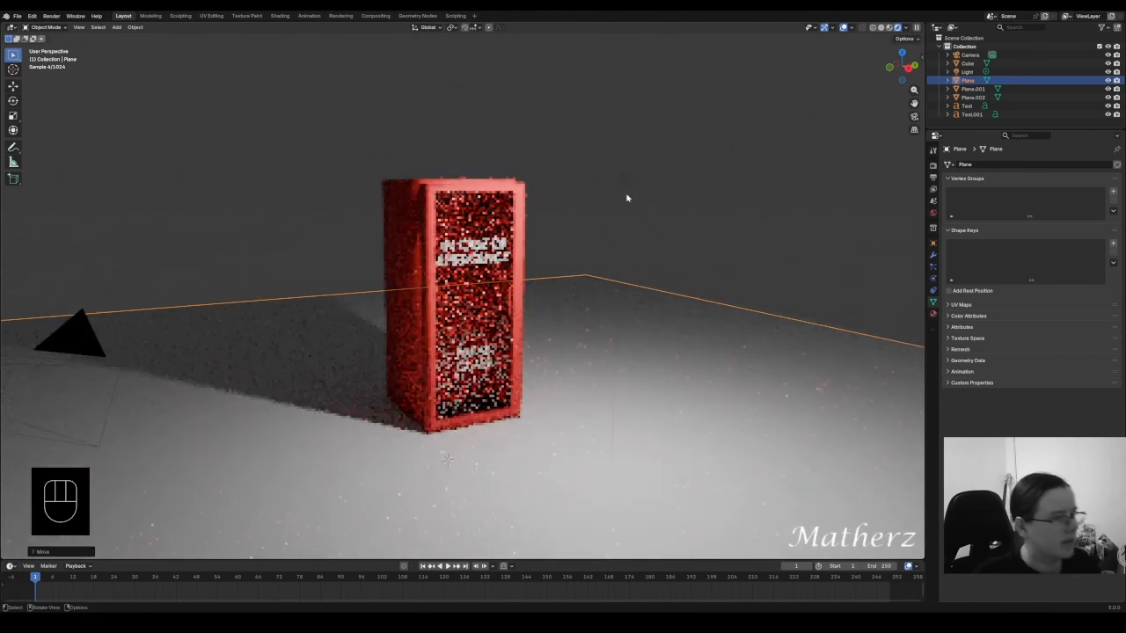
- Duplicate the point light and move the copy about 16 m along X in the negative direction
click(623, 179)
key(shift+d)
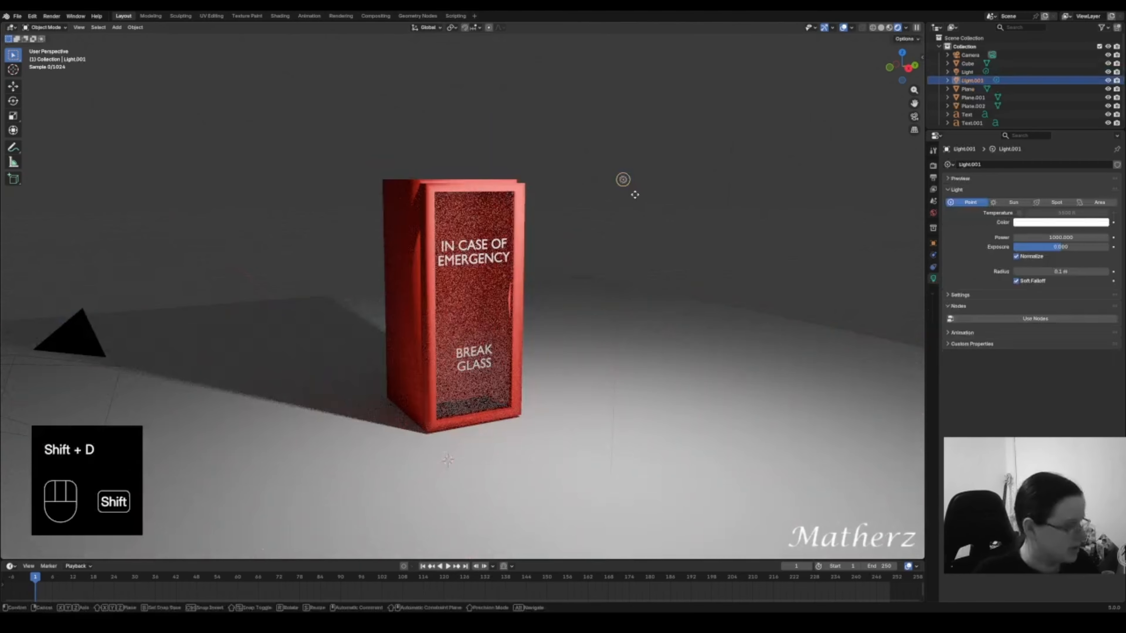
key(x)
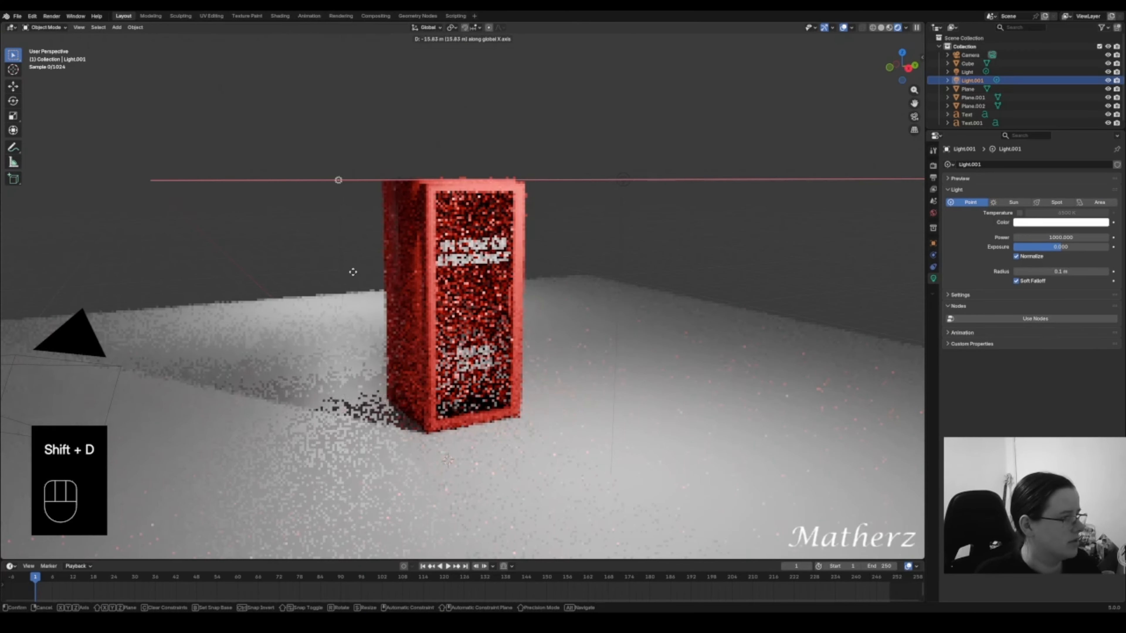
click(353, 272)
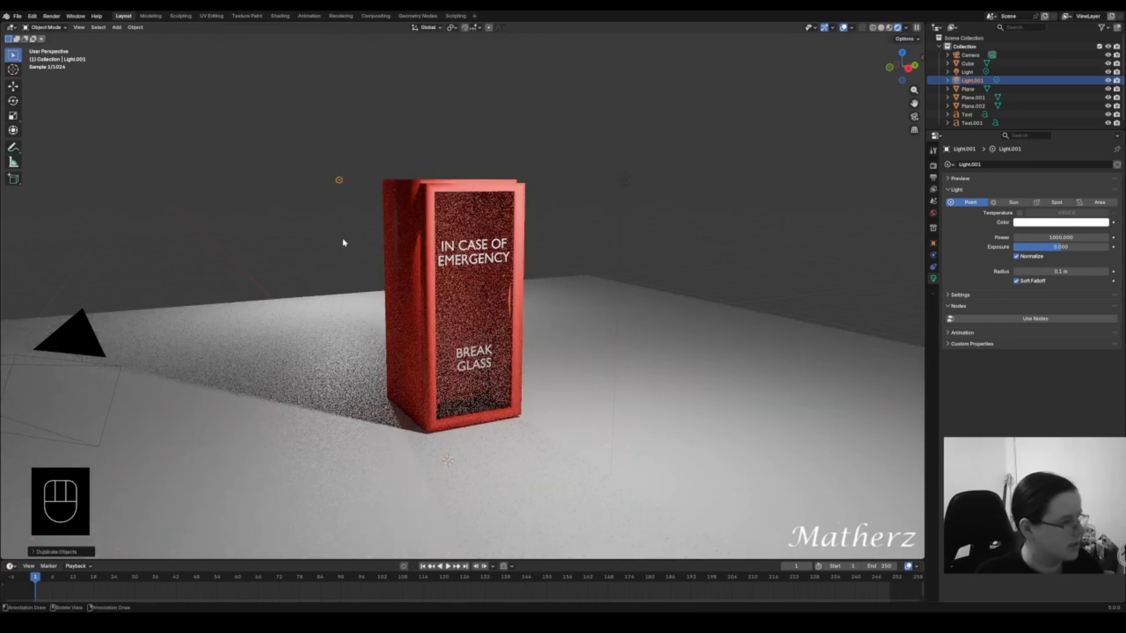
- Move the light copy outward along negative Y and forward along X to illuminate the cabinet's shadowed side
key(g)
key(x)
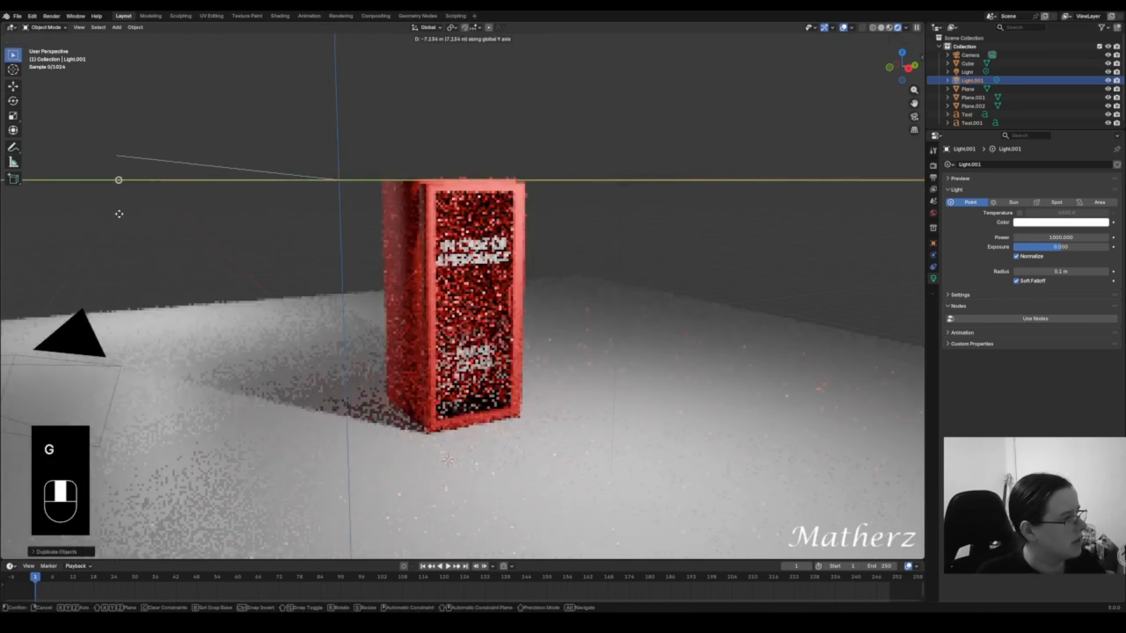
click(62, 216)
key(g)
key(x)
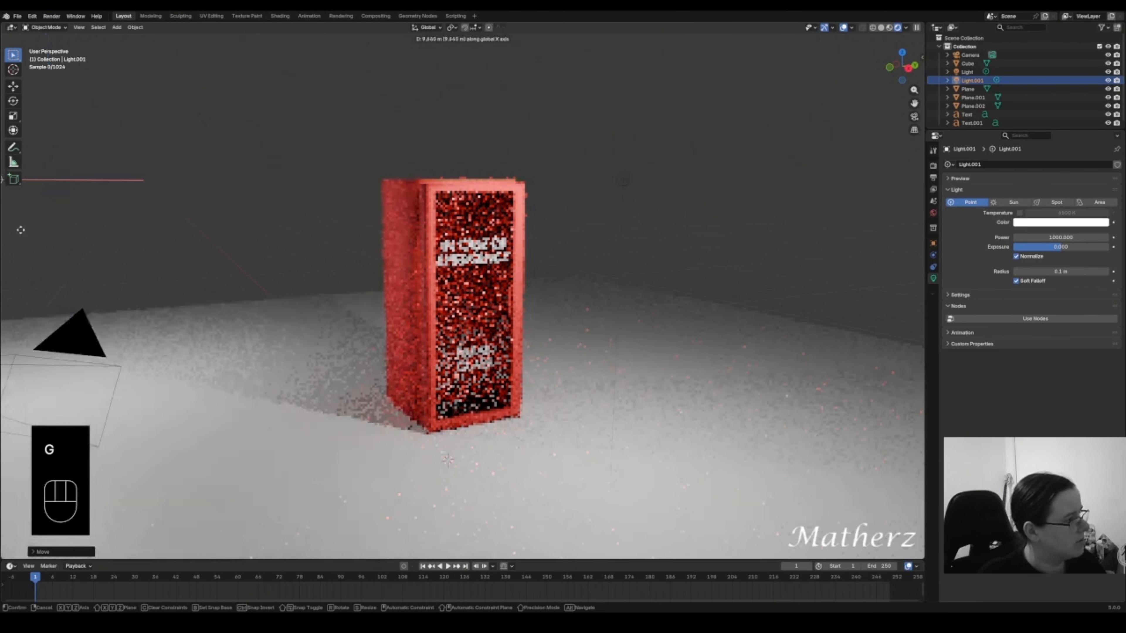
click(841, 244)
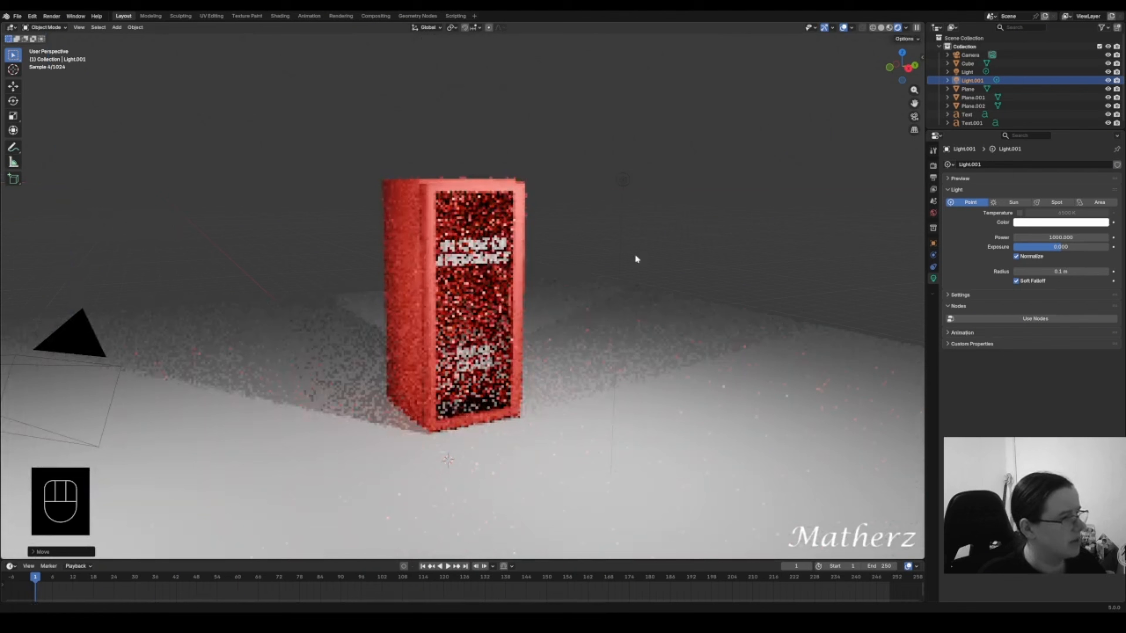
click(623, 182)
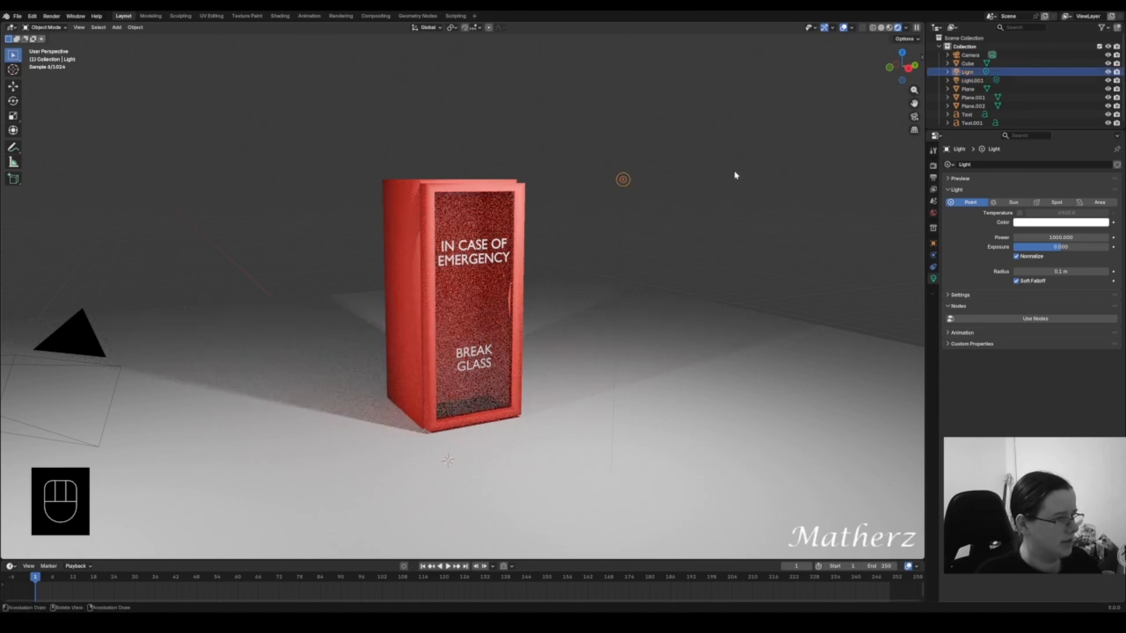
scroll(707, 323, up, 3)
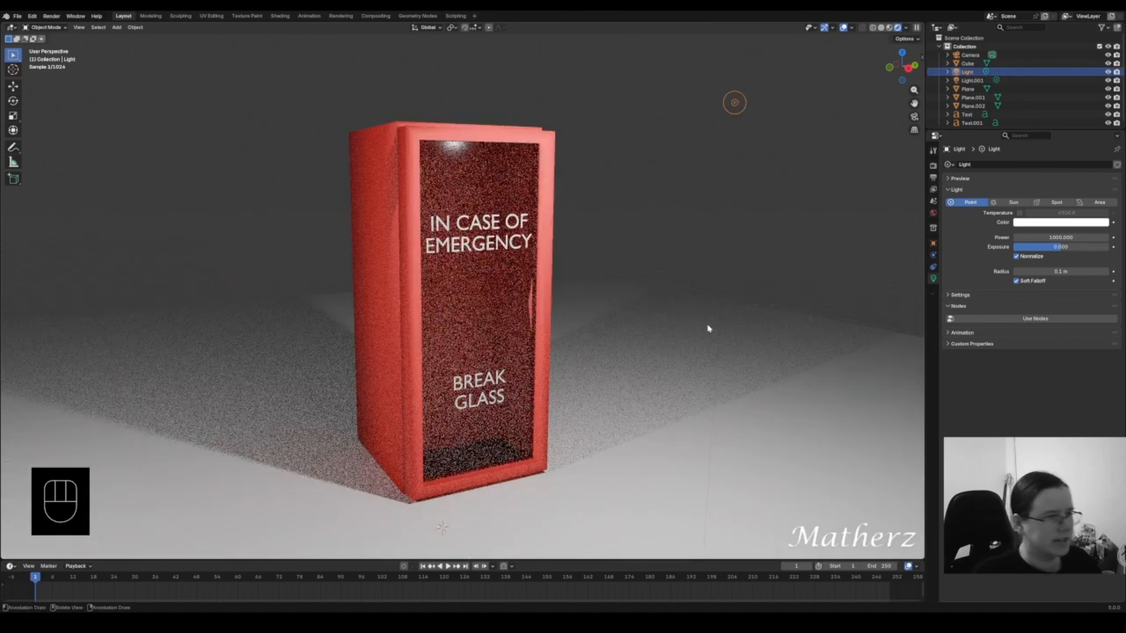
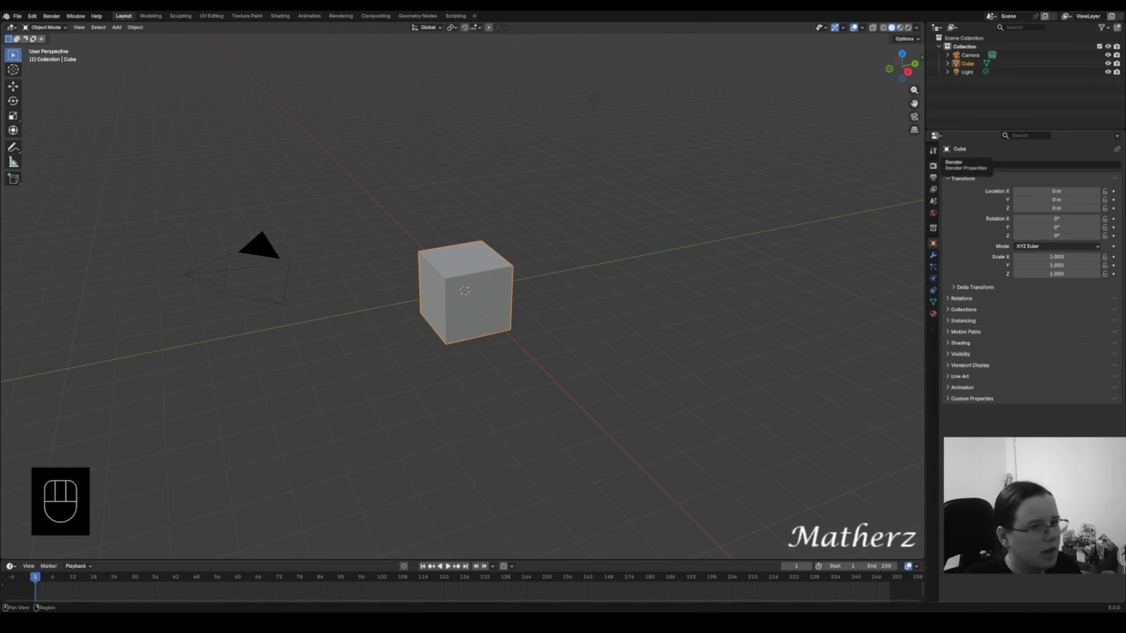
- Set the render engine of the new scene to Cycles
click(933, 165)
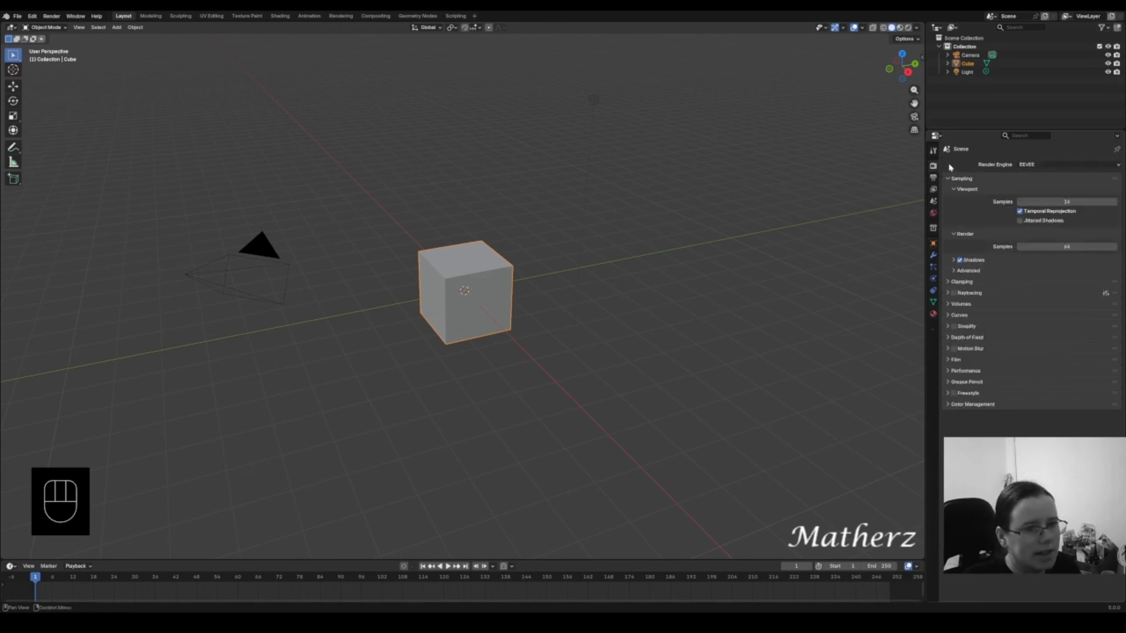
click(1042, 165)
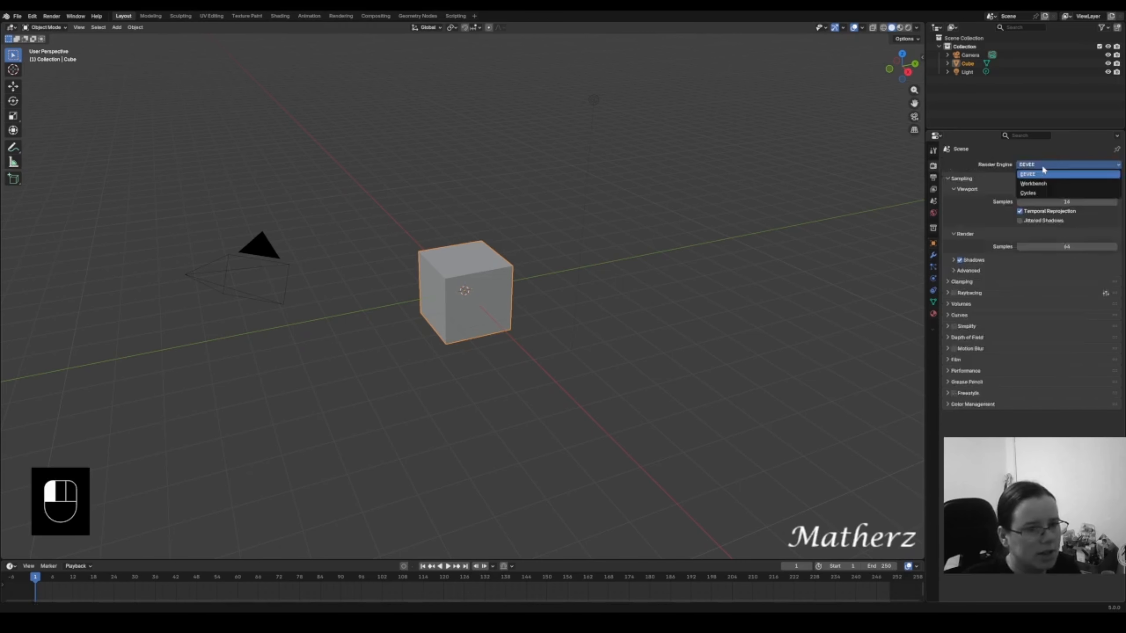
click(1033, 194)
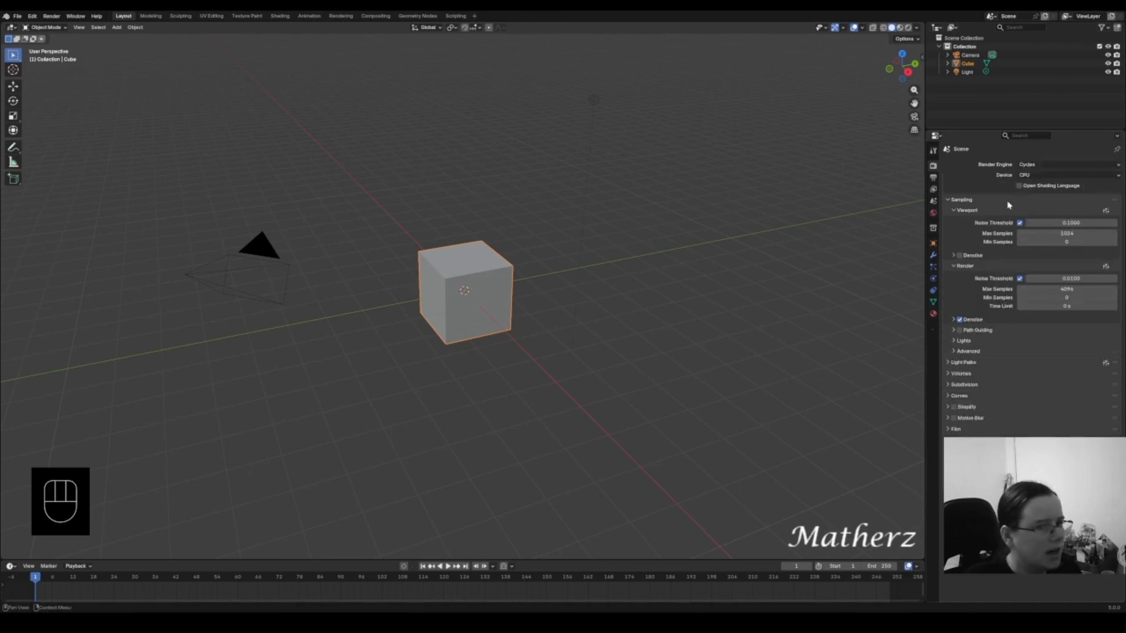
- Delete the default cube and add a torus mesh at the origin
click(467, 277)
key(Delete)
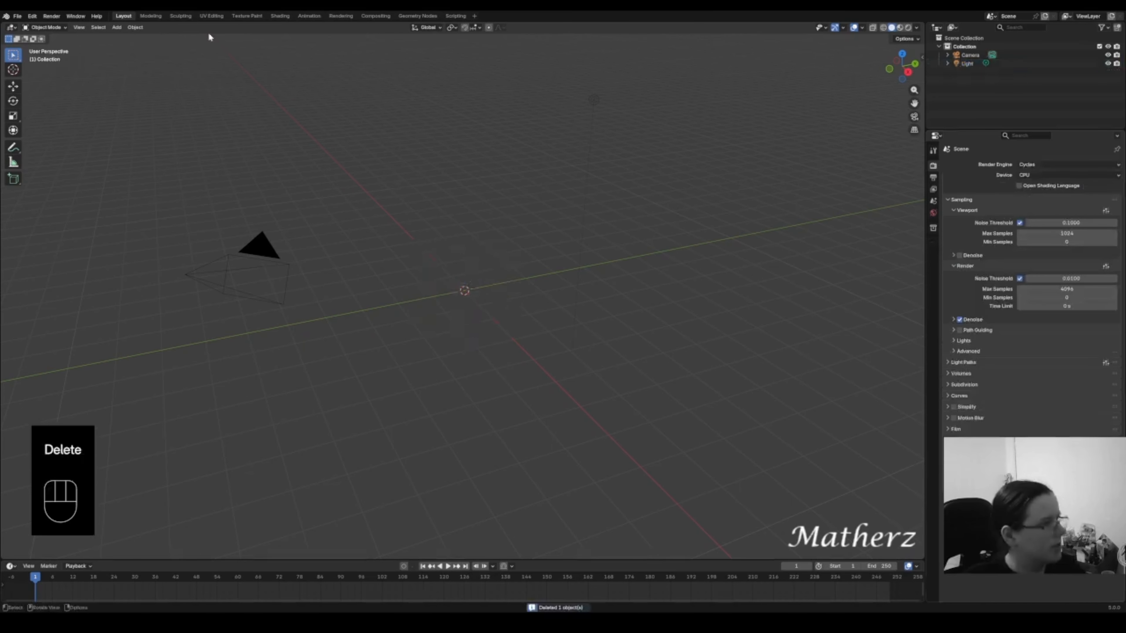
click(117, 27)
mouse_move(121, 37)
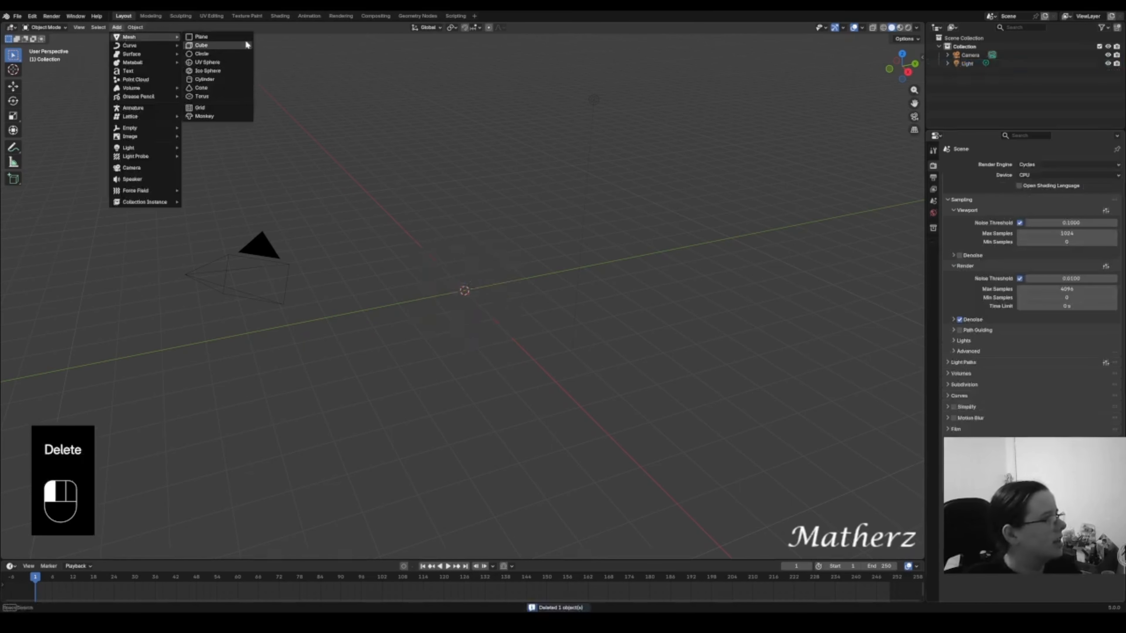
click(243, 96)
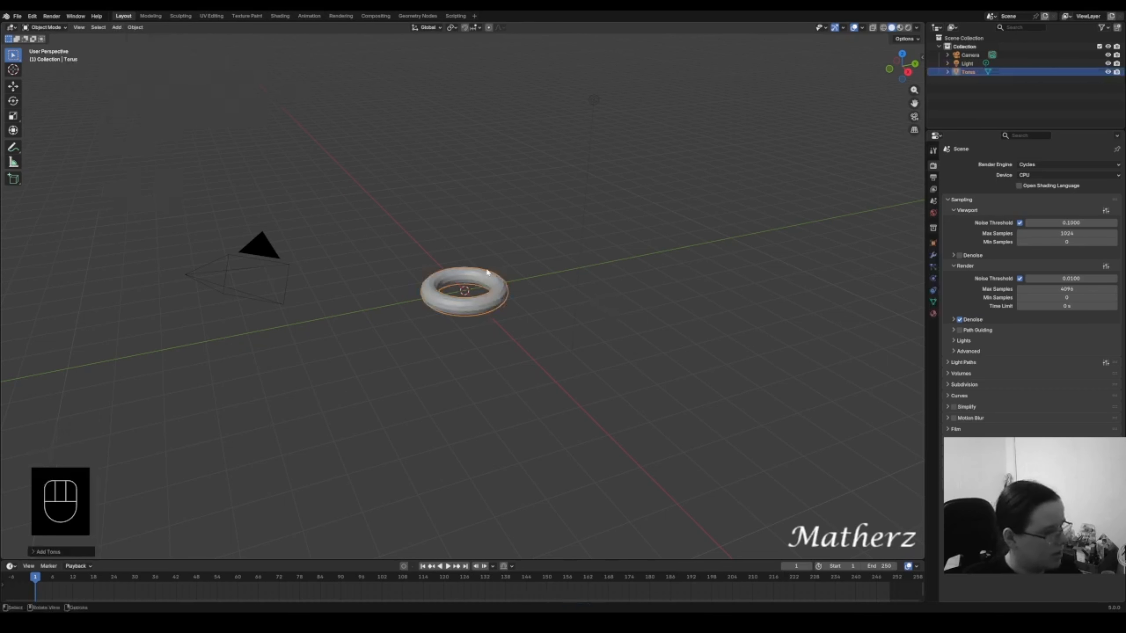
- Rotate the torus 90 degrees about the Y axis so it stands upright
key(r)
middle_drag(487, 270, 516, 263)
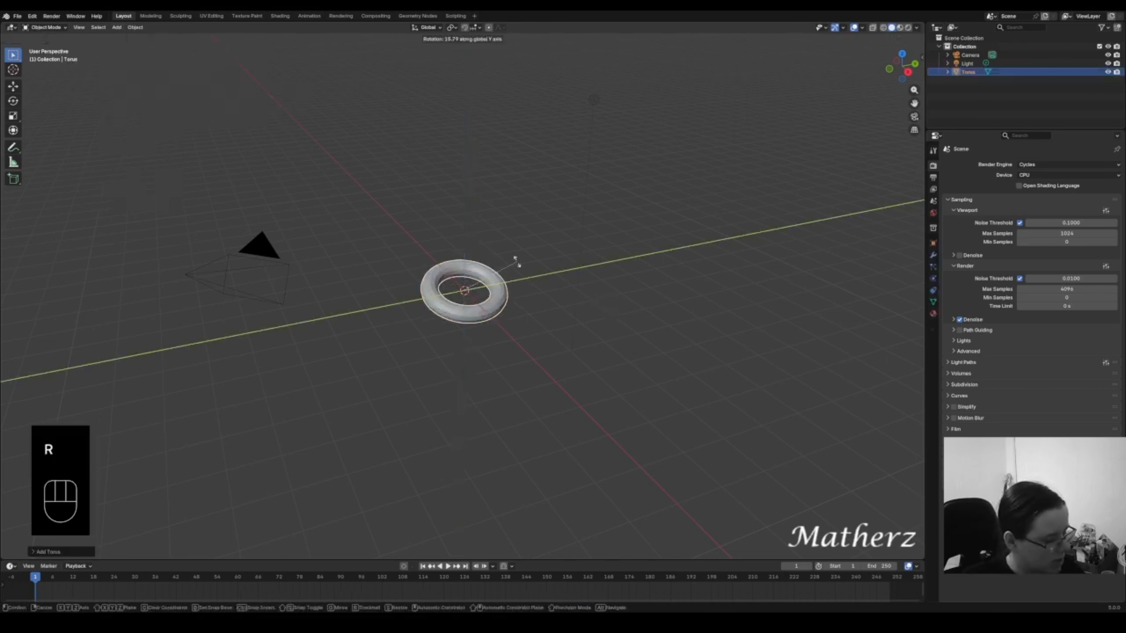
key(9)
key(0)
click(552, 299)
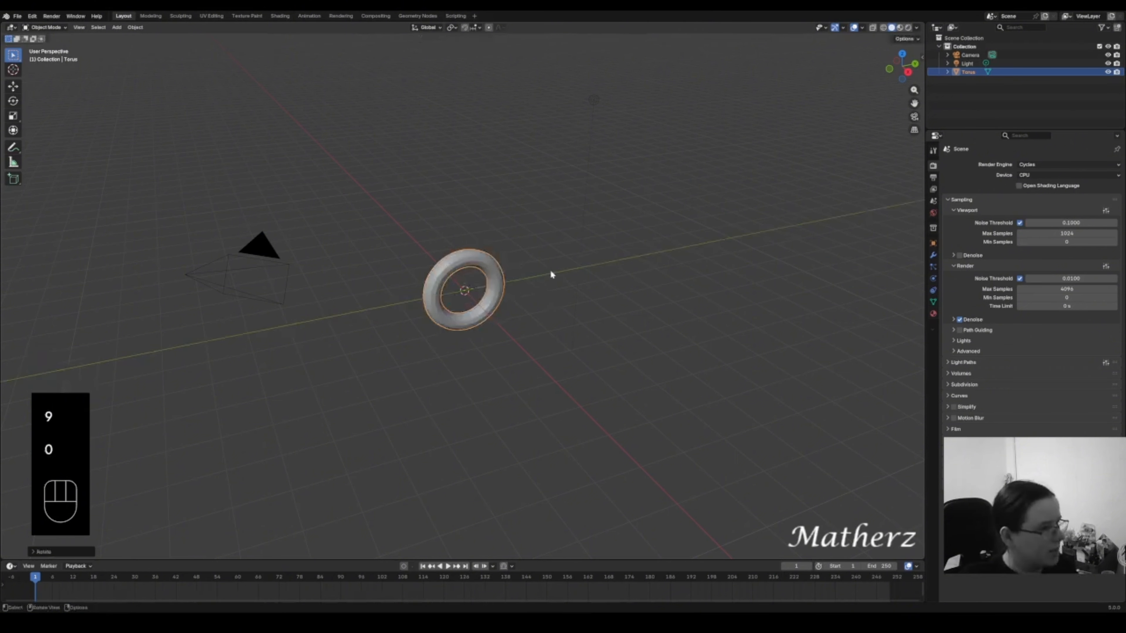
- Narrow the torus along Y into an upright oval and apply Shade Smooth
key(s)
middle_drag(548, 272, 538, 274)
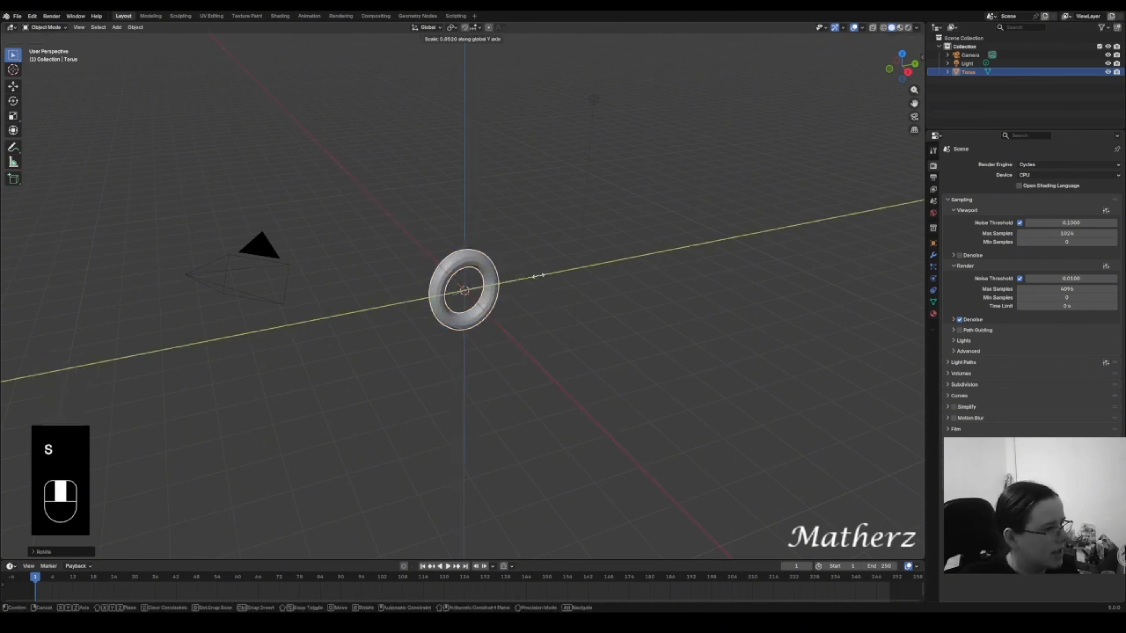
click(515, 284)
scroll(508, 310, up, 3)
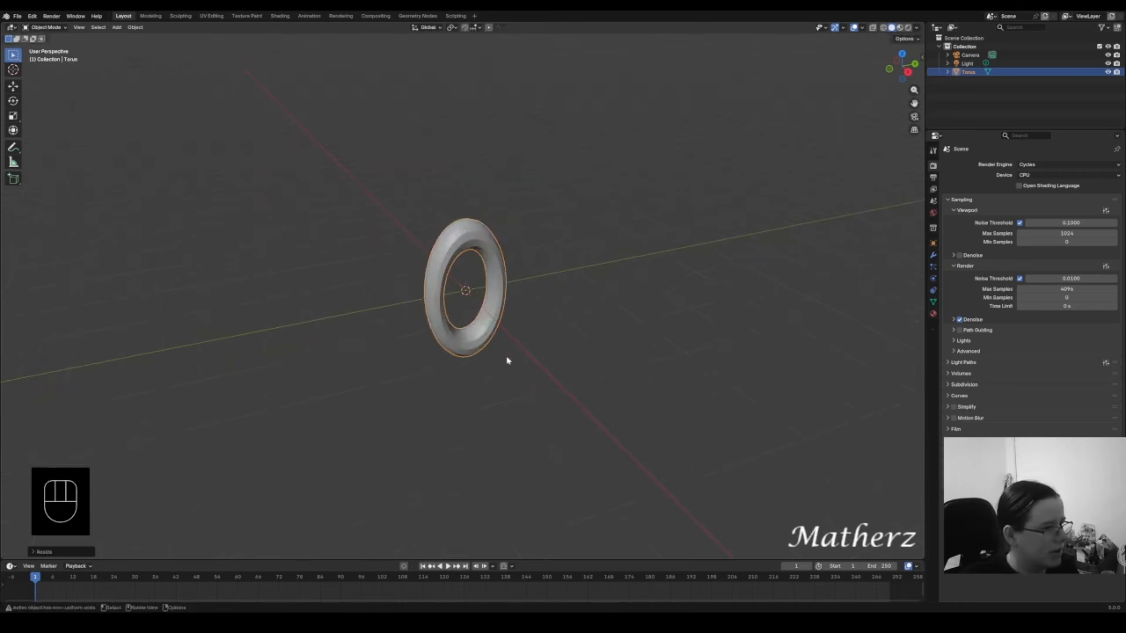
right_click(487, 227)
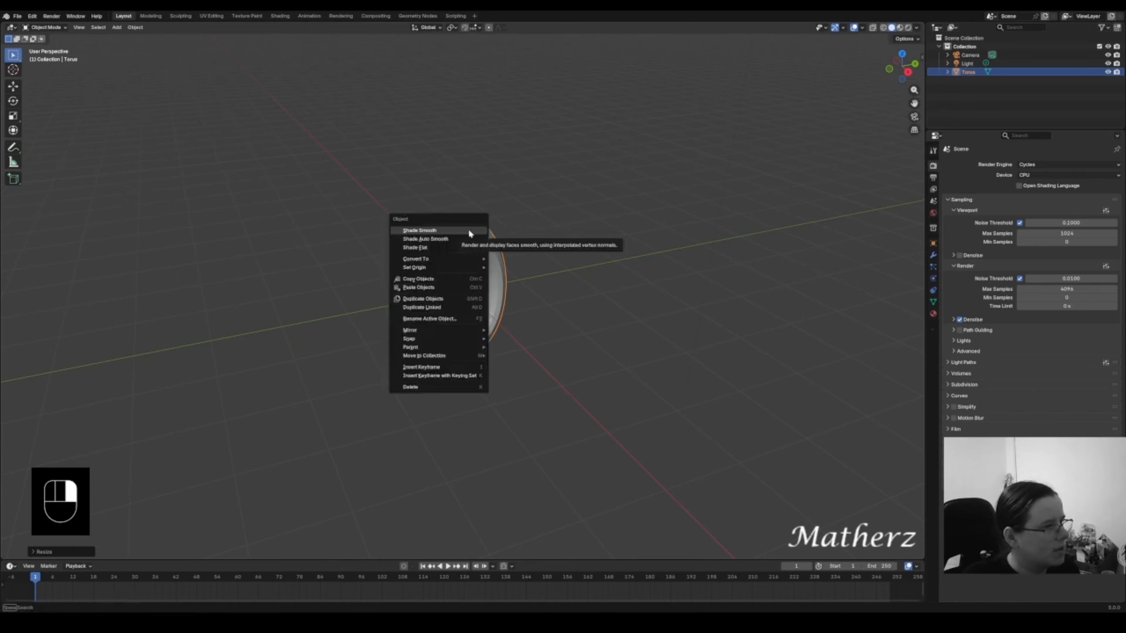
click(469, 231)
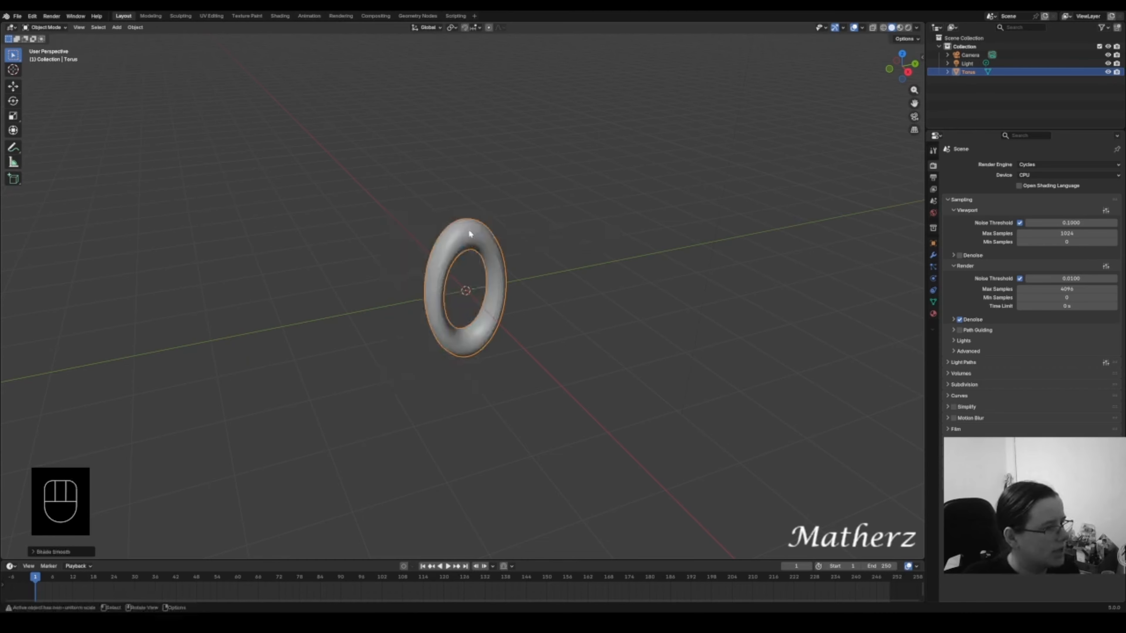
- Give the torus a new material with an orange-yellow base color, Metallic 1.000 and Roughness about 0.07
click(934, 314)
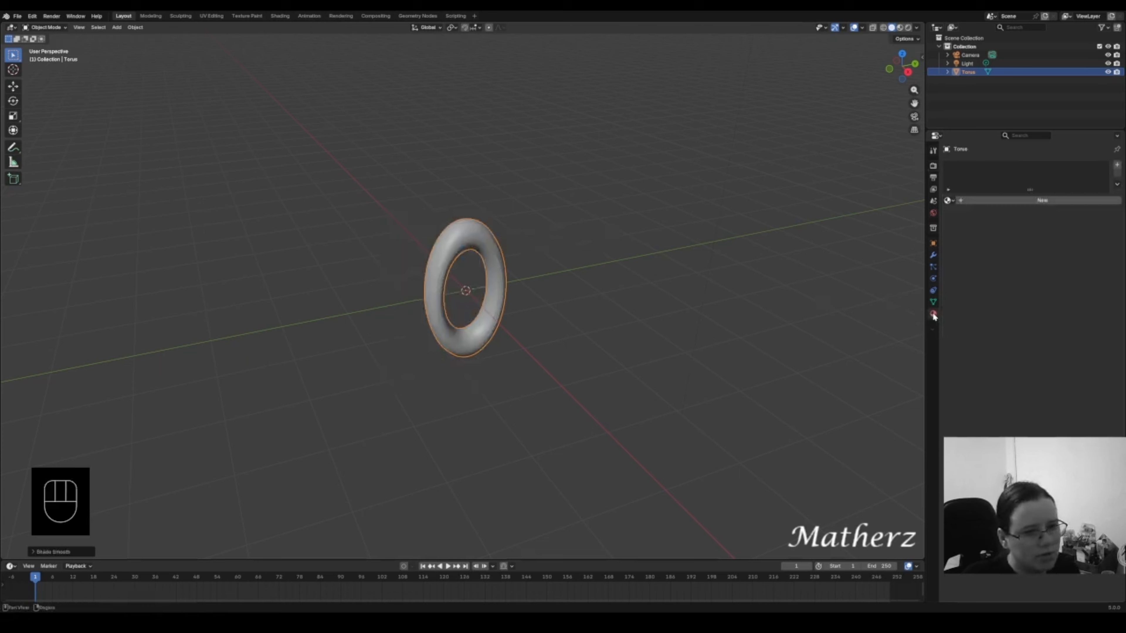
click(1048, 200)
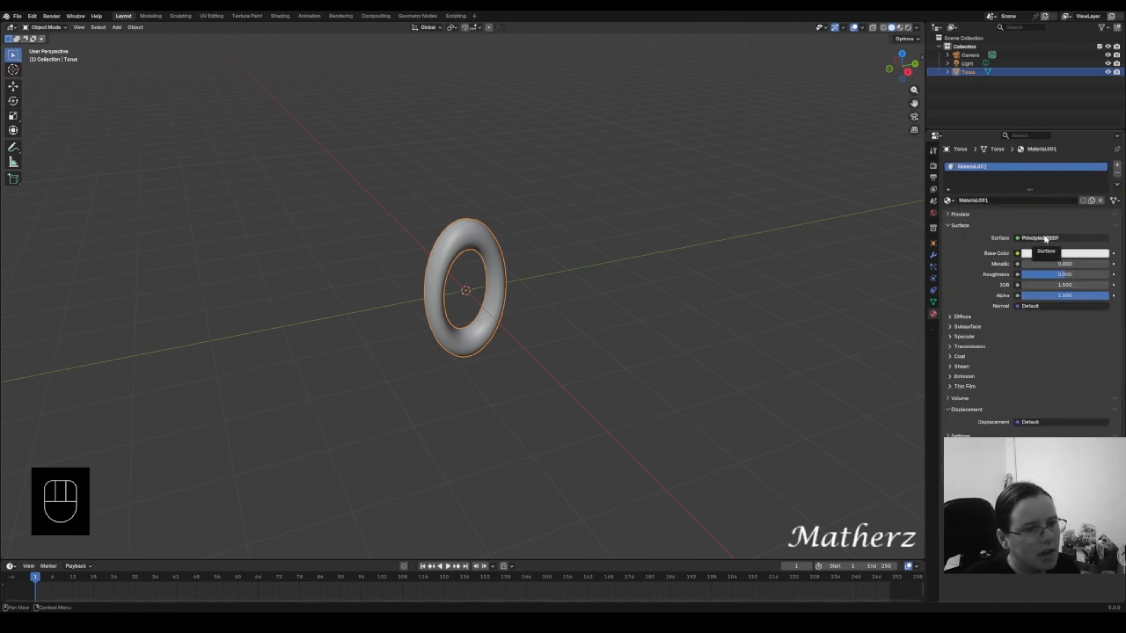
click(1045, 257)
drag(1054, 152, 1044, 159)
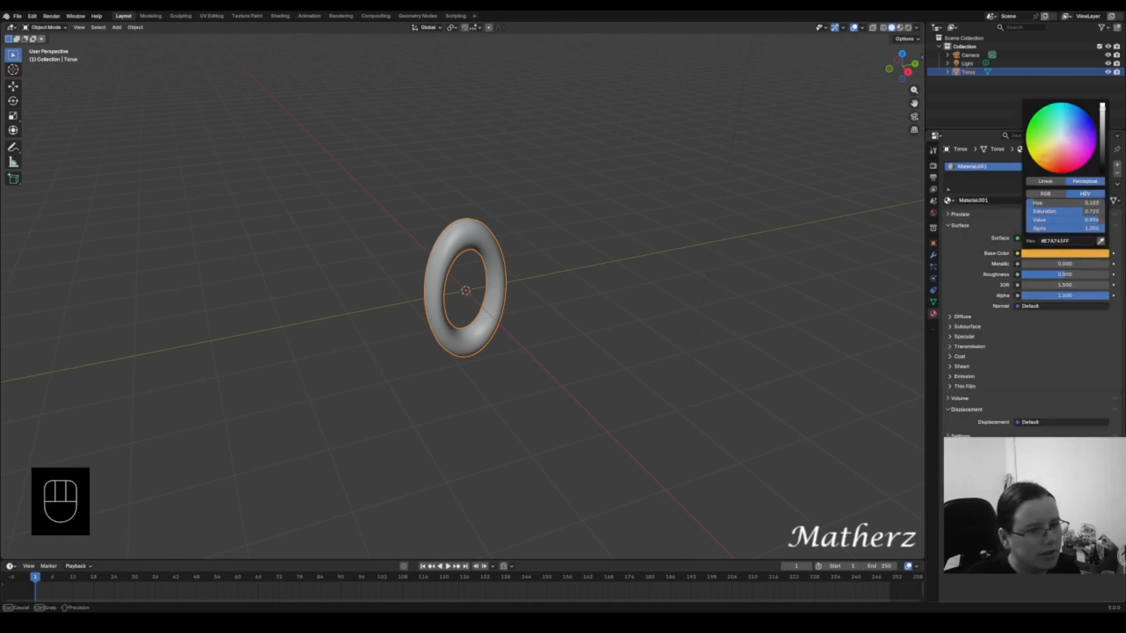
mouse_move(1029, 265)
mouse_down()
mouse_move(1108, 266)
mouse_move(1029, 276)
mouse_up()
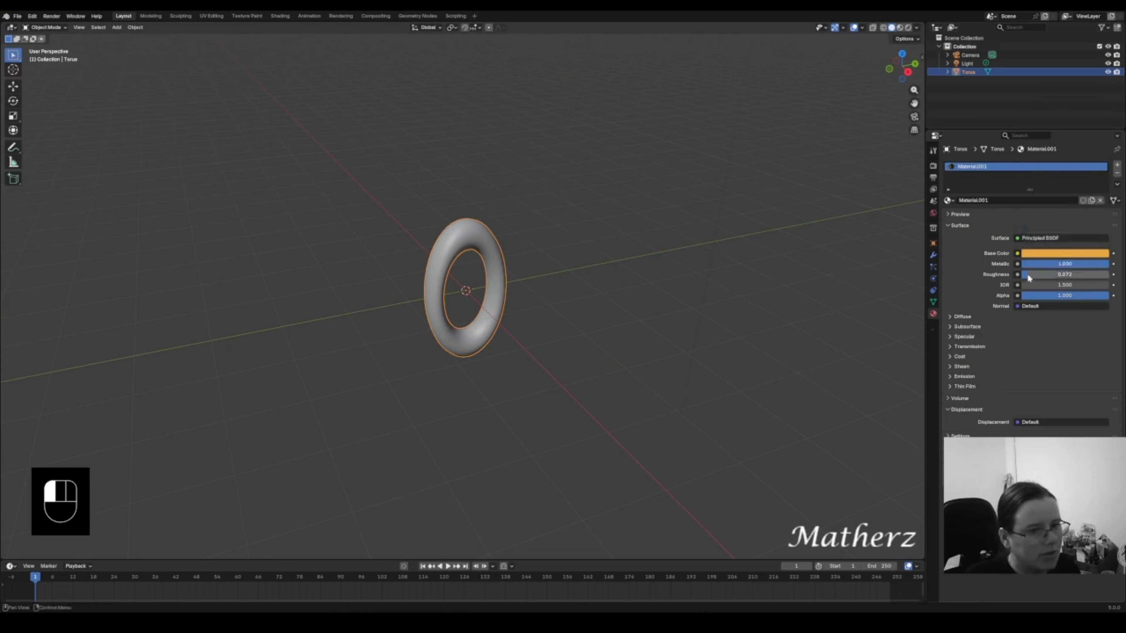
- Rename the torus material as "gold"
double_click(974, 169)
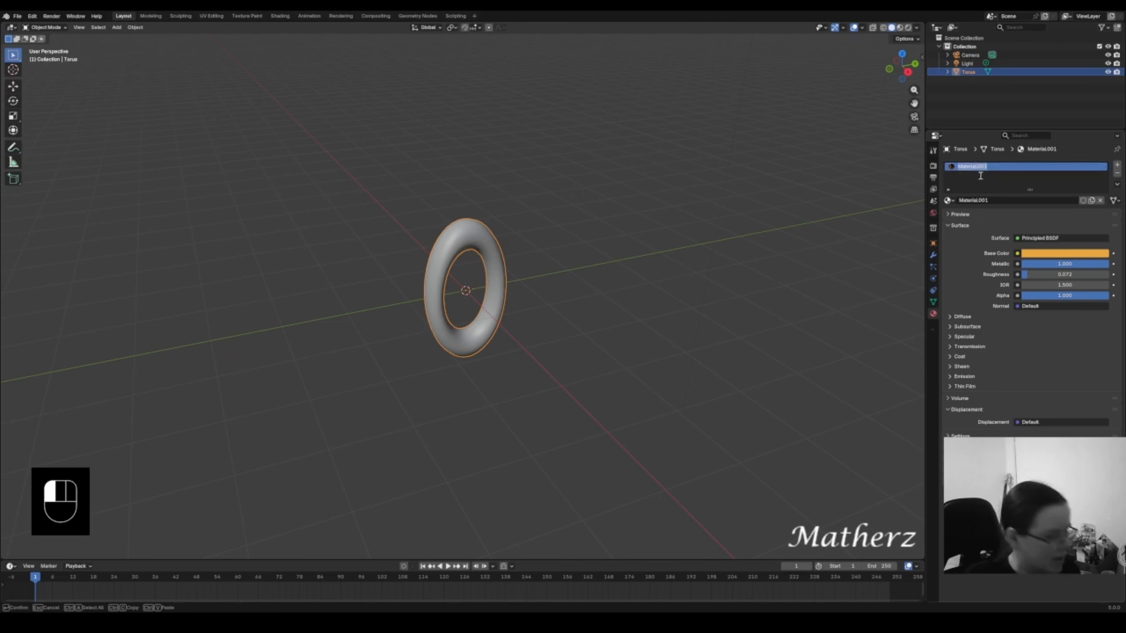
text(gold)
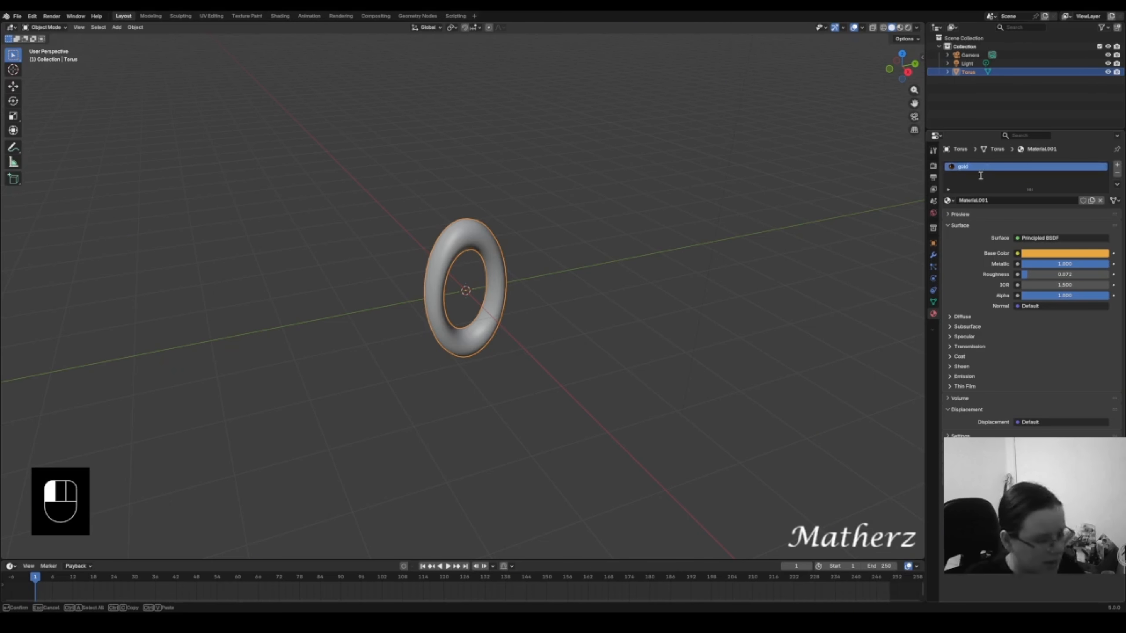
click(980, 176)
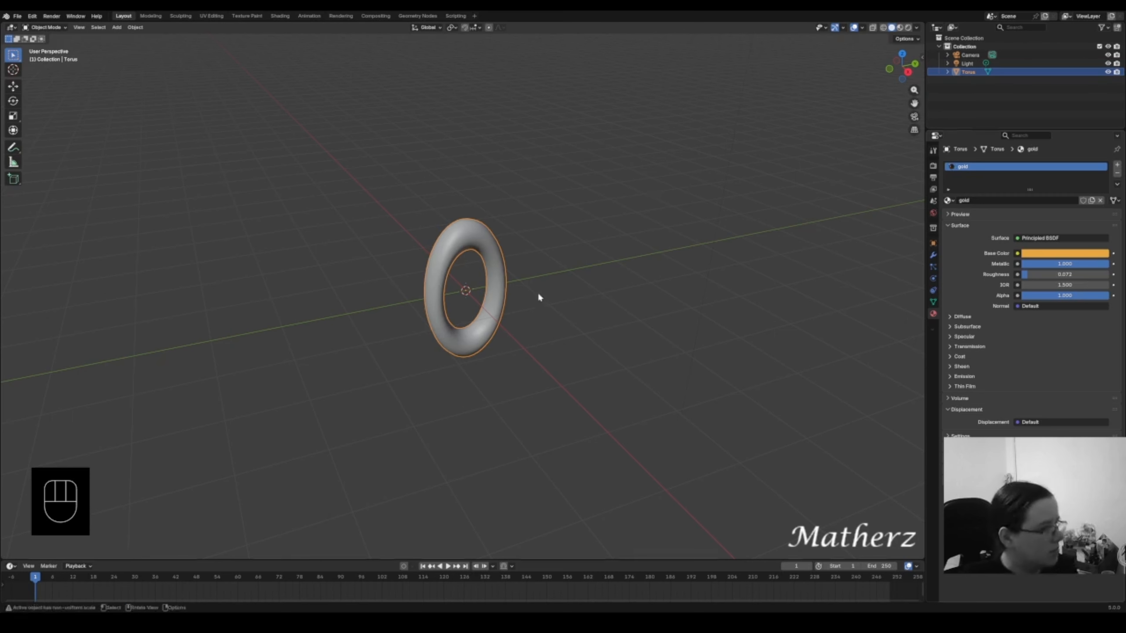
- Scale the oval gold torus down uniformly to roughly half its size
middle_drag(528, 287, 506, 275)
key(s)
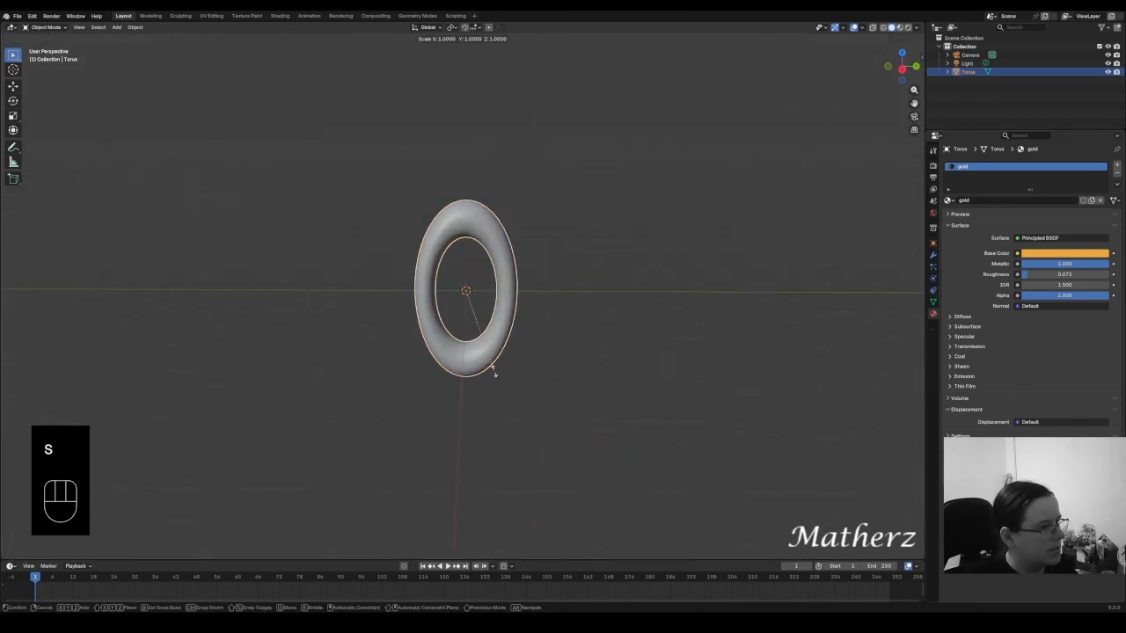
click(478, 336)
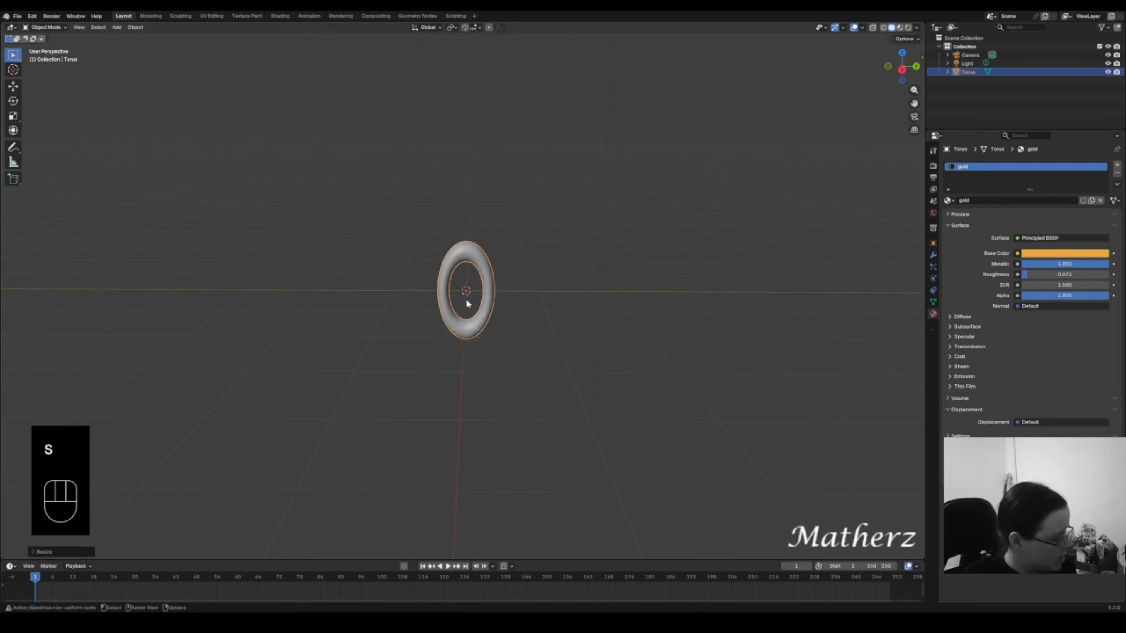
- Duplicate the torus link and place the copy directly above along Z so its lower end overlaps the first link's upper end
key(shift+d)
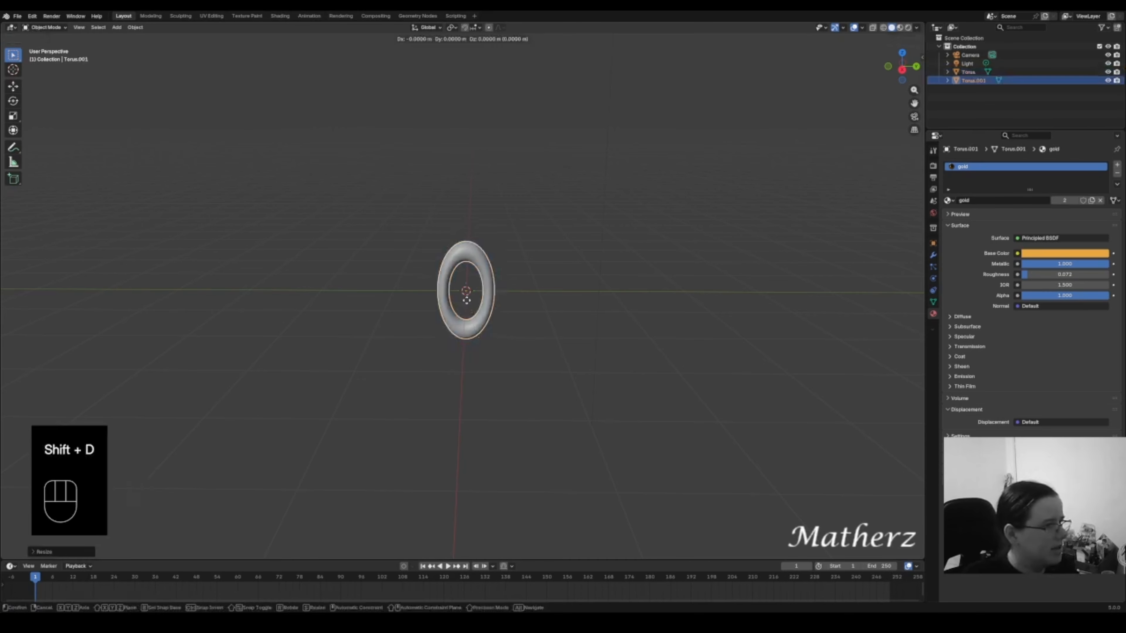
key(z)
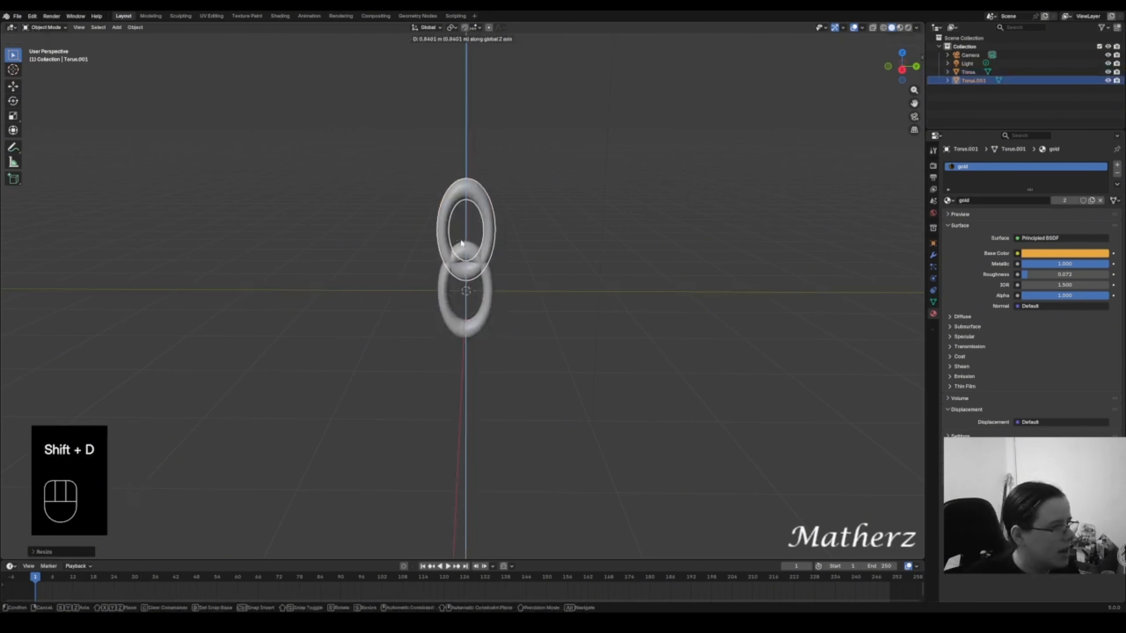
click(464, 240)
scroll(465, 286, up, 5)
shift+middle_drag(502, 159, 515, 214)
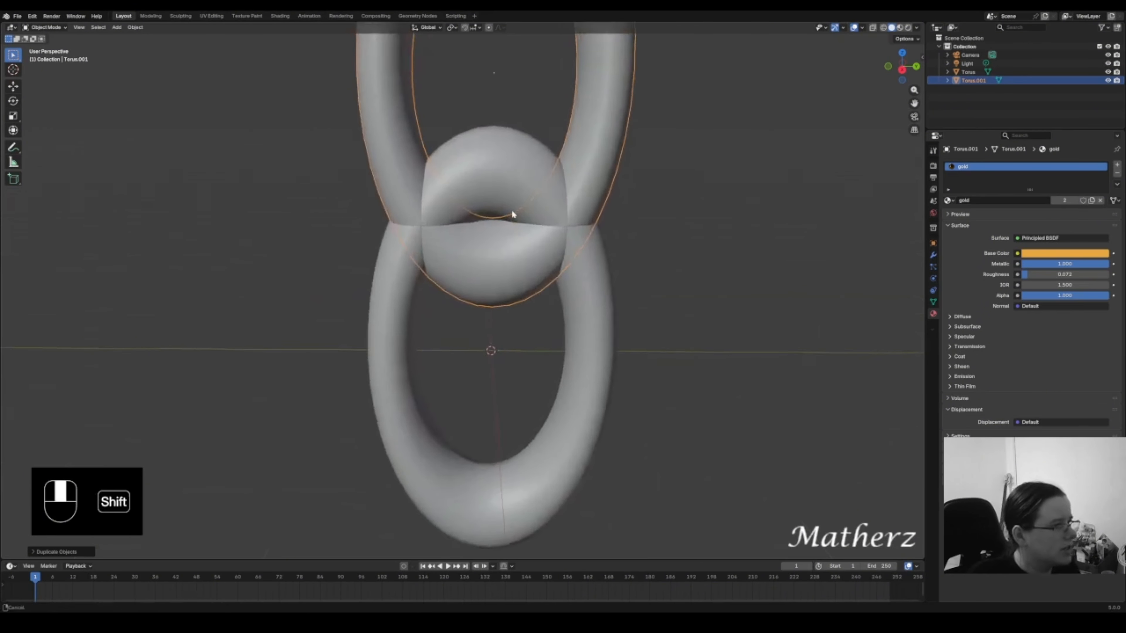
mouse_move(545, 270)
middle_down()
mouse_move(565, 247)
mouse_move(549, 248)
mouse_move(548, 271)
mouse_move(558, 229)
mouse_move(546, 257)
middle_up()
key(g)
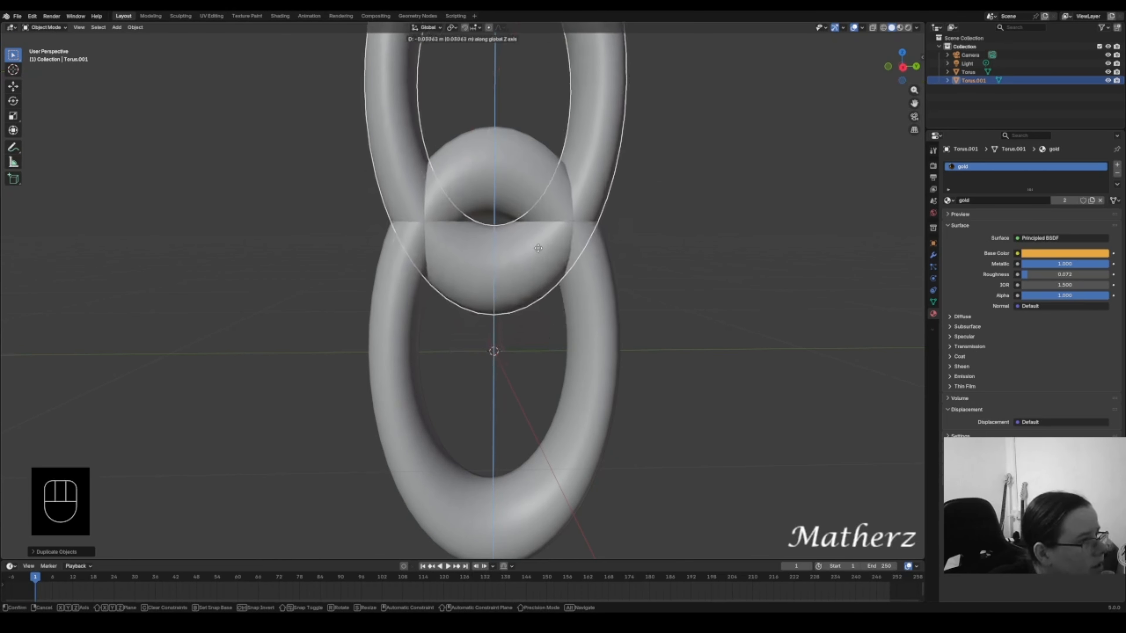
click(531, 248)
- Rotate the upper link 90 degrees about the Z axis so it interlocks with the lower link, and deselect it
scroll(515, 256, down, 3)
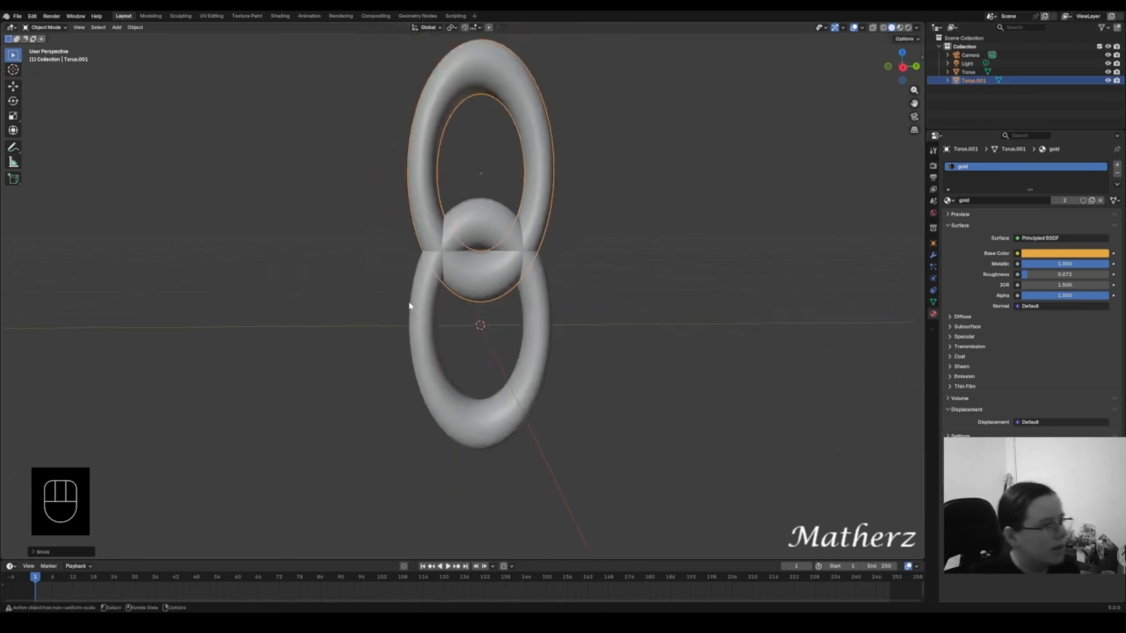
middle_drag(409, 301, 486, 196)
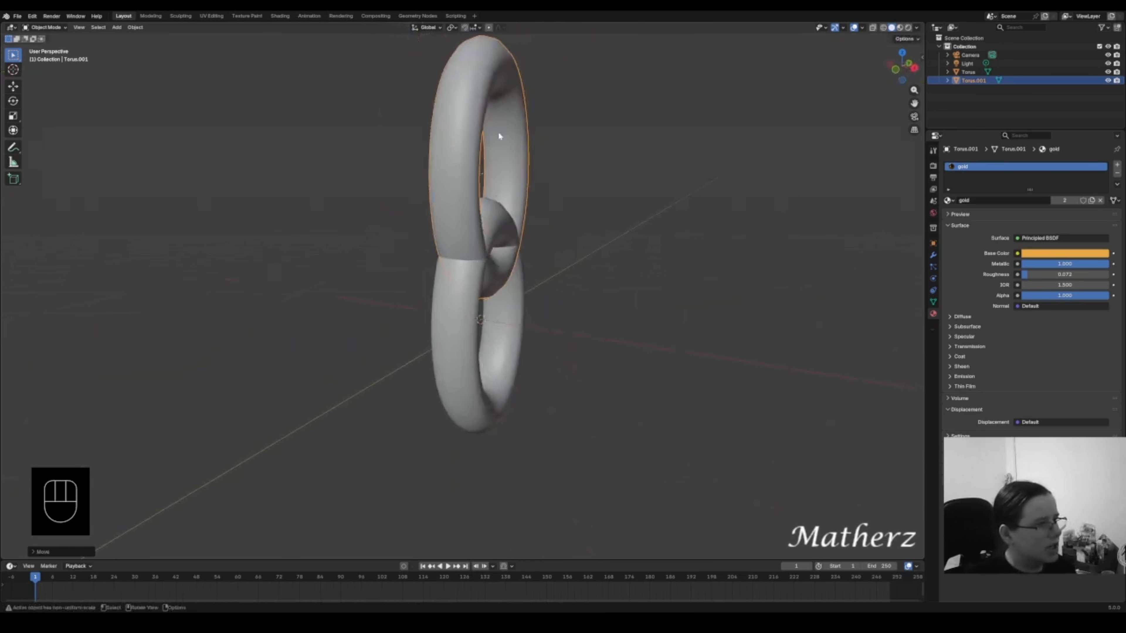
scroll(598, 193, down, 3)
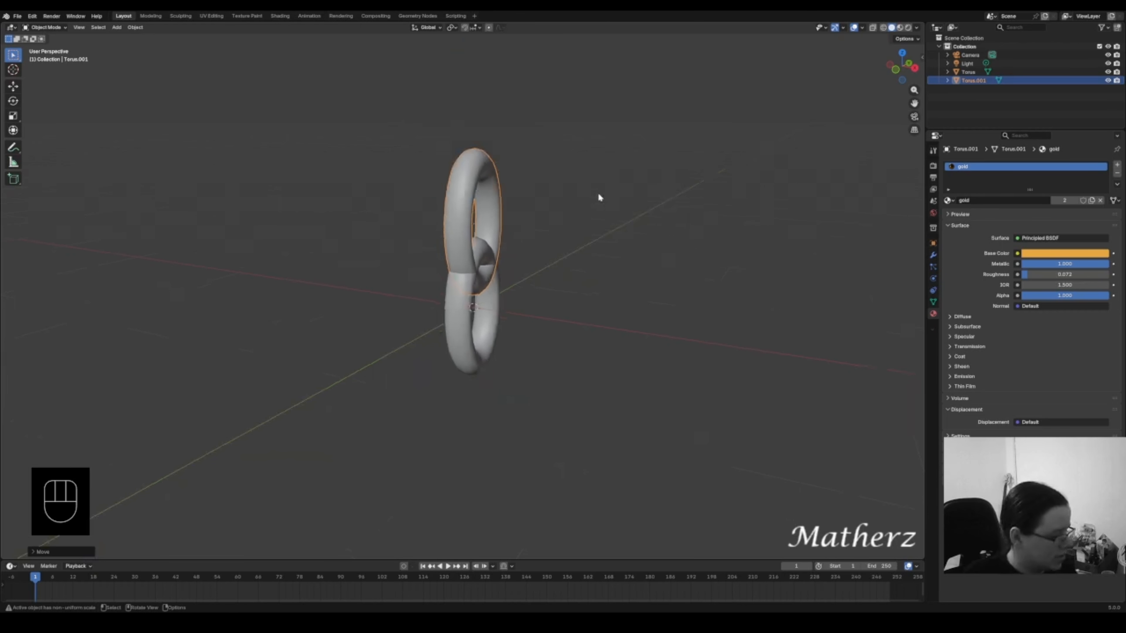
key(r)
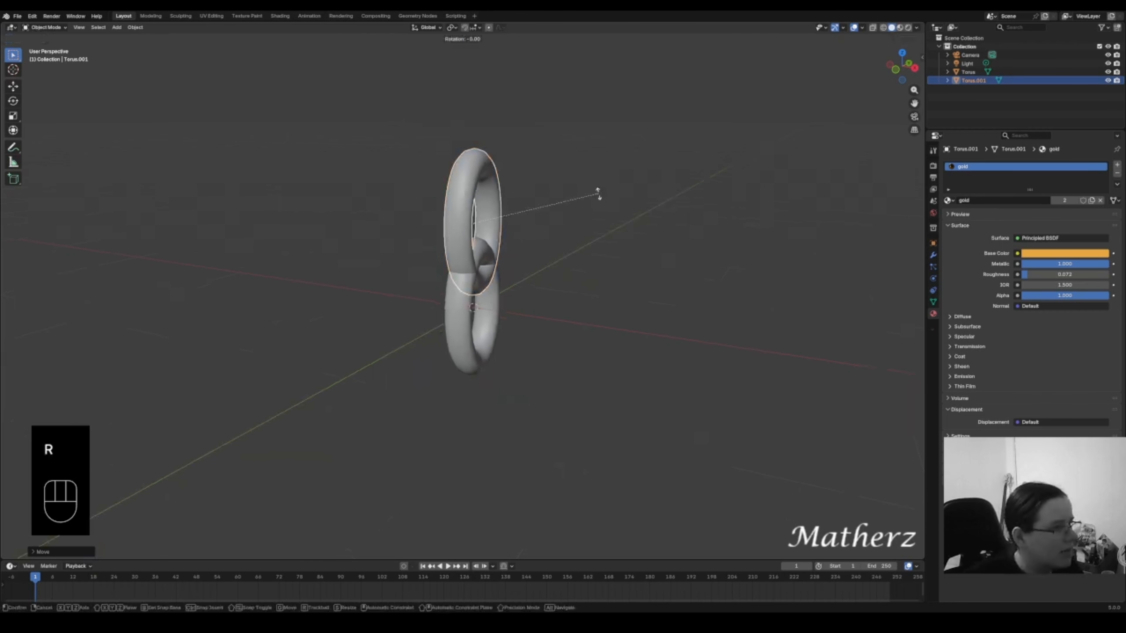
key(x)
key(z)
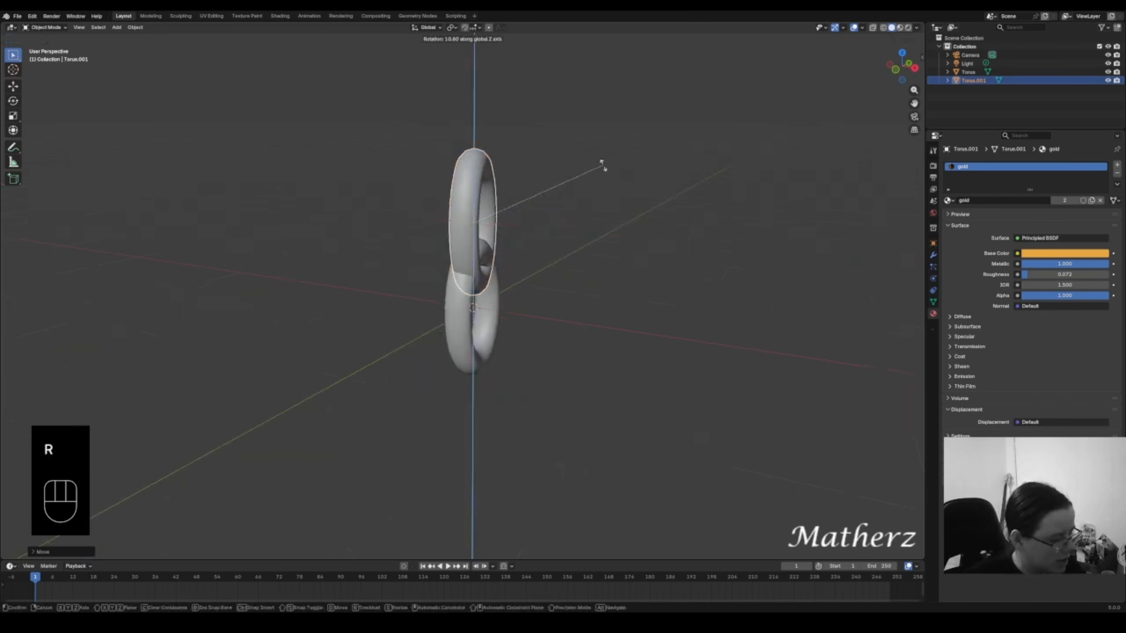
key(9)
key(0)
click(602, 165)
scroll(350, 333, up, 4)
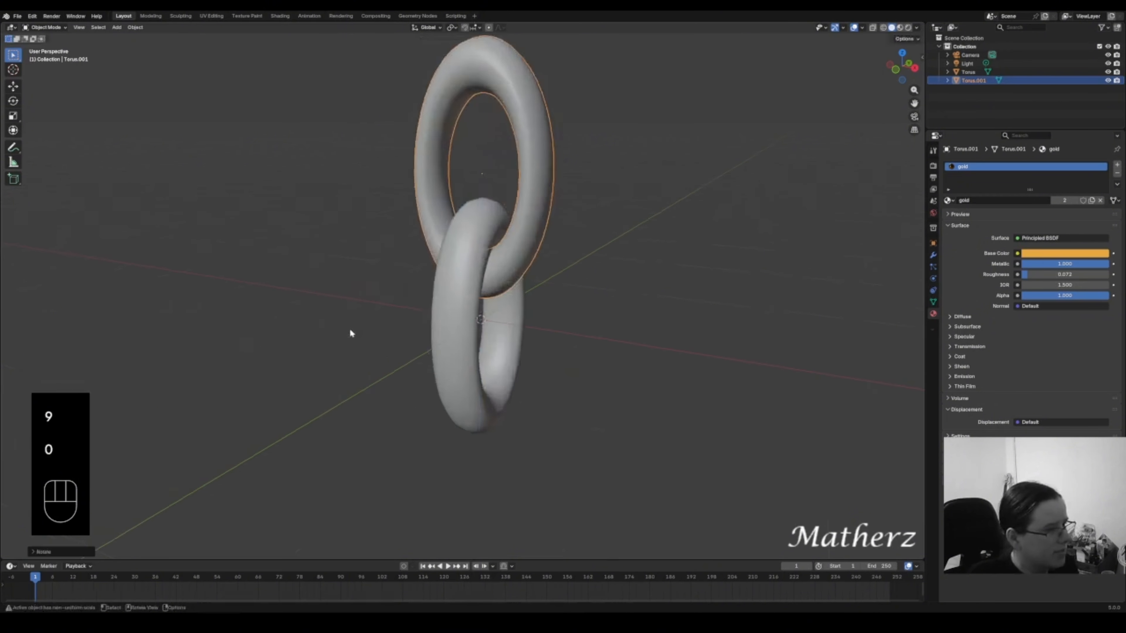
click(603, 297)
mouse_move(588, 288)
middle_down()
mouse_move(458, 277)
mouse_move(550, 281)
mouse_move(589, 307)
middle_up()
- Select both links and duplicate them about 1.64 m upward along Z to continue the chain
scroll(531, 247, down, 6)
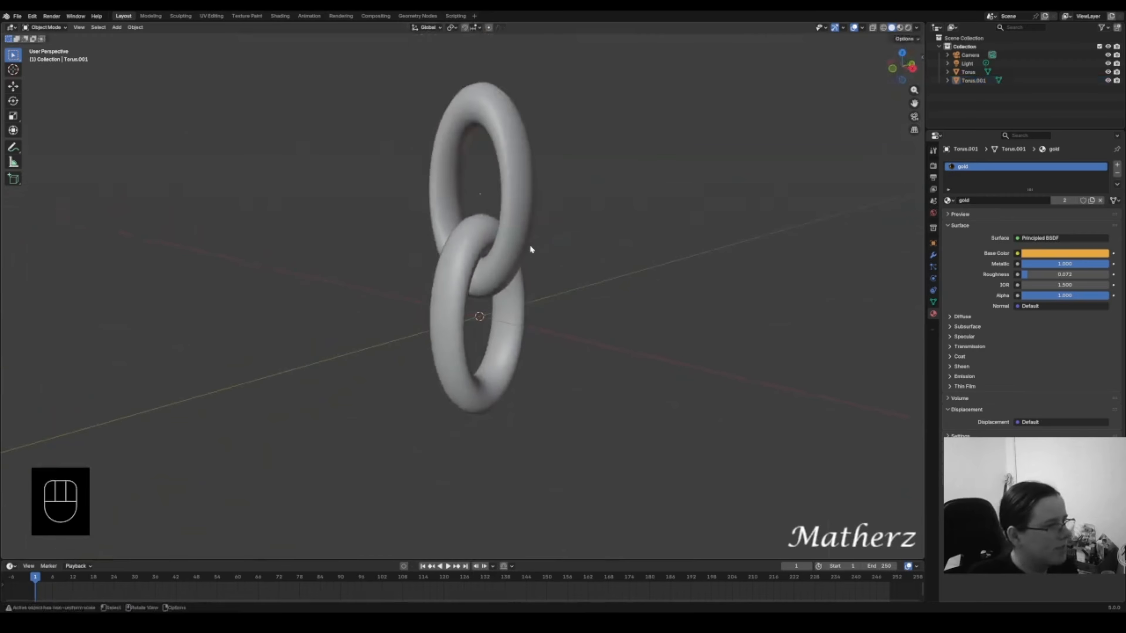
click(465, 280)
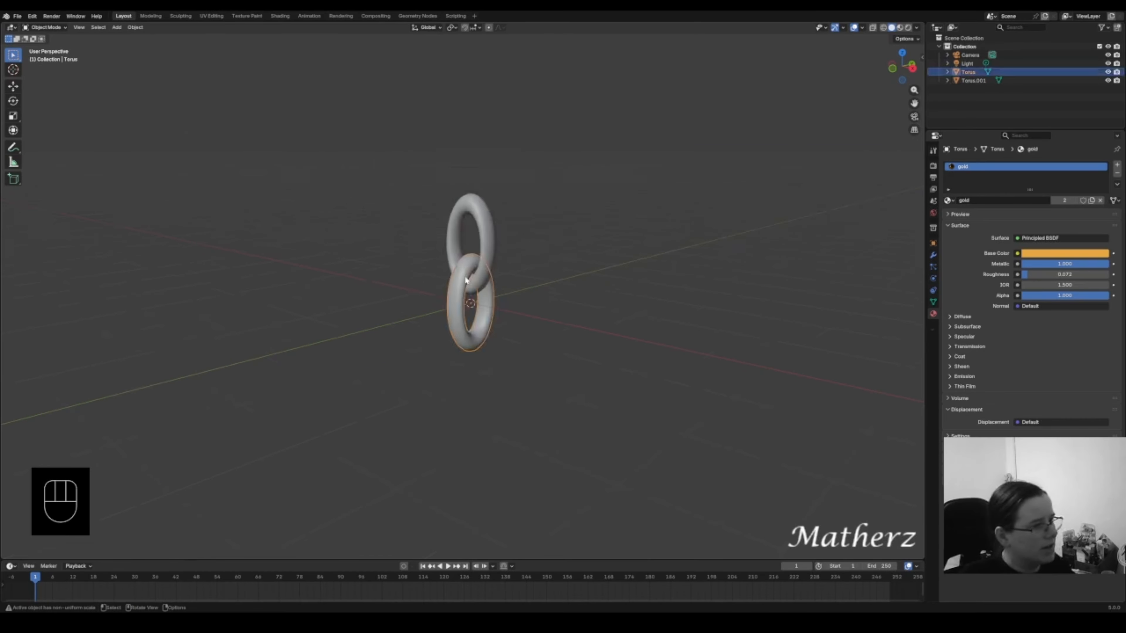
shift+click(484, 225)
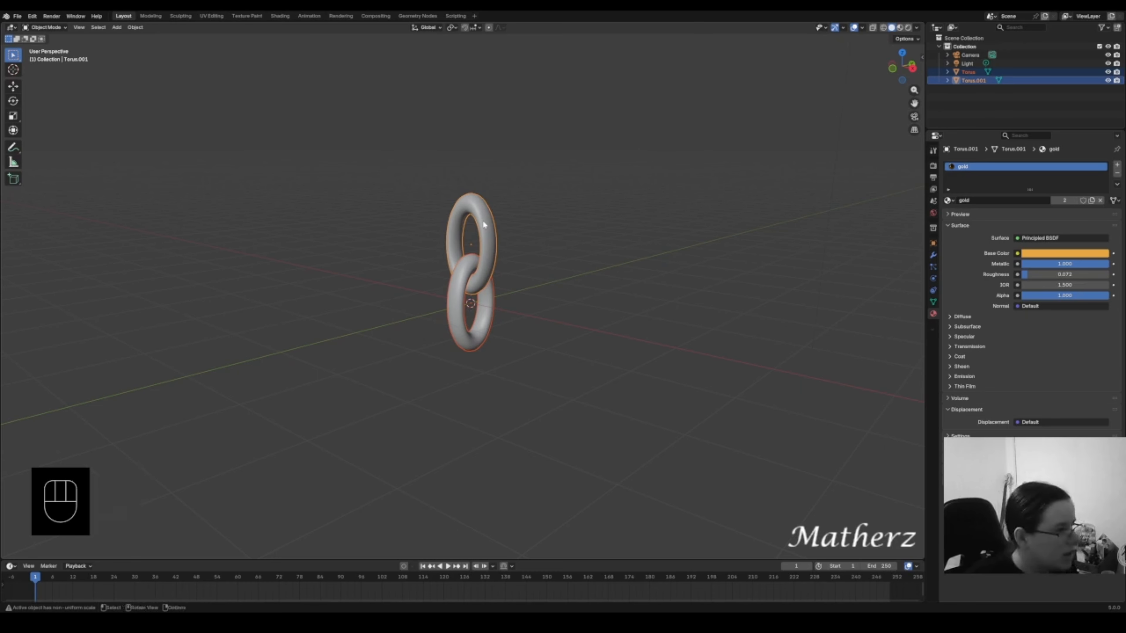
key(shift+d)
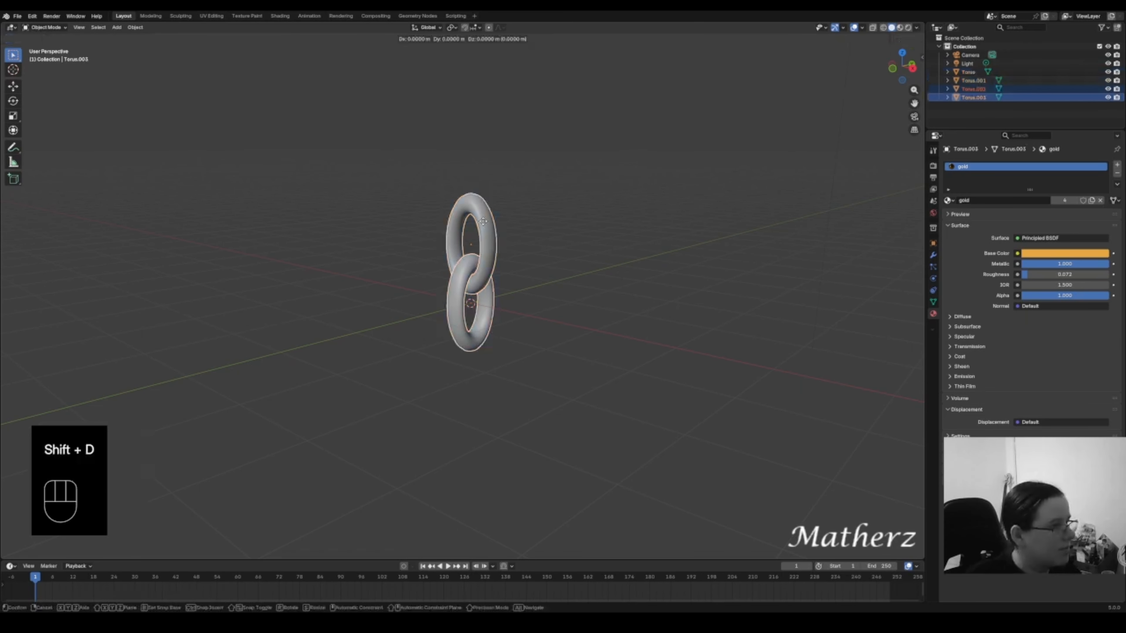
key(z)
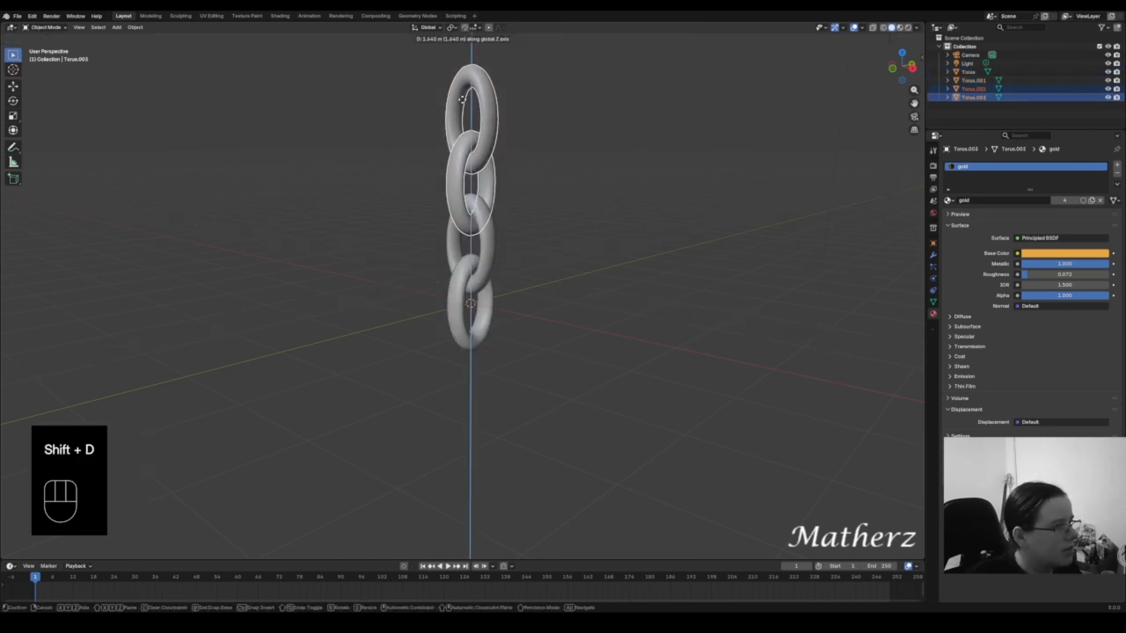
click(461, 99)
- In front view with X-ray on, select all four links and duplicate them about 3.3 m upward along Z
click(478, 262)
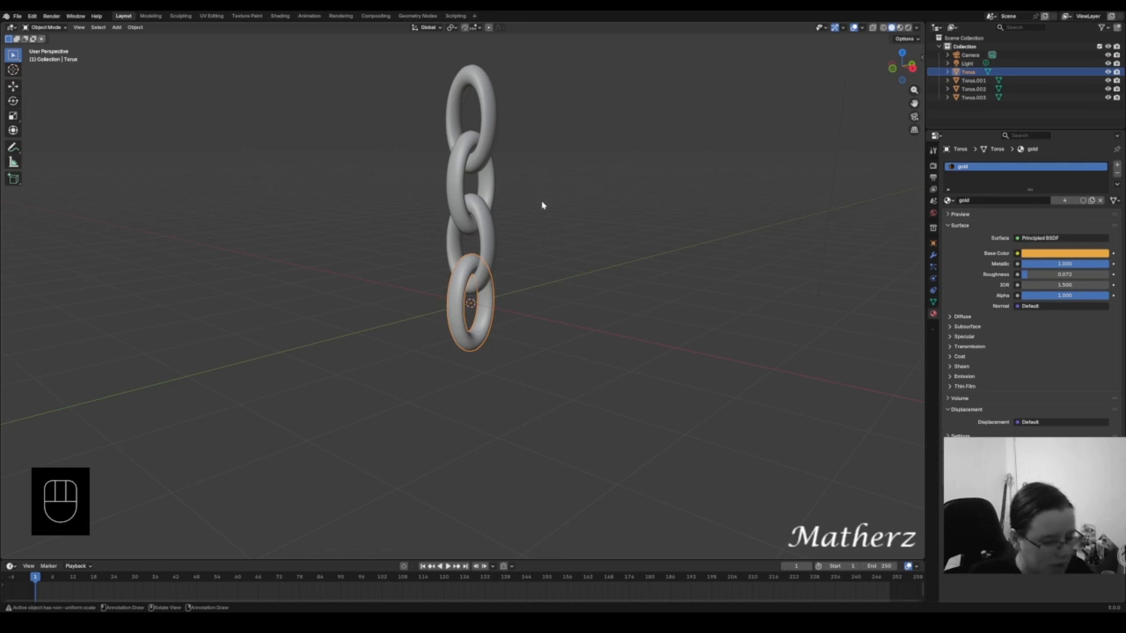
key(KP_1)
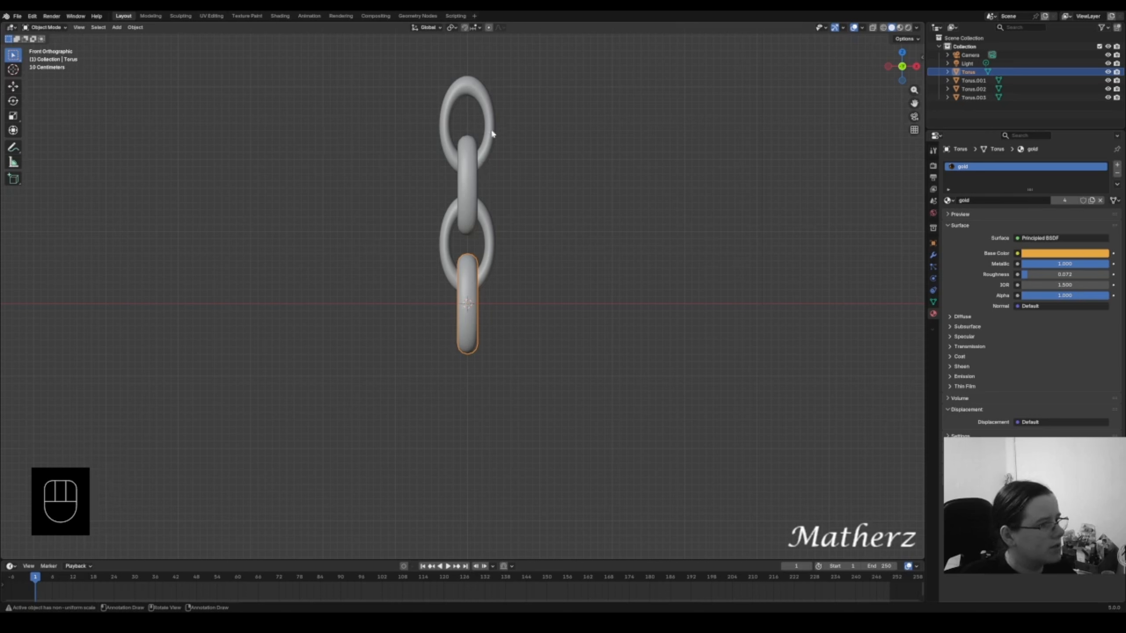
click(873, 28)
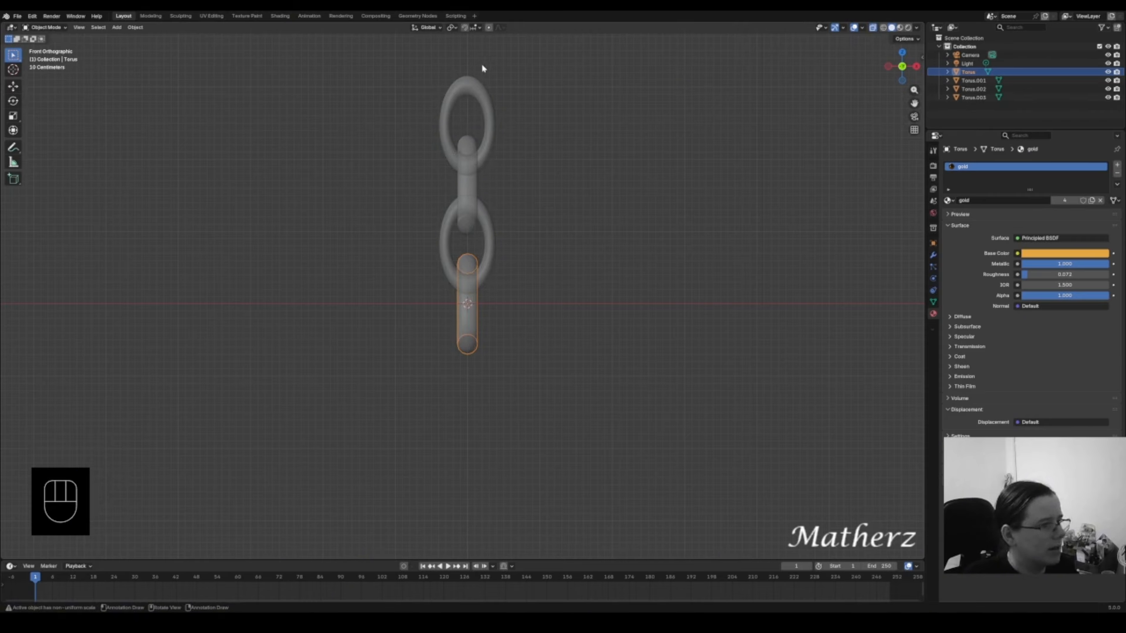
shift+middle_drag(544, 92, 523, 264)
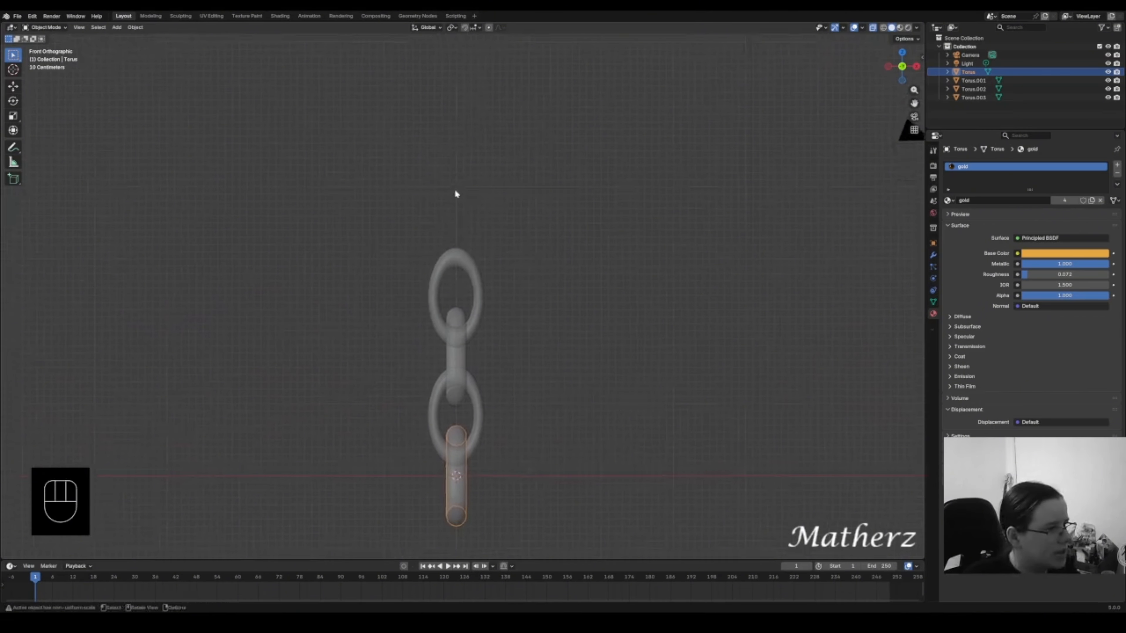
drag(395, 196, 494, 516)
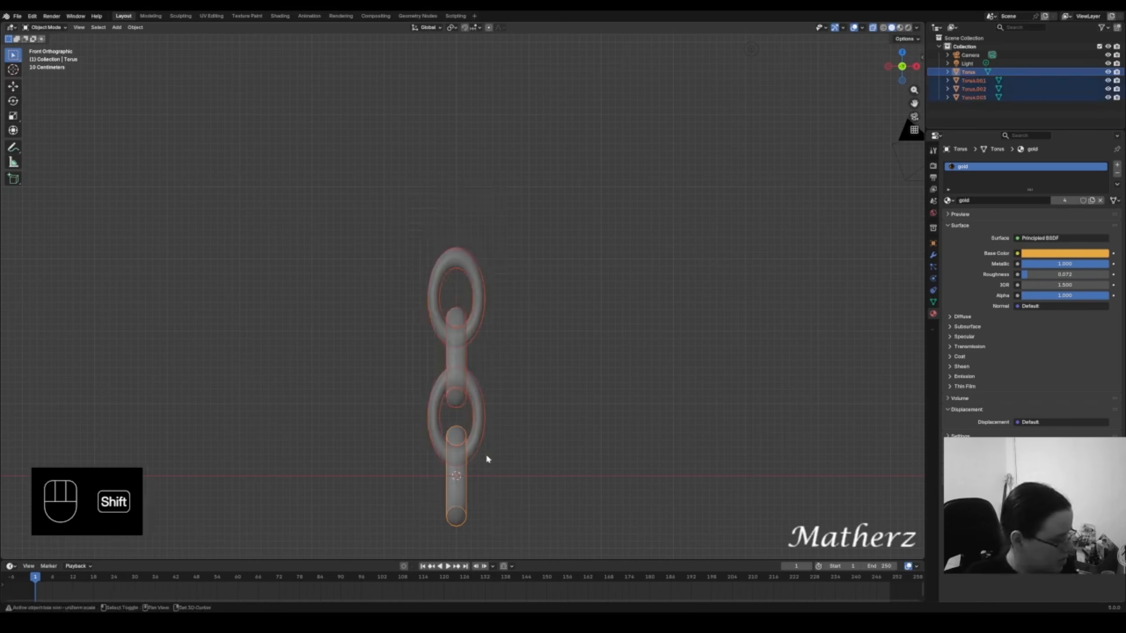
key(shift+d)
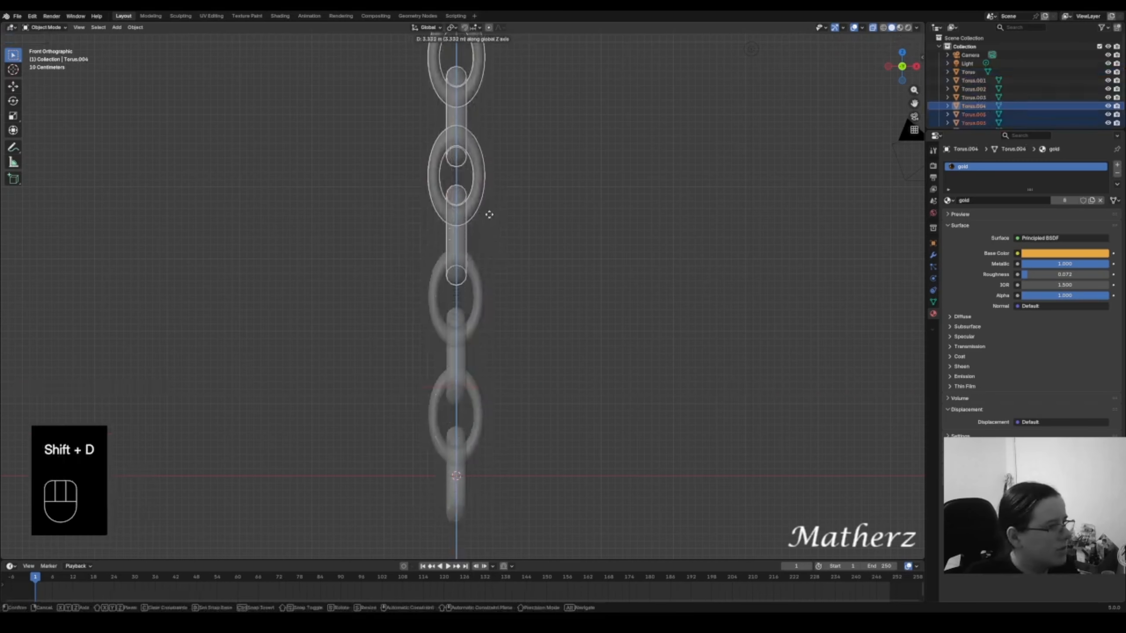
click(491, 217)
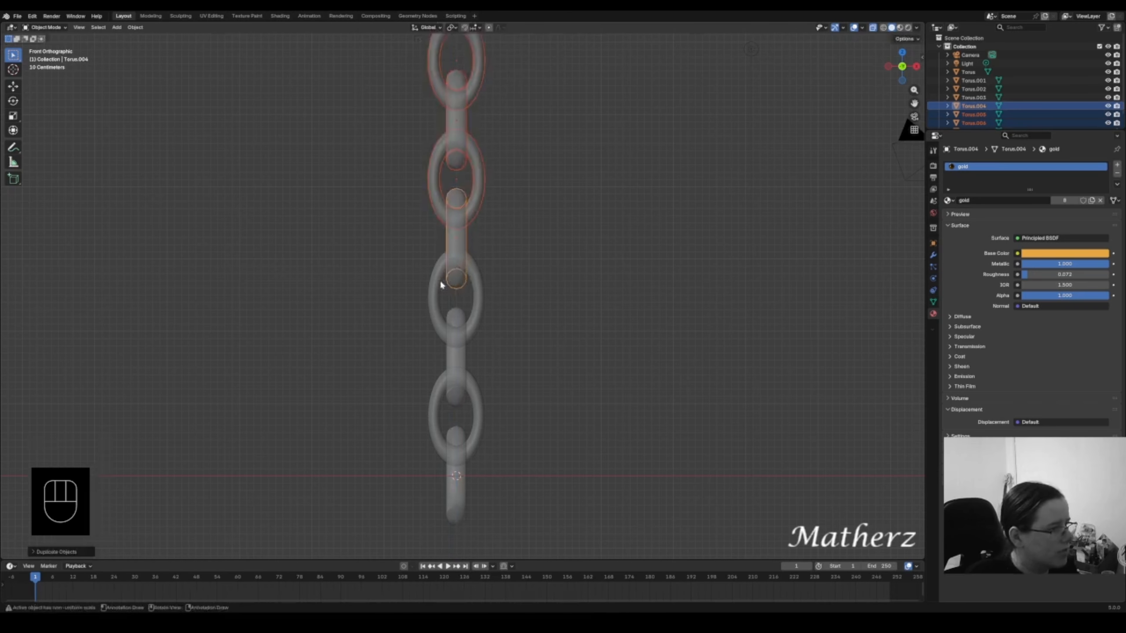
- Select all eight links and duplicate them upward along Z, interlocking the copy with the chain's top link
scroll(458, 268, down, 4)
drag(446, 132, 495, 422)
key(shift+d)
key(z)
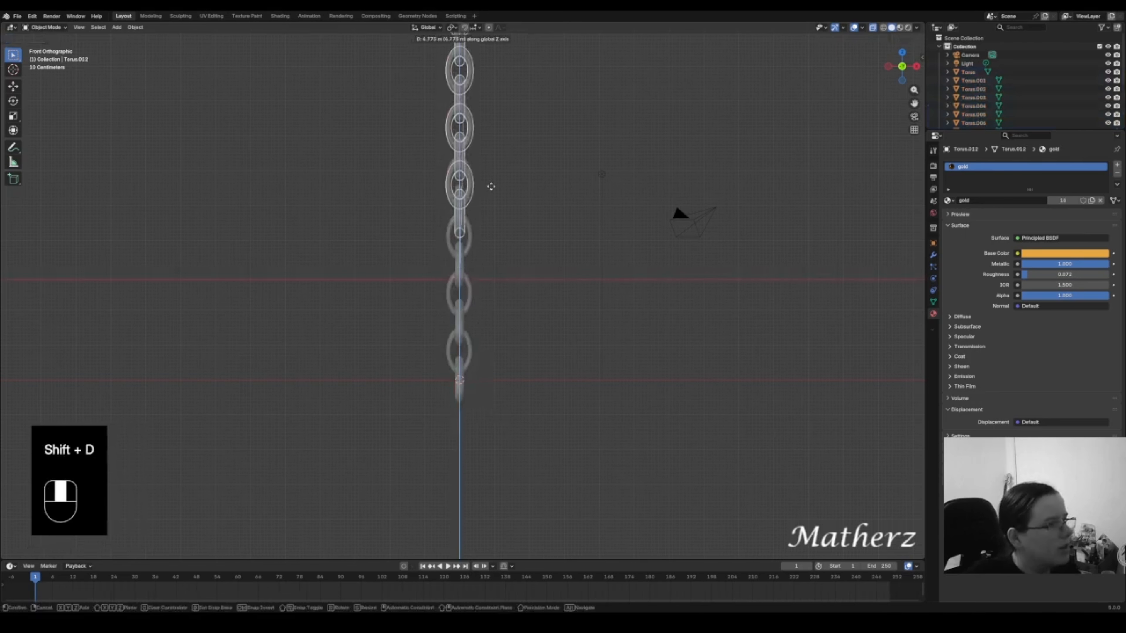
click(485, 133)
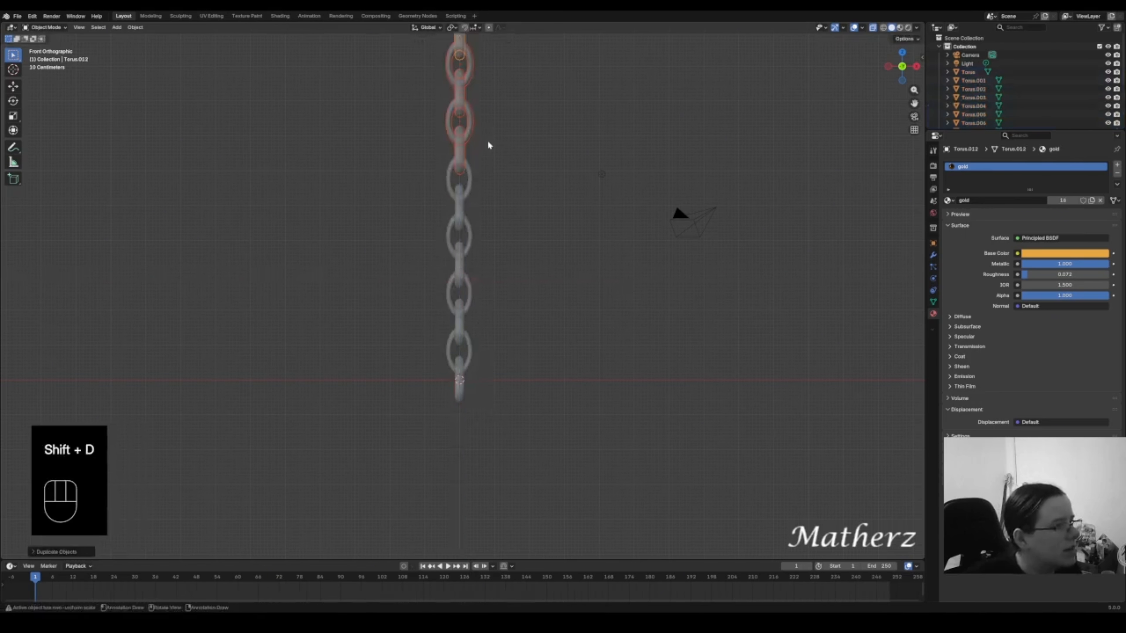
- Select the entire sixteen-link chain and scale it down uniformly to less than half its size
scroll(483, 134, down, 3)
drag(419, 109, 488, 347)
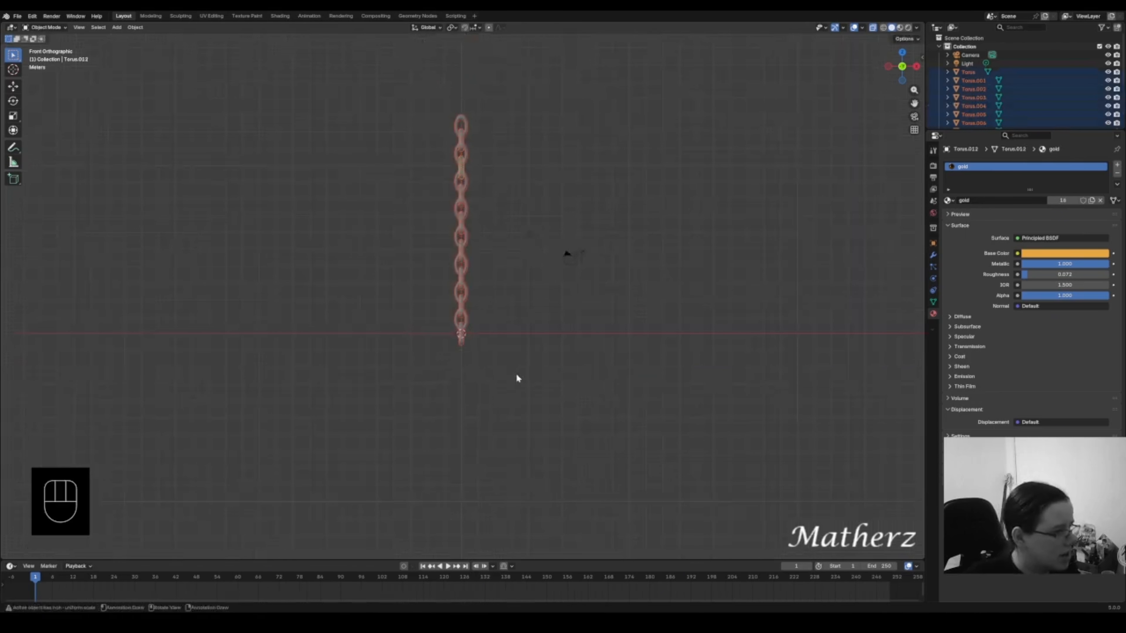
key(s)
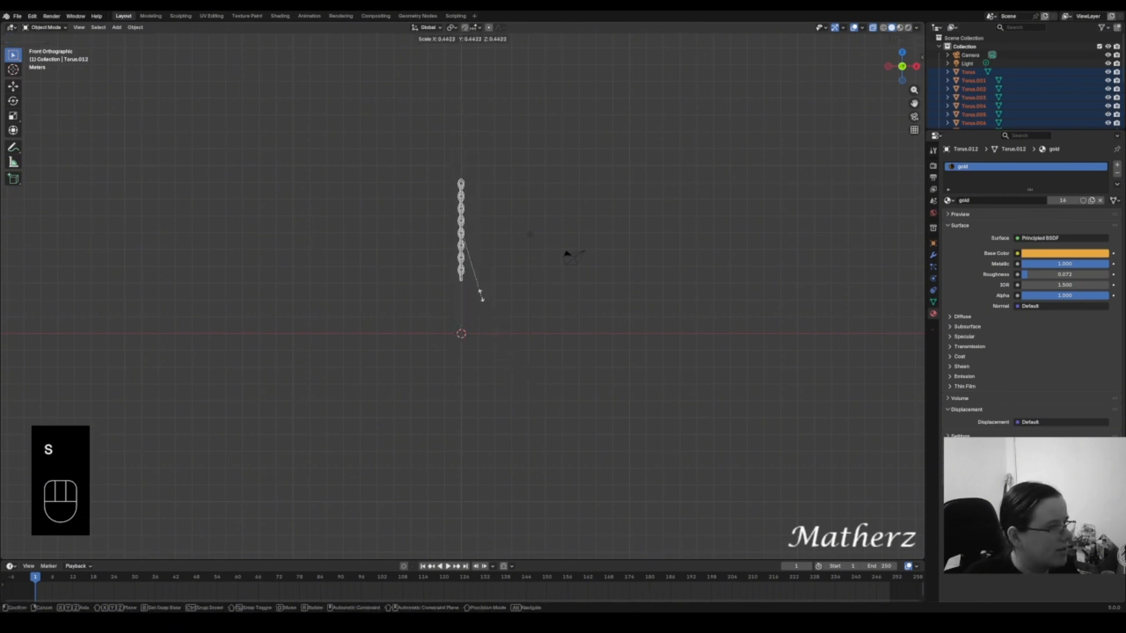
click(481, 279)
scroll(481, 278, up, 4)
scroll(502, 200, down, 4)
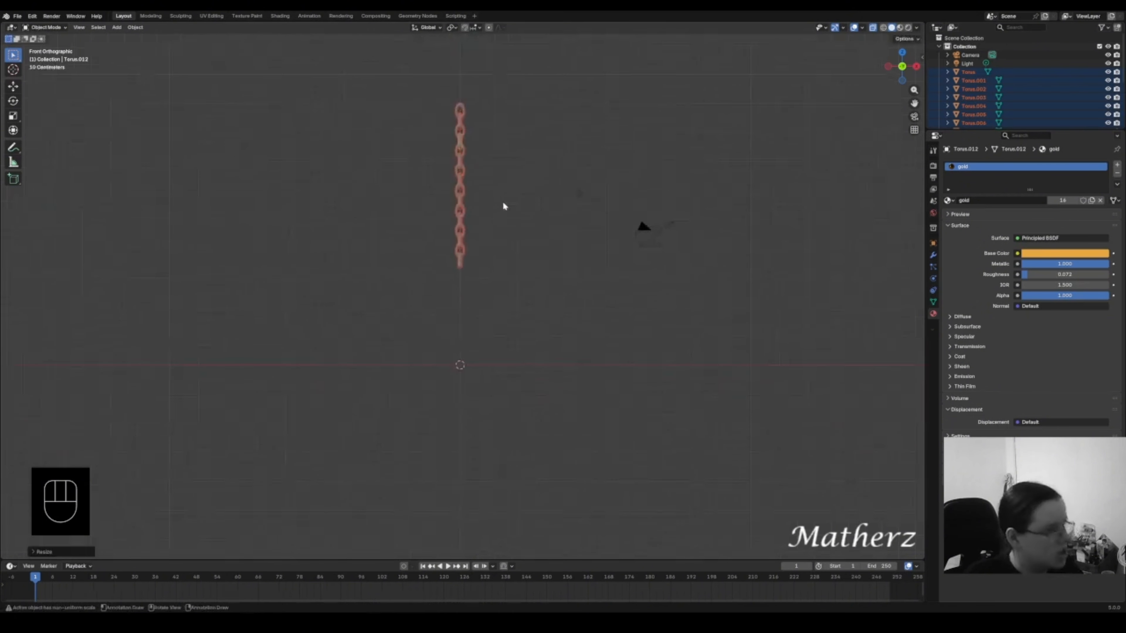
- Lower the scaled chain along Z until its bottom link sits at the world origin
key(g)
key(z)
click(504, 293)
scroll(504, 294, up, 3)
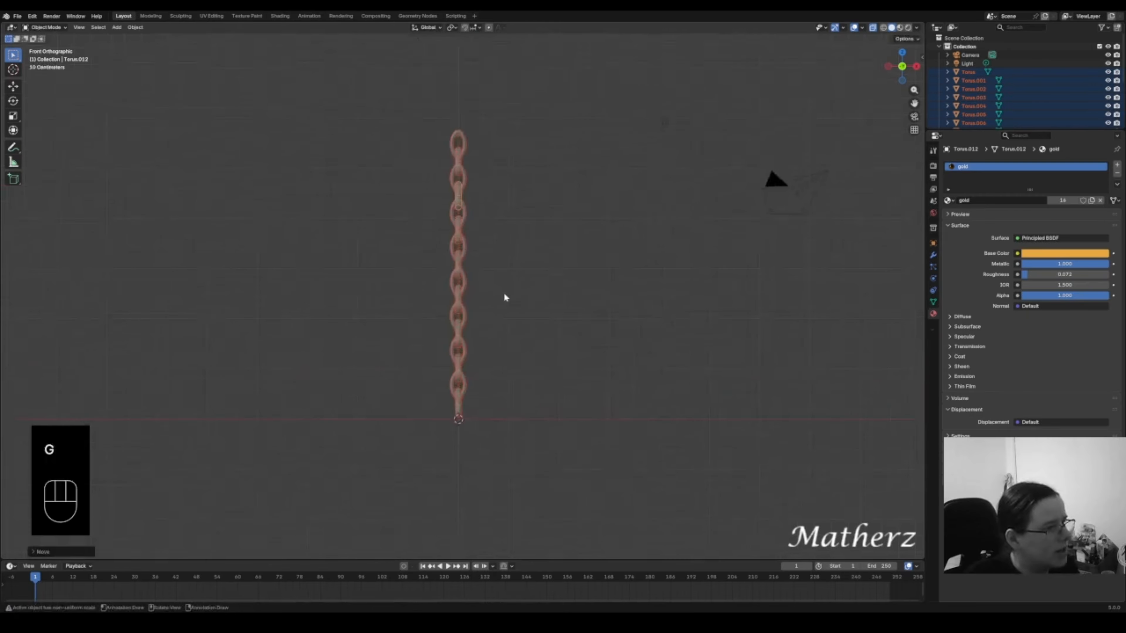
- Duplicate the whole sixteen-link chain upward along Z so the copy connects to its top link
scroll(504, 293, up, 1)
scroll(513, 269, down, 1)
key(shift+d)
key(z)
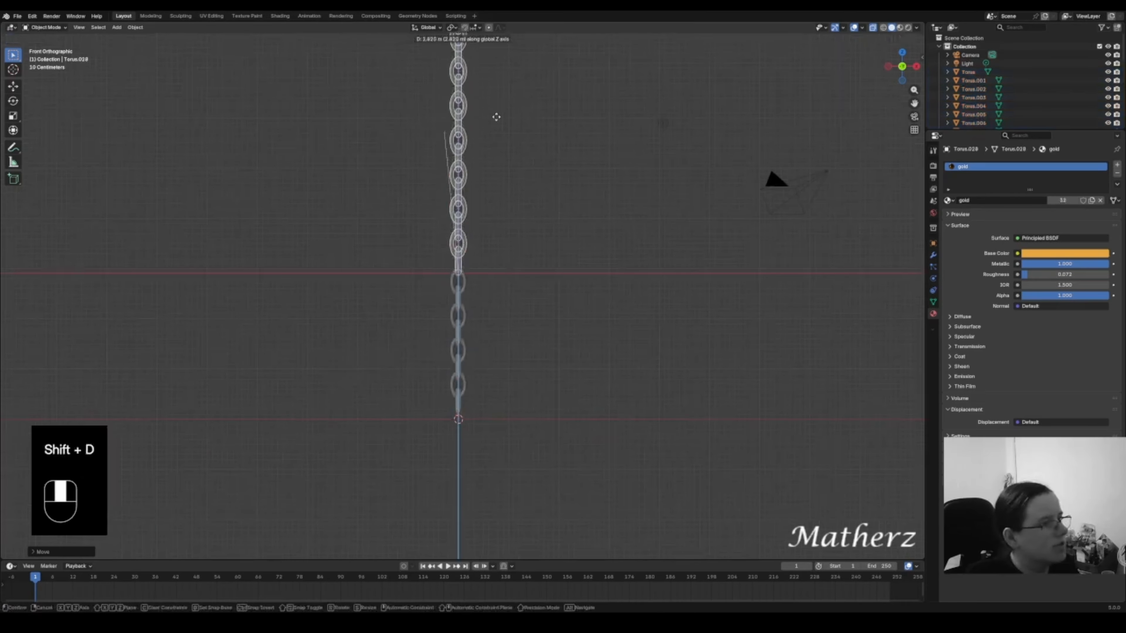
click(487, 528)
- Select every link of the lengthened chain and move the chain upward above the ground grid
scroll(441, 379, down, 4)
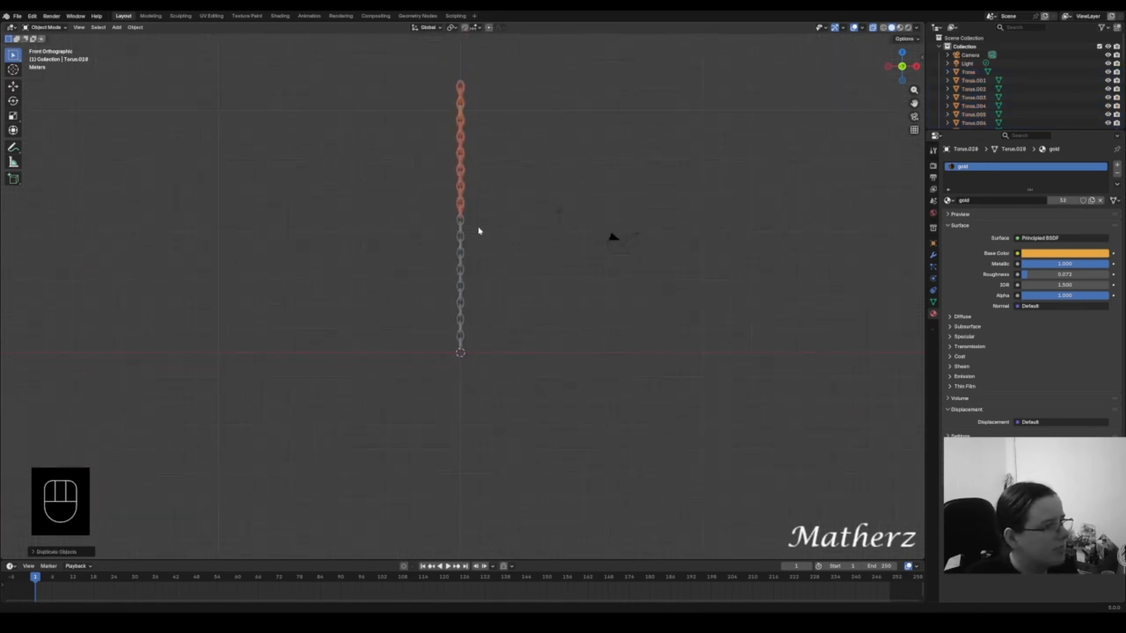
drag(451, 80, 479, 375)
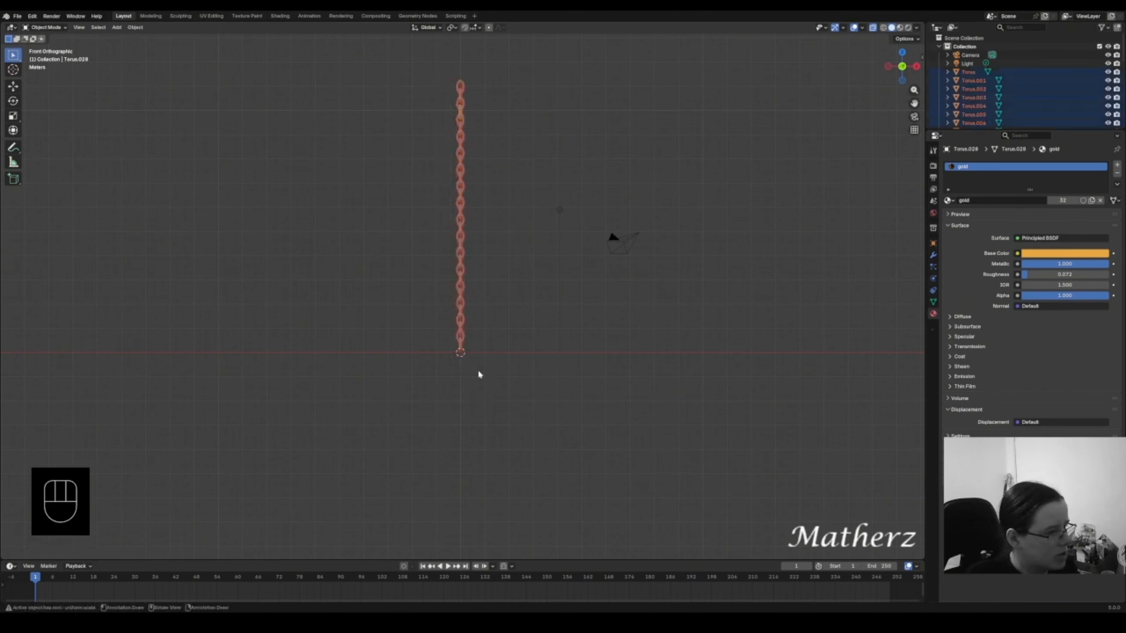
key(g)
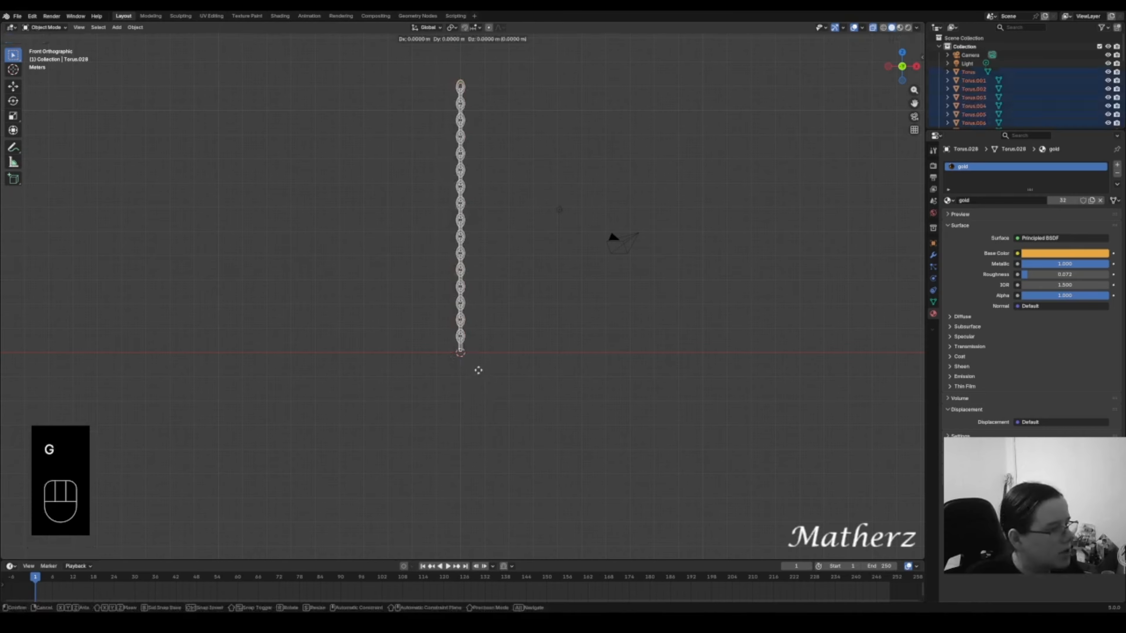
middle_drag(478, 370, 491, 215)
click(491, 215)
- Deselect the chain and switch the viewport to Rendered shading in a perspective view
middle_drag(675, 297, 457, 154)
click(534, 239)
shift+middle_drag(395, 106, 421, 322)
click(900, 28)
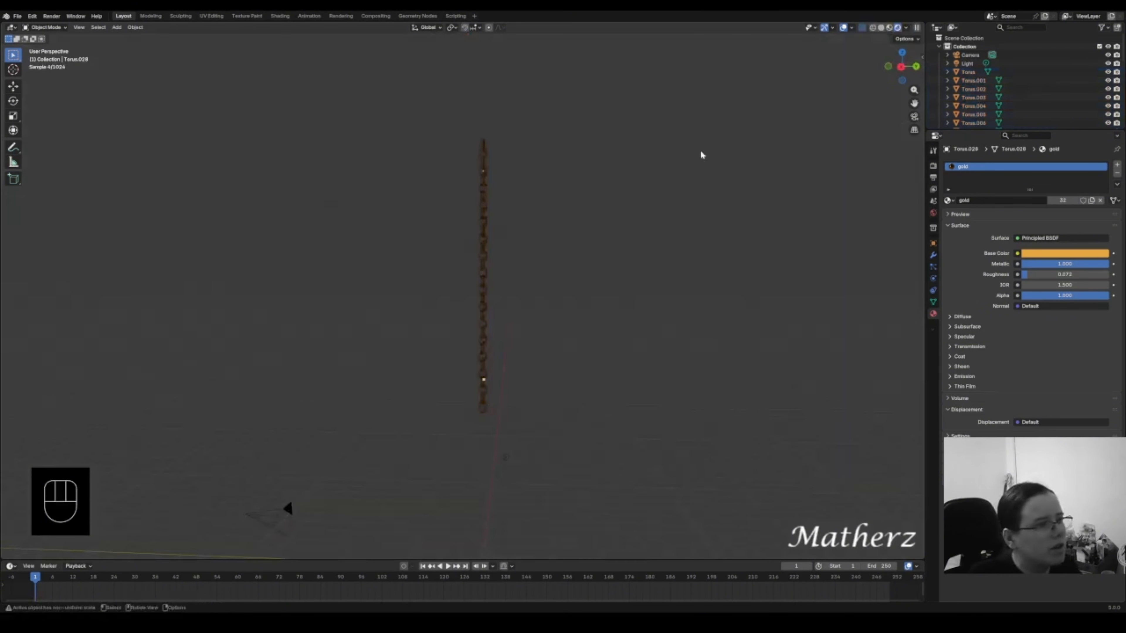
- Add an ico sphere mesh and raise it along Z to just below the bottom link of the chain
click(505, 458)
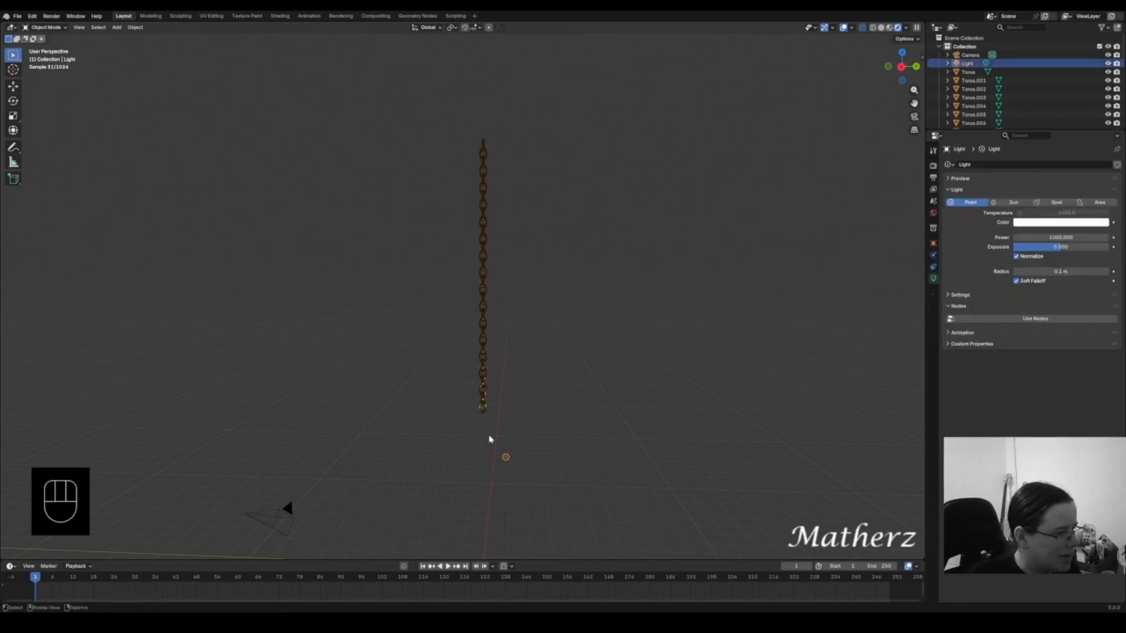
click(441, 306)
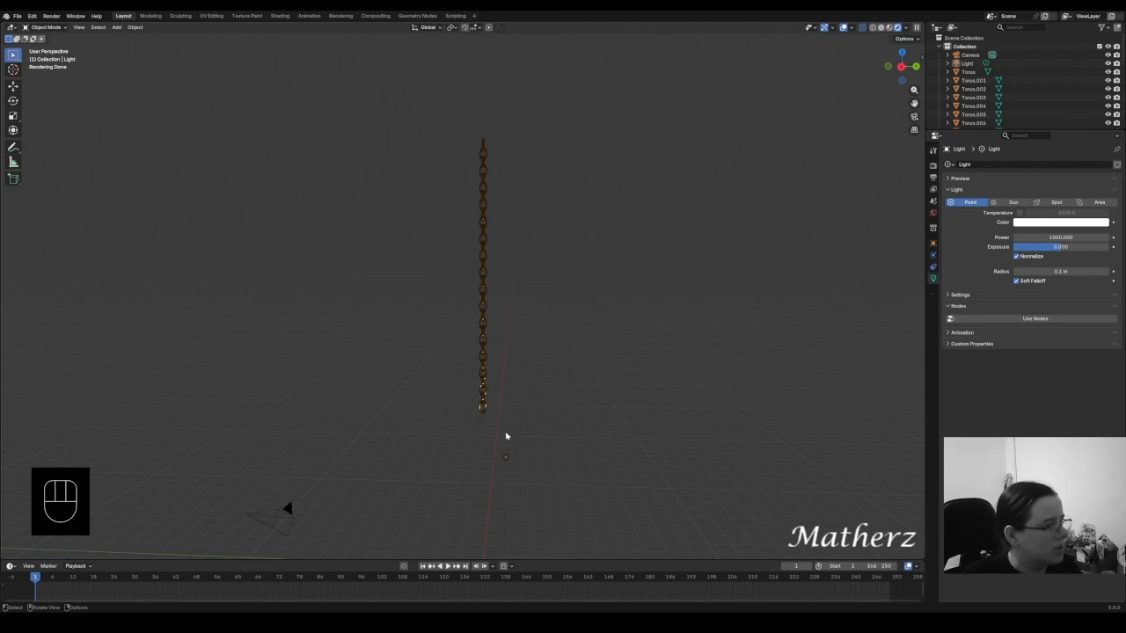
click(117, 27)
mouse_move(131, 39)
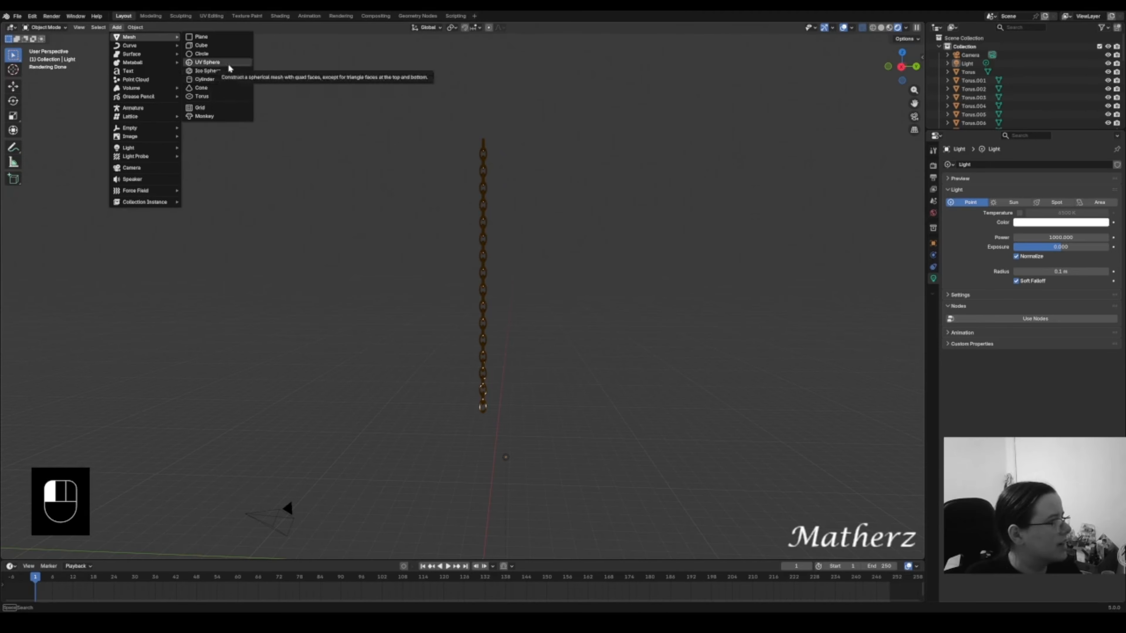
click(239, 71)
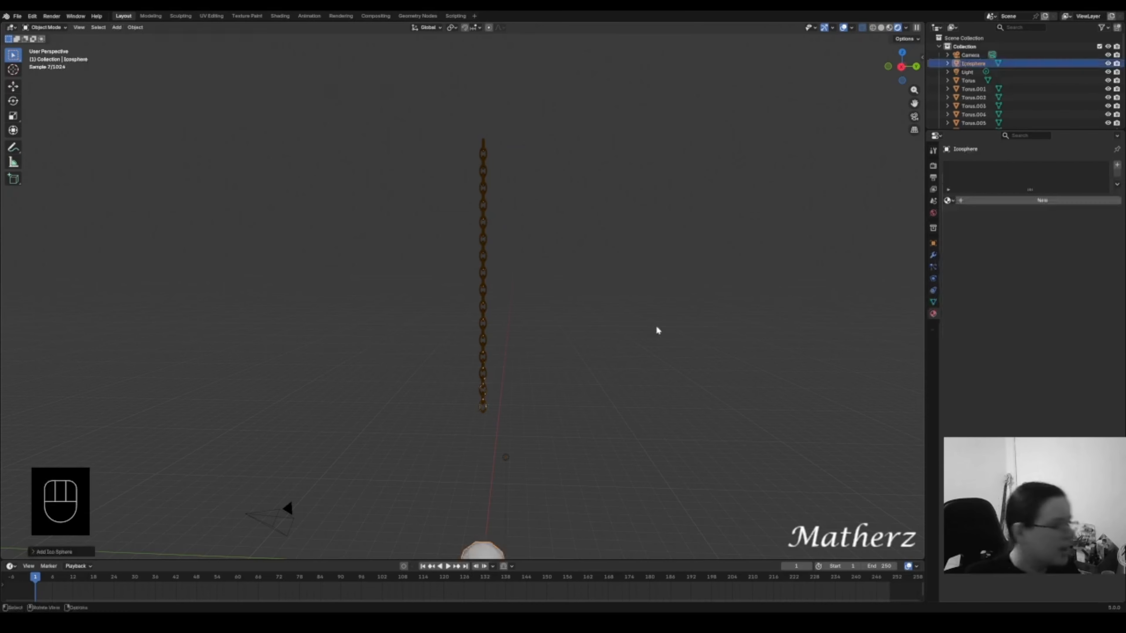
key(g)
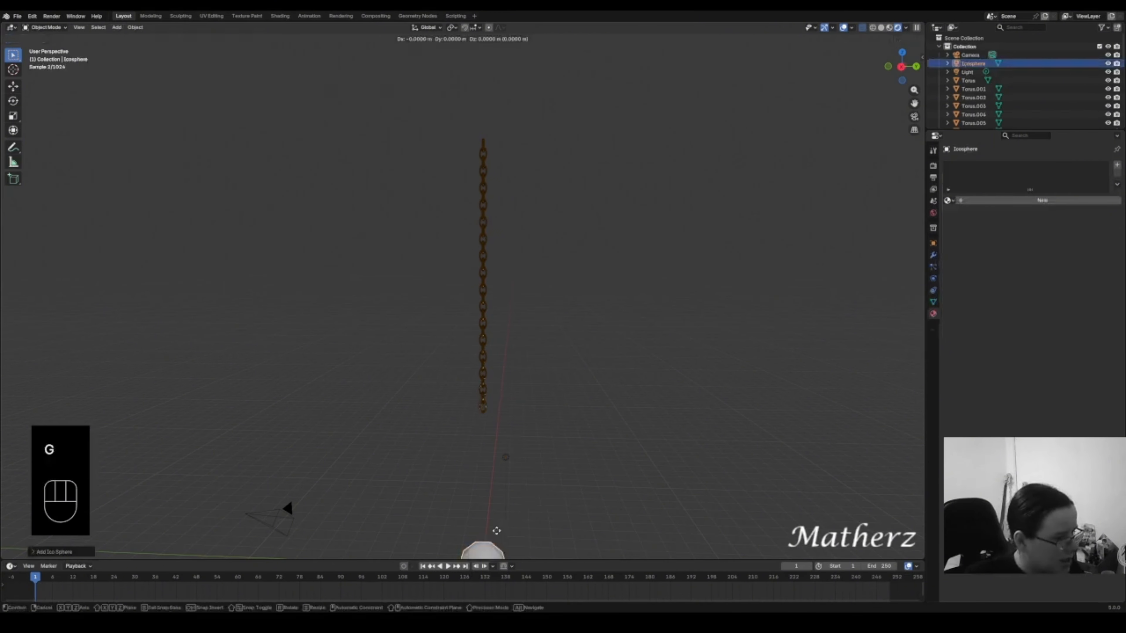
key(z)
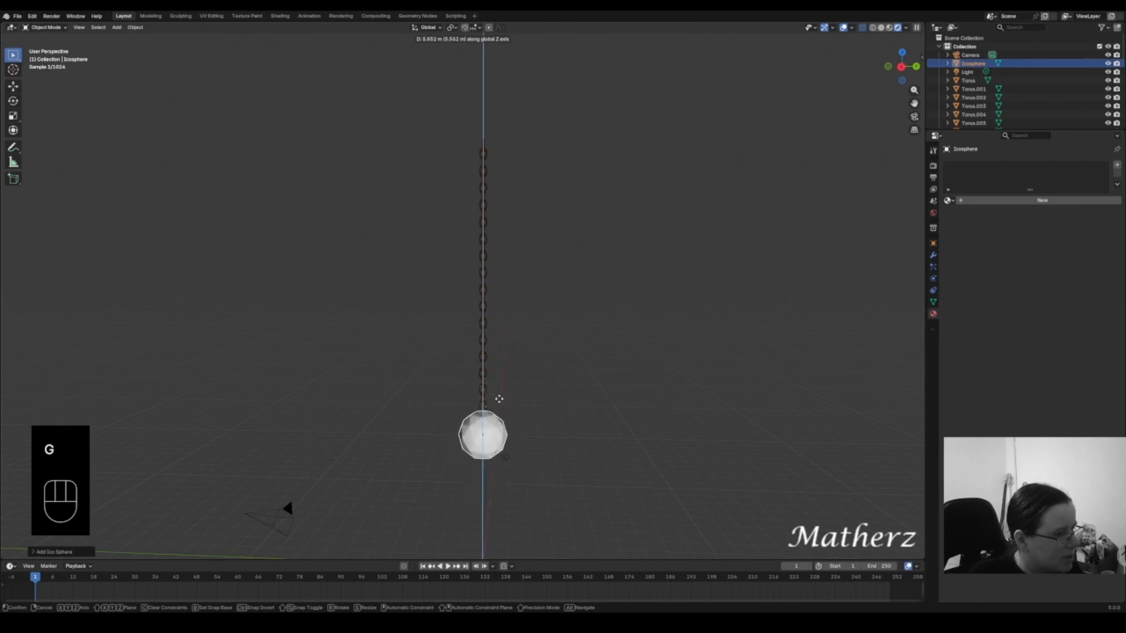
click(501, 401)
- Adjust the ico sphere's height along Z so its top meets the bottom of the lowest chain link
scroll(502, 415, up, 5)
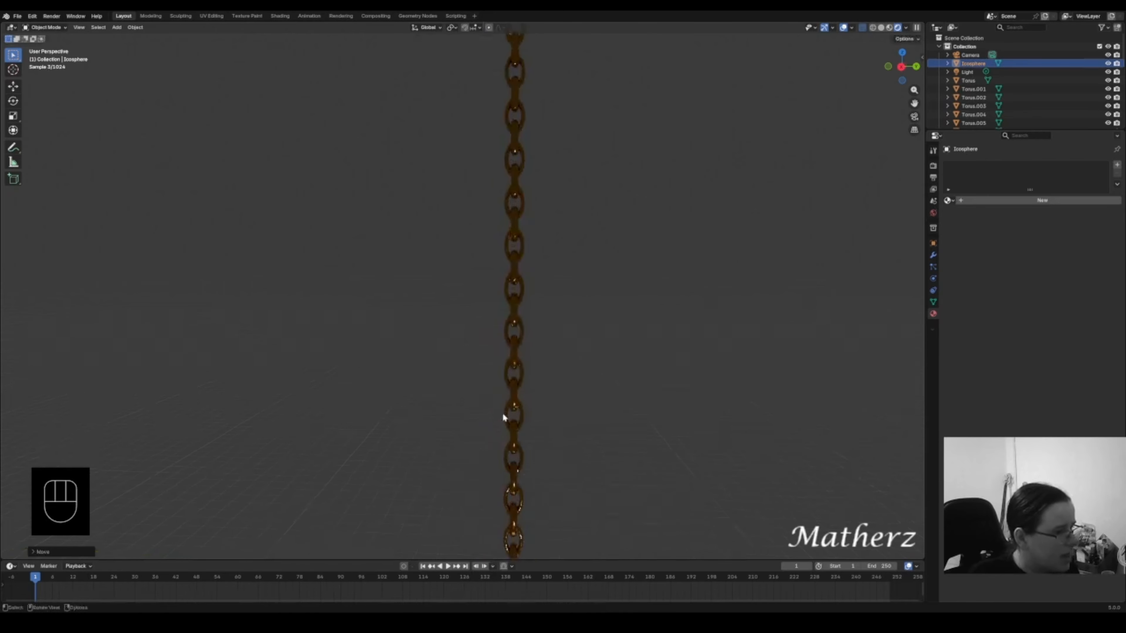
shift+middle_drag(584, 471, 572, 103)
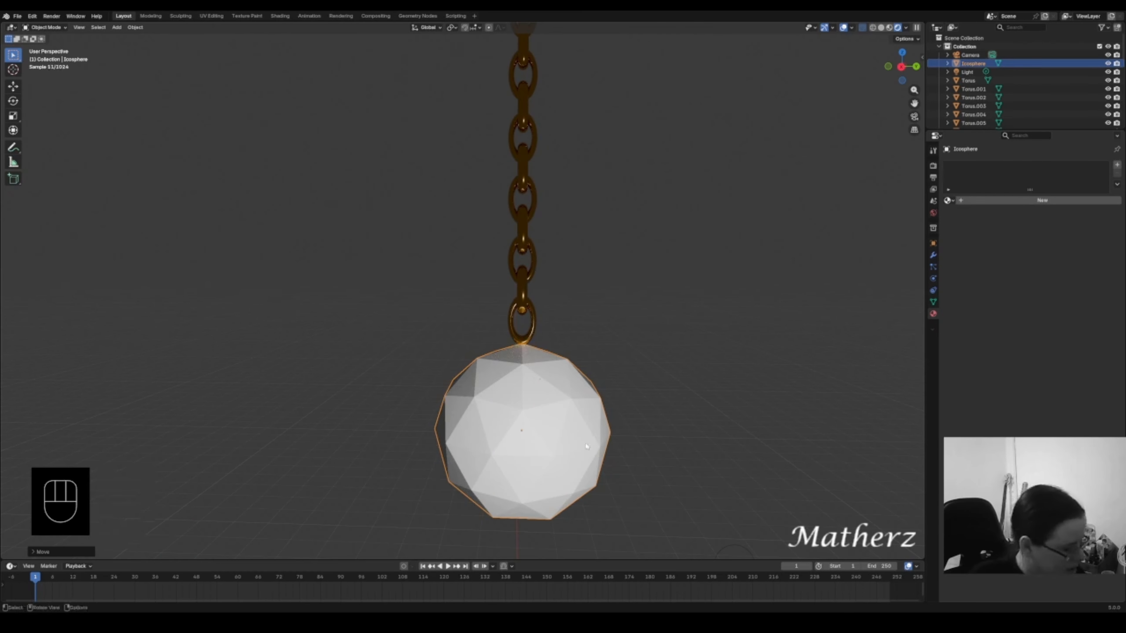
key(g)
middle_drag(588, 439, 579, 417)
middle_drag(578, 415, 592, 367)
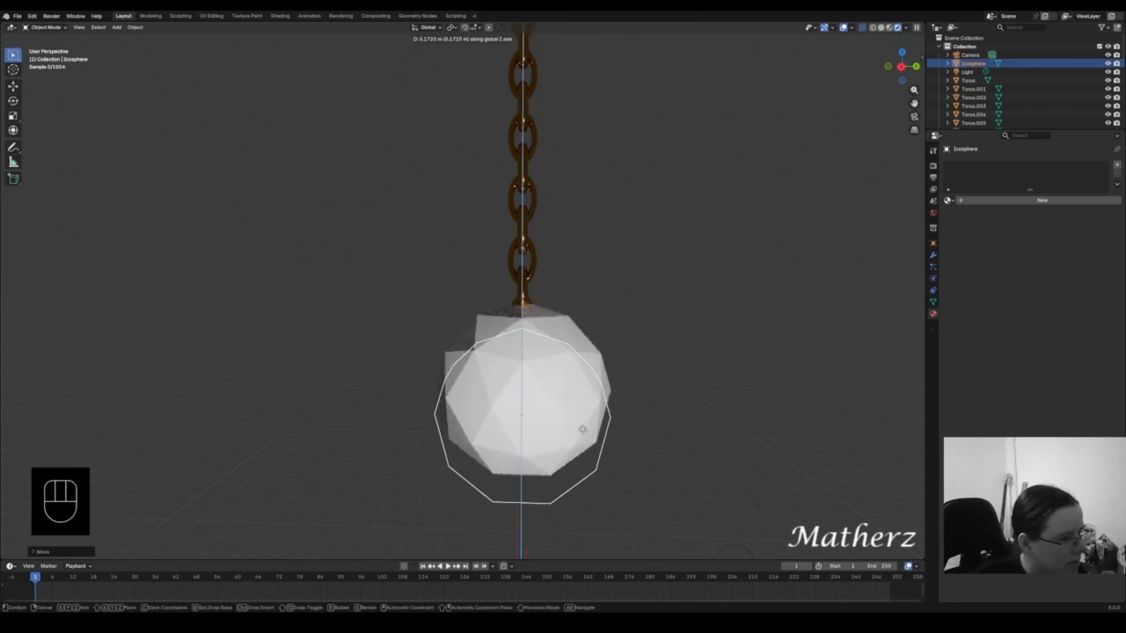
click(577, 440)
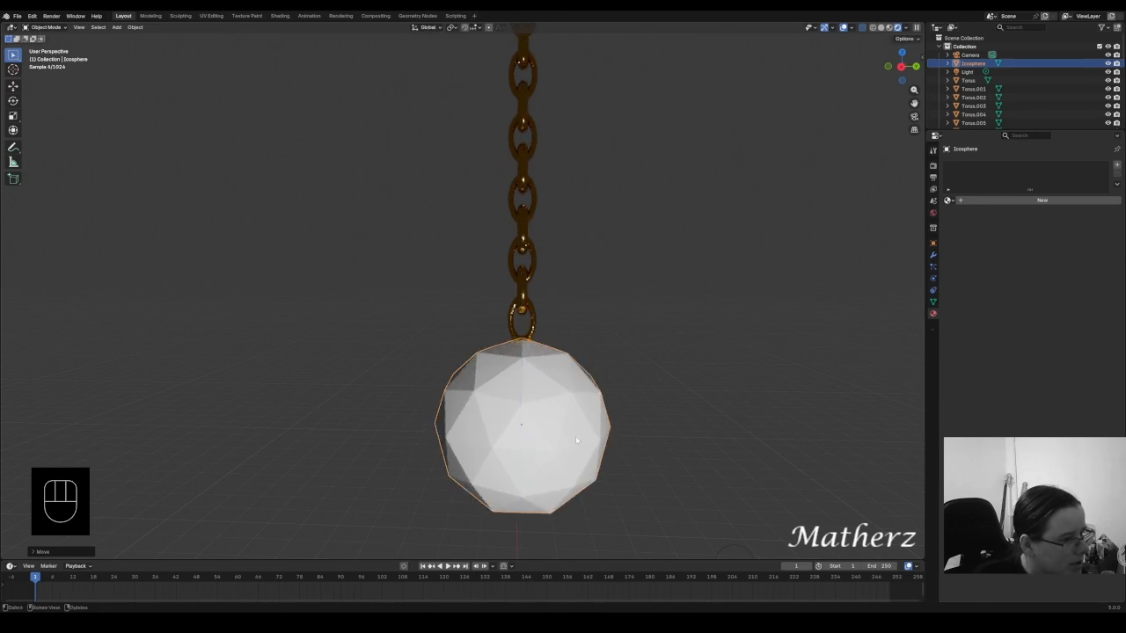
- Give the ico sphere a new material with a Glass BSDF surface and a roughness of 0
click(1004, 200)
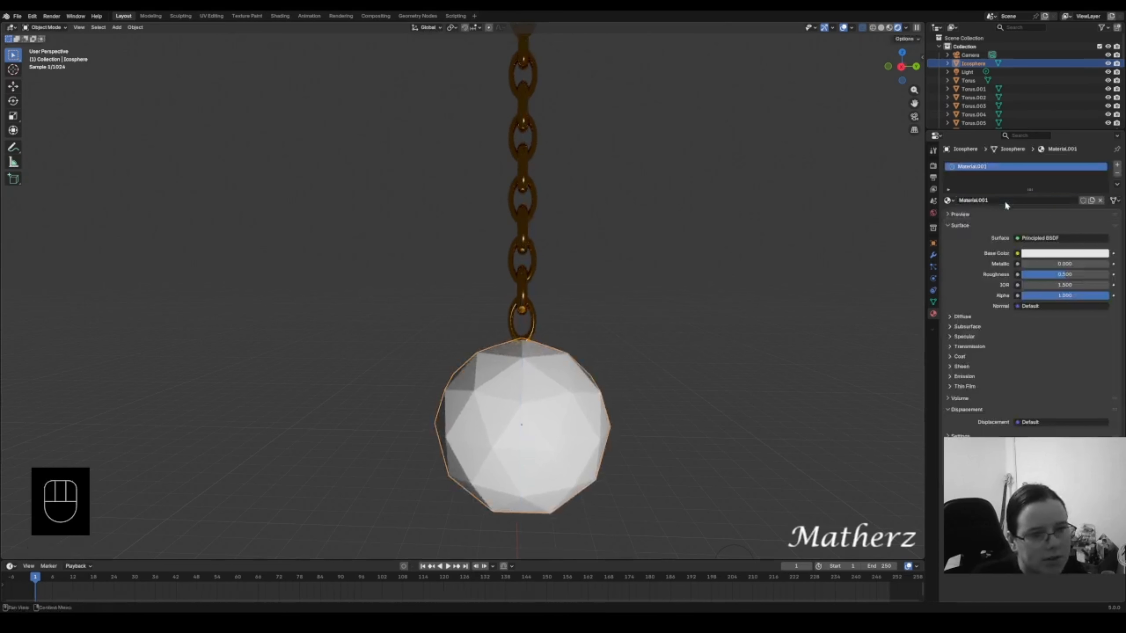
click(1040, 239)
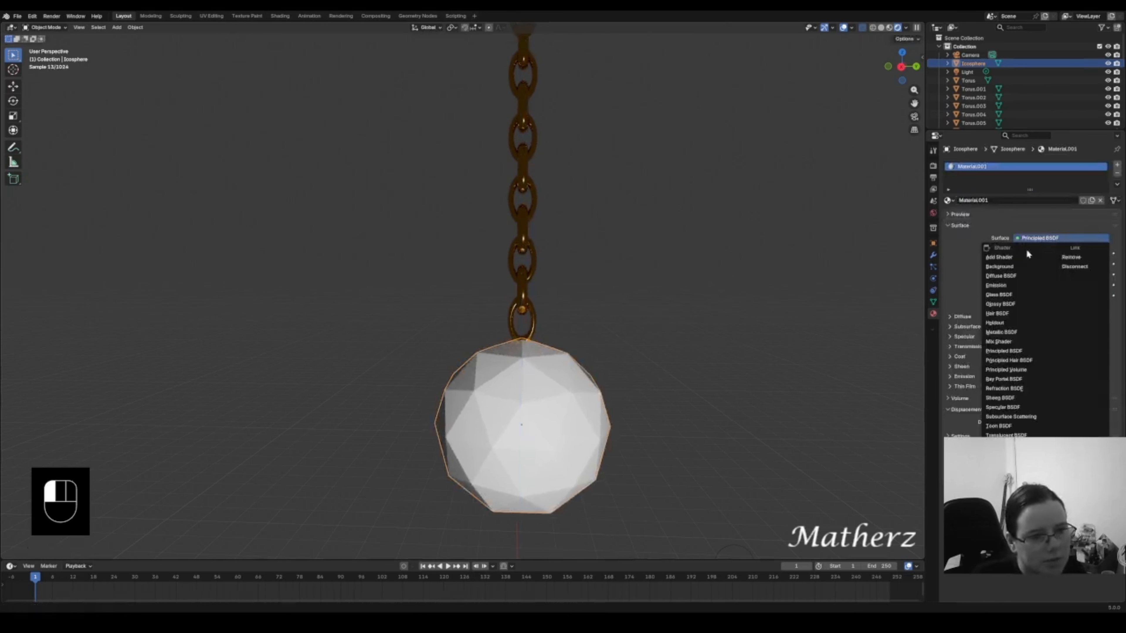
click(1019, 295)
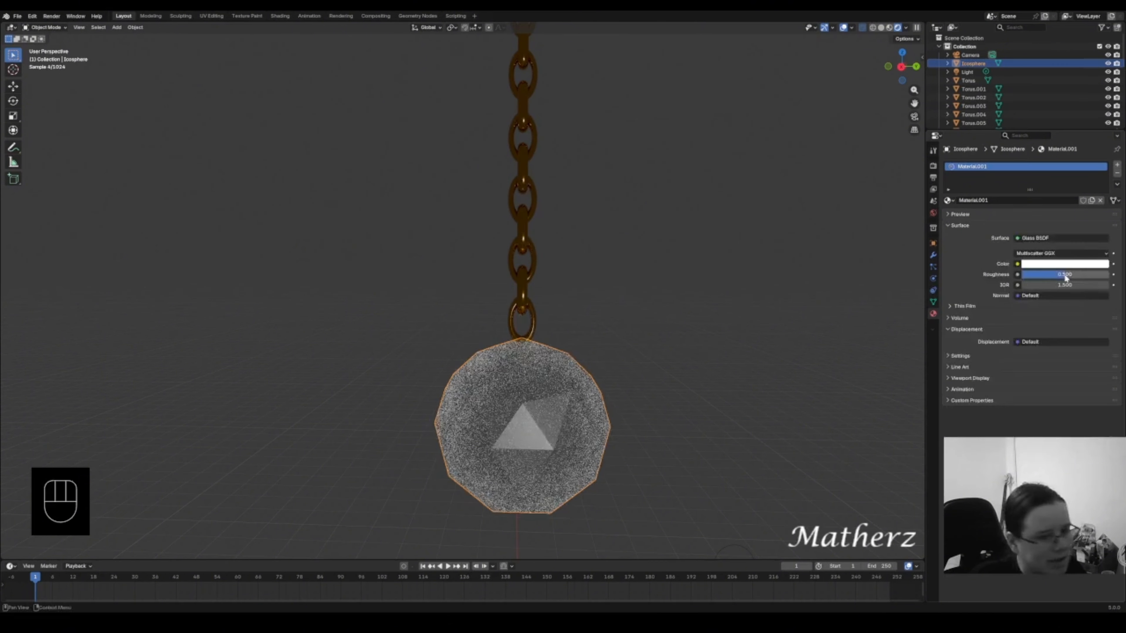
drag(1065, 277, 1022, 278)
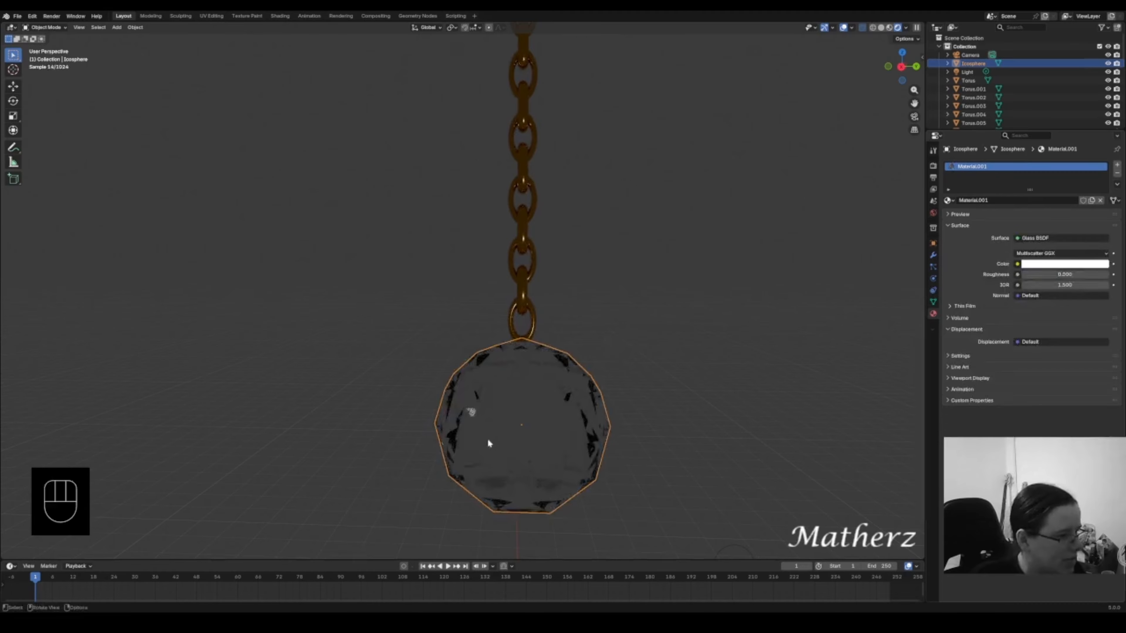
- Add a cylinder mesh and stretch it along Z to roughly three times its height
middle_drag(553, 448, 632, 427)
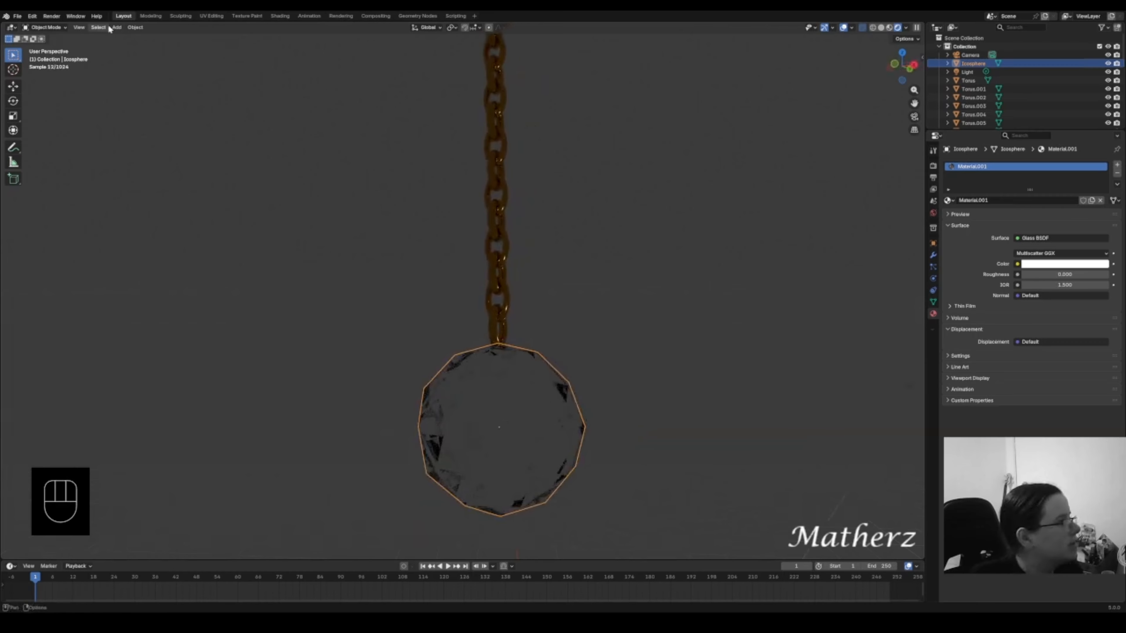
click(118, 28)
mouse_move(122, 37)
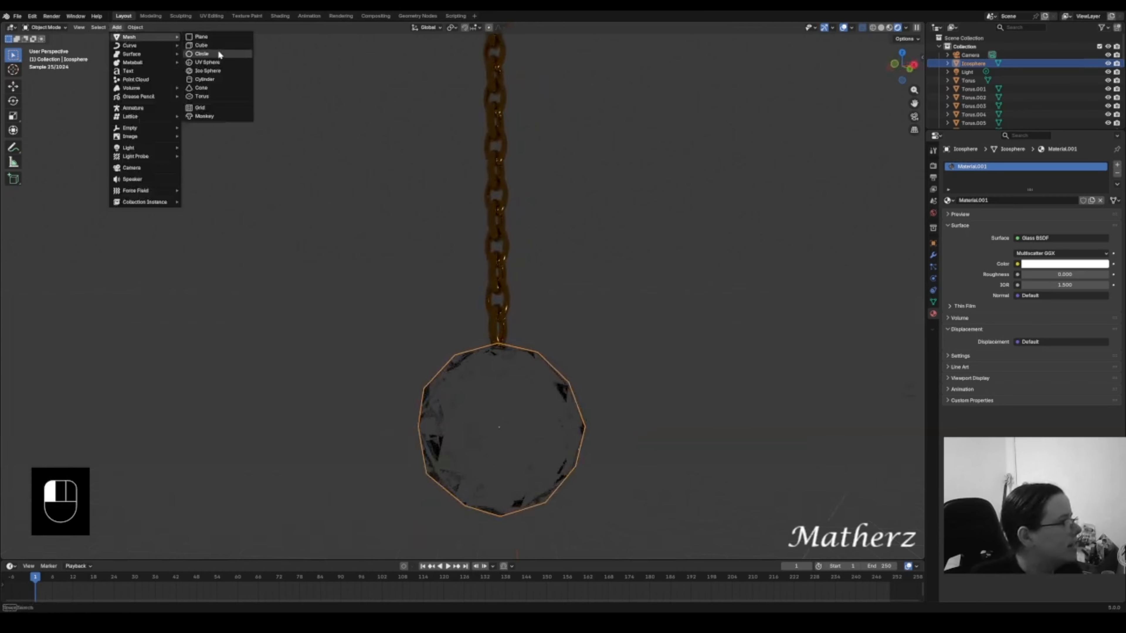
click(226, 80)
scroll(692, 346, down, 5)
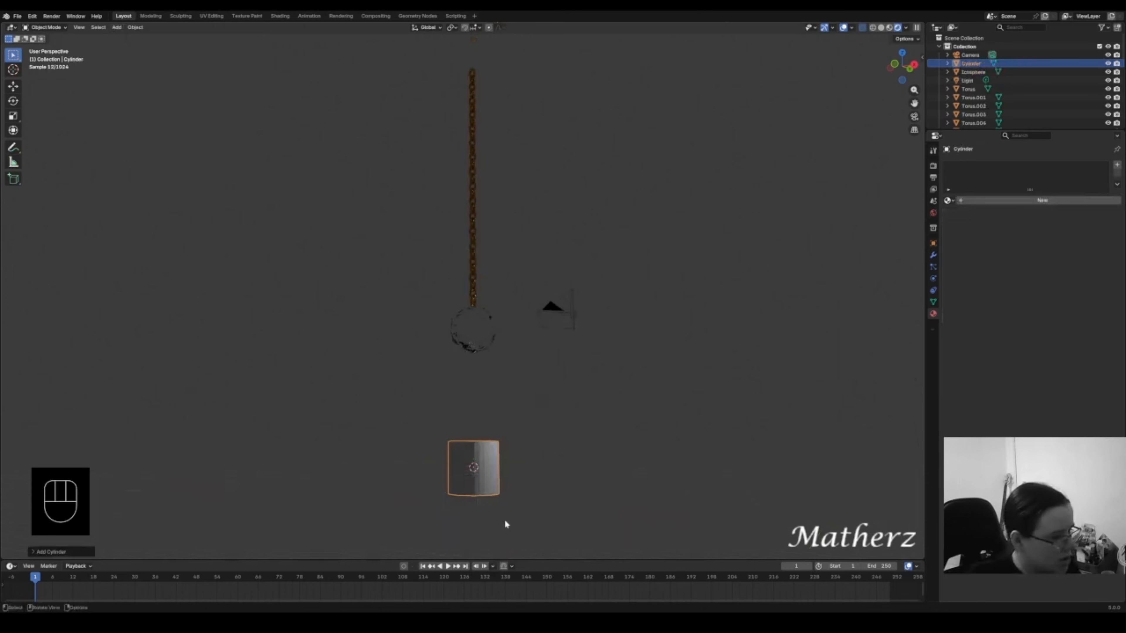
key(s)
key(z)
click(496, 61)
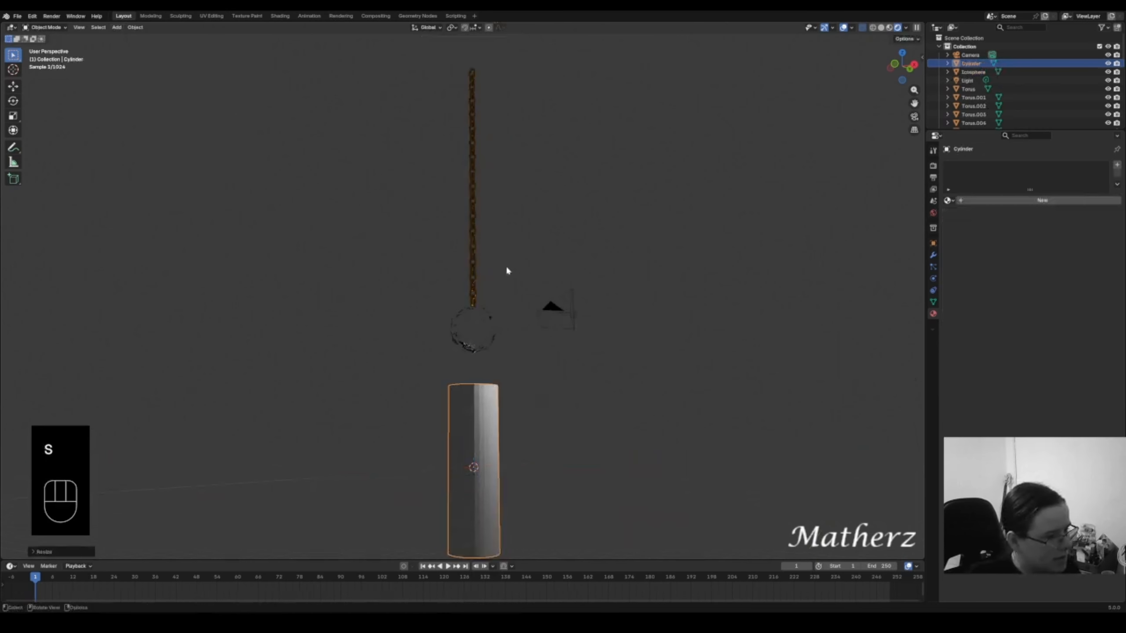
- Shade the cylinder smooth and scale it down uniformly to a narrow rod about a quarter of its size
right_click(483, 408)
click(484, 409)
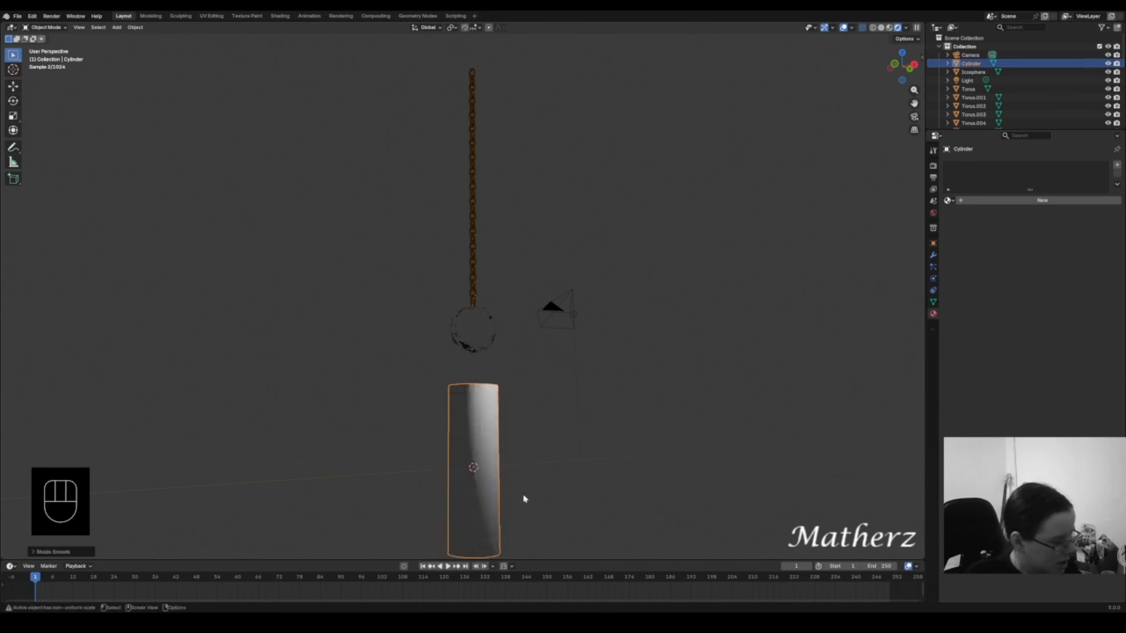
key(s)
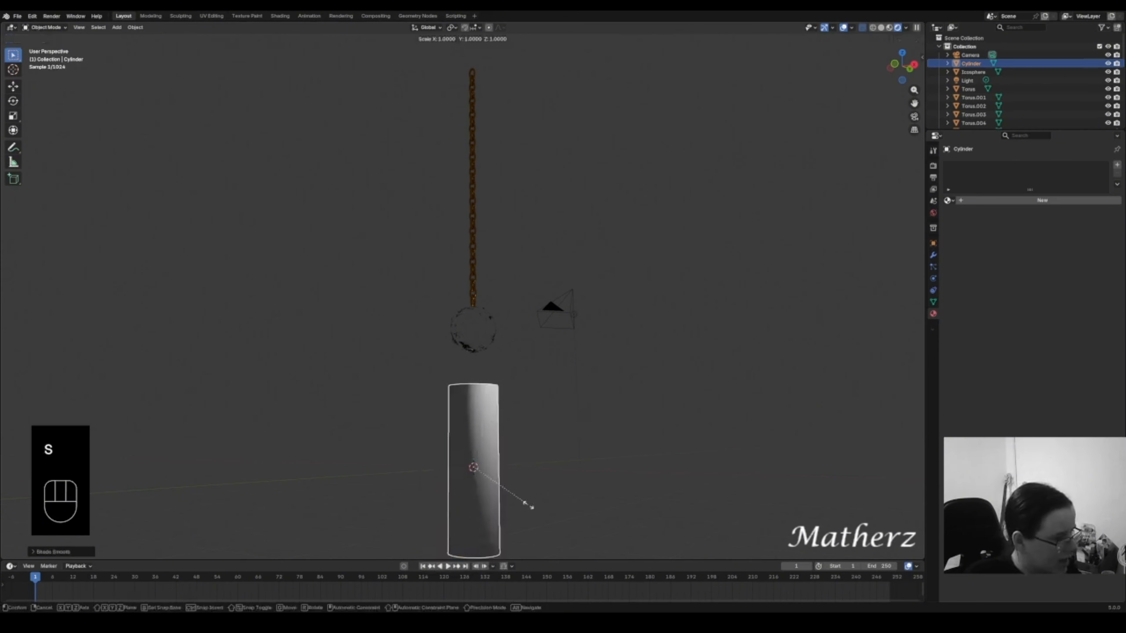
click(484, 484)
- Raise the cylinder along Z into the glass sphere and shrink it to fit inside the upper half, then deselect it
key(g)
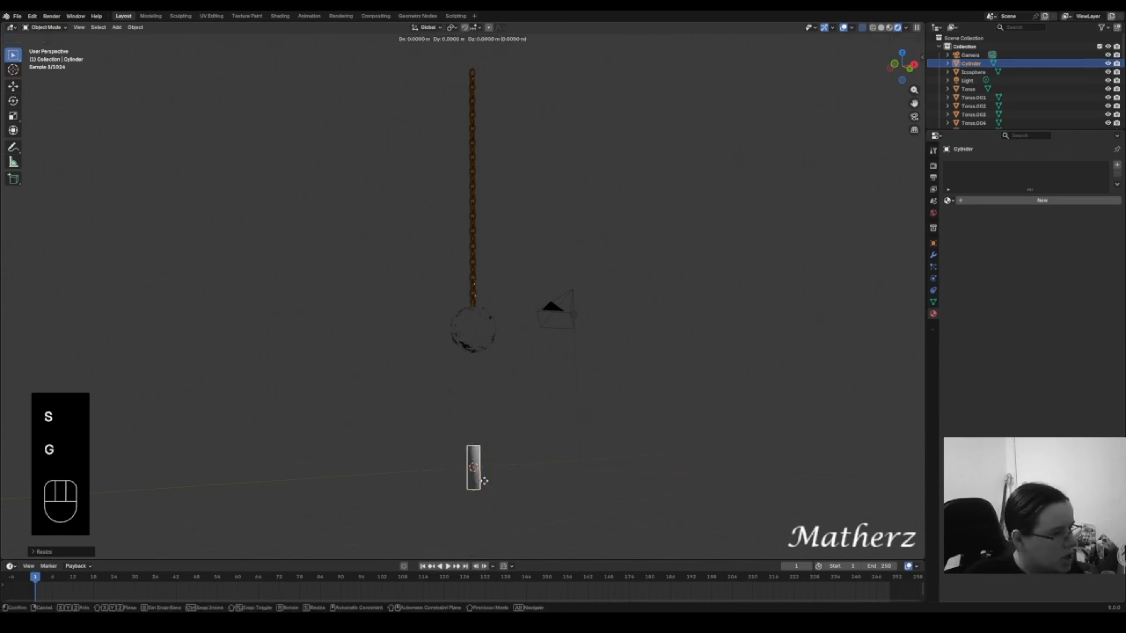
key(z)
click(480, 311)
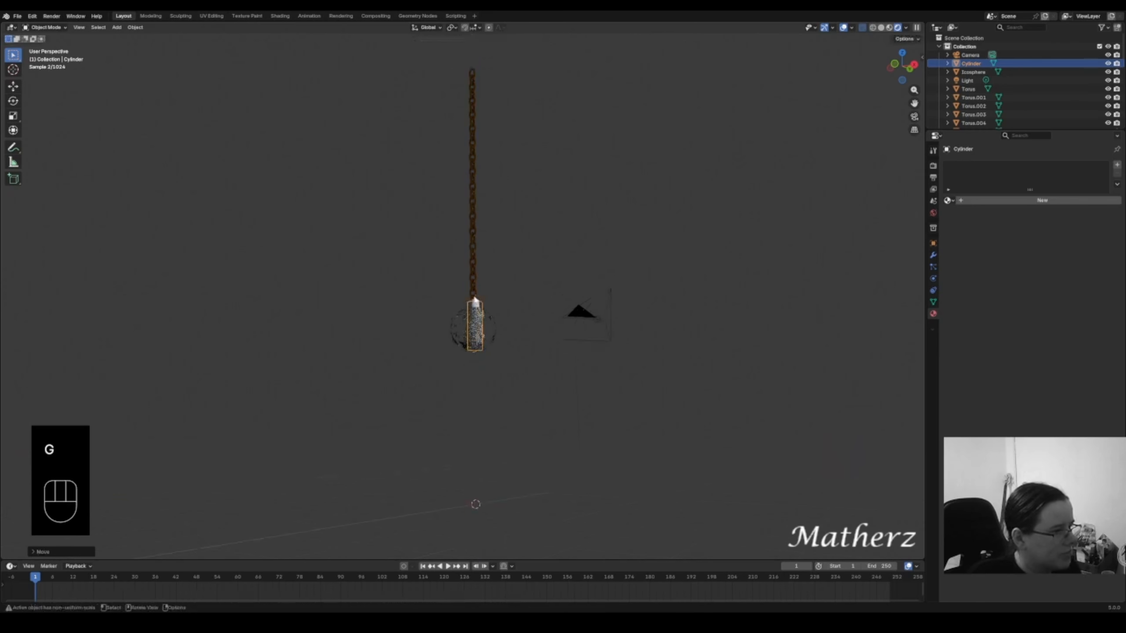
scroll(480, 312, up, 6)
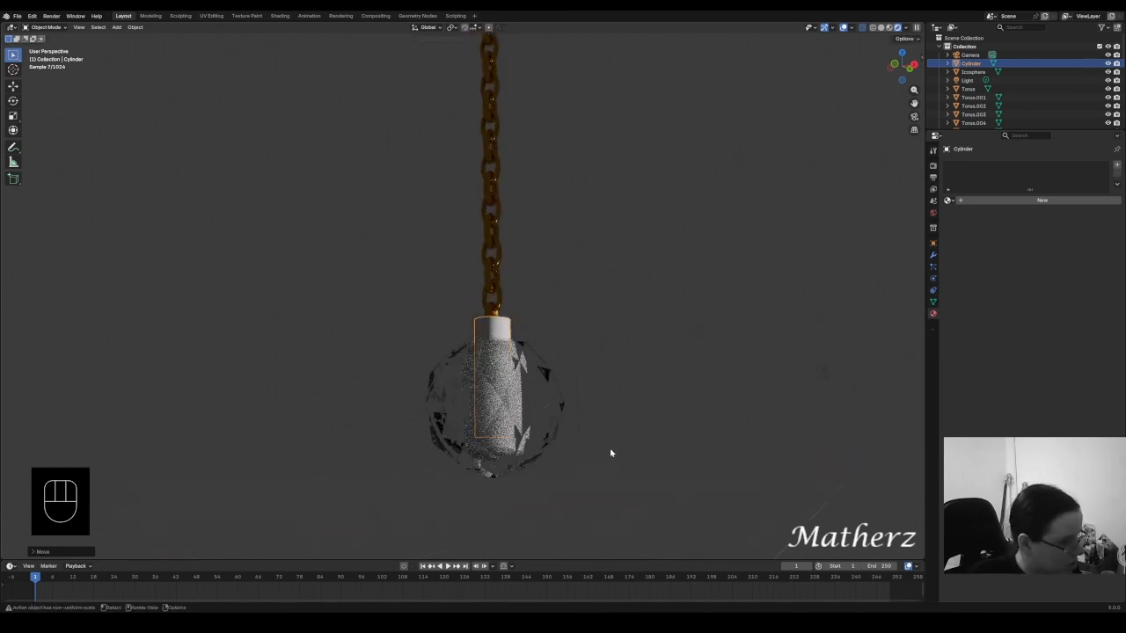
key(s)
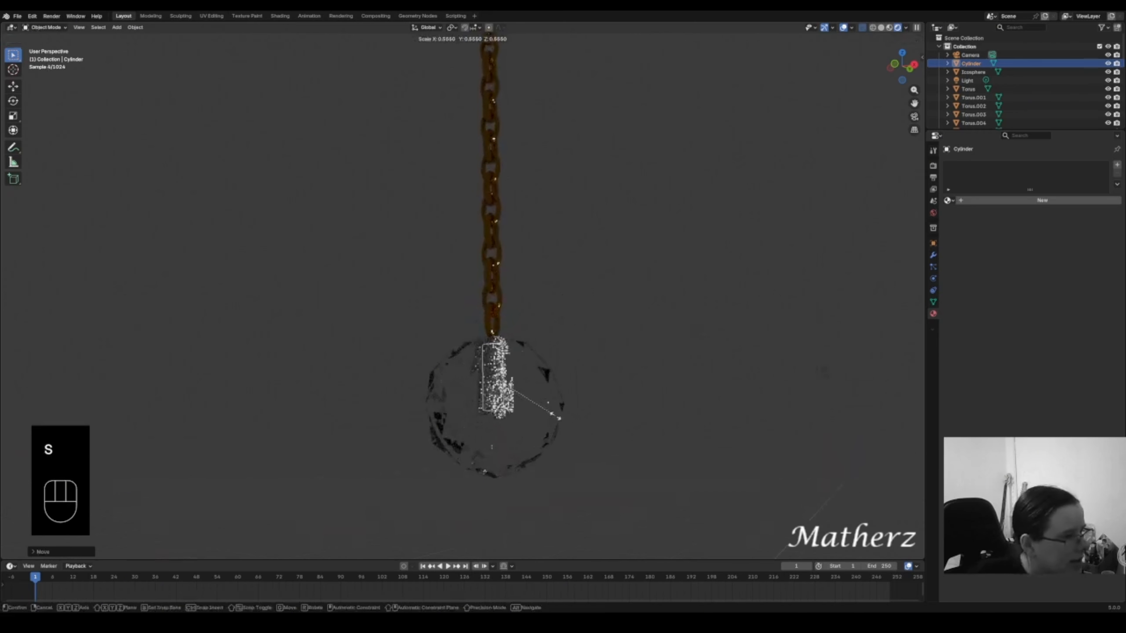
click(565, 423)
middle_drag(595, 318, 528, 331)
click(573, 348)
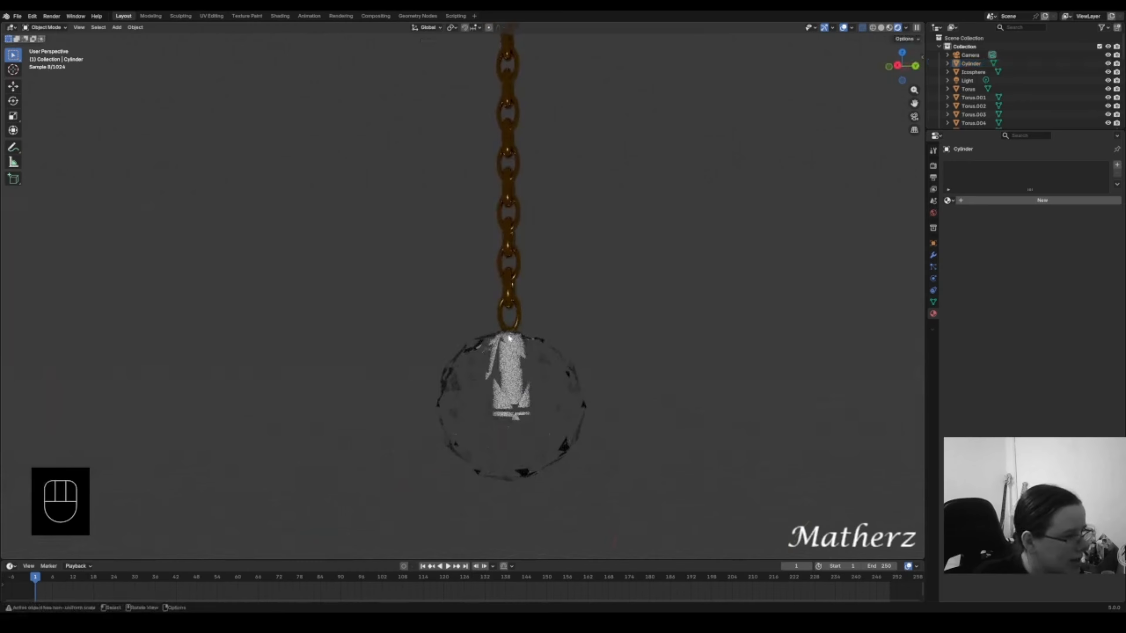
- Select the cylinder inside the glass sphere and give it a new material with an Emission surface
click(510, 358)
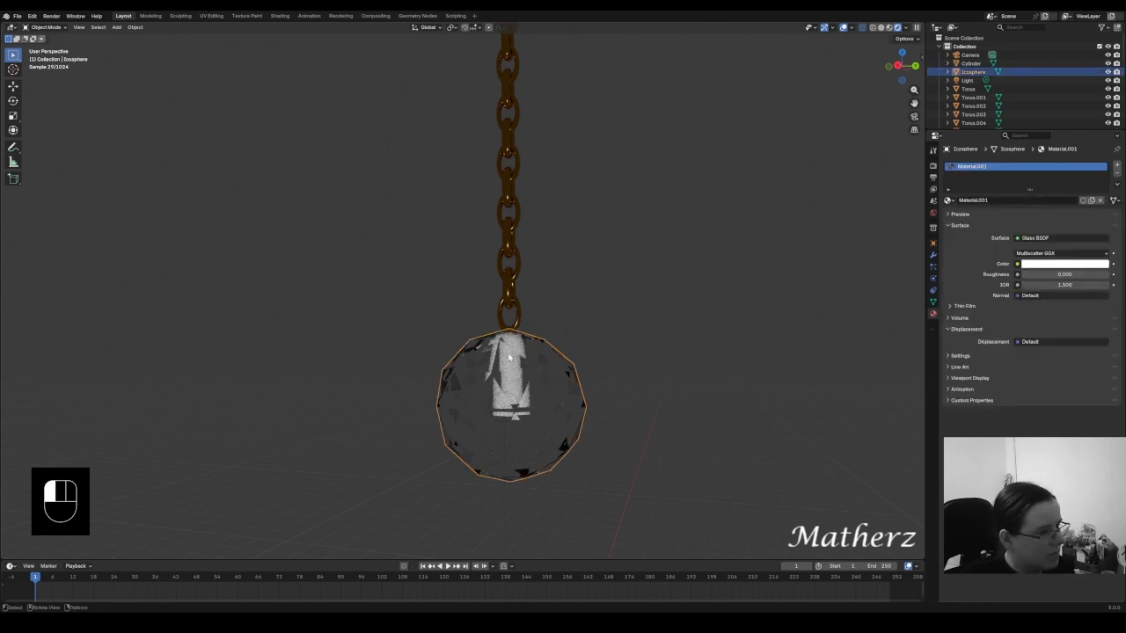
click(510, 357)
click(509, 358)
click(510, 357)
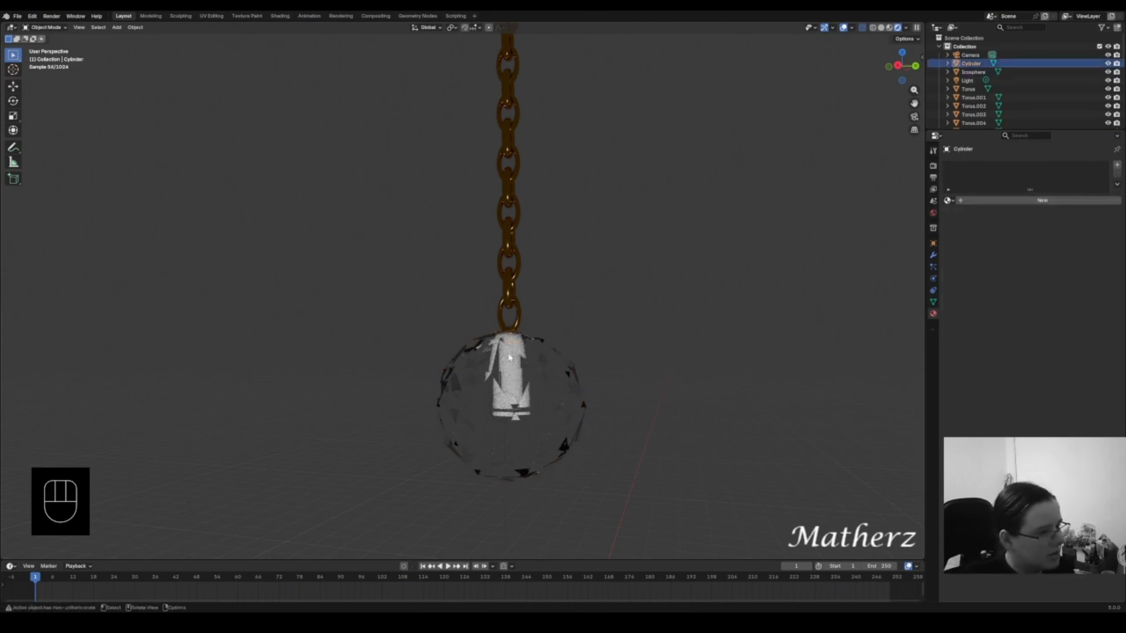
click(1055, 202)
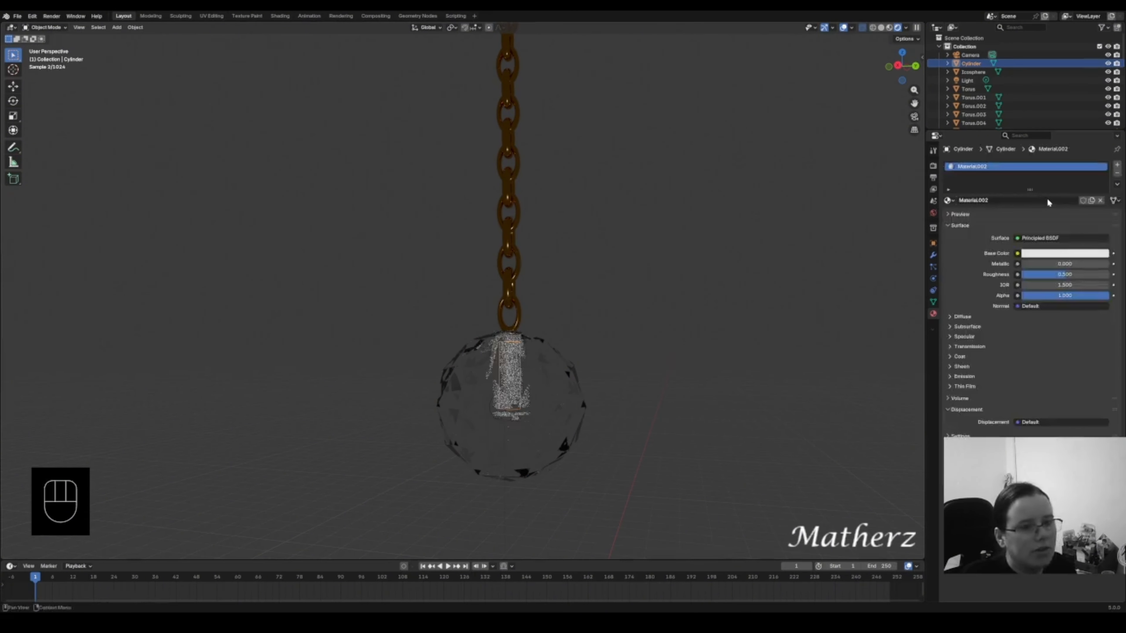
click(1037, 238)
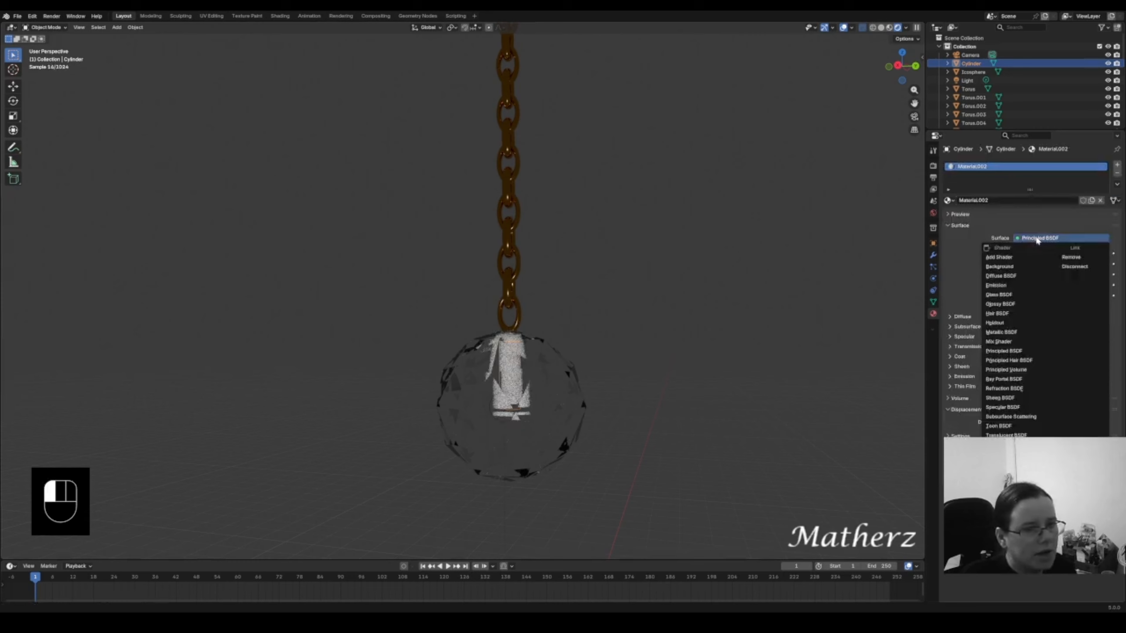
click(1003, 285)
- Set the cylinder's emission color to warm orange #FFC563 and its strength to 4
click(1047, 254)
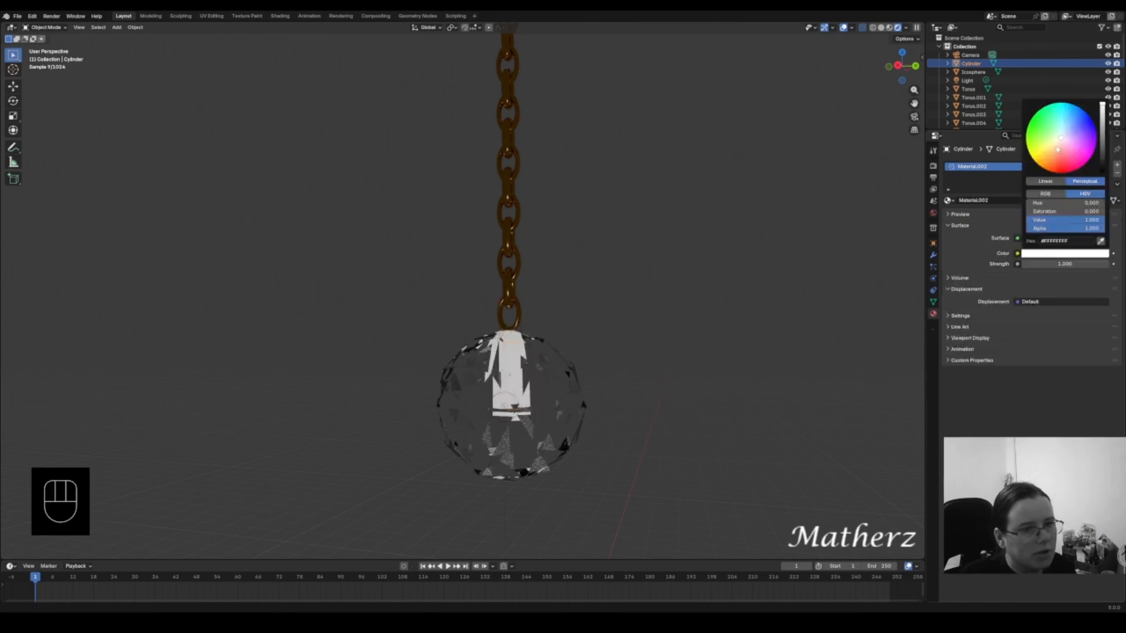
click(1058, 149)
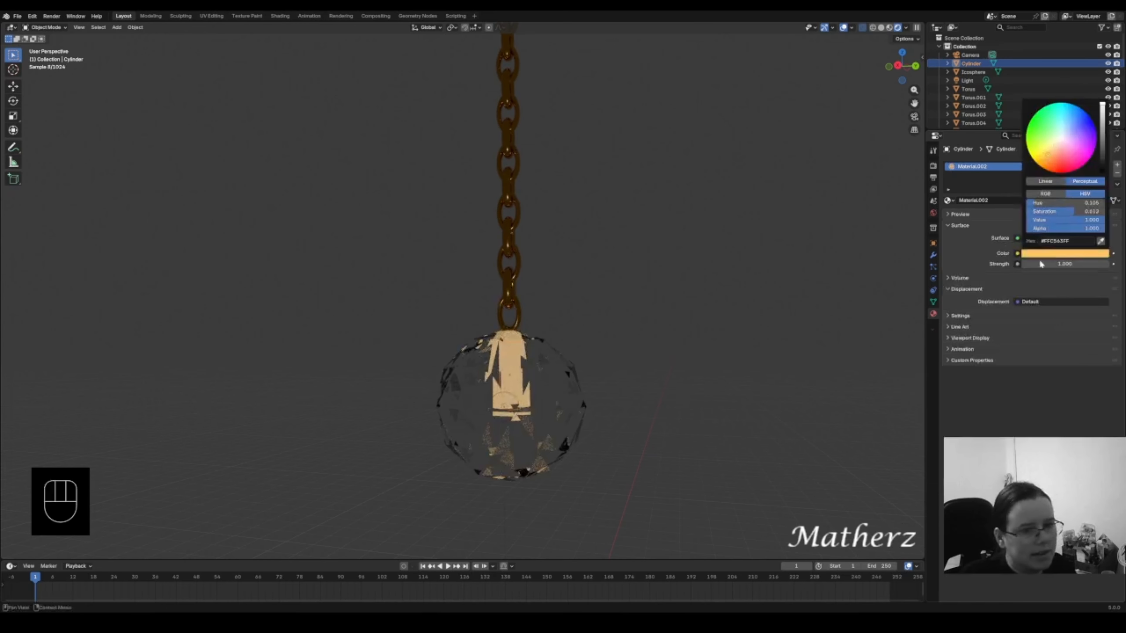
drag(1041, 264, 1067, 265)
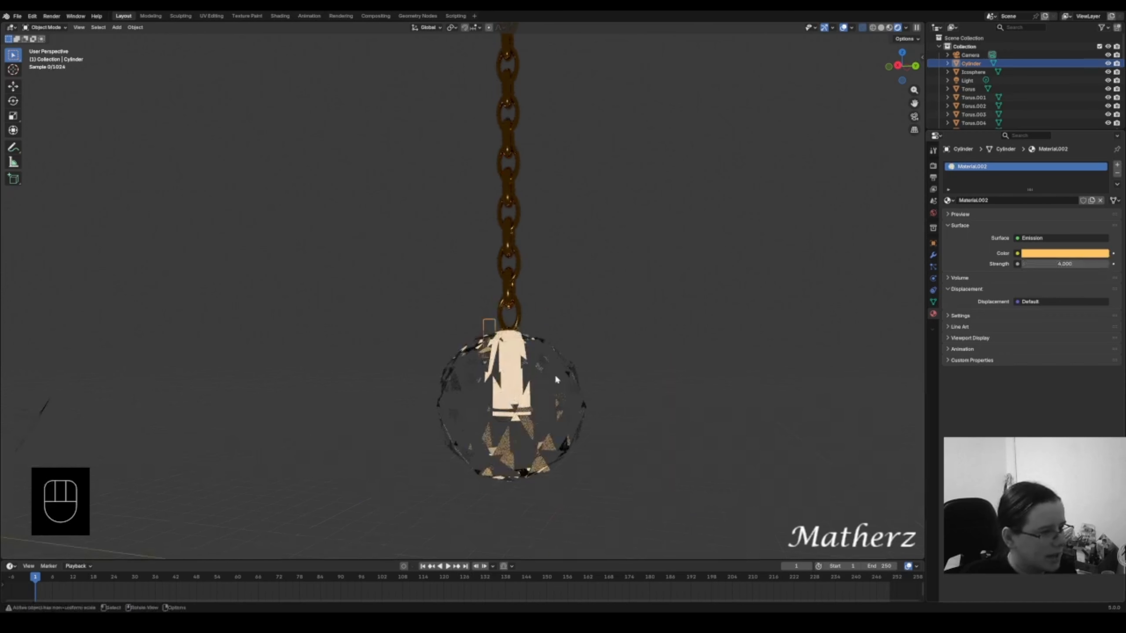
- Delete the default point light beneath the hanging sphere
scroll(555, 377, down, 5)
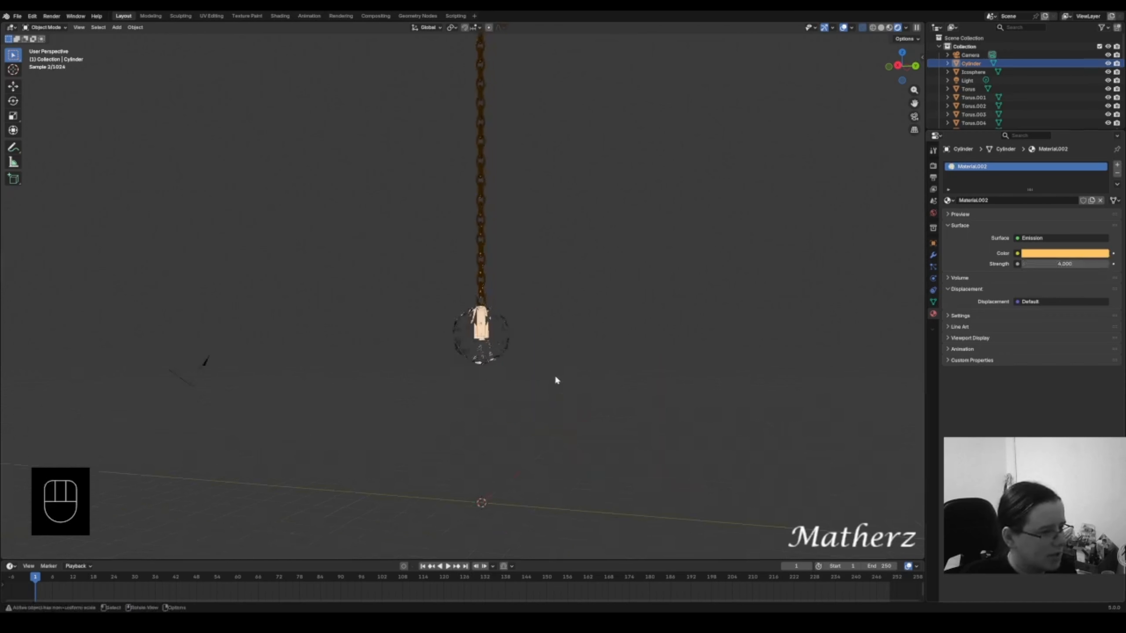
click(472, 395)
middle_drag(489, 446, 664, 360)
key(Delete)
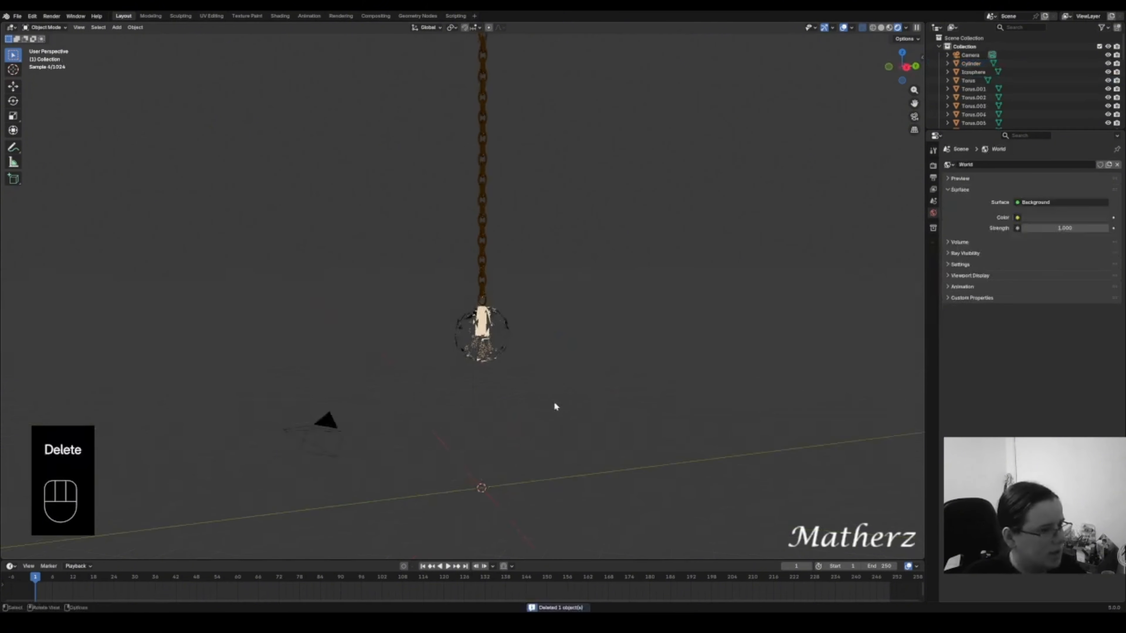
- Add a mesh plane at the origin and scale it up into a large floor beneath the lamp
click(117, 27)
mouse_move(118, 37)
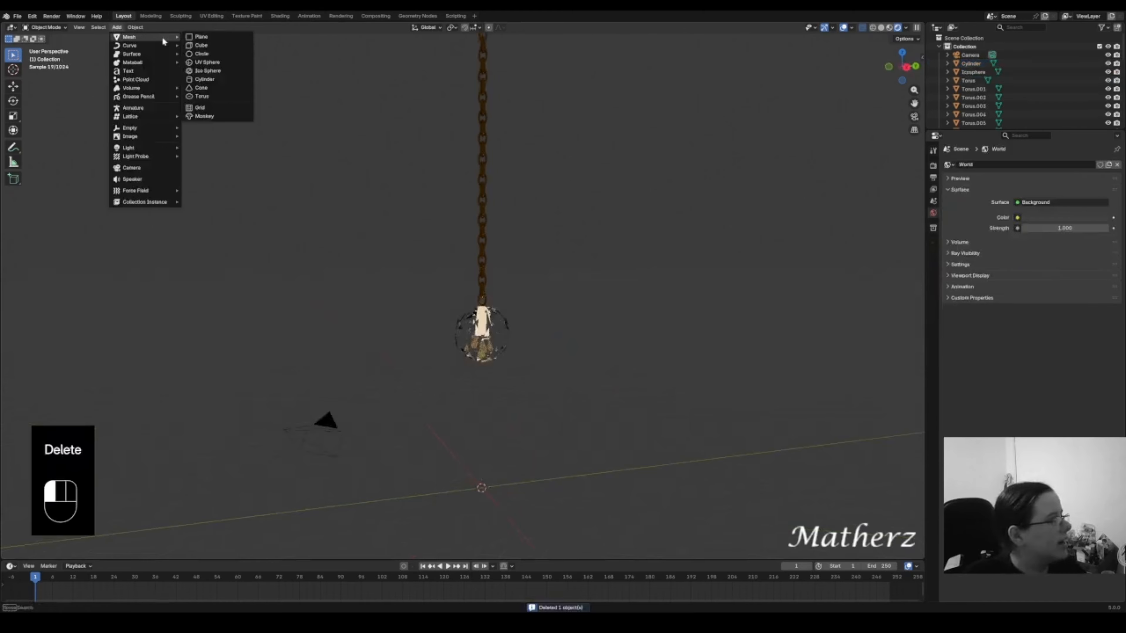
click(206, 43)
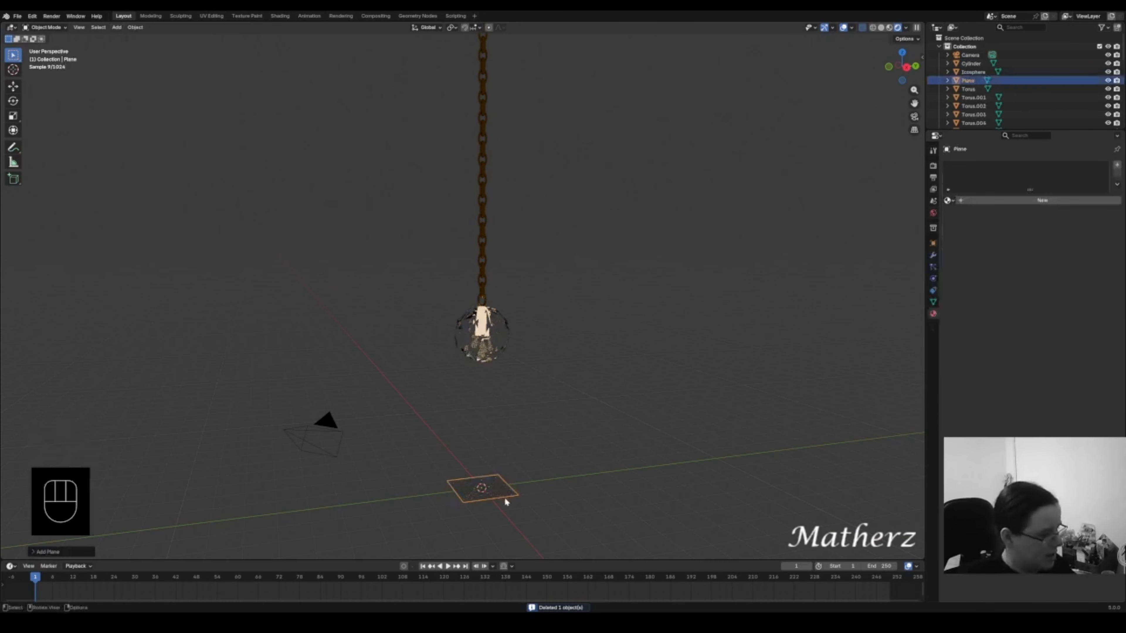
key(s)
click(603, 437)
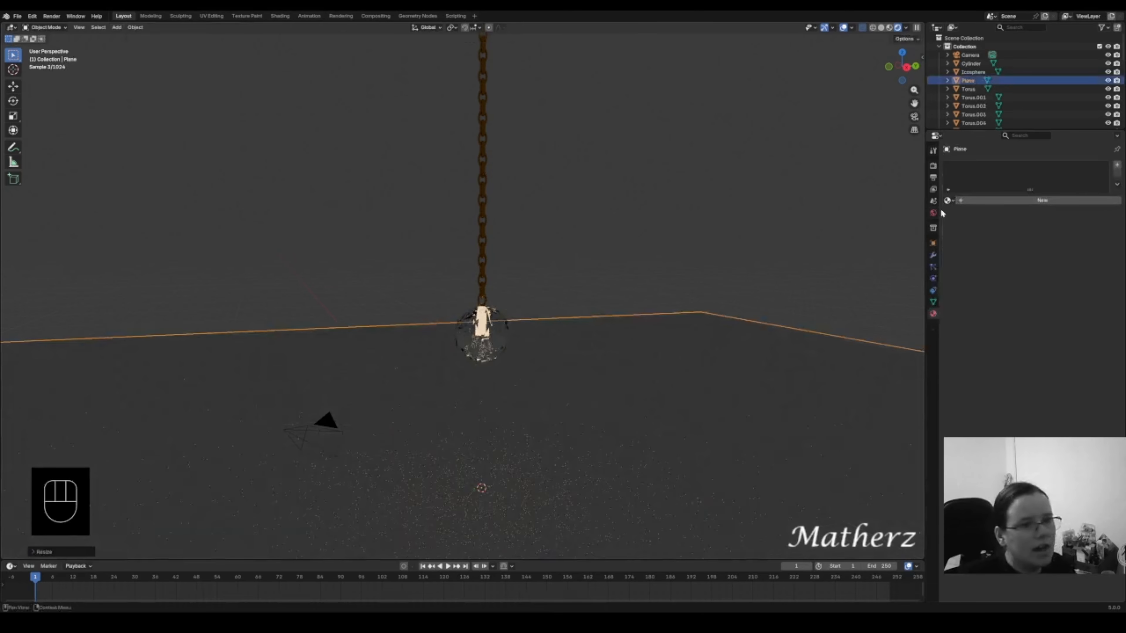
- Select the emissive cylinder inside the glass sphere and set its emission strength to 420.8
click(952, 201)
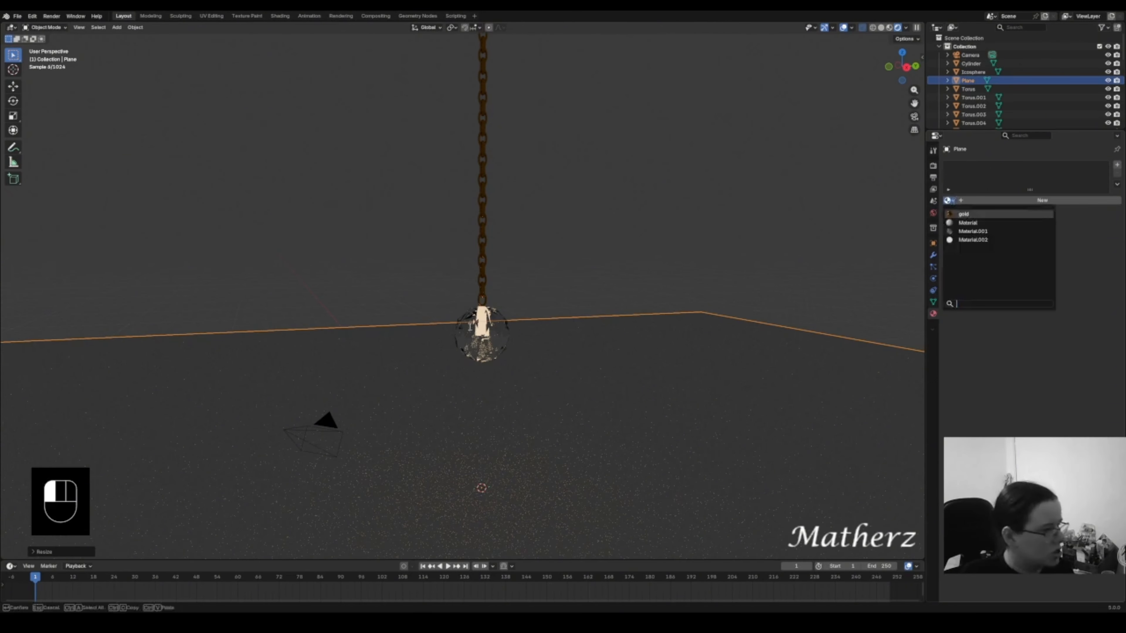
click(470, 327)
click(482, 315)
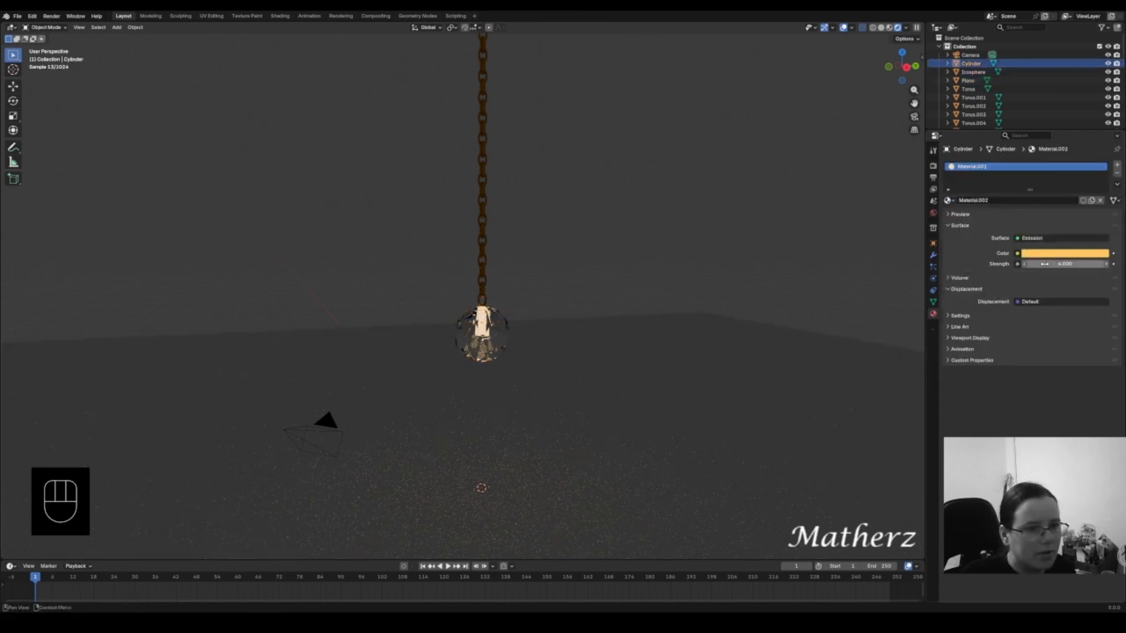
drag(1064, 264, 1020, 264)
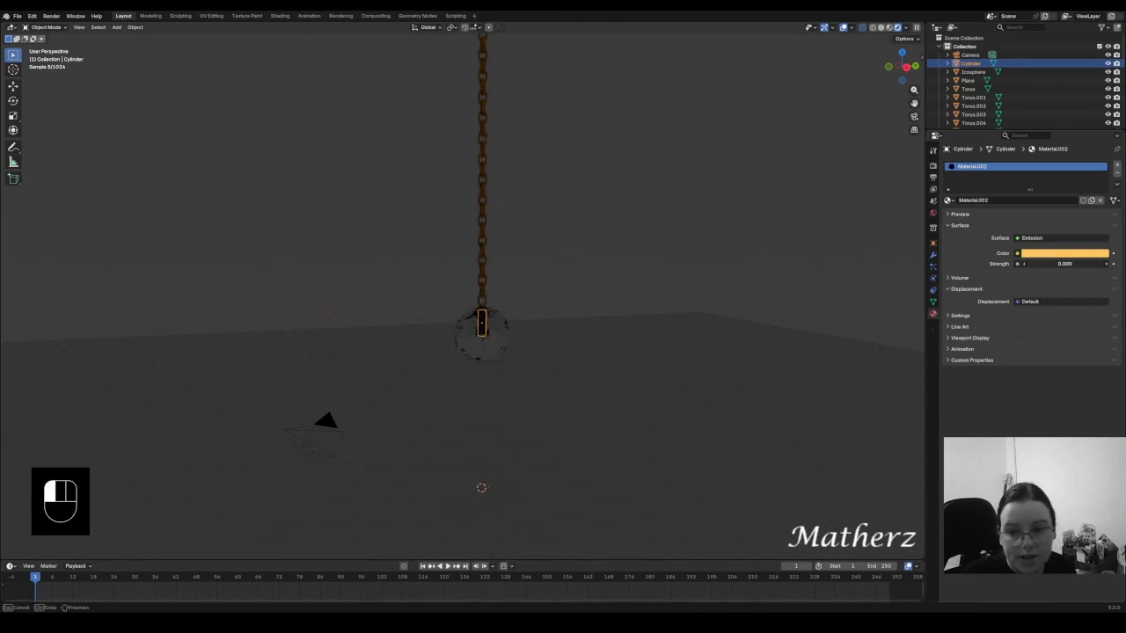
drag(1020, 264, 1099, 264)
click(545, 302)
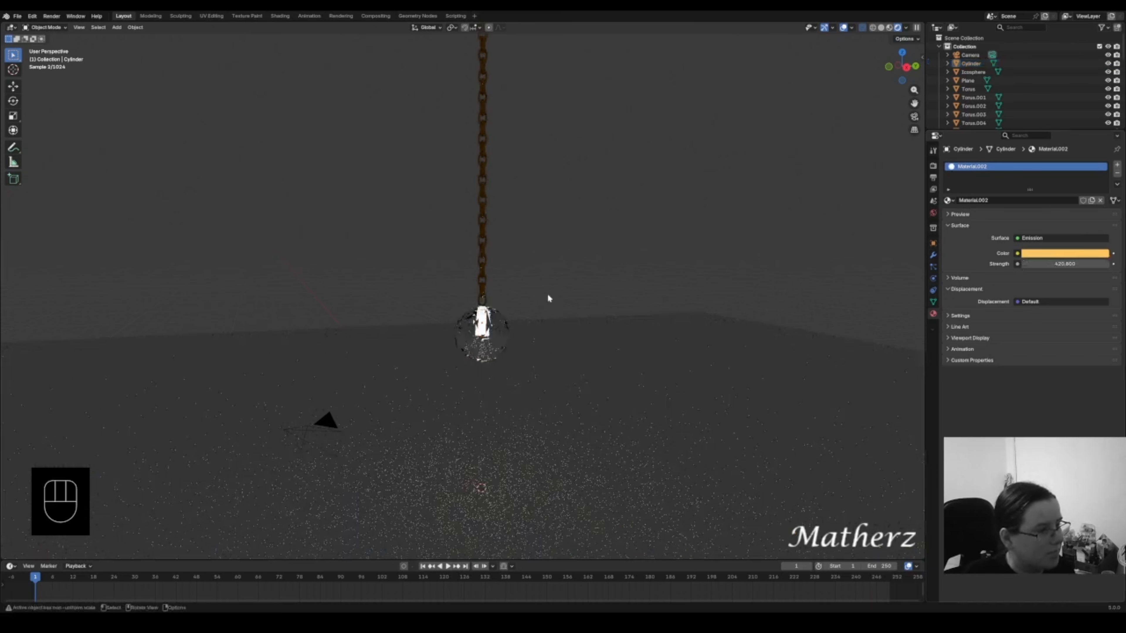
scroll(576, 334, down, 4)
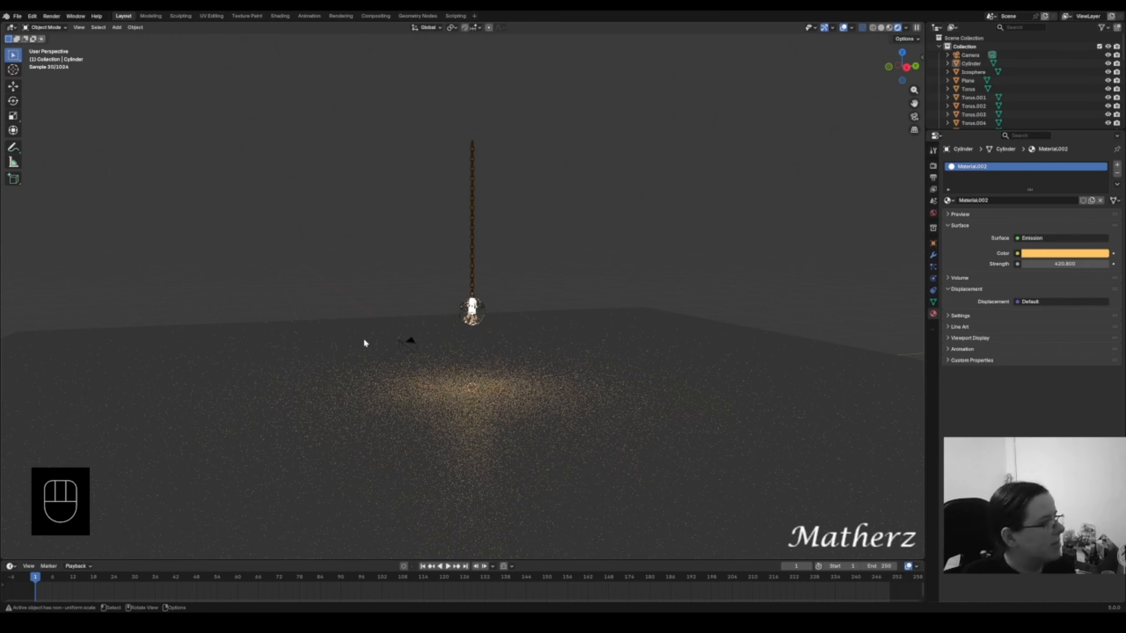
- In Material Preview shading, duplicate the floor plane upward along Z and rotate the copy 90° about the Y axis
click(889, 28)
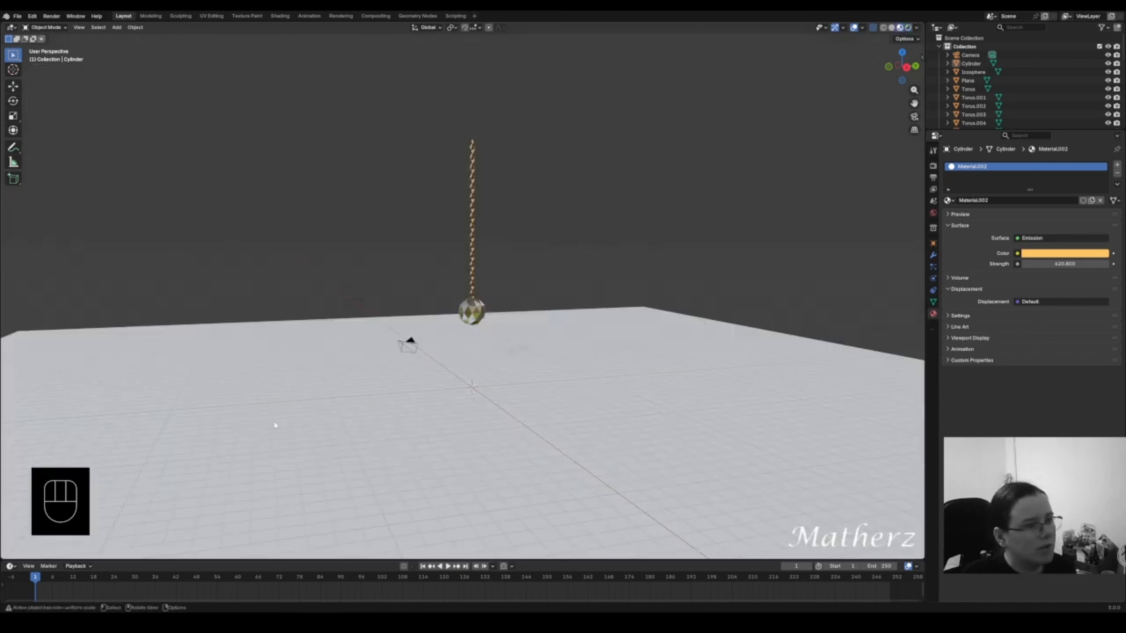
click(279, 349)
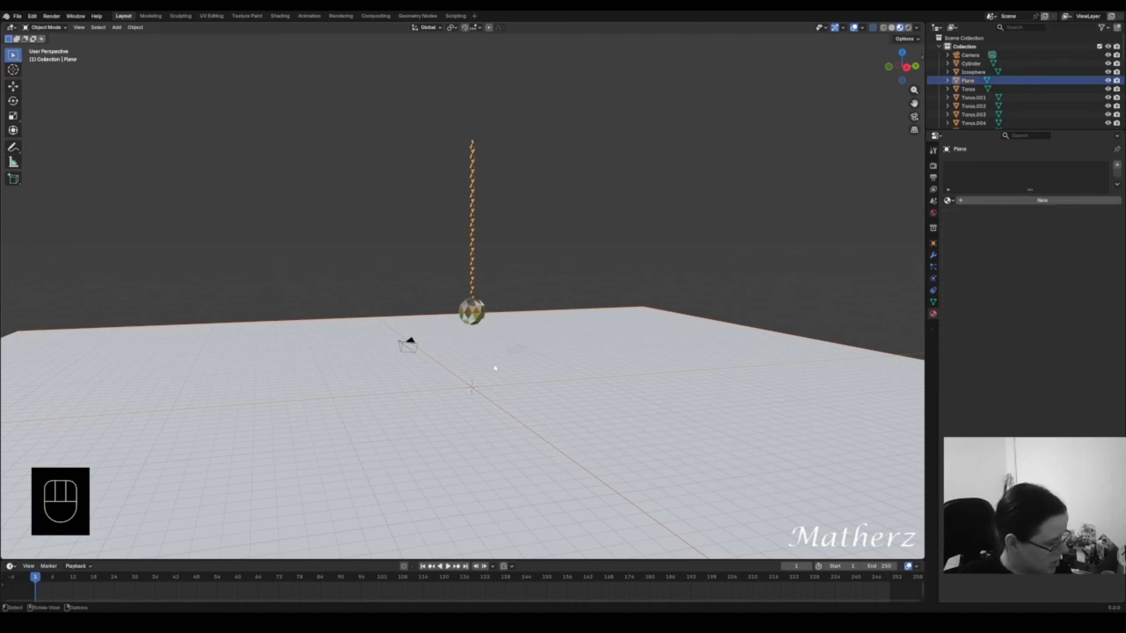
key(shift+d)
key(z)
click(615, 311)
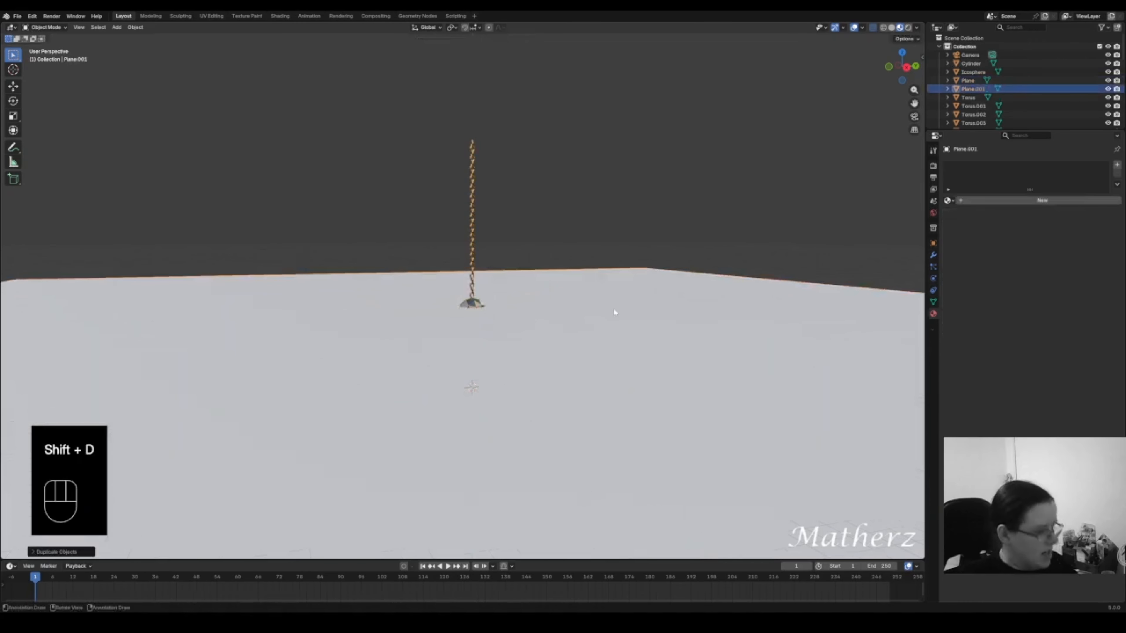
key(r)
middle_drag(589, 338, 722, 334)
text(90)
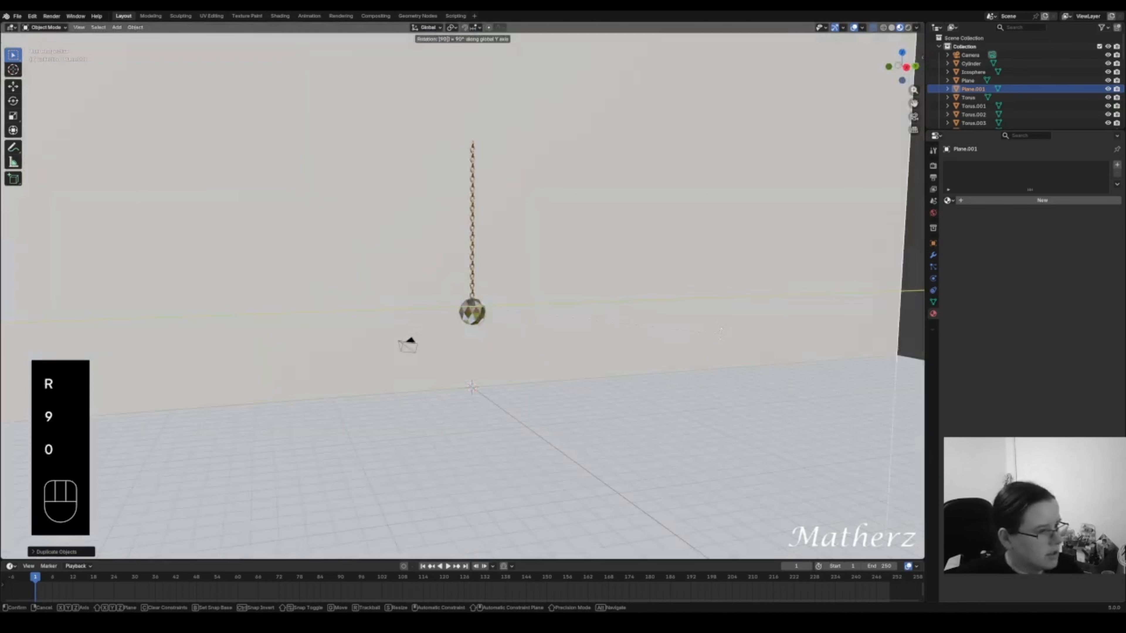
click(572, 335)
- Move the upright plane back along the X axis so it forms a wall behind the lamp
key(g)
middle_drag(621, 353, 616, 350)
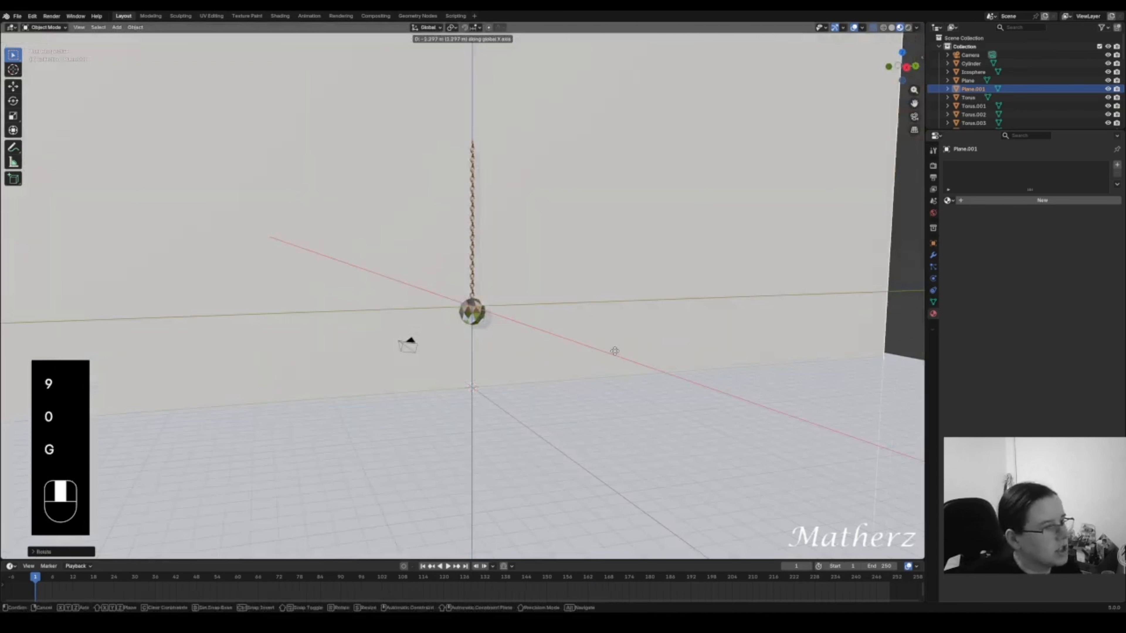
click(569, 328)
- Select the whole lamp without the wall, duplicate it sideways along Y, and raise the copy along Z
middle_drag(568, 326, 451, 185)
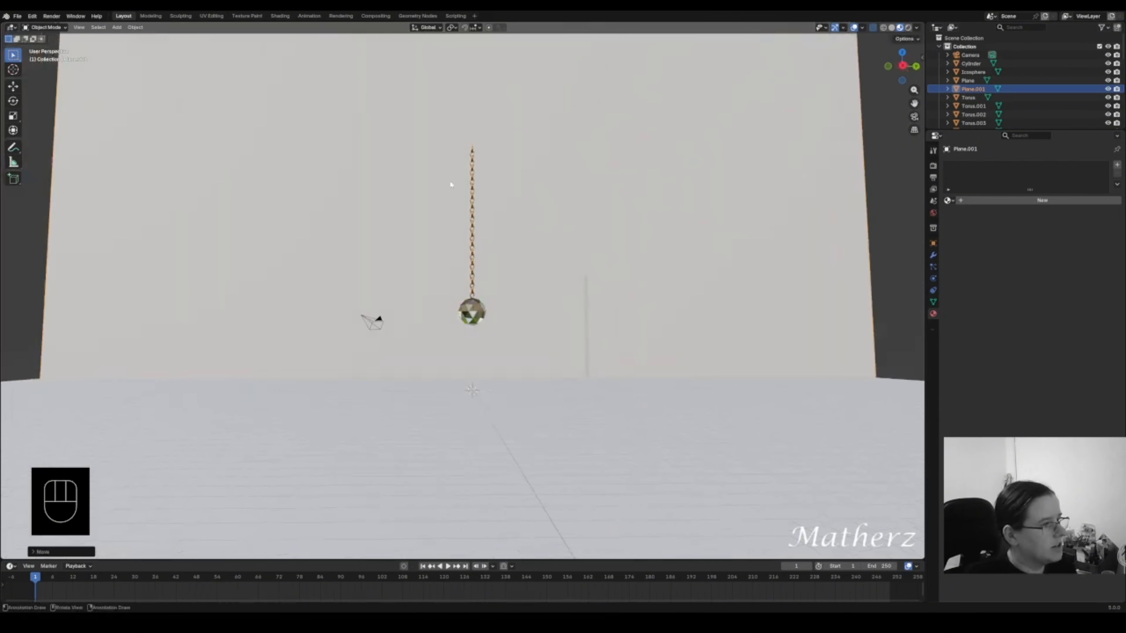
drag(443, 130, 511, 350)
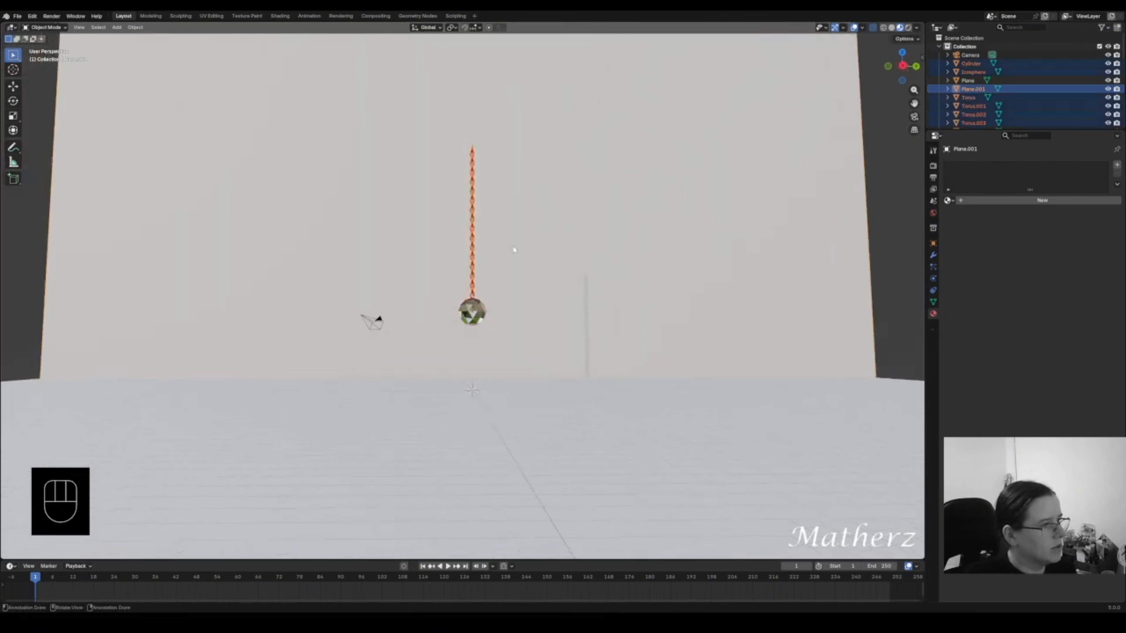
shift+click(827, 183)
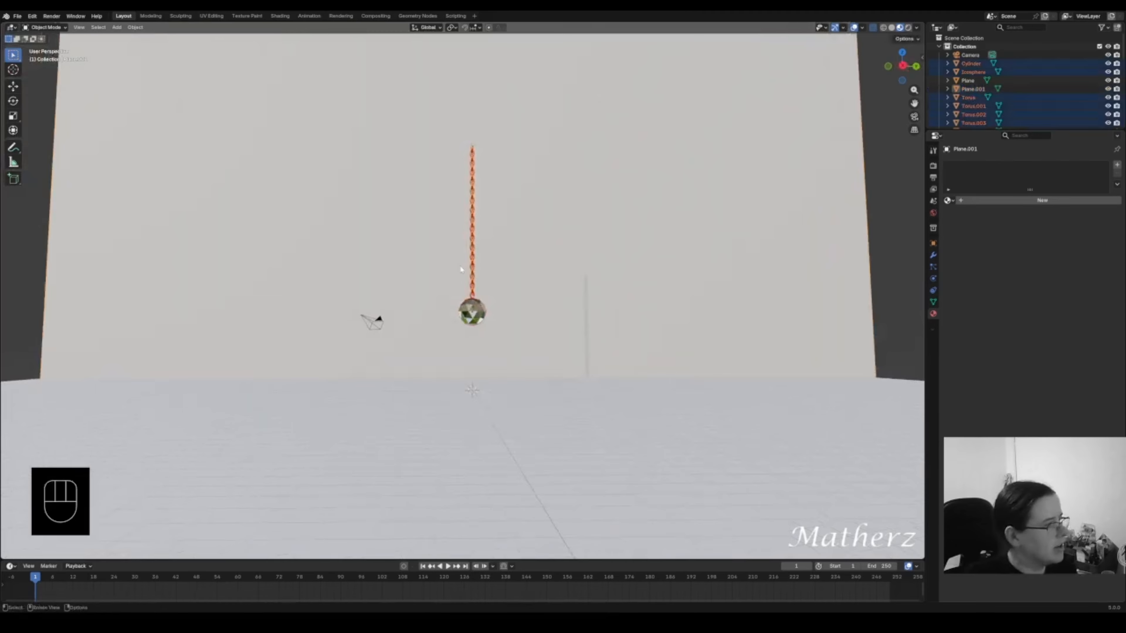
middle_drag(640, 252, 543, 254)
key(shift+d)
click(545, 257)
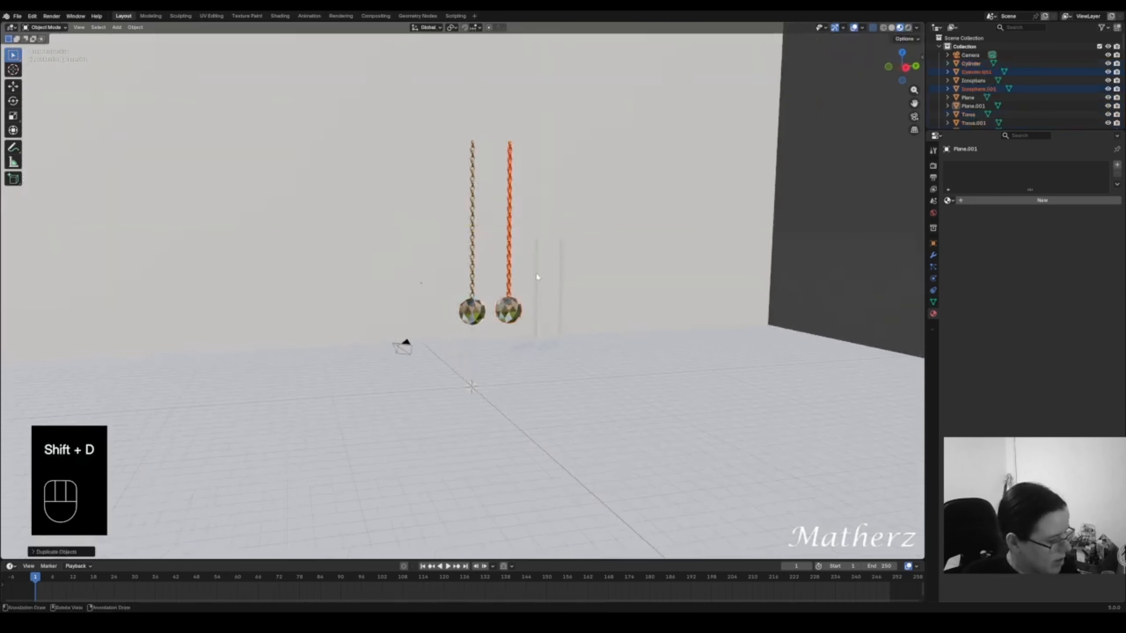
key(g)
click(558, 235)
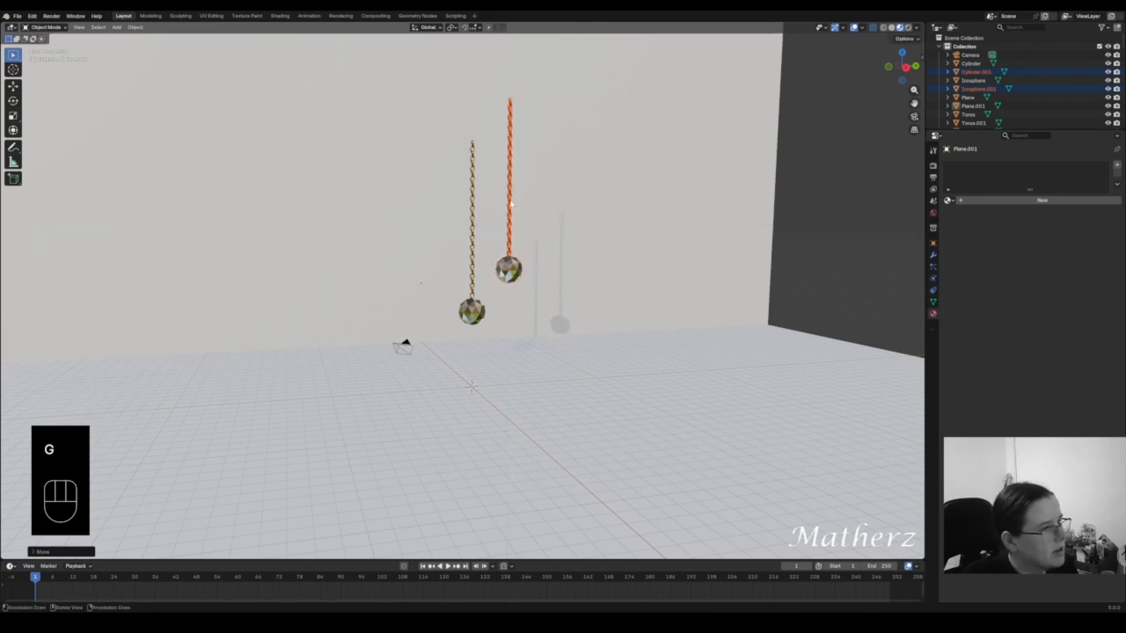
- Duplicate the raised lamp twice along Y to the other side of the original and lower the outermost copy
key(shift+d)
middle_drag(557, 195, 427, 222)
click(475, 203)
key(shift+d)
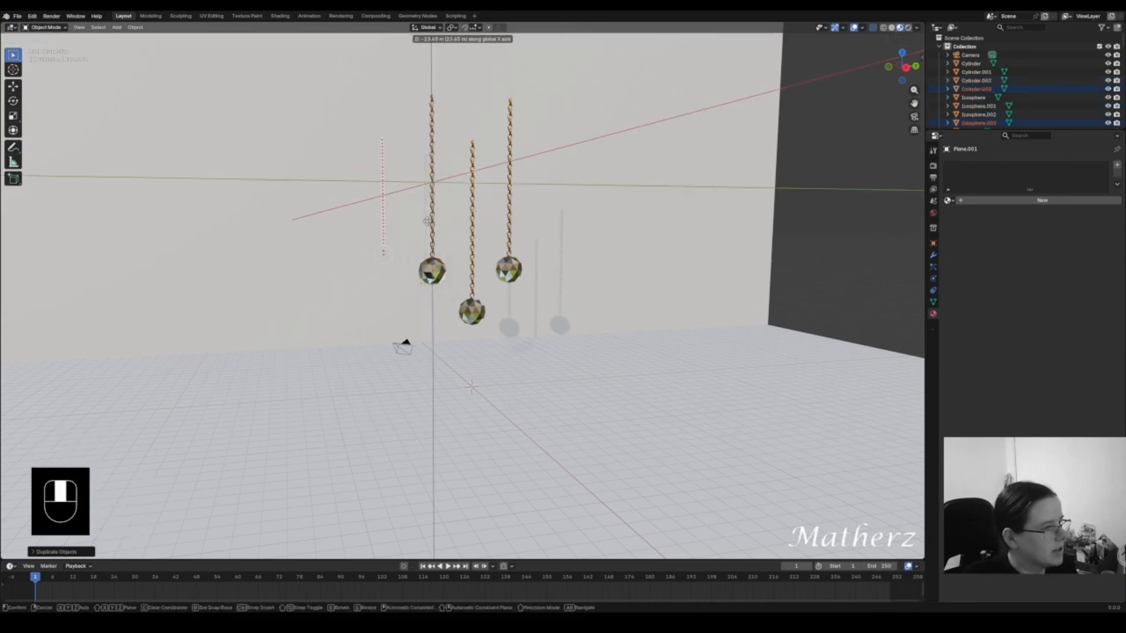
click(427, 212)
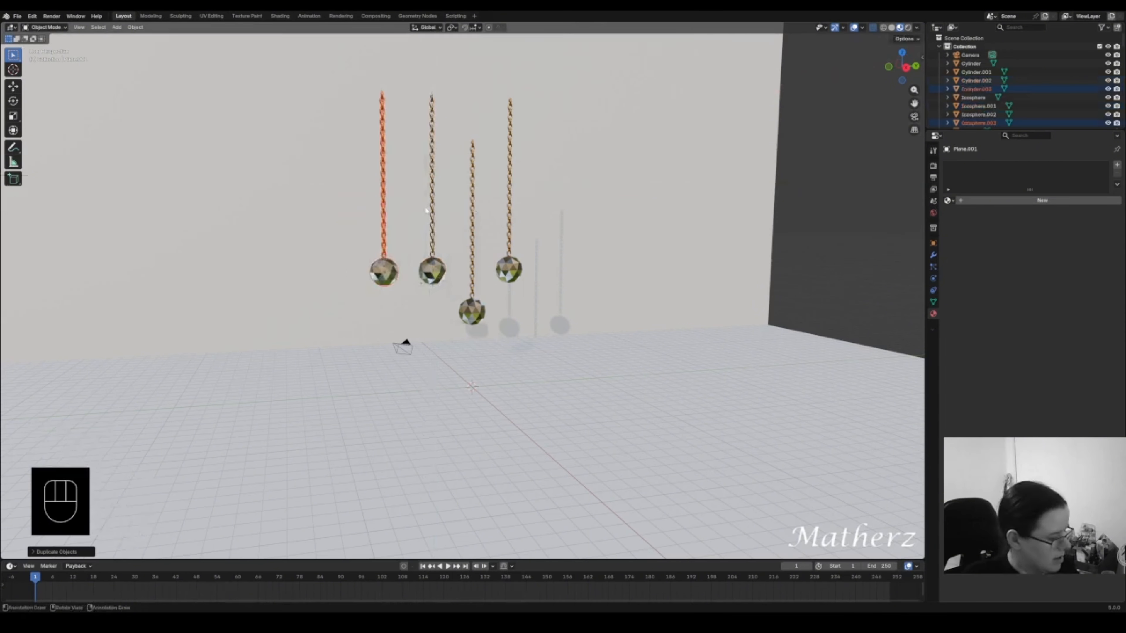
key(g)
click(418, 247)
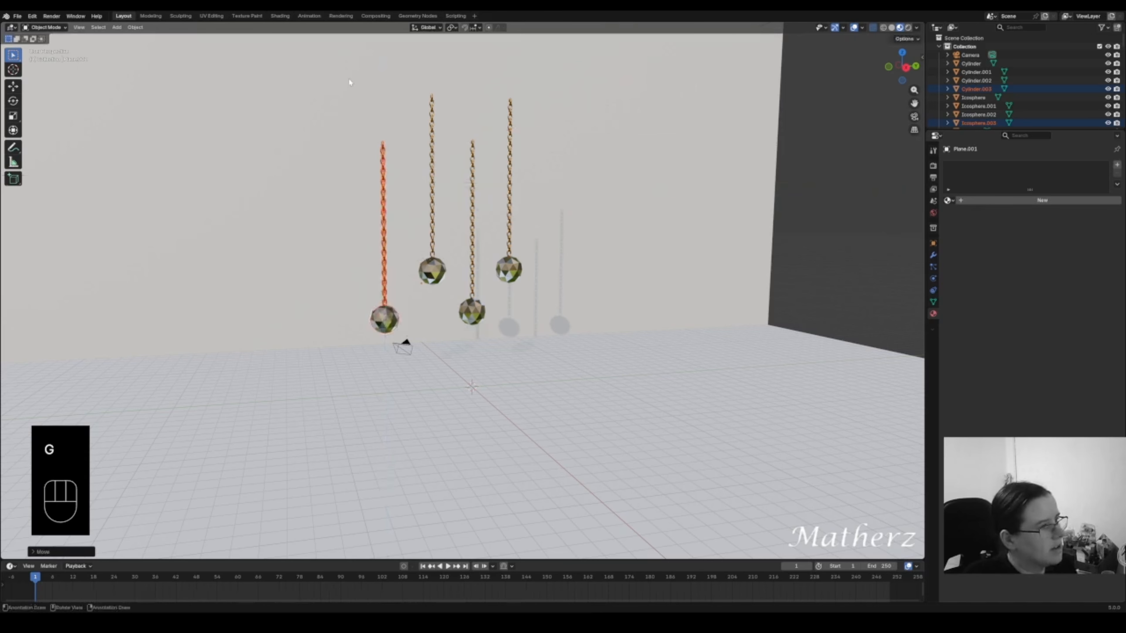
- Select all four lamps without the floor and wall planes and duplicate them along Y to extend the row
drag(349, 81, 561, 327)
shift+click(819, 340)
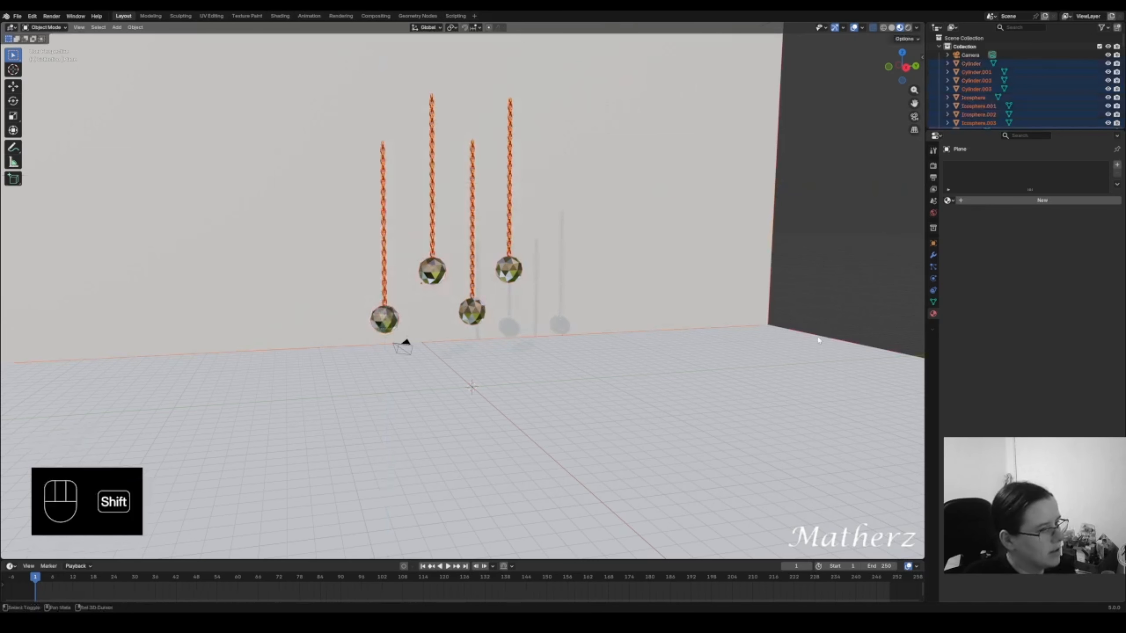
shift+click(792, 334)
key(shift+d)
key(y)
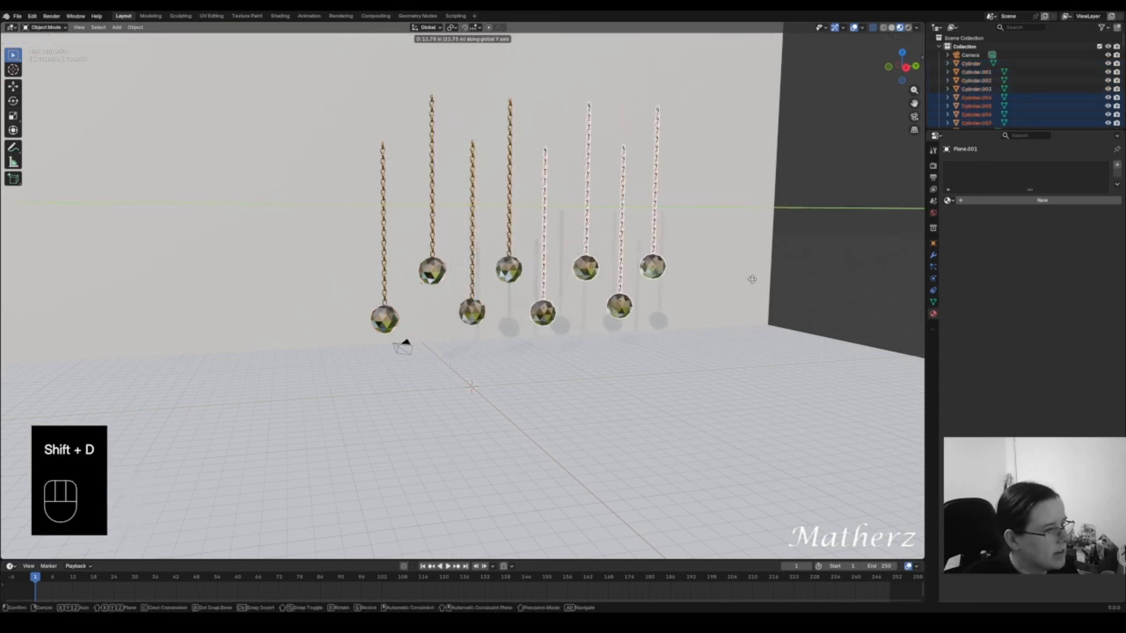
click(612, 261)
- Duplicate the four new lamps forward along X, duplicate that group along Y to complete a front row, and deselect everything
key(shift)
key(shift+d)
middle_drag(612, 261, 488, 234)
click(675, 256)
key(shift+d)
click(488, 234)
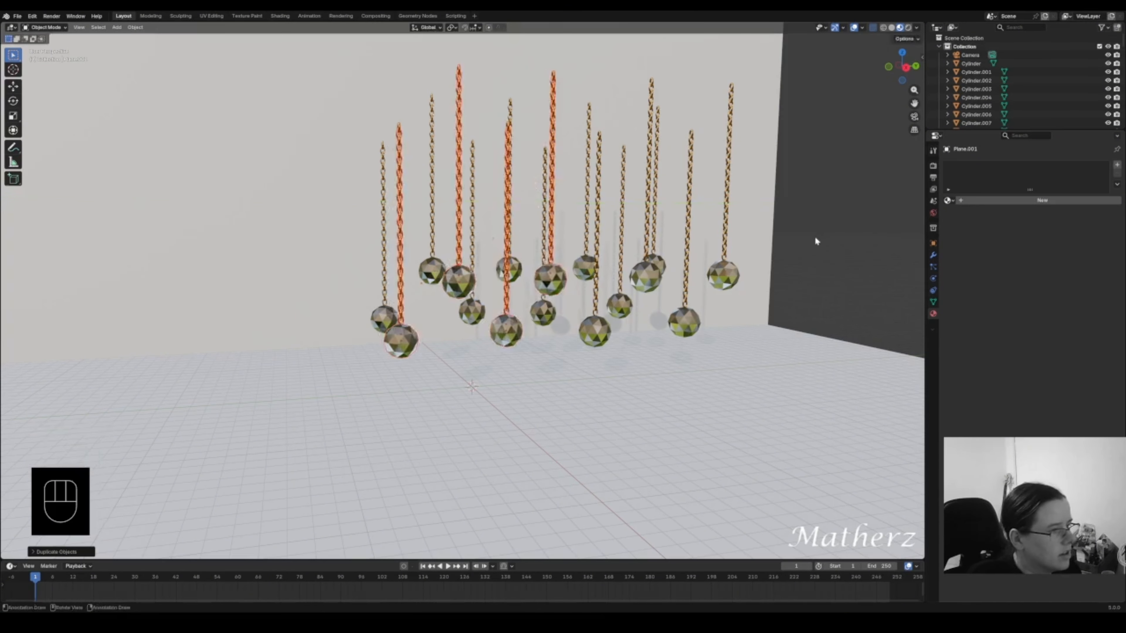
click(817, 234)
- Frame a closer view of the hanging lamps and align the active camera to it
scroll(412, 301, up, 4)
middle_drag(607, 360, 642, 356)
shift+middle_drag(642, 355, 621, 382)
click(78, 27)
mouse_move(96, 157)
click(257, 171)
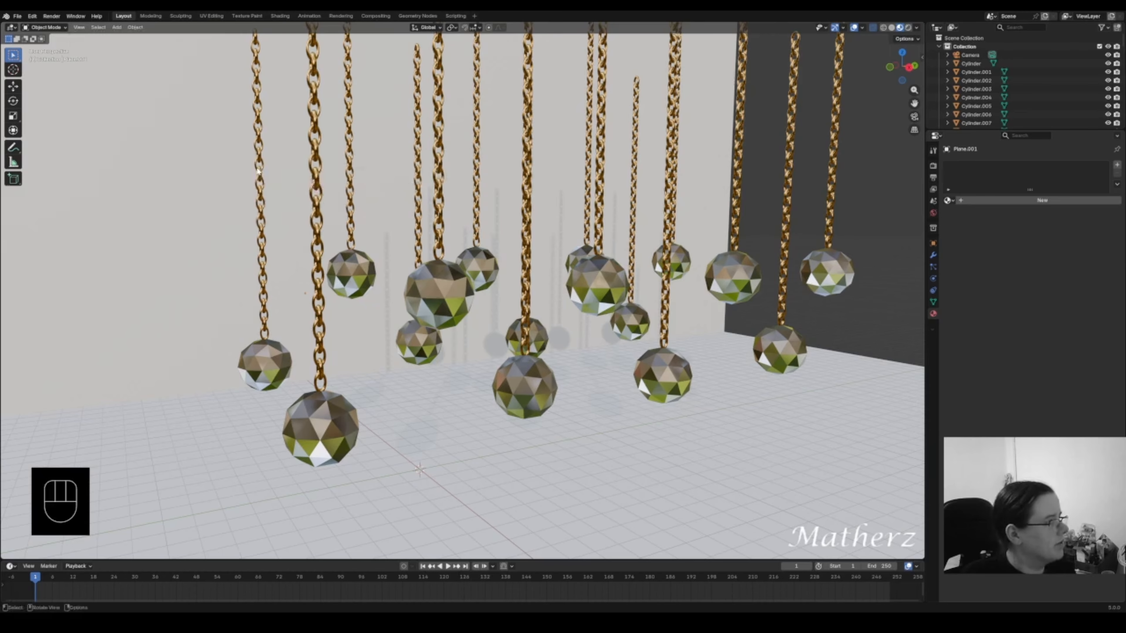
click(79, 27)
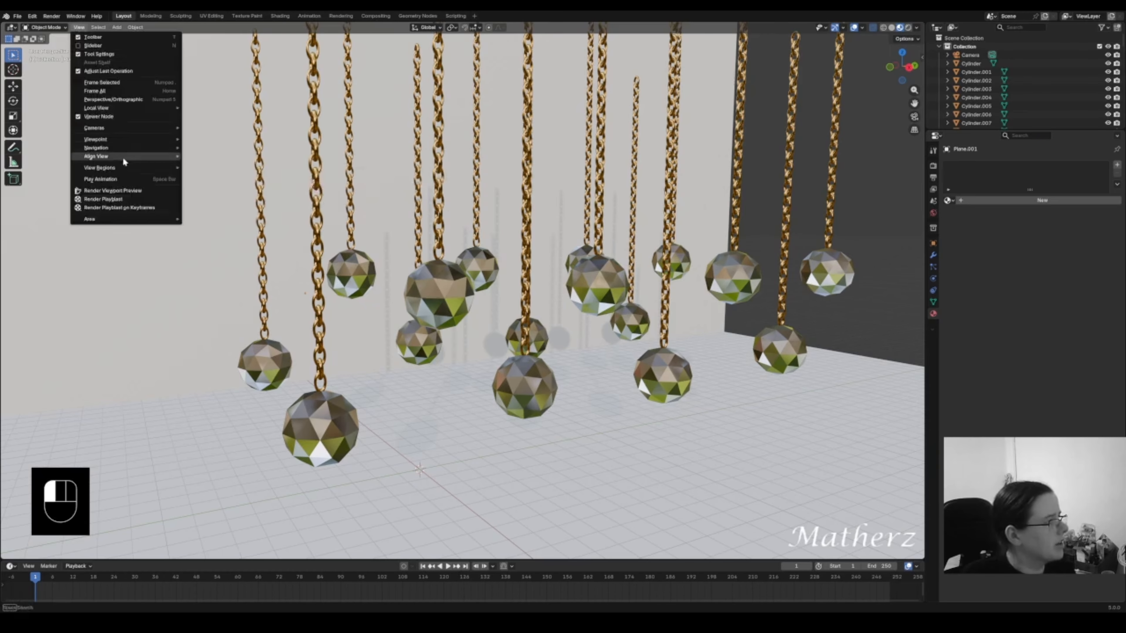
mouse_move(124, 158)
click(226, 167)
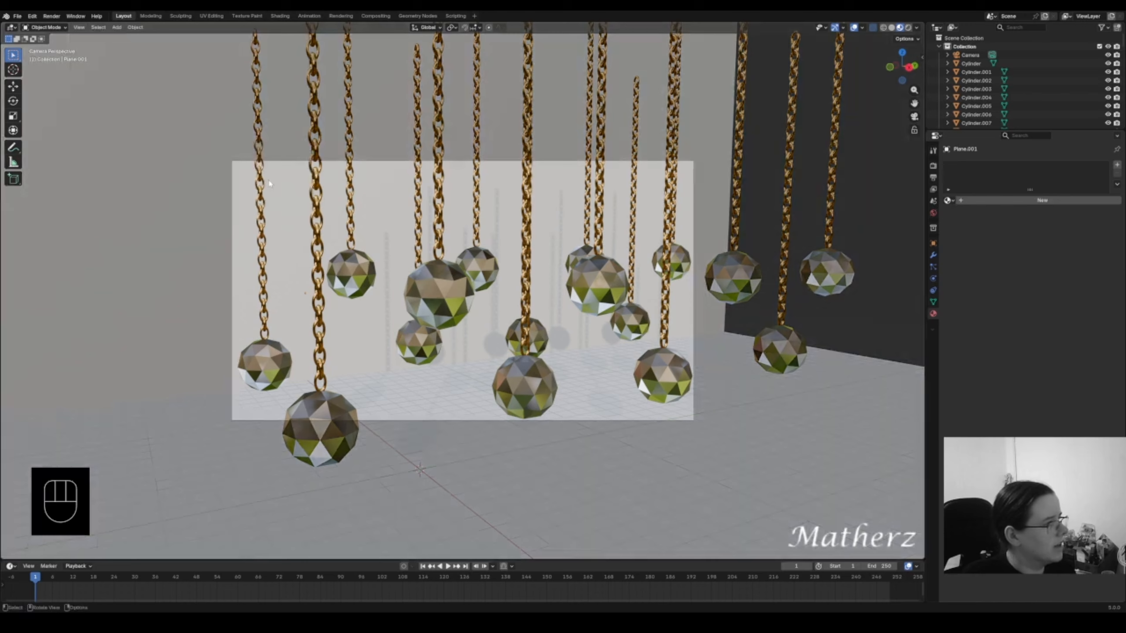
- Select the camera and reposition it, including along its local Z axis, to frame the cluster of lamps
click(628, 162)
key(g)
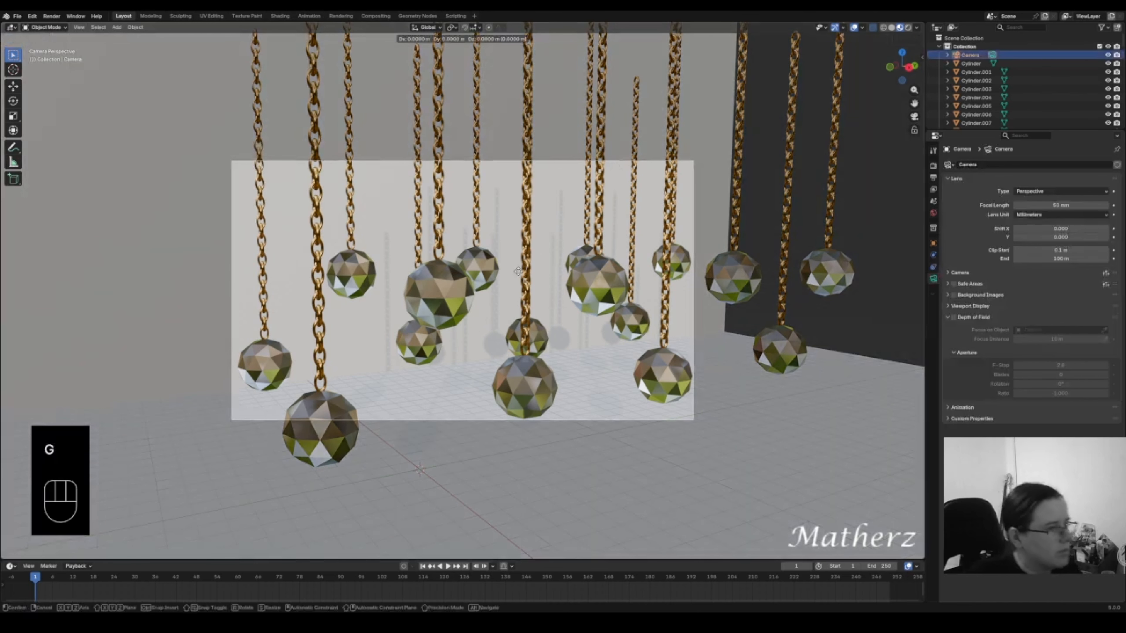
click(569, 397)
key(g)
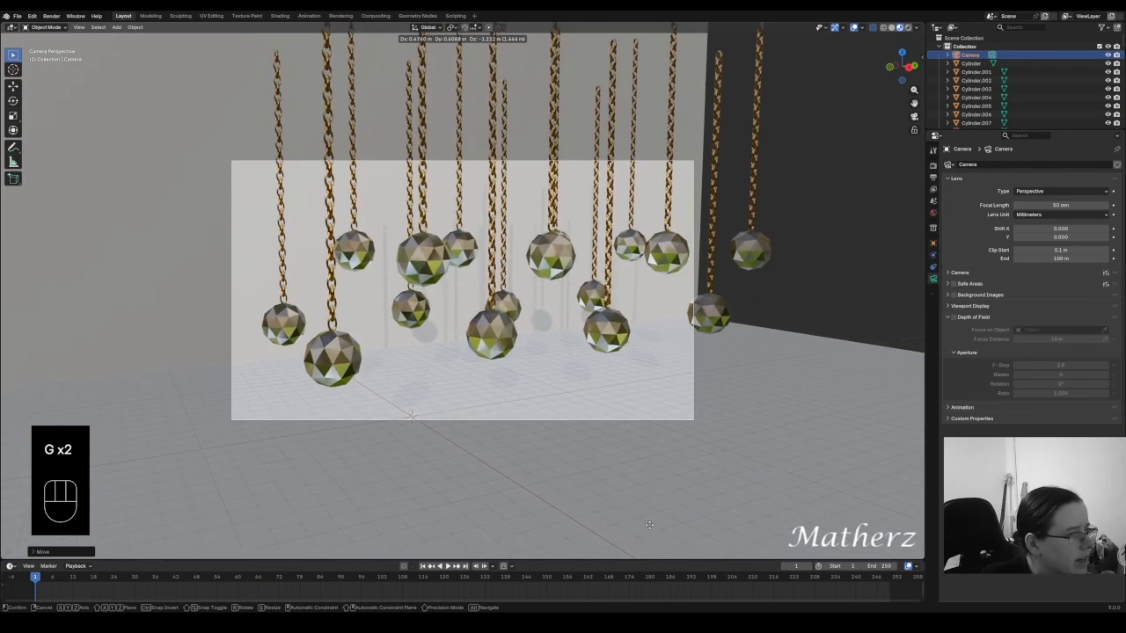
click(650, 525)
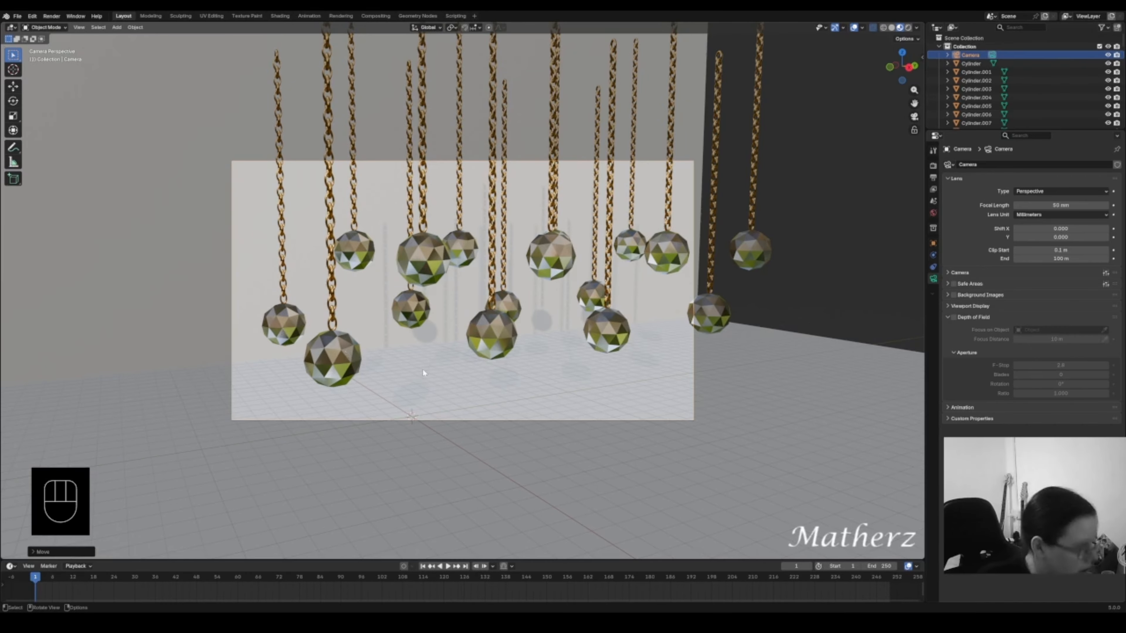
key(g)
middle_click(604, 405)
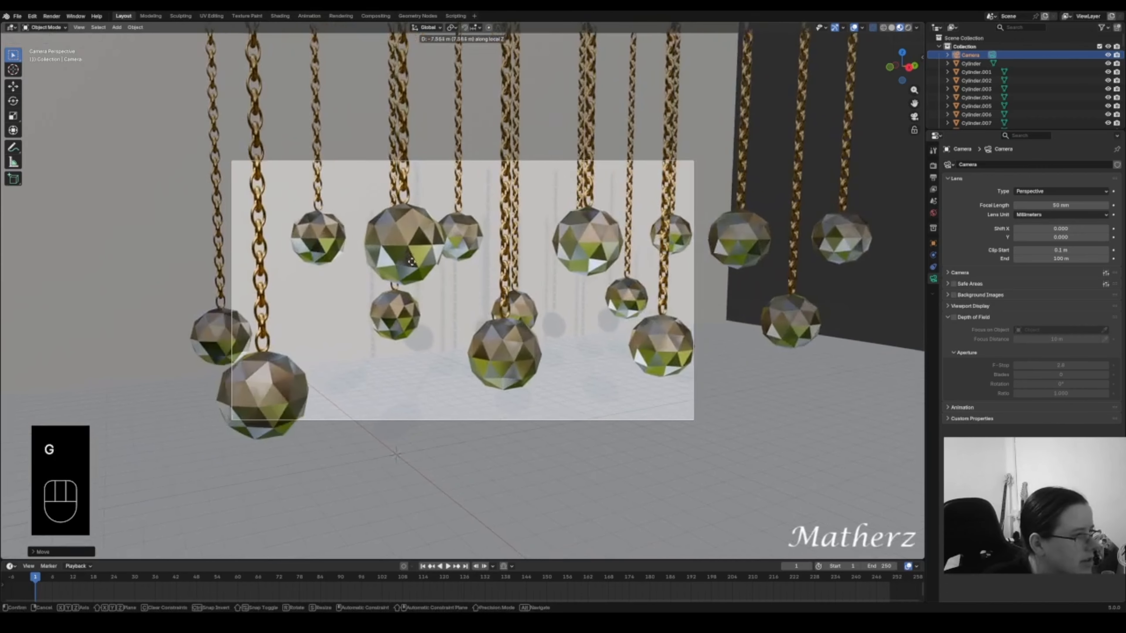
key(g)
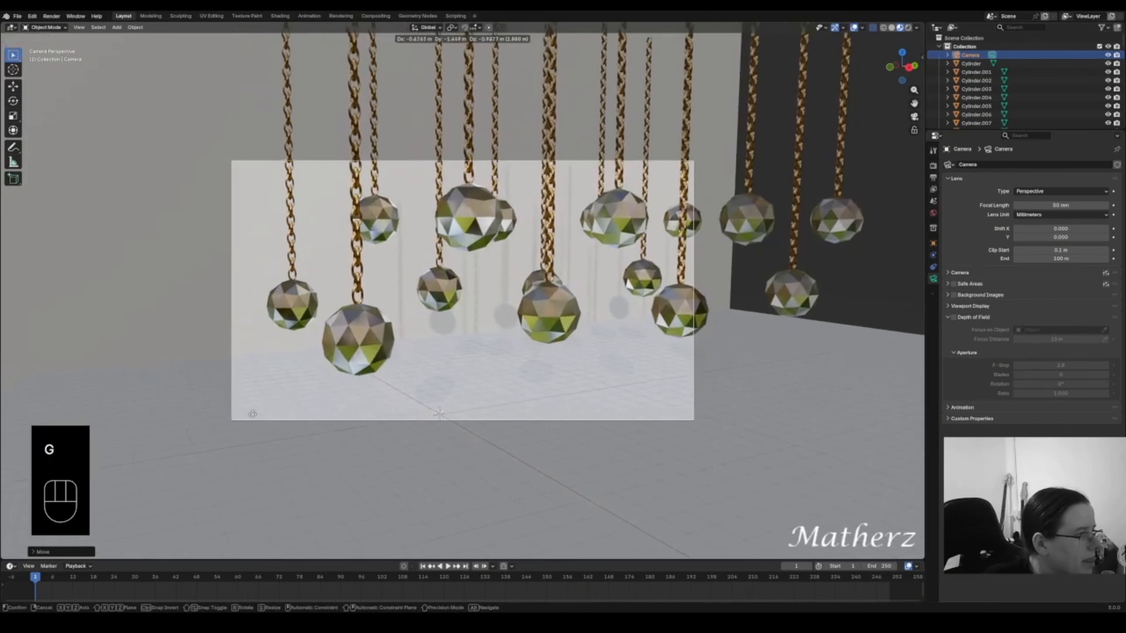
click(282, 421)
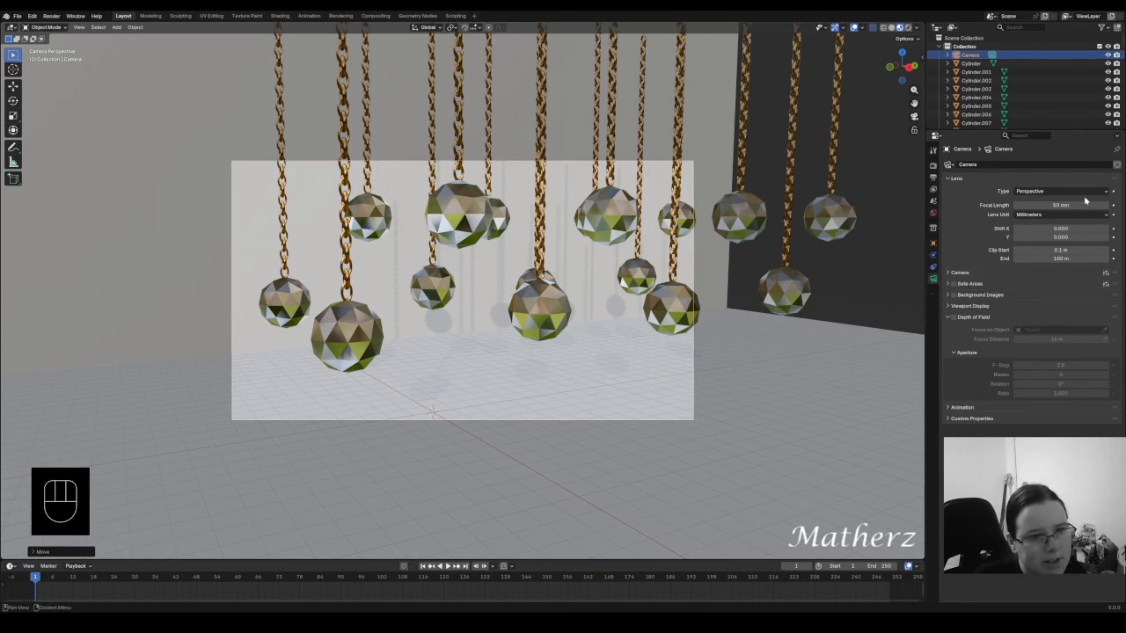
- Enable depth of field on the camera, focus it on the large front sphere nearest the camera, and set the F-Stop to 0.1
click(954, 317)
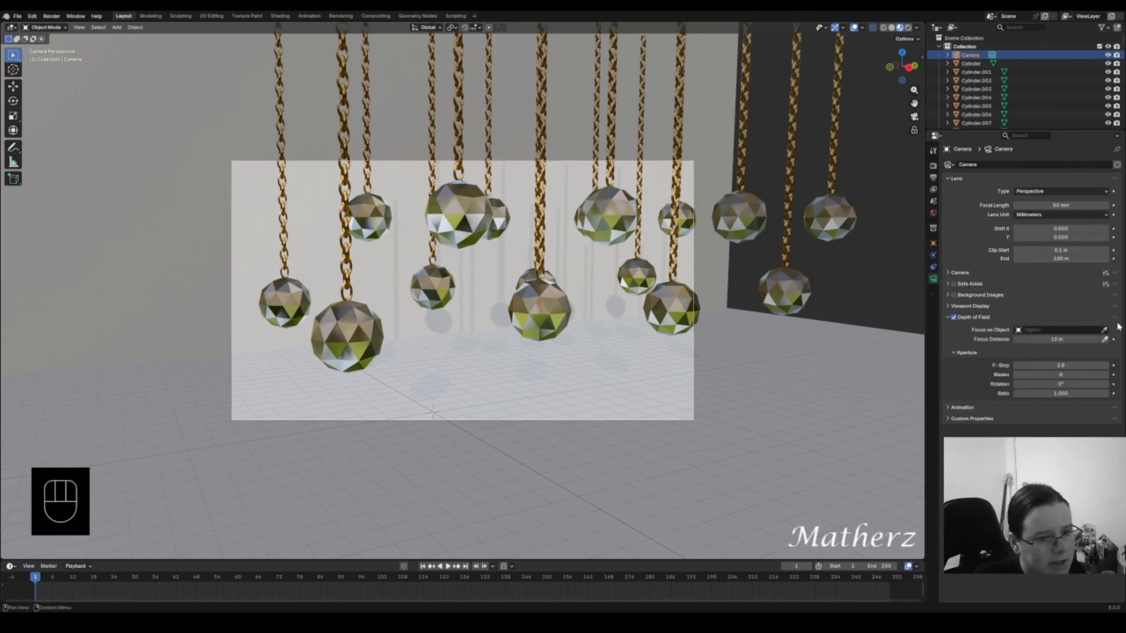
click(1106, 331)
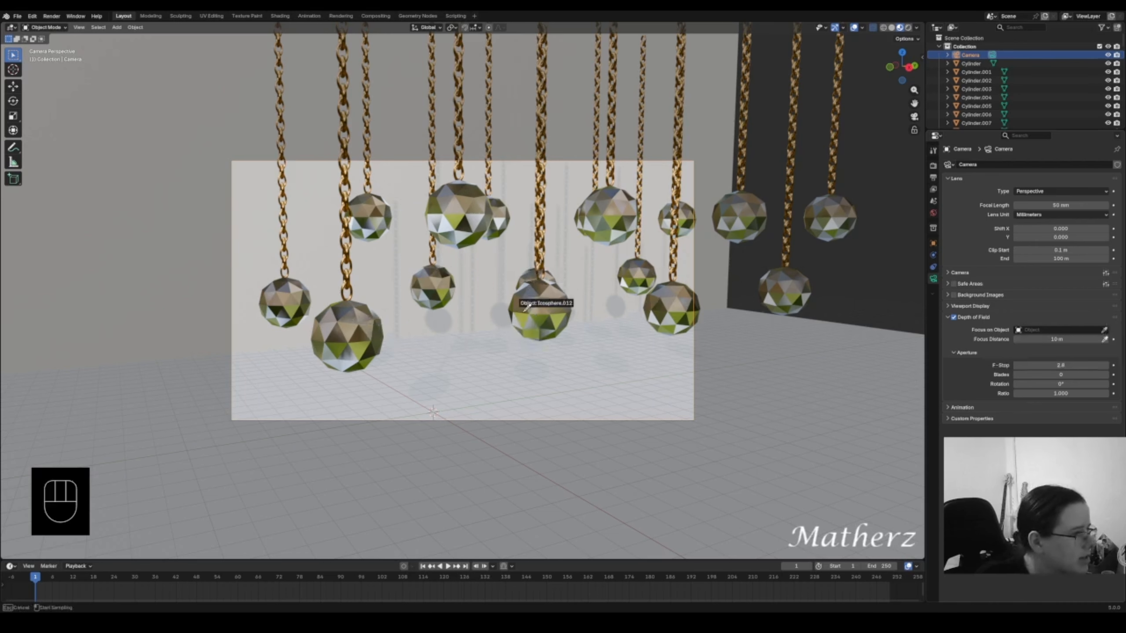
click(383, 307)
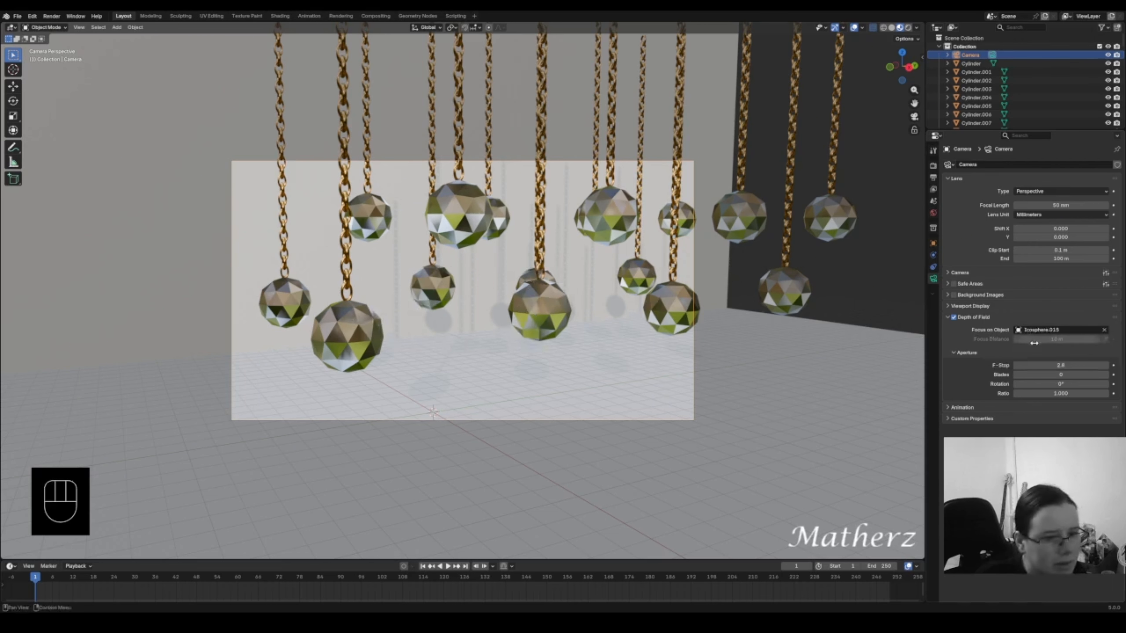
drag(1060, 365, 1019, 365)
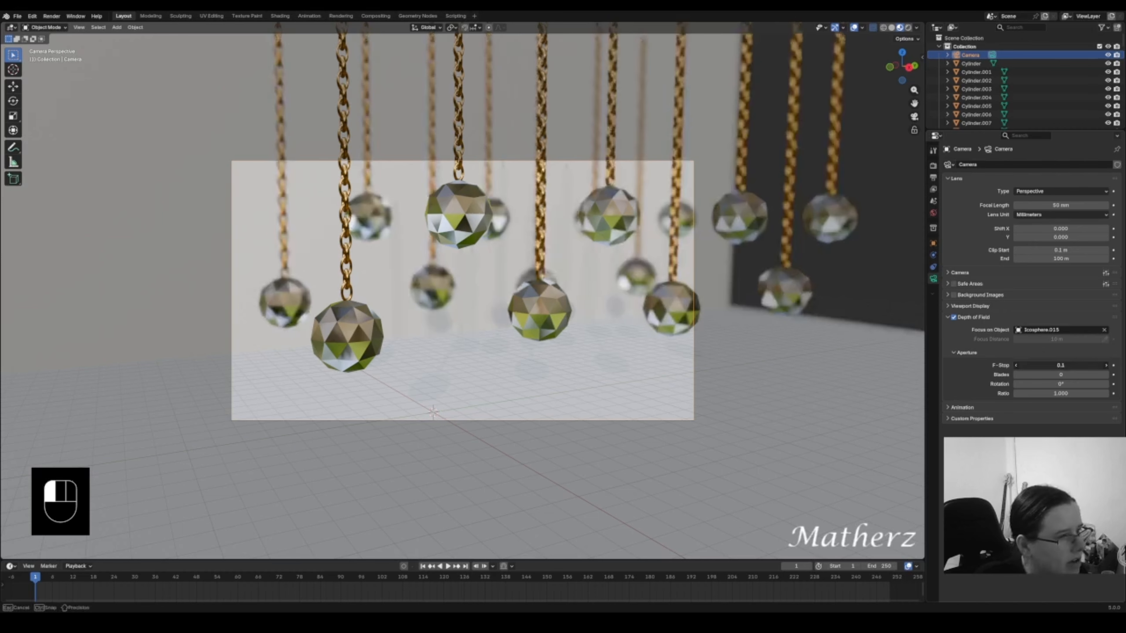
drag(1020, 365, 1016, 365)
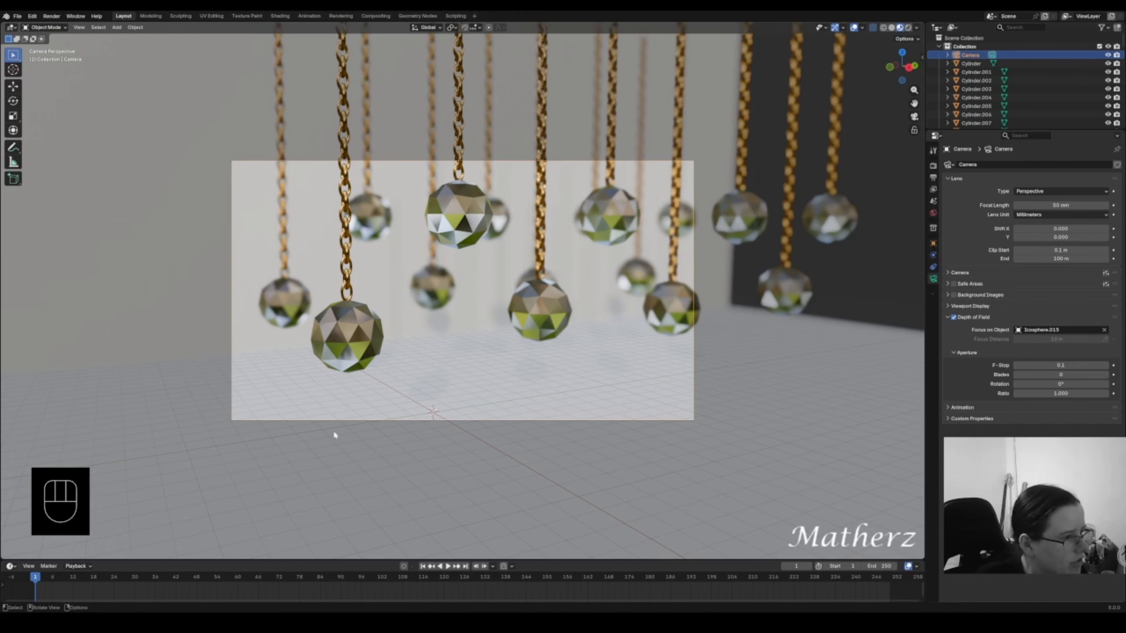
- Preview the depth of field on the lamps in rendered shading, and return the viewport to solid shading
click(909, 28)
click(879, 139)
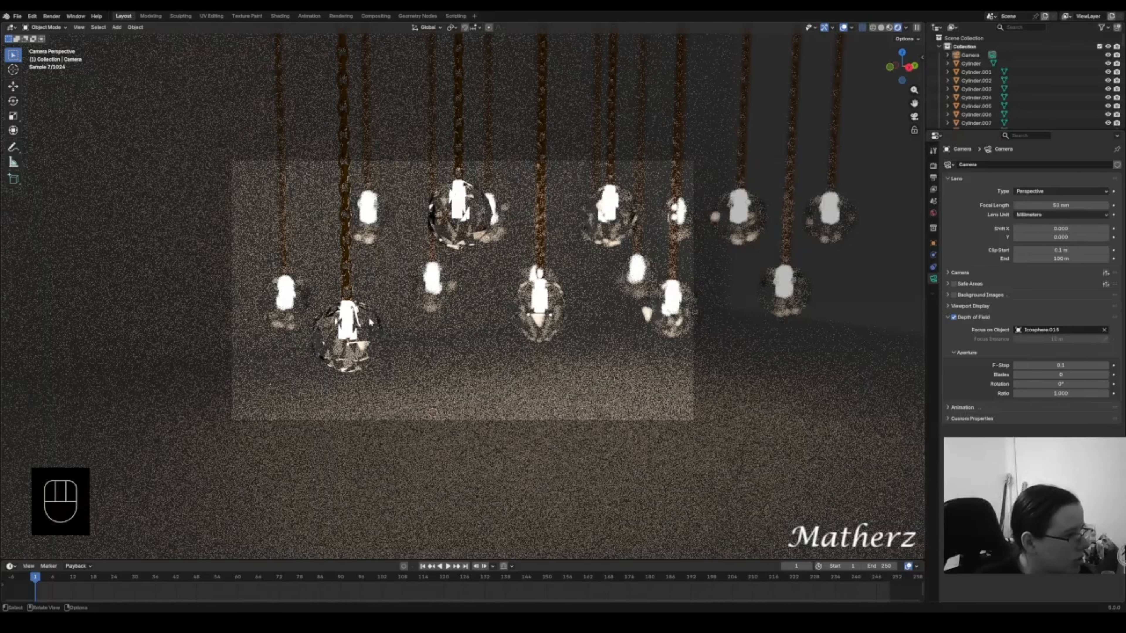
click(882, 27)
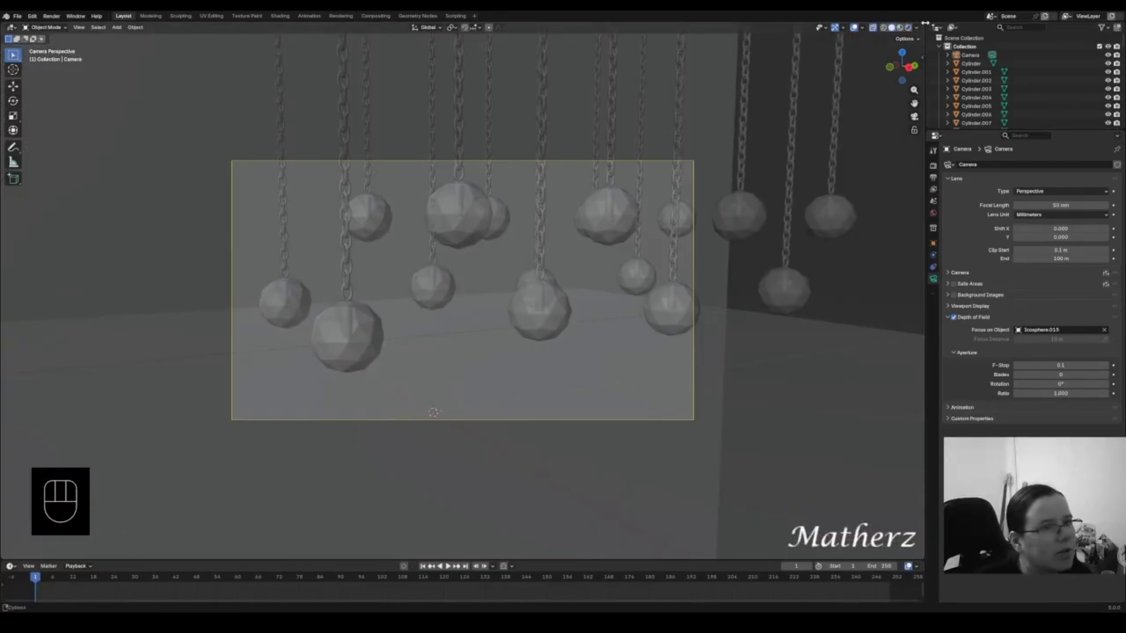
- Split the 3D viewport into two side-by-side areas and show the whole scene from outside the camera in the second one
drag(925, 23, 464, 177)
scroll(565, 261, down, 5)
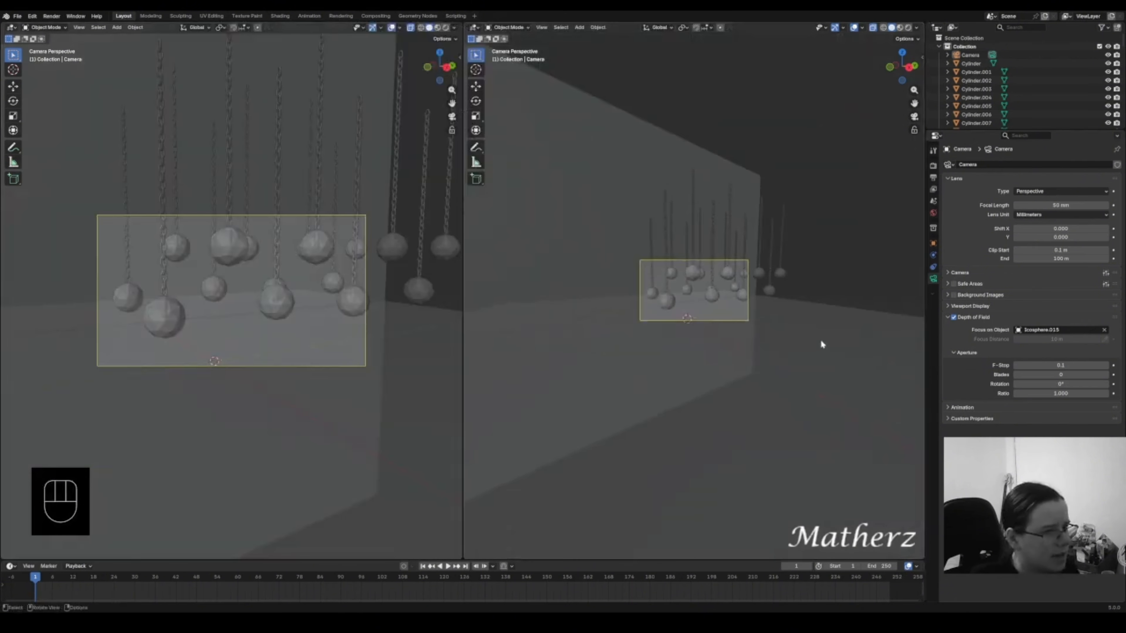
middle_drag(821, 340, 730, 354)
scroll(730, 354, down, 5)
- Add a mesh plane to the scene and scale it along the global Z axis
click(574, 30)
mouse_move(583, 41)
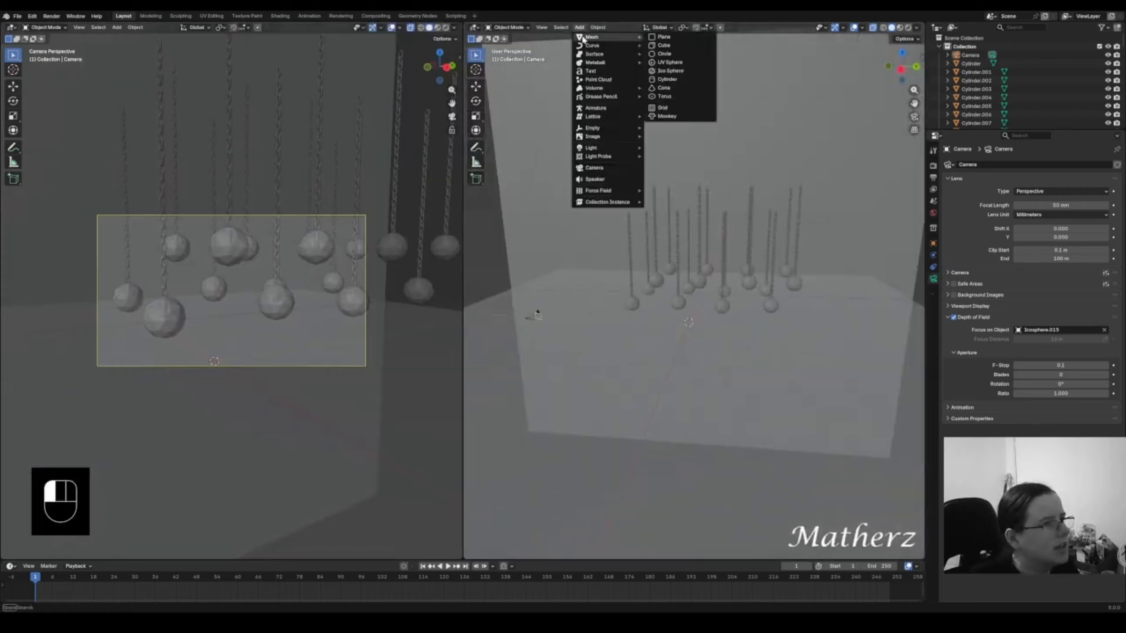
click(665, 38)
scroll(710, 310, down, 3)
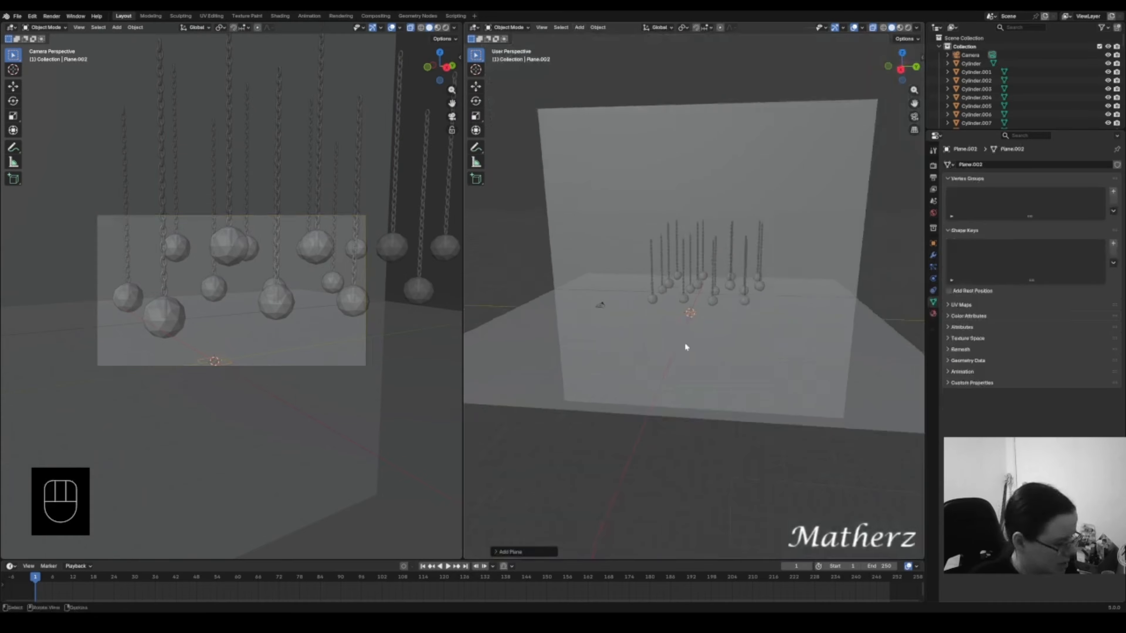
key(s)
key(z)
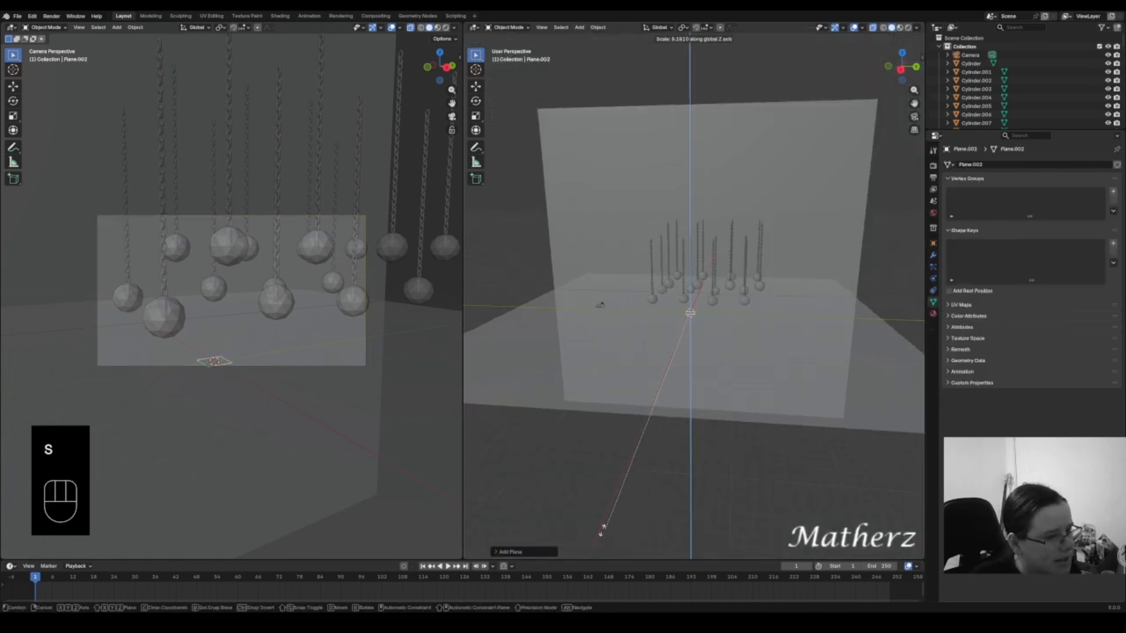
click(634, 492)
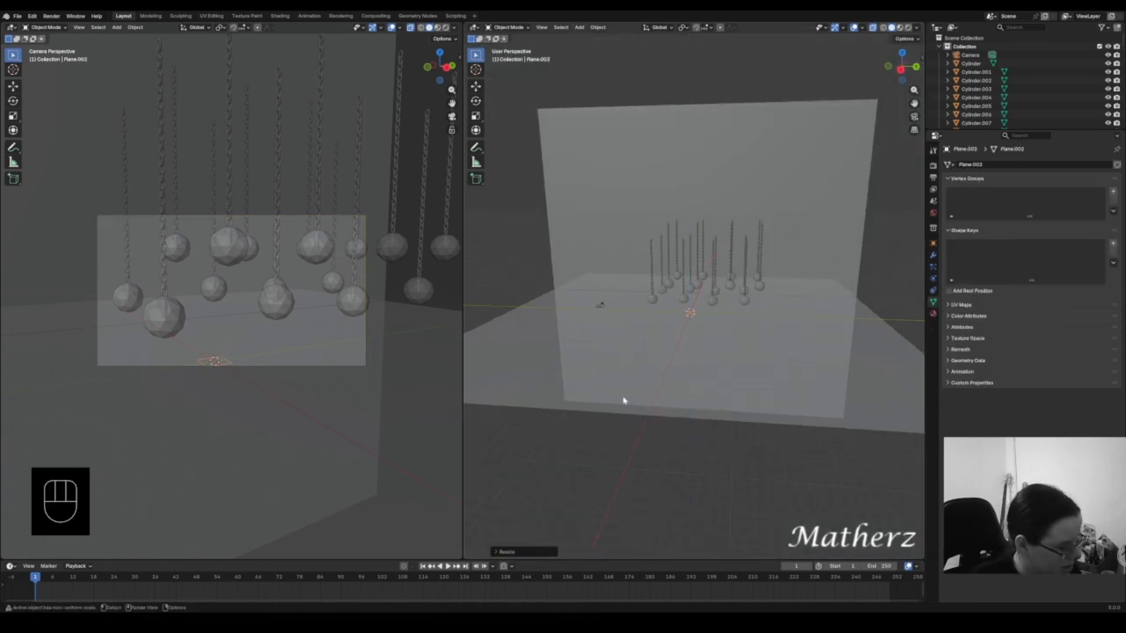
- Move the new plane along Y to the side of the lamps near the camera and raise it above the floor along Z
key(g)
middle_drag(678, 350, 611, 341)
click(591, 338)
key(g)
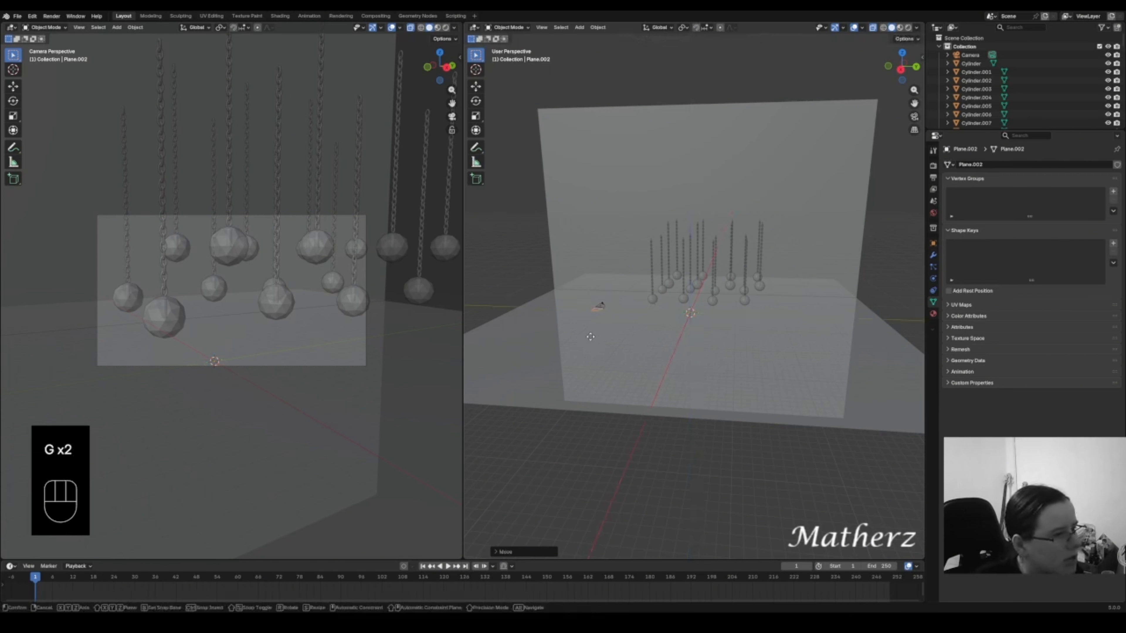
click(581, 244)
- Stretch the raised plane along the global X axis into a long strip and move it forward along X
key(s)
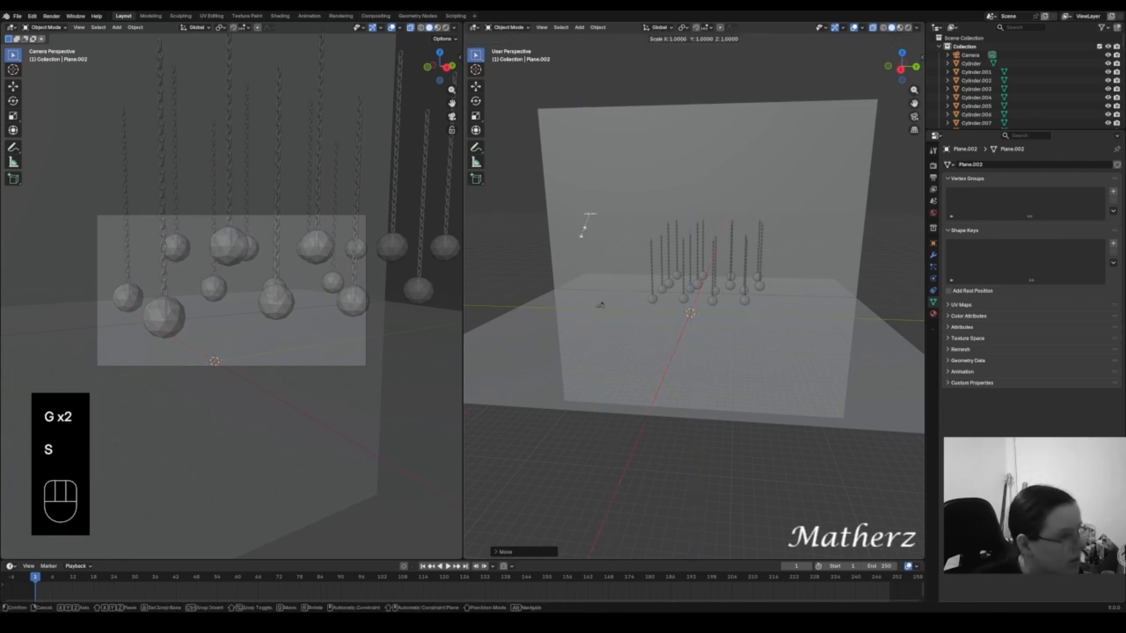
middle_drag(581, 234, 487, 262)
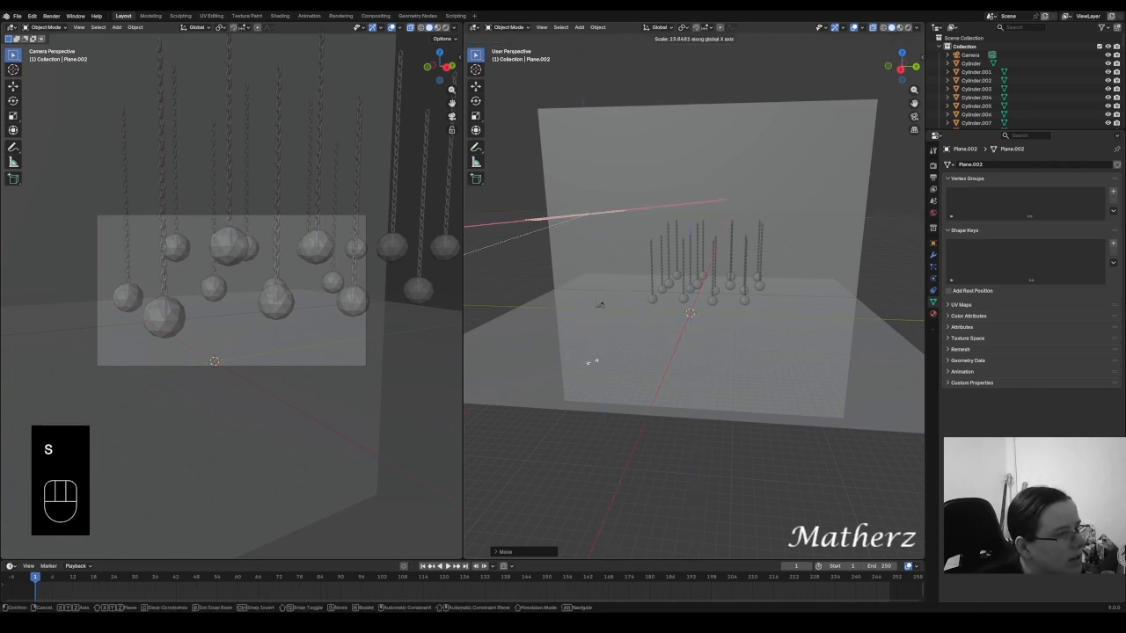
click(587, 219)
middle_drag(587, 219, 663, 349)
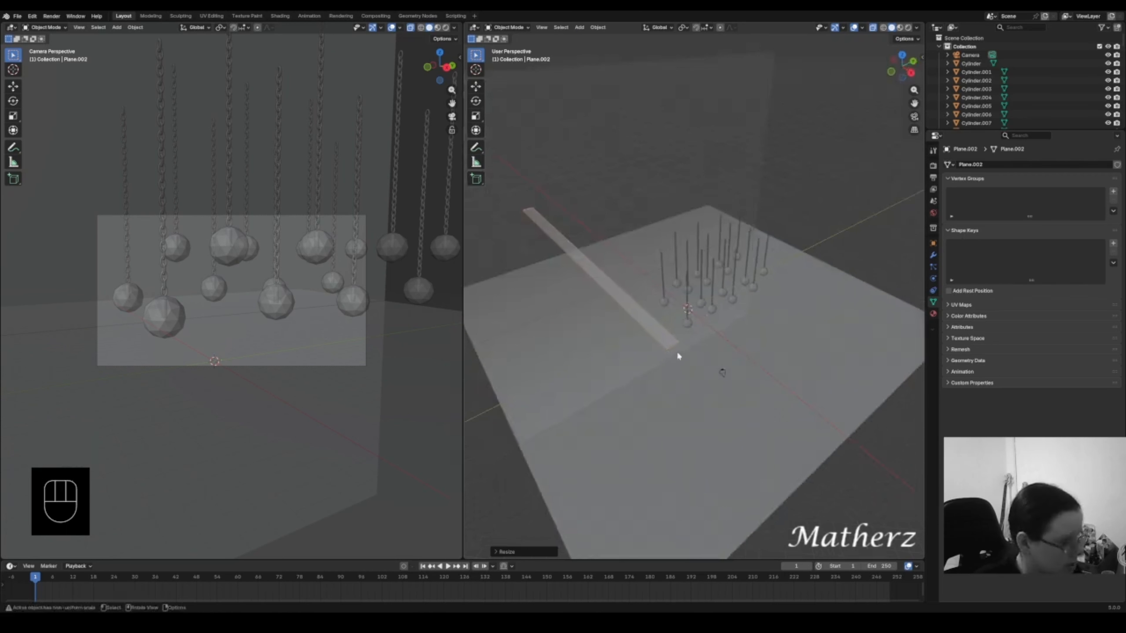
key(g)
click(813, 435)
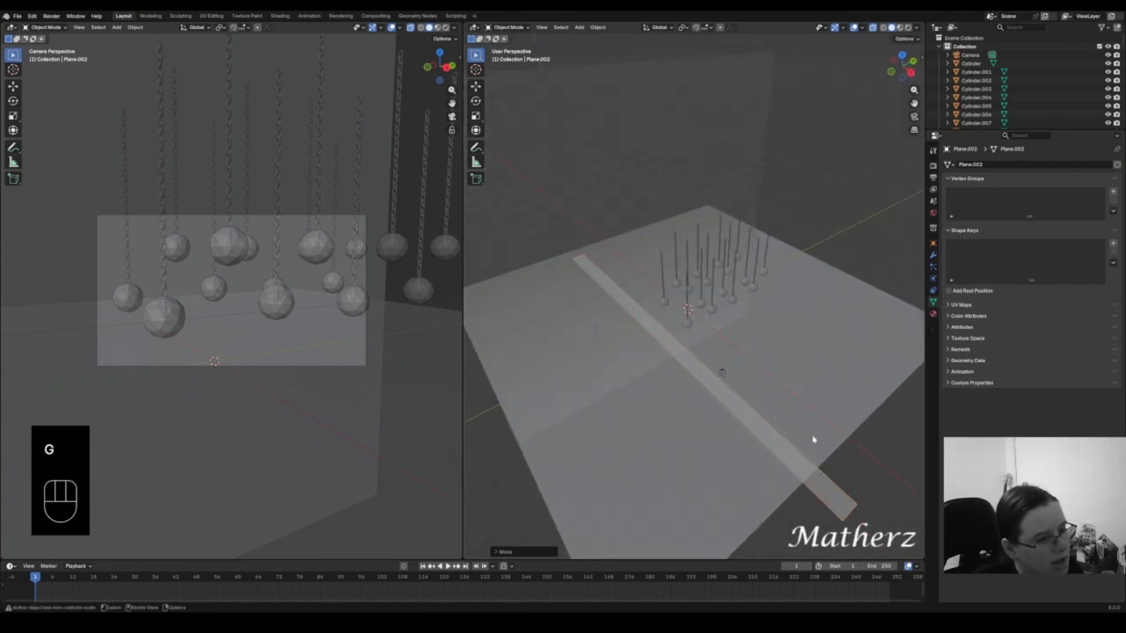
- Rotate the long strip about 38° around the global X axis to tilt it toward the lamps
mouse_move(812, 434)
middle_down()
mouse_move(834, 445)
mouse_move(803, 415)
middle_up()
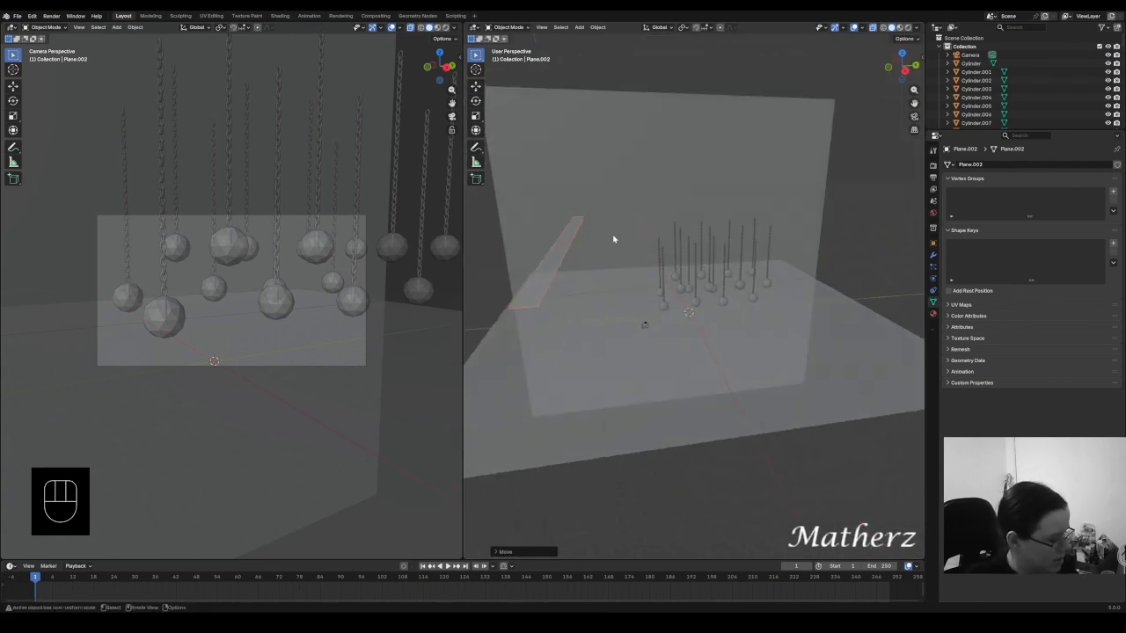
key(r)
mouse_move(606, 216)
middle_down()
mouse_move(624, 211)
mouse_move(615, 197)
middle_up()
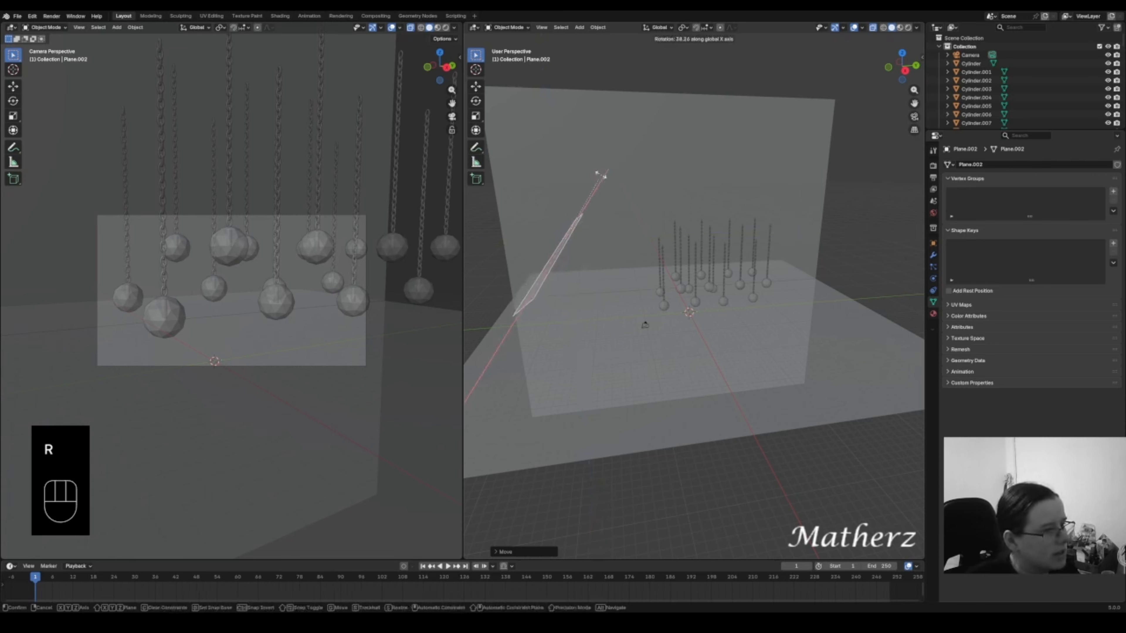
click(601, 176)
- Give the tilted strip a new material with an Emission surface and raise its Strength to about 4.6
click(933, 313)
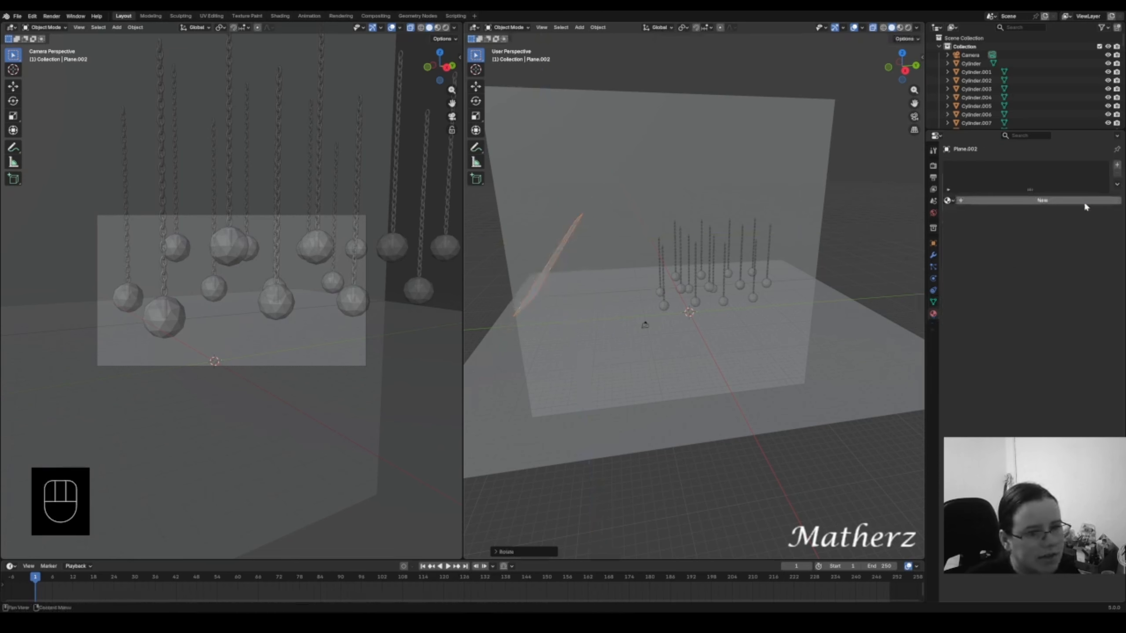
click(1055, 240)
click(1020, 290)
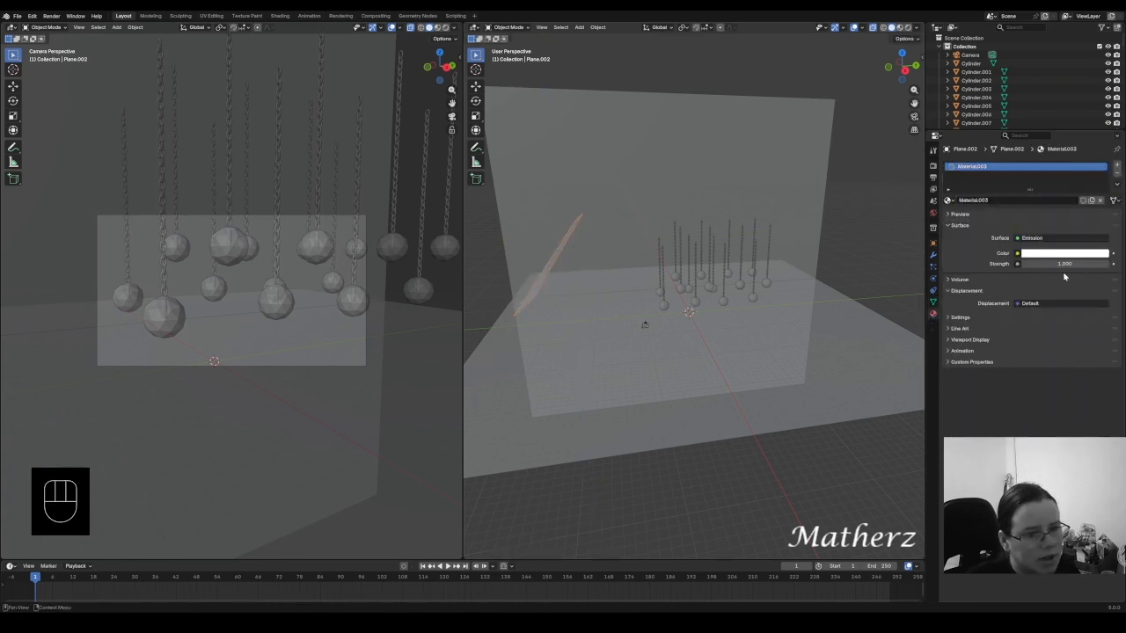
drag(1064, 263, 5, 300)
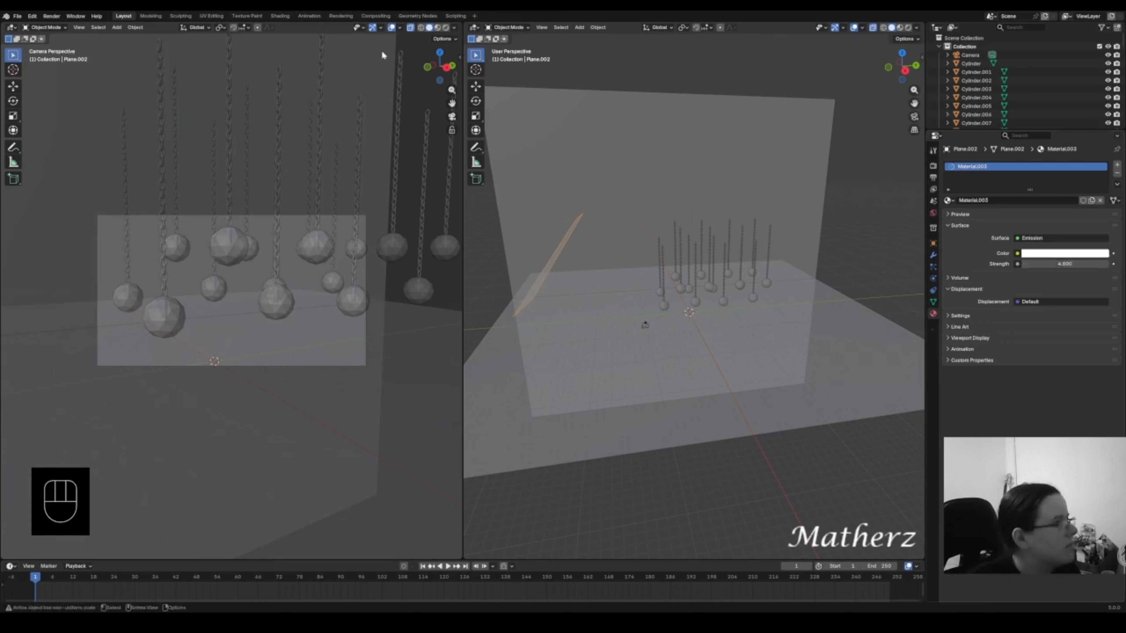
- Switch the camera viewport to rendered shading and widen that area to examine the lighting on the lamps
click(437, 27)
click(446, 27)
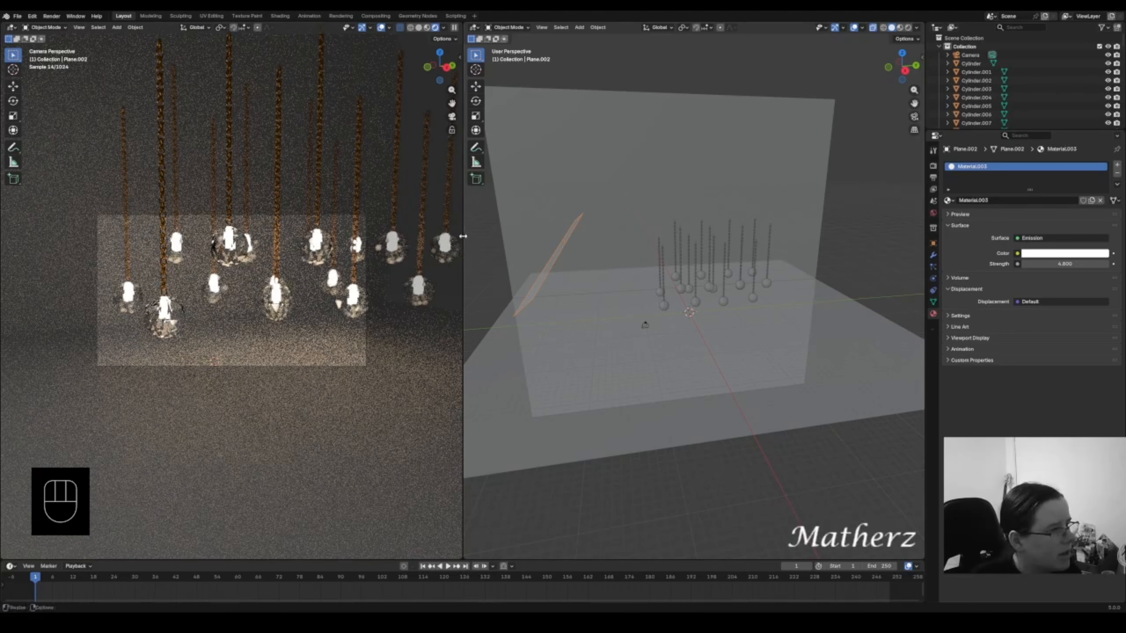
drag(463, 237, 748, 238)
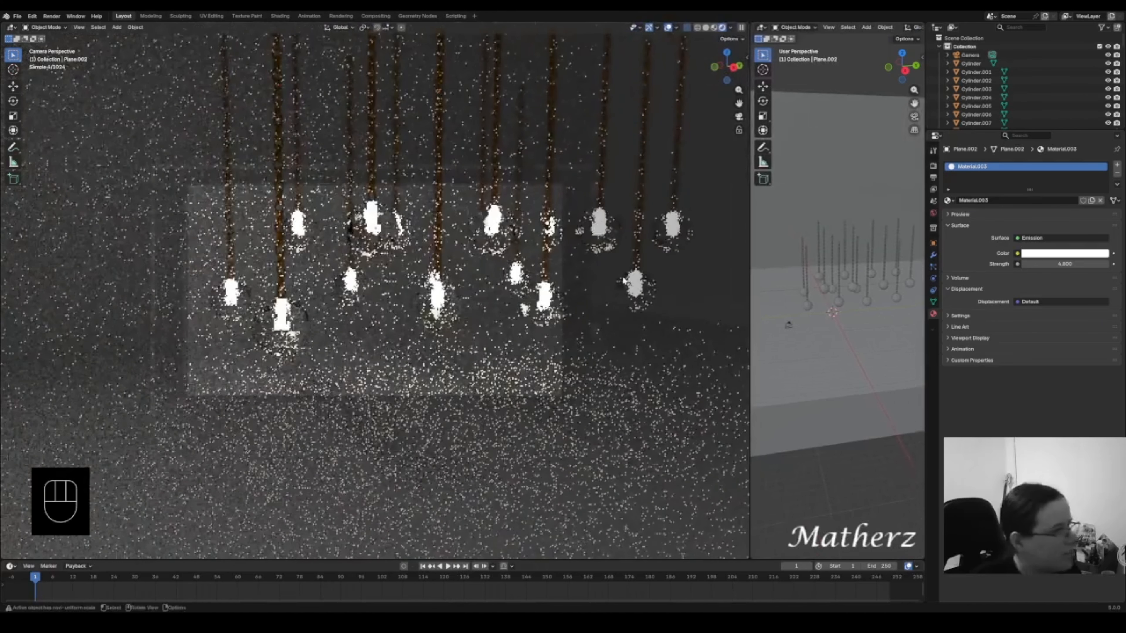
scroll(622, 277, up, 3)
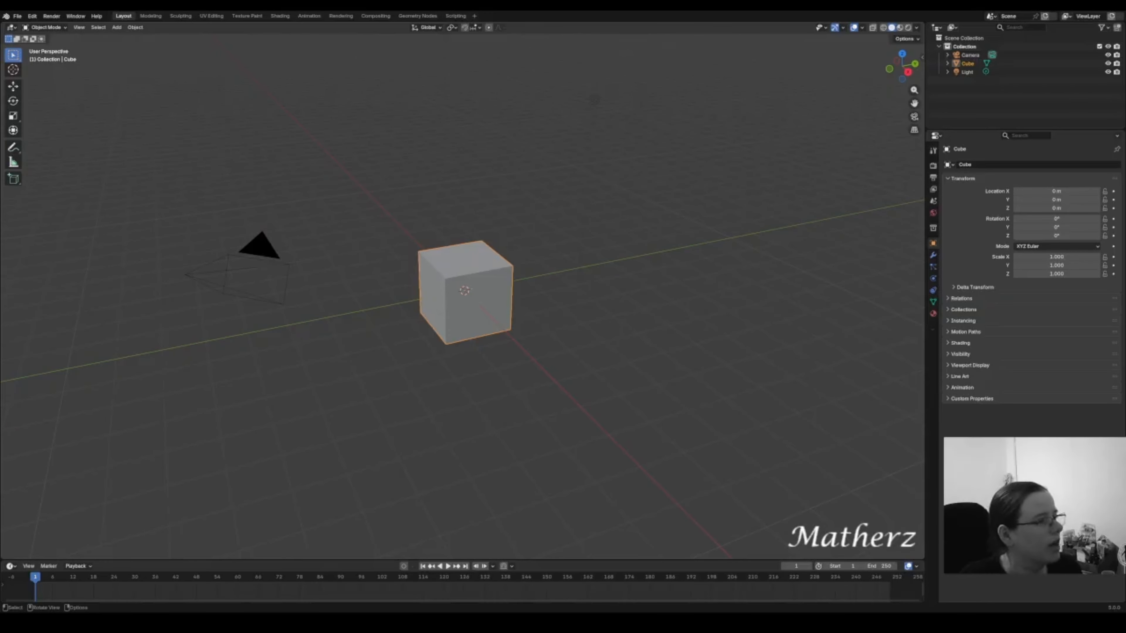
- Delete the default cube from the new scene
click(464, 271)
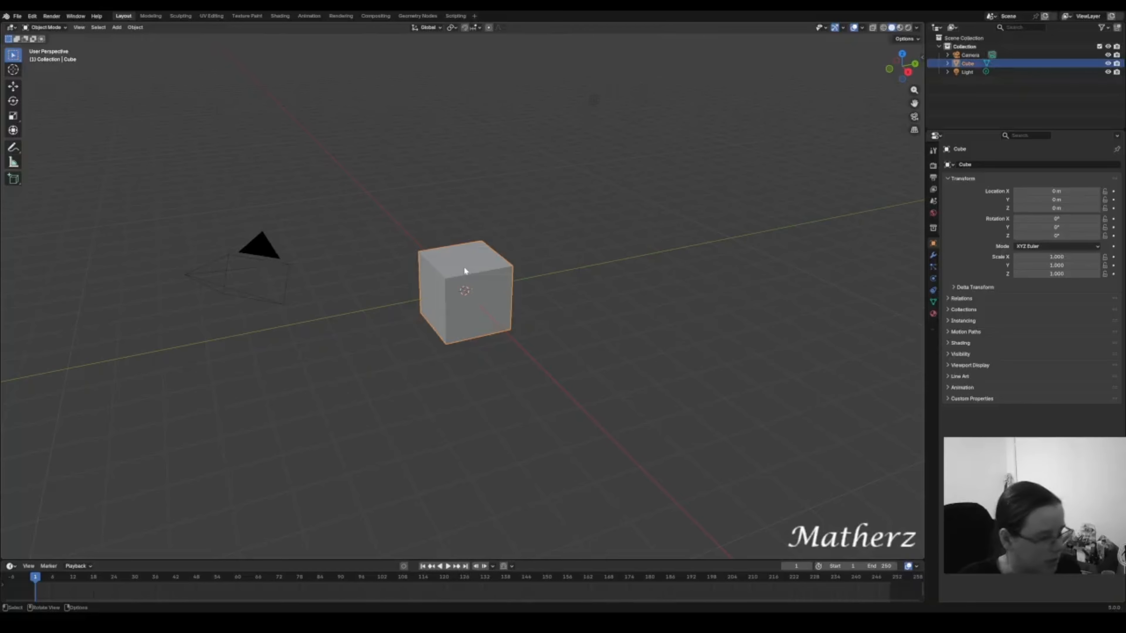
key(Delete)
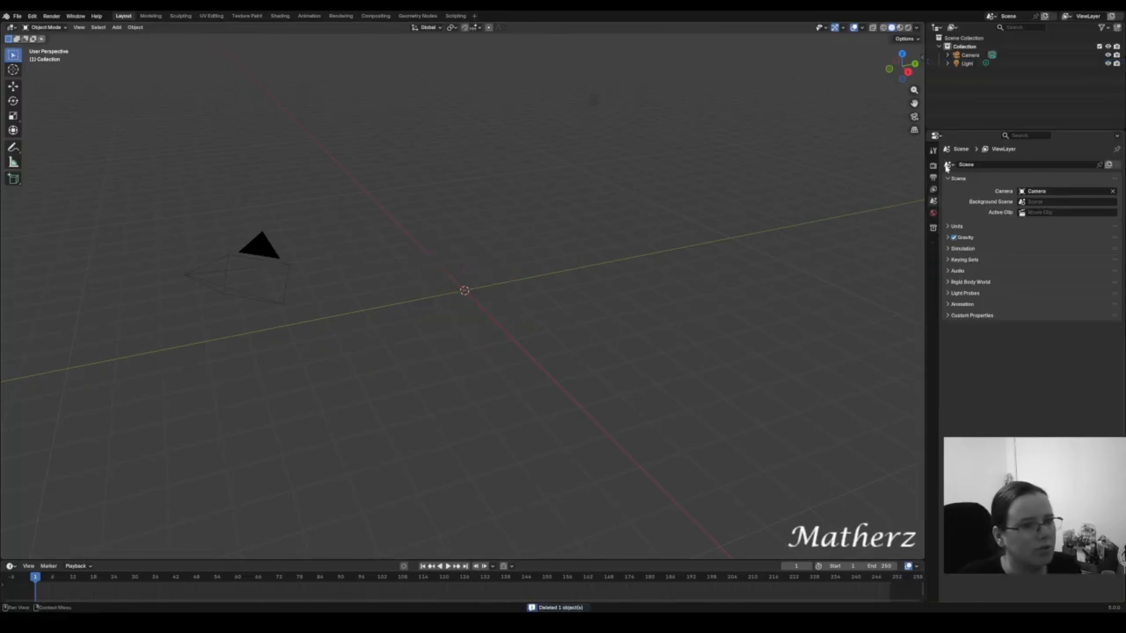
- Set the scene's render engine to Cycles
click(934, 169)
click(1025, 164)
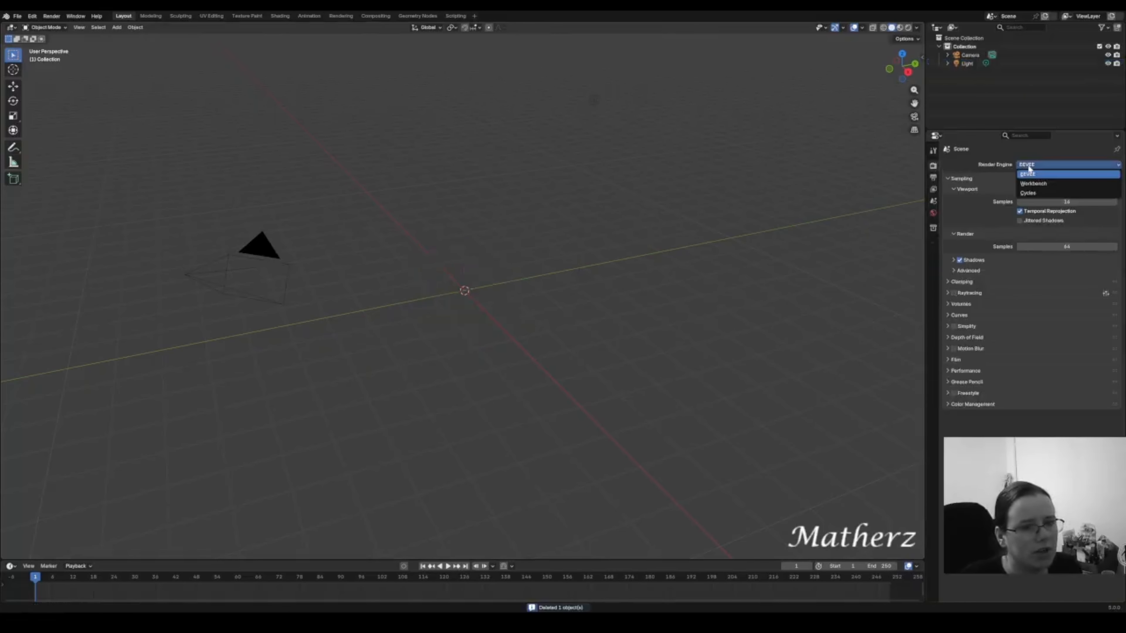
click(1028, 192)
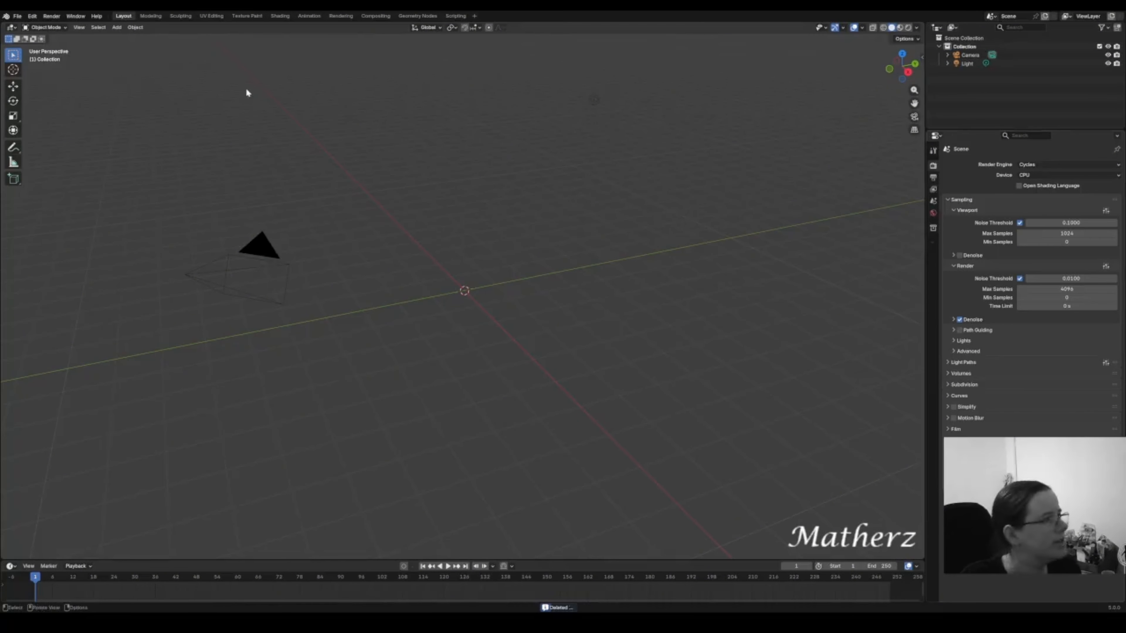
- Add a mesh circle at the world origin
click(117, 27)
mouse_move(146, 37)
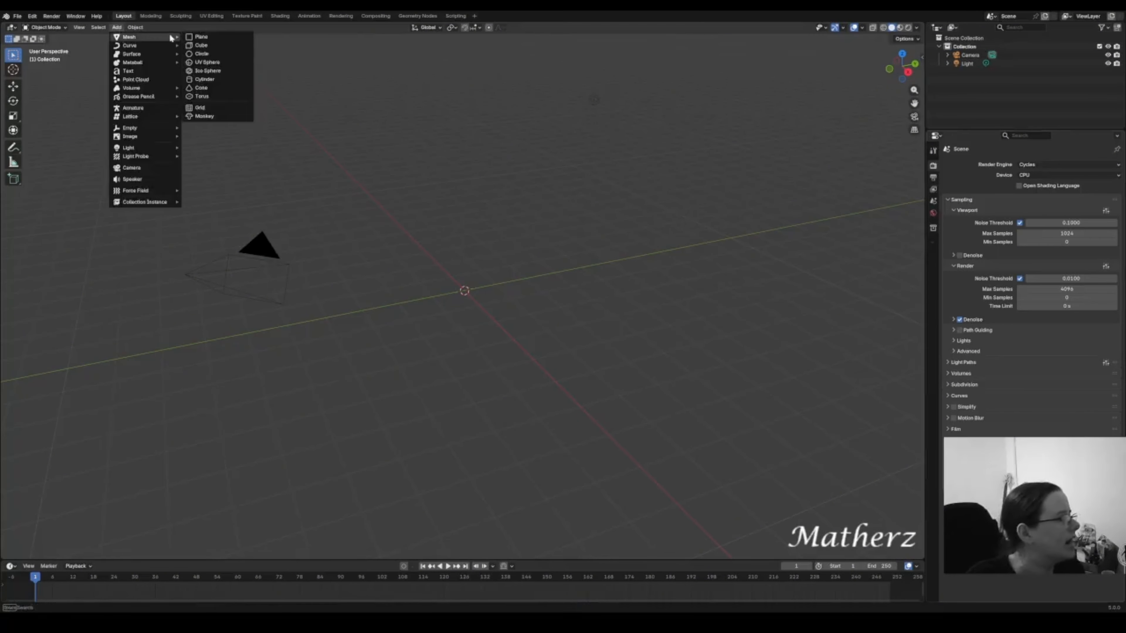
click(219, 54)
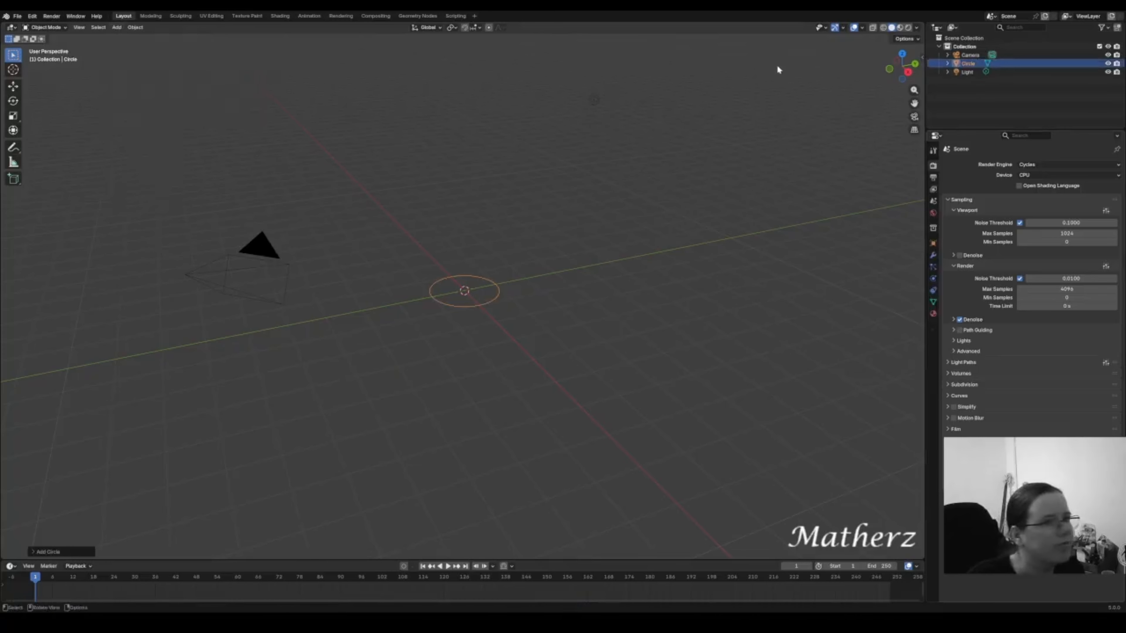
- Enable the Screencast Keys display in the 3D viewport and collapse its settings
click(923, 57)
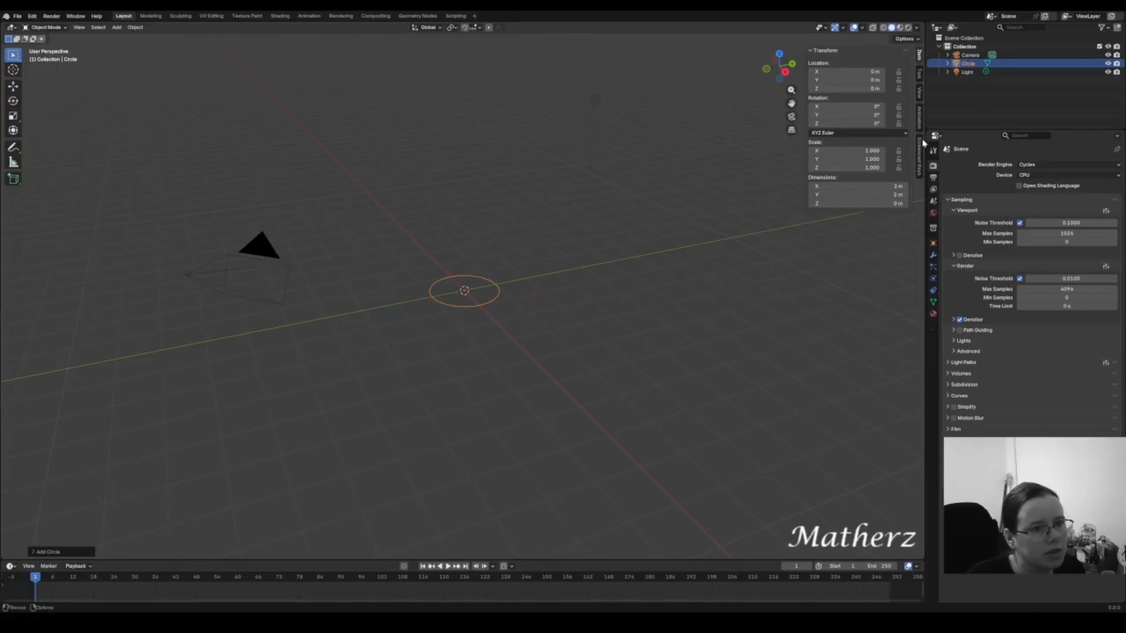
click(920, 156)
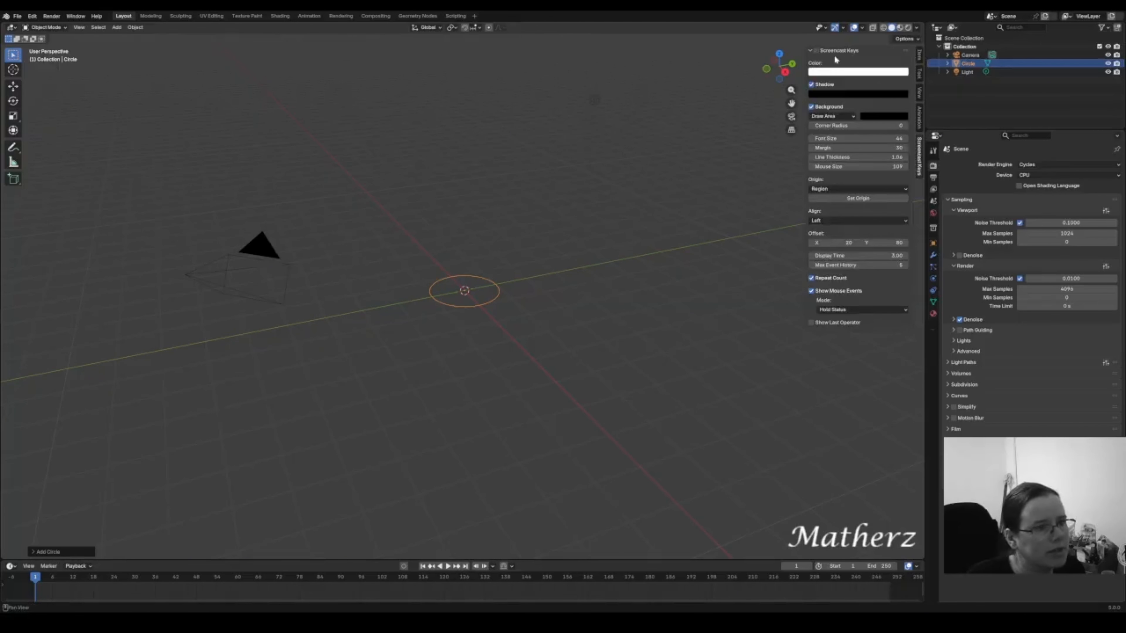
click(814, 51)
click(815, 51)
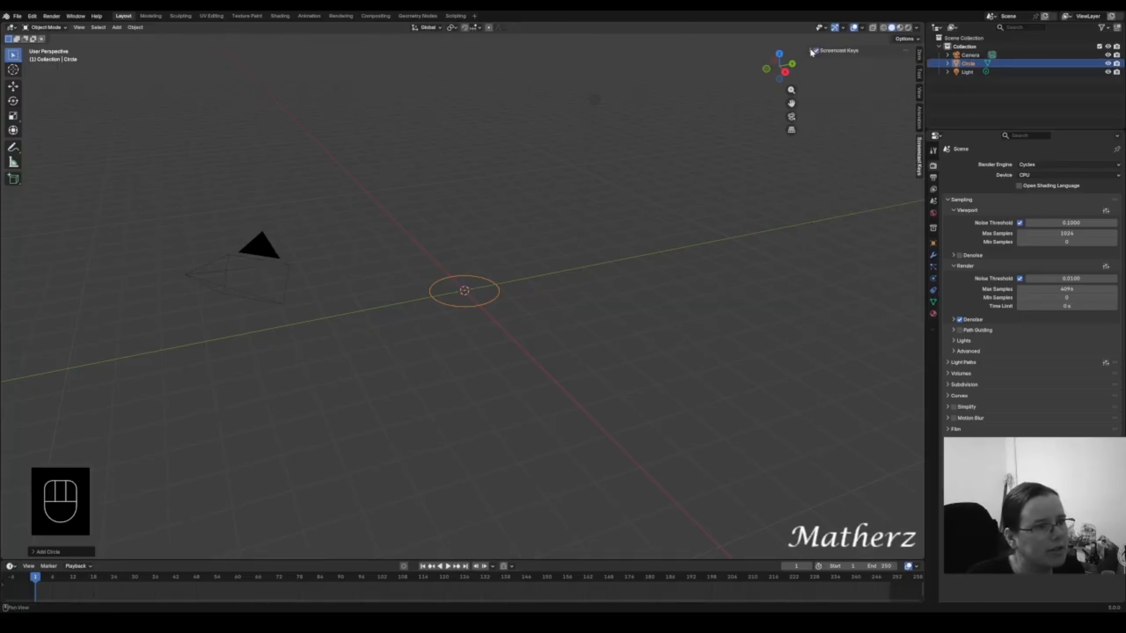
click(811, 51)
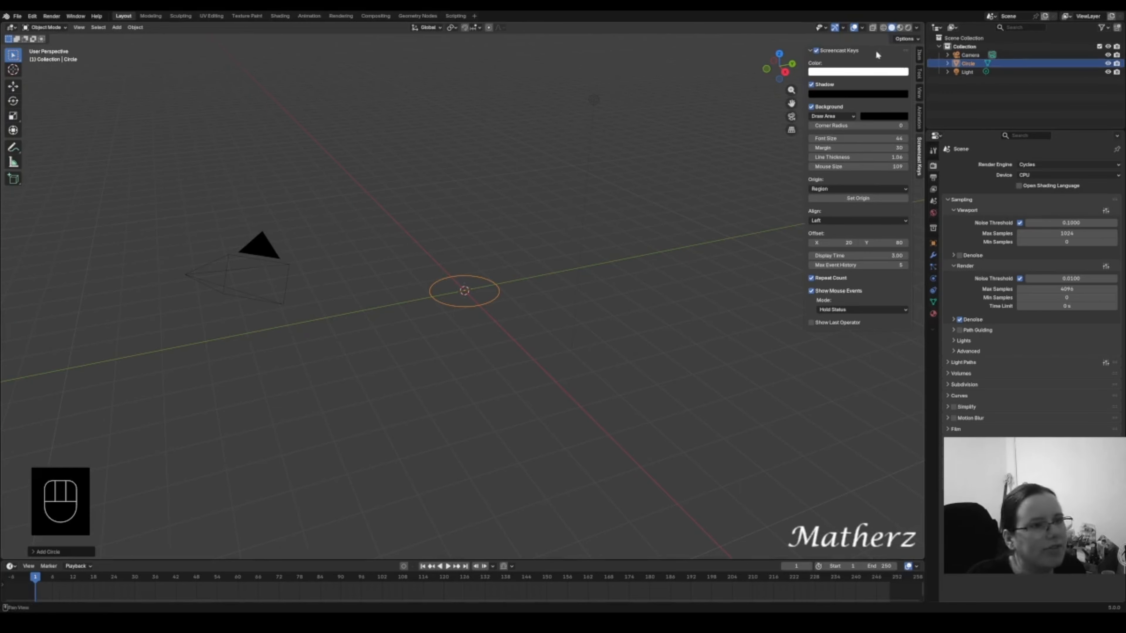
click(811, 52)
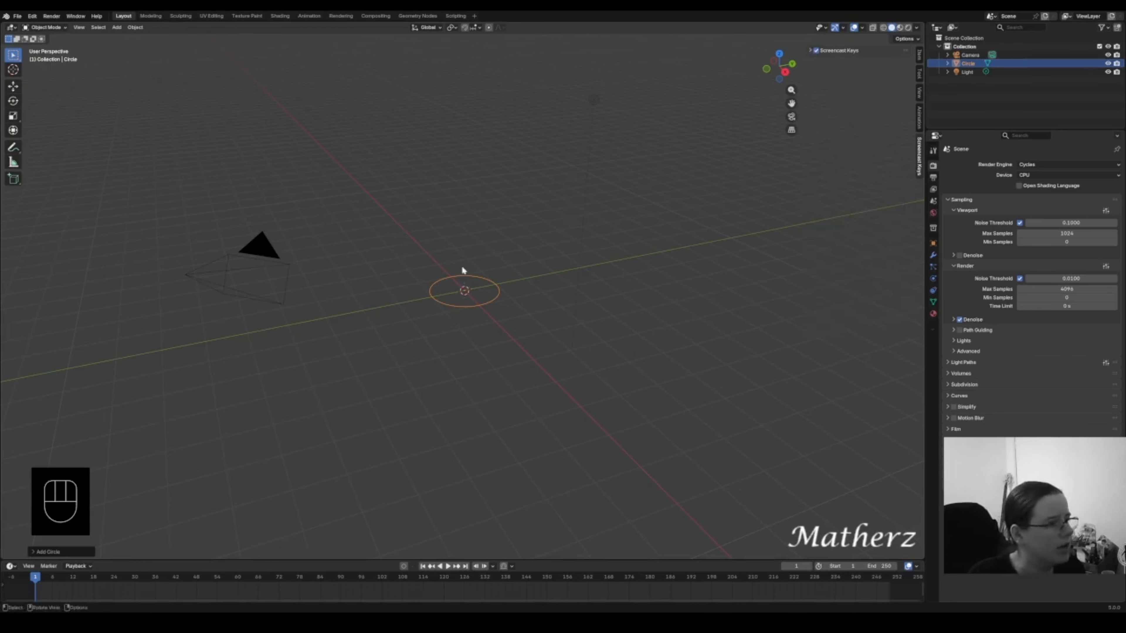
- Put the circle into Edit Mode and fill its outline with a face
click(52, 27)
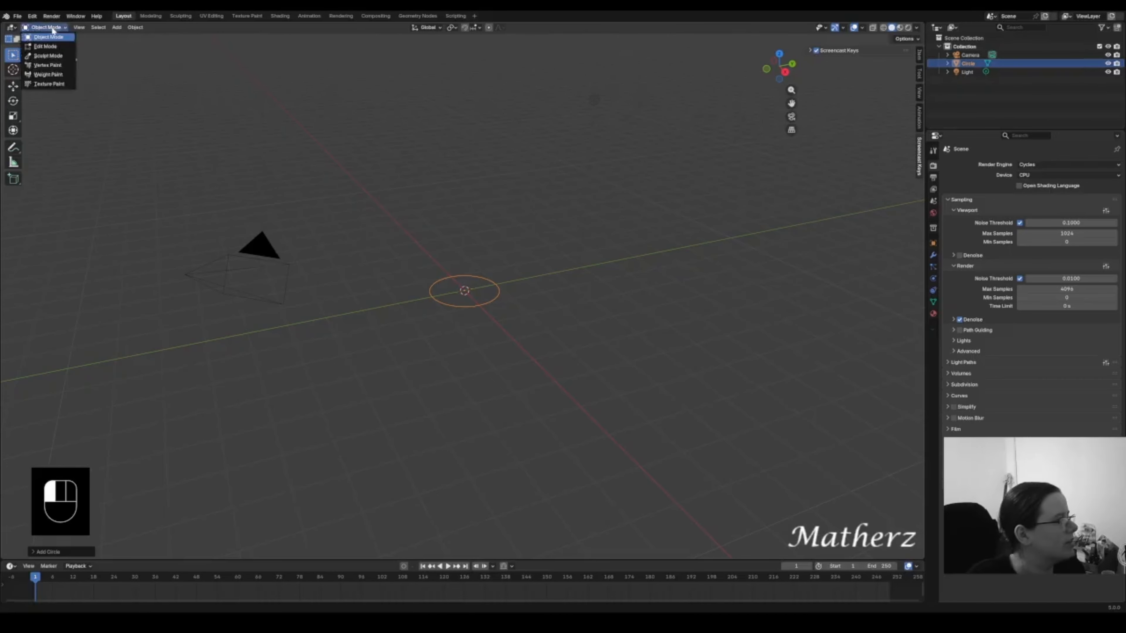
click(59, 46)
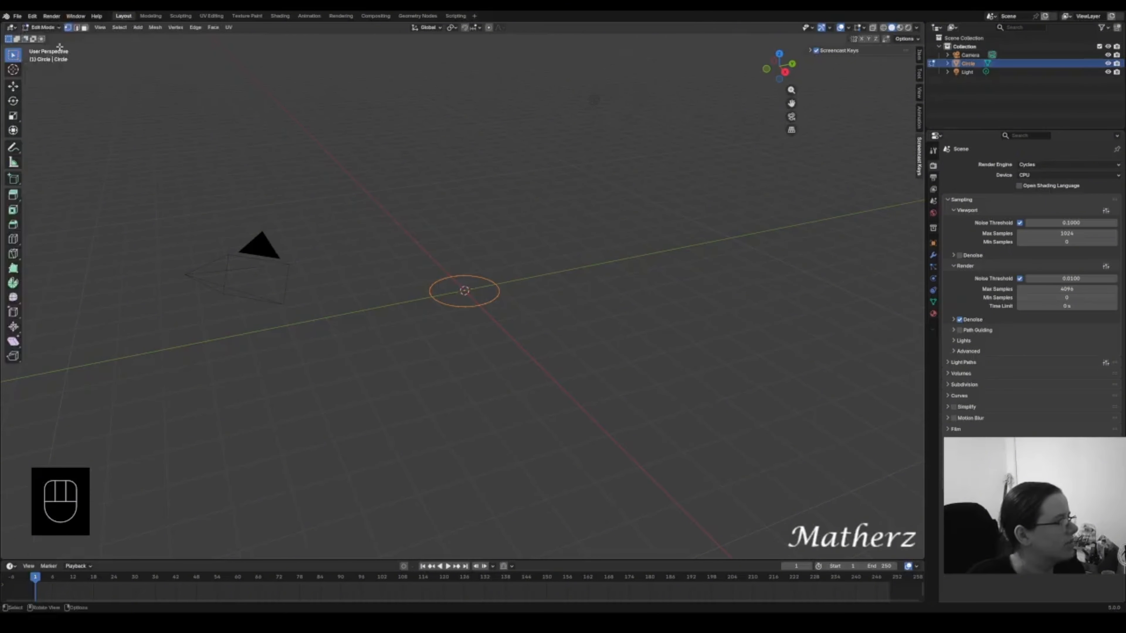
key(KP_Divide)
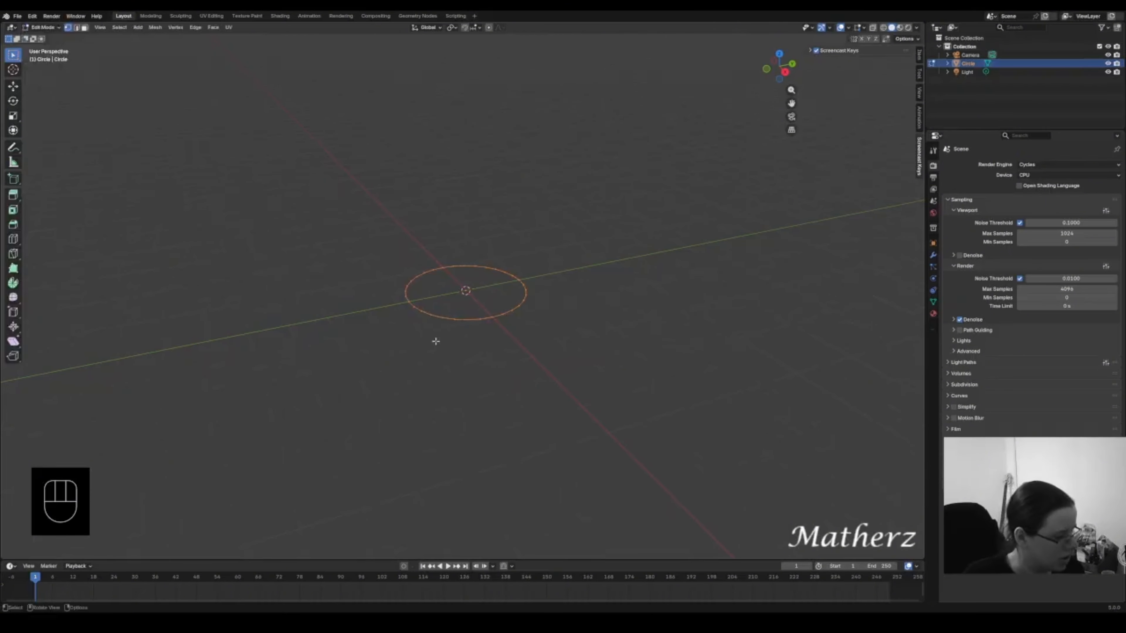
key(f)
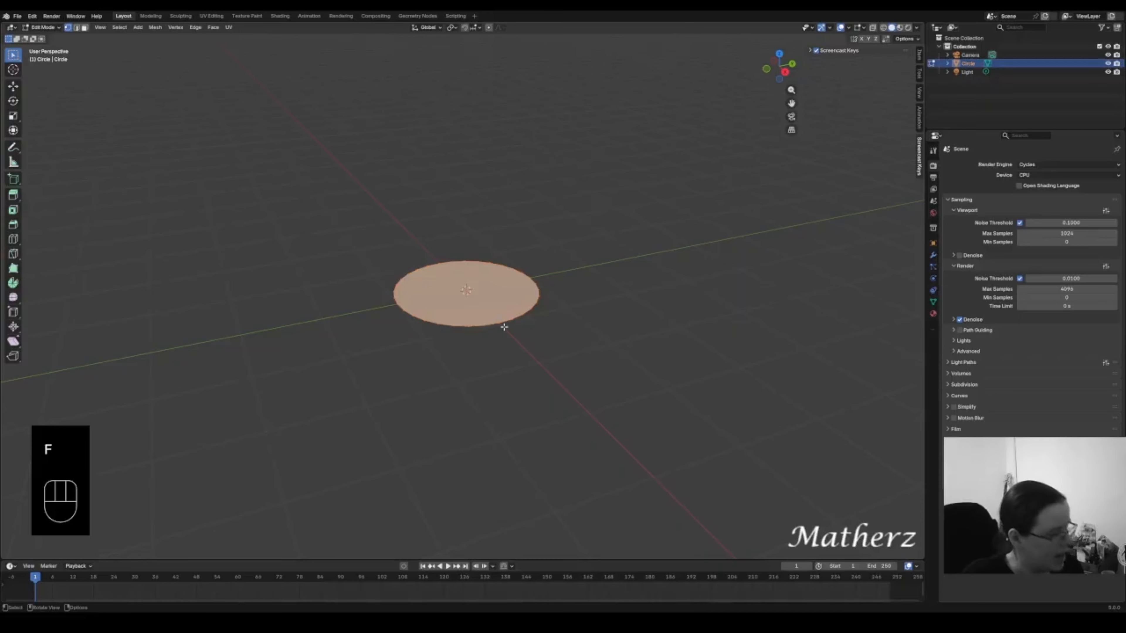
- Extrude the circle's face upward about 0.045 m and scale the new top face up slightly
middle_drag(535, 317, 535, 294)
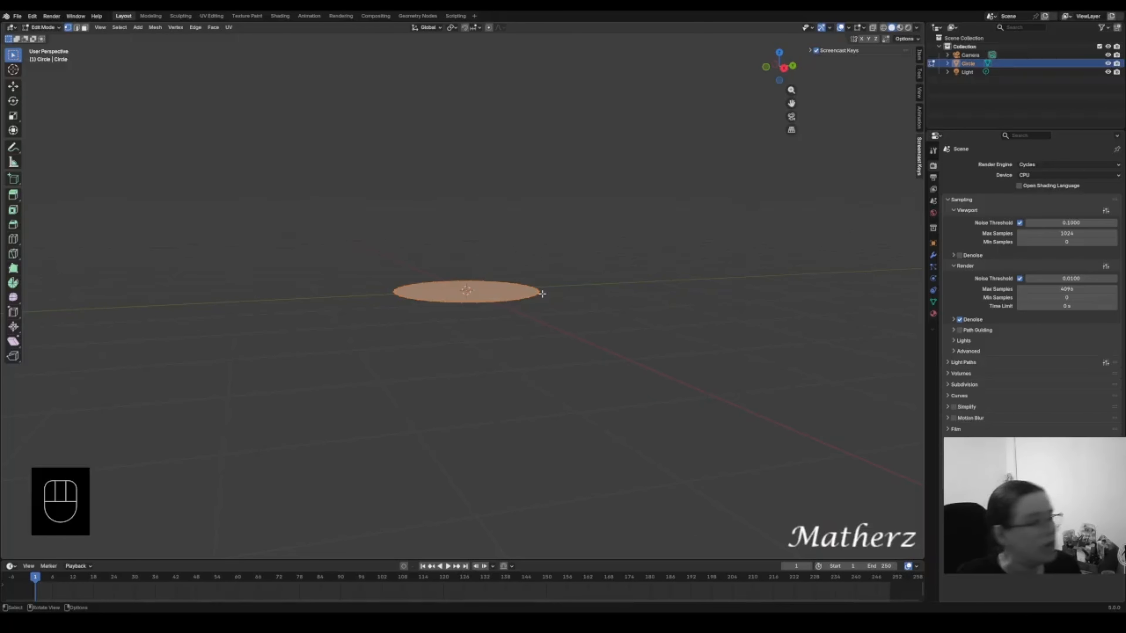
key(e)
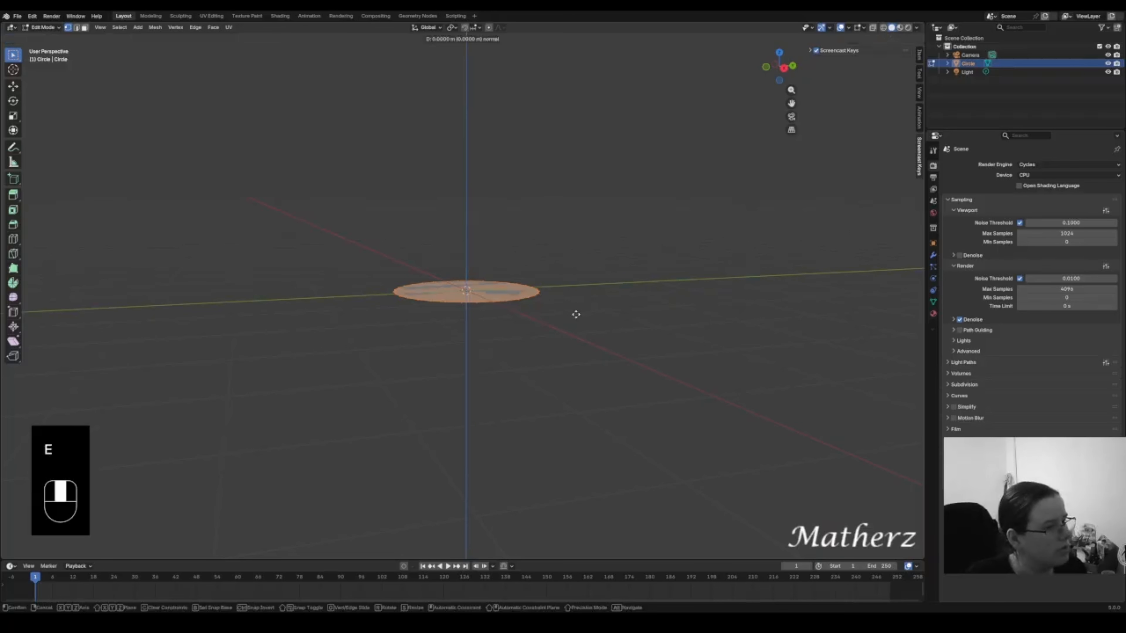
click(579, 311)
key(s)
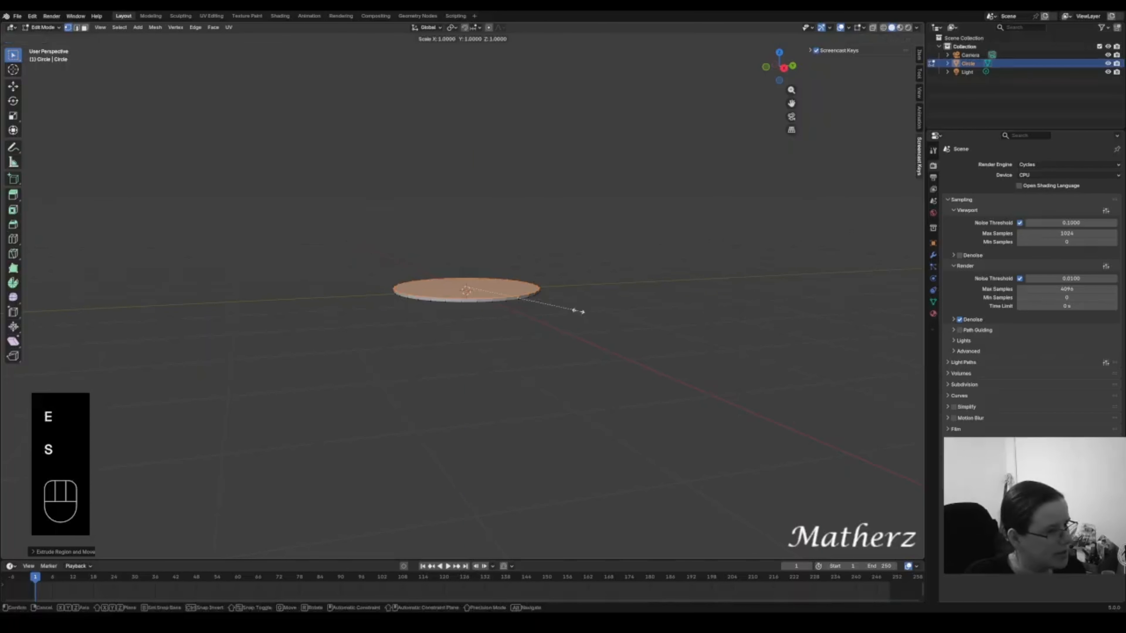
click(584, 312)
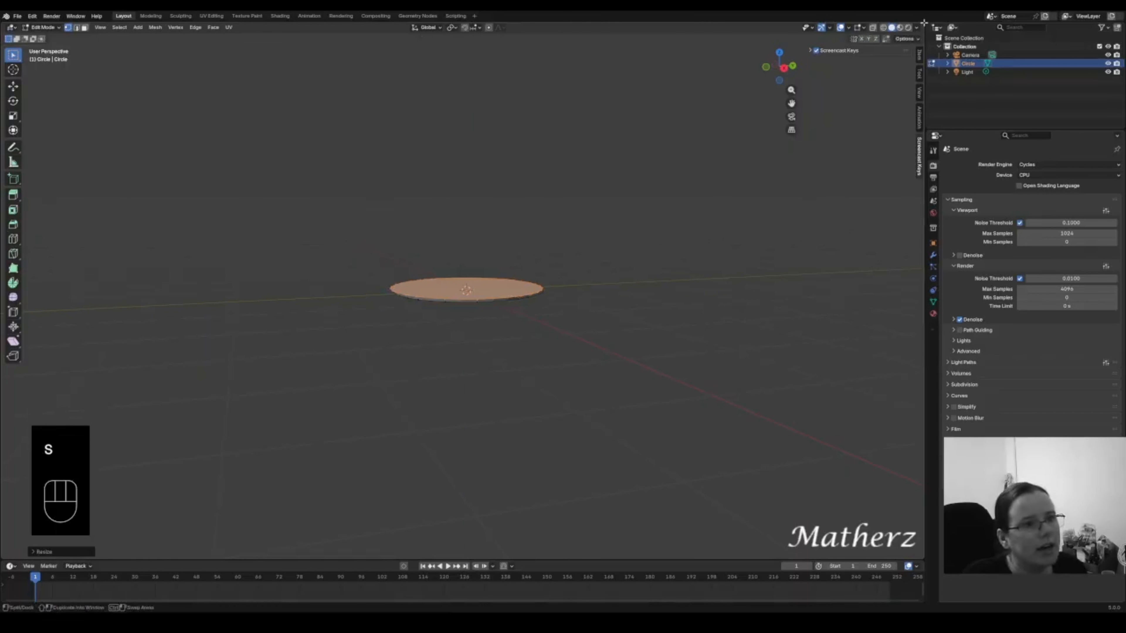
- Split the 3D viewport into two side-by-side views and set the narrower one to Front Orthographic, centred on the disc
drag(923, 24, 365, 62)
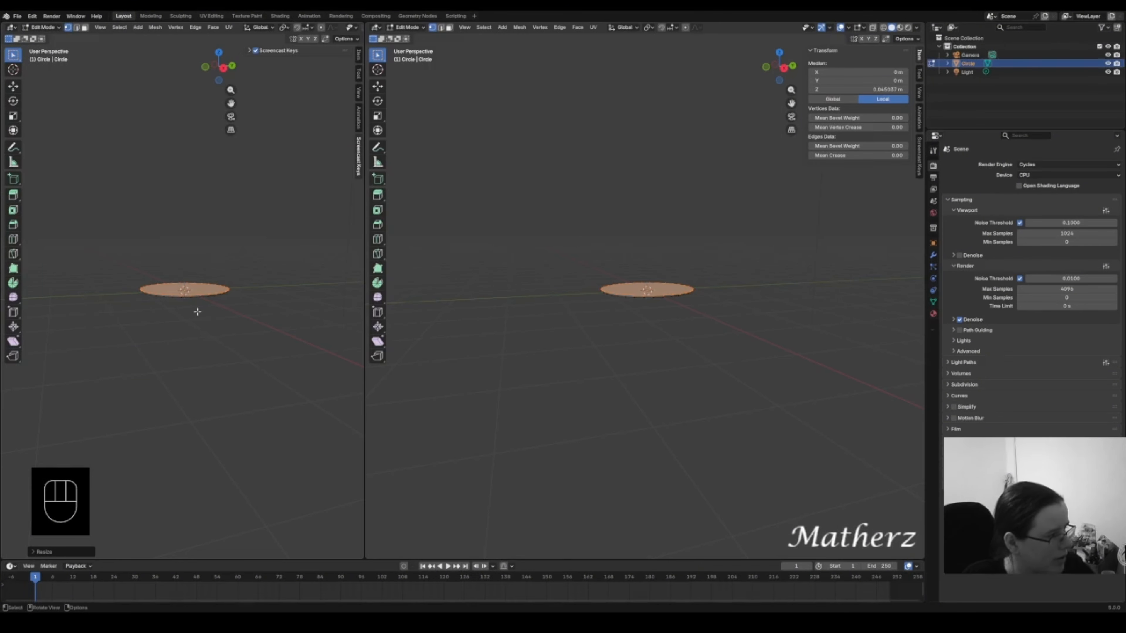
key(KP_1)
scroll(197, 312, up, 5)
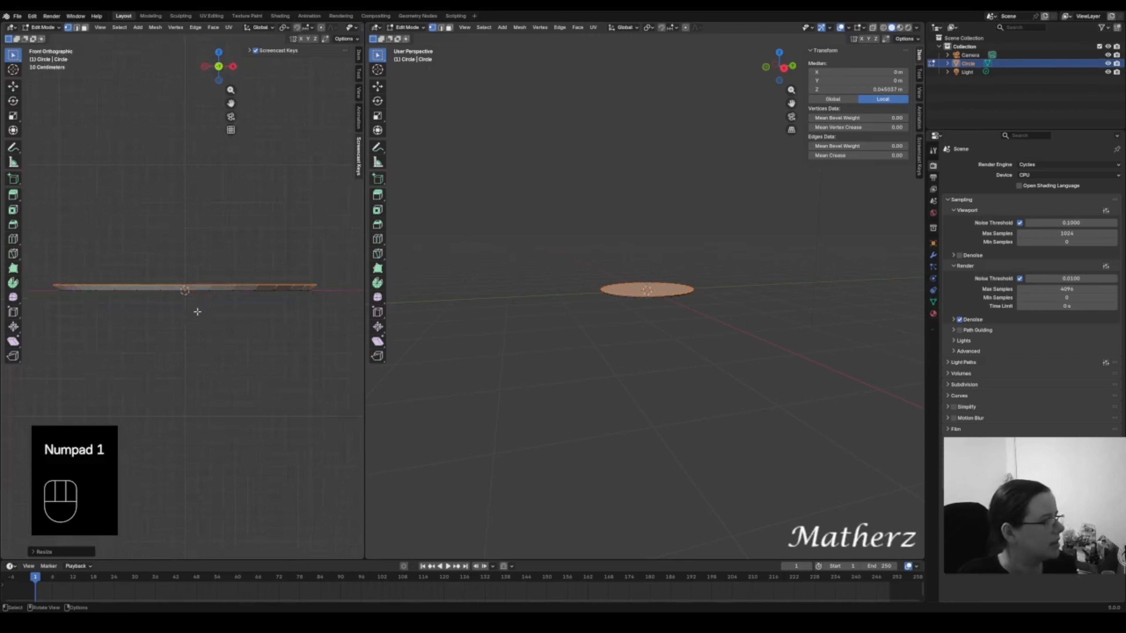
shift+middle_drag(239, 249, 261, 326)
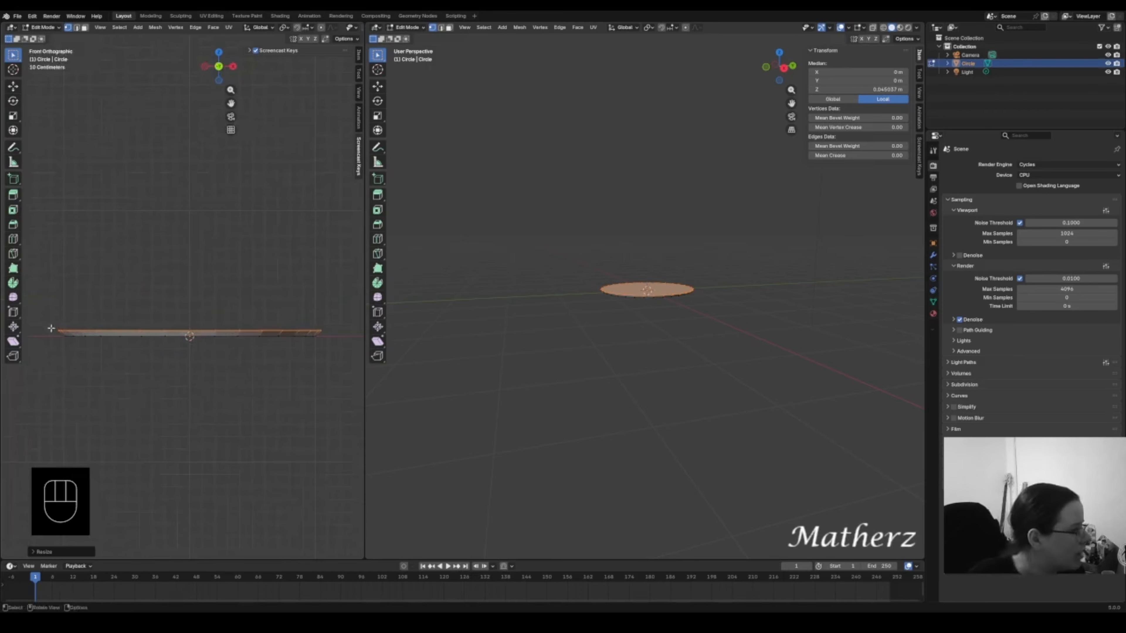
scroll(724, 258, up, 3)
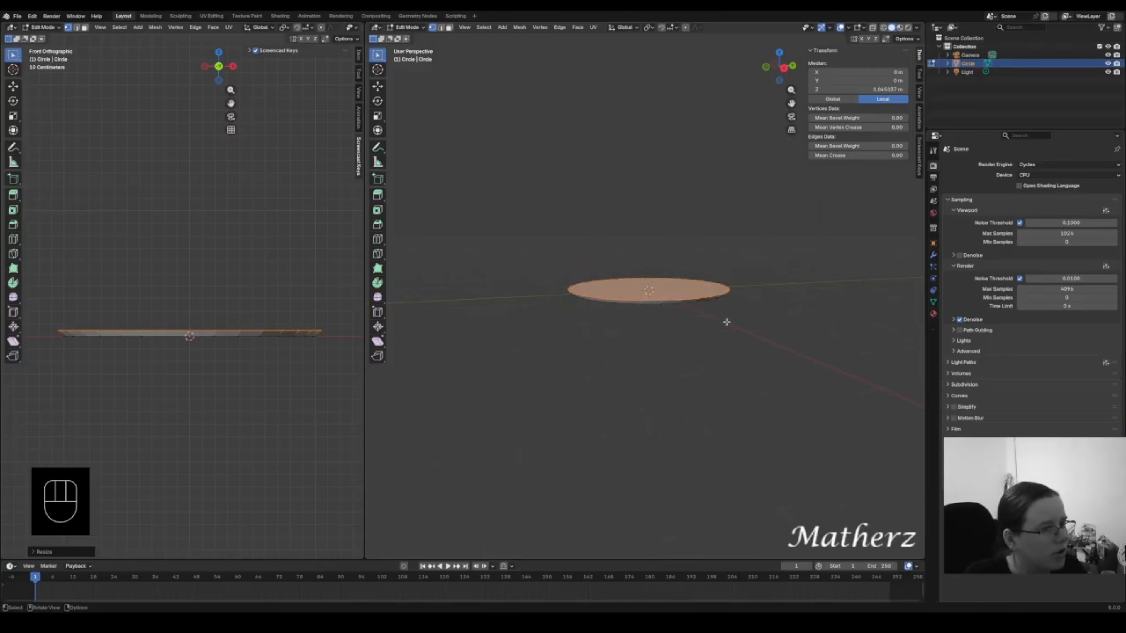
- Extrude the top face upward to a height of about 0.14 m and scale it up slightly to flare the side
key(e)
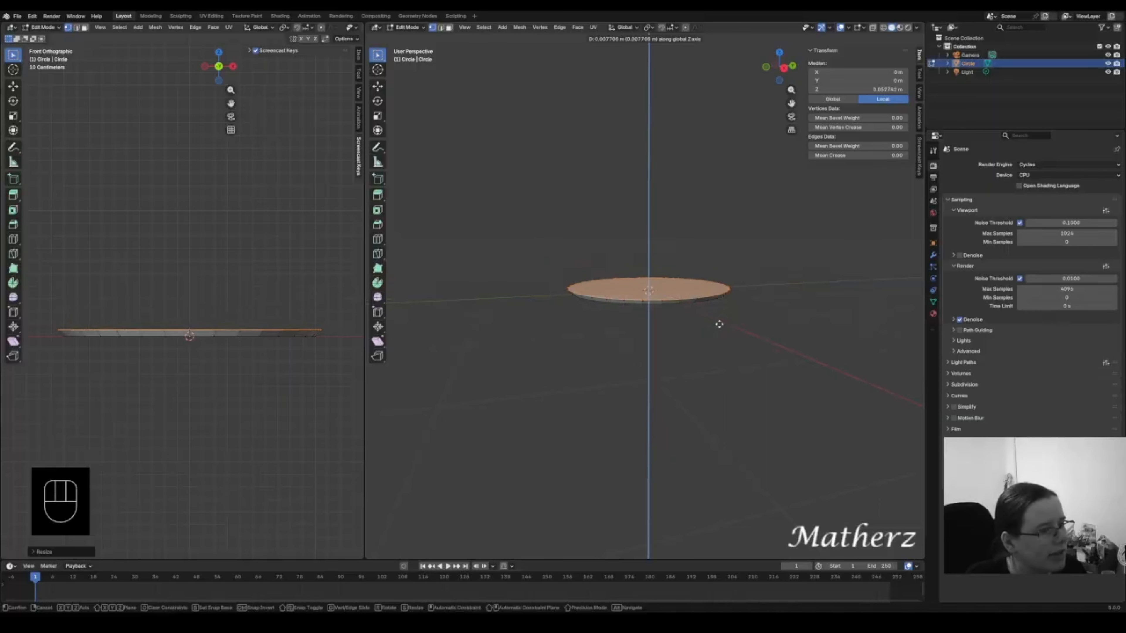
click(721, 312)
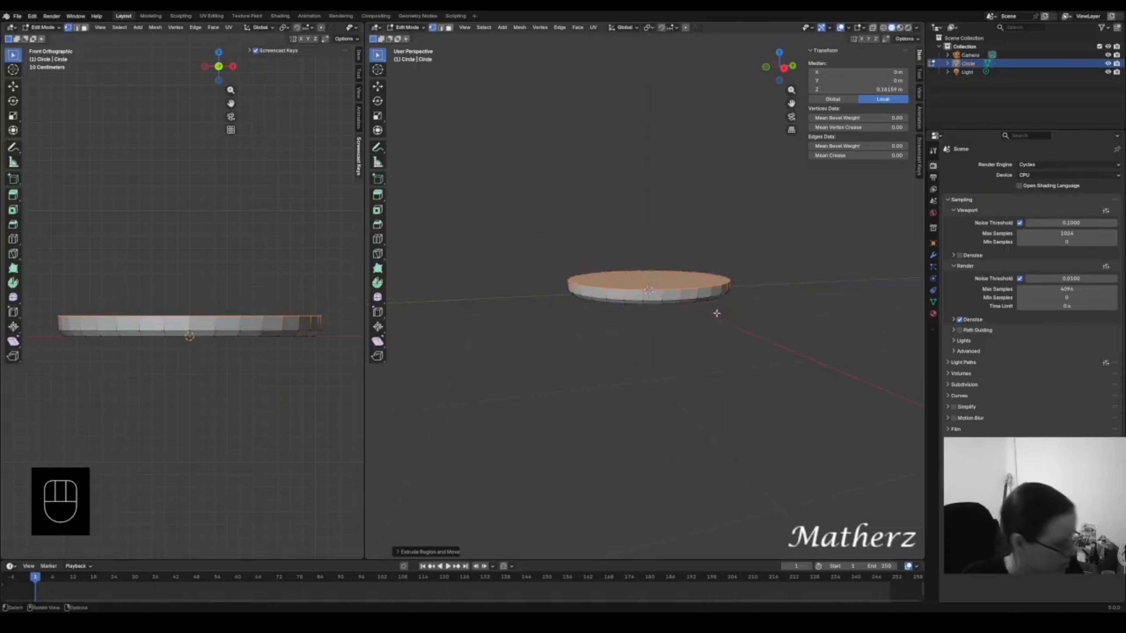
key(s)
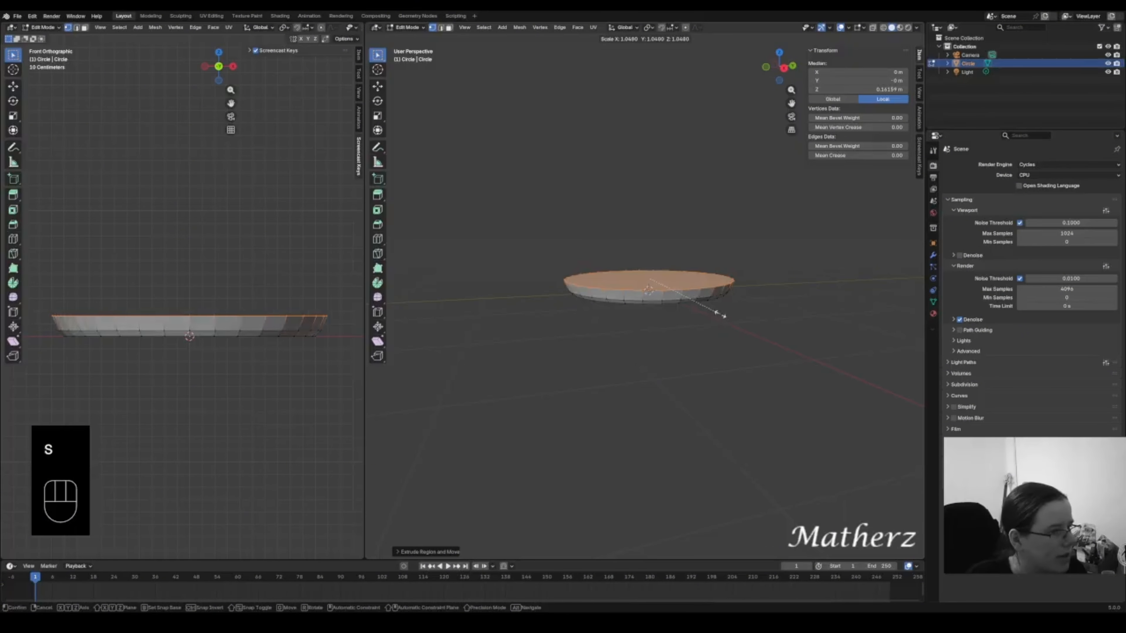
click(722, 315)
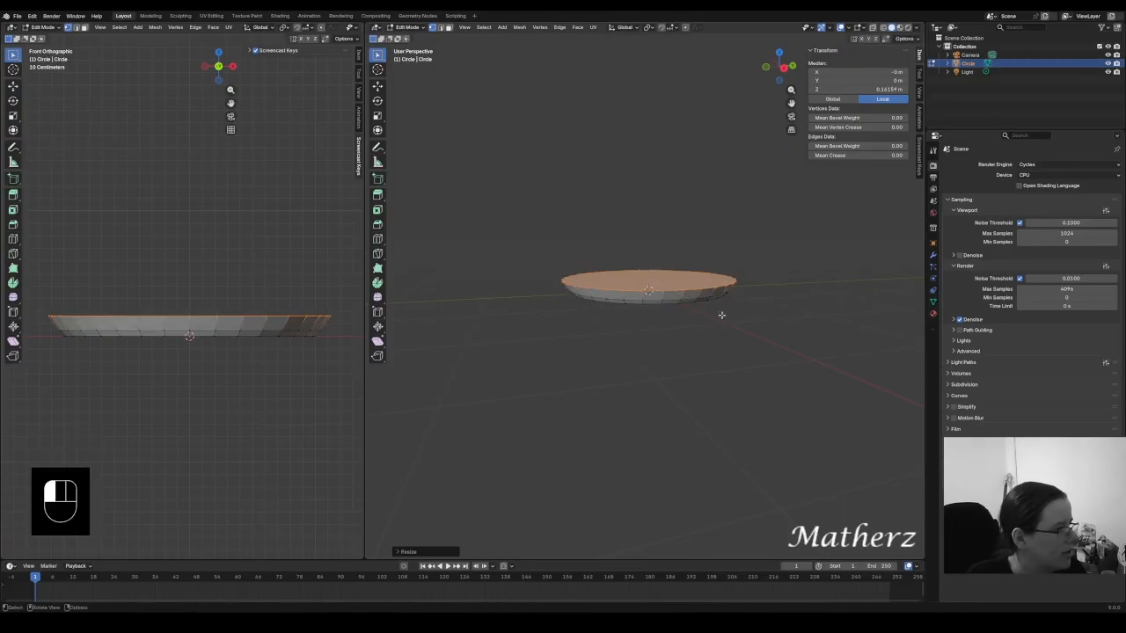
- Extrude the top face upward in short rings to a height of about 0.33 m and scale it slightly inward
key(e)
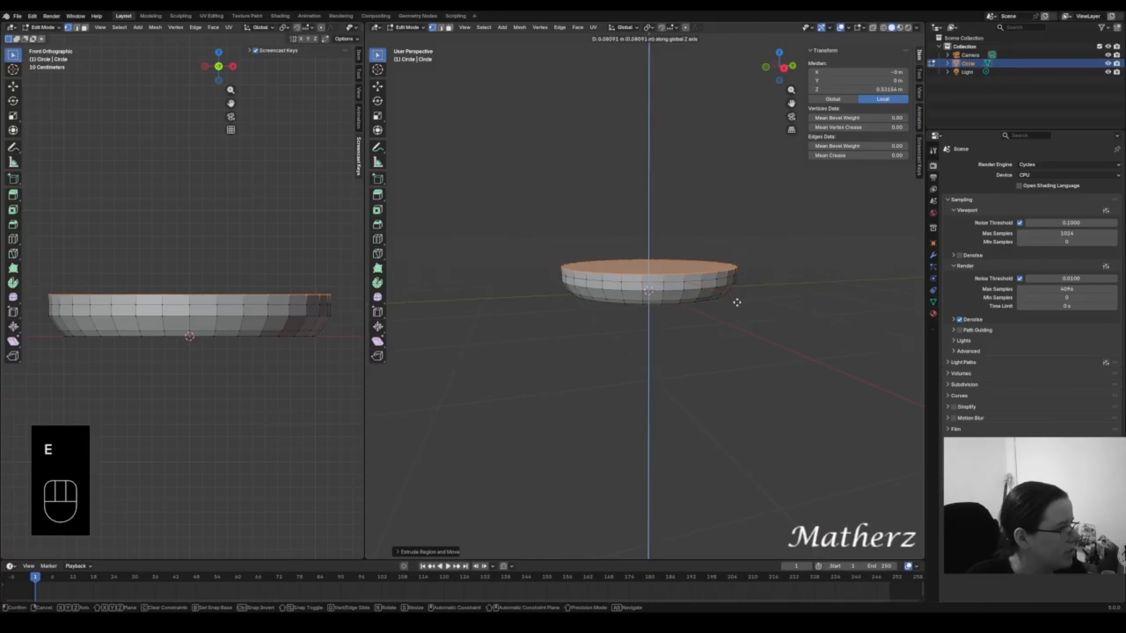
click(735, 297)
key(s)
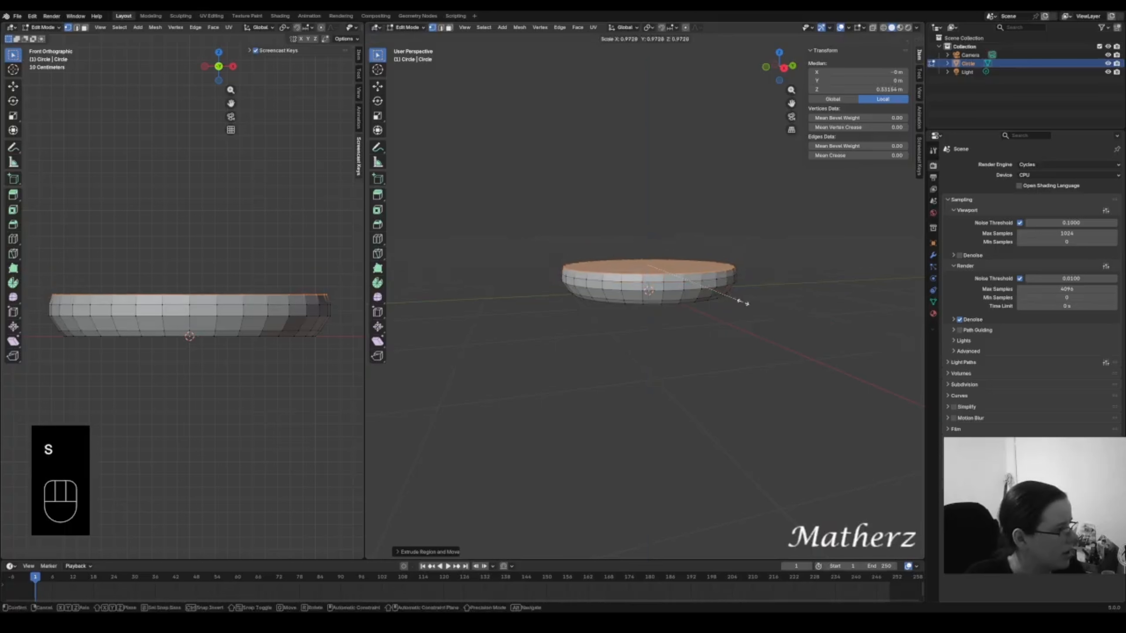
click(745, 303)
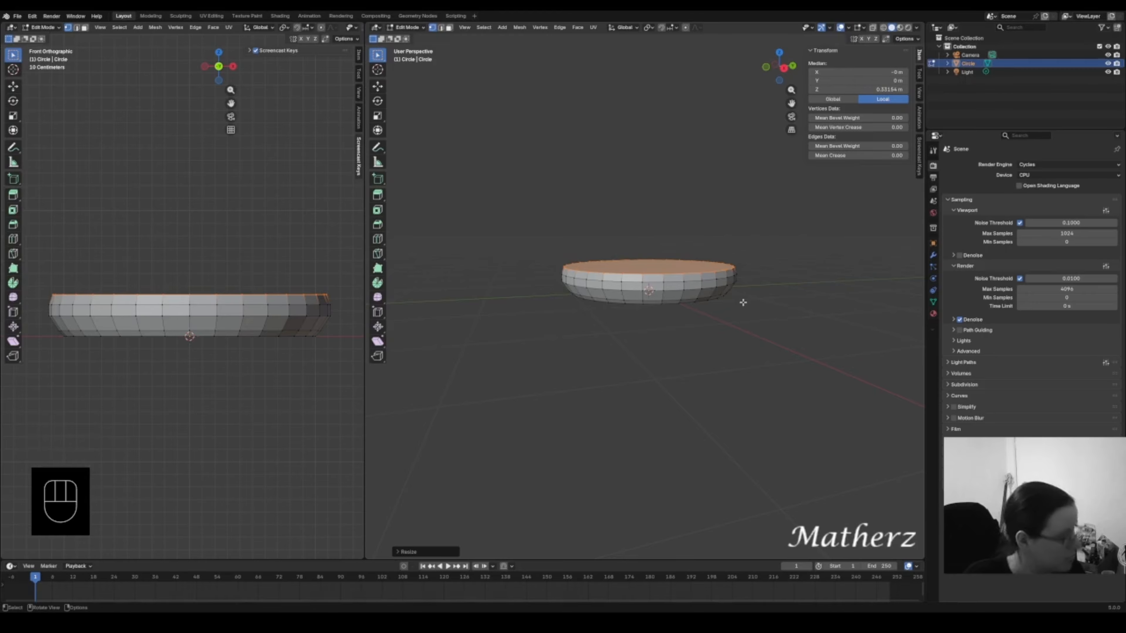
key(s)
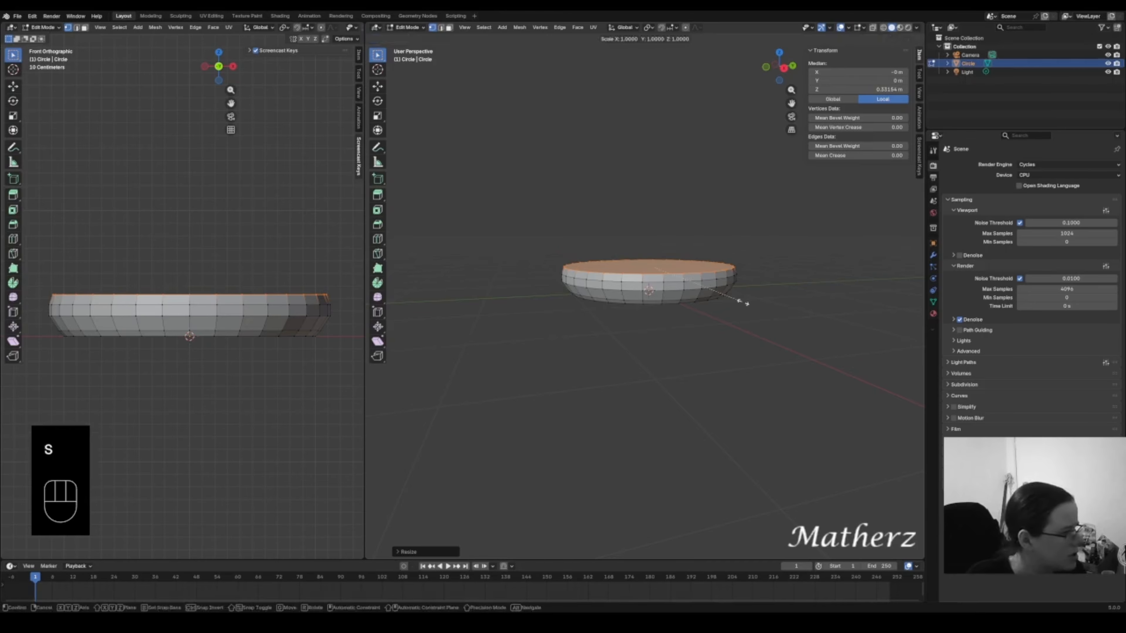
click(745, 302)
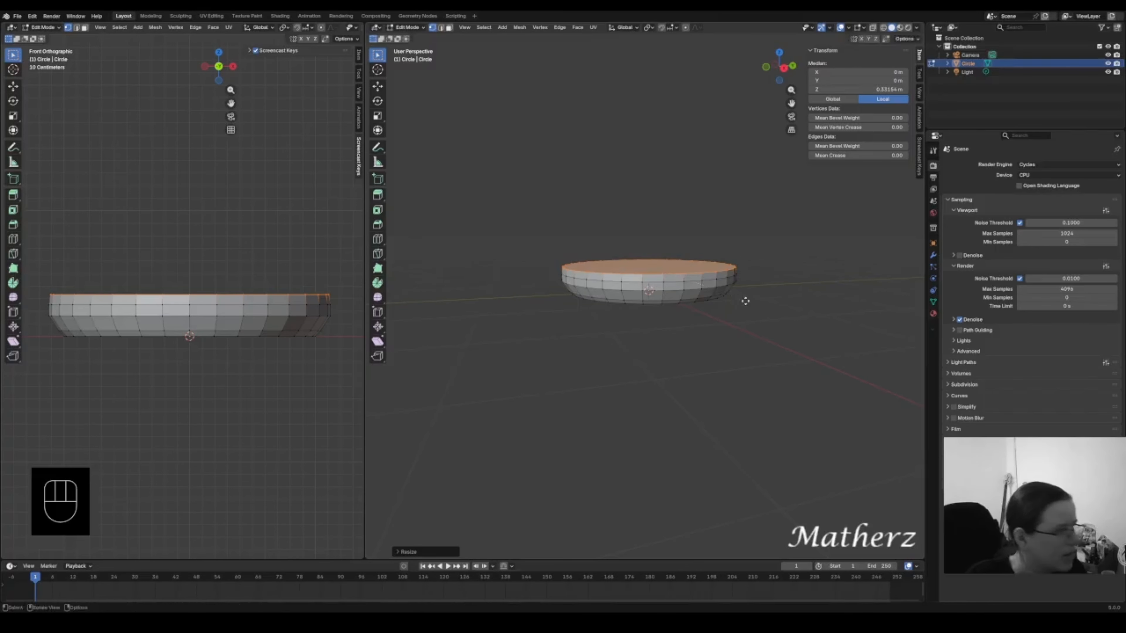
- Extrude the top face upward to a height of about 1.08 m and scale it down to about 0.66 to taper the body
key(e)
click(749, 243)
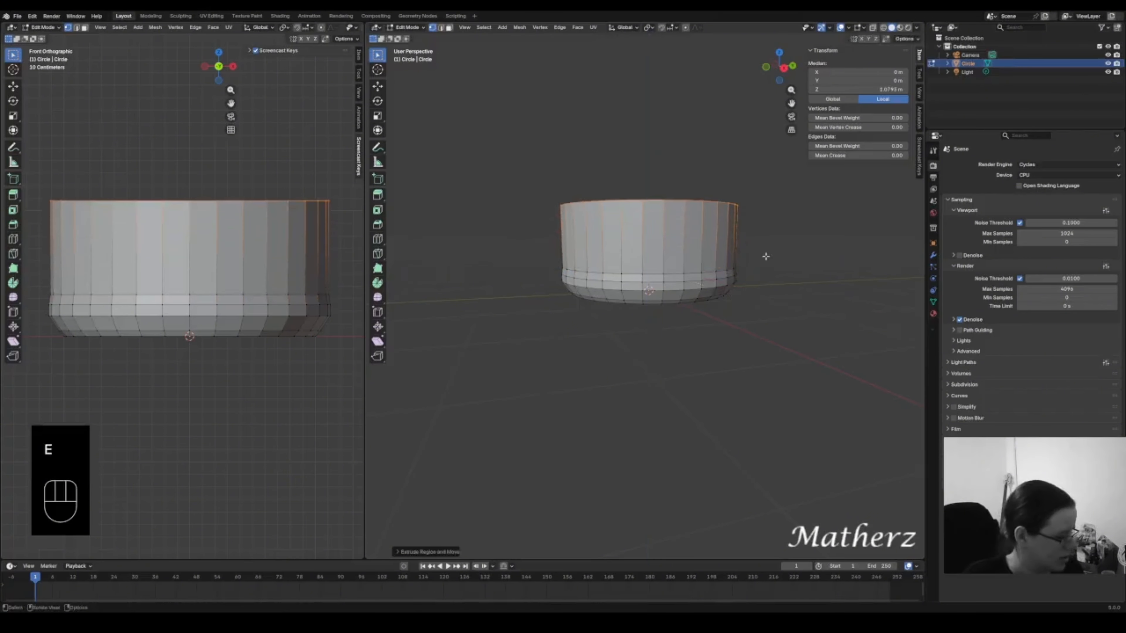
key(s)
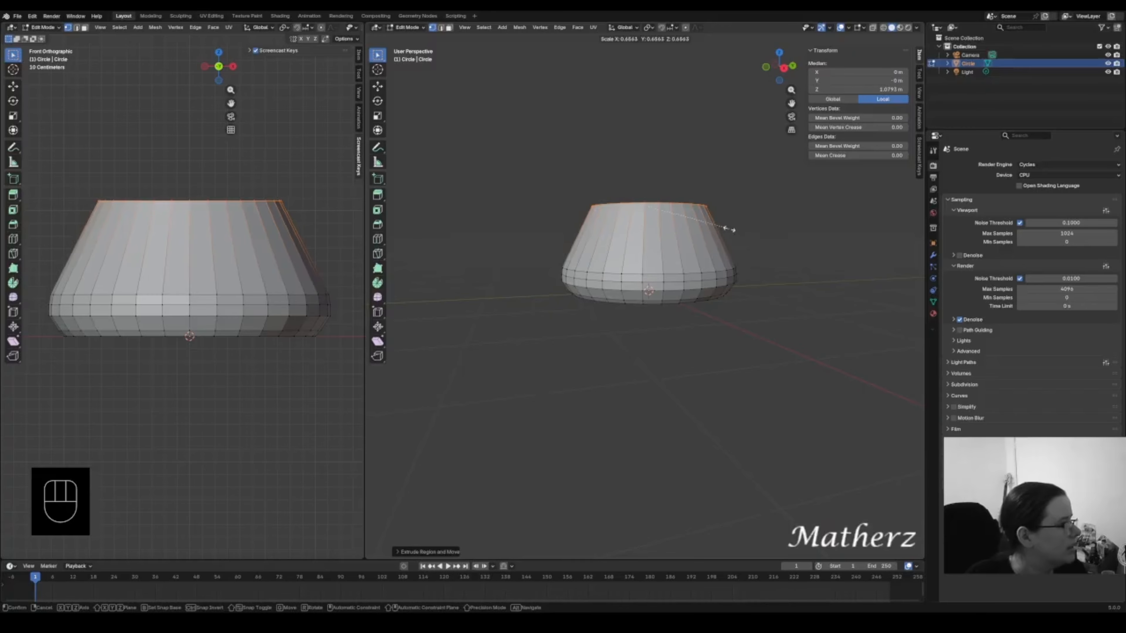
click(730, 229)
- Try stretching the body's top face along the global X axis
middle_drag(729, 239, 687, 200)
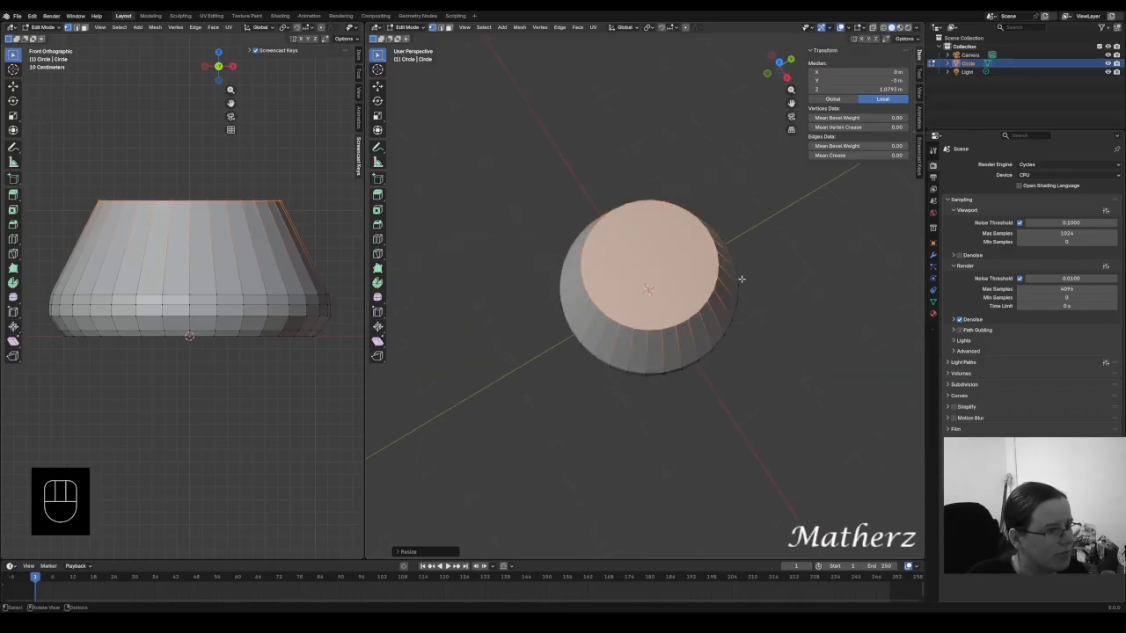
middle_drag(741, 279, 711, 307)
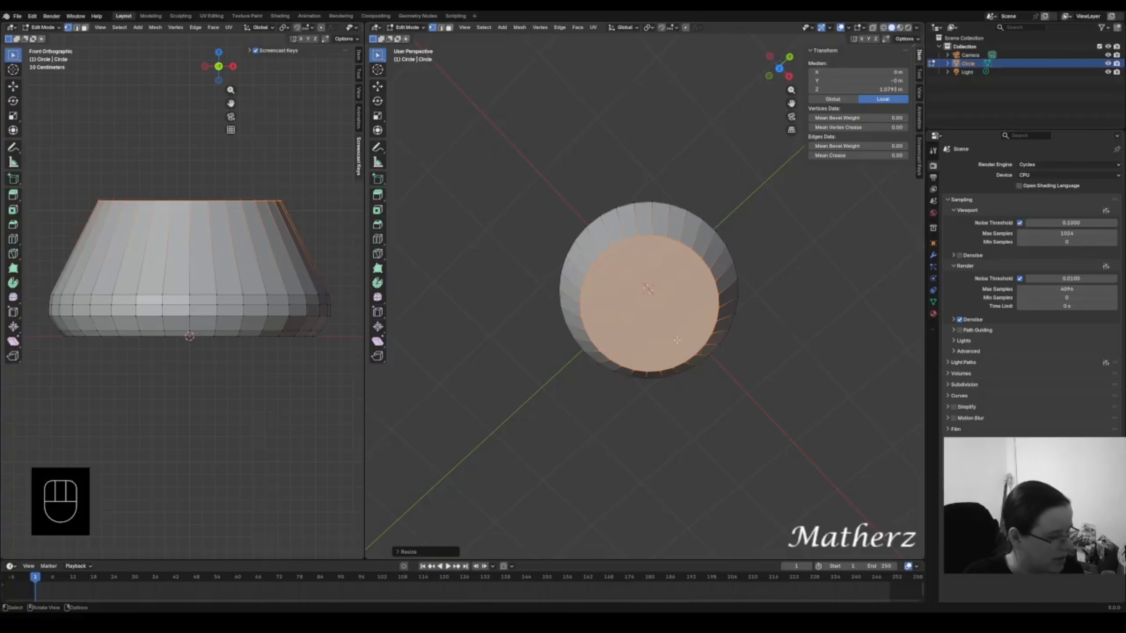
key(s)
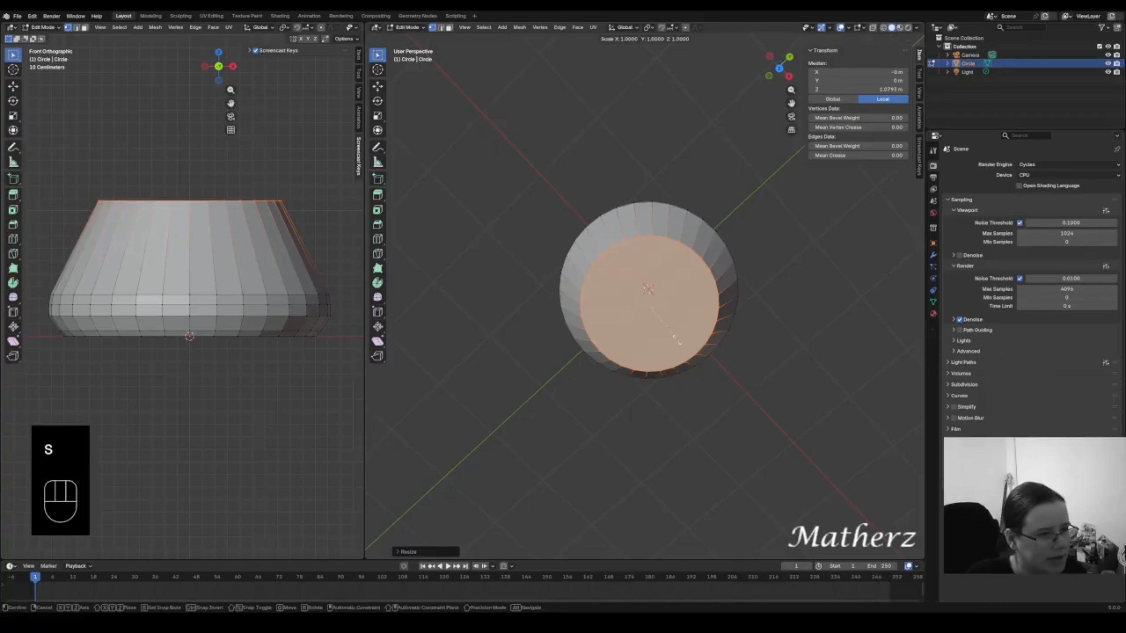
key(x)
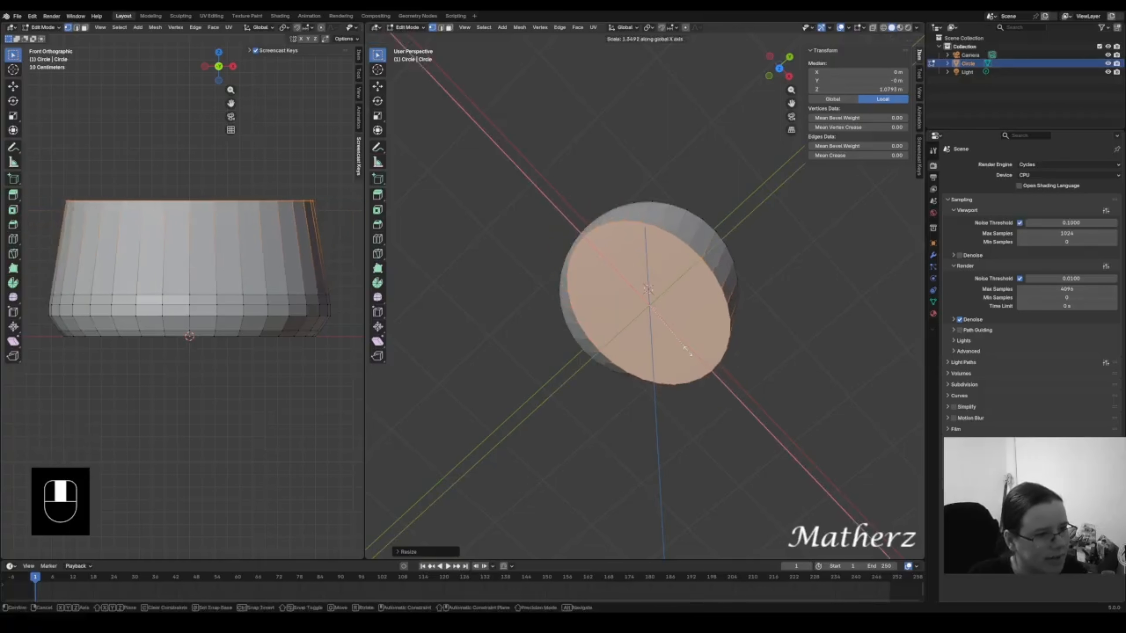
click(635, 265)
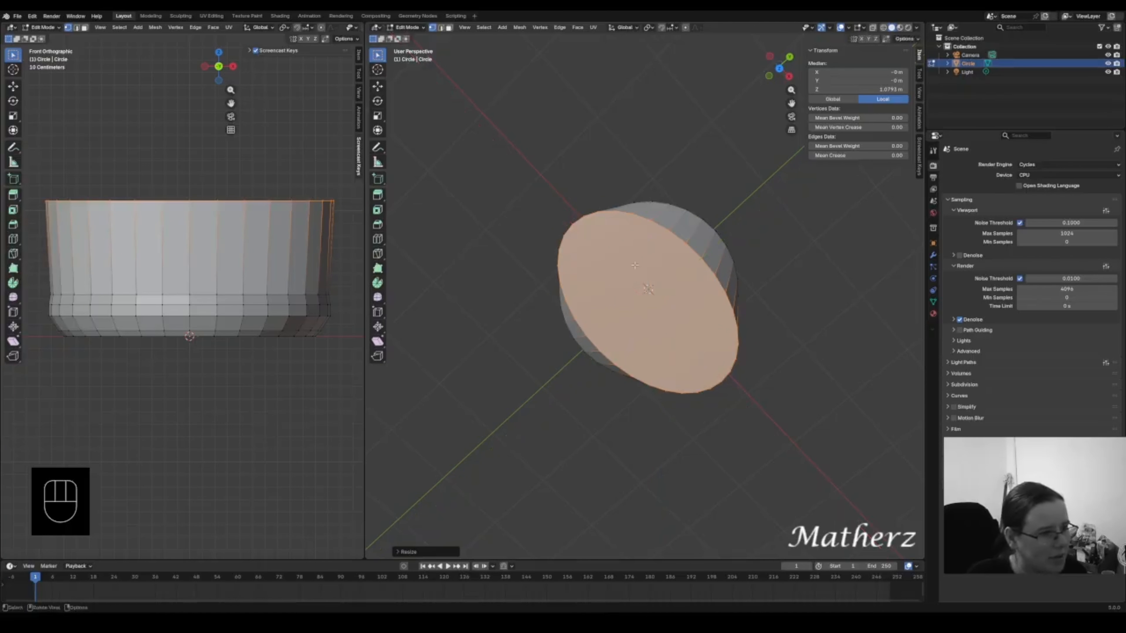
key(ctrl+z)
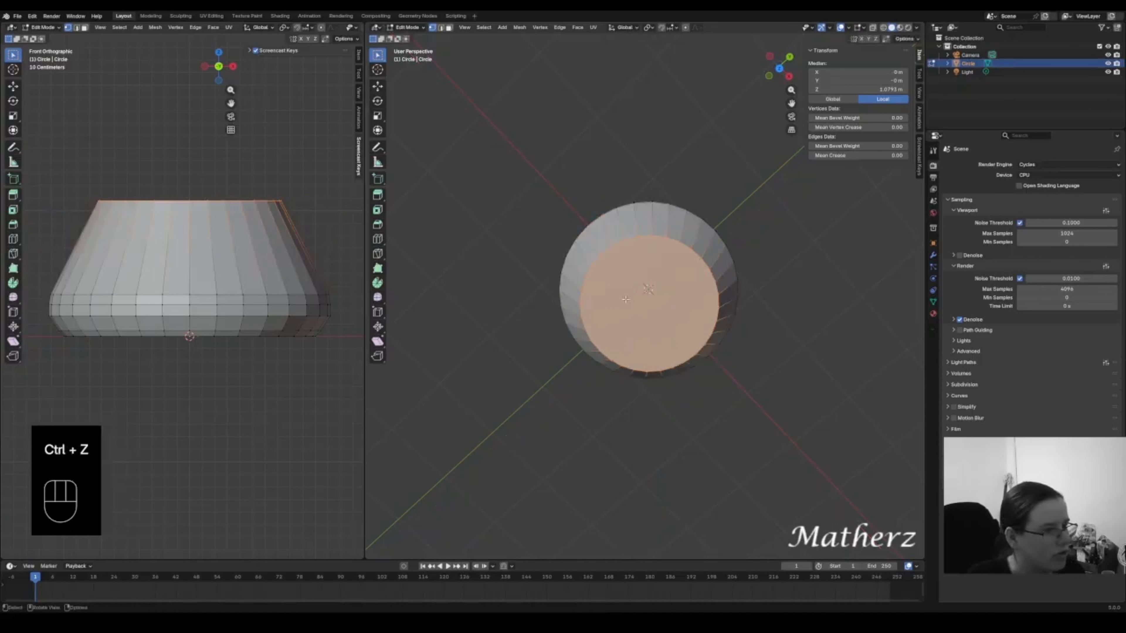
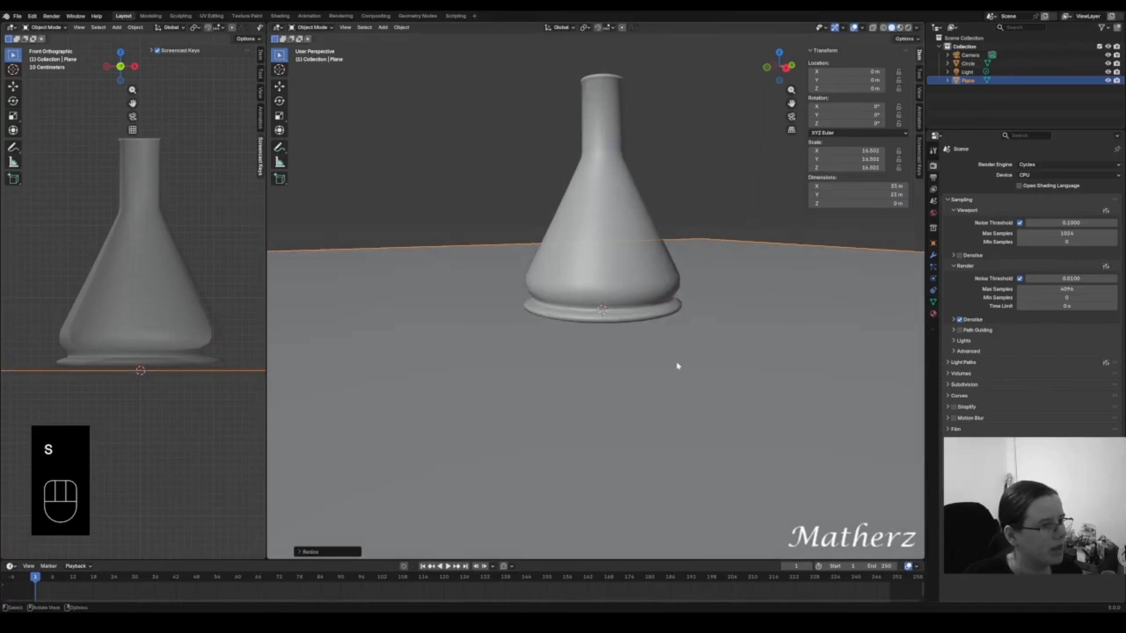
- Give the flask a new material with a Glass BSDF surface and a roughness of 0
click(626, 164)
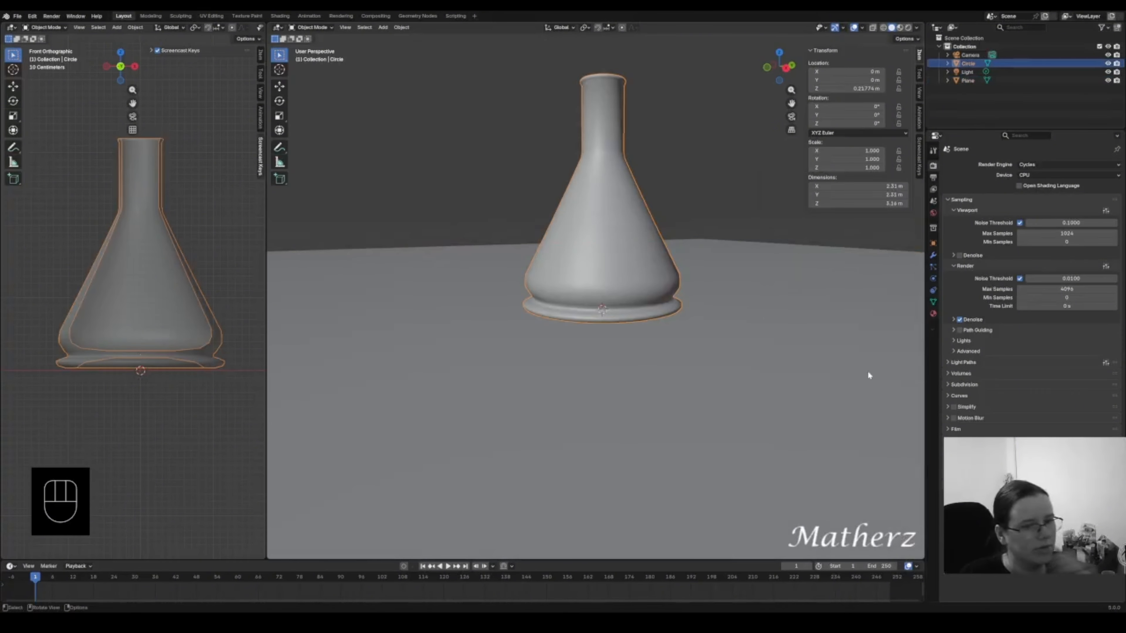
click(933, 314)
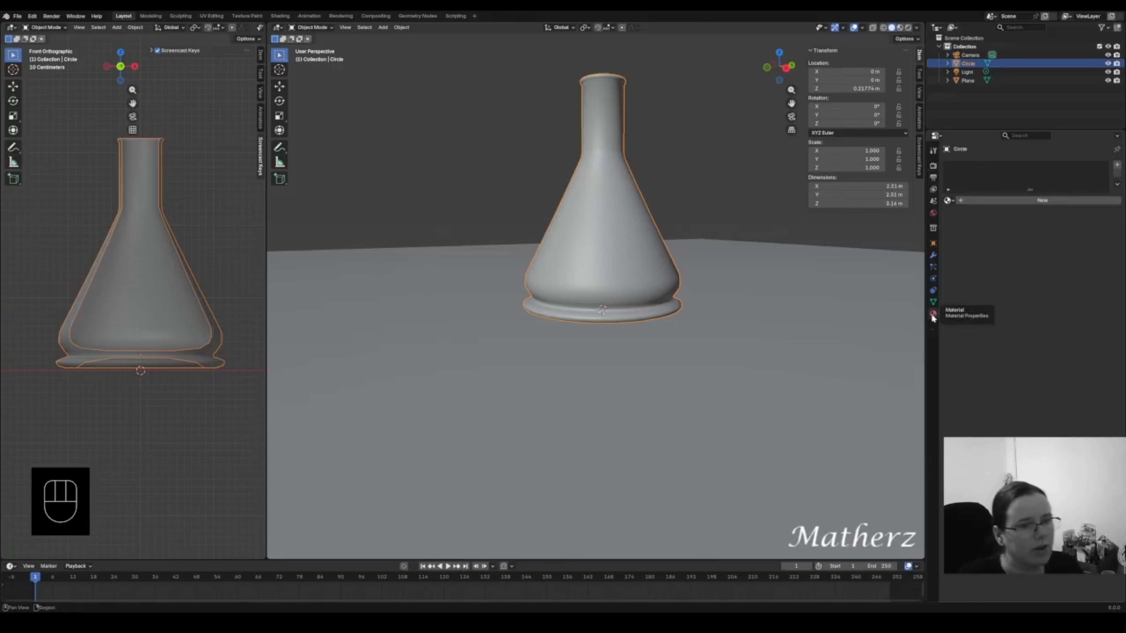
click(1003, 200)
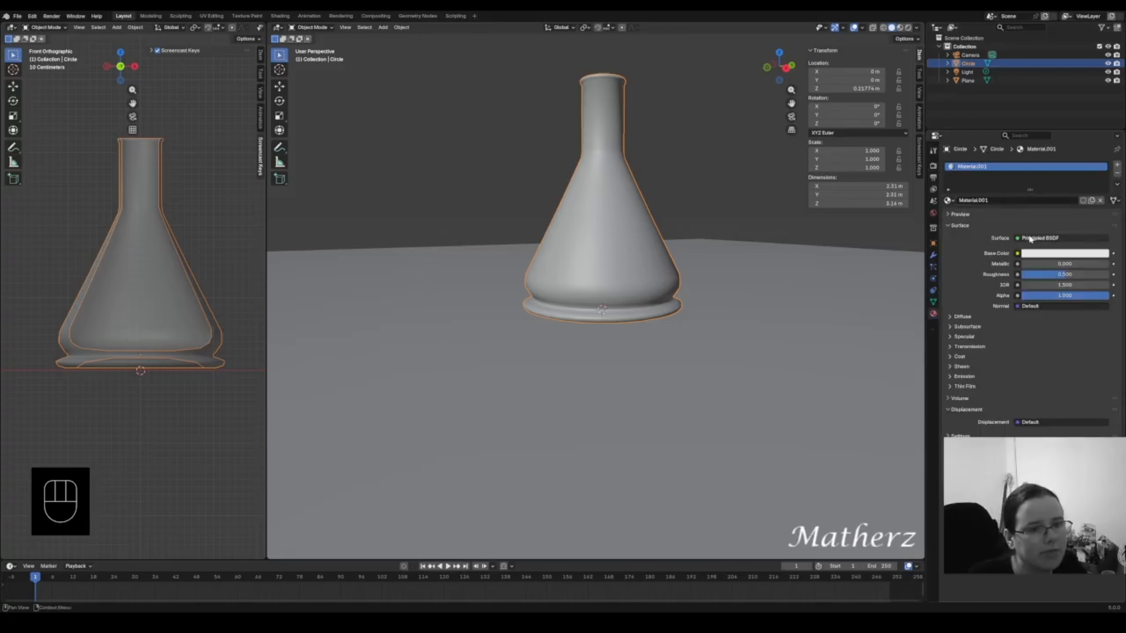
click(1021, 240)
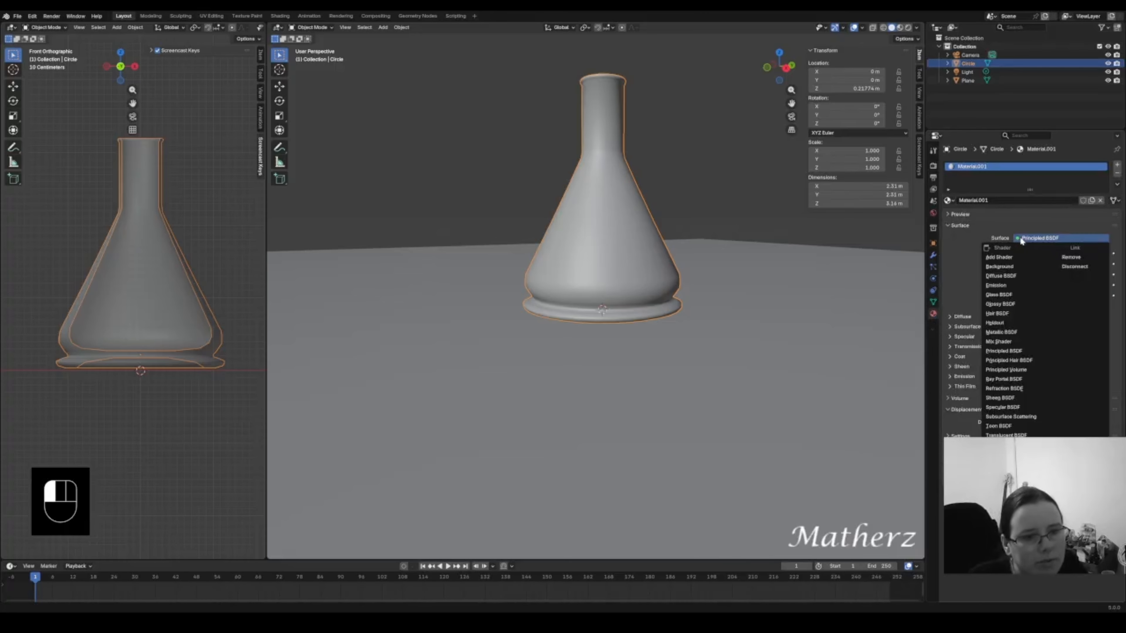
click(1015, 294)
drag(1072, 275, 1019, 276)
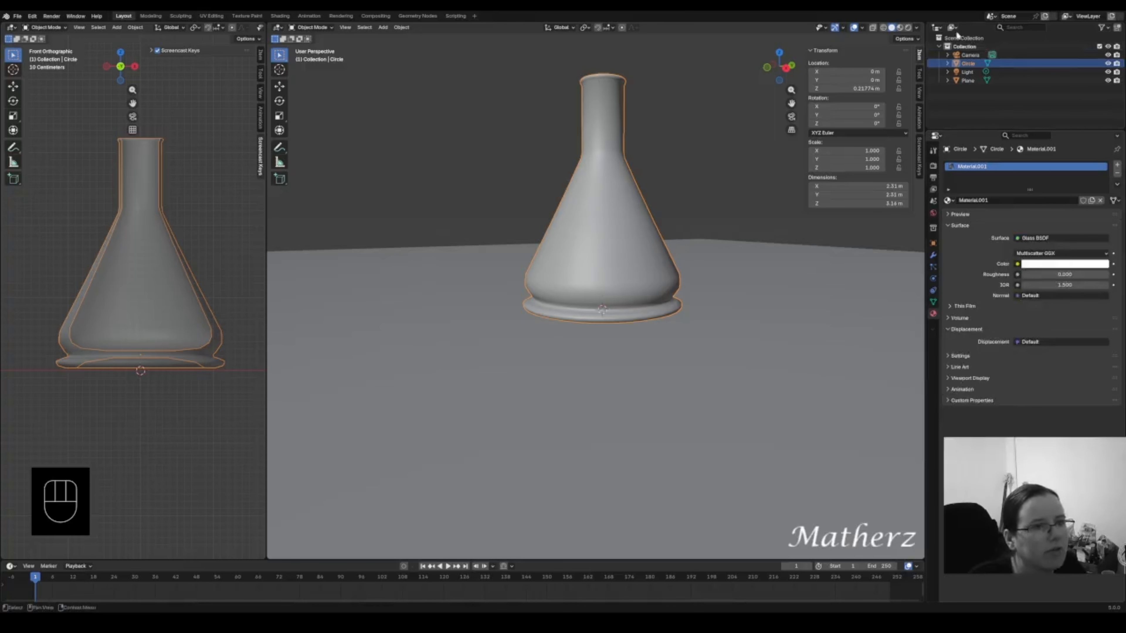
- Inspect the deselected glass flask in rendered viewport shading and return to solid shading
click(908, 28)
mouse_move(686, 185)
mouse_down()
mouse_move(691, 194)
mouse_move(632, 208)
mouse_up()
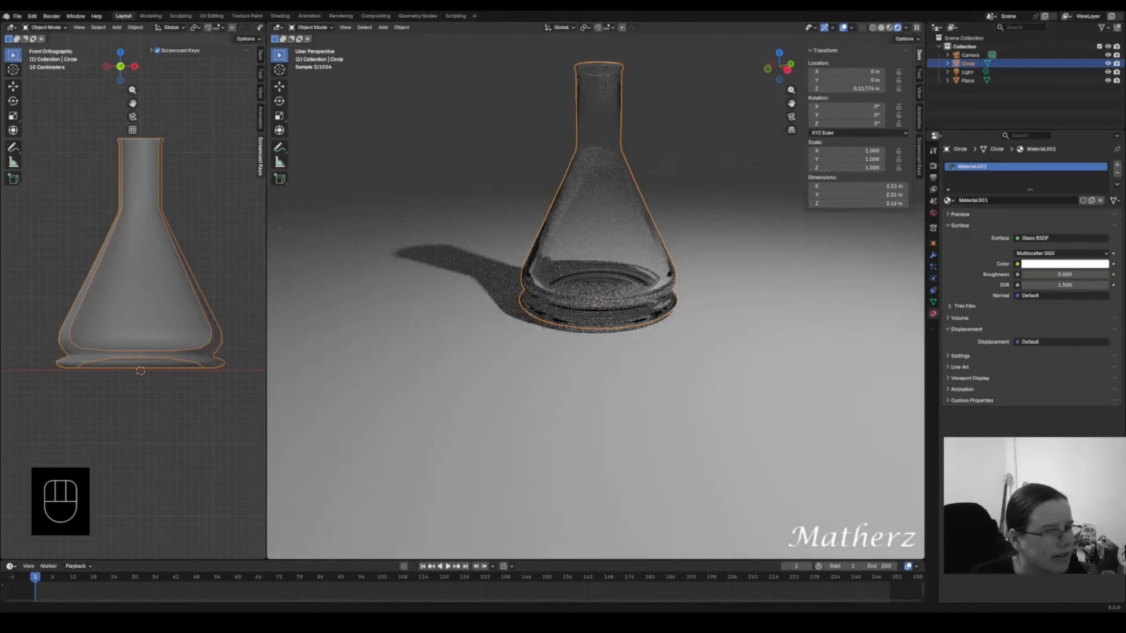
mouse_move(1034, 275)
mouse_down()
mouse_move(1066, 275)
mouse_move(1031, 275)
mouse_up()
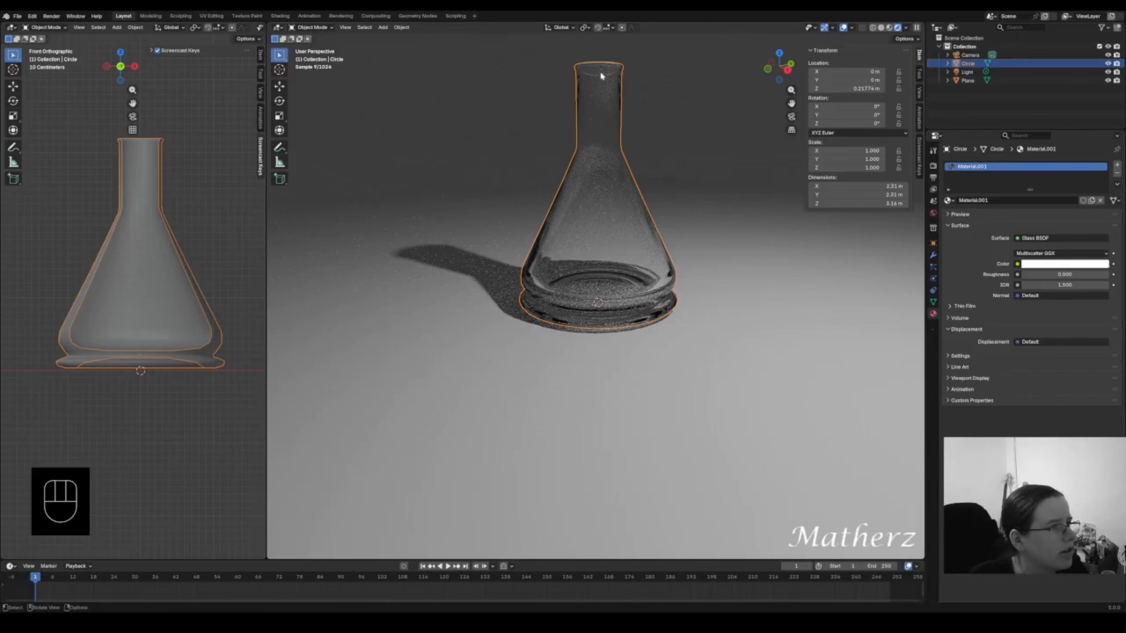
click(616, 51)
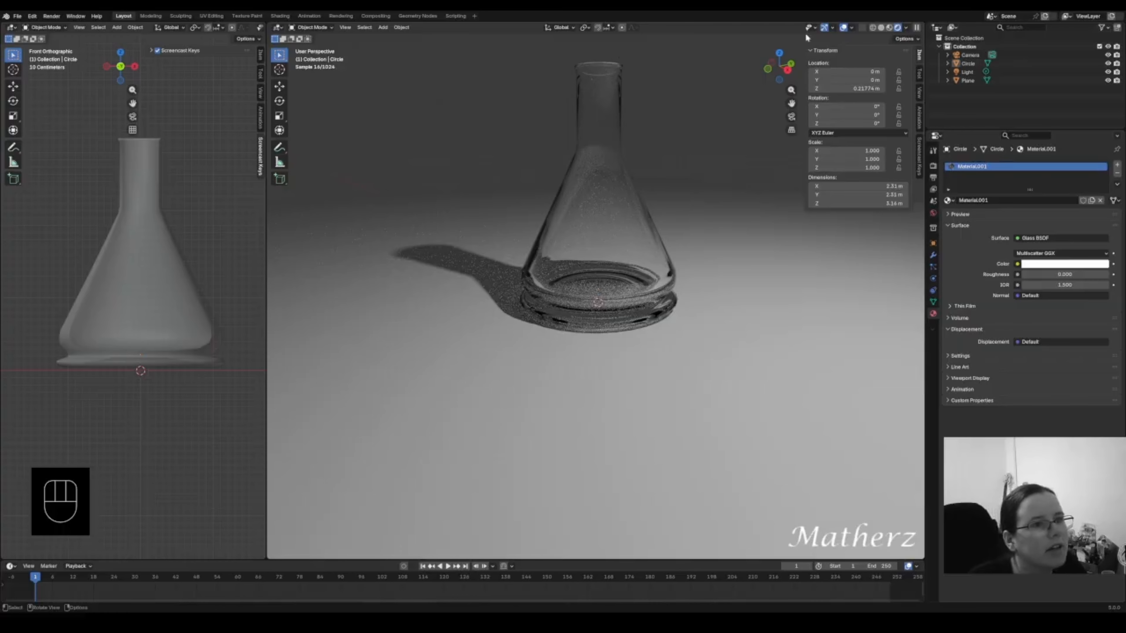
click(881, 27)
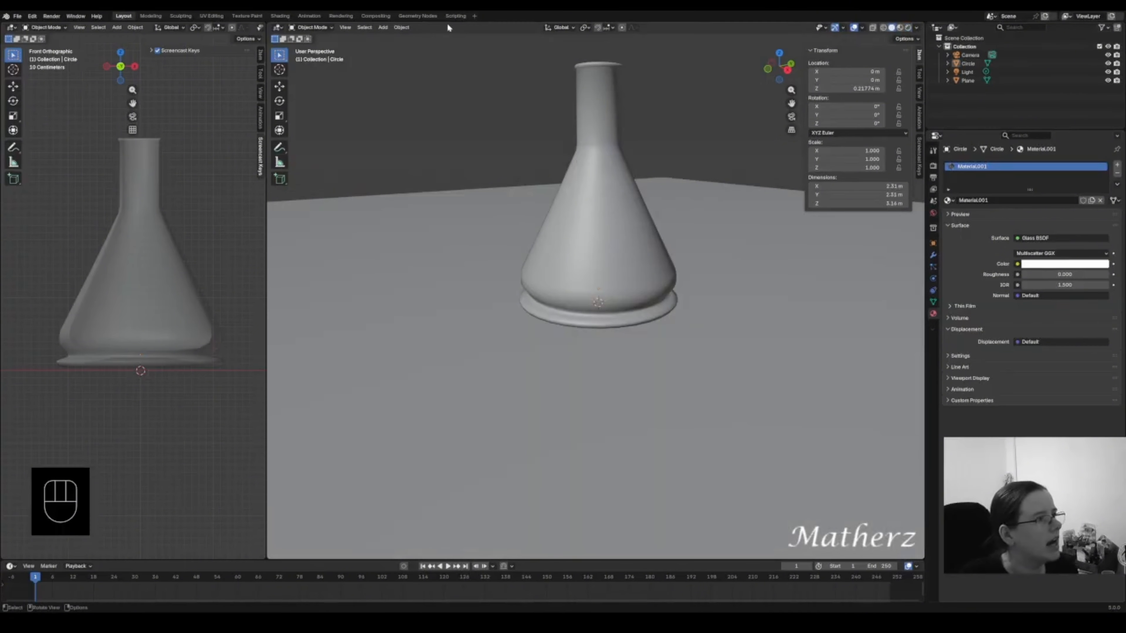
- Add a mesh cylinder and scale it down uniformly to about 0.38
click(382, 28)
mouse_move(397, 37)
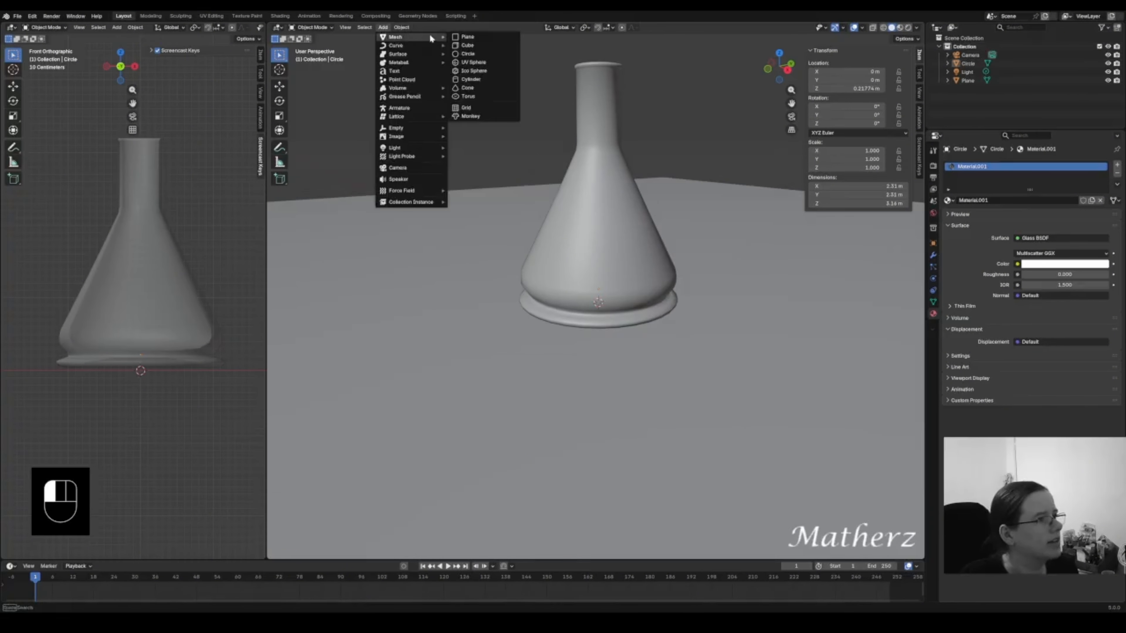
click(495, 83)
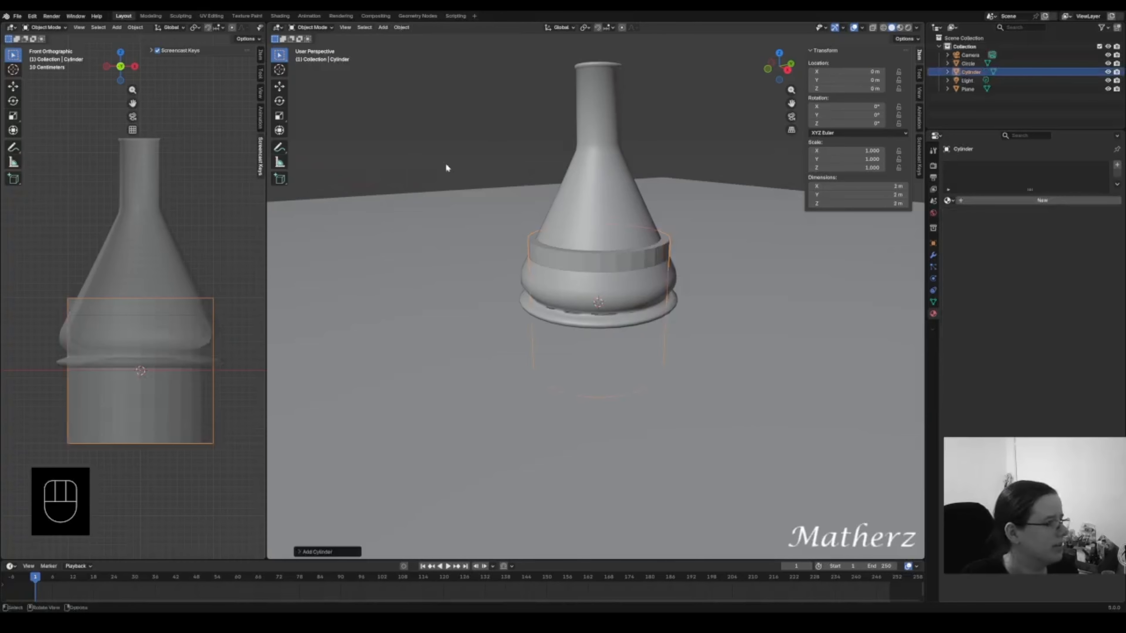
key(s)
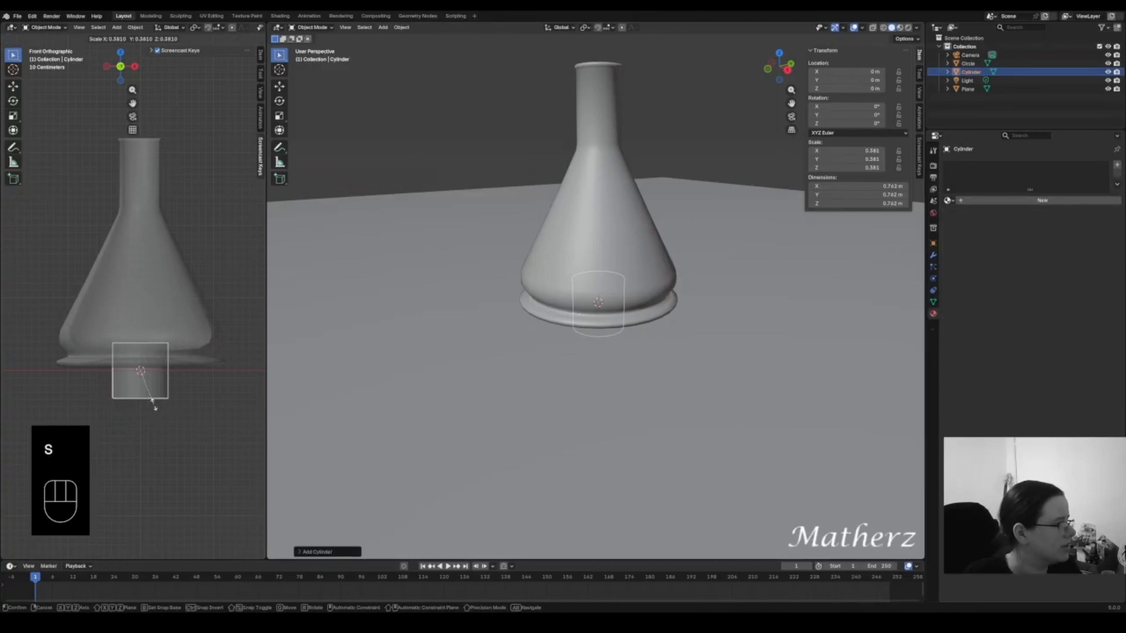
click(155, 401)
- Widen the front view and move the cylinder up along Z to about 3.22 m, at the flask's mouth
drag(266, 248, 602, 275)
key(g)
key(z)
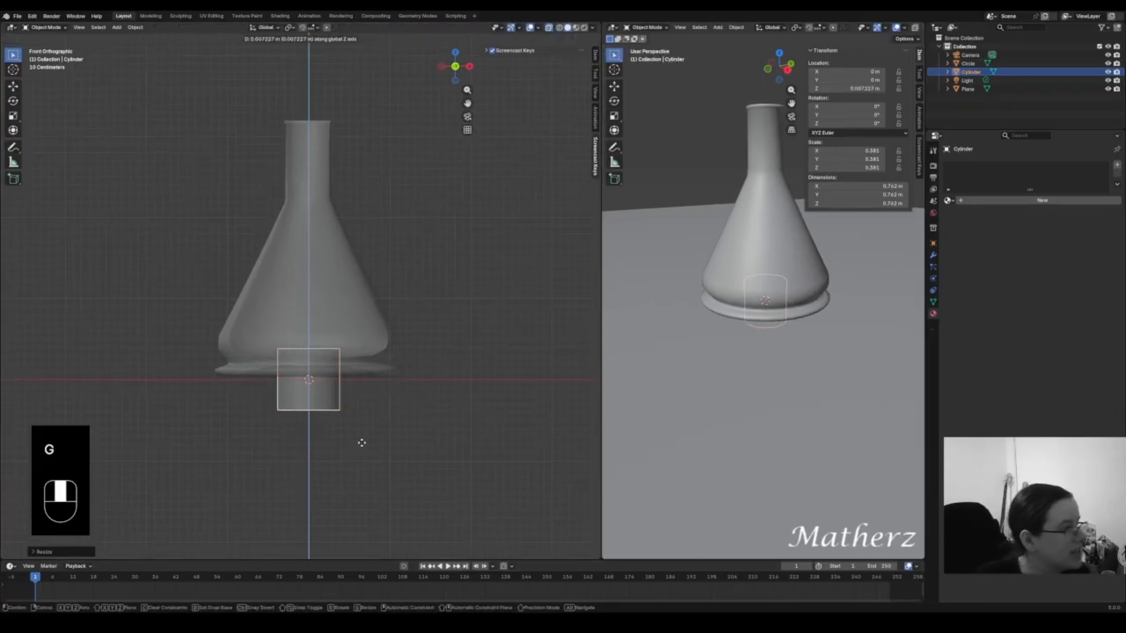
click(323, 148)
- Stretch the cylinder along Z only, to a height of about 1.29 m
scroll(324, 148, up, 4)
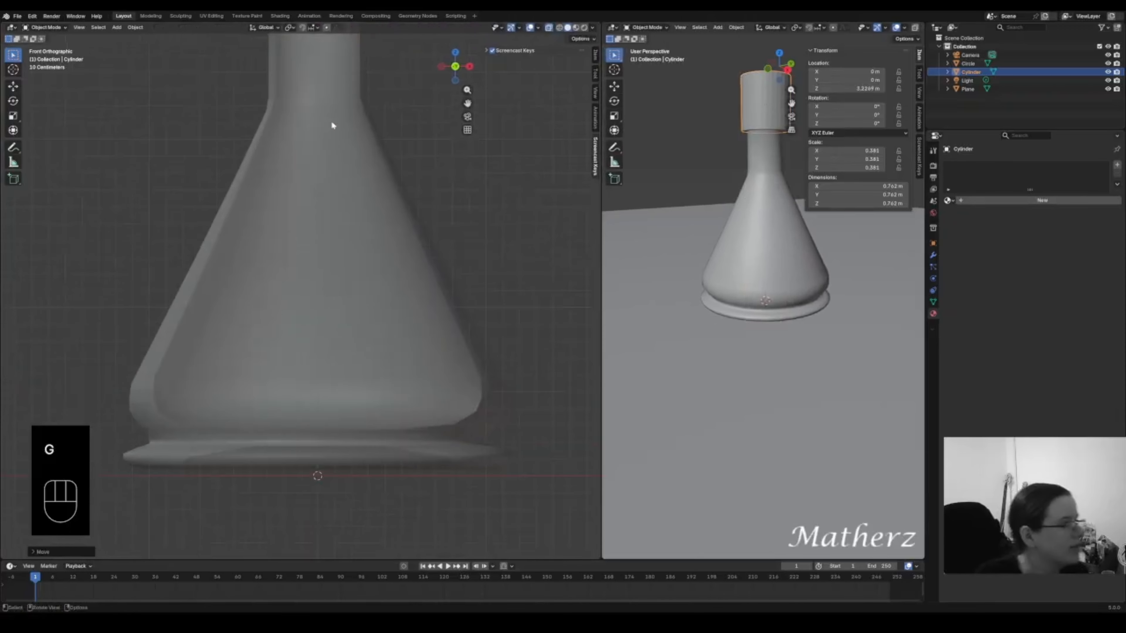
shift+middle_drag(331, 126, 377, 272)
scroll(356, 313, up, 1)
key(s)
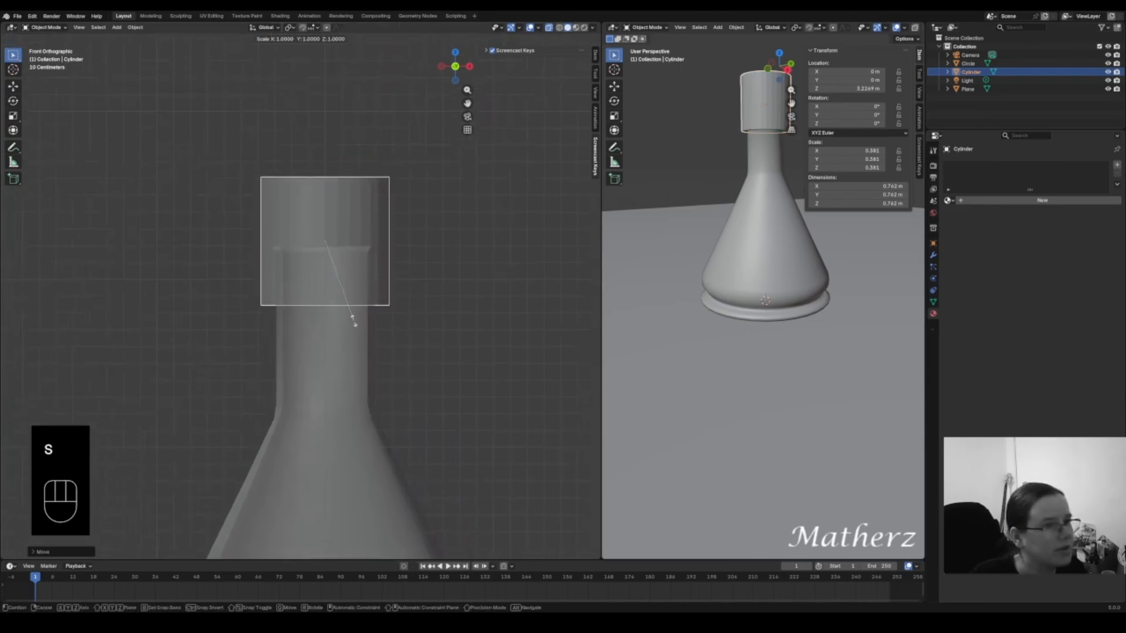
middle_drag(355, 321, 363, 381)
click(362, 381)
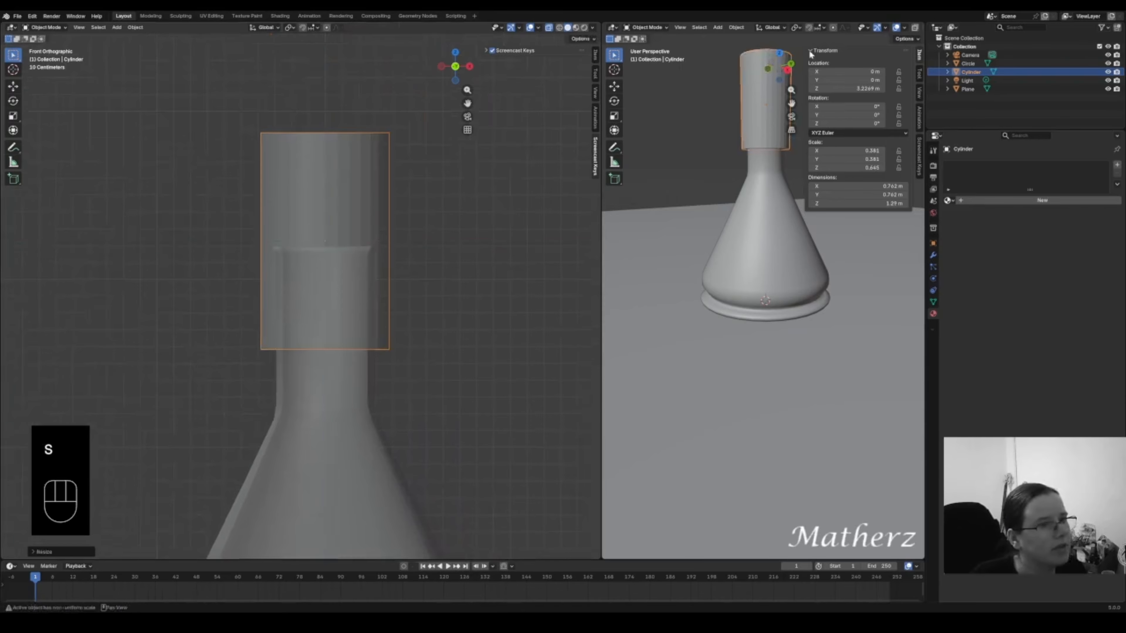
- Shade the cylinder smooth and scale it down uniformly by about 0.62 so it fits inside the flask's neck
click(834, 51)
scroll(732, 222, up, 2)
shift+middle_drag(797, 168, 804, 386)
right_click(350, 180)
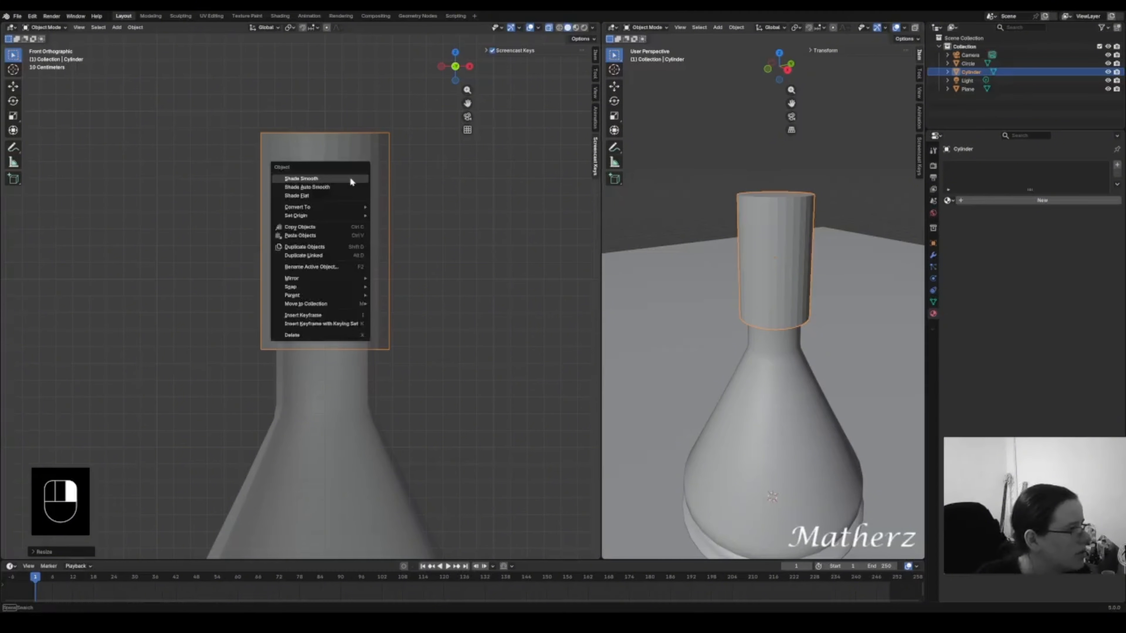
click(351, 180)
key(s)
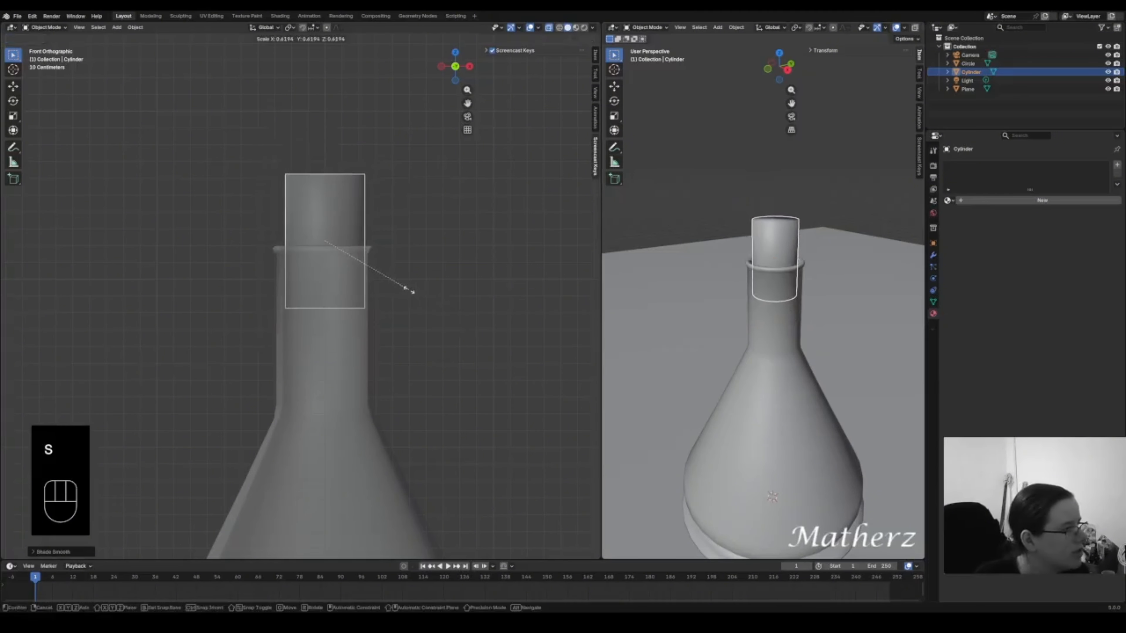
click(410, 290)
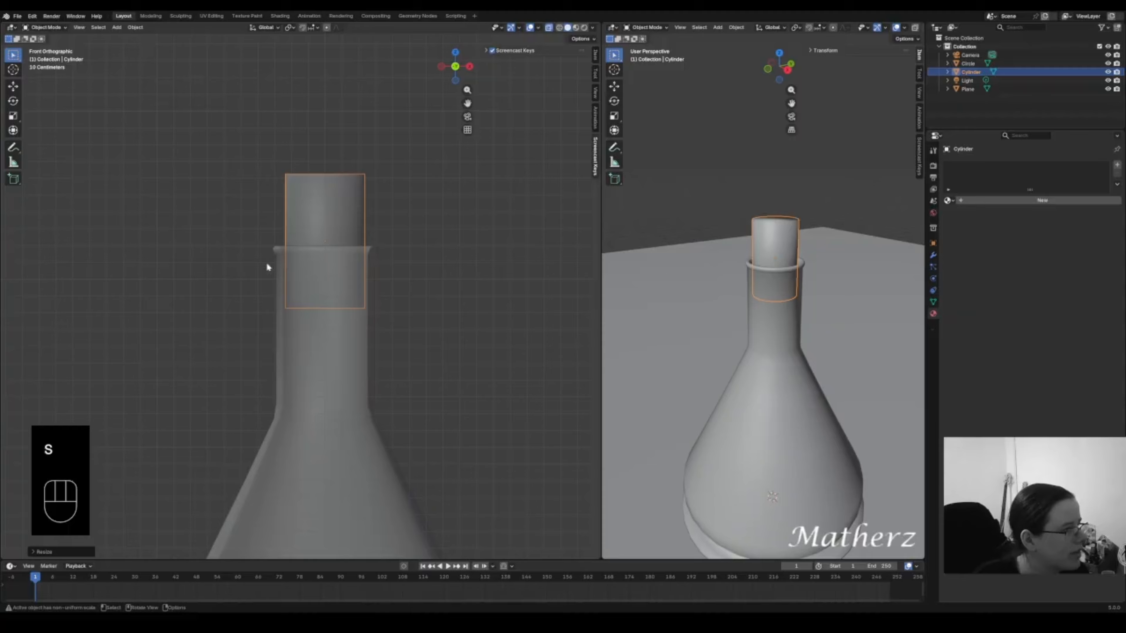
- In Edit Mode, move the cylinder's top face down along Z about 0.41 m to just above the flask's rim
click(44, 27)
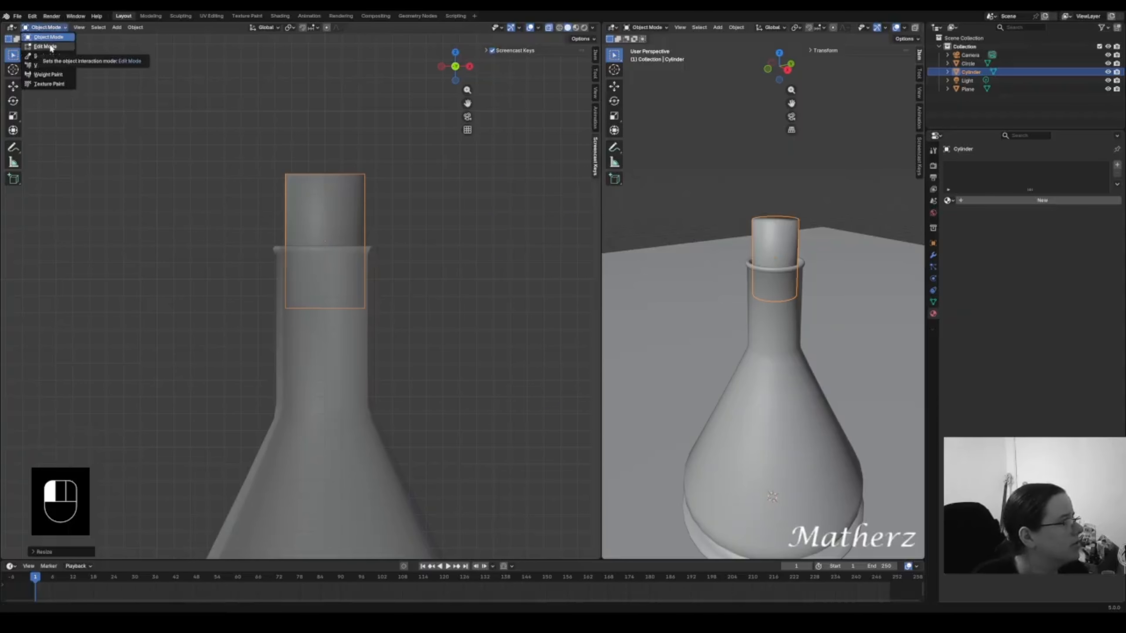
click(49, 46)
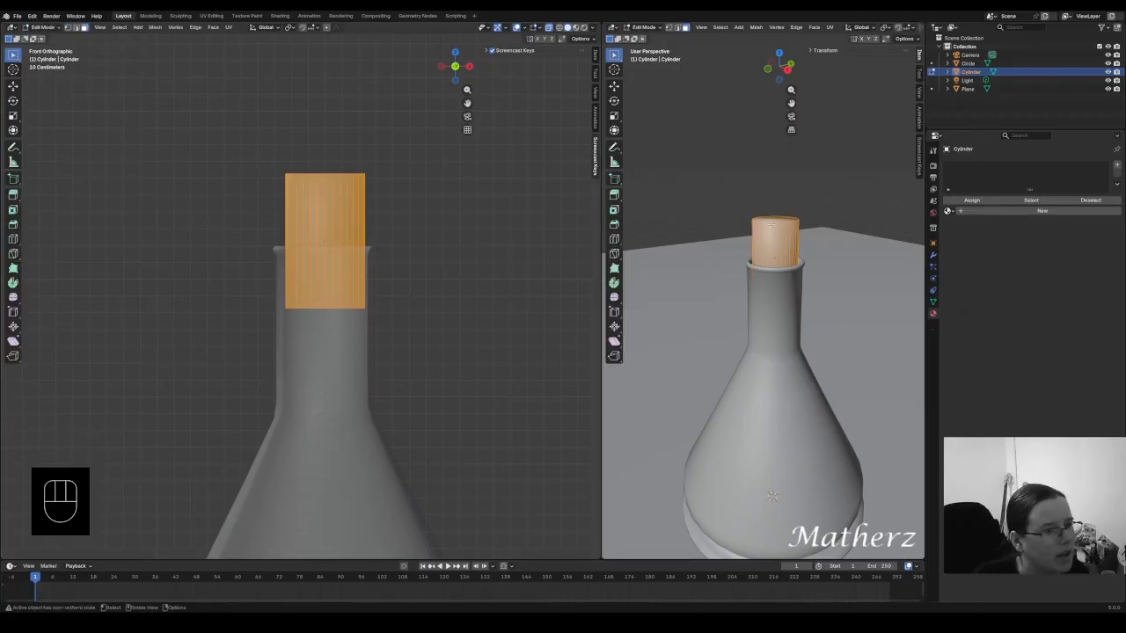
click(778, 219)
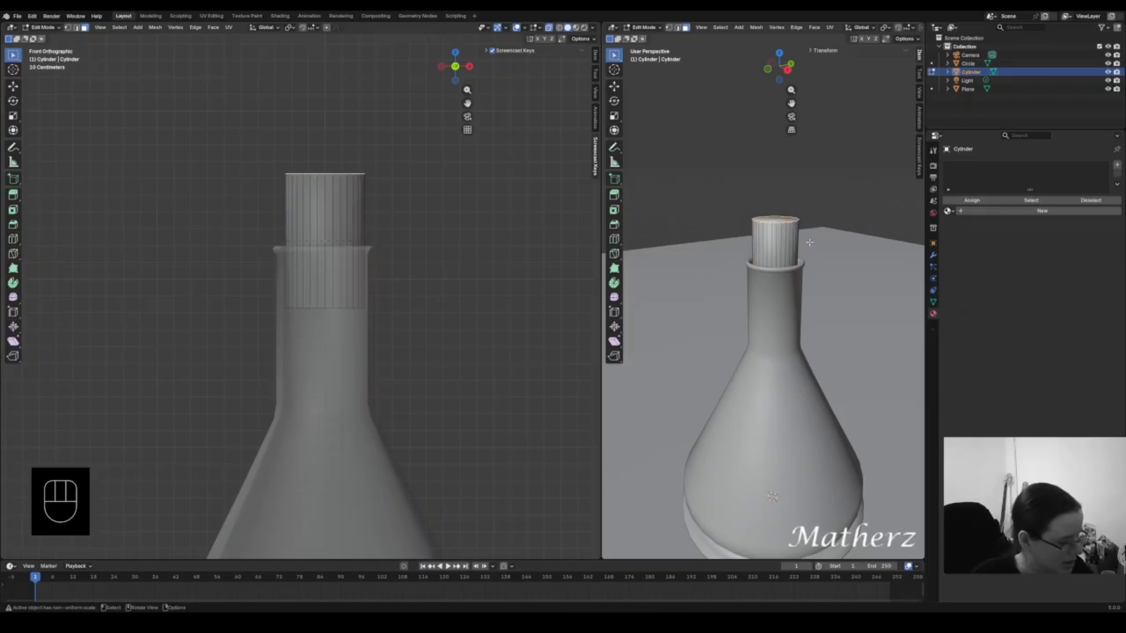
key(g)
key(z)
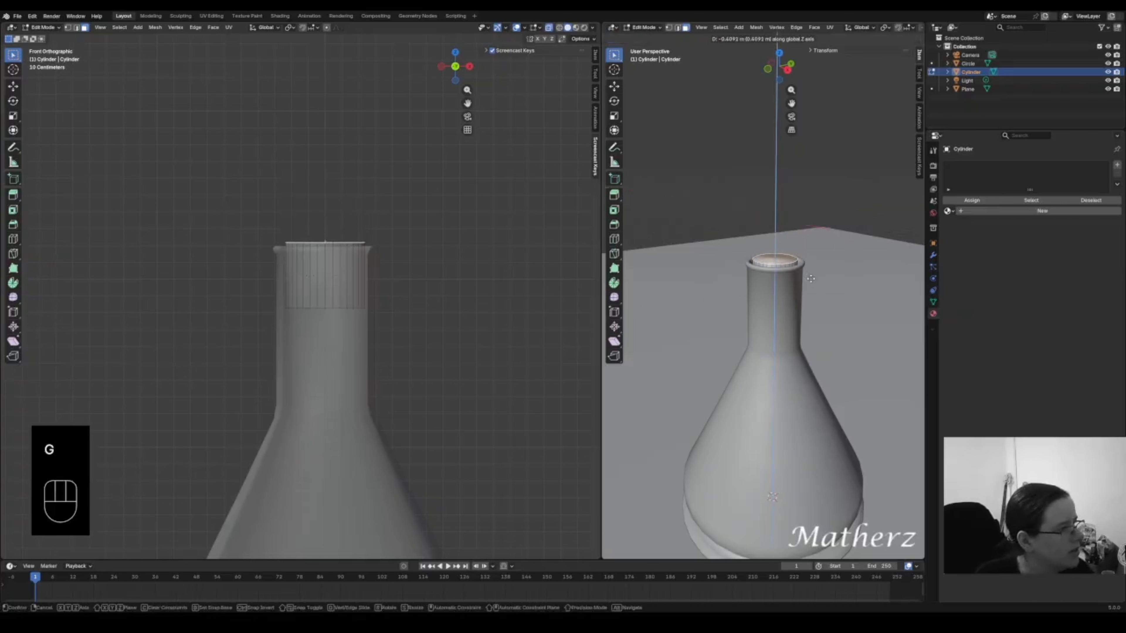
click(810, 266)
- Extrude the cylinder's top face slightly upward and scale it inward to about 0.83 to form a sloped shoulder
scroll(812, 260, up, 2)
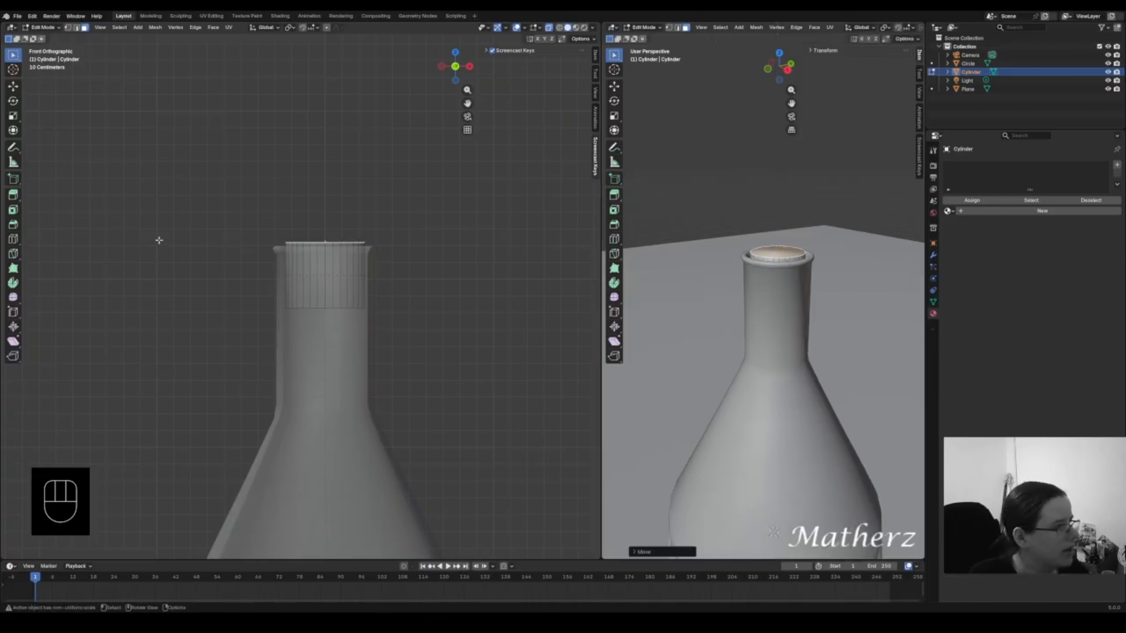
scroll(170, 239, up, 2)
scroll(814, 262, up, 1)
scroll(261, 224, up, 2)
shift+middle_drag(367, 226, 340, 368)
scroll(801, 268, up, 1)
shift+middle_drag(799, 266, 763, 287)
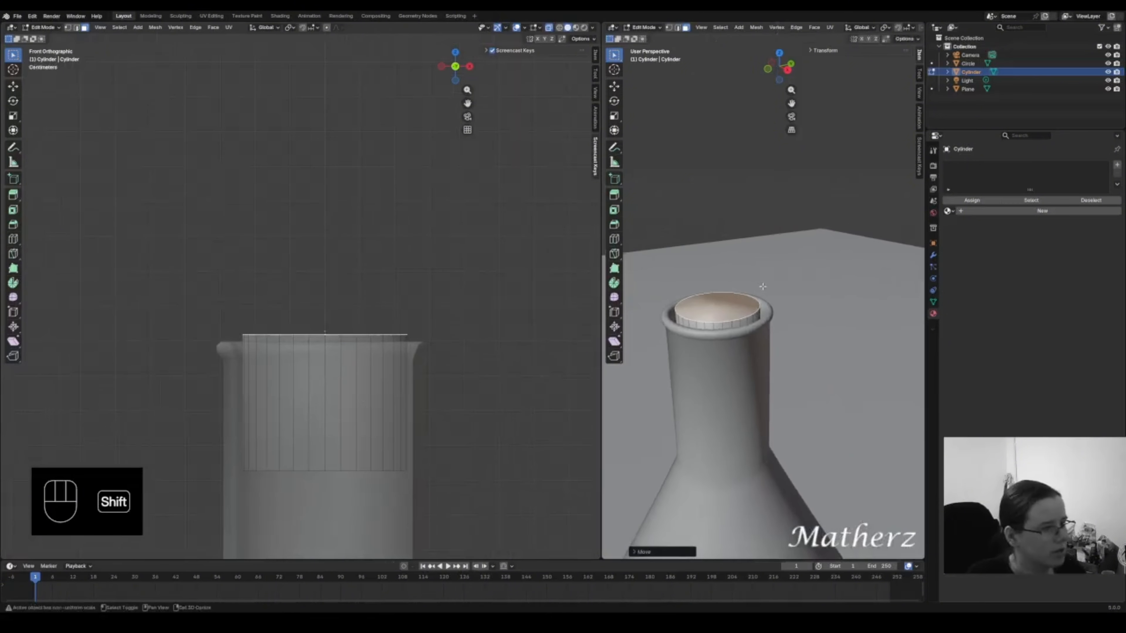
key(e)
middle_drag(372, 317, 376, 303)
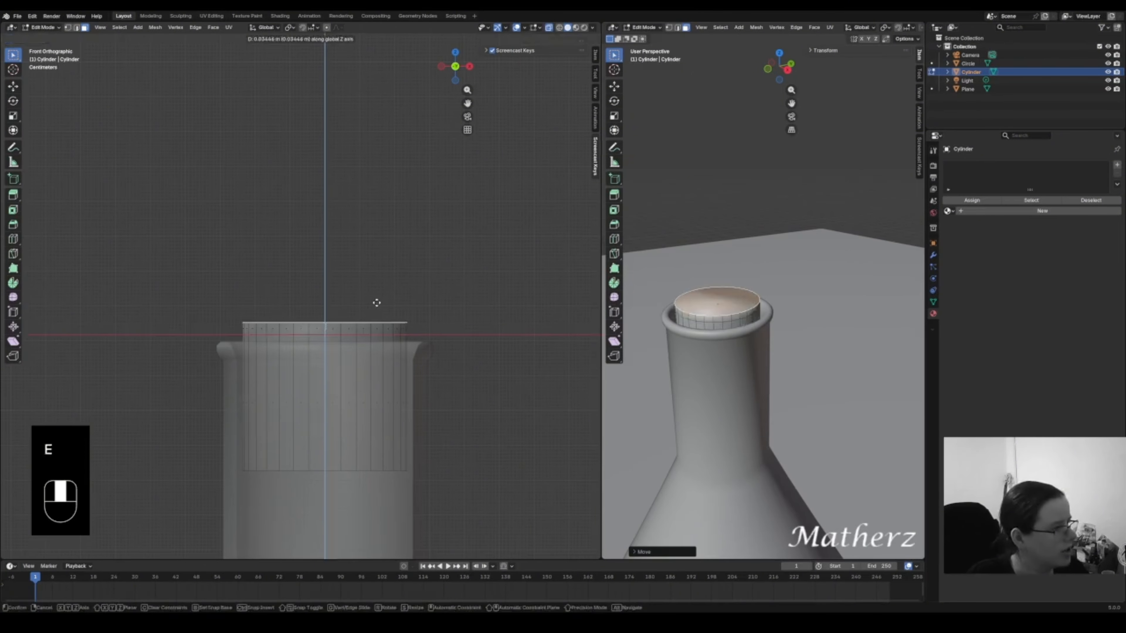
click(376, 303)
key(s)
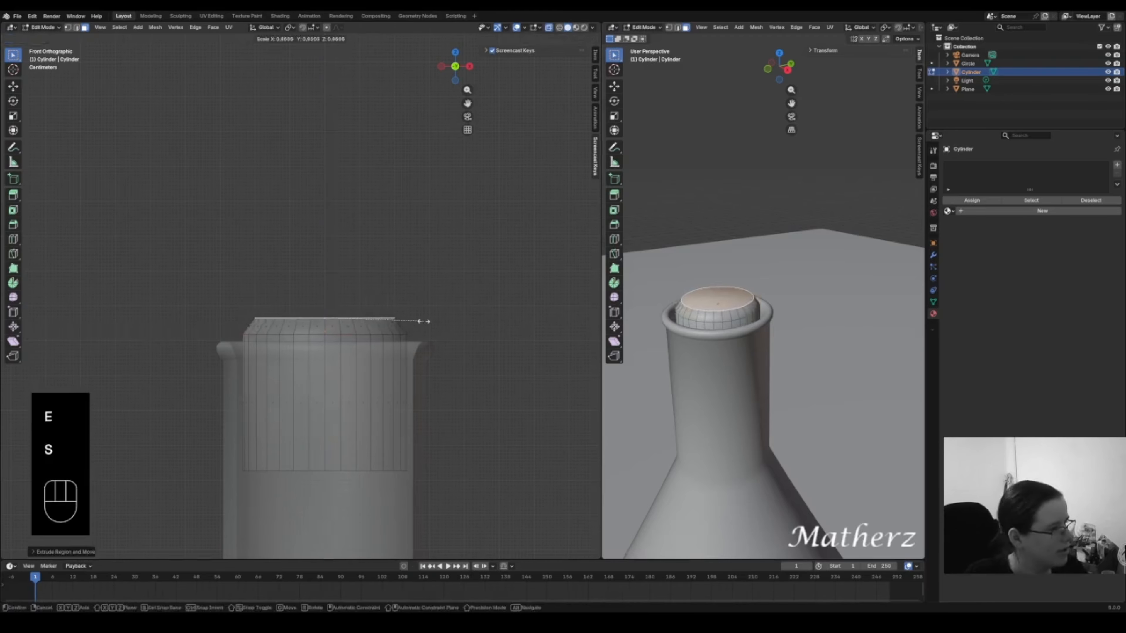
click(421, 320)
- Extrude the stopper's top face upward and scale it inward to about 0.57 to form a cone
key(e)
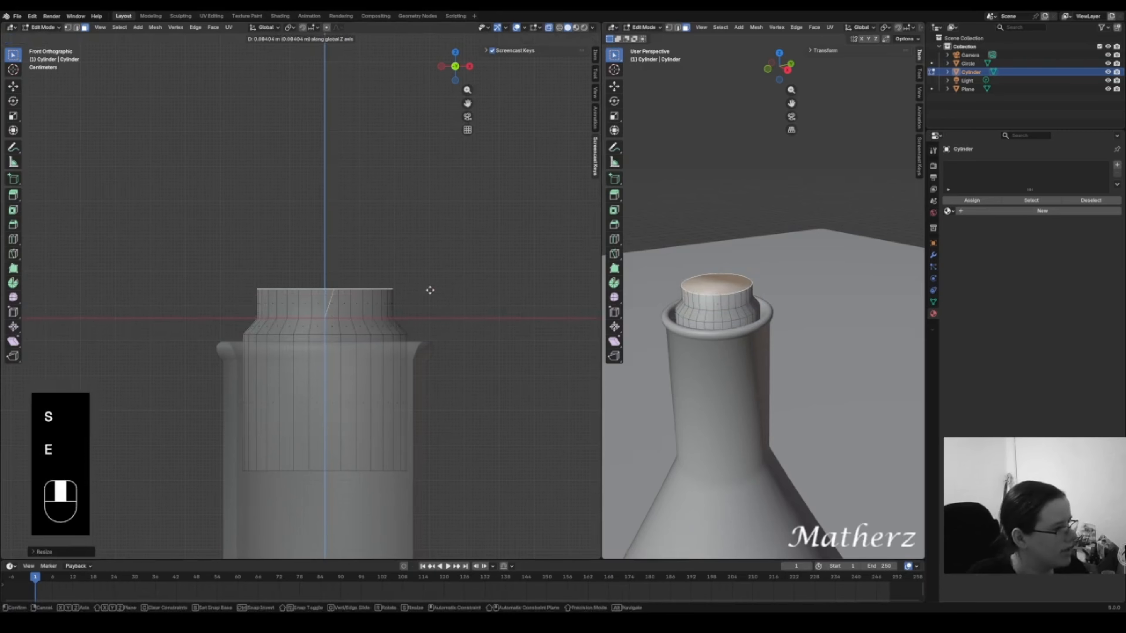
click(428, 283)
key(s)
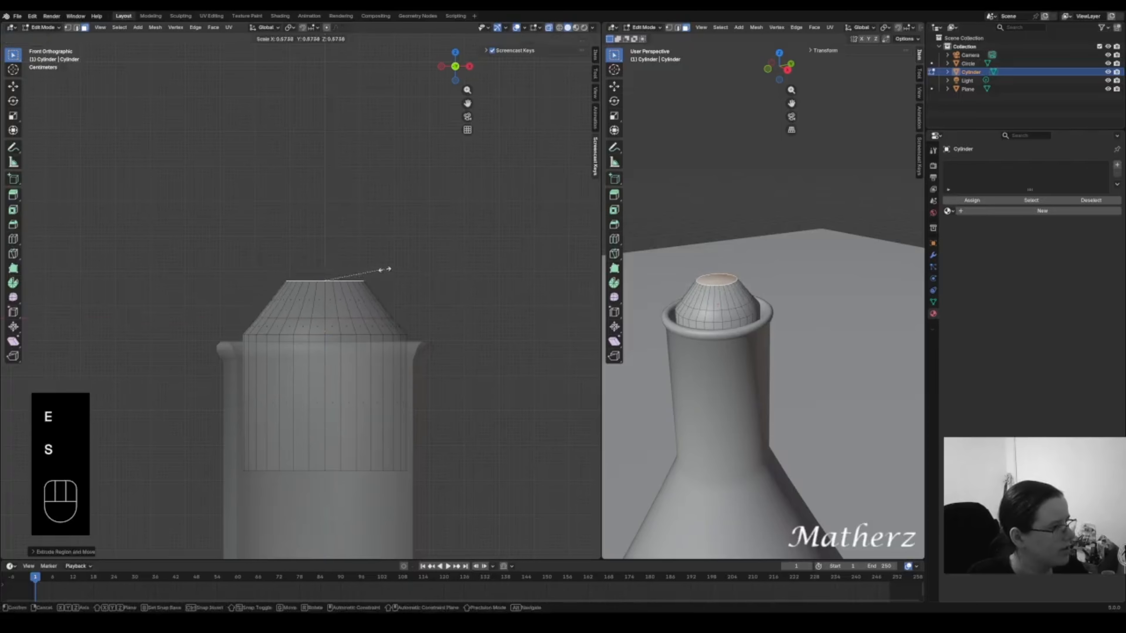
click(383, 270)
- Extrude a short neck above the stopper's cone and flare its top face outward to about 1.62
key(e)
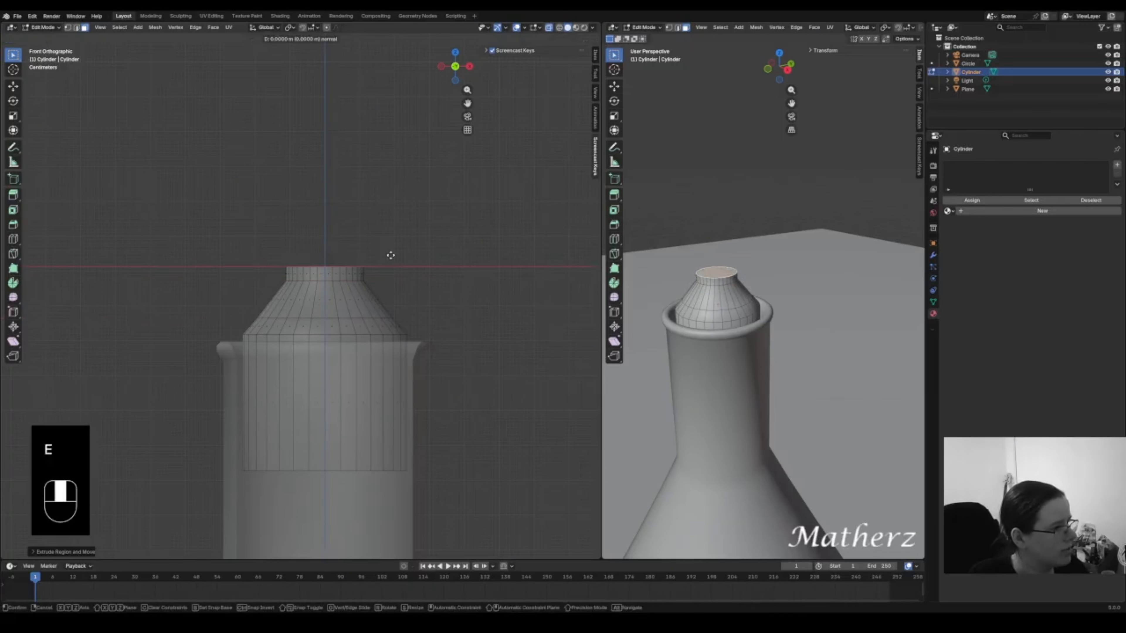
click(389, 246)
key(s)
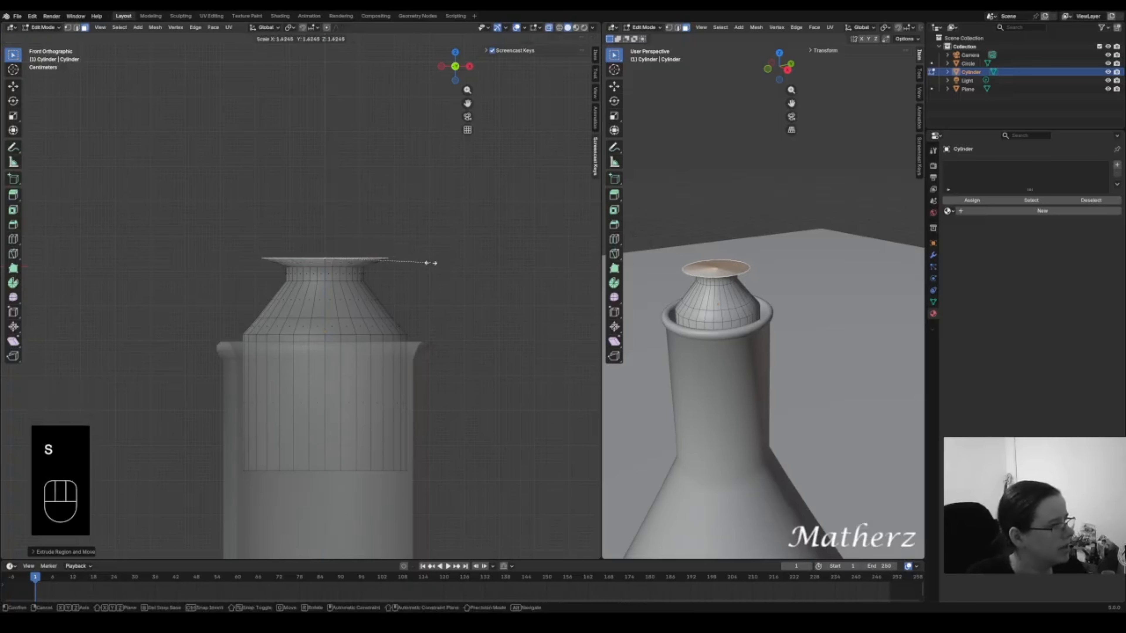
click(428, 262)
- Extrude the flared top slightly upward twice and scale the uppermost face inward to taper the disc's edge
key(e)
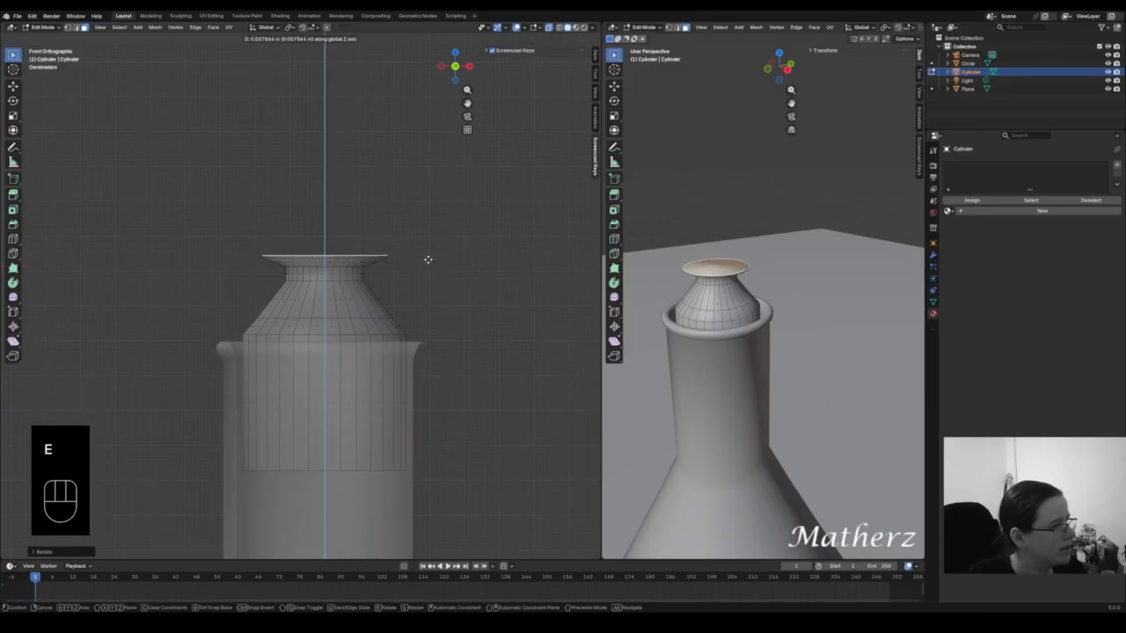
click(427, 255)
key(e)
click(426, 252)
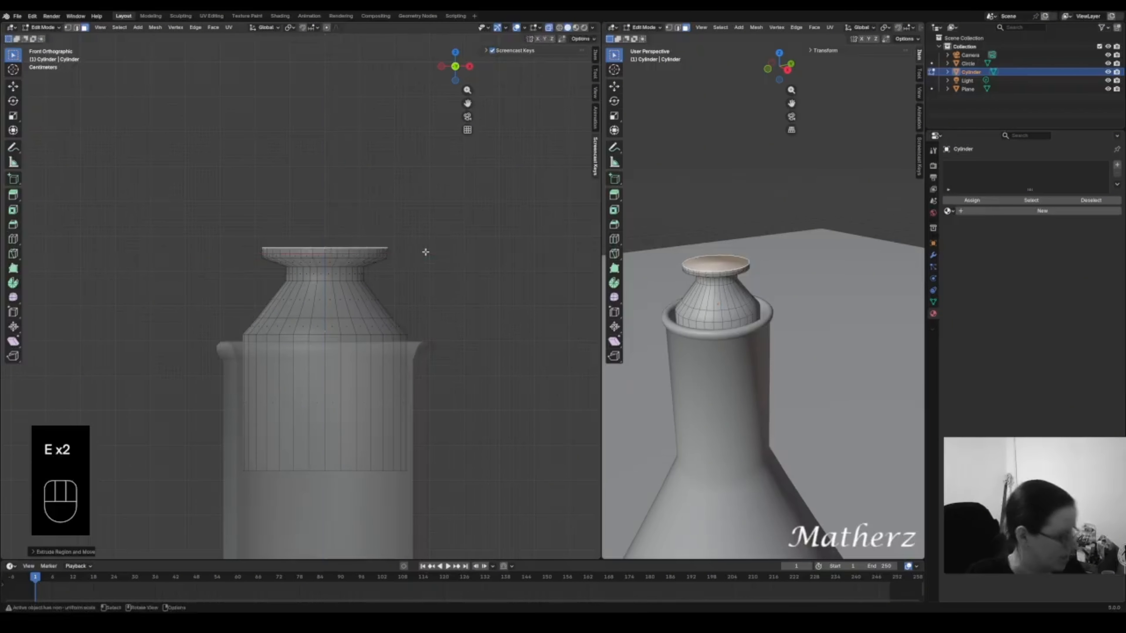
key(s)
click(373, 238)
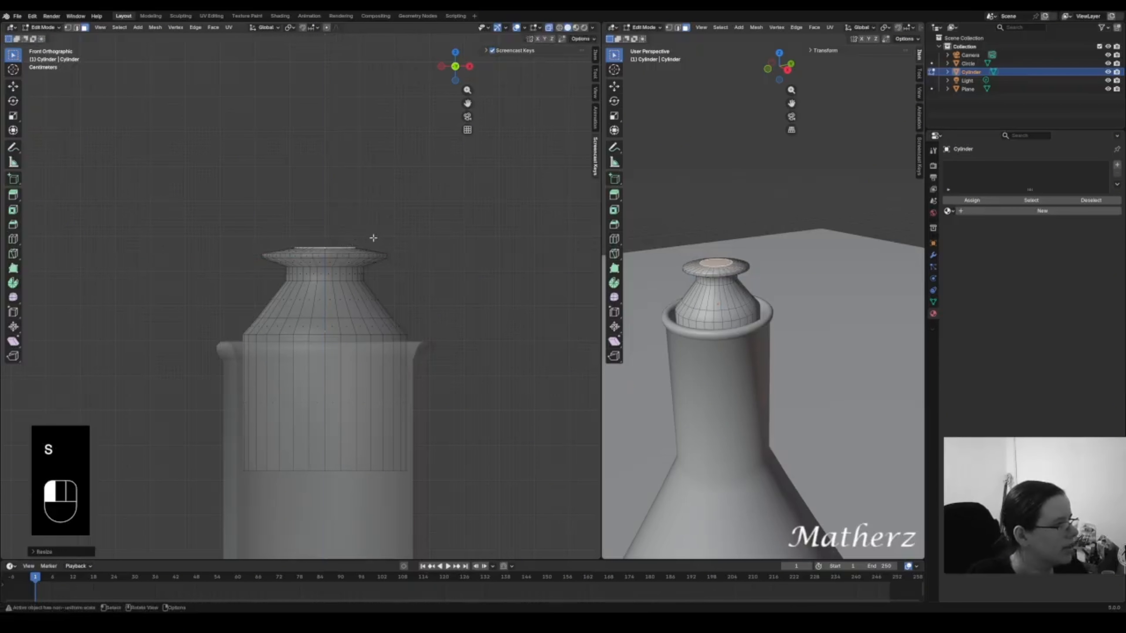
- Extrude the stopper's top face upward, scale it inward to about 0.35 as a tapered tip, and return to Object Mode
key(e)
click(375, 219)
key(s)
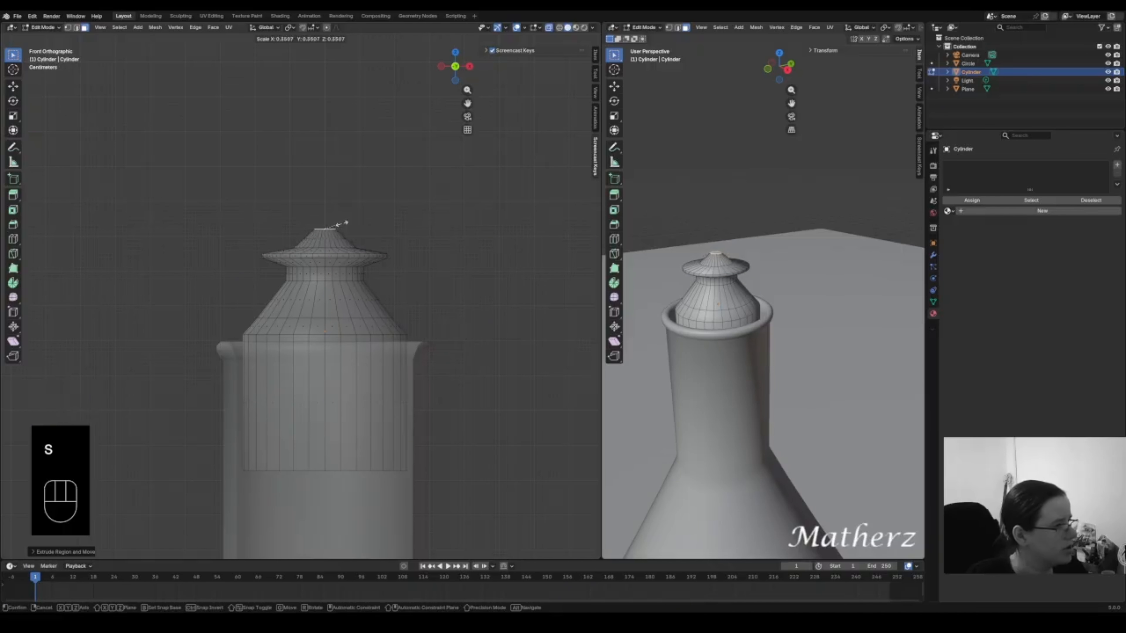
click(341, 224)
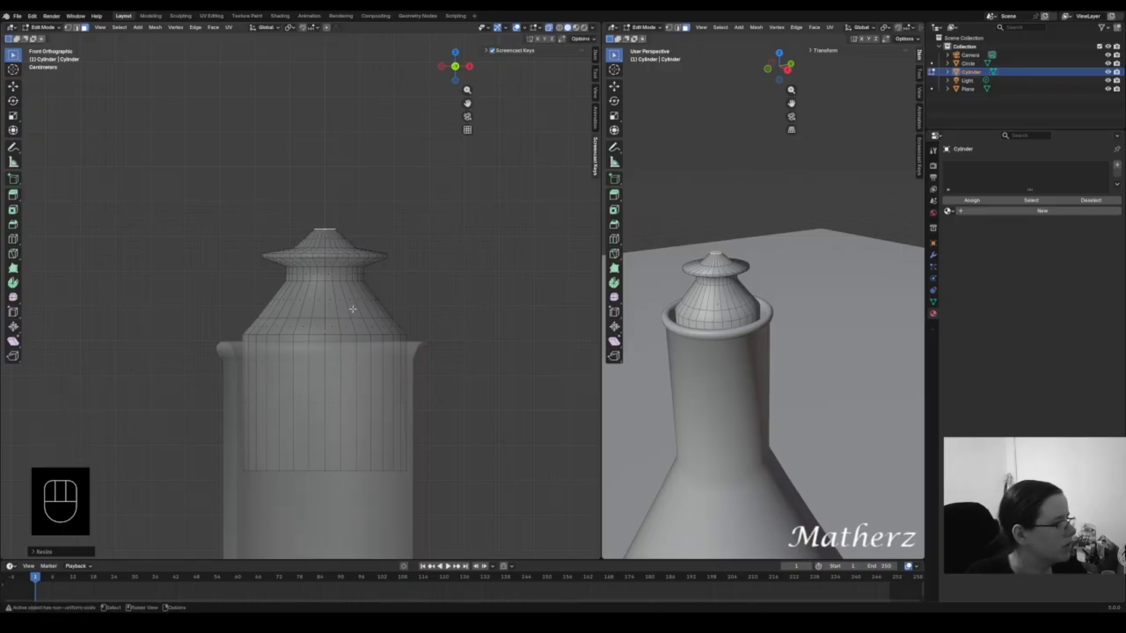
click(42, 27)
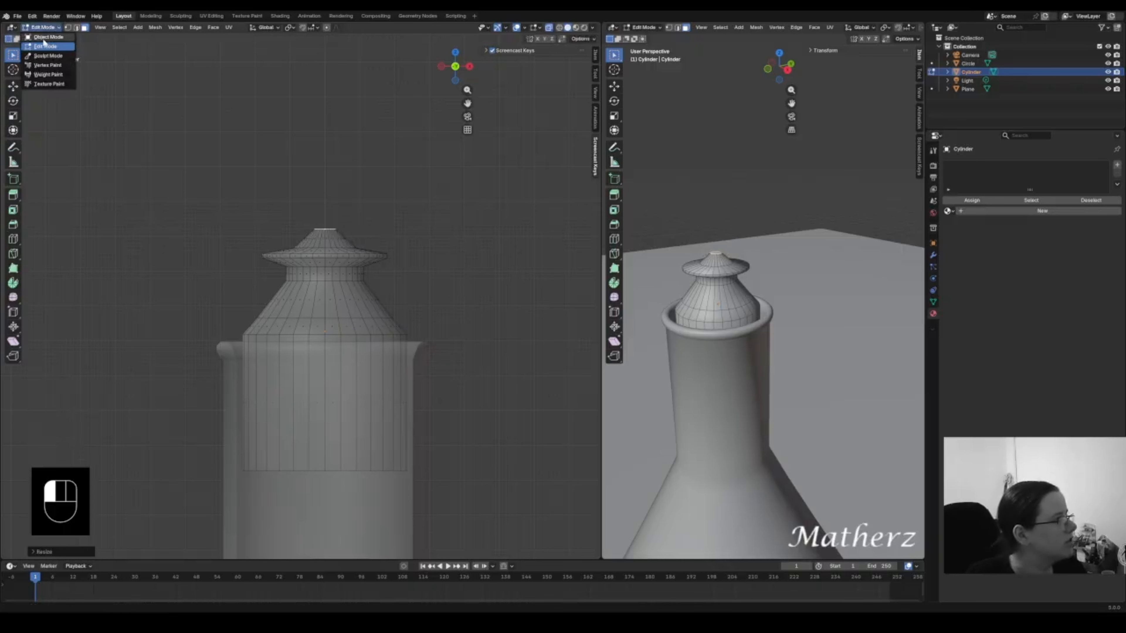
click(45, 39)
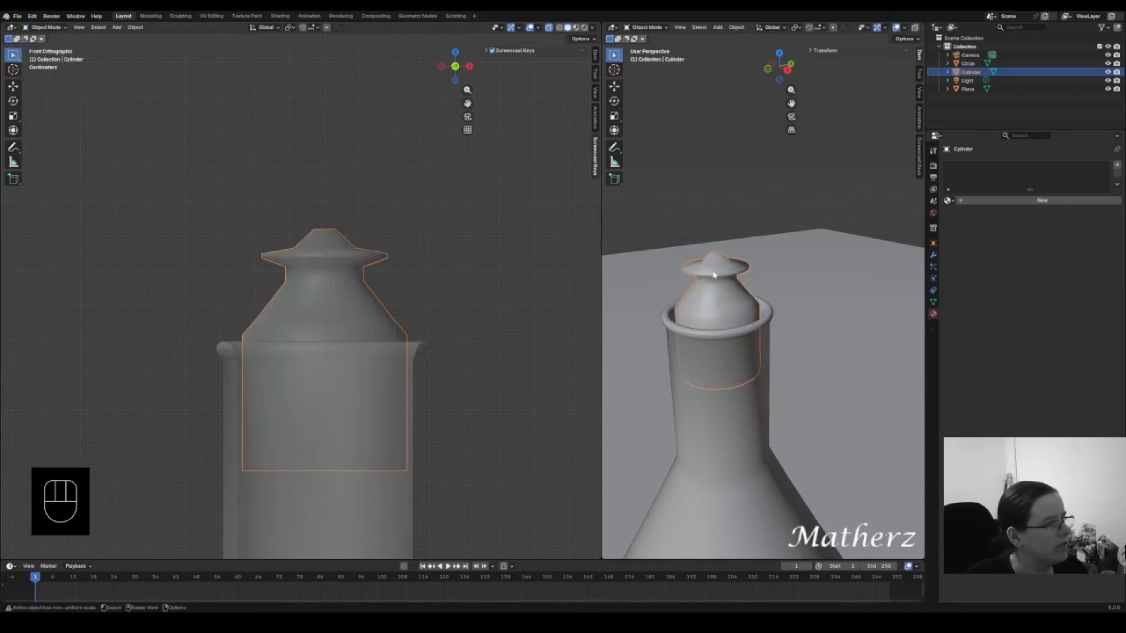
- Add a UV sphere and move it straight up along Z above the stopper
click(717, 27)
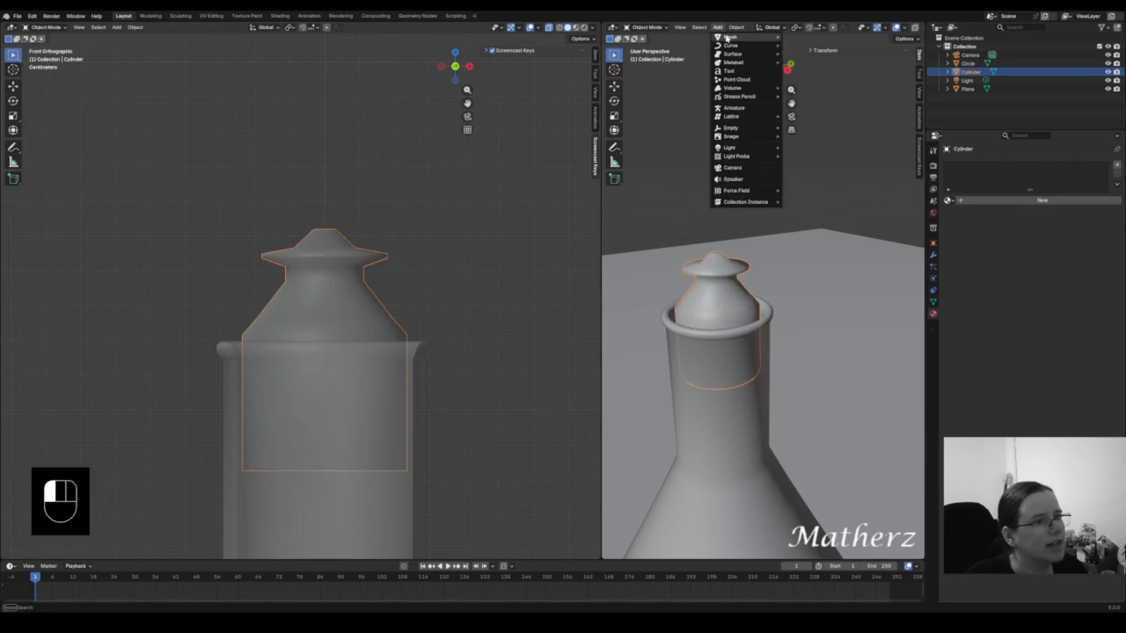
mouse_move(745, 37)
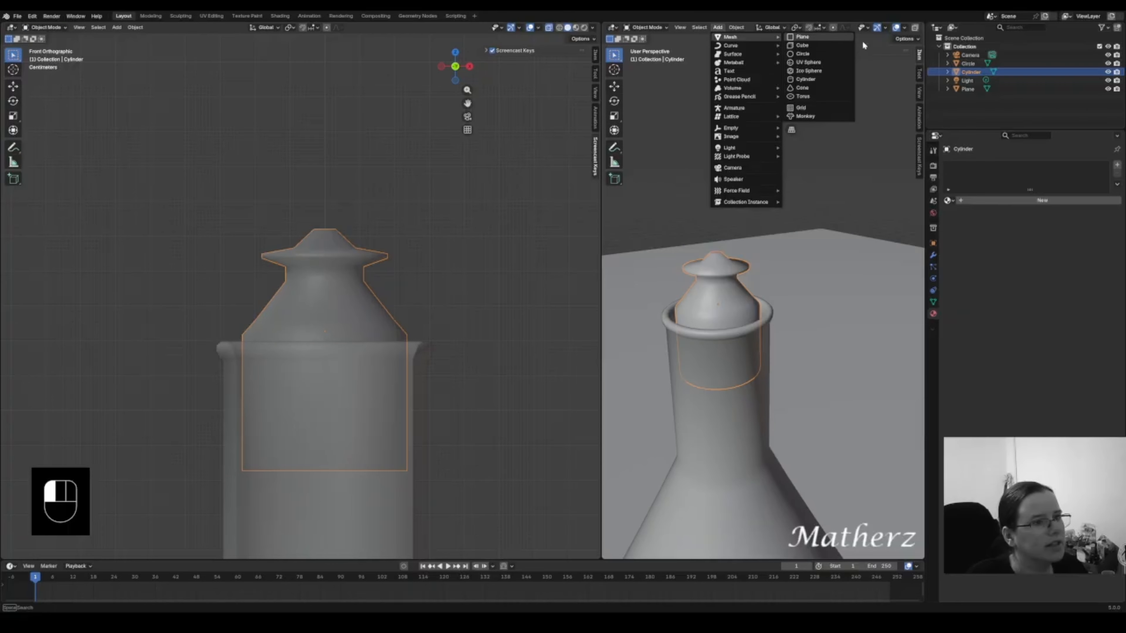
click(828, 62)
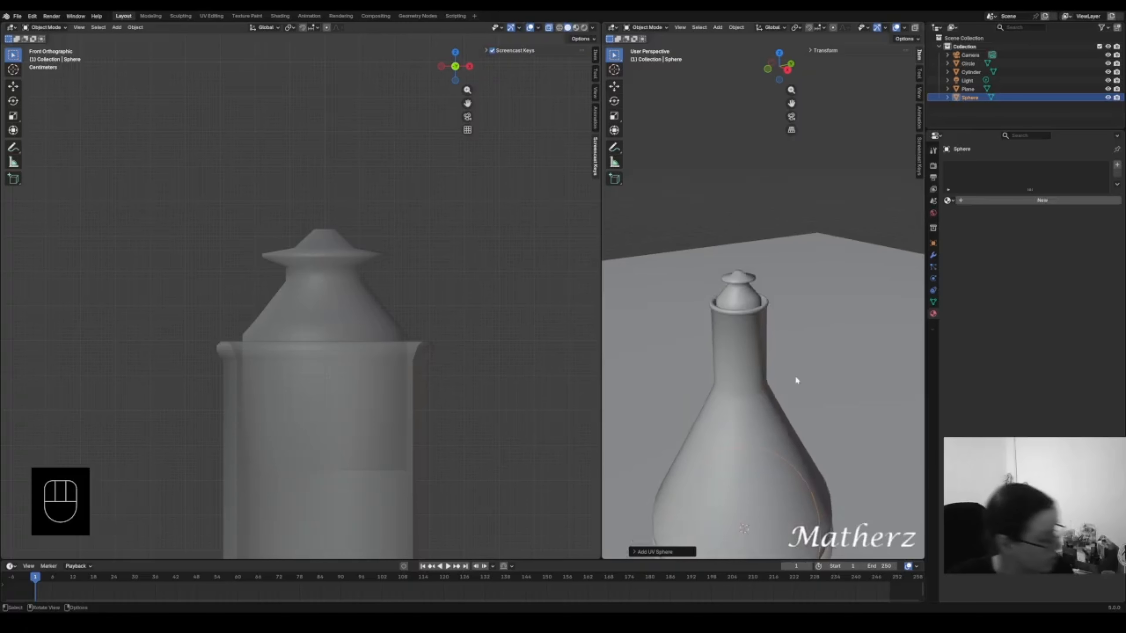
key(g)
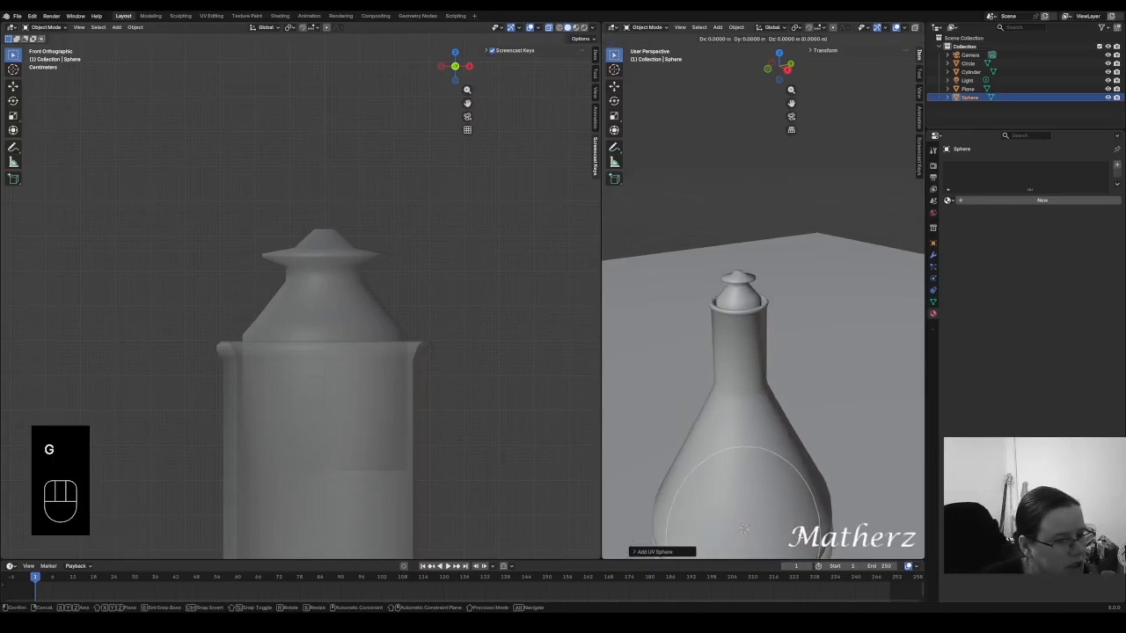
key(z)
click(783, 181)
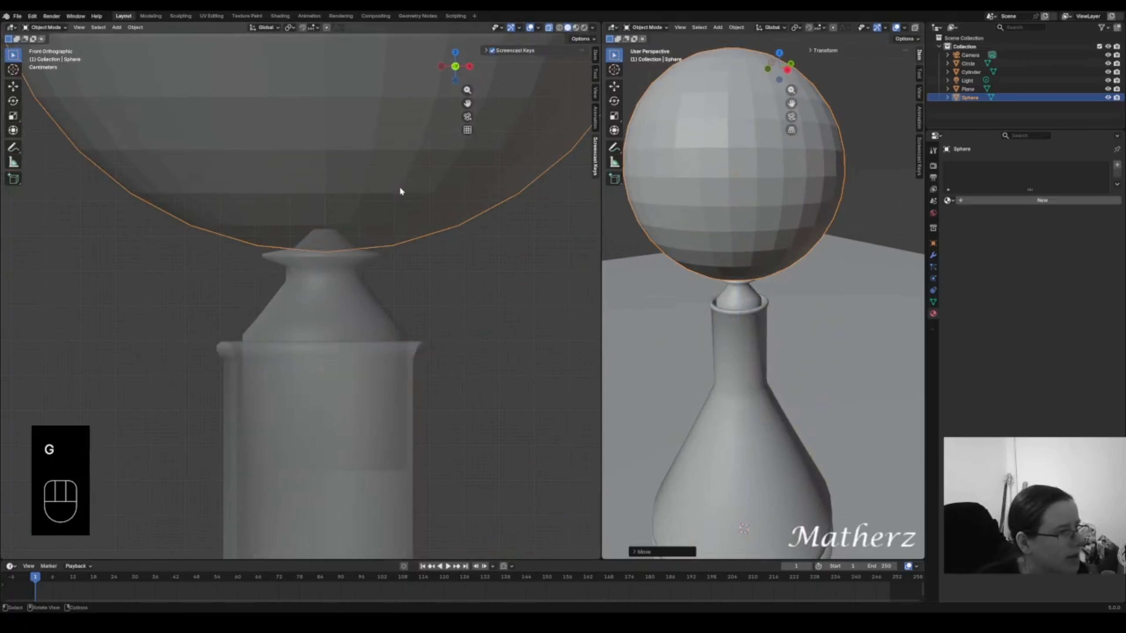
- Scale the sphere down to roughly the flask neck's width and lower it along Z about 0.65 m onto the stopper
scroll(377, 234, down, 6)
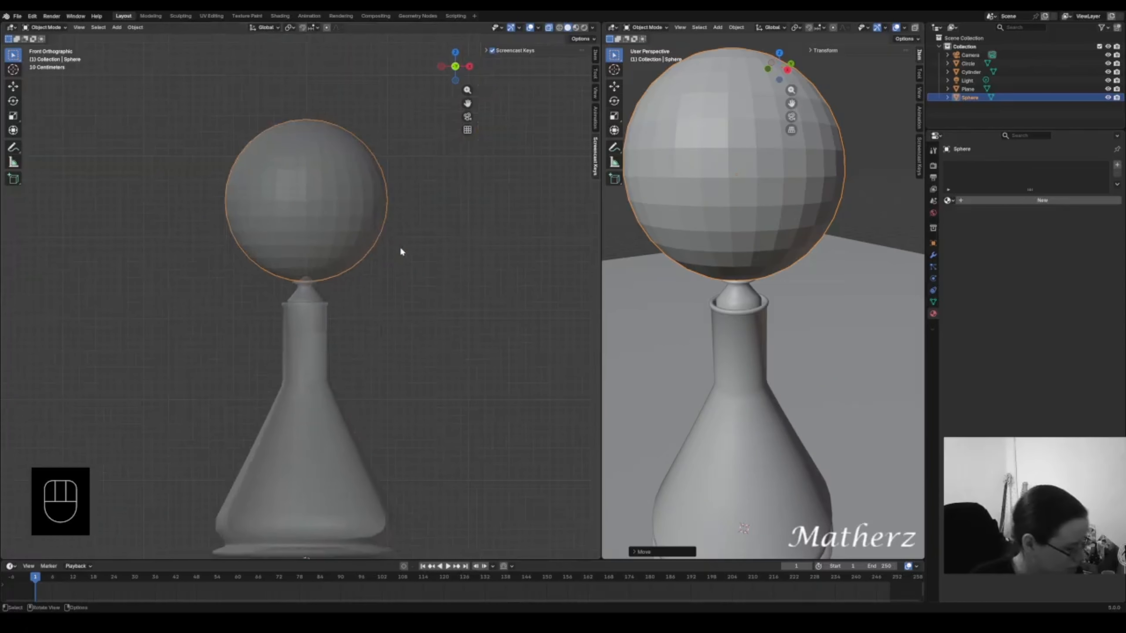
key(s)
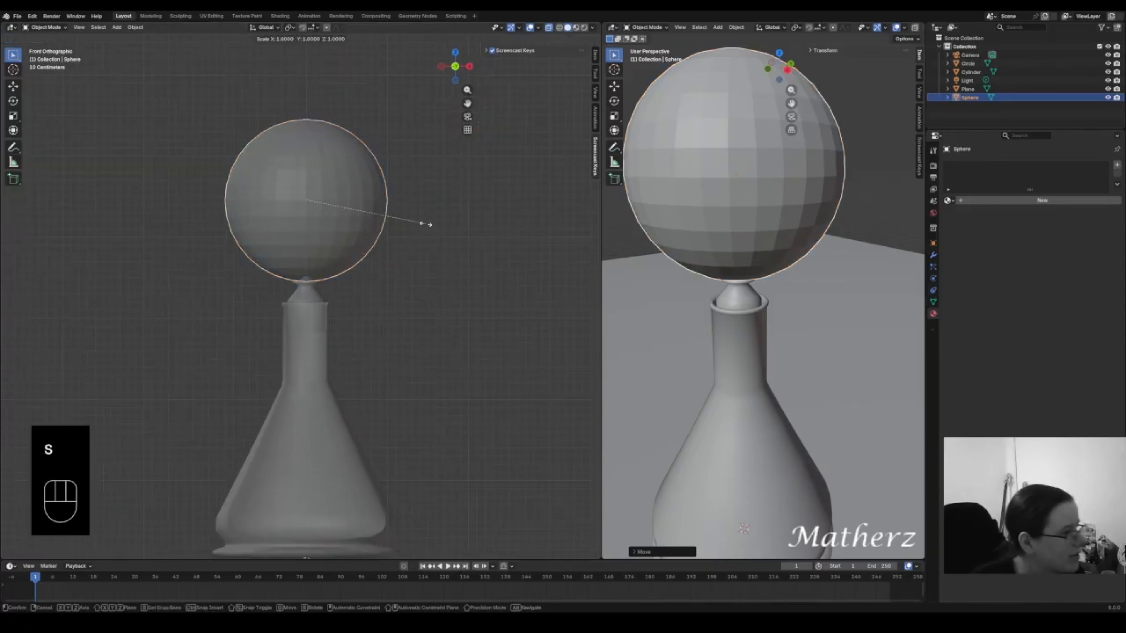
click(336, 212)
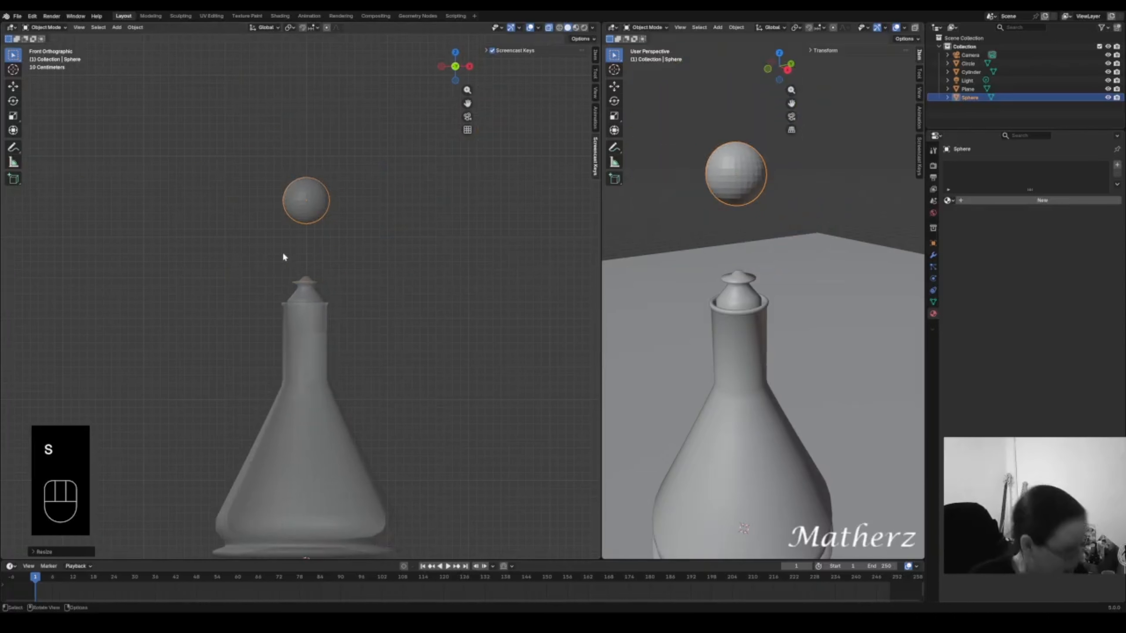
key(g)
middle_drag(283, 253, 288, 286)
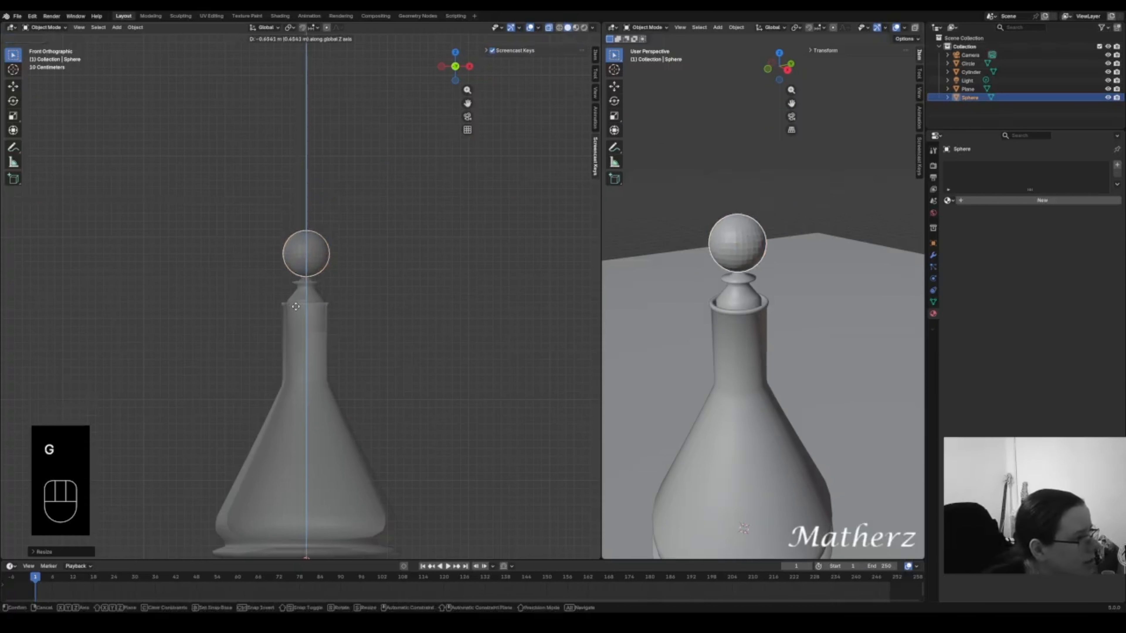
click(296, 306)
- Nudge the sphere down so its underside meets the stopper's tip
scroll(284, 230, up, 6)
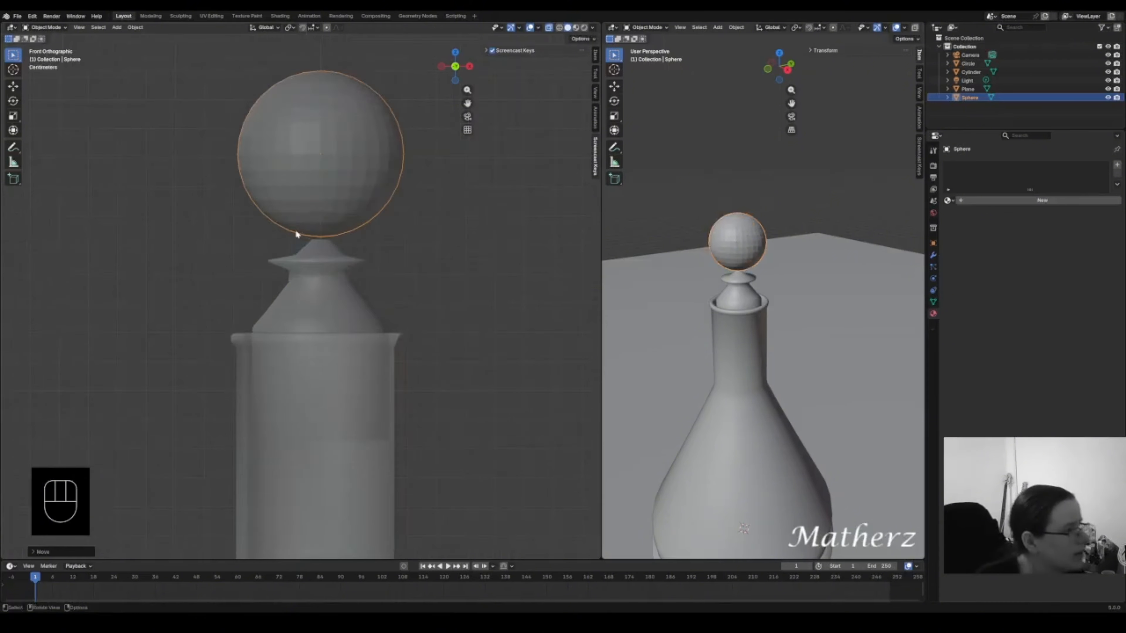
scroll(295, 231, up, 3)
shift+middle_drag(330, 178, 398, 306)
scroll(356, 295, up, 2)
key(g)
click(399, 306)
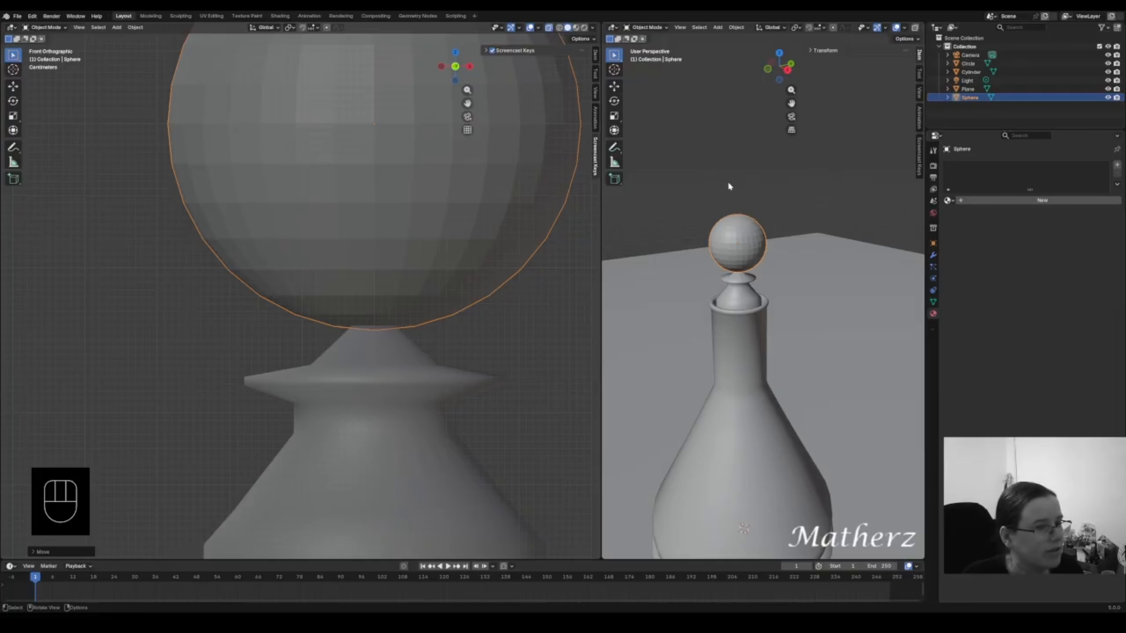
- Enlarge the perspective viewport around the whole flask, switch it to Rendered shading, and deselect the sphere
drag(604, 127, 156, 127)
scroll(478, 315, down, 3)
mouse_move(541, 413)
shift+middle_down()
mouse_move(569, 439)
mouse_move(558, 431)
shift+middle_up()
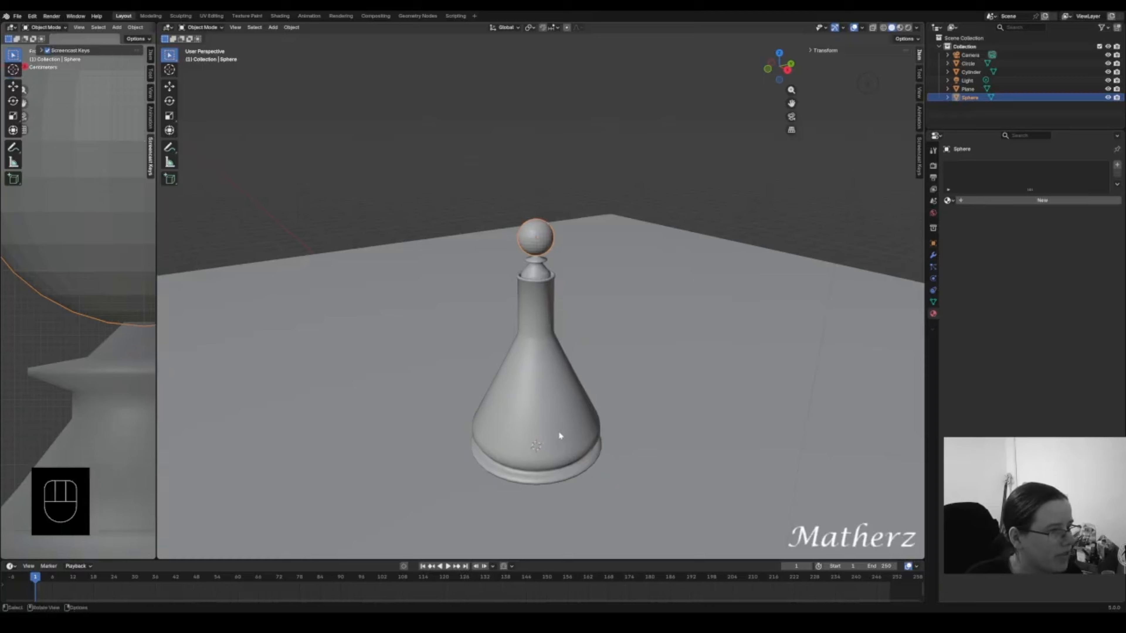
click(908, 28)
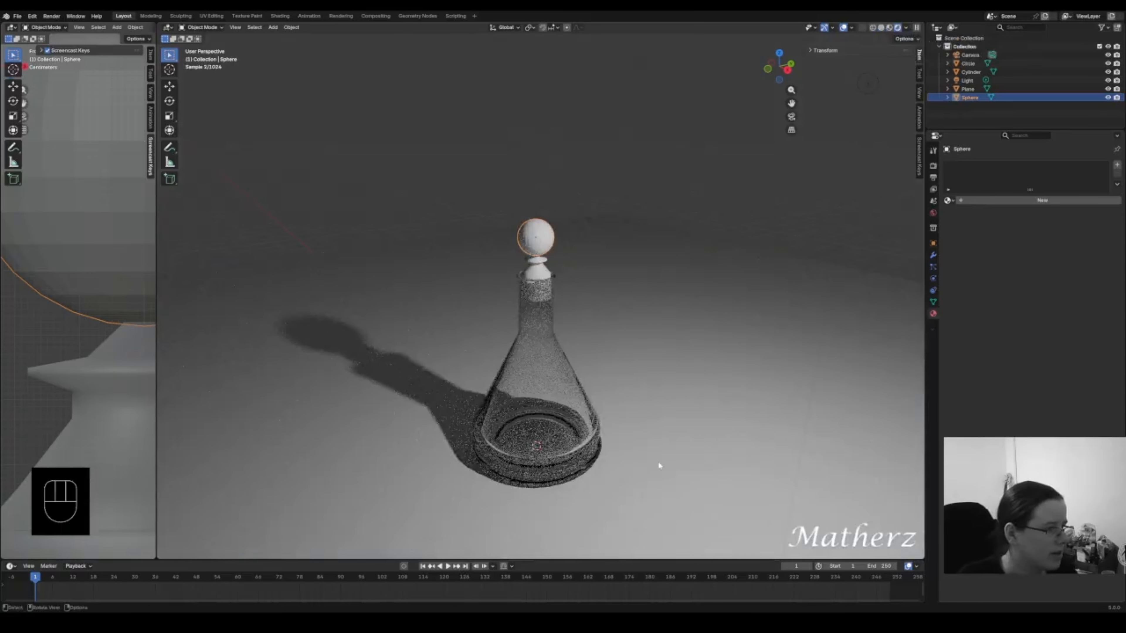
click(565, 212)
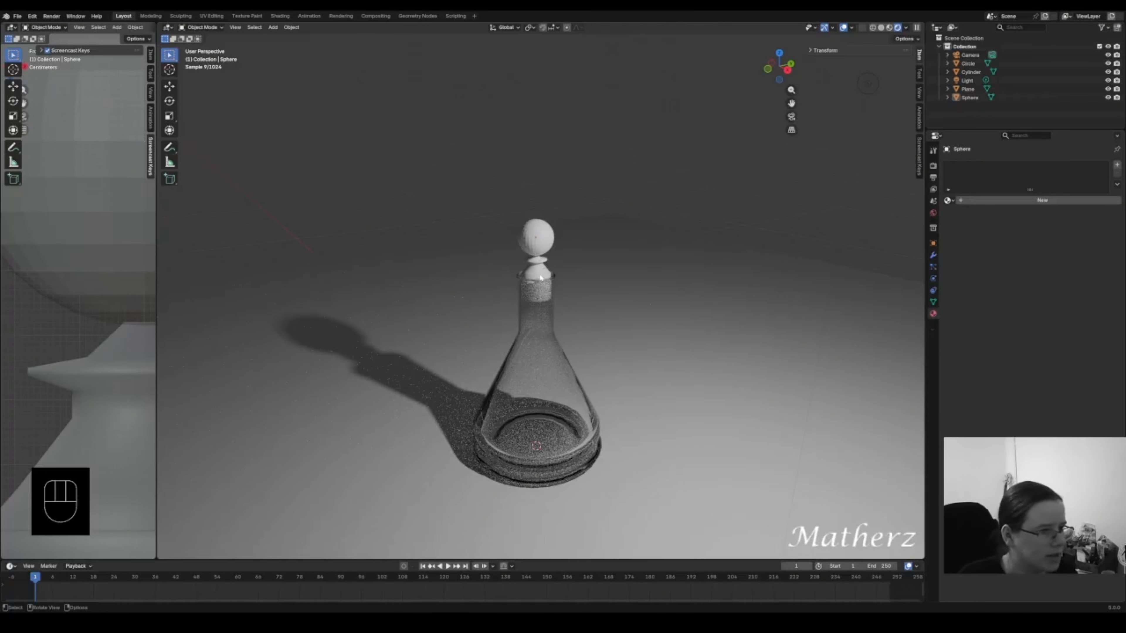
- Select the flask and rename its material to Glass
click(549, 336)
click(532, 317)
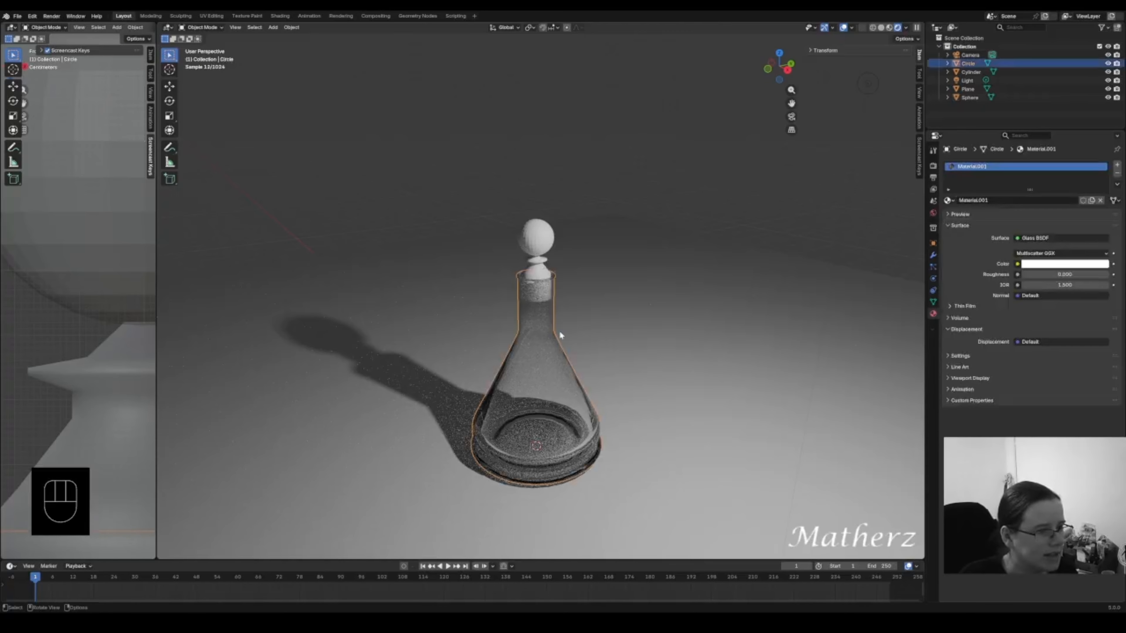
double_click(975, 166)
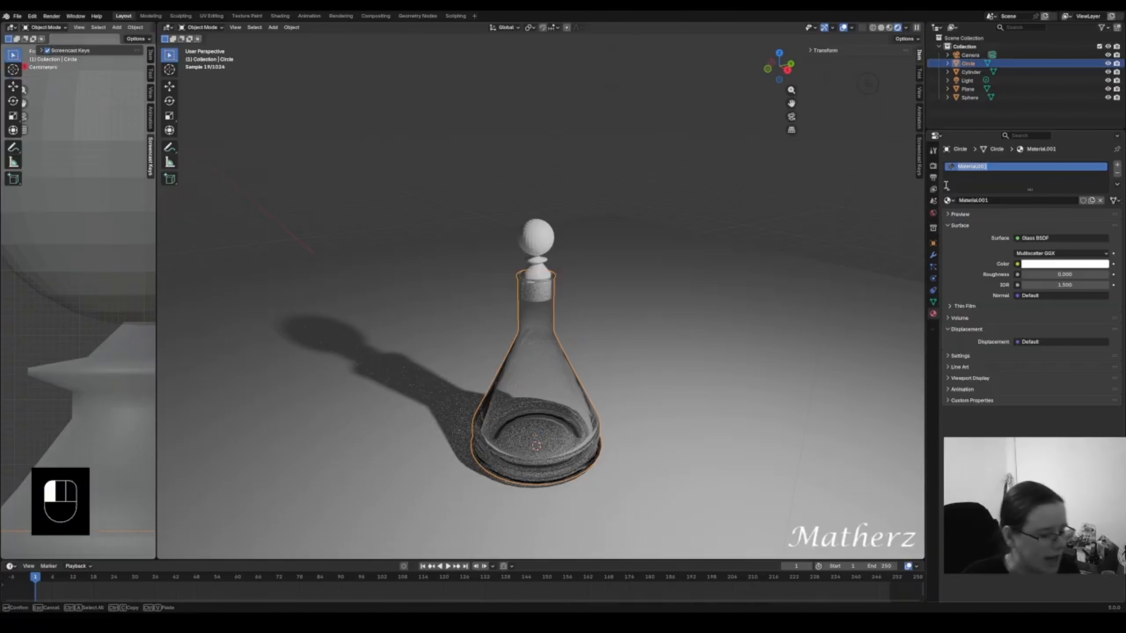
text(Glas)
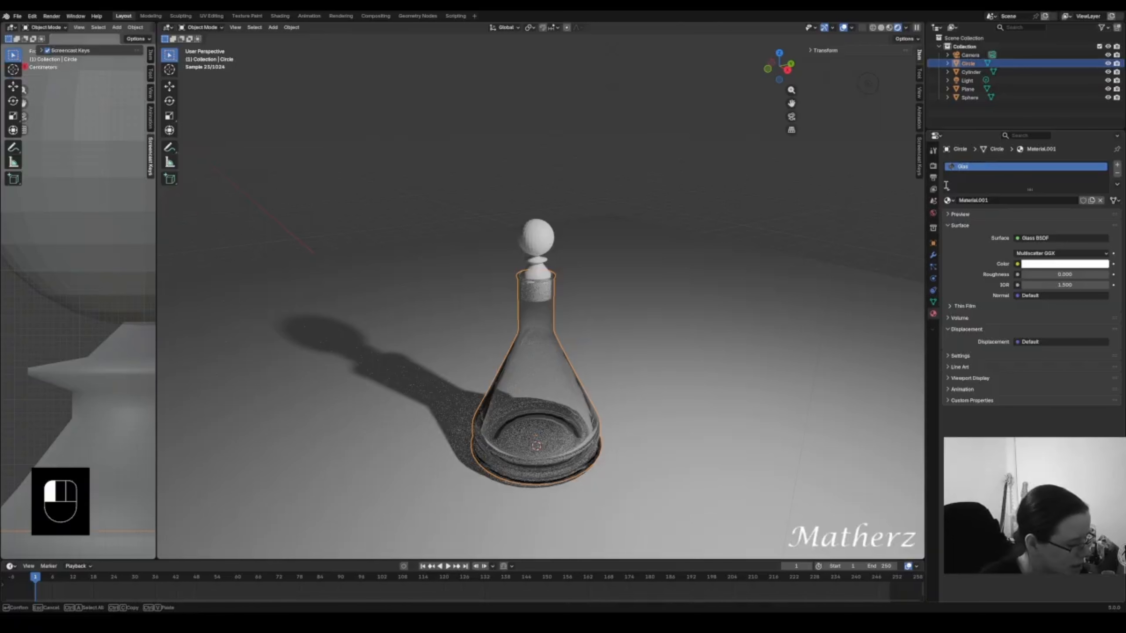
text(s)
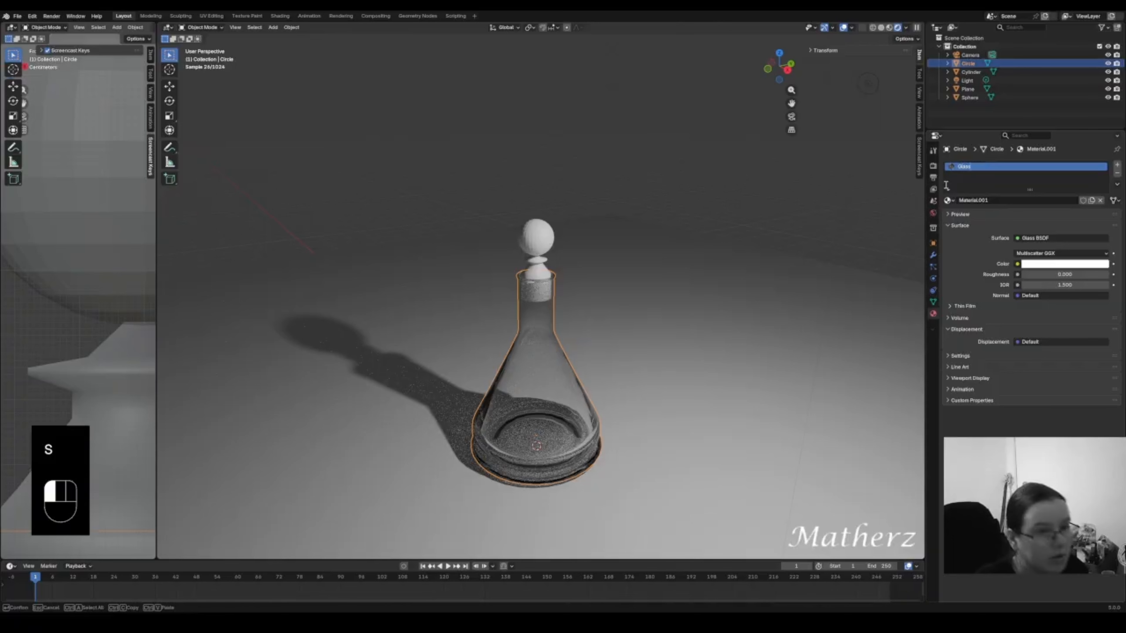
click(945, 184)
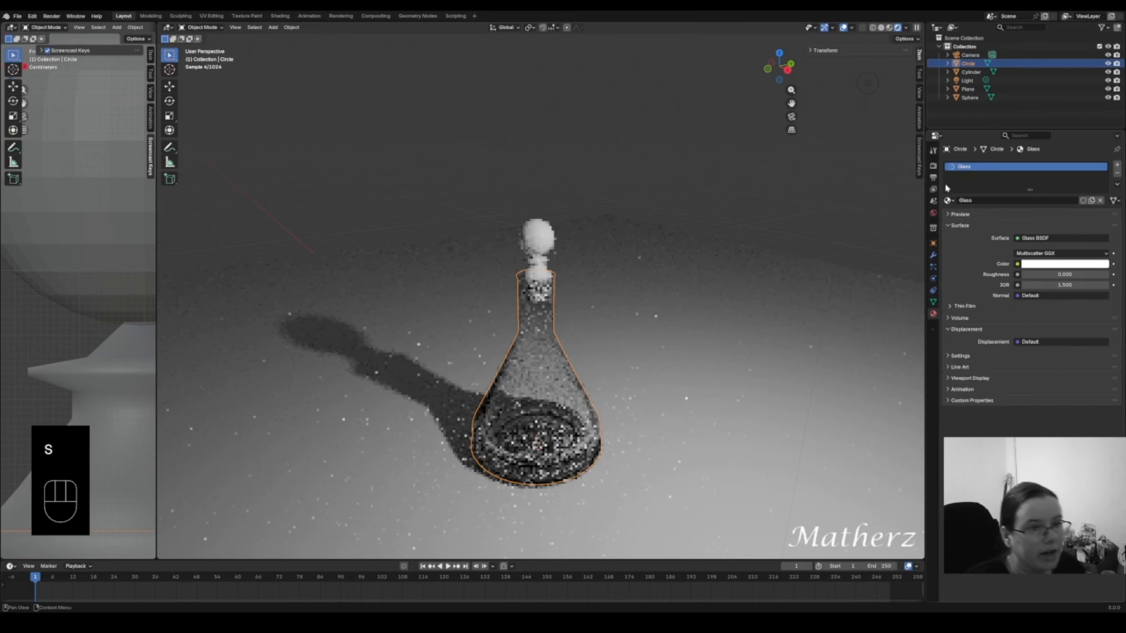
- Assign the existing Glass material to the sphere on top of the stopper
click(536, 239)
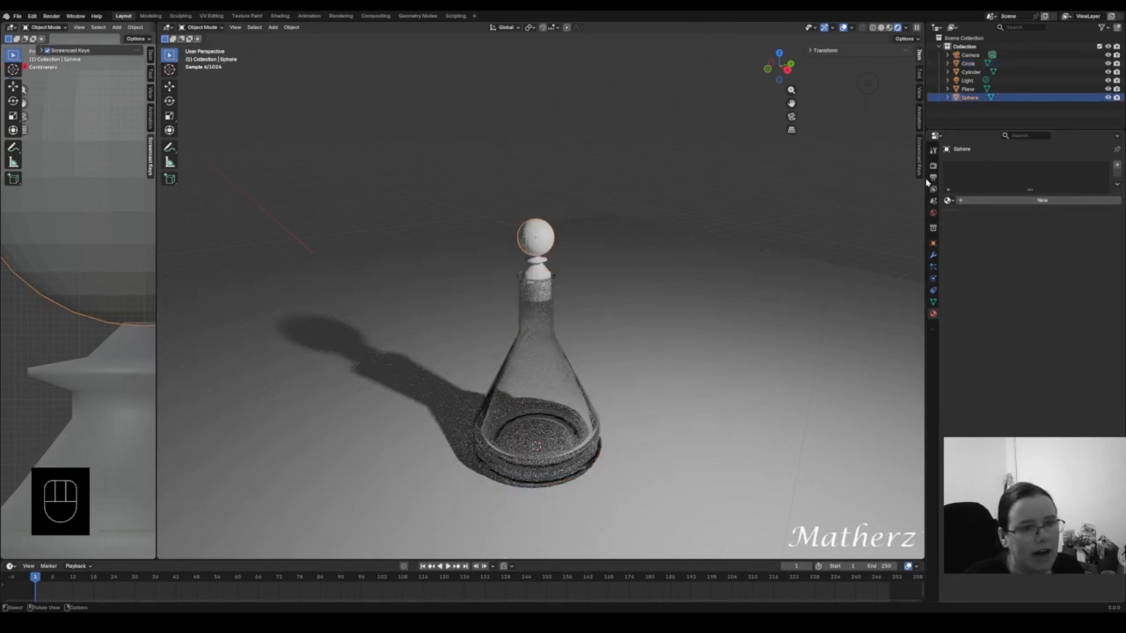
click(948, 201)
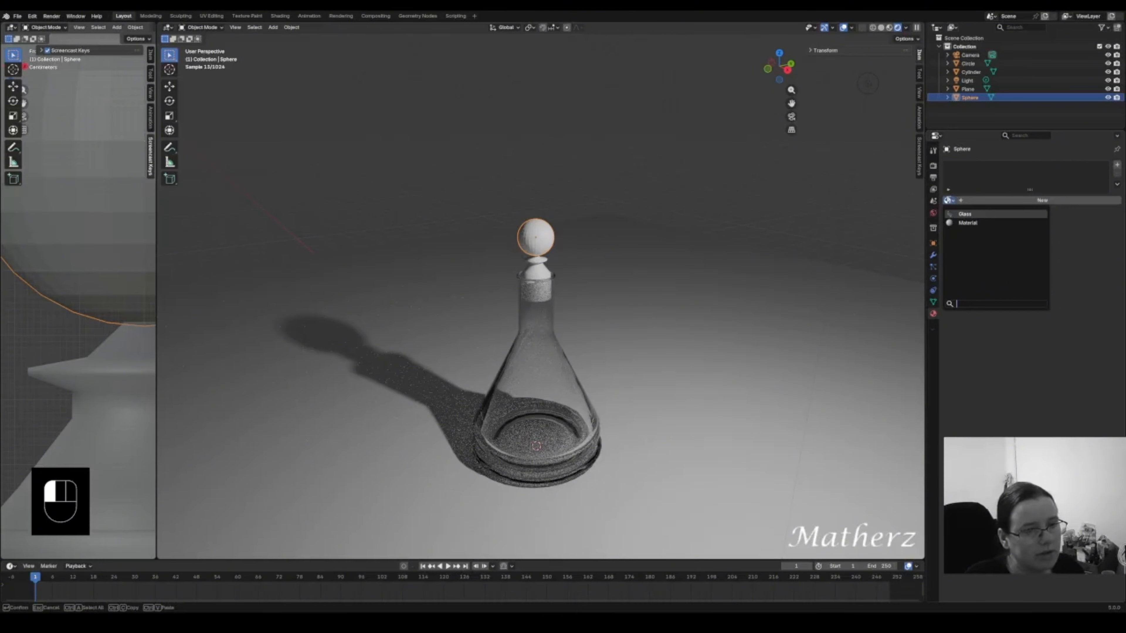
click(973, 213)
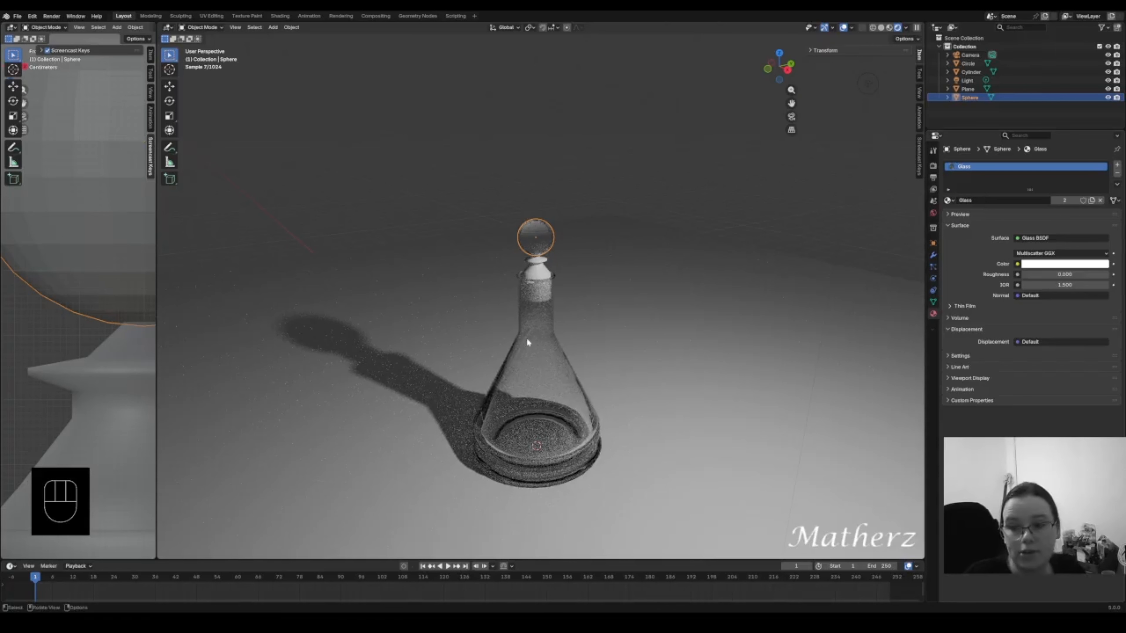
- Assign the existing Glass material to the stopper below the sphere, and deselect it
click(539, 269)
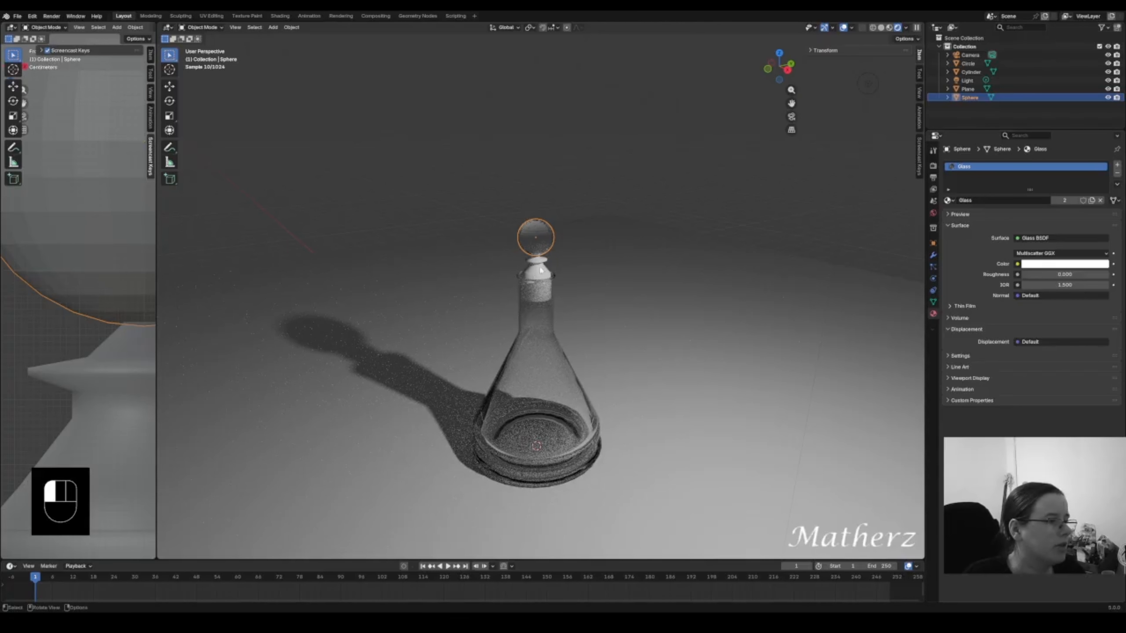
click(542, 275)
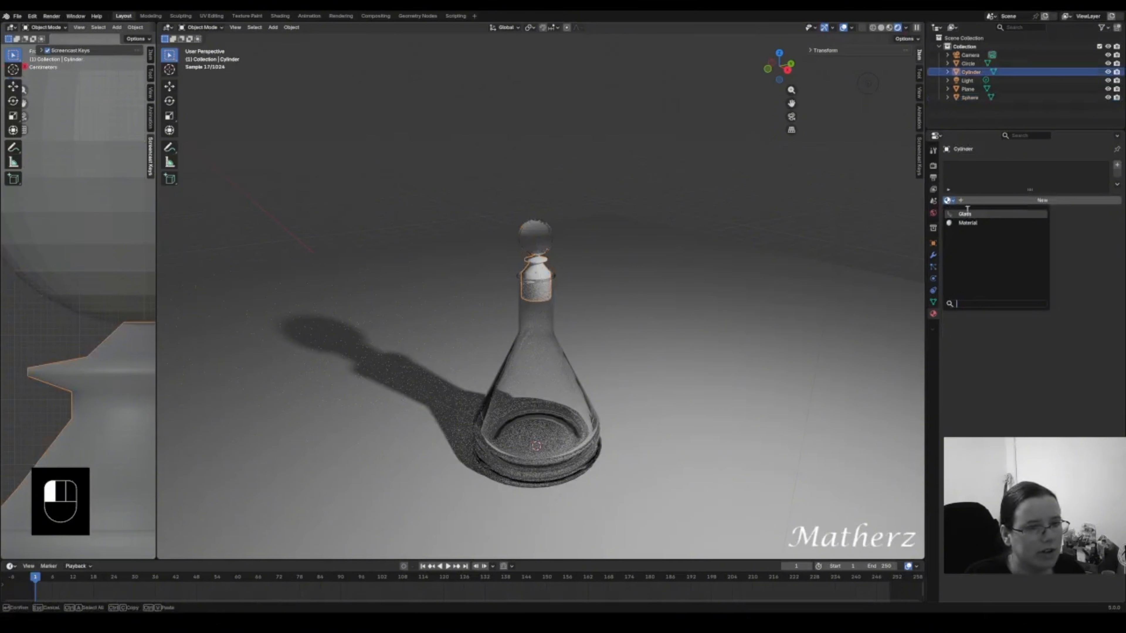
click(976, 215)
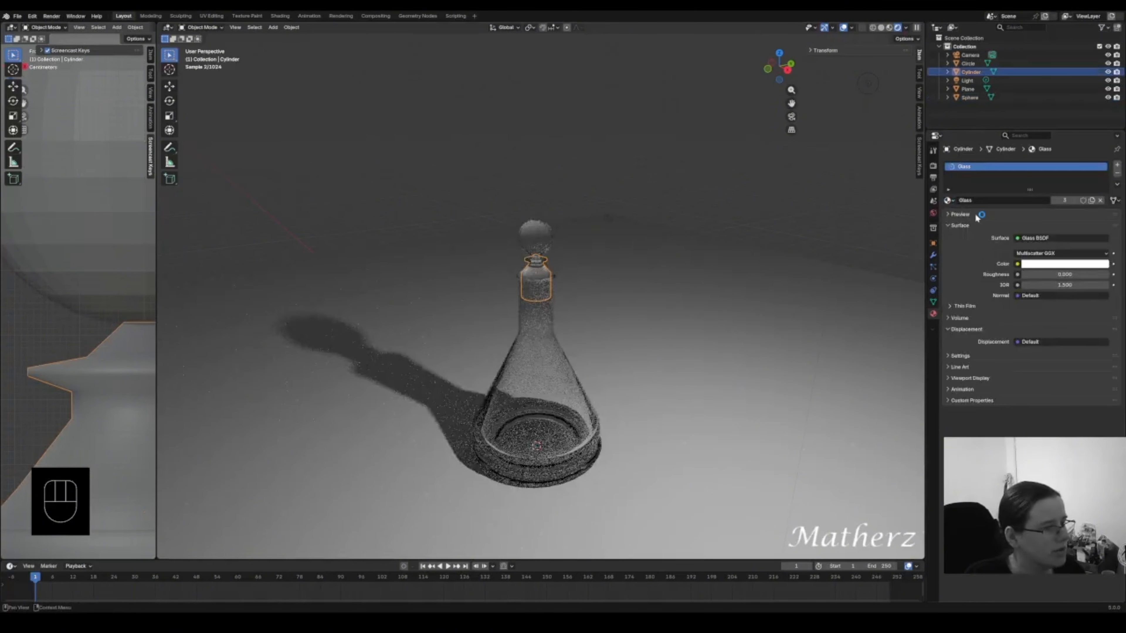
click(660, 157)
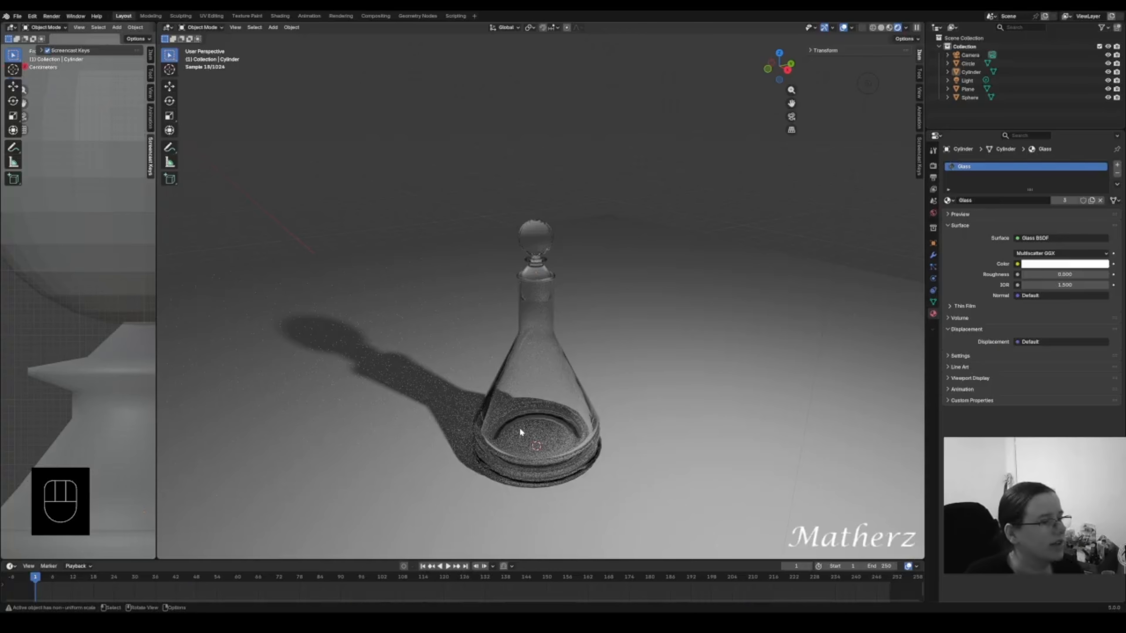
- Widen the front orthographic viewport to about half the workspace and switch the perspective viewport to Material Preview shading
mouse_move(538, 415)
middle_down()
mouse_move(556, 394)
mouse_move(555, 412)
middle_up()
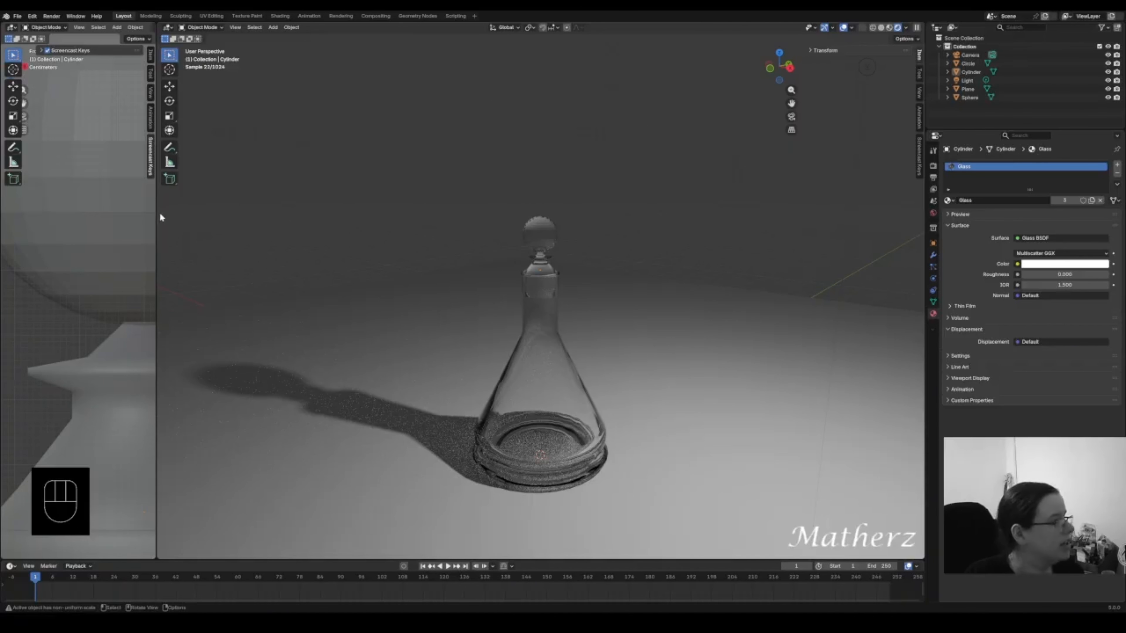
mouse_move(158, 212)
mouse_down()
mouse_move(547, 254)
mouse_move(523, 251)
mouse_up()
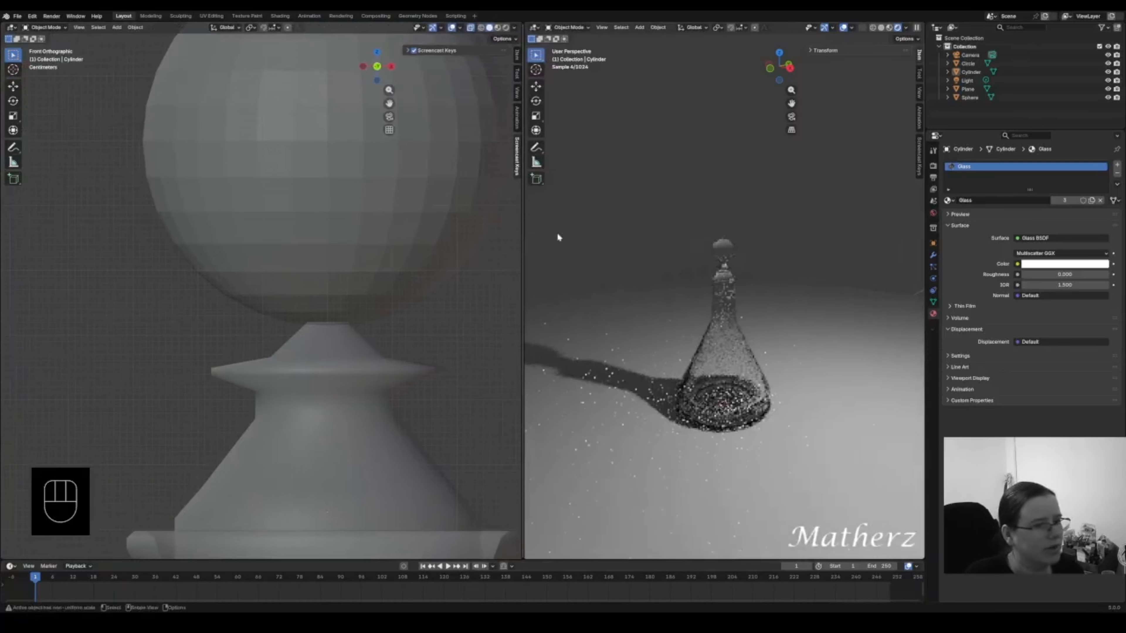
click(890, 28)
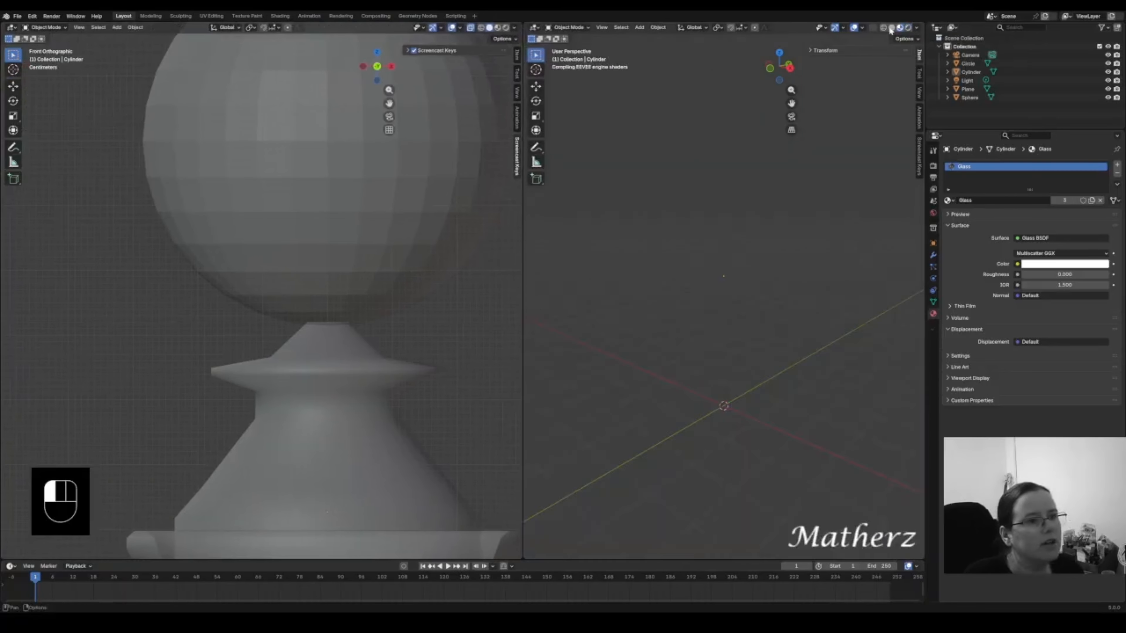
- Add a mesh circle at the flask's base and raise it about 0.27 m along the Z axis
click(639, 27)
mouse_move(665, 37)
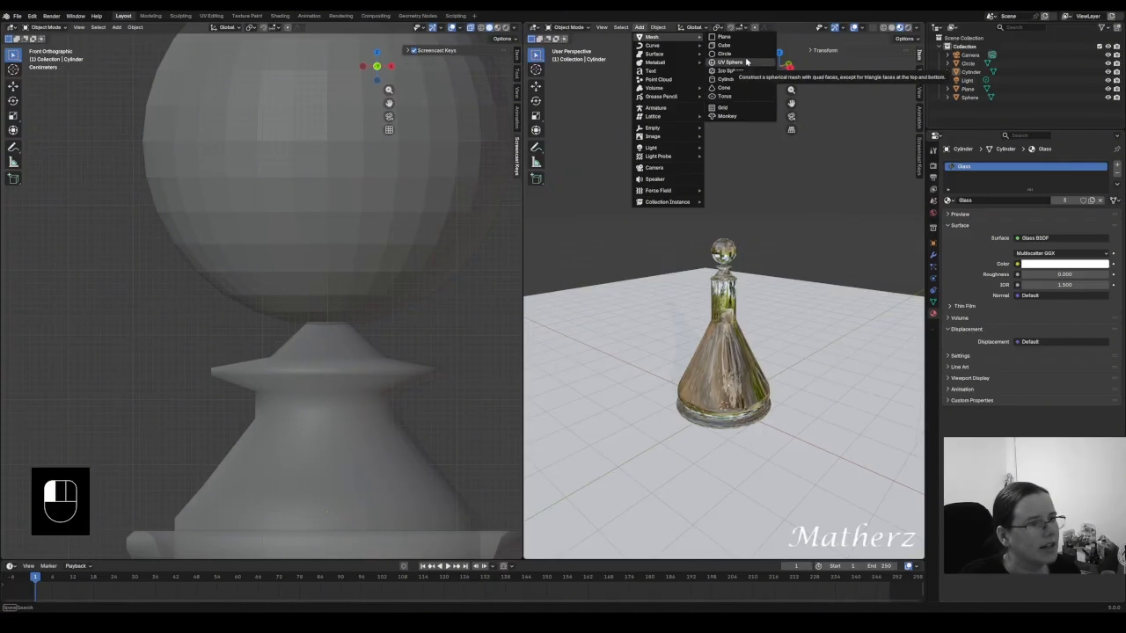
click(736, 54)
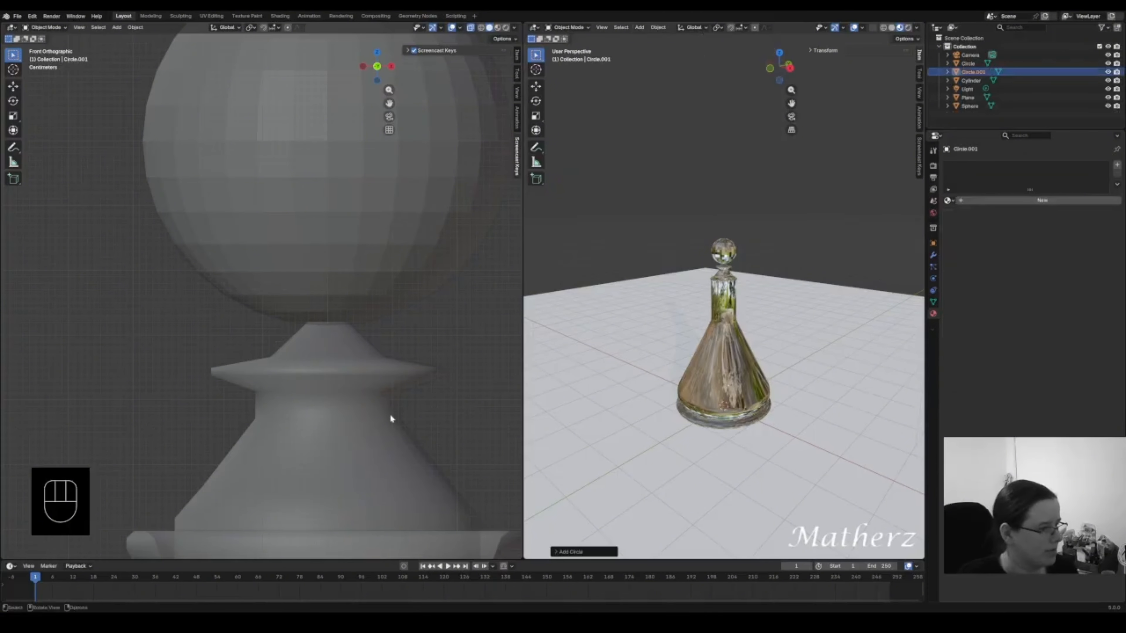
scroll(331, 438, down, 10)
shift+middle_drag(331, 477, 385, 265)
scroll(344, 468, up, 1)
scroll(344, 468, up, 2)
shift+middle_drag(381, 481, 319, 343)
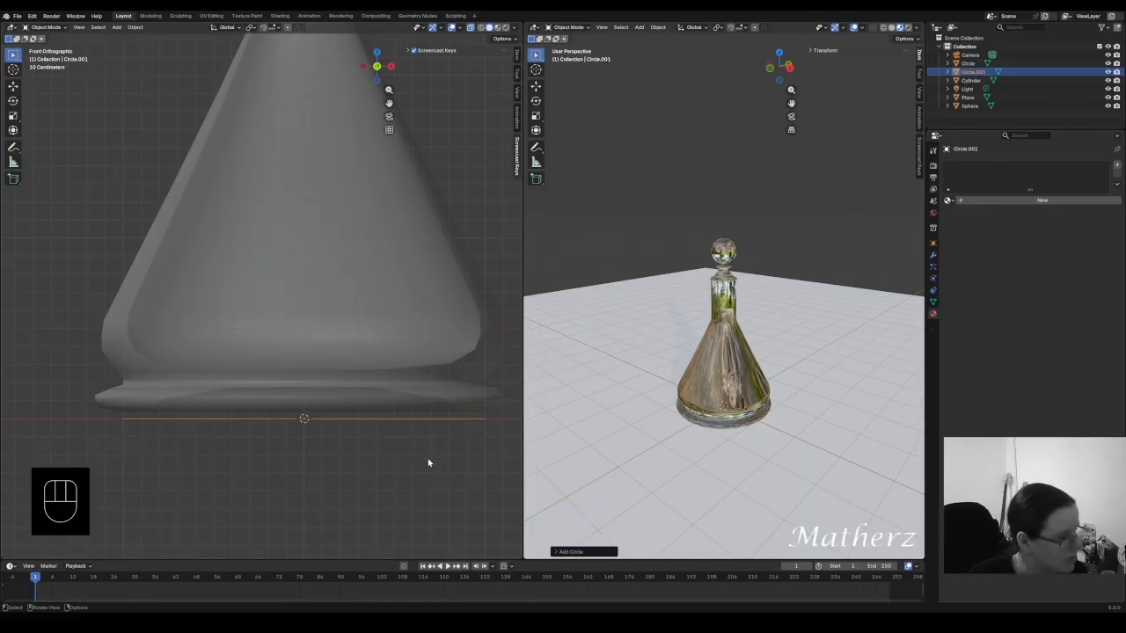
key(g)
middle_drag(427, 459, 415, 413)
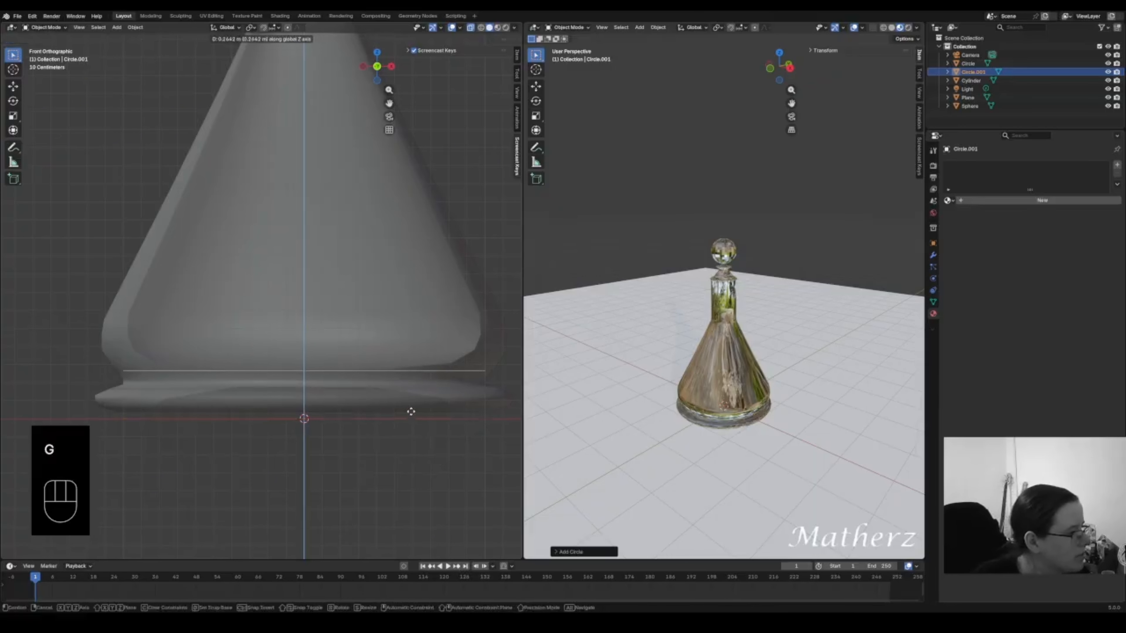
click(410, 410)
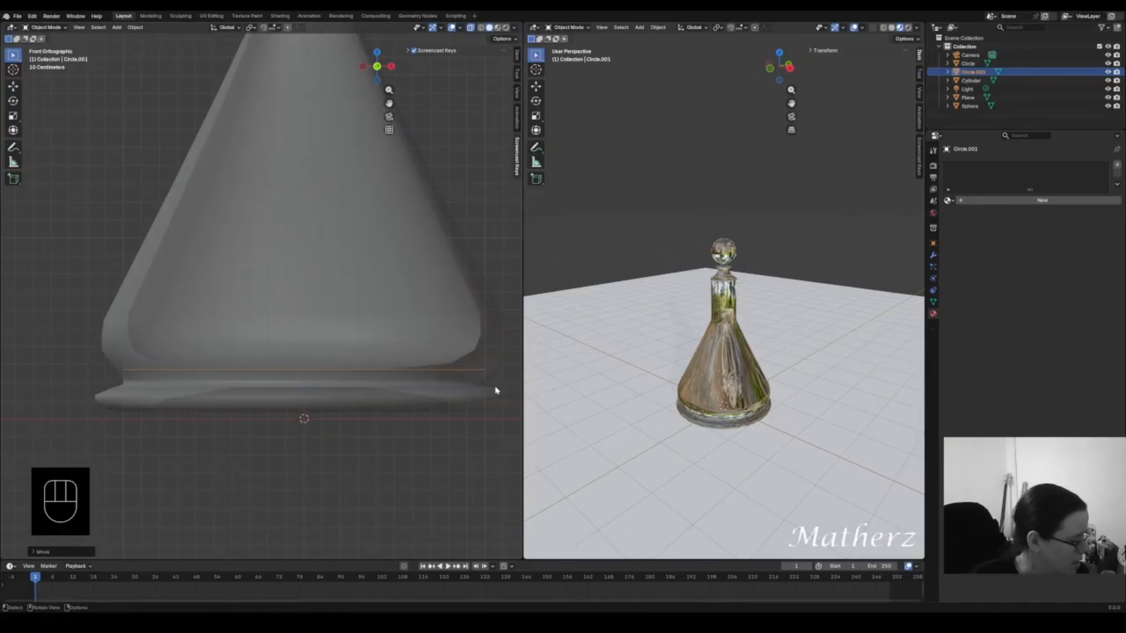
- Scale the circle down to about half its size and nudge it vertically onto the flask's inner floor
key(s)
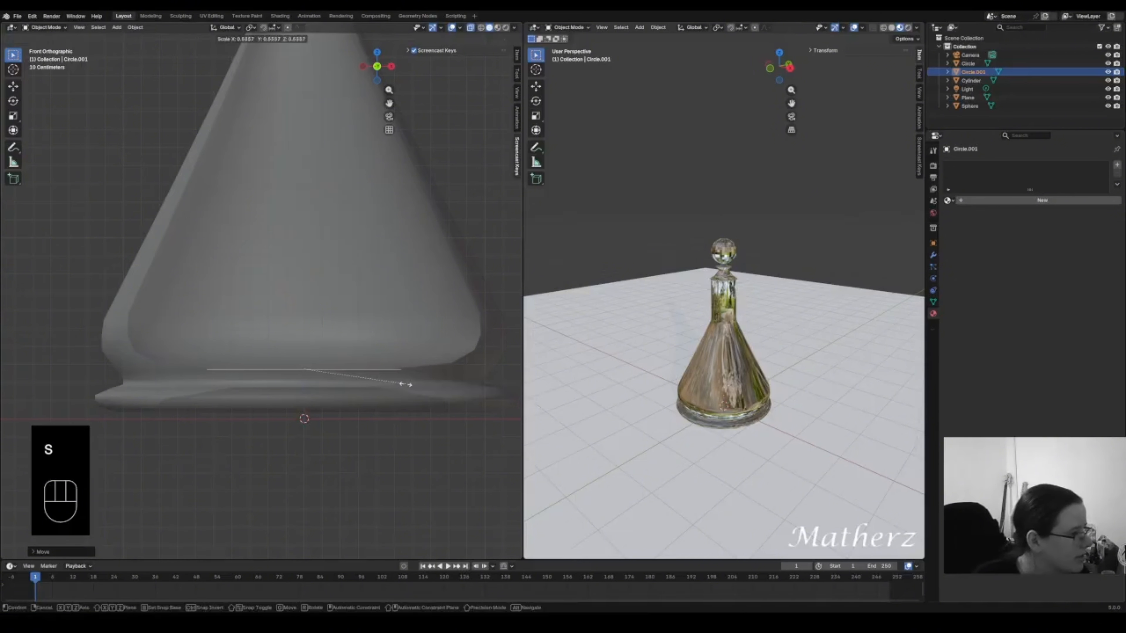
click(350, 378)
key(g)
middle_click(355, 384)
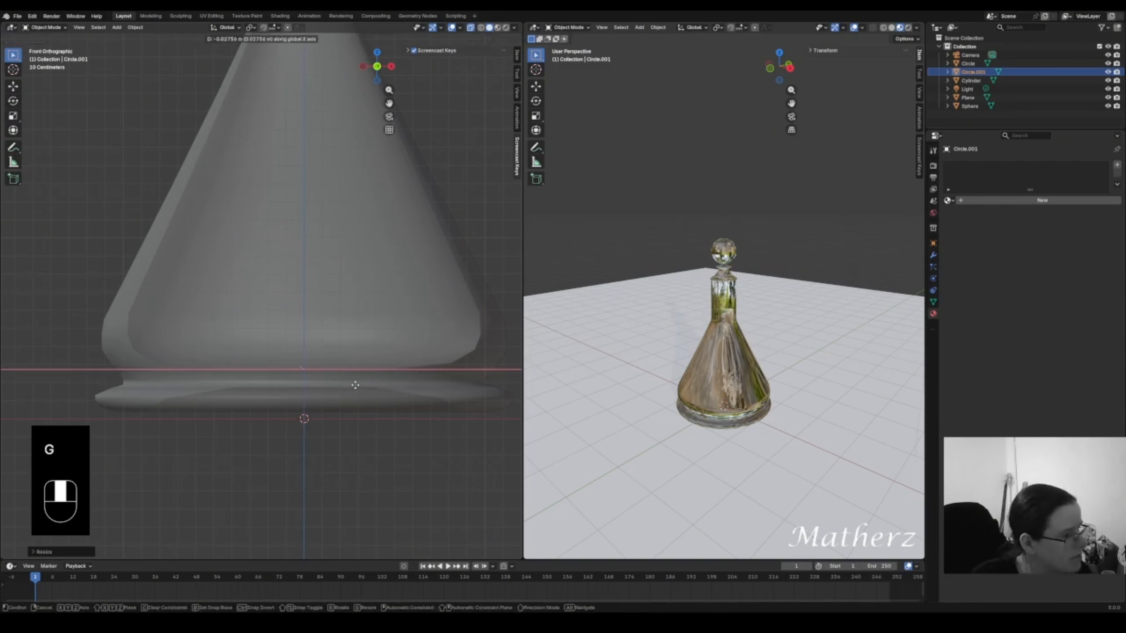
middle_drag(355, 384, 359, 381)
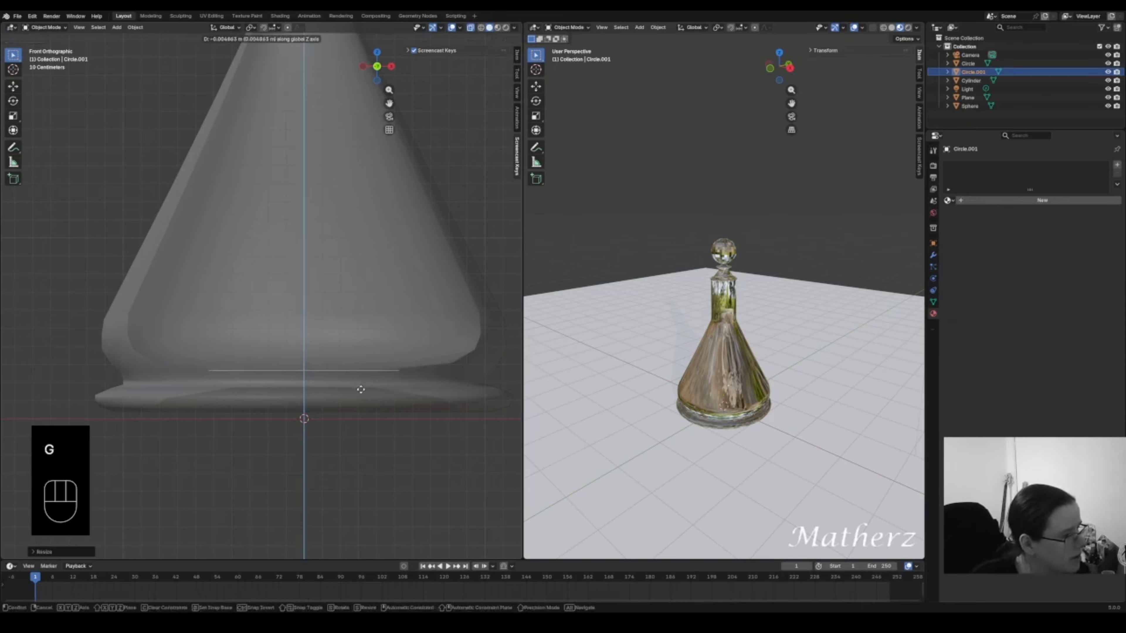
click(357, 387)
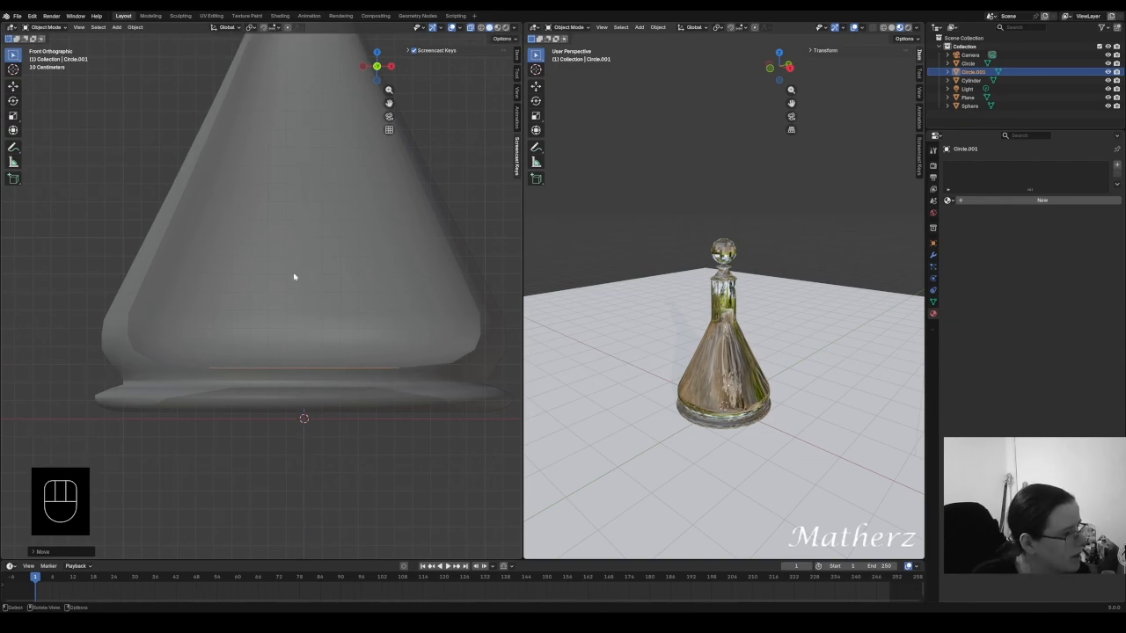
- Enter Edit Mode on the circle and fill it with a face
click(44, 27)
click(44, 47)
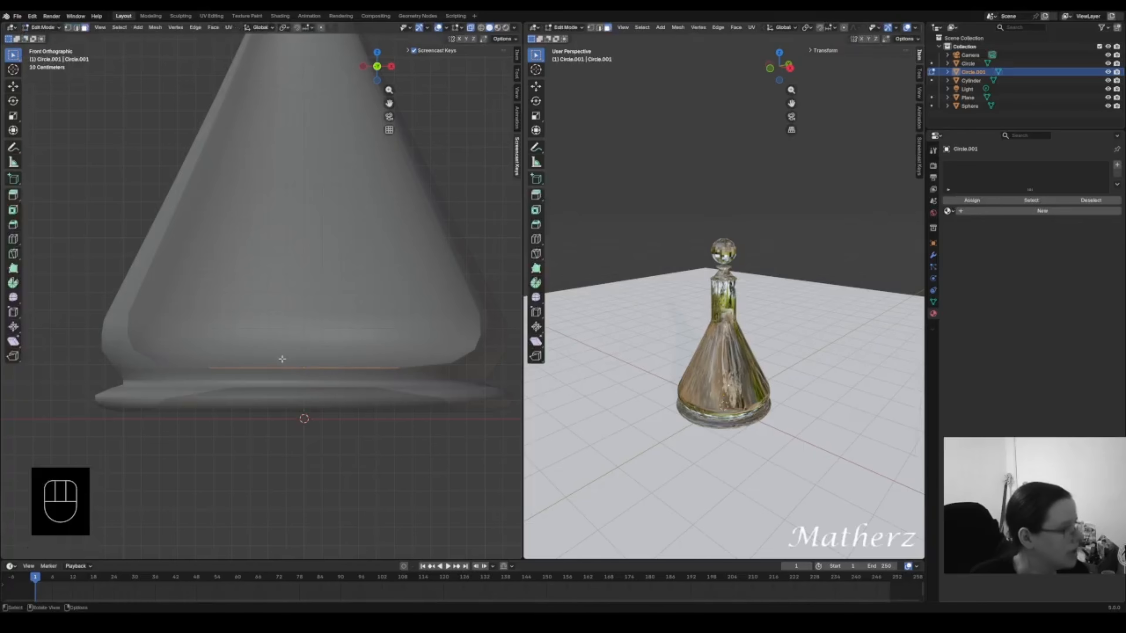
key(f)
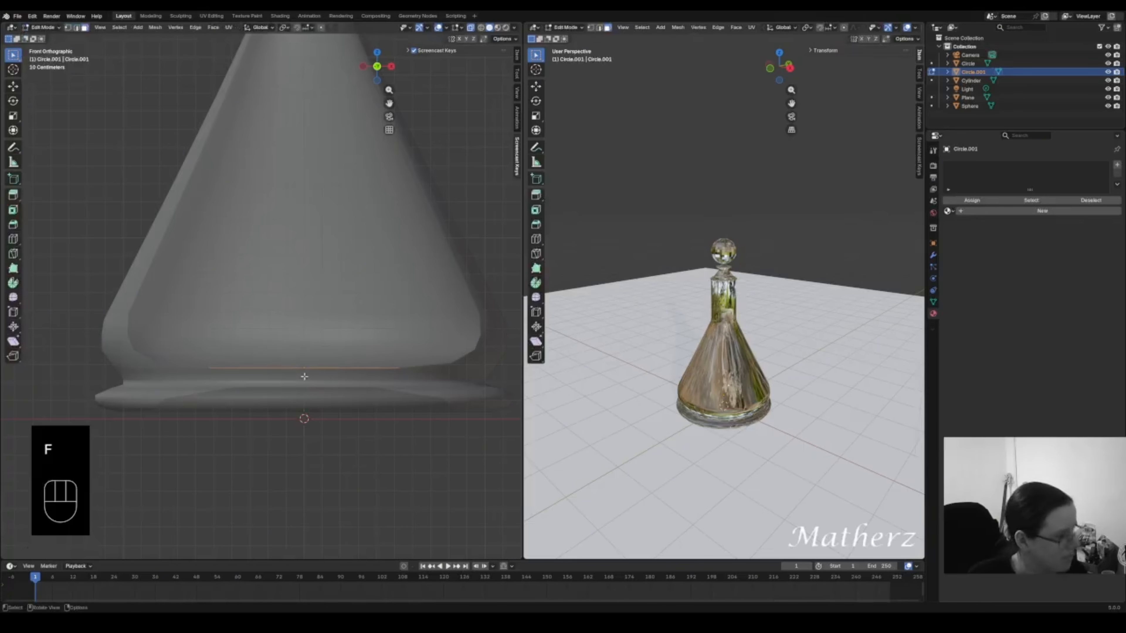
- Extrude the filled face slightly upward and scale it by about 1.61 to reach the flask's inner wall
key(e)
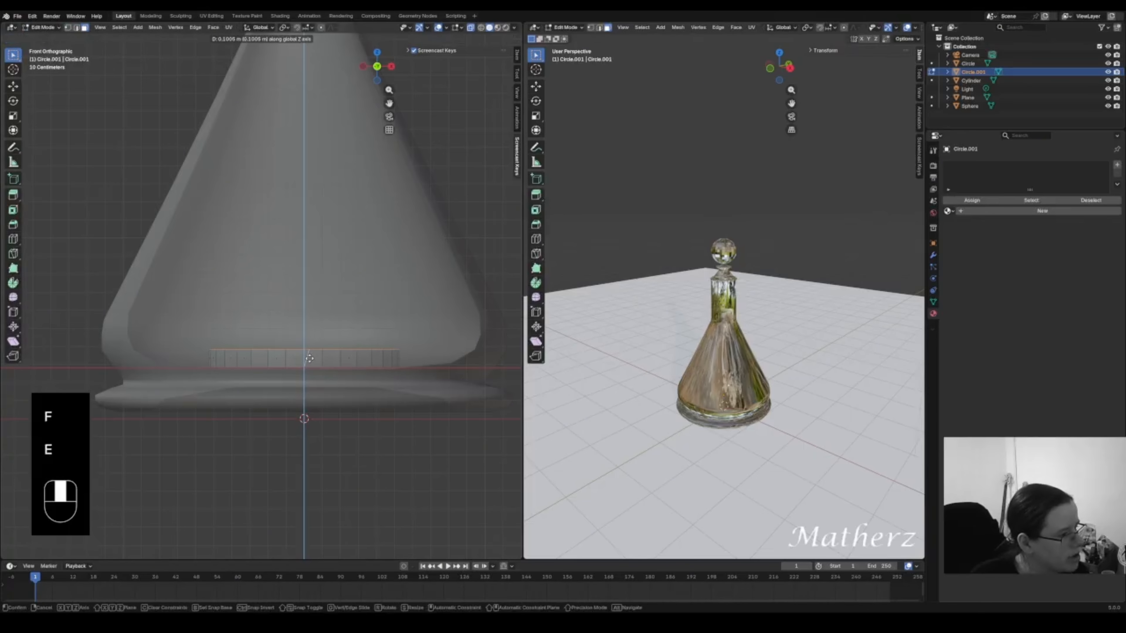
click(323, 367)
key(s)
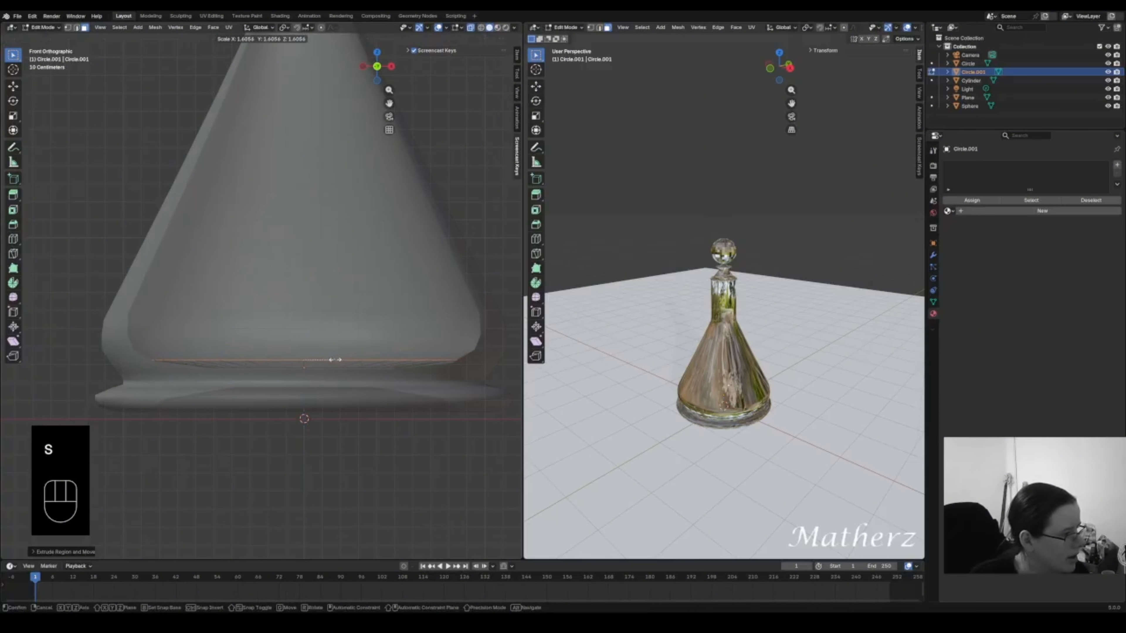
click(335, 360)
- Extrude the top face upward twice more, scaling it by about 1.12 and 1.04 to follow the flask's rounded inner wall
key(e)
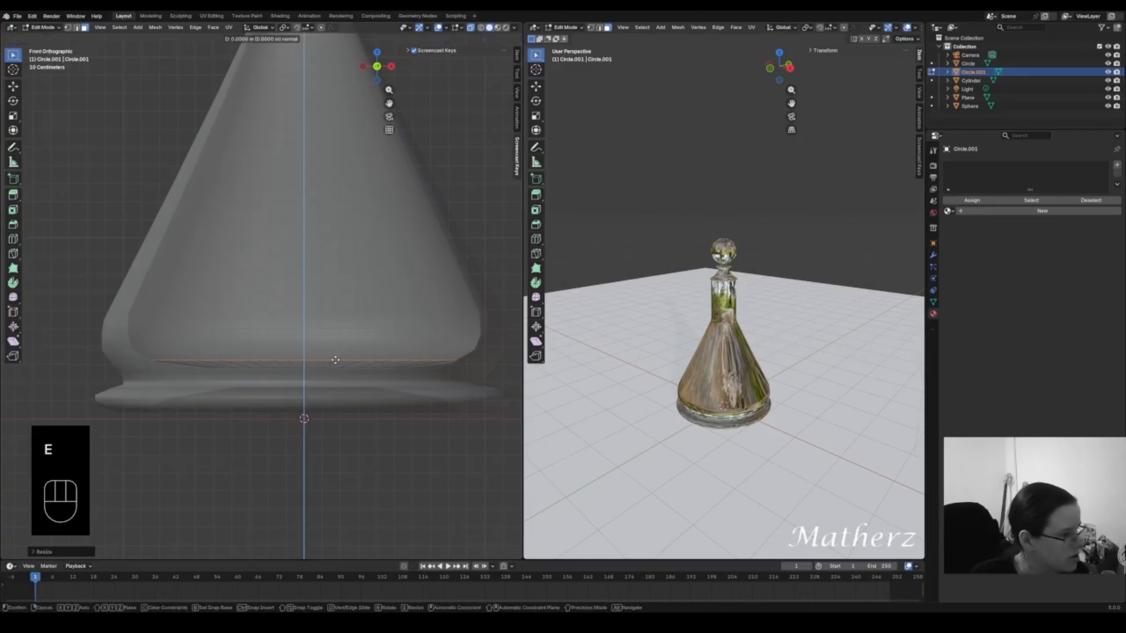
click(340, 348)
key(s)
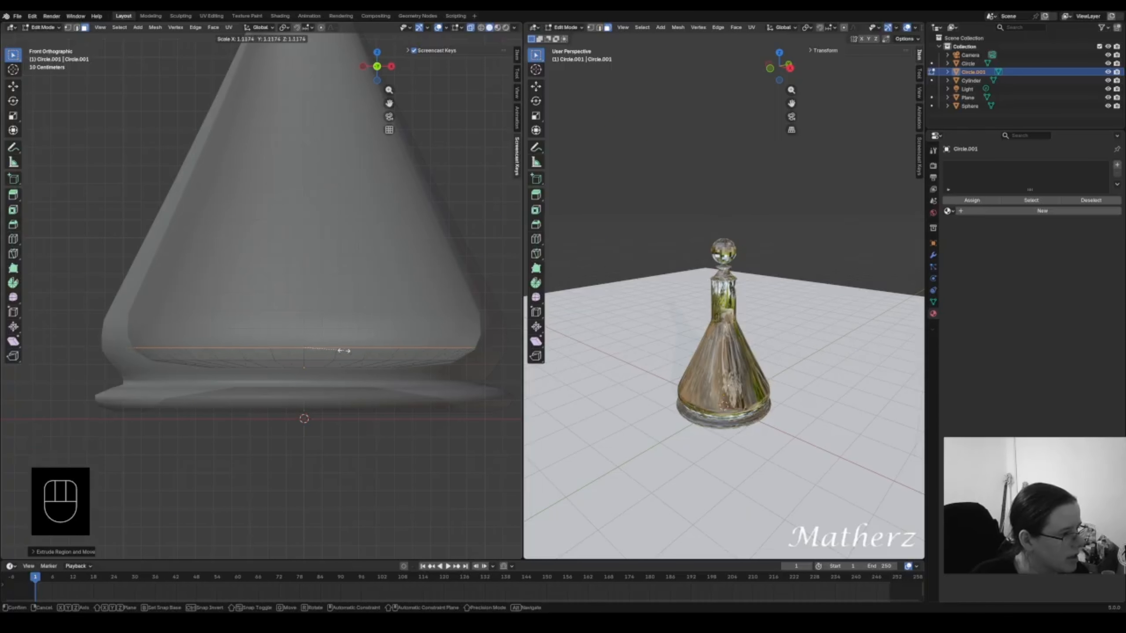
click(344, 350)
key(e)
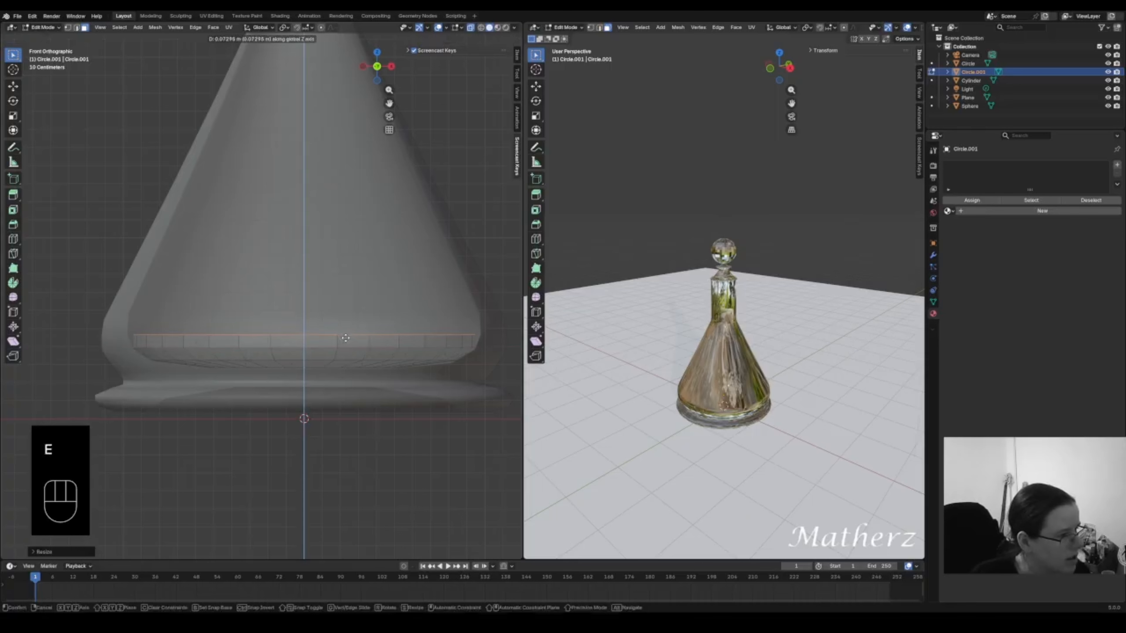
click(345, 338)
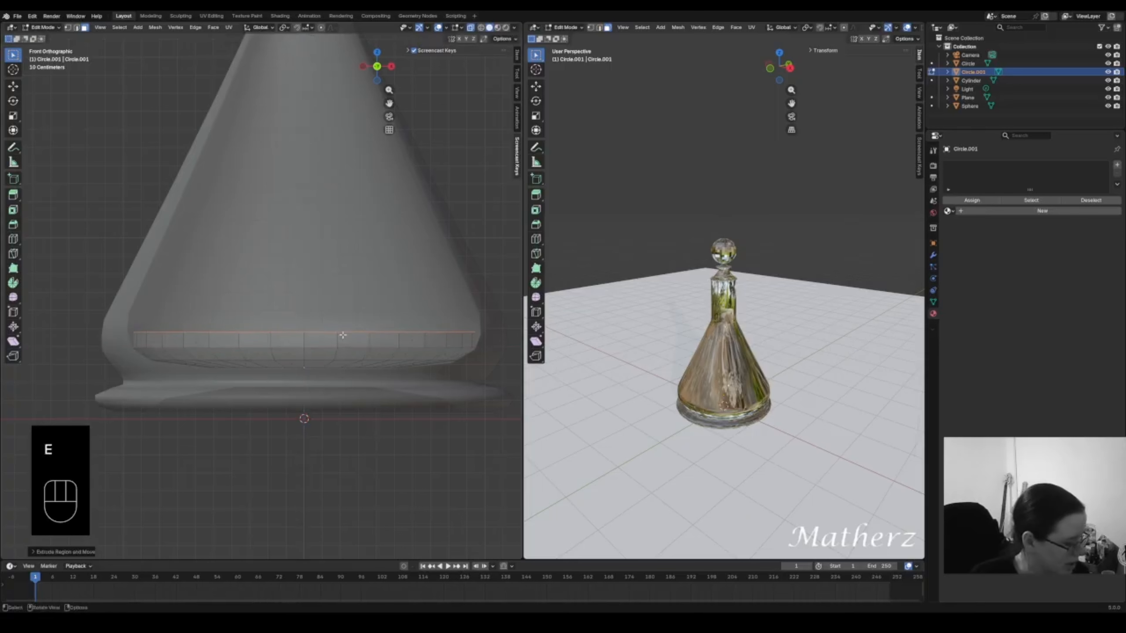
key(s)
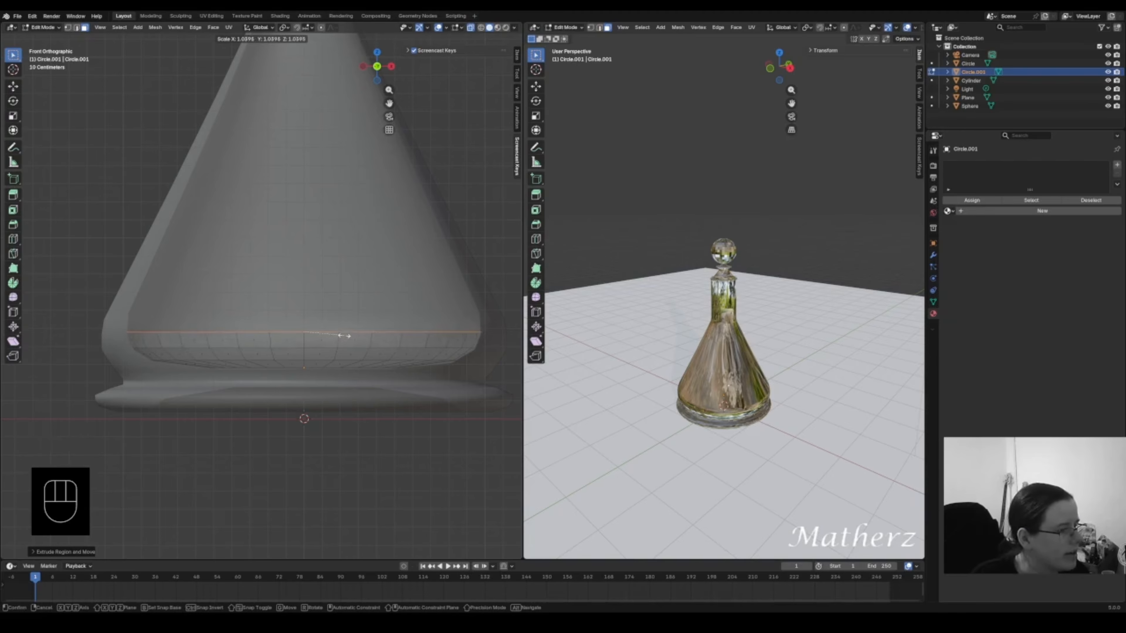
click(344, 336)
- Extrude the top face up about 0.1 m to where the flask begins to taper, and scale it in very slightly
key(e)
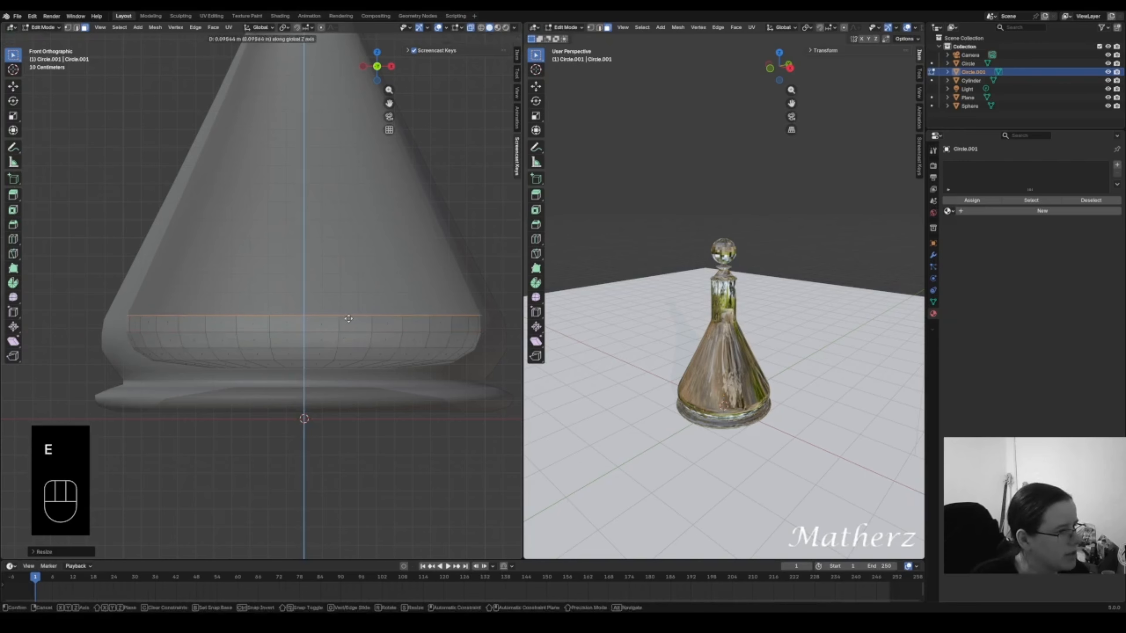
click(349, 318)
key(s)
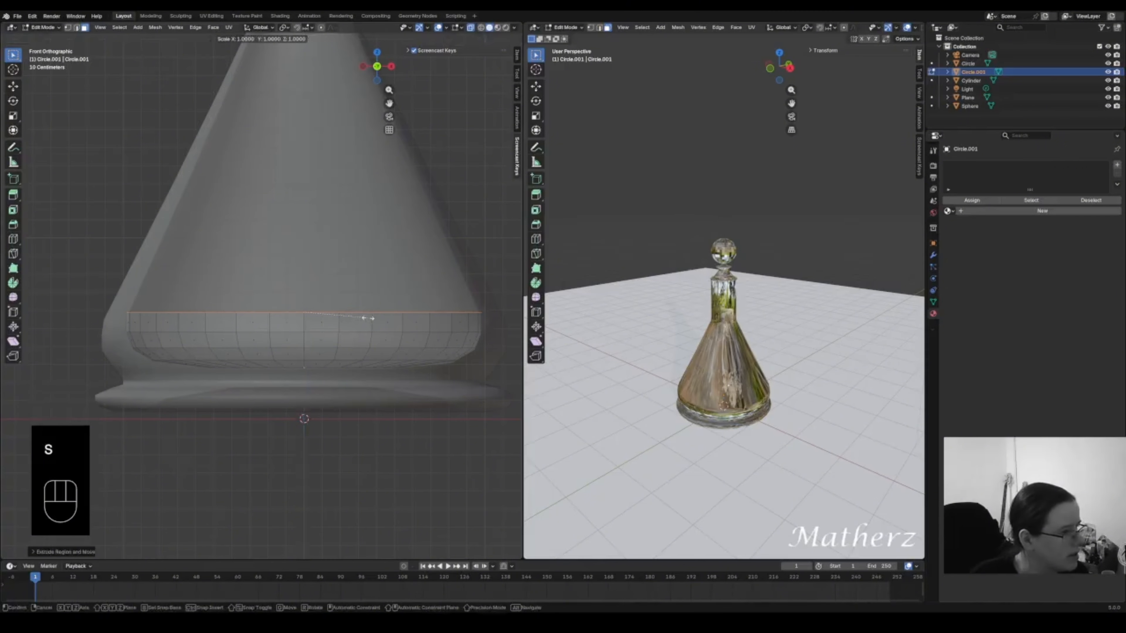
click(365, 316)
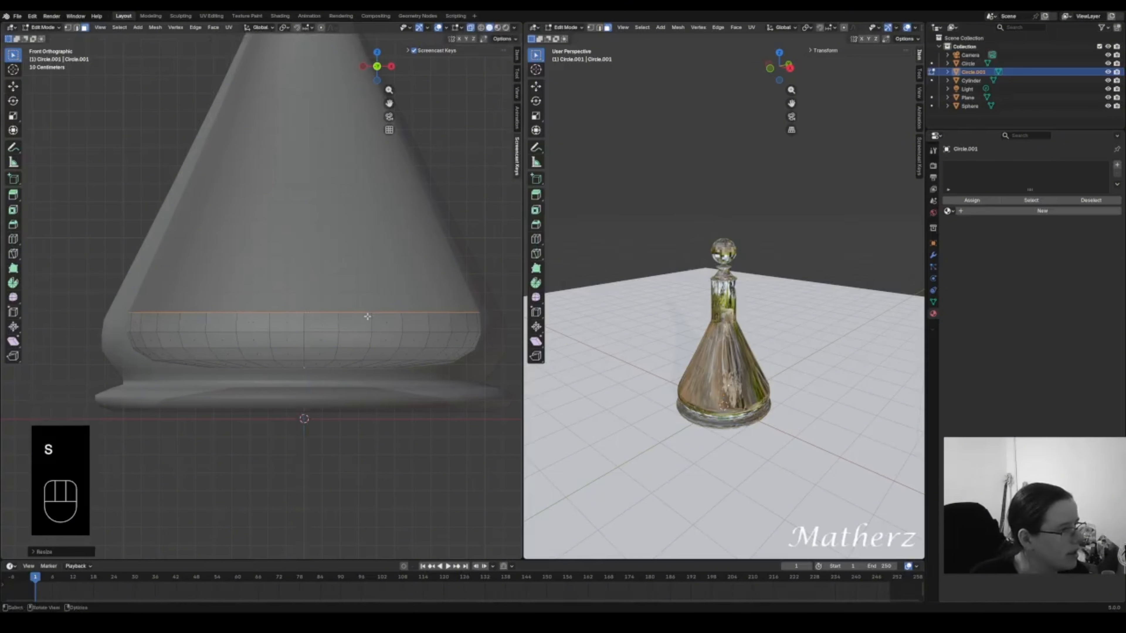
- Extrude the top face partway up the flask's cone and scale it to about 0.59 to match the tapered inner wall
key(e)
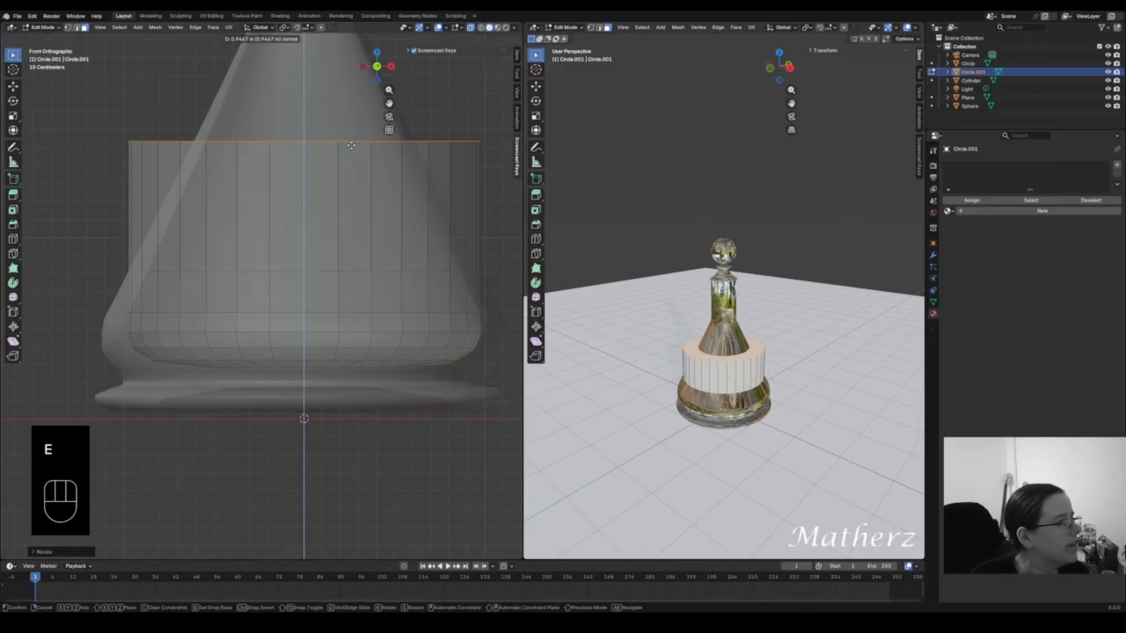
click(471, 173)
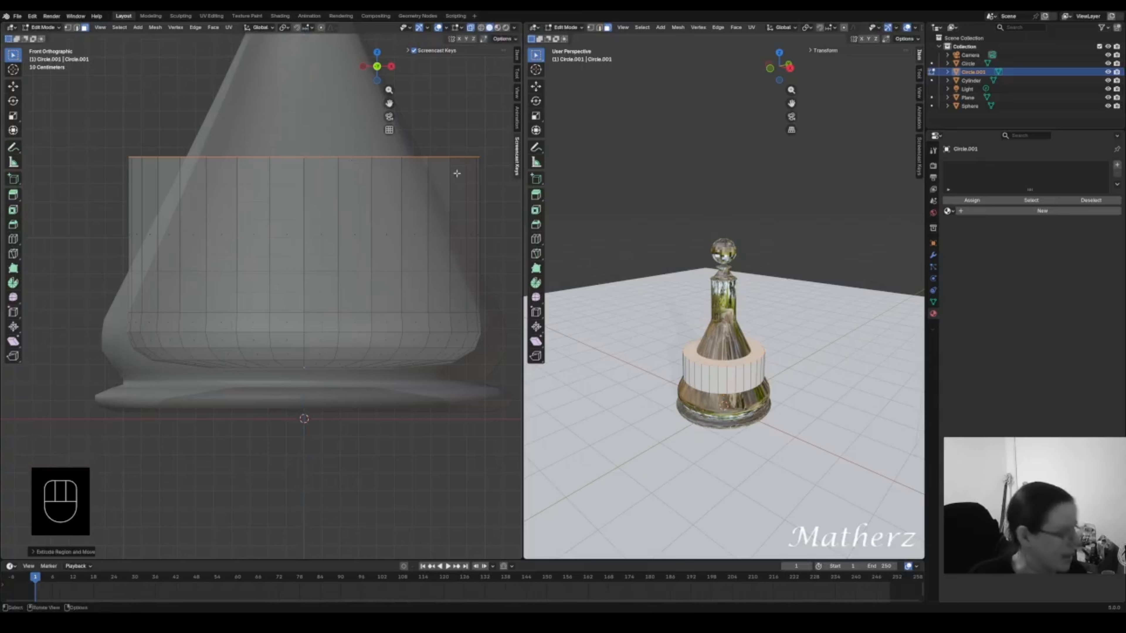
key(s)
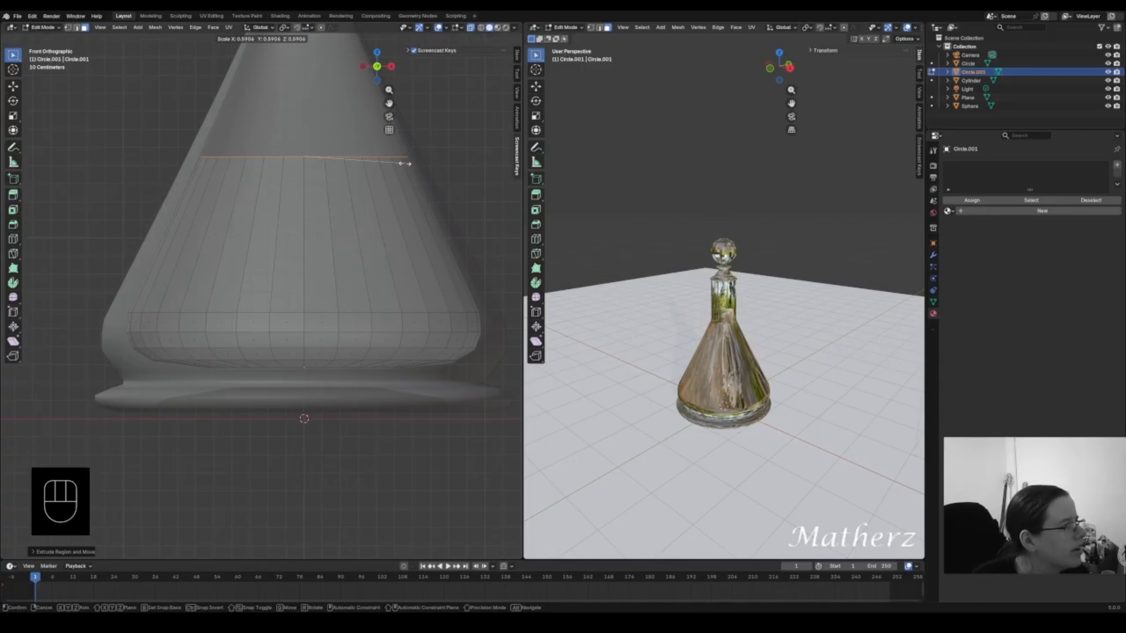
click(404, 164)
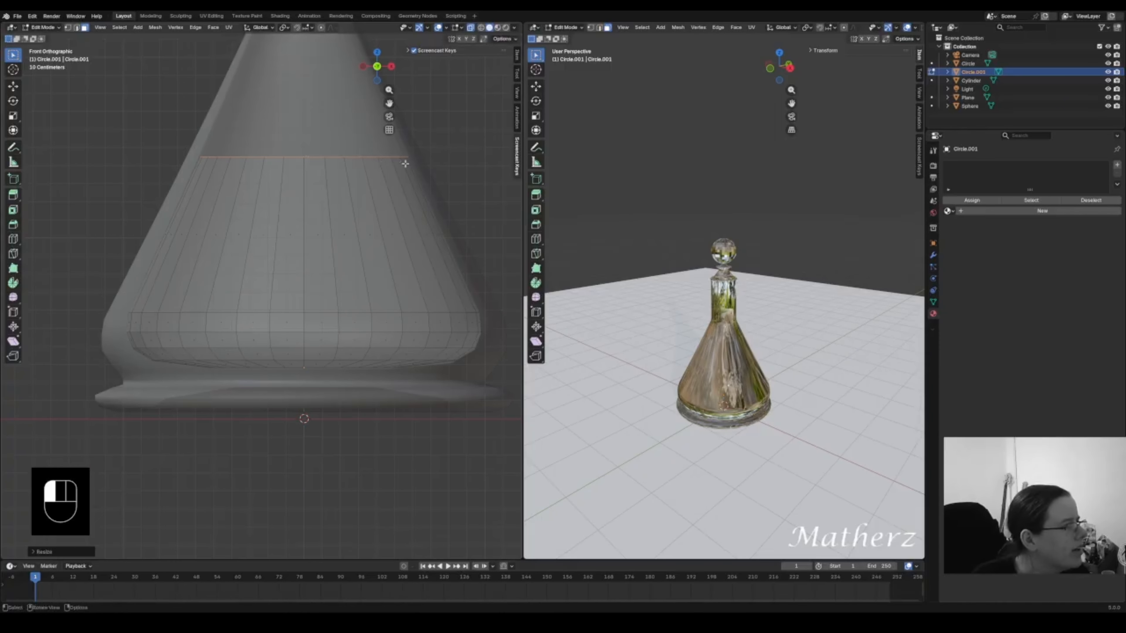
- Return to Object Mode and apply Shade Smooth to the new inner mesh
click(46, 31)
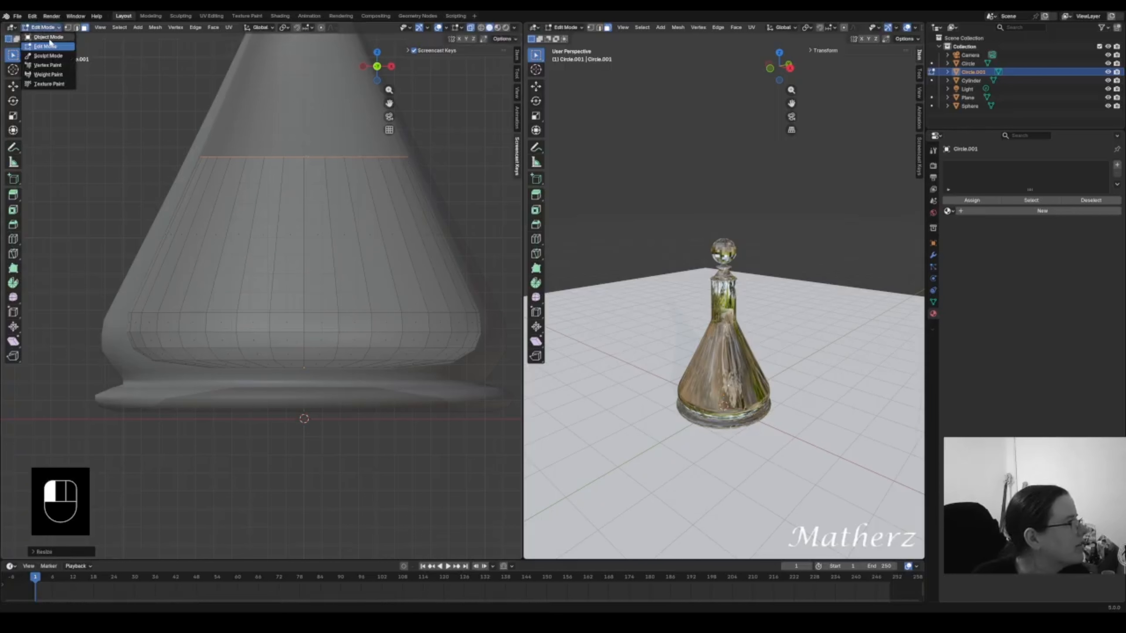
click(49, 38)
right_click(303, 239)
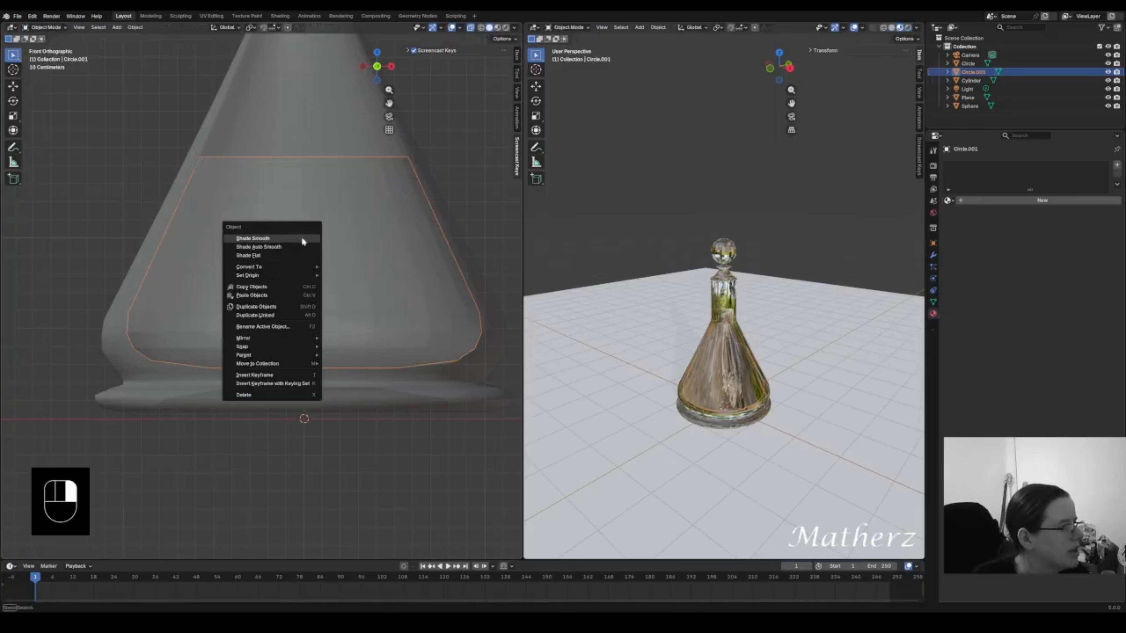
click(303, 239)
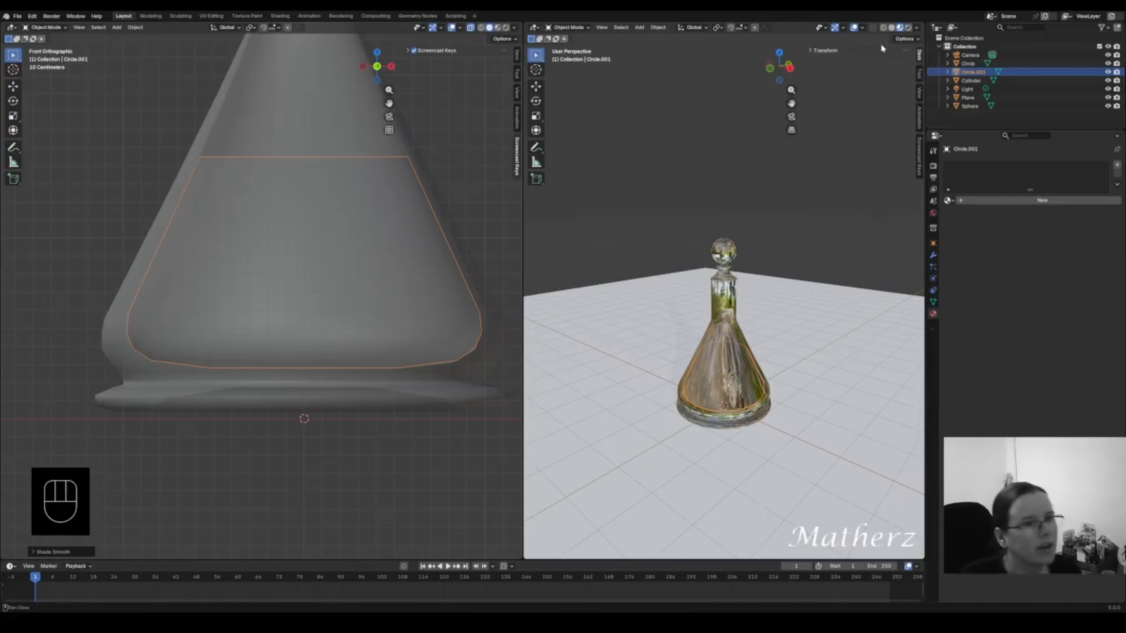
- Show the flask in a rendered preview and create a new material for the inner liquid mesh
scroll(851, 277, up, 3)
mouse_move(776, 421)
shift+middle_down()
mouse_move(766, 331)
mouse_move(765, 341)
shift+middle_up()
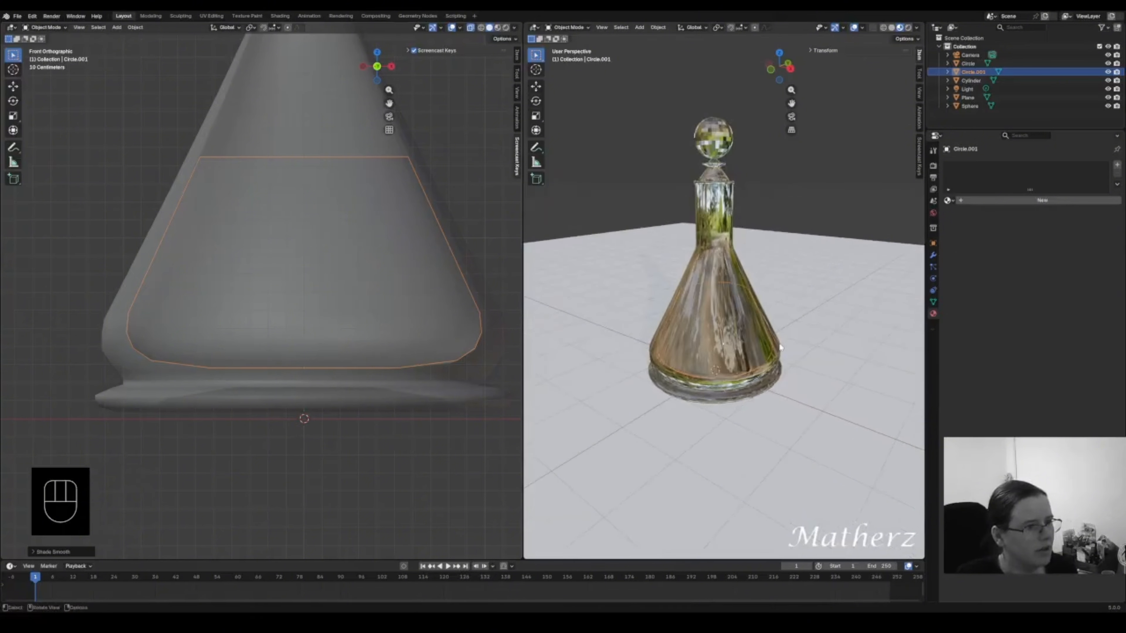
shift+middle_drag(748, 241, 771, 289)
click(909, 28)
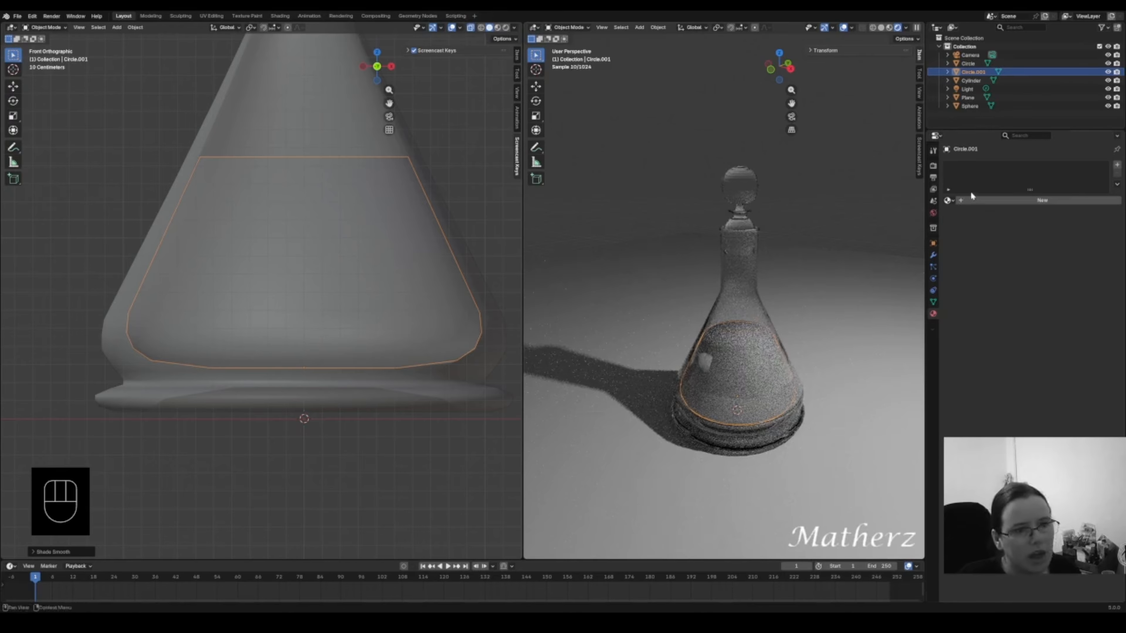
click(992, 201)
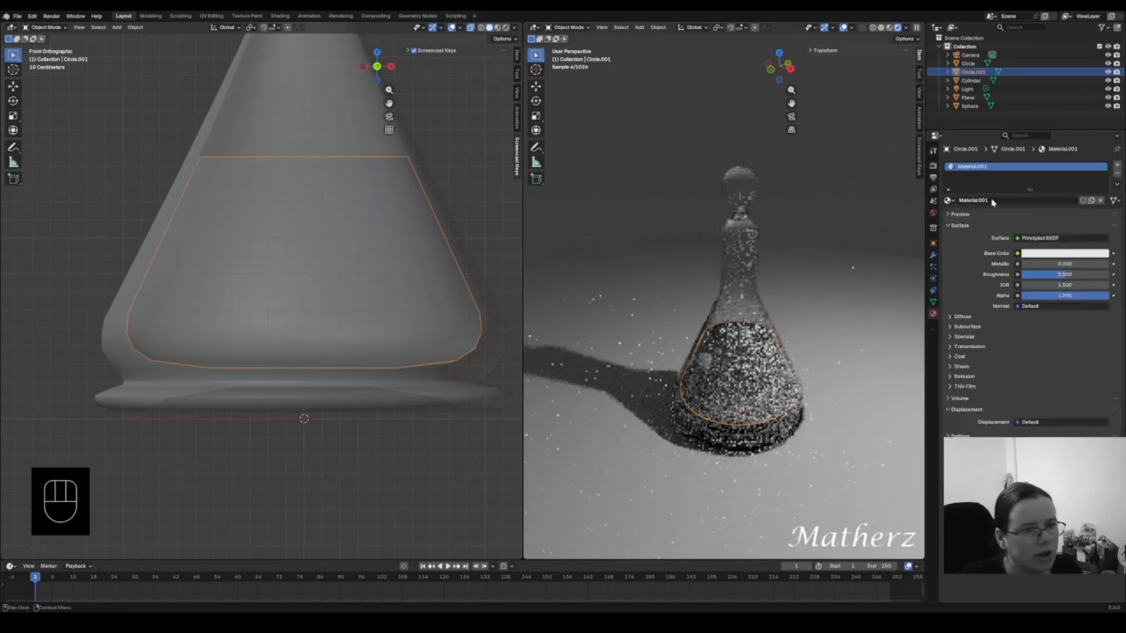
- Try Mix Shader and Metallic BSDF as the liquid's surface, giving the metallic one roughness 0.263 and anisotropy 0.281
click(1055, 239)
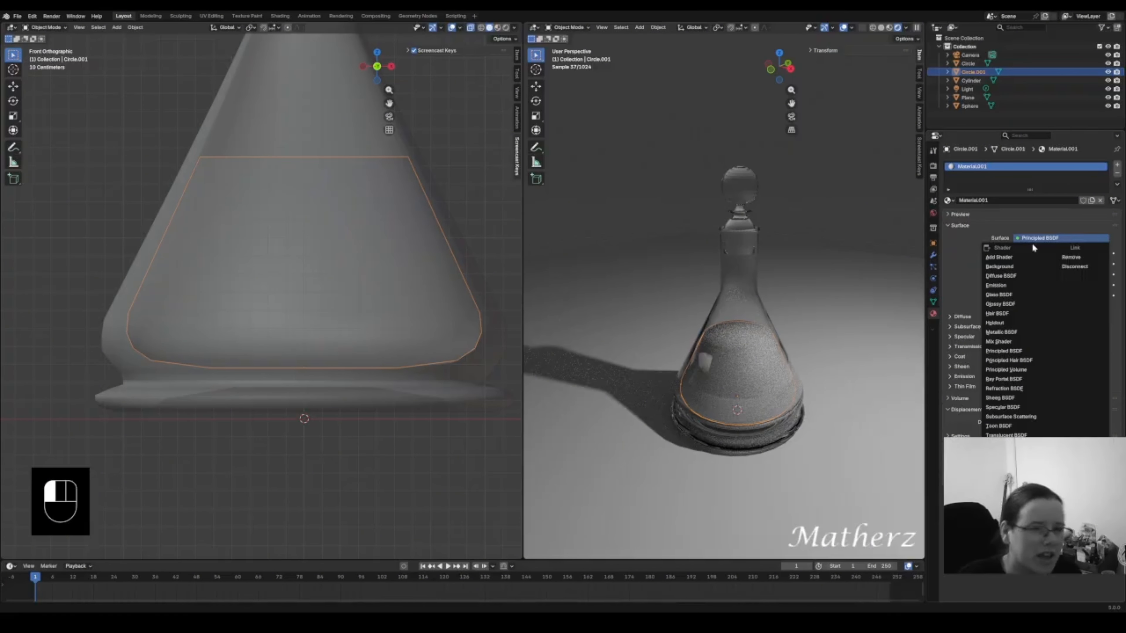
click(997, 341)
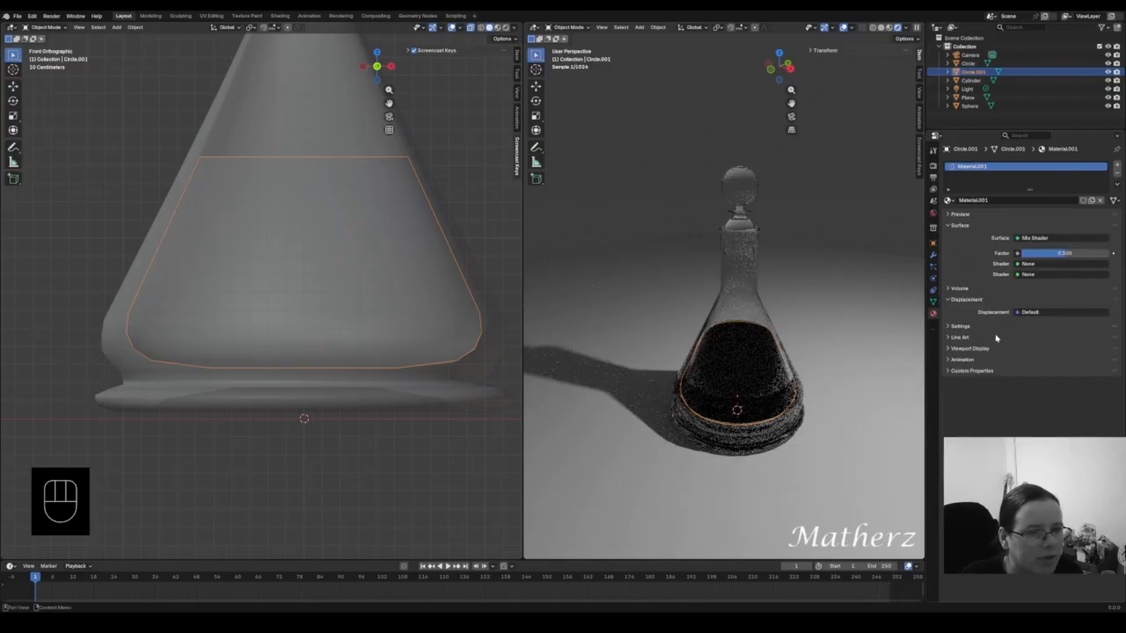
click(1052, 239)
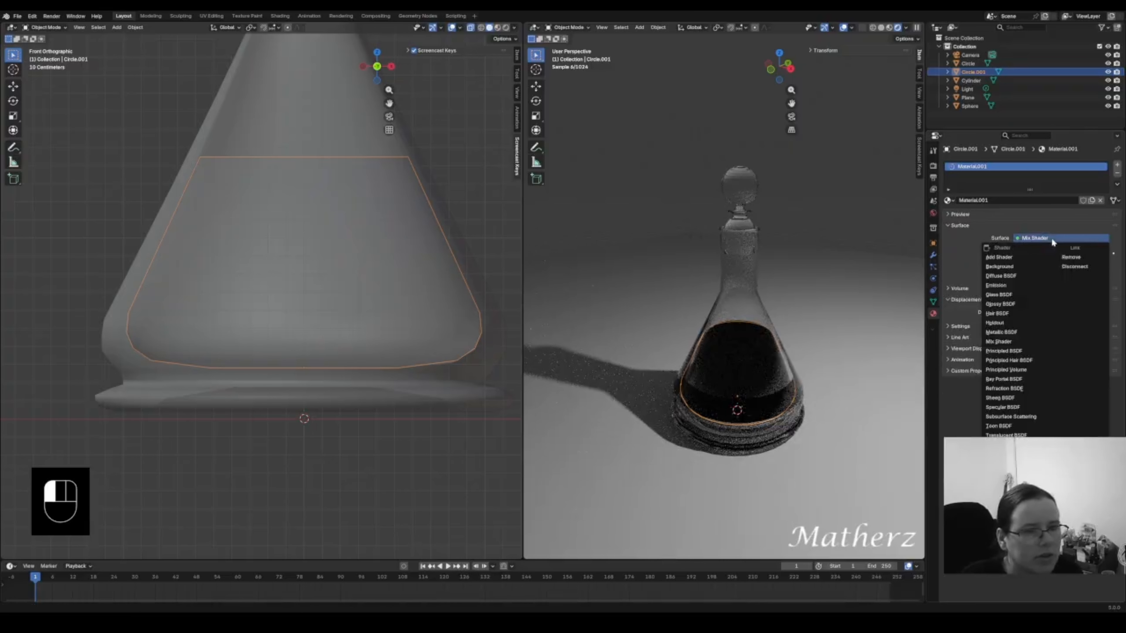
click(1015, 331)
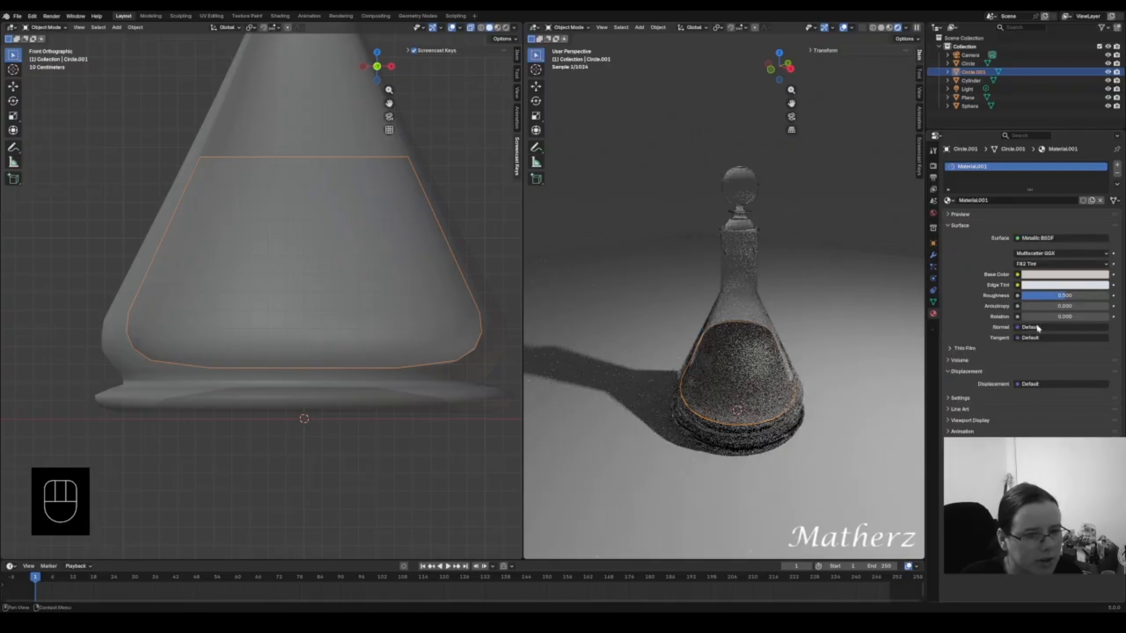
drag(1063, 296, 1044, 296)
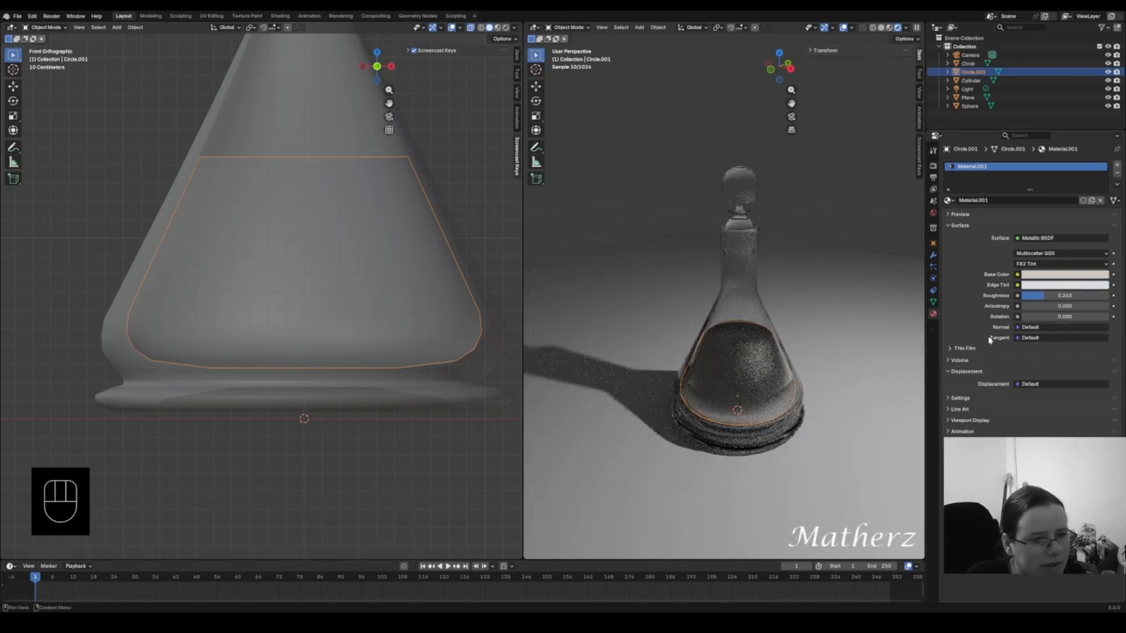
mouse_move(1030, 306)
mouse_down()
mouse_move(1096, 306)
mouse_move(1046, 306)
mouse_up()
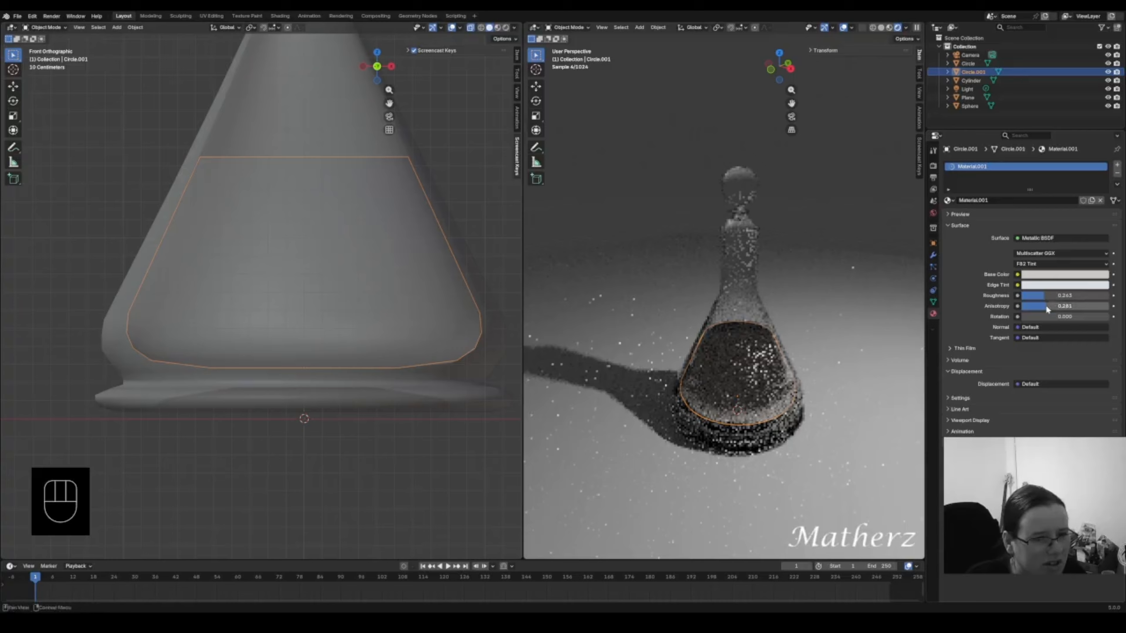
- Change the liquid's surface to Glass BSDF and raise its IOR
click(1054, 240)
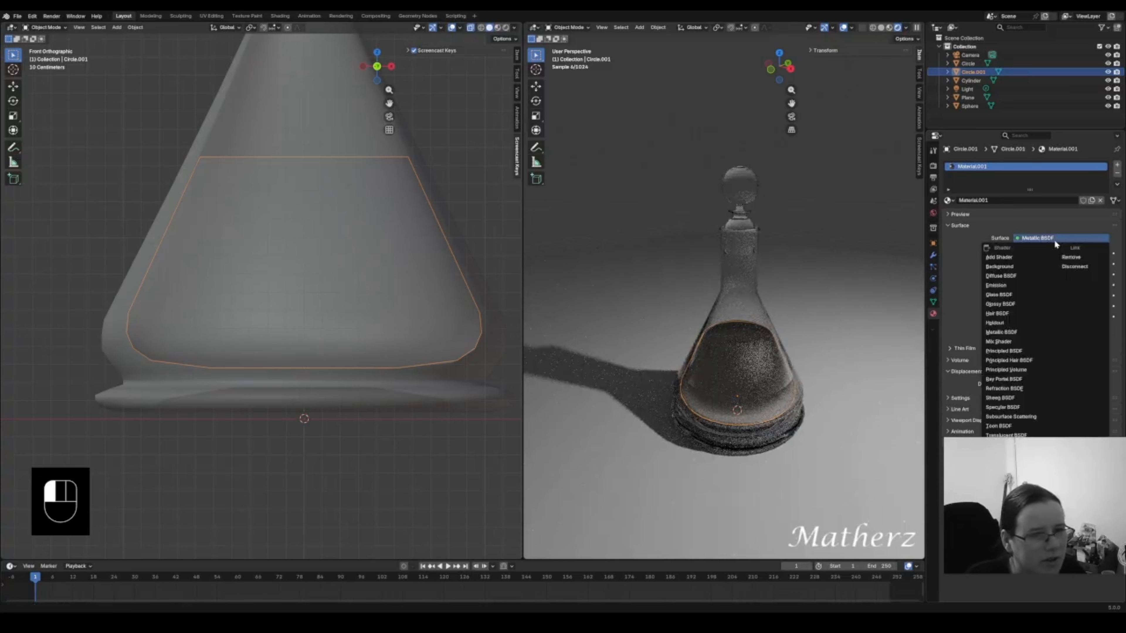
click(1024, 296)
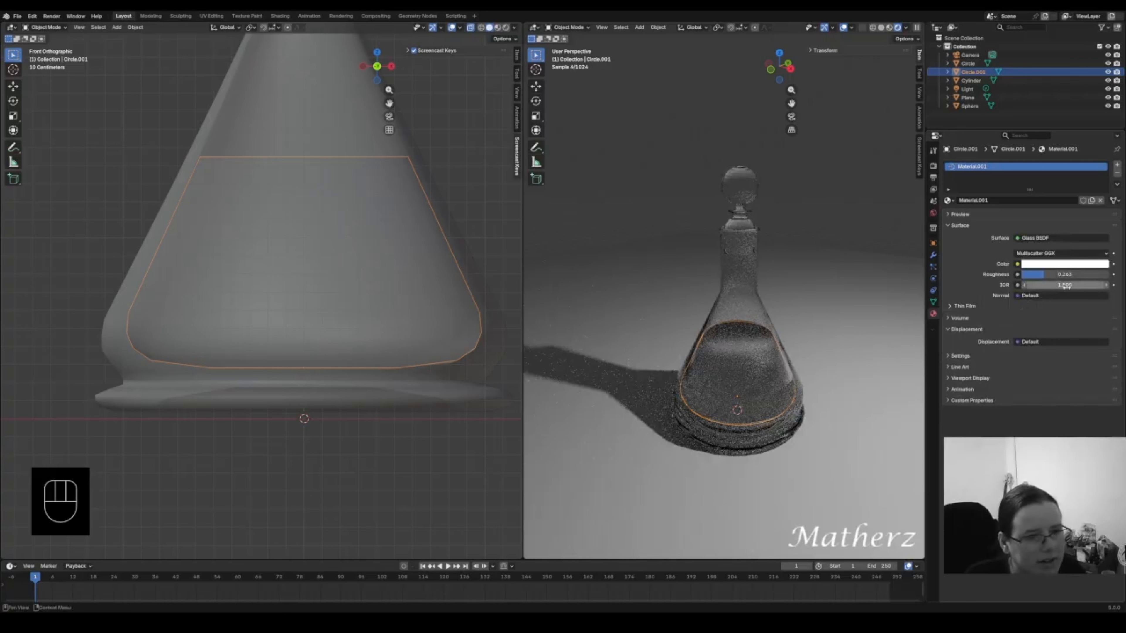
drag(1050, 288, 1073, 289)
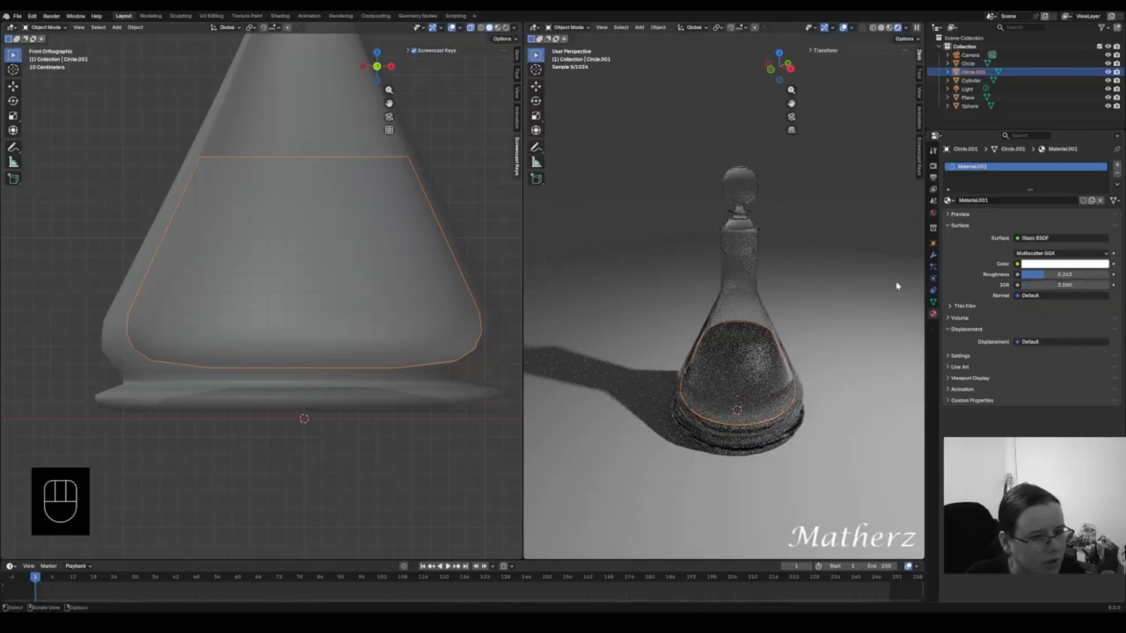
- Return the liquid's surface to Principled BSDF with metallic and alpha about 0.65 and roughness 0
click(1035, 238)
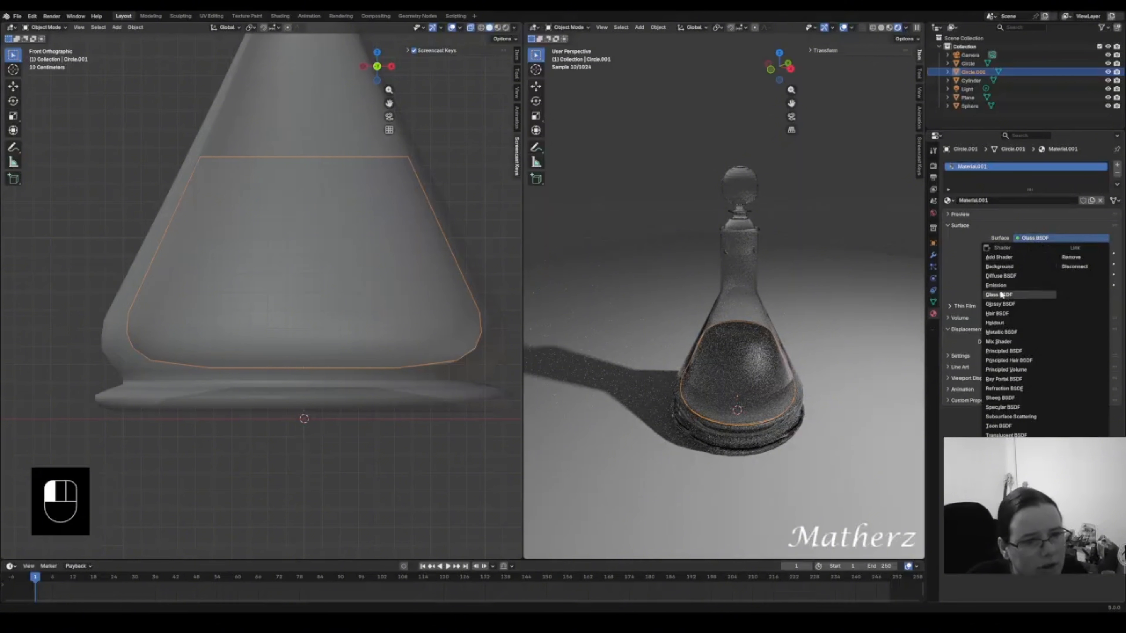
click(1004, 351)
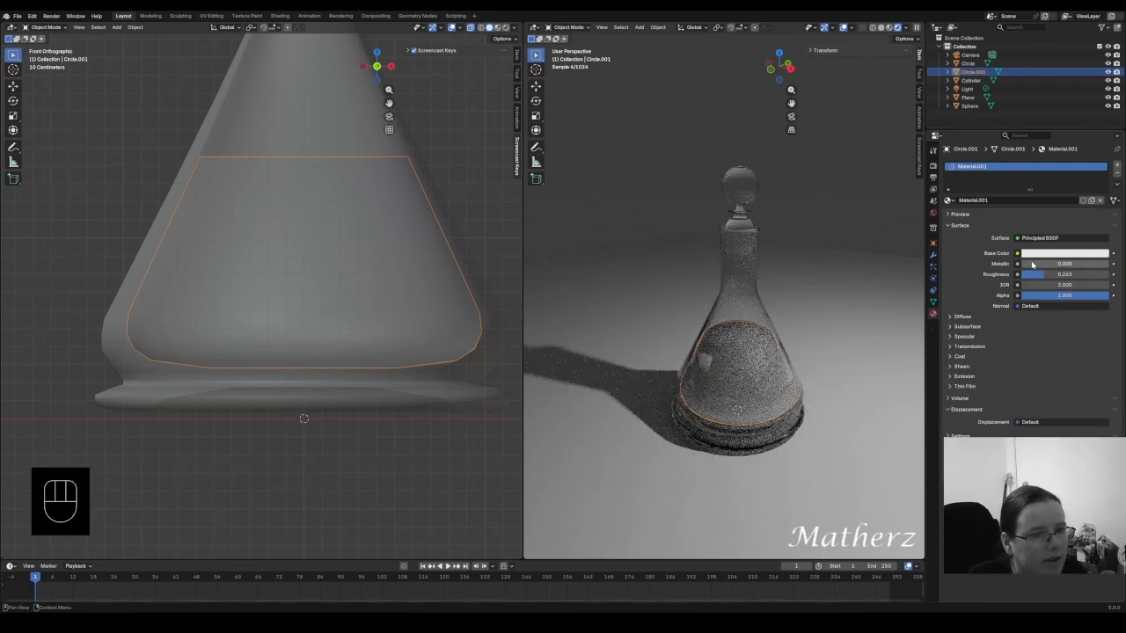
mouse_move(1032, 264)
mouse_down()
mouse_move(1078, 265)
mouse_move(1022, 274)
mouse_up()
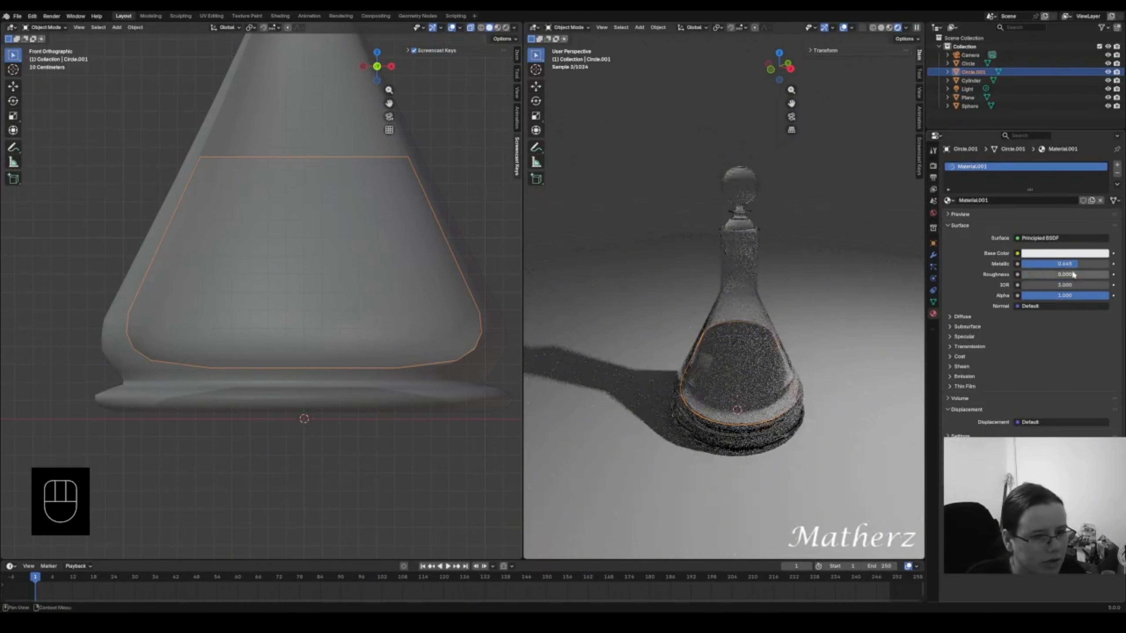
drag(1105, 296, 1079, 296)
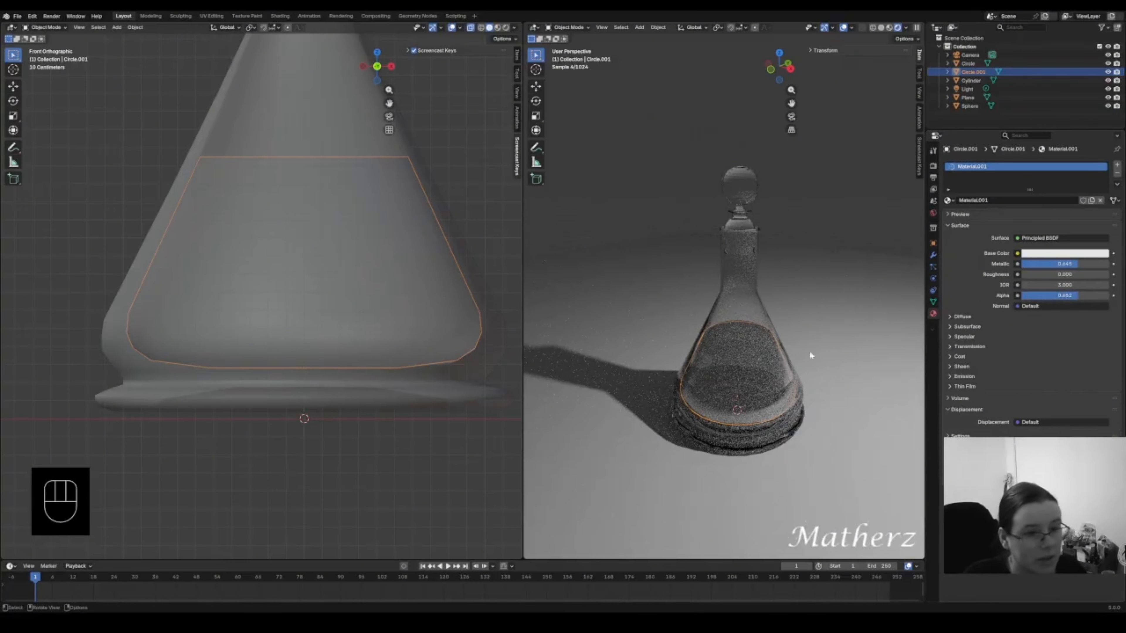
- Give the liquid a golden-orange base colour, and adjust metallic to about 0.47 and alpha to about 0.74
click(1052, 256)
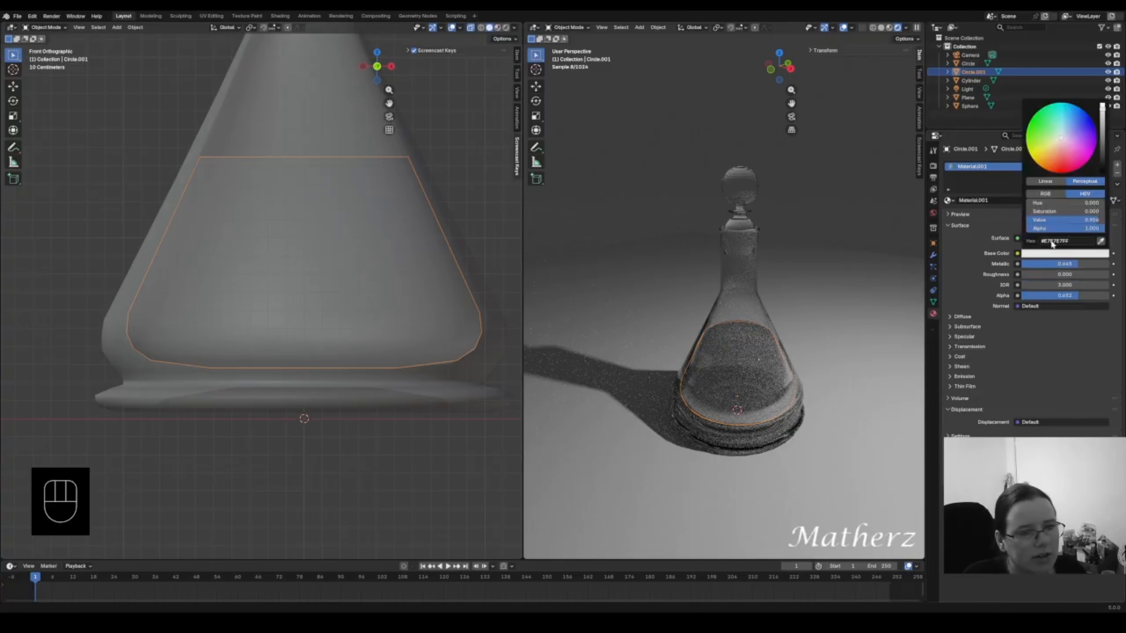
drag(1058, 142, 1056, 153)
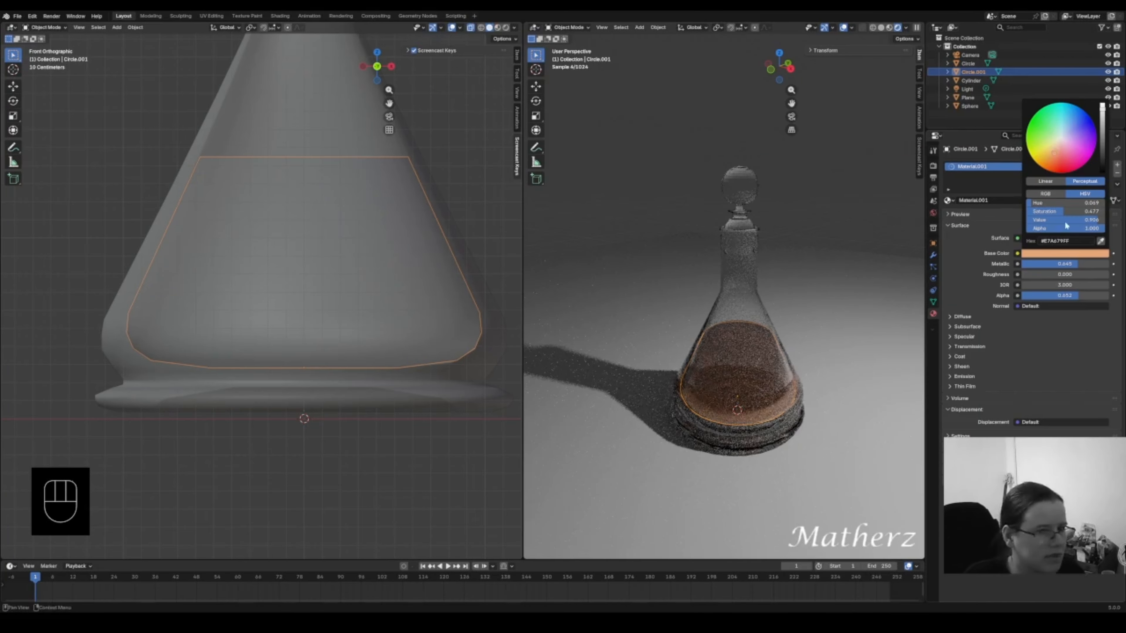
drag(1103, 126, 1106, 119)
drag(1057, 154, 1052, 158)
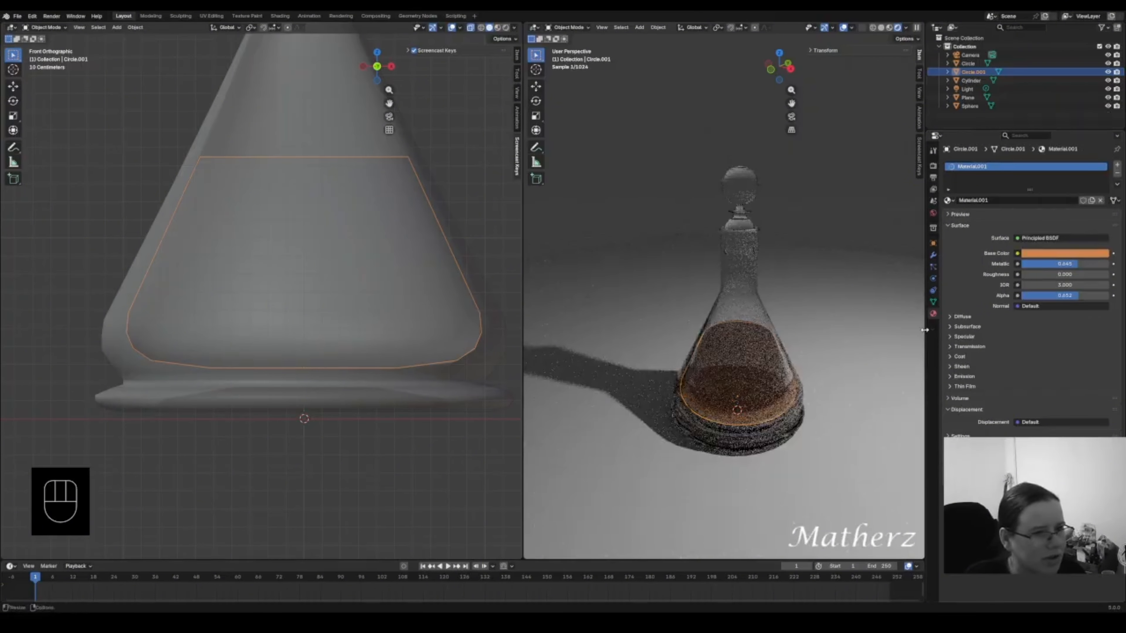
click(1082, 257)
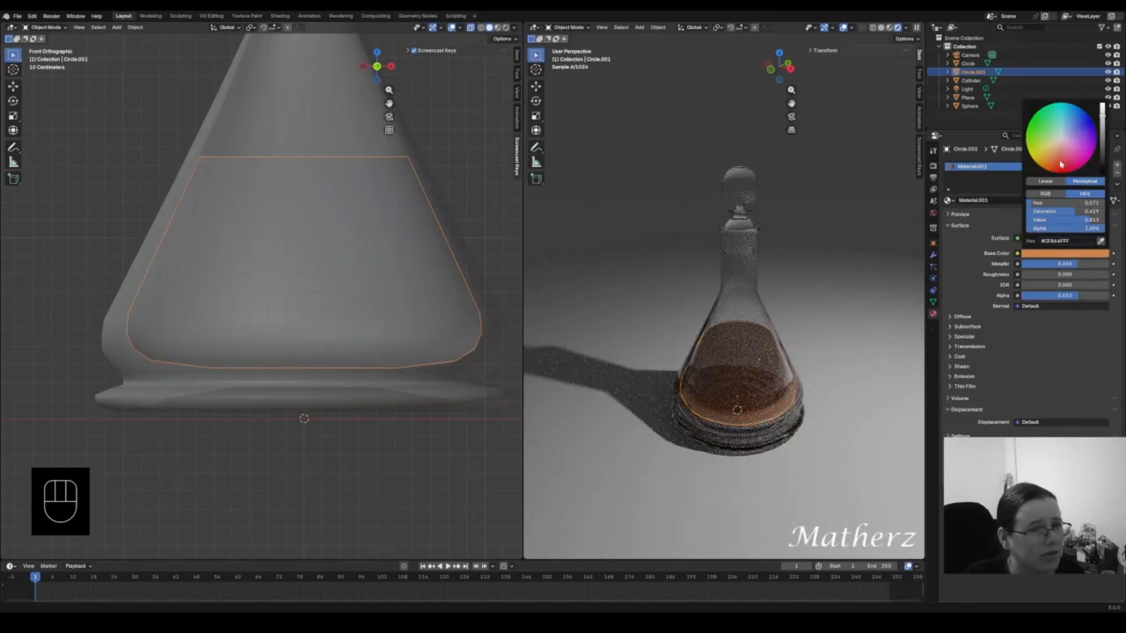
drag(1061, 164, 1053, 161)
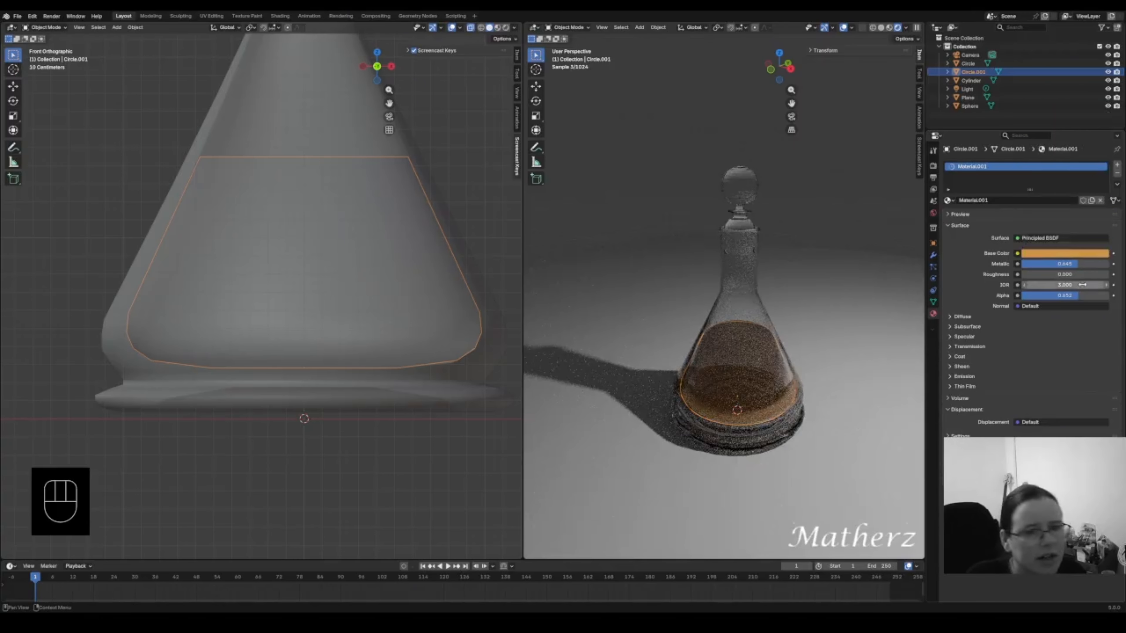
drag(1079, 264, 1096, 296)
click(815, 194)
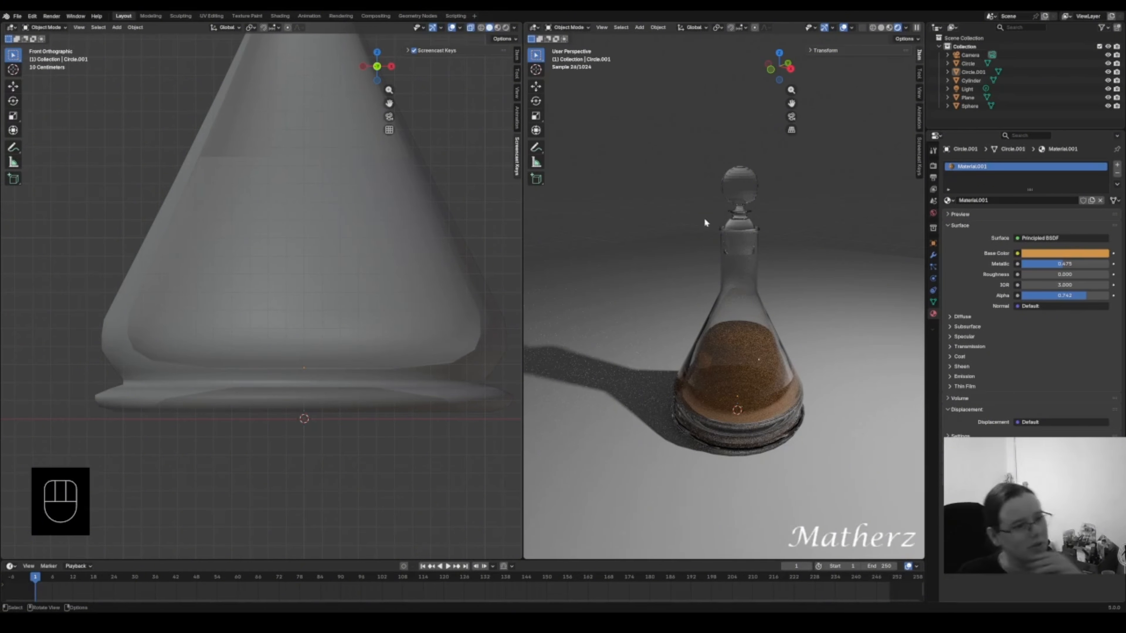
- Create a new material on the ground plane with a mid-grey base colour, metallic 1.000 and roughness 0.000
click(804, 275)
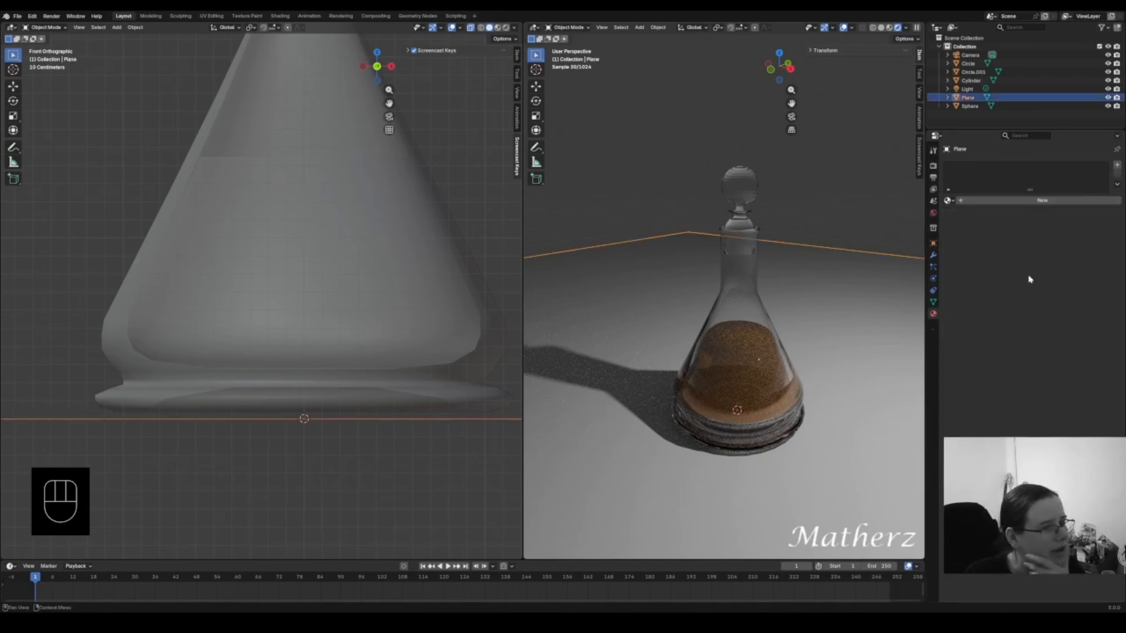
click(1012, 199)
click(1064, 253)
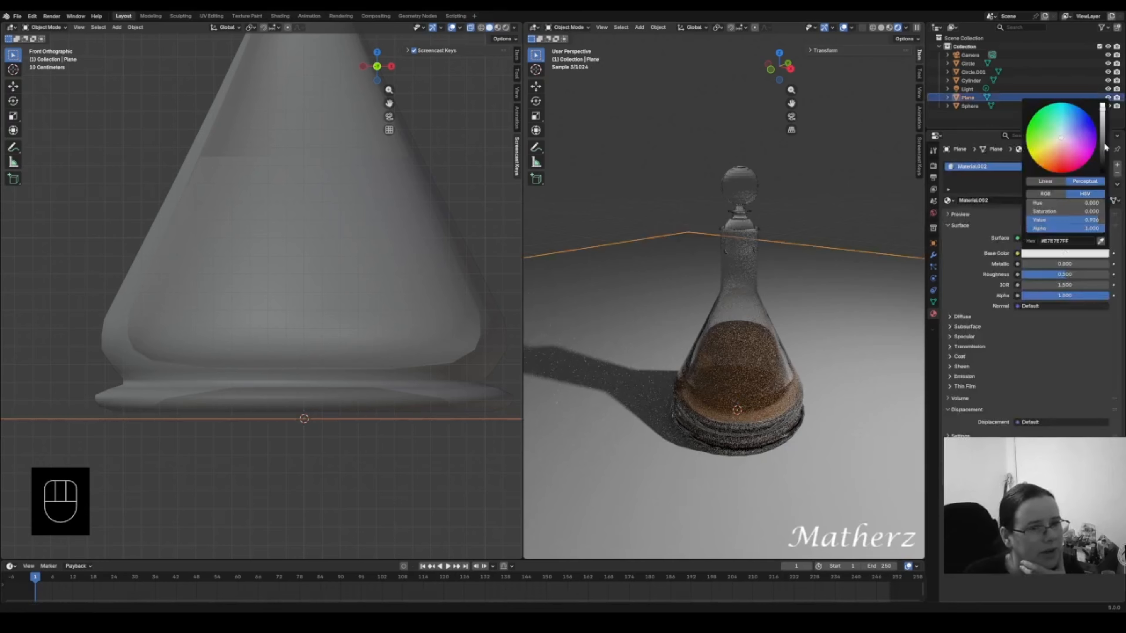
mouse_move(1103, 133)
mouse_down()
mouse_move(1103, 161)
mouse_move(1102, 136)
mouse_up()
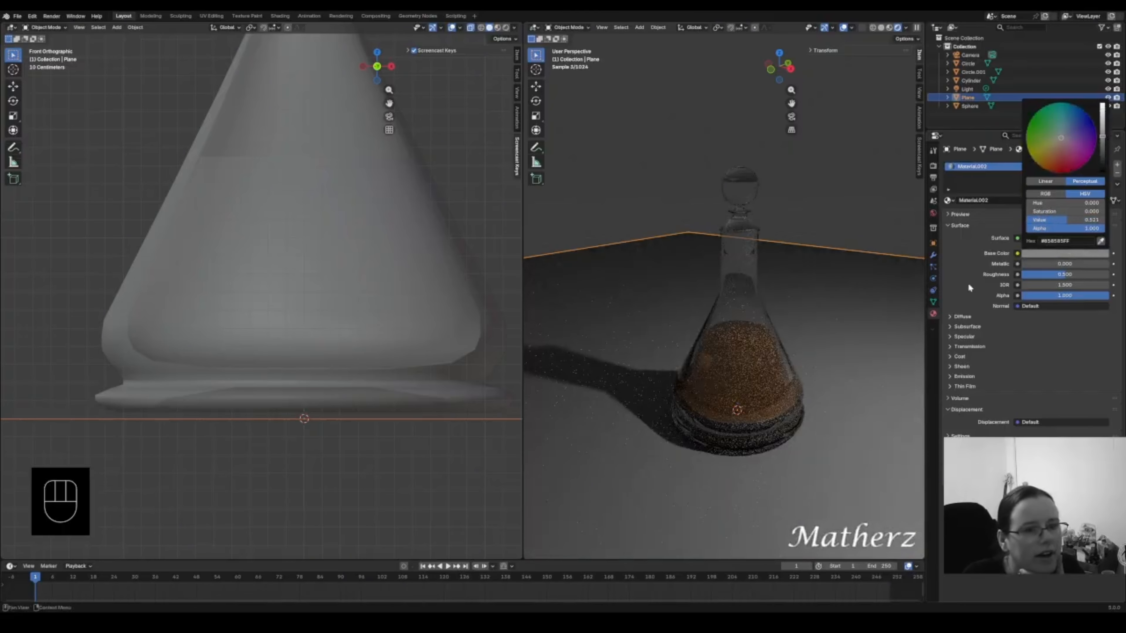
mouse_move(1028, 266)
mouse_down()
mouse_move(1115, 266)
mouse_move(1019, 274)
mouse_up()
- Scale the ground plane up to more than four times its size so it extends far behind the flask
scroll(800, 366, down, 2)
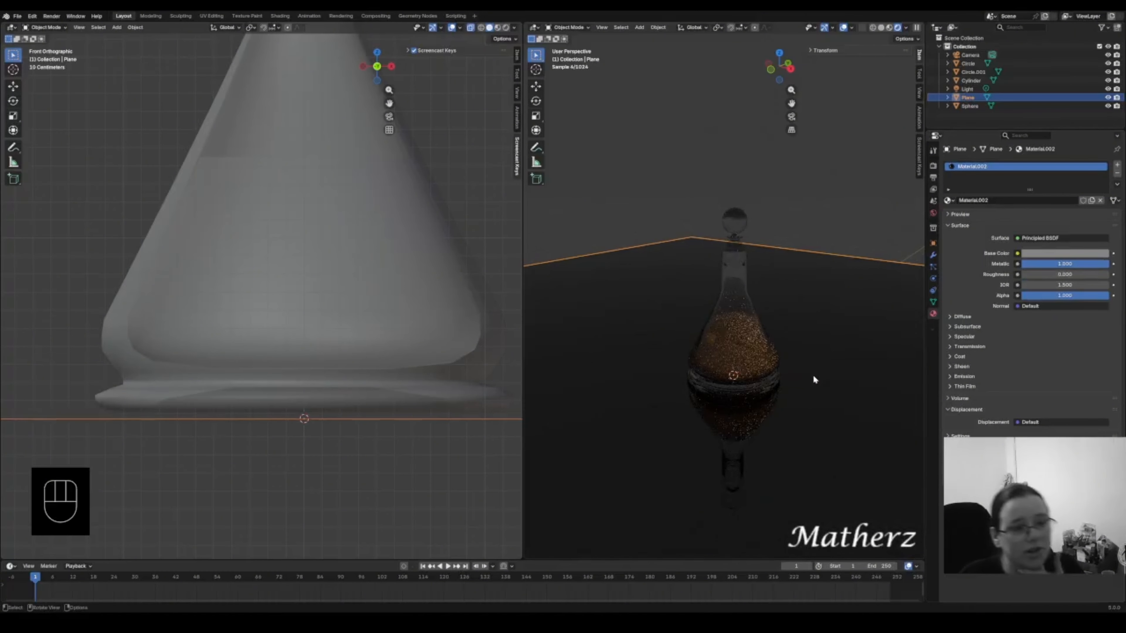
key(s)
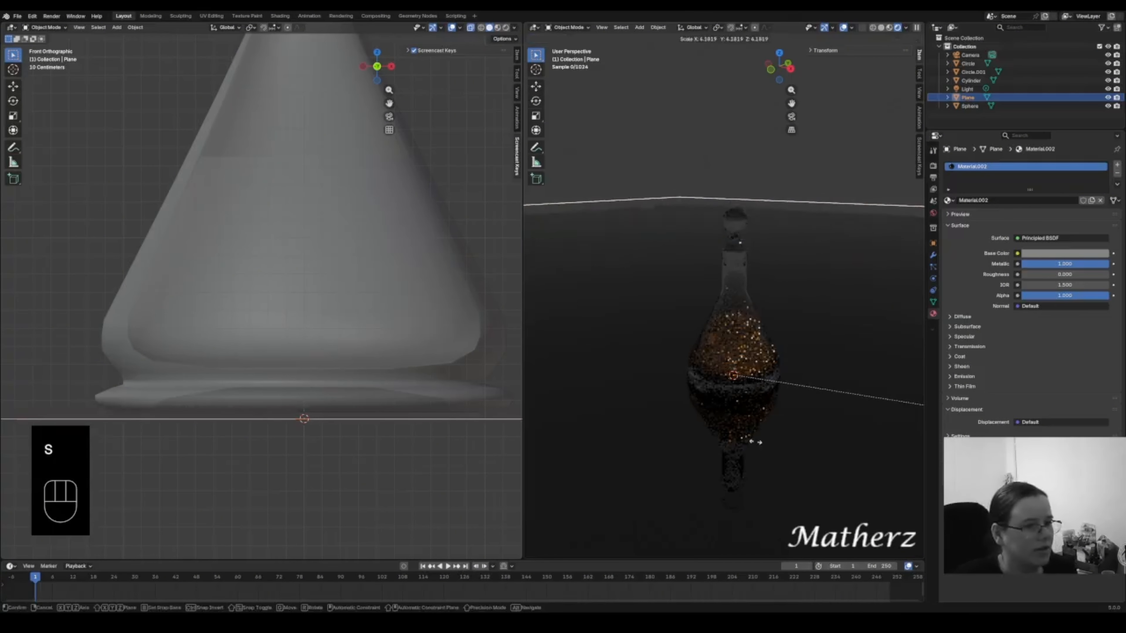
click(816, 373)
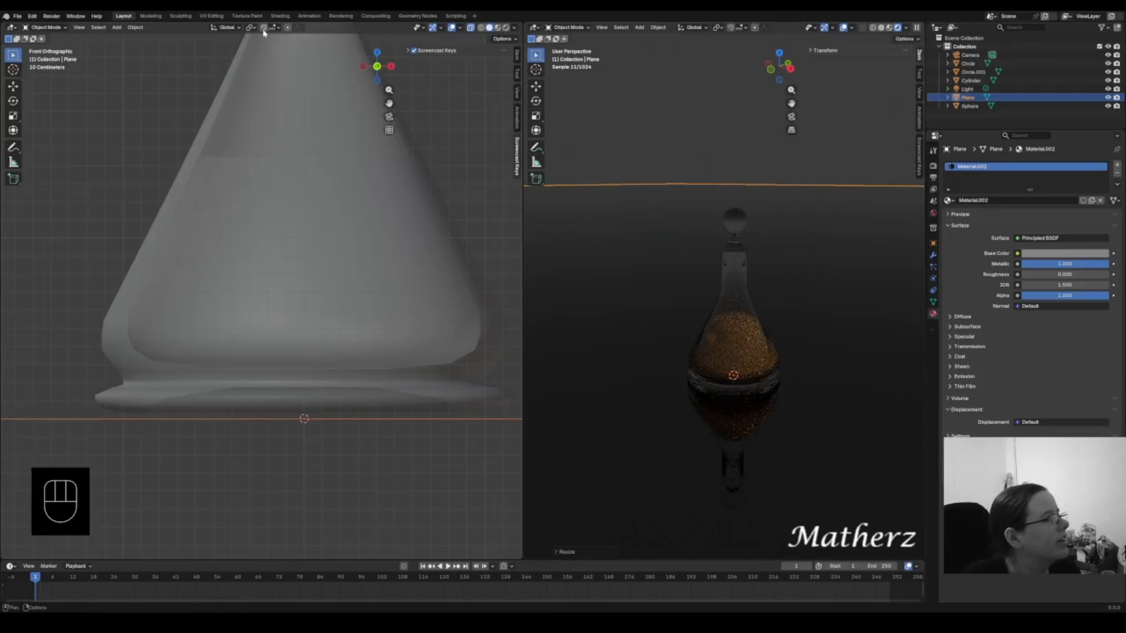
- Open the plane's material in the Shading workspace and add a Noise Texture node in front of the Principled BSDF
click(280, 17)
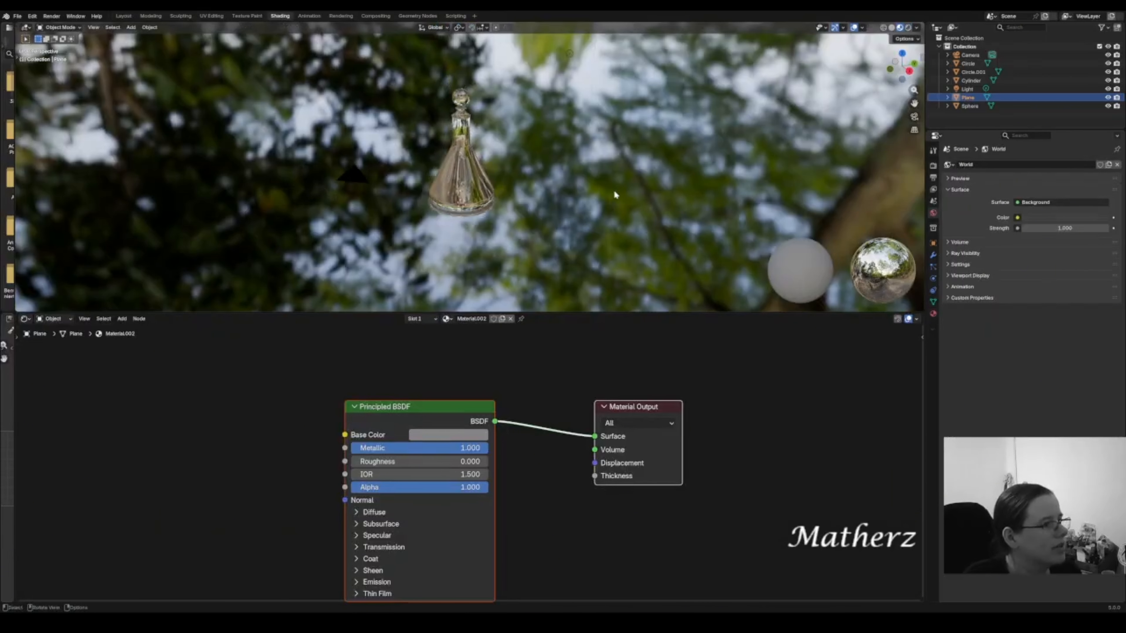
scroll(663, 235, down, 3)
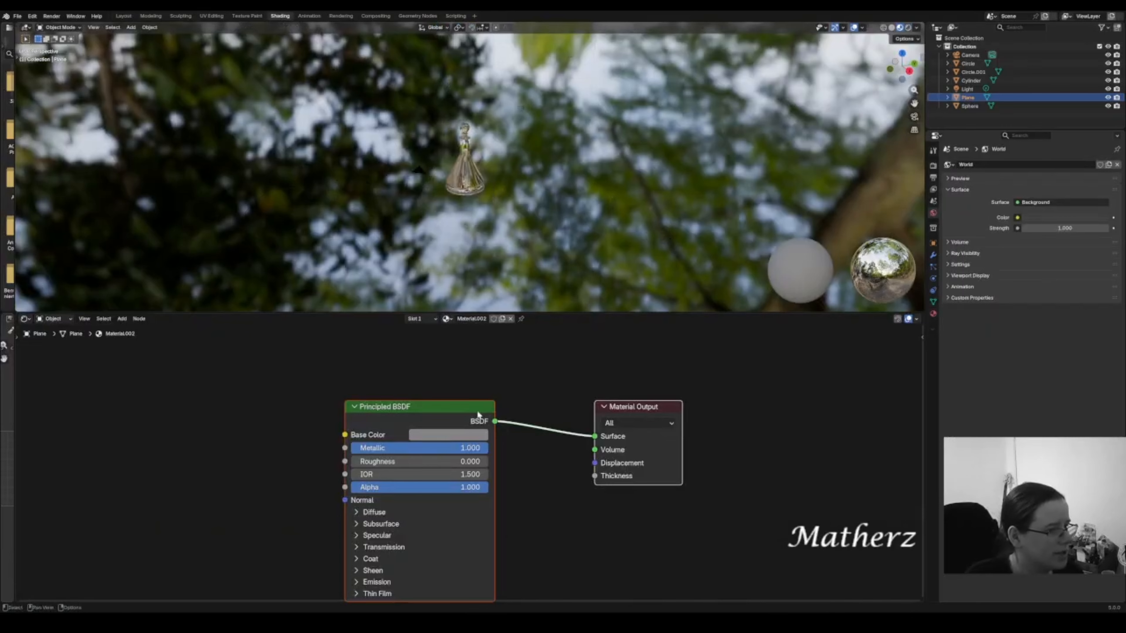
key(Home)
click(122, 320)
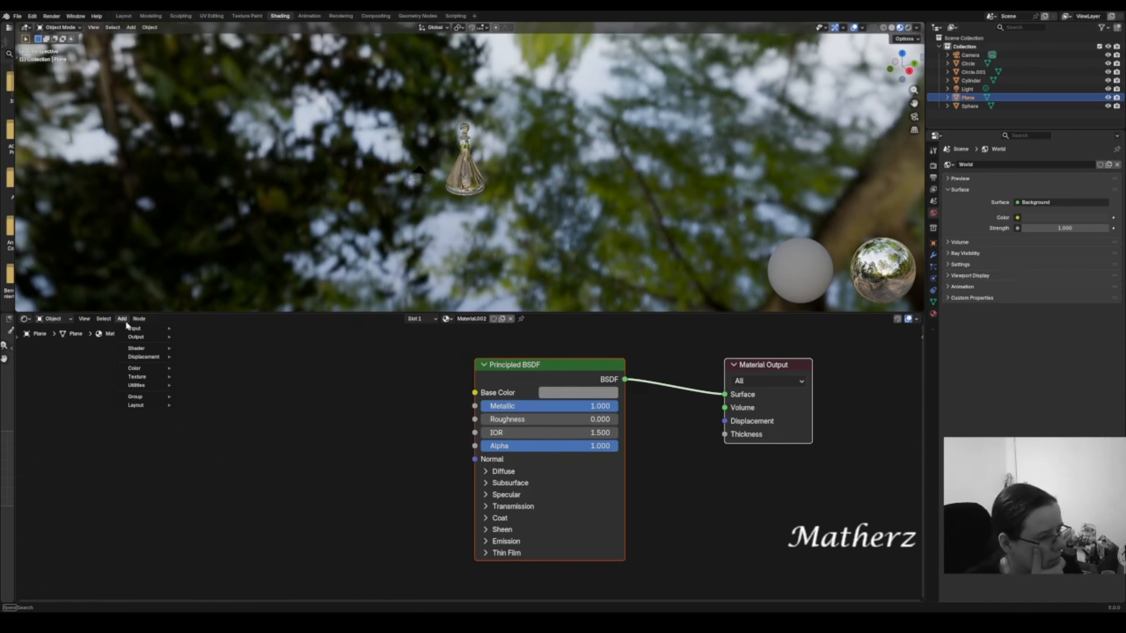
text(nolds)
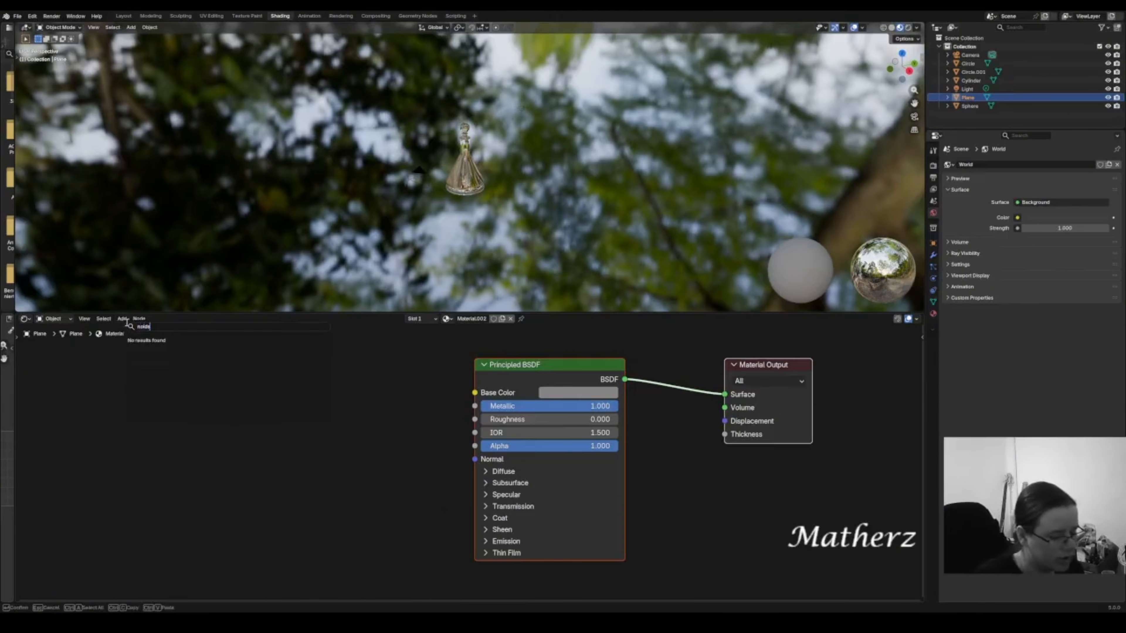
key(BackSpace)
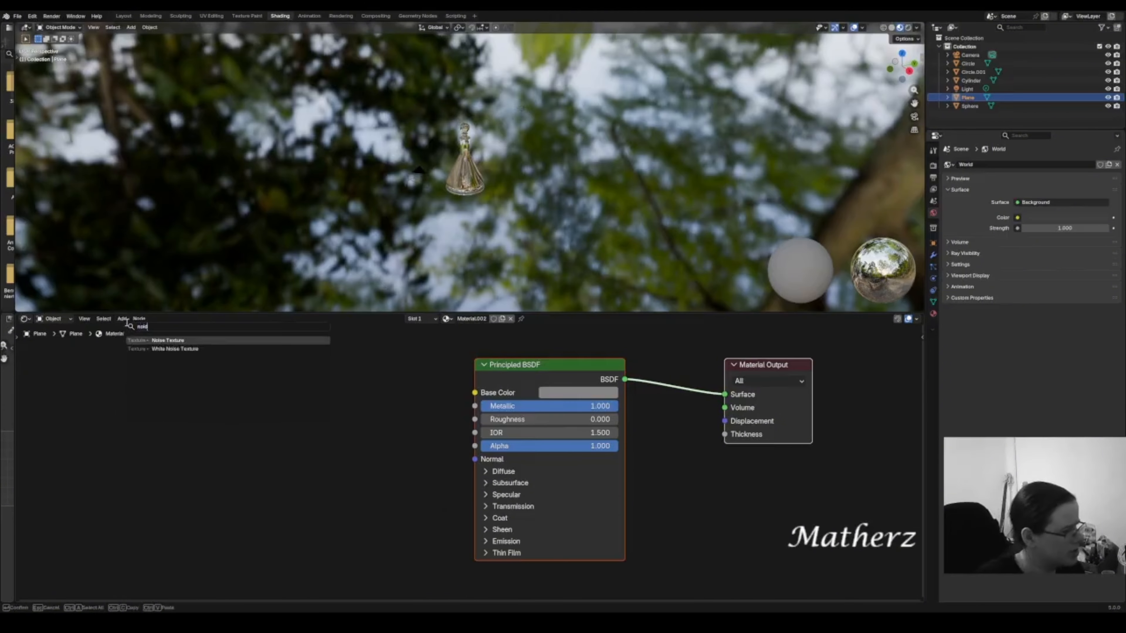
text(e)
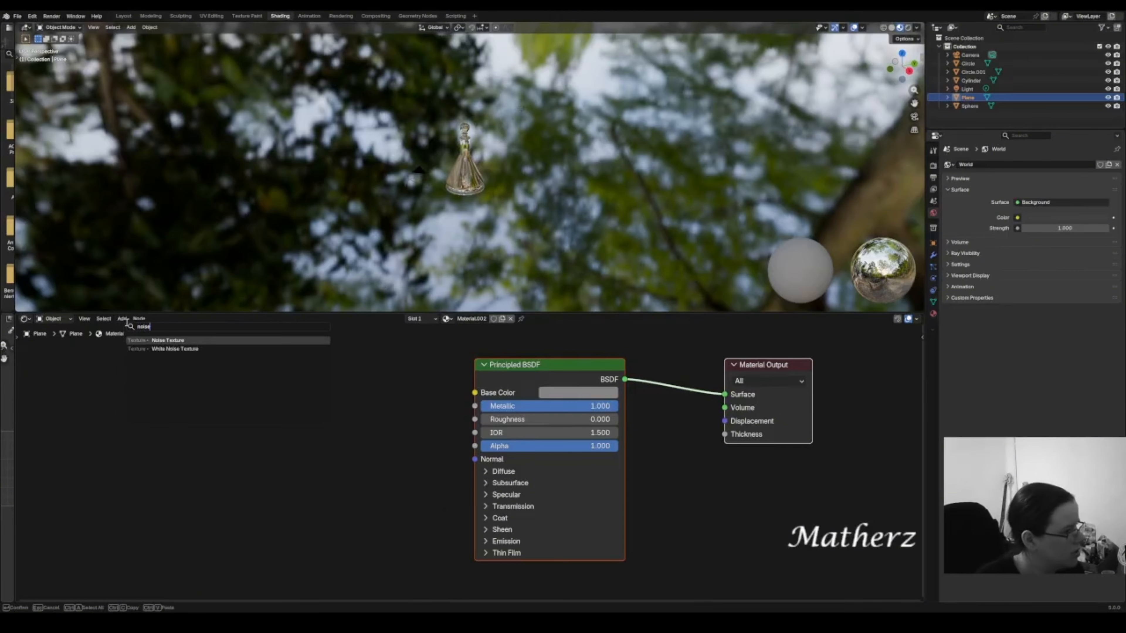
click(179, 340)
click(440, 425)
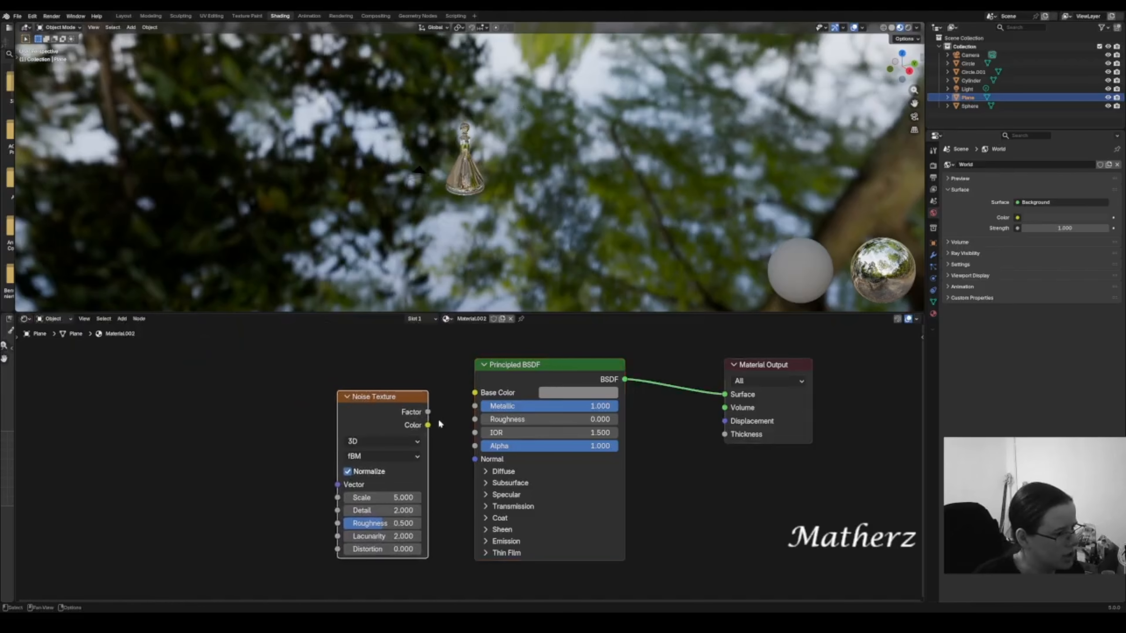
- Connect the Noise Texture's Color output to the Principled BSDF's Roughness input and set the noise scale to about 702.7
drag(427, 424, 473, 420)
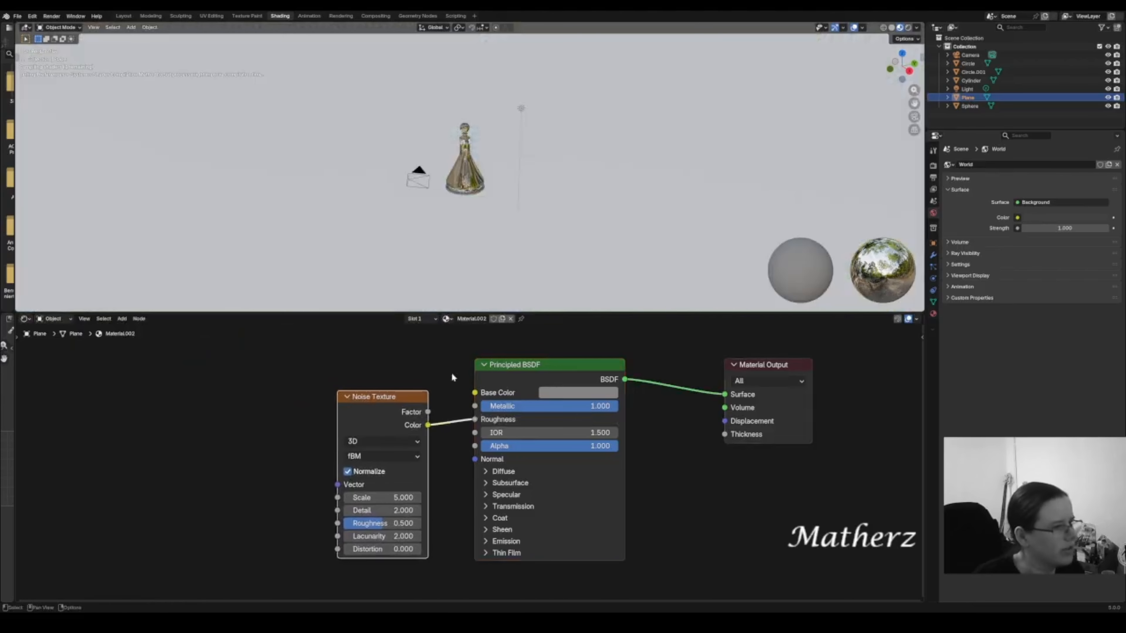
scroll(452, 239, down, 8)
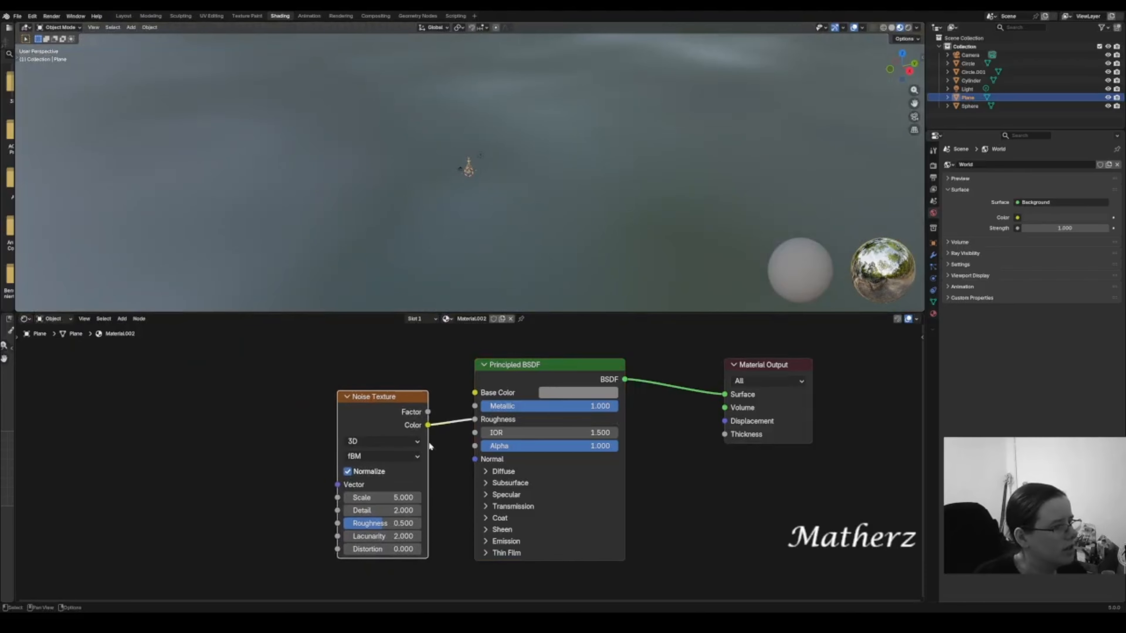
drag(379, 498, 754, 497)
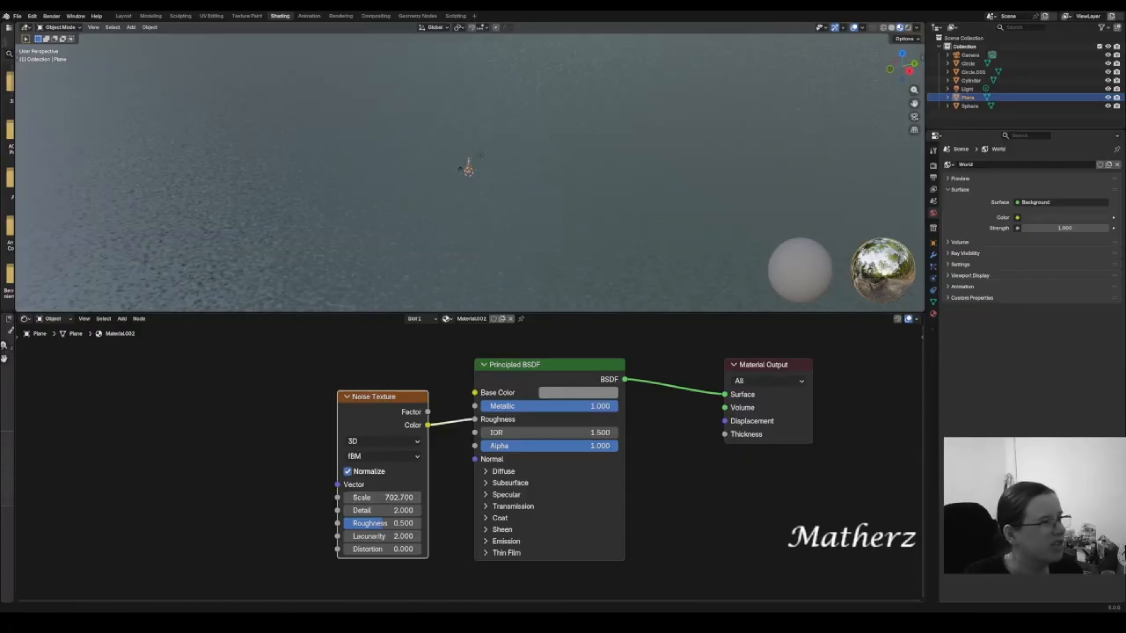
- In the Layout workspace, give the ground plane a muted blue base colour (saturation 0.548, value 0.521) and return the preview to solid shading
click(125, 16)
click(1065, 254)
mouse_move(1063, 139)
mouse_down()
mouse_move(1080, 141)
mouse_move(1071, 125)
mouse_move(1056, 126)
mouse_move(1069, 120)
mouse_up()
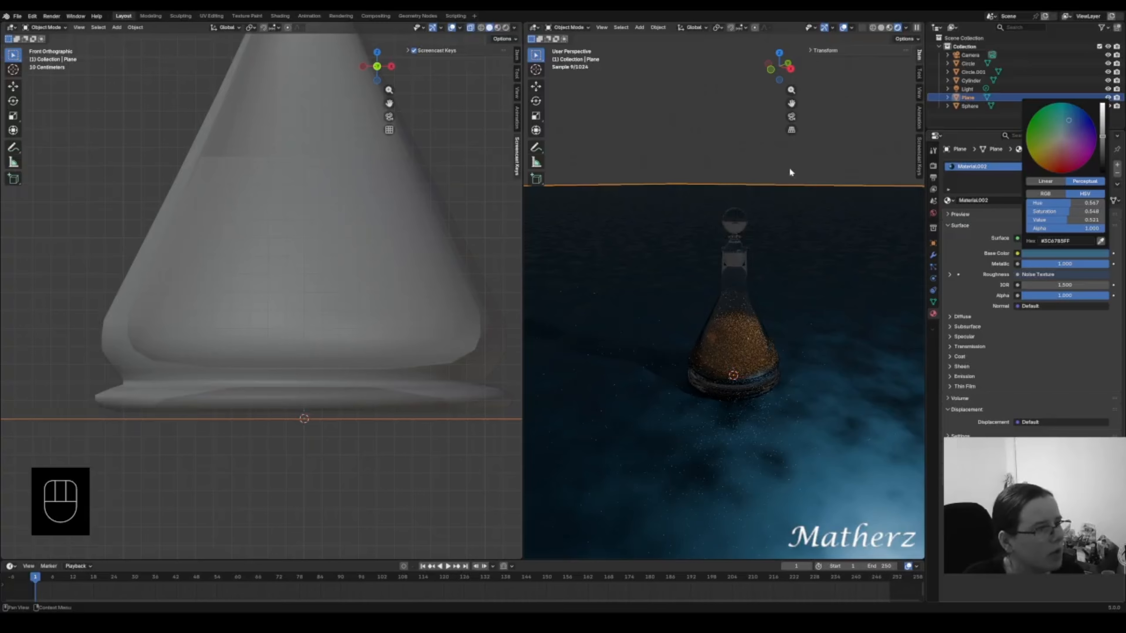
click(882, 27)
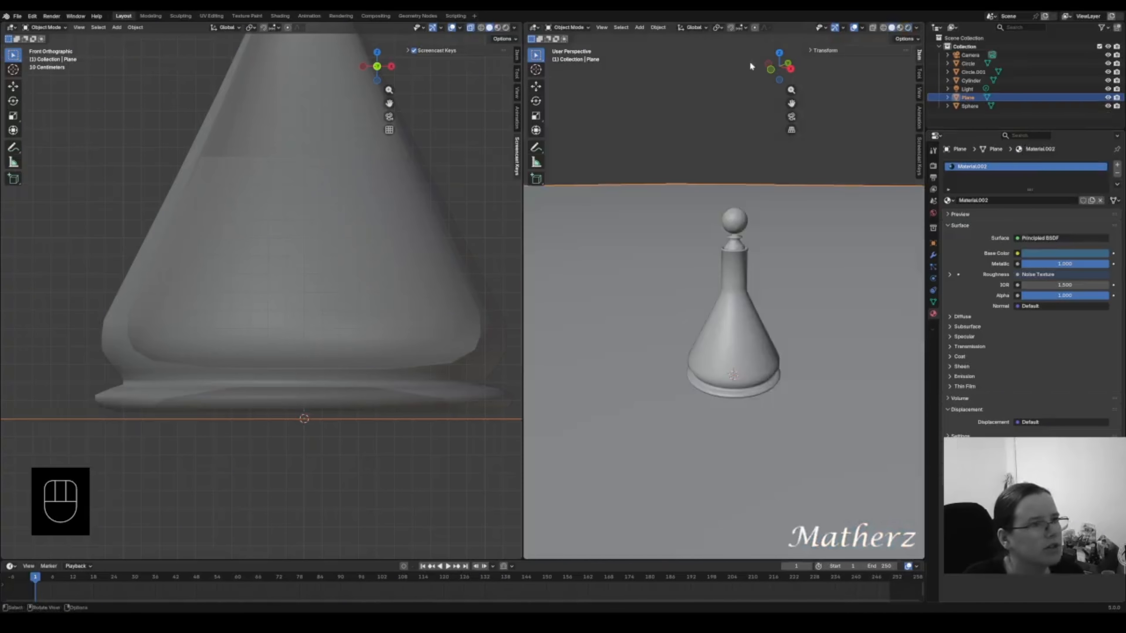
- Add a new plane to the scene and raise it above the flask's stopper
scroll(321, 209, down, 5)
middle_drag(321, 209, 339, 164)
key(shift+a)
click(266, 129)
key(g)
click(286, 134)
- Tilt the new plane around the X axis and stretch it along X into a long strip
key(r)
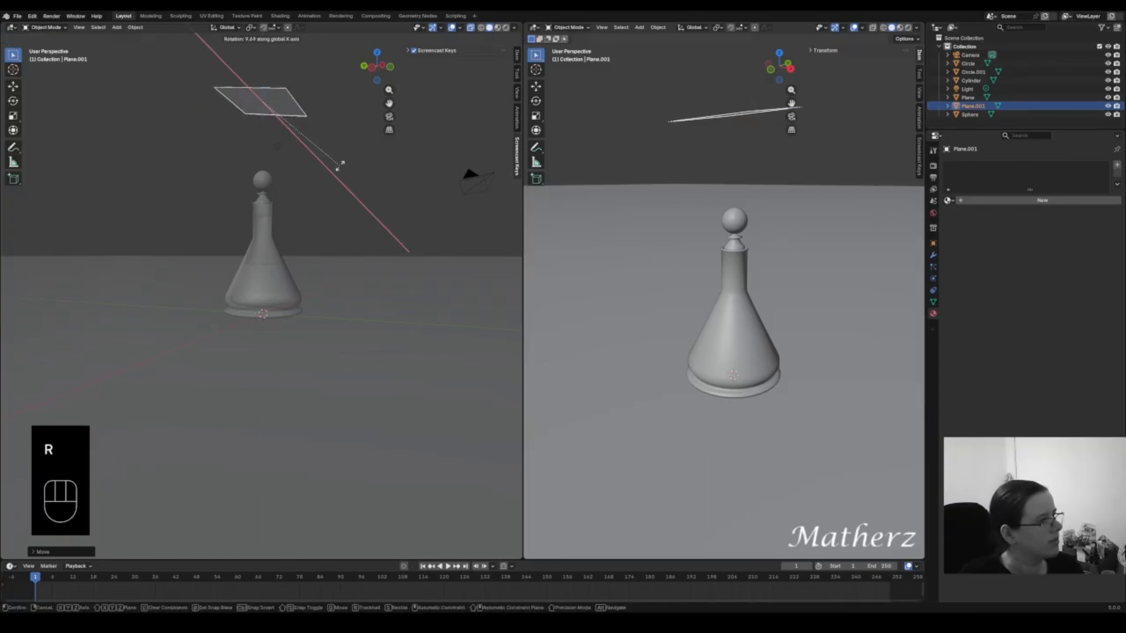
click(310, 173)
key(s)
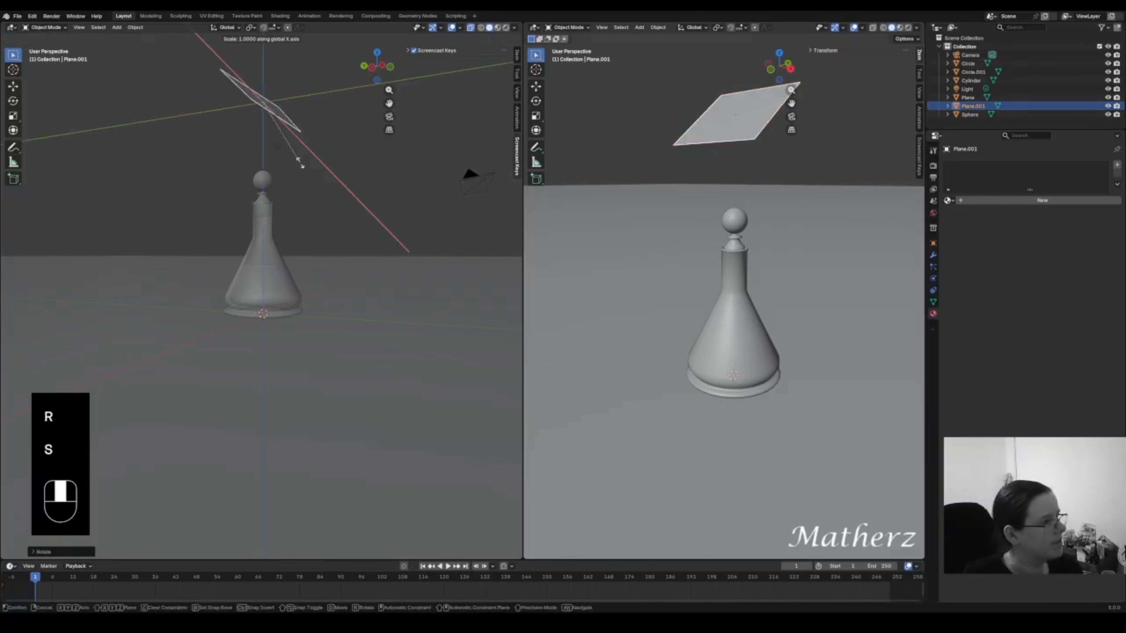
click(69, 494)
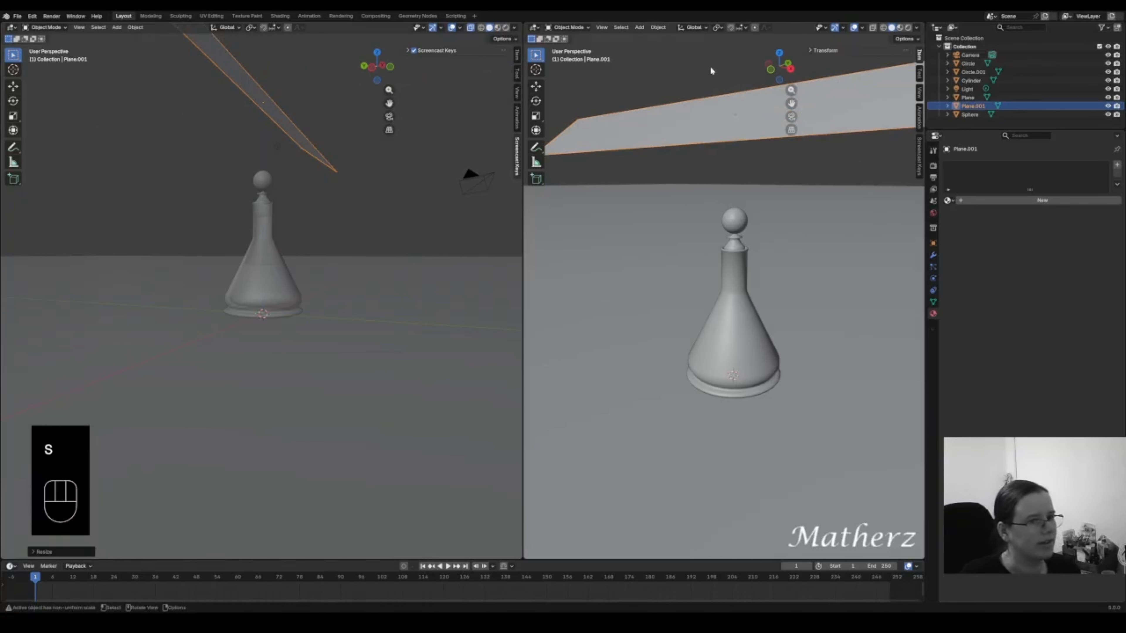
scroll(201, 181, down, 5)
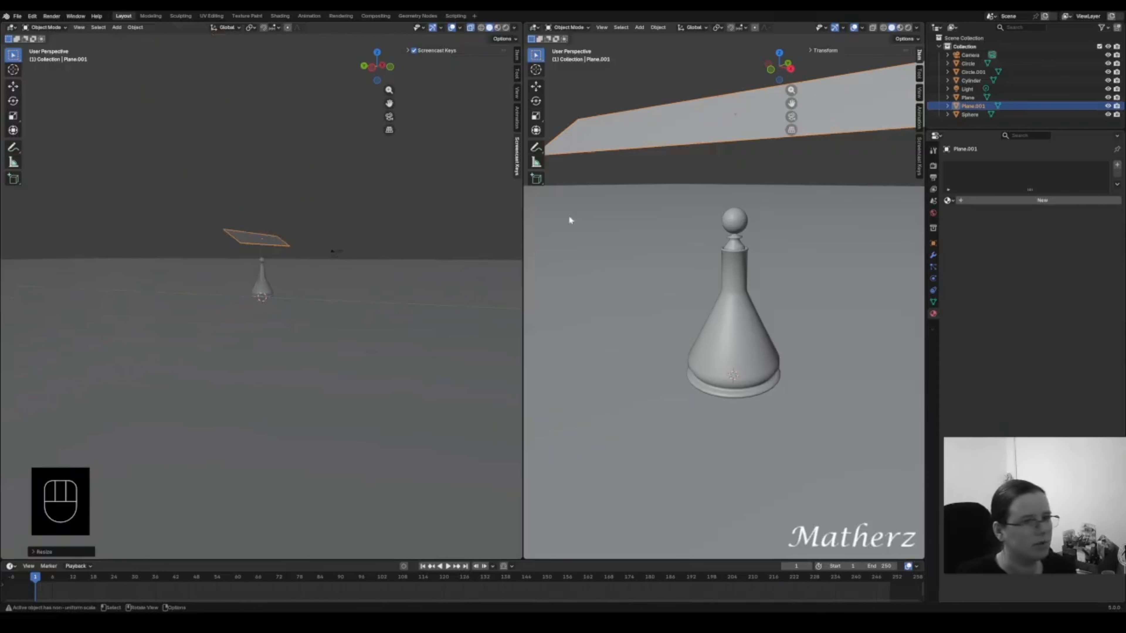
- Create a new material on the strip and set its surface shader to Emission
click(1042, 200)
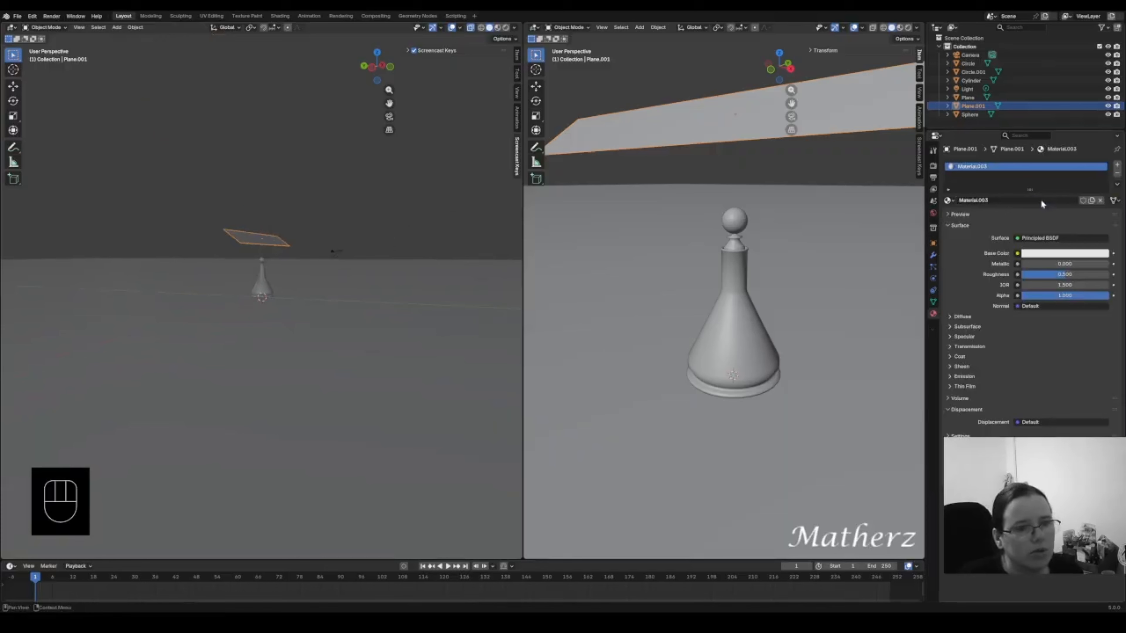
click(1045, 237)
click(1029, 281)
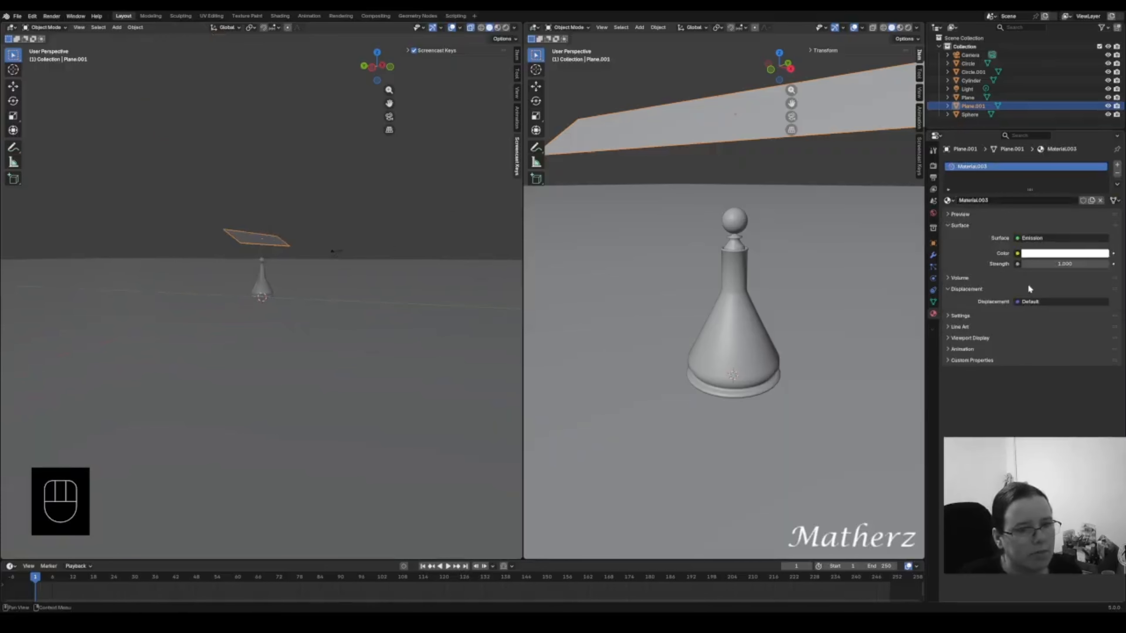
- Delete the point light above the flask
click(266, 241)
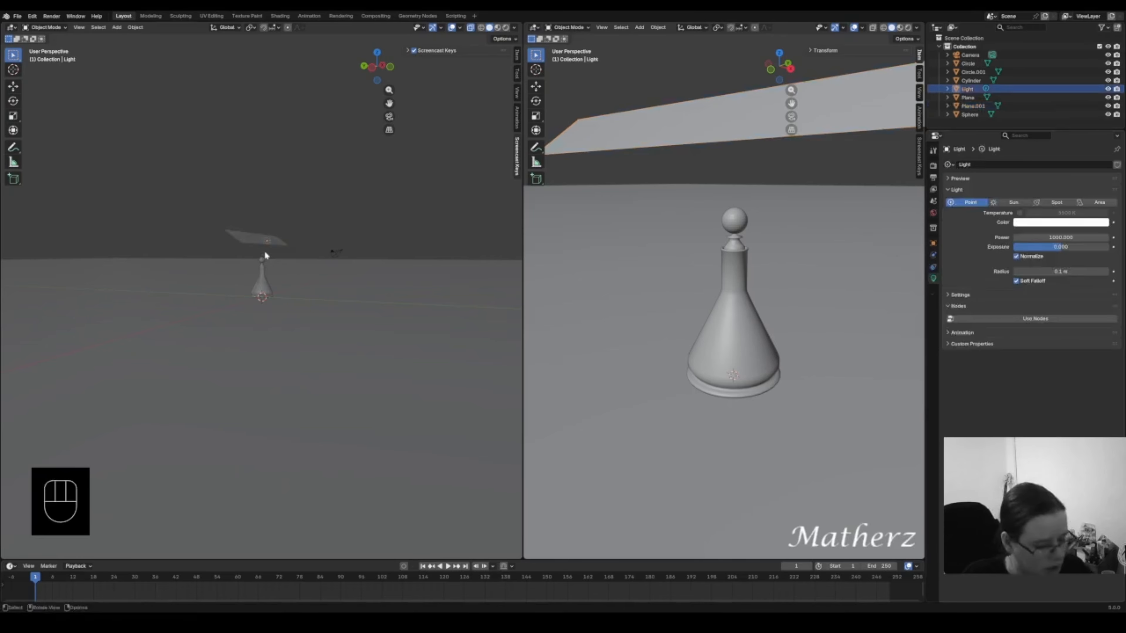
scroll(230, 222, up, 4)
key(Delete)
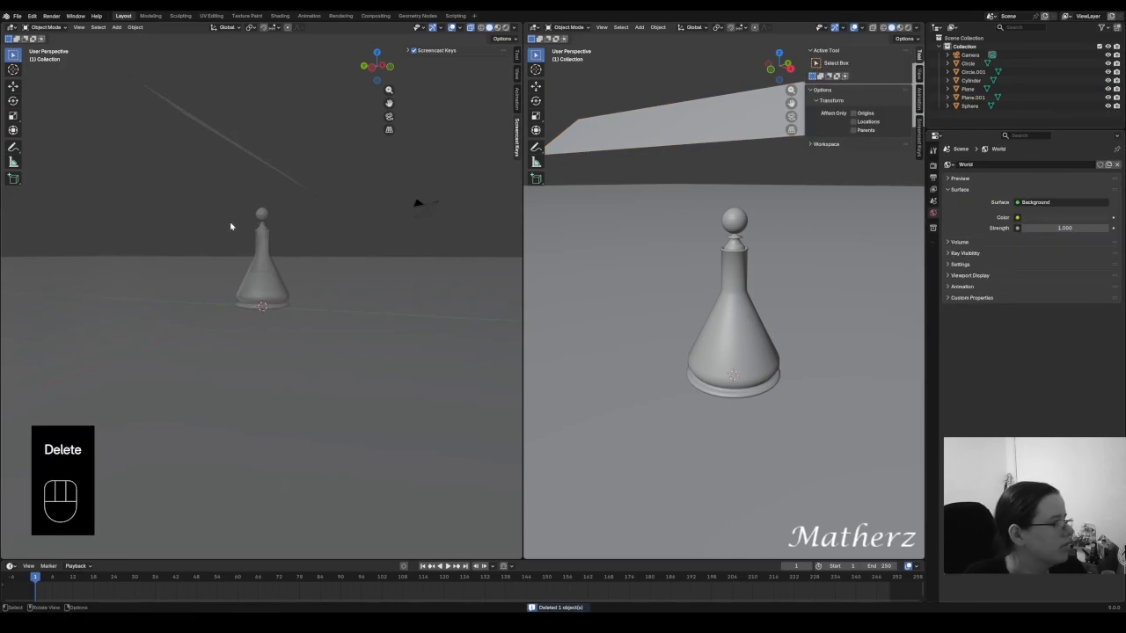
- Select the emissive strip and scale it down along the global Z axis in two passes to flatten it
scroll(229, 222, down, 4)
click(257, 242)
middle_drag(257, 242, 310, 327)
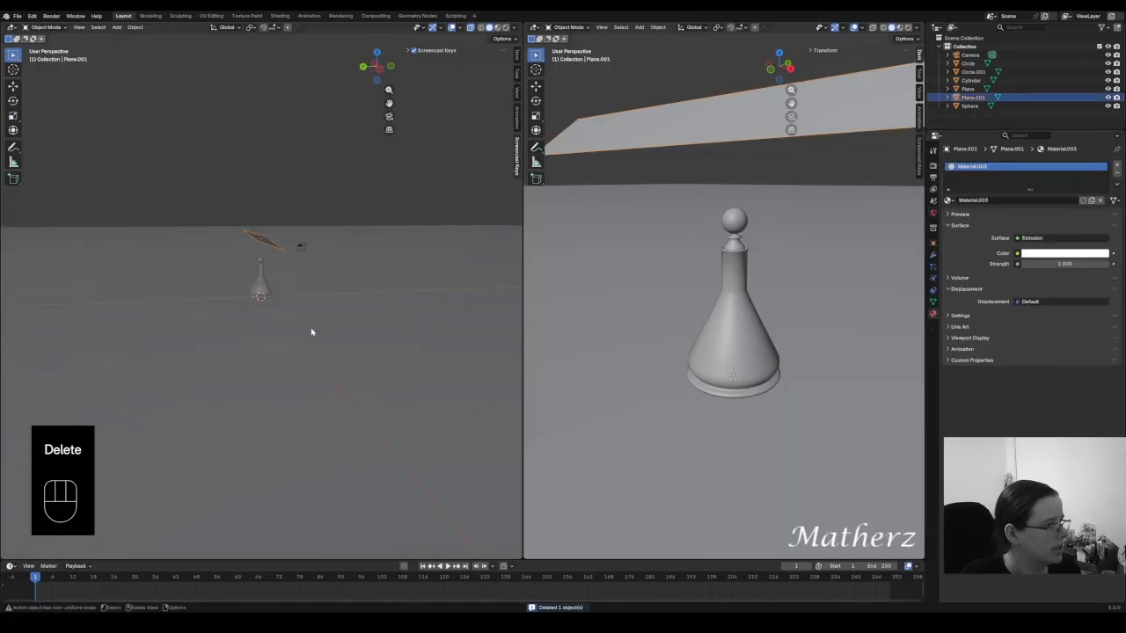
key(s)
middle_click(295, 271)
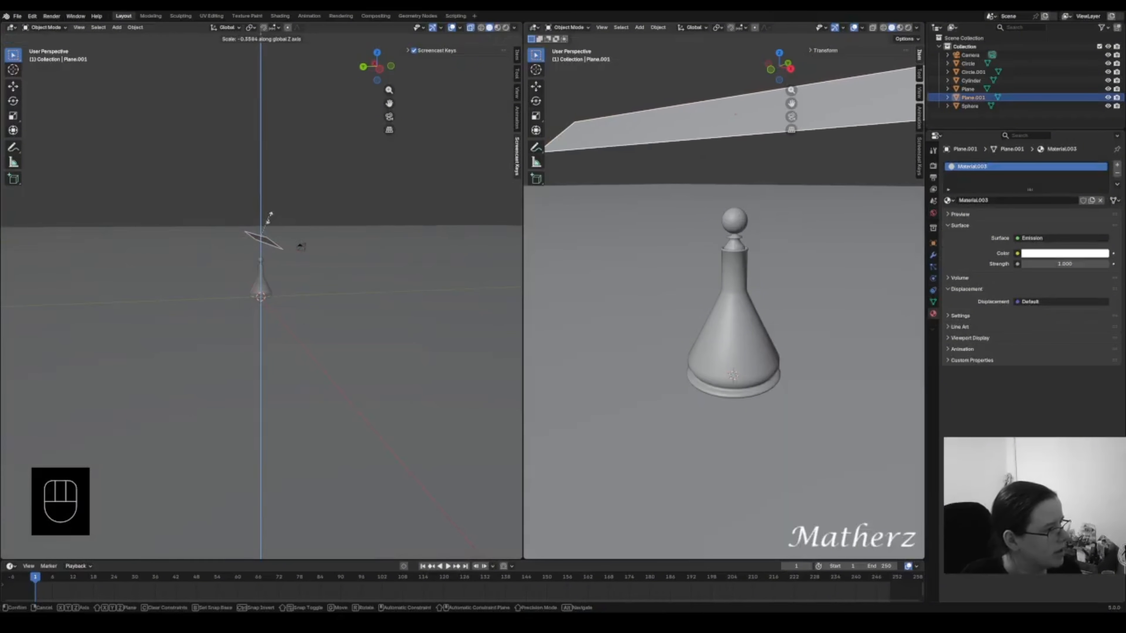
click(269, 172)
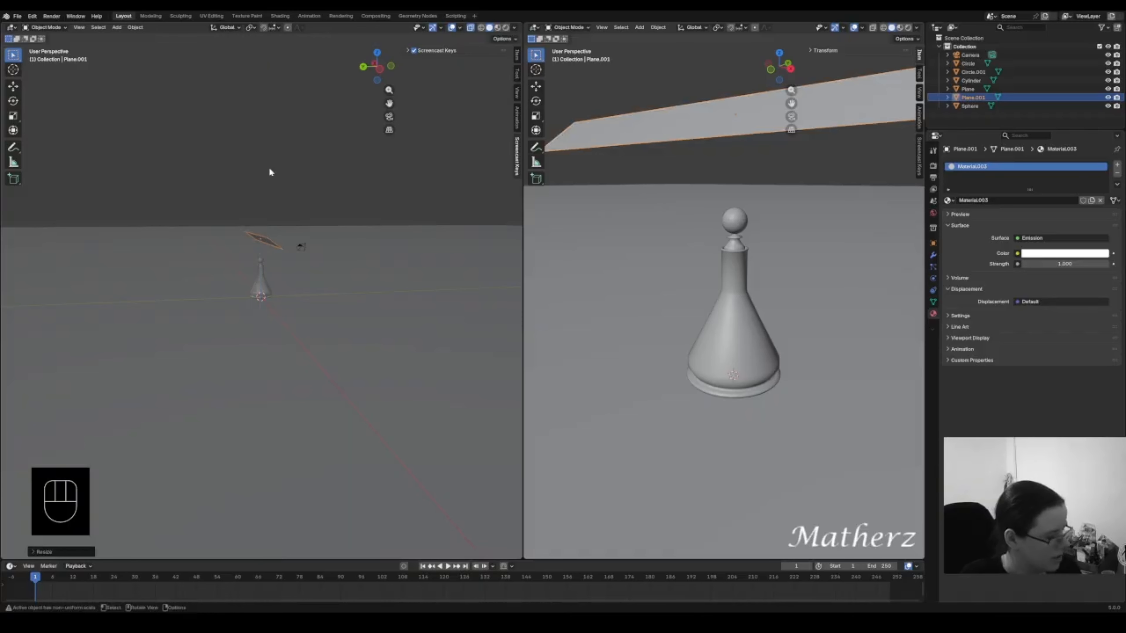
key(s)
middle_click(264, 196)
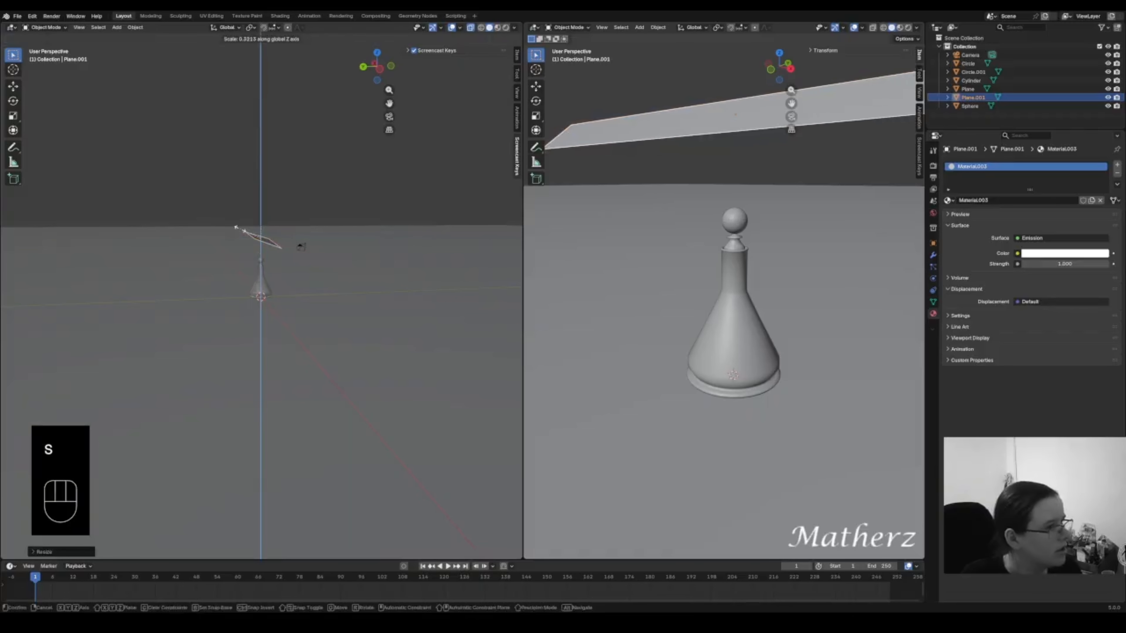
click(266, 254)
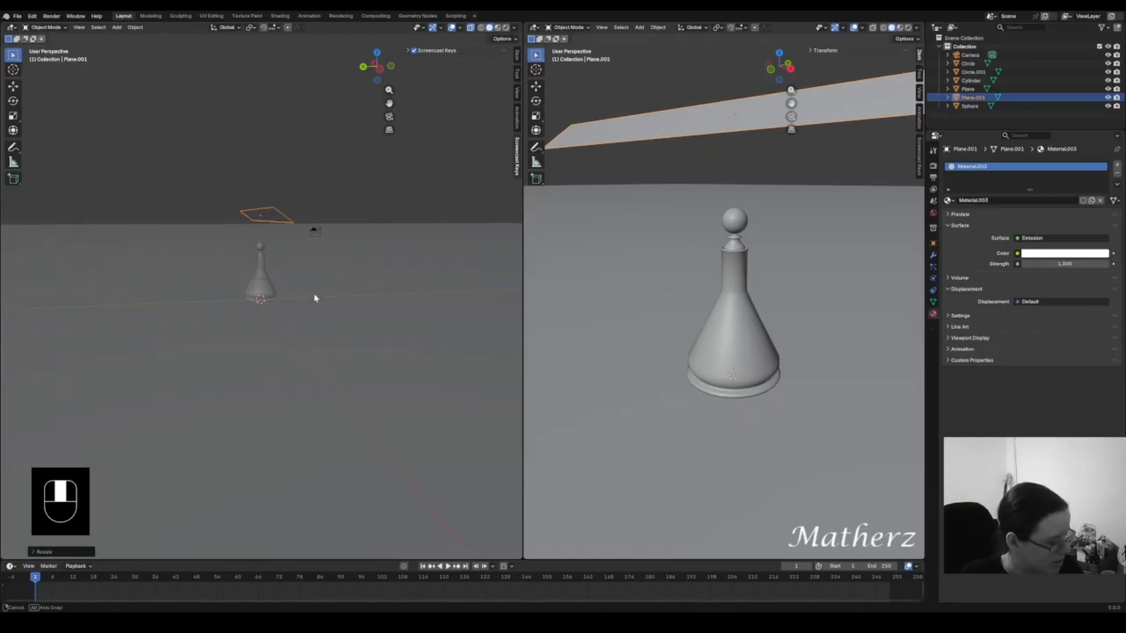
- Move the emissive strip off to the side of the flask near the camera and preview the scene in rendered shading
middle_drag(315, 298, 320, 257)
key(g)
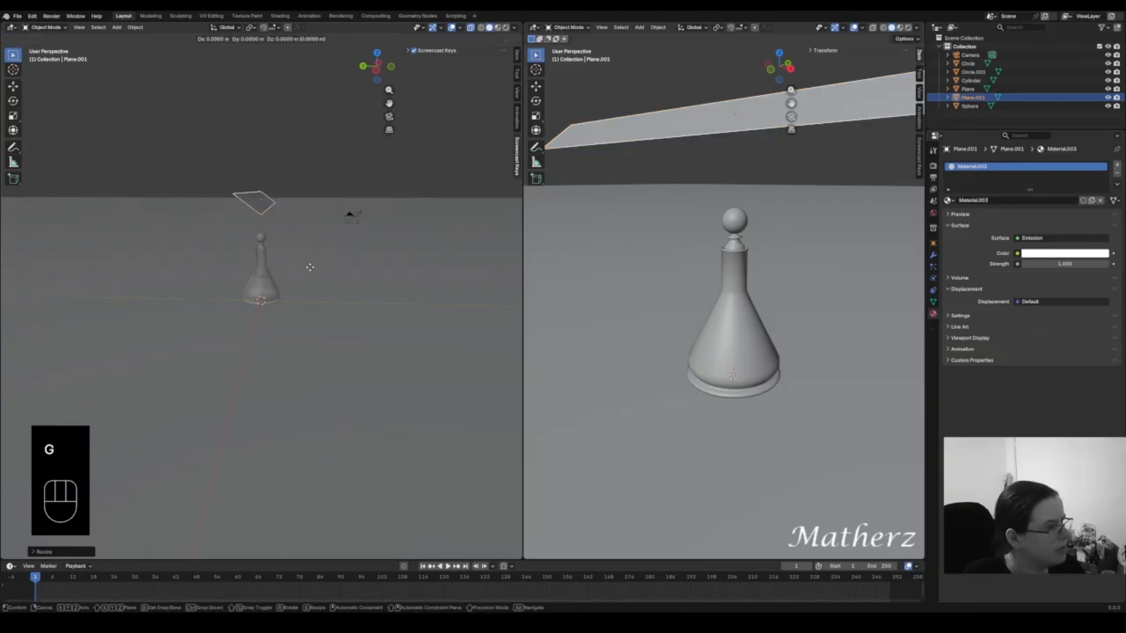
click(416, 283)
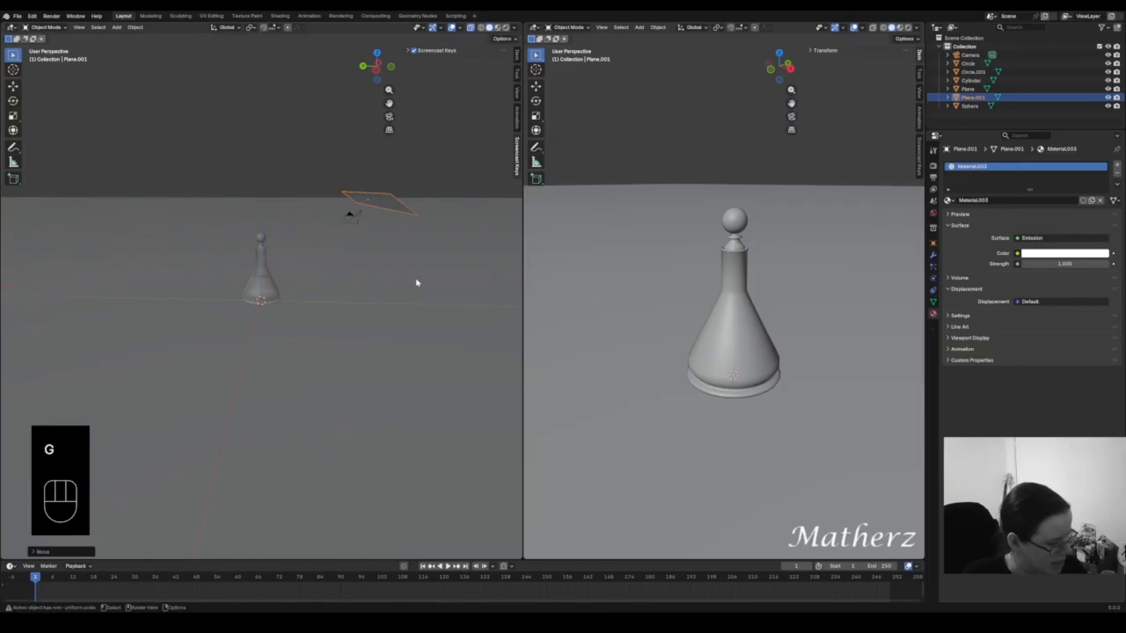
click(908, 27)
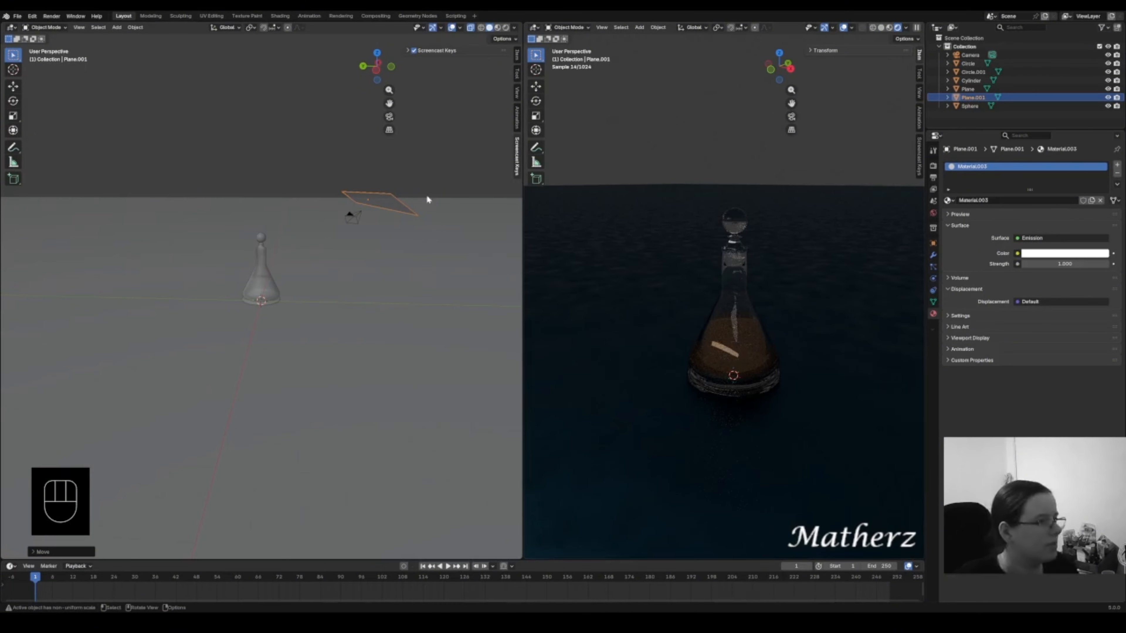
- Stretch the emissive strip longer and scale it back down, finishing with a uniform factor of about 0.6
key(s)
middle_drag(428, 198, 181, 276)
click(181, 277)
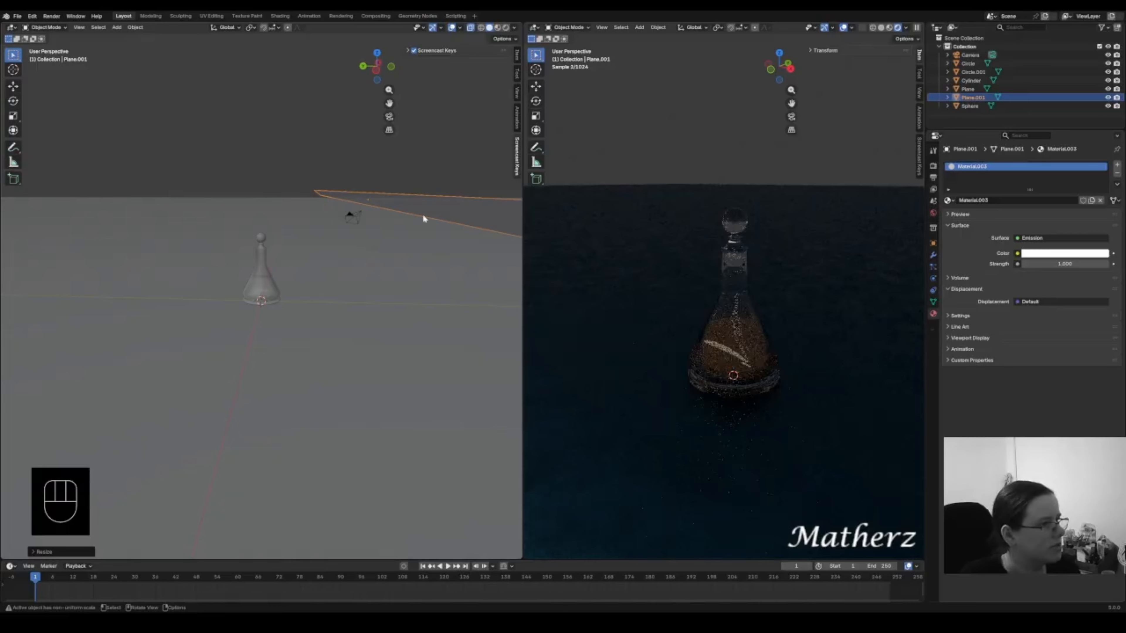
key(s)
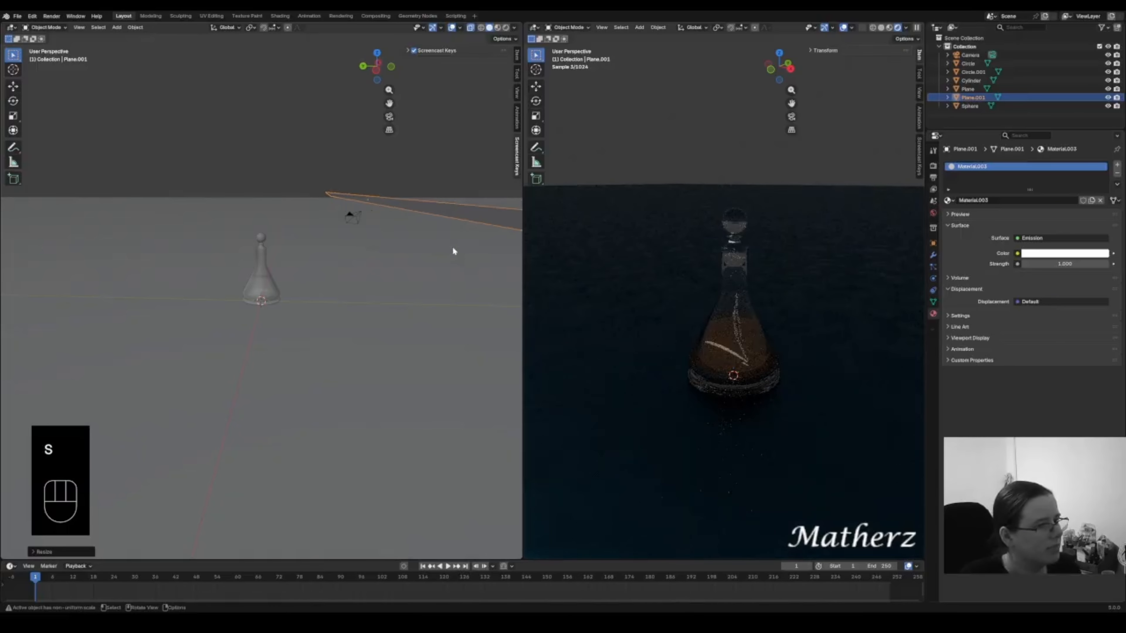
key(s)
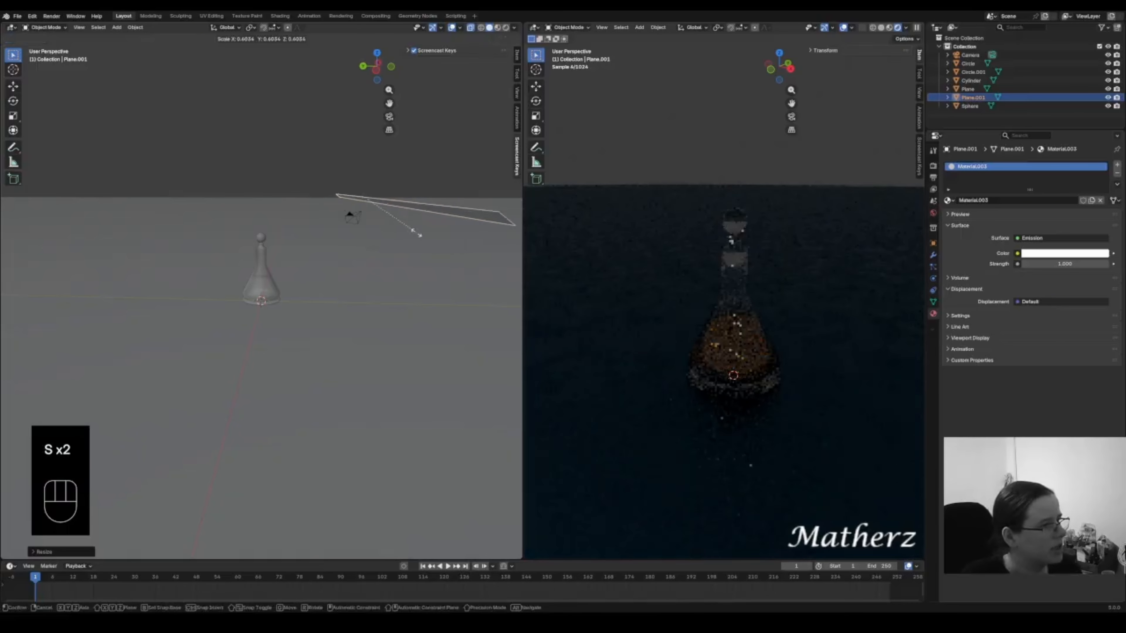
click(416, 232)
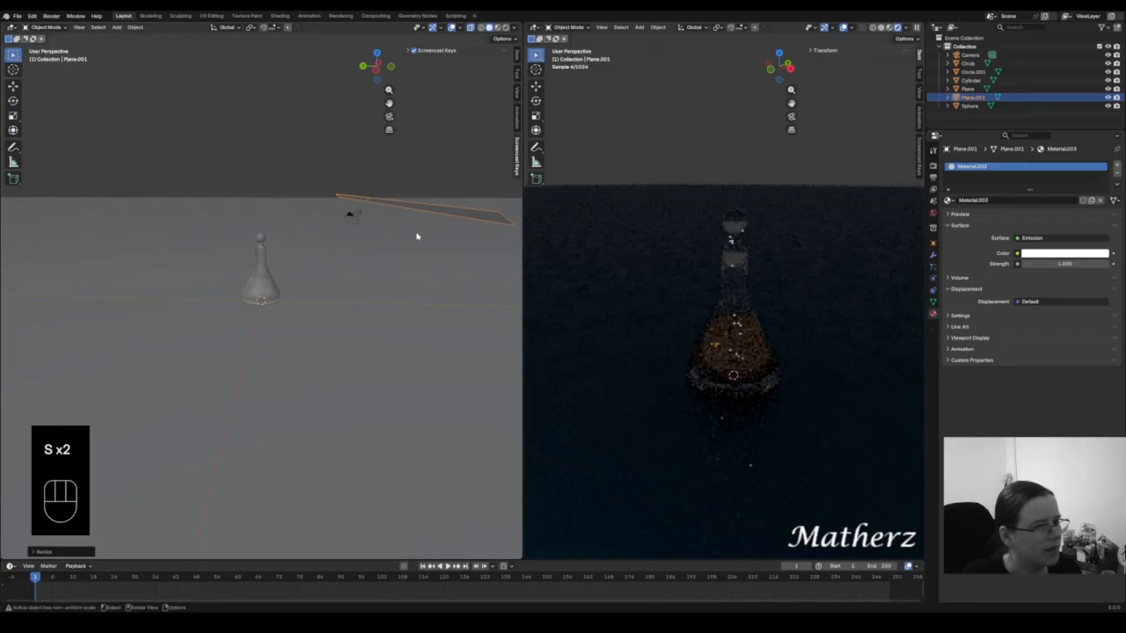
- Enlarge the modelling viewport and duplicate the emissive strip three times along Z, placing one copy below the original and two above
click(890, 27)
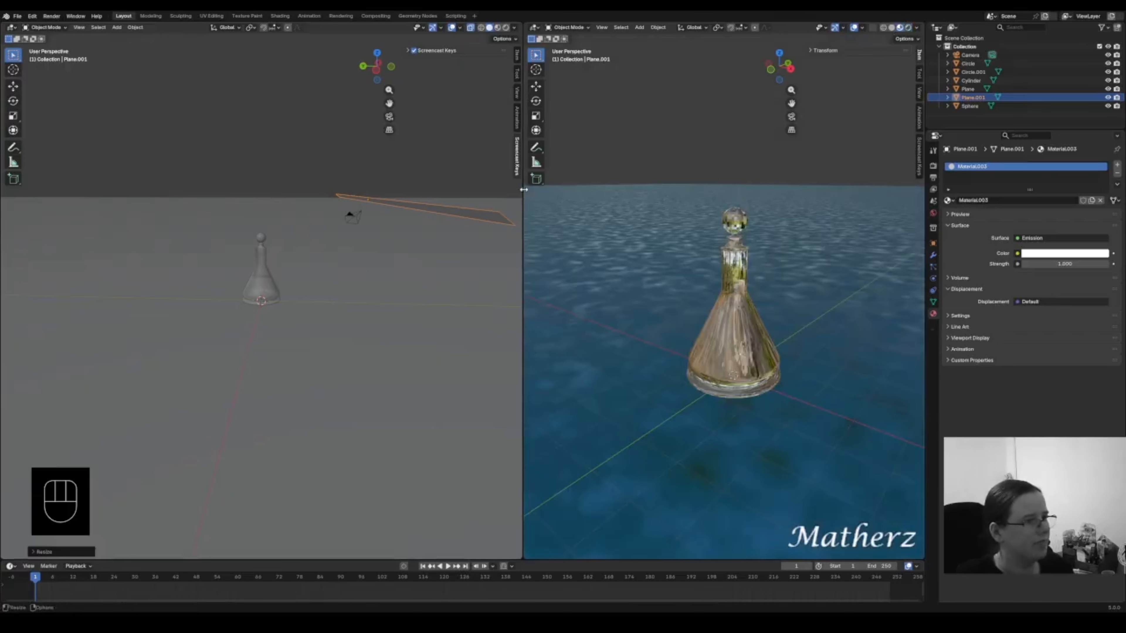
drag(524, 209, 839, 224)
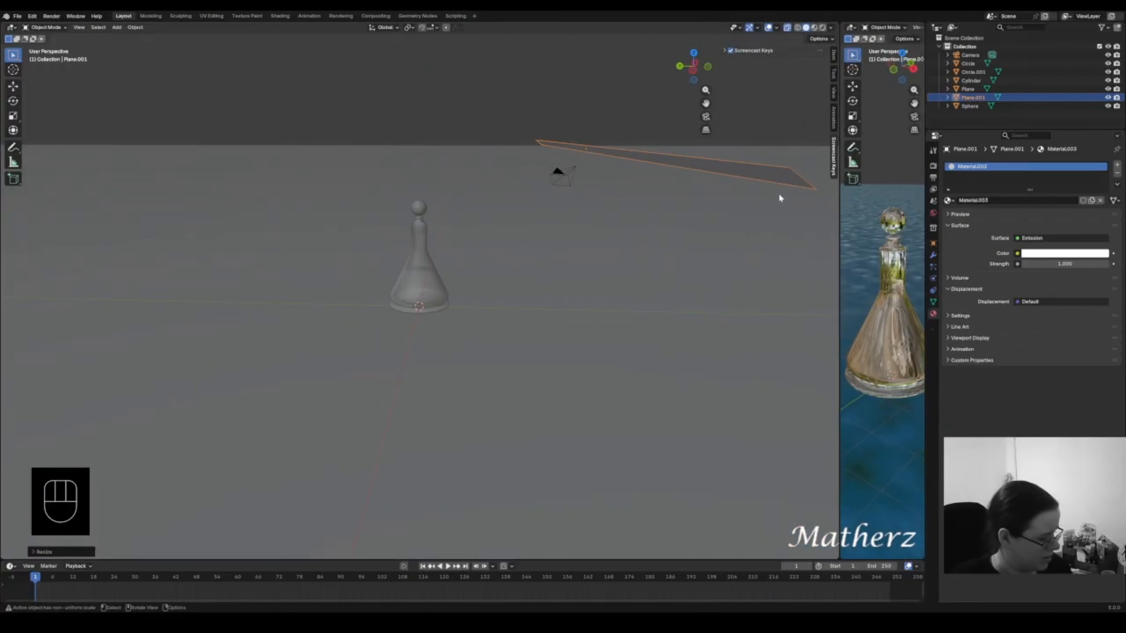
key(shift+d)
key(z)
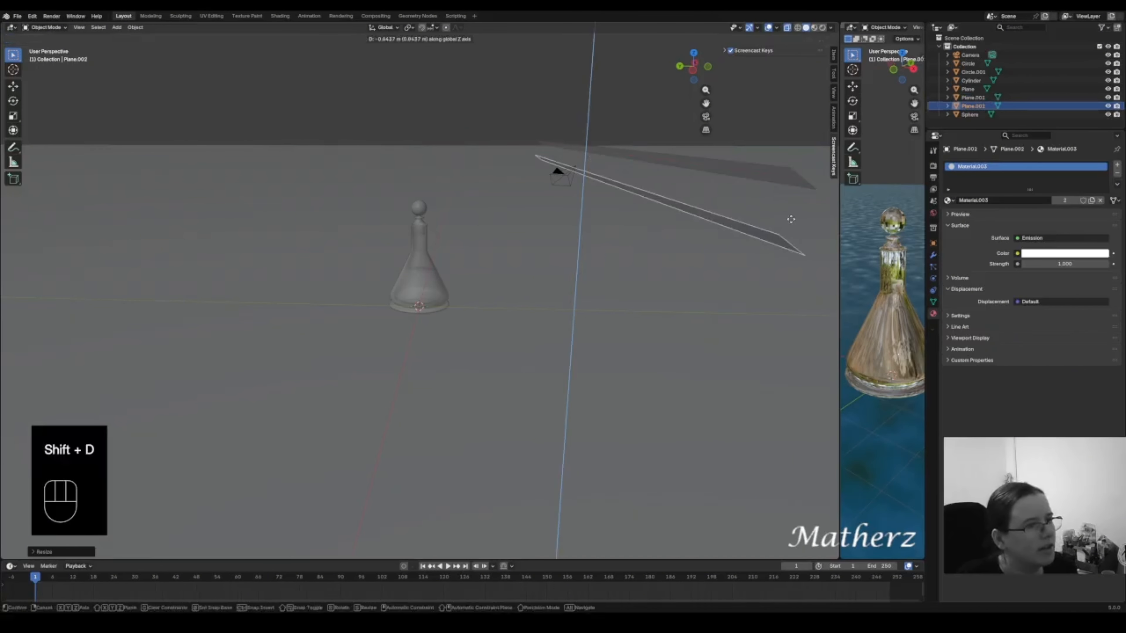
click(791, 219)
key(shift+d)
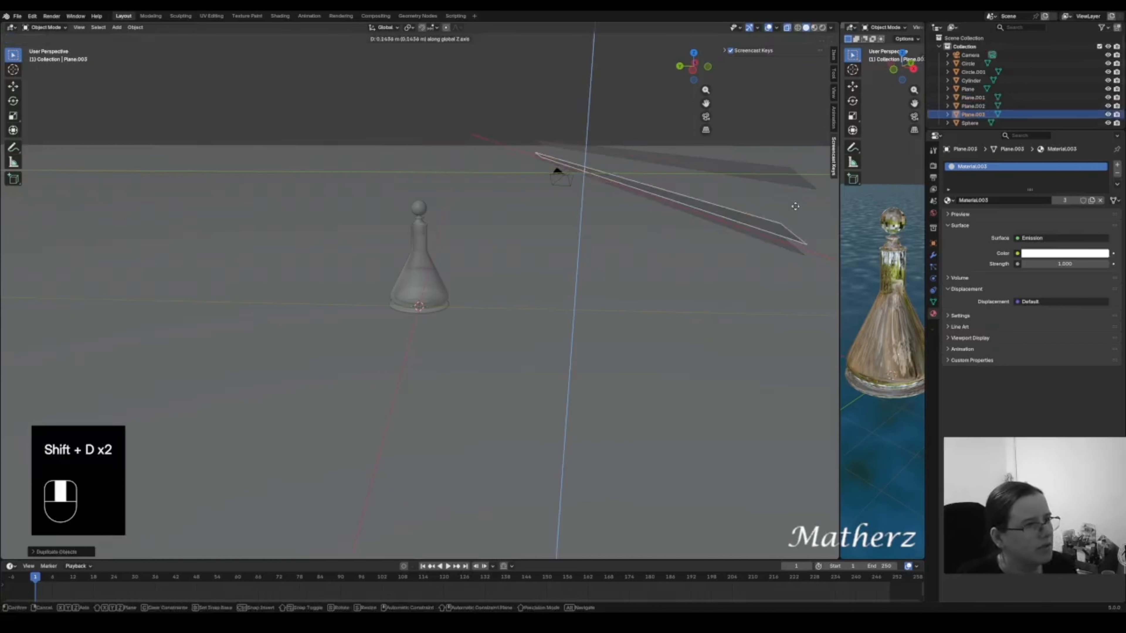
key(z)
click(810, 167)
key(shift+d)
key(z)
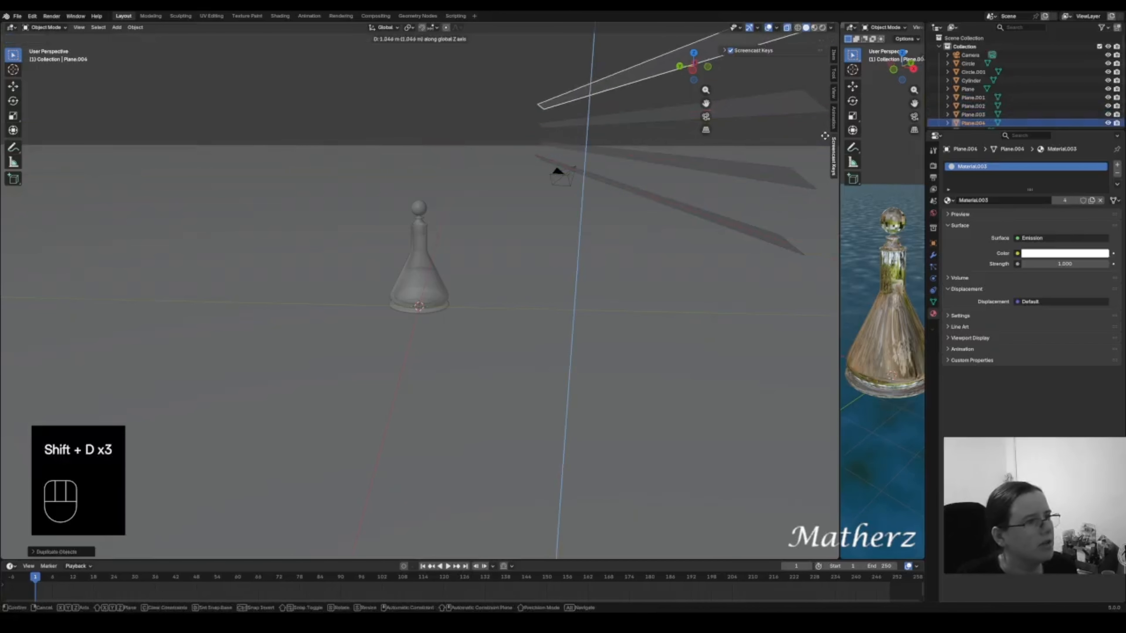
click(824, 135)
- Stack three more duplicates of the emissive strip vertically above the existing ones
scroll(798, 155, down, 5)
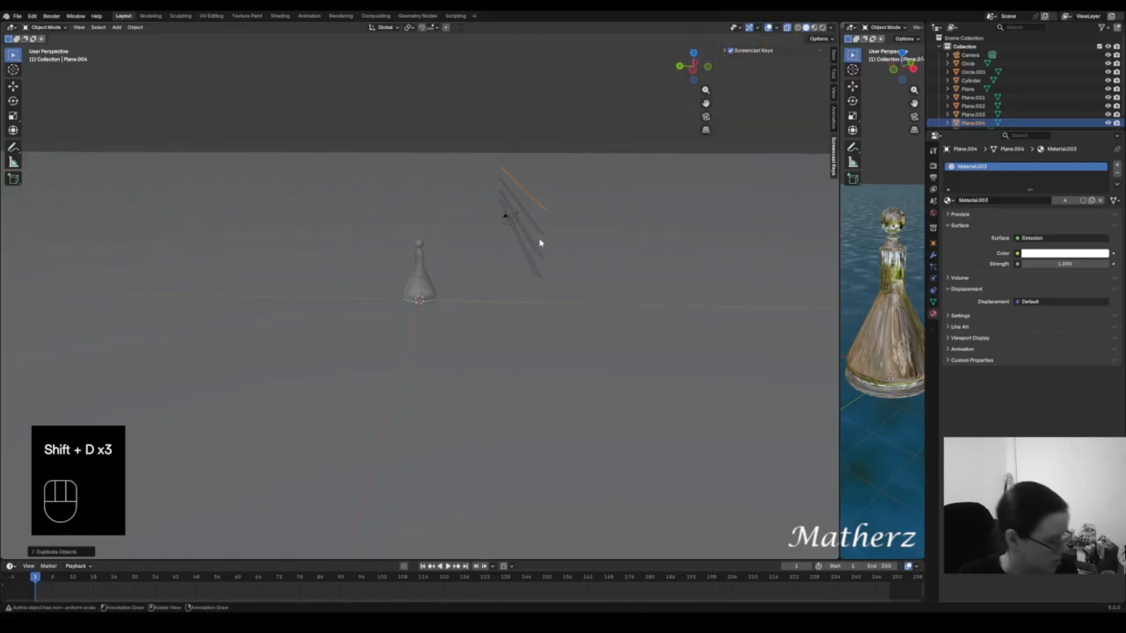
key(shift+d)
middle_drag(540, 239, 554, 191)
click(543, 222)
key(shift+d)
click(558, 211)
key(shift+d)
click(552, 192)
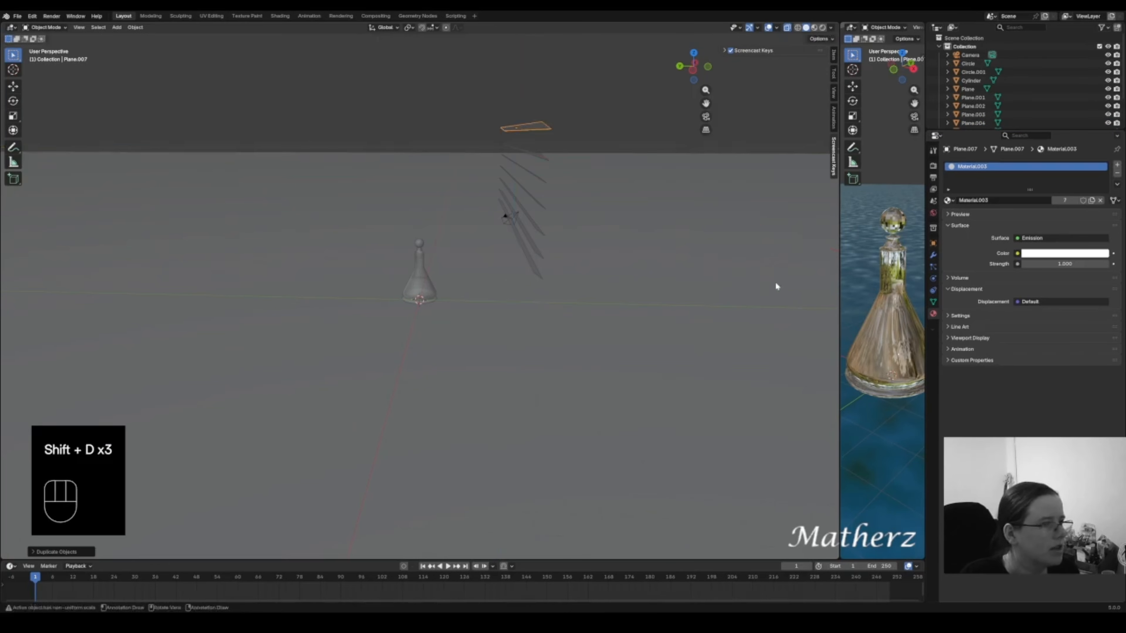
- Enlarge the preview viewport, show it in rendered shading and raise the strips' emission strength to 22.5
drag(837, 257, 392, 266)
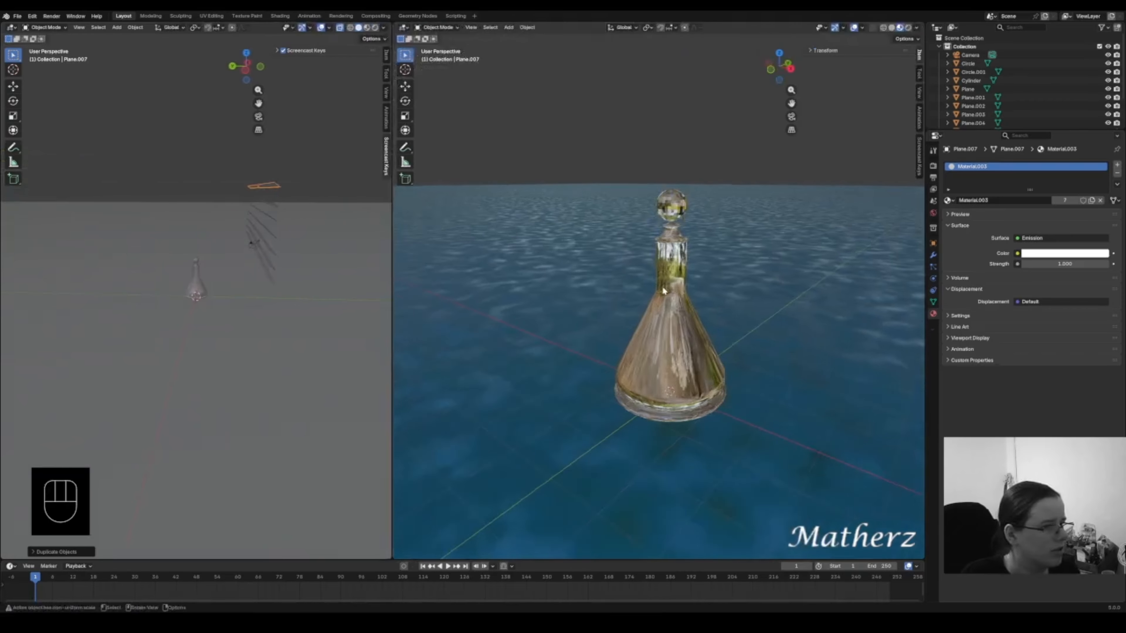
click(908, 28)
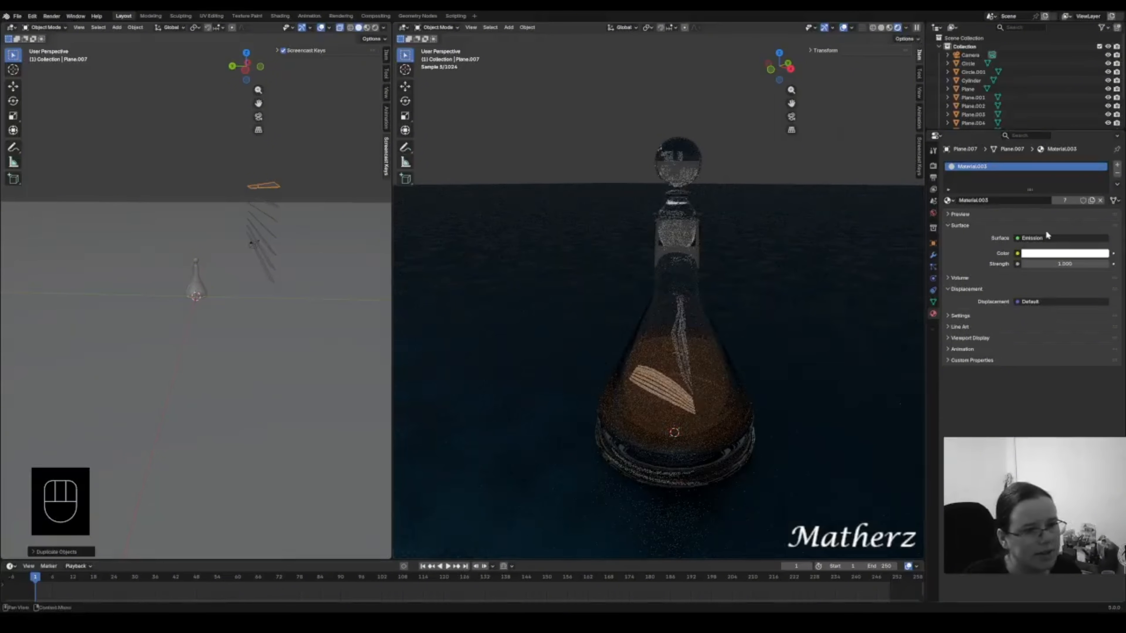
drag(1062, 264, 1051, 263)
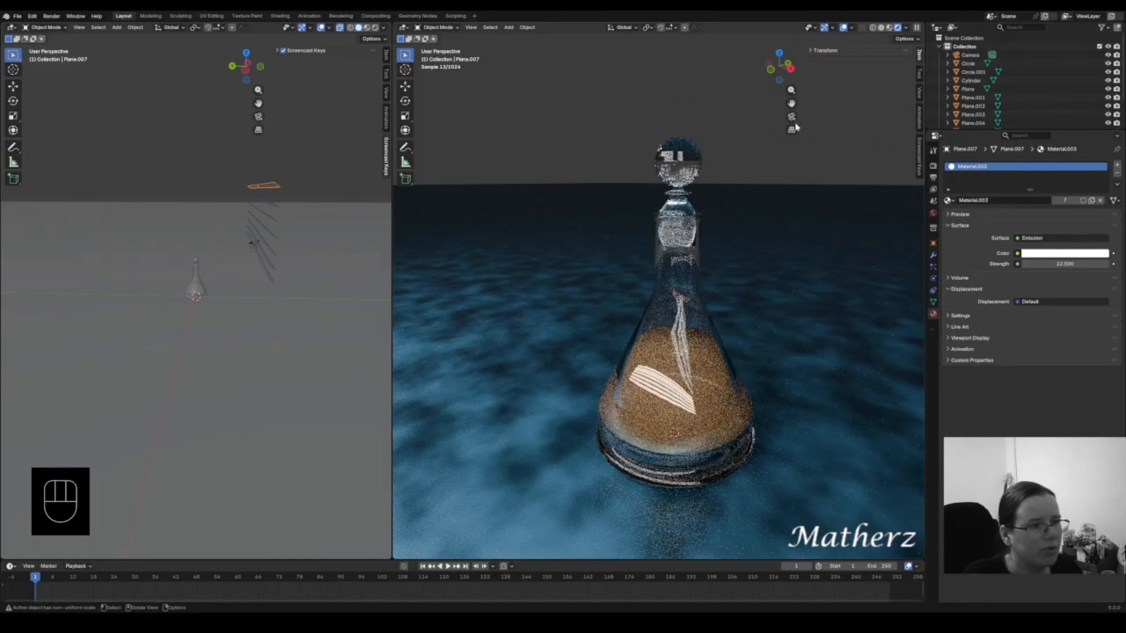
- Set the world background colour to black, leaving the emissive strips as the only light
click(933, 213)
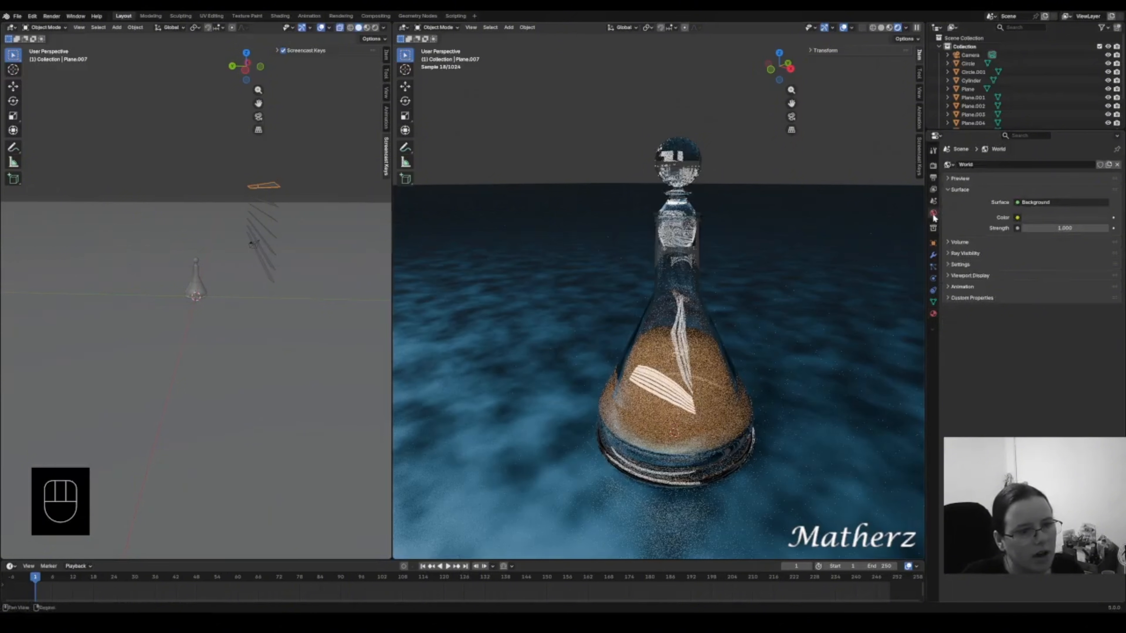
click(1039, 217)
drag(1102, 104, 1104, 141)
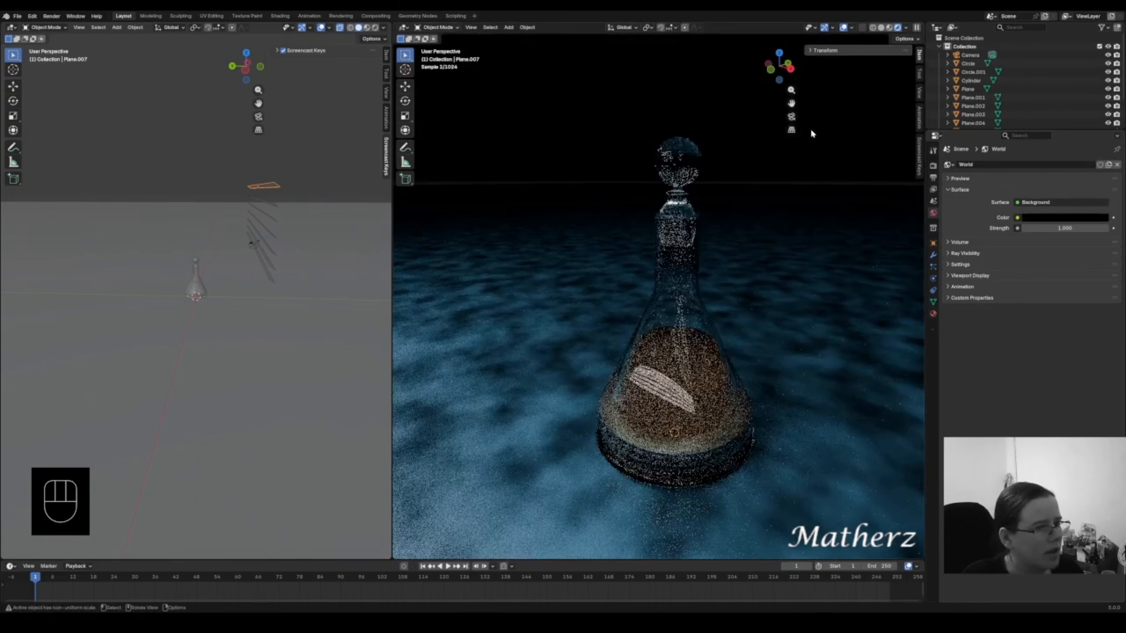
- Align the active camera to the current rendered view of the flask
click(510, 27)
click(470, 27)
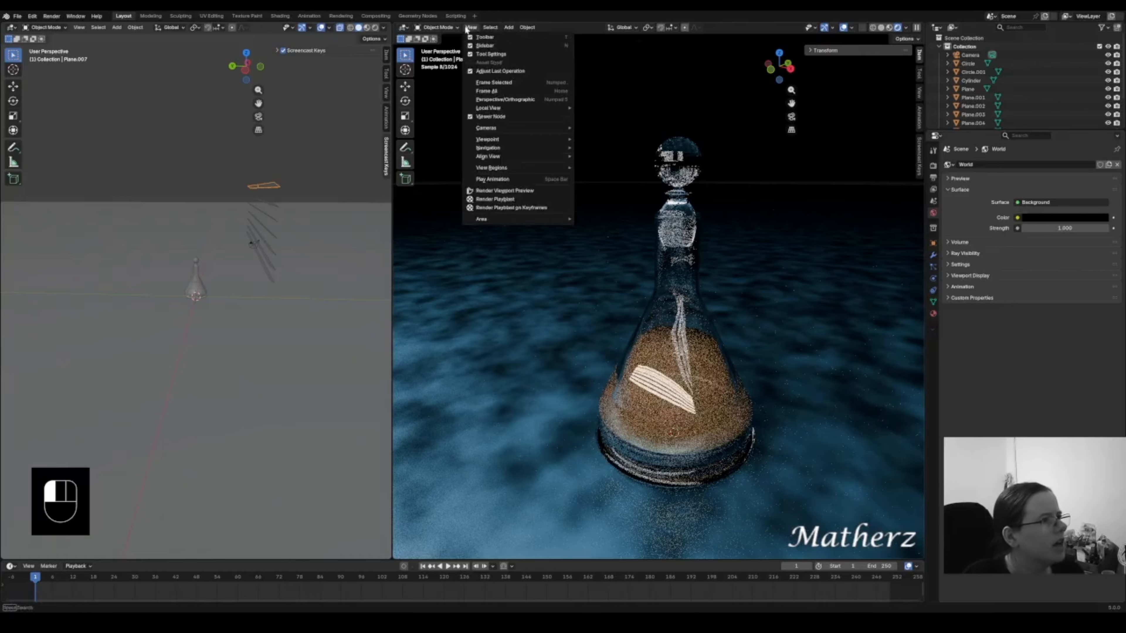
mouse_move(490, 156)
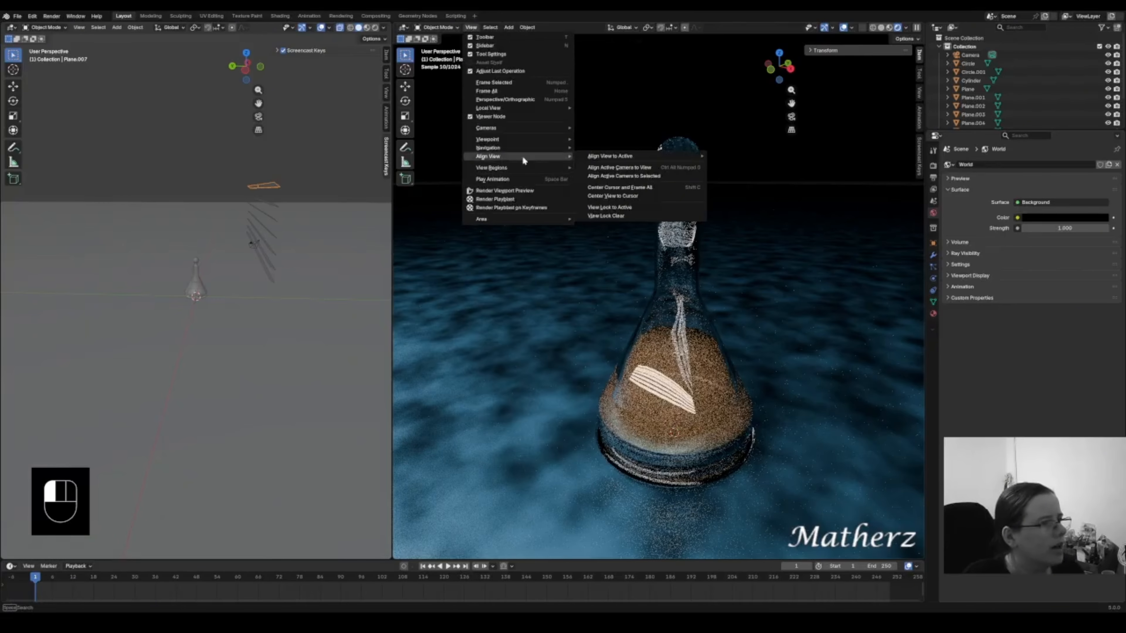
click(661, 178)
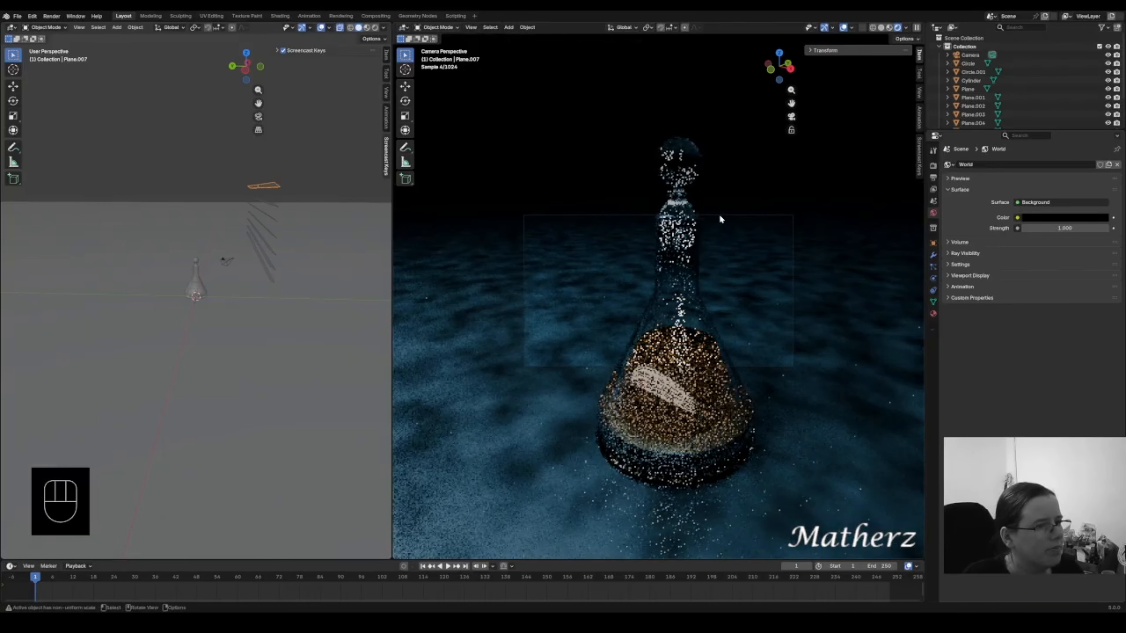
- Select the camera and pull it back from the flask along its local Z axis
click(721, 216)
click(729, 216)
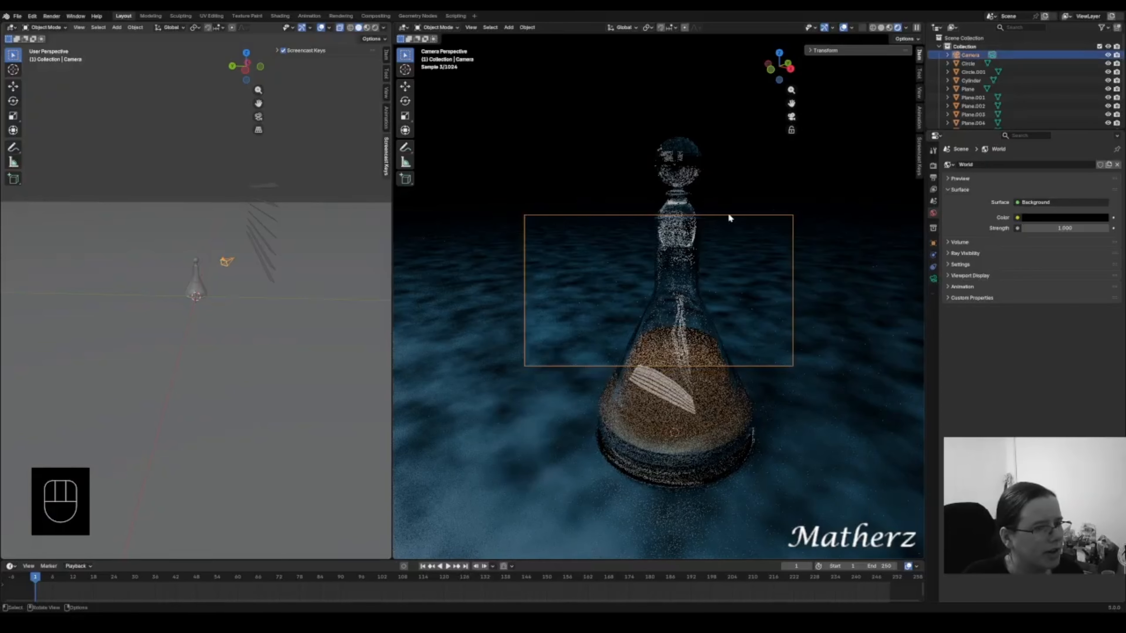
click(696, 310)
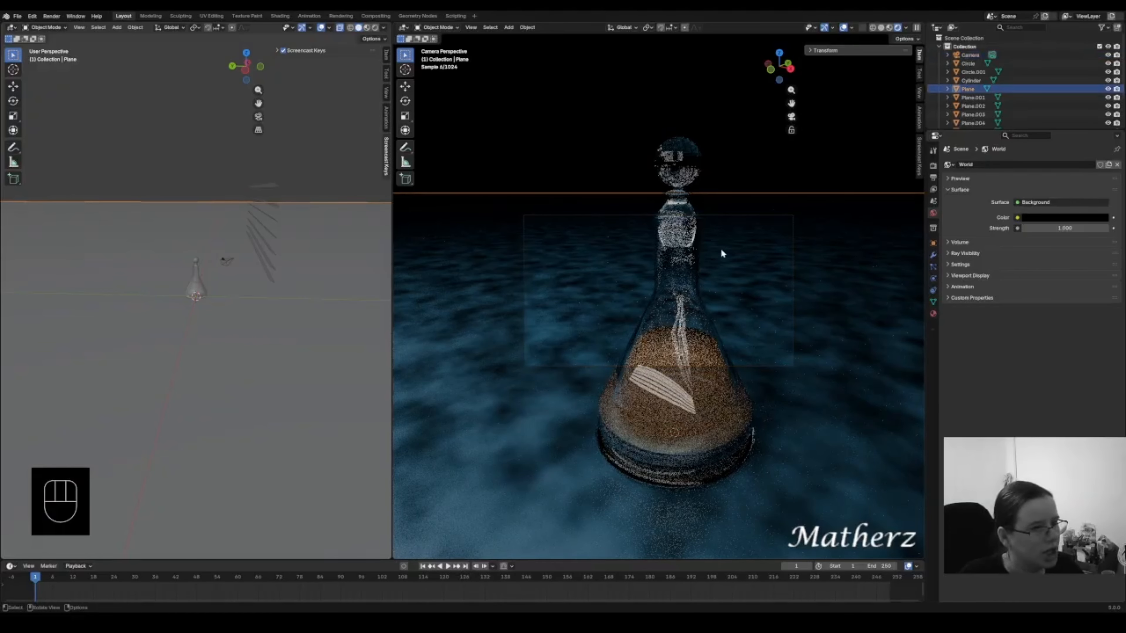
click(735, 217)
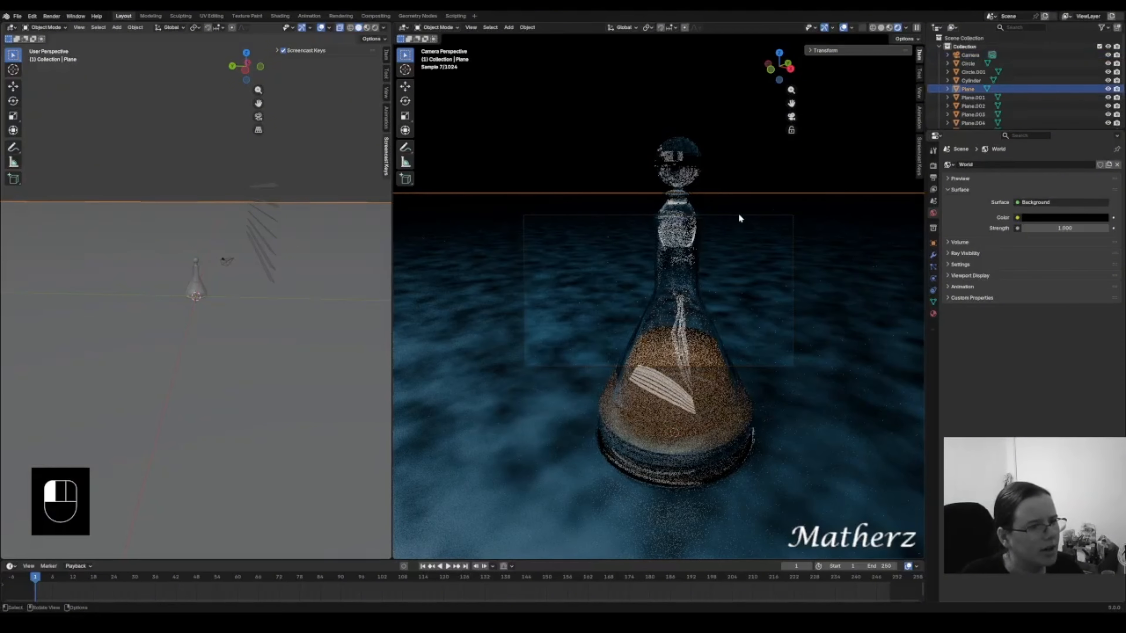
click(739, 215)
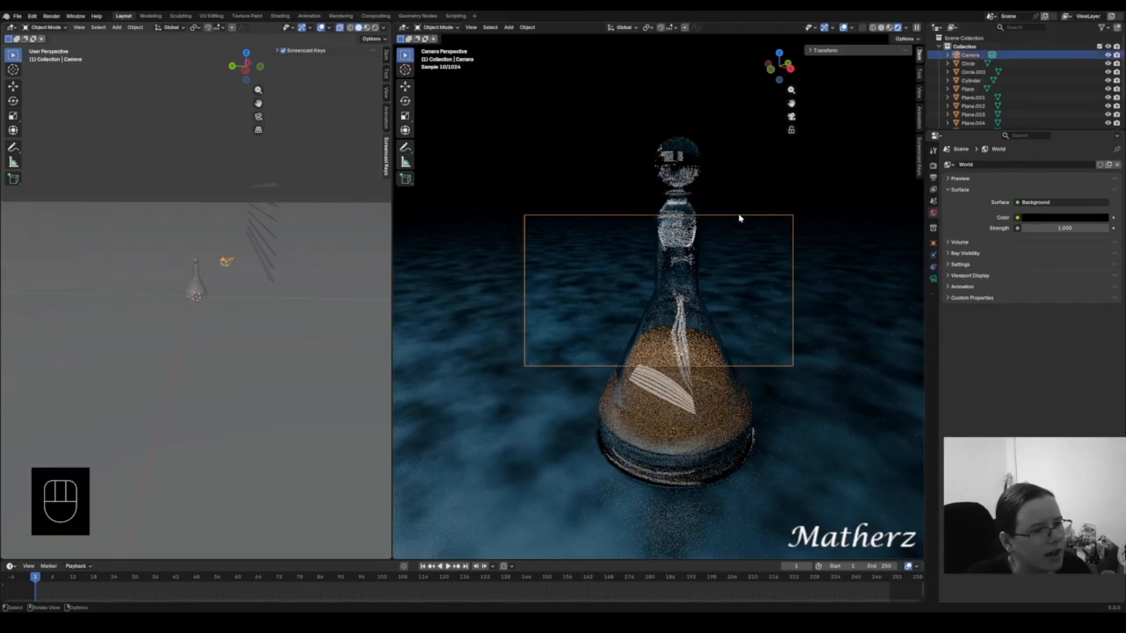
key(g)
middle_drag(739, 215, 769, 300)
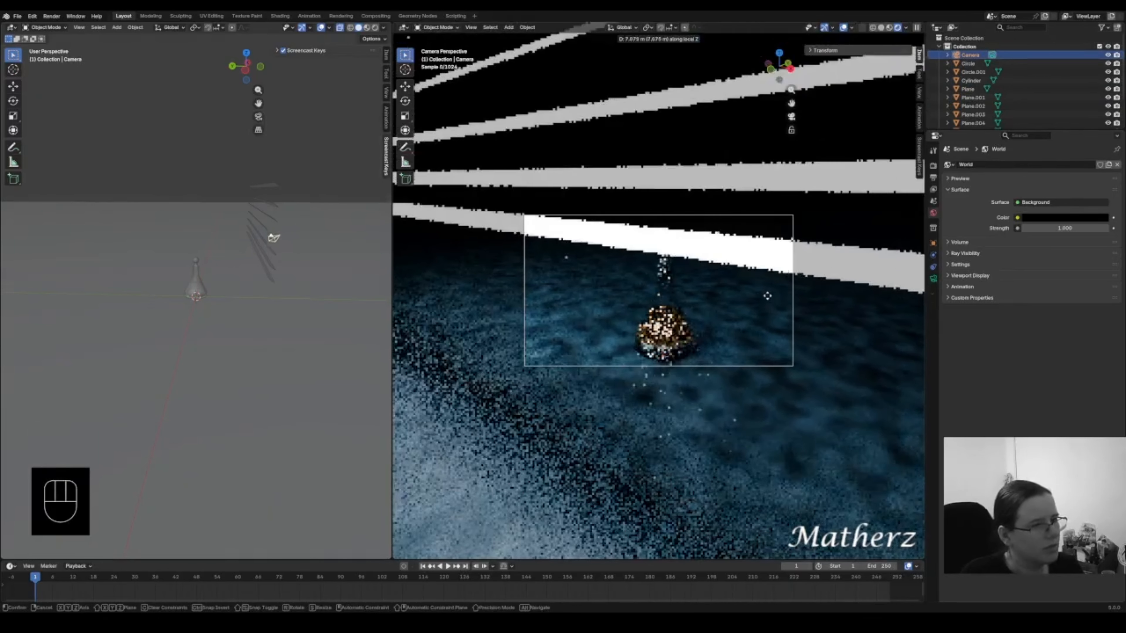
click(719, 336)
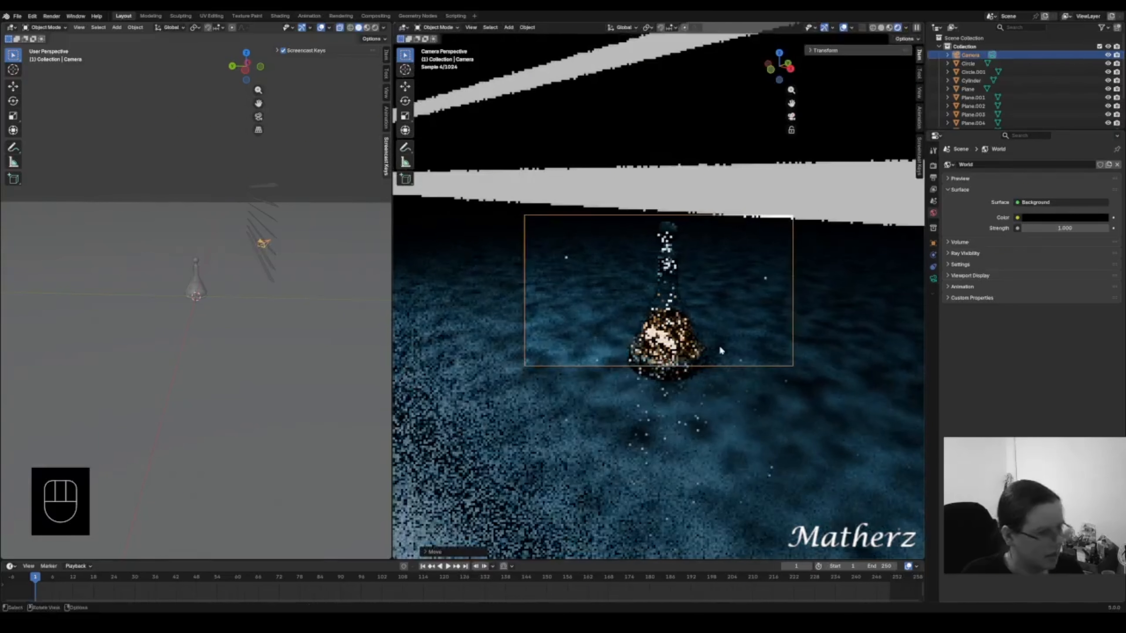
- Fit the whole flask in the camera frame by backing off, shifting the camera, and moving it about 0.75 m more along local Z
key(g)
middle_click(718, 340)
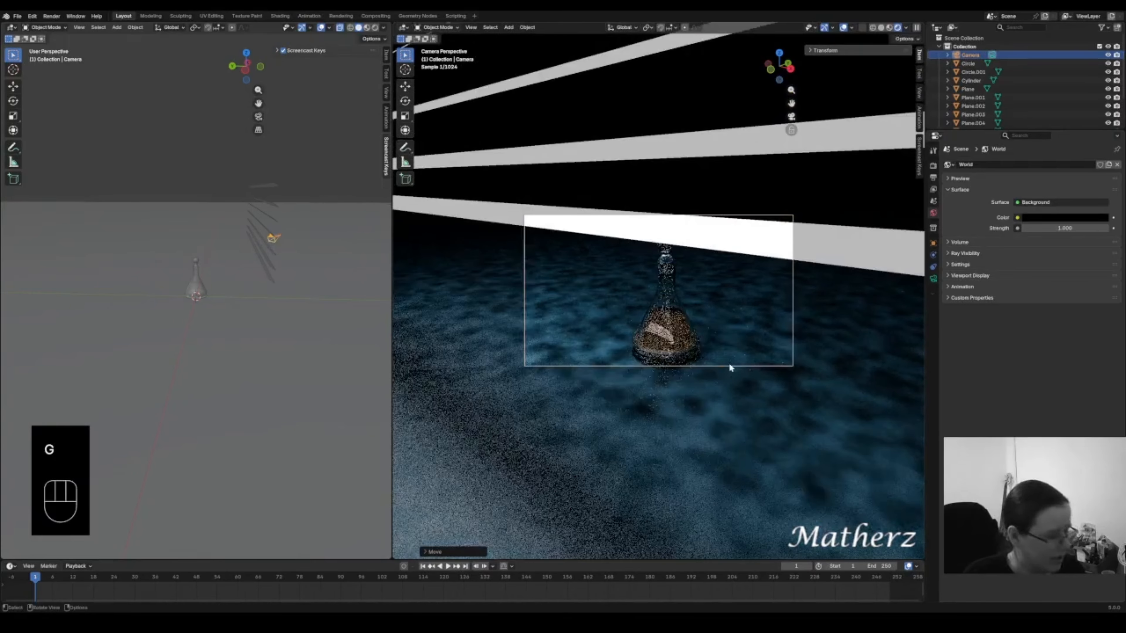
key(g)
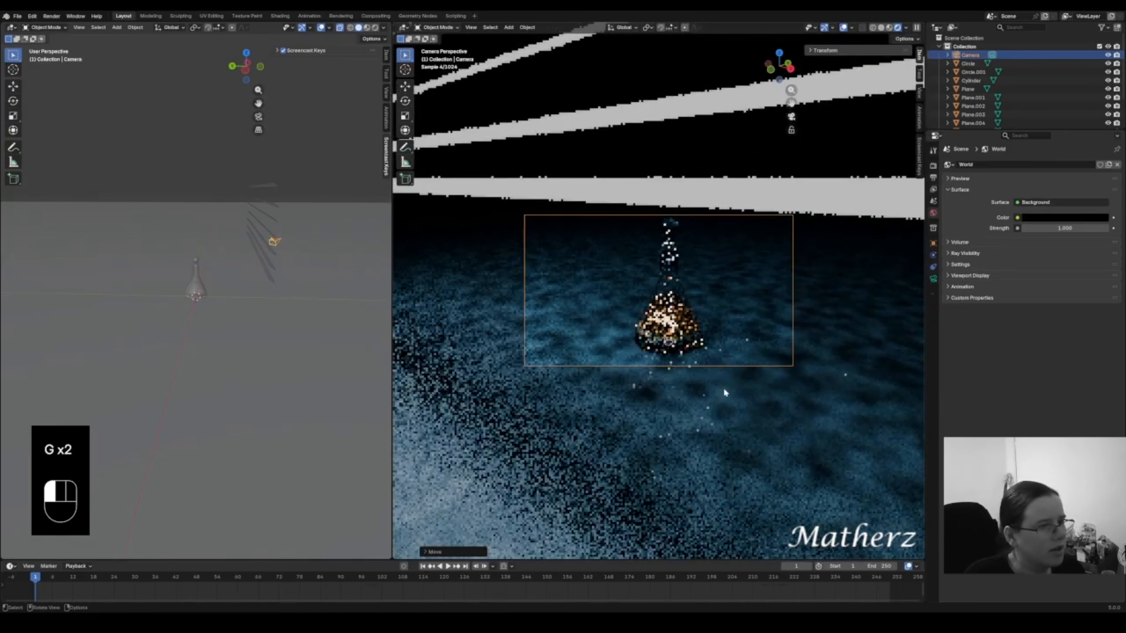
key(g)
middle_click(706, 416)
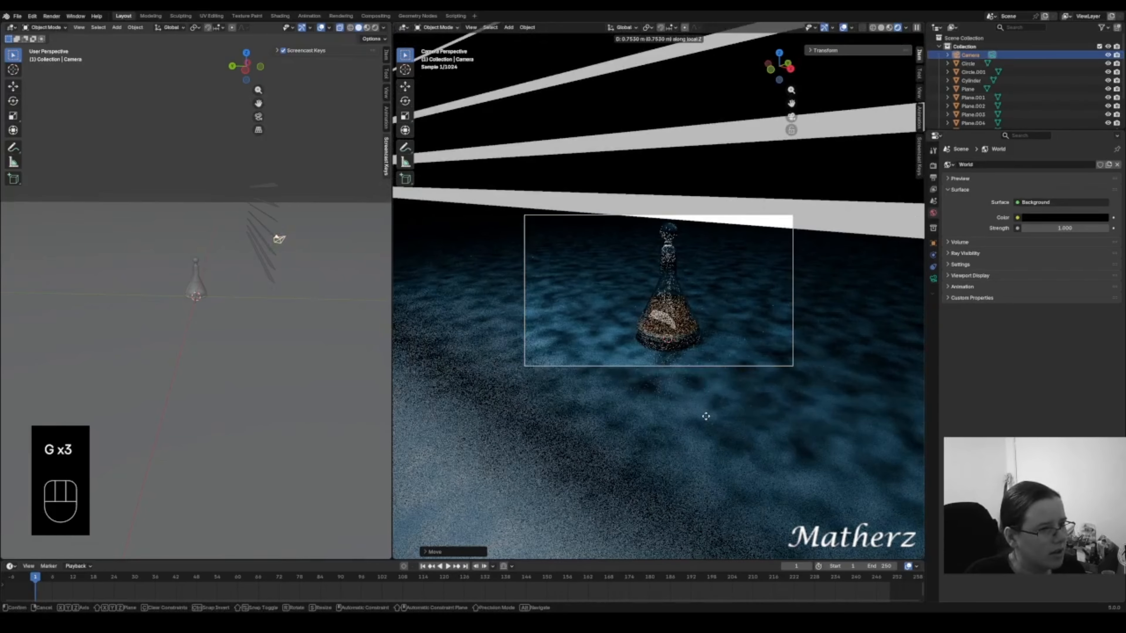
click(706, 416)
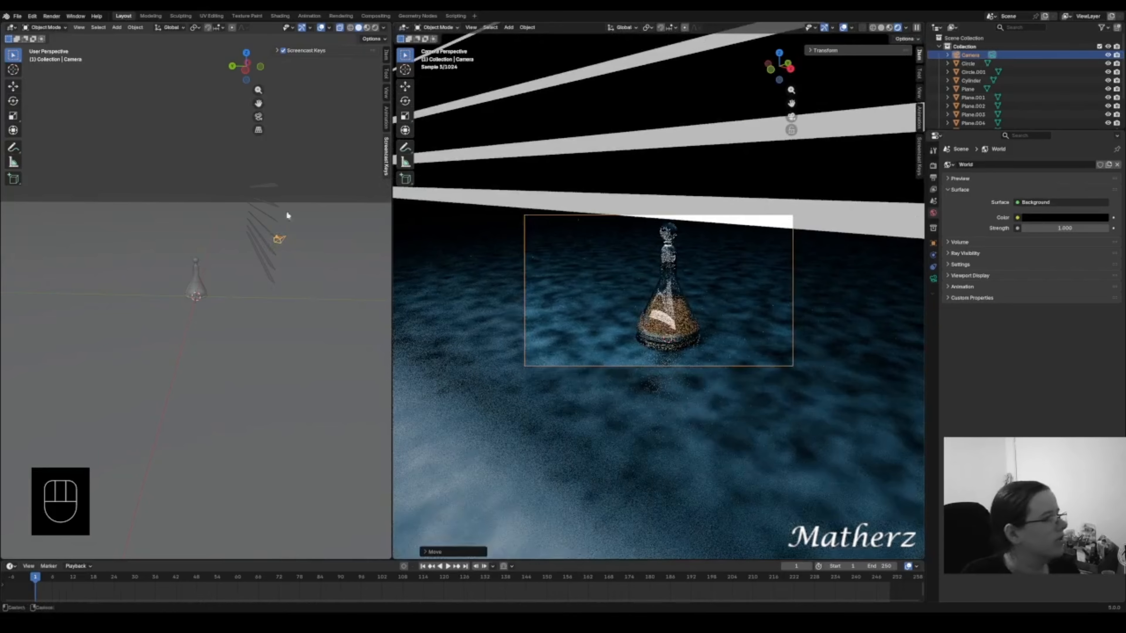
- Box-select all the emissive strips and move them about -4.3 m along global Y, out of the camera's view
middle_drag(270, 265, 240, 251)
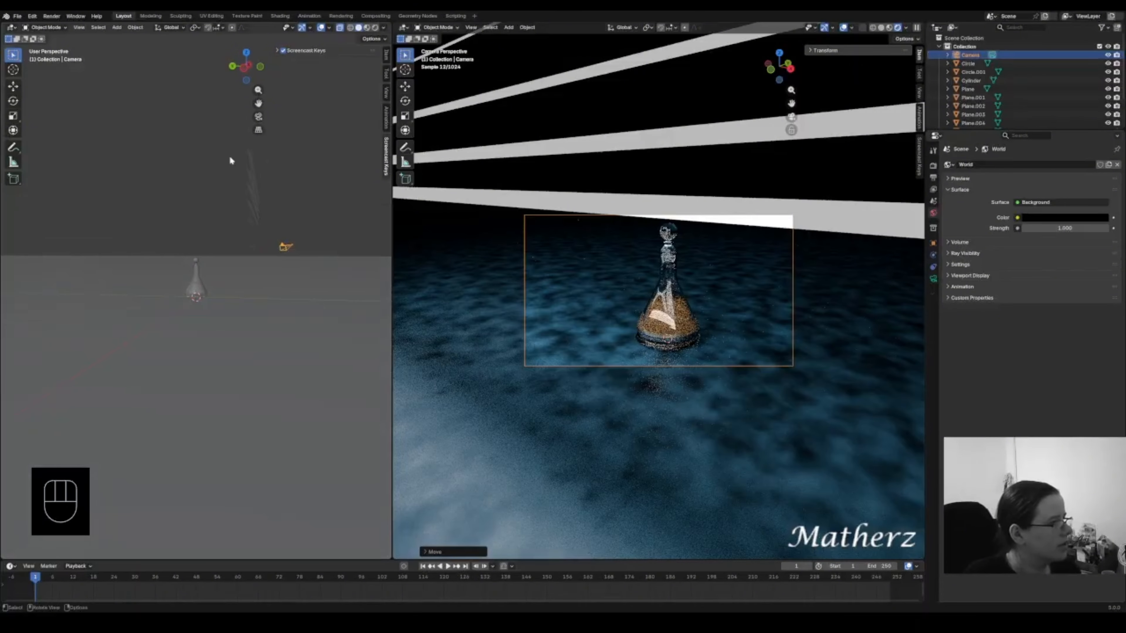
key(b)
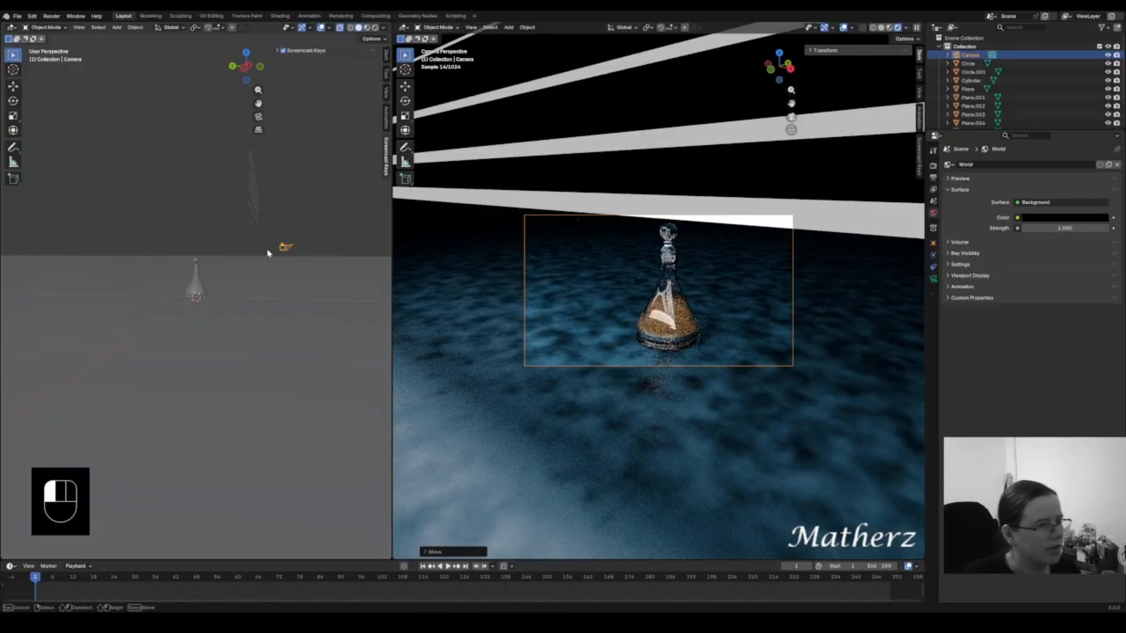
drag(266, 249, 266, 250)
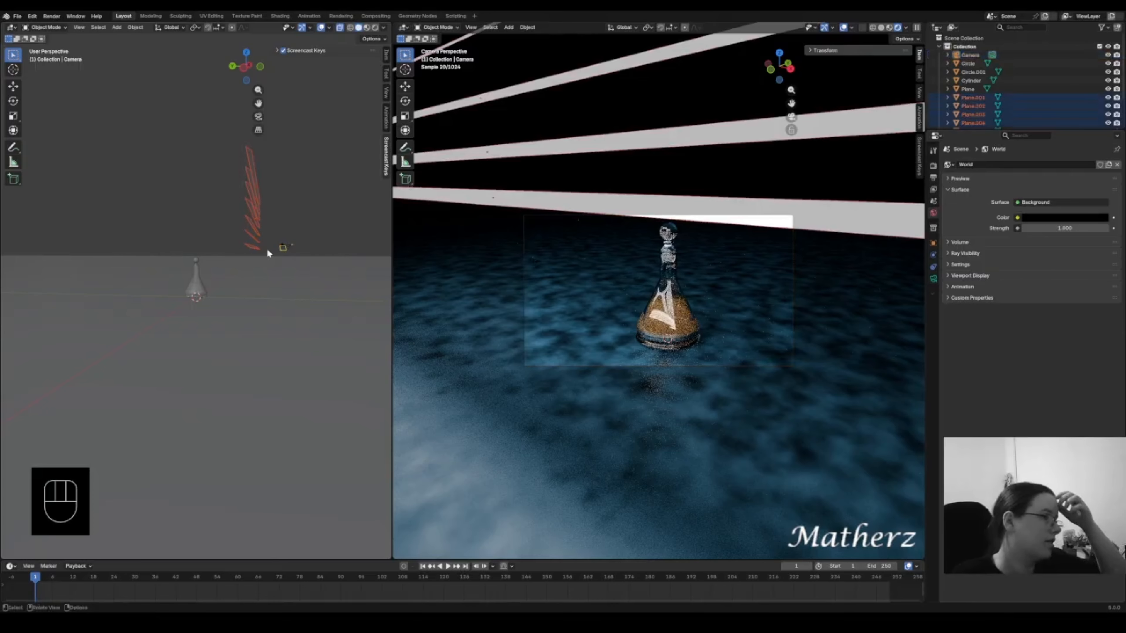
key(g)
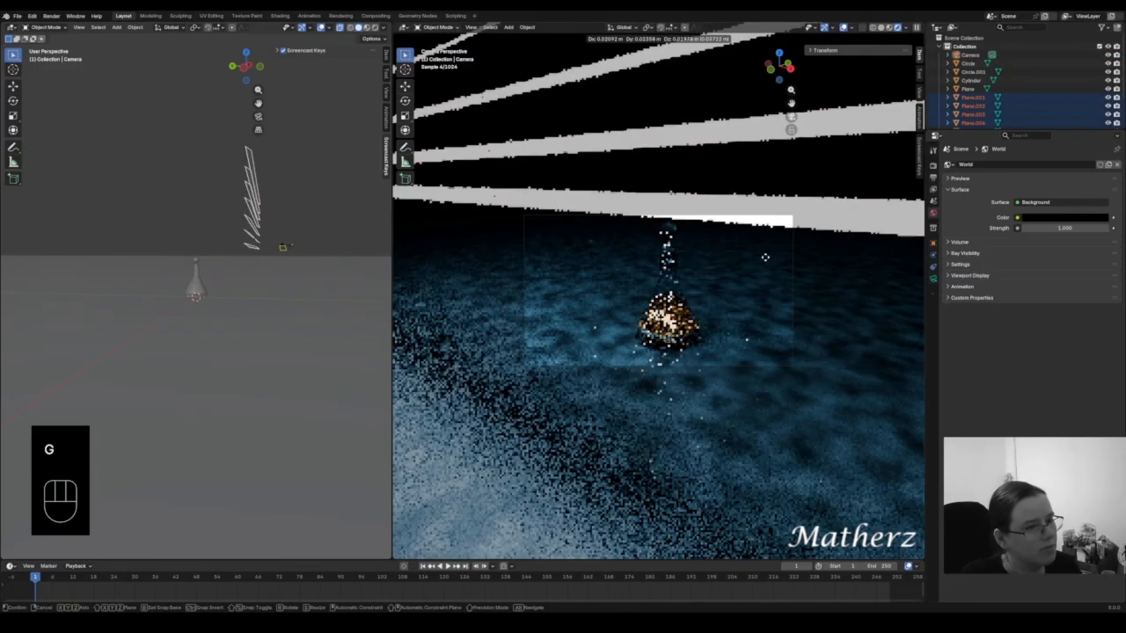
key(y)
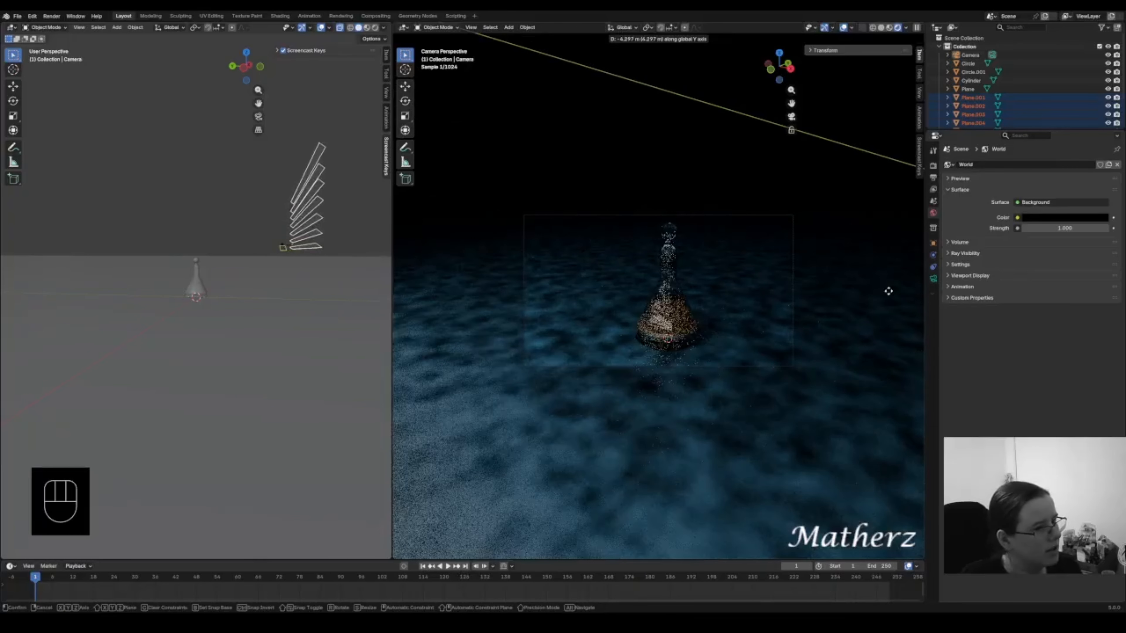
click(889, 291)
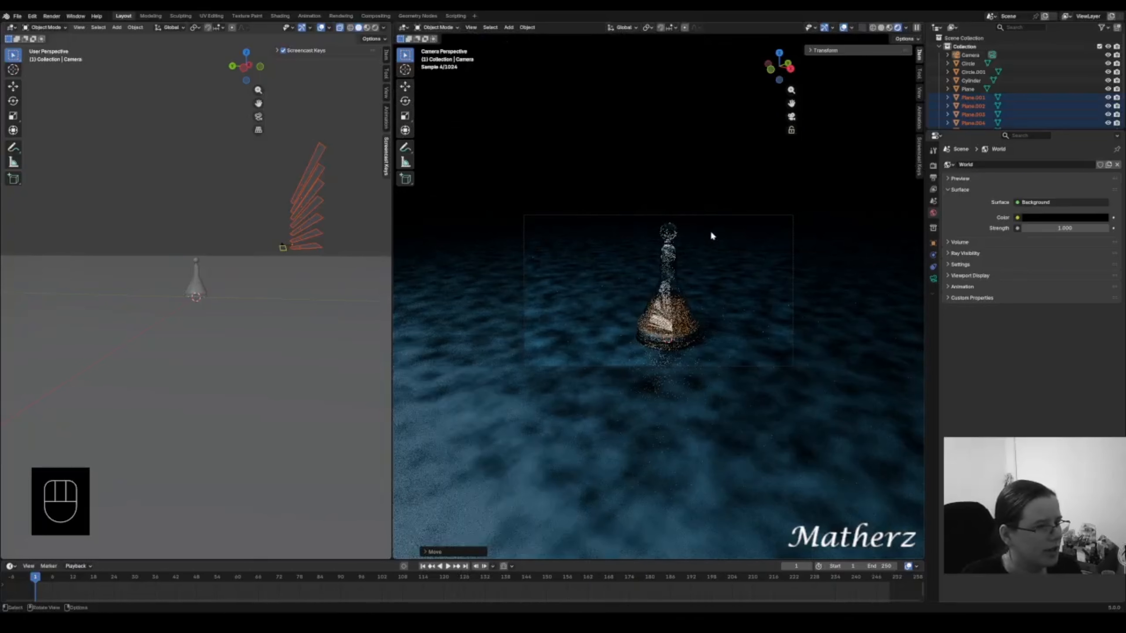
- Enable depth of field on the camera, focus it on the flask object Circle and set the F-Stop to 0.1
click(730, 215)
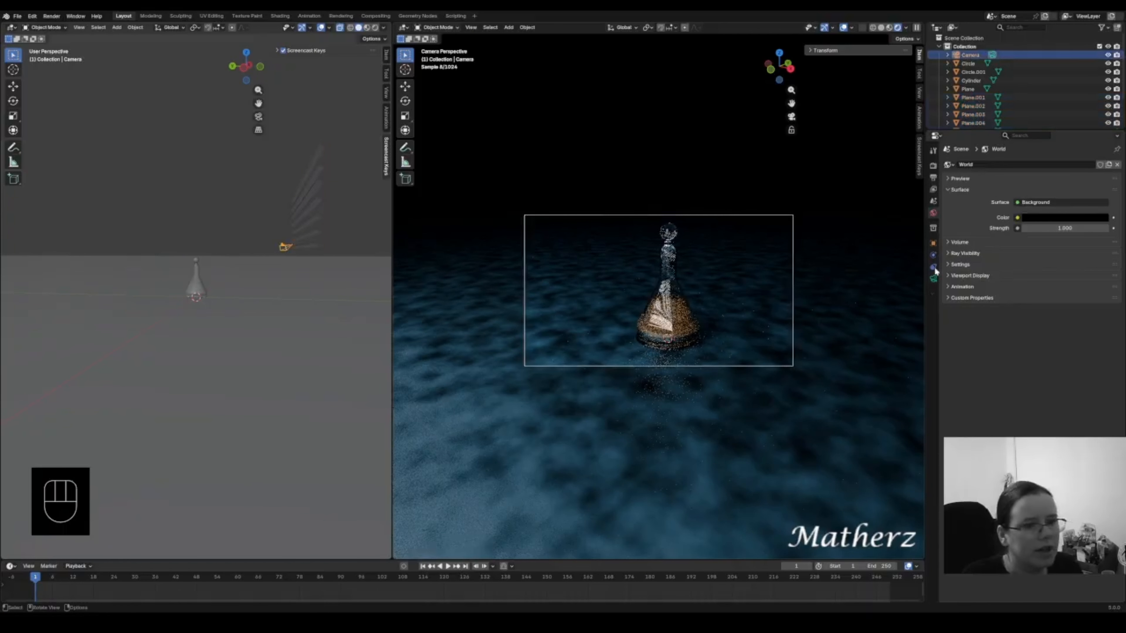
click(933, 278)
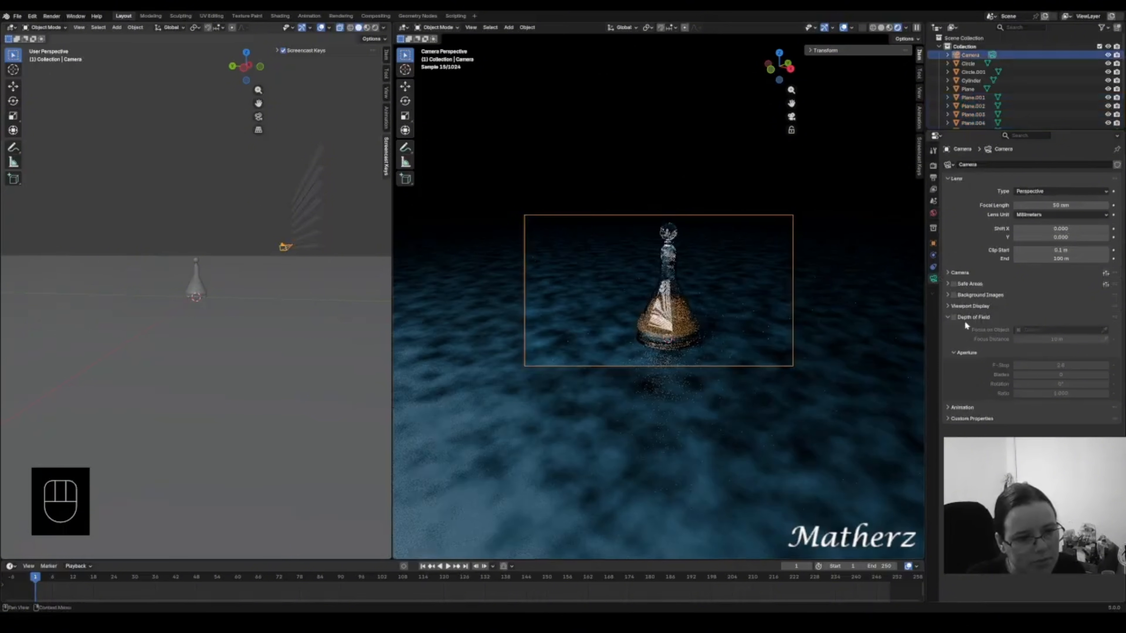
click(954, 317)
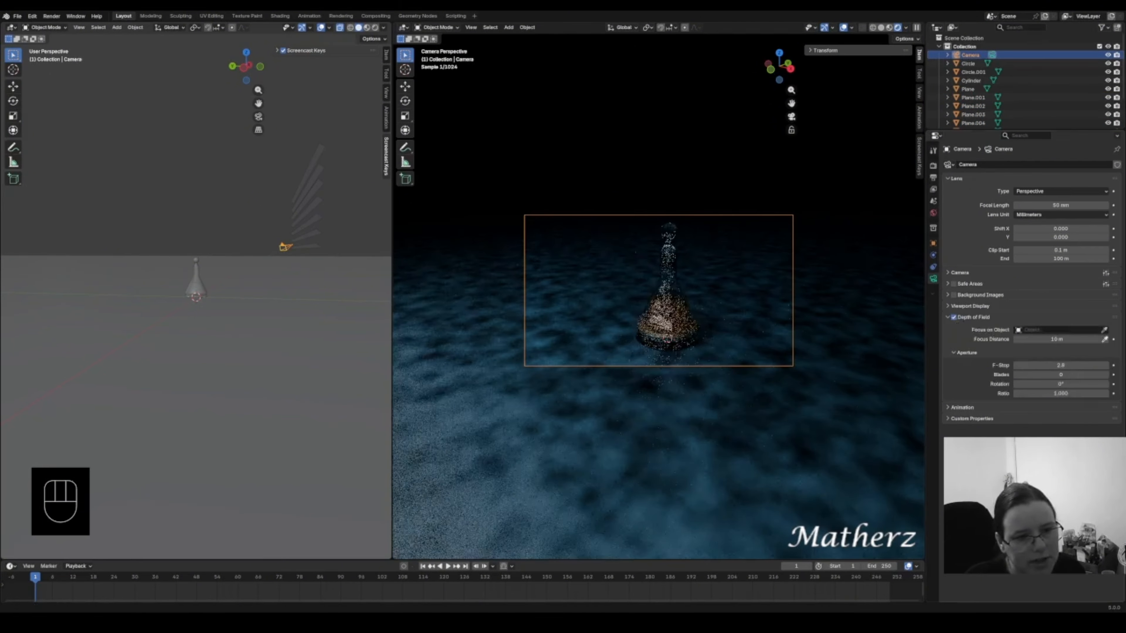
click(1105, 330)
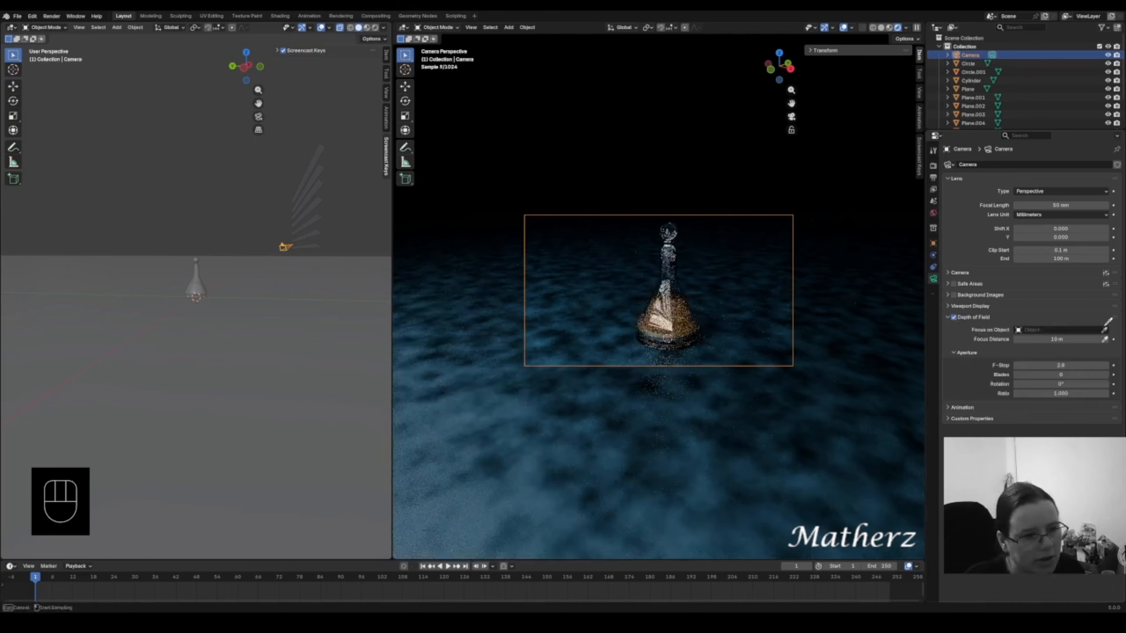
click(667, 298)
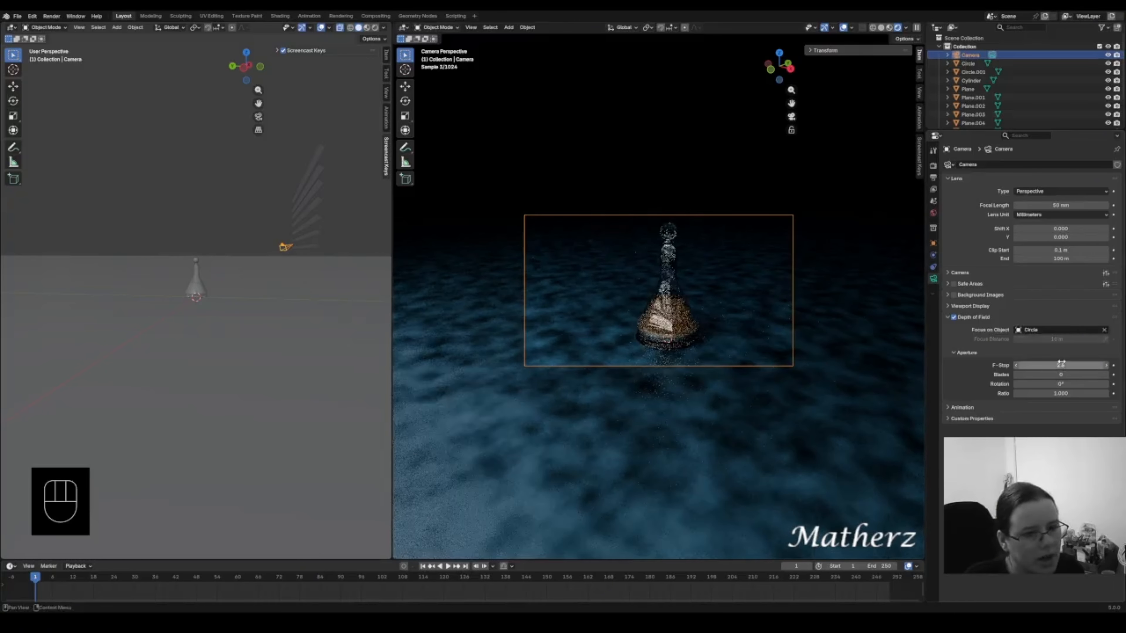
drag(1061, 364, 1061, 365)
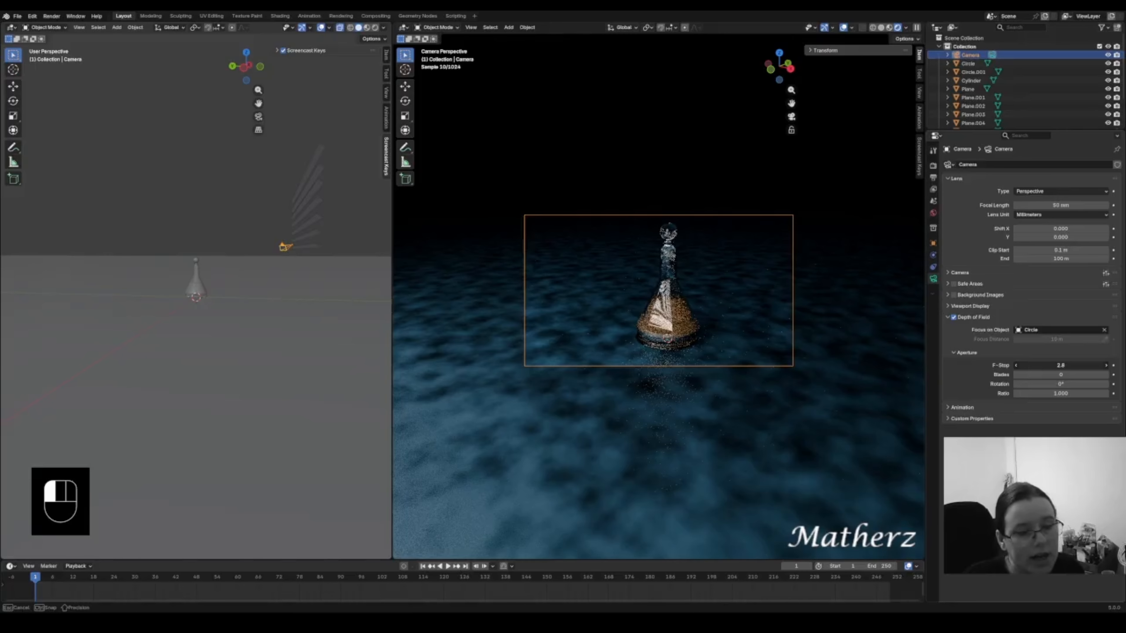
drag(1061, 364, 688, 246)
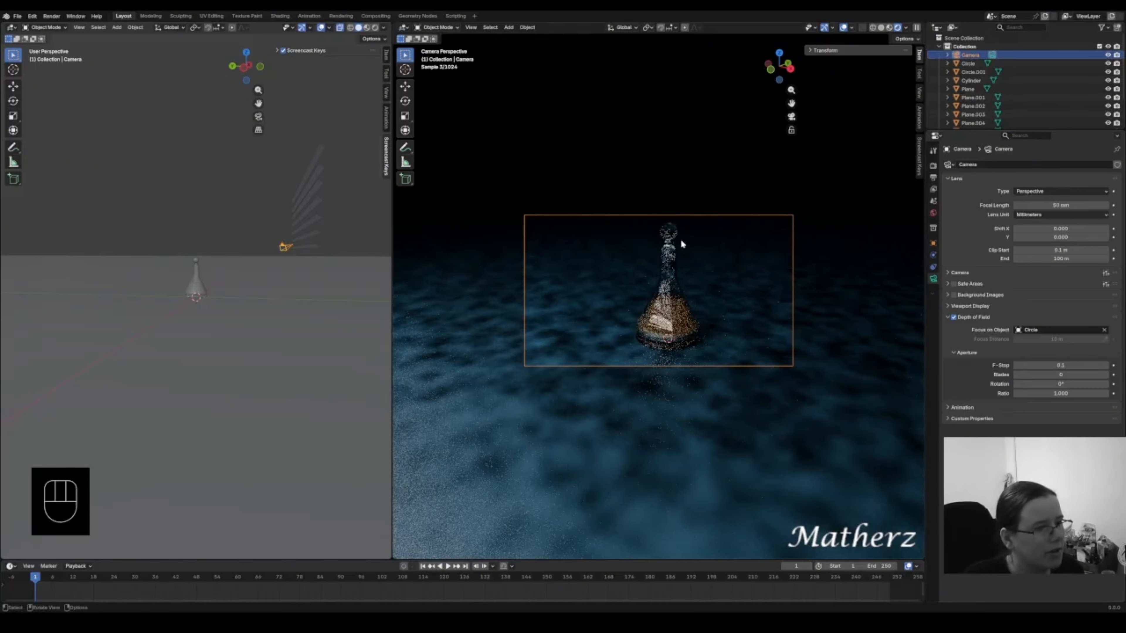
- Enlarge the rendered camera viewport in both directions and zoom in on the camera frame
scroll(665, 226, up, 4)
scroll(665, 226, down, 2)
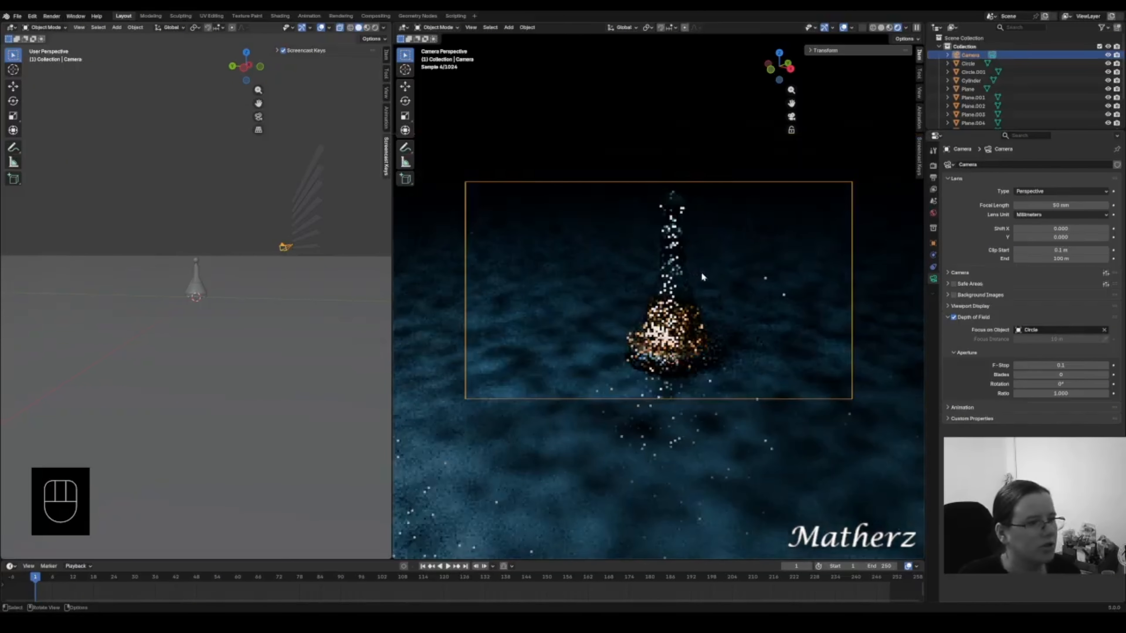
drag(925, 205, 1066, 209)
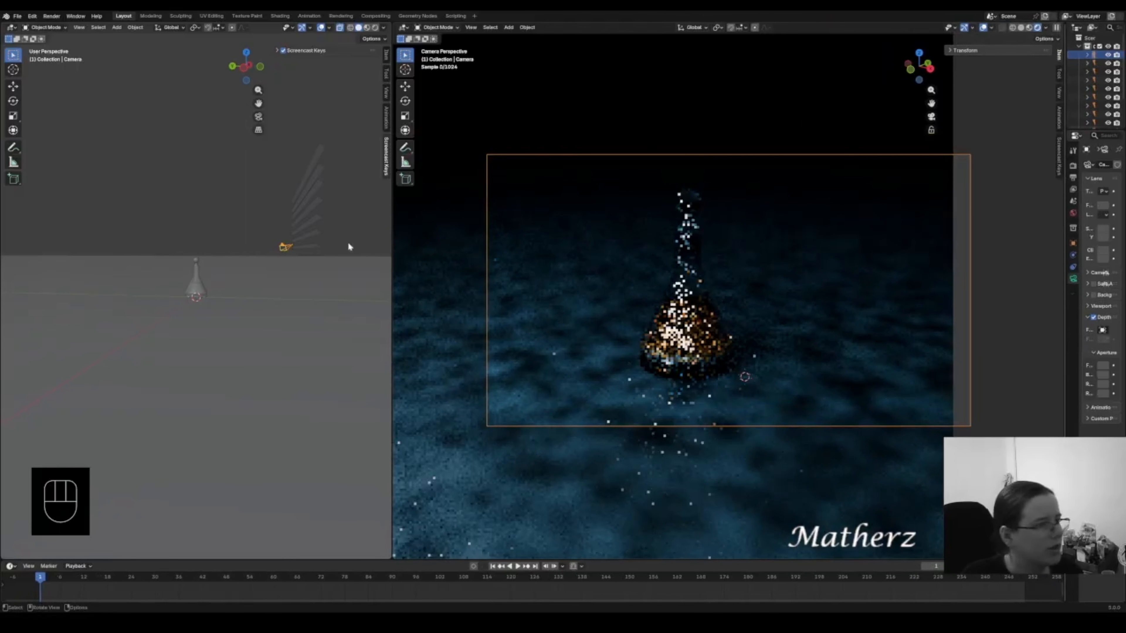
drag(392, 259, 96, 235)
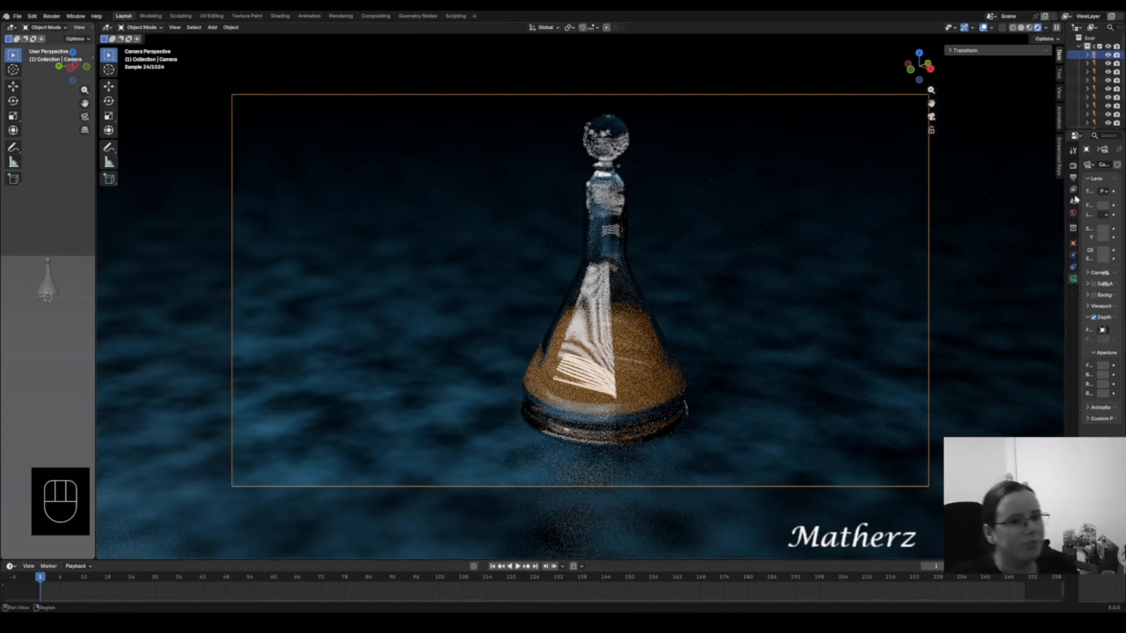
- Widen the properties editor, set the camera's F-Stop to 0.4 and switch the camera viewport to Material Preview shading
drag(1065, 185, 963, 185)
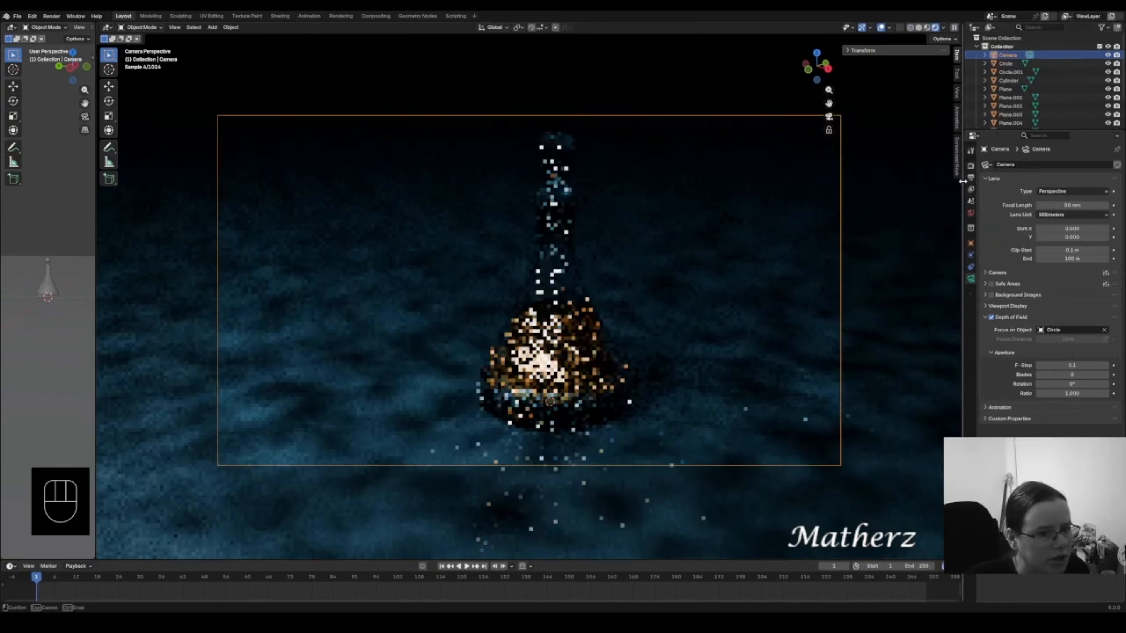
click(1105, 366)
click(1105, 365)
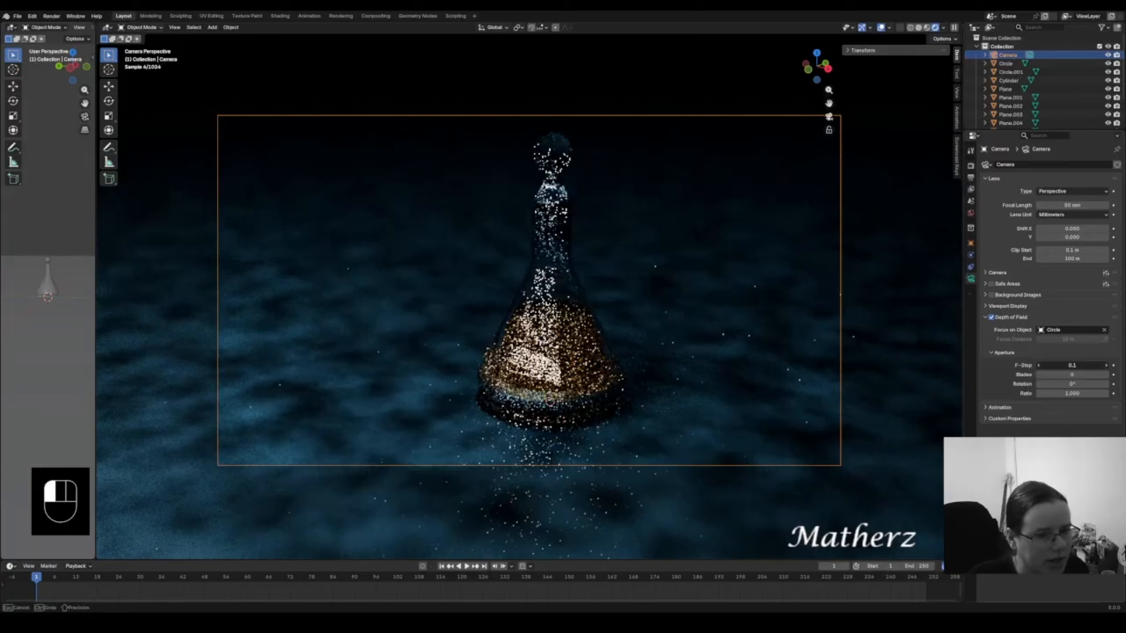
click(1106, 366)
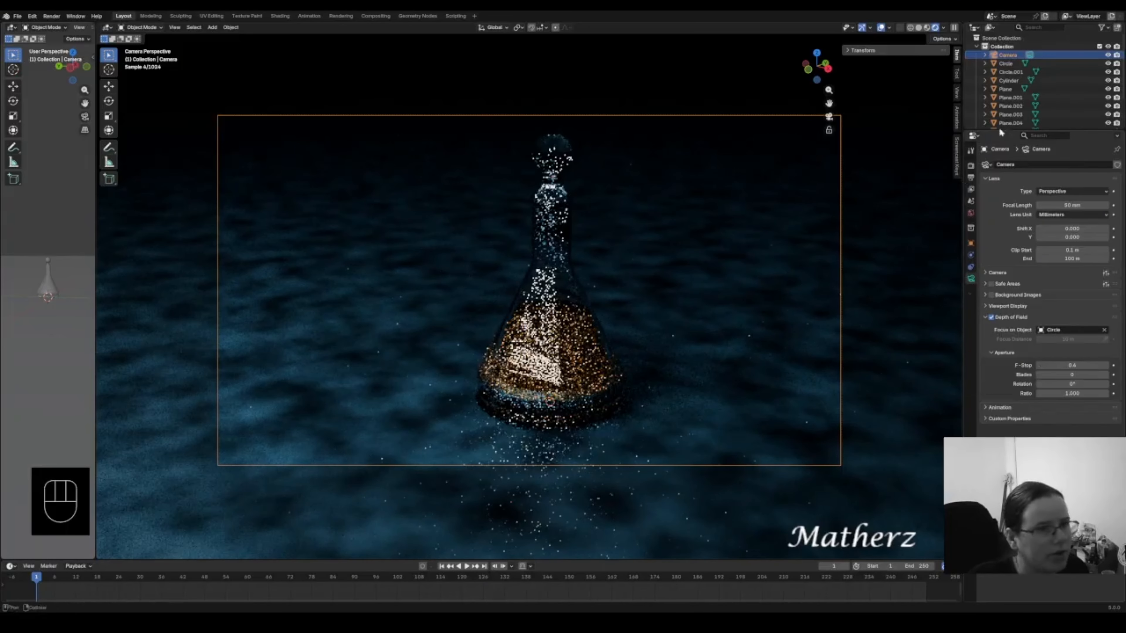
click(927, 28)
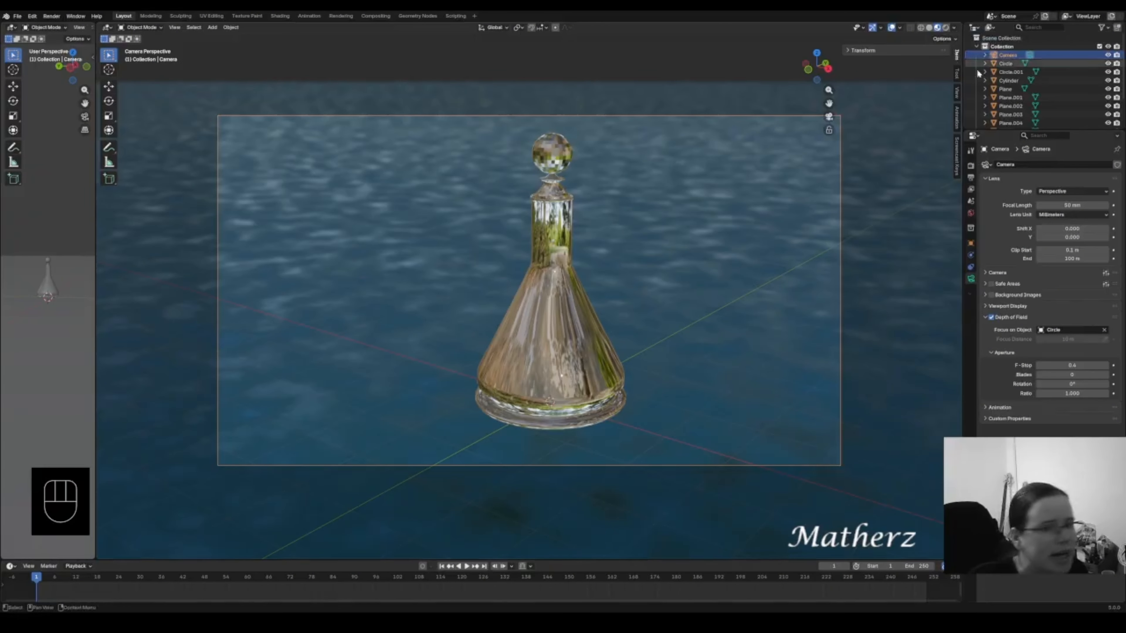
- Try the camera's F-Stop at 0.1 and 0.2, and raise it by two further increments
drag(1073, 365, 1057, 365)
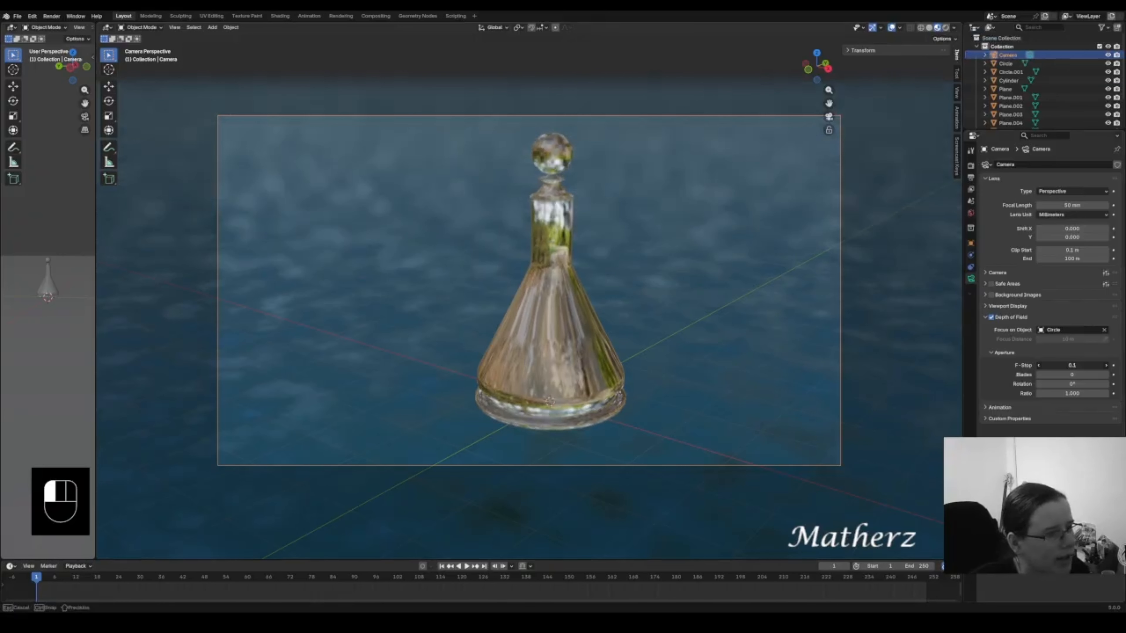
drag(1057, 366, 1064, 365)
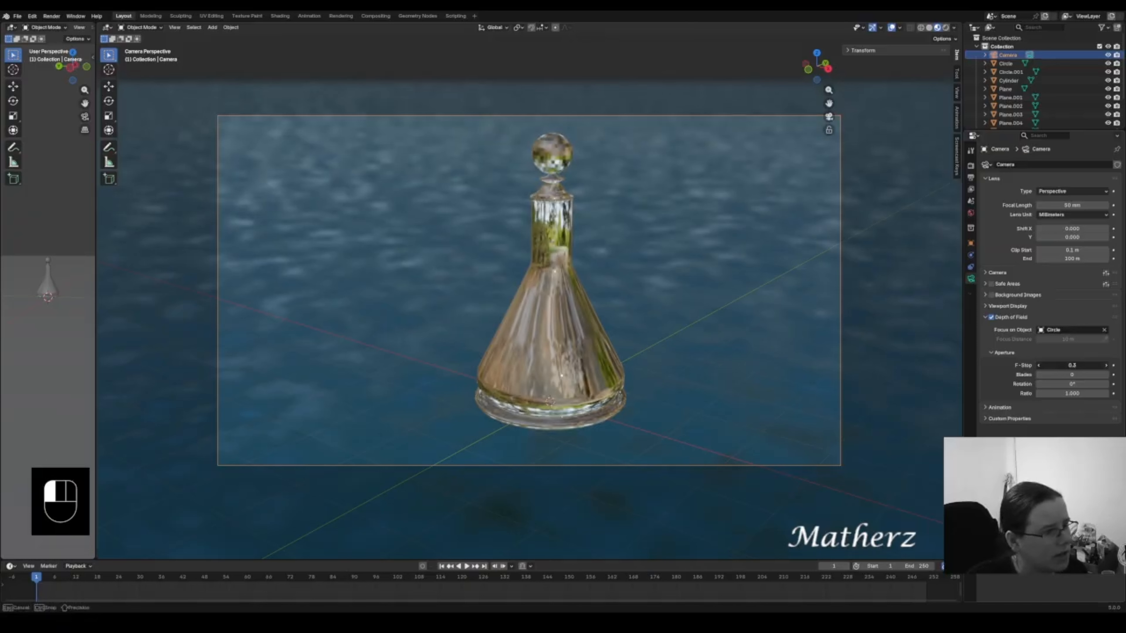
click(1107, 365)
click(1106, 365)
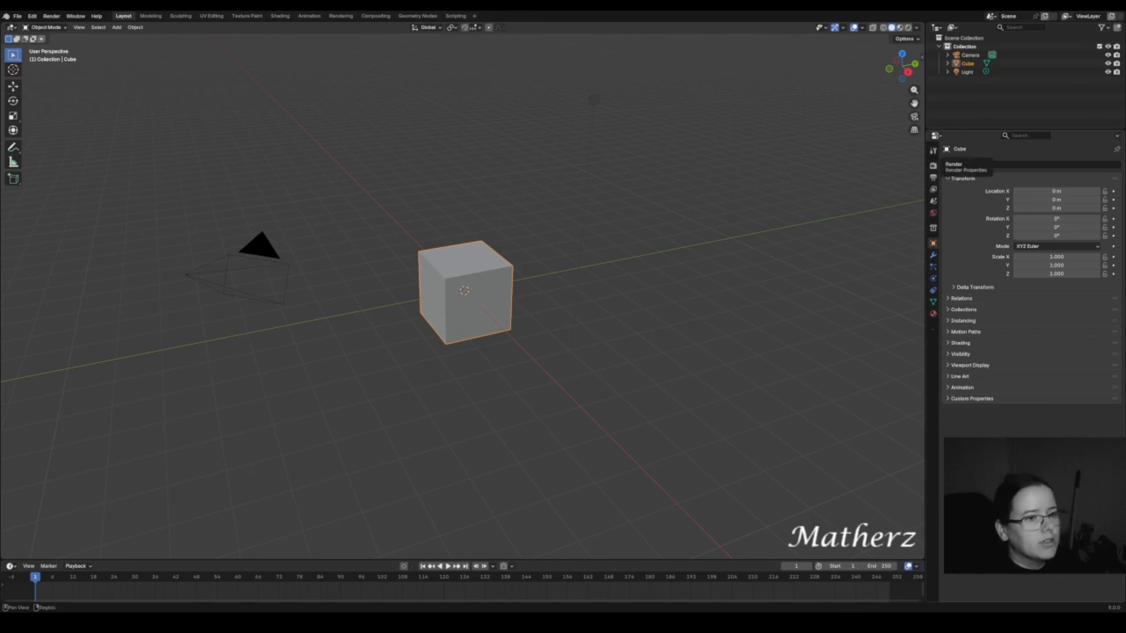
- Set the new scene's render engine to Cycles and enable the Screencast Keys overlay with its settings collapsed
click(934, 165)
click(1056, 163)
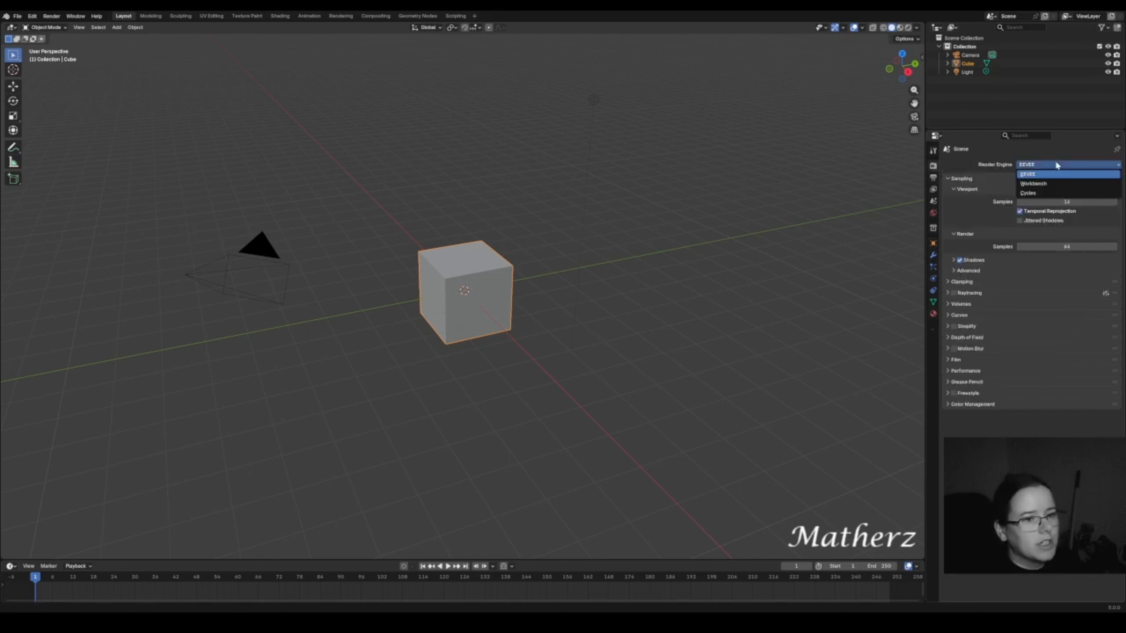
click(1045, 193)
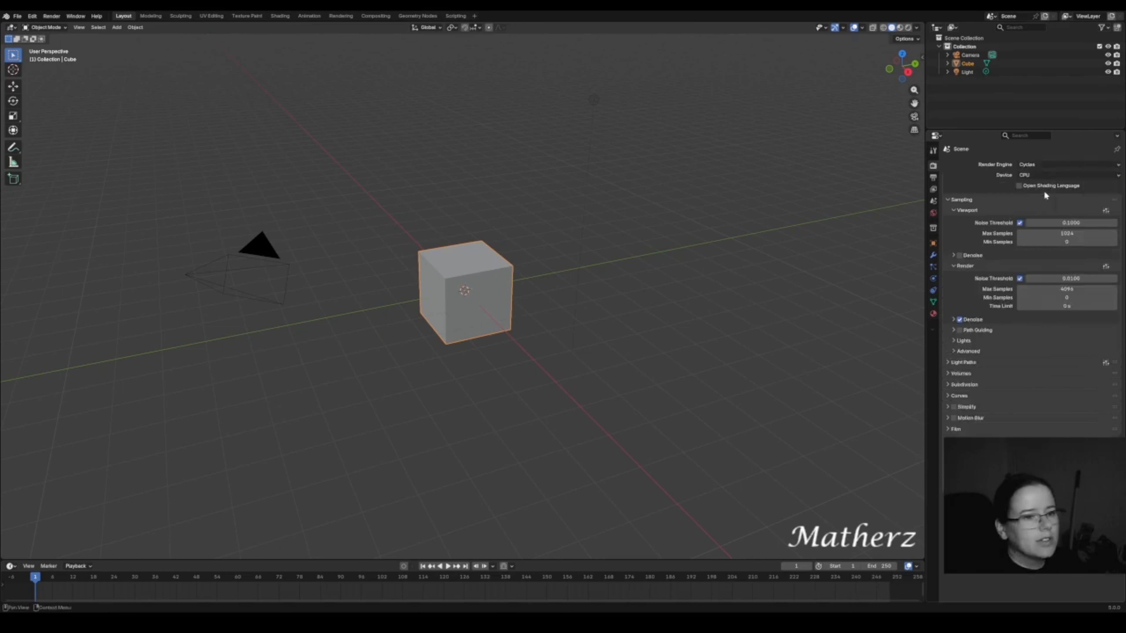
click(922, 57)
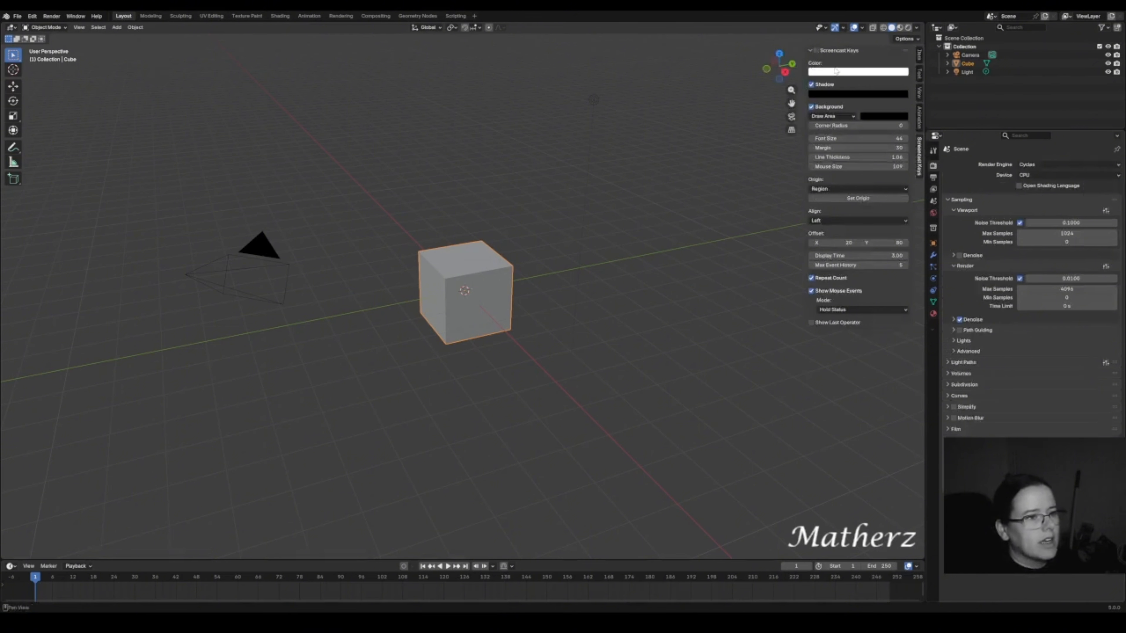
click(811, 51)
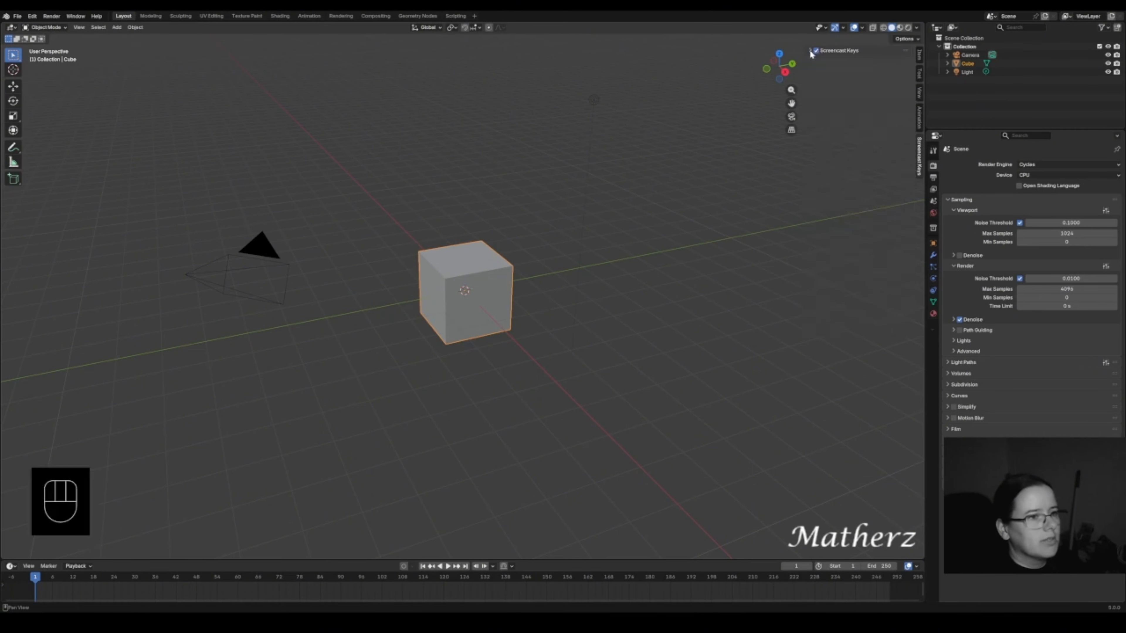
- Replace the default cube with a mesh circle at the origin
click(470, 258)
key(Delete)
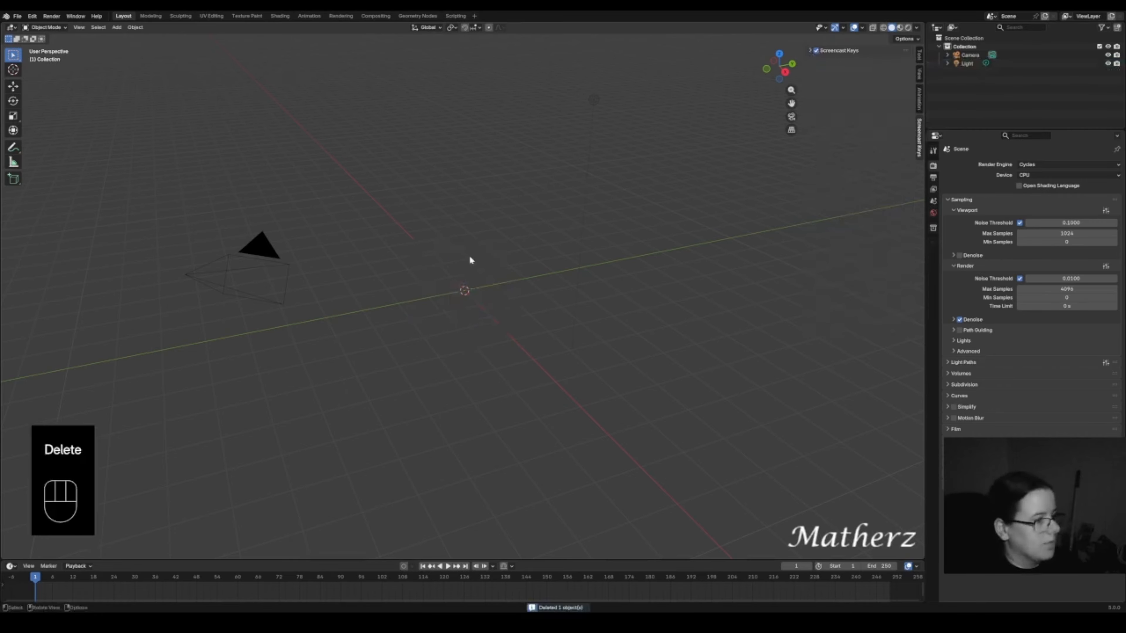
click(117, 27)
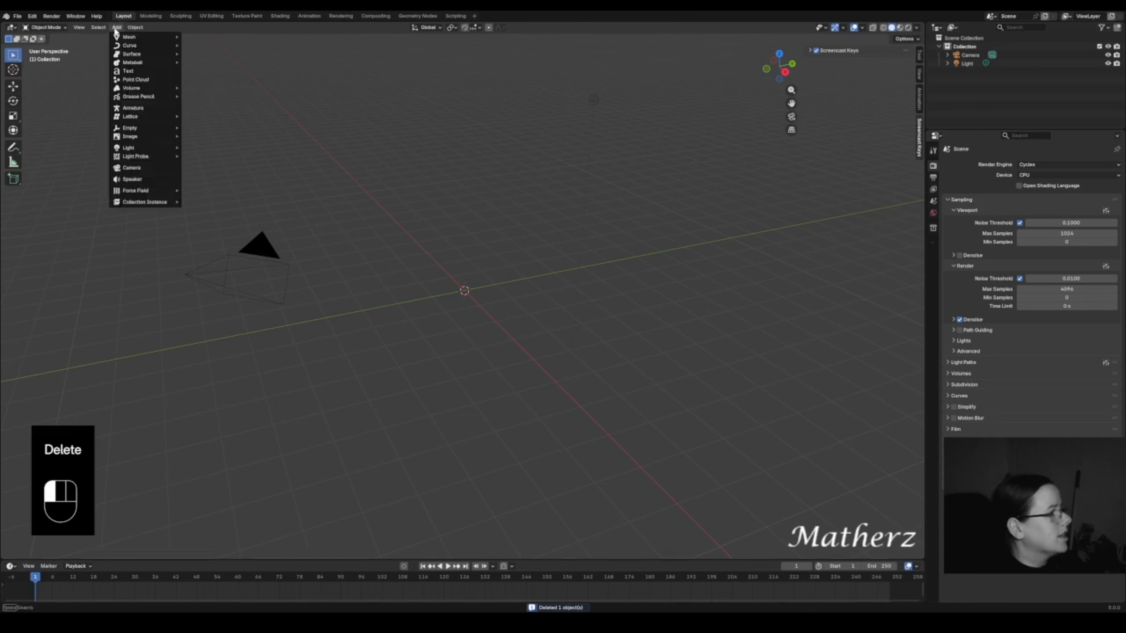
mouse_move(146, 38)
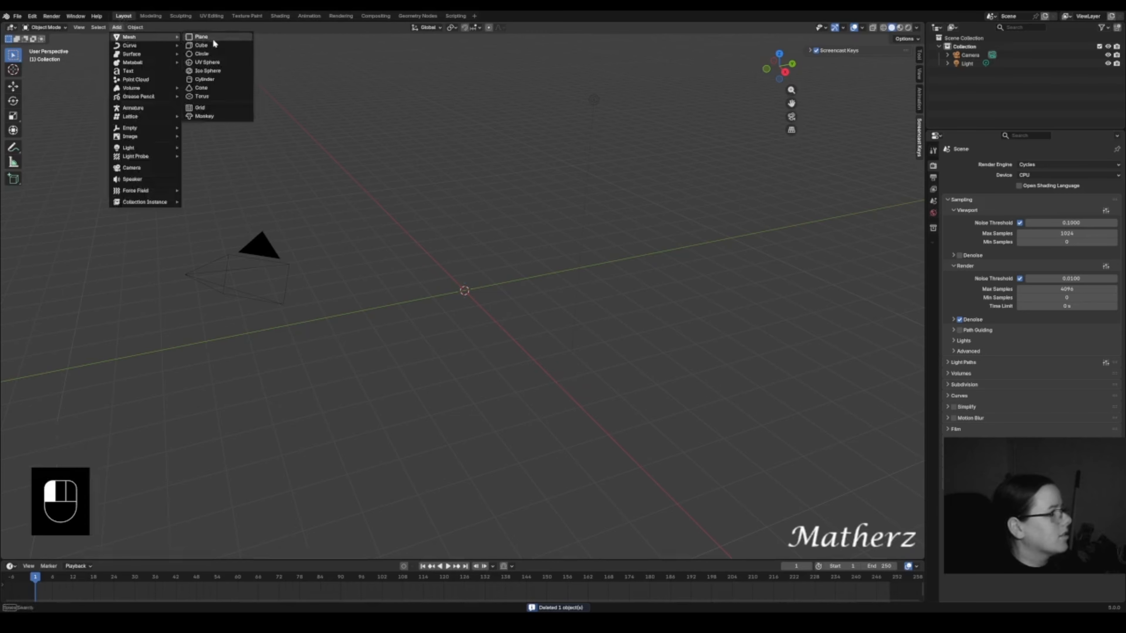
click(215, 54)
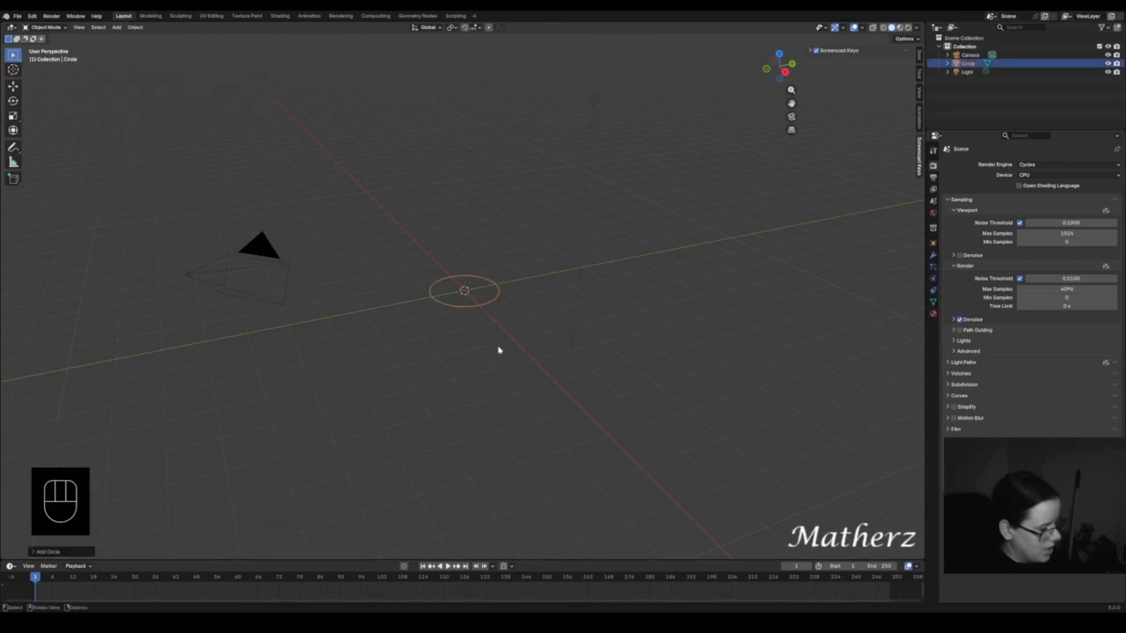
- Scale the circle up about 3 times and raise it along Z high above the ground grid
key(s)
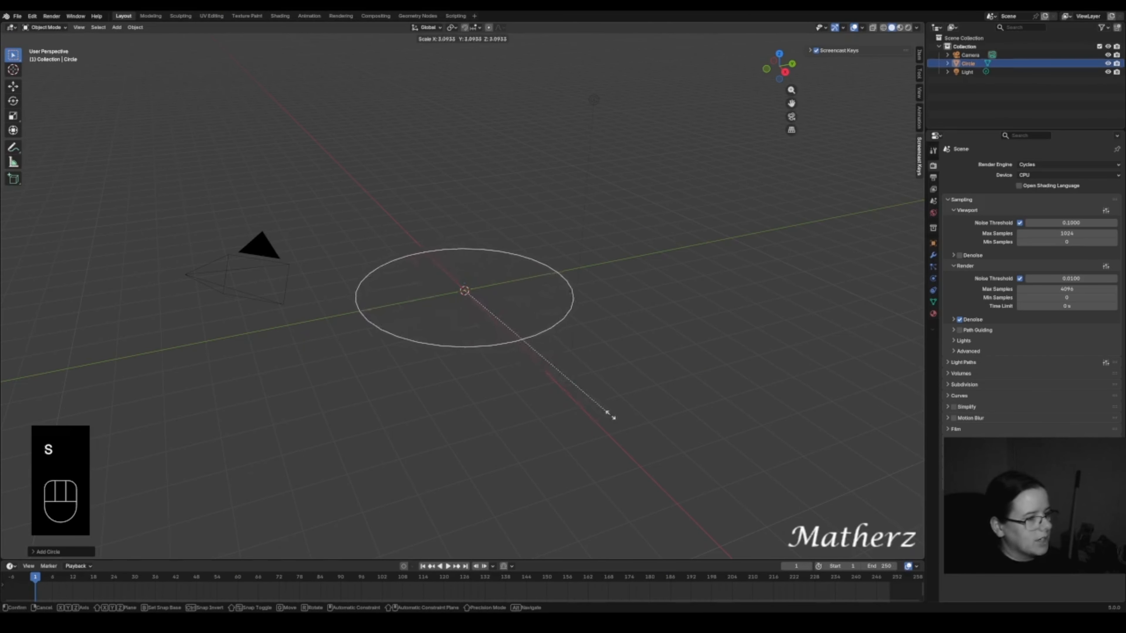
click(599, 406)
key(g)
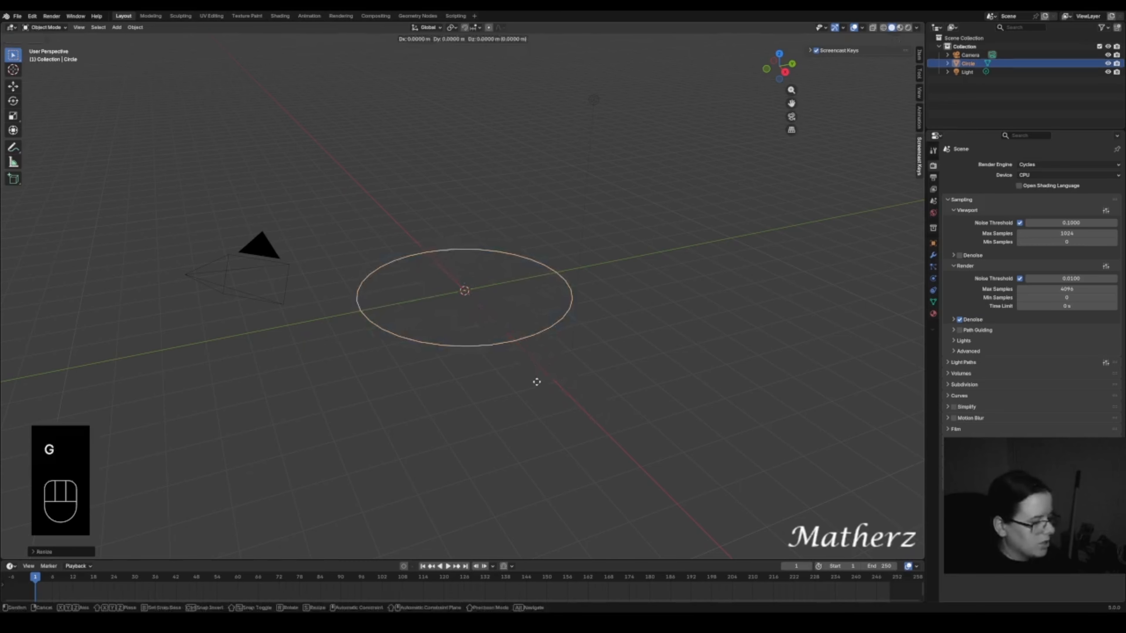
middle_drag(536, 382, 525, 157)
click(527, 157)
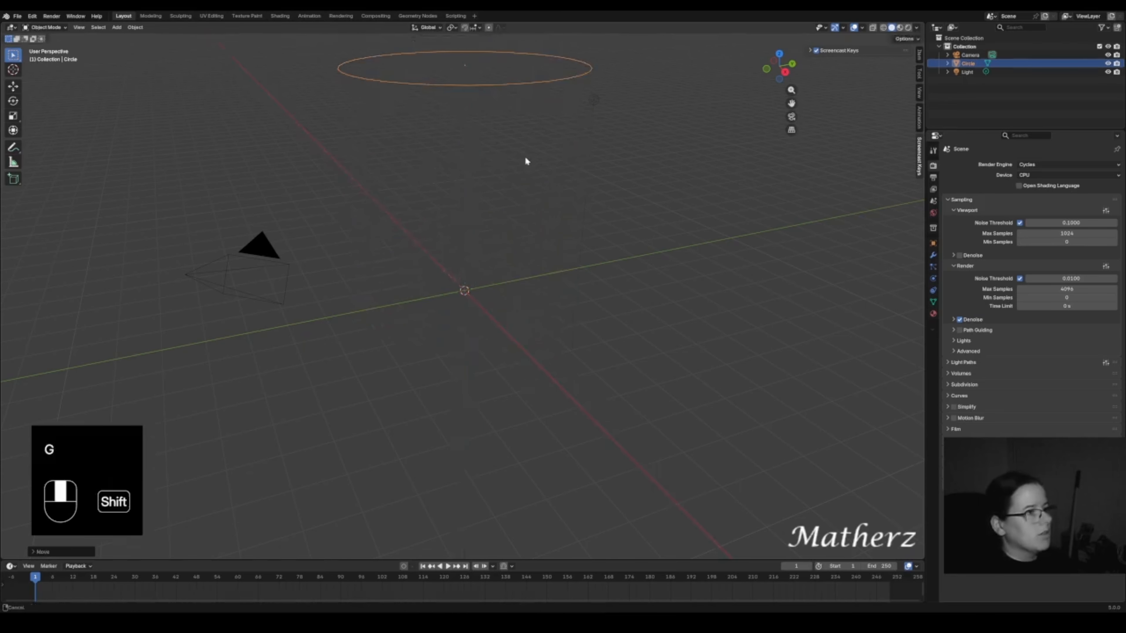
scroll(525, 158, down, 5)
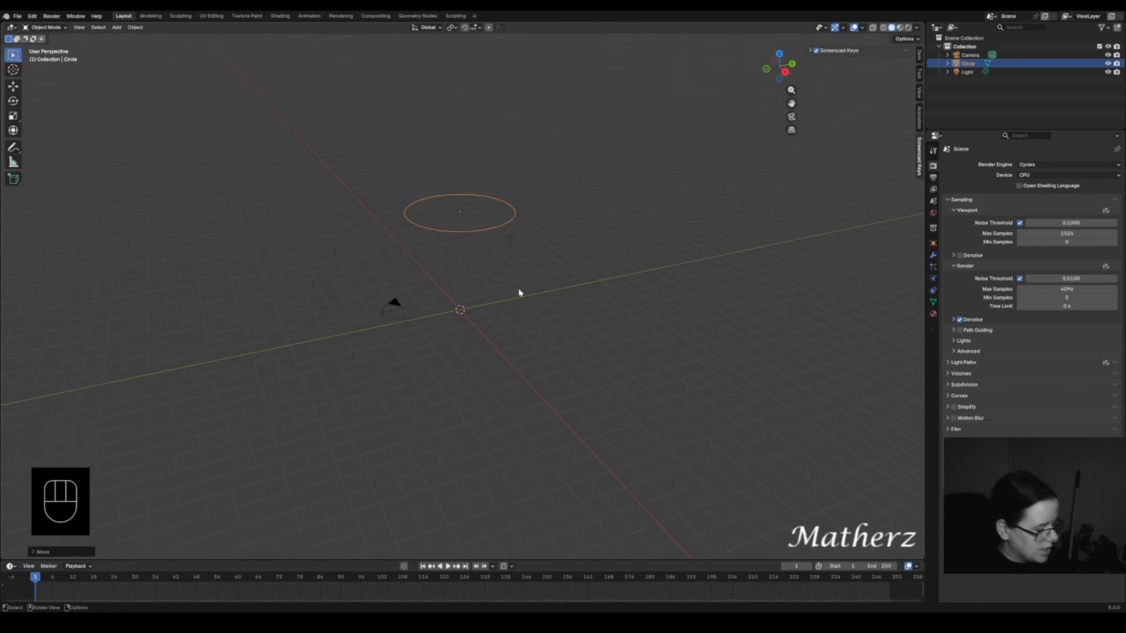
key(g)
middle_drag(518, 288, 511, 238)
click(510, 238)
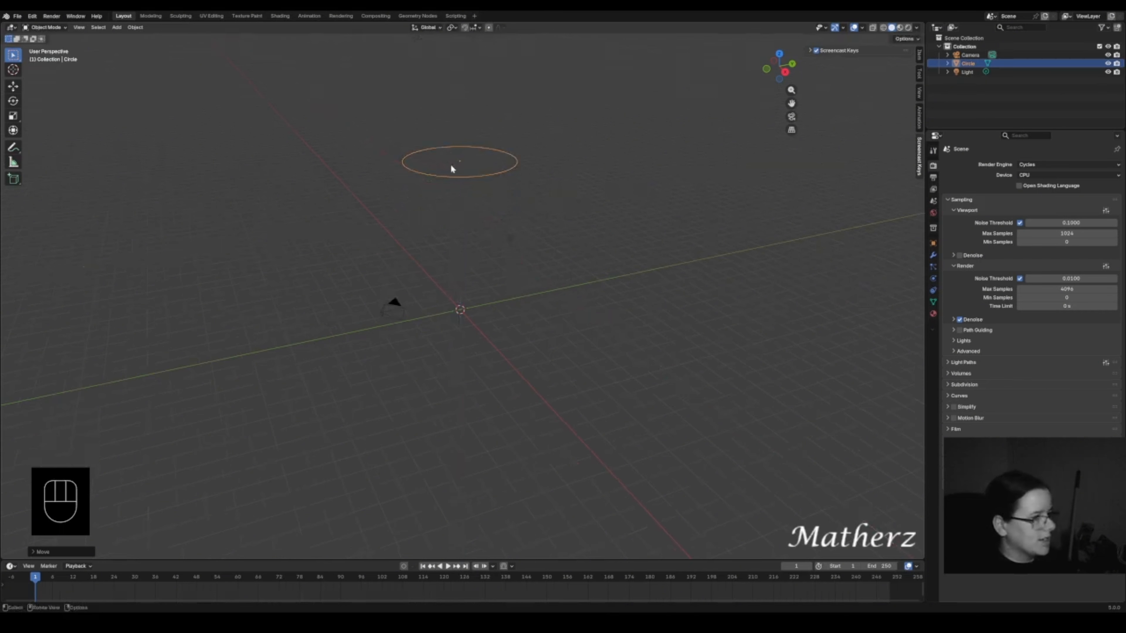
- Add a mesh cube at the origin and stretch it along global Z into a tall column
middle_drag(452, 167, 491, 254)
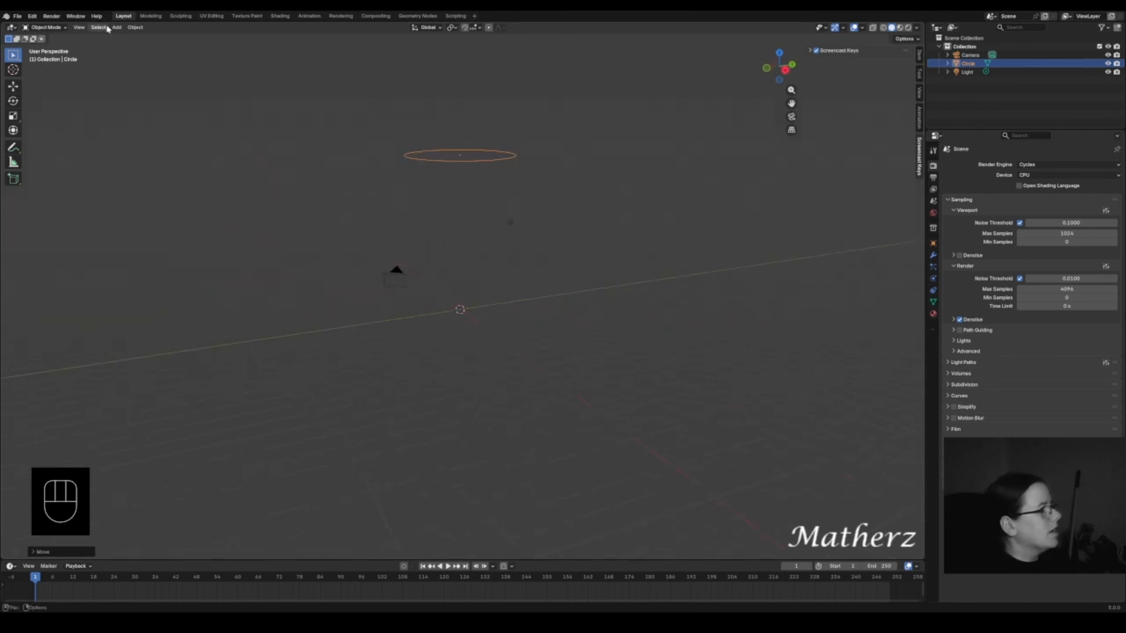
click(116, 27)
mouse_move(130, 38)
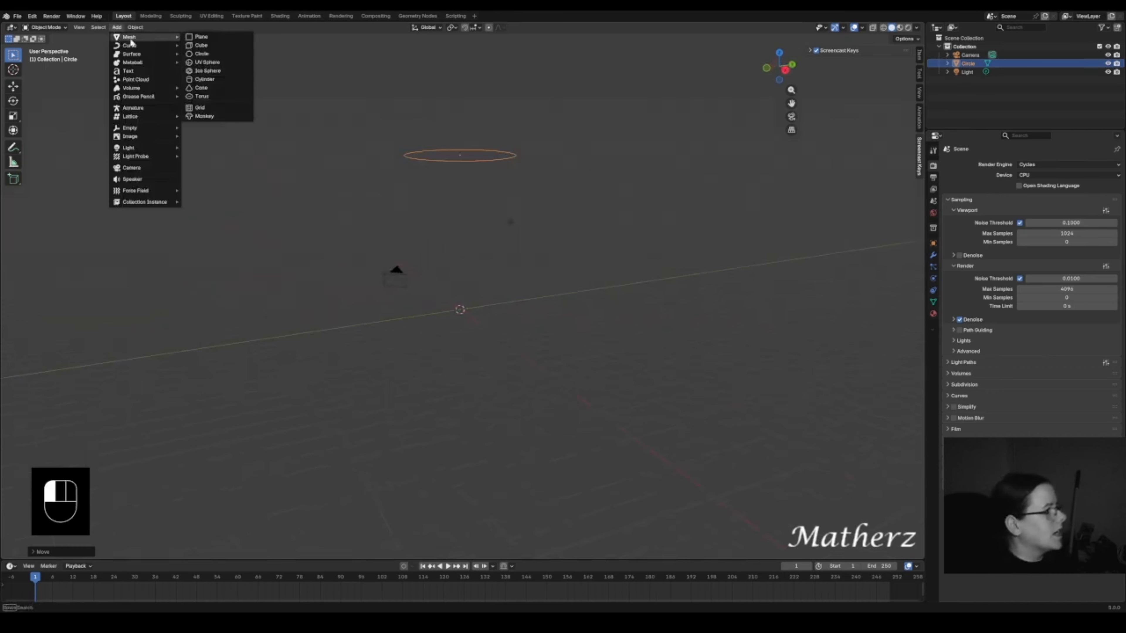
click(217, 46)
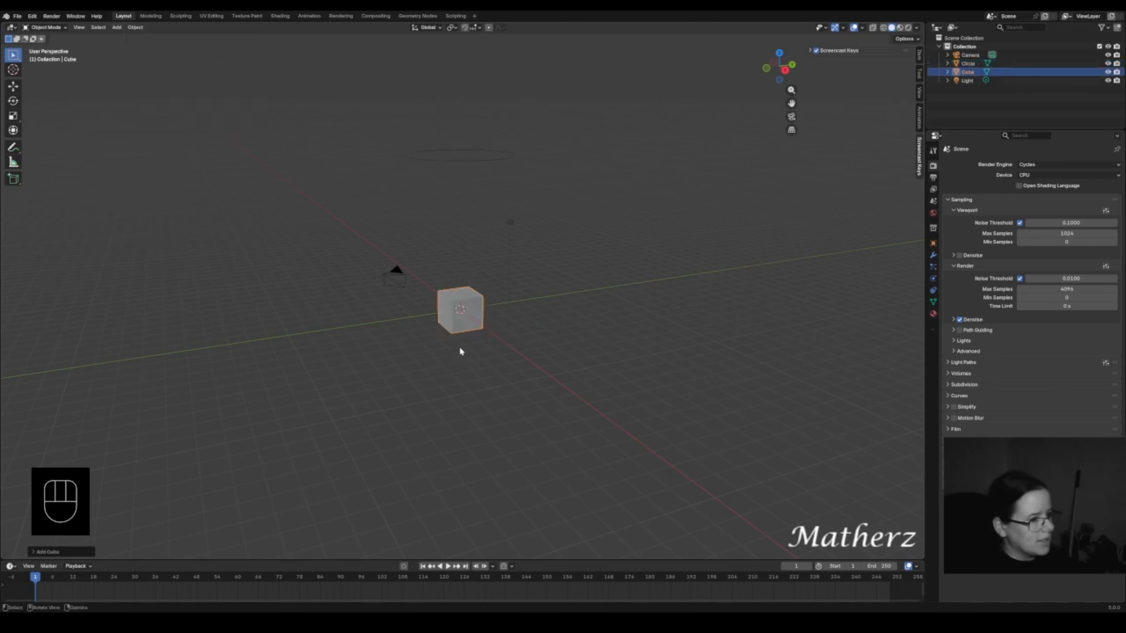
key(s)
key(x)
key(z)
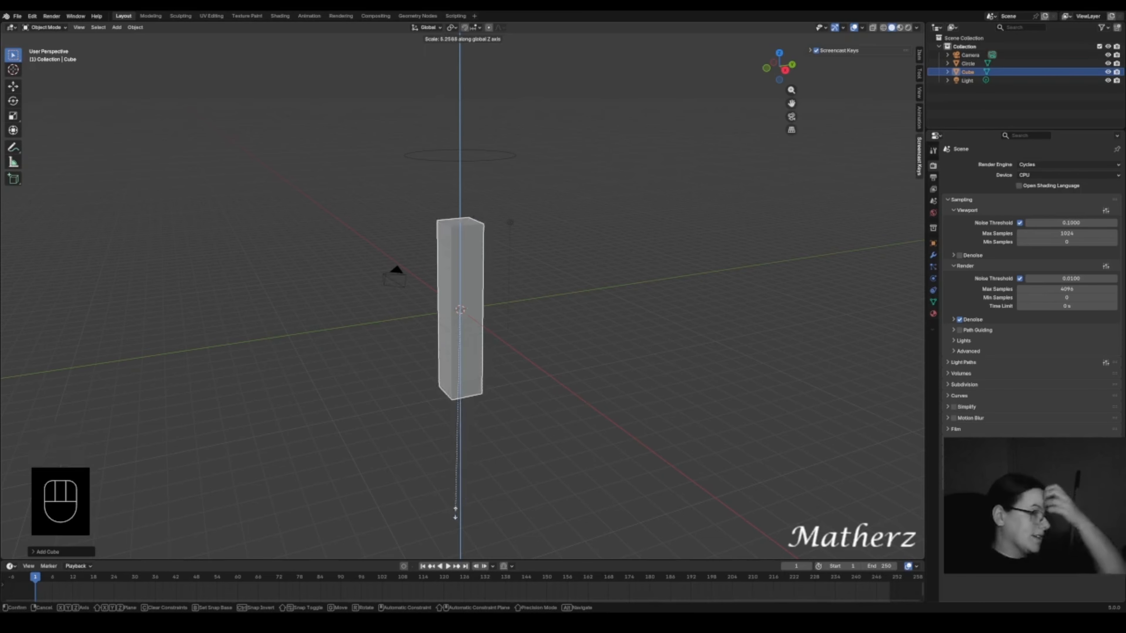
click(457, 545)
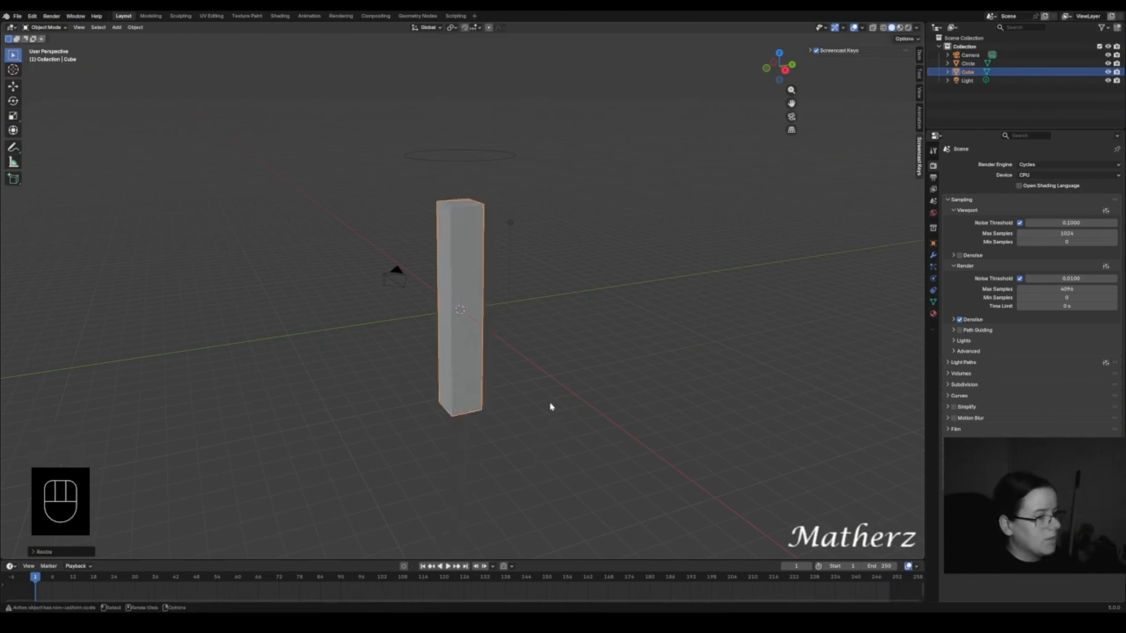
- Narrow the column along global X into a thin slab and raise it along Z to the circle's level
middle_drag(550, 404, 608, 369)
key(s)
key(x)
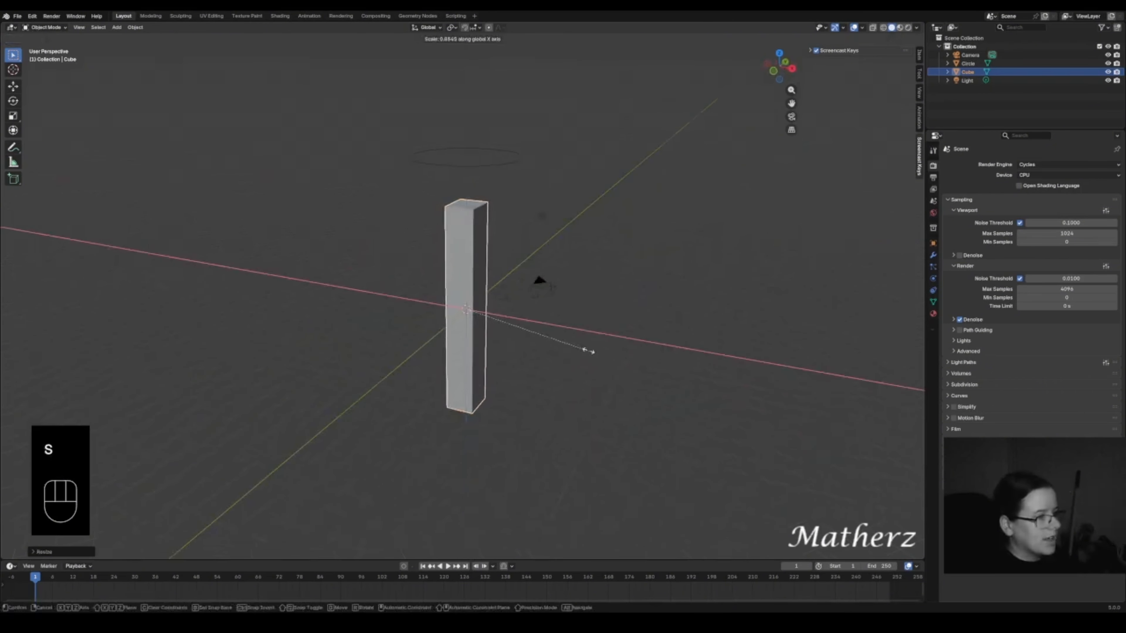
click(515, 318)
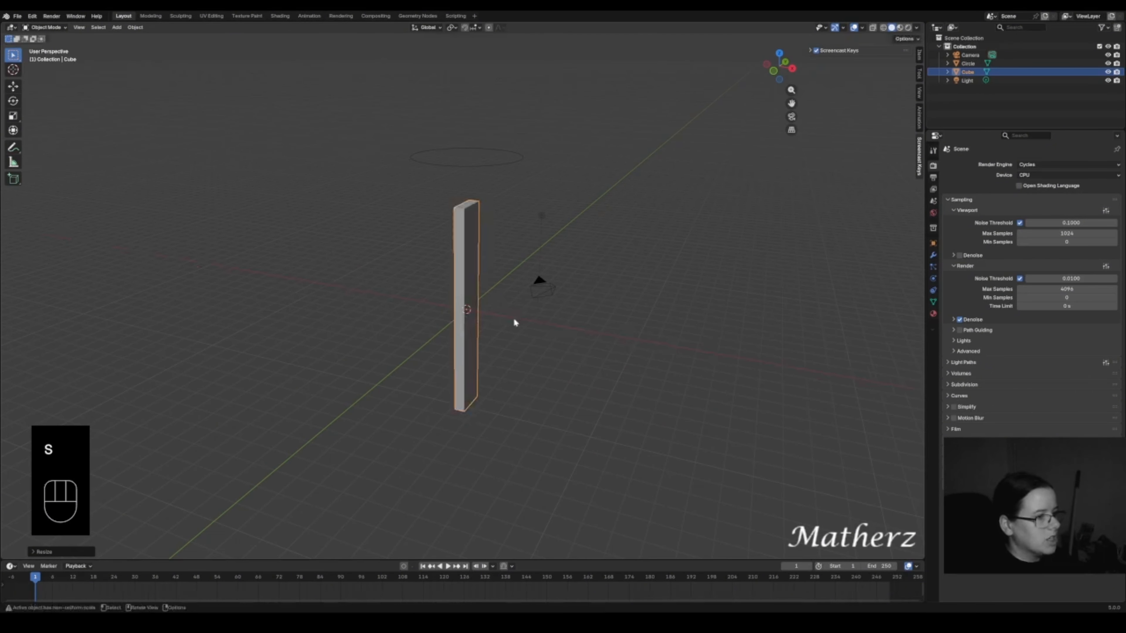
key(g)
middle_click(485, 388)
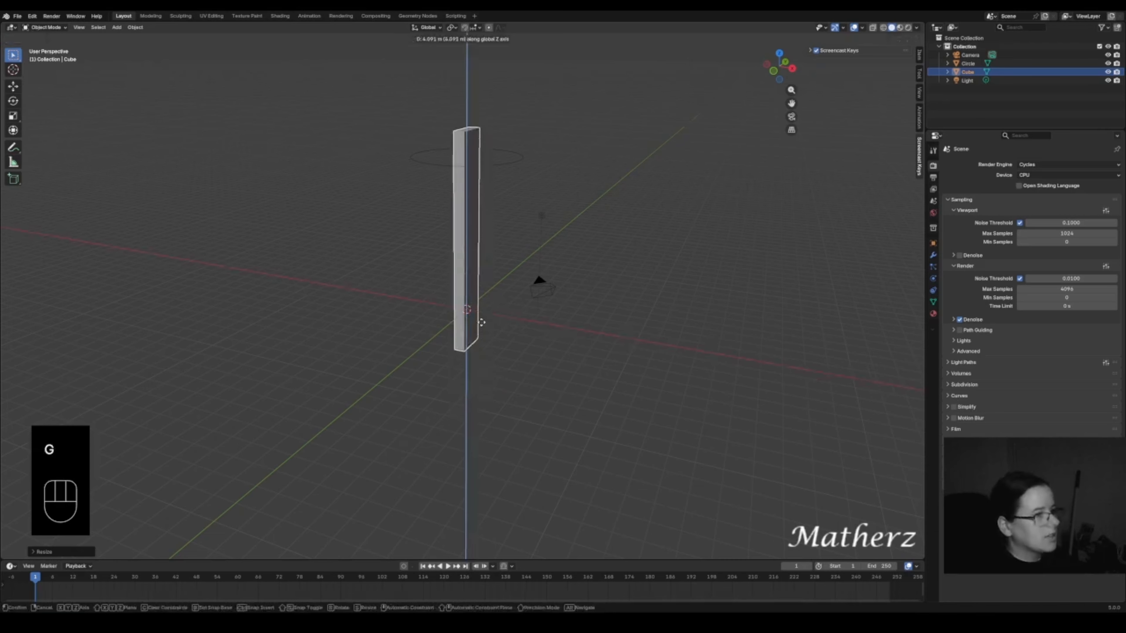
click(485, 339)
- Scale the slab down uniformly into a slender bar and raise it about 3 m along Z, its upper end at the circle
scroll(472, 195, up, 3)
shift+middle_drag(485, 204, 535, 344)
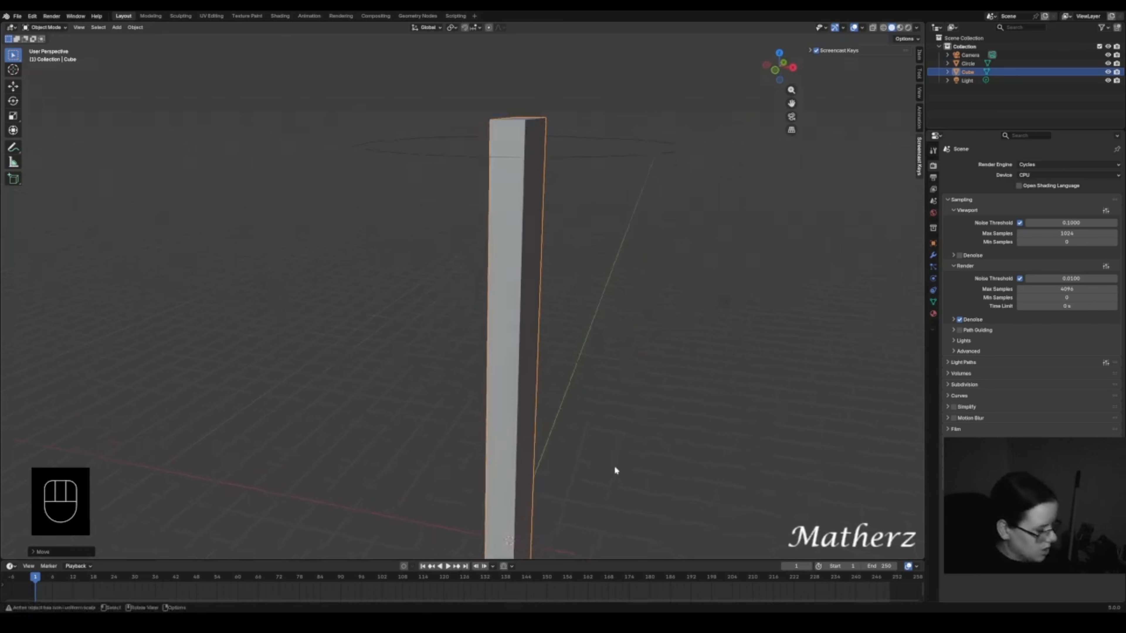
key(s)
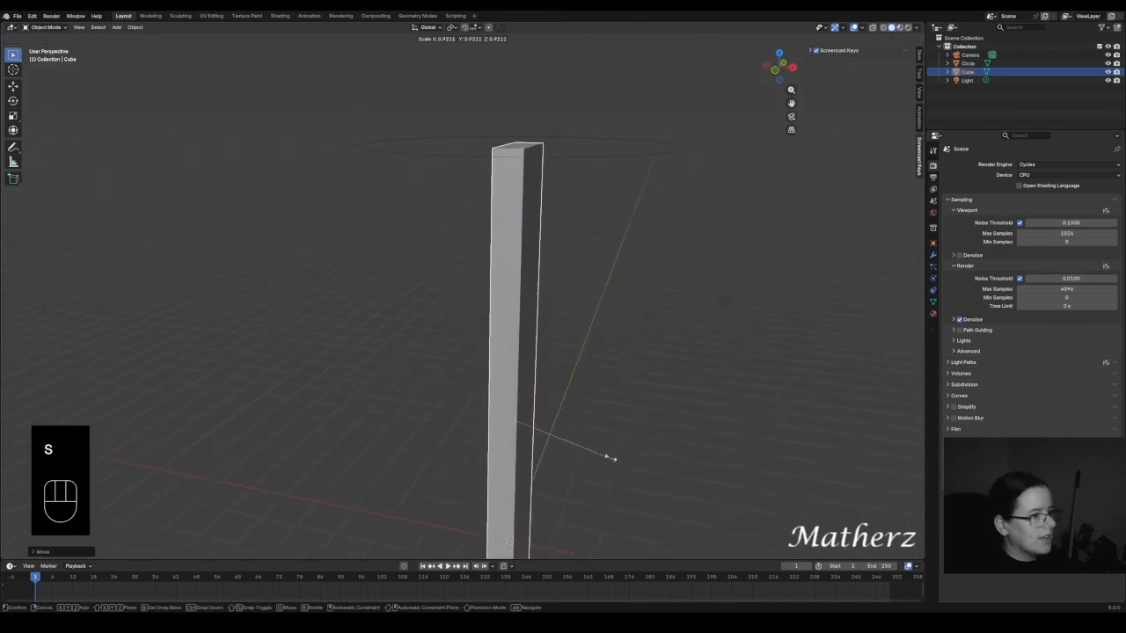
click(558, 433)
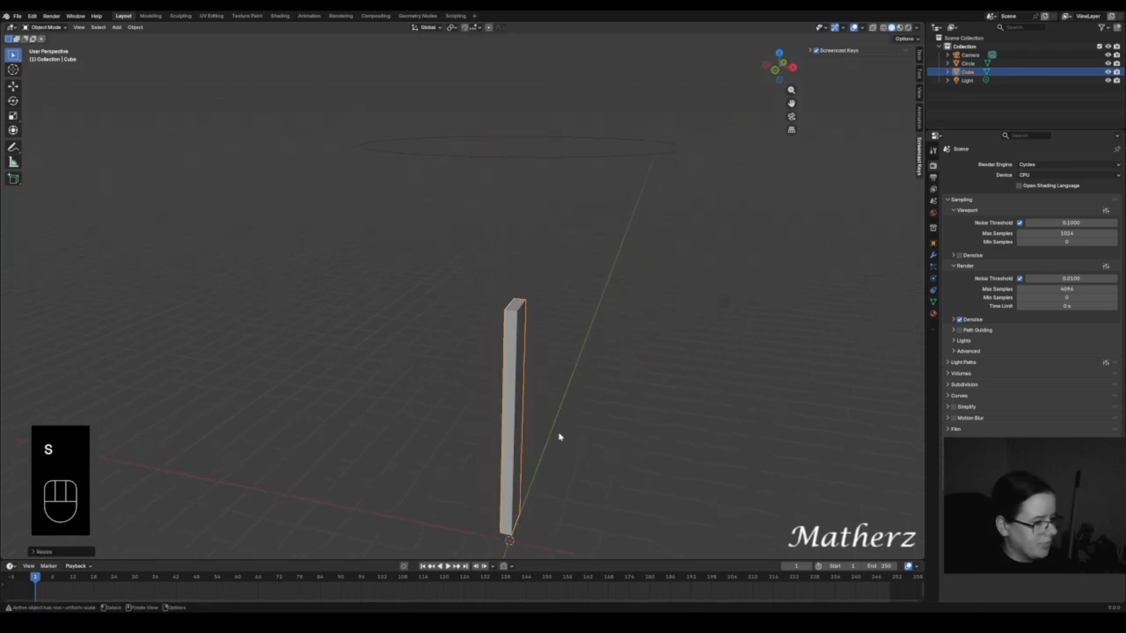
key(g)
key(z)
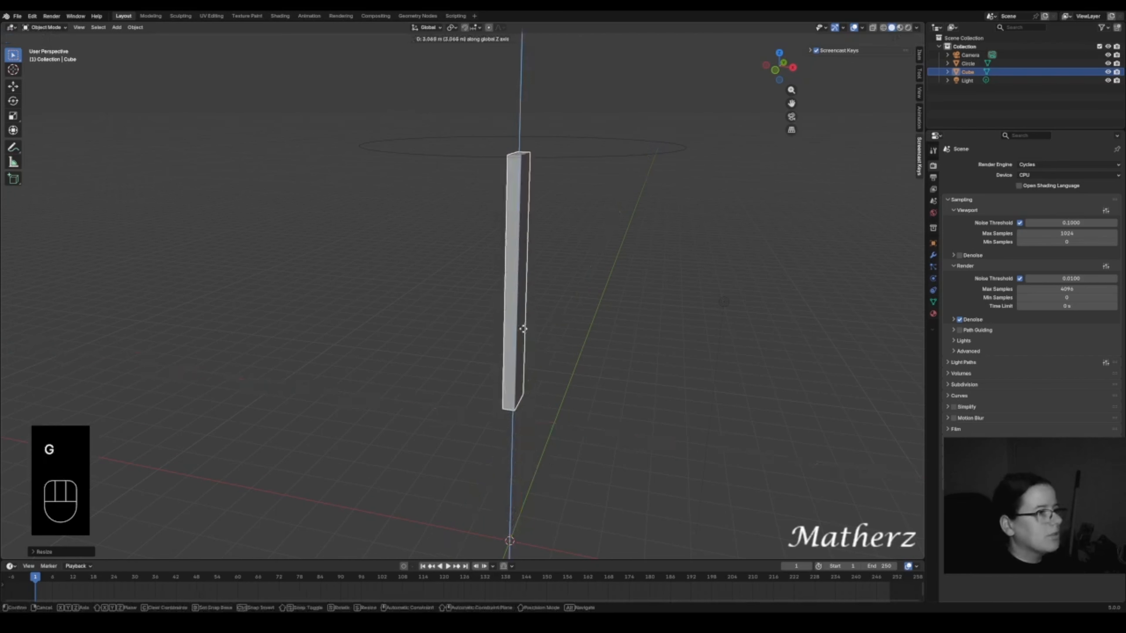
click(522, 323)
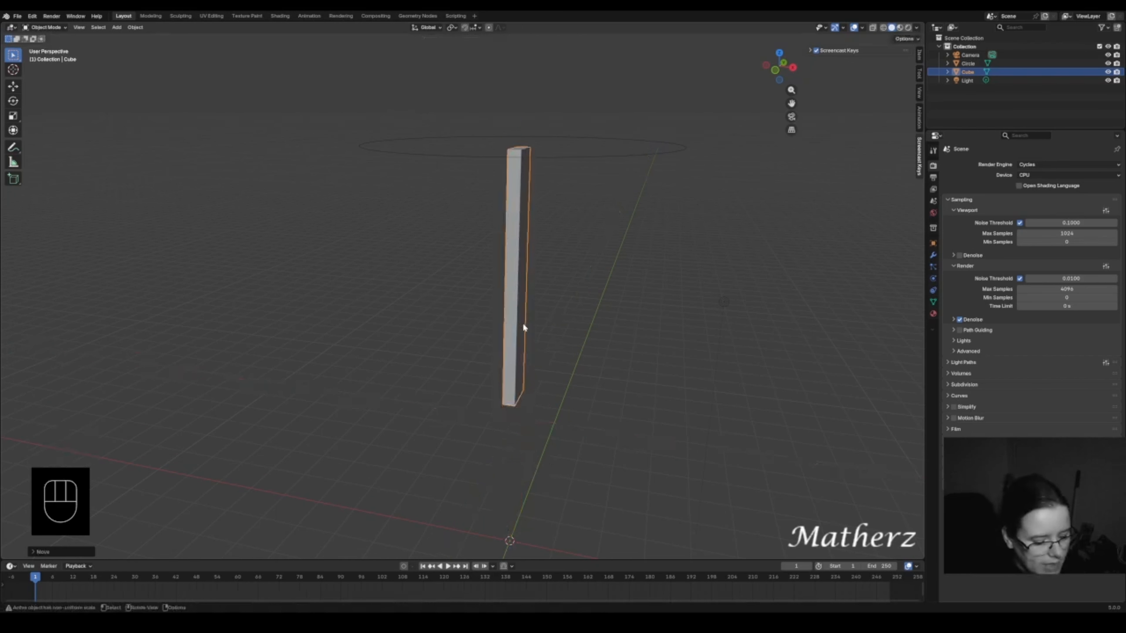
- In front view, move the bar along negative X to the circle's rim and raise it about 0.05 m along Z
key(KP_1)
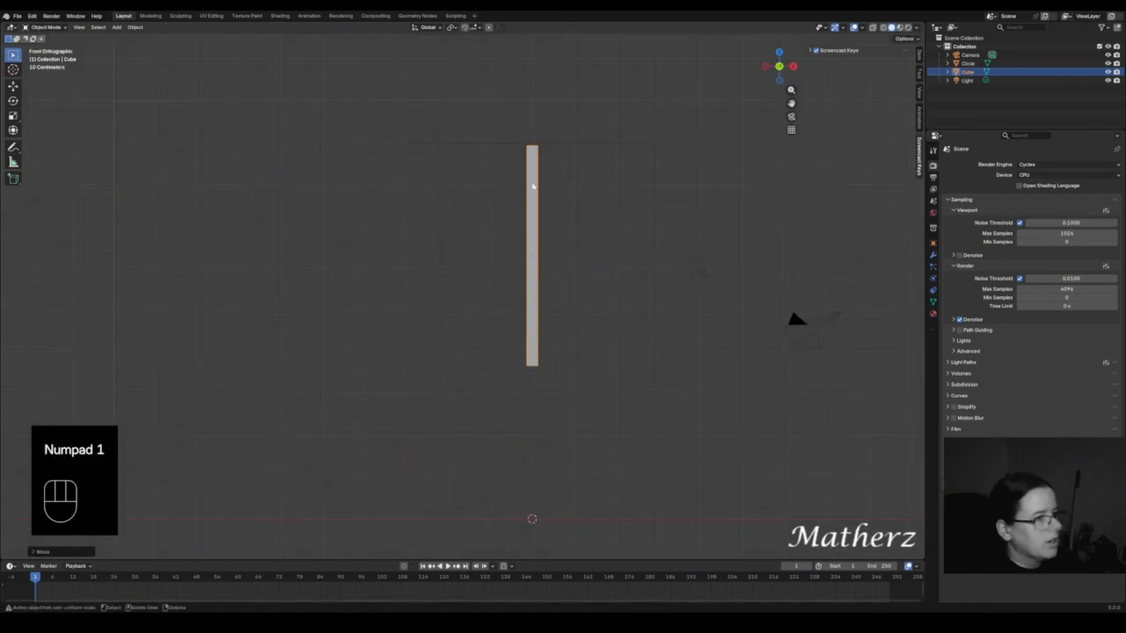
scroll(398, 138, up, 3)
shift+middle_drag(455, 109, 373, 305)
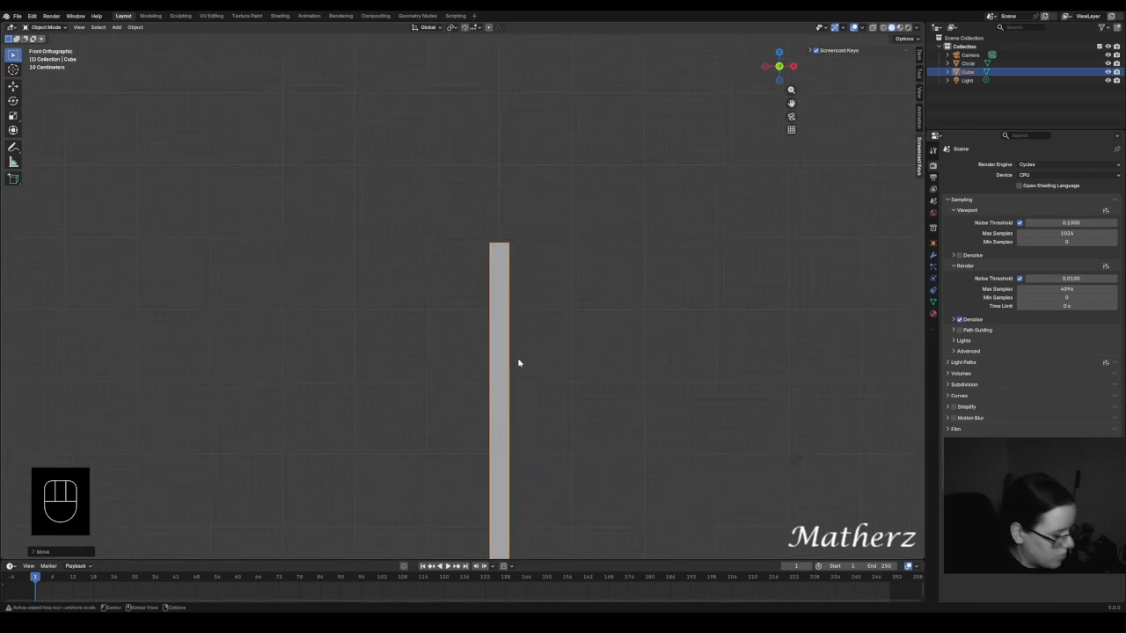
key(g)
key(x)
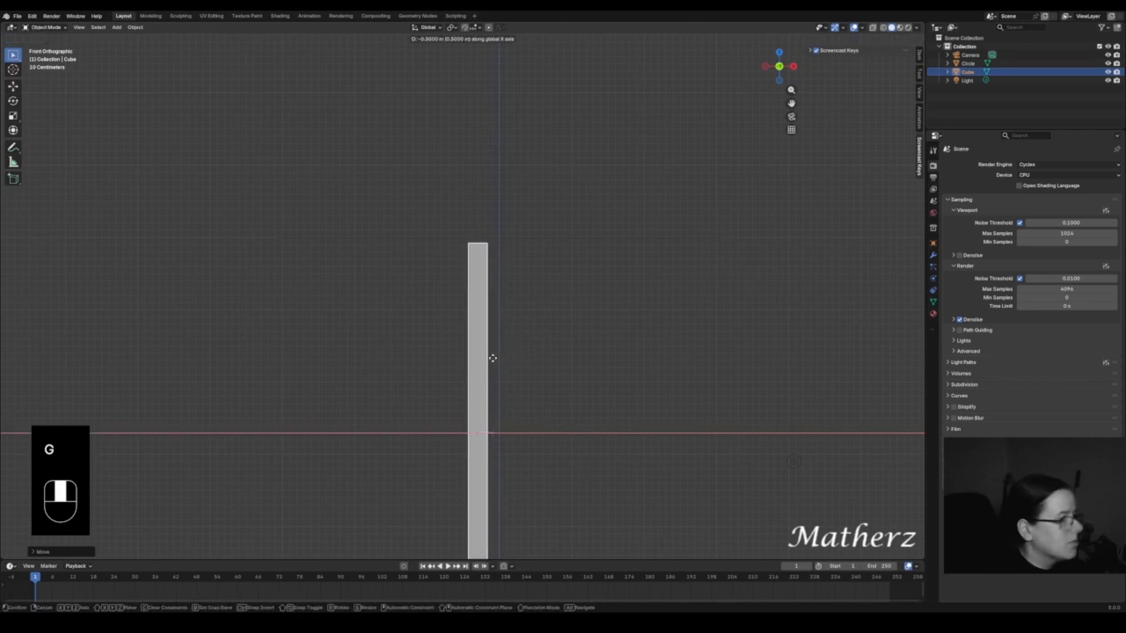
click(307, 342)
key(g)
middle_drag(305, 341, 301, 336)
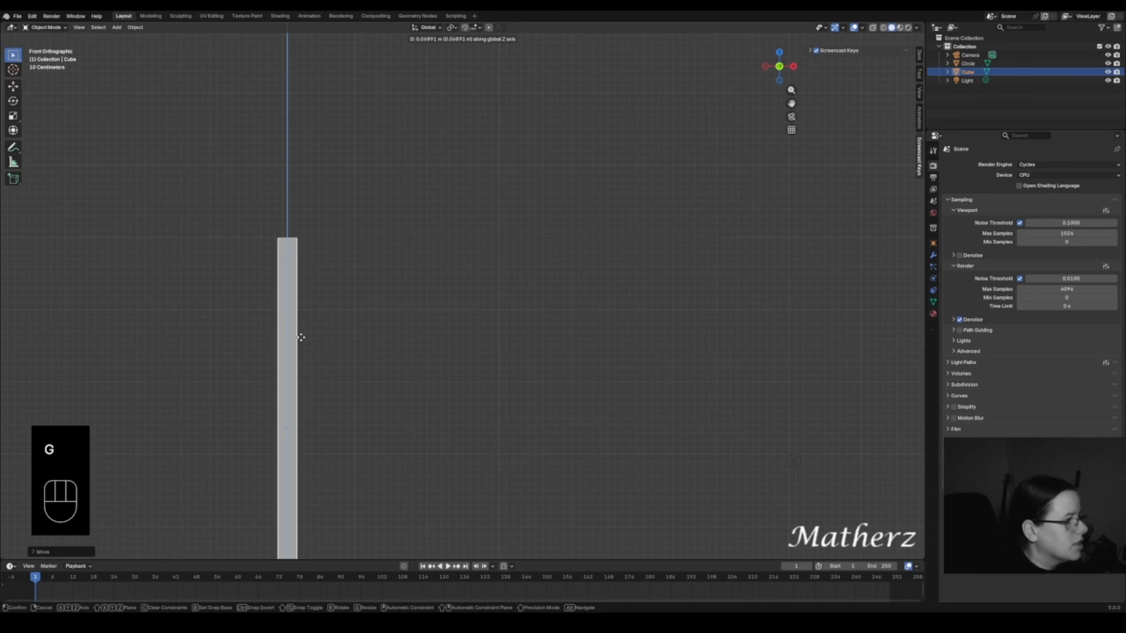
click(301, 337)
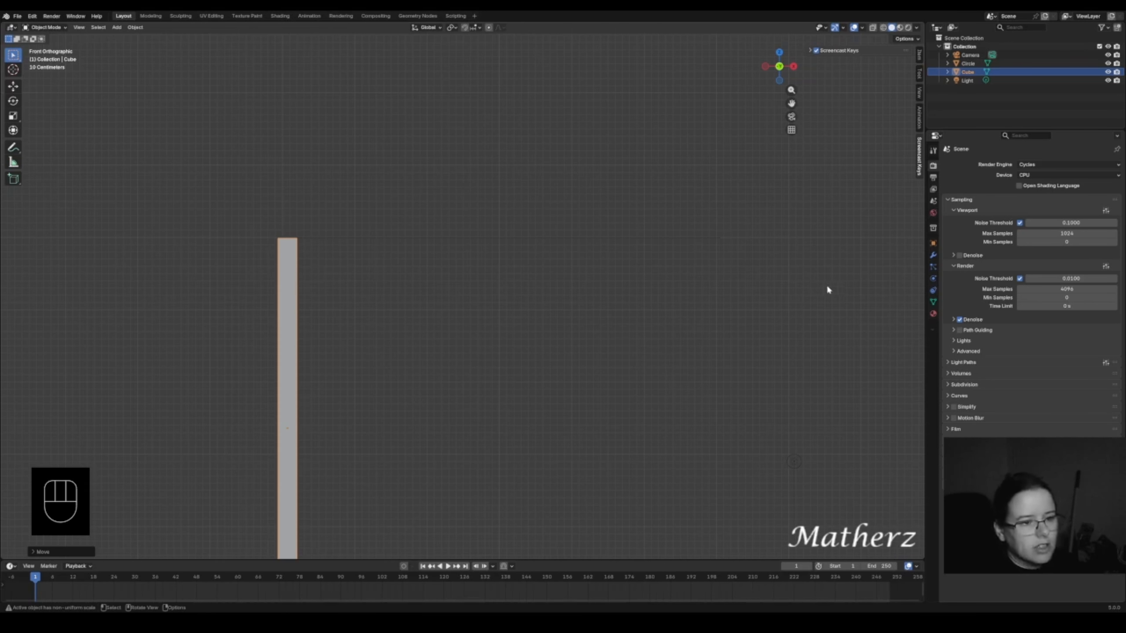
- Give the bar a new material with a Glass BSDF surface and set its roughness to 0
click(934, 313)
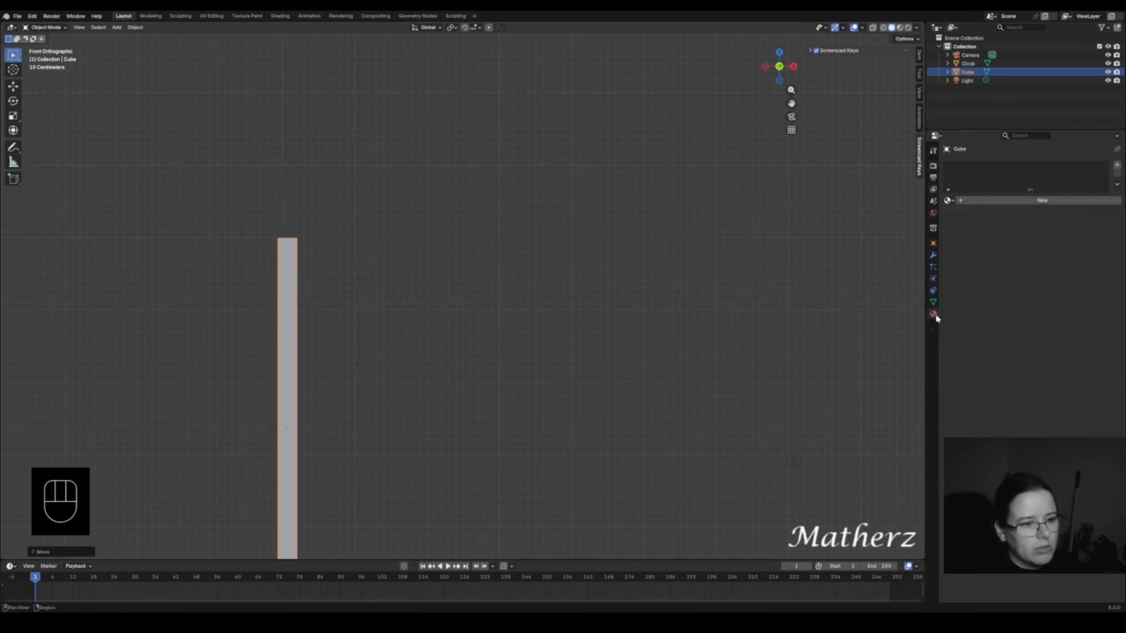
click(1063, 201)
click(1061, 238)
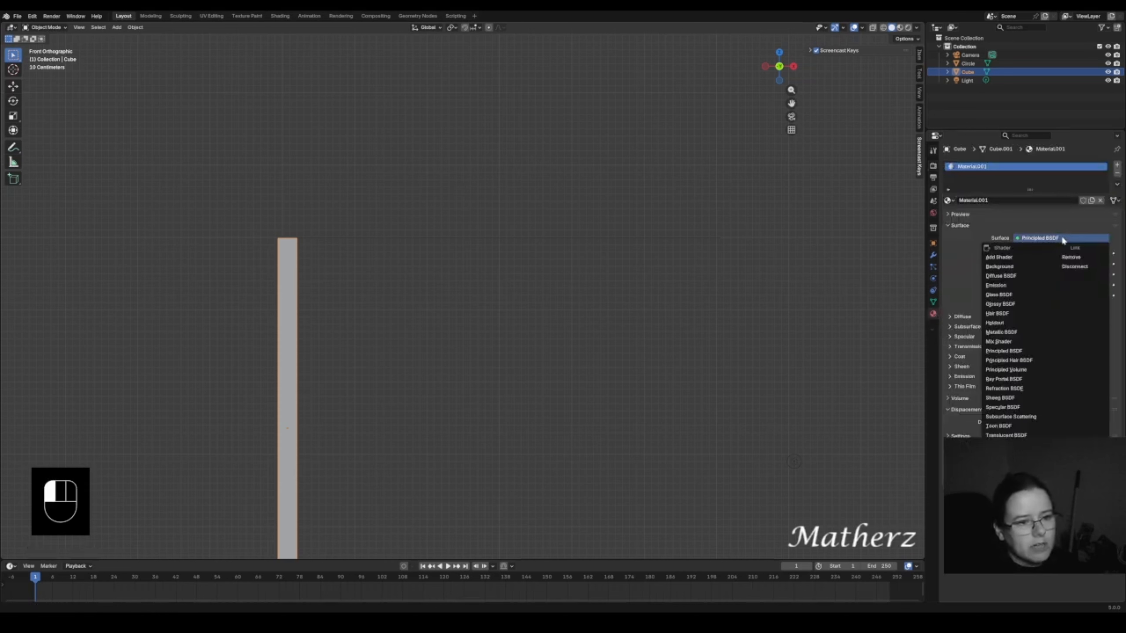
click(1024, 295)
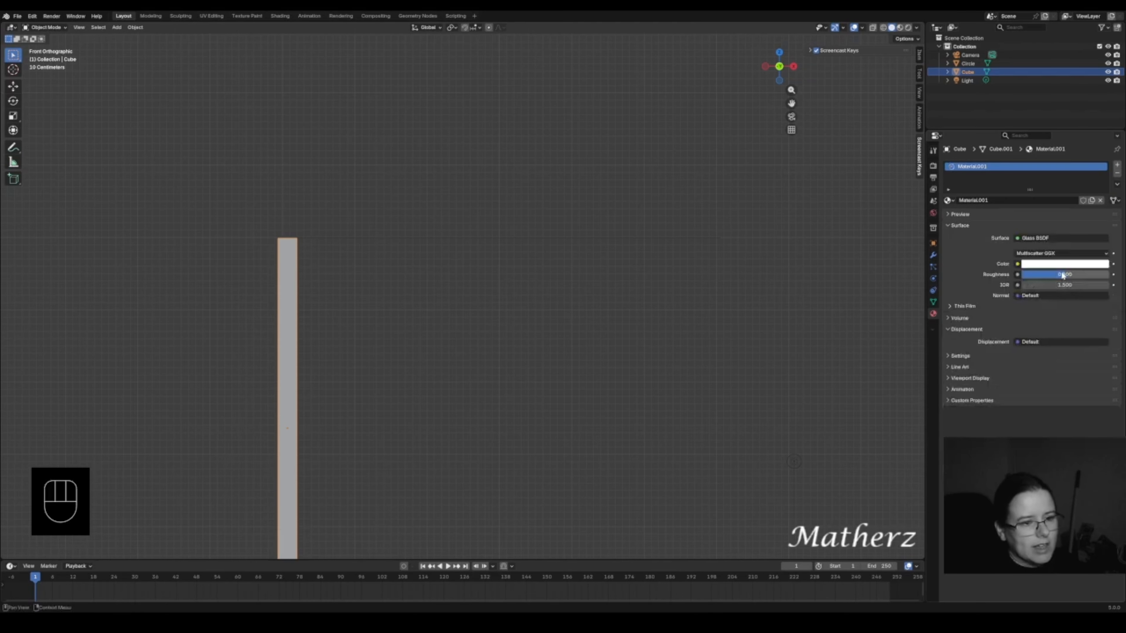
drag(1064, 275, 1020, 275)
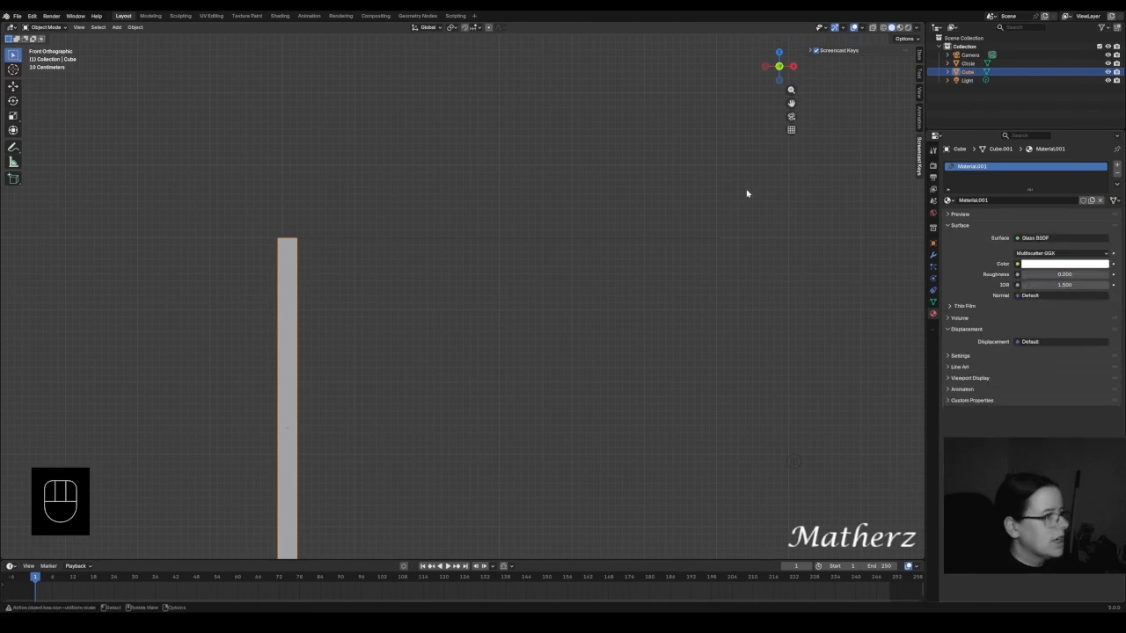
- Delete the point light while previewing the scene in rendered shading, and return the viewport to solid shading
click(909, 27)
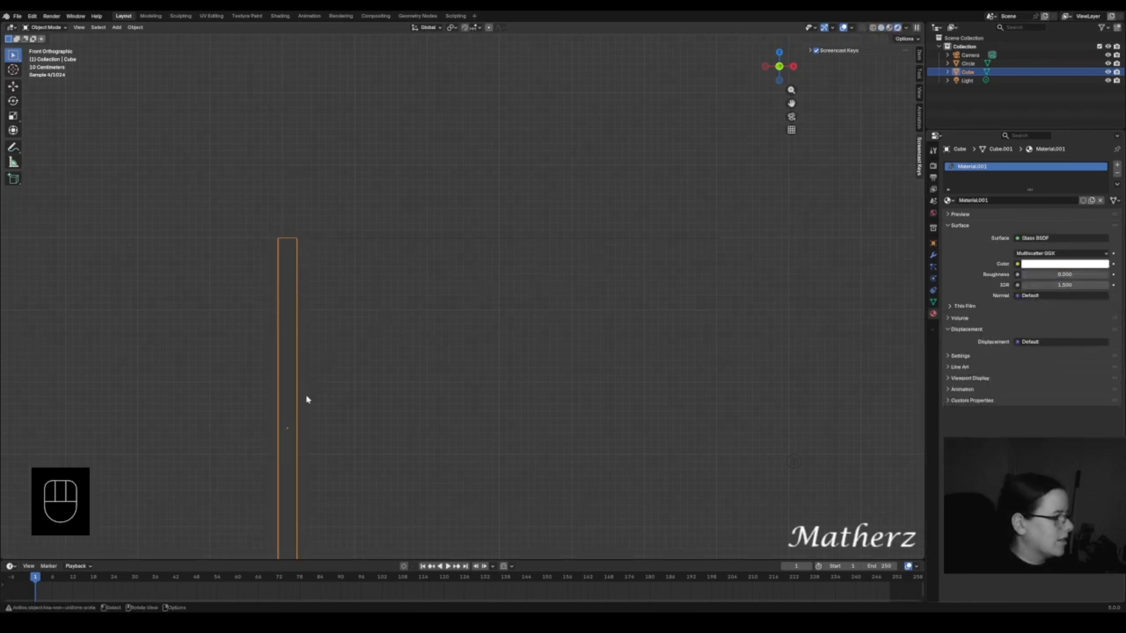
middle_drag(307, 400, 432, 431)
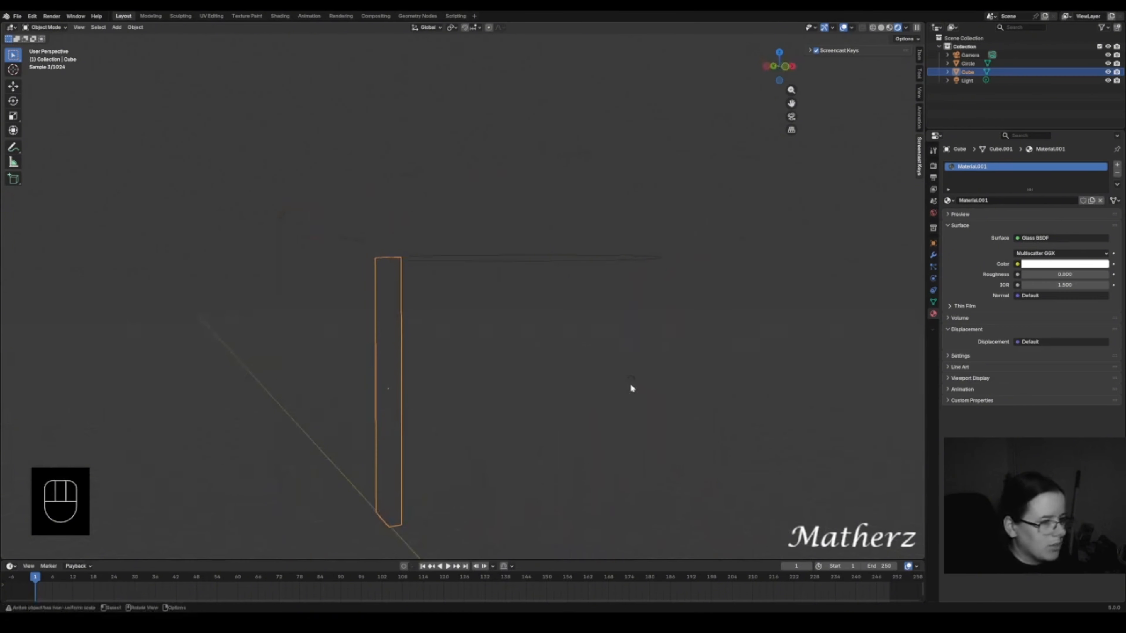
click(632, 380)
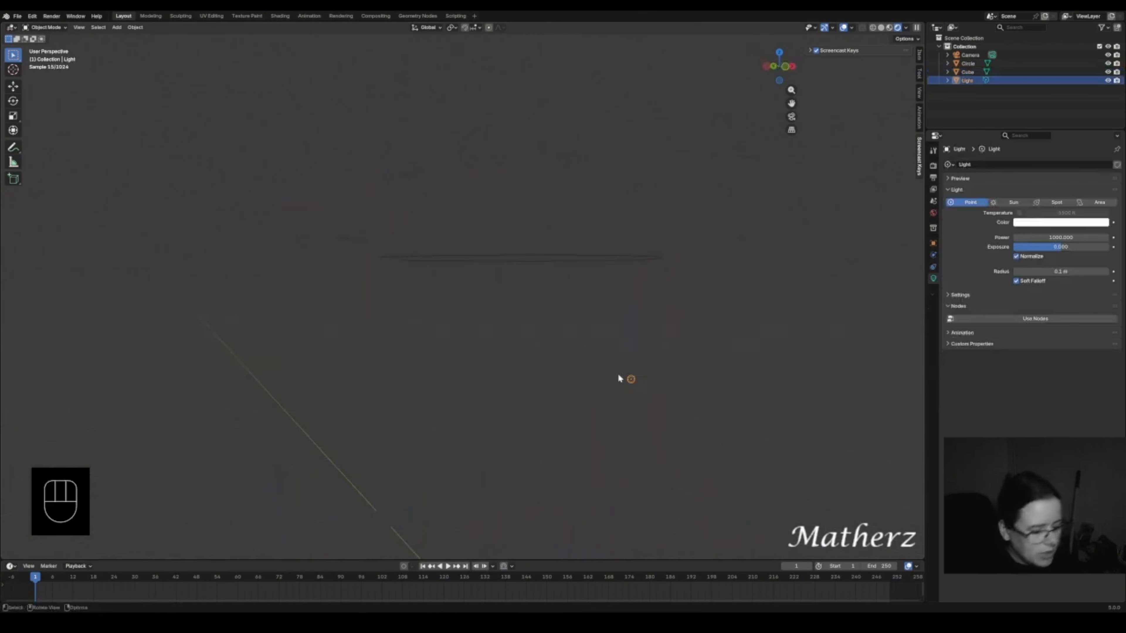
key(Delete)
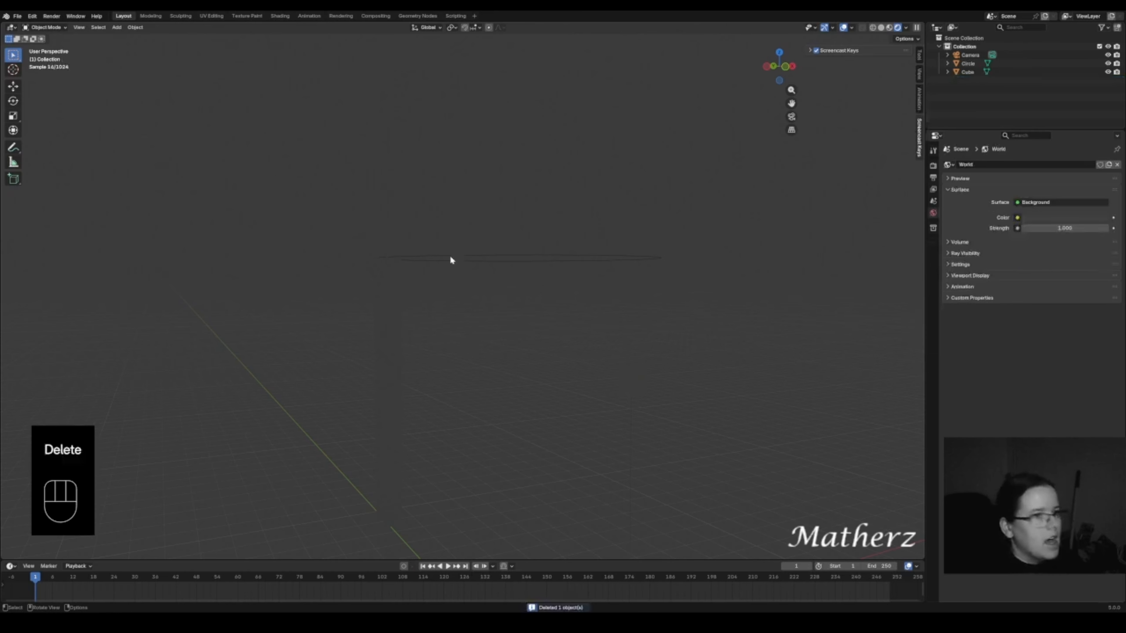
click(882, 28)
- Split the 3D viewport into two side-by-side views, set one to front view, and widen the other
middle_drag(719, 271, 700, 294)
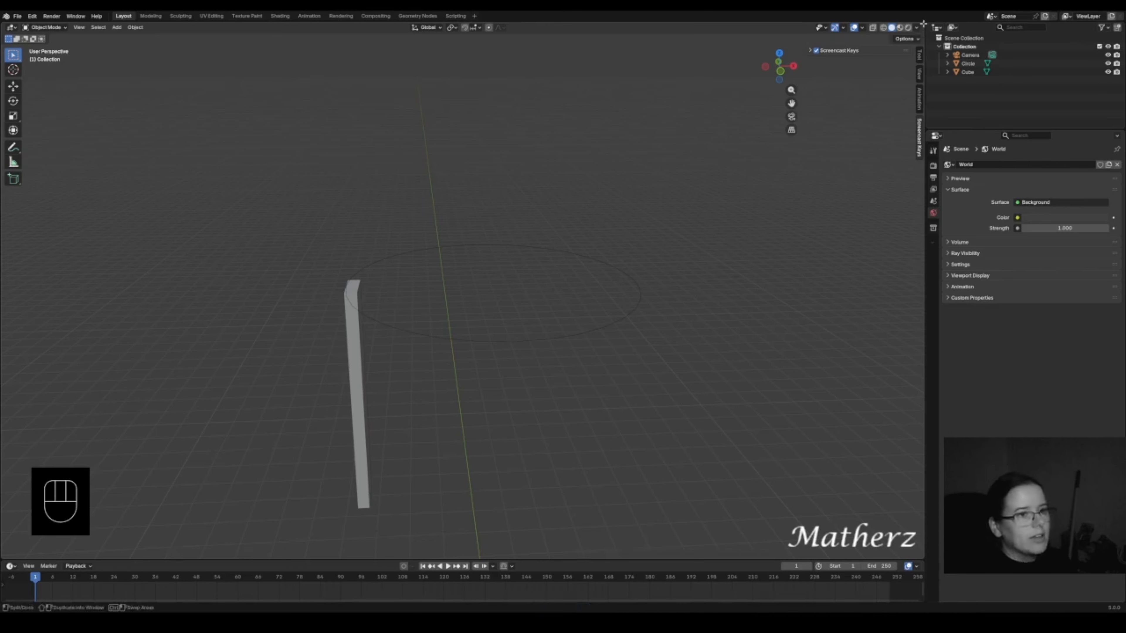
drag(923, 23, 463, 222)
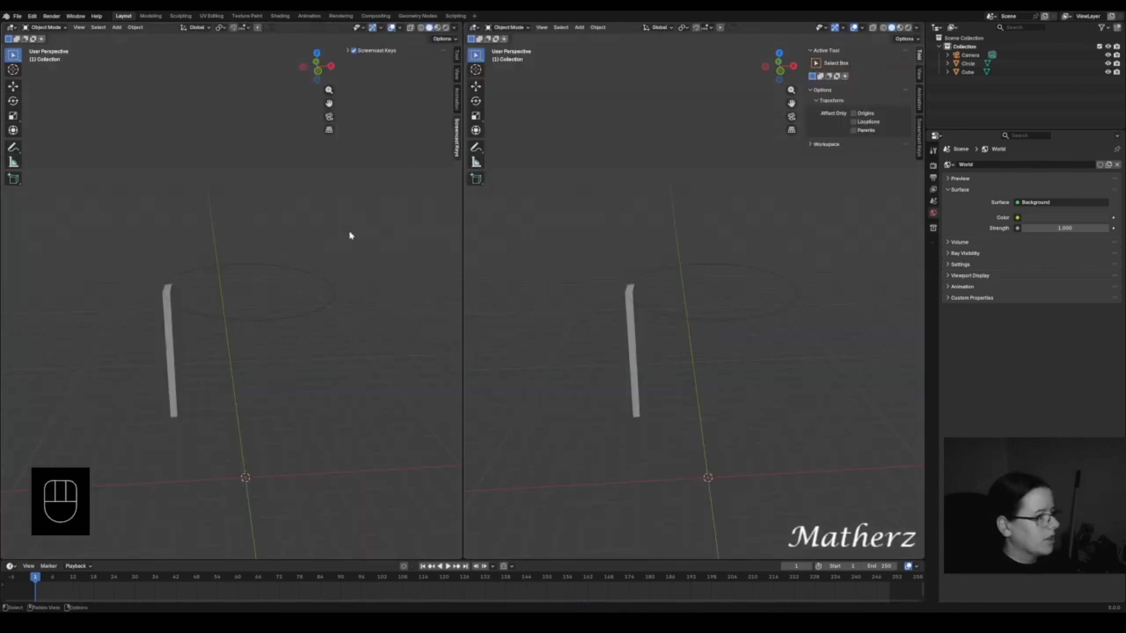
key(KP_1)
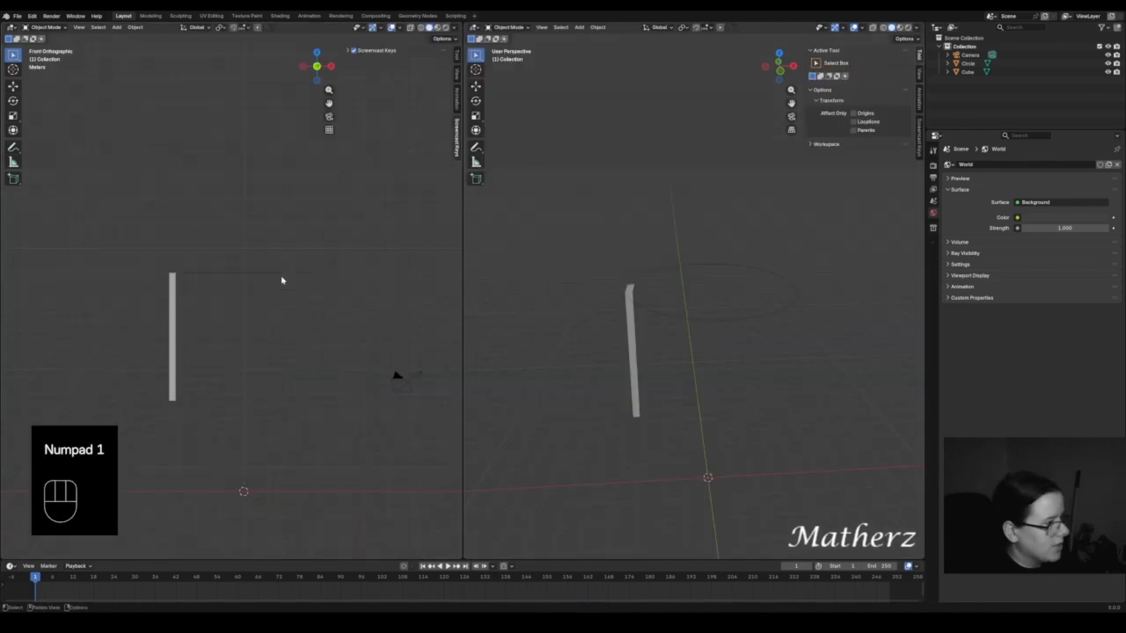
shift+middle_drag(282, 280, 302, 242)
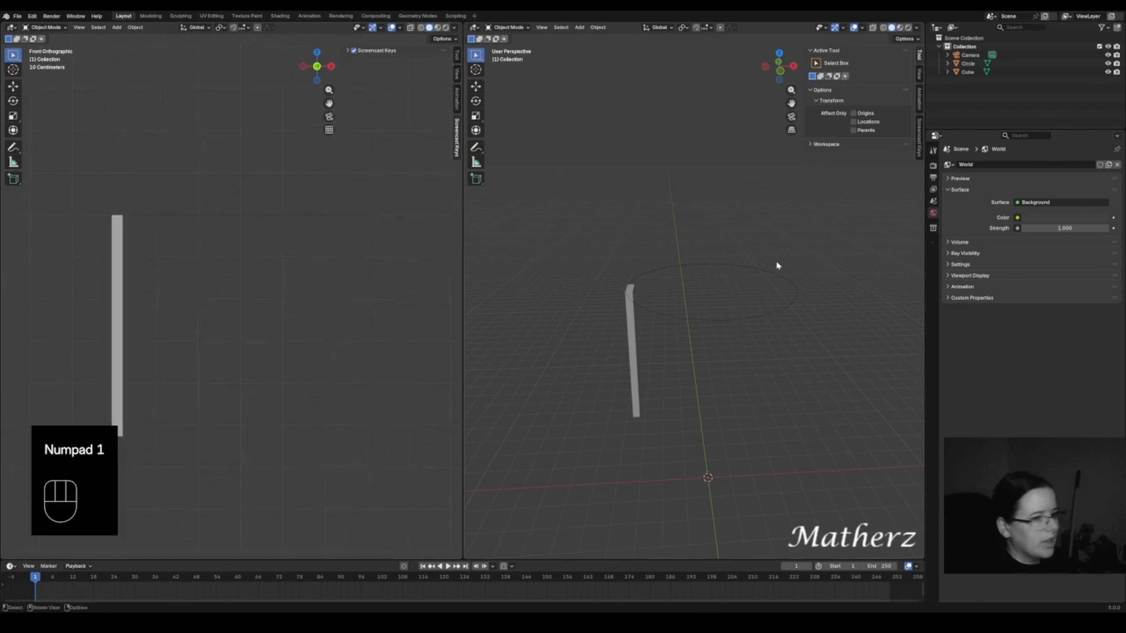
drag(928, 205, 992, 210)
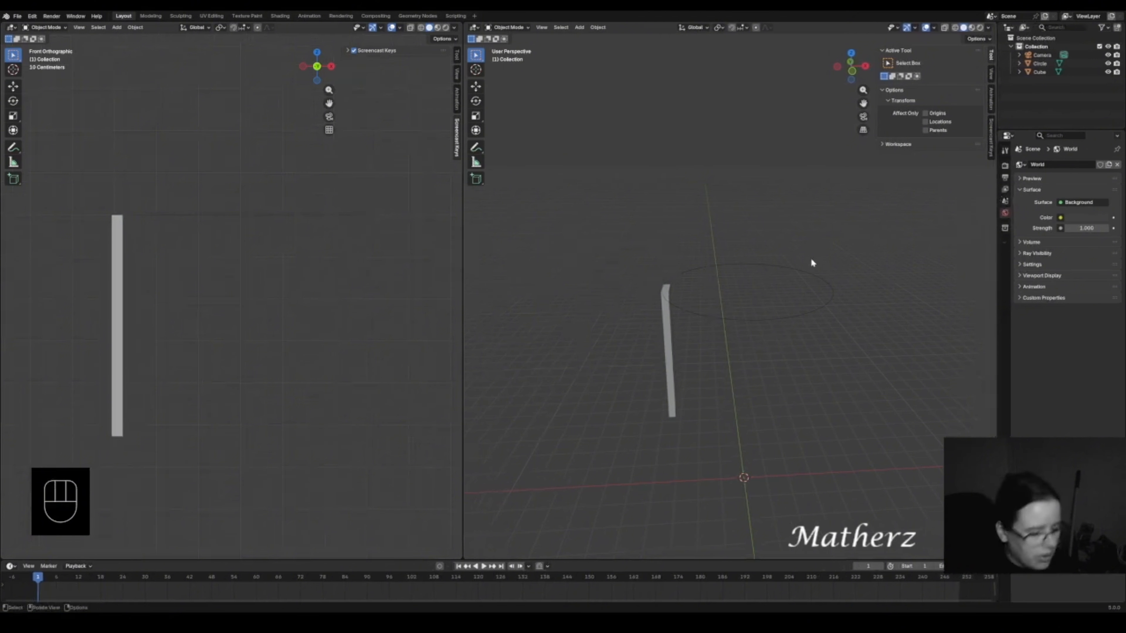
- In top view, duplicate the bar and move the copy about 5.8 m along global X to the circle's opposite rim
middle_drag(810, 277, 677, 329)
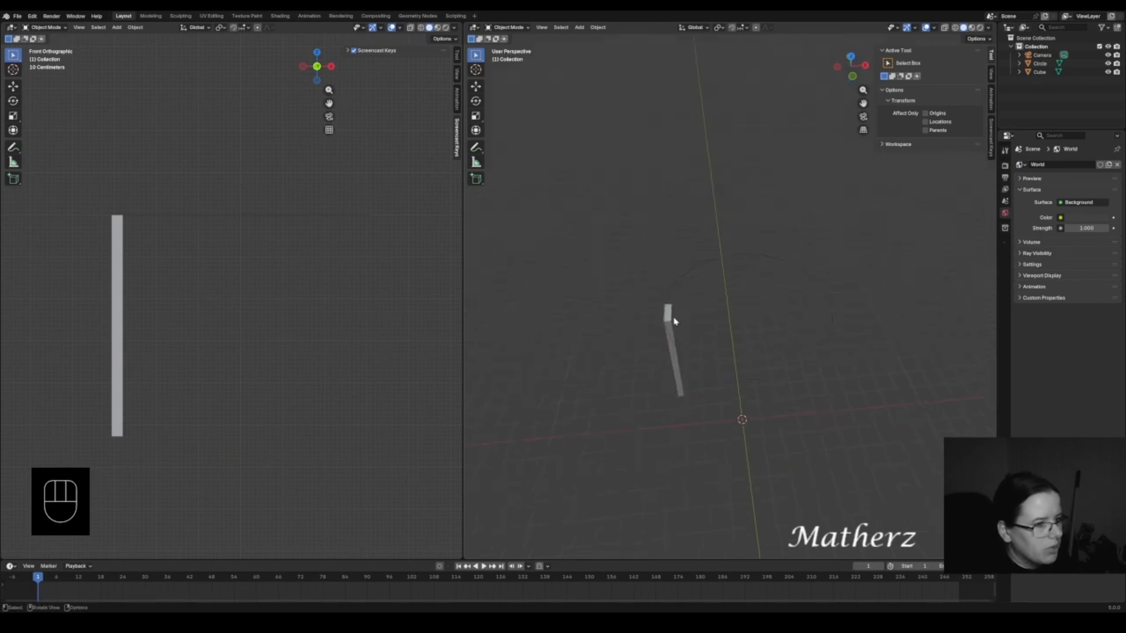
click(671, 319)
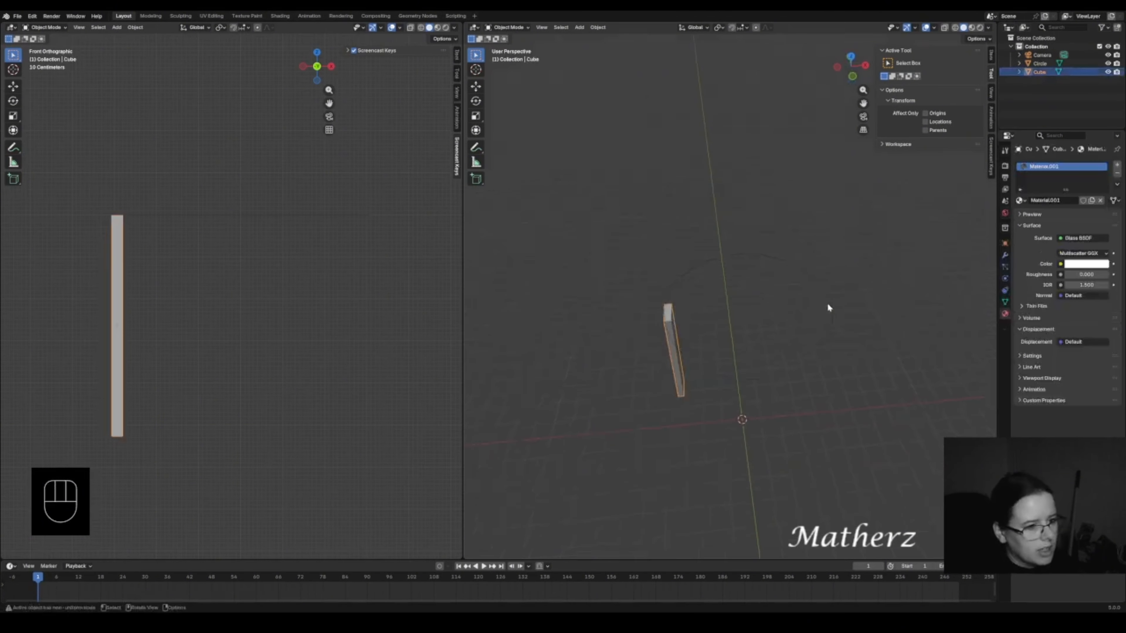
key(KP_7)
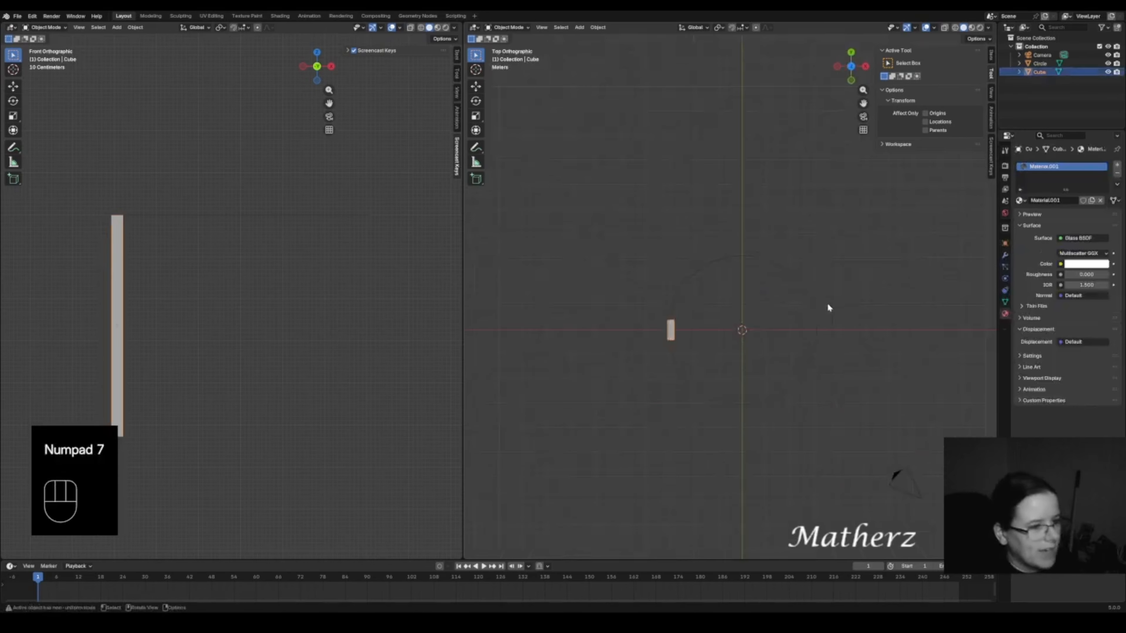
scroll(785, 325, up, 2)
shift+middle_drag(889, 327, 797, 285)
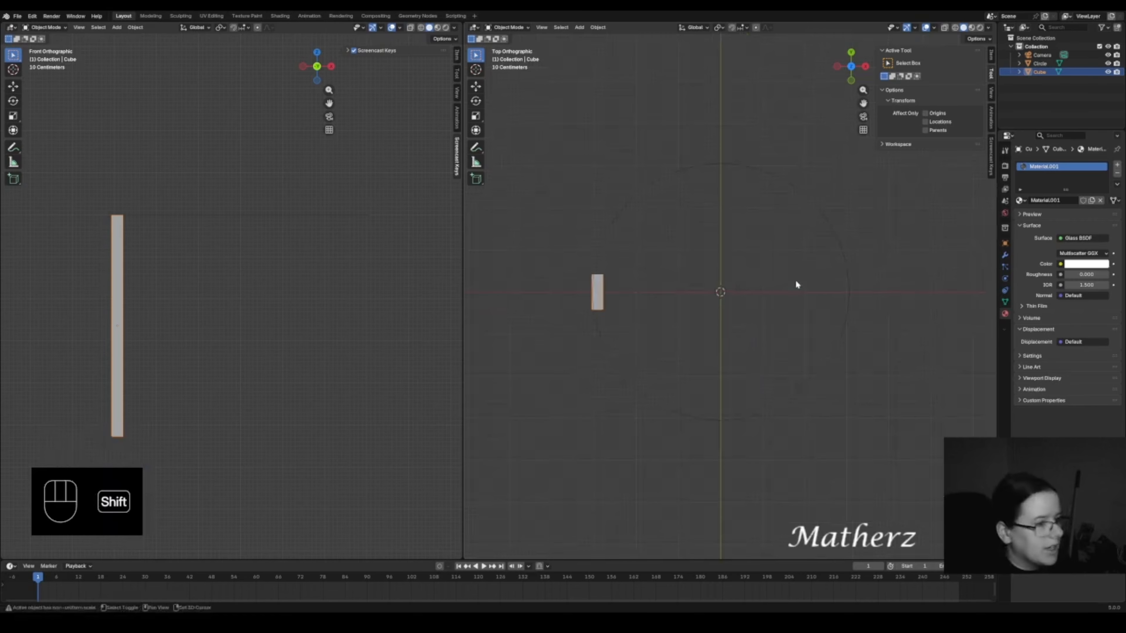
key(shift+d)
key(x)
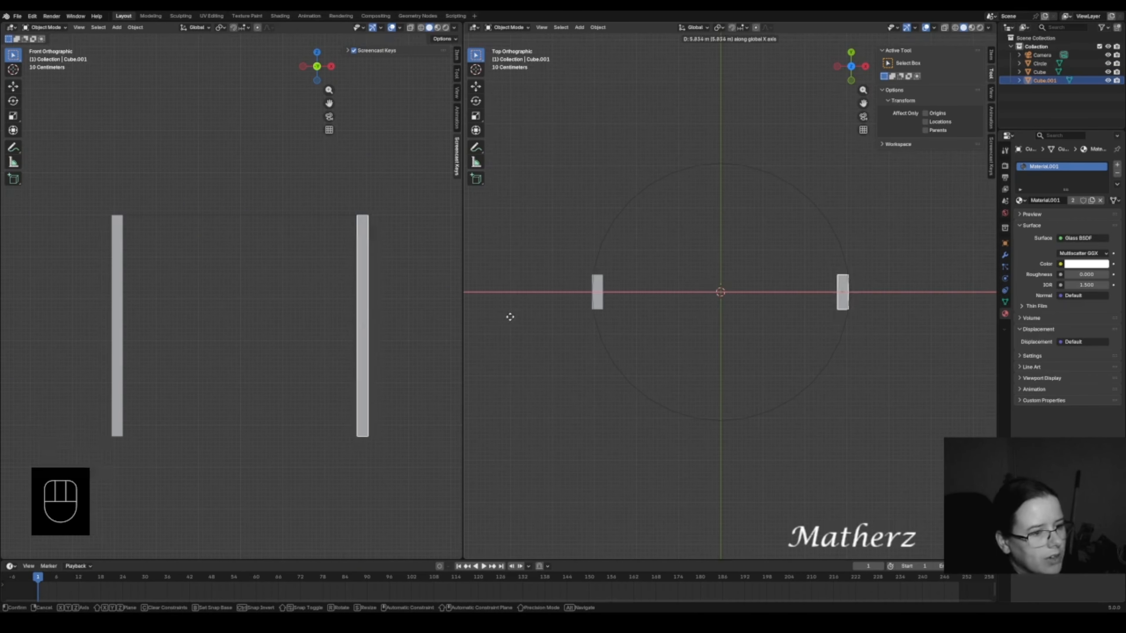
click(488, 306)
- Compare both bars with the circle and shift the copy about 0.02 m along X so its outer face meets the rim
scroll(633, 294, up, 4)
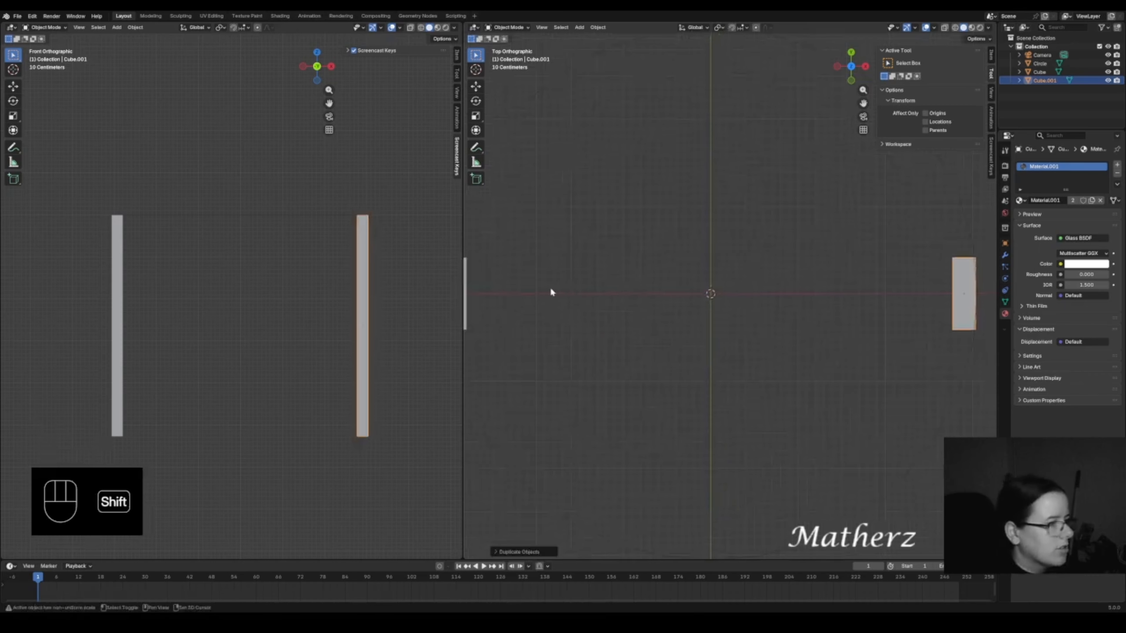
shift+middle_drag(551, 291, 684, 302)
scroll(556, 322, up, 3)
shift+middle_drag(556, 322, 679, 342)
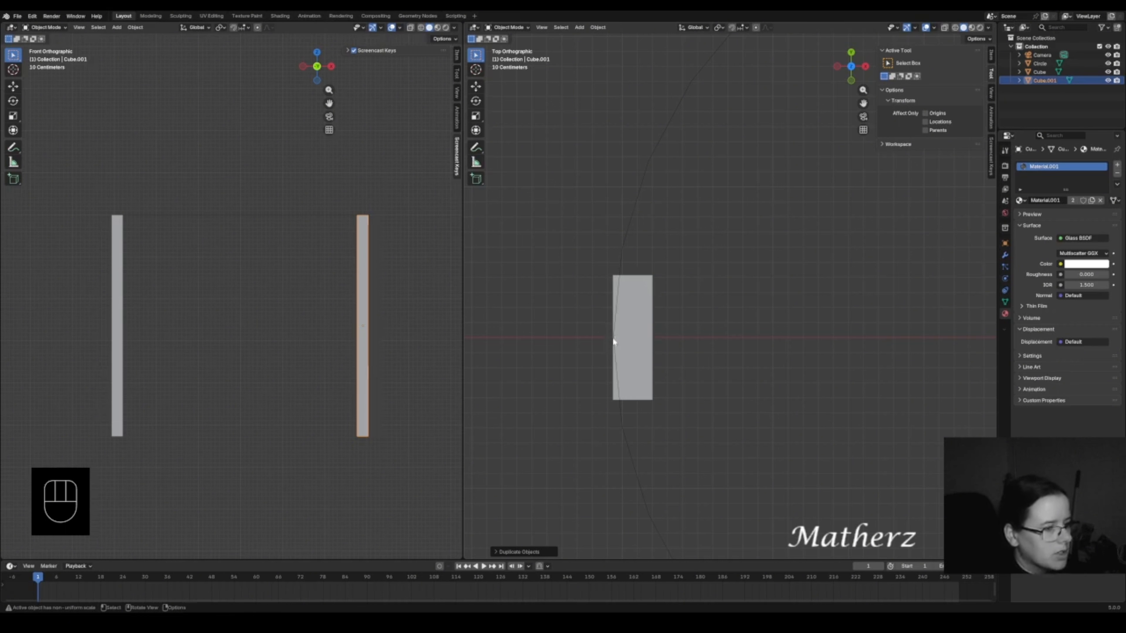
scroll(608, 337, down, 5)
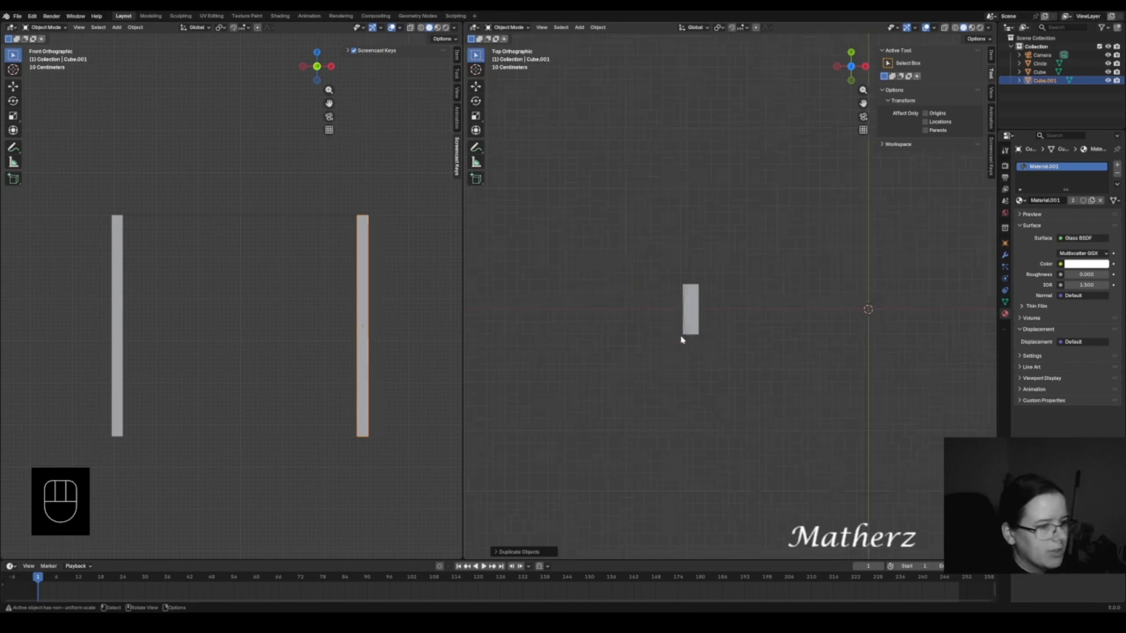
shift+middle_drag(794, 304, 678, 315)
scroll(839, 302, up, 3)
scroll(761, 343, up, 5)
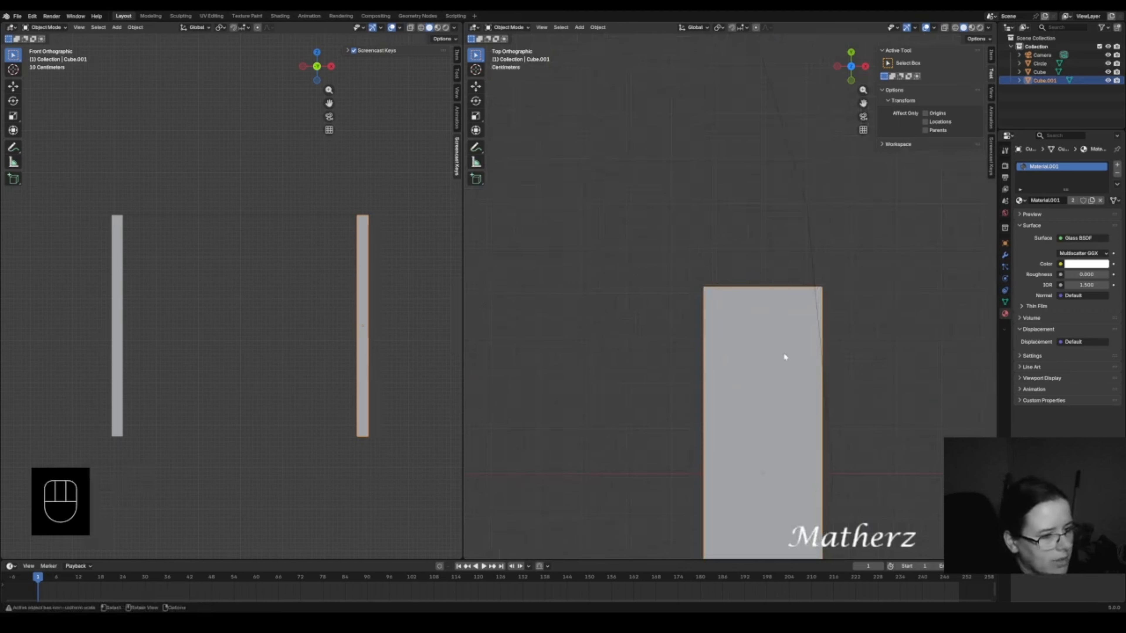
shift+middle_drag(867, 404, 740, 315)
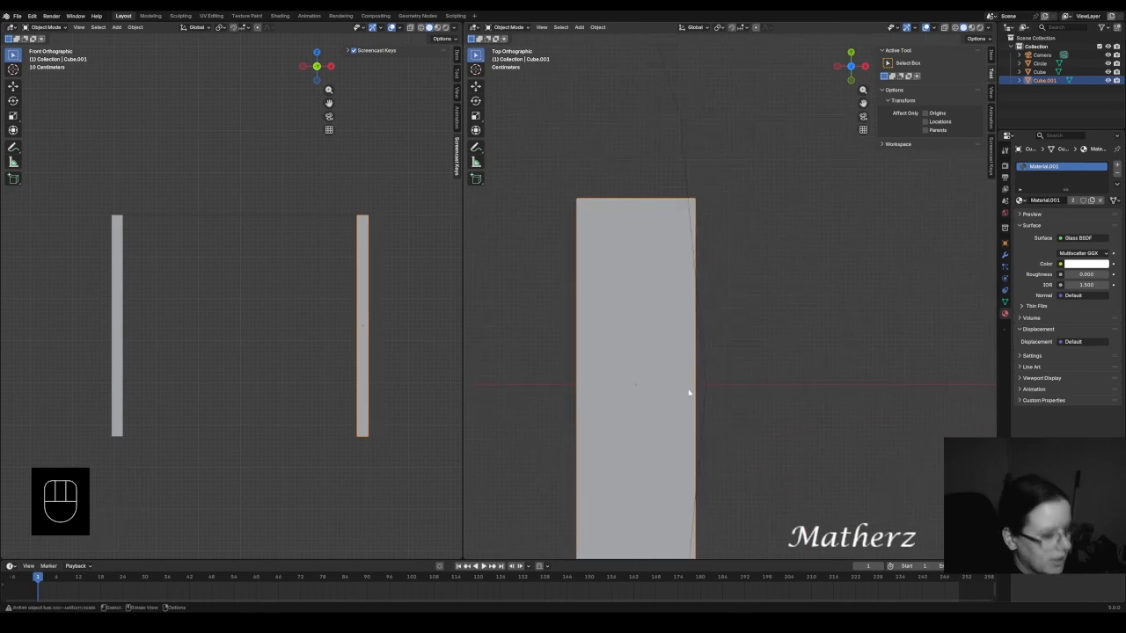
key(g)
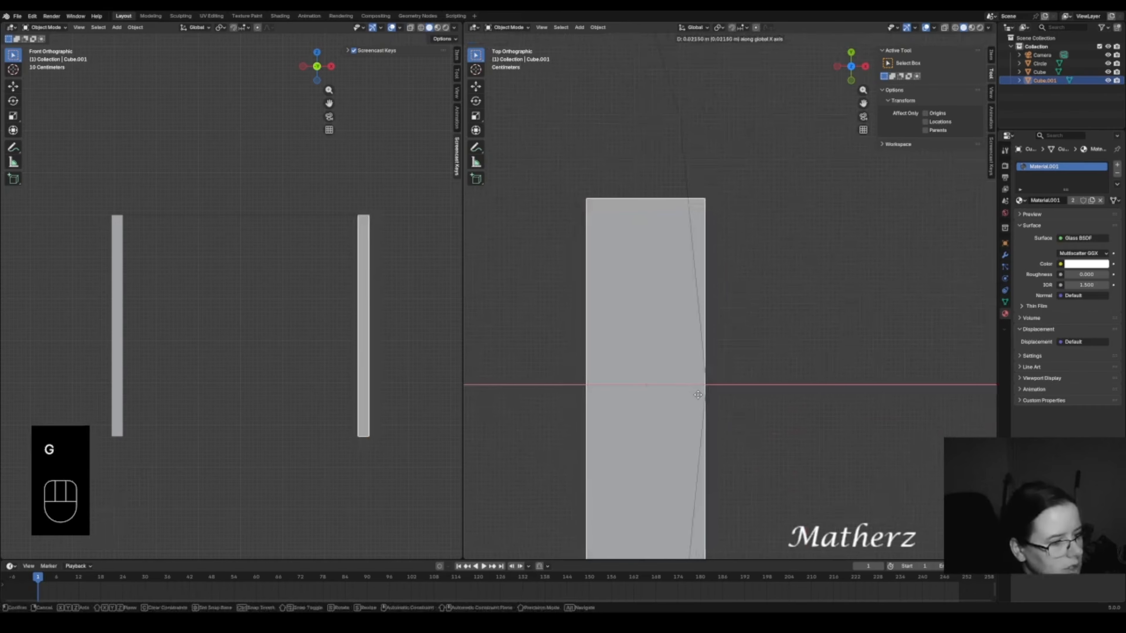
click(699, 395)
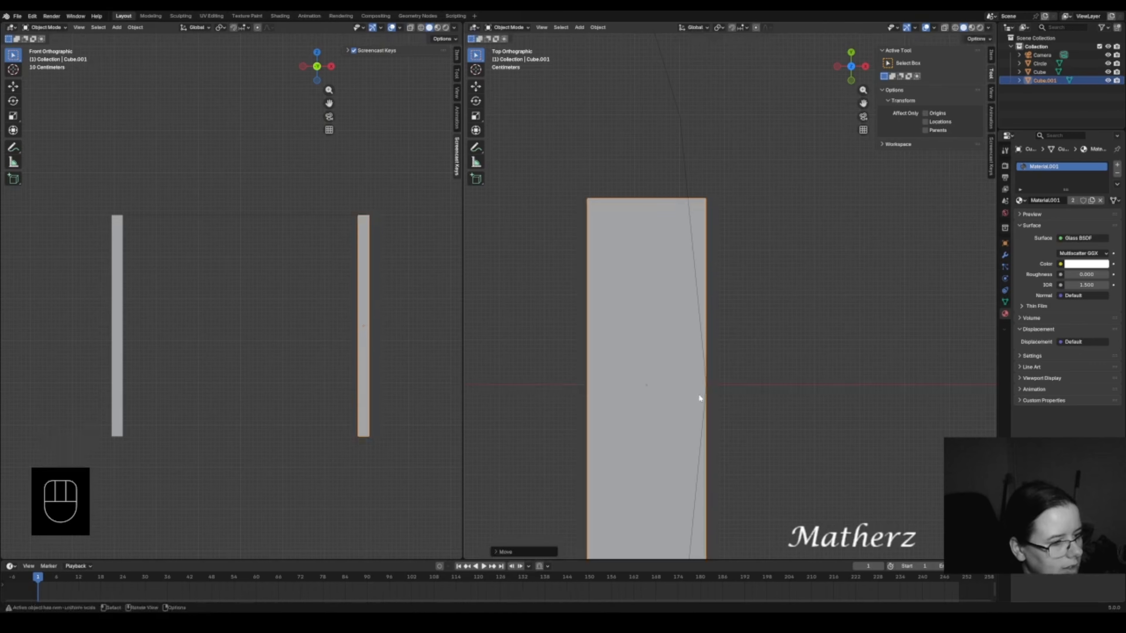
- Duplicate both bars in place and rotate the copies 90° about the circle's centre
scroll(672, 330, down, 10)
shift+middle_drag(627, 330, 659, 337)
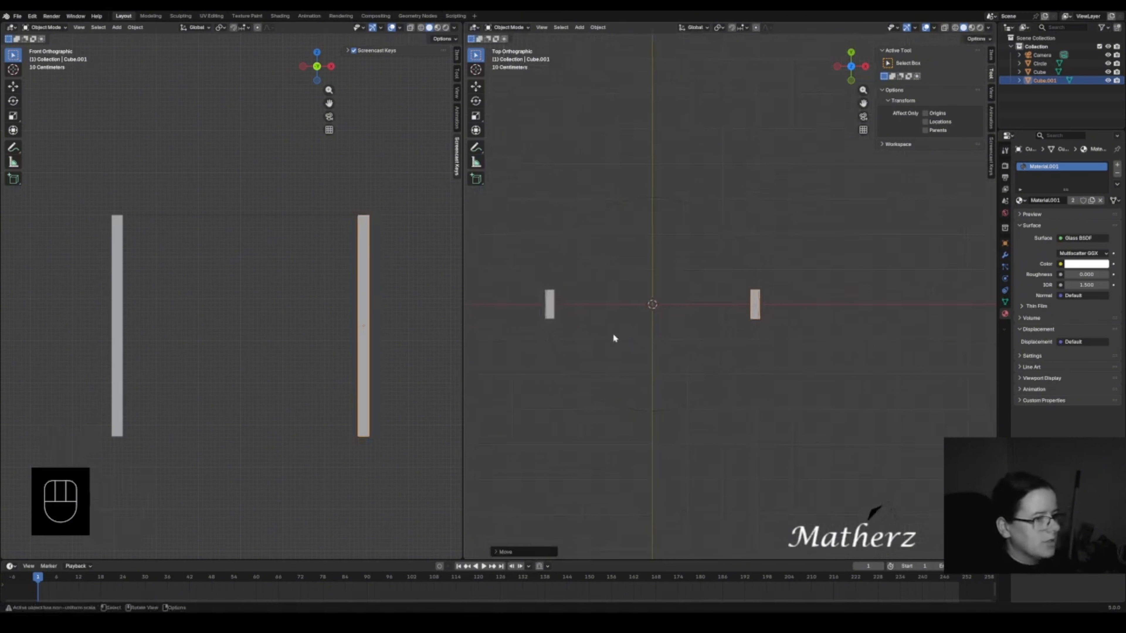
shift+click(551, 305)
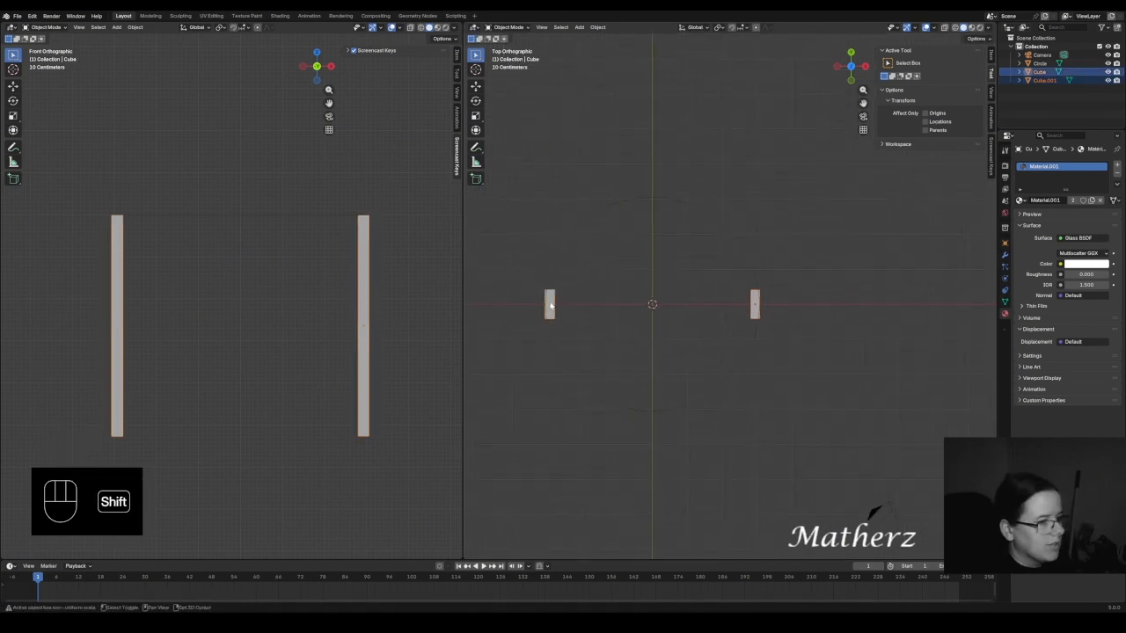
key(shift+d)
right_click(676, 302)
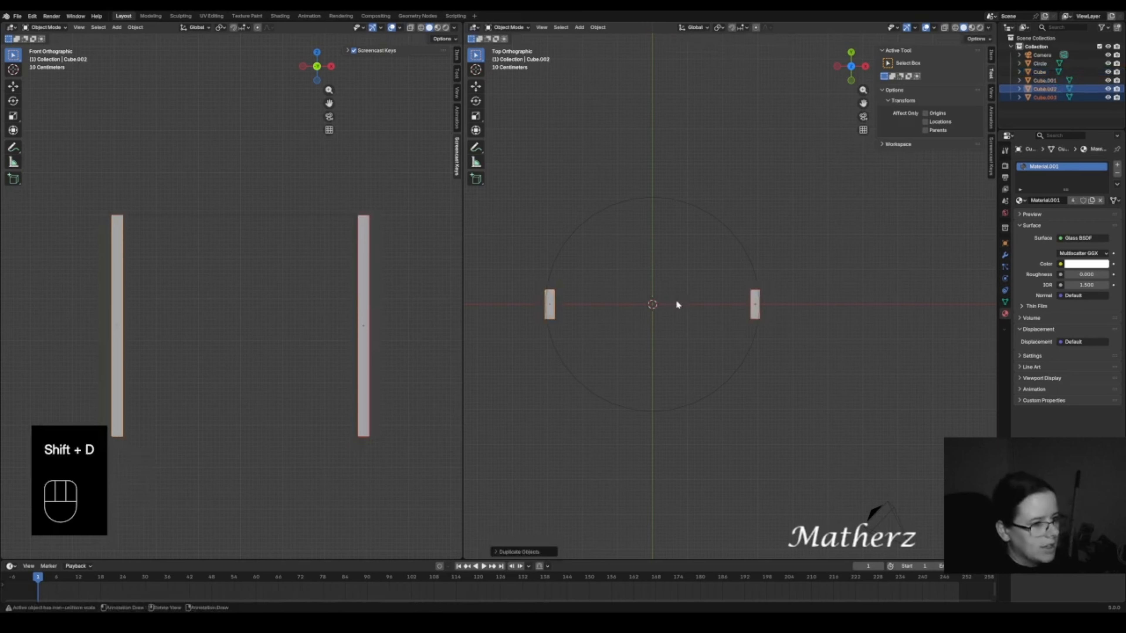
key(r)
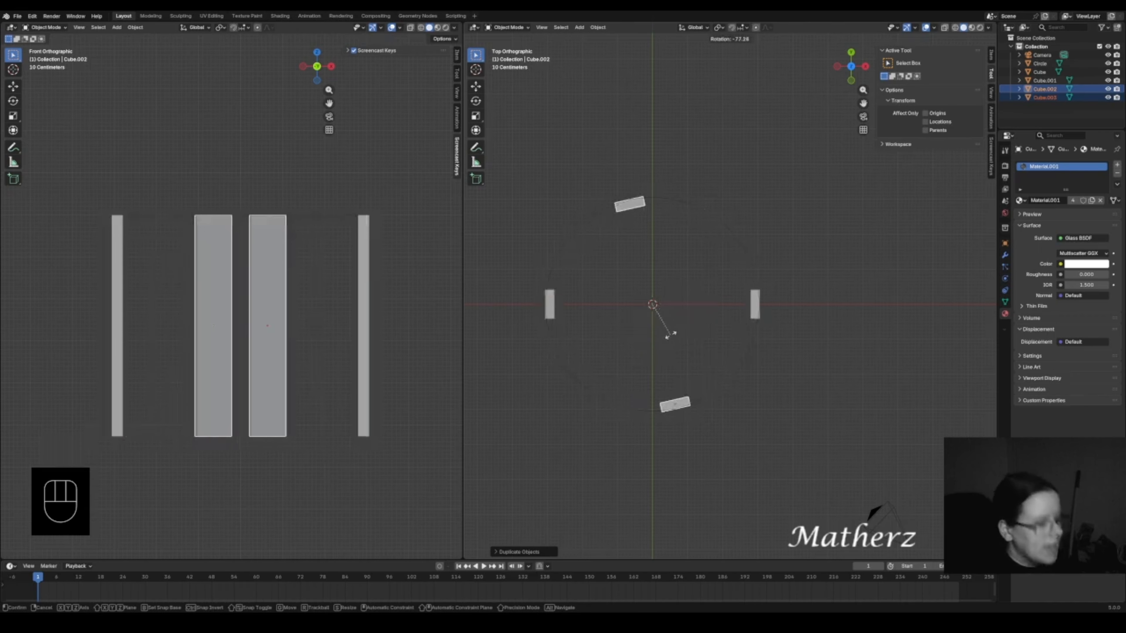
key(KP_9)
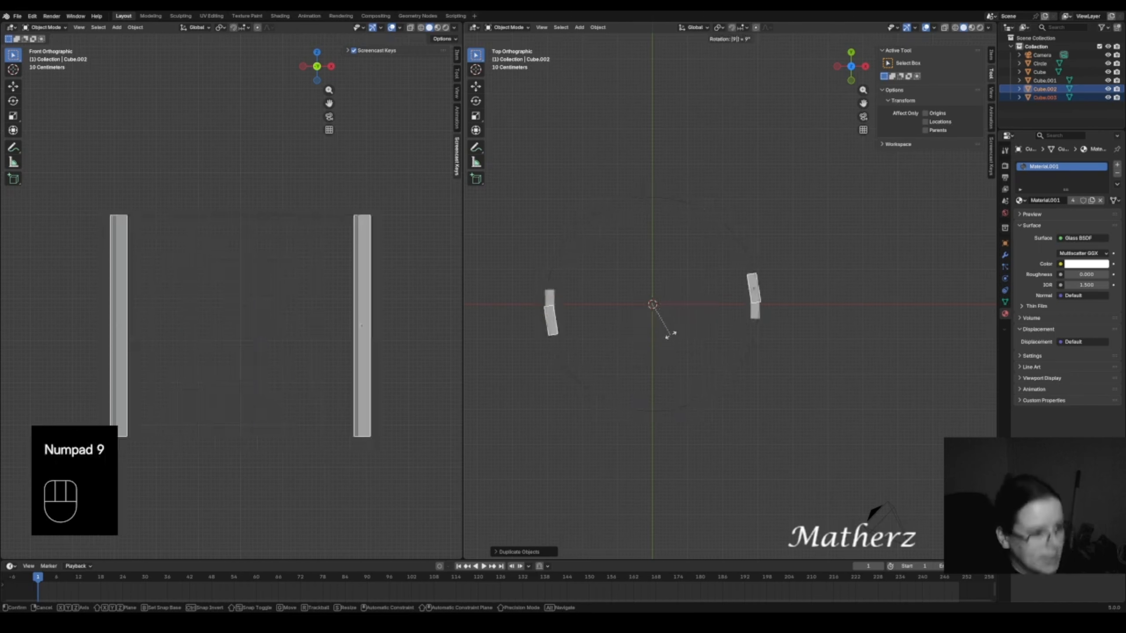
key(KP_0)
click(670, 335)
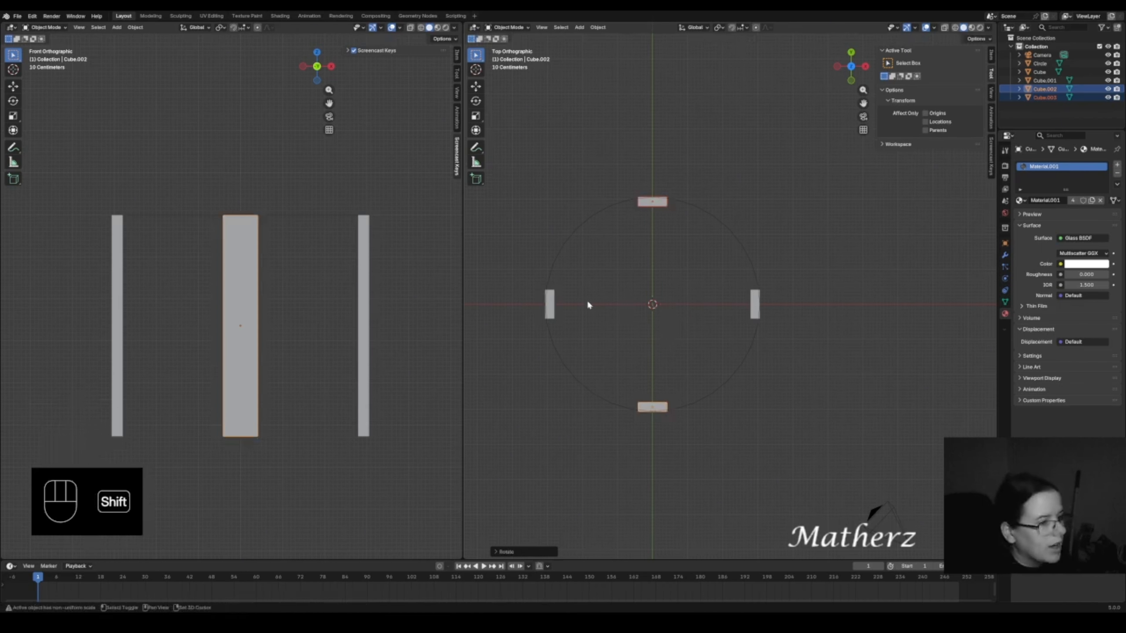
- Add the other two bars to the selection, duplicate all four in place, and rotate the copies 45° about the circle's centre
shift+click(550, 305)
shift+click(756, 310)
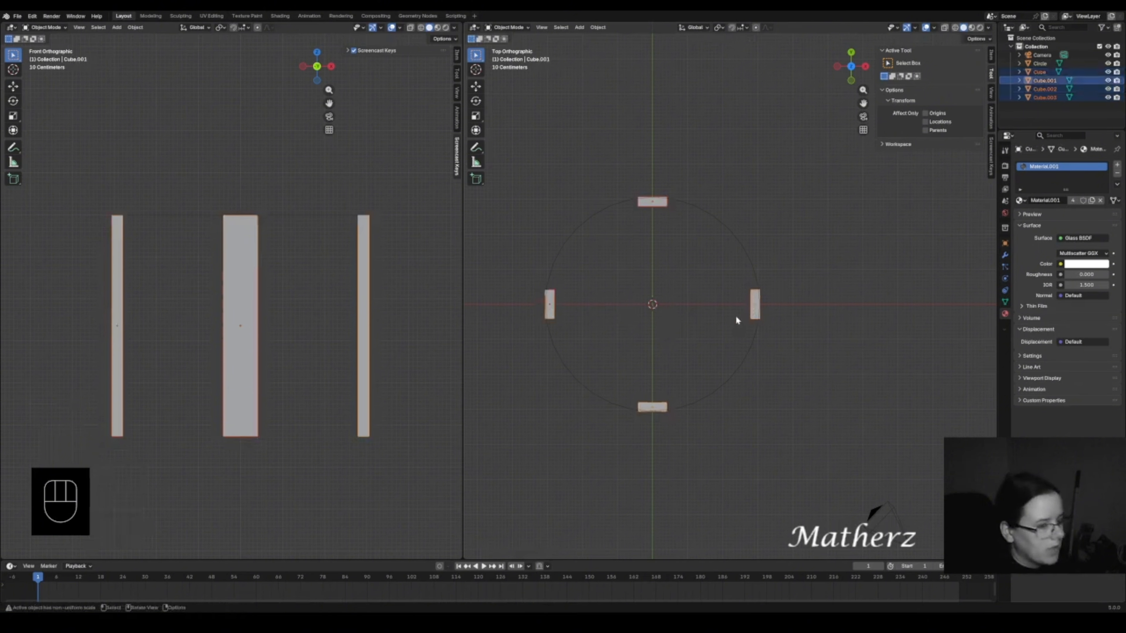
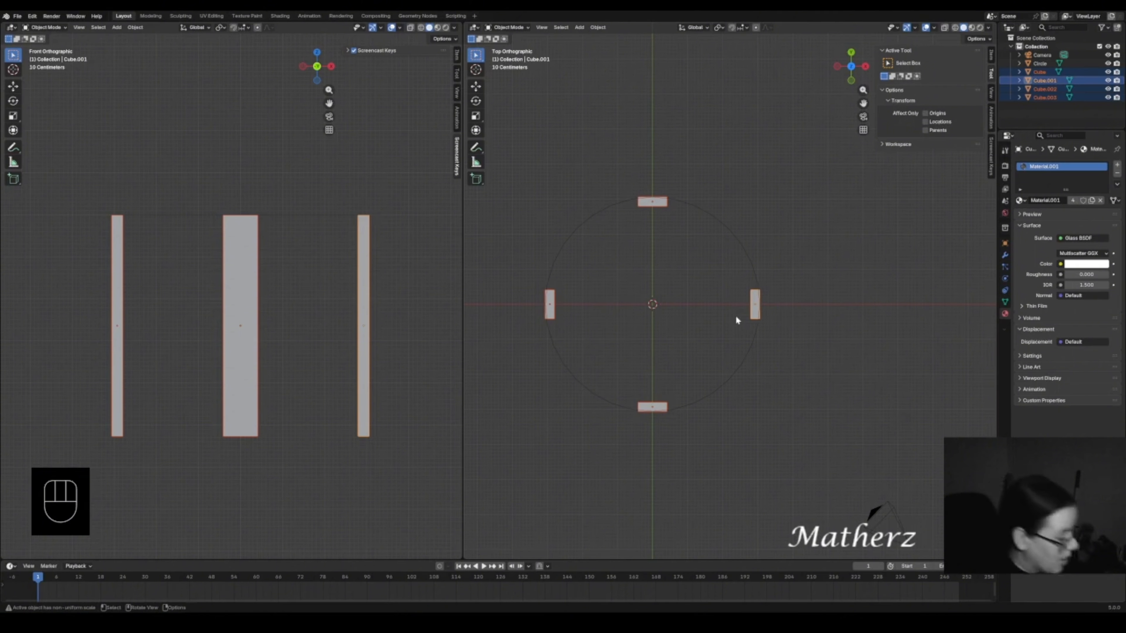
key(shift+d)
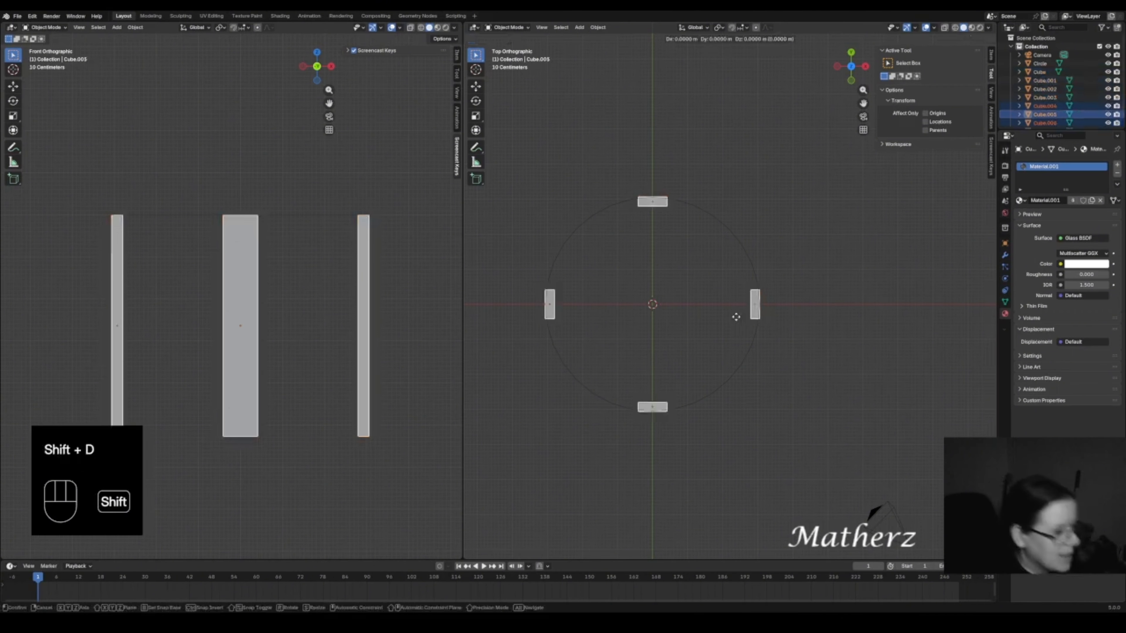
key(r)
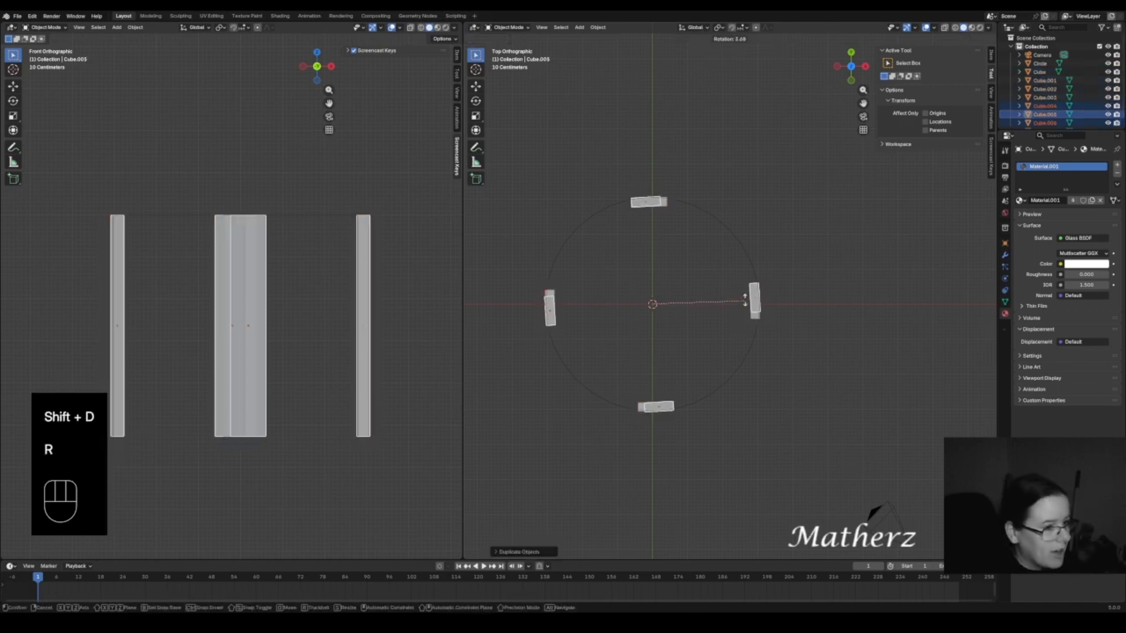
key(KP_4)
key(KP_5)
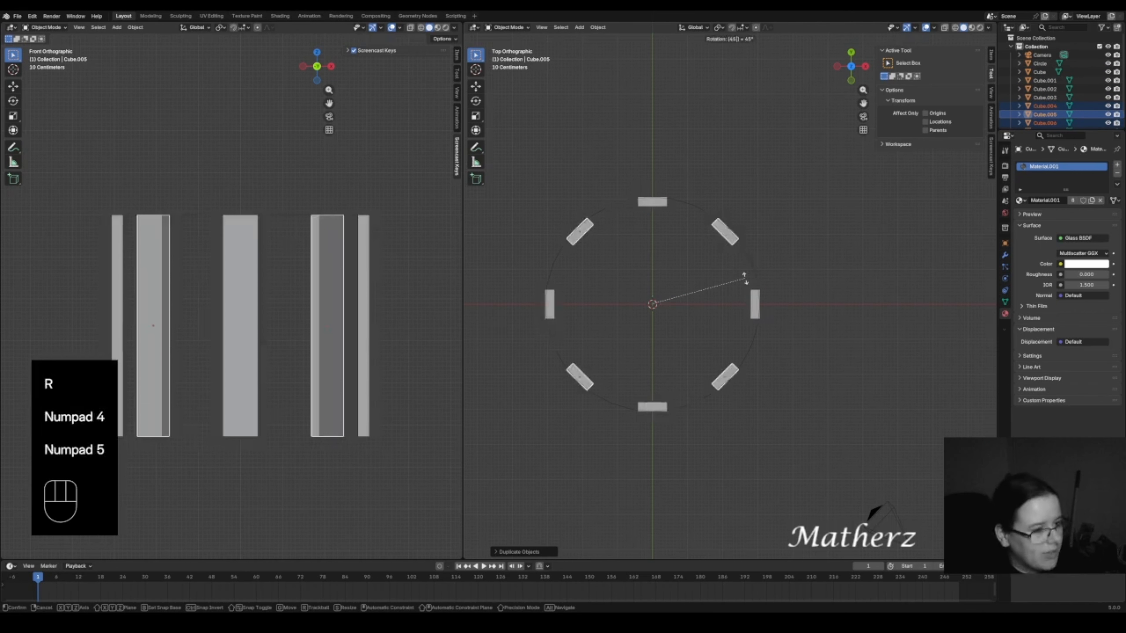
click(745, 280)
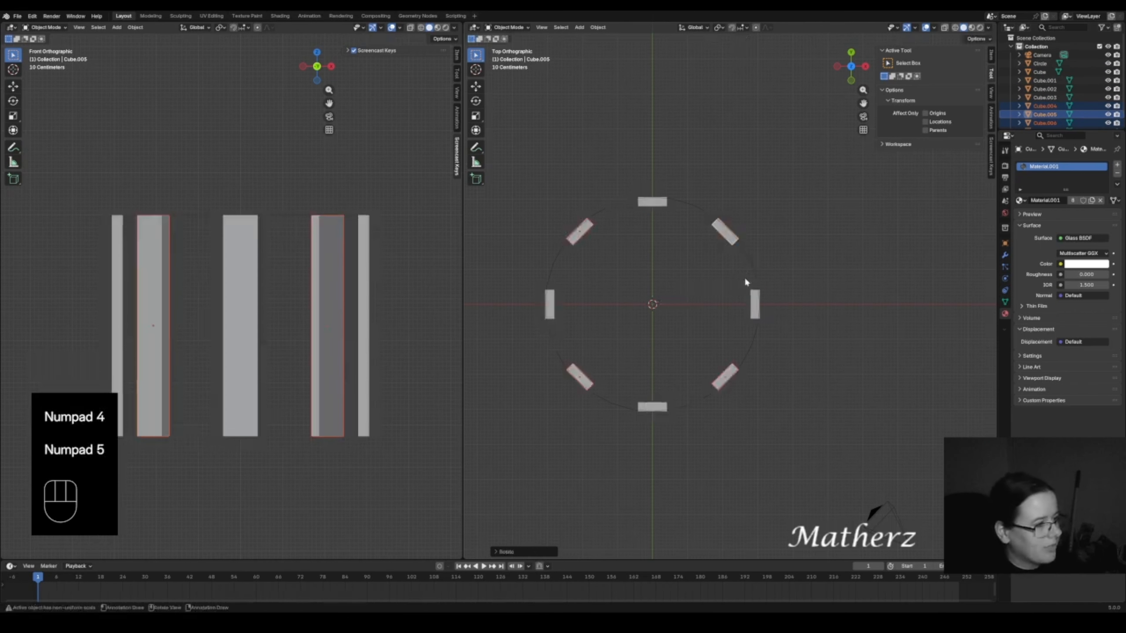
- Select all eight bars around the circle and duplicate them in place
click(673, 204)
click(646, 205)
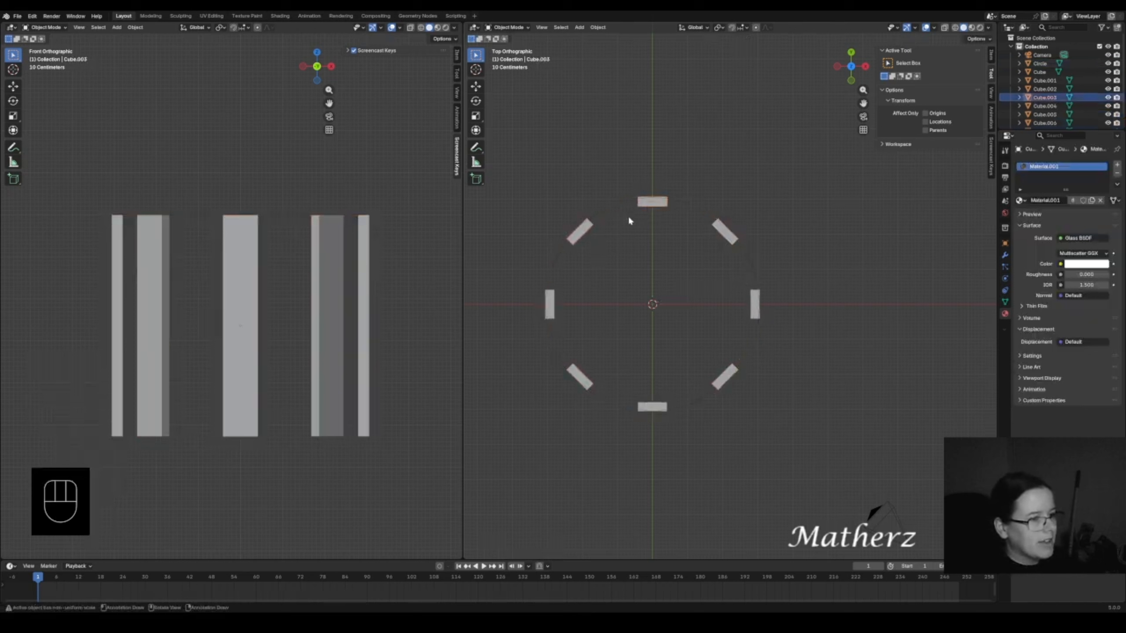
shift+click(585, 231)
shift+click(552, 314)
shift+click(580, 378)
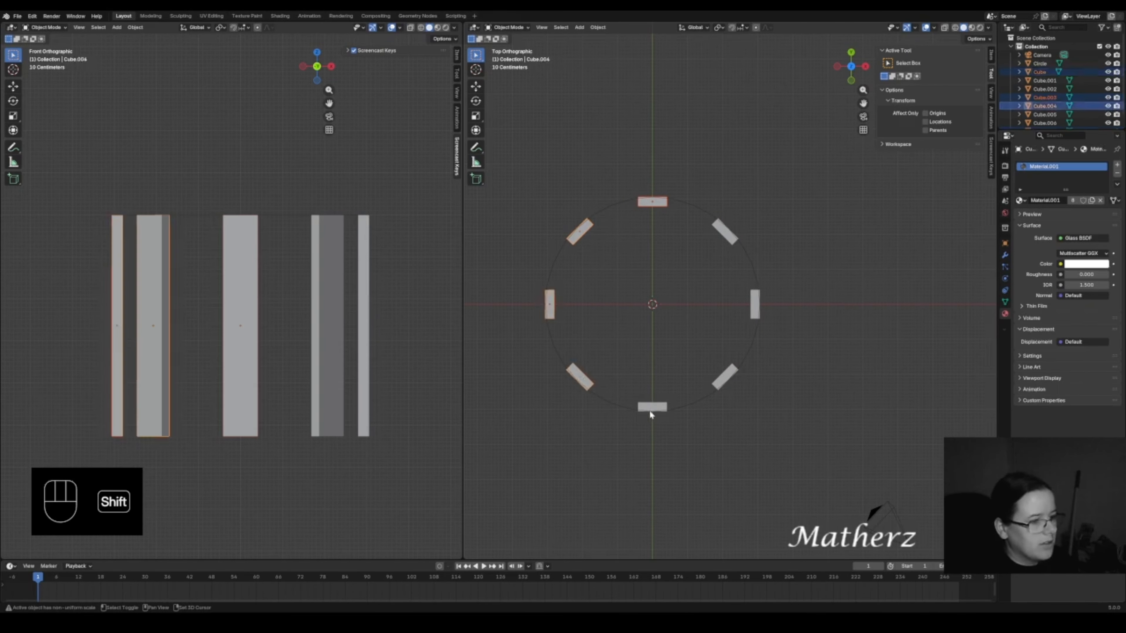
shift+click(651, 409)
shift+click(756, 310)
shift+click(724, 377)
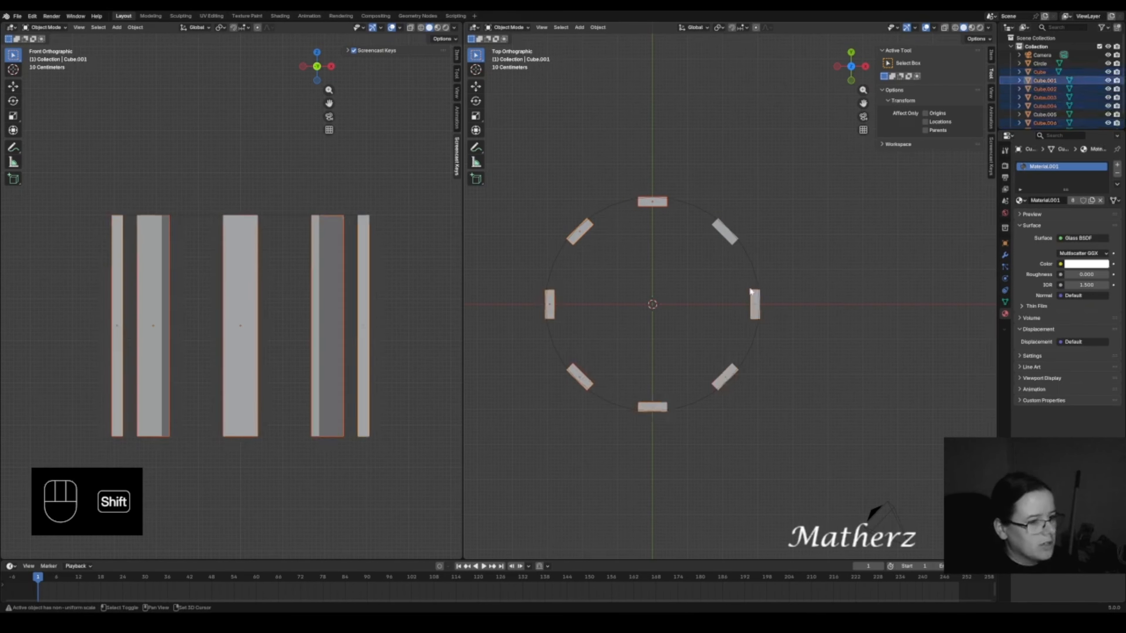
shift+click(724, 233)
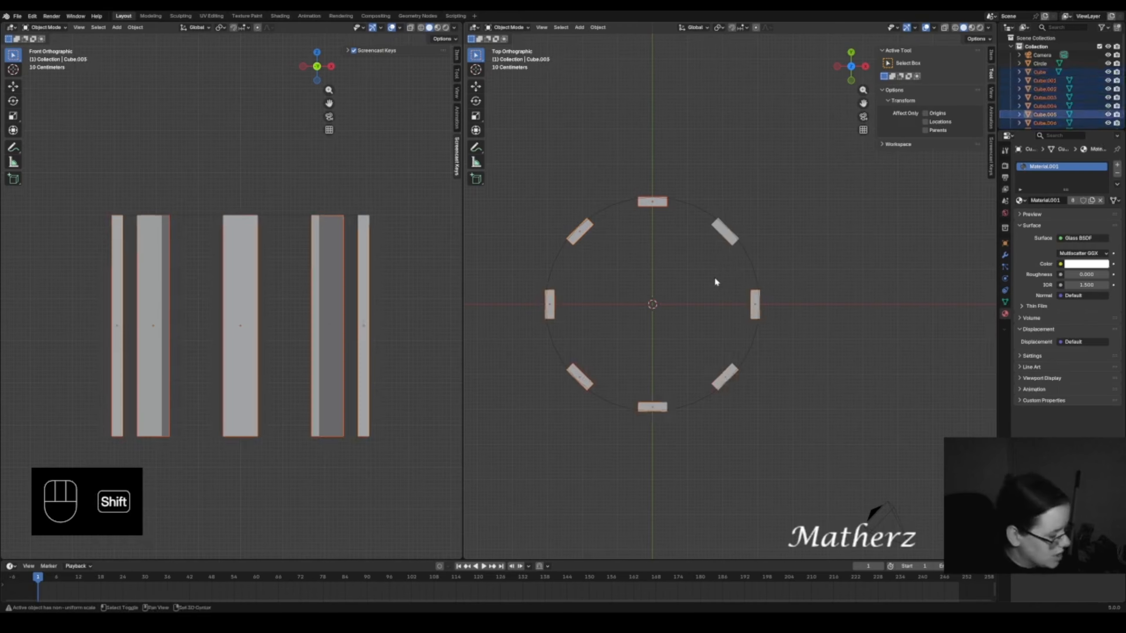
key(shift+d)
right_click(714, 282)
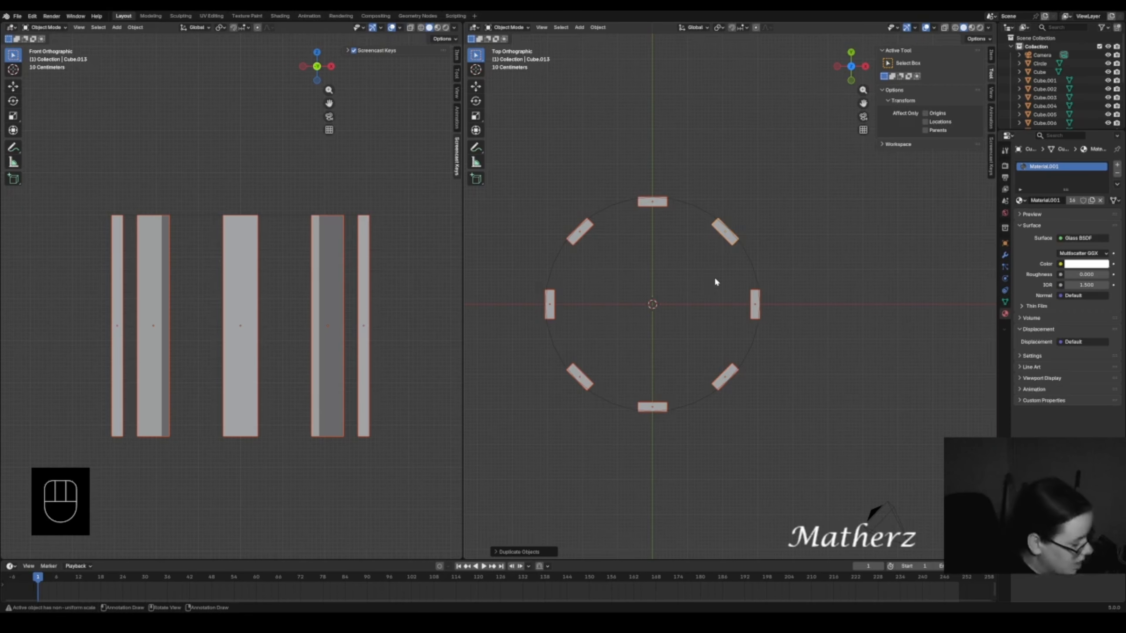
- Duplicate the eight selected bars once more and rotate these copies 22.5° about the circle's centre
key(shift+d)
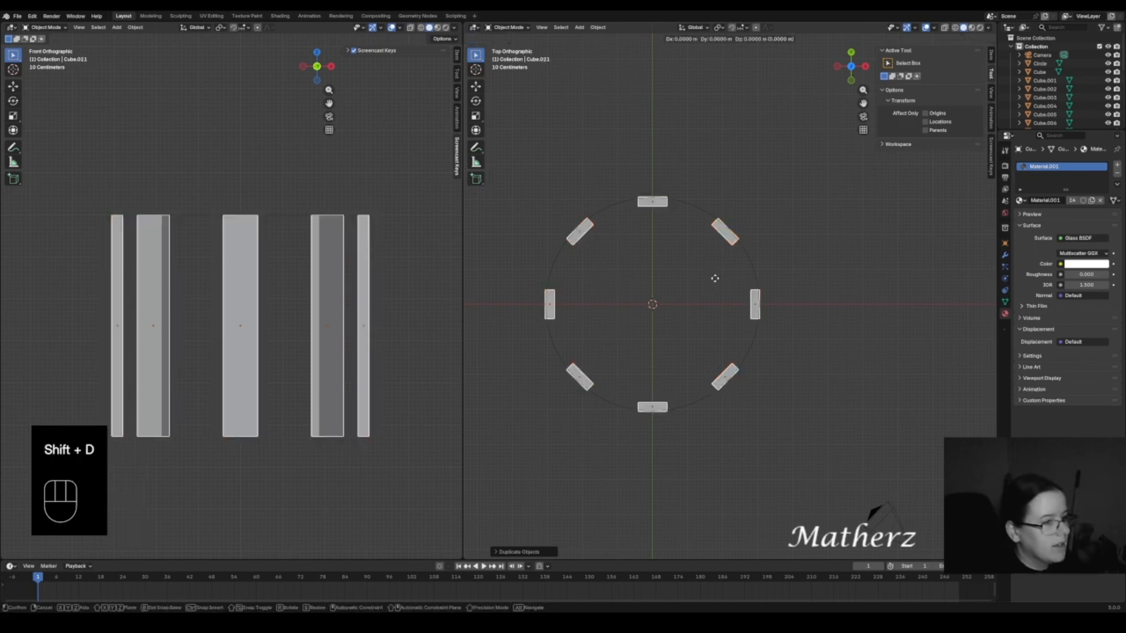
right_click(715, 278)
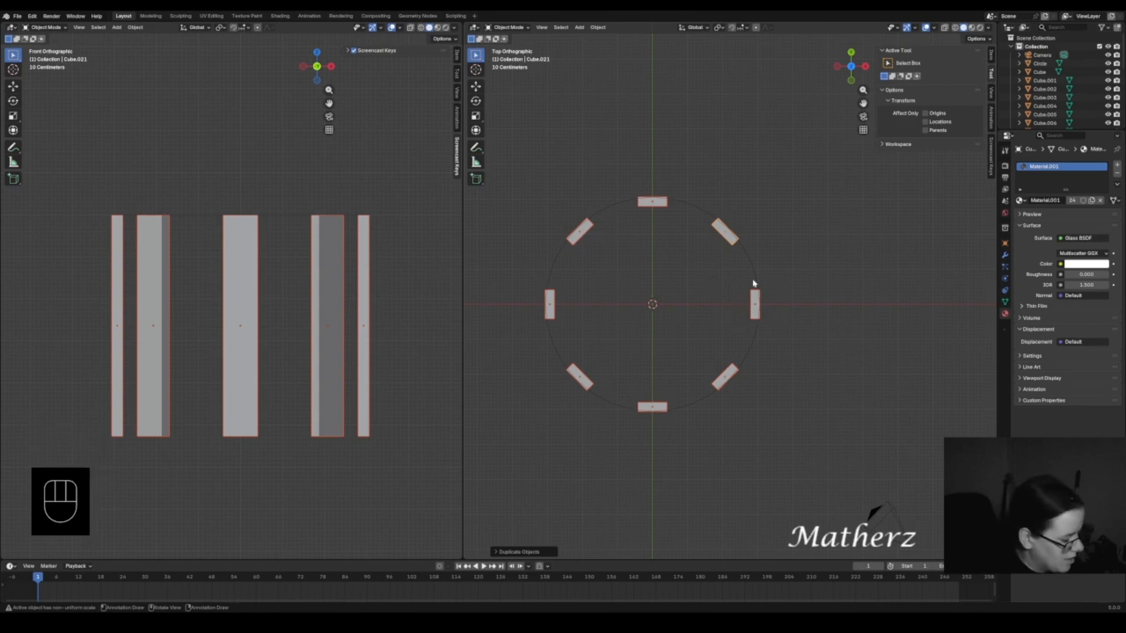
key(r)
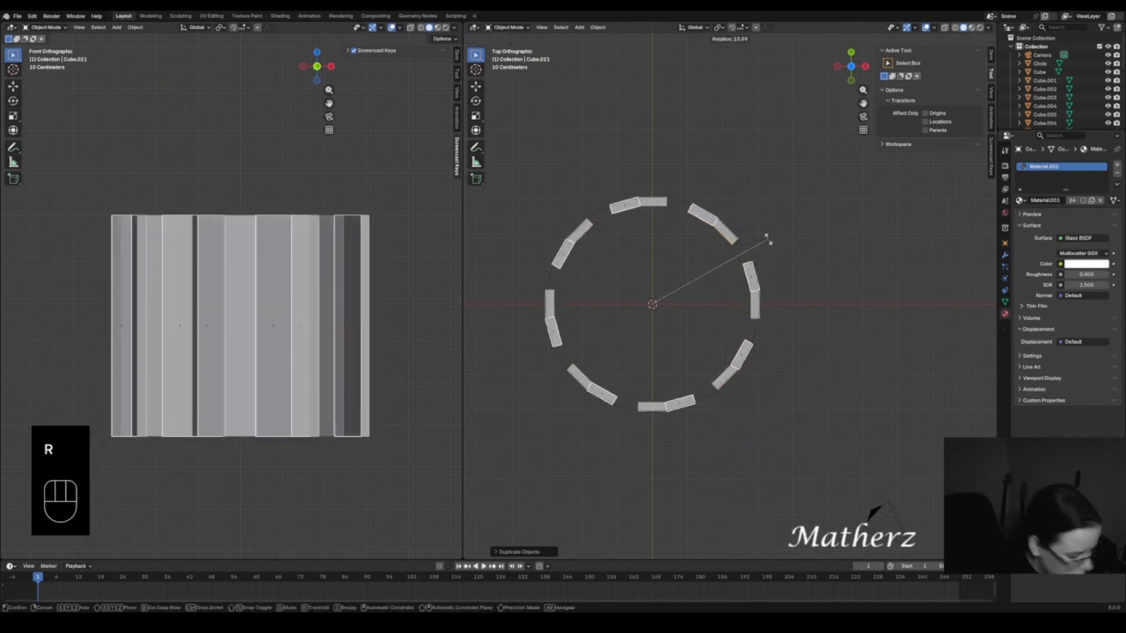
key(KP_2)
key(KP_2)
key(KP_Decimal)
key(KP_5)
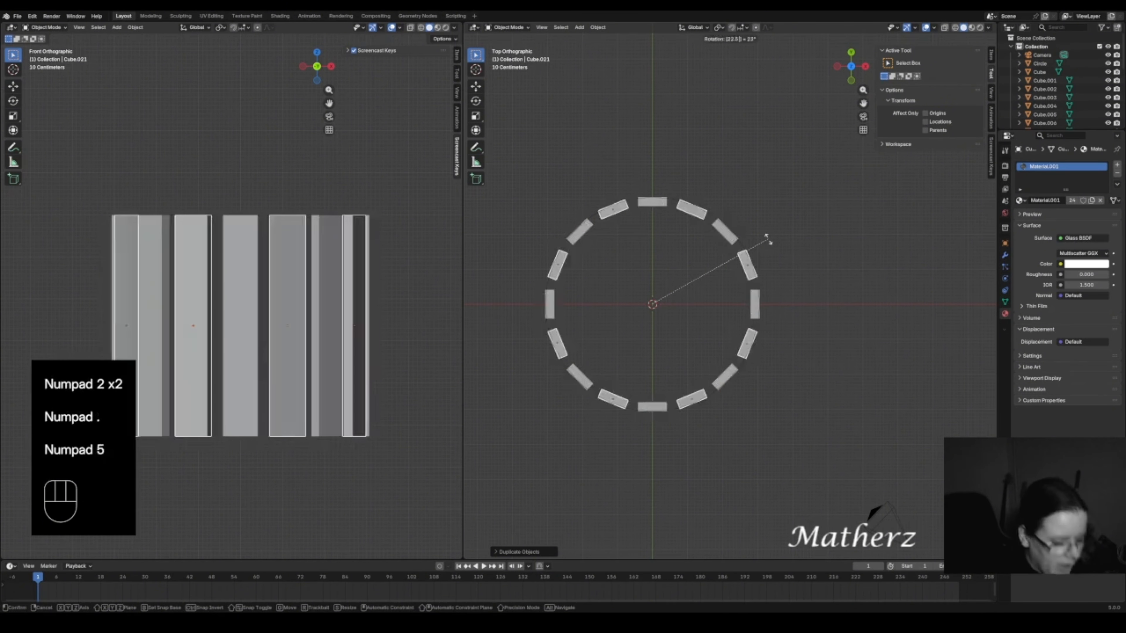
key(Return)
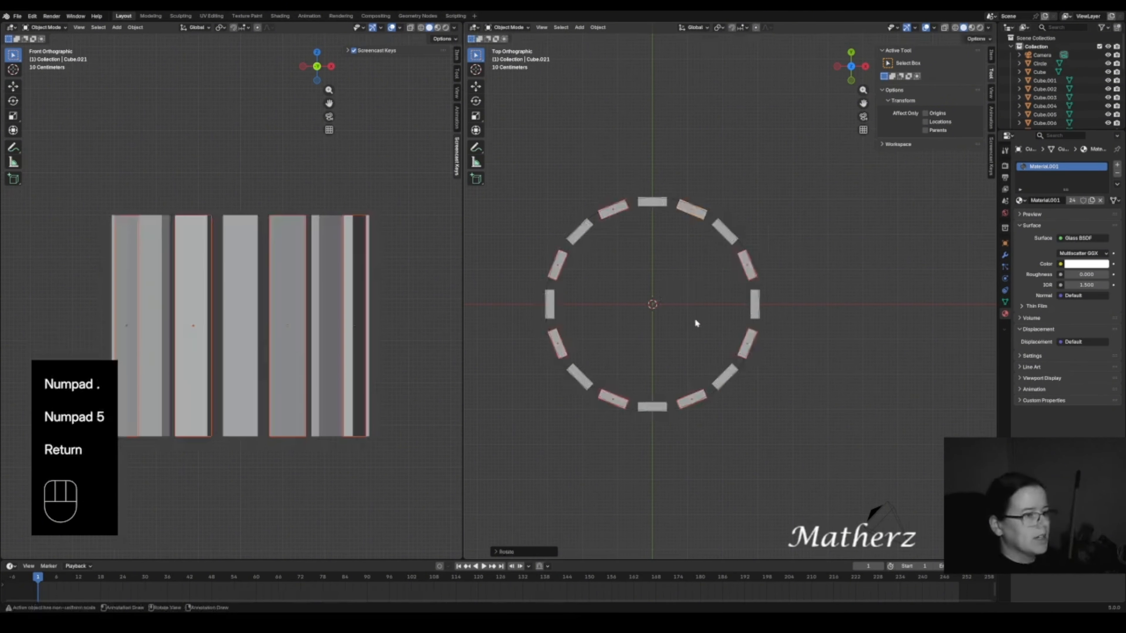
- Inspect the ring of bars in perspective with rendered shading, and switch the viewport to Material Preview
middle_drag(673, 299, 656, 363)
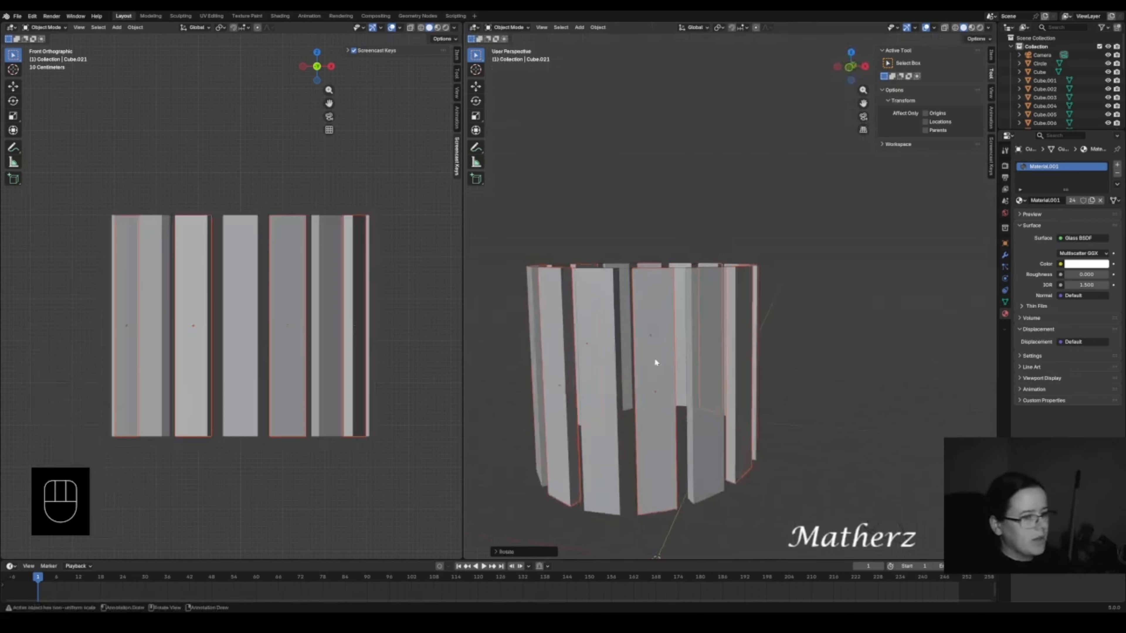
click(767, 230)
click(980, 27)
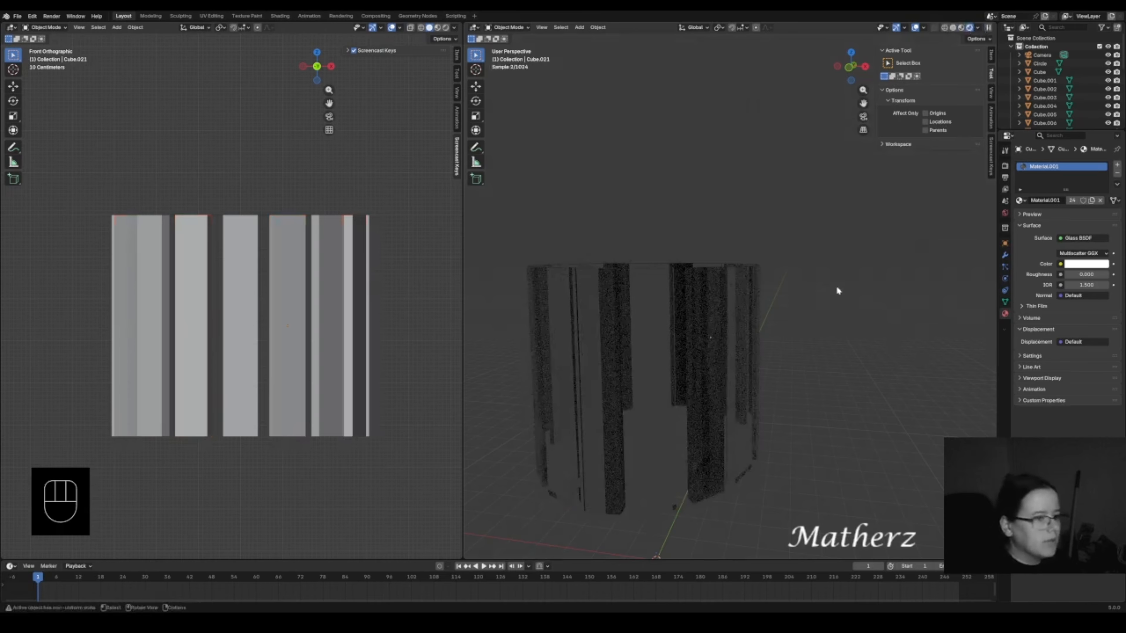
middle_drag(680, 385, 744, 365)
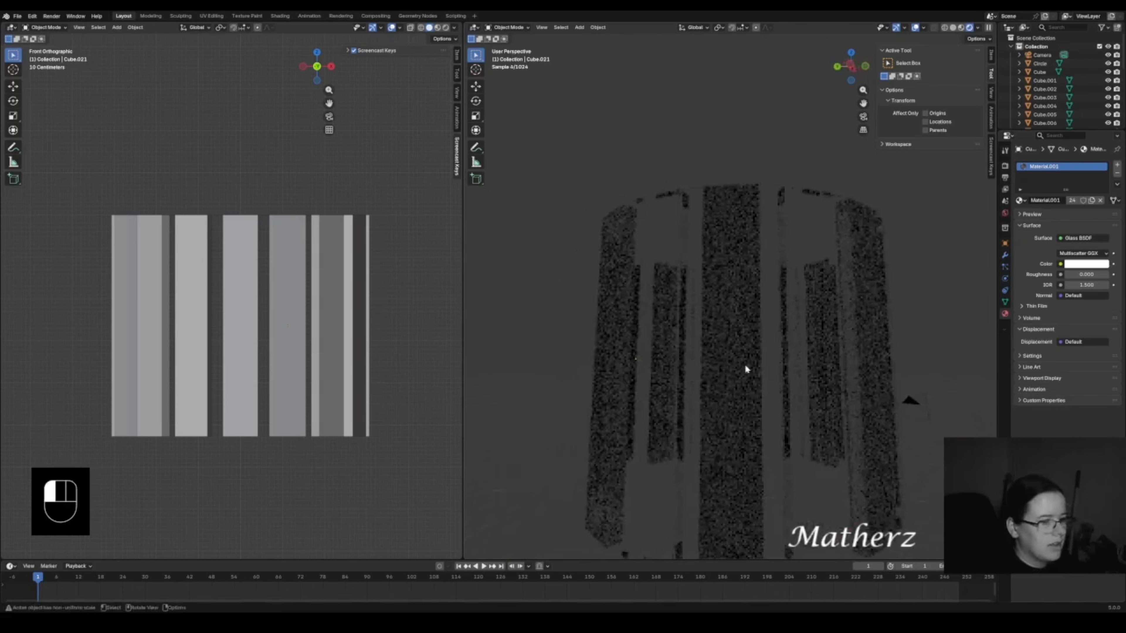
click(745, 366)
click(745, 365)
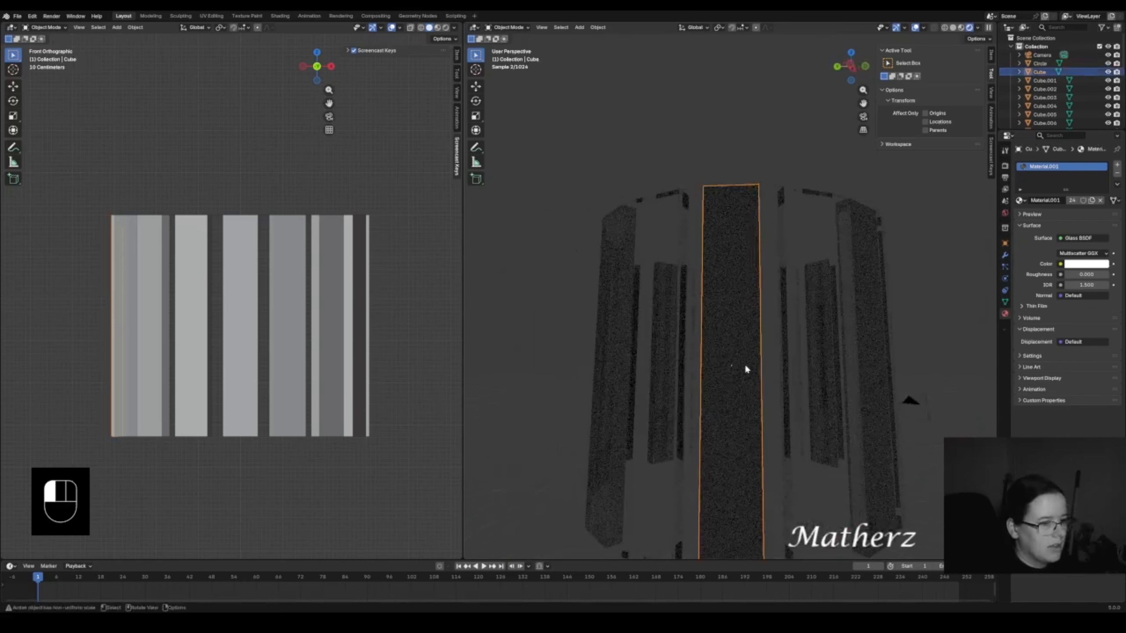
click(962, 28)
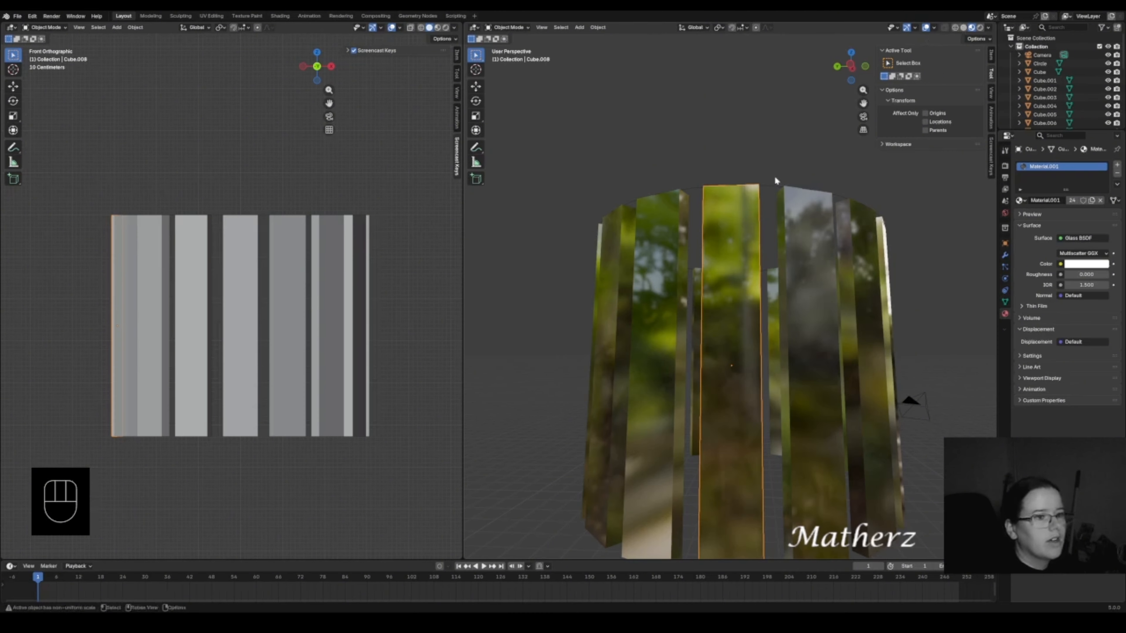
- Delete one overlapping copy from the front bar and one from the bar two places along the ring
click(742, 195)
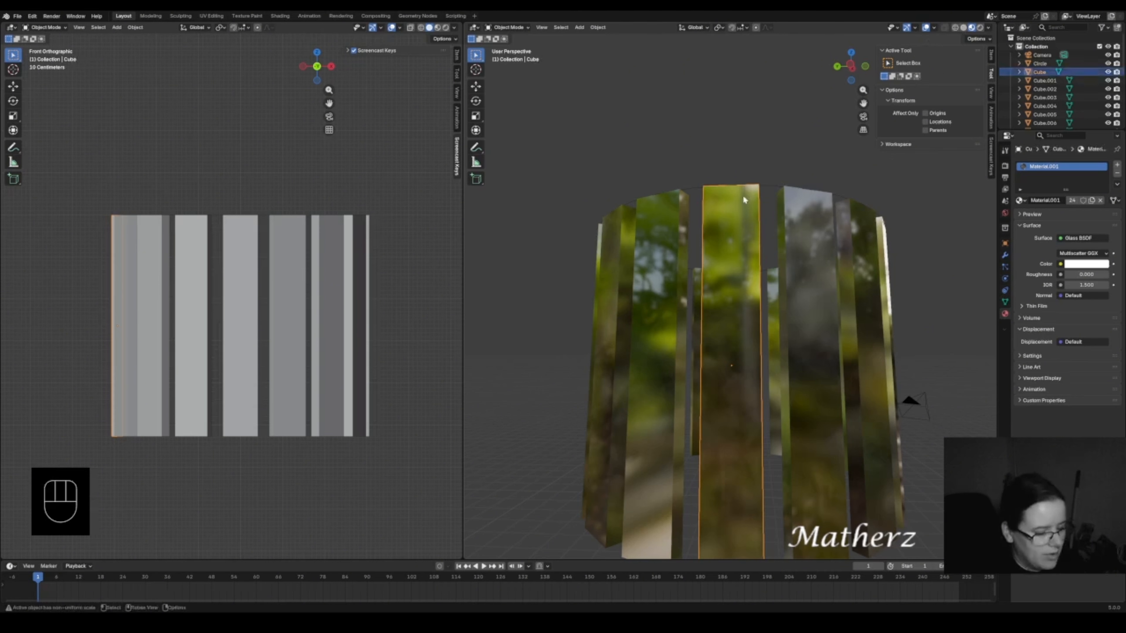
key(Delete)
click(818, 230)
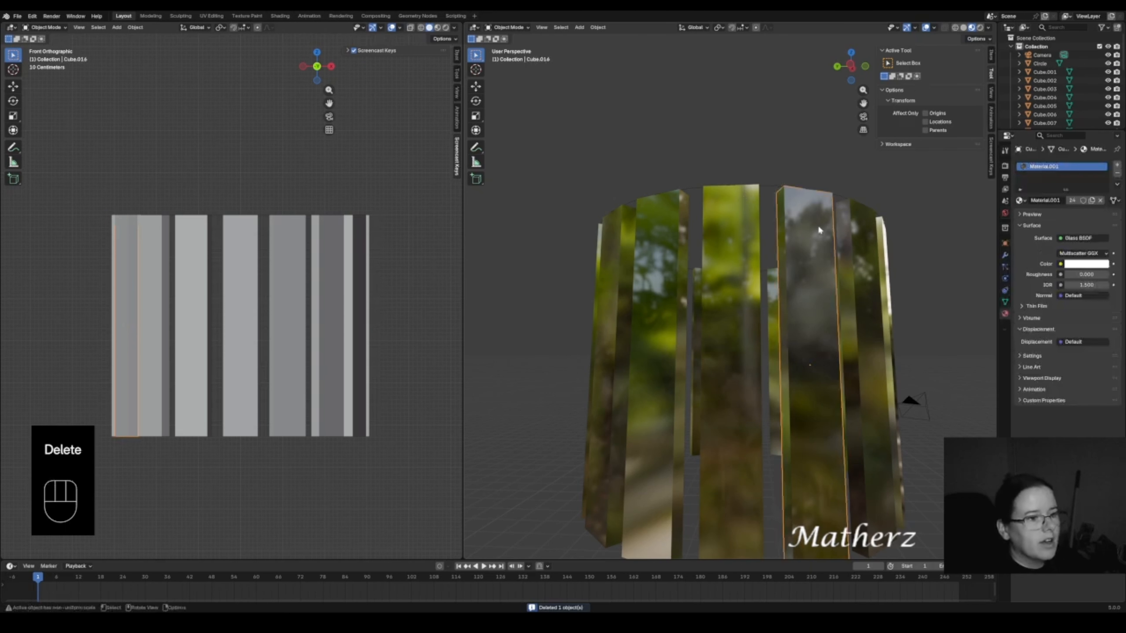
key(Delete)
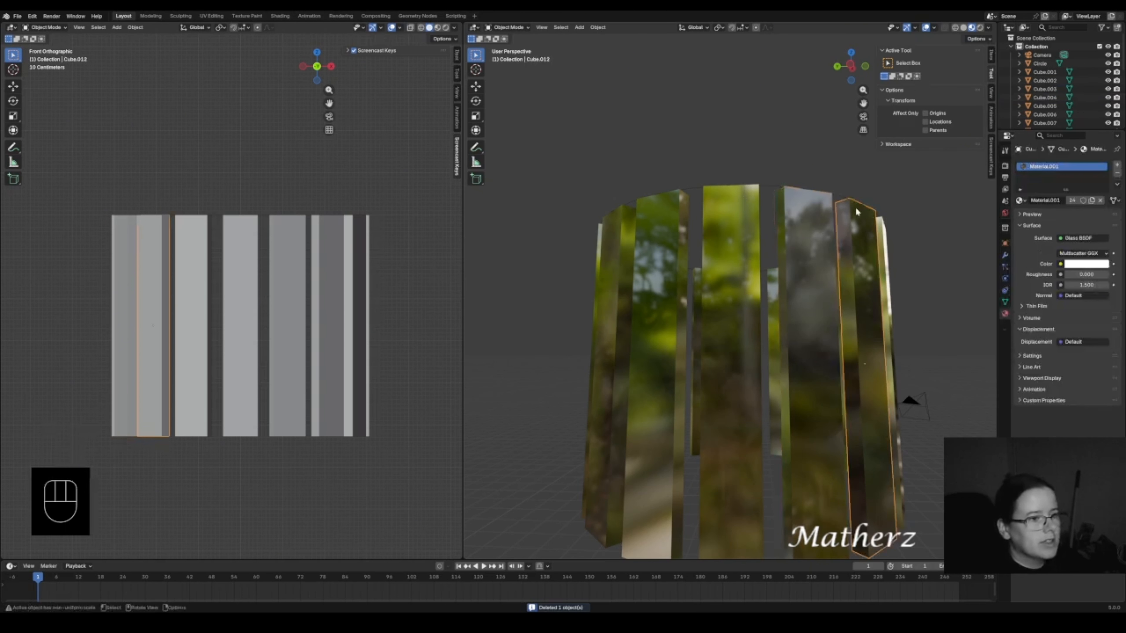
- Try deleting two of the in-between bars one at a time to check for overlapping copies, undoing each deletion
click(810, 214)
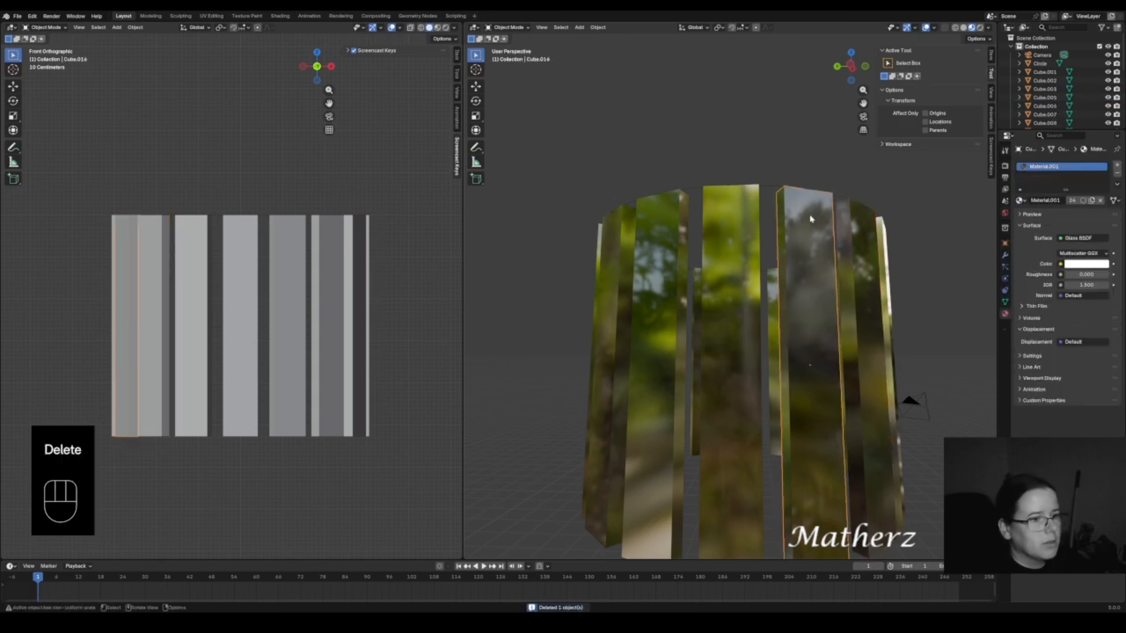
key(Delete)
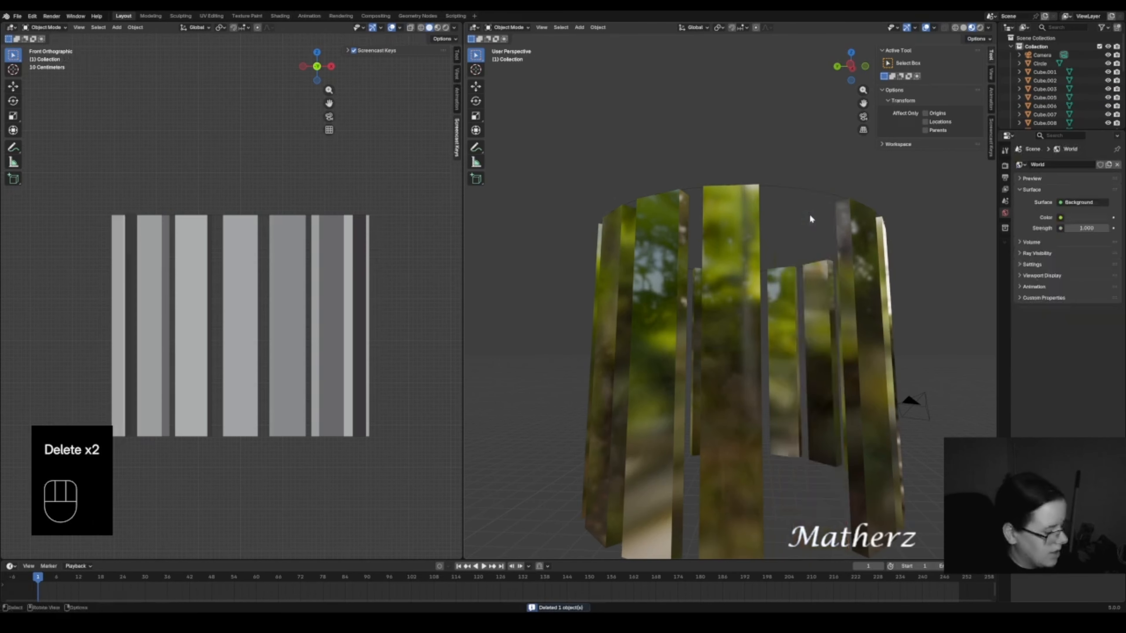
key(ctrl+z)
middle_drag(857, 257, 705, 226)
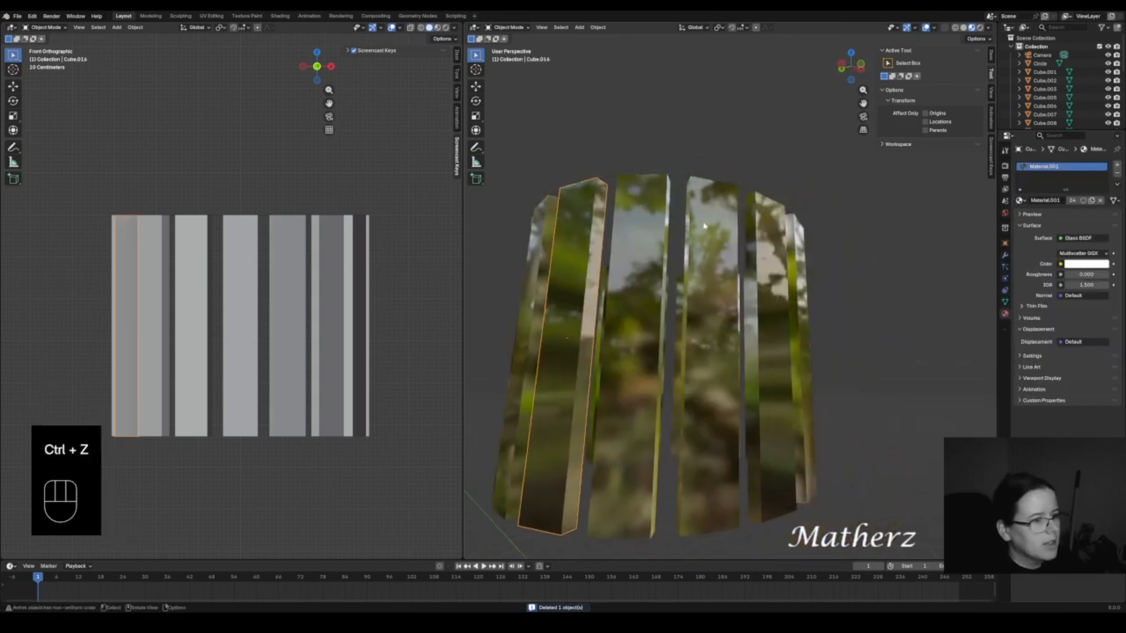
click(709, 205)
key(Delete)
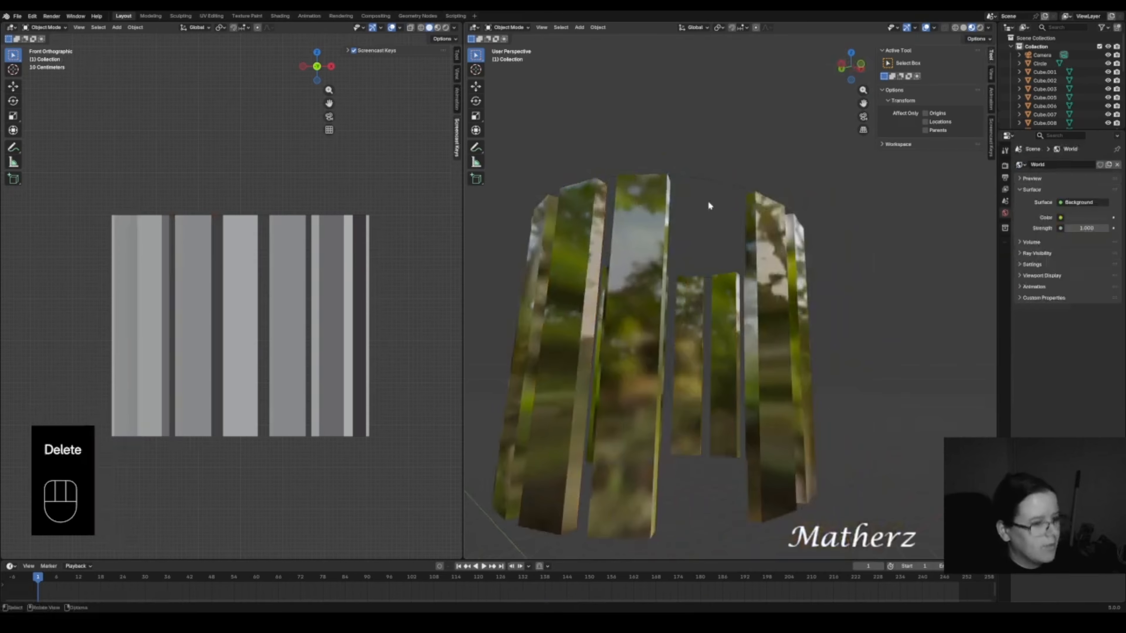
key(ctrl+z)
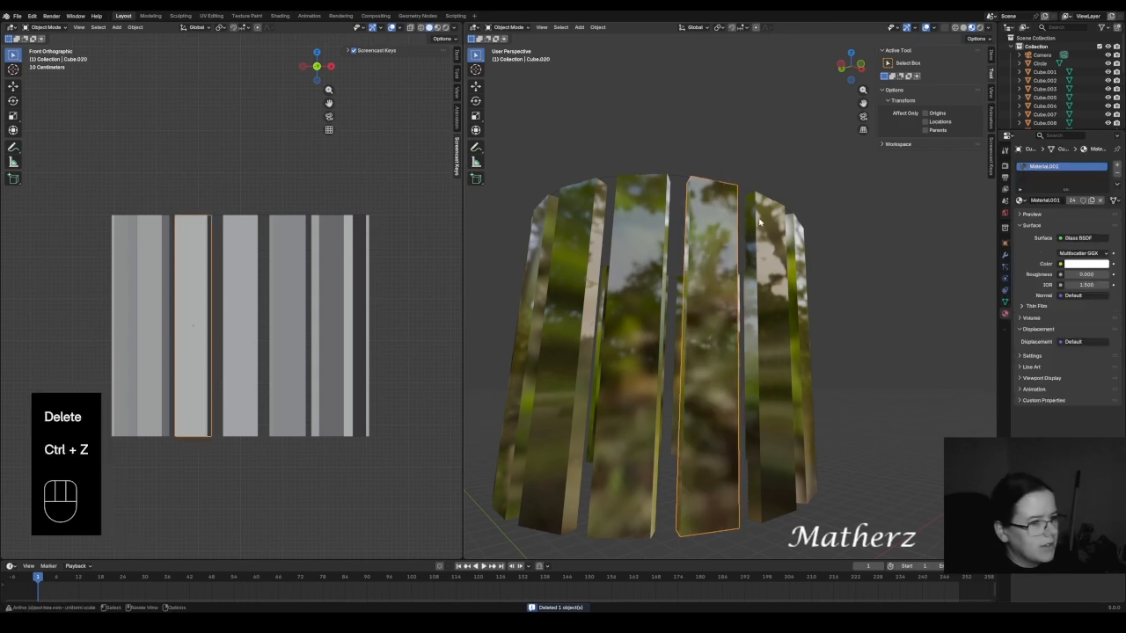
- Delete the overlapping copy of the bar beside the restored one, test-delete the in-between bar after it, and undo that deletion
click(765, 219)
key(Delete)
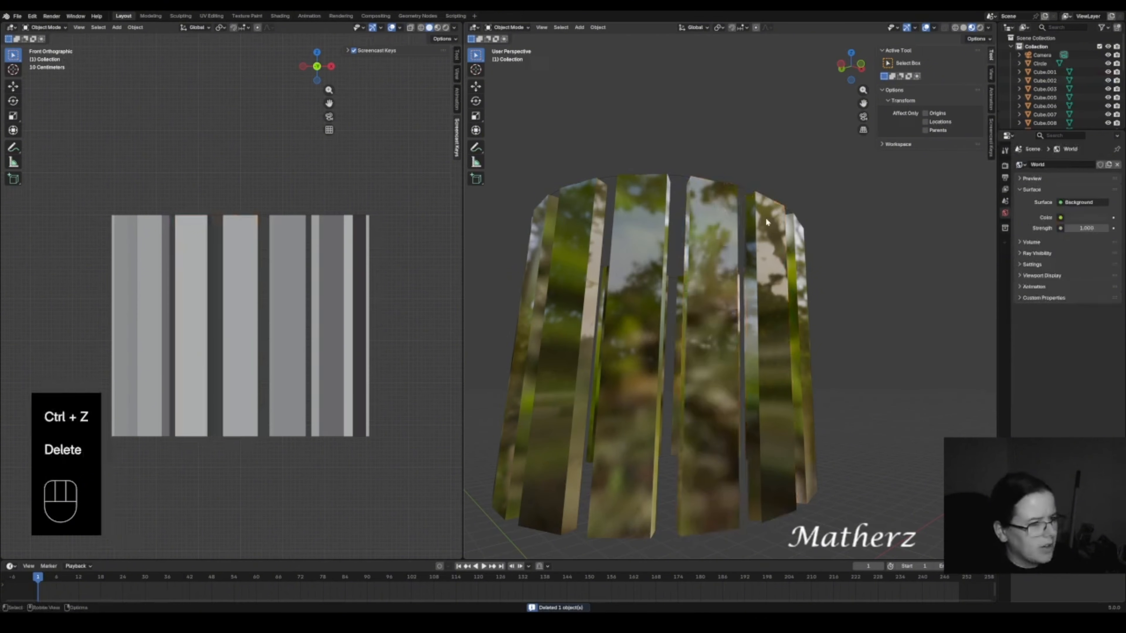
middle_drag(844, 255, 813, 240)
click(704, 228)
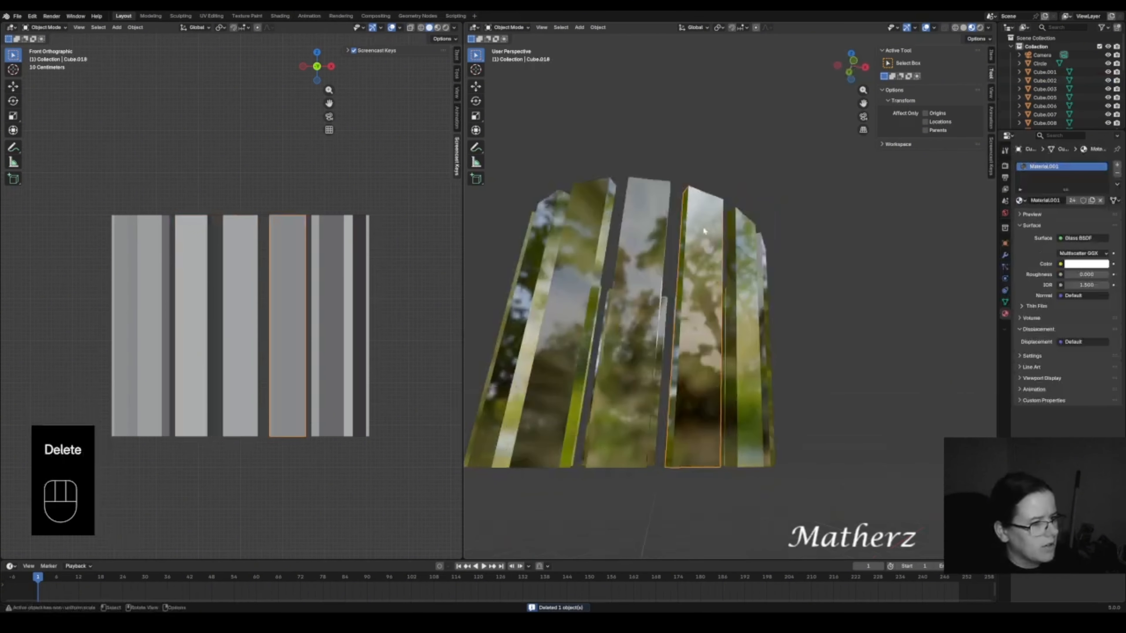
key(Delete)
key(ctrl+z)
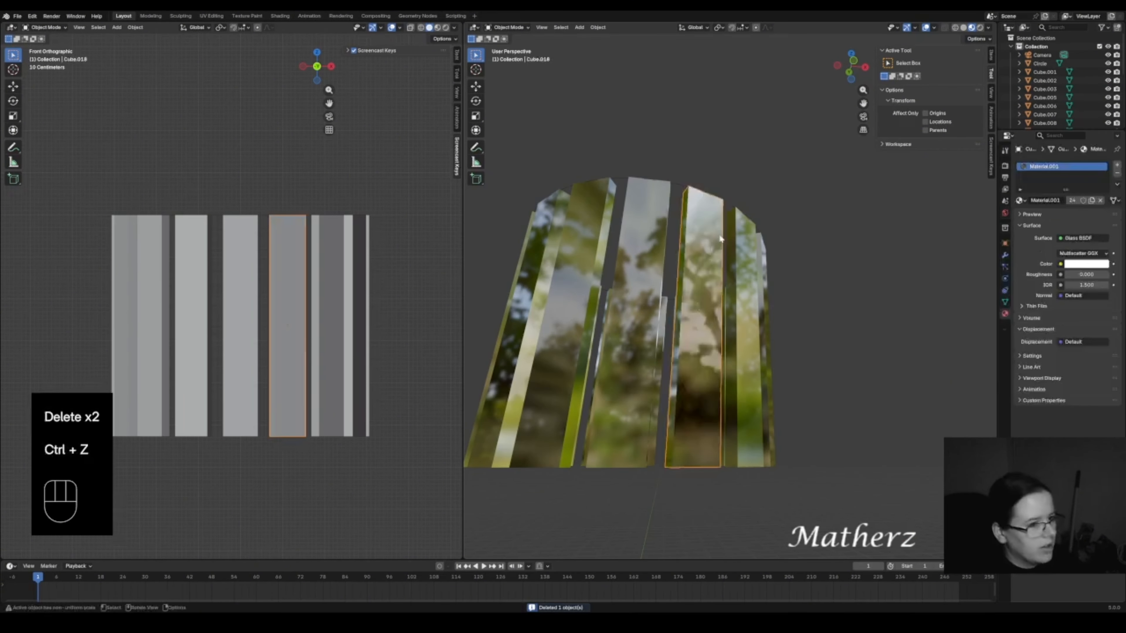
- Continue around the ring: delete the following bar's overlapping copy, test its next neighbour for a duplicate, and undo that test deletion
click(739, 237)
key(Delete)
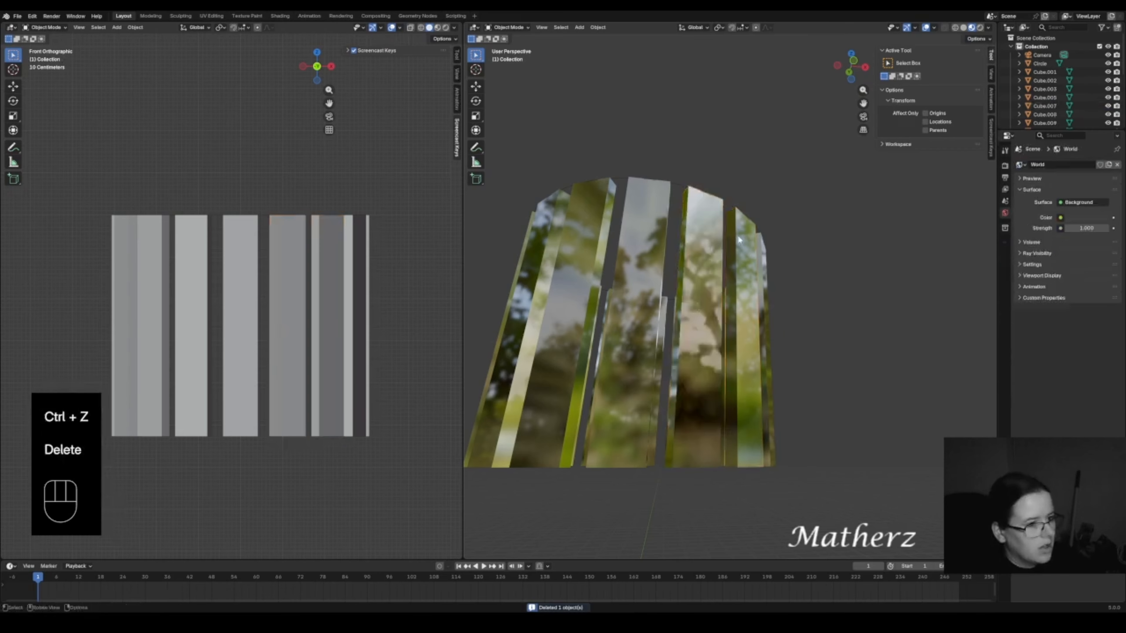
middle_drag(738, 236, 759, 236)
click(719, 254)
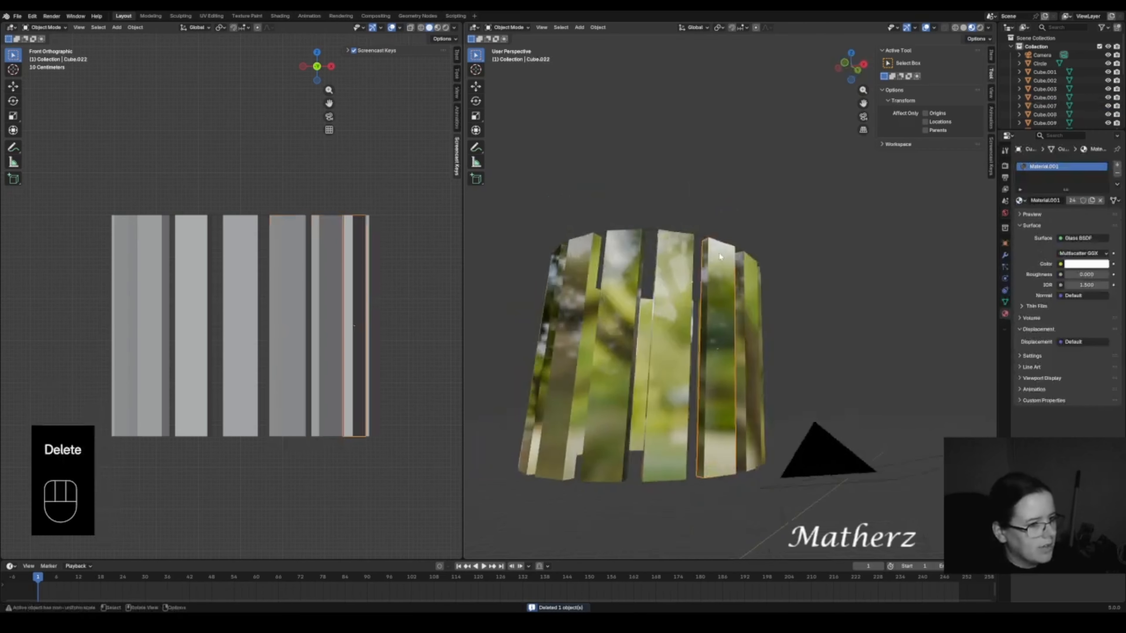
key(Delete)
key(ctrl+z)
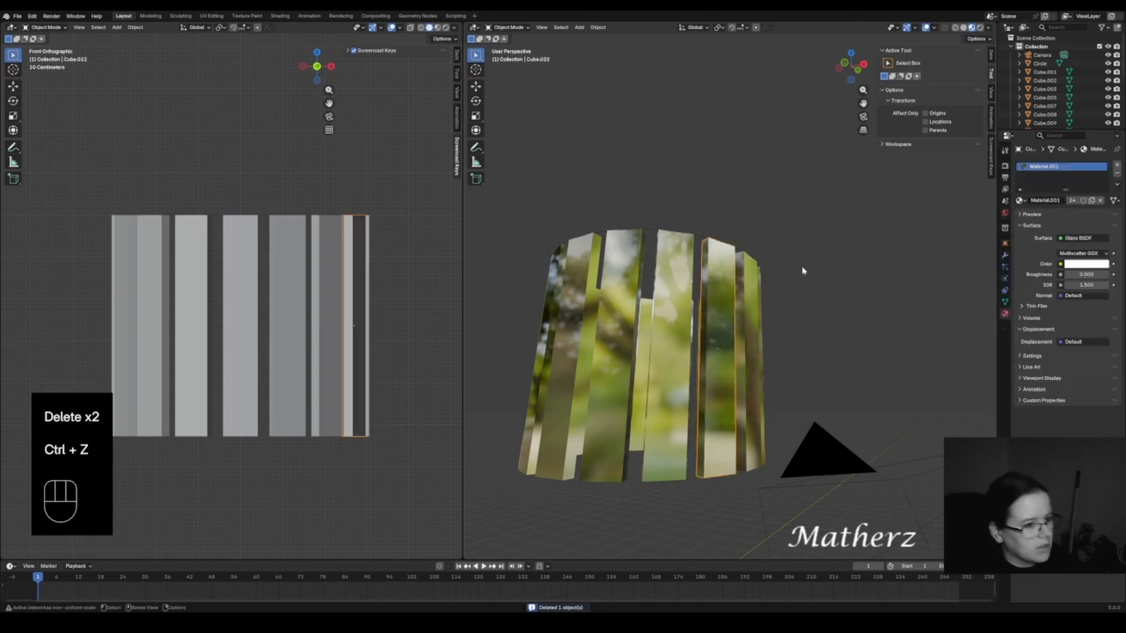
- Delete the overlapping copies of the next bar and the one two places along, undoing a test deletion of the bar between
middle_drag(801, 266, 774, 263)
click(732, 267)
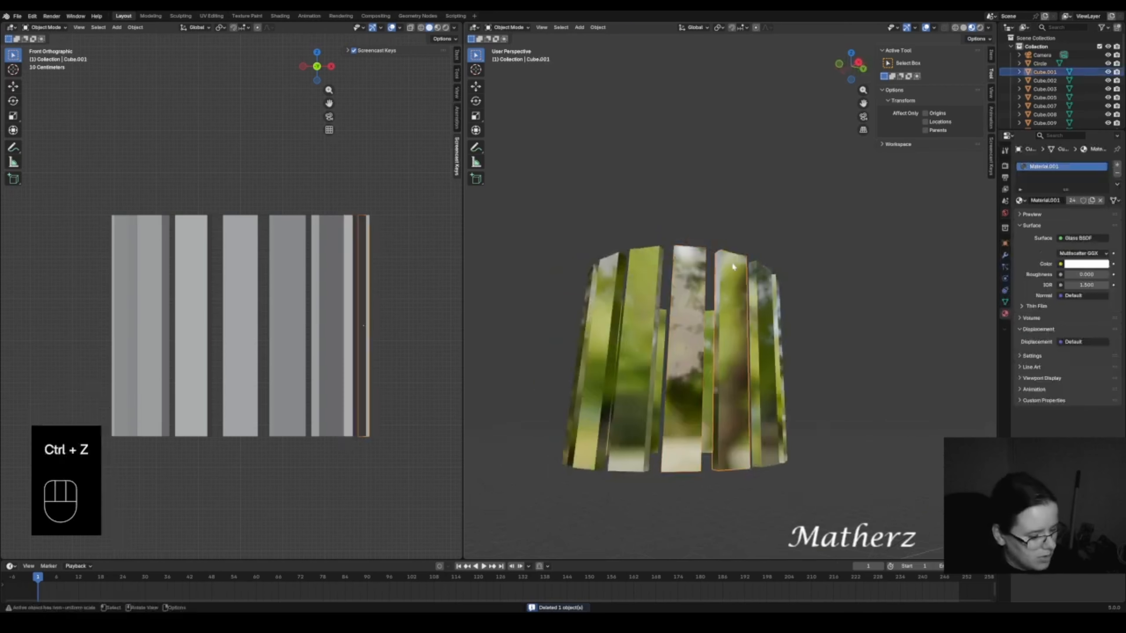
key(Delete)
click(758, 278)
key(Delete)
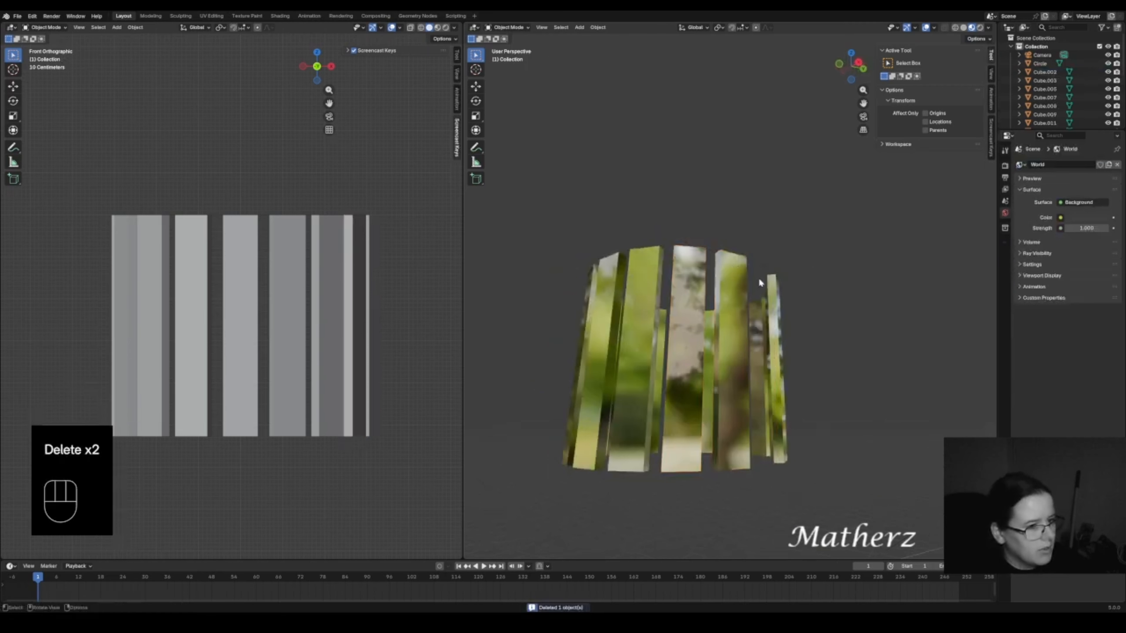
key(ctrl+z)
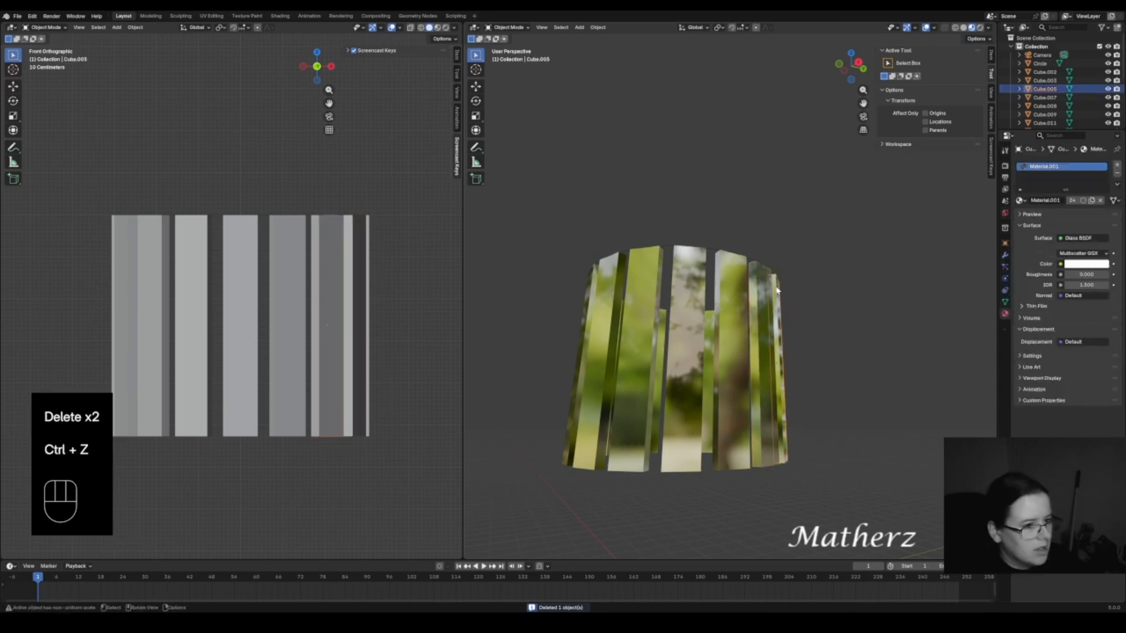
key(Delete)
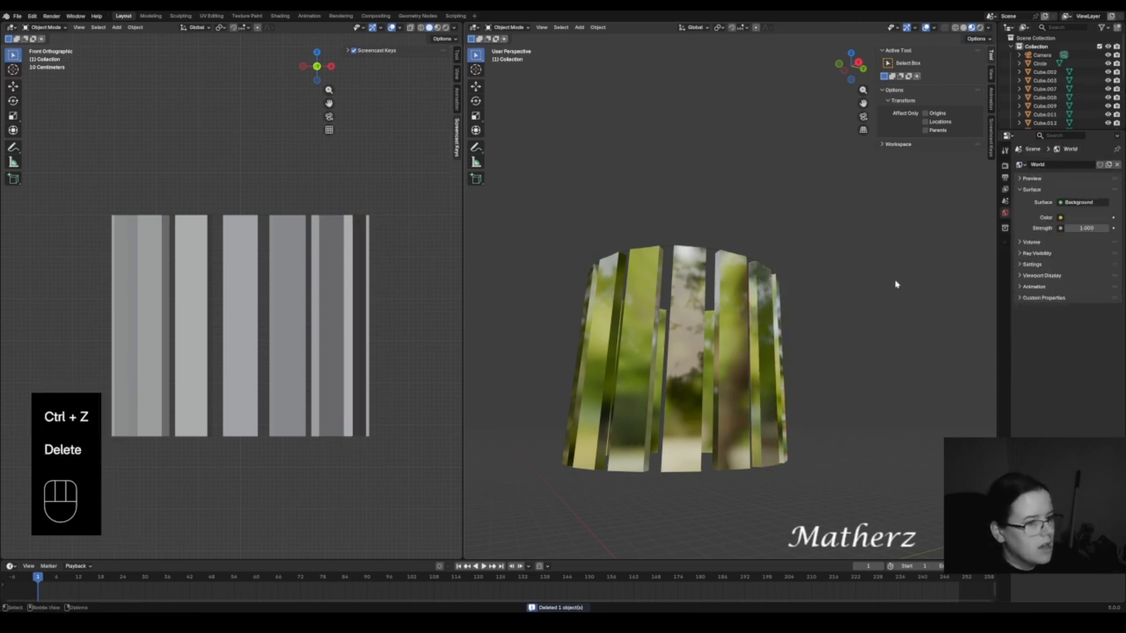
- Switch the perspective view to rendered shading and delete the two remaining duplicate bars that show as solid dark strips
mouse_move(894, 280)
middle_down()
mouse_move(820, 307)
mouse_move(845, 328)
middle_up()
click(980, 28)
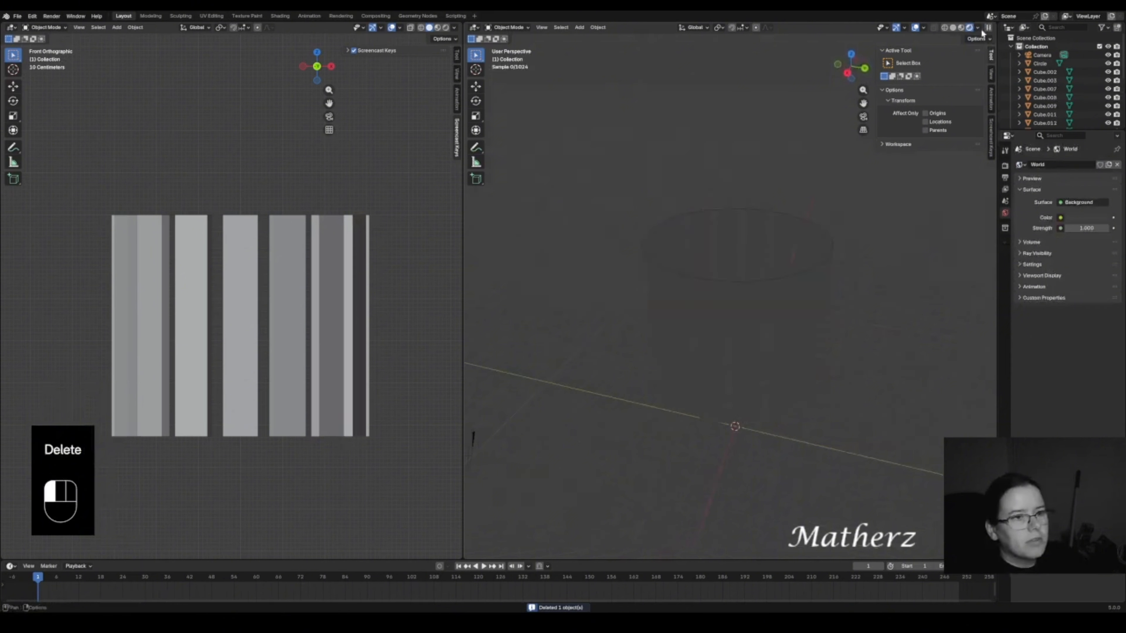
click(806, 237)
middle_drag(794, 274, 816, 304)
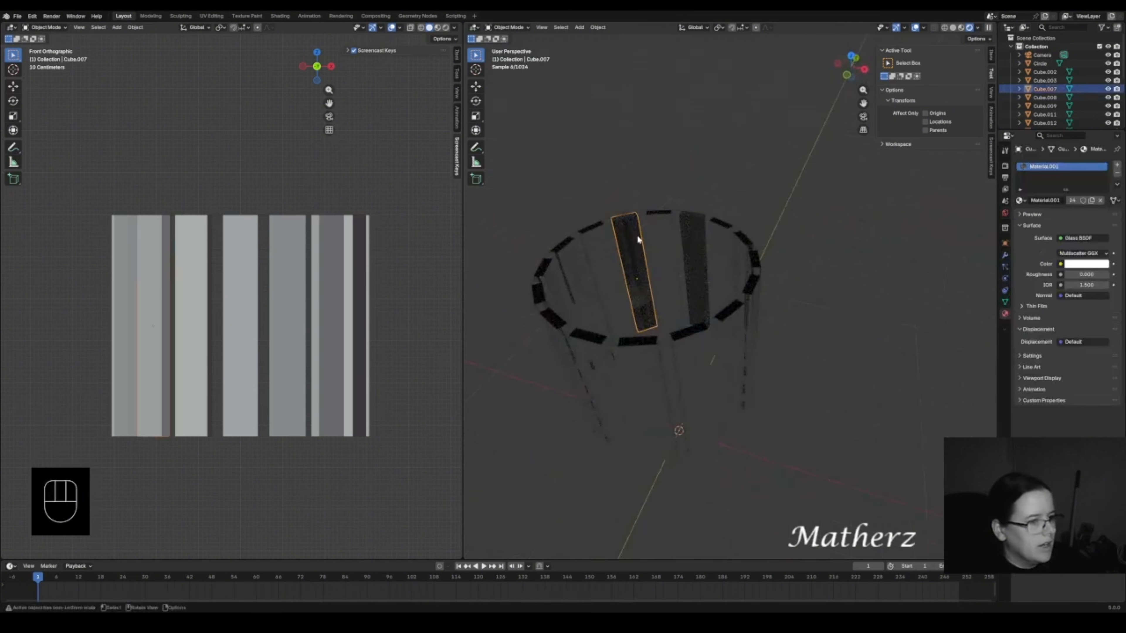
key(Delete)
click(698, 231)
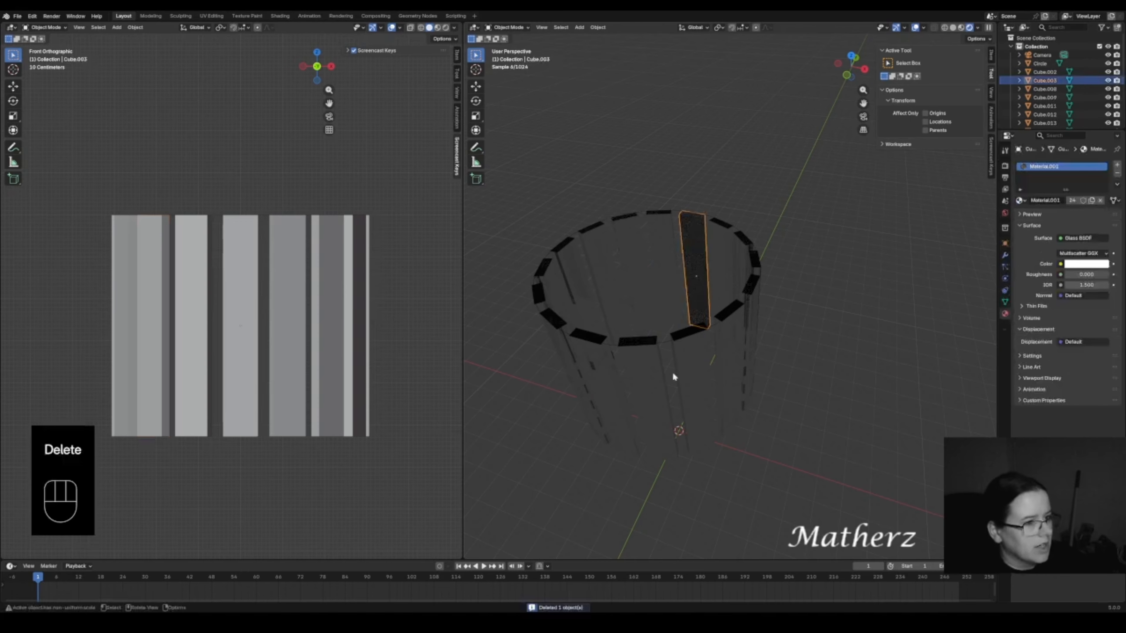
key(Delete)
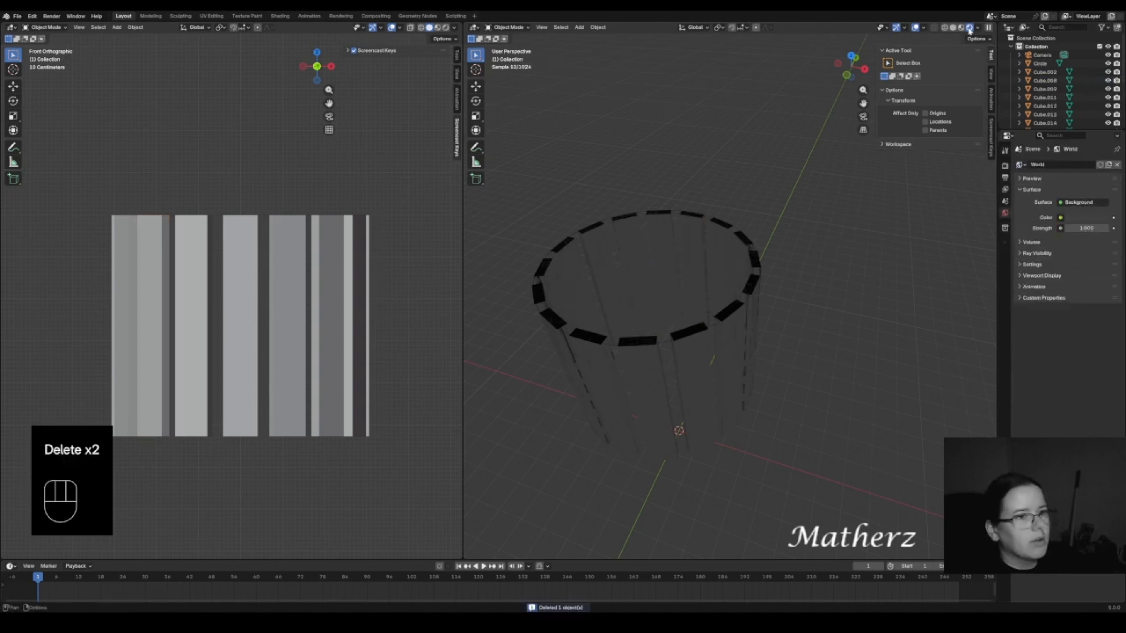
- Return to solid shading and extrude the circle's edge about 0.2 m downward along Z in Edit Mode to form a band
click(953, 27)
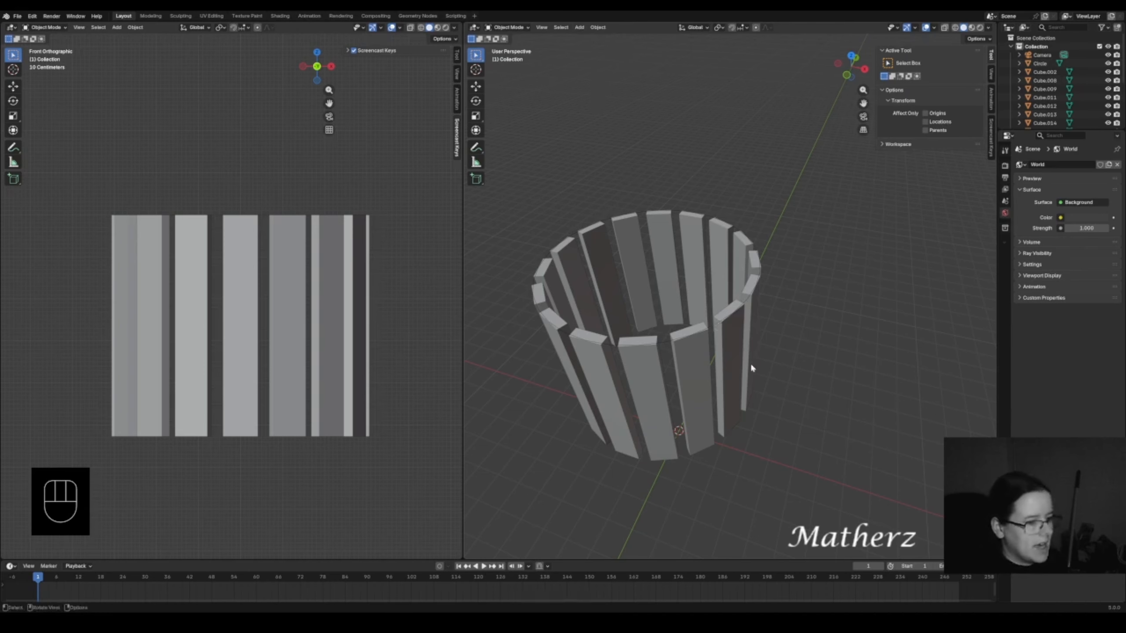
click(713, 328)
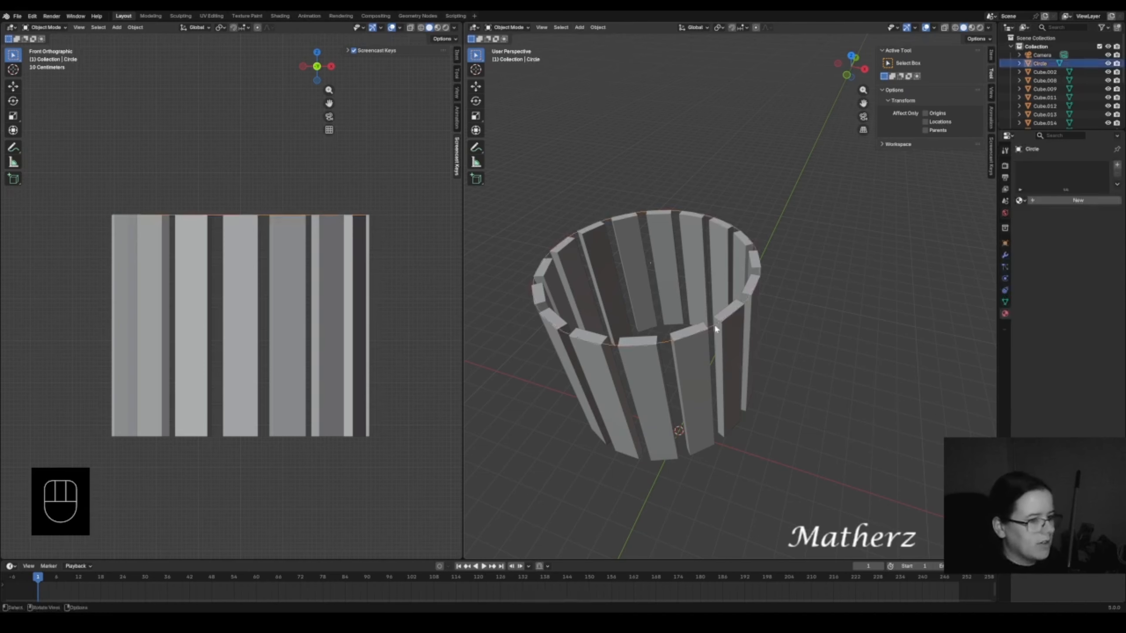
click(509, 27)
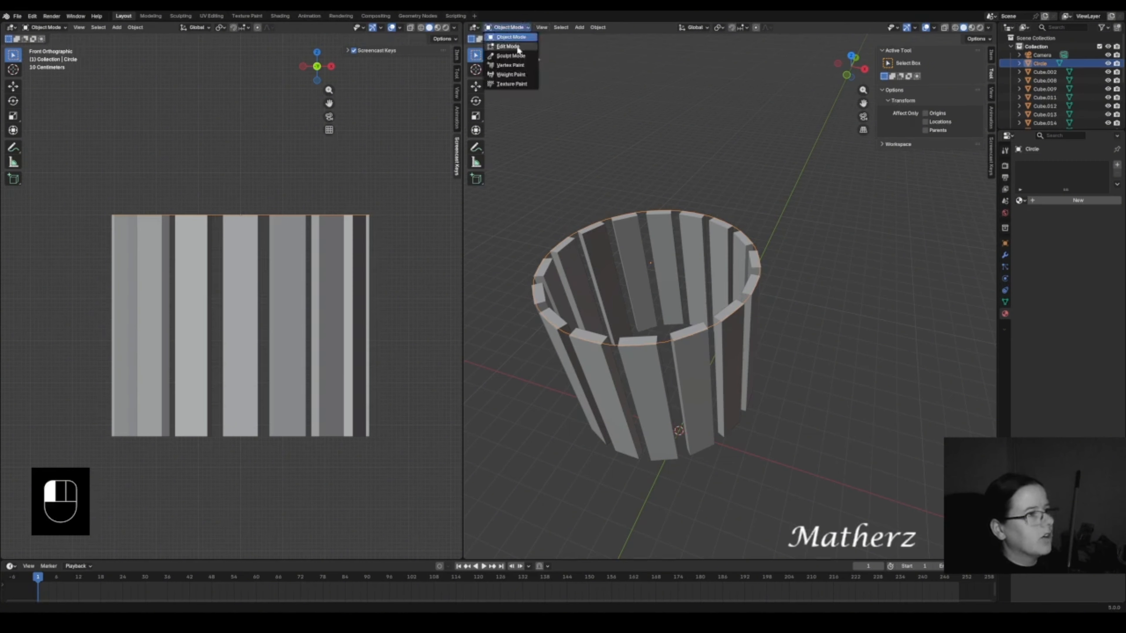
click(508, 46)
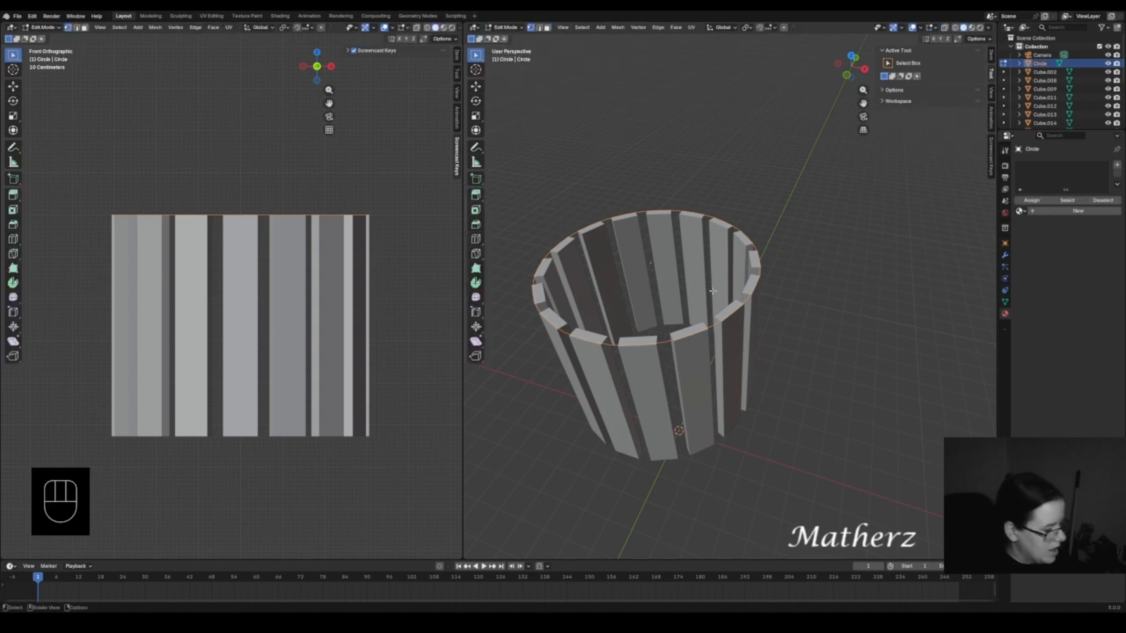
key(e)
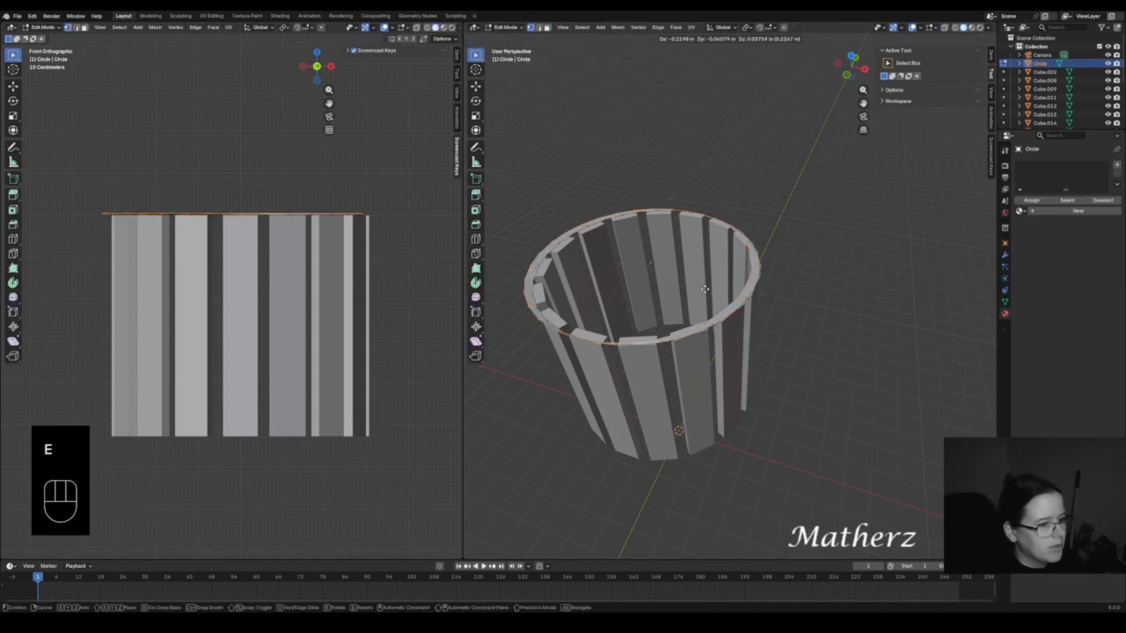
key(z)
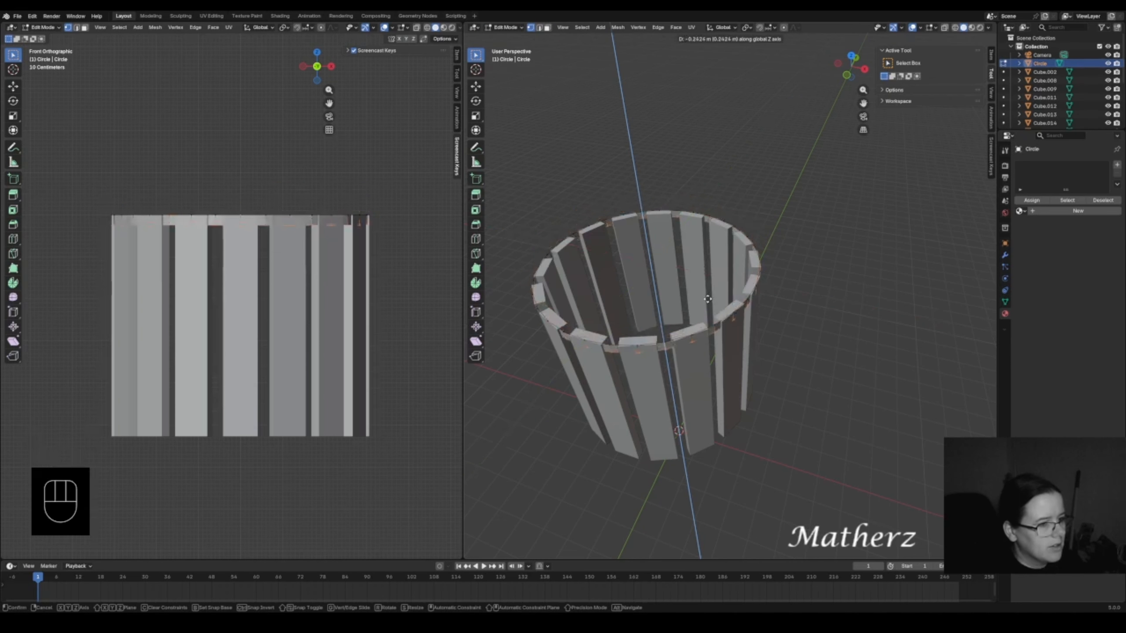
click(706, 297)
- In wireframe shading, extrude the whole band in place and scale the new geometry outward by about 1.04 for thickness
scroll(689, 344, up, 3)
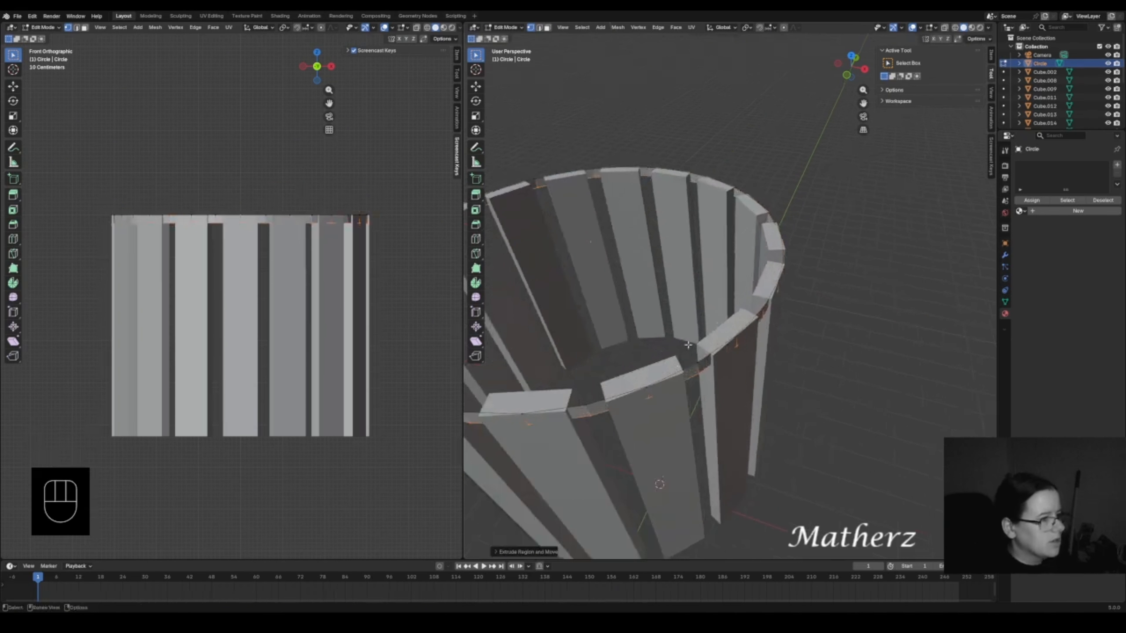
middle_drag(690, 371, 704, 346)
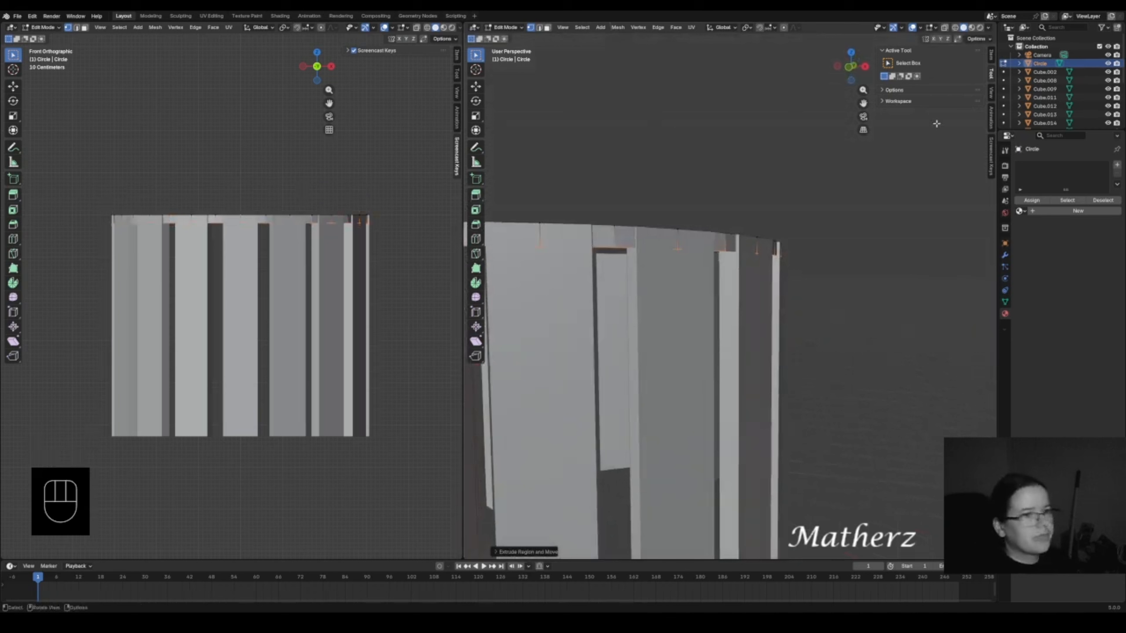
click(956, 27)
shift+middle_drag(702, 224, 804, 276)
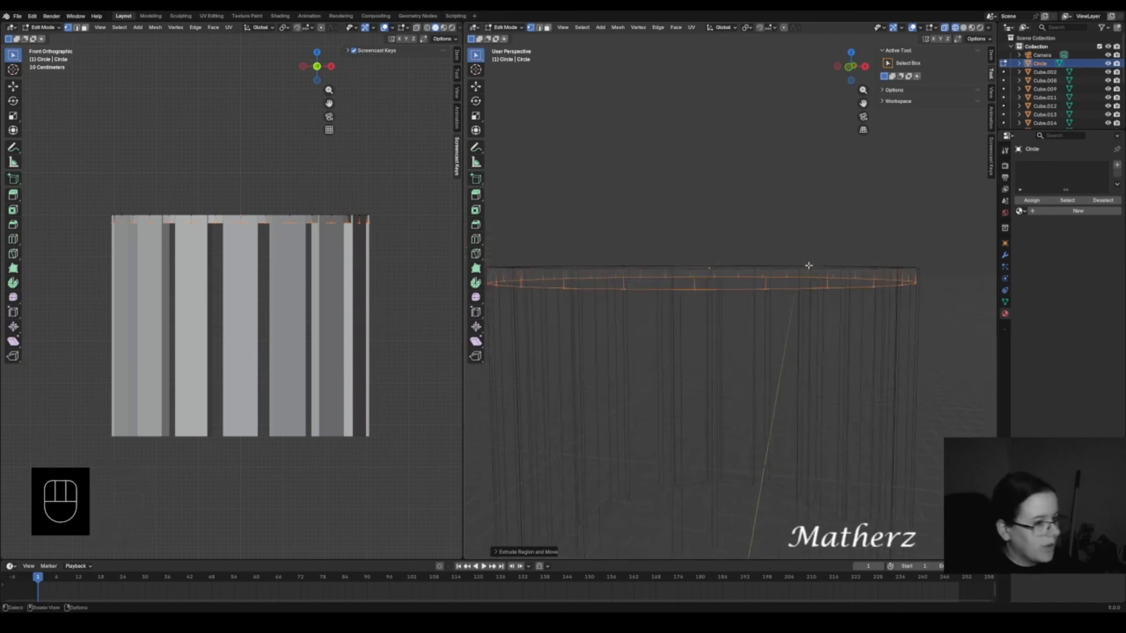
key(a)
key(e)
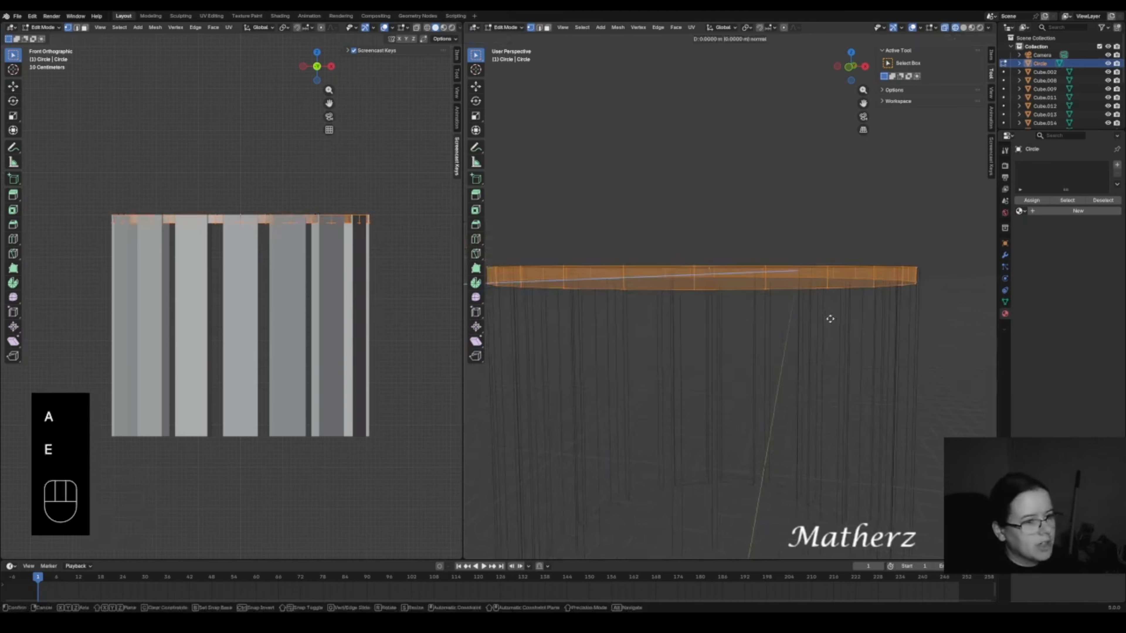
click(829, 319)
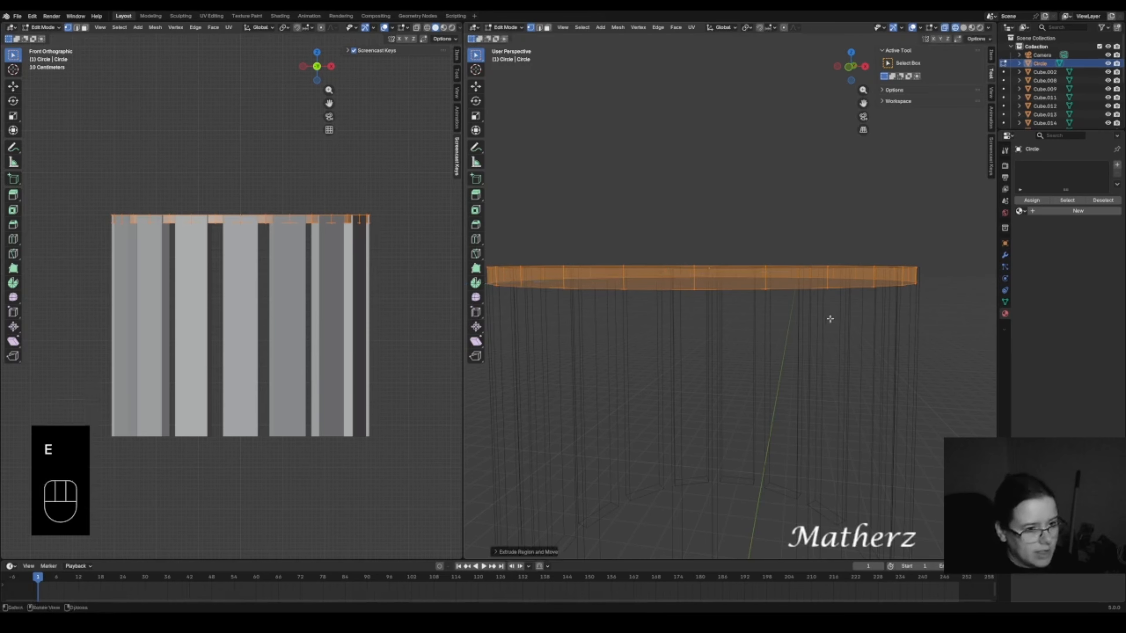
key(s)
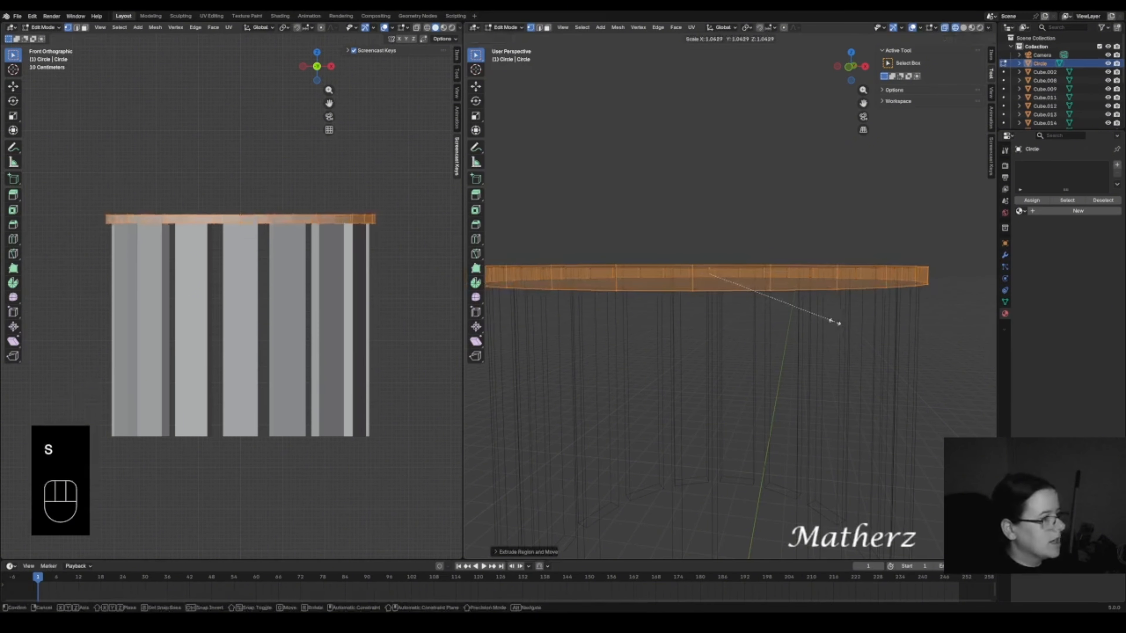
click(835, 322)
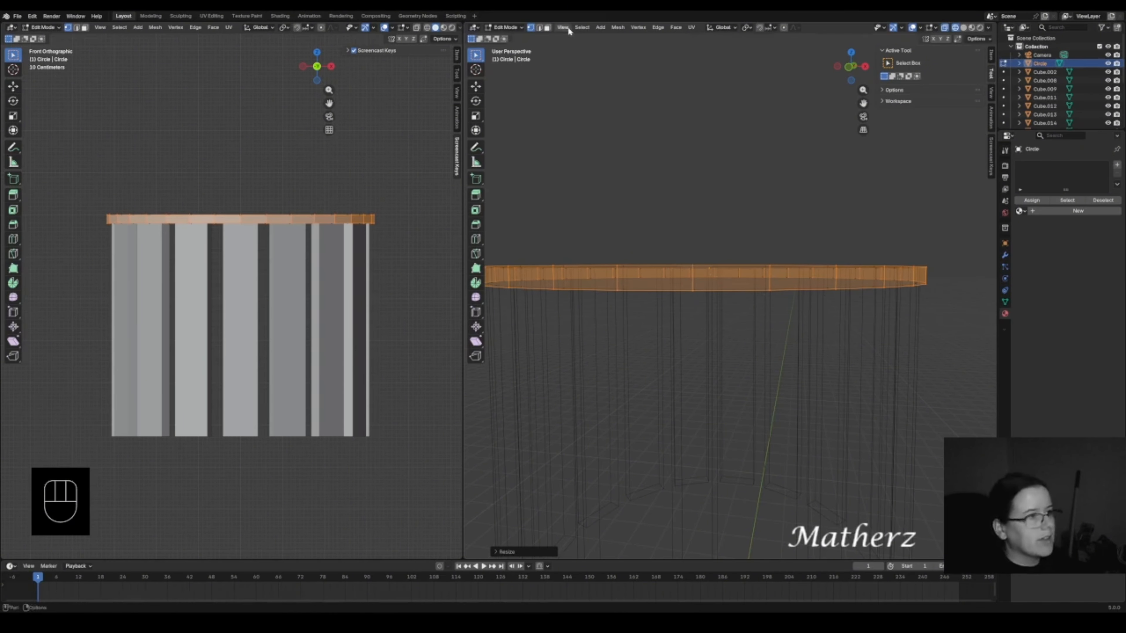
- Return to Object Mode with solid shading, apply Shade Smooth to the ring, and deselect it
click(504, 27)
click(511, 37)
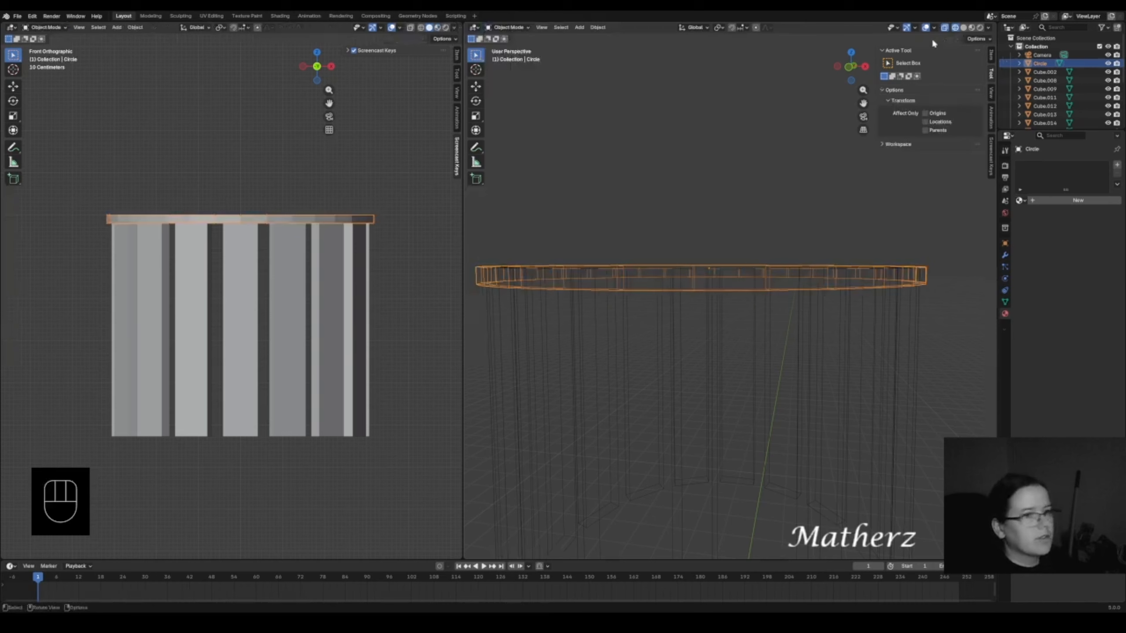
click(964, 27)
middle_drag(842, 186, 853, 254)
right_click(883, 333)
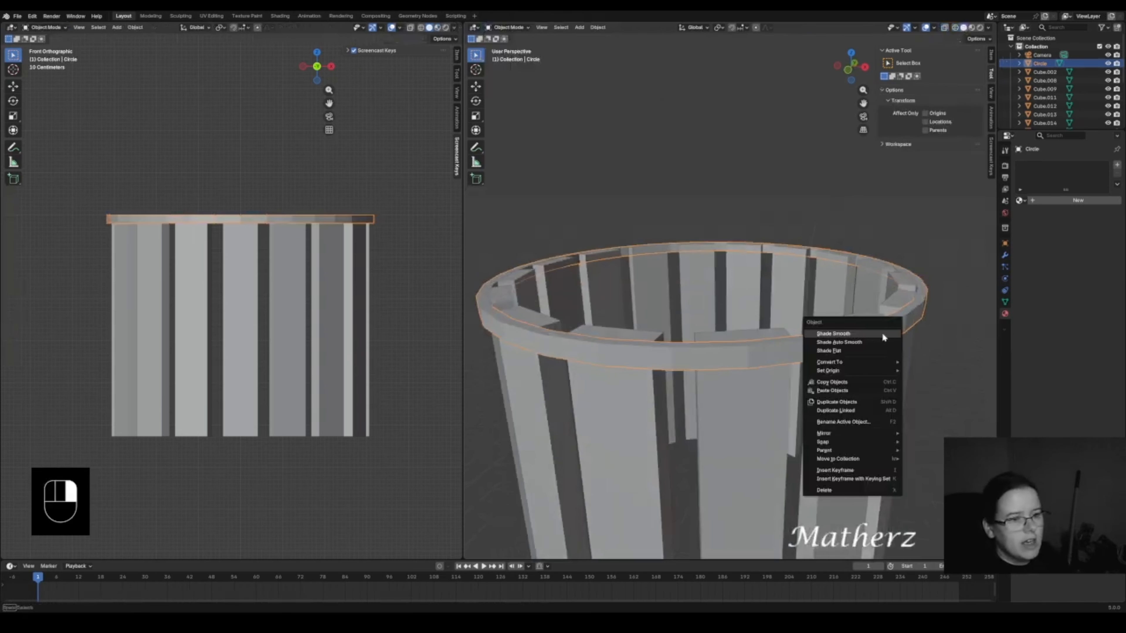
click(882, 333)
click(705, 210)
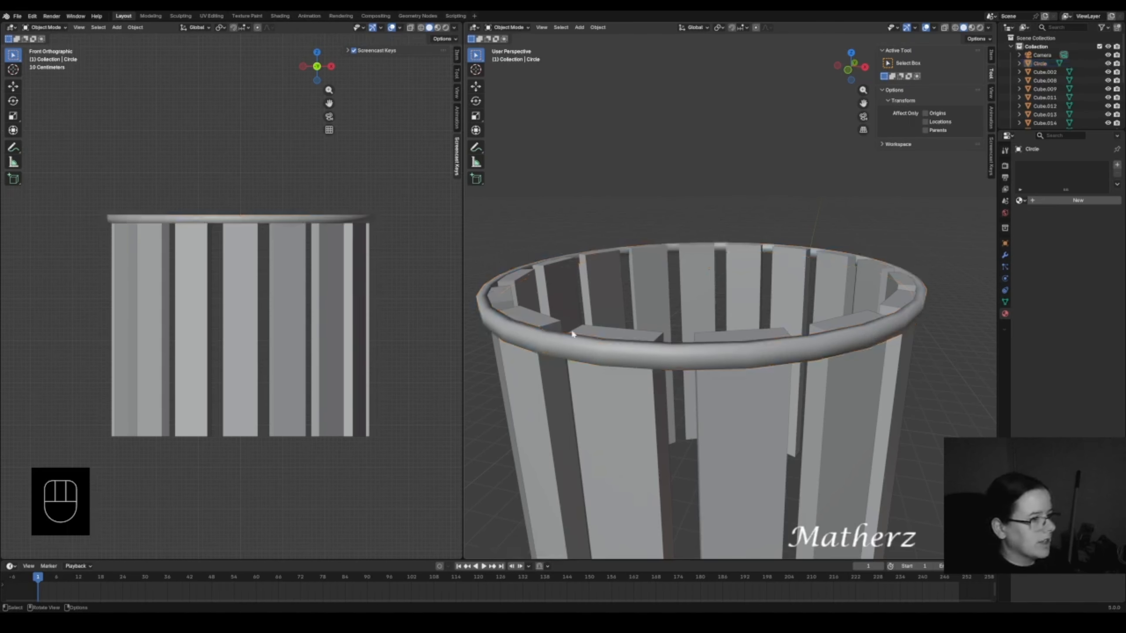
- With X-ray on, duplicate the ring and all bars downward along Z by about a third of the bars' height and start scaling the copy
scroll(783, 303, down, 4)
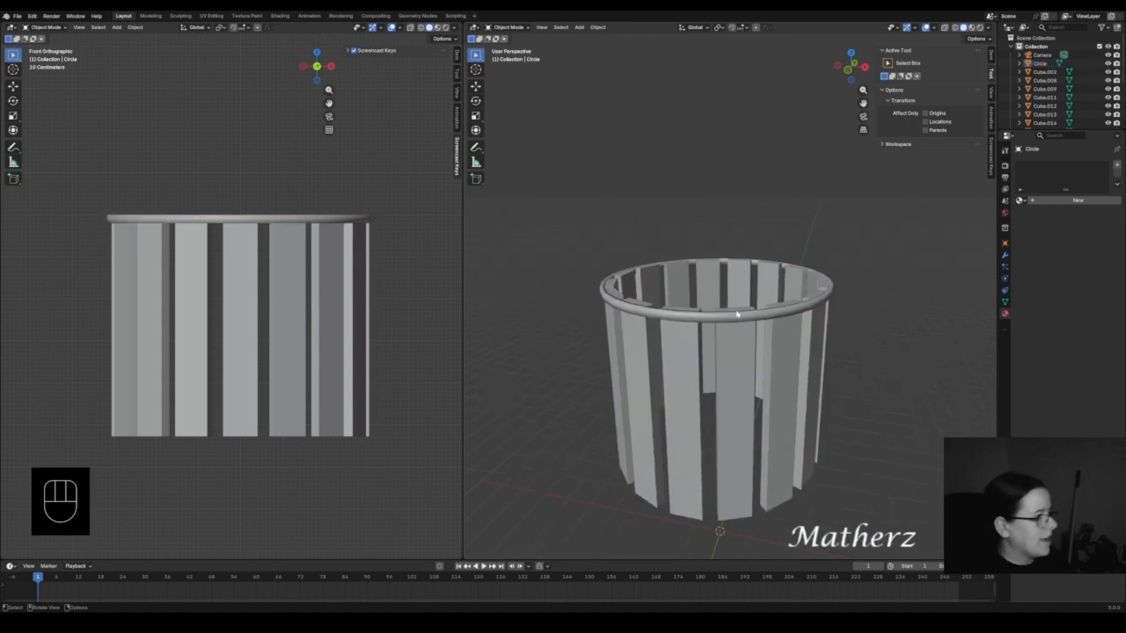
scroll(735, 310, up, 2)
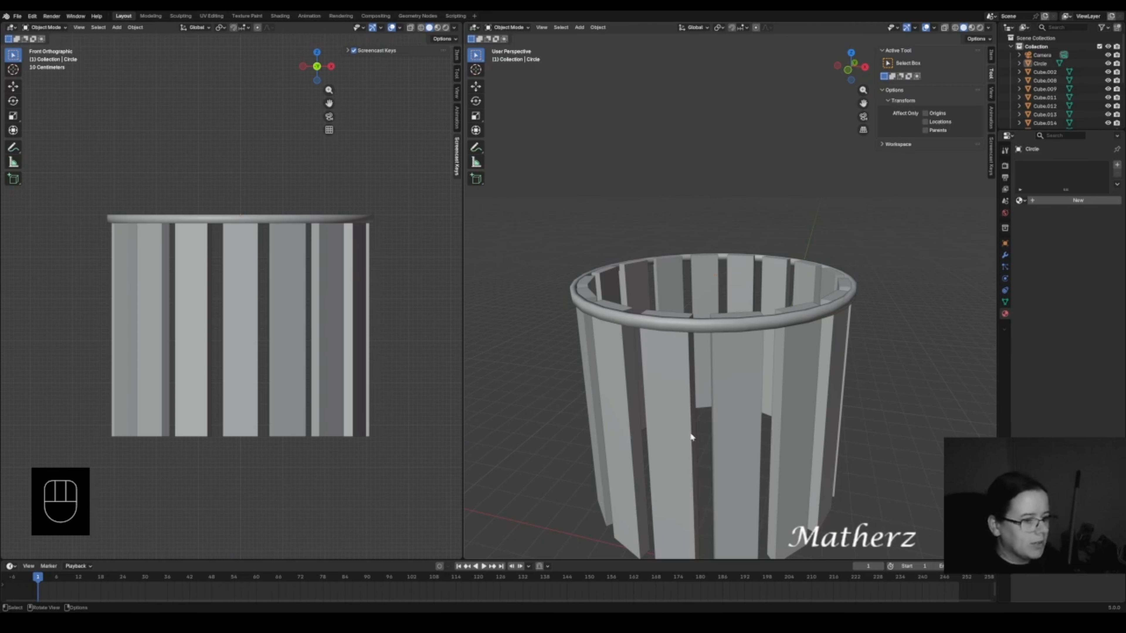
scroll(721, 365, down, 4)
middle_drag(721, 366, 663, 273)
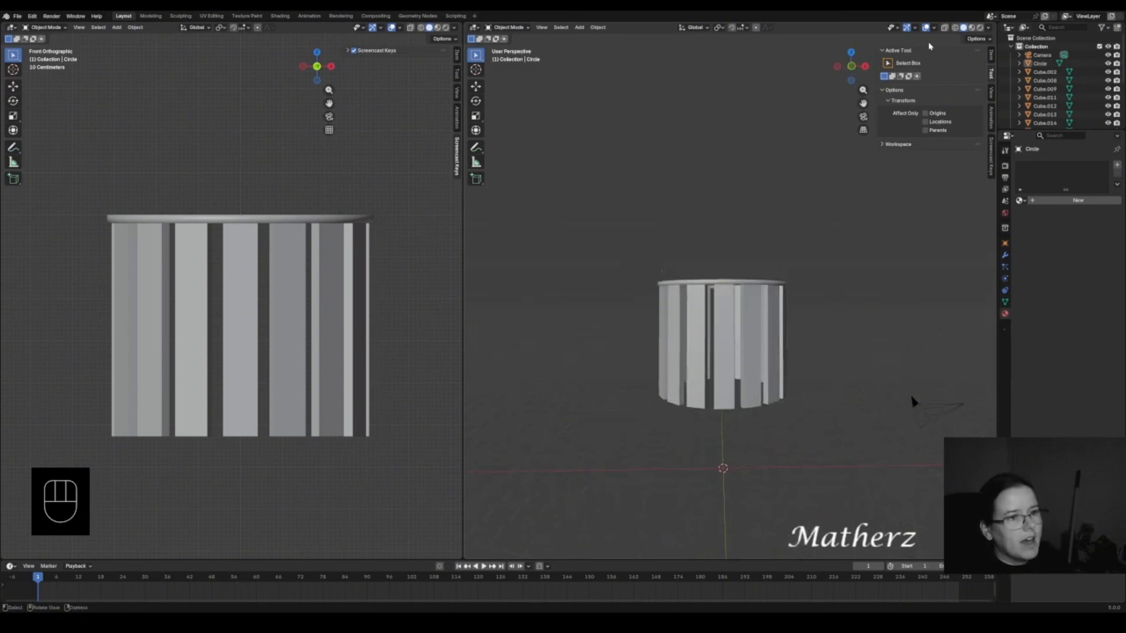
click(945, 27)
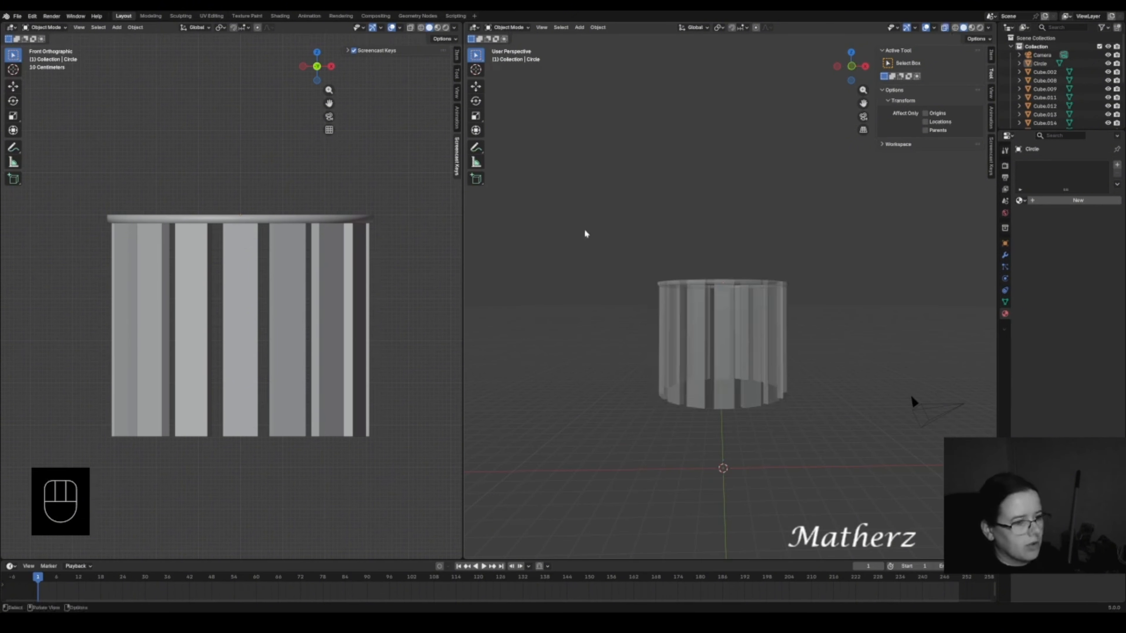
drag(585, 232, 825, 419)
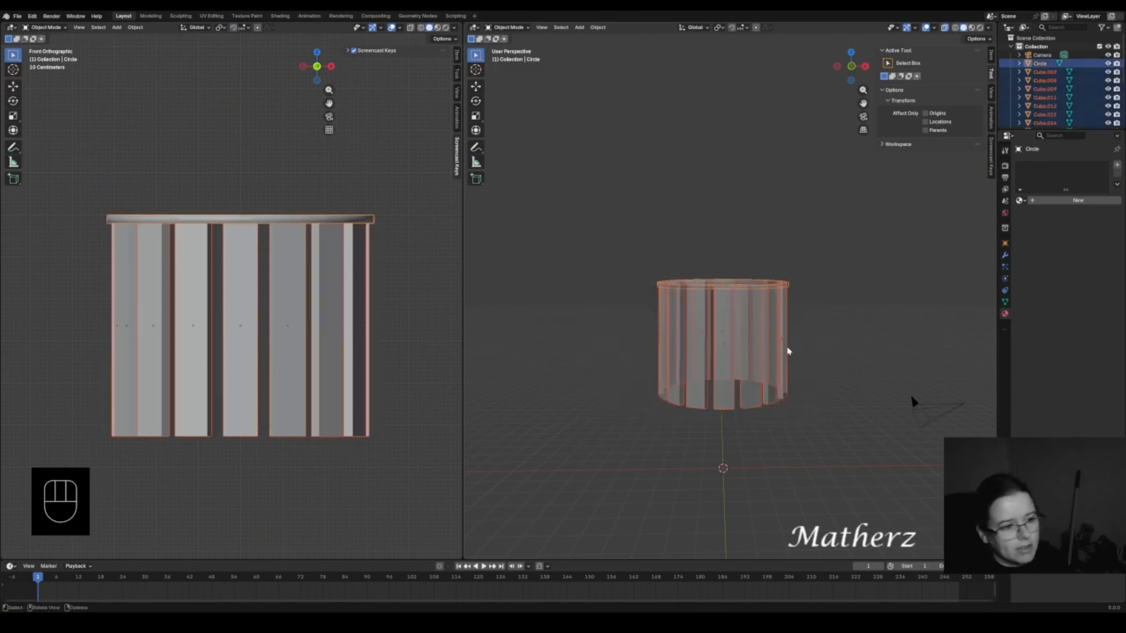
key(shift+d)
key(z)
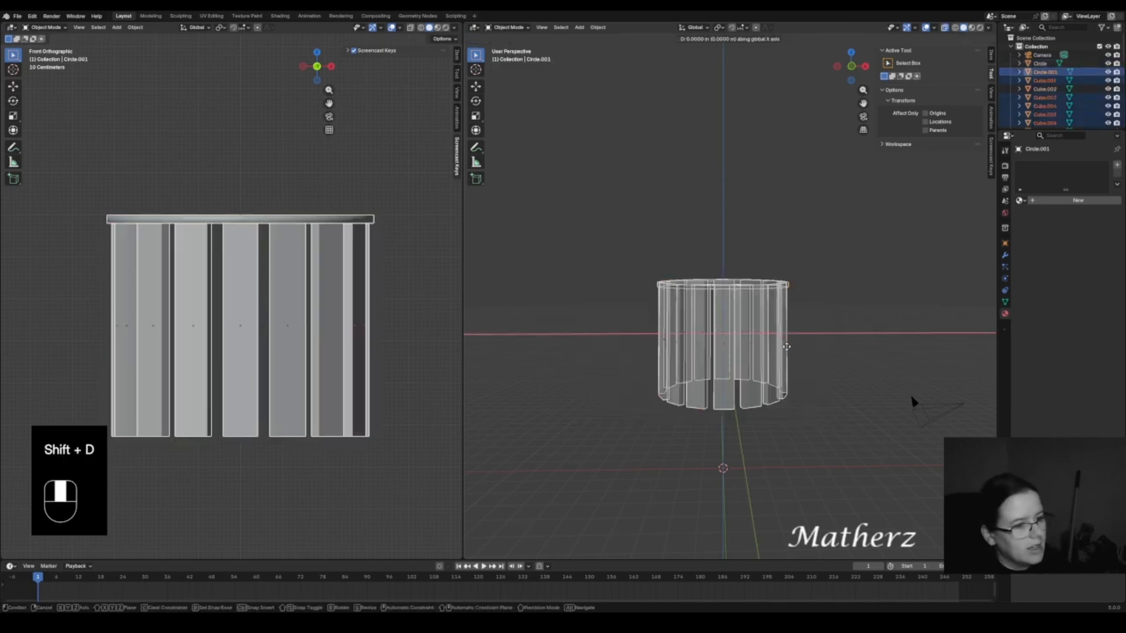
click(784, 383)
key(s)
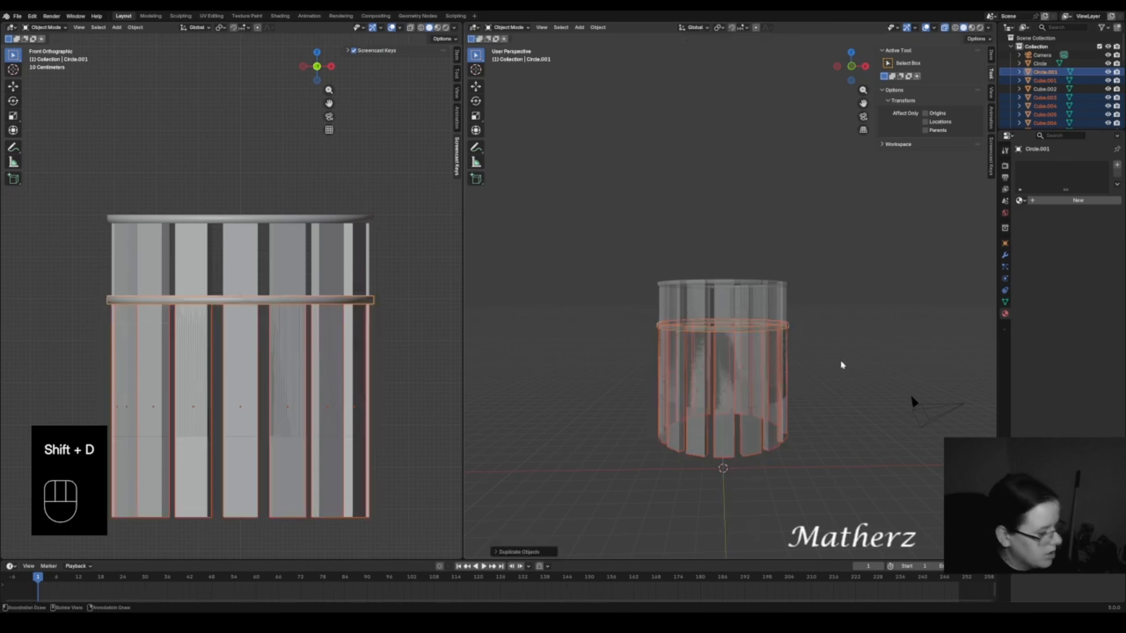